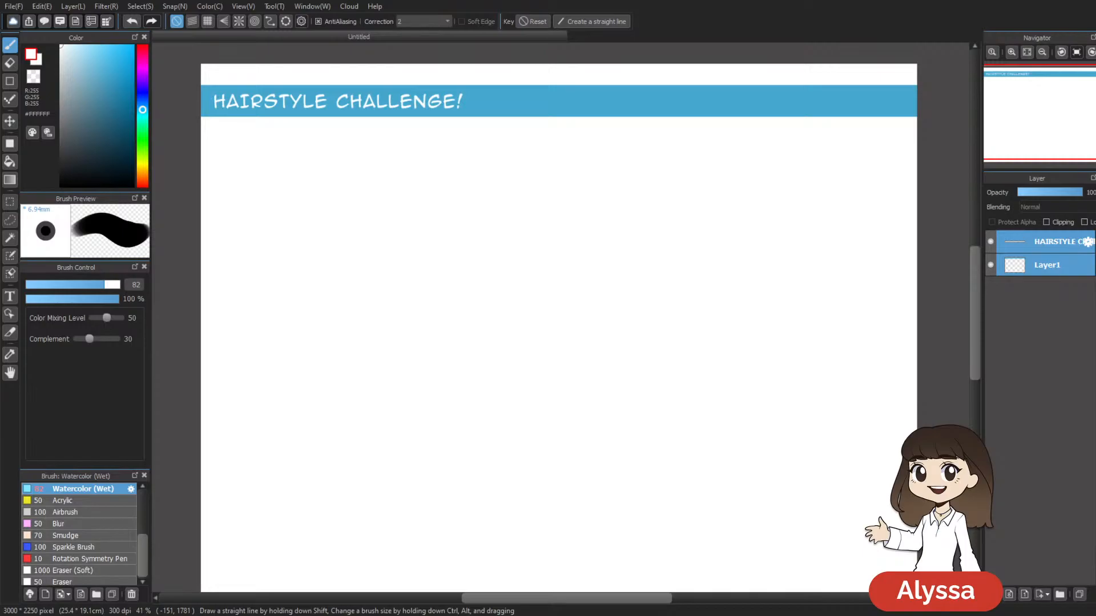
{"action": "mouse_move", "coordinate": [477, 203]}
{"action": "left_mouse_down"}
{"action": "mouse_move", "coordinate": [474, 186]}
{"action": "mouse_move", "coordinate": [495, 214]}
{"action": "left_mouse_up"}
{"action": "left_click_drag", "start_coordinate": [478, 256], "coordinate": [470, 241]}
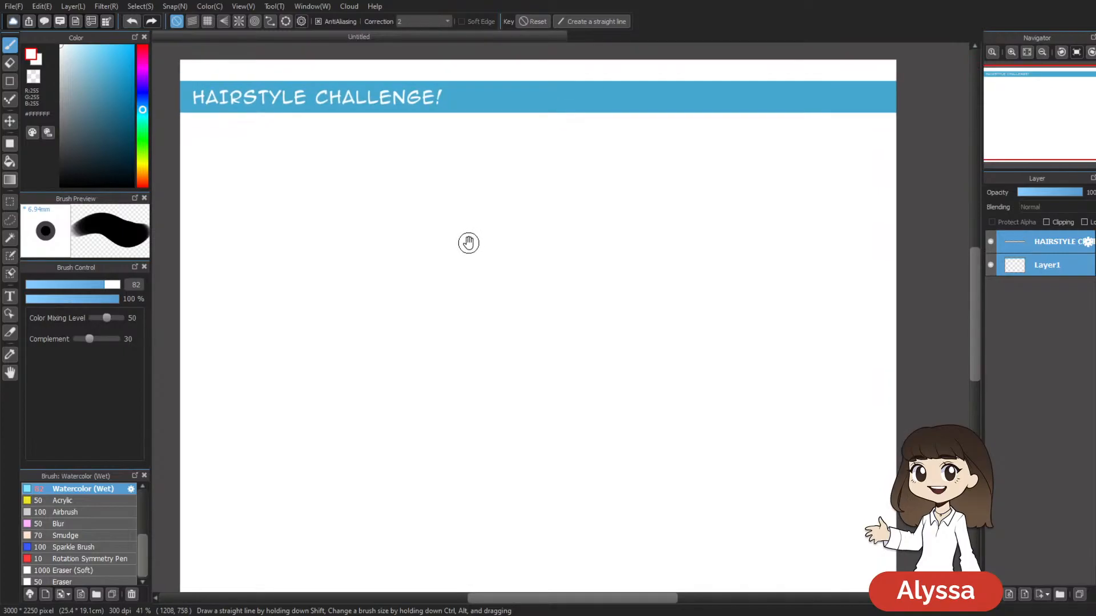
{"action": "left_click_drag", "start_coordinate": [433, 242], "coordinate": [424, 243]}
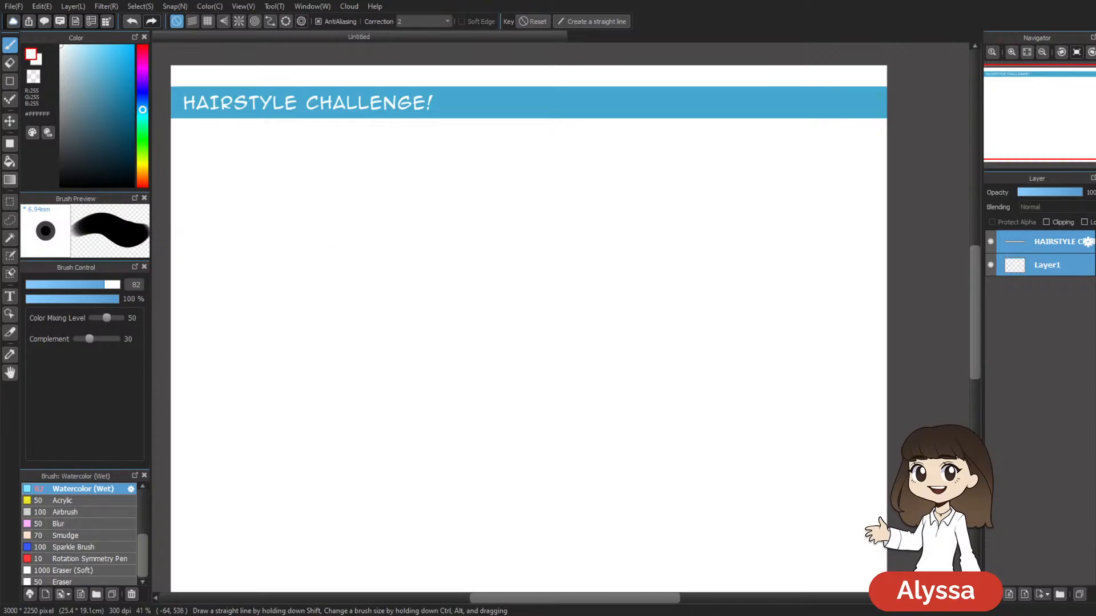
{"action": "left_click_drag", "start_coordinate": [475, 227], "coordinate": [501, 215]}
Step: Pick dark blue #173864 as the drawing colour and add a new layer above the HAIRSTYLE CHALLENGE! title layer
{"action": "left_click_drag", "start_coordinate": [120, 105], "coordinate": [116, 131]}
{"action": "scroll", "coordinate": [371, 171], "scroll_direction": "up", "scroll_amount": 1}
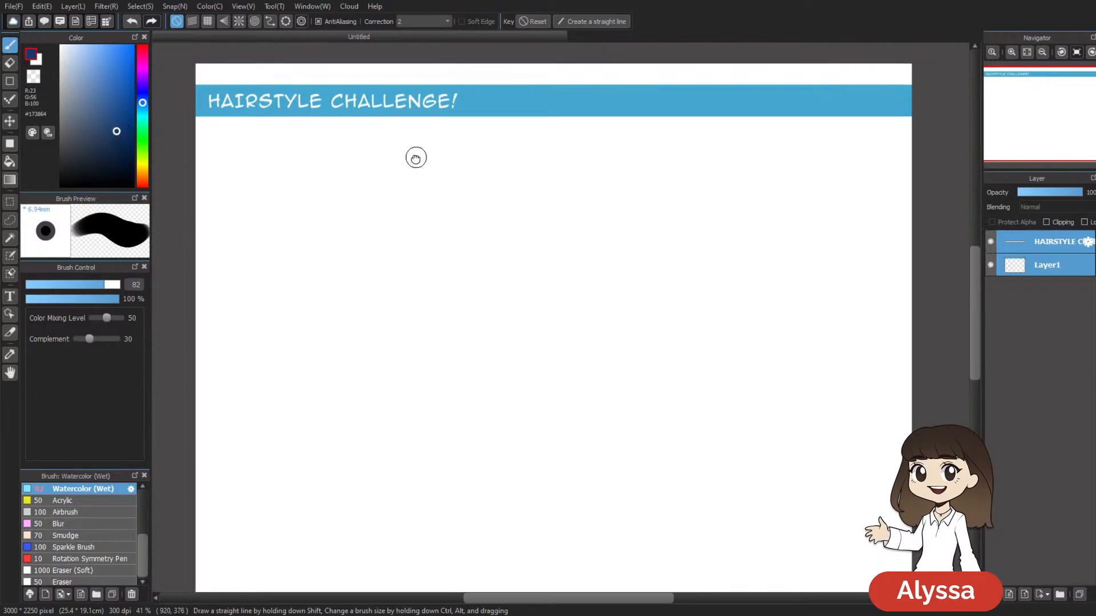
{"action": "left_click", "coordinate": [1040, 267]}
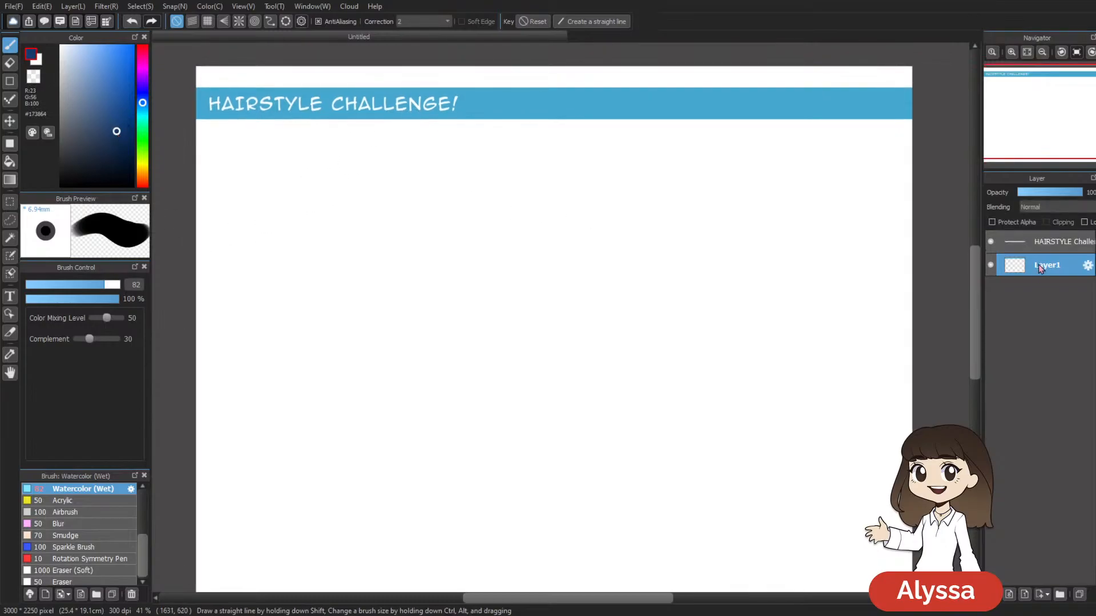
{"action": "key", "text": "ctrl+shift+n"}
{"action": "left_click_drag", "start_coordinate": [1041, 266], "coordinate": [1064, 236]}
{"action": "left_click_drag", "start_coordinate": [585, 322], "coordinate": [637, 354]}
Step: Reduce the Watercolor (Wet) brush size to 5.1
{"action": "key", "text": "bracketleft"}
{"action": "key", "text": "bracketleft"}
{"action": "left_click_drag", "start_coordinate": [455, 204], "coordinate": [360, 251]}
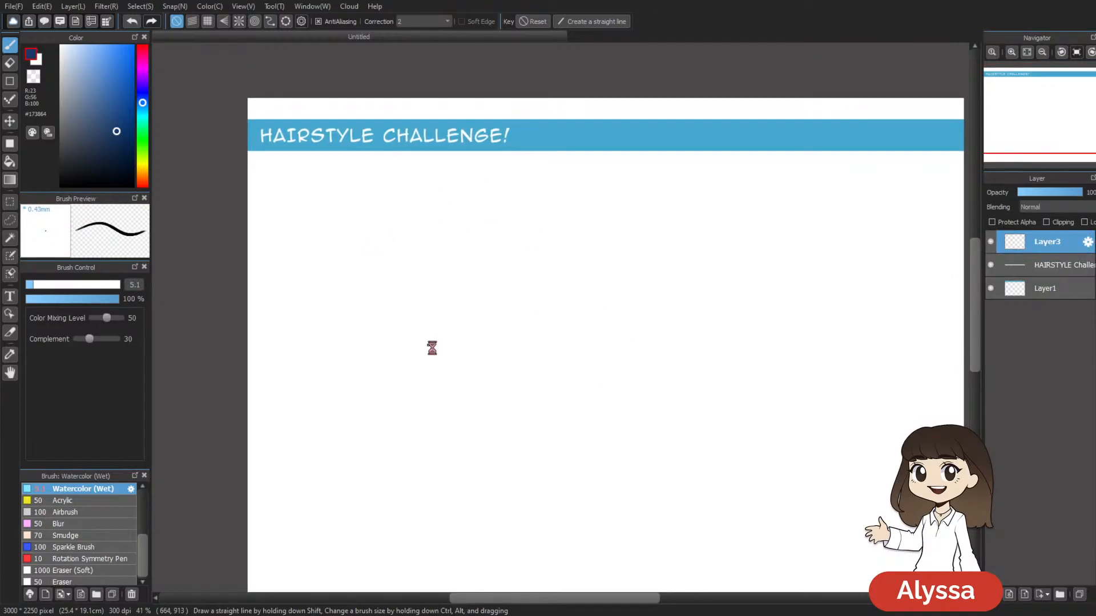
Step: Switch to the Pencil brush at size 17 and pick the brighter blue #074698 as the drawing colour
{"action": "scroll", "coordinate": [428, 346], "scroll_direction": "down", "scroll_amount": 1}
{"action": "left_click_drag", "start_coordinate": [143, 552], "coordinate": [148, 504]}
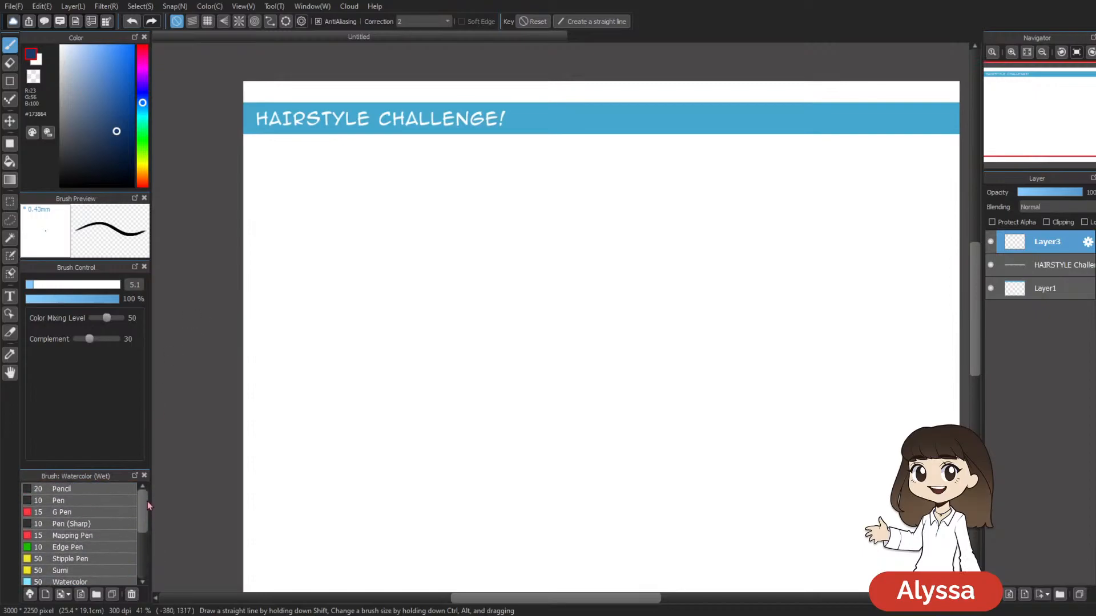
{"action": "left_click_drag", "start_coordinate": [378, 196], "coordinate": [348, 186]}
{"action": "left_click_drag", "start_coordinate": [228, 373], "coordinate": [222, 370]}
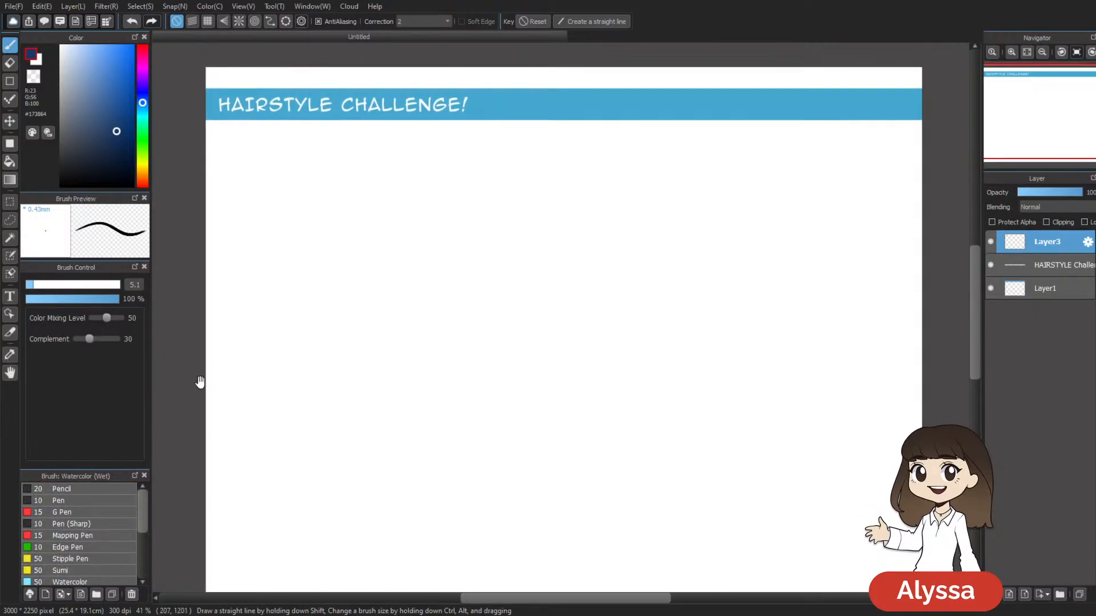
{"action": "mouse_move", "coordinate": [143, 514]}
{"action": "left_mouse_down"}
{"action": "mouse_move", "coordinate": [144, 548]}
{"action": "mouse_move", "coordinate": [146, 499]}
{"action": "left_mouse_up"}
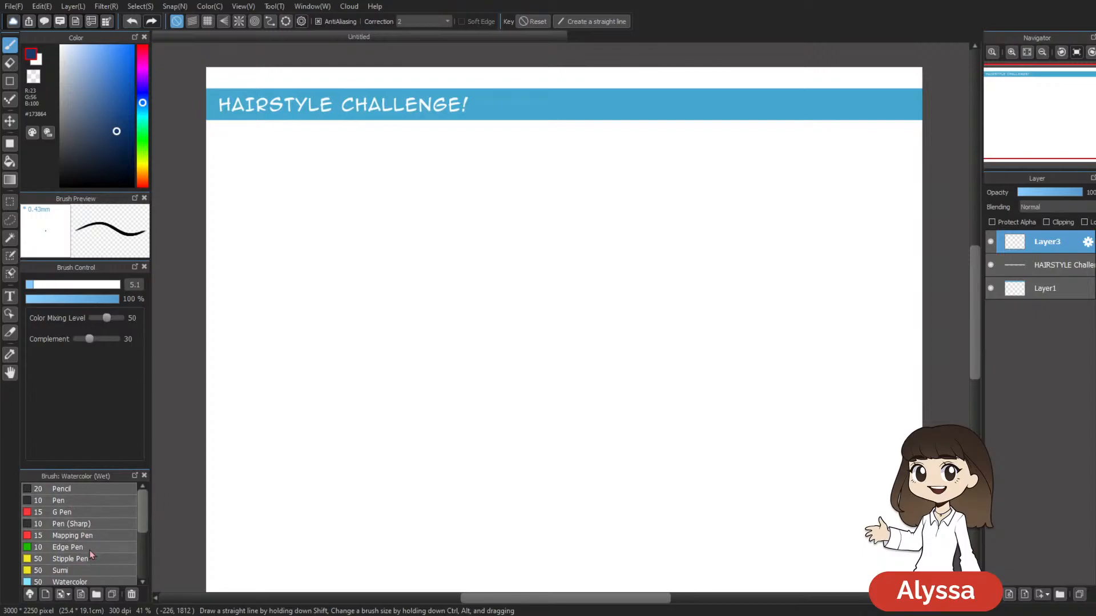
{"action": "left_click", "coordinate": [91, 489]}
{"action": "mouse_move", "coordinate": [475, 271]}
{"action": "left_mouse_down"}
{"action": "mouse_move", "coordinate": [587, 240]}
{"action": "mouse_move", "coordinate": [501, 203]}
{"action": "left_mouse_up"}
{"action": "left_click", "coordinate": [133, 105]}
{"action": "left_click_drag", "start_coordinate": [135, 107], "coordinate": [132, 105]}
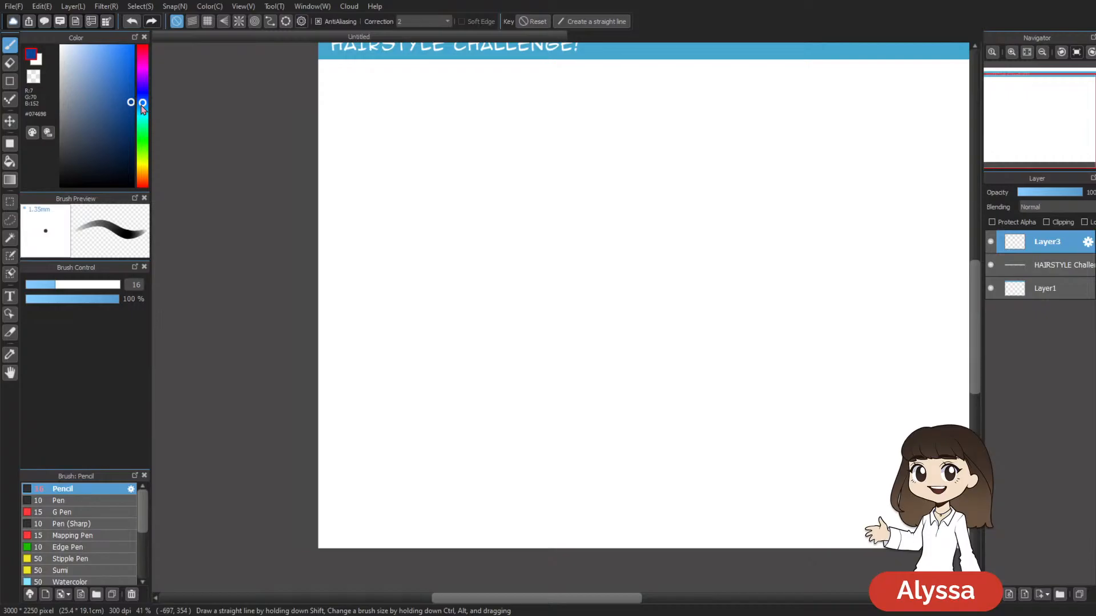
{"action": "left_click_drag", "start_coordinate": [516, 168], "coordinate": [489, 171]}
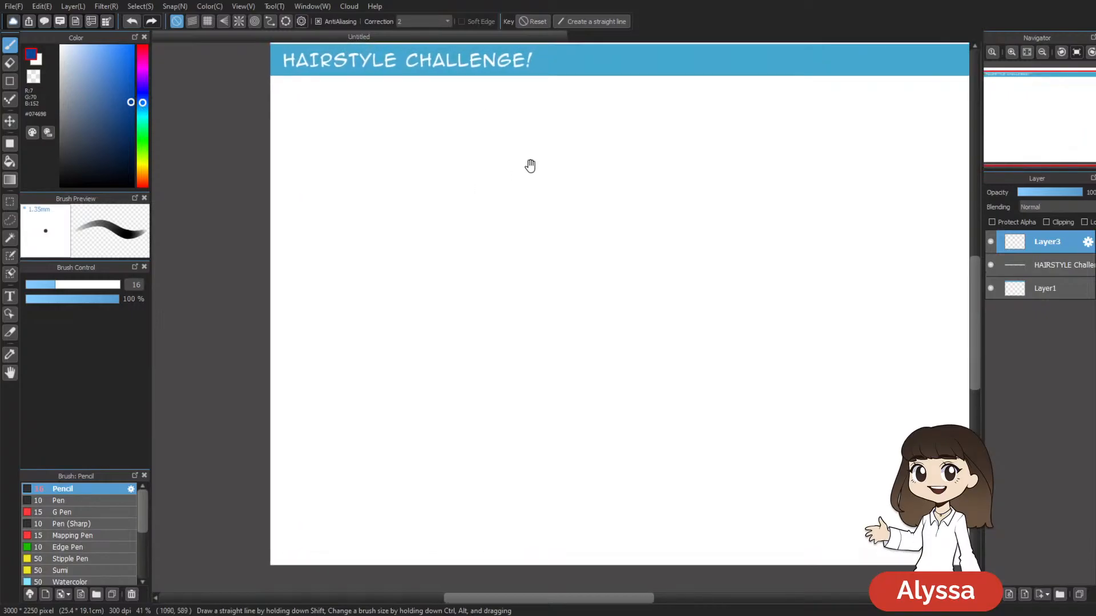
{"action": "key", "text": "]"}
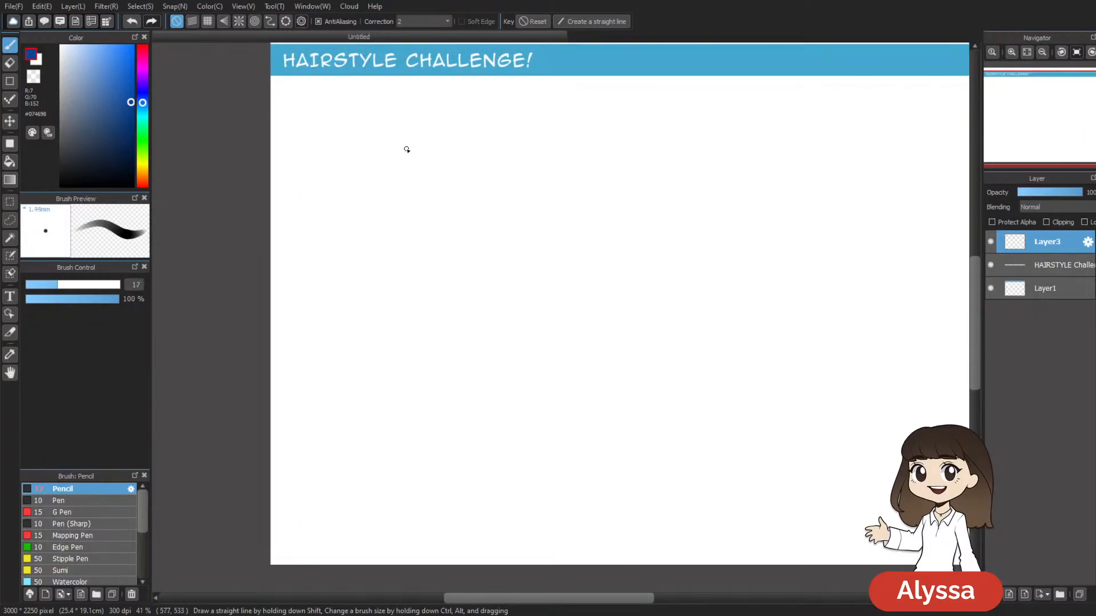
{"action": "mouse_move", "coordinate": [407, 134]}
{"action": "left_mouse_down"}
{"action": "mouse_move", "coordinate": [375, 144]}
{"action": "mouse_move", "coordinate": [375, 179]}
{"action": "left_mouse_up"}
{"action": "key", "text": "ctrl+z"}
{"action": "key", "text": "ctrl+z"}
Step: Lower the pencil opacity to 59% and rough in a head circle below the title, erasing stray strokes at its upper edge
{"action": "left_click_drag", "start_coordinate": [111, 304], "coordinate": [81, 300]}
{"action": "mouse_move", "coordinate": [410, 125]}
{"action": "left_mouse_down"}
{"action": "mouse_move", "coordinate": [359, 179]}
{"action": "mouse_move", "coordinate": [422, 114]}
{"action": "mouse_move", "coordinate": [388, 110]}
{"action": "mouse_move", "coordinate": [436, 190]}
{"action": "mouse_move", "coordinate": [379, 124]}
{"action": "mouse_move", "coordinate": [437, 152]}
{"action": "mouse_move", "coordinate": [424, 181]}
{"action": "mouse_move", "coordinate": [439, 150]}
{"action": "left_mouse_up"}
{"action": "key", "text": "e"}
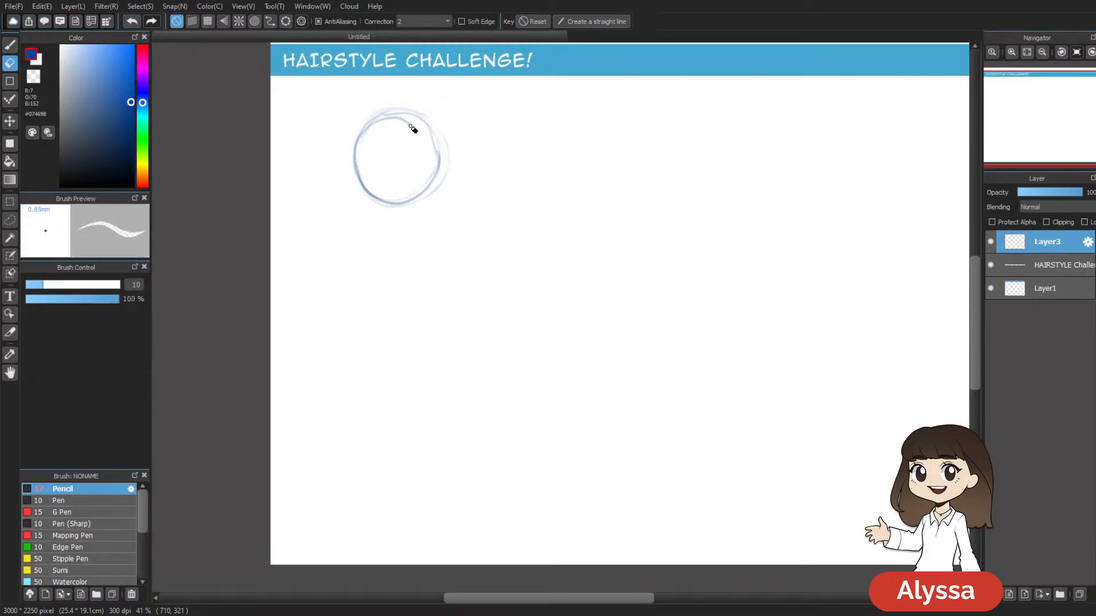
{"action": "left_click_drag", "start_coordinate": [389, 121], "coordinate": [408, 119]}
{"action": "key", "text": "b"}
Step: Reinforce the outline of the head circle with darker pencil strokes
{"action": "left_click_drag", "start_coordinate": [566, 144], "coordinate": [602, 260]}
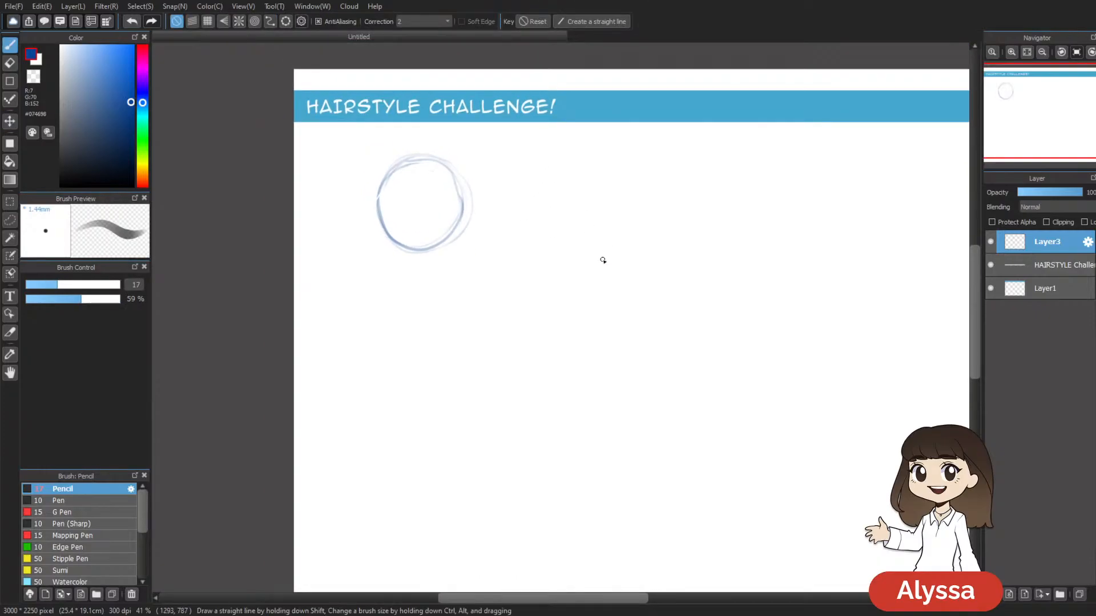
{"action": "scroll", "coordinate": [604, 262], "scroll_direction": "up", "scroll_amount": 1}
{"action": "mouse_move", "coordinate": [424, 137]}
{"action": "left_mouse_down"}
{"action": "mouse_move", "coordinate": [442, 186]}
{"action": "mouse_move", "coordinate": [404, 125]}
{"action": "mouse_move", "coordinate": [338, 181]}
{"action": "mouse_move", "coordinate": [394, 225]}
{"action": "left_mouse_up"}
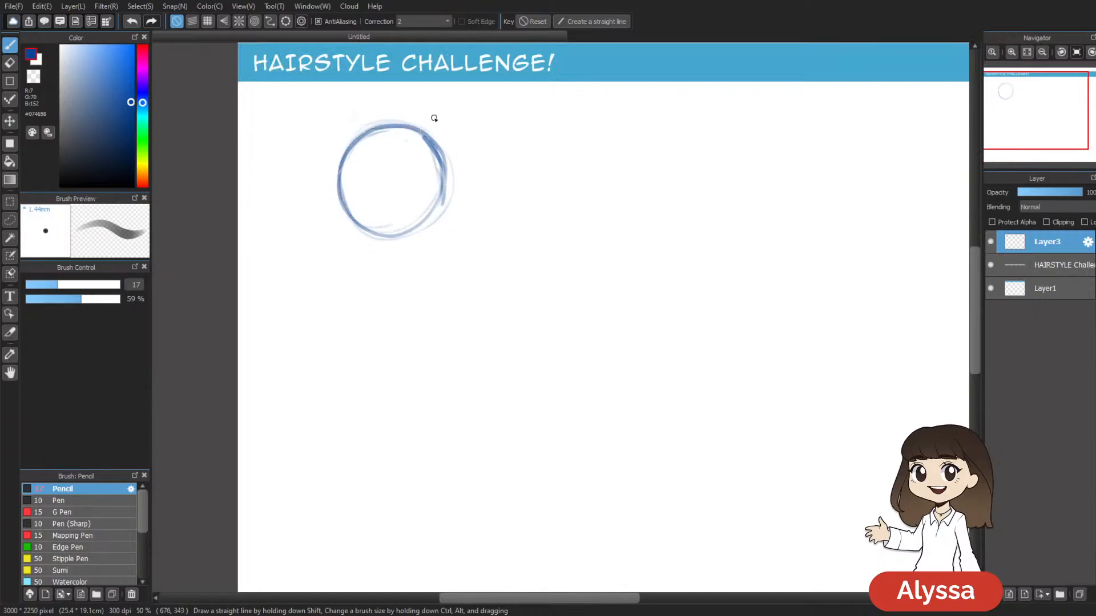
Step: Sketch a curved centre guideline through the left part of the head circle, extending down to the chin
{"action": "left_click_drag", "start_coordinate": [552, 226], "coordinate": [580, 195]}
{"action": "left_click_drag", "start_coordinate": [398, 200], "coordinate": [475, 170]}
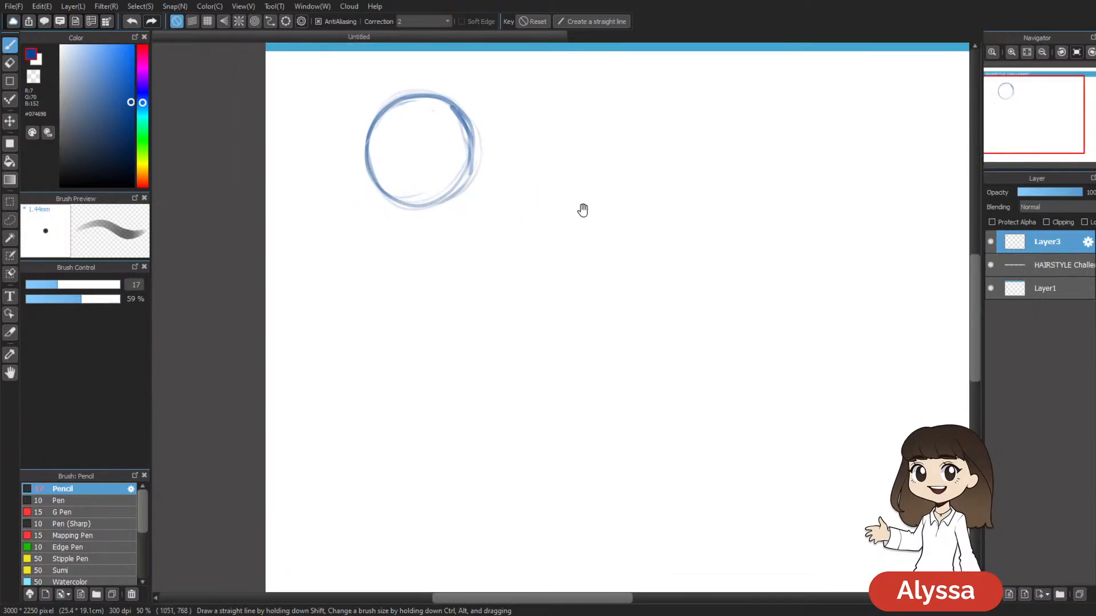
{"action": "left_click_drag", "start_coordinate": [598, 186], "coordinate": [591, 156]}
{"action": "left_click_drag", "start_coordinate": [587, 206], "coordinate": [625, 261]}
{"action": "left_click_drag", "start_coordinate": [498, 151], "coordinate": [504, 201]}
{"action": "mouse_move", "coordinate": [612, 264]}
{"action": "left_mouse_down"}
{"action": "mouse_move", "coordinate": [574, 225]}
{"action": "mouse_move", "coordinate": [507, 243]}
{"action": "left_mouse_up"}
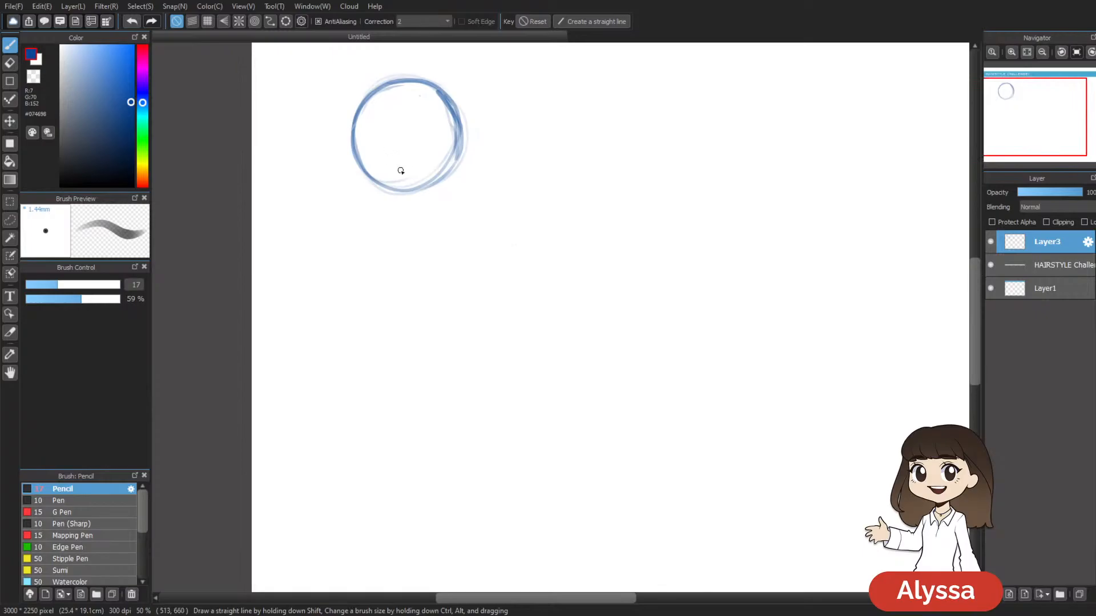
{"action": "left_click_drag", "start_coordinate": [381, 94], "coordinate": [398, 206]}
{"action": "left_click_drag", "start_coordinate": [373, 120], "coordinate": [393, 235]}
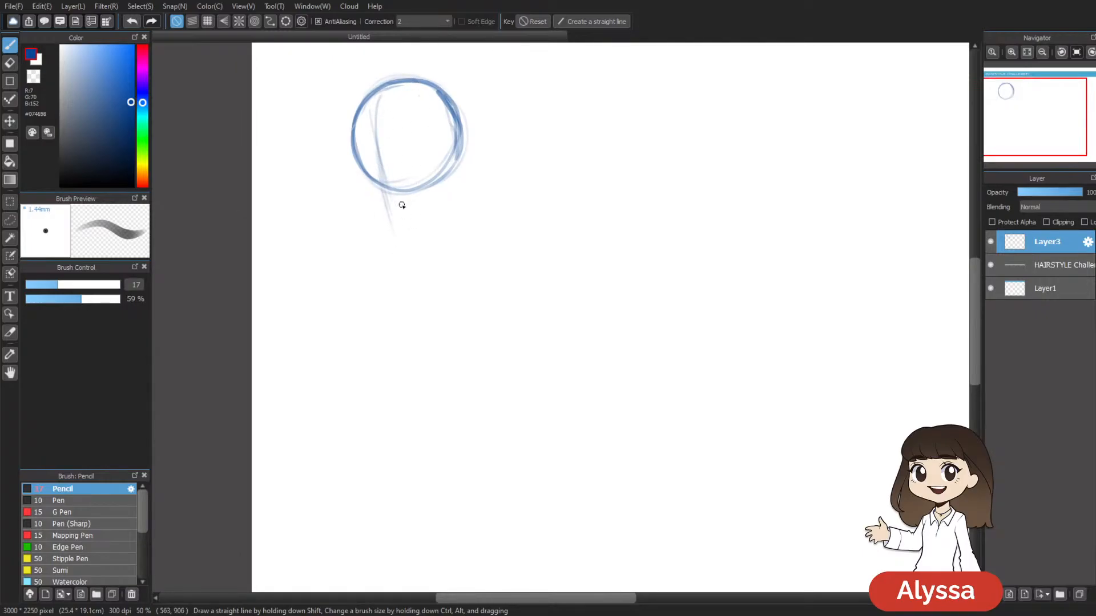
{"action": "left_click_drag", "start_coordinate": [381, 174], "coordinate": [404, 245]}
Step: Sketch both sides of the jaw from the head circle down to the pointed chin
{"action": "left_click_drag", "start_coordinate": [489, 119], "coordinate": [457, 145]}
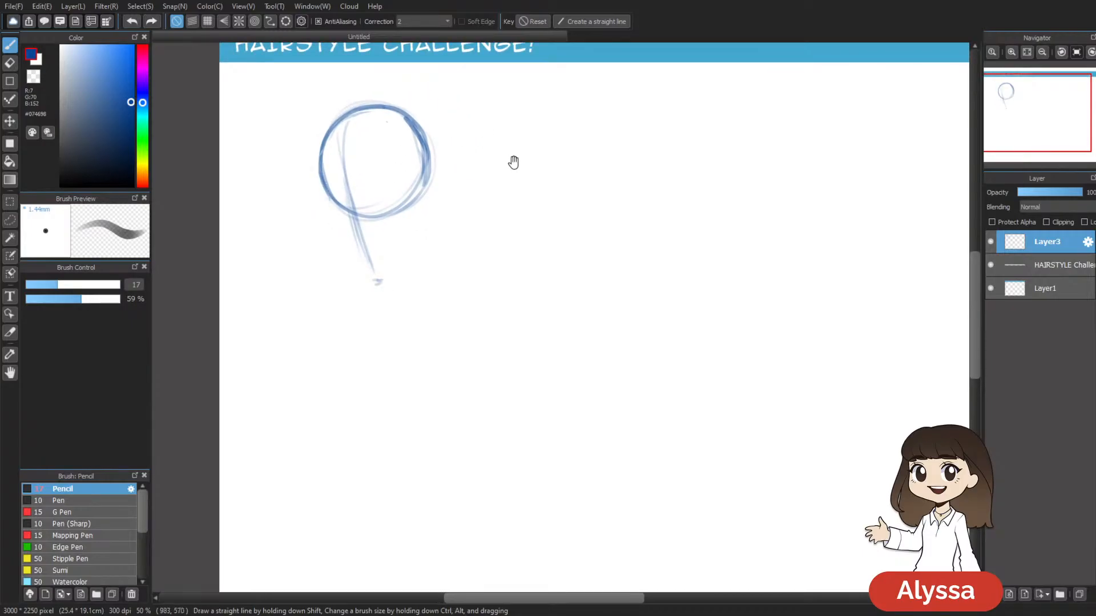
{"action": "left_click_drag", "start_coordinate": [506, 163], "coordinate": [524, 159]}
{"action": "left_click_drag", "start_coordinate": [477, 272], "coordinate": [466, 264]}
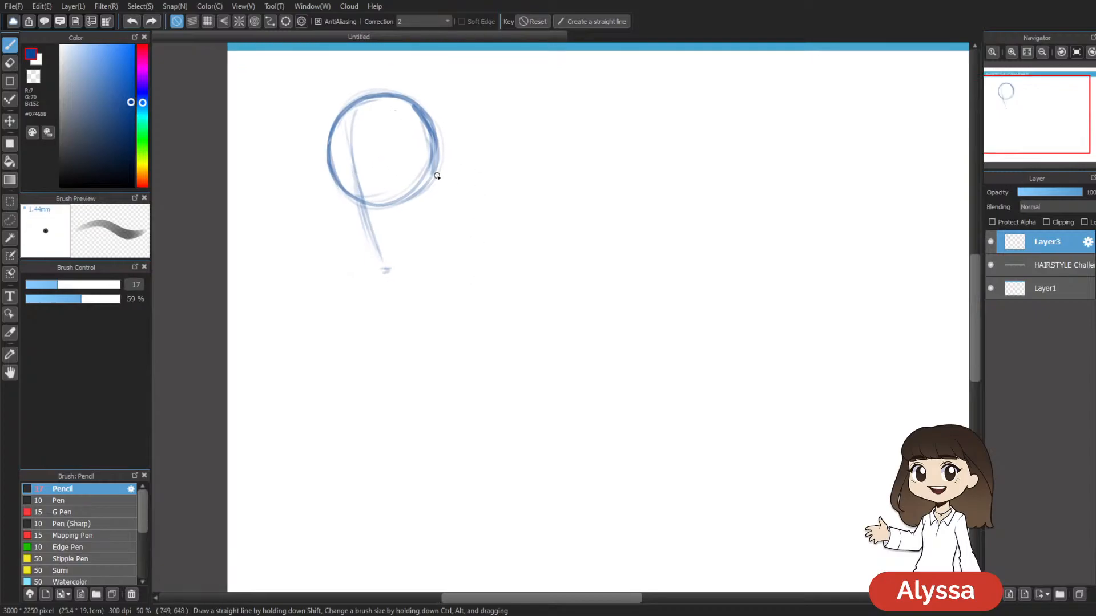
{"action": "mouse_move", "coordinate": [330, 170]}
{"action": "left_mouse_down"}
{"action": "mouse_move", "coordinate": [355, 243]}
{"action": "mouse_move", "coordinate": [346, 230]}
{"action": "mouse_move", "coordinate": [373, 264]}
{"action": "mouse_move", "coordinate": [358, 242]}
{"action": "mouse_move", "coordinate": [368, 256]}
{"action": "mouse_move", "coordinate": [389, 243]}
{"action": "mouse_move", "coordinate": [382, 271]}
{"action": "mouse_move", "coordinate": [398, 272]}
{"action": "mouse_move", "coordinate": [382, 272]}
{"action": "mouse_move", "coordinate": [433, 238]}
{"action": "left_mouse_up"}
{"action": "mouse_move", "coordinate": [398, 277]}
{"action": "left_mouse_down"}
{"action": "mouse_move", "coordinate": [447, 225]}
{"action": "mouse_move", "coordinate": [410, 266]}
{"action": "mouse_move", "coordinate": [428, 240]}
{"action": "left_mouse_up"}
{"action": "left_click_drag", "start_coordinate": [440, 198], "coordinate": [440, 229]}
{"action": "left_click_drag", "start_coordinate": [443, 178], "coordinate": [439, 237]}
{"action": "left_click_drag", "start_coordinate": [445, 194], "coordinate": [440, 228]}
Step: Transform the head sketch, scaling it down
{"action": "mouse_move", "coordinate": [542, 187]}
{"action": "left_mouse_down"}
{"action": "mouse_move", "coordinate": [538, 262]}
{"action": "mouse_move", "coordinate": [574, 261]}
{"action": "left_mouse_up"}
{"action": "key", "text": "ctrl+t"}
{"action": "mouse_move", "coordinate": [430, 297]}
{"action": "left_mouse_down"}
{"action": "mouse_move", "coordinate": [408, 300]}
{"action": "mouse_move", "coordinate": [428, 330]}
{"action": "mouse_move", "coordinate": [404, 299]}
{"action": "left_mouse_up"}
{"action": "key", "text": "Return"}
{"action": "left_click_drag", "start_coordinate": [472, 325], "coordinate": [573, 318]}
{"action": "scroll", "coordinate": [558, 422], "scroll_direction": "up", "scroll_amount": 1}
Step: Lower the pencil opacity to 41%
{"action": "left_click_drag", "start_coordinate": [73, 301], "coordinate": [65, 301]}
{"action": "left_click_drag", "start_coordinate": [485, 224], "coordinate": [477, 225]}
{"action": "left_click_drag", "start_coordinate": [497, 351], "coordinate": [491, 361]}
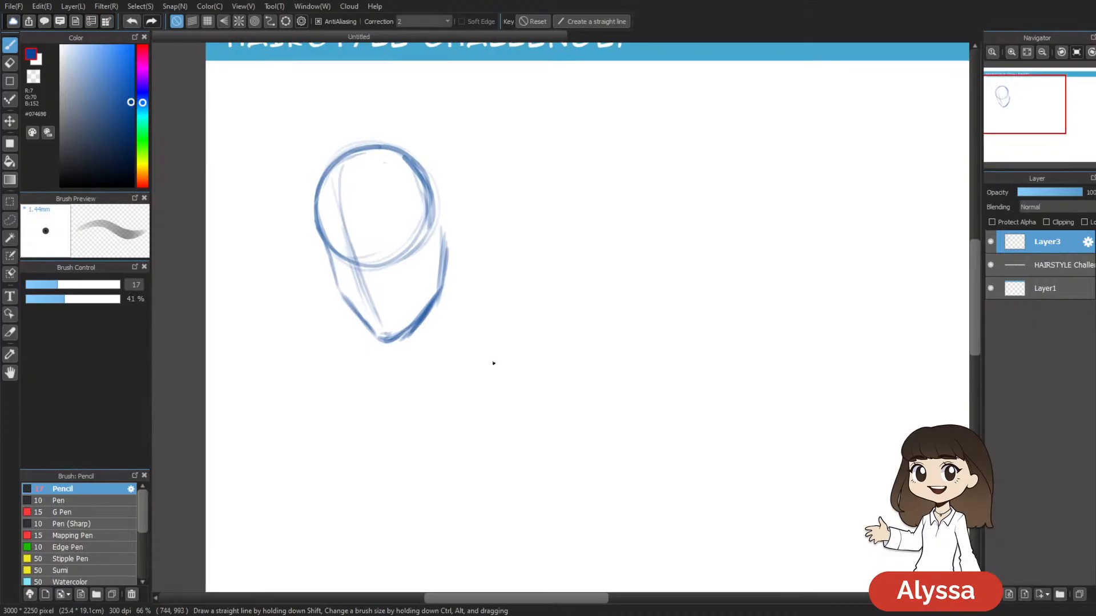
{"action": "left_click_drag", "start_coordinate": [573, 230], "coordinate": [570, 245]}
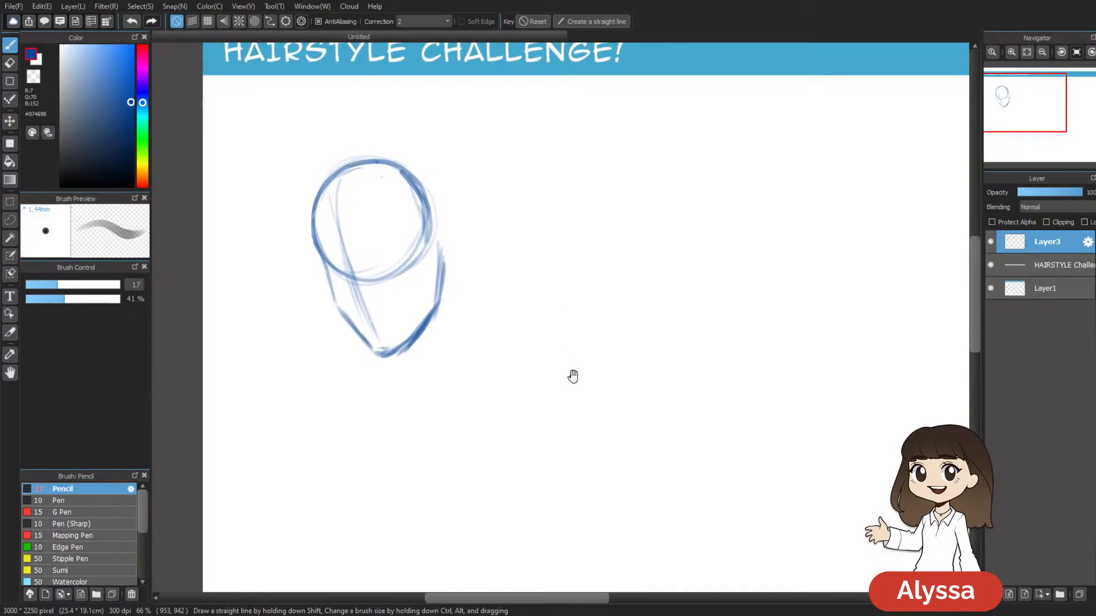
{"action": "left_click_drag", "start_coordinate": [558, 314], "coordinate": [579, 290]}
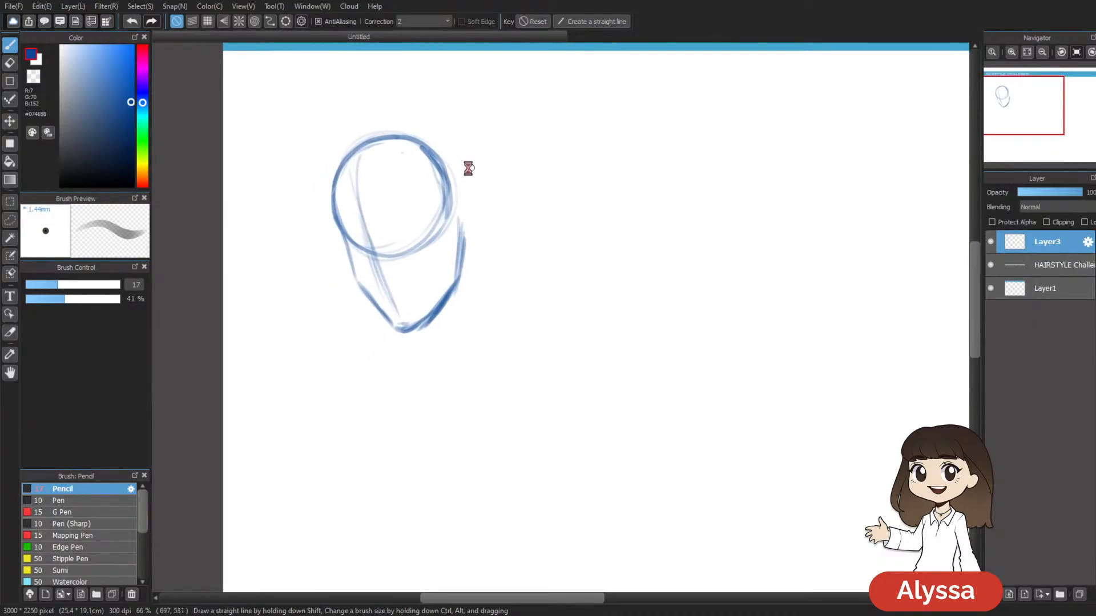
Step: Try to sketch a curled ear to the right of the head, reducing the pencil size to 15
{"action": "left_click_drag", "start_coordinate": [473, 194], "coordinate": [468, 232]}
{"action": "key", "text": "ctrl+z"}
{"action": "left_click_drag", "start_coordinate": [477, 192], "coordinate": [471, 228]}
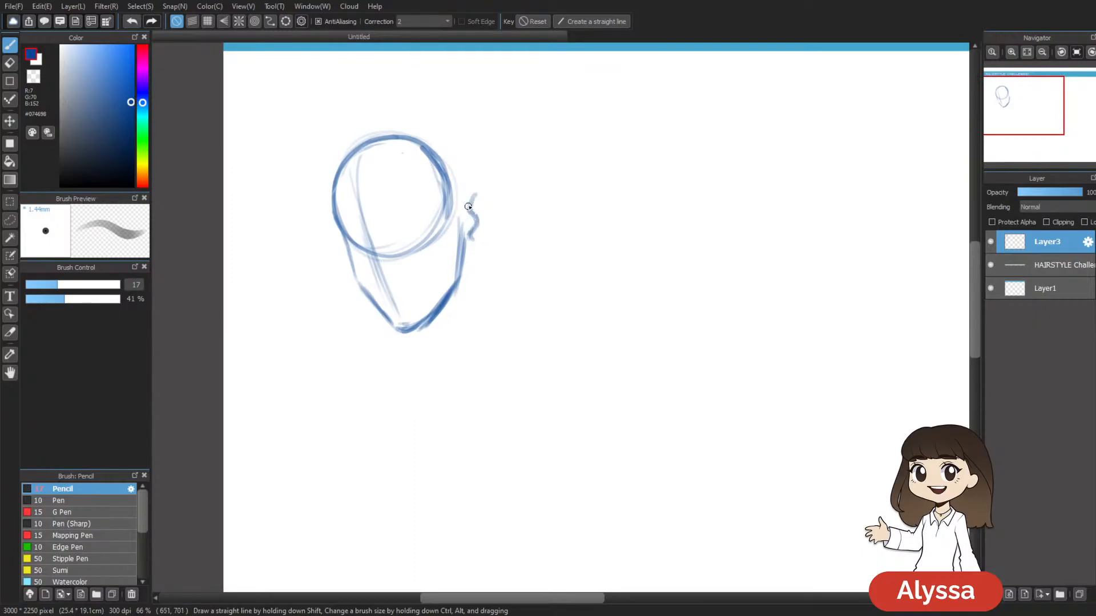
{"action": "left_click_drag", "start_coordinate": [602, 193], "coordinate": [567, 179]}
{"action": "key", "text": "bracketleft"}
{"action": "mouse_move", "coordinate": [447, 191]}
{"action": "left_mouse_down"}
{"action": "mouse_move", "coordinate": [455, 186]}
{"action": "mouse_move", "coordinate": [440, 181]}
{"action": "mouse_move", "coordinate": [454, 172]}
{"action": "mouse_move", "coordinate": [470, 190]}
{"action": "left_mouse_up"}
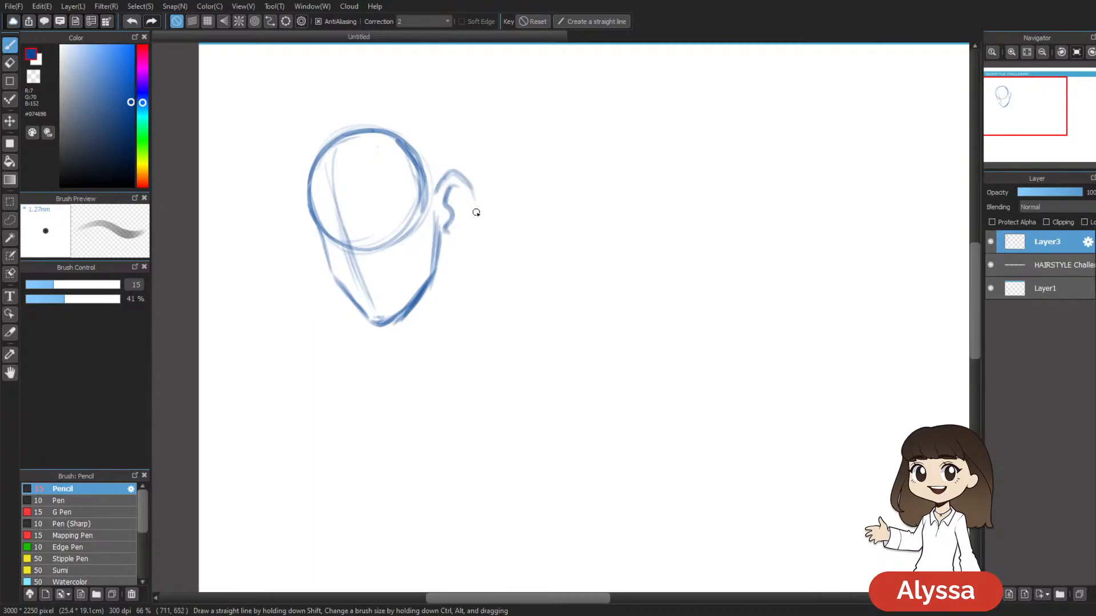
{"action": "key", "text": "ctrl+z"}
{"action": "key", "text": "ctrl+z"}
{"action": "key", "text": "ctrl+z"}
{"action": "key", "text": "ctrl+z"}
{"action": "key", "text": "ctrl+z"}
{"action": "key", "text": "ctrl+z"}
Step: Sketch a simple oval ear joined to the right side of the jaw, erasing its stray lines
{"action": "mouse_move", "coordinate": [443, 201]}
{"action": "left_mouse_down"}
{"action": "mouse_move", "coordinate": [442, 188]}
{"action": "mouse_move", "coordinate": [465, 178]}
{"action": "mouse_move", "coordinate": [461, 238]}
{"action": "mouse_move", "coordinate": [471, 191]}
{"action": "mouse_move", "coordinate": [436, 202]}
{"action": "mouse_move", "coordinate": [448, 242]}
{"action": "left_mouse_up"}
{"action": "key", "text": "e"}
{"action": "mouse_move", "coordinate": [444, 199]}
{"action": "left_mouse_down"}
{"action": "mouse_move", "coordinate": [451, 238]}
{"action": "mouse_move", "coordinate": [488, 249]}
{"action": "left_mouse_up"}
{"action": "key", "text": "b"}
{"action": "key", "text": "space"}
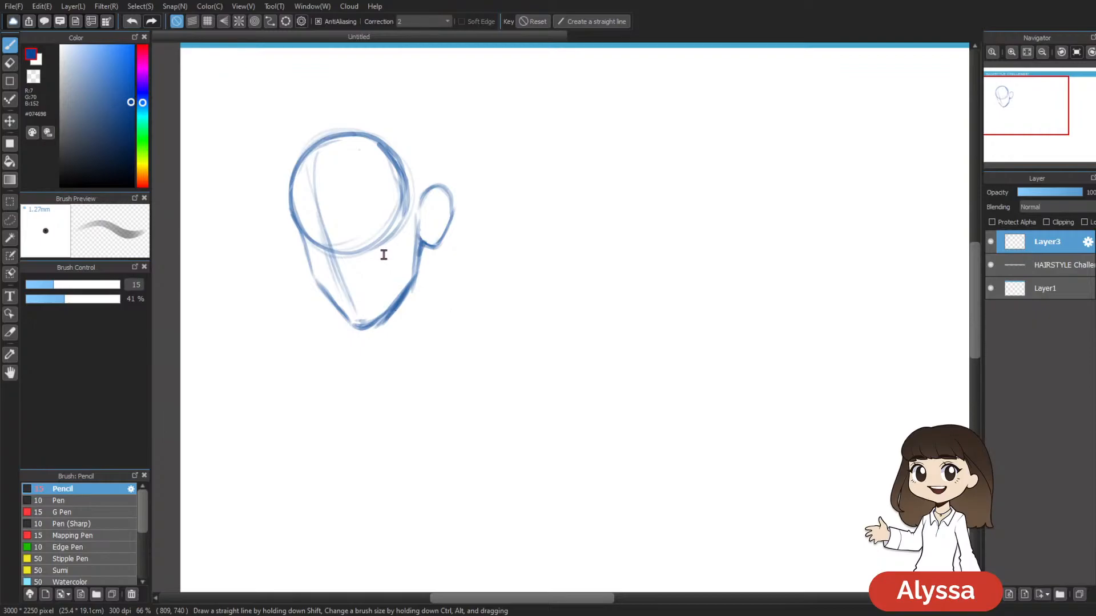
{"action": "left_click_drag", "start_coordinate": [481, 170], "coordinate": [514, 198]}
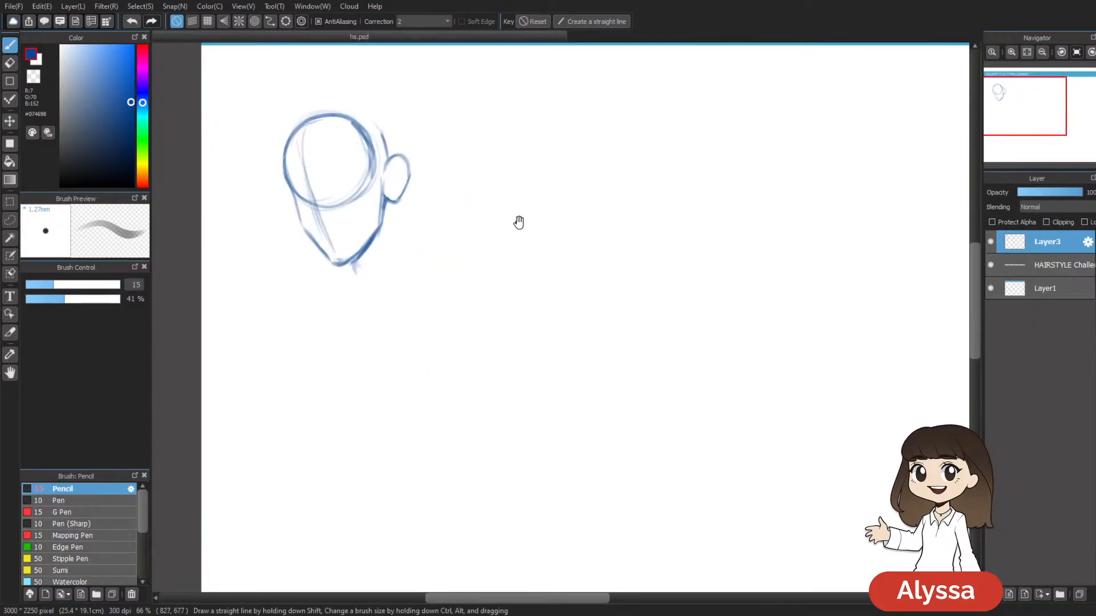
{"action": "left_click_drag", "start_coordinate": [518, 222], "coordinate": [522, 229]}
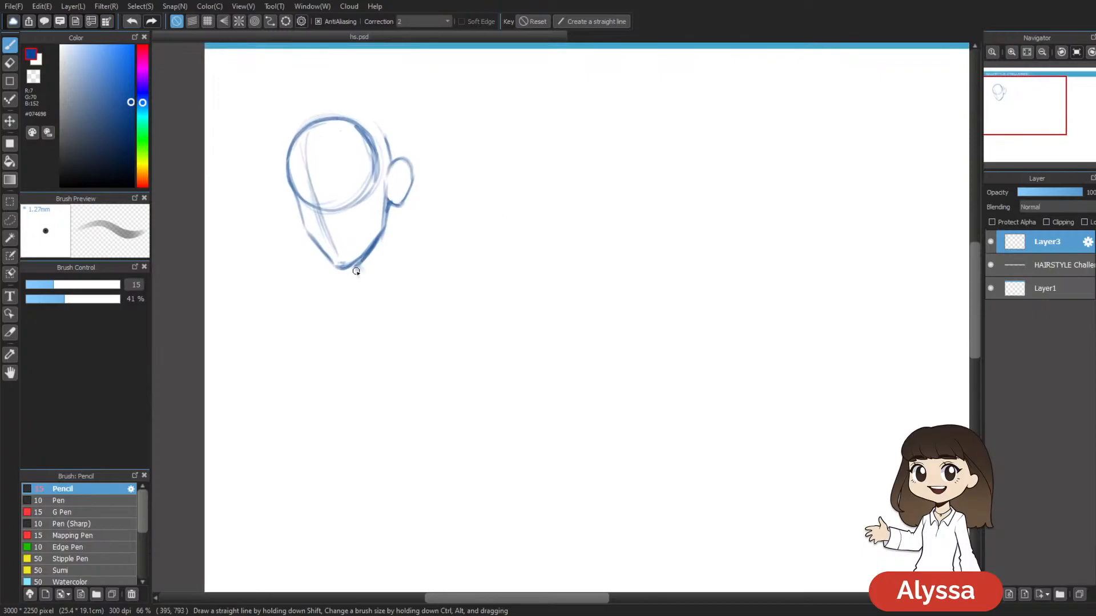
{"action": "left_click_drag", "start_coordinate": [353, 267], "coordinate": [346, 313]}
{"action": "left_click_drag", "start_coordinate": [354, 270], "coordinate": [344, 330]}
{"action": "key", "text": "ctrl+z"}
{"action": "key", "text": "ctrl+z"}
Step: Sketch the front neck line down from the chin, the shoulder slope and the V-shaped edges of the upper chest
{"action": "left_click_drag", "start_coordinate": [353, 268], "coordinate": [357, 323]}
{"action": "mouse_move", "coordinate": [345, 324]}
{"action": "left_mouse_down"}
{"action": "mouse_move", "coordinate": [303, 348]}
{"action": "mouse_move", "coordinate": [313, 363]}
{"action": "mouse_move", "coordinate": [326, 355]}
{"action": "mouse_move", "coordinate": [340, 384]}
{"action": "left_mouse_up"}
{"action": "mouse_move", "coordinate": [303, 351]}
{"action": "left_mouse_down"}
{"action": "mouse_move", "coordinate": [349, 399]}
{"action": "mouse_move", "coordinate": [437, 344]}
{"action": "left_mouse_up"}
{"action": "left_click_drag", "start_coordinate": [417, 359], "coordinate": [366, 381]}
{"action": "mouse_move", "coordinate": [351, 268]}
{"action": "left_mouse_down"}
{"action": "mouse_move", "coordinate": [352, 314]}
{"action": "mouse_move", "coordinate": [350, 274]}
{"action": "mouse_move", "coordinate": [351, 297]}
{"action": "mouse_move", "coordinate": [359, 275]}
{"action": "mouse_move", "coordinate": [351, 344]}
{"action": "mouse_move", "coordinate": [364, 258]}
{"action": "left_mouse_up"}
{"action": "key", "text": "e"}
{"action": "key", "text": "b"}
{"action": "left_click_drag", "start_coordinate": [407, 200], "coordinate": [410, 289]}
{"action": "key", "text": "ctrl+z"}
{"action": "key", "text": "ctrl+z"}
{"action": "key", "text": "ctrl+z"}
Step: Sketch the back neck line from below the ear curving out to the shoulder, and erase stray marks under the chin
{"action": "mouse_move", "coordinate": [399, 212]}
{"action": "left_mouse_down"}
{"action": "mouse_move", "coordinate": [411, 294]}
{"action": "mouse_move", "coordinate": [433, 325]}
{"action": "left_mouse_up"}
{"action": "key", "text": "e"}
{"action": "mouse_move", "coordinate": [366, 275]}
{"action": "left_mouse_down"}
{"action": "mouse_move", "coordinate": [360, 346]}
{"action": "mouse_move", "coordinate": [351, 340]}
{"action": "mouse_move", "coordinate": [346, 356]}
{"action": "mouse_move", "coordinate": [356, 275]}
{"action": "left_mouse_up"}
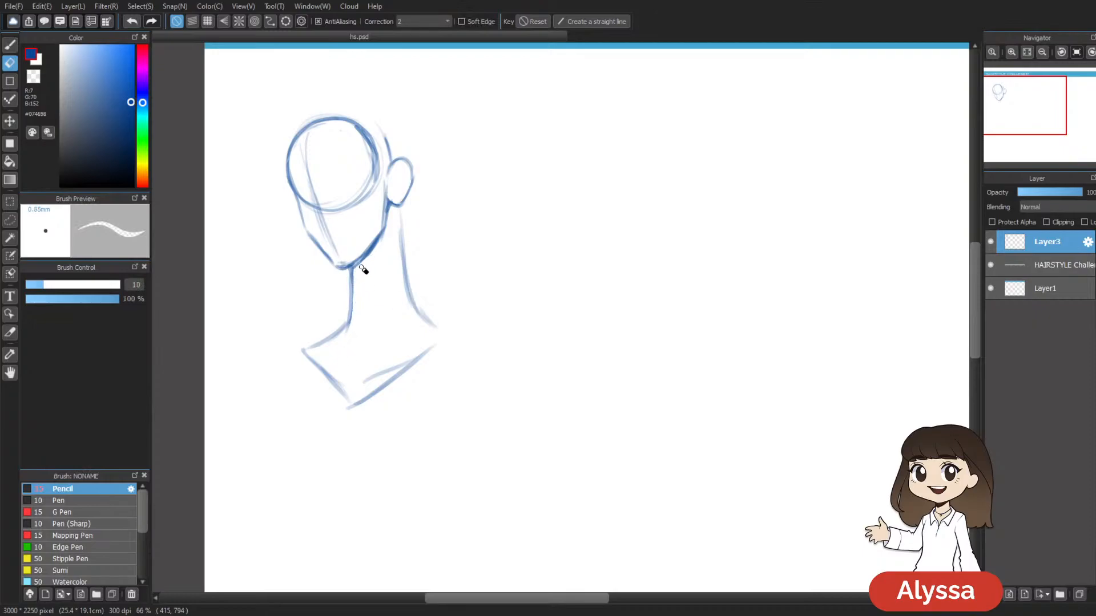
Step: Lasso the head and ear and move them down slightly to shorten the neck, then clear the selection
{"action": "key", "text": "m"}
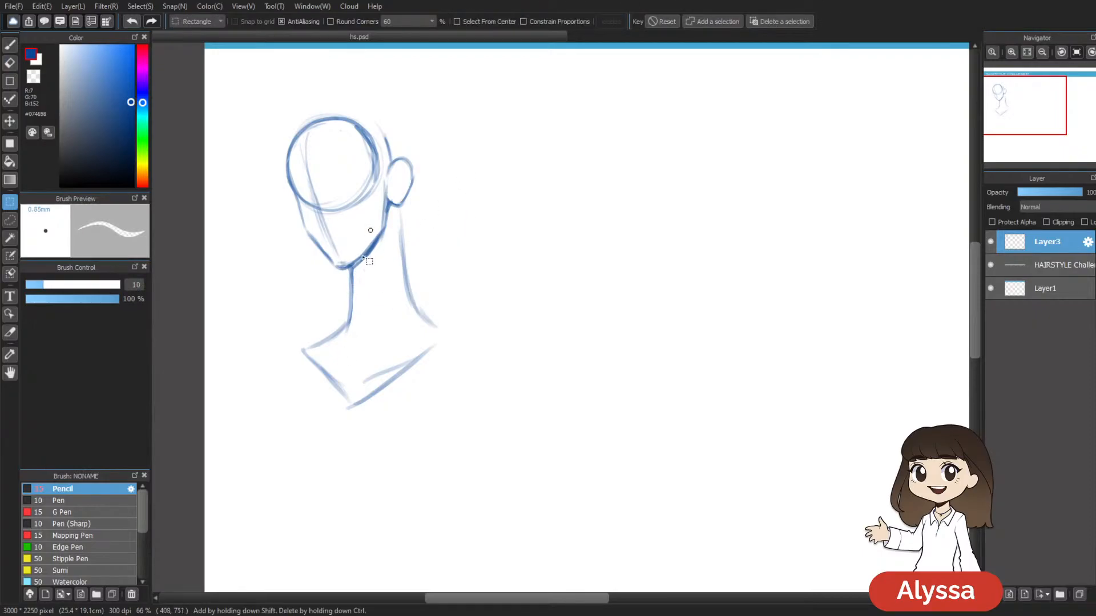
{"action": "key", "text": "l"}
{"action": "mouse_move", "coordinate": [359, 267]}
{"action": "left_mouse_down"}
{"action": "mouse_move", "coordinate": [318, 282]}
{"action": "mouse_move", "coordinate": [339, 66]}
{"action": "mouse_move", "coordinate": [451, 200]}
{"action": "left_mouse_up"}
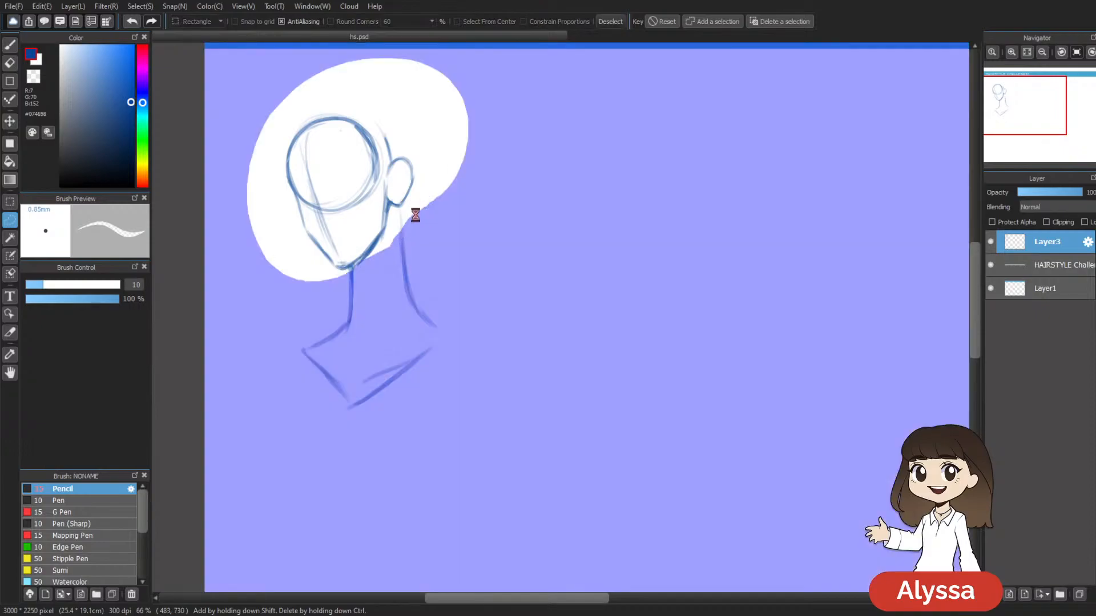
{"action": "key", "text": "ctrl+t"}
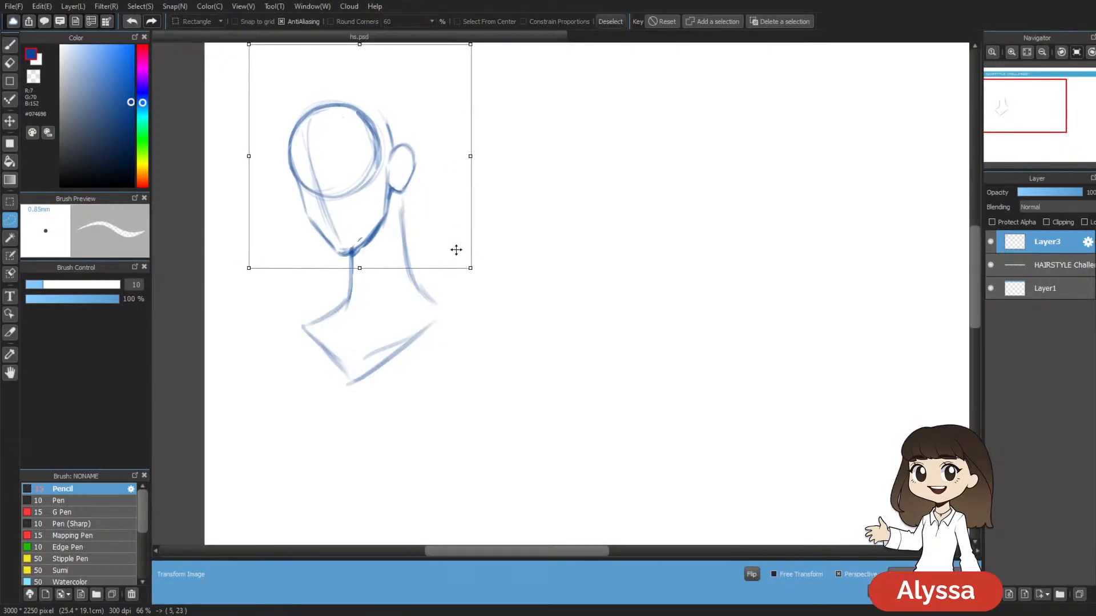
{"action": "left_click_drag", "start_coordinate": [456, 247], "coordinate": [456, 276]}
{"action": "key", "text": "Return"}
{"action": "key", "text": "ctrl+d"}
Step: Darken the upper end of the back neck line below the ear with the pencil
{"action": "key", "text": "b"}
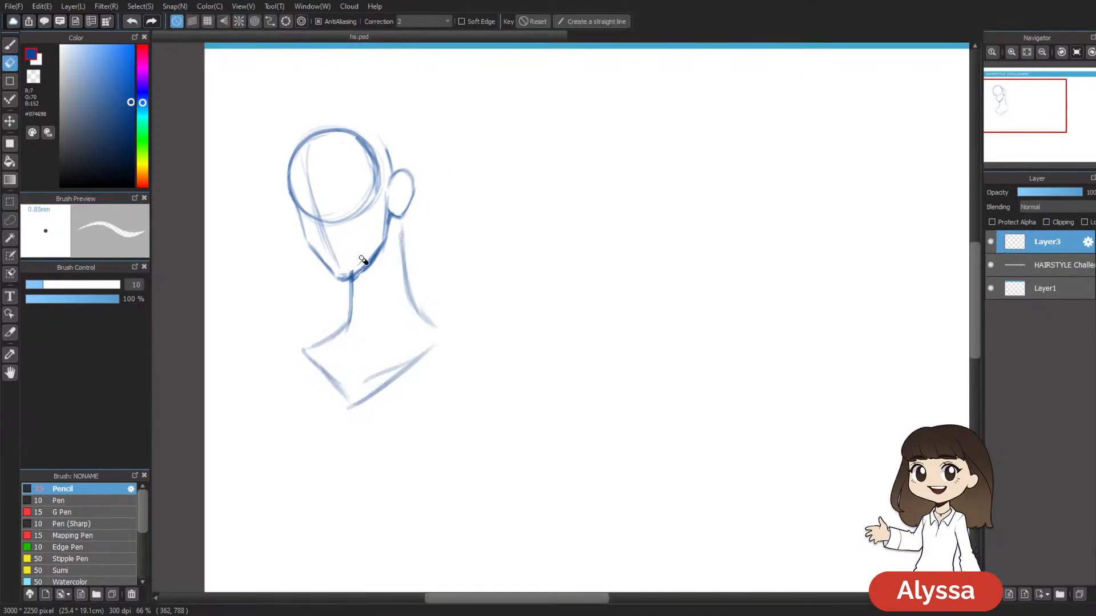
{"action": "left_click_drag", "start_coordinate": [403, 247], "coordinate": [401, 236]}
{"action": "left_click_drag", "start_coordinate": [588, 242], "coordinate": [637, 287]}
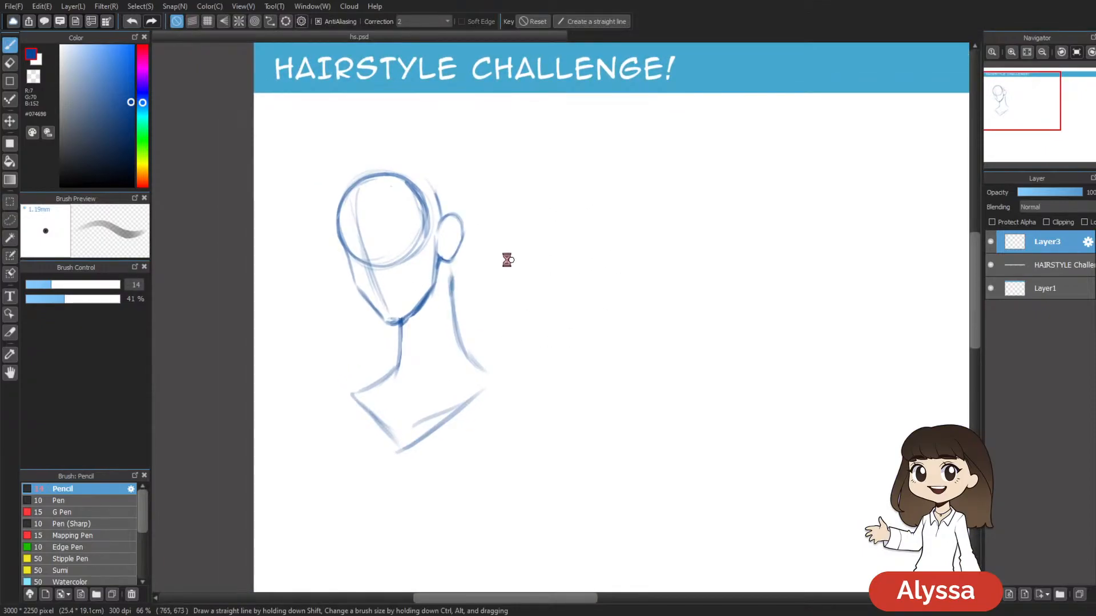
{"action": "left_click_drag", "start_coordinate": [395, 308], "coordinate": [390, 268]}
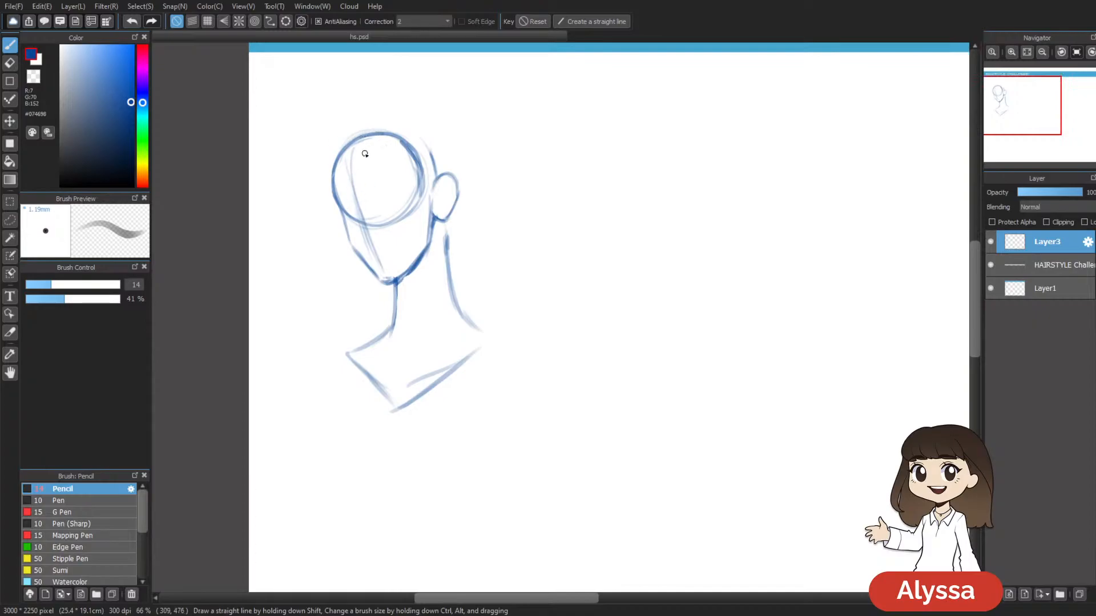
Step: Undo the last stroke on the forehead and set the pencil's opacity to 29 %
{"action": "left_click_drag", "start_coordinate": [378, 134], "coordinate": [349, 181]}
{"action": "key", "text": "ctrl+z"}
{"action": "left_click_drag", "start_coordinate": [59, 299], "coordinate": [53, 299]}
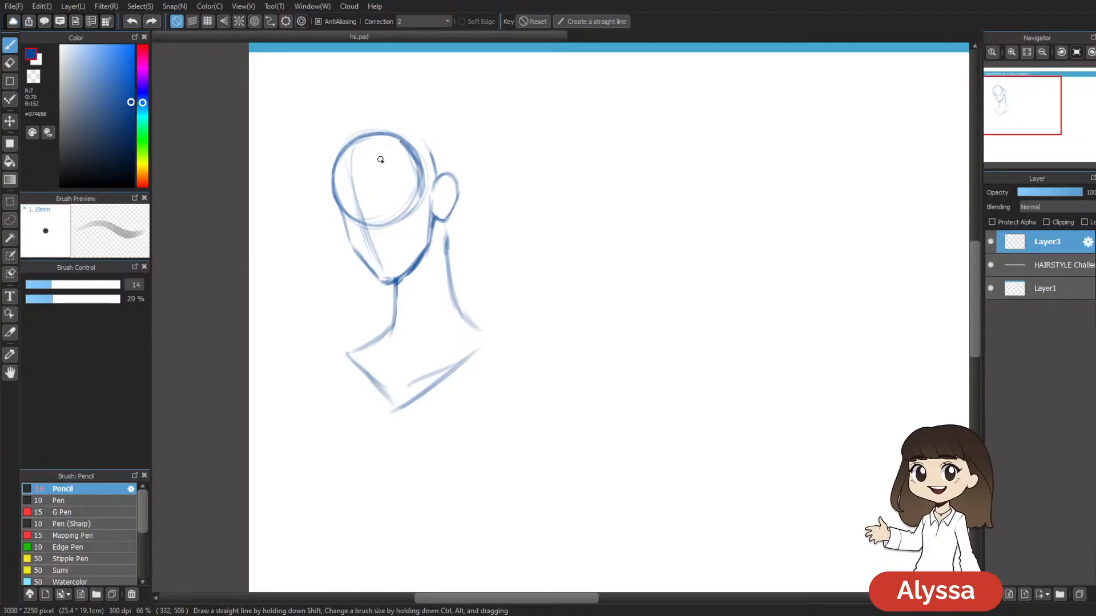
Step: Redraw the back curve of the skull down to the ear and erase the overlapping arc of the construction circle
{"action": "scroll", "coordinate": [380, 150], "scroll_direction": "up", "scroll_amount": 1}
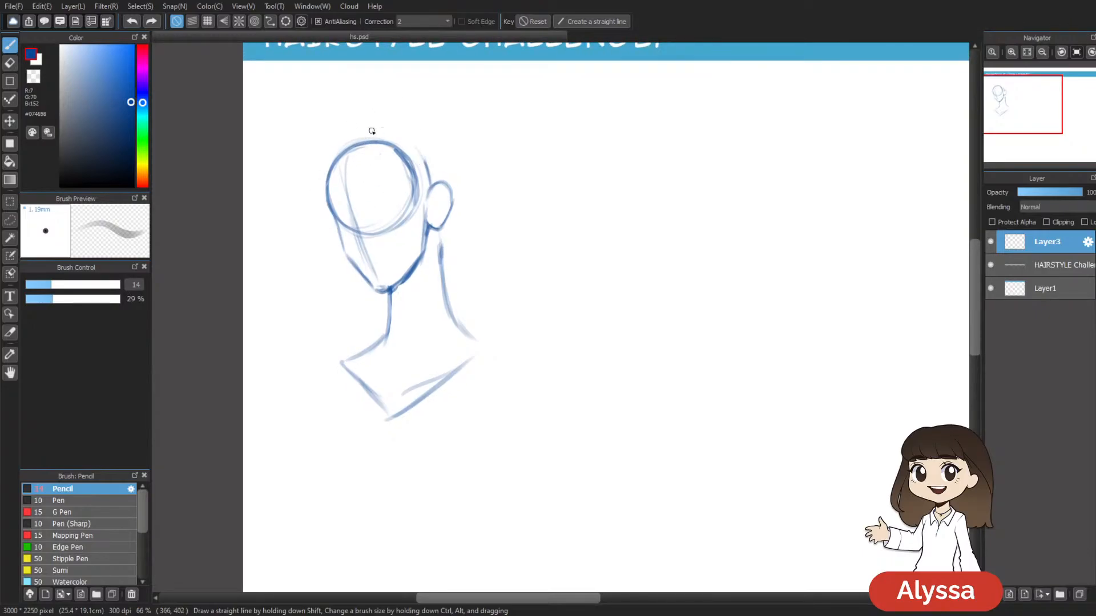
{"action": "left_click_drag", "start_coordinate": [539, 178], "coordinate": [501, 158]}
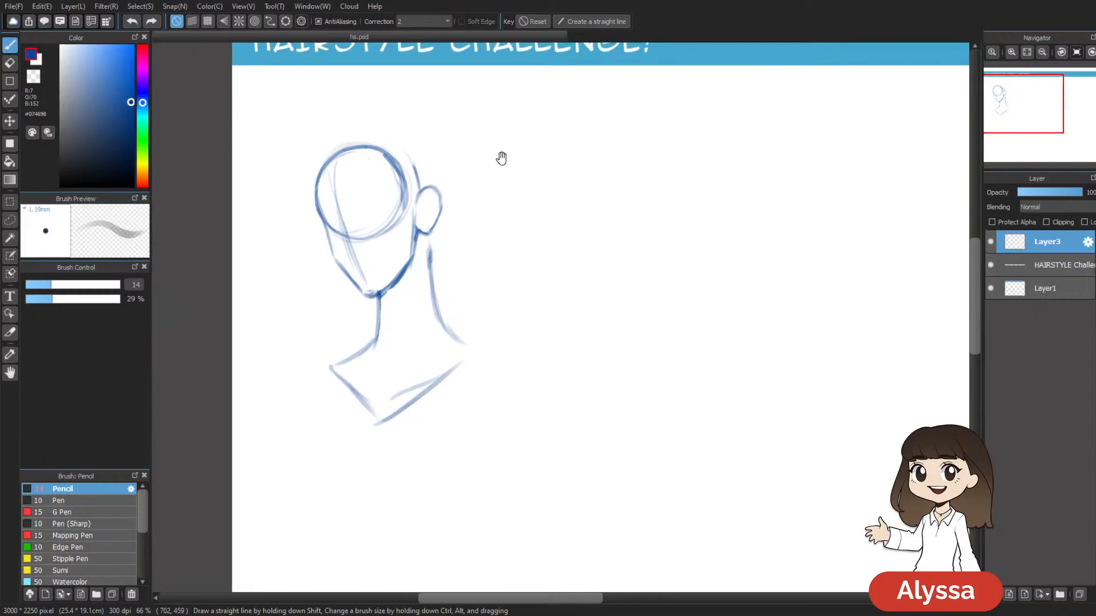
{"action": "left_click_drag", "start_coordinate": [539, 274], "coordinate": [510, 264]}
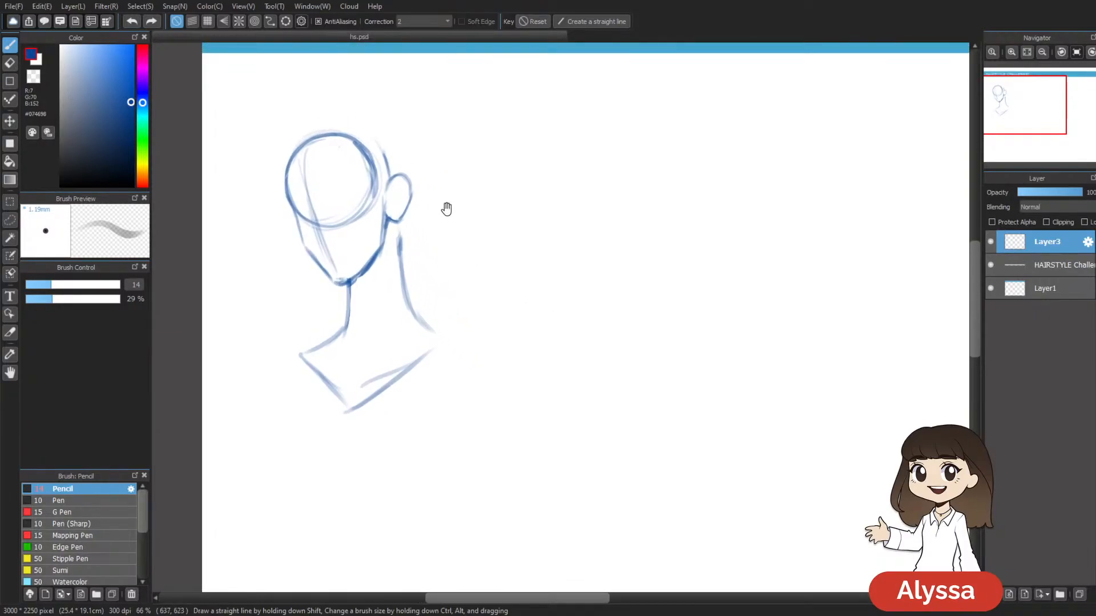
{"action": "left_click_drag", "start_coordinate": [461, 239], "coordinate": [481, 225]}
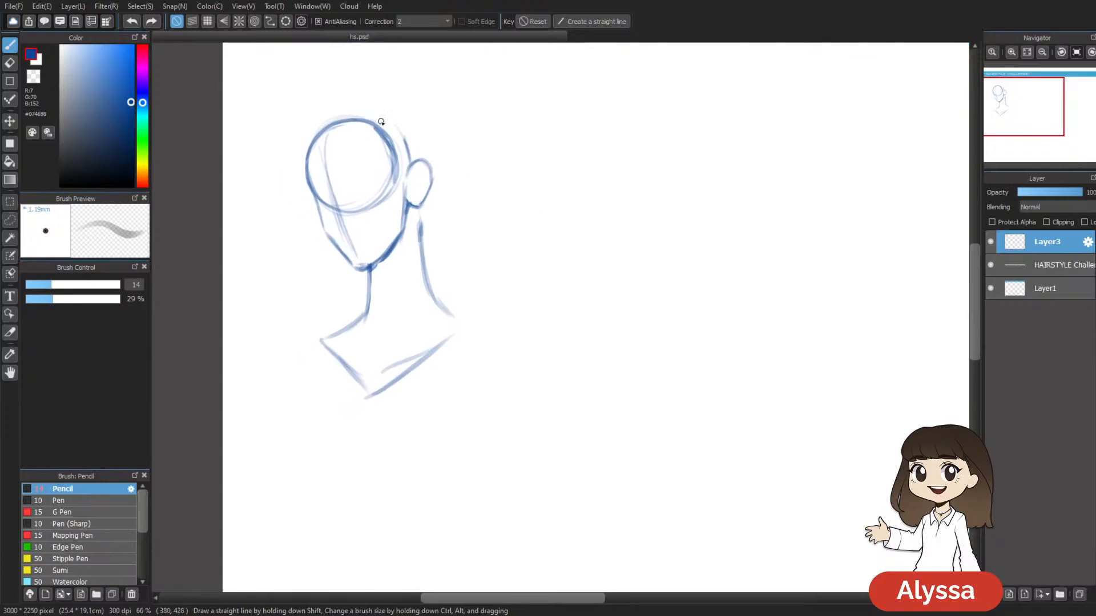
{"action": "mouse_move", "coordinate": [416, 150]}
{"action": "left_mouse_down"}
{"action": "mouse_move", "coordinate": [396, 183]}
{"action": "mouse_move", "coordinate": [371, 127]}
{"action": "mouse_move", "coordinate": [396, 145]}
{"action": "mouse_move", "coordinate": [356, 124]}
{"action": "mouse_move", "coordinate": [417, 157]}
{"action": "left_mouse_up"}
{"action": "key", "text": "e"}
{"action": "key", "text": "b"}
{"action": "key", "text": "space"}
{"action": "mouse_move", "coordinate": [552, 211]}
{"action": "left_mouse_down"}
{"action": "mouse_move", "coordinate": [558, 186]}
{"action": "mouse_move", "coordinate": [544, 201]}
{"action": "left_mouse_up"}
{"action": "left_click_drag", "start_coordinate": [406, 134], "coordinate": [410, 150]}
{"action": "mouse_move", "coordinate": [389, 112]}
{"action": "left_mouse_down"}
{"action": "mouse_move", "coordinate": [406, 137]}
{"action": "mouse_move", "coordinate": [379, 135]}
{"action": "mouse_move", "coordinate": [350, 112]}
{"action": "mouse_move", "coordinate": [325, 122]}
{"action": "left_mouse_up"}
{"action": "key", "text": "e"}
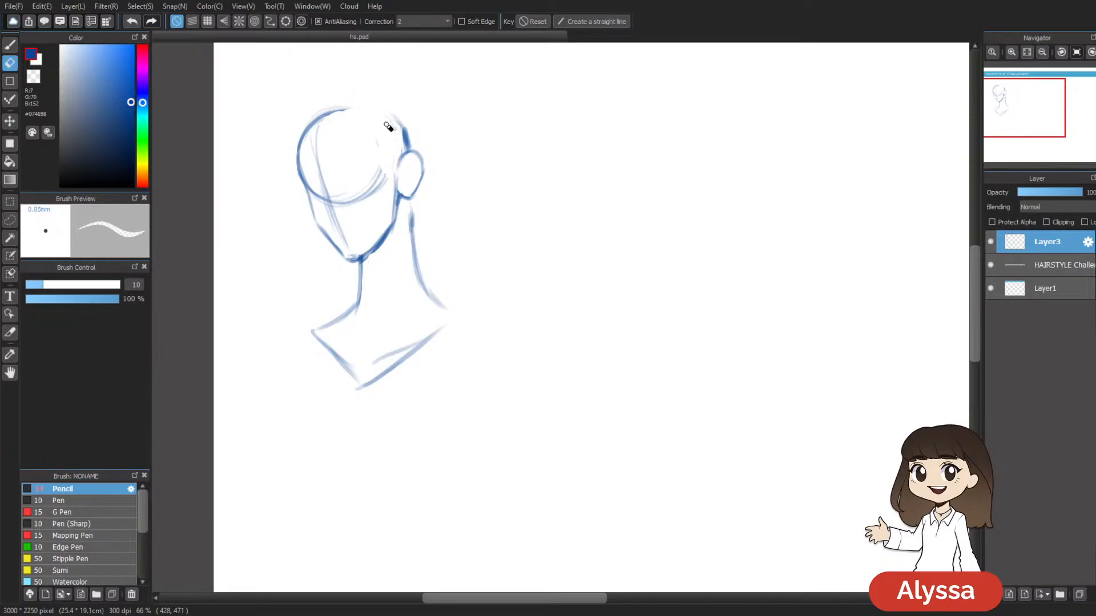
Step: Darken the skull's back line above the ear with the pencil and erase leftover marks just inside it
{"action": "key", "text": "b"}
{"action": "mouse_move", "coordinate": [406, 150]}
{"action": "left_mouse_down"}
{"action": "mouse_move", "coordinate": [391, 115]}
{"action": "mouse_move", "coordinate": [408, 135]}
{"action": "mouse_move", "coordinate": [398, 122]}
{"action": "left_mouse_up"}
{"action": "left_click_drag", "start_coordinate": [538, 243], "coordinate": [497, 229]}
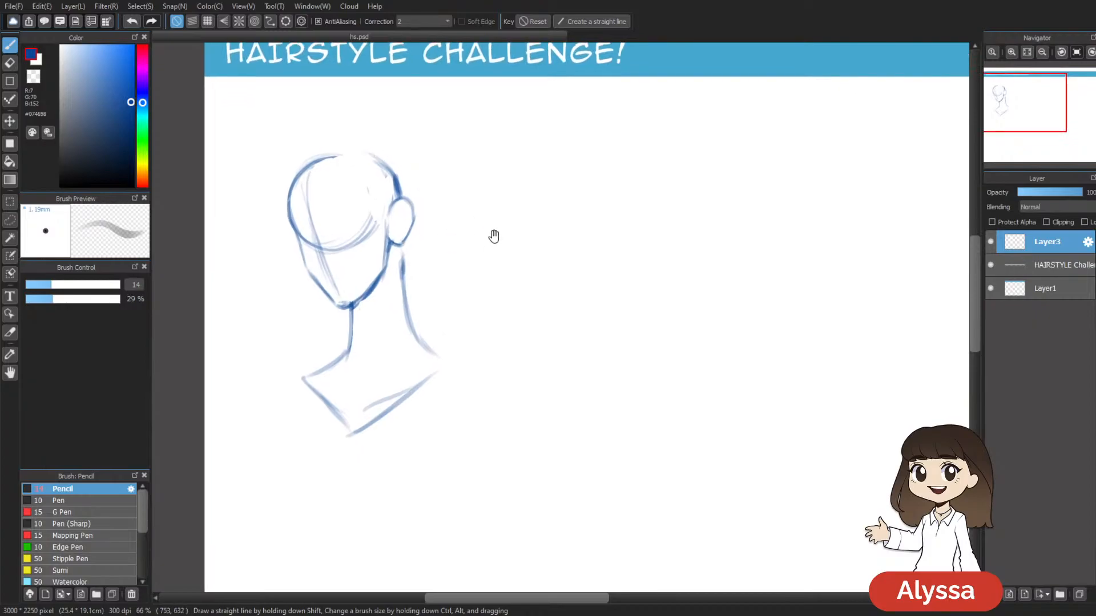
{"action": "scroll", "coordinate": [497, 237], "scroll_direction": "down", "scroll_amount": 1}
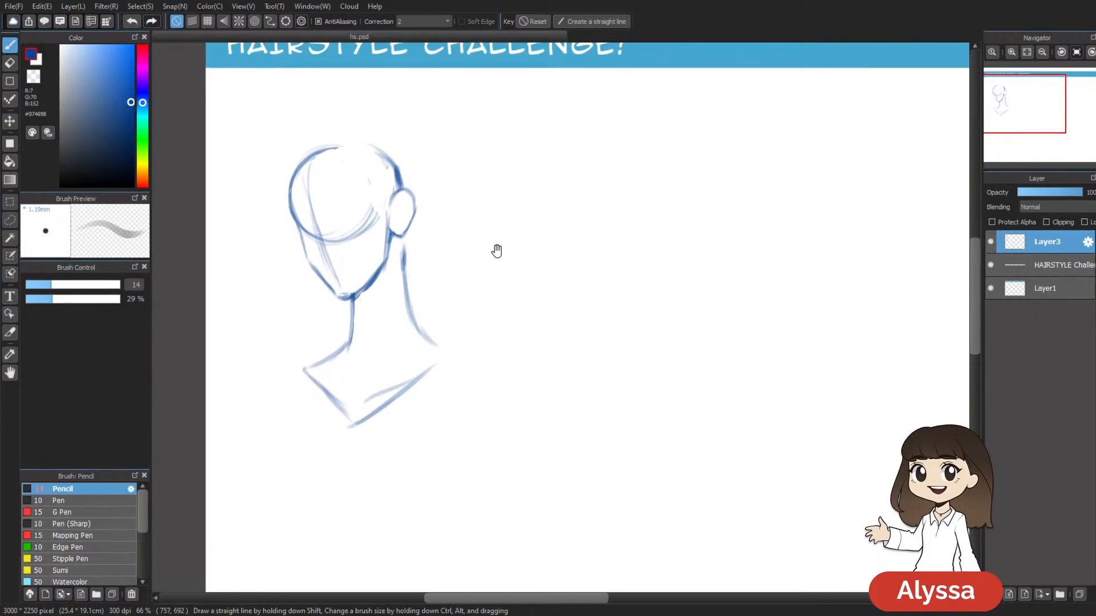
{"action": "left_click_drag", "start_coordinate": [493, 237], "coordinate": [492, 250]}
{"action": "key", "text": "e"}
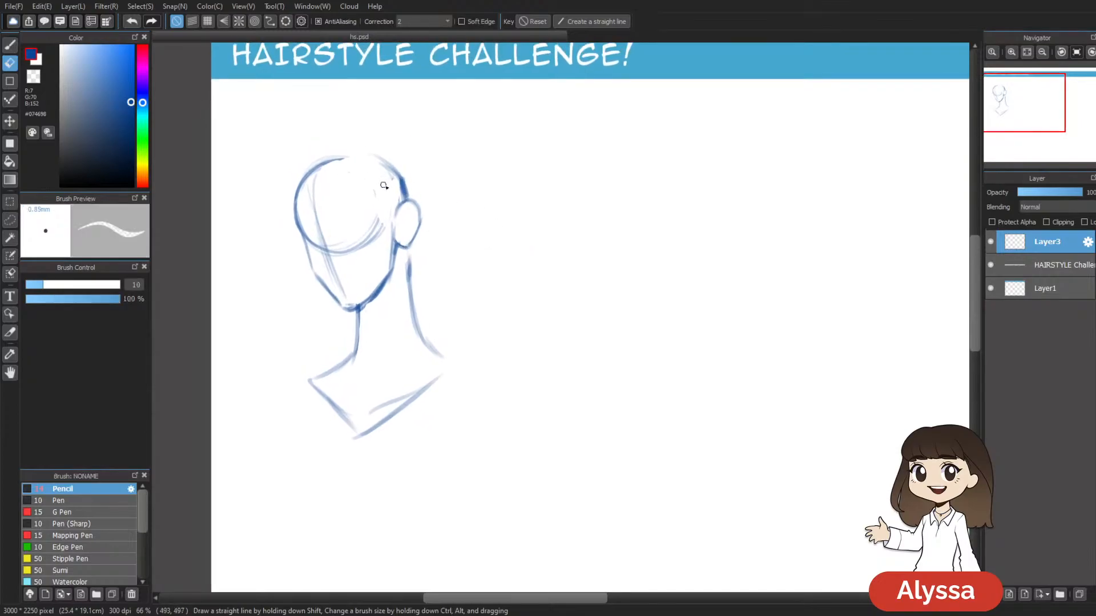
{"action": "mouse_move", "coordinate": [395, 177]}
{"action": "left_mouse_down"}
{"action": "mouse_move", "coordinate": [406, 195]}
{"action": "mouse_move", "coordinate": [603, 264]}
{"action": "left_mouse_up"}
Step: Set the pencil size to 12.5 and sketch two curved guidelines across the face to frame the eyes
{"action": "key", "text": "b"}
{"action": "key", "text": "ctrl+plus"}
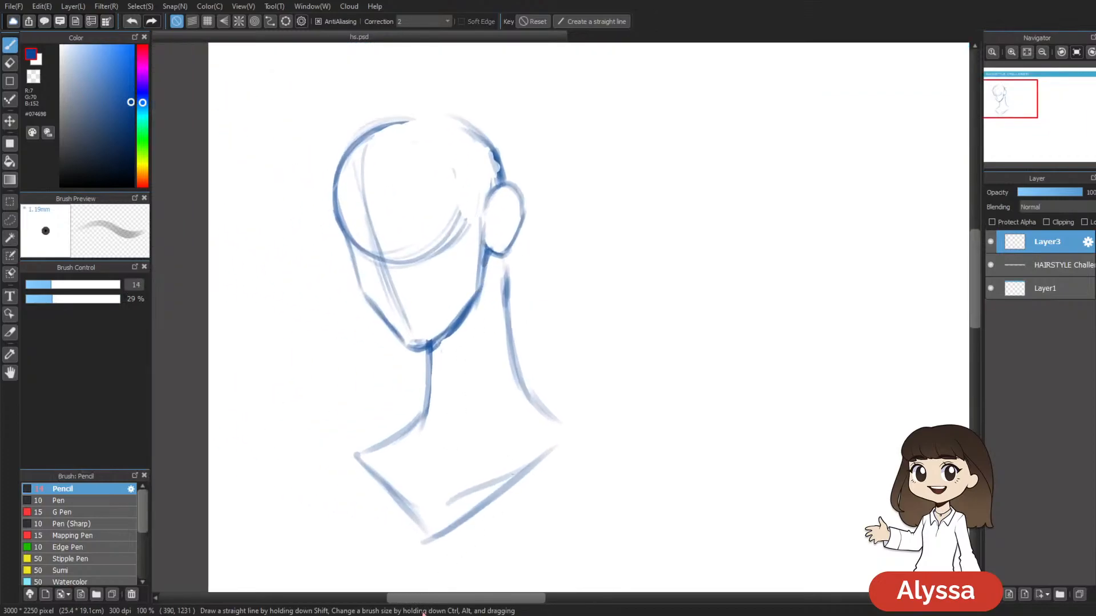
{"action": "mouse_move", "coordinate": [573, 218]}
{"action": "left_mouse_down"}
{"action": "mouse_move", "coordinate": [582, 201]}
{"action": "mouse_move", "coordinate": [564, 203]}
{"action": "left_mouse_up"}
{"action": "key", "text": "bracketleft"}
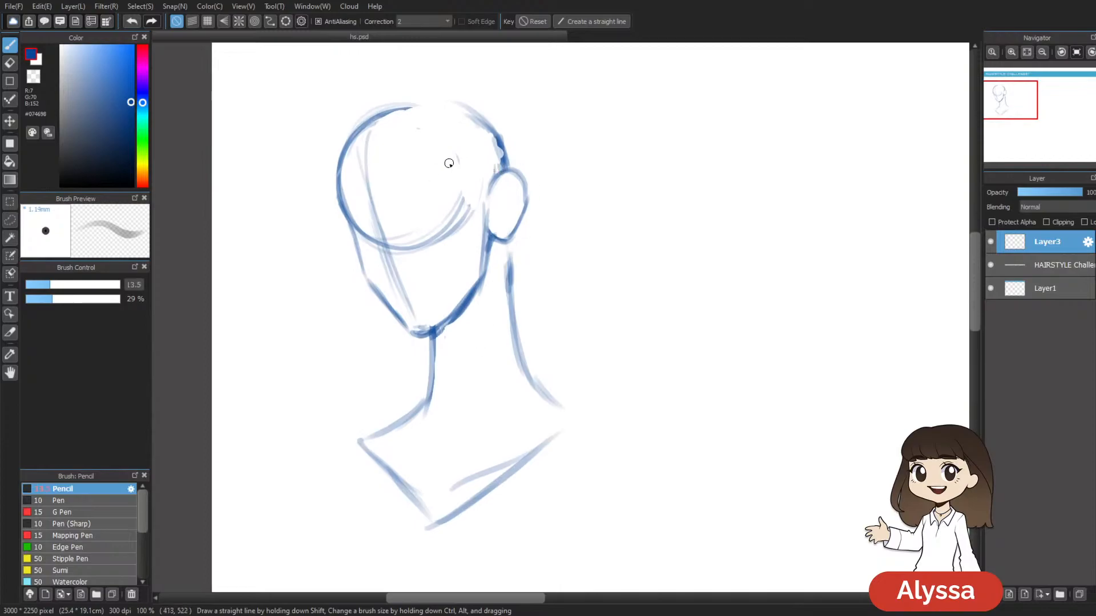
{"action": "key", "text": "bracketleft"}
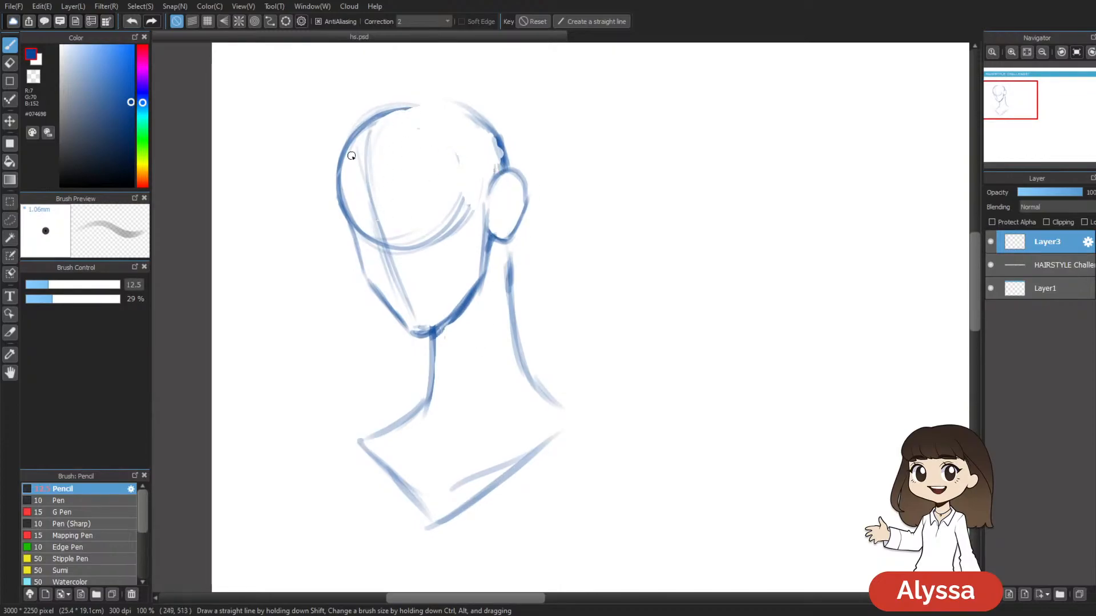
{"action": "mouse_move", "coordinate": [336, 207]}
{"action": "left_mouse_down"}
{"action": "mouse_move", "coordinate": [471, 195]}
{"action": "mouse_move", "coordinate": [440, 210]}
{"action": "mouse_move", "coordinate": [469, 204]}
{"action": "left_mouse_up"}
{"action": "key", "text": "bracketleft"}
{"action": "mouse_move", "coordinate": [375, 247]}
{"action": "left_mouse_down"}
{"action": "mouse_move", "coordinate": [450, 230]}
{"action": "mouse_move", "coordinate": [482, 237]}
{"action": "mouse_move", "coordinate": [480, 222]}
{"action": "left_mouse_up"}
Step: Reduce the pencil size to 6.5 while sketching the upper eyelids of both eyes between the guidelines
{"action": "key", "text": "bracketleft"}
{"action": "key", "text": "bracketleft"}
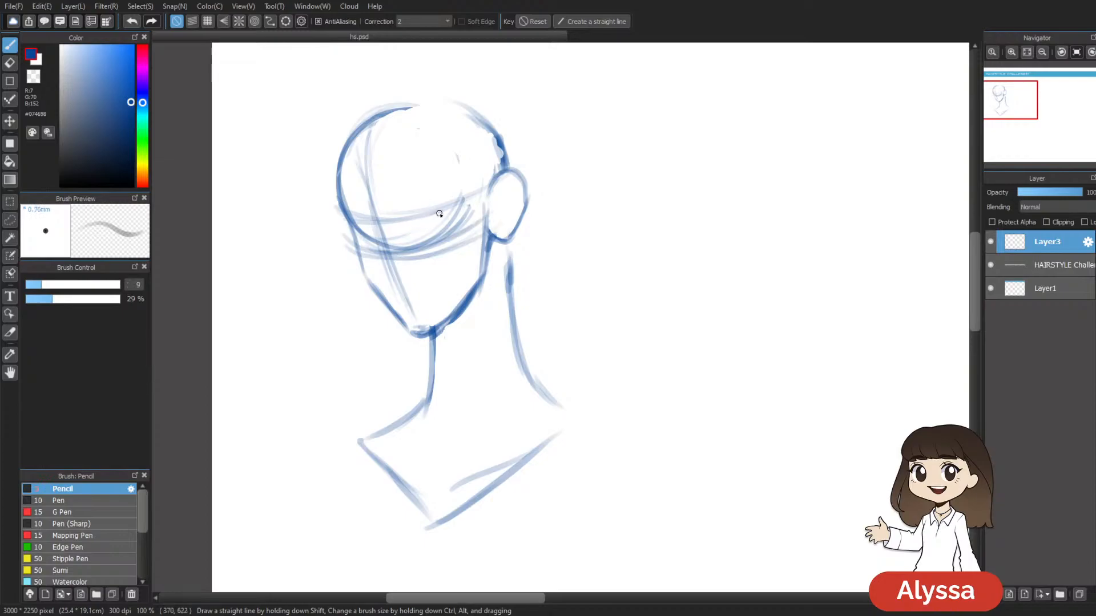
{"action": "mouse_move", "coordinate": [420, 220]}
{"action": "left_mouse_down"}
{"action": "mouse_move", "coordinate": [471, 217]}
{"action": "mouse_move", "coordinate": [423, 223]}
{"action": "mouse_move", "coordinate": [459, 210]}
{"action": "left_mouse_up"}
{"action": "key", "text": "bracketleft"}
{"action": "key", "text": "bracketleft"}
{"action": "key", "text": "bracketleft"}
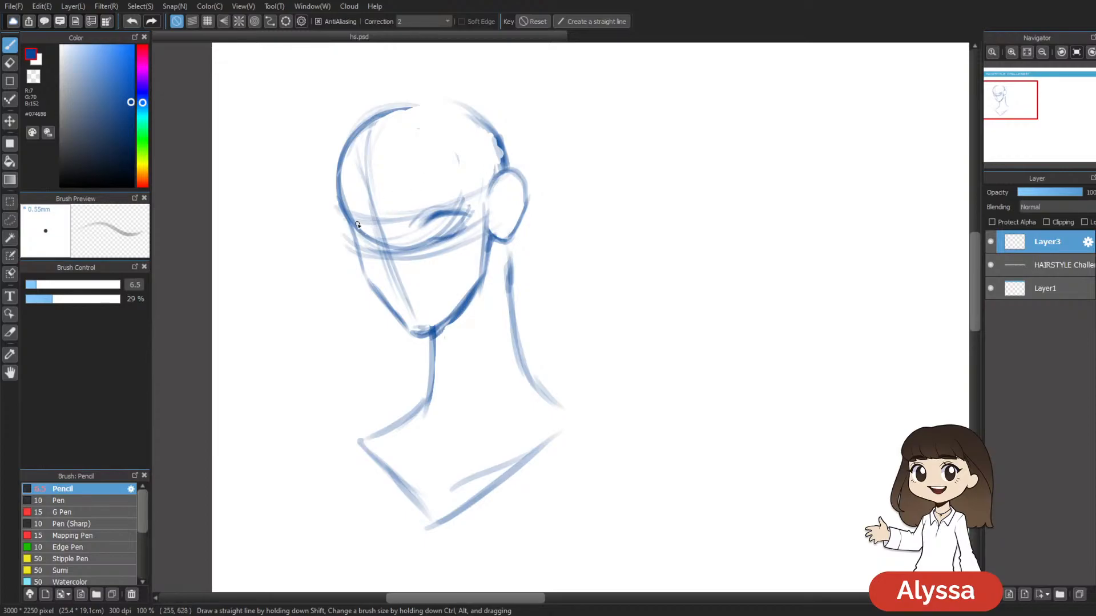
{"action": "mouse_move", "coordinate": [355, 220]}
{"action": "left_mouse_down"}
{"action": "mouse_move", "coordinate": [371, 225]}
{"action": "mouse_move", "coordinate": [375, 244]}
{"action": "left_mouse_up"}
Step: Set the eraser to size 13 and 69 % opacity and erase the construction lines inside the far eye
{"action": "key", "text": "e"}
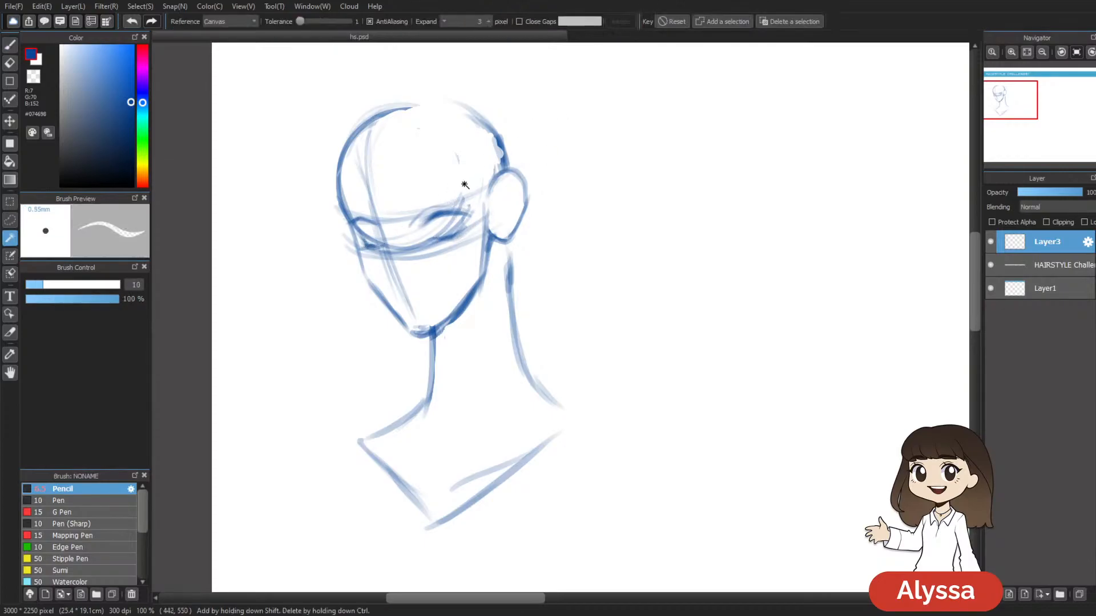
{"action": "left_click_drag", "start_coordinate": [97, 299], "coordinate": [92, 301]}
{"action": "key", "text": "]"}
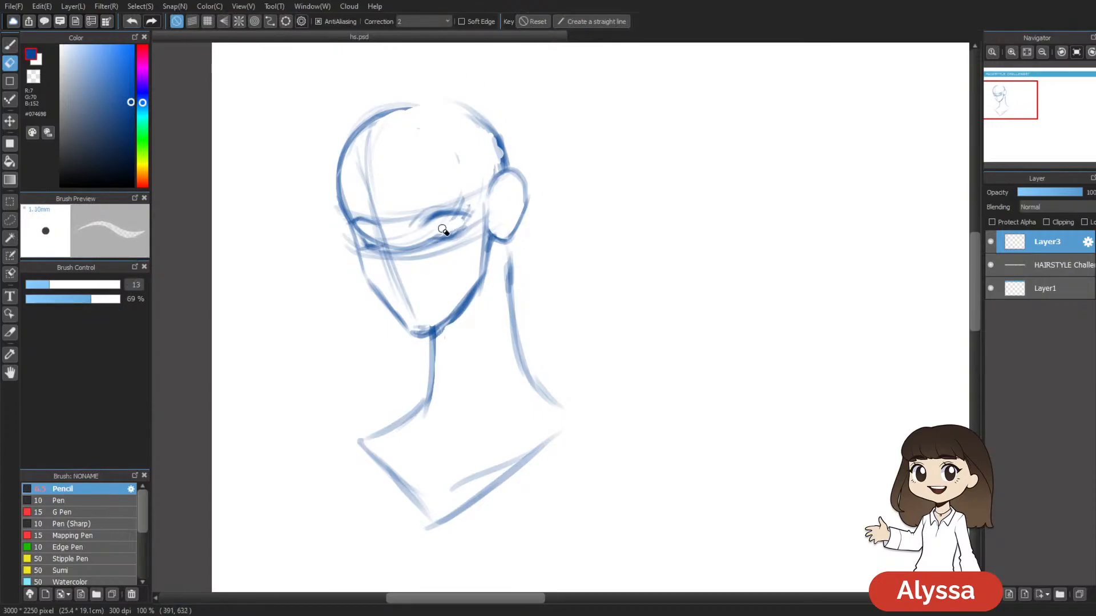
{"action": "key", "text": "]"}
{"action": "left_click_drag", "start_coordinate": [367, 235], "coordinate": [377, 238]}
Step: Draw the irises in both eyes with the pencil and define the inner corner of the far eye
{"action": "key", "text": "b"}
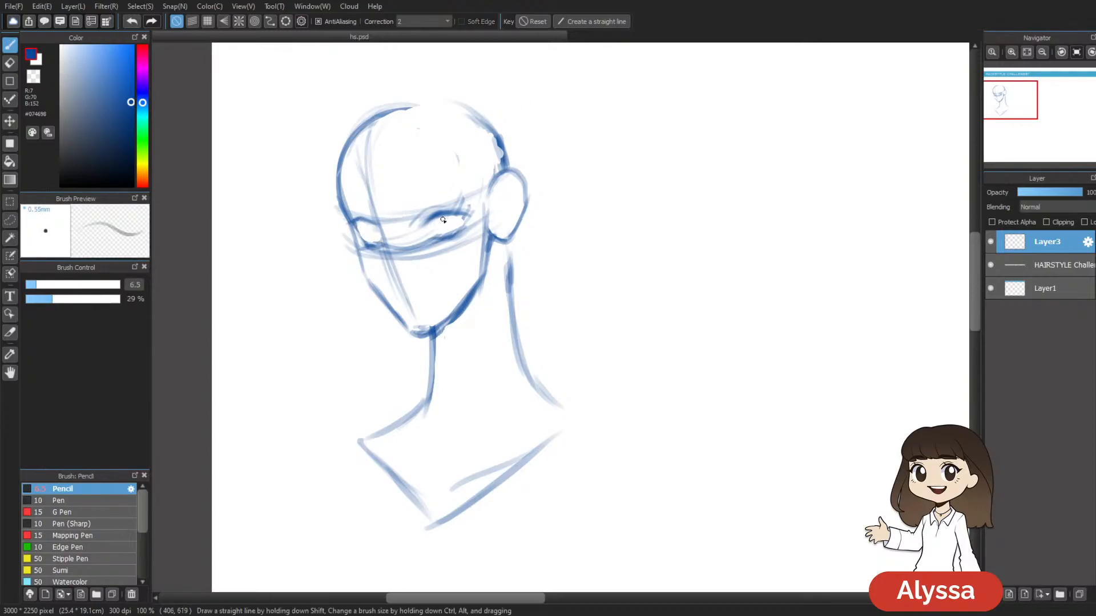
{"action": "mouse_move", "coordinate": [415, 223]}
{"action": "left_mouse_down"}
{"action": "mouse_move", "coordinate": [427, 208]}
{"action": "mouse_move", "coordinate": [462, 208]}
{"action": "mouse_move", "coordinate": [424, 219]}
{"action": "mouse_move", "coordinate": [469, 212]}
{"action": "mouse_move", "coordinate": [447, 233]}
{"action": "left_mouse_up"}
{"action": "left_click_drag", "start_coordinate": [362, 221], "coordinate": [382, 229]}
{"action": "mouse_move", "coordinate": [379, 238]}
{"action": "left_mouse_down"}
{"action": "mouse_move", "coordinate": [368, 225]}
{"action": "mouse_move", "coordinate": [391, 245]}
{"action": "left_mouse_up"}
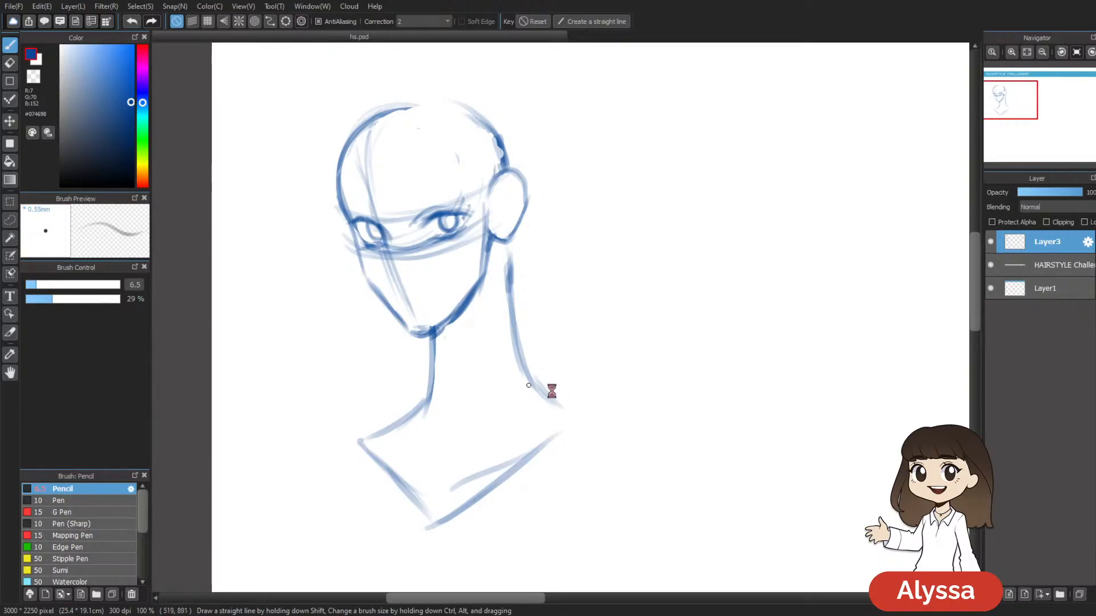
Step: Sketch the side of the nose down from the inner corner of the far eye along the face's centre line
{"action": "left_click_drag", "start_coordinate": [653, 375], "coordinate": [626, 421]}
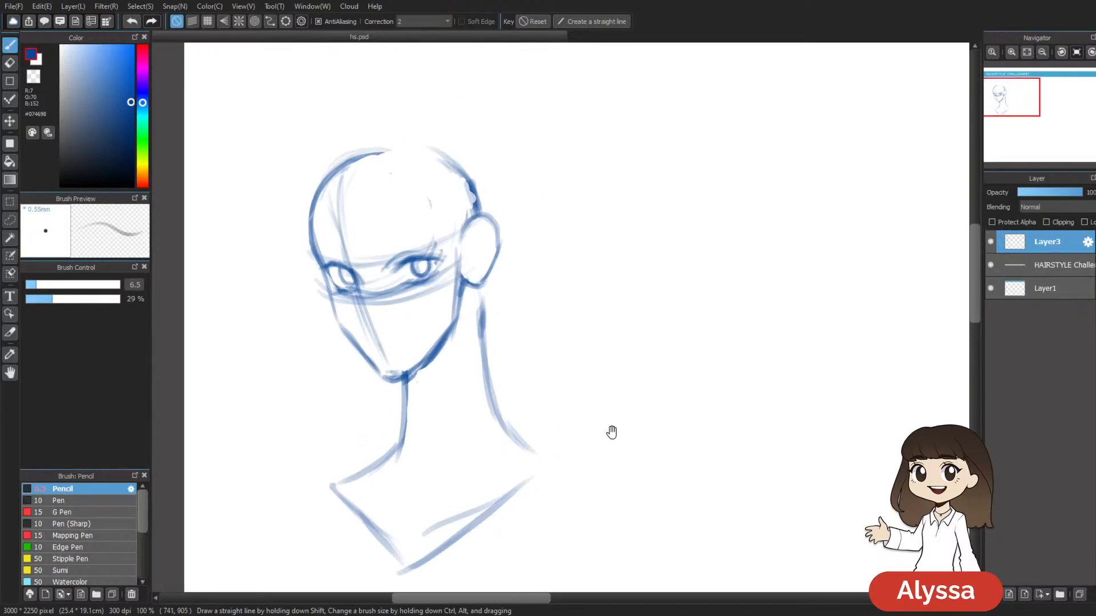
{"action": "left_click_drag", "start_coordinate": [506, 259], "coordinate": [526, 233]}
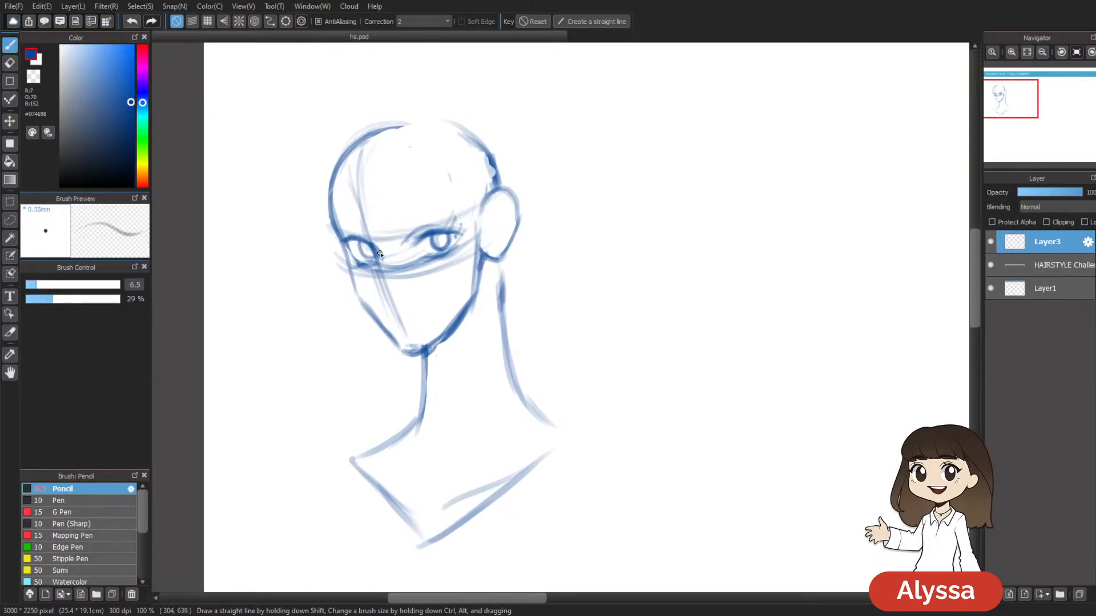
{"action": "mouse_move", "coordinate": [382, 247]}
{"action": "left_mouse_down"}
{"action": "mouse_move", "coordinate": [377, 284]}
{"action": "mouse_move", "coordinate": [390, 297]}
{"action": "left_mouse_up"}
{"action": "scroll", "coordinate": [601, 216], "scroll_direction": "down", "scroll_amount": 2}
{"action": "mouse_move", "coordinate": [322, 182]}
{"action": "left_mouse_down"}
{"action": "mouse_move", "coordinate": [330, 275]}
{"action": "mouse_move", "coordinate": [360, 331]}
{"action": "mouse_move", "coordinate": [384, 331]}
{"action": "left_mouse_up"}
{"action": "key", "text": "ctrl+z"}
{"action": "left_click_drag", "start_coordinate": [327, 196], "coordinate": [358, 334]}
{"action": "left_click_drag", "start_coordinate": [349, 281], "coordinate": [397, 326]}
{"action": "left_click_drag", "start_coordinate": [655, 415], "coordinate": [625, 398]}
{"action": "left_click_drag", "start_coordinate": [449, 213], "coordinate": [472, 241]}
{"action": "key", "text": "ctrl+z"}
{"action": "key", "text": "ctrl+z"}
{"action": "key", "text": "ctrl+z"}
{"action": "key", "text": "ctrl+z"}
Step: Sketch a short mouth line above the chin and the inner curve of the ear
{"action": "mouse_move", "coordinate": [573, 319]}
{"action": "left_mouse_down"}
{"action": "mouse_move", "coordinate": [589, 339]}
{"action": "mouse_move", "coordinate": [601, 320]}
{"action": "left_mouse_up"}
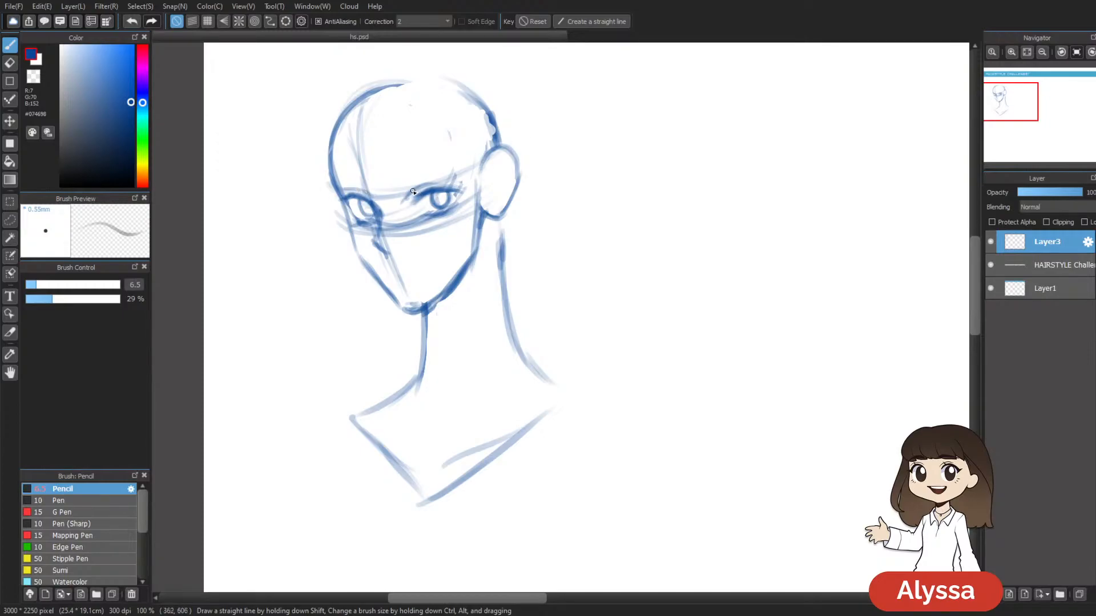
{"action": "mouse_move", "coordinate": [621, 206]}
{"action": "left_mouse_down"}
{"action": "mouse_move", "coordinate": [626, 198]}
{"action": "mouse_move", "coordinate": [629, 218]}
{"action": "mouse_move", "coordinate": [566, 207]}
{"action": "left_mouse_up"}
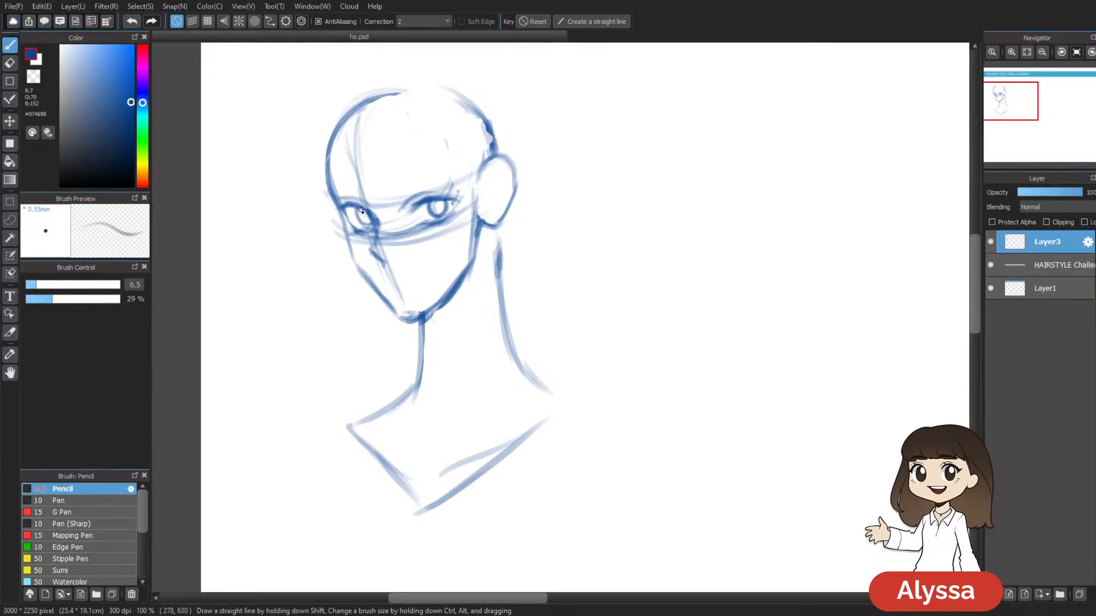
{"action": "left_click_drag", "start_coordinate": [375, 213], "coordinate": [383, 200]}
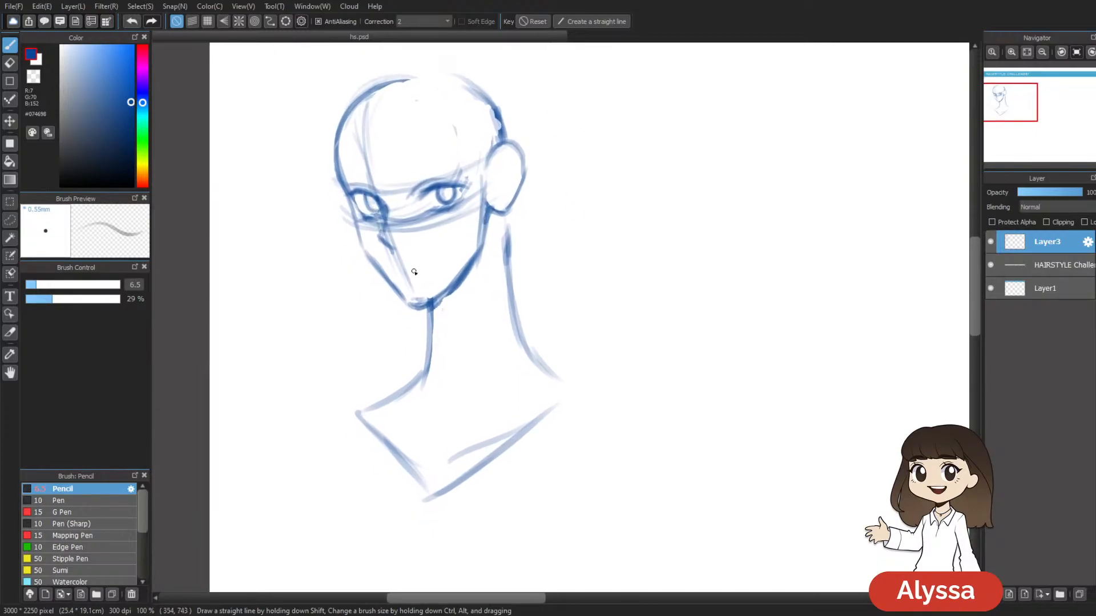
{"action": "left_click_drag", "start_coordinate": [398, 270], "coordinate": [423, 271]}
{"action": "left_click_drag", "start_coordinate": [474, 236], "coordinate": [471, 239]}
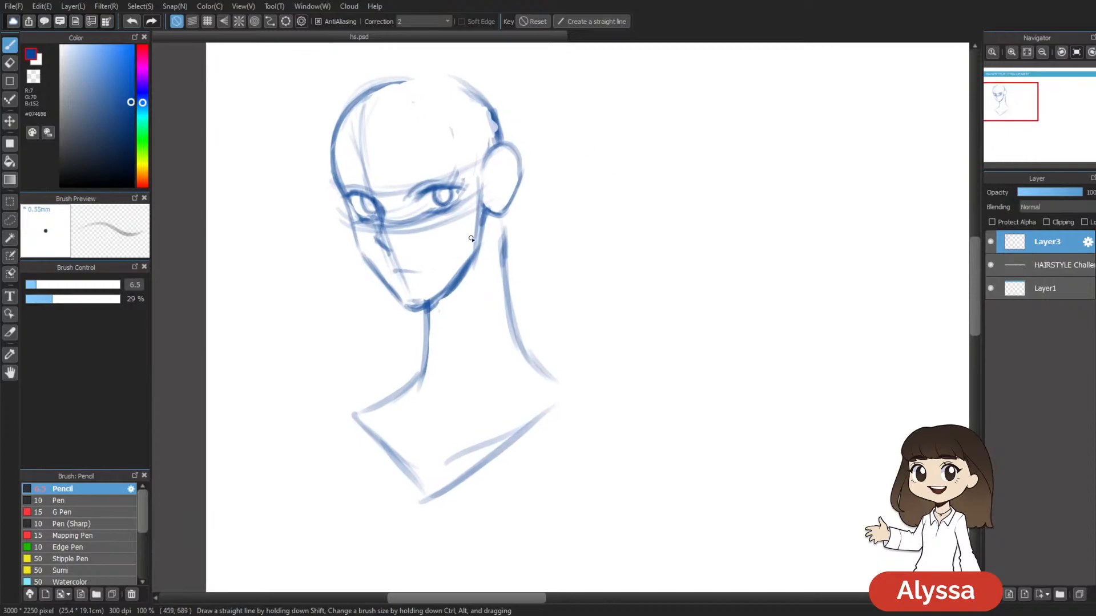
{"action": "left_click_drag", "start_coordinate": [494, 168], "coordinate": [493, 196]}
{"action": "left_click_drag", "start_coordinate": [588, 130], "coordinate": [557, 147]}
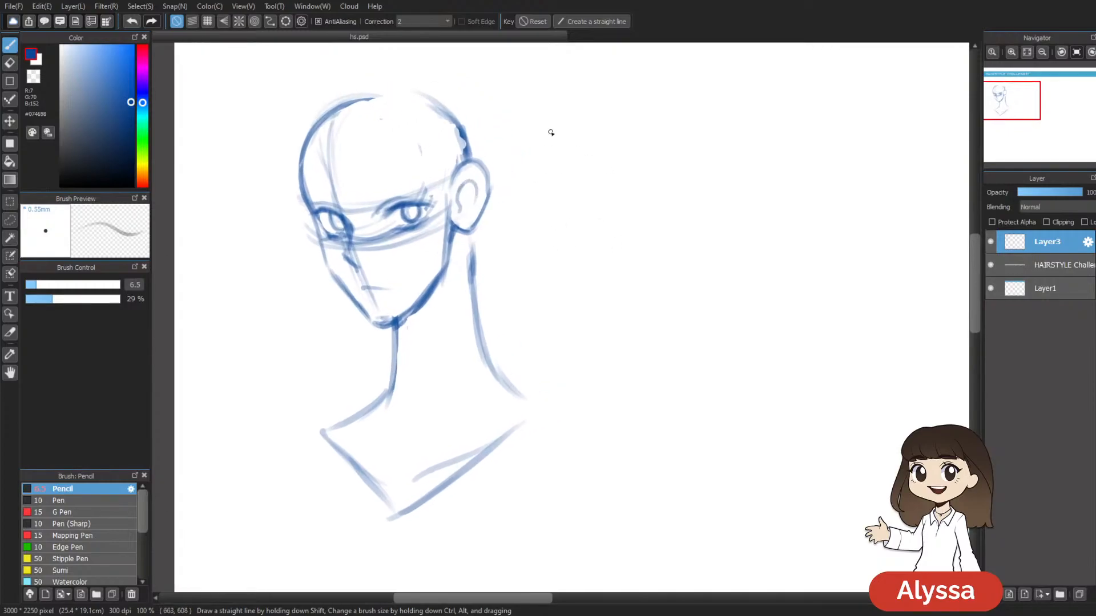
Step: Sketch a few short hairline strokes at the temple in front of the ear
{"action": "left_click_drag", "start_coordinate": [429, 149], "coordinate": [443, 168]}
{"action": "left_click_drag", "start_coordinate": [587, 293], "coordinate": [600, 296]}
{"action": "left_click_drag", "start_coordinate": [473, 259], "coordinate": [497, 255]}
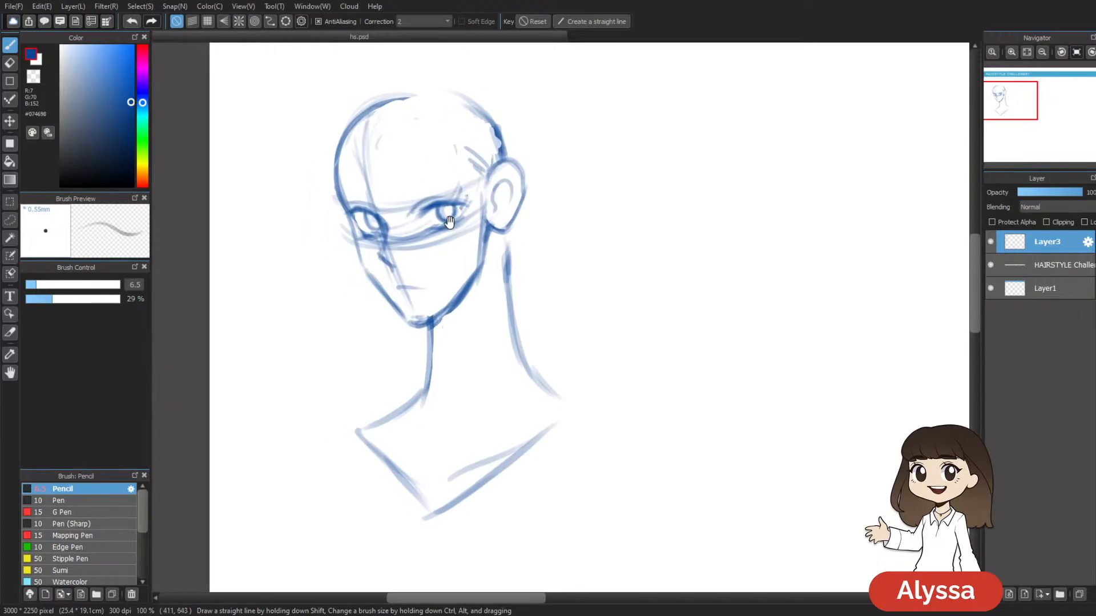
{"action": "left_click_drag", "start_coordinate": [563, 214], "coordinate": [557, 205]}
{"action": "mouse_move", "coordinate": [385, 113]}
{"action": "left_mouse_down"}
{"action": "mouse_move", "coordinate": [370, 141]}
{"action": "mouse_move", "coordinate": [401, 132]}
{"action": "left_mouse_up"}
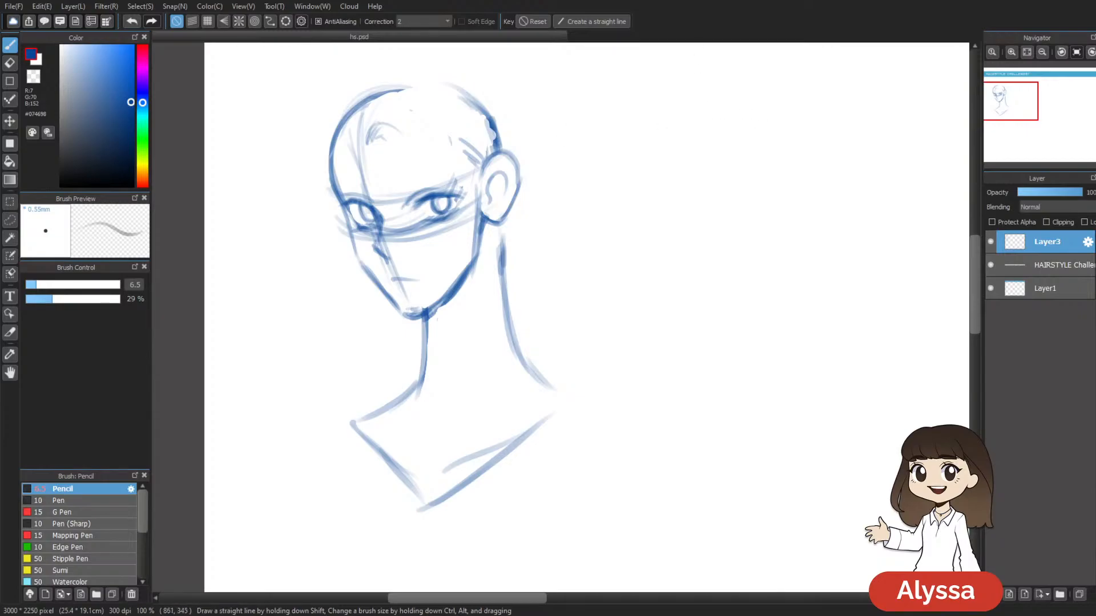
{"action": "left_click_drag", "start_coordinate": [713, 121], "coordinate": [702, 140]}
{"action": "left_click_drag", "start_coordinate": [549, 140], "coordinate": [540, 130]}
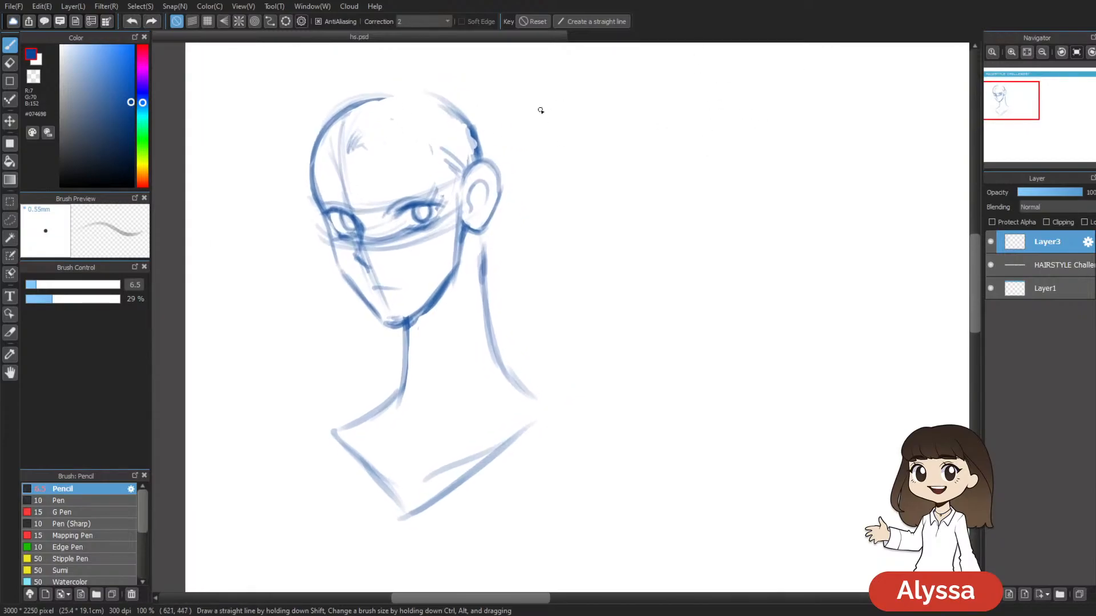
{"action": "key", "text": "e"}
{"action": "mouse_move", "coordinate": [354, 152]}
{"action": "left_mouse_down"}
{"action": "mouse_move", "coordinate": [347, 128]}
{"action": "mouse_move", "coordinate": [384, 147]}
{"action": "left_mouse_up"}
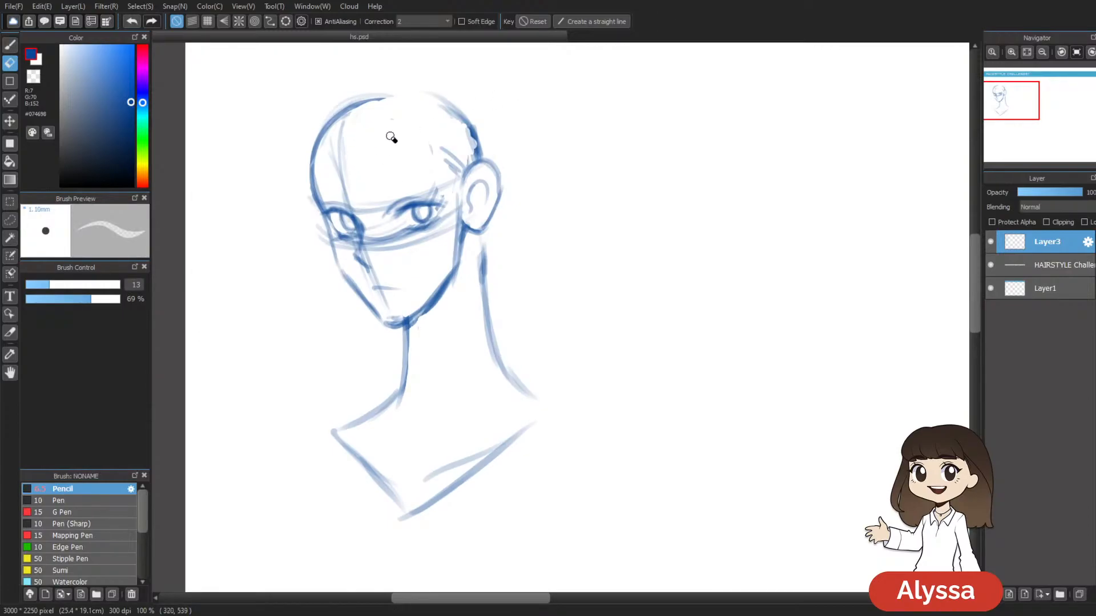
{"action": "key", "text": "b"}
Step: Sketch the hair parting from the crown and a side-swept fringe curving across the forehead to the ear
{"action": "left_click_drag", "start_coordinate": [627, 158], "coordinate": [538, 189]}
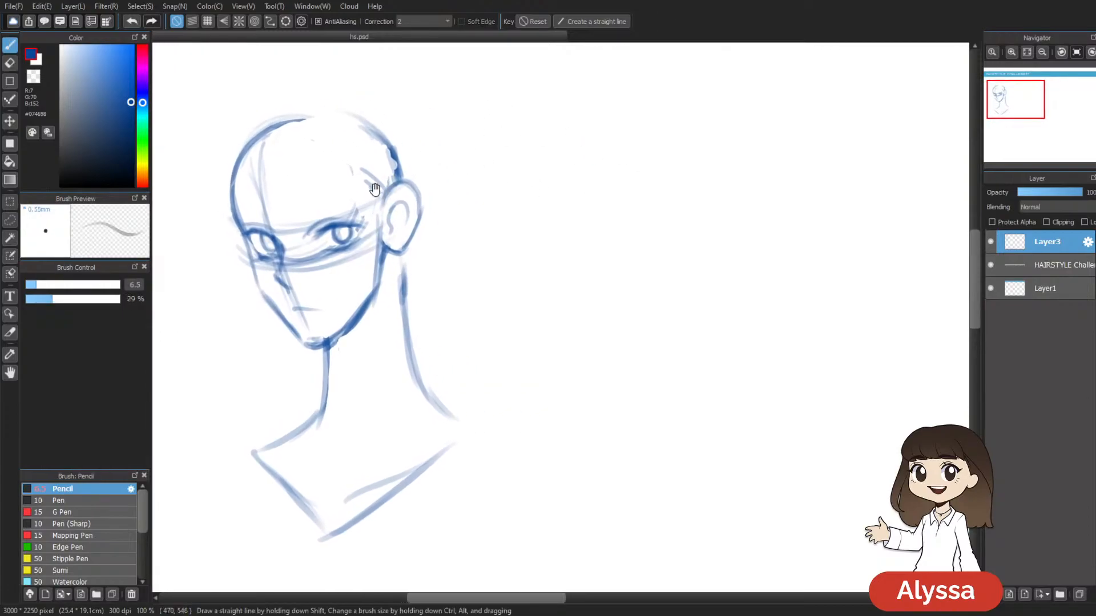
{"action": "left_click_drag", "start_coordinate": [290, 118], "coordinate": [263, 157]}
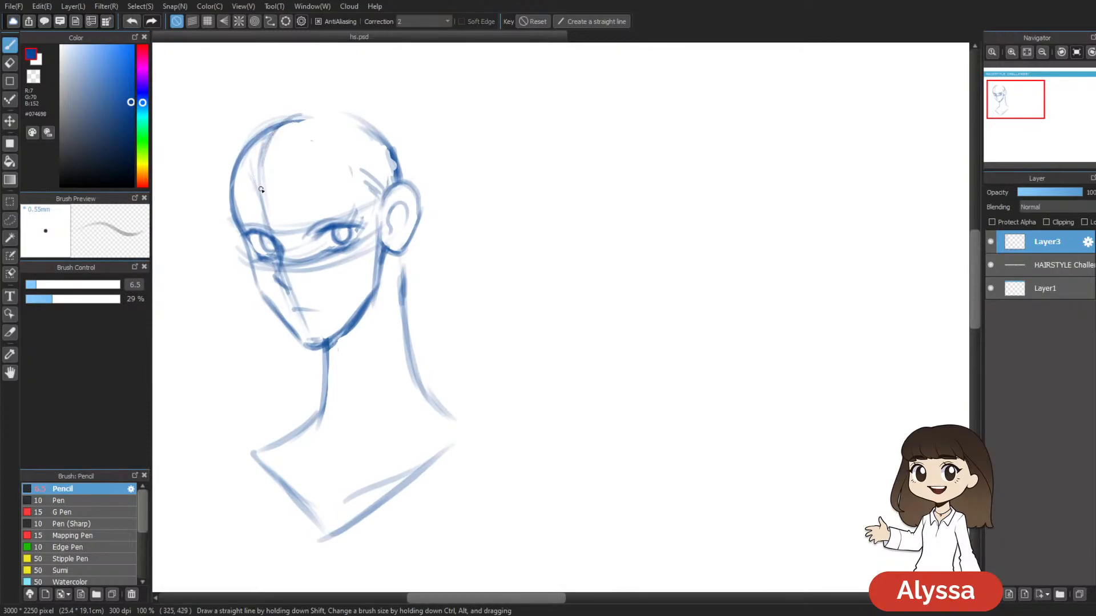
{"action": "left_click_drag", "start_coordinate": [309, 115], "coordinate": [234, 181]}
{"action": "left_click_drag", "start_coordinate": [270, 145], "coordinate": [288, 211]}
{"action": "left_click_drag", "start_coordinate": [271, 139], "coordinate": [307, 213]}
{"action": "key", "text": "ctrl+z"}
{"action": "key", "text": "ctrl+z"}
{"action": "mouse_move", "coordinate": [276, 132]}
{"action": "left_mouse_down"}
{"action": "mouse_move", "coordinate": [308, 211]}
{"action": "mouse_move", "coordinate": [272, 159]}
{"action": "mouse_move", "coordinate": [373, 208]}
{"action": "mouse_move", "coordinate": [383, 197]}
{"action": "mouse_move", "coordinate": [315, 190]}
{"action": "mouse_move", "coordinate": [274, 159]}
{"action": "left_mouse_up"}
{"action": "left_click_drag", "start_coordinate": [586, 194], "coordinate": [560, 186]}
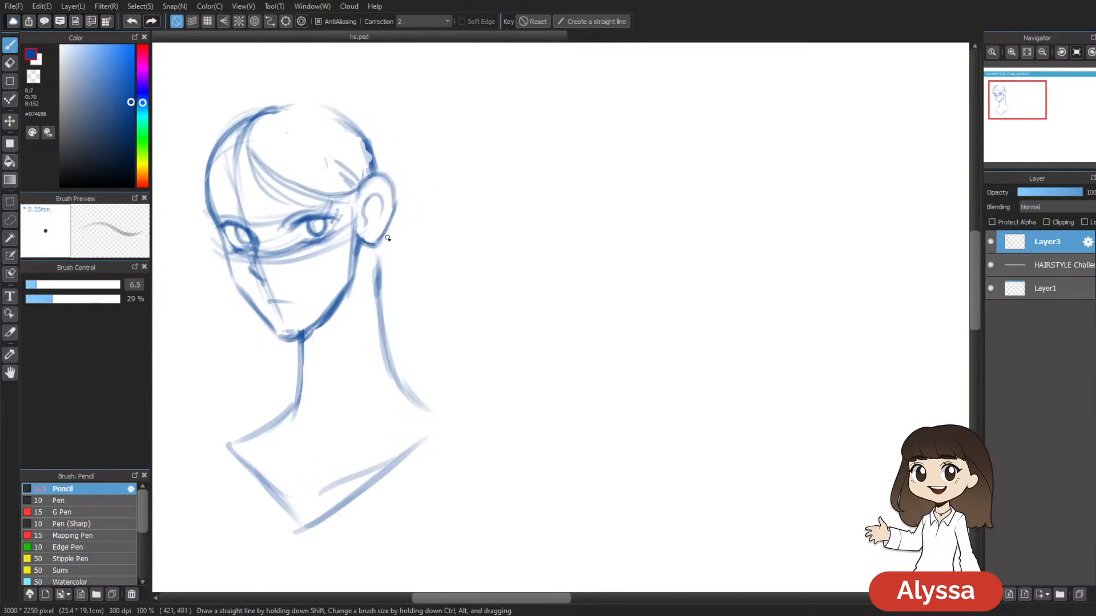
Step: Sketch a long lock of hair falling from the fringe in front of the ear to a point below the jaw
{"action": "left_click_drag", "start_coordinate": [352, 191], "coordinate": [359, 302]}
{"action": "left_click_drag", "start_coordinate": [327, 146], "coordinate": [335, 344]}
{"action": "key", "text": "ctrl+z"}
{"action": "left_click_drag", "start_coordinate": [311, 129], "coordinate": [334, 342]}
{"action": "left_click_drag", "start_coordinate": [329, 169], "coordinate": [336, 330]}
{"action": "left_click_drag", "start_coordinate": [336, 225], "coordinate": [330, 344]}
{"action": "left_click_drag", "start_coordinate": [323, 351], "coordinate": [352, 321]}
{"action": "mouse_move", "coordinate": [352, 314]}
{"action": "left_mouse_down"}
{"action": "mouse_move", "coordinate": [332, 346]}
{"action": "mouse_move", "coordinate": [354, 307]}
{"action": "left_mouse_up"}
{"action": "mouse_move", "coordinate": [583, 229]}
{"action": "left_mouse_down"}
{"action": "mouse_move", "coordinate": [626, 232]}
{"action": "mouse_move", "coordinate": [655, 257]}
{"action": "left_mouse_up"}
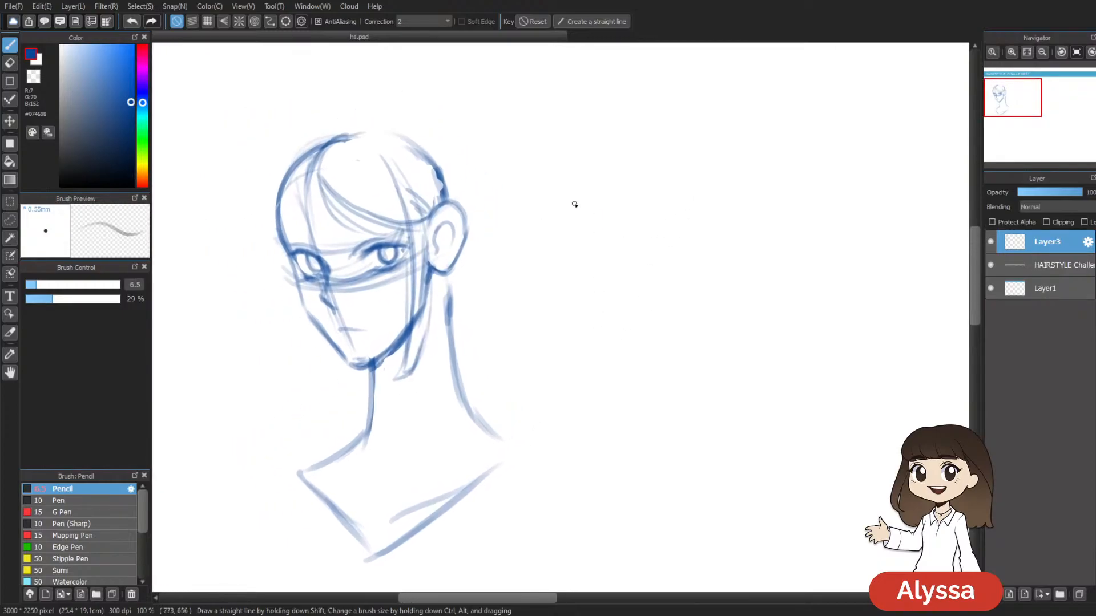
Step: Add loose hair strands between the jaw and neck and a strand behind the ear
{"action": "left_click_drag", "start_coordinate": [438, 312], "coordinate": [433, 360]}
{"action": "left_click_drag", "start_coordinate": [466, 236], "coordinate": [467, 293]}
{"action": "left_click_drag", "start_coordinate": [509, 263], "coordinate": [570, 251]}
Step: Sketch the hair on the far side of the face, falling from the parting past the cheek to chin level
{"action": "left_click_drag", "start_coordinate": [369, 181], "coordinate": [352, 221]}
{"action": "mouse_move", "coordinate": [367, 185]}
{"action": "left_mouse_down"}
{"action": "mouse_move", "coordinate": [348, 240]}
{"action": "mouse_move", "coordinate": [344, 231]}
{"action": "left_mouse_up"}
{"action": "mouse_move", "coordinate": [376, 156]}
{"action": "left_mouse_down"}
{"action": "mouse_move", "coordinate": [345, 211]}
{"action": "mouse_move", "coordinate": [349, 254]}
{"action": "left_mouse_up"}
{"action": "mouse_move", "coordinate": [363, 191]}
{"action": "left_mouse_down"}
{"action": "mouse_move", "coordinate": [364, 287]}
{"action": "mouse_move", "coordinate": [359, 176]}
{"action": "mouse_move", "coordinate": [359, 318]}
{"action": "left_mouse_up"}
{"action": "left_click_drag", "start_coordinate": [349, 245], "coordinate": [358, 328]}
{"action": "left_click_drag", "start_coordinate": [332, 195], "coordinate": [339, 364]}
{"action": "mouse_move", "coordinate": [342, 251]}
{"action": "left_mouse_down"}
{"action": "mouse_move", "coordinate": [339, 285]}
{"action": "mouse_move", "coordinate": [365, 368]}
{"action": "left_mouse_up"}
{"action": "left_click_drag", "start_coordinate": [338, 320], "coordinate": [370, 382]}
{"action": "left_click_drag", "start_coordinate": [348, 302], "coordinate": [381, 382]}
Step: Undo the last far-side strokes and redraw the outer contour and the inward-curving lower strands of that hair
{"action": "left_click_drag", "start_coordinate": [476, 242], "coordinate": [451, 196]}
{"action": "left_click_drag", "start_coordinate": [353, 266], "coordinate": [337, 305]}
{"action": "key", "text": "ctrl+z"}
{"action": "key", "text": "ctrl+z"}
{"action": "key", "text": "ctrl+z"}
{"action": "left_click_drag", "start_coordinate": [308, 167], "coordinate": [308, 316]}
{"action": "mouse_move", "coordinate": [305, 217]}
{"action": "left_mouse_down"}
{"action": "mouse_move", "coordinate": [334, 294]}
{"action": "mouse_move", "coordinate": [376, 308]}
{"action": "mouse_move", "coordinate": [367, 311]}
{"action": "left_mouse_up"}
{"action": "left_click_drag", "start_coordinate": [628, 192], "coordinate": [620, 205]}
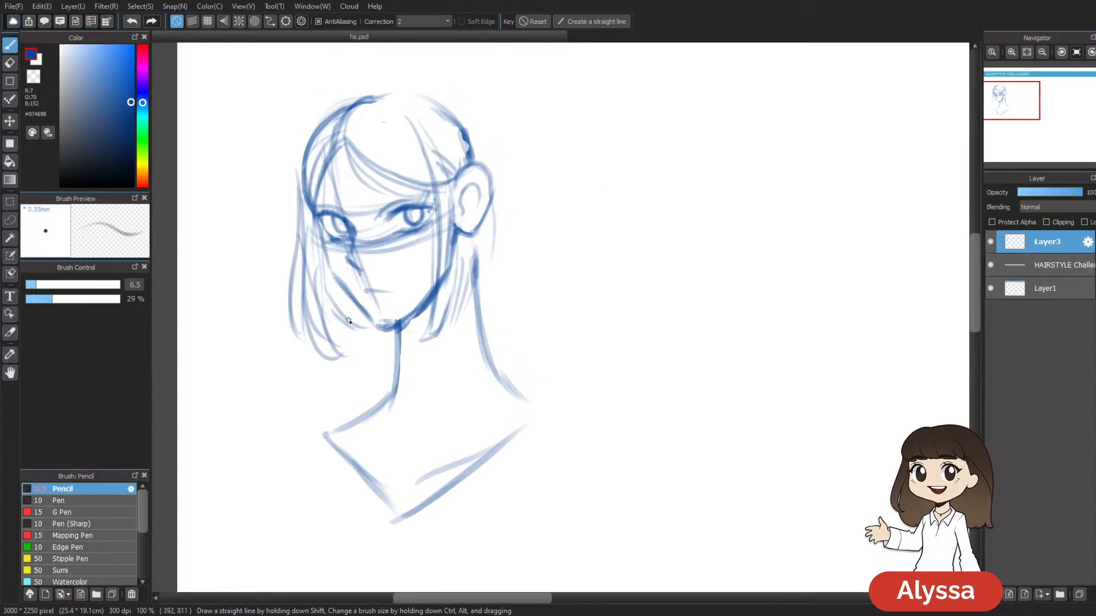
{"action": "left_click_drag", "start_coordinate": [635, 280], "coordinate": [640, 291]}
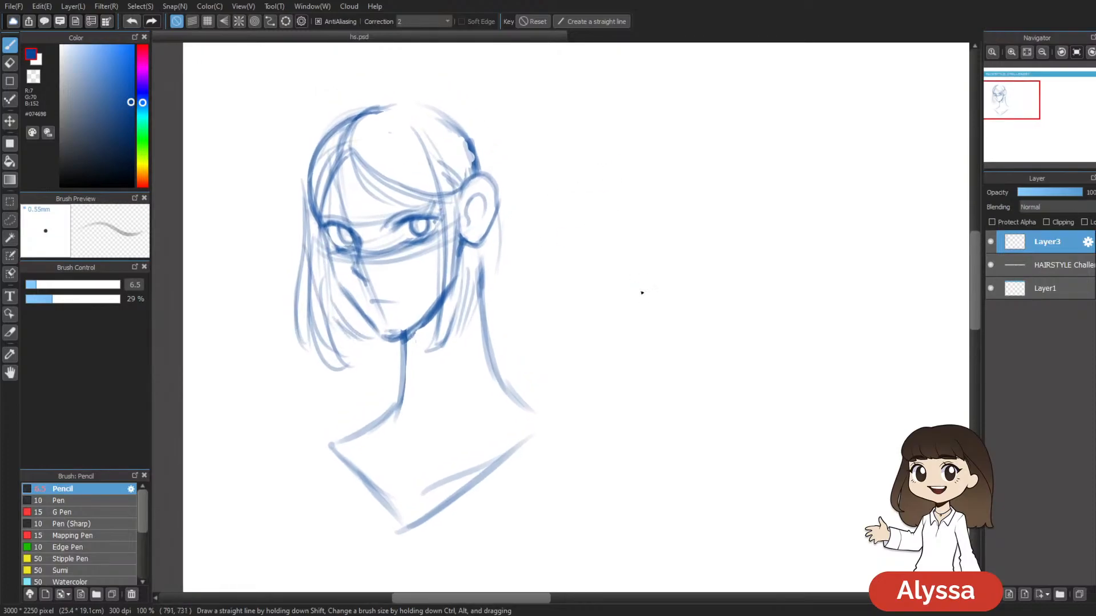
Step: Strengthen the outer hair contour on the far side, from the crown down past the temple
{"action": "left_click_drag", "start_coordinate": [526, 217], "coordinate": [529, 229]}
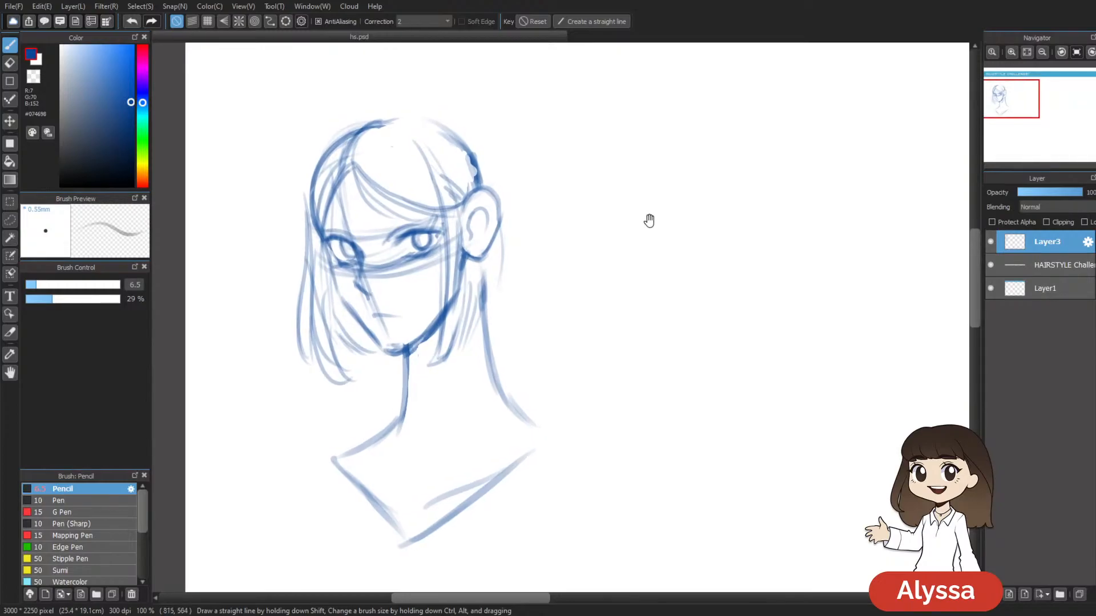
{"action": "left_click_drag", "start_coordinate": [635, 380], "coordinate": [640, 375]}
{"action": "mouse_move", "coordinate": [378, 116]}
{"action": "left_mouse_down"}
{"action": "mouse_move", "coordinate": [334, 135]}
{"action": "mouse_move", "coordinate": [359, 119]}
{"action": "mouse_move", "coordinate": [307, 211]}
{"action": "mouse_move", "coordinate": [346, 130]}
{"action": "mouse_move", "coordinate": [356, 132]}
{"action": "mouse_move", "coordinate": [340, 131]}
{"action": "mouse_move", "coordinate": [320, 168]}
{"action": "mouse_move", "coordinate": [303, 240]}
{"action": "left_mouse_up"}
{"action": "left_click_drag", "start_coordinate": [315, 178], "coordinate": [304, 282]}
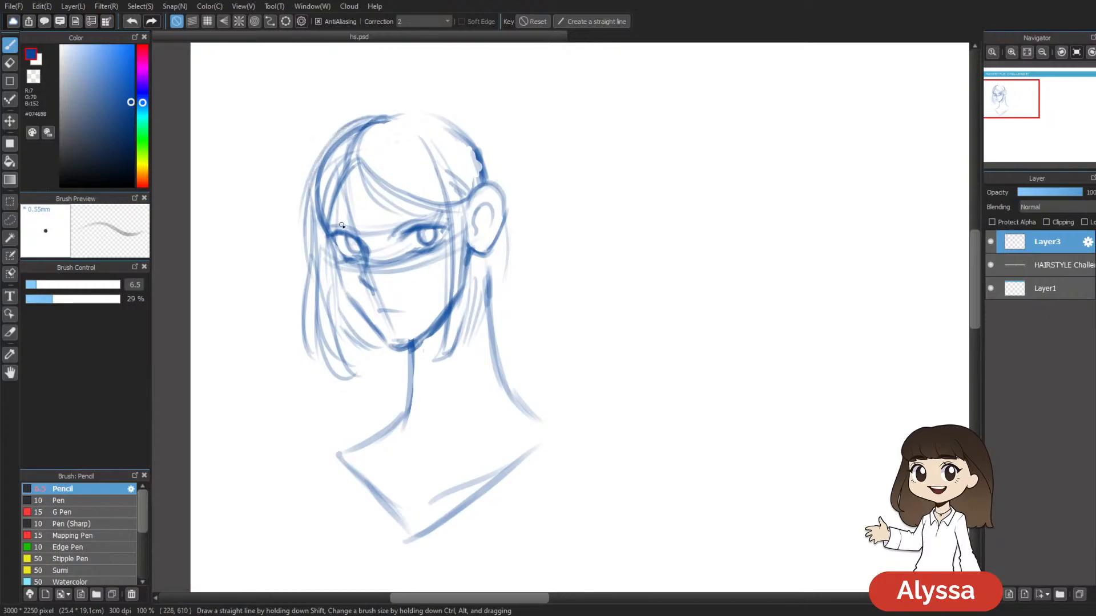
Step: Sketch strands swept back from the parting across the side of the head toward the area behind the ear
{"action": "mouse_move", "coordinate": [393, 147]}
{"action": "left_mouse_down"}
{"action": "mouse_move", "coordinate": [404, 168]}
{"action": "mouse_move", "coordinate": [451, 143]}
{"action": "mouse_move", "coordinate": [462, 152]}
{"action": "mouse_move", "coordinate": [473, 194]}
{"action": "left_mouse_up"}
{"action": "left_click_drag", "start_coordinate": [478, 137], "coordinate": [487, 181]}
{"action": "mouse_move", "coordinate": [471, 126]}
{"action": "left_mouse_down"}
{"action": "mouse_move", "coordinate": [462, 143]}
{"action": "mouse_move", "coordinate": [407, 160]}
{"action": "left_mouse_up"}
{"action": "mouse_move", "coordinate": [407, 160]}
{"action": "left_mouse_down"}
{"action": "mouse_move", "coordinate": [464, 120]}
{"action": "mouse_move", "coordinate": [464, 129]}
{"action": "mouse_move", "coordinate": [417, 115]}
{"action": "mouse_move", "coordinate": [383, 125]}
{"action": "mouse_move", "coordinate": [447, 129]}
{"action": "left_mouse_up"}
{"action": "left_click_drag", "start_coordinate": [534, 165], "coordinate": [509, 181]}
Step: Add fringe strands on both sides of the parting and along the crown, and undo the last few strokes
{"action": "left_click_drag", "start_coordinate": [358, 164], "coordinate": [436, 205]}
{"action": "left_click_drag", "start_coordinate": [376, 180], "coordinate": [445, 205]}
{"action": "mouse_move", "coordinate": [358, 163]}
{"action": "left_mouse_down"}
{"action": "mouse_move", "coordinate": [438, 201]}
{"action": "mouse_move", "coordinate": [309, 250]}
{"action": "left_mouse_up"}
{"action": "left_click_drag", "start_coordinate": [332, 182], "coordinate": [303, 239]}
{"action": "mouse_move", "coordinate": [345, 144]}
{"action": "left_mouse_down"}
{"action": "mouse_move", "coordinate": [403, 130]}
{"action": "mouse_move", "coordinate": [444, 143]}
{"action": "mouse_move", "coordinate": [354, 156]}
{"action": "left_mouse_up"}
{"action": "left_click_drag", "start_coordinate": [439, 134], "coordinate": [389, 136]}
{"action": "key", "text": "ctrl+z"}
{"action": "key", "text": "ctrl+z"}
{"action": "key", "text": "ctrl+z"}
{"action": "key", "text": "ctrl+z"}
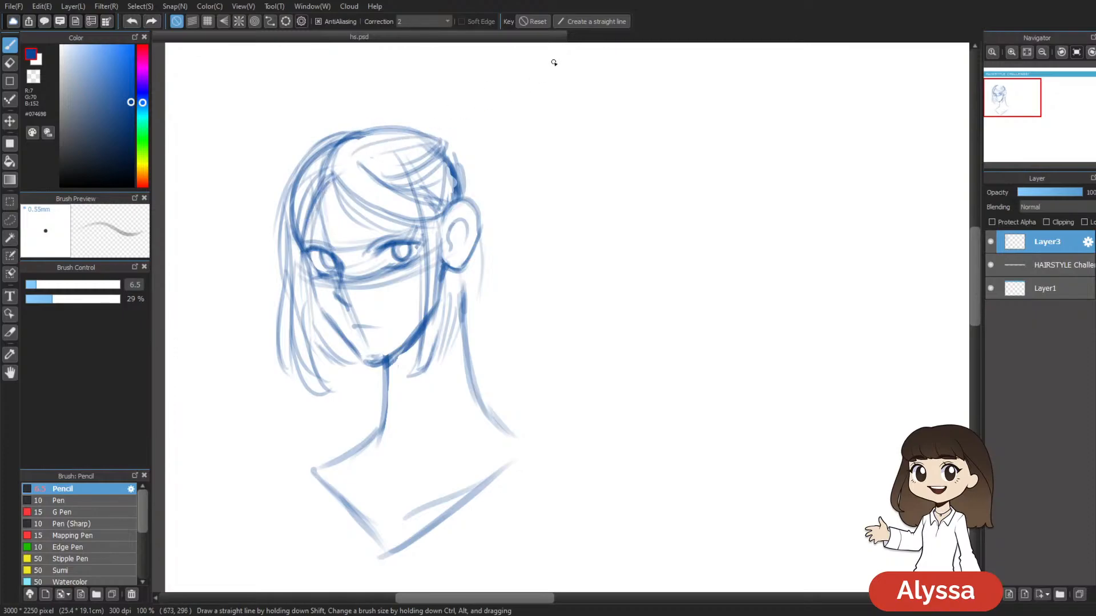
Step: Redraw the top contour of the hair from the back of the head over the crown to the parting
{"action": "left_click_drag", "start_coordinate": [582, 195], "coordinate": [567, 173]}
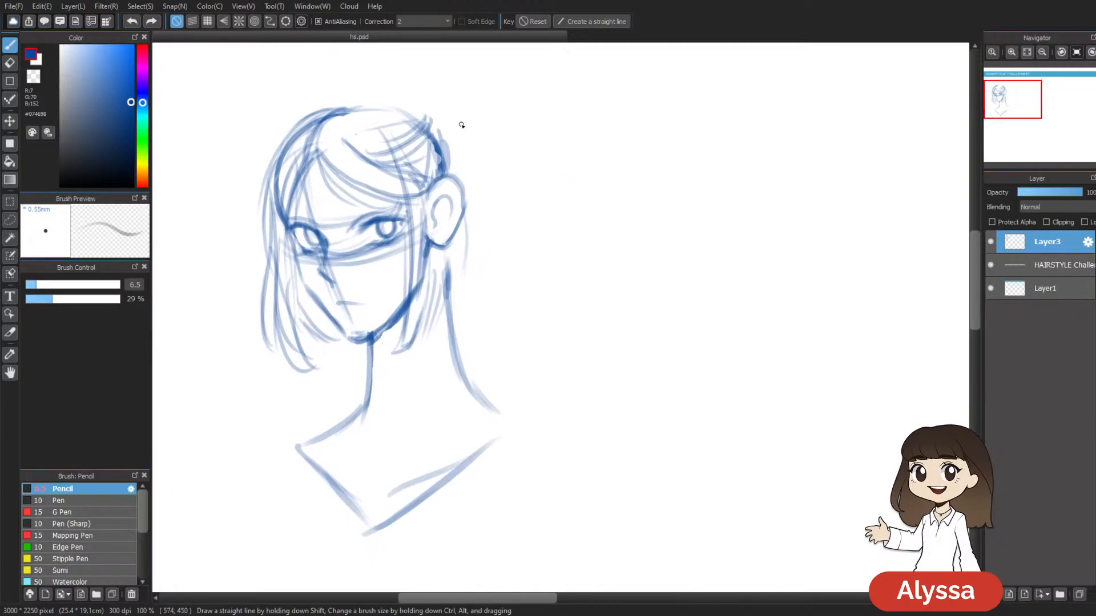
{"action": "mouse_move", "coordinate": [442, 166]}
{"action": "left_mouse_down"}
{"action": "mouse_move", "coordinate": [416, 108]}
{"action": "mouse_move", "coordinate": [351, 114]}
{"action": "left_mouse_up"}
{"action": "key", "text": "ctrl+z"}
{"action": "mouse_move", "coordinate": [426, 121]}
{"action": "left_mouse_down"}
{"action": "mouse_move", "coordinate": [344, 127]}
{"action": "mouse_move", "coordinate": [387, 107]}
{"action": "mouse_move", "coordinate": [323, 117]}
{"action": "left_mouse_up"}
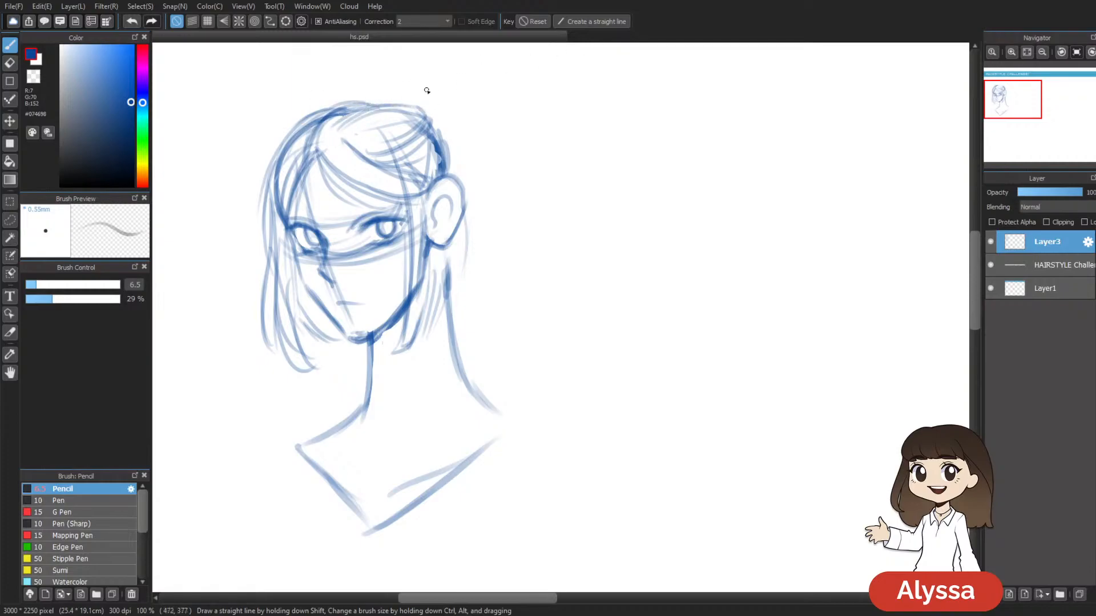
{"action": "left_click_drag", "start_coordinate": [422, 113], "coordinate": [327, 121]}
{"action": "left_click_drag", "start_coordinate": [674, 217], "coordinate": [656, 212]}
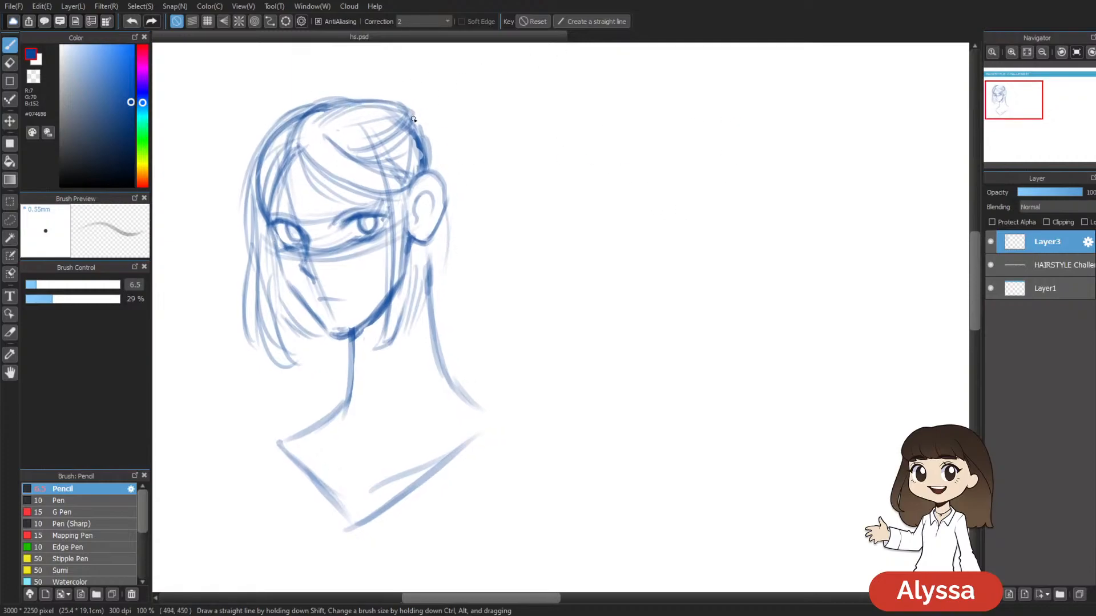
Step: Sketch the hair behind the ear, curving from the back of the head down to the nape
{"action": "mouse_move", "coordinate": [428, 255]}
{"action": "left_mouse_down"}
{"action": "mouse_move", "coordinate": [448, 215]}
{"action": "mouse_move", "coordinate": [428, 289]}
{"action": "left_mouse_up"}
{"action": "left_click_drag", "start_coordinate": [447, 228], "coordinate": [438, 270]}
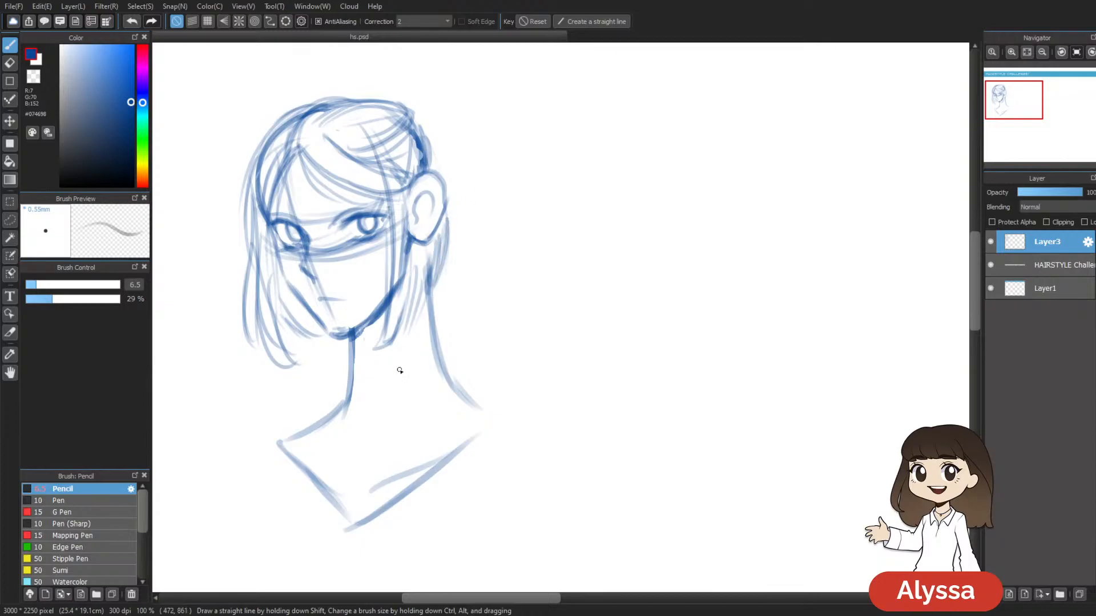
{"action": "mouse_move", "coordinate": [450, 211]}
{"action": "left_mouse_down"}
{"action": "mouse_move", "coordinate": [438, 149]}
{"action": "mouse_move", "coordinate": [479, 154]}
{"action": "mouse_move", "coordinate": [447, 253]}
{"action": "left_mouse_up"}
{"action": "key", "text": "ctrl+z"}
{"action": "mouse_move", "coordinate": [433, 178]}
{"action": "left_mouse_down"}
{"action": "mouse_move", "coordinate": [445, 261]}
{"action": "mouse_move", "coordinate": [437, 288]}
{"action": "left_mouse_up"}
{"action": "left_click_drag", "start_coordinate": [497, 253], "coordinate": [581, 245]}
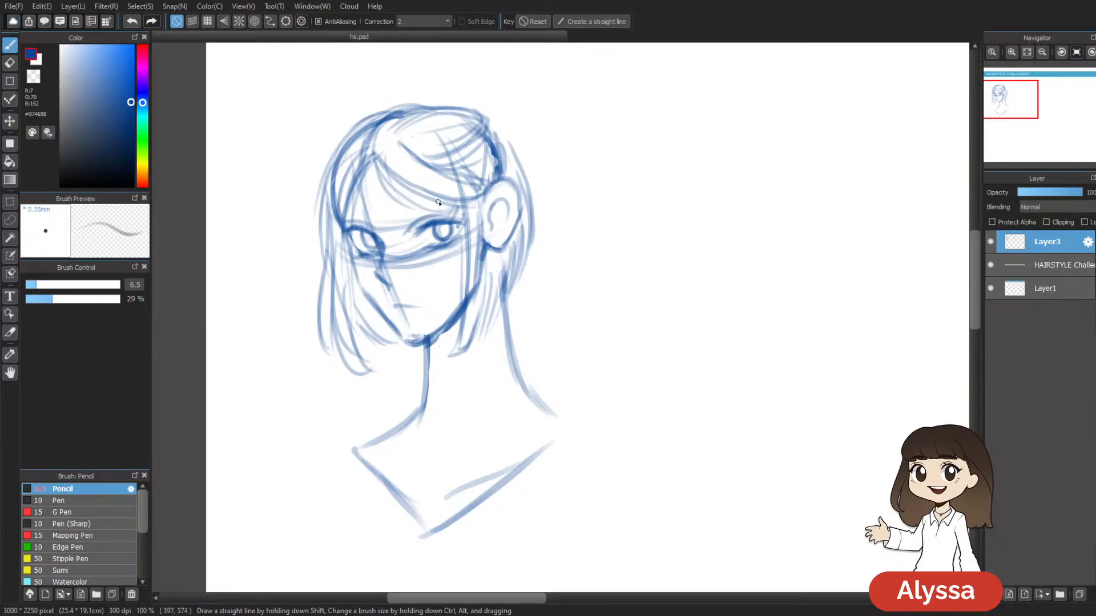
Step: Draw the eyebrows above both eyes, redoing the first attempt
{"action": "left_click_drag", "start_coordinate": [395, 206], "coordinate": [429, 199]}
{"action": "left_click_drag", "start_coordinate": [341, 209], "coordinate": [370, 212]}
{"action": "key", "text": "ctrl+z"}
{"action": "key", "text": "ctrl+z"}
{"action": "left_click_drag", "start_coordinate": [338, 207], "coordinate": [368, 213]}
{"action": "left_click_drag", "start_coordinate": [756, 318], "coordinate": [712, 293]}
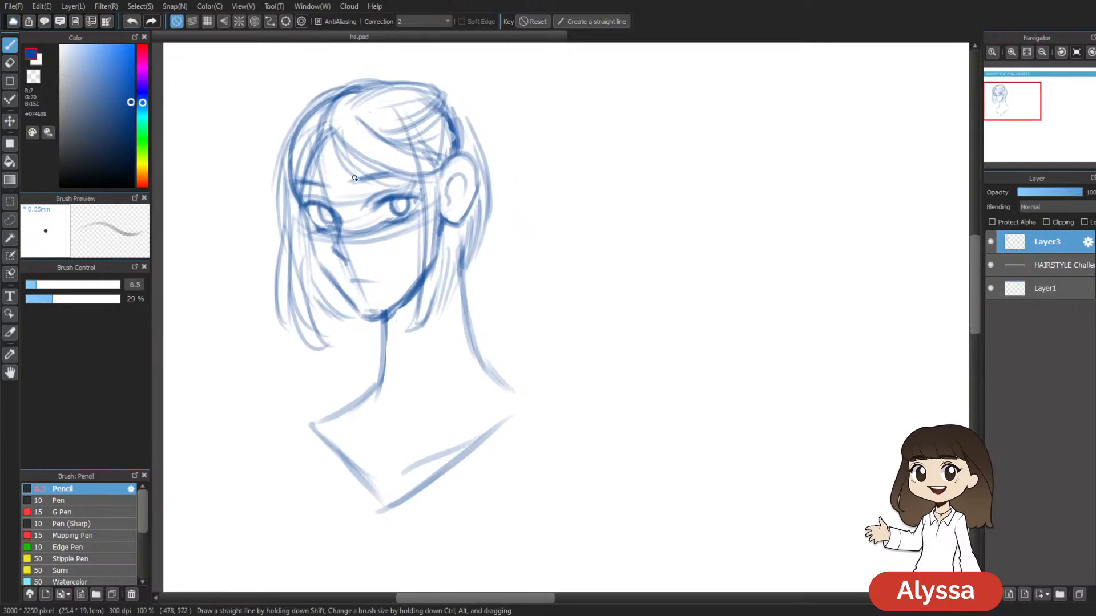
{"action": "left_click_drag", "start_coordinate": [297, 185], "coordinate": [327, 189]}
{"action": "left_click_drag", "start_coordinate": [636, 189], "coordinate": [640, 204]}
Step: Add strands to the fringe falling from the parting over the forehead
{"action": "left_click_drag", "start_coordinate": [338, 145], "coordinate": [374, 208]}
{"action": "mouse_move", "coordinate": [345, 155]}
{"action": "left_mouse_down"}
{"action": "mouse_move", "coordinate": [419, 199]}
{"action": "mouse_move", "coordinate": [339, 109]}
{"action": "mouse_move", "coordinate": [408, 184]}
{"action": "left_mouse_up"}
{"action": "left_click_drag", "start_coordinate": [616, 266], "coordinate": [617, 318]}
{"action": "left_click_drag", "start_coordinate": [555, 182], "coordinate": [532, 165]}
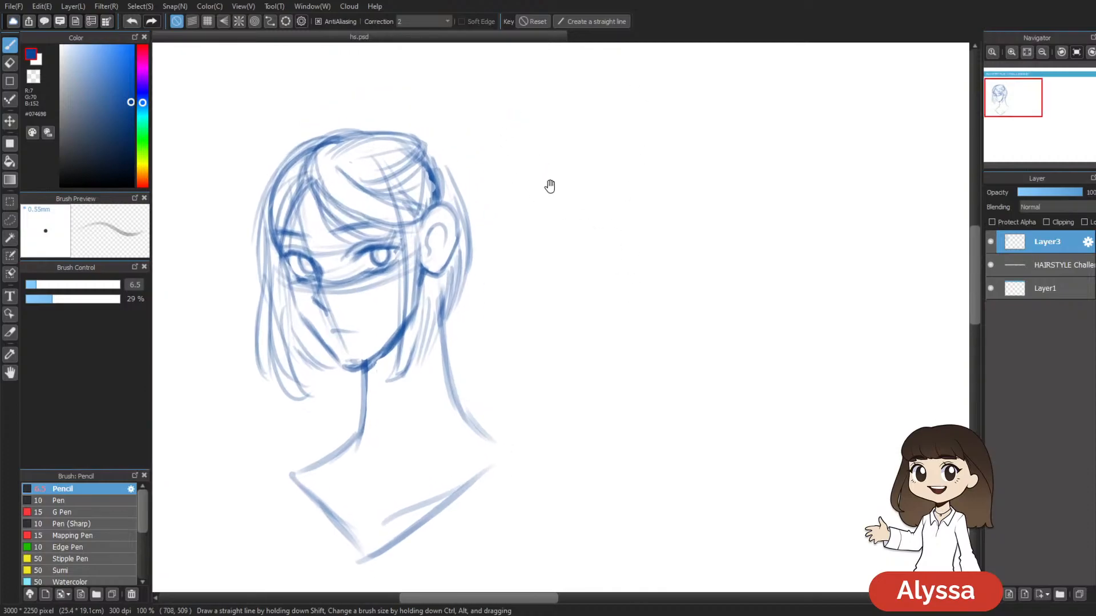
{"action": "mouse_move", "coordinate": [454, 182]}
{"action": "left_mouse_down"}
{"action": "mouse_move", "coordinate": [425, 107]}
{"action": "mouse_move", "coordinate": [470, 158]}
{"action": "left_mouse_up"}
{"action": "key", "text": "ctrl+z"}
{"action": "key", "text": "ctrl+z"}
{"action": "key", "text": "ctrl+z"}
Step: Sketch a short tied-up ponytail with curved, flicked-out strands at the upper back of the head
{"action": "left_click_drag", "start_coordinate": [396, 137], "coordinate": [459, 127]}
{"action": "left_click_drag", "start_coordinate": [421, 146], "coordinate": [468, 144]}
{"action": "left_click_drag", "start_coordinate": [437, 123], "coordinate": [476, 163]}
{"action": "left_click_drag", "start_coordinate": [449, 157], "coordinate": [491, 159]}
{"action": "key", "text": "ctrl+z"}
{"action": "mouse_move", "coordinate": [448, 127]}
{"action": "left_mouse_down"}
{"action": "mouse_move", "coordinate": [491, 172]}
{"action": "mouse_move", "coordinate": [502, 160]}
{"action": "left_mouse_up"}
{"action": "mouse_move", "coordinate": [501, 162]}
{"action": "left_mouse_down"}
{"action": "mouse_move", "coordinate": [451, 162]}
{"action": "mouse_move", "coordinate": [474, 207]}
{"action": "left_mouse_up"}
{"action": "mouse_move", "coordinate": [460, 169]}
{"action": "left_mouse_down"}
{"action": "mouse_move", "coordinate": [474, 213]}
{"action": "mouse_move", "coordinate": [463, 149]}
{"action": "mouse_move", "coordinate": [444, 195]}
{"action": "left_mouse_up"}
{"action": "mouse_move", "coordinate": [454, 127]}
{"action": "left_mouse_down"}
{"action": "mouse_move", "coordinate": [435, 115]}
{"action": "mouse_move", "coordinate": [393, 134]}
{"action": "mouse_move", "coordinate": [355, 134]}
{"action": "left_mouse_up"}
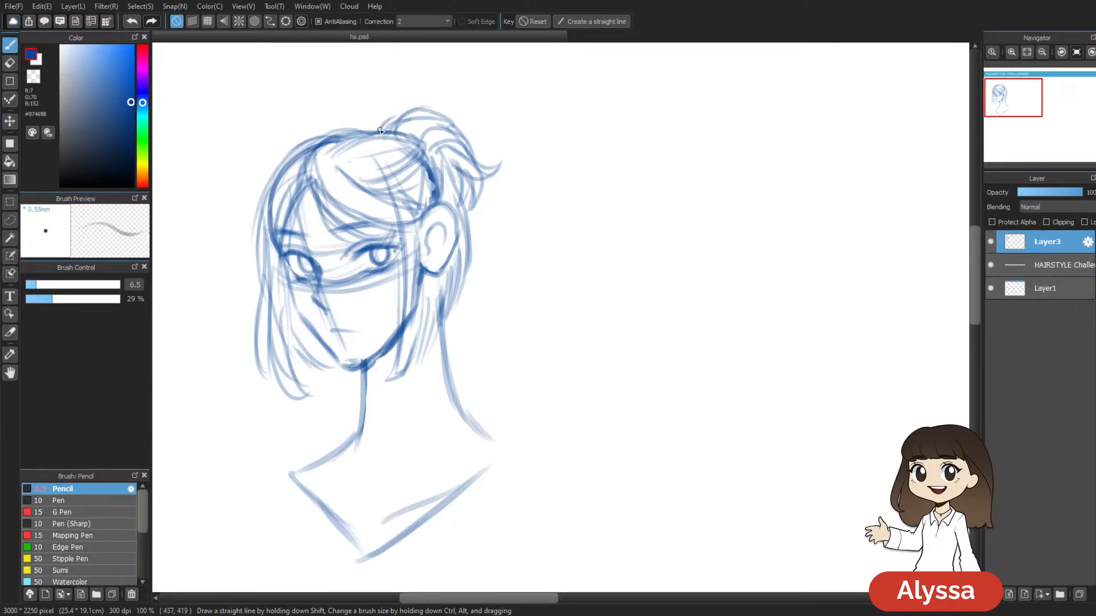
Step: Add more strands to the top of the ponytail where it meets the crown
{"action": "left_click_drag", "start_coordinate": [579, 313], "coordinate": [617, 287]}
{"action": "left_click_drag", "start_coordinate": [533, 286], "coordinate": [538, 312]}
{"action": "left_click_drag", "start_coordinate": [413, 131], "coordinate": [430, 117]}
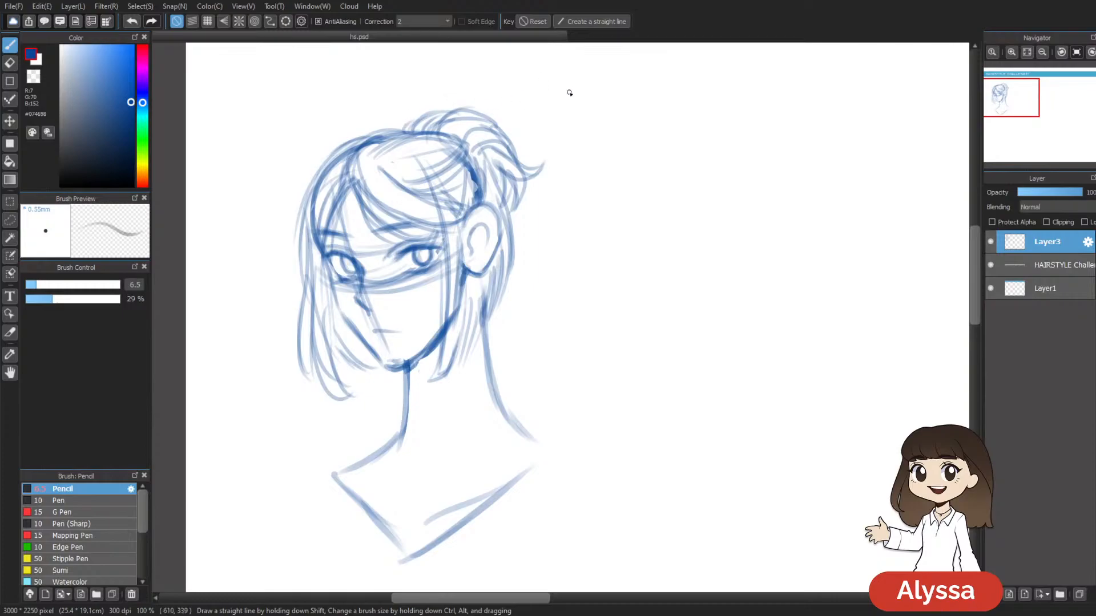
{"action": "left_click_drag", "start_coordinate": [567, 252], "coordinate": [555, 232]}
{"action": "scroll", "coordinate": [536, 246], "scroll_direction": "down", "scroll_amount": 3}
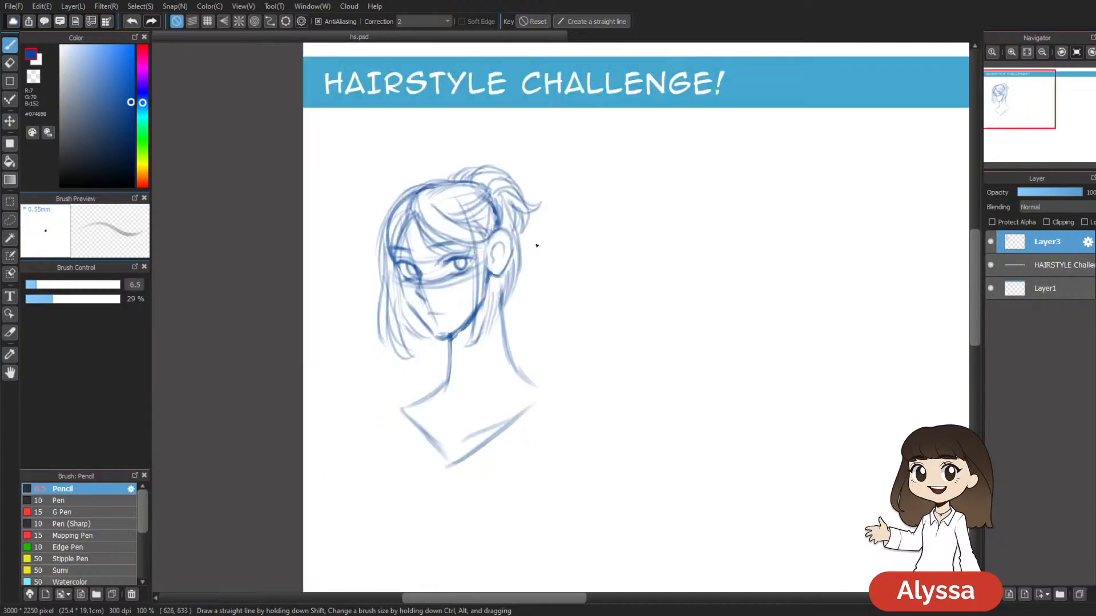
{"action": "scroll", "coordinate": [537, 245], "scroll_direction": "up", "scroll_amount": 4}
Step: Erase the sketch lines between the cheek and the ear, undoing the erasures that cut into the ear
{"action": "left_click_drag", "start_coordinate": [455, 261], "coordinate": [521, 334]}
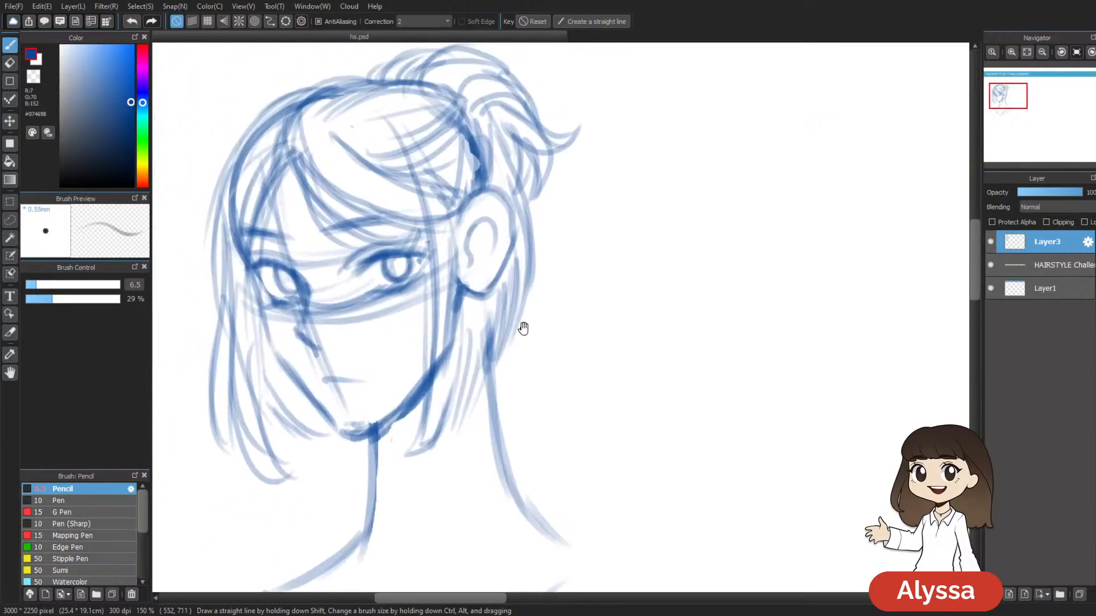
{"action": "key", "text": "e"}
{"action": "mouse_move", "coordinate": [442, 392]}
{"action": "left_mouse_down"}
{"action": "mouse_move", "coordinate": [443, 264]}
{"action": "mouse_move", "coordinate": [458, 254]}
{"action": "mouse_move", "coordinate": [472, 288]}
{"action": "mouse_move", "coordinate": [489, 188]}
{"action": "mouse_move", "coordinate": [489, 274]}
{"action": "mouse_move", "coordinate": [509, 295]}
{"action": "left_mouse_up"}
{"action": "left_click_drag", "start_coordinate": [514, 251], "coordinate": [511, 242]}
{"action": "key", "text": "ctrl+z"}
{"action": "key", "text": "ctrl+z"}
{"action": "key", "text": "ctrl+z"}
{"action": "key", "text": "ctrl+z"}
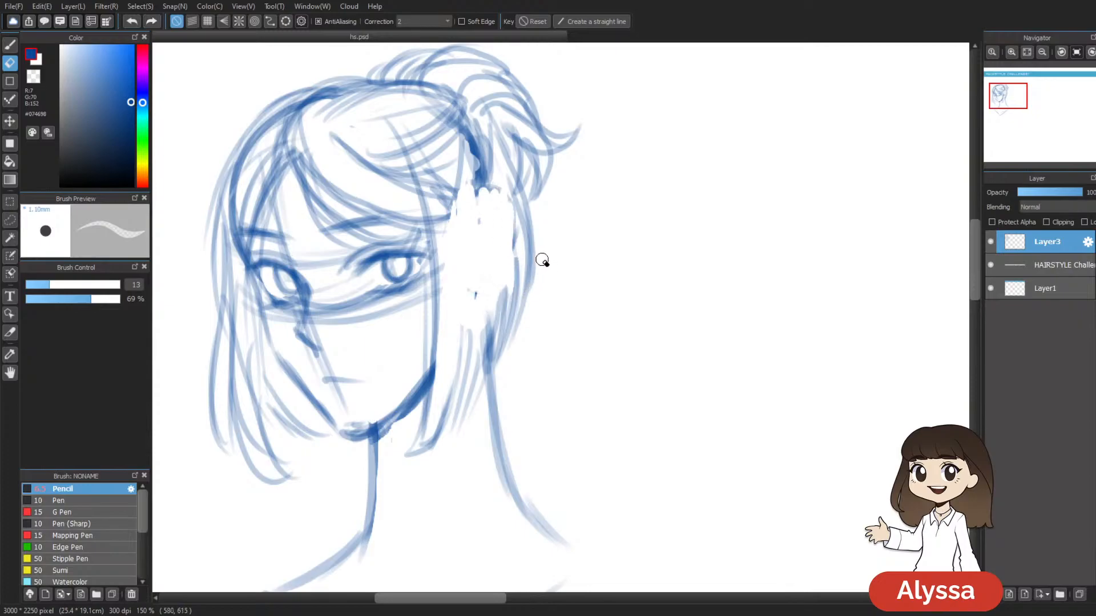
{"action": "key", "text": "ctrl+z"}
{"action": "key", "text": "ctrl+z"}
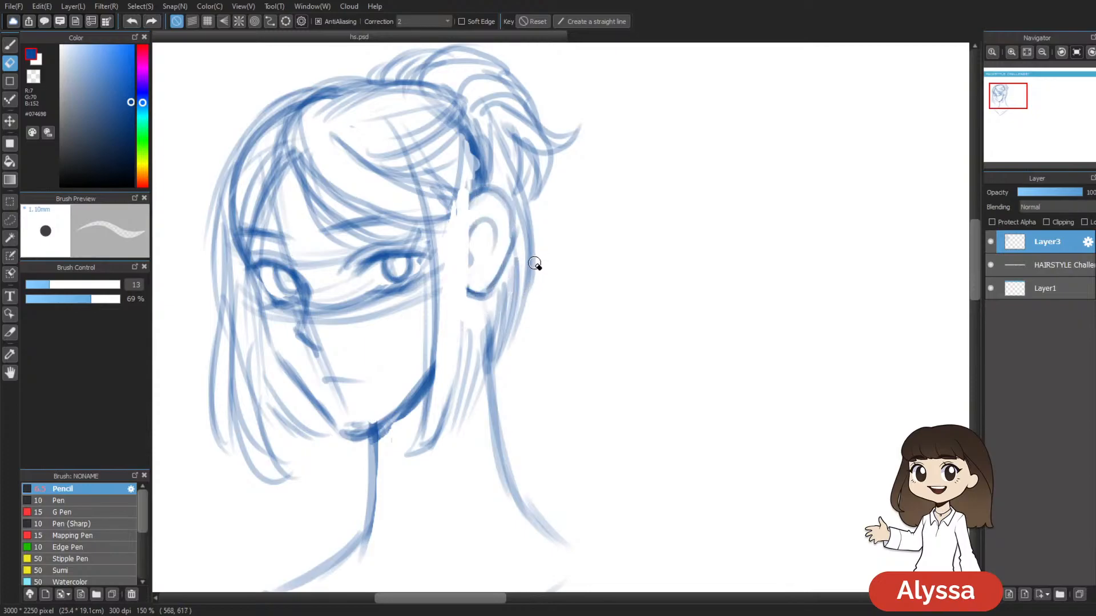
Step: Draw a long side lock falling in front of the ear to below the jaw and erase the lines inside it
{"action": "key", "text": "b"}
{"action": "left_click_drag", "start_coordinate": [473, 183], "coordinate": [448, 383]}
{"action": "left_click_drag", "start_coordinate": [475, 208], "coordinate": [425, 408]}
{"action": "left_click_drag", "start_coordinate": [473, 157], "coordinate": [435, 431]}
{"action": "key", "text": "e"}
{"action": "left_click_drag", "start_coordinate": [471, 195], "coordinate": [467, 336]}
{"action": "left_click_drag", "start_coordinate": [470, 207], "coordinate": [466, 353]}
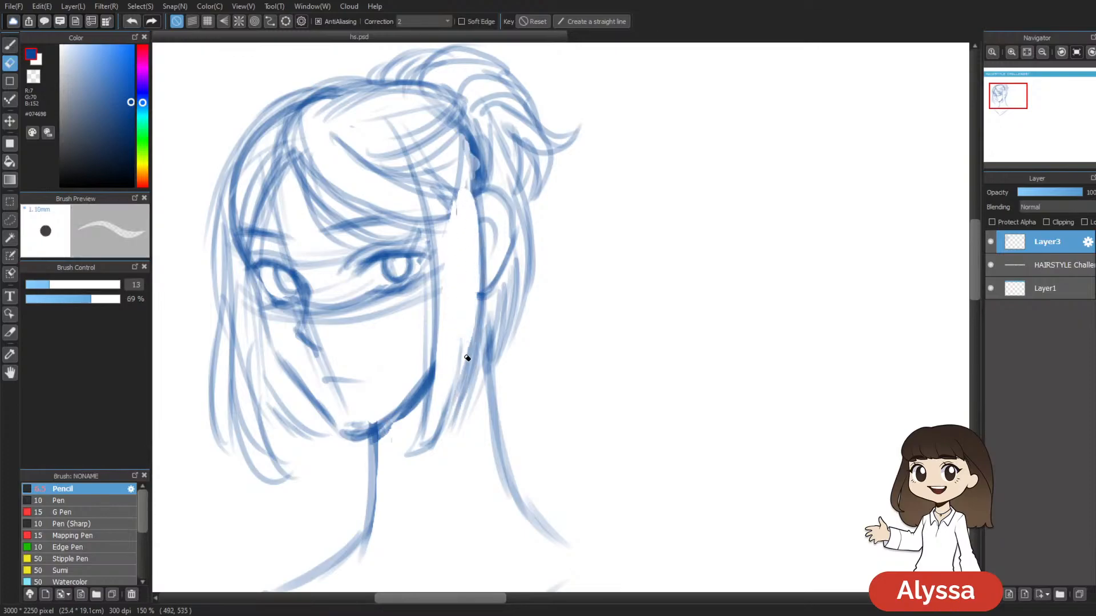
Step: Sketch more swept fringe strands toward the temple and extra strands along the side lock
{"action": "key", "text": "b"}
{"action": "mouse_move", "coordinate": [382, 185]}
{"action": "left_mouse_down"}
{"action": "mouse_move", "coordinate": [475, 193]}
{"action": "mouse_move", "coordinate": [415, 212]}
{"action": "left_mouse_up"}
{"action": "left_click_drag", "start_coordinate": [365, 165], "coordinate": [458, 193]}
{"action": "left_click_drag", "start_coordinate": [453, 155], "coordinate": [442, 314]}
{"action": "left_click_drag", "start_coordinate": [466, 190], "coordinate": [475, 305]}
{"action": "scroll", "coordinate": [538, 350], "scroll_direction": "down", "scroll_amount": 2}
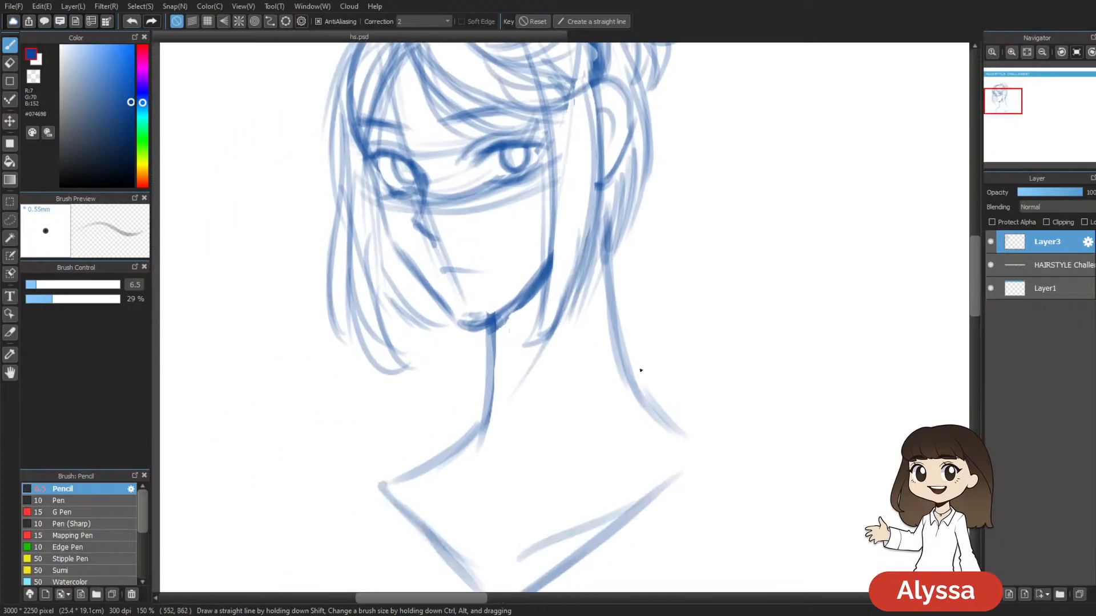
Step: Darken the hair between the side lock and the nape with strands running down below the ear
{"action": "left_click_drag", "start_coordinate": [746, 334], "coordinate": [629, 369]}
{"action": "mouse_move", "coordinate": [507, 170]}
{"action": "left_mouse_down"}
{"action": "mouse_move", "coordinate": [499, 280]}
{"action": "mouse_move", "coordinate": [475, 335]}
{"action": "left_mouse_up"}
{"action": "left_click_drag", "start_coordinate": [508, 167], "coordinate": [486, 302]}
{"action": "left_click_drag", "start_coordinate": [498, 257], "coordinate": [490, 291]}
{"action": "left_click_drag", "start_coordinate": [648, 292], "coordinate": [592, 276]}
Step: Flip the canvas view horizontally and start a mesh transform of the sketch with 6 columns and 6 rows
{"action": "key", "text": "Down"}
{"action": "left_click_drag", "start_coordinate": [814, 380], "coordinate": [597, 393]}
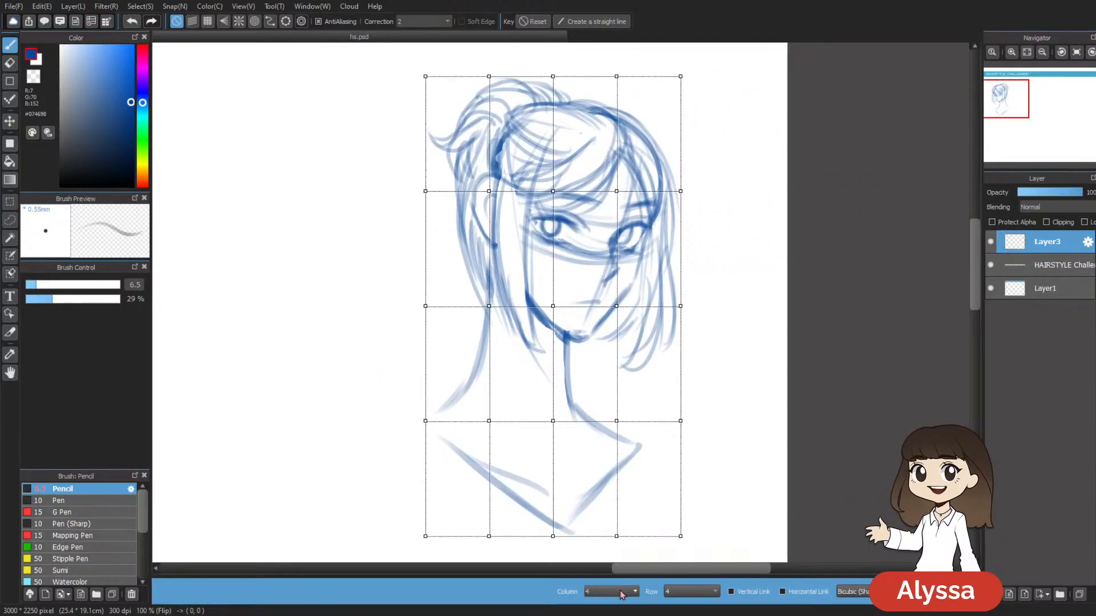
{"action": "left_click", "coordinate": [618, 535]}
{"action": "left_click", "coordinate": [714, 594]}
{"action": "left_click", "coordinate": [703, 543]}
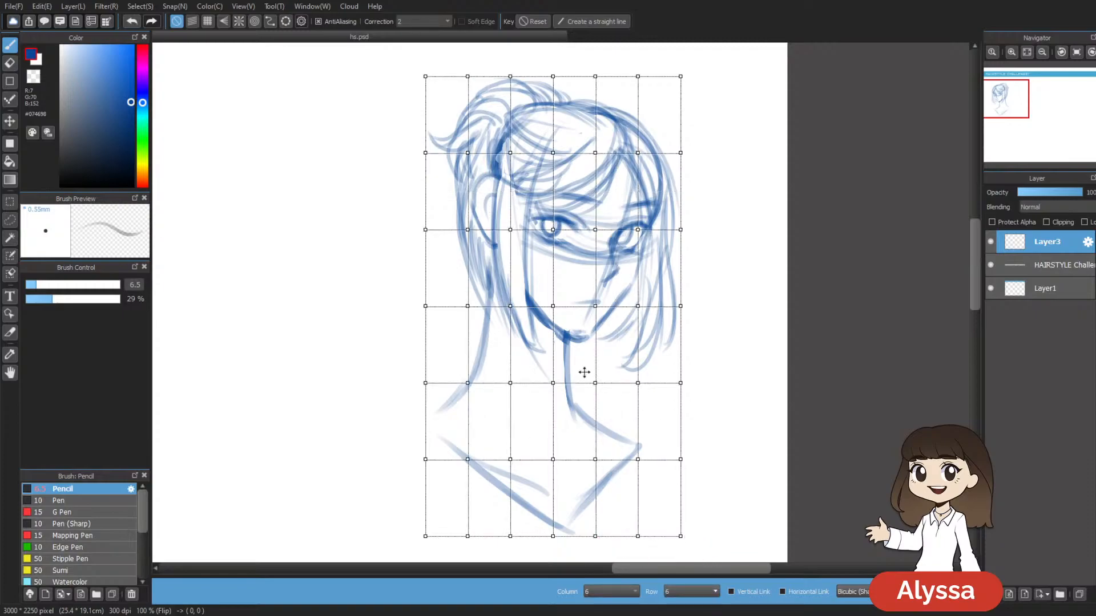
Step: Warp the mesh to push the back hair and ponytail outward, undo the unwanted eye adjustment, and apply the transform
{"action": "left_click_drag", "start_coordinate": [425, 229], "coordinate": [461, 229]}
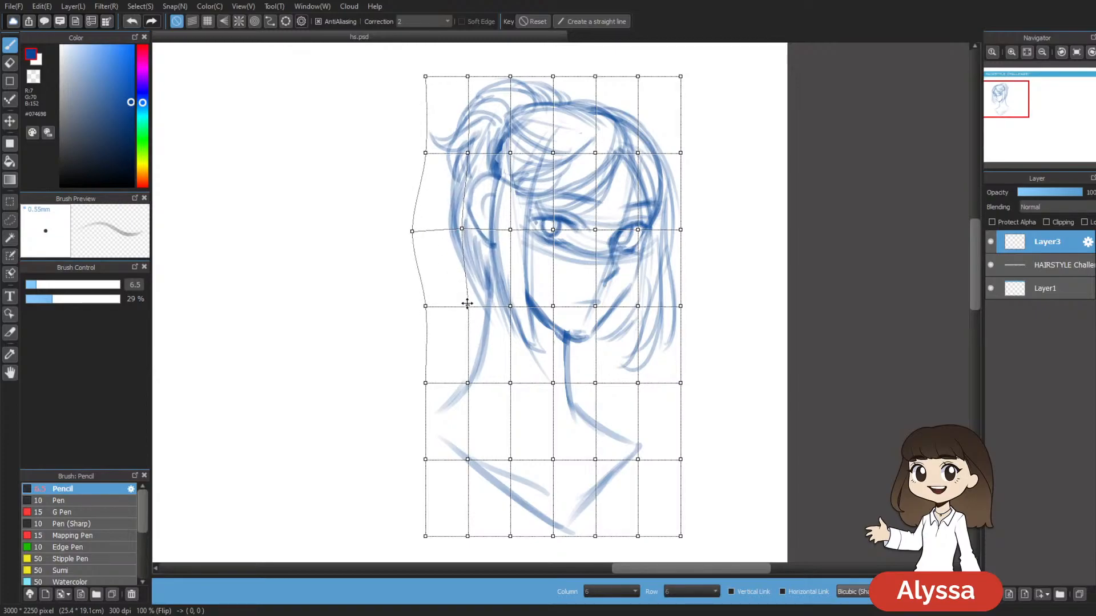
{"action": "left_click_drag", "start_coordinate": [464, 306], "coordinate": [459, 305]}
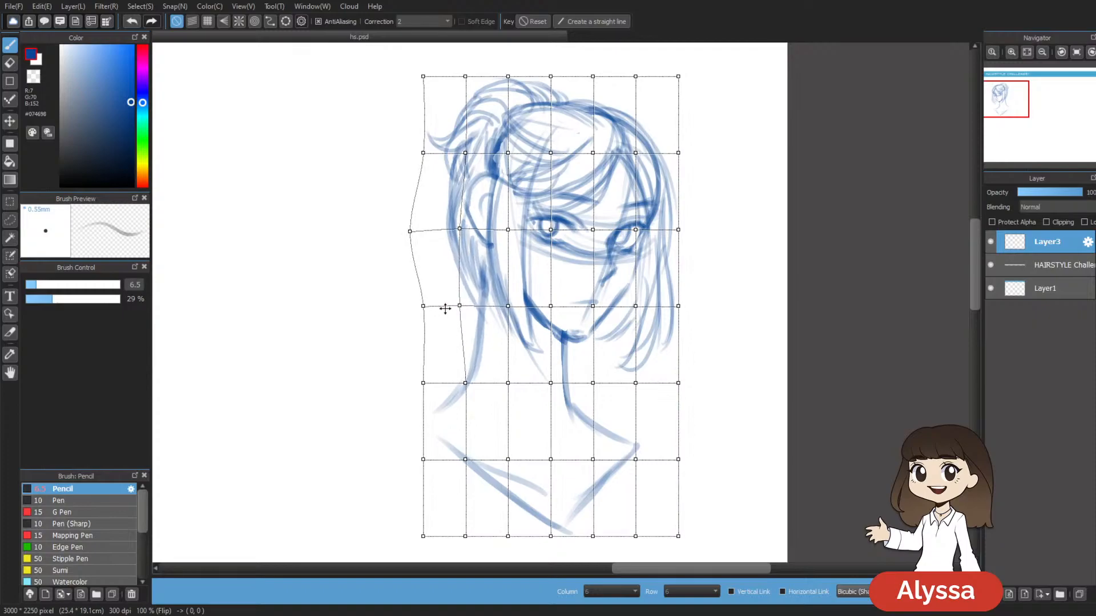
{"action": "left_click_drag", "start_coordinate": [423, 153], "coordinate": [417, 149]}
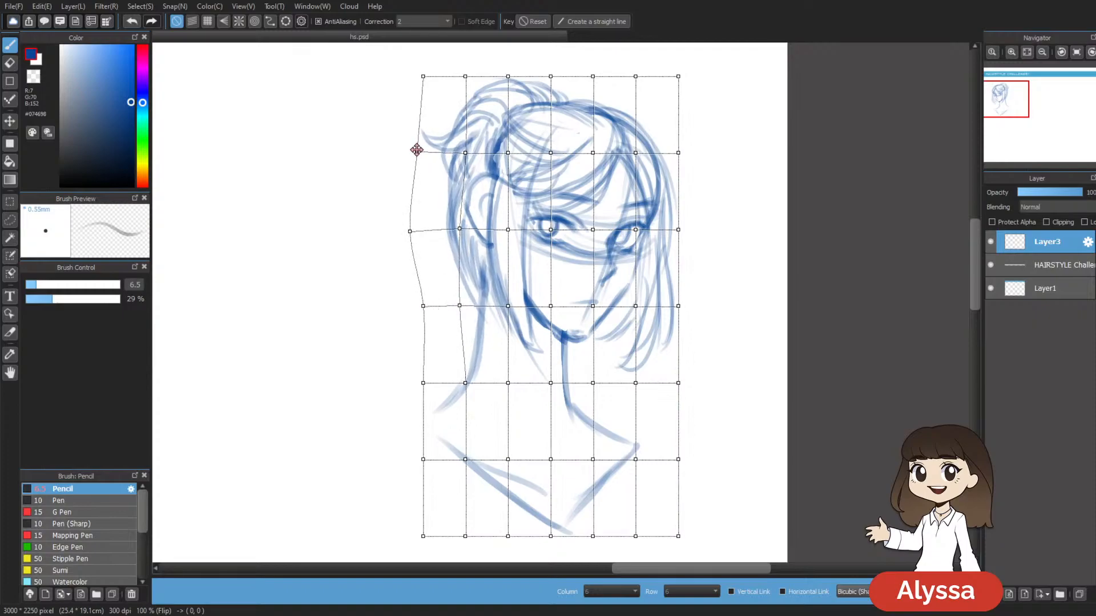
{"action": "left_click_drag", "start_coordinate": [423, 76], "coordinate": [413, 74]}
{"action": "left_click_drag", "start_coordinate": [559, 230], "coordinate": [558, 228]}
{"action": "key", "text": "ctrl+z"}
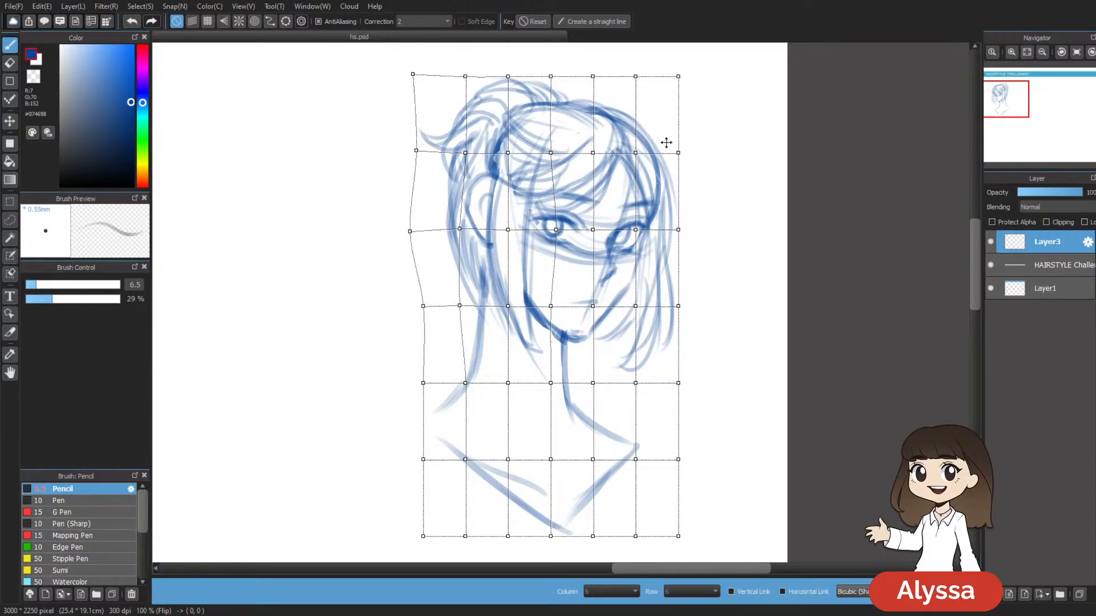
{"action": "key", "text": "Return"}
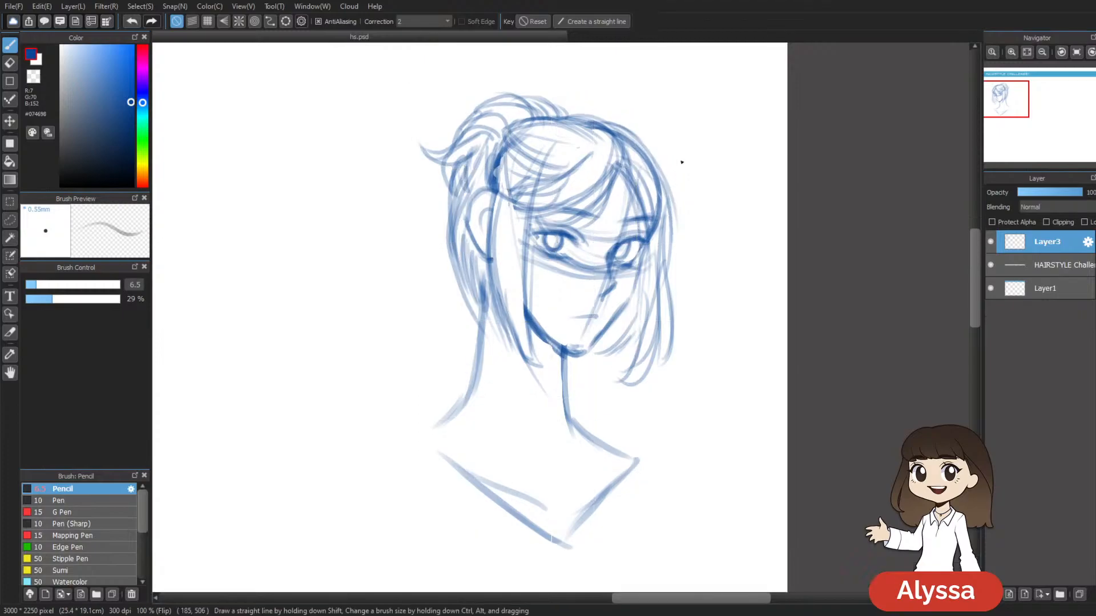
Step: Flip the canvas view back to its normal orientation
{"action": "key", "text": "Down"}
{"action": "left_click_drag", "start_coordinate": [724, 258], "coordinate": [600, 241]}
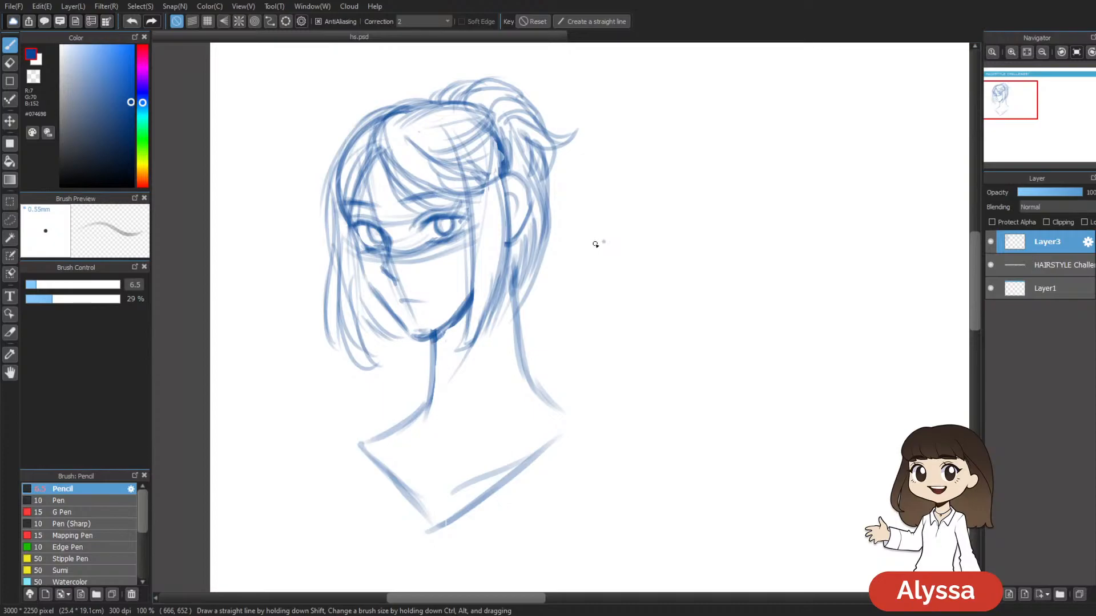
{"action": "left_click_drag", "start_coordinate": [717, 287], "coordinate": [705, 310]}
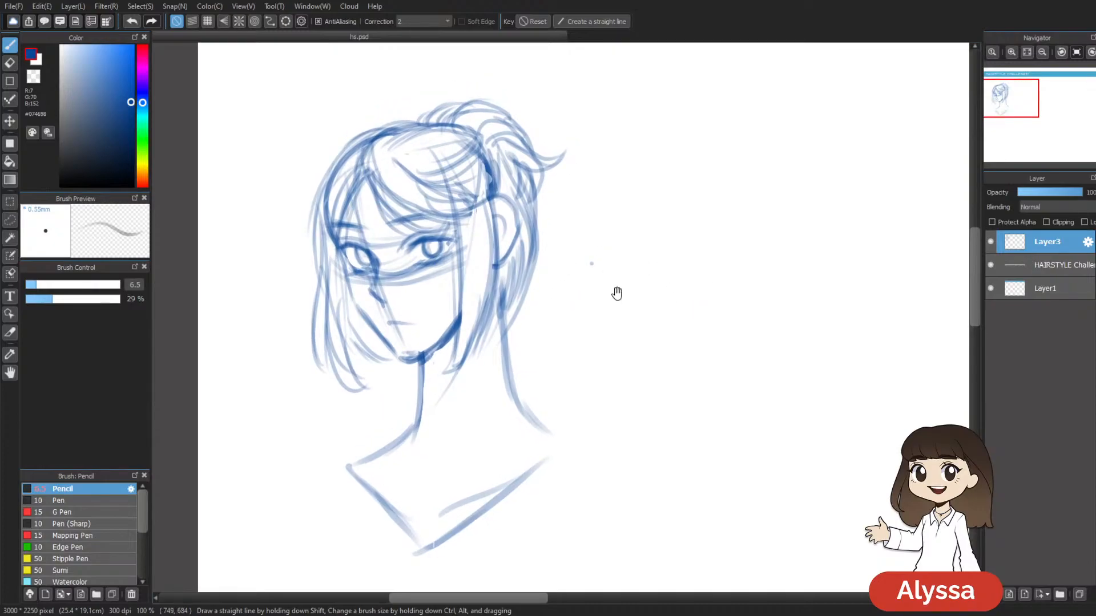
{"action": "left_click_drag", "start_coordinate": [614, 291], "coordinate": [665, 291]}
Step: Erase the stray mark beside the head and thin the line running from the neck to the near shoulder
{"action": "key", "text": "e"}
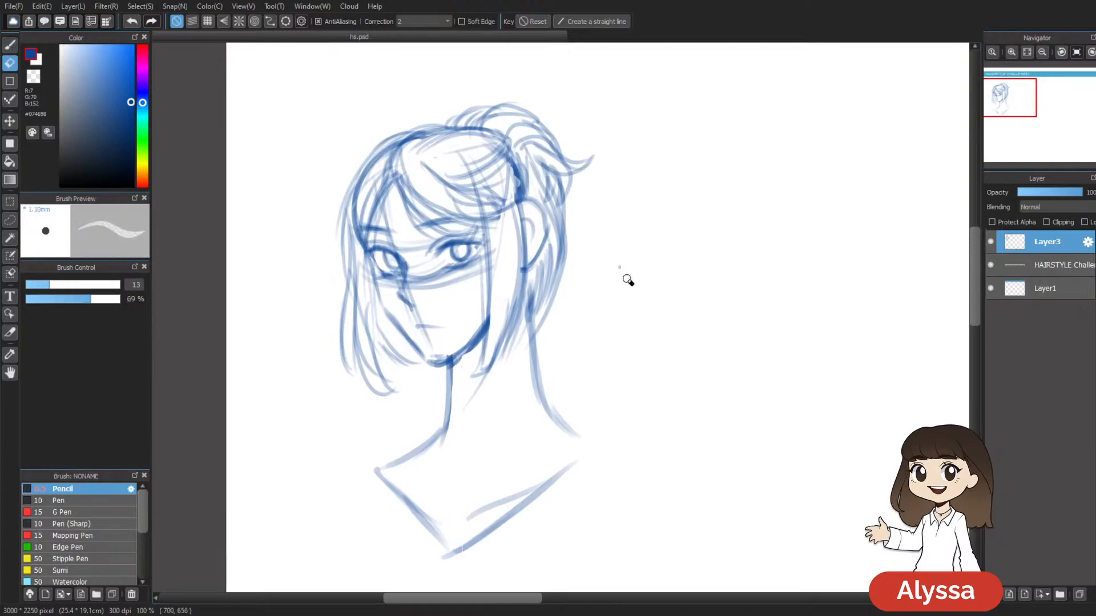
{"action": "left_click_drag", "start_coordinate": [528, 391], "coordinate": [529, 381]}
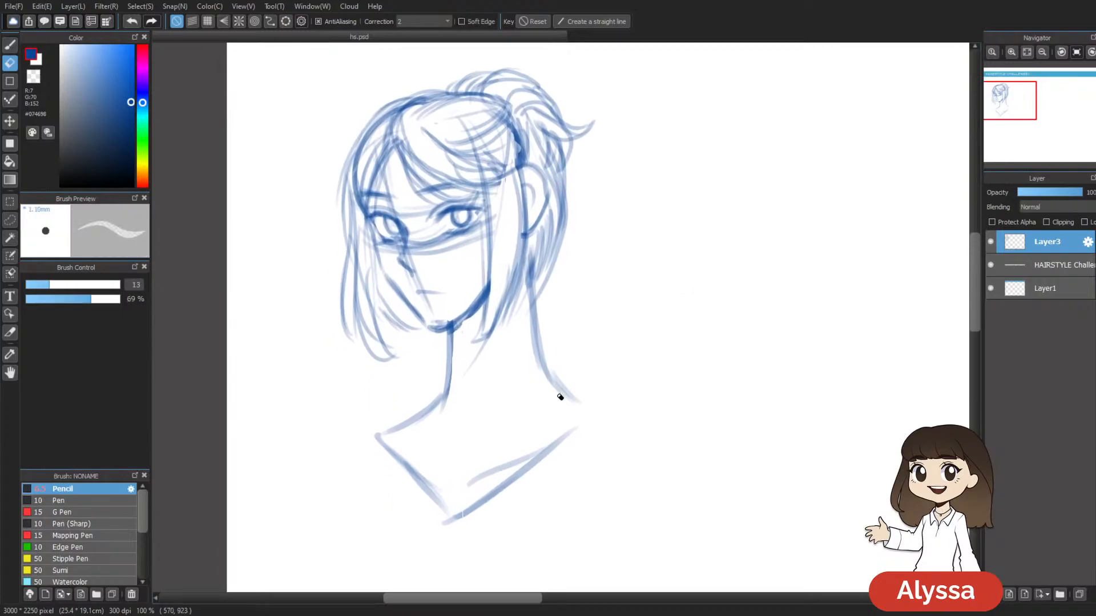
{"action": "key", "text": "ctrl+minus"}
{"action": "key", "text": "ctrl+plus"}
{"action": "left_click_drag", "start_coordinate": [557, 391], "coordinate": [568, 439]}
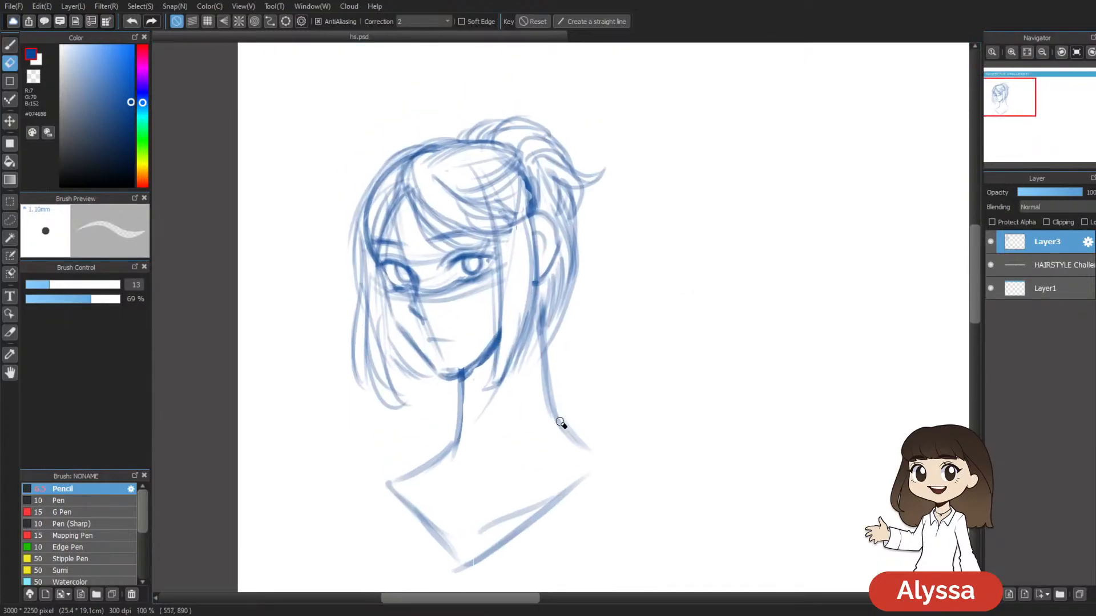
Step: Add a new layer above the sketch, lower the sketch layer's opacity, and make the new layer active
{"action": "key", "text": "ctrl+shift+n"}
{"action": "mouse_move", "coordinate": [1053, 246]}
{"action": "left_mouse_down"}
{"action": "mouse_move", "coordinate": [1047, 268]}
{"action": "mouse_move", "coordinate": [1048, 238]}
{"action": "left_mouse_up"}
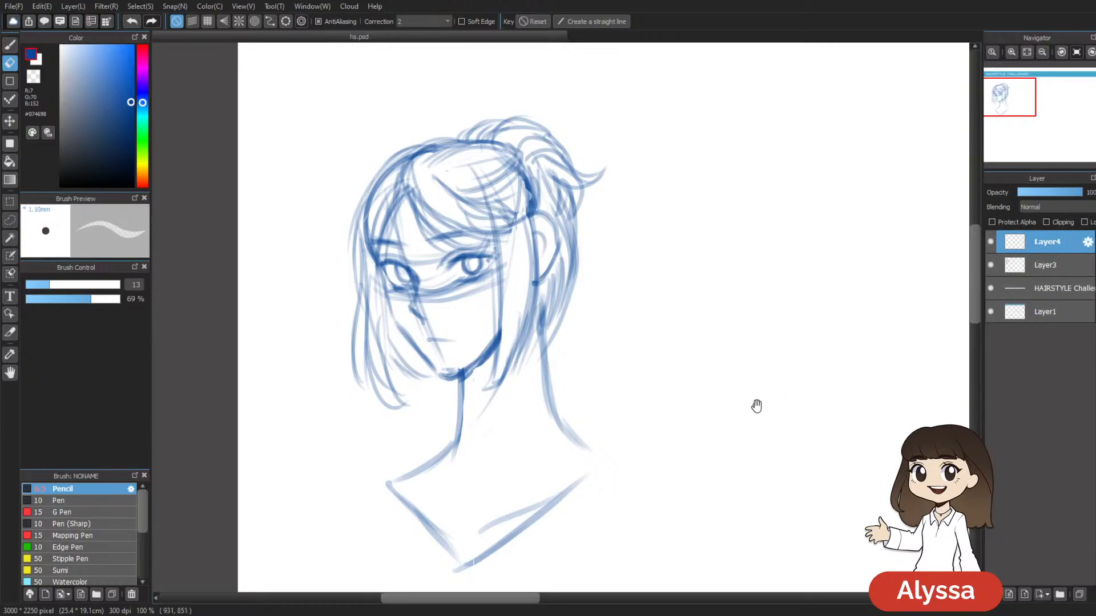
{"action": "left_click_drag", "start_coordinate": [765, 411], "coordinate": [777, 369]}
{"action": "left_click", "coordinate": [1046, 263]}
{"action": "left_click", "coordinate": [1043, 192]}
{"action": "left_click", "coordinate": [1046, 242]}
{"action": "left_click", "coordinate": [1046, 264]}
{"action": "left_click", "coordinate": [1052, 193]}
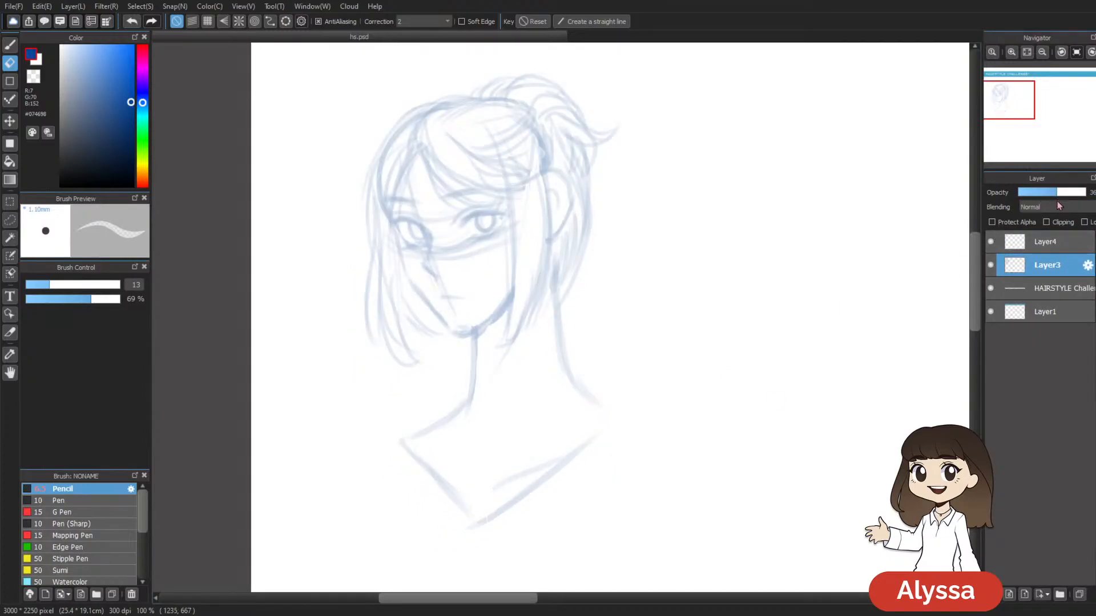
{"action": "left_click", "coordinate": [1054, 242]}
Step: Set the drawing colour to black (#000000) for the new layer
{"action": "left_click_drag", "start_coordinate": [649, 409], "coordinate": [660, 430]}
{"action": "left_click", "coordinate": [654, 475], "text": "alt"}
{"action": "left_click_drag", "start_coordinate": [638, 247], "coordinate": [675, 381]}
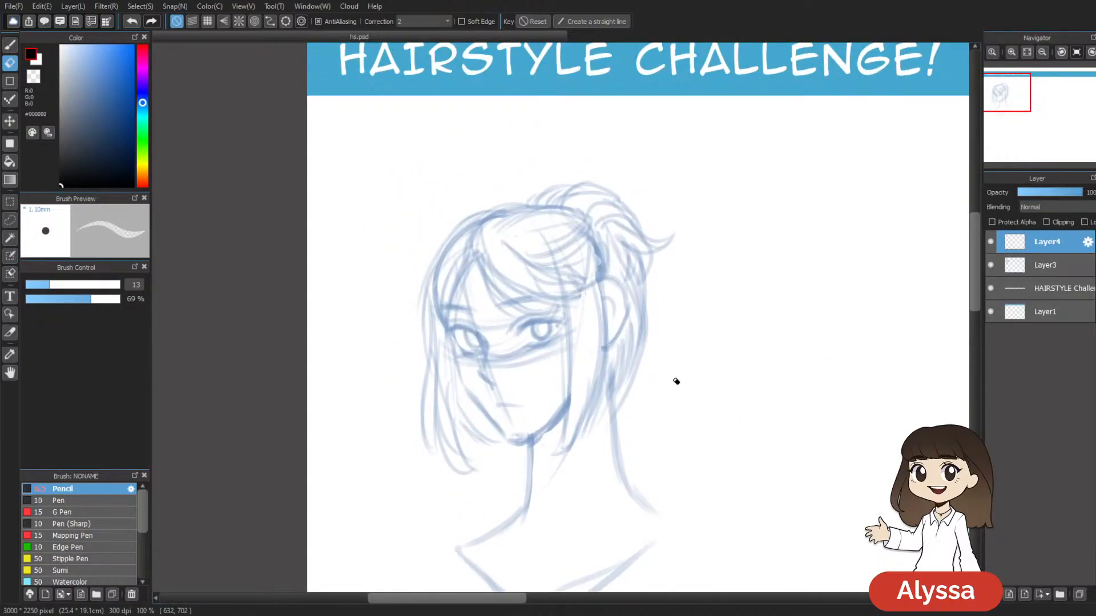
{"action": "key", "text": "ctrl+plus"}
{"action": "left_click_drag", "start_coordinate": [569, 422], "coordinate": [559, 274]}
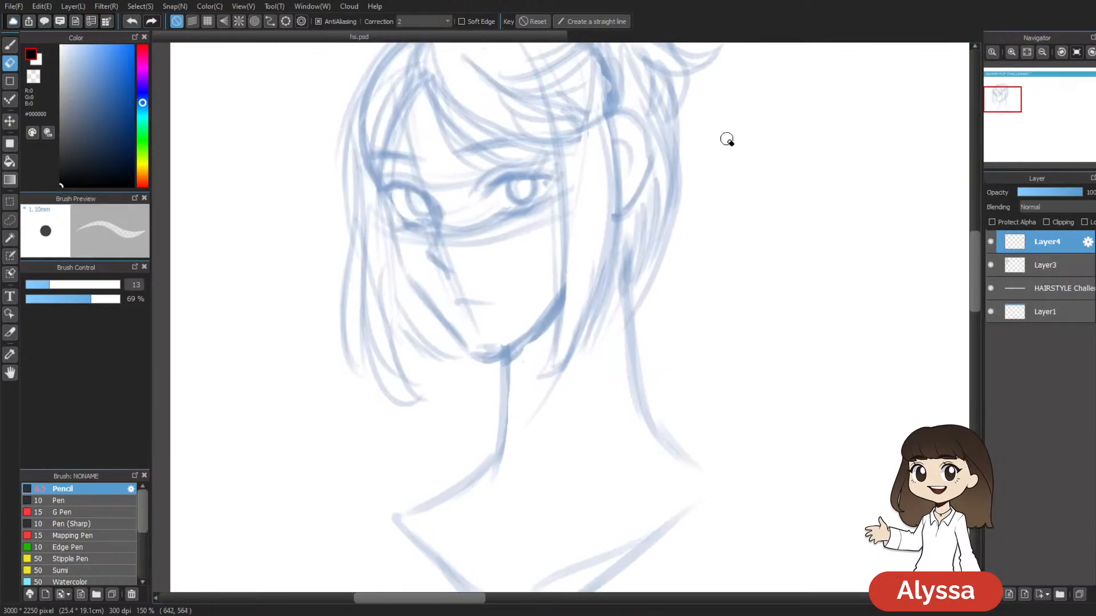
Step: Try a test stroke with the Pencil brush over the face sketch
{"action": "key", "text": "b"}
{"action": "left_click_drag", "start_coordinate": [569, 131], "coordinate": [528, 245]}
{"action": "left_click_drag", "start_coordinate": [361, 366], "coordinate": [536, 433]}
{"action": "key", "text": "ctrl+z"}
{"action": "key", "text": "ctrl+plus"}
{"action": "left_click_drag", "start_coordinate": [353, 363], "coordinate": [479, 260]}
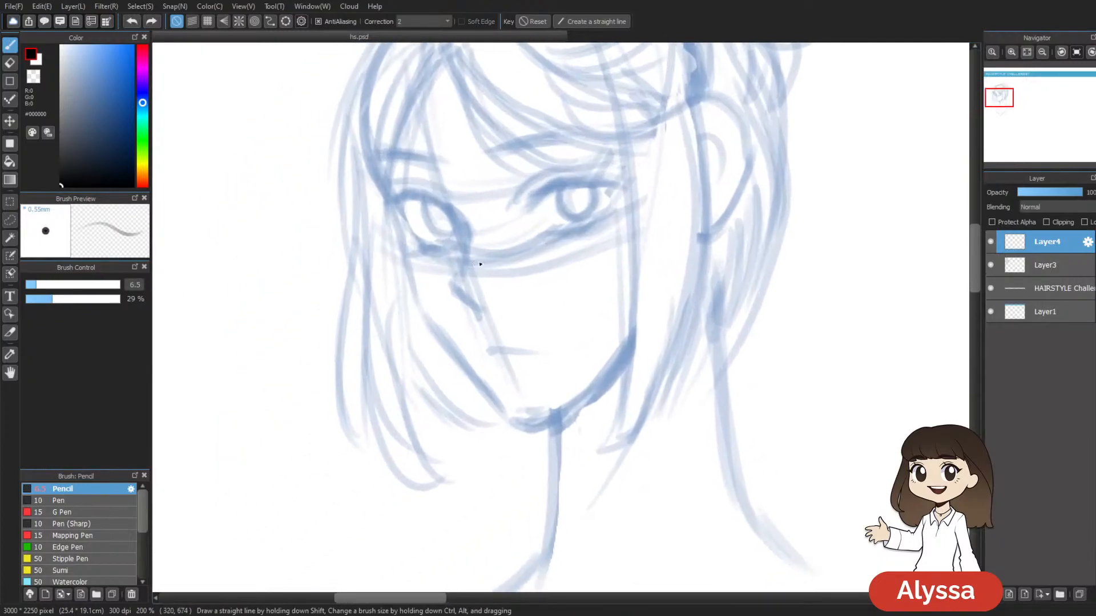
Step: Switch to the Pen brush and reduce its size to 5.9
{"action": "left_click", "coordinate": [63, 501]}
{"action": "mouse_move", "coordinate": [394, 264]}
{"action": "left_mouse_down"}
{"action": "mouse_move", "coordinate": [420, 239]}
{"action": "mouse_move", "coordinate": [643, 378]}
{"action": "left_mouse_up"}
{"action": "key", "text": "ctrl+z"}
{"action": "key", "text": "bracketleft"}
{"action": "key", "text": "bracketleft"}
{"action": "key", "text": "bracketleft"}
{"action": "left_click_drag", "start_coordinate": [40, 289], "coordinate": [36, 289]}
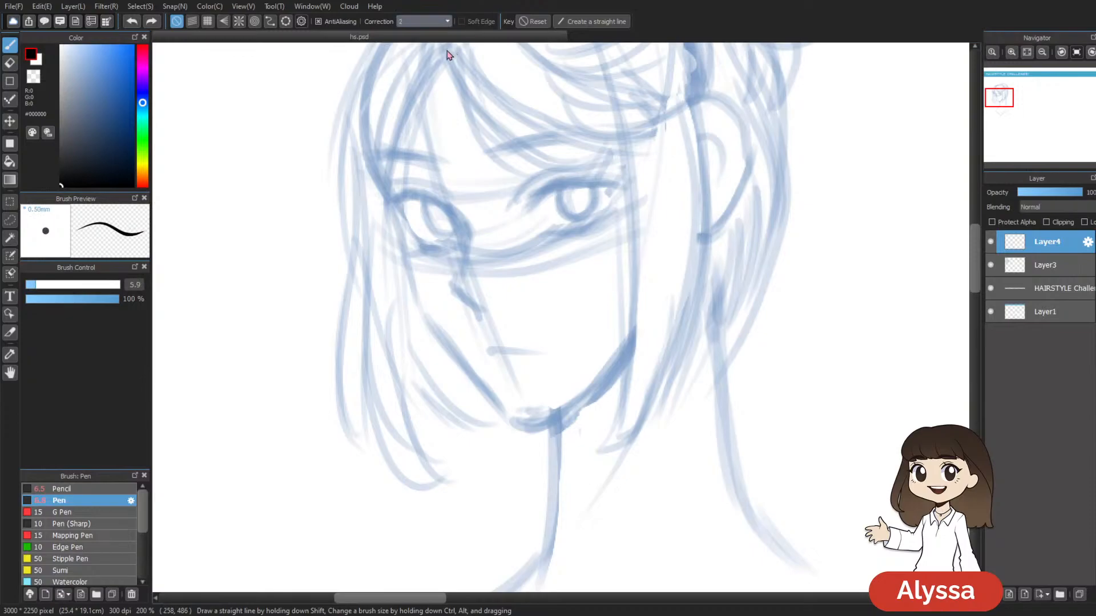
Step: Reduce the Pen brush size to 2.9 and lower its opacity to 80 %
{"action": "left_click_drag", "start_coordinate": [443, 406], "coordinate": [702, 416]}
{"action": "key", "text": "ctrl+z"}
{"action": "mouse_move", "coordinate": [744, 200]}
{"action": "left_mouse_down"}
{"action": "mouse_move", "coordinate": [676, 282]}
{"action": "mouse_move", "coordinate": [680, 297]}
{"action": "mouse_move", "coordinate": [675, 181]}
{"action": "left_mouse_up"}
{"action": "key", "text": "bracketleft"}
{"action": "key", "text": "bracketleft"}
{"action": "key", "text": "bracketleft"}
{"action": "key", "text": "bracketleft"}
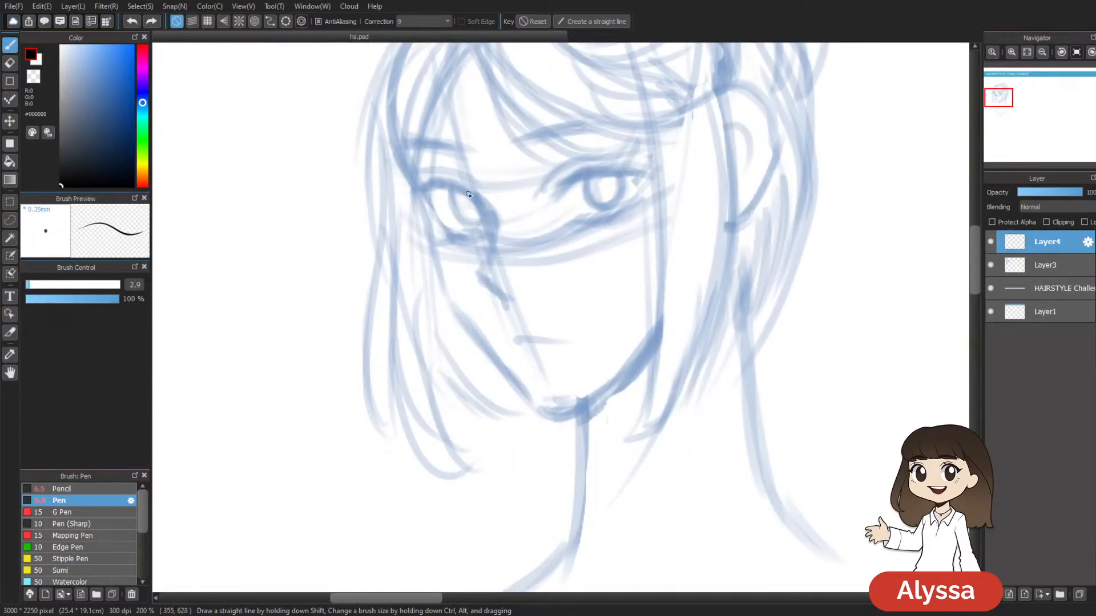
{"action": "left_click", "coordinate": [101, 300]}
Step: Ink the upper lash line and the lower lid line of the near eye
{"action": "mouse_move", "coordinate": [733, 159]}
{"action": "left_mouse_down"}
{"action": "mouse_move", "coordinate": [581, 126]}
{"action": "mouse_move", "coordinate": [595, 157]}
{"action": "left_mouse_up"}
{"action": "mouse_move", "coordinate": [391, 190]}
{"action": "left_mouse_down"}
{"action": "mouse_move", "coordinate": [407, 172]}
{"action": "mouse_move", "coordinate": [472, 169]}
{"action": "left_mouse_up"}
{"action": "mouse_move", "coordinate": [389, 187]}
{"action": "left_mouse_down"}
{"action": "mouse_move", "coordinate": [423, 169]}
{"action": "mouse_move", "coordinate": [475, 170]}
{"action": "mouse_move", "coordinate": [392, 173]}
{"action": "mouse_move", "coordinate": [417, 166]}
{"action": "mouse_move", "coordinate": [384, 185]}
{"action": "mouse_move", "coordinate": [445, 165]}
{"action": "left_mouse_up"}
{"action": "left_click_drag", "start_coordinate": [611, 153], "coordinate": [627, 146]}
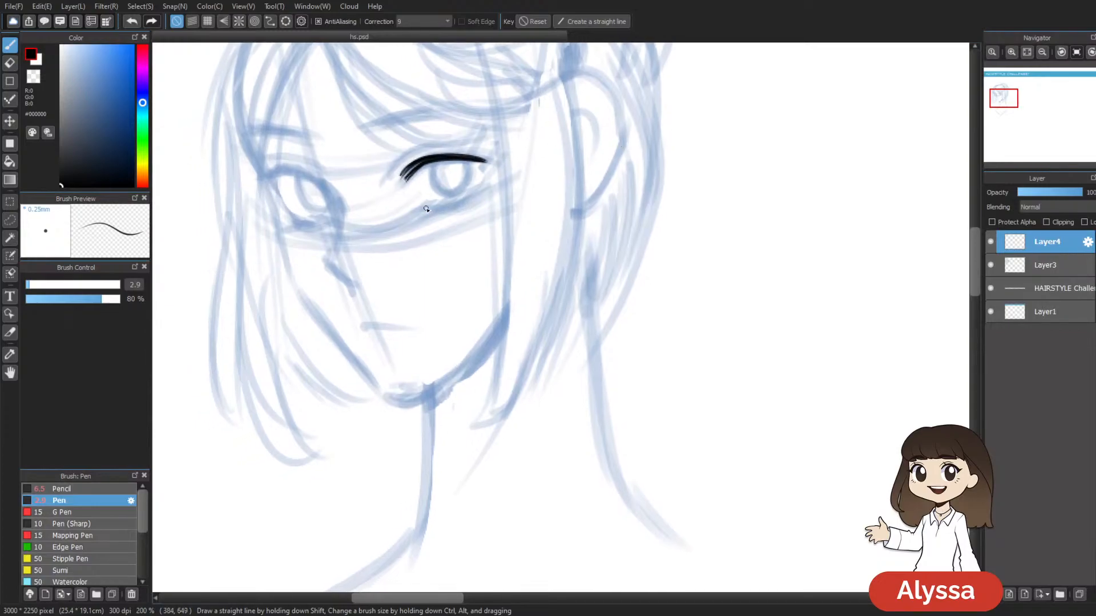
{"action": "mouse_move", "coordinate": [421, 211]}
{"action": "left_mouse_down"}
{"action": "mouse_move", "coordinate": [481, 194]}
{"action": "mouse_move", "coordinate": [483, 162]}
{"action": "left_mouse_up"}
Step: Set the stroke correction to 15 and ink the eyelid crease above the near eye
{"action": "left_click_drag", "start_coordinate": [391, 167], "coordinate": [457, 148]}
{"action": "key", "text": "ctrl+z"}
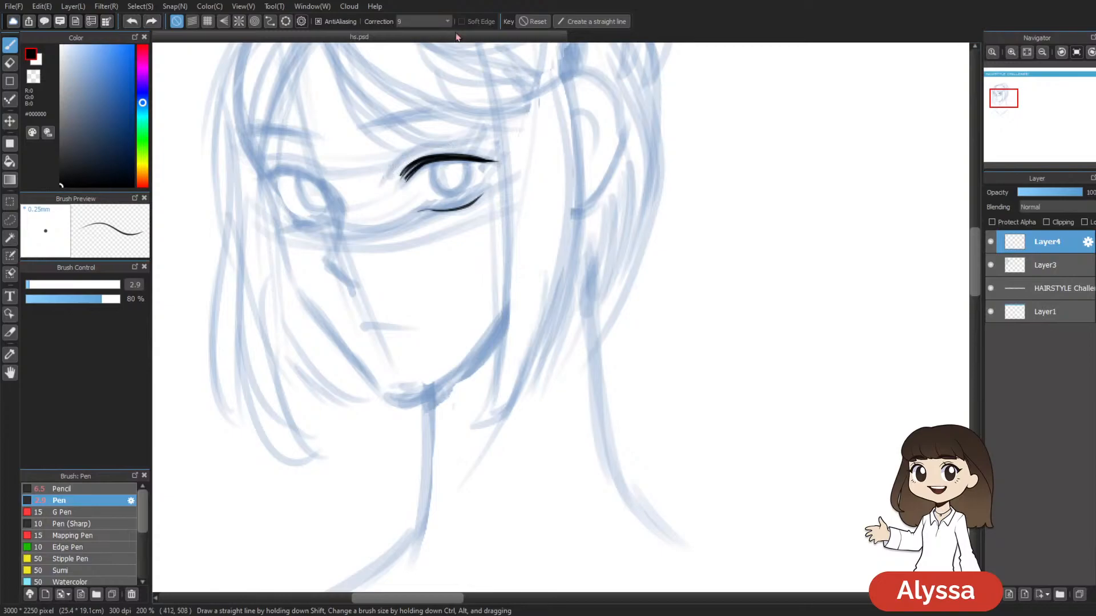
{"action": "left_click", "coordinate": [426, 144]}
{"action": "left_click_drag", "start_coordinate": [394, 166], "coordinate": [454, 150]}
{"action": "mouse_move", "coordinate": [602, 103]}
{"action": "left_mouse_down"}
{"action": "mouse_move", "coordinate": [558, 166]}
{"action": "mouse_move", "coordinate": [507, 177]}
{"action": "left_mouse_up"}
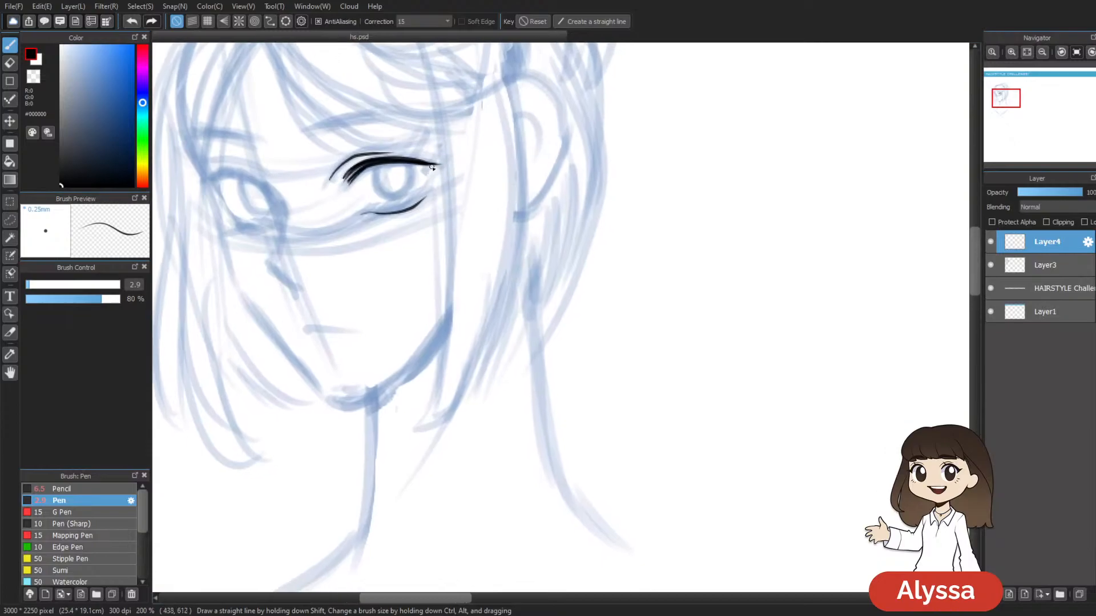
Step: Ink small lashes at the outer corner of the near eye's upper and lower lids
{"action": "key", "text": "ctrl+z"}
{"action": "left_click_drag", "start_coordinate": [434, 162], "coordinate": [427, 181]}
{"action": "mouse_move", "coordinate": [496, 183]}
{"action": "left_mouse_down"}
{"action": "mouse_move", "coordinate": [619, 220]}
{"action": "mouse_move", "coordinate": [623, 207]}
{"action": "left_mouse_up"}
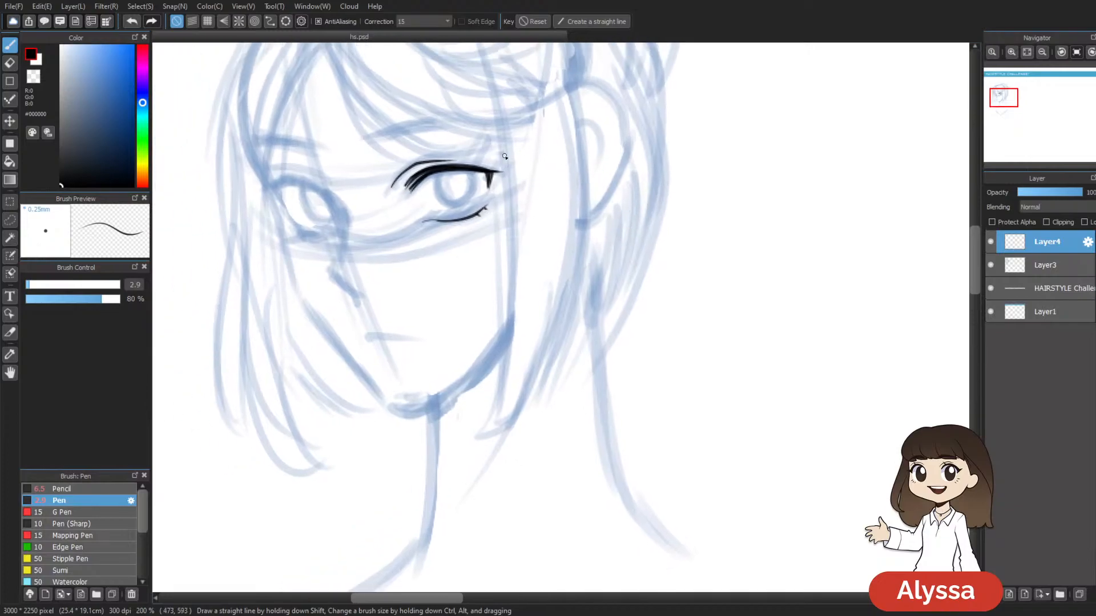
{"action": "mouse_move", "coordinate": [477, 173]}
{"action": "left_mouse_down"}
{"action": "mouse_move", "coordinate": [508, 185]}
{"action": "mouse_move", "coordinate": [535, 164]}
{"action": "left_mouse_up"}
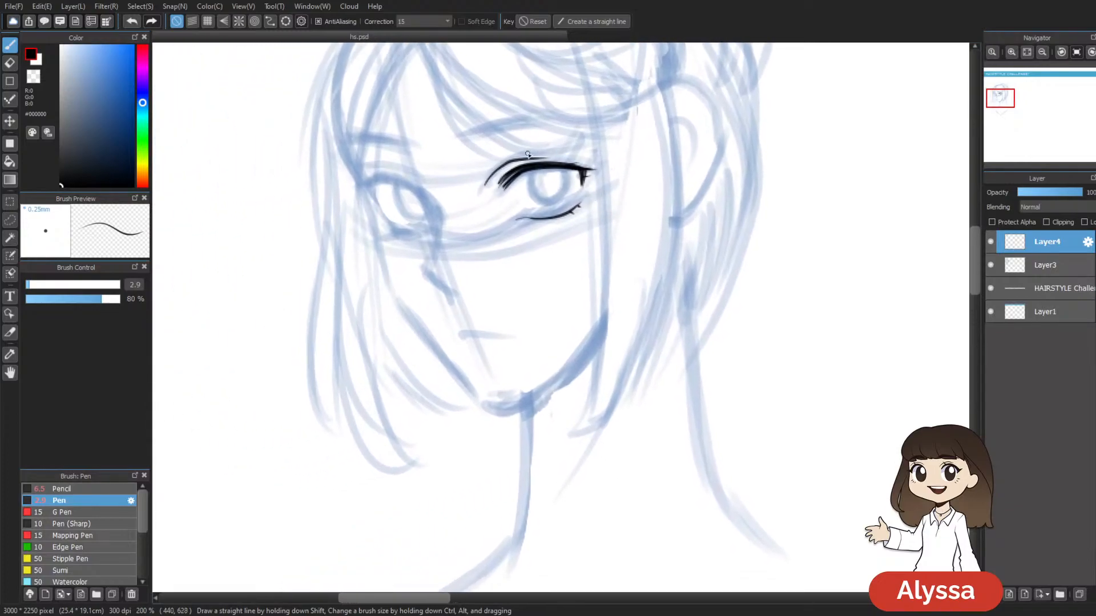
Step: Ink the outline of the near eyebrow along the sketch
{"action": "left_click_drag", "start_coordinate": [456, 136], "coordinate": [555, 120]}
{"action": "left_click_drag", "start_coordinate": [755, 118], "coordinate": [697, 76]}
{"action": "left_click_drag", "start_coordinate": [529, 205], "coordinate": [533, 238]}
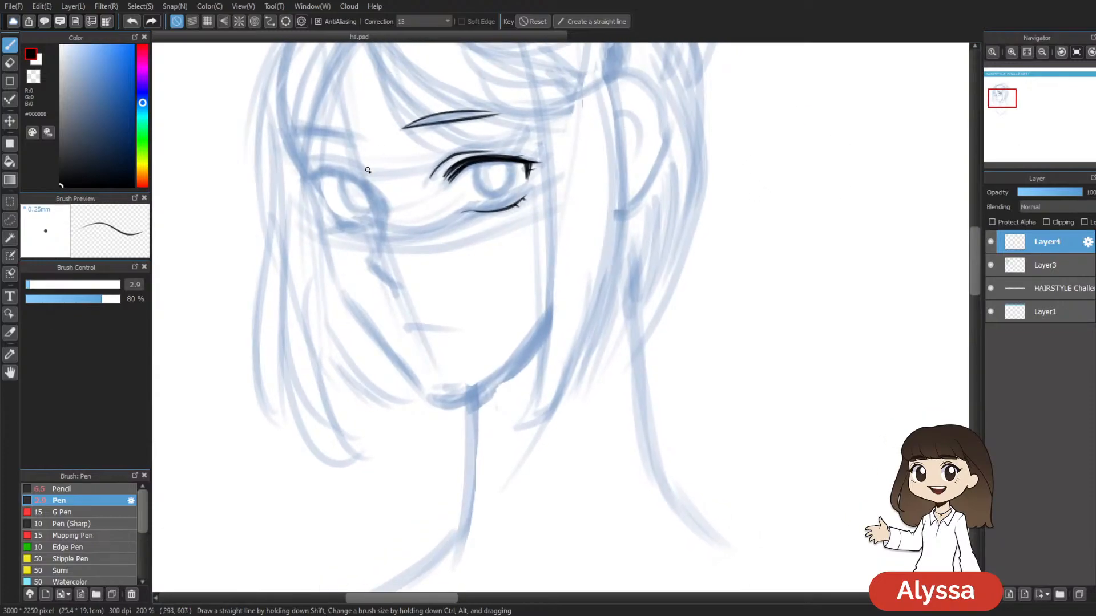
Step: Ink the nose profile from the far eye's inner corner to the tip and add a short nostril line
{"action": "mouse_move", "coordinate": [360, 165]}
{"action": "left_mouse_down"}
{"action": "mouse_move", "coordinate": [388, 215]}
{"action": "mouse_move", "coordinate": [376, 260]}
{"action": "mouse_move", "coordinate": [404, 304]}
{"action": "mouse_move", "coordinate": [429, 279]}
{"action": "left_mouse_up"}
{"action": "key", "text": "ctrl+z"}
{"action": "key", "text": "ctrl+z"}
{"action": "mouse_move", "coordinate": [705, 198]}
{"action": "left_mouse_down"}
{"action": "mouse_move", "coordinate": [689, 167]}
{"action": "mouse_move", "coordinate": [688, 179]}
{"action": "left_mouse_up"}
{"action": "key", "text": "ctrl+minus"}
{"action": "key", "text": "ctrl+plus"}
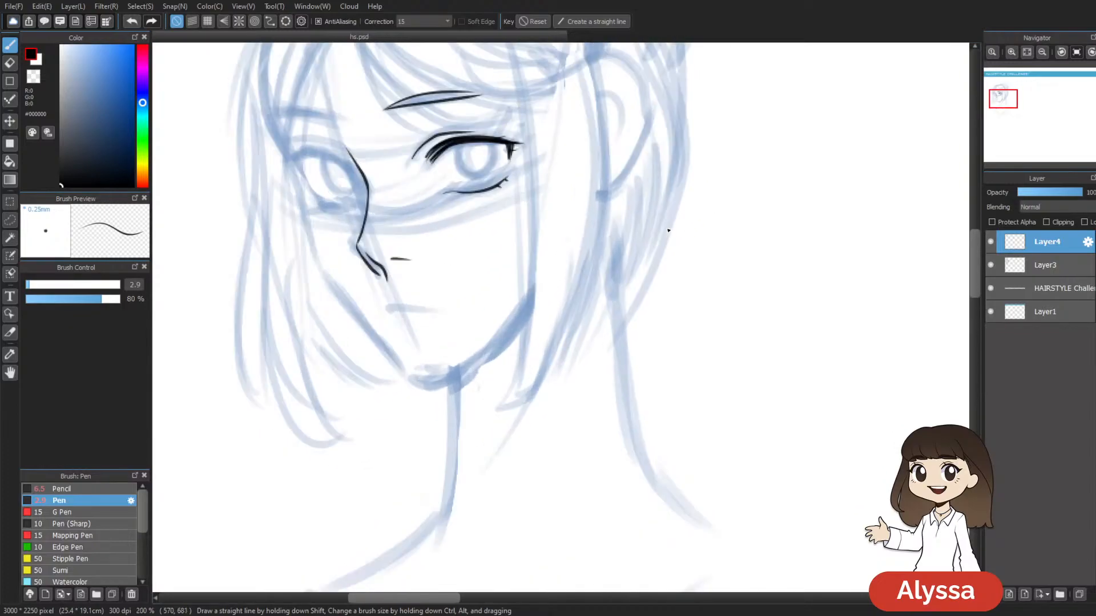
Step: Reduce the eraser size to 5.6 and tidy the inked line at the nose tip
{"action": "left_click_drag", "start_coordinate": [662, 228], "coordinate": [681, 276]}
{"action": "key", "text": "e"}
{"action": "key", "text": "bracketleft"}
{"action": "key", "text": "bracketleft"}
{"action": "key", "text": "bracketleft"}
{"action": "key", "text": "bracketleft"}
{"action": "key", "text": "bracketleft"}
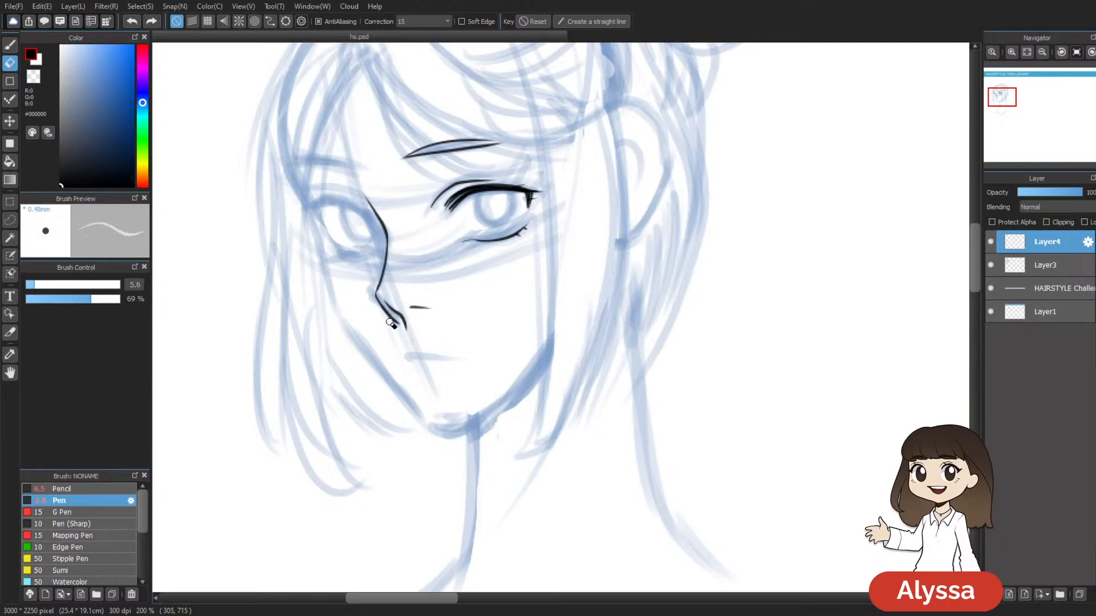
{"action": "mouse_move", "coordinate": [602, 341]}
{"action": "left_mouse_down"}
{"action": "mouse_move", "coordinate": [624, 379]}
{"action": "mouse_move", "coordinate": [623, 343]}
{"action": "left_mouse_up"}
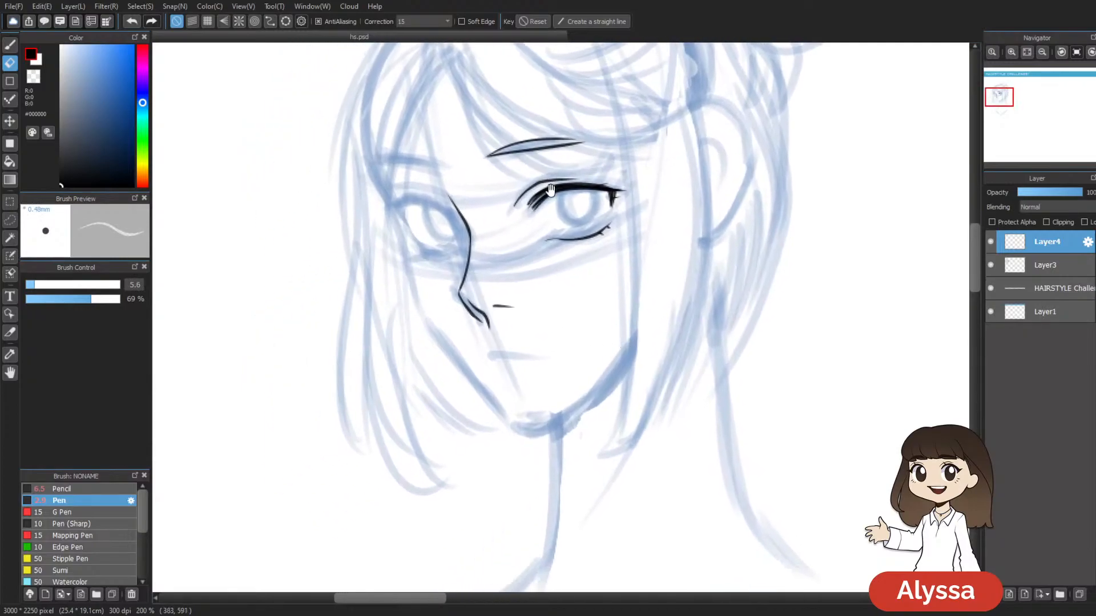
{"action": "left_click_drag", "start_coordinate": [551, 186], "coordinate": [537, 211]}
Step: Thicken and fill the near eye's upper lash line with the Pen brush
{"action": "key", "text": "b"}
{"action": "left_click_drag", "start_coordinate": [623, 183], "coordinate": [570, 171]}
{"action": "left_click_drag", "start_coordinate": [610, 266], "coordinate": [552, 284]}
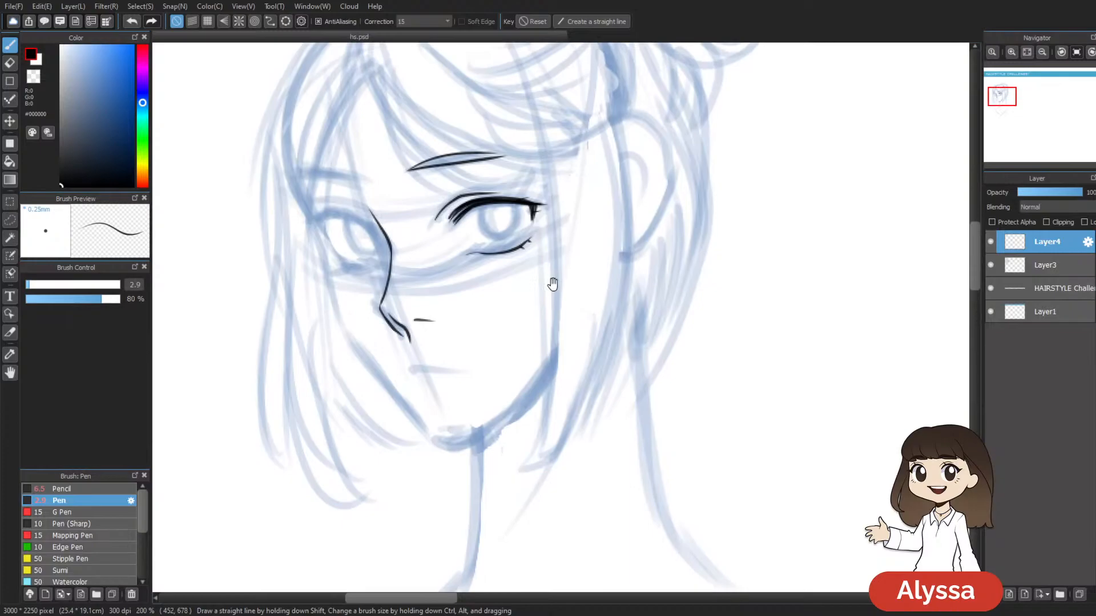
{"action": "left_click_drag", "start_coordinate": [521, 165], "coordinate": [539, 181]}
{"action": "left_click_drag", "start_coordinate": [551, 227], "coordinate": [599, 239]}
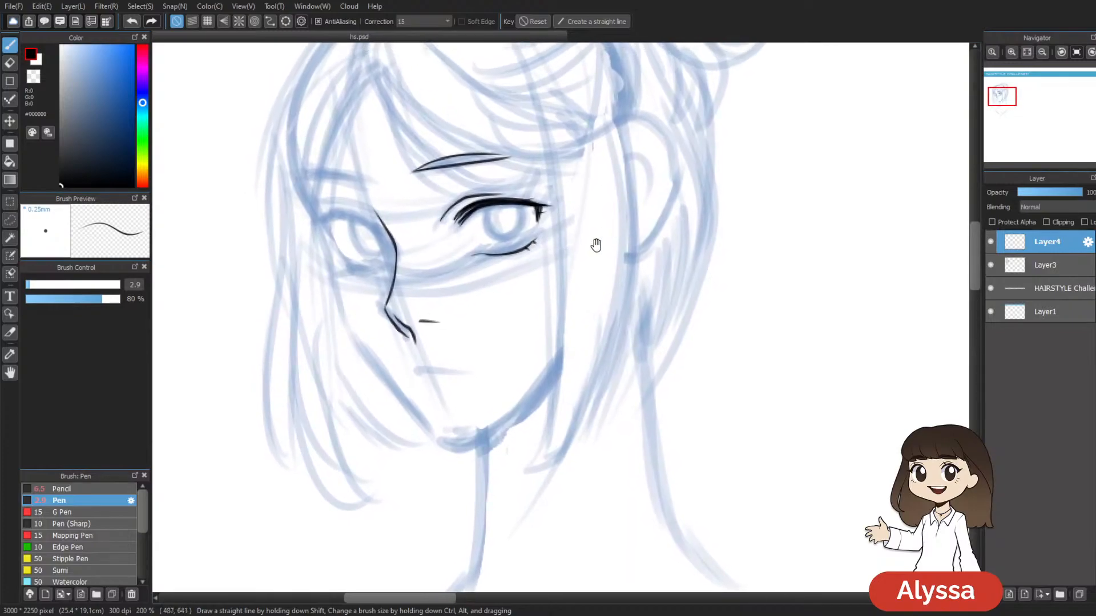
{"action": "left_click_drag", "start_coordinate": [513, 178], "coordinate": [520, 186]}
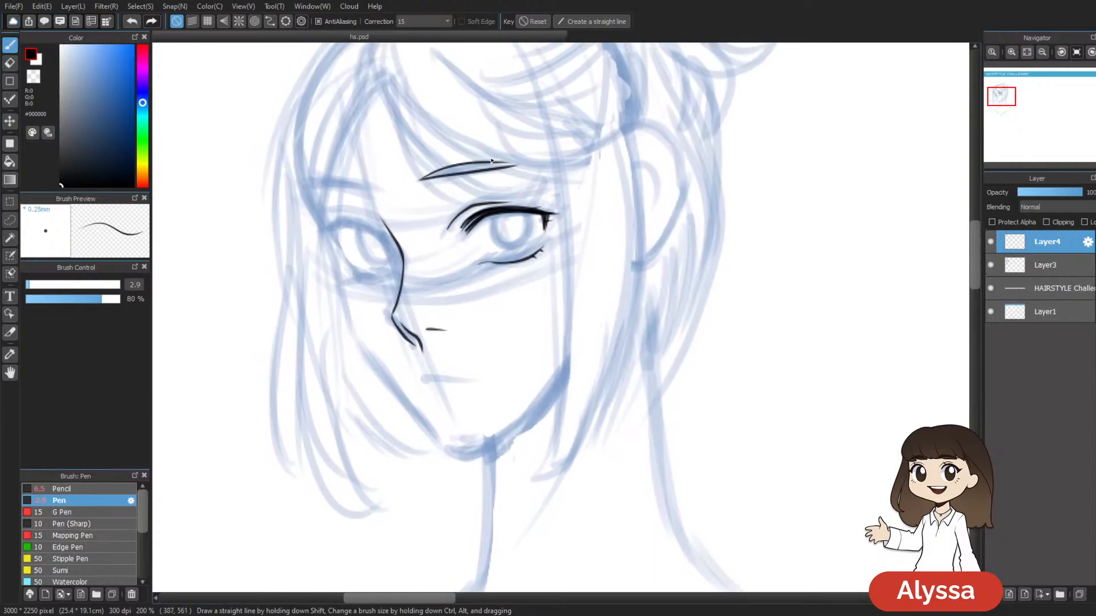
{"action": "left_click_drag", "start_coordinate": [586, 313], "coordinate": [548, 311]}
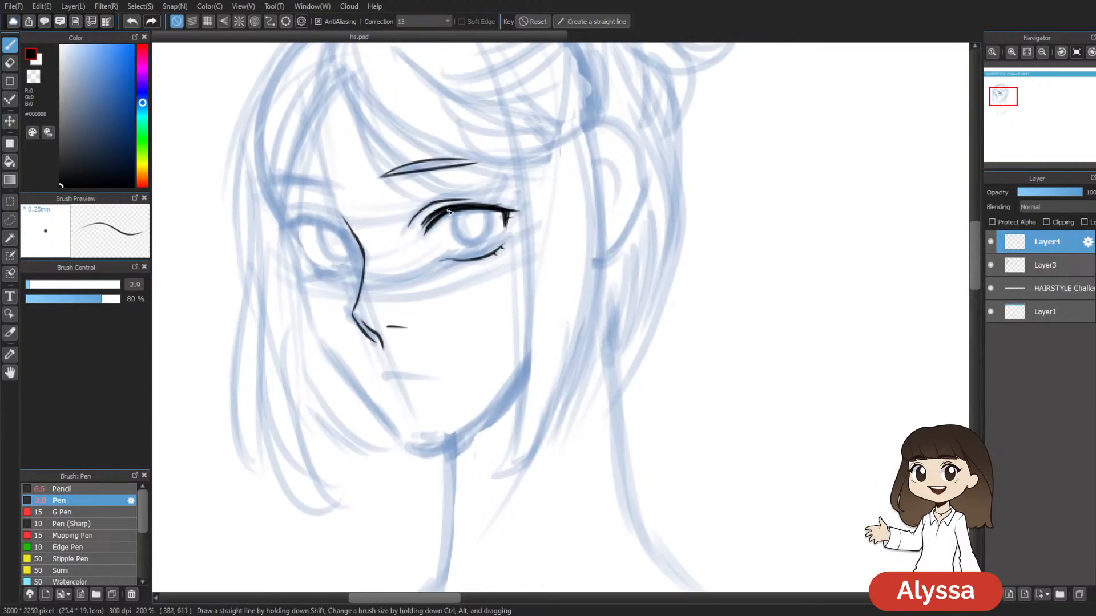
{"action": "mouse_move", "coordinate": [425, 232]}
{"action": "left_mouse_down"}
{"action": "mouse_move", "coordinate": [465, 206]}
{"action": "mouse_move", "coordinate": [430, 225]}
{"action": "mouse_move", "coordinate": [452, 209]}
{"action": "mouse_move", "coordinate": [505, 211]}
{"action": "mouse_move", "coordinate": [470, 207]}
{"action": "mouse_move", "coordinate": [517, 210]}
{"action": "left_mouse_up"}
{"action": "left_click_drag", "start_coordinate": [615, 275], "coordinate": [577, 237]}
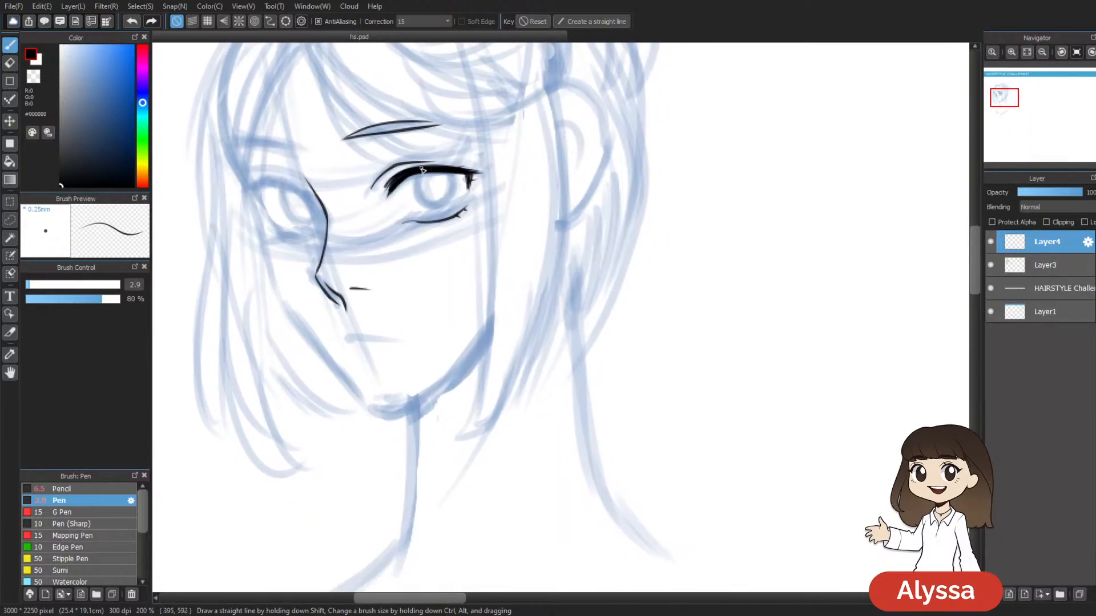
Step: Ink the round iris outline of the near eye beneath the upper lash line
{"action": "mouse_move", "coordinate": [454, 196]}
{"action": "left_mouse_down"}
{"action": "mouse_move", "coordinate": [421, 206]}
{"action": "mouse_move", "coordinate": [425, 170]}
{"action": "mouse_move", "coordinate": [415, 191]}
{"action": "mouse_move", "coordinate": [445, 209]}
{"action": "mouse_move", "coordinate": [449, 170]}
{"action": "mouse_move", "coordinate": [455, 185]}
{"action": "left_mouse_up"}
{"action": "key", "text": "ctrl+z"}
{"action": "left_click_drag", "start_coordinate": [568, 339], "coordinate": [604, 321]}
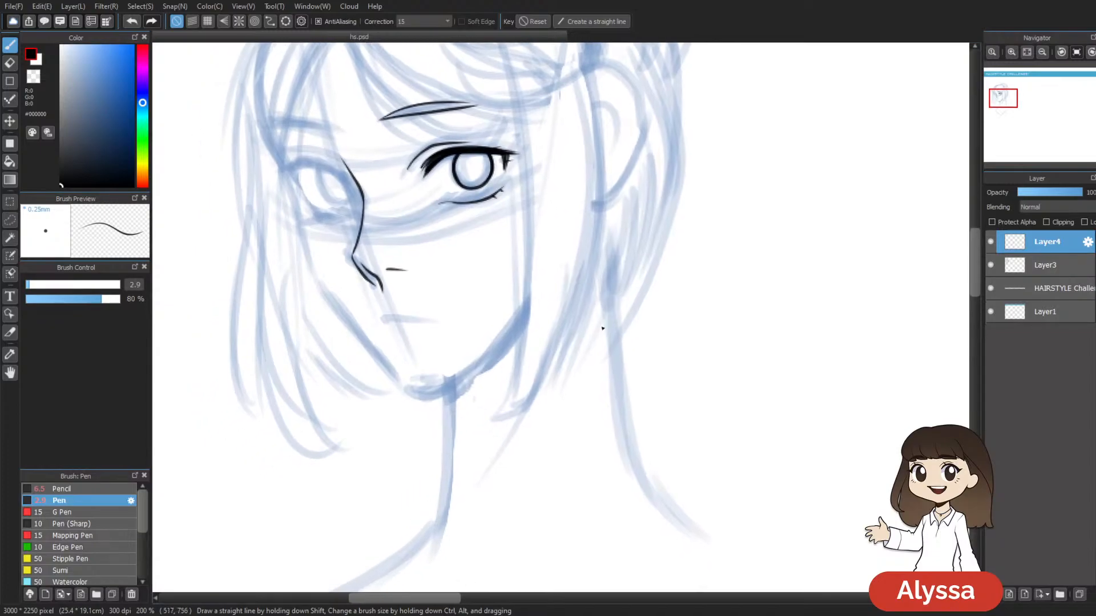
{"action": "key", "text": "ctrl+minus"}
{"action": "key", "text": "ctrl+plus"}
{"action": "left_click_drag", "start_coordinate": [427, 277], "coordinate": [454, 318]}
{"action": "left_click_drag", "start_coordinate": [667, 381], "coordinate": [568, 382]}
{"action": "left_click_drag", "start_coordinate": [435, 184], "coordinate": [471, 208]}
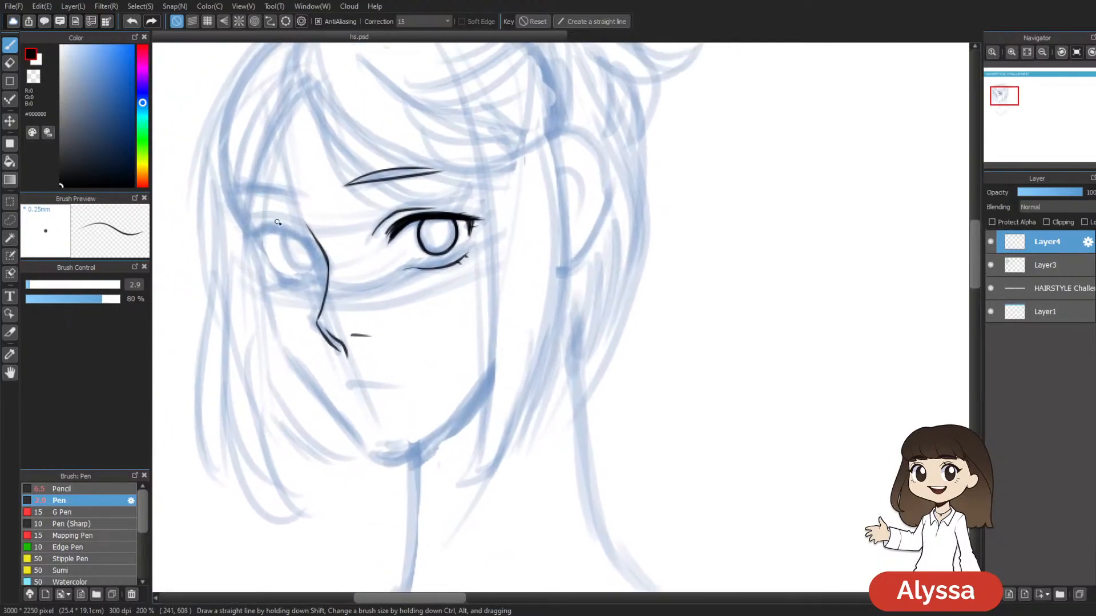
Step: Ink and thicken the upper lash line of the far eye
{"action": "mouse_move", "coordinate": [266, 226]}
{"action": "left_mouse_down"}
{"action": "mouse_move", "coordinate": [303, 234]}
{"action": "mouse_move", "coordinate": [312, 252]}
{"action": "left_mouse_up"}
{"action": "left_click_drag", "start_coordinate": [645, 271], "coordinate": [735, 267]}
{"action": "left_click_drag", "start_coordinate": [361, 224], "coordinate": [334, 230]}
{"action": "left_click_drag", "start_coordinate": [684, 273], "coordinate": [644, 224]}
{"action": "left_click_drag", "start_coordinate": [296, 181], "coordinate": [323, 181]}
{"action": "left_click_drag", "start_coordinate": [663, 220], "coordinate": [617, 218]}
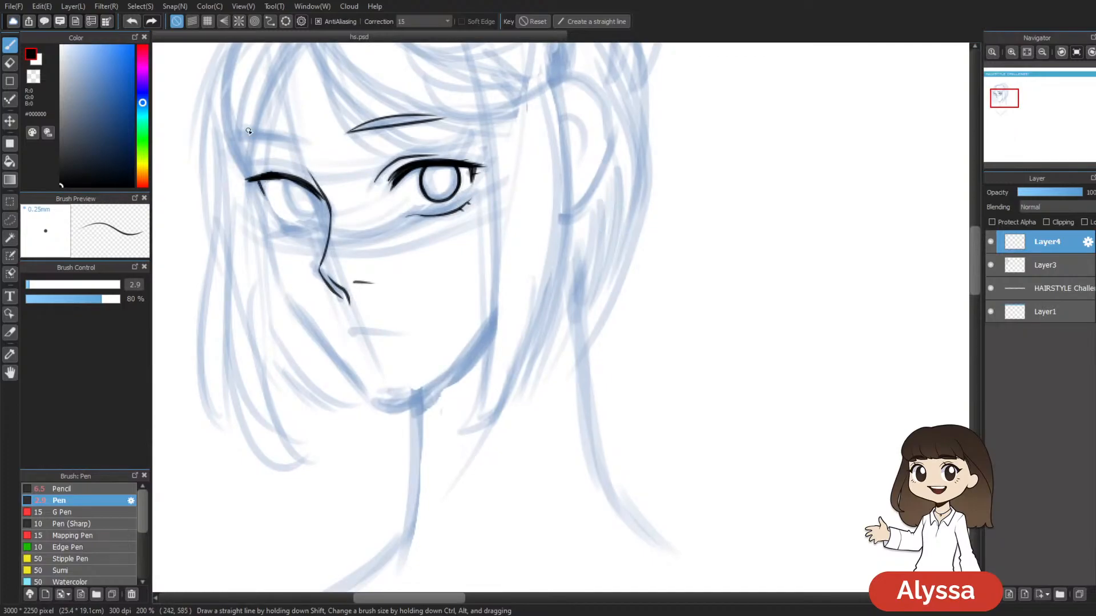
Step: Ink the outer edge of the far eye and the eyelid crease above it
{"action": "left_click_drag", "start_coordinate": [256, 179], "coordinate": [268, 205]}
{"action": "left_click_drag", "start_coordinate": [295, 170], "coordinate": [256, 167]}
{"action": "left_click_drag", "start_coordinate": [564, 260], "coordinate": [553, 235]}
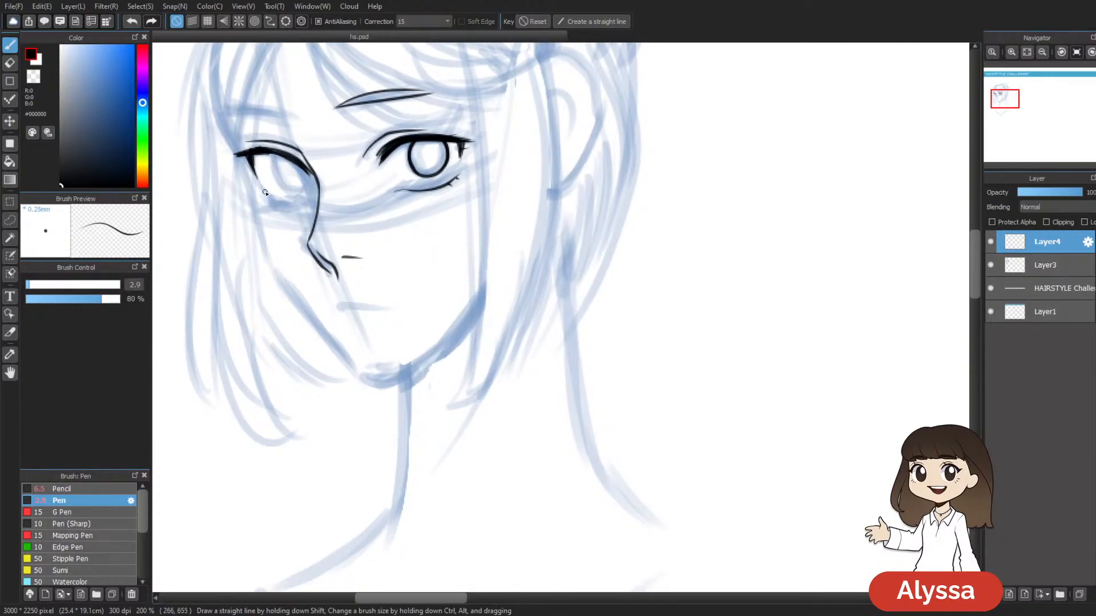
Step: Ink the far eye's lower lid with lashes and reinforce the near eye's lower lashes
{"action": "mouse_move", "coordinate": [306, 206]}
{"action": "left_mouse_down"}
{"action": "mouse_move", "coordinate": [272, 203]}
{"action": "mouse_move", "coordinate": [308, 203]}
{"action": "left_mouse_up"}
{"action": "key", "text": "ctrl+z"}
{"action": "key", "text": "ctrl+z"}
{"action": "left_click_drag", "start_coordinate": [561, 121], "coordinate": [561, 120]}
{"action": "left_click_drag", "start_coordinate": [419, 187], "coordinate": [461, 171]}
{"action": "key", "text": "ctrl+z"}
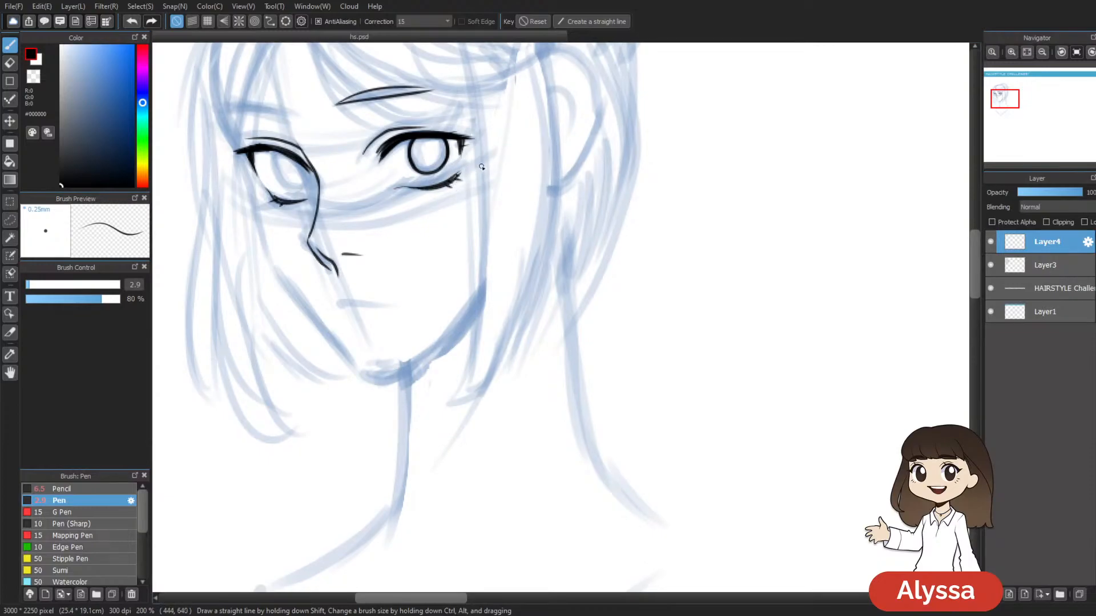
Step: Ink the oval iris outline of the far eye
{"action": "left_click_drag", "start_coordinate": [542, 148], "coordinate": [571, 142]}
{"action": "mouse_move", "coordinate": [340, 175]}
{"action": "left_mouse_down"}
{"action": "mouse_move", "coordinate": [309, 181]}
{"action": "mouse_move", "coordinate": [302, 146]}
{"action": "left_mouse_up"}
{"action": "key", "text": "ctrl+z"}
{"action": "left_click_drag", "start_coordinate": [736, 220], "coordinate": [723, 232]}
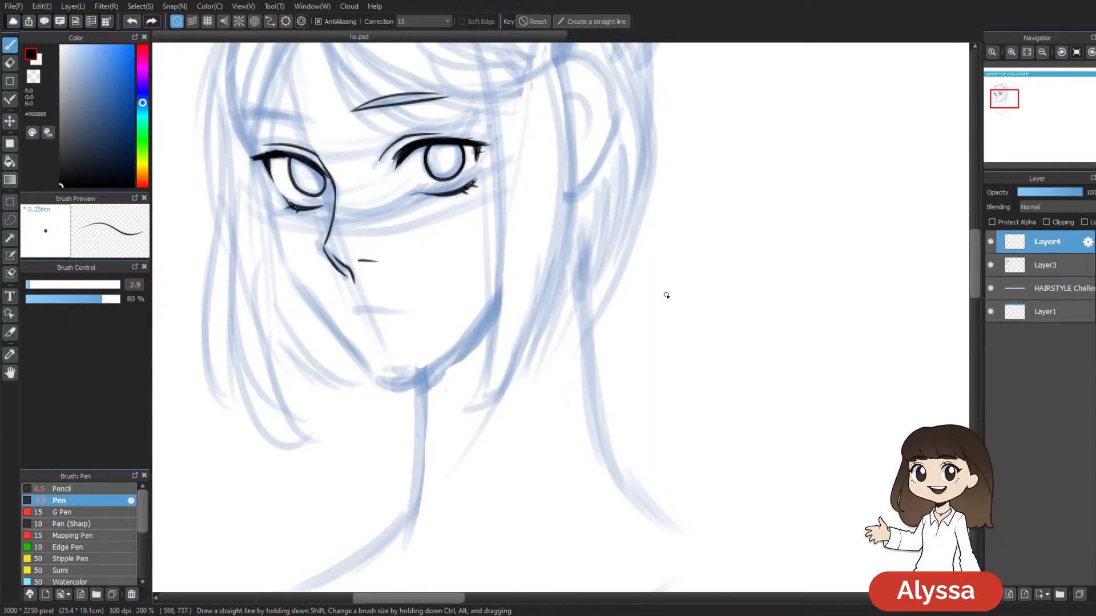
Step: Examine the inked eyes and nose for balance at different view positions
{"action": "key", "text": "ctrl+minus"}
{"action": "key", "text": "ctrl+plus"}
{"action": "left_click_drag", "start_coordinate": [439, 247], "coordinate": [510, 291]}
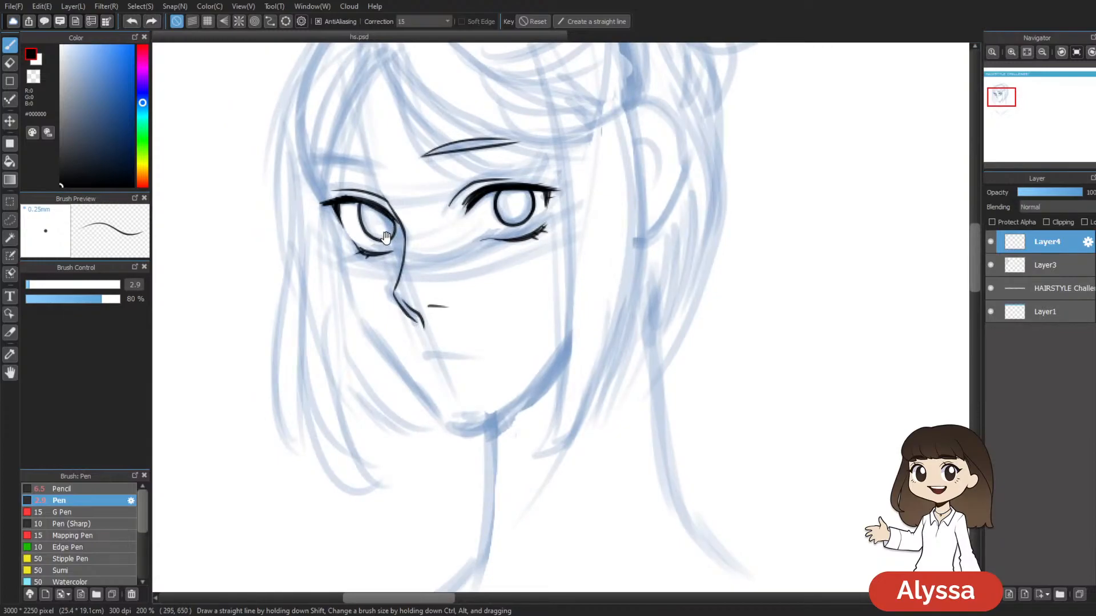
{"action": "left_click_drag", "start_coordinate": [548, 268], "coordinate": [518, 274]}
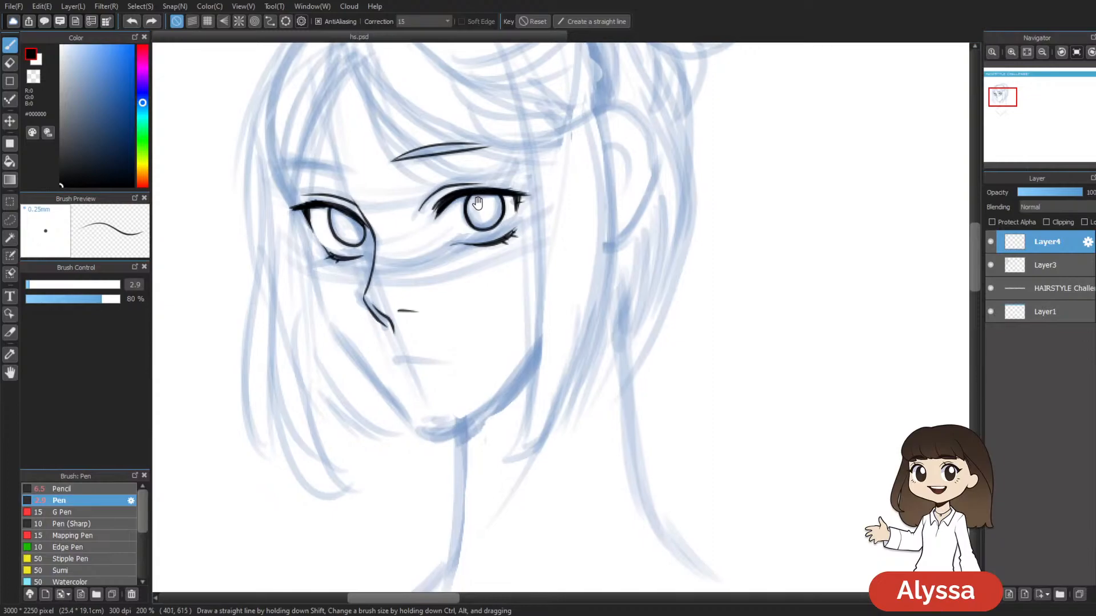
{"action": "left_click_drag", "start_coordinate": [471, 235], "coordinate": [487, 234]}
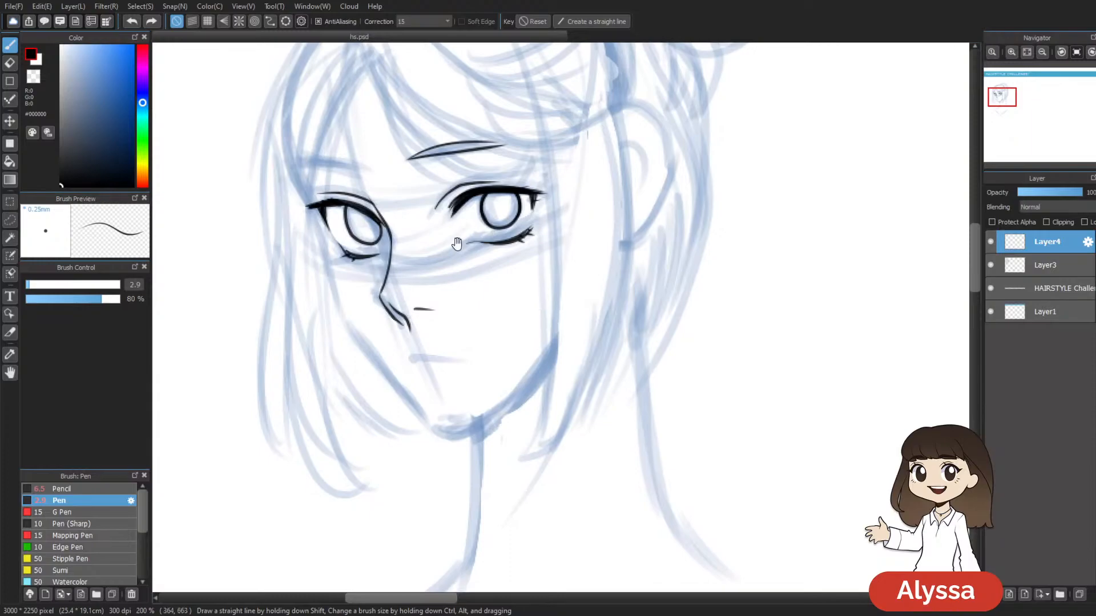
{"action": "scroll", "coordinate": [605, 300], "scroll_direction": "down", "scroll_amount": 1}
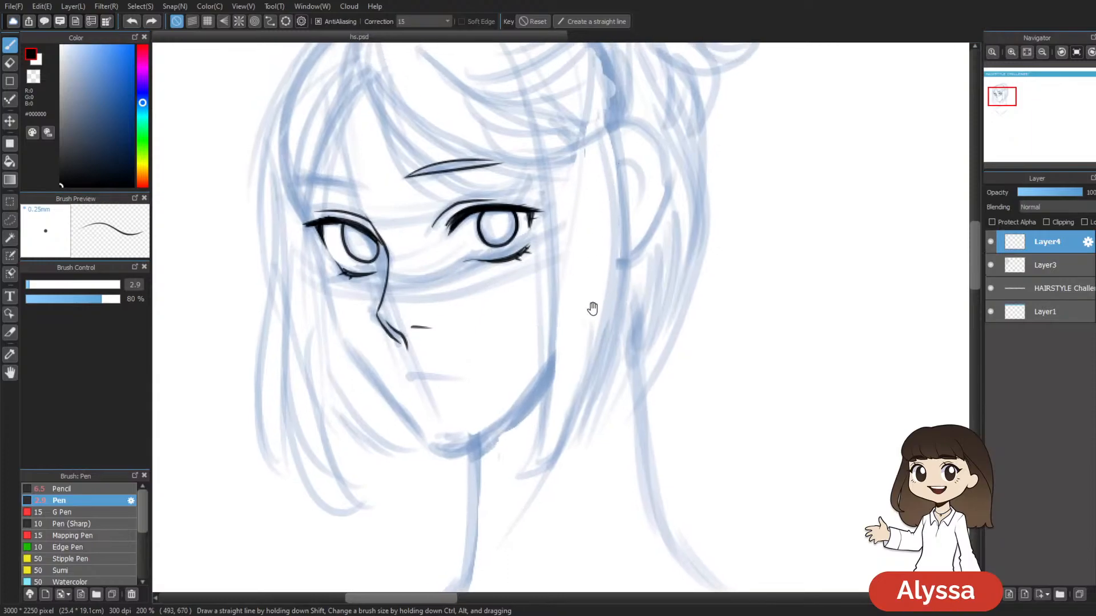
{"action": "left_click_drag", "start_coordinate": [610, 245], "coordinate": [601, 252]}
{"action": "scroll", "coordinate": [569, 306], "scroll_direction": "up", "scroll_amount": 1}
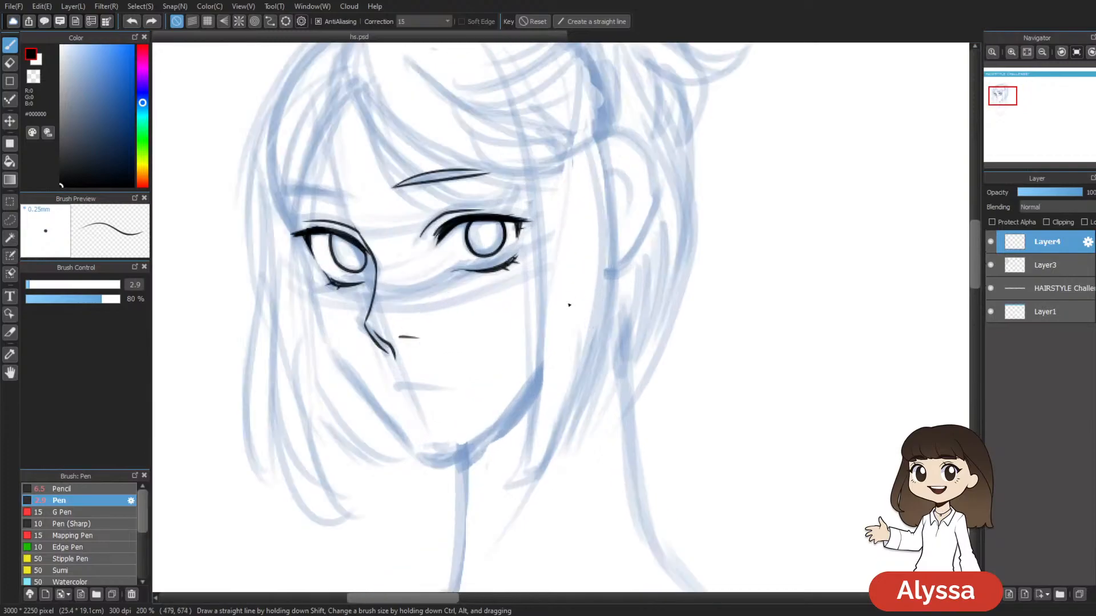
{"action": "left_click_drag", "start_coordinate": [569, 305], "coordinate": [583, 313]}
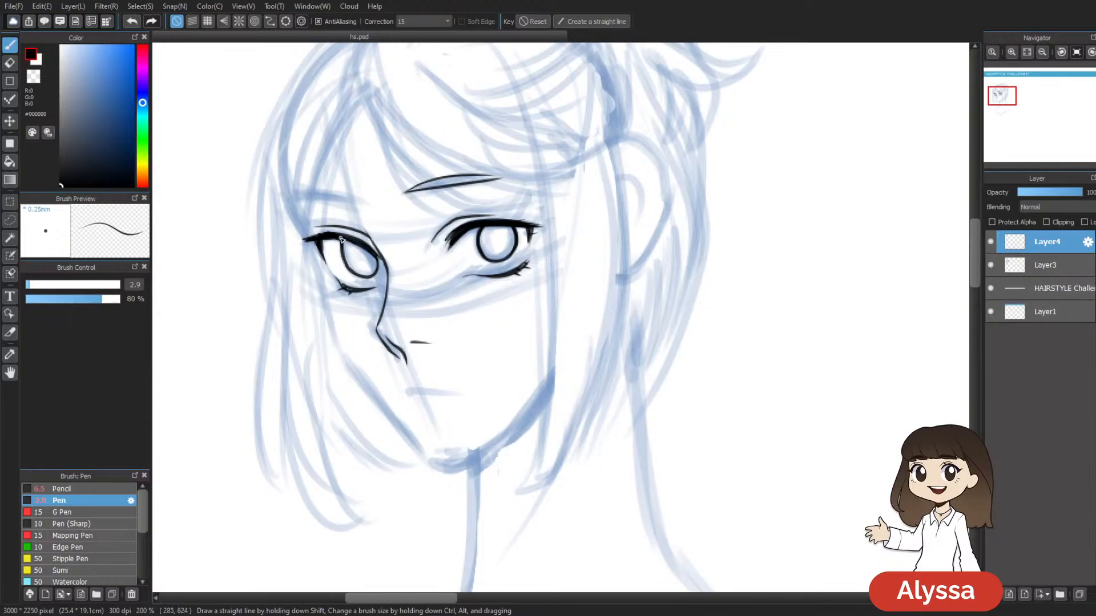
{"action": "scroll", "coordinate": [570, 314], "scroll_direction": "down", "scroll_amount": 1}
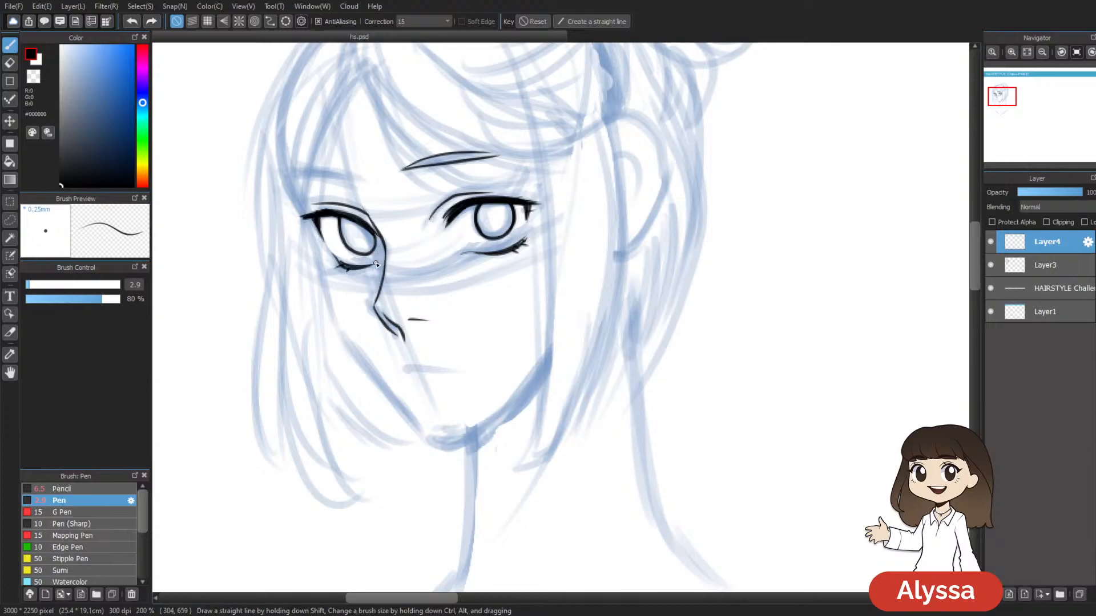
Step: Reinforce the inner lines of the far eye and ink the far eyebrow
{"action": "left_click_drag", "start_coordinate": [371, 231], "coordinate": [384, 253]}
{"action": "left_click_drag", "start_coordinate": [602, 298], "coordinate": [581, 254]}
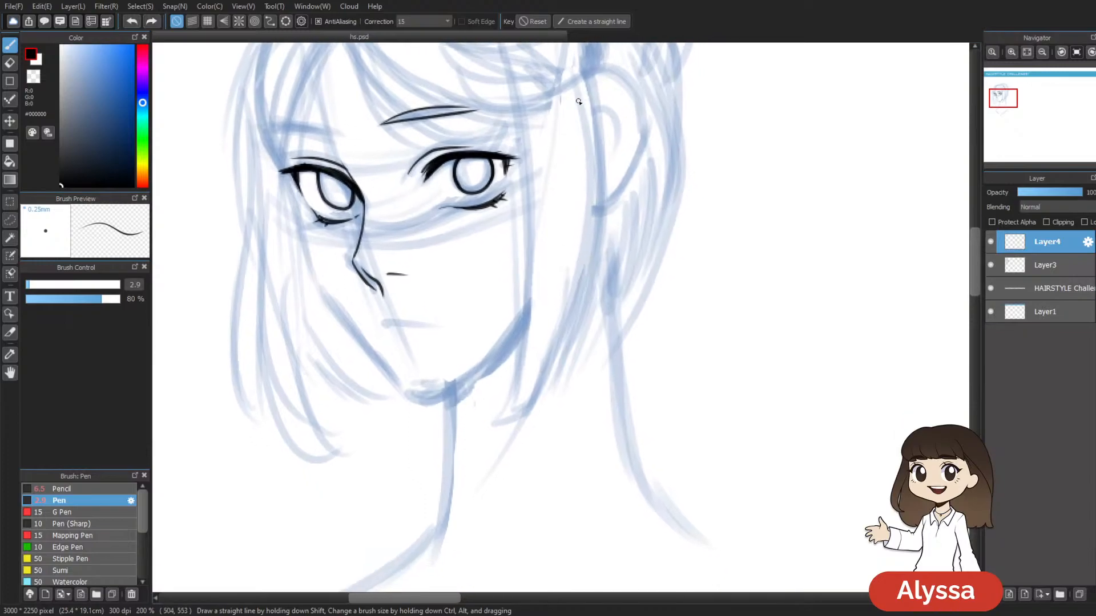
{"action": "left_click_drag", "start_coordinate": [353, 184], "coordinate": [364, 203]}
{"action": "left_click_drag", "start_coordinate": [609, 103], "coordinate": [623, 103]}
{"action": "mouse_move", "coordinate": [362, 136]}
{"action": "left_mouse_down"}
{"action": "mouse_move", "coordinate": [405, 207]}
{"action": "mouse_move", "coordinate": [325, 193]}
{"action": "left_mouse_up"}
{"action": "mouse_move", "coordinate": [710, 309]}
{"action": "left_mouse_down"}
{"action": "mouse_move", "coordinate": [624, 221]}
{"action": "mouse_move", "coordinate": [643, 220]}
{"action": "left_mouse_up"}
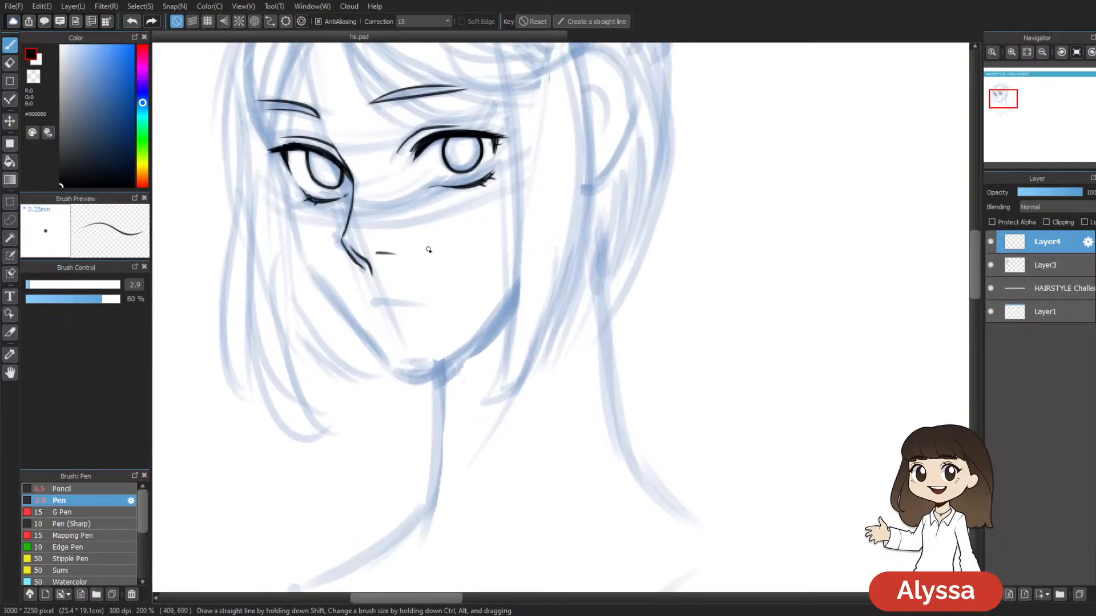
Step: Ink the mouth line and a short lower-lip stroke beneath it
{"action": "left_click_drag", "start_coordinate": [376, 302], "coordinate": [416, 305]}
{"action": "scroll", "coordinate": [493, 366], "scroll_direction": "down", "scroll_amount": 1}
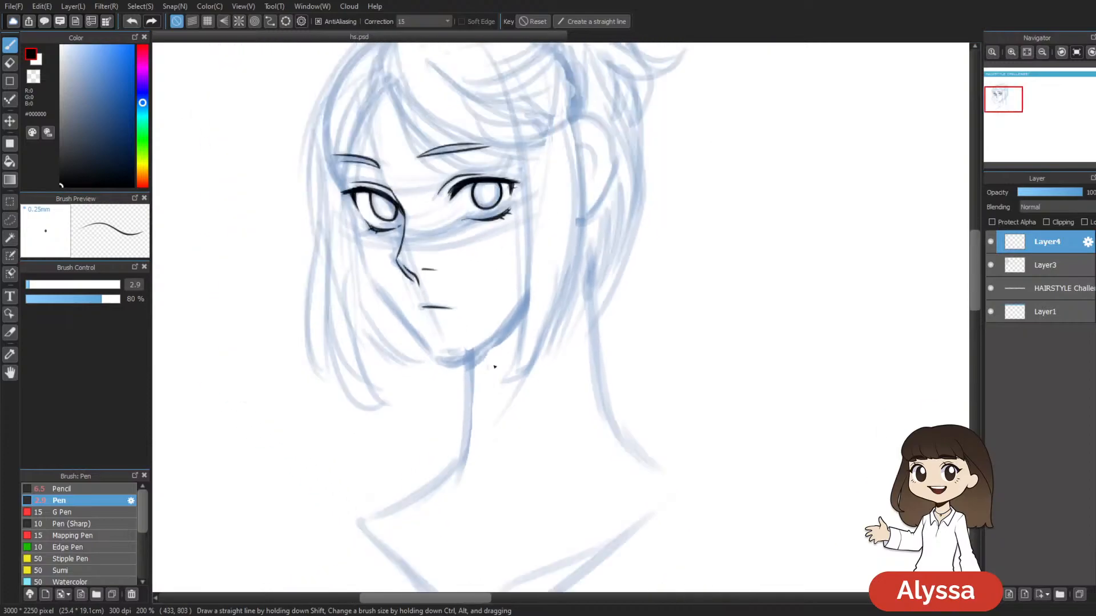
{"action": "scroll", "coordinate": [493, 365], "scroll_direction": "up", "scroll_amount": 1}
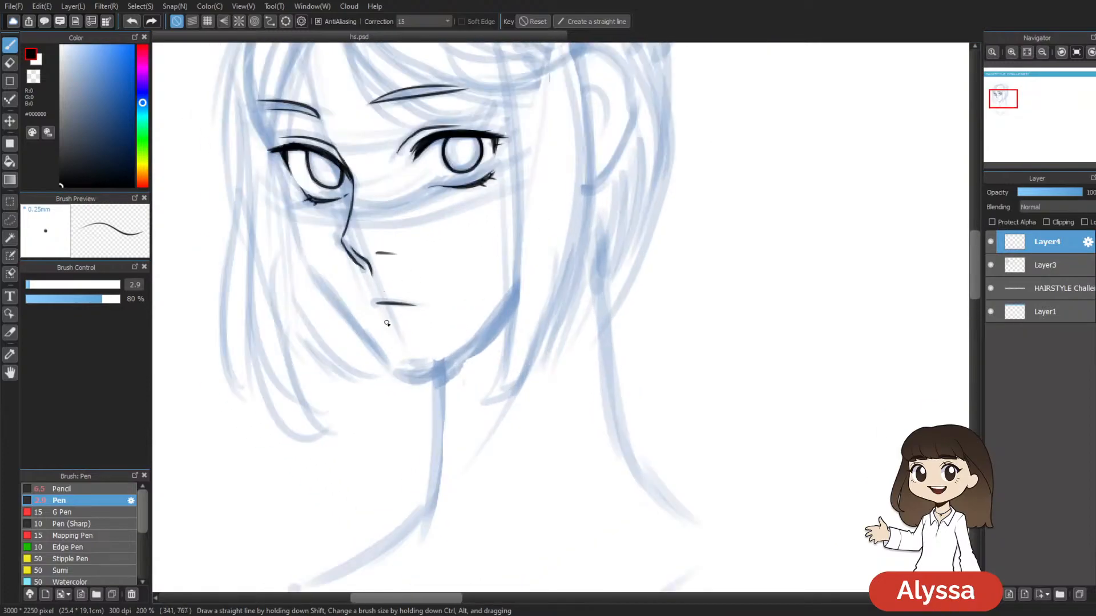
{"action": "scroll", "coordinate": [641, 289], "scroll_direction": "down", "scroll_amount": 3}
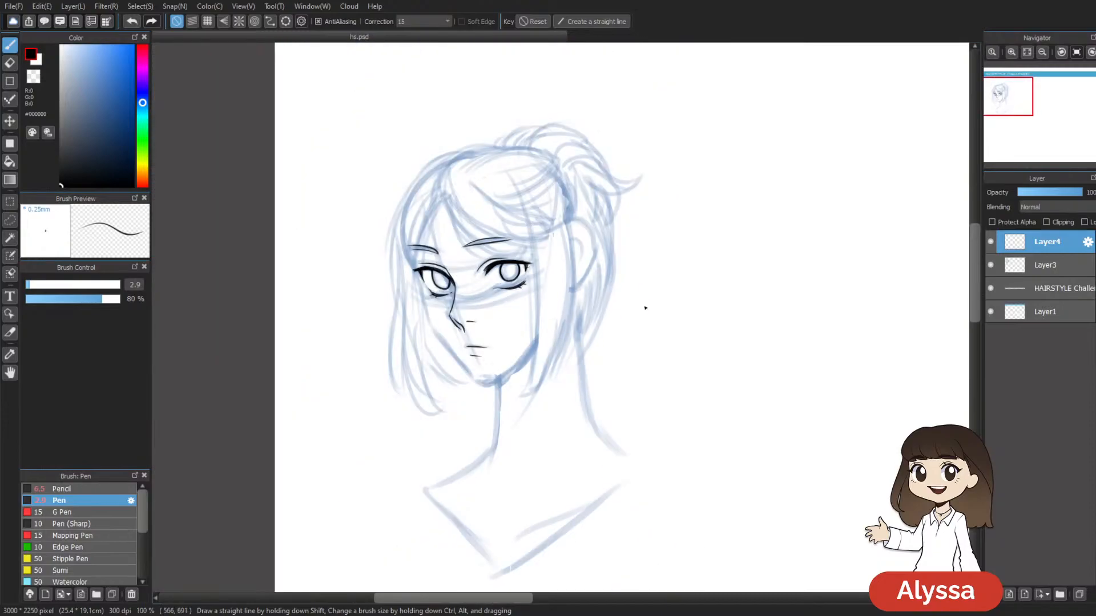
Step: Create a new layer and ink the far cheek contour from the far eye down toward the chin
{"action": "scroll", "coordinate": [644, 308], "scroll_direction": "up", "scroll_amount": 3}
{"action": "key", "text": "ctrl+shift+n"}
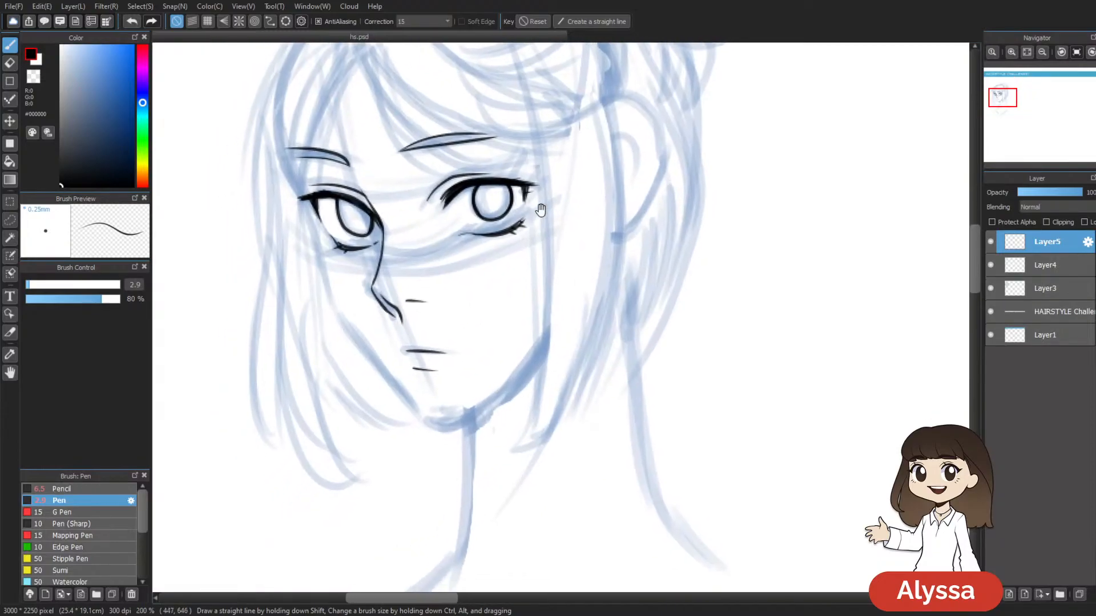
{"action": "left_click_drag", "start_coordinate": [318, 218], "coordinate": [332, 238]}
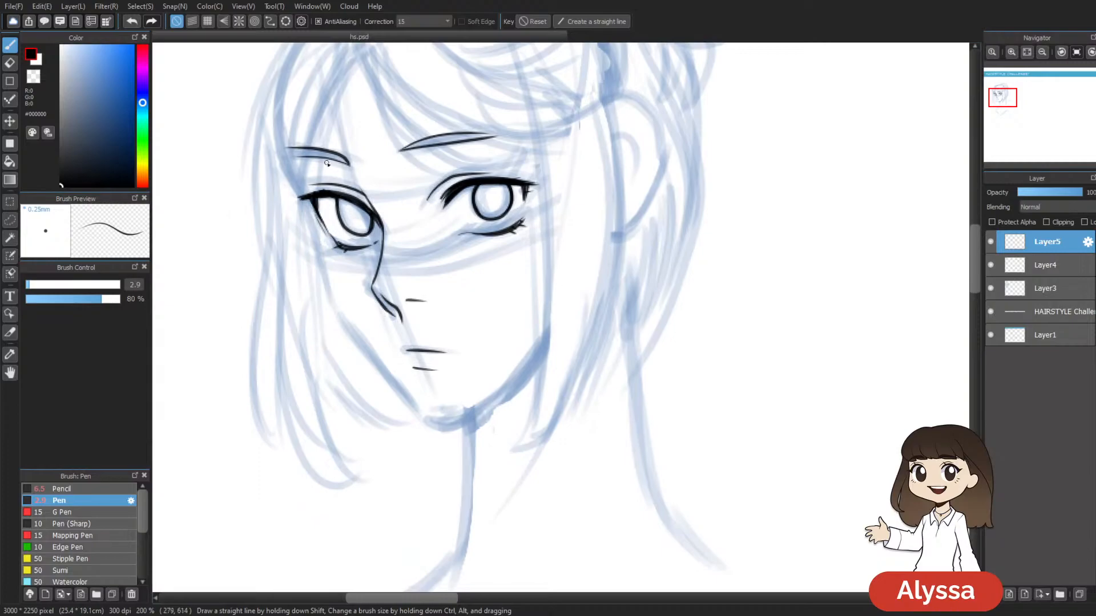
{"action": "mouse_move", "coordinate": [301, 199]}
{"action": "left_mouse_down"}
{"action": "mouse_move", "coordinate": [358, 344]}
{"action": "mouse_move", "coordinate": [403, 394]}
{"action": "left_mouse_up"}
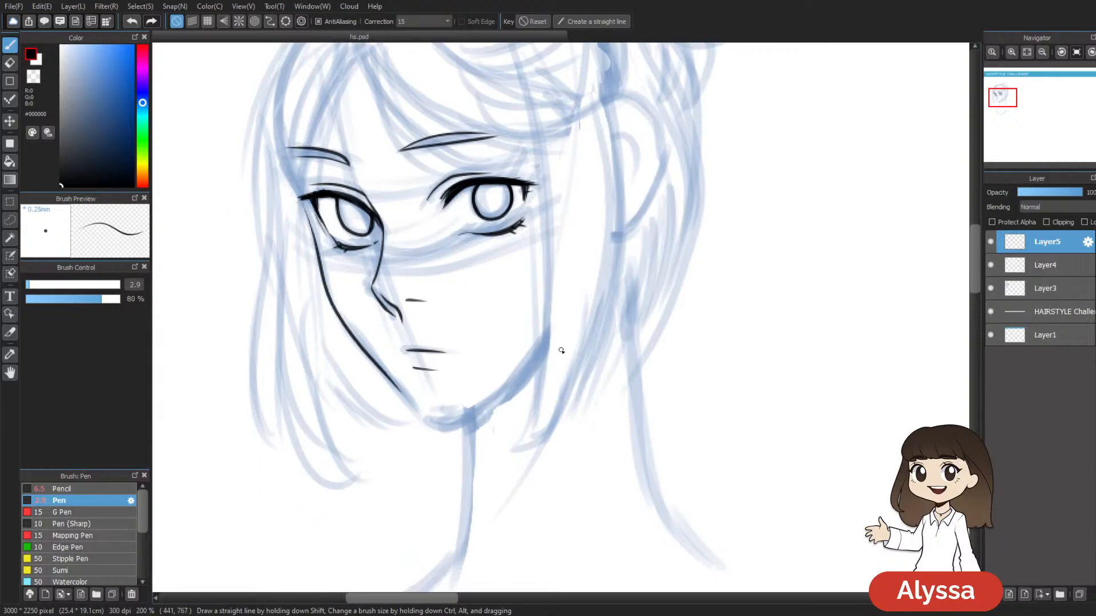
{"action": "scroll", "coordinate": [392, 255], "scroll_direction": "down", "scroll_amount": 2}
{"action": "left_click_drag", "start_coordinate": [351, 317], "coordinate": [388, 358]}
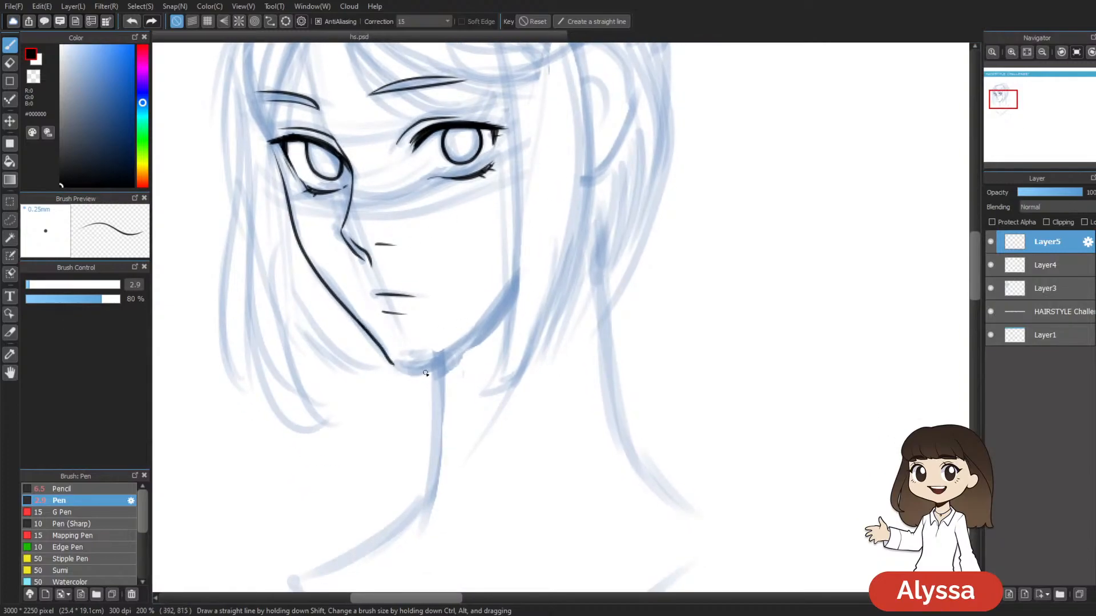
{"action": "key", "text": "ctrl+z"}
{"action": "key", "text": "ctrl+z"}
Step: Ink the chin and the near jawline up toward the ear, and clean up the line overlap at the chin
{"action": "scroll", "coordinate": [660, 286], "scroll_direction": "up", "scroll_amount": 1}
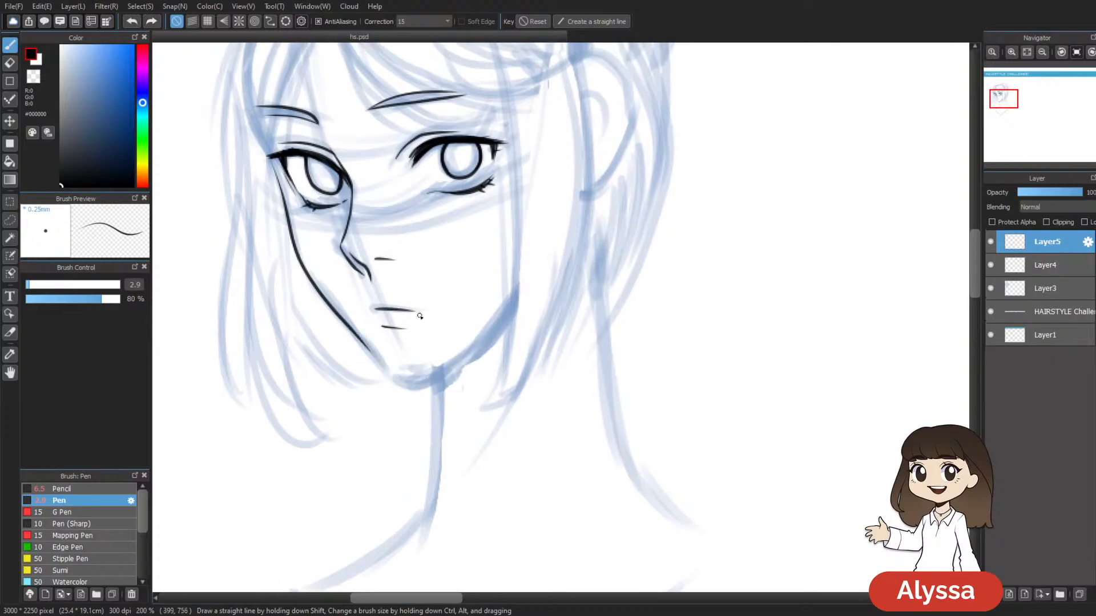
{"action": "left_click_drag", "start_coordinate": [361, 278], "coordinate": [369, 225]}
{"action": "mouse_move", "coordinate": [278, 177]}
{"action": "left_mouse_down"}
{"action": "mouse_move", "coordinate": [321, 290]}
{"action": "mouse_move", "coordinate": [390, 377]}
{"action": "mouse_move", "coordinate": [436, 372]}
{"action": "mouse_move", "coordinate": [531, 282]}
{"action": "left_mouse_up"}
{"action": "key", "text": "ctrl+z"}
{"action": "key", "text": "e"}
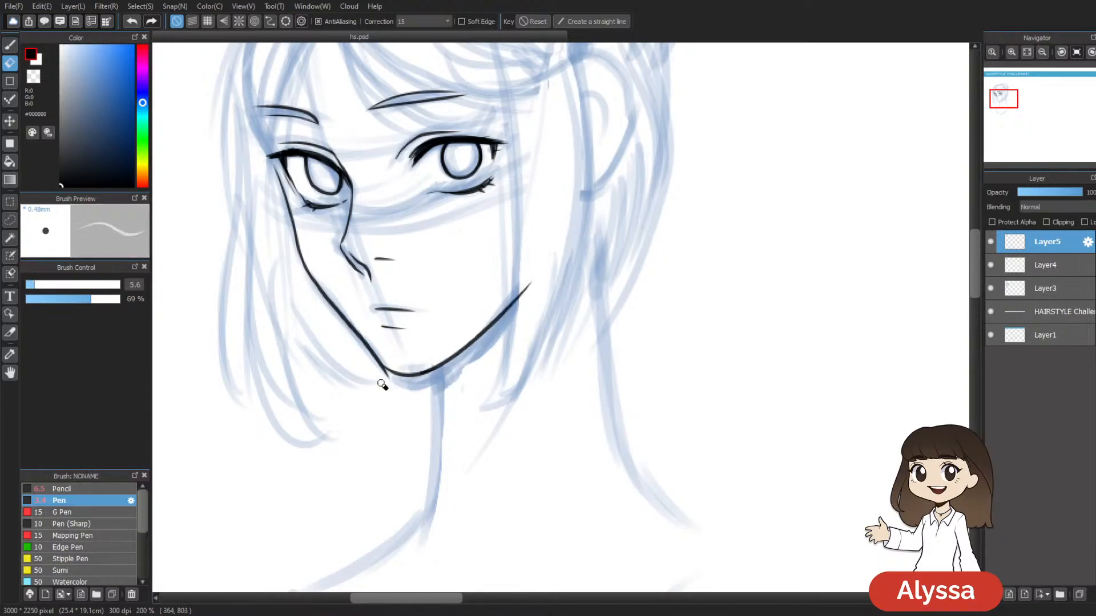
{"action": "left_click_drag", "start_coordinate": [393, 379], "coordinate": [365, 360]}
{"action": "key", "text": "ctrl+z"}
Step: Widen the inked jawline slightly with a transform
{"action": "key", "text": "ctrl+t"}
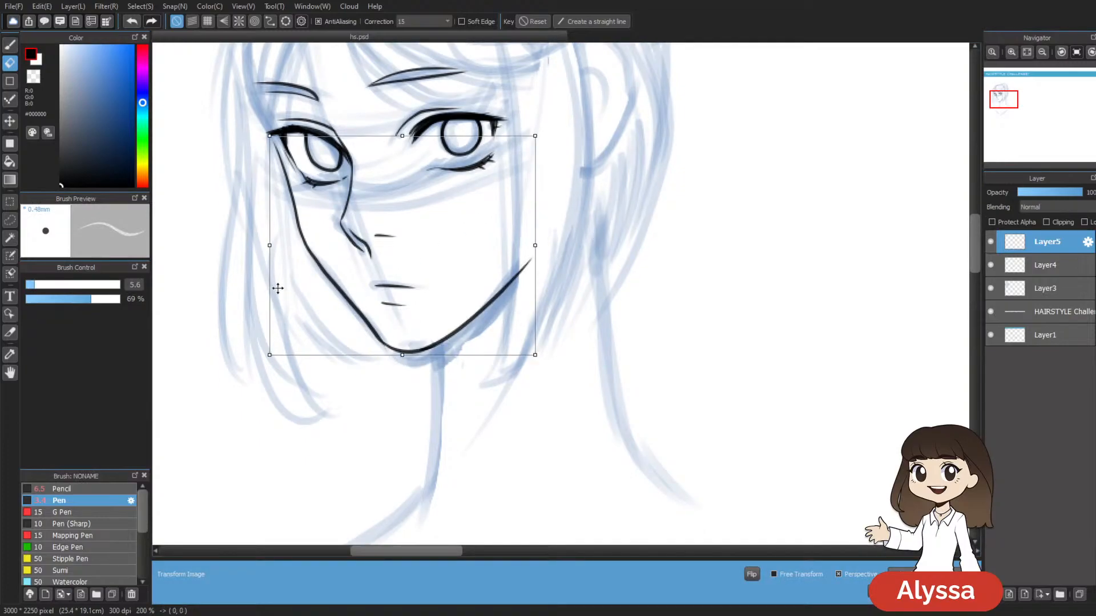
{"action": "left_click_drag", "start_coordinate": [267, 246], "coordinate": [270, 245]}
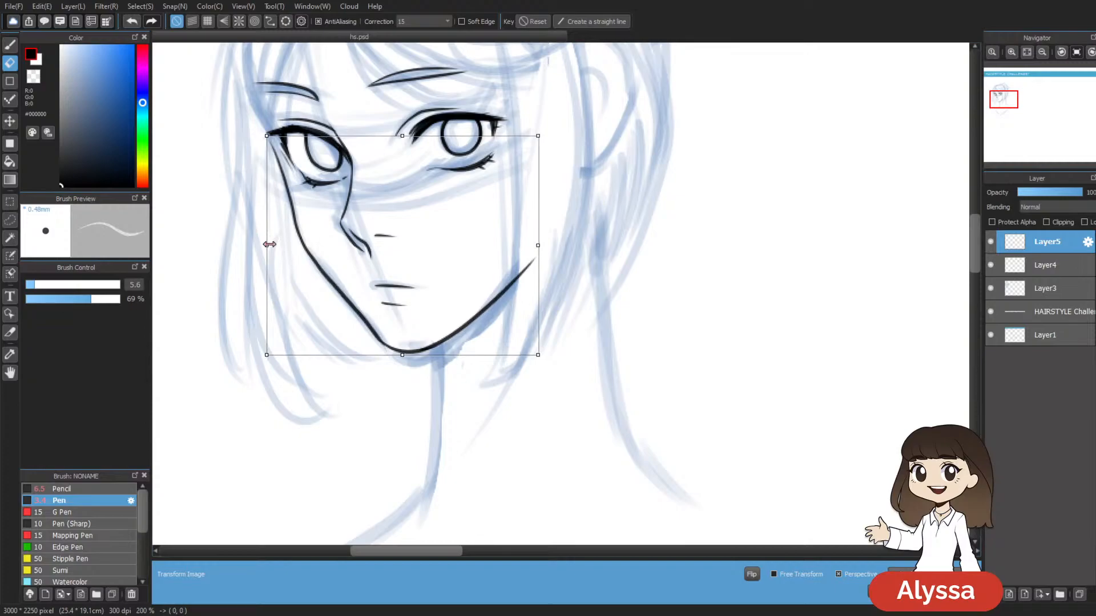
{"action": "key", "text": "Return"}
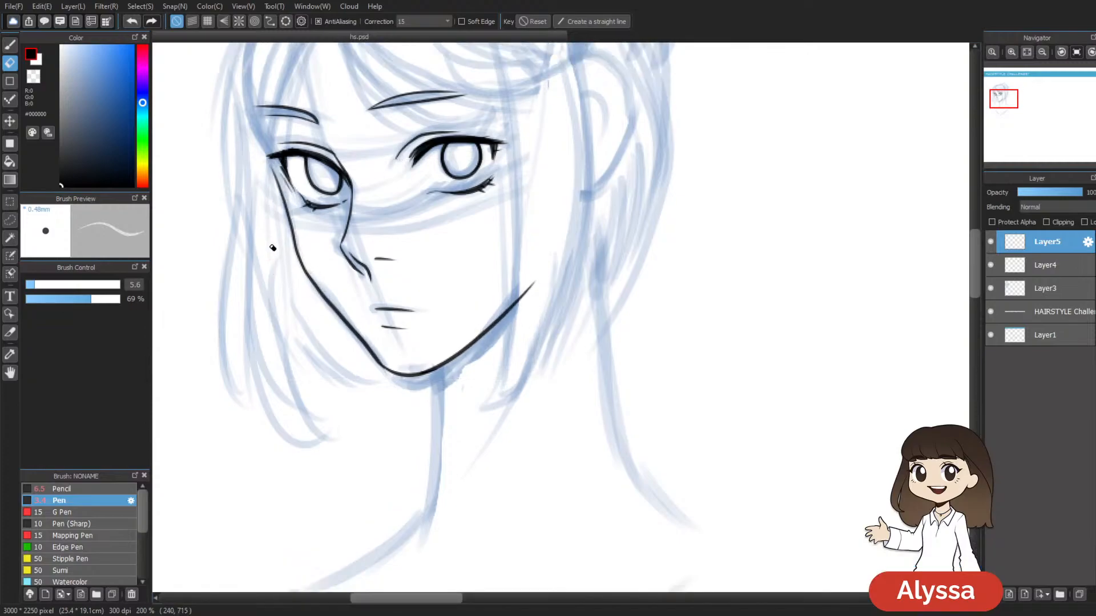
Step: Merge the jawline layer into the face line art below and add a new empty layer for the brush
{"action": "scroll", "coordinate": [273, 248], "scroll_direction": "down", "scroll_amount": 5}
{"action": "scroll", "coordinate": [273, 247], "scroll_direction": "up", "scroll_amount": 3}
{"action": "left_click_drag", "start_coordinate": [271, 245], "coordinate": [699, 401]}
{"action": "scroll", "coordinate": [699, 401], "scroll_direction": "up", "scroll_amount": 1}
{"action": "scroll", "coordinate": [699, 402], "scroll_direction": "down", "scroll_amount": 2}
{"action": "scroll", "coordinate": [699, 402], "scroll_direction": "up", "scroll_amount": 2}
{"action": "key", "text": "ctrl+e"}
{"action": "key", "text": "ctrl+z"}
{"action": "key", "text": "ctrl+y"}
{"action": "key", "text": "ctrl+y"}
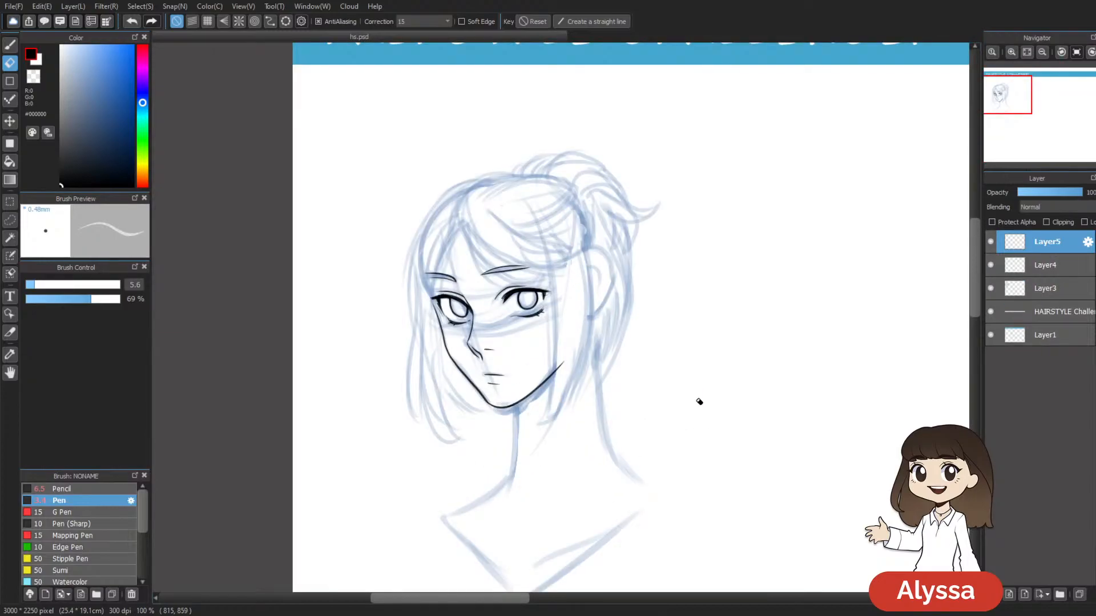
{"action": "scroll", "coordinate": [699, 402], "scroll_direction": "up", "scroll_amount": 1}
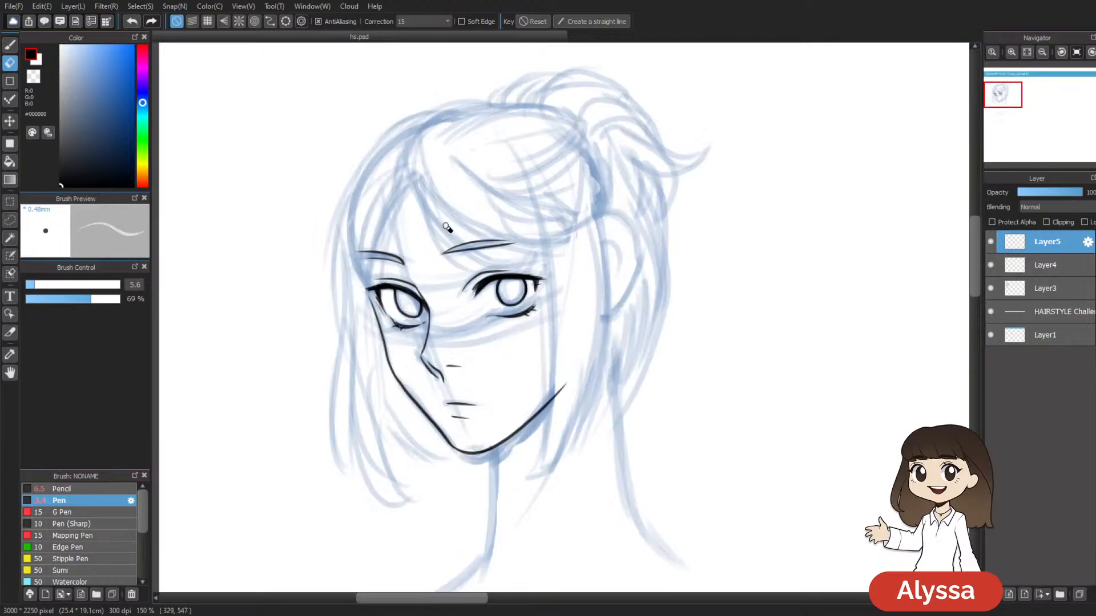
{"action": "key", "text": "b"}
{"action": "left_click_drag", "start_coordinate": [436, 255], "coordinate": [450, 244]}
{"action": "key", "text": "ctrl+z"}
{"action": "left_click_drag", "start_coordinate": [609, 345], "coordinate": [617, 305]}
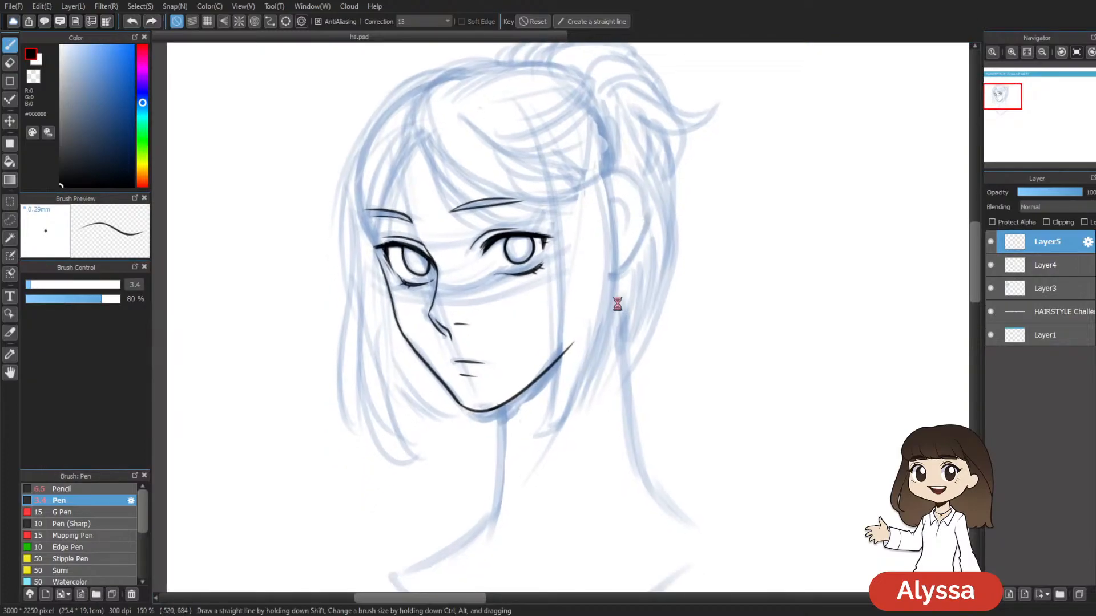
{"action": "mouse_move", "coordinate": [656, 359]}
{"action": "left_mouse_down"}
{"action": "mouse_move", "coordinate": [551, 348]}
{"action": "mouse_move", "coordinate": [611, 365]}
{"action": "left_mouse_up"}
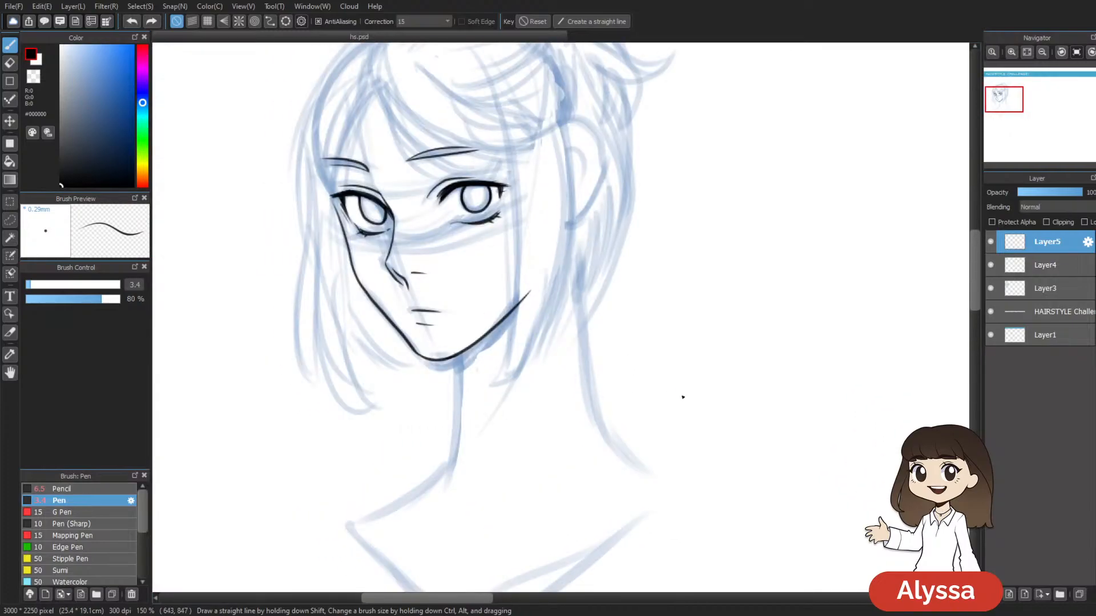
{"action": "key", "text": "ctrl+shift+n"}
{"action": "left_click_drag", "start_coordinate": [558, 373], "coordinate": [577, 420]}
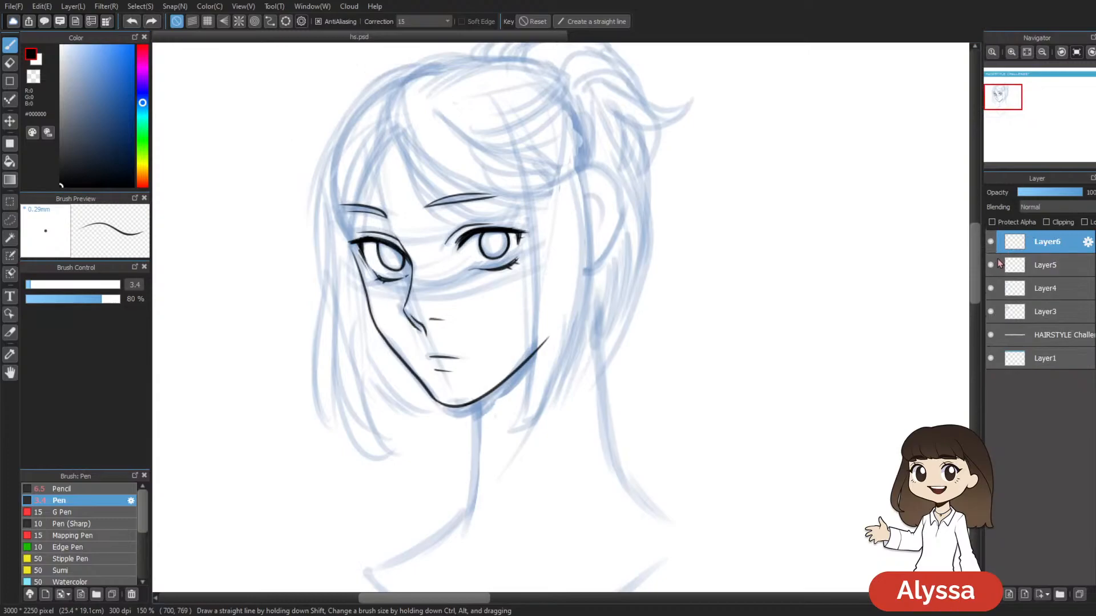
{"action": "left_click_drag", "start_coordinate": [678, 421], "coordinate": [685, 454]}
{"action": "key", "text": "ctrl+z"}
{"action": "key", "text": "ctrl+z"}
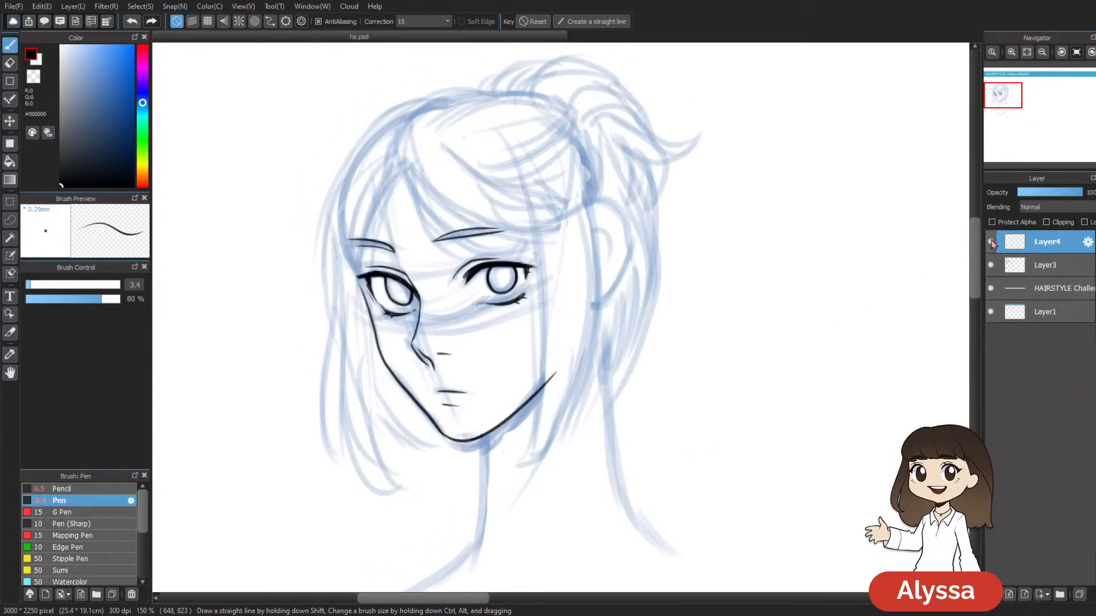
{"action": "key", "text": "ctrl+y"}
{"action": "mouse_move", "coordinate": [639, 403]}
{"action": "left_mouse_down"}
{"action": "mouse_move", "coordinate": [590, 352]}
{"action": "mouse_move", "coordinate": [632, 402]}
{"action": "left_mouse_up"}
{"action": "left_click_drag", "start_coordinate": [666, 256], "coordinate": [685, 242]}
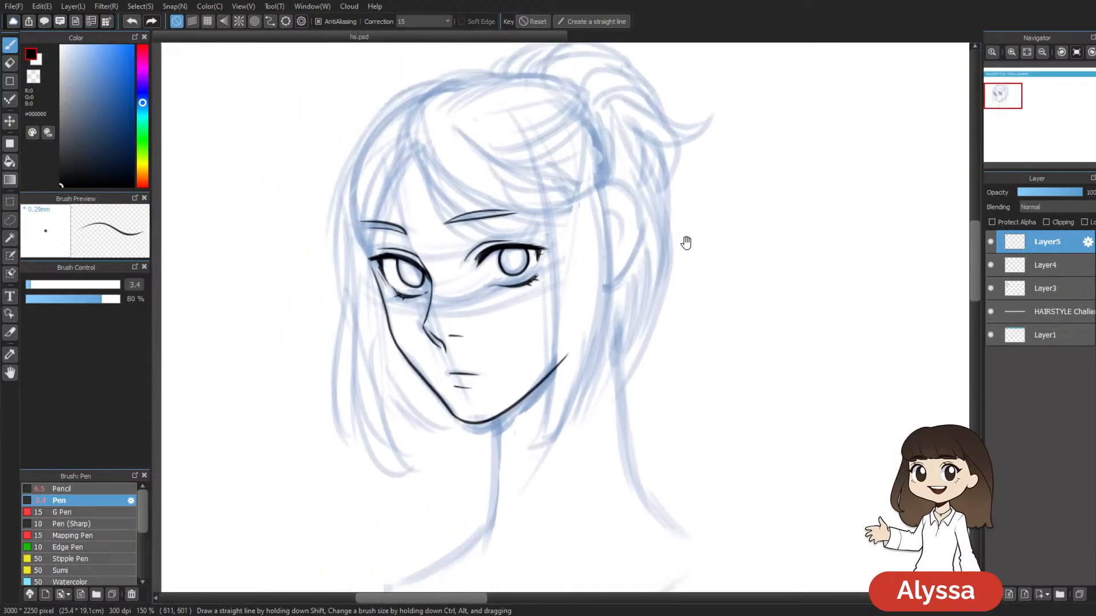
Step: Set the brush correction to 20 and ink the front neck line from under the chin down to the collar
{"action": "left_click", "coordinate": [432, 188]}
{"action": "left_click_drag", "start_coordinate": [693, 323], "coordinate": [670, 201]}
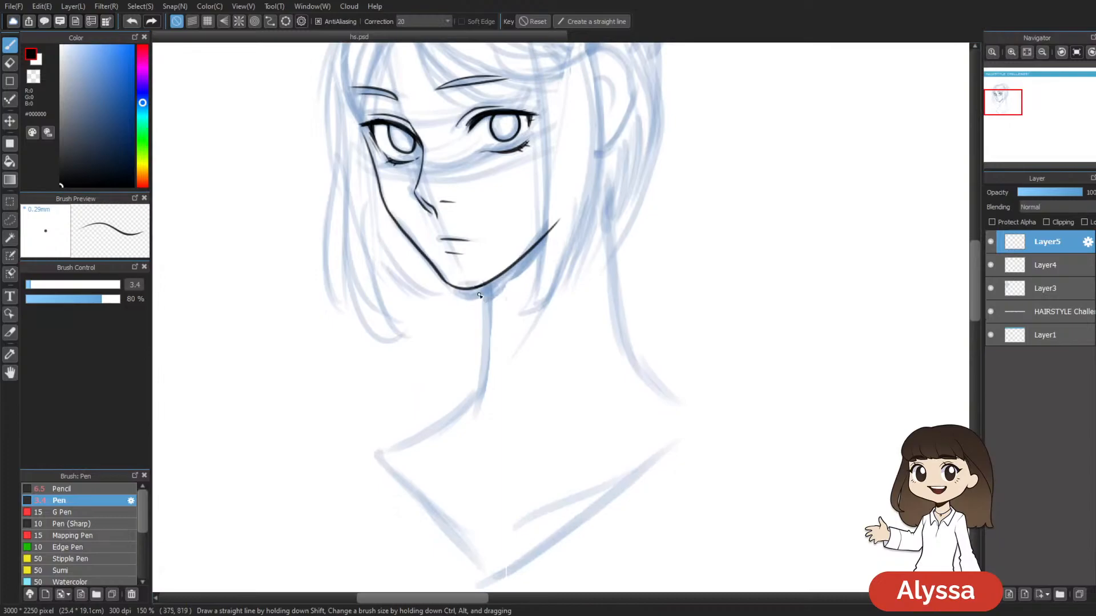
{"action": "mouse_move", "coordinate": [556, 333]}
{"action": "left_mouse_down"}
{"action": "mouse_move", "coordinate": [624, 379]}
{"action": "mouse_move", "coordinate": [574, 329]}
{"action": "left_mouse_up"}
{"action": "scroll", "coordinate": [623, 380], "scroll_direction": "down", "scroll_amount": 2}
{"action": "scroll", "coordinate": [588, 274], "scroll_direction": "up", "scroll_amount": 2}
{"action": "left_click_drag", "start_coordinate": [583, 242], "coordinate": [613, 213]}
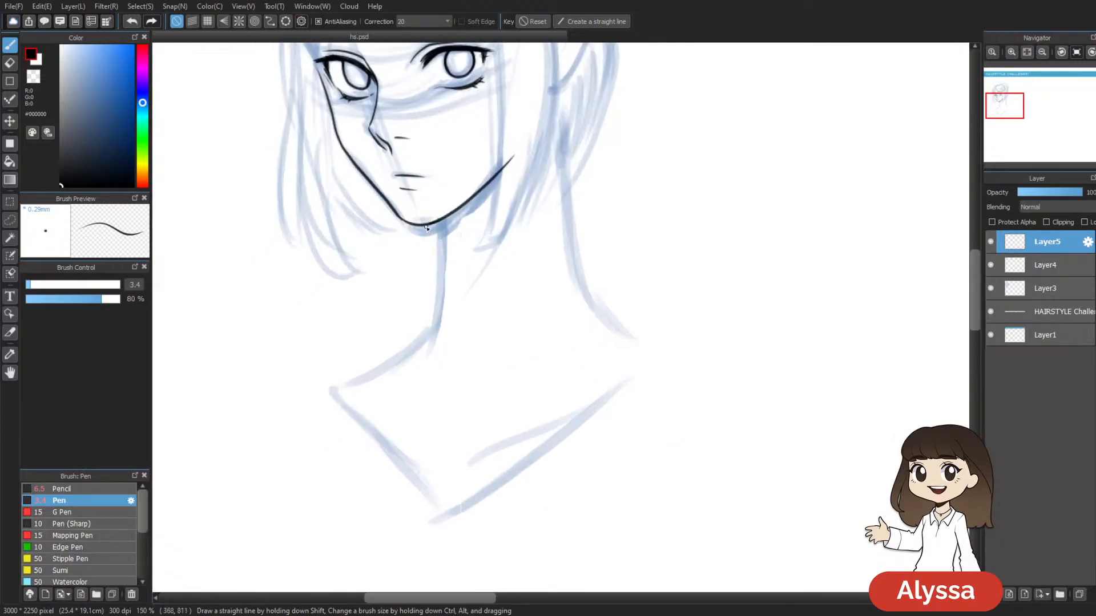
{"action": "mouse_move", "coordinate": [432, 224]}
{"action": "left_mouse_down"}
{"action": "mouse_move", "coordinate": [435, 288]}
{"action": "mouse_move", "coordinate": [418, 334]}
{"action": "left_mouse_up"}
{"action": "key", "text": "ctrl+z"}
{"action": "left_click_drag", "start_coordinate": [437, 250], "coordinate": [418, 340]}
{"action": "mouse_move", "coordinate": [690, 154]}
{"action": "left_mouse_down"}
{"action": "mouse_move", "coordinate": [550, 360]}
{"action": "mouse_move", "coordinate": [674, 204]}
{"action": "mouse_move", "coordinate": [607, 232]}
{"action": "mouse_move", "coordinate": [619, 144]}
{"action": "left_mouse_up"}
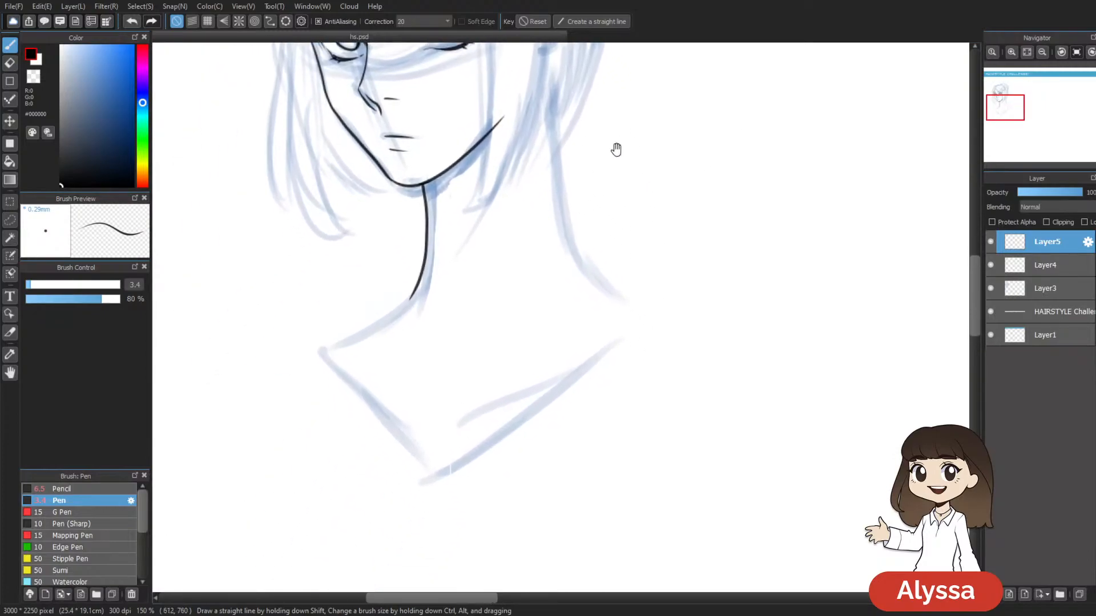
Step: Ink the near side of a hood, with a curved inner edge and a rounded outer contour meeting at the front point
{"action": "mouse_move", "coordinate": [568, 219]}
{"action": "left_mouse_down"}
{"action": "mouse_move", "coordinate": [504, 286]}
{"action": "mouse_move", "coordinate": [444, 400]}
{"action": "mouse_move", "coordinate": [437, 468]}
{"action": "left_mouse_up"}
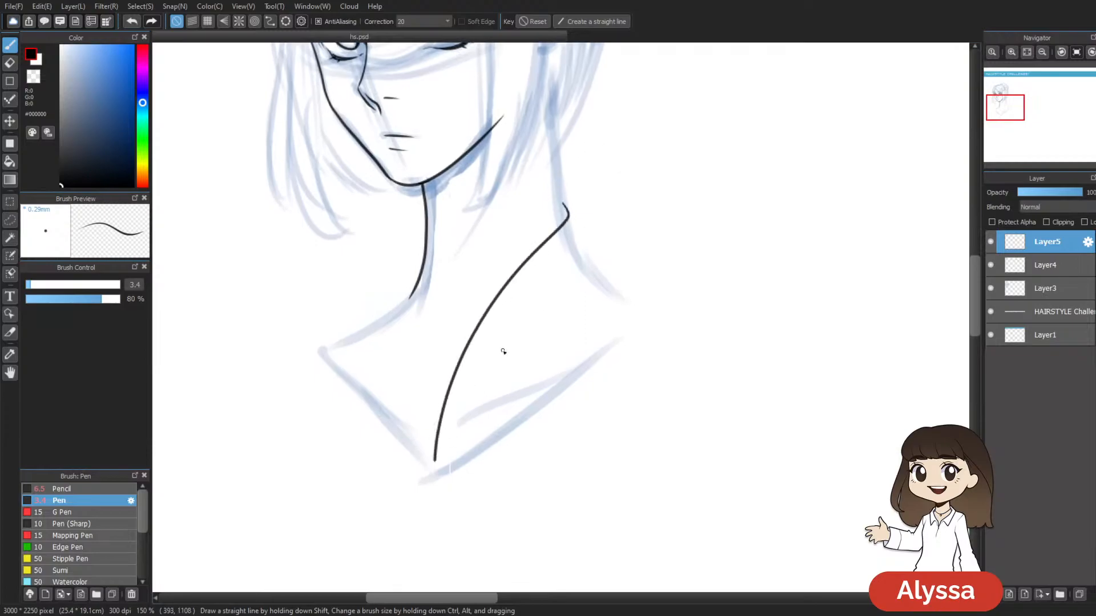
{"action": "mouse_move", "coordinate": [576, 186]}
{"action": "left_mouse_down"}
{"action": "mouse_move", "coordinate": [625, 218]}
{"action": "mouse_move", "coordinate": [627, 251]}
{"action": "mouse_move", "coordinate": [660, 312]}
{"action": "left_mouse_up"}
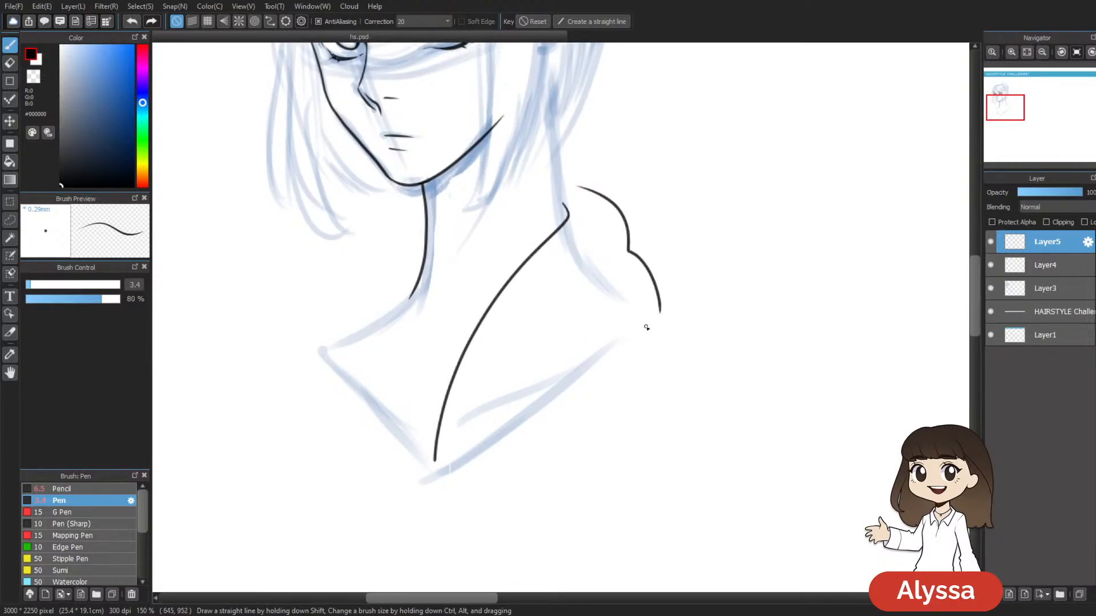
{"action": "key", "text": "ctrl+z"}
{"action": "mouse_move", "coordinate": [578, 177]}
{"action": "left_mouse_down"}
{"action": "mouse_move", "coordinate": [688, 298]}
{"action": "mouse_move", "coordinate": [446, 461]}
{"action": "left_mouse_up"}
Step: Ink a diagonal fold line across the near side of the hood
{"action": "left_click_drag", "start_coordinate": [630, 247], "coordinate": [567, 293]}
{"action": "key", "text": "ctrl+z"}
{"action": "left_click_drag", "start_coordinate": [630, 246], "coordinate": [540, 320]}
{"action": "left_click_drag", "start_coordinate": [688, 305], "coordinate": [684, 311]}
{"action": "left_click_drag", "start_coordinate": [614, 362], "coordinate": [641, 413]}
{"action": "mouse_move", "coordinate": [743, 245]}
{"action": "left_mouse_down"}
{"action": "mouse_move", "coordinate": [748, 291]}
{"action": "mouse_move", "coordinate": [789, 232]}
{"action": "left_mouse_up"}
Step: Ink the far side of the hood with its inner edge, rounded outer contour and a short fold line
{"action": "mouse_move", "coordinate": [498, 251]}
{"action": "left_mouse_down"}
{"action": "mouse_move", "coordinate": [470, 268]}
{"action": "mouse_move", "coordinate": [455, 366]}
{"action": "mouse_move", "coordinate": [505, 484]}
{"action": "left_mouse_up"}
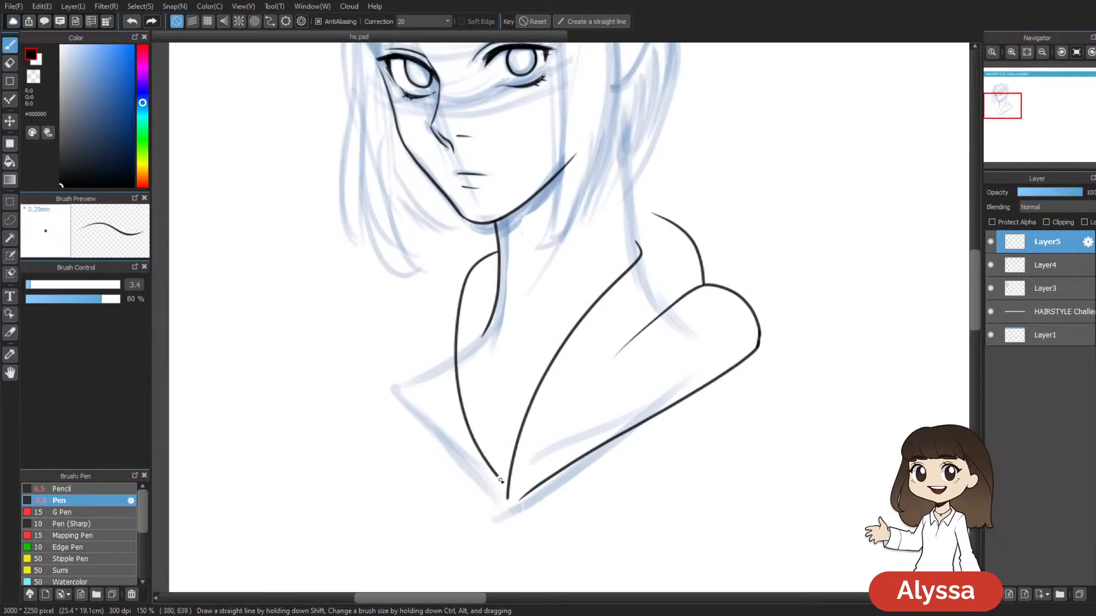
{"action": "mouse_move", "coordinate": [494, 234]}
{"action": "left_mouse_down"}
{"action": "mouse_move", "coordinate": [428, 262]}
{"action": "mouse_move", "coordinate": [389, 360]}
{"action": "mouse_move", "coordinate": [392, 388]}
{"action": "mouse_move", "coordinate": [452, 458]}
{"action": "mouse_move", "coordinate": [503, 487]}
{"action": "left_mouse_up"}
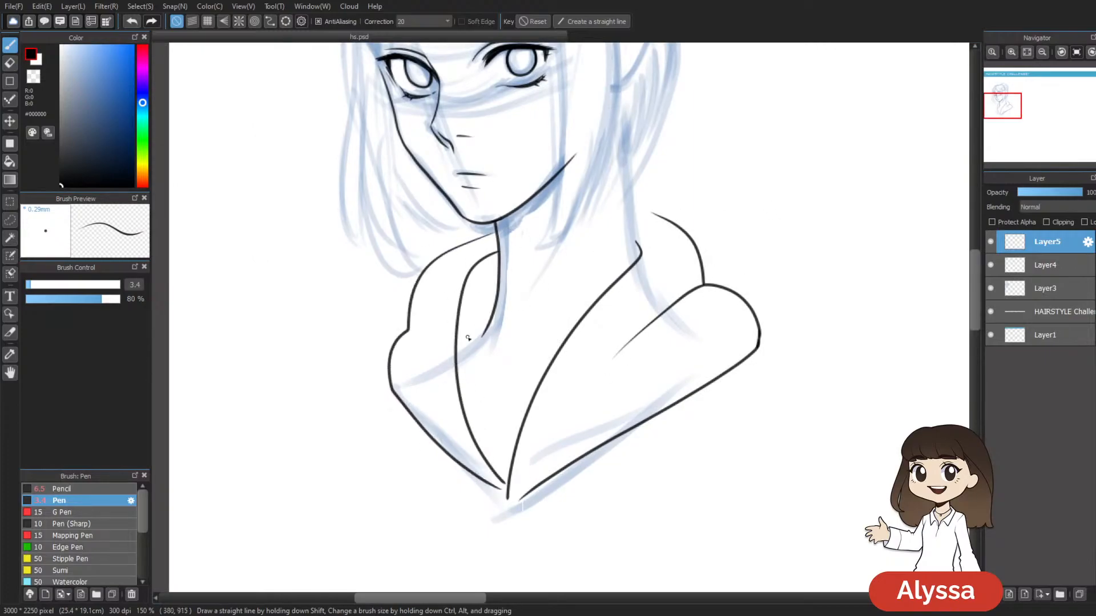
{"action": "left_click_drag", "start_coordinate": [409, 325], "coordinate": [436, 406]}
{"action": "scroll", "coordinate": [603, 440], "scroll_direction": "down", "scroll_amount": 2}
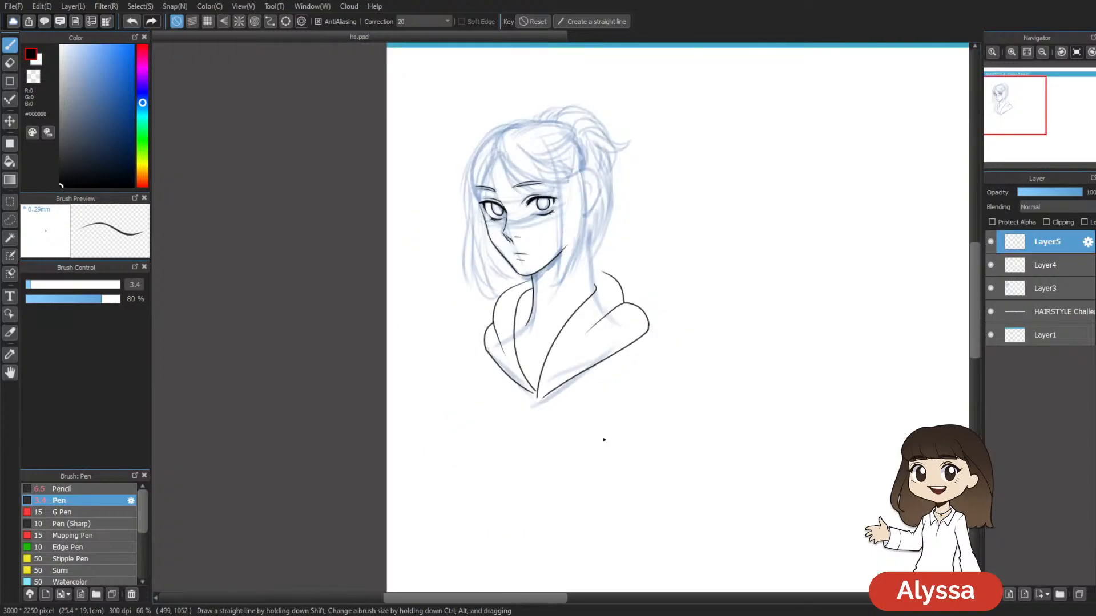
{"action": "scroll", "coordinate": [603, 440], "scroll_direction": "up", "scroll_amount": 2}
{"action": "left_click_drag", "start_coordinate": [675, 350], "coordinate": [622, 247]}
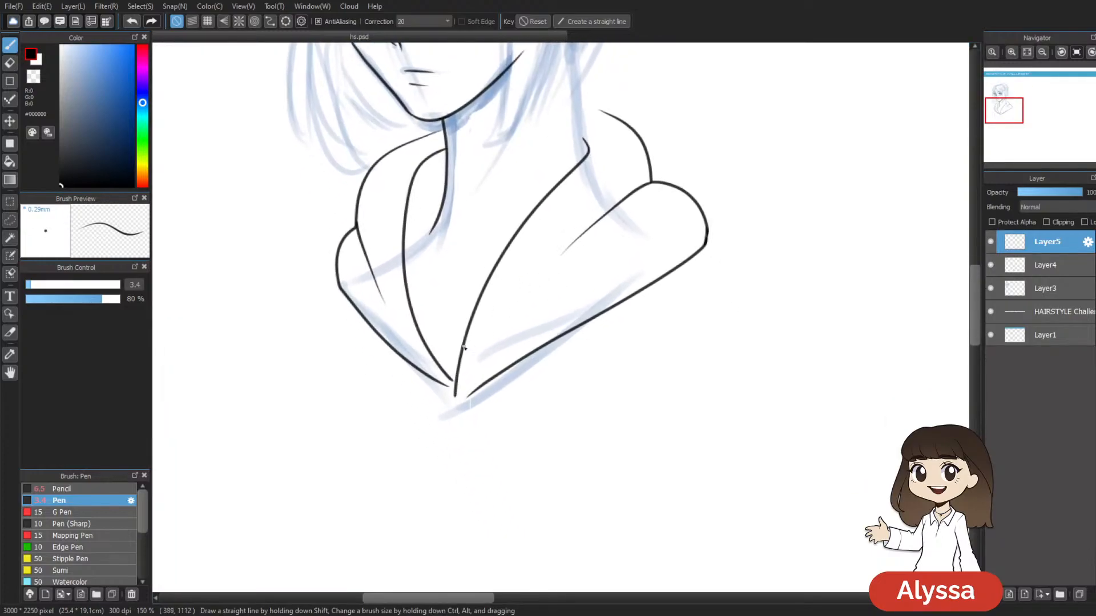
{"action": "left_click_drag", "start_coordinate": [670, 129], "coordinate": [635, 283]}
{"action": "left_click_drag", "start_coordinate": [554, 288], "coordinate": [609, 267]}
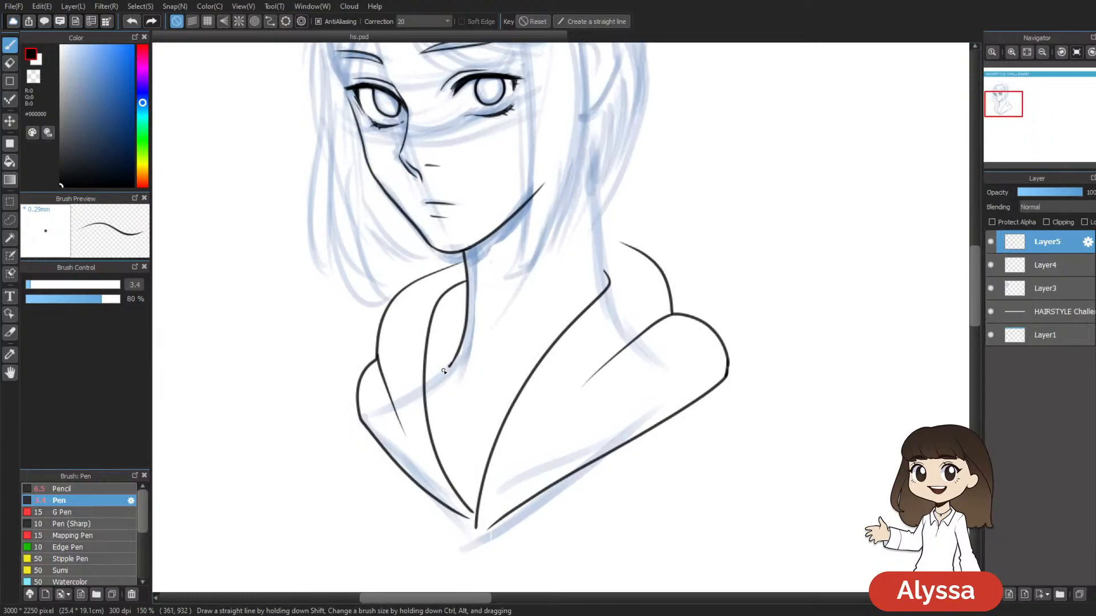
Step: Ink the curved shirt neckline between the hood edges and a short shoulder line from the base of the neck
{"action": "left_click_drag", "start_coordinate": [675, 208], "coordinate": [669, 211]}
{"action": "key", "text": "ctrl+z"}
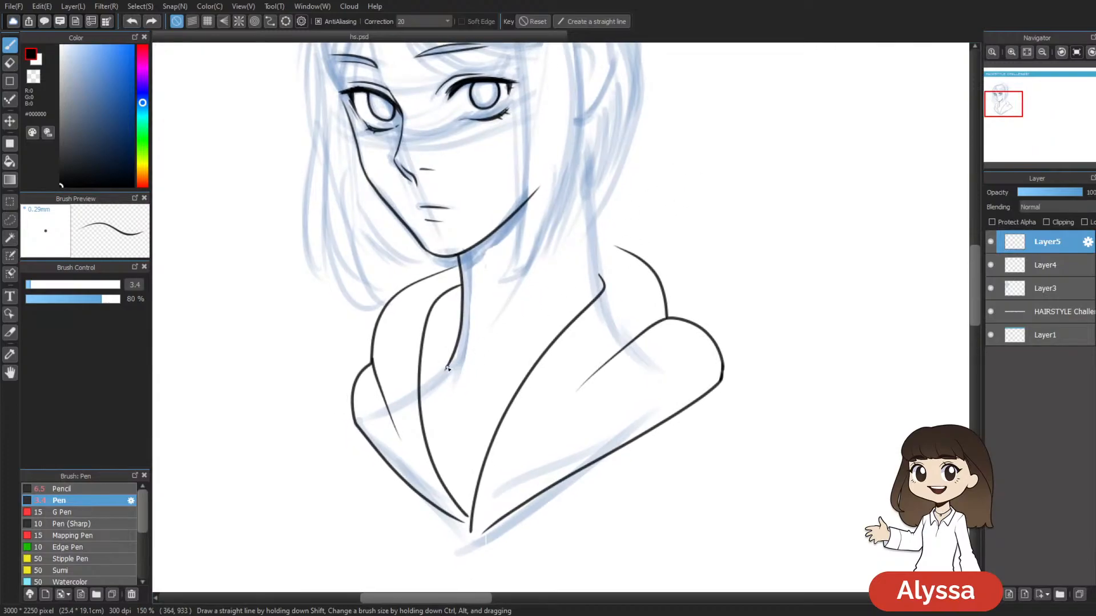
{"action": "left_click_drag", "start_coordinate": [447, 368], "coordinate": [496, 393]}
{"action": "key", "text": "ctrl+z"}
{"action": "left_click_drag", "start_coordinate": [483, 361], "coordinate": [489, 347]}
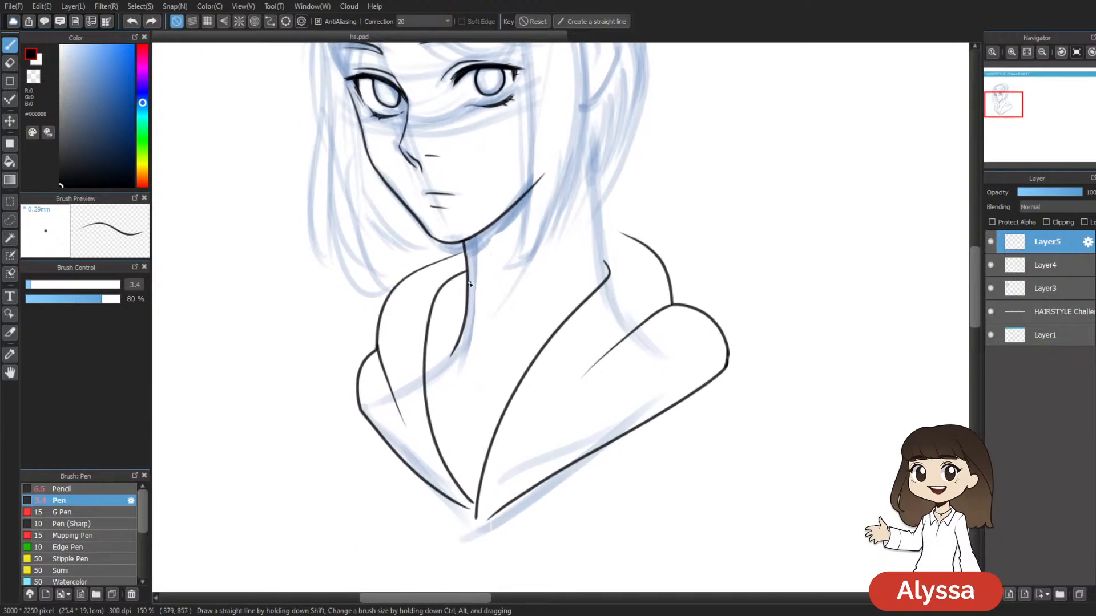
{"action": "left_click_drag", "start_coordinate": [474, 399], "coordinate": [507, 408]}
{"action": "left_click_drag", "start_coordinate": [532, 213], "coordinate": [571, 178]}
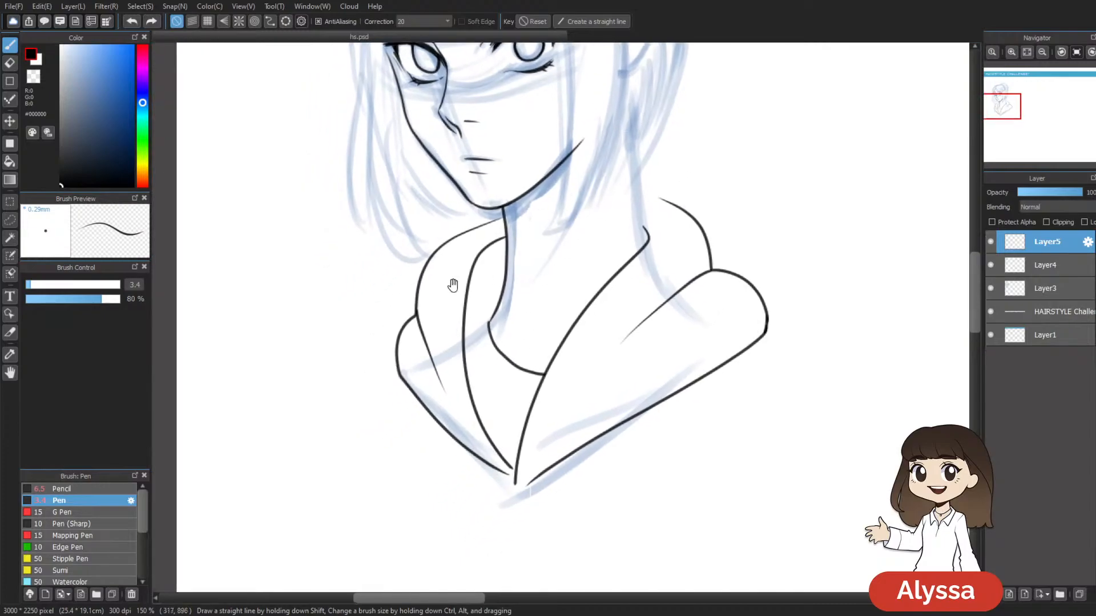
{"action": "left_click_drag", "start_coordinate": [471, 328], "coordinate": [463, 334]}
Step: Examine the inked neck and hood for balance with the whole head
{"action": "left_click_drag", "start_coordinate": [700, 198], "coordinate": [659, 235]}
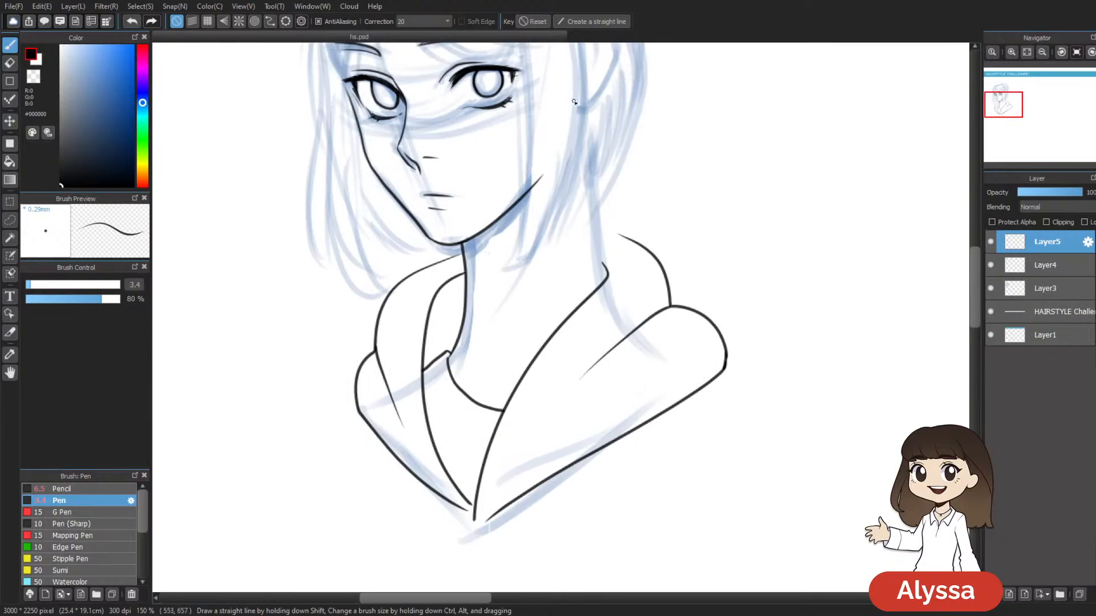
{"action": "left_click_drag", "start_coordinate": [636, 138], "coordinate": [610, 159]}
{"action": "left_click_drag", "start_coordinate": [691, 206], "coordinate": [657, 212]}
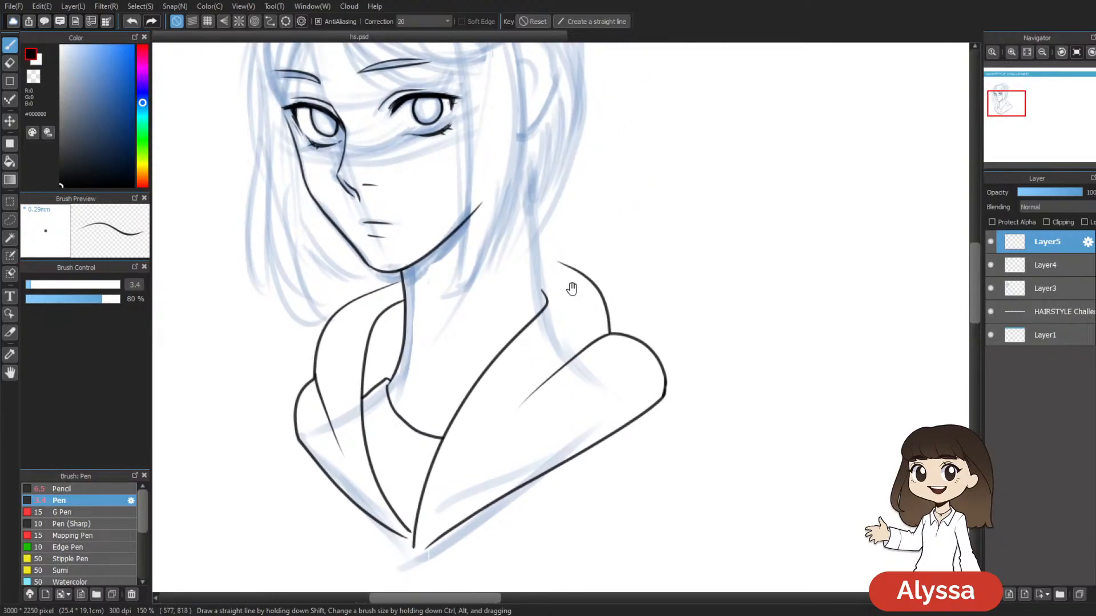
{"action": "left_click_drag", "start_coordinate": [478, 374], "coordinate": [568, 249]}
{"action": "left_click_drag", "start_coordinate": [568, 178], "coordinate": [509, 190]}
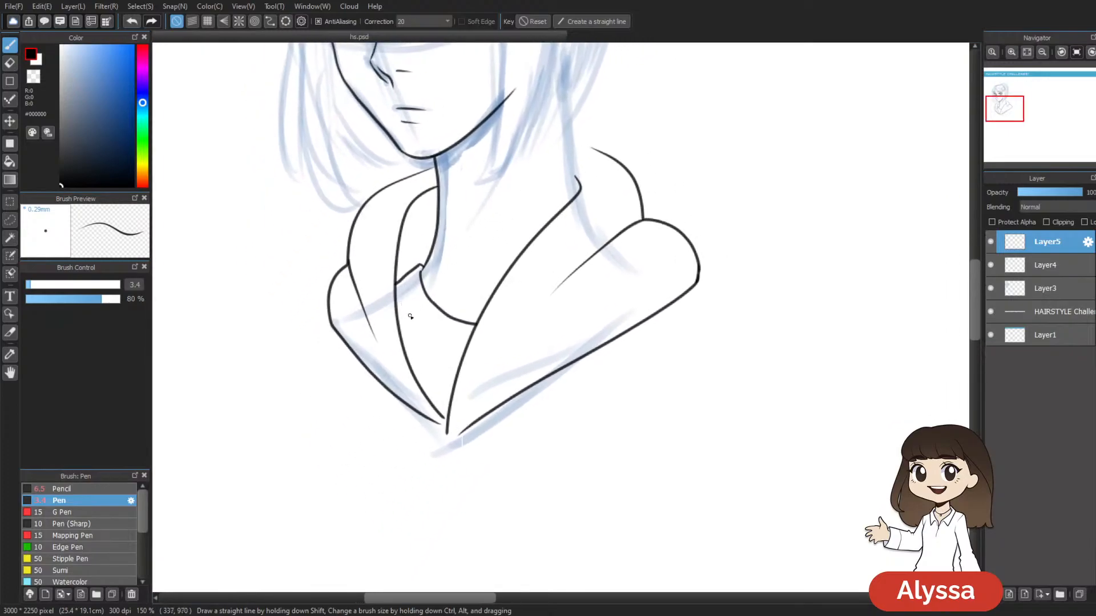
{"action": "left_click_drag", "start_coordinate": [665, 242], "coordinate": [651, 339]}
{"action": "key", "text": "ctrl+minus"}
{"action": "key", "text": "ctrl+minus"}
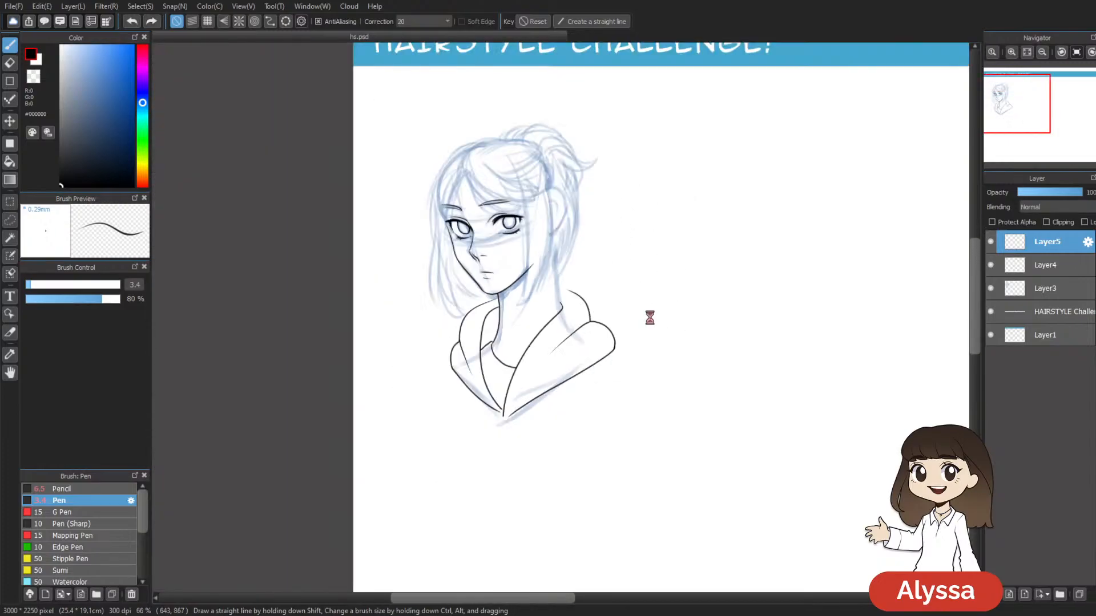
{"action": "key", "text": "ctrl+plus"}
{"action": "key", "text": "ctrl+plus"}
{"action": "left_click_drag", "start_coordinate": [622, 237], "coordinate": [614, 300]}
Step: Create a new layer and ink the back neck line from below the ear down into the hood
{"action": "key", "text": "ctrl+shift+n"}
{"action": "left_click_drag", "start_coordinate": [693, 322], "coordinate": [654, 308]}
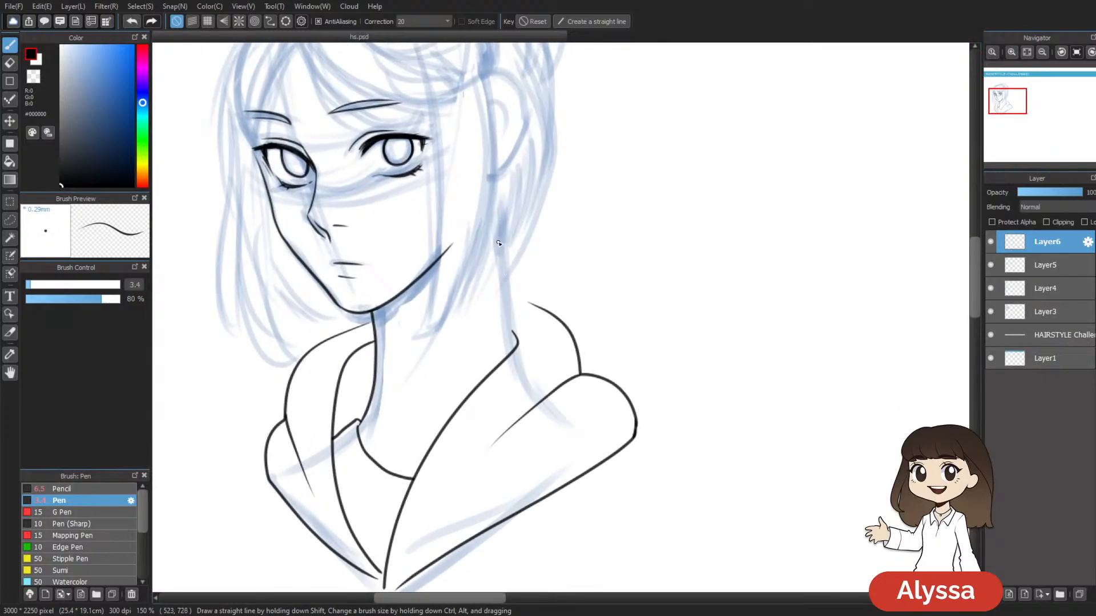
{"action": "left_click_drag", "start_coordinate": [501, 277], "coordinate": [515, 354]}
{"action": "key", "text": "ctrl+z"}
{"action": "left_click_drag", "start_coordinate": [499, 238], "coordinate": [517, 342]}
{"action": "key", "text": "ctrl+z"}
{"action": "left_click_drag", "start_coordinate": [501, 276], "coordinate": [507, 340]}
{"action": "key", "text": "ctrl+z"}
{"action": "left_click_drag", "start_coordinate": [500, 232], "coordinate": [511, 352]}
{"action": "left_click_drag", "start_coordinate": [673, 335], "coordinate": [697, 318]}
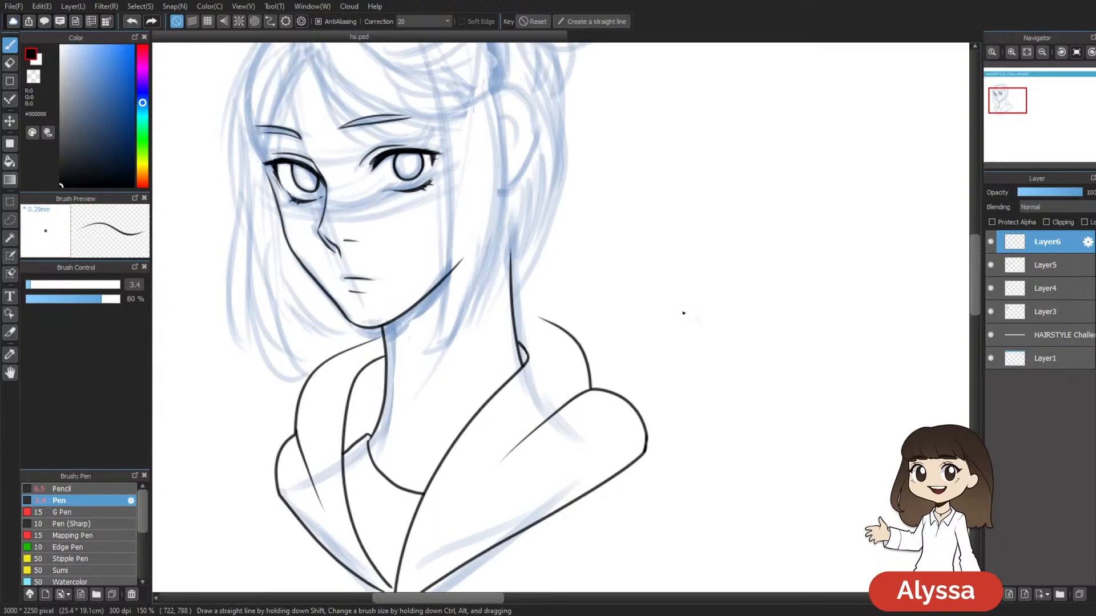
Step: Merge the two uppermost ink layers down into Layer4 after toggling the top layer's visibility to check its lines
{"action": "left_click_drag", "start_coordinate": [678, 420], "coordinate": [754, 434]}
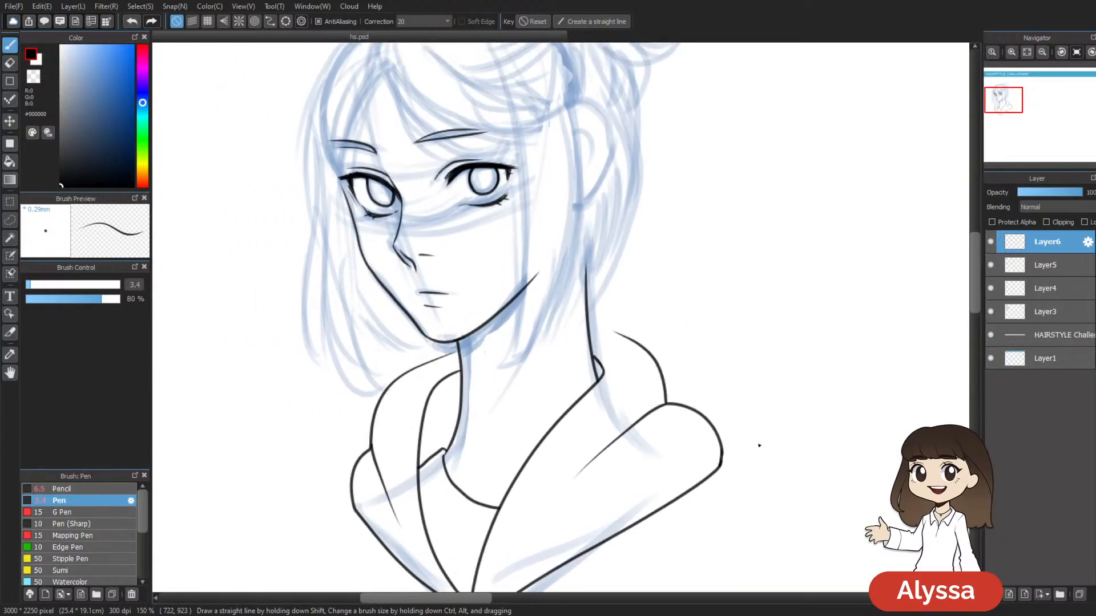
{"action": "key", "text": "ctrl+minus"}
{"action": "key", "text": "ctrl+e"}
{"action": "left_click", "coordinate": [991, 246]}
{"action": "left_click", "coordinate": [991, 247]}
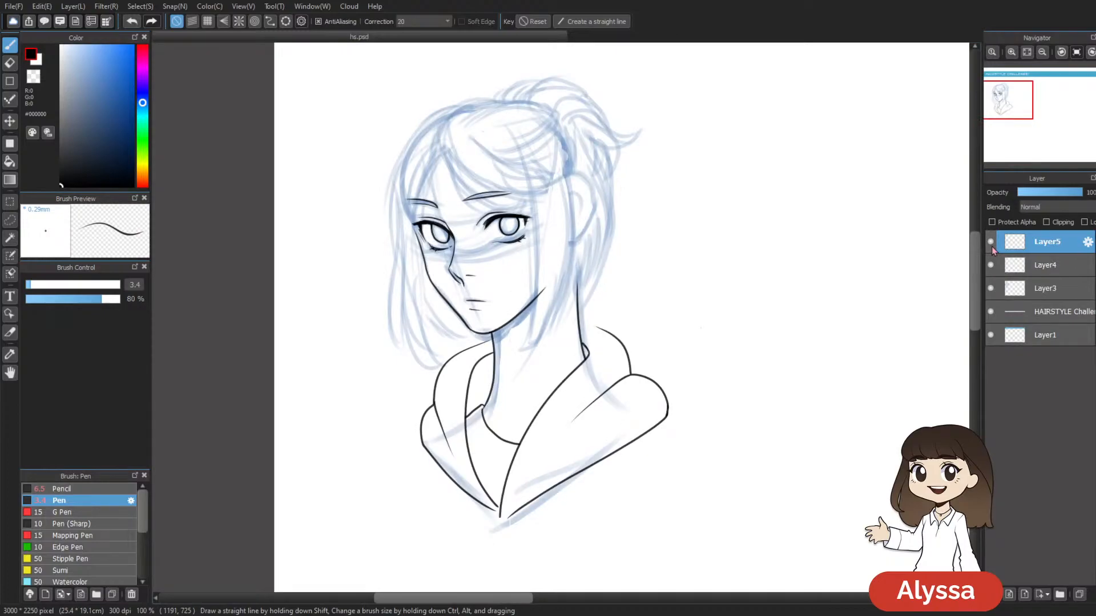
{"action": "key", "text": "ctrl+e"}
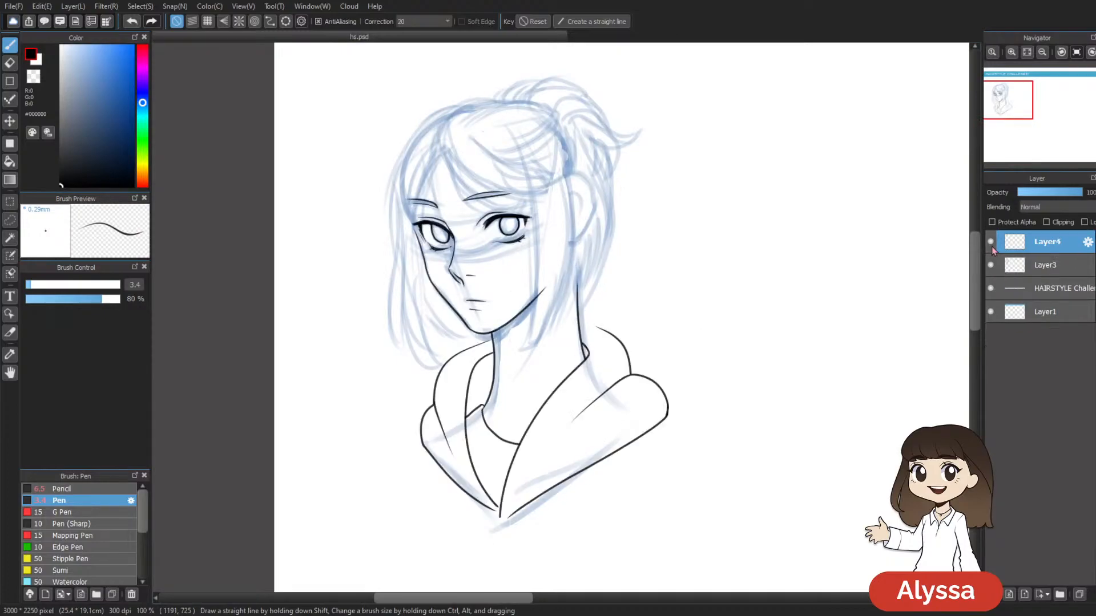
Step: Set up a fresh empty layer above the merged line art for inking the hair
{"action": "key", "text": "ctrl+shift+n"}
{"action": "key", "text": "ctrl+plus"}
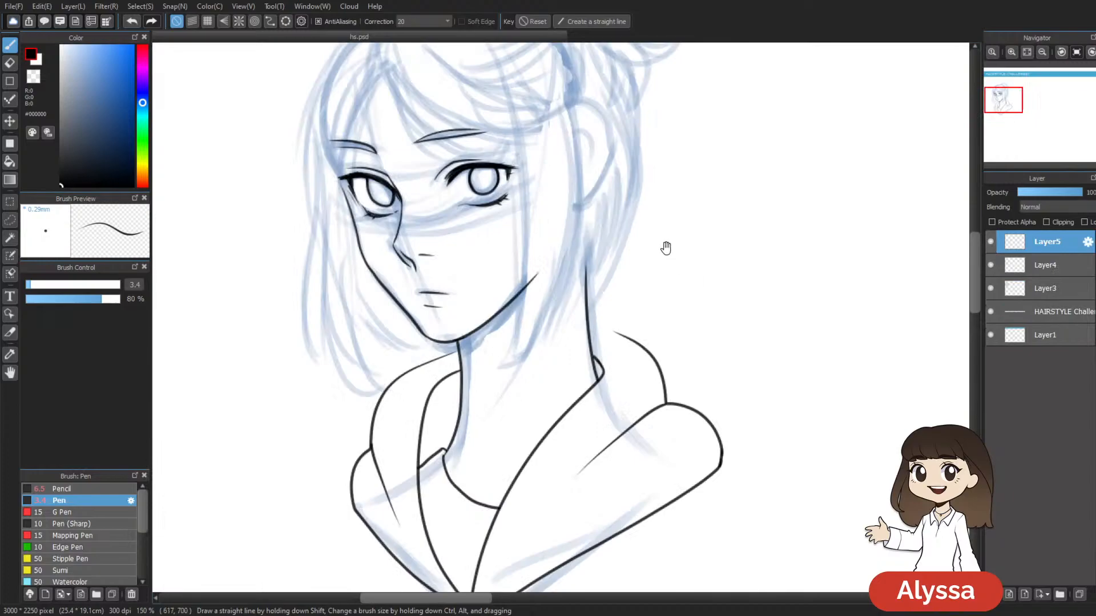
{"action": "left_click_drag", "start_coordinate": [628, 280], "coordinate": [665, 240]}
{"action": "mouse_move", "coordinate": [442, 337]}
{"action": "left_mouse_down"}
{"action": "mouse_move", "coordinate": [497, 311]}
{"action": "mouse_move", "coordinate": [599, 201]}
{"action": "mouse_move", "coordinate": [599, 324]}
{"action": "left_mouse_up"}
{"action": "key", "text": "ctrl+z"}
{"action": "key", "text": "ctrl+minus"}
{"action": "key", "text": "ctrl+e"}
{"action": "key", "text": "ctrl+shift+n"}
{"action": "key", "text": "ctrl+plus"}
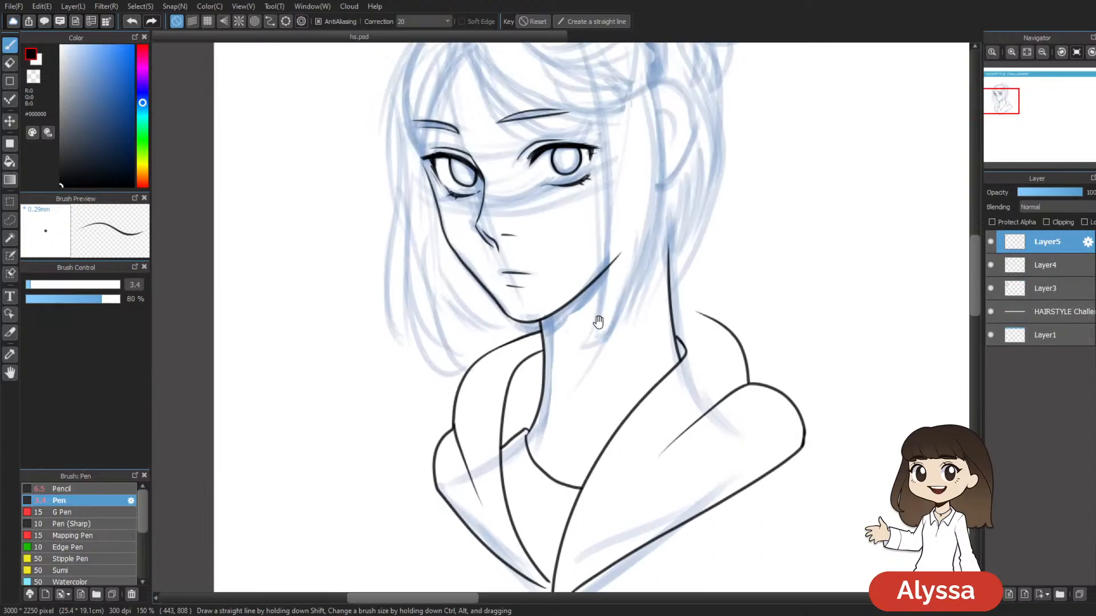
Step: Ink the inner fringe strand curving from the hair part down toward the near eye
{"action": "left_click_drag", "start_coordinate": [767, 195], "coordinate": [619, 283]}
{"action": "left_click_drag", "start_coordinate": [600, 220], "coordinate": [718, 248]}
{"action": "left_click_drag", "start_coordinate": [616, 313], "coordinate": [634, 333]}
{"action": "left_click_drag", "start_coordinate": [649, 285], "coordinate": [609, 304]}
{"action": "left_click_drag", "start_coordinate": [722, 215], "coordinate": [643, 212]}
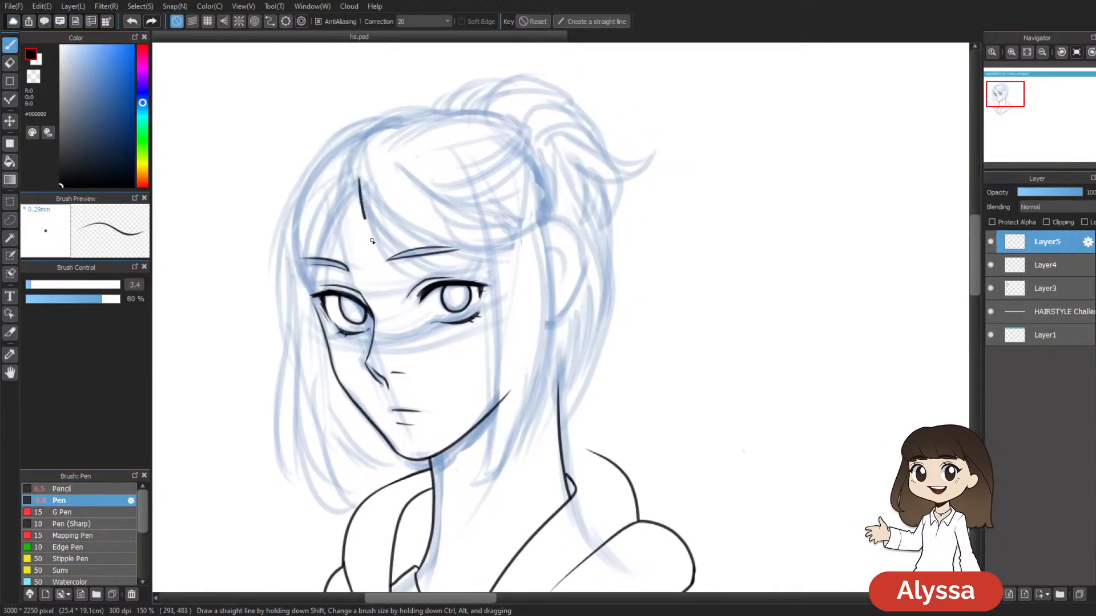
{"action": "left_click_drag", "start_coordinate": [366, 216], "coordinate": [422, 282]}
{"action": "left_click_drag", "start_coordinate": [601, 119], "coordinate": [580, 101]}
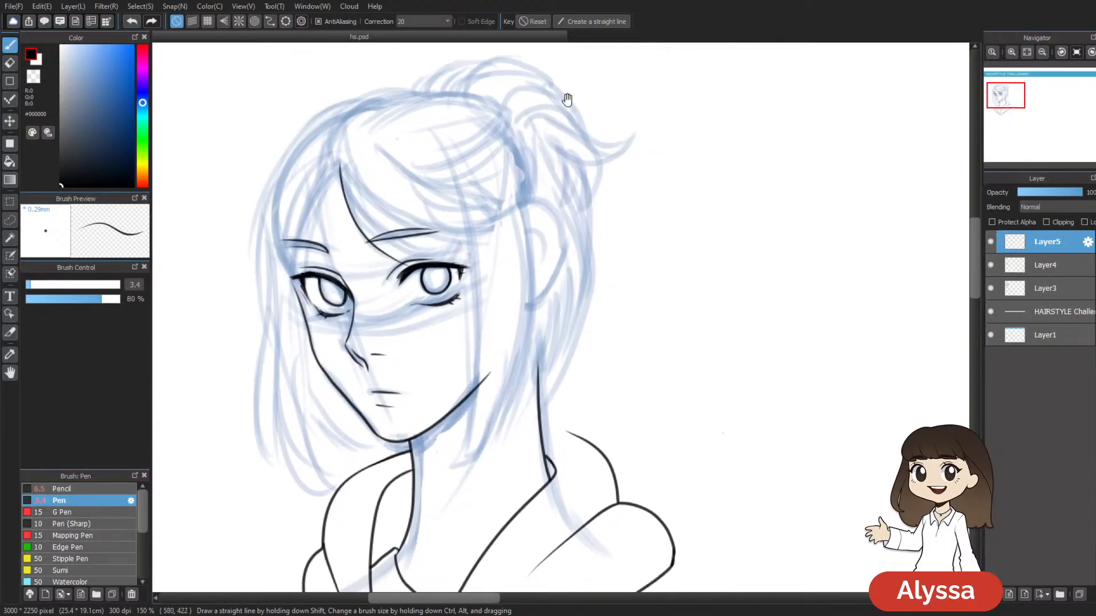
Step: Ink the longer swept fringe strand from the part across the near eyebrow toward the temple
{"action": "key", "text": "ctrl+z"}
{"action": "mouse_move", "coordinate": [341, 166]}
{"action": "left_mouse_down"}
{"action": "mouse_move", "coordinate": [351, 222]}
{"action": "mouse_move", "coordinate": [394, 267]}
{"action": "mouse_move", "coordinate": [480, 251]}
{"action": "left_mouse_up"}
{"action": "left_click_drag", "start_coordinate": [621, 203], "coordinate": [624, 105]}
{"action": "mouse_move", "coordinate": [549, 254]}
{"action": "left_mouse_down"}
{"action": "mouse_move", "coordinate": [597, 296]}
{"action": "mouse_move", "coordinate": [611, 338]}
{"action": "left_mouse_up"}
{"action": "left_click_drag", "start_coordinate": [430, 207], "coordinate": [477, 177]}
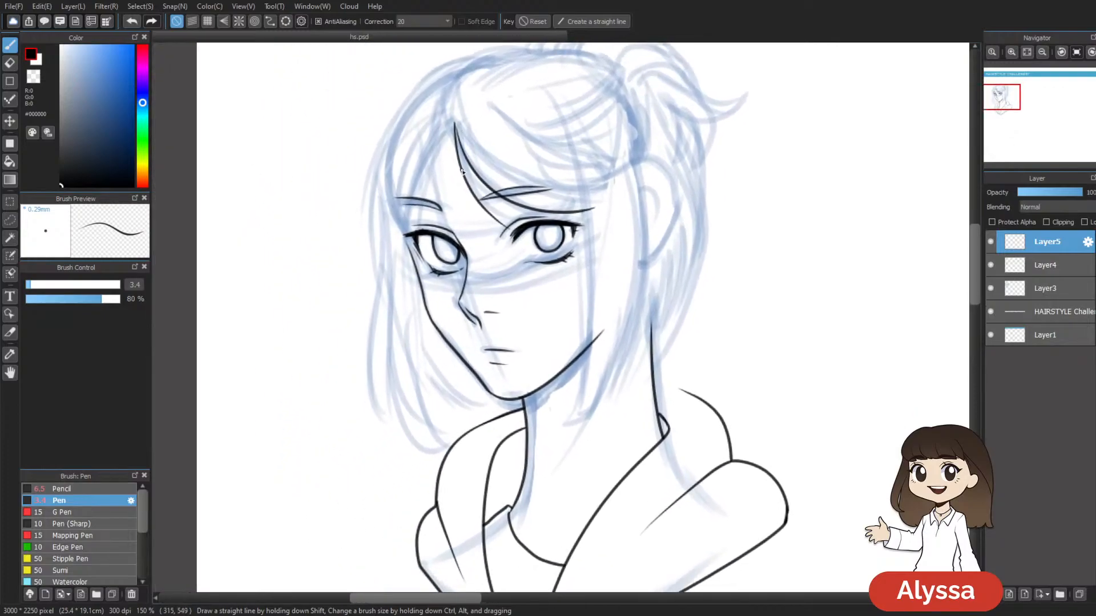
Step: Try inking the far fringe edge from the part down past the outer corner of the far eye
{"action": "left_click_drag", "start_coordinate": [454, 125], "coordinate": [407, 243]}
{"action": "key", "text": "ctrl+z"}
{"action": "mouse_move", "coordinate": [455, 124]}
{"action": "left_mouse_down"}
{"action": "mouse_move", "coordinate": [407, 241]}
{"action": "mouse_move", "coordinate": [407, 276]}
{"action": "left_mouse_up"}
{"action": "left_click_drag", "start_coordinate": [579, 167], "coordinate": [604, 163]}
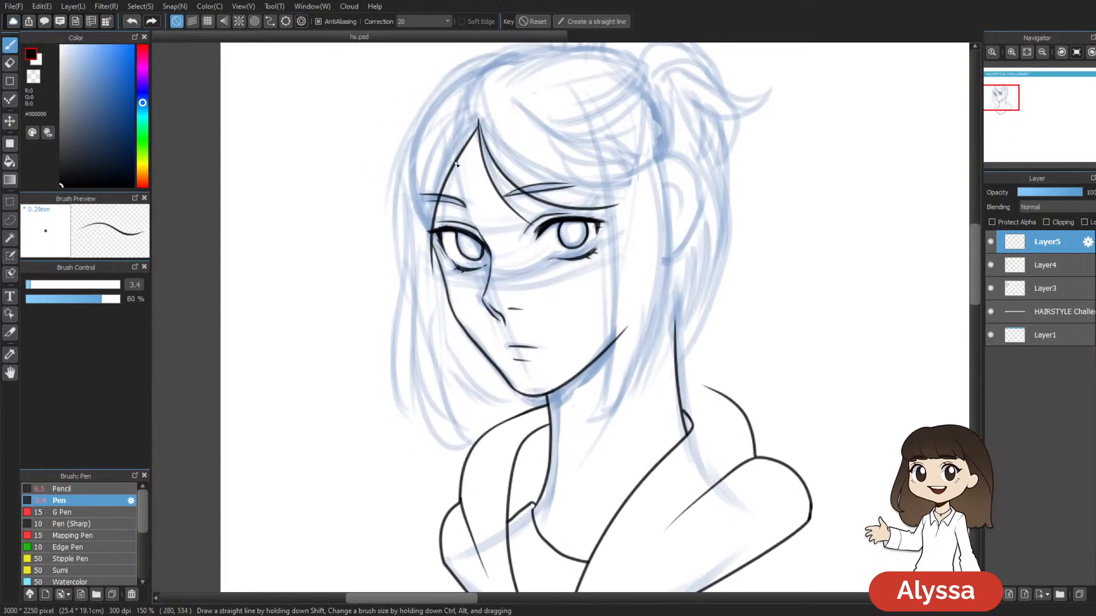
{"action": "mouse_move", "coordinate": [688, 127]}
{"action": "left_mouse_down"}
{"action": "mouse_move", "coordinate": [696, 110]}
{"action": "mouse_move", "coordinate": [706, 136]}
{"action": "left_mouse_up"}
{"action": "mouse_move", "coordinate": [586, 181]}
{"action": "left_mouse_down"}
{"action": "mouse_move", "coordinate": [550, 110]}
{"action": "mouse_move", "coordinate": [554, 142]}
{"action": "left_mouse_up"}
Step: Try several long strands beside the far cheek and undo them together with the far fringe edge
{"action": "left_click_drag", "start_coordinate": [417, 298], "coordinate": [459, 410]}
{"action": "key", "text": "ctrl+z"}
{"action": "left_click_drag", "start_coordinate": [416, 255], "coordinate": [426, 315]}
{"action": "key", "text": "ctrl+z"}
{"action": "mouse_move", "coordinate": [419, 163]}
{"action": "left_mouse_down"}
{"action": "mouse_move", "coordinate": [420, 285]}
{"action": "mouse_move", "coordinate": [459, 402]}
{"action": "left_mouse_up"}
{"action": "key", "text": "ctrl+z"}
{"action": "left_click_drag", "start_coordinate": [416, 203], "coordinate": [417, 238]}
{"action": "key", "text": "ctrl+z"}
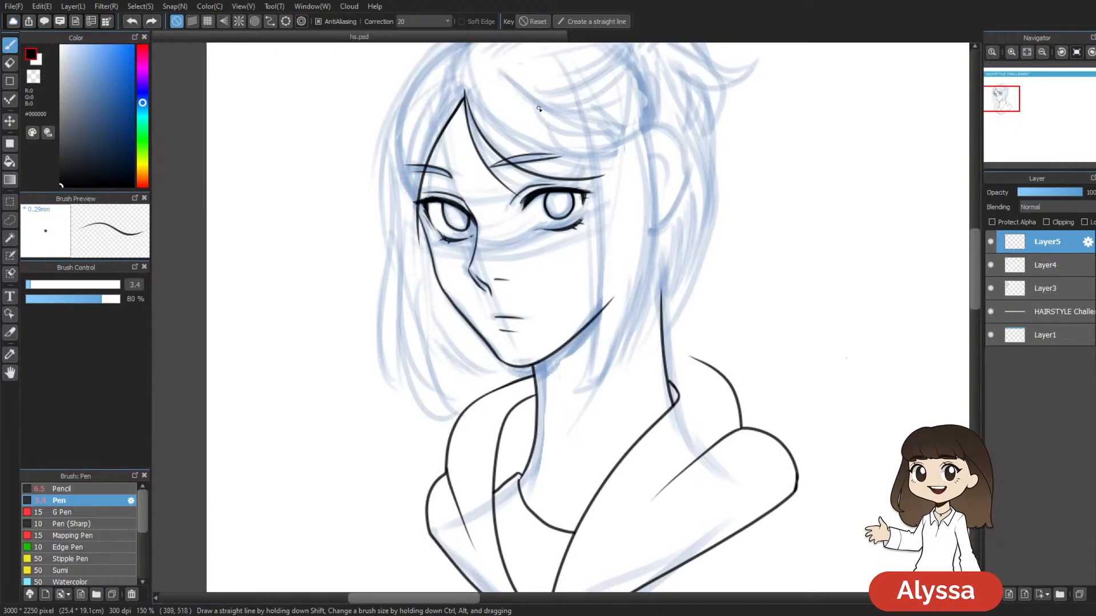
{"action": "left_click_drag", "start_coordinate": [581, 288], "coordinate": [569, 293]}
{"action": "key", "text": "ctrl+z"}
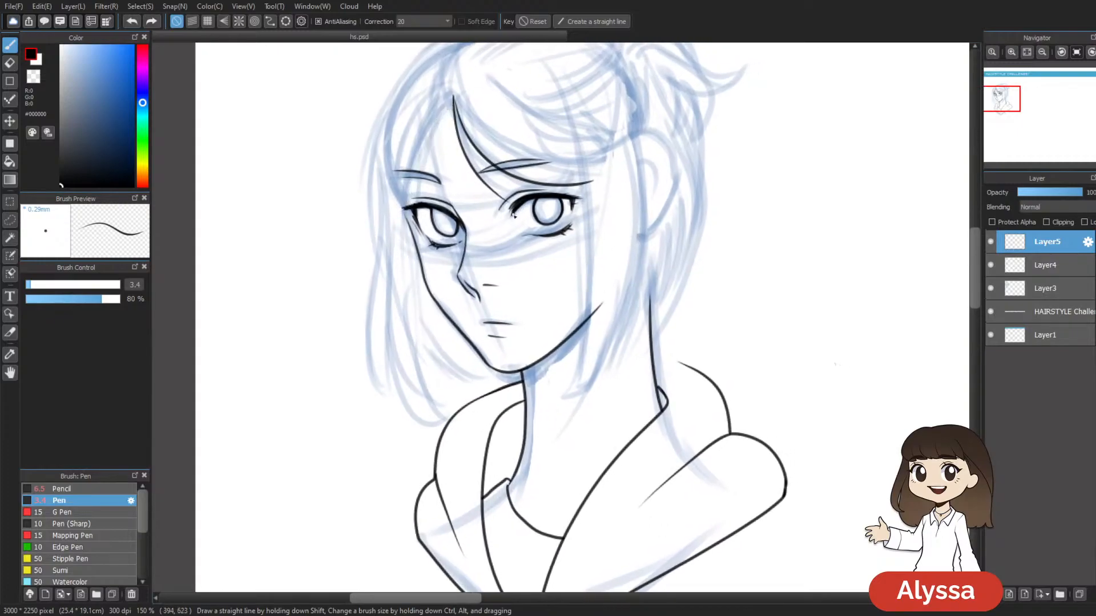
Step: Ink the inner edge of the far side lock from beside the forehead down past the cheek
{"action": "mouse_move", "coordinate": [419, 96]}
{"action": "left_mouse_down"}
{"action": "mouse_move", "coordinate": [402, 285]}
{"action": "mouse_move", "coordinate": [439, 413]}
{"action": "left_mouse_up"}
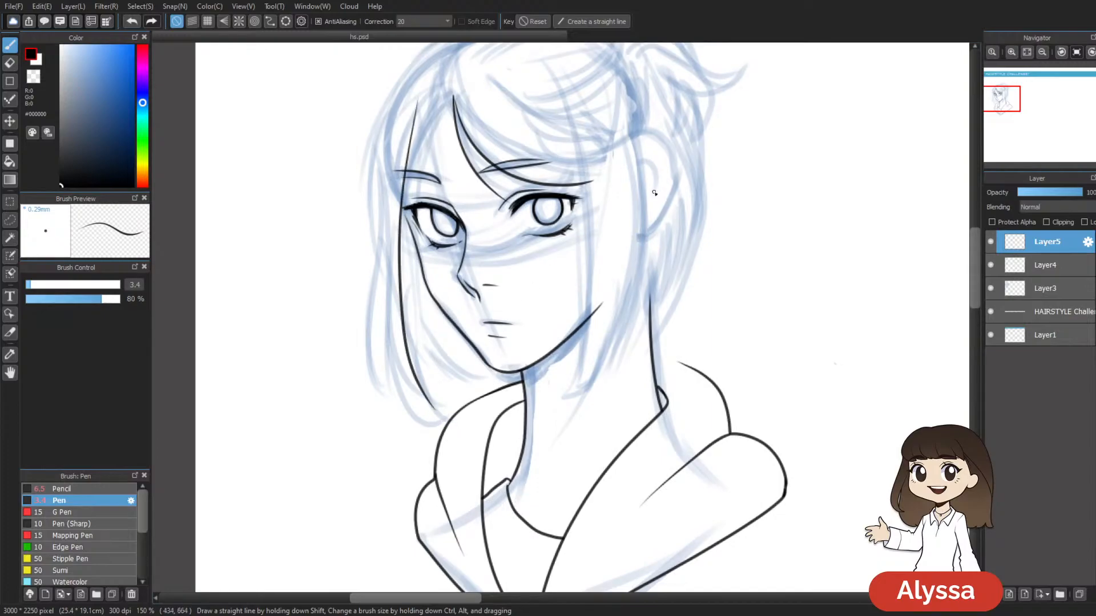
{"action": "left_click_drag", "start_coordinate": [726, 240], "coordinate": [736, 264]}
{"action": "key", "text": "ctrl+z"}
{"action": "mouse_move", "coordinate": [428, 143]}
{"action": "left_mouse_down"}
{"action": "mouse_move", "coordinate": [404, 245]}
{"action": "mouse_move", "coordinate": [439, 431]}
{"action": "left_mouse_up"}
{"action": "key", "text": "ctrl+z"}
{"action": "mouse_move", "coordinate": [424, 146]}
{"action": "left_mouse_down"}
{"action": "mouse_move", "coordinate": [414, 277]}
{"action": "mouse_move", "coordinate": [439, 420]}
{"action": "left_mouse_up"}
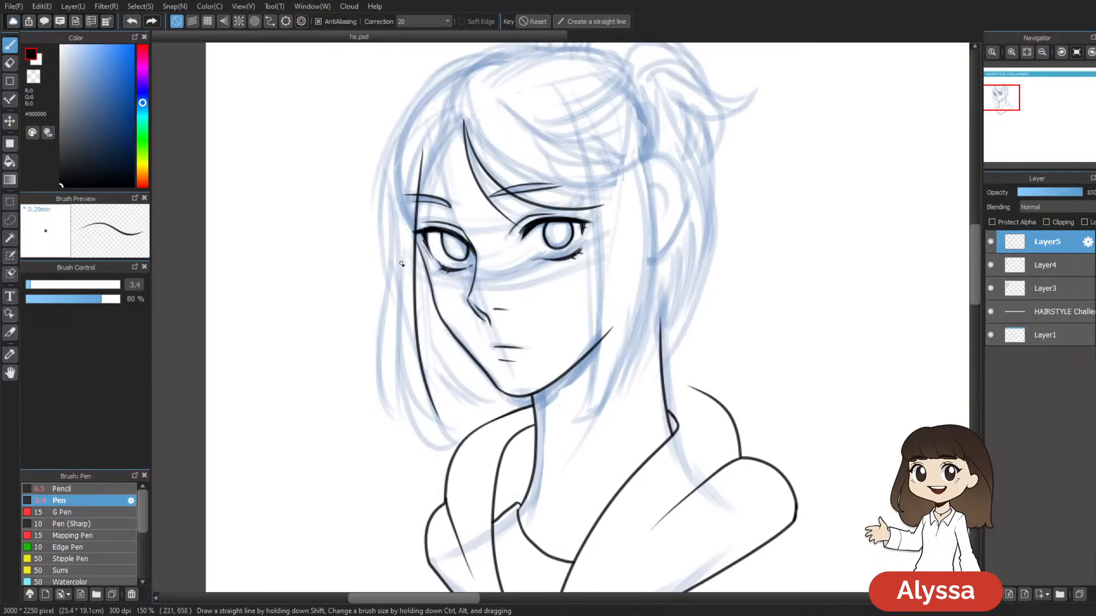
Step: Ink the outer strands of the far side lock with pointed, inward-curving tips
{"action": "mouse_move", "coordinate": [401, 317]}
{"action": "left_mouse_down"}
{"action": "mouse_move", "coordinate": [404, 399]}
{"action": "mouse_move", "coordinate": [450, 433]}
{"action": "left_mouse_up"}
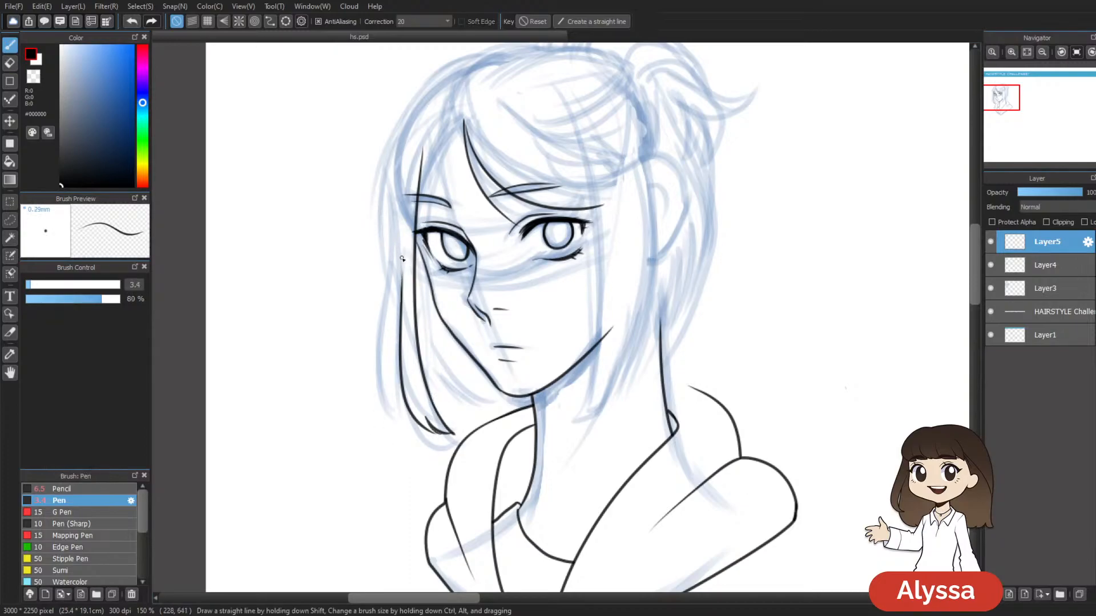
{"action": "mouse_move", "coordinate": [402, 326]}
{"action": "left_mouse_down"}
{"action": "mouse_move", "coordinate": [403, 413]}
{"action": "mouse_move", "coordinate": [385, 376]}
{"action": "mouse_move", "coordinate": [383, 308]}
{"action": "mouse_move", "coordinate": [397, 237]}
{"action": "left_mouse_up"}
{"action": "left_click_drag", "start_coordinate": [772, 261], "coordinate": [749, 311]}
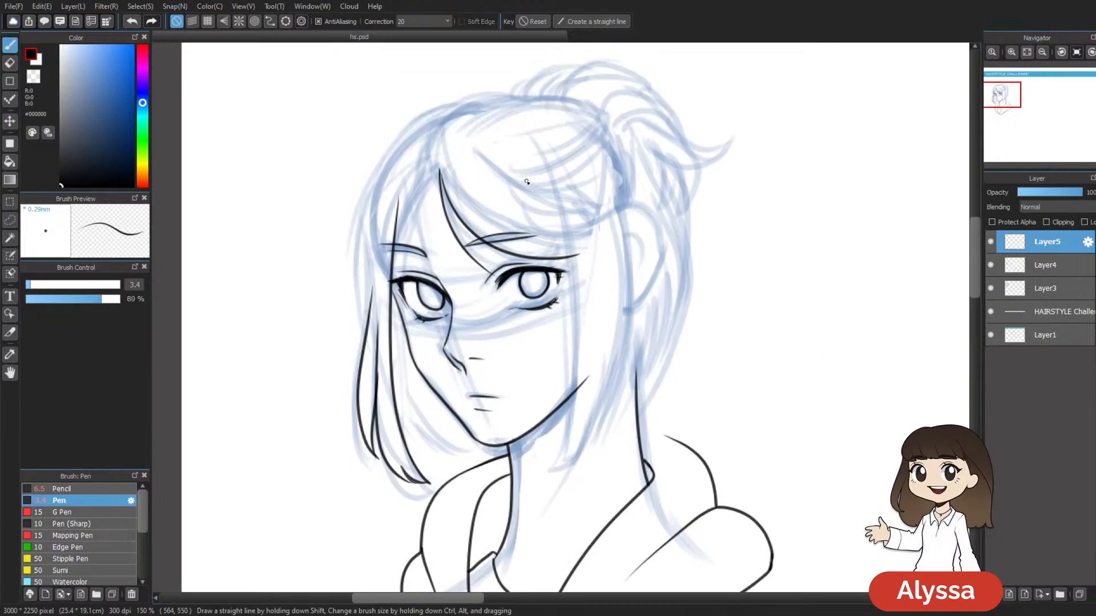
Step: Ink the far fringe edge from the part into the side lock and tidy their junction with the eraser
{"action": "left_click_drag", "start_coordinate": [439, 171], "coordinate": [393, 266]}
{"action": "left_click_drag", "start_coordinate": [725, 257], "coordinate": [717, 237]}
{"action": "key", "text": "e"}
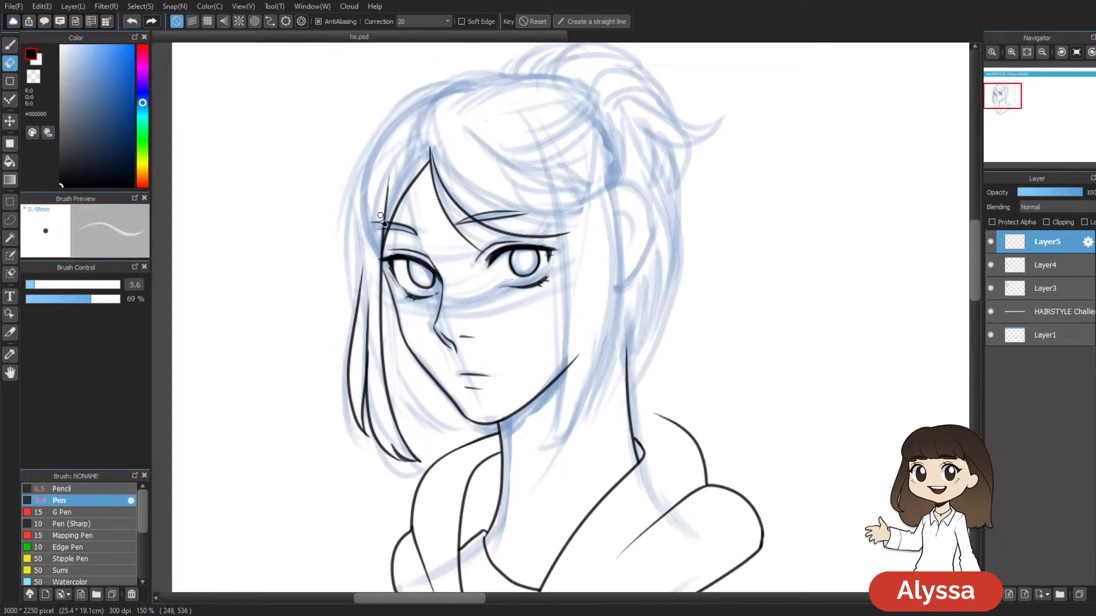
{"action": "key", "text": "b"}
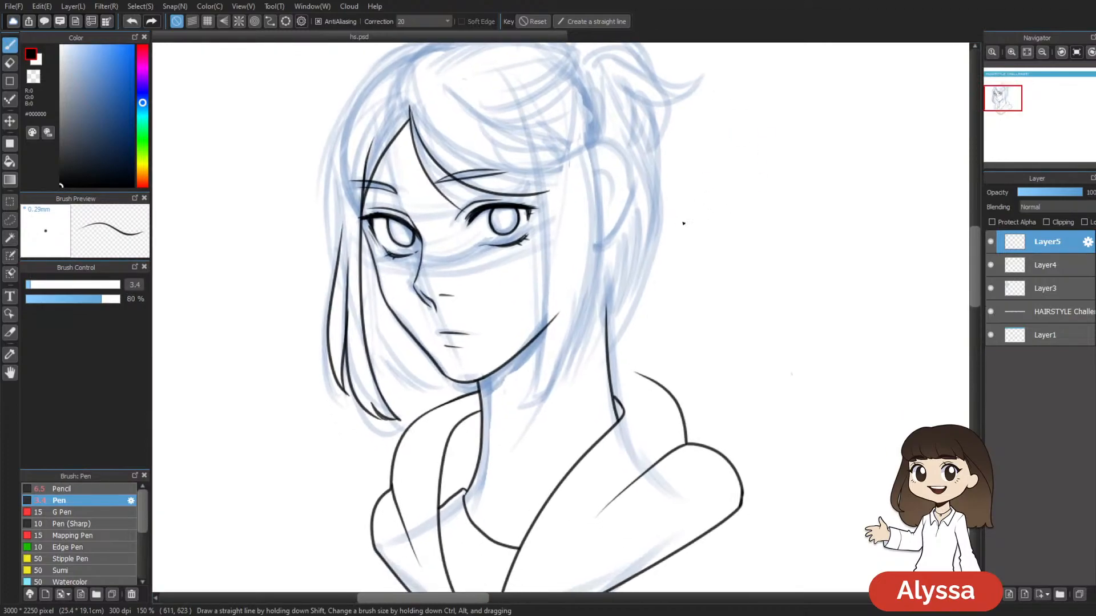
{"action": "key", "text": "ctrl+minus"}
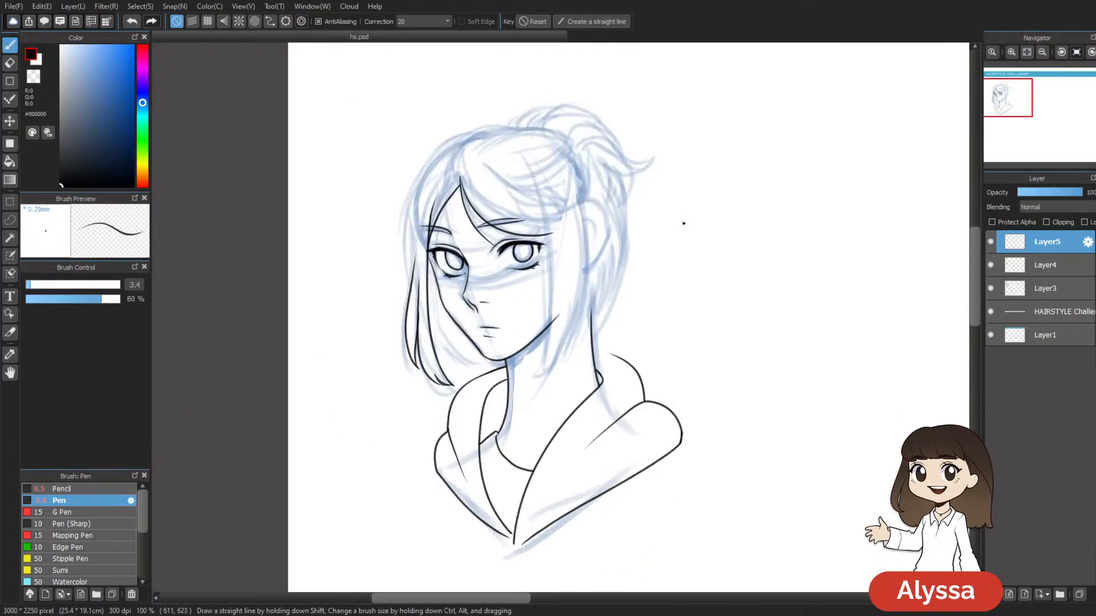
{"action": "key", "text": "ctrl+plus"}
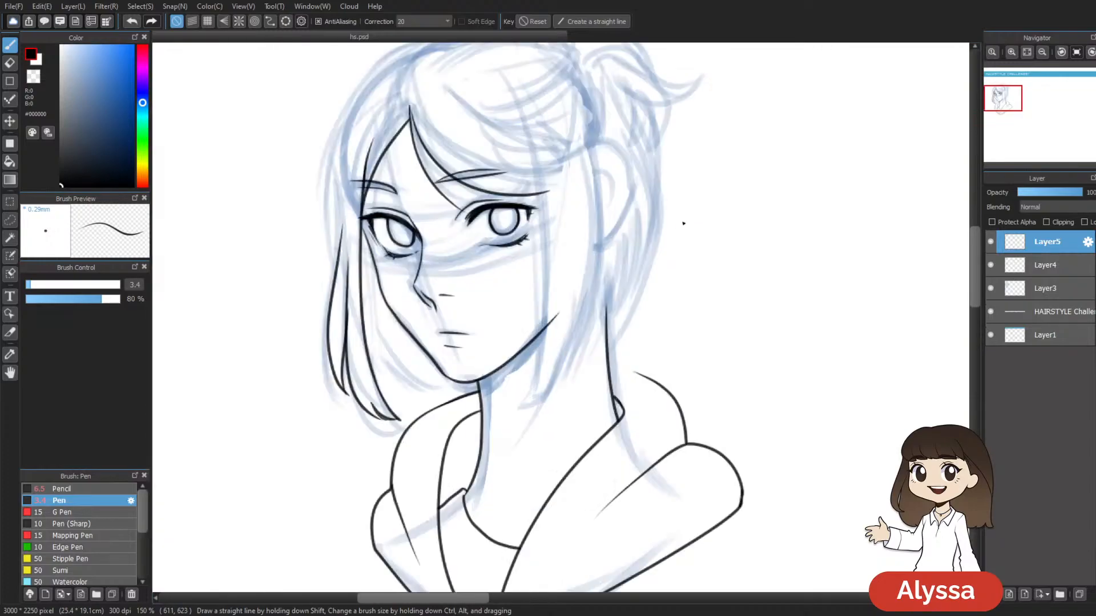
Step: Ink a short part line rising from the peak where the two fringe sides meet
{"action": "left_click_drag", "start_coordinate": [514, 127], "coordinate": [541, 177]}
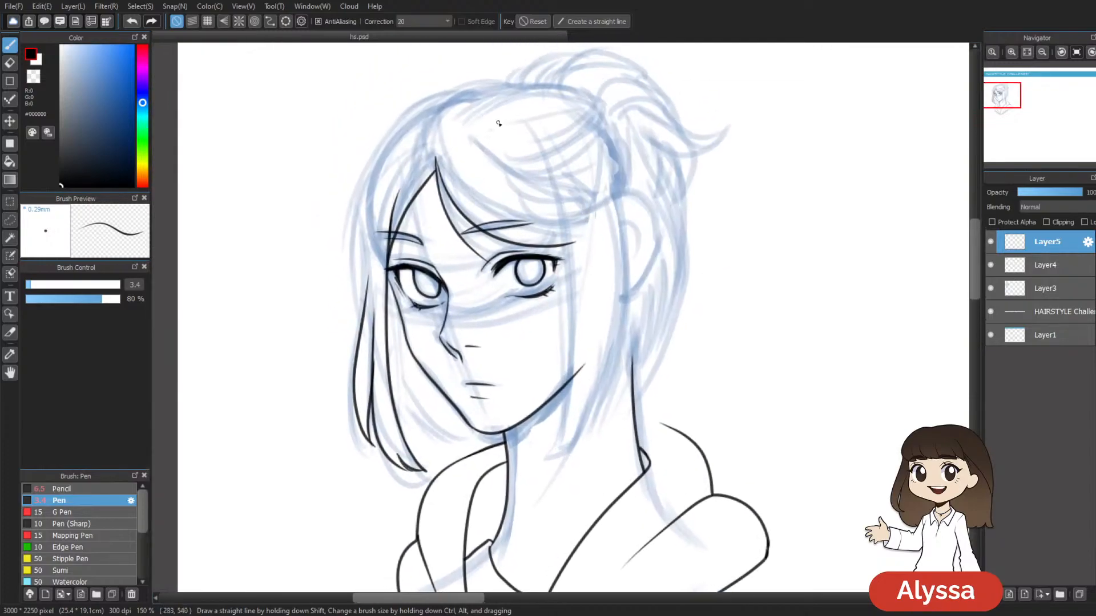
{"action": "left_click_drag", "start_coordinate": [541, 122], "coordinate": [483, 112]}
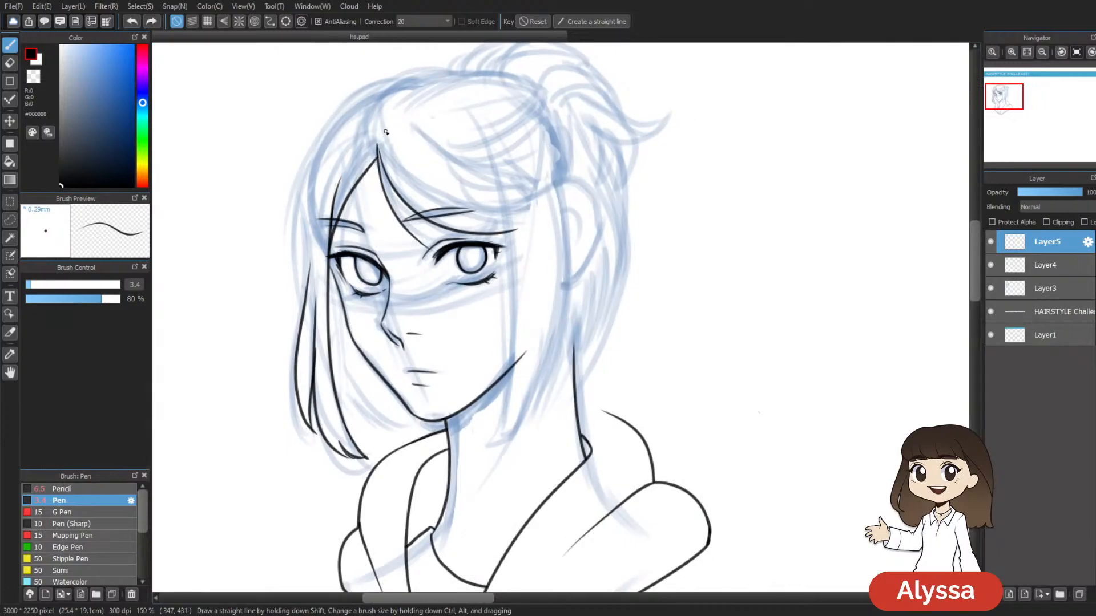
{"action": "left_click_drag", "start_coordinate": [377, 159], "coordinate": [389, 108]}
{"action": "key", "text": "ctrl+z"}
{"action": "left_click_drag", "start_coordinate": [377, 159], "coordinate": [388, 119]}
Step: Trim the outer end of the swept fringe with the eraser and return to the Pen brush
{"action": "left_click_drag", "start_coordinate": [473, 150], "coordinate": [541, 151]}
{"action": "left_click_drag", "start_coordinate": [648, 110], "coordinate": [590, 121]}
{"action": "mouse_move", "coordinate": [742, 157]}
{"action": "left_mouse_down"}
{"action": "mouse_move", "coordinate": [697, 151]}
{"action": "mouse_move", "coordinate": [708, 122]}
{"action": "left_mouse_up"}
{"action": "key", "text": "e"}
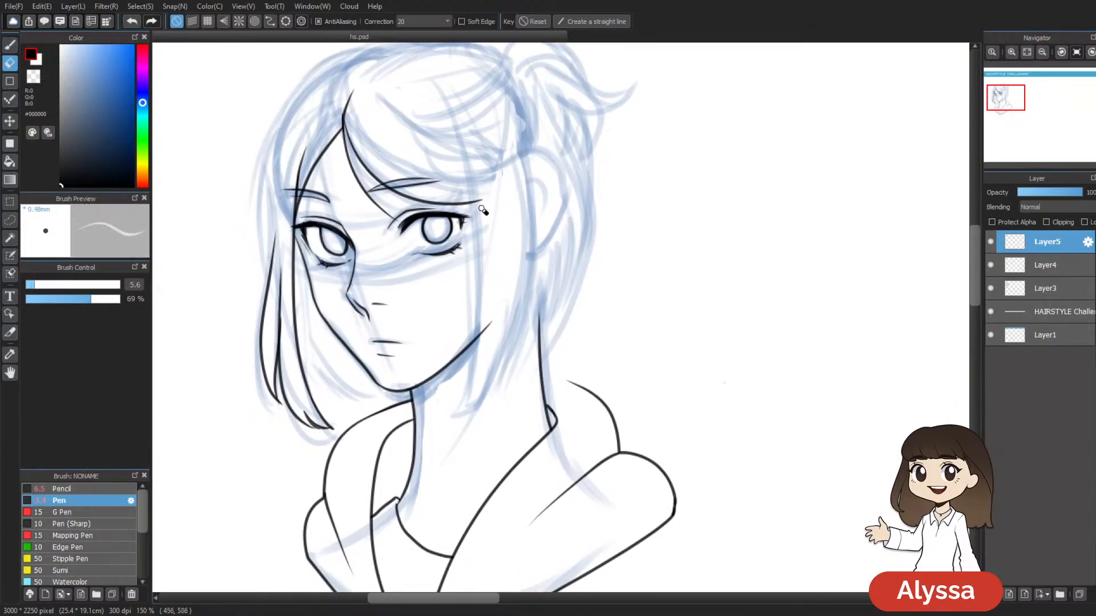
{"action": "key", "text": "b"}
{"action": "mouse_move", "coordinate": [627, 217]}
{"action": "left_mouse_down"}
{"action": "mouse_move", "coordinate": [631, 225]}
{"action": "mouse_move", "coordinate": [602, 218]}
{"action": "left_mouse_up"}
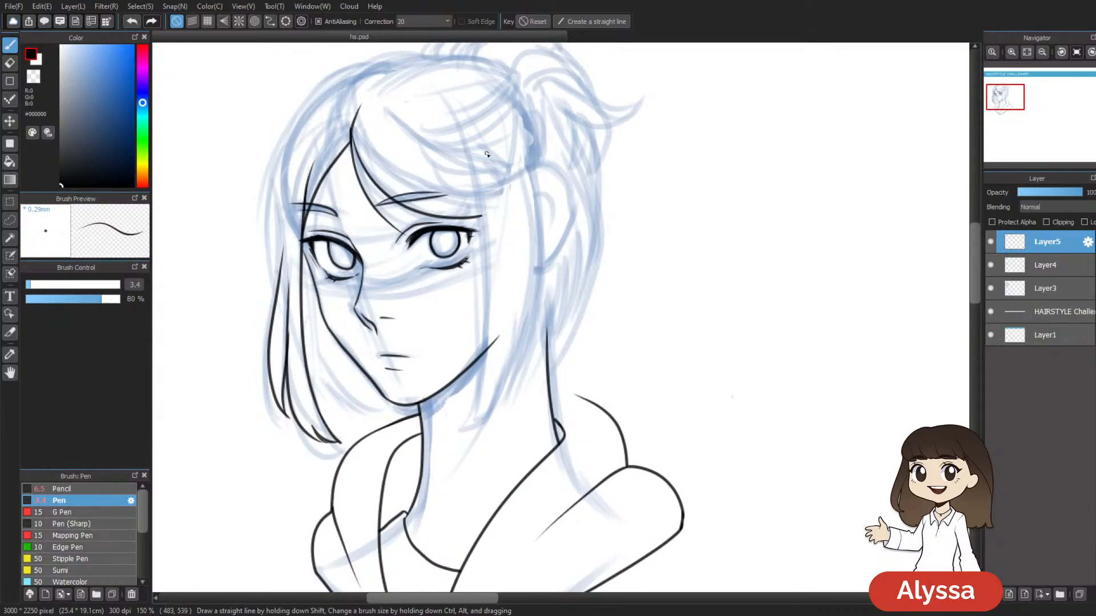
Step: Ink the front edge of the near side lock from above the fringe end down past the jaw
{"action": "mouse_move", "coordinate": [453, 119]}
{"action": "left_mouse_down"}
{"action": "mouse_move", "coordinate": [487, 237]}
{"action": "mouse_move", "coordinate": [472, 163]}
{"action": "mouse_move", "coordinate": [486, 311]}
{"action": "mouse_move", "coordinate": [478, 395]}
{"action": "mouse_move", "coordinate": [449, 431]}
{"action": "mouse_move", "coordinate": [466, 448]}
{"action": "left_mouse_up"}
{"action": "key", "text": "ctrl+z"}
{"action": "key", "text": "ctrl+z"}
{"action": "mouse_move", "coordinate": [464, 129]}
{"action": "left_mouse_down"}
{"action": "mouse_move", "coordinate": [485, 288]}
{"action": "mouse_move", "coordinate": [465, 435]}
{"action": "left_mouse_up"}
{"action": "key", "text": "ctrl+z"}
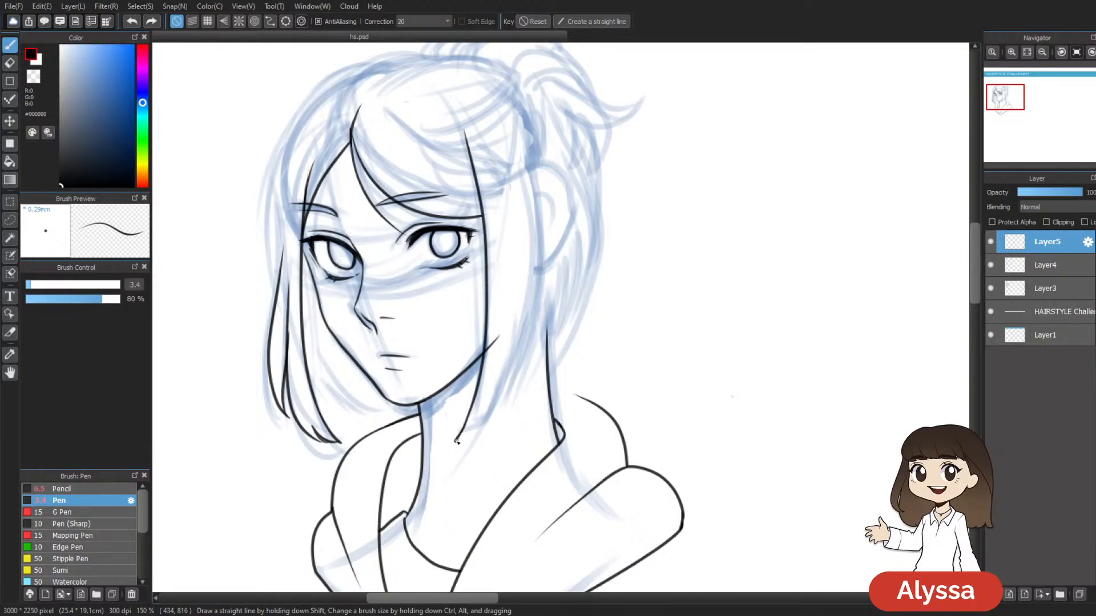
Step: Ink the jagged tips and the rear edge of the near side lock in front of the ear
{"action": "left_click_drag", "start_coordinate": [491, 409], "coordinate": [465, 437]}
{"action": "mouse_move", "coordinate": [612, 230]}
{"action": "left_mouse_down"}
{"action": "mouse_move", "coordinate": [574, 190]}
{"action": "mouse_move", "coordinate": [582, 200]}
{"action": "mouse_move", "coordinate": [651, 183]}
{"action": "mouse_move", "coordinate": [586, 258]}
{"action": "mouse_move", "coordinate": [625, 273]}
{"action": "left_mouse_up"}
{"action": "mouse_move", "coordinate": [514, 147]}
{"action": "left_mouse_down"}
{"action": "mouse_move", "coordinate": [570, 142]}
{"action": "mouse_move", "coordinate": [548, 177]}
{"action": "mouse_move", "coordinate": [526, 164]}
{"action": "mouse_move", "coordinate": [503, 352]}
{"action": "mouse_move", "coordinate": [477, 402]}
{"action": "left_mouse_up"}
{"action": "key", "text": "ctrl+z"}
{"action": "mouse_move", "coordinate": [488, 165]}
{"action": "left_mouse_down"}
{"action": "mouse_move", "coordinate": [498, 302]}
{"action": "mouse_move", "coordinate": [487, 389]}
{"action": "mouse_move", "coordinate": [477, 380]}
{"action": "mouse_move", "coordinate": [473, 411]}
{"action": "left_mouse_up"}
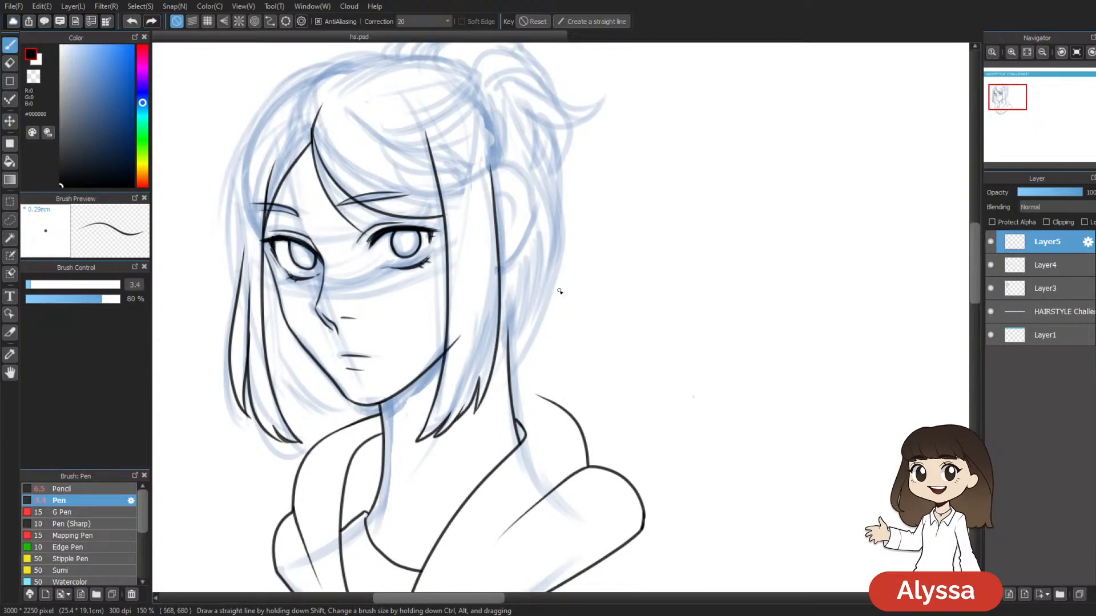
Step: Erase the jawline on Layer4 where it runs behind the near side lock
{"action": "left_click_drag", "start_coordinate": [686, 347], "coordinate": [778, 342]}
{"action": "left_click", "coordinate": [1044, 264]}
{"action": "key", "text": "e"}
{"action": "left_click_drag", "start_coordinate": [552, 330], "coordinate": [540, 358]}
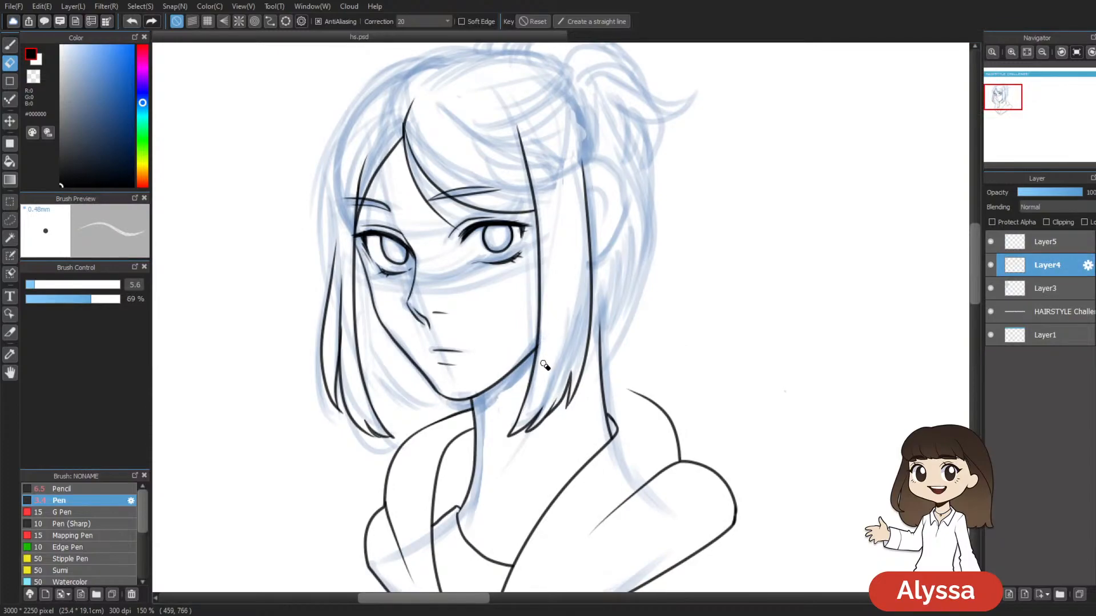
Step: Merge the hair ink on Layer5 down into Layer4, with the Pen brush active again
{"action": "left_click", "coordinate": [1058, 242]}
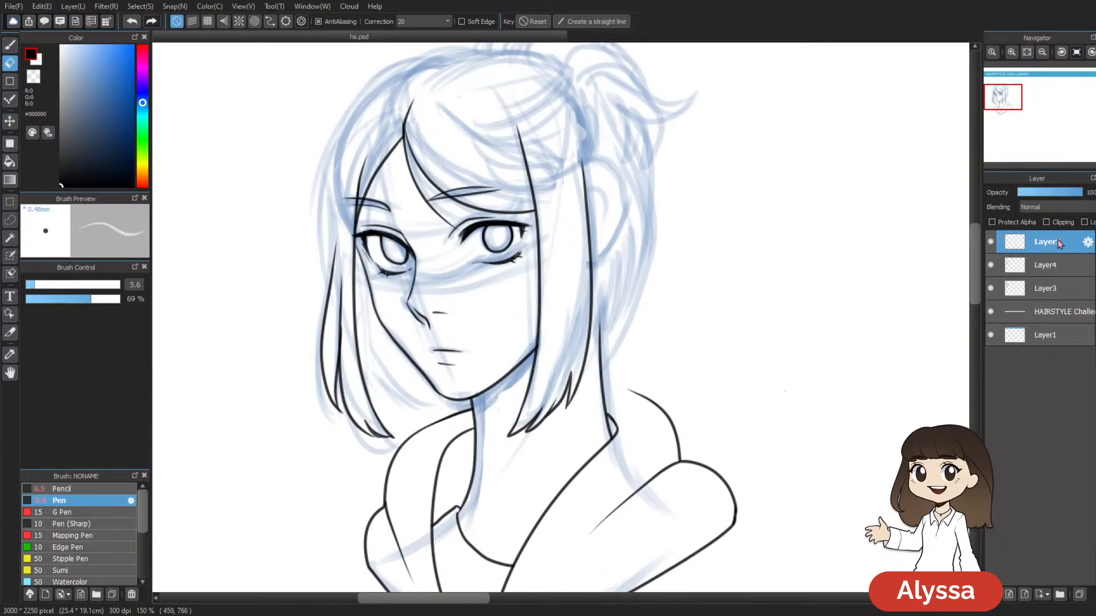
{"action": "key", "text": "b"}
{"action": "scroll", "coordinate": [623, 220], "scroll_direction": "down", "scroll_amount": 3}
{"action": "key", "text": "Delete"}
{"action": "scroll", "coordinate": [618, 194], "scroll_direction": "down", "scroll_amount": 3}
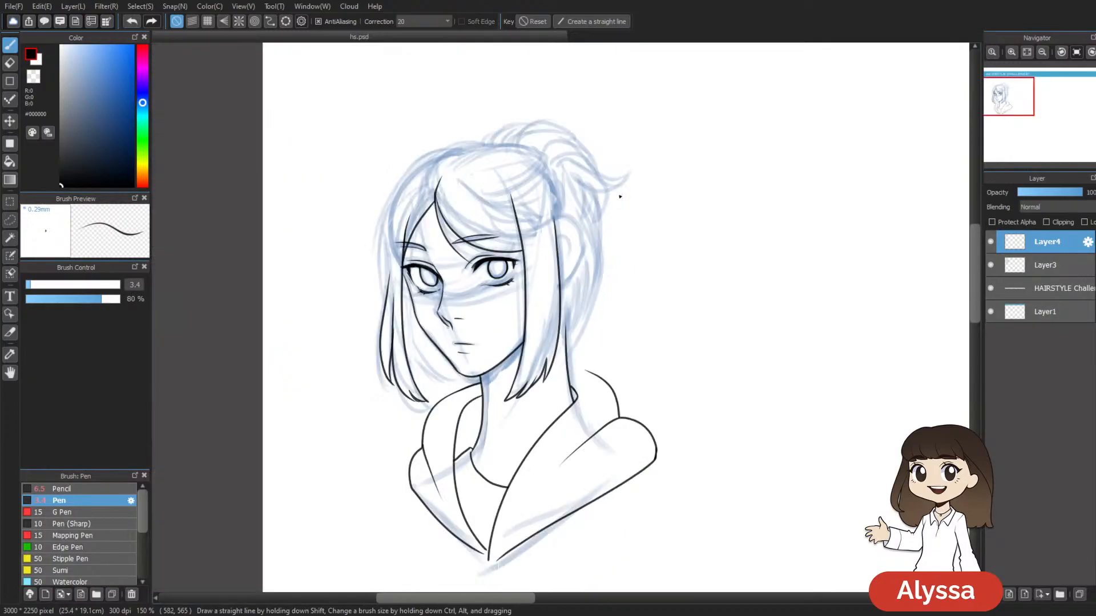
Step: Create a new layer and ink the ear outline behind the near side lock
{"action": "key", "text": "ctrl+shift+n"}
{"action": "scroll", "coordinate": [619, 196], "scroll_direction": "down", "scroll_amount": 1}
{"action": "scroll", "coordinate": [620, 196], "scroll_direction": "up", "scroll_amount": 3}
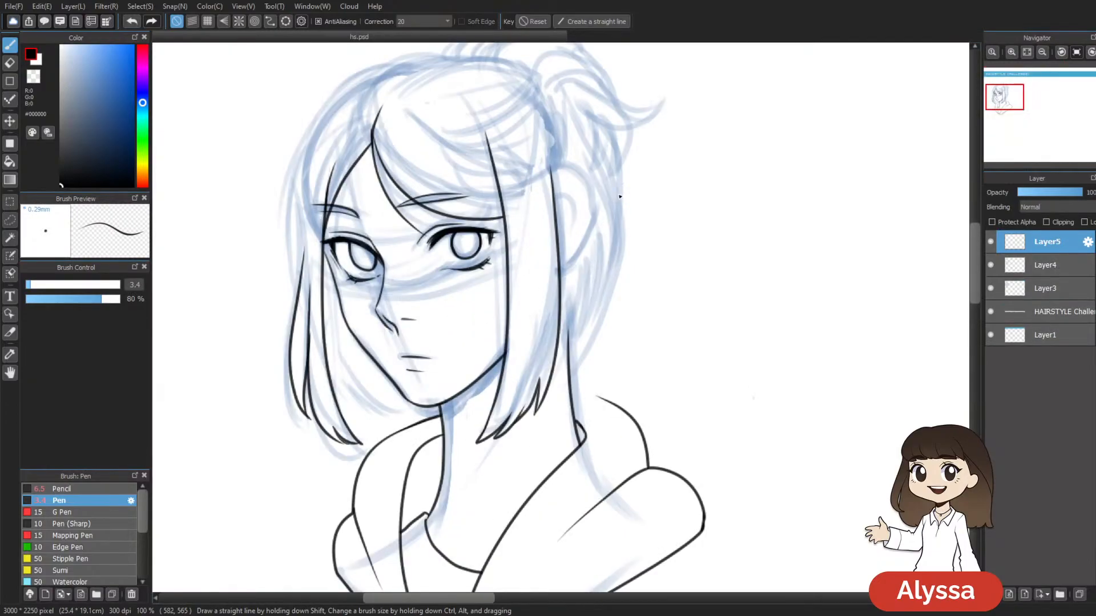
{"action": "left_click_drag", "start_coordinate": [578, 211], "coordinate": [455, 164]}
{"action": "mouse_move", "coordinate": [455, 242]}
{"action": "left_mouse_down"}
{"action": "mouse_move", "coordinate": [462, 165]}
{"action": "mouse_move", "coordinate": [474, 223]}
{"action": "left_mouse_up"}
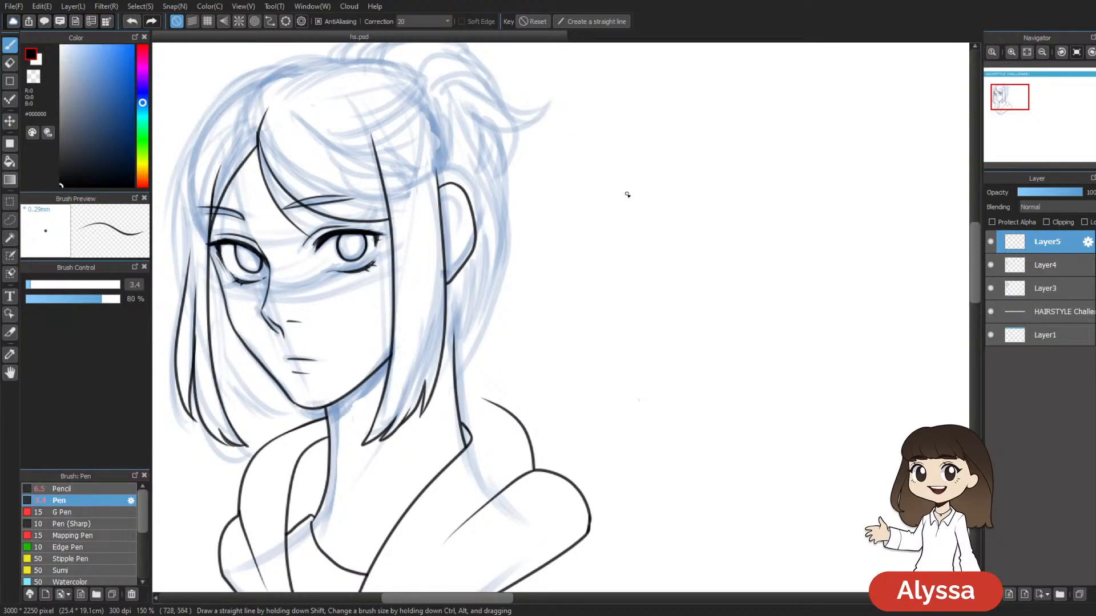
Step: Mesh-transform the ear on a grid of 4 columns and 4 rows, pulling its upper outer edge outward
{"action": "key", "text": "ctrl+shift+t"}
{"action": "left_click", "coordinate": [622, 591]}
{"action": "left_click", "coordinate": [623, 519]}
{"action": "left_click", "coordinate": [670, 595]}
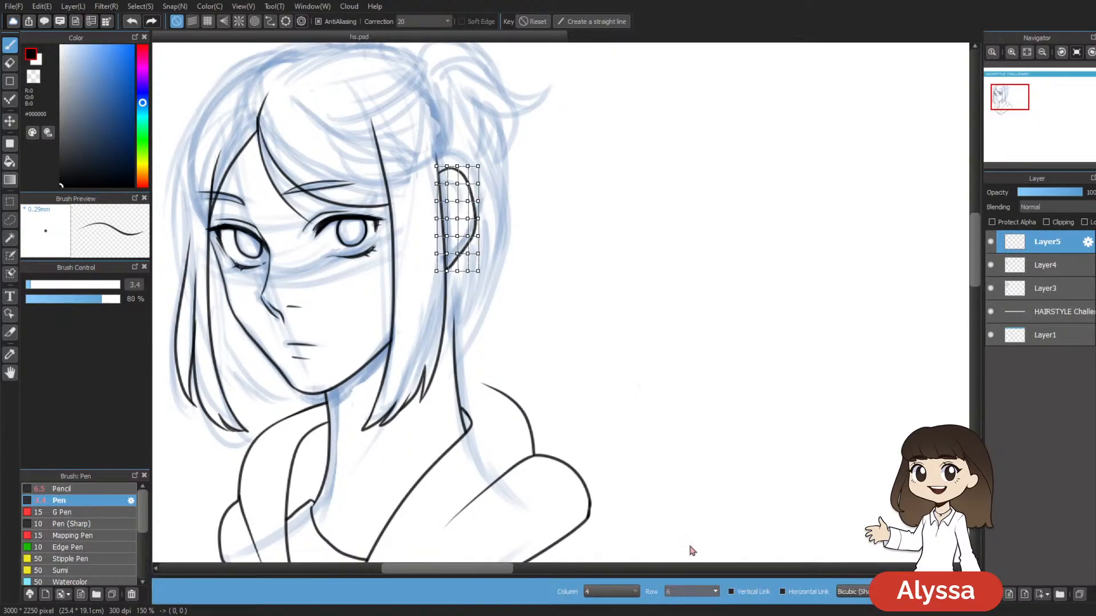
{"action": "left_click", "coordinate": [705, 525]}
{"action": "left_click_drag", "start_coordinate": [477, 192], "coordinate": [485, 197]}
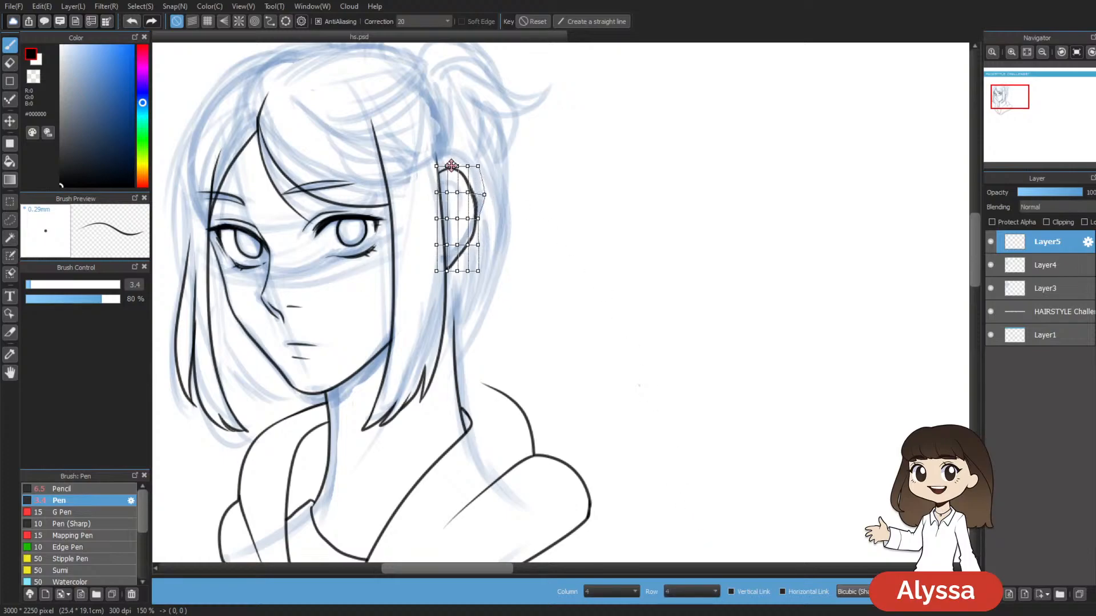
{"action": "key", "text": "Return"}
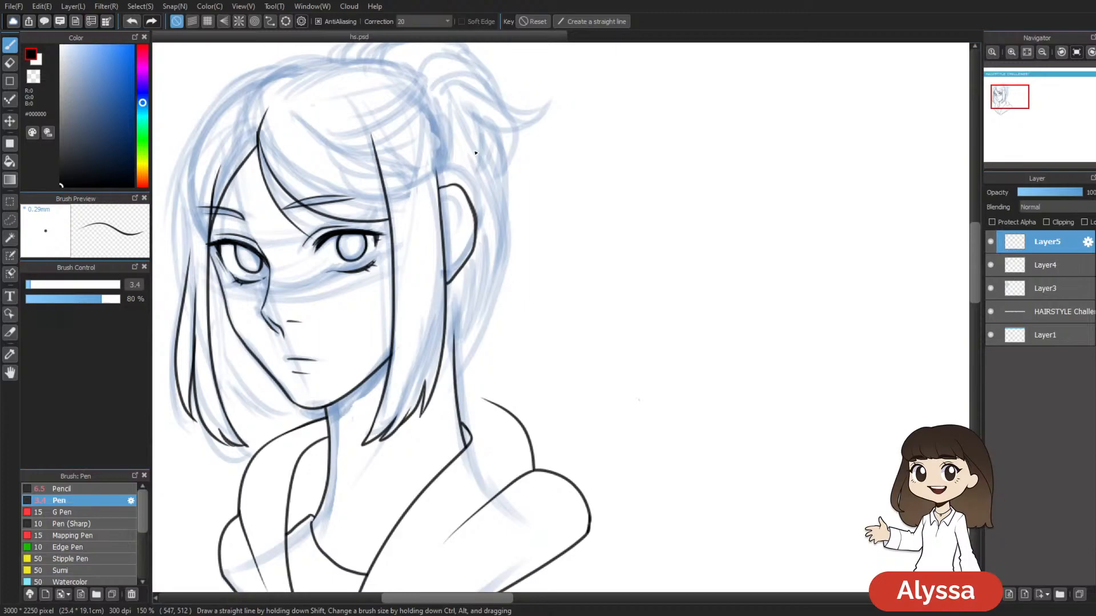
Step: Free-transform the ear outline on Layer5, lowering its upper edge to make the ear shorter
{"action": "key", "text": "ctrl+t"}
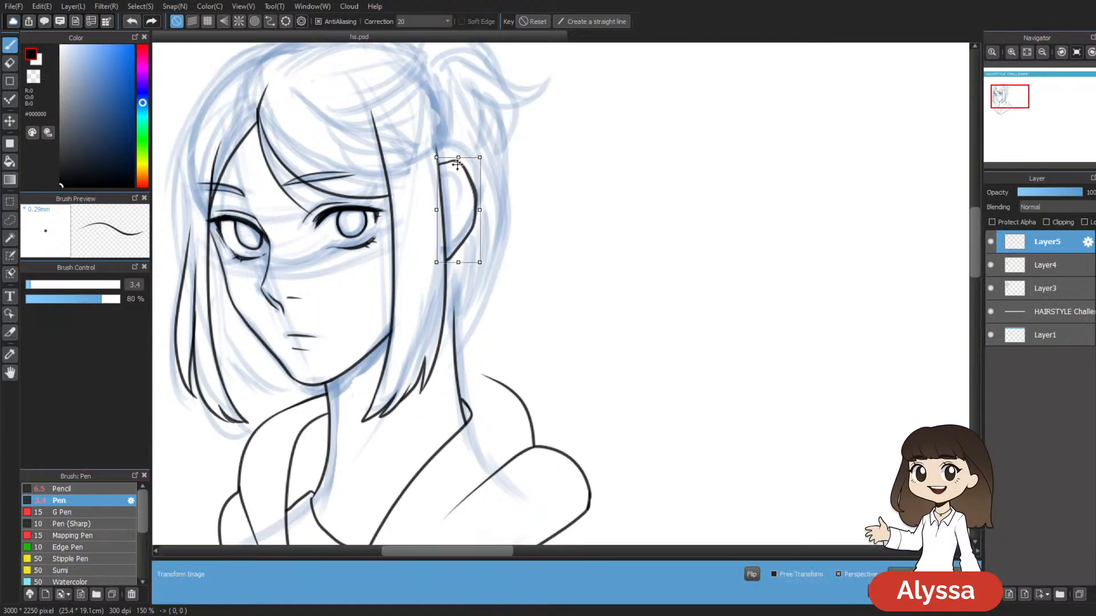
{"action": "left_click_drag", "start_coordinate": [458, 162], "coordinate": [460, 170]}
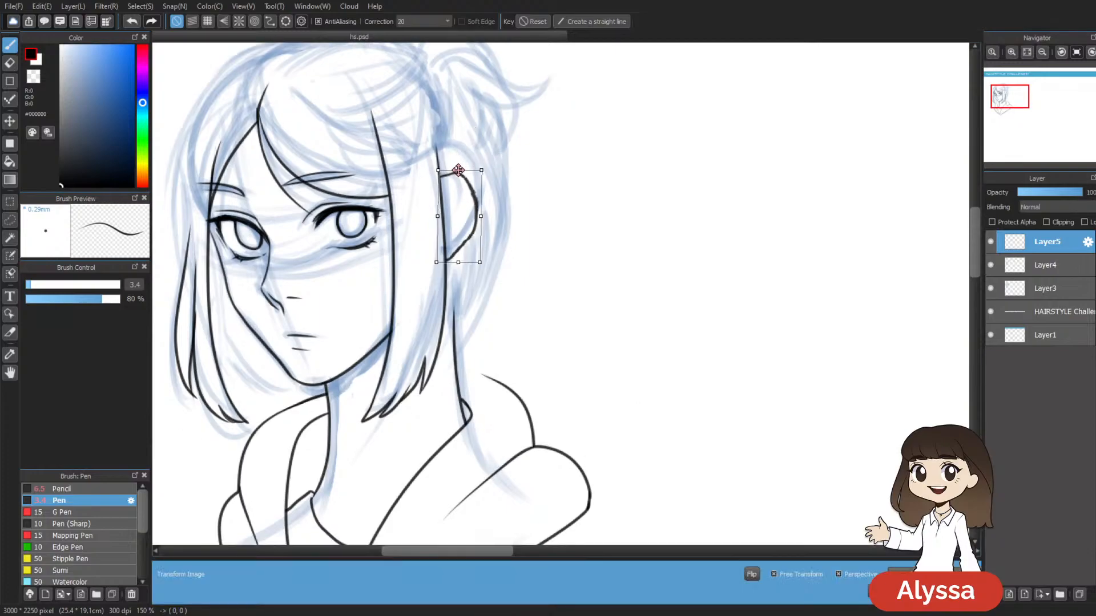
{"action": "key", "text": "Return"}
{"action": "key", "text": "ctrl+z"}
{"action": "key", "text": "ctrl+y"}
Step: Ink a short curved fold line inside the ear with the Pen brush
{"action": "key", "text": "ctrl+minus"}
{"action": "key", "text": "ctrl+minus"}
{"action": "key", "text": "ctrl+plus"}
{"action": "key", "text": "ctrl+plus"}
{"action": "key", "text": "ctrl+plus"}
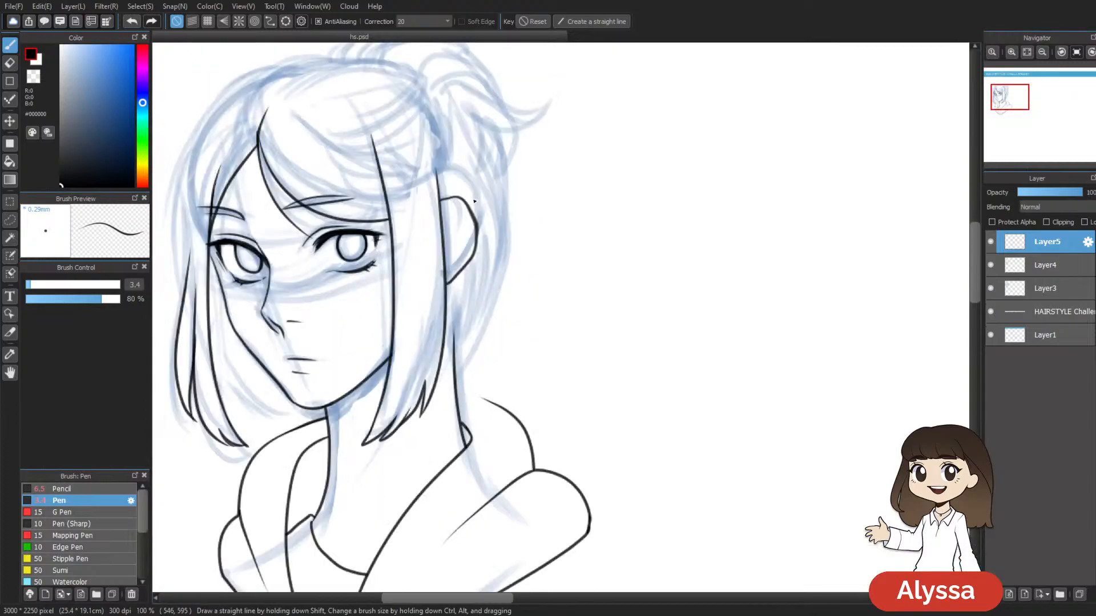
{"action": "left_click_drag", "start_coordinate": [403, 184], "coordinate": [419, 179]}
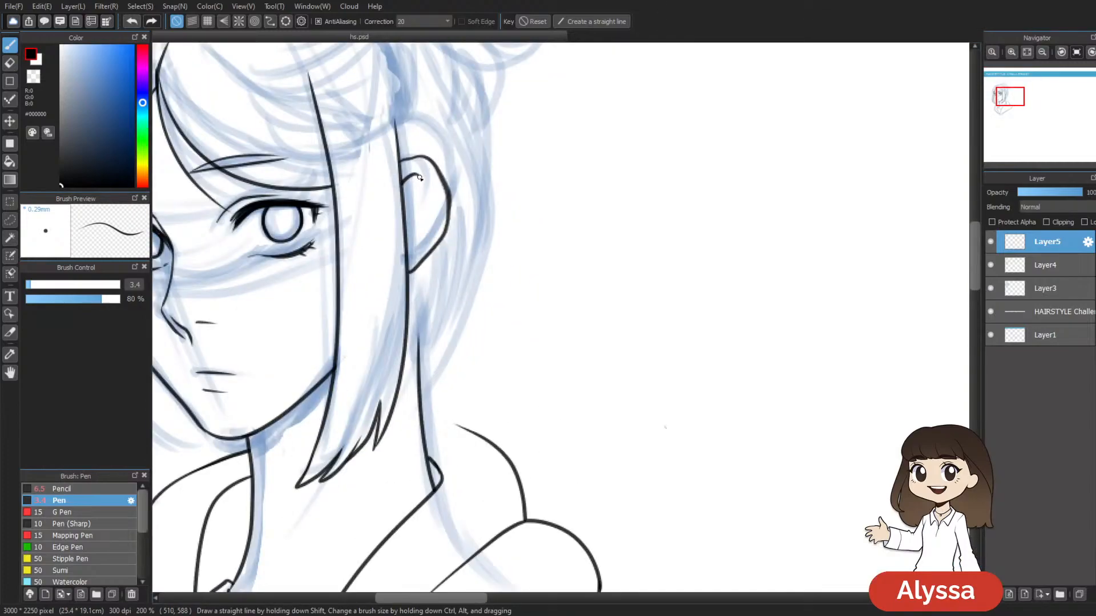
{"action": "left_click_drag", "start_coordinate": [516, 296], "coordinate": [660, 384]}
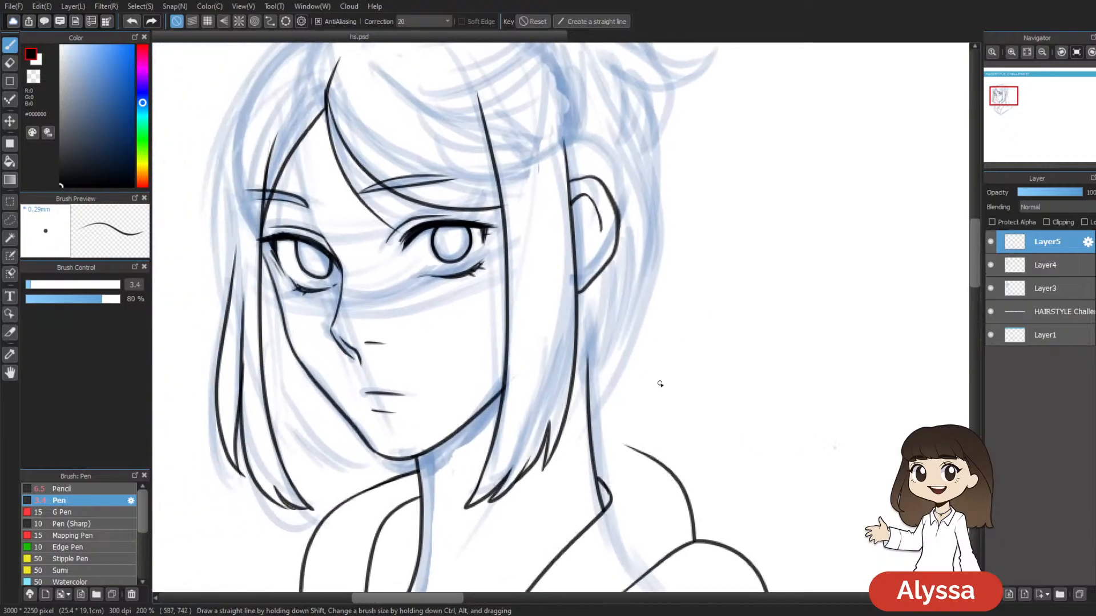
{"action": "key", "text": "ctrl+minus"}
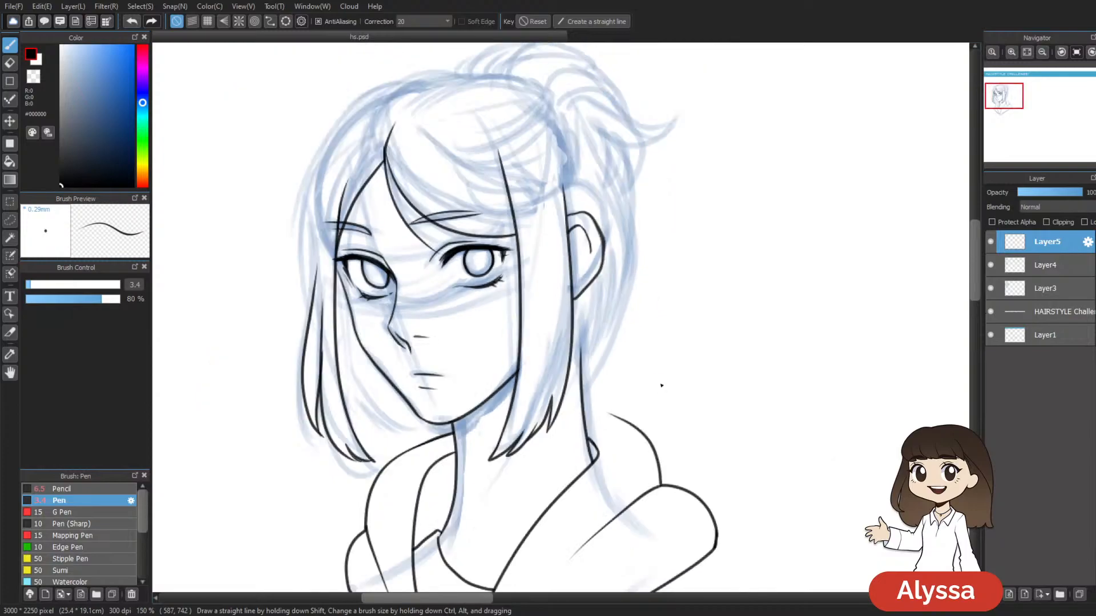
Step: Ink a curved strand across the swept fringe, ending at the near side lock, and check it by toggling Layer5
{"action": "key", "text": "ctrl+plus"}
{"action": "mouse_move", "coordinate": [526, 292]}
{"action": "left_mouse_down"}
{"action": "mouse_move", "coordinate": [673, 230]}
{"action": "mouse_move", "coordinate": [650, 239]}
{"action": "left_mouse_up"}
{"action": "mouse_move", "coordinate": [731, 370]}
{"action": "left_mouse_down"}
{"action": "mouse_move", "coordinate": [722, 472]}
{"action": "mouse_move", "coordinate": [672, 535]}
{"action": "left_mouse_up"}
{"action": "left_click_drag", "start_coordinate": [519, 422], "coordinate": [550, 409]}
{"action": "left_click_drag", "start_coordinate": [567, 131], "coordinate": [484, 145]}
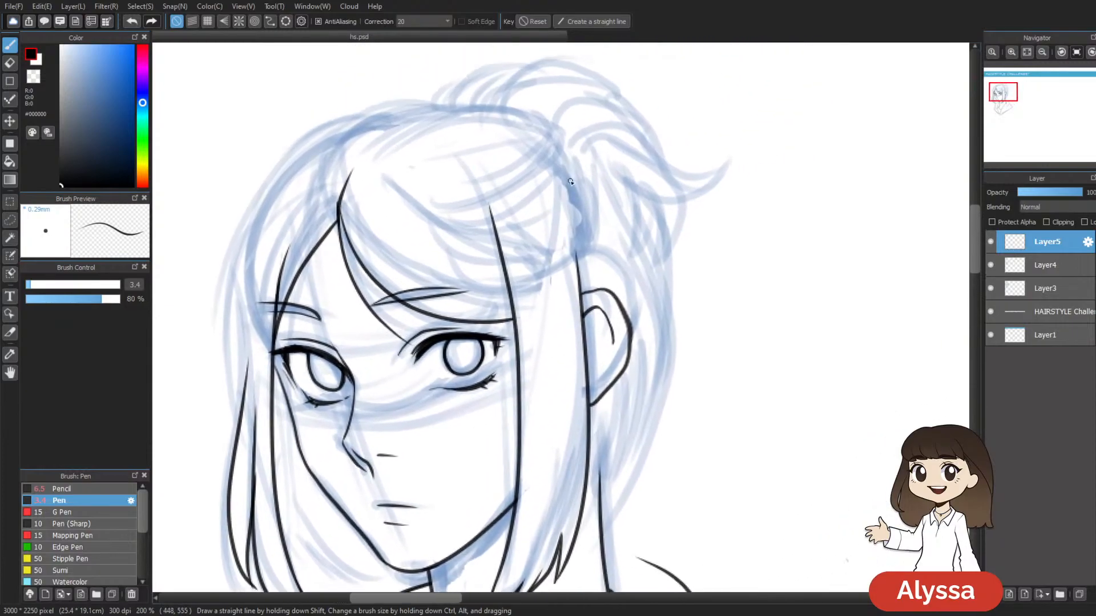
{"action": "left_click_drag", "start_coordinate": [500, 249], "coordinate": [402, 227]}
{"action": "left_click_drag", "start_coordinate": [560, 403], "coordinate": [652, 259]}
{"action": "left_click", "coordinate": [991, 244]}
{"action": "left_click", "coordinate": [991, 245]}
Step: Merge the ear and strand ink down into Layer4 and create a new layer above it
{"action": "left_click_drag", "start_coordinate": [725, 303], "coordinate": [648, 390]}
{"action": "key", "text": "ctrl+e"}
{"action": "key", "text": "ctrl+shift+n"}
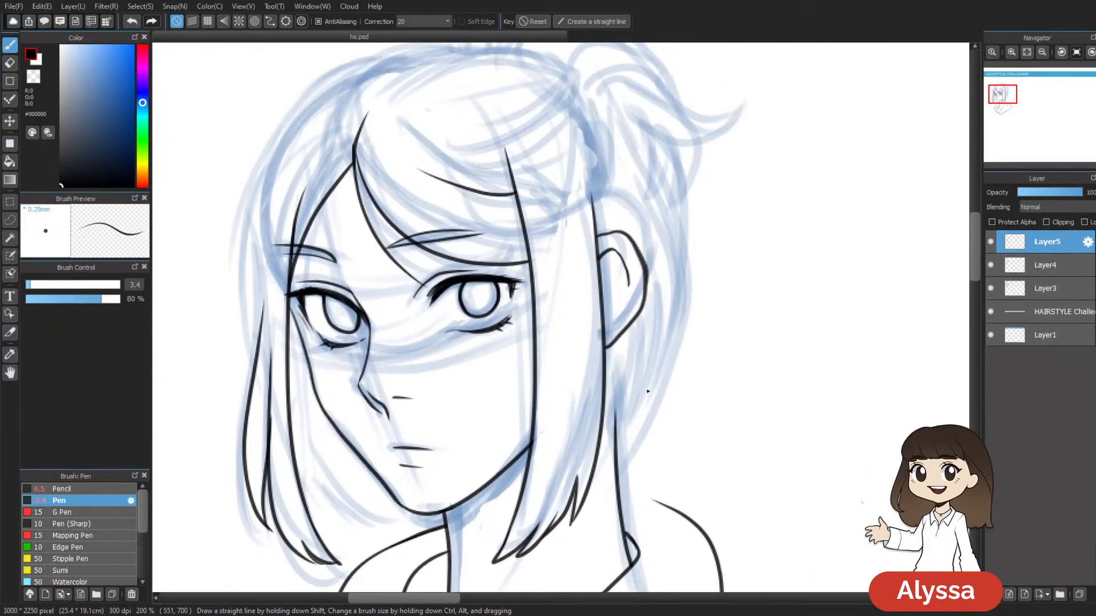
Step: Ink the outer hair contour on the far side, curving from the crown down to the far side lock
{"action": "key", "text": "ctrl+minus"}
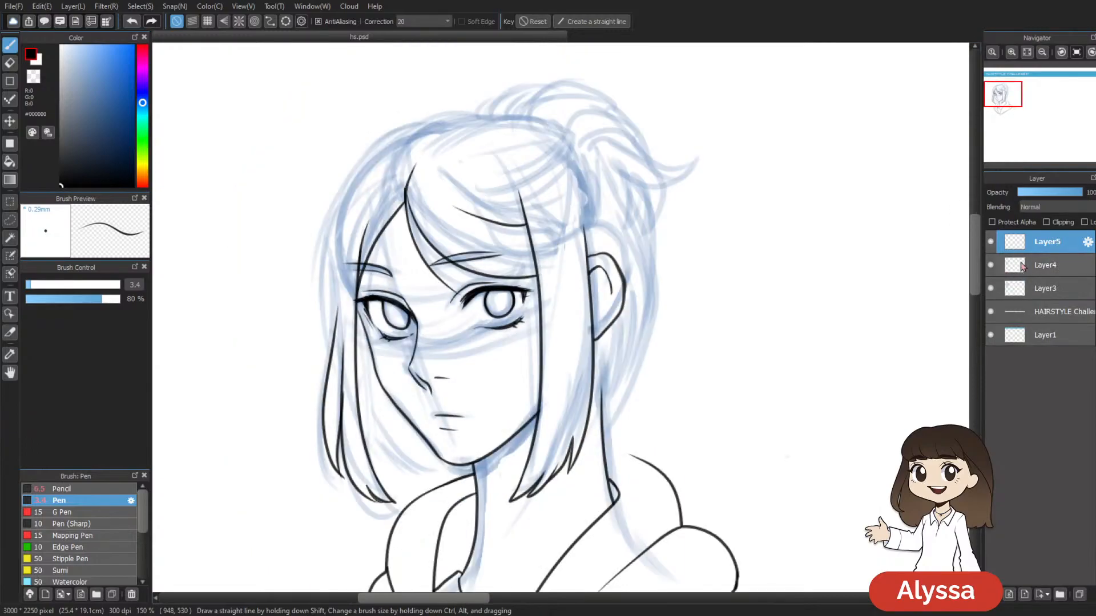
{"action": "left_click_drag", "start_coordinate": [589, 305], "coordinate": [629, 319]}
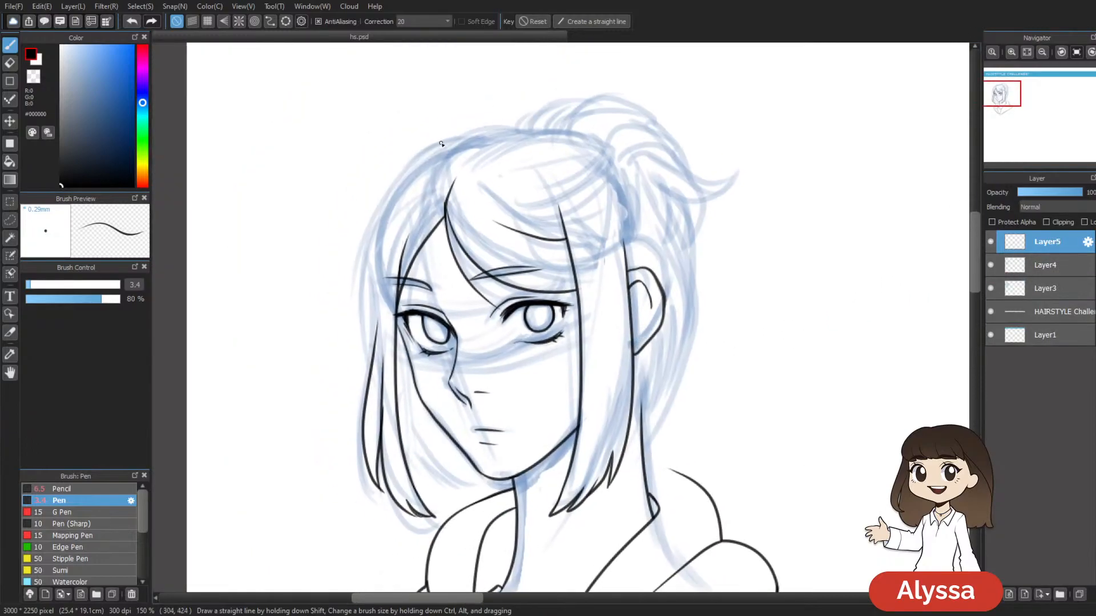
{"action": "left_click_drag", "start_coordinate": [585, 165], "coordinate": [549, 116]}
{"action": "left_click_drag", "start_coordinate": [517, 243], "coordinate": [543, 260]}
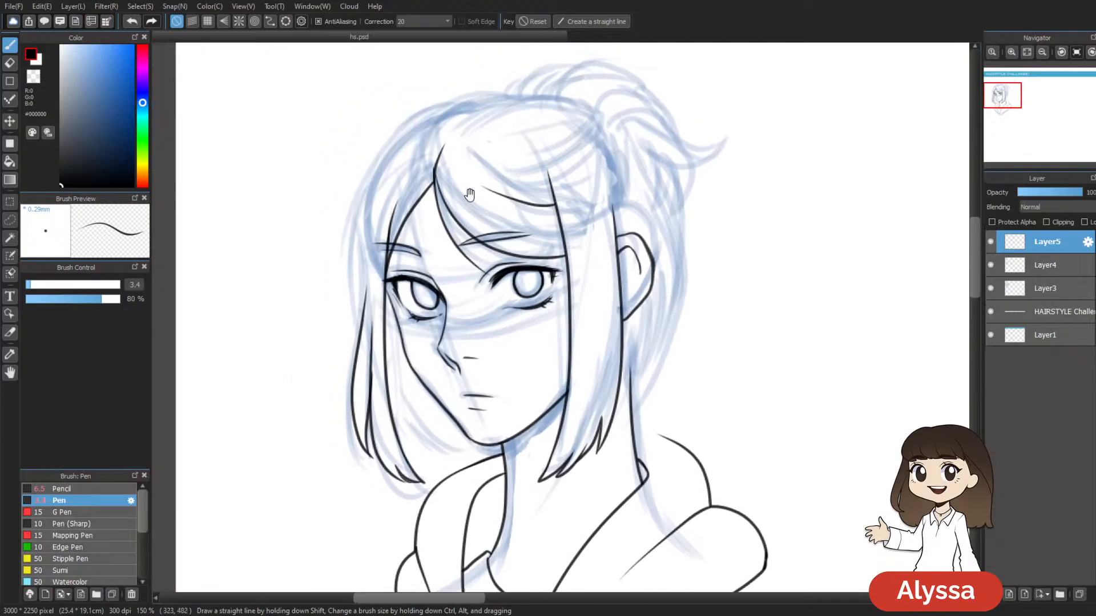
{"action": "left_click_drag", "start_coordinate": [465, 188], "coordinate": [478, 196]}
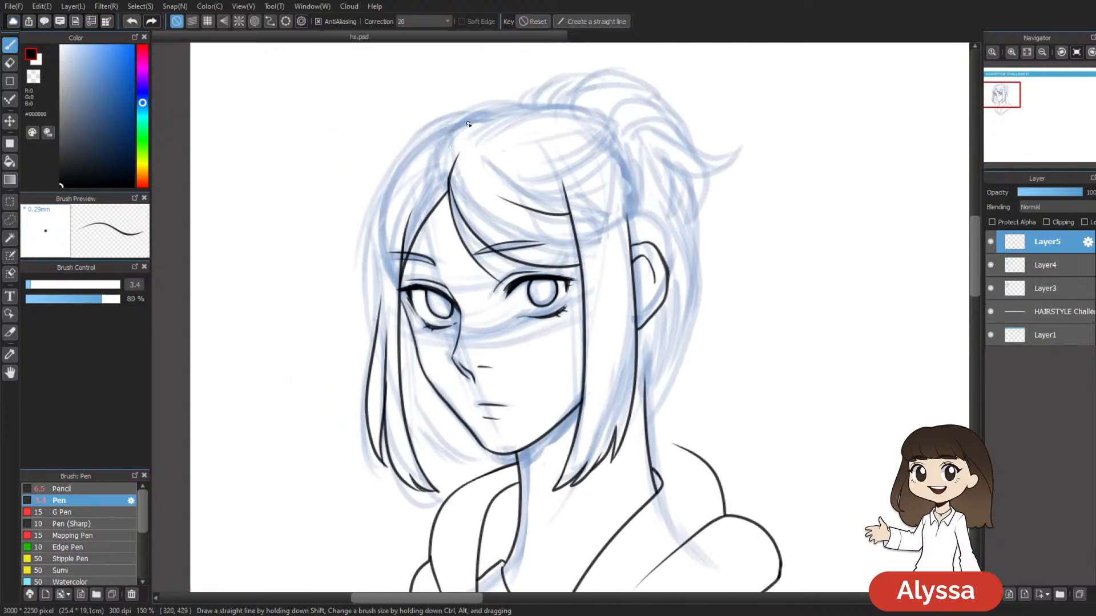
{"action": "mouse_move", "coordinate": [428, 141]}
{"action": "left_mouse_down"}
{"action": "mouse_move", "coordinate": [378, 225]}
{"action": "mouse_move", "coordinate": [367, 313]}
{"action": "mouse_move", "coordinate": [377, 404]}
{"action": "left_mouse_up"}
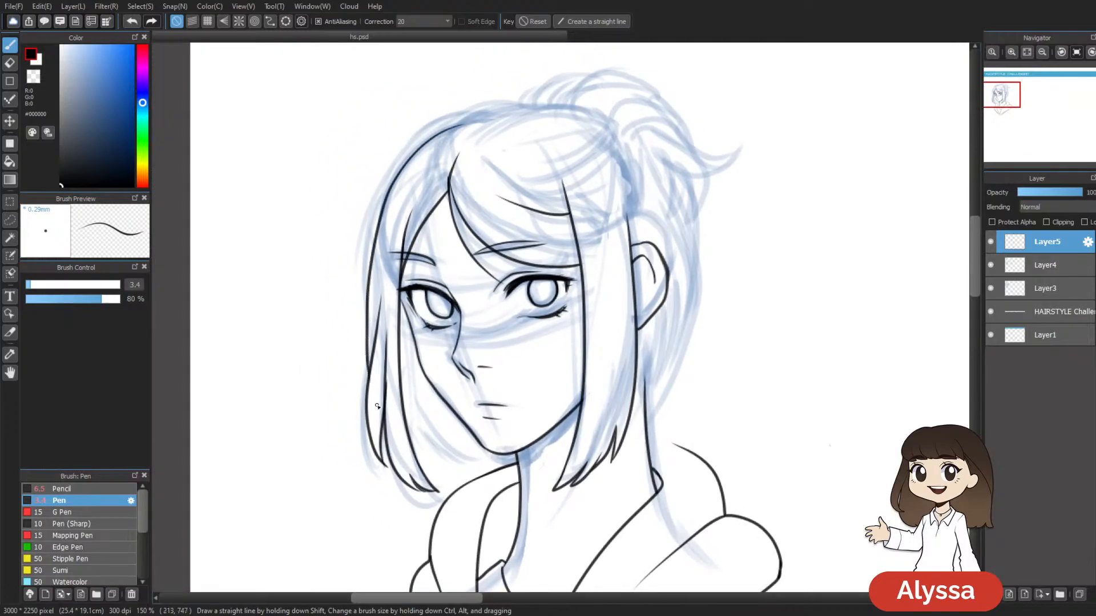
Step: Erase the overlapping part of the far side lock's older line on Layer4, keeping Layer5 separate
{"action": "left_click_drag", "start_coordinate": [744, 238], "coordinate": [714, 181]}
{"action": "key", "text": "e"}
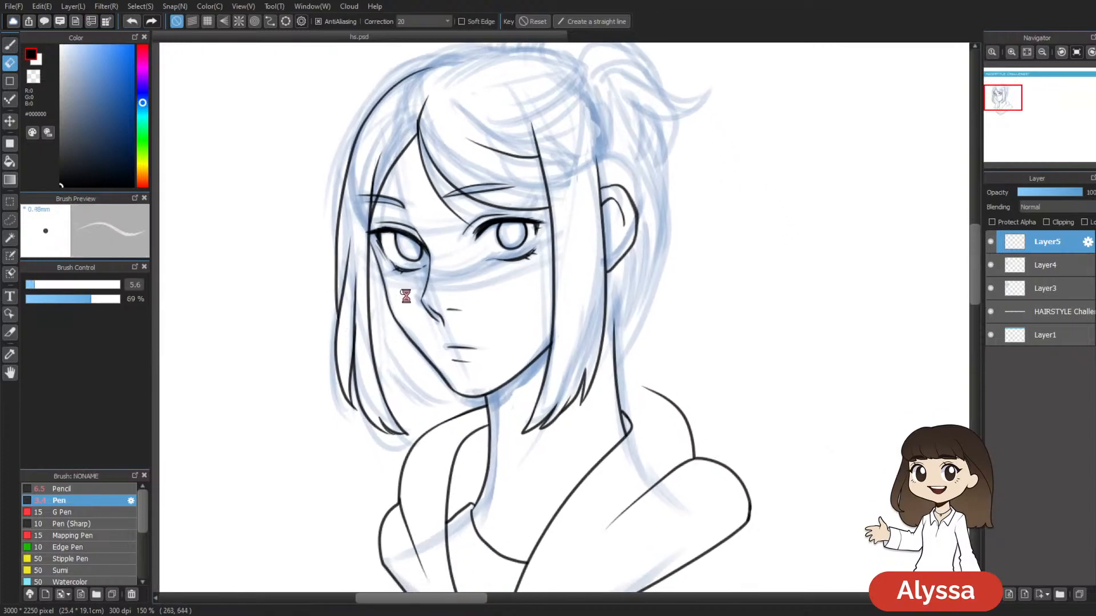
{"action": "left_click_drag", "start_coordinate": [574, 303], "coordinate": [598, 318]}
{"action": "key", "text": "ctrl+0"}
{"action": "scroll", "coordinate": [599, 318], "scroll_direction": "up", "scroll_amount": 2}
{"action": "left_click_drag", "start_coordinate": [319, 220], "coordinate": [651, 417]}
{"action": "key", "text": "ctrl+e"}
{"action": "key", "text": "ctrl+z"}
{"action": "key", "text": "ctrl+plus"}
{"action": "key", "text": "ctrl+plus"}
{"action": "left_click_drag", "start_coordinate": [308, 311], "coordinate": [759, 383]}
{"action": "left_click", "coordinate": [1046, 265]}
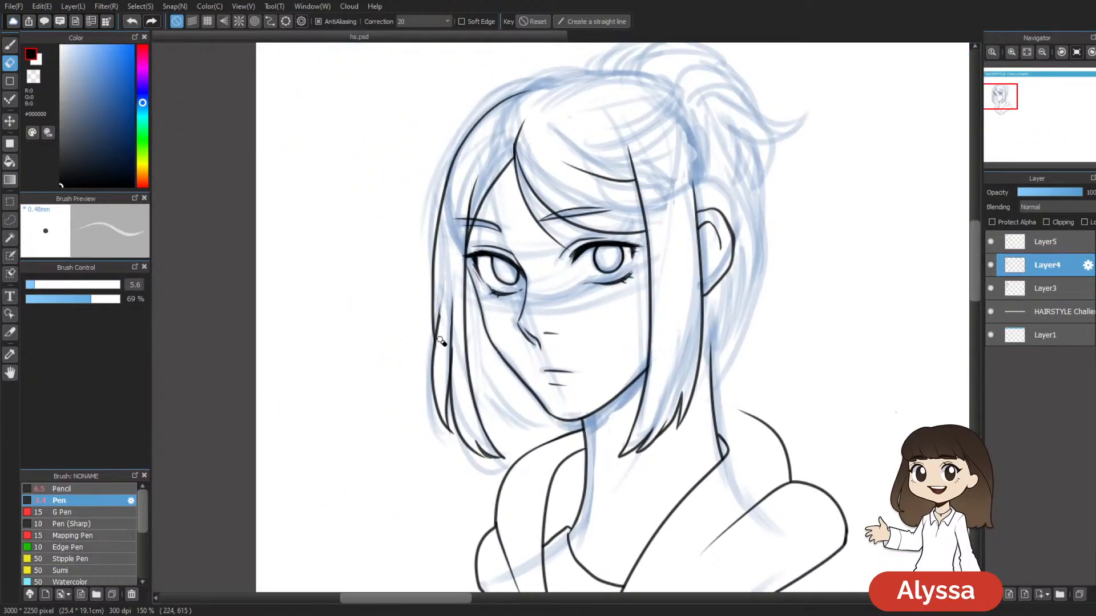
Step: Extend the hair parting on Layer5 with a Pen line curving up and back over the crown
{"action": "left_click", "coordinate": [1053, 245]}
{"action": "key", "text": "b"}
{"action": "left_click_drag", "start_coordinate": [710, 277], "coordinate": [589, 325]}
{"action": "left_click_drag", "start_coordinate": [405, 165], "coordinate": [436, 152]}
{"action": "left_click_drag", "start_coordinate": [681, 281], "coordinate": [600, 240]}
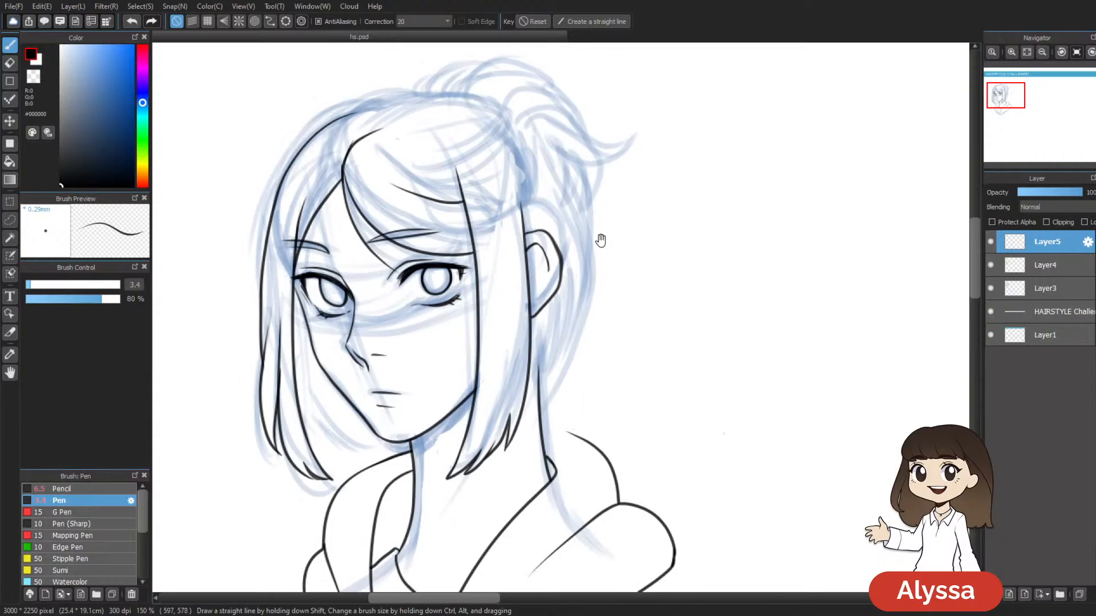
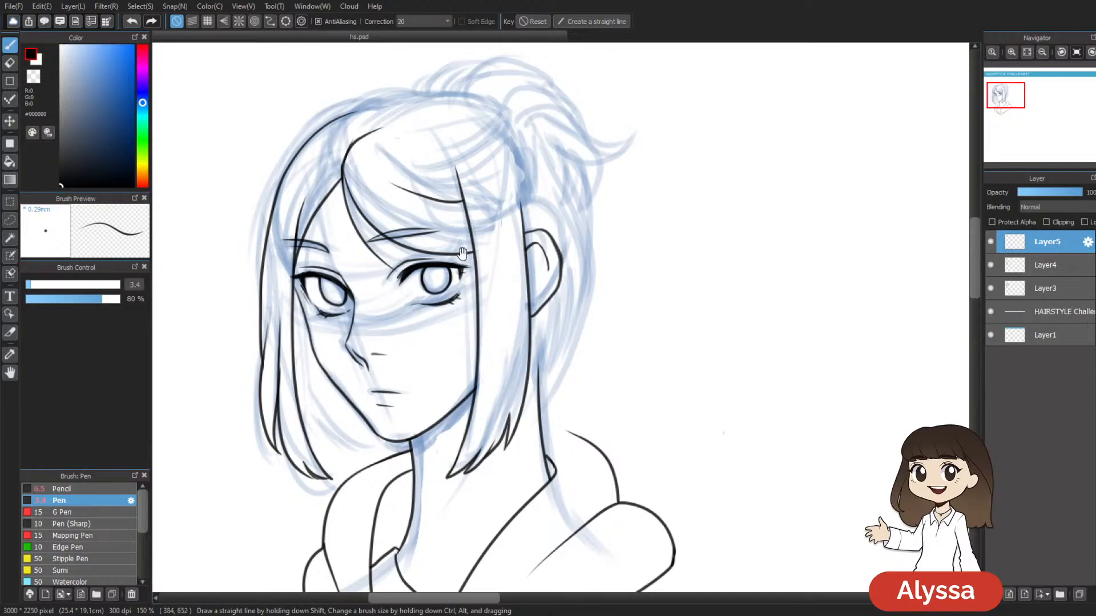
Step: Ink jagged hair ends from the far side lock across to the chin
{"action": "left_click_drag", "start_coordinate": [453, 260], "coordinate": [487, 197]}
{"action": "scroll", "coordinate": [350, 297], "scroll_direction": "down", "scroll_amount": 1}
{"action": "mouse_move", "coordinate": [327, 295]}
{"action": "left_mouse_down"}
{"action": "mouse_move", "coordinate": [349, 352]}
{"action": "mouse_move", "coordinate": [384, 368]}
{"action": "mouse_move", "coordinate": [356, 339]}
{"action": "mouse_move", "coordinate": [405, 366]}
{"action": "mouse_move", "coordinate": [429, 365]}
{"action": "mouse_move", "coordinate": [363, 335]}
{"action": "mouse_move", "coordinate": [399, 364]}
{"action": "left_mouse_up"}
{"action": "key", "text": "ctrl+z"}
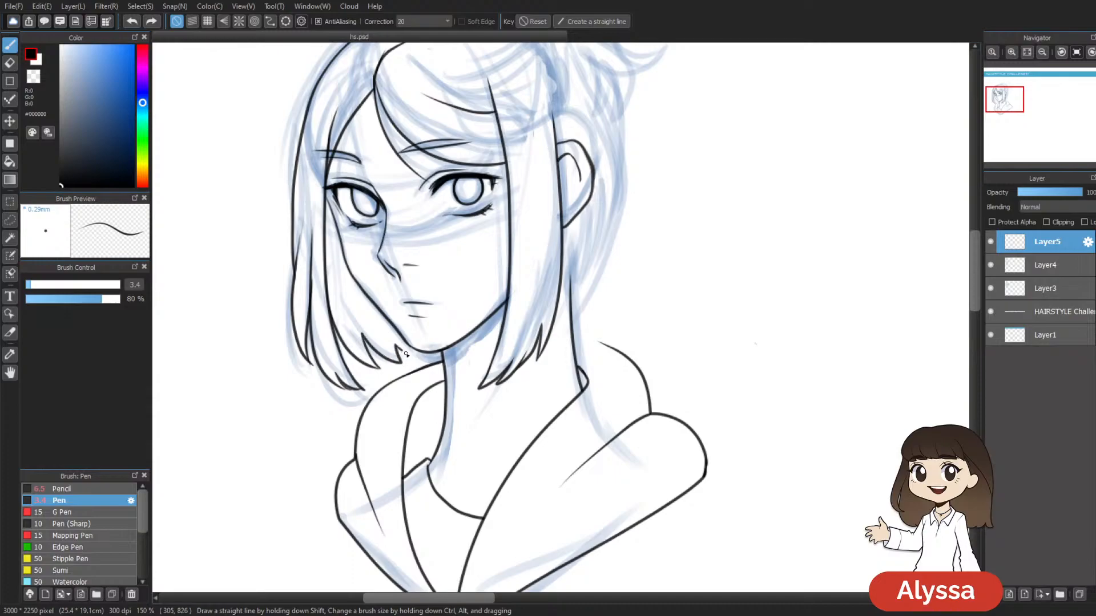
Step: Merge the far-side hair ink on Layer5 into Layer4 and add a new empty layer
{"action": "left_click_drag", "start_coordinate": [612, 270], "coordinate": [616, 320]}
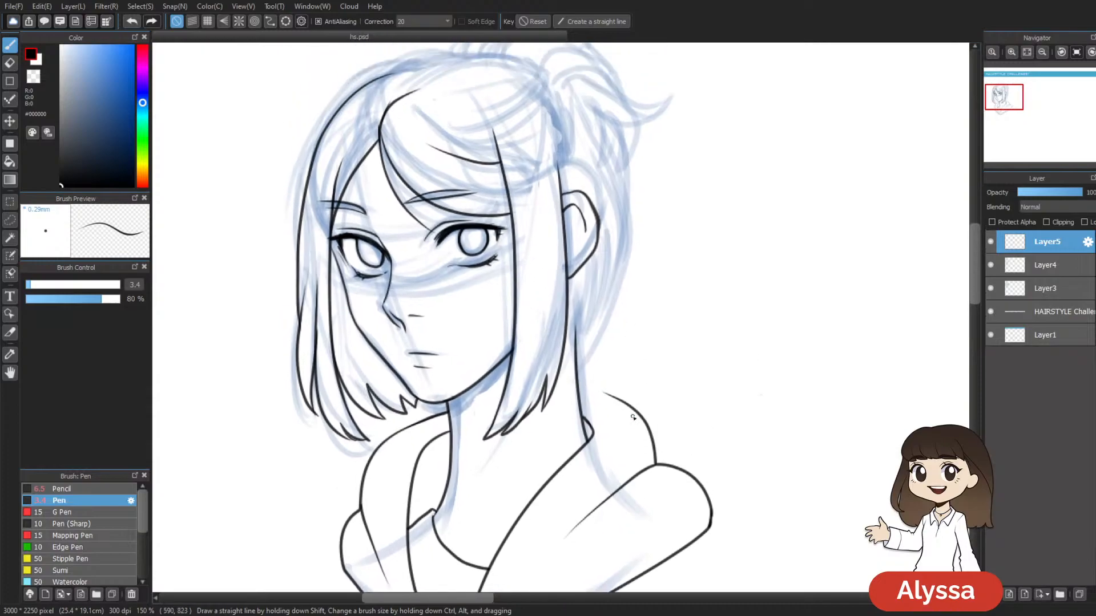
{"action": "key", "text": "ctrl+e"}
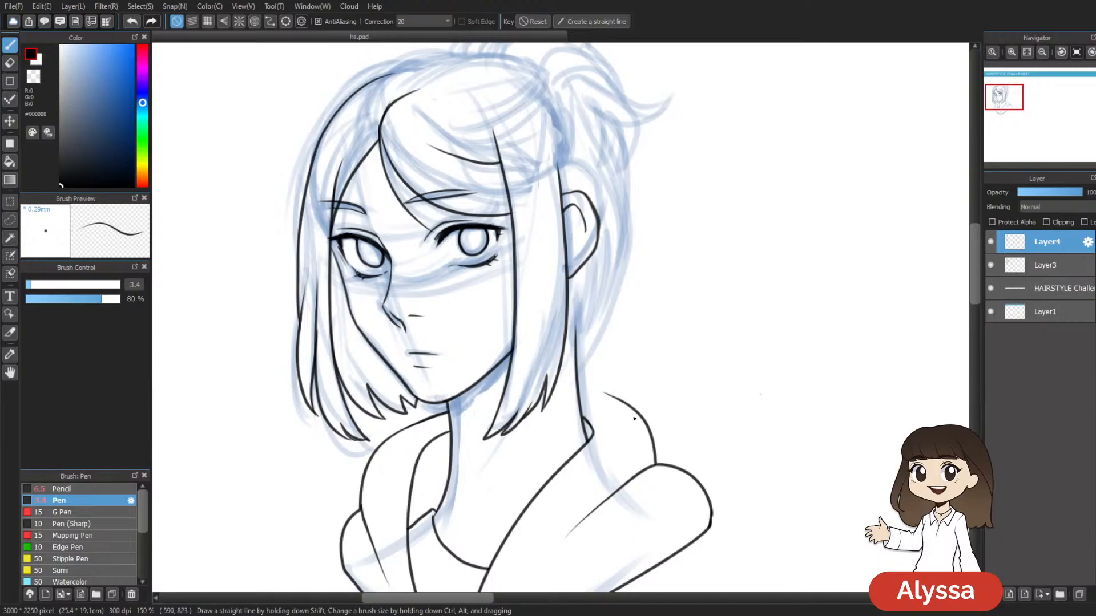
{"action": "key", "text": "ctrl+shift+n"}
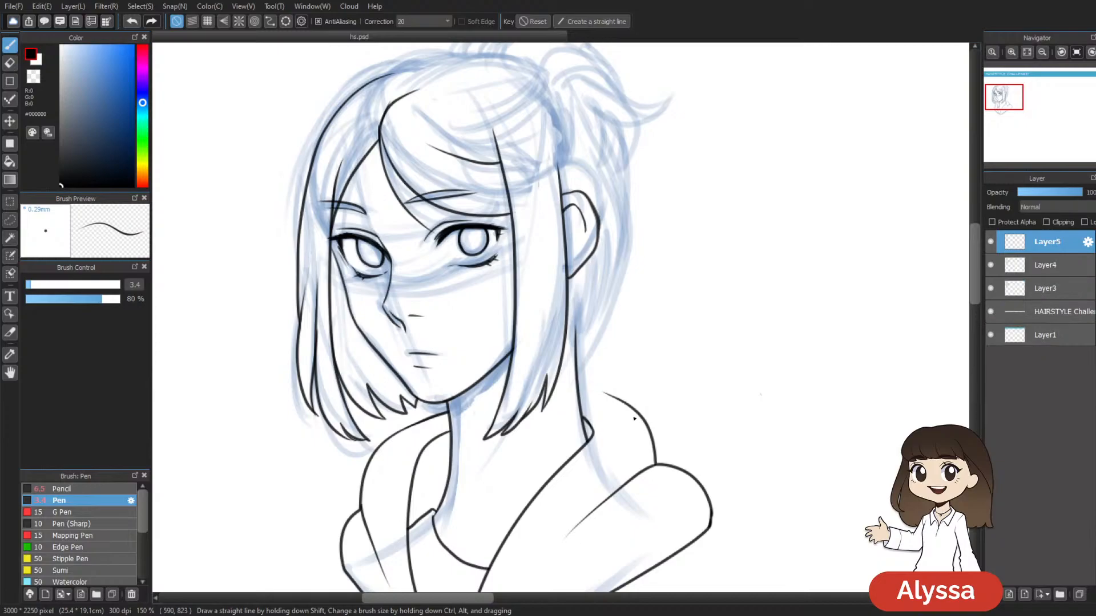
Step: Examine the inked head at full and close view, toggling Layer4 to check which lines it holds
{"action": "left_click_drag", "start_coordinate": [685, 200], "coordinate": [722, 269]}
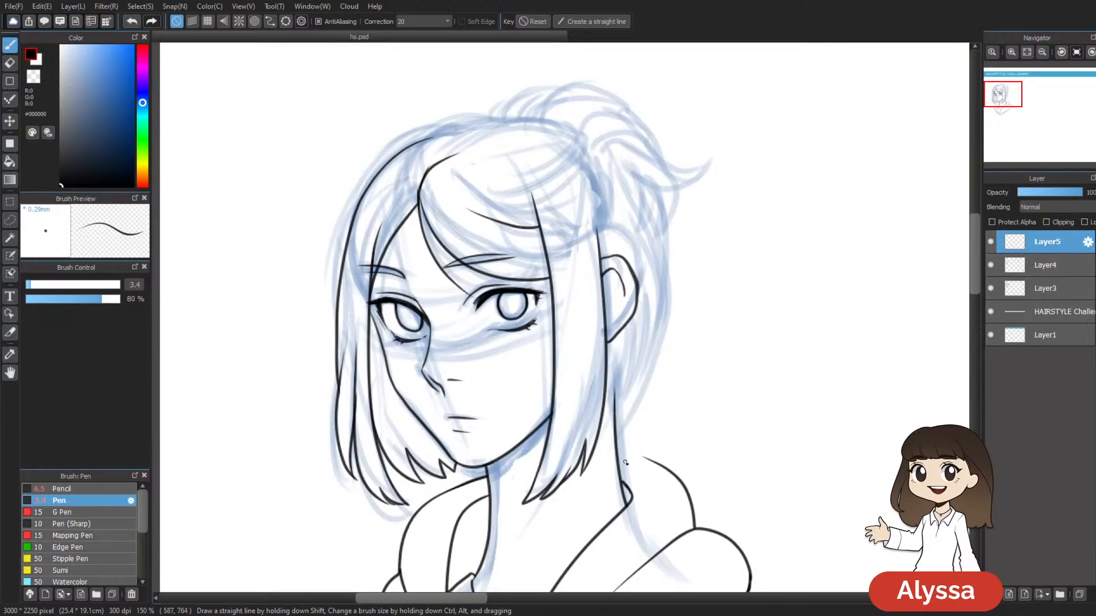
{"action": "left_click_drag", "start_coordinate": [649, 316], "coordinate": [576, 338]}
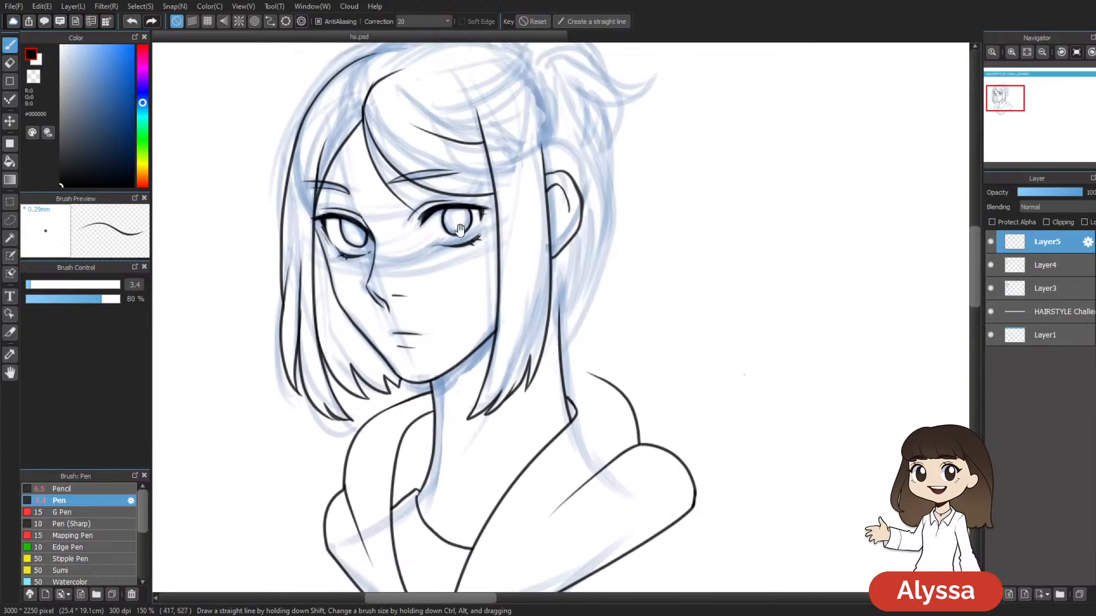
{"action": "left_click_drag", "start_coordinate": [481, 296], "coordinate": [566, 360]}
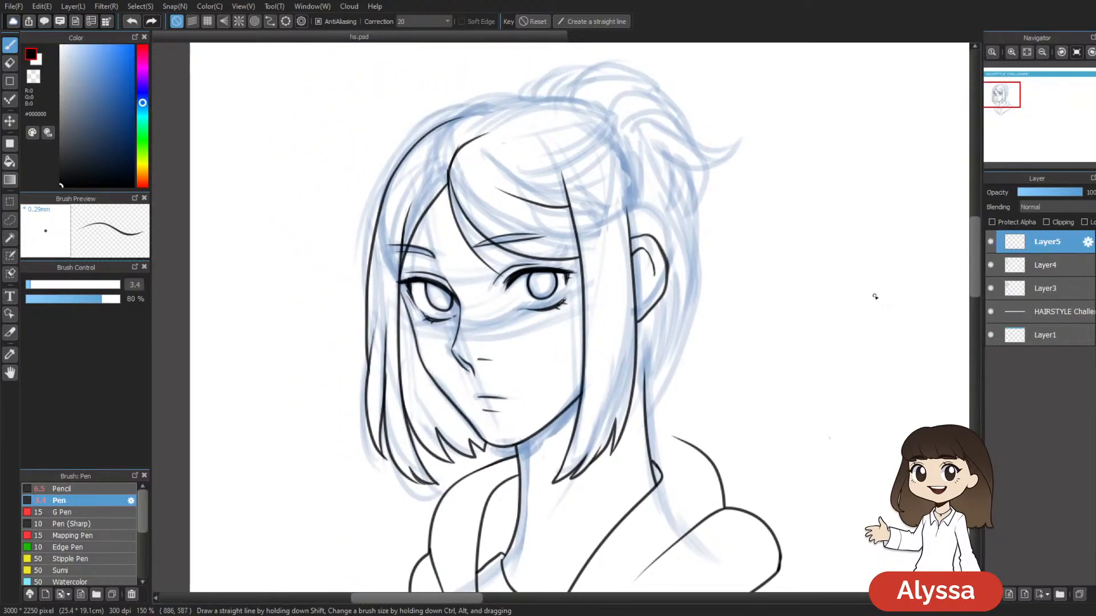
{"action": "key", "text": "ctrl+minus"}
{"action": "key", "text": "ctrl+minus"}
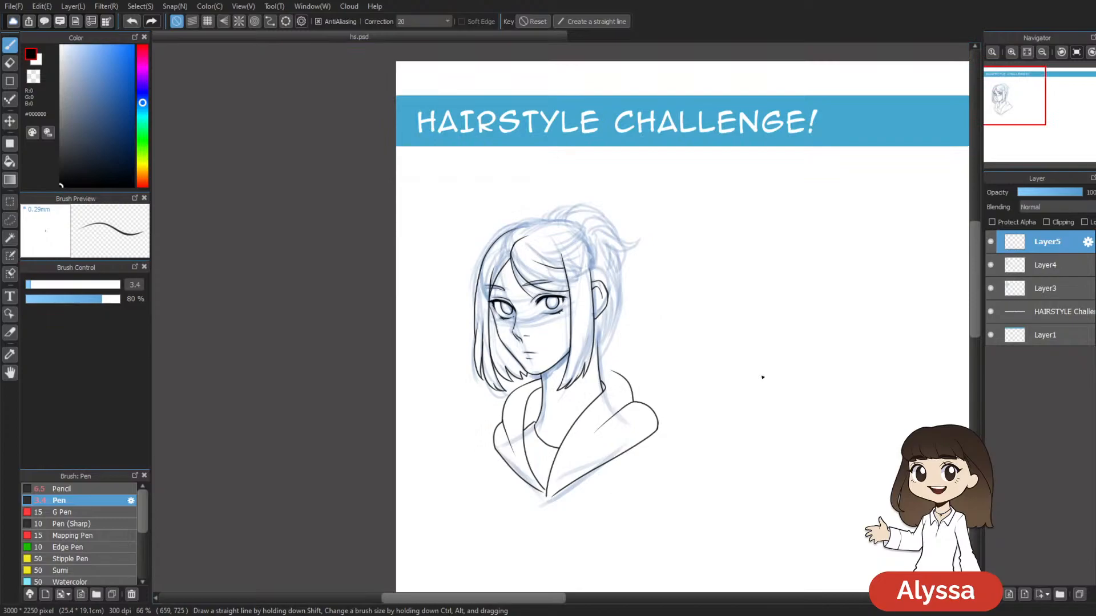
{"action": "key", "text": "ctrl+plus"}
{"action": "left_click_drag", "start_coordinate": [754, 226], "coordinate": [681, 213]}
{"action": "left_click_drag", "start_coordinate": [666, 395], "coordinate": [724, 251]}
{"action": "key", "text": "ctrl+plus"}
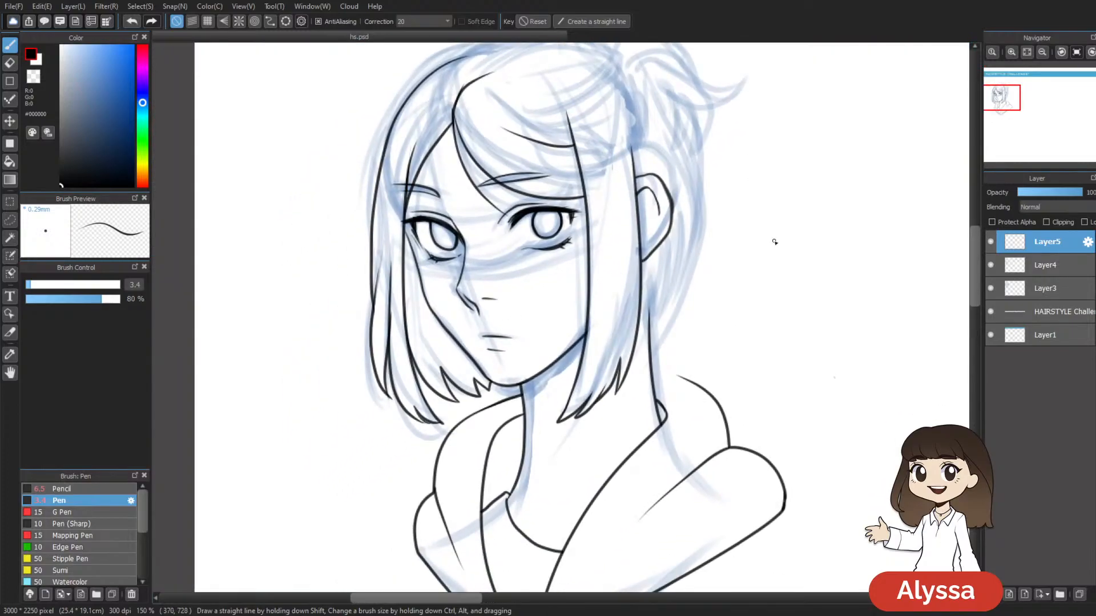
{"action": "left_click", "coordinate": [990, 266]}
{"action": "left_click", "coordinate": [990, 266]}
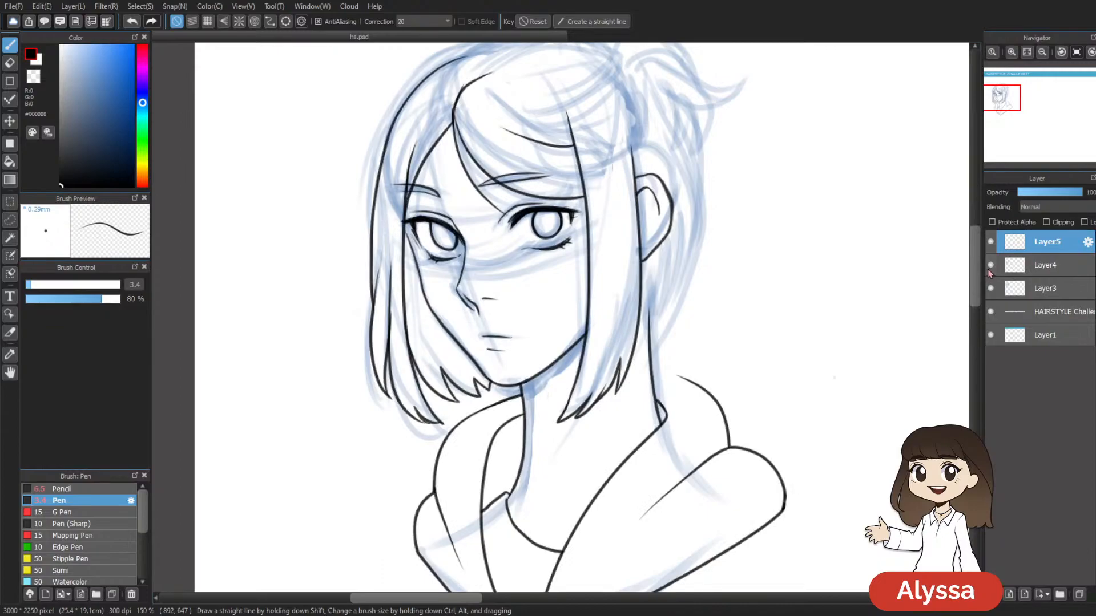
Step: Clean up the overlapping line of the far side lock on Layer4 with the Eraser
{"action": "left_click", "coordinate": [1037, 262]}
{"action": "key", "text": "e"}
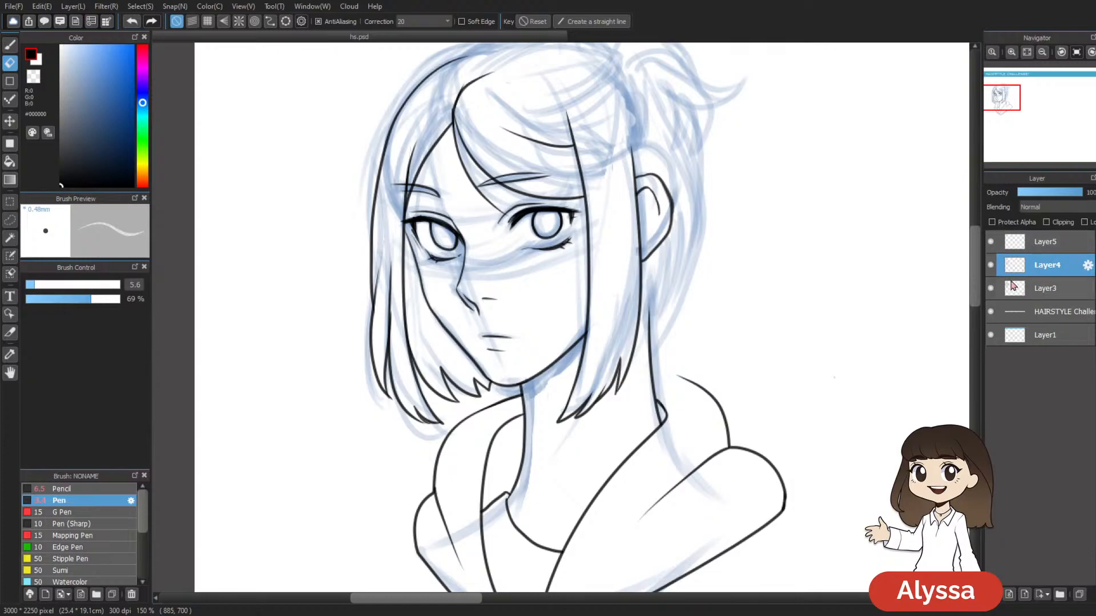
{"action": "left_click", "coordinate": [990, 264]}
{"action": "left_click", "coordinate": [991, 264]}
{"action": "left_click_drag", "start_coordinate": [675, 145], "coordinate": [593, 194]}
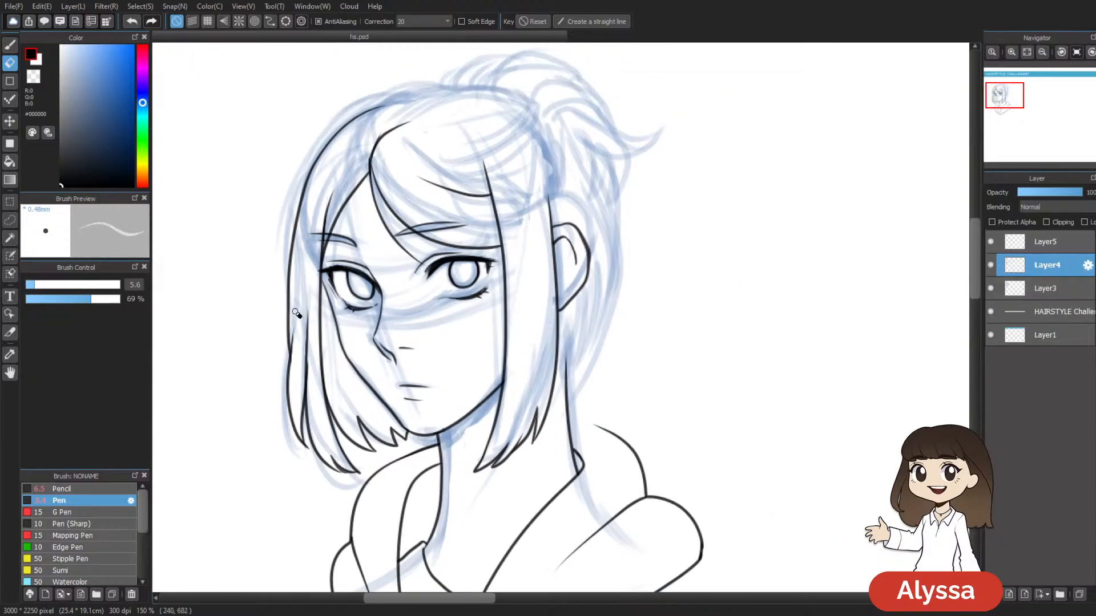
Step: Ink a strand on Layer5 branching from the parting down the far side, and merge it into Layer4
{"action": "left_click", "coordinate": [1047, 243]}
{"action": "key", "text": "b"}
{"action": "left_click_drag", "start_coordinate": [643, 441], "coordinate": [607, 436]}
{"action": "key", "text": "ctrl+minus"}
{"action": "key", "text": "ctrl+plus"}
{"action": "left_click_drag", "start_coordinate": [534, 287], "coordinate": [550, 328]}
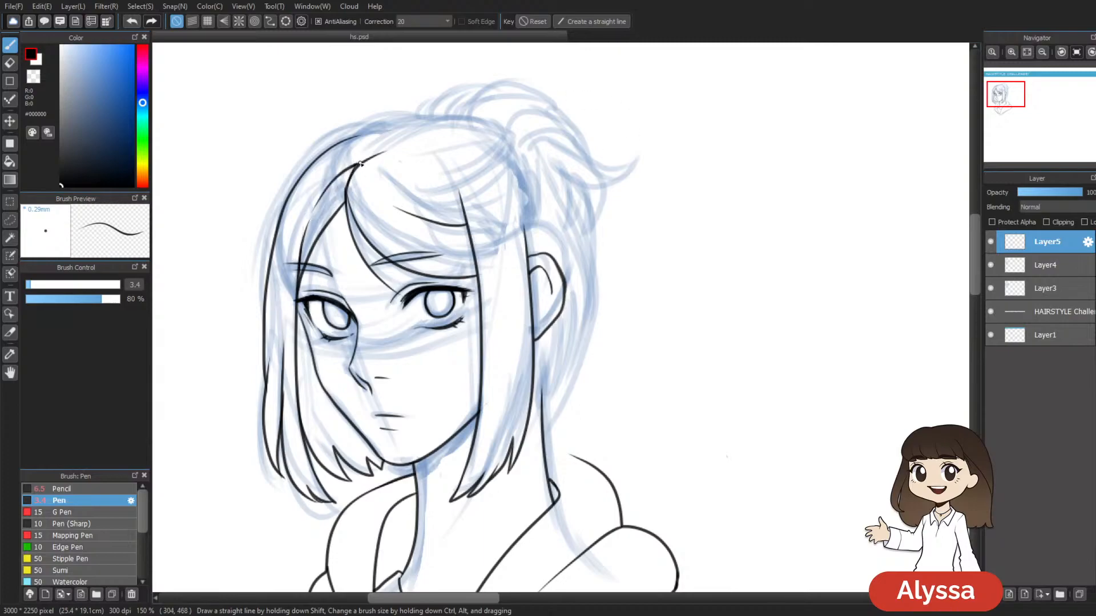
{"action": "key", "text": "ctrl+minus"}
{"action": "key", "text": "ctrl+minus"}
{"action": "key", "text": "ctrl+e"}
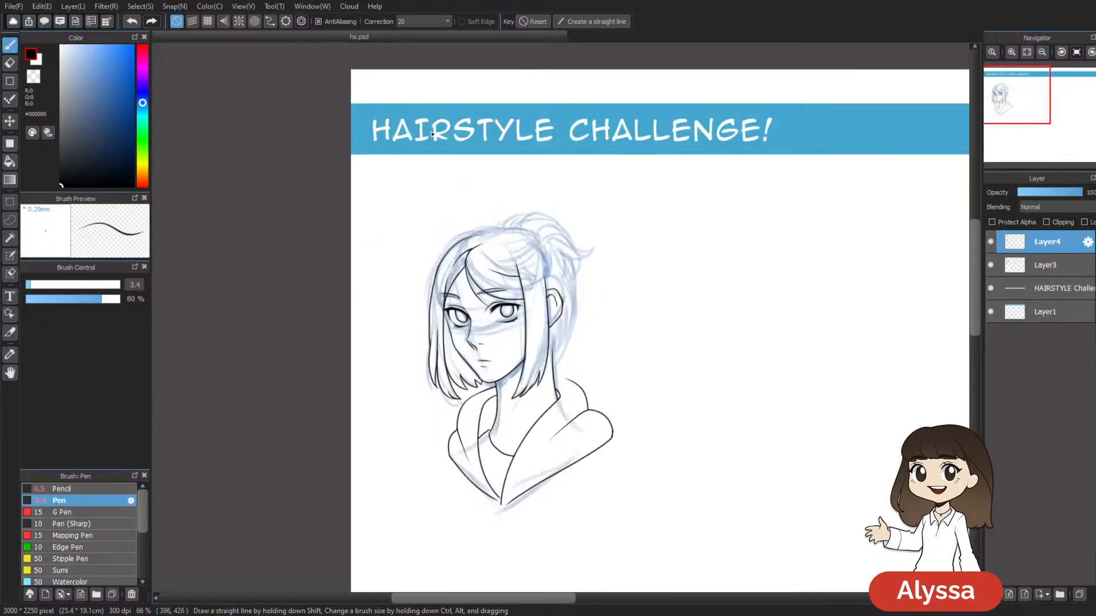
Step: Ink the top contour of the head on Layer4, continuing the far-side hair outline over the crown
{"action": "key", "text": "ctrl+plus"}
{"action": "key", "text": "ctrl+plus"}
{"action": "left_click_drag", "start_coordinate": [568, 244], "coordinate": [527, 139]}
{"action": "mouse_move", "coordinate": [601, 118]}
{"action": "left_mouse_down"}
{"action": "mouse_move", "coordinate": [675, 232]}
{"action": "mouse_move", "coordinate": [651, 316]}
{"action": "mouse_move", "coordinate": [626, 328]}
{"action": "mouse_move", "coordinate": [621, 320]}
{"action": "mouse_move", "coordinate": [613, 341]}
{"action": "left_mouse_up"}
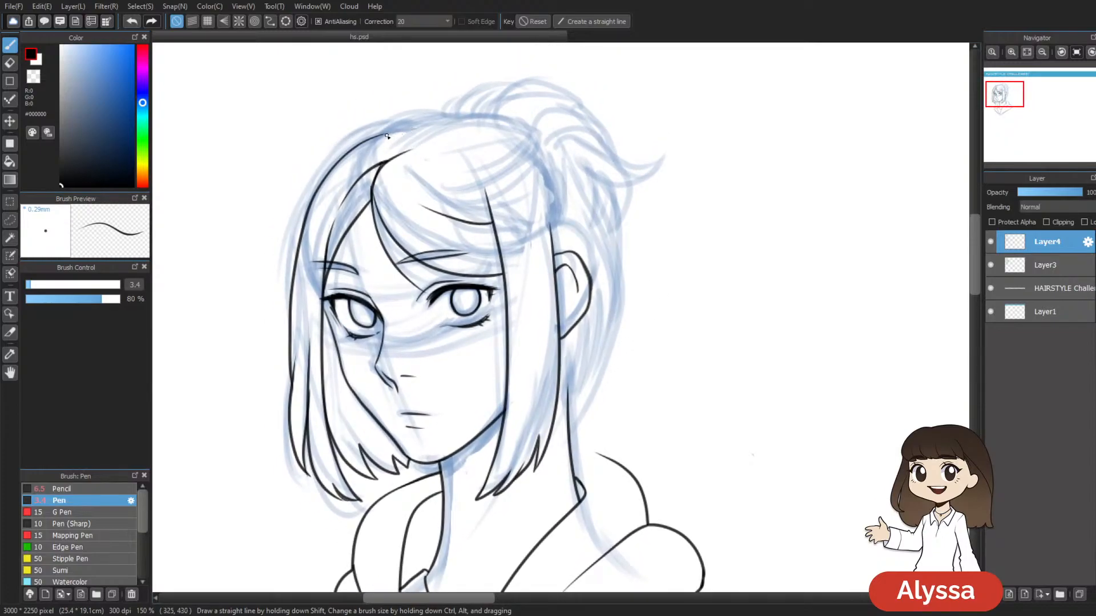
{"action": "mouse_move", "coordinate": [393, 129]}
{"action": "left_mouse_down"}
{"action": "mouse_move", "coordinate": [433, 117]}
{"action": "mouse_move", "coordinate": [379, 136]}
{"action": "left_mouse_up"}
{"action": "key", "text": "ctrl+z"}
{"action": "mouse_move", "coordinate": [455, 119]}
{"action": "left_mouse_down"}
{"action": "mouse_move", "coordinate": [406, 130]}
{"action": "mouse_move", "coordinate": [485, 117]}
{"action": "left_mouse_up"}
Step: Ink the swept-back top section of hair, curving from the crown to the ponytail base and back toward the parting
{"action": "left_click_drag", "start_coordinate": [679, 158], "coordinate": [585, 154]}
{"action": "left_click_drag", "start_coordinate": [406, 120], "coordinate": [444, 143]}
{"action": "key", "text": "ctrl+z"}
{"action": "mouse_move", "coordinate": [391, 116]}
{"action": "left_mouse_down"}
{"action": "mouse_move", "coordinate": [436, 130]}
{"action": "mouse_move", "coordinate": [418, 147]}
{"action": "mouse_move", "coordinate": [330, 148]}
{"action": "left_mouse_up"}
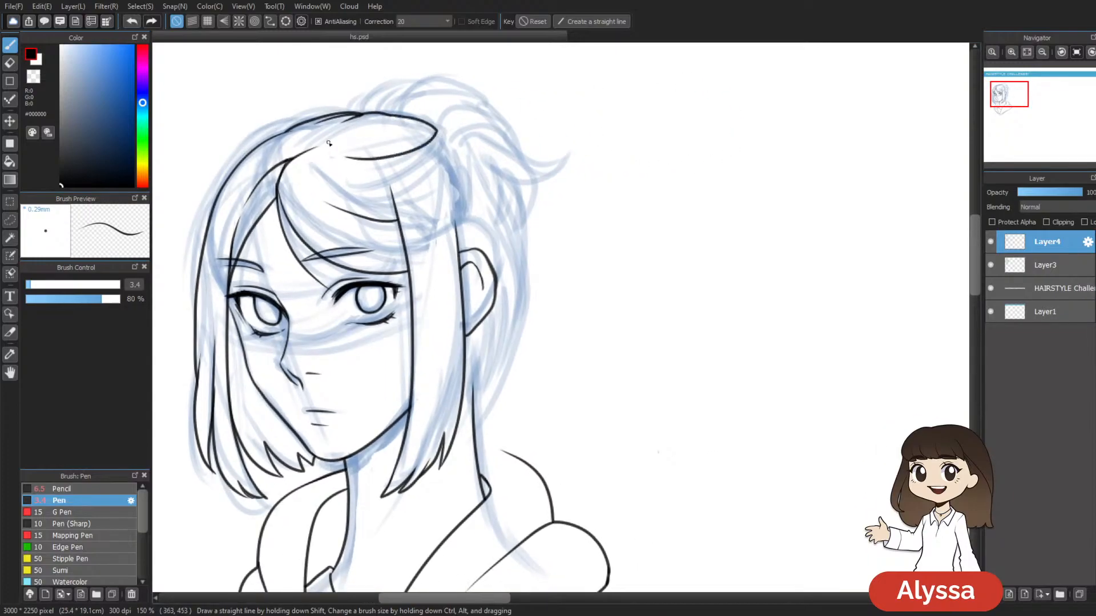
Step: Erase the straight upper end of the near side lock's front line on Layer4
{"action": "left_click_drag", "start_coordinate": [562, 356], "coordinate": [636, 335]}
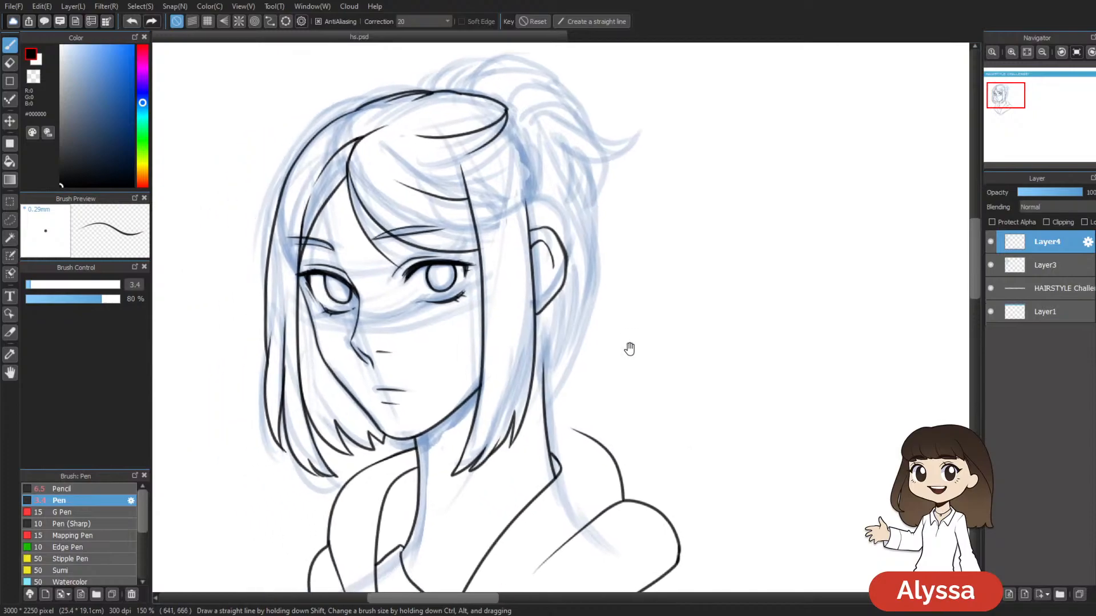
{"action": "key", "text": "ctrl+e"}
{"action": "key", "text": "ctrl+z"}
{"action": "key", "text": "e"}
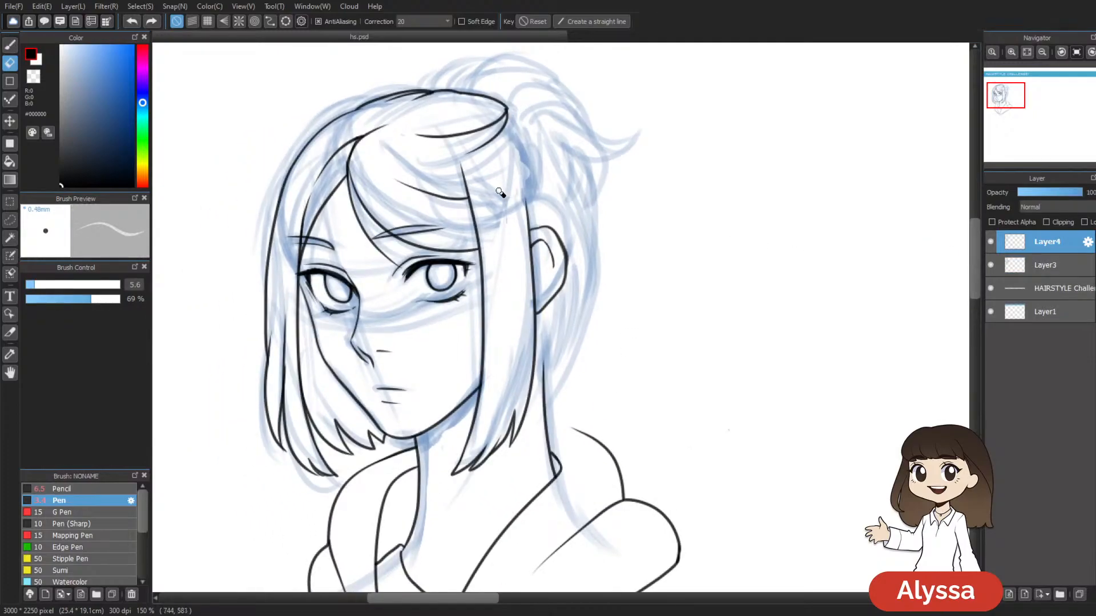
{"action": "left_click_drag", "start_coordinate": [467, 185], "coordinate": [485, 226]}
{"action": "left_click_drag", "start_coordinate": [654, 254], "coordinate": [678, 223]}
Step: Ink a curved strand linking the top of the near side lock back toward the swept hair below the crown
{"action": "key", "text": "b"}
{"action": "left_click_drag", "start_coordinate": [495, 177], "coordinate": [439, 117]}
{"action": "key", "text": "ctrl+z"}
{"action": "left_click_drag", "start_coordinate": [495, 179], "coordinate": [414, 107]}
{"action": "mouse_move", "coordinate": [634, 233]}
{"action": "left_mouse_down"}
{"action": "mouse_move", "coordinate": [592, 198]}
{"action": "mouse_move", "coordinate": [549, 244]}
{"action": "left_mouse_up"}
Step: Ink the back contour of the head on Layer4, curving down from the ponytail base
{"action": "key", "text": "e"}
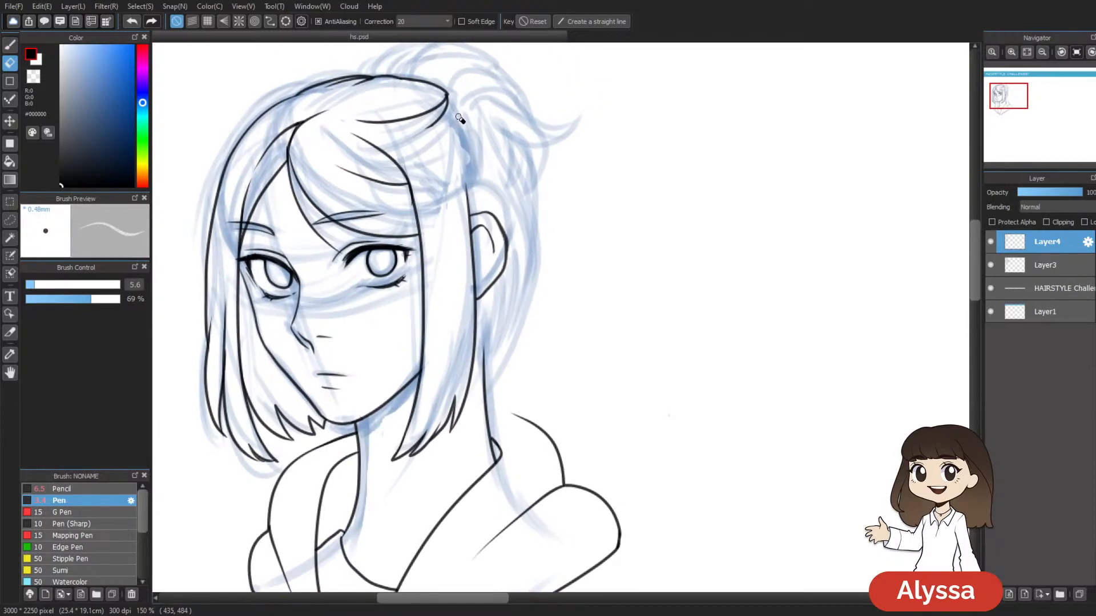
{"action": "key", "text": "p"}
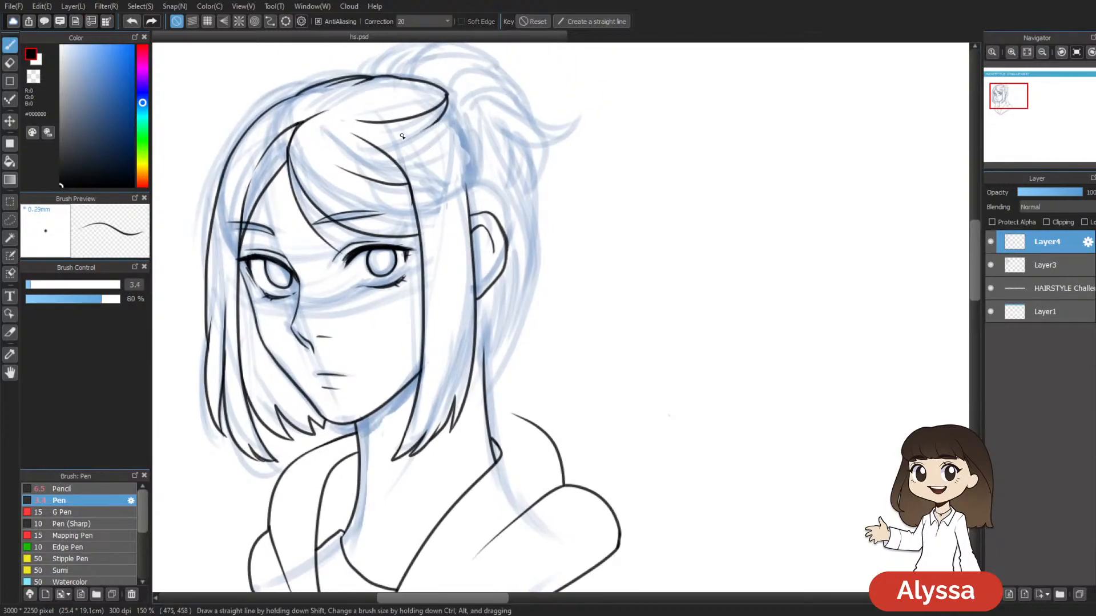
{"action": "left_click_drag", "start_coordinate": [489, 118], "coordinate": [437, 137]}
{"action": "key", "text": "ctrl+z"}
{"action": "left_click_drag", "start_coordinate": [456, 172], "coordinate": [474, 239]}
{"action": "key", "text": "ctrl+z"}
{"action": "left_click_drag", "start_coordinate": [432, 135], "coordinate": [457, 178]}
{"action": "left_click", "coordinate": [991, 242]}
{"action": "left_click", "coordinate": [990, 242]}
Step: Add a layer above Layer4 and ink the hairline curving from the back contour down to the top of the ear
{"action": "scroll", "coordinate": [603, 337], "scroll_direction": "down", "scroll_amount": 2}
{"action": "key", "text": "ctrl+shift+n"}
{"action": "key", "text": "ctrl+plus"}
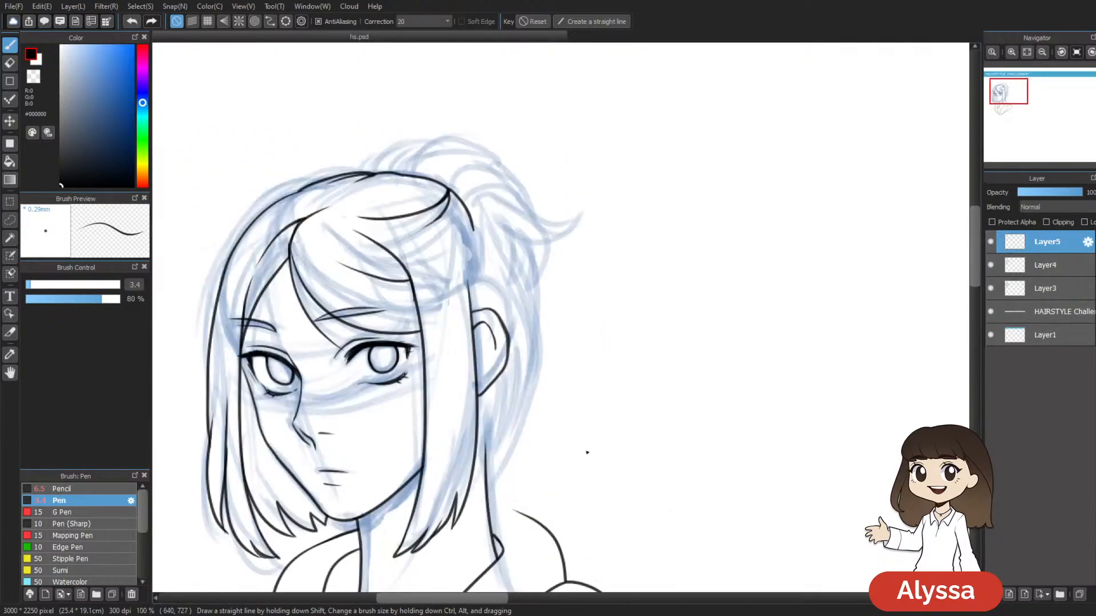
{"action": "left_click_drag", "start_coordinate": [576, 324], "coordinate": [533, 306]}
{"action": "mouse_move", "coordinate": [475, 229]}
{"action": "left_mouse_down"}
{"action": "mouse_move", "coordinate": [543, 210]}
{"action": "mouse_move", "coordinate": [515, 229]}
{"action": "mouse_move", "coordinate": [519, 268]}
{"action": "left_mouse_up"}
Step: Merge Layer5 into Layer4 and add a new layer above it for the back hair
{"action": "left_click", "coordinate": [1052, 265]}
{"action": "left_click_drag", "start_coordinate": [629, 244], "coordinate": [663, 223]}
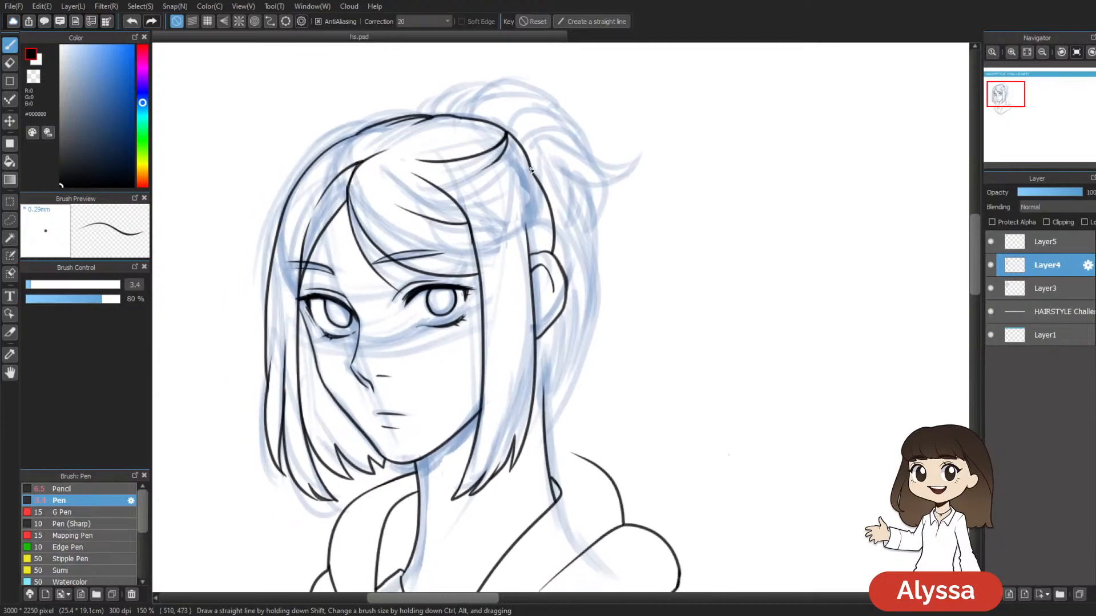
{"action": "scroll", "coordinate": [479, 278], "scroll_direction": "down", "scroll_amount": 2}
{"action": "scroll", "coordinate": [480, 278], "scroll_direction": "down", "scroll_amount": 1}
{"action": "scroll", "coordinate": [480, 279], "scroll_direction": "up", "scroll_amount": 1}
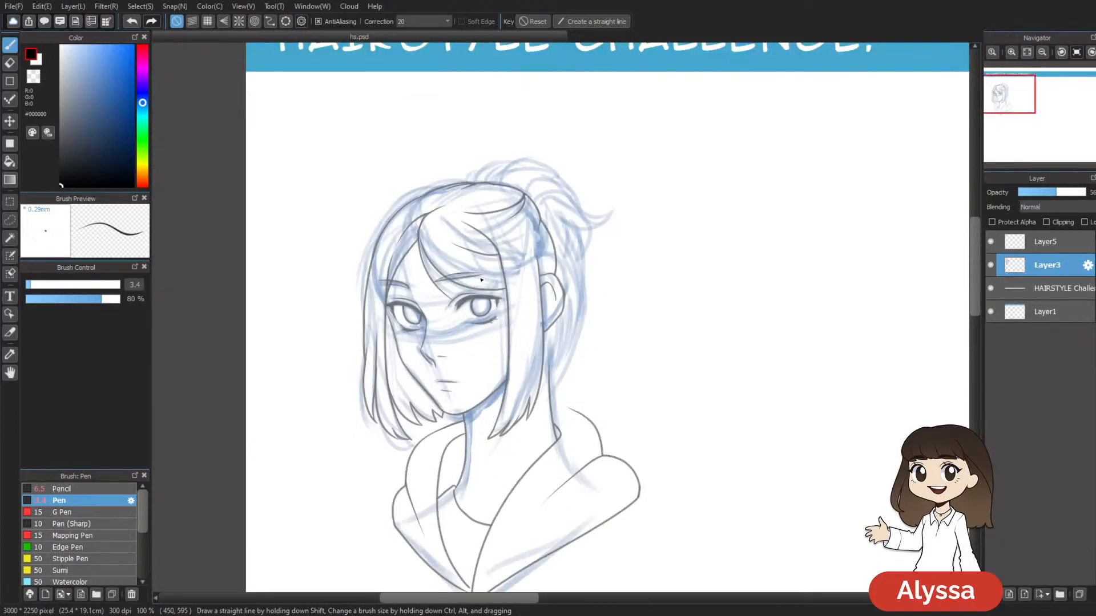
{"action": "left_click", "coordinate": [1060, 240]}
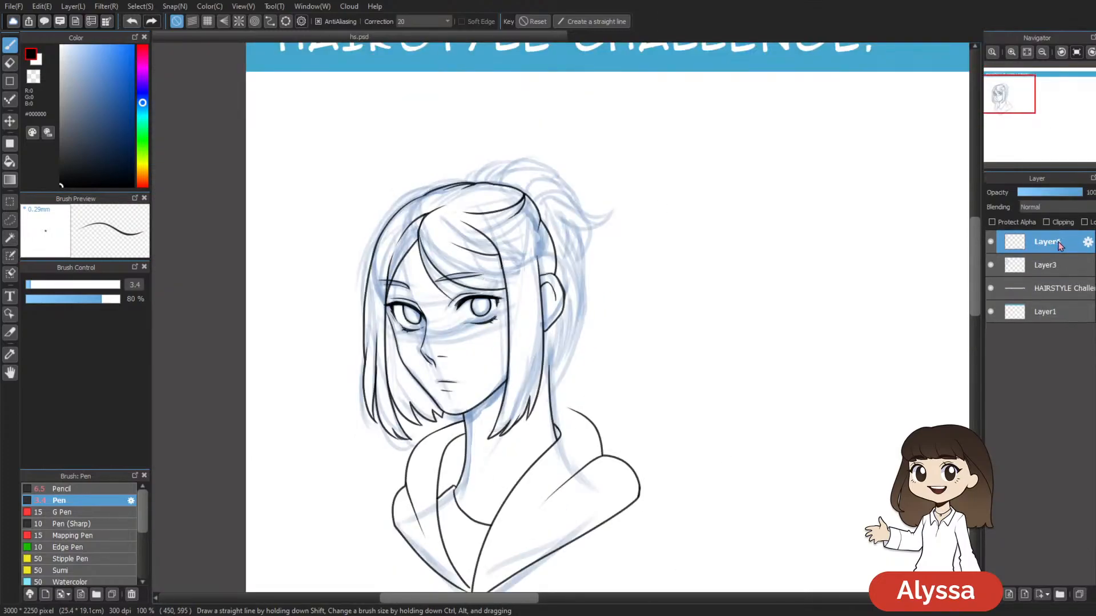
{"action": "scroll", "coordinate": [675, 298], "scroll_direction": "up", "scroll_amount": 1}
{"action": "left_click_drag", "start_coordinate": [676, 298], "coordinate": [557, 231]}
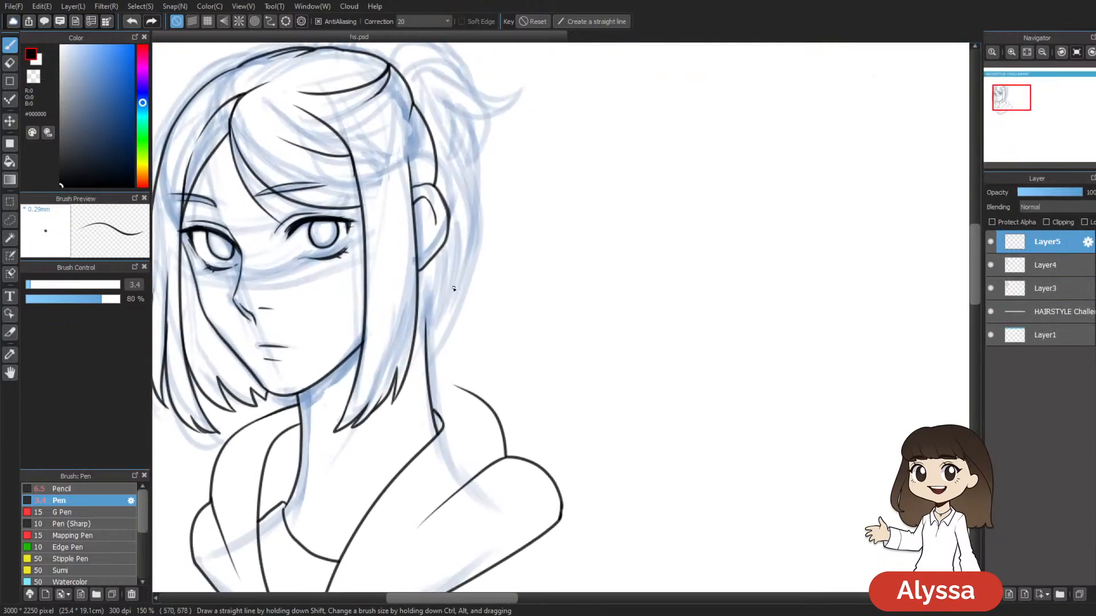
{"action": "left_click_drag", "start_coordinate": [425, 309], "coordinate": [475, 320]}
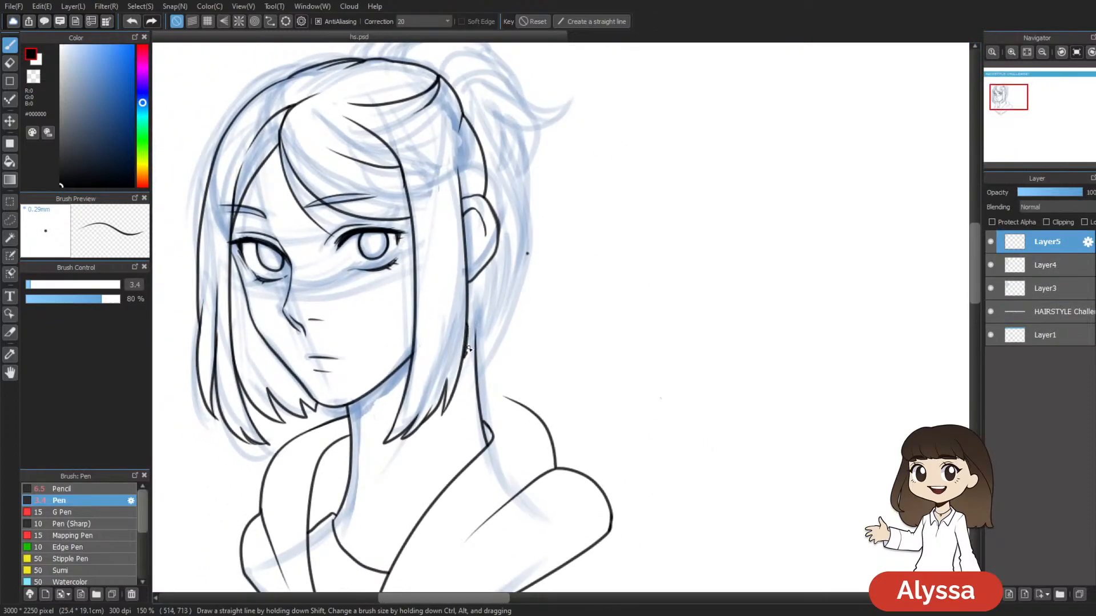
{"action": "mouse_move", "coordinate": [462, 356]}
{"action": "left_mouse_down"}
{"action": "mouse_move", "coordinate": [503, 303]}
{"action": "mouse_move", "coordinate": [481, 344]}
{"action": "mouse_move", "coordinate": [511, 278]}
{"action": "left_mouse_up"}
{"action": "key", "text": "ctrl+z"}
{"action": "key", "text": "ctrl+z"}
Step: Ink the back hair outline behind the ear down to a pointed tip at the nape, erasing the overlapping neck line
{"action": "scroll", "coordinate": [658, 196], "scroll_direction": "up", "scroll_amount": 3}
{"action": "mouse_move", "coordinate": [476, 171]}
{"action": "left_mouse_down"}
{"action": "mouse_move", "coordinate": [491, 201]}
{"action": "mouse_move", "coordinate": [506, 276]}
{"action": "mouse_move", "coordinate": [473, 182]}
{"action": "mouse_move", "coordinate": [503, 319]}
{"action": "mouse_move", "coordinate": [468, 394]}
{"action": "left_mouse_up"}
{"action": "key", "text": "ctrl+z"}
{"action": "left_click_drag", "start_coordinate": [615, 408], "coordinate": [641, 418]}
{"action": "key", "text": "e"}
{"action": "left_click_drag", "start_coordinate": [514, 381], "coordinate": [495, 406]}
Step: Merge the back hair into Layer4 and add a new layer for the ponytail
{"action": "key", "text": "ctrl+e"}
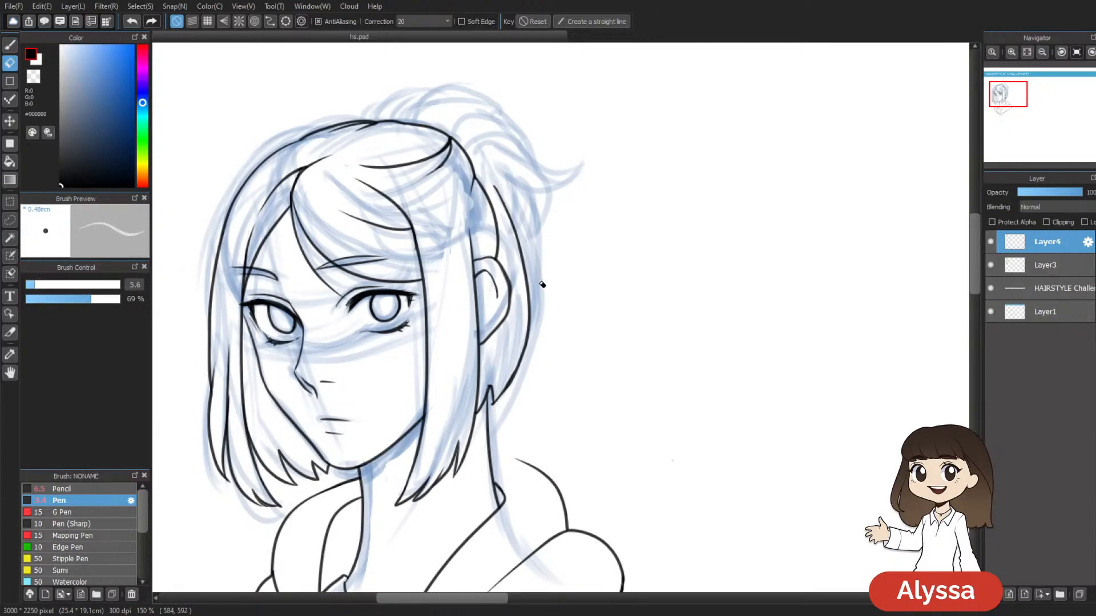
{"action": "key", "text": "ctrl+shift+n"}
{"action": "left_click_drag", "start_coordinate": [601, 254], "coordinate": [551, 312]}
{"action": "left_click_drag", "start_coordinate": [602, 344], "coordinate": [619, 298]}
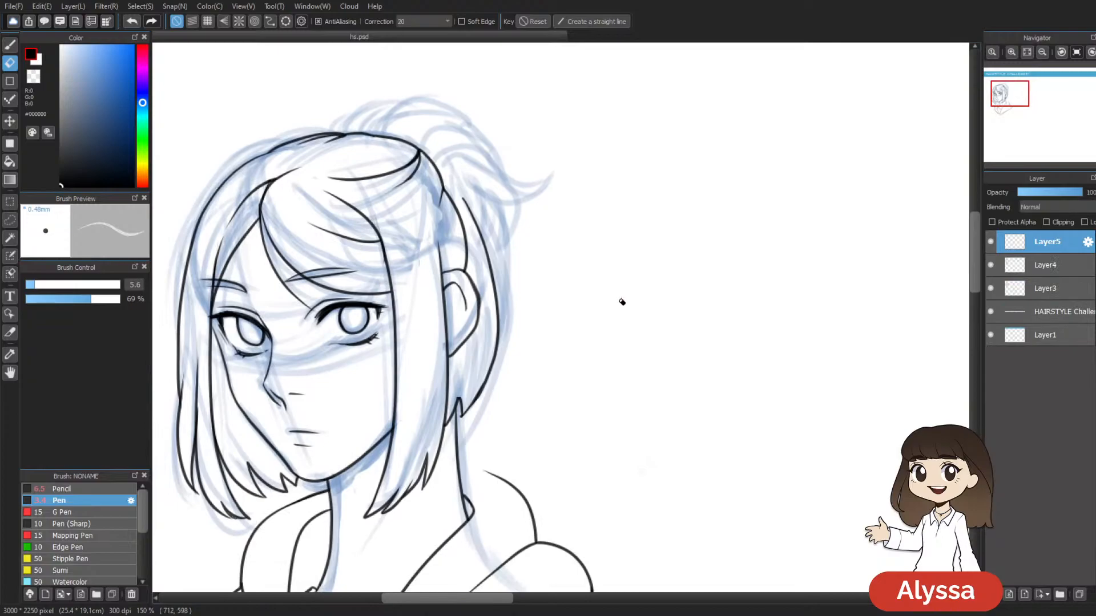
{"action": "left_click_drag", "start_coordinate": [564, 274], "coordinate": [547, 243]}
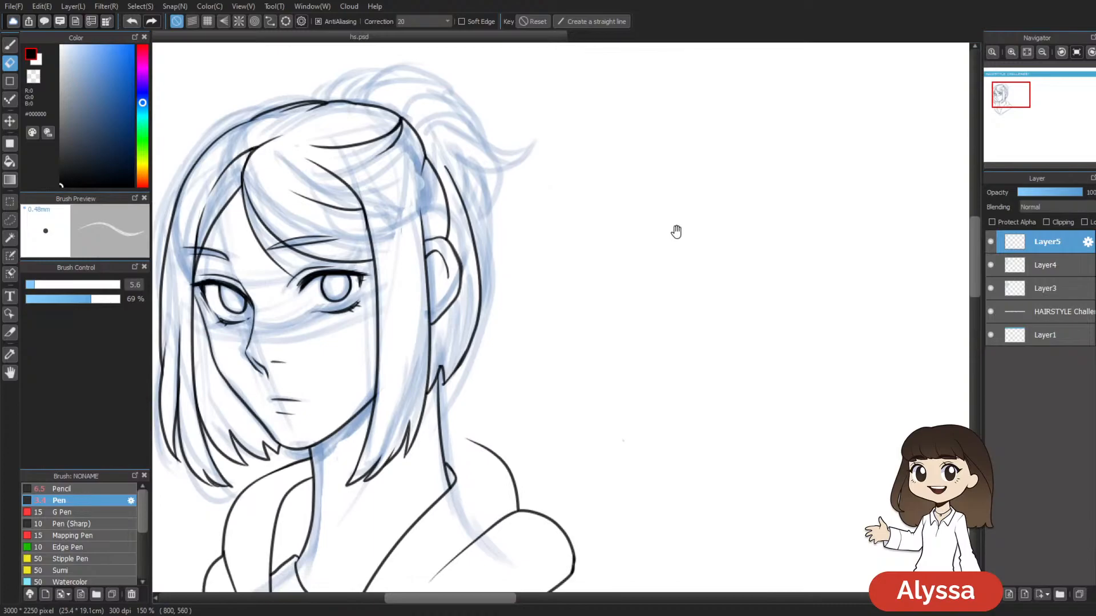
{"action": "left_click_drag", "start_coordinate": [538, 167], "coordinate": [509, 229]}
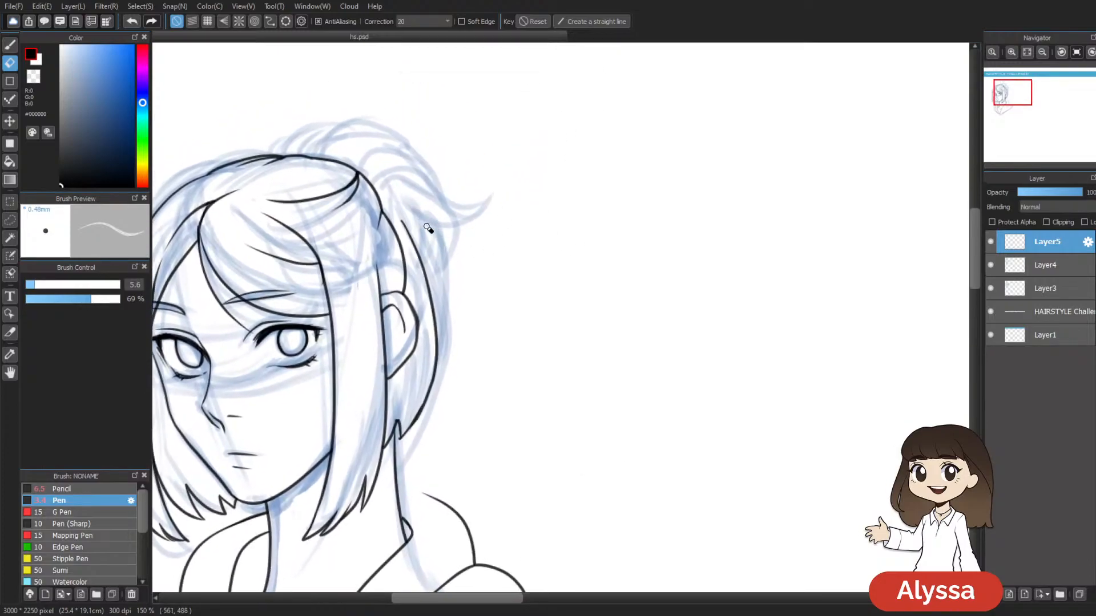
{"action": "key", "text": "b"}
{"action": "scroll", "coordinate": [498, 383], "scroll_direction": "down", "scroll_amount": 1}
{"action": "scroll", "coordinate": [498, 382], "scroll_direction": "up", "scroll_amount": 1}
{"action": "left_click_drag", "start_coordinate": [486, 230], "coordinate": [550, 261]}
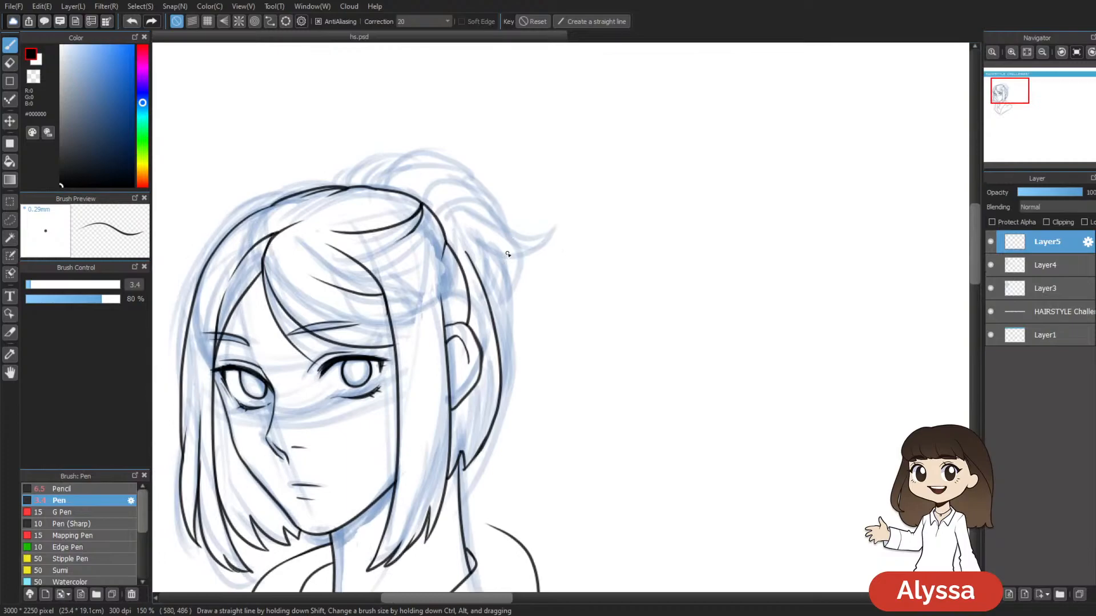
{"action": "left_click_drag", "start_coordinate": [587, 242], "coordinate": [555, 212]}
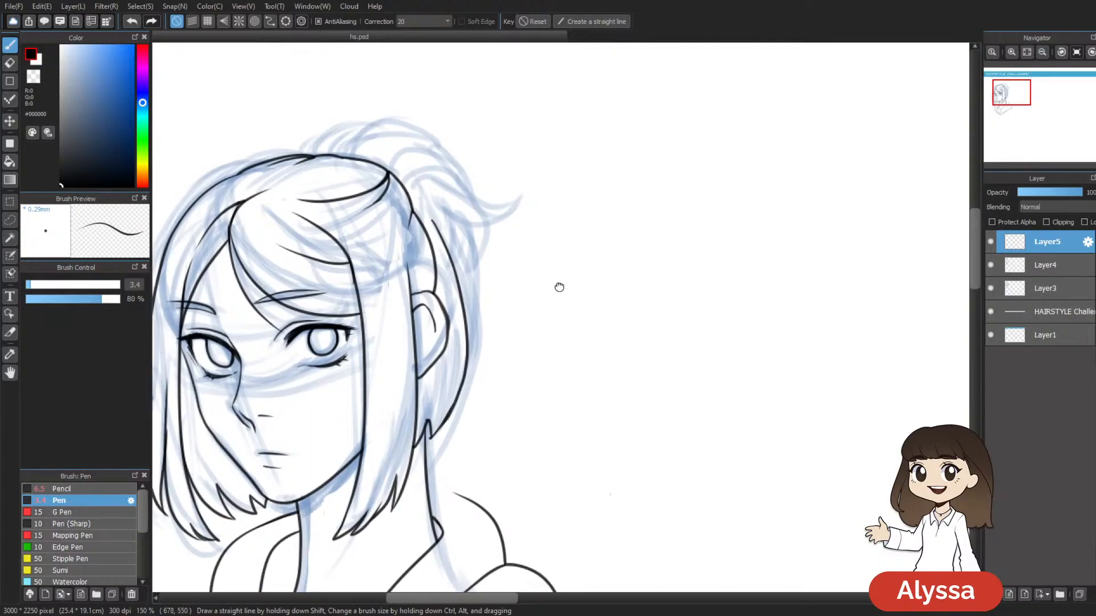
{"action": "left_click_drag", "start_coordinate": [557, 284], "coordinate": [586, 267]}
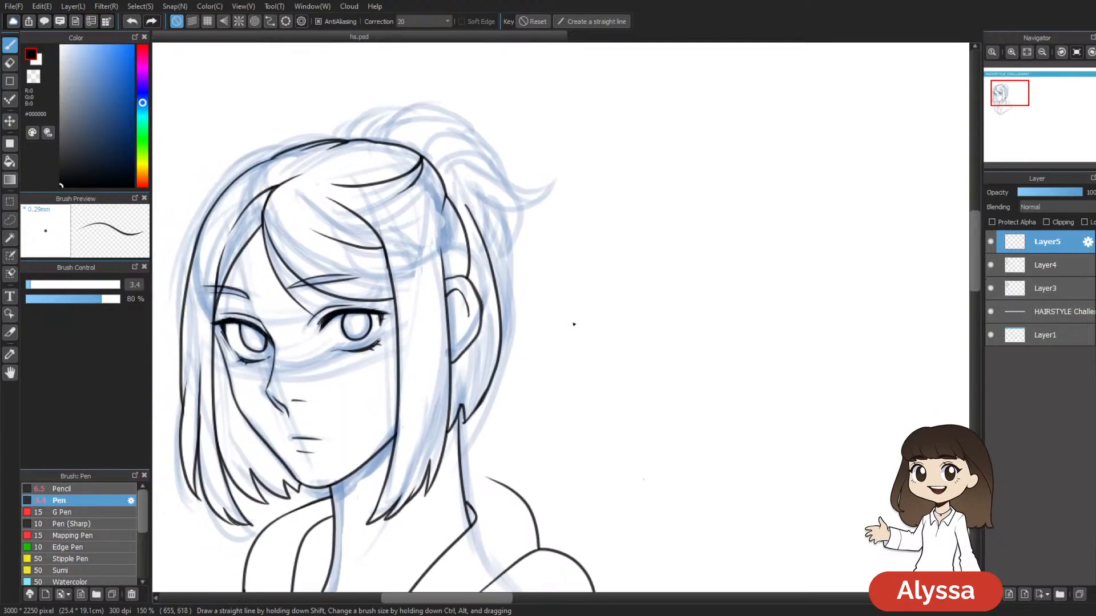
{"action": "left_click_drag", "start_coordinate": [621, 152], "coordinate": [637, 144]}
{"action": "left_click_drag", "start_coordinate": [622, 197], "coordinate": [621, 206]}
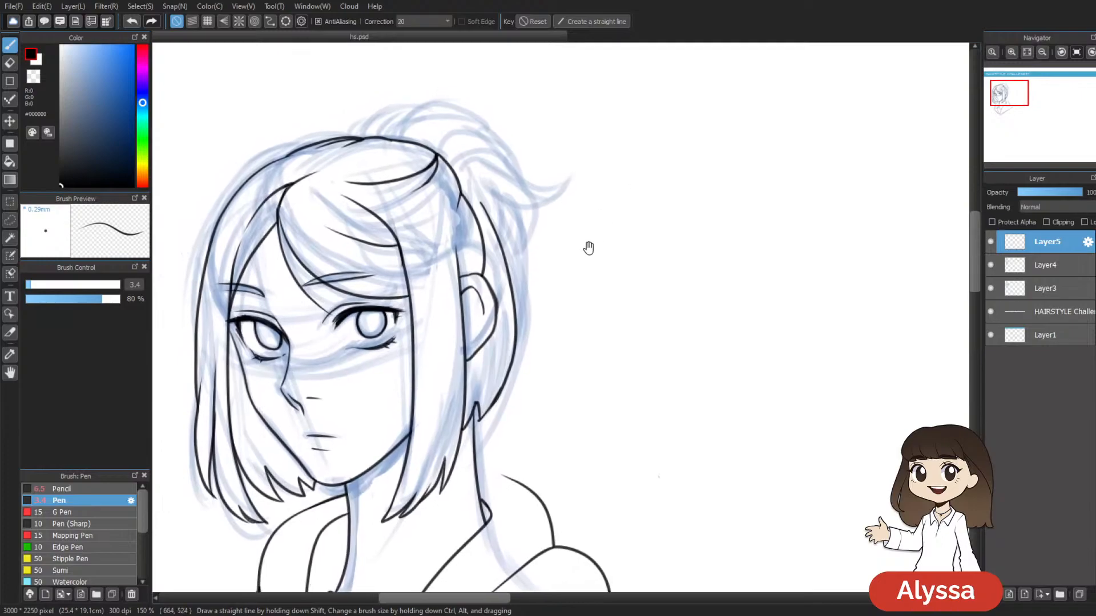
{"action": "mouse_move", "coordinate": [660, 157]}
{"action": "left_mouse_down"}
{"action": "mouse_move", "coordinate": [626, 211]}
{"action": "mouse_move", "coordinate": [565, 250]}
{"action": "left_mouse_up"}
{"action": "left_click_drag", "start_coordinate": [471, 200], "coordinate": [477, 198]}
{"action": "left_click_drag", "start_coordinate": [508, 243], "coordinate": [552, 174]}
{"action": "left_click_drag", "start_coordinate": [490, 65], "coordinate": [511, 93]}
{"action": "left_click_drag", "start_coordinate": [637, 153], "coordinate": [653, 178]}
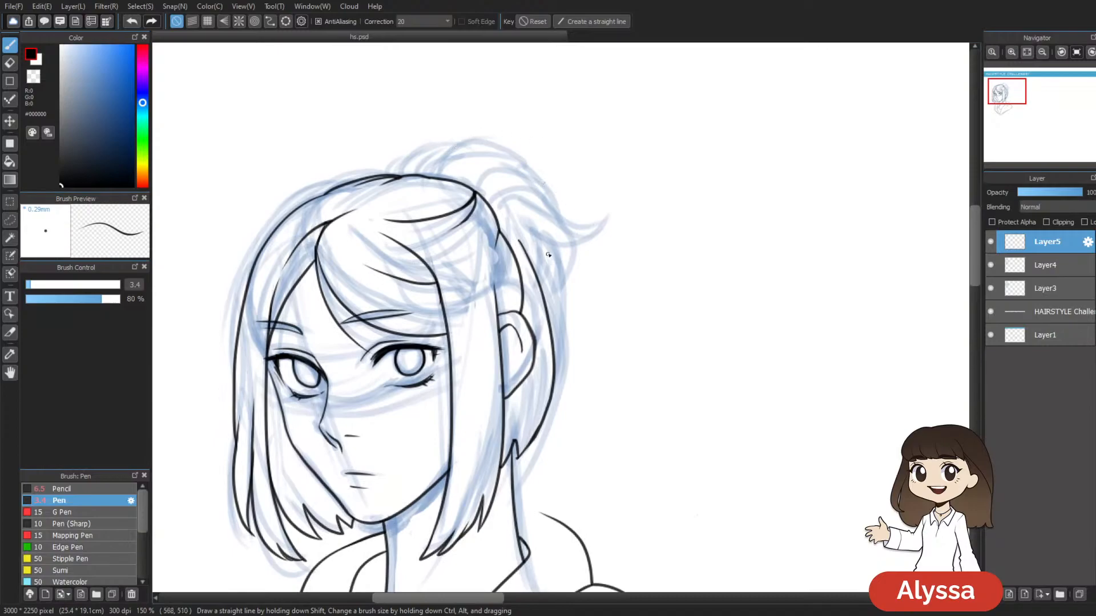
{"action": "key", "text": "ctrl+z"}
Step: Ink the ponytail on Layer5 with overlapping strands arching over the crown, a flicked tip and a lower strand toward the nape
{"action": "mouse_move", "coordinate": [527, 220]}
{"action": "left_mouse_down"}
{"action": "mouse_move", "coordinate": [546, 245]}
{"action": "mouse_move", "coordinate": [551, 324]}
{"action": "left_mouse_up"}
{"action": "mouse_move", "coordinate": [545, 240]}
{"action": "left_mouse_down"}
{"action": "mouse_move", "coordinate": [588, 241]}
{"action": "mouse_move", "coordinate": [603, 221]}
{"action": "mouse_move", "coordinate": [570, 216]}
{"action": "mouse_move", "coordinate": [510, 152]}
{"action": "mouse_move", "coordinate": [464, 157]}
{"action": "mouse_move", "coordinate": [451, 183]}
{"action": "left_mouse_up"}
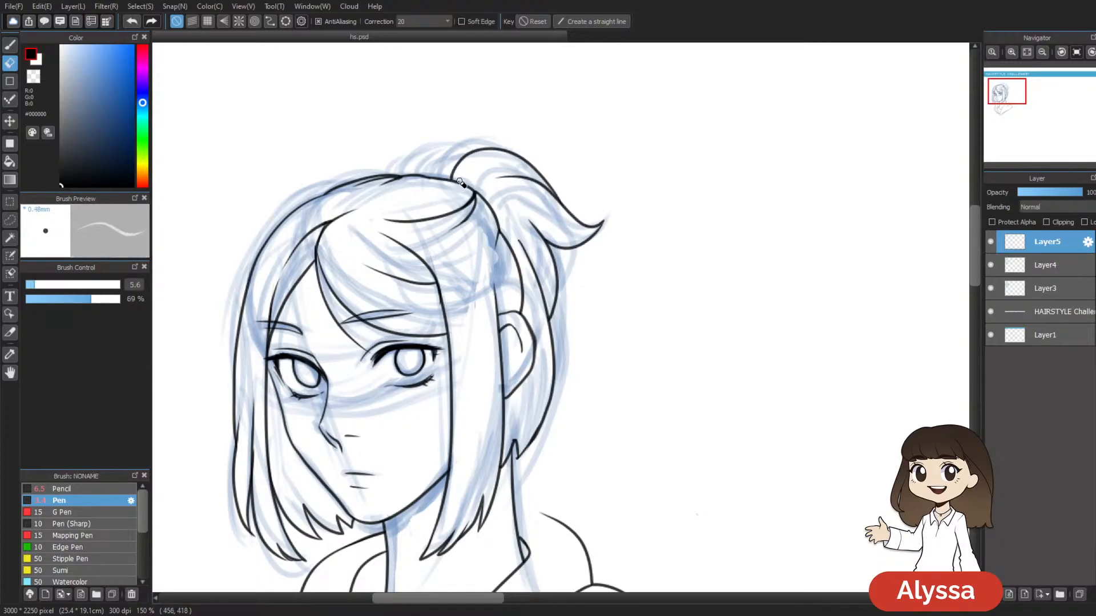
{"action": "mouse_move", "coordinate": [504, 149]}
{"action": "left_mouse_down"}
{"action": "mouse_move", "coordinate": [430, 147]}
{"action": "mouse_move", "coordinate": [393, 178]}
{"action": "left_mouse_up"}
{"action": "key", "text": "ctrl+z"}
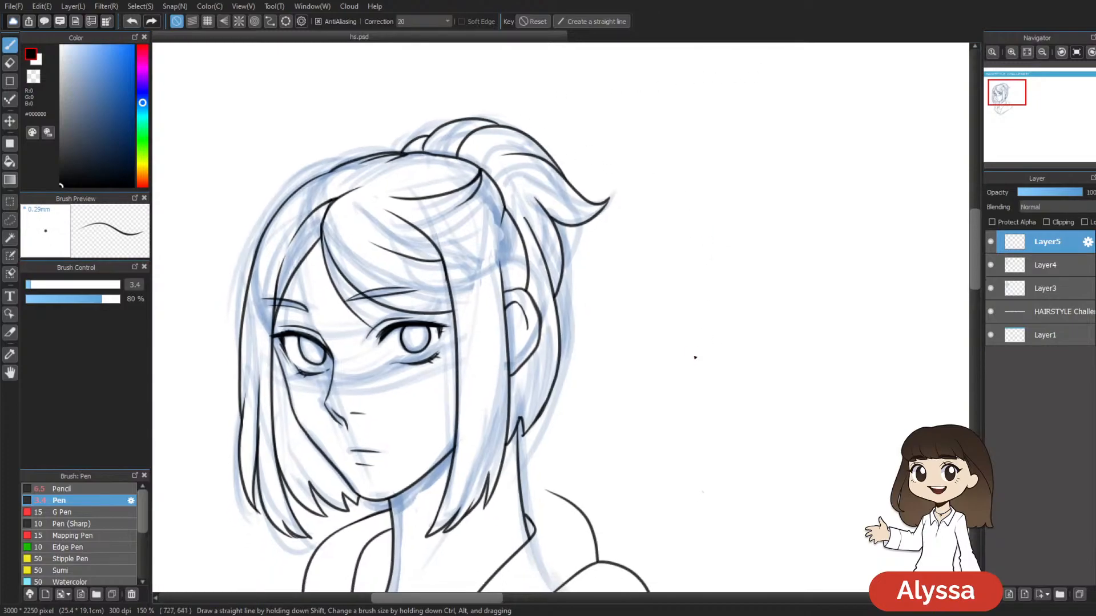
Step: Merge the ponytail from Layer5 into Layer4 and hide the blue sketch on Layer3
{"action": "scroll", "coordinate": [695, 360], "scroll_direction": "down", "scroll_amount": 2}
{"action": "scroll", "coordinate": [693, 356], "scroll_direction": "up", "scroll_amount": 3}
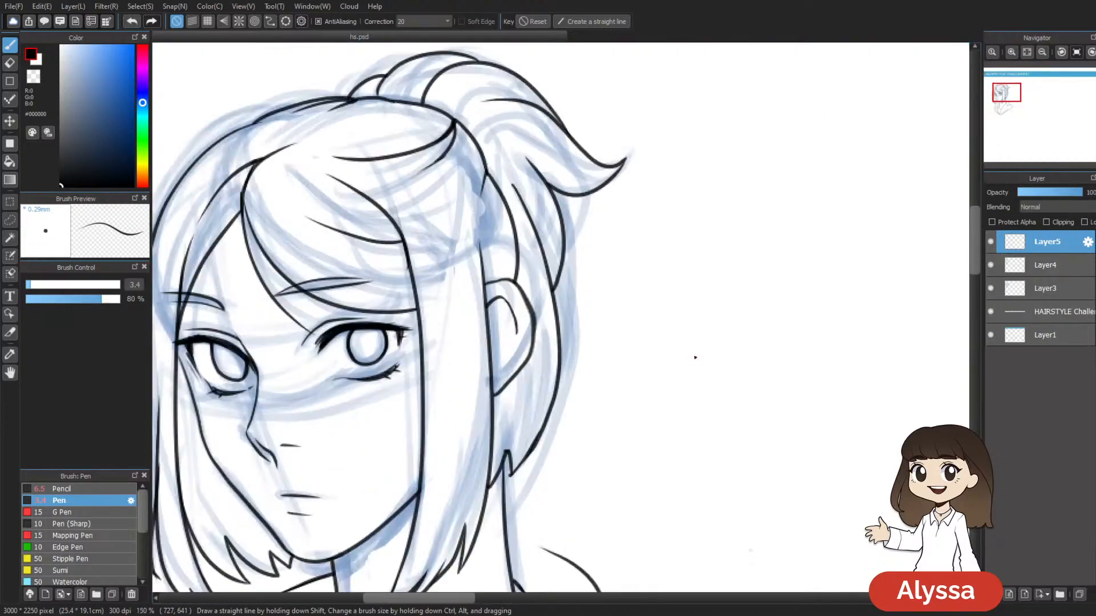
{"action": "mouse_move", "coordinate": [383, 168]}
{"action": "left_mouse_down"}
{"action": "mouse_move", "coordinate": [499, 284]}
{"action": "mouse_move", "coordinate": [456, 353]}
{"action": "left_mouse_up"}
{"action": "scroll", "coordinate": [562, 319], "scroll_direction": "down", "scroll_amount": 2}
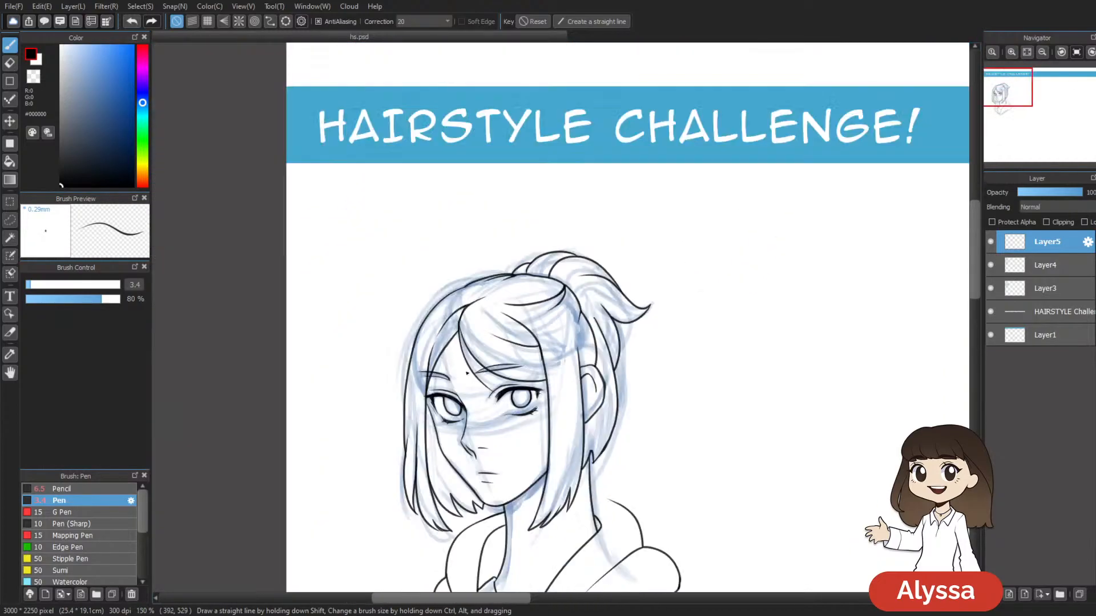
{"action": "key", "text": "ctrl+e"}
{"action": "left_click_drag", "start_coordinate": [695, 423], "coordinate": [706, 242]}
{"action": "left_click", "coordinate": [990, 265]}
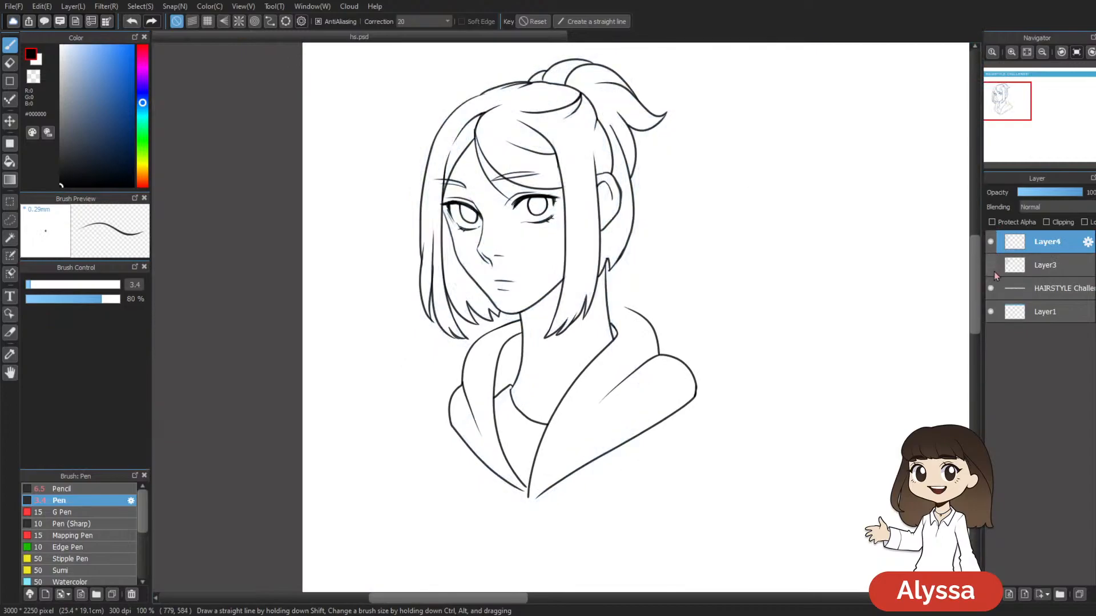
Step: Add a new layer above Layer4 and thicken the jawline where it meets the neck
{"action": "left_click_drag", "start_coordinate": [693, 454], "coordinate": [600, 462]}
{"action": "key", "text": "ctrl+shift+n"}
{"action": "key", "text": "ctrl+plus"}
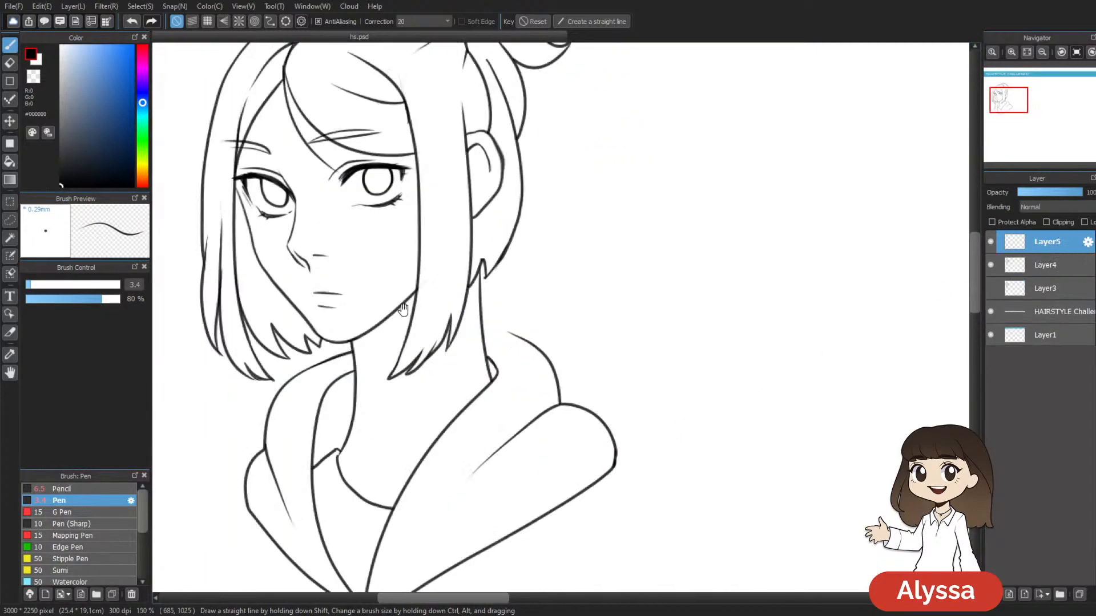
{"action": "left_click_drag", "start_coordinate": [406, 311], "coordinate": [554, 357]}
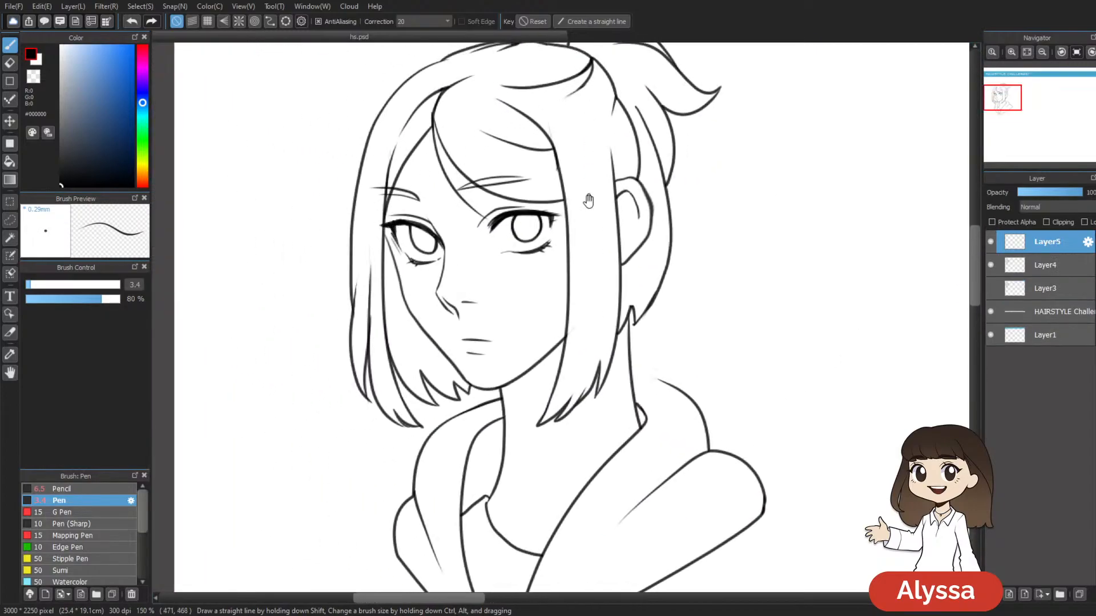
{"action": "left_click_drag", "start_coordinate": [590, 171], "coordinate": [513, 80]}
{"action": "left_click_drag", "start_coordinate": [425, 298], "coordinate": [473, 258]}
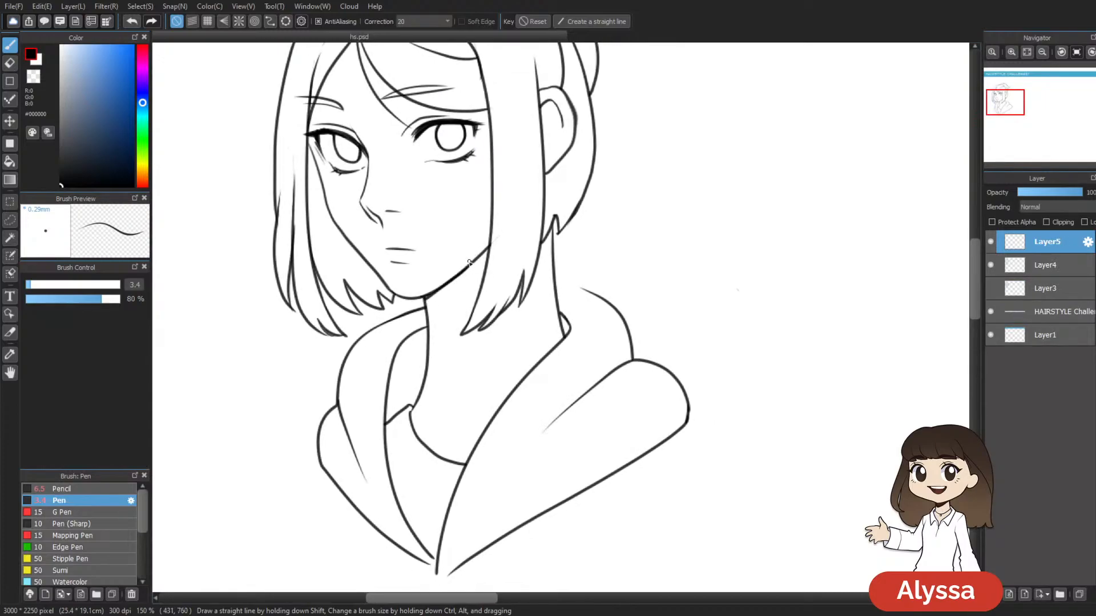
{"action": "left_click_drag", "start_coordinate": [569, 175], "coordinate": [570, 256]}
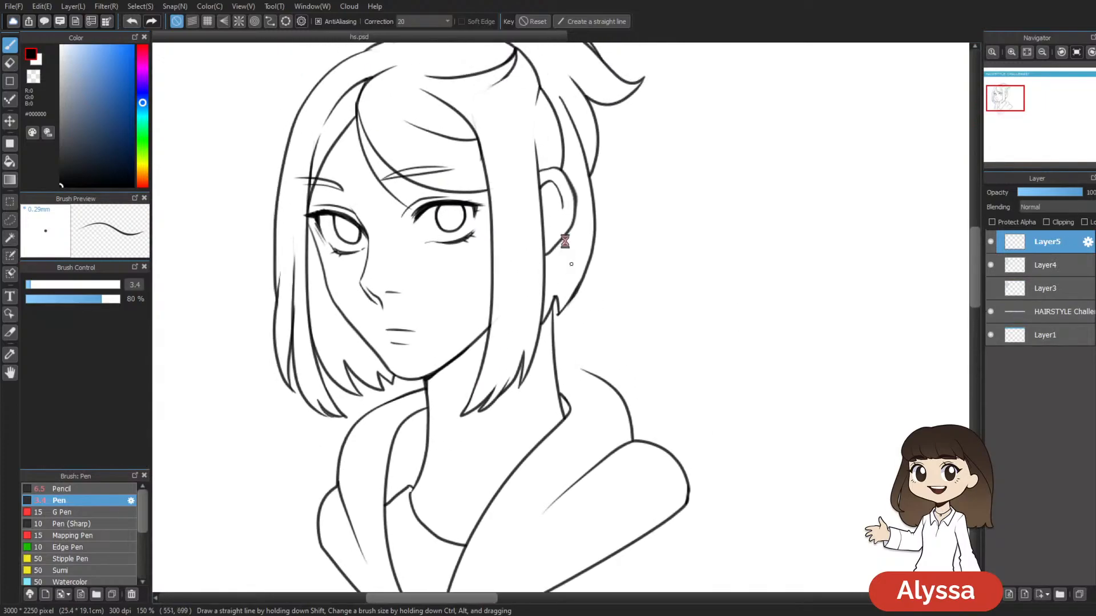
{"action": "mouse_move", "coordinate": [482, 183]}
{"action": "left_mouse_down"}
{"action": "mouse_move", "coordinate": [503, 195]}
{"action": "mouse_move", "coordinate": [535, 188]}
{"action": "left_mouse_up"}
{"action": "key", "text": "ctrl+z"}
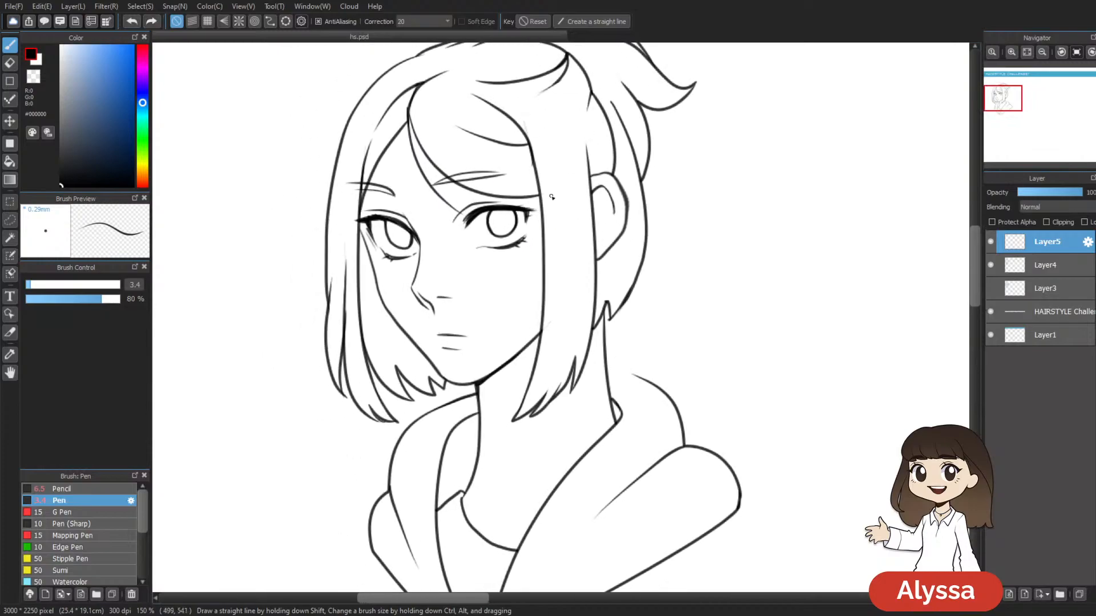
Step: Merge Layer5 into Layer4 and use Transform to nudge the lasso-selected mouth slightly up toward the nose
{"action": "left_click_drag", "start_coordinate": [448, 322], "coordinate": [482, 312]}
{"action": "key", "text": "m"}
{"action": "mouse_move", "coordinate": [487, 352]}
{"action": "left_mouse_down"}
{"action": "mouse_move", "coordinate": [521, 314]}
{"action": "mouse_move", "coordinate": [464, 337]}
{"action": "mouse_move", "coordinate": [471, 311]}
{"action": "mouse_move", "coordinate": [513, 352]}
{"action": "left_mouse_up"}
{"action": "key", "text": "ctrl+d"}
{"action": "key", "text": "l"}
{"action": "key", "text": "ctrl+t"}
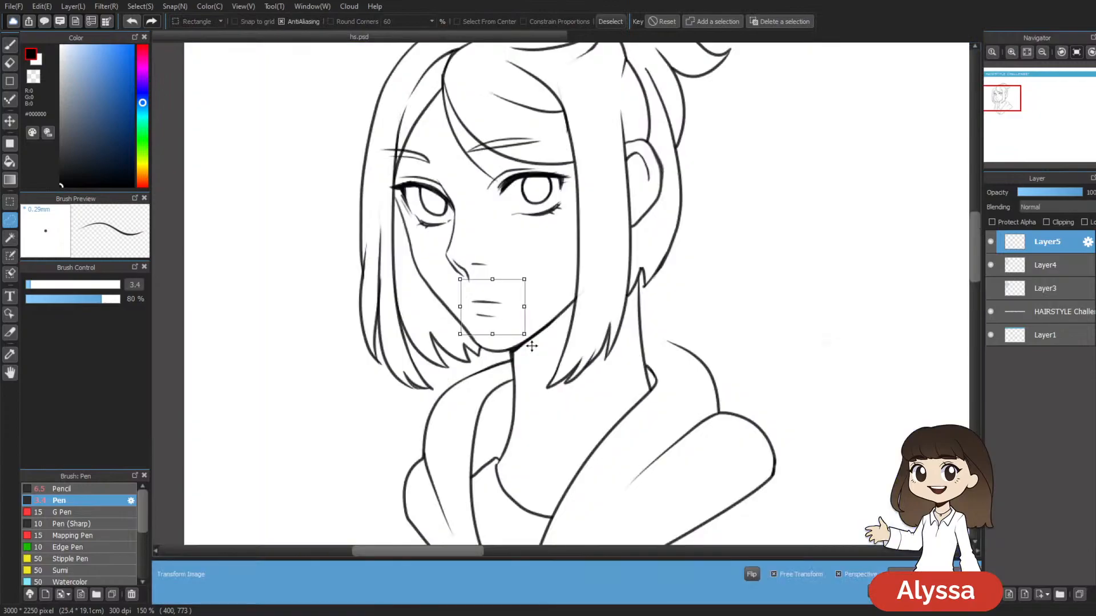
{"action": "left_click_drag", "start_coordinate": [503, 314], "coordinate": [506, 311]}
{"action": "key", "text": "Return"}
{"action": "key", "text": "ctrl+e"}
{"action": "key", "text": "ctrl+t"}
{"action": "key", "text": "Return"}
{"action": "key", "text": "ctrl+d"}
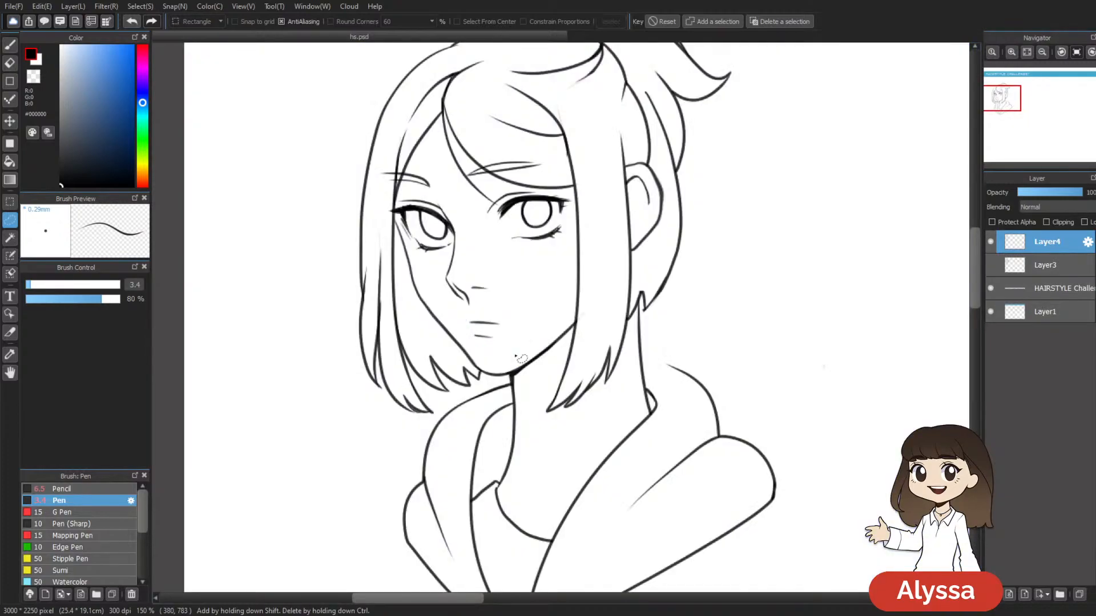
Step: Add a new layer above the merged line art and review the whole head
{"action": "key", "text": "ctrl+shift+n"}
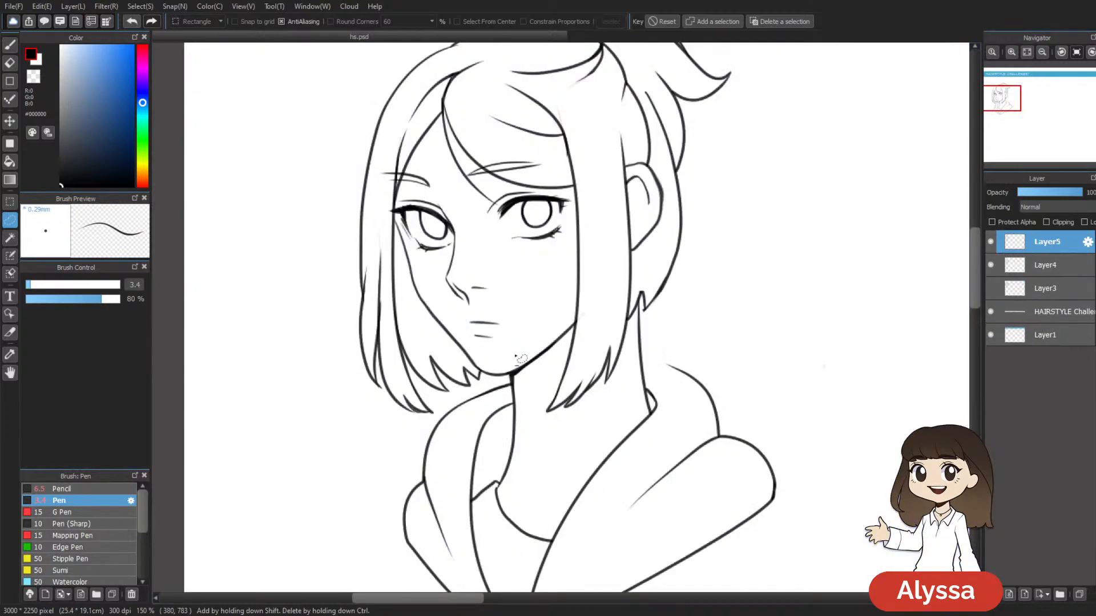
{"action": "scroll", "coordinate": [521, 358], "scroll_direction": "down", "scroll_amount": 2}
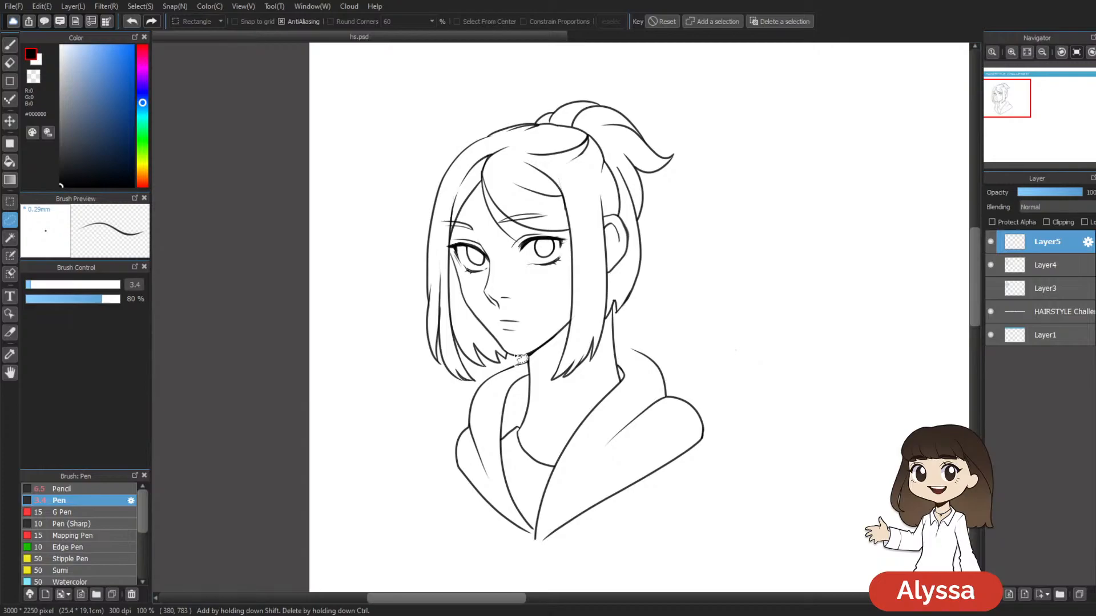
{"action": "scroll", "coordinate": [521, 358], "scroll_direction": "up", "scroll_amount": 2}
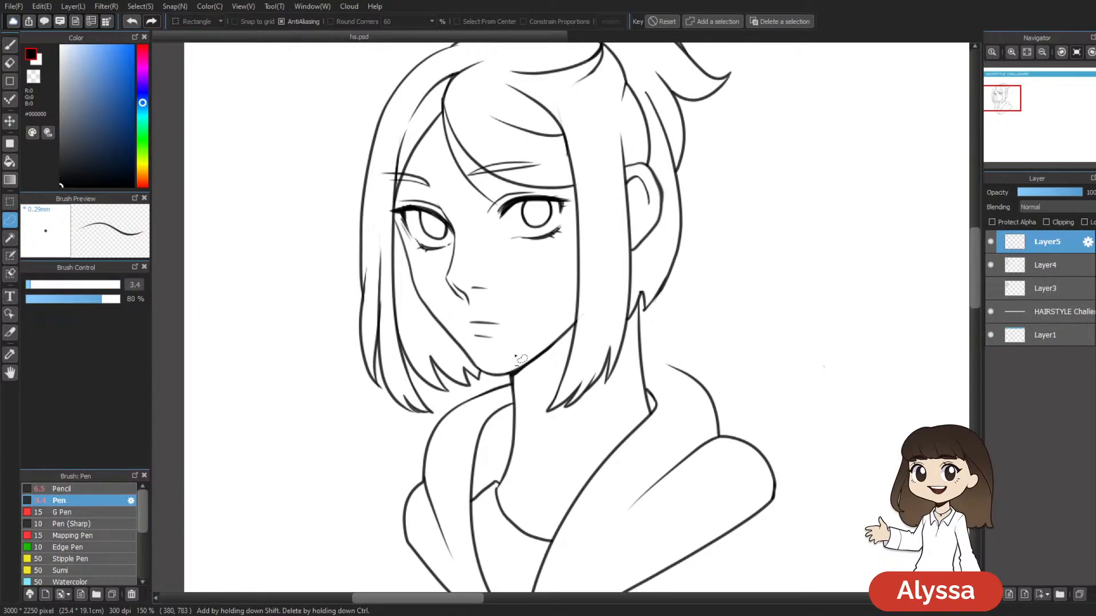
{"action": "left_click_drag", "start_coordinate": [764, 205], "coordinate": [673, 269]}
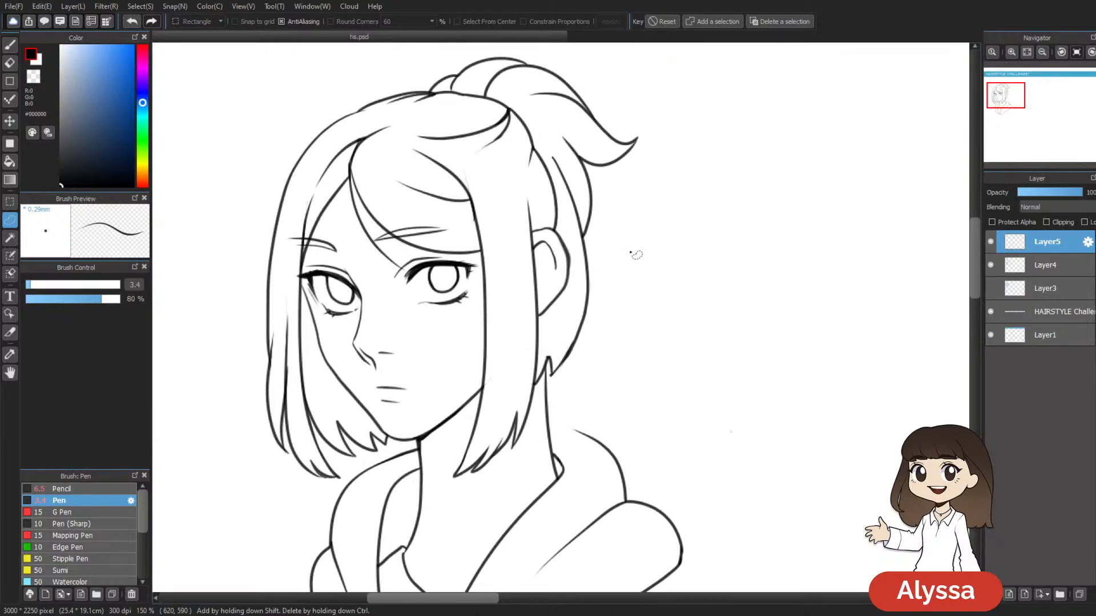
Step: Extend the upper end of the hood's back line so it meets the neck behind the hair
{"action": "key", "text": "ctrl+minus"}
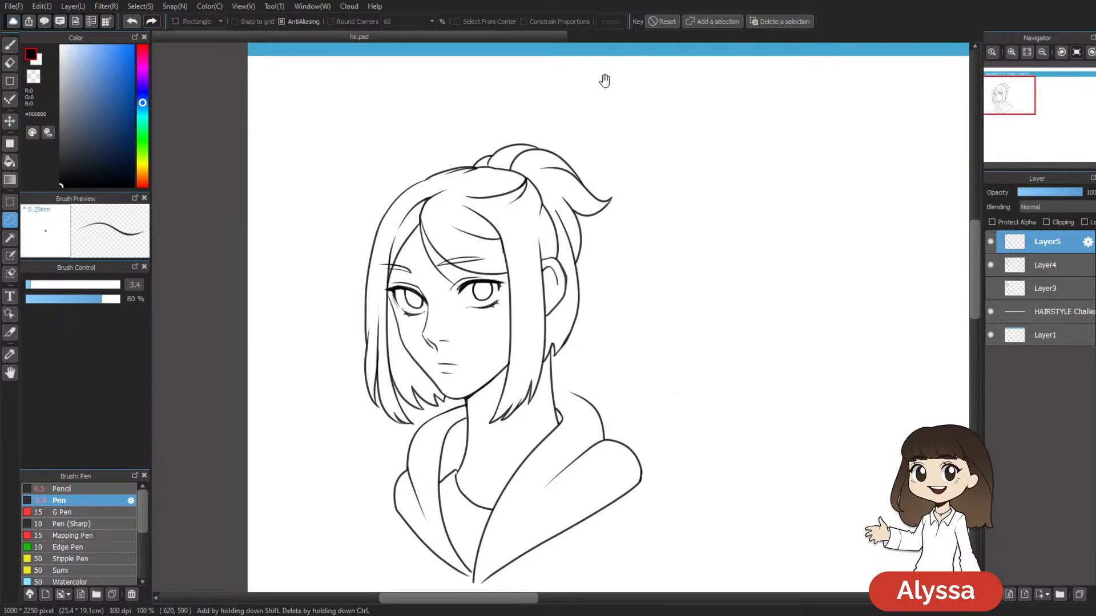
{"action": "left_click_drag", "start_coordinate": [597, 326], "coordinate": [584, 249]}
{"action": "left_click_drag", "start_coordinate": [582, 289], "coordinate": [582, 324]}
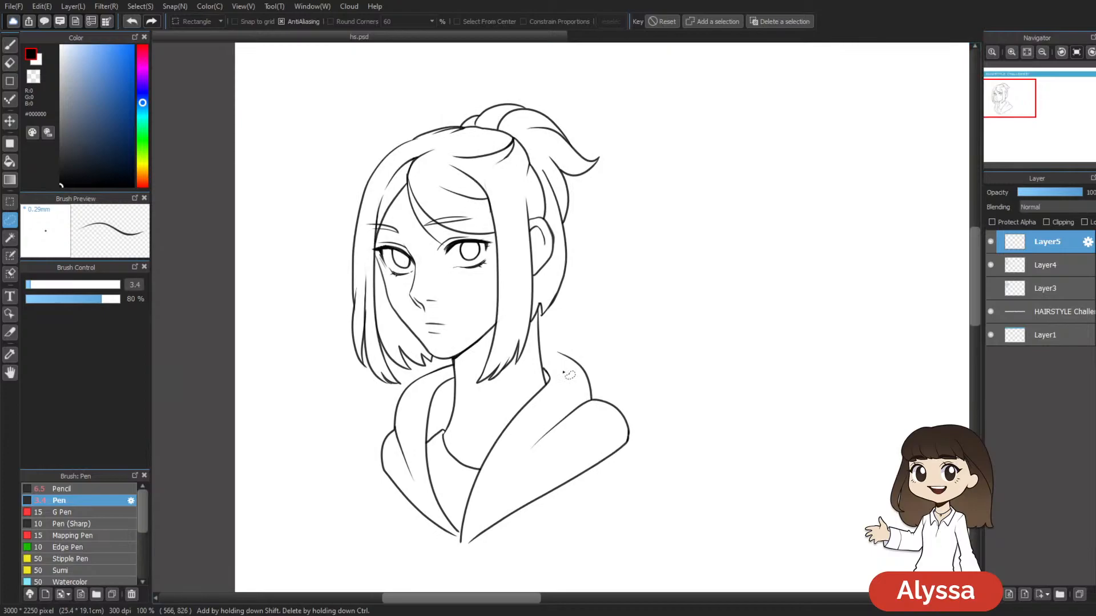
{"action": "scroll", "coordinate": [569, 374], "scroll_direction": "up", "scroll_amount": 1}
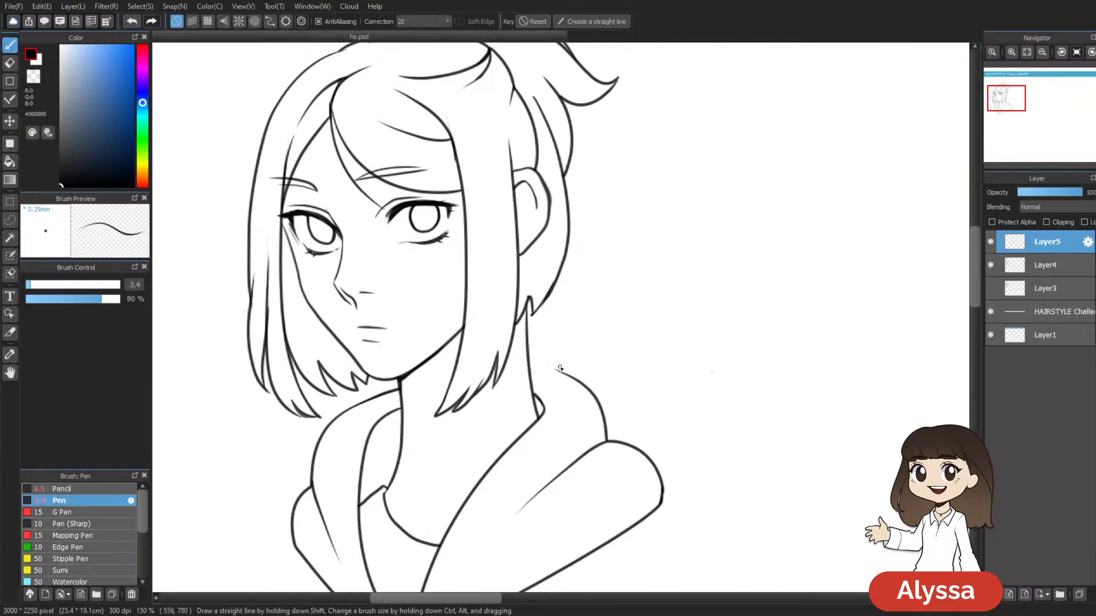
{"action": "mouse_move", "coordinate": [530, 364]}
{"action": "left_mouse_down"}
{"action": "mouse_move", "coordinate": [567, 375]}
{"action": "mouse_move", "coordinate": [528, 366]}
{"action": "left_mouse_up"}
{"action": "scroll", "coordinate": [661, 433], "scroll_direction": "down", "scroll_amount": 3}
{"action": "scroll", "coordinate": [594, 349], "scroll_direction": "down", "scroll_amount": 2}
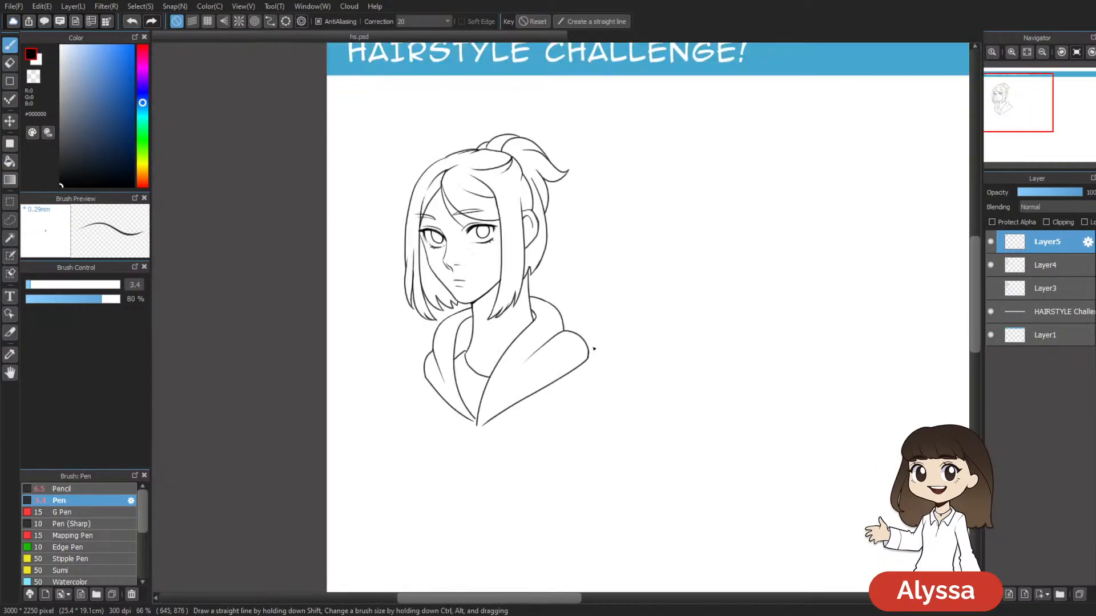
{"action": "scroll", "coordinate": [594, 348], "scroll_direction": "up", "scroll_amount": 2}
Step: Add a new layer above Layer5 and refine the short hair edge at the nape and the ear's inner fold
{"action": "key", "text": "ctrl+shift+n"}
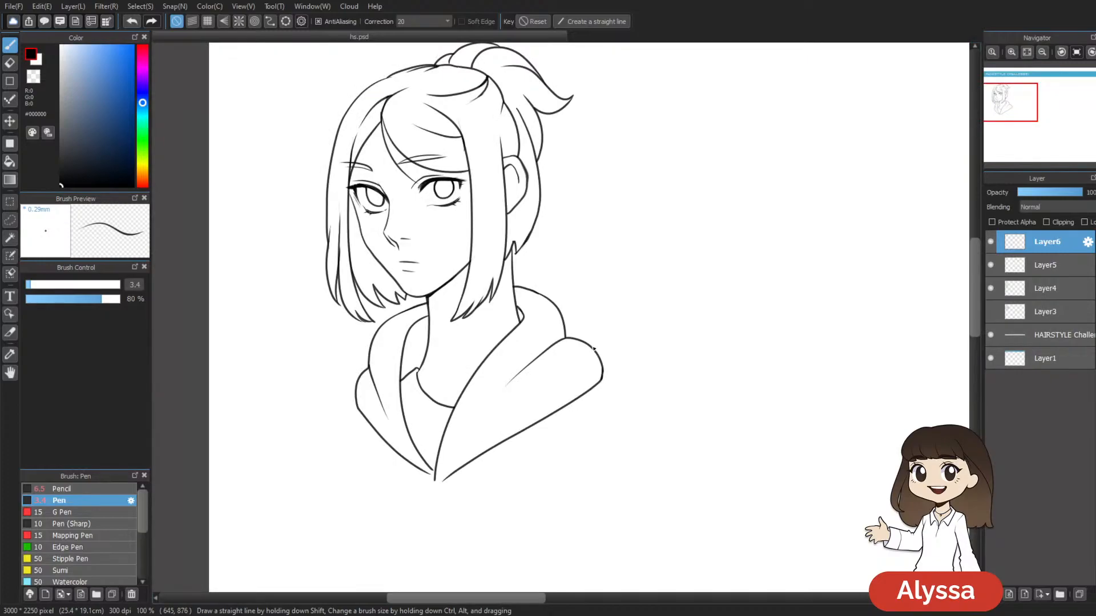
{"action": "scroll", "coordinate": [594, 348], "scroll_direction": "up", "scroll_amount": 1}
{"action": "left_click_drag", "start_coordinate": [515, 196], "coordinate": [484, 249]}
{"action": "left_click_drag", "start_coordinate": [446, 286], "coordinate": [468, 245]}
{"action": "key", "text": "ctrl+z"}
{"action": "left_click_drag", "start_coordinate": [447, 285], "coordinate": [463, 241]}
{"action": "key", "text": "ctrl+z"}
{"action": "key", "text": "ctrl+z"}
{"action": "left_click_drag", "start_coordinate": [447, 284], "coordinate": [463, 242]}
{"action": "key", "text": "ctrl+z"}
{"action": "left_click_drag", "start_coordinate": [446, 284], "coordinate": [465, 240]}
{"action": "key", "text": "ctrl+z"}
{"action": "left_click_drag", "start_coordinate": [472, 329], "coordinate": [490, 344]}
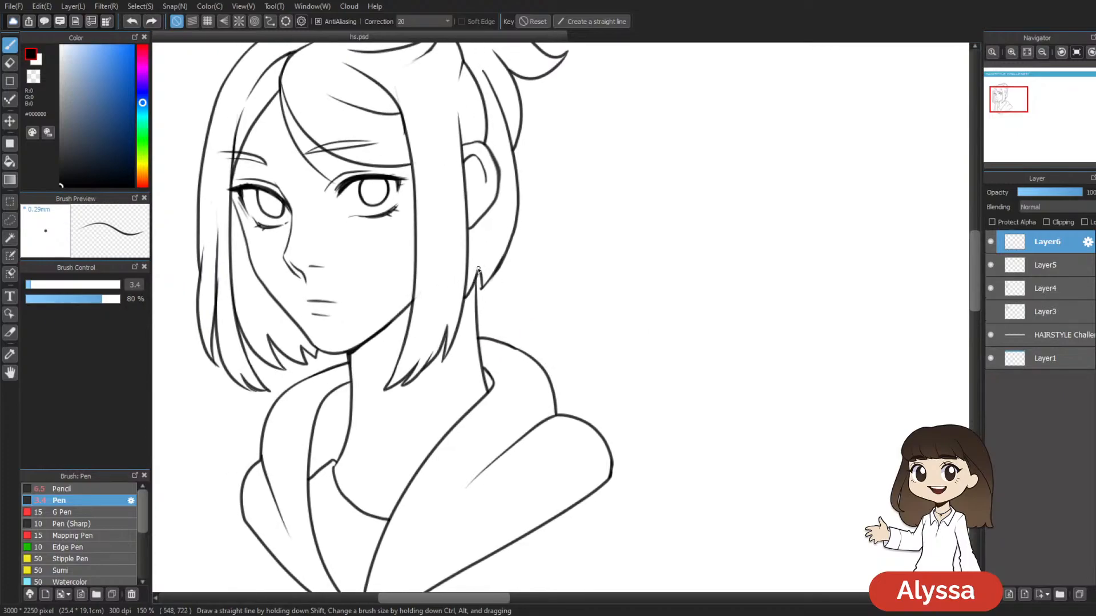
{"action": "left_click_drag", "start_coordinate": [469, 293], "coordinate": [483, 252]}
{"action": "left_click_drag", "start_coordinate": [504, 339], "coordinate": [521, 382]}
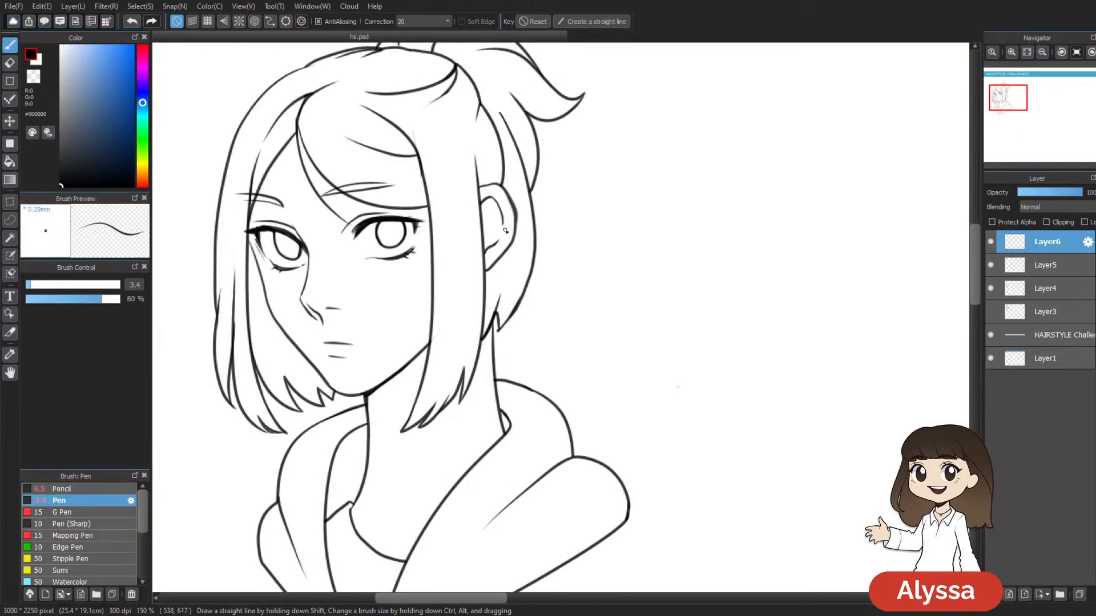
{"action": "left_click_drag", "start_coordinate": [522, 358], "coordinate": [540, 399]}
{"action": "key", "text": "ctrl+minus"}
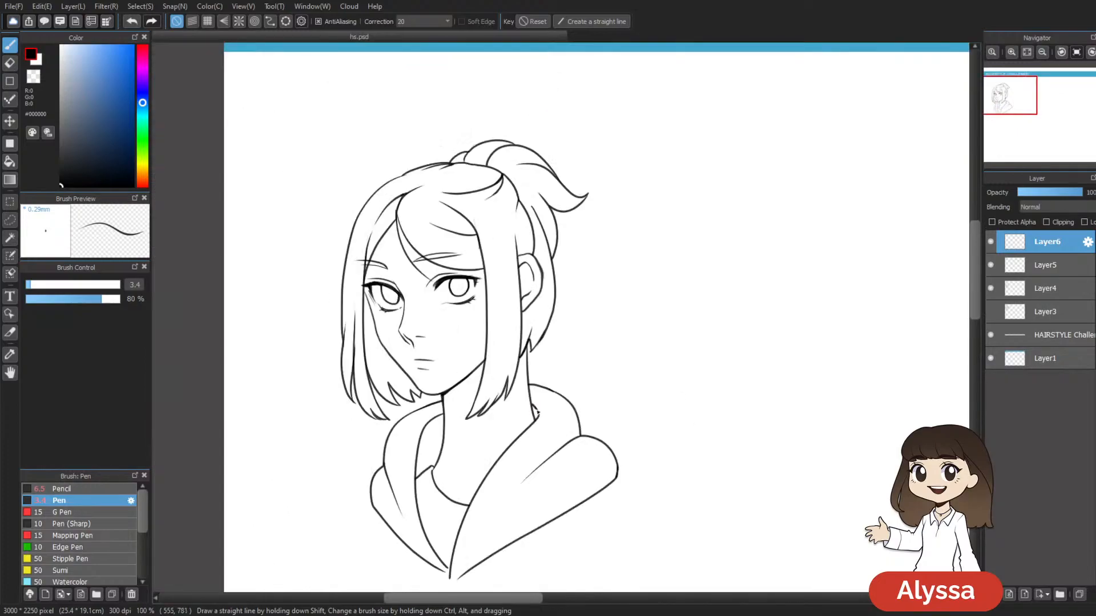
Step: Merge the two upper layers down into Layer4 and erase the brow end sticking out past the hair strand
{"action": "key", "text": "ctrl+plus"}
{"action": "left_click_drag", "start_coordinate": [440, 348], "coordinate": [597, 383]}
{"action": "key", "text": "e"}
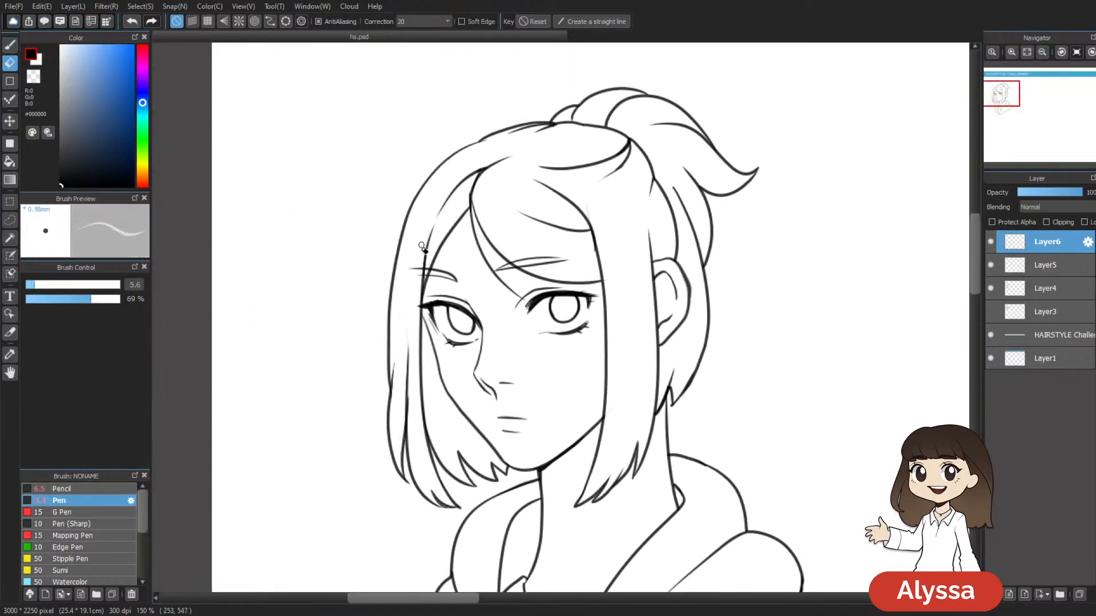
{"action": "key", "text": "ctrl+e"}
{"action": "key", "text": "ctrl+e"}
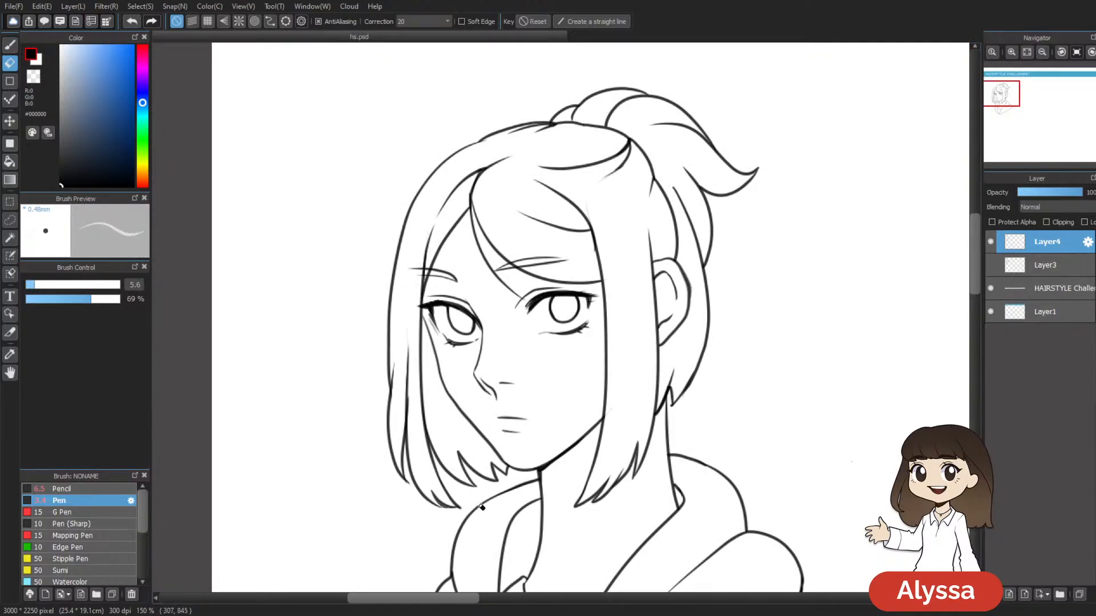
{"action": "left_click_drag", "start_coordinate": [418, 266], "coordinate": [412, 268]}
{"action": "left_click_drag", "start_coordinate": [699, 230], "coordinate": [595, 174]}
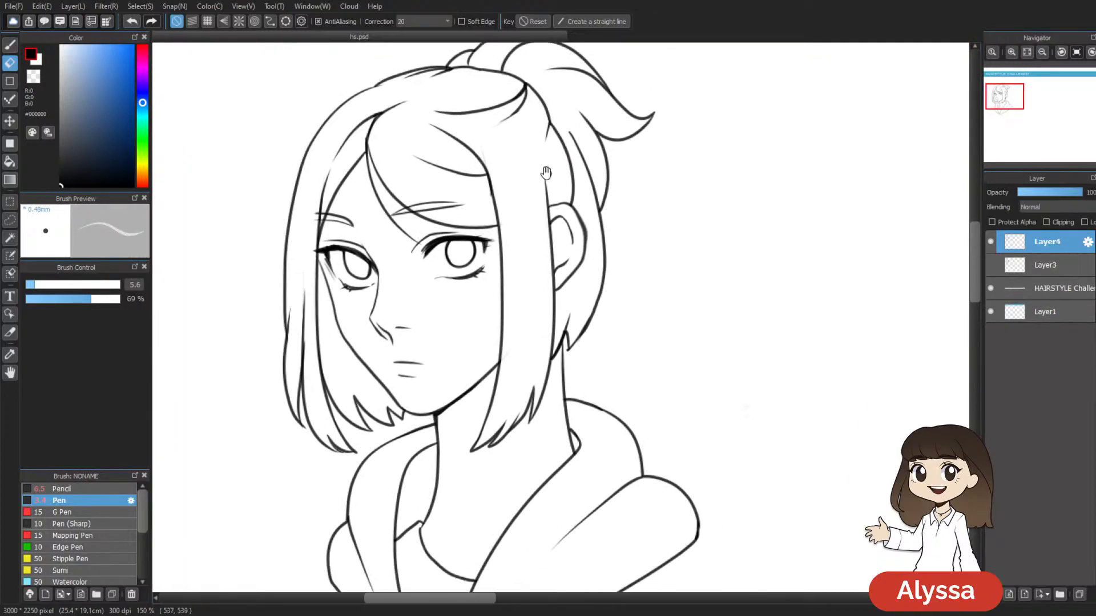
{"action": "left_click_drag", "start_coordinate": [555, 262], "coordinate": [626, 163]}
{"action": "key", "text": "ctrl+minus"}
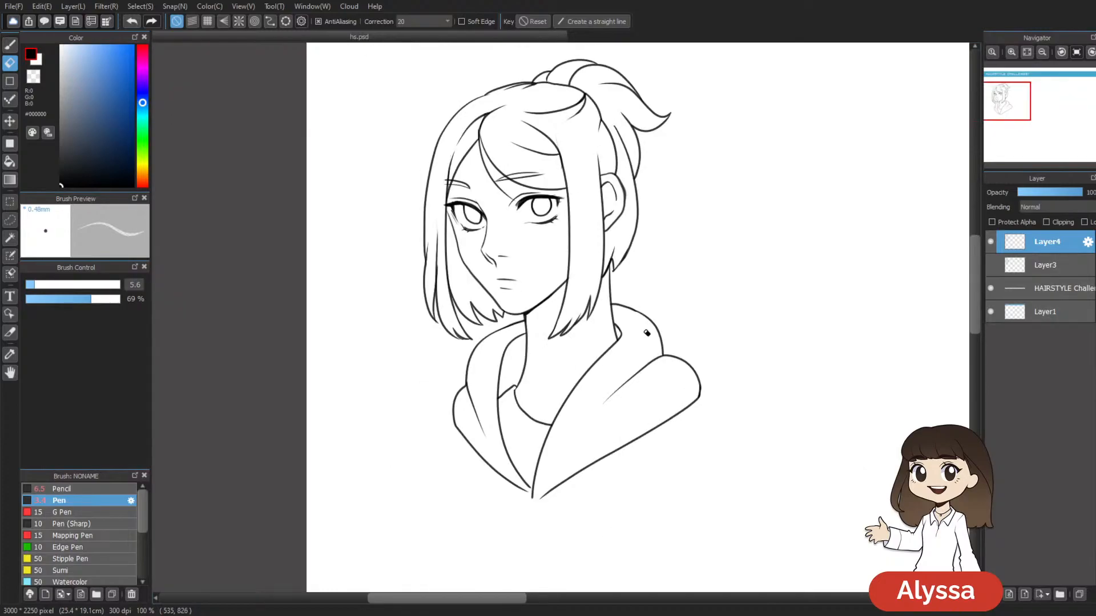
Step: Close the gap between the collar lines at the lower point of the hood with the Pen
{"action": "key", "text": "ctrl+plus"}
{"action": "left_click_drag", "start_coordinate": [642, 415], "coordinate": [542, 255]}
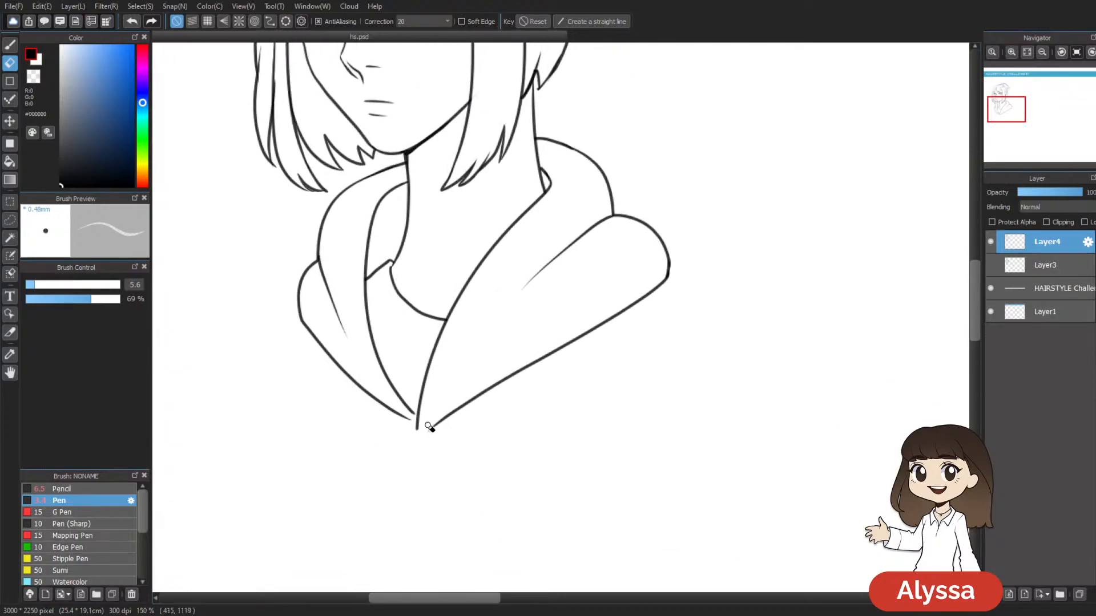
{"action": "key", "text": "b"}
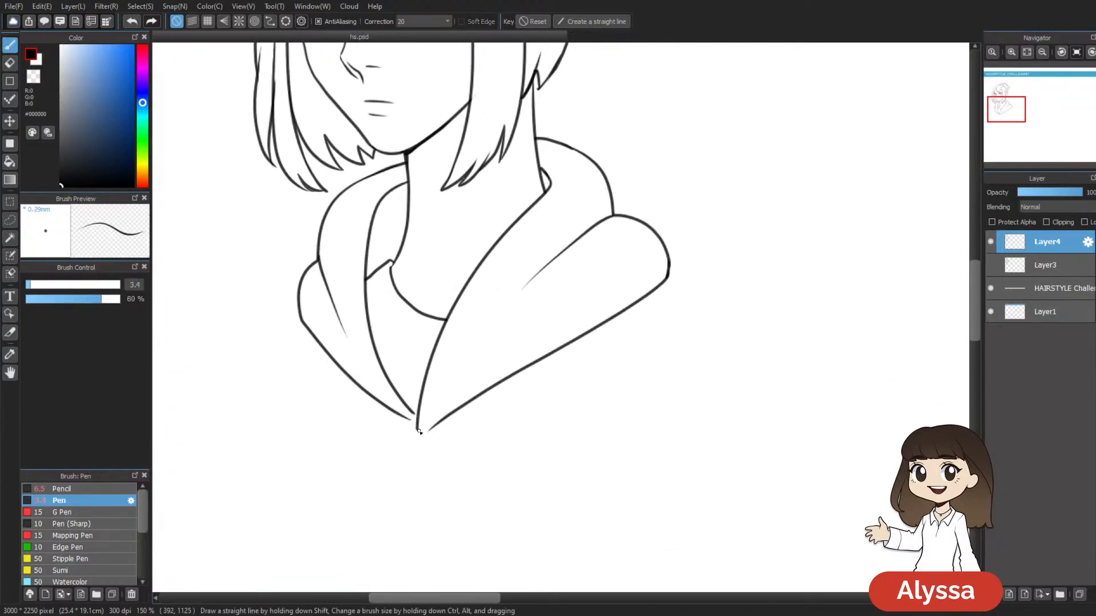
{"action": "left_click_drag", "start_coordinate": [417, 426], "coordinate": [408, 420]}
{"action": "key", "text": "ctrl+z"}
{"action": "left_click_drag", "start_coordinate": [571, 407], "coordinate": [603, 459]}
Step: Try to select the background around the figure with the Magic Wand, using Canvas as the reference
{"action": "key", "text": "w"}
{"action": "left_click", "coordinate": [615, 474]}
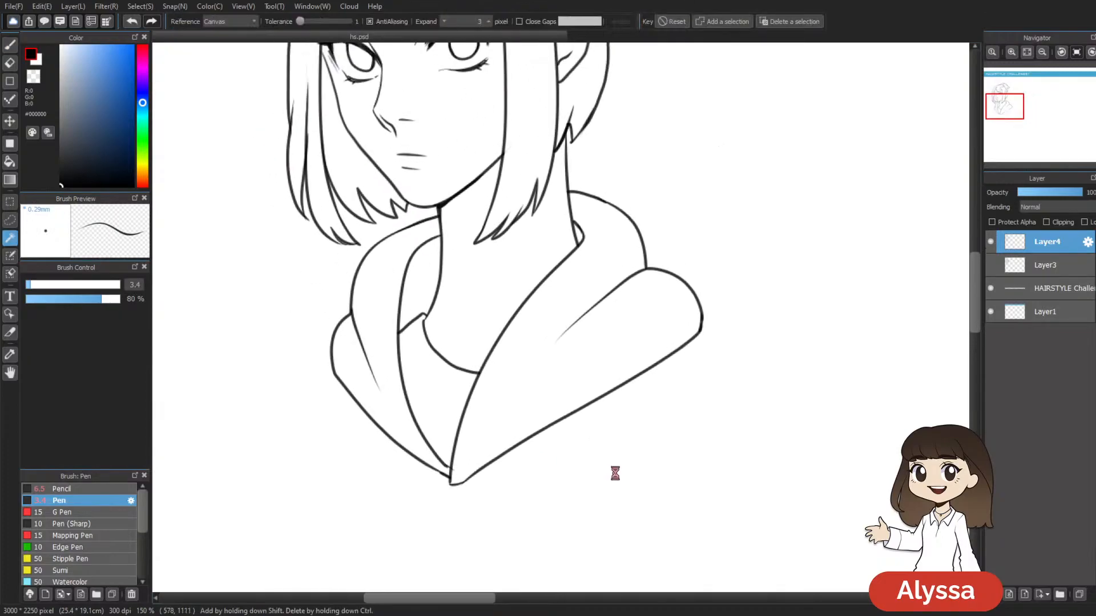
{"action": "scroll", "coordinate": [788, 156], "scroll_direction": "up", "scroll_amount": 10}
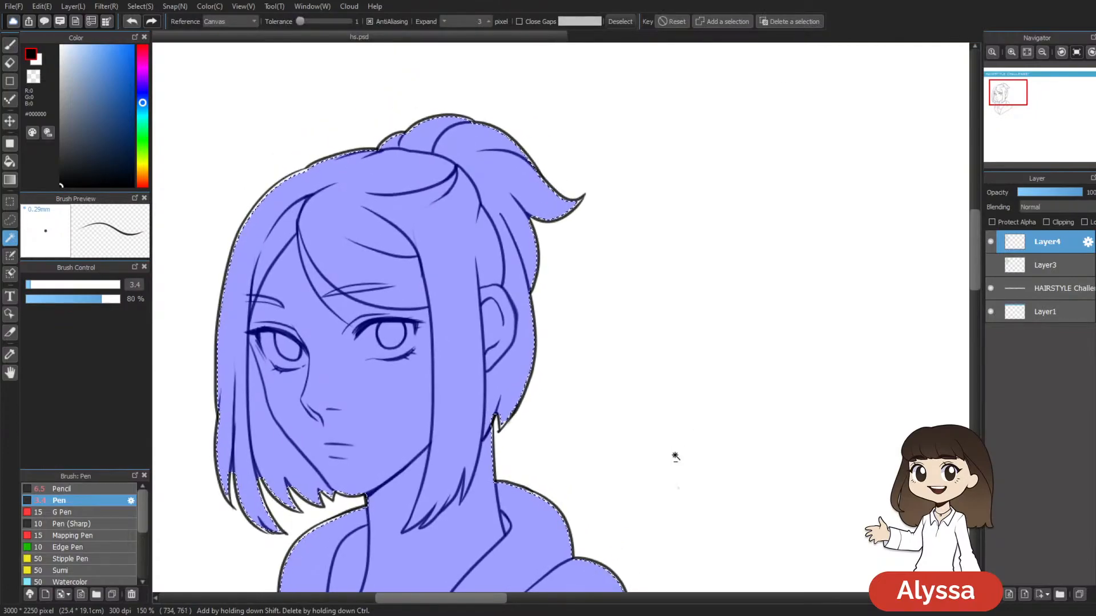
{"action": "key", "text": "ctrl+minus"}
{"action": "key", "text": "ctrl+minus"}
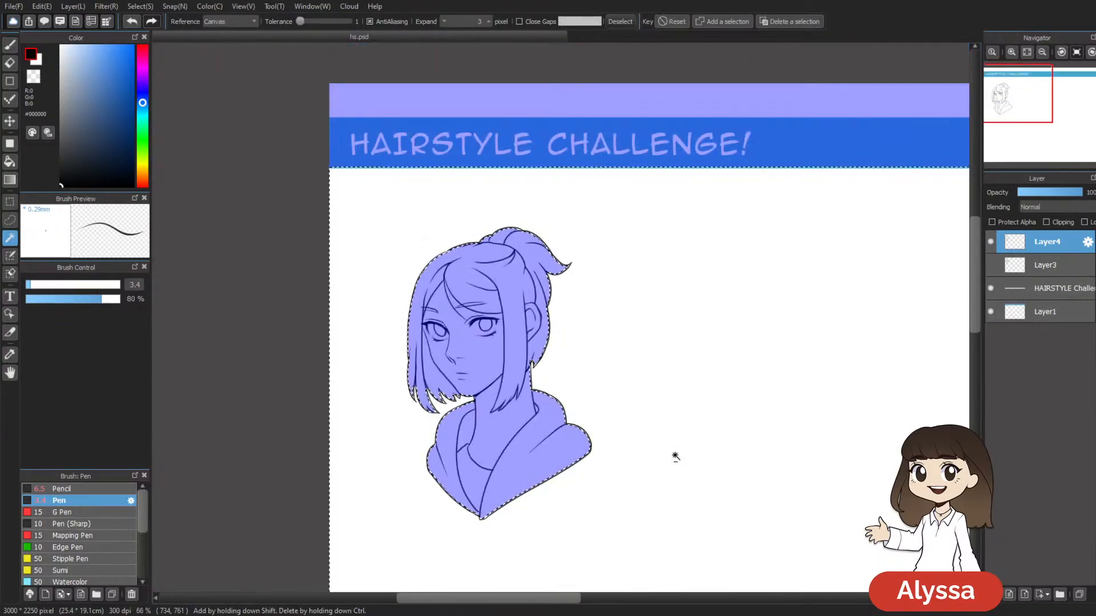
Step: Set the Magic Wand reference to Layer, inspect the selection edge around the figure, and clear the selection
{"action": "left_click", "coordinate": [247, 23]}
{"action": "left_click", "coordinate": [245, 43]}
{"action": "key", "text": "ctrl+d"}
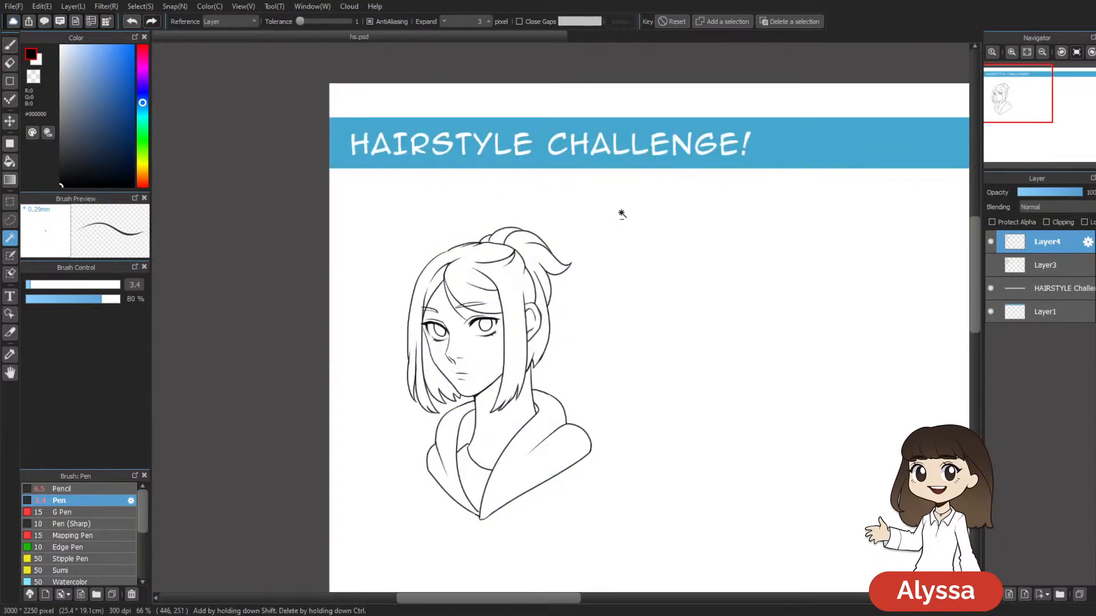
{"action": "key", "text": "ctrl+z"}
{"action": "scroll", "coordinate": [695, 401], "scroll_direction": "up", "scroll_amount": 3}
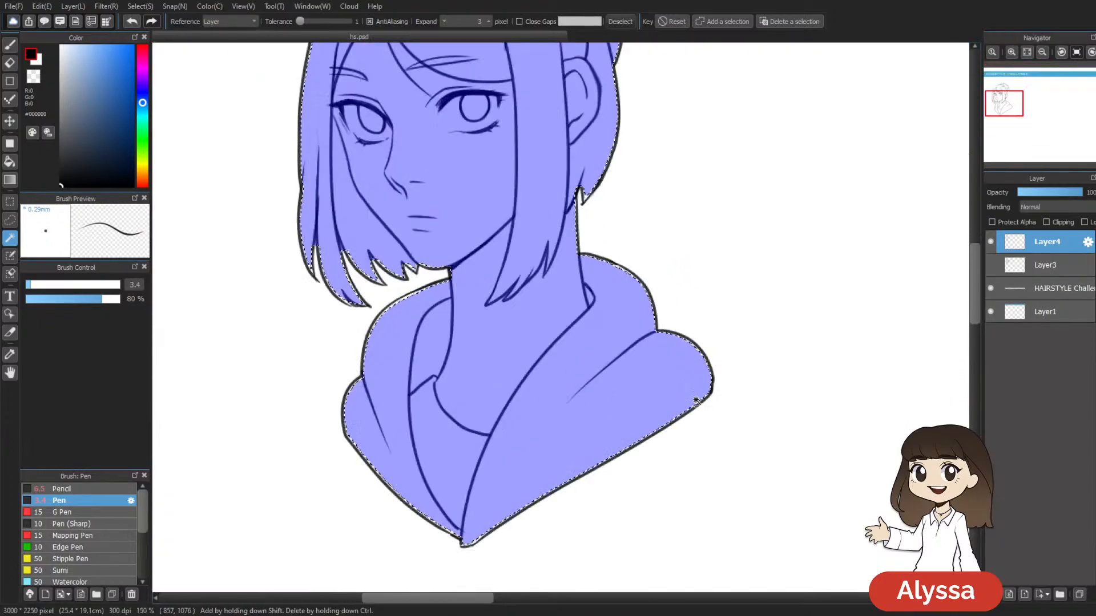
{"action": "scroll", "coordinate": [695, 399], "scroll_direction": "down", "scroll_amount": 2}
{"action": "left_click_drag", "start_coordinate": [695, 399], "coordinate": [649, 427]}
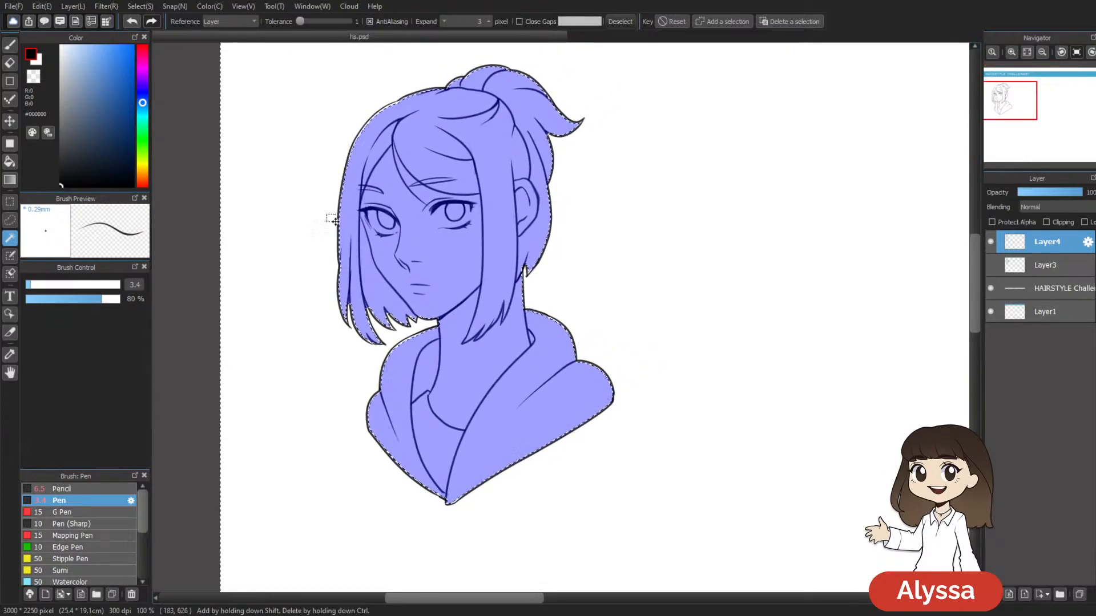
{"action": "key", "text": "ctrl+d"}
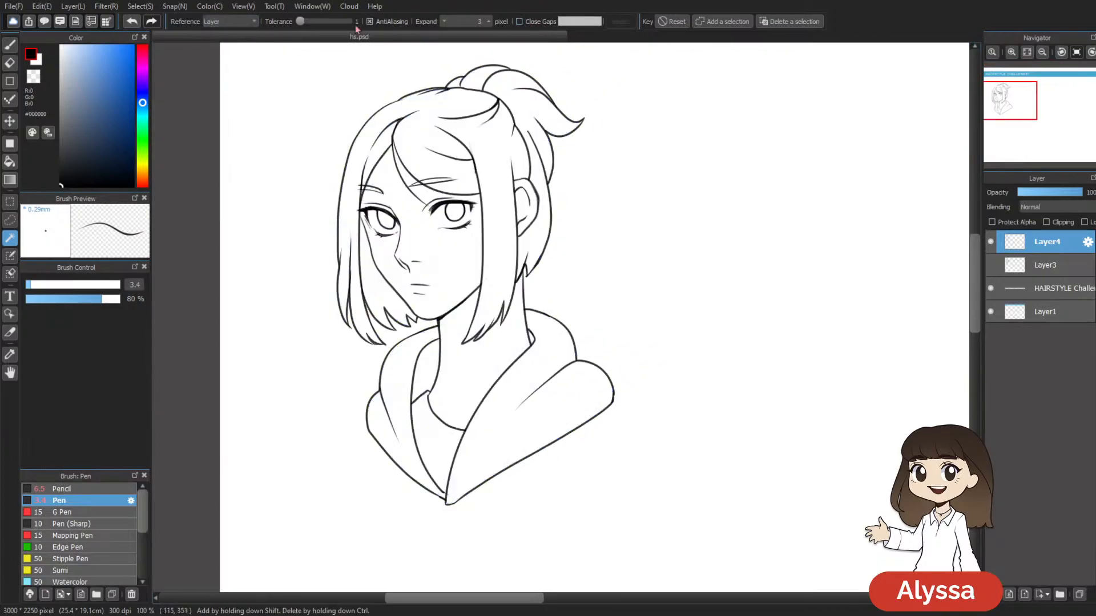
Step: Set the Magic Wand's Expand to 1 pixel, select the background, and add a new layer moved below Layer4
{"action": "type", "text": "1"}
{"action": "left_click", "coordinate": [622, 255]}
{"action": "key", "text": "ctrl+shift+n"}
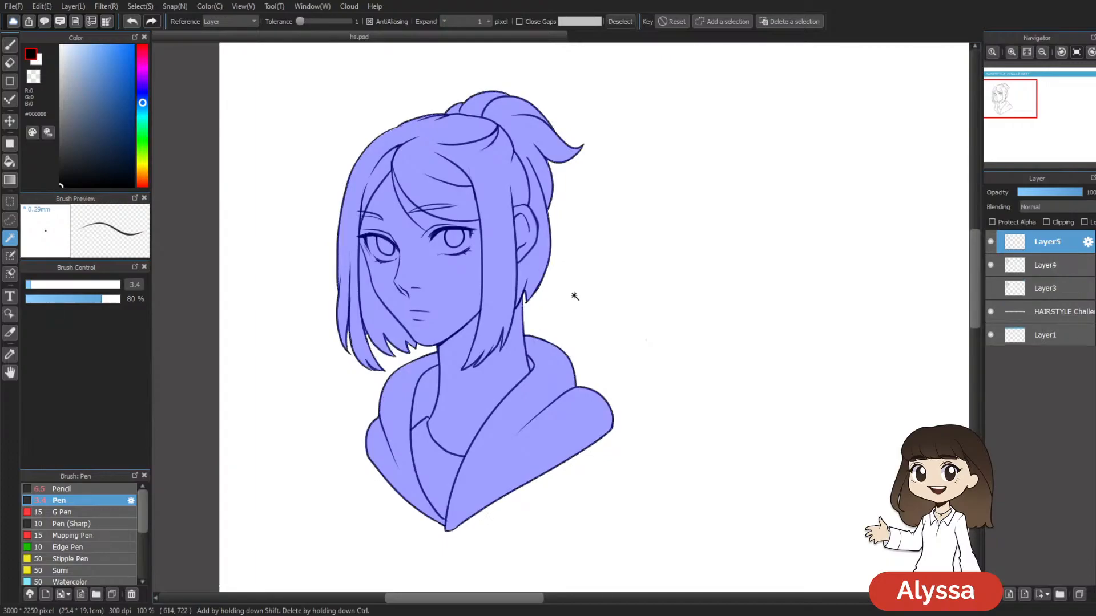
{"action": "left_click_drag", "start_coordinate": [1065, 249], "coordinate": [1070, 274]}
{"action": "left_click_drag", "start_coordinate": [716, 354], "coordinate": [675, 336]}
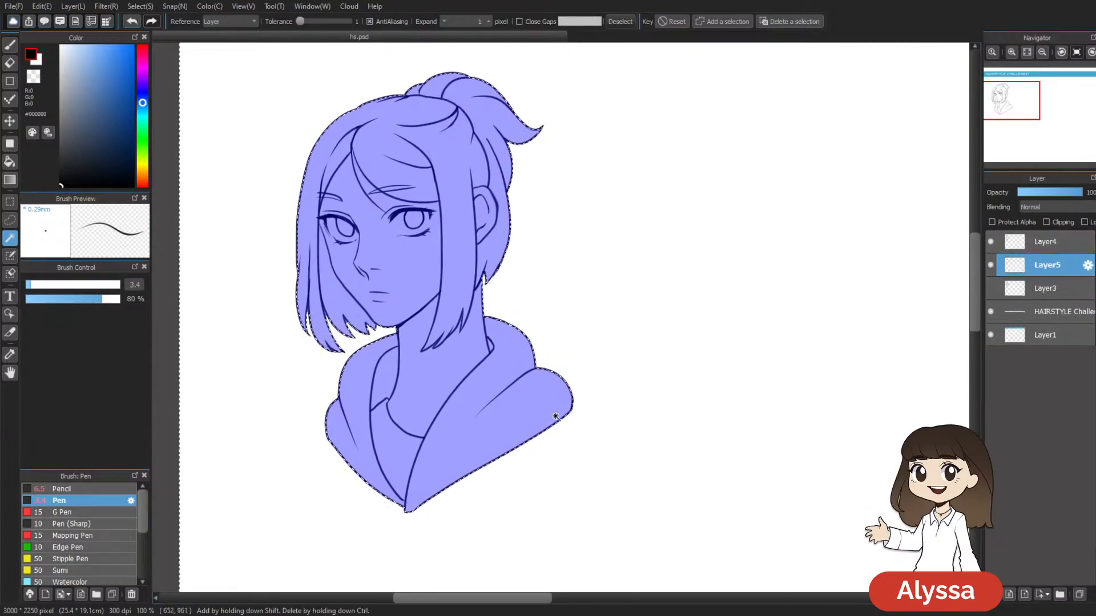
Step: Choose a pale beige base colour, #EDD6B1
{"action": "left_click", "coordinate": [143, 161]}
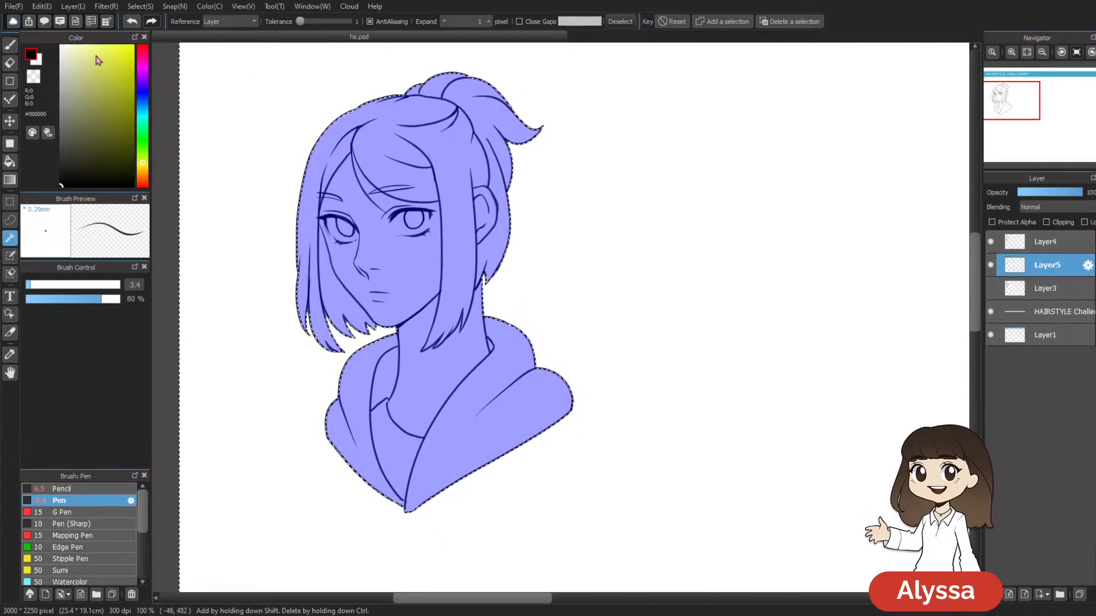
{"action": "left_click", "coordinate": [144, 168]}
{"action": "left_click_drag", "start_coordinate": [95, 53], "coordinate": [73, 53]}
{"action": "left_click", "coordinate": [143, 171]}
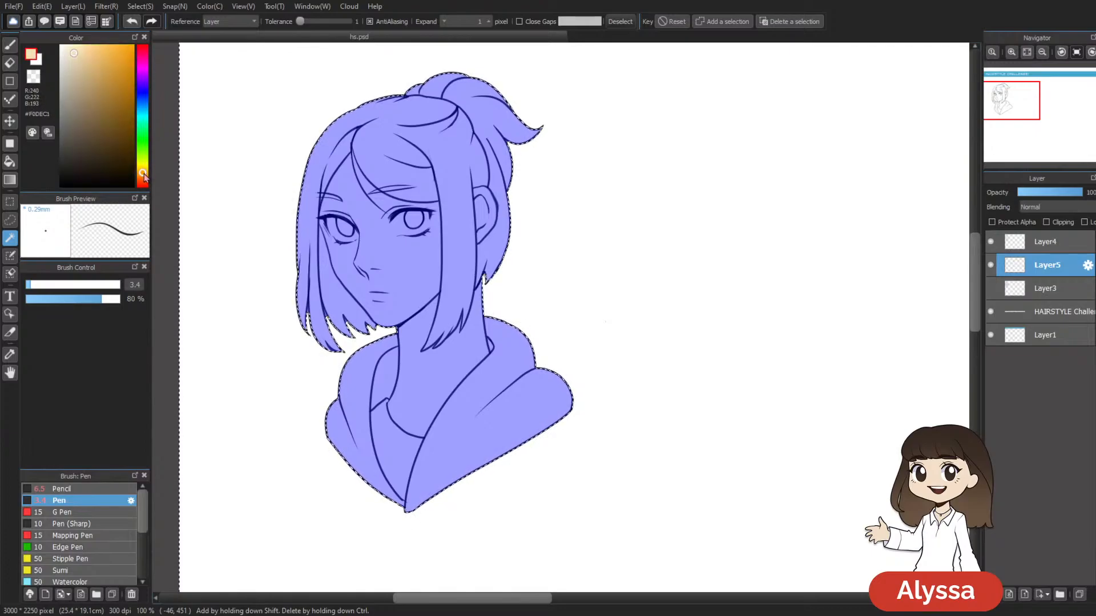
{"action": "left_click", "coordinate": [79, 55]}
Step: Invert the selection, fill the whole figure with the pale beige on Layer5, and deselect
{"action": "key", "text": "Insert"}
{"action": "key", "text": "ctrl+z"}
{"action": "key", "text": "ctrl+shift+i"}
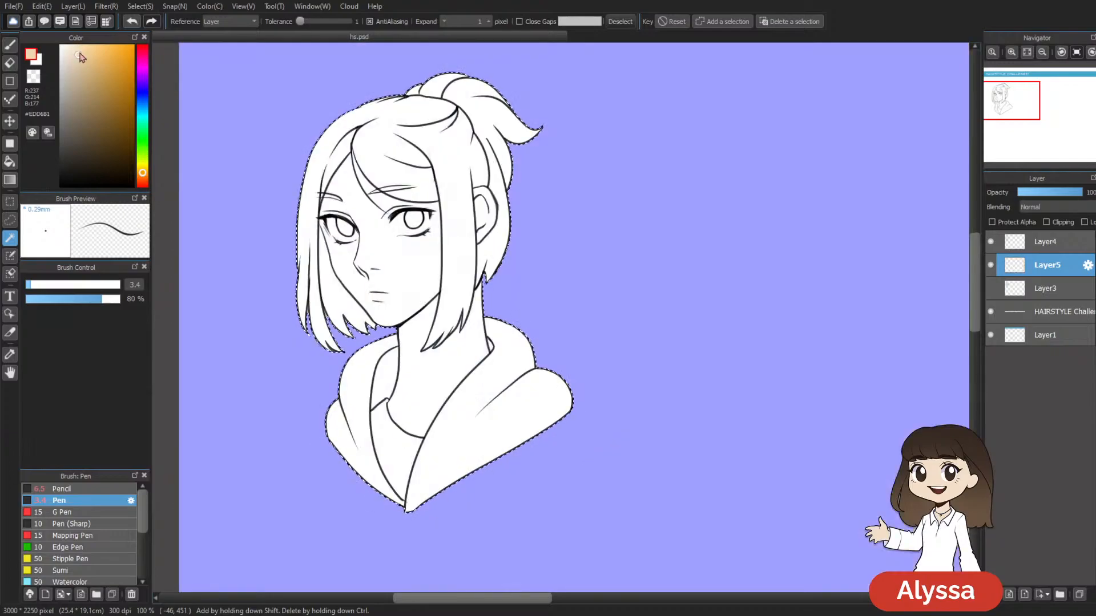
{"action": "key", "text": "Insert"}
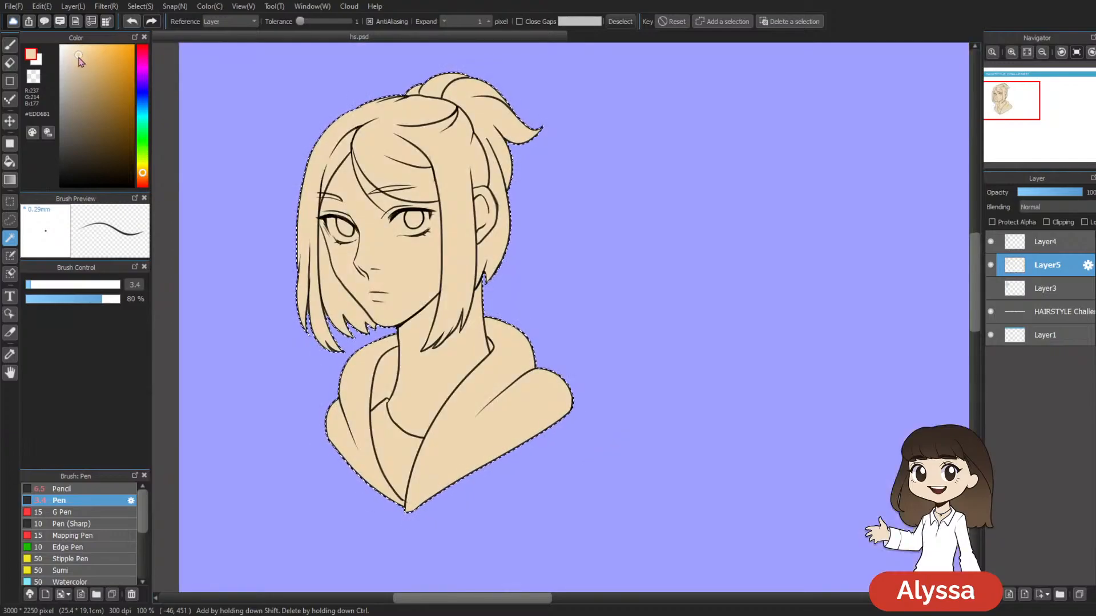
{"action": "key", "text": "ctrl+d"}
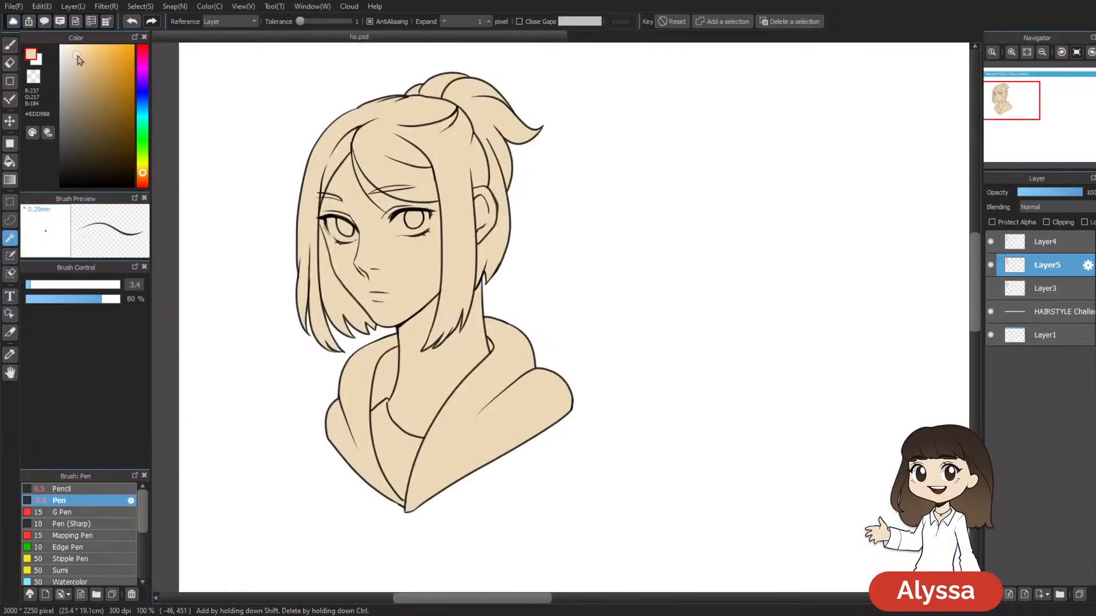
Step: Add two empty layers, Layer6 and Layer7, between the beige base fill and the line art on Layer4
{"action": "key", "text": "ctrl+shift+n"}
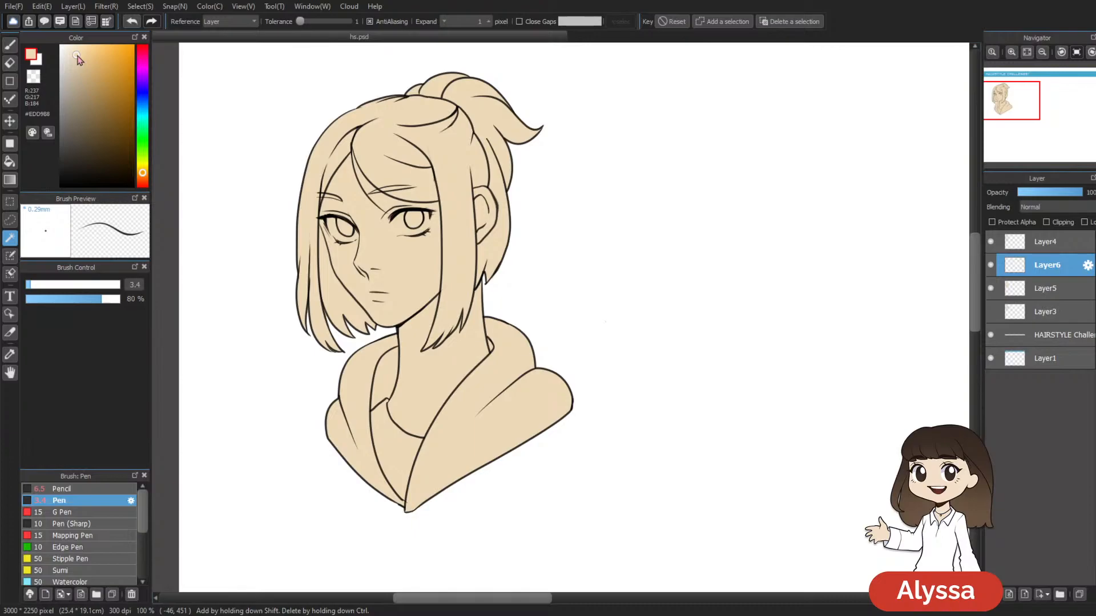
{"action": "left_click_drag", "start_coordinate": [520, 177], "coordinate": [570, 201]}
{"action": "left_click_drag", "start_coordinate": [587, 250], "coordinate": [554, 272]}
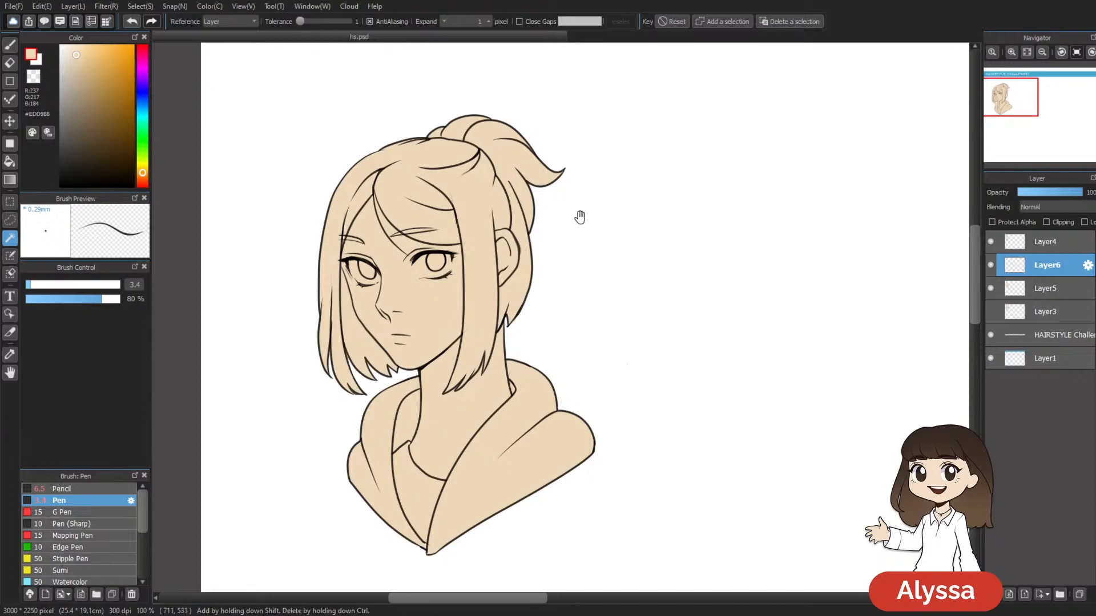
{"action": "left_click_drag", "start_coordinate": [585, 214], "coordinate": [580, 216]}
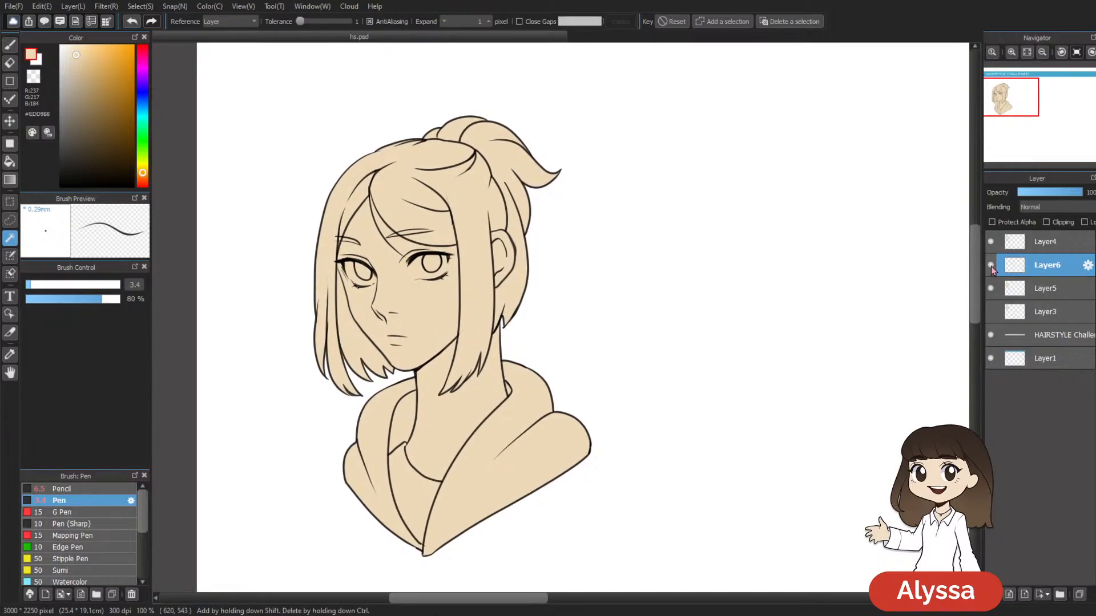
{"action": "scroll", "coordinate": [617, 404], "scroll_direction": "down", "scroll_amount": 4}
{"action": "scroll", "coordinate": [617, 404], "scroll_direction": "up", "scroll_amount": 4}
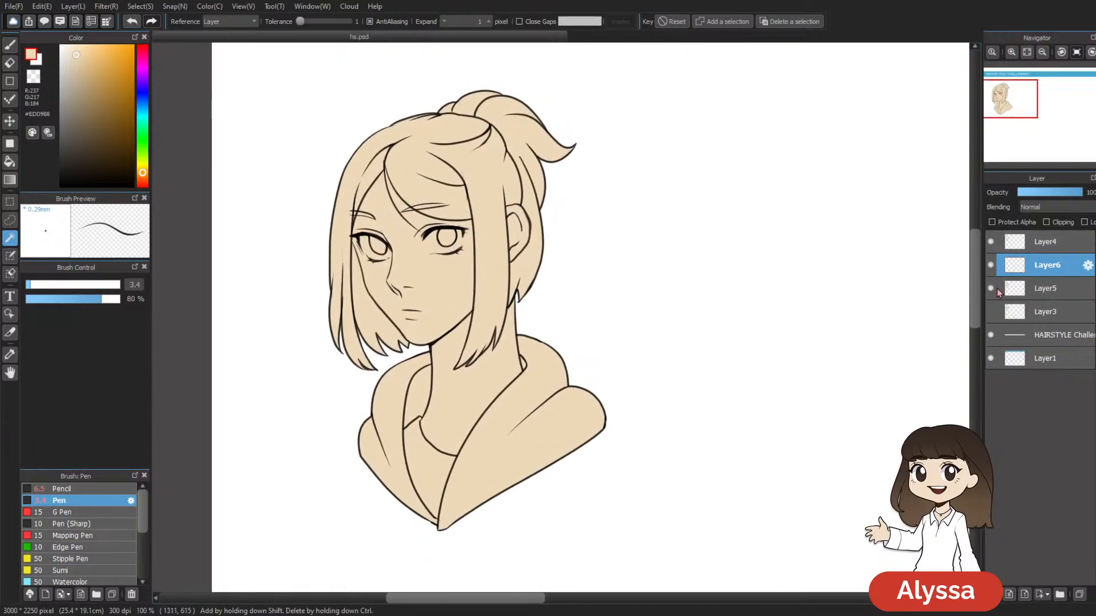
{"action": "left_click", "coordinate": [991, 242]}
{"action": "left_click", "coordinate": [992, 243]}
{"action": "key", "text": "ctrl+shift+n"}
{"action": "mouse_move", "coordinate": [556, 256]}
{"action": "left_mouse_down"}
{"action": "mouse_move", "coordinate": [534, 311]}
{"action": "mouse_move", "coordinate": [567, 256]}
{"action": "left_mouse_up"}
Step: Make Layer4 active and toggle its visibility to check the line art against the base fill
{"action": "left_click", "coordinate": [1047, 288]}
{"action": "left_click", "coordinate": [1023, 244]}
{"action": "left_click", "coordinate": [991, 241]}
{"action": "left_click", "coordinate": [991, 241]}
{"action": "key", "text": "e"}
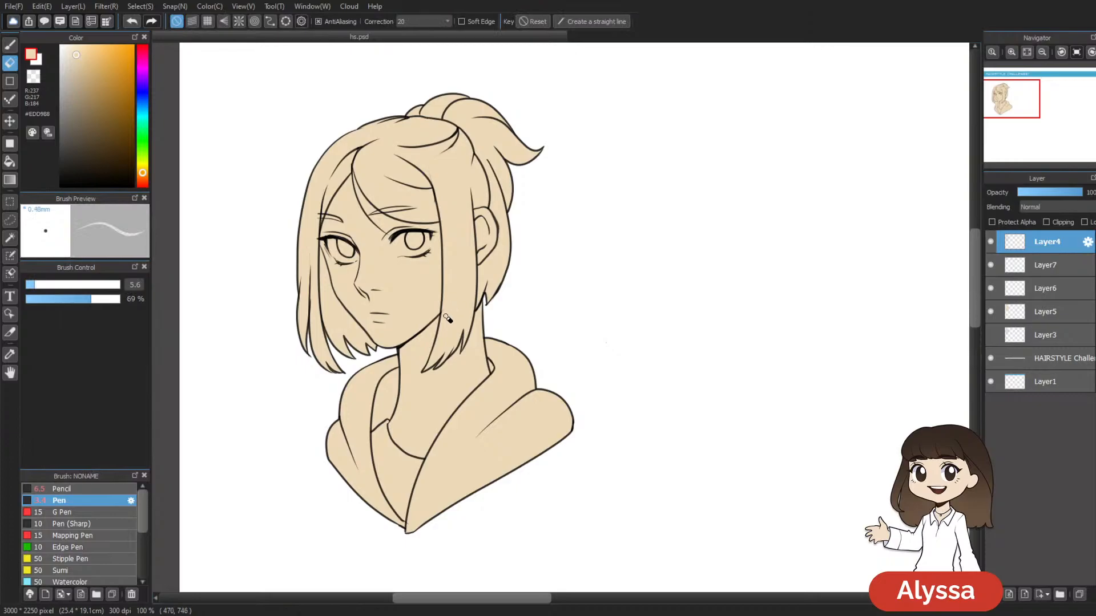
{"action": "left_click", "coordinate": [1019, 268]}
{"action": "scroll", "coordinate": [706, 454], "scroll_direction": "down", "scroll_amount": 3}
{"action": "scroll", "coordinate": [704, 451], "scroll_direction": "up", "scroll_amount": 3}
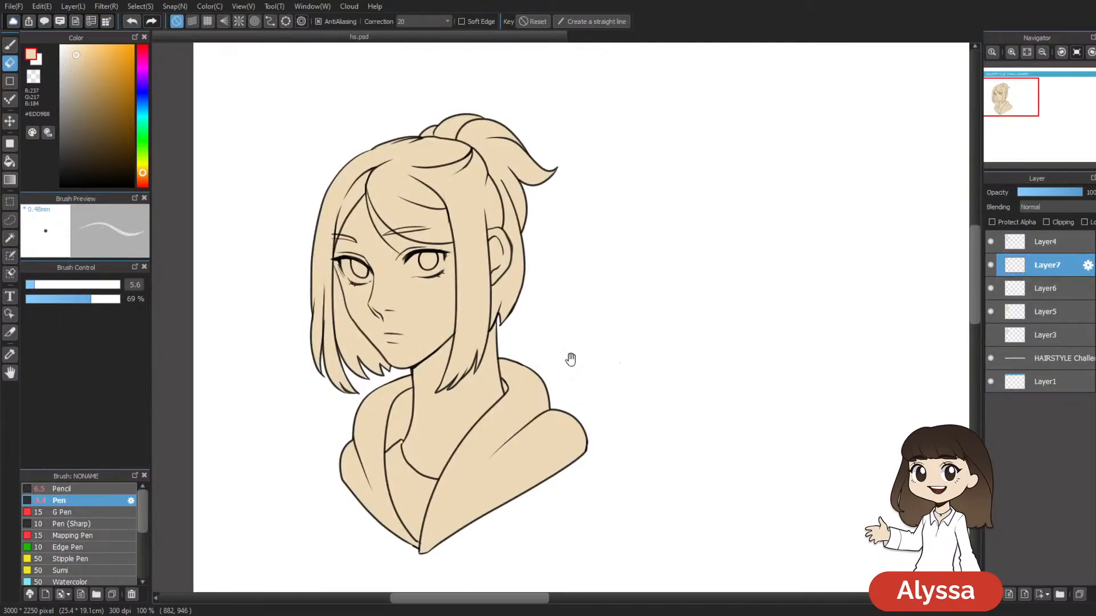
{"action": "left_click", "coordinate": [1044, 242]}
{"action": "key", "text": "w"}
{"action": "left_click", "coordinate": [1038, 264]}
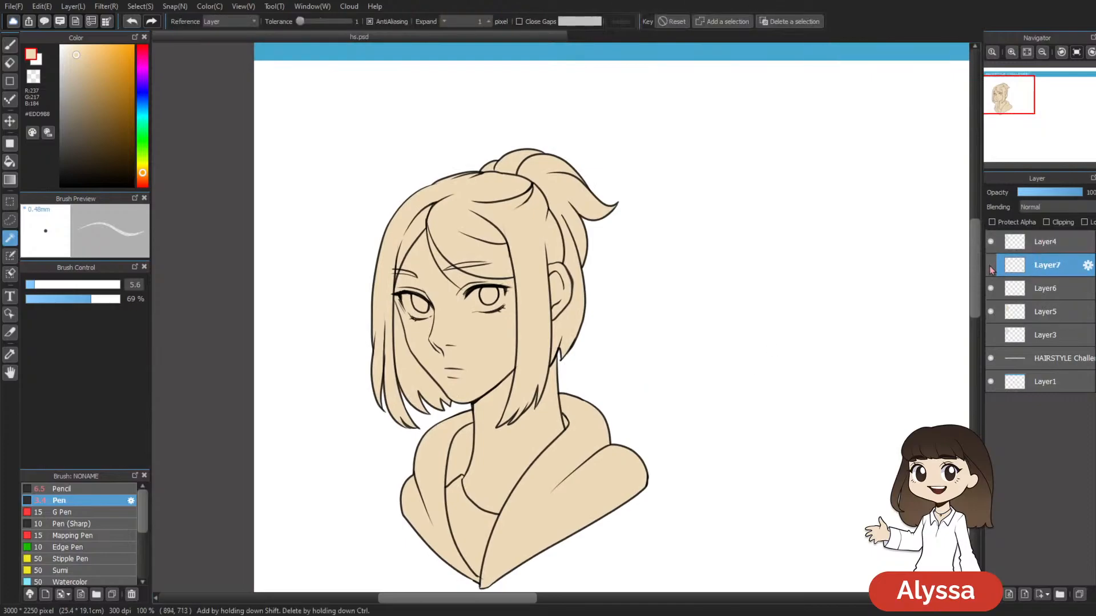
{"action": "left_click", "coordinate": [1026, 243]}
{"action": "left_click", "coordinate": [616, 315]}
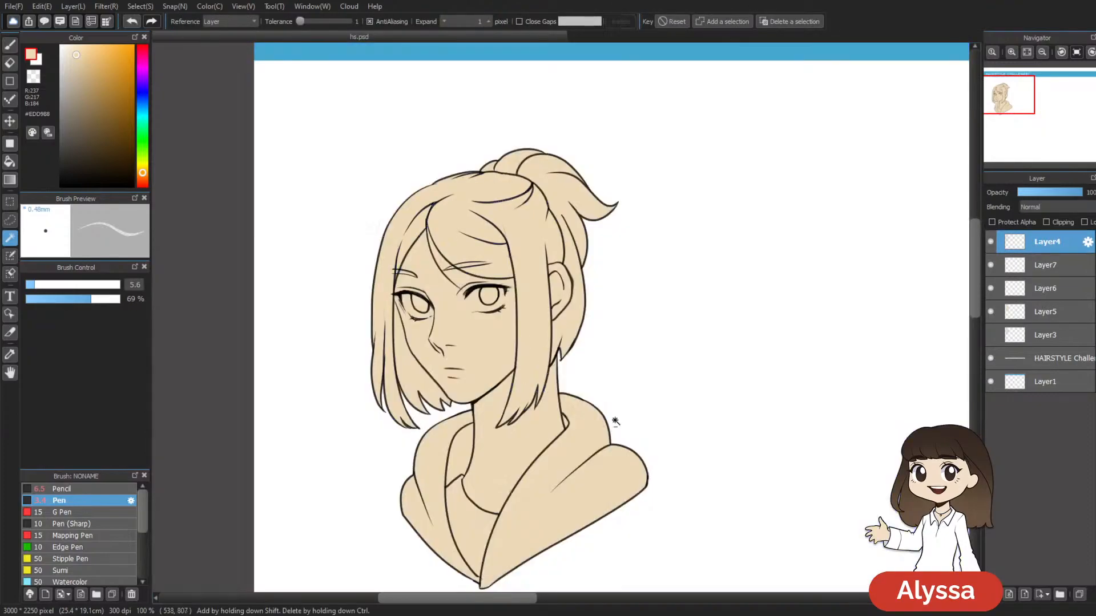
Step: Clip Layer6 to the beige base and choose a light yellow hair colour, #F3DE79
{"action": "left_click", "coordinate": [1025, 289]}
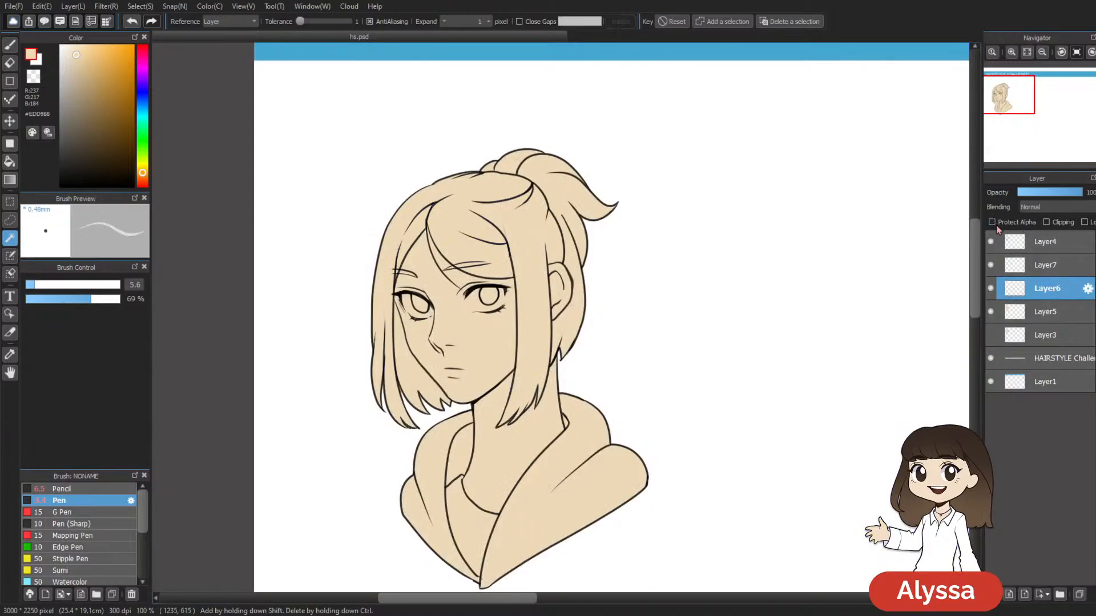
{"action": "left_click", "coordinate": [1059, 223]}
{"action": "left_click_drag", "start_coordinate": [99, 68], "coordinate": [98, 53]}
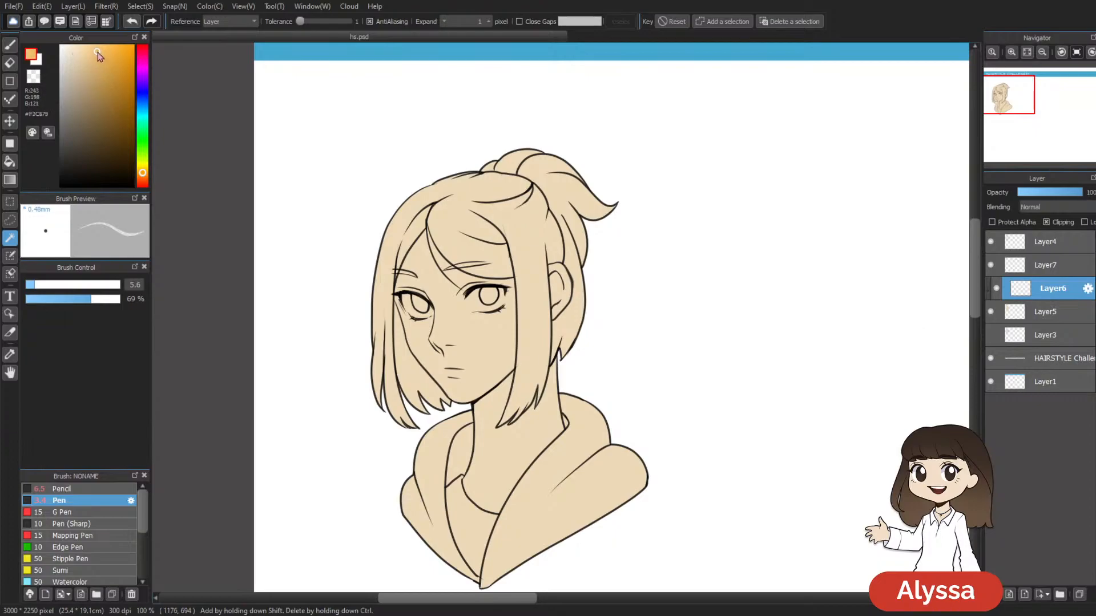
{"action": "left_click", "coordinate": [142, 168]}
Step: Enlarge the Pen to 7.4 px and outline the long strand in front of the ear and the fringe's lower edge in yellow
{"action": "left_click_drag", "start_coordinate": [641, 259], "coordinate": [567, 246]}
{"action": "left_click", "coordinate": [521, 295]}
{"action": "key", "text": "ctrl+Up"}
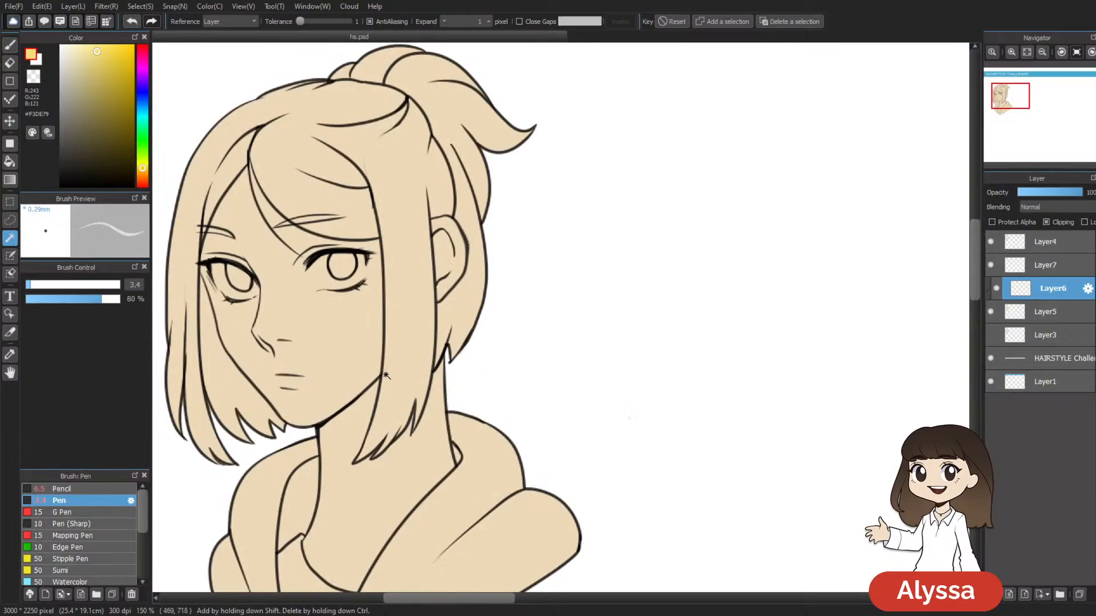
{"action": "key", "text": "b"}
{"action": "left_click_drag", "start_coordinate": [111, 301], "coordinate": [131, 300]}
{"action": "key", "text": "bracketright"}
{"action": "key", "text": "bracketright"}
{"action": "key", "text": "bracketright"}
{"action": "key", "text": "bracketright"}
{"action": "key", "text": "bracketright"}
{"action": "key", "text": "bracketright"}
{"action": "key", "text": "bracketright"}
{"action": "key", "text": "bracketright"}
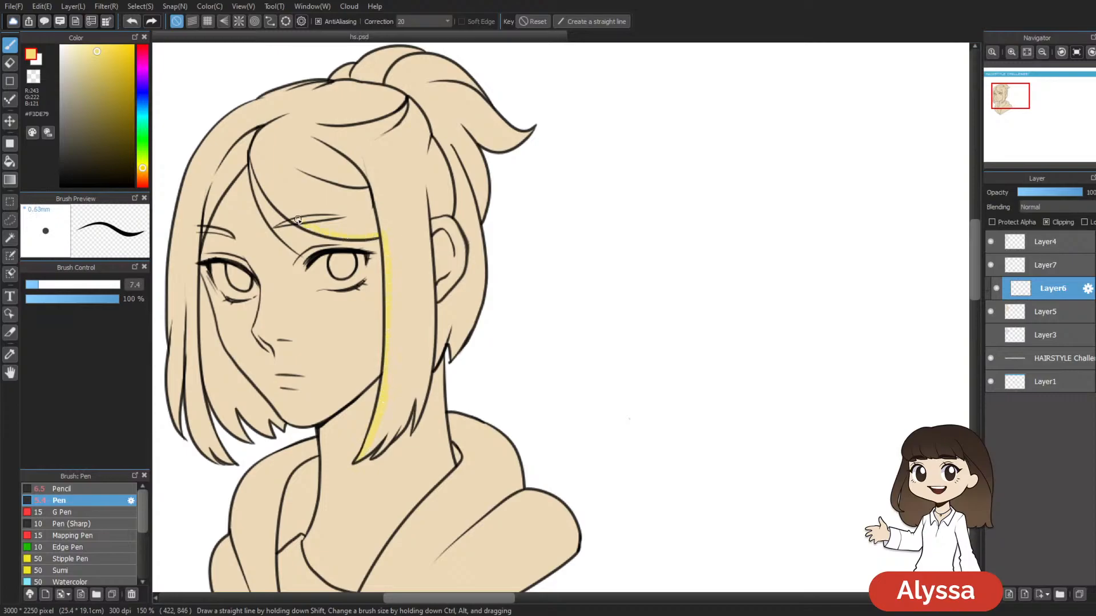
Step: Continue the yellow outline along the far side of the forehead and cheek and around the near strand's tips, erasing overshoots
{"action": "left_click_drag", "start_coordinate": [204, 221], "coordinate": [197, 260]}
{"action": "left_click_drag", "start_coordinate": [390, 208], "coordinate": [459, 211]}
{"action": "key", "text": "e"}
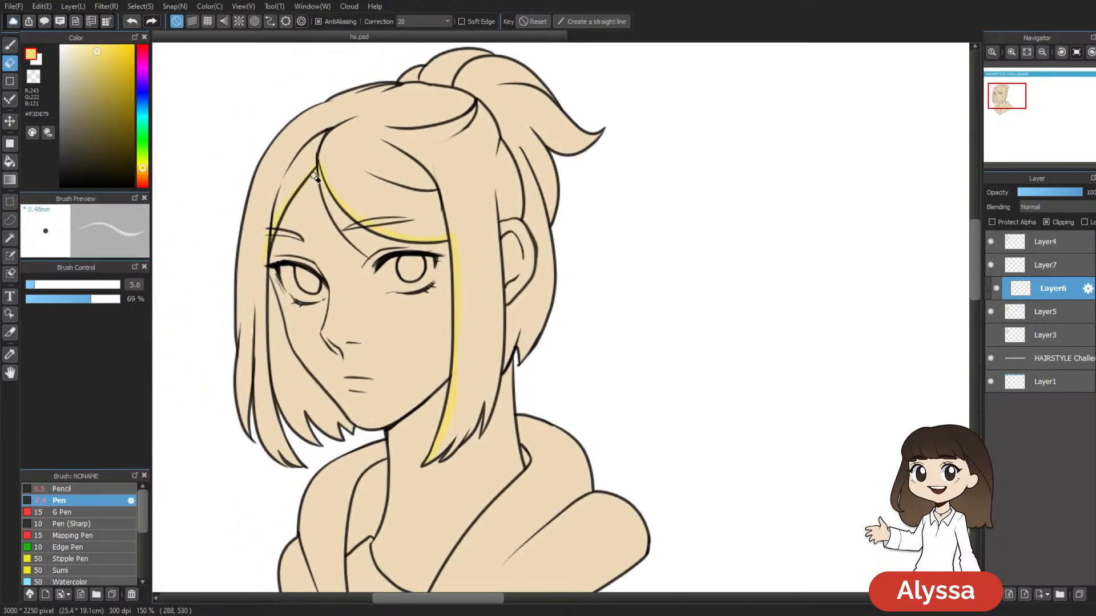
{"action": "key", "text": "b"}
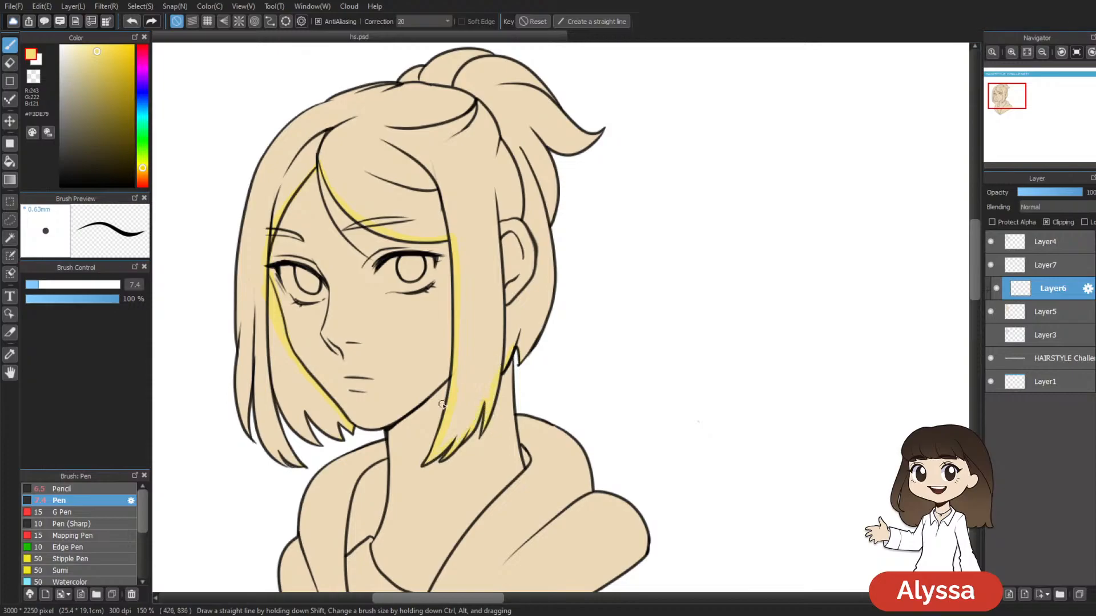
Step: Select the area enclosed by the yellow outline, fill the hair and ponytail with the yellow on Layer6, and deselect
{"action": "key", "text": "w"}
{"action": "left_click", "coordinate": [510, 227]}
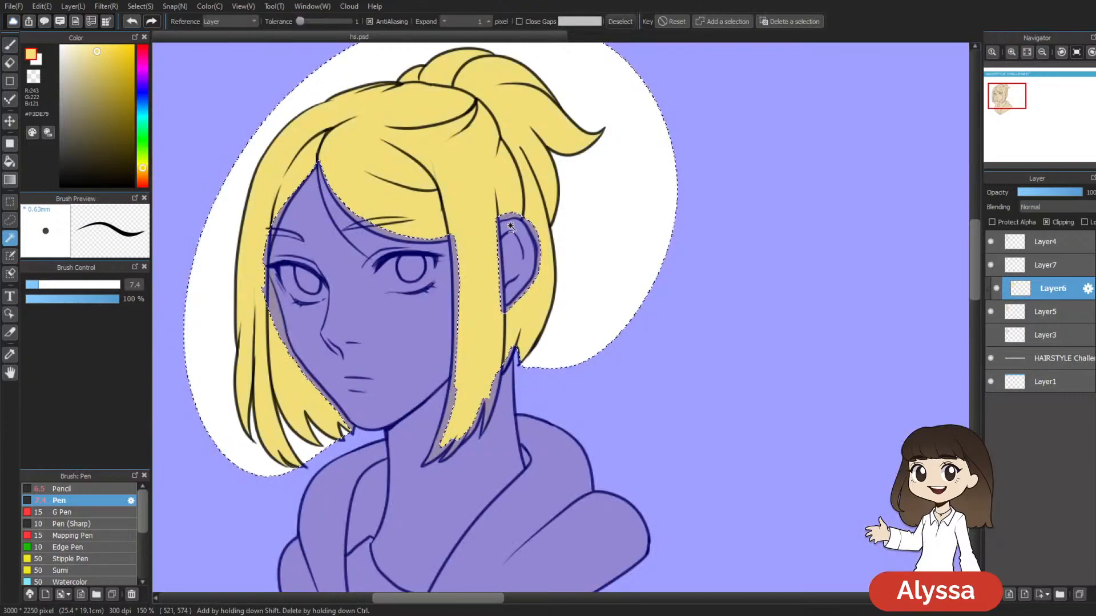
{"action": "key", "text": "ctrl+d"}
{"action": "key", "text": "ctrl+minus"}
{"action": "key", "text": "ctrl+minus"}
{"action": "key", "text": "ctrl+plus"}
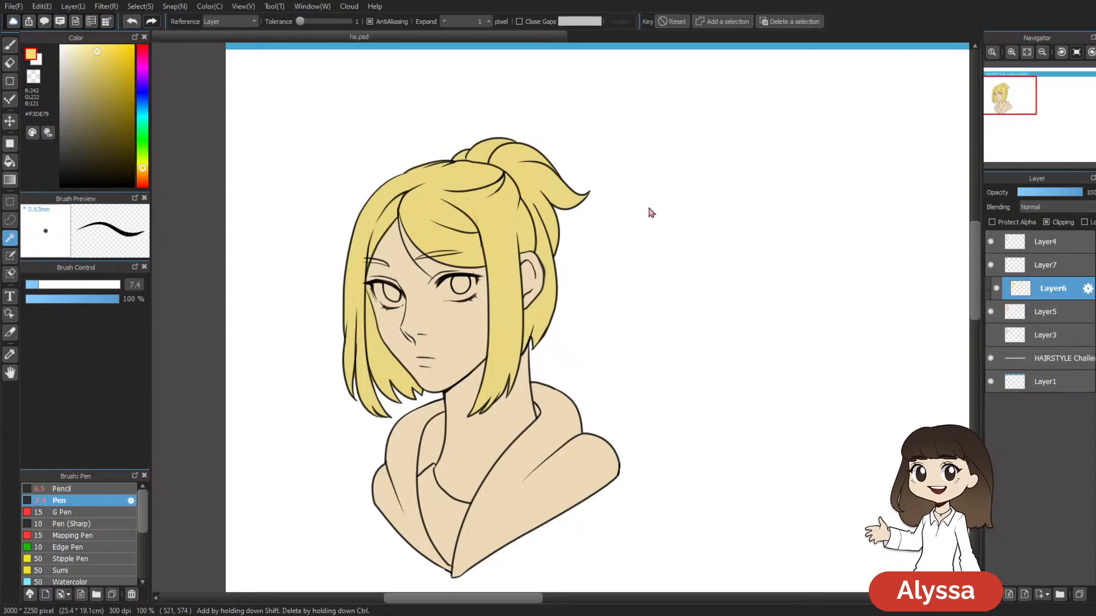
Step: Shift the hair fill on Layer6 to a warmer golden yellow and add an empty layer, Layer8, above it
{"action": "left_click_drag", "start_coordinate": [647, 193], "coordinate": [648, 194]}
{"action": "left_click_drag", "start_coordinate": [758, 299], "coordinate": [673, 356]}
{"action": "key", "text": "ctrl+minus"}
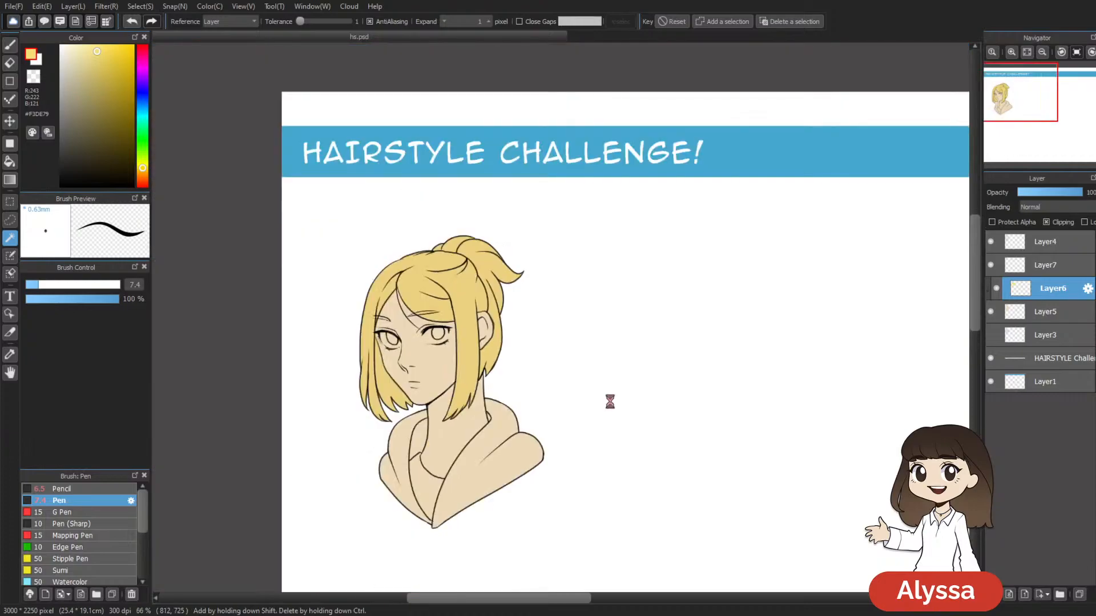
{"action": "key", "text": "ctrl+plus"}
{"action": "key", "text": "ctrl+plus"}
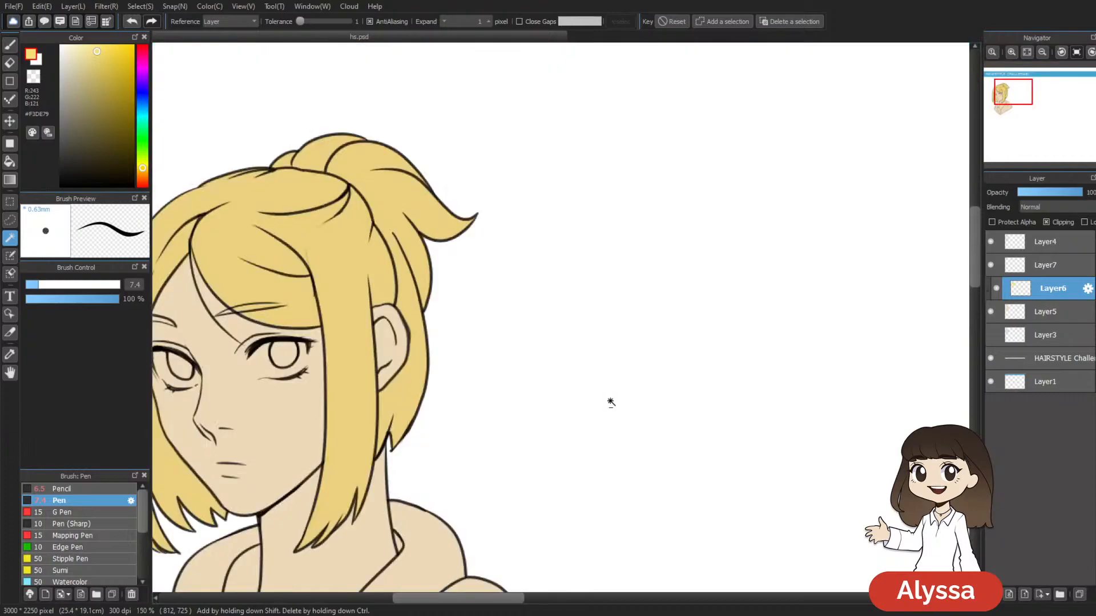
{"action": "left_click_drag", "start_coordinate": [390, 348], "coordinate": [556, 372]}
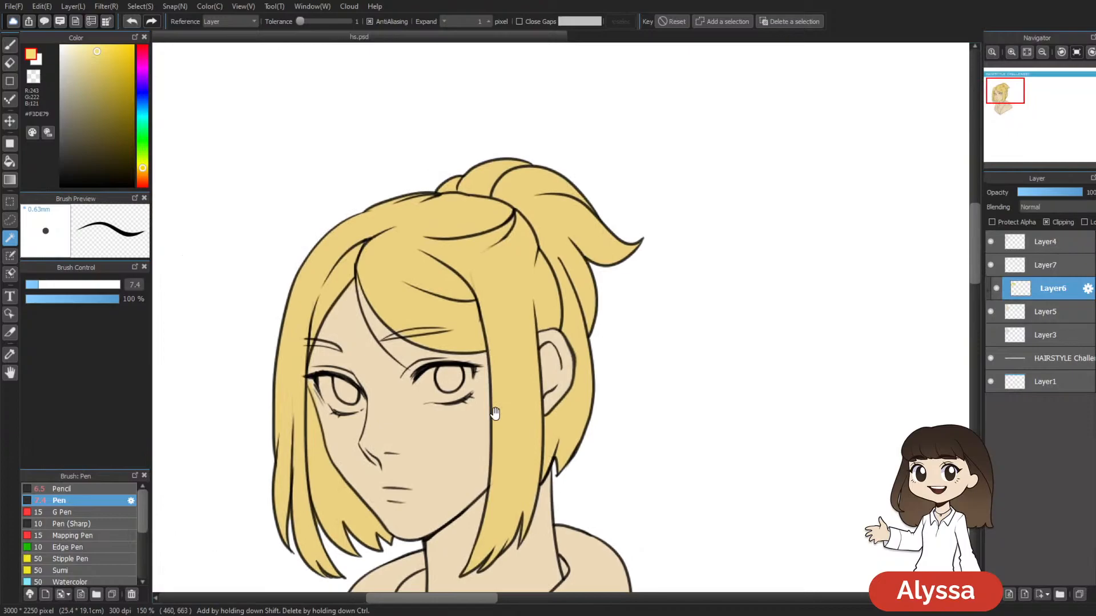
{"action": "mouse_move", "coordinate": [554, 242]}
{"action": "left_mouse_down"}
{"action": "mouse_move", "coordinate": [540, 247]}
{"action": "mouse_move", "coordinate": [544, 259]}
{"action": "left_mouse_up"}
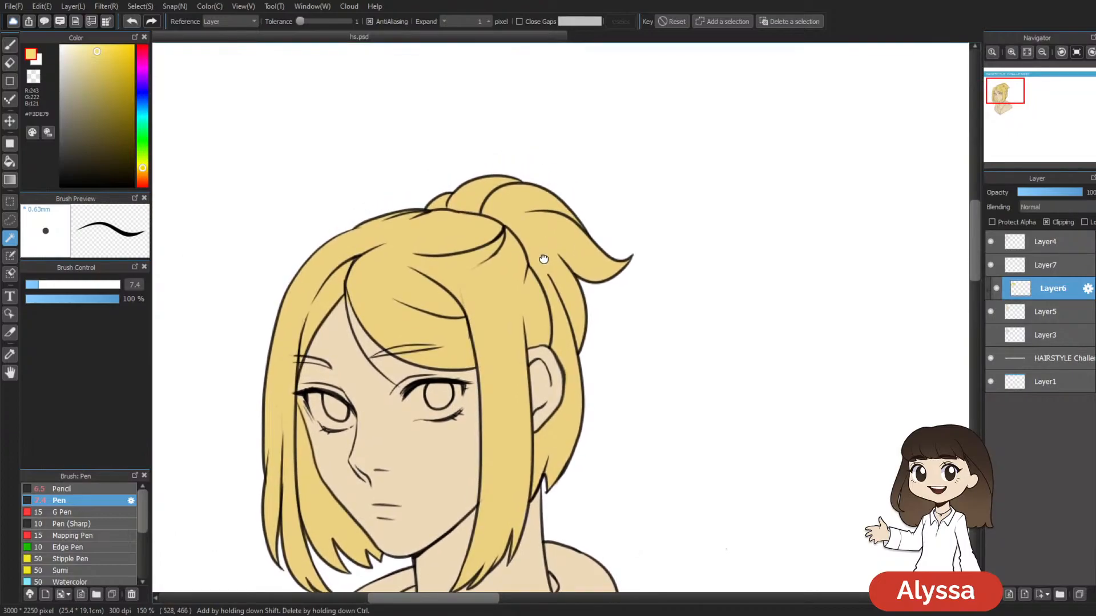
{"action": "left_click_drag", "start_coordinate": [527, 367], "coordinate": [529, 312]}
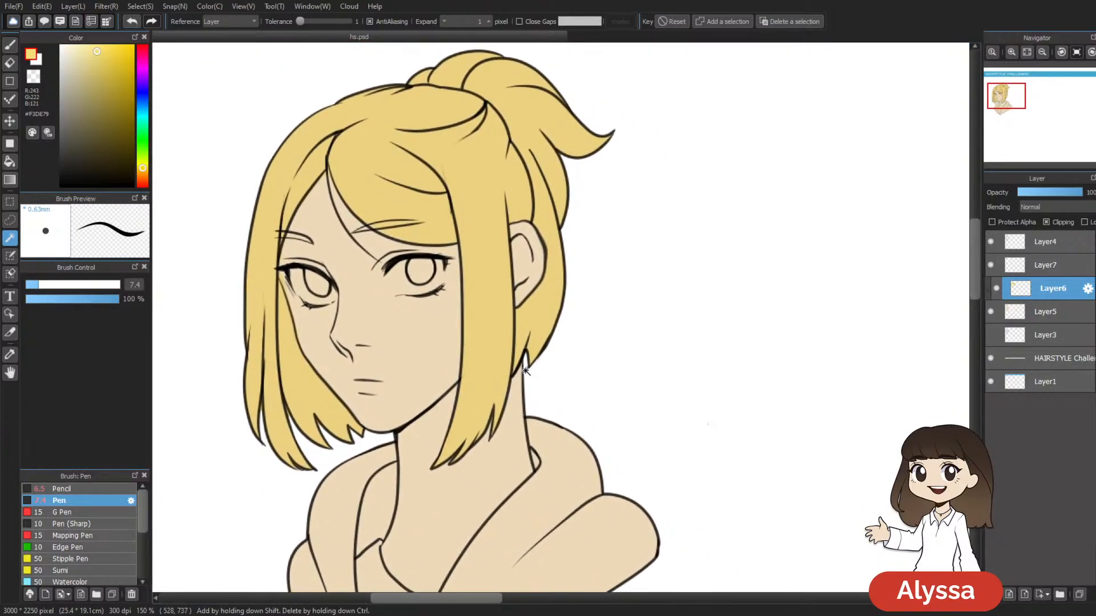
{"action": "key", "text": "ctrl+shift+n"}
{"action": "left_click_drag", "start_coordinate": [493, 252], "coordinate": [497, 262]}
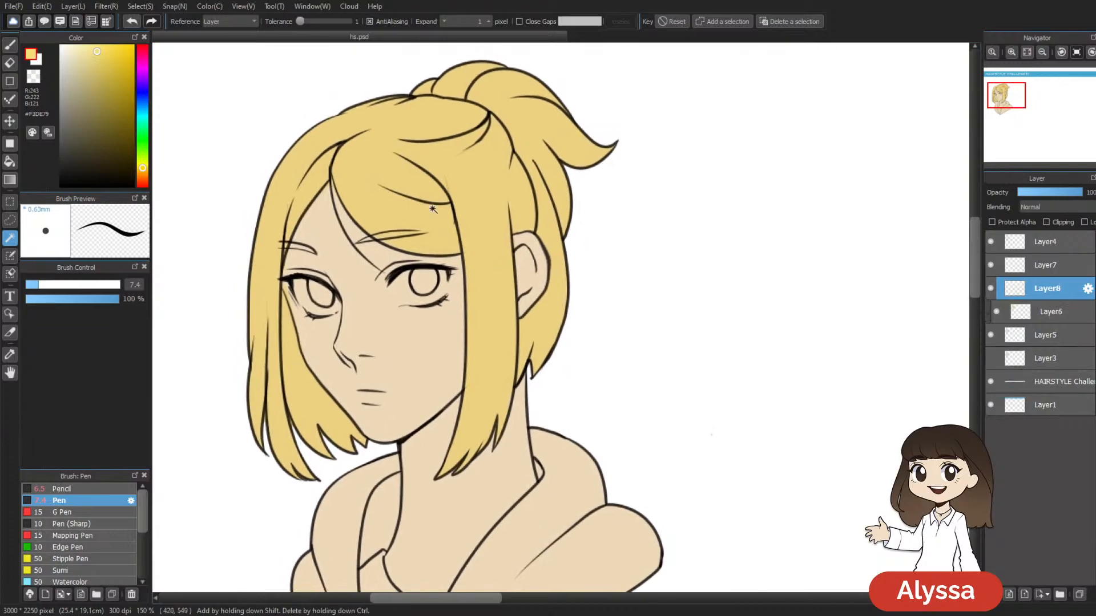
Step: Sample the golden hair colour, #ECD07F, and paint both eyebrows with it on Layer6
{"action": "left_click", "coordinate": [1049, 312]}
{"action": "left_click", "coordinate": [352, 238], "text": "alt"}
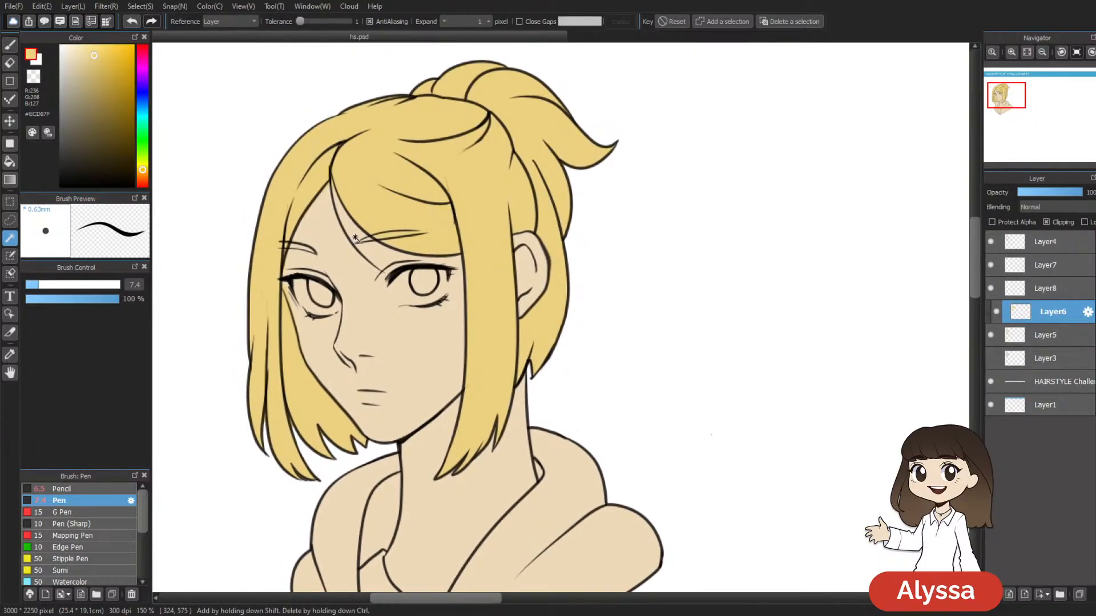
{"action": "key", "text": "b"}
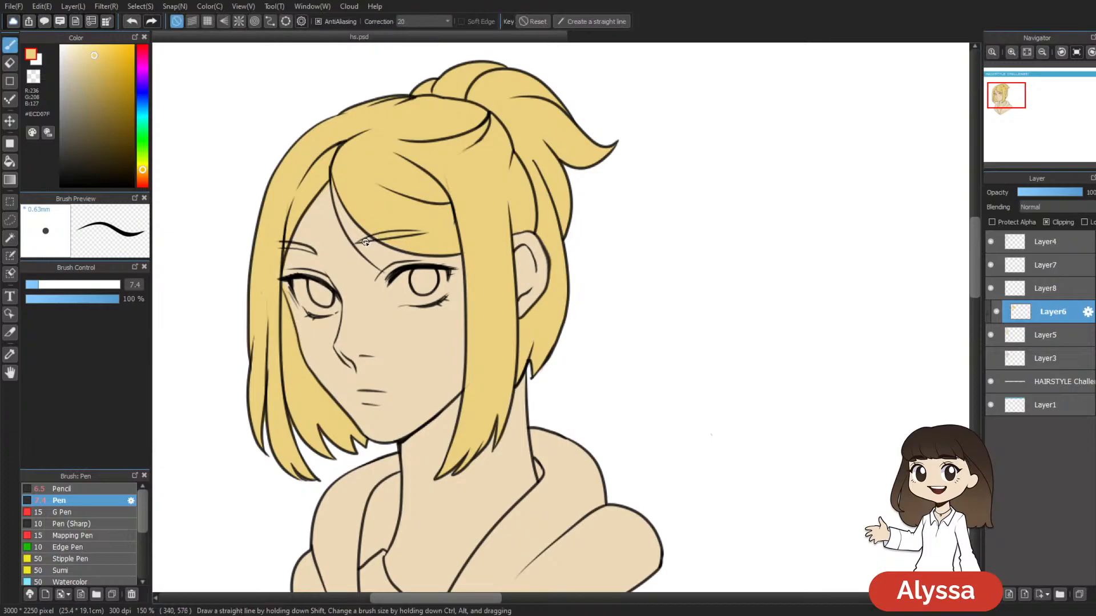
{"action": "left_click_drag", "start_coordinate": [366, 245], "coordinate": [386, 247]}
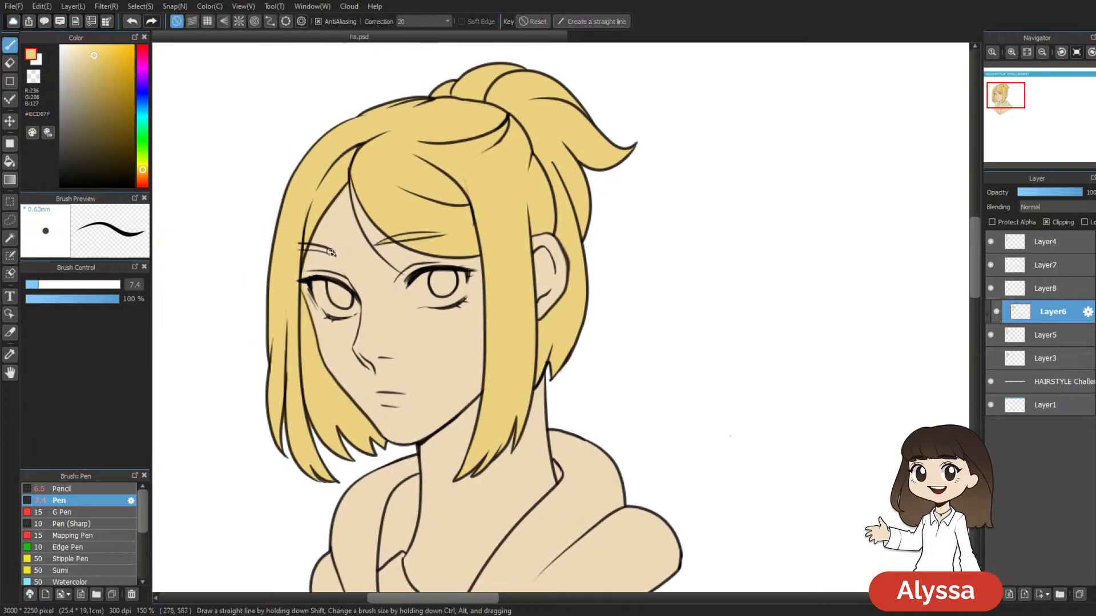
{"action": "left_click_drag", "start_coordinate": [582, 262], "coordinate": [547, 243]}
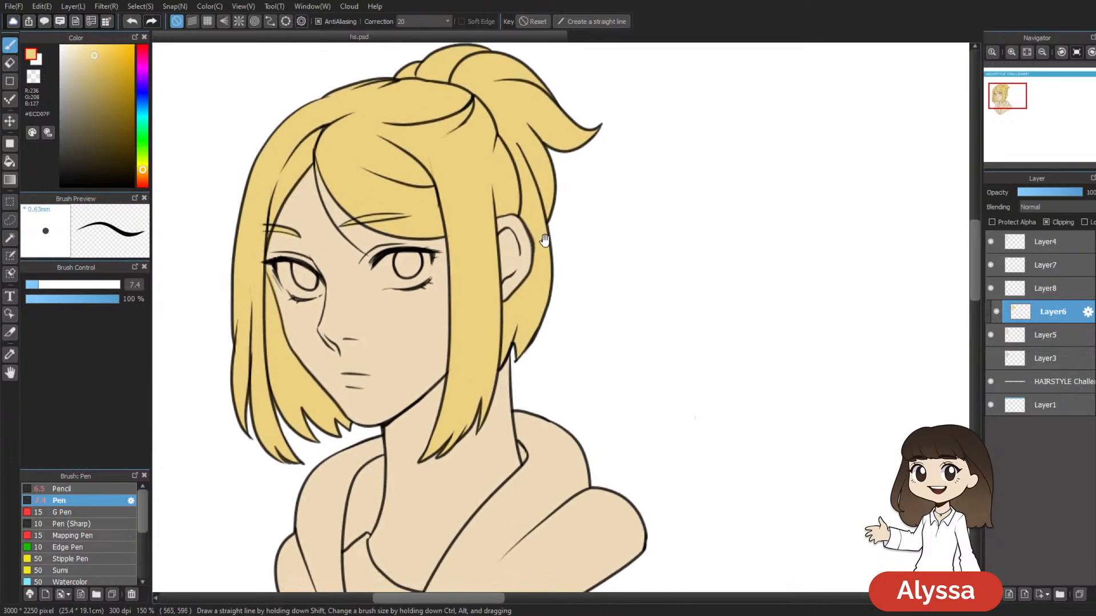
{"action": "scroll", "coordinate": [547, 244], "scroll_direction": "down", "scroll_amount": 1}
{"action": "scroll", "coordinate": [547, 243], "scroll_direction": "up", "scroll_amount": 1}
Step: Clean up the colour edges beside the far eye and temple, working on Layer6 and the base Layer5
{"action": "key", "text": "e"}
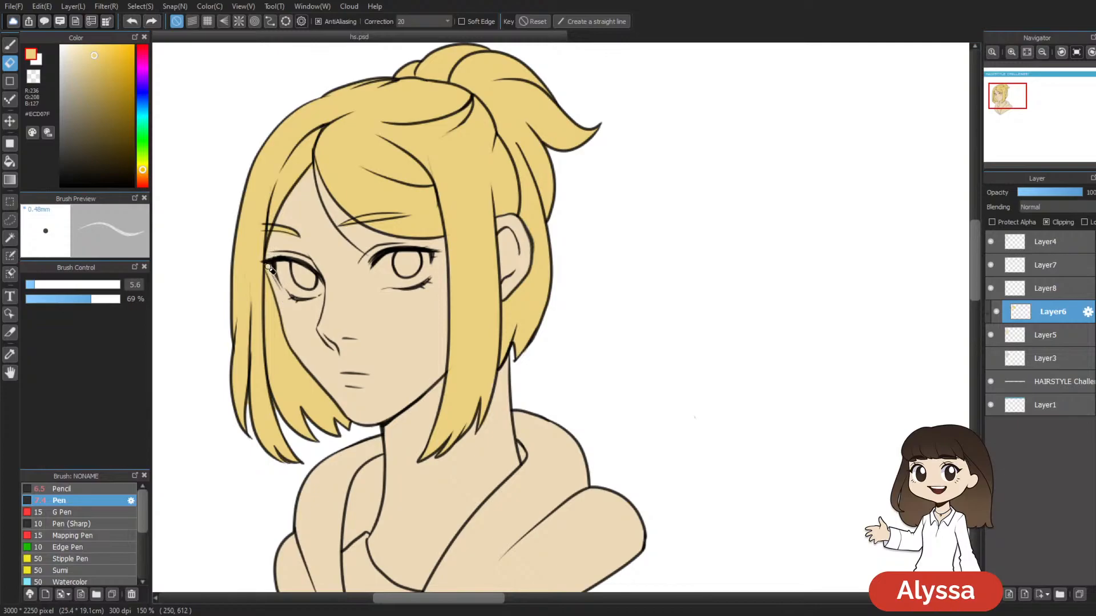
{"action": "scroll", "coordinate": [562, 358], "scroll_direction": "down", "scroll_amount": 2}
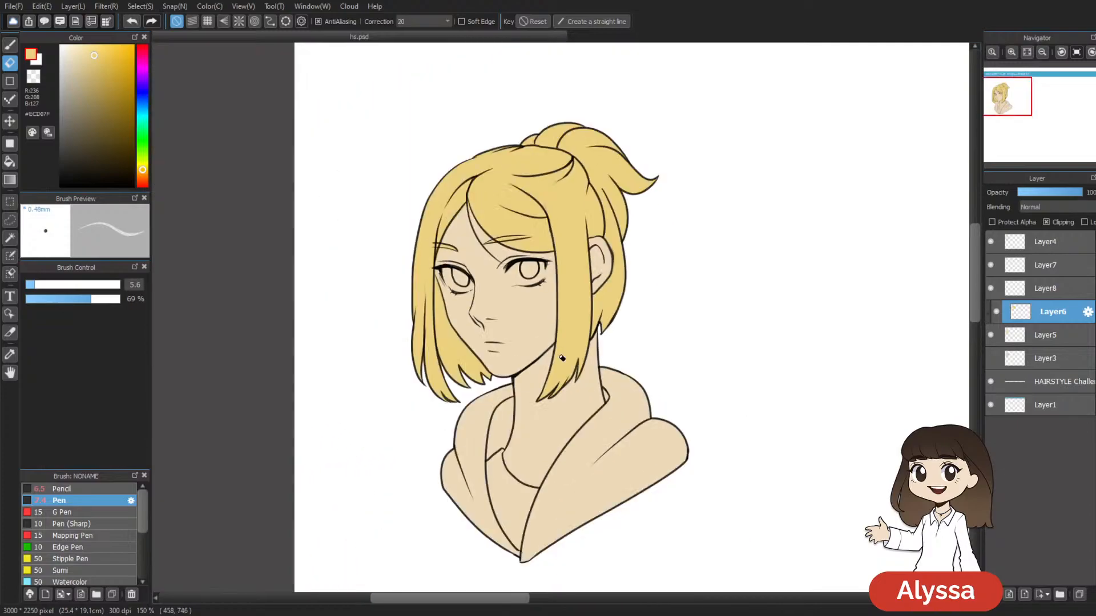
{"action": "scroll", "coordinate": [562, 358], "scroll_direction": "up", "scroll_amount": 2}
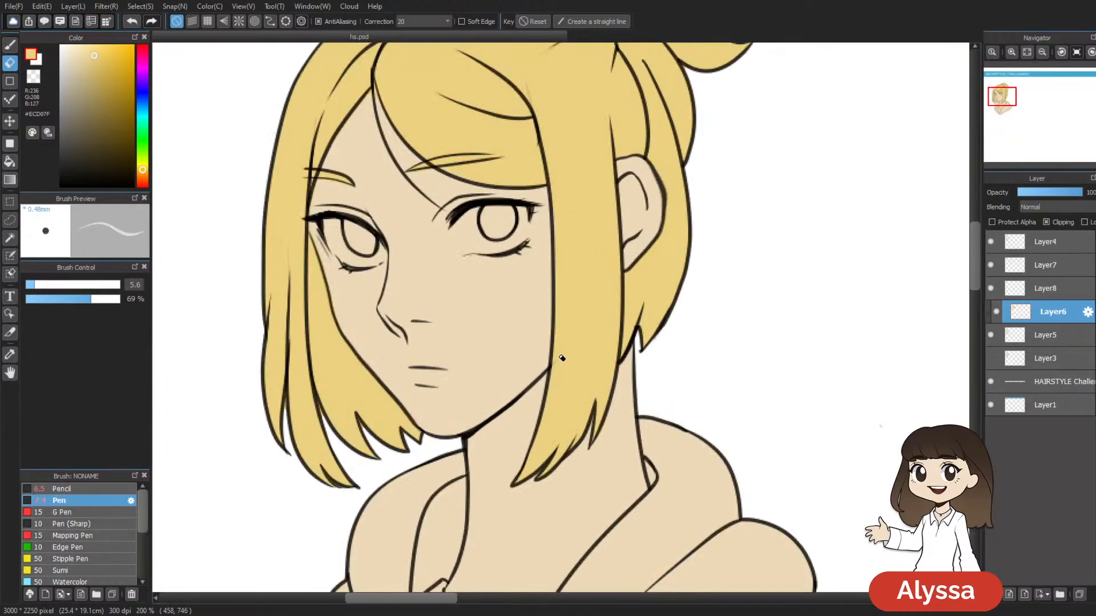
{"action": "scroll", "coordinate": [534, 196], "scroll_direction": "up", "scroll_amount": 2}
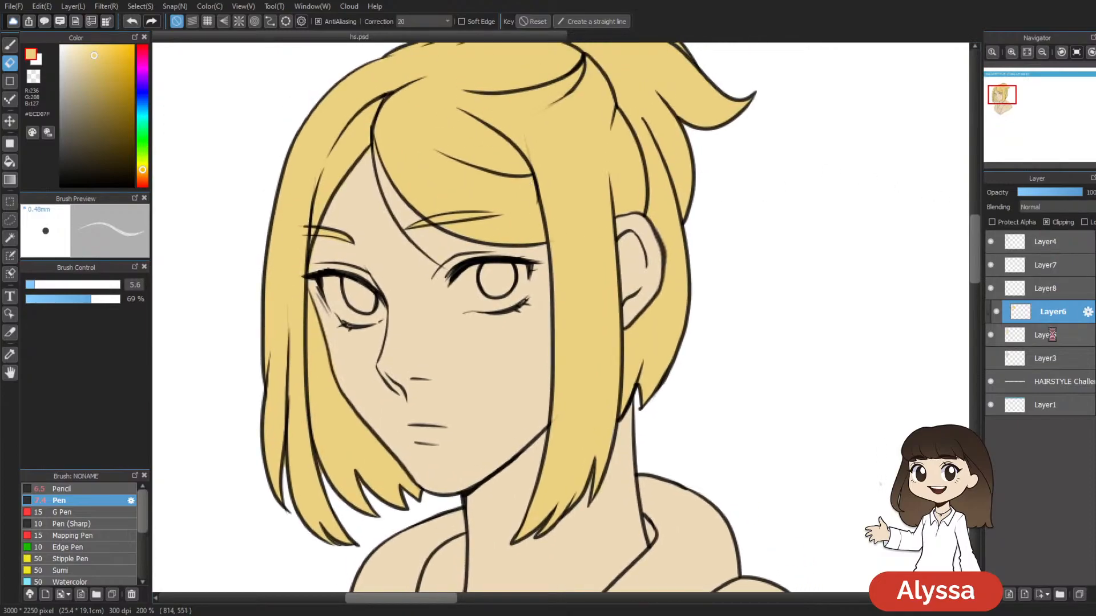
{"action": "left_click", "coordinate": [1054, 339]}
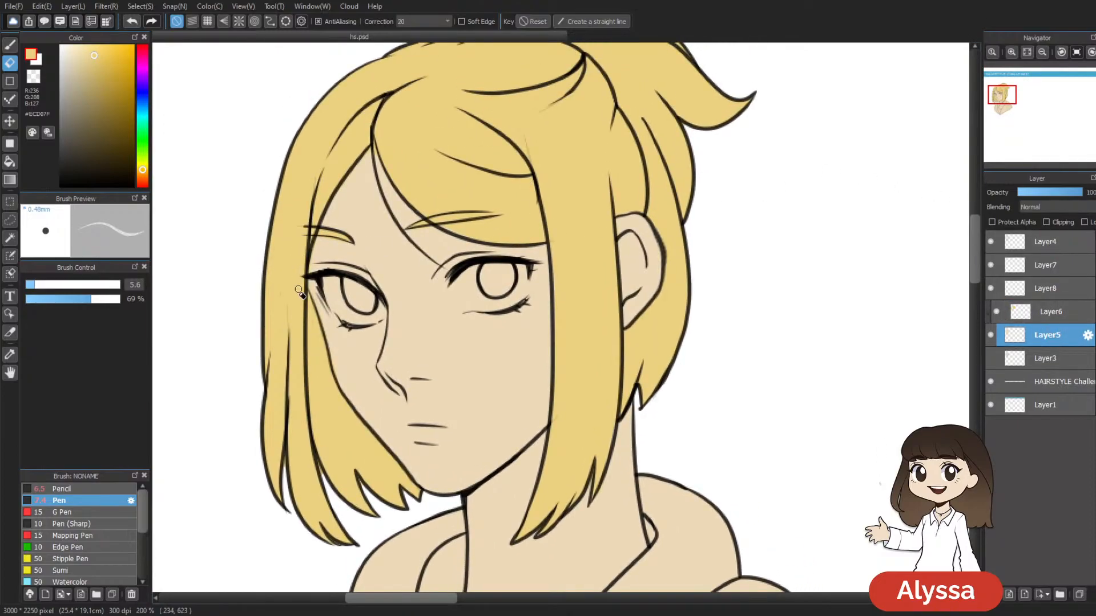
{"action": "key", "text": "b"}
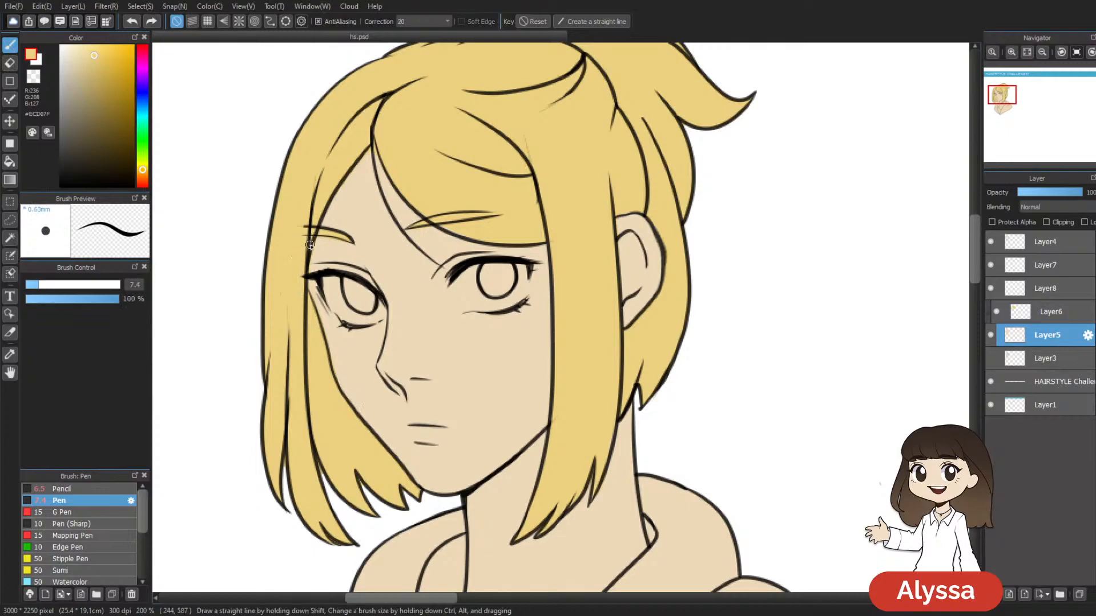
{"action": "key", "text": "ctrl+minus"}
{"action": "key", "text": "ctrl+minus"}
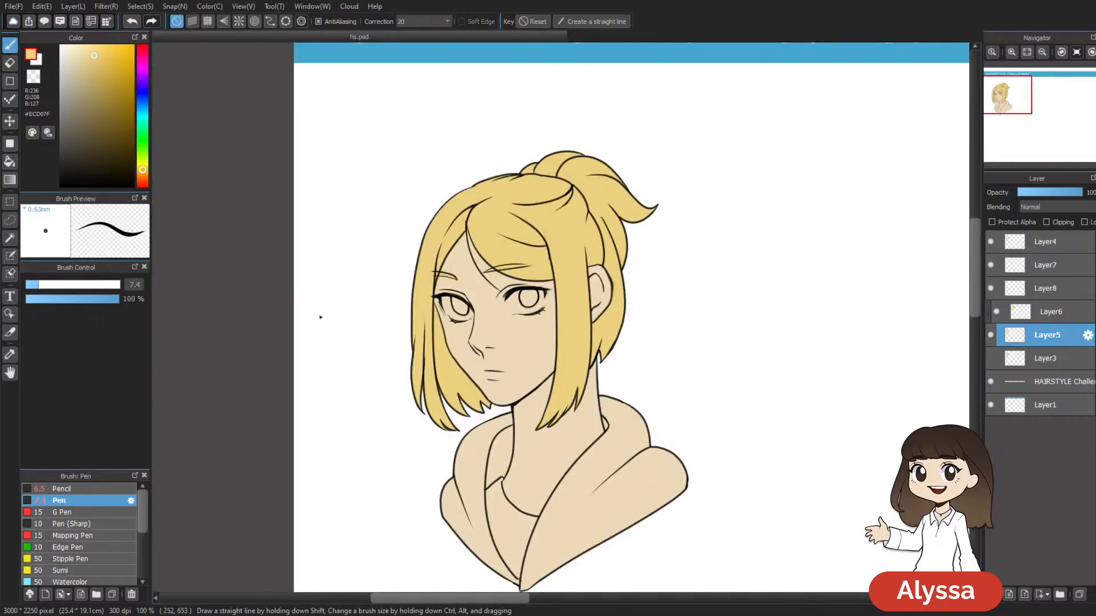
Step: Merge the hair colour on Layer6 down into Layer5 and add a new layer, Layer9, directly above it
{"action": "left_click", "coordinate": [996, 314]}
{"action": "left_click", "coordinate": [996, 314]}
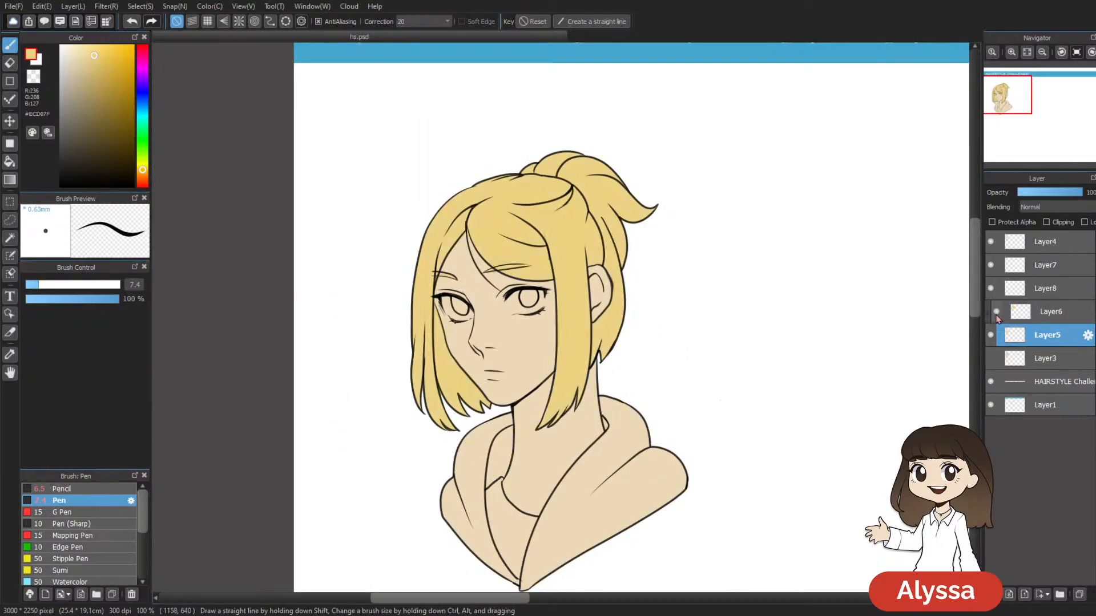
{"action": "left_click", "coordinate": [997, 318]}
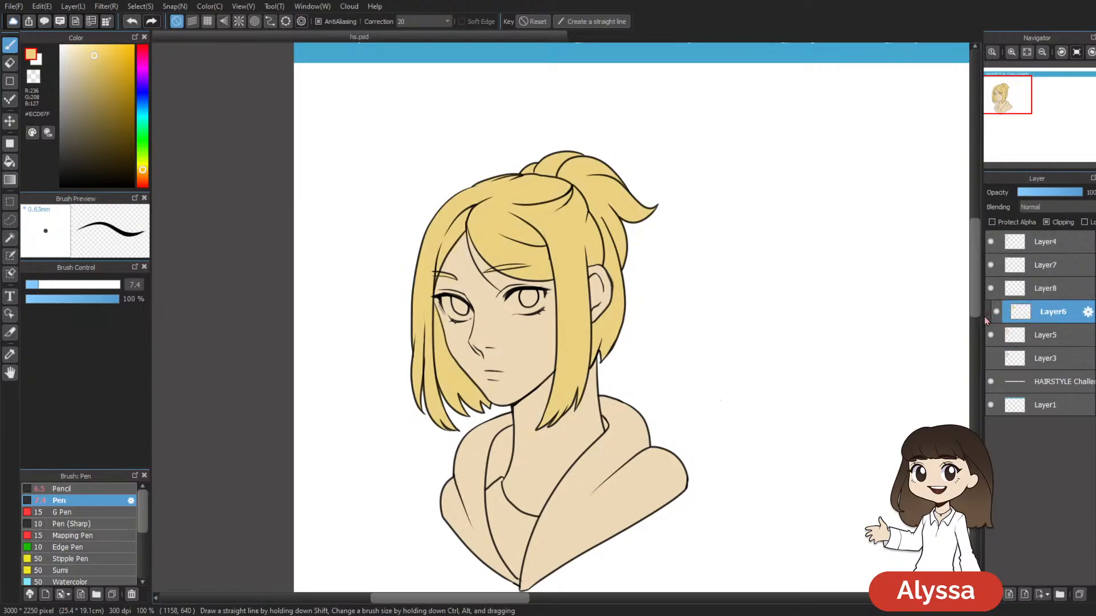
{"action": "key", "text": "ctrl+e"}
{"action": "left_click_drag", "start_coordinate": [812, 349], "coordinate": [739, 321]}
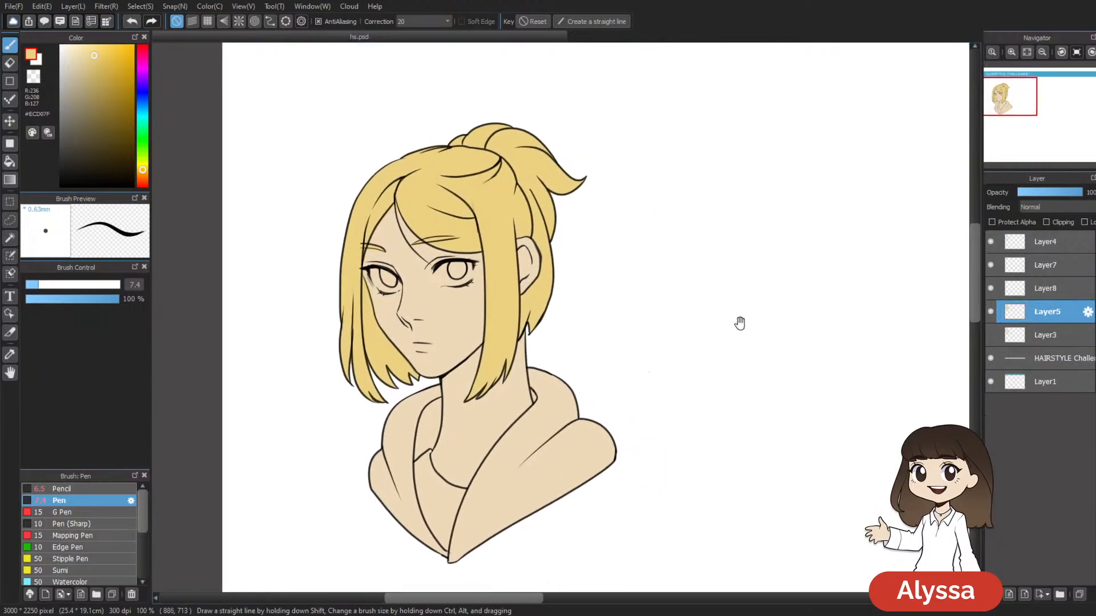
{"action": "left_click", "coordinate": [997, 315]}
{"action": "left_click", "coordinate": [996, 315]}
{"action": "key", "text": "ctrl+shift+n"}
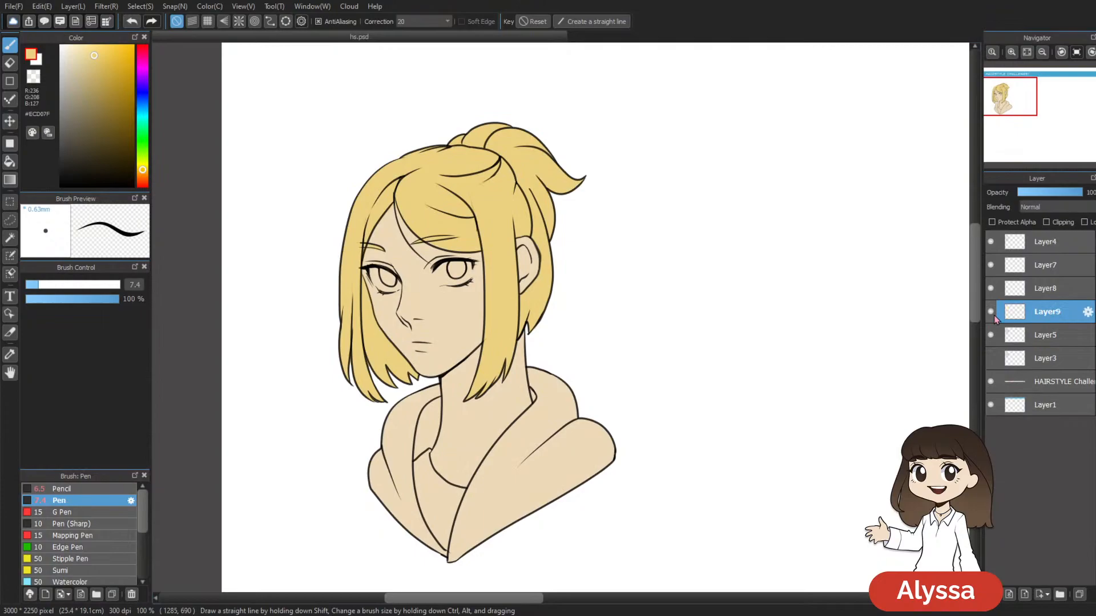
Step: Lasso a jagged-edged selection over the crown and upper fringe, extending it toward the base of the ponytail
{"action": "key", "text": "ctrl+plus"}
{"action": "left_click_drag", "start_coordinate": [420, 189], "coordinate": [618, 386]}
{"action": "key", "text": "m"}
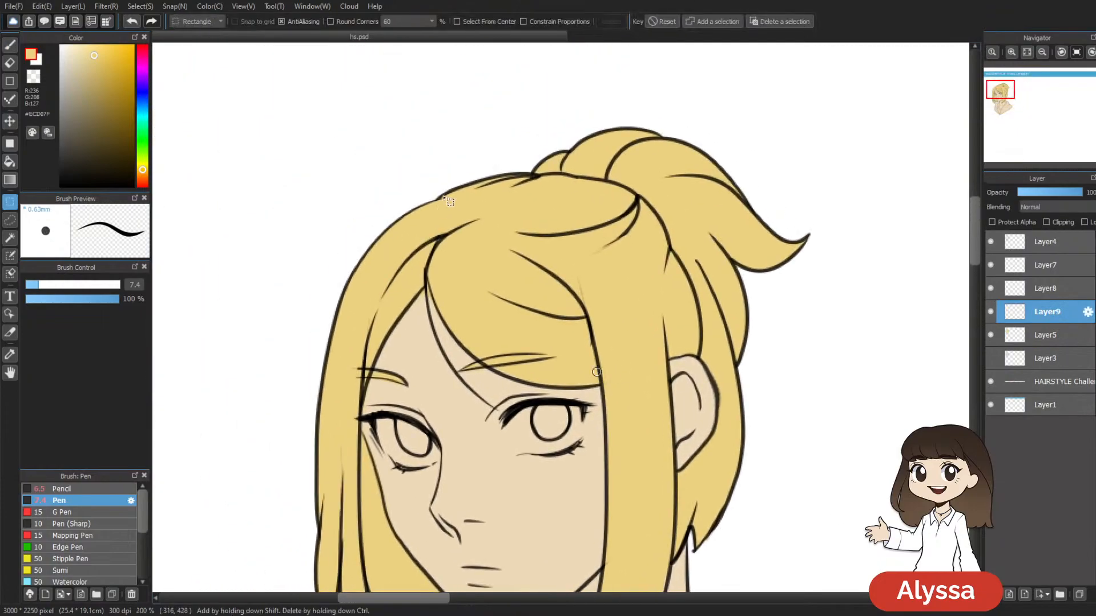
{"action": "key", "text": "l"}
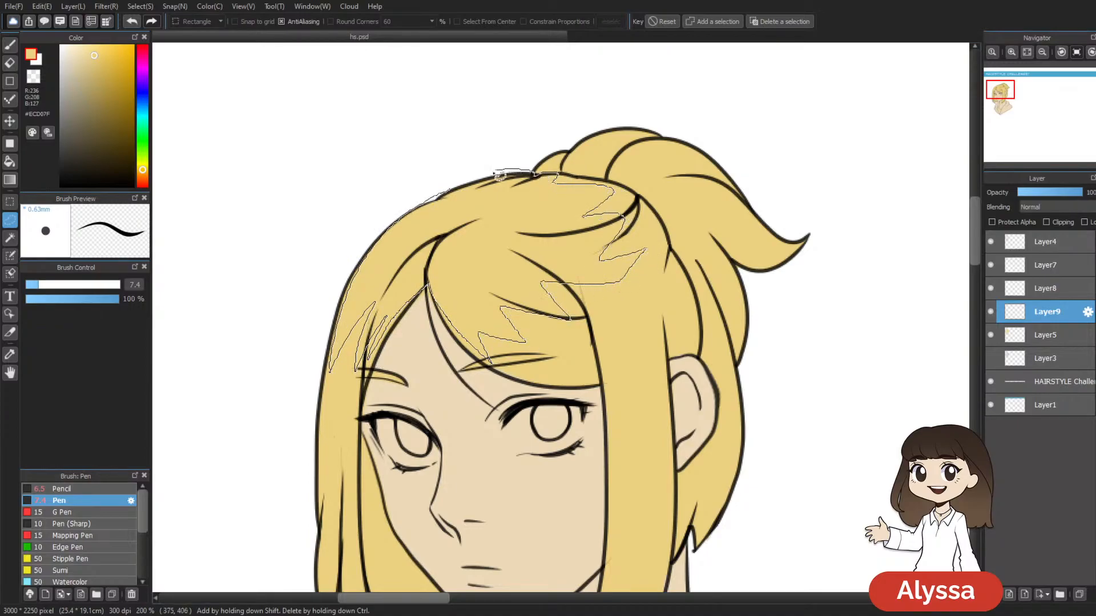
{"action": "left_click_drag", "start_coordinate": [510, 174], "coordinate": [513, 173]}
{"action": "mouse_move", "coordinate": [614, 270]}
{"action": "left_mouse_down"}
{"action": "mouse_move", "coordinate": [630, 262]}
{"action": "mouse_move", "coordinate": [631, 243]}
{"action": "left_mouse_up"}
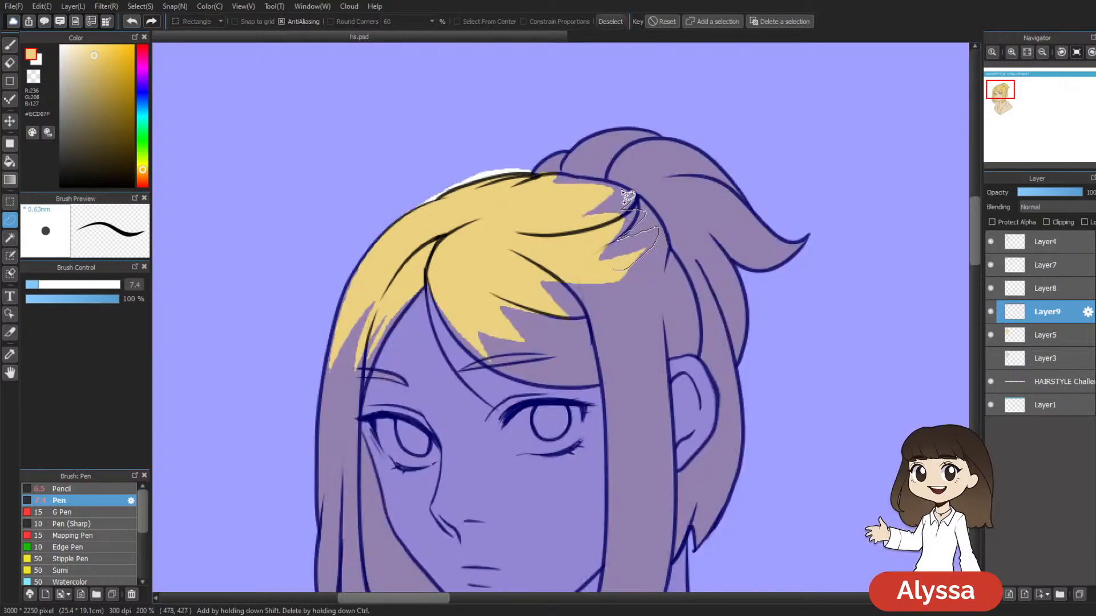
{"action": "left_click_drag", "start_coordinate": [537, 177], "coordinate": [535, 173]}
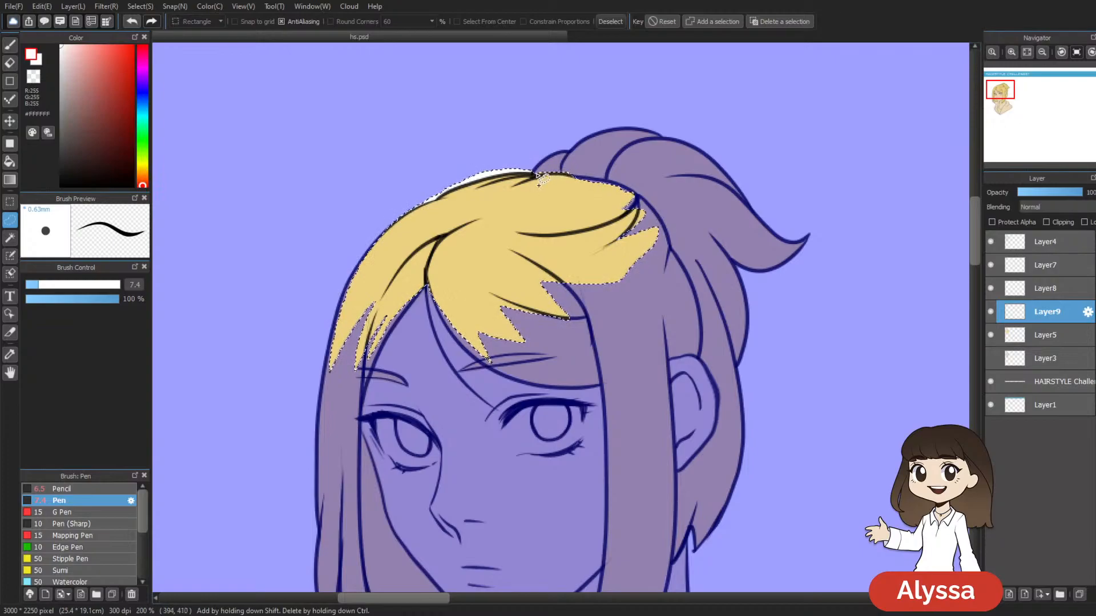
{"action": "left_click", "coordinate": [532, 172]}
{"action": "left_click_drag", "start_coordinate": [572, 179], "coordinate": [610, 162]}
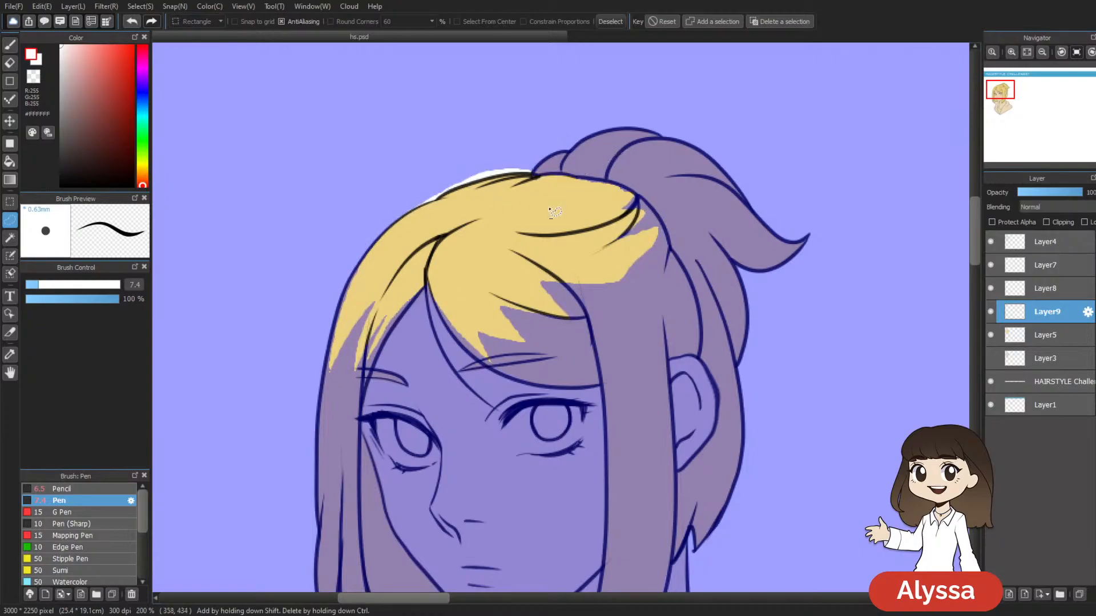
{"action": "left_click_drag", "start_coordinate": [667, 356], "coordinate": [569, 326]}
{"action": "scroll", "coordinate": [569, 326], "scroll_direction": "down", "scroll_amount": 1}
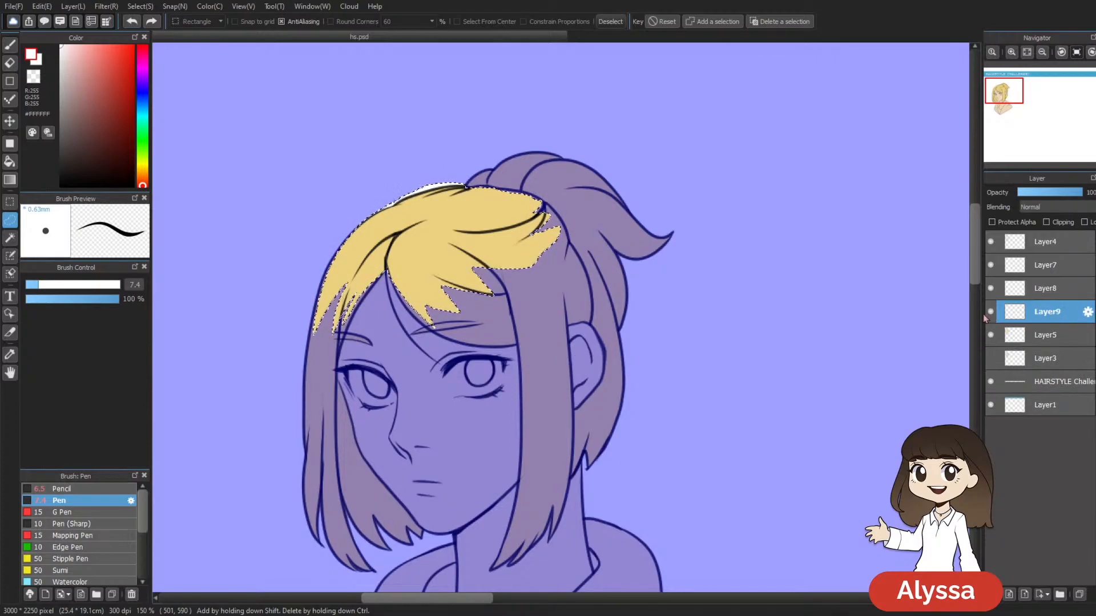
Step: Paint dark brown #281F1E roots over the crown on Layer9 with the Pen at size 62 and make the layer a clipping layer
{"action": "key", "text": "b"}
{"action": "left_click", "coordinate": [76, 165]}
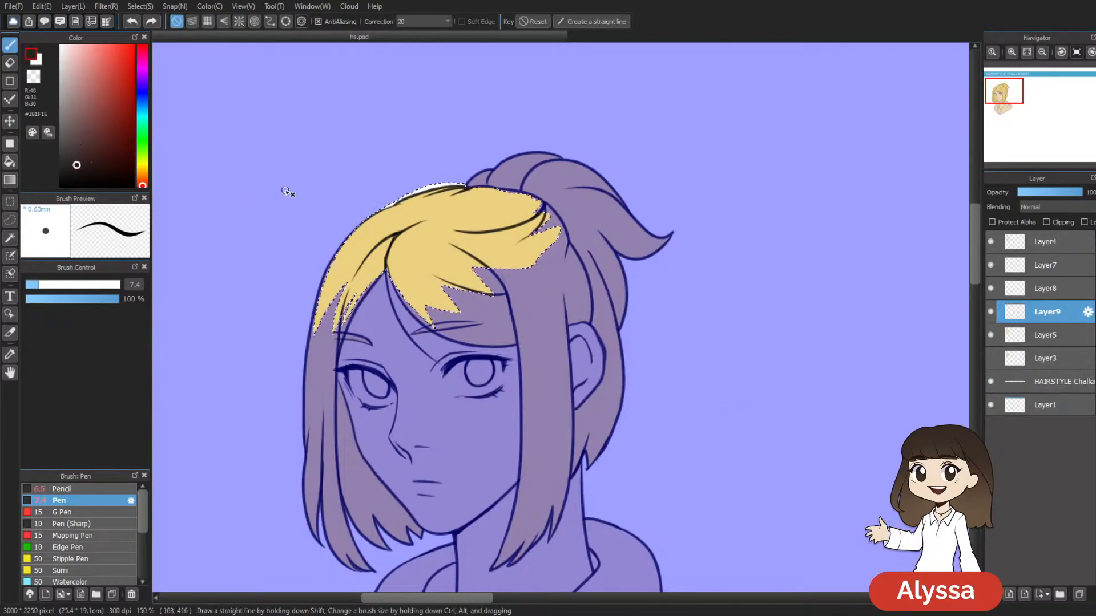
{"action": "mouse_move", "coordinate": [307, 318]}
{"action": "left_mouse_down"}
{"action": "mouse_move", "coordinate": [416, 294]}
{"action": "mouse_move", "coordinate": [501, 251]}
{"action": "left_mouse_up"}
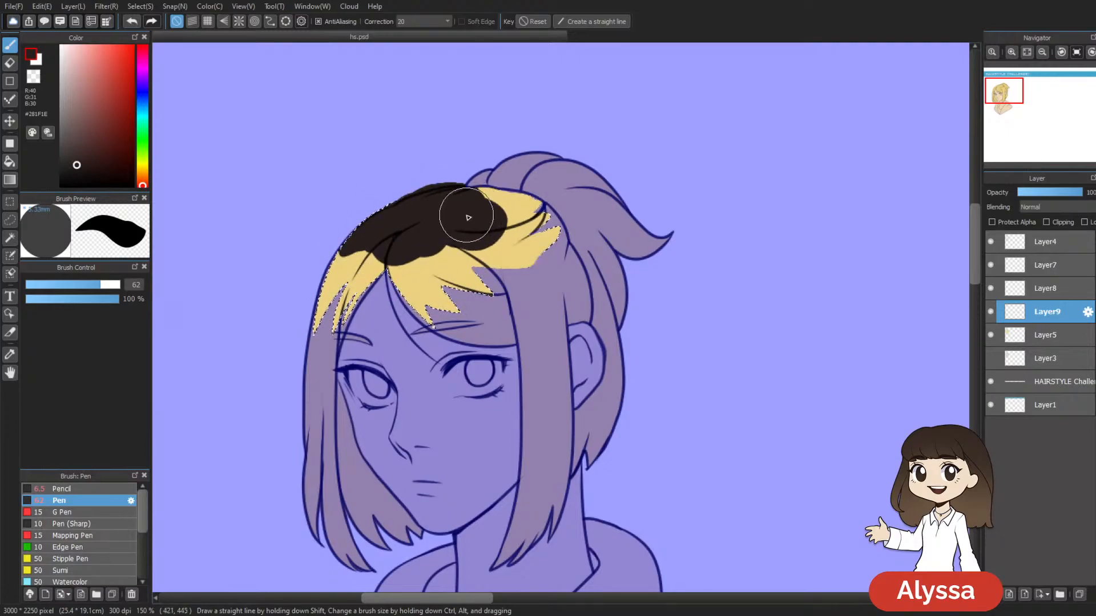
{"action": "left_click", "coordinate": [1053, 223]}
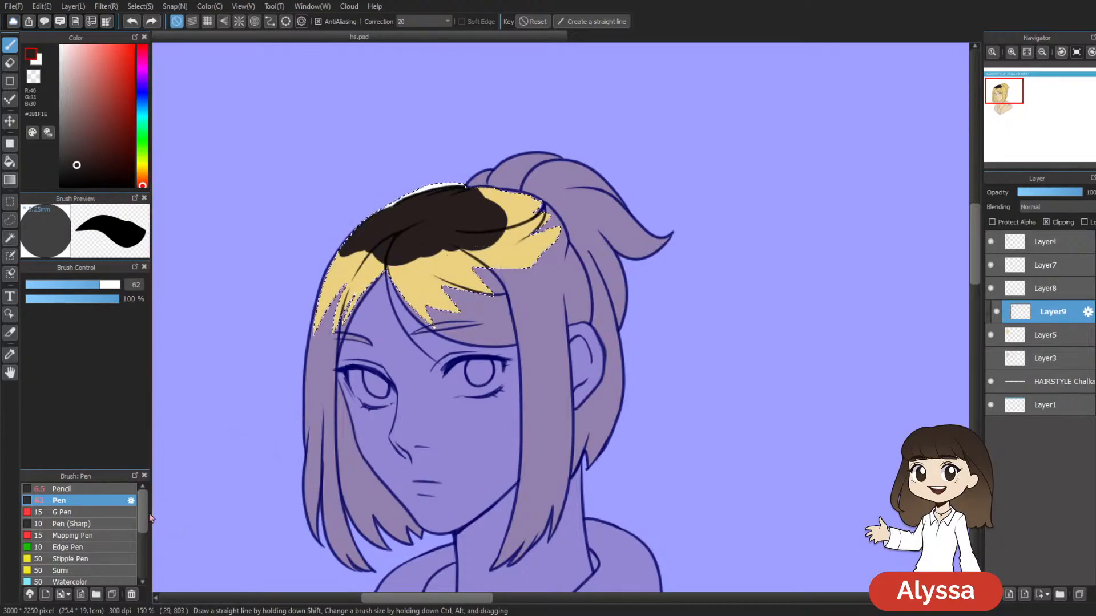
Step: Soften the lower edge of the dark roots into the blonde hair with the Blur brush at size 50 and intensity 100
{"action": "left_click", "coordinate": [145, 566]}
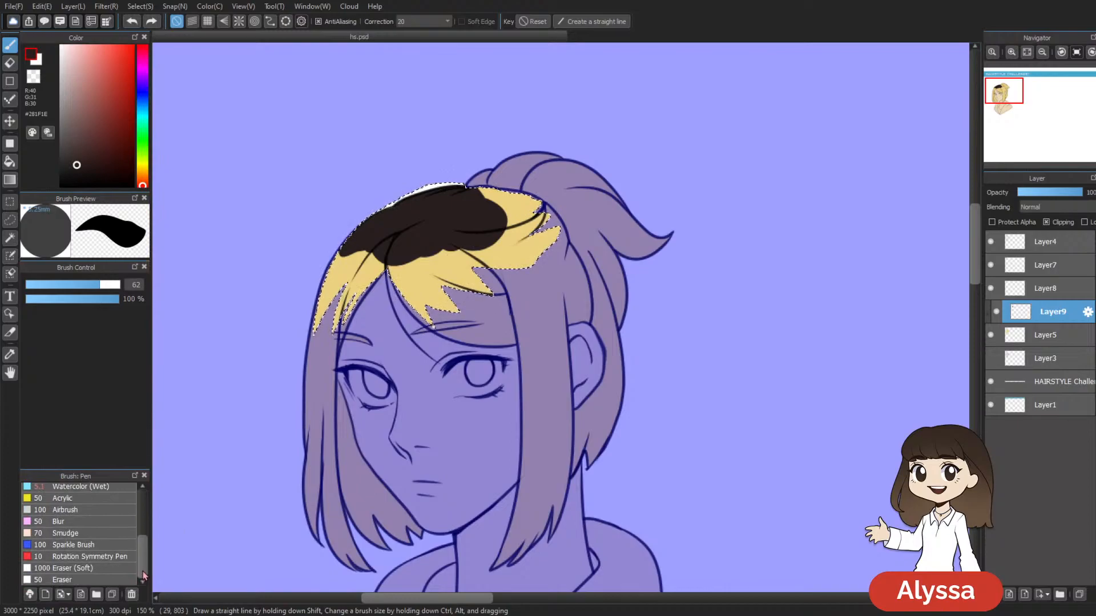
{"action": "left_click", "coordinate": [59, 522]}
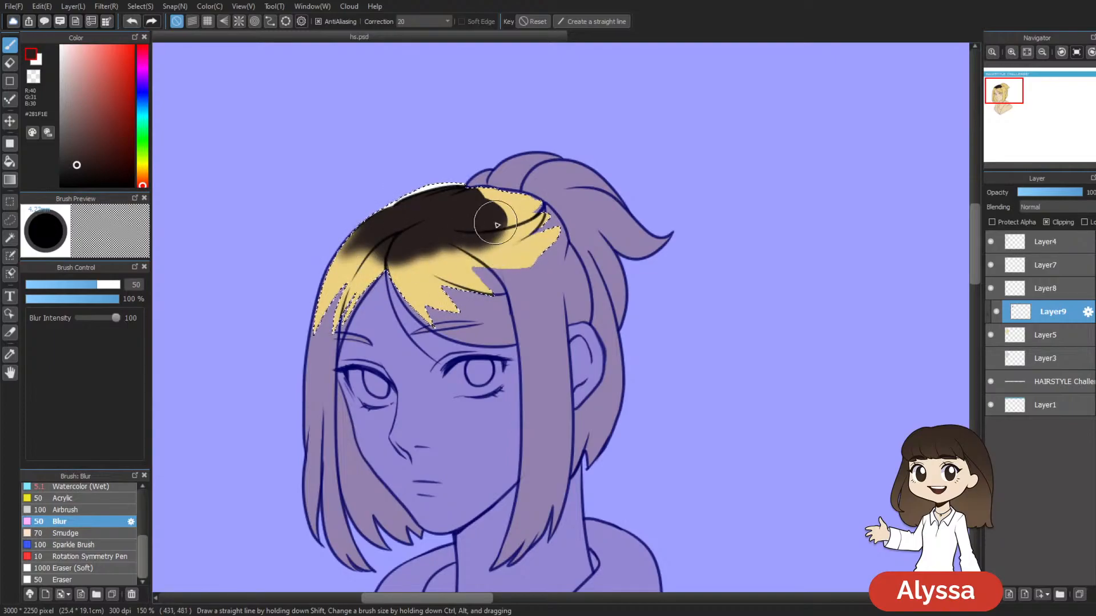
{"action": "mouse_move", "coordinate": [450, 244]}
{"action": "left_mouse_down"}
{"action": "mouse_move", "coordinate": [434, 266]}
{"action": "mouse_move", "coordinate": [399, 251]}
{"action": "left_mouse_up"}
{"action": "key", "text": "ctrl+d"}
{"action": "left_click_drag", "start_coordinate": [529, 288], "coordinate": [567, 262]}
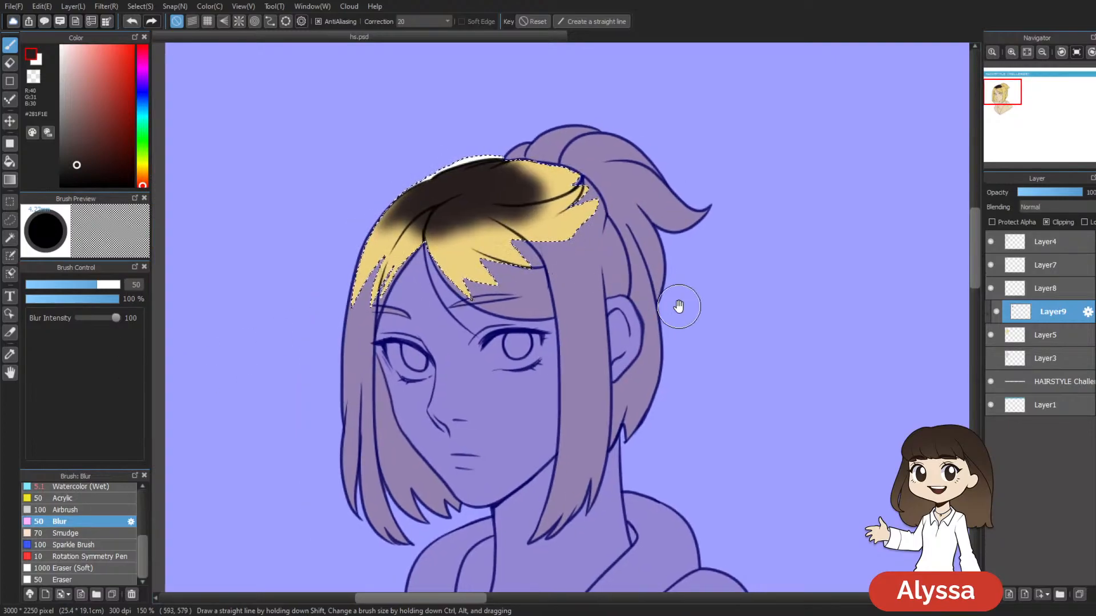
{"action": "left_click_drag", "start_coordinate": [704, 242], "coordinate": [673, 206]}
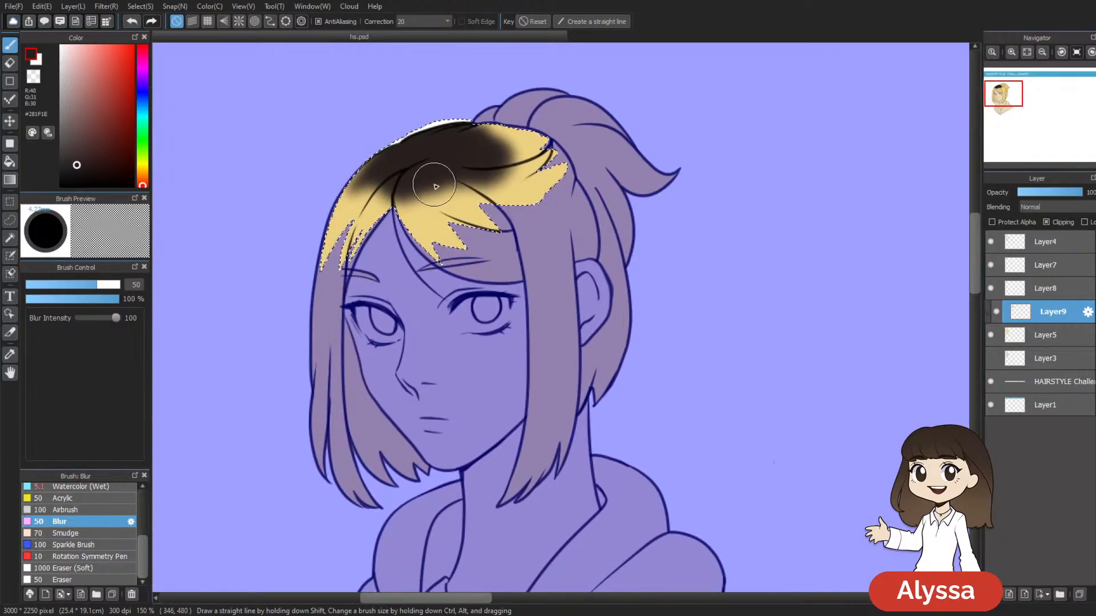
{"action": "mouse_move", "coordinate": [435, 186]}
{"action": "left_mouse_down"}
{"action": "mouse_move", "coordinate": [393, 156]}
{"action": "mouse_move", "coordinate": [361, 170]}
{"action": "mouse_move", "coordinate": [385, 162]}
{"action": "mouse_move", "coordinate": [397, 181]}
{"action": "mouse_move", "coordinate": [378, 208]}
{"action": "mouse_move", "coordinate": [394, 185]}
{"action": "mouse_move", "coordinate": [430, 175]}
{"action": "mouse_move", "coordinate": [472, 208]}
{"action": "mouse_move", "coordinate": [515, 155]}
{"action": "mouse_move", "coordinate": [492, 156]}
{"action": "mouse_move", "coordinate": [507, 143]}
{"action": "mouse_move", "coordinate": [510, 157]}
{"action": "mouse_move", "coordinate": [489, 176]}
{"action": "mouse_move", "coordinate": [529, 187]}
{"action": "mouse_move", "coordinate": [536, 142]}
{"action": "mouse_move", "coordinate": [467, 203]}
{"action": "mouse_move", "coordinate": [398, 242]}
{"action": "mouse_move", "coordinate": [369, 236]}
{"action": "mouse_move", "coordinate": [366, 179]}
{"action": "mouse_move", "coordinate": [407, 174]}
{"action": "left_mouse_up"}
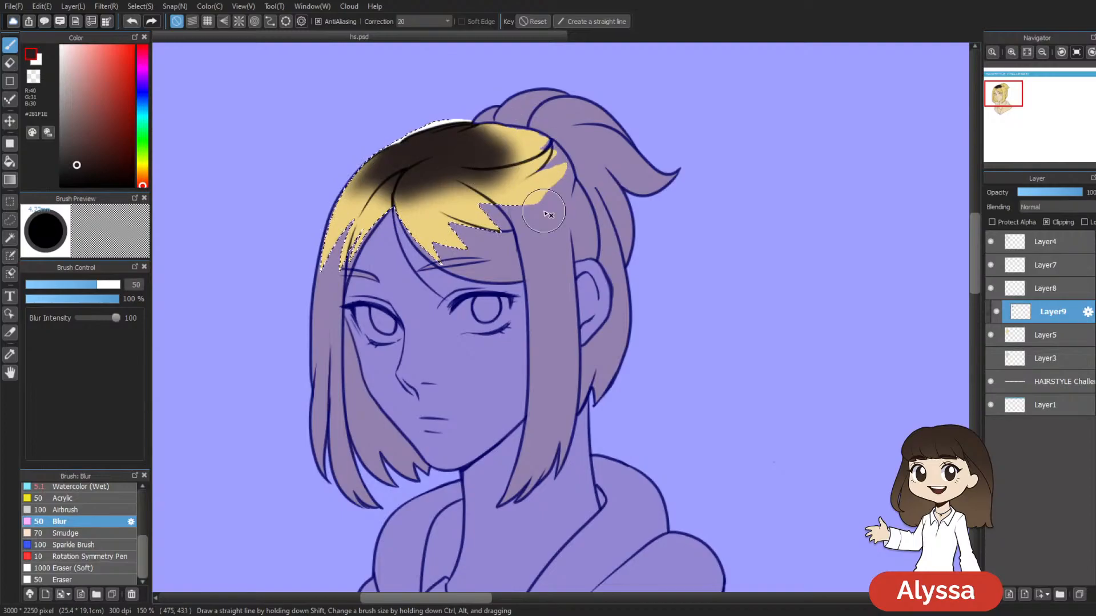
{"action": "left_click_drag", "start_coordinate": [437, 316], "coordinate": [558, 255]}
{"action": "left_click", "coordinate": [9, 63]}
{"action": "left_click_drag", "start_coordinate": [532, 321], "coordinate": [428, 331]}
{"action": "left_click_drag", "start_coordinate": [656, 313], "coordinate": [653, 272]}
{"action": "key", "text": "ctrl+minus"}
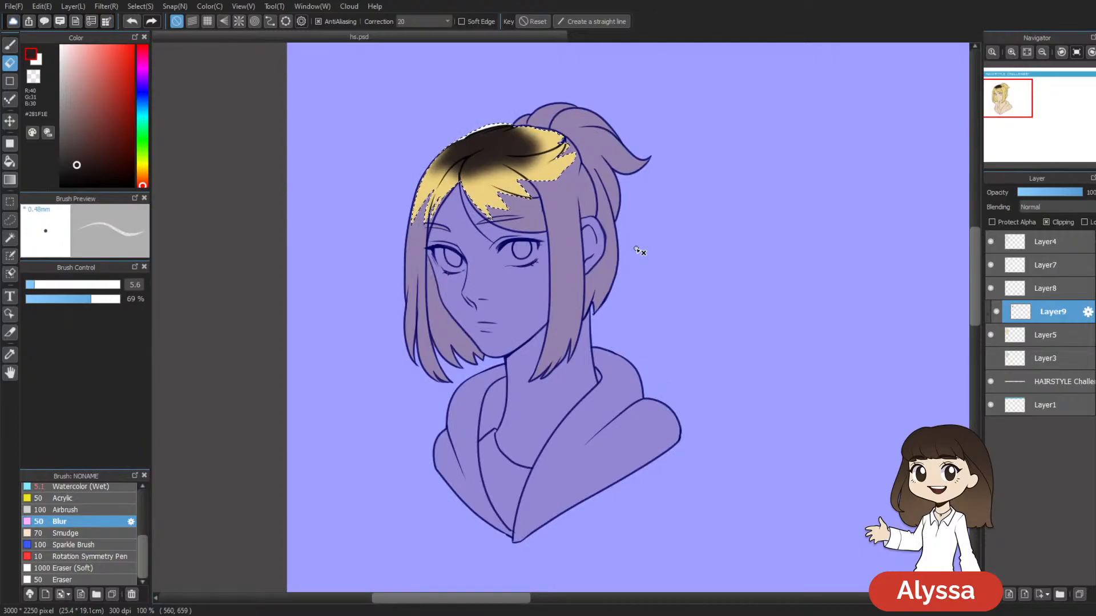
{"action": "key", "text": "ctrl+plus"}
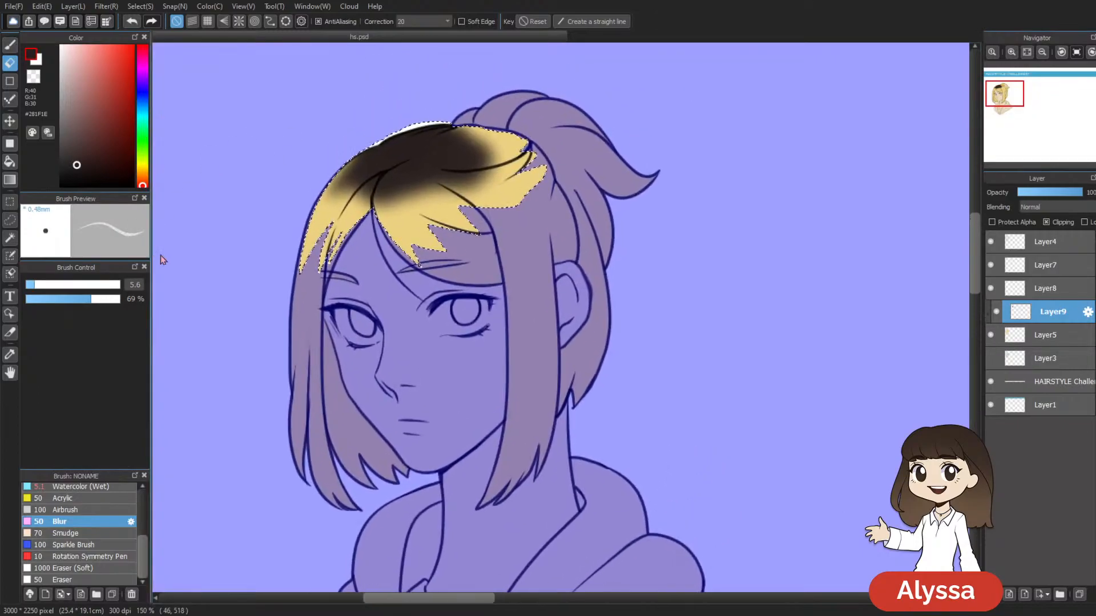
{"action": "left_click", "coordinate": [131, 572]}
{"action": "scroll", "coordinate": [147, 522], "scroll_direction": "up", "scroll_amount": 5}
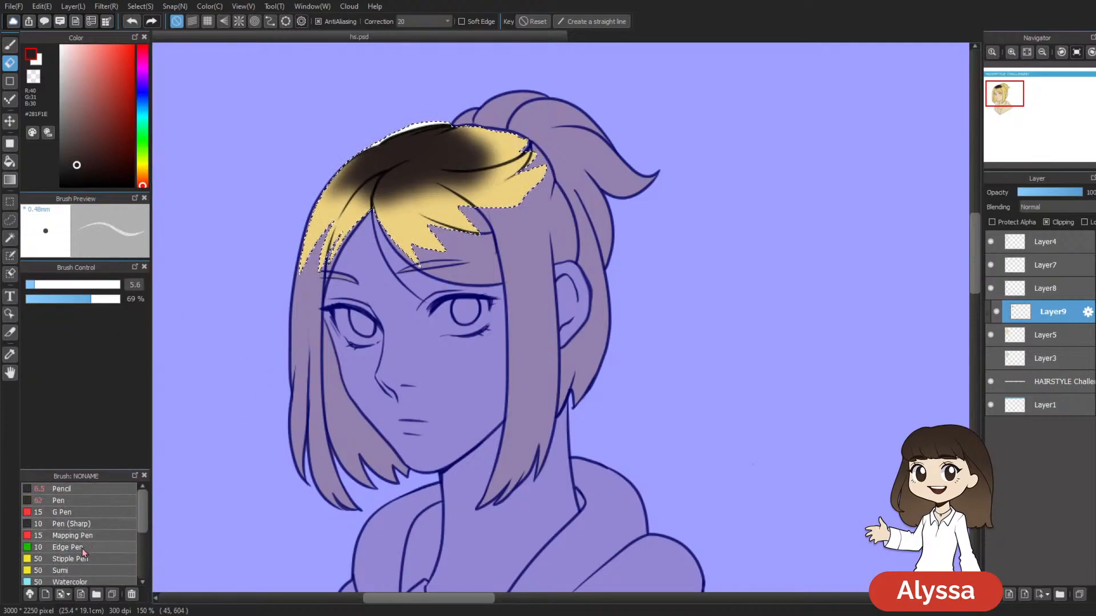
{"action": "scroll", "coordinate": [144, 512], "scroll_direction": "down", "scroll_amount": 6}
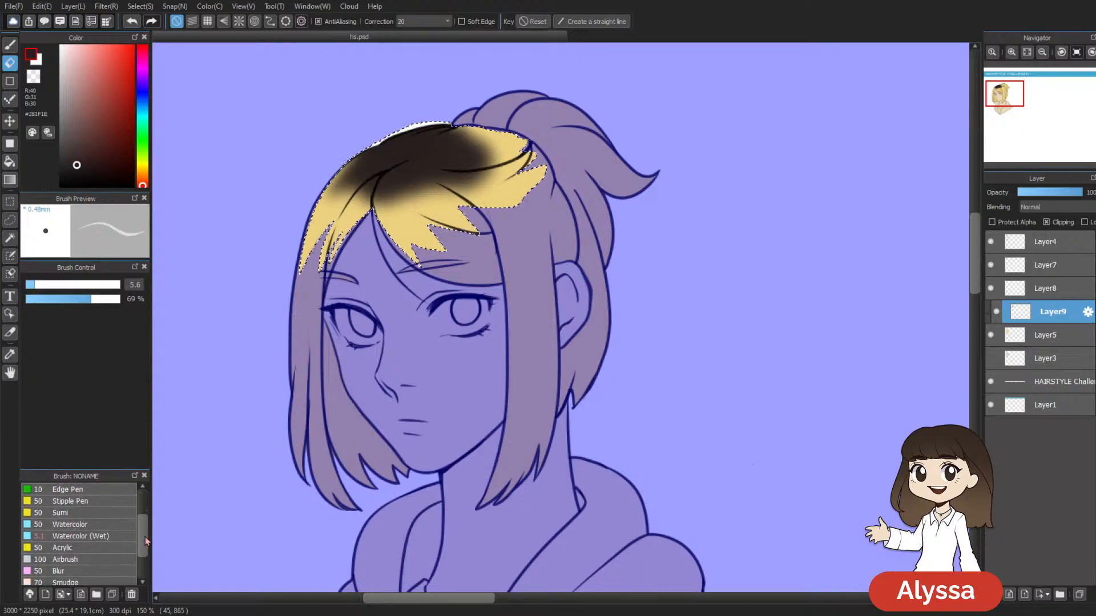
{"action": "scroll", "coordinate": [144, 515], "scroll_direction": "up", "scroll_amount": 6}
{"action": "left_click_drag", "start_coordinate": [514, 274], "coordinate": [540, 287]}
{"action": "key", "text": "ctrl+minus"}
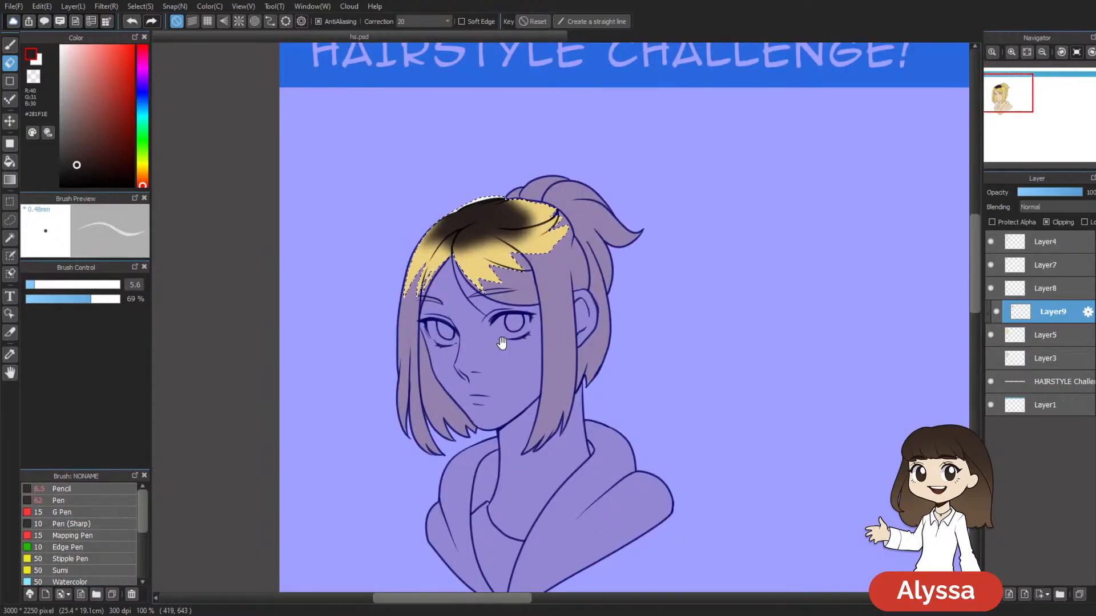
{"action": "left_click_drag", "start_coordinate": [502, 343], "coordinate": [467, 311]}
{"action": "key", "text": "ctrl+plus"}
{"action": "left_click_drag", "start_coordinate": [533, 387], "coordinate": [581, 430]}
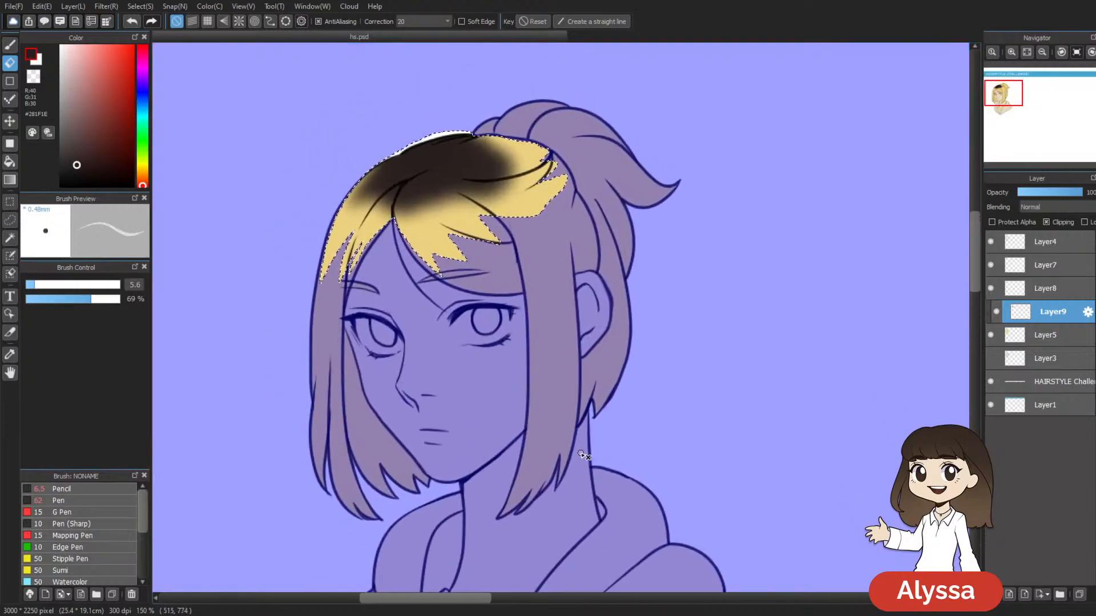
Step: Clear the selection and lightly erase the roots' edge beside the part with the Eraser at size 67 and 37% opacity
{"action": "key", "text": "ctrl+d"}
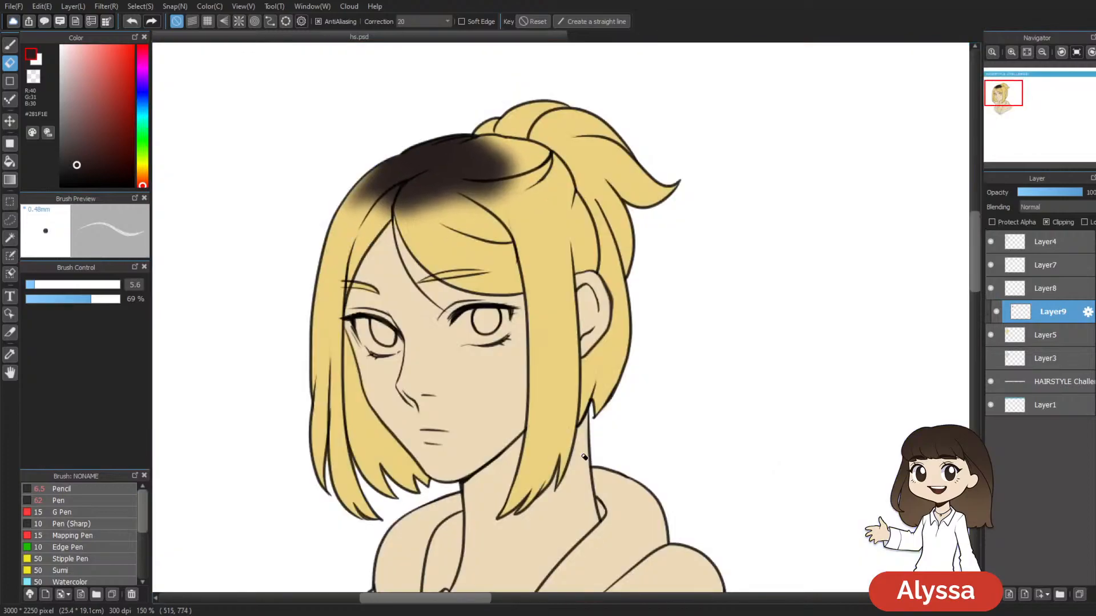
{"action": "scroll", "coordinate": [110, 524], "scroll_direction": "down", "scroll_amount": 2}
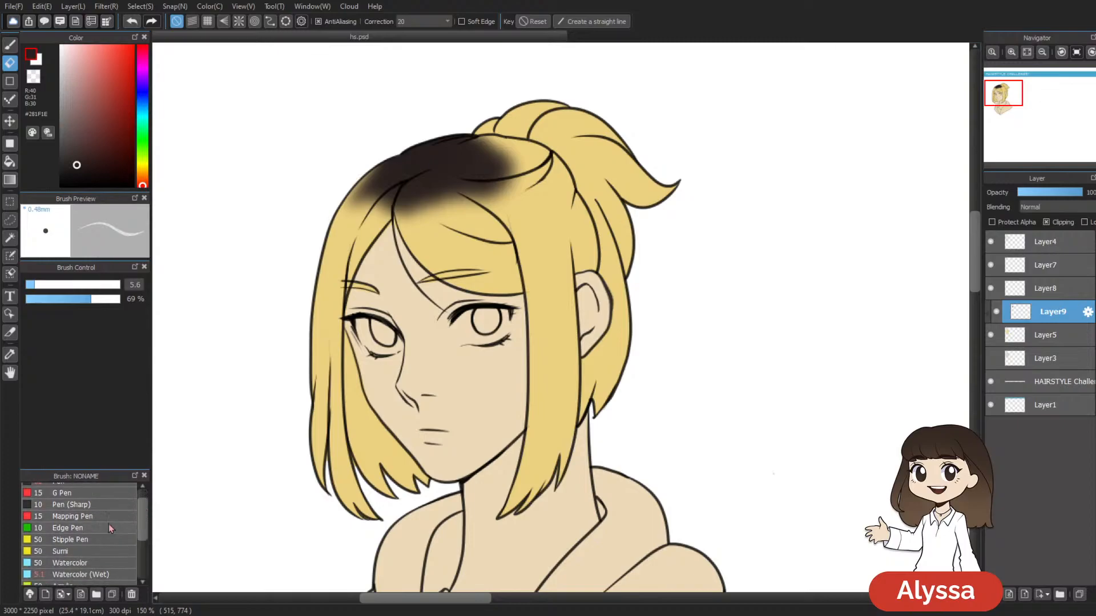
{"action": "left_click", "coordinate": [113, 576]}
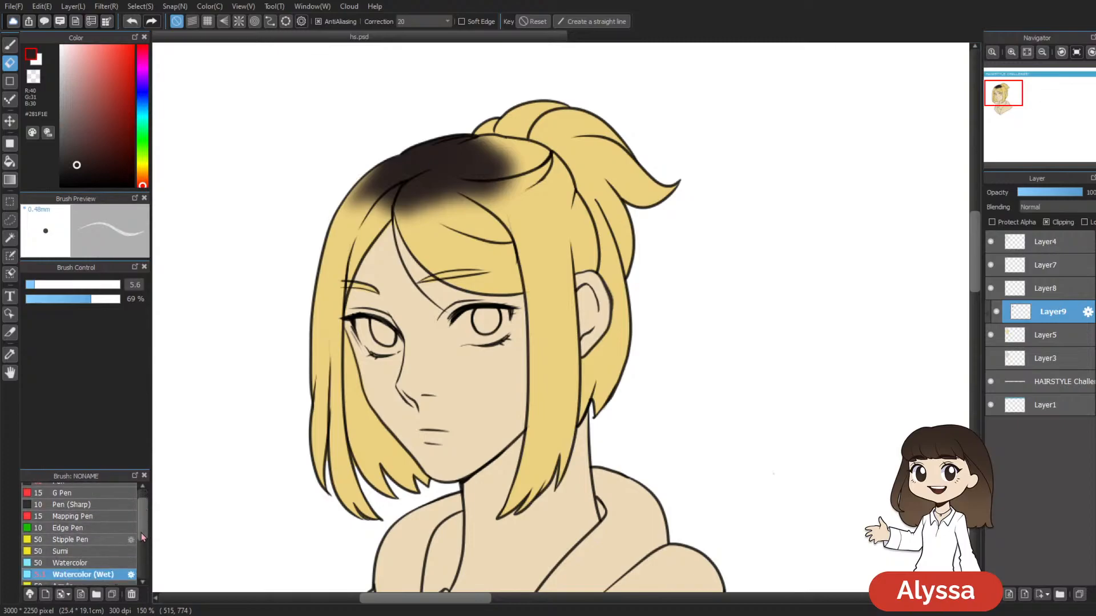
{"action": "scroll", "coordinate": [142, 537], "scroll_direction": "up", "scroll_amount": 2}
{"action": "left_click_drag", "start_coordinate": [408, 260], "coordinate": [618, 250]}
{"action": "left_click_drag", "start_coordinate": [428, 218], "coordinate": [445, 229]}
{"action": "key", "text": "ctrl+z"}
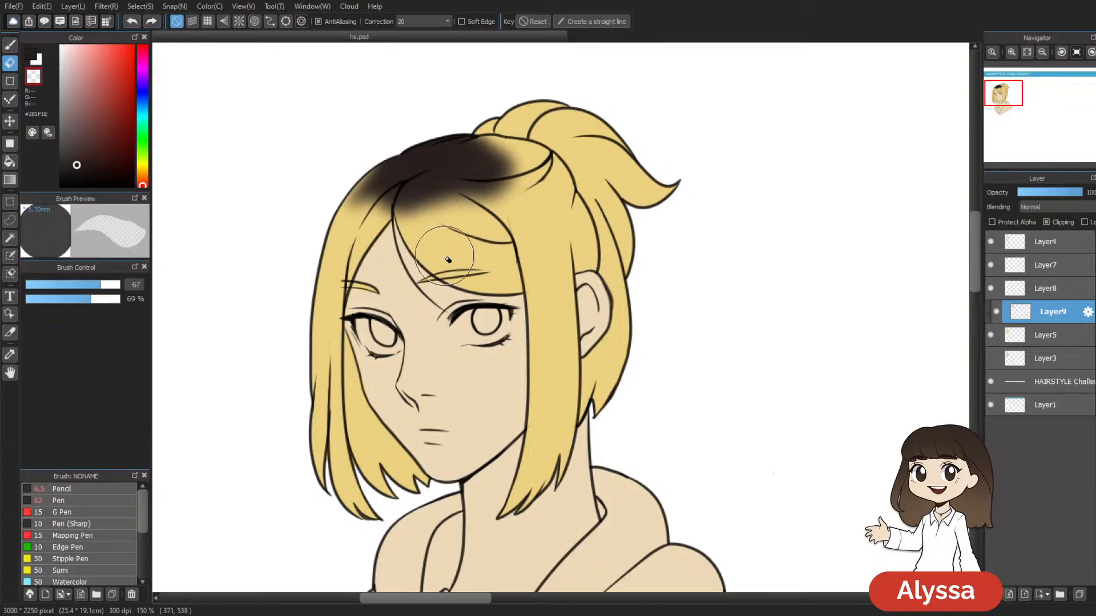
{"action": "left_click", "coordinate": [60, 299]}
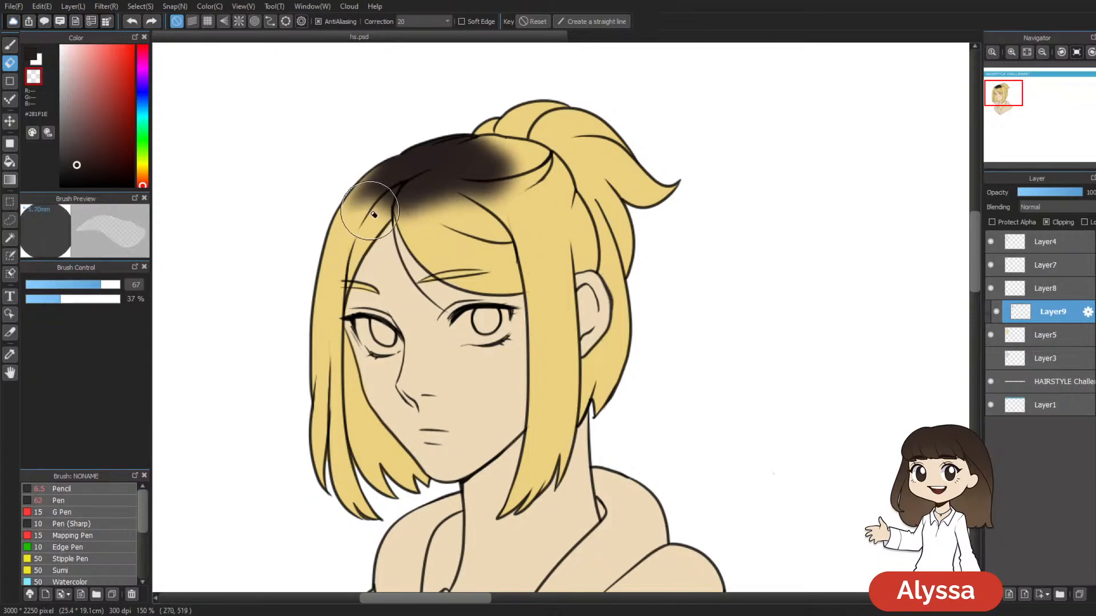
{"action": "mouse_move", "coordinate": [364, 197]}
{"action": "left_mouse_down"}
{"action": "mouse_move", "coordinate": [432, 201]}
{"action": "mouse_move", "coordinate": [454, 212]}
{"action": "left_mouse_up"}
{"action": "key", "text": "ctrl+z"}
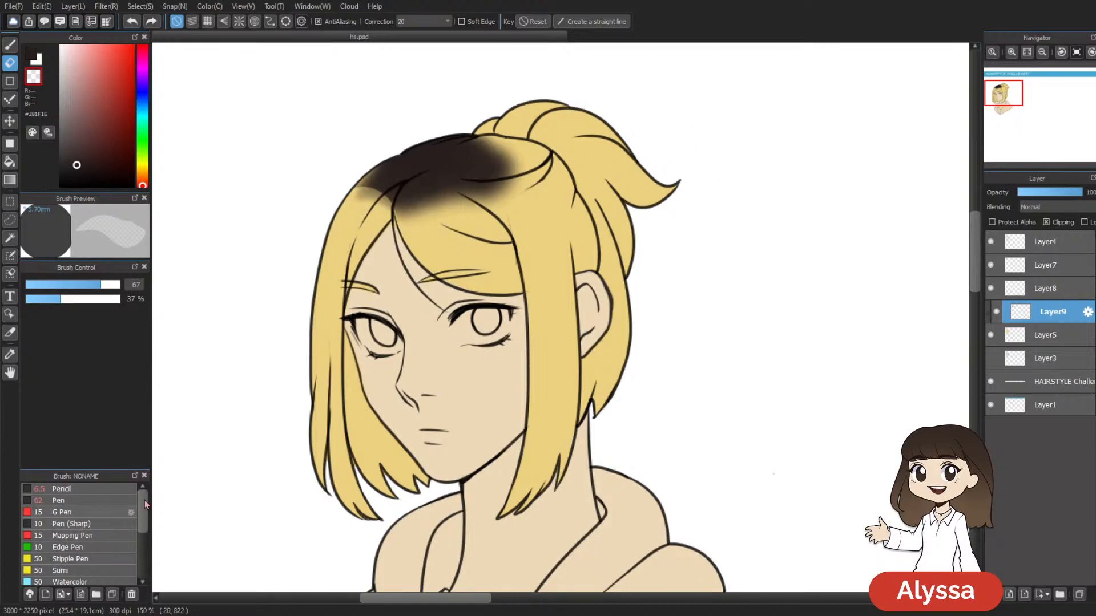
Step: Choose the Airbrush as the painting brush with transparent colour active for fading the roots
{"action": "left_click_drag", "start_coordinate": [145, 502], "coordinate": [145, 523]}
{"action": "left_click", "coordinate": [117, 551]}
{"action": "scroll", "coordinate": [128, 542], "scroll_direction": "down", "scroll_amount": 3}
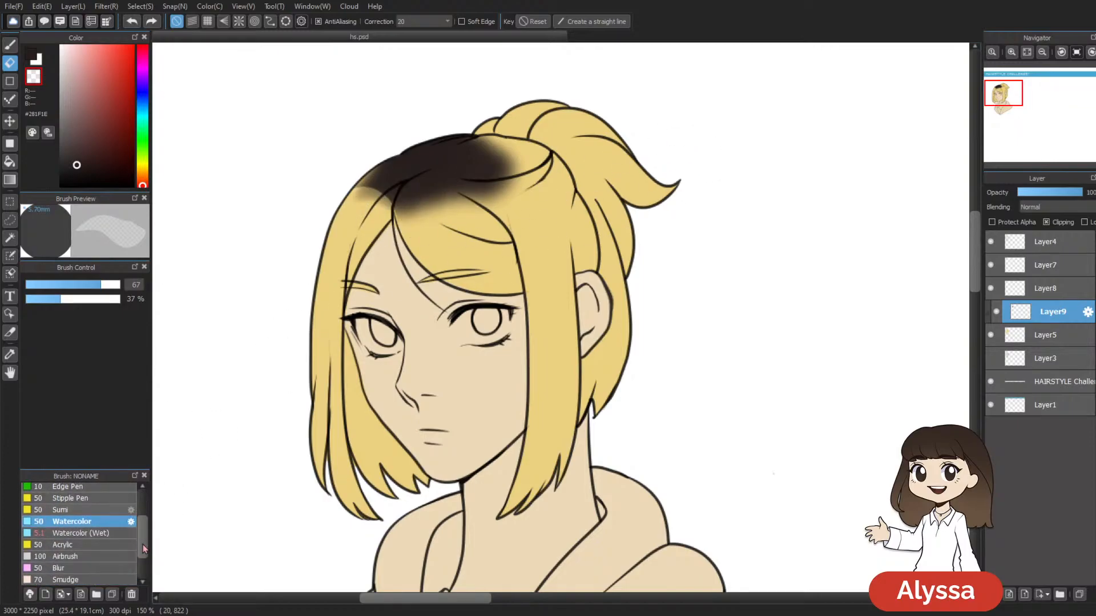
{"action": "left_click", "coordinate": [114, 533]}
{"action": "left_click", "coordinate": [114, 543]}
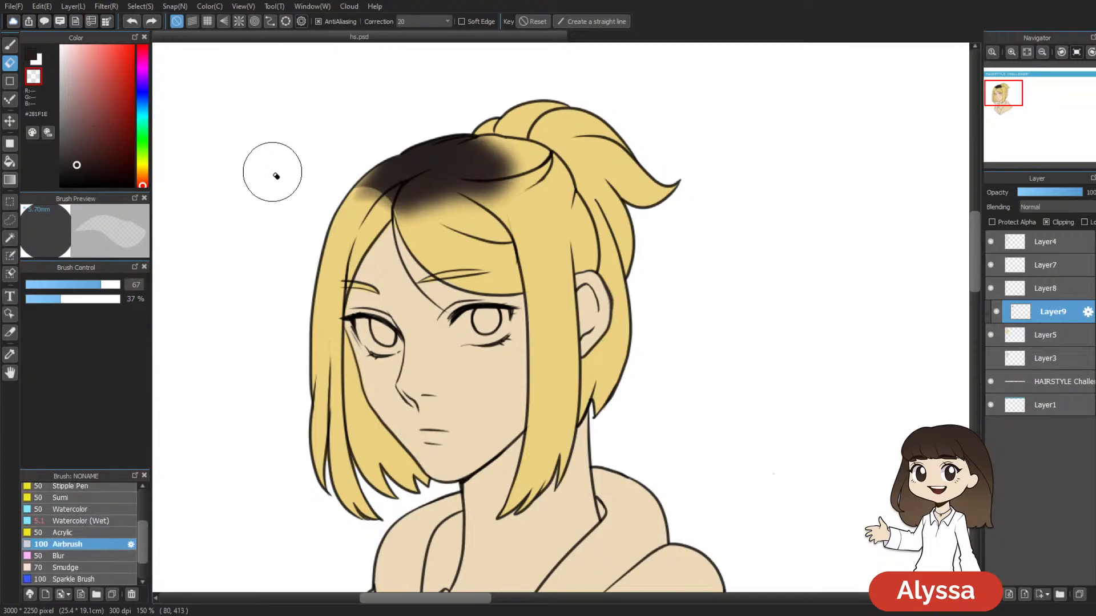
{"action": "left_click_drag", "start_coordinate": [403, 199], "coordinate": [397, 231]}
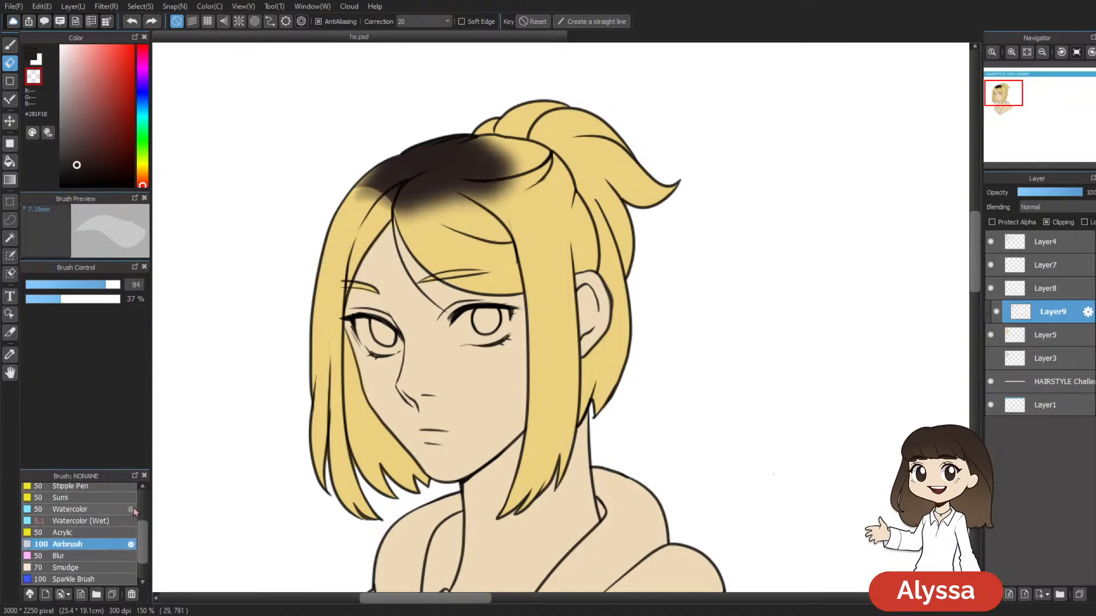
{"action": "key", "text": "b"}
Step: Try to fade the edge of the dark roots with the transparent Airbrush at full opacity, and undo the strokes
{"action": "mouse_move", "coordinate": [393, 246]}
{"action": "left_mouse_down"}
{"action": "mouse_move", "coordinate": [425, 248]}
{"action": "mouse_move", "coordinate": [410, 241]}
{"action": "mouse_move", "coordinate": [422, 233]}
{"action": "mouse_move", "coordinate": [408, 247]}
{"action": "mouse_move", "coordinate": [366, 207]}
{"action": "left_mouse_up"}
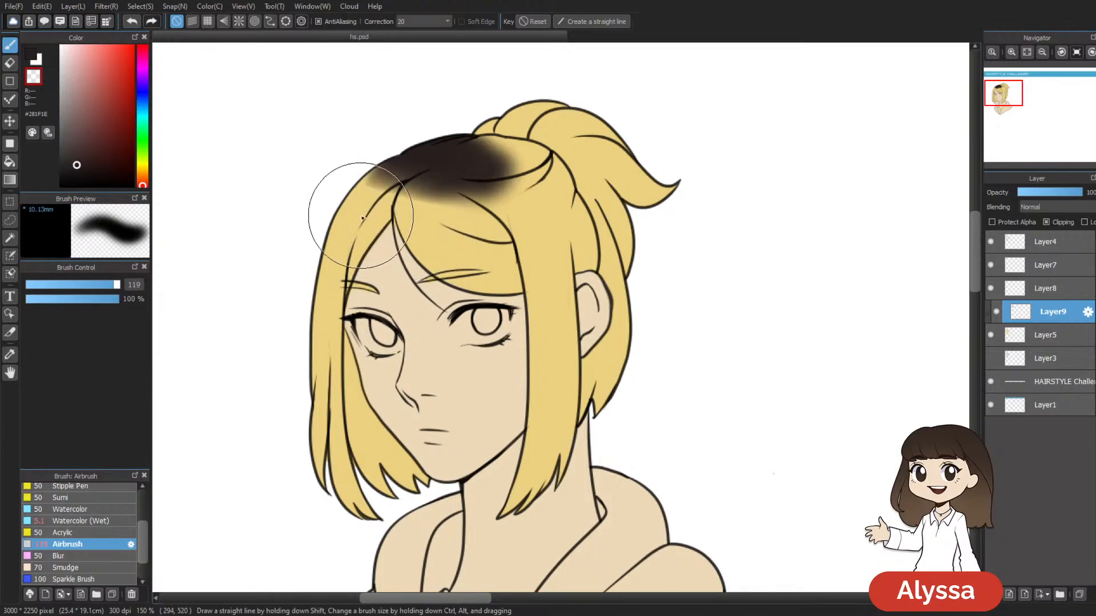
{"action": "mouse_move", "coordinate": [385, 269]}
{"action": "left_mouse_down"}
{"action": "mouse_move", "coordinate": [495, 219]}
{"action": "mouse_move", "coordinate": [510, 234]}
{"action": "left_mouse_up"}
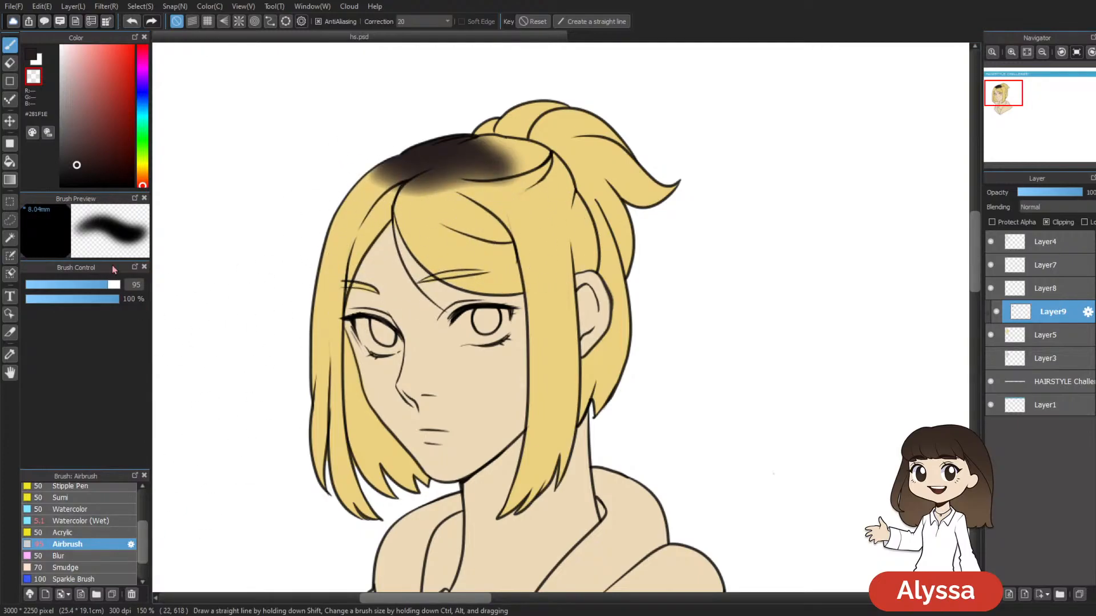
{"action": "left_click", "coordinate": [86, 299]}
{"action": "key", "text": "ctrl+z"}
{"action": "key", "text": "ctrl+z"}
{"action": "key", "text": "ctrl+z"}
{"action": "left_click_drag", "start_coordinate": [536, 196], "coordinate": [473, 192]}
{"action": "key", "text": "ctrl+z"}
Step: Fade the lower and outer edges of the dark roots with the transparent Airbrush at size 95 and 37% opacity
{"action": "mouse_move", "coordinate": [463, 241]}
{"action": "left_mouse_down"}
{"action": "mouse_move", "coordinate": [454, 210]}
{"action": "mouse_move", "coordinate": [447, 224]}
{"action": "left_mouse_up"}
{"action": "left_click", "coordinate": [60, 299]}
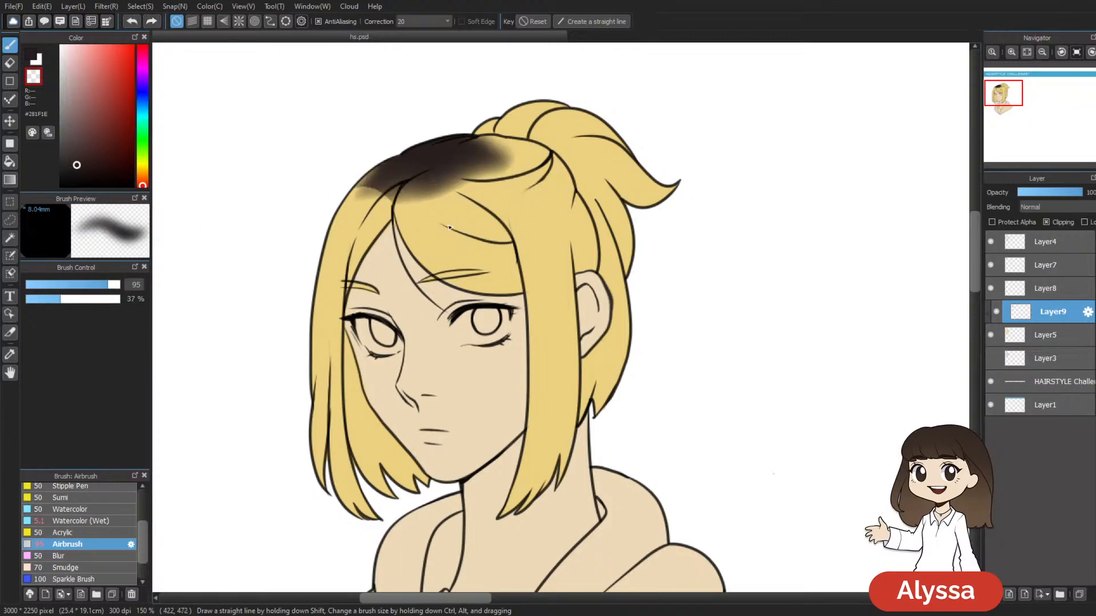
{"action": "left_click_drag", "start_coordinate": [476, 171], "coordinate": [448, 223]}
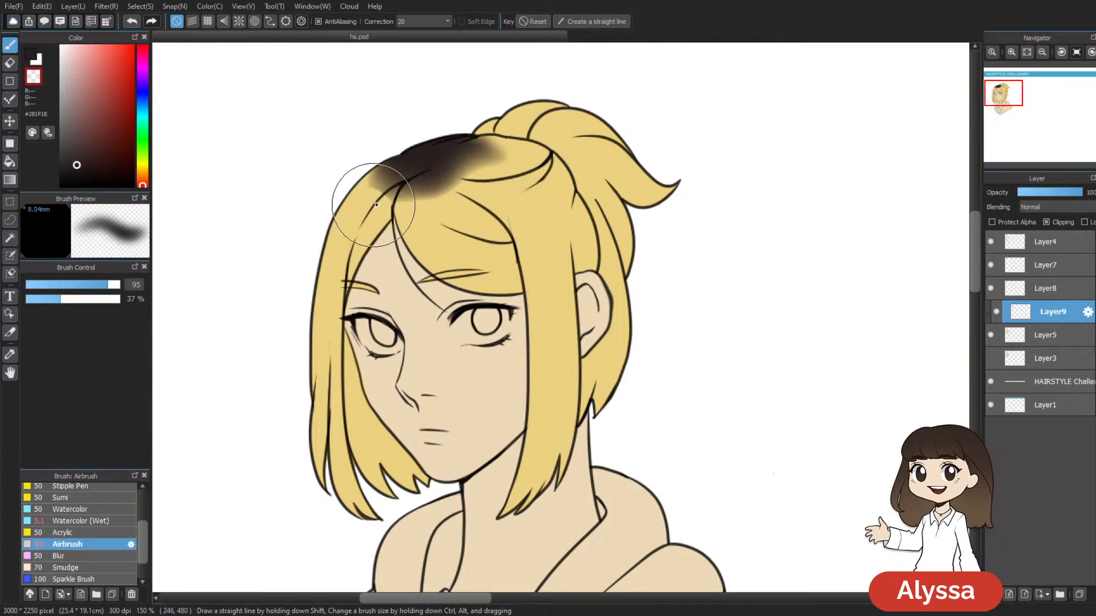
{"action": "key", "text": "ctrl+minus"}
{"action": "key", "text": "ctrl+plus"}
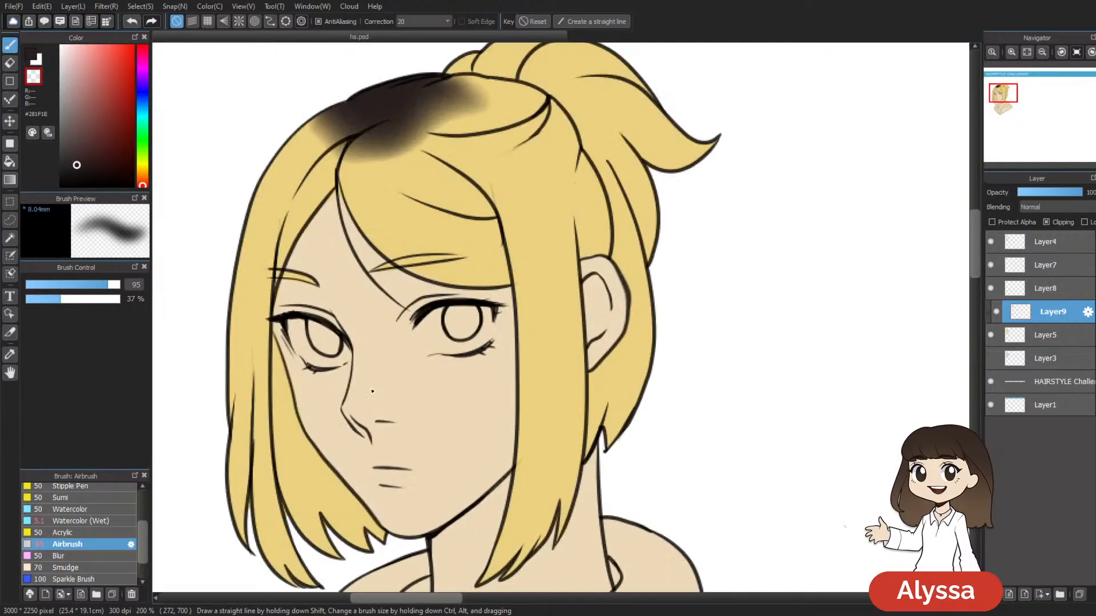
{"action": "left_click_drag", "start_coordinate": [419, 210], "coordinate": [437, 325]}
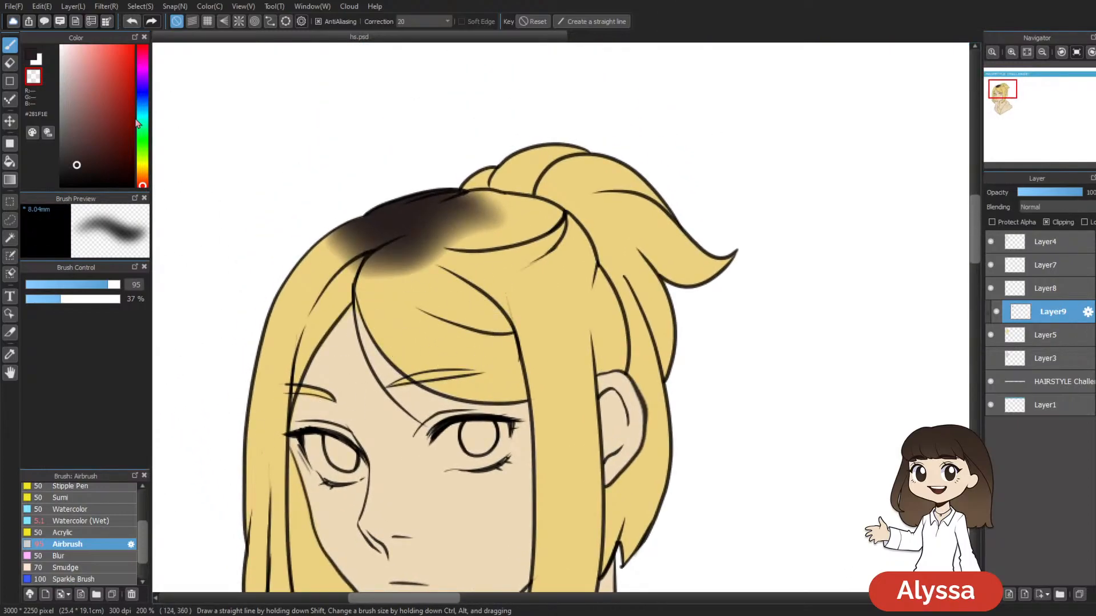
Step: Sample the dark root colour, reduce the Airbrush to size 47, and undo the test stroke beside the part
{"action": "left_click", "coordinate": [417, 214], "text": "alt"}
{"action": "key", "text": "bracketleft"}
{"action": "key", "text": "bracketleft"}
{"action": "key", "text": "bracketleft"}
{"action": "key", "text": "bracketleft"}
{"action": "key", "text": "bracketleft"}
{"action": "key", "text": "bracketleft"}
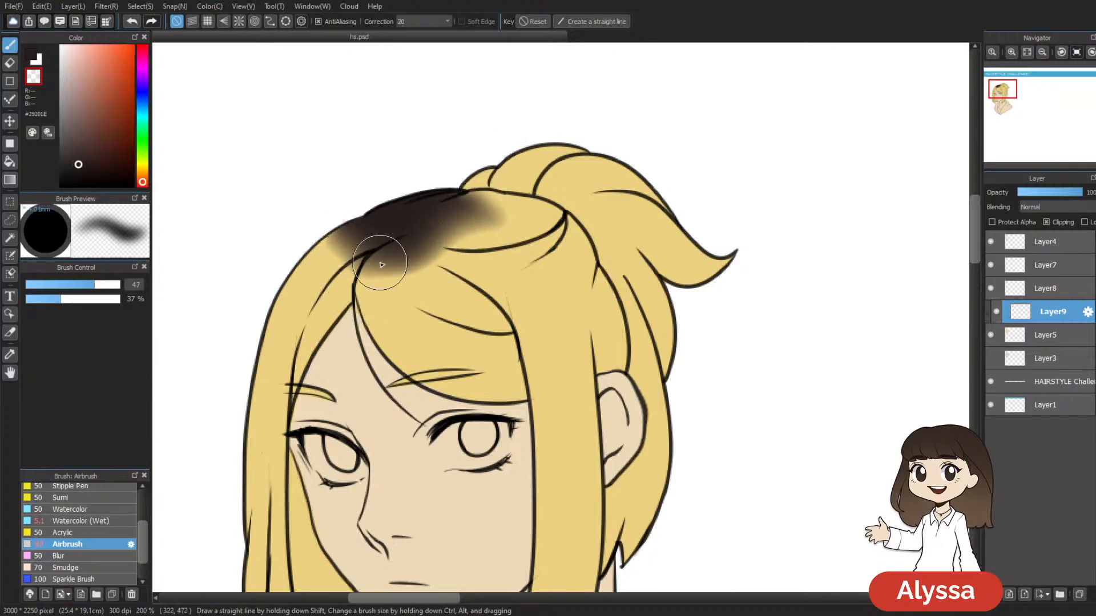
{"action": "left_click_drag", "start_coordinate": [372, 255], "coordinate": [388, 251]}
{"action": "key", "text": "ctrl+z"}
Step: Airbrush dark brown strands from the part down into the fringe and far side of the hair at size 45 and 37% opacity
{"action": "left_click", "coordinate": [33, 55]}
{"action": "key", "text": "bracketleft"}
{"action": "mouse_move", "coordinate": [376, 261]}
{"action": "left_mouse_down"}
{"action": "mouse_move", "coordinate": [397, 358]}
{"action": "mouse_move", "coordinate": [399, 224]}
{"action": "mouse_move", "coordinate": [373, 239]}
{"action": "mouse_move", "coordinate": [443, 264]}
{"action": "mouse_move", "coordinate": [411, 299]}
{"action": "mouse_move", "coordinate": [420, 237]}
{"action": "mouse_move", "coordinate": [498, 241]}
{"action": "mouse_move", "coordinate": [330, 265]}
{"action": "mouse_move", "coordinate": [332, 305]}
{"action": "mouse_move", "coordinate": [369, 228]}
{"action": "mouse_move", "coordinate": [309, 265]}
{"action": "left_mouse_up"}
{"action": "right_click", "coordinate": [398, 264]}
{"action": "left_click_drag", "start_coordinate": [398, 264], "coordinate": [377, 326]}
{"action": "right_click", "coordinate": [379, 237]}
{"action": "mouse_move", "coordinate": [379, 238]}
{"action": "left_mouse_down"}
{"action": "mouse_move", "coordinate": [343, 293]}
{"action": "mouse_move", "coordinate": [350, 283]}
{"action": "left_mouse_up"}
{"action": "left_click_drag", "start_coordinate": [667, 329], "coordinate": [662, 267]}
{"action": "scroll", "coordinate": [639, 288], "scroll_direction": "down", "scroll_amount": 3}
{"action": "scroll", "coordinate": [639, 288], "scroll_direction": "up", "scroll_amount": 3}
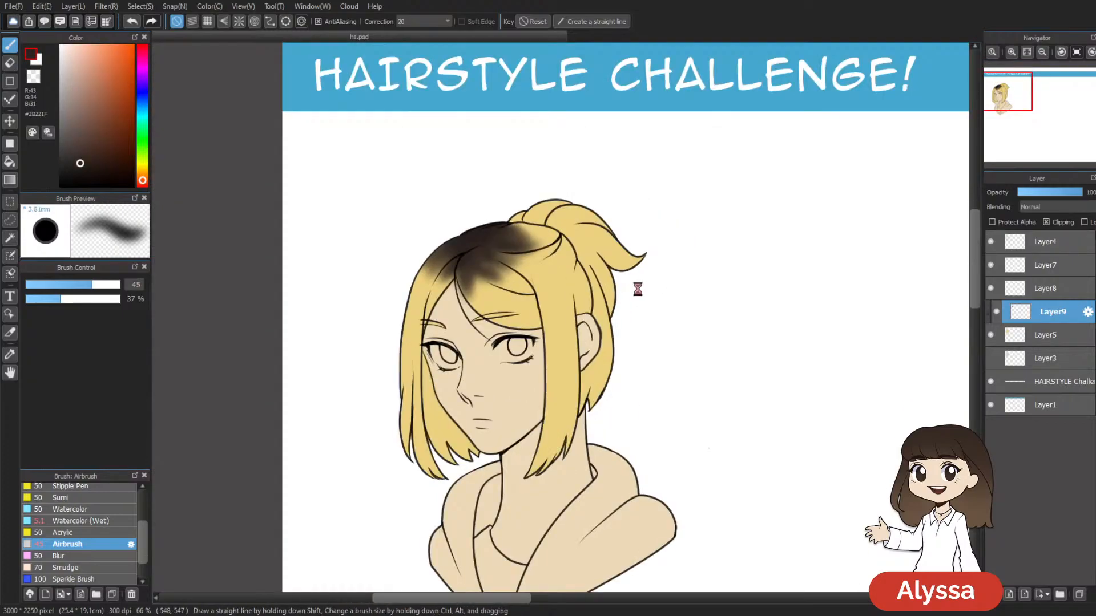
Step: Sample the blonde hair colour and airbrush thin size 6 streaks into the dark roots on the face-side section beyond the parting
{"action": "right_click", "coordinate": [642, 284]}
{"action": "left_click_drag", "start_coordinate": [477, 276], "coordinate": [567, 325]}
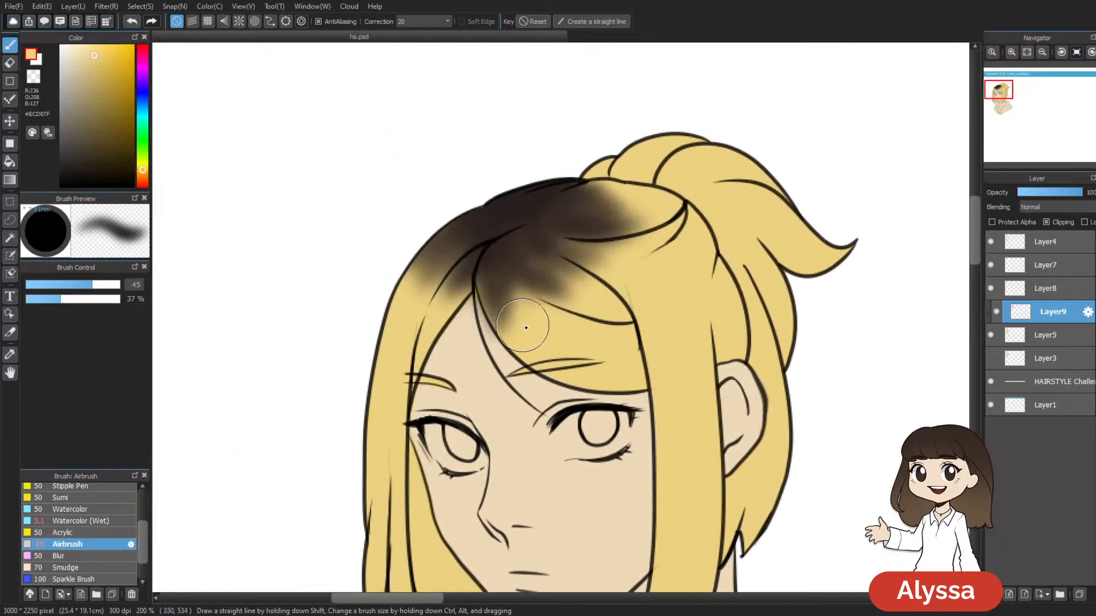
{"action": "left_click_drag", "start_coordinate": [555, 214], "coordinate": [400, 322], "text": "ctrl+alt"}
{"action": "mouse_move", "coordinate": [713, 193]}
{"action": "left_mouse_down"}
{"action": "mouse_move", "coordinate": [670, 214]}
{"action": "mouse_move", "coordinate": [550, 238]}
{"action": "mouse_move", "coordinate": [561, 273]}
{"action": "mouse_move", "coordinate": [589, 291]}
{"action": "left_mouse_up"}
{"action": "left_click_drag", "start_coordinate": [570, 336], "coordinate": [569, 339]}
{"action": "left_click_drag", "start_coordinate": [390, 355], "coordinate": [417, 315]}
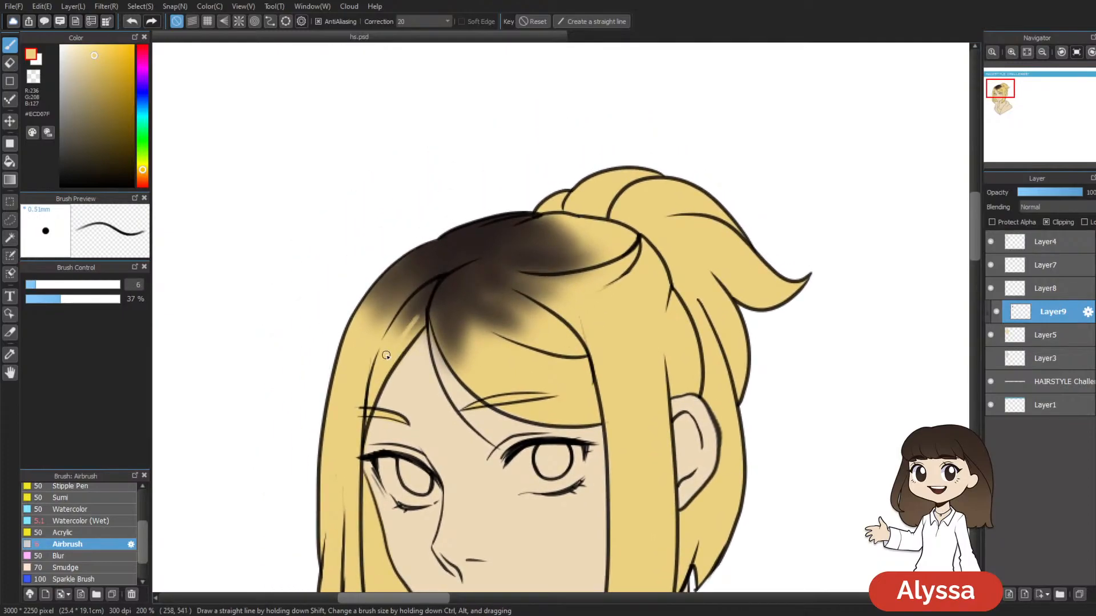
{"action": "key", "text": "ctrl+z"}
{"action": "key", "text": "ctrl+z"}
{"action": "left_click_drag", "start_coordinate": [390, 355], "coordinate": [426, 310]}
{"action": "left_click_drag", "start_coordinate": [379, 328], "coordinate": [436, 260]}
{"action": "key", "text": "ctrl+z"}
{"action": "left_click_drag", "start_coordinate": [374, 328], "coordinate": [424, 282]}
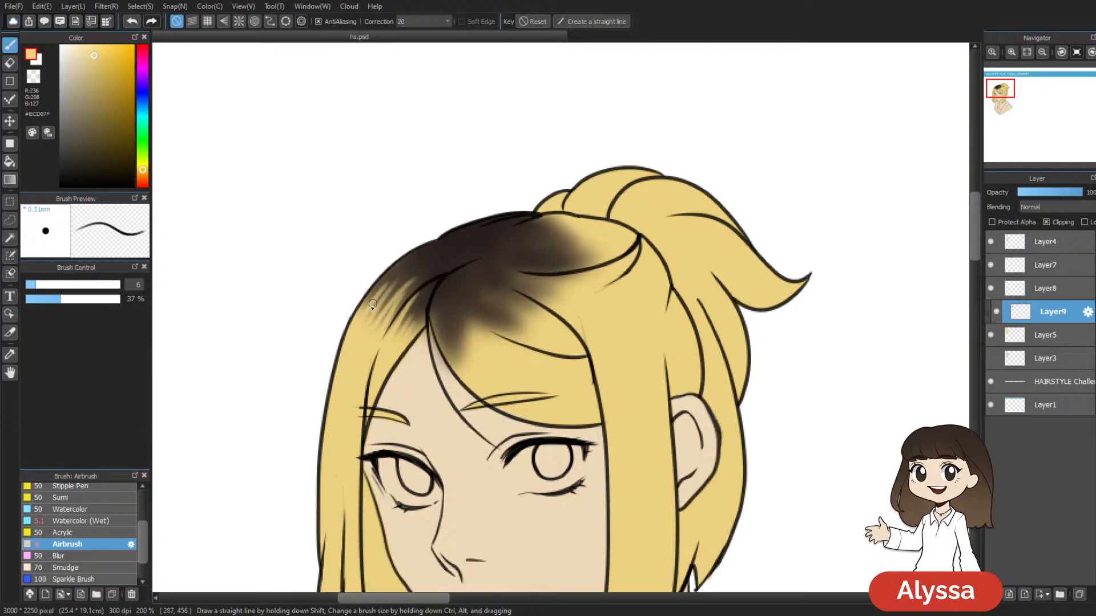
Step: Airbrush thin blonde streaks into the lower edge of the dark roots across the swept fringe
{"action": "left_click_drag", "start_coordinate": [506, 225], "coordinate": [424, 134]}
{"action": "mouse_move", "coordinate": [380, 274]}
{"action": "left_mouse_down"}
{"action": "mouse_move", "coordinate": [360, 238]}
{"action": "mouse_move", "coordinate": [364, 218]}
{"action": "mouse_move", "coordinate": [381, 257]}
{"action": "mouse_move", "coordinate": [370, 242]}
{"action": "left_mouse_up"}
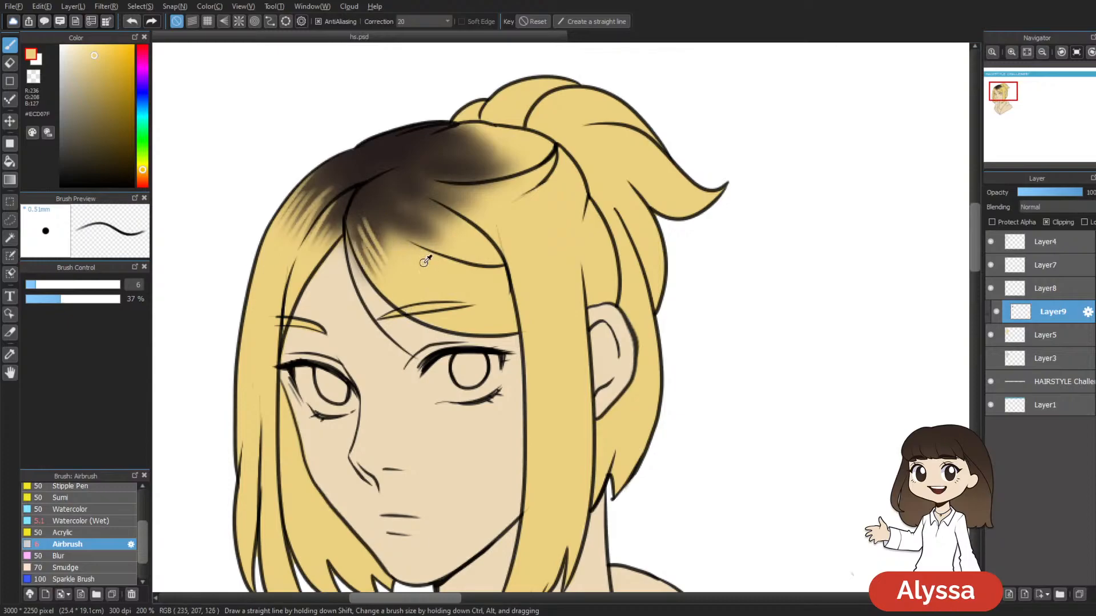
{"action": "mouse_move", "coordinate": [476, 257]}
{"action": "left_mouse_down"}
{"action": "mouse_move", "coordinate": [399, 206]}
{"action": "mouse_move", "coordinate": [474, 248]}
{"action": "mouse_move", "coordinate": [409, 198]}
{"action": "mouse_move", "coordinate": [476, 250]}
{"action": "mouse_move", "coordinate": [376, 197]}
{"action": "mouse_move", "coordinate": [479, 254]}
{"action": "mouse_move", "coordinate": [403, 200]}
{"action": "left_mouse_up"}
{"action": "left_click_drag", "start_coordinate": [474, 233], "coordinate": [408, 197]}
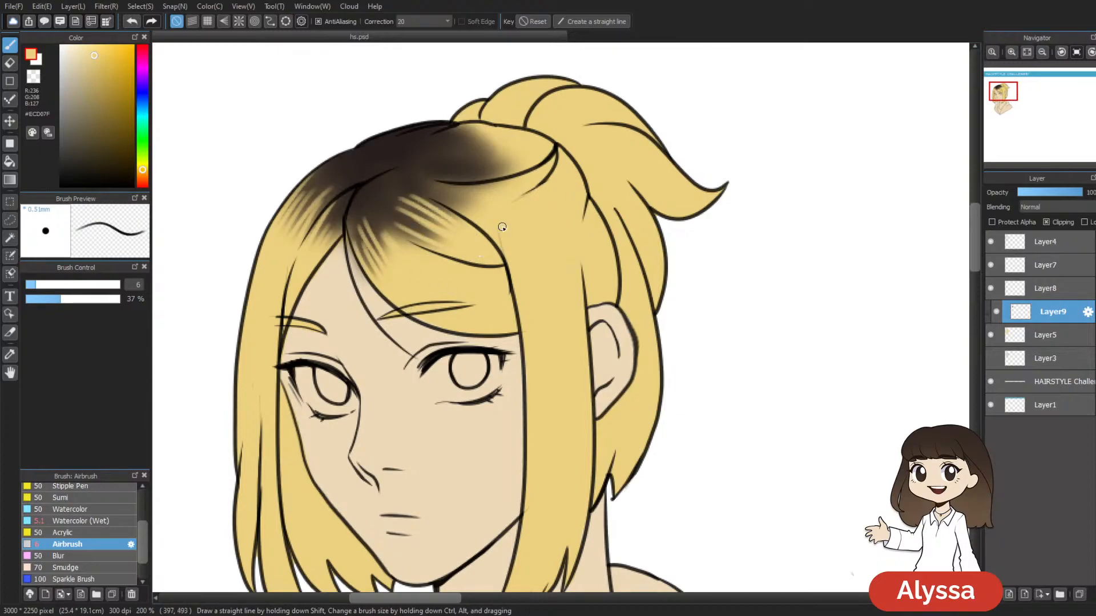
{"action": "left_click_drag", "start_coordinate": [491, 218], "coordinate": [436, 193]}
{"action": "left_click_drag", "start_coordinate": [489, 214], "coordinate": [432, 188]}
Step: Sample the blonde beside the hair tie and streak it into the dark roots at the crown near the ponytail
{"action": "left_click_drag", "start_coordinate": [634, 189], "coordinate": [697, 190]}
{"action": "left_click", "coordinate": [578, 150], "text": "alt"}
{"action": "mouse_move", "coordinate": [578, 153]}
{"action": "left_mouse_down"}
{"action": "mouse_move", "coordinate": [499, 191]}
{"action": "mouse_move", "coordinate": [583, 150]}
{"action": "mouse_move", "coordinate": [500, 169]}
{"action": "mouse_move", "coordinate": [560, 170]}
{"action": "mouse_move", "coordinate": [539, 181]}
{"action": "left_mouse_up"}
{"action": "left_click", "coordinate": [583, 149], "text": "alt"}
{"action": "left_click_drag", "start_coordinate": [575, 148], "coordinate": [518, 169]}
{"action": "mouse_move", "coordinate": [573, 146]}
{"action": "left_mouse_down"}
{"action": "mouse_move", "coordinate": [519, 159]}
{"action": "mouse_move", "coordinate": [526, 150]}
{"action": "left_mouse_up"}
{"action": "left_click_drag", "start_coordinate": [563, 137], "coordinate": [507, 141]}
Step: Set the airbrush to size 22 and 21% opacity for softer blending
{"action": "key", "text": "ctrl+minus"}
{"action": "key", "text": "ctrl+minus"}
{"action": "key", "text": "ctrl+minus"}
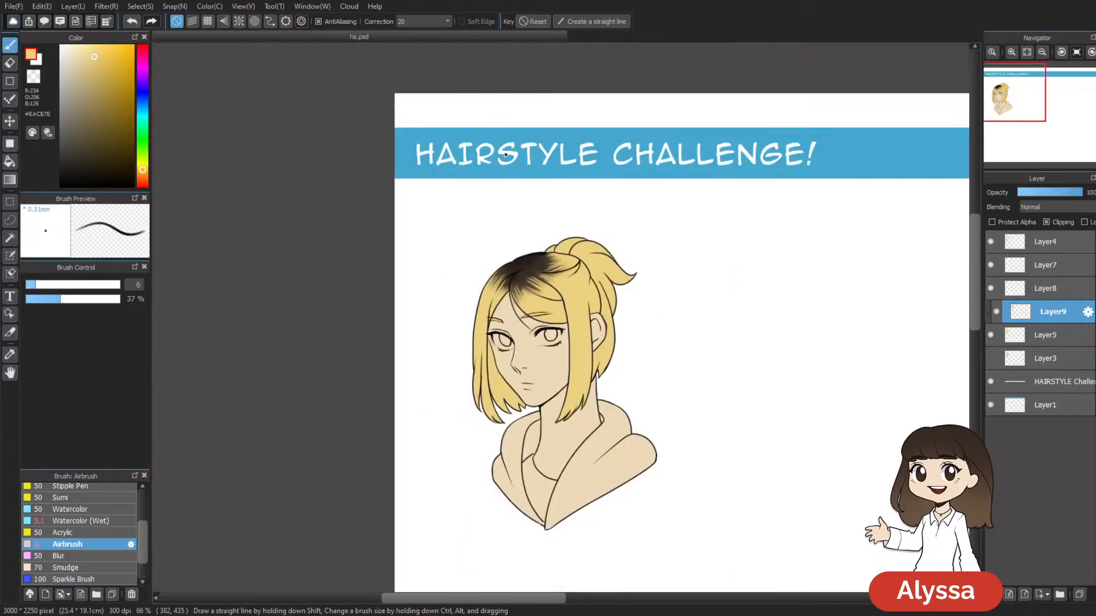
{"action": "key", "text": "ctrl+plus"}
{"action": "key", "text": "ctrl+plus"}
{"action": "key", "text": "bracketright"}
{"action": "key", "text": "bracketright"}
{"action": "key", "text": "bracketright"}
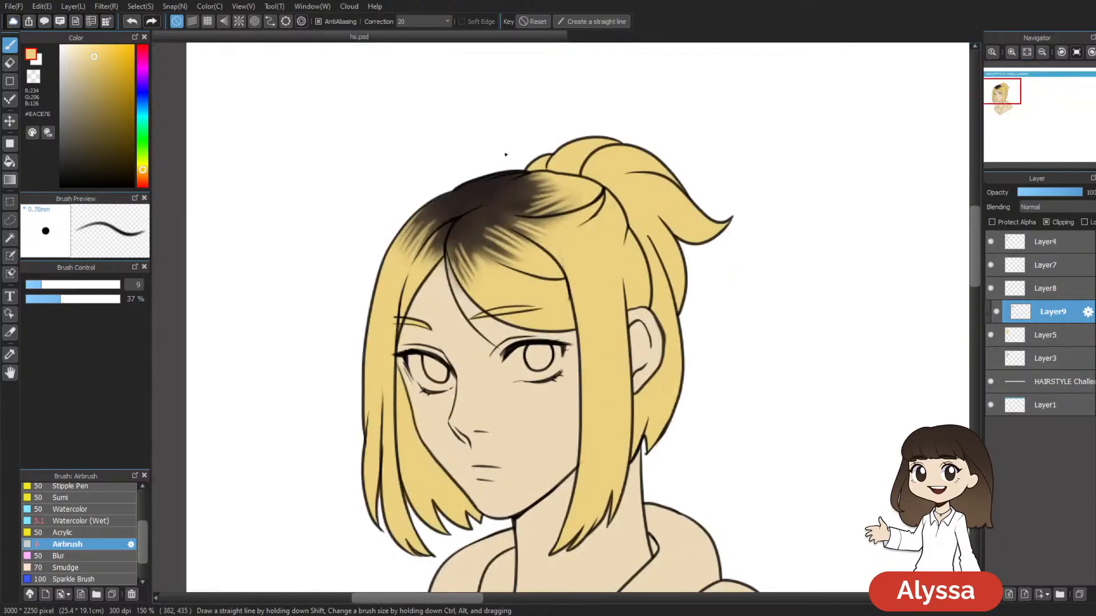
{"action": "key", "text": "bracketright"}
{"action": "key", "text": "bracketright"}
{"action": "key", "text": "bracketright"}
{"action": "key", "text": "bracketright"}
{"action": "key", "text": "bracketright"}
{"action": "key", "text": "bracketright"}
{"action": "key", "text": "bracketright"}
{"action": "key", "text": "bracketright"}
{"action": "key", "text": "bracketright"}
{"action": "key", "text": "bracketright"}
{"action": "key", "text": "bracketright"}
{"action": "key", "text": "bracketright"}
{"action": "key", "text": "bracketright"}
{"action": "left_click", "coordinate": [46, 300]}
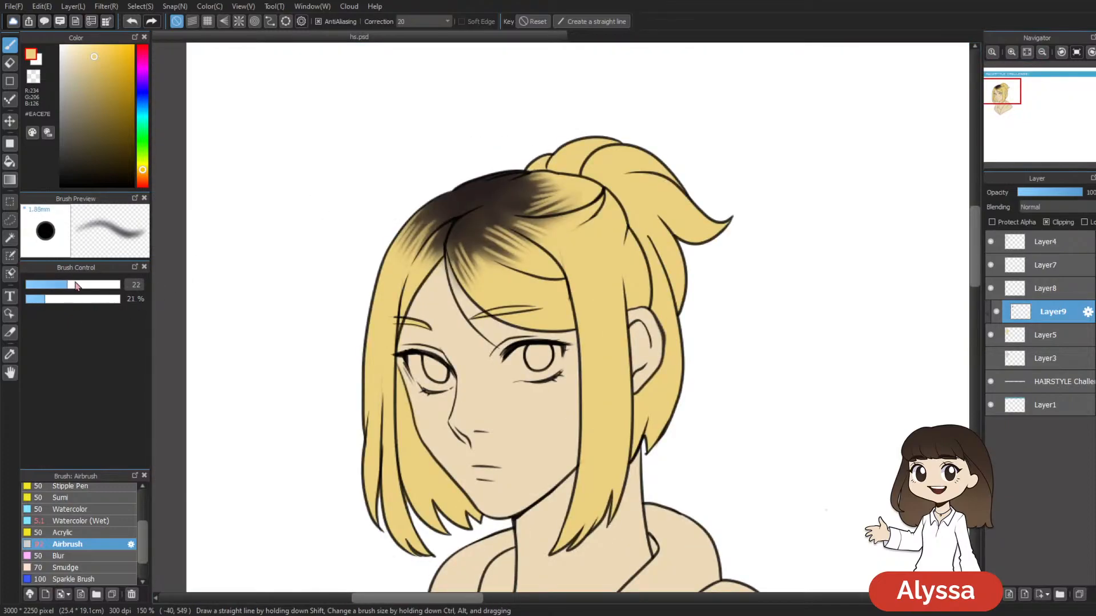
Step: Sample dark brown from the roots and softly airbrush it over the streaks around the parting
{"action": "left_click", "coordinate": [475, 225], "text": "alt"}
{"action": "left_click_drag", "start_coordinate": [443, 234], "coordinate": [425, 268]}
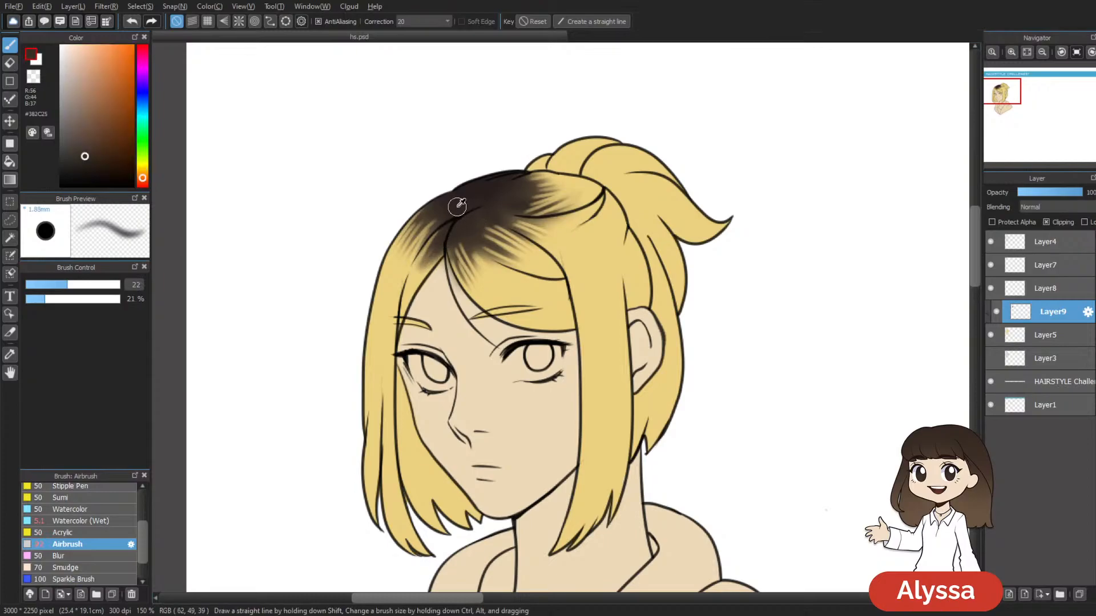
{"action": "left_click", "coordinate": [474, 199], "text": "alt"}
{"action": "mouse_move", "coordinate": [447, 208]}
{"action": "left_mouse_down"}
{"action": "mouse_move", "coordinate": [390, 248]}
{"action": "mouse_move", "coordinate": [435, 216]}
{"action": "mouse_move", "coordinate": [408, 228]}
{"action": "left_mouse_up"}
{"action": "left_click_drag", "start_coordinate": [569, 162], "coordinate": [515, 146]}
{"action": "left_click", "coordinate": [404, 224], "text": "alt"}
{"action": "left_click_drag", "start_coordinate": [406, 210], "coordinate": [409, 259]}
{"action": "left_click_drag", "start_coordinate": [407, 209], "coordinate": [415, 250]}
Step: Enlarge the airbrush to size 29 and blend sampled dark root tones over the fringe and crown streaks
{"action": "key", "text": "bracketright"}
{"action": "key", "text": "bracketright"}
{"action": "key", "text": "bracketright"}
{"action": "mouse_move", "coordinate": [404, 207]}
{"action": "left_mouse_down"}
{"action": "mouse_move", "coordinate": [429, 266]}
{"action": "mouse_move", "coordinate": [461, 242]}
{"action": "left_mouse_up"}
{"action": "left_click", "coordinate": [421, 194], "text": "alt"}
{"action": "mouse_move", "coordinate": [433, 191]}
{"action": "left_mouse_down"}
{"action": "mouse_move", "coordinate": [454, 224]}
{"action": "mouse_move", "coordinate": [478, 229]}
{"action": "left_mouse_up"}
{"action": "left_click", "coordinate": [440, 181], "text": "alt"}
{"action": "mouse_move", "coordinate": [459, 178]}
{"action": "left_mouse_down"}
{"action": "mouse_move", "coordinate": [519, 182]}
{"action": "mouse_move", "coordinate": [489, 194]}
{"action": "mouse_move", "coordinate": [454, 175]}
{"action": "mouse_move", "coordinate": [509, 179]}
{"action": "left_mouse_up"}
{"action": "left_click", "coordinate": [469, 159], "text": "alt"}
{"action": "left_click_drag", "start_coordinate": [482, 161], "coordinate": [497, 169]}
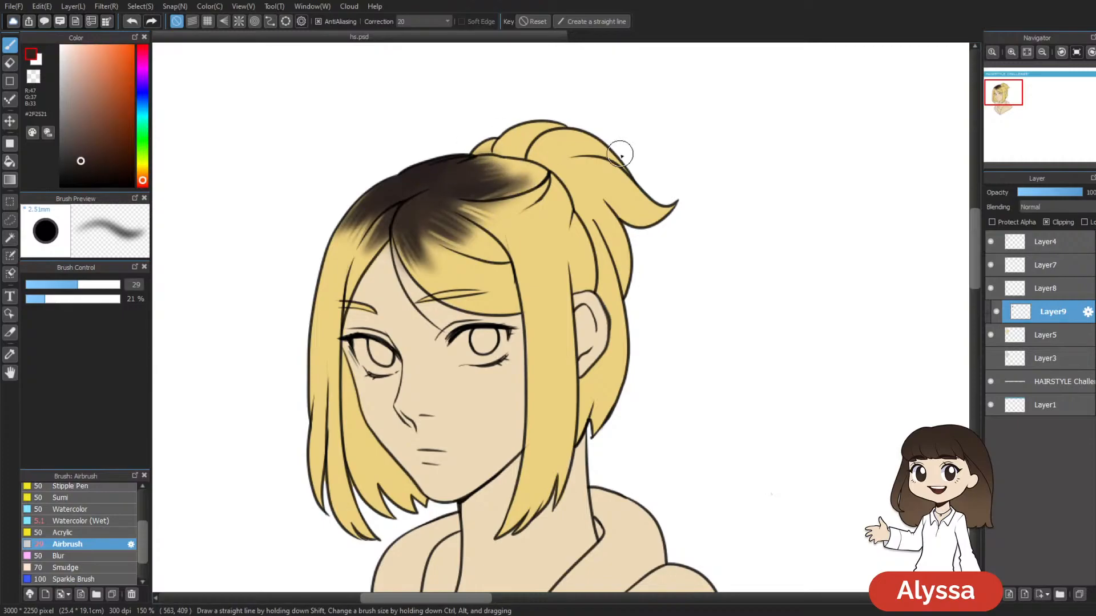
Step: Examine the blended root gradient against the whole portrait at different zoom levels
{"action": "key", "text": "ctrl+minus"}
{"action": "key", "text": "ctrl+minus"}
{"action": "key", "text": "ctrl+plus"}
{"action": "key", "text": "ctrl+plus"}
{"action": "left_click_drag", "start_coordinate": [656, 191], "coordinate": [612, 131]}
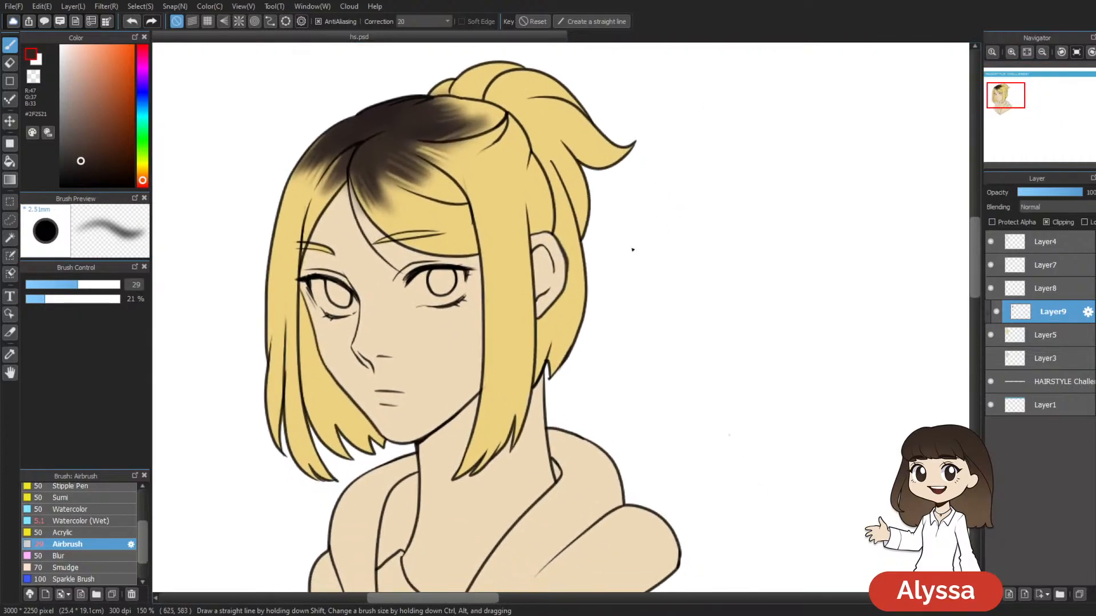
{"action": "key", "text": "ctrl+0"}
{"action": "key", "text": "ctrl+plus"}
{"action": "left_click_drag", "start_coordinate": [385, 212], "coordinate": [596, 310]}
{"action": "key", "text": "ctrl+plus"}
{"action": "key", "text": "ctrl+plus"}
{"action": "left_click_drag", "start_coordinate": [447, 249], "coordinate": [628, 302]}
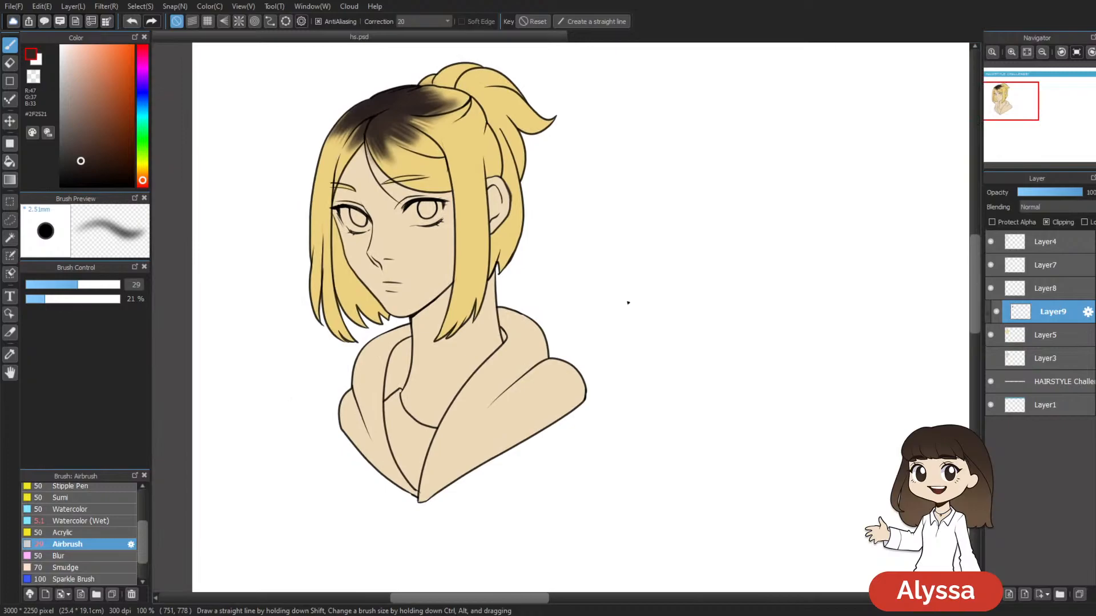
Step: Add a new layer above the root shading layer and pick pale lavender #CFCEE5 for the eye whites
{"action": "key", "text": "ctrl+shift+n"}
{"action": "key", "text": "ctrl+plus"}
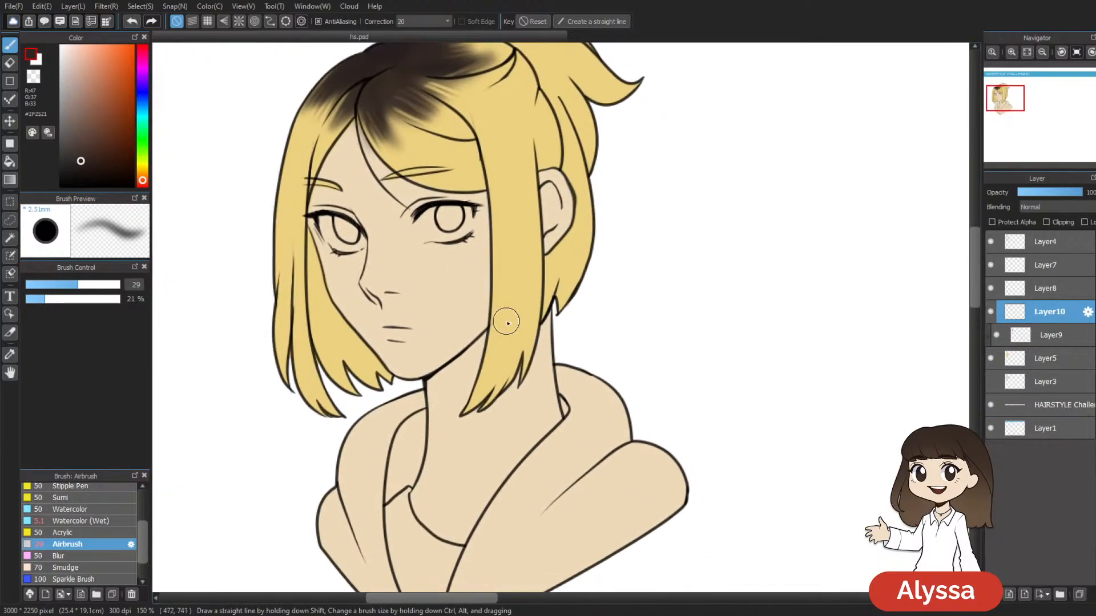
{"action": "scroll", "coordinate": [604, 359], "scroll_direction": "left", "scroll_amount": 2}
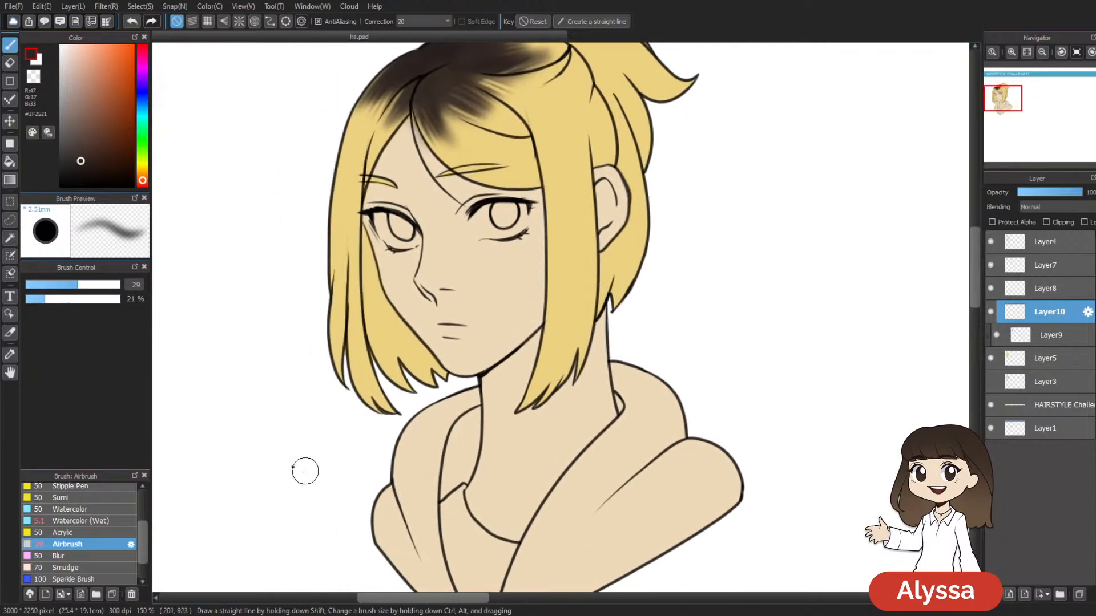
{"action": "left_click", "coordinate": [67, 58]}
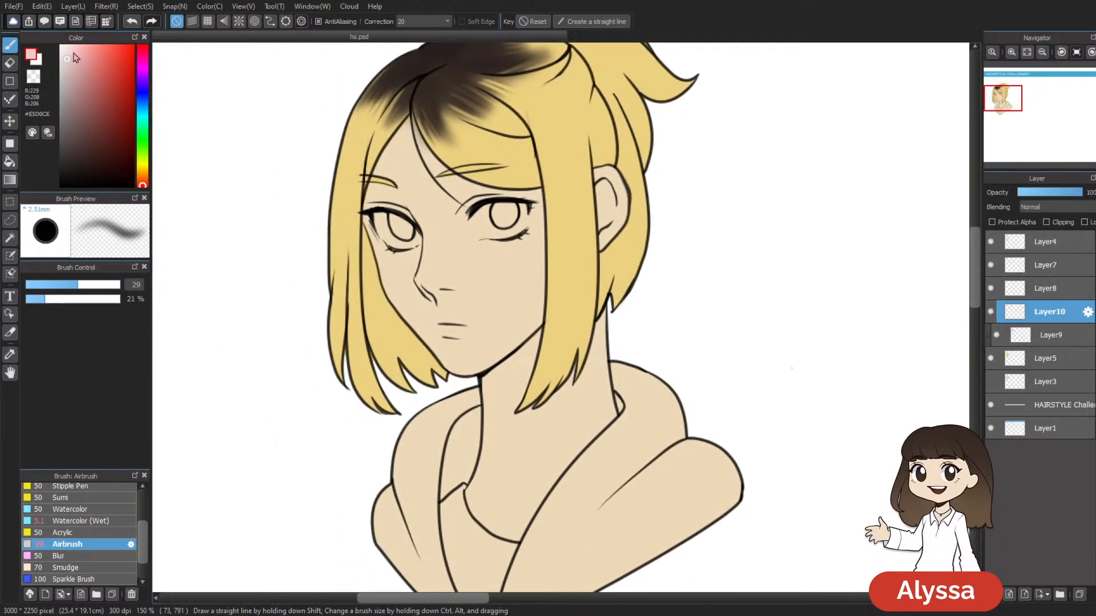
{"action": "left_click", "coordinate": [142, 91]}
Step: Switch to the Pencil brush at size 5.5 and 100% opacity
{"action": "left_click_drag", "start_coordinate": [582, 233], "coordinate": [531, 214]}
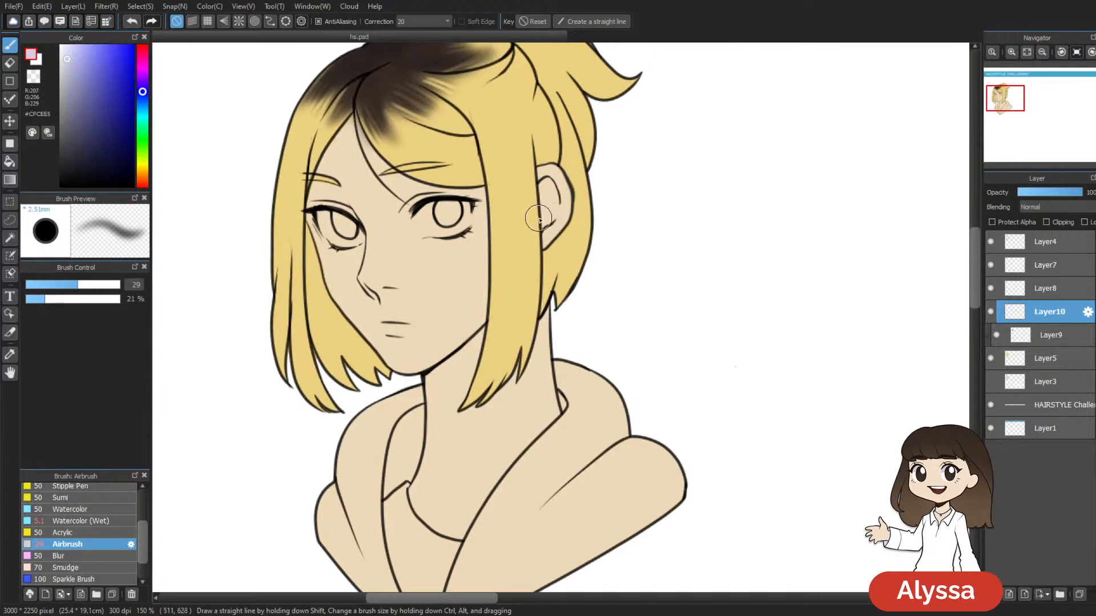
{"action": "key", "text": "["}
{"action": "key", "text": "["}
{"action": "key", "text": "["}
{"action": "key", "text": "["}
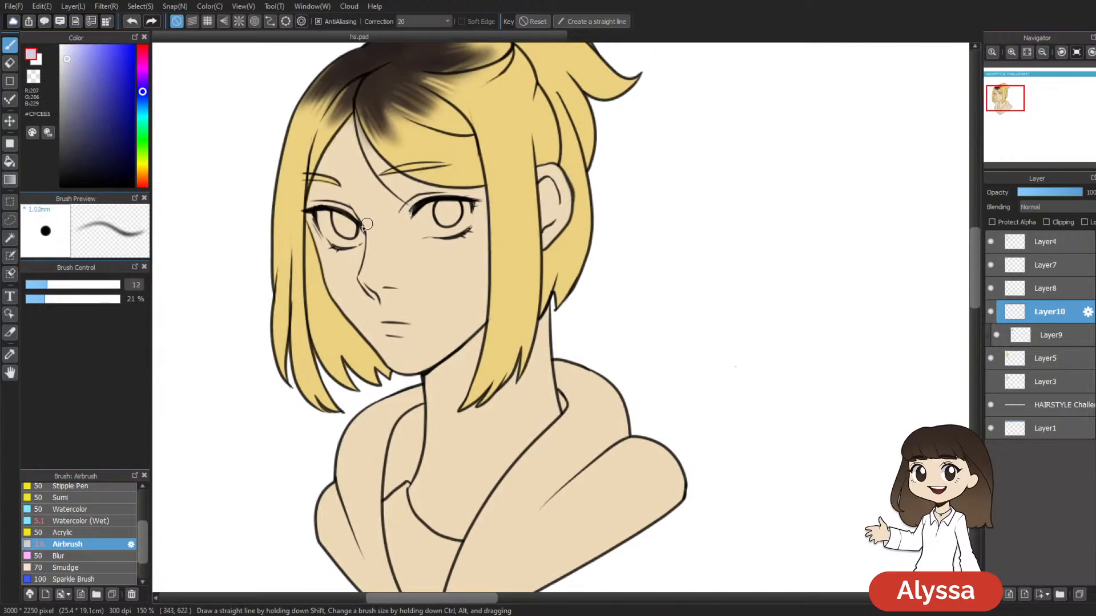
{"action": "left_click_drag", "start_coordinate": [144, 543], "coordinate": [145, 495]}
{"action": "left_click", "coordinate": [114, 490]}
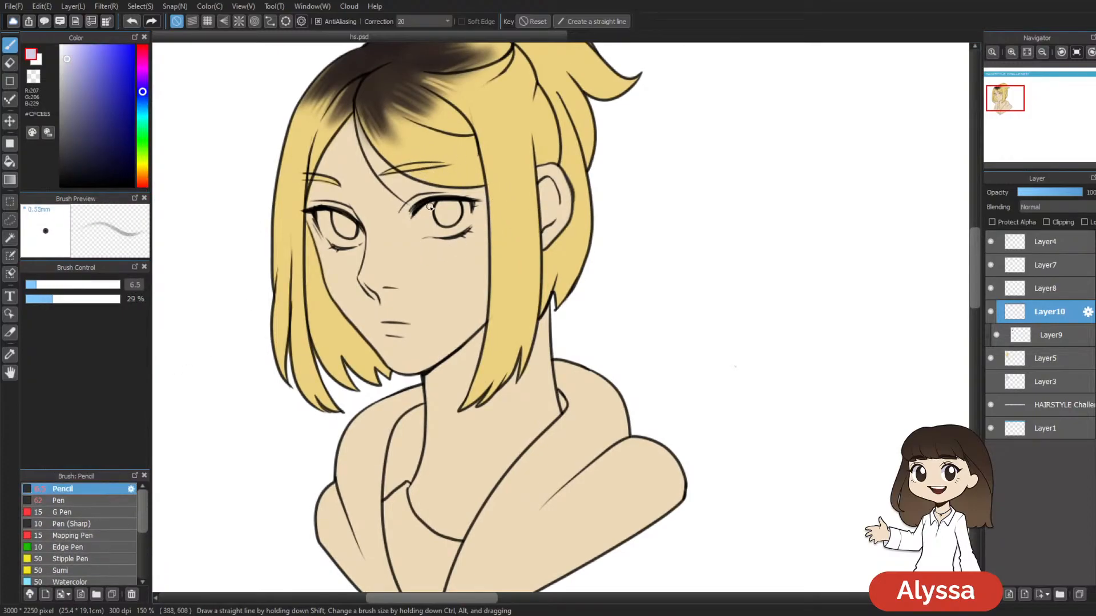
{"action": "left_click_drag", "start_coordinate": [113, 299], "coordinate": [129, 300]}
{"action": "key", "text": "["}
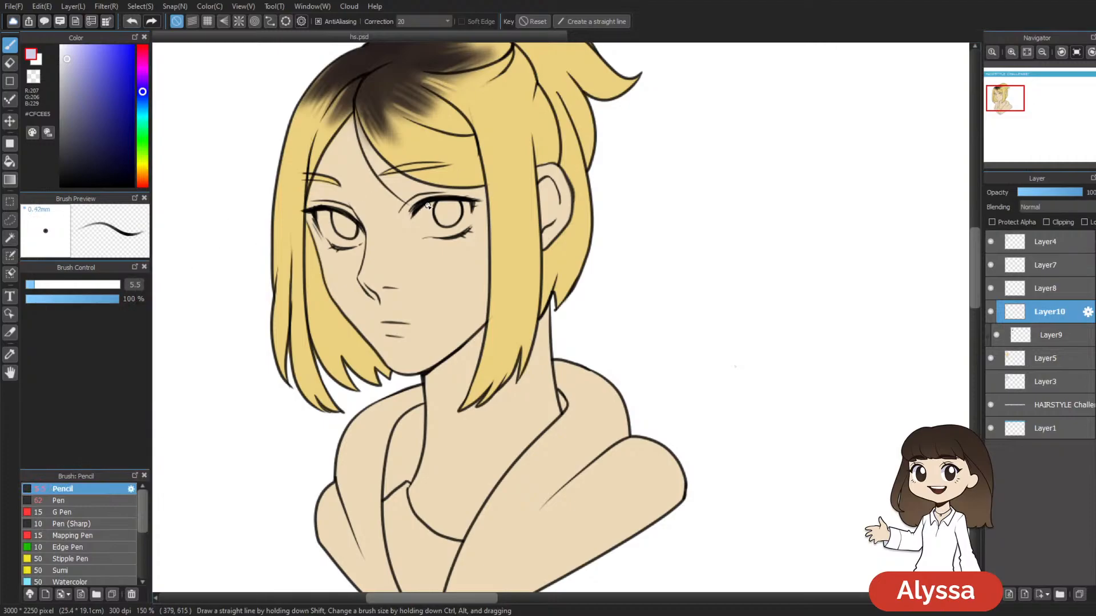
Step: Outline the white of the eye nearer the ear, fill it using a Magic Wand selection, and lighten the fill
{"action": "left_click_drag", "start_coordinate": [443, 234], "coordinate": [470, 228]}
{"action": "key", "text": "w"}
{"action": "left_click", "coordinate": [453, 230]}
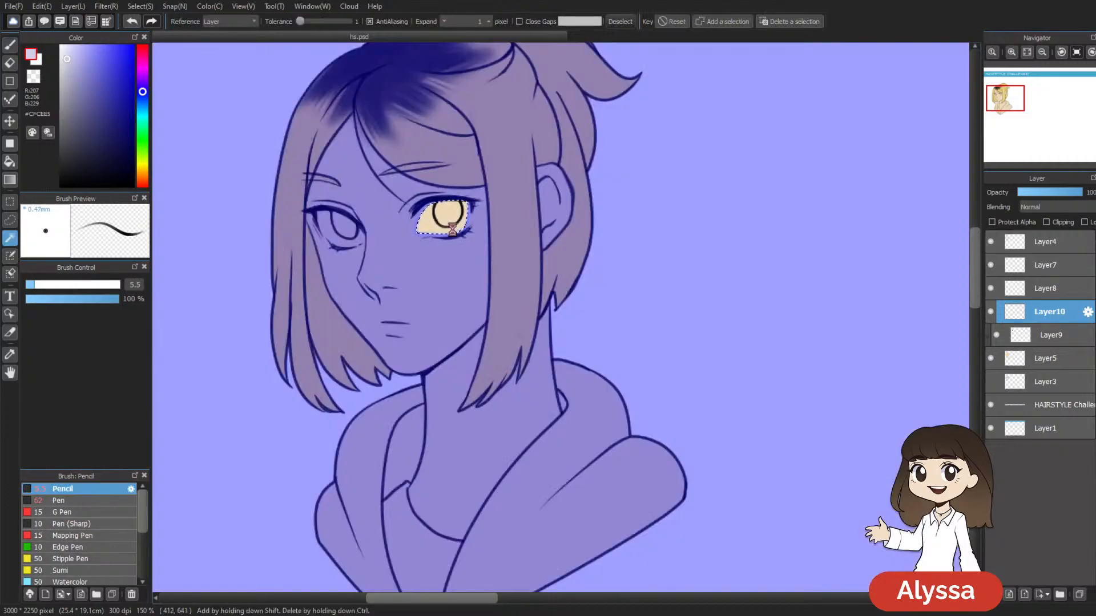
{"action": "key", "text": "alt+Delete"}
{"action": "key", "text": "ctrl+d"}
{"action": "left_click_drag", "start_coordinate": [577, 361], "coordinate": [646, 401]}
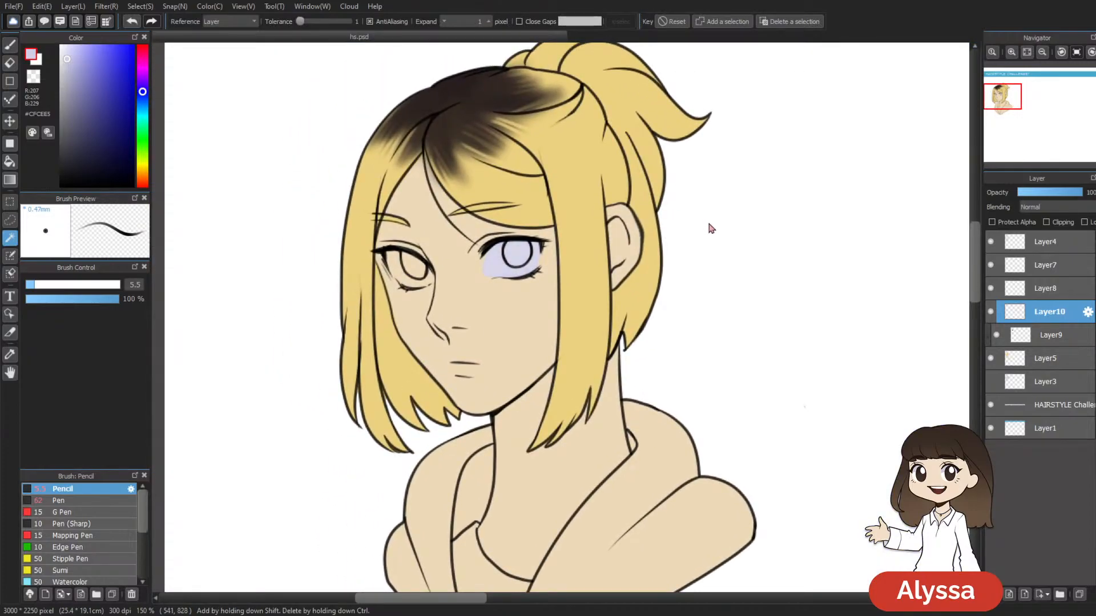
{"action": "key", "text": "ctrl+z"}
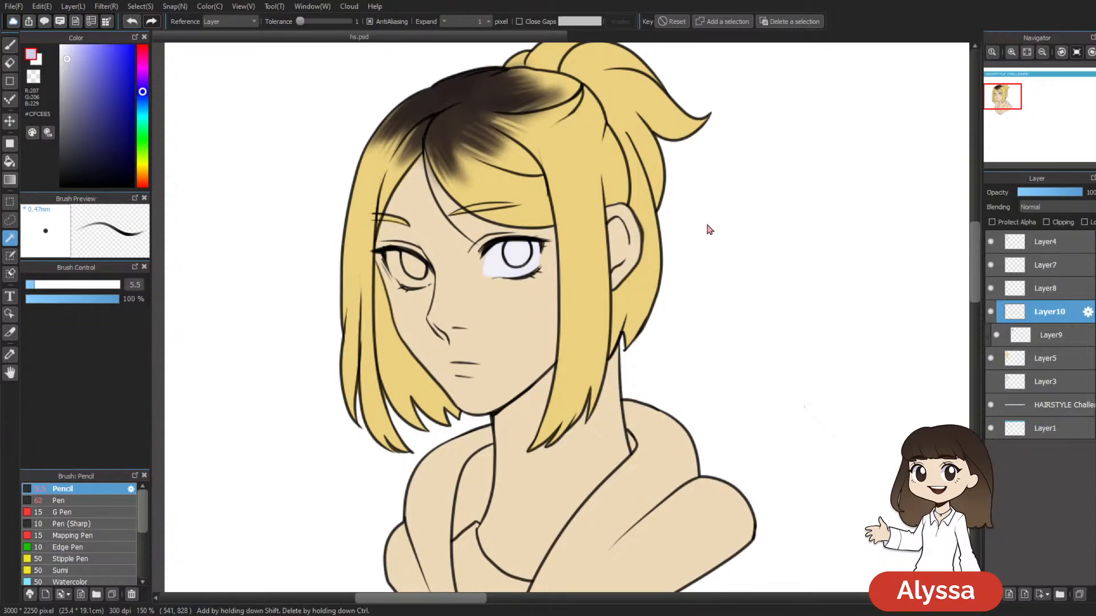
Step: Sample the lightened eye white #F0F0F7, outline the other eye's white, and fill its enclosed areas using a Magic Wand selection
{"action": "left_click", "coordinate": [501, 267], "text": "alt"}
{"action": "left_click_drag", "start_coordinate": [431, 277], "coordinate": [436, 268]}
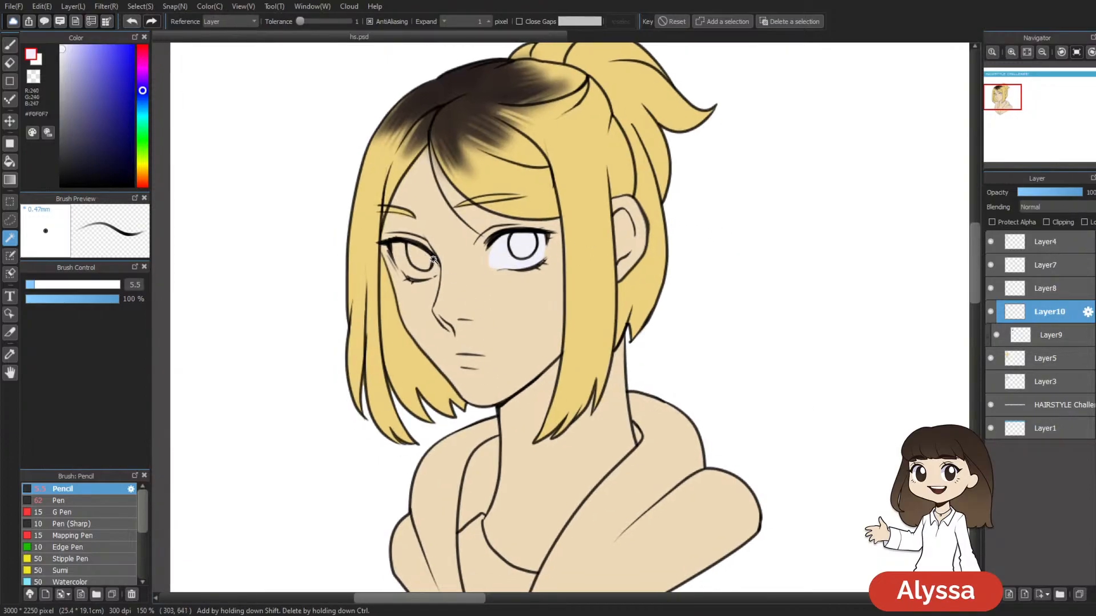
{"action": "key", "text": "b"}
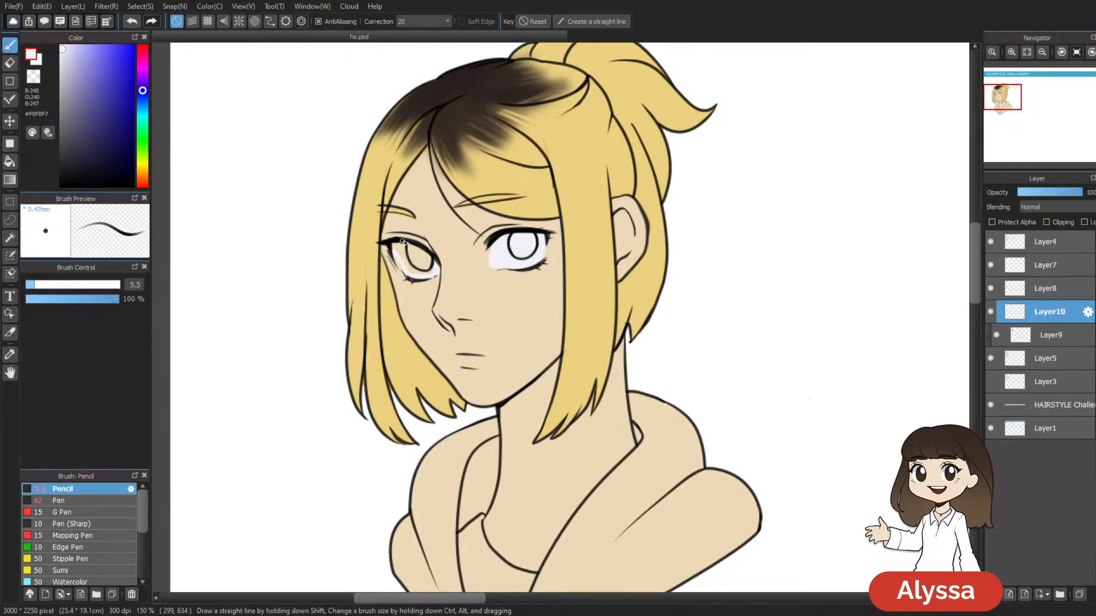
{"action": "key", "text": "w"}
{"action": "left_click", "coordinate": [397, 255]}
{"action": "left_click", "coordinate": [419, 257], "text": "shift"}
{"action": "key", "text": "alt+Delete"}
{"action": "key", "text": "ctrl+d"}
Step: Switch to the eraser and set it to size 27 and 100% opacity
{"action": "key", "text": "e"}
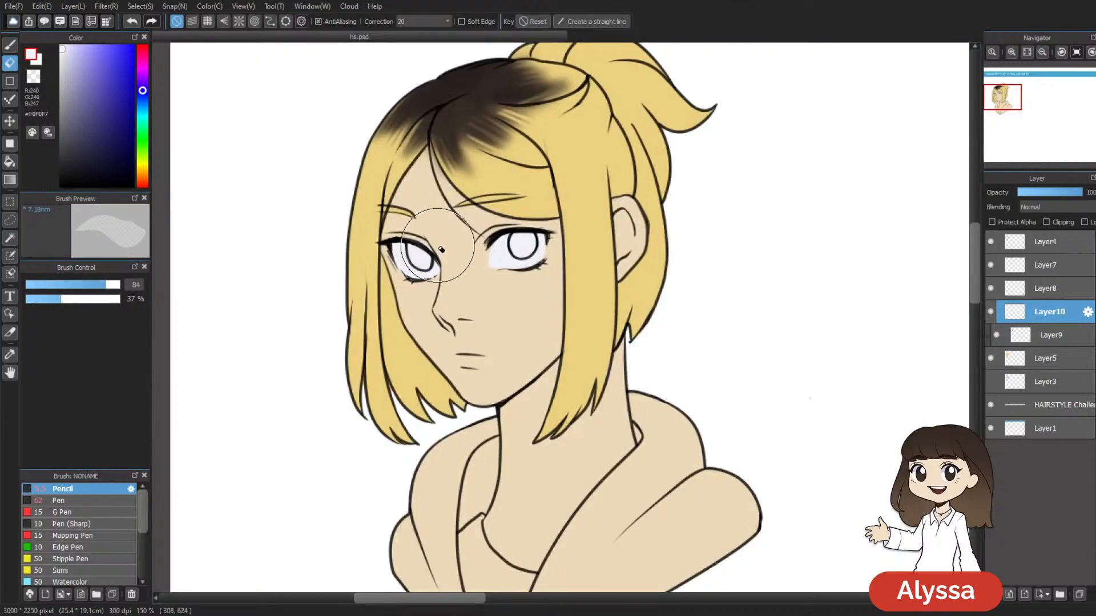
{"action": "key", "text": "["}
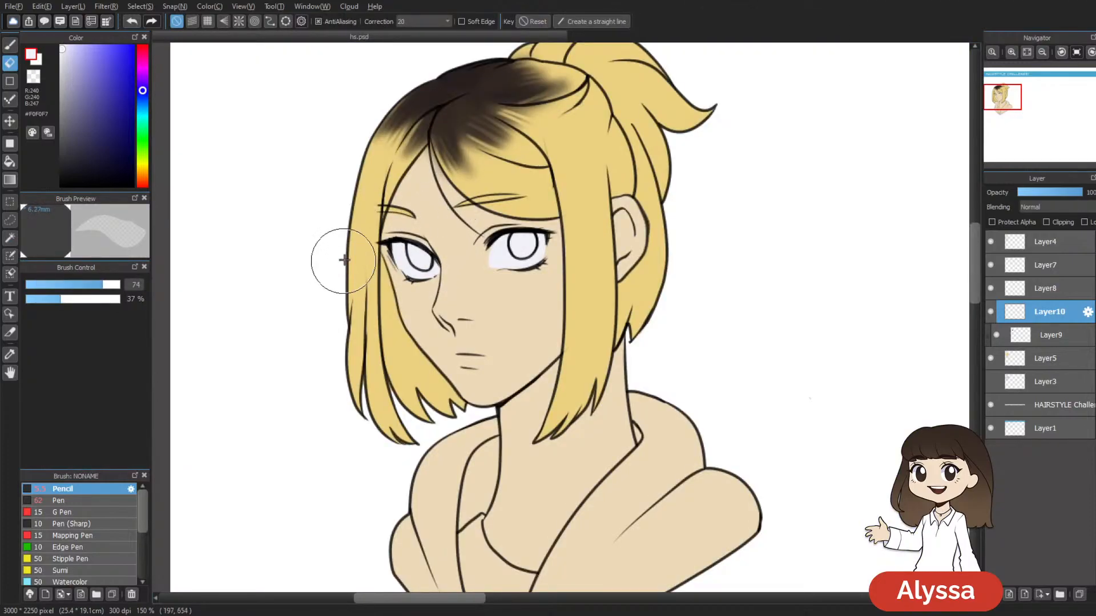
{"action": "key", "text": "["}
{"action": "key", "text": "["}
{"action": "key", "text": "["}
{"action": "key", "text": "["}
{"action": "key", "text": "["}
{"action": "key", "text": "["}
{"action": "left_click_drag", "start_coordinate": [112, 299], "coordinate": [165, 301]}
{"action": "key", "text": "["}
{"action": "key", "text": "["}
{"action": "key", "text": "["}
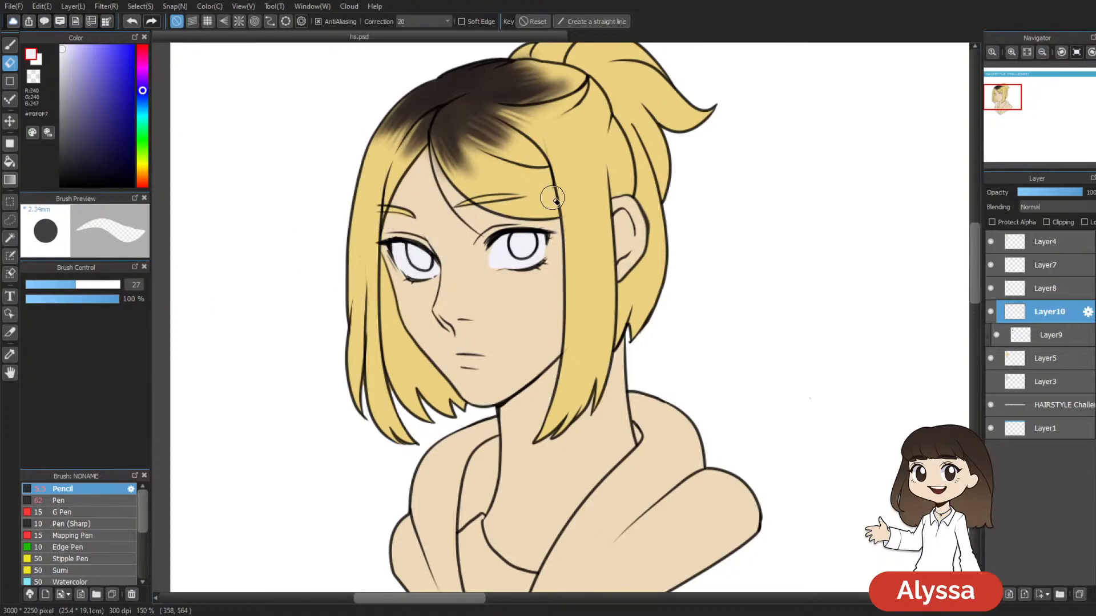
Step: Derive golden orange #E2AC47 from the hair colour and paint both irises with the pencil
{"action": "key", "text": "ctrl+minus"}
{"action": "key", "text": "ctrl+plus"}
{"action": "left_click", "coordinate": [538, 183], "text": "alt"}
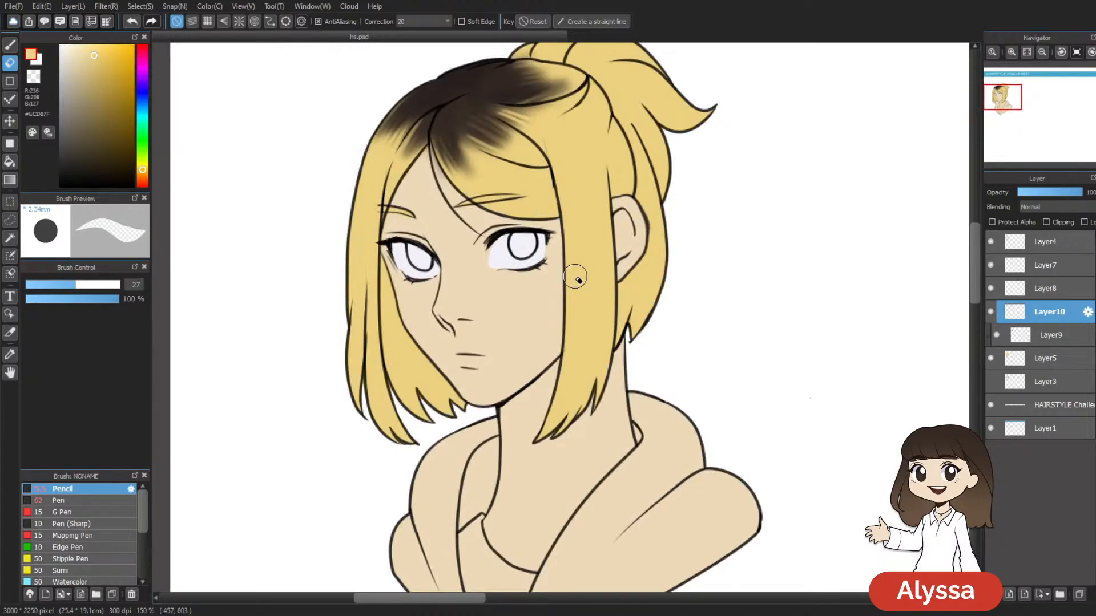
{"action": "left_click_drag", "start_coordinate": [648, 405], "coordinate": [612, 347]}
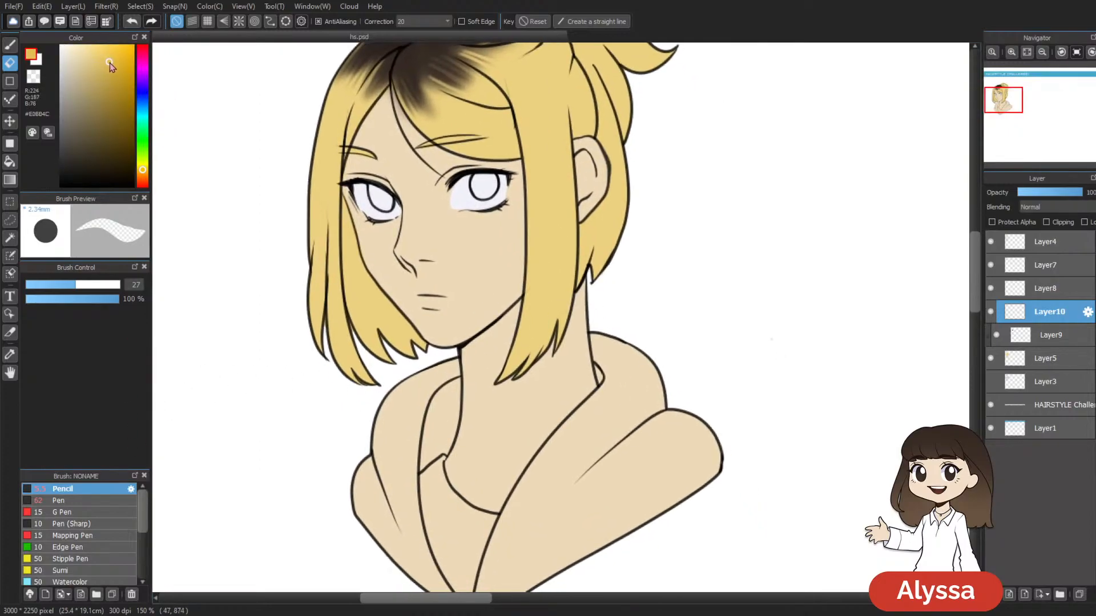
{"action": "left_click", "coordinate": [110, 60]}
{"action": "left_click", "coordinate": [143, 172]}
{"action": "left_click_drag", "start_coordinate": [593, 213], "coordinate": [556, 270]}
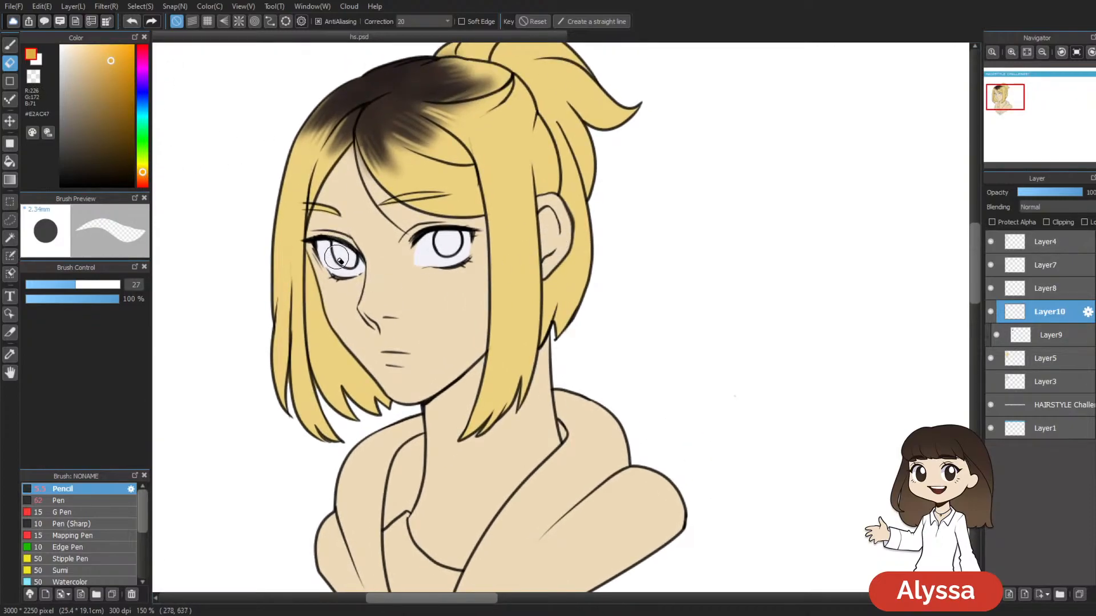
{"action": "key", "text": "b"}
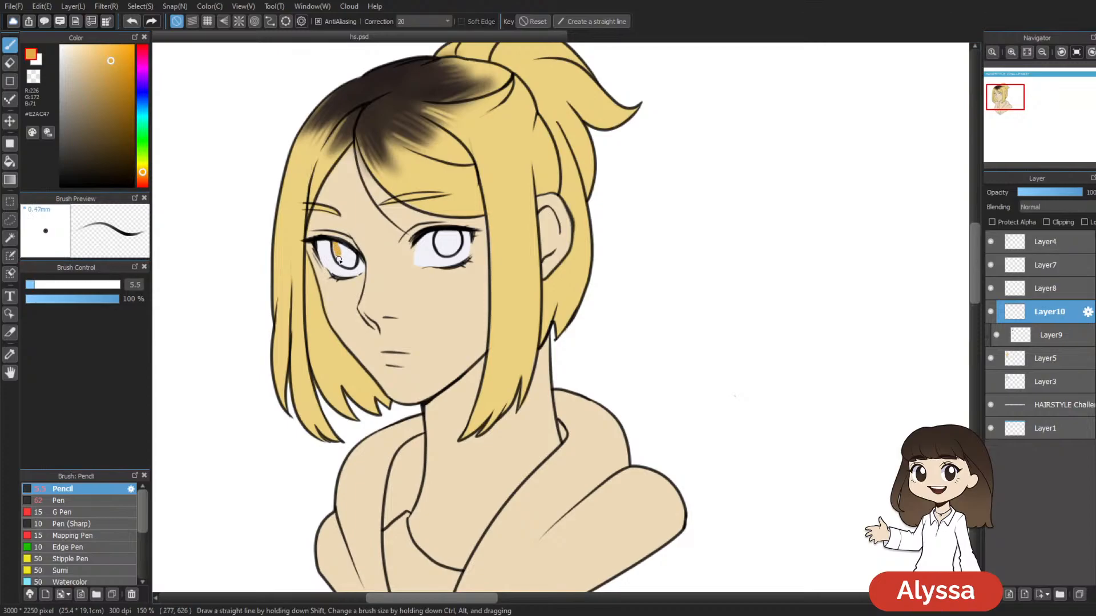
{"action": "left_click_drag", "start_coordinate": [334, 240], "coordinate": [341, 245]}
{"action": "left_click_drag", "start_coordinate": [457, 242], "coordinate": [435, 241]}
Step: Finish filling both irises with golden orange and change the drawing colour to golden brown #986E1F
{"action": "scroll", "coordinate": [570, 280], "scroll_direction": "down", "scroll_amount": 2}
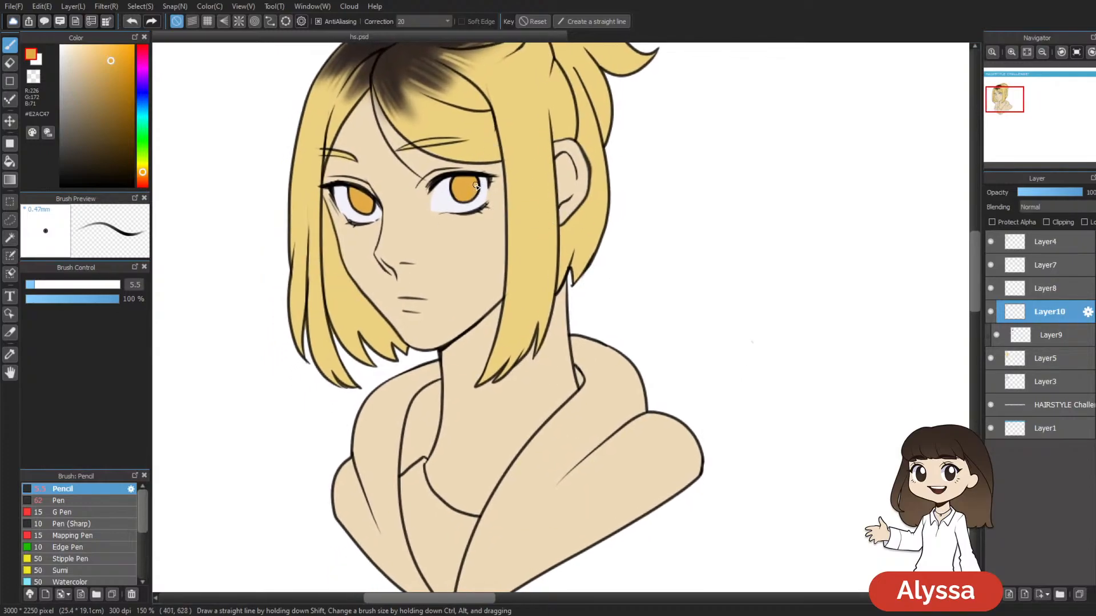
{"action": "scroll", "coordinate": [455, 191], "scroll_direction": "up", "scroll_amount": 2}
{"action": "left_click", "coordinate": [119, 102]}
{"action": "scroll", "coordinate": [604, 360], "scroll_direction": "up", "scroll_amount": 1}
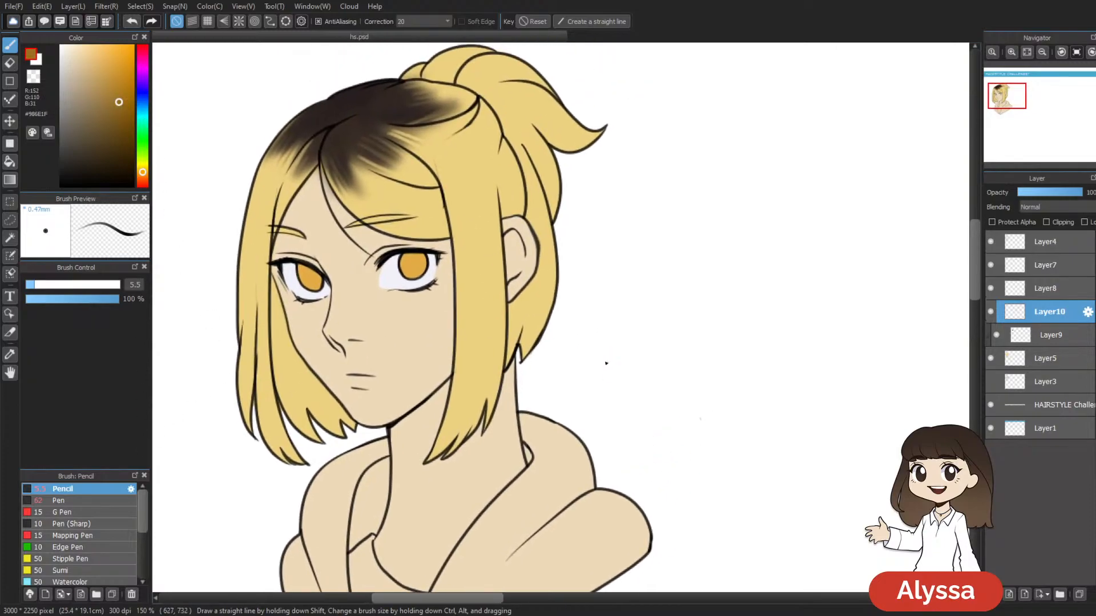
{"action": "scroll", "coordinate": [465, 200], "scroll_direction": "down", "scroll_amount": 1}
{"action": "left_click_drag", "start_coordinate": [464, 214], "coordinate": [463, 216]}
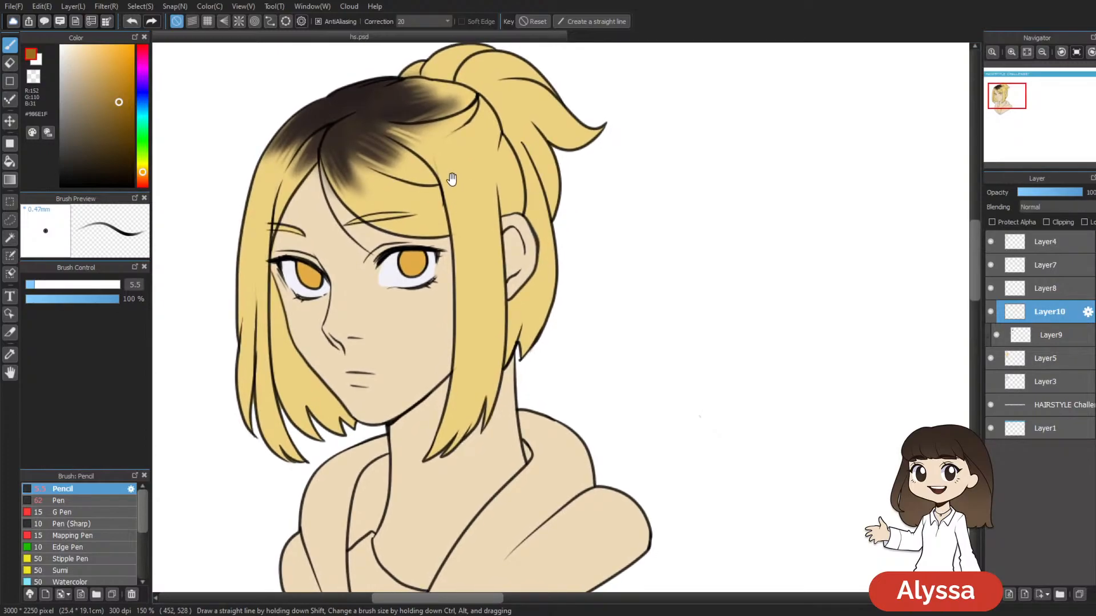
{"action": "left_click_drag", "start_coordinate": [528, 283], "coordinate": [480, 273]}
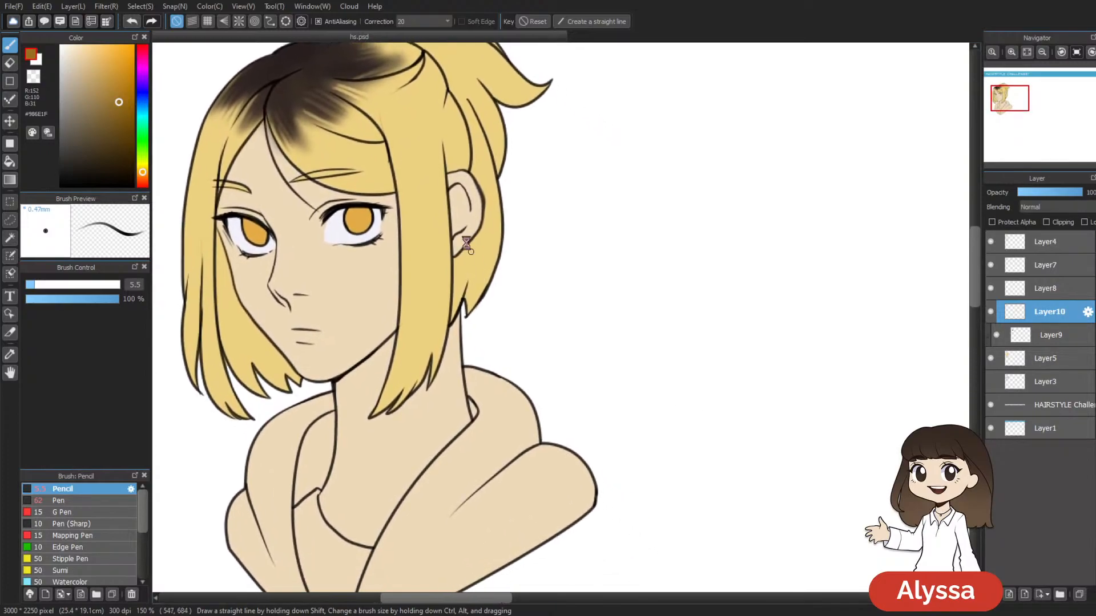
{"action": "left_click_drag", "start_coordinate": [311, 234], "coordinate": [307, 235]}
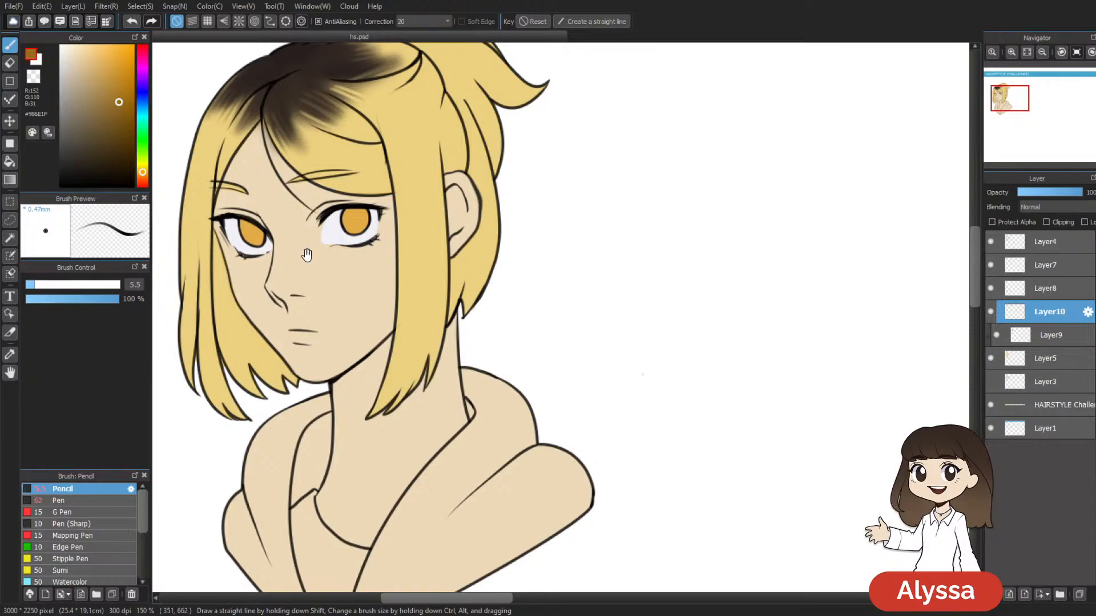
{"action": "left_click_drag", "start_coordinate": [429, 257], "coordinate": [460, 276]}
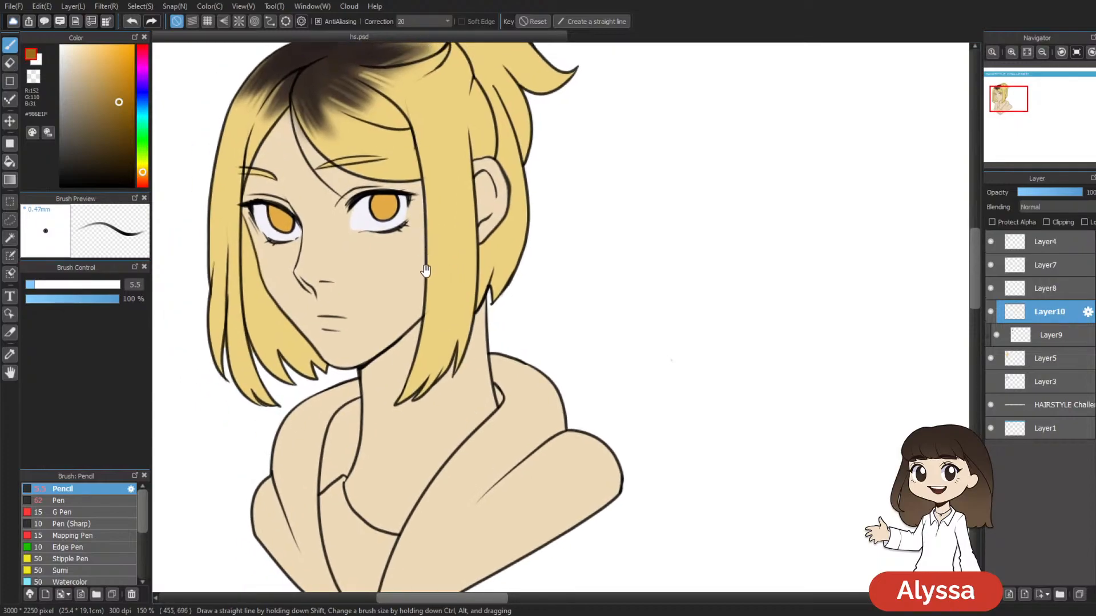
{"action": "left_click_drag", "start_coordinate": [422, 235], "coordinate": [455, 336]}
Step: Paint golden brown pupils and upper shading into both irises with the pencil
{"action": "key", "text": "w"}
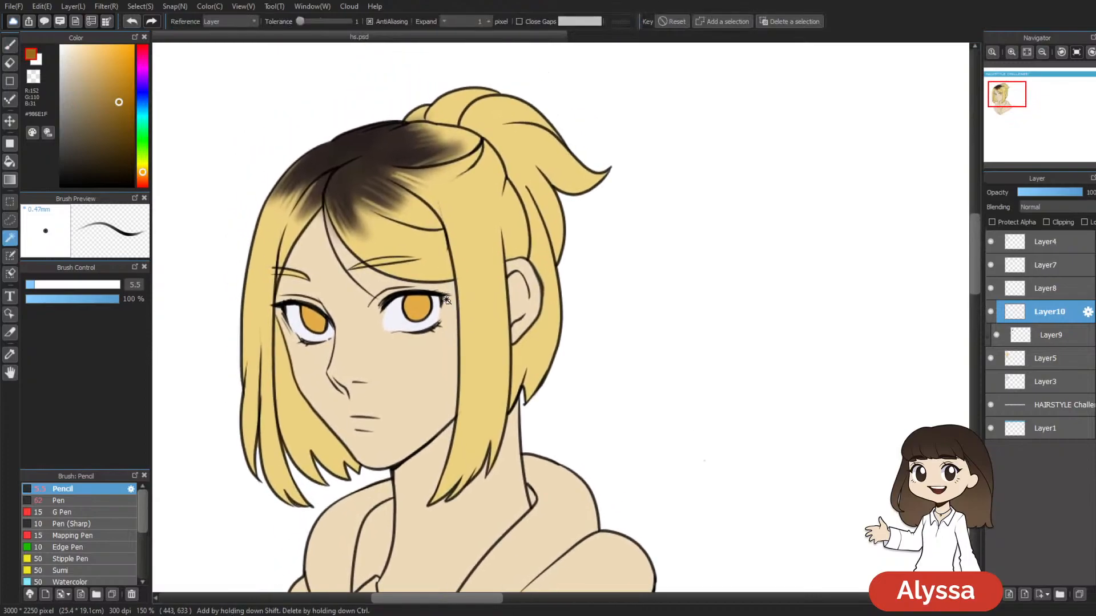
{"action": "left_click_drag", "start_coordinate": [599, 248], "coordinate": [601, 244]}
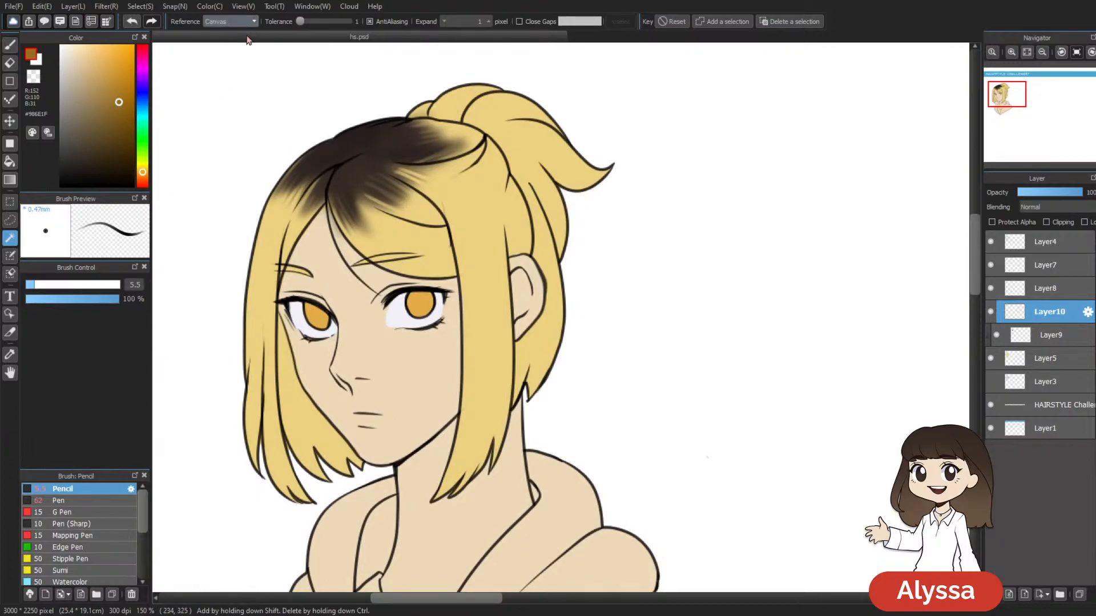
{"action": "scroll", "coordinate": [494, 317], "scroll_direction": "down", "scroll_amount": 4}
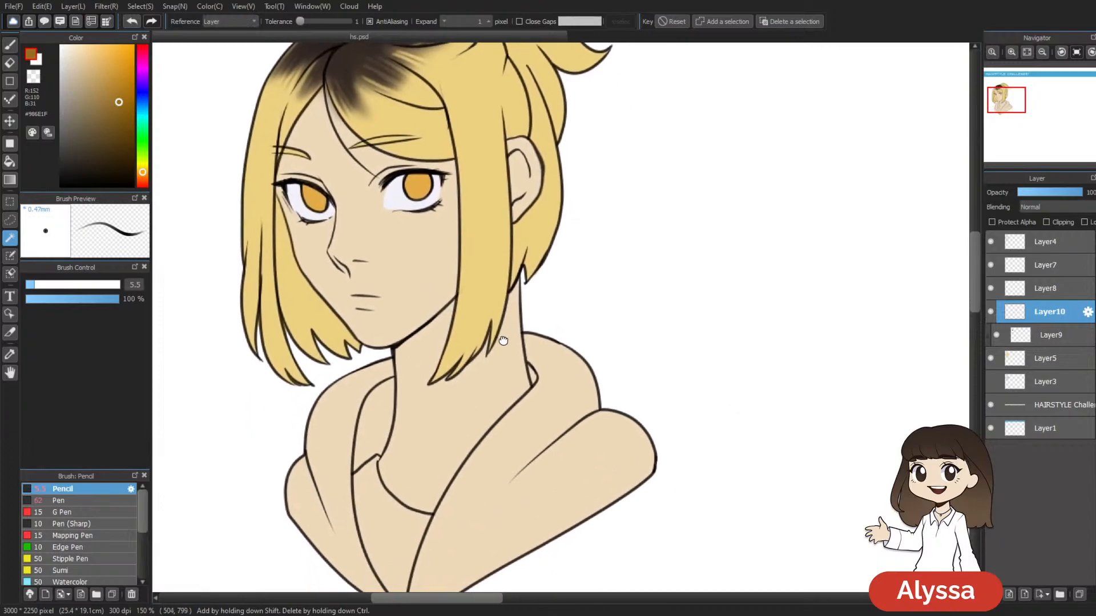
{"action": "left_click_drag", "start_coordinate": [506, 403], "coordinate": [511, 410]}
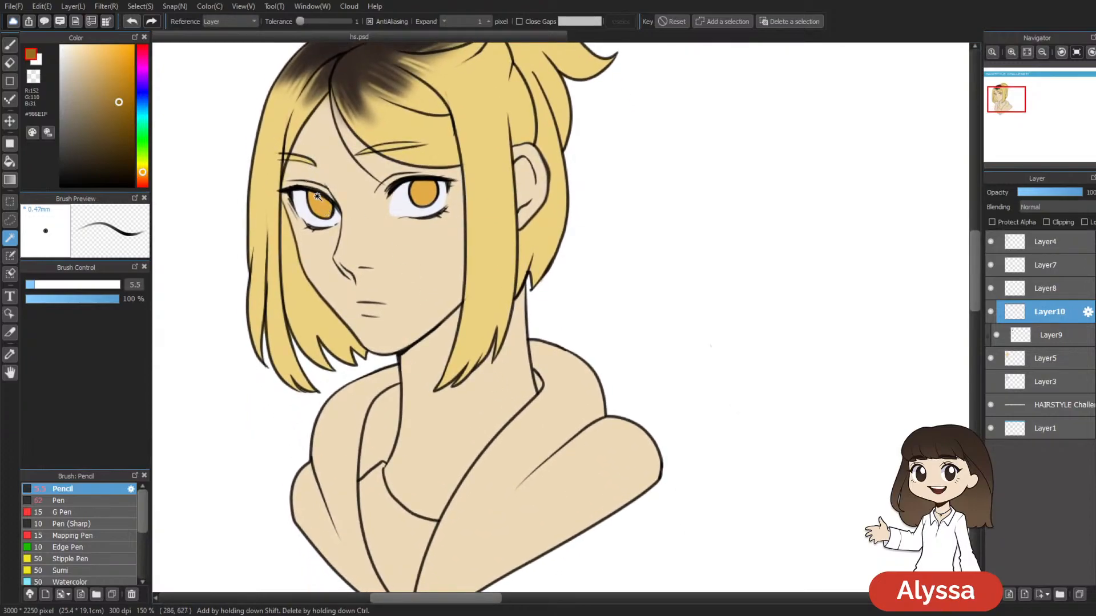
{"action": "key", "text": "b"}
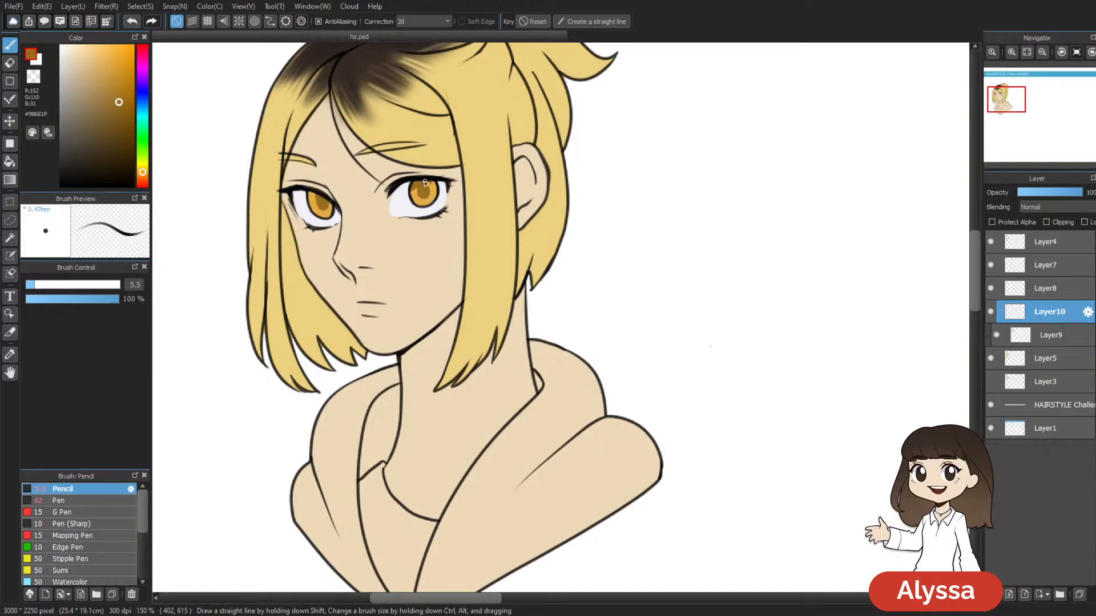
{"action": "key", "text": "l"}
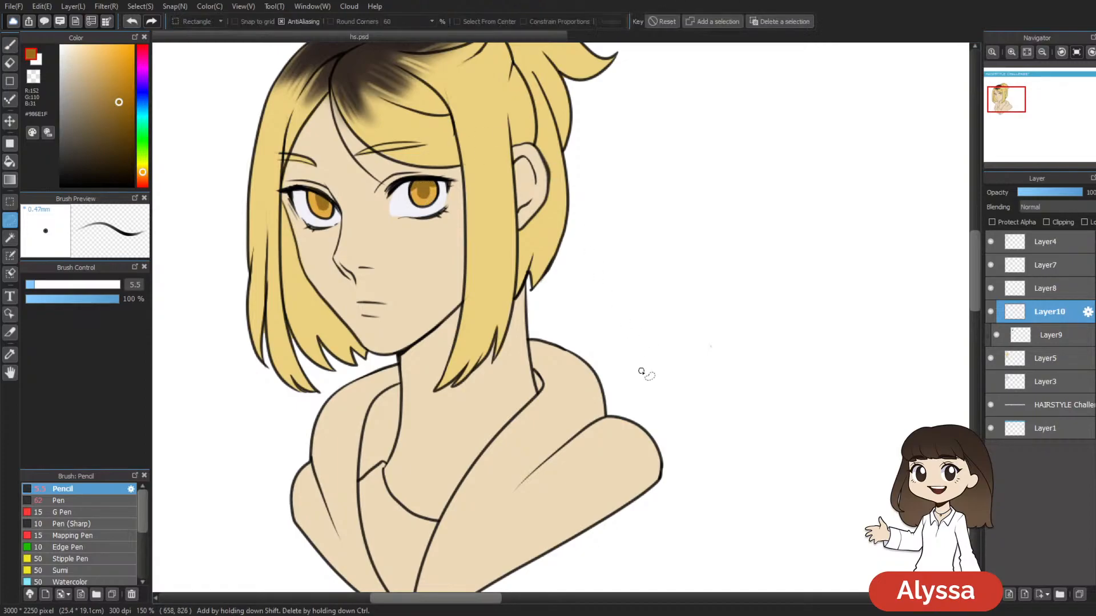
{"action": "left_click_drag", "start_coordinate": [512, 255], "coordinate": [528, 297]}
{"action": "mouse_move", "coordinate": [431, 386]}
{"action": "left_mouse_down"}
{"action": "mouse_move", "coordinate": [476, 353]}
{"action": "mouse_move", "coordinate": [480, 217]}
{"action": "mouse_move", "coordinate": [376, 182]}
{"action": "mouse_move", "coordinate": [294, 271]}
{"action": "mouse_move", "coordinate": [428, 391]}
{"action": "left_mouse_up"}
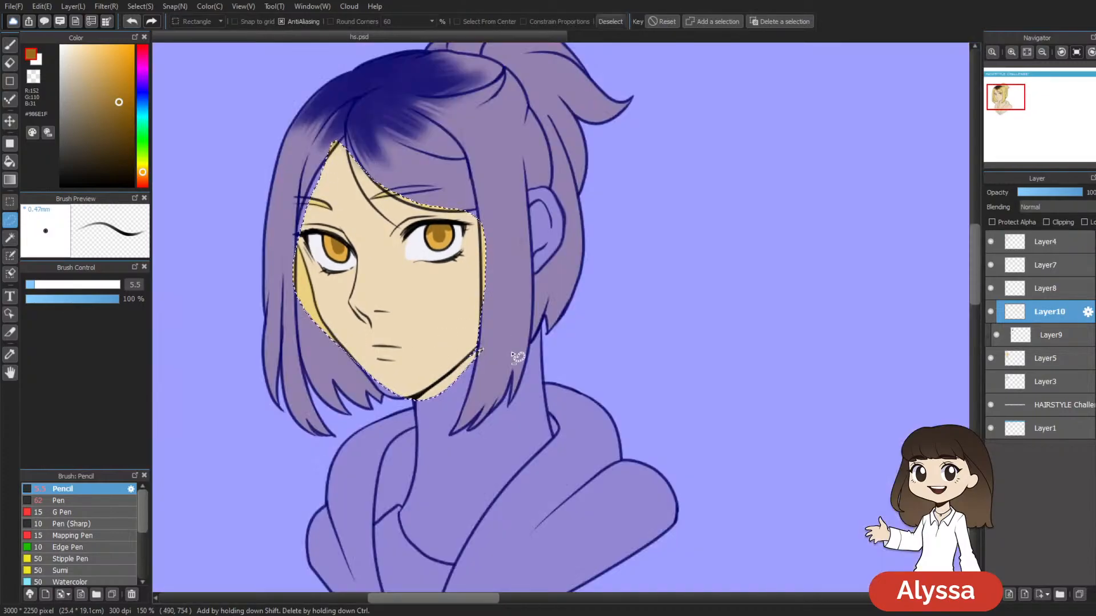
{"action": "key", "text": "ctrl+d"}
{"action": "key", "text": "b"}
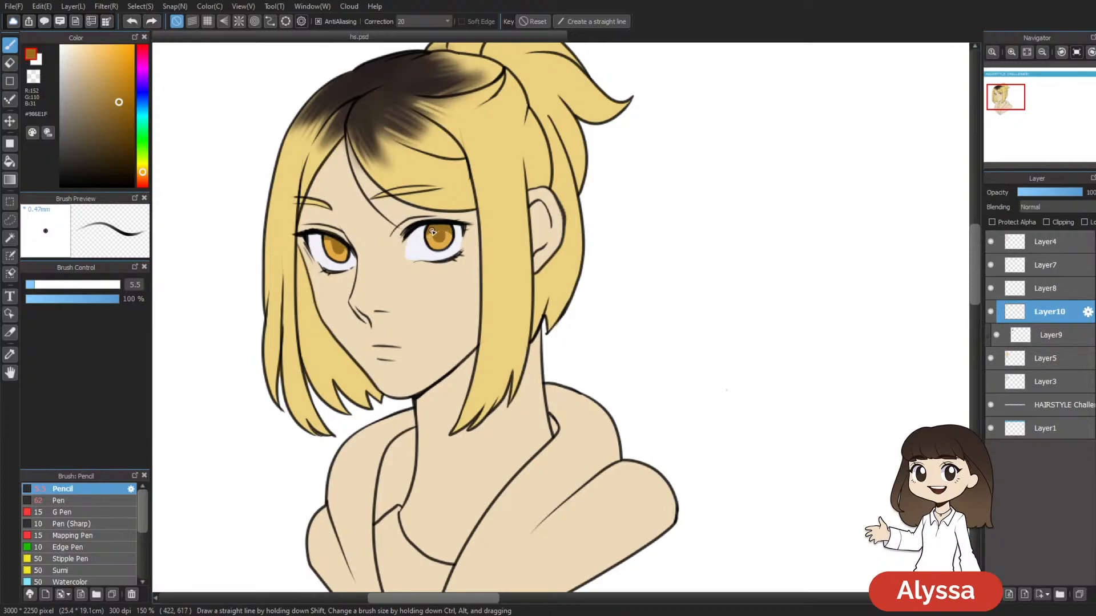
Step: Examine the shaded eyes and the whole coloured portrait at different zoom levels
{"action": "key", "text": "ctrl+minus"}
{"action": "key", "text": "ctrl+minus"}
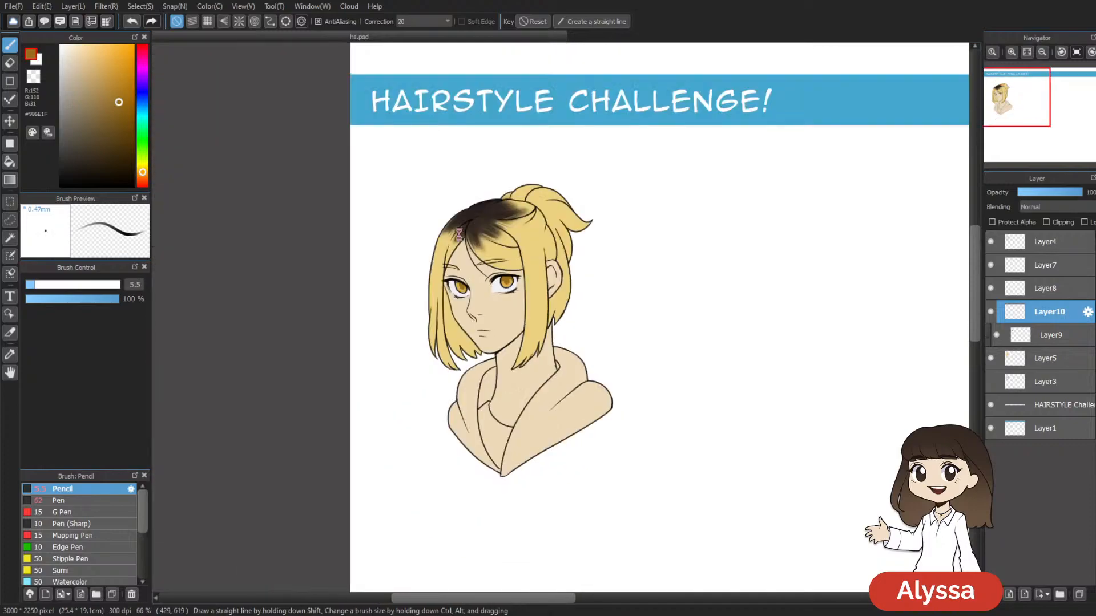
{"action": "key", "text": "ctrl+plus"}
{"action": "key", "text": "ctrl+plus"}
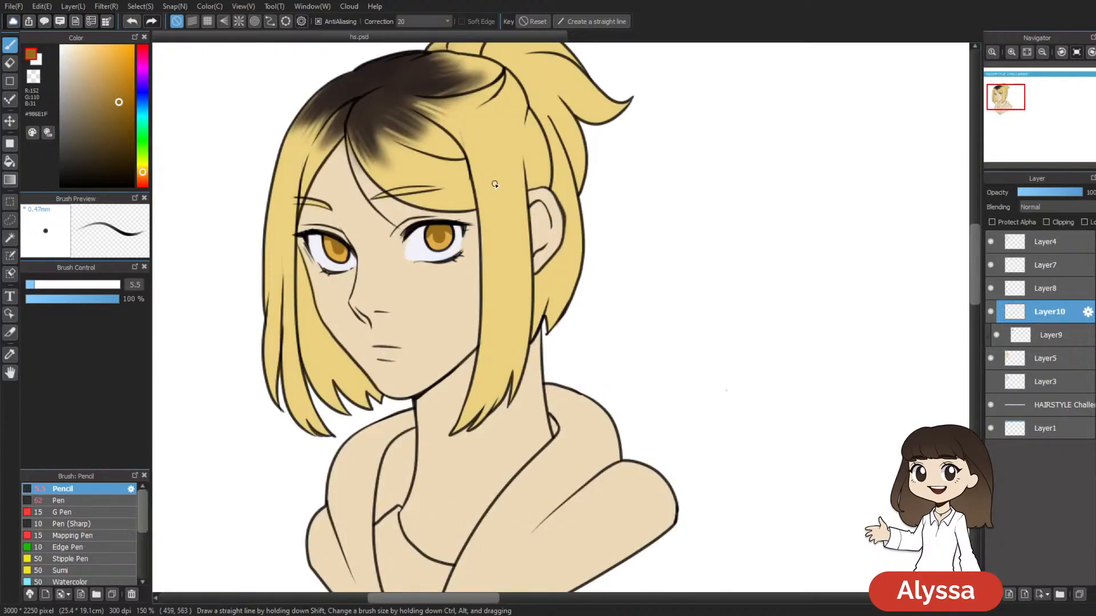
{"action": "left_click_drag", "start_coordinate": [564, 214], "coordinate": [587, 256]}
{"action": "left_click_drag", "start_coordinate": [500, 359], "coordinate": [503, 343]}
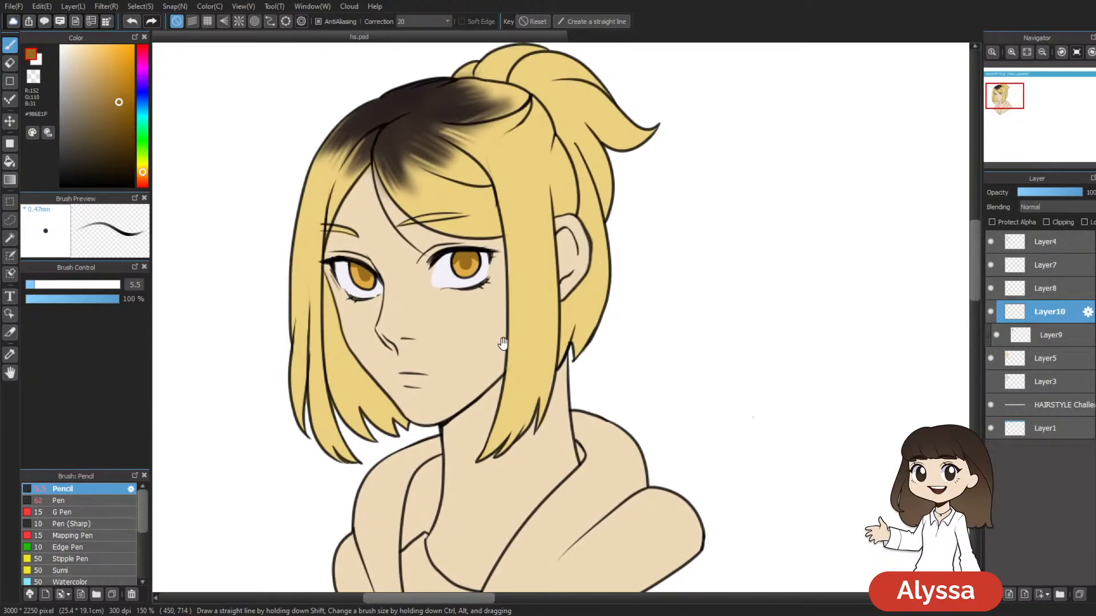
{"action": "left_click_drag", "start_coordinate": [611, 229], "coordinate": [519, 198]}
{"action": "left_click_drag", "start_coordinate": [545, 279], "coordinate": [542, 271]}
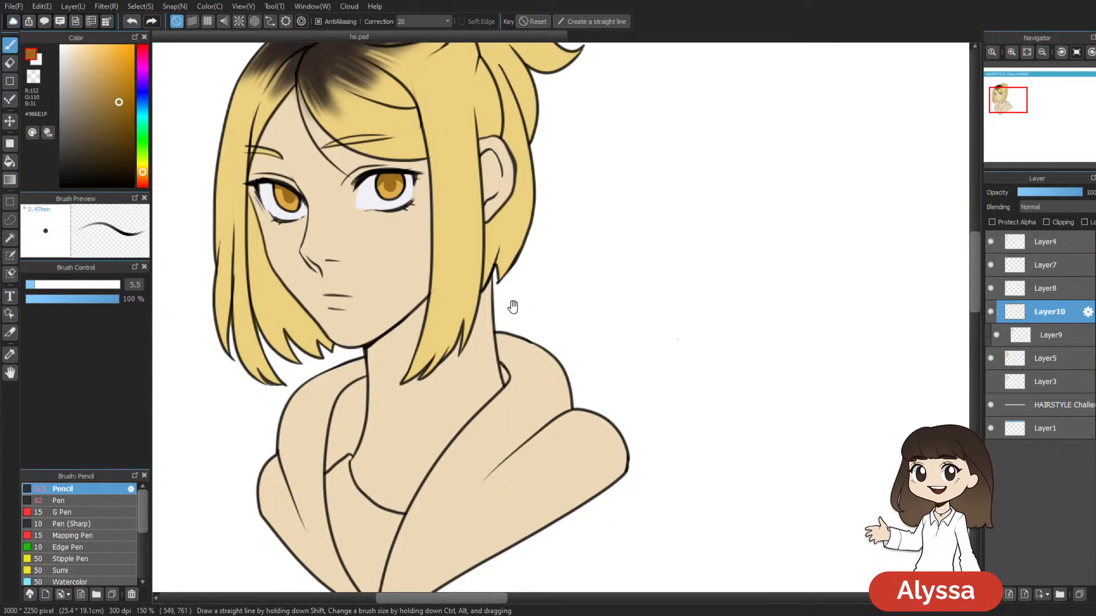
{"action": "left_click_drag", "start_coordinate": [489, 390], "coordinate": [558, 365]}
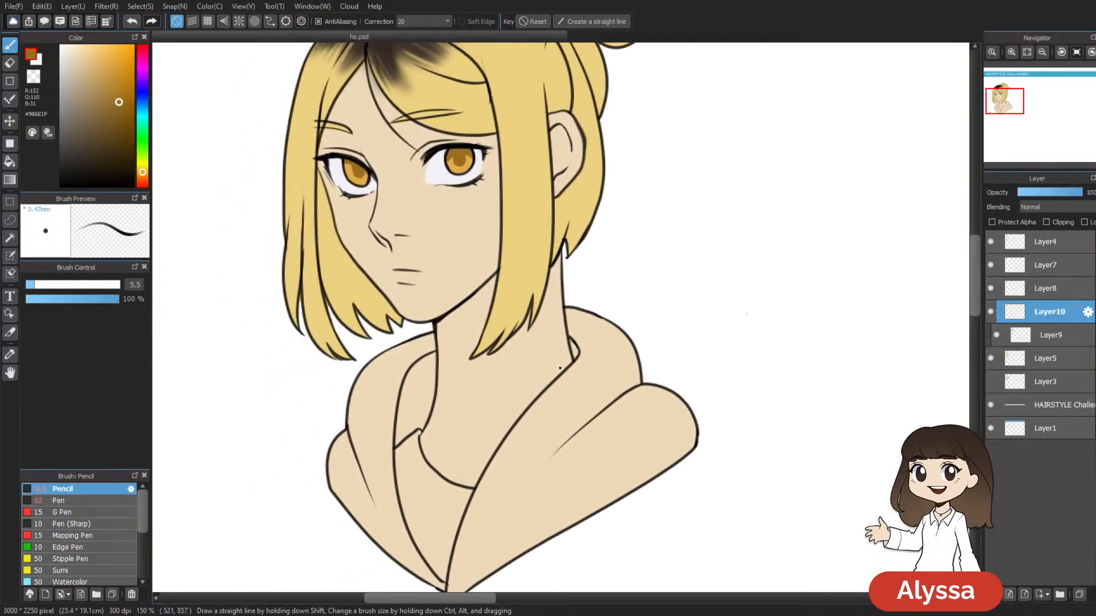
{"action": "scroll", "coordinate": [560, 368], "scroll_direction": "down", "scroll_amount": 2}
{"action": "scroll", "coordinate": [560, 368], "scroll_direction": "up", "scroll_amount": 2}
{"action": "left_click_drag", "start_coordinate": [659, 190], "coordinate": [604, 382]}
{"action": "key", "text": "ctrl+minus"}
{"action": "key", "text": "ctrl+plus"}
{"action": "key", "text": "ctrl+minus"}
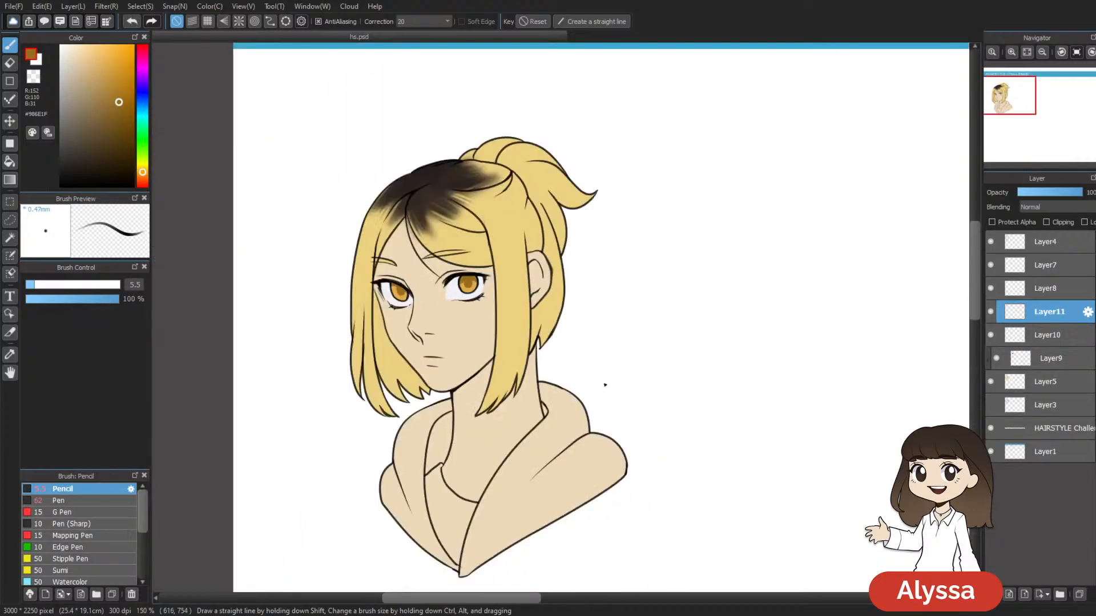
Step: Merge the extra colour layers down through Layer10 and Layer9 into Layer5, toggling visibility to check the merged content
{"action": "key", "text": "ctrl+e"}
{"action": "left_click_drag", "start_coordinate": [713, 460], "coordinate": [659, 335]}
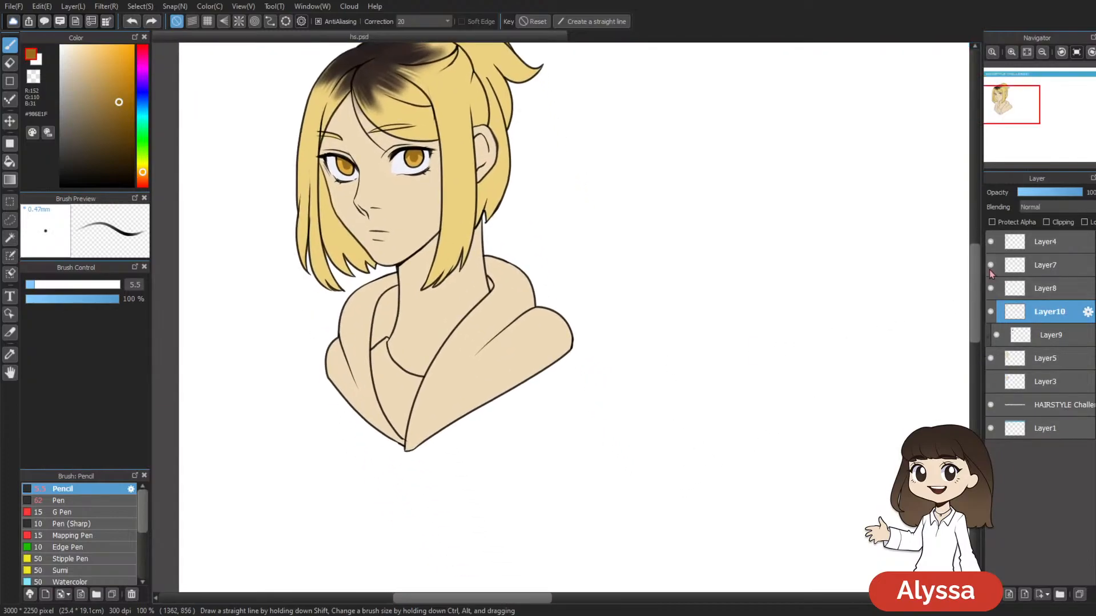
{"action": "left_click_drag", "start_coordinate": [791, 340], "coordinate": [877, 420]}
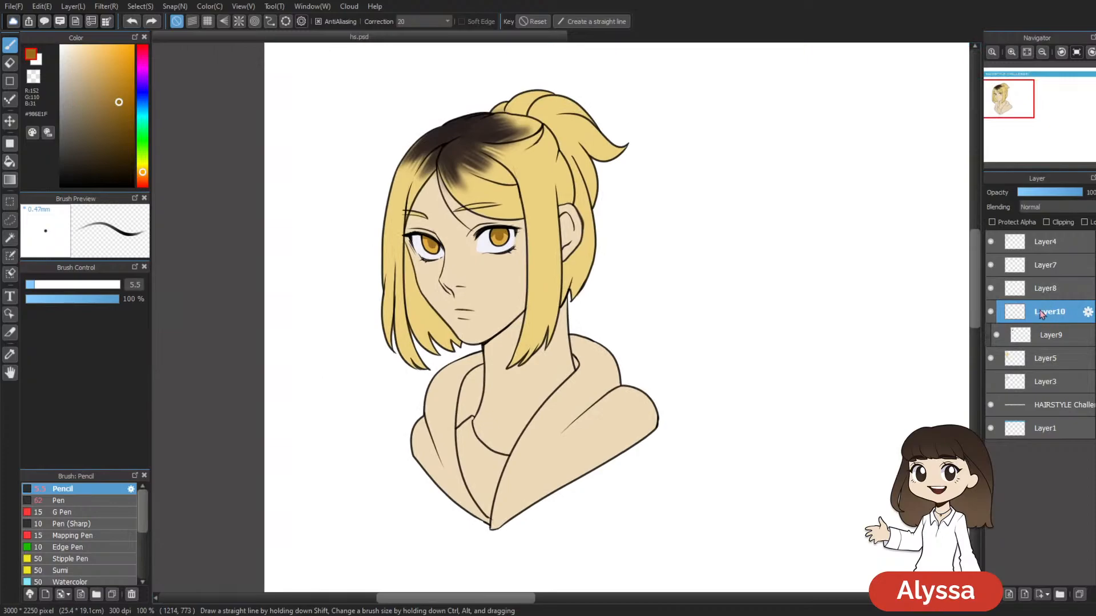
{"action": "key", "text": "ctrl+e"}
{"action": "left_click", "coordinate": [995, 312]}
{"action": "left_click", "coordinate": [996, 313]}
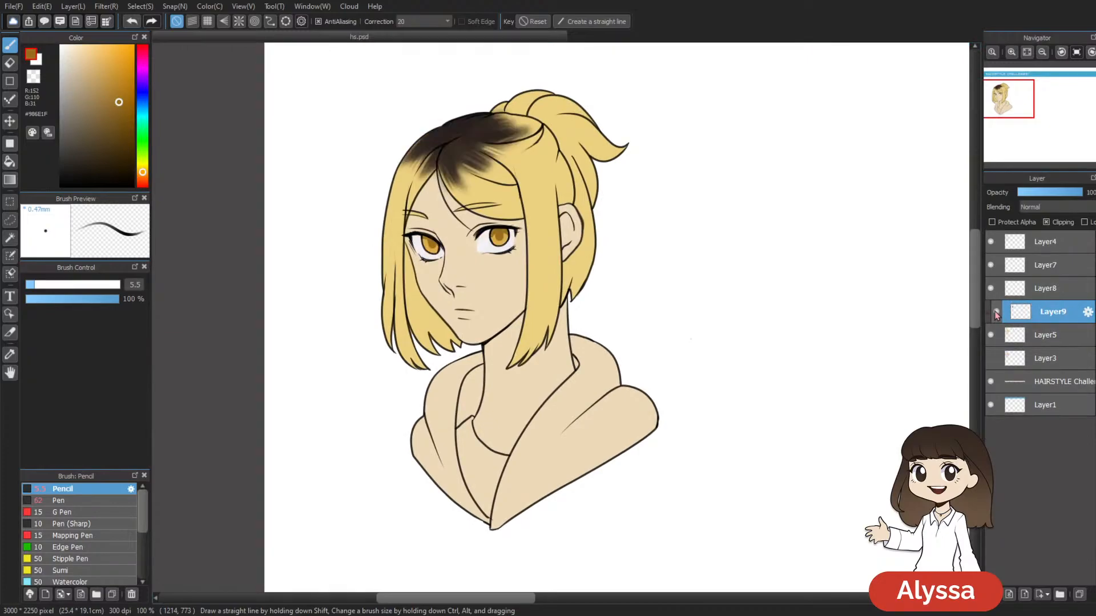
{"action": "key", "text": "ctrl+e"}
{"action": "left_click", "coordinate": [988, 314]}
{"action": "left_click", "coordinate": [989, 314]}
{"action": "left_click_drag", "start_coordinate": [753, 474], "coordinate": [682, 467]}
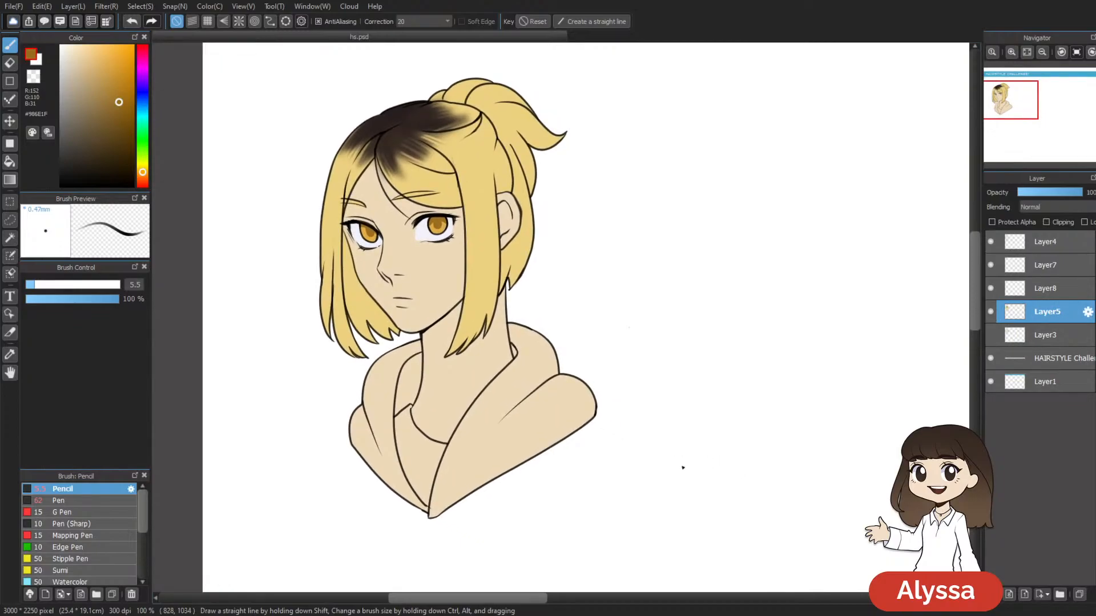
Step: Add a new layer directly above the merged colour layer Layer5
{"action": "key", "text": "ctrl+shift+n"}
{"action": "left_click_drag", "start_coordinate": [784, 438], "coordinate": [780, 455]}
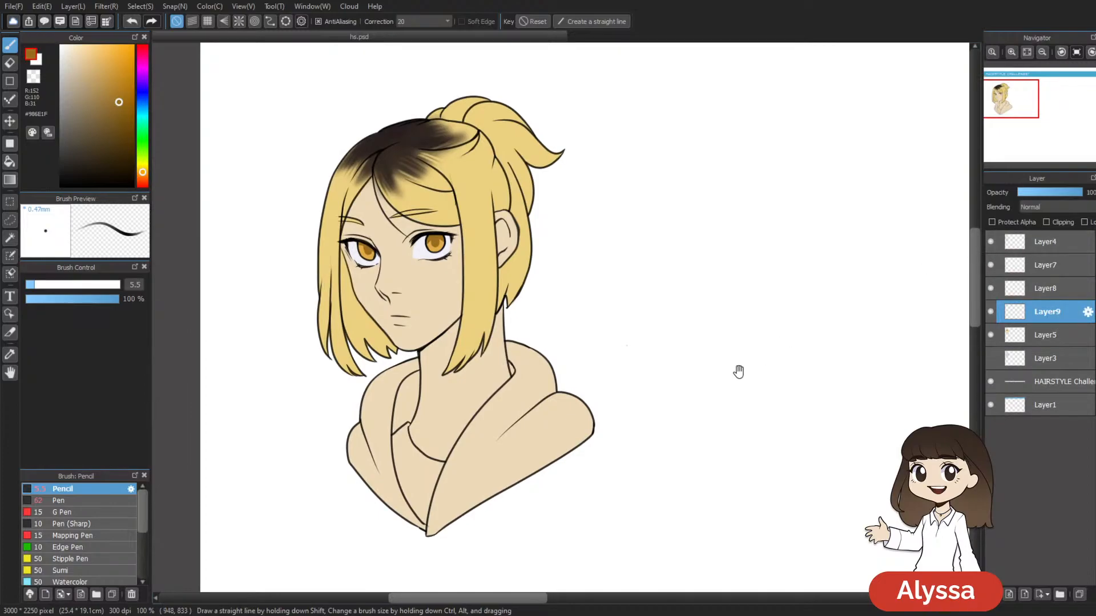
{"action": "left_click_drag", "start_coordinate": [746, 367], "coordinate": [796, 349]}
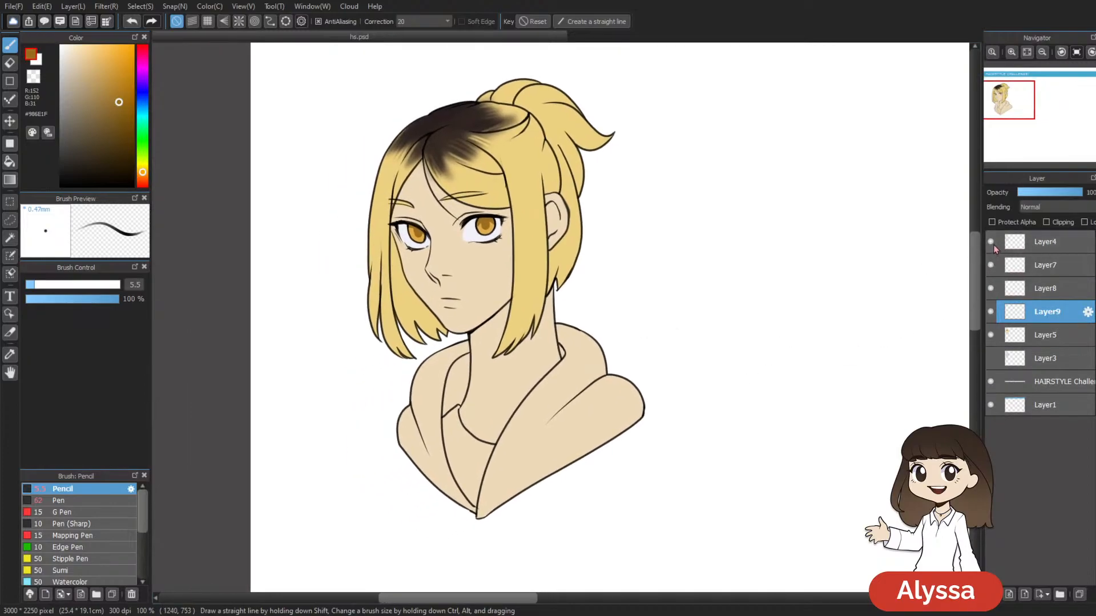
Step: Select all enclosed hood areas of the hoodie from the line art on Layer4 with the Magic Wand
{"action": "left_click", "coordinate": [1067, 241]}
{"action": "key", "text": "w"}
{"action": "left_click", "coordinate": [542, 448]}
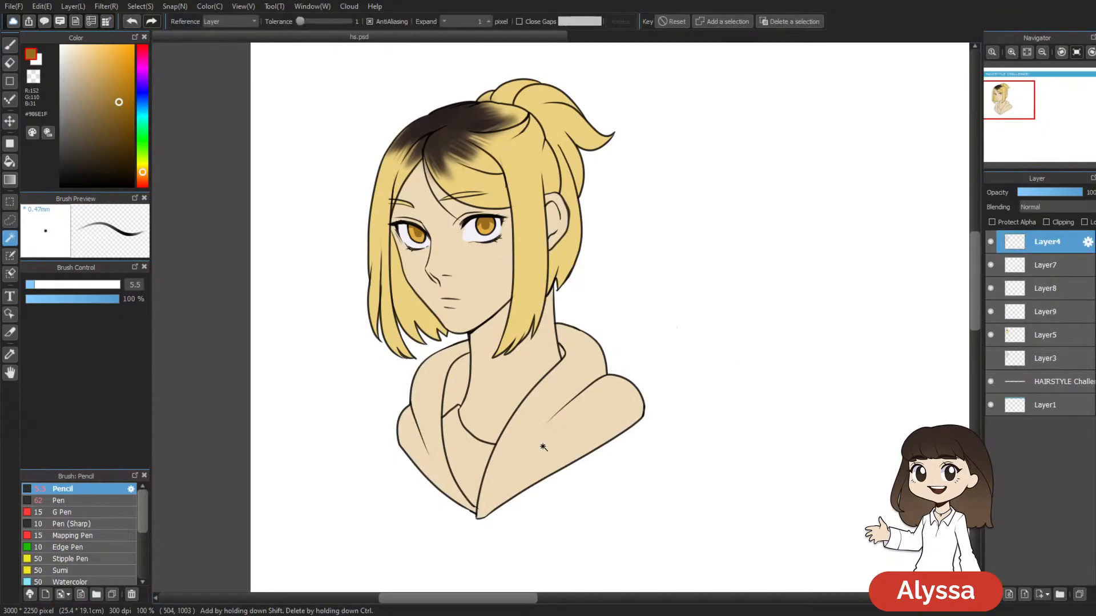
{"action": "left_click", "coordinate": [445, 441], "text": "shift"}
{"action": "left_click", "coordinate": [457, 412], "text": "shift"}
{"action": "left_click", "coordinate": [562, 354], "text": "shift"}
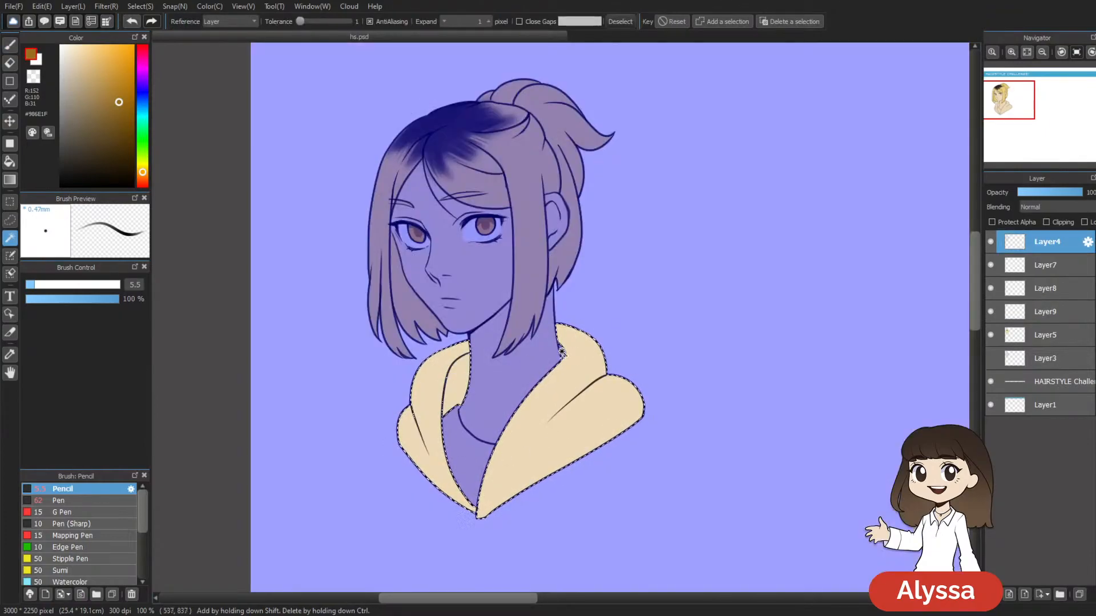
Step: Check the hoodie selection, set the drawing colour to pale bluish grey #DFE0ED, and hide Layer9
{"action": "left_click_drag", "start_coordinate": [695, 387], "coordinate": [682, 345]}
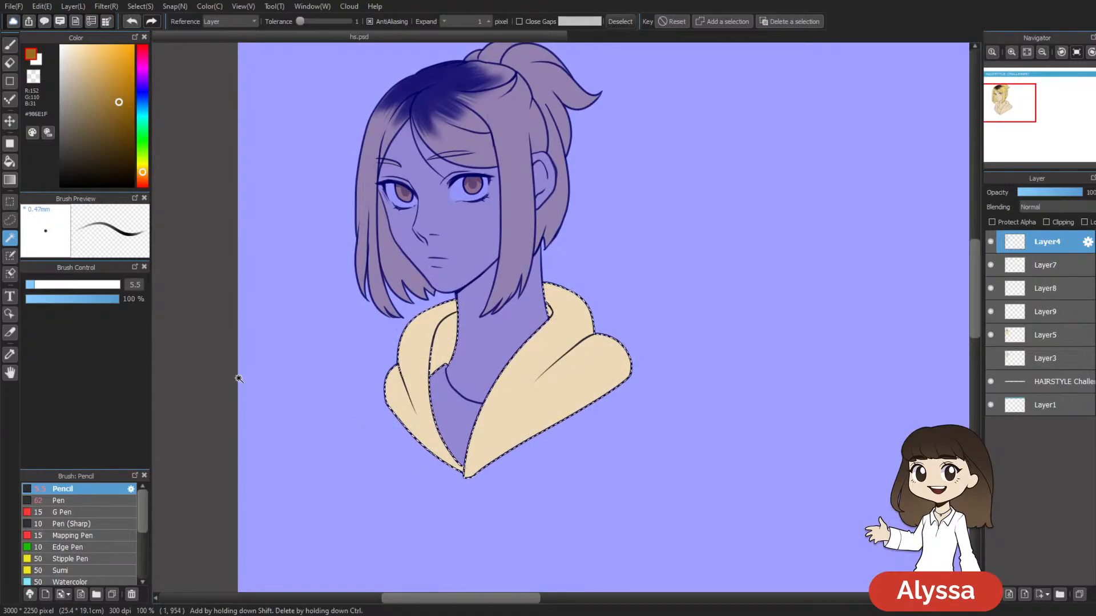
{"action": "left_click_drag", "start_coordinate": [551, 129], "coordinate": [540, 152]}
{"action": "scroll", "coordinate": [540, 152], "scroll_direction": "up", "scroll_amount": 2}
{"action": "mouse_move", "coordinate": [480, 265]}
{"action": "left_mouse_down"}
{"action": "mouse_move", "coordinate": [533, 269]}
{"action": "mouse_move", "coordinate": [507, 291]}
{"action": "left_mouse_up"}
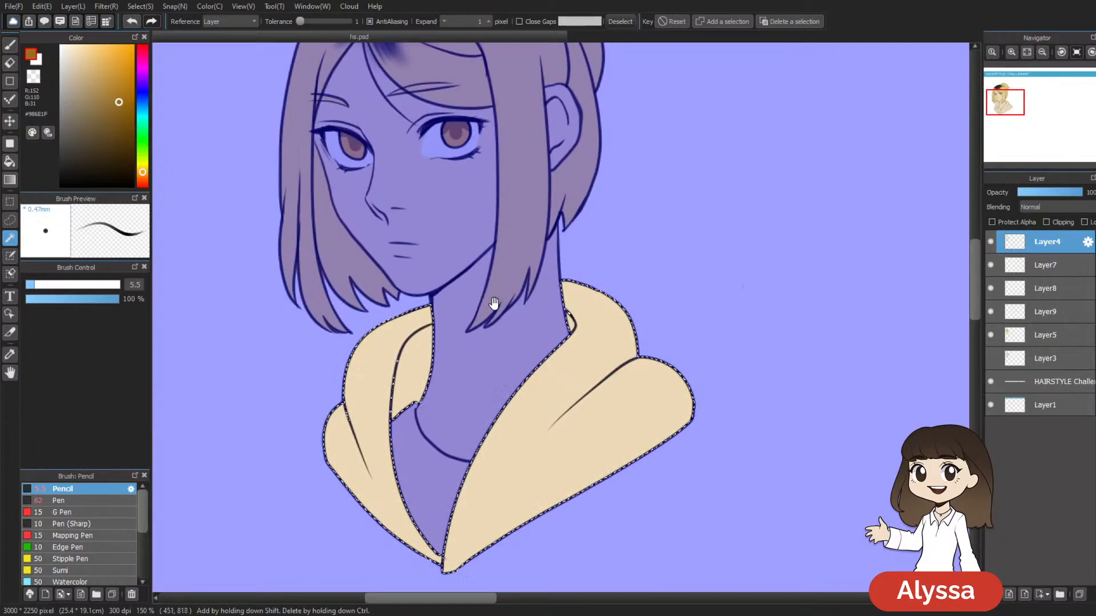
{"action": "left_click_drag", "start_coordinate": [674, 300], "coordinate": [643, 255]}
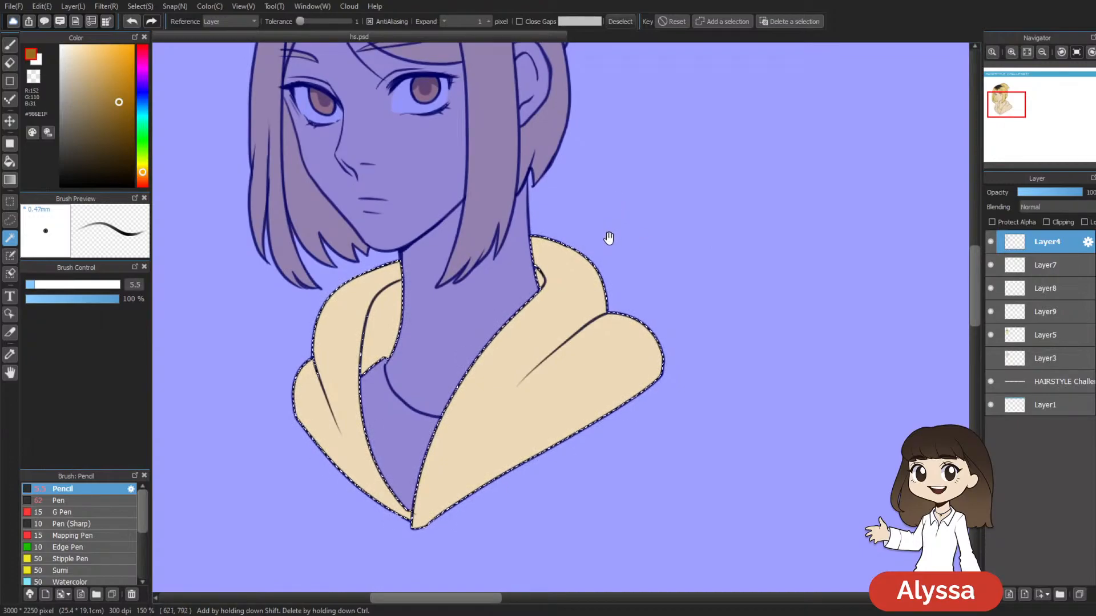
{"action": "left_click_drag", "start_coordinate": [719, 406], "coordinate": [633, 342]}
{"action": "scroll", "coordinate": [592, 368], "scroll_direction": "down", "scroll_amount": 3}
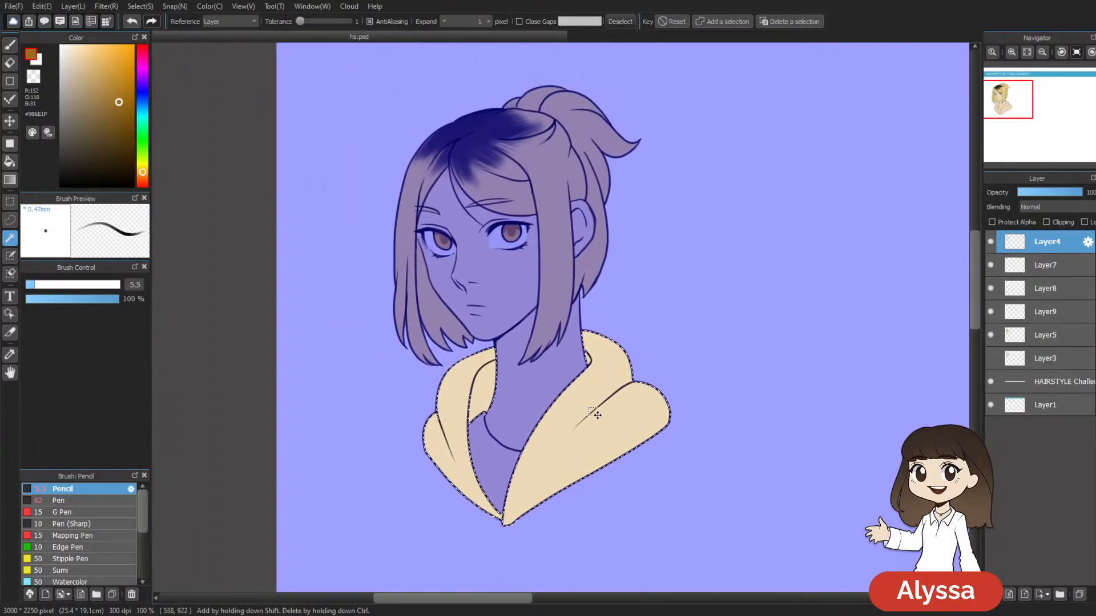
{"action": "left_click", "coordinate": [64, 56]}
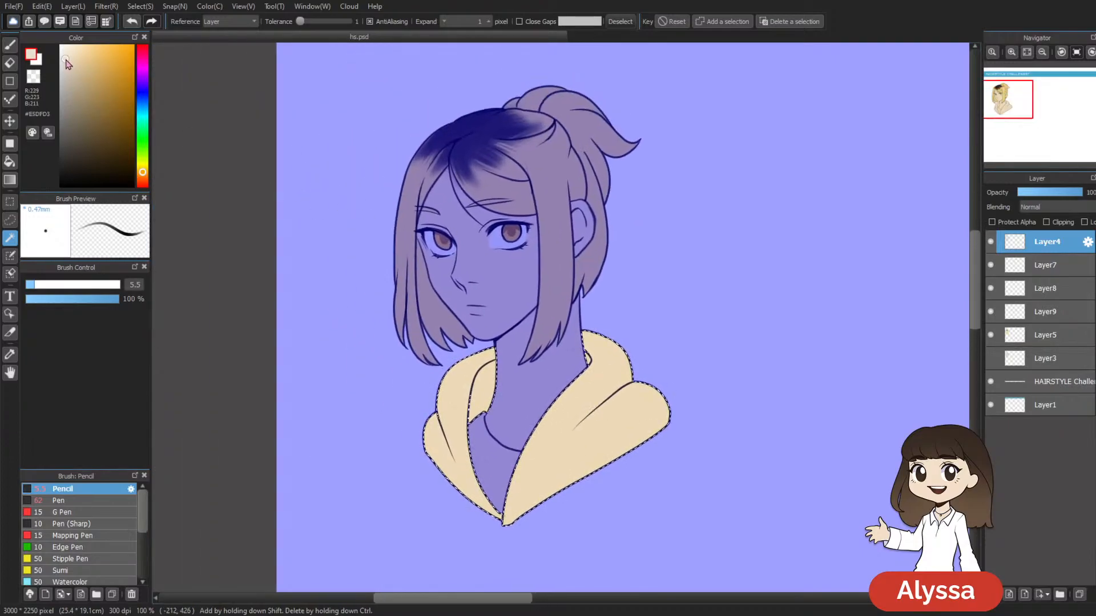
{"action": "left_click", "coordinate": [142, 95]}
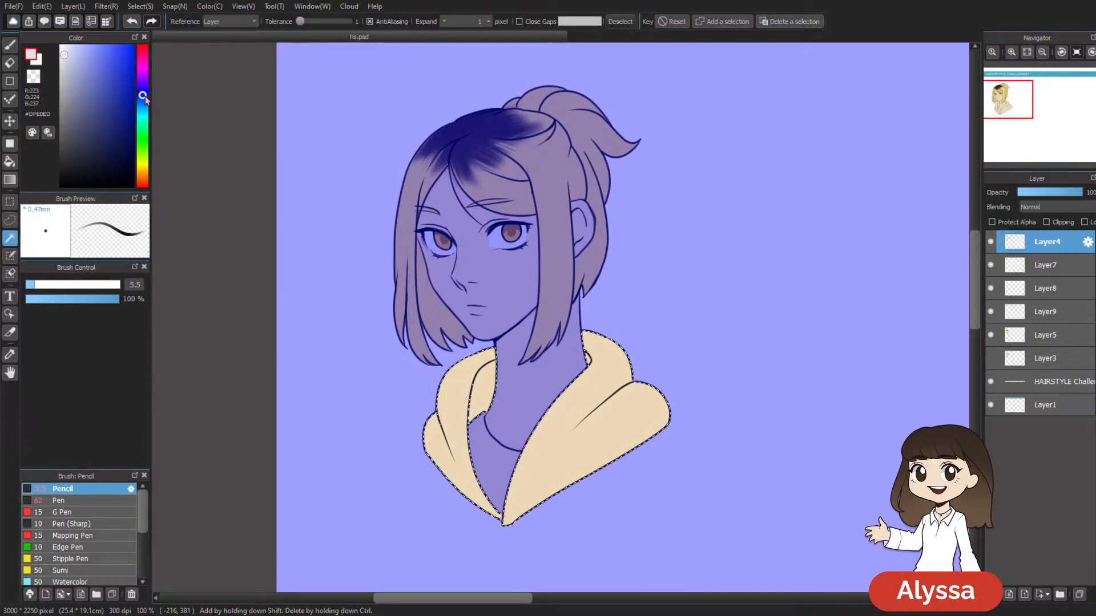
{"action": "left_click", "coordinate": [990, 314]}
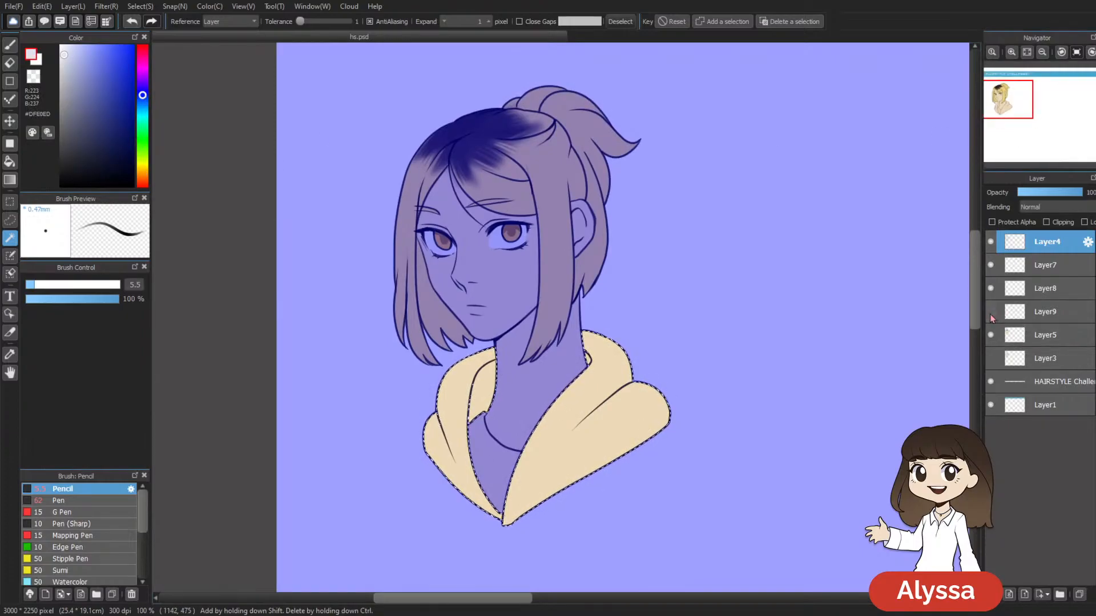
Step: Fill the selected hoodie areas on Layer9 with the pale bluish grey and clear the selection
{"action": "left_click", "coordinate": [1027, 309]}
{"action": "key", "text": "ctrl+f"}
{"action": "key", "text": "ctrl+d"}
{"action": "left_click_drag", "start_coordinate": [696, 353], "coordinate": [653, 341]}
Step: Select the enclosed shirt area inside the hoodie's neckline from the line art on Layer4
{"action": "left_click", "coordinate": [991, 242]}
{"action": "left_click", "coordinate": [992, 243]}
{"action": "left_click", "coordinate": [989, 243]}
{"action": "left_click", "coordinate": [991, 242]}
{"action": "left_click", "coordinate": [1028, 240]}
{"action": "left_click", "coordinate": [496, 476]}
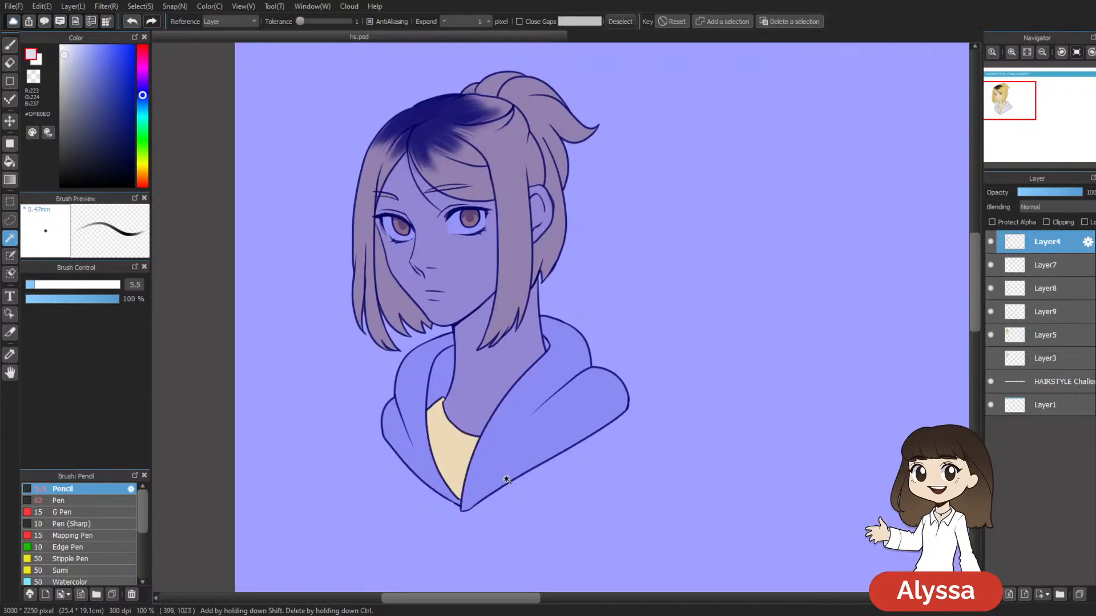
{"action": "left_click_drag", "start_coordinate": [602, 519], "coordinate": [570, 476]}
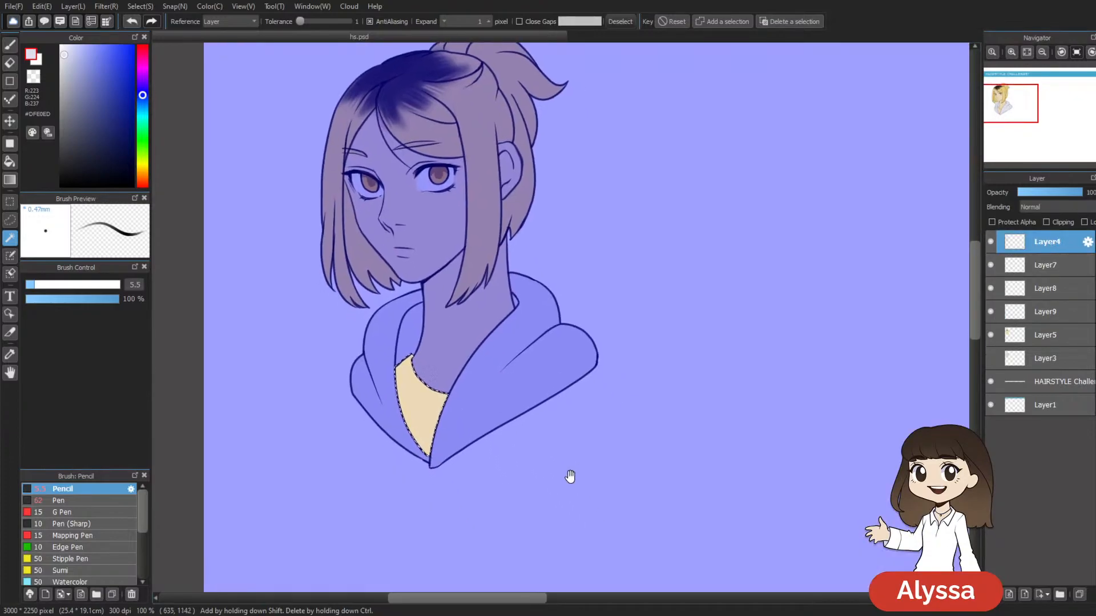
Step: Make Layer9 active and set the drawing colour to red #DE2929 for the shirt
{"action": "left_click", "coordinate": [989, 313]}
{"action": "left_click", "coordinate": [1035, 312]}
{"action": "left_click_drag", "start_coordinate": [747, 412], "coordinate": [745, 448]}
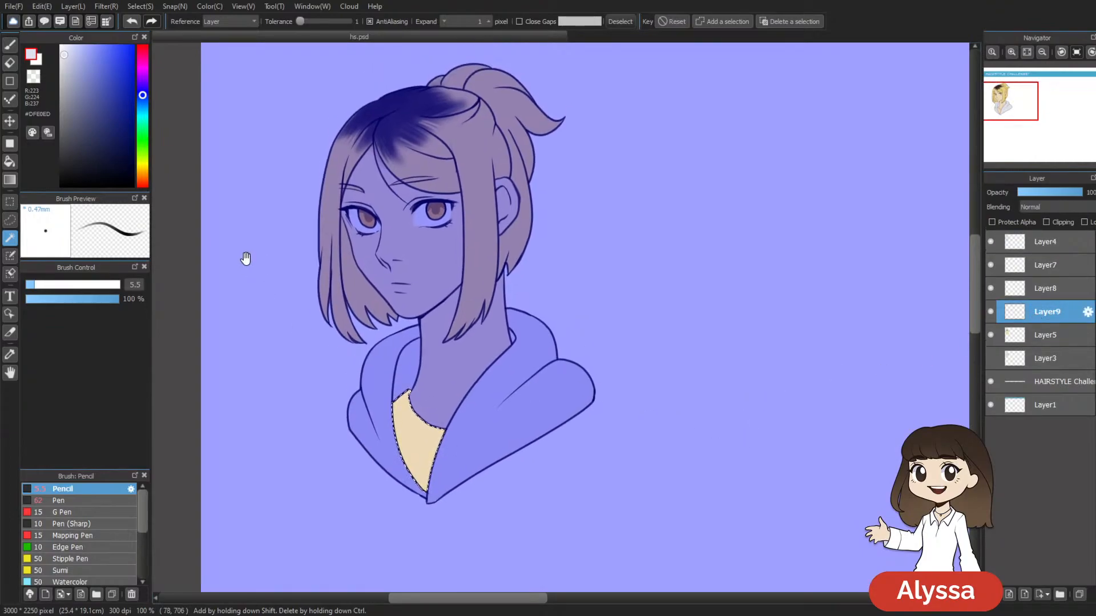
{"action": "key", "text": "ctrl+d"}
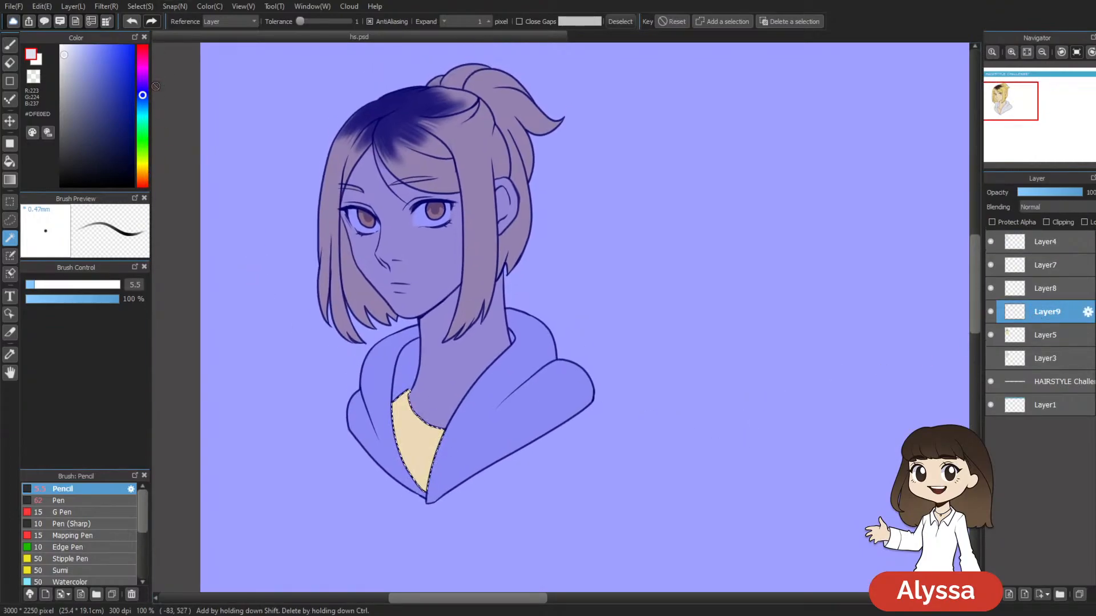
{"action": "left_click_drag", "start_coordinate": [145, 100], "coordinate": [147, 184]}
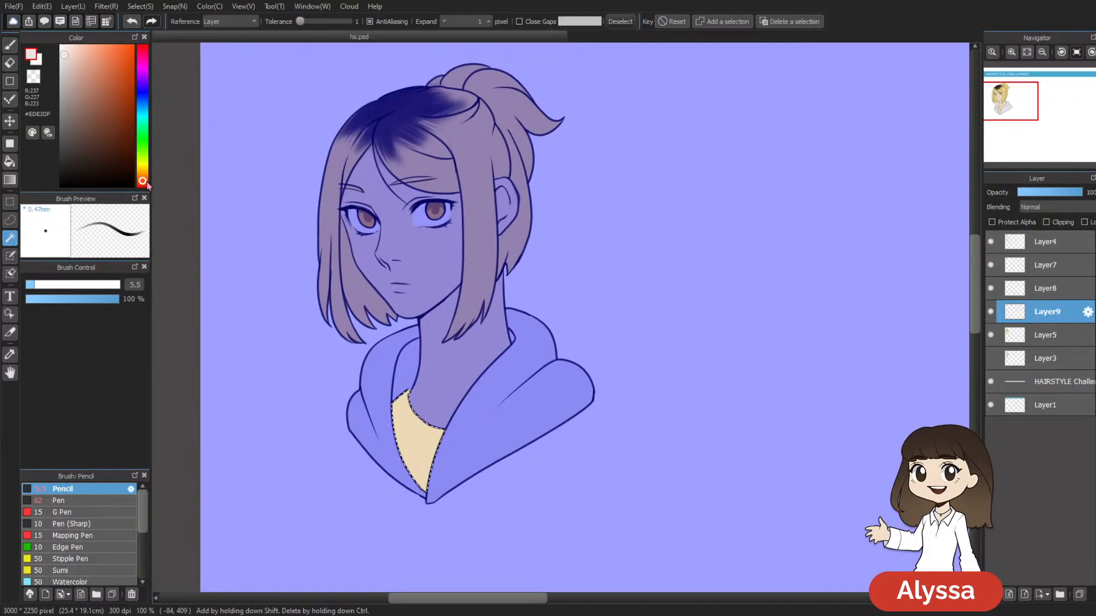
{"action": "left_click_drag", "start_coordinate": [101, 65], "coordinate": [119, 65]}
{"action": "left_click_drag", "start_coordinate": [145, 182], "coordinate": [145, 186]}
{"action": "left_click", "coordinate": [119, 60]}
{"action": "left_click_drag", "start_coordinate": [119, 60], "coordinate": [120, 54]}
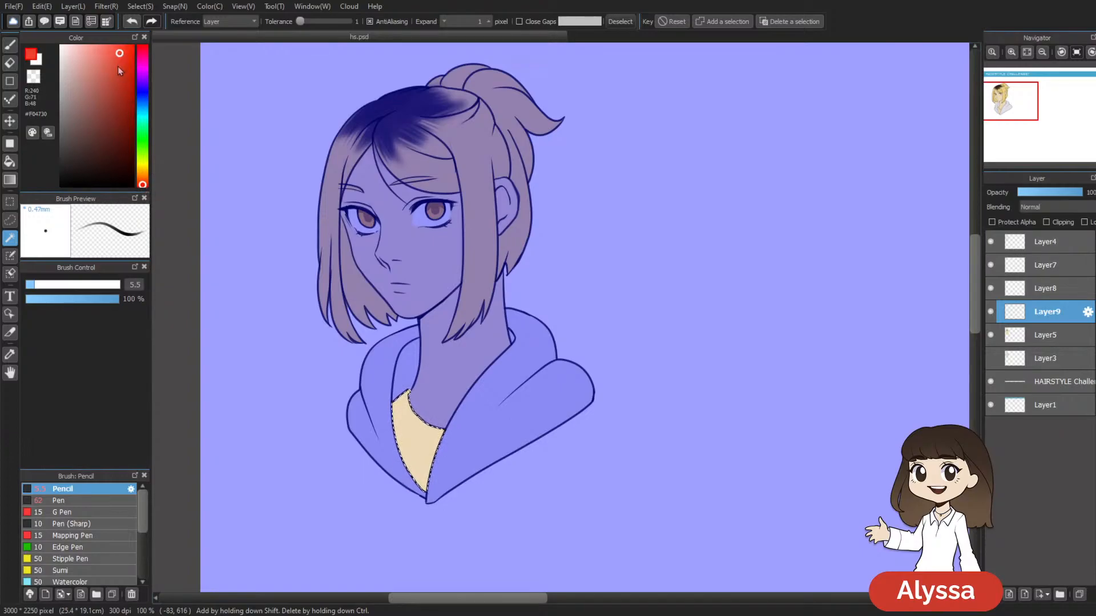
{"action": "left_click_drag", "start_coordinate": [126, 52], "coordinate": [120, 62]}
{"action": "left_click", "coordinate": [142, 49]}
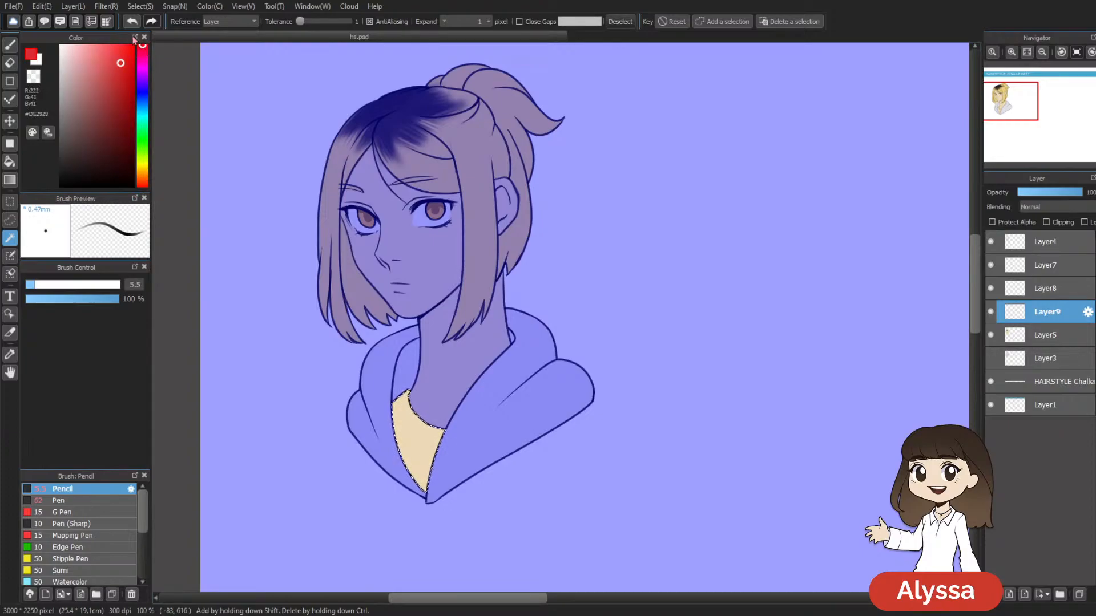
Step: Fill the selected shirt area with the lighter red #EA4C4C and clear the selection
{"action": "key", "text": "ctrl+d"}
{"action": "key", "text": "ctrl+z"}
{"action": "left_click_drag", "start_coordinate": [108, 61], "coordinate": [110, 57]}
{"action": "key", "text": "ctrl+d"}
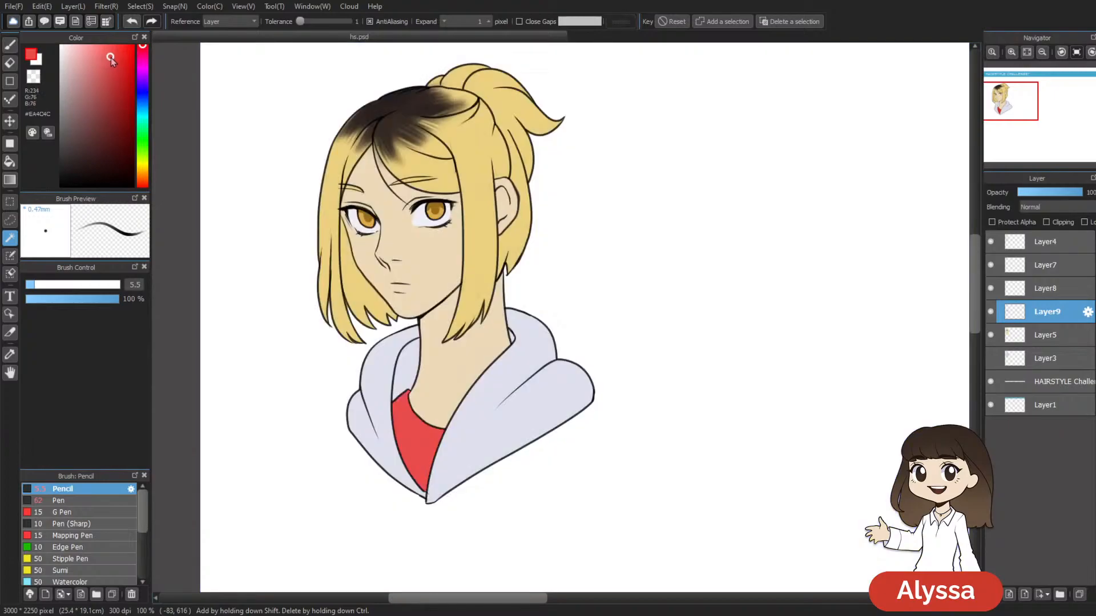
Step: Add a new layer folder directly above the line art layer Layer4
{"action": "mouse_move", "coordinate": [544, 332]}
{"action": "left_mouse_down"}
{"action": "mouse_move", "coordinate": [615, 295]}
{"action": "mouse_move", "coordinate": [603, 340]}
{"action": "left_mouse_up"}
{"action": "scroll", "coordinate": [540, 326], "scroll_direction": "down", "scroll_amount": 1}
{"action": "scroll", "coordinate": [539, 326], "scroll_direction": "up", "scroll_amount": 2}
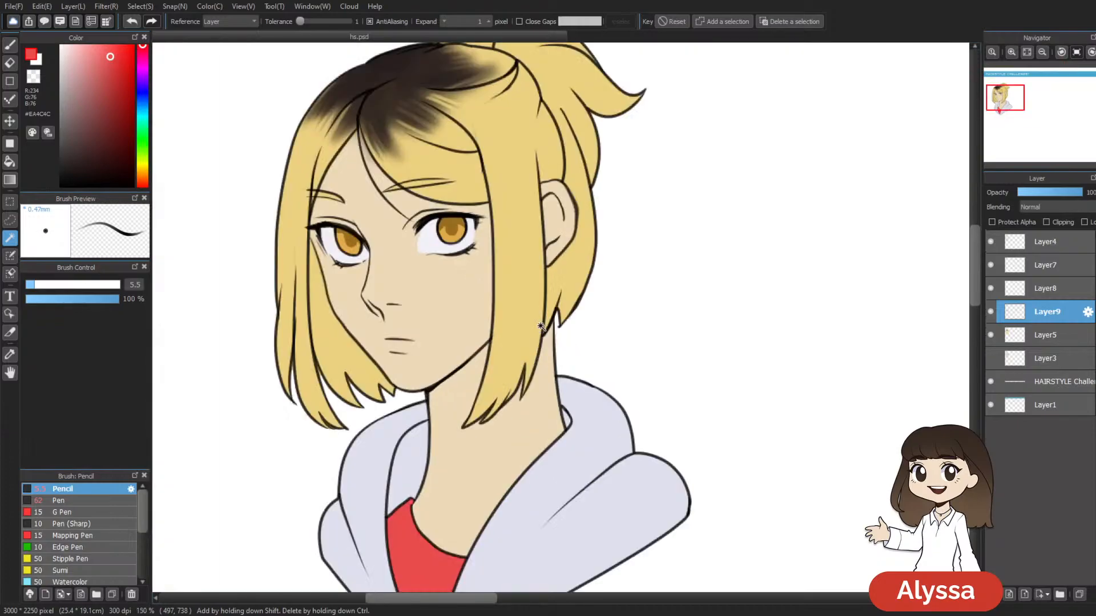
{"action": "left_click", "coordinate": [1063, 239]}
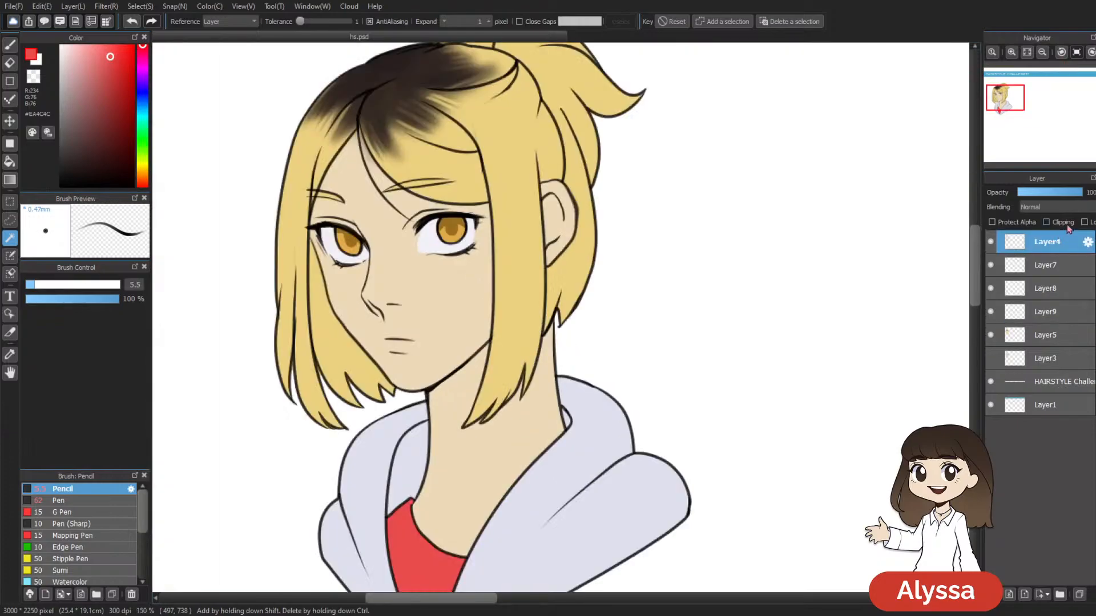
{"action": "key", "text": "ctrl+g"}
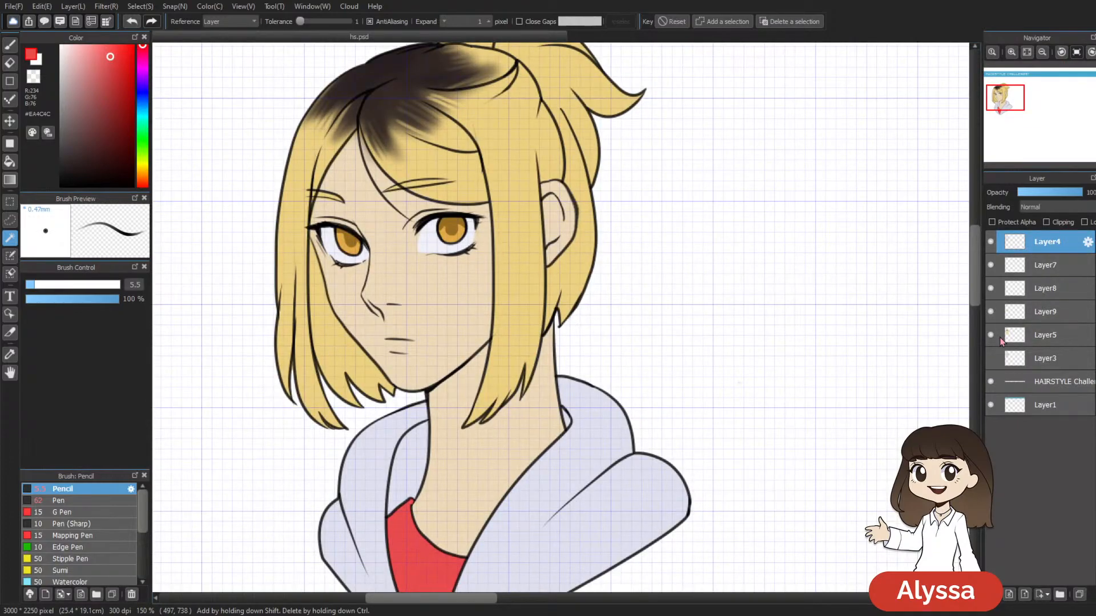
{"action": "key", "text": "ctrl+g"}
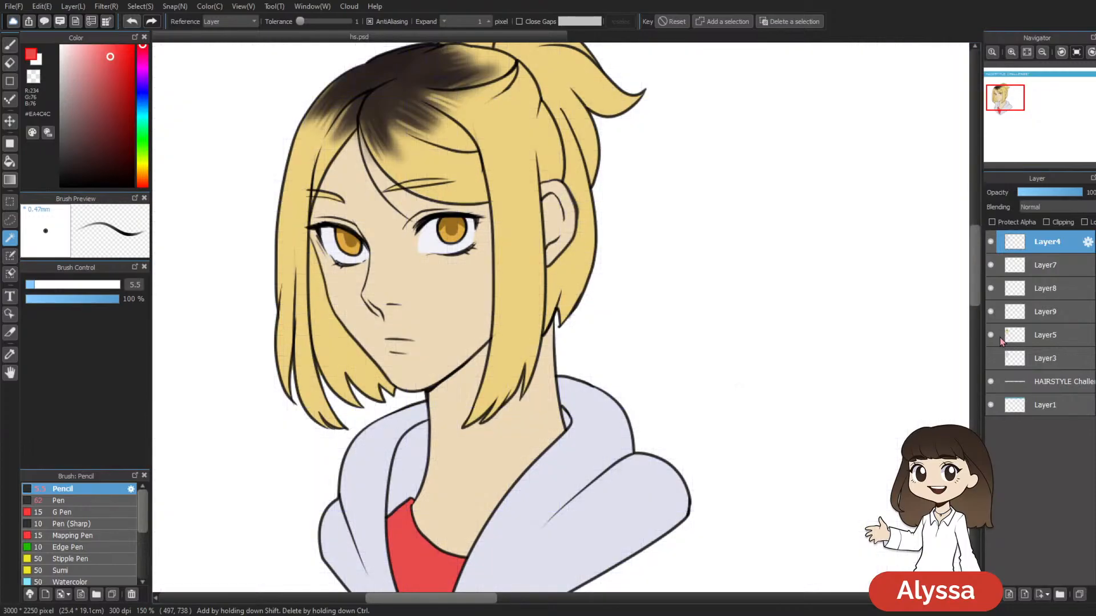
{"action": "left_click", "coordinate": [1060, 594]}
Step: Move Layer4, Layer7, Layer8, Layer9, Layer5 and Layer3 into the new folder and collapse it
{"action": "left_click", "coordinate": [1053, 266]}
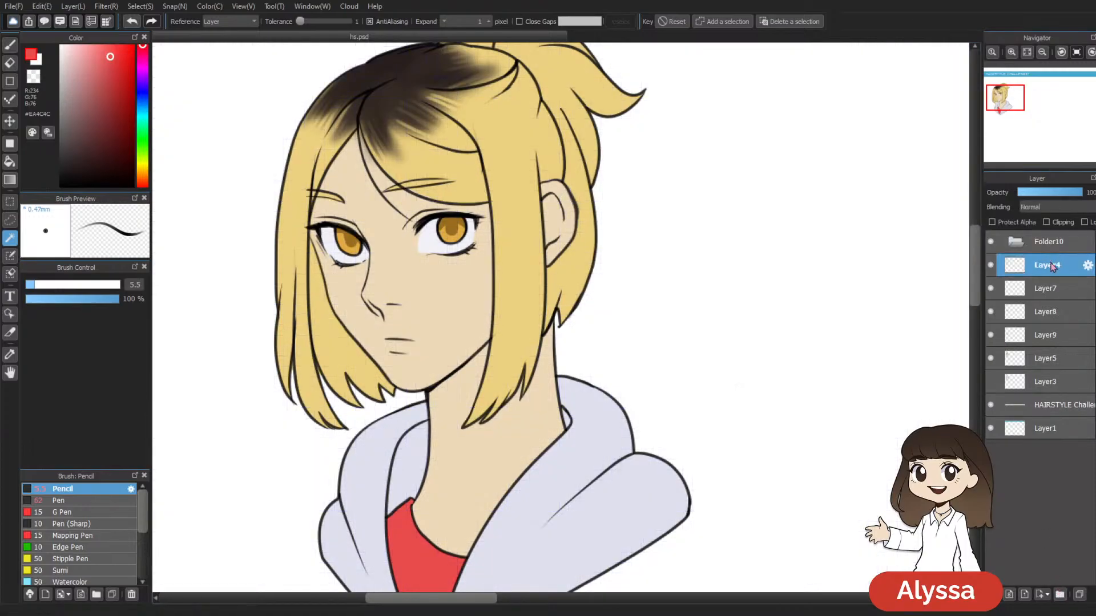
{"action": "left_click", "coordinate": [1057, 356], "text": "ctrl"}
{"action": "left_click", "coordinate": [1058, 293], "text": "ctrl"}
{"action": "left_click", "coordinate": [1060, 337], "text": "shift"}
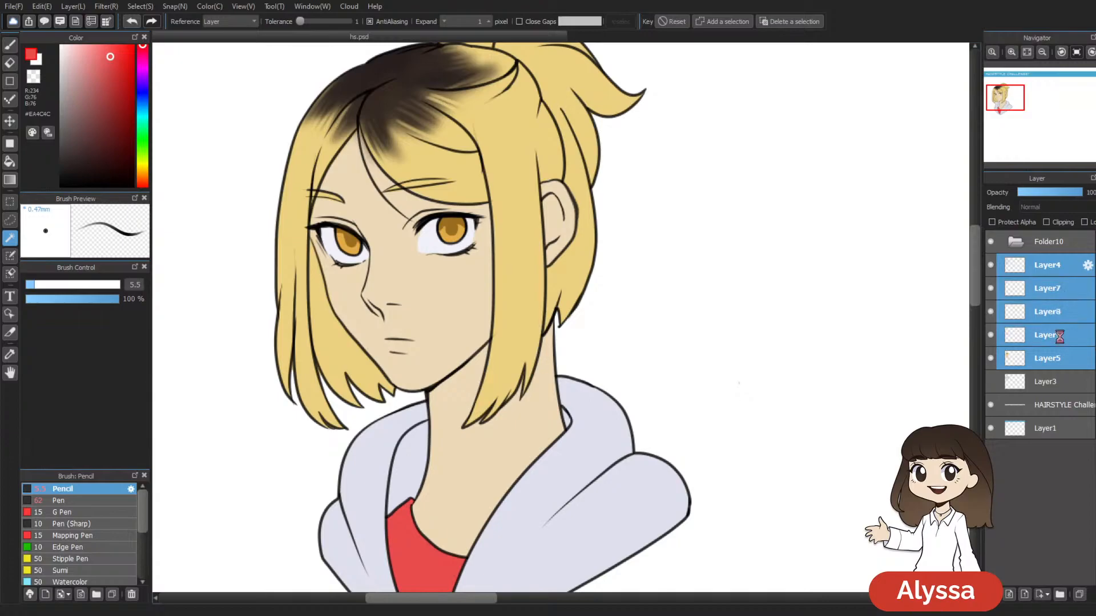
{"action": "left_click_drag", "start_coordinate": [1059, 267], "coordinate": [995, 247]}
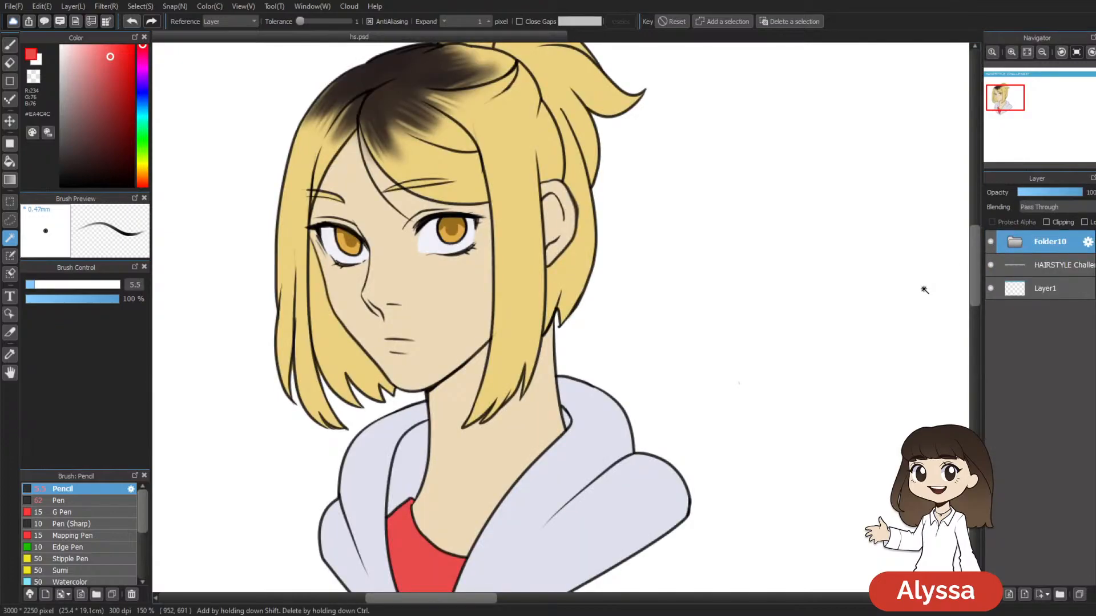
Step: Add a new layer above the folder and paint near-white #F0F0F7 highlights in both golden eyes
{"action": "key", "text": "ctrl+shift+n"}
{"action": "left_click_drag", "start_coordinate": [923, 288], "coordinate": [944, 361]}
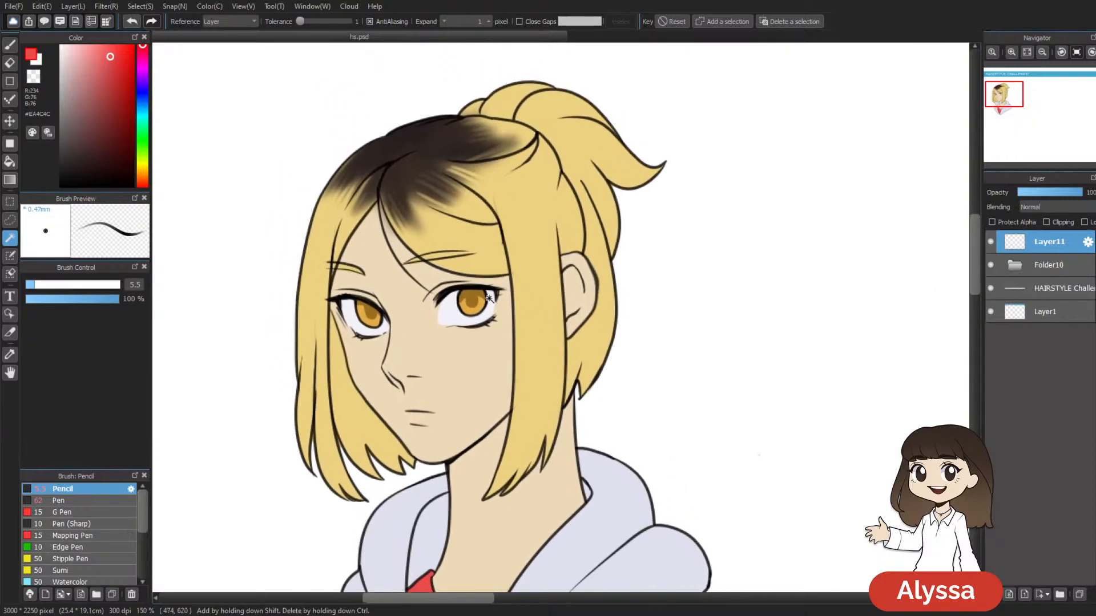
{"action": "right_click", "coordinate": [458, 316]}
{"action": "key", "text": "b"}
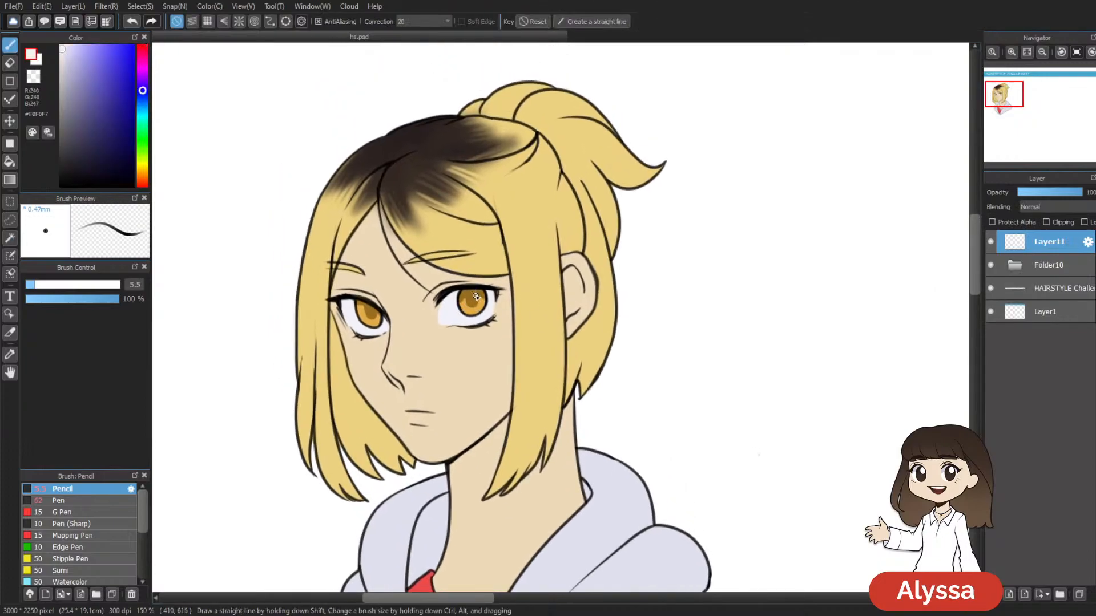
{"action": "left_click_drag", "start_coordinate": [591, 205], "coordinate": [611, 189]}
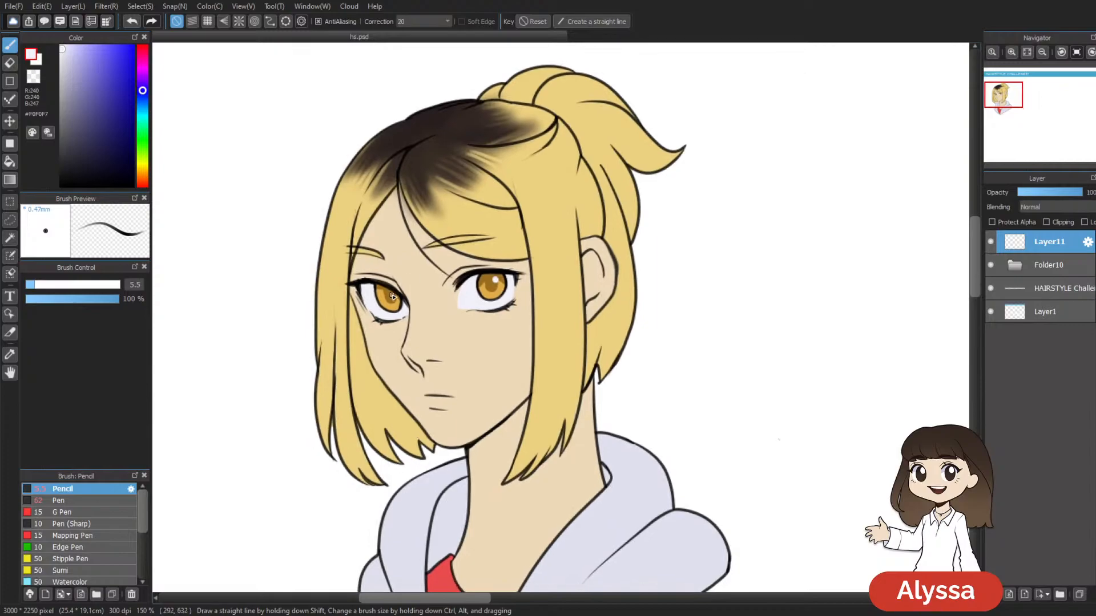
{"action": "scroll", "coordinate": [710, 392], "scroll_direction": "down", "scroll_amount": 3}
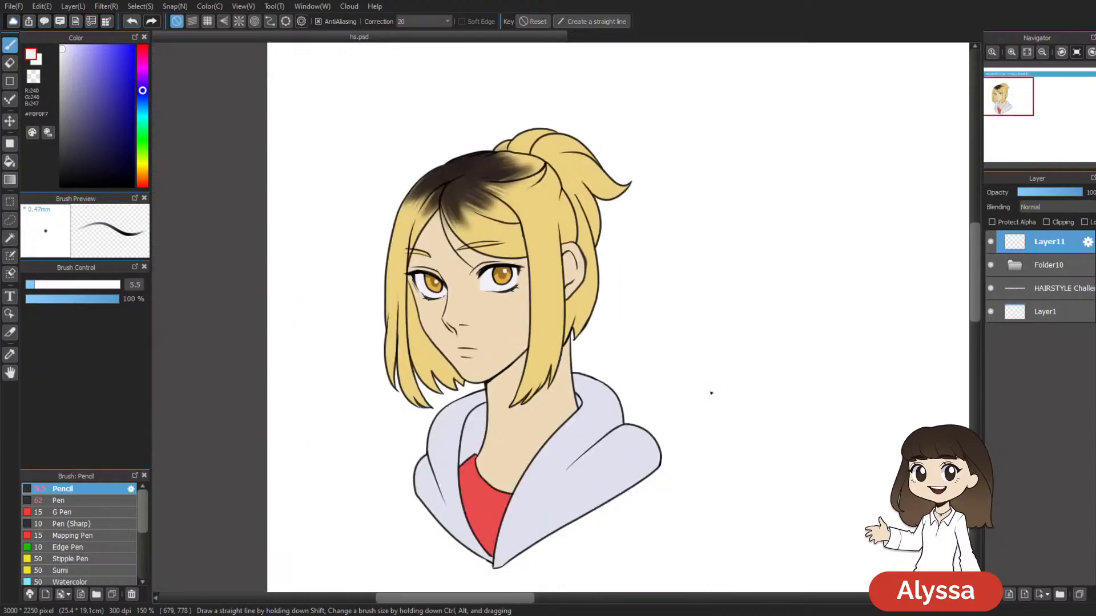
{"action": "scroll", "coordinate": [711, 392], "scroll_direction": "up", "scroll_amount": 2}
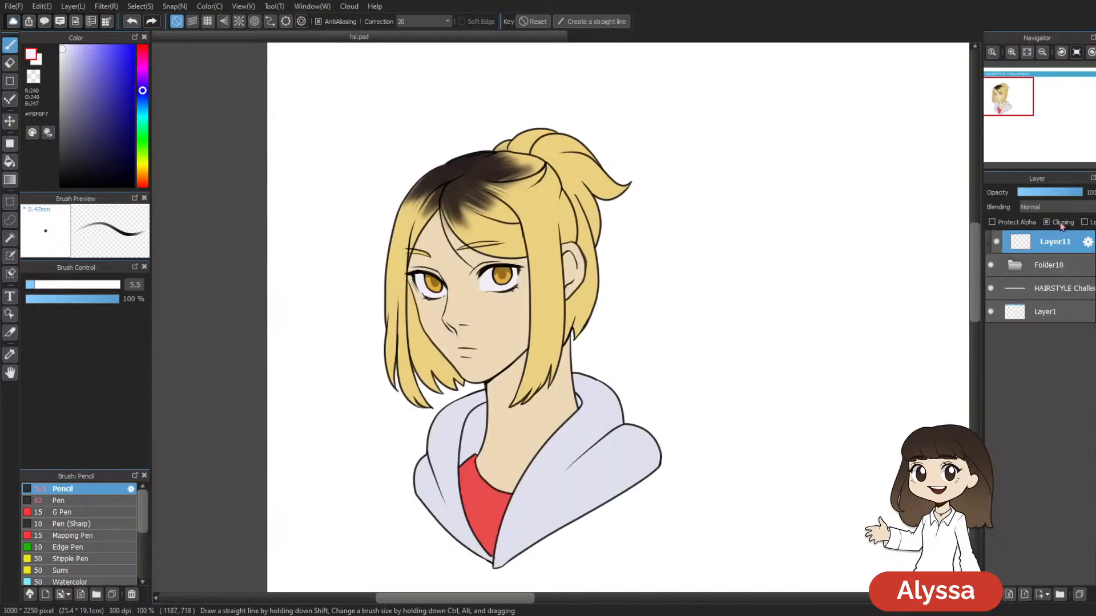
Step: Select the eye highlight layer together with the portrait folder and look over the whole coloured portrait
{"action": "left_click_drag", "start_coordinate": [909, 287], "coordinate": [852, 317]}
{"action": "left_click", "coordinate": [1069, 266], "text": "shift"}
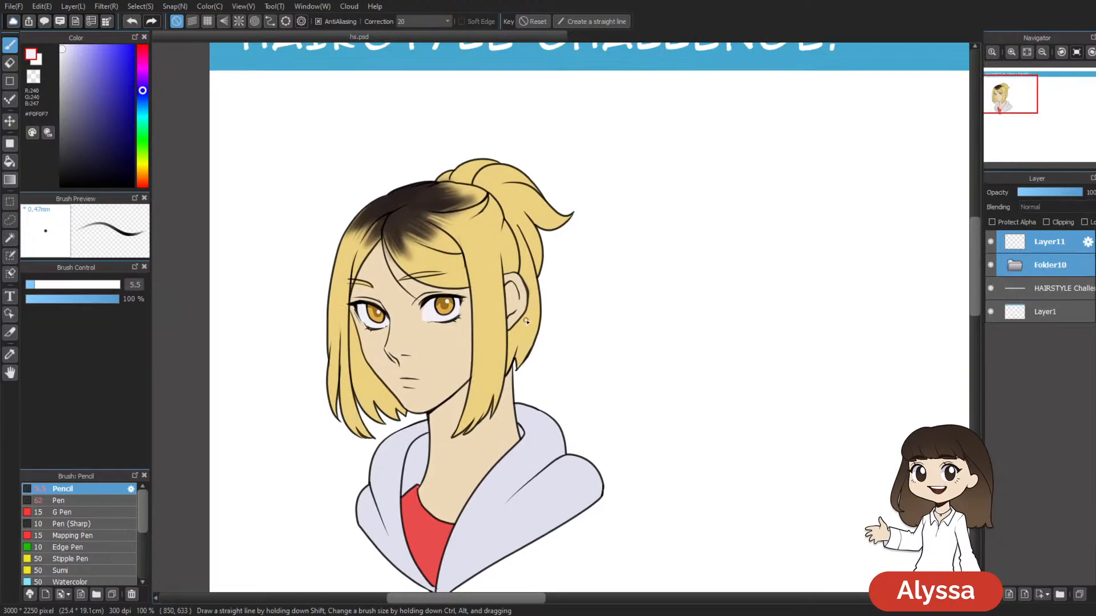
{"action": "scroll", "coordinate": [546, 316], "scroll_direction": "down", "scroll_amount": 2}
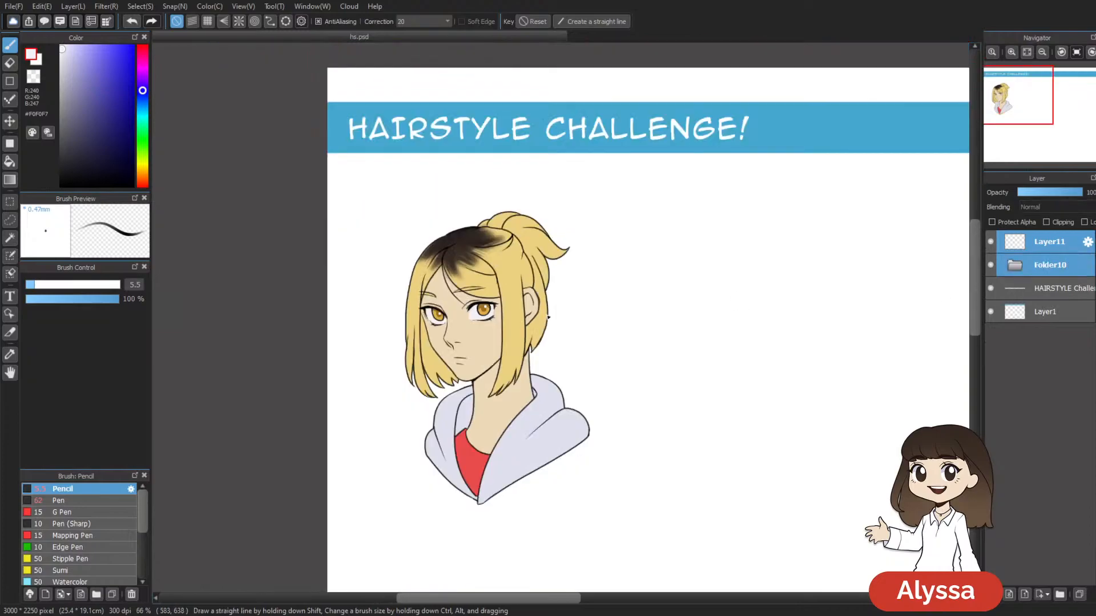
{"action": "left_click_drag", "start_coordinate": [554, 306], "coordinate": [540, 315]}
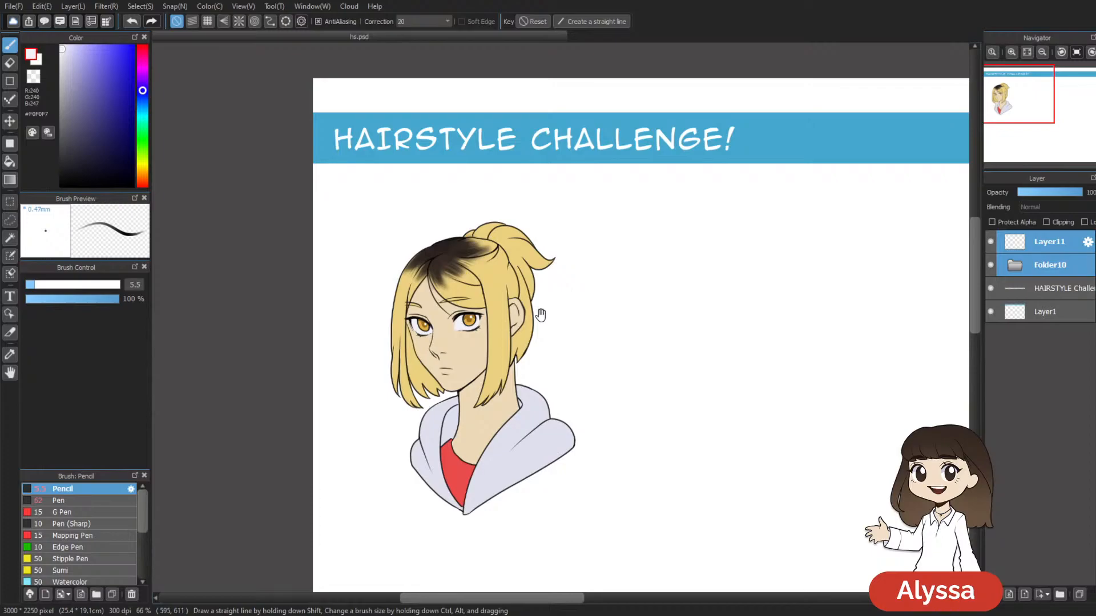
{"action": "left_click_drag", "start_coordinate": [540, 315], "coordinate": [564, 299]}
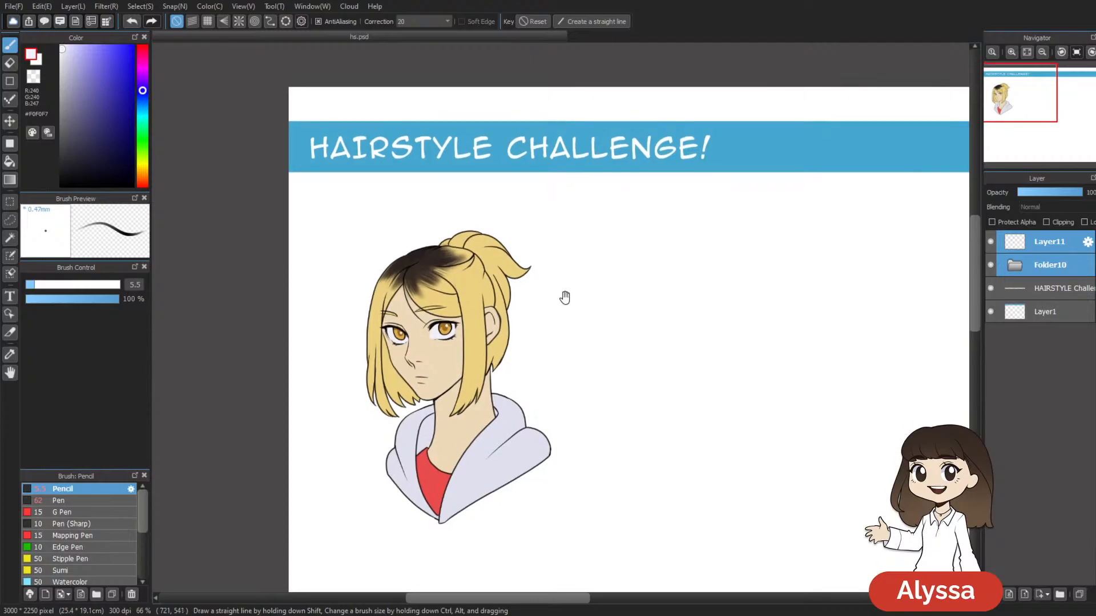
{"action": "left_click_drag", "start_coordinate": [655, 358], "coordinate": [577, 334]}
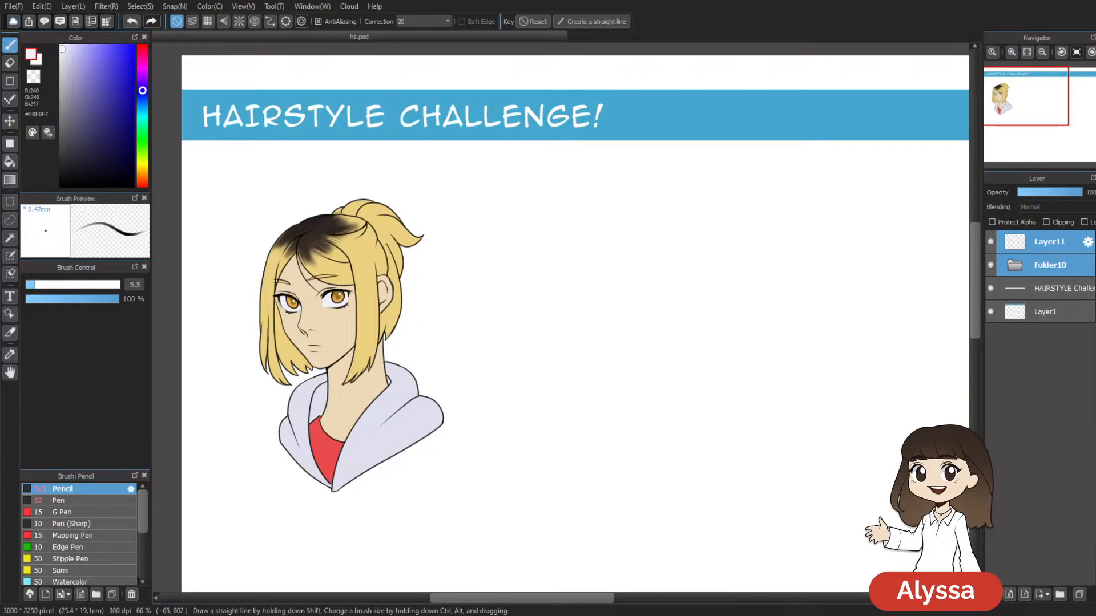
Step: Add a new top layer named "sailor moon" and set the drawing colour to near-black #0C0C0F
{"action": "left_click_drag", "start_coordinate": [586, 206], "coordinate": [463, 200]}
{"action": "key", "text": "ctrl+shift+n"}
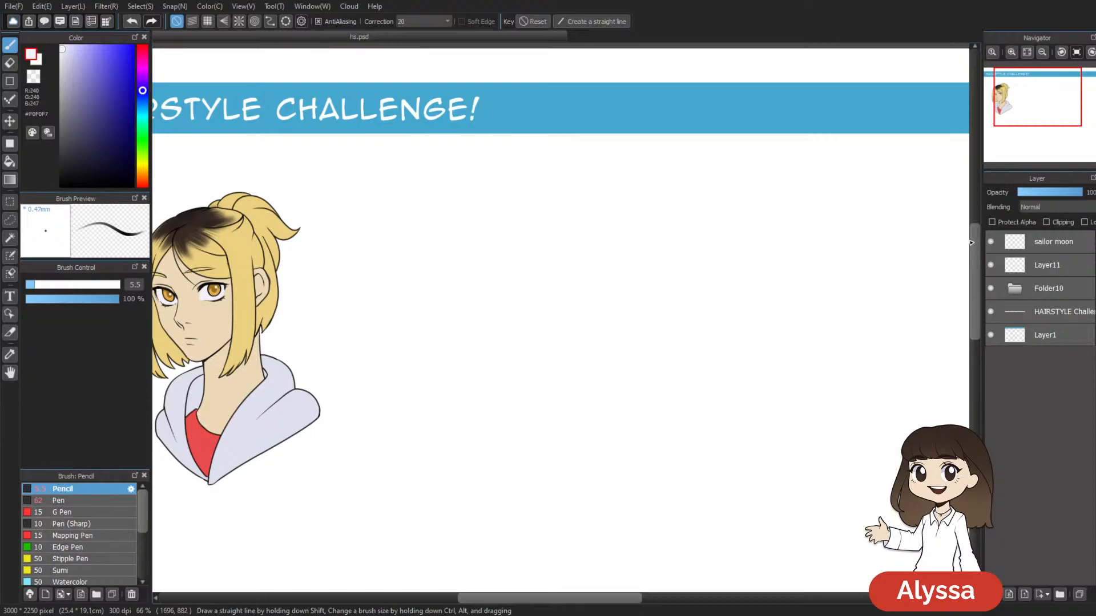
{"action": "scroll", "coordinate": [968, 240], "scroll_direction": "down", "scroll_amount": 3}
{"action": "left_click", "coordinate": [70, 179]}
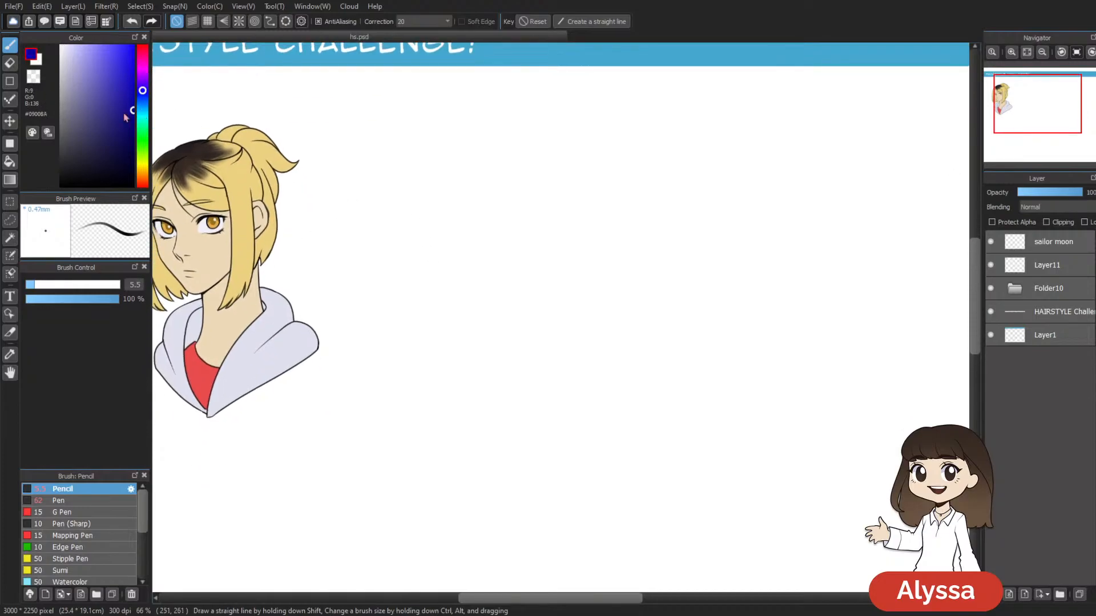
Step: Try to sketch a head circle in the empty area beside the blonde portrait
{"action": "mouse_move", "coordinate": [631, 205]}
{"action": "left_mouse_down"}
{"action": "mouse_move", "coordinate": [660, 242]}
{"action": "mouse_move", "coordinate": [574, 243]}
{"action": "mouse_move", "coordinate": [550, 176]}
{"action": "mouse_move", "coordinate": [587, 186]}
{"action": "mouse_move", "coordinate": [583, 195]}
{"action": "left_mouse_up"}
{"action": "left_click_drag", "start_coordinate": [593, 268], "coordinate": [583, 278]}
{"action": "left_click_drag", "start_coordinate": [499, 235], "coordinate": [497, 234]}
{"action": "left_click_drag", "start_coordinate": [477, 152], "coordinate": [440, 156]}
{"action": "key", "text": "ctrl+z"}
Step: Set the pencil to size 6, 57% opacity and stroke correction 10 while trying the head circle
{"action": "left_click_drag", "start_coordinate": [112, 299], "coordinate": [87, 297]}
{"action": "key", "text": "]"}
{"action": "mouse_move", "coordinate": [438, 129]}
{"action": "left_mouse_down"}
{"action": "mouse_move", "coordinate": [472, 110]}
{"action": "mouse_move", "coordinate": [455, 115]}
{"action": "mouse_move", "coordinate": [416, 169]}
{"action": "mouse_move", "coordinate": [419, 186]}
{"action": "left_mouse_up"}
{"action": "key", "text": "["}
{"action": "left_click", "coordinate": [416, 24]}
{"action": "left_click", "coordinate": [436, 109]}
Step: Try to sketch the cheek, jaw and chin lines below the head circle
{"action": "left_click_drag", "start_coordinate": [420, 175], "coordinate": [427, 238]}
{"action": "mouse_move", "coordinate": [421, 186]}
{"action": "left_mouse_down"}
{"action": "mouse_move", "coordinate": [431, 243]}
{"action": "mouse_move", "coordinate": [454, 273]}
{"action": "left_mouse_up"}
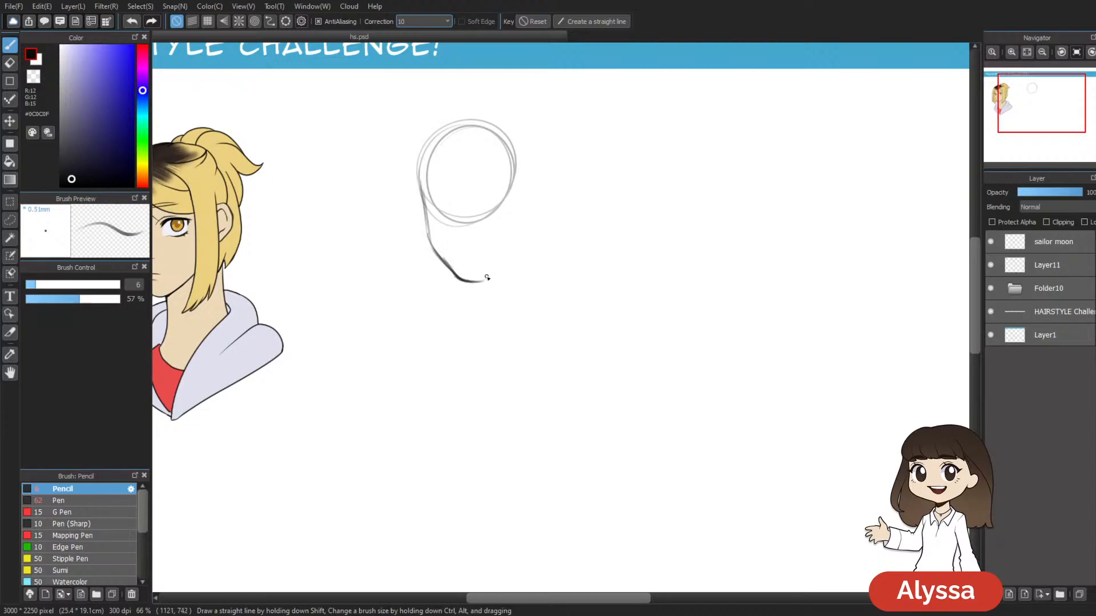
{"action": "left_click_drag", "start_coordinate": [430, 247], "coordinate": [473, 282]}
{"action": "mouse_move", "coordinate": [520, 187]}
{"action": "left_mouse_down"}
{"action": "mouse_move", "coordinate": [520, 247]}
{"action": "mouse_move", "coordinate": [502, 272]}
{"action": "left_mouse_up"}
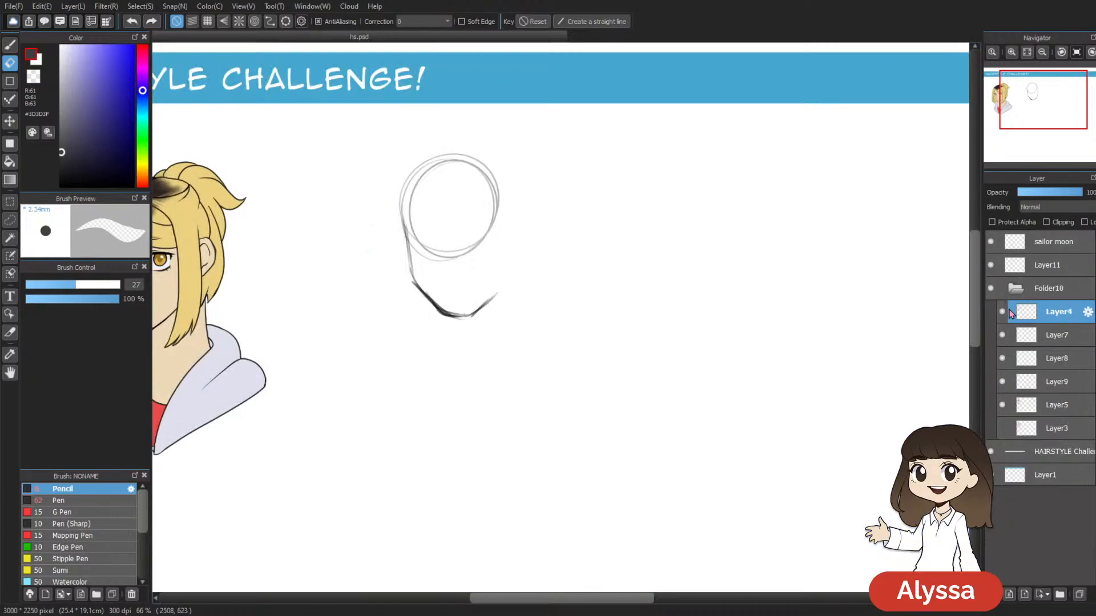
Step: Undo the new head sketch, collapse the portrait folder and make the sailor moon layer active
{"action": "key", "text": "ctrl+z"}
{"action": "key", "text": "ctrl+z"}
{"action": "key", "text": "ctrl+z"}
{"action": "key", "text": "ctrl+z"}
{"action": "key", "text": "ctrl+z"}
{"action": "left_click", "coordinate": [1015, 289]}
{"action": "left_click", "coordinate": [1068, 242]}
{"action": "left_click_drag", "start_coordinate": [592, 281], "coordinate": [662, 285]}
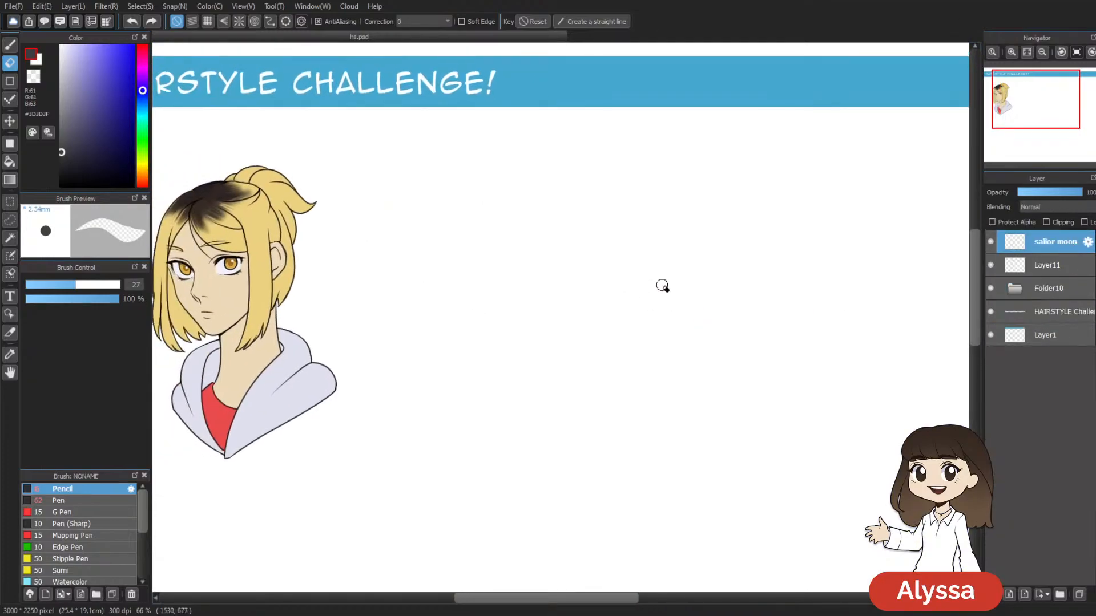
Step: Sketch a head circle with the pencil on the sailor moon layer, beside the blonde portrait
{"action": "key", "text": "b"}
{"action": "mouse_move", "coordinate": [572, 187]}
{"action": "left_mouse_down"}
{"action": "mouse_move", "coordinate": [436, 184]}
{"action": "mouse_move", "coordinate": [541, 185]}
{"action": "mouse_move", "coordinate": [481, 293]}
{"action": "mouse_move", "coordinate": [479, 164]}
{"action": "mouse_move", "coordinate": [437, 265]}
{"action": "left_mouse_up"}
{"action": "mouse_move", "coordinate": [633, 289]}
{"action": "left_mouse_down"}
{"action": "mouse_move", "coordinate": [629, 272]}
{"action": "mouse_move", "coordinate": [608, 274]}
{"action": "left_mouse_up"}
{"action": "left_click_drag", "start_coordinate": [607, 280], "coordinate": [572, 283]}
{"action": "left_click_drag", "start_coordinate": [513, 337], "coordinate": [525, 329]}
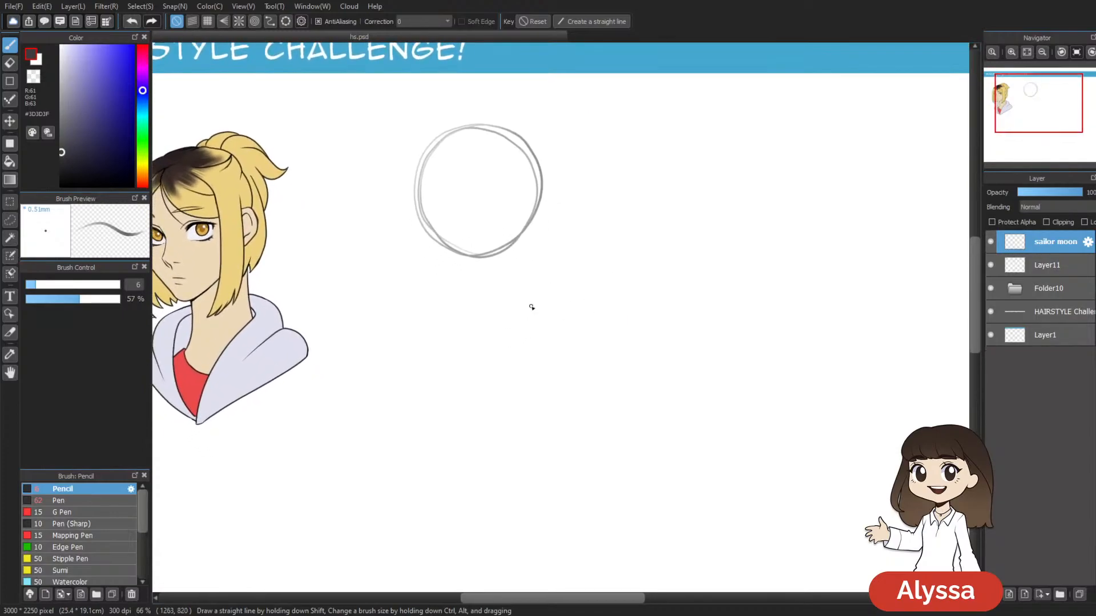
Step: Sketch the face's vertical centre line, cheek sides and pointed chin around the head circle with pencil size 6.5
{"action": "key", "text": "bracketright"}
{"action": "left_click_drag", "start_coordinate": [478, 175], "coordinate": [472, 295]}
{"action": "left_click_drag", "start_coordinate": [420, 194], "coordinate": [425, 263]}
{"action": "mouse_move", "coordinate": [420, 226]}
{"action": "left_mouse_down"}
{"action": "mouse_move", "coordinate": [457, 319]}
{"action": "mouse_move", "coordinate": [419, 268]}
{"action": "mouse_move", "coordinate": [454, 322]}
{"action": "mouse_move", "coordinate": [477, 321]}
{"action": "mouse_move", "coordinate": [519, 298]}
{"action": "mouse_move", "coordinate": [547, 200]}
{"action": "mouse_move", "coordinate": [527, 302]}
{"action": "left_mouse_up"}
{"action": "left_click_drag", "start_coordinate": [413, 188], "coordinate": [425, 291]}
{"action": "left_click_drag", "start_coordinate": [547, 186], "coordinate": [533, 258]}
{"action": "mouse_move", "coordinate": [539, 176]}
{"action": "left_mouse_down"}
{"action": "mouse_move", "coordinate": [503, 142]}
{"action": "mouse_move", "coordinate": [455, 137]}
{"action": "left_mouse_up"}
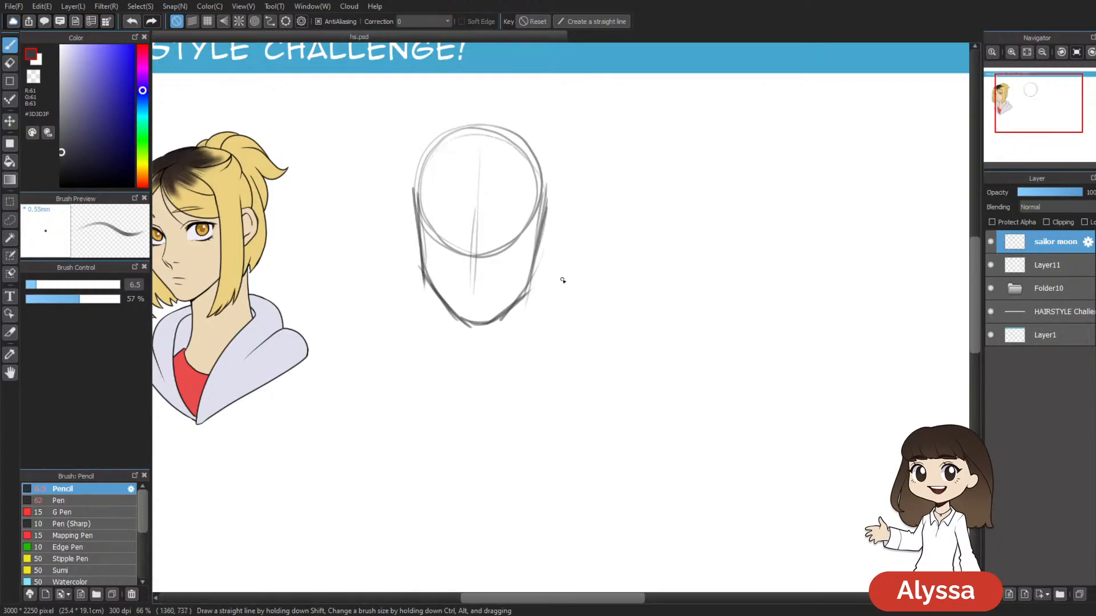
{"action": "key", "text": "ctrl+t"}
{"action": "left_click_drag", "start_coordinate": [543, 306], "coordinate": [531, 286]}
{"action": "key", "text": "Escape"}
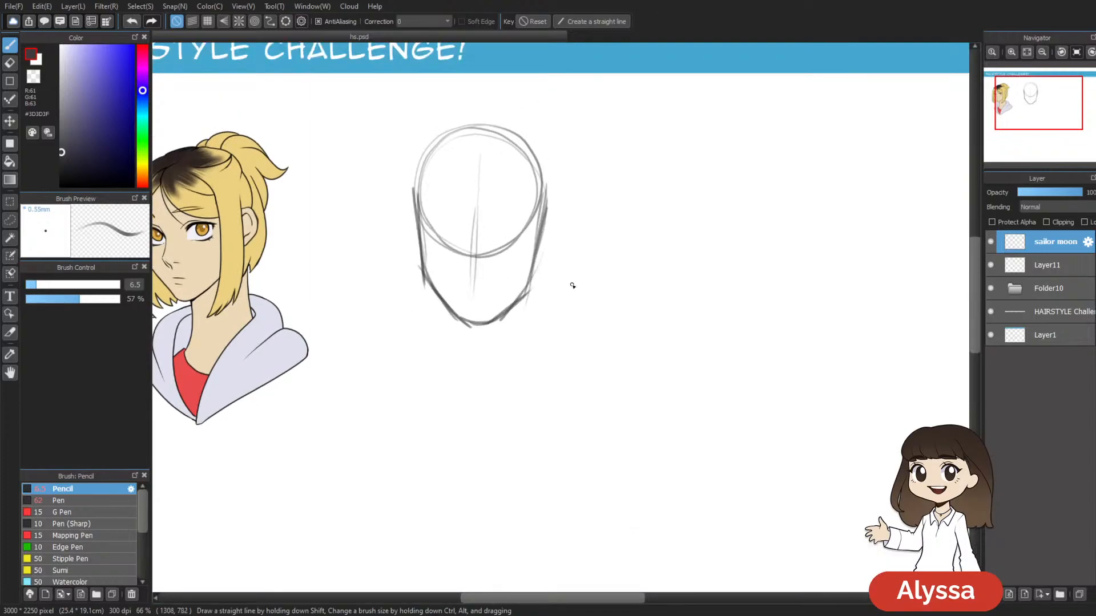
Step: Transform the head sketch, scaling it down slightly and tilting it a little clockwise
{"action": "key", "text": "ctrl+t"}
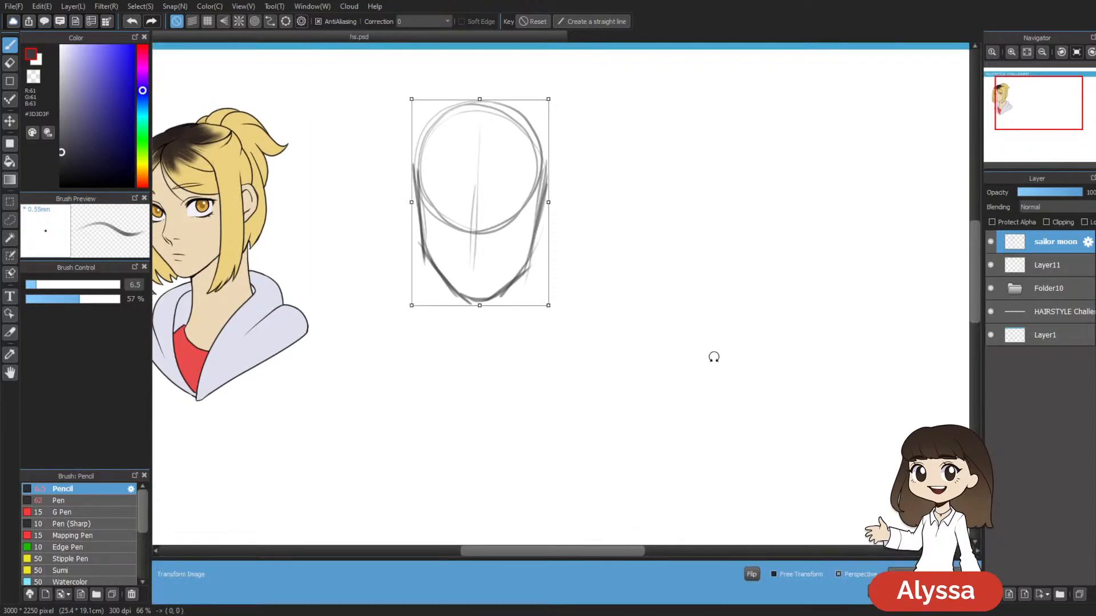
{"action": "mouse_move", "coordinate": [547, 305]}
{"action": "left_mouse_down"}
{"action": "mouse_move", "coordinate": [532, 279]}
{"action": "mouse_move", "coordinate": [540, 293]}
{"action": "left_mouse_up"}
{"action": "left_click_drag", "start_coordinate": [520, 256], "coordinate": [534, 252]}
{"action": "left_click_drag", "start_coordinate": [623, 226], "coordinate": [621, 234]}
{"action": "key", "text": "Return"}
{"action": "left_click_drag", "start_coordinate": [586, 295], "coordinate": [621, 240]}
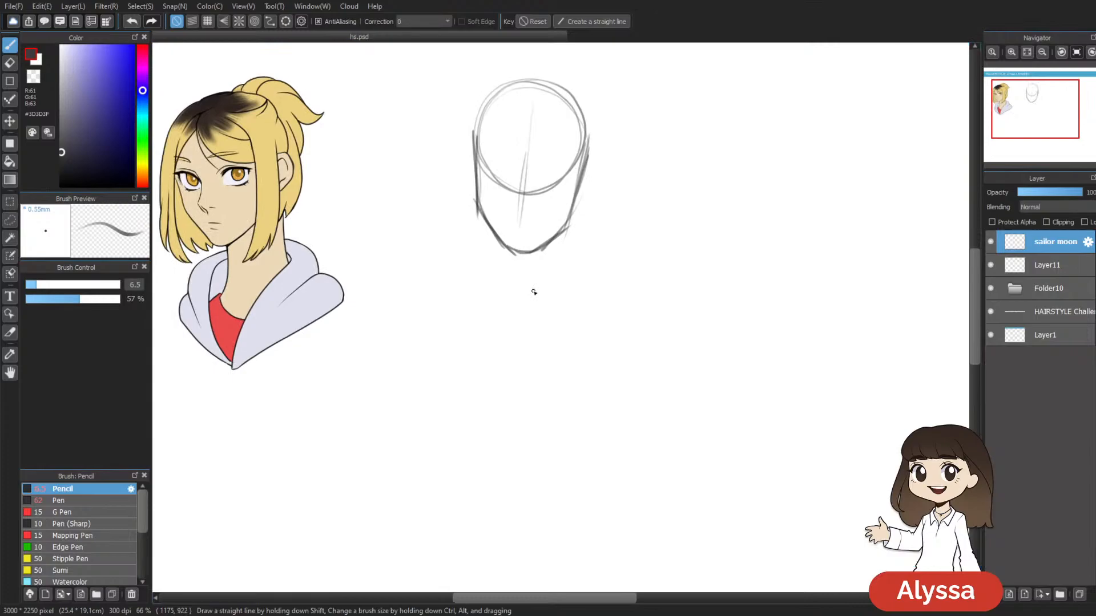
Step: Sketch the left side of the neck below the jaw, curving outward into the shoulder slope
{"action": "left_click_drag", "start_coordinate": [559, 179], "coordinate": [517, 181]}
{"action": "left_click_drag", "start_coordinate": [616, 241], "coordinate": [639, 252]}
{"action": "left_click_drag", "start_coordinate": [558, 288], "coordinate": [530, 291]}
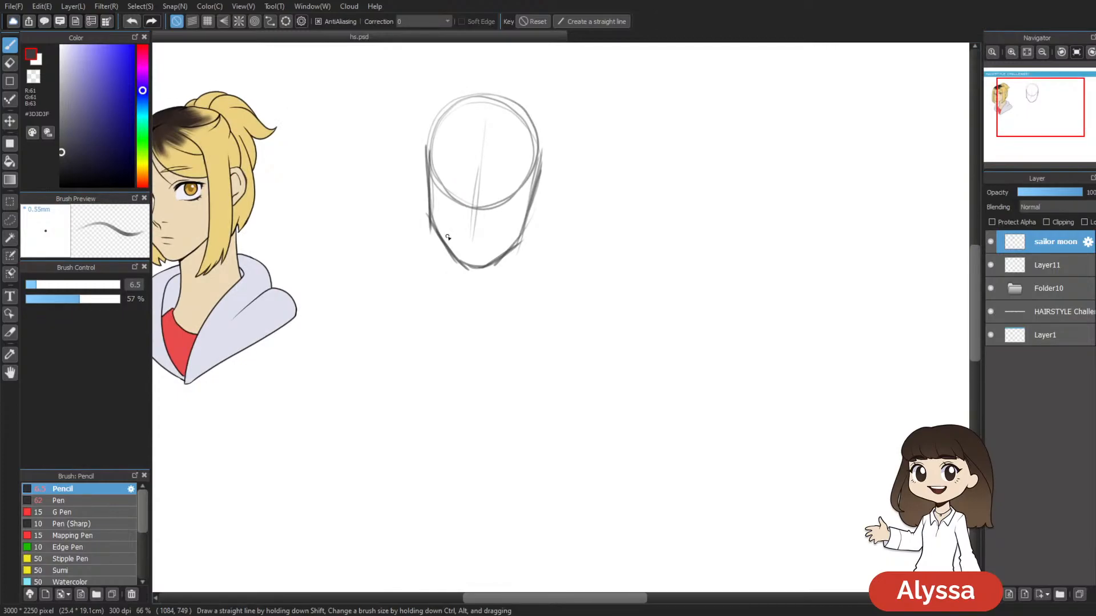
{"action": "left_click_drag", "start_coordinate": [440, 238], "coordinate": [435, 292]}
{"action": "key", "text": "ctrl+z"}
{"action": "mouse_move", "coordinate": [440, 237]}
{"action": "left_mouse_down"}
{"action": "mouse_move", "coordinate": [435, 294]}
{"action": "mouse_move", "coordinate": [414, 327]}
{"action": "left_mouse_up"}
{"action": "key", "text": "ctrl+z"}
{"action": "mouse_move", "coordinate": [437, 288]}
{"action": "left_mouse_down"}
{"action": "mouse_move", "coordinate": [413, 328]}
{"action": "mouse_move", "coordinate": [400, 337]}
{"action": "mouse_move", "coordinate": [419, 322]}
{"action": "mouse_move", "coordinate": [386, 342]}
{"action": "mouse_move", "coordinate": [407, 342]}
{"action": "mouse_move", "coordinate": [414, 329]}
{"action": "mouse_move", "coordinate": [378, 344]}
{"action": "mouse_move", "coordinate": [426, 391]}
{"action": "left_mouse_up"}
Step: Sketch a wide V-shaped neckline across the chest and the right side of the neck running into its shoulder
{"action": "mouse_move", "coordinate": [377, 340]}
{"action": "left_mouse_down"}
{"action": "mouse_move", "coordinate": [441, 388]}
{"action": "mouse_move", "coordinate": [416, 382]}
{"action": "mouse_move", "coordinate": [527, 368]}
{"action": "left_mouse_up"}
{"action": "left_click_drag", "start_coordinate": [478, 400], "coordinate": [526, 379]}
{"action": "mouse_move", "coordinate": [494, 265]}
{"action": "left_mouse_down"}
{"action": "mouse_move", "coordinate": [498, 331]}
{"action": "mouse_move", "coordinate": [535, 352]}
{"action": "left_mouse_up"}
{"action": "scroll", "coordinate": [616, 306], "scroll_direction": "right", "scroll_amount": 2}
{"action": "scroll", "coordinate": [616, 305], "scroll_direction": "down", "scroll_amount": 1}
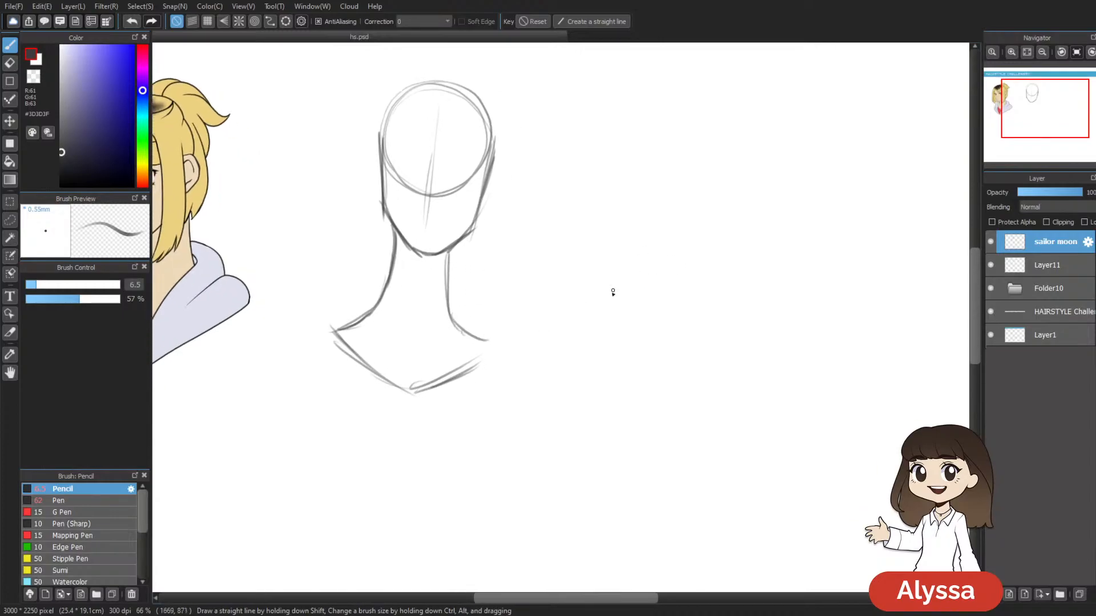
Step: Sketch the raised forearm as a short slanted tube to the right of the neck
{"action": "scroll", "coordinate": [477, 289], "scroll_direction": "up", "scroll_amount": 1}
{"action": "scroll", "coordinate": [477, 289], "scroll_direction": "left", "scroll_amount": 1}
{"action": "mouse_move", "coordinate": [534, 302]}
{"action": "left_mouse_down"}
{"action": "mouse_move", "coordinate": [502, 316]}
{"action": "mouse_move", "coordinate": [512, 346]}
{"action": "left_mouse_up"}
{"action": "left_click_drag", "start_coordinate": [530, 302], "coordinate": [562, 351]}
{"action": "left_click_drag", "start_coordinate": [505, 328], "coordinate": [548, 361]}
{"action": "mouse_move", "coordinate": [533, 353]}
{"action": "left_mouse_down"}
{"action": "mouse_move", "coordinate": [503, 327]}
{"action": "mouse_move", "coordinate": [526, 304]}
{"action": "left_mouse_up"}
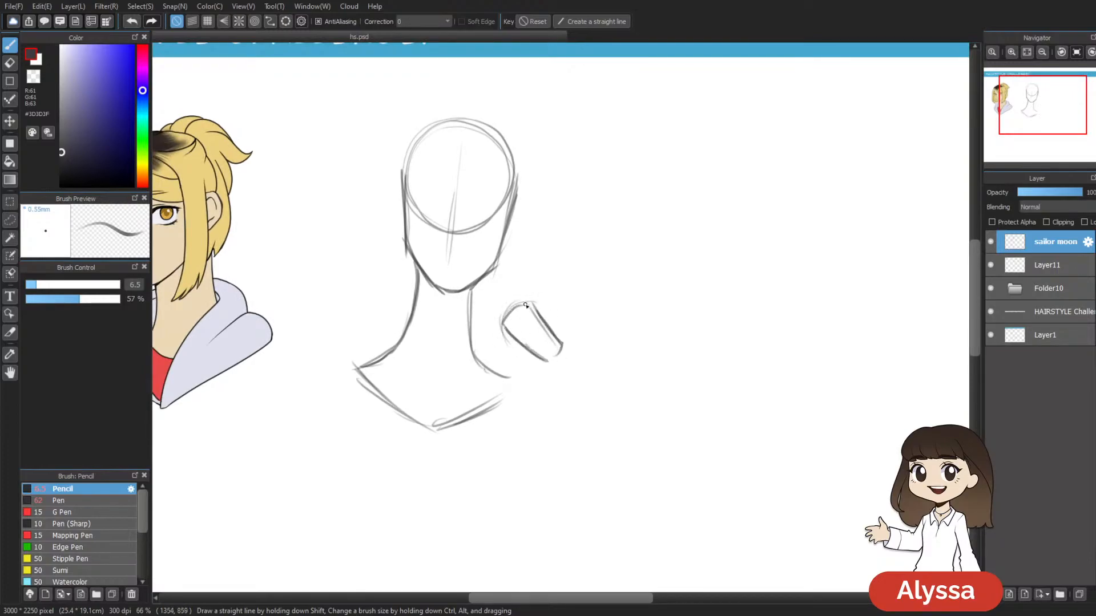
Step: Sketch the hand and finger lines reaching from the forearm to the underside of the chin
{"action": "left_click_drag", "start_coordinate": [597, 271], "coordinate": [605, 233]}
{"action": "mouse_move", "coordinate": [515, 279]}
{"action": "left_mouse_down"}
{"action": "mouse_move", "coordinate": [465, 292]}
{"action": "mouse_move", "coordinate": [510, 279]}
{"action": "mouse_move", "coordinate": [473, 286]}
{"action": "left_mouse_up"}
{"action": "key", "text": "ctrl+z"}
{"action": "left_click_drag", "start_coordinate": [618, 257], "coordinate": [558, 313]}
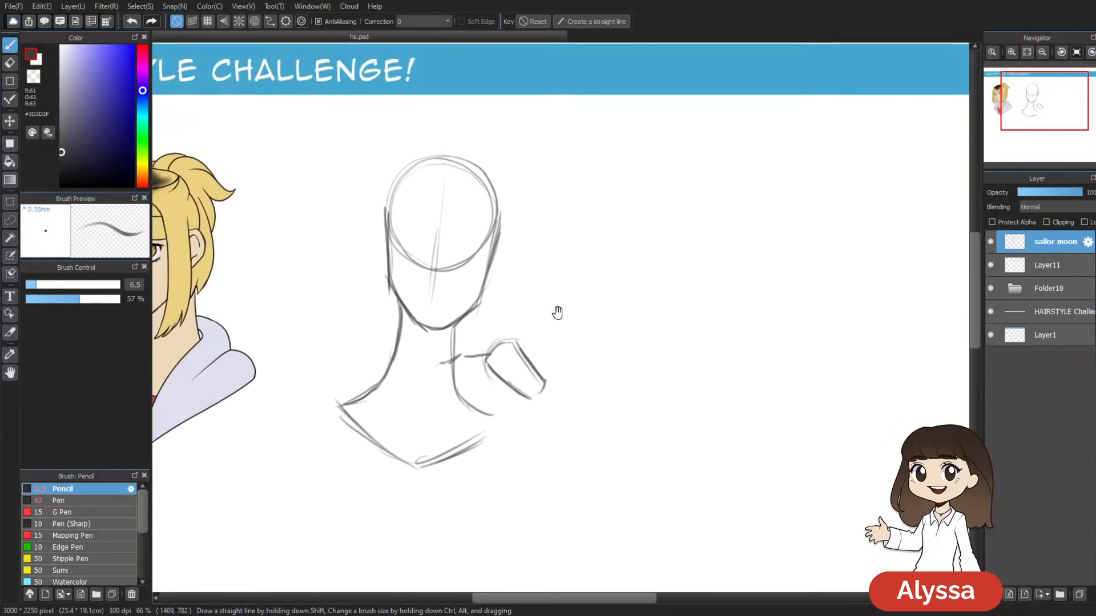
{"action": "left_click_drag", "start_coordinate": [530, 241], "coordinate": [435, 218]}
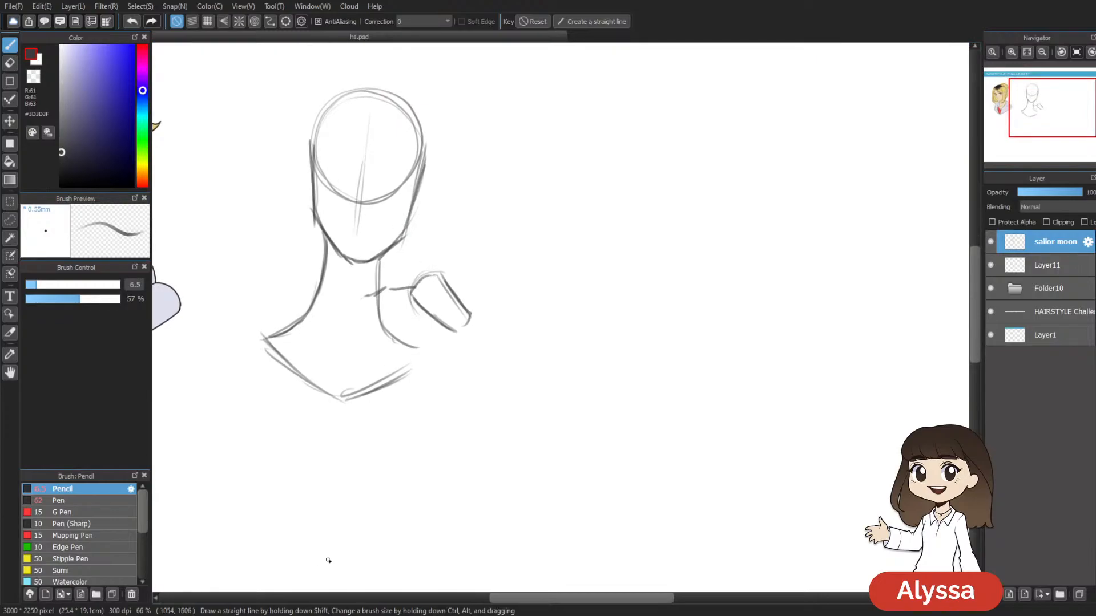
{"action": "left_click_drag", "start_coordinate": [480, 249], "coordinate": [486, 245]}
{"action": "left_click_drag", "start_coordinate": [421, 276], "coordinate": [367, 247]}
{"action": "key", "text": "ctrl+z"}
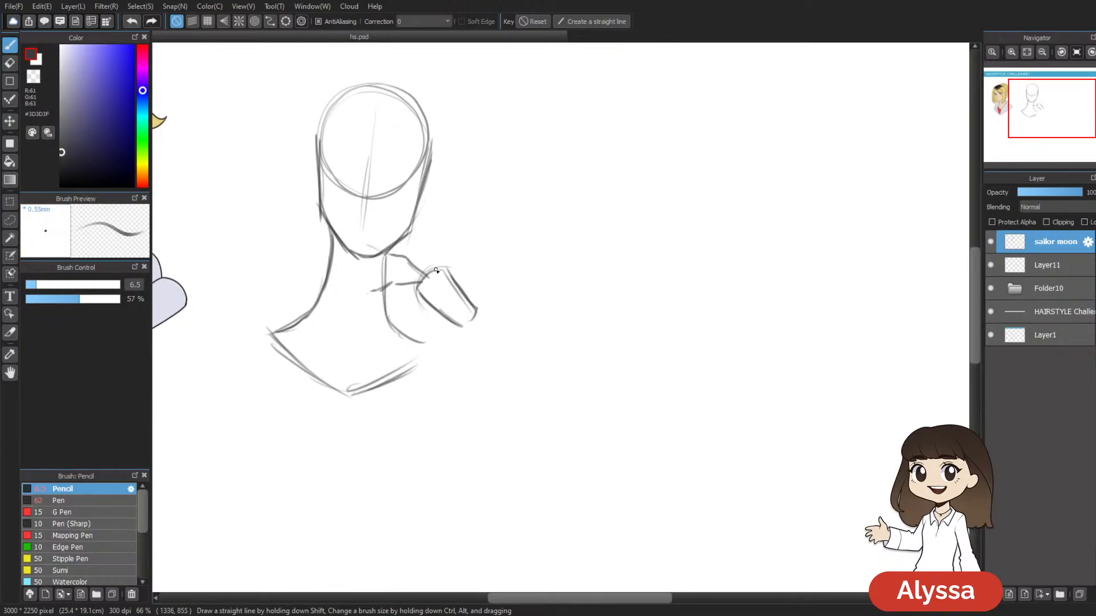
{"action": "left_click_drag", "start_coordinate": [430, 268], "coordinate": [409, 249]}
{"action": "left_click_drag", "start_coordinate": [477, 238], "coordinate": [461, 219]}
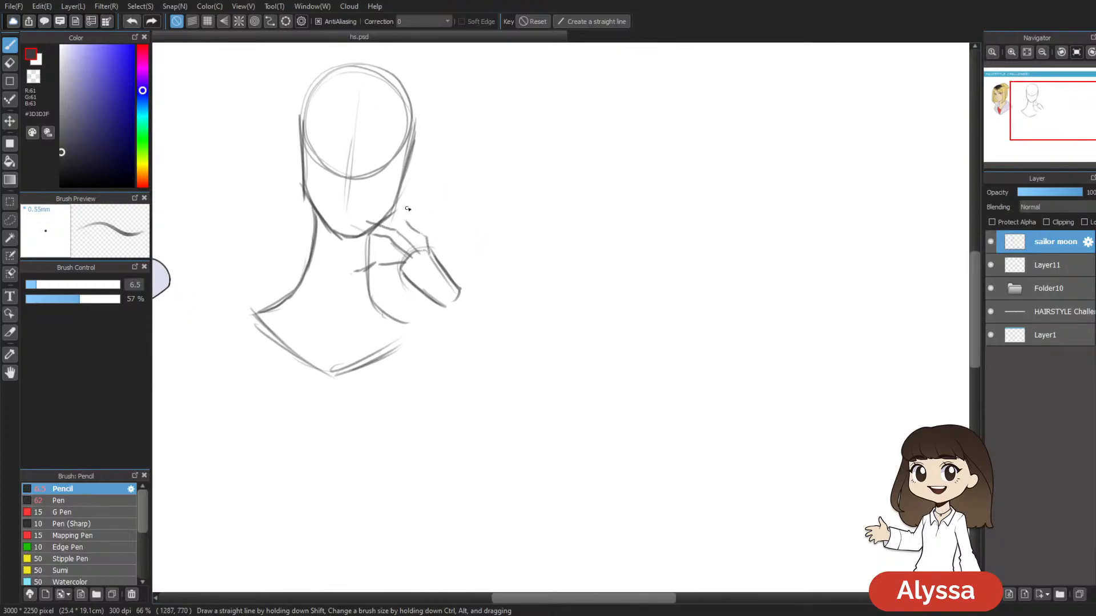
Step: Refine the back of the hand and add a curved cuff line around the wrist
{"action": "left_click_drag", "start_coordinate": [668, 401], "coordinate": [683, 436]}
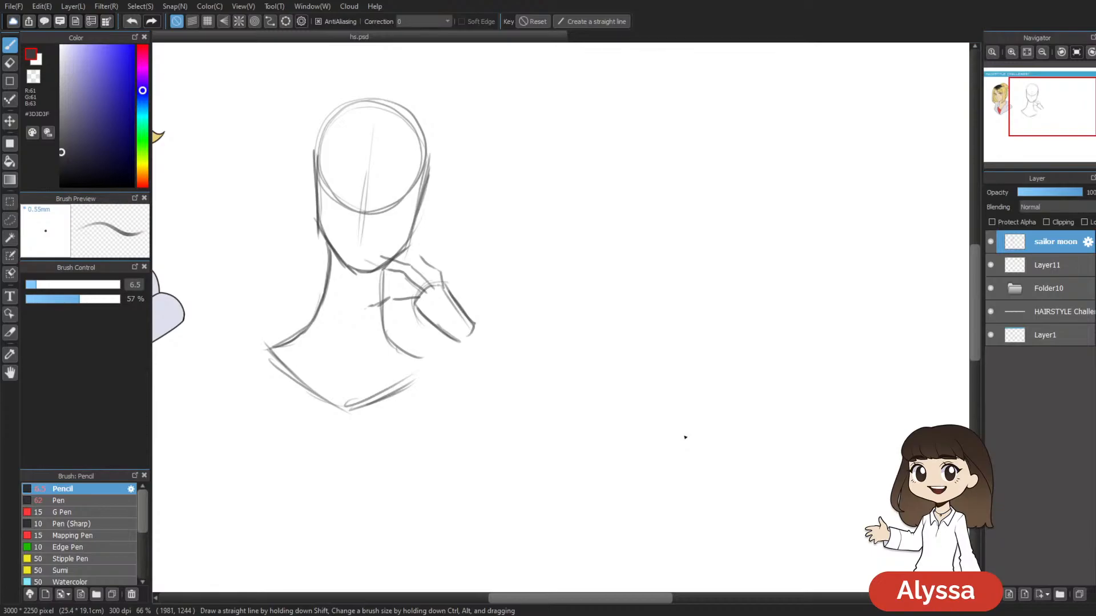
{"action": "mouse_move", "coordinate": [485, 237]}
{"action": "left_mouse_down"}
{"action": "mouse_move", "coordinate": [559, 178]}
{"action": "mouse_move", "coordinate": [542, 175]}
{"action": "mouse_move", "coordinate": [482, 207]}
{"action": "mouse_move", "coordinate": [449, 266]}
{"action": "left_mouse_up"}
{"action": "left_click_drag", "start_coordinate": [566, 185], "coordinate": [545, 157]}
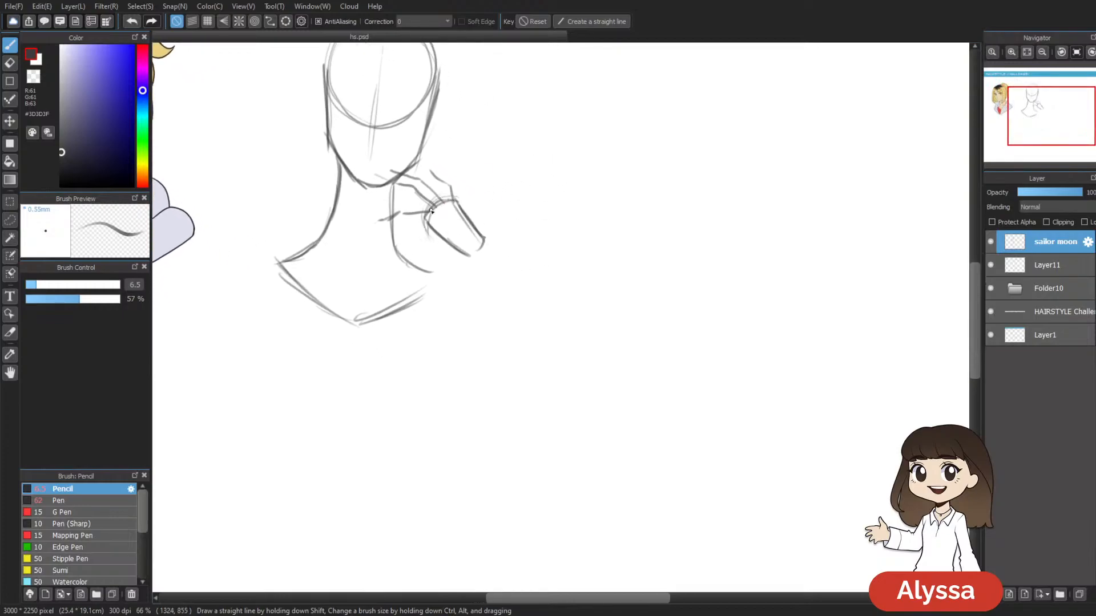
{"action": "mouse_move", "coordinate": [476, 211]}
{"action": "left_mouse_down"}
{"action": "mouse_move", "coordinate": [499, 262]}
{"action": "mouse_move", "coordinate": [607, 230]}
{"action": "mouse_move", "coordinate": [577, 304]}
{"action": "left_mouse_up"}
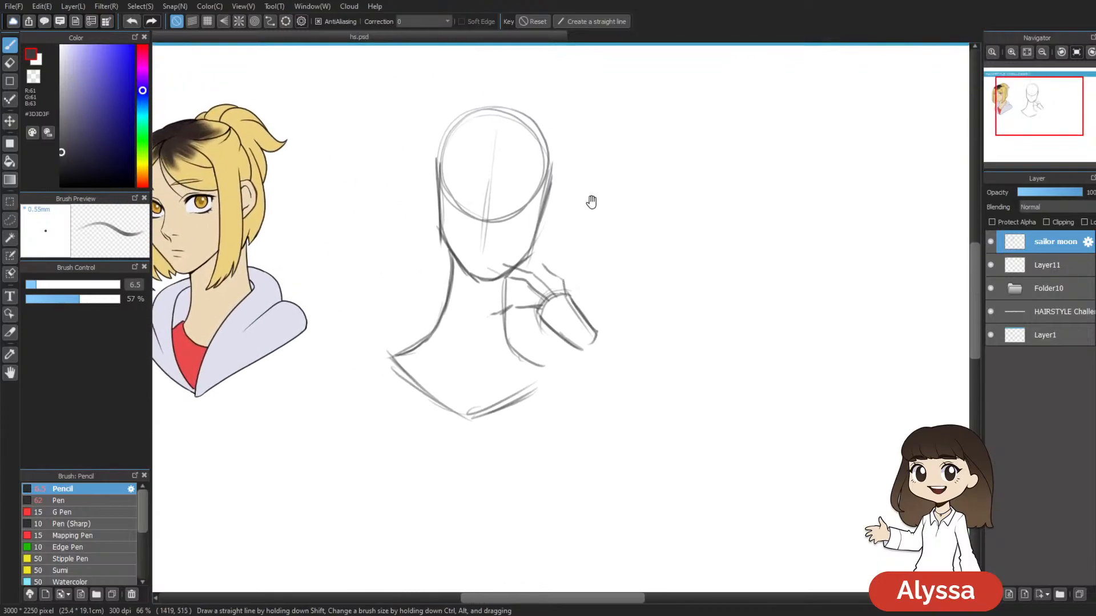
{"action": "left_click_drag", "start_coordinate": [591, 200], "coordinate": [564, 186]}
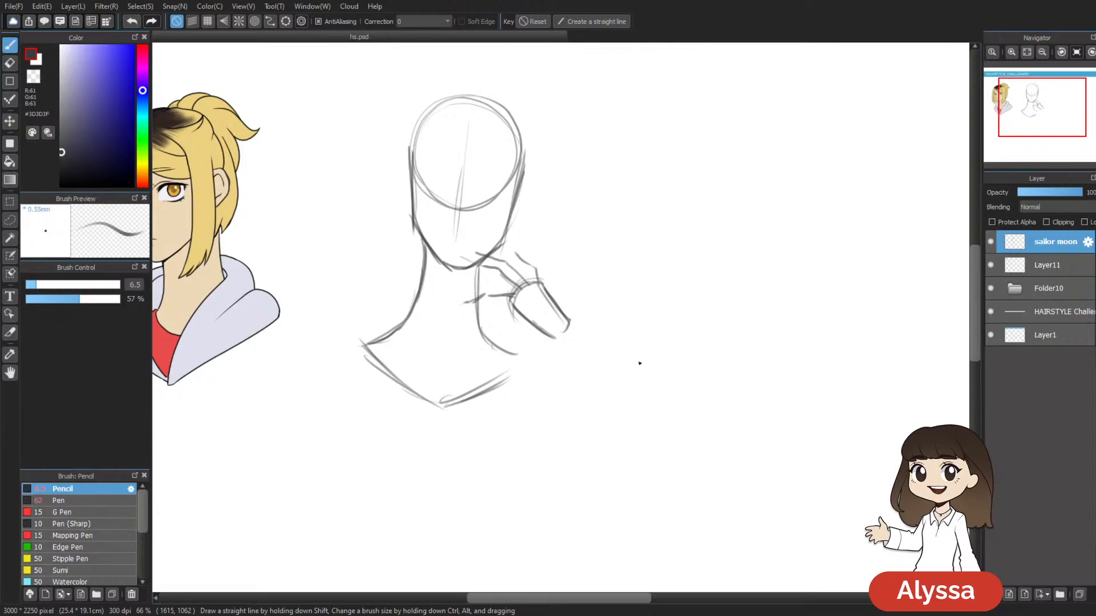
Step: Sketch the outer outlines of both ears at the sides of the head
{"action": "mouse_move", "coordinate": [404, 166]}
{"action": "left_mouse_down"}
{"action": "mouse_move", "coordinate": [392, 189]}
{"action": "mouse_move", "coordinate": [404, 207]}
{"action": "left_mouse_up"}
{"action": "key", "text": "ctrl+z"}
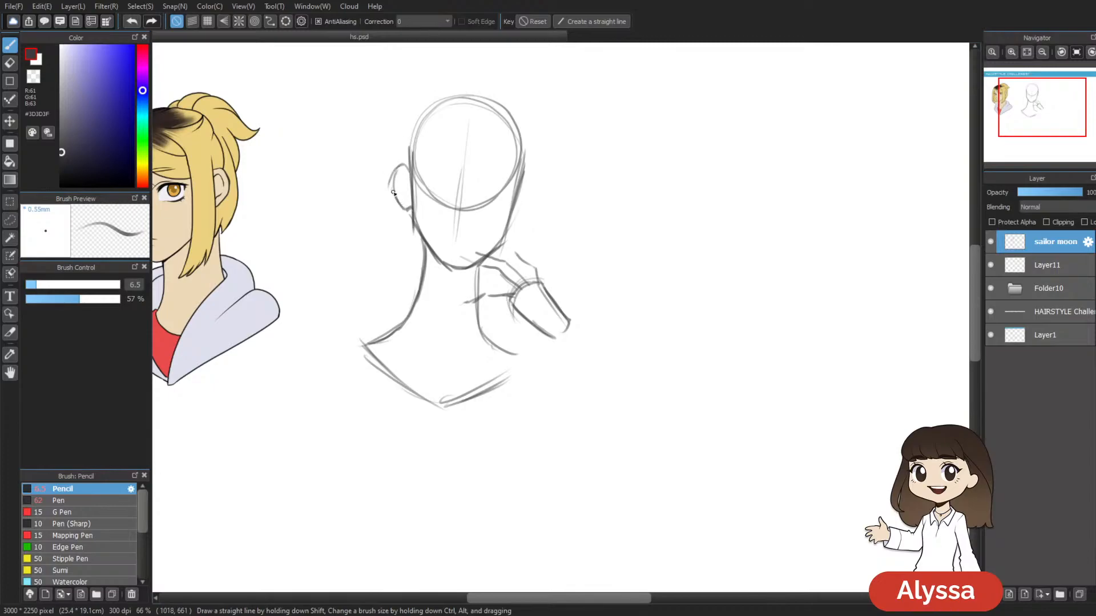
{"action": "left_click_drag", "start_coordinate": [519, 165], "coordinate": [418, 146]}
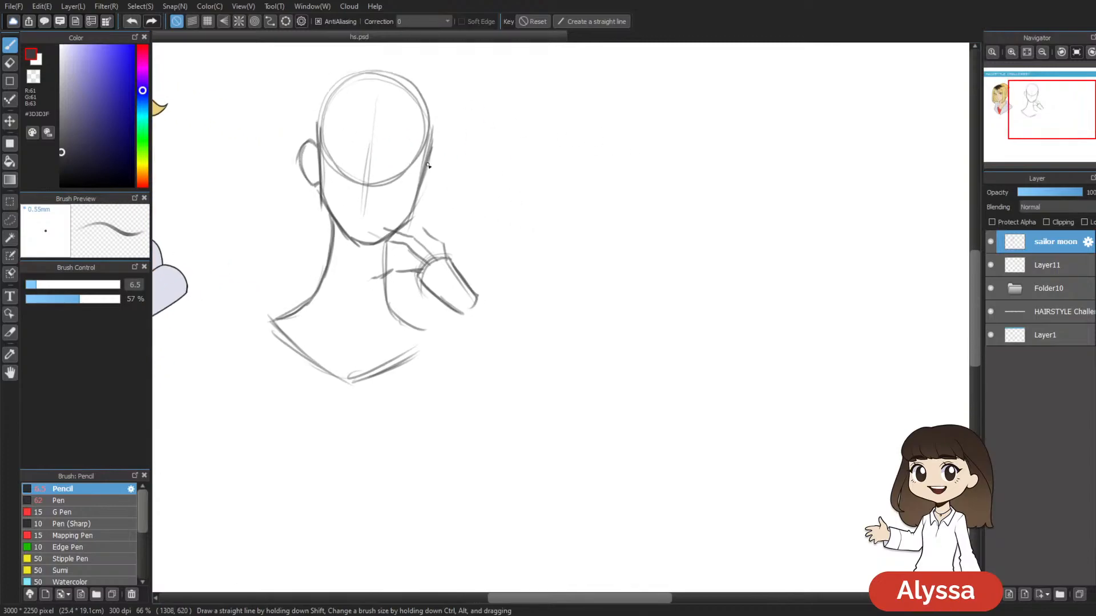
{"action": "mouse_move", "coordinate": [424, 196]}
{"action": "left_mouse_down"}
{"action": "mouse_move", "coordinate": [443, 178]}
{"action": "mouse_move", "coordinate": [436, 189]}
{"action": "mouse_move", "coordinate": [444, 157]}
{"action": "left_mouse_up"}
{"action": "left_click_drag", "start_coordinate": [573, 249], "coordinate": [594, 228]}
{"action": "left_click_drag", "start_coordinate": [507, 382], "coordinate": [514, 405]}
{"action": "mouse_move", "coordinate": [515, 325]}
{"action": "left_mouse_down"}
{"action": "mouse_move", "coordinate": [541, 320]}
{"action": "mouse_move", "coordinate": [531, 354]}
{"action": "left_mouse_up"}
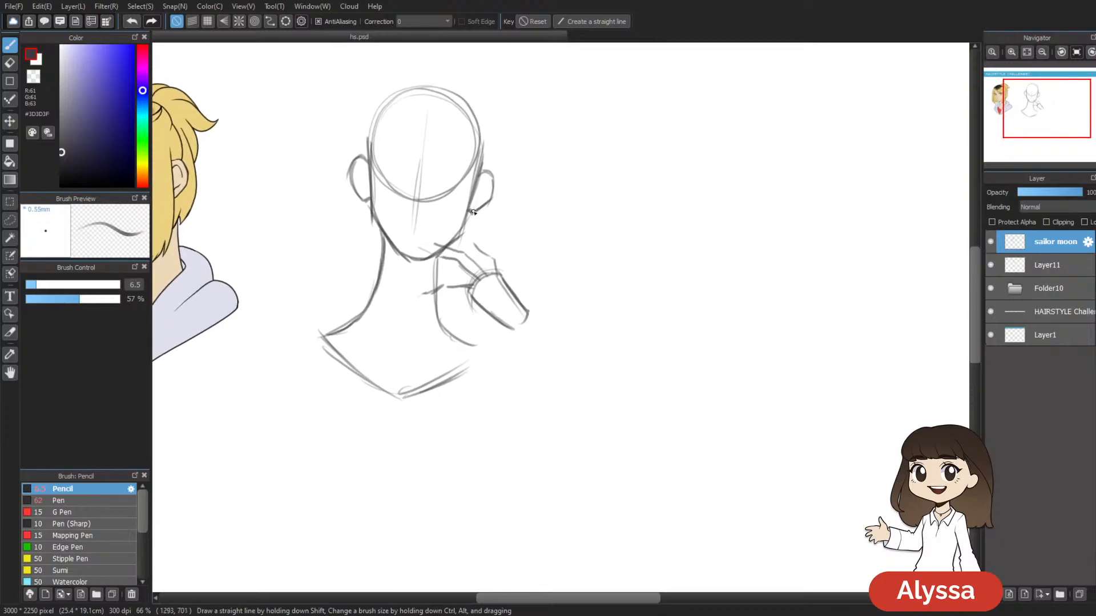
Step: Darken the ear outlines and draw the inner folds of both ears
{"action": "left_click_drag", "start_coordinate": [472, 215], "coordinate": [487, 199]}
{"action": "mouse_move", "coordinate": [351, 172]}
{"action": "left_mouse_down"}
{"action": "mouse_move", "coordinate": [368, 200]}
{"action": "mouse_move", "coordinate": [350, 193]}
{"action": "mouse_move", "coordinate": [358, 199]}
{"action": "left_mouse_up"}
{"action": "key", "text": "e"}
{"action": "key", "text": "ctrl+z"}
{"action": "key", "text": "b"}
{"action": "left_click_drag", "start_coordinate": [582, 307], "coordinate": [556, 278]}
{"action": "left_click_drag", "start_coordinate": [337, 138], "coordinate": [344, 163]}
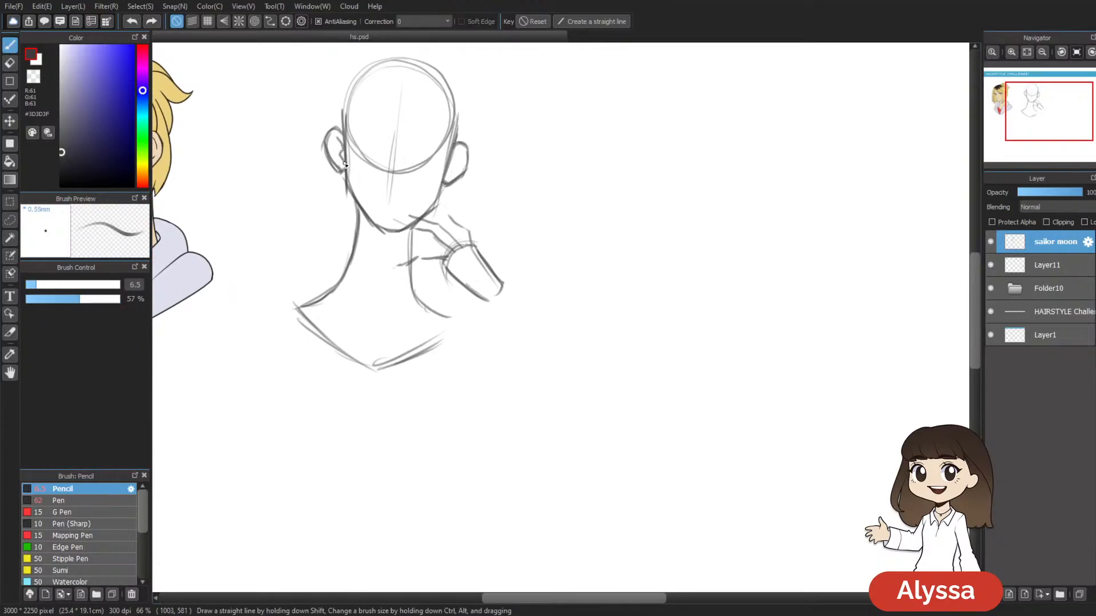
{"action": "left_click_drag", "start_coordinate": [456, 154], "coordinate": [445, 170]}
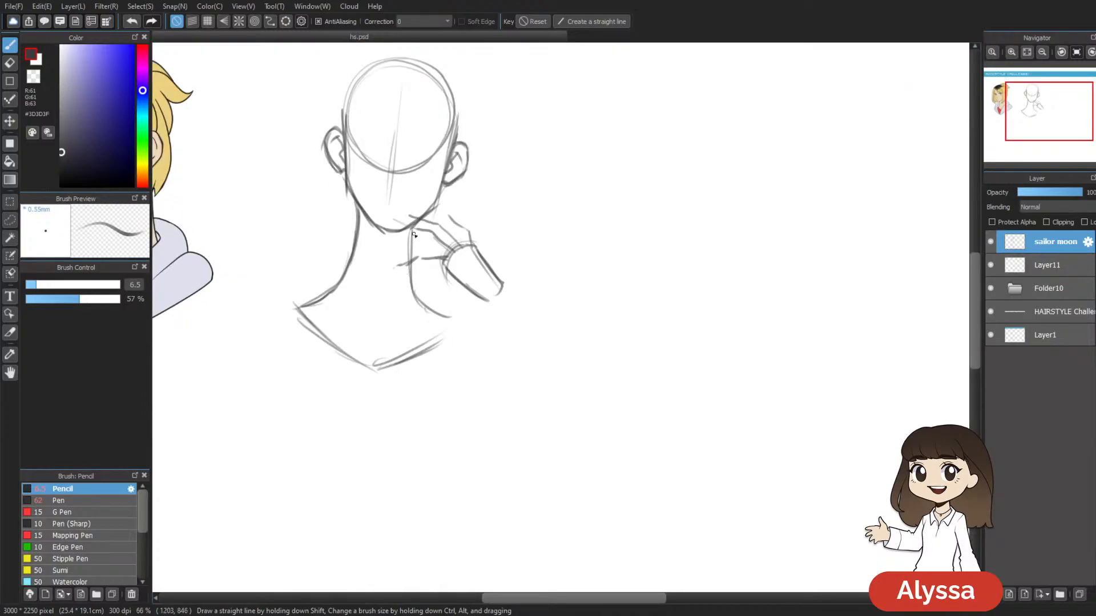
Step: Lasso the neck and shoulders, rotate them slightly counter-clockwise, nudge them toward the hand, and clear the selection
{"action": "left_click_drag", "start_coordinate": [468, 240], "coordinate": [495, 299]}
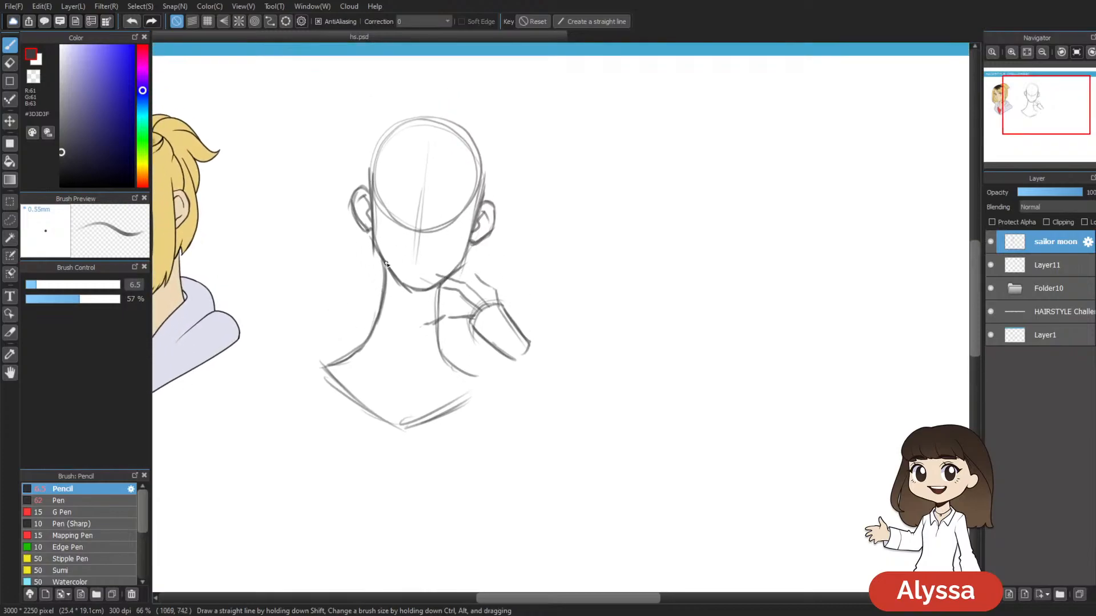
{"action": "key", "text": "m"}
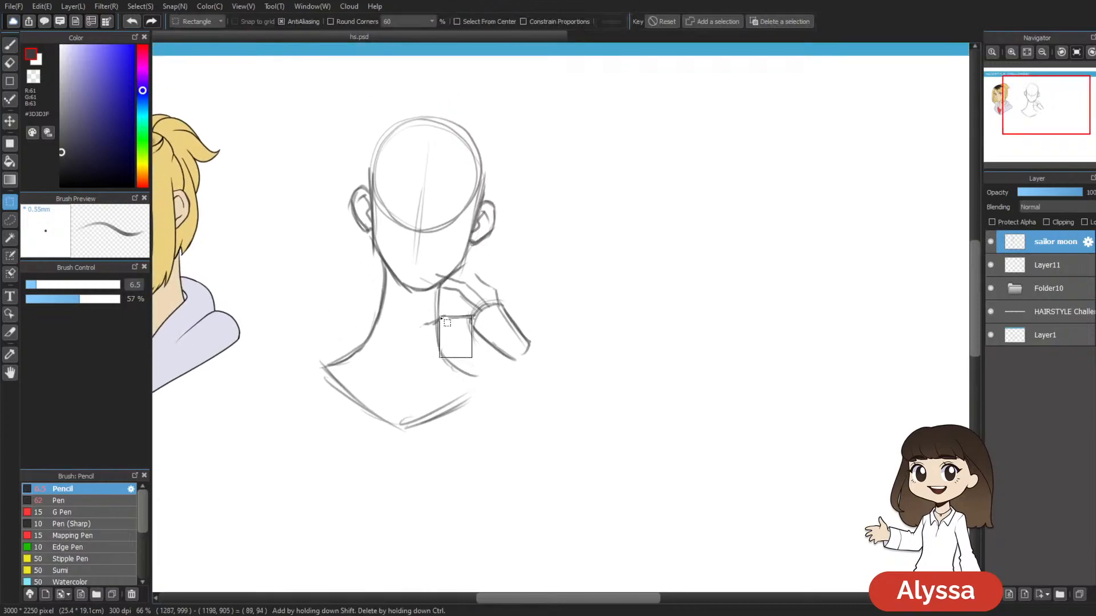
{"action": "key", "text": "l"}
{"action": "mouse_move", "coordinate": [444, 290]}
{"action": "left_mouse_down"}
{"action": "mouse_move", "coordinate": [391, 286]}
{"action": "mouse_move", "coordinate": [372, 265]}
{"action": "mouse_move", "coordinate": [534, 410]}
{"action": "mouse_move", "coordinate": [456, 351]}
{"action": "mouse_move", "coordinate": [445, 313]}
{"action": "left_mouse_up"}
{"action": "key", "text": "ctrl+t"}
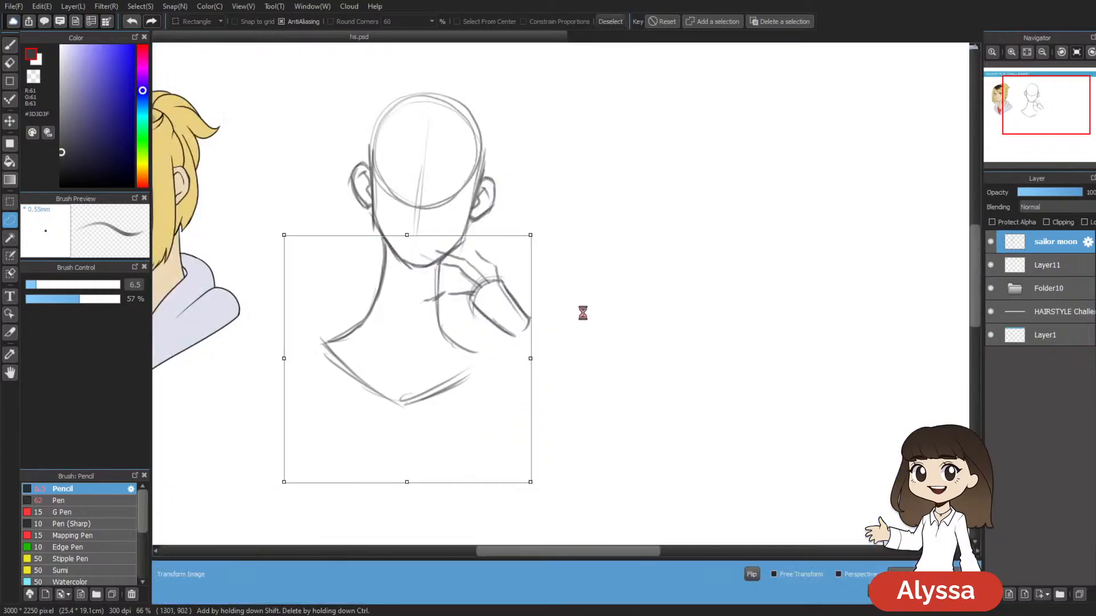
{"action": "left_click_drag", "start_coordinate": [640, 251], "coordinate": [637, 235]}
{"action": "left_click_drag", "start_coordinate": [457, 322], "coordinate": [465, 322]}
{"action": "left_click_drag", "start_coordinate": [669, 266], "coordinate": [668, 262]}
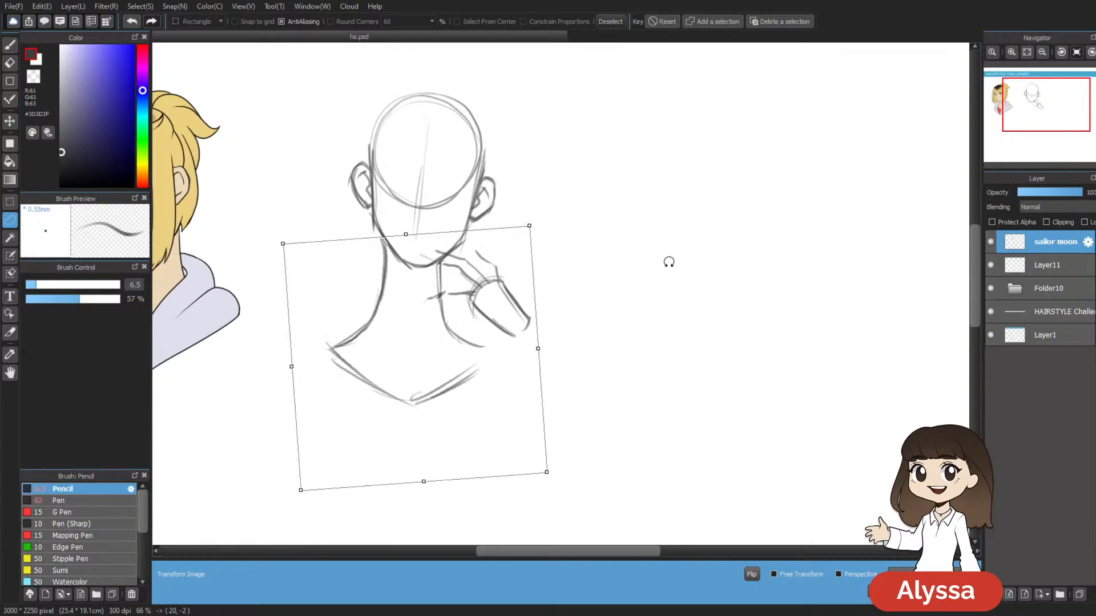
{"action": "left_click_drag", "start_coordinate": [488, 355], "coordinate": [491, 354]}
{"action": "key", "text": "Return"}
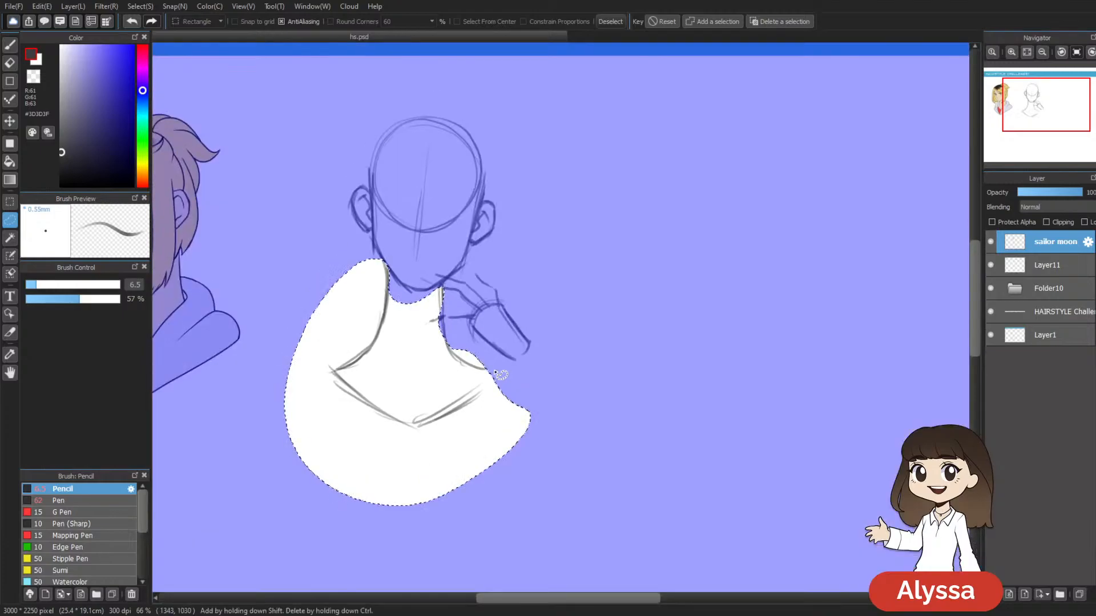
{"action": "key", "text": "ctrl+z"}
{"action": "key", "text": "ctrl+d"}
{"action": "key", "text": "b"}
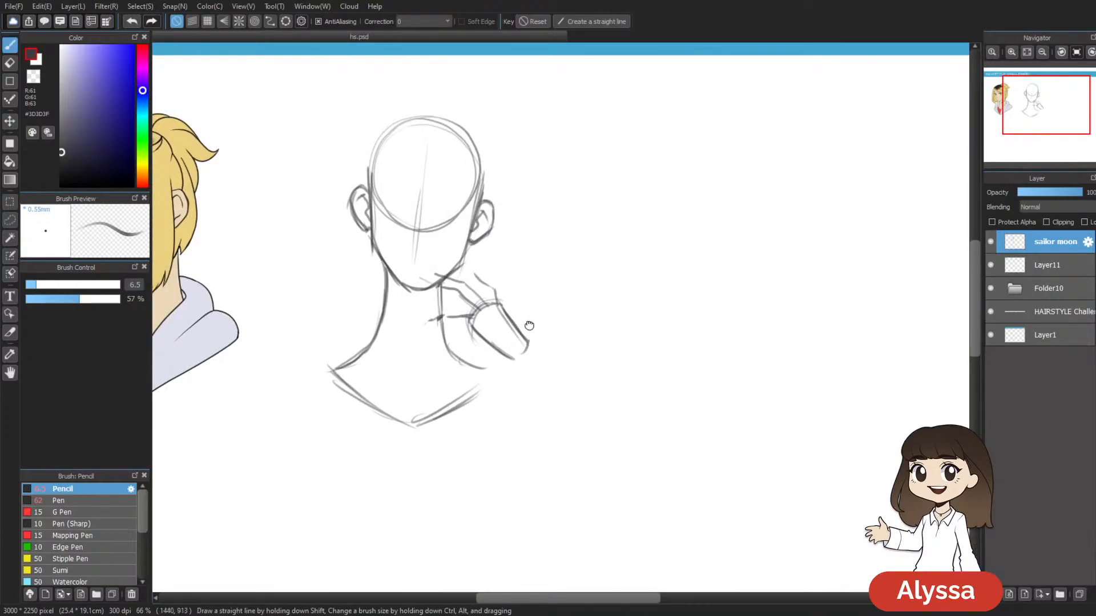
Step: Draw a light curved guideline for the eyes across the face, between the ears
{"action": "left_click_drag", "start_coordinate": [526, 294], "coordinate": [512, 354]}
{"action": "left_click_drag", "start_coordinate": [351, 235], "coordinate": [434, 253]}
{"action": "key", "text": "ctrl+z"}
{"action": "left_click_drag", "start_coordinate": [358, 244], "coordinate": [459, 261]}
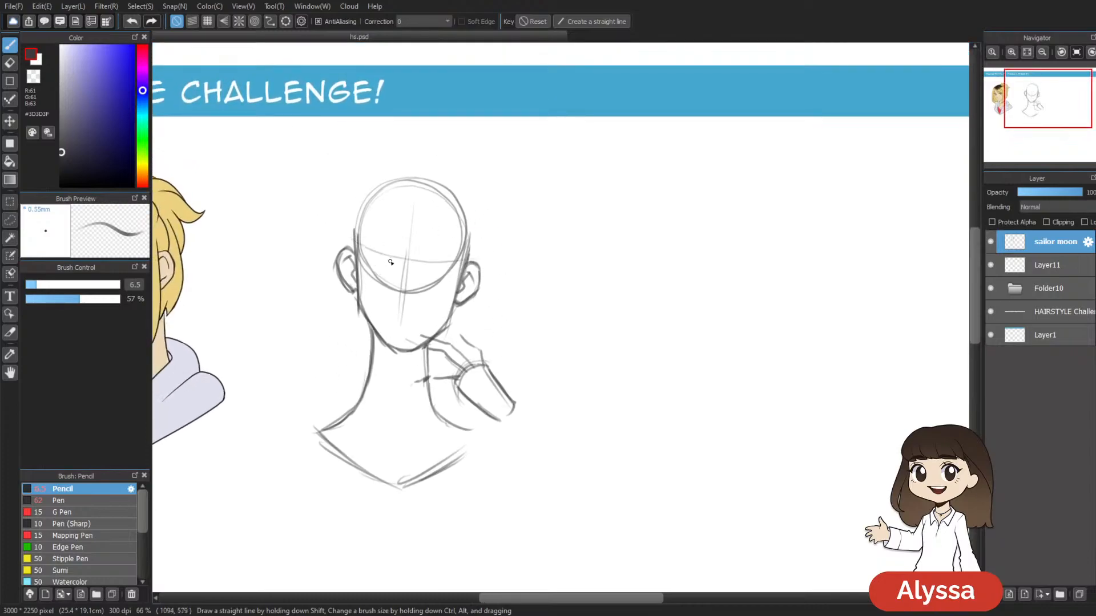
Step: Sketch the upper lash lines of both eyes along the eye guideline
{"action": "left_click_drag", "start_coordinate": [388, 262], "coordinate": [350, 248]}
{"action": "scroll", "coordinate": [424, 192], "scroll_direction": "down", "scroll_amount": 2}
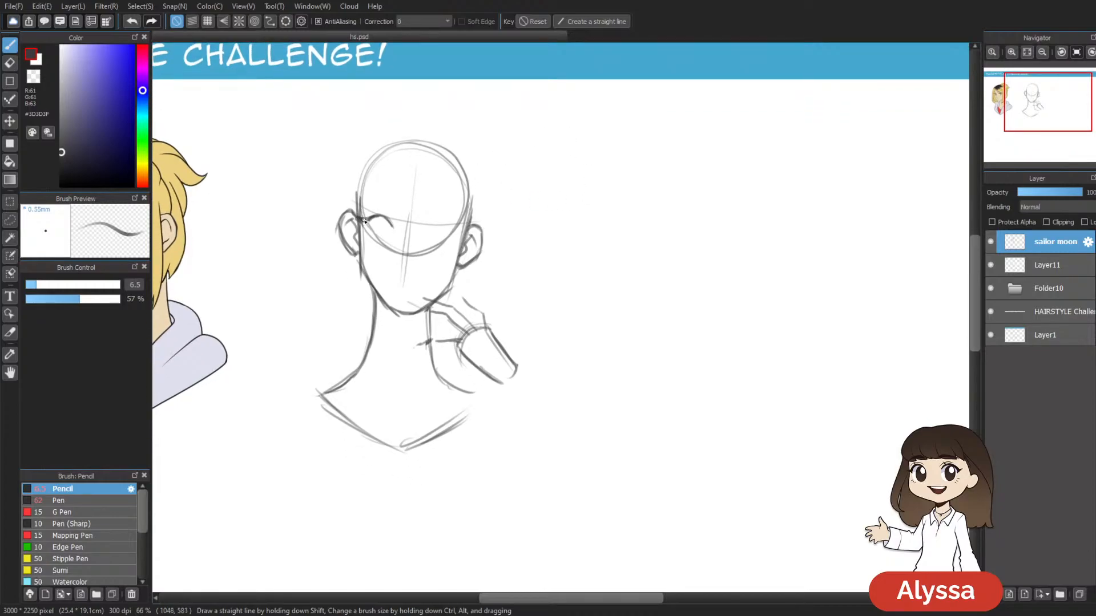
{"action": "left_click_drag", "start_coordinate": [429, 232], "coordinate": [453, 240]}
{"action": "left_click_drag", "start_coordinate": [427, 232], "coordinate": [451, 229]}
{"action": "left_click_drag", "start_coordinate": [452, 257], "coordinate": [455, 253]}
Step: Sketch round irises and short lower lash marks for both eyes, undoing stray strokes
{"action": "left_click_drag", "start_coordinate": [548, 240], "coordinate": [566, 198]}
{"action": "left_click_drag", "start_coordinate": [384, 199], "coordinate": [467, 208]}
{"action": "mouse_move", "coordinate": [397, 175]}
{"action": "left_mouse_down"}
{"action": "mouse_move", "coordinate": [405, 195]}
{"action": "mouse_move", "coordinate": [393, 198]}
{"action": "mouse_move", "coordinate": [405, 196]}
{"action": "mouse_move", "coordinate": [391, 185]}
{"action": "mouse_move", "coordinate": [409, 187]}
{"action": "mouse_move", "coordinate": [392, 197]}
{"action": "mouse_move", "coordinate": [407, 179]}
{"action": "mouse_move", "coordinate": [402, 197]}
{"action": "left_mouse_up"}
{"action": "key", "text": "ctrl+z"}
{"action": "key", "text": "ctrl+z"}
{"action": "key", "text": "ctrl+z"}
{"action": "left_click_drag", "start_coordinate": [543, 152], "coordinate": [527, 135]}
{"action": "mouse_move", "coordinate": [440, 169]}
{"action": "left_mouse_down"}
{"action": "mouse_move", "coordinate": [445, 194]}
{"action": "mouse_move", "coordinate": [444, 168]}
{"action": "mouse_move", "coordinate": [432, 189]}
{"action": "mouse_move", "coordinate": [449, 168]}
{"action": "left_mouse_up"}
{"action": "left_click_drag", "start_coordinate": [534, 178], "coordinate": [525, 162]}
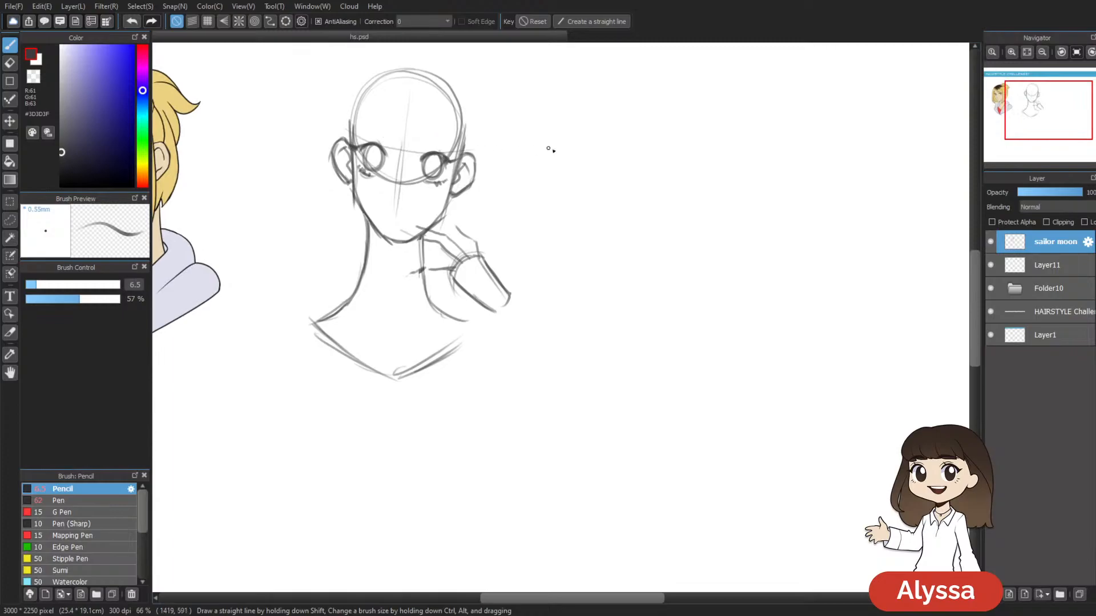
Step: Sketch a small nose on the centre line and a slight smile below it
{"action": "left_click_drag", "start_coordinate": [648, 290], "coordinate": [637, 329]}
{"action": "left_click_drag", "start_coordinate": [392, 208], "coordinate": [390, 235]}
{"action": "key", "text": "ctrl+z"}
{"action": "left_click_drag", "start_coordinate": [393, 213], "coordinate": [391, 235]}
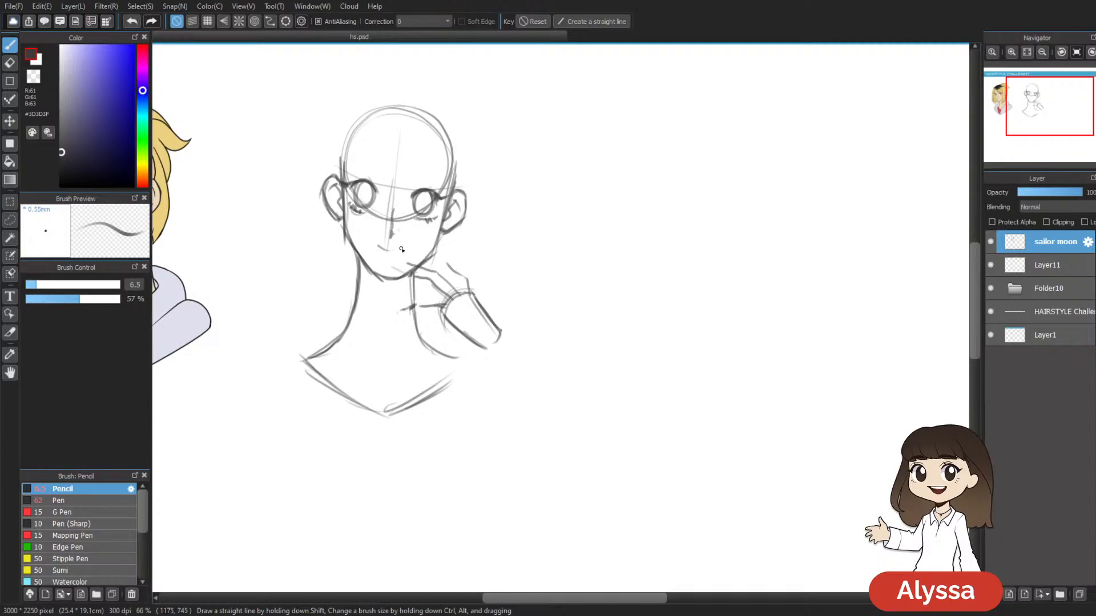
{"action": "key", "text": "ctrl+z"}
{"action": "left_click_drag", "start_coordinate": [394, 251], "coordinate": [404, 245]}
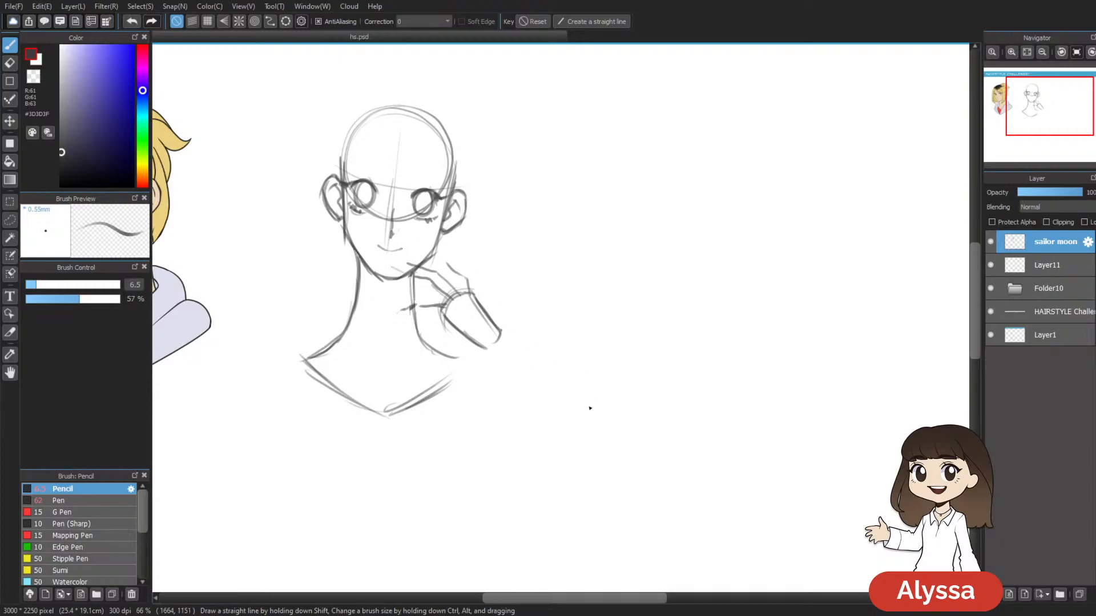
Step: Add eyelid creases above both eyes and sharpen the angle of the nose
{"action": "mouse_move", "coordinate": [587, 229]}
{"action": "left_mouse_down"}
{"action": "mouse_move", "coordinate": [614, 242]}
{"action": "mouse_move", "coordinate": [632, 305]}
{"action": "left_mouse_up"}
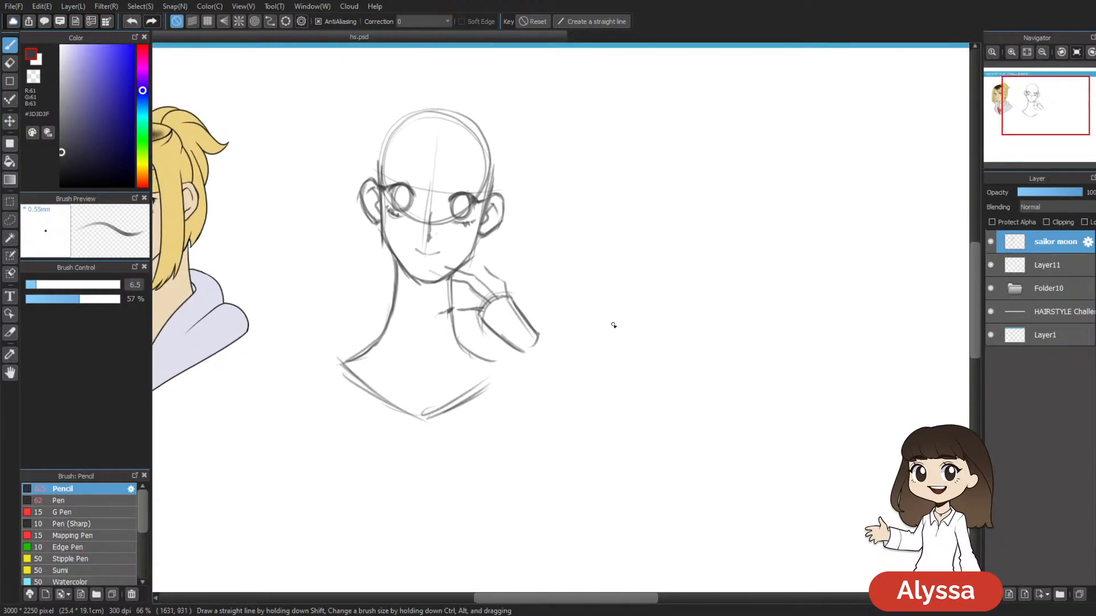
{"action": "left_click_drag", "start_coordinate": [594, 248], "coordinate": [577, 247]}
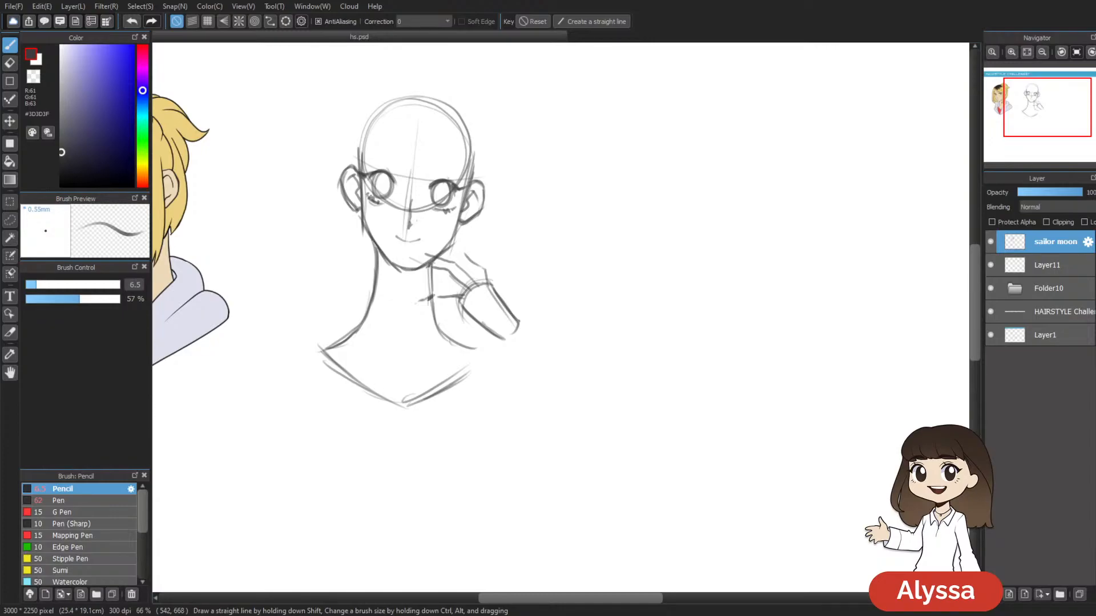
{"action": "left_click_drag", "start_coordinate": [497, 198], "coordinate": [529, 190]}
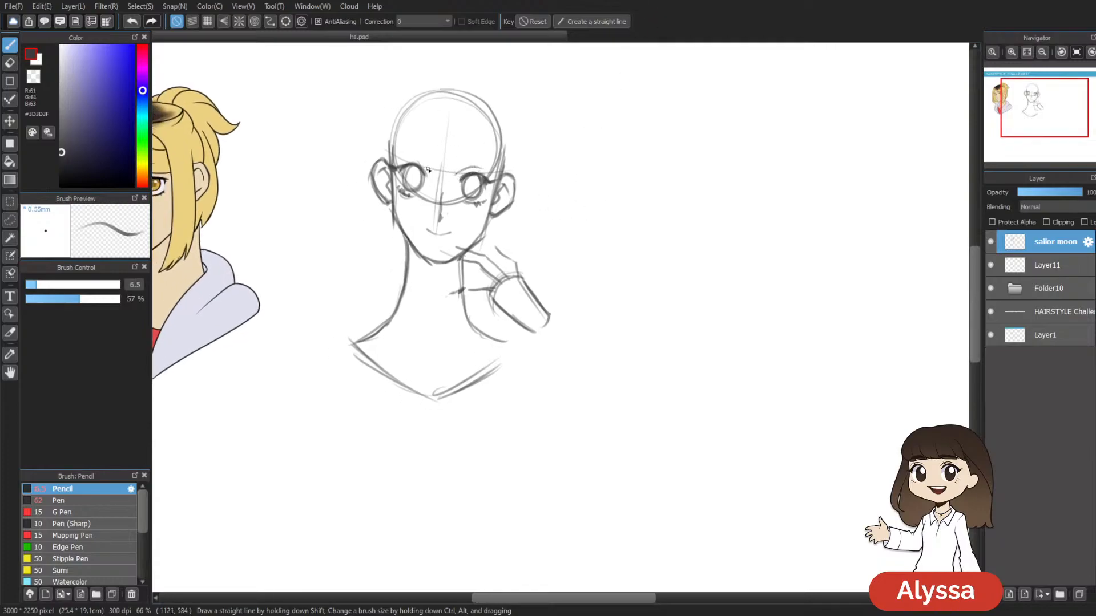
{"action": "scroll", "coordinate": [693, 204], "scroll_direction": "down", "scroll_amount": 1}
{"action": "scroll", "coordinate": [622, 218], "scroll_direction": "down", "scroll_amount": 1}
{"action": "left_click_drag", "start_coordinate": [590, 214], "coordinate": [543, 215]}
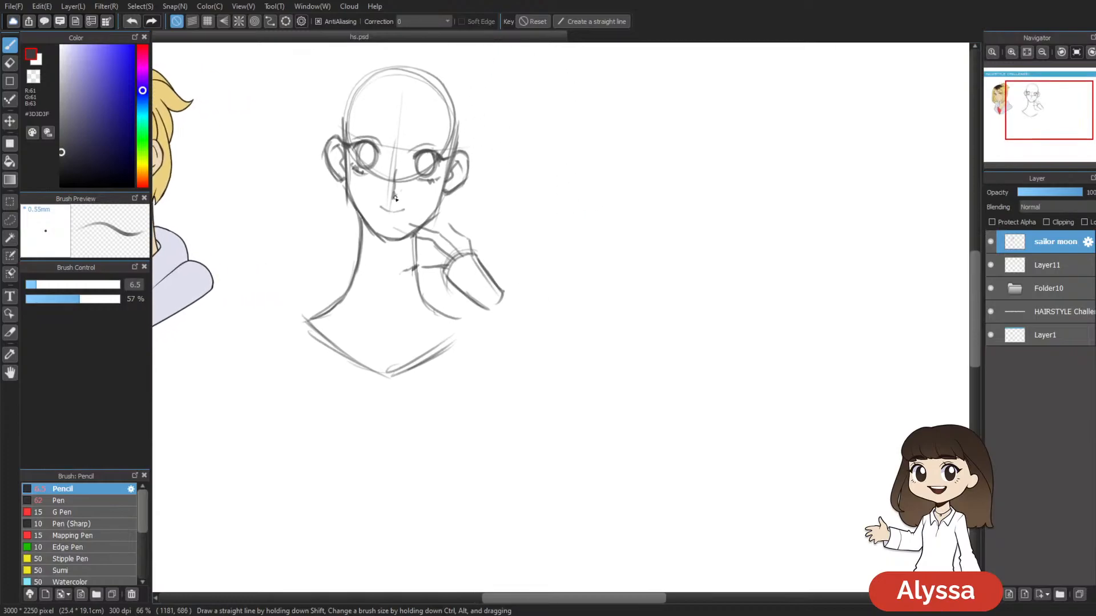
{"action": "scroll", "coordinate": [437, 199], "scroll_direction": "up", "scroll_amount": 2}
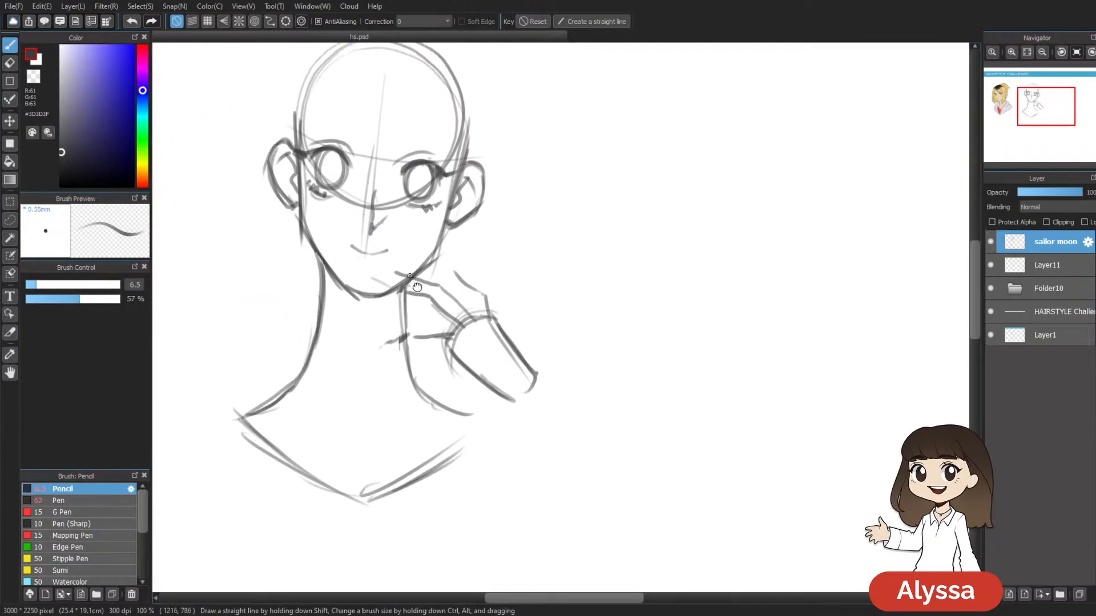
Step: Redraw the cheek contour between the right ear and the hand, and set the pencil size to 6
{"action": "left_click_drag", "start_coordinate": [457, 211], "coordinate": [538, 244]}
{"action": "left_click_drag", "start_coordinate": [658, 216], "coordinate": [649, 225]}
{"action": "left_click_drag", "start_coordinate": [515, 217], "coordinate": [492, 277]}
{"action": "left_click_drag", "start_coordinate": [512, 234], "coordinate": [486, 264]}
{"action": "mouse_move", "coordinate": [615, 183]}
{"action": "left_mouse_down"}
{"action": "mouse_move", "coordinate": [570, 301]}
{"action": "mouse_move", "coordinate": [572, 343]}
{"action": "left_mouse_up"}
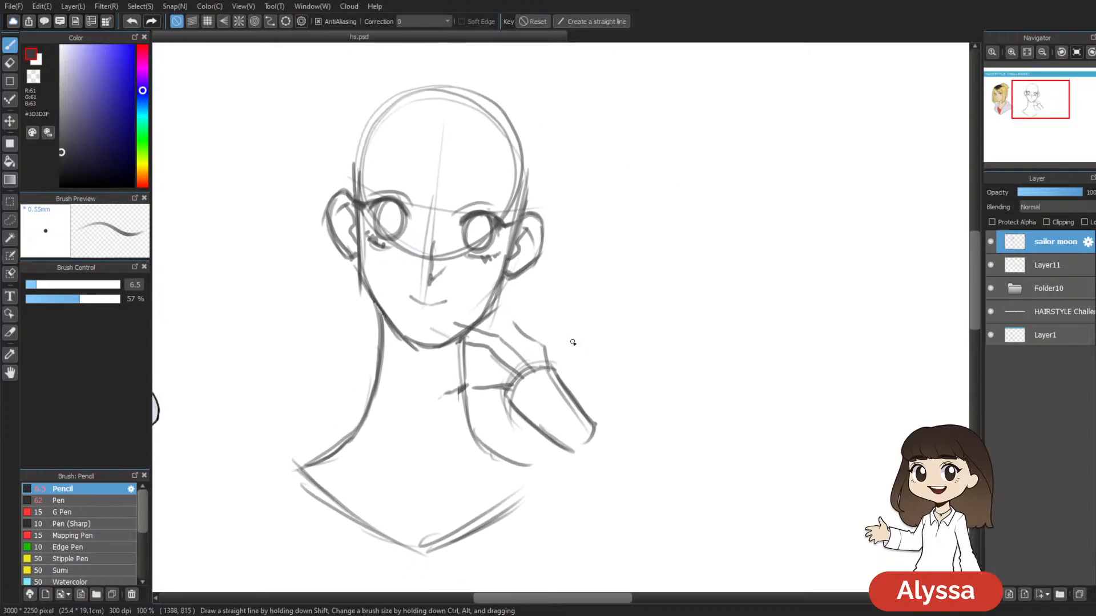
{"action": "left_click_drag", "start_coordinate": [687, 372], "coordinate": [724, 392]}
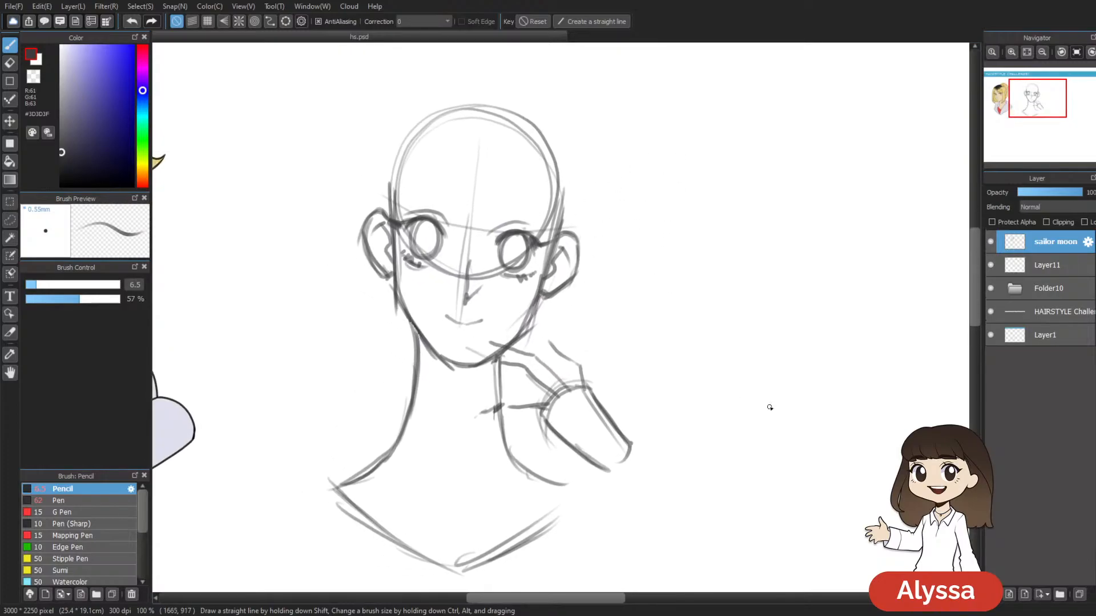
{"action": "left_click_drag", "start_coordinate": [599, 232], "coordinate": [594, 251]}
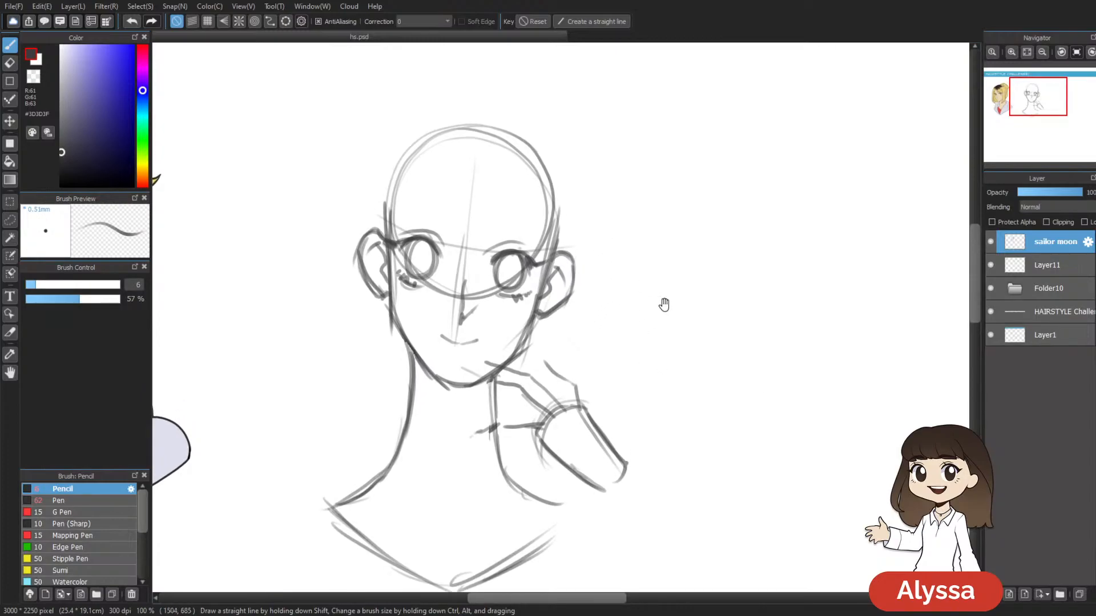
Step: Sketch a curved eyebrow above each eye, undoing the first attempt at the left one
{"action": "mouse_move", "coordinate": [597, 231]}
{"action": "left_mouse_down"}
{"action": "mouse_move", "coordinate": [553, 194]}
{"action": "mouse_move", "coordinate": [417, 124]}
{"action": "left_mouse_up"}
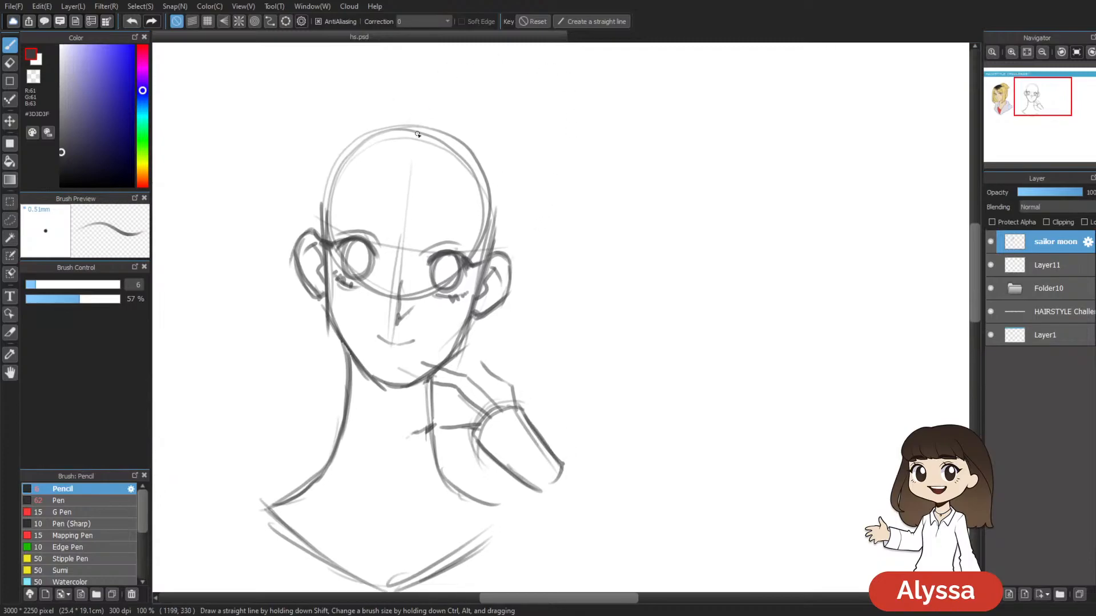
{"action": "left_click_drag", "start_coordinate": [331, 214], "coordinate": [388, 231]}
{"action": "key", "text": "ctrl+z"}
{"action": "left_click_drag", "start_coordinate": [328, 213], "coordinate": [386, 215]}
{"action": "left_click_drag", "start_coordinate": [579, 180], "coordinate": [562, 119]}
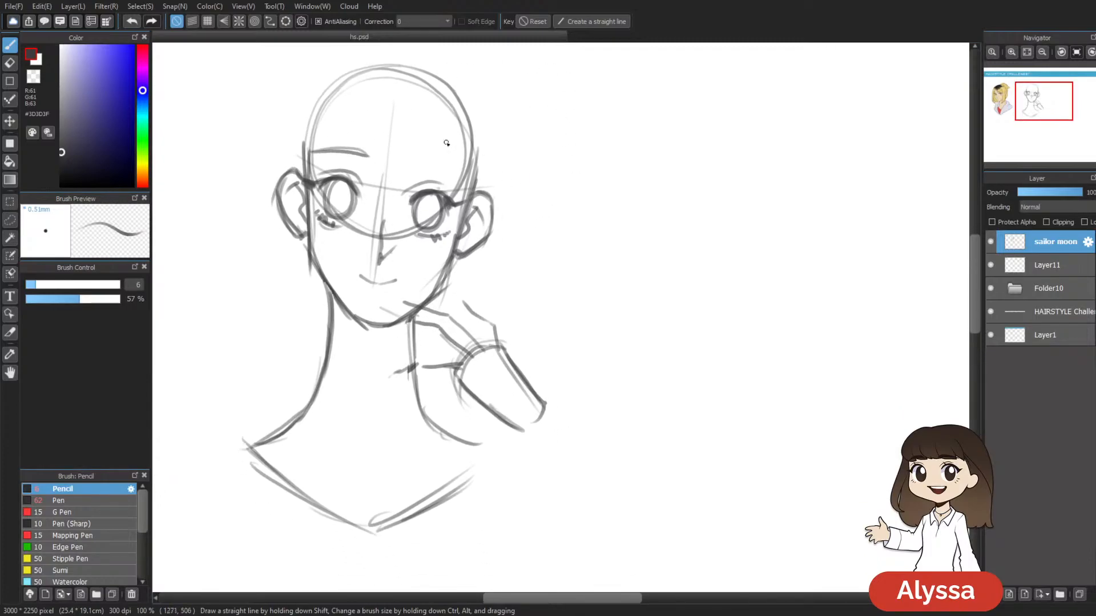
{"action": "left_click_drag", "start_coordinate": [404, 159], "coordinate": [460, 166]}
{"action": "mouse_move", "coordinate": [557, 123]}
{"action": "left_mouse_down"}
{"action": "mouse_move", "coordinate": [558, 77]}
{"action": "mouse_move", "coordinate": [563, 113]}
{"action": "left_mouse_up"}
{"action": "left_click_drag", "start_coordinate": [545, 166], "coordinate": [582, 217]}
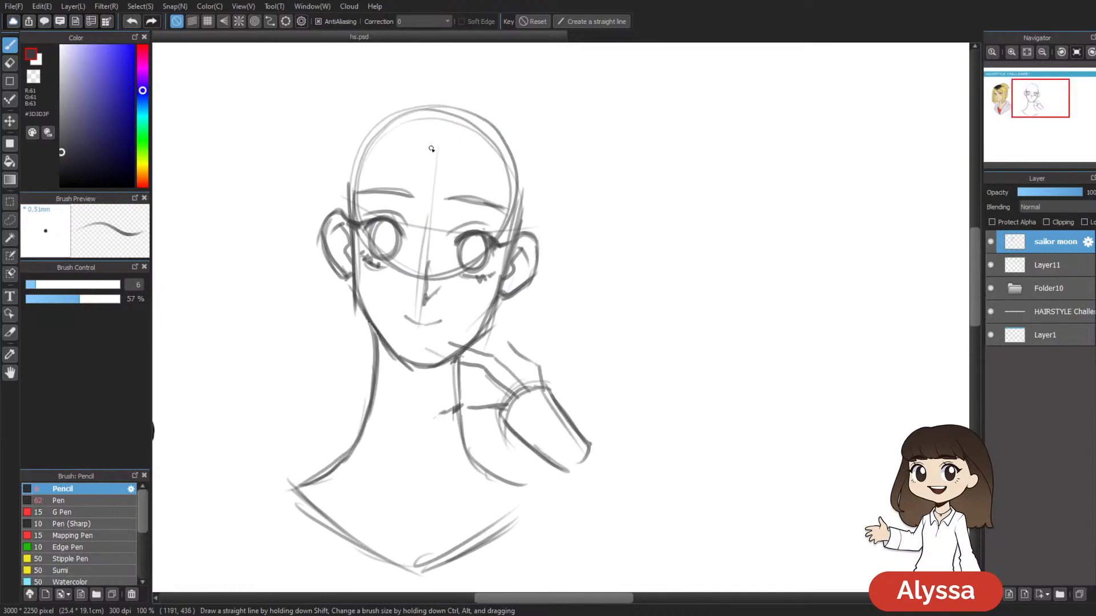
Step: Sketch two curled bangs meeting in a heart shape in the middle of the forehead
{"action": "mouse_move", "coordinate": [451, 141]}
{"action": "left_mouse_down"}
{"action": "mouse_move", "coordinate": [462, 190]}
{"action": "mouse_move", "coordinate": [471, 184]}
{"action": "mouse_move", "coordinate": [444, 166]}
{"action": "mouse_move", "coordinate": [466, 147]}
{"action": "mouse_move", "coordinate": [446, 162]}
{"action": "mouse_move", "coordinate": [452, 154]}
{"action": "mouse_move", "coordinate": [456, 186]}
{"action": "left_mouse_up"}
{"action": "mouse_move", "coordinate": [463, 147]}
{"action": "left_mouse_down"}
{"action": "mouse_move", "coordinate": [475, 166]}
{"action": "mouse_move", "coordinate": [456, 187]}
{"action": "left_mouse_up"}
{"action": "mouse_move", "coordinate": [438, 178]}
{"action": "left_mouse_down"}
{"action": "mouse_move", "coordinate": [485, 181]}
{"action": "mouse_move", "coordinate": [489, 170]}
{"action": "left_mouse_up"}
{"action": "left_click_drag", "start_coordinate": [476, 140], "coordinate": [492, 197]}
{"action": "mouse_move", "coordinate": [430, 158]}
{"action": "left_mouse_down"}
{"action": "mouse_move", "coordinate": [428, 193]}
{"action": "mouse_move", "coordinate": [423, 143]}
{"action": "mouse_move", "coordinate": [432, 181]}
{"action": "mouse_move", "coordinate": [415, 190]}
{"action": "mouse_move", "coordinate": [401, 141]}
{"action": "mouse_move", "coordinate": [417, 138]}
{"action": "mouse_move", "coordinate": [429, 161]}
{"action": "mouse_move", "coordinate": [414, 154]}
{"action": "mouse_move", "coordinate": [421, 185]}
{"action": "left_mouse_up"}
{"action": "scroll", "coordinate": [519, 156], "scroll_direction": "down", "scroll_amount": 2}
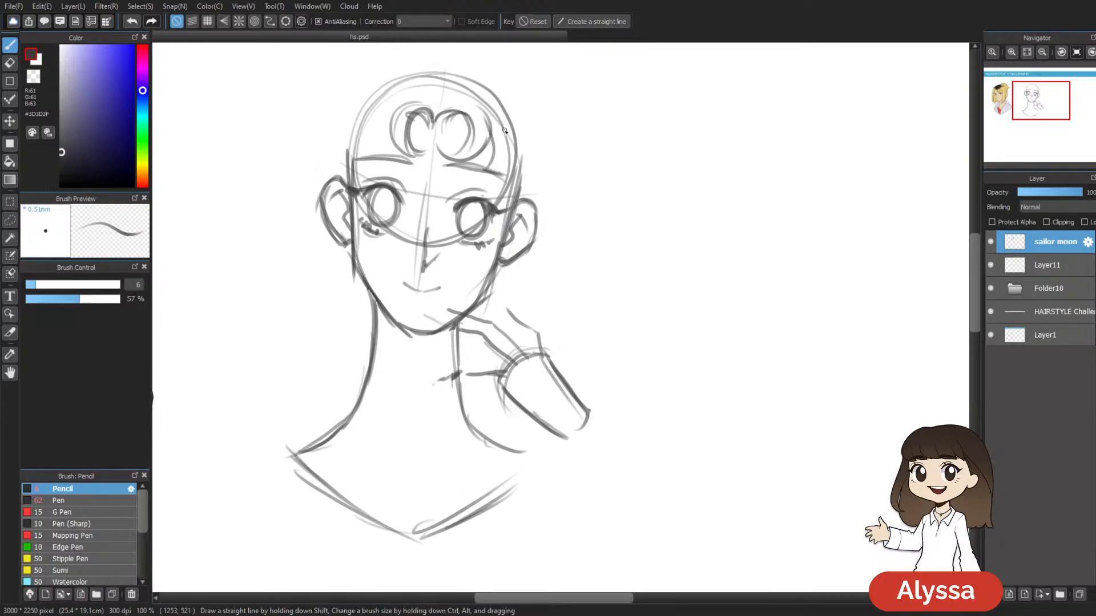
Step: Sketch the rounded hair volume above the left ear with several overlapping strokes, undoing a stray one
{"action": "scroll", "coordinate": [538, 251], "scroll_direction": "up", "scroll_amount": 1}
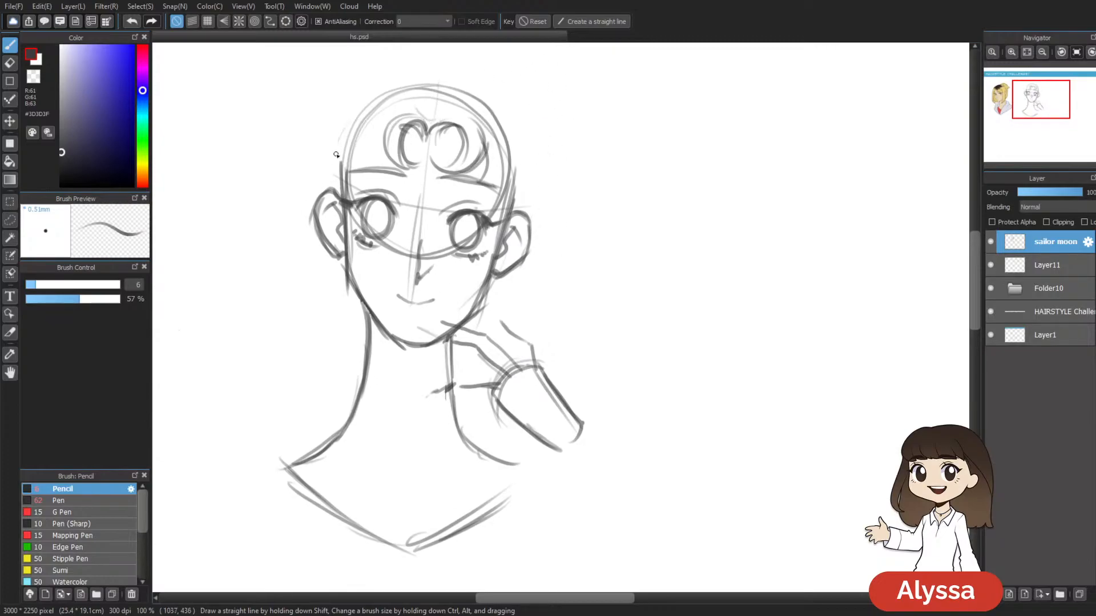
{"action": "scroll", "coordinate": [388, 116], "scroll_direction": "up", "scroll_amount": 2}
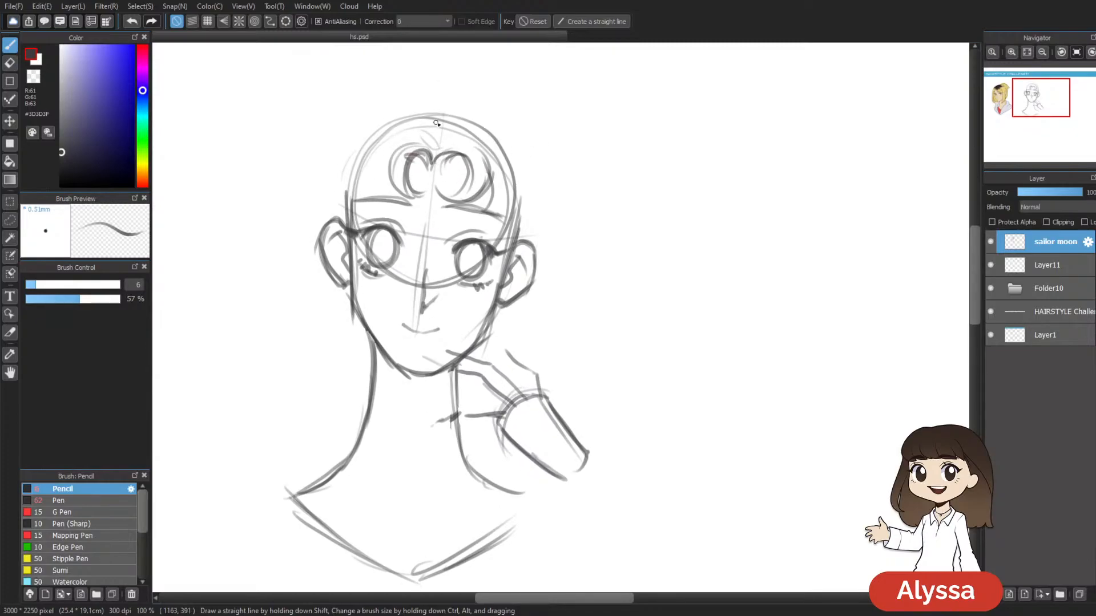
{"action": "mouse_move", "coordinate": [293, 182]}
{"action": "left_mouse_down"}
{"action": "mouse_move", "coordinate": [342, 153]}
{"action": "mouse_move", "coordinate": [335, 146]}
{"action": "mouse_move", "coordinate": [302, 218]}
{"action": "left_mouse_up"}
{"action": "key", "text": "ctrl+z"}
{"action": "left_click_drag", "start_coordinate": [342, 176], "coordinate": [316, 229]}
{"action": "left_click_drag", "start_coordinate": [328, 170], "coordinate": [337, 234]}
{"action": "mouse_move", "coordinate": [336, 166]}
{"action": "left_mouse_down"}
{"action": "mouse_move", "coordinate": [310, 205]}
{"action": "mouse_move", "coordinate": [310, 168]}
{"action": "mouse_move", "coordinate": [340, 148]}
{"action": "mouse_move", "coordinate": [342, 226]}
{"action": "left_mouse_up"}
Step: Add short bang wisps over the left and right eyebrows, below the forehead curls
{"action": "mouse_move", "coordinate": [364, 188]}
{"action": "left_mouse_down"}
{"action": "mouse_move", "coordinate": [374, 222]}
{"action": "mouse_move", "coordinate": [388, 218]}
{"action": "mouse_move", "coordinate": [370, 184]}
{"action": "mouse_move", "coordinate": [394, 214]}
{"action": "left_mouse_up"}
{"action": "left_click_drag", "start_coordinate": [715, 237], "coordinate": [694, 212]}
{"action": "left_click_drag", "start_coordinate": [463, 162], "coordinate": [437, 197]}
{"action": "mouse_move", "coordinate": [467, 191]}
{"action": "left_mouse_down"}
{"action": "mouse_move", "coordinate": [480, 178]}
{"action": "mouse_move", "coordinate": [456, 218]}
{"action": "left_mouse_up"}
Step: Sketch the rounded hair volume above the right ear and erase the skull guidelines underneath the hair
{"action": "mouse_move", "coordinate": [473, 117]}
{"action": "left_mouse_down"}
{"action": "mouse_move", "coordinate": [494, 193]}
{"action": "mouse_move", "coordinate": [526, 220]}
{"action": "left_mouse_up"}
{"action": "left_click_drag", "start_coordinate": [508, 140], "coordinate": [524, 217]}
{"action": "left_click_drag", "start_coordinate": [519, 157], "coordinate": [479, 221]}
{"action": "left_click_drag", "start_coordinate": [525, 192], "coordinate": [504, 218]}
{"action": "key", "text": "e"}
{"action": "mouse_move", "coordinate": [491, 176]}
{"action": "left_mouse_down"}
{"action": "mouse_move", "coordinate": [498, 167]}
{"action": "mouse_move", "coordinate": [475, 132]}
{"action": "mouse_move", "coordinate": [435, 109]}
{"action": "mouse_move", "coordinate": [373, 111]}
{"action": "mouse_move", "coordinate": [327, 143]}
{"action": "left_mouse_up"}
{"action": "key", "text": "b"}
{"action": "left_click_drag", "start_coordinate": [478, 117], "coordinate": [527, 211]}
{"action": "left_click_drag", "start_coordinate": [513, 148], "coordinate": [511, 219]}
{"action": "left_click_drag", "start_coordinate": [485, 125], "coordinate": [541, 207]}
{"action": "left_click_drag", "start_coordinate": [516, 157], "coordinate": [532, 210]}
{"action": "left_click_drag", "start_coordinate": [530, 174], "coordinate": [530, 212]}
{"action": "key", "text": "e"}
{"action": "mouse_move", "coordinate": [517, 152]}
{"action": "left_mouse_down"}
{"action": "mouse_move", "coordinate": [492, 143]}
{"action": "mouse_move", "coordinate": [515, 189]}
{"action": "mouse_move", "coordinate": [541, 190]}
{"action": "left_mouse_up"}
{"action": "key", "text": "b"}
Step: Outline the crown of the hair down both sides of the head and add a short parting above the curls
{"action": "key", "text": "space"}
{"action": "left_click_drag", "start_coordinate": [583, 271], "coordinate": [550, 278]}
{"action": "scroll", "coordinate": [550, 278], "scroll_direction": "down", "scroll_amount": 4}
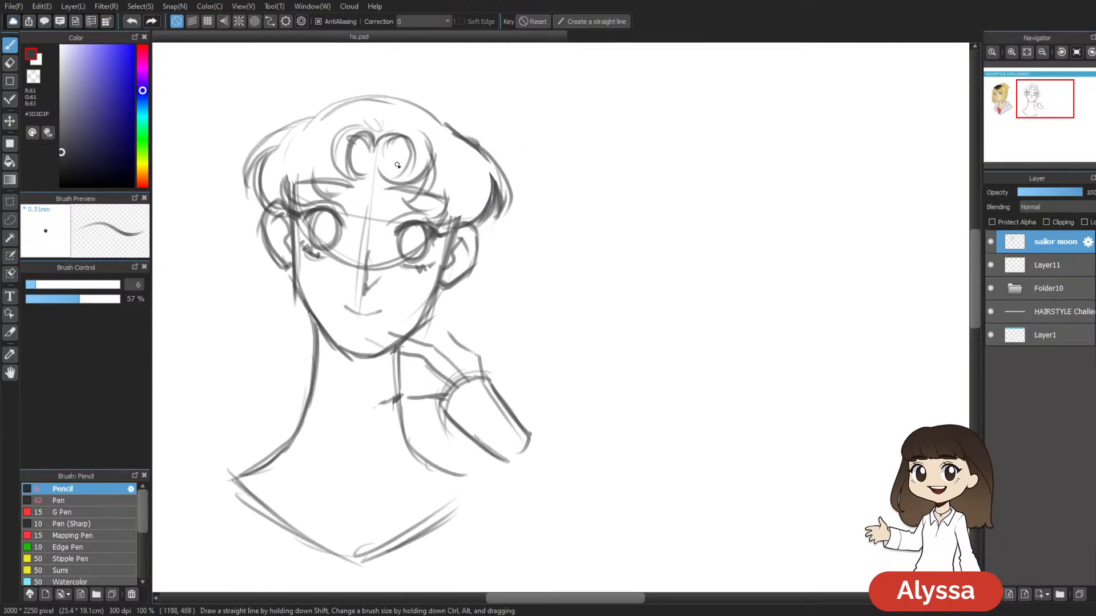
{"action": "scroll", "coordinate": [560, 303], "scroll_direction": "up", "scroll_amount": 4}
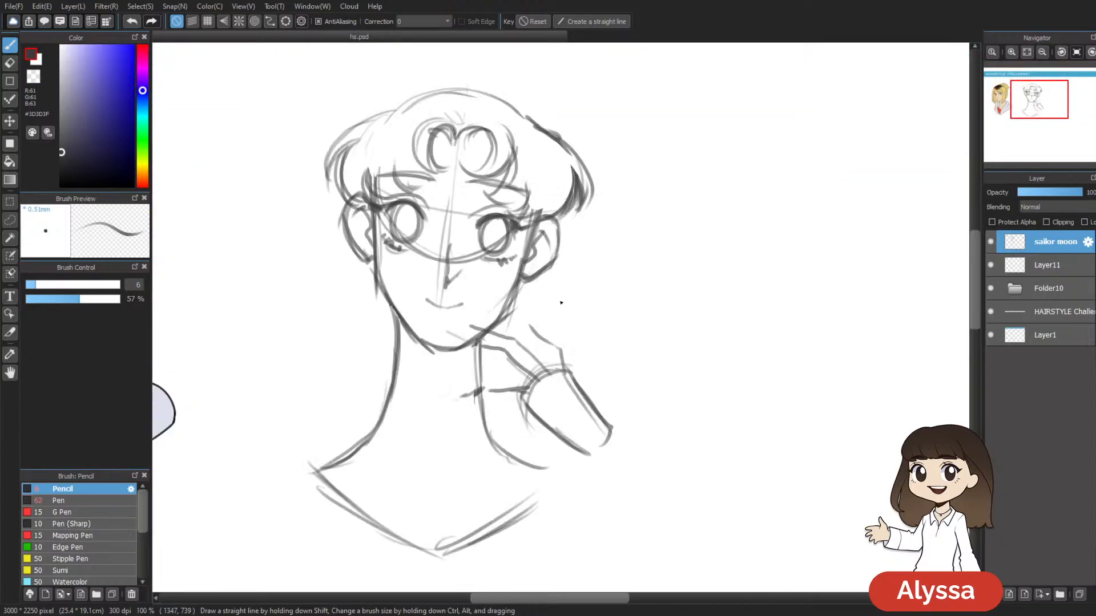
{"action": "left_click_drag", "start_coordinate": [612, 271], "coordinate": [571, 242]}
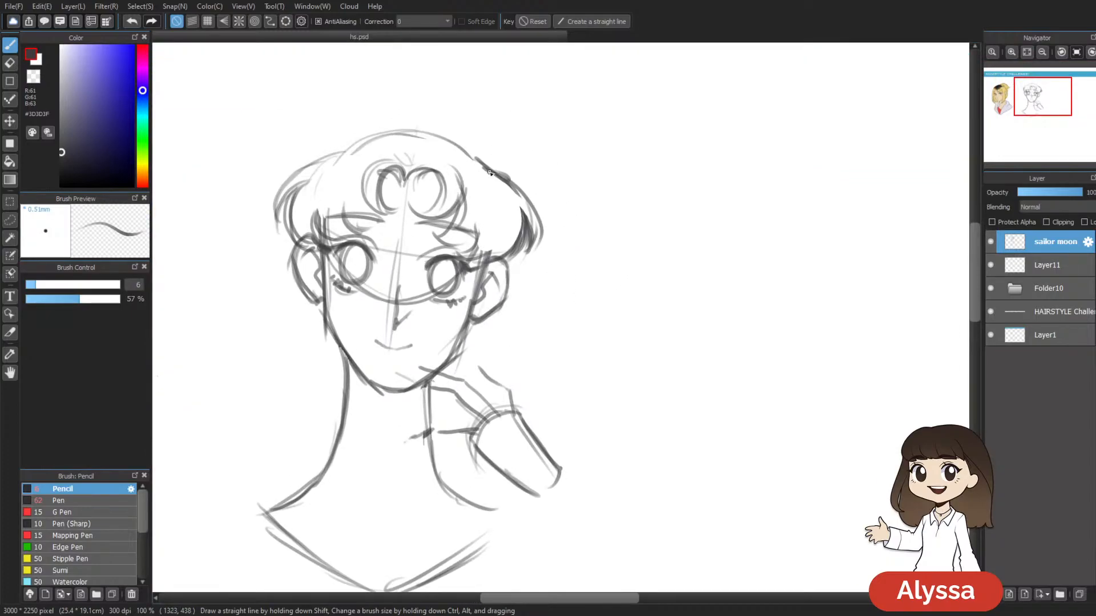
{"action": "mouse_move", "coordinate": [405, 155]}
{"action": "left_mouse_down"}
{"action": "mouse_move", "coordinate": [438, 137]}
{"action": "mouse_move", "coordinate": [368, 130]}
{"action": "mouse_move", "coordinate": [331, 152]}
{"action": "left_mouse_up"}
{"action": "left_click_drag", "start_coordinate": [431, 131], "coordinate": [514, 188]}
{"action": "left_click_drag", "start_coordinate": [505, 234], "coordinate": [584, 183]}
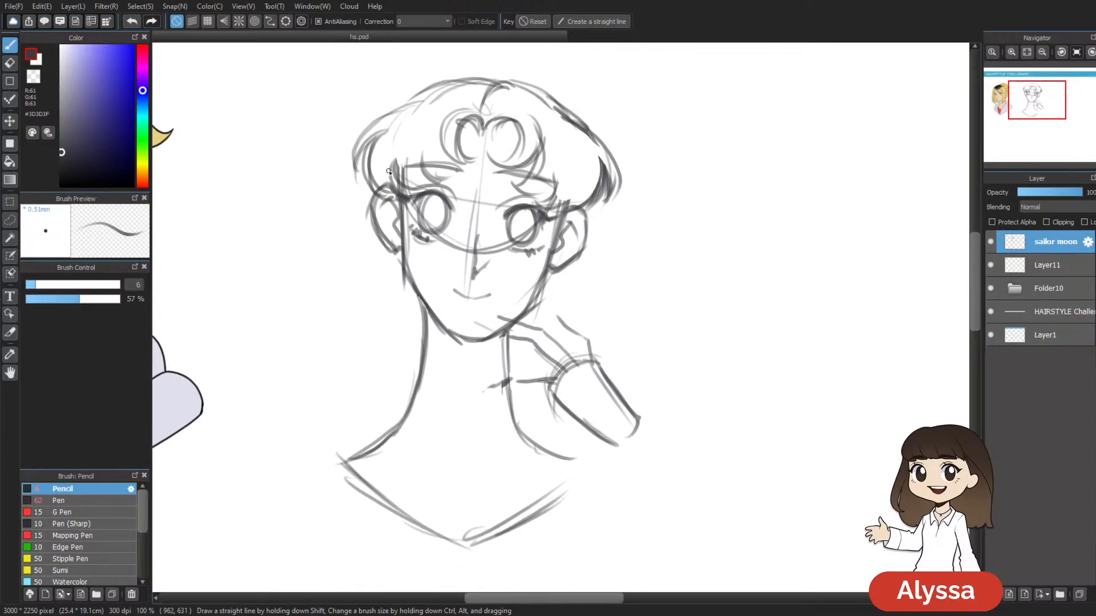
{"action": "left_click_drag", "start_coordinate": [432, 140], "coordinate": [418, 141]}
{"action": "left_click_drag", "start_coordinate": [427, 88], "coordinate": [372, 147]}
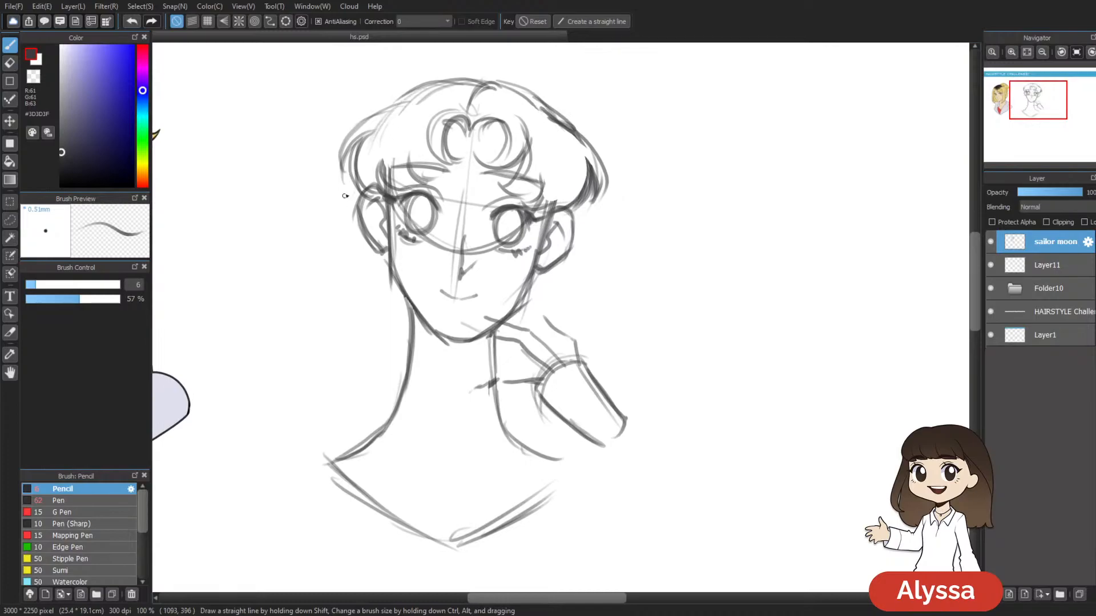
{"action": "left_click_drag", "start_coordinate": [562, 205], "coordinate": [565, 217]}
{"action": "left_click_drag", "start_coordinate": [416, 103], "coordinate": [345, 205]}
{"action": "left_click_drag", "start_coordinate": [373, 143], "coordinate": [349, 202]}
{"action": "mouse_move", "coordinate": [359, 164]}
{"action": "left_mouse_down"}
{"action": "mouse_move", "coordinate": [318, 240]}
{"action": "mouse_move", "coordinate": [342, 198]}
{"action": "left_mouse_up"}
{"action": "key", "text": "ctrl+z"}
{"action": "key", "text": "ctrl+z"}
{"action": "key", "text": "ctrl+z"}
Step: Sketch a full hanging section of hair from above the left ear, curving in below the jaw
{"action": "left_click_drag", "start_coordinate": [354, 174], "coordinate": [309, 274]}
{"action": "mouse_move", "coordinate": [349, 195]}
{"action": "left_mouse_down"}
{"action": "mouse_move", "coordinate": [315, 290]}
{"action": "mouse_move", "coordinate": [351, 340]}
{"action": "left_mouse_up"}
{"action": "left_click_drag", "start_coordinate": [321, 253], "coordinate": [385, 328]}
{"action": "left_click_drag", "start_coordinate": [331, 278], "coordinate": [394, 336]}
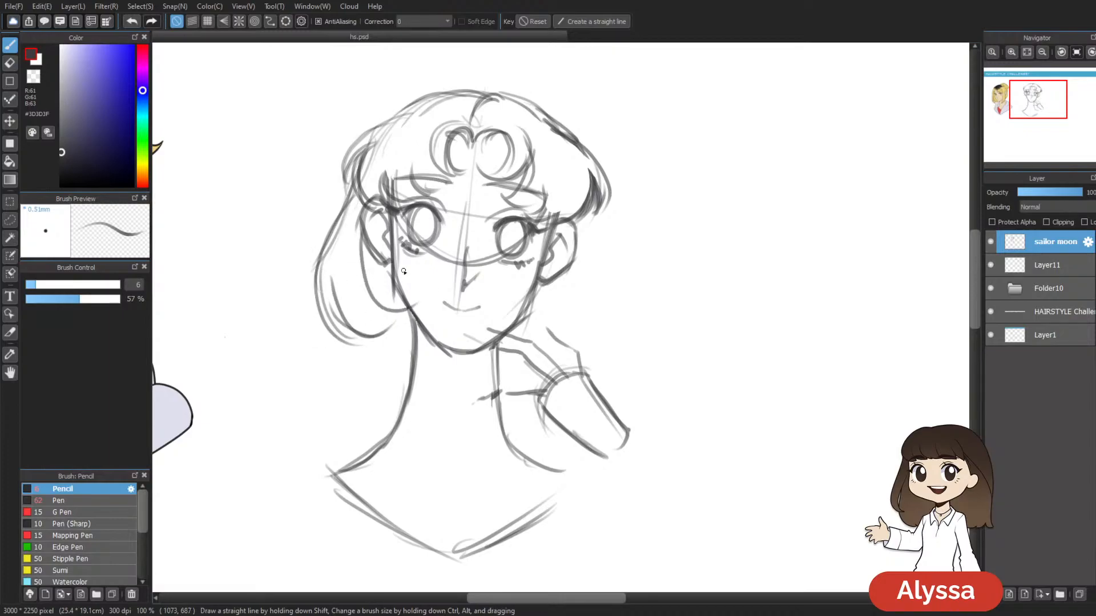
{"action": "key", "text": "ctrl+z"}
{"action": "mouse_move", "coordinate": [365, 216]}
{"action": "left_mouse_down"}
{"action": "mouse_move", "coordinate": [421, 294]}
{"action": "mouse_move", "coordinate": [352, 327]}
{"action": "left_mouse_up"}
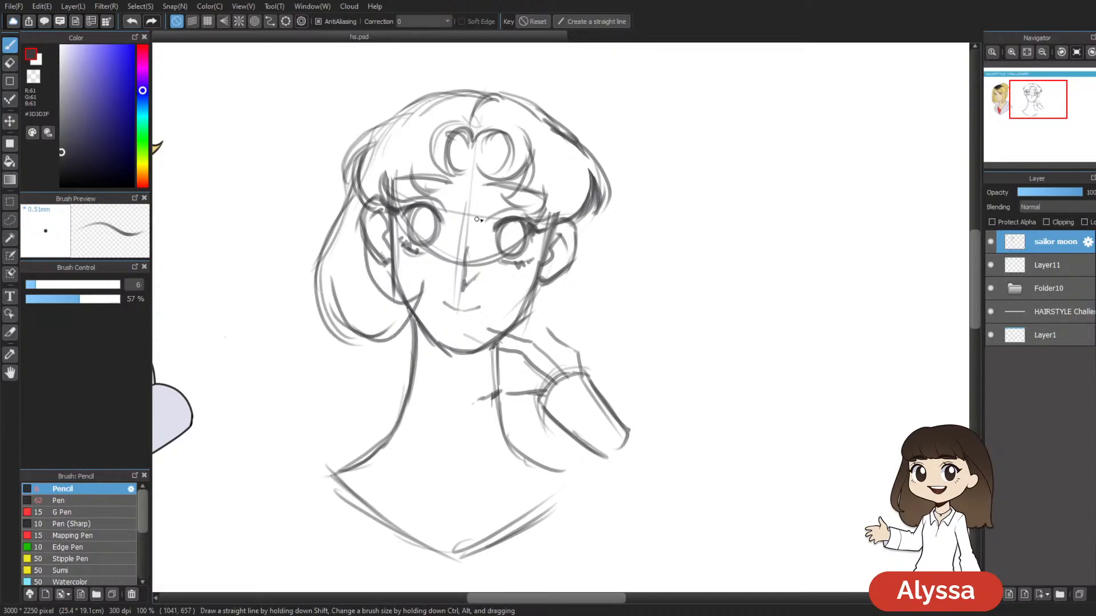
{"action": "mouse_move", "coordinate": [423, 287]}
{"action": "left_mouse_down"}
{"action": "mouse_move", "coordinate": [394, 326]}
{"action": "mouse_move", "coordinate": [429, 287]}
{"action": "left_mouse_up"}
{"action": "key", "text": "e"}
{"action": "key", "text": "b"}
{"action": "left_click_drag", "start_coordinate": [376, 338], "coordinate": [416, 338]}
{"action": "mouse_move", "coordinate": [417, 341]}
{"action": "left_mouse_down"}
{"action": "mouse_move", "coordinate": [367, 349]}
{"action": "mouse_move", "coordinate": [347, 332]}
{"action": "left_mouse_up"}
Step: Sketch the matching hanging section of hair behind the right ear, curving in at the raised hand
{"action": "left_click_drag", "start_coordinate": [772, 243], "coordinate": [721, 176]}
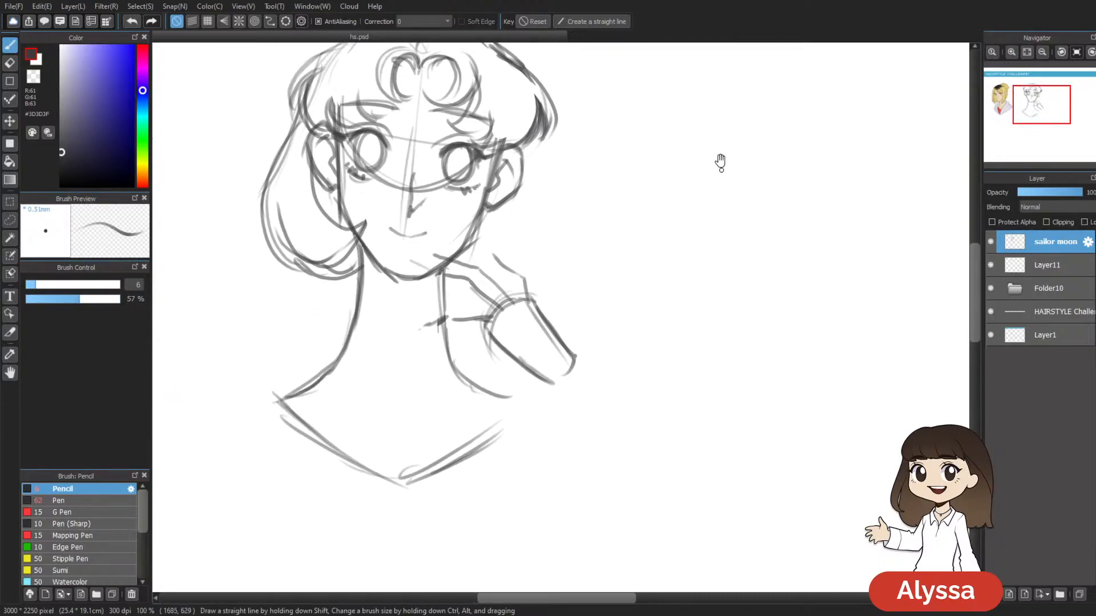
{"action": "mouse_move", "coordinate": [538, 132]}
{"action": "left_mouse_down"}
{"action": "mouse_move", "coordinate": [547, 172]}
{"action": "mouse_move", "coordinate": [522, 288]}
{"action": "left_mouse_up"}
{"action": "left_click_drag", "start_coordinate": [543, 154], "coordinate": [518, 276]}
{"action": "left_click_drag", "start_coordinate": [533, 208], "coordinate": [509, 277]}
{"action": "left_click_drag", "start_coordinate": [528, 240], "coordinate": [511, 260]}
{"action": "left_click_drag", "start_coordinate": [583, 196], "coordinate": [649, 242]}
{"action": "left_click_drag", "start_coordinate": [595, 289], "coordinate": [571, 331]}
{"action": "mouse_move", "coordinate": [565, 318]}
{"action": "left_mouse_down"}
{"action": "mouse_move", "coordinate": [517, 336]}
{"action": "mouse_move", "coordinate": [529, 343]}
{"action": "left_mouse_up"}
{"action": "left_click_drag", "start_coordinate": [683, 126], "coordinate": [666, 206]}
{"action": "mouse_move", "coordinate": [389, 174]}
{"action": "left_mouse_down"}
{"action": "mouse_move", "coordinate": [440, 175]}
{"action": "mouse_move", "coordinate": [333, 254]}
{"action": "left_mouse_up"}
{"action": "key", "text": "ctrl+z"}
{"action": "key", "text": "ctrl+z"}
{"action": "left_click_drag", "start_coordinate": [571, 307], "coordinate": [579, 243]}
Step: Add a small oval inside each iris and save the drawing
{"action": "left_click_drag", "start_coordinate": [430, 201], "coordinate": [444, 209]}
{"action": "left_click_drag", "start_coordinate": [516, 217], "coordinate": [526, 218]}
{"action": "left_click_drag", "start_coordinate": [602, 431], "coordinate": [584, 406]}
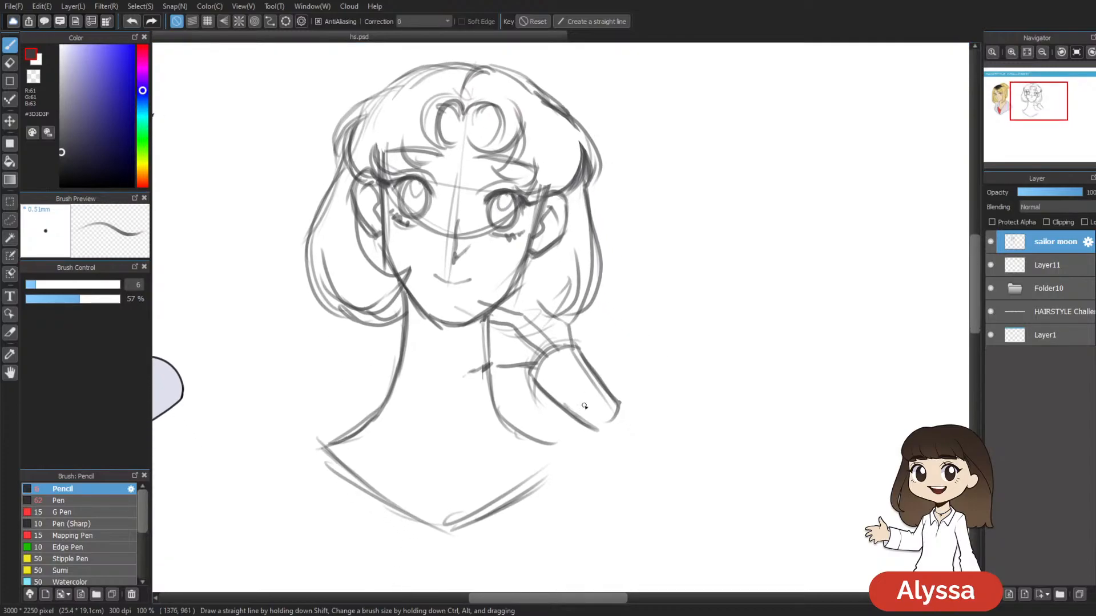
{"action": "key", "text": "ctrl+minus"}
{"action": "key", "text": "ctrl+s"}
{"action": "key", "text": "ctrl+plus"}
Step: Add outer strands to the hanging hair on the right side, redoing a misplaced stroke
{"action": "mouse_move", "coordinate": [656, 230]}
{"action": "left_mouse_down"}
{"action": "mouse_move", "coordinate": [622, 176]}
{"action": "mouse_move", "coordinate": [565, 239]}
{"action": "left_mouse_up"}
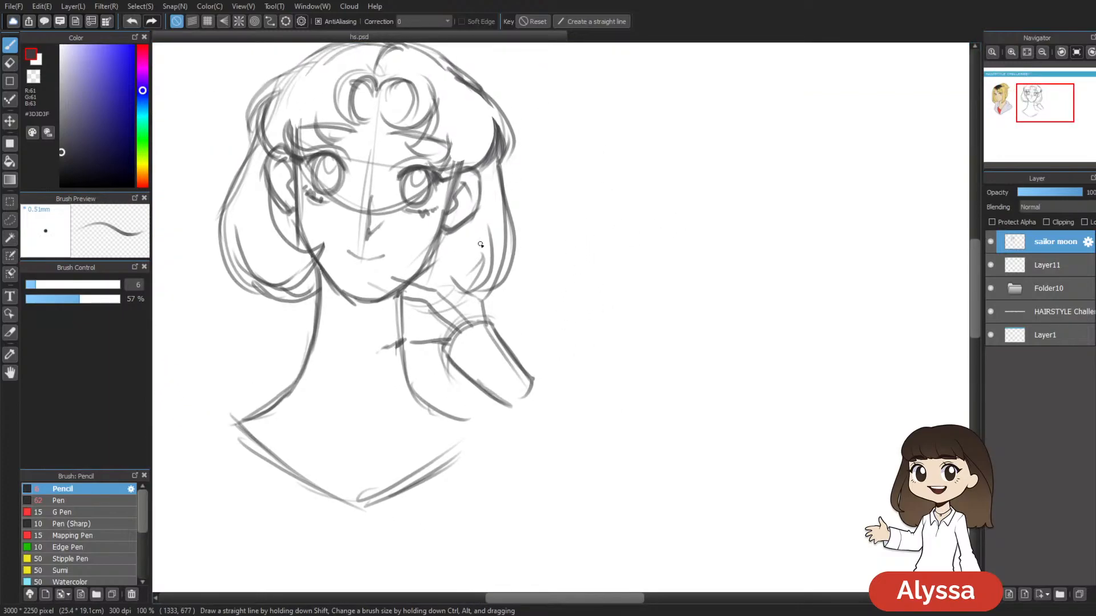
{"action": "left_click_drag", "start_coordinate": [496, 151], "coordinate": [507, 293]}
{"action": "key", "text": "ctrl+z"}
{"action": "left_click_drag", "start_coordinate": [498, 143], "coordinate": [516, 290]}
{"action": "left_click_drag", "start_coordinate": [504, 207], "coordinate": [519, 287]}
{"action": "mouse_move", "coordinate": [502, 167]}
{"action": "left_mouse_down"}
{"action": "mouse_move", "coordinate": [529, 216]}
{"action": "mouse_move", "coordinate": [498, 172]}
{"action": "mouse_move", "coordinate": [500, 196]}
{"action": "mouse_move", "coordinate": [540, 237]}
{"action": "left_mouse_up"}
{"action": "key", "text": "e"}
{"action": "key", "text": "b"}
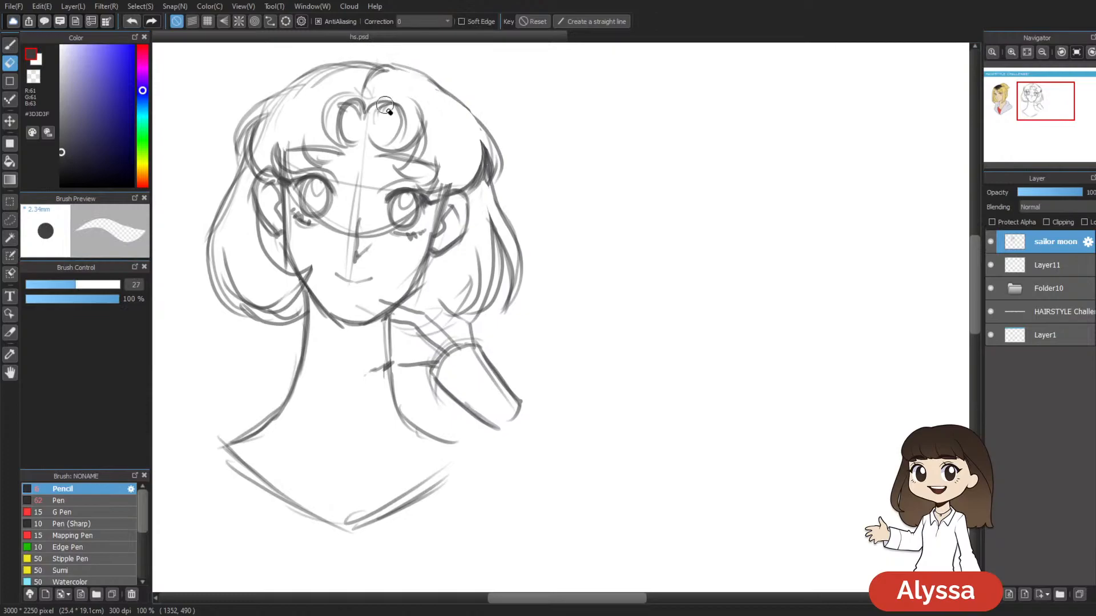
{"action": "left_click_drag", "start_coordinate": [642, 265], "coordinate": [656, 292]}
{"action": "left_click_drag", "start_coordinate": [518, 276], "coordinate": [474, 345]}
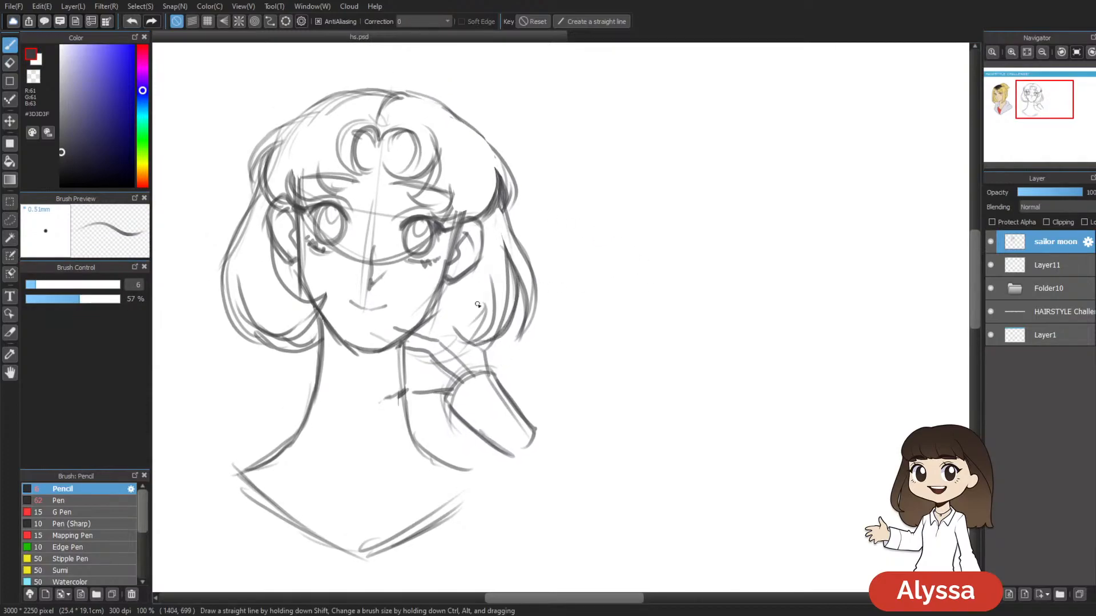
{"action": "left_click_drag", "start_coordinate": [563, 314], "coordinate": [604, 307]}
{"action": "scroll", "coordinate": [548, 343], "scroll_direction": "down", "scroll_amount": 1}
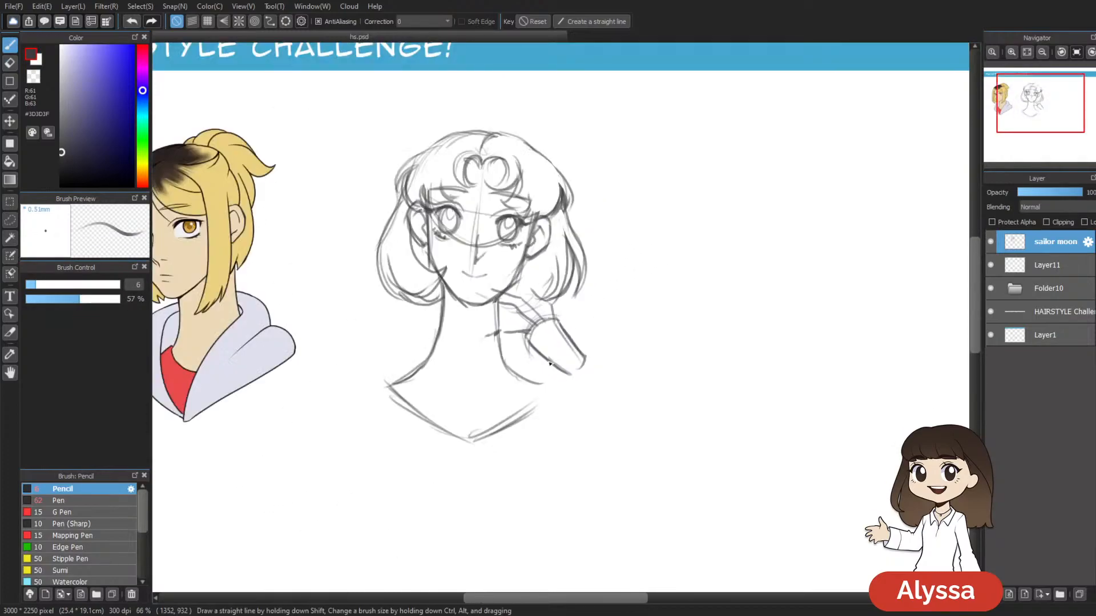
{"action": "scroll", "coordinate": [550, 363], "scroll_direction": "up", "scroll_amount": 1}
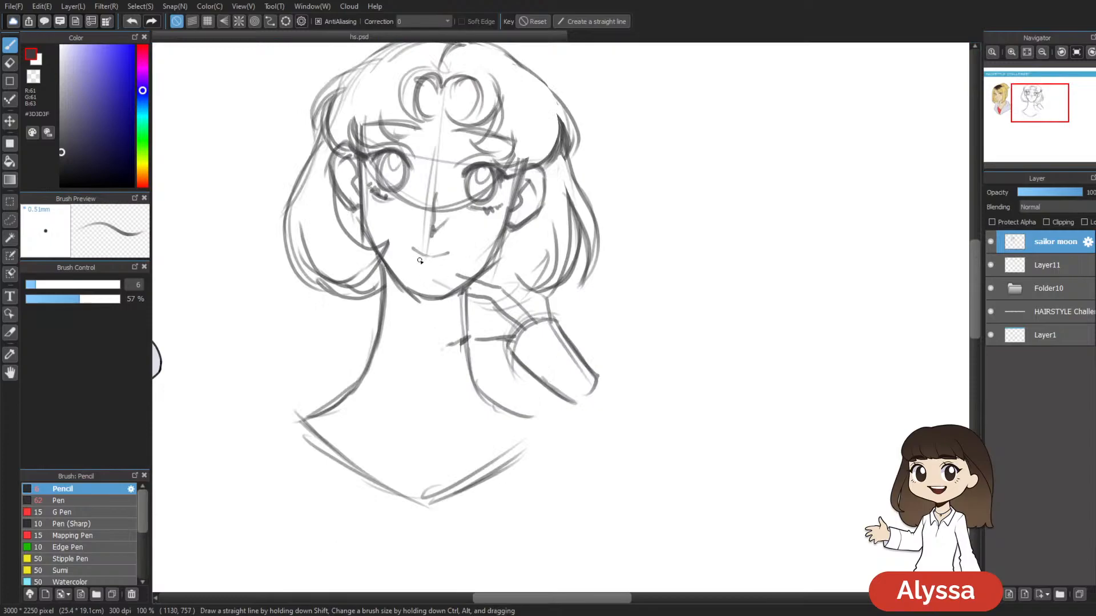
Step: Erase the curved construction lines across the face and tidy the right cheek
{"action": "left_click_drag", "start_coordinate": [599, 287], "coordinate": [575, 297]}
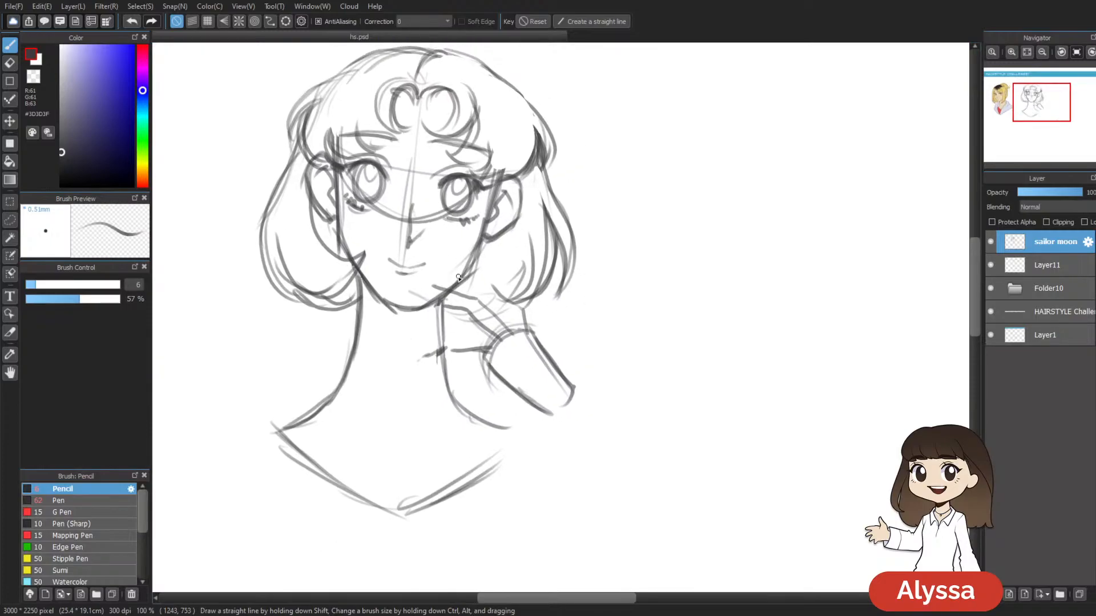
{"action": "key", "text": "e"}
{"action": "left_click_drag", "start_coordinate": [465, 257], "coordinate": [454, 269]}
{"action": "key", "text": "b"}
{"action": "key", "text": "e"}
{"action": "mouse_move", "coordinate": [417, 217]}
{"action": "left_mouse_down"}
{"action": "mouse_move", "coordinate": [435, 221]}
{"action": "mouse_move", "coordinate": [400, 206]}
{"action": "left_mouse_up"}
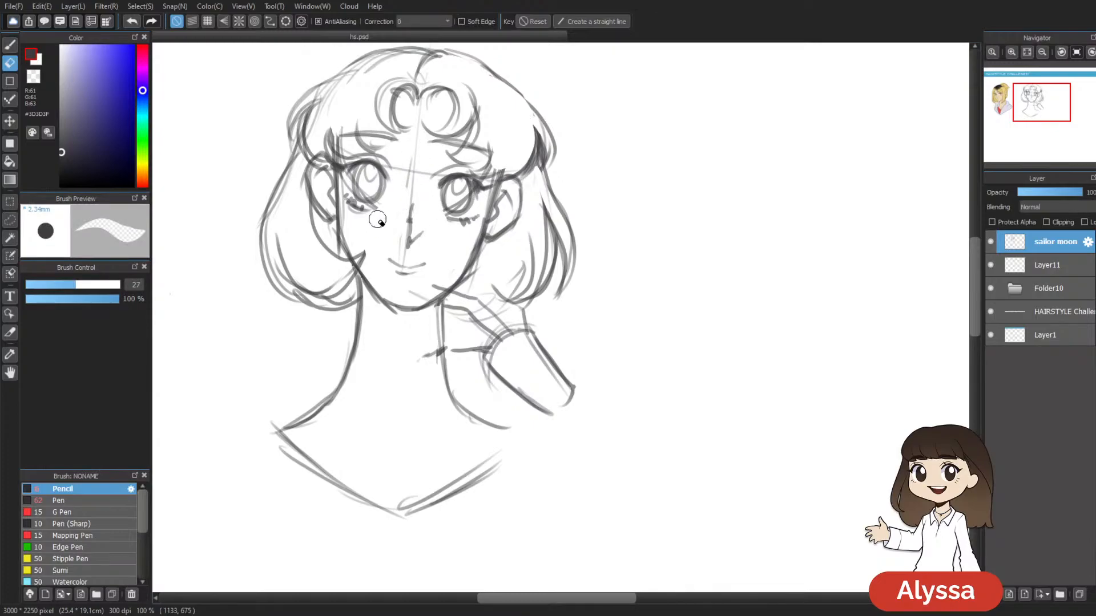
{"action": "mouse_move", "coordinate": [402, 220]}
{"action": "left_mouse_down"}
{"action": "mouse_move", "coordinate": [409, 171]}
{"action": "mouse_move", "coordinate": [413, 183]}
{"action": "left_mouse_up"}
{"action": "key", "text": "b"}
{"action": "key", "text": "ctrl+minus"}
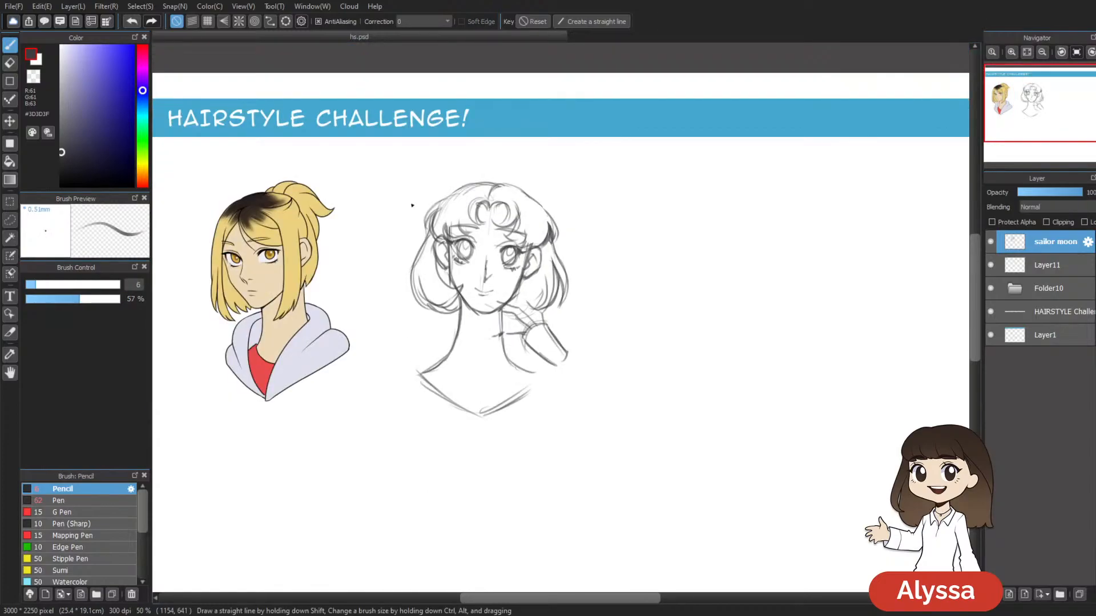
{"action": "key", "text": "ctrl+plus"}
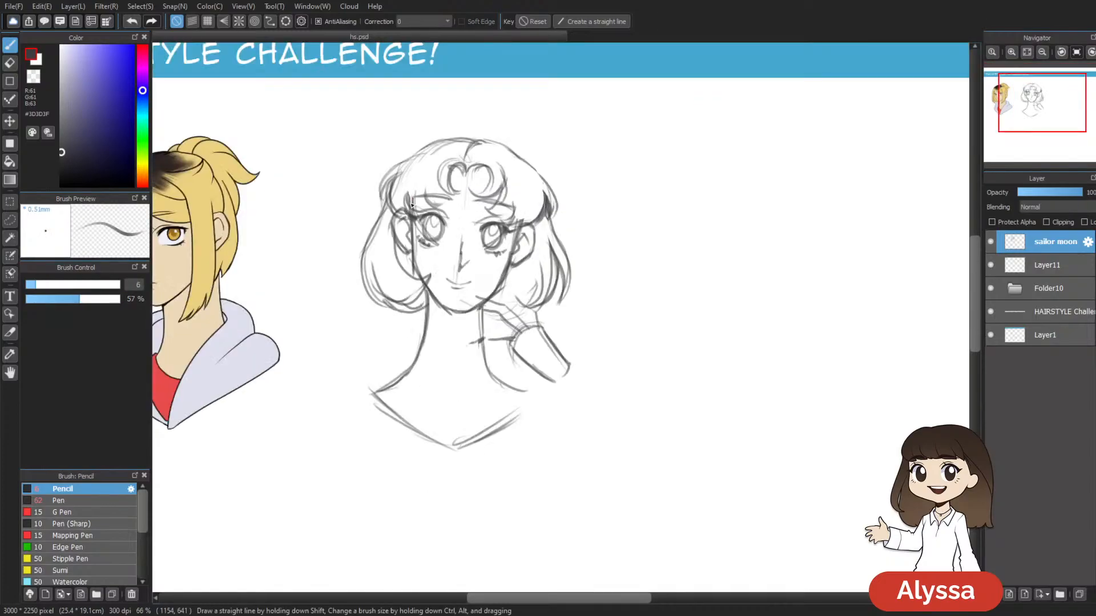
{"action": "key", "text": "ctrl+plus"}
{"action": "mouse_move", "coordinate": [631, 302]}
{"action": "left_mouse_down"}
{"action": "mouse_move", "coordinate": [563, 318]}
{"action": "mouse_move", "coordinate": [679, 409]}
{"action": "mouse_move", "coordinate": [619, 422]}
{"action": "left_mouse_up"}
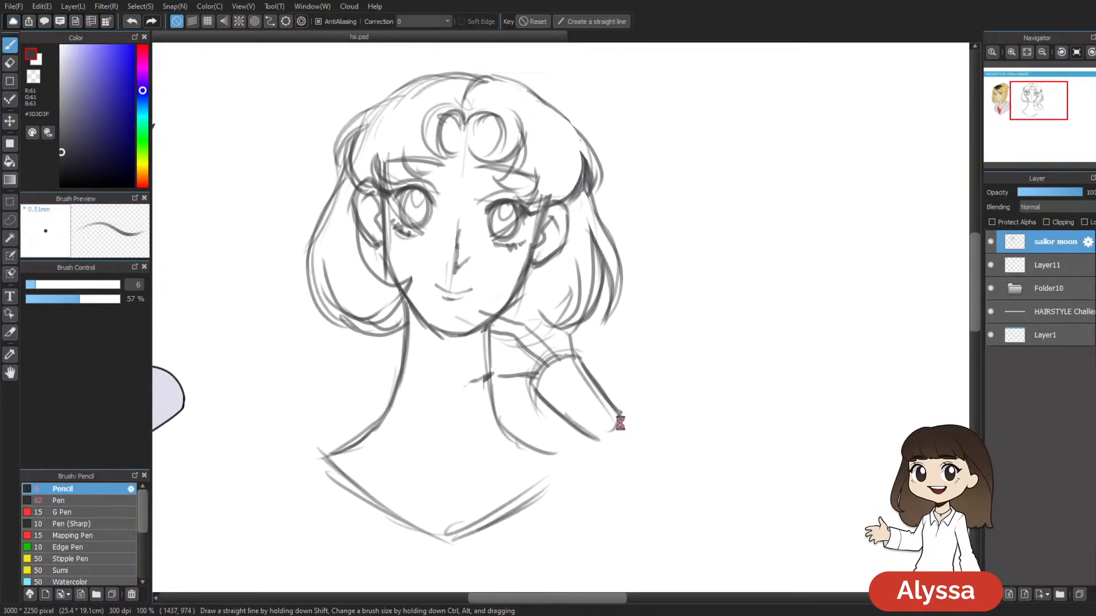
{"action": "left_click_drag", "start_coordinate": [525, 249], "coordinate": [519, 233]}
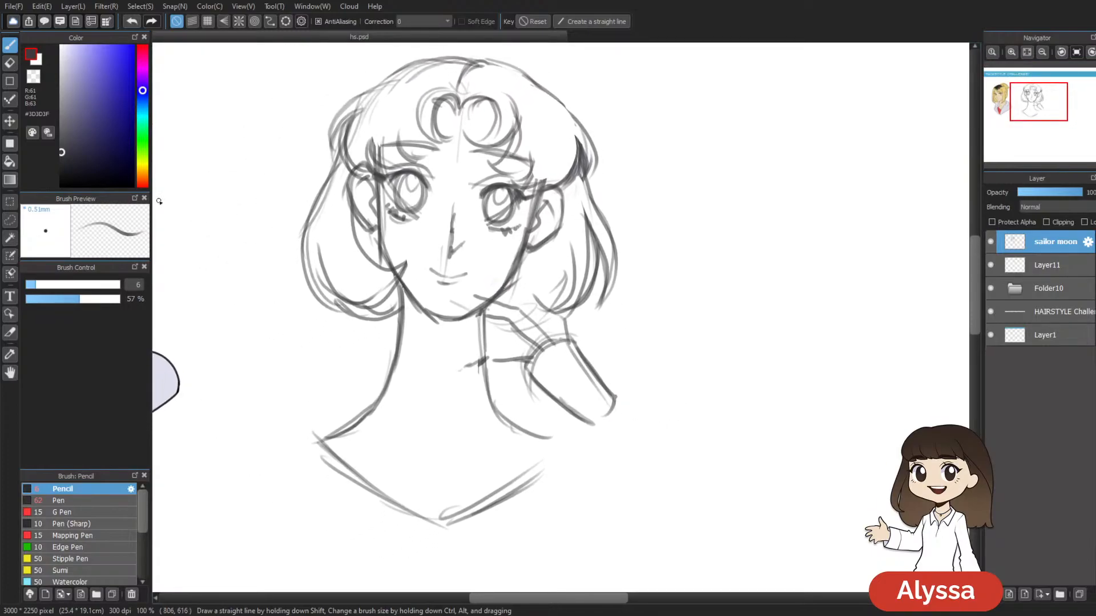
{"action": "mouse_move", "coordinate": [562, 203]}
{"action": "left_mouse_down"}
{"action": "mouse_move", "coordinate": [540, 189]}
{"action": "mouse_move", "coordinate": [535, 231]}
{"action": "left_mouse_up"}
{"action": "left_click_drag", "start_coordinate": [583, 179], "coordinate": [517, 179]}
{"action": "mouse_move", "coordinate": [496, 279]}
{"action": "left_mouse_down"}
{"action": "mouse_move", "coordinate": [574, 321]}
{"action": "mouse_move", "coordinate": [560, 312]}
{"action": "left_mouse_up"}
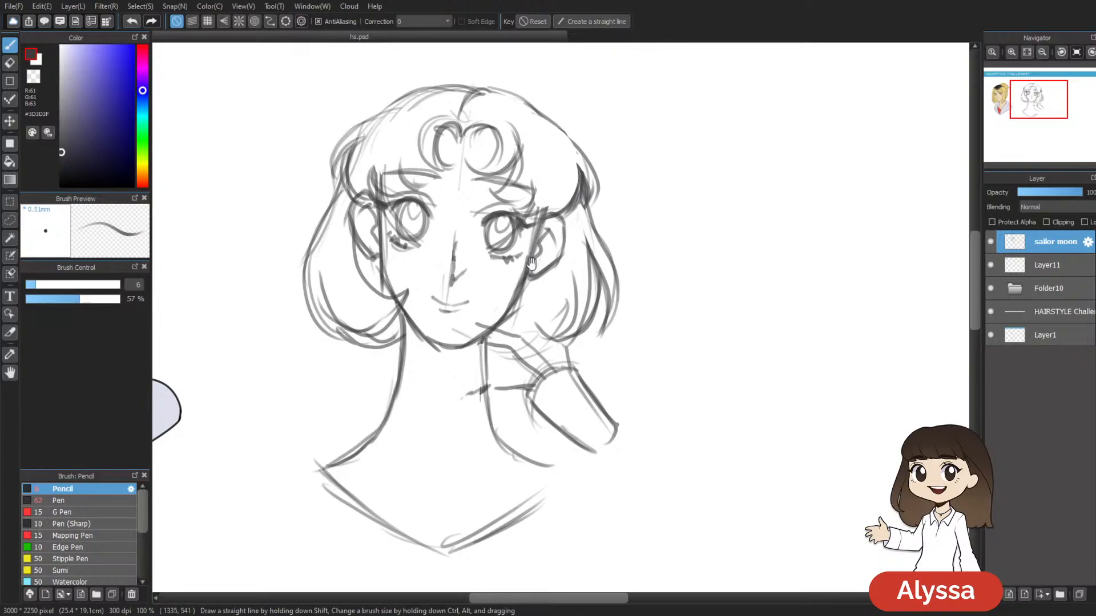
{"action": "left_click_drag", "start_coordinate": [534, 242], "coordinate": [554, 228]}
Step: Sketch a front hair lock over the left ear, erasing the ear lines it covers and undoing stray marks
{"action": "left_click_drag", "start_coordinate": [397, 162], "coordinate": [395, 300]}
{"action": "mouse_move", "coordinate": [399, 194]}
{"action": "left_mouse_down"}
{"action": "mouse_move", "coordinate": [404, 288]}
{"action": "mouse_move", "coordinate": [429, 272]}
{"action": "left_mouse_up"}
{"action": "key", "text": "e"}
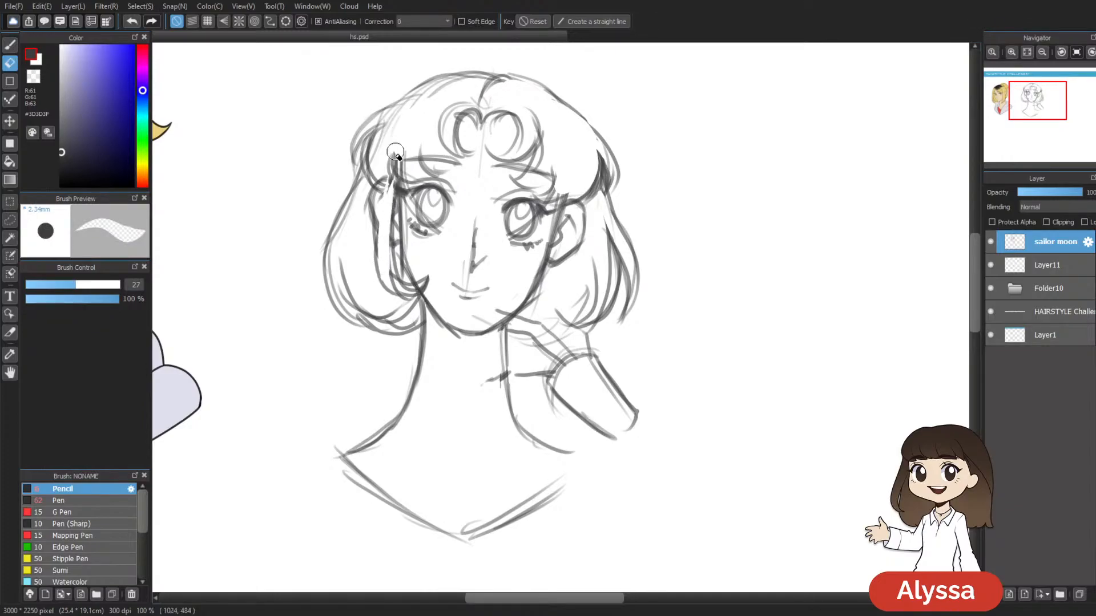
{"action": "key", "text": "b"}
{"action": "left_click_drag", "start_coordinate": [673, 154], "coordinate": [634, 118]}
{"action": "key", "text": "ctrl+z"}
{"action": "key", "text": "ctrl+z"}
{"action": "left_click_drag", "start_coordinate": [355, 140], "coordinate": [346, 270]}
{"action": "left_click_drag", "start_coordinate": [335, 188], "coordinate": [375, 264]}
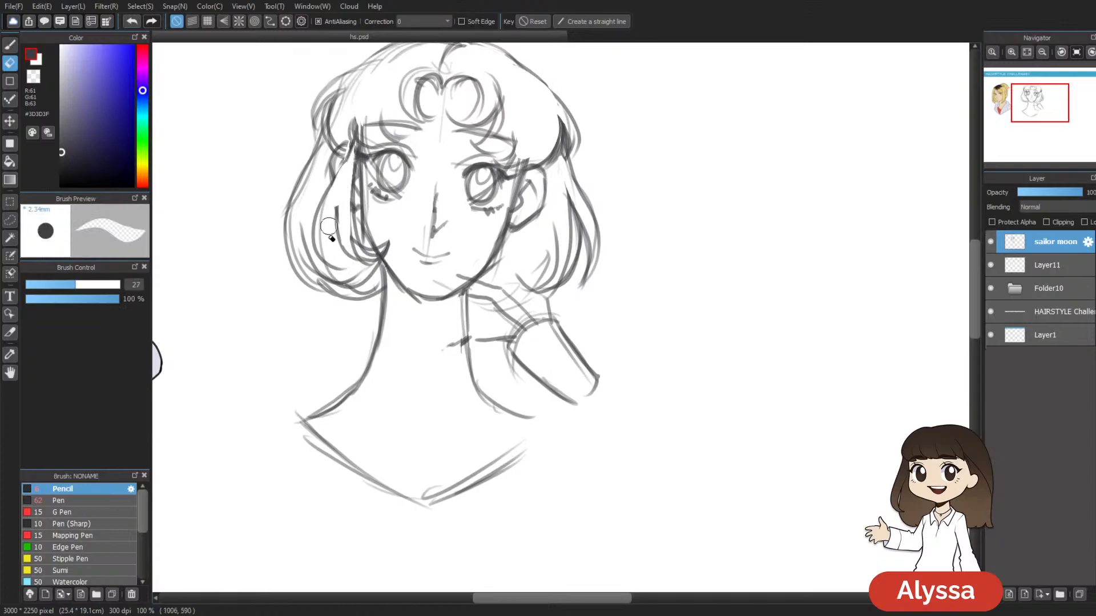
{"action": "left_click_drag", "start_coordinate": [651, 151], "coordinate": [609, 143]}
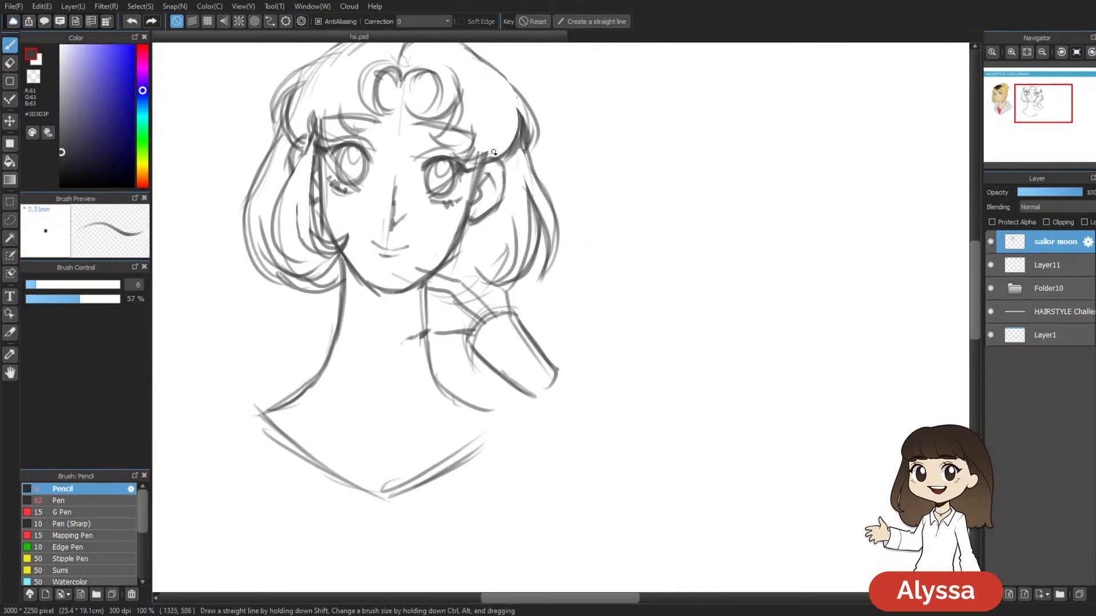
Step: Extend the left front lock down past the jaw to the neck, undoing strokes until the curve fits
{"action": "left_click_drag", "start_coordinate": [282, 218], "coordinate": [351, 280]}
{"action": "key", "text": "ctrl+z"}
{"action": "left_click_drag", "start_coordinate": [281, 204], "coordinate": [343, 321]}
{"action": "key", "text": "ctrl+z"}
{"action": "mouse_move", "coordinate": [279, 213]}
{"action": "left_mouse_down"}
{"action": "mouse_move", "coordinate": [283, 290]}
{"action": "mouse_move", "coordinate": [364, 299]}
{"action": "left_mouse_up"}
{"action": "key", "text": "ctrl+z"}
{"action": "left_click_drag", "start_coordinate": [281, 208], "coordinate": [360, 316]}
{"action": "mouse_move", "coordinate": [311, 215]}
{"action": "left_mouse_down"}
{"action": "mouse_move", "coordinate": [366, 317]}
{"action": "mouse_move", "coordinate": [306, 314]}
{"action": "mouse_move", "coordinate": [293, 276]}
{"action": "mouse_move", "coordinate": [328, 288]}
{"action": "left_mouse_up"}
{"action": "key", "text": "e"}
{"action": "key", "text": "b"}
Step: Sketch a front hair lock over the right ear down to the hand and erase the ear and hand lines underneath
{"action": "left_click_drag", "start_coordinate": [484, 158], "coordinate": [467, 304]}
{"action": "key", "text": "ctrl+z"}
{"action": "left_click_drag", "start_coordinate": [618, 203], "coordinate": [610, 213]}
{"action": "left_click_drag", "start_coordinate": [474, 165], "coordinate": [458, 299]}
{"action": "mouse_move", "coordinate": [469, 257]}
{"action": "left_mouse_down"}
{"action": "mouse_move", "coordinate": [403, 310]}
{"action": "mouse_move", "coordinate": [471, 331]}
{"action": "left_mouse_up"}
{"action": "left_click_drag", "start_coordinate": [488, 137], "coordinate": [476, 314]}
{"action": "key", "text": "e"}
{"action": "mouse_move", "coordinate": [508, 228]}
{"action": "left_mouse_down"}
{"action": "mouse_move", "coordinate": [482, 233]}
{"action": "mouse_move", "coordinate": [451, 314]}
{"action": "left_mouse_up"}
{"action": "left_click_drag", "start_coordinate": [485, 256], "coordinate": [477, 183]}
{"action": "key", "text": "b"}
Step: Draw the right front lock's pointed tip sweeping across the hand towards the neck, and erase the overlapping hand lines
{"action": "left_click_drag", "start_coordinate": [607, 346], "coordinate": [567, 336]}
{"action": "left_click_drag", "start_coordinate": [471, 269], "coordinate": [406, 323]}
{"action": "left_click_drag", "start_coordinate": [443, 298], "coordinate": [405, 312]}
{"action": "mouse_move", "coordinate": [508, 281]}
{"action": "left_mouse_down"}
{"action": "mouse_move", "coordinate": [578, 237]}
{"action": "mouse_move", "coordinate": [413, 298]}
{"action": "mouse_move", "coordinate": [490, 287]}
{"action": "left_mouse_up"}
{"action": "key", "text": "e"}
{"action": "left_click_drag", "start_coordinate": [423, 295], "coordinate": [492, 285]}
{"action": "key", "text": "b"}
{"action": "scroll", "coordinate": [657, 329], "scroll_direction": "up", "scroll_amount": 2}
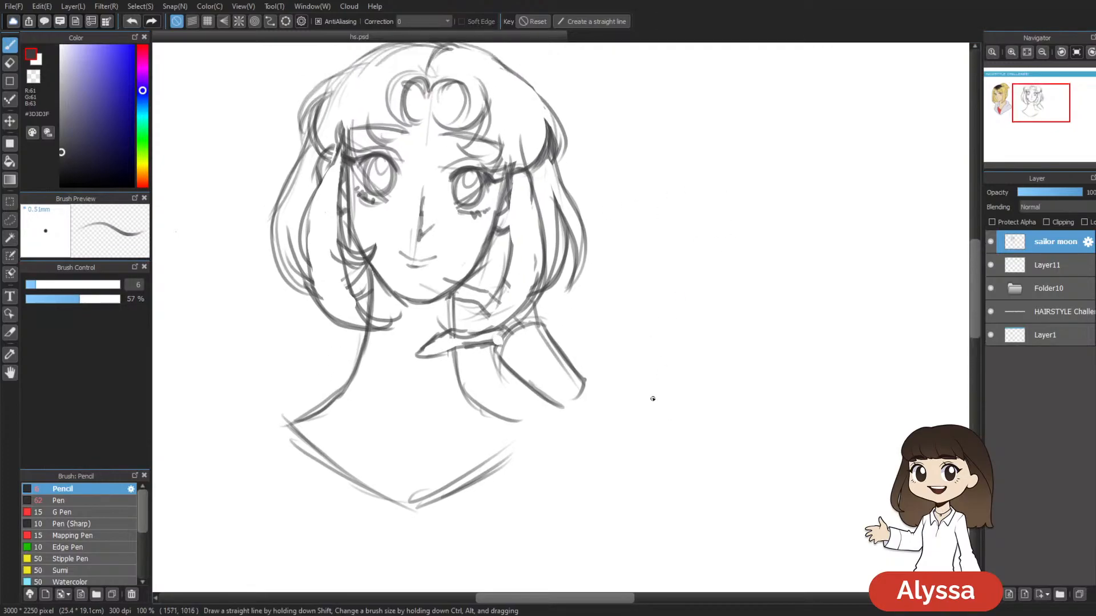
{"action": "key", "text": "e"}
{"action": "left_click_drag", "start_coordinate": [491, 340], "coordinate": [517, 360]}
{"action": "key", "text": "b"}
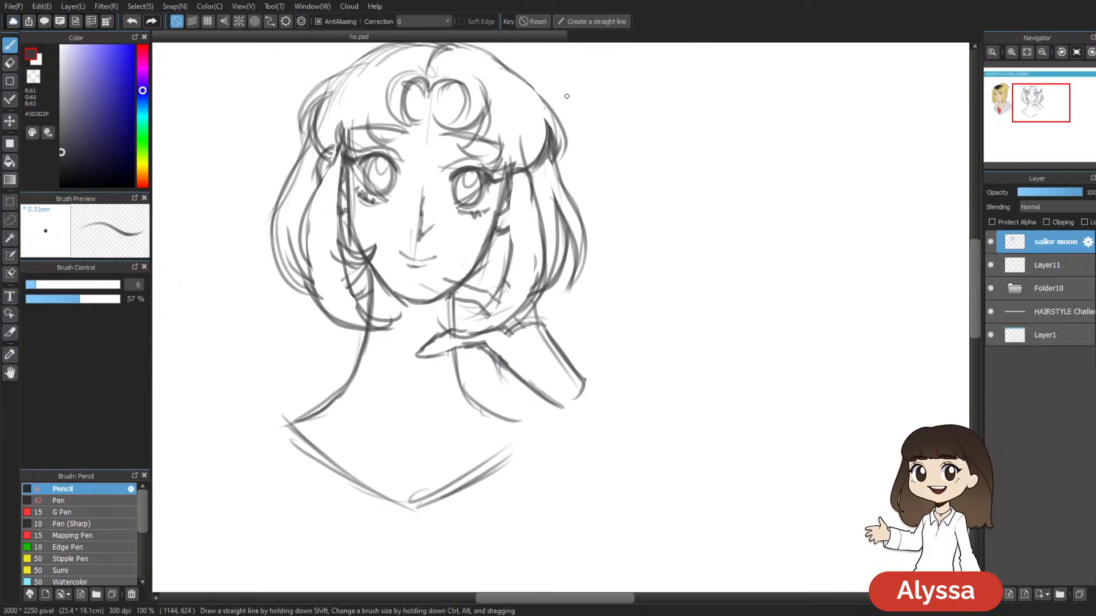
{"action": "left_click_drag", "start_coordinate": [639, 73], "coordinate": [624, 108]}
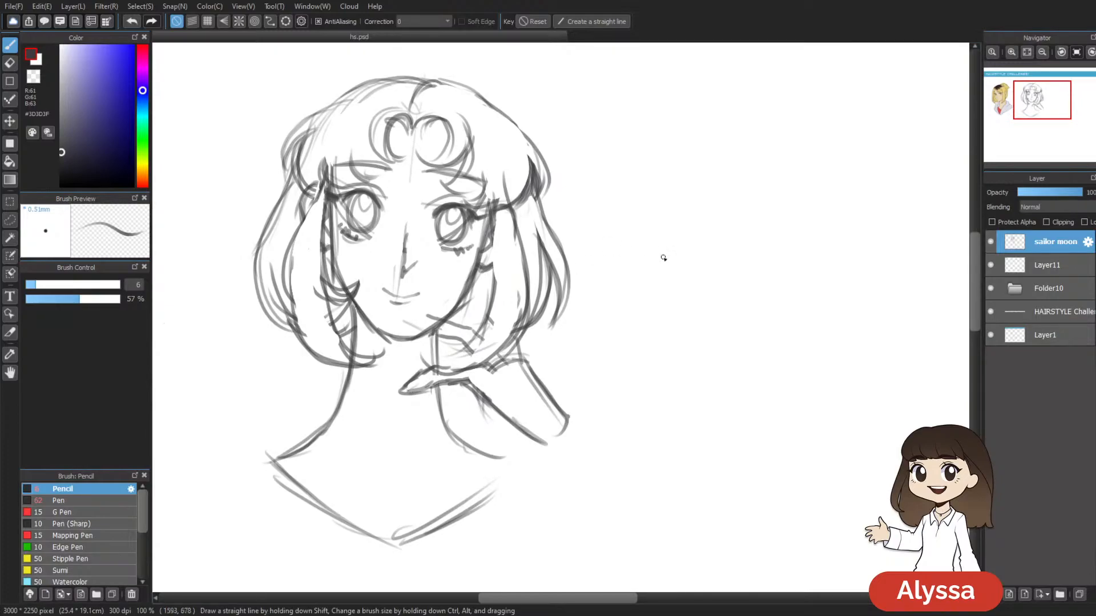
Step: Redraw the lower edge of the raised hand's wrist and erase the excess line there
{"action": "left_click_drag", "start_coordinate": [579, 347], "coordinate": [482, 251]}
{"action": "left_click_drag", "start_coordinate": [372, 286], "coordinate": [439, 344]}
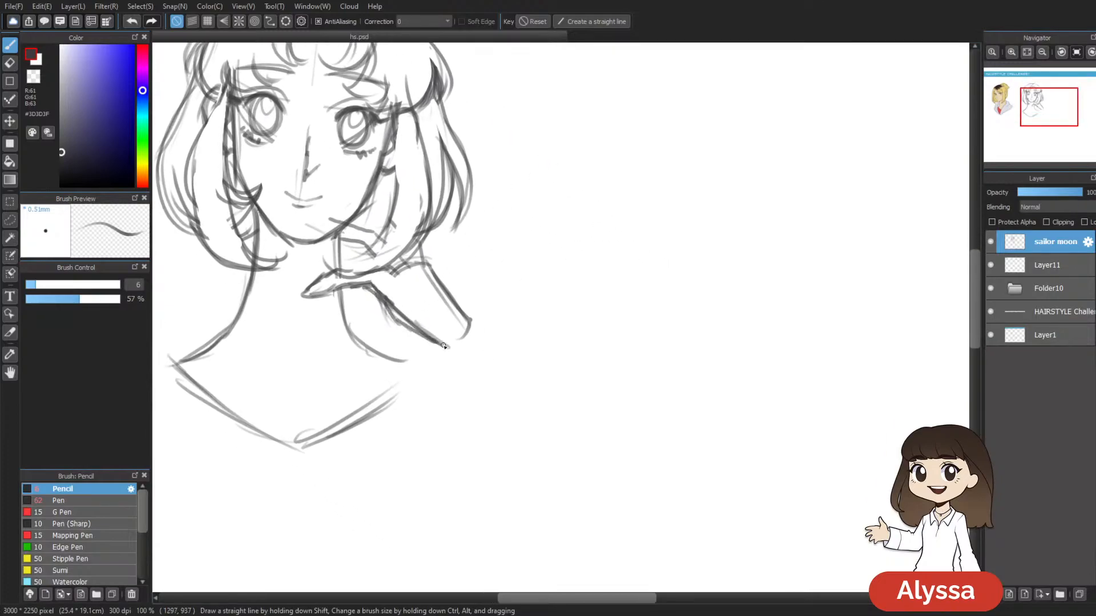
{"action": "key", "text": "e"}
{"action": "left_click_drag", "start_coordinate": [388, 287], "coordinate": [445, 348]}
Step: Sketch the index finger resting against the chin, undoing strokes until its shape fits, and clean up the lines
{"action": "key", "text": "b"}
{"action": "left_click_drag", "start_coordinate": [505, 243], "coordinate": [528, 285]}
{"action": "mouse_move", "coordinate": [413, 307]}
{"action": "left_mouse_down"}
{"action": "mouse_move", "coordinate": [377, 280]}
{"action": "mouse_move", "coordinate": [315, 288]}
{"action": "mouse_move", "coordinate": [406, 299]}
{"action": "mouse_move", "coordinate": [372, 294]}
{"action": "mouse_move", "coordinate": [396, 307]}
{"action": "mouse_move", "coordinate": [419, 305]}
{"action": "mouse_move", "coordinate": [417, 286]}
{"action": "mouse_move", "coordinate": [434, 300]}
{"action": "mouse_move", "coordinate": [400, 267]}
{"action": "mouse_move", "coordinate": [368, 261]}
{"action": "left_mouse_up"}
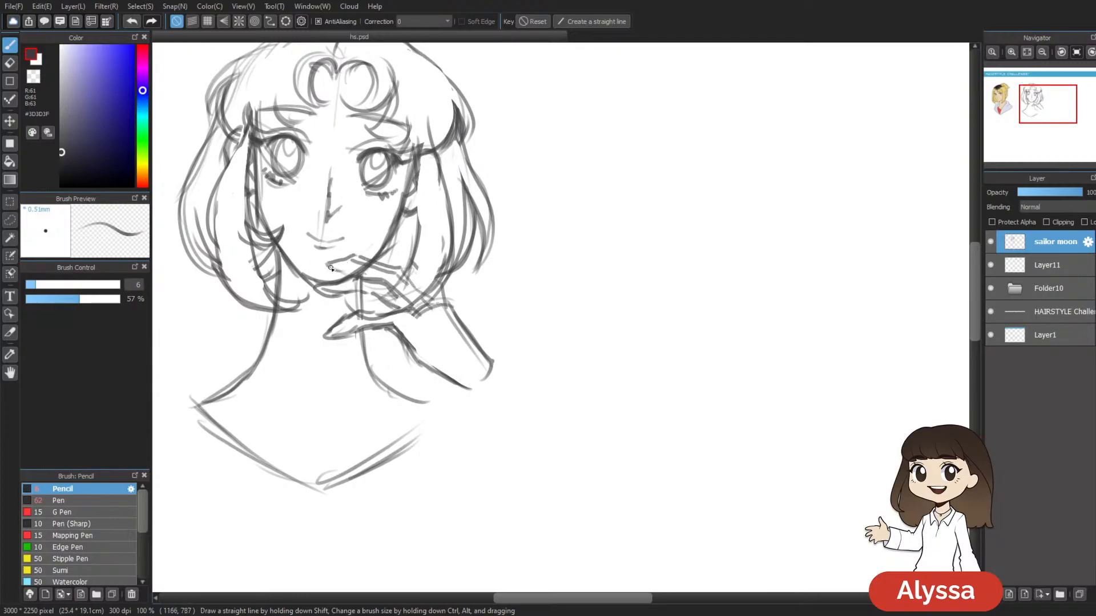
{"action": "key", "text": "ctrl+z"}
{"action": "key", "text": "ctrl+z"}
{"action": "key", "text": "ctrl+z"}
{"action": "key", "text": "ctrl+z"}
{"action": "mouse_move", "coordinate": [362, 259]}
{"action": "left_mouse_down"}
{"action": "mouse_move", "coordinate": [327, 262]}
{"action": "mouse_move", "coordinate": [413, 283]}
{"action": "mouse_move", "coordinate": [377, 260]}
{"action": "mouse_move", "coordinate": [343, 263]}
{"action": "mouse_move", "coordinate": [390, 277]}
{"action": "mouse_move", "coordinate": [343, 258]}
{"action": "left_mouse_up"}
{"action": "key", "text": "e"}
{"action": "key", "text": "b"}
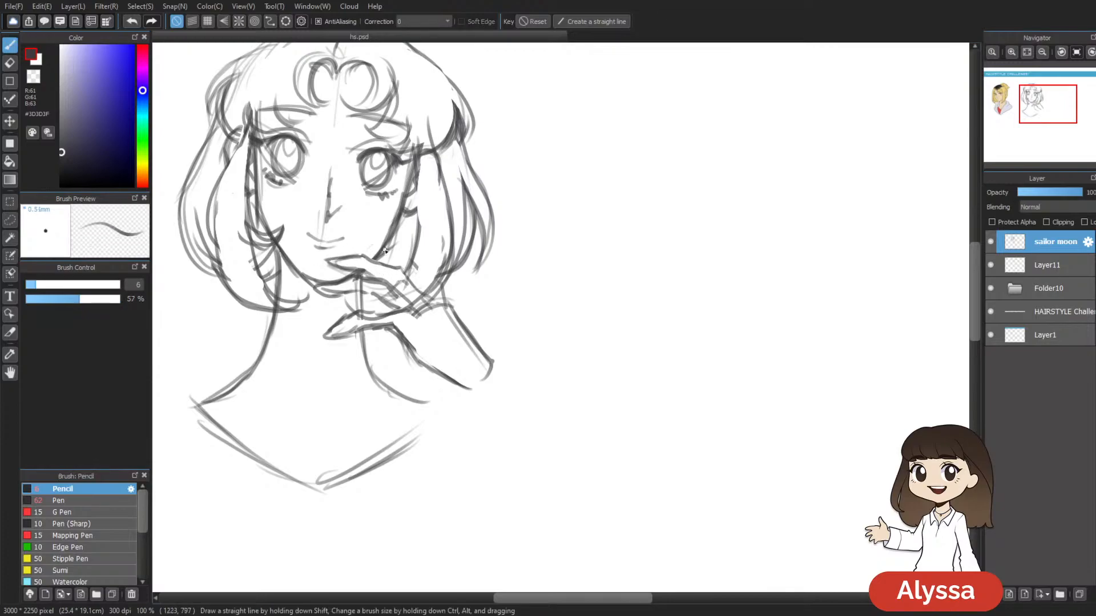
Step: Sketch the glove cuff across the raised wrist and the start of the forearm below it
{"action": "left_click_drag", "start_coordinate": [658, 248], "coordinate": [618, 279]}
{"action": "mouse_move", "coordinate": [467, 226]}
{"action": "left_mouse_down"}
{"action": "mouse_move", "coordinate": [471, 244]}
{"action": "mouse_move", "coordinate": [491, 251]}
{"action": "left_mouse_up"}
{"action": "mouse_move", "coordinate": [348, 352]}
{"action": "left_mouse_down"}
{"action": "mouse_move", "coordinate": [626, 220]}
{"action": "mouse_move", "coordinate": [432, 276]}
{"action": "left_mouse_up"}
{"action": "scroll", "coordinate": [660, 301], "scroll_direction": "down", "scroll_amount": 3}
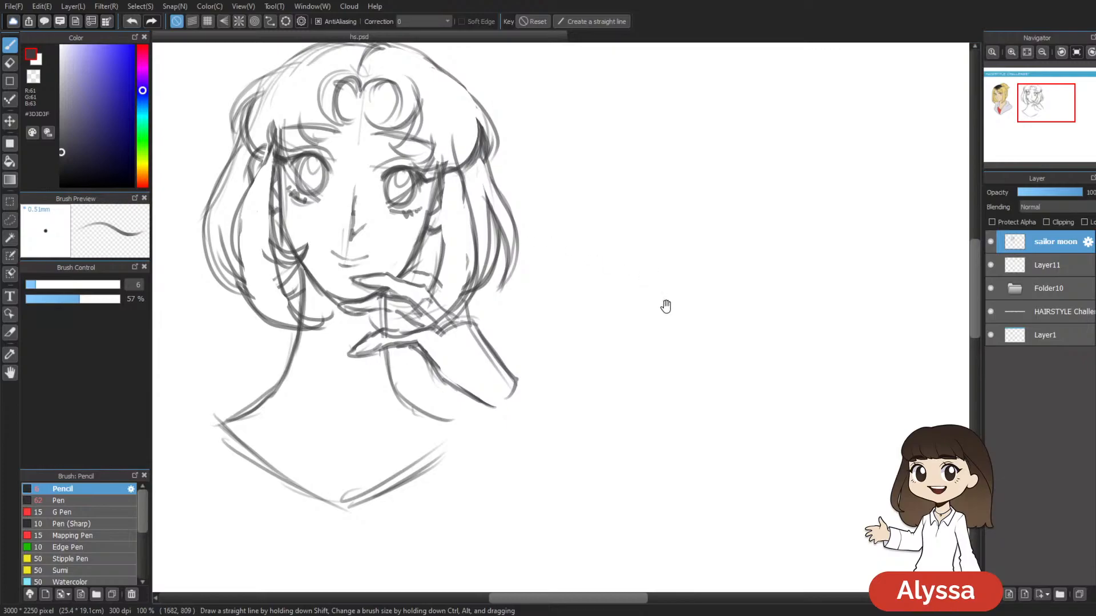
{"action": "scroll", "coordinate": [565, 345], "scroll_direction": "up", "scroll_amount": 2}
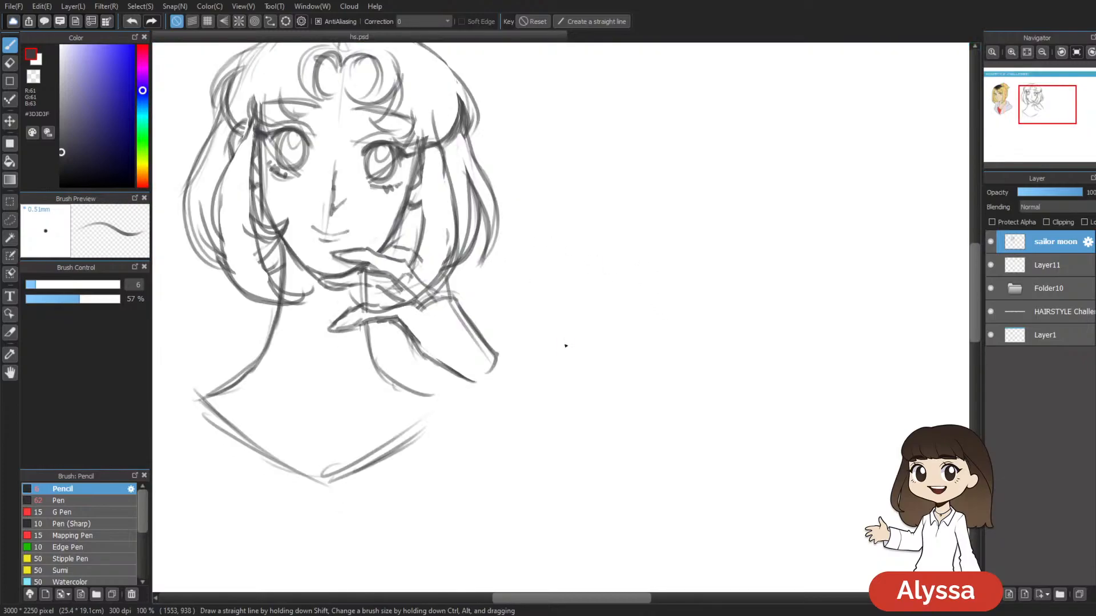
{"action": "left_click_drag", "start_coordinate": [425, 356], "coordinate": [500, 377]}
{"action": "mouse_move", "coordinate": [461, 317]}
{"action": "left_mouse_down"}
{"action": "mouse_move", "coordinate": [505, 360]}
{"action": "mouse_move", "coordinate": [486, 377]}
{"action": "mouse_move", "coordinate": [483, 416]}
{"action": "left_mouse_up"}
{"action": "left_click_drag", "start_coordinate": [550, 406], "coordinate": [593, 423]}
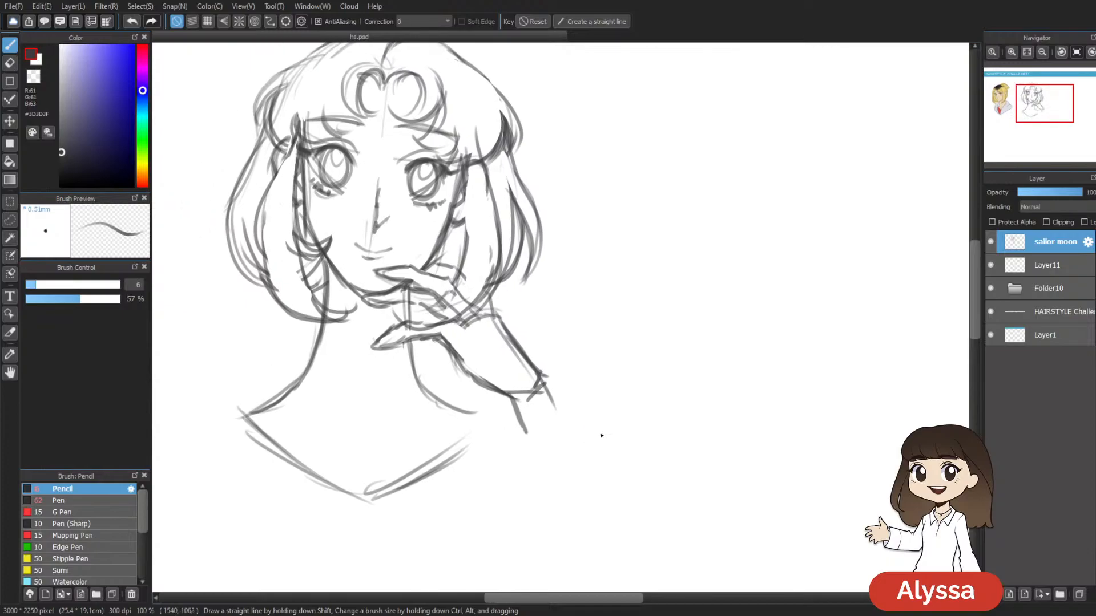
Step: Rework the outer hair outline on both sides of the crown, undoing a stroke that does not fit
{"action": "left_click_drag", "start_coordinate": [509, 148], "coordinate": [606, 333]}
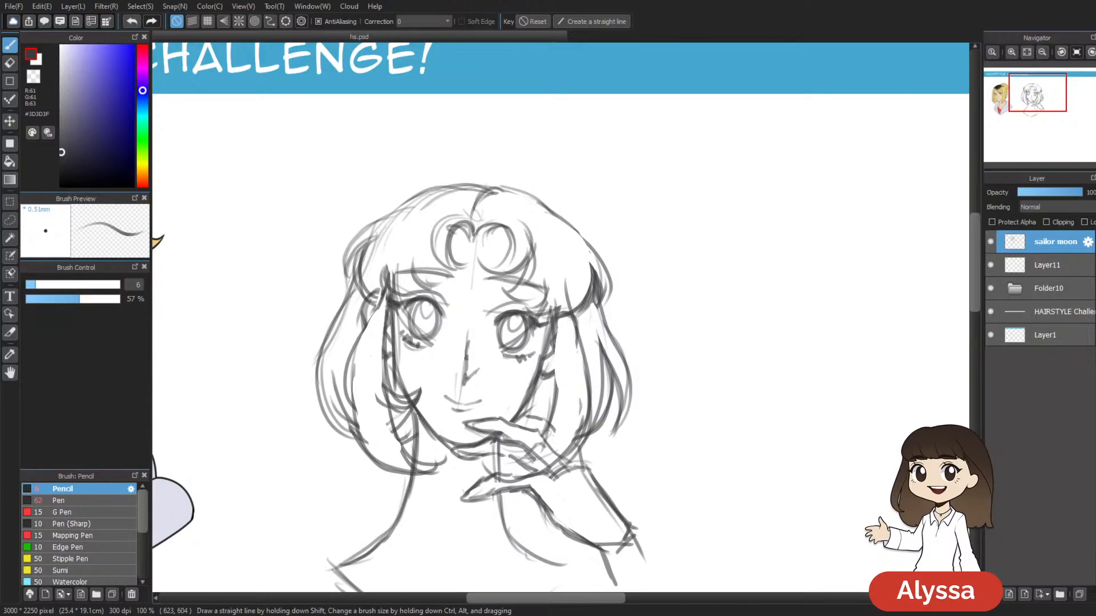
{"action": "mouse_move", "coordinate": [620, 297]}
{"action": "left_mouse_down"}
{"action": "mouse_move", "coordinate": [640, 155]}
{"action": "mouse_move", "coordinate": [641, 167]}
{"action": "left_mouse_up"}
{"action": "left_click_drag", "start_coordinate": [453, 81], "coordinate": [368, 117]}
{"action": "left_click_drag", "start_coordinate": [750, 145], "coordinate": [699, 157]}
{"action": "left_click_drag", "start_coordinate": [508, 95], "coordinate": [592, 177]}
{"action": "key", "text": "ctrl+z"}
{"action": "mouse_move", "coordinate": [514, 92]}
{"action": "left_mouse_down"}
{"action": "mouse_move", "coordinate": [567, 132]}
{"action": "mouse_move", "coordinate": [571, 167]}
{"action": "left_mouse_up"}
{"action": "mouse_move", "coordinate": [558, 318]}
{"action": "left_mouse_down"}
{"action": "mouse_move", "coordinate": [594, 216]}
{"action": "mouse_move", "coordinate": [575, 166]}
{"action": "left_mouse_up"}
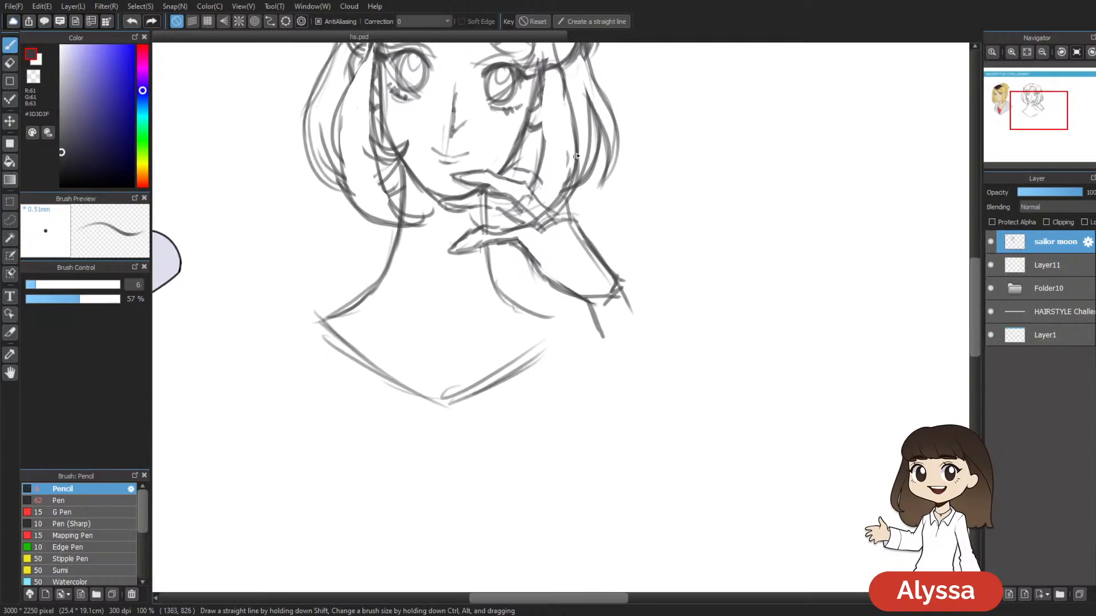
Step: Sketch the open V-shaped sailor collar over the neck and shoulders, meeting in a point at the chest
{"action": "mouse_move", "coordinate": [381, 276]}
{"action": "left_mouse_down"}
{"action": "mouse_move", "coordinate": [368, 300]}
{"action": "mouse_move", "coordinate": [451, 416]}
{"action": "mouse_move", "coordinate": [357, 285]}
{"action": "mouse_move", "coordinate": [333, 279]}
{"action": "mouse_move", "coordinate": [260, 303]}
{"action": "mouse_move", "coordinate": [434, 443]}
{"action": "mouse_move", "coordinate": [327, 343]}
{"action": "mouse_move", "coordinate": [456, 439]}
{"action": "left_mouse_up"}
{"action": "left_click_drag", "start_coordinate": [510, 279], "coordinate": [466, 391]}
{"action": "left_click_drag", "start_coordinate": [451, 442], "coordinate": [589, 360]}
{"action": "scroll", "coordinate": [680, 409], "scroll_direction": "up", "scroll_amount": 2}
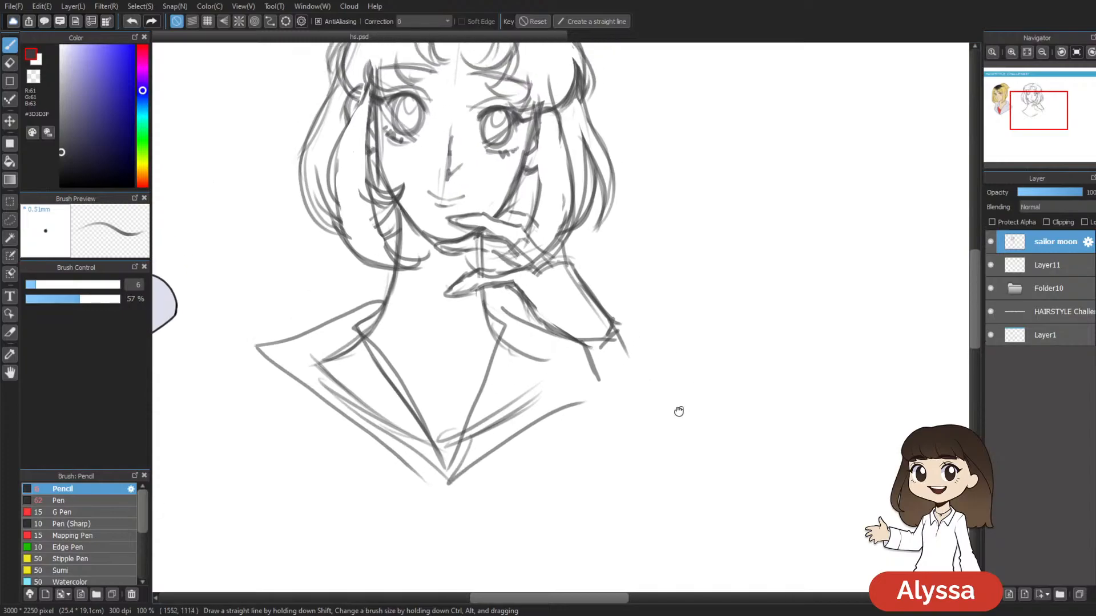
Step: Sketch a choker with a crescent pendant around the neck, undoing strokes that do not fit
{"action": "mouse_move", "coordinate": [380, 303]}
{"action": "left_mouse_down"}
{"action": "mouse_move", "coordinate": [425, 323]}
{"action": "mouse_move", "coordinate": [482, 316]}
{"action": "mouse_move", "coordinate": [479, 306]}
{"action": "left_mouse_up"}
{"action": "key", "text": "ctrl+z"}
{"action": "left_click_drag", "start_coordinate": [443, 319], "coordinate": [474, 310]}
{"action": "left_click_drag", "start_coordinate": [389, 275], "coordinate": [469, 279]}
{"action": "key", "text": "ctrl+z"}
{"action": "mouse_move", "coordinate": [403, 282]}
{"action": "left_mouse_down"}
{"action": "mouse_move", "coordinate": [412, 311]}
{"action": "mouse_move", "coordinate": [452, 294]}
{"action": "mouse_move", "coordinate": [416, 313]}
{"action": "left_mouse_up"}
{"action": "key", "text": "ctrl+z"}
{"action": "scroll", "coordinate": [489, 251], "scroll_direction": "down", "scroll_amount": 2}
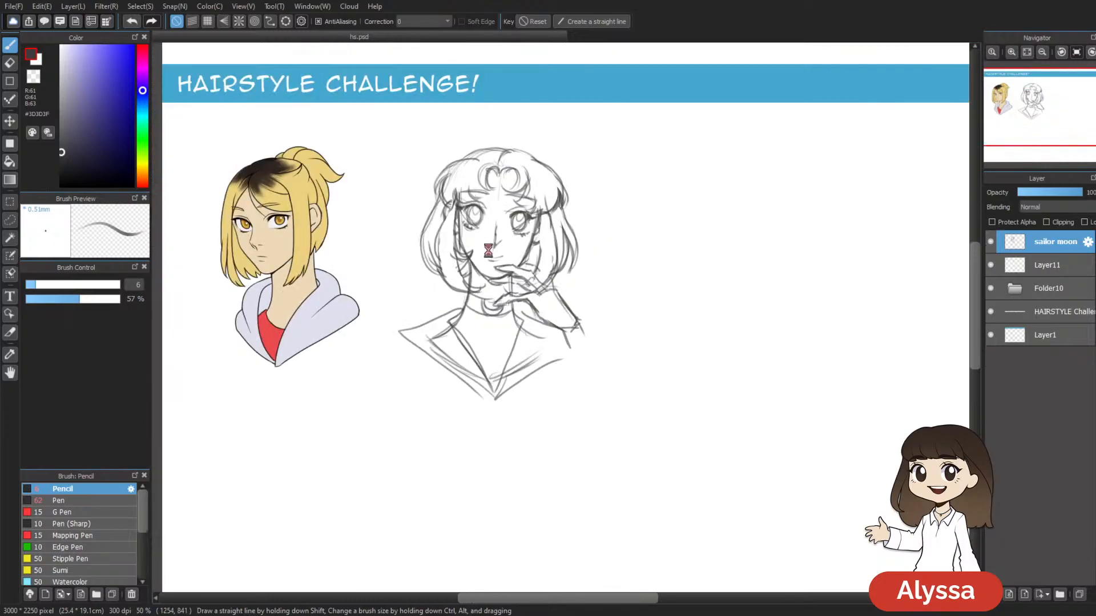
Step: Sketch the neck muscle lines running down between the choker and the open collar
{"action": "scroll", "coordinate": [488, 252], "scroll_direction": "up", "scroll_amount": 3}
{"action": "left_click_drag", "start_coordinate": [385, 315], "coordinate": [406, 401]}
{"action": "left_click_drag", "start_coordinate": [440, 318], "coordinate": [438, 344]}
{"action": "left_click_drag", "start_coordinate": [615, 374], "coordinate": [606, 449]}
{"action": "scroll", "coordinate": [606, 449], "scroll_direction": "down", "scroll_amount": 3}
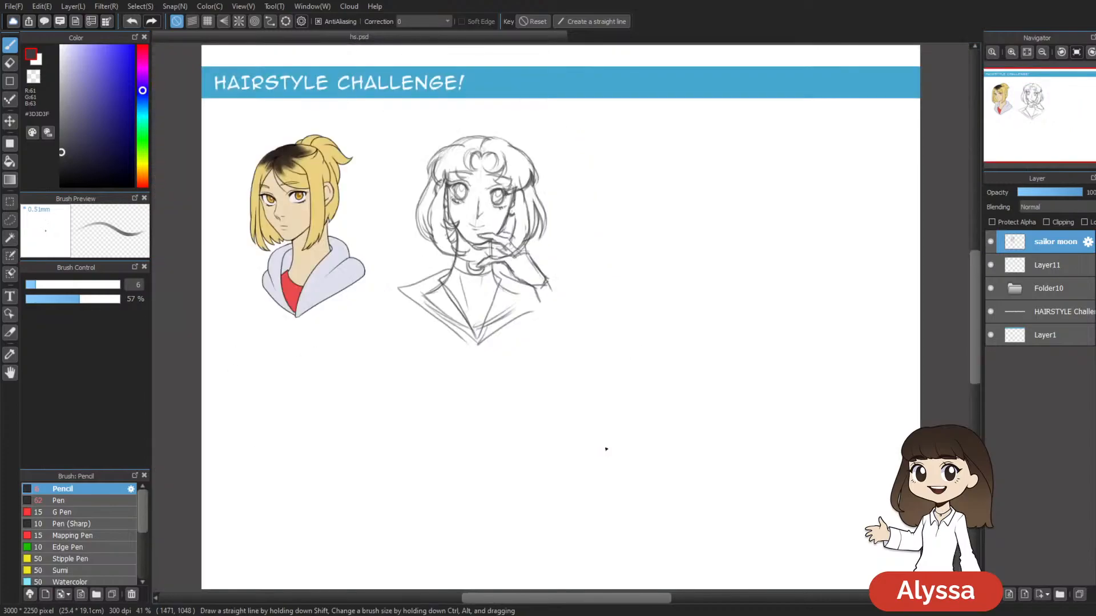
{"action": "scroll", "coordinate": [606, 449], "scroll_direction": "down", "scroll_amount": 2}
{"action": "scroll", "coordinate": [604, 448], "scroll_direction": "up", "scroll_amount": 4}
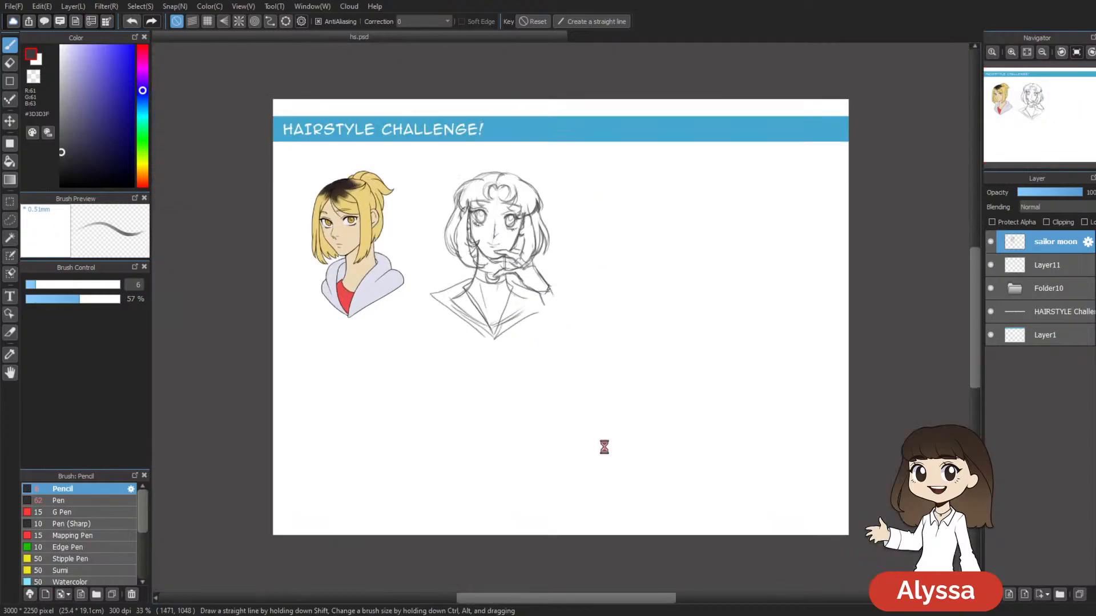
Step: Move the portrait sketch slightly up and closer to the blonde portrait with a transform
{"action": "left_click_drag", "start_coordinate": [585, 183], "coordinate": [681, 327]}
{"action": "key", "text": "ctrl+t"}
{"action": "left_click_drag", "start_coordinate": [590, 402], "coordinate": [572, 386]}
{"action": "key", "text": "Return"}
{"action": "left_click_drag", "start_coordinate": [632, 434], "coordinate": [610, 428]}
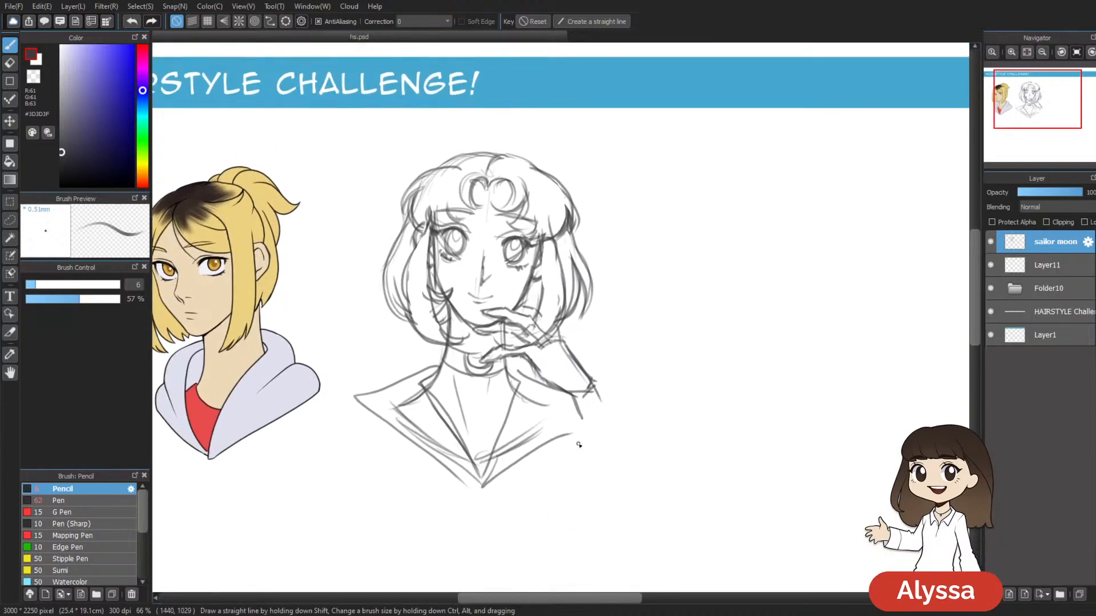
Step: Add a new layer above the sailor moon sketch, lower the sketch layer's opacity, and make the new layer active
{"action": "key", "text": "ctrl+shift+n"}
{"action": "left_click", "coordinate": [1052, 264]}
{"action": "left_click", "coordinate": [1046, 192]}
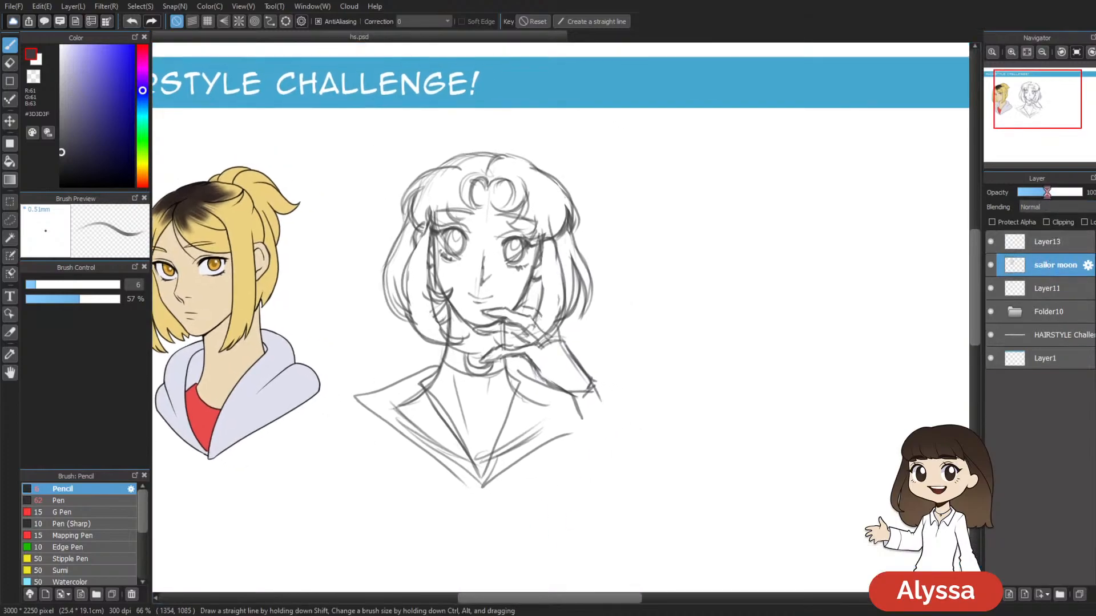
{"action": "left_click", "coordinate": [1048, 242]}
Step: Set the drawing colour to black (#000000) and the Pencil brush size to 5 for the line art
{"action": "left_click_drag", "start_coordinate": [668, 372], "coordinate": [640, 378]}
{"action": "left_click_drag", "start_coordinate": [76, 168], "coordinate": [60, 186]}
{"action": "left_click_drag", "start_coordinate": [715, 317], "coordinate": [744, 387]}
{"action": "left_click_drag", "start_coordinate": [581, 394], "coordinate": [606, 312]}
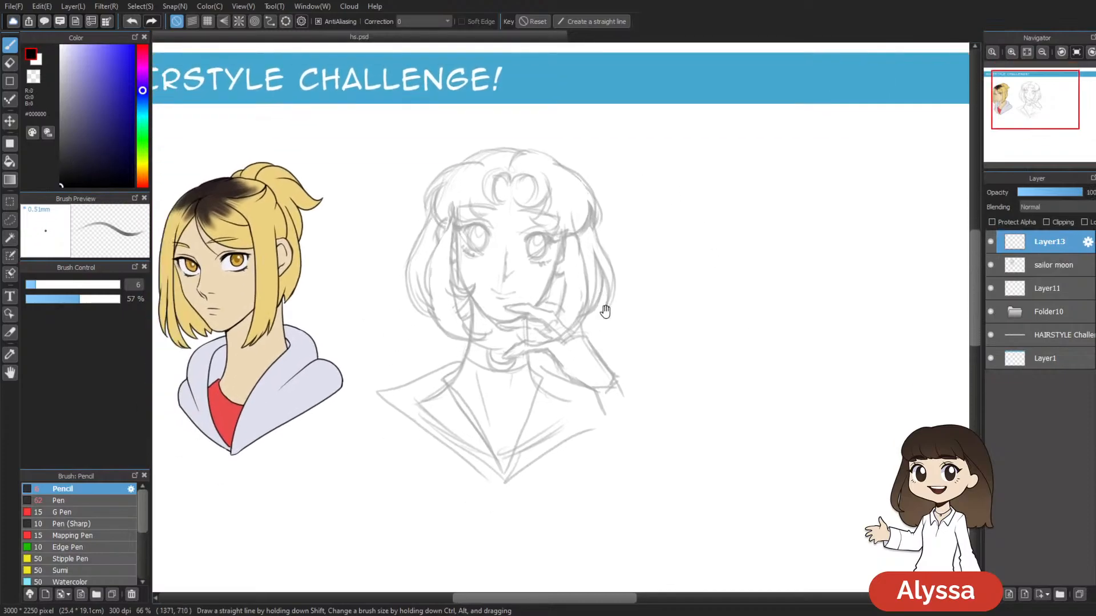
{"action": "scroll", "coordinate": [606, 312], "scroll_direction": "up", "scroll_amount": 1}
{"action": "left_click_drag", "start_coordinate": [562, 252], "coordinate": [674, 356]}
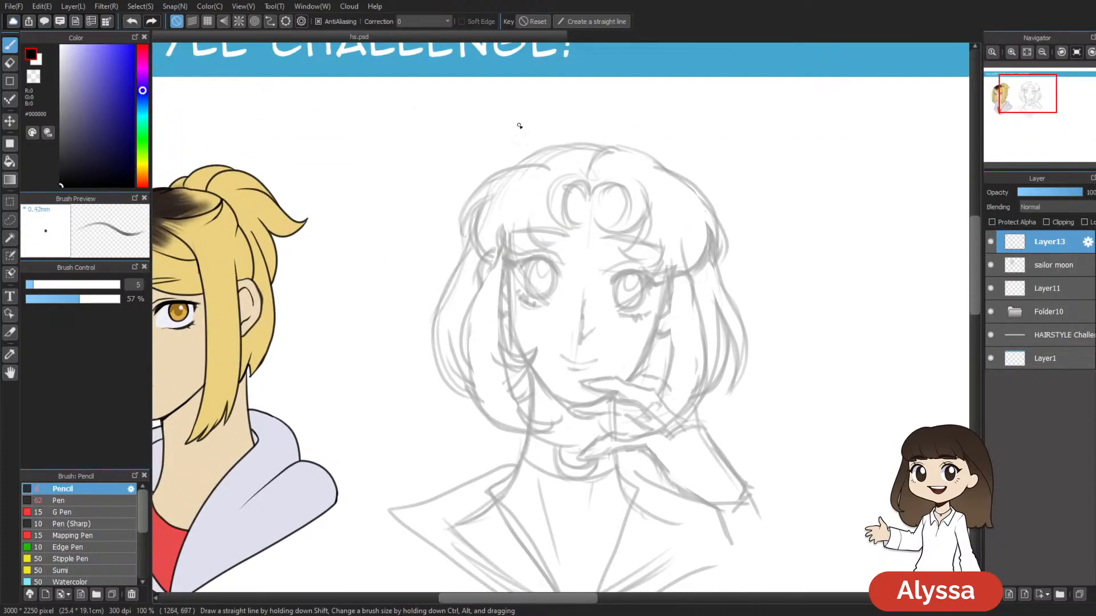
Step: Set the Pencil's opacity to 87% and its stroke correction to 15, undoing the test strokes
{"action": "left_click", "coordinate": [432, 183]}
{"action": "left_click_drag", "start_coordinate": [545, 331], "coordinate": [754, 305]}
{"action": "key", "text": "ctrl+z"}
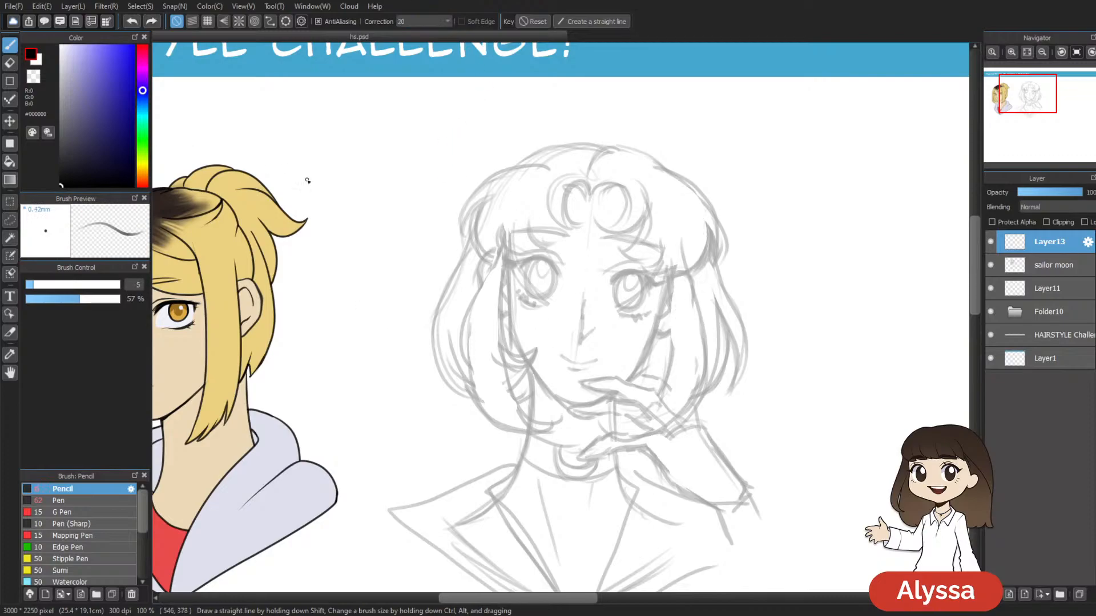
{"action": "left_click", "coordinate": [104, 302]}
{"action": "mouse_move", "coordinate": [470, 257]}
{"action": "left_mouse_down"}
{"action": "mouse_move", "coordinate": [562, 259]}
{"action": "mouse_move", "coordinate": [737, 417]}
{"action": "left_mouse_up"}
{"action": "key", "text": "ctrl+z"}
{"action": "key", "text": "ctrl+plus"}
{"action": "left_click_drag", "start_coordinate": [706, 349], "coordinate": [580, 292]}
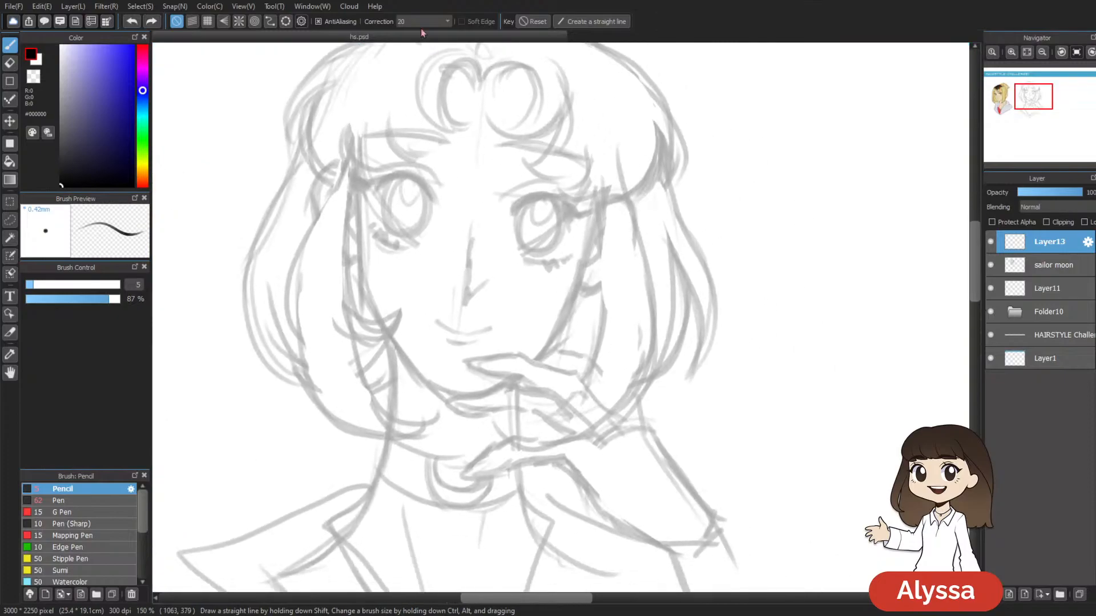
{"action": "left_click", "coordinate": [431, 143]}
{"action": "left_click_drag", "start_coordinate": [536, 245], "coordinate": [546, 285]}
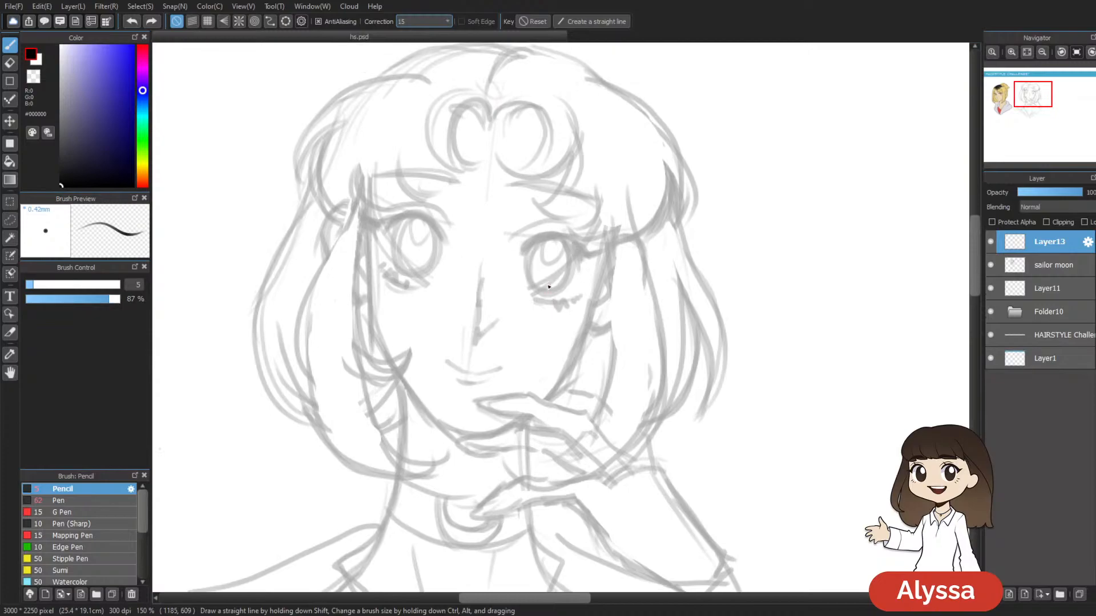
Step: Ink the left eye's thick upper lash line with pointed outer lashes, using a brush size of 4.5
{"action": "left_click_drag", "start_coordinate": [594, 237], "coordinate": [634, 277]}
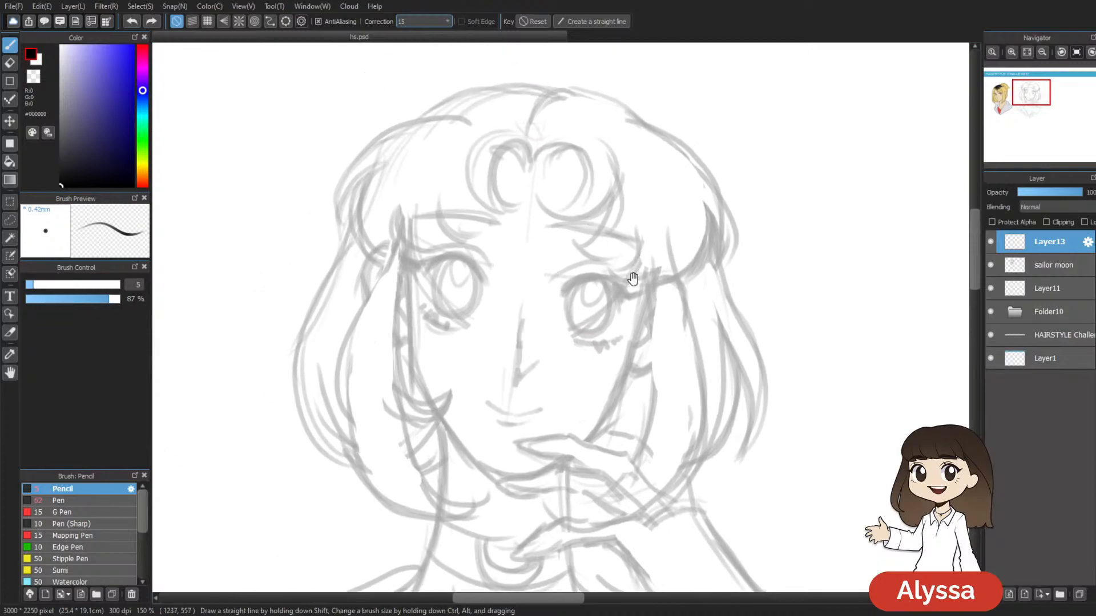
{"action": "left_click_drag", "start_coordinate": [611, 317], "coordinate": [493, 223]}
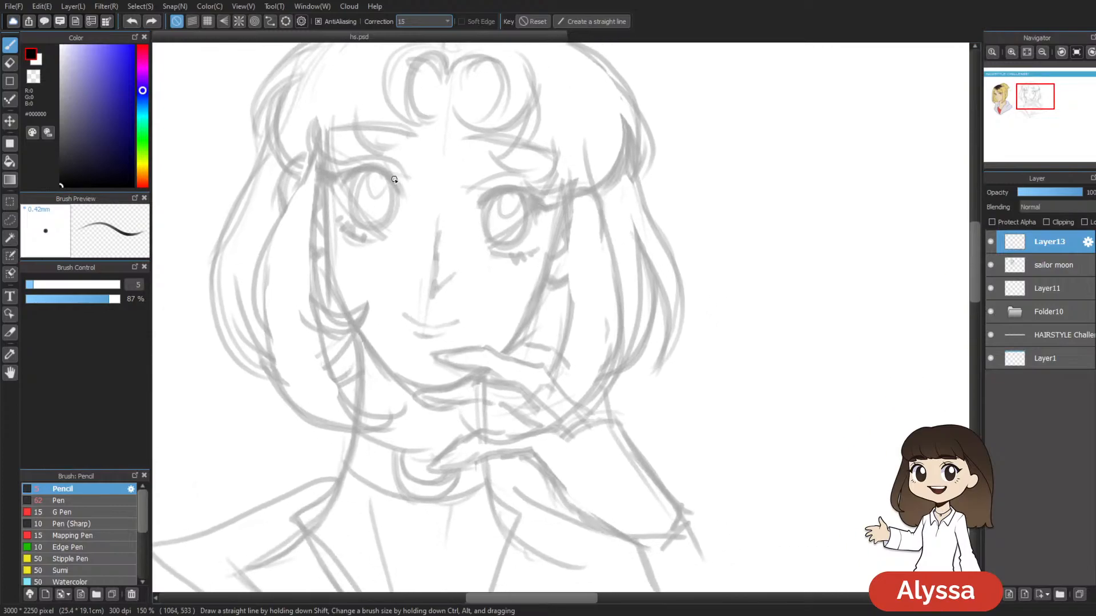
{"action": "key", "text": "["}
{"action": "key", "text": "["}
{"action": "key", "text": "["}
{"action": "mouse_move", "coordinate": [378, 170]}
{"action": "left_mouse_down"}
{"action": "mouse_move", "coordinate": [341, 183]}
{"action": "mouse_move", "coordinate": [371, 167]}
{"action": "mouse_move", "coordinate": [338, 182]}
{"action": "mouse_move", "coordinate": [316, 173]}
{"action": "left_mouse_up"}
{"action": "key", "text": "bracketright"}
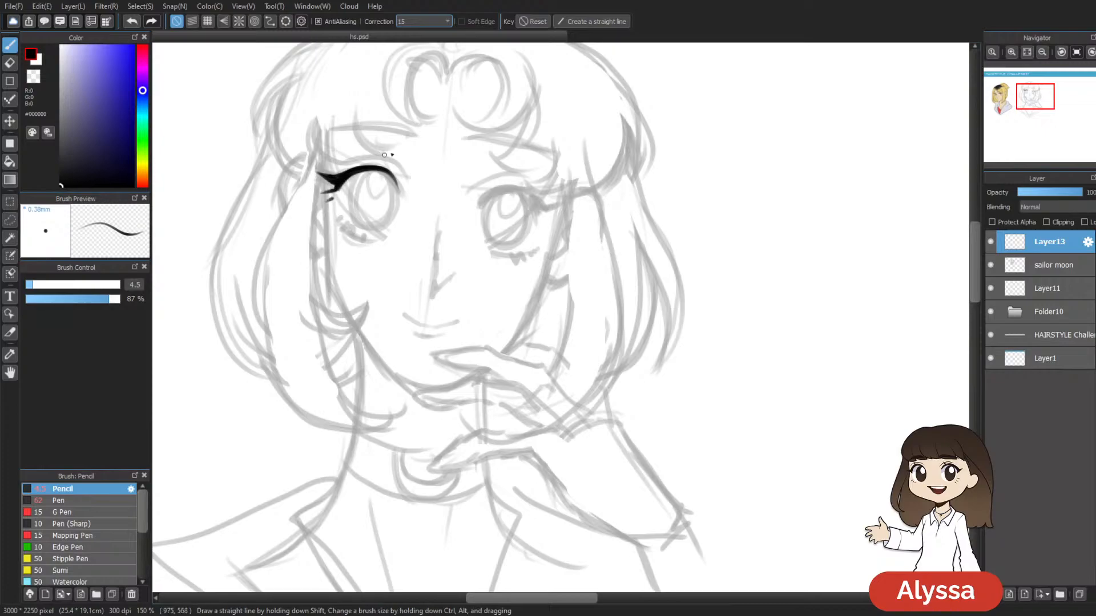
Step: Extend the left eye's lash line to the inner corner and ink its eyelid crease at brush size 4, undoing misfit strokes
{"action": "mouse_move", "coordinate": [384, 169]}
{"action": "left_mouse_down"}
{"action": "mouse_move", "coordinate": [402, 199]}
{"action": "mouse_move", "coordinate": [354, 169]}
{"action": "left_mouse_up"}
{"action": "key", "text": "ctrl+z"}
{"action": "mouse_move", "coordinate": [562, 211]}
{"action": "left_mouse_down"}
{"action": "mouse_move", "coordinate": [533, 188]}
{"action": "mouse_move", "coordinate": [533, 197]}
{"action": "left_mouse_up"}
{"action": "left_click_drag", "start_coordinate": [370, 155], "coordinate": [302, 153]}
{"action": "left_click_drag", "start_coordinate": [579, 180], "coordinate": [571, 166]}
{"action": "key", "text": "ctrl+z"}
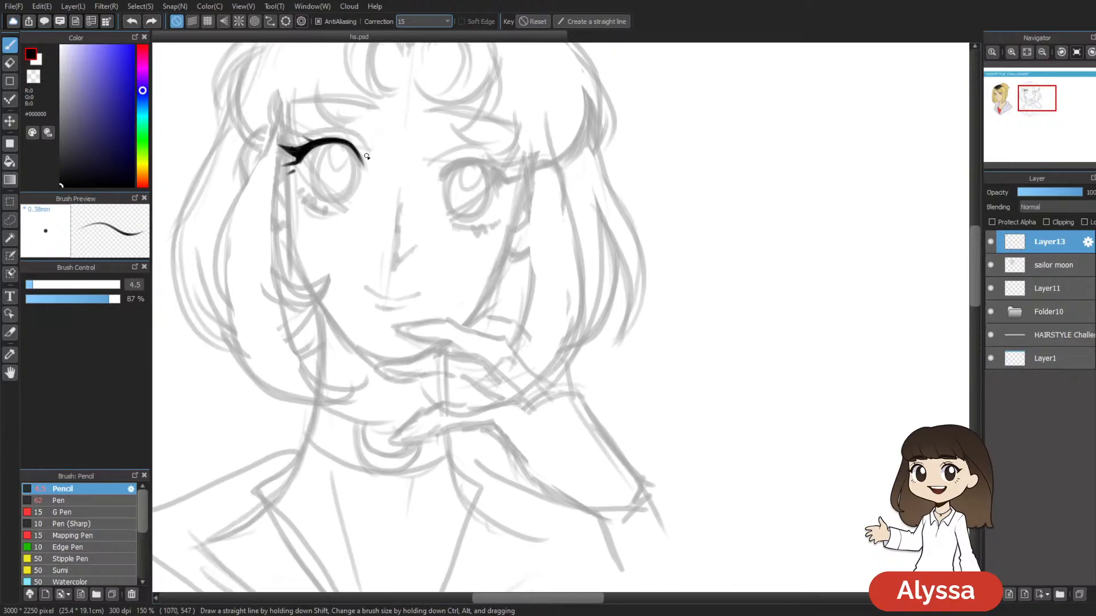
{"action": "mouse_move", "coordinate": [359, 137]}
{"action": "left_mouse_down"}
{"action": "mouse_move", "coordinate": [296, 134]}
{"action": "mouse_move", "coordinate": [302, 176]}
{"action": "left_mouse_up"}
{"action": "key", "text": "ctrl+z"}
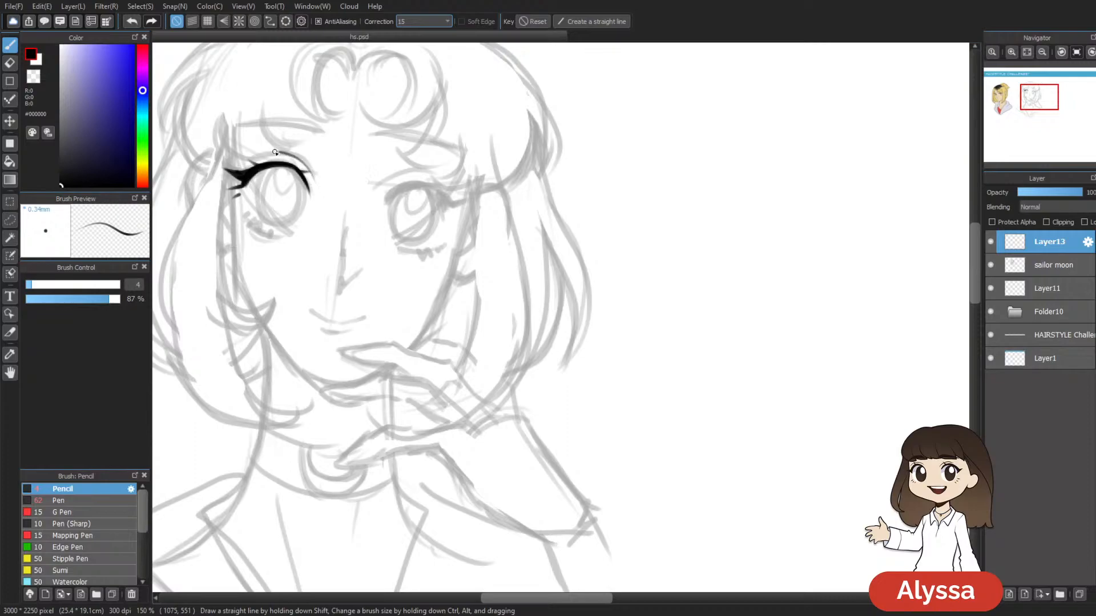
{"action": "left_click_drag", "start_coordinate": [671, 249], "coordinate": [677, 221]}
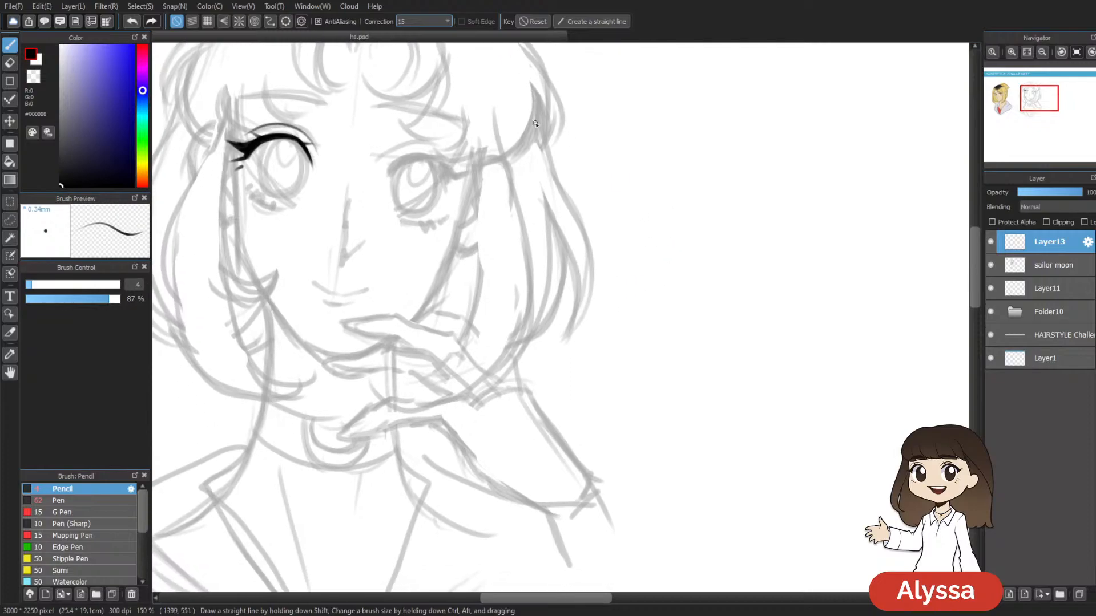
Step: Ink the right eye's upper lash line and its thick outer lash, undoing the first stroke
{"action": "mouse_move", "coordinate": [388, 173]}
{"action": "left_mouse_down"}
{"action": "mouse_move", "coordinate": [452, 167]}
{"action": "mouse_move", "coordinate": [456, 180]}
{"action": "mouse_move", "coordinate": [441, 155]}
{"action": "mouse_move", "coordinate": [404, 157]}
{"action": "mouse_move", "coordinate": [414, 153]}
{"action": "left_mouse_up"}
{"action": "key", "text": "ctrl+z"}
{"action": "left_click_drag", "start_coordinate": [491, 114], "coordinate": [477, 162]}
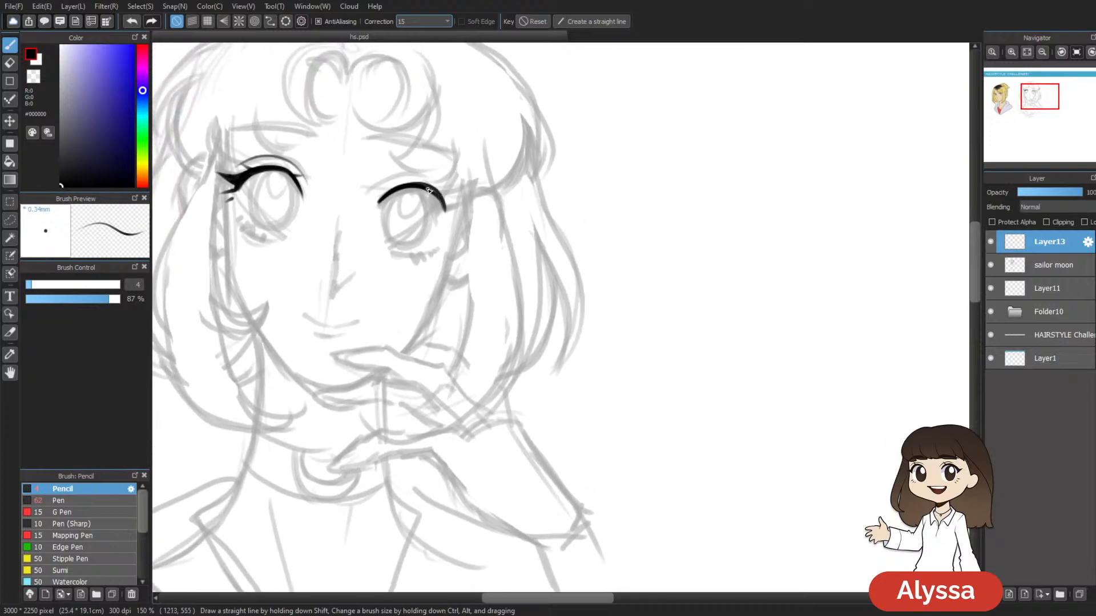
{"action": "mouse_move", "coordinate": [435, 190]}
{"action": "left_mouse_down"}
{"action": "mouse_move", "coordinate": [462, 206]}
{"action": "mouse_move", "coordinate": [450, 205]}
{"action": "left_mouse_up"}
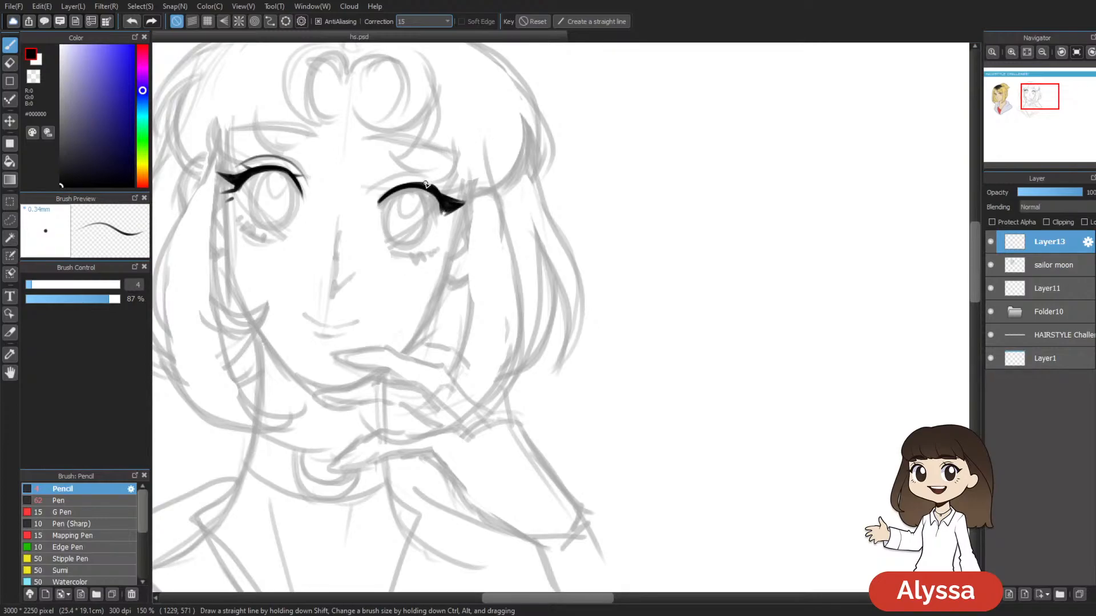
Step: Ink the right eye's eyelid crease and refine its outer lashes, undoing a misfit stroke
{"action": "left_click_drag", "start_coordinate": [554, 228], "coordinate": [616, 219]}
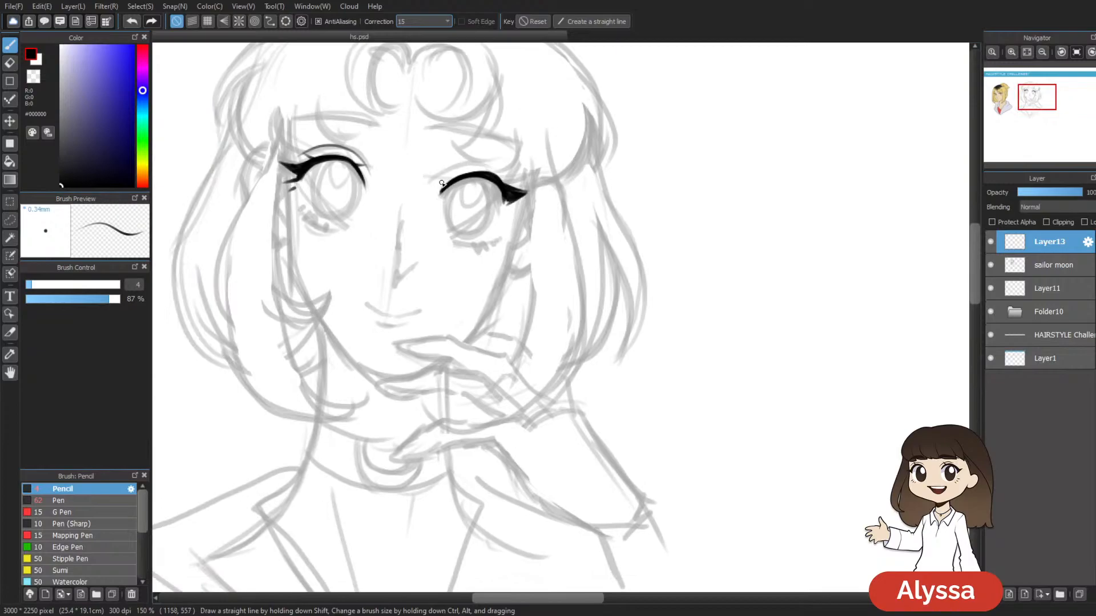
{"action": "left_click_drag", "start_coordinate": [471, 167], "coordinate": [518, 196]}
{"action": "key", "text": "ctrl+z"}
{"action": "left_click_drag", "start_coordinate": [470, 165], "coordinate": [440, 174]}
{"action": "mouse_move", "coordinate": [544, 212]}
{"action": "left_mouse_down"}
{"action": "mouse_move", "coordinate": [543, 184]}
{"action": "mouse_move", "coordinate": [516, 176]}
{"action": "left_mouse_up"}
{"action": "left_click_drag", "start_coordinate": [581, 227], "coordinate": [583, 252]}
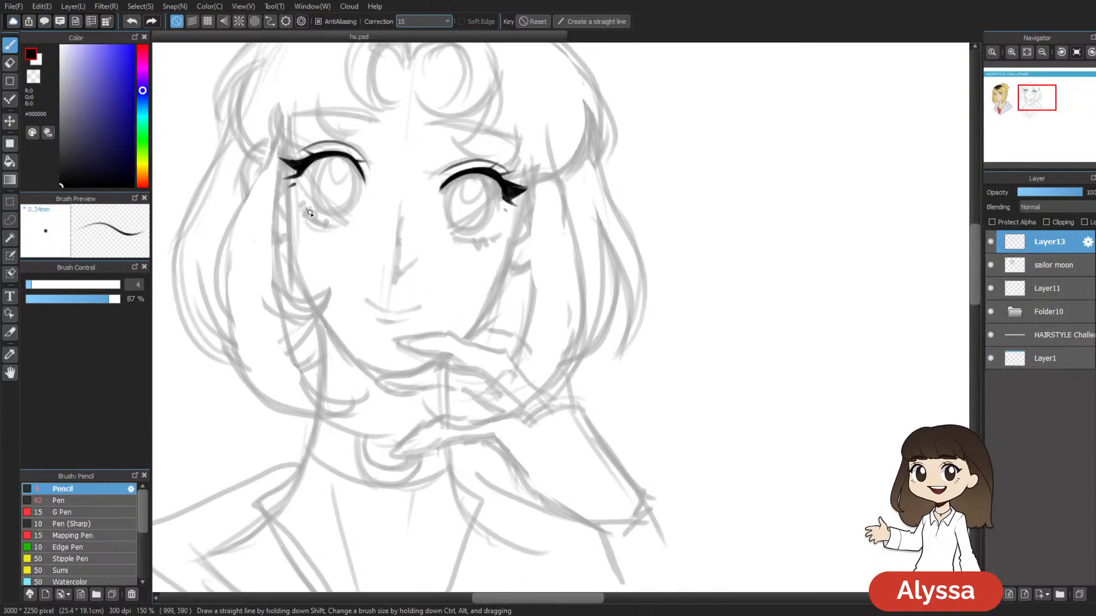
Step: Ink the lower lashes of both eyes and extend the lash strokes at their outer corners
{"action": "left_click_drag", "start_coordinate": [316, 215], "coordinate": [329, 223]}
{"action": "left_click_drag", "start_coordinate": [707, 222], "coordinate": [650, 189]}
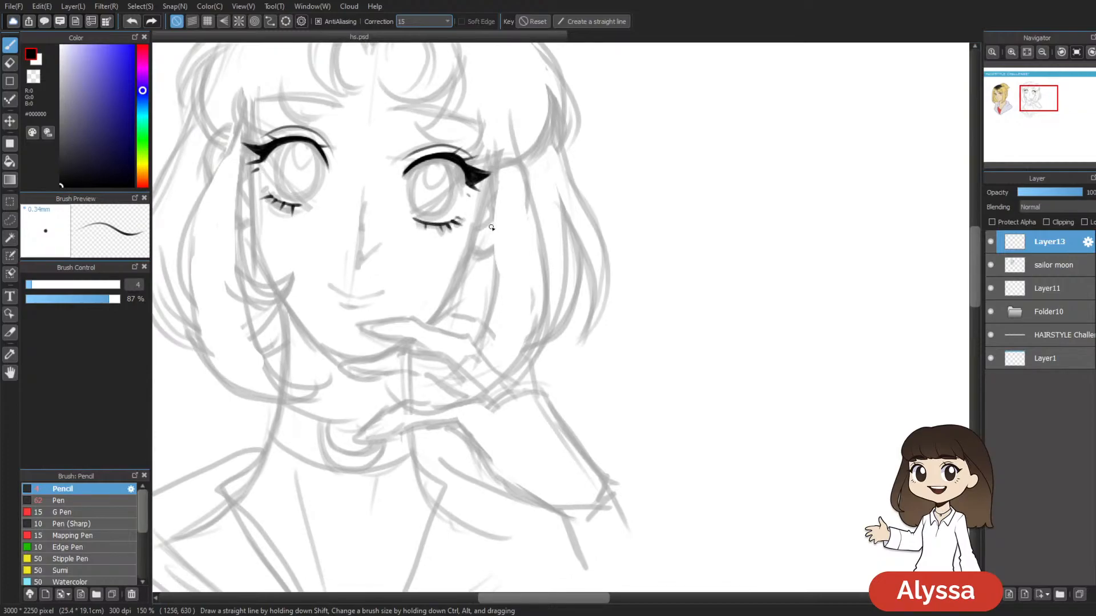
{"action": "scroll", "coordinate": [491, 227], "scroll_direction": "down", "scroll_amount": 4}
{"action": "scroll", "coordinate": [493, 229], "scroll_direction": "up", "scroll_amount": 3}
{"action": "scroll", "coordinate": [505, 194], "scroll_direction": "up", "scroll_amount": 1}
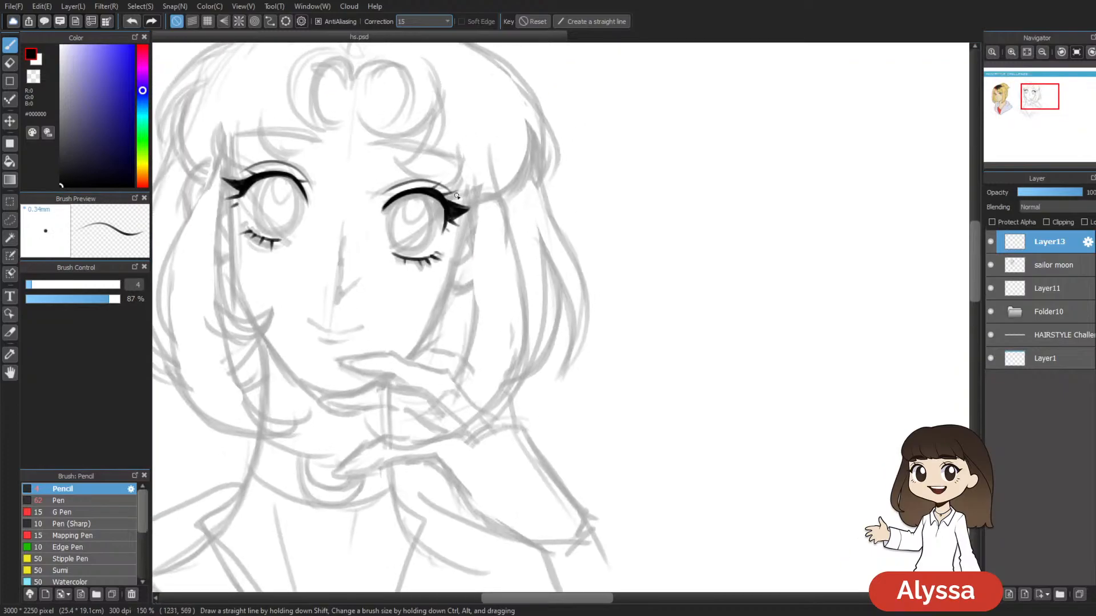
{"action": "scroll", "coordinate": [499, 218], "scroll_direction": "left", "scroll_amount": 2}
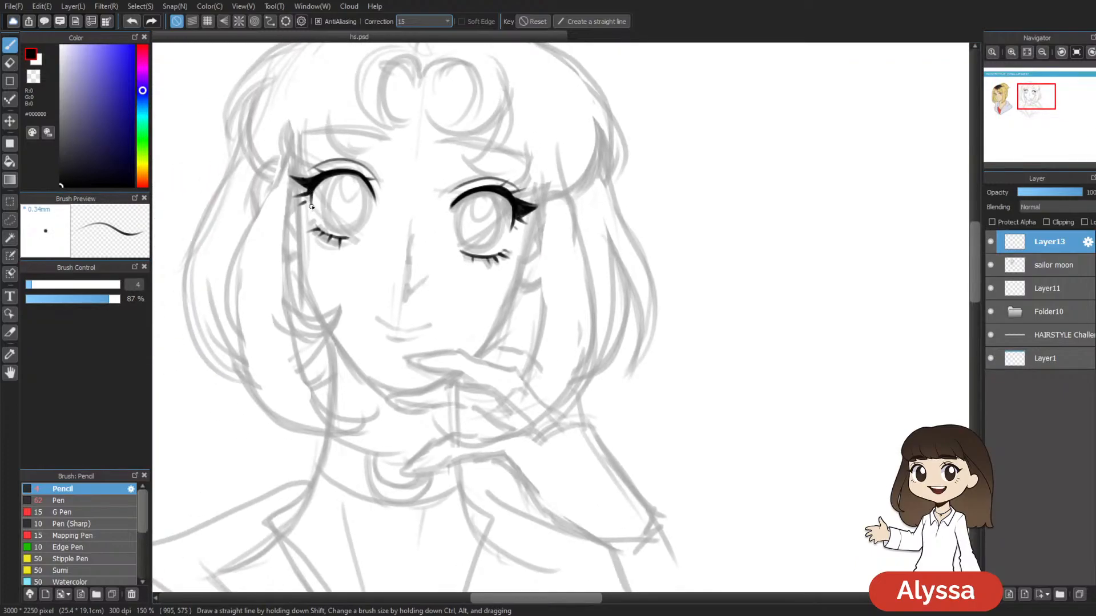
{"action": "scroll", "coordinate": [410, 174], "scroll_direction": "down", "scroll_amount": 4}
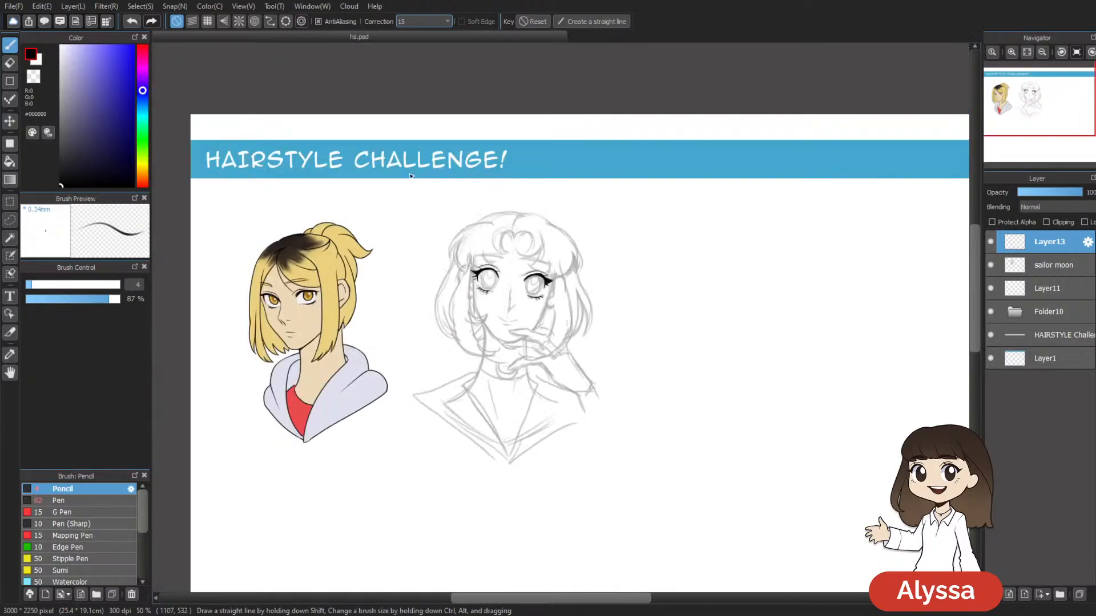
{"action": "scroll", "coordinate": [409, 174], "scroll_direction": "up", "scroll_amount": 4}
Step: Select the inked left eye and shift it 4 px toward the nose and 2 px down
{"action": "key", "text": "m"}
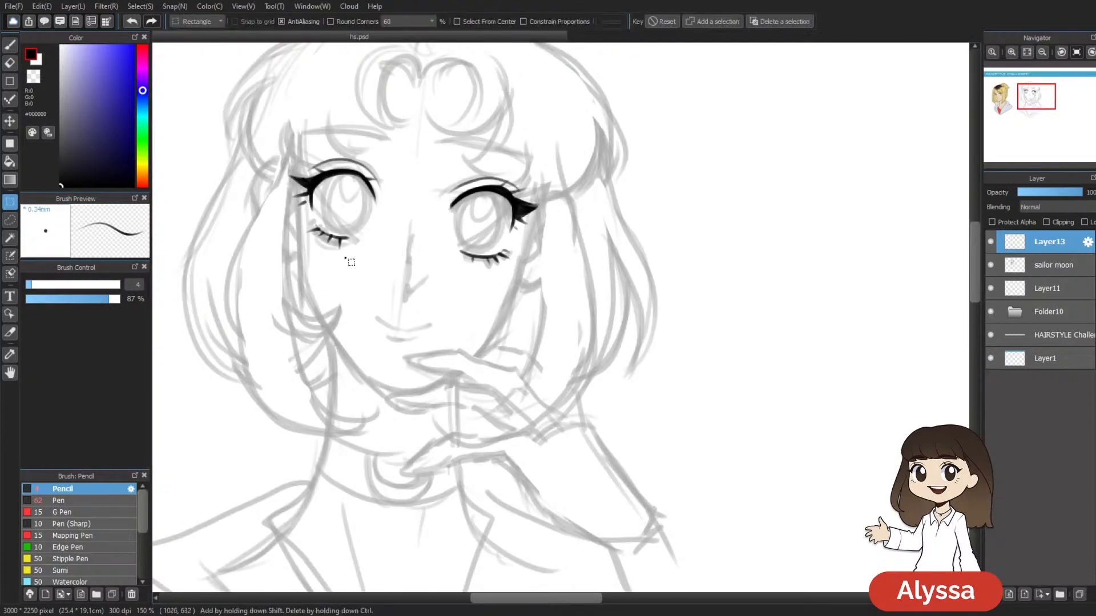
{"action": "mouse_move", "coordinate": [253, 105]}
{"action": "left_mouse_down"}
{"action": "mouse_move", "coordinate": [411, 287]}
{"action": "mouse_move", "coordinate": [410, 305]}
{"action": "left_mouse_up"}
{"action": "key", "text": "ctrl+t"}
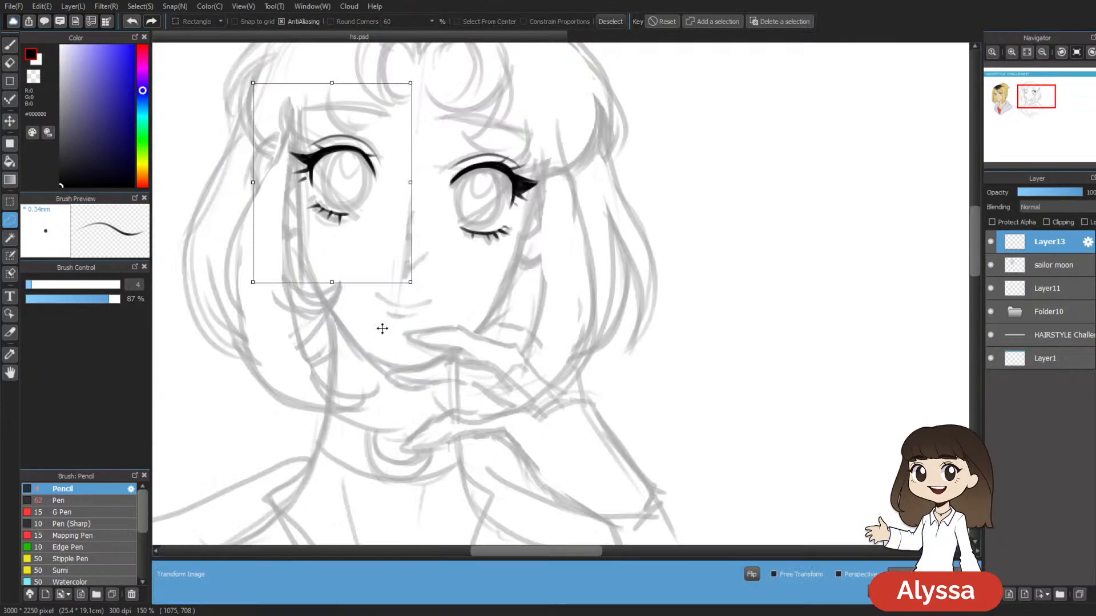
{"action": "left_click_drag", "start_coordinate": [378, 232], "coordinate": [392, 240]}
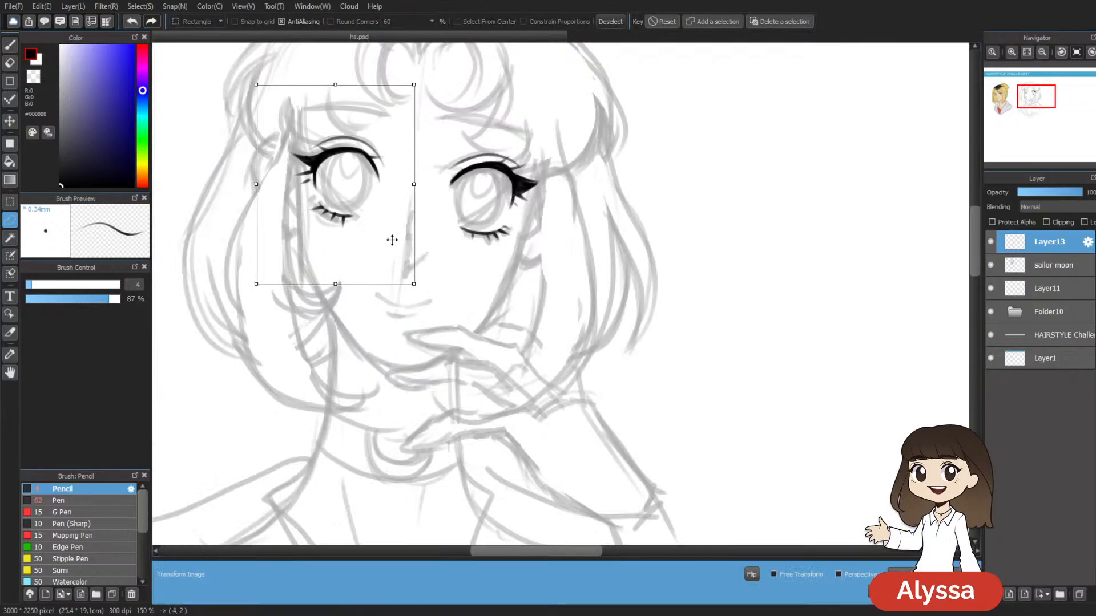
{"action": "key", "text": "Return"}
{"action": "key", "text": "ctrl+z"}
{"action": "key", "text": "ctrl+y"}
{"action": "key", "text": "ctrl+d"}
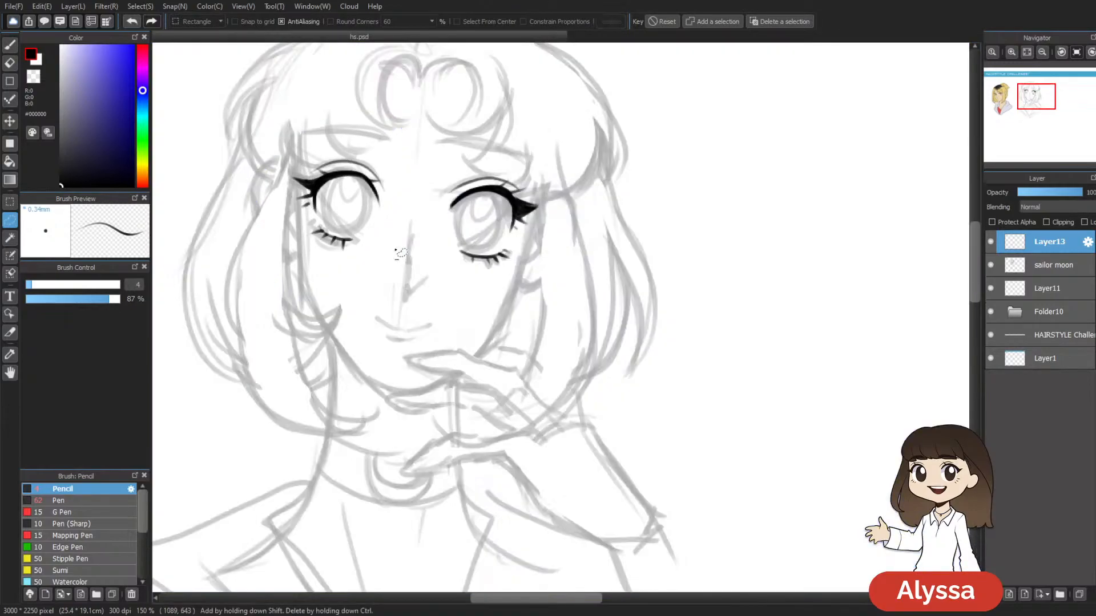
Step: Select the inked right eye and shift it 3 px toward the nose
{"action": "key", "text": "ctrl+t"}
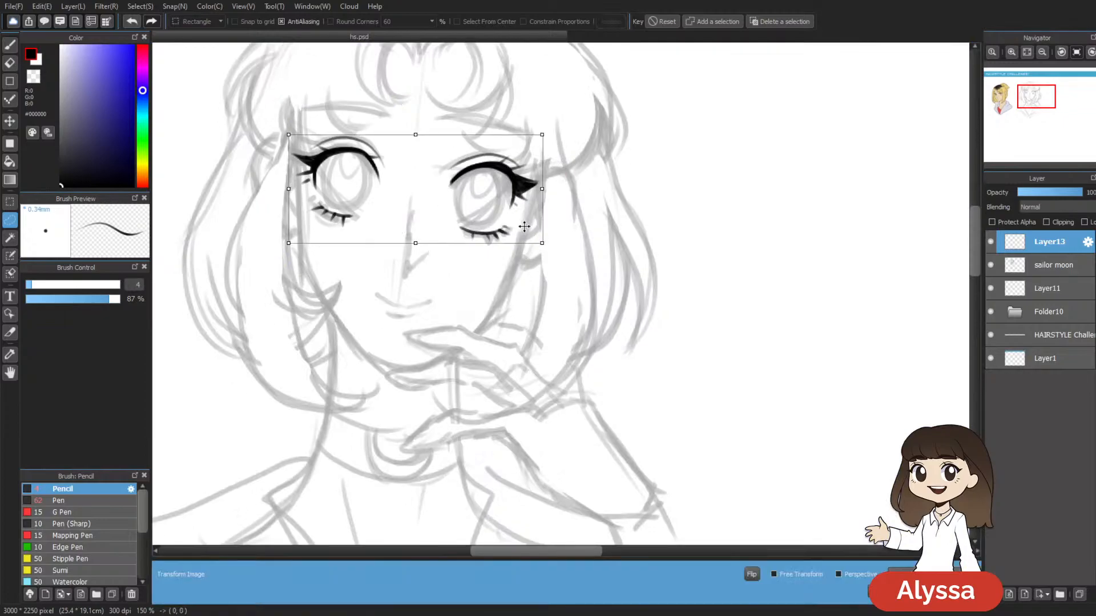
{"action": "key", "text": "Return"}
{"action": "mouse_move", "coordinate": [558, 177]}
{"action": "left_mouse_down"}
{"action": "mouse_move", "coordinate": [577, 182]}
{"action": "mouse_move", "coordinate": [568, 174]}
{"action": "left_mouse_up"}
{"action": "key", "text": "ctrl+t"}
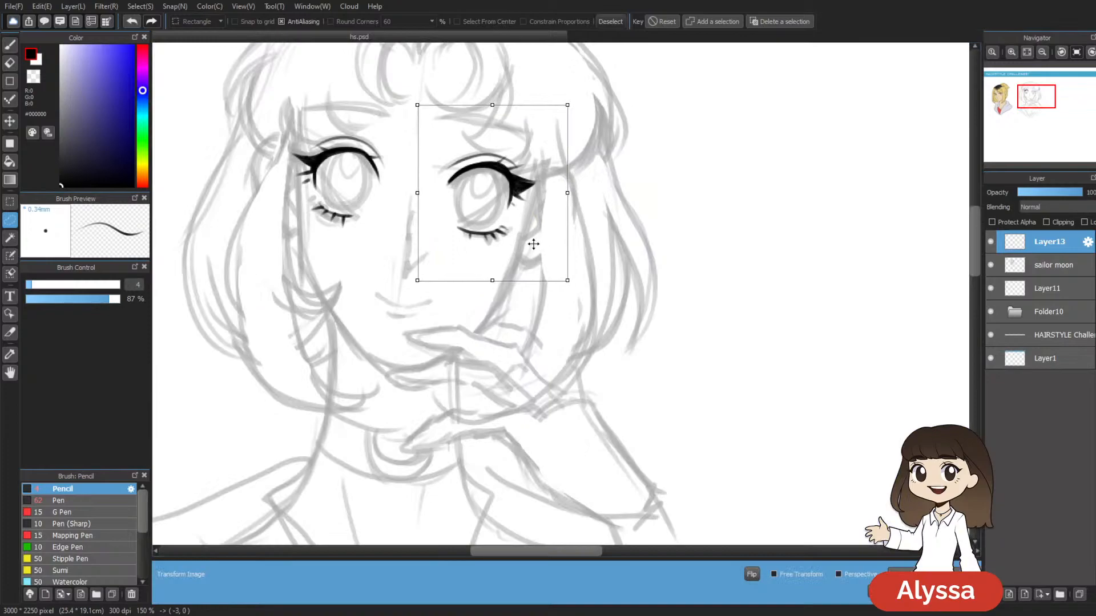
{"action": "key", "text": "Return"}
{"action": "key", "text": "ctrl+d"}
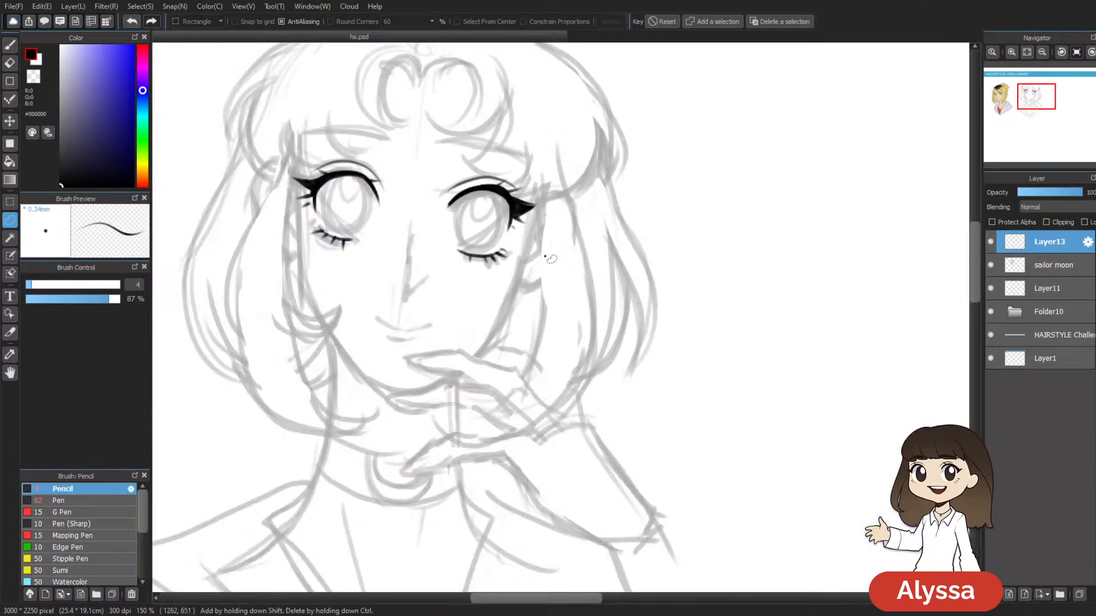
Step: Create a new layer and ink the left eye's iris outline as an oval, undoing misfit strokes
{"action": "key", "text": "ctrl+shift+n"}
{"action": "key", "text": "b"}
{"action": "scroll", "coordinate": [545, 256], "scroll_direction": "up", "scroll_amount": 1}
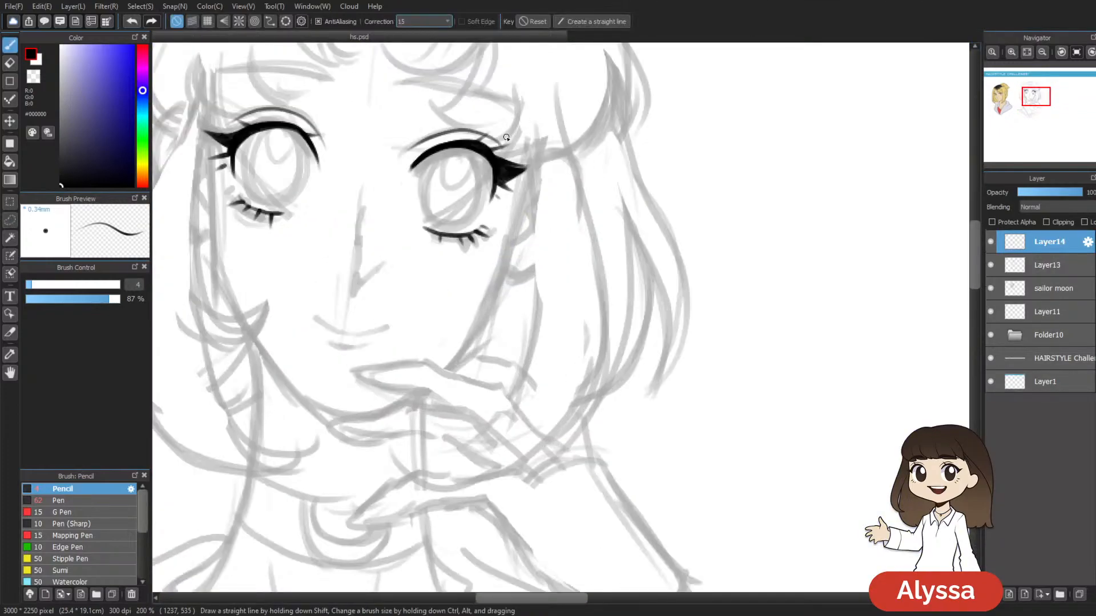
{"action": "mouse_move", "coordinate": [469, 176]}
{"action": "left_mouse_down"}
{"action": "mouse_move", "coordinate": [550, 186]}
{"action": "mouse_move", "coordinate": [545, 203]}
{"action": "left_mouse_up"}
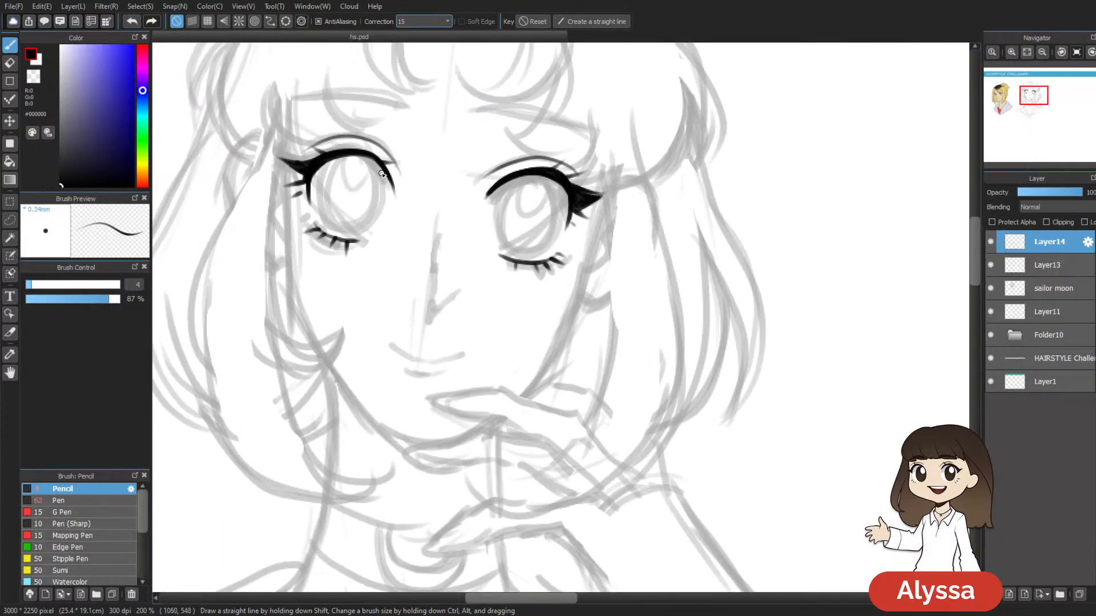
{"action": "mouse_move", "coordinate": [369, 223]}
{"action": "left_mouse_down"}
{"action": "mouse_move", "coordinate": [337, 220]}
{"action": "mouse_move", "coordinate": [326, 194]}
{"action": "mouse_move", "coordinate": [331, 165]}
{"action": "mouse_move", "coordinate": [352, 153]}
{"action": "mouse_move", "coordinate": [326, 186]}
{"action": "mouse_move", "coordinate": [332, 217]}
{"action": "mouse_move", "coordinate": [365, 224]}
{"action": "mouse_move", "coordinate": [380, 178]}
{"action": "mouse_move", "coordinate": [350, 153]}
{"action": "left_mouse_up"}
{"action": "key", "text": "ctrl+z"}
{"action": "key", "text": "ctrl+z"}
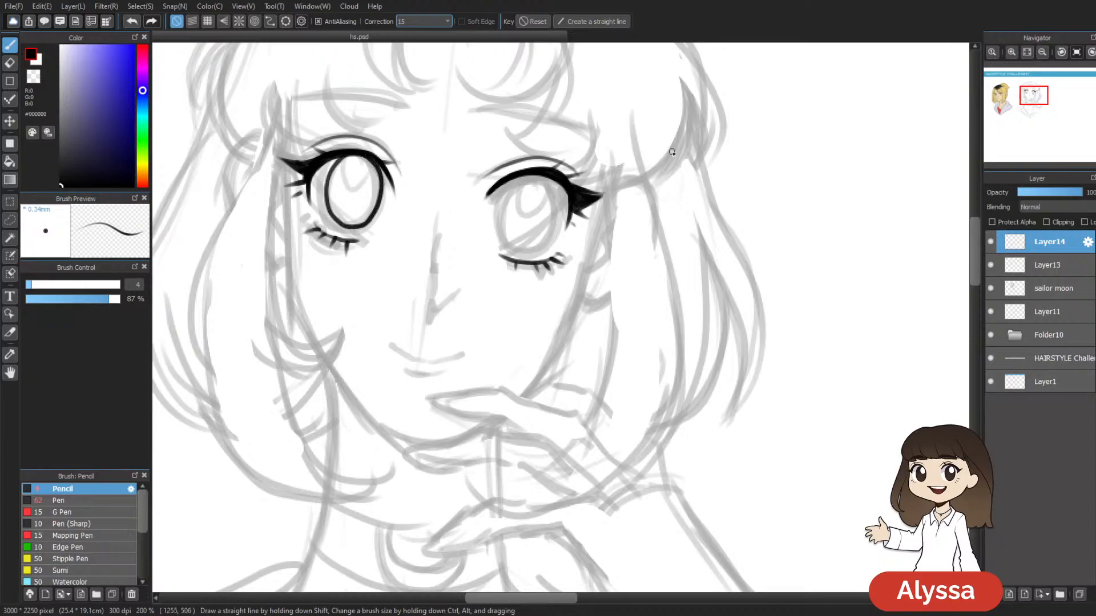
Step: Redraw the left iris outline with stroke correction set to 20, undoing misfit ovals
{"action": "left_click_drag", "start_coordinate": [656, 141], "coordinate": [648, 130]}
{"action": "mouse_move", "coordinate": [341, 144]}
{"action": "left_mouse_down"}
{"action": "mouse_move", "coordinate": [315, 192]}
{"action": "mouse_move", "coordinate": [333, 213]}
{"action": "mouse_move", "coordinate": [361, 215]}
{"action": "left_mouse_up"}
{"action": "key", "text": "ctrl+z"}
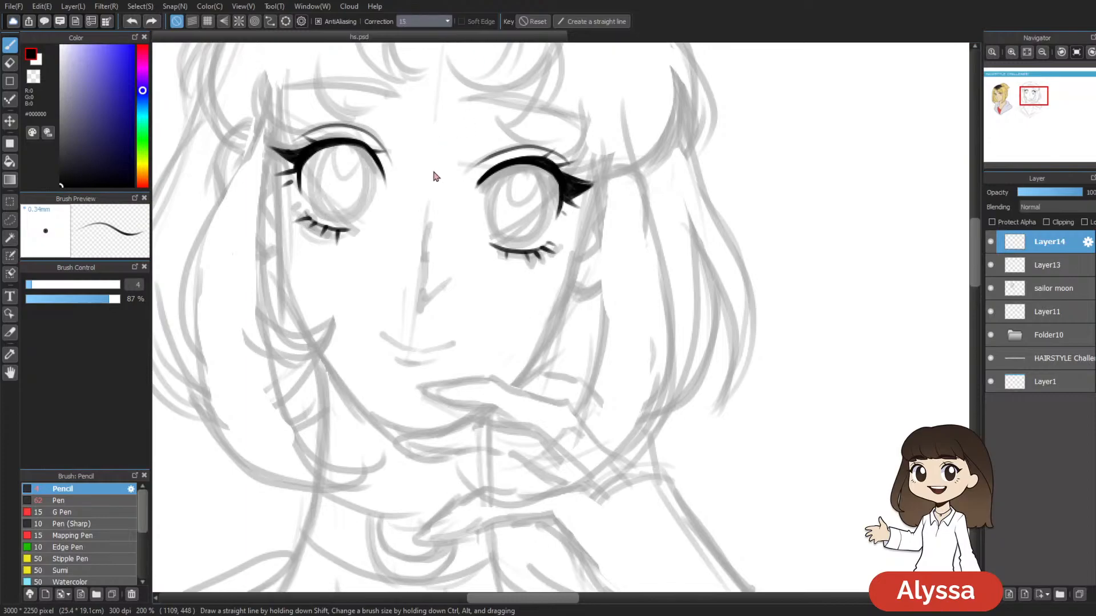
{"action": "mouse_move", "coordinate": [326, 152]}
{"action": "left_mouse_down"}
{"action": "mouse_move", "coordinate": [325, 212]}
{"action": "mouse_move", "coordinate": [350, 214]}
{"action": "mouse_move", "coordinate": [365, 197]}
{"action": "mouse_move", "coordinate": [361, 147]}
{"action": "mouse_move", "coordinate": [315, 181]}
{"action": "mouse_move", "coordinate": [323, 210]}
{"action": "mouse_move", "coordinate": [352, 215]}
{"action": "mouse_move", "coordinate": [368, 159]}
{"action": "mouse_move", "coordinate": [338, 141]}
{"action": "left_mouse_up"}
{"action": "key", "text": "ctrl+z"}
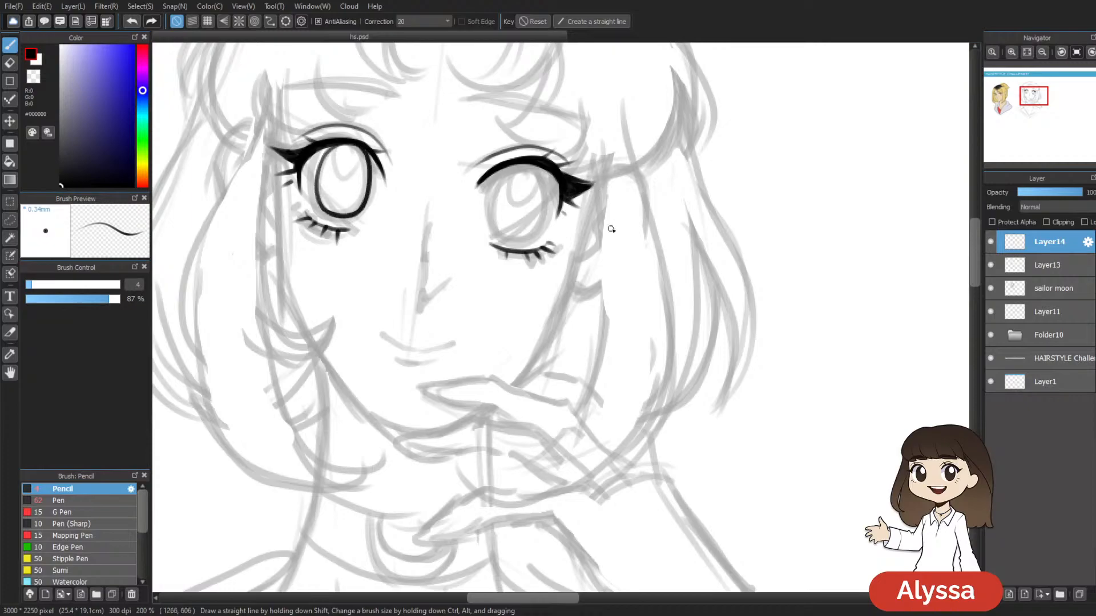
Step: Rotate the left iris outline slightly and adjust its placement under the upper lash line
{"action": "scroll", "coordinate": [606, 229], "scroll_direction": "down", "scroll_amount": 4}
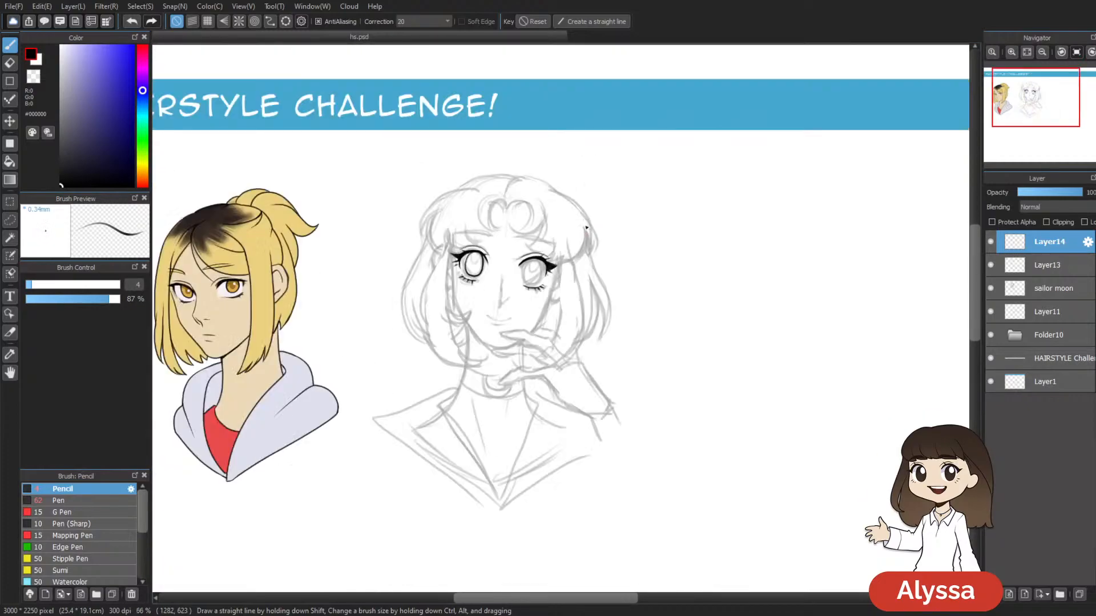
{"action": "scroll", "coordinate": [586, 227], "scroll_direction": "up", "scroll_amount": 4}
{"action": "mouse_move", "coordinate": [385, 203]}
{"action": "left_mouse_down"}
{"action": "mouse_move", "coordinate": [361, 252]}
{"action": "mouse_move", "coordinate": [332, 239]}
{"action": "mouse_move", "coordinate": [327, 198]}
{"action": "mouse_move", "coordinate": [350, 170]}
{"action": "left_mouse_up"}
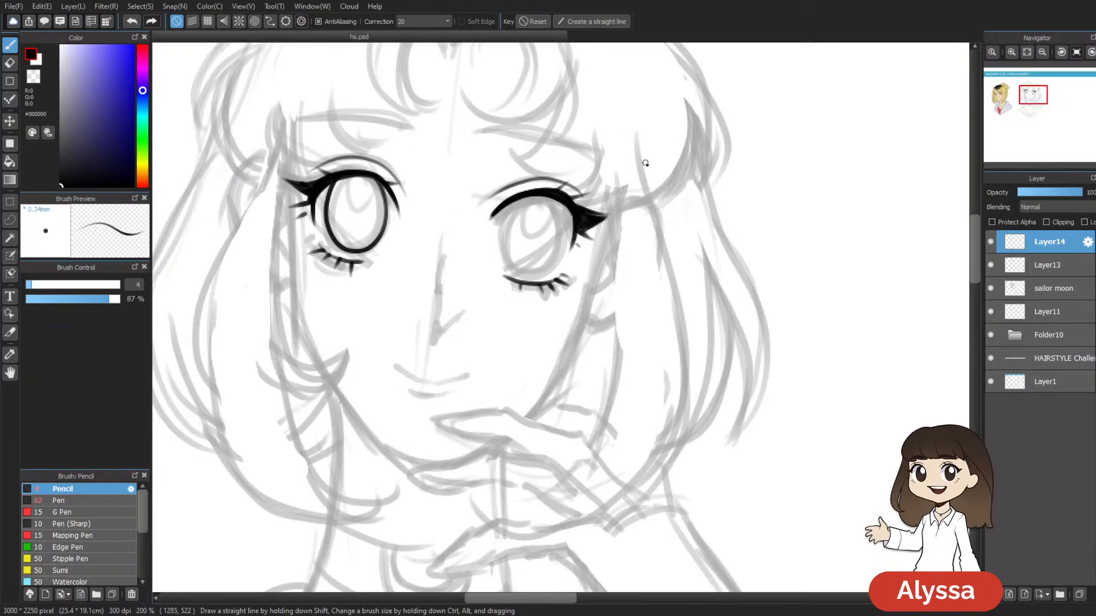
{"action": "key", "text": "ctrl+t"}
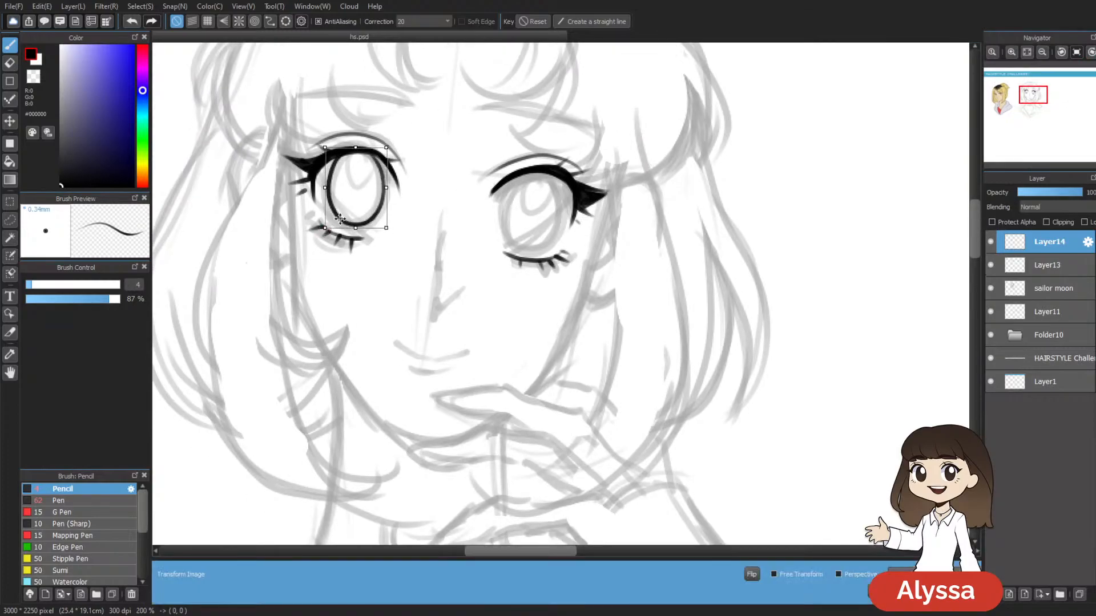
{"action": "left_click_drag", "start_coordinate": [386, 228], "coordinate": [390, 230]}
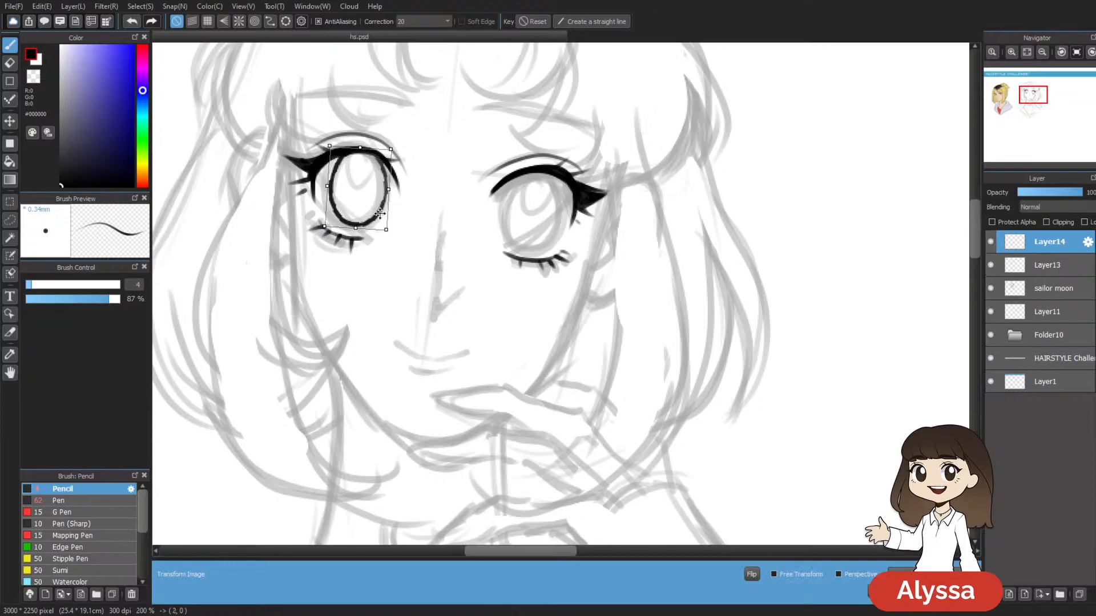
{"action": "key", "text": "Return"}
Step: Ink the right eye's iris outline as an oval, undoing a misfit stroke
{"action": "mouse_move", "coordinate": [679, 343]}
{"action": "left_mouse_down"}
{"action": "mouse_move", "coordinate": [640, 318]}
{"action": "mouse_move", "coordinate": [597, 319]}
{"action": "left_mouse_up"}
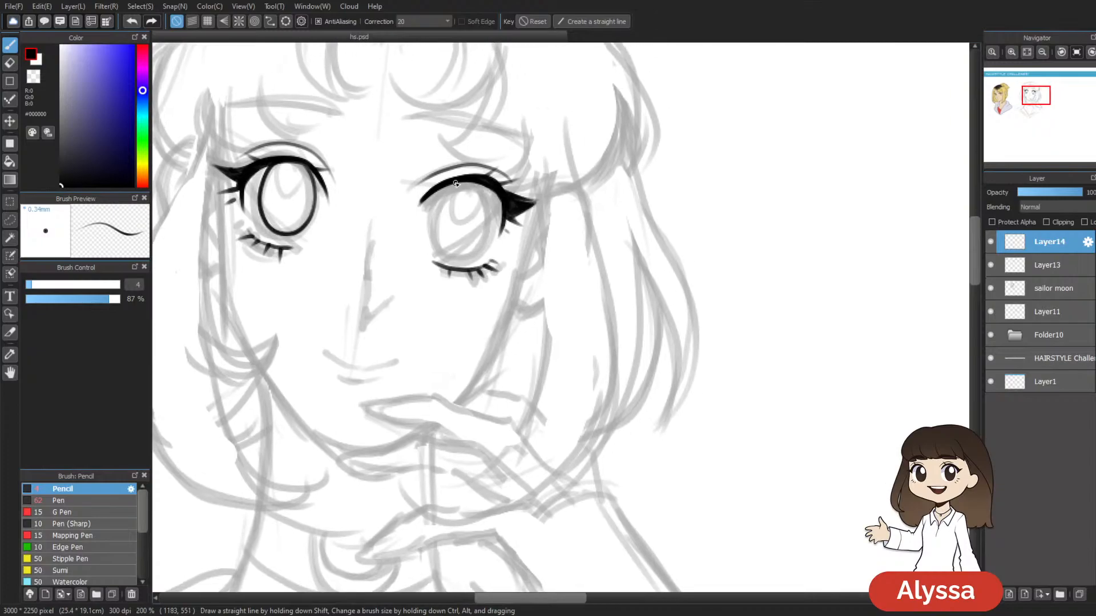
{"action": "mouse_move", "coordinate": [451, 188]}
{"action": "left_mouse_down"}
{"action": "mouse_move", "coordinate": [438, 249]}
{"action": "mouse_move", "coordinate": [473, 250]}
{"action": "mouse_move", "coordinate": [486, 215]}
{"action": "mouse_move", "coordinate": [472, 182]}
{"action": "mouse_move", "coordinate": [442, 252]}
{"action": "mouse_move", "coordinate": [473, 255]}
{"action": "mouse_move", "coordinate": [486, 218]}
{"action": "mouse_move", "coordinate": [454, 188]}
{"action": "left_mouse_up"}
{"action": "key", "text": "ctrl+z"}
Step: Lasso the right iris outline and transform it to sit properly inside the right eye
{"action": "key", "text": "m"}
{"action": "left_click_drag", "start_coordinate": [455, 289], "coordinate": [518, 141]}
{"action": "key", "text": "ctrl+d"}
{"action": "key", "text": "l"}
{"action": "mouse_move", "coordinate": [543, 185]}
{"action": "left_mouse_down"}
{"action": "mouse_move", "coordinate": [476, 307]}
{"action": "mouse_move", "coordinate": [565, 197]}
{"action": "left_mouse_up"}
{"action": "key", "text": "ctrl+t"}
{"action": "mouse_move", "coordinate": [620, 247]}
{"action": "left_mouse_down"}
{"action": "mouse_move", "coordinate": [641, 260]}
{"action": "mouse_move", "coordinate": [605, 260]}
{"action": "left_mouse_up"}
{"action": "left_click_drag", "start_coordinate": [531, 269], "coordinate": [535, 268]}
{"action": "key", "text": "Return"}
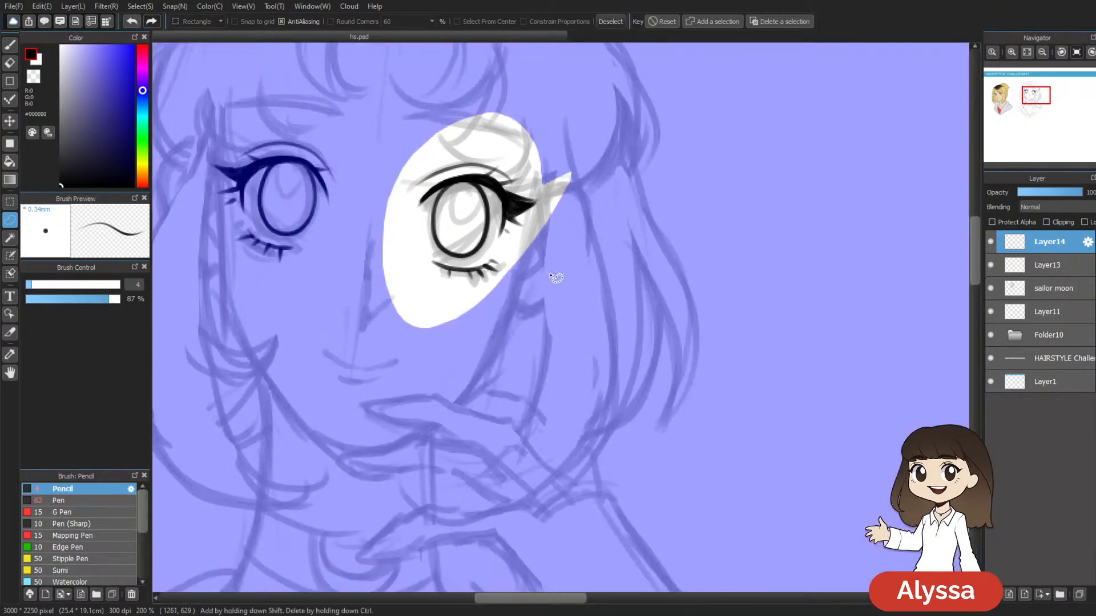
{"action": "key", "text": "ctrl+d"}
{"action": "key", "text": "b"}
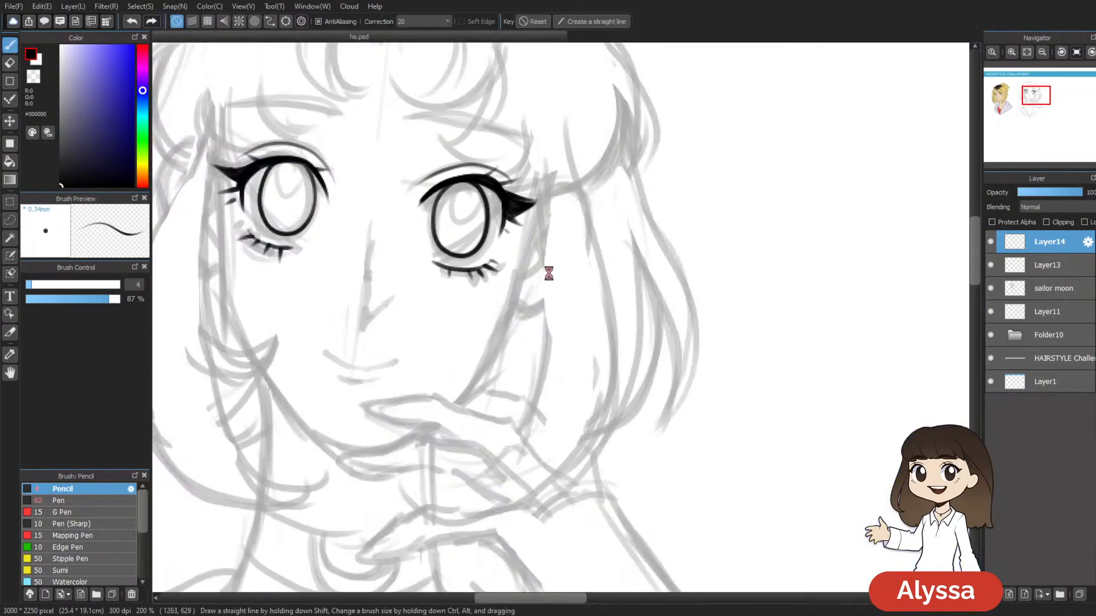
Step: Merge the iris layer into the eye line-art layer below and add a new layer above it
{"action": "key", "text": "ctrl+minus"}
{"action": "left_click_drag", "start_coordinate": [548, 409], "coordinate": [630, 289]}
{"action": "mouse_move", "coordinate": [673, 325]}
{"action": "left_mouse_down"}
{"action": "mouse_move", "coordinate": [639, 405]}
{"action": "mouse_move", "coordinate": [642, 444]}
{"action": "left_mouse_up"}
{"action": "left_click", "coordinate": [990, 242]}
{"action": "left_click", "coordinate": [990, 242]}
{"action": "key", "text": "ctrl+e"}
{"action": "left_click", "coordinate": [990, 242]}
{"action": "left_click", "coordinate": [990, 242]}
{"action": "key", "text": "ctrl+shift+n"}
{"action": "key", "text": "ctrl+plus"}
{"action": "key", "text": "ctrl+plus"}
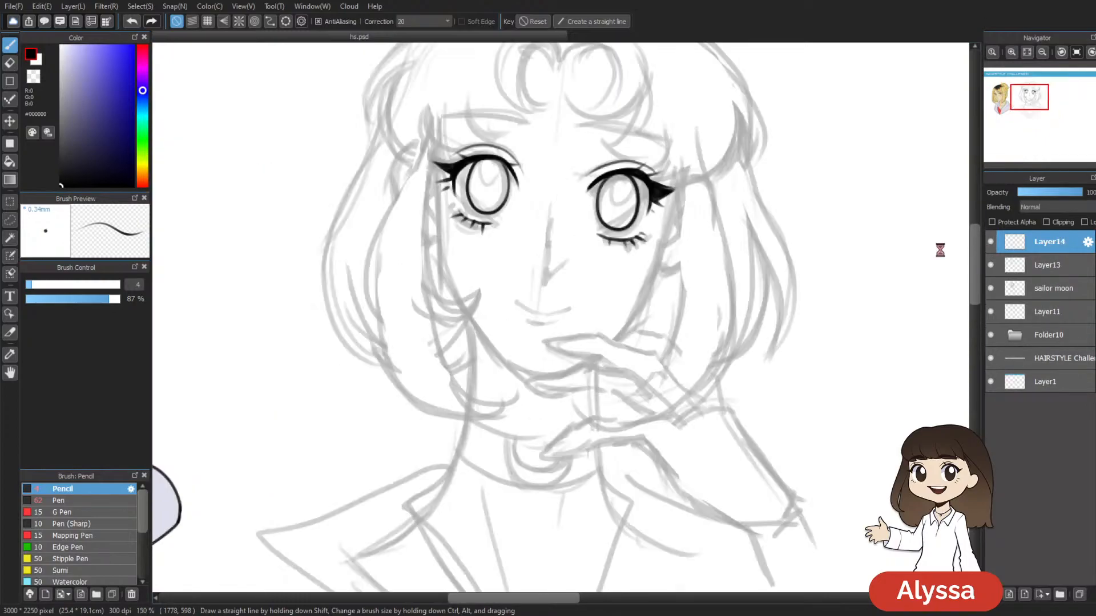
Step: Ink the nose as one curved line following the sketch from the bridge to the tip
{"action": "left_click_drag", "start_coordinate": [633, 139], "coordinate": [497, 240]}
{"action": "left_click_drag", "start_coordinate": [412, 302], "coordinate": [413, 343]}
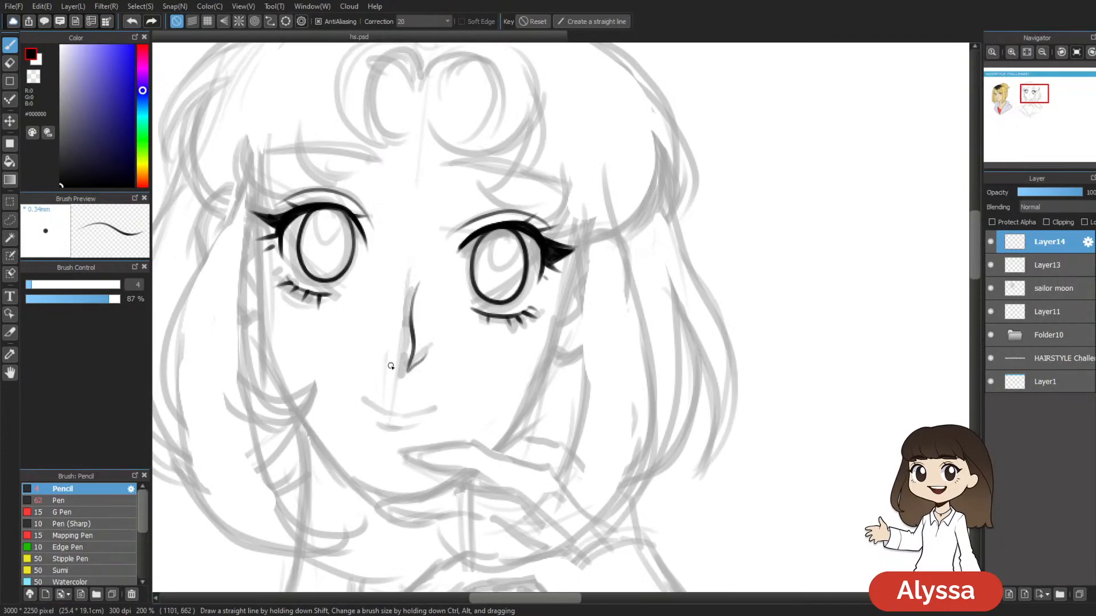
{"action": "key", "text": "ctrl+minus"}
{"action": "key", "text": "ctrl+minus"}
{"action": "key", "text": "ctrl+plus"}
{"action": "key", "text": "ctrl+plus"}
Step: Ink the smiling mouth line and the short lower lip line beneath it, undoing misfit strokes
{"action": "left_click_drag", "start_coordinate": [592, 337], "coordinate": [671, 266]}
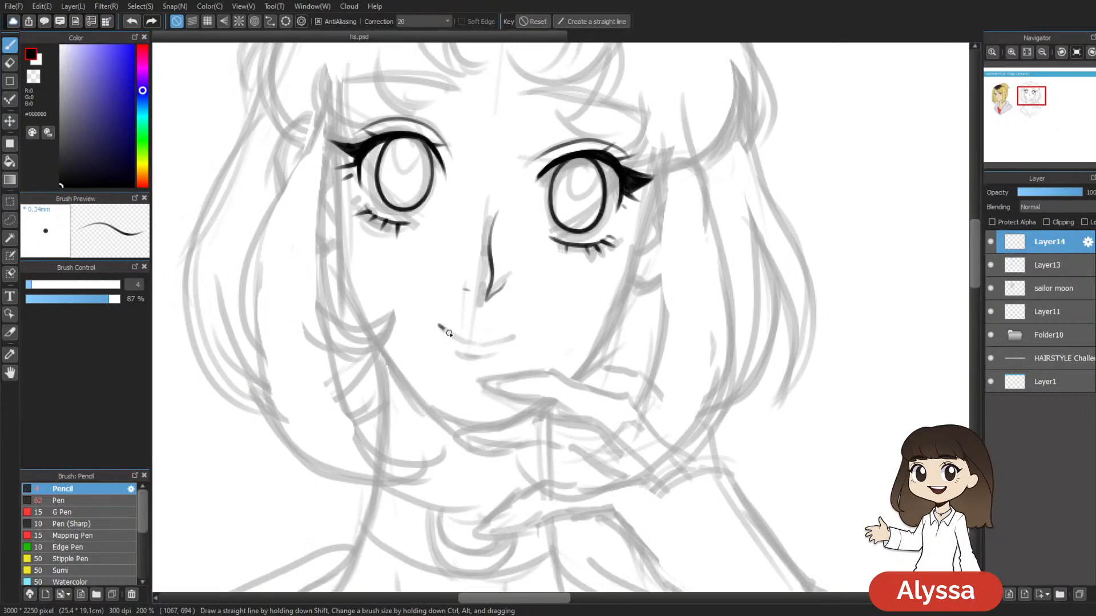
{"action": "key", "text": "ctrl+z"}
{"action": "left_click_drag", "start_coordinate": [437, 322], "coordinate": [470, 338]}
{"action": "left_click_drag", "start_coordinate": [459, 354], "coordinate": [502, 357]}
{"action": "key", "text": "ctrl+z"}
Step: Lasso the lower lip line and shift it slightly toward the left cheek
{"action": "key", "text": "l"}
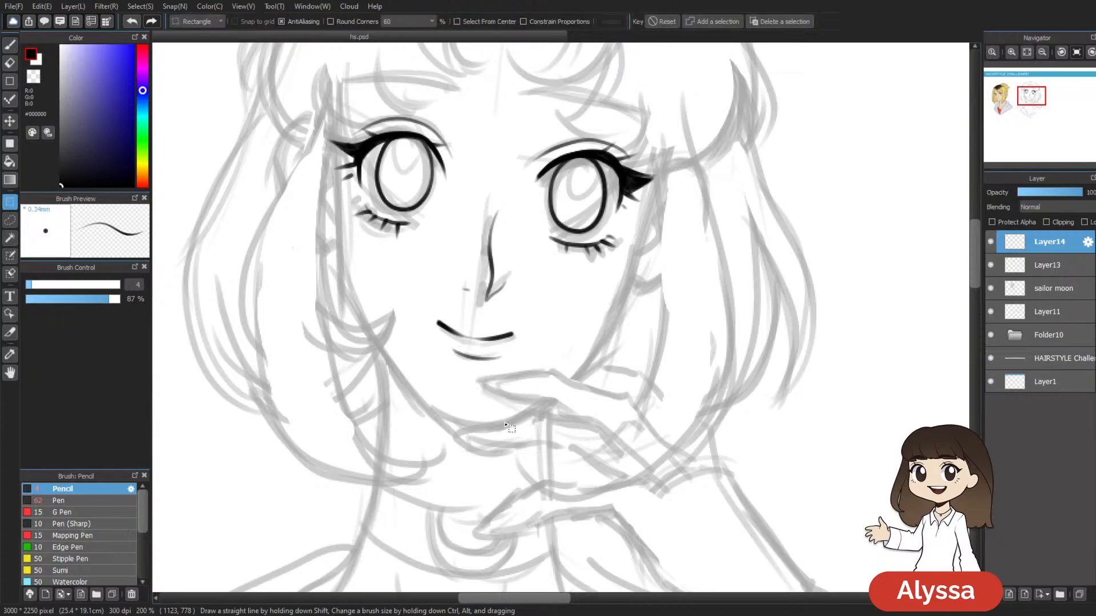
{"action": "mouse_move", "coordinate": [495, 372]}
{"action": "left_mouse_down"}
{"action": "mouse_move", "coordinate": [522, 345]}
{"action": "mouse_move", "coordinate": [434, 371]}
{"action": "left_mouse_up"}
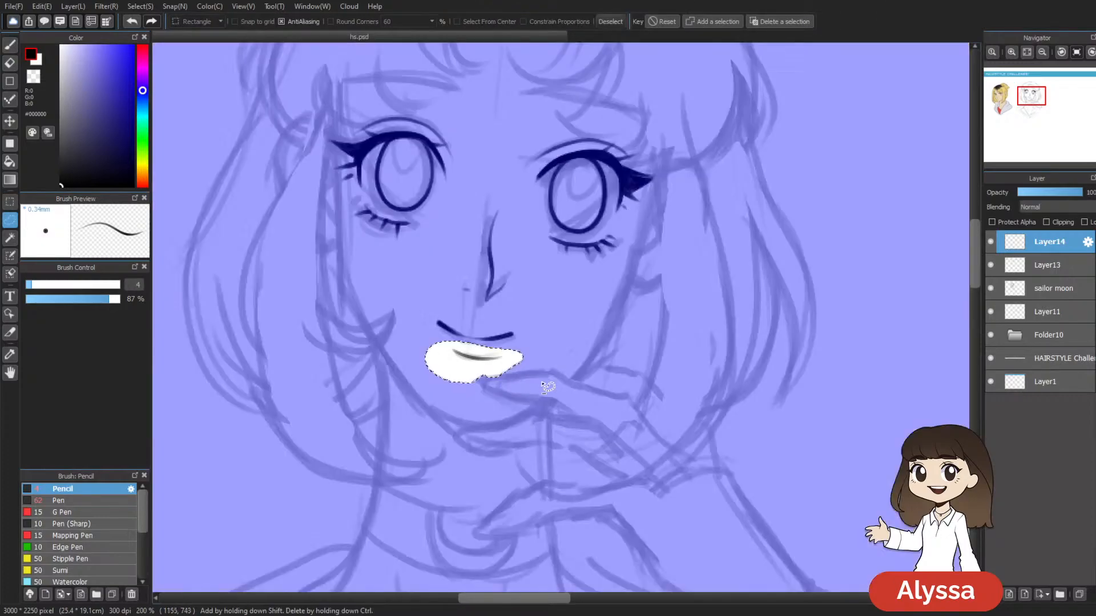
{"action": "key", "text": "ctrl+t"}
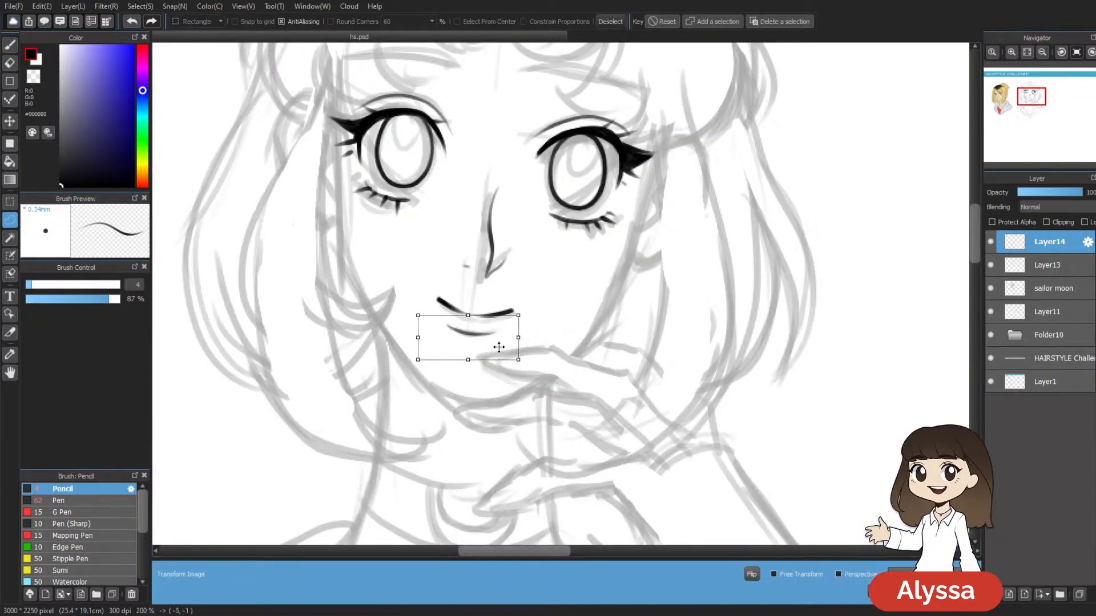
{"action": "key", "text": "Return"}
{"action": "key", "text": "ctrl+d"}
Step: Move the inked nose and mouth together slightly upward on the face
{"action": "mouse_move", "coordinate": [507, 366]}
{"action": "left_mouse_down"}
{"action": "mouse_move", "coordinate": [514, 240]}
{"action": "mouse_move", "coordinate": [494, 370]}
{"action": "left_mouse_up"}
{"action": "key", "text": "ctrl+t"}
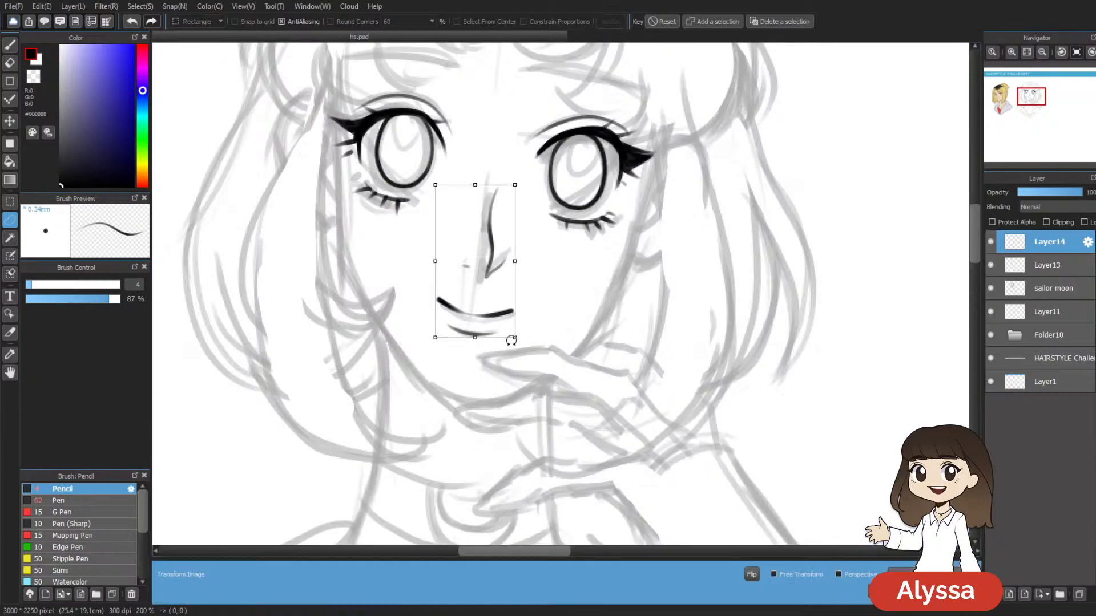
{"action": "left_click_drag", "start_coordinate": [496, 302], "coordinate": [498, 295]}
{"action": "key", "text": "Return"}
{"action": "key", "text": "ctrl+z"}
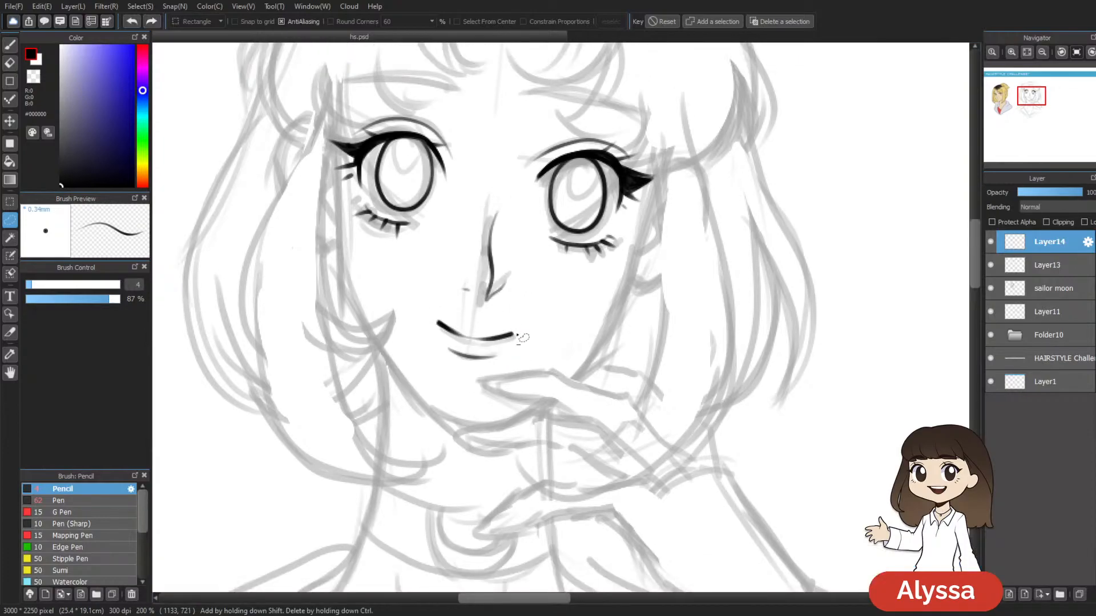
{"action": "key", "text": "ctrl+y"}
Step: Lasso the nose line and nudge it slightly higher above the mouth
{"action": "key", "text": "ctrl+minus"}
{"action": "key", "text": "ctrl+minus"}
{"action": "key", "text": "ctrl+minus"}
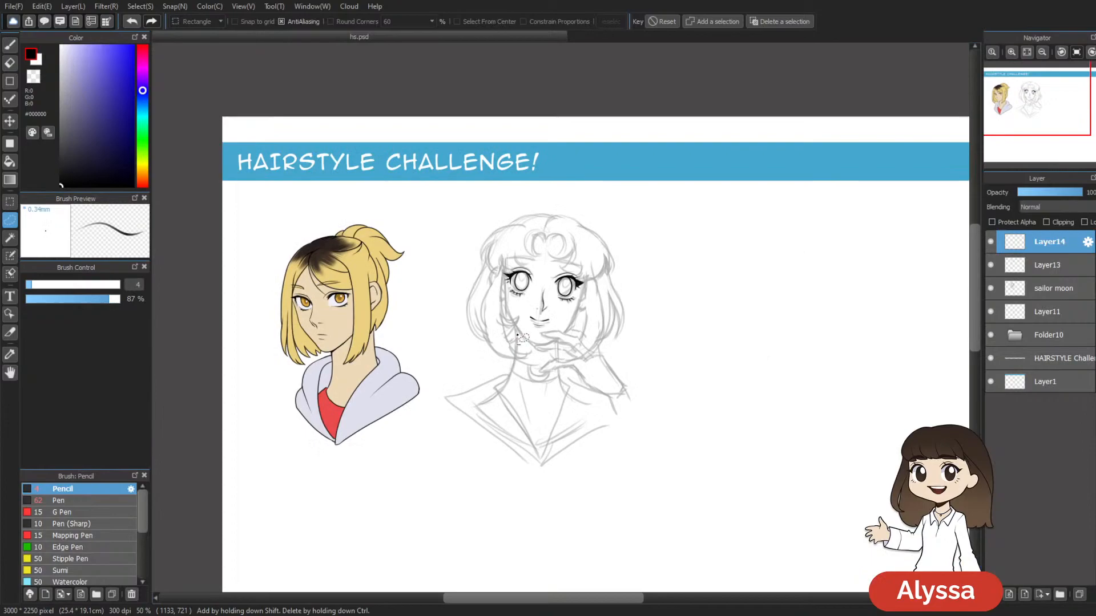
{"action": "key", "text": "ctrl+plus"}
{"action": "key", "text": "ctrl+plus"}
{"action": "left_click_drag", "start_coordinate": [516, 276], "coordinate": [546, 224]}
{"action": "key", "text": "ctrl+t"}
{"action": "left_click_drag", "start_coordinate": [517, 265], "coordinate": [518, 260]}
{"action": "key", "text": "Return"}
{"action": "key", "text": "ctrl+d"}
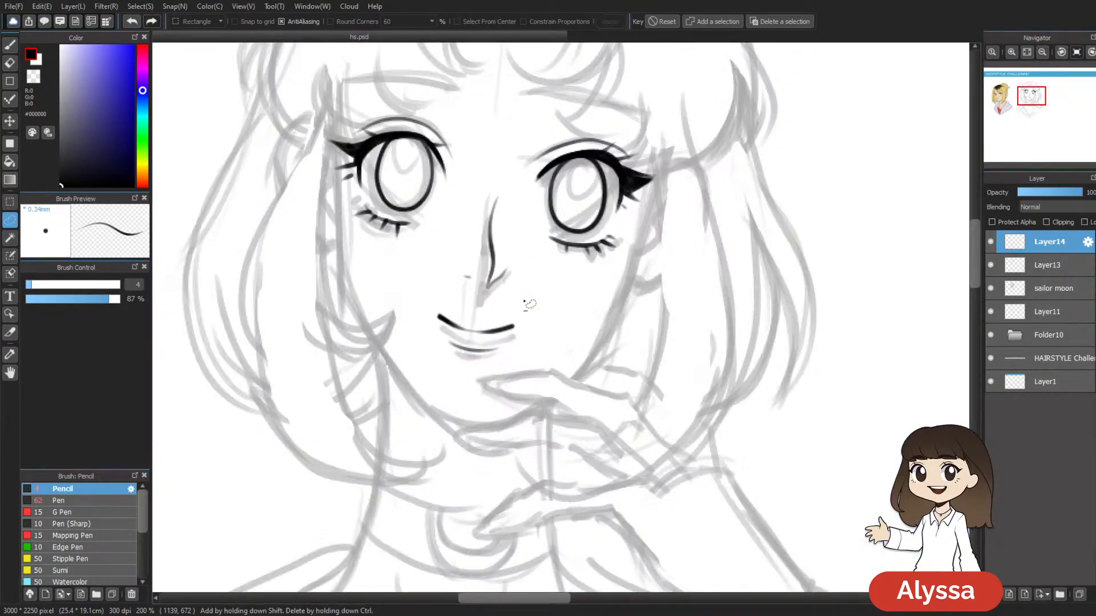
Step: Hide the side panels to enlarge the drawing area around the face, with the brush active
{"action": "scroll", "coordinate": [529, 304], "scroll_direction": "down", "scroll_amount": 3}
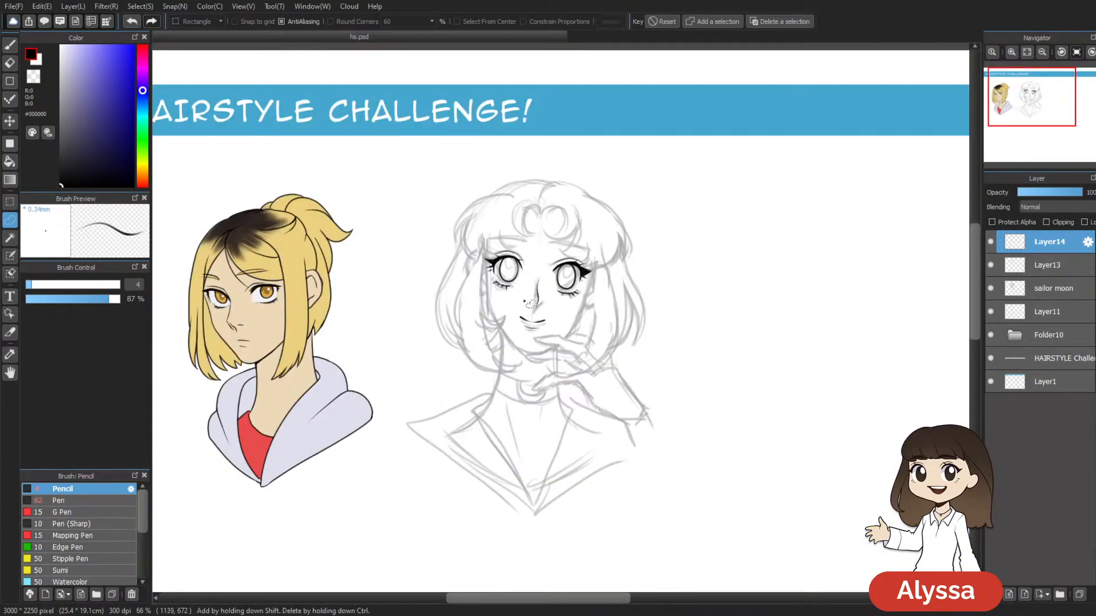
{"action": "scroll", "coordinate": [530, 304], "scroll_direction": "up", "scroll_amount": 2}
{"action": "scroll", "coordinate": [530, 304], "scroll_direction": "down", "scroll_amount": 1}
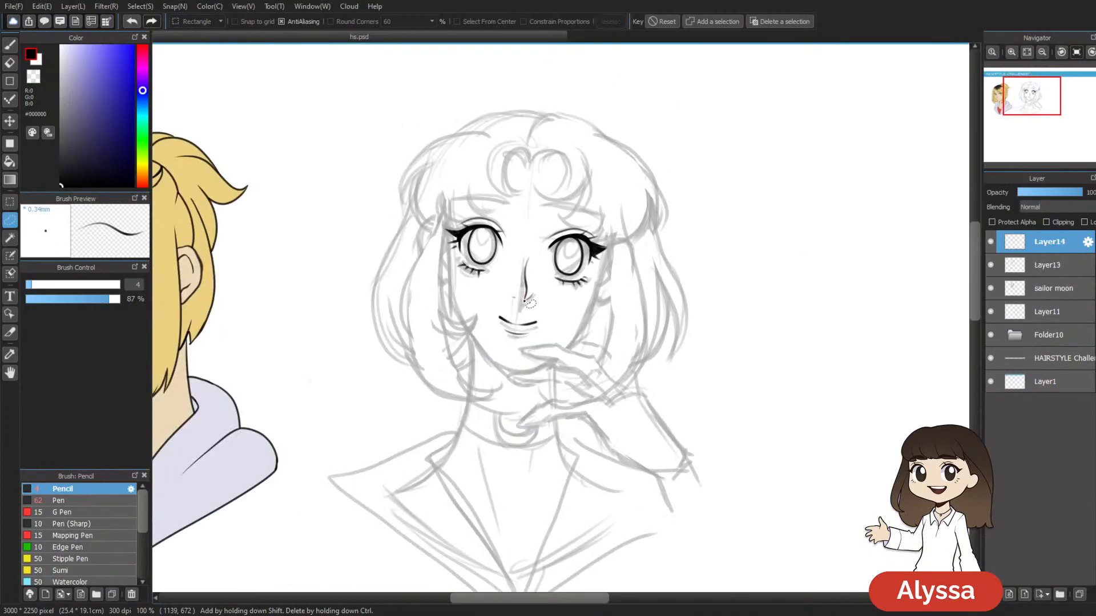
{"action": "scroll", "coordinate": [530, 304], "scroll_direction": "up", "scroll_amount": 1}
{"action": "left_click_drag", "start_coordinate": [522, 299], "coordinate": [436, 324]}
{"action": "key", "text": "b"}
{"action": "mouse_move", "coordinate": [601, 269]}
{"action": "left_mouse_down"}
{"action": "mouse_move", "coordinate": [707, 294]}
{"action": "mouse_move", "coordinate": [651, 234]}
{"action": "left_mouse_up"}
{"action": "key", "text": "Tab"}
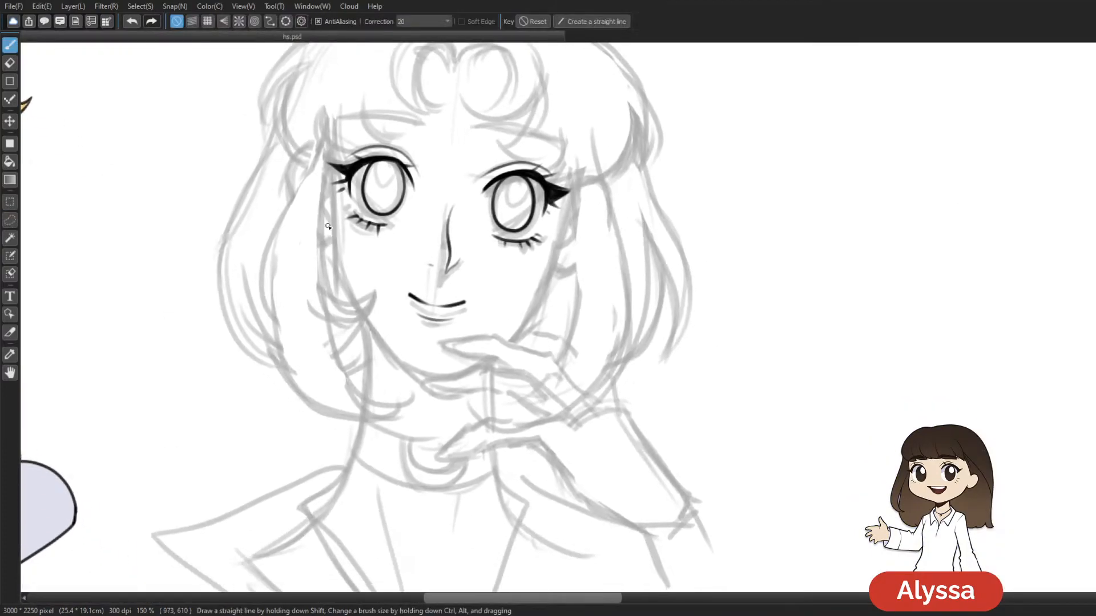
Step: Ink the face outline along the left cheek and jaw down to the chin, undoing misfit strokes
{"action": "mouse_move", "coordinate": [324, 188]}
{"action": "left_mouse_down"}
{"action": "mouse_move", "coordinate": [331, 255]}
{"action": "mouse_move", "coordinate": [359, 316]}
{"action": "mouse_move", "coordinate": [414, 381]}
{"action": "left_mouse_up"}
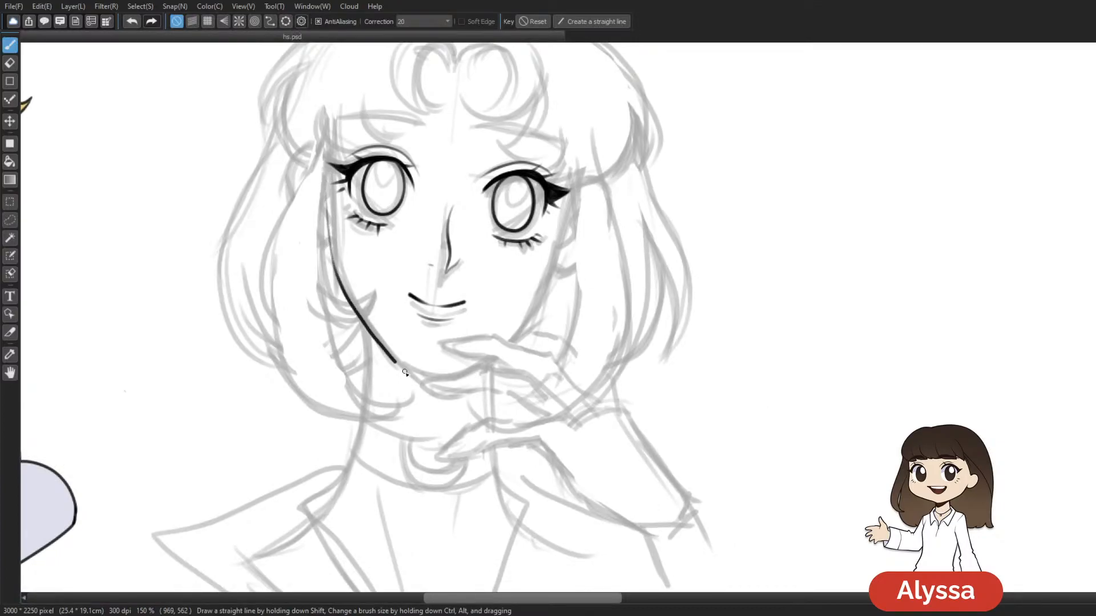
{"action": "left_click_drag", "start_coordinate": [693, 258], "coordinate": [677, 231]}
{"action": "key", "text": "ctrl+z"}
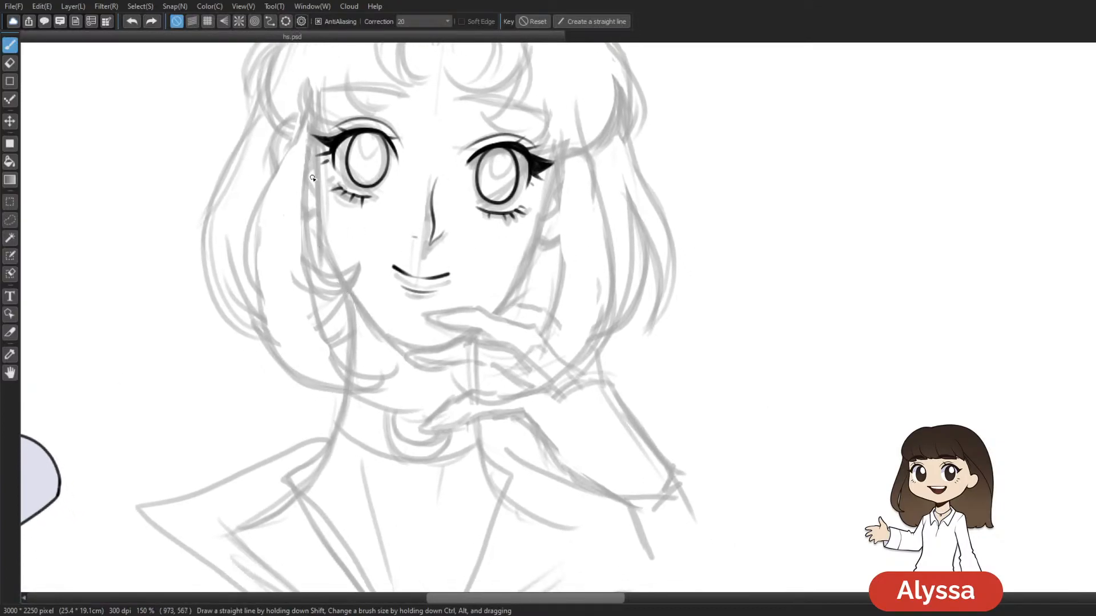
{"action": "mouse_move", "coordinate": [316, 169]}
{"action": "left_mouse_down"}
{"action": "mouse_move", "coordinate": [316, 236]}
{"action": "mouse_move", "coordinate": [342, 288]}
{"action": "left_mouse_up"}
{"action": "key", "text": "ctrl+z"}
{"action": "mouse_move", "coordinate": [315, 211]}
{"action": "left_mouse_down"}
{"action": "mouse_move", "coordinate": [331, 267]}
{"action": "mouse_move", "coordinate": [417, 357]}
{"action": "mouse_move", "coordinate": [465, 341]}
{"action": "mouse_move", "coordinate": [497, 309]}
{"action": "mouse_move", "coordinate": [450, 298]}
{"action": "mouse_move", "coordinate": [492, 249]}
{"action": "left_mouse_up"}
{"action": "key", "text": "ctrl+z"}
Step: Ink the right side of the face outline from the chin up past the cheek, undoing misfit strokes
{"action": "left_click_drag", "start_coordinate": [462, 289], "coordinate": [497, 225]}
{"action": "left_click_drag", "start_coordinate": [478, 272], "coordinate": [505, 209]}
{"action": "key", "text": "ctrl+z"}
{"action": "key", "text": "ctrl+z"}
{"action": "key", "text": "ctrl+z"}
{"action": "left_click_drag", "start_coordinate": [474, 273], "coordinate": [512, 198]}
{"action": "left_click_drag", "start_coordinate": [496, 241], "coordinate": [517, 174]}
{"action": "left_click_drag", "start_coordinate": [505, 210], "coordinate": [521, 170]}
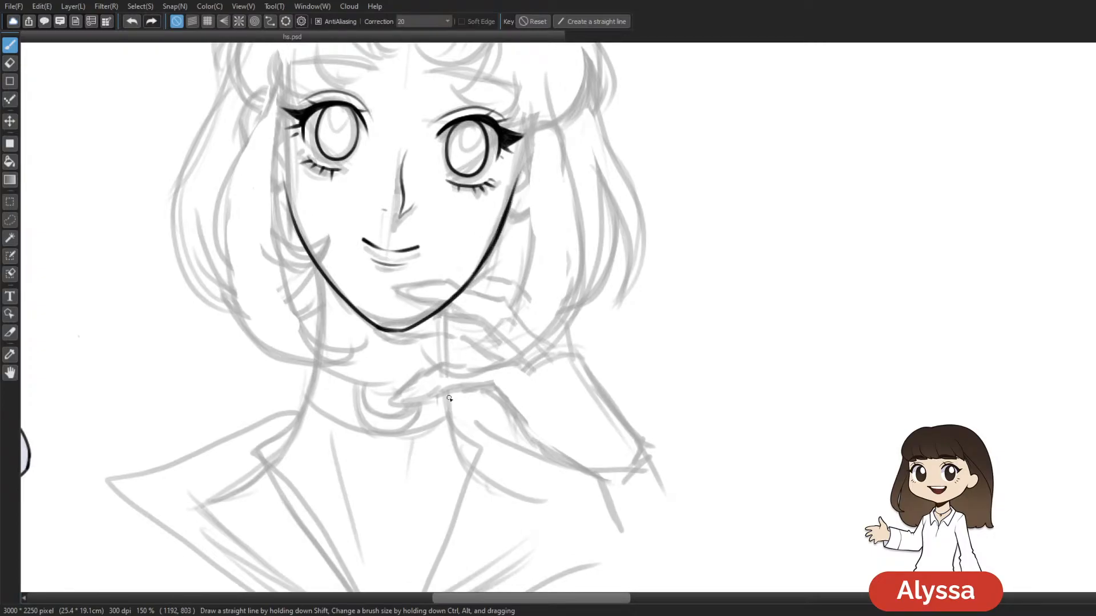
Step: Warp the inked face outline with a mesh transform, pulling the jaw and chin slightly inward and upward
{"action": "key", "text": "ctrl+m"}
{"action": "left_click_drag", "start_coordinate": [341, 319], "coordinate": [326, 310]}
{"action": "left_click_drag", "start_coordinate": [402, 319], "coordinate": [396, 314]}
{"action": "left_click_drag", "start_coordinate": [341, 276], "coordinate": [335, 272]}
{"action": "left_click_drag", "start_coordinate": [463, 276], "coordinate": [459, 275]}
{"action": "left_click_drag", "start_coordinate": [463, 319], "coordinate": [450, 318]}
{"action": "key", "text": "Return"}
Step: Rotate the face outline slightly and raise it a little with a transform, comparing it with the previous state
{"action": "key", "text": "ctrl+t"}
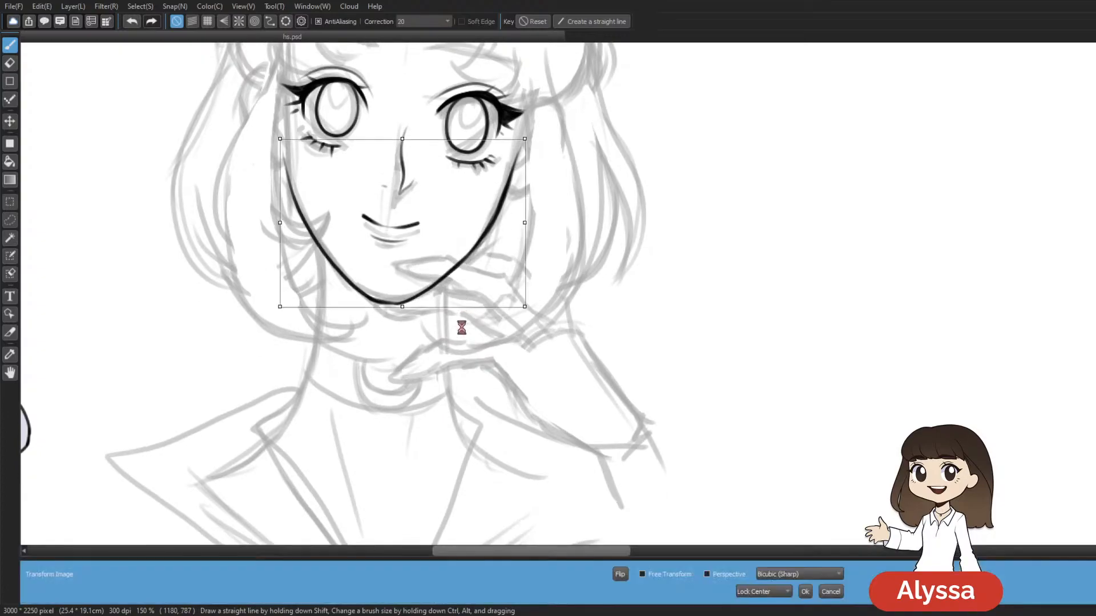
{"action": "left_click_drag", "start_coordinate": [398, 307], "coordinate": [395, 306]}
{"action": "left_click_drag", "start_coordinate": [628, 282], "coordinate": [625, 285]}
{"action": "left_click_drag", "start_coordinate": [494, 248], "coordinate": [494, 246]}
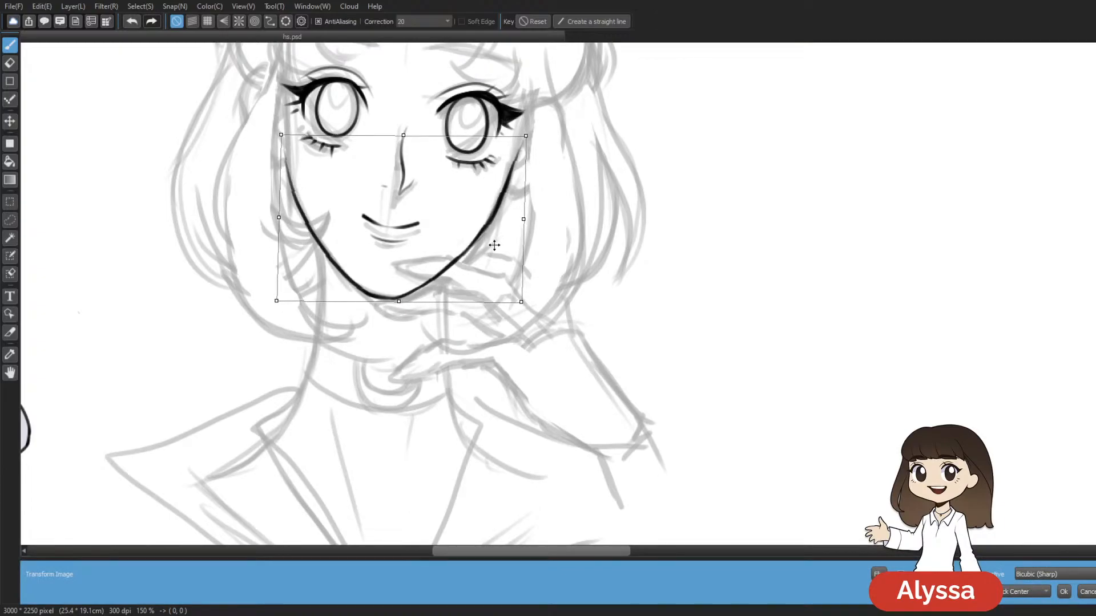
{"action": "key", "text": "Return"}
{"action": "key", "text": "ctrl+z"}
{"action": "key", "text": "ctrl+y"}
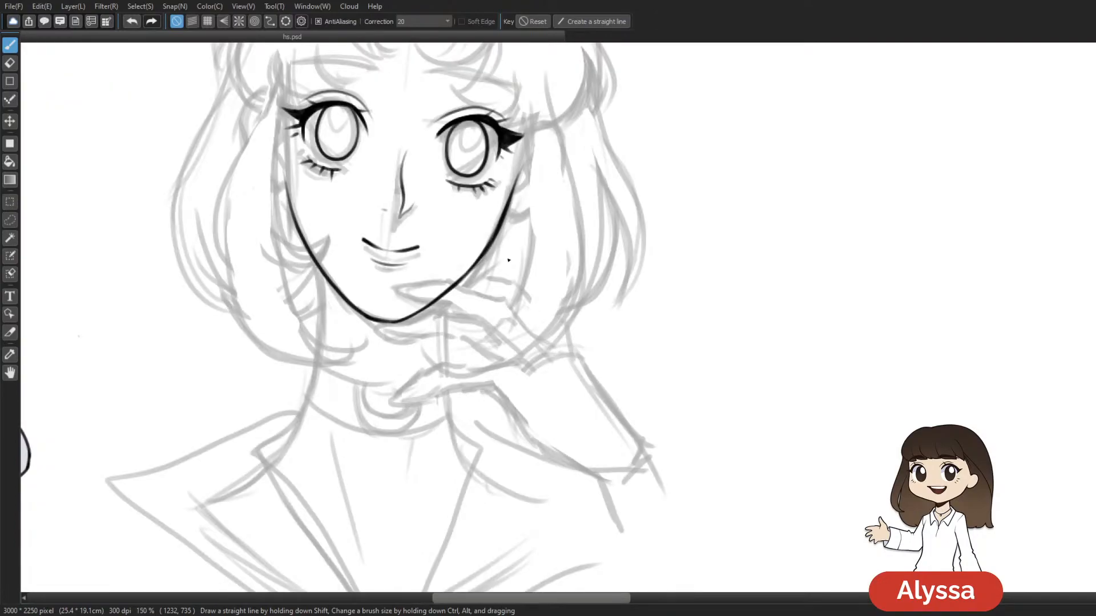
Step: Extend the upper end of the face outline along the left cheek, undoing a misfit stroke
{"action": "left_click_drag", "start_coordinate": [551, 320], "coordinate": [601, 372]}
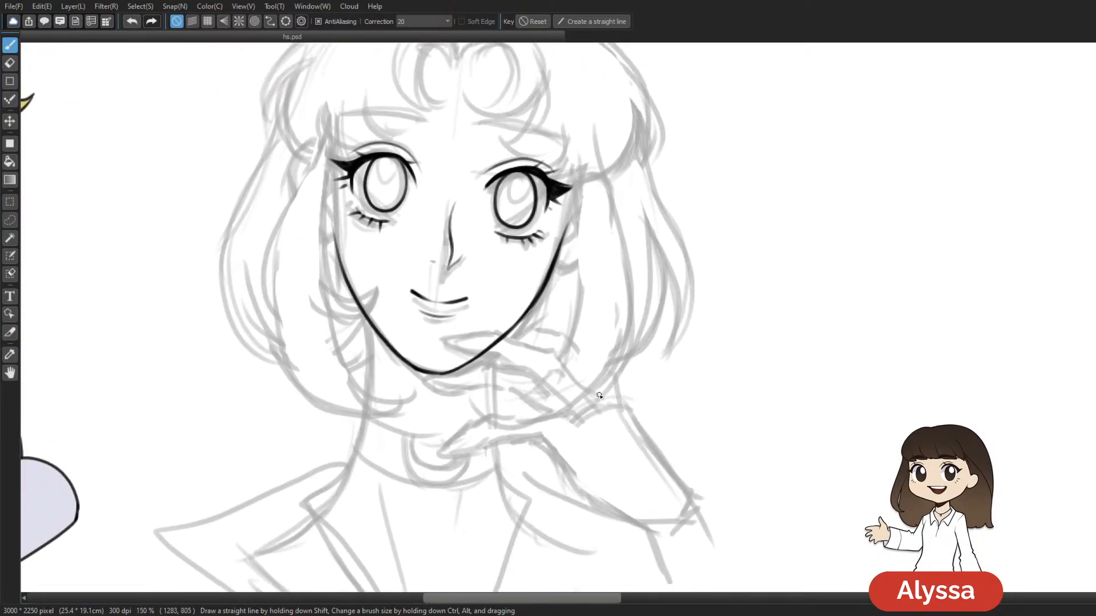
{"action": "key", "text": "ctrl+z"}
{"action": "left_click_drag", "start_coordinate": [338, 252], "coordinate": [330, 225]}
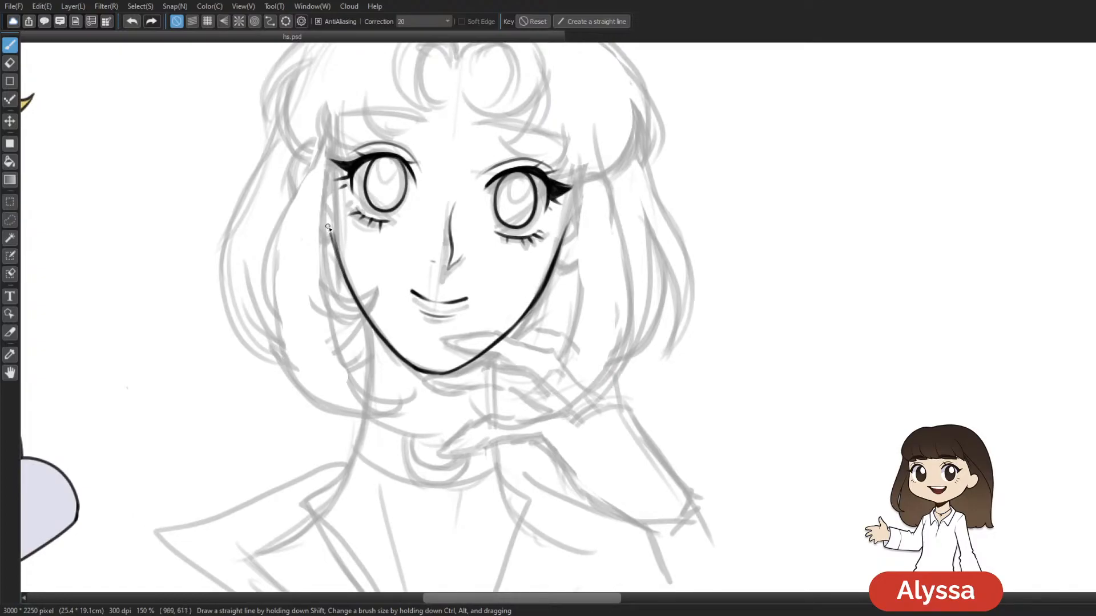
{"action": "left_click_drag", "start_coordinate": [692, 291], "coordinate": [659, 236]}
{"action": "key", "text": "ctrl+z"}
{"action": "left_click_drag", "start_coordinate": [297, 170], "coordinate": [312, 224]}
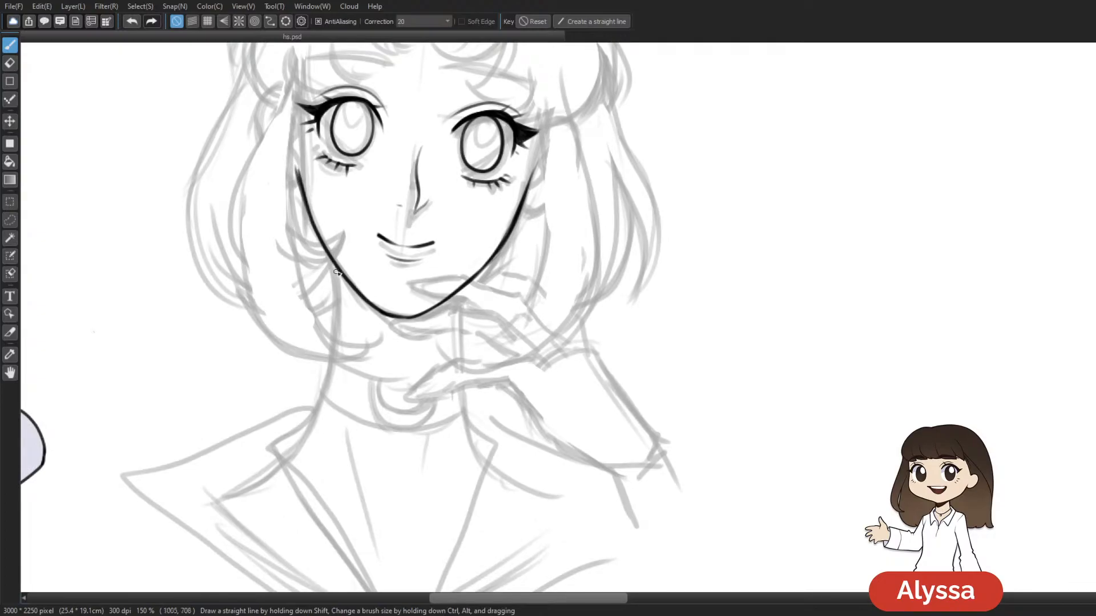
{"action": "left_click_drag", "start_coordinate": [665, 161], "coordinate": [612, 181]}
Step: Ink the left neck line from the jaw down into the shoulder, undoing the misfit stroke
{"action": "key", "text": "ctrl+minus"}
{"action": "key", "text": "ctrl+minus"}
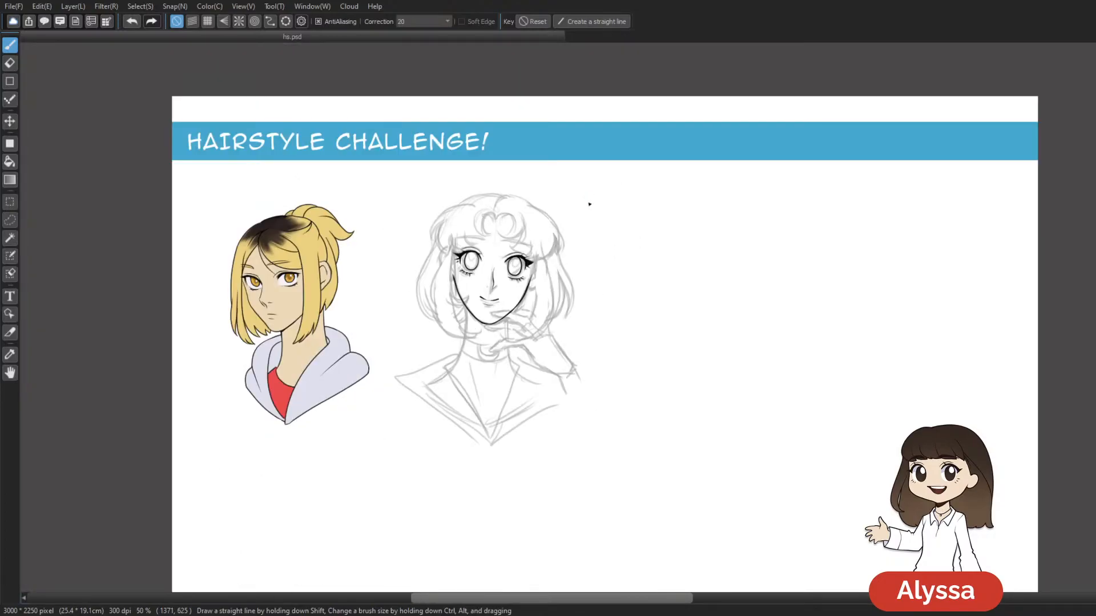
{"action": "key", "text": "ctrl+plus"}
{"action": "key", "text": "ctrl+plus"}
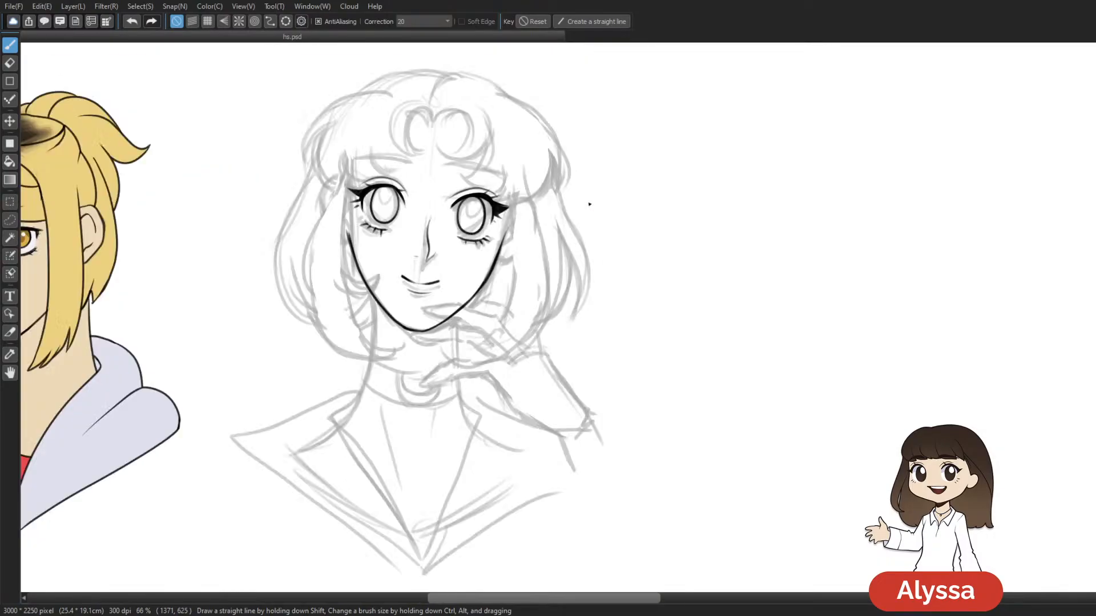
{"action": "key", "text": "ctrl+plus"}
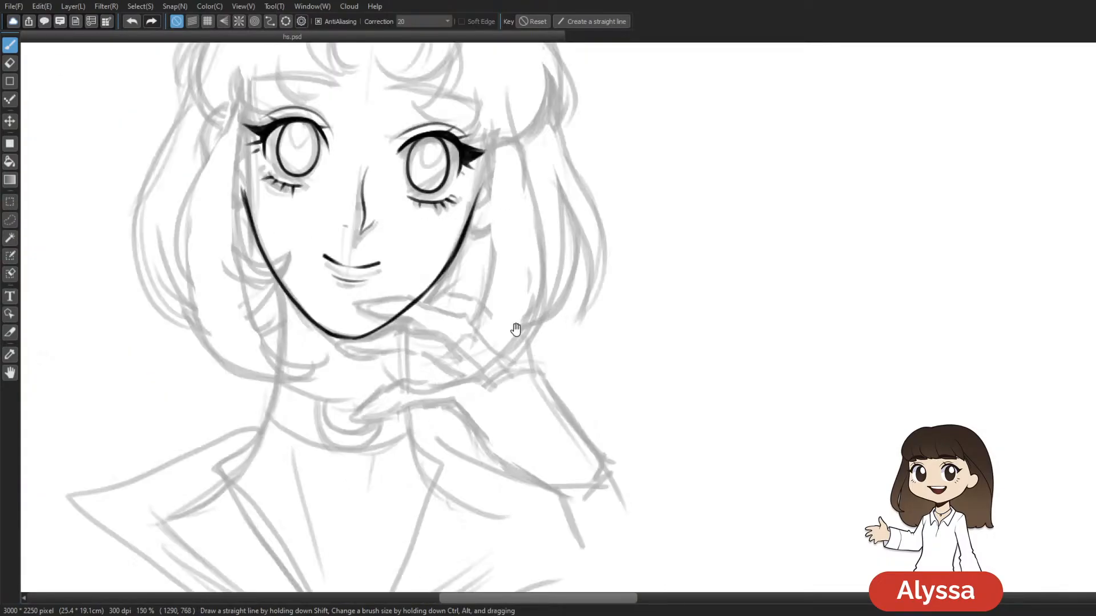
{"action": "left_click_drag", "start_coordinate": [513, 330], "coordinate": [681, 196]}
{"action": "mouse_move", "coordinate": [449, 157]}
{"action": "left_mouse_down"}
{"action": "mouse_move", "coordinate": [435, 279]}
{"action": "mouse_move", "coordinate": [399, 349]}
{"action": "left_mouse_up"}
{"action": "left_click_drag", "start_coordinate": [648, 207], "coordinate": [583, 267]}
{"action": "key", "text": "ctrl+z"}
{"action": "mouse_move", "coordinate": [380, 209]}
{"action": "left_mouse_down"}
{"action": "mouse_move", "coordinate": [377, 297]}
{"action": "mouse_move", "coordinate": [354, 382]}
{"action": "mouse_move", "coordinate": [303, 430]}
{"action": "left_mouse_up"}
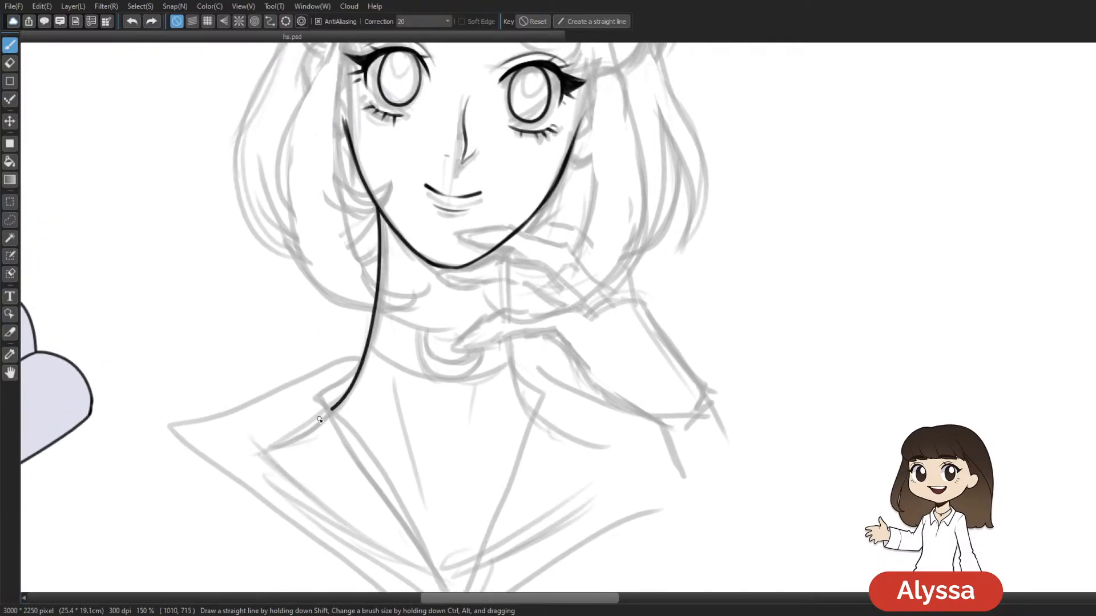
Step: Ink the right neck line from the jaw down to the collar, redrawing the misfit stroke
{"action": "mouse_move", "coordinate": [666, 228]}
{"action": "left_mouse_down"}
{"action": "mouse_move", "coordinate": [464, 151]}
{"action": "mouse_move", "coordinate": [380, 203]}
{"action": "mouse_move", "coordinate": [387, 328]}
{"action": "left_mouse_up"}
{"action": "key", "text": "ctrl+z"}
{"action": "mouse_move", "coordinate": [380, 182]}
{"action": "left_mouse_down"}
{"action": "mouse_move", "coordinate": [395, 337]}
{"action": "mouse_move", "coordinate": [425, 364]}
{"action": "left_mouse_up"}
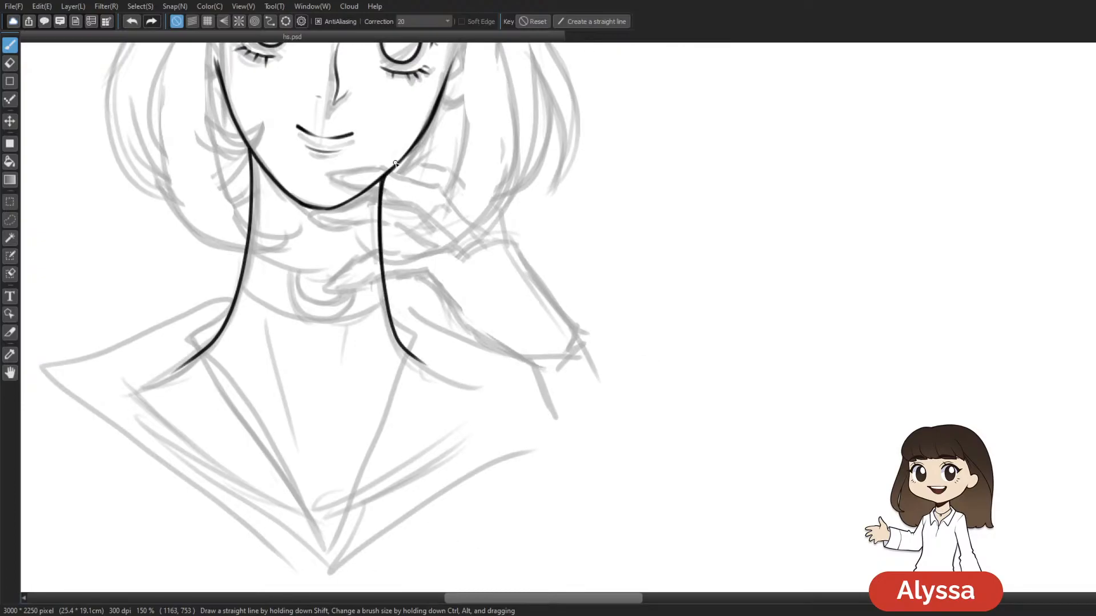
{"action": "left_click_drag", "start_coordinate": [626, 115], "coordinate": [671, 106]}
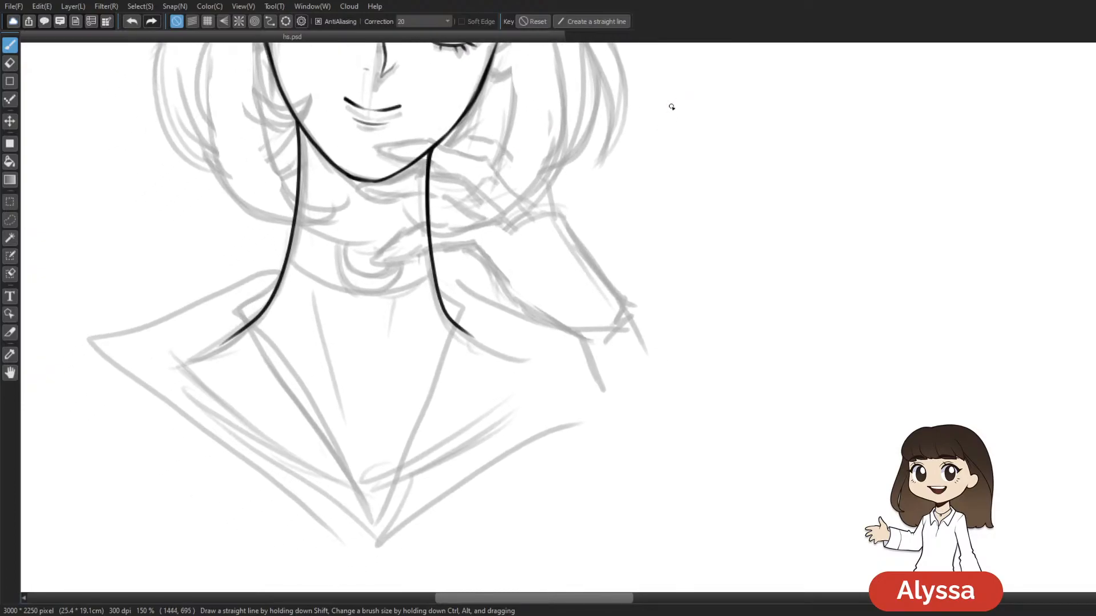
Step: Bring back the side panels, merge the face and neck outline layer into the layer below, and add a new layer
{"action": "key", "text": "ctrl+minus"}
{"action": "key", "text": "ctrl+minus"}
{"action": "key", "text": "ctrl+minus"}
{"action": "key", "text": "ctrl+plus"}
{"action": "key", "text": "ctrl+plus"}
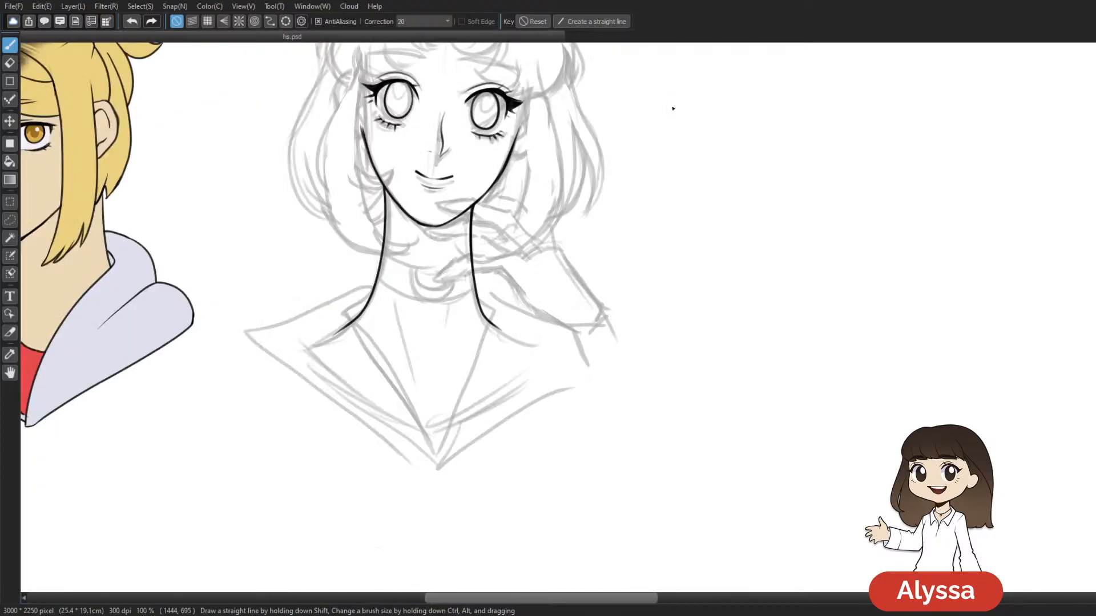
{"action": "key", "text": "Tab"}
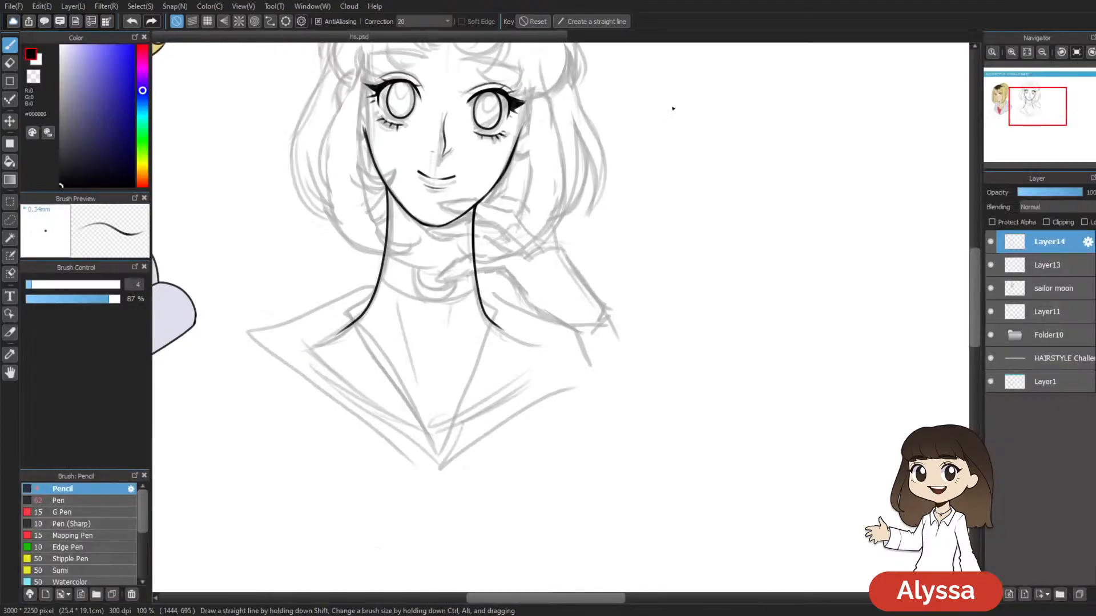
{"action": "key", "text": "ctrl+e"}
{"action": "left_click", "coordinate": [991, 242]}
{"action": "left_click", "coordinate": [990, 242]}
{"action": "left_click_drag", "start_coordinate": [810, 264], "coordinate": [847, 327]}
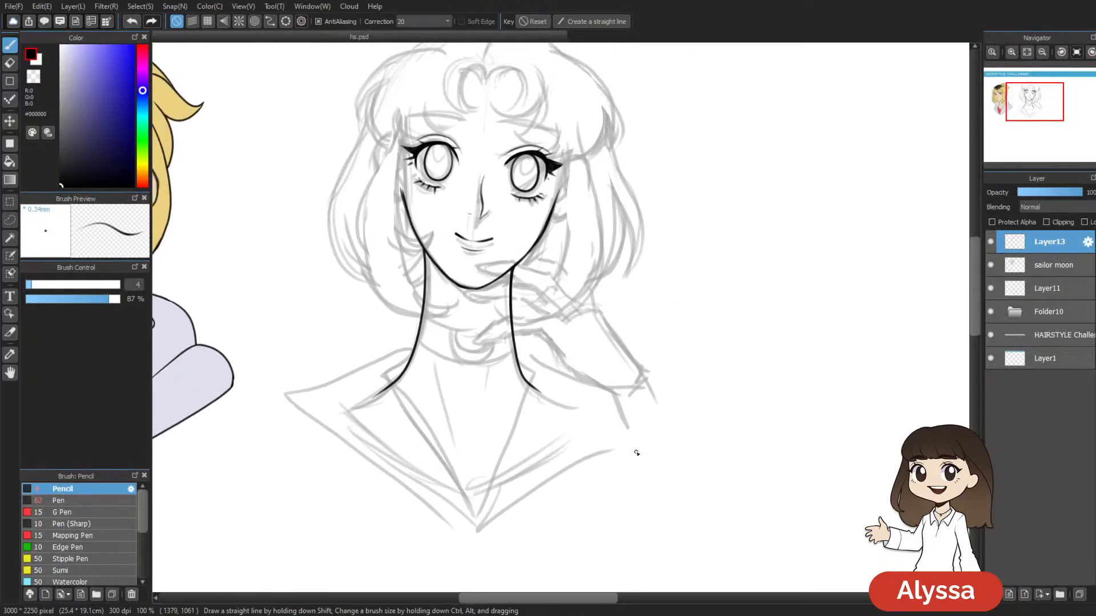
{"action": "key", "text": "ctrl+shift+n"}
Step: Ink the right forehead curl and the bang strands sweeping over the right eye, undoing a misfit stroke
{"action": "key", "text": "ctrl+plus"}
{"action": "left_click_drag", "start_coordinate": [528, 325], "coordinate": [570, 336]}
{"action": "mouse_move", "coordinate": [678, 254]}
{"action": "left_mouse_down"}
{"action": "mouse_move", "coordinate": [594, 320]}
{"action": "mouse_move", "coordinate": [605, 399]}
{"action": "left_mouse_up"}
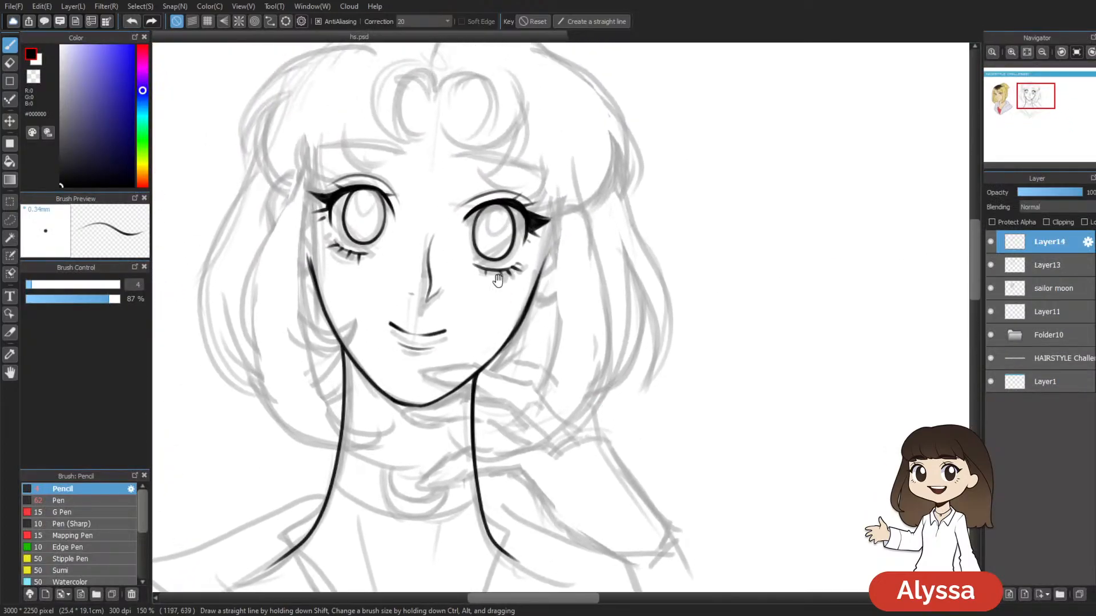
{"action": "left_click_drag", "start_coordinate": [500, 279], "coordinate": [516, 328]}
{"action": "mouse_move", "coordinate": [443, 253]}
{"action": "left_mouse_down"}
{"action": "mouse_move", "coordinate": [537, 253]}
{"action": "mouse_move", "coordinate": [477, 282]}
{"action": "left_mouse_up"}
{"action": "left_click_drag", "start_coordinate": [615, 152], "coordinate": [583, 132]}
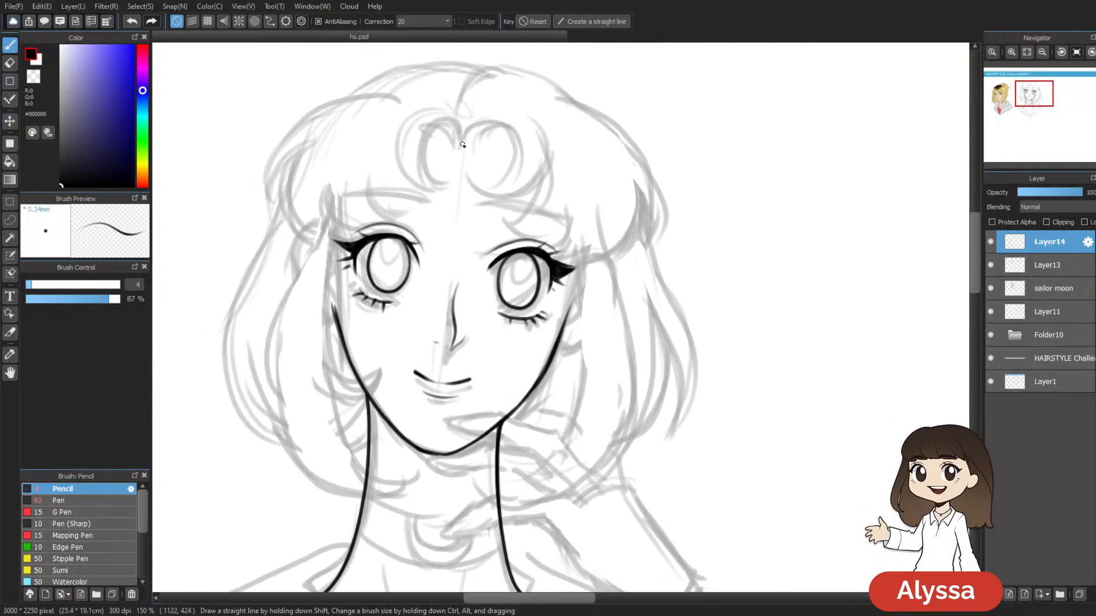
{"action": "mouse_move", "coordinate": [462, 143]}
{"action": "left_mouse_down"}
{"action": "mouse_move", "coordinate": [504, 130]}
{"action": "mouse_move", "coordinate": [509, 180]}
{"action": "mouse_move", "coordinate": [485, 194]}
{"action": "mouse_move", "coordinate": [471, 171]}
{"action": "mouse_move", "coordinate": [470, 190]}
{"action": "mouse_move", "coordinate": [489, 199]}
{"action": "mouse_move", "coordinate": [521, 184]}
{"action": "mouse_move", "coordinate": [504, 187]}
{"action": "mouse_move", "coordinate": [520, 194]}
{"action": "mouse_move", "coordinate": [495, 219]}
{"action": "left_mouse_up"}
{"action": "key", "text": "ctrl+z"}
{"action": "mouse_move", "coordinate": [524, 186]}
{"action": "left_mouse_down"}
{"action": "mouse_move", "coordinate": [493, 210]}
{"action": "mouse_move", "coordinate": [591, 221]}
{"action": "mouse_move", "coordinate": [597, 181]}
{"action": "mouse_move", "coordinate": [574, 244]}
{"action": "mouse_move", "coordinate": [586, 257]}
{"action": "mouse_move", "coordinate": [633, 174]}
{"action": "left_mouse_up"}
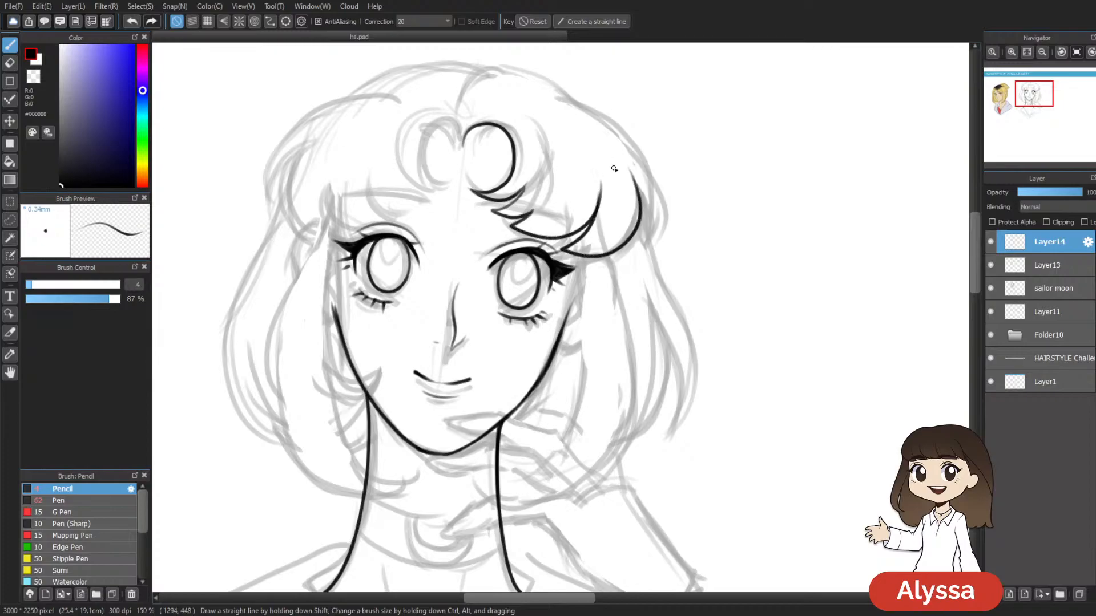
Step: Ink the outer contour of the right bangs from the crown down to the strand tip, undoing misfit strokes
{"action": "left_click_drag", "start_coordinate": [751, 237], "coordinate": [619, 177]}
{"action": "mouse_move", "coordinate": [556, 132]}
{"action": "left_mouse_down"}
{"action": "mouse_move", "coordinate": [576, 197]}
{"action": "mouse_move", "coordinate": [584, 110]}
{"action": "mouse_move", "coordinate": [469, 46]}
{"action": "left_mouse_up"}
{"action": "left_click_drag", "start_coordinate": [554, 112], "coordinate": [562, 98]}
{"action": "mouse_move", "coordinate": [703, 163]}
{"action": "left_mouse_down"}
{"action": "mouse_move", "coordinate": [722, 173]}
{"action": "mouse_move", "coordinate": [699, 274]}
{"action": "mouse_move", "coordinate": [734, 249]}
{"action": "mouse_move", "coordinate": [705, 276]}
{"action": "mouse_move", "coordinate": [521, 286]}
{"action": "left_mouse_up"}
{"action": "key", "text": "ctrl+z"}
{"action": "mouse_move", "coordinate": [570, 245]}
{"action": "left_mouse_down"}
{"action": "mouse_move", "coordinate": [473, 221]}
{"action": "mouse_move", "coordinate": [480, 295]}
{"action": "mouse_move", "coordinate": [494, 239]}
{"action": "mouse_move", "coordinate": [429, 155]}
{"action": "mouse_move", "coordinate": [390, 146]}
{"action": "mouse_move", "coordinate": [769, 224]}
{"action": "left_mouse_up"}
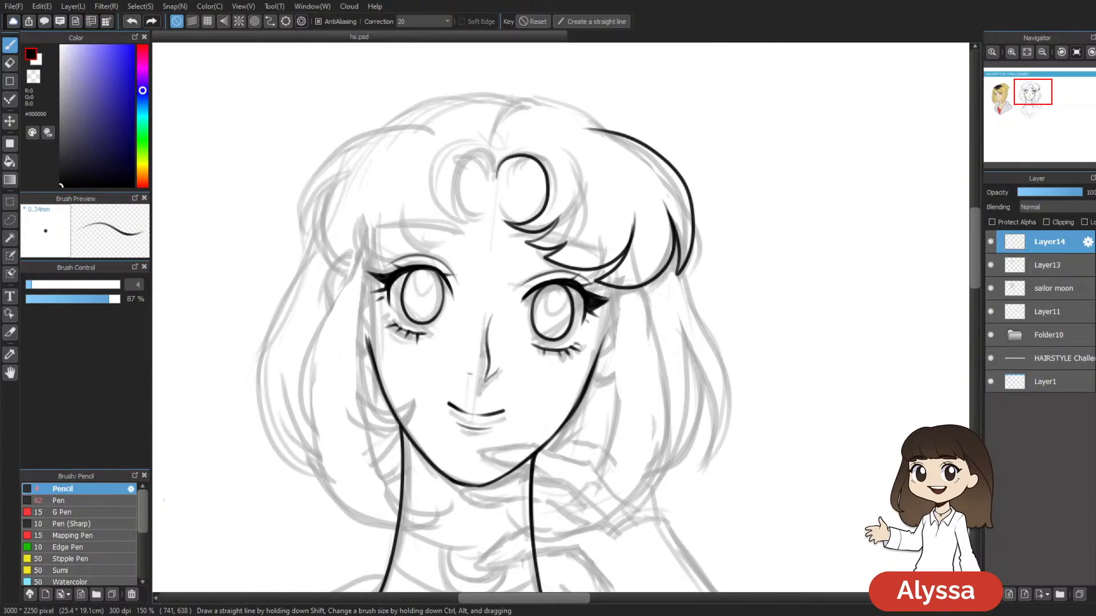
Step: Add strand lines inside the right curl, and ink the left forehead curl with its strands toward the left eye
{"action": "mouse_move", "coordinate": [626, 248]}
{"action": "left_mouse_down"}
{"action": "mouse_move", "coordinate": [560, 166]}
{"action": "mouse_move", "coordinate": [559, 271]}
{"action": "left_mouse_up"}
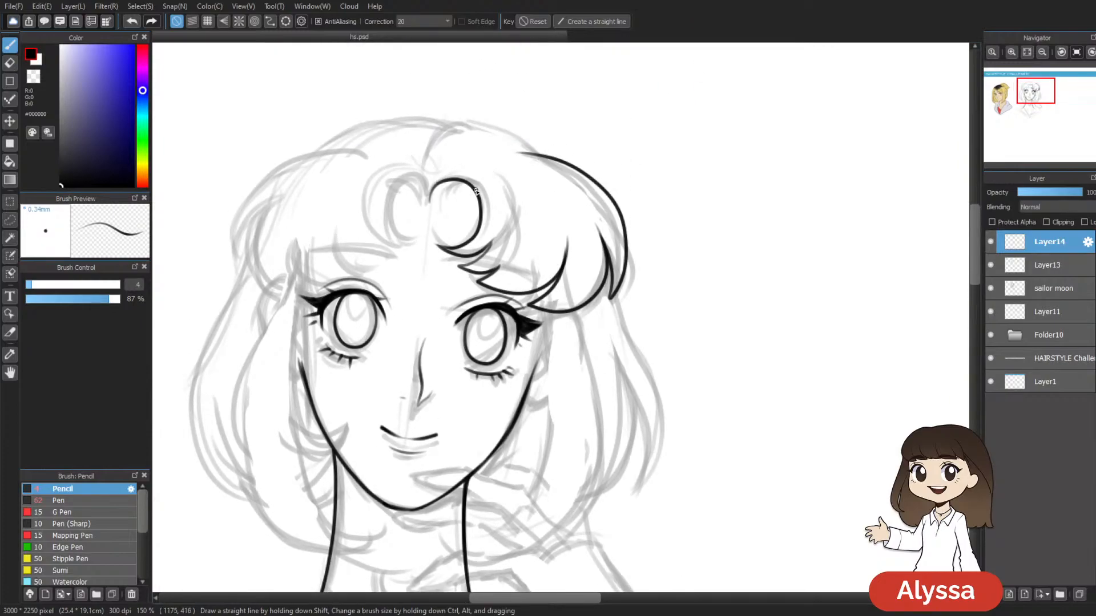
{"action": "mouse_move", "coordinate": [441, 204]}
{"action": "left_mouse_down"}
{"action": "mouse_move", "coordinate": [476, 199]}
{"action": "mouse_move", "coordinate": [451, 209]}
{"action": "mouse_move", "coordinate": [462, 213]}
{"action": "left_mouse_up"}
{"action": "left_click_drag", "start_coordinate": [518, 341], "coordinate": [590, 317]}
{"action": "mouse_move", "coordinate": [499, 176]}
{"action": "left_mouse_down"}
{"action": "mouse_move", "coordinate": [462, 173]}
{"action": "mouse_move", "coordinate": [509, 193]}
{"action": "mouse_move", "coordinate": [429, 188]}
{"action": "mouse_move", "coordinate": [495, 163]}
{"action": "mouse_move", "coordinate": [483, 144]}
{"action": "left_mouse_up"}
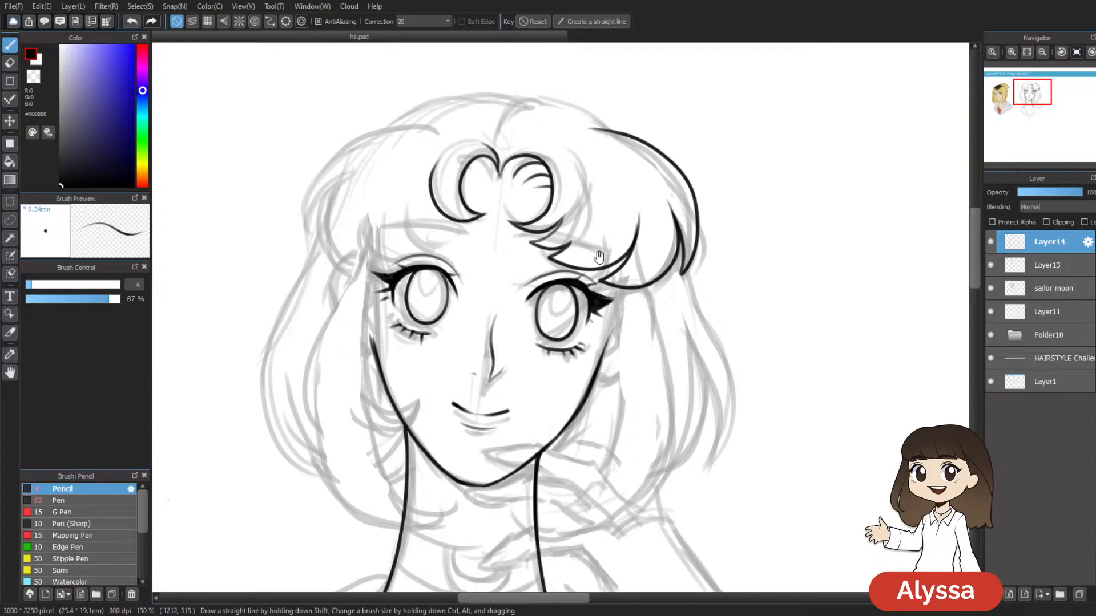
{"action": "left_click_drag", "start_coordinate": [591, 257], "coordinate": [624, 233]}
{"action": "mouse_move", "coordinate": [495, 204]}
{"action": "left_mouse_down"}
{"action": "mouse_move", "coordinate": [507, 203]}
{"action": "mouse_move", "coordinate": [435, 220]}
{"action": "left_mouse_up"}
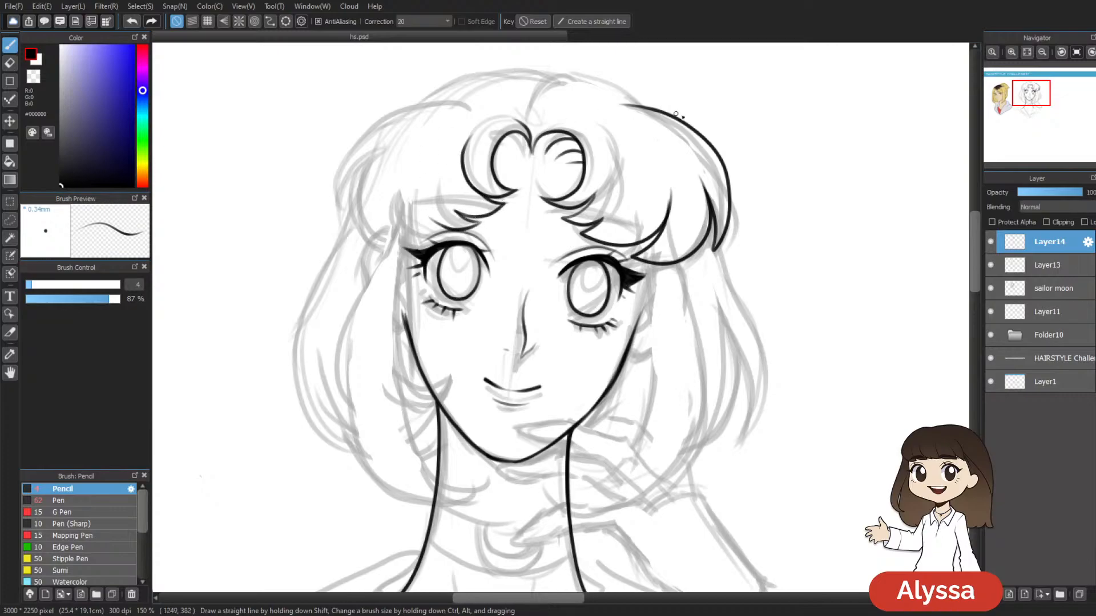
Step: Ink the lower edge and outer side of the left bangs beside the left eye
{"action": "left_click_drag", "start_coordinate": [819, 232], "coordinate": [779, 192]}
{"action": "mouse_move", "coordinate": [399, 199]}
{"action": "left_mouse_down"}
{"action": "mouse_move", "coordinate": [365, 197]}
{"action": "mouse_move", "coordinate": [345, 134]}
{"action": "left_mouse_up"}
{"action": "left_click_drag", "start_coordinate": [480, 96], "coordinate": [478, 171]}
{"action": "mouse_move", "coordinate": [352, 275]}
{"action": "left_mouse_down"}
{"action": "mouse_move", "coordinate": [309, 247]}
{"action": "mouse_move", "coordinate": [320, 199]}
{"action": "left_mouse_up"}
{"action": "left_click_drag", "start_coordinate": [732, 202], "coordinate": [724, 210]}
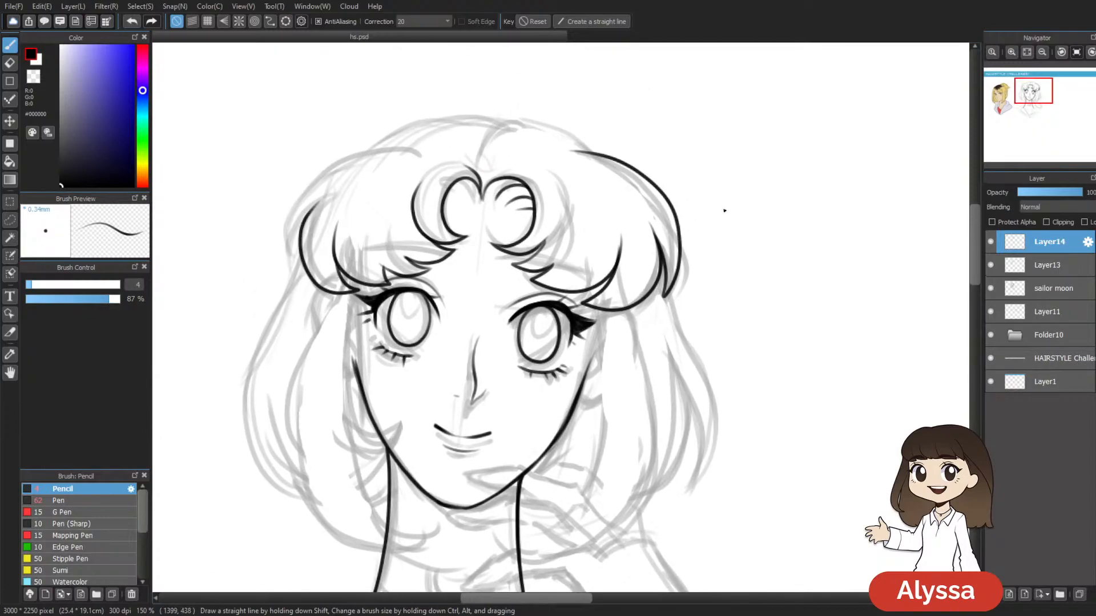
Step: Ink the top contour of the left bangs from near the parting down to the outer strand tips
{"action": "scroll", "coordinate": [724, 210], "scroll_direction": "down", "scroll_amount": 3}
{"action": "scroll", "coordinate": [722, 209], "scroll_direction": "up", "scroll_amount": 3}
{"action": "mouse_move", "coordinate": [438, 154]}
{"action": "left_mouse_down"}
{"action": "mouse_move", "coordinate": [348, 153]}
{"action": "mouse_move", "coordinate": [288, 243]}
{"action": "mouse_move", "coordinate": [323, 197]}
{"action": "left_mouse_up"}
{"action": "left_click_drag", "start_coordinate": [790, 234], "coordinate": [707, 268]}
{"action": "left_click_drag", "start_coordinate": [582, 271], "coordinate": [601, 259]}
{"action": "left_click_drag", "start_coordinate": [608, 424], "coordinate": [622, 441]}
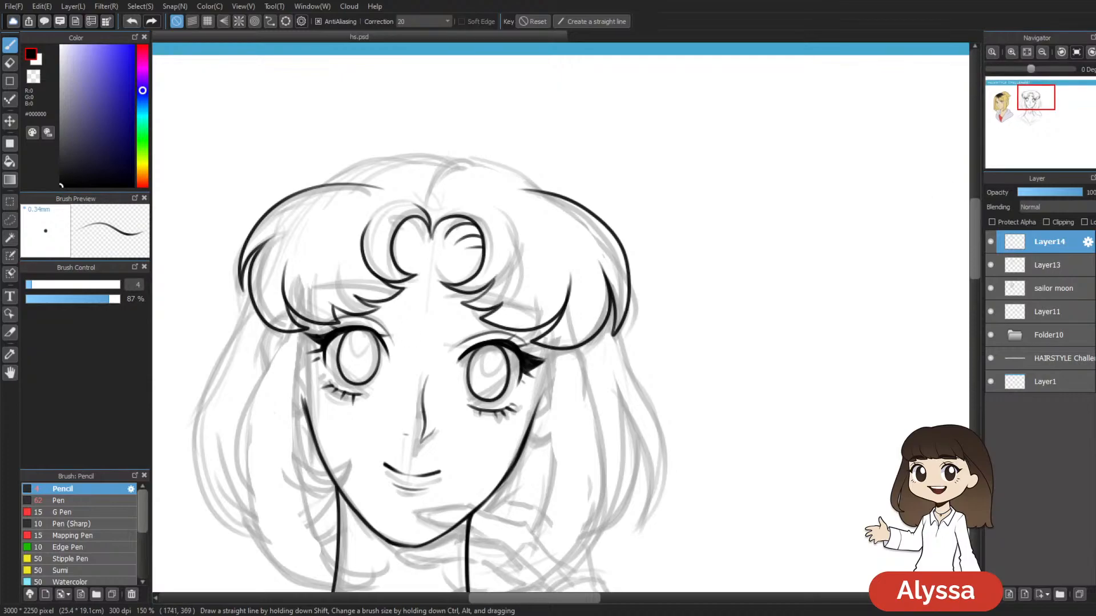
Step: Check the bangs by toggling their layer's visibility, and narrow them to fit the face with a free transform
{"action": "left_click_drag", "start_coordinate": [677, 108], "coordinate": [707, 71]}
{"action": "key", "text": "ctrl+minus"}
{"action": "key", "text": "ctrl+minus"}
{"action": "key", "text": "ctrl+plus"}
{"action": "left_click", "coordinate": [990, 242]}
{"action": "left_click", "coordinate": [990, 242]}
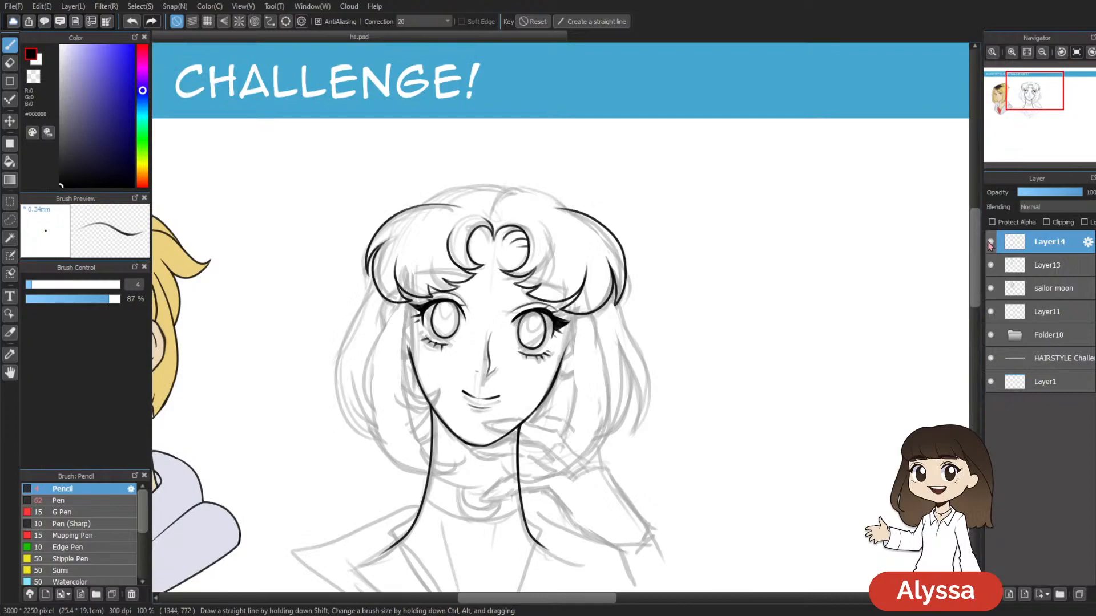
{"action": "key", "text": "ctrl+t"}
{"action": "left_click_drag", "start_coordinate": [622, 235], "coordinate": [583, 256]}
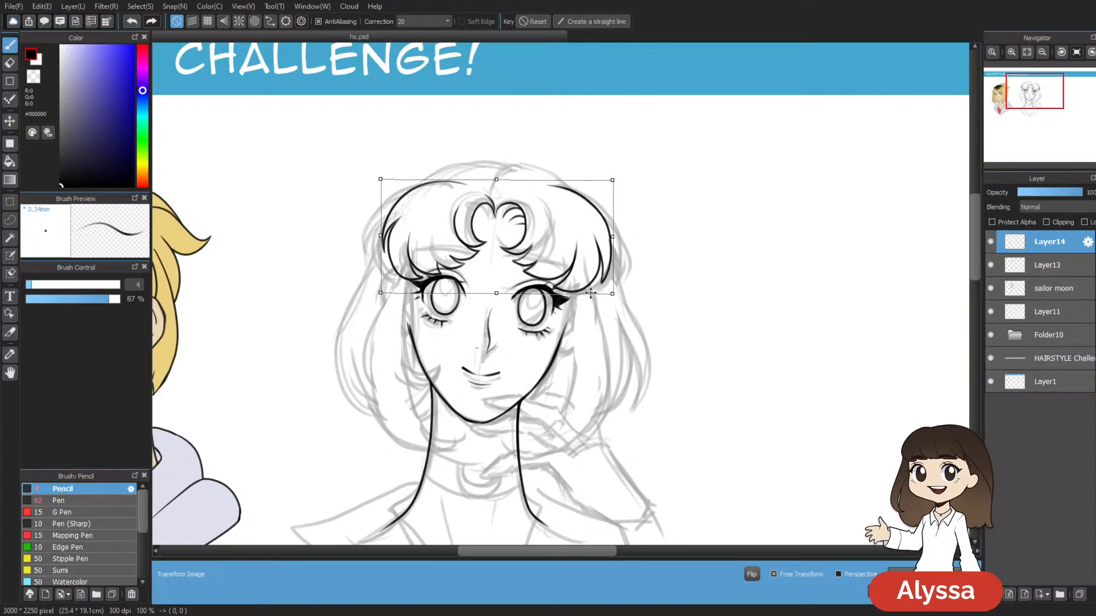
{"action": "mouse_move", "coordinate": [690, 316]}
{"action": "left_mouse_down"}
{"action": "mouse_move", "coordinate": [690, 331]}
{"action": "mouse_move", "coordinate": [672, 310]}
{"action": "left_mouse_up"}
{"action": "left_click_drag", "start_coordinate": [595, 259], "coordinate": [609, 242]}
{"action": "key", "text": "Return"}
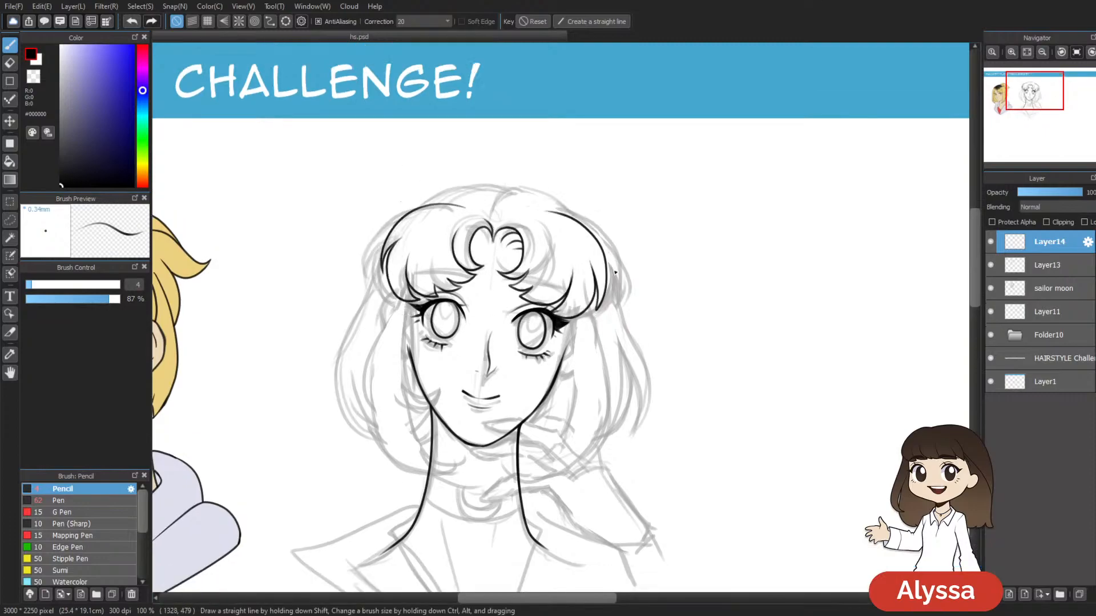
Step: Refine the bangs' proportions with a second transform, making them slightly narrower and taller
{"action": "key", "text": "ctrl+t"}
{"action": "left_click_drag", "start_coordinate": [608, 238], "coordinate": [607, 240]}
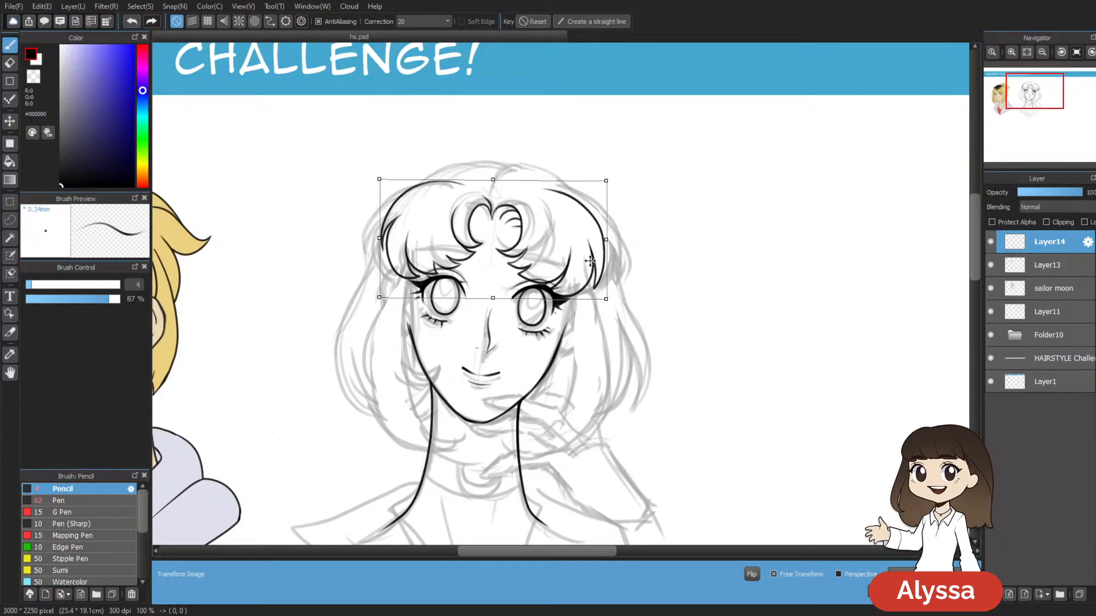
{"action": "key", "text": "Return"}
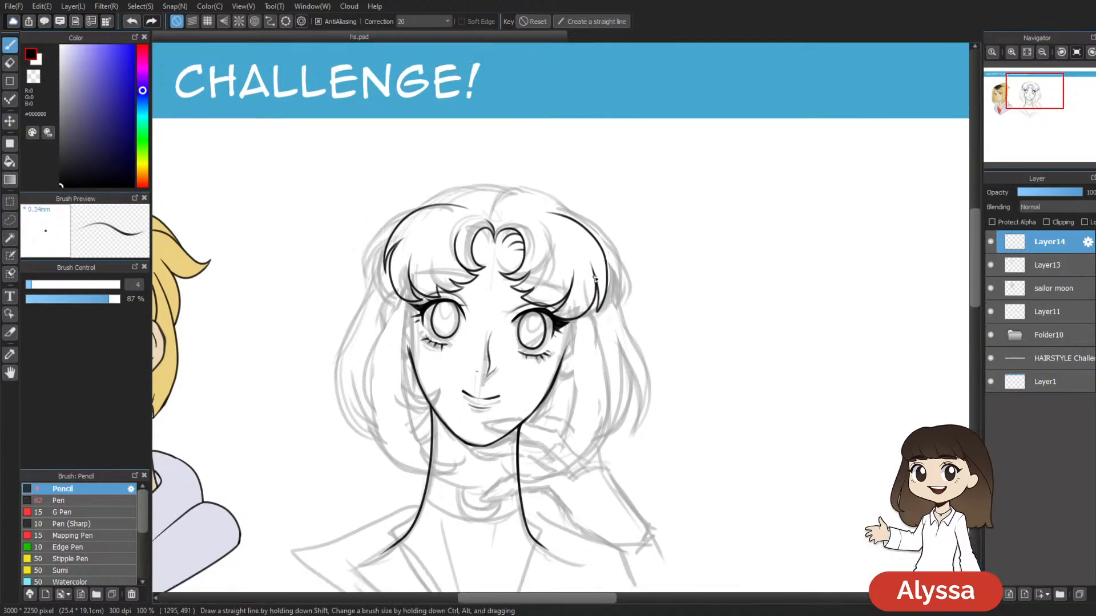
Step: Add short strand lines inside the left forehead curl
{"action": "left_click_drag", "start_coordinate": [636, 360], "coordinate": [658, 320]}
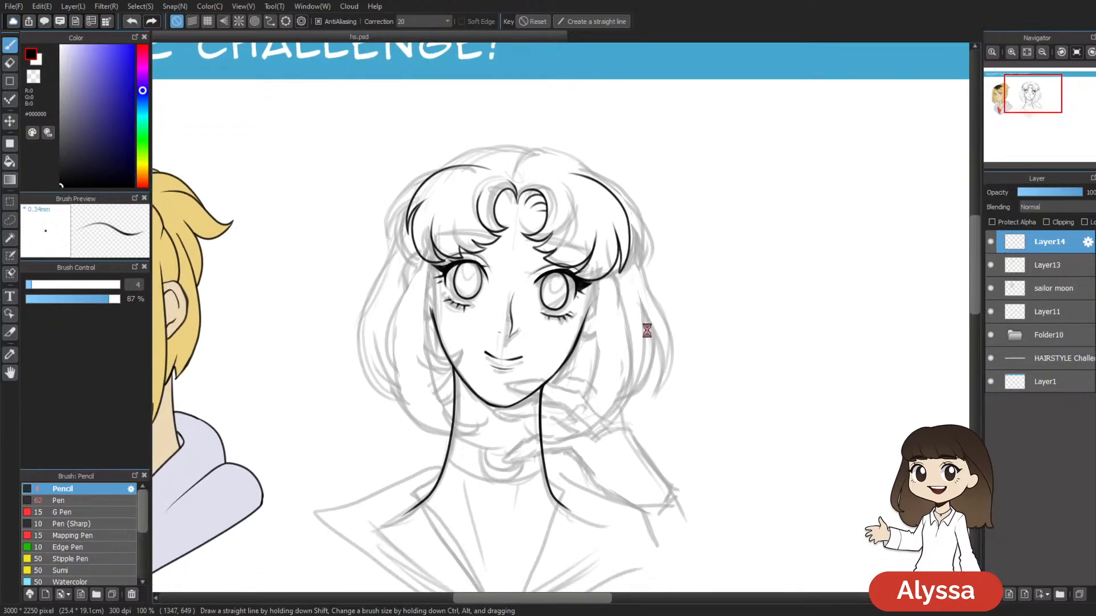
{"action": "key", "text": "ctrl+plus"}
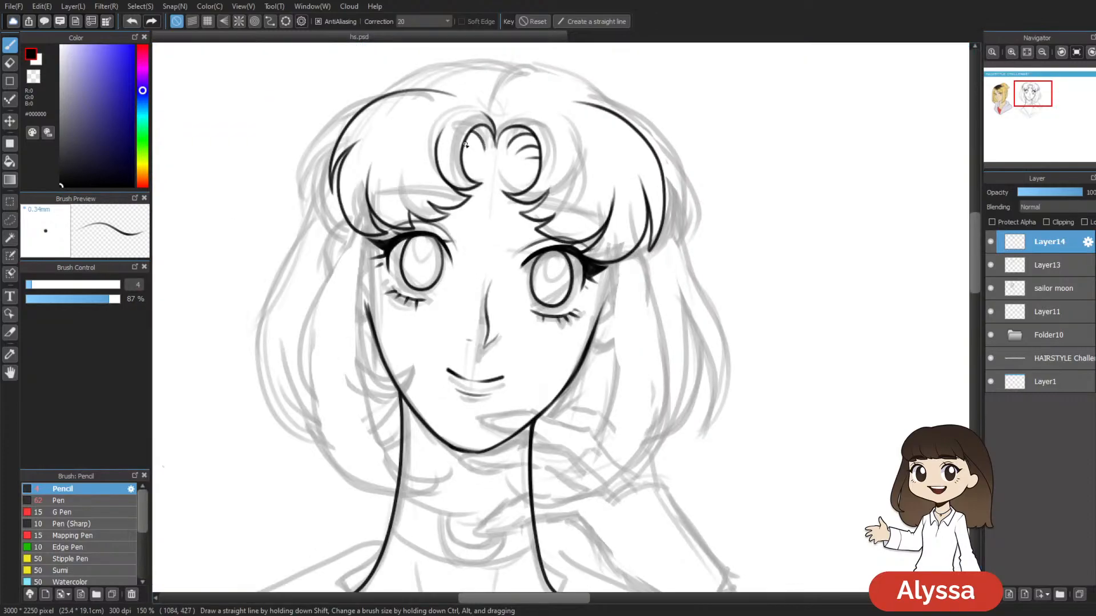
{"action": "left_click_drag", "start_coordinate": [640, 401], "coordinate": [647, 385]}
Step: Merge the bangs layer into the line art layer below and add a new layer
{"action": "key", "text": "ctrl+minus"}
{"action": "key", "text": "ctrl+minus"}
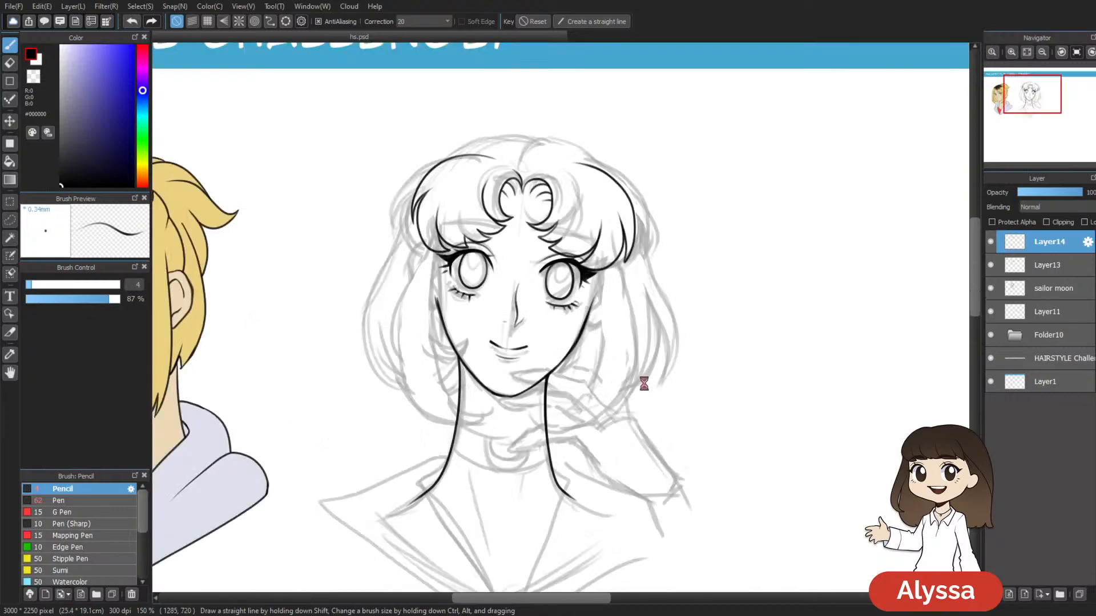
{"action": "key", "text": "ctrl+plus"}
{"action": "key", "text": "ctrl+plus"}
{"action": "key", "text": "ctrl+e"}
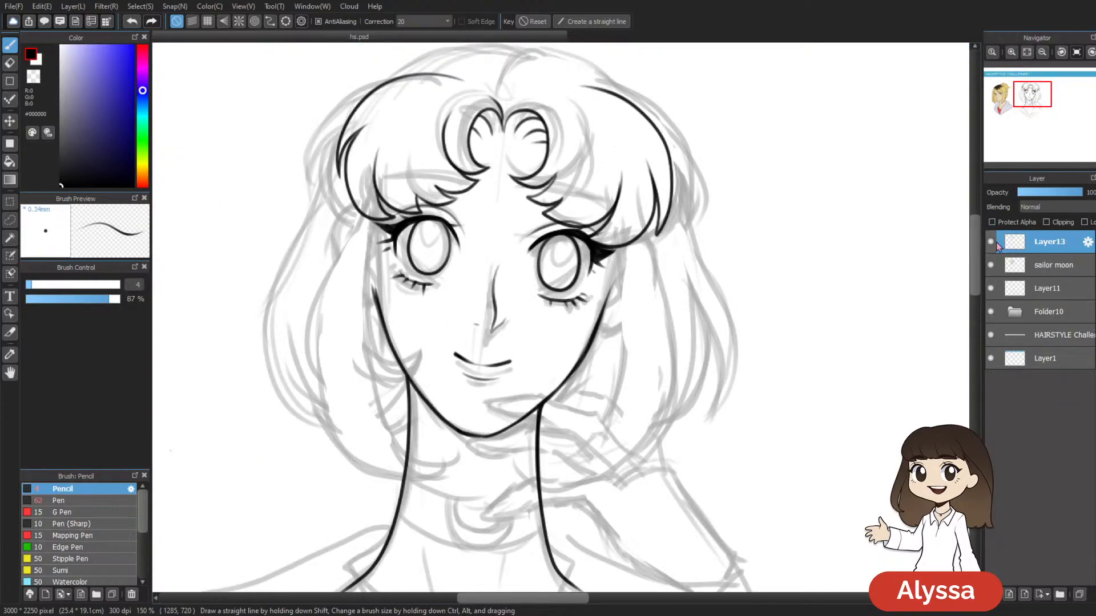
{"action": "key", "text": "ctrl+shift+n"}
Step: Ink the right and left eyebrows across the bangs, redrawing a misfit stroke, and activate the rectangular selection tool
{"action": "left_click_drag", "start_coordinate": [652, 254], "coordinate": [566, 255]}
{"action": "mouse_move", "coordinate": [502, 195]}
{"action": "left_mouse_down"}
{"action": "mouse_move", "coordinate": [433, 186]}
{"action": "mouse_move", "coordinate": [520, 203]}
{"action": "left_mouse_up"}
{"action": "key", "text": "ctrl+z"}
{"action": "left_click_drag", "start_coordinate": [607, 173], "coordinate": [692, 157]}
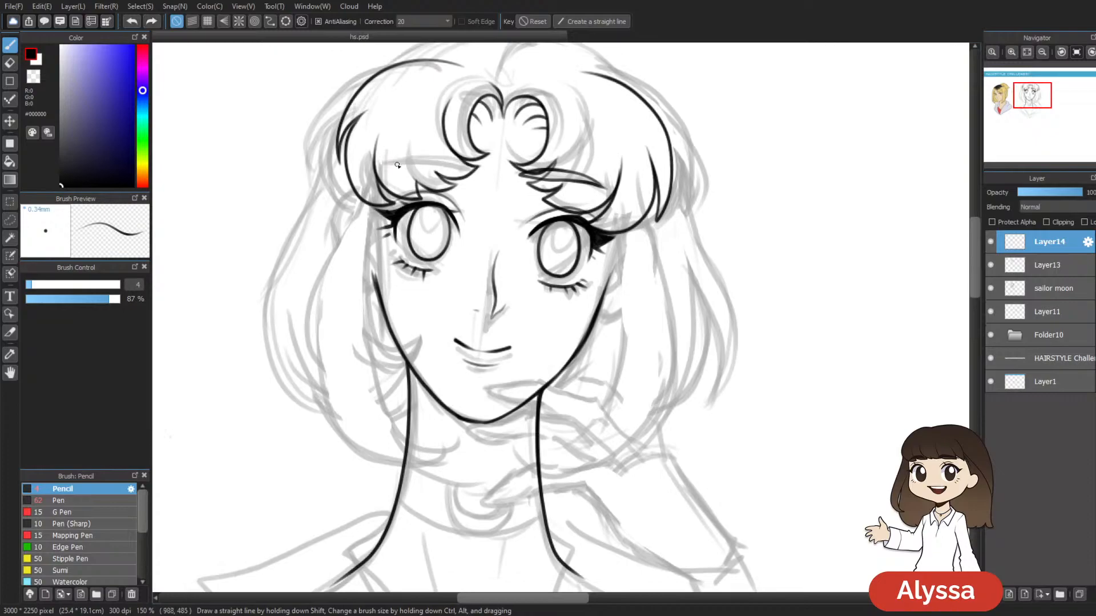
{"action": "left_click_drag", "start_coordinate": [388, 163], "coordinate": [474, 167]}
{"action": "left_click_drag", "start_coordinate": [756, 233], "coordinate": [721, 230]}
{"action": "key", "text": "m"}
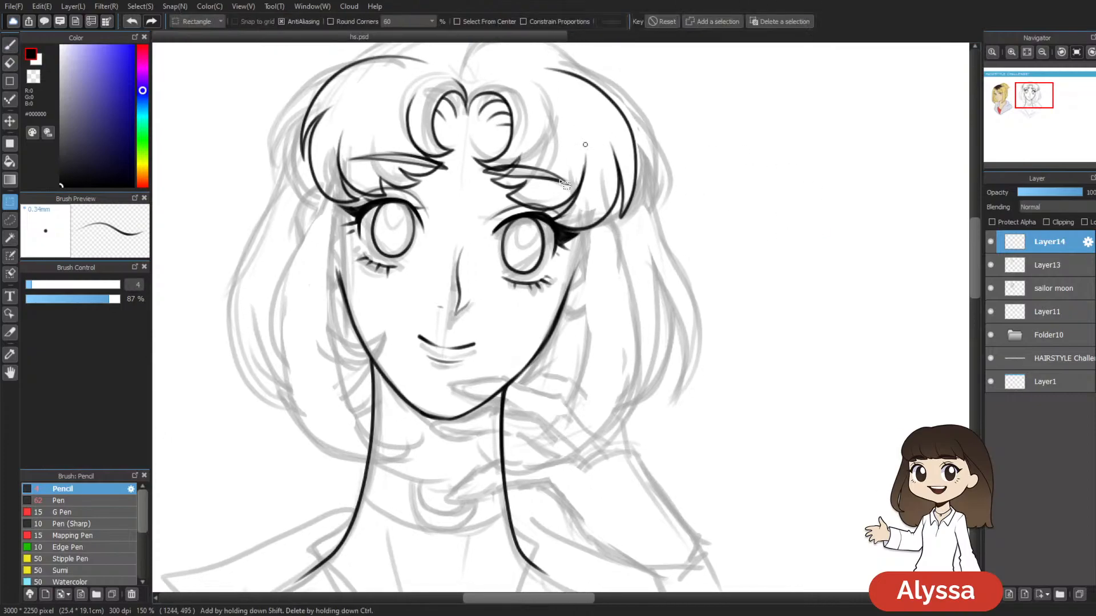
Step: Select the left eyebrow, adjust its angle and position with a transform, compare before and after, and clear the selection
{"action": "left_click_drag", "start_coordinate": [469, 205], "coordinate": [326, 115]}
{"action": "key", "text": "ctrl+t"}
{"action": "left_click_drag", "start_coordinate": [551, 169], "coordinate": [529, 162]}
{"action": "left_click_drag", "start_coordinate": [455, 161], "coordinate": [450, 160]}
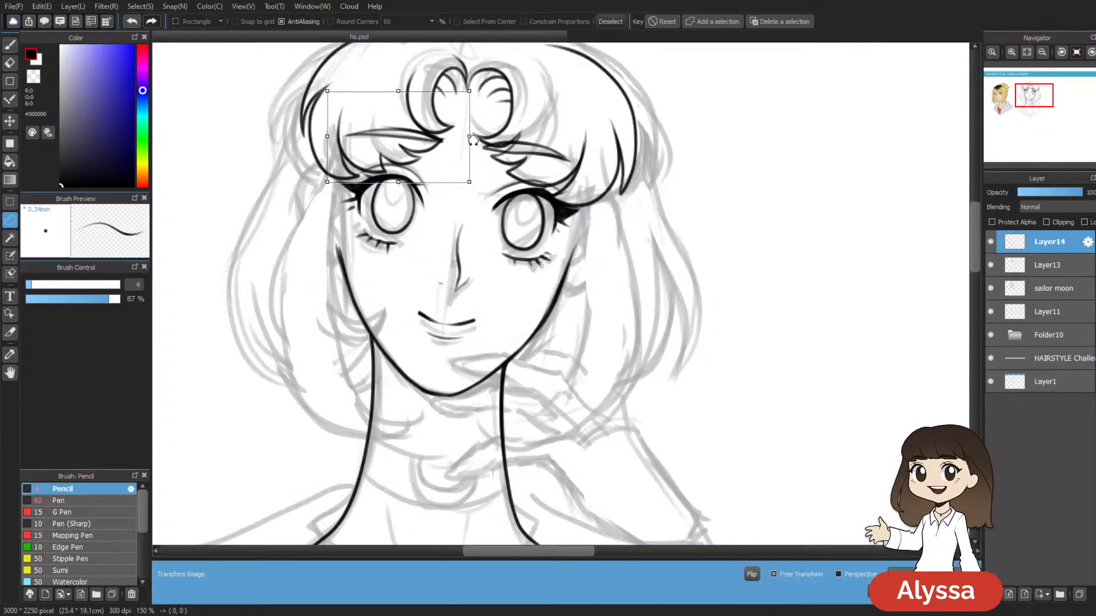
{"action": "left_click_drag", "start_coordinate": [462, 137], "coordinate": [427, 164]}
{"action": "key", "text": "Return"}
{"action": "key", "text": "ctrl+z"}
{"action": "key", "text": "ctrl+y"}
{"action": "key", "text": "ctrl+d"}
{"action": "left_click_drag", "start_coordinate": [560, 266], "coordinate": [581, 337]}
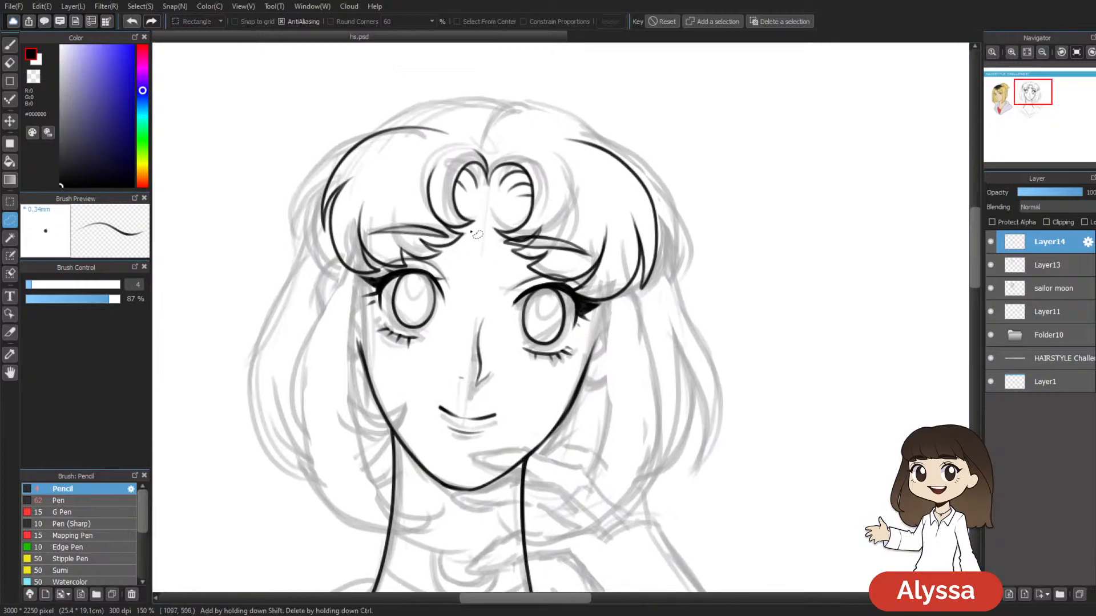
Step: Tidy the left eyebrow's ink with the eraser
{"action": "key", "text": "e"}
{"action": "key", "text": "ctrl+z"}
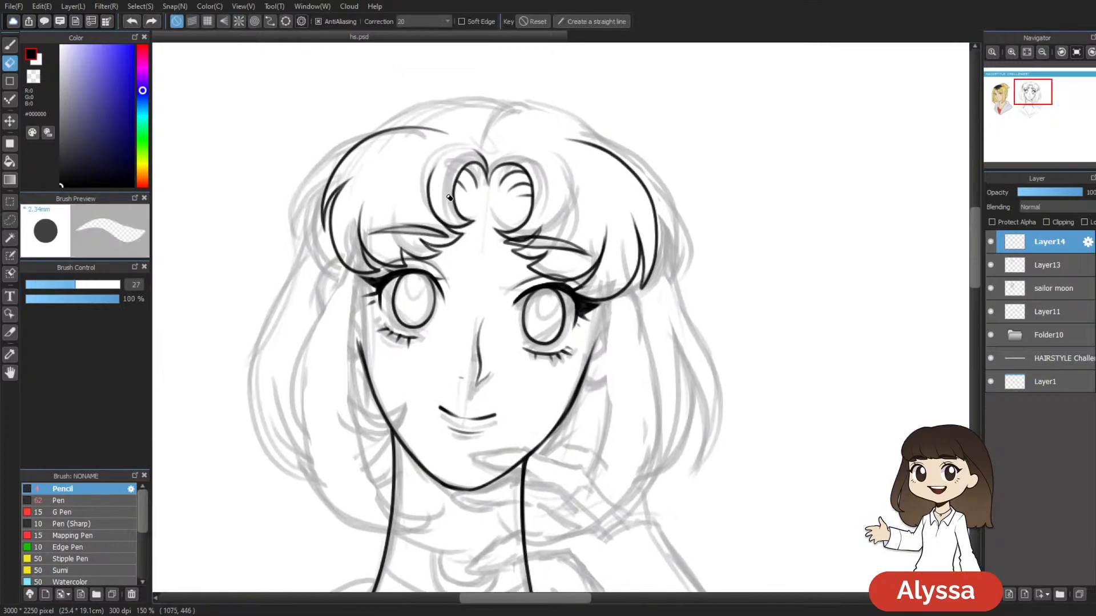
{"action": "left_click_drag", "start_coordinate": [392, 214], "coordinate": [418, 210]}
Step: Lower the eyebrow layer's opacity to lighten the brows and merge it into the line art layer below
{"action": "key", "text": "ctrl+Down"}
{"action": "key", "text": "ctrl+Down"}
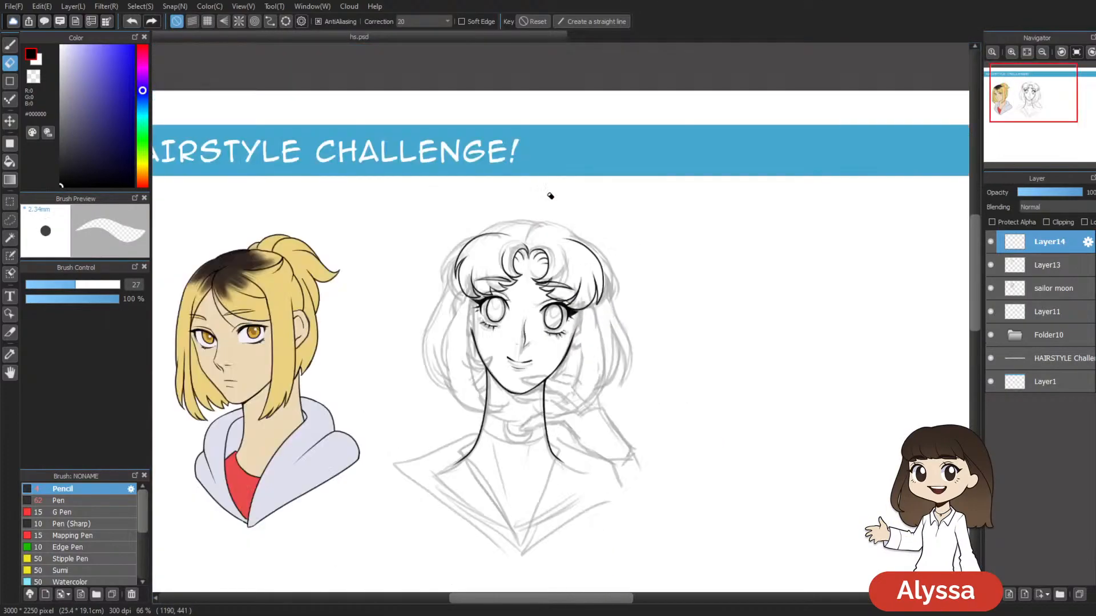
{"action": "key", "text": "ctrl+Up"}
{"action": "left_click", "coordinate": [1053, 194]}
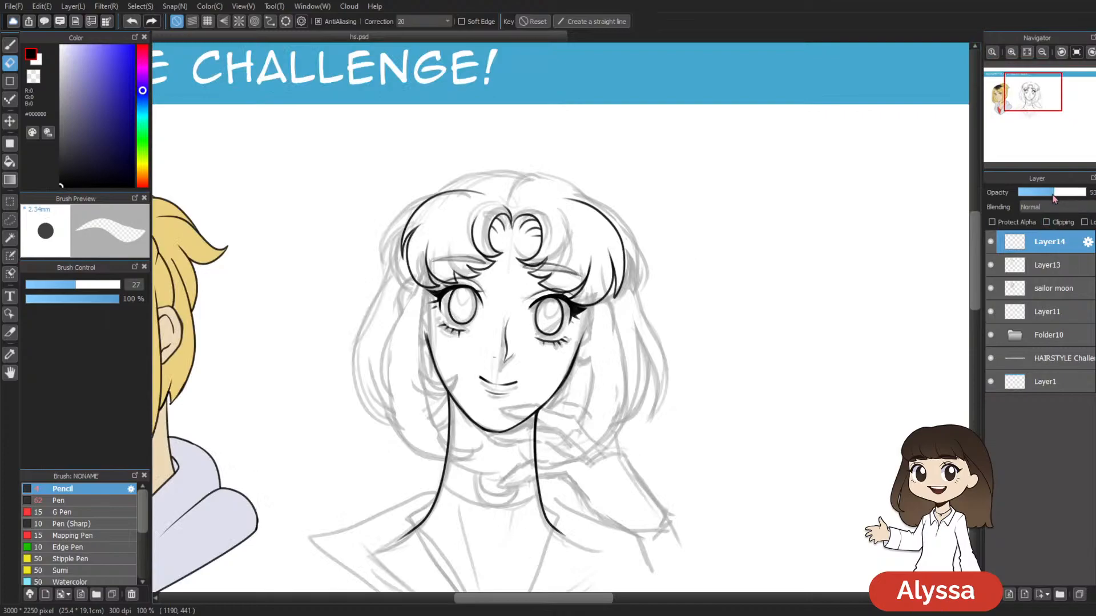
{"action": "left_click_drag", "start_coordinate": [1071, 198], "coordinate": [1072, 195]}
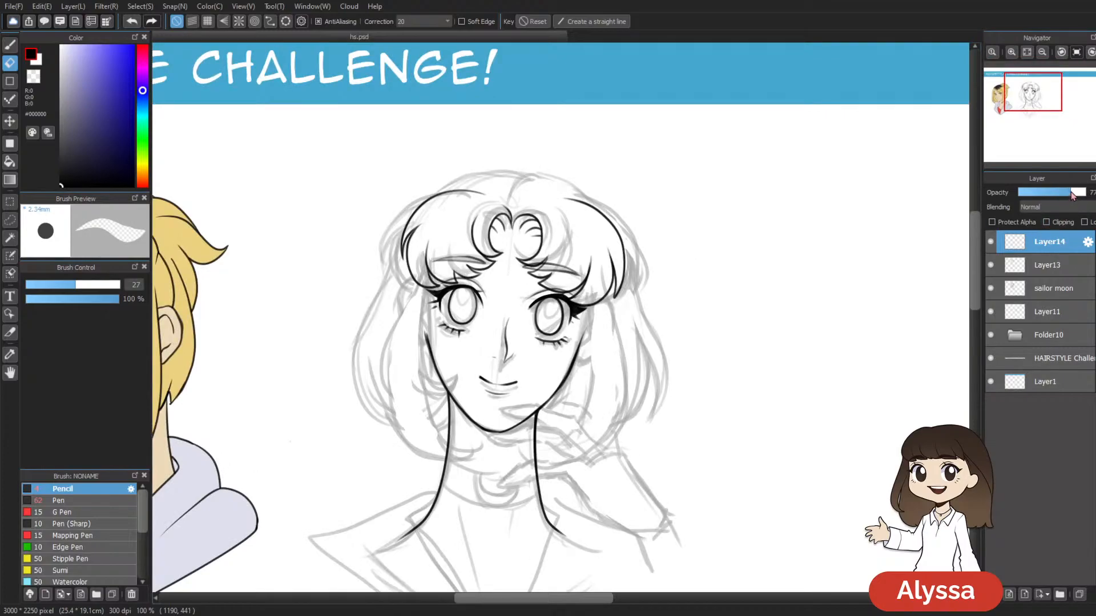
{"action": "left_click", "coordinate": [990, 242]}
{"action": "left_click", "coordinate": [991, 243]}
{"action": "left_click_drag", "start_coordinate": [1053, 198], "coordinate": [1056, 198]}
{"action": "left_click", "coordinate": [991, 243]}
{"action": "left_click", "coordinate": [991, 243]}
{"action": "key", "text": "ctrl+e"}
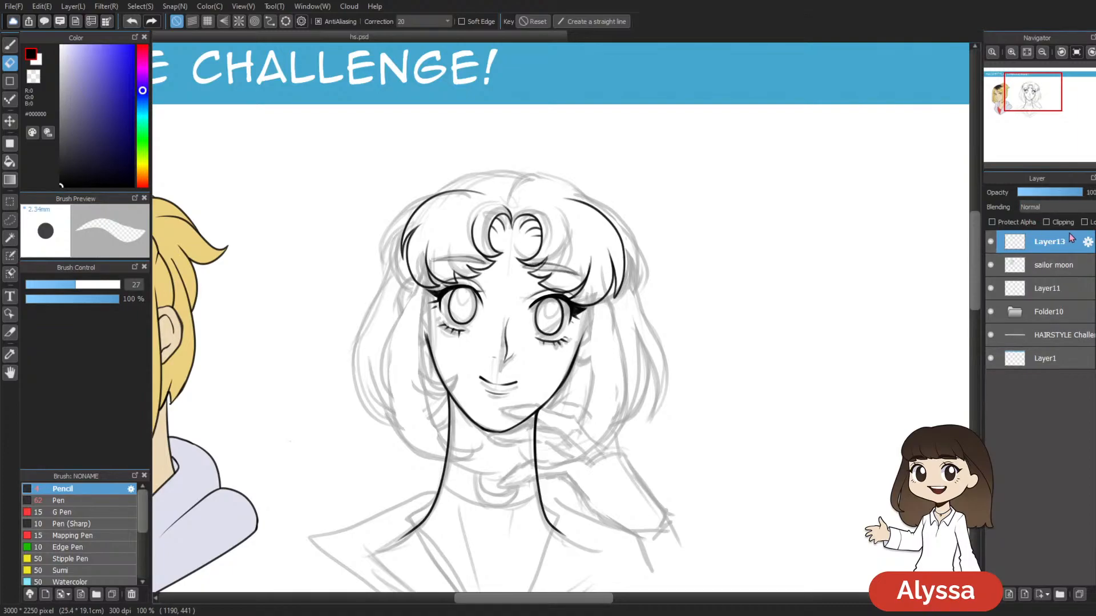
Step: Hide the sketch to check the line art, show it again, and add a new layer above the line art
{"action": "left_click", "coordinate": [991, 265]}
{"action": "scroll", "coordinate": [762, 388], "scroll_direction": "down", "scroll_amount": 3}
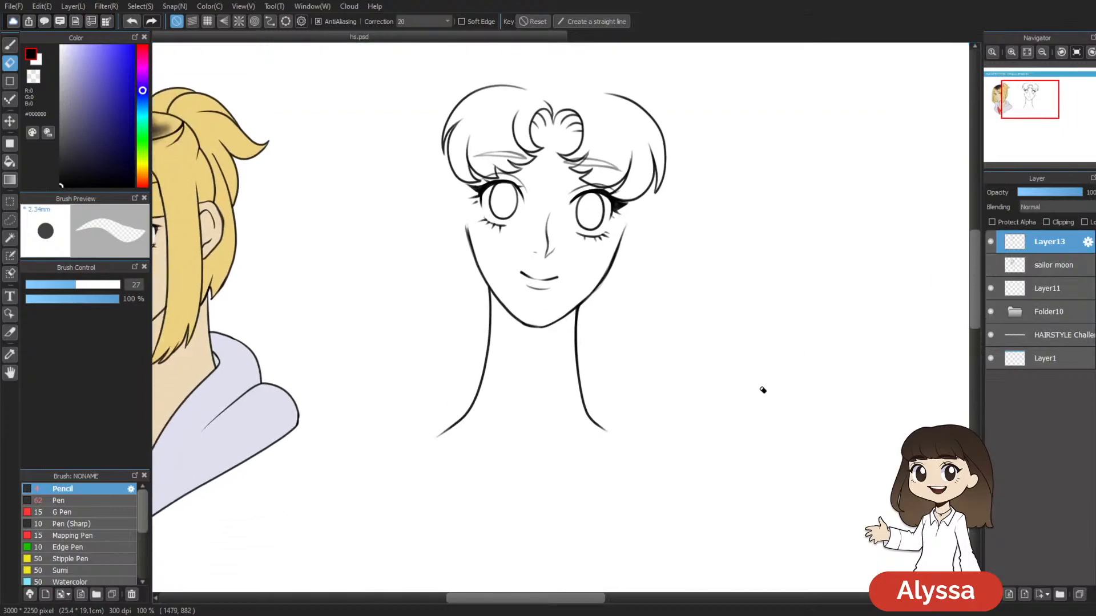
{"action": "left_click", "coordinate": [990, 265]}
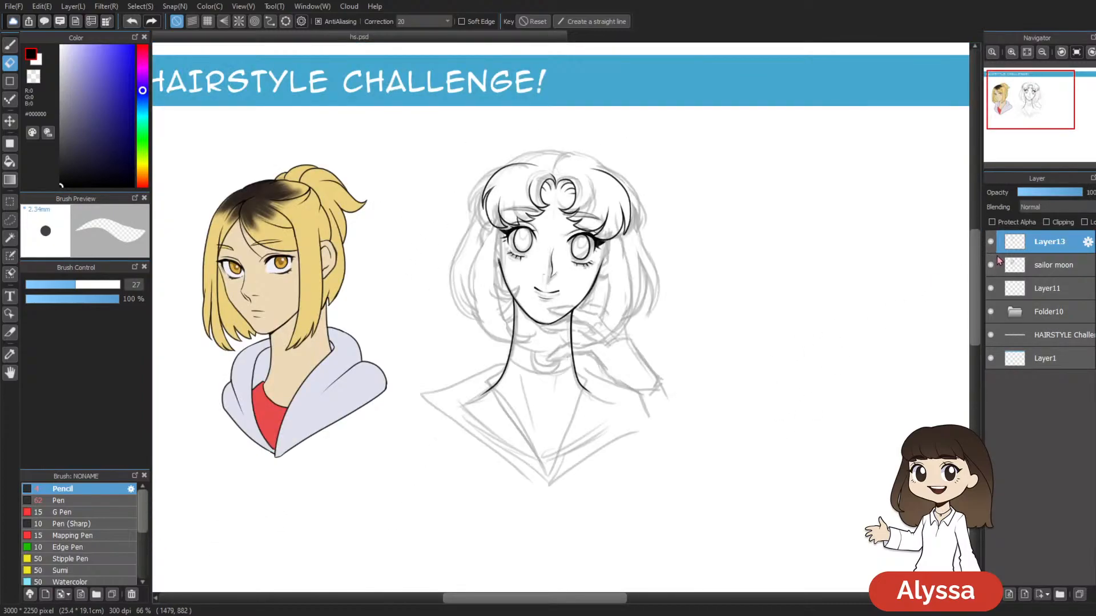
{"action": "key", "text": "ctrl+shift+n"}
{"action": "scroll", "coordinate": [730, 362], "scroll_direction": "up", "scroll_amount": 4}
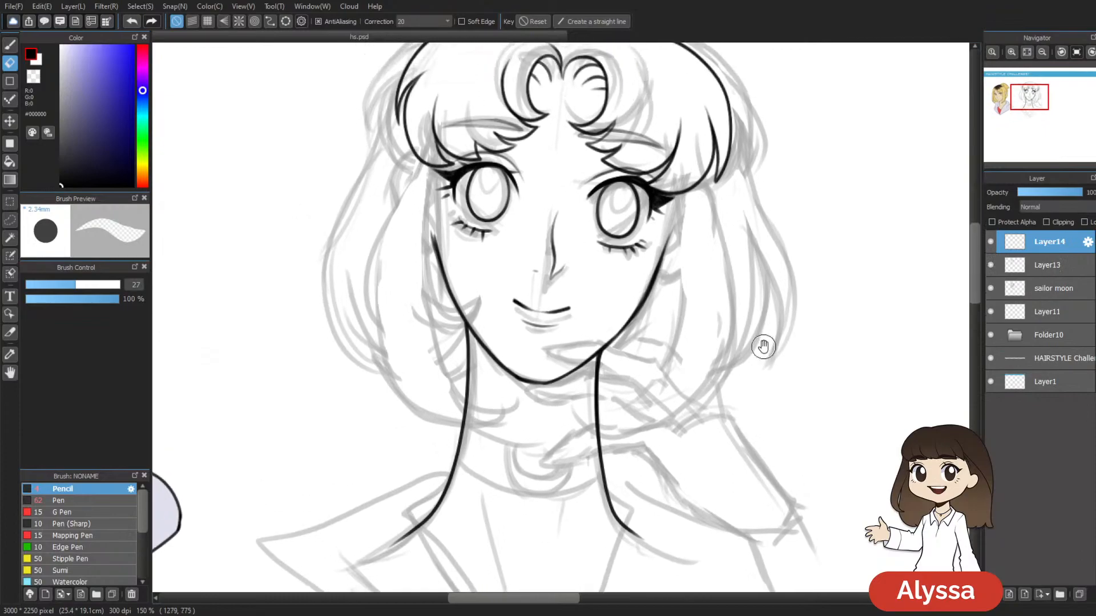
{"action": "left_click", "coordinate": [1060, 270]}
{"action": "left_click", "coordinate": [1055, 288]}
{"action": "key", "text": "m"}
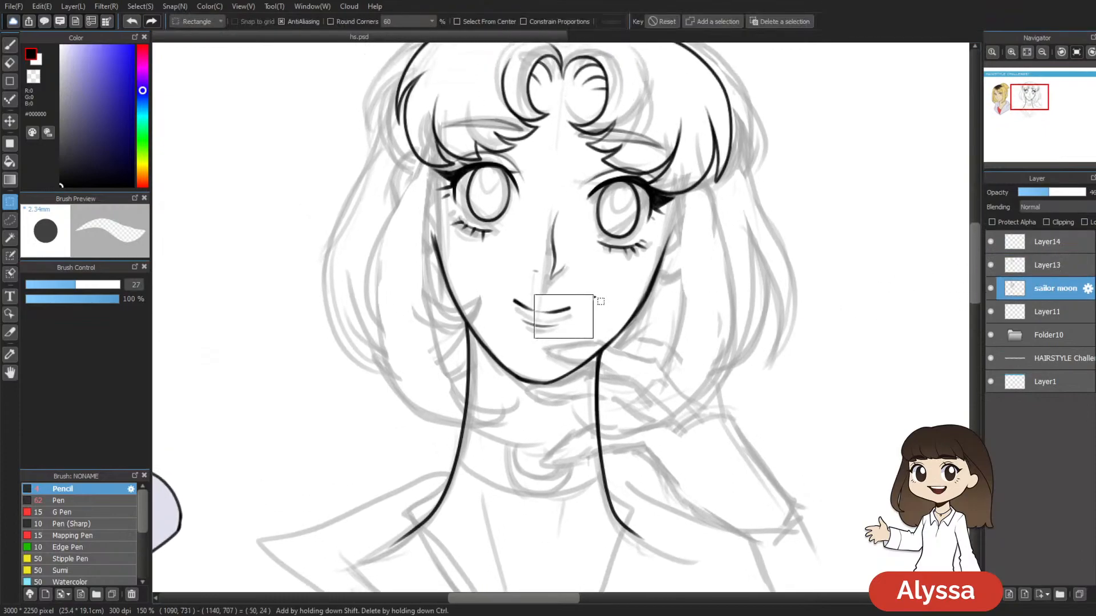
{"action": "key", "text": "l"}
{"action": "mouse_move", "coordinate": [536, 339]}
{"action": "left_mouse_down"}
{"action": "mouse_move", "coordinate": [540, 292]}
{"action": "mouse_move", "coordinate": [531, 344]}
{"action": "left_mouse_up"}
{"action": "key", "text": "ctrl+t"}
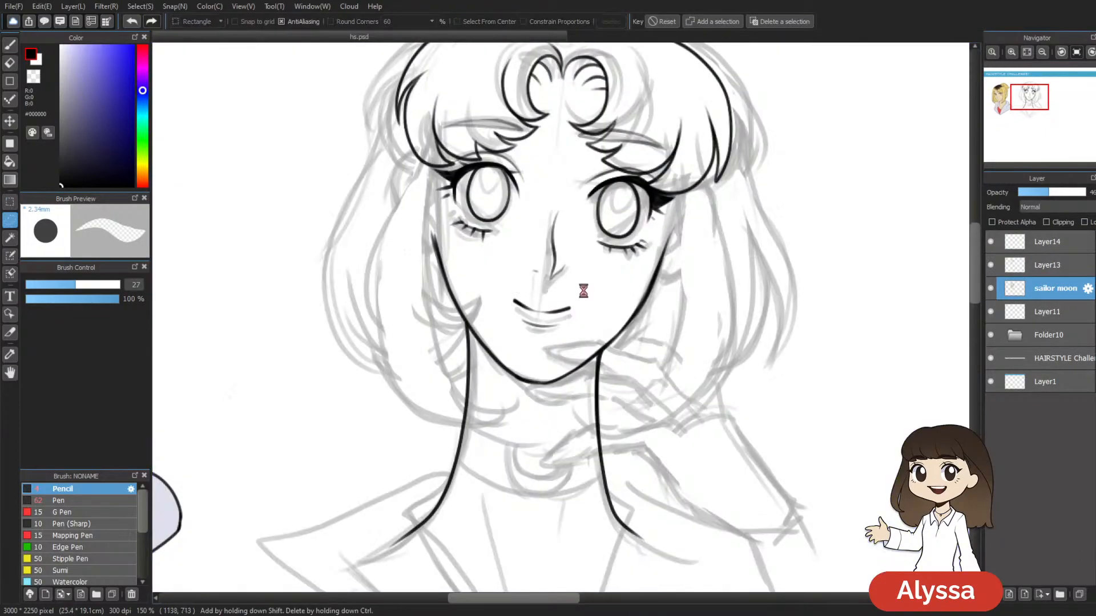
{"action": "key", "text": "Escape"}
{"action": "mouse_move", "coordinate": [588, 299]}
{"action": "left_mouse_down"}
{"action": "mouse_move", "coordinate": [528, 333]}
{"action": "mouse_move", "coordinate": [591, 305]}
{"action": "left_mouse_up"}
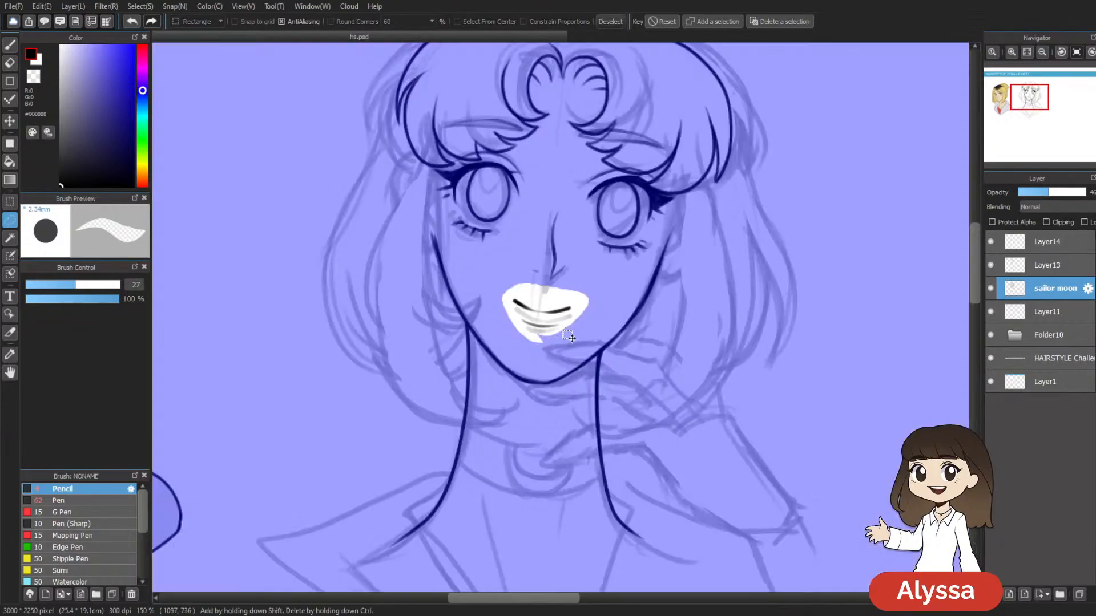
{"action": "key", "text": "ctrl+t"}
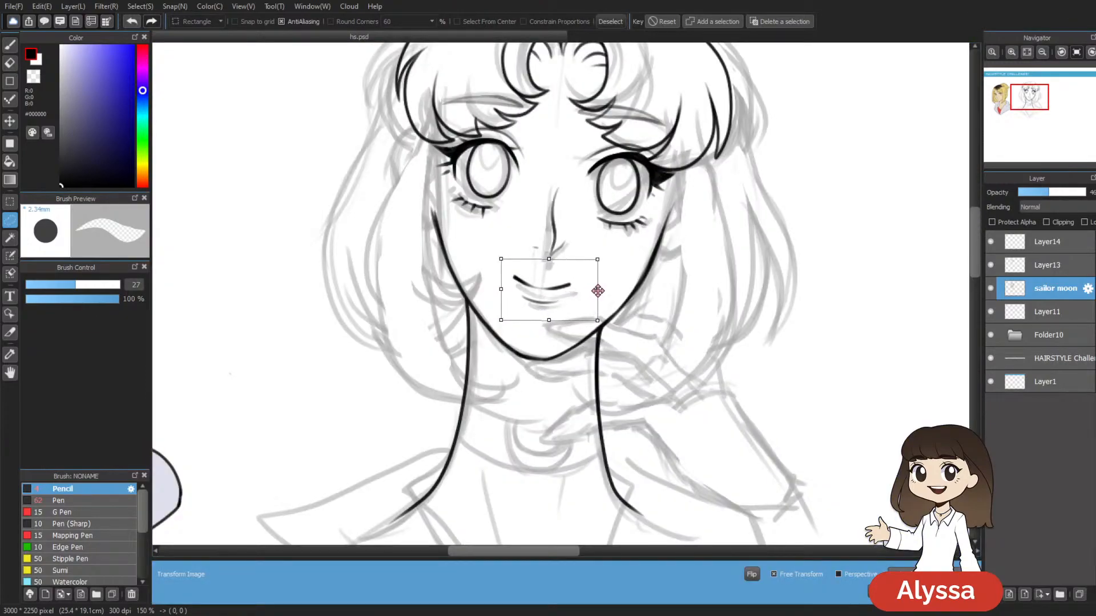
{"action": "key", "text": "Escape"}
{"action": "key", "text": "ctrl+d"}
Step: Lasso the mouth on the line art layer, rotate and shift it slightly with a transform, and clear the selection
{"action": "left_click", "coordinate": [1049, 265]}
{"action": "mouse_move", "coordinate": [536, 344]}
{"action": "left_mouse_down"}
{"action": "mouse_move", "coordinate": [589, 298]}
{"action": "mouse_move", "coordinate": [505, 303]}
{"action": "left_mouse_up"}
{"action": "key", "text": "ctrl+t"}
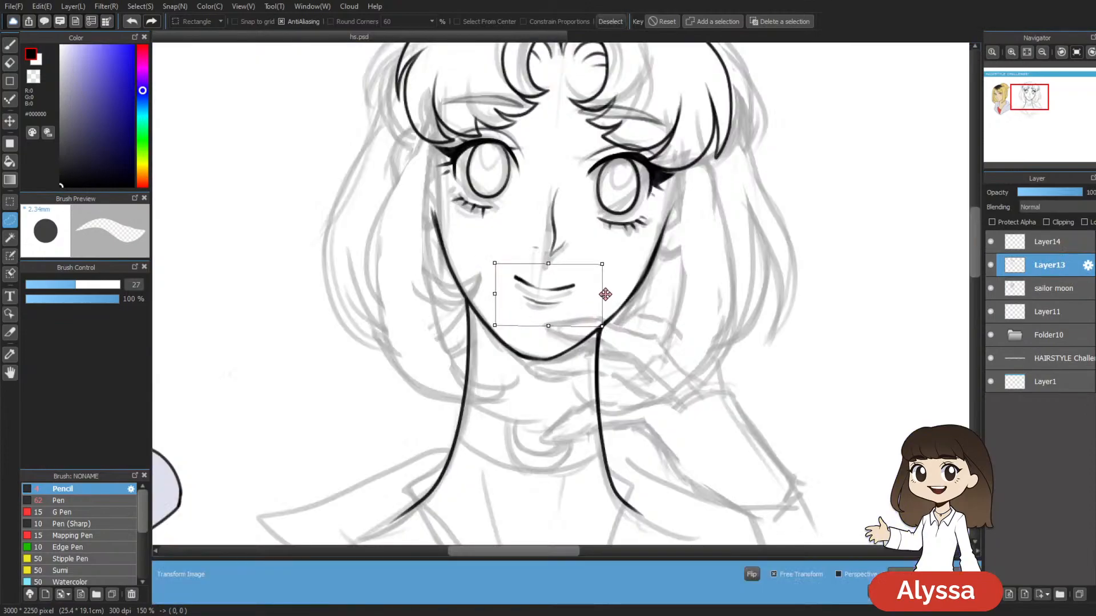
{"action": "mouse_move", "coordinate": [610, 294]}
{"action": "left_mouse_down"}
{"action": "mouse_move", "coordinate": [584, 303]}
{"action": "mouse_move", "coordinate": [617, 309]}
{"action": "left_mouse_up"}
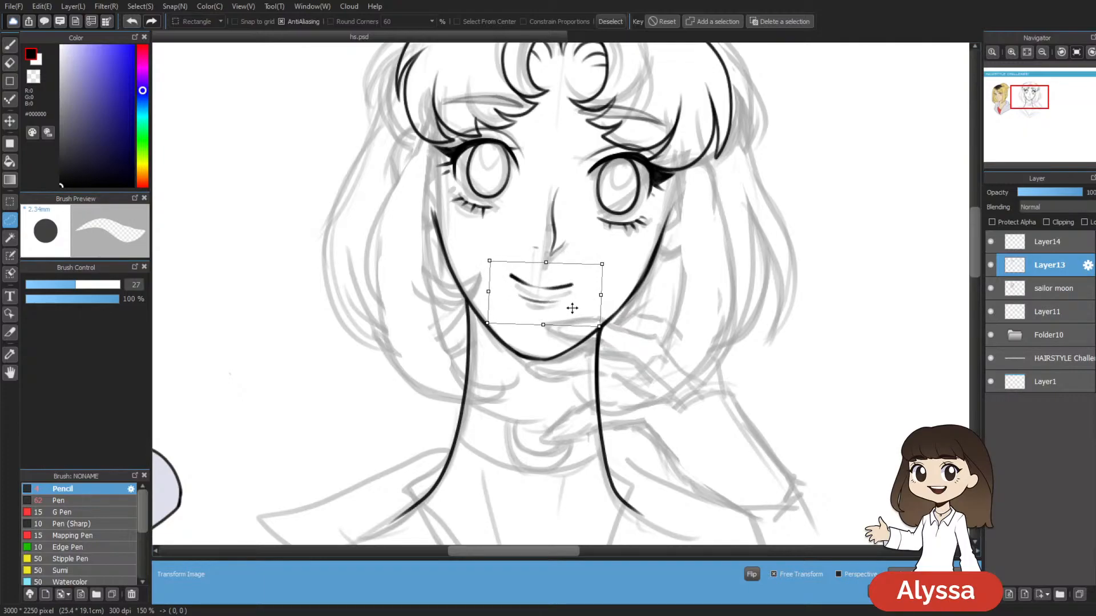
{"action": "key", "text": "Return"}
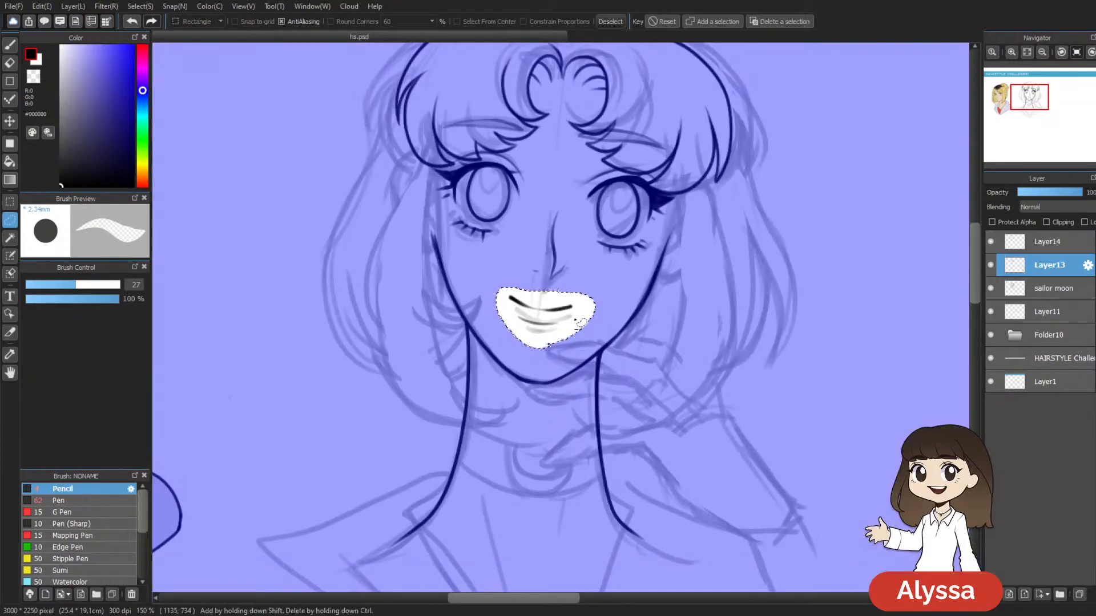
{"action": "key", "text": "ctrl+d"}
Step: Check the face's proportions by repeatedly hiding and showing the line art layer over the sketch
{"action": "scroll", "coordinate": [577, 320], "scroll_direction": "down", "scroll_amount": 2}
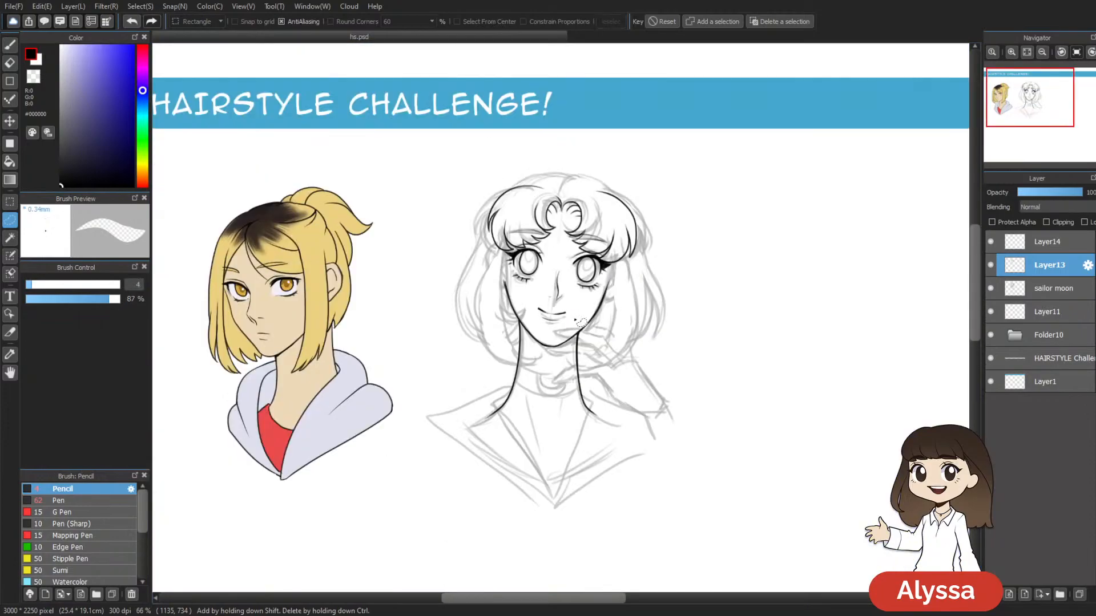
{"action": "scroll", "coordinate": [580, 323], "scroll_direction": "up", "scroll_amount": 2}
{"action": "scroll", "coordinate": [717, 371], "scroll_direction": "up", "scroll_amount": 1}
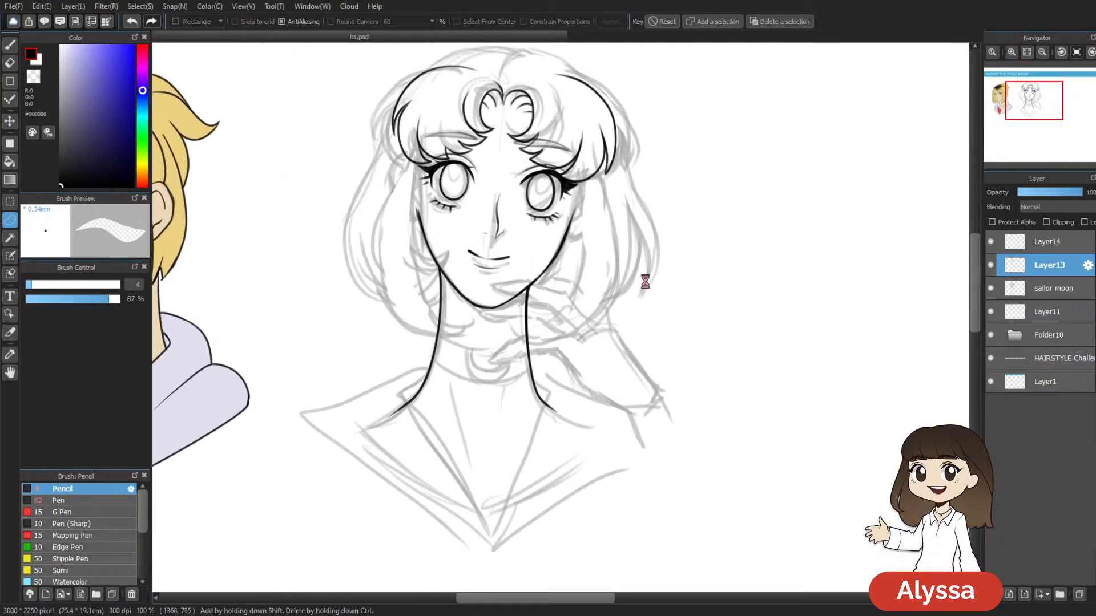
{"action": "left_click", "coordinate": [990, 264]}
{"action": "left_click", "coordinate": [990, 265]}
{"action": "left_click", "coordinate": [990, 265]}
{"action": "left_click", "coordinate": [990, 265]}
{"action": "left_click_drag", "start_coordinate": [683, 388], "coordinate": [694, 421]}
{"action": "left_click", "coordinate": [990, 265]}
{"action": "left_click", "coordinate": [990, 265]}
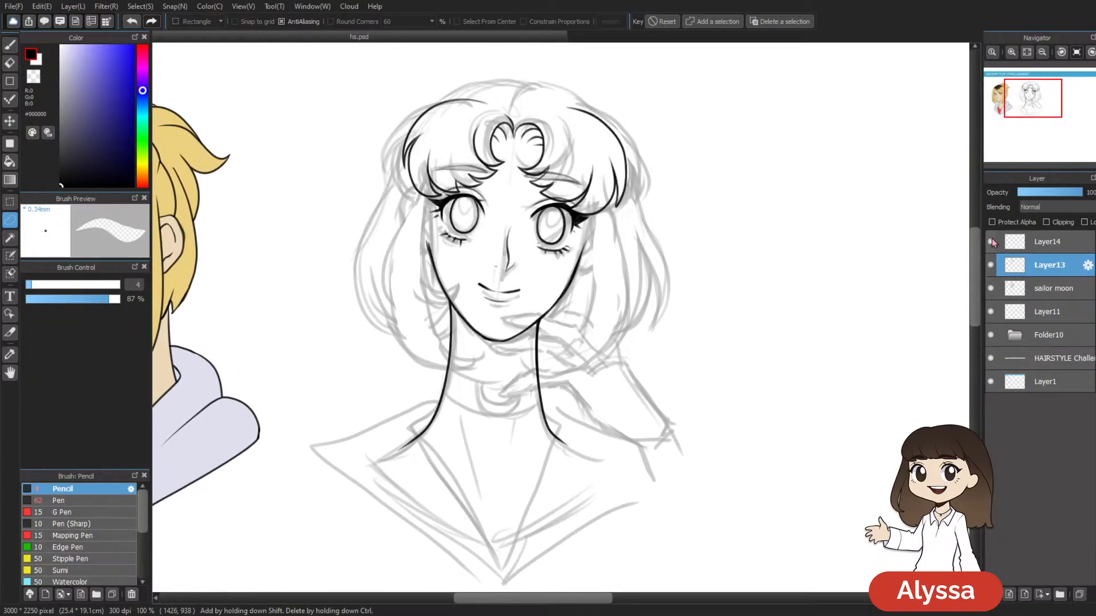
Step: Add a new layer above the line art and ink the left front hair lock with its small cheek strands
{"action": "key", "text": "ctrl+shift+n"}
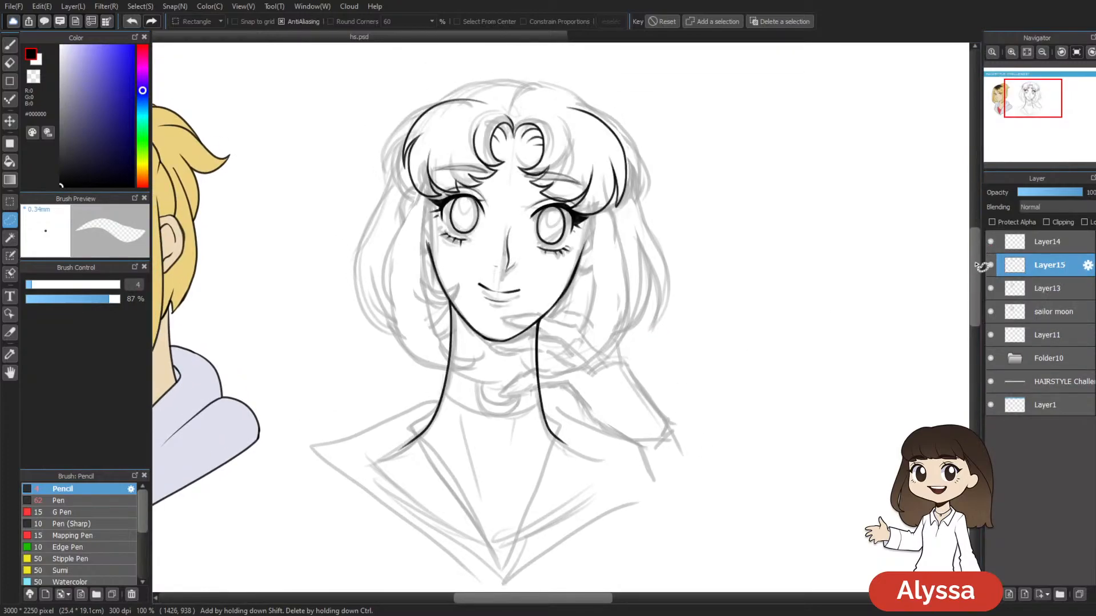
{"action": "key", "text": "b"}
{"action": "left_click_drag", "start_coordinate": [650, 399], "coordinate": [650, 372]}
{"action": "key", "text": "ctrl+plus"}
{"action": "left_click_drag", "start_coordinate": [489, 294], "coordinate": [598, 150]}
{"action": "left_click_drag", "start_coordinate": [533, 273], "coordinate": [433, 508]}
{"action": "mouse_move", "coordinate": [350, 184]}
{"action": "left_mouse_down"}
{"action": "mouse_move", "coordinate": [309, 282]}
{"action": "mouse_move", "coordinate": [296, 359]}
{"action": "mouse_move", "coordinate": [317, 413]}
{"action": "mouse_move", "coordinate": [373, 429]}
{"action": "mouse_move", "coordinate": [350, 423]}
{"action": "mouse_move", "coordinate": [377, 443]}
{"action": "mouse_move", "coordinate": [445, 438]}
{"action": "left_mouse_up"}
{"action": "key", "text": "ctrl+z"}
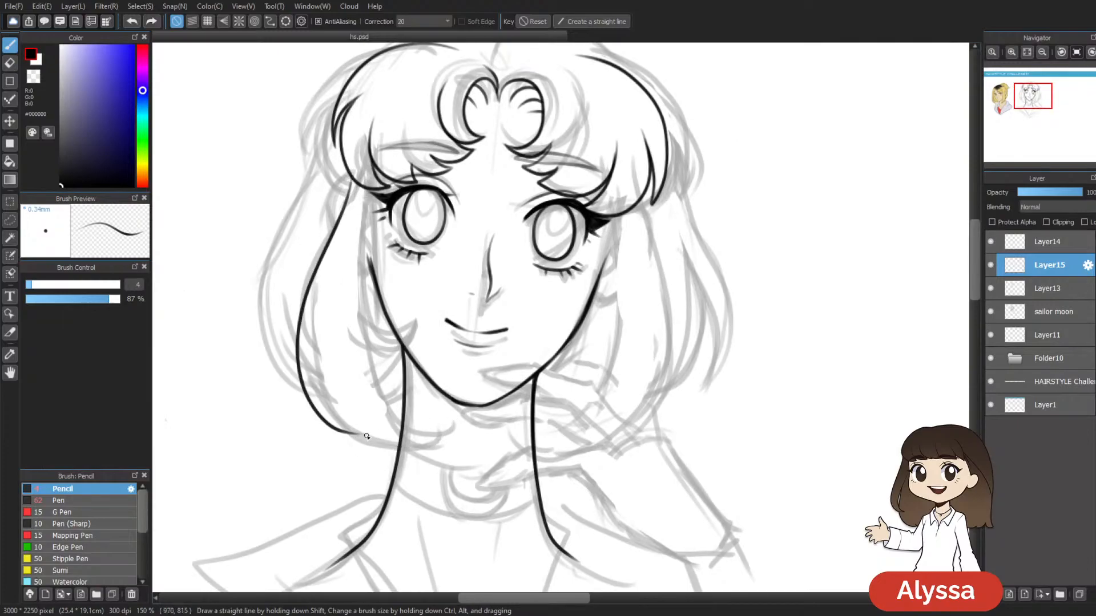
{"action": "mouse_move", "coordinate": [342, 414]}
{"action": "left_mouse_down"}
{"action": "mouse_move", "coordinate": [423, 438]}
{"action": "mouse_move", "coordinate": [443, 423]}
{"action": "mouse_move", "coordinate": [363, 269]}
{"action": "left_mouse_up"}
{"action": "mouse_move", "coordinate": [402, 349]}
{"action": "left_mouse_down"}
{"action": "mouse_move", "coordinate": [421, 314]}
{"action": "mouse_move", "coordinate": [389, 319]}
{"action": "mouse_move", "coordinate": [367, 225]}
{"action": "left_mouse_up"}
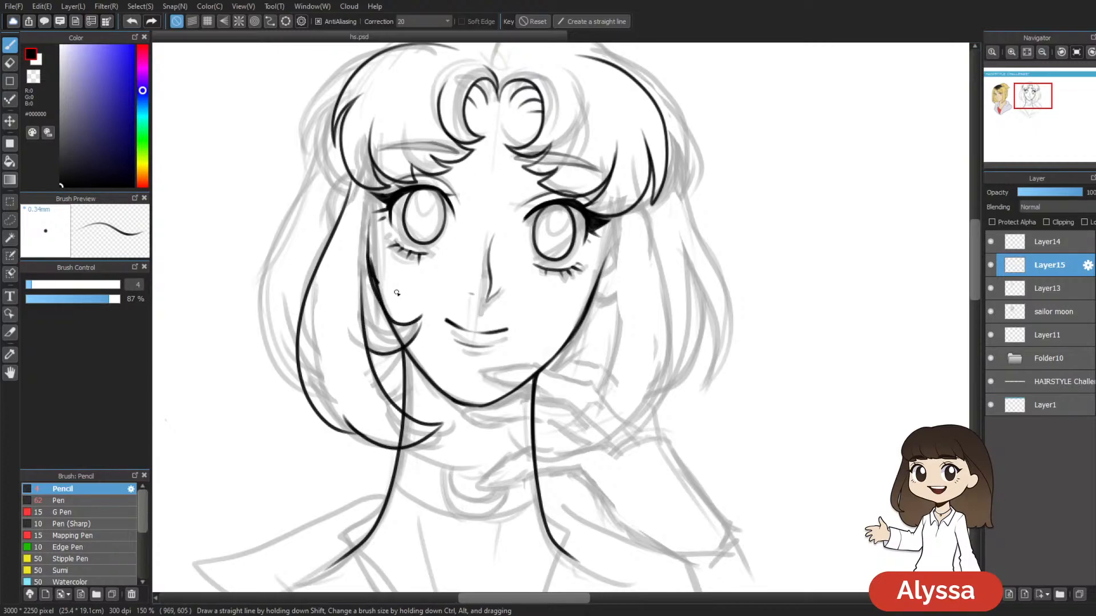
{"action": "mouse_move", "coordinate": [406, 285]}
{"action": "left_mouse_down"}
{"action": "mouse_move", "coordinate": [380, 266]}
{"action": "mouse_move", "coordinate": [374, 184]}
{"action": "left_mouse_up"}
Step: Ink the right front hair lock with its inward-curling tip, redrawing the misfit first stroke
{"action": "mouse_move", "coordinate": [671, 338]}
{"action": "left_mouse_down"}
{"action": "mouse_move", "coordinate": [587, 347]}
{"action": "mouse_move", "coordinate": [548, 365]}
{"action": "mouse_move", "coordinate": [508, 415]}
{"action": "left_mouse_up"}
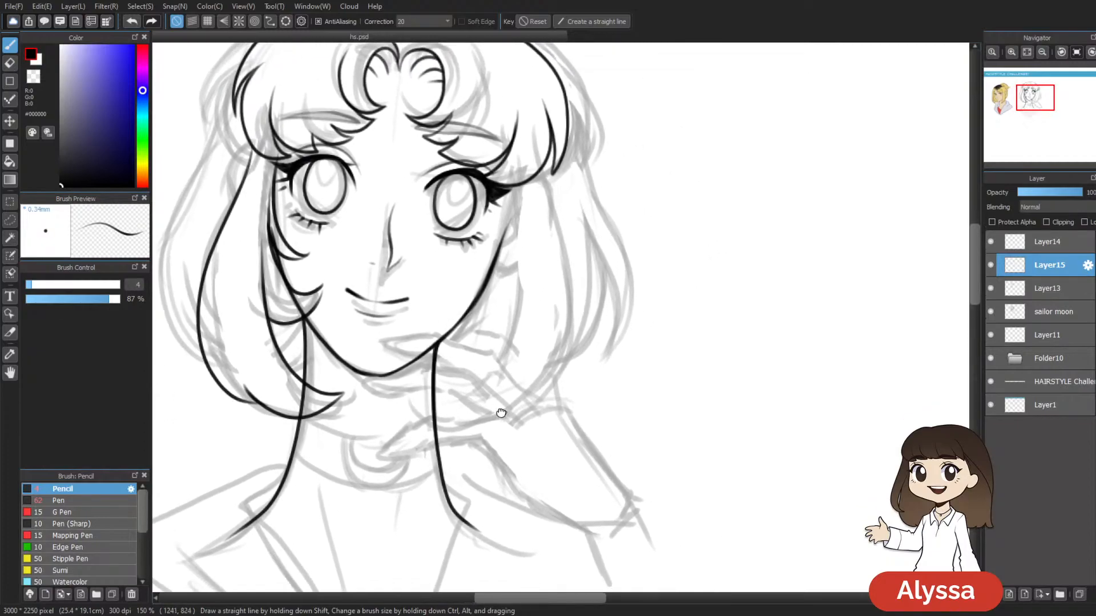
{"action": "mouse_move", "coordinate": [534, 174]}
{"action": "left_mouse_down"}
{"action": "mouse_move", "coordinate": [587, 172]}
{"action": "mouse_move", "coordinate": [557, 342]}
{"action": "mouse_move", "coordinate": [490, 394]}
{"action": "left_mouse_up"}
{"action": "key", "text": "ctrl+z"}
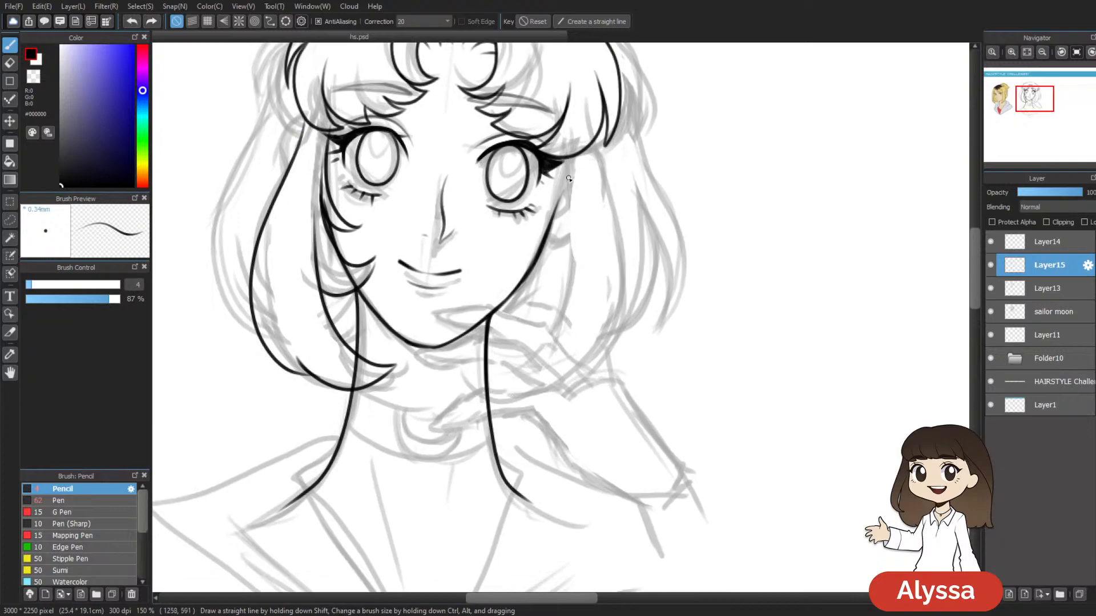
{"action": "mouse_move", "coordinate": [563, 164]}
{"action": "left_mouse_down"}
{"action": "mouse_move", "coordinate": [543, 361]}
{"action": "mouse_move", "coordinate": [482, 362]}
{"action": "mouse_move", "coordinate": [578, 388]}
{"action": "mouse_move", "coordinate": [632, 342]}
{"action": "mouse_move", "coordinate": [606, 171]}
{"action": "left_mouse_up"}
Step: Ink the outer back hair on both sides of the head, ending in pointed strands
{"action": "mouse_move", "coordinate": [740, 292]}
{"action": "left_mouse_down"}
{"action": "mouse_move", "coordinate": [721, 330]}
{"action": "mouse_move", "coordinate": [735, 301]}
{"action": "mouse_move", "coordinate": [796, 406]}
{"action": "left_mouse_up"}
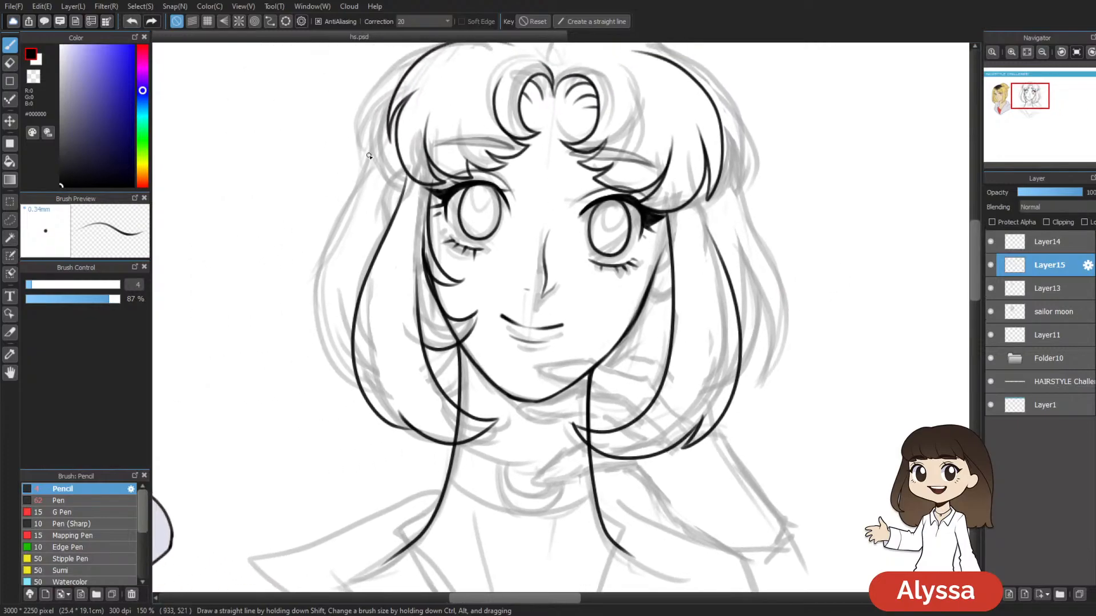
{"action": "mouse_move", "coordinate": [432, 212]}
{"action": "left_mouse_down"}
{"action": "mouse_move", "coordinate": [350, 381]}
{"action": "mouse_move", "coordinate": [374, 462]}
{"action": "mouse_move", "coordinate": [396, 473]}
{"action": "left_mouse_up"}
{"action": "mouse_move", "coordinate": [795, 313]}
{"action": "left_mouse_down"}
{"action": "mouse_move", "coordinate": [742, 285]}
{"action": "mouse_move", "coordinate": [604, 454]}
{"action": "mouse_move", "coordinate": [476, 347]}
{"action": "left_mouse_up"}
{"action": "mouse_move", "coordinate": [710, 341]}
{"action": "left_mouse_down"}
{"action": "mouse_move", "coordinate": [609, 232]}
{"action": "mouse_move", "coordinate": [704, 135]}
{"action": "mouse_move", "coordinate": [613, 234]}
{"action": "mouse_move", "coordinate": [606, 251]}
{"action": "mouse_move", "coordinate": [621, 261]}
{"action": "mouse_move", "coordinate": [634, 174]}
{"action": "left_mouse_up"}
{"action": "mouse_move", "coordinate": [594, 208]}
{"action": "left_mouse_down"}
{"action": "mouse_move", "coordinate": [640, 307]}
{"action": "mouse_move", "coordinate": [628, 417]}
{"action": "left_mouse_up"}
{"action": "mouse_move", "coordinate": [614, 280]}
{"action": "left_mouse_down"}
{"action": "mouse_move", "coordinate": [635, 384]}
{"action": "mouse_move", "coordinate": [630, 414]}
{"action": "left_mouse_up"}
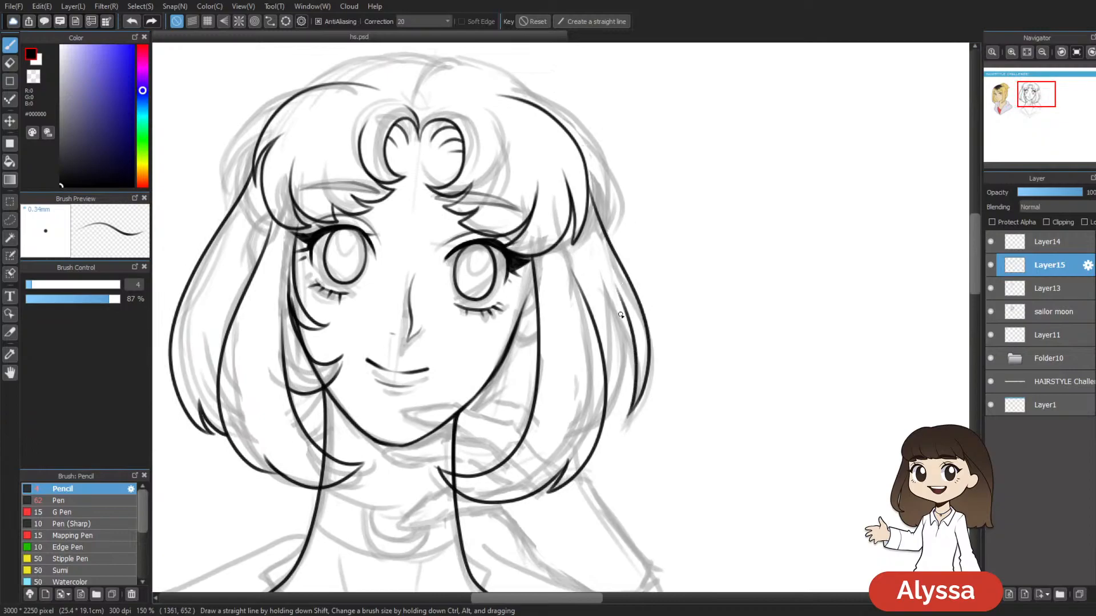
{"action": "mouse_move", "coordinate": [624, 333]}
{"action": "left_mouse_down"}
{"action": "mouse_move", "coordinate": [606, 417]}
{"action": "mouse_move", "coordinate": [622, 451]}
{"action": "mouse_move", "coordinate": [648, 470]}
{"action": "mouse_move", "coordinate": [777, 388]}
{"action": "left_mouse_up"}
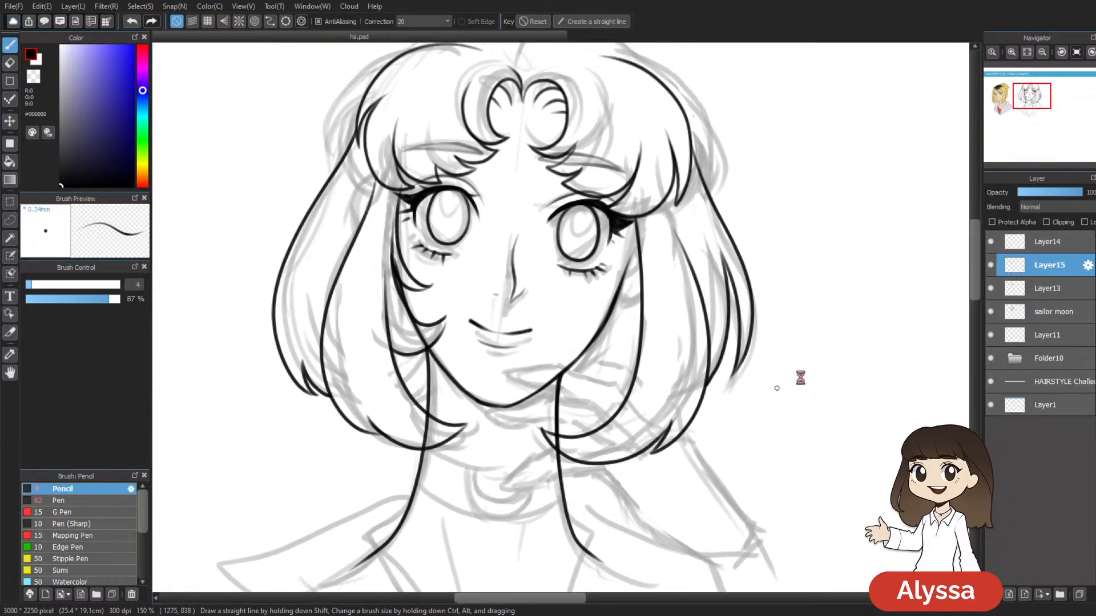
Step: On the line art layer, hide the sketch and erase the face outline under the left cheek strands with a size 17 eraser
{"action": "left_click", "coordinate": [1050, 291]}
{"action": "key", "text": "e"}
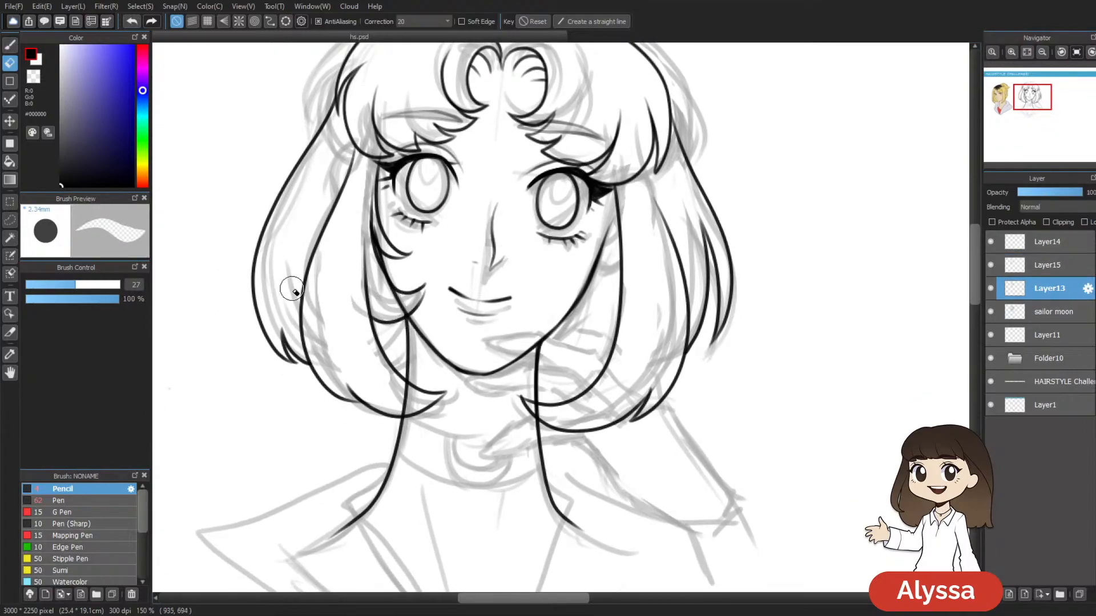
{"action": "left_click_drag", "start_coordinate": [372, 332], "coordinate": [338, 354]}
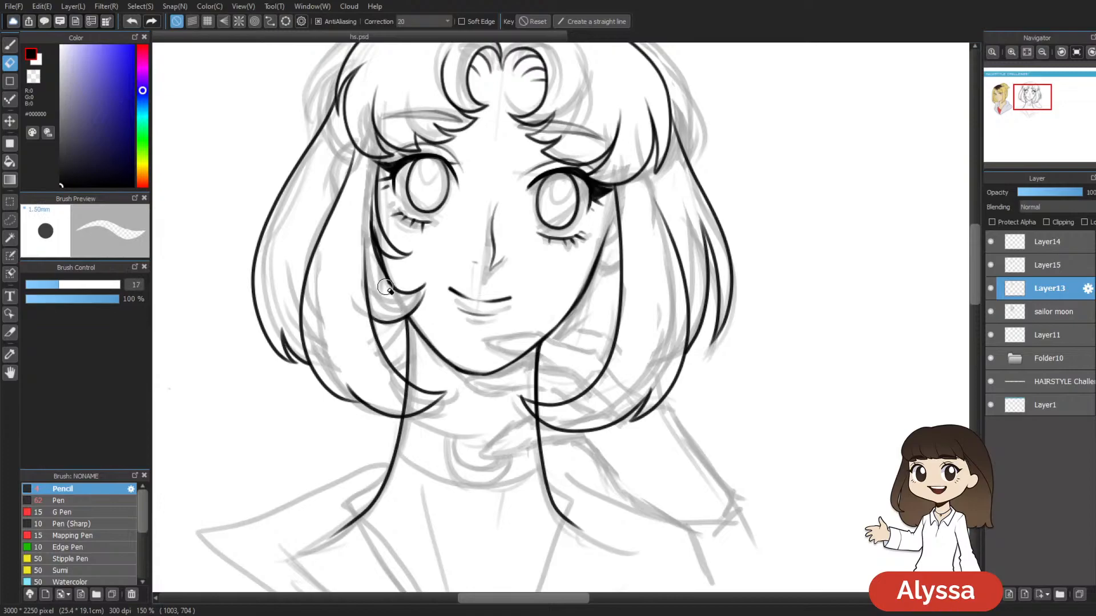
{"action": "left_click", "coordinate": [990, 312]}
{"action": "left_click_drag", "start_coordinate": [664, 293], "coordinate": [705, 315]}
{"action": "left_click_drag", "start_coordinate": [410, 274], "coordinate": [408, 250]}
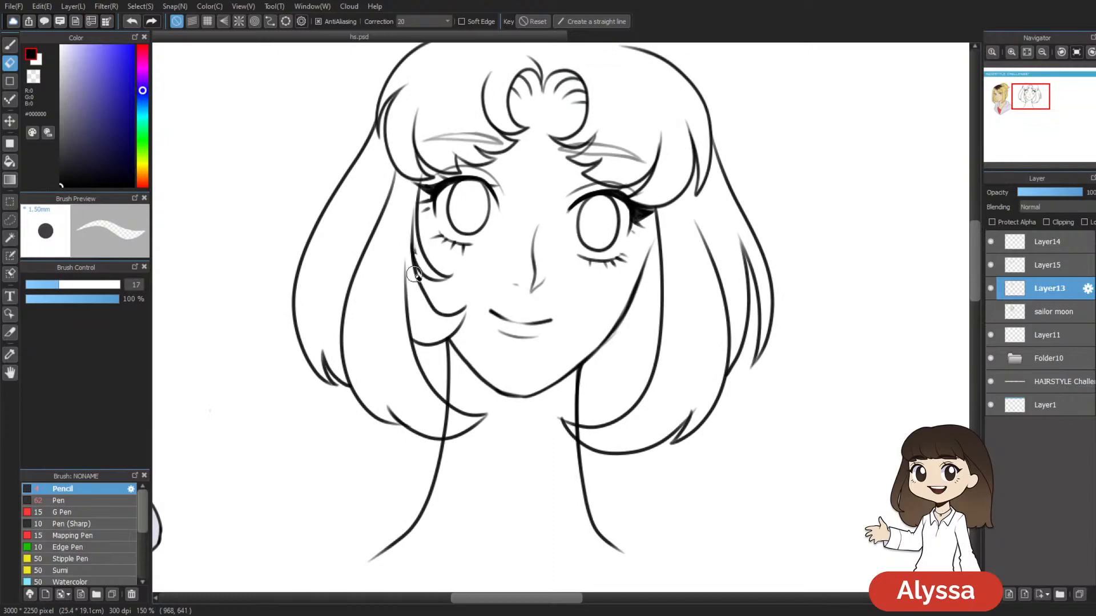
{"action": "left_click_drag", "start_coordinate": [760, 238], "coordinate": [764, 241]}
Step: Erase the neck lines crossing both front hair locks and merge the hair layer into the line art layer below
{"action": "scroll", "coordinate": [765, 241], "scroll_direction": "down", "scroll_amount": 2}
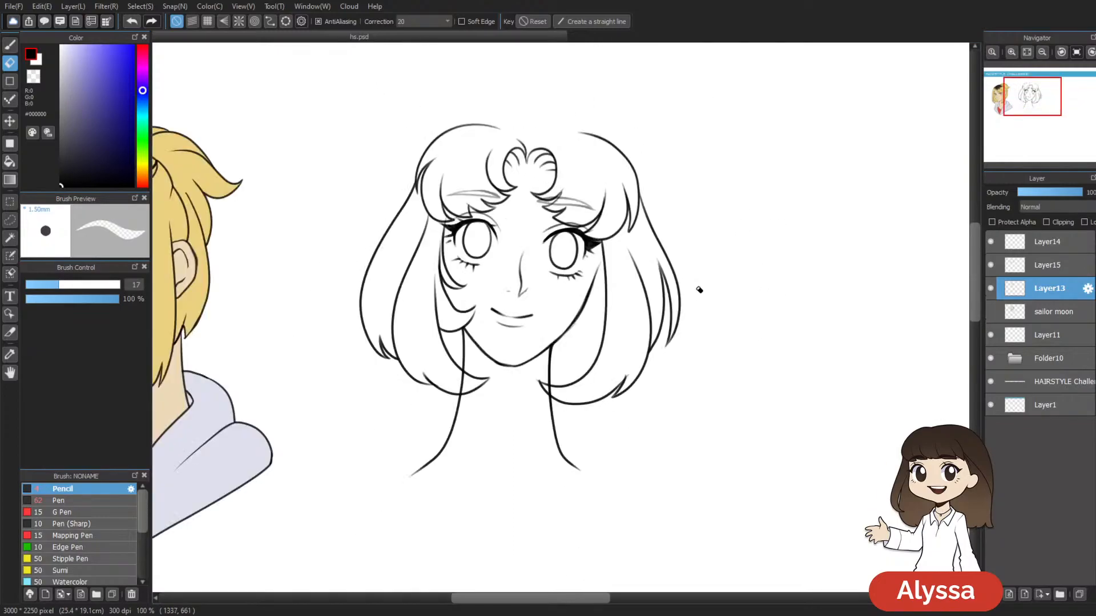
{"action": "scroll", "coordinate": [616, 371], "scroll_direction": "up", "scroll_amount": 2}
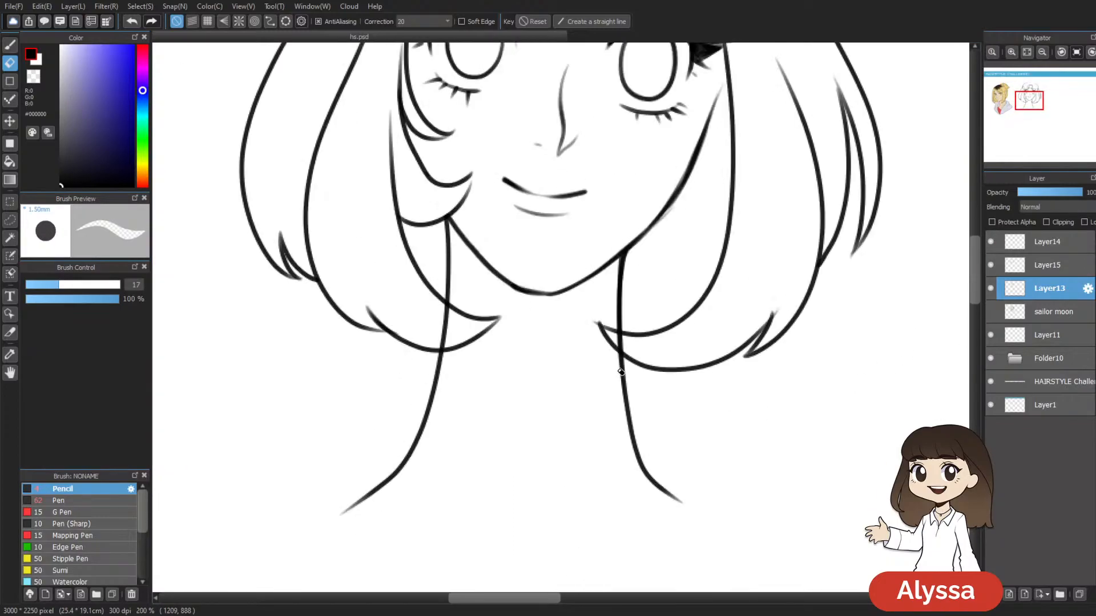
{"action": "left_click_drag", "start_coordinate": [440, 340], "coordinate": [447, 301]}
{"action": "left_click_drag", "start_coordinate": [722, 344], "coordinate": [714, 375]}
{"action": "key", "text": "ctrl+z"}
{"action": "left_click_drag", "start_coordinate": [613, 375], "coordinate": [609, 372]}
{"action": "left_click_drag", "start_coordinate": [667, 404], "coordinate": [682, 483]}
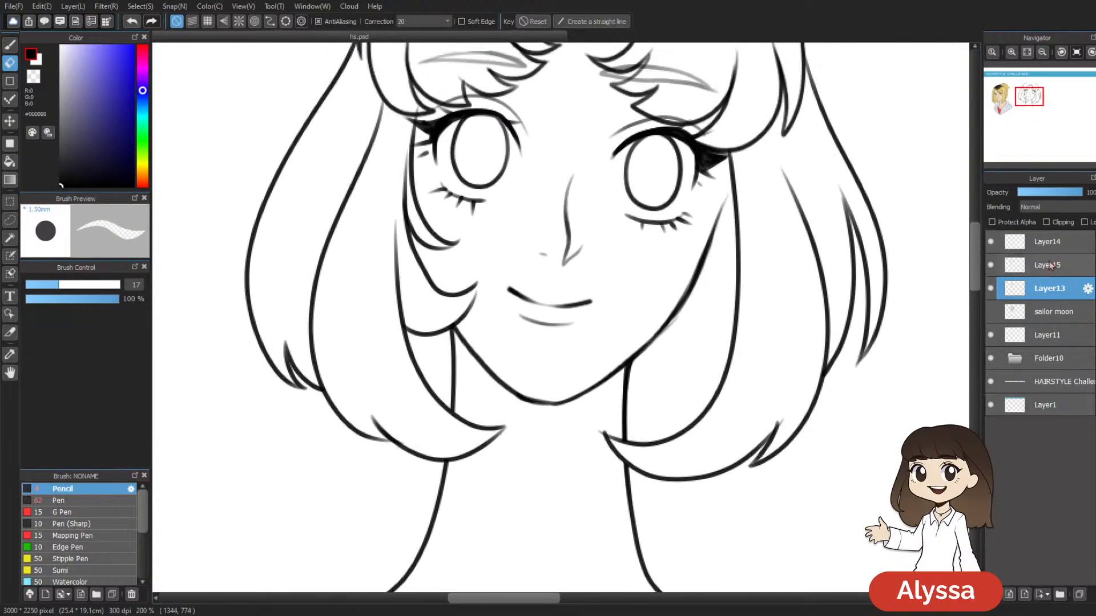
{"action": "left_click", "coordinate": [1050, 266]}
{"action": "key", "text": "ctrl+e"}
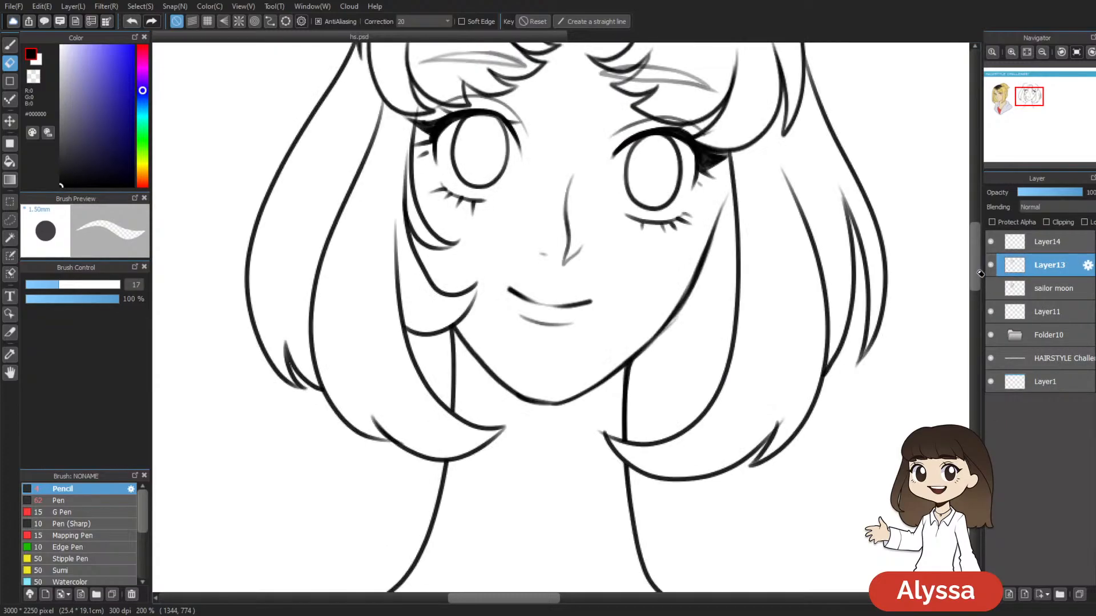
Step: Show the sailor moon sketch layer again and add a new layer above the line art for brush inking
{"action": "key", "text": "ctrl+minus"}
{"action": "left_click", "coordinate": [990, 288]}
{"action": "left_click_drag", "start_coordinate": [753, 405], "coordinate": [720, 448]}
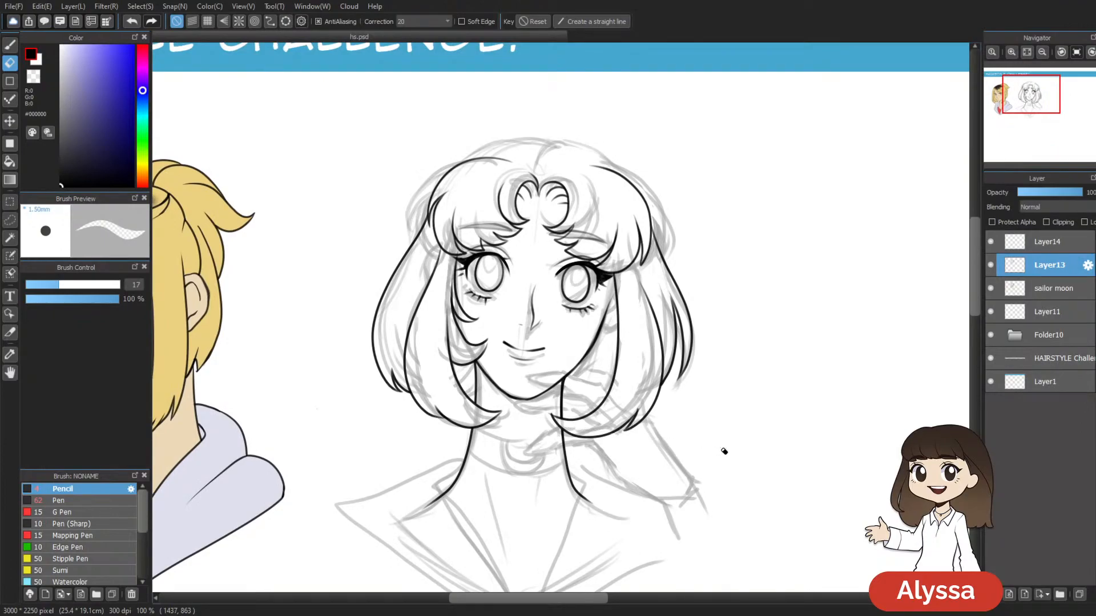
{"action": "key", "text": "ctrl+shift+n"}
{"action": "key", "text": "ctrl+plus"}
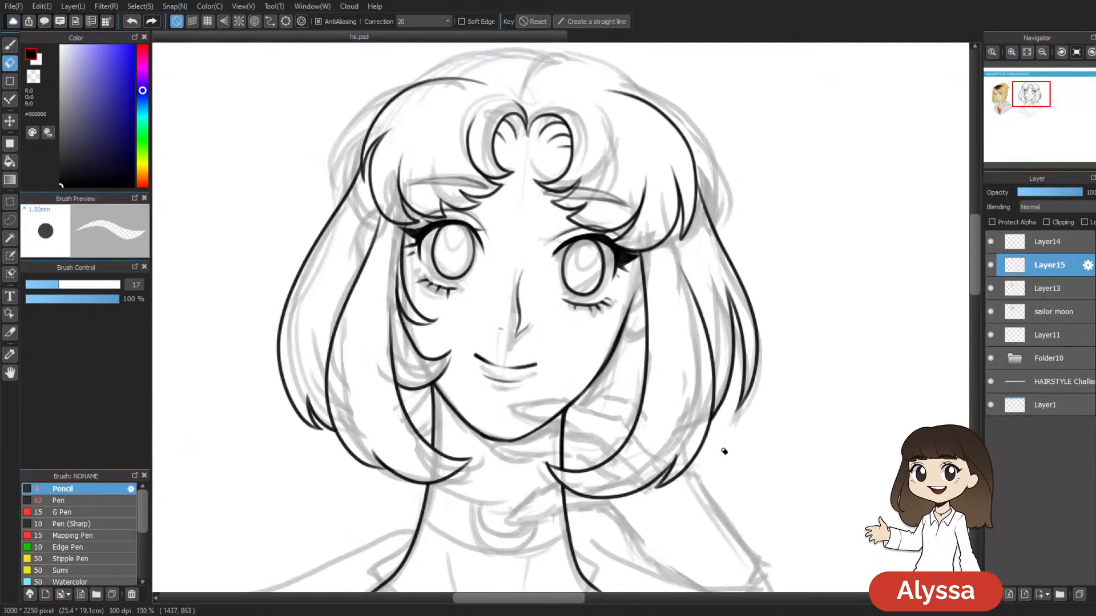
{"action": "key", "text": "b"}
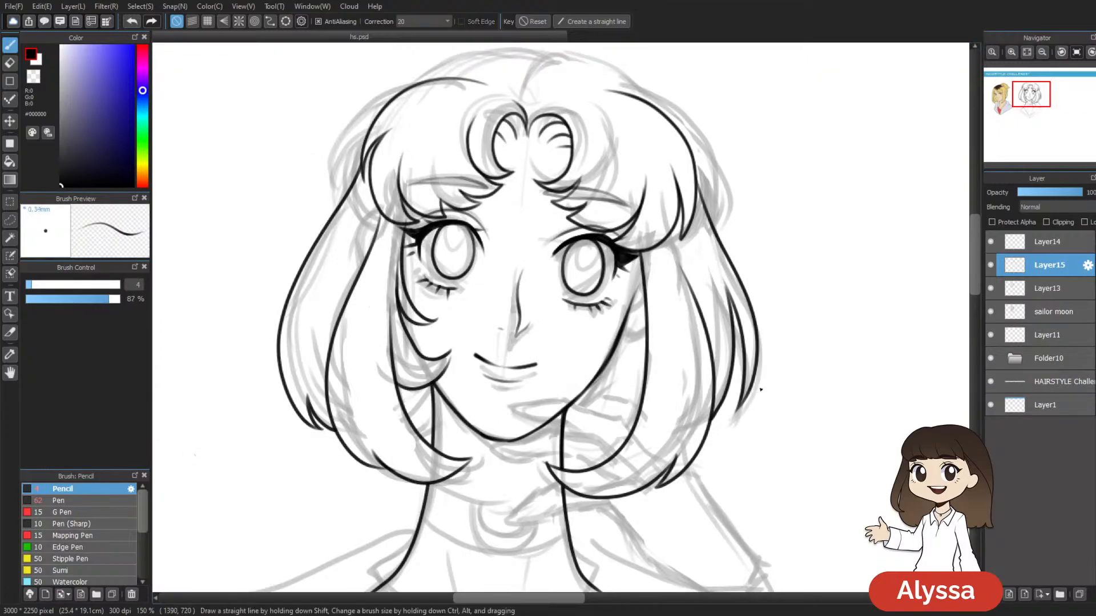
Step: Ink the crown outline from the parting down both sides to the bangs, redrawing the misfit strokes
{"action": "key", "text": "ctrl+minus"}
{"action": "key", "text": "ctrl+minus"}
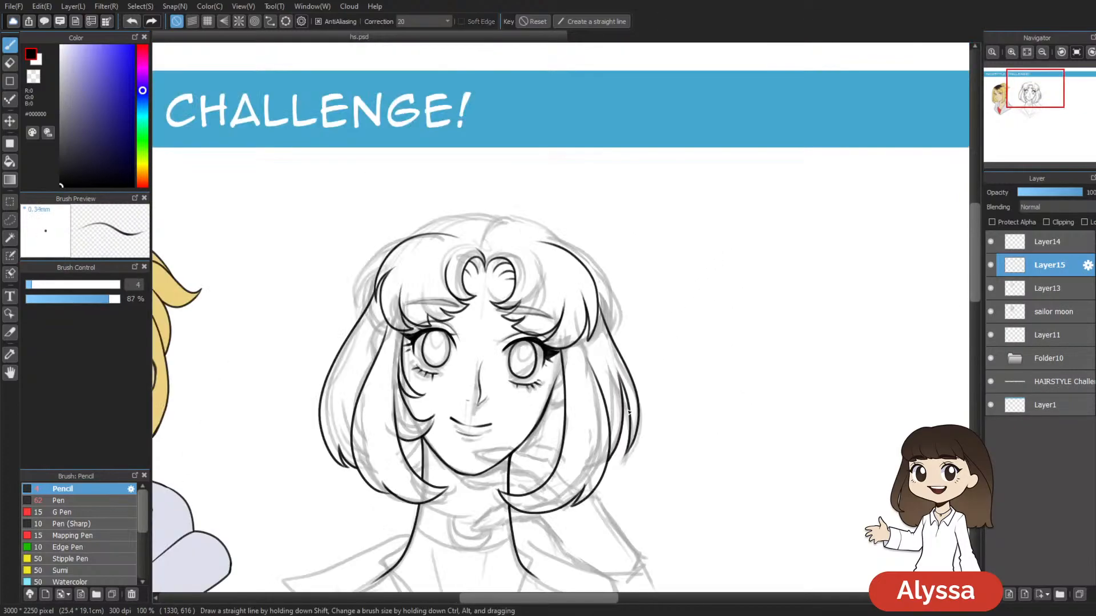
{"action": "key", "text": "ctrl+plus"}
{"action": "key", "text": "ctrl+plus"}
{"action": "left_click_drag", "start_coordinate": [529, 217], "coordinate": [480, 213]}
{"action": "mouse_move", "coordinate": [524, 160]}
{"action": "left_mouse_down"}
{"action": "mouse_move", "coordinate": [497, 202]}
{"action": "mouse_move", "coordinate": [463, 210]}
{"action": "mouse_move", "coordinate": [438, 194]}
{"action": "left_mouse_up"}
{"action": "mouse_move", "coordinate": [520, 209]}
{"action": "left_mouse_down"}
{"action": "mouse_move", "coordinate": [610, 207]}
{"action": "mouse_move", "coordinate": [465, 185]}
{"action": "left_mouse_up"}
{"action": "key", "text": "ctrl+z"}
{"action": "left_click_drag", "start_coordinate": [652, 177], "coordinate": [706, 174]}
{"action": "key", "text": "ctrl+z"}
{"action": "mouse_move", "coordinate": [503, 182]}
{"action": "left_mouse_down"}
{"action": "mouse_move", "coordinate": [454, 176]}
{"action": "mouse_move", "coordinate": [407, 201]}
{"action": "left_mouse_up"}
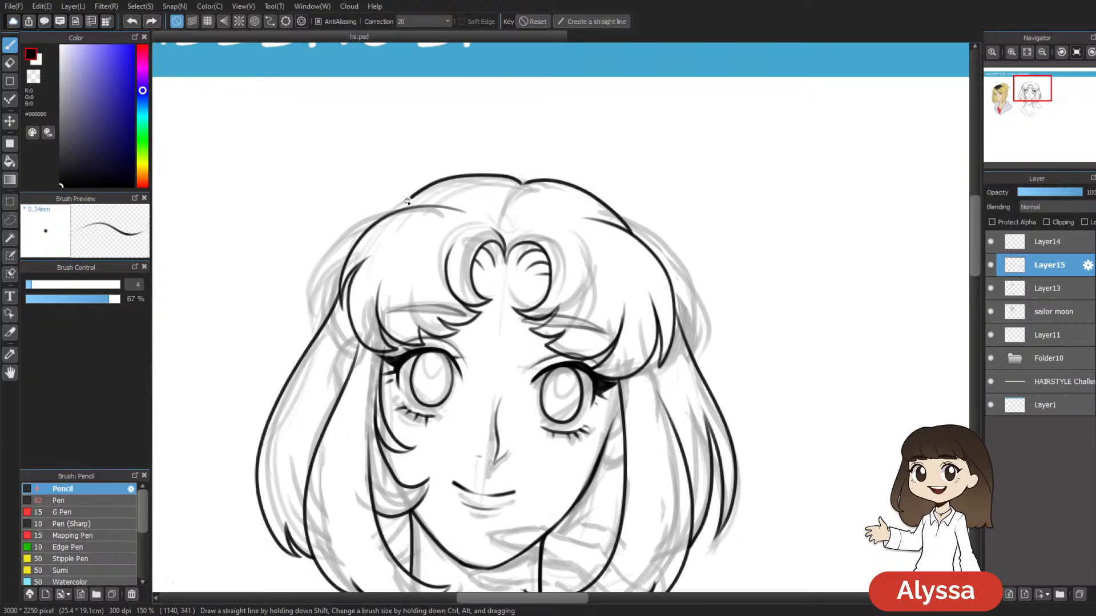
{"action": "key", "text": "ctrl+z"}
{"action": "left_click_drag", "start_coordinate": [630, 257], "coordinate": [604, 245]}
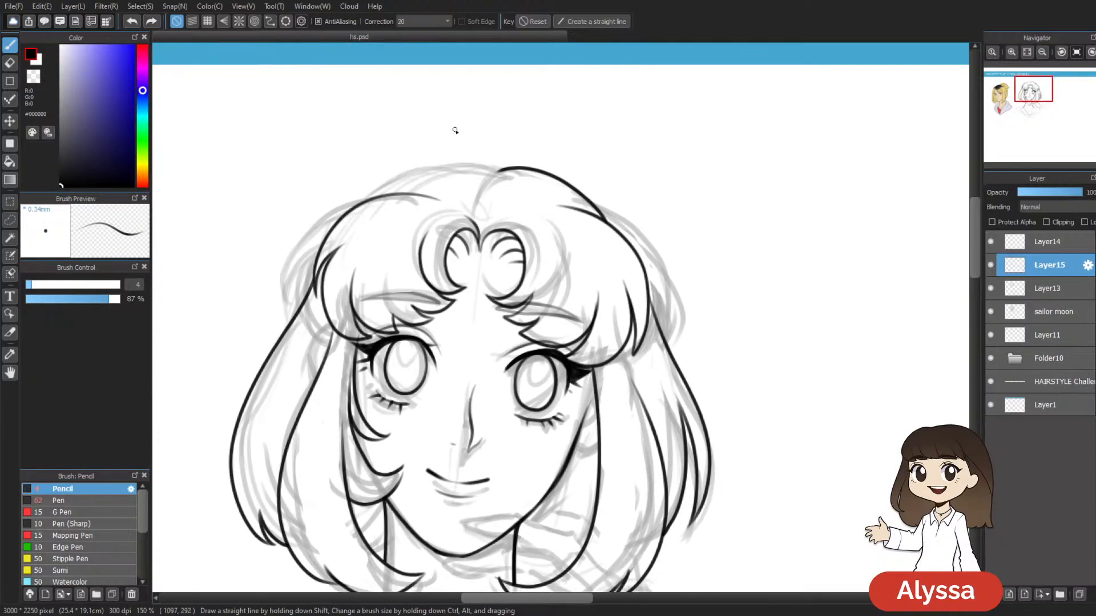
{"action": "mouse_move", "coordinate": [490, 170]}
{"action": "left_mouse_down"}
{"action": "mouse_move", "coordinate": [441, 167]}
{"action": "mouse_move", "coordinate": [367, 201]}
{"action": "left_mouse_up"}
Step: Ink the short hair parting and the flyaway strand outside the left hair, merging the layer into the line art
{"action": "left_click_drag", "start_coordinate": [530, 256], "coordinate": [506, 187]}
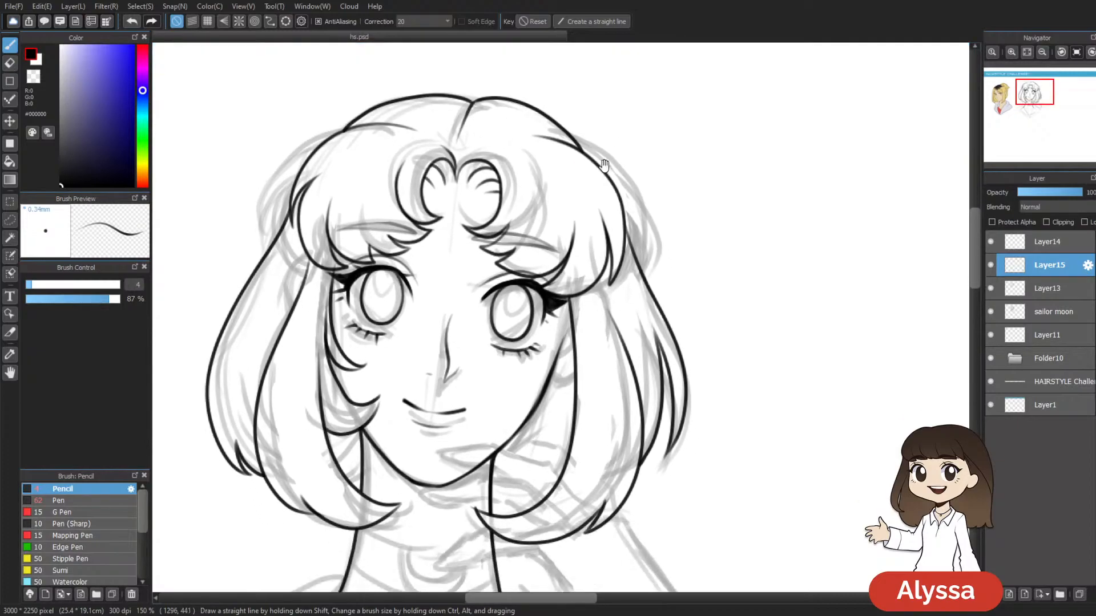
{"action": "left_click_drag", "start_coordinate": [470, 101], "coordinate": [459, 139]}
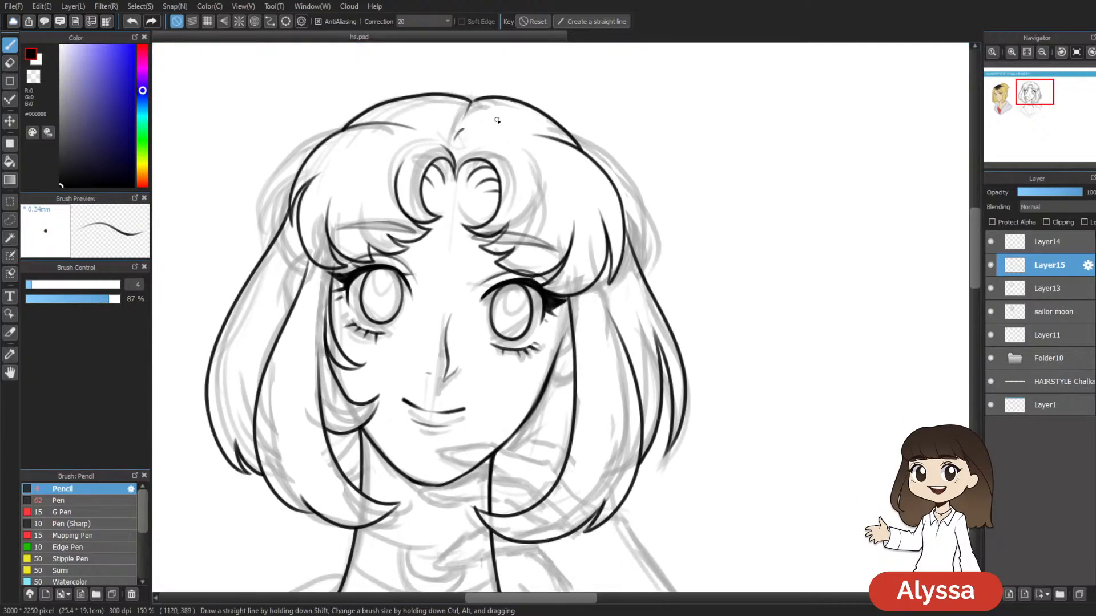
{"action": "key", "text": "ctrl+z"}
{"action": "scroll", "coordinate": [492, 199], "scroll_direction": "down", "scroll_amount": 5}
{"action": "scroll", "coordinate": [555, 276], "scroll_direction": "up", "scroll_amount": 5}
{"action": "mouse_move", "coordinate": [488, 182]}
{"action": "left_mouse_down"}
{"action": "mouse_move", "coordinate": [391, 293]}
{"action": "mouse_move", "coordinate": [398, 341]}
{"action": "mouse_move", "coordinate": [399, 297]}
{"action": "mouse_move", "coordinate": [456, 235]}
{"action": "left_mouse_up"}
{"action": "mouse_move", "coordinate": [843, 330]}
{"action": "left_mouse_down"}
{"action": "mouse_move", "coordinate": [769, 294]}
{"action": "mouse_move", "coordinate": [781, 332]}
{"action": "left_mouse_up"}
{"action": "key", "text": "ctrl+e"}
Step: Set the eraser size to 13.5 and clean up the overlapping lines where the left flyaway strand meets the bangs
{"action": "key", "text": "e"}
{"action": "mouse_move", "coordinate": [381, 237]}
{"action": "left_mouse_down"}
{"action": "mouse_move", "coordinate": [431, 185]}
{"action": "mouse_move", "coordinate": [411, 181]}
{"action": "mouse_move", "coordinate": [412, 213]}
{"action": "mouse_move", "coordinate": [372, 248]}
{"action": "mouse_move", "coordinate": [426, 198]}
{"action": "mouse_move", "coordinate": [374, 250]}
{"action": "left_mouse_up"}
{"action": "key", "text": "ctrl+z"}
{"action": "key", "text": "bracketleft"}
{"action": "key", "text": "ctrl+z"}
{"action": "key", "text": "bracketleft"}
{"action": "left_click_drag", "start_coordinate": [811, 230], "coordinate": [718, 243]}
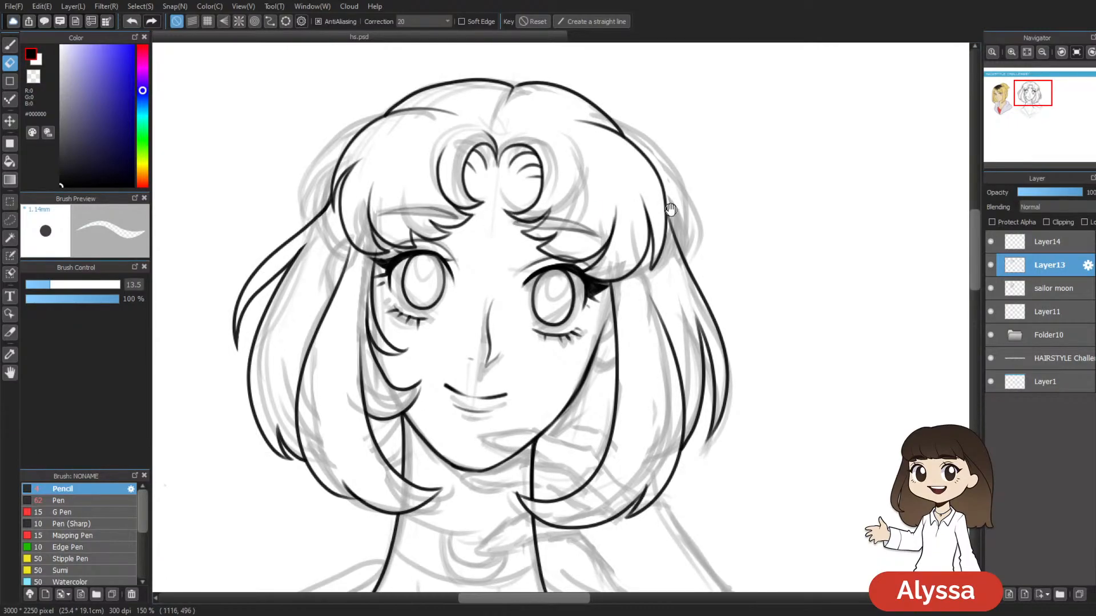
{"action": "scroll", "coordinate": [783, 280], "scroll_direction": "down", "scroll_amount": 2}
{"action": "key", "text": "ctrl+minus"}
{"action": "key", "text": "ctrl+plus"}
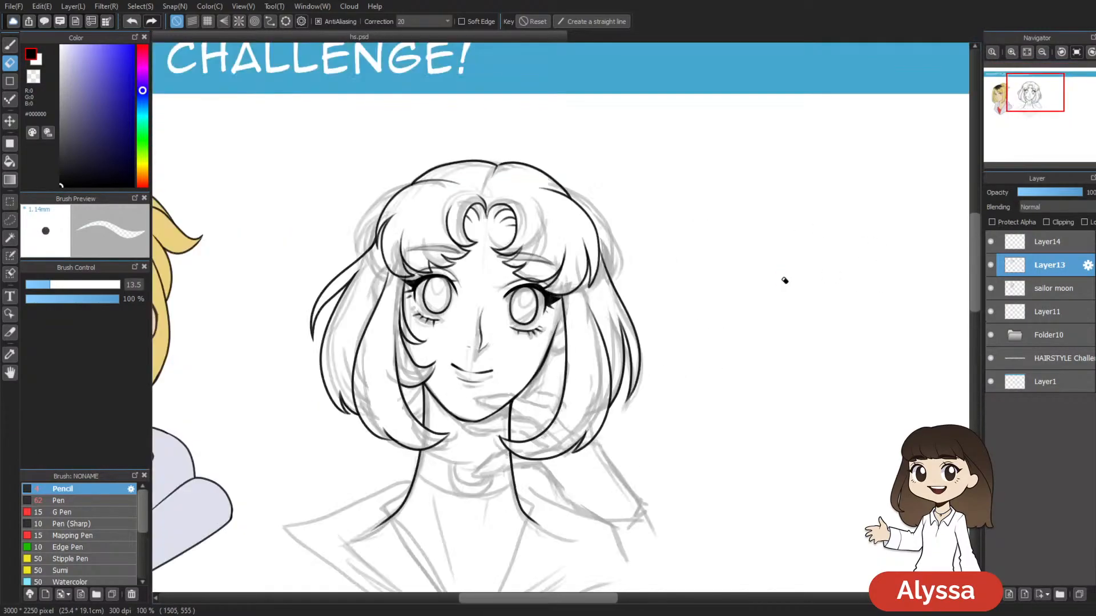
Step: On a new layer, ink the curved flyaway strand outside the right hair, redrawing its first stroke
{"action": "key", "text": "ctrl+shift+n"}
{"action": "key", "text": "b"}
{"action": "key", "text": "ctrl+plus"}
{"action": "left_click_drag", "start_coordinate": [714, 340], "coordinate": [550, 308]}
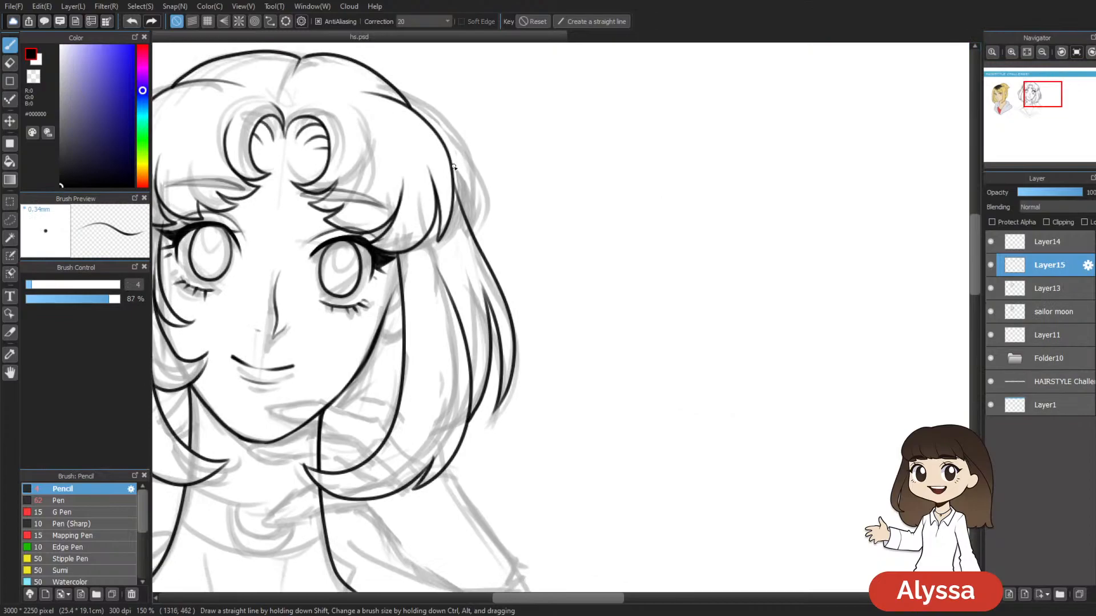
{"action": "left_click_drag", "start_coordinate": [455, 178], "coordinate": [517, 311]}
{"action": "key", "text": "ctrl+z"}
{"action": "left_click_drag", "start_coordinate": [452, 168], "coordinate": [525, 322]}
{"action": "left_click_drag", "start_coordinate": [497, 265], "coordinate": [516, 319]}
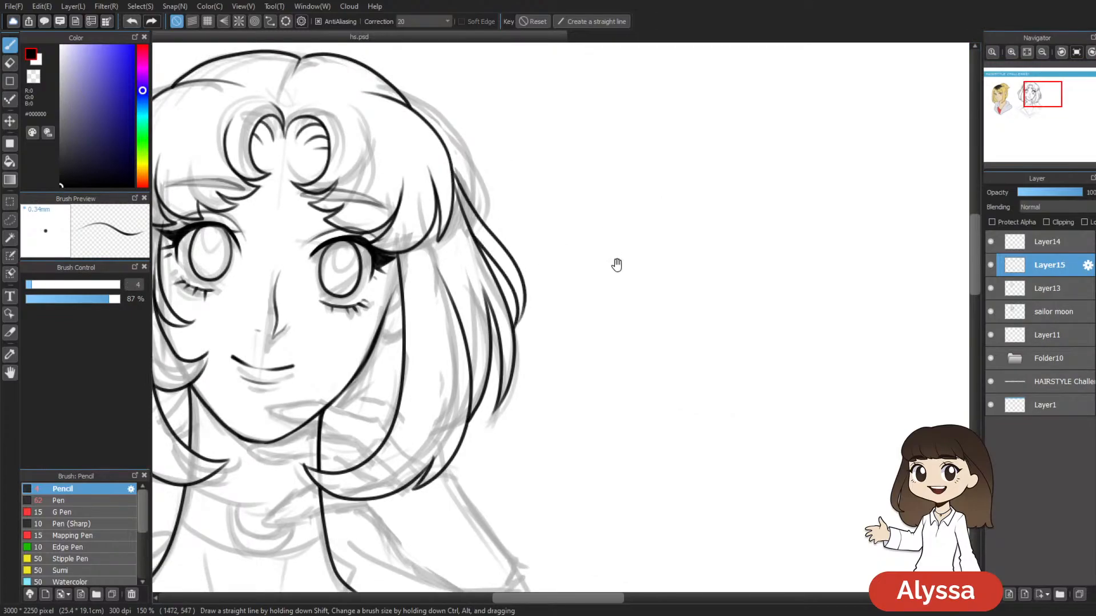
{"action": "left_click_drag", "start_coordinate": [613, 255], "coordinate": [678, 298]}
Step: Merge the right strand into the line art and erase its overlap beside the bangs, saving the file
{"action": "key", "text": "e"}
{"action": "key", "text": "ctrl+e"}
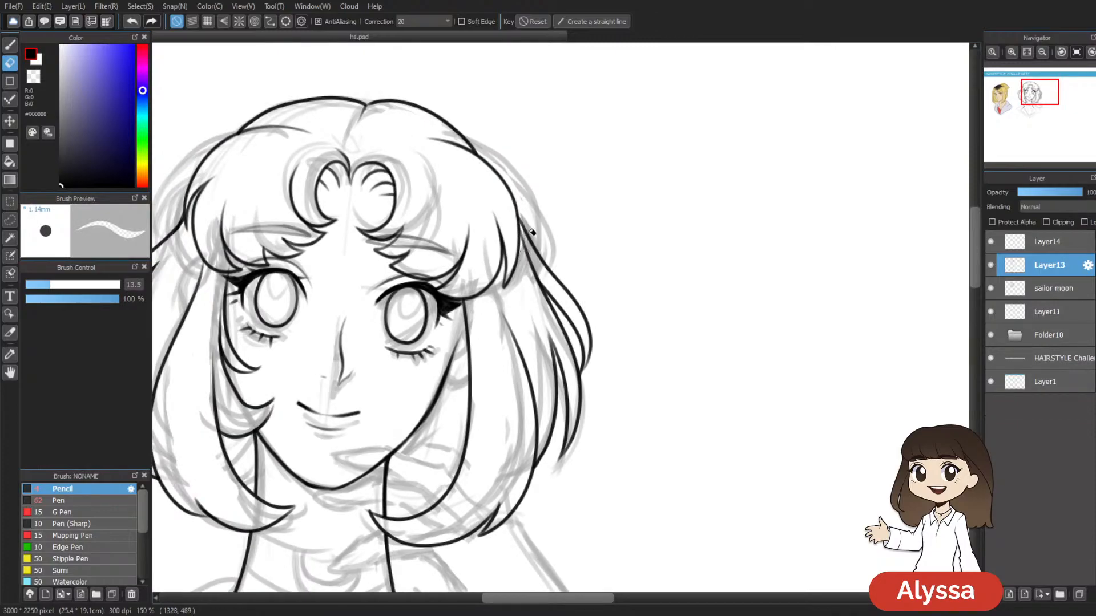
{"action": "mouse_move", "coordinate": [520, 234]}
{"action": "left_mouse_down"}
{"action": "mouse_move", "coordinate": [530, 258]}
{"action": "mouse_move", "coordinate": [648, 190]}
{"action": "left_mouse_up"}
{"action": "key", "text": "p"}
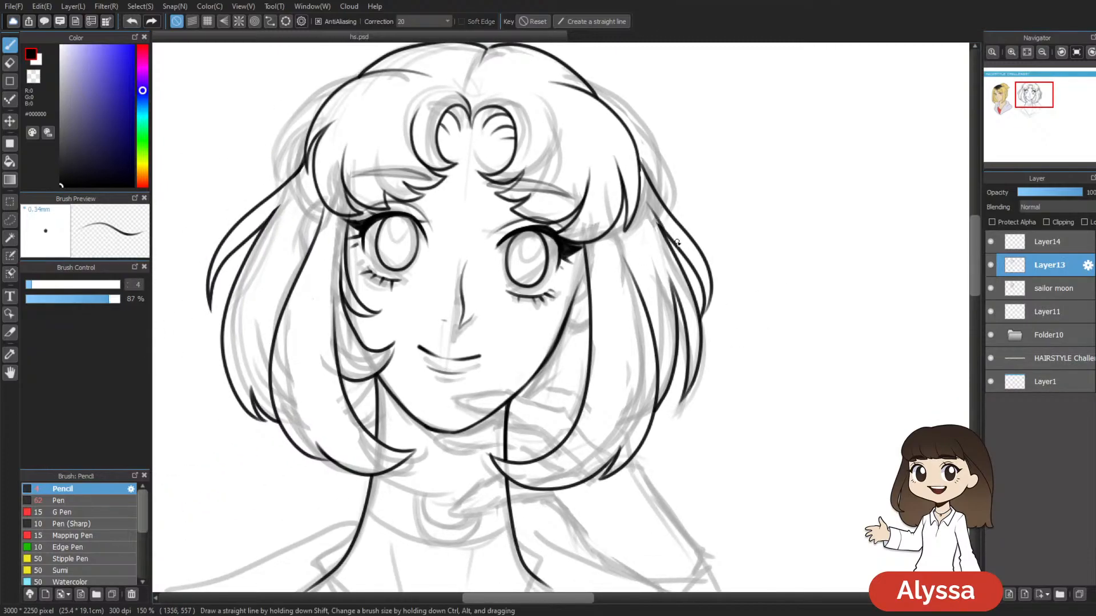
{"action": "left_click_drag", "start_coordinate": [657, 448], "coordinate": [709, 425]}
{"action": "left_click_drag", "start_coordinate": [644, 495], "coordinate": [680, 447]}
{"action": "key", "text": "ctrl+minus"}
{"action": "key", "text": "ctrl+minus"}
{"action": "key", "text": "ctrl+s"}
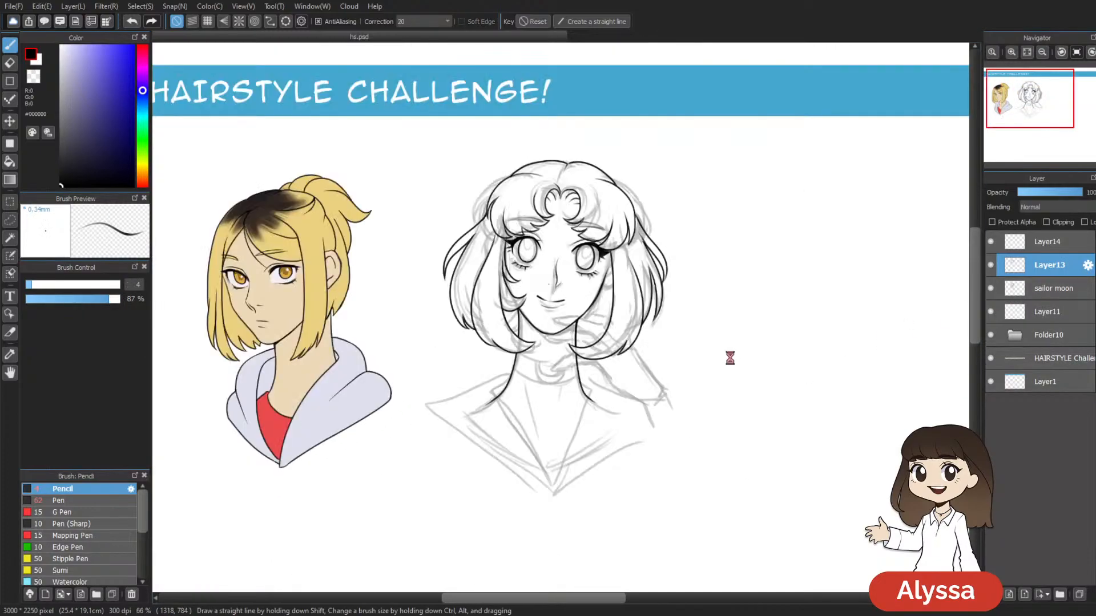
Step: On a new layer, ink both edges of the raised hand and wrist down to the start of the forearm
{"action": "key", "text": "ctrl+shift+n"}
{"action": "key", "text": "ctrl+plus"}
{"action": "key", "text": "ctrl+plus"}
{"action": "left_click_drag", "start_coordinate": [797, 460], "coordinate": [576, 255]}
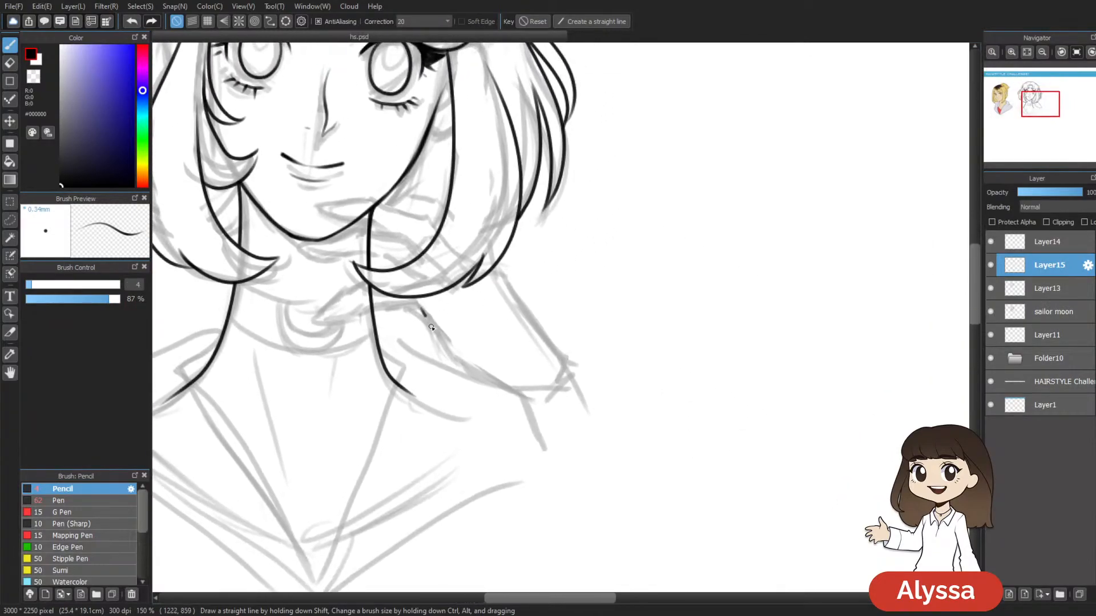
{"action": "key", "text": "ctrl+z"}
{"action": "mouse_move", "coordinate": [423, 313]}
{"action": "left_mouse_down"}
{"action": "mouse_move", "coordinate": [470, 370]}
{"action": "mouse_move", "coordinate": [507, 388]}
{"action": "mouse_move", "coordinate": [535, 444]}
{"action": "left_mouse_up"}
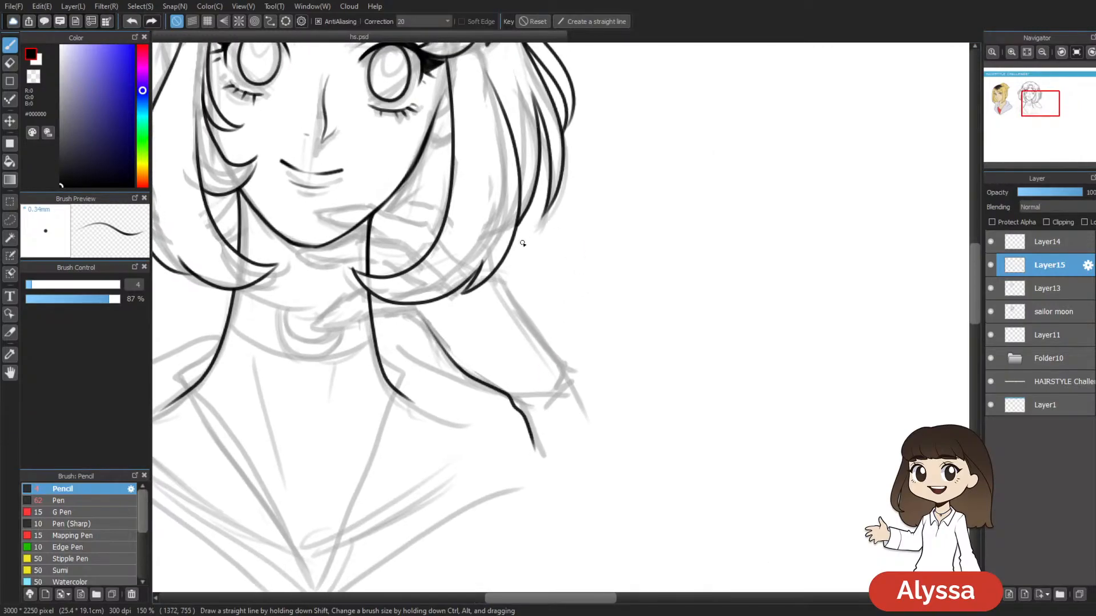
{"action": "left_click_drag", "start_coordinate": [539, 250], "coordinate": [575, 267]}
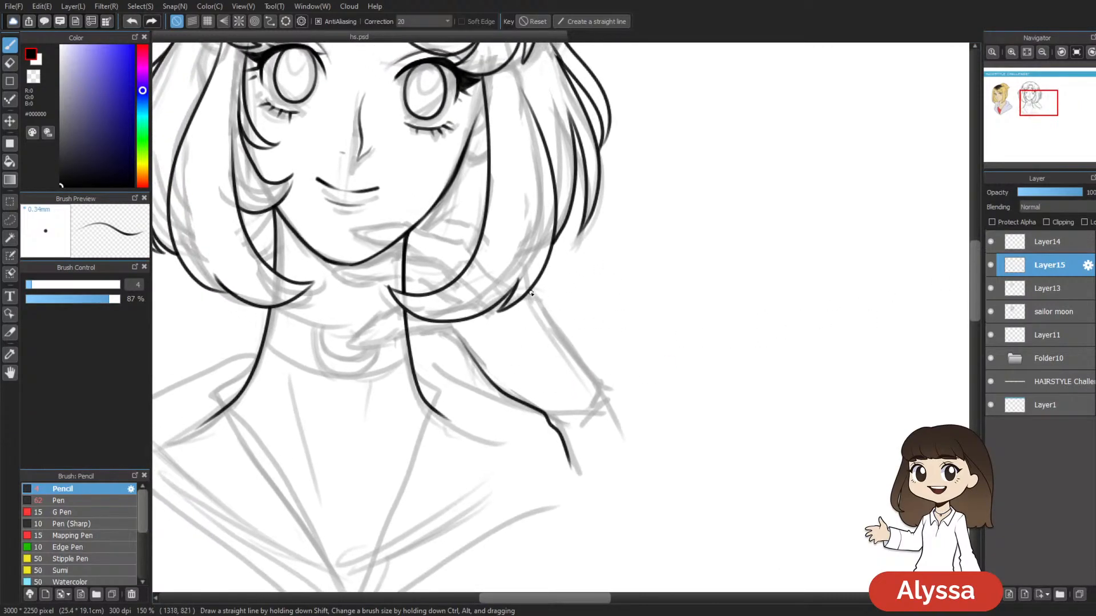
{"action": "left_click_drag", "start_coordinate": [568, 343], "coordinate": [599, 382]}
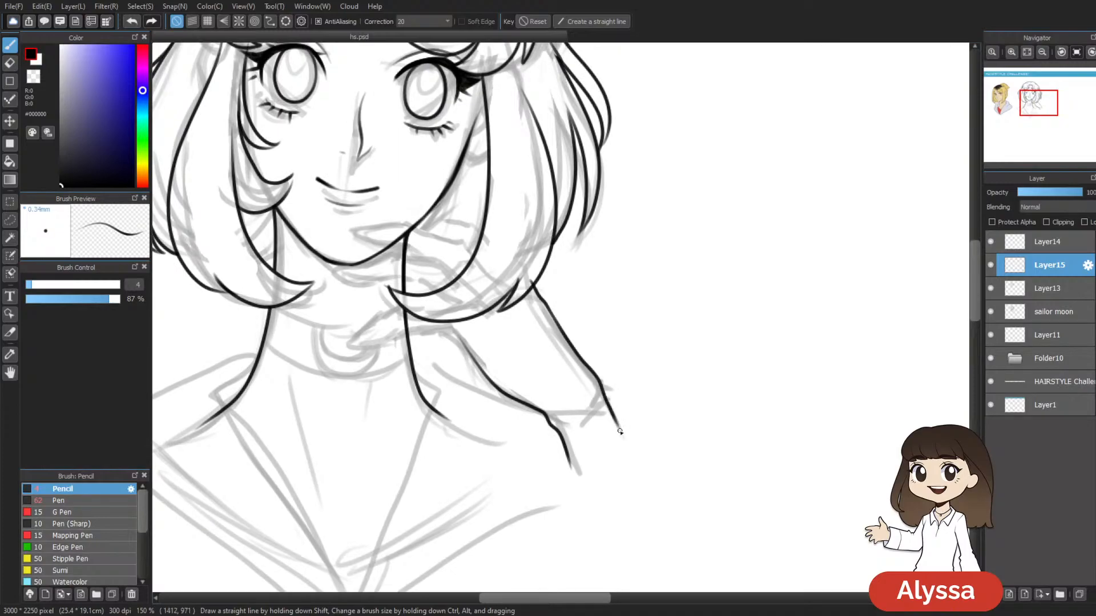
Step: Ink the lowest finger of the hand in front of the neck, from its rounded tip back to the palm
{"action": "left_click_drag", "start_coordinate": [638, 283], "coordinate": [675, 289]}
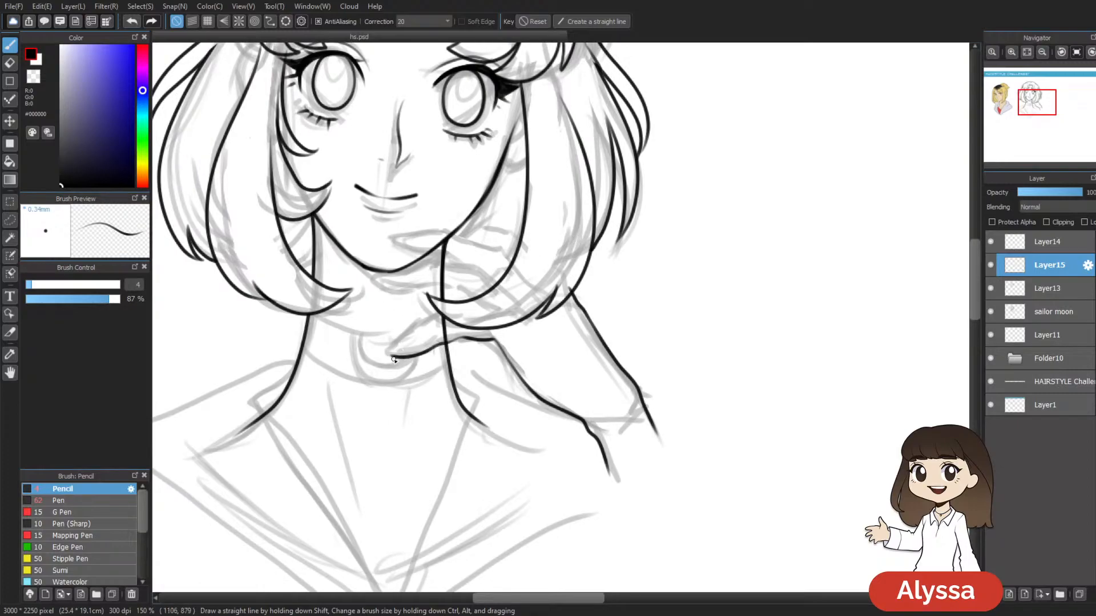
{"action": "left_click_drag", "start_coordinate": [639, 340], "coordinate": [597, 302]}
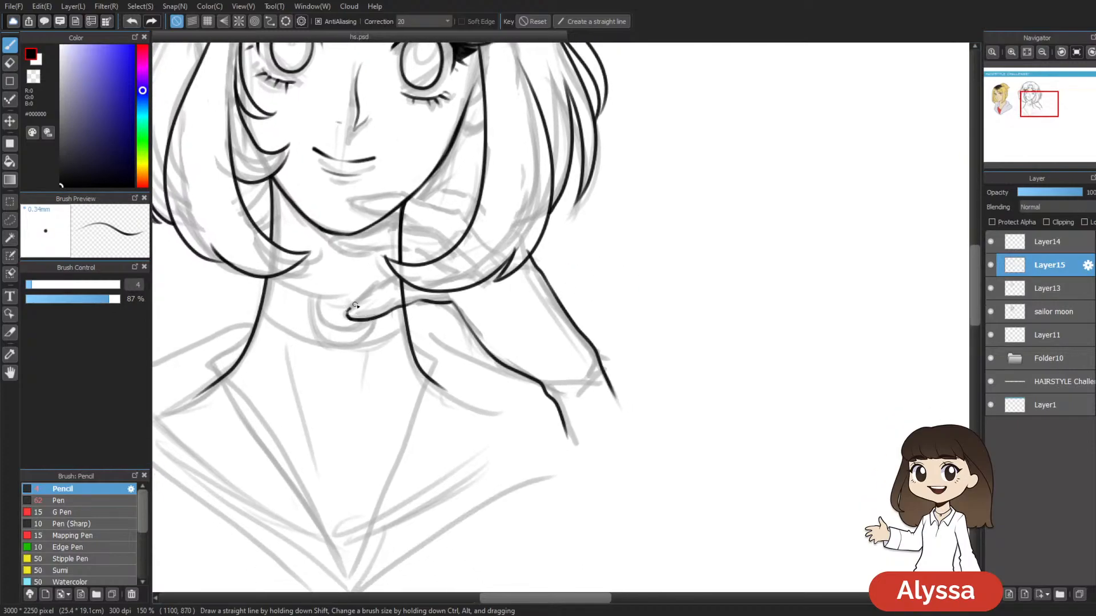
{"action": "left_click_drag", "start_coordinate": [357, 304], "coordinate": [374, 288]}
{"action": "key", "text": "ctrl+z"}
{"action": "left_click_drag", "start_coordinate": [394, 284], "coordinate": [323, 258]}
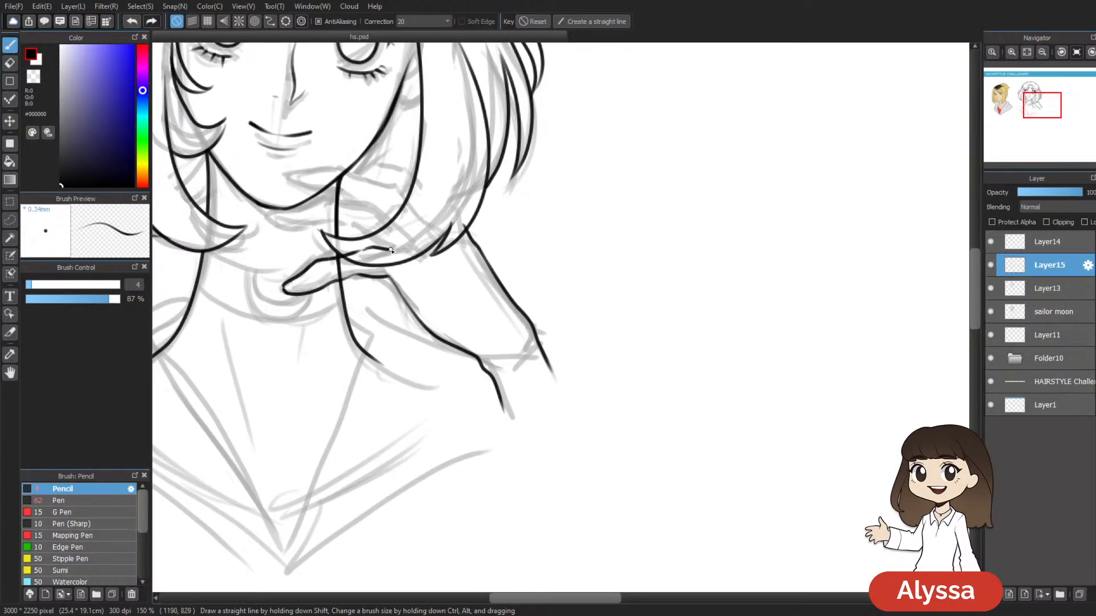
{"action": "scroll", "coordinate": [660, 259], "scroll_direction": "down", "scroll_amount": 5}
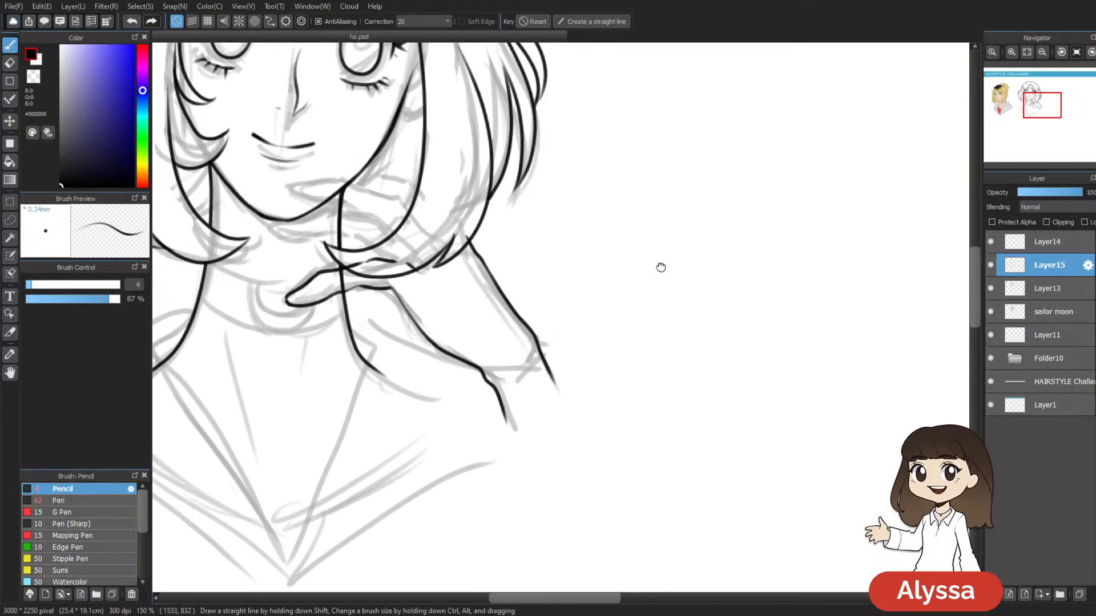
{"action": "scroll", "coordinate": [642, 306], "scroll_direction": "up", "scroll_amount": 6}
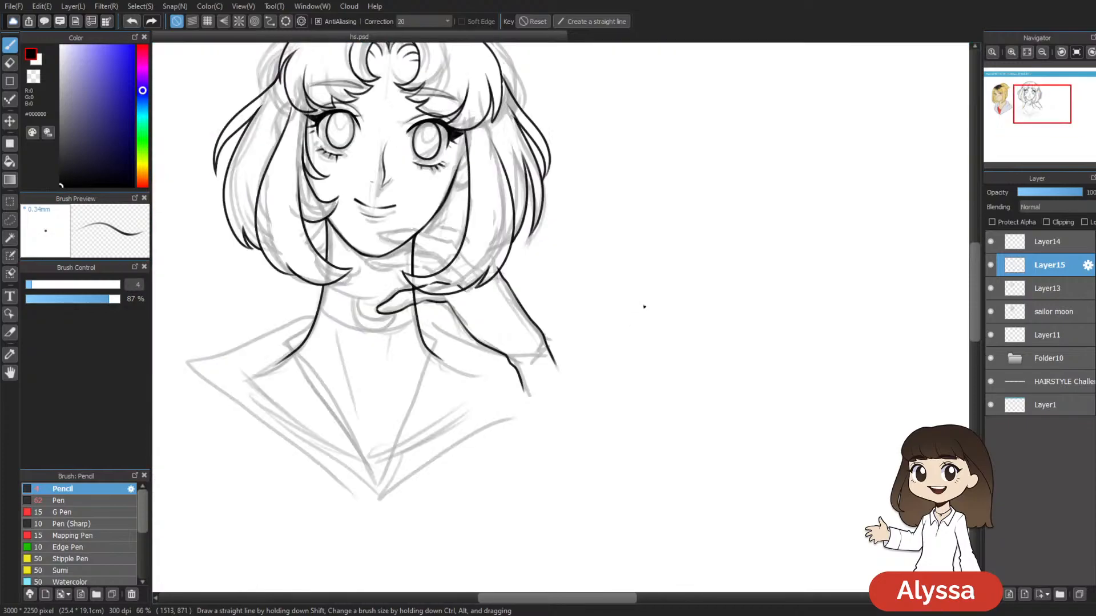
{"action": "scroll", "coordinate": [533, 268], "scroll_direction": "down", "scroll_amount": 1}
Step: Ink the second finger just under the chin, including its bent knuckle and the line back into the hand
{"action": "mouse_move", "coordinate": [461, 318]}
{"action": "left_mouse_down"}
{"action": "mouse_move", "coordinate": [420, 285]}
{"action": "mouse_move", "coordinate": [348, 294]}
{"action": "mouse_move", "coordinate": [305, 272]}
{"action": "left_mouse_up"}
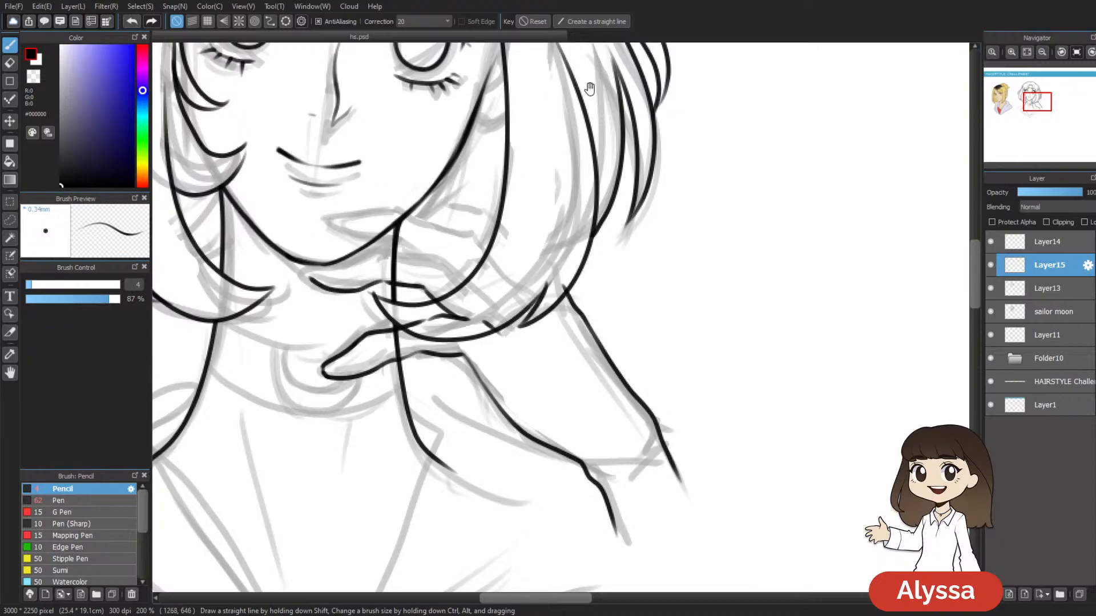
{"action": "left_click_drag", "start_coordinate": [627, 145], "coordinate": [654, 133]}
{"action": "left_click_drag", "start_coordinate": [340, 262], "coordinate": [409, 232]}
{"action": "left_click_drag", "start_coordinate": [730, 170], "coordinate": [711, 173]}
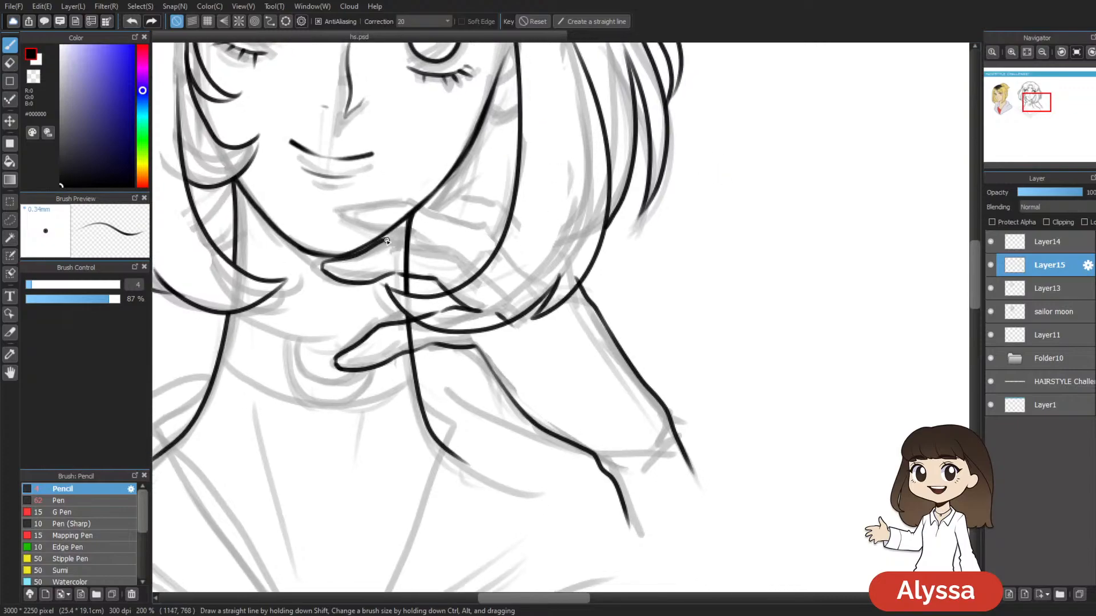
{"action": "left_click_drag", "start_coordinate": [408, 242], "coordinate": [449, 242]}
{"action": "left_click_drag", "start_coordinate": [642, 189], "coordinate": [577, 170]}
{"action": "left_click_drag", "start_coordinate": [386, 225], "coordinate": [451, 286]}
{"action": "key", "text": "ctrl+z"}
{"action": "left_click_drag", "start_coordinate": [388, 224], "coordinate": [459, 282]}
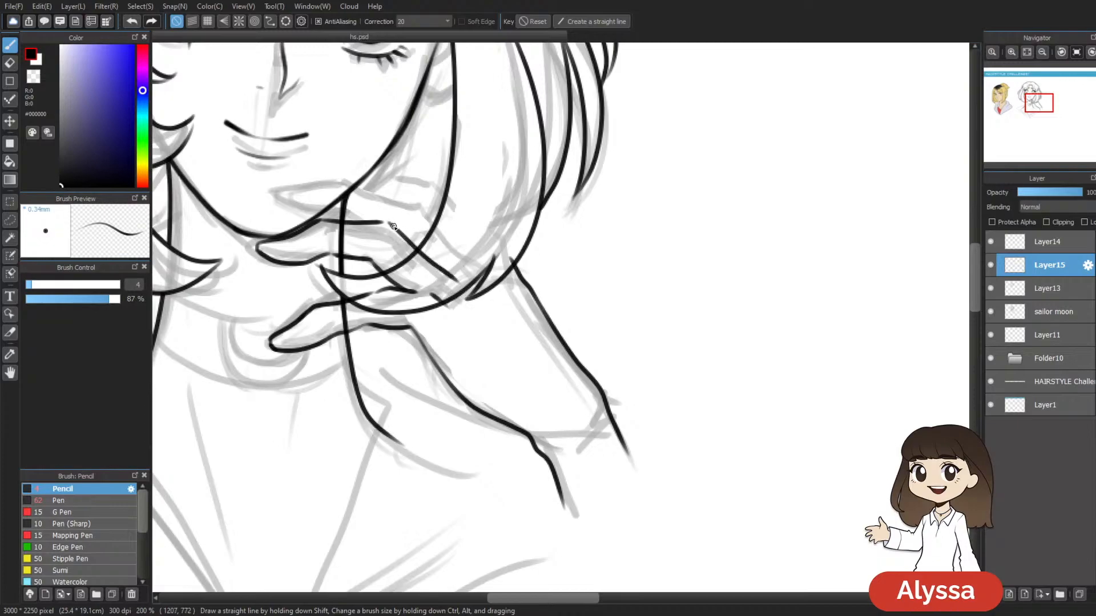
Step: Transform the inked hand layer, shifting it slightly downward under the chin
{"action": "scroll", "coordinate": [622, 435], "scroll_direction": "down", "scroll_amount": 4}
{"action": "scroll", "coordinate": [624, 437], "scroll_direction": "up", "scroll_amount": 1}
{"action": "scroll", "coordinate": [624, 438], "scroll_direction": "up", "scroll_amount": 3}
{"action": "key", "text": "ctrl+t"}
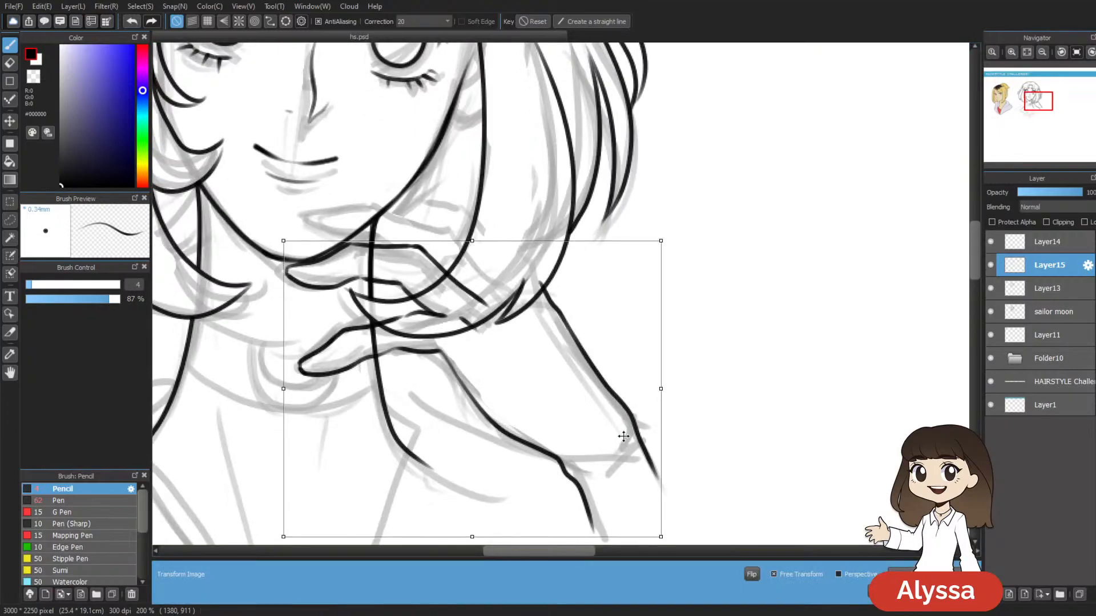
{"action": "left_click_drag", "start_coordinate": [570, 350], "coordinate": [575, 367]}
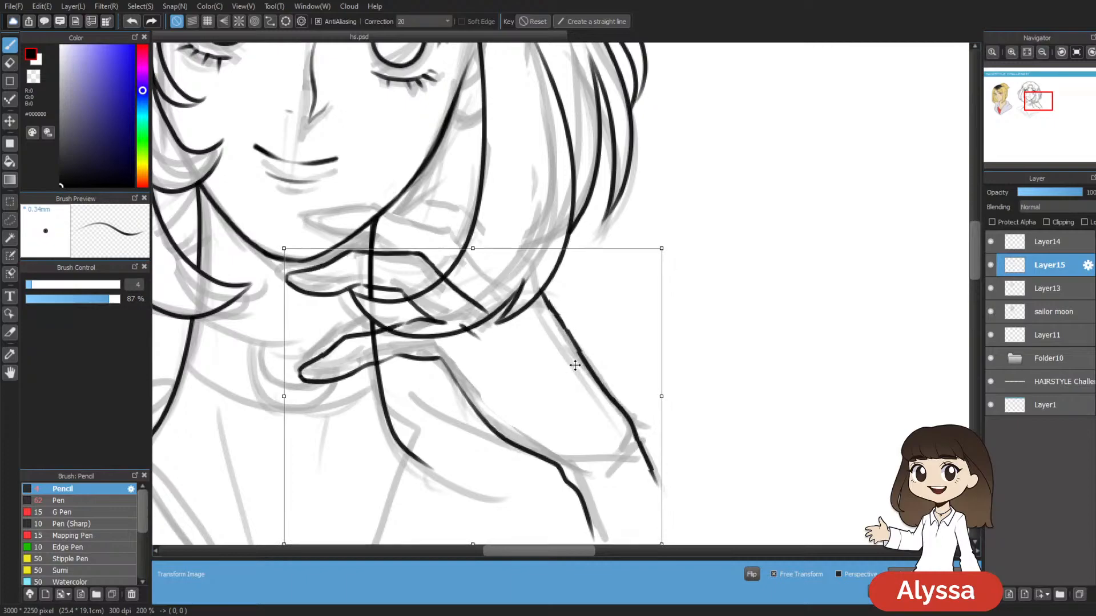
{"action": "key", "text": "Return"}
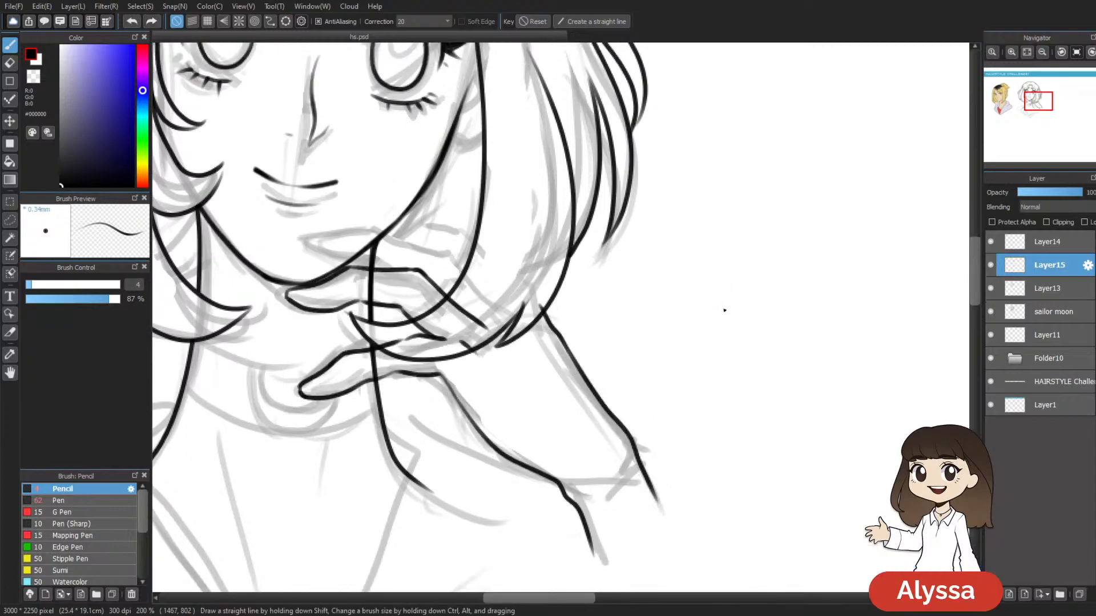
Step: On another new layer, ink the back line of the topmost finger running into the hand behind the hair
{"action": "key", "text": "ctrl+minus"}
{"action": "key", "text": "ctrl+minus"}
{"action": "key", "text": "ctrl+minus"}
{"action": "key", "text": "ctrl+shift+n"}
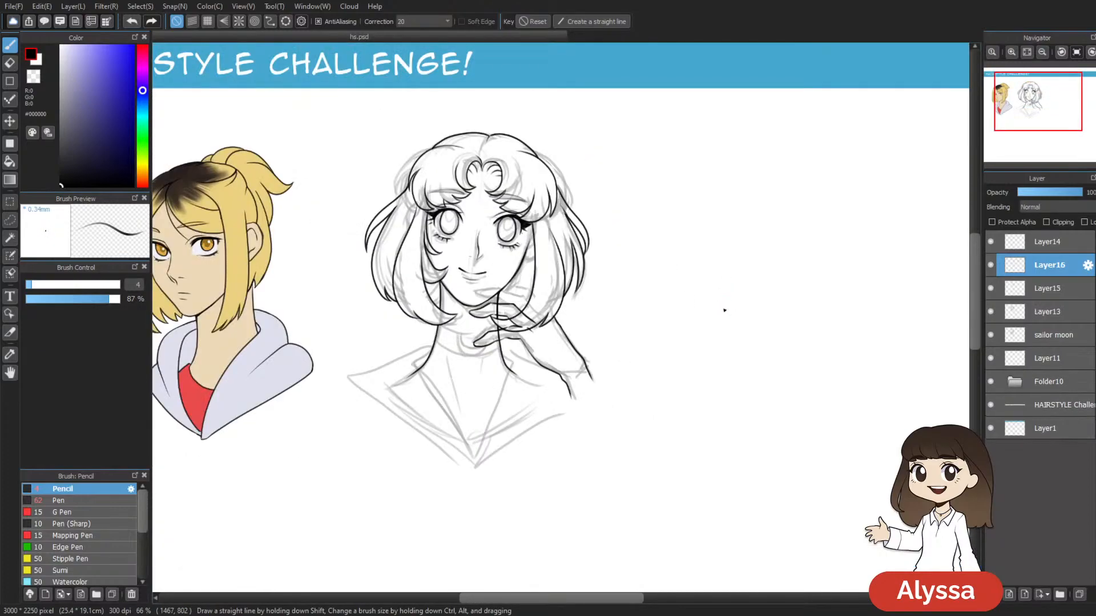
{"action": "key", "text": "ctrl+plus"}
{"action": "key", "text": "ctrl+plus"}
{"action": "left_click_drag", "start_coordinate": [596, 198], "coordinate": [515, 216]}
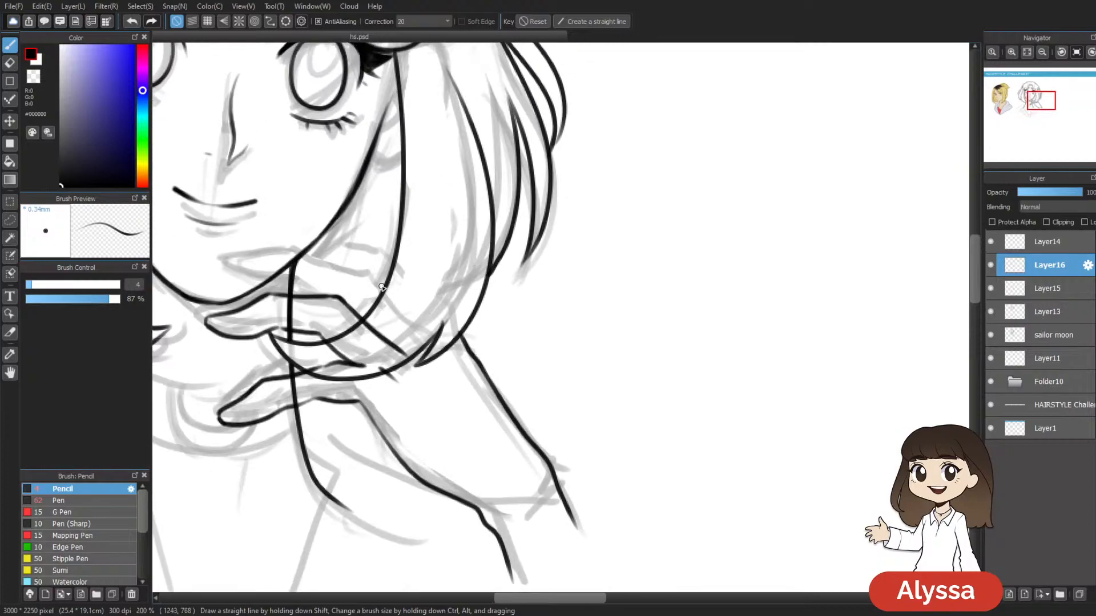
{"action": "left_click_drag", "start_coordinate": [425, 253], "coordinate": [466, 271]}
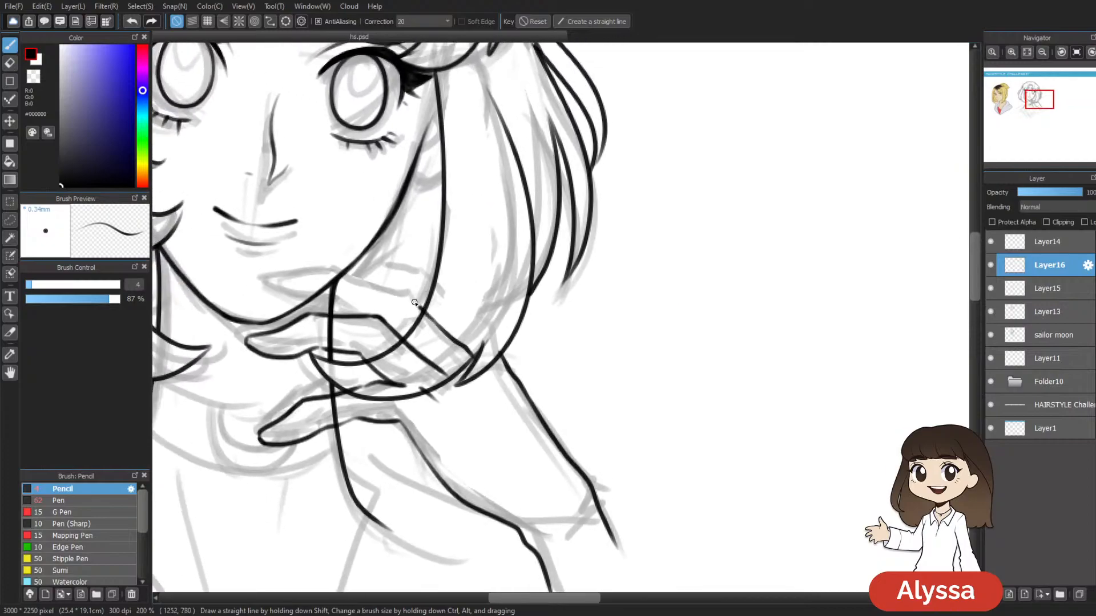
Step: Ink the topmost finger's upper edge, rounded tip and underside across the chin, undoing the misfit strokes
{"action": "left_click_drag", "start_coordinate": [395, 295], "coordinate": [335, 274]}
{"action": "mouse_move", "coordinate": [336, 274]}
{"action": "left_mouse_down"}
{"action": "mouse_move", "coordinate": [430, 250]}
{"action": "mouse_move", "coordinate": [367, 255]}
{"action": "left_mouse_up"}
{"action": "mouse_move", "coordinate": [698, 149]}
{"action": "left_mouse_down"}
{"action": "mouse_move", "coordinate": [663, 156]}
{"action": "mouse_move", "coordinate": [573, 140]}
{"action": "left_mouse_up"}
{"action": "mouse_move", "coordinate": [241, 246]}
{"action": "left_mouse_down"}
{"action": "mouse_move", "coordinate": [267, 266]}
{"action": "mouse_move", "coordinate": [255, 268]}
{"action": "mouse_move", "coordinate": [455, 291]}
{"action": "left_mouse_up"}
{"action": "key", "text": "ctrl+z"}
{"action": "key", "text": "ctrl+z"}
{"action": "scroll", "coordinate": [642, 448], "scroll_direction": "down", "scroll_amount": 3}
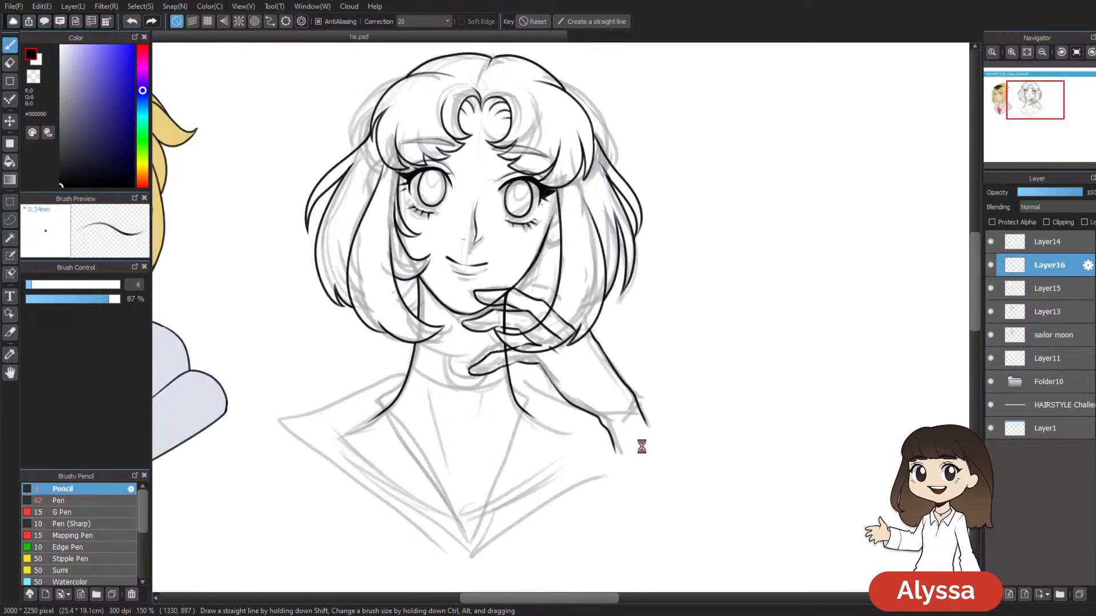
{"action": "scroll", "coordinate": [642, 448], "scroll_direction": "up", "scroll_amount": 3}
{"action": "left_click_drag", "start_coordinate": [594, 281], "coordinate": [684, 279]}
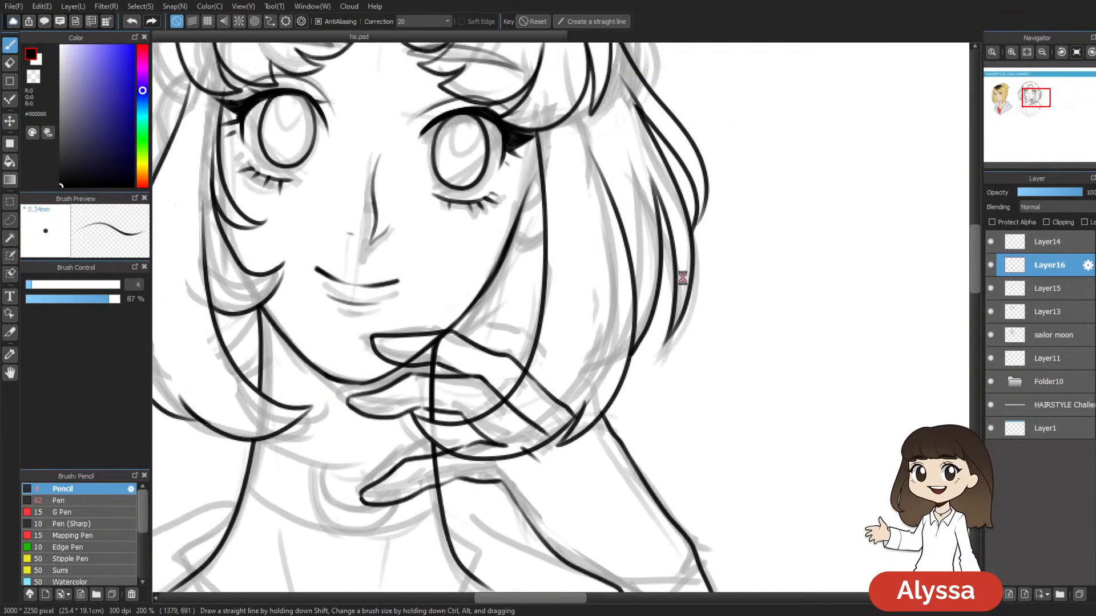
Step: Merge the topmost finger's layer into the hand layer, and rotate and shift the lasso-selected lowest finger slightly upward
{"action": "key", "text": "ctrl+e"}
{"action": "key", "text": "m"}
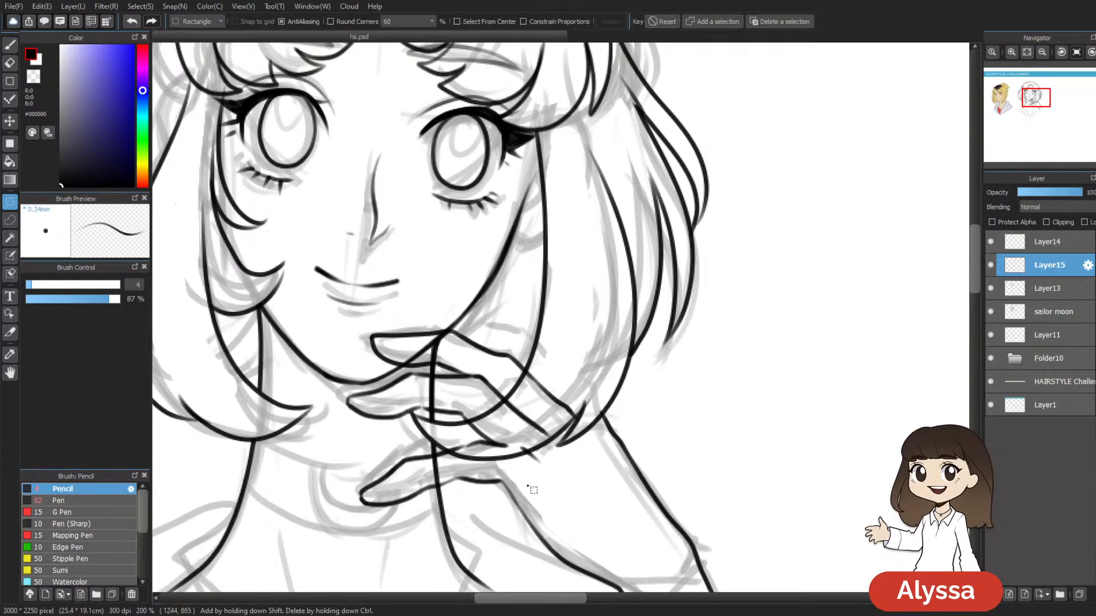
{"action": "key", "text": "l"}
{"action": "mouse_move", "coordinate": [528, 476]}
{"action": "left_mouse_down"}
{"action": "mouse_move", "coordinate": [508, 440]}
{"action": "mouse_move", "coordinate": [385, 453]}
{"action": "mouse_move", "coordinate": [388, 557]}
{"action": "mouse_move", "coordinate": [491, 487]}
{"action": "mouse_move", "coordinate": [536, 479]}
{"action": "left_mouse_up"}
{"action": "key", "text": "ctrl+t"}
{"action": "mouse_move", "coordinate": [339, 475]}
{"action": "left_mouse_down"}
{"action": "mouse_move", "coordinate": [330, 473]}
{"action": "mouse_move", "coordinate": [341, 475]}
{"action": "left_mouse_up"}
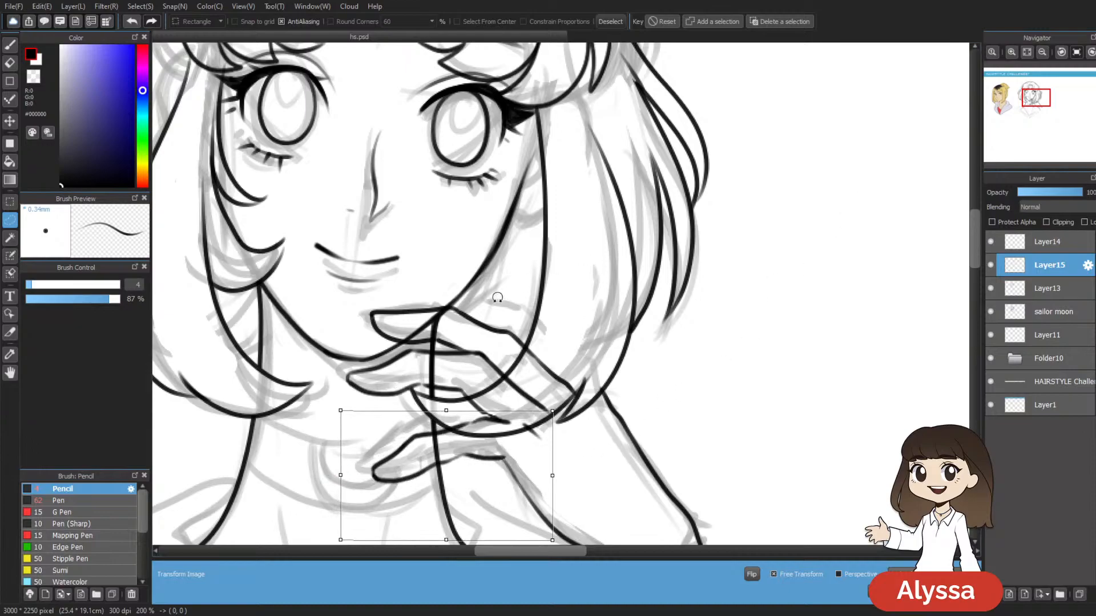
{"action": "left_click_drag", "start_coordinate": [339, 474], "coordinate": [341, 467]}
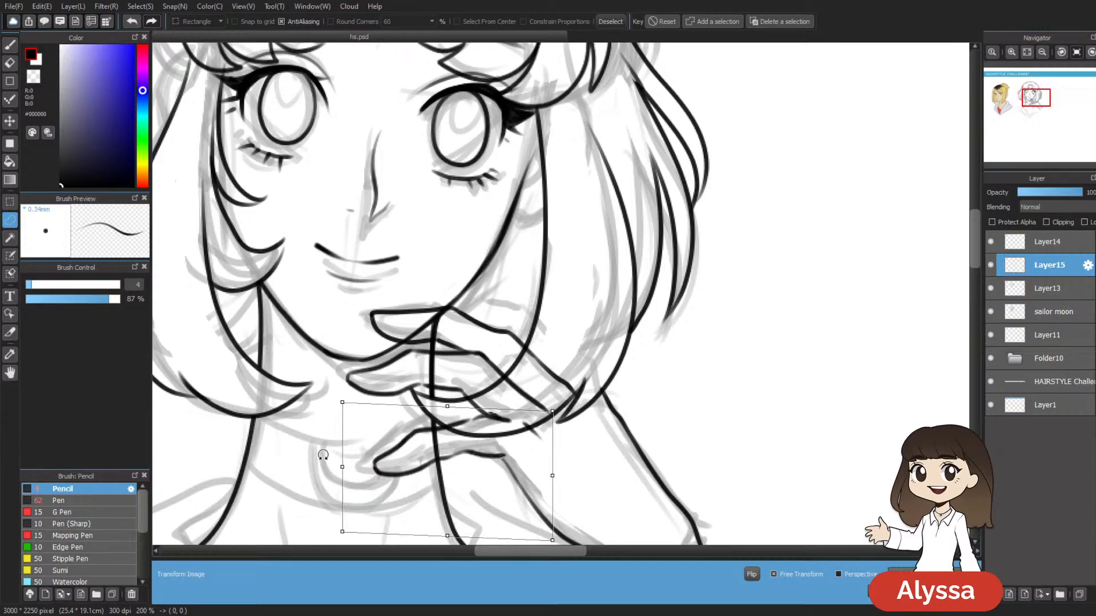
{"action": "left_click_drag", "start_coordinate": [514, 494], "coordinate": [516, 501]}
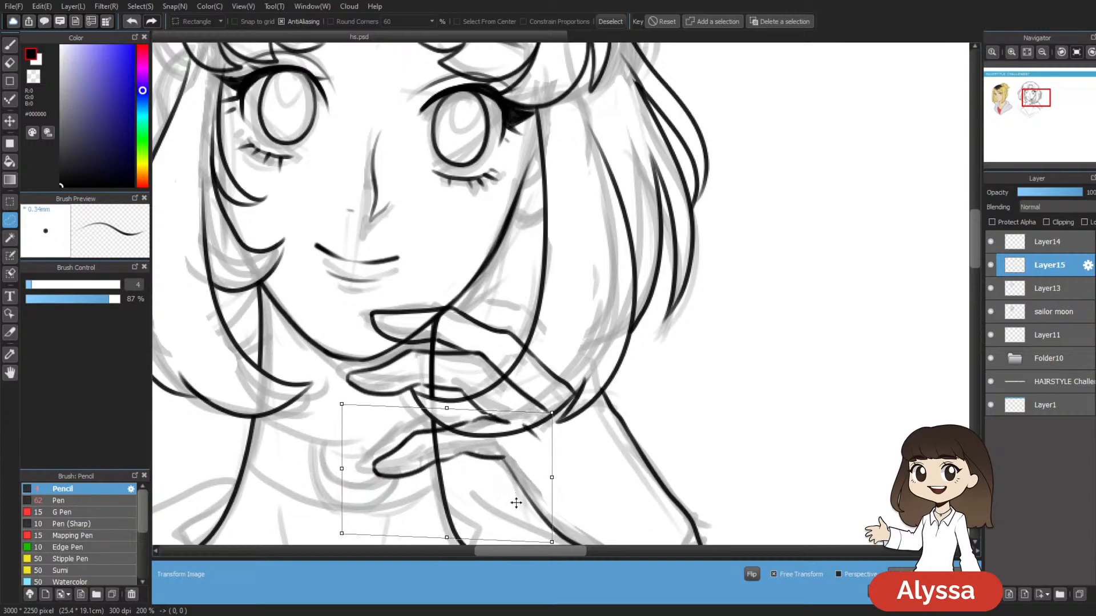
{"action": "key", "text": "Return"}
{"action": "key", "text": "ctrl+d"}
Step: Ink the bent upper edge of the hindmost finger between the jawline and the hair strand beside the face
{"action": "key", "text": "ctrl+minus"}
{"action": "key", "text": "ctrl+minus"}
{"action": "key", "text": "ctrl+minus"}
{"action": "key", "text": "ctrl+plus"}
{"action": "key", "text": "ctrl+plus"}
{"action": "key", "text": "ctrl+plus"}
{"action": "key", "text": "b"}
{"action": "mouse_move", "coordinate": [678, 319]}
{"action": "left_mouse_down"}
{"action": "mouse_move", "coordinate": [541, 164]}
{"action": "mouse_move", "coordinate": [560, 270]}
{"action": "left_mouse_up"}
{"action": "key", "text": "ctrl+minus"}
{"action": "key", "text": "ctrl+minus"}
{"action": "key", "text": "ctrl+minus"}
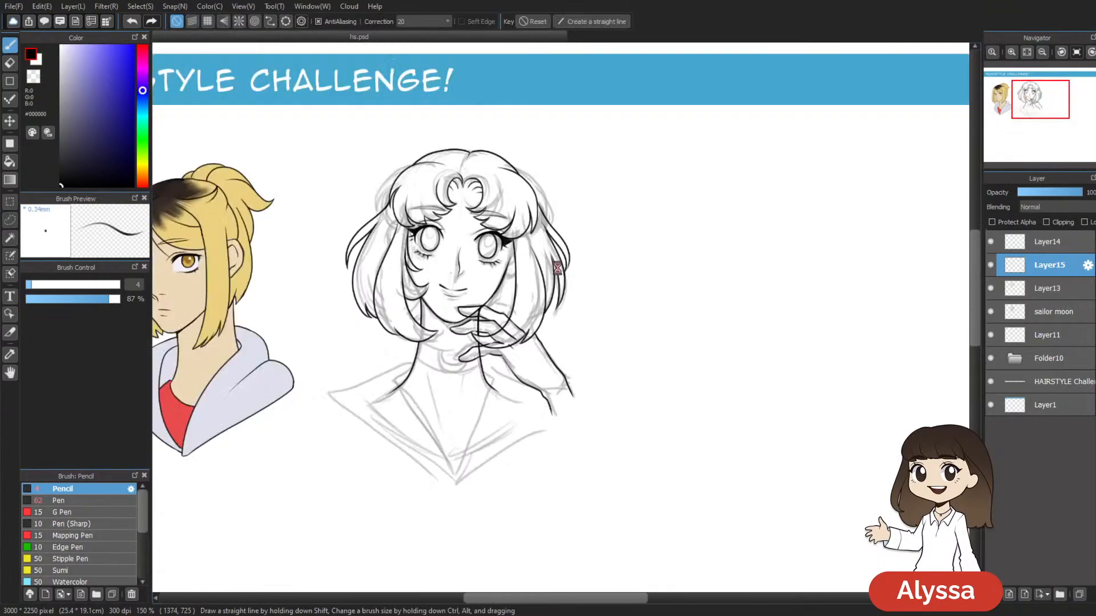
{"action": "key", "text": "ctrl+plus"}
{"action": "key", "text": "ctrl+plus"}
{"action": "key", "text": "ctrl+plus"}
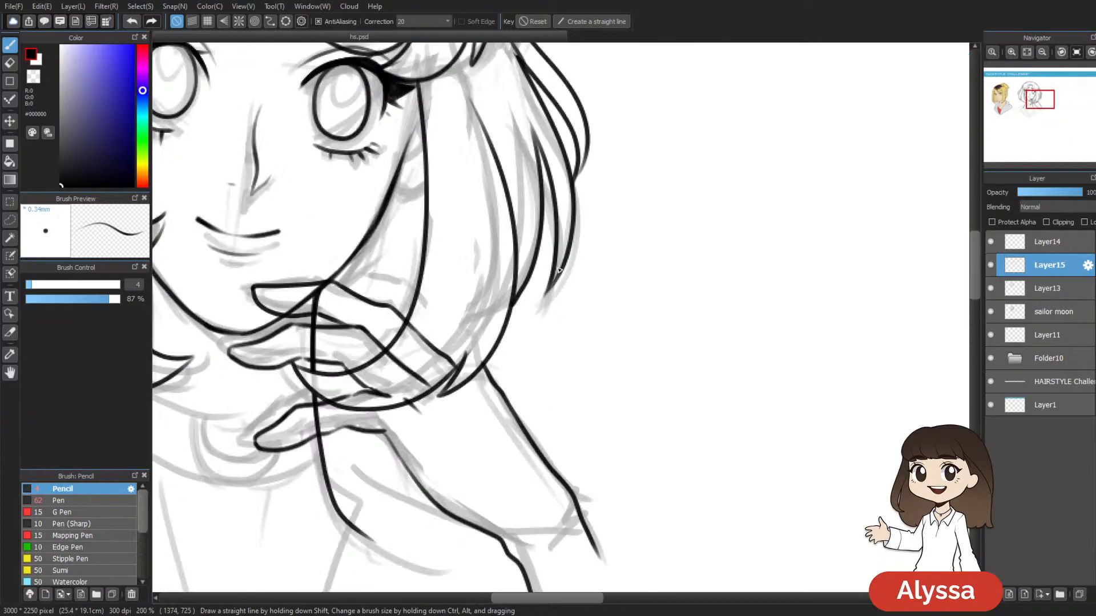
{"action": "left_click_drag", "start_coordinate": [521, 253], "coordinate": [519, 235]}
{"action": "left_click_drag", "start_coordinate": [414, 279], "coordinate": [340, 258]}
{"action": "left_click_drag", "start_coordinate": [646, 259], "coordinate": [708, 282]}
{"action": "key", "text": "ctrl+minus"}
{"action": "key", "text": "ctrl+minus"}
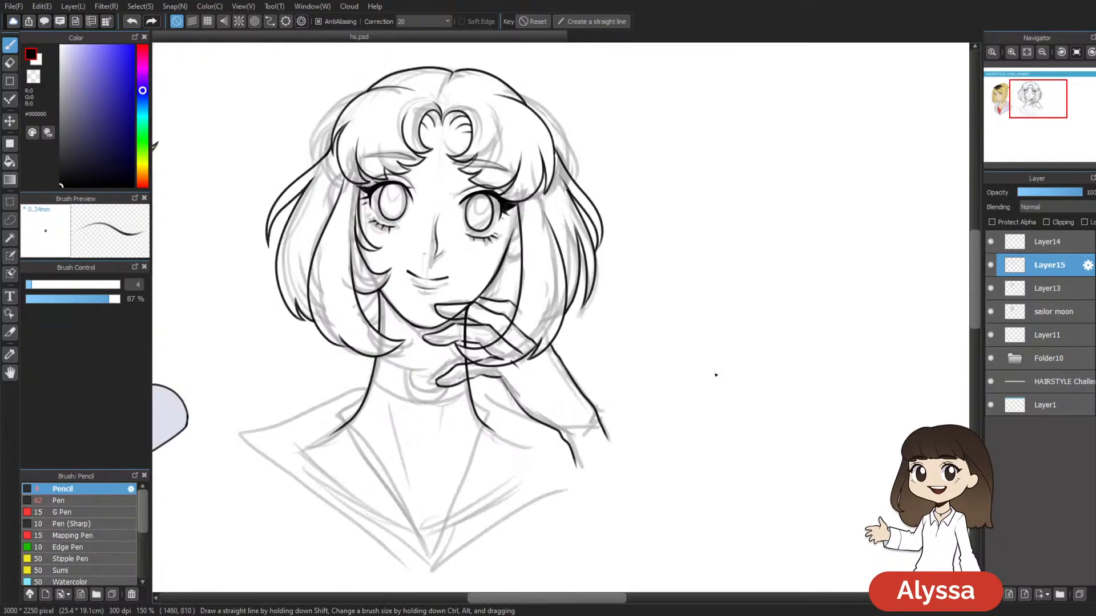
{"action": "key", "text": "ctrl+plus"}
{"action": "key", "text": "ctrl+plus"}
{"action": "key", "text": "ctrl+plus"}
{"action": "key", "text": "ctrl+e"}
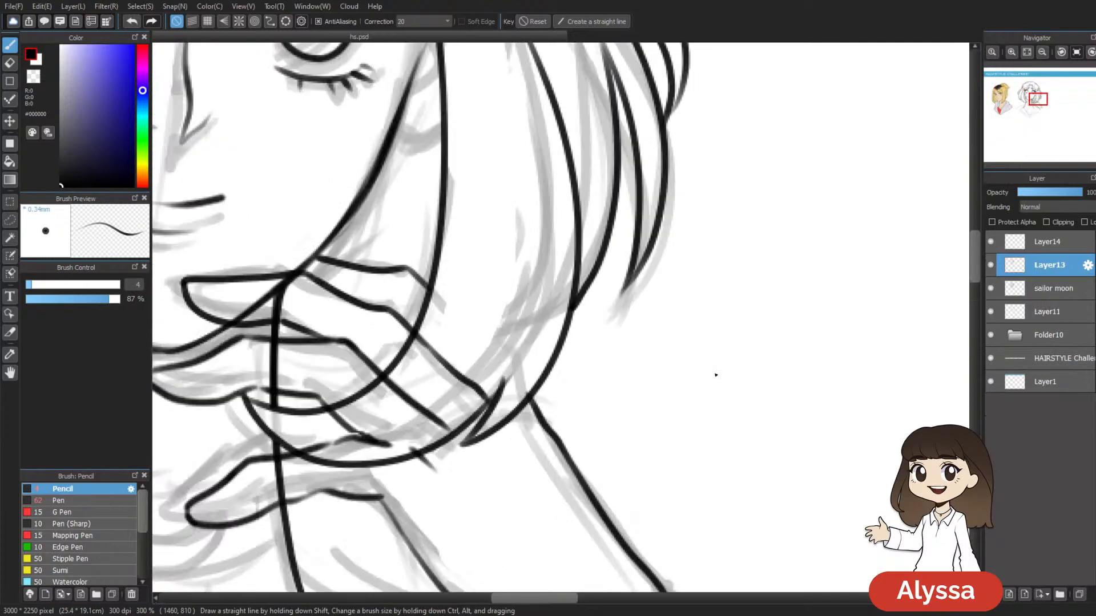
{"action": "key", "text": "ctrl+z"}
{"action": "left_click", "coordinate": [990, 268]}
{"action": "left_click", "coordinate": [990, 268]}
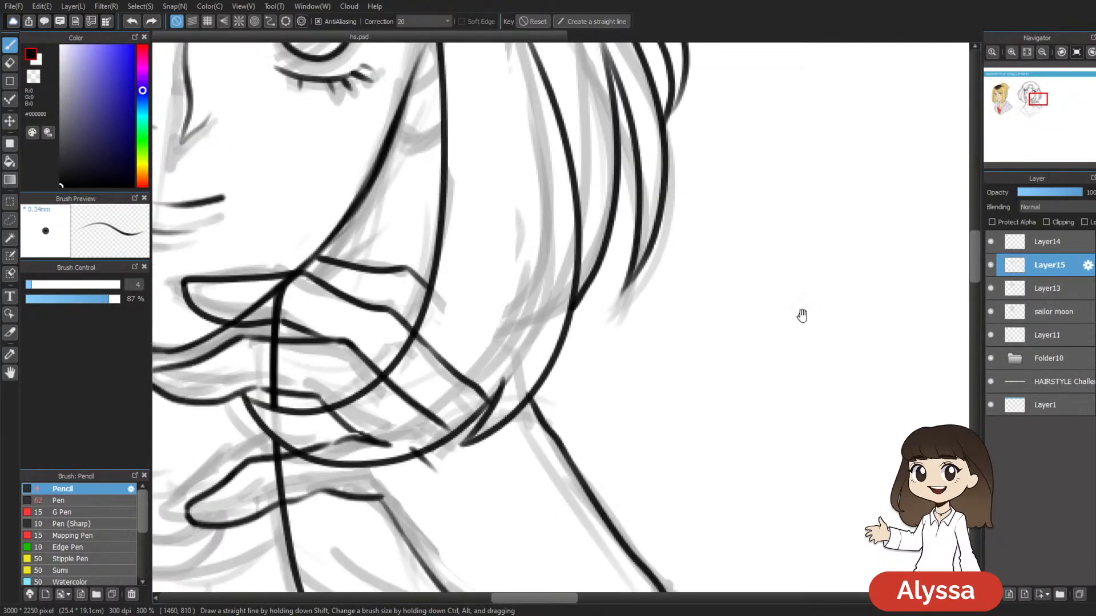
{"action": "left_click_drag", "start_coordinate": [761, 377], "coordinate": [1044, 324]}
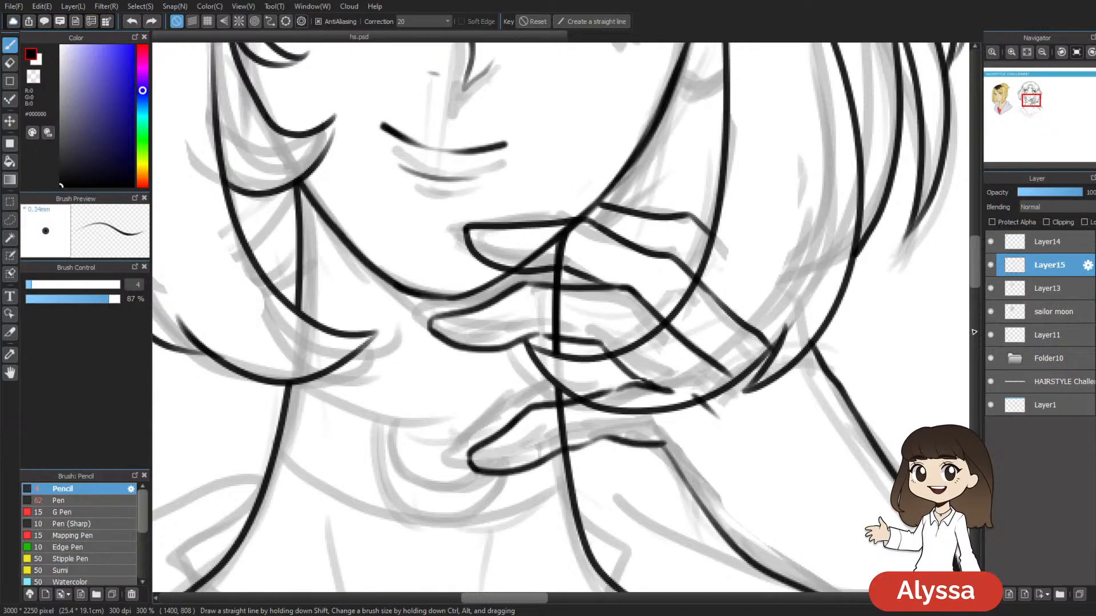
{"action": "key", "text": "ctrl+minus"}
{"action": "key", "text": "ctrl+minus"}
{"action": "key", "text": "ctrl+minus"}
{"action": "key", "text": "ctrl+minus"}
{"action": "key", "text": "ctrl+plus"}
{"action": "left_click", "coordinate": [993, 291]}
{"action": "left_click", "coordinate": [993, 291]}
Step: Select the inside of the hair section overlapping the hand with the Magic Wand on Layer13, and make Layer15 active
{"action": "left_click", "coordinate": [1042, 294]}
{"action": "key", "text": "e"}
{"action": "left_click_drag", "start_coordinate": [678, 479], "coordinate": [616, 489]}
{"action": "key", "text": "ctrl+plus"}
{"action": "key", "text": "ctrl+plus"}
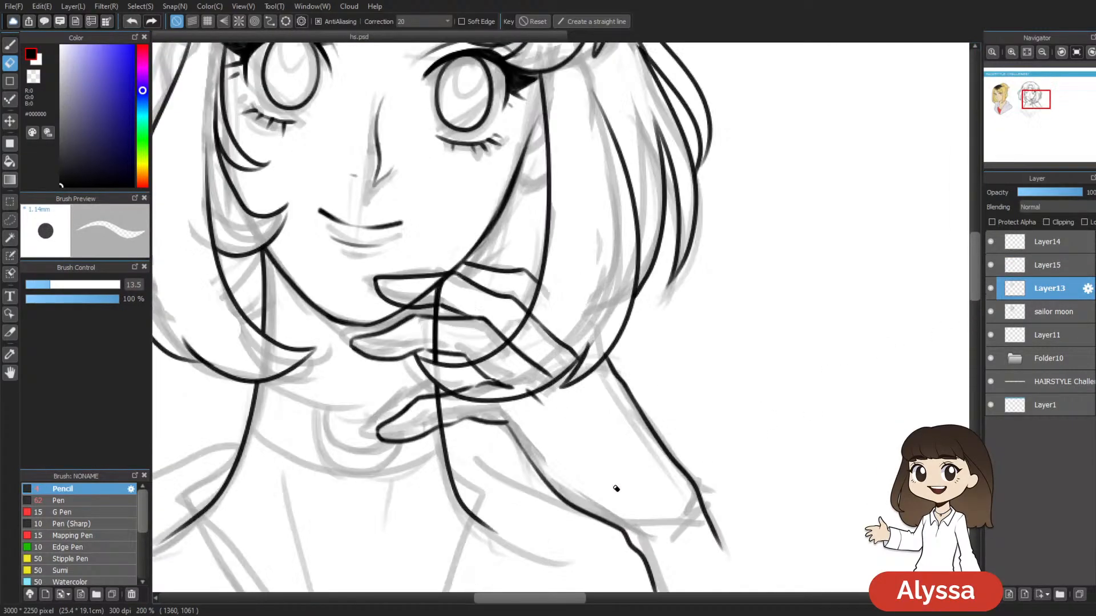
{"action": "key", "text": "ctrl+minus"}
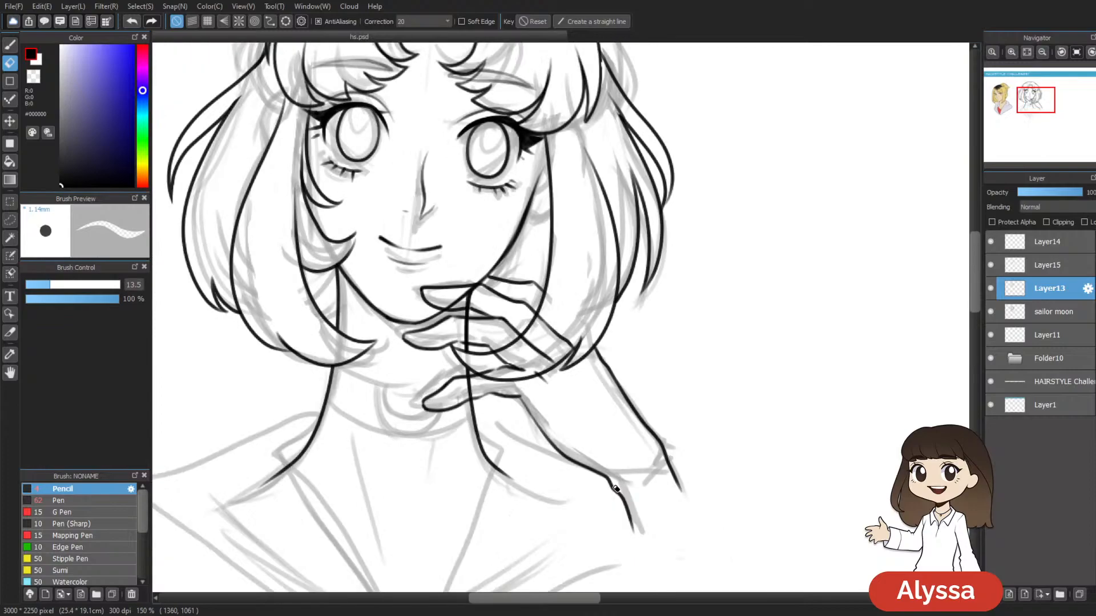
{"action": "key", "text": "w"}
{"action": "left_click", "coordinate": [577, 303]}
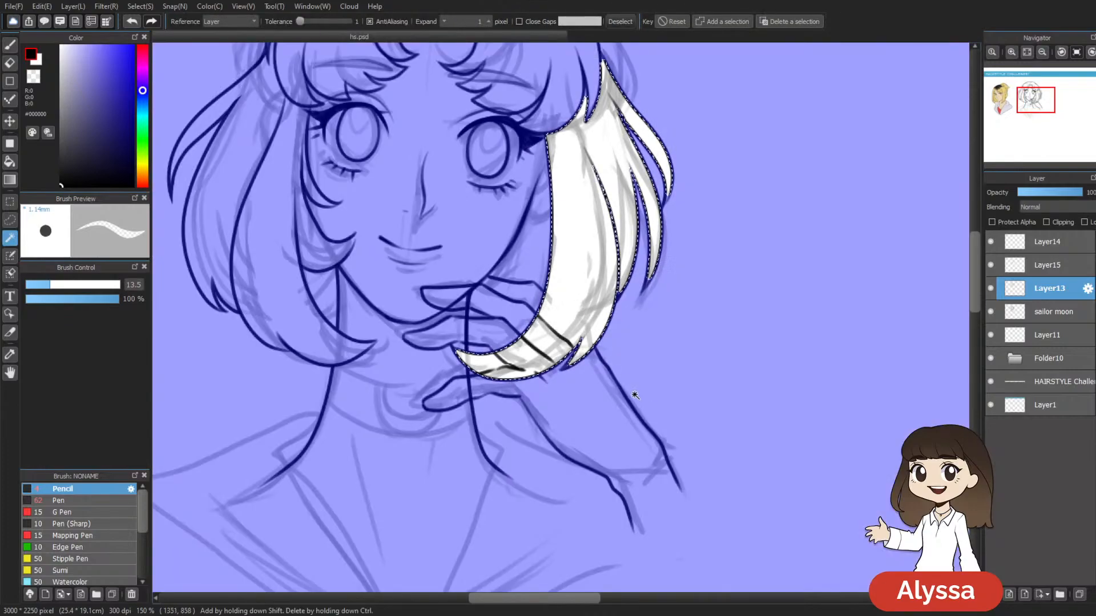
{"action": "left_click", "coordinate": [1056, 266]}
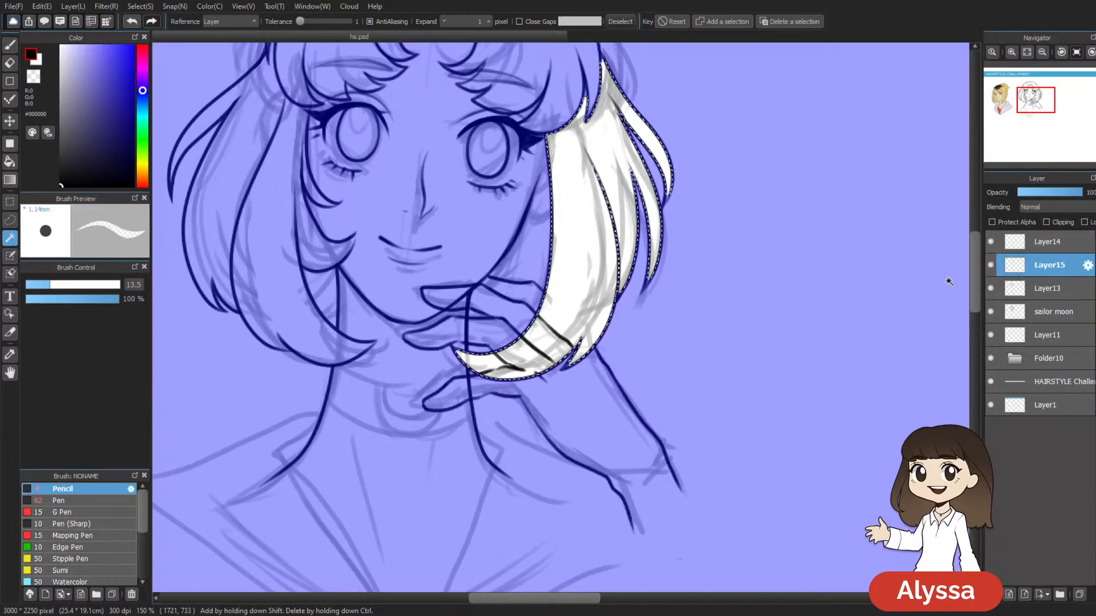
Step: Erase the finger and hand lines inside the selected hair section with an enlarged eraser, and clear the selection
{"action": "key", "text": "e"}
{"action": "key", "text": "bracketright"}
{"action": "key", "text": "bracketright"}
{"action": "left_click_drag", "start_coordinate": [559, 325], "coordinate": [692, 278]}
{"action": "left_click_drag", "start_coordinate": [472, 381], "coordinate": [573, 325]}
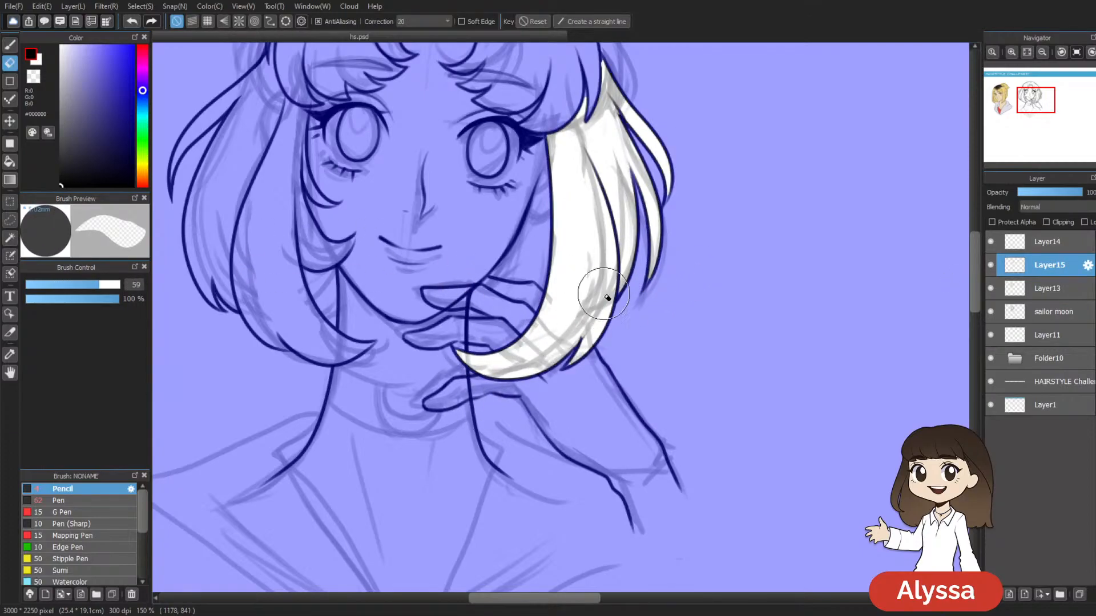
{"action": "key", "text": "ctrl+d"}
Step: On Layer13, reduce the eraser to size 10 and erase the neck and jaw lines that cross the fingers
{"action": "left_click_drag", "start_coordinate": [710, 433], "coordinate": [774, 472]}
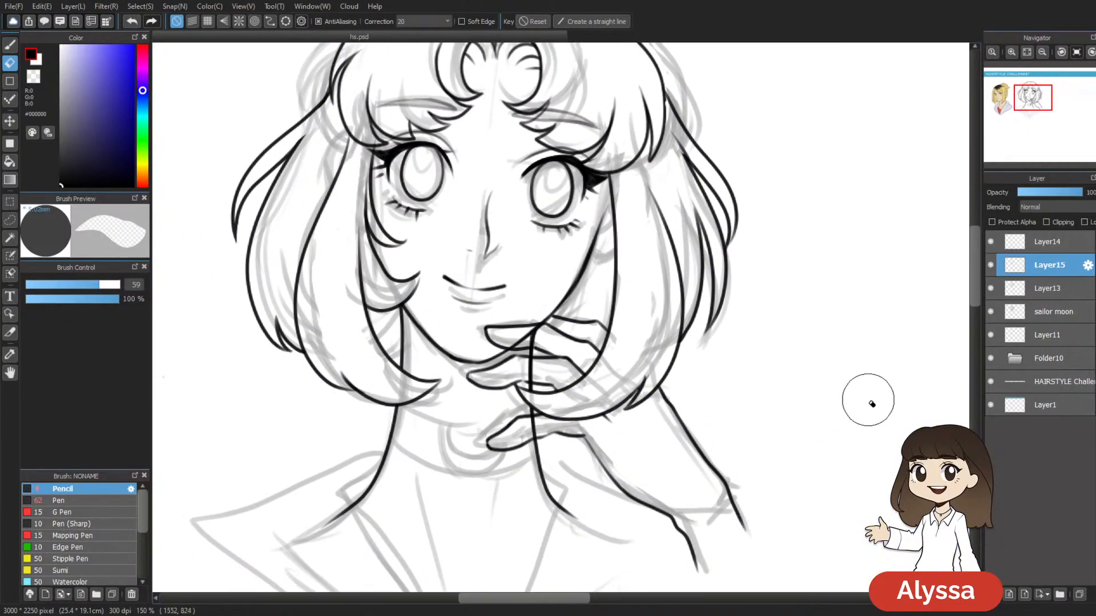
{"action": "left_click", "coordinate": [1021, 288]}
{"action": "left_click", "coordinate": [1022, 312]}
{"action": "left_click", "coordinate": [991, 289]}
{"action": "left_click", "coordinate": [991, 289]}
{"action": "left_click", "coordinate": [1037, 287]}
{"action": "key", "text": "["}
{"action": "key", "text": "["}
{"action": "key", "text": "["}
{"action": "key", "text": "["}
{"action": "key", "text": "["}
{"action": "key", "text": "["}
{"action": "key", "text": "["}
{"action": "key", "text": "["}
{"action": "key", "text": "["}
{"action": "key", "text": "["}
{"action": "key", "text": "["}
{"action": "key", "text": "["}
{"action": "key", "text": "["}
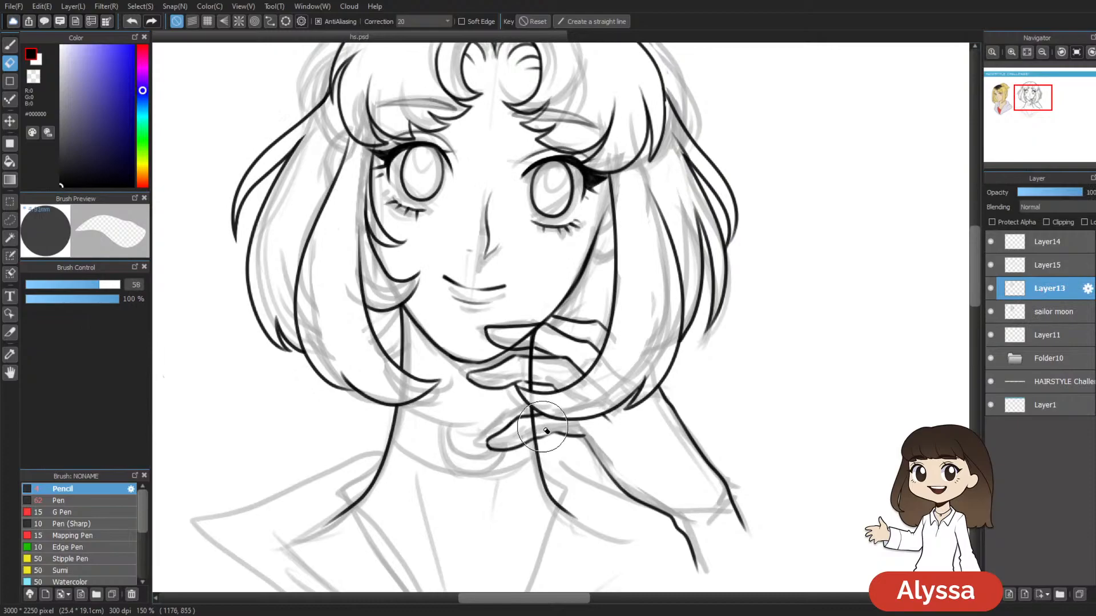
{"action": "key", "text": "["}
{"action": "key", "text": "["}
{"action": "key", "text": "["}
{"action": "key", "text": "["}
{"action": "key", "text": "["}
{"action": "key", "text": "["}
{"action": "key", "text": "["}
{"action": "key", "text": "["}
{"action": "key", "text": "["}
{"action": "key", "text": "["}
{"action": "key", "text": "["}
{"action": "key", "text": "["}
{"action": "key", "text": "["}
{"action": "key", "text": "["}
{"action": "key", "text": "["}
{"action": "key", "text": "["}
{"action": "key", "text": "["}
{"action": "key", "text": "["}
{"action": "key", "text": "["}
{"action": "key", "text": "["}
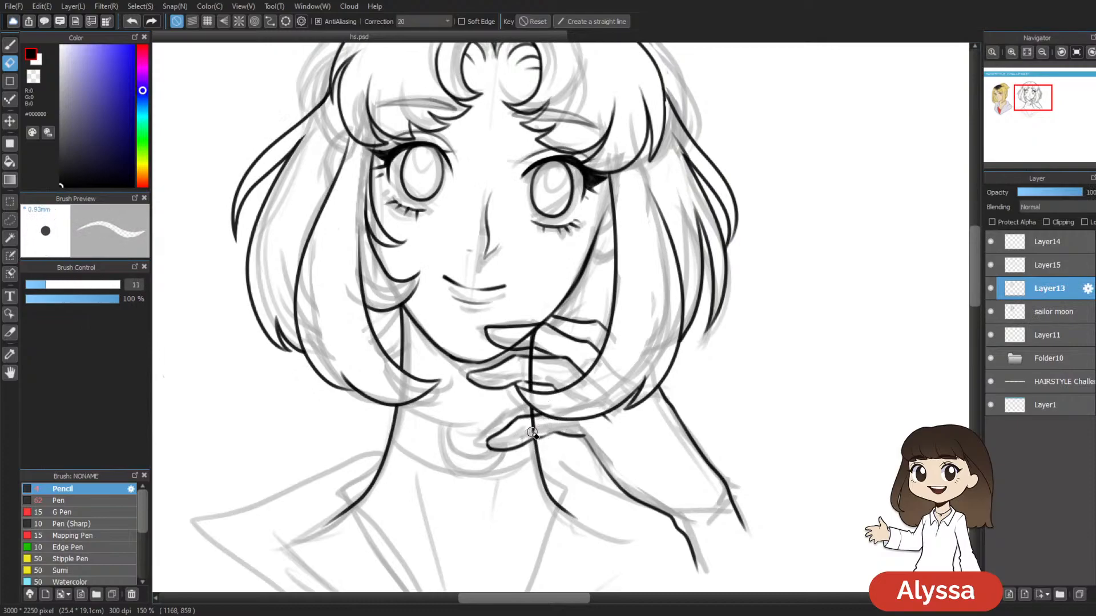
{"action": "key", "text": "["}
{"action": "mouse_move", "coordinate": [538, 345]}
{"action": "left_mouse_down"}
{"action": "mouse_move", "coordinate": [512, 344]}
{"action": "mouse_move", "coordinate": [556, 331]}
{"action": "left_mouse_up"}
{"action": "scroll", "coordinate": [577, 358], "scroll_direction": "down", "scroll_amount": 4}
{"action": "scroll", "coordinate": [579, 360], "scroll_direction": "up", "scroll_amount": 3}
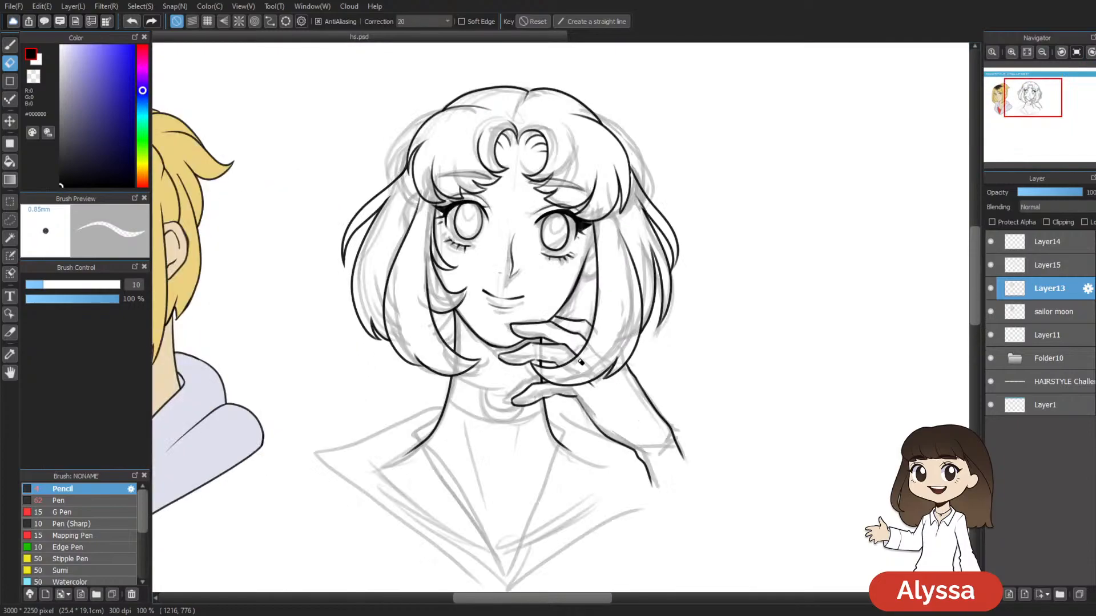
Step: Merge the hand layer into Layer13, hiding the sketch temporarily to check the clean line art
{"action": "left_click", "coordinate": [1053, 272]}
{"action": "left_click", "coordinate": [990, 311]}
{"action": "scroll", "coordinate": [746, 460], "scroll_direction": "up", "scroll_amount": 1}
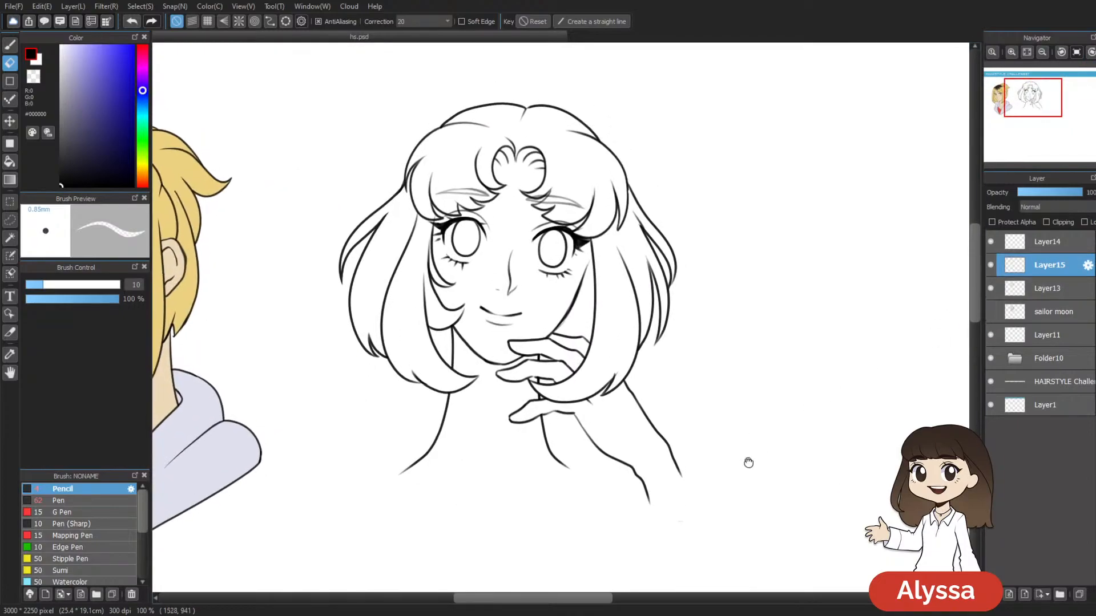
{"action": "key", "text": "ctrl+e"}
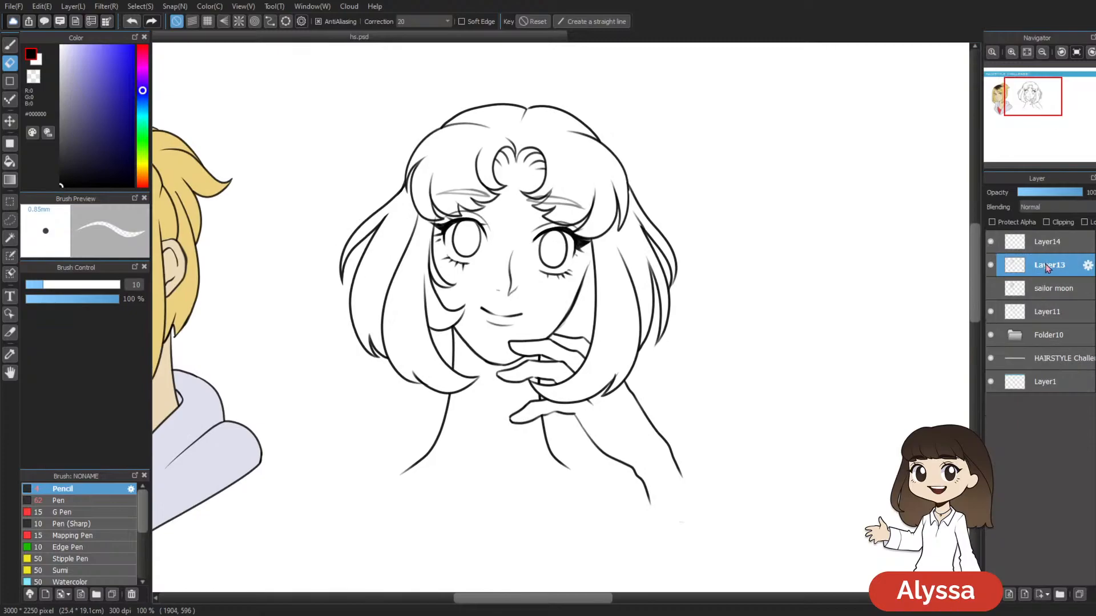
{"action": "left_click", "coordinate": [991, 265]}
{"action": "left_click", "coordinate": [990, 265]}
{"action": "left_click", "coordinate": [992, 287]}
{"action": "left_click_drag", "start_coordinate": [745, 469], "coordinate": [715, 433]}
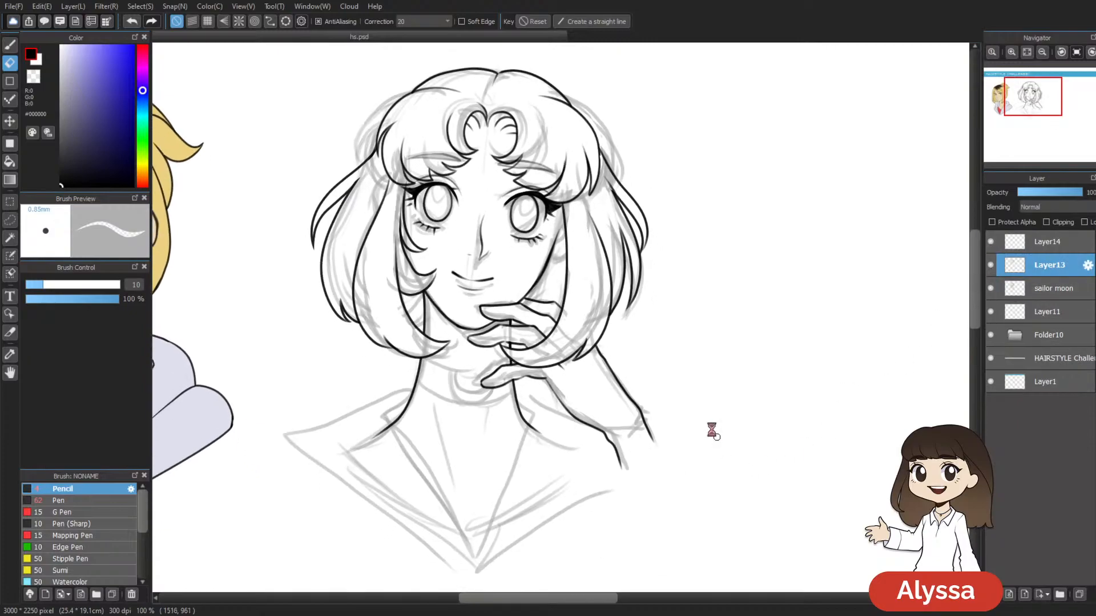
Step: Ink the visible part of the ear between the cheek and the side hair strand, undoing the misfit strokes
{"action": "key", "text": "b"}
{"action": "key", "text": "ctrl+plus"}
{"action": "mouse_move", "coordinate": [561, 257]}
{"action": "left_mouse_down"}
{"action": "mouse_move", "coordinate": [508, 313]}
{"action": "mouse_move", "coordinate": [501, 363]}
{"action": "left_mouse_up"}
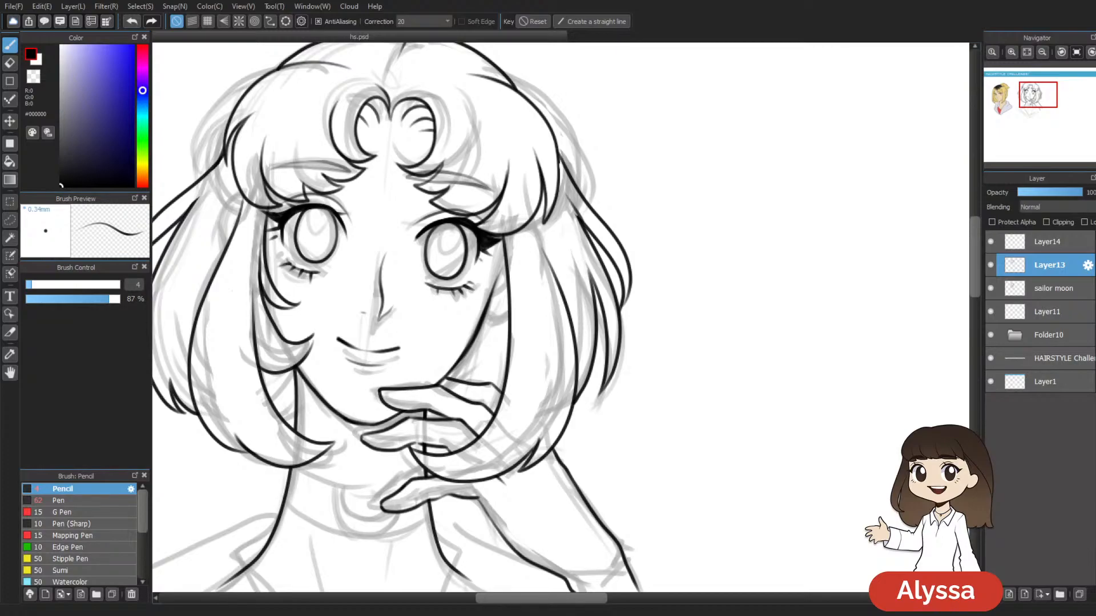
{"action": "left_click_drag", "start_coordinate": [594, 182], "coordinate": [617, 107]}
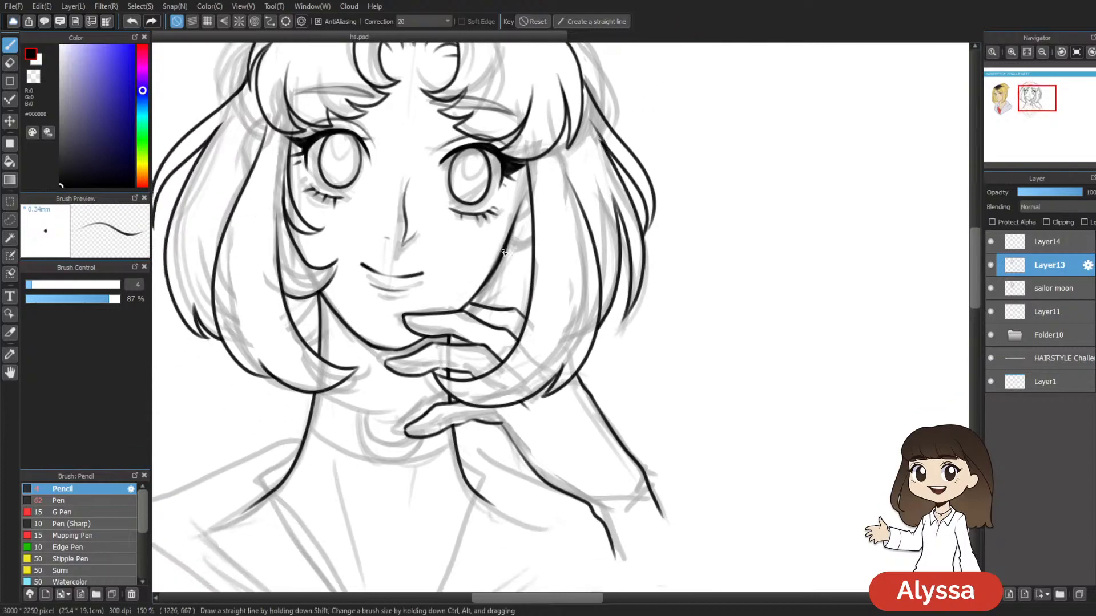
{"action": "left_click_drag", "start_coordinate": [513, 223], "coordinate": [530, 186]}
{"action": "key", "text": "ctrl+z"}
{"action": "left_click_drag", "start_coordinate": [513, 224], "coordinate": [530, 185]}
{"action": "mouse_move", "coordinate": [513, 230]}
{"action": "left_mouse_down"}
{"action": "mouse_move", "coordinate": [529, 205]}
{"action": "mouse_move", "coordinate": [529, 221]}
{"action": "left_mouse_up"}
{"action": "key", "text": "ctrl+z"}
{"action": "scroll", "coordinate": [529, 249], "scroll_direction": "down", "scroll_amount": 1}
{"action": "scroll", "coordinate": [469, 406], "scroll_direction": "down", "scroll_amount": 2}
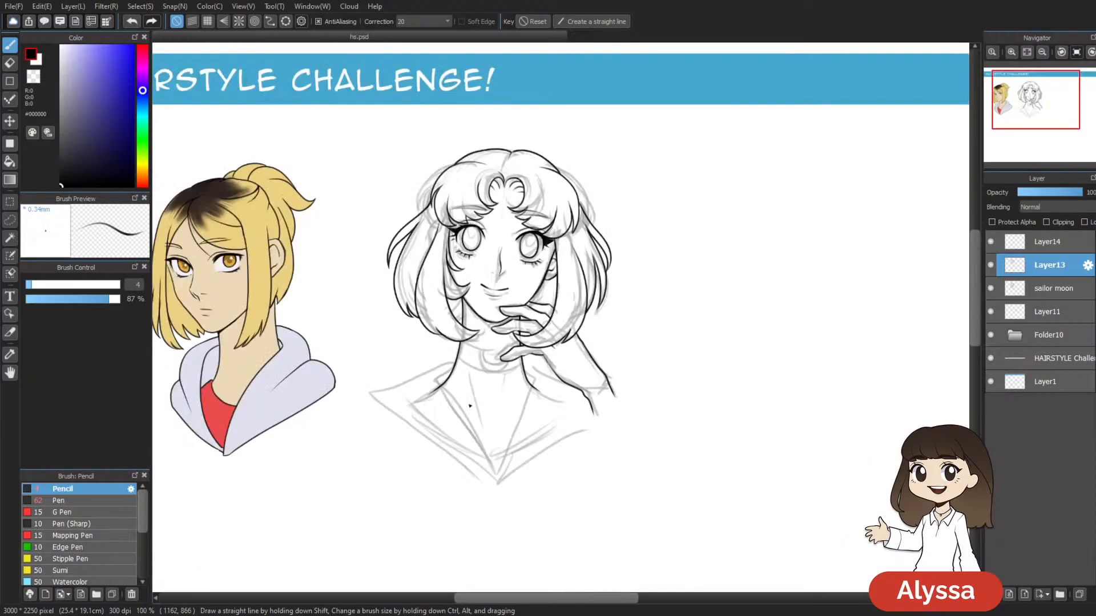
{"action": "scroll", "coordinate": [469, 405], "scroll_direction": "up", "scroll_amount": 2}
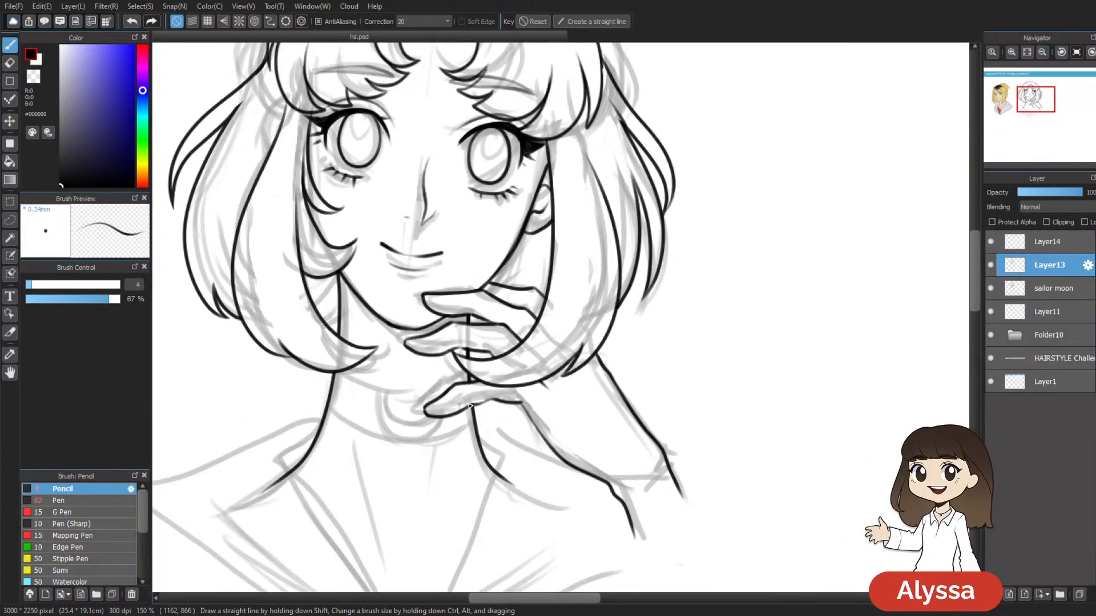
{"action": "key", "text": "ctrl+z"}
{"action": "left_click_drag", "start_coordinate": [359, 180], "coordinate": [371, 176]}
{"action": "left_click_drag", "start_coordinate": [601, 149], "coordinate": [577, 172]}
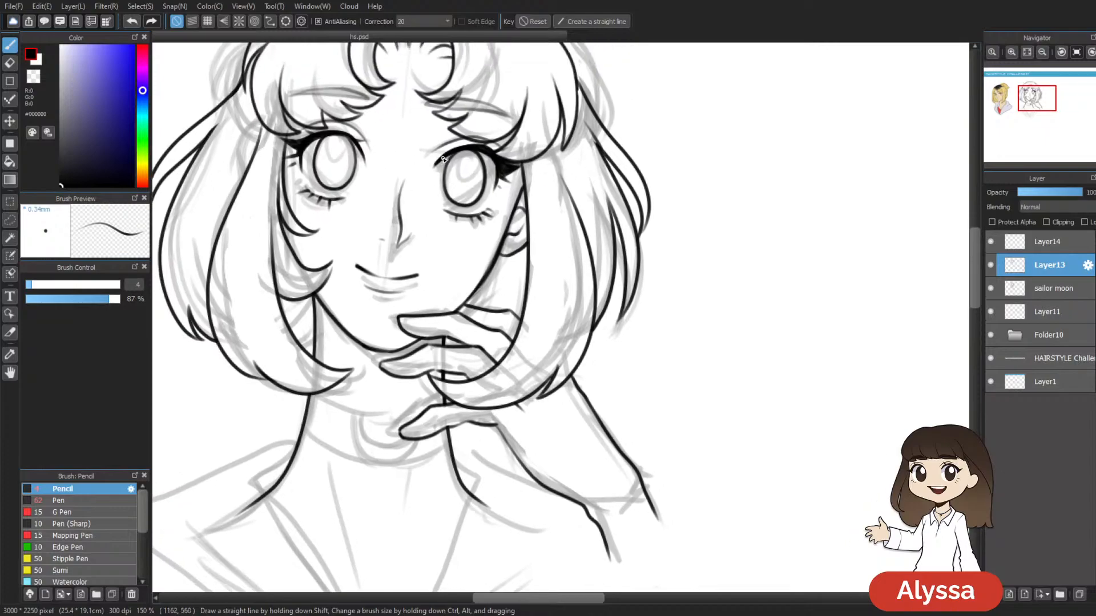
{"action": "left_click_drag", "start_coordinate": [666, 182], "coordinate": [620, 190]}
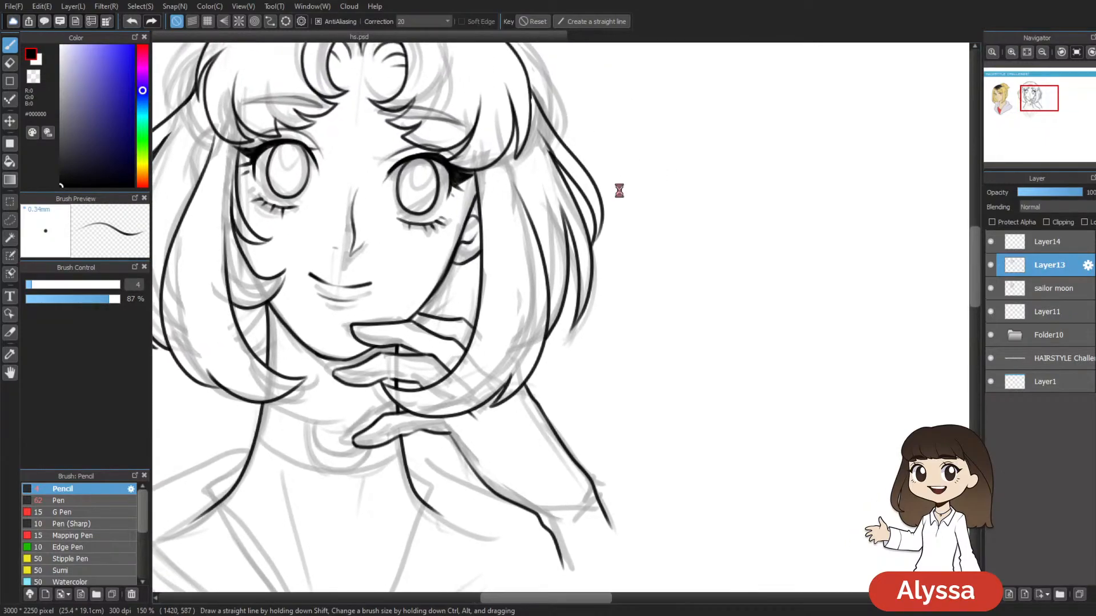
Step: On a new layer, ink an earring with a small round stud and a hanging crescent below the ear
{"action": "key", "text": "ctrl+0"}
{"action": "key", "text": "ctrl+plus"}
{"action": "key", "text": "ctrl+plus"}
{"action": "key", "text": "ctrl+plus"}
{"action": "left_click_drag", "start_coordinate": [532, 176], "coordinate": [629, 456]}
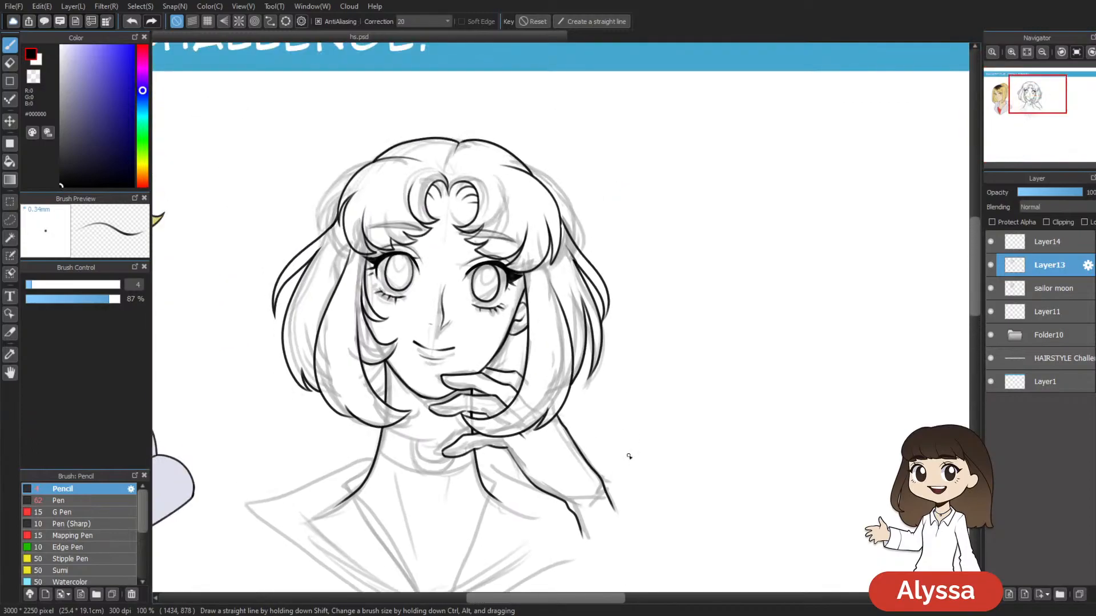
{"action": "key", "text": "ctrl+shift+n"}
{"action": "key", "text": "ctrl+plus"}
{"action": "left_click_drag", "start_coordinate": [554, 352], "coordinate": [485, 221]}
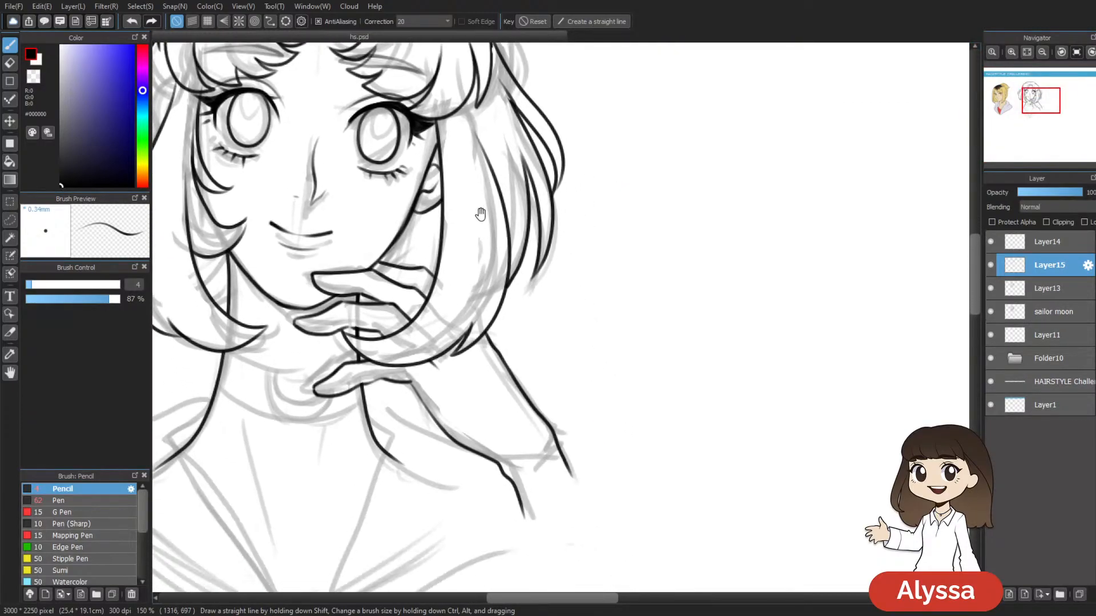
{"action": "left_click_drag", "start_coordinate": [586, 265], "coordinate": [565, 198]}
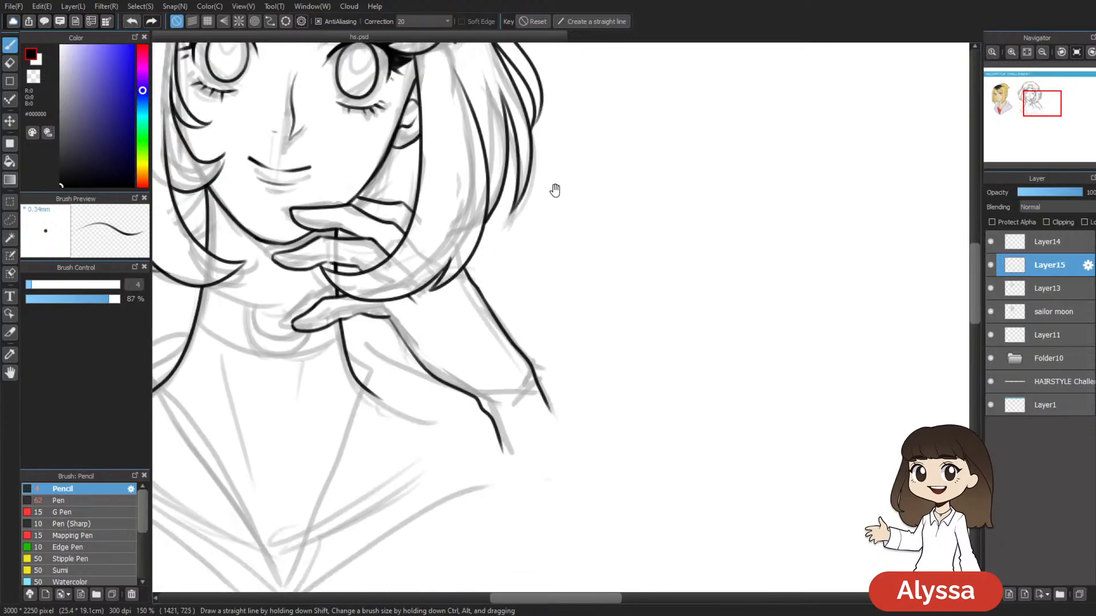
{"action": "left_click_drag", "start_coordinate": [419, 159], "coordinate": [387, 165]}
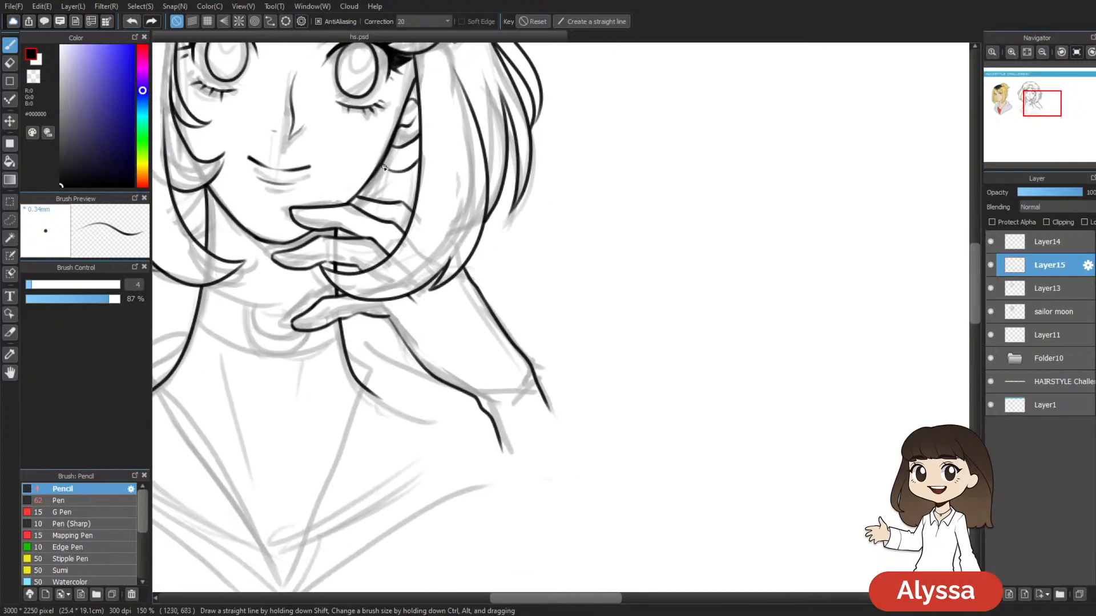
{"action": "key", "text": "ctrl+z"}
{"action": "left_click_drag", "start_coordinate": [420, 165], "coordinate": [385, 176]}
{"action": "mouse_move", "coordinate": [560, 273]}
{"action": "left_mouse_down"}
{"action": "mouse_move", "coordinate": [602, 356]}
{"action": "mouse_move", "coordinate": [580, 374]}
{"action": "left_mouse_up"}
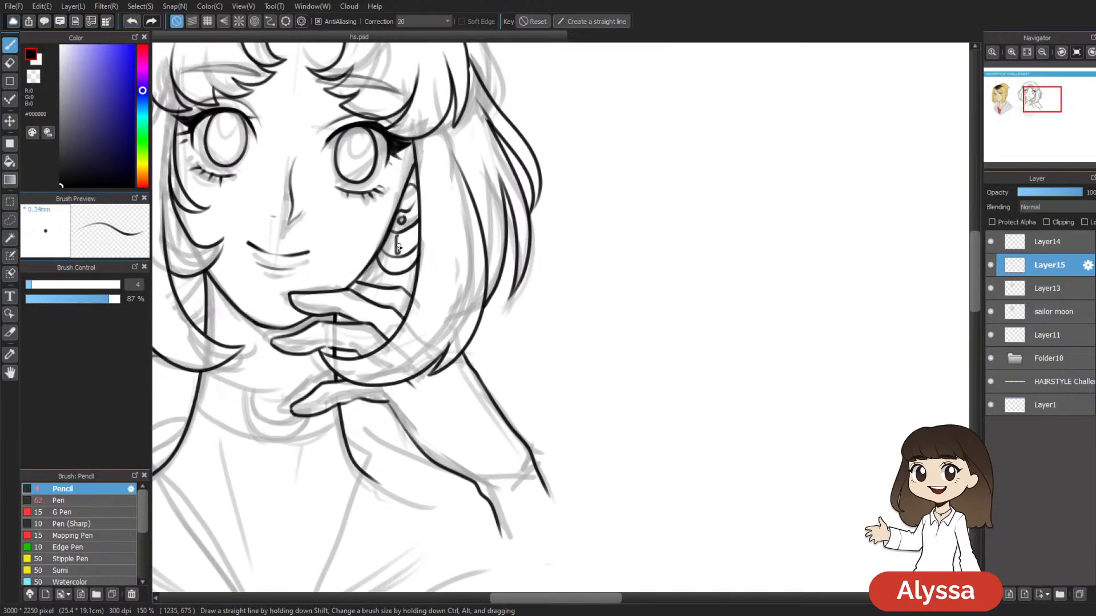
{"action": "mouse_move", "coordinate": [524, 287]}
{"action": "left_mouse_down"}
{"action": "mouse_move", "coordinate": [568, 308]}
{"action": "mouse_move", "coordinate": [593, 382]}
{"action": "left_mouse_up"}
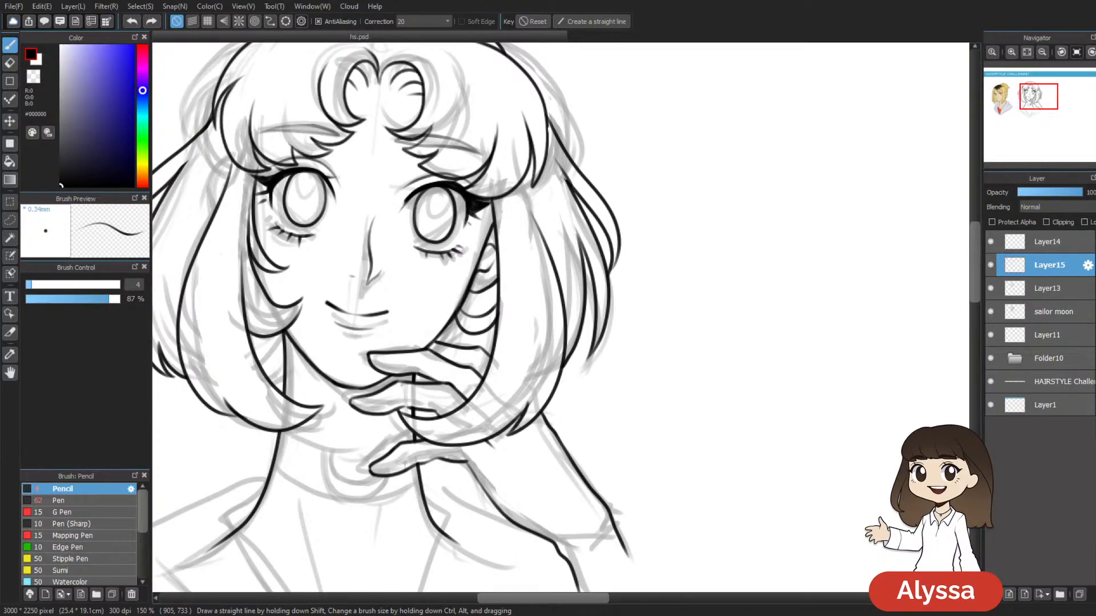
Step: Draw the small round earrings down the visible ear of the Sailor Moon character
{"action": "left_click_drag", "start_coordinate": [562, 245], "coordinate": [570, 215]}
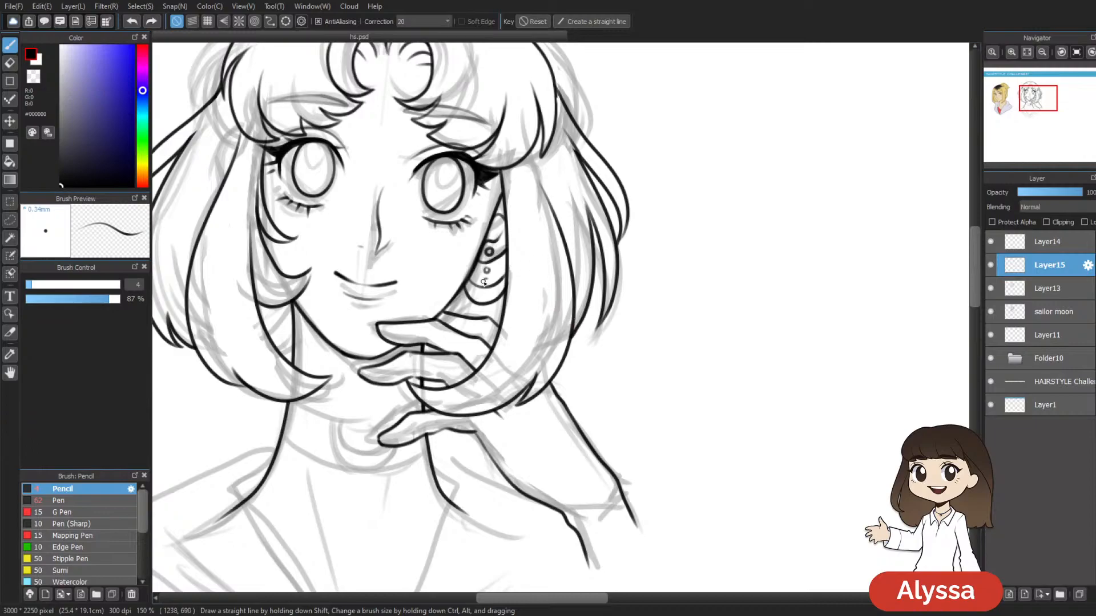
{"action": "scroll", "coordinate": [487, 280], "scroll_direction": "down", "scroll_amount": 4}
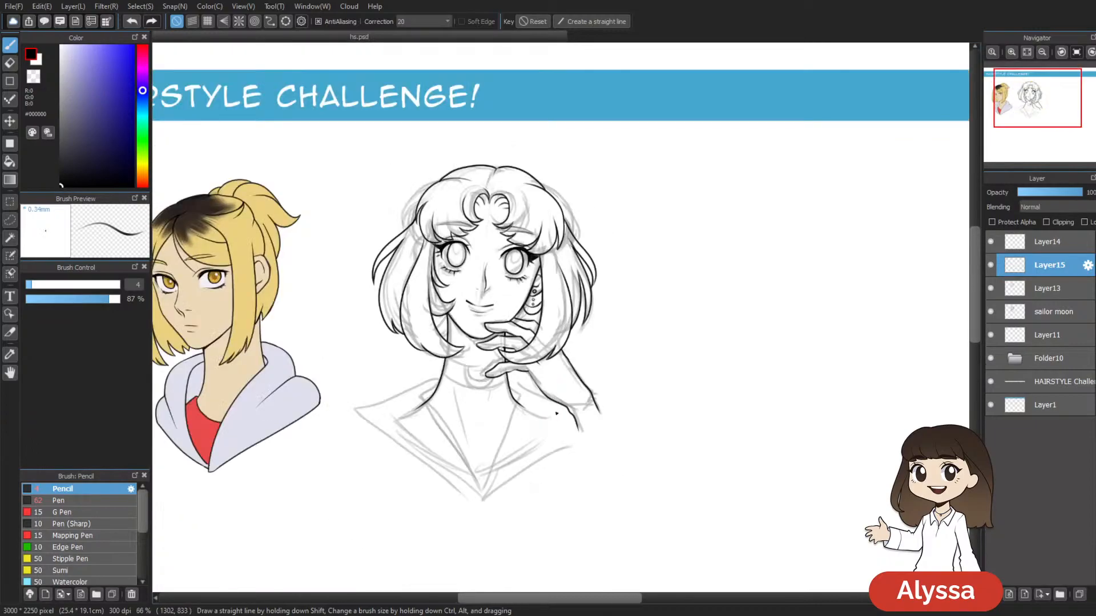
{"action": "scroll", "coordinate": [556, 412], "scroll_direction": "up", "scroll_amount": 1}
Step: Merge the finished earring line work into the layer below and add a new layer above Layer13
{"action": "key", "text": "ctrl+e"}
{"action": "left_click", "coordinate": [990, 265]}
{"action": "left_click", "coordinate": [990, 264]}
{"action": "left_click_drag", "start_coordinate": [725, 395], "coordinate": [835, 330]}
{"action": "key", "text": "ctrl+shift+n"}
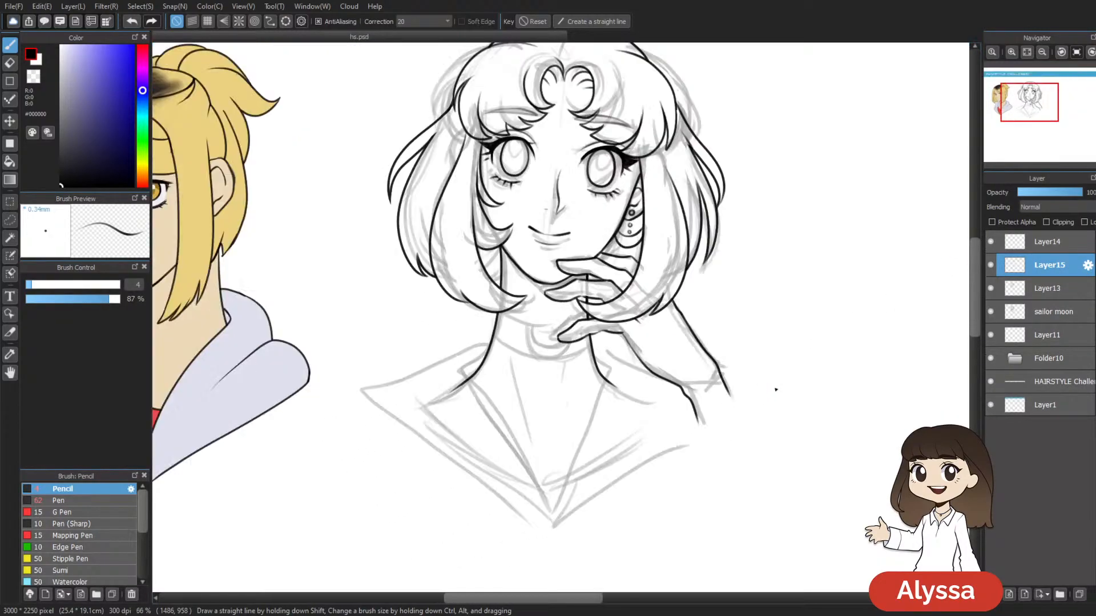
Step: Ink the shirt's V-shaped neckline with its small folded collar corners over the sketch
{"action": "left_click_drag", "start_coordinate": [736, 368], "coordinate": [642, 302]}
{"action": "left_click_drag", "start_coordinate": [372, 303], "coordinate": [462, 457]}
{"action": "mouse_move", "coordinate": [582, 264]}
{"action": "left_mouse_down"}
{"action": "mouse_move", "coordinate": [549, 227]}
{"action": "mouse_move", "coordinate": [563, 249]}
{"action": "left_mouse_up"}
{"action": "left_click_drag", "start_coordinate": [498, 299], "coordinate": [442, 438]}
{"action": "scroll", "coordinate": [633, 169], "scroll_direction": "right", "scroll_amount": 2}
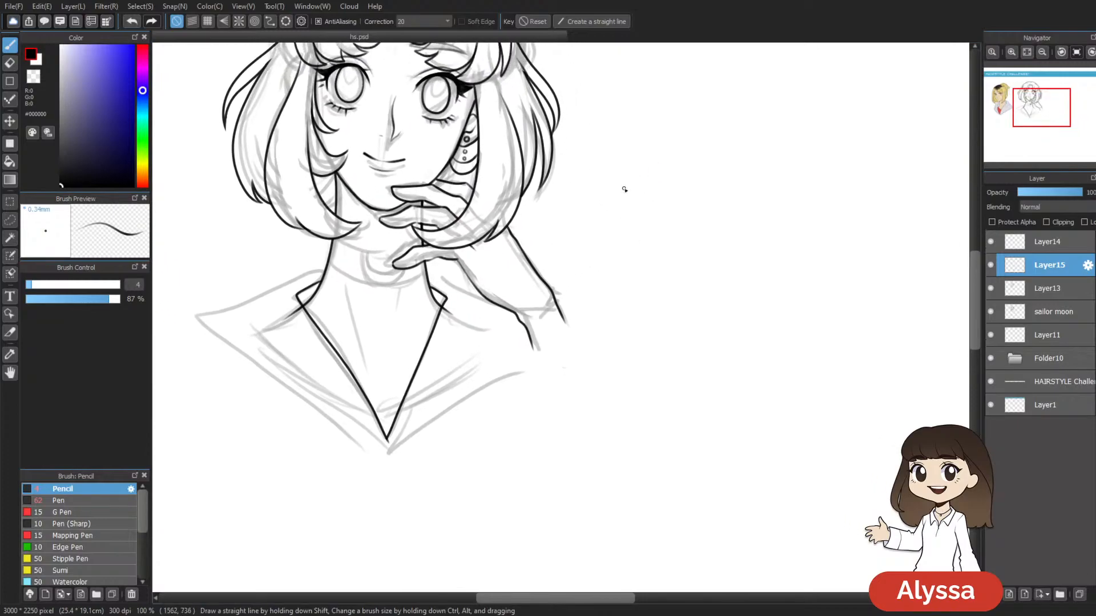
Step: Merge the collar line work into Layer13 and add a new empty layer above it
{"action": "mouse_move", "coordinate": [516, 315]}
{"action": "left_mouse_down"}
{"action": "mouse_move", "coordinate": [542, 311]}
{"action": "mouse_move", "coordinate": [547, 289]}
{"action": "mouse_move", "coordinate": [570, 308]}
{"action": "mouse_move", "coordinate": [569, 436]}
{"action": "mouse_move", "coordinate": [619, 371]}
{"action": "left_mouse_up"}
{"action": "key", "text": "ctrl+z"}
{"action": "key", "text": "ctrl+e"}
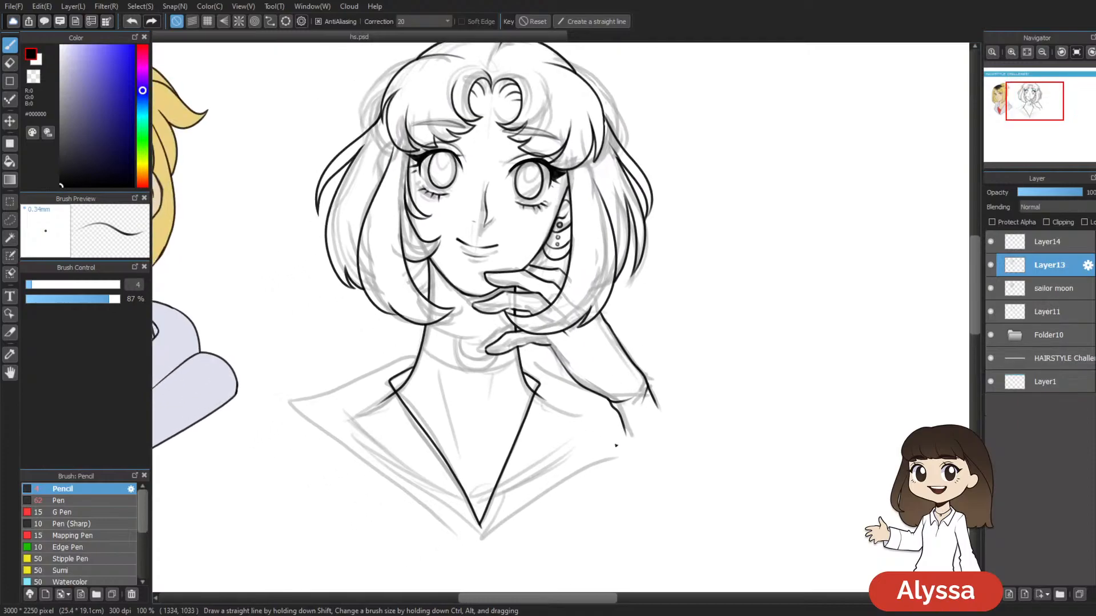
{"action": "key", "text": "ctrl+shift+n"}
Step: Erase the neck lines that overlap the collar on Layer13, and add another new layer directly above it
{"action": "mouse_move", "coordinate": [615, 443]}
{"action": "left_mouse_down"}
{"action": "mouse_move", "coordinate": [549, 407]}
{"action": "mouse_move", "coordinate": [567, 425]}
{"action": "left_mouse_up"}
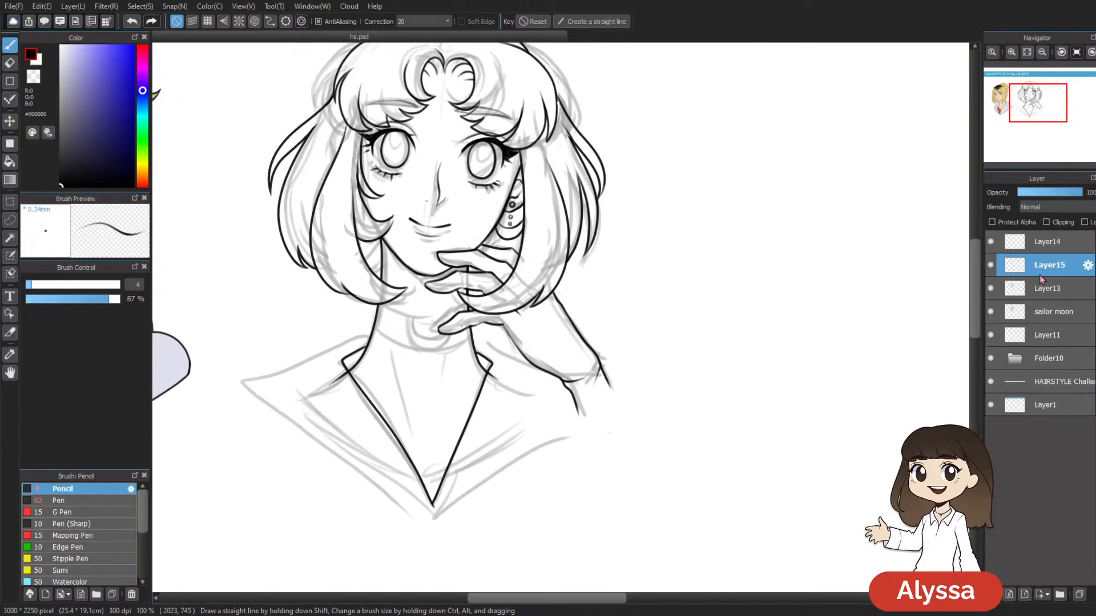
{"action": "left_click", "coordinate": [1049, 288]}
{"action": "key", "text": "e"}
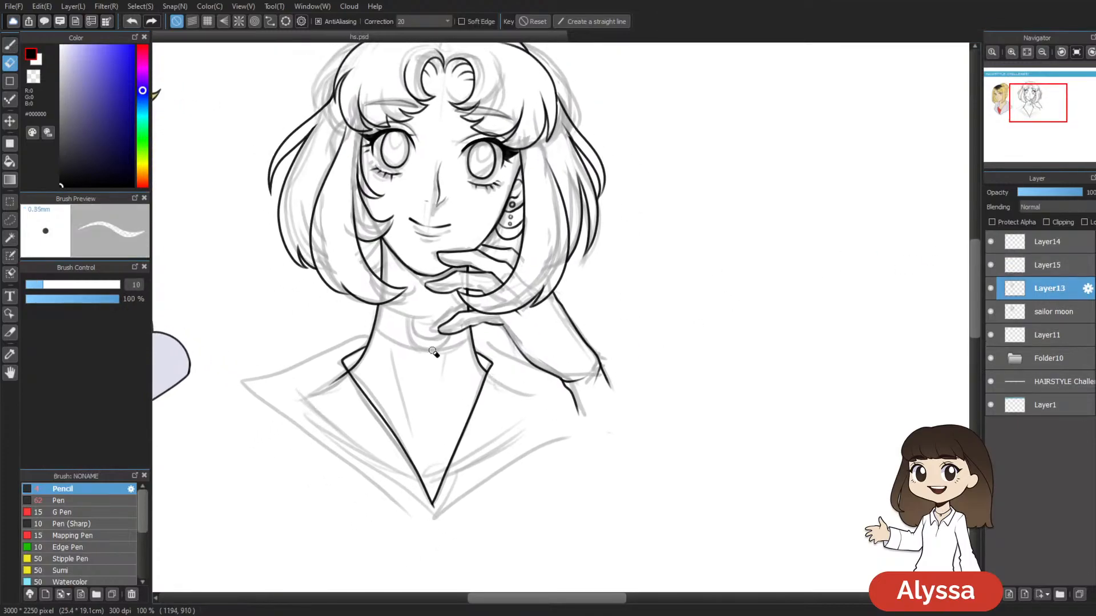
{"action": "left_click_drag", "start_coordinate": [325, 390], "coordinate": [341, 373]}
{"action": "left_click_drag", "start_coordinate": [542, 358], "coordinate": [603, 323]}
{"action": "key", "text": "ctrl+shift+n"}
{"action": "key", "text": "b"}
Step: Ink the choker's curved lower edge across the neck and move it slightly upward with a transform
{"action": "key", "text": "ctrl+minus"}
{"action": "key", "text": "ctrl+minus"}
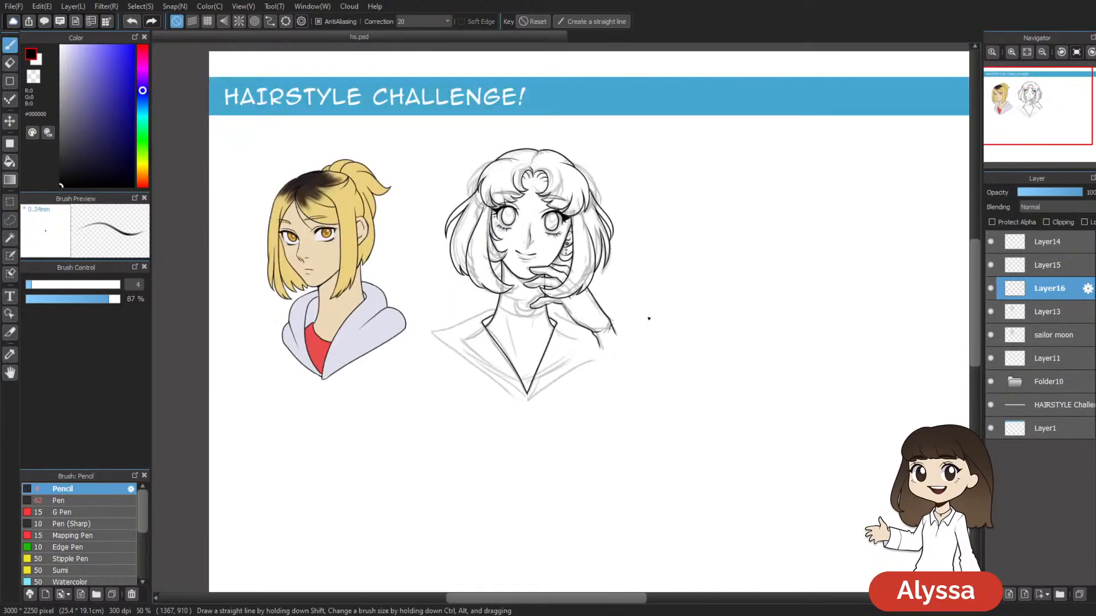
{"action": "scroll", "coordinate": [646, 317], "scroll_direction": "up", "scroll_amount": 2}
{"action": "left_click_drag", "start_coordinate": [650, 346], "coordinate": [555, 330]}
{"action": "left_click_drag", "start_coordinate": [532, 399], "coordinate": [599, 410]}
{"action": "left_click_drag", "start_coordinate": [628, 257], "coordinate": [562, 285]}
{"action": "left_click_drag", "start_coordinate": [515, 159], "coordinate": [513, 157]}
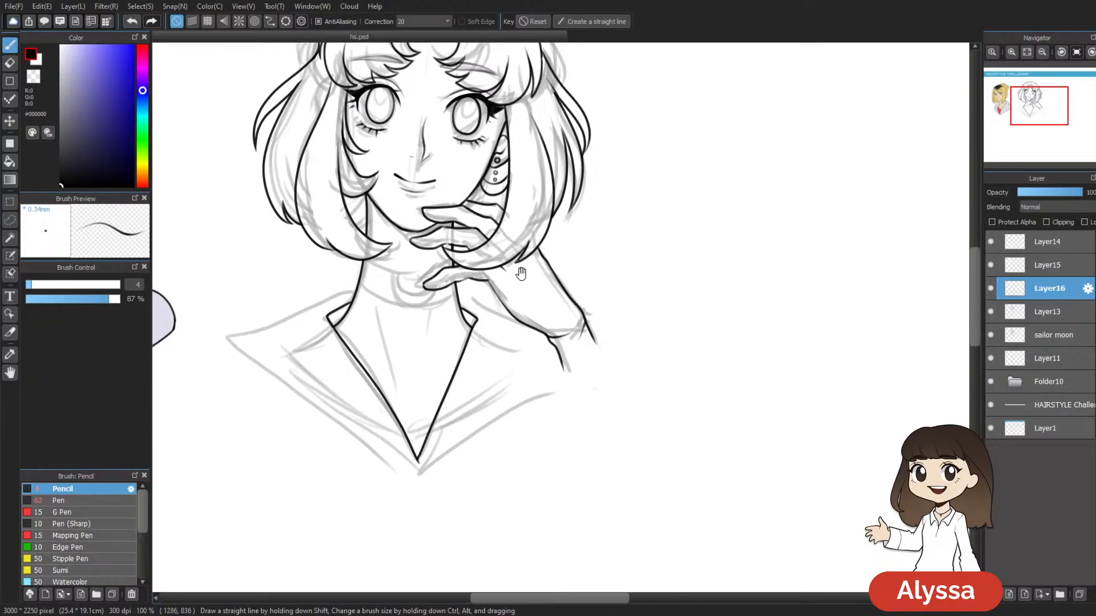
{"action": "scroll", "coordinate": [521, 268], "scroll_direction": "up", "scroll_amount": 1}
{"action": "left_click_drag", "start_coordinate": [468, 280], "coordinate": [479, 331]}
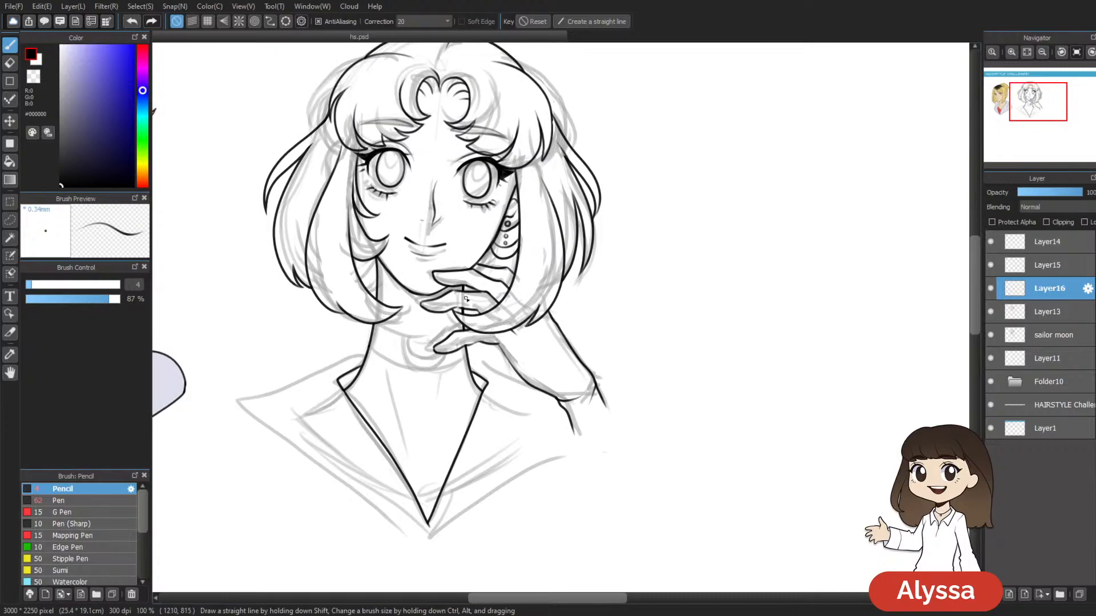
{"action": "left_click_drag", "start_coordinate": [396, 361], "coordinate": [435, 370]}
{"action": "key", "text": "ctrl+z"}
{"action": "key", "text": "ctrl+z"}
{"action": "key", "text": "ctrl+t"}
{"action": "left_click_drag", "start_coordinate": [463, 345], "coordinate": [462, 333]}
{"action": "key", "text": "Return"}
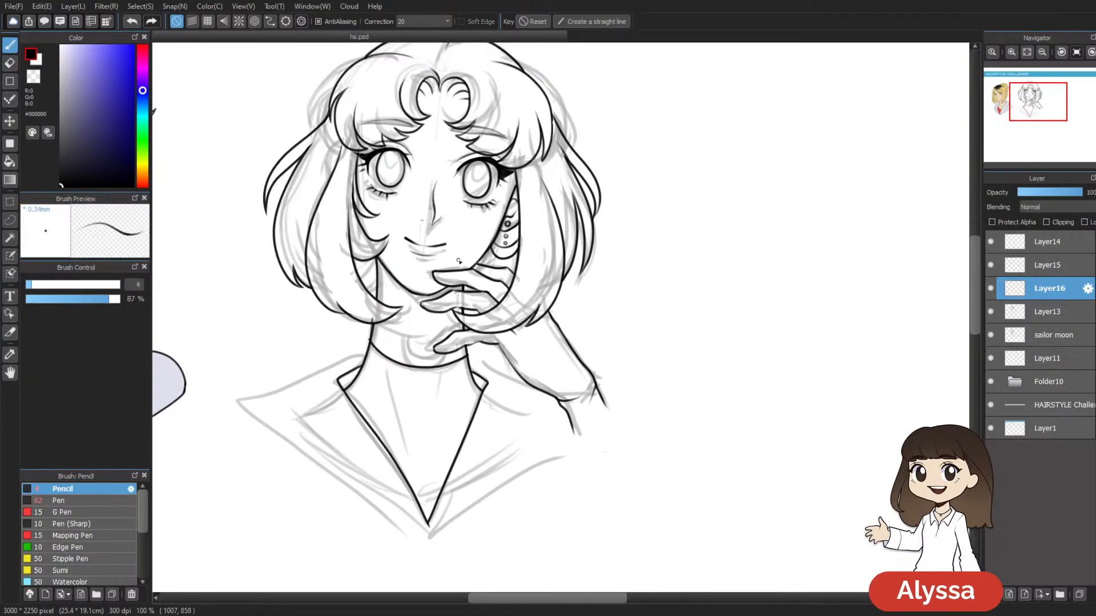
Step: Ink the choker's curved upper edge from the hair tips across to the hand
{"action": "mouse_move", "coordinate": [376, 321]}
{"action": "left_mouse_down"}
{"action": "mouse_move", "coordinate": [419, 334]}
{"action": "mouse_move", "coordinate": [465, 316]}
{"action": "left_mouse_up"}
{"action": "key", "text": "ctrl+z"}
{"action": "mouse_move", "coordinate": [377, 322]}
{"action": "left_mouse_down"}
{"action": "mouse_move", "coordinate": [448, 329]}
{"action": "mouse_move", "coordinate": [473, 318]}
{"action": "left_mouse_up"}
Step: Add the choker's short side edge below the fingers and erase the line ends that overlap the hand and hair
{"action": "key", "text": "e"}
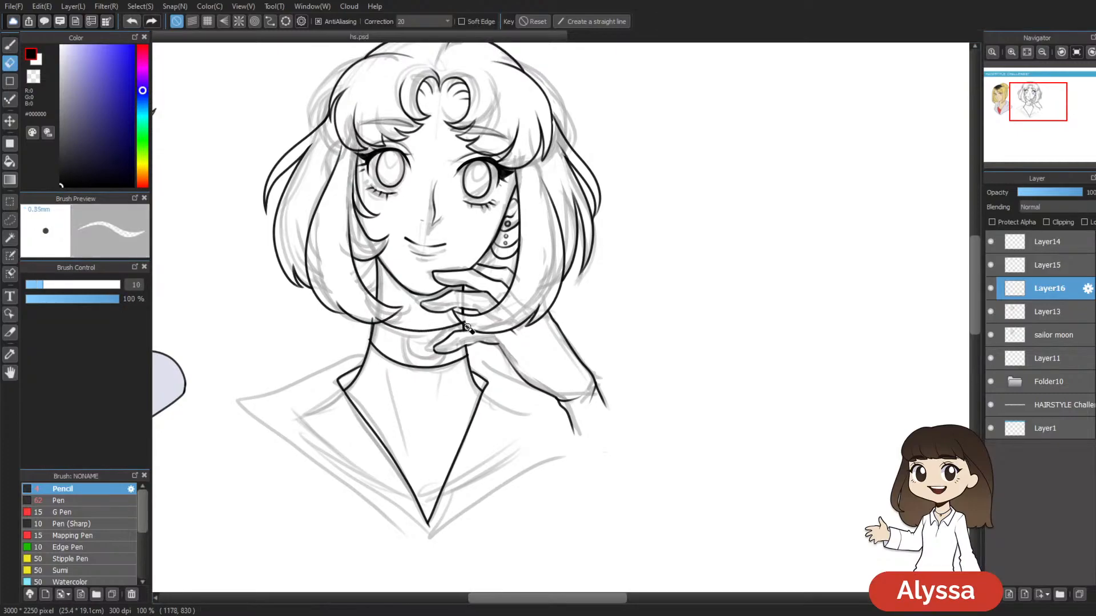
{"action": "key", "text": "b"}
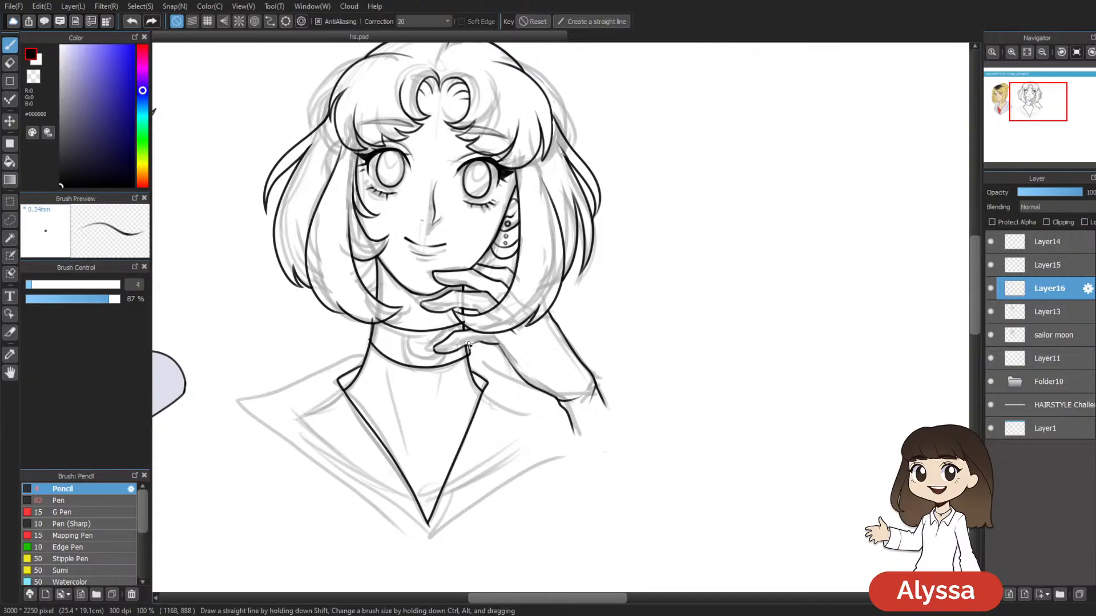
{"action": "key", "text": "e"}
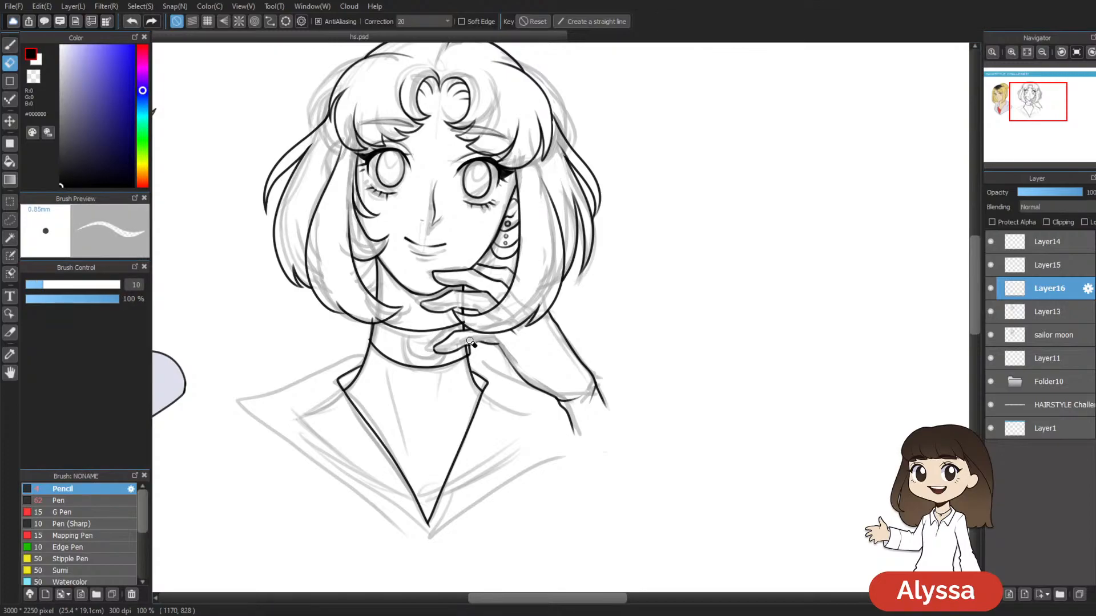
{"action": "left_click_drag", "start_coordinate": [507, 329], "coordinate": [514, 315]}
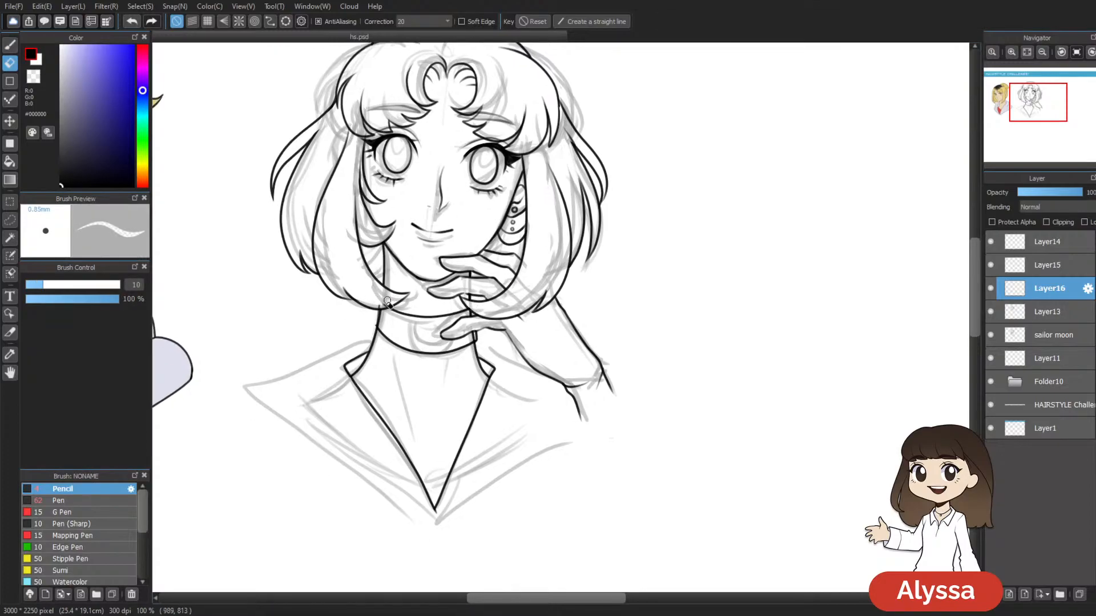
{"action": "left_click_drag", "start_coordinate": [574, 473], "coordinate": [546, 441]}
{"action": "key", "text": "ctrl+plus"}
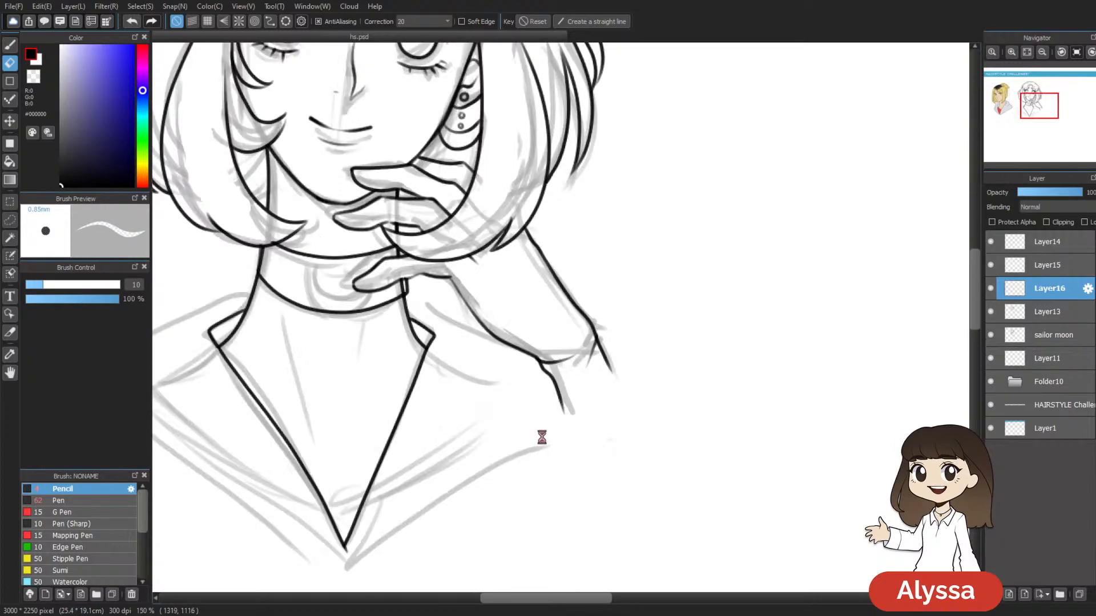
Step: Erase the neck line inside the choker on Layer13 with the eraser reduced to size 6
{"action": "left_click_drag", "start_coordinate": [567, 273], "coordinate": [679, 332]}
{"action": "left_click", "coordinate": [1053, 314]}
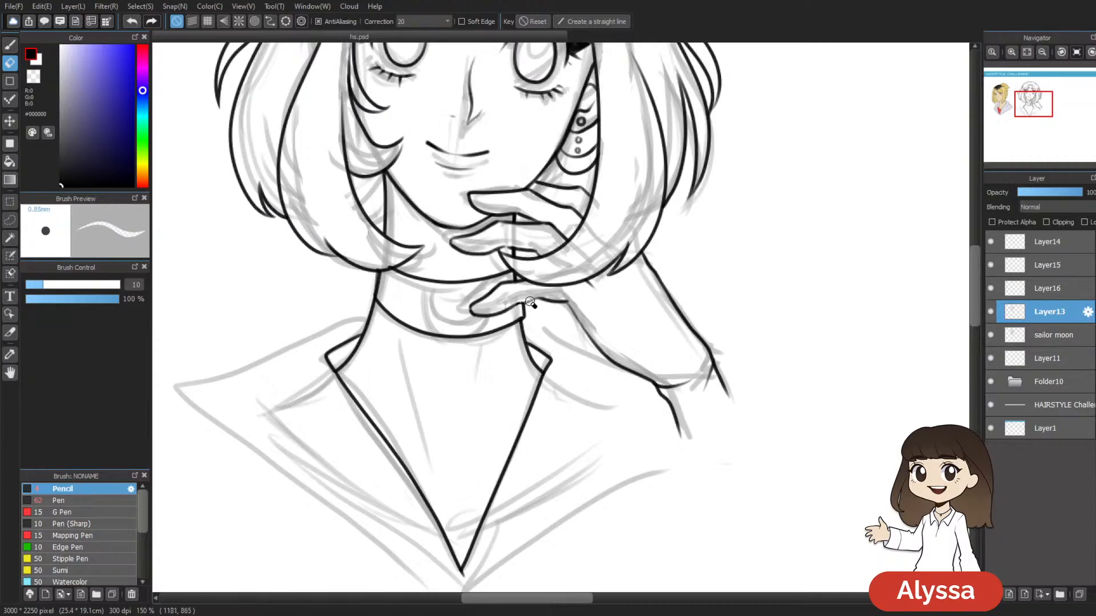
{"action": "key", "text": "bracketleft"}
{"action": "key", "text": "bracketleft"}
{"action": "key", "text": "bracketleft"}
{"action": "left_click_drag", "start_coordinate": [661, 248], "coordinate": [471, 231]}
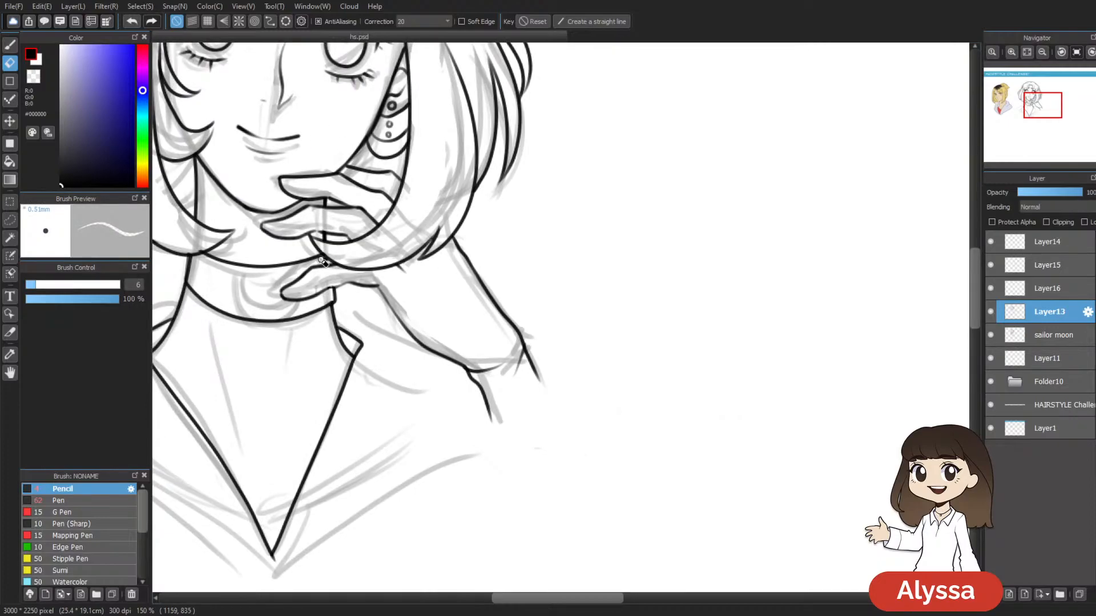
{"action": "left_click_drag", "start_coordinate": [382, 322], "coordinate": [403, 349]}
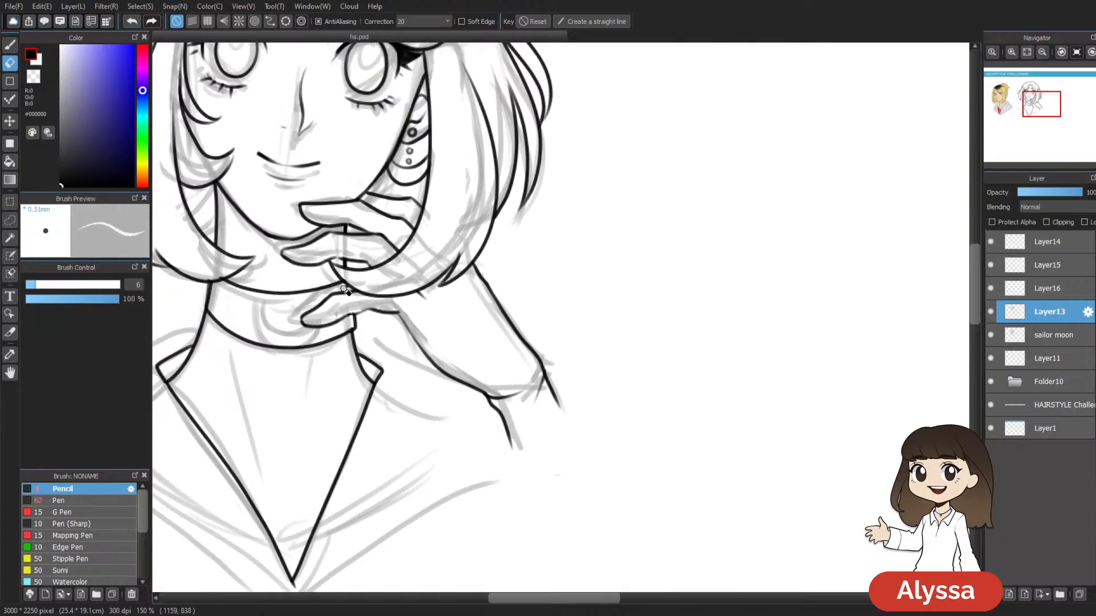
{"action": "left_click_drag", "start_coordinate": [416, 443], "coordinate": [556, 434]}
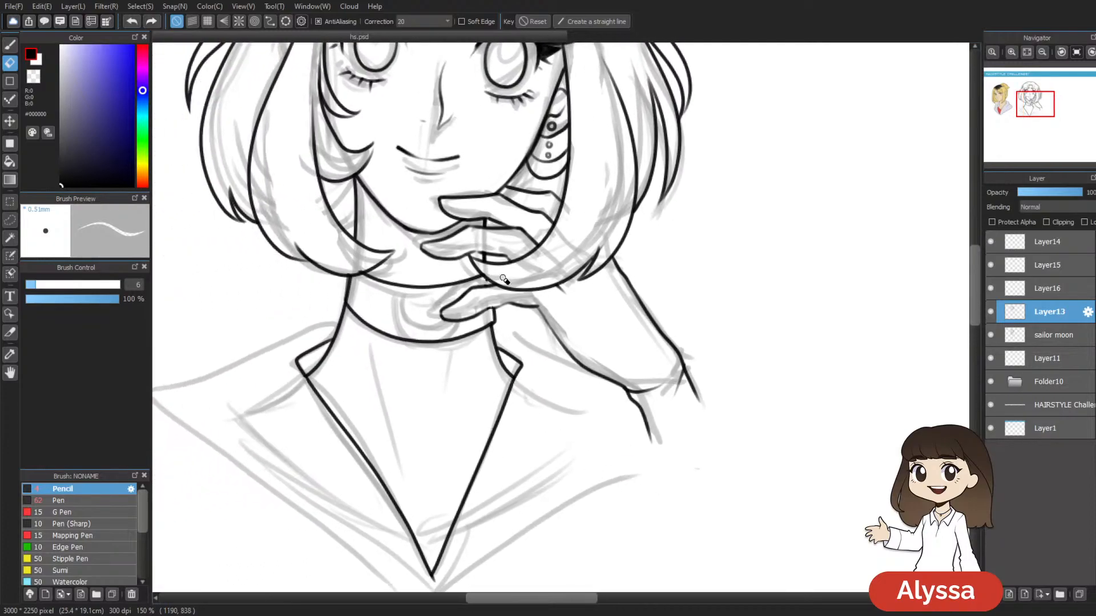
{"action": "scroll", "coordinate": [525, 346], "scroll_direction": "down", "scroll_amount": 3}
{"action": "scroll", "coordinate": [684, 333], "scroll_direction": "up", "scroll_amount": 2}
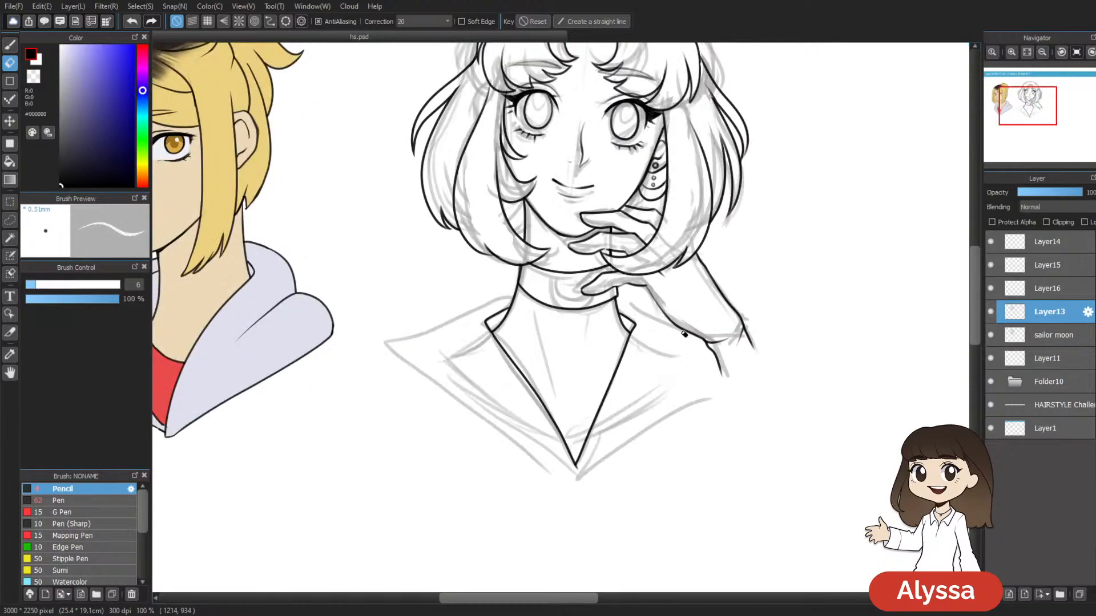
Step: Add a new layer above Layer13 for the choker's side edges and clean up the neck line beneath them
{"action": "key", "text": "ctrl+shift+n"}
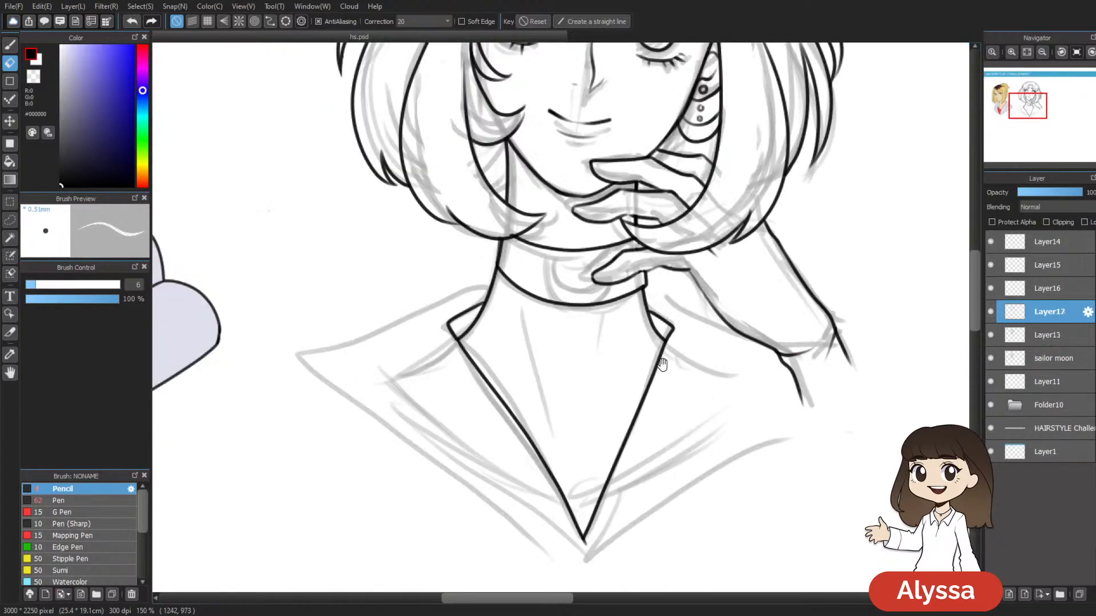
{"action": "left_click_drag", "start_coordinate": [590, 358], "coordinate": [493, 322]}
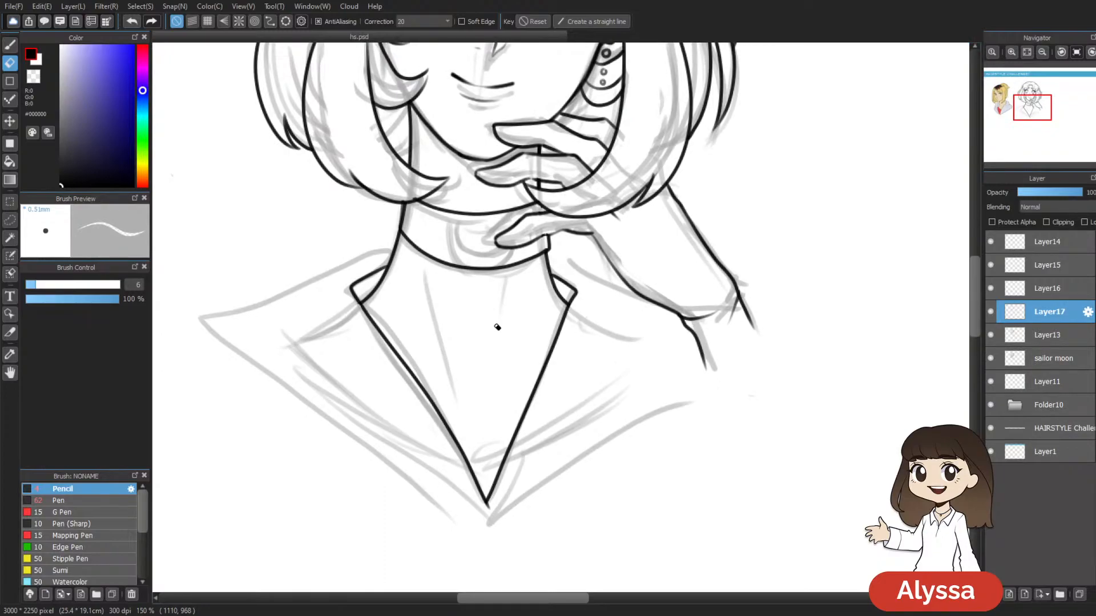
{"action": "scroll", "coordinate": [494, 324], "scroll_direction": "down", "scroll_amount": 1}
{"action": "scroll", "coordinate": [497, 326], "scroll_direction": "up", "scroll_amount": 2}
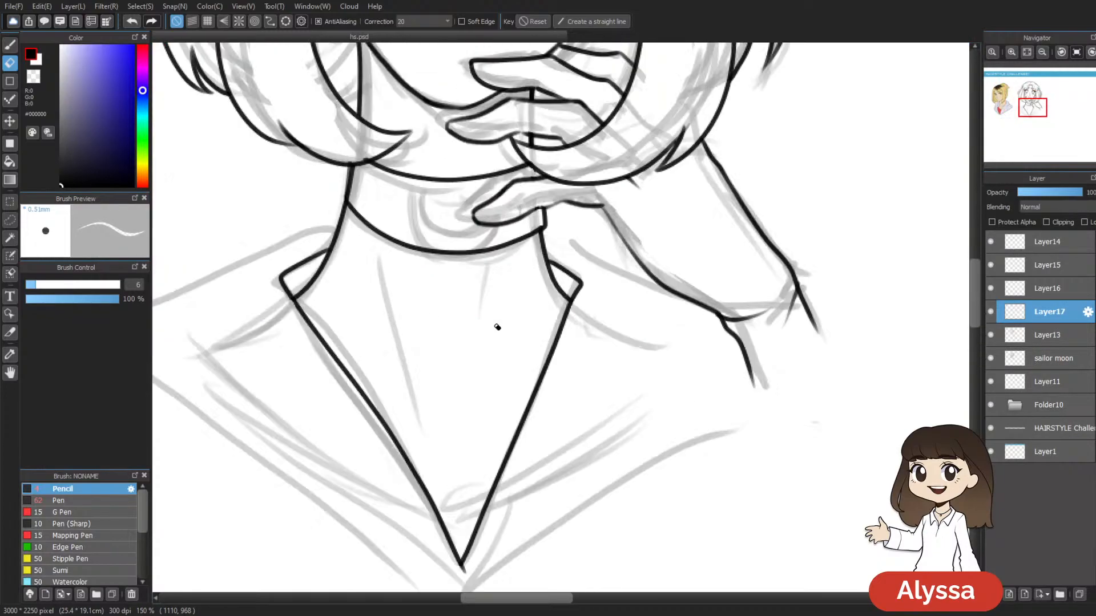
{"action": "key", "text": "b"}
{"action": "left_click_drag", "start_coordinate": [503, 224], "coordinate": [490, 287]}
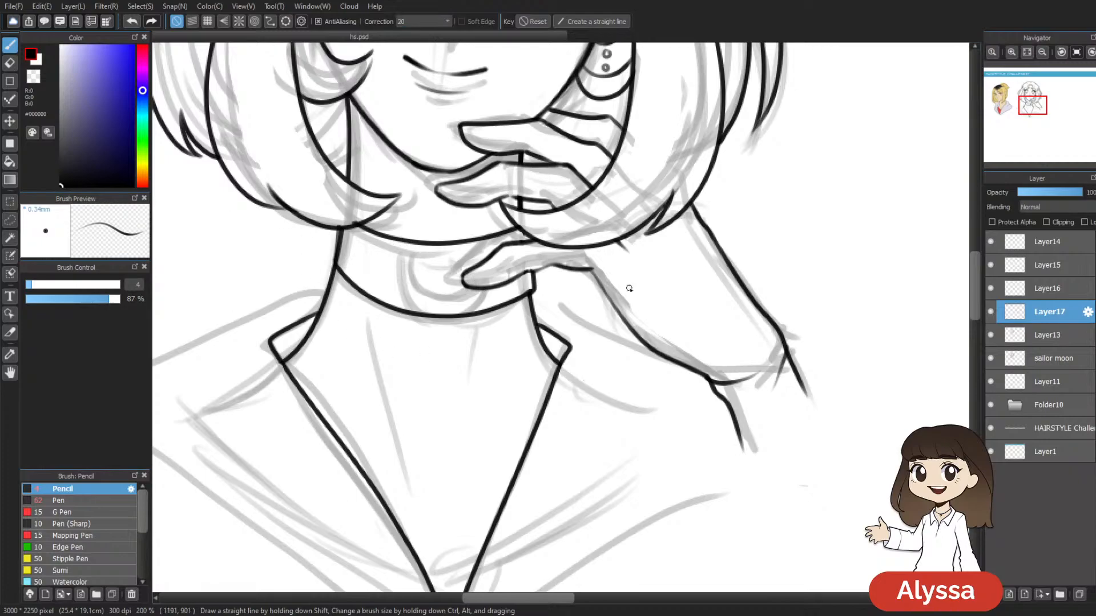
{"action": "left_click", "coordinate": [1020, 337]}
{"action": "key", "text": "e"}
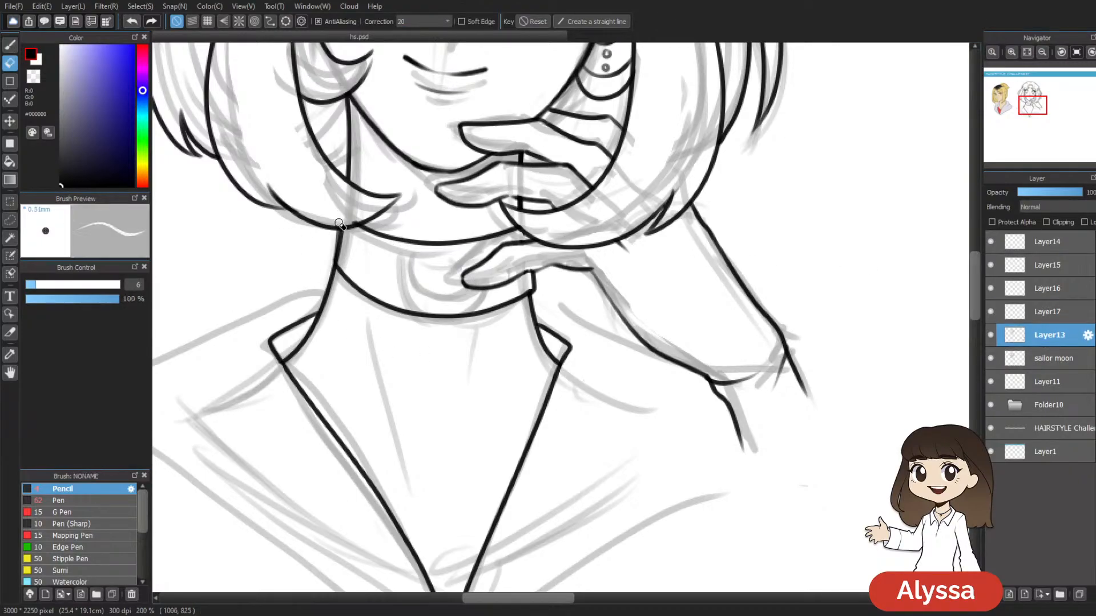
{"action": "left_click", "coordinate": [1035, 317]}
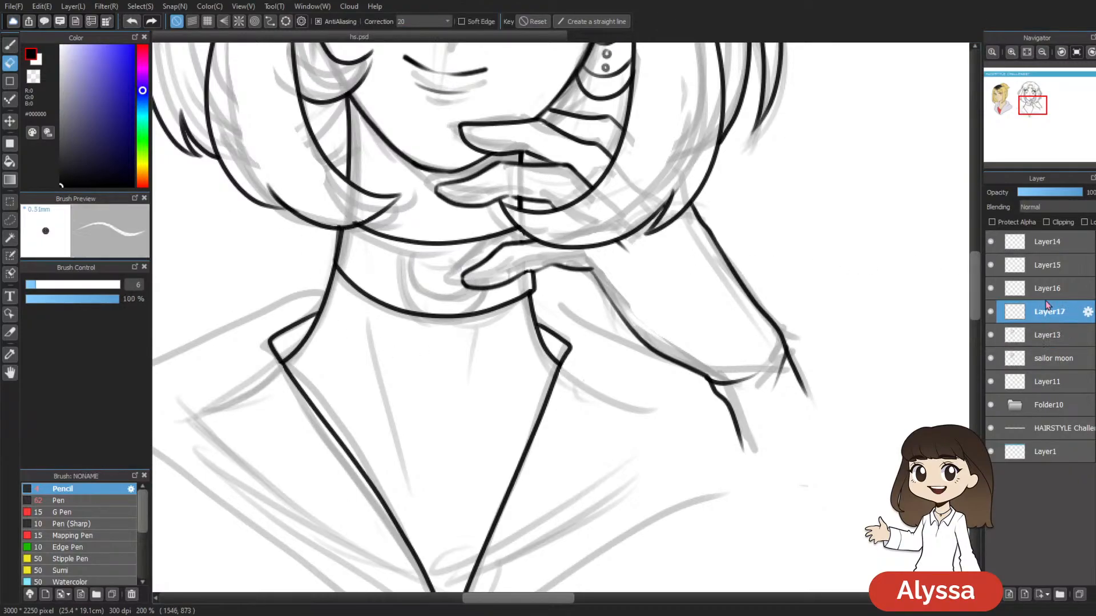
Step: Merge Layer17 and Layer16 down into Layer13, toggling layer visibility to check the line work
{"action": "scroll", "coordinate": [361, 212], "scroll_direction": "down", "scroll_amount": 2}
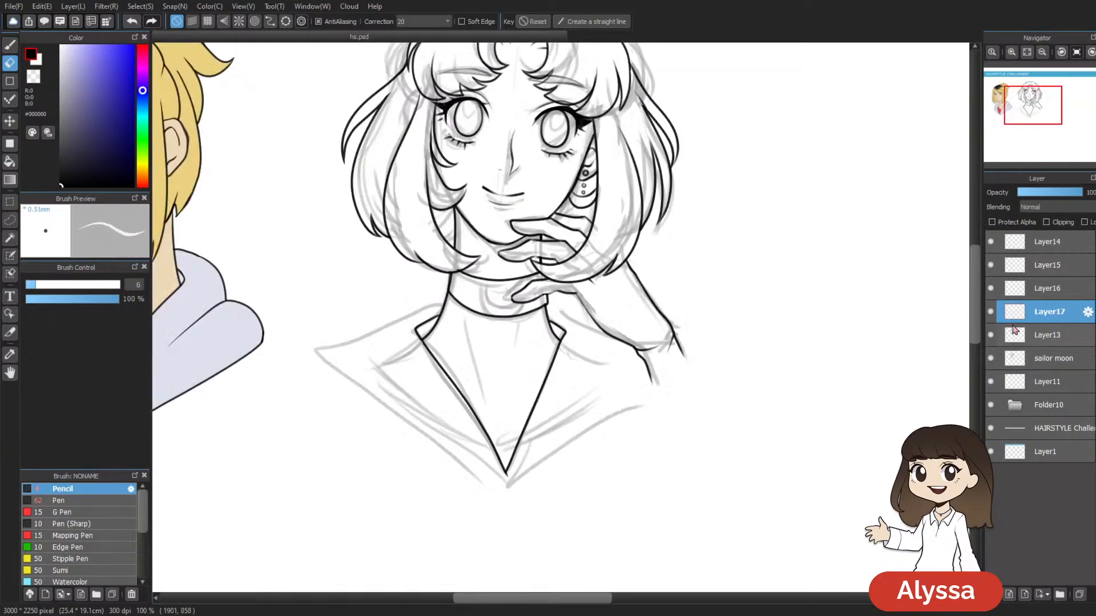
{"action": "left_click", "coordinate": [991, 312]}
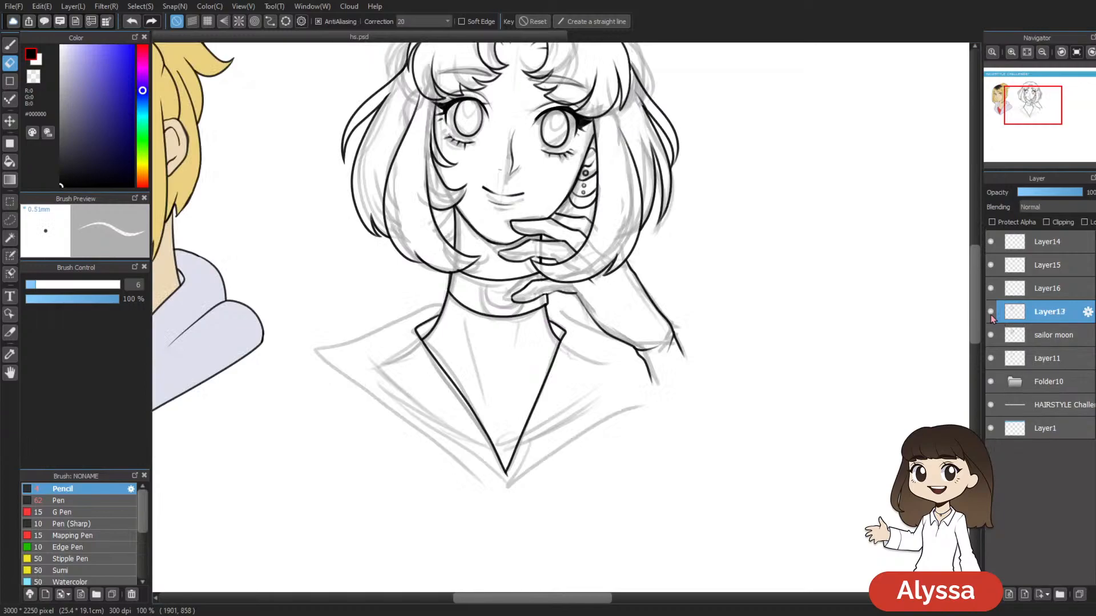
{"action": "key", "text": "ctrl+z"}
{"action": "left_click", "coordinate": [991, 313]}
{"action": "left_click", "coordinate": [990, 313]}
{"action": "left_click", "coordinate": [990, 313]}
{"action": "left_click", "coordinate": [990, 313]}
{"action": "key", "text": "ctrl+z"}
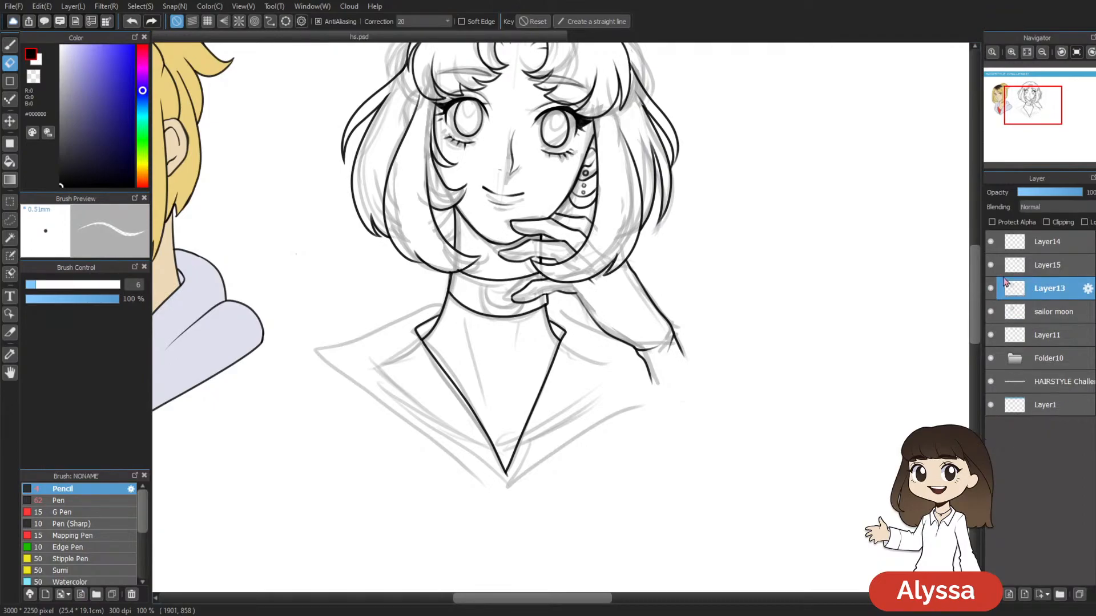
Step: Remove the leftover Layer15 from the layer stack and make Layer14 active
{"action": "left_click", "coordinate": [1022, 264]}
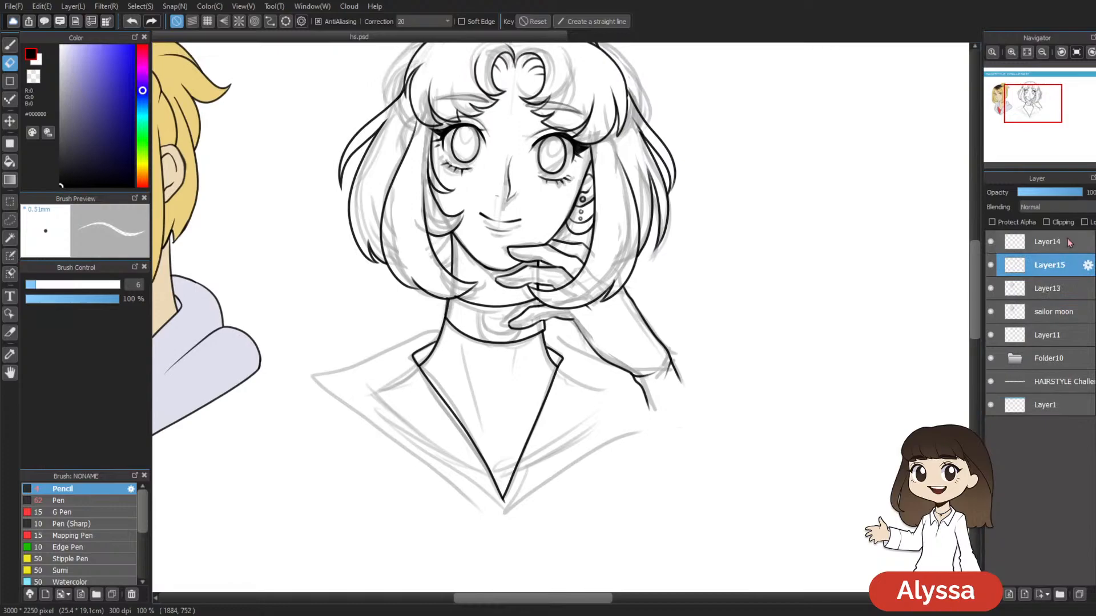
{"action": "key", "text": "ctrl+z"}
{"action": "key", "text": "ctrl+z"}
{"action": "key", "text": "ctrl+y"}
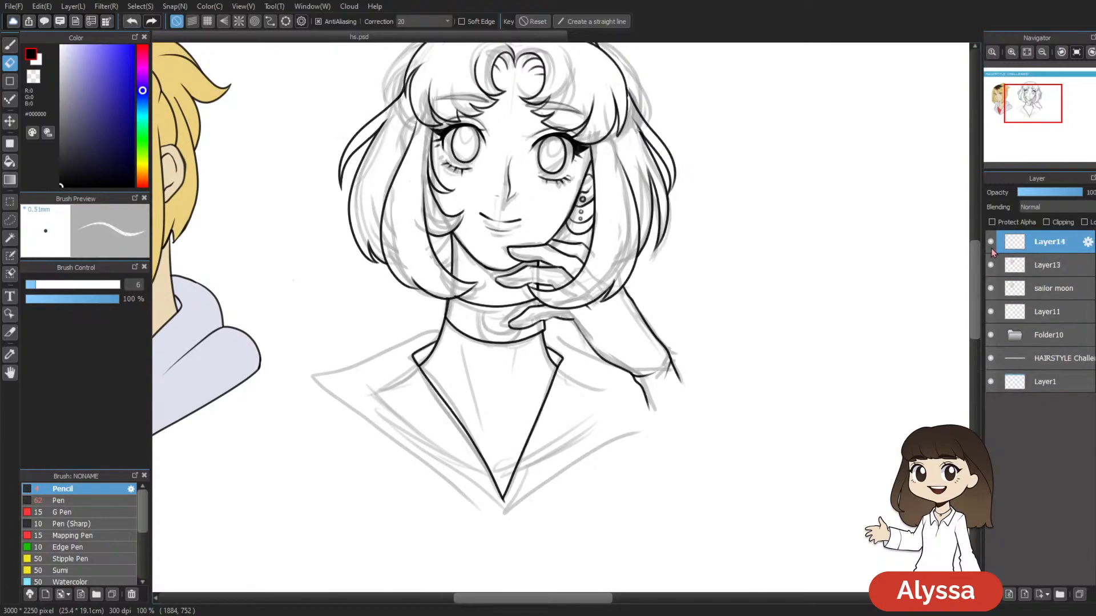
{"action": "key", "text": "ctrl+plus"}
{"action": "key", "text": "ctrl+plus"}
{"action": "left_click_drag", "start_coordinate": [542, 291], "coordinate": [586, 261]}
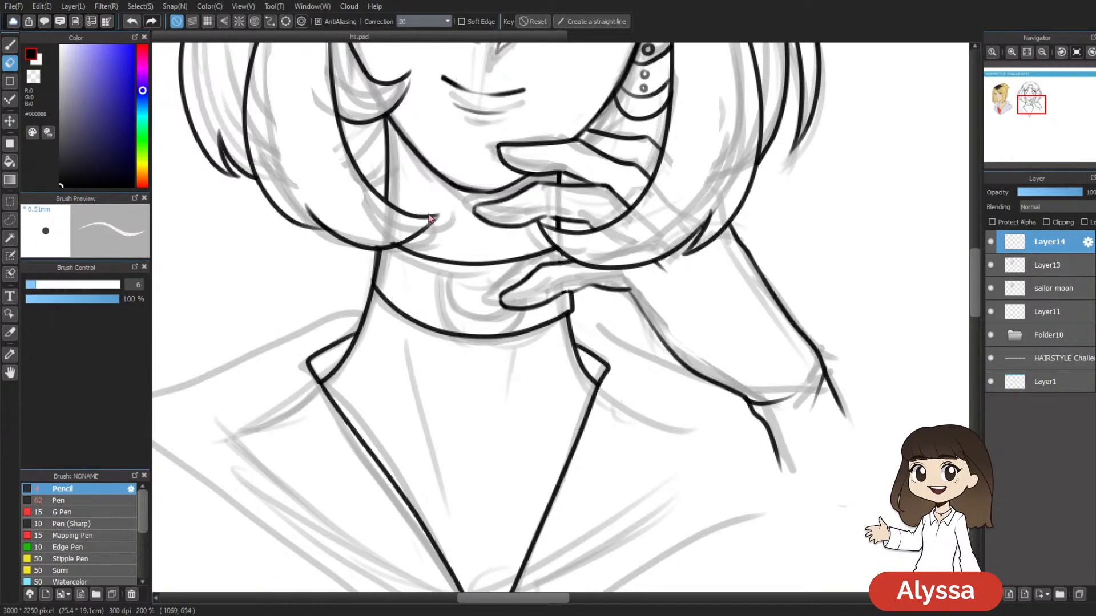
{"action": "left_click", "coordinate": [659, 7]}
{"action": "left_click_drag", "start_coordinate": [598, 334], "coordinate": [567, 306]}
{"action": "left_click_drag", "start_coordinate": [550, 255], "coordinate": [522, 285]}
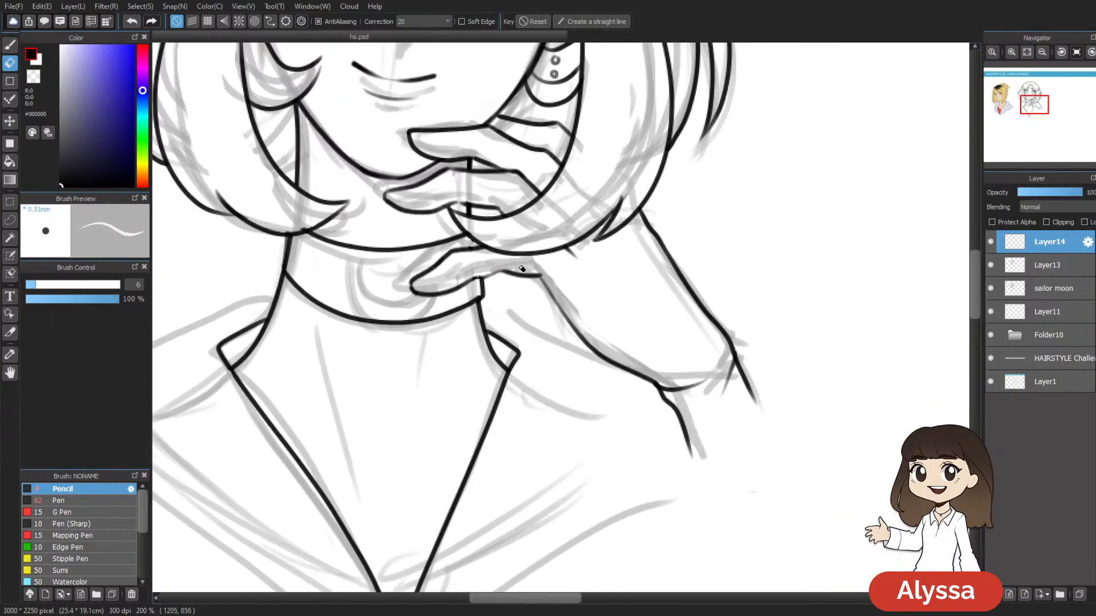
{"action": "key", "text": "b"}
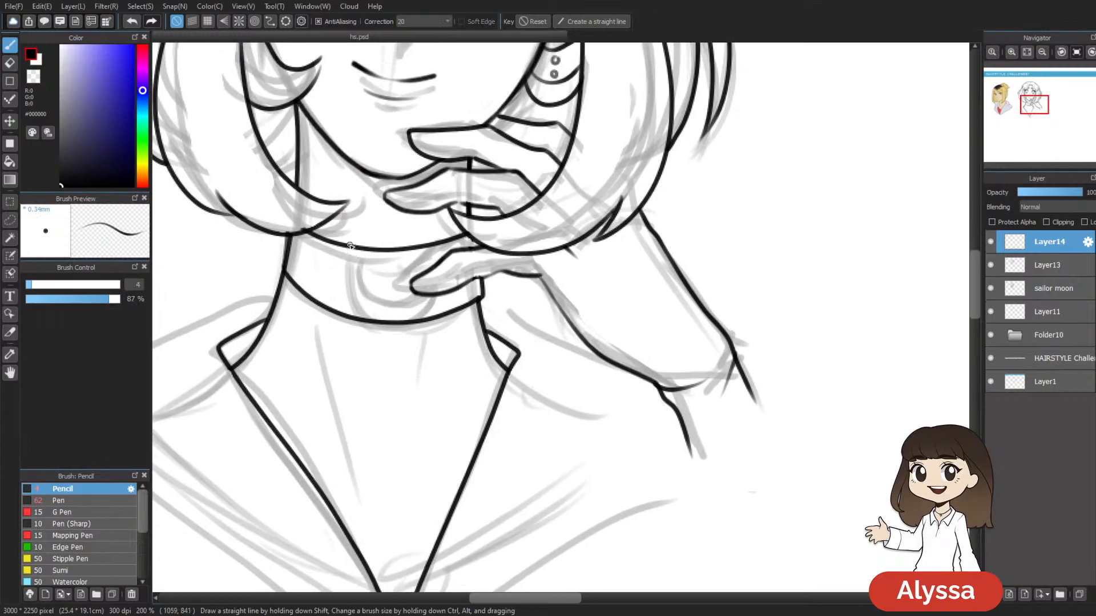
{"action": "mouse_move", "coordinate": [347, 249]}
{"action": "left_mouse_down"}
{"action": "mouse_move", "coordinate": [348, 293]}
{"action": "mouse_move", "coordinate": [375, 325]}
{"action": "left_mouse_up"}
{"action": "key", "text": "ctrl+z"}
{"action": "mouse_move", "coordinate": [345, 248]}
{"action": "left_mouse_down"}
{"action": "mouse_move", "coordinate": [350, 290]}
{"action": "mouse_move", "coordinate": [379, 314]}
{"action": "mouse_move", "coordinate": [413, 307]}
{"action": "mouse_move", "coordinate": [427, 262]}
{"action": "mouse_move", "coordinate": [354, 307]}
{"action": "mouse_move", "coordinate": [403, 317]}
{"action": "mouse_move", "coordinate": [434, 283]}
{"action": "mouse_move", "coordinate": [433, 244]}
{"action": "left_mouse_up"}
{"action": "key", "text": "ctrl+z"}
{"action": "mouse_move", "coordinate": [355, 239]}
{"action": "left_mouse_down"}
{"action": "mouse_move", "coordinate": [359, 279]}
{"action": "mouse_move", "coordinate": [388, 293]}
{"action": "mouse_move", "coordinate": [436, 241]}
{"action": "left_mouse_up"}
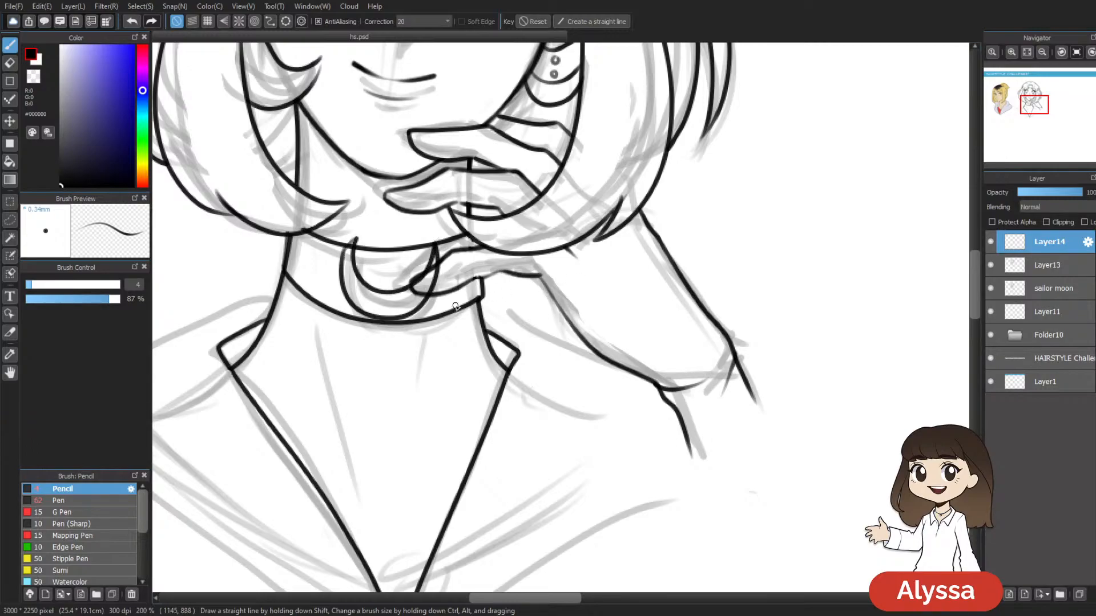
{"action": "key", "text": "ctrl+shift+t"}
{"action": "left_click_drag", "start_coordinate": [416, 307], "coordinate": [422, 315]}
{"action": "key", "text": "Return"}
{"action": "key", "text": "ctrl+z"}
{"action": "key", "text": "ctrl+z"}
{"action": "key", "text": "ctrl+z"}
{"action": "key", "text": "ctrl+z"}
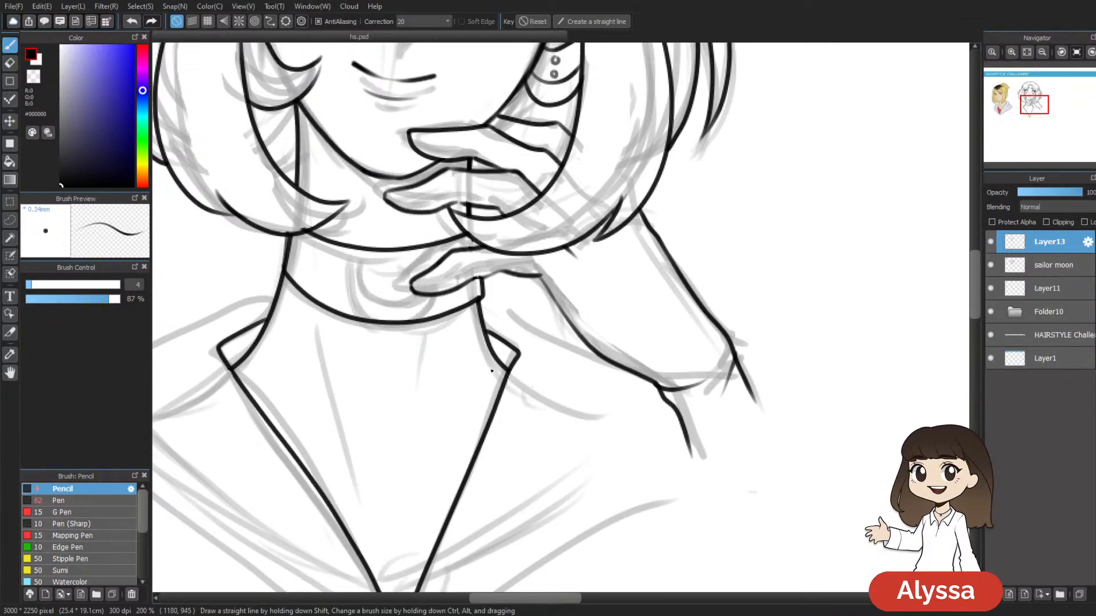
{"action": "key", "text": "ctrl+y"}
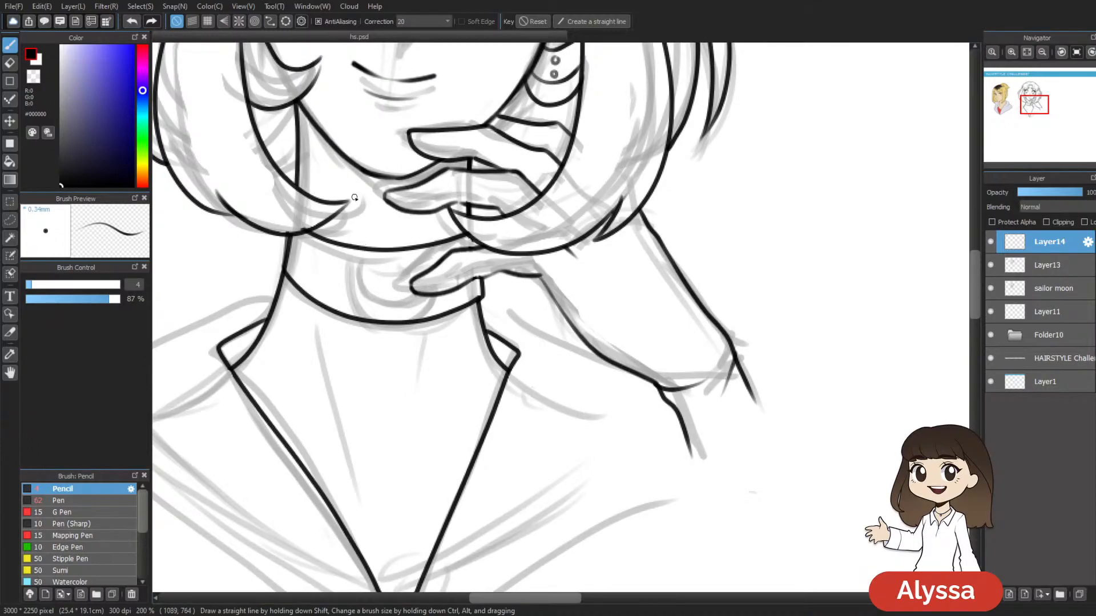
Step: Draw a crescent moon charm on the choker's front on Layer14 with the size 4 pencil and rotate it slightly to fit
{"action": "mouse_move", "coordinate": [355, 249]}
{"action": "left_mouse_down"}
{"action": "mouse_move", "coordinate": [348, 272]}
{"action": "mouse_move", "coordinate": [362, 310]}
{"action": "mouse_move", "coordinate": [404, 327]}
{"action": "mouse_move", "coordinate": [439, 298]}
{"action": "mouse_move", "coordinate": [432, 247]}
{"action": "mouse_move", "coordinate": [416, 240]}
{"action": "mouse_move", "coordinate": [362, 256]}
{"action": "mouse_move", "coordinate": [376, 281]}
{"action": "mouse_move", "coordinate": [405, 285]}
{"action": "mouse_move", "coordinate": [424, 250]}
{"action": "left_mouse_up"}
{"action": "key", "text": "ctrl+t"}
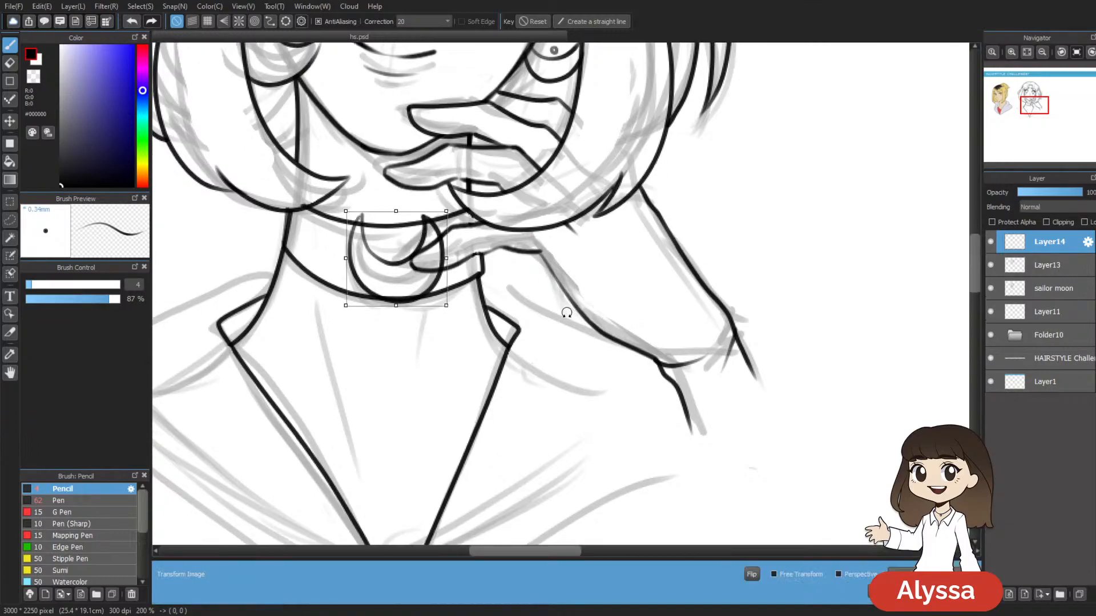
{"action": "mouse_move", "coordinate": [433, 280]}
{"action": "left_mouse_down"}
{"action": "mouse_move", "coordinate": [441, 311]}
{"action": "mouse_move", "coordinate": [467, 304]}
{"action": "mouse_move", "coordinate": [427, 288]}
{"action": "left_mouse_up"}
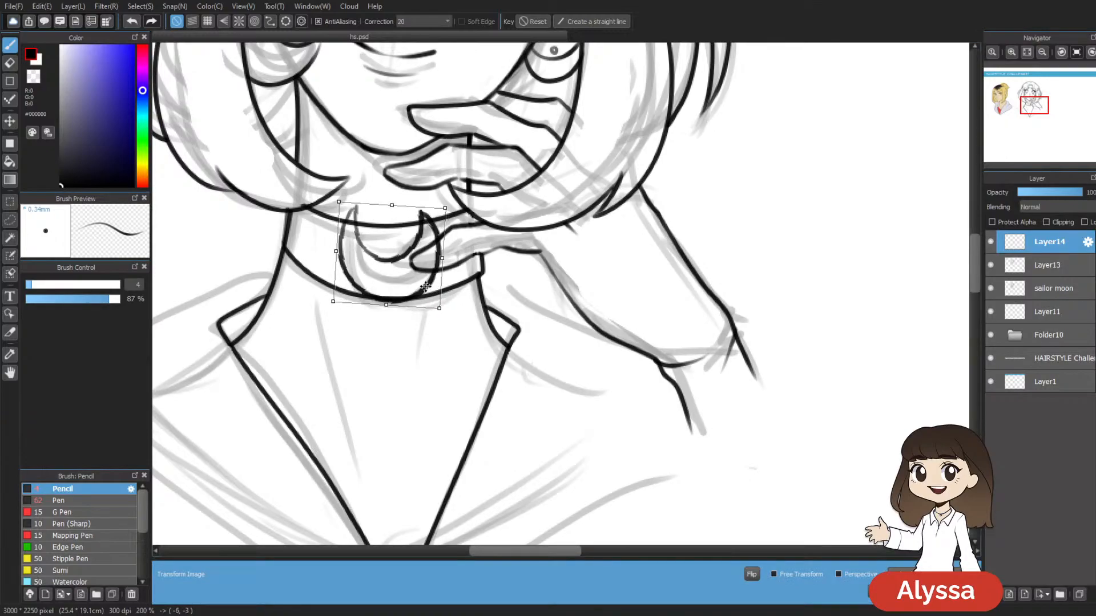
{"action": "key", "text": "Return"}
Step: Select the crescent's interior with the Magic Wand and erase the choker line inside it on Layer13
{"action": "key", "text": "w"}
{"action": "left_click", "coordinate": [719, 428]}
{"action": "left_click", "coordinate": [1056, 266]}
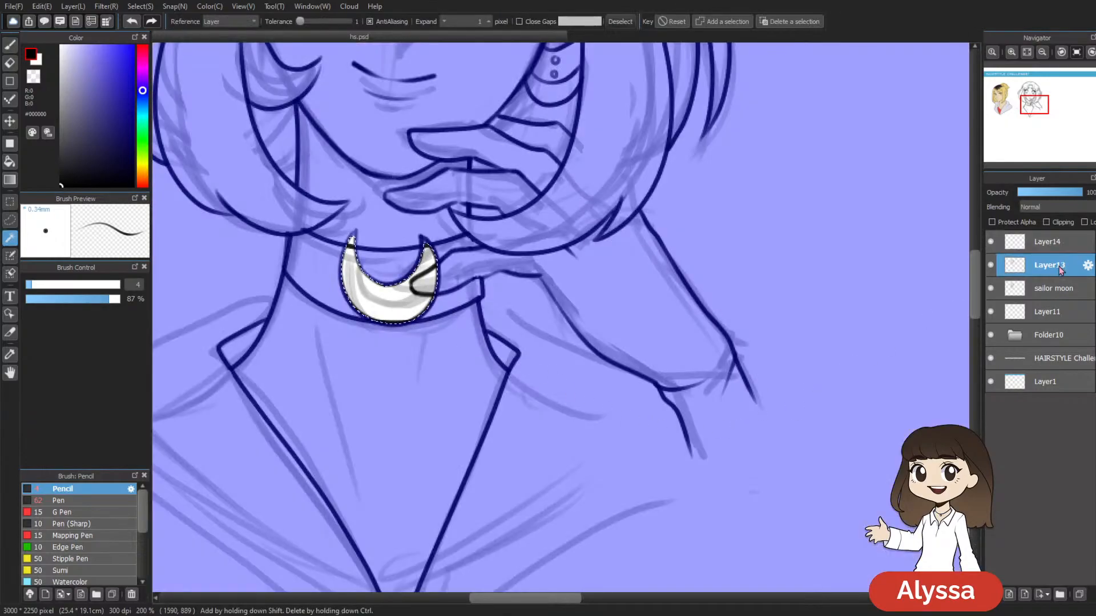
{"action": "key", "text": "e"}
{"action": "key", "text": "ctrl+d"}
Step: Erase the crescent's outline over the fingertip on Layer14 and tidy the choker line at its left tip on Layer13
{"action": "left_click", "coordinate": [1058, 254]}
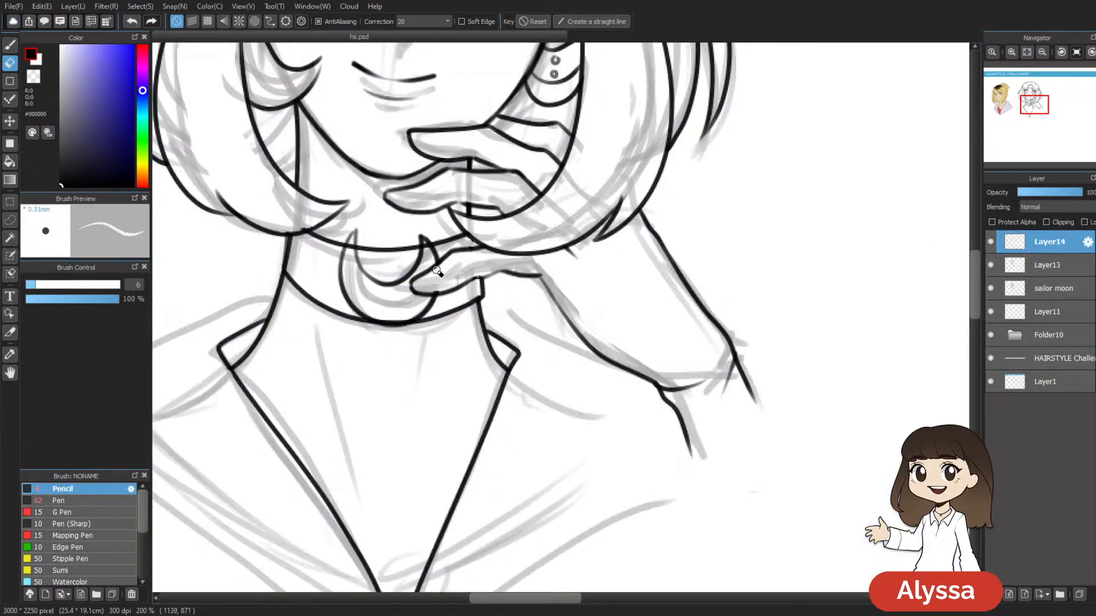
{"action": "left_click", "coordinate": [1071, 287]}
{"action": "left_click", "coordinate": [1066, 266]}
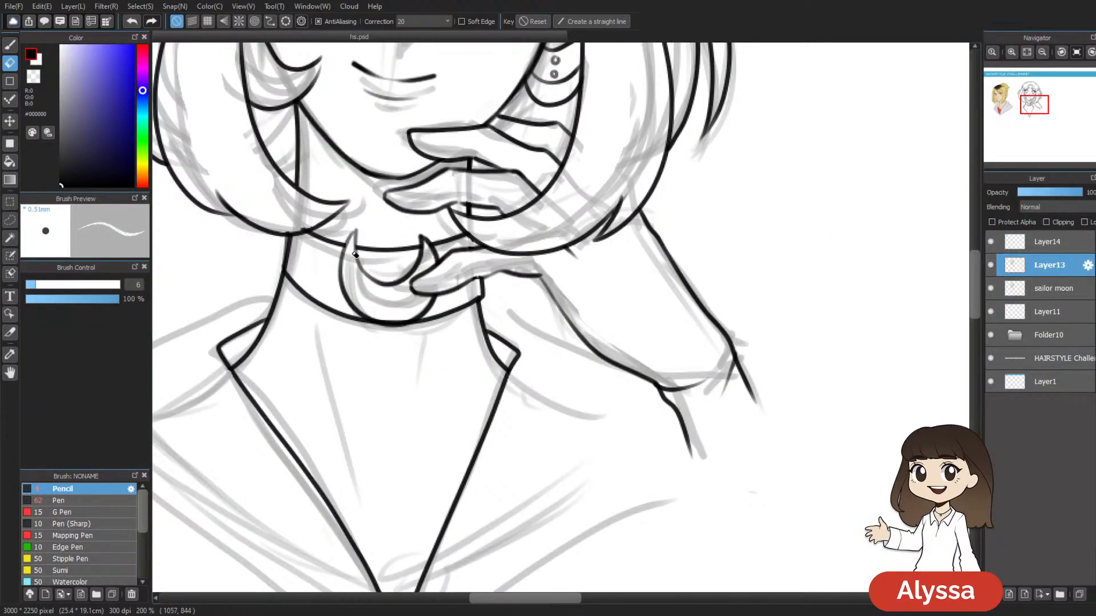
{"action": "scroll", "coordinate": [525, 465], "scroll_direction": "down", "scroll_amount": 1}
{"action": "scroll", "coordinate": [521, 416], "scroll_direction": "down", "scroll_amount": 1}
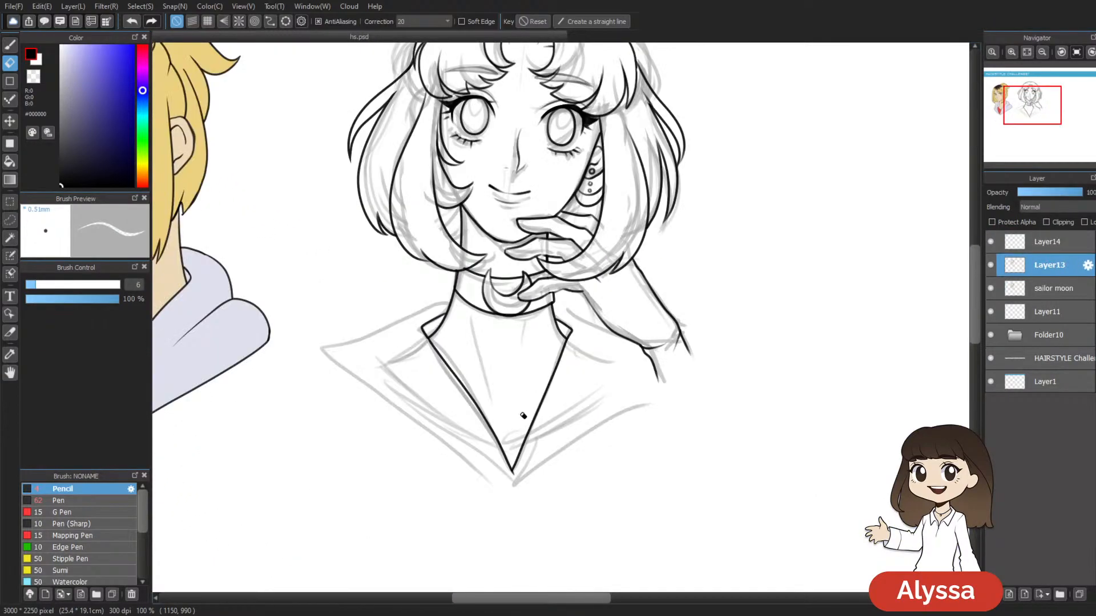
Step: Examine the inked crescent and choker at different magnifications, toggling the visibility of Layer13
{"action": "scroll", "coordinate": [522, 415], "scroll_direction": "down", "scroll_amount": 1}
{"action": "scroll", "coordinate": [523, 416], "scroll_direction": "up", "scroll_amount": 1}
{"action": "left_click_drag", "start_coordinate": [528, 352], "coordinate": [517, 359]}
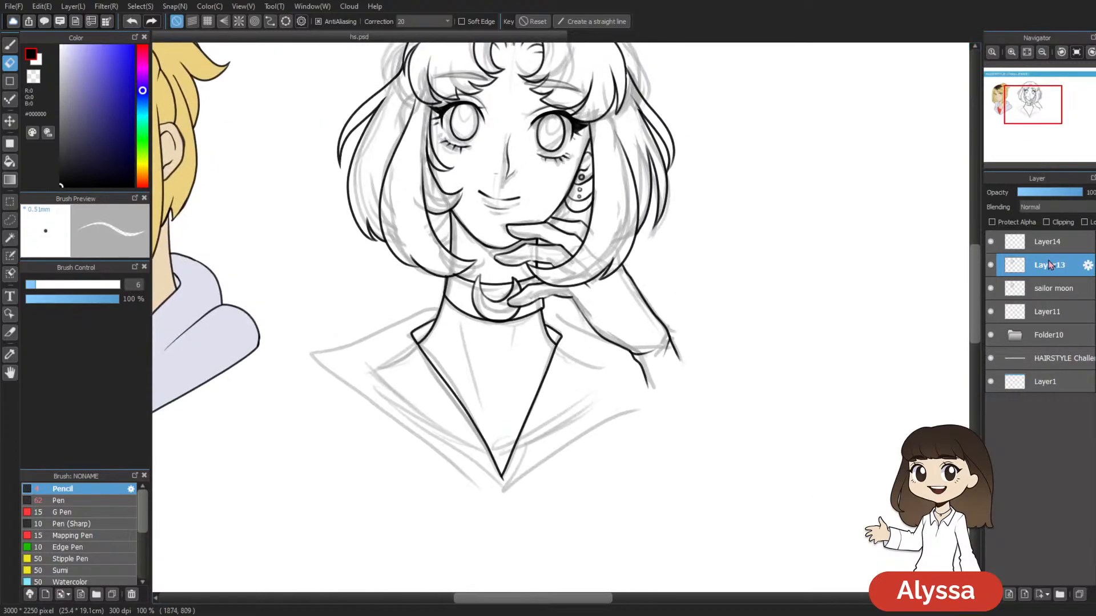
{"action": "left_click", "coordinate": [996, 249]}
{"action": "scroll", "coordinate": [913, 276], "scroll_direction": "up", "scroll_amount": 1}
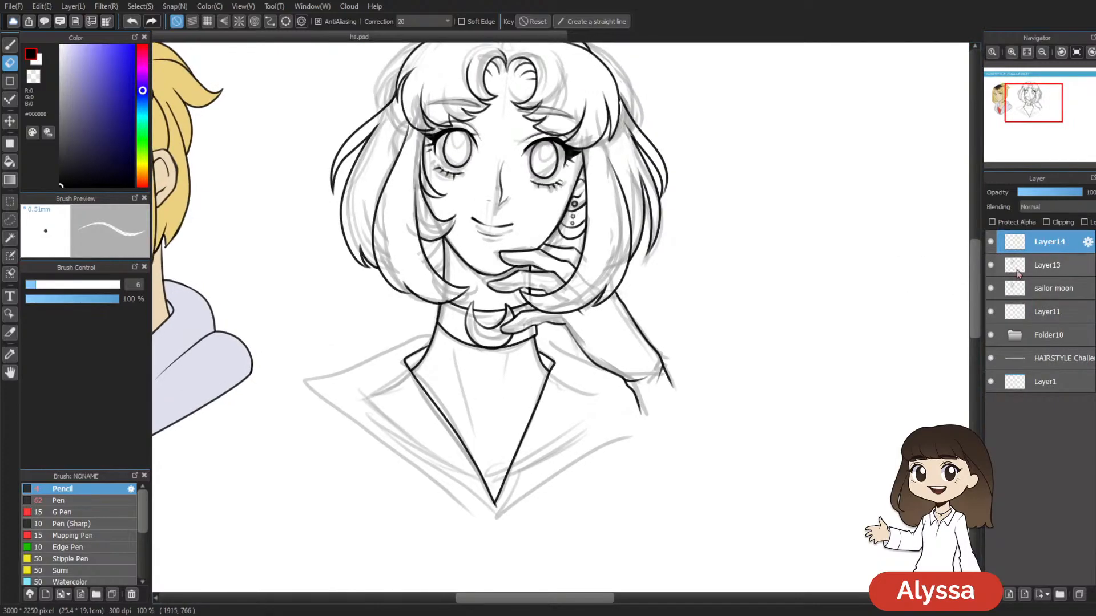
{"action": "left_click", "coordinate": [1070, 273]}
{"action": "left_click", "coordinate": [995, 268]}
{"action": "left_click", "coordinate": [996, 268]}
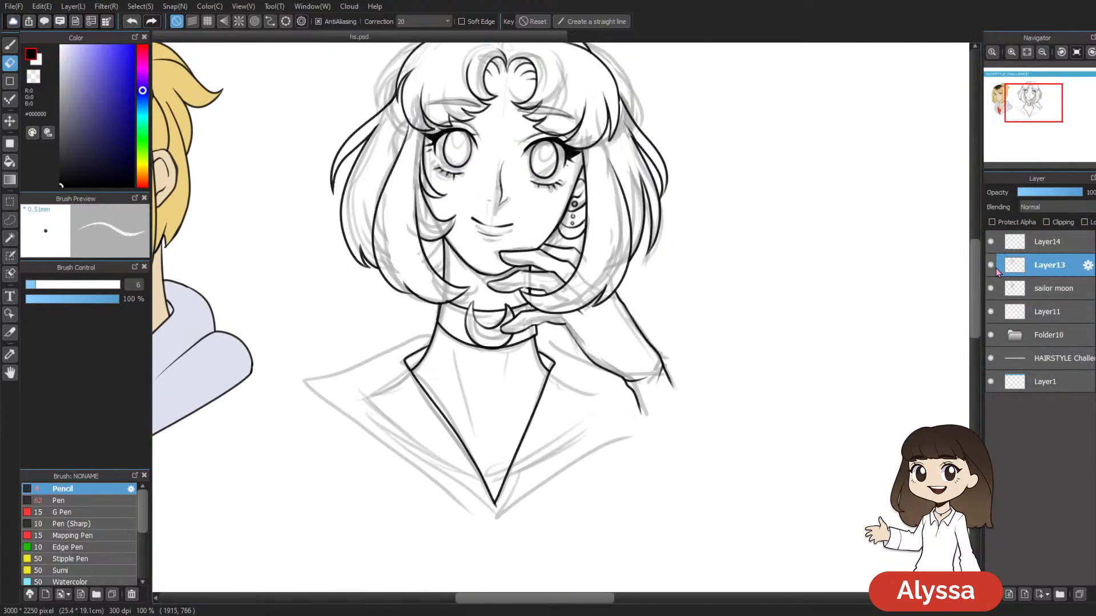
{"action": "left_click_drag", "start_coordinate": [925, 286], "coordinate": [891, 280]}
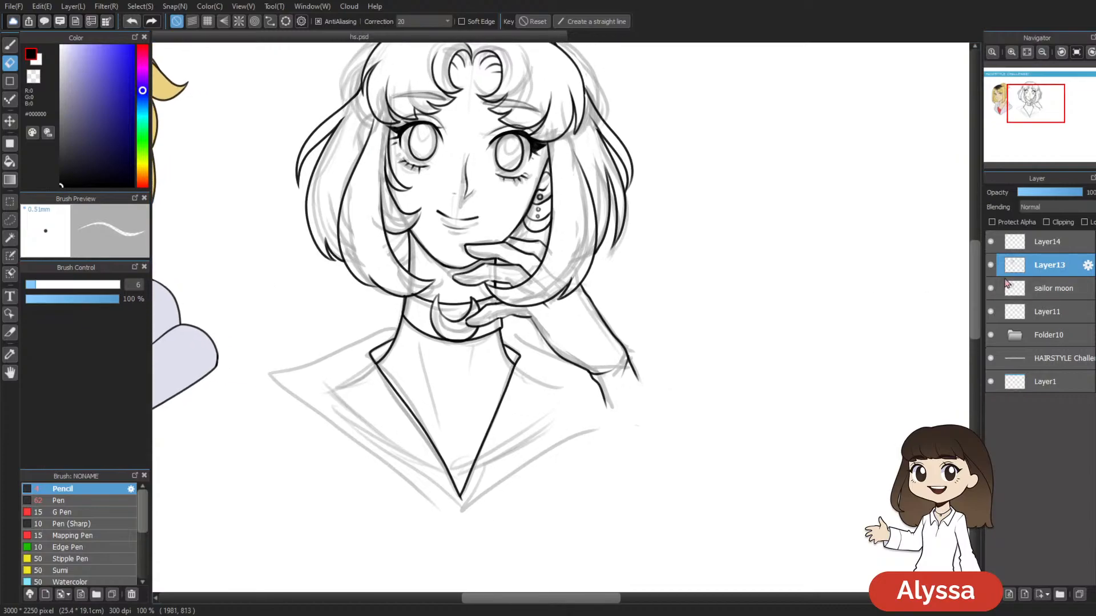
{"action": "key", "text": "ctrl+plus"}
{"action": "left_click_drag", "start_coordinate": [535, 307], "coordinate": [643, 307]}
{"action": "mouse_move", "coordinate": [437, 354]}
{"action": "left_mouse_down"}
{"action": "mouse_move", "coordinate": [481, 358]}
{"action": "mouse_move", "coordinate": [442, 360]}
{"action": "left_mouse_up"}
{"action": "scroll", "coordinate": [474, 355], "scroll_direction": "down", "scroll_amount": 2}
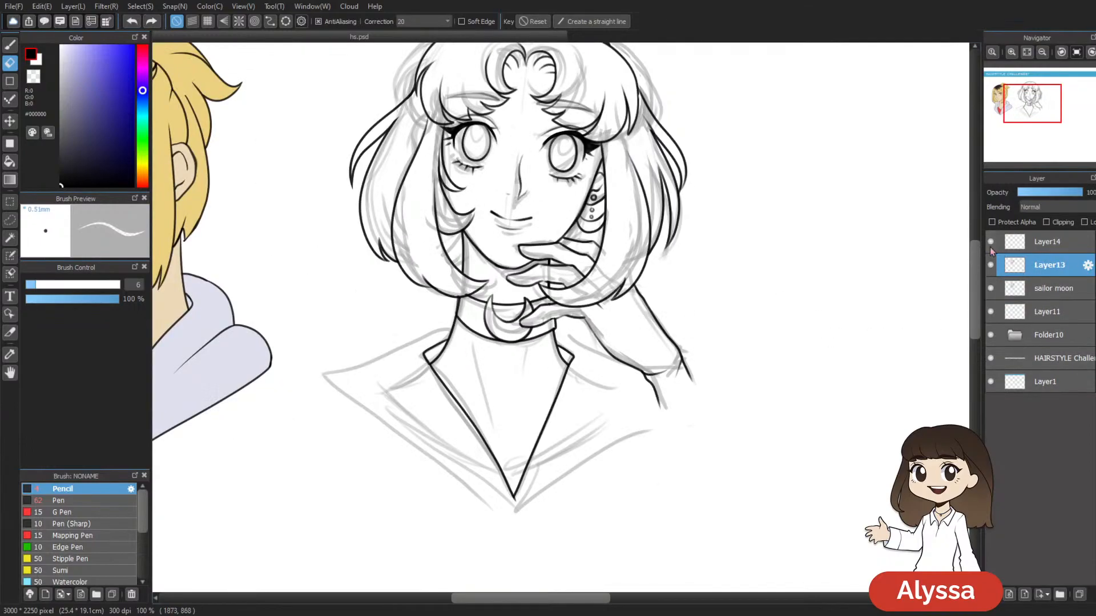
Step: Merge the crescent's layer down into Layer13 and add a new layer above it
{"action": "left_click", "coordinate": [1027, 242]}
{"action": "left_click_drag", "start_coordinate": [845, 338], "coordinate": [814, 340]}
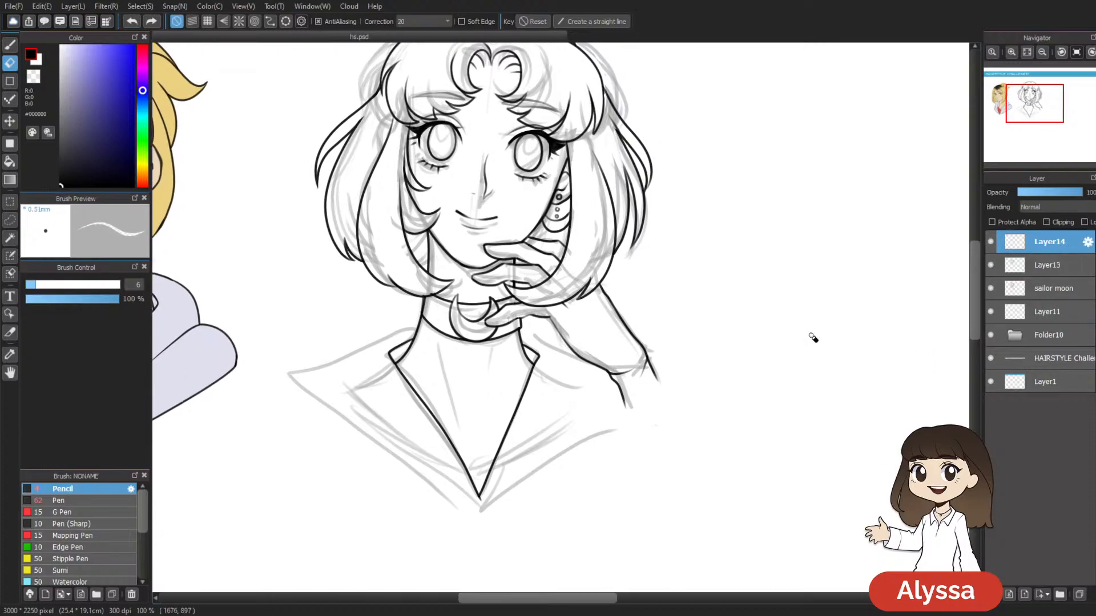
{"action": "key", "text": "ctrl+z"}
{"action": "left_click_drag", "start_coordinate": [867, 308], "coordinate": [893, 277]}
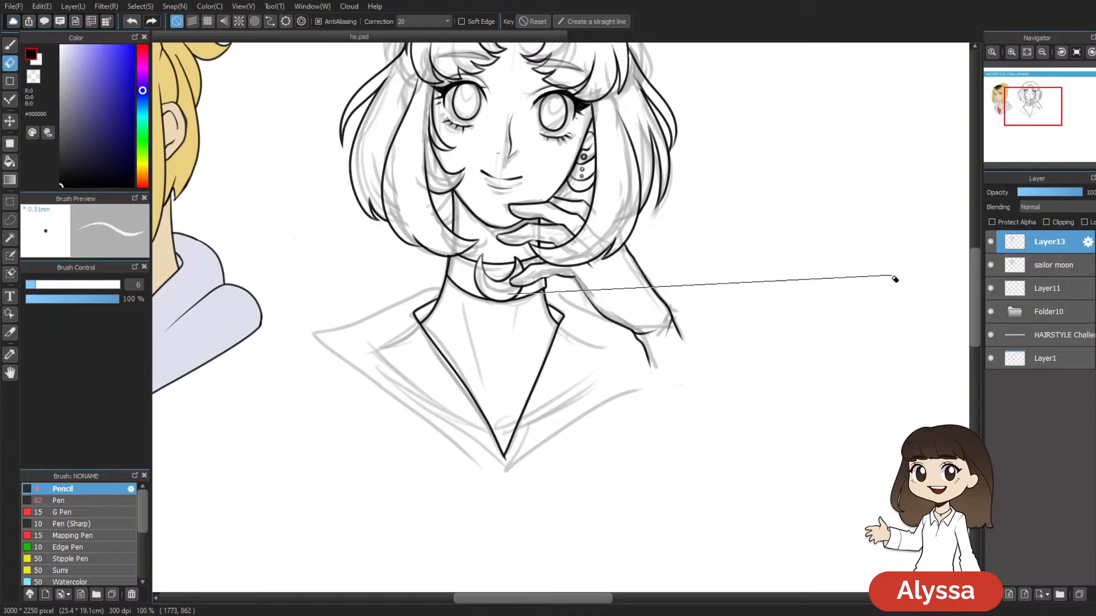
{"action": "key", "text": "ctrl+y"}
{"action": "key", "text": "ctrl+minus"}
{"action": "key", "text": "ctrl+plus"}
{"action": "key", "text": "ctrl+plus"}
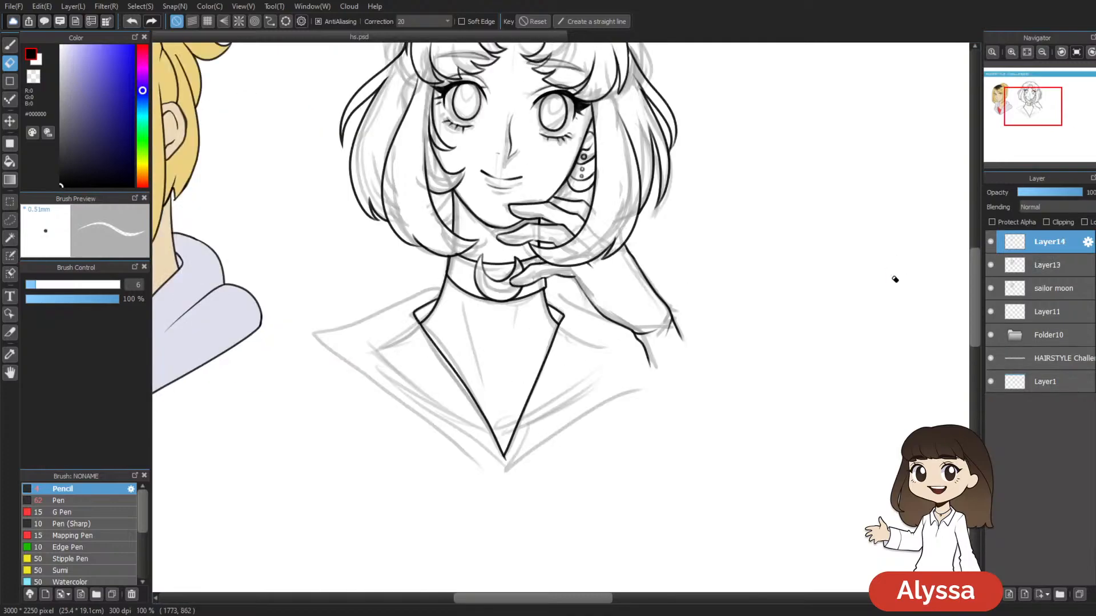
Step: Touch up the crescent's left tip with the size 4 pencil on Layer14
{"action": "key", "text": "b"}
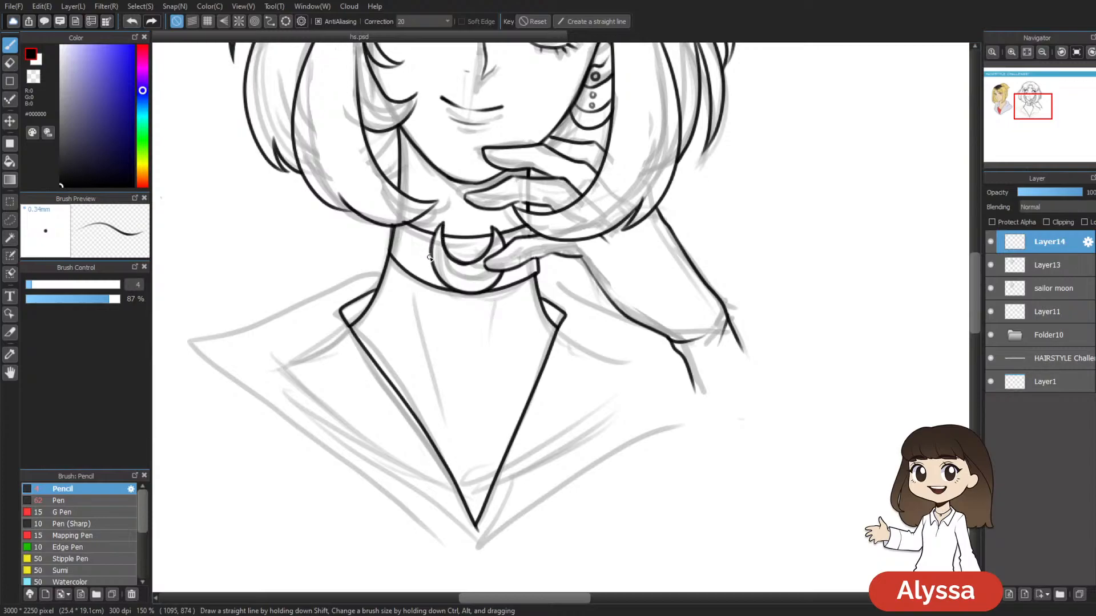
{"action": "key", "text": "ctrl+minus"}
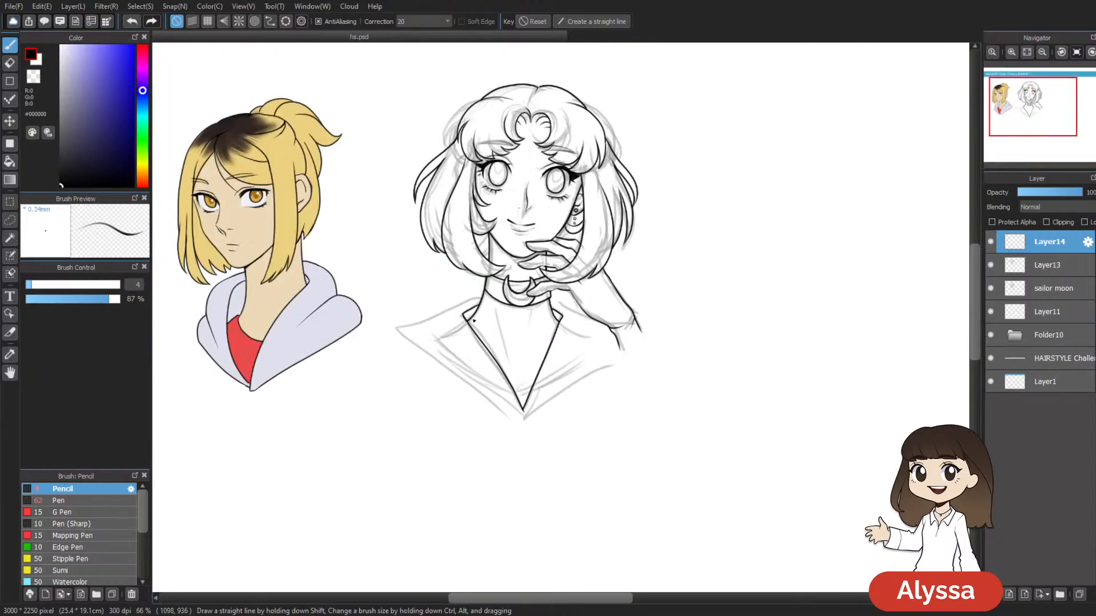
{"action": "key", "text": "ctrl+plus"}
{"action": "key", "text": "ctrl+plus"}
{"action": "key", "text": "ctrl+z"}
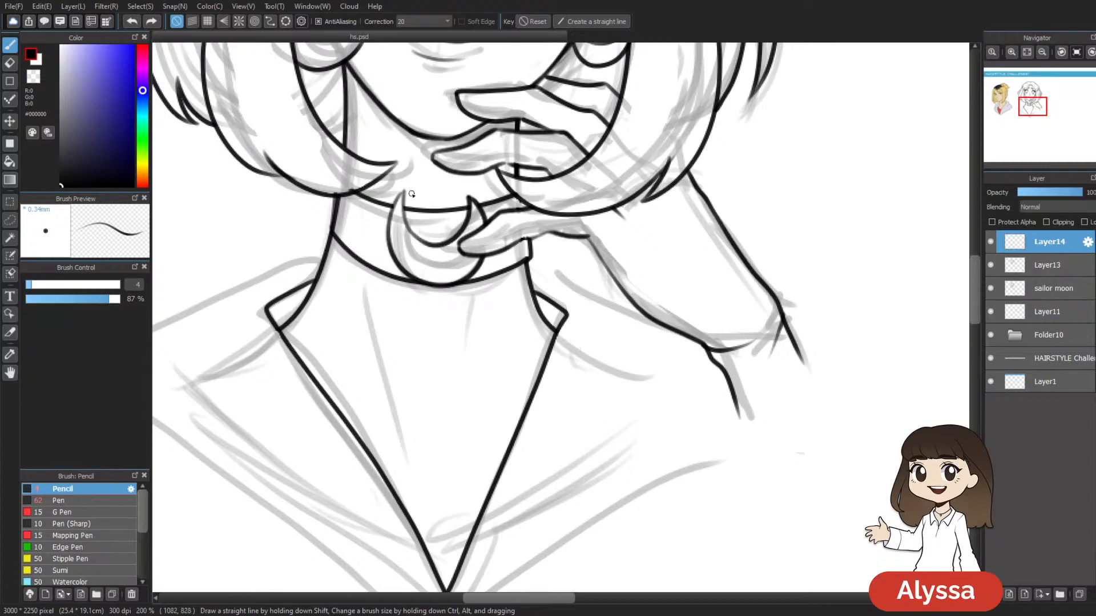
{"action": "left_click_drag", "start_coordinate": [389, 211], "coordinate": [404, 191]}
Step: Merge the crescent touch-up into Layer13 and add a fresh layer for the outer collar
{"action": "scroll", "coordinate": [467, 272], "scroll_direction": "down", "scroll_amount": 3}
{"action": "key", "text": "ctrl+e"}
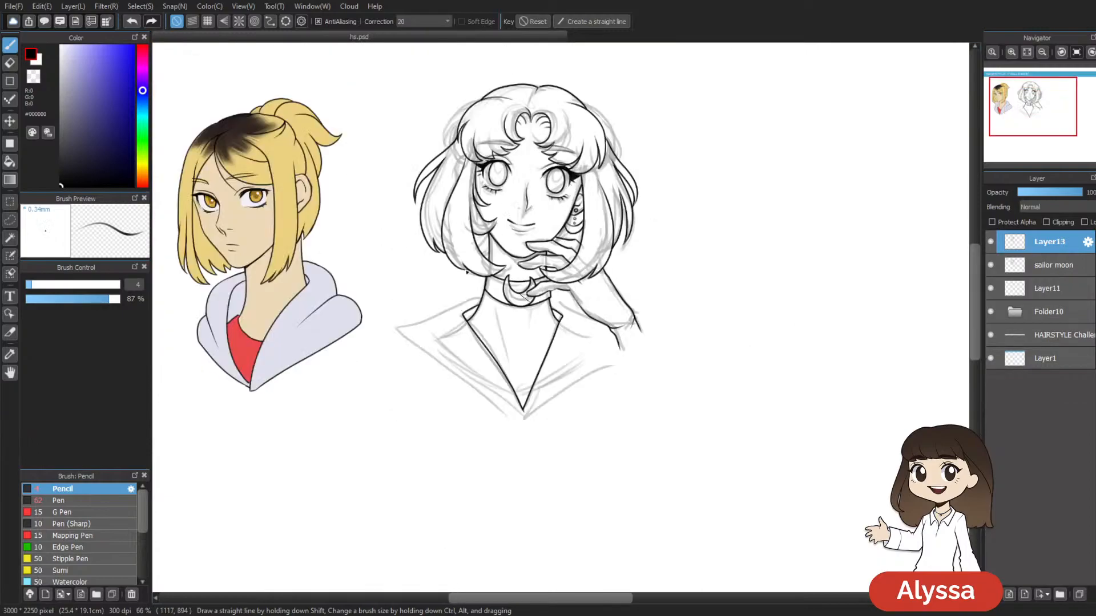
{"action": "key", "text": "ctrl+z"}
Step: Ink the left half of the wide collar on Layer14, from the neck to the outer corner and down to the bottom point
{"action": "scroll", "coordinate": [466, 273], "scroll_direction": "up", "scroll_amount": 5}
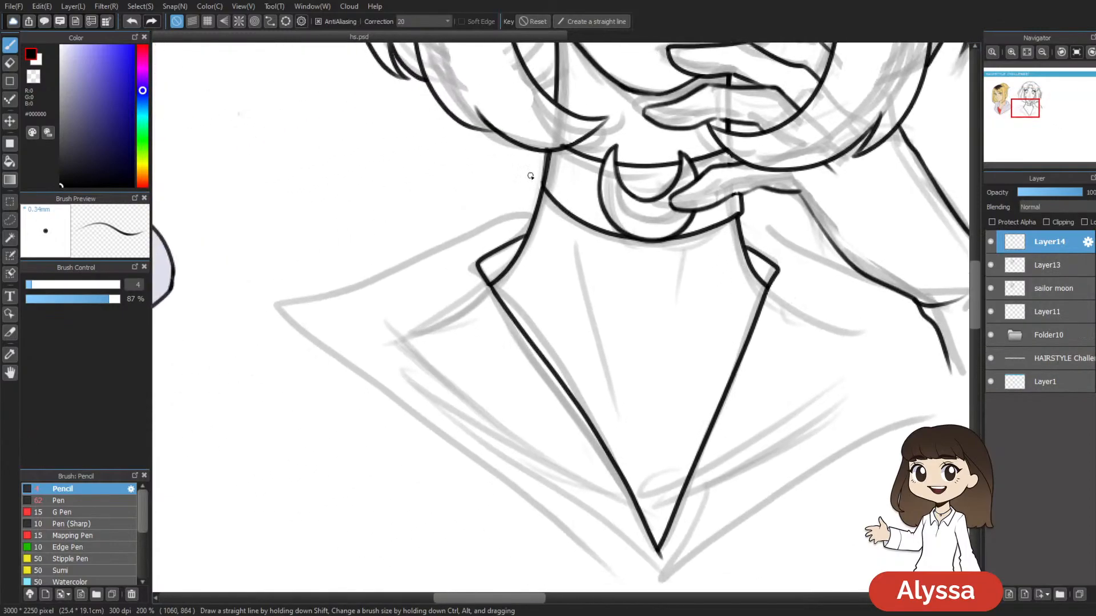
{"action": "left_click_drag", "start_coordinate": [536, 209], "coordinate": [279, 304]}
{"action": "mouse_move", "coordinate": [463, 239]}
{"action": "left_mouse_down"}
{"action": "mouse_move", "coordinate": [372, 163]}
{"action": "mouse_move", "coordinate": [452, 132]}
{"action": "left_mouse_up"}
{"action": "mouse_move", "coordinate": [274, 197]}
{"action": "left_mouse_down"}
{"action": "mouse_move", "coordinate": [648, 496]}
{"action": "mouse_move", "coordinate": [699, 390]}
{"action": "left_mouse_up"}
{"action": "mouse_move", "coordinate": [752, 328]}
{"action": "left_mouse_down"}
{"action": "mouse_move", "coordinate": [567, 245]}
{"action": "mouse_move", "coordinate": [599, 287]}
{"action": "mouse_move", "coordinate": [617, 374]}
{"action": "mouse_move", "coordinate": [619, 353]}
{"action": "left_mouse_up"}
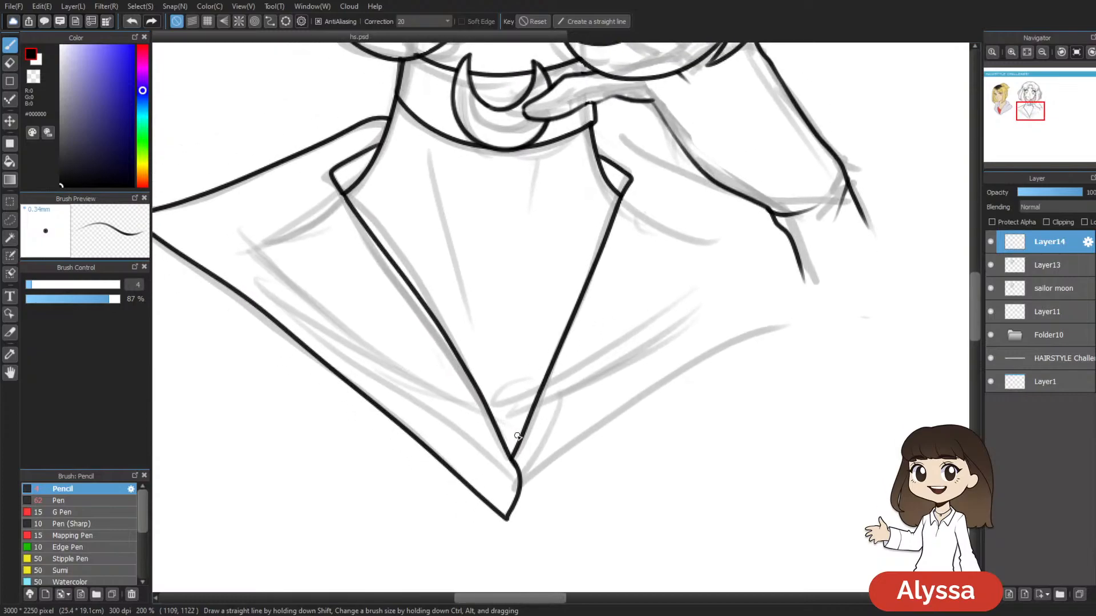
{"action": "mouse_move", "coordinate": [514, 503]}
{"action": "left_mouse_down"}
{"action": "mouse_move", "coordinate": [631, 408]}
{"action": "mouse_move", "coordinate": [838, 288]}
{"action": "mouse_move", "coordinate": [729, 268]}
{"action": "mouse_move", "coordinate": [731, 289]}
{"action": "mouse_move", "coordinate": [729, 268]}
{"action": "mouse_move", "coordinate": [779, 292]}
{"action": "left_mouse_up"}
{"action": "key", "text": "ctrl+z"}
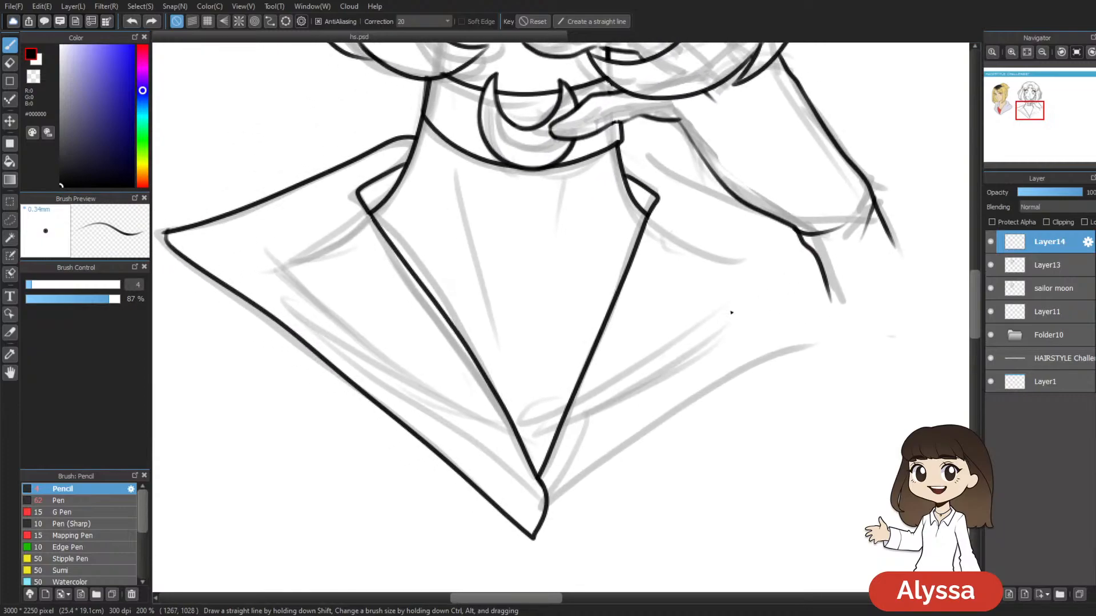
{"action": "key", "text": "ctrl+minus"}
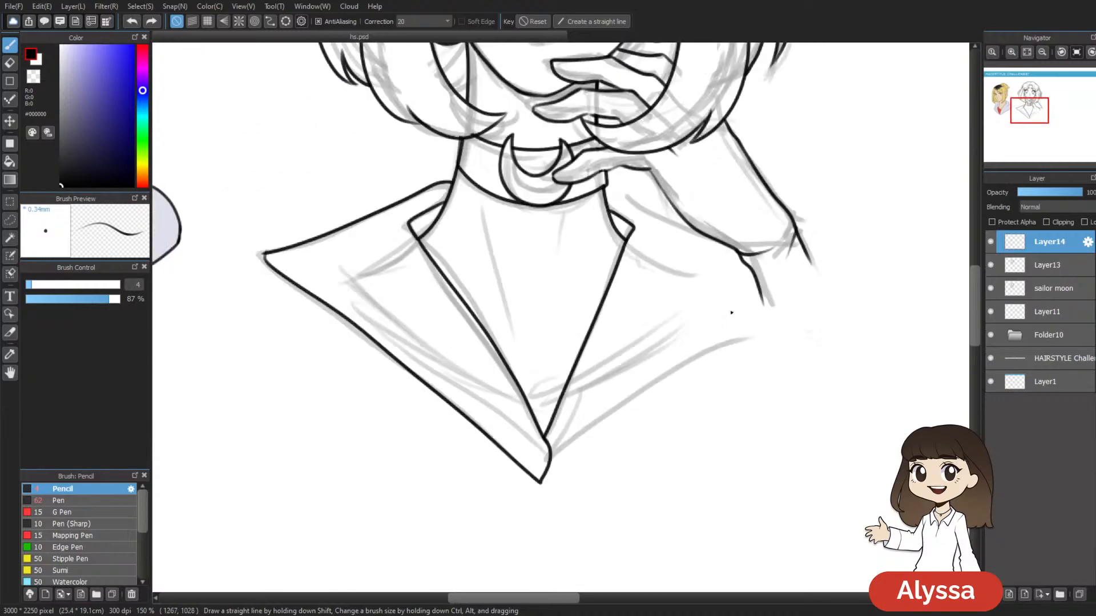
{"action": "left_click_drag", "start_coordinate": [729, 311], "coordinate": [528, 331]}
{"action": "mouse_move", "coordinate": [658, 288]}
{"action": "left_mouse_down"}
{"action": "mouse_move", "coordinate": [502, 206]}
{"action": "mouse_move", "coordinate": [587, 204]}
{"action": "left_mouse_up"}
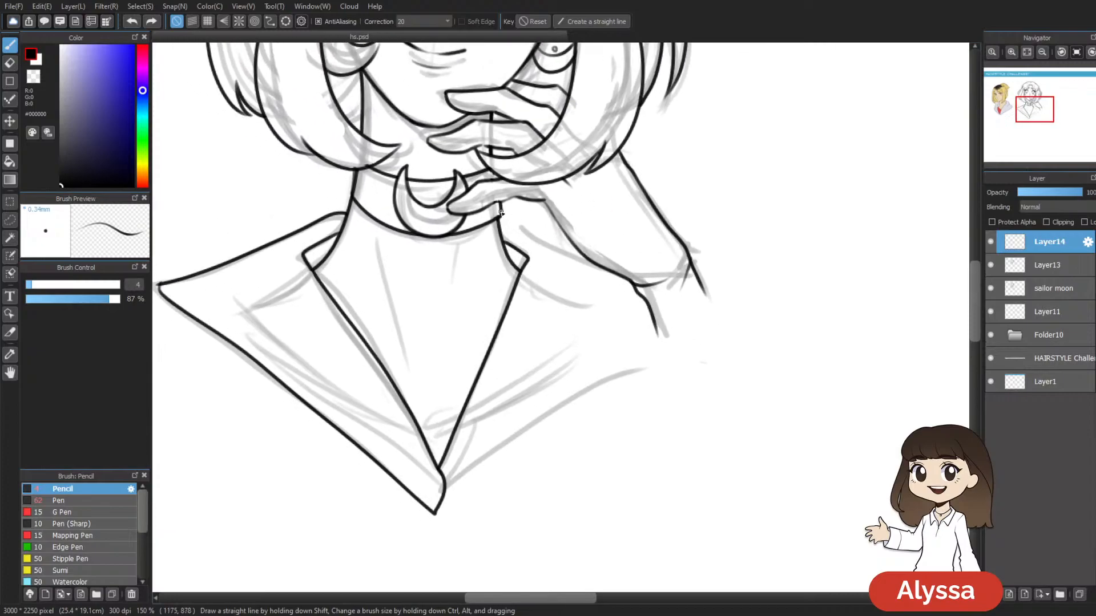
{"action": "mouse_move", "coordinate": [506, 218]}
{"action": "left_mouse_down"}
{"action": "mouse_move", "coordinate": [572, 244]}
{"action": "mouse_move", "coordinate": [524, 226]}
{"action": "left_mouse_up"}
{"action": "key", "text": "ctrl+z"}
{"action": "mouse_move", "coordinate": [702, 274]}
{"action": "left_mouse_down"}
{"action": "mouse_move", "coordinate": [741, 228]}
{"action": "mouse_move", "coordinate": [752, 263]}
{"action": "left_mouse_up"}
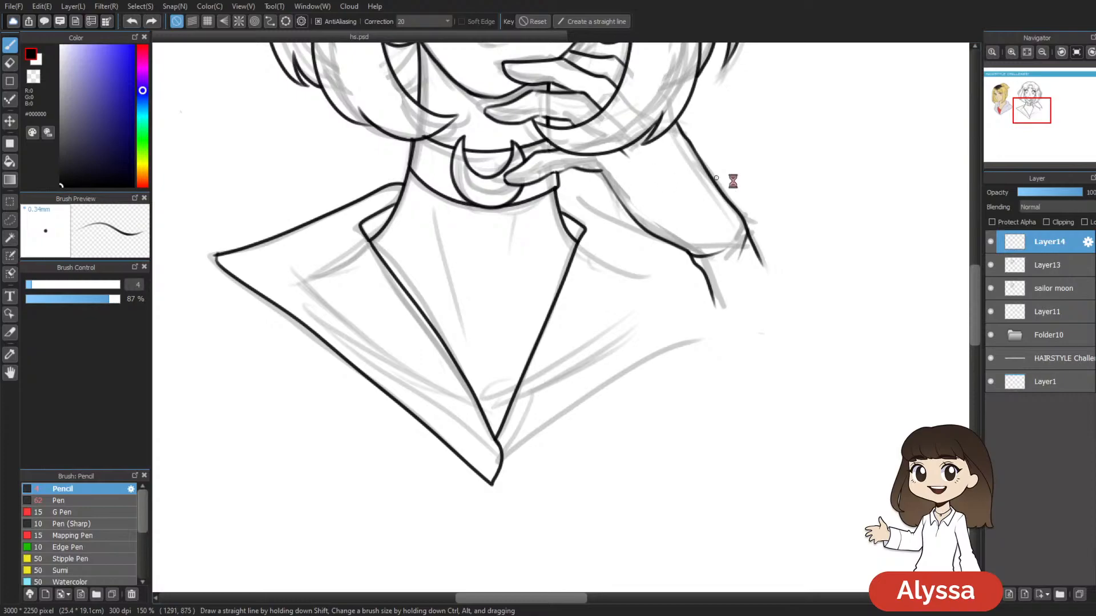
Step: Ink the right half of the collar, from the neck to the forearm and from the wrist down to the bottom point
{"action": "left_click_drag", "start_coordinate": [717, 178], "coordinate": [661, 231]}
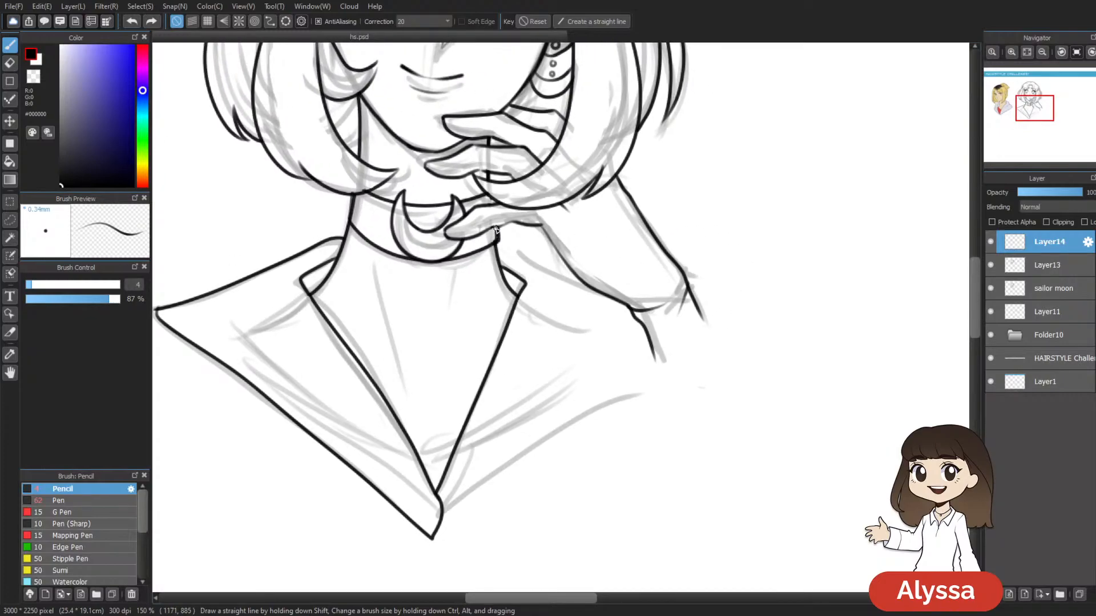
{"action": "left_click_drag", "start_coordinate": [535, 220], "coordinate": [492, 168]}
{"action": "mouse_move", "coordinate": [436, 200]}
{"action": "left_mouse_down"}
{"action": "mouse_move", "coordinate": [514, 240]}
{"action": "mouse_move", "coordinate": [574, 247]}
{"action": "left_mouse_up"}
{"action": "mouse_move", "coordinate": [633, 297]}
{"action": "left_mouse_down"}
{"action": "mouse_move", "coordinate": [725, 258]}
{"action": "mouse_move", "coordinate": [616, 336]}
{"action": "left_mouse_up"}
{"action": "key", "text": "ctrl+z"}
{"action": "left_click_drag", "start_coordinate": [675, 281], "coordinate": [479, 440]}
{"action": "scroll", "coordinate": [711, 286], "scroll_direction": "down", "scroll_amount": 2}
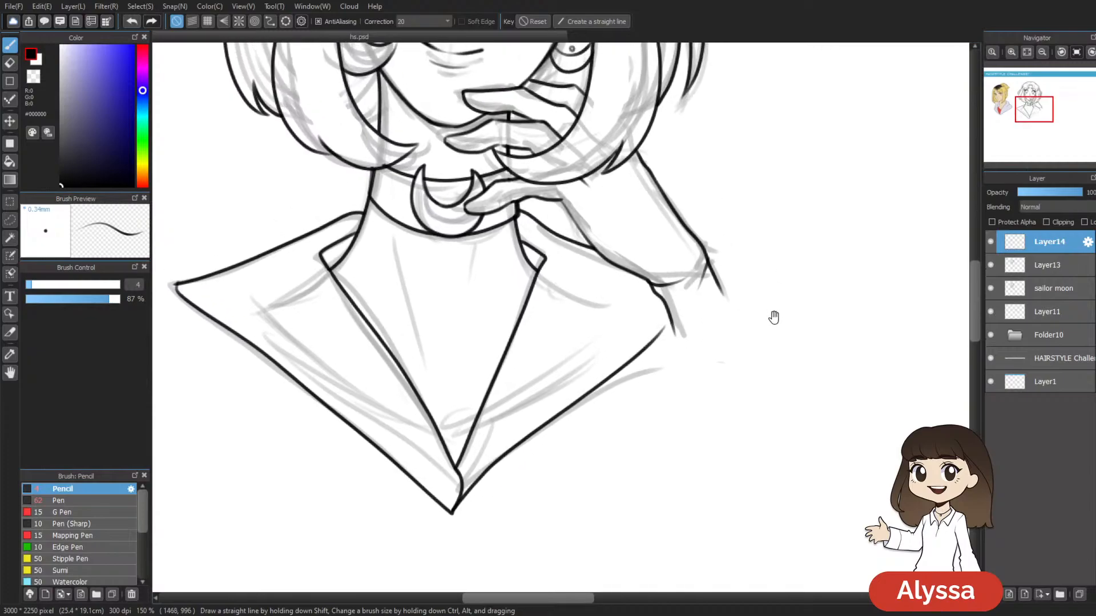
Step: Check the finished collar outline and merge Layer14 down into Layer13
{"action": "scroll", "coordinate": [746, 348], "scroll_direction": "down", "scroll_amount": 3}
{"action": "scroll", "coordinate": [743, 347], "scroll_direction": "up", "scroll_amount": 3}
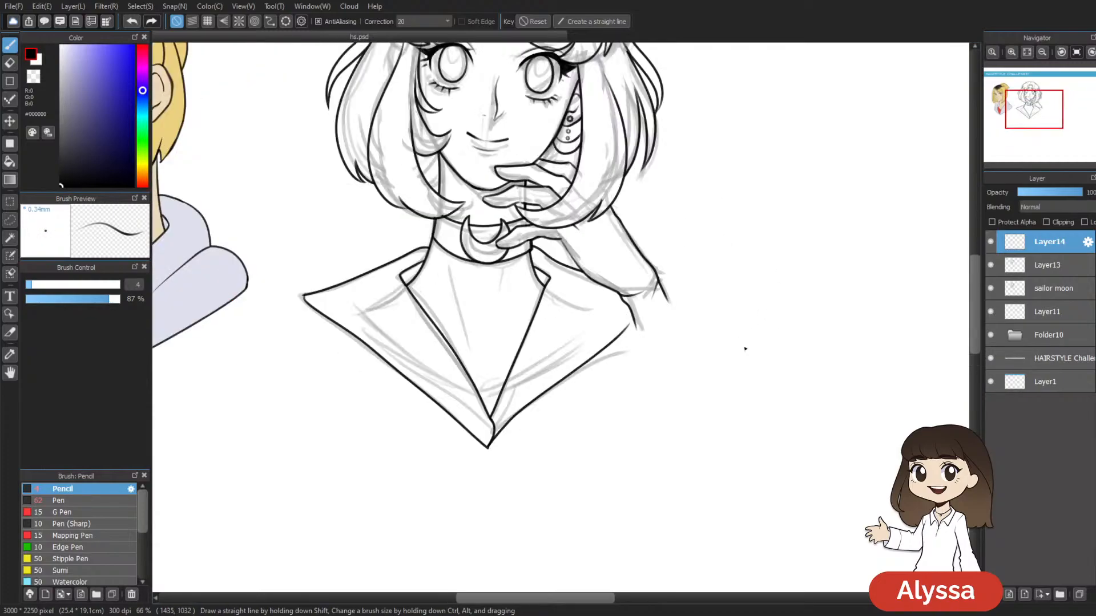
{"action": "scroll", "coordinate": [635, 457], "scroll_direction": "up", "scroll_amount": 3}
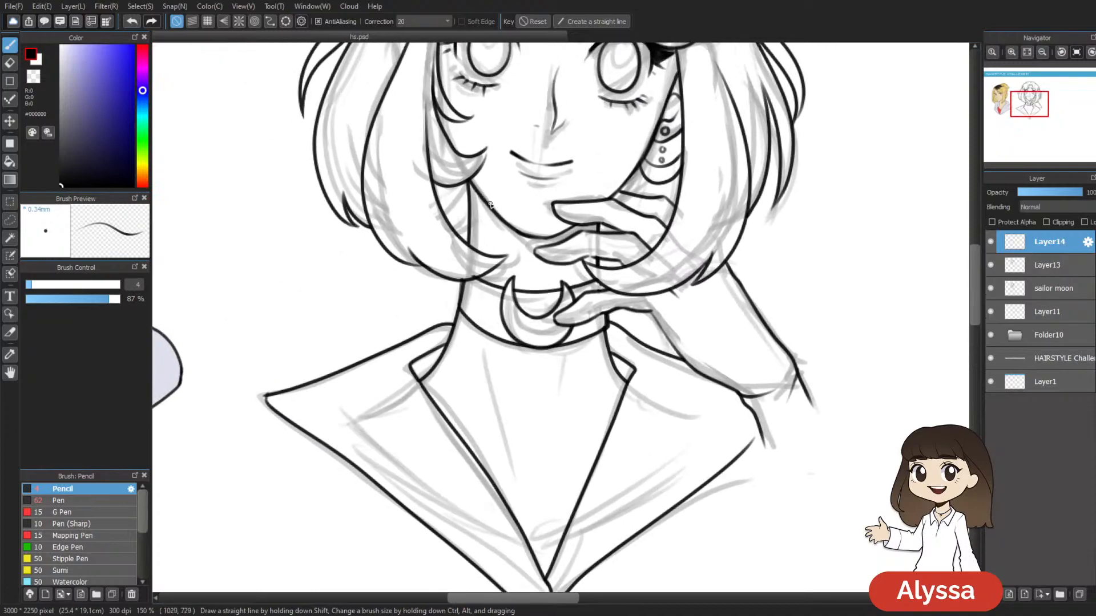
{"action": "scroll", "coordinate": [614, 338], "scroll_direction": "up", "scroll_amount": 3}
{"action": "scroll", "coordinate": [615, 338], "scroll_direction": "down", "scroll_amount": 3}
{"action": "key", "text": "ctrl+z"}
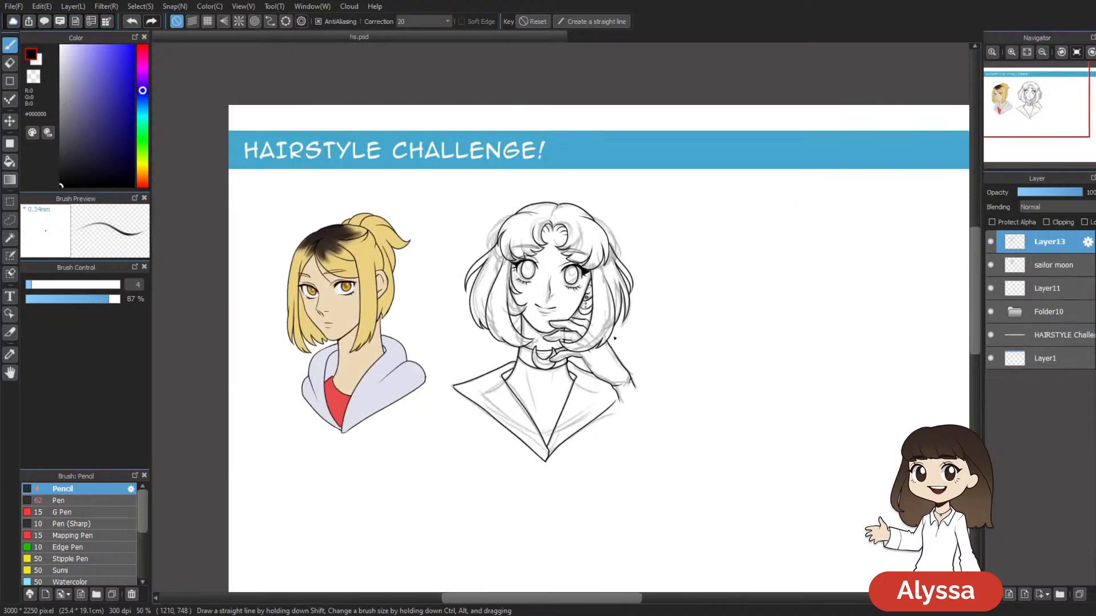
Step: Hide the sailor moon sketch layer and close the forearm with a rounded end, joining the collar edge to it
{"action": "left_click", "coordinate": [990, 266]}
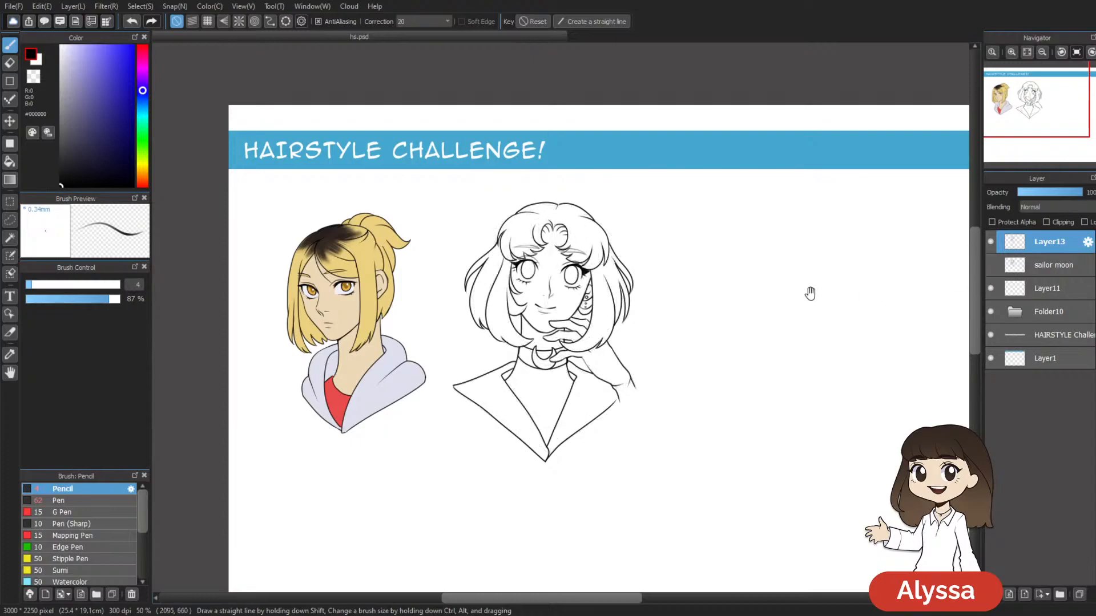
{"action": "left_click_drag", "start_coordinate": [822, 296], "coordinate": [755, 266]}
{"action": "scroll", "coordinate": [756, 267], "scroll_direction": "up", "scroll_amount": 2}
{"action": "left_click_drag", "start_coordinate": [667, 313], "coordinate": [675, 218]}
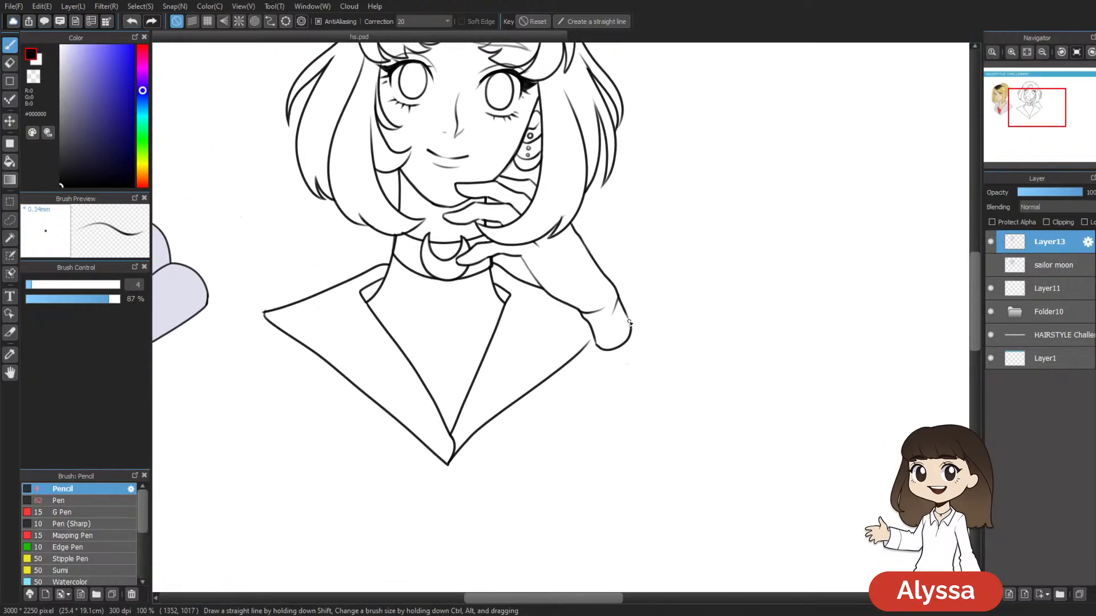
{"action": "left_click_drag", "start_coordinate": [719, 301], "coordinate": [686, 323]}
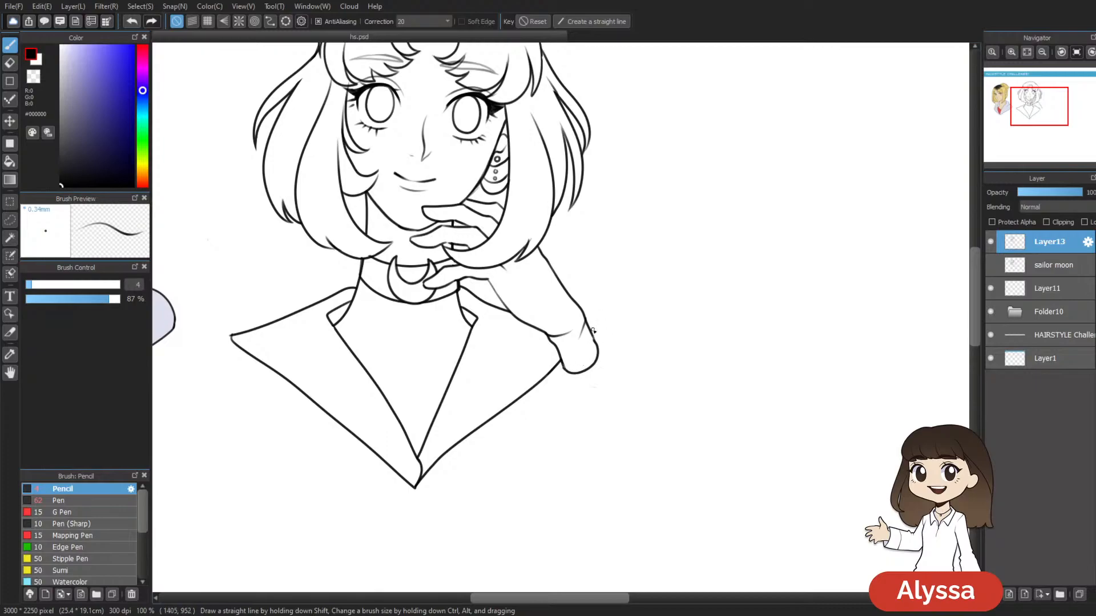
{"action": "left_click_drag", "start_coordinate": [597, 352], "coordinate": [633, 401]}
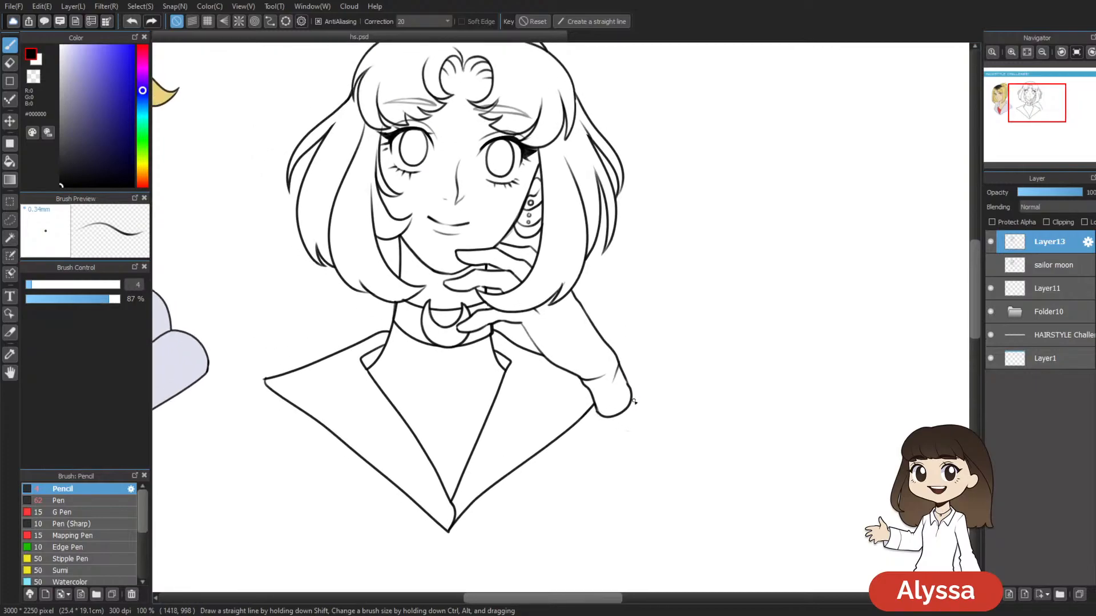
{"action": "left_click_drag", "start_coordinate": [649, 268], "coordinate": [644, 223]}
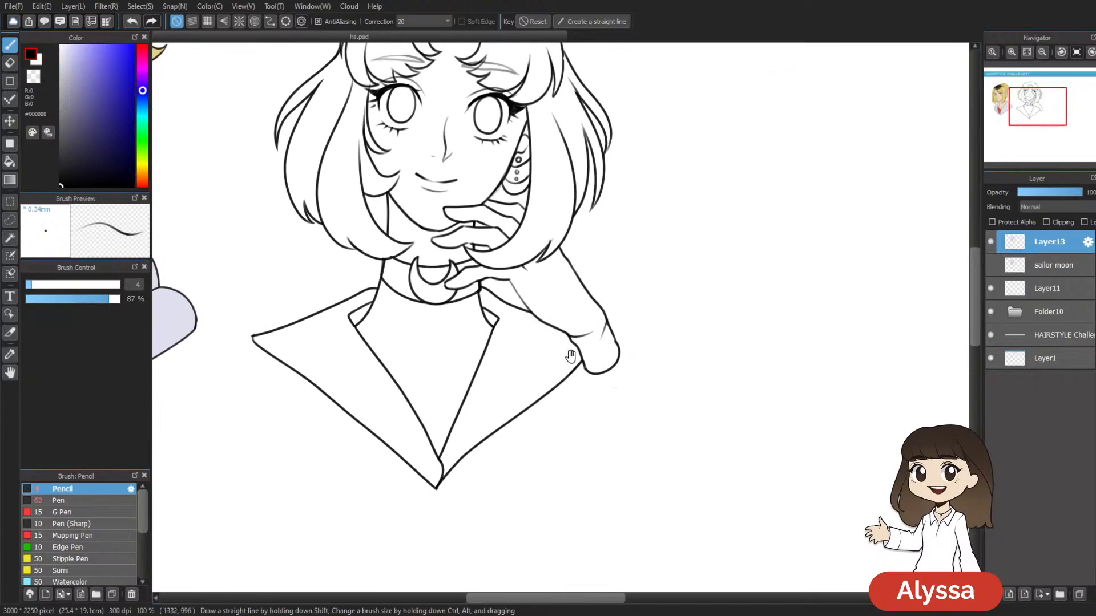
{"action": "left_click_drag", "start_coordinate": [612, 309], "coordinate": [592, 320]}
Step: Thicken the line art at both inner corners of the collar beside the neck
{"action": "left_click_drag", "start_coordinate": [579, 396], "coordinate": [582, 451]}
{"action": "left_click_drag", "start_coordinate": [551, 367], "coordinate": [526, 348]}
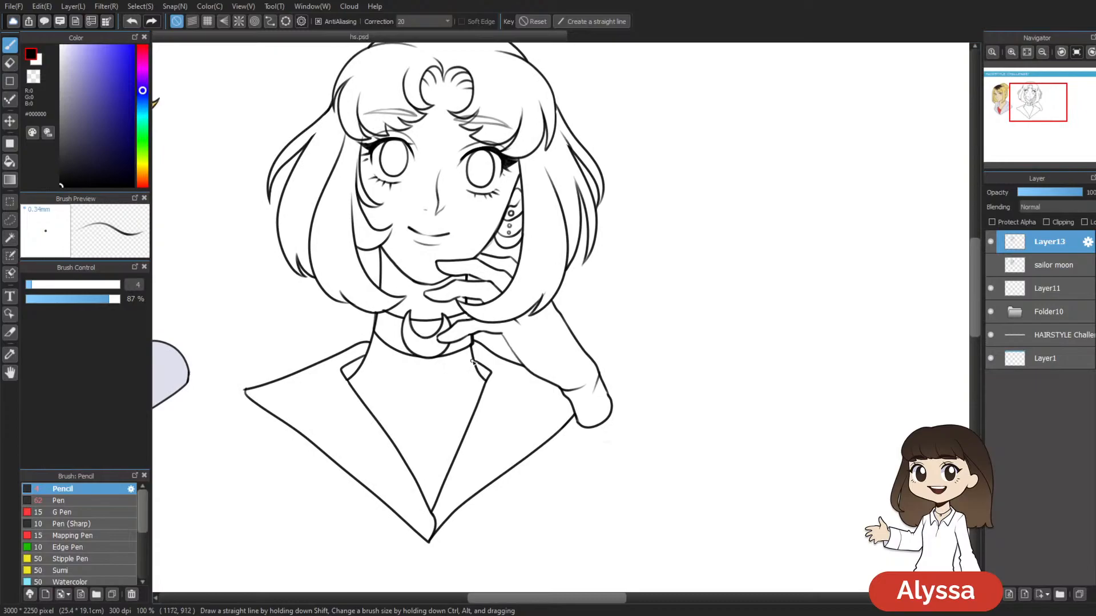
{"action": "left_click_drag", "start_coordinate": [489, 377], "coordinate": [479, 397]}
{"action": "key", "text": "ctrl+z"}
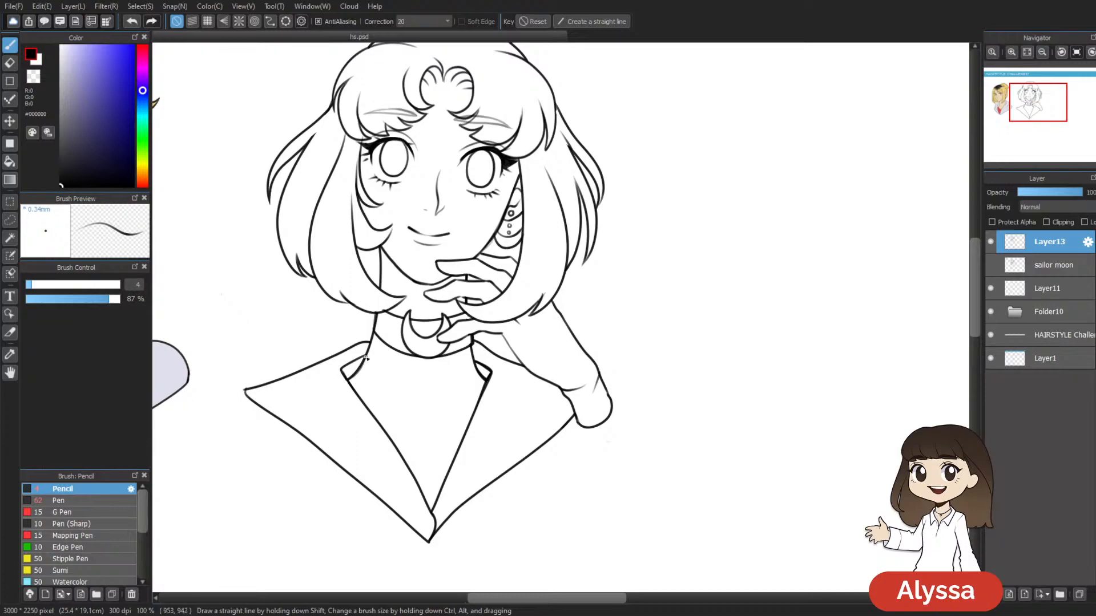
{"action": "left_click_drag", "start_coordinate": [462, 293], "coordinate": [465, 330]}
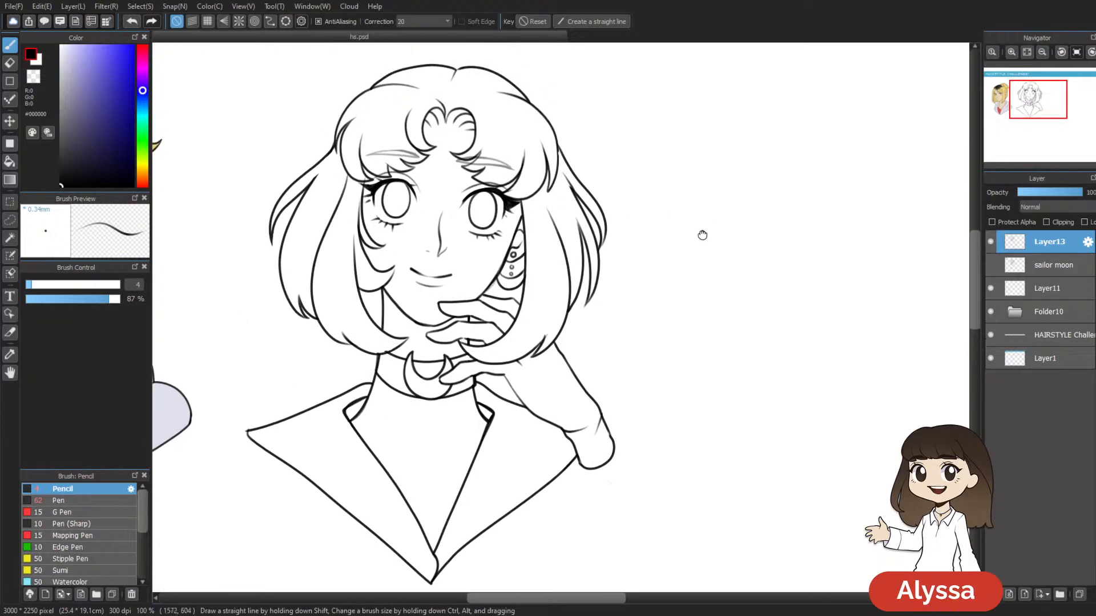
Step: Examine the line art of the face, hair, hand and neck up close and as a whole
{"action": "left_click_drag", "start_coordinate": [635, 231], "coordinate": [624, 227]}
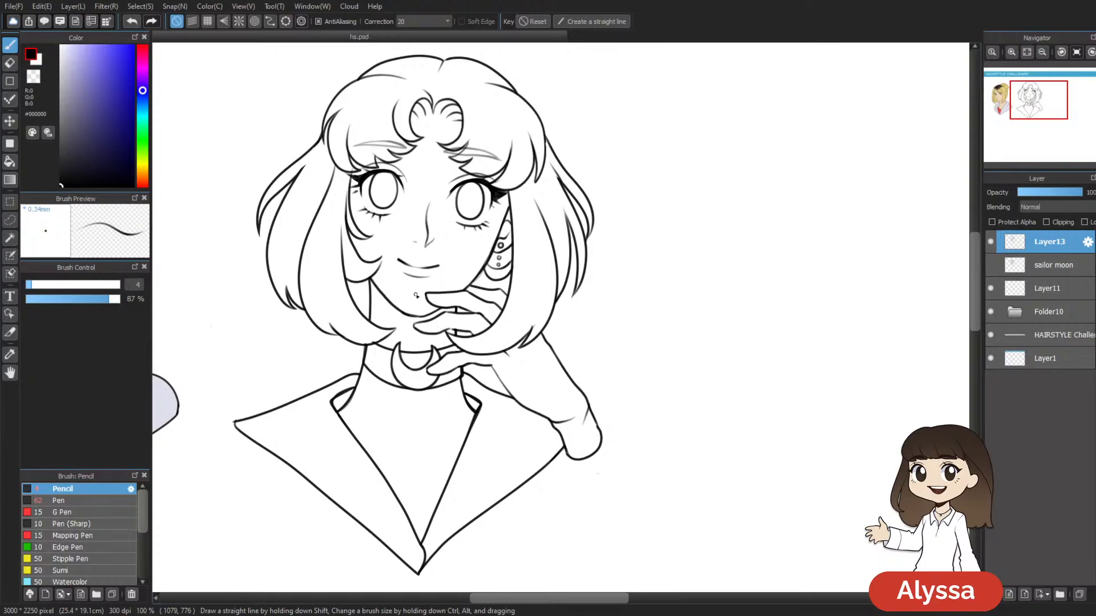
{"action": "left_click_drag", "start_coordinate": [513, 227], "coordinate": [497, 222]}
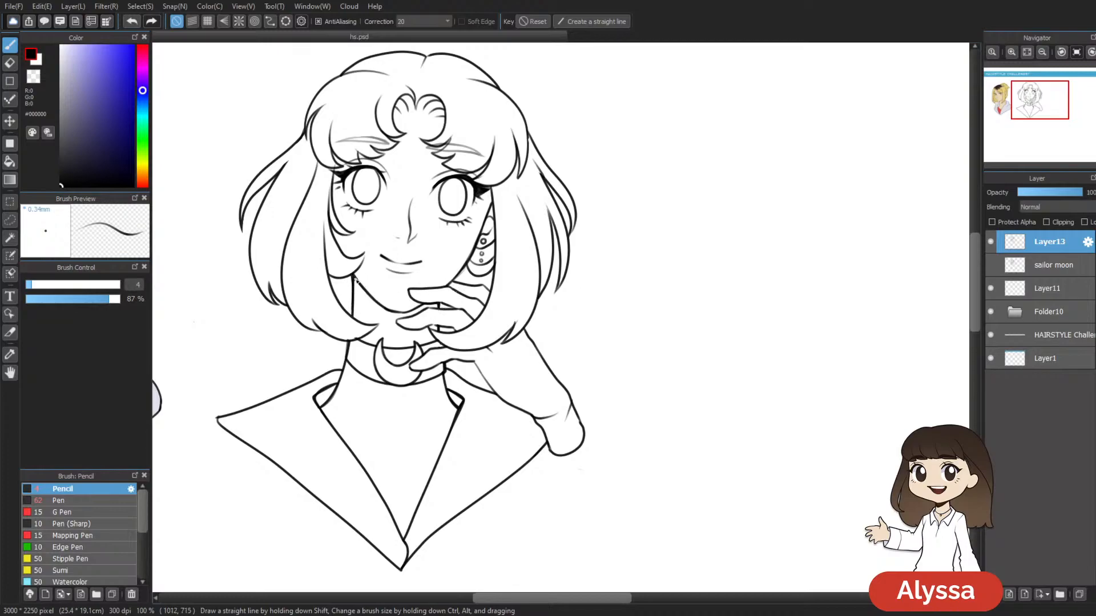
{"action": "left_click_drag", "start_coordinate": [590, 274], "coordinate": [593, 267]}
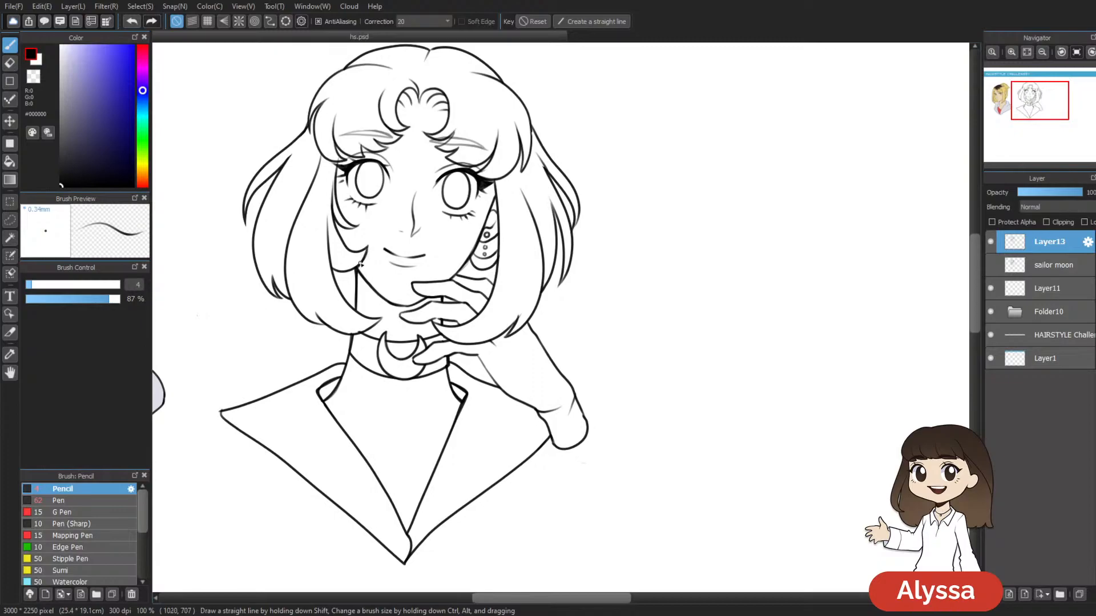
{"action": "key", "text": "ctrl+z"}
{"action": "key", "text": "ctrl+minus"}
{"action": "key", "text": "ctrl+minus"}
{"action": "key", "text": "ctrl+plus"}
{"action": "key", "text": "ctrl+plus"}
{"action": "key", "text": "ctrl+plus"}
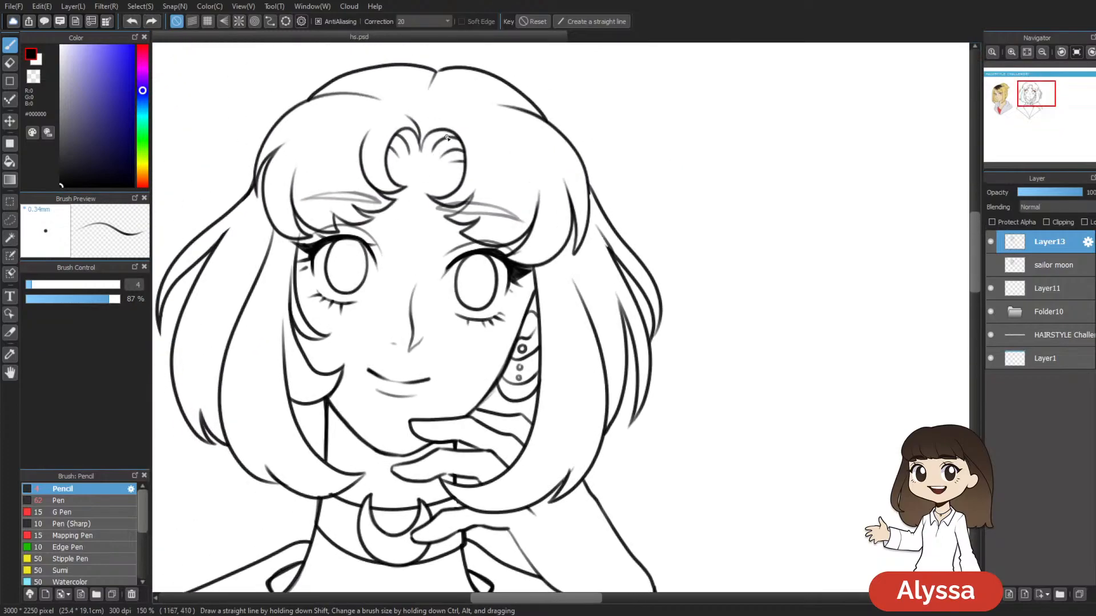
{"action": "left_click_drag", "start_coordinate": [364, 242], "coordinate": [377, 278]}
{"action": "key", "text": "ctrl+z"}
{"action": "left_click_drag", "start_coordinate": [492, 206], "coordinate": [524, 190]}
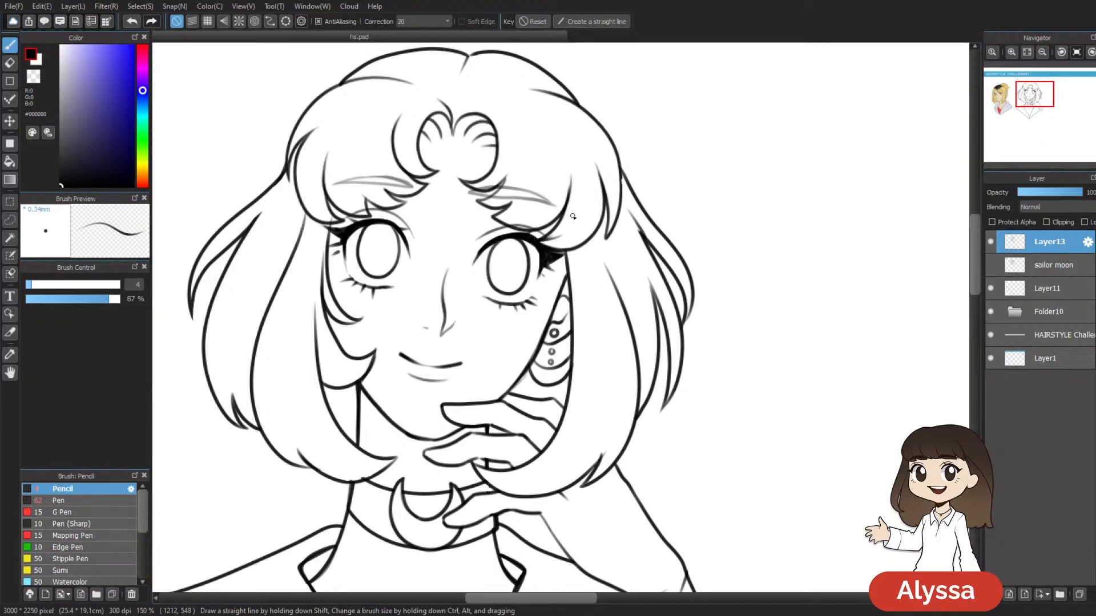
{"action": "key", "text": "ctrl+minus"}
{"action": "key", "text": "ctrl+minus"}
{"action": "key", "text": "ctrl+plus"}
{"action": "key", "text": "ctrl+plus"}
{"action": "key", "text": "ctrl+minus"}
{"action": "key", "text": "ctrl+minus"}
{"action": "key", "text": "ctrl+minus"}
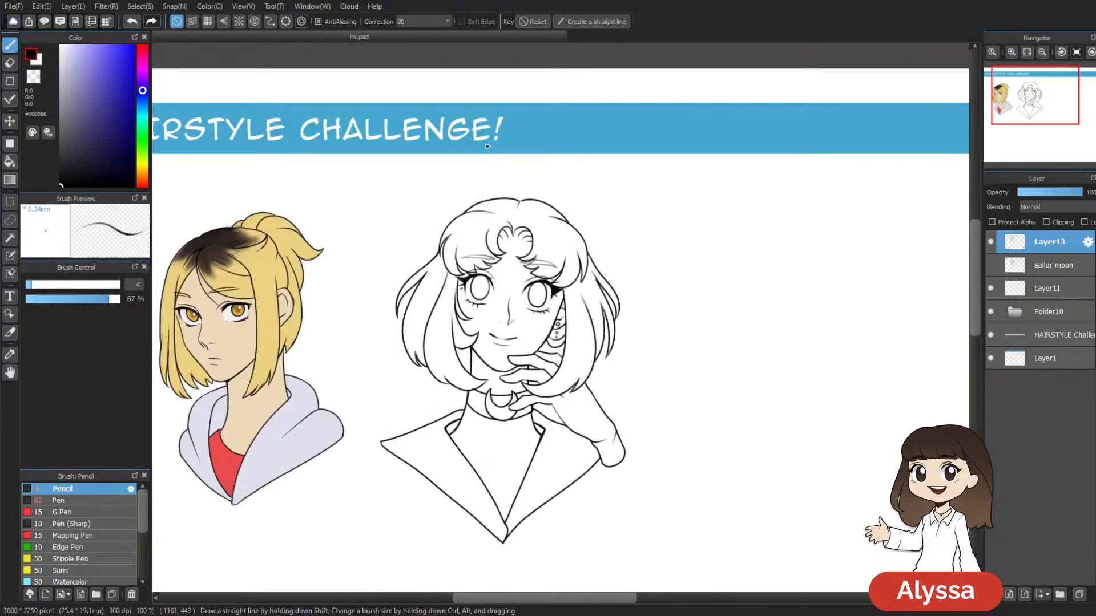
{"action": "key", "text": "ctrl+plus"}
{"action": "key", "text": "ctrl+plus"}
{"action": "key", "text": "ctrl+plus"}
{"action": "key", "text": "ctrl+plus"}
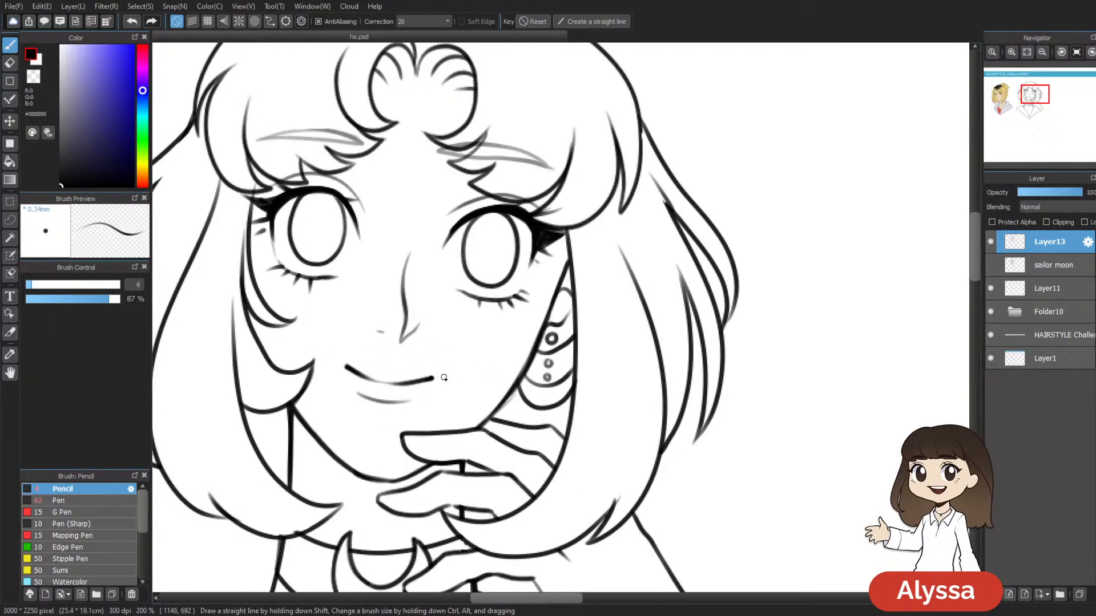
{"action": "key", "text": "ctrl+minus"}
{"action": "key", "text": "ctrl+minus"}
{"action": "key", "text": "ctrl+minus"}
{"action": "key", "text": "ctrl+plus"}
Step: Magic-wand the empty area around the character on the line art layer and invert the selection to get the silhouette
{"action": "left_click_drag", "start_coordinate": [668, 440], "coordinate": [656, 396]}
{"action": "key", "text": "w"}
{"action": "left_click", "coordinate": [689, 352]}
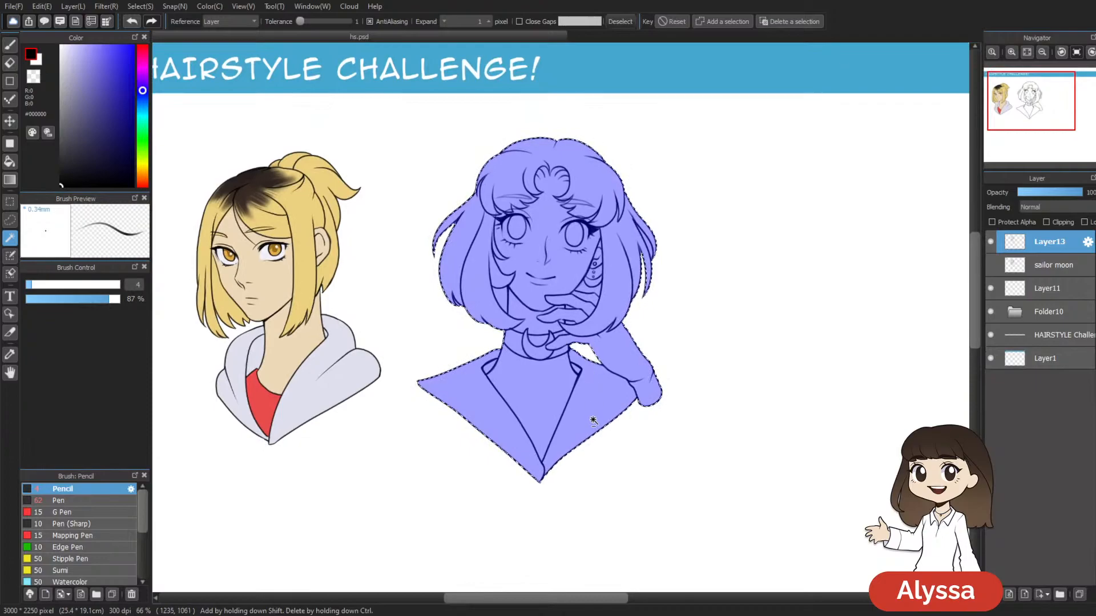
{"action": "scroll", "coordinate": [587, 357], "scroll_direction": "up", "scroll_amount": 3}
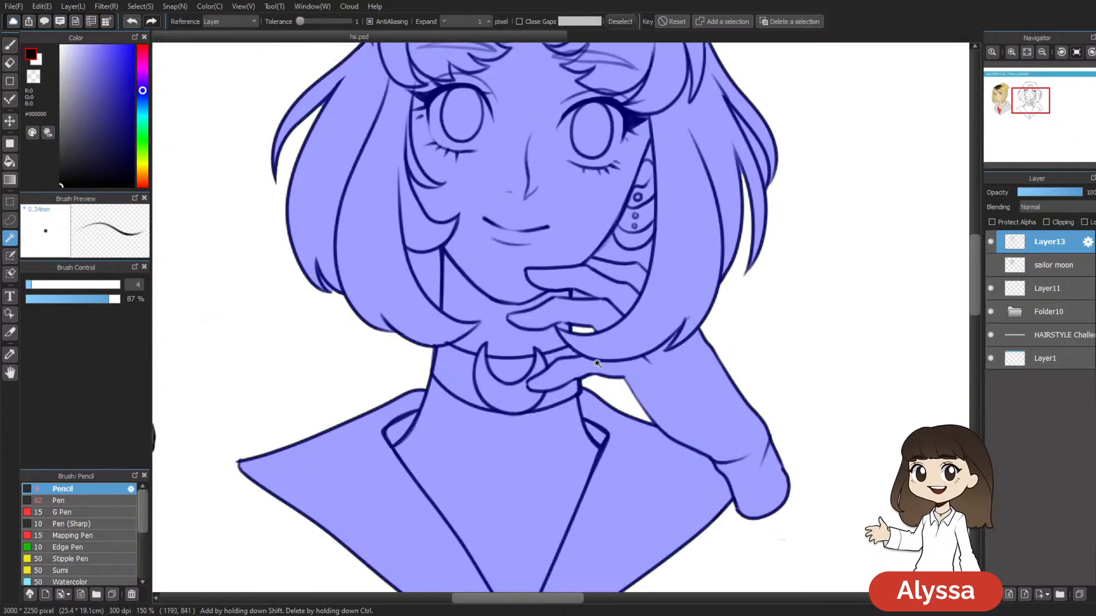
{"action": "left_click_drag", "start_coordinate": [689, 405], "coordinate": [599, 428]}
{"action": "scroll", "coordinate": [599, 428], "scroll_direction": "down", "scroll_amount": 3}
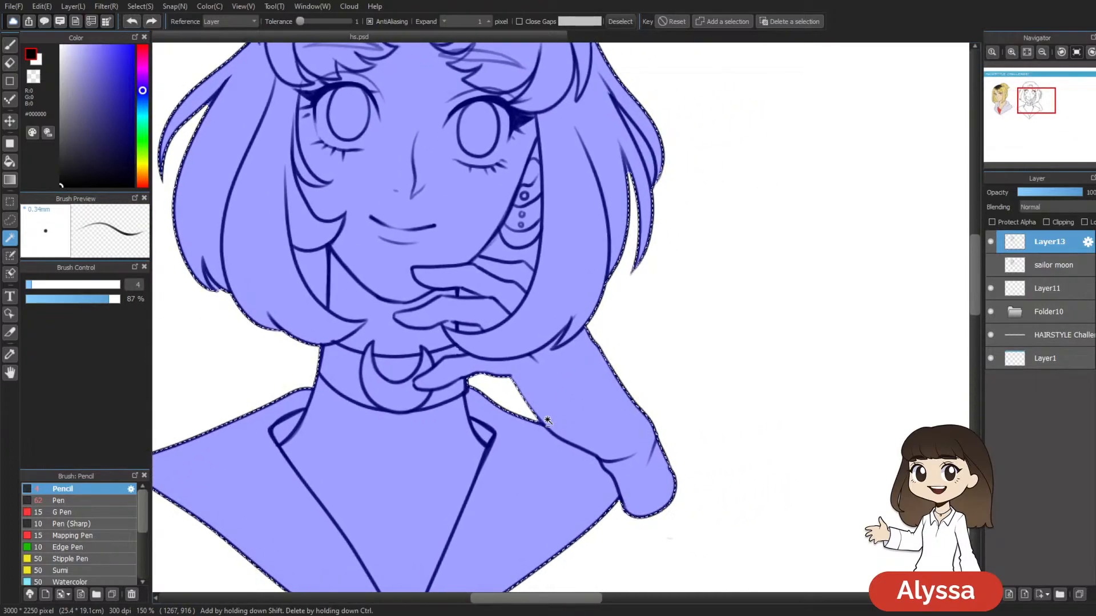
{"action": "key", "text": "ctrl+i"}
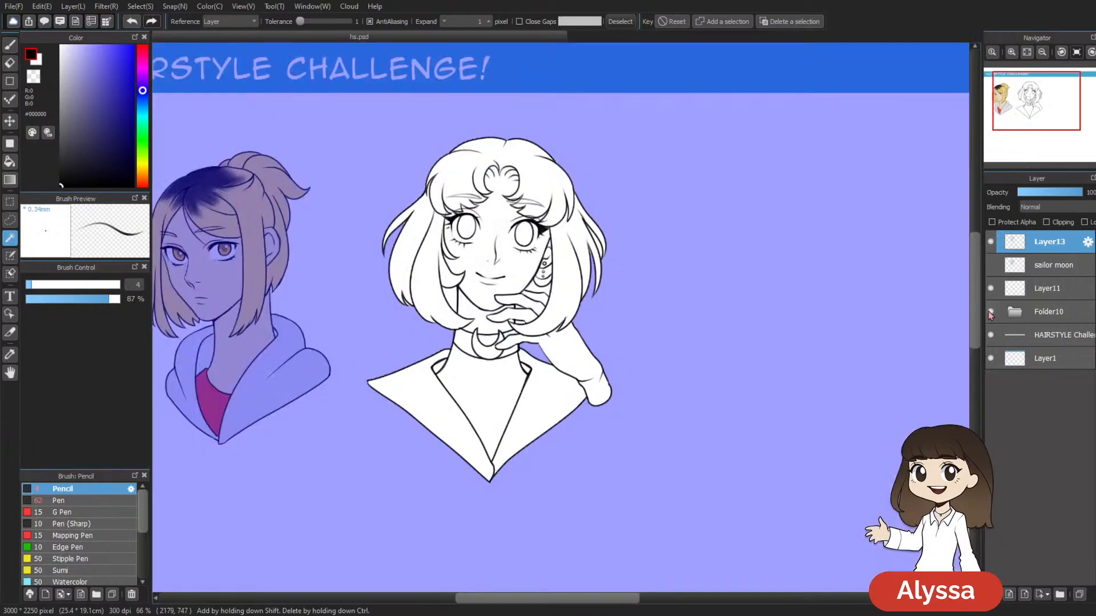
Step: Add a new layer directly beneath the character's line art and above the sailor moon sketch layer
{"action": "left_click", "coordinate": [1054, 287]}
{"action": "key", "text": "ctrl+shift+n"}
{"action": "left_click_drag", "start_coordinate": [1051, 294], "coordinate": [1049, 266]}
{"action": "left_click_drag", "start_coordinate": [834, 306], "coordinate": [894, 315]}
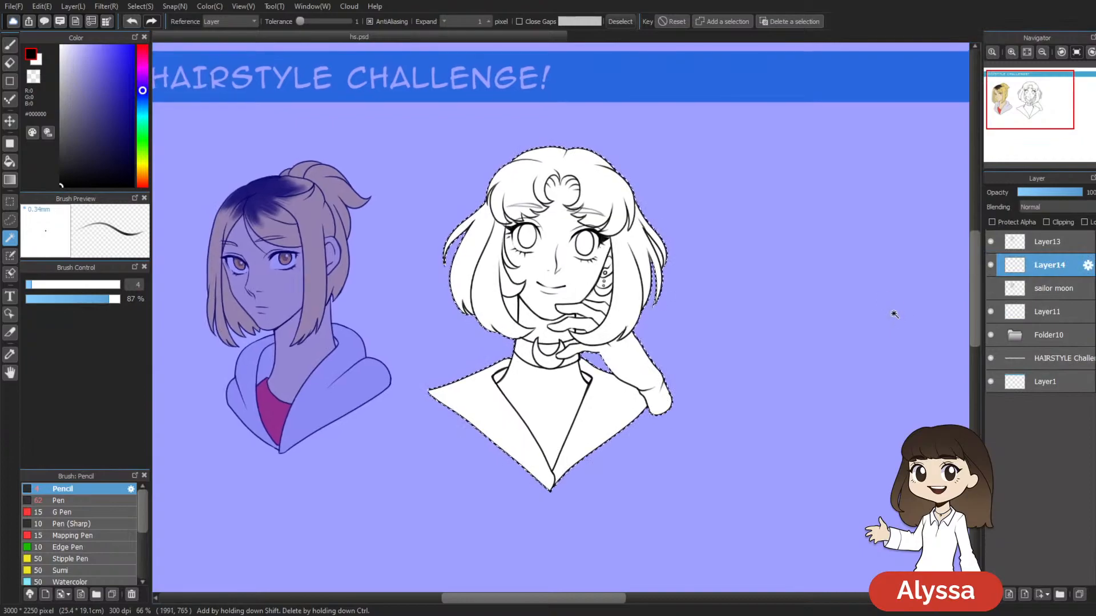
{"action": "left_click_drag", "start_coordinate": [630, 268], "coordinate": [573, 271]}
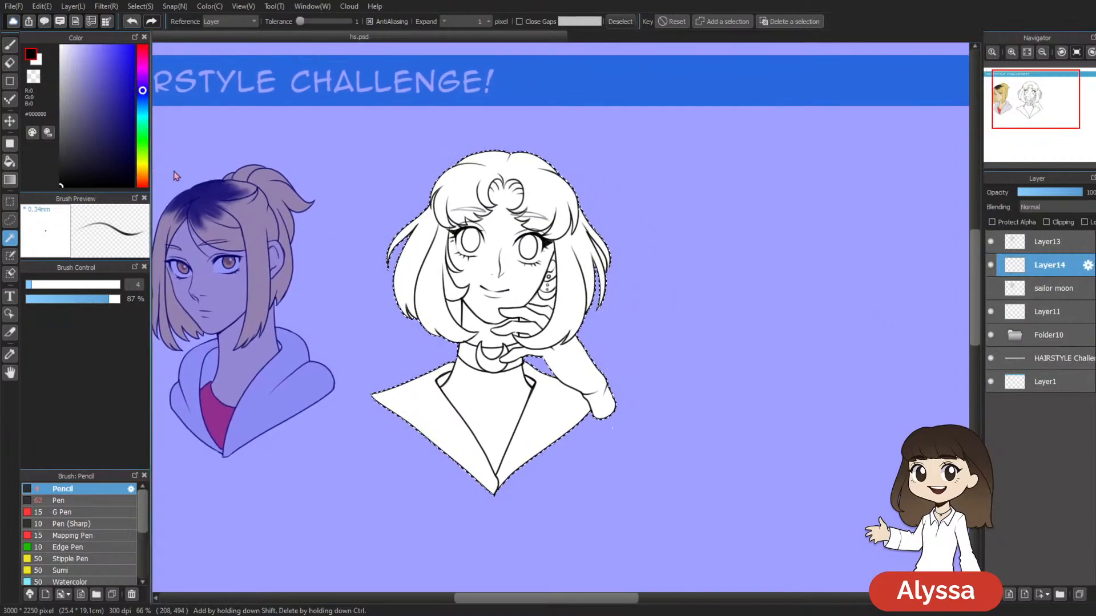
{"action": "left_click_drag", "start_coordinate": [335, 241], "coordinate": [406, 245]}
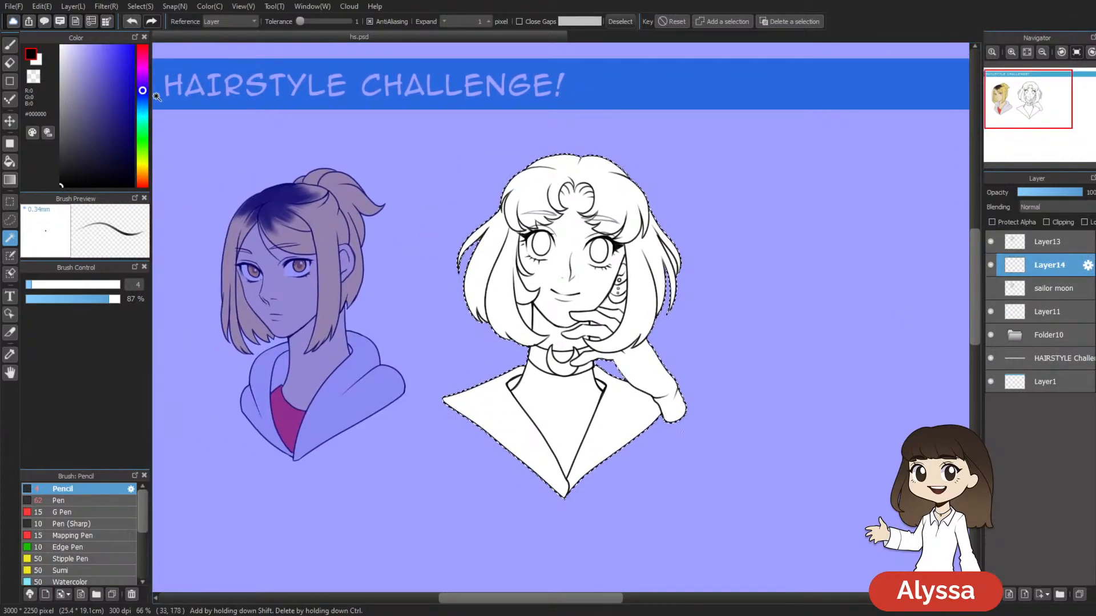
Step: Fill the selected silhouette with light beige #EDE4CC on the new layer and clear the selection
{"action": "key", "text": "ctrl+d"}
{"action": "left_click", "coordinate": [143, 166]}
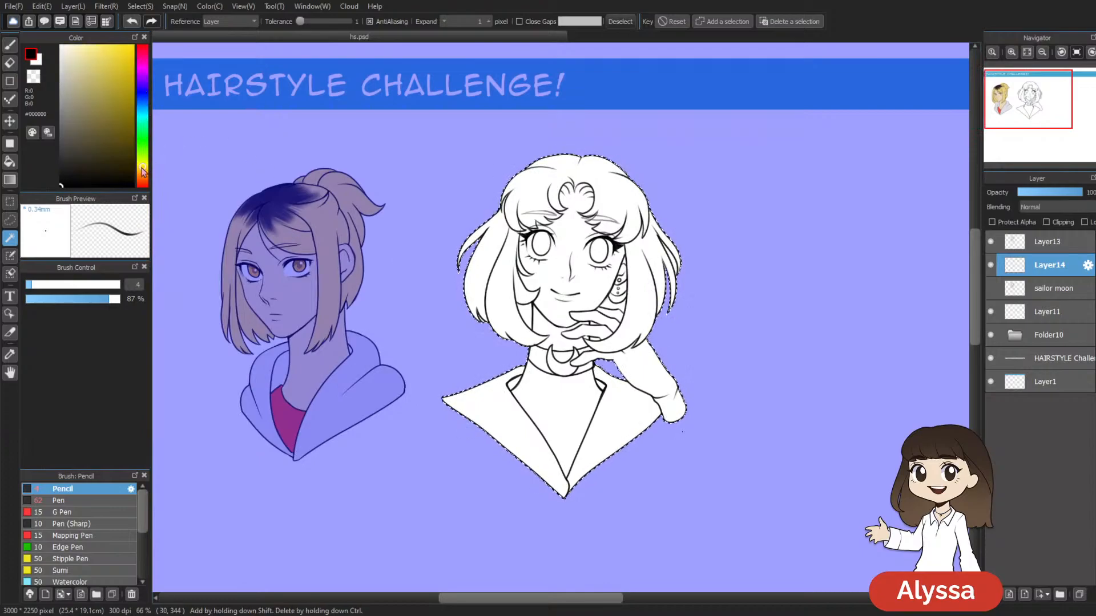
{"action": "left_click_drag", "start_coordinate": [75, 52], "coordinate": [71, 53]}
{"action": "left_click", "coordinate": [143, 171]}
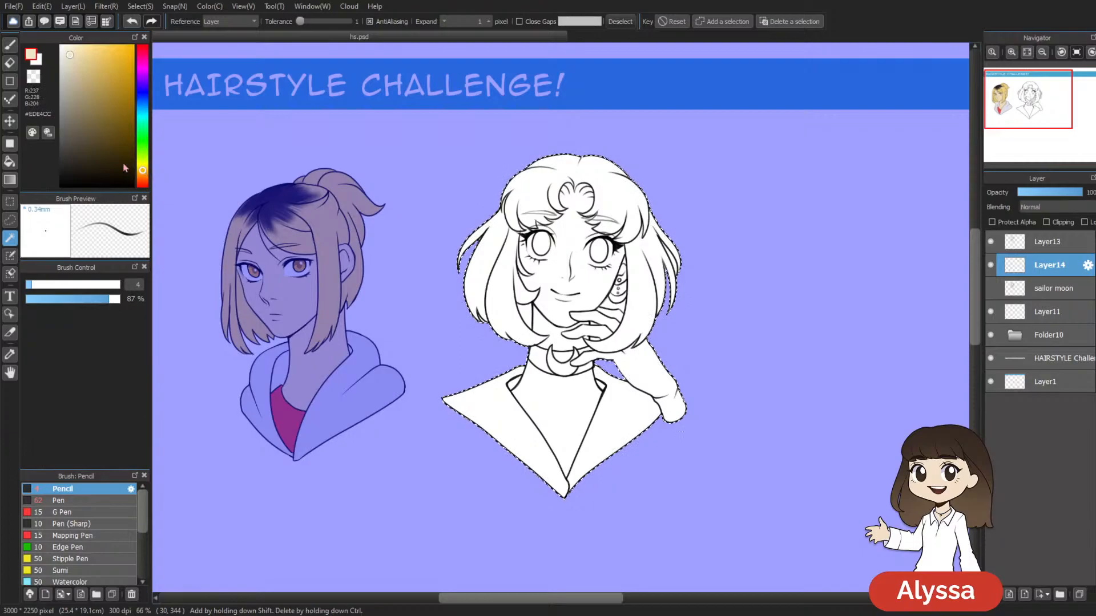
{"action": "key", "text": "Insert"}
{"action": "key", "text": "ctrl+d"}
{"action": "mouse_move", "coordinate": [678, 290]}
{"action": "left_mouse_down"}
{"action": "mouse_move", "coordinate": [643, 313]}
{"action": "mouse_move", "coordinate": [661, 286]}
{"action": "left_mouse_up"}
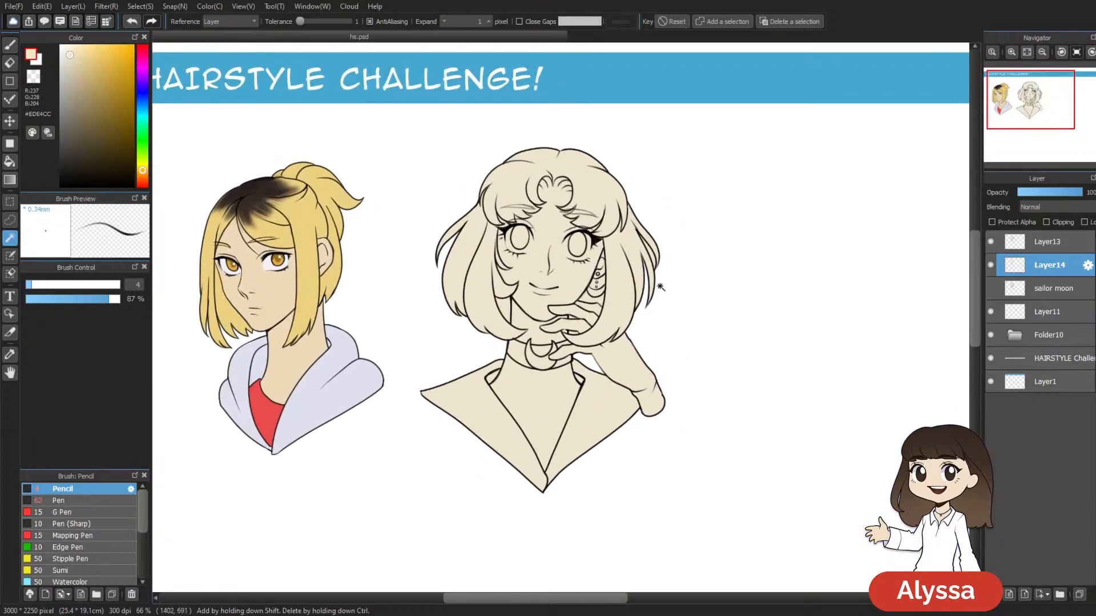
Step: Add another layer above the beige base fill and clip it to that base
{"action": "key", "text": "ctrl+shift+n"}
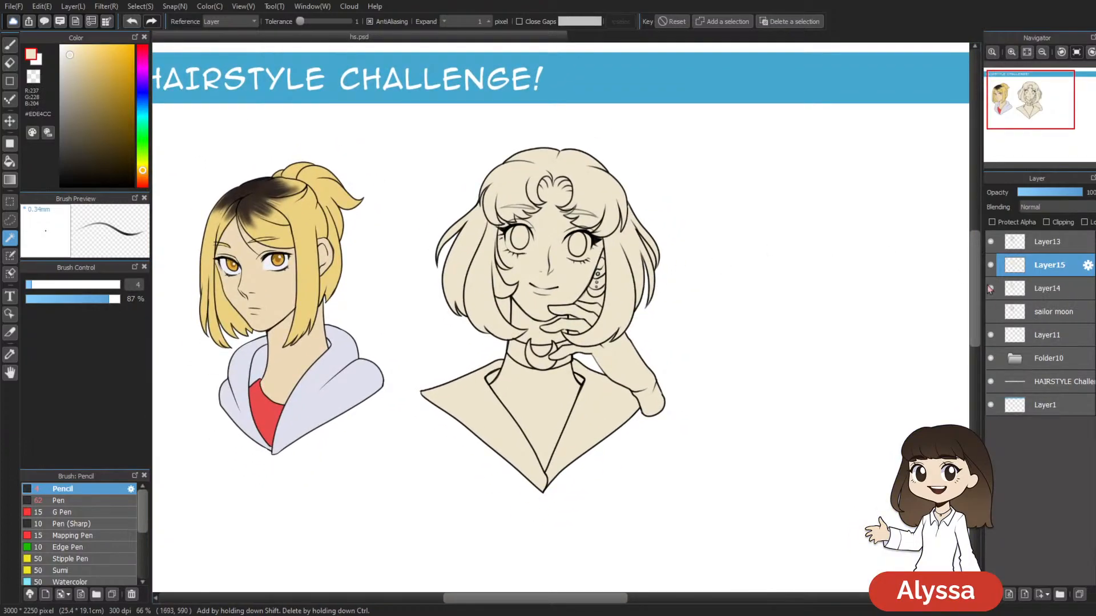
{"action": "left_click_drag", "start_coordinate": [954, 265], "coordinate": [936, 271]}
{"action": "left_click", "coordinate": [1046, 223]}
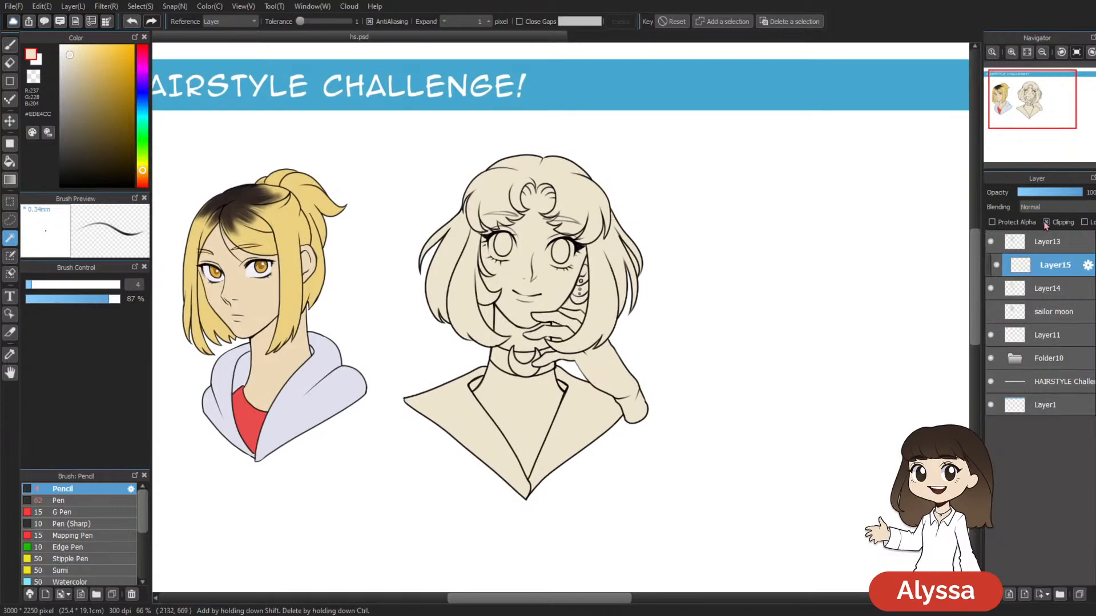
{"action": "left_click_drag", "start_coordinate": [598, 312], "coordinate": [569, 321]}
Step: Using the line art layer as reference, magic-wand the bangs, crown and both sides of the character's hair into one selection
{"action": "left_click", "coordinate": [1043, 242]}
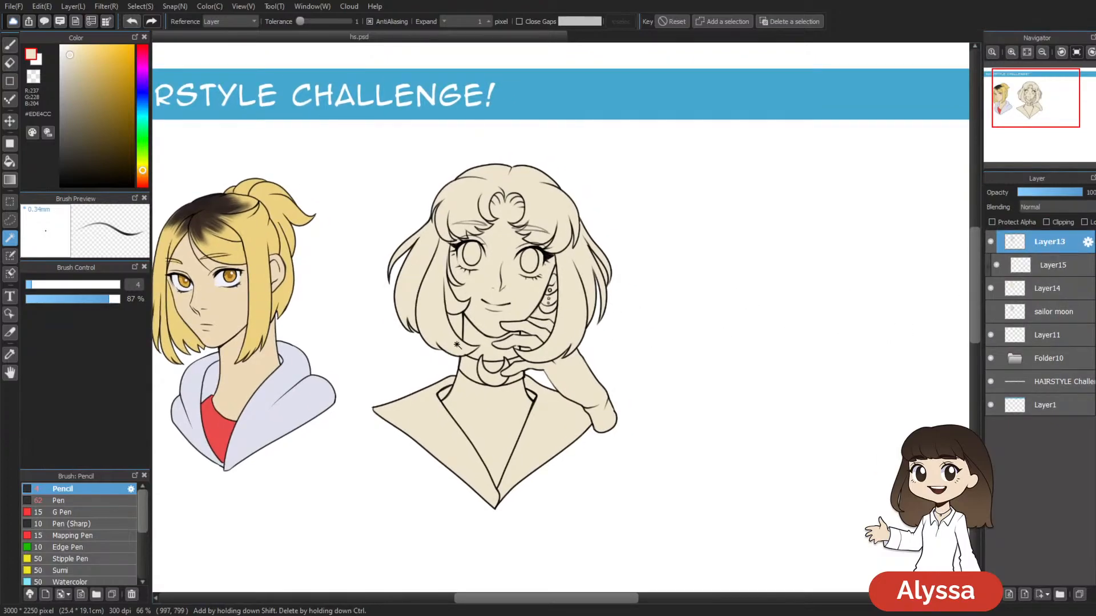
{"action": "left_click", "coordinate": [457, 345]}
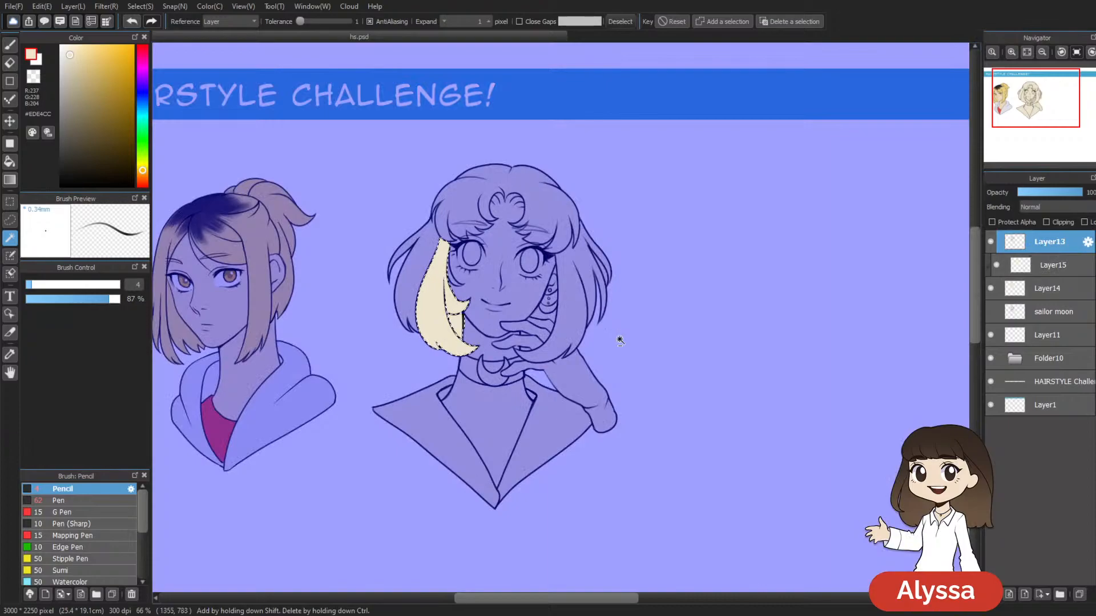
{"action": "left_click", "coordinate": [443, 224], "text": "shift"}
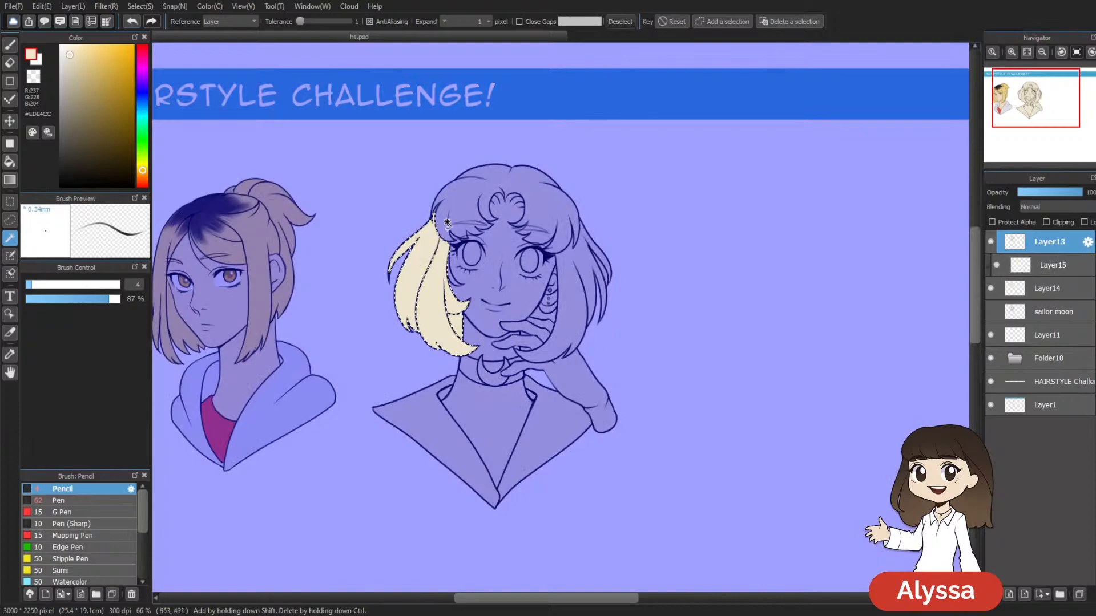
{"action": "left_click", "coordinate": [497, 180], "text": "shift"}
{"action": "left_click", "coordinate": [550, 318], "text": "shift"}
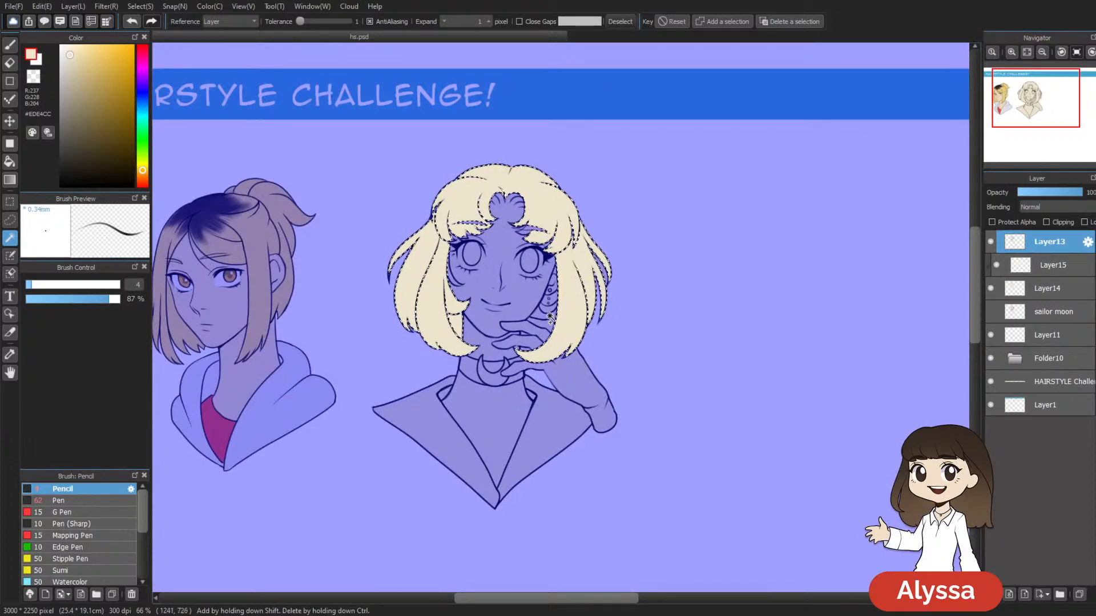
Step: Add the small hair areas behind the earring and between the fingers to the hair selection, keeping the selection active
{"action": "scroll", "coordinate": [550, 318], "scroll_direction": "up", "scroll_amount": 4}
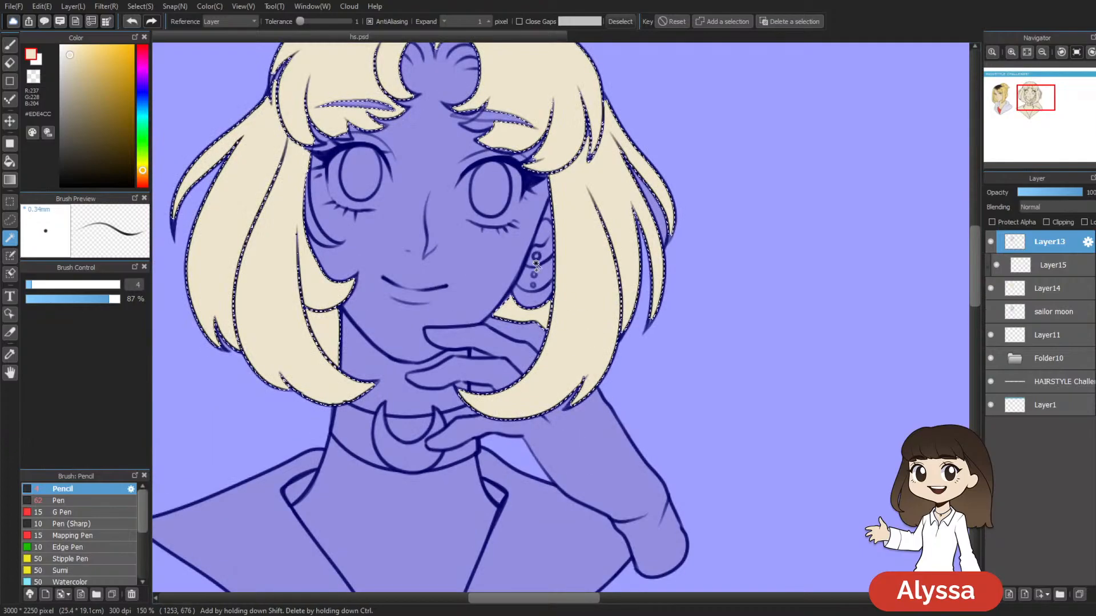
{"action": "left_click", "coordinate": [542, 268], "text": "shift"}
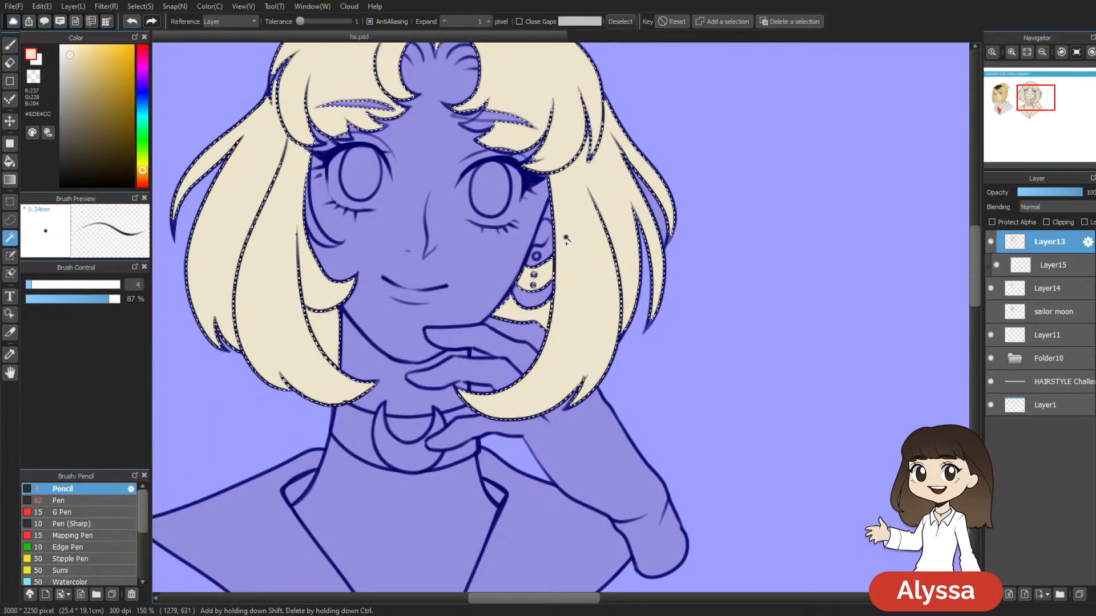
{"action": "left_click", "coordinate": [477, 354], "text": "shift"}
{"action": "left_click", "coordinate": [481, 390], "text": "shift"}
{"action": "left_click_drag", "start_coordinate": [596, 299], "coordinate": [677, 391]}
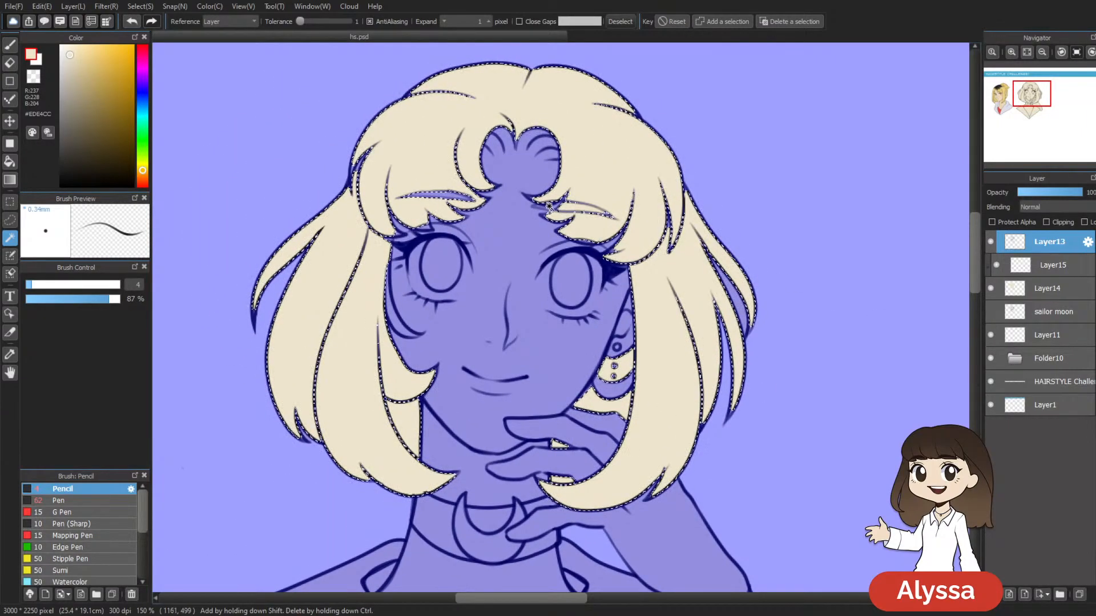
{"action": "key", "text": "ctrl+d"}
{"action": "key", "text": "ctrl+z"}
{"action": "left_click_drag", "start_coordinate": [576, 241], "coordinate": [616, 217]}
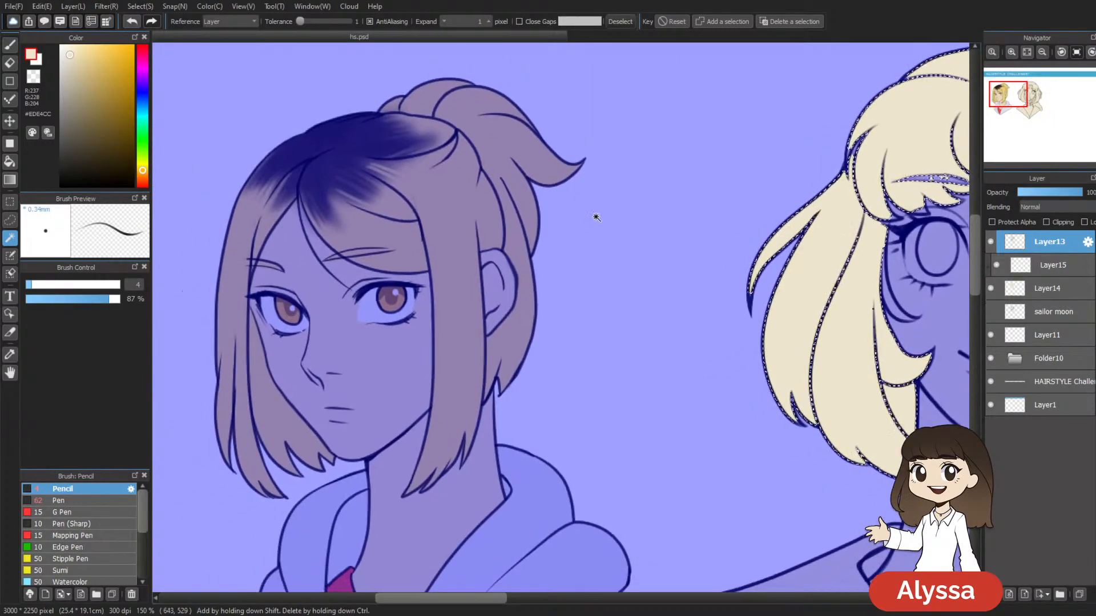
Step: Fill the hair selection on the clipped layer above the beige base with golden yellow, lighten it to #EDD180, and clear the selection
{"action": "left_click_drag", "start_coordinate": [745, 269], "coordinate": [401, 235]}
{"action": "key", "text": "ctrl+minus"}
{"action": "key", "text": "ctrl+minus"}
{"action": "key", "text": "b"}
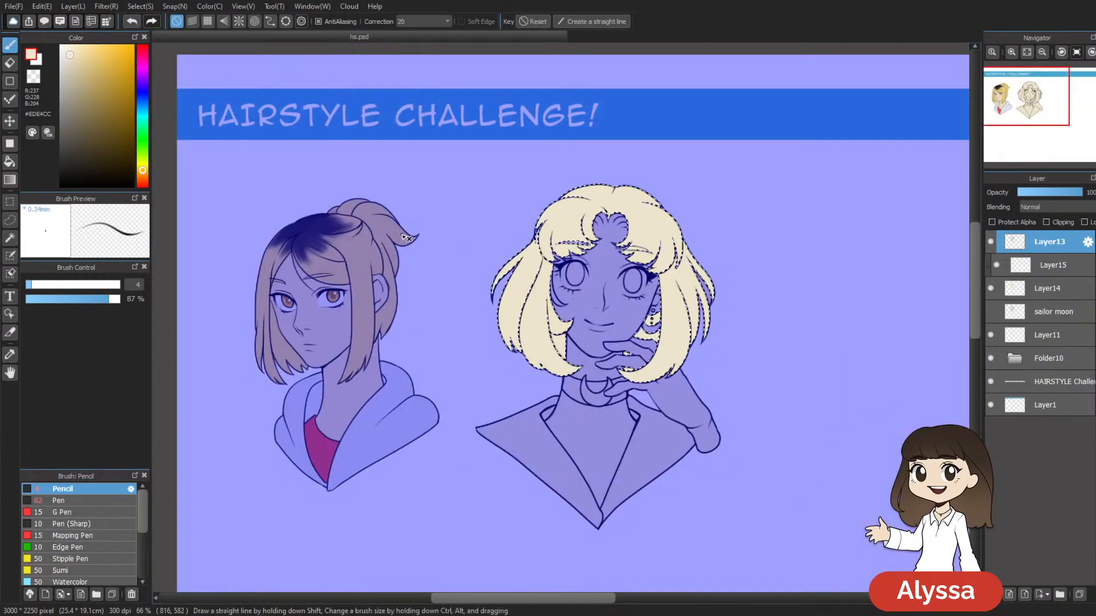
{"action": "left_click_drag", "start_coordinate": [654, 219], "coordinate": [542, 219]}
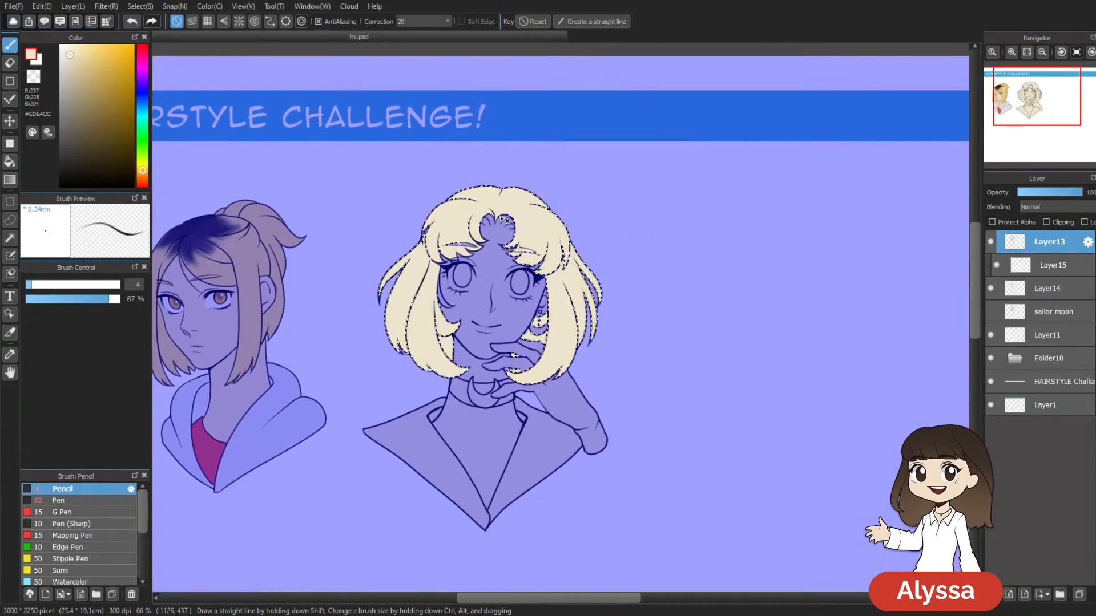
{"action": "left_click", "coordinate": [1052, 266]}
{"action": "left_click", "coordinate": [538, 229], "text": "alt"}
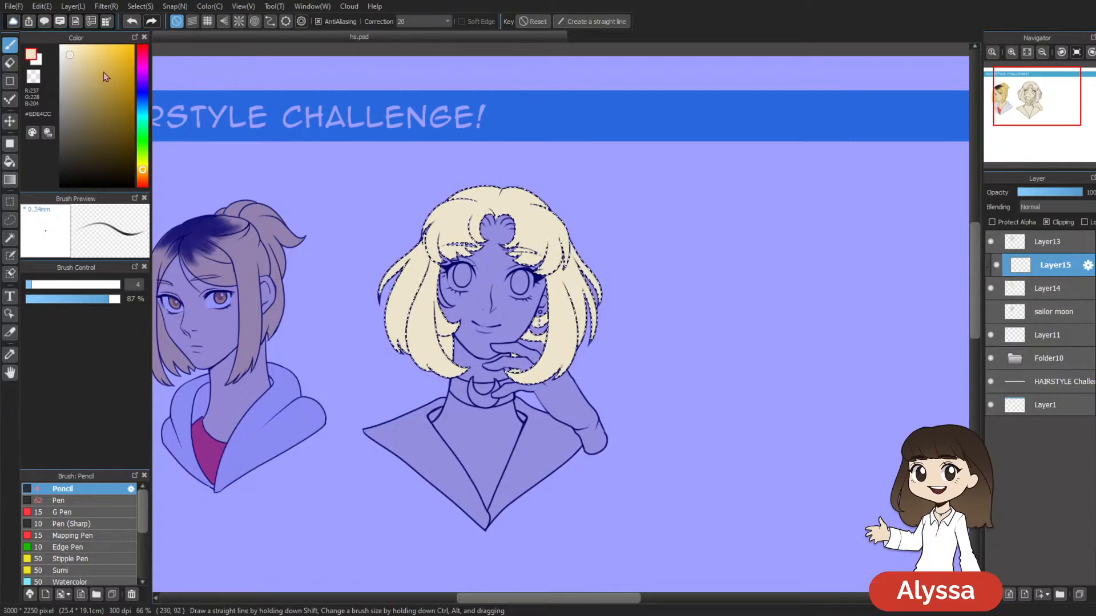
{"action": "left_click", "coordinate": [88, 61]}
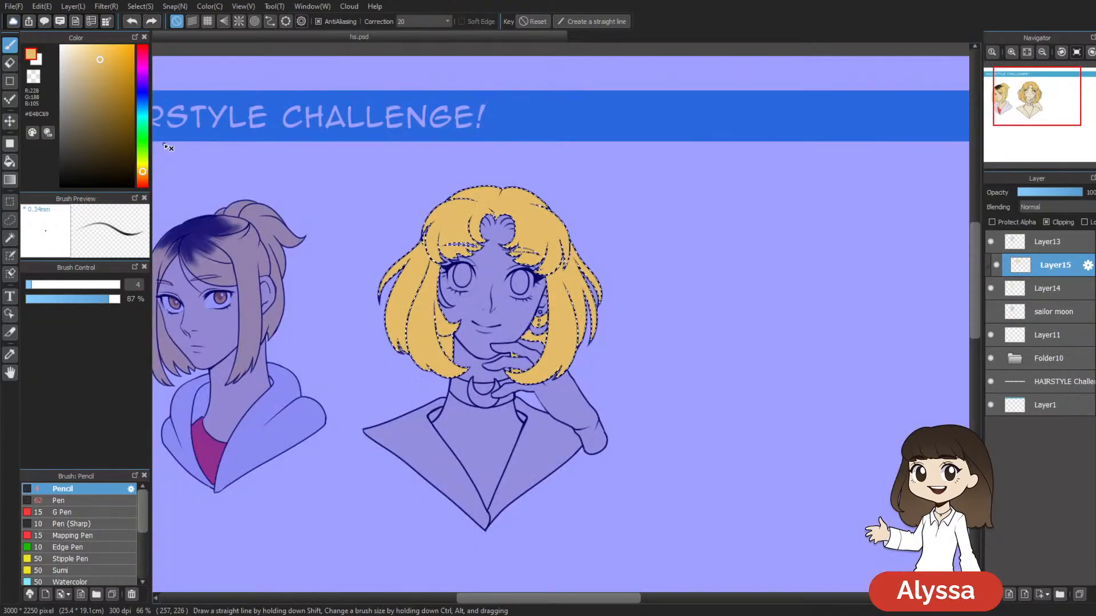
{"action": "left_click_drag", "start_coordinate": [101, 63], "coordinate": [96, 60]}
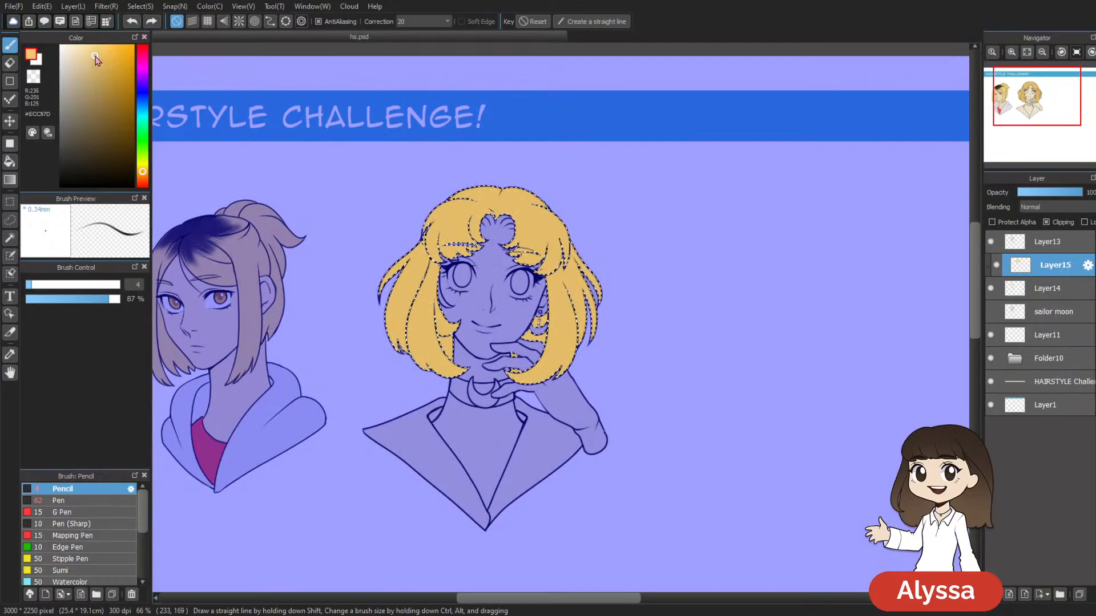
{"action": "key", "text": "ctrl+d"}
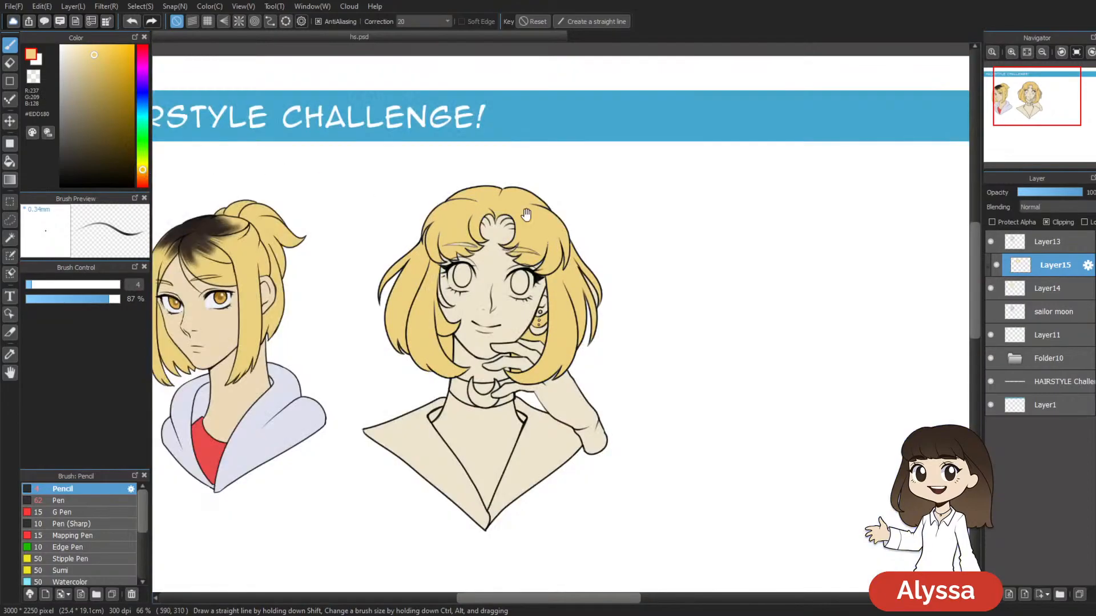
Step: Restore the hair selection, refill it with brighter yellow #F5D880, and clear the selection
{"action": "left_click_drag", "start_coordinate": [639, 251], "coordinate": [582, 237]}
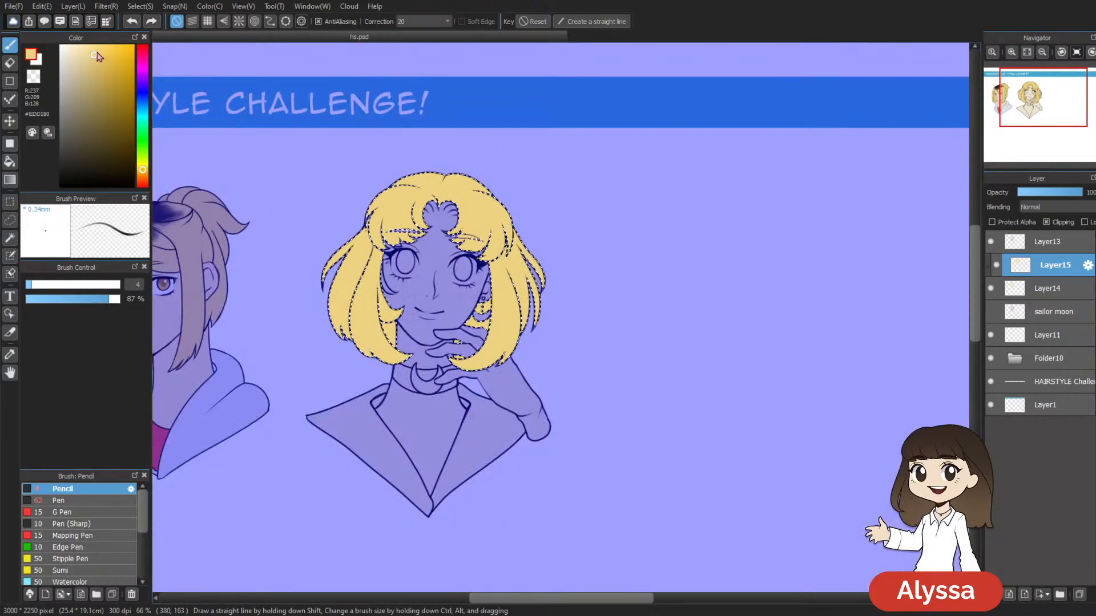
{"action": "left_click", "coordinate": [95, 50]}
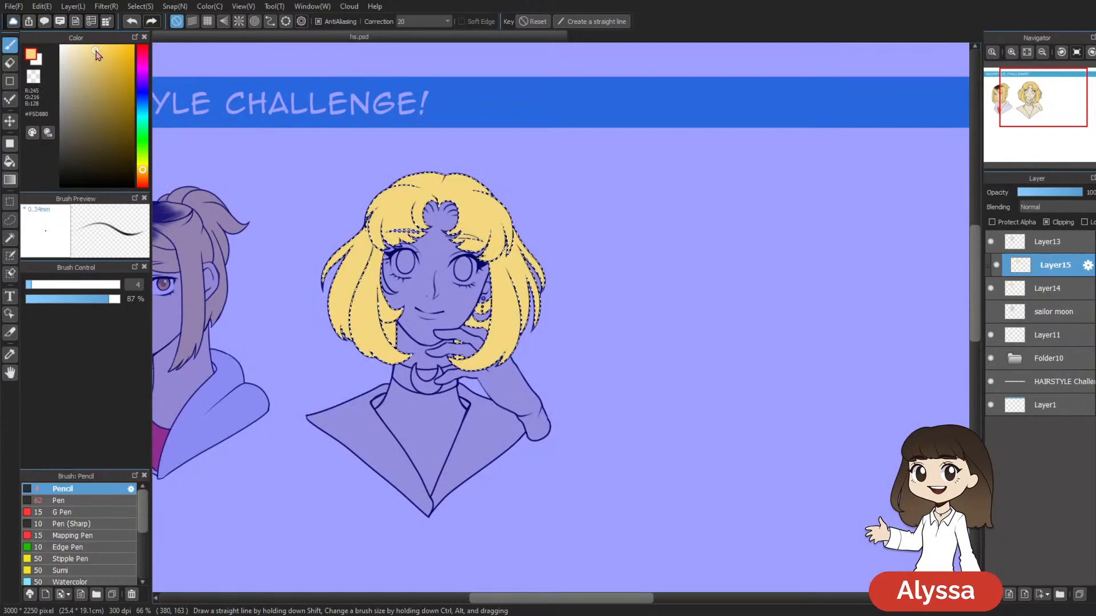
{"action": "key", "text": "space"}
{"action": "left_click_drag", "start_coordinate": [663, 298], "coordinate": [750, 318]}
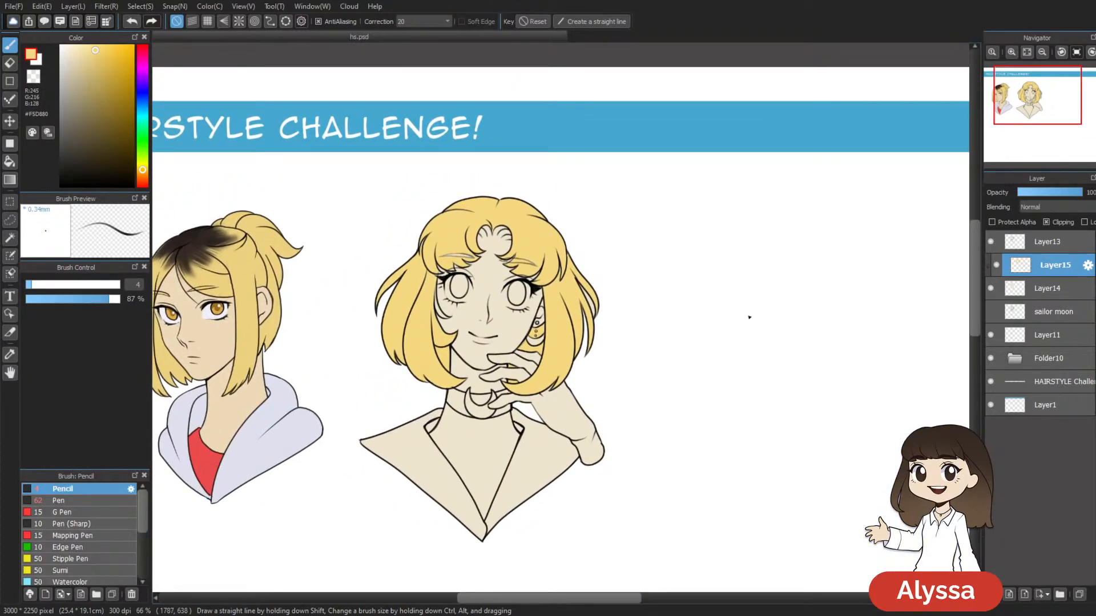
Step: Paint both eyebrows over with the hair yellow #F5D880 where the bangs cover them, using the Pencil brush
{"action": "key", "text": "ctrl+plus"}
{"action": "key", "text": "ctrl+plus"}
{"action": "key", "text": "space"}
{"action": "left_click_drag", "start_coordinate": [546, 283], "coordinate": [629, 315]}
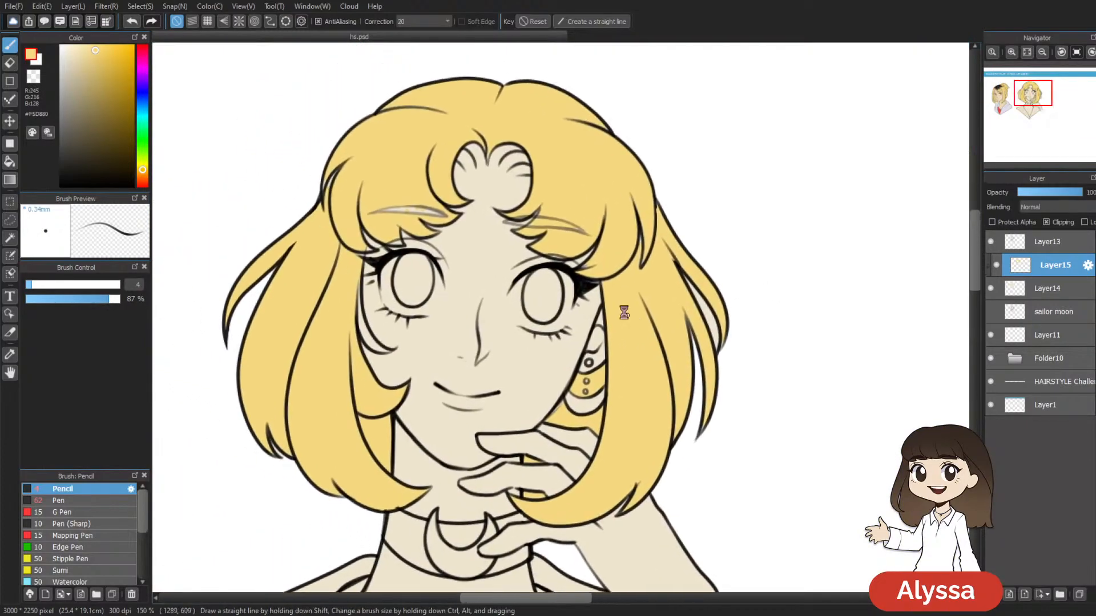
{"action": "left_click_drag", "start_coordinate": [400, 208], "coordinate": [425, 197]}
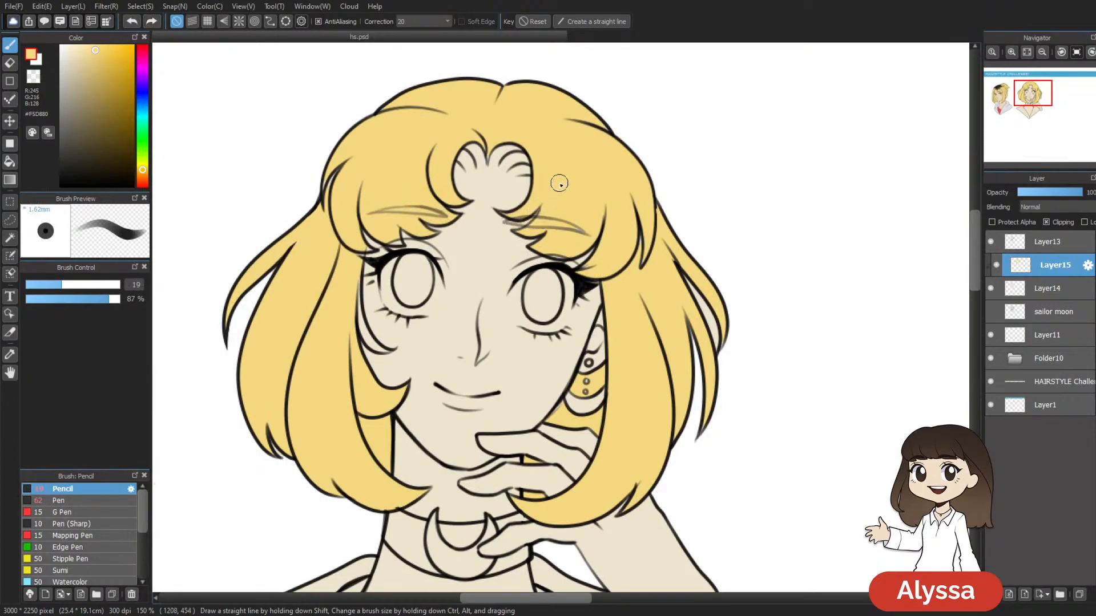
{"action": "key", "text": "bracketleft"}
{"action": "key", "text": "bracketleft"}
{"action": "left_click_drag", "start_coordinate": [578, 225], "coordinate": [514, 222]}
Step: Paint the hair roots yellow in the forehead gap between the bangs and trim their lower edge with the eraser
{"action": "mouse_move", "coordinate": [469, 168]}
{"action": "left_mouse_down"}
{"action": "mouse_move", "coordinate": [510, 170]}
{"action": "mouse_move", "coordinate": [453, 170]}
{"action": "mouse_move", "coordinate": [536, 168]}
{"action": "mouse_move", "coordinate": [434, 164]}
{"action": "mouse_move", "coordinate": [536, 147]}
{"action": "left_mouse_up"}
{"action": "key", "text": "bracketleft"}
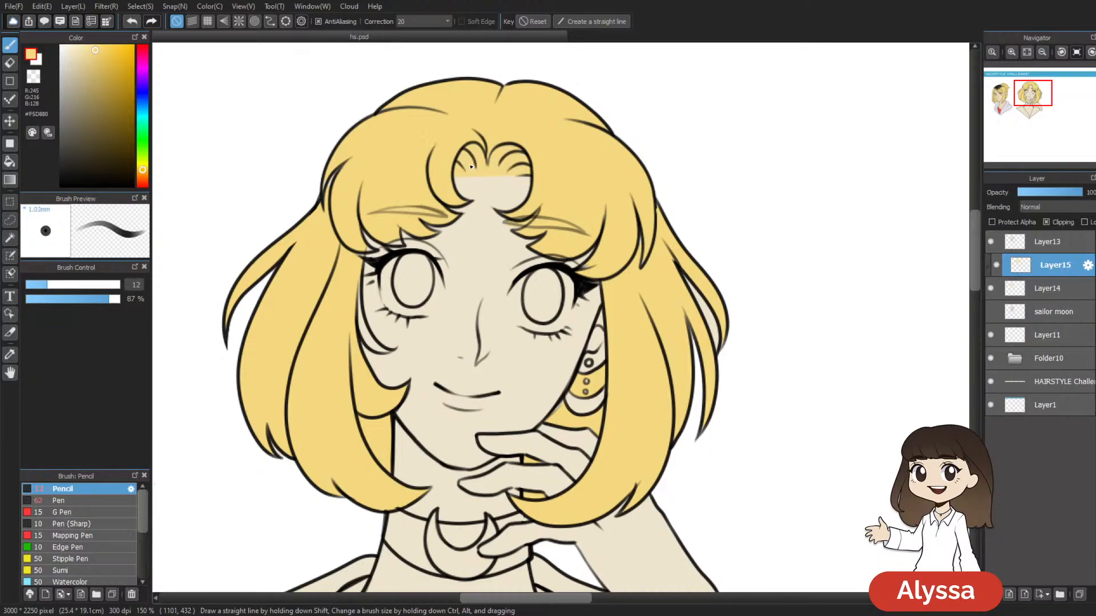
{"action": "key", "text": "e"}
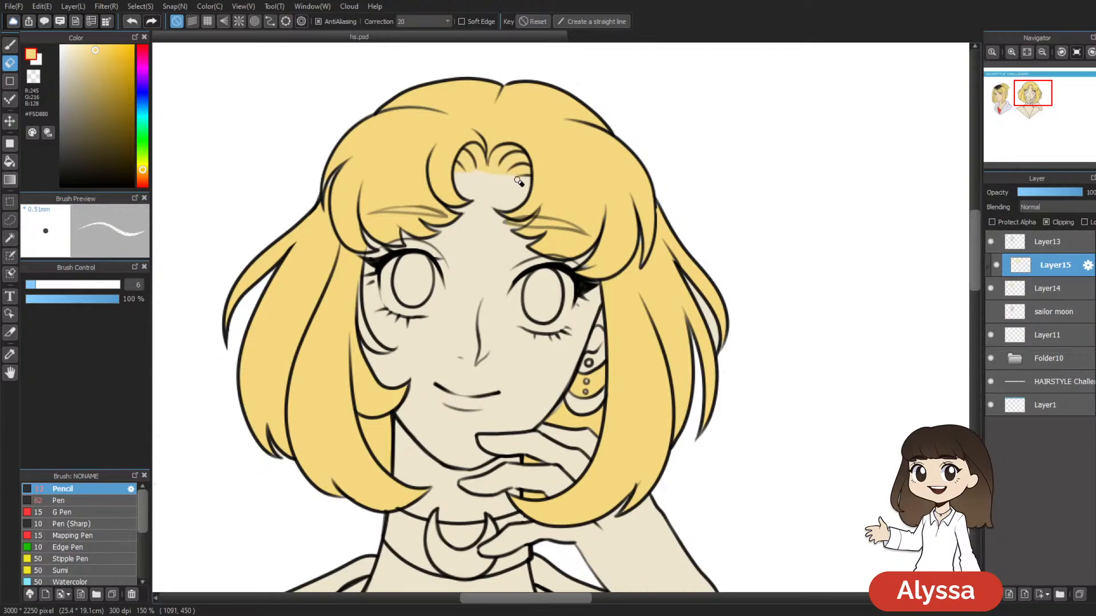
{"action": "scroll", "coordinate": [471, 252], "scroll_direction": "down", "scroll_amount": 2}
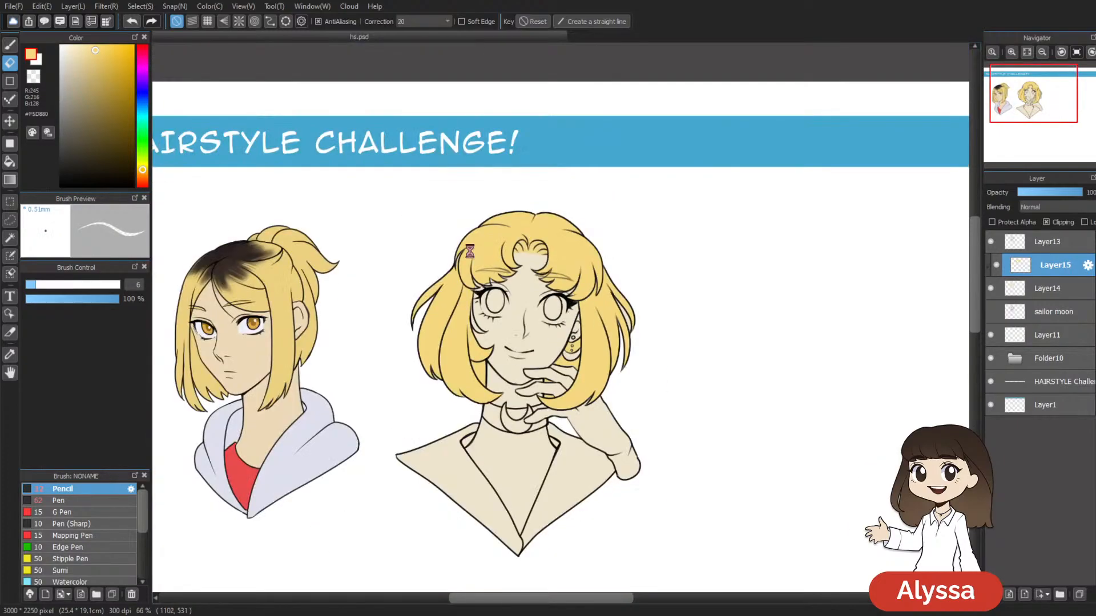
{"action": "scroll", "coordinate": [473, 255], "scroll_direction": "up", "scroll_amount": 2}
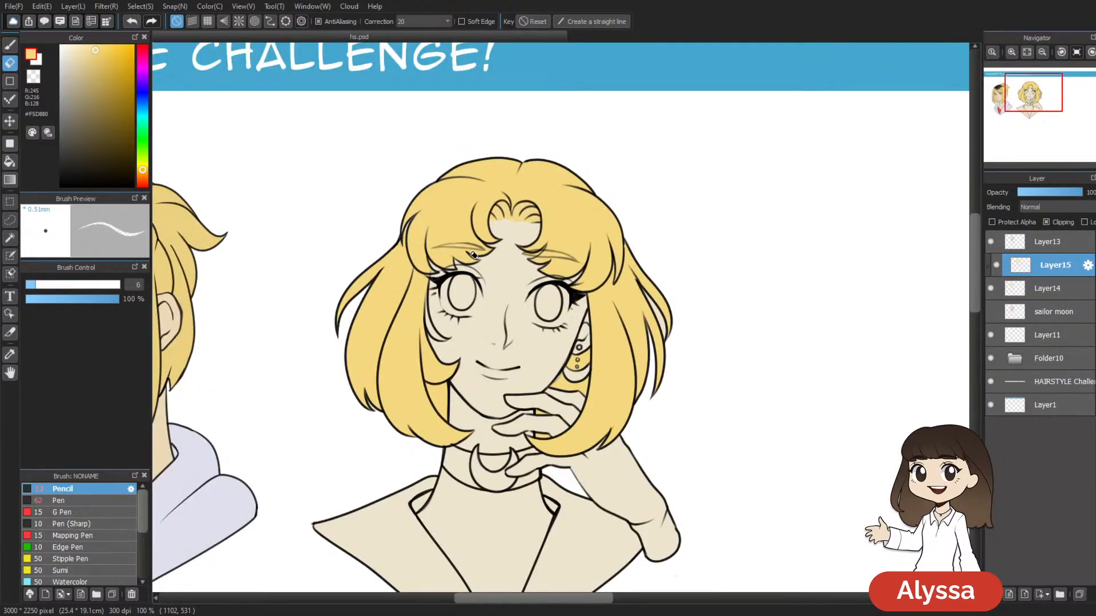
{"action": "scroll", "coordinate": [597, 366], "scroll_direction": "down", "scroll_amount": 2}
{"action": "left_click", "coordinate": [995, 265]}
{"action": "left_click", "coordinate": [995, 265]}
{"action": "left_click_drag", "start_coordinate": [703, 291], "coordinate": [660, 312]}
{"action": "left_click_drag", "start_coordinate": [548, 371], "coordinate": [607, 442]}
{"action": "scroll", "coordinate": [643, 503], "scroll_direction": "up", "scroll_amount": 1}
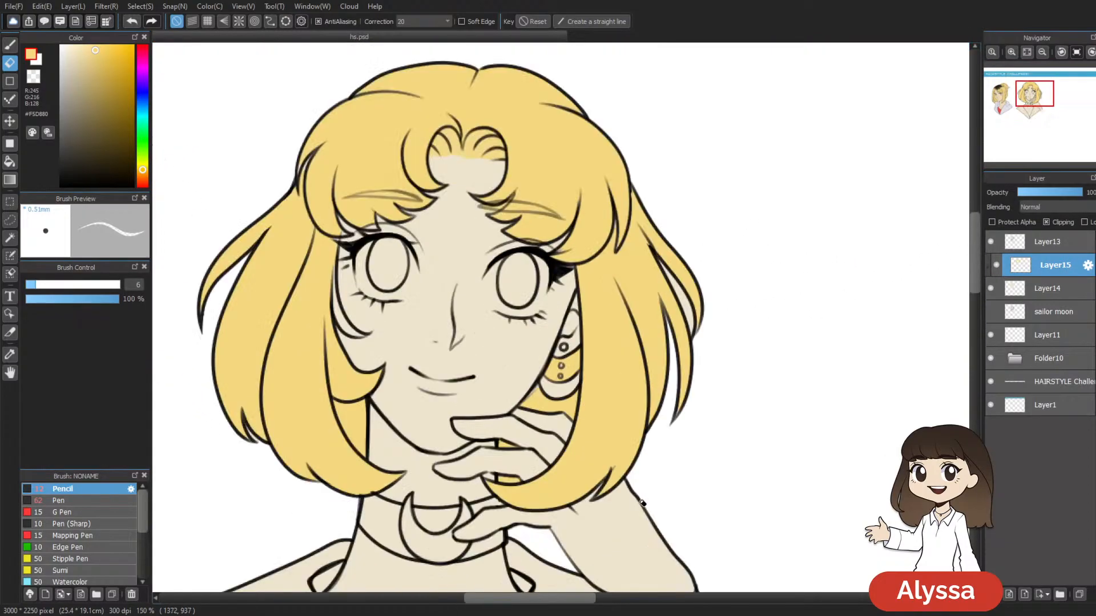
Step: Paint the small face-framing lock beside the left-hand eye yellow and tidy the bangs' colour edge above its lashes
{"action": "key", "text": "b"}
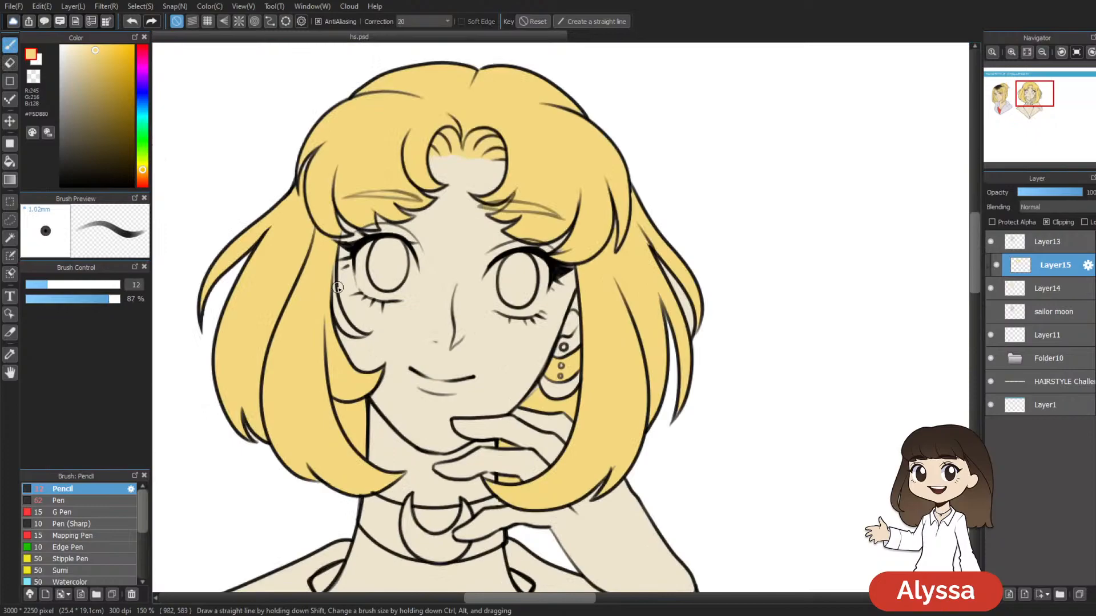
{"action": "left_click_drag", "start_coordinate": [436, 287], "coordinate": [407, 277]}
{"action": "left_click_drag", "start_coordinate": [332, 295], "coordinate": [370, 334]}
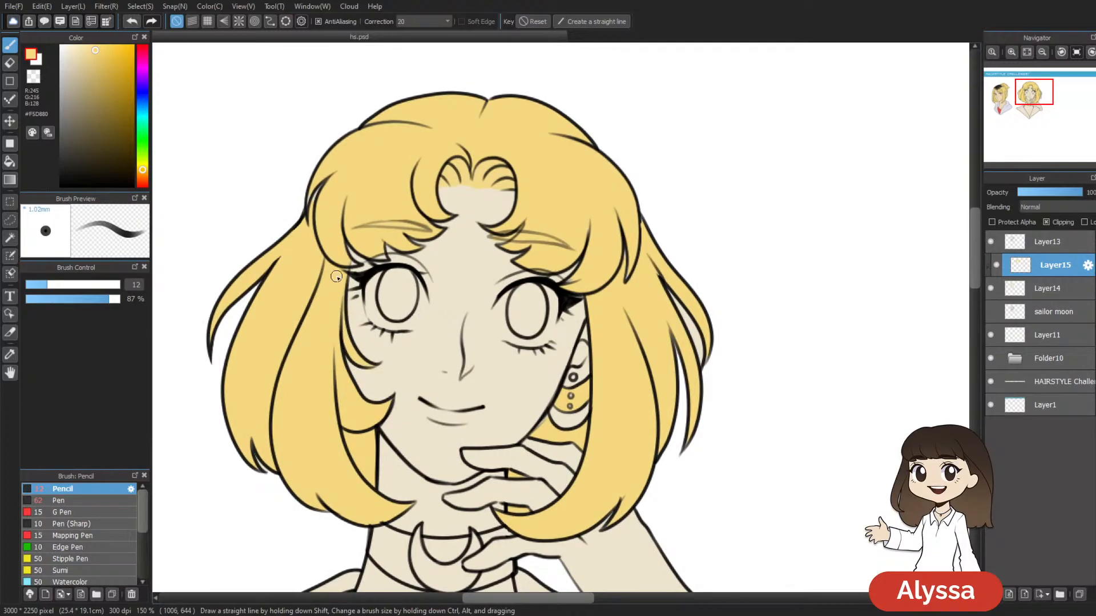
{"action": "left_click_drag", "start_coordinate": [442, 227], "coordinate": [428, 215]}
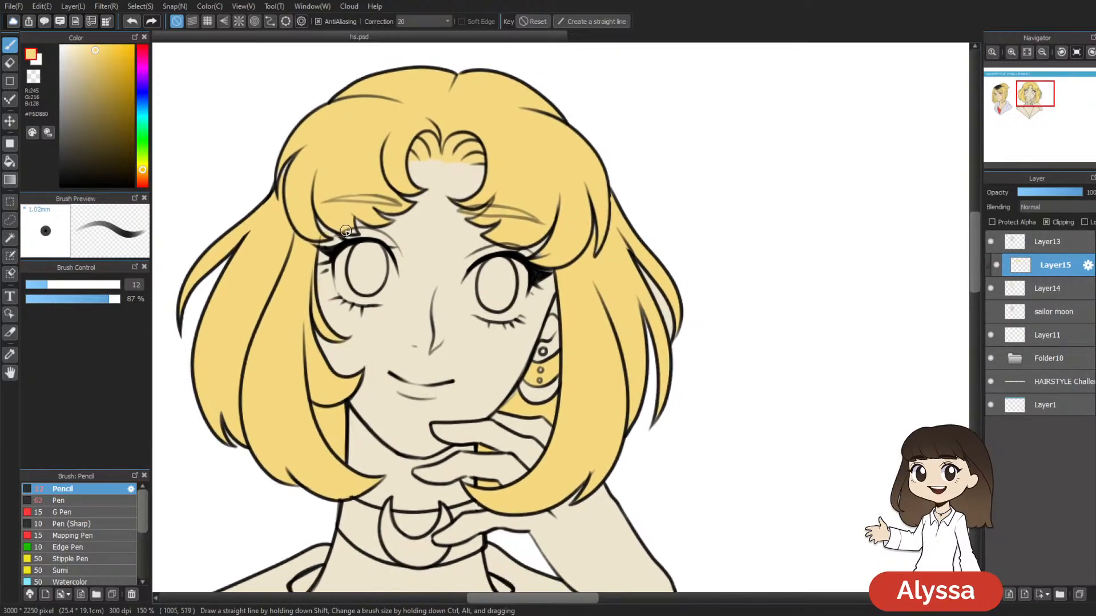
{"action": "key", "text": "e"}
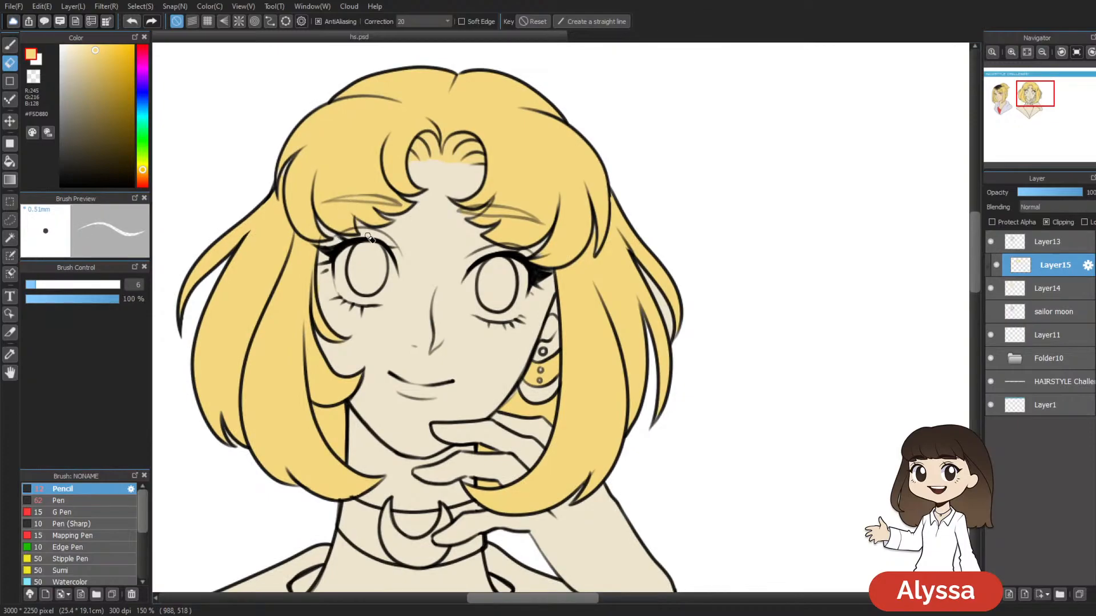
Step: Sample near-white #F0F0F7 from the finished character's eye and colour the left-hand eye's white and iris with it
{"action": "key", "text": "b"}
{"action": "mouse_move", "coordinate": [593, 263]}
{"action": "left_mouse_down"}
{"action": "mouse_move", "coordinate": [569, 249]}
{"action": "mouse_move", "coordinate": [630, 125]}
{"action": "left_mouse_up"}
{"action": "mouse_move", "coordinate": [233, 152]}
{"action": "left_mouse_down"}
{"action": "mouse_move", "coordinate": [500, 291]}
{"action": "mouse_move", "coordinate": [679, 276]}
{"action": "left_mouse_up"}
{"action": "left_click", "coordinate": [280, 307], "text": "alt"}
{"action": "mouse_move", "coordinate": [900, 236]}
{"action": "left_mouse_down"}
{"action": "mouse_move", "coordinate": [274, 198]}
{"action": "mouse_move", "coordinate": [250, 225]}
{"action": "mouse_move", "coordinate": [261, 250]}
{"action": "mouse_move", "coordinate": [305, 228]}
{"action": "left_mouse_up"}
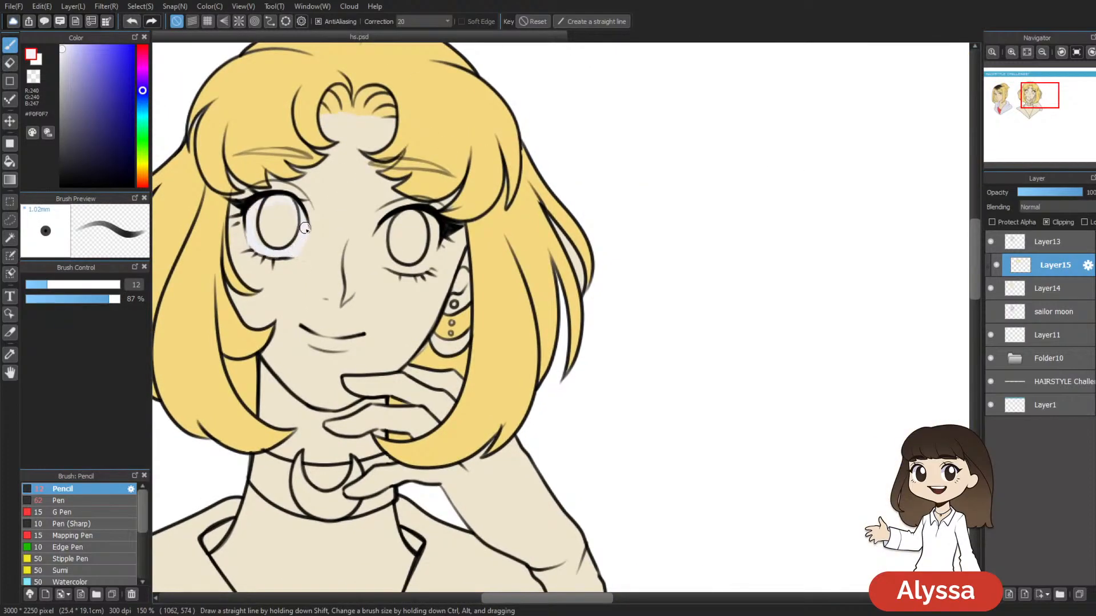
{"action": "key", "text": "w"}
{"action": "left_click", "coordinate": [285, 217]}
{"action": "key", "text": "shift+f"}
{"action": "key", "text": "ctrl+d"}
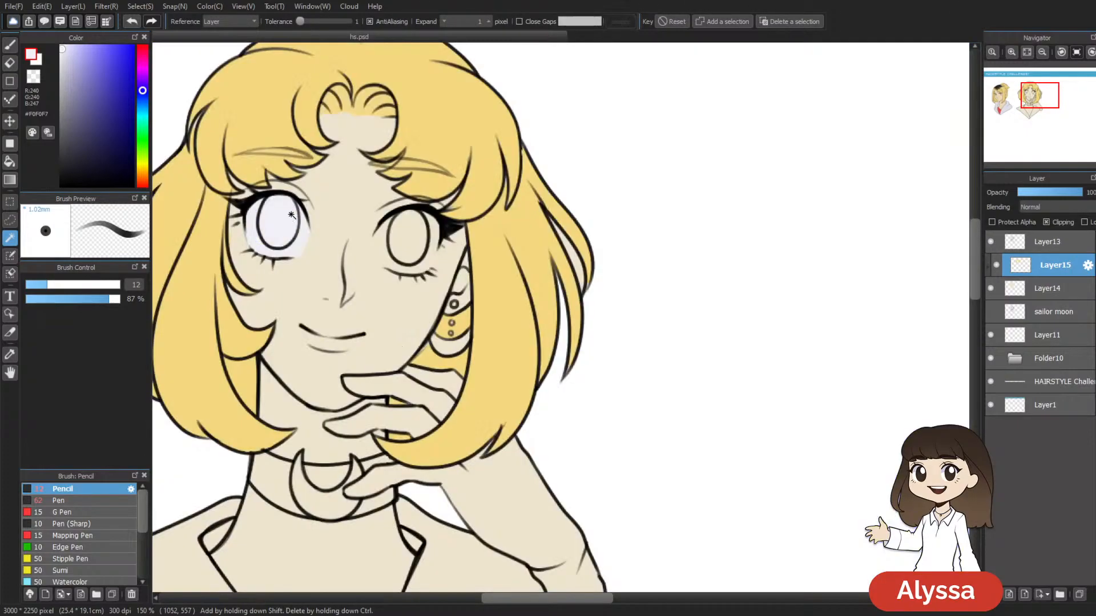
Step: Colour the right-hand eye's white and iris with near-white #F0F0F7, filling the unpainted gaps, and tidy up with the eraser
{"action": "key", "text": "b"}
{"action": "mouse_move", "coordinate": [405, 215]}
{"action": "left_mouse_down"}
{"action": "mouse_move", "coordinate": [379, 239]}
{"action": "mouse_move", "coordinate": [391, 266]}
{"action": "mouse_move", "coordinate": [425, 258]}
{"action": "mouse_move", "coordinate": [437, 224]}
{"action": "left_mouse_up"}
{"action": "key", "text": "w"}
{"action": "left_click", "coordinate": [416, 239]}
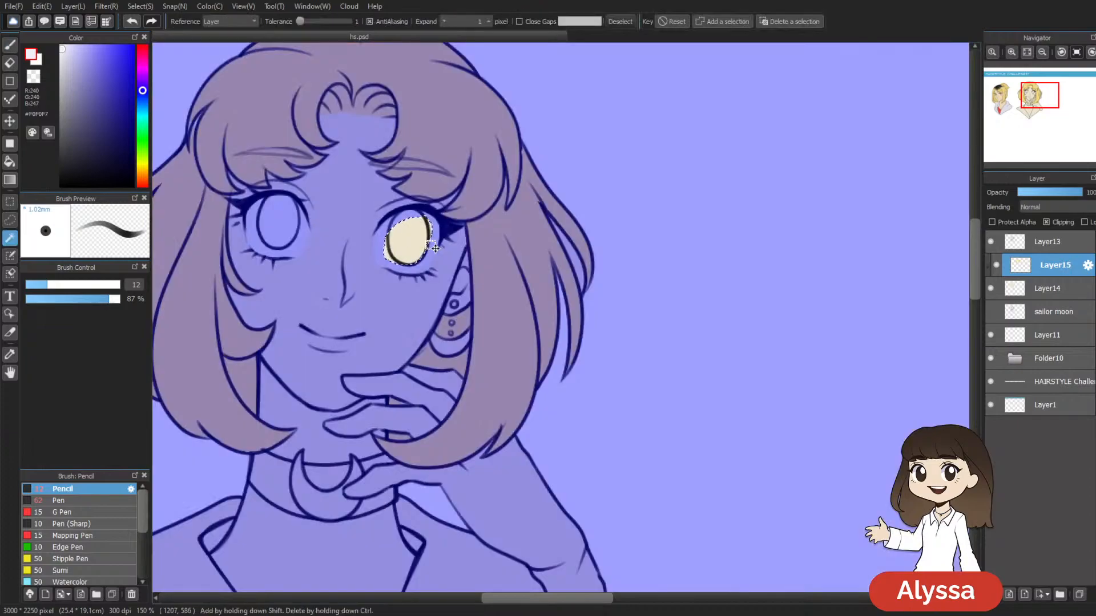
{"action": "key", "text": "shift+f"}
{"action": "key", "text": "ctrl+d"}
{"action": "key", "text": "b"}
{"action": "left_click_drag", "start_coordinate": [425, 296], "coordinate": [446, 315]}
{"action": "key", "text": "e"}
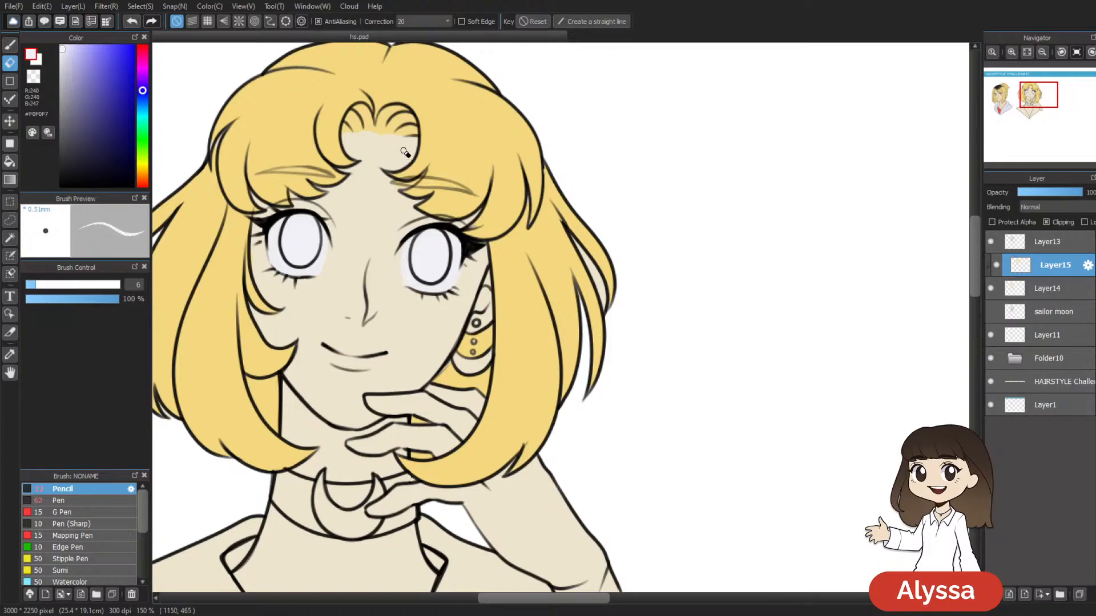
{"action": "scroll", "coordinate": [405, 152], "scroll_direction": "down", "scroll_amount": 4}
{"action": "scroll", "coordinate": [405, 153], "scroll_direction": "up", "scroll_amount": 3}
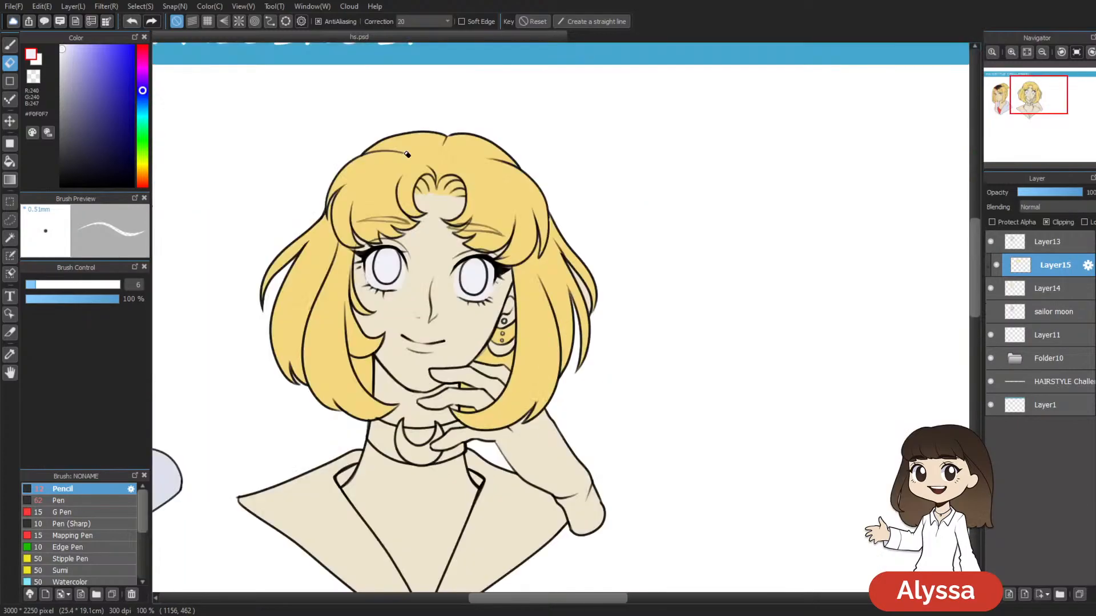
Step: Select both irises from the line art layer, fill them with blue #5A65F3 on the clipped colour layer, and clear the selection
{"action": "left_click_drag", "start_coordinate": [447, 402], "coordinate": [558, 345]}
{"action": "left_click", "coordinate": [1050, 242]}
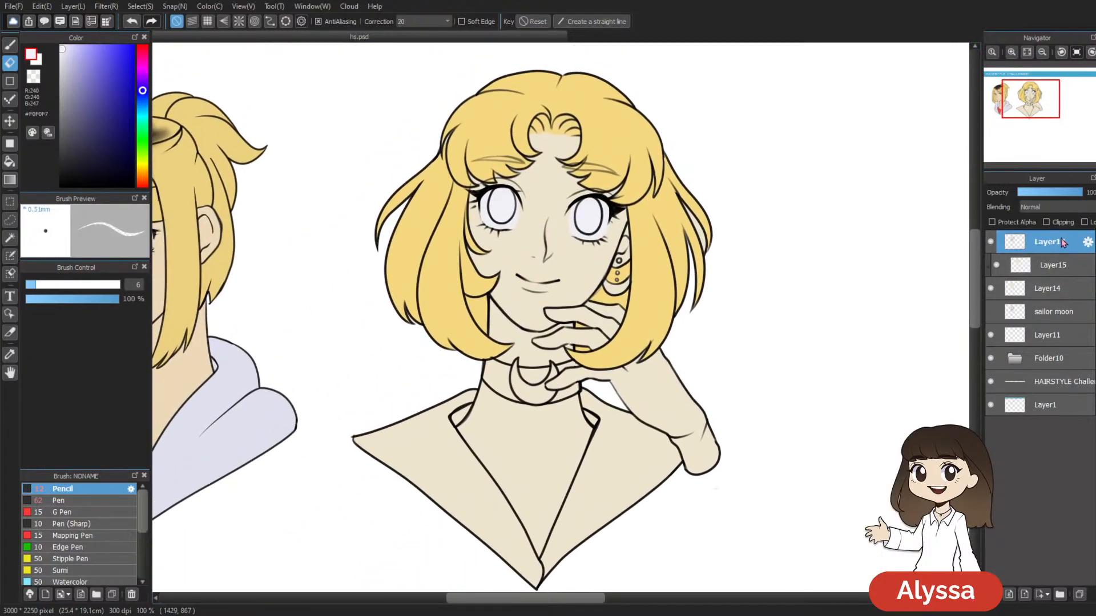
{"action": "key", "text": "w"}
{"action": "left_click", "coordinate": [497, 203]}
{"action": "left_click", "coordinate": [588, 217], "text": "shift"}
{"action": "left_click_drag", "start_coordinate": [530, 407], "coordinate": [458, 424]}
{"action": "left_click_drag", "start_coordinate": [117, 68], "coordinate": [109, 53]}
{"action": "left_click", "coordinate": [143, 94]}
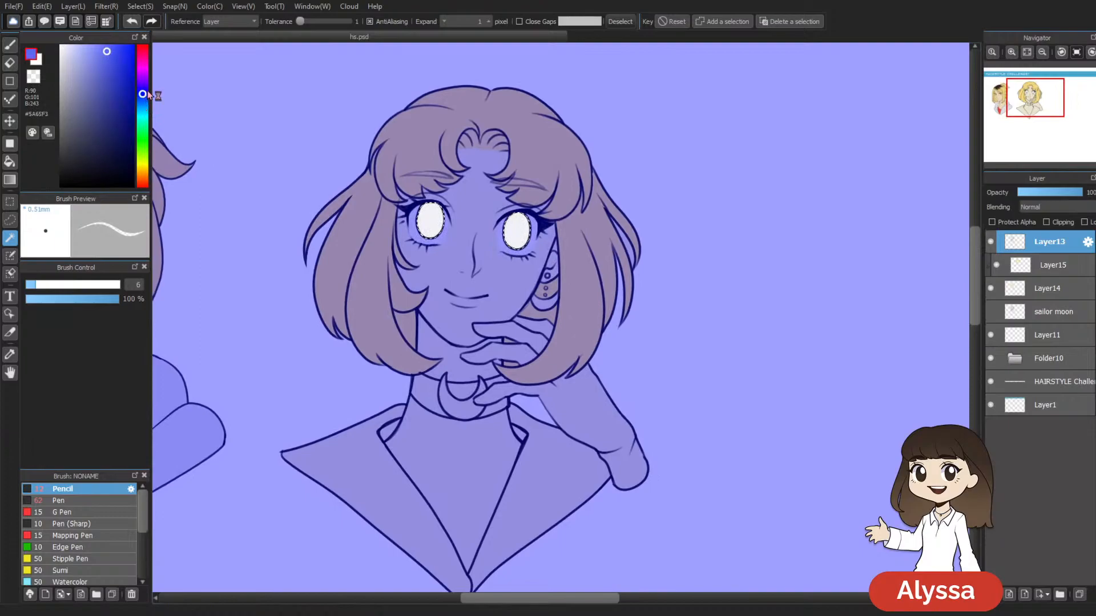
{"action": "left_click", "coordinate": [1055, 265]}
{"action": "key", "text": "ctrl+u"}
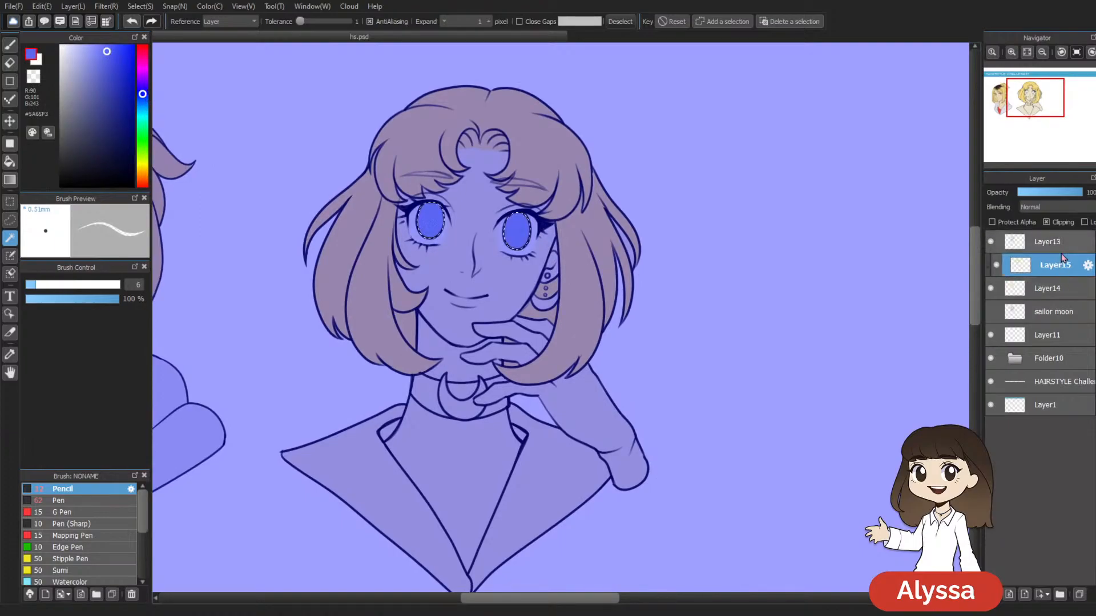
{"action": "key", "text": "ctrl+d"}
{"action": "key", "text": "ctrl+minus"}
{"action": "key", "text": "ctrl+minus"}
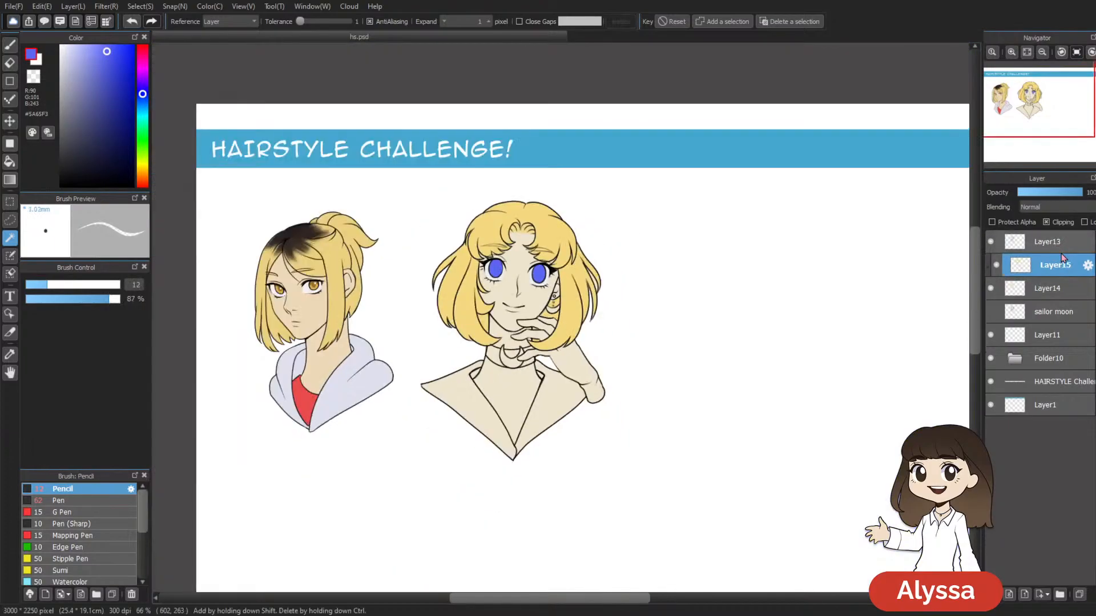
Step: Restore the iris selection, choose the darker blue #3B45CF, and clear the selection
{"action": "key", "text": "ctrl+plus"}
{"action": "key", "text": "ctrl+plus"}
{"action": "key", "text": "ctrl+z"}
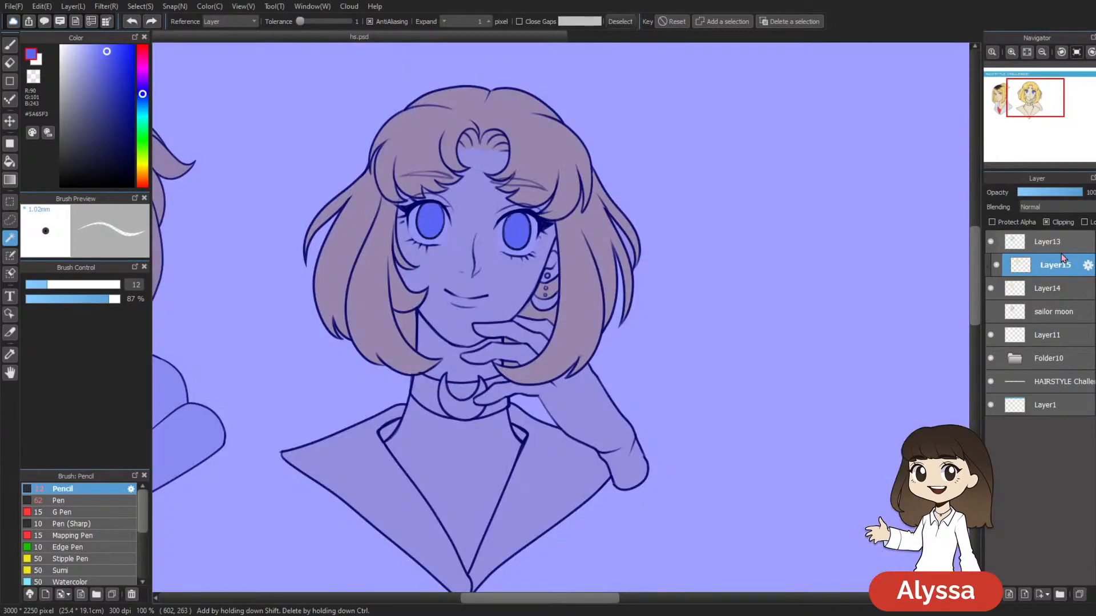
{"action": "left_click", "coordinate": [107, 53]}
{"action": "left_click_drag", "start_coordinate": [107, 52], "coordinate": [113, 73]}
{"action": "key", "text": "ctrl+d"}
{"action": "scroll", "coordinate": [691, 498], "scroll_direction": "up", "scroll_amount": 3}
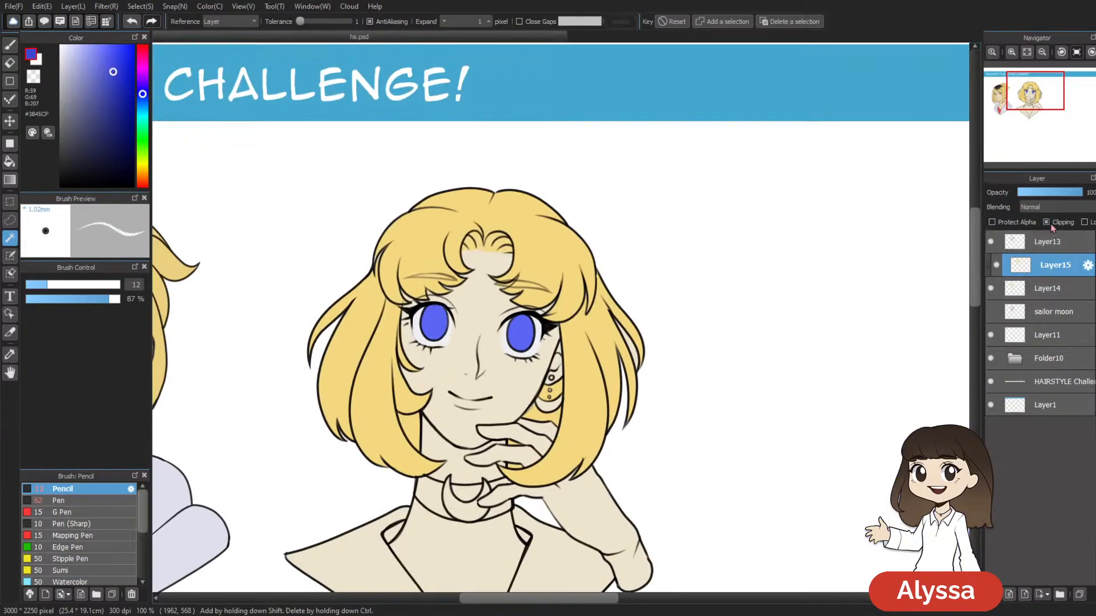
Step: Paint dark pupils in the centres of both irises with deep blue #382BAE
{"action": "key", "text": "b"}
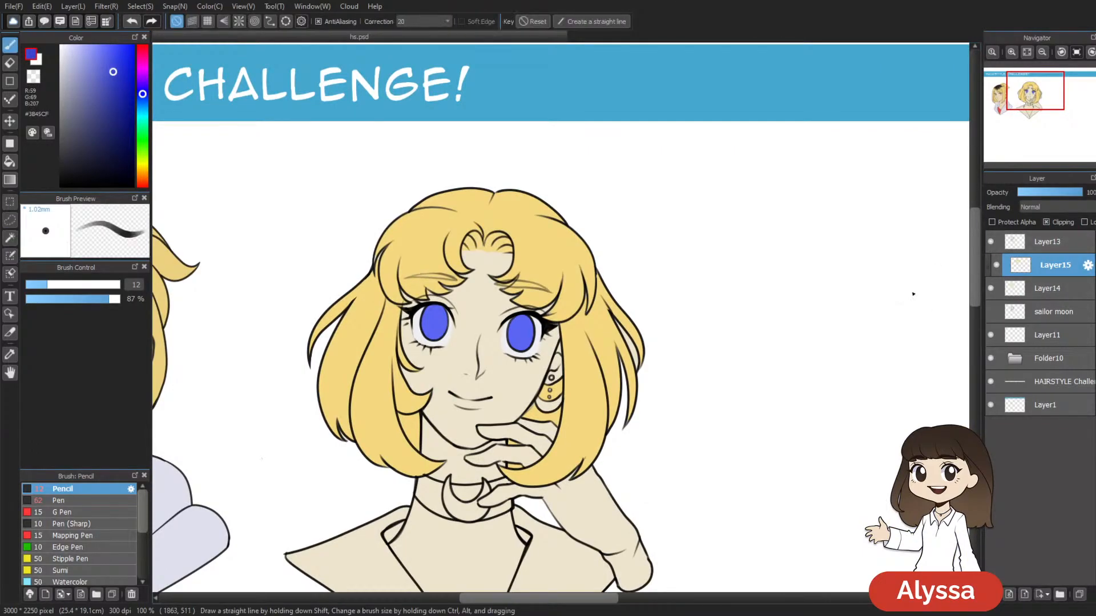
{"action": "key", "text": "ctrl+plus"}
{"action": "key", "text": "ctrl+plus"}
{"action": "left_click_drag", "start_coordinate": [464, 341], "coordinate": [518, 262]}
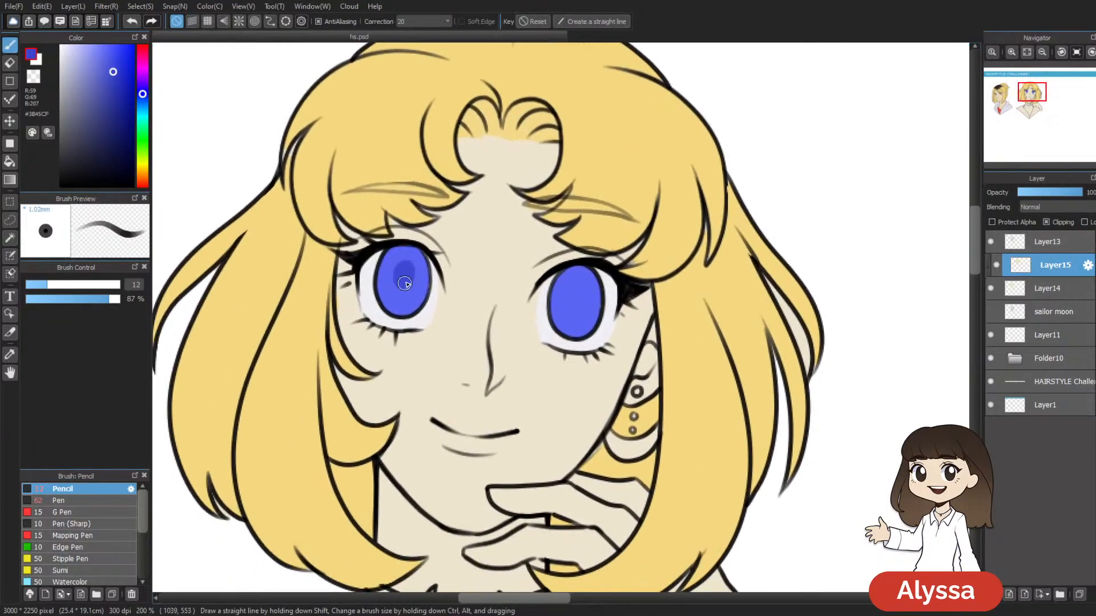
{"action": "left_click", "coordinate": [117, 89]}
{"action": "left_click_drag", "start_coordinate": [474, 243], "coordinate": [445, 225]}
{"action": "left_click_drag", "start_coordinate": [370, 259], "coordinate": [372, 271]}
{"action": "left_click_drag", "start_coordinate": [654, 209], "coordinate": [623, 160]}
{"action": "mouse_move", "coordinate": [508, 233]}
{"action": "left_mouse_down"}
{"action": "mouse_move", "coordinate": [517, 246]}
{"action": "mouse_move", "coordinate": [497, 219]}
{"action": "mouse_move", "coordinate": [520, 216]}
{"action": "left_mouse_up"}
{"action": "key", "text": "ctrl+z"}
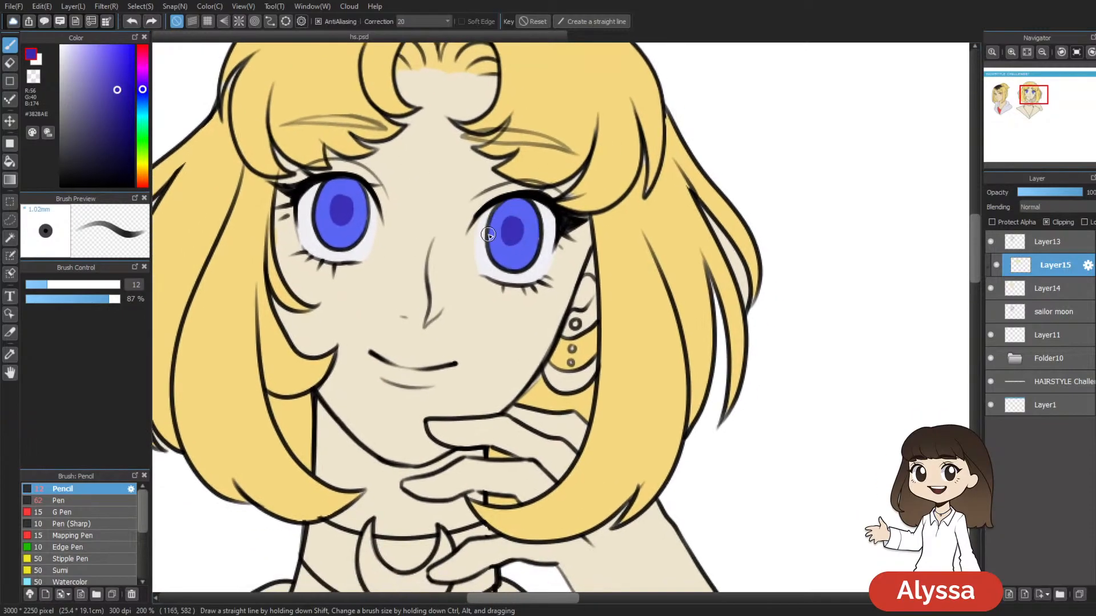
Step: Raise the brush opacity to 100% and shade the upper part of both irises with deep blue #382BAE around the pupils
{"action": "left_click_drag", "start_coordinate": [114, 299], "coordinate": [146, 296]}
{"action": "left_click_drag", "start_coordinate": [516, 231], "coordinate": [512, 224]}
{"action": "mouse_move", "coordinate": [342, 213]}
{"action": "left_mouse_down"}
{"action": "mouse_move", "coordinate": [316, 214]}
{"action": "mouse_move", "coordinate": [333, 197]}
{"action": "mouse_move", "coordinate": [360, 197]}
{"action": "mouse_move", "coordinate": [365, 211]}
{"action": "mouse_move", "coordinate": [323, 199]}
{"action": "mouse_move", "coordinate": [346, 181]}
{"action": "left_mouse_up"}
{"action": "left_click_drag", "start_coordinate": [438, 184], "coordinate": [417, 173]}
{"action": "left_click_drag", "start_coordinate": [344, 195], "coordinate": [342, 190]}
{"action": "mouse_move", "coordinate": [465, 229]}
{"action": "left_mouse_down"}
{"action": "mouse_move", "coordinate": [499, 210]}
{"action": "mouse_move", "coordinate": [516, 223]}
{"action": "mouse_move", "coordinate": [510, 205]}
{"action": "mouse_move", "coordinate": [478, 204]}
{"action": "mouse_move", "coordinate": [506, 198]}
{"action": "mouse_move", "coordinate": [486, 193]}
{"action": "mouse_move", "coordinate": [473, 213]}
{"action": "mouse_move", "coordinate": [501, 209]}
{"action": "mouse_move", "coordinate": [487, 211]}
{"action": "mouse_move", "coordinate": [485, 233]}
{"action": "mouse_move", "coordinate": [492, 212]}
{"action": "left_mouse_up"}
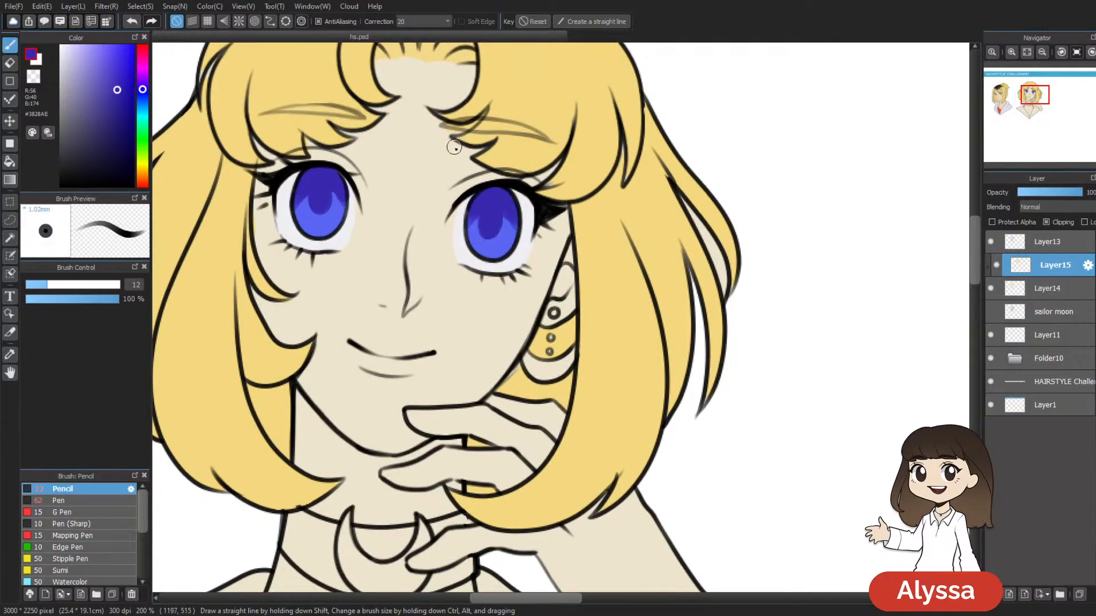
Step: Refine the deep blue #382BAE shading around the pupils in both irises
{"action": "mouse_move", "coordinate": [313, 203]}
{"action": "left_mouse_down"}
{"action": "mouse_move", "coordinate": [324, 205]}
{"action": "mouse_move", "coordinate": [319, 191]}
{"action": "mouse_move", "coordinate": [315, 208]}
{"action": "mouse_move", "coordinate": [329, 182]}
{"action": "left_mouse_up"}
{"action": "left_click_drag", "start_coordinate": [675, 205], "coordinate": [655, 207]}
{"action": "scroll", "coordinate": [655, 208], "scroll_direction": "down", "scroll_amount": 4}
{"action": "scroll", "coordinate": [653, 205], "scroll_direction": "up", "scroll_amount": 3}
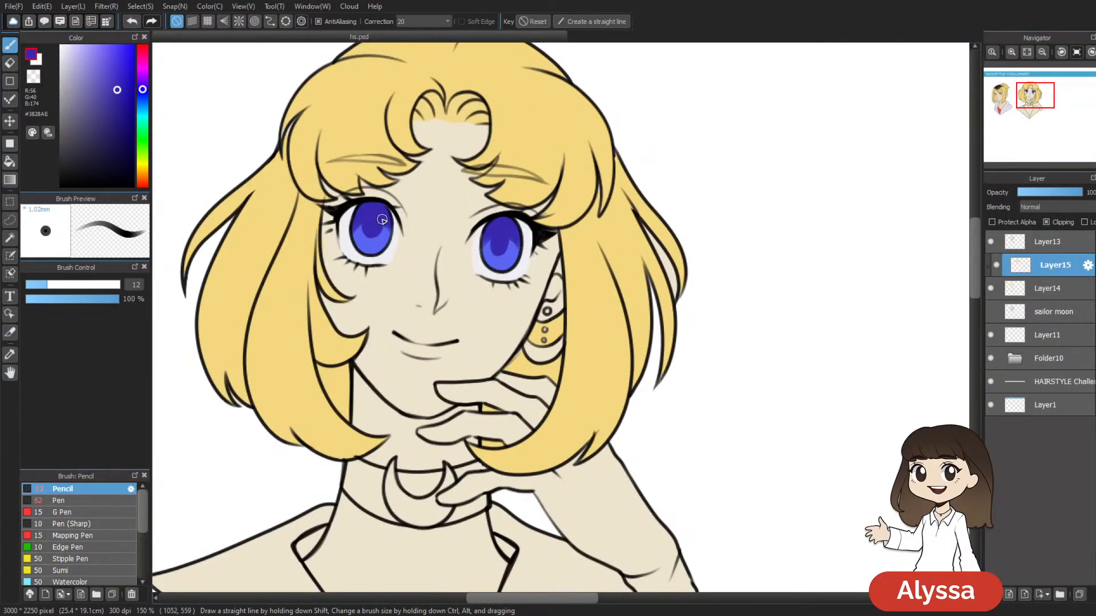
{"action": "left_click_drag", "start_coordinate": [518, 162], "coordinate": [492, 135]}
{"action": "left_click_drag", "start_coordinate": [459, 177], "coordinate": [431, 154]}
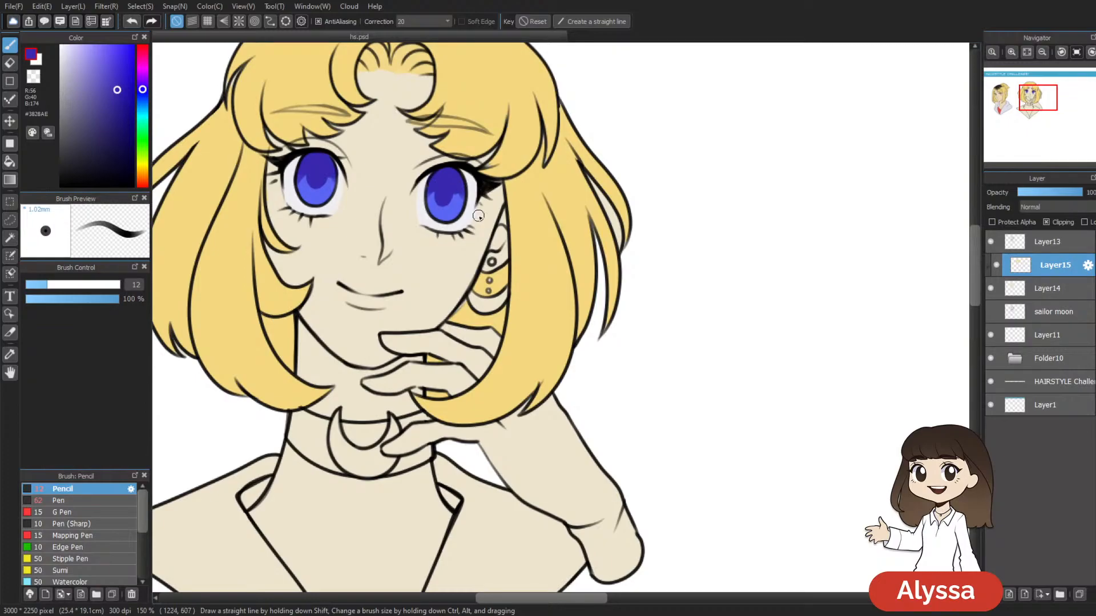
{"action": "left_click_drag", "start_coordinate": [535, 179], "coordinate": [699, 179]}
{"action": "left_click_drag", "start_coordinate": [592, 300], "coordinate": [592, 377]}
{"action": "scroll", "coordinate": [546, 432], "scroll_direction": "down", "scroll_amount": 3}
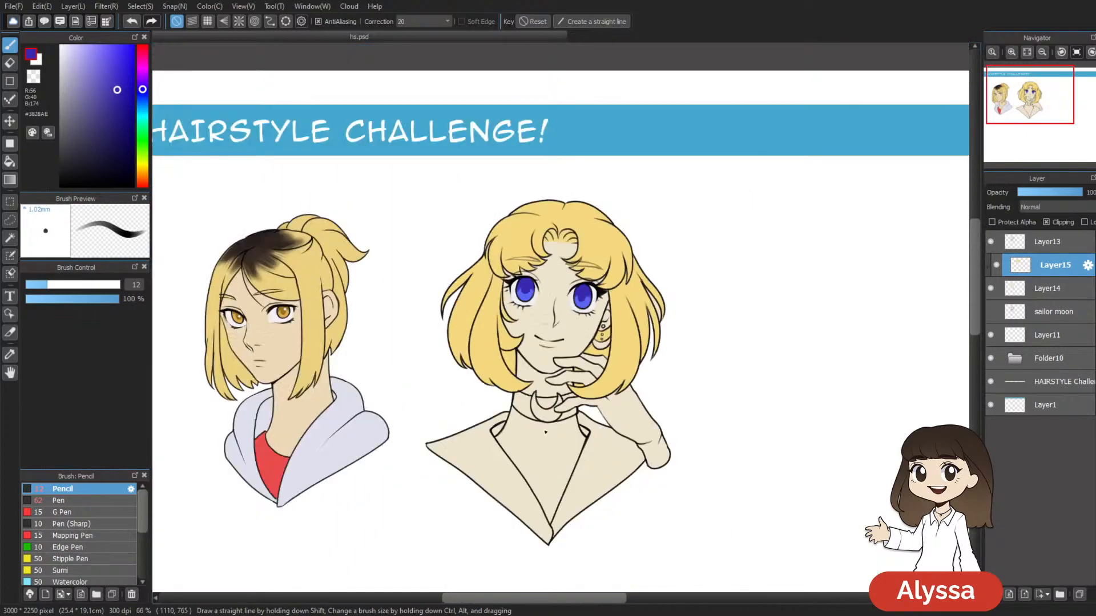
Step: Pick up near-white #EFEEF1 from the eye and dab a round highlight on the upper part of each iris
{"action": "scroll", "coordinate": [543, 430], "scroll_direction": "up", "scroll_amount": 4}
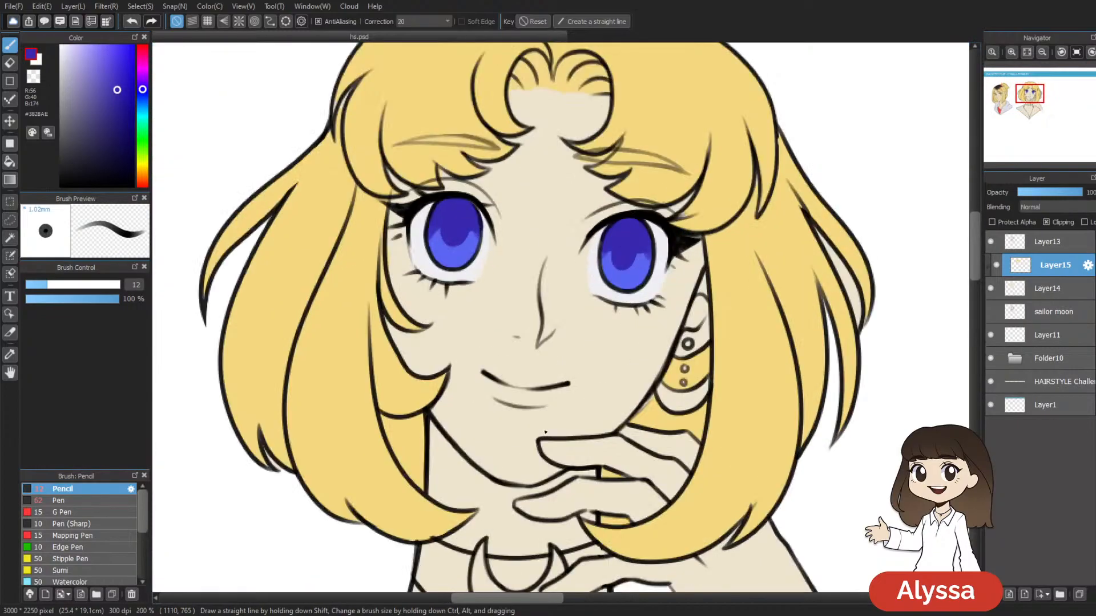
{"action": "left_click", "coordinate": [437, 241], "text": "alt"}
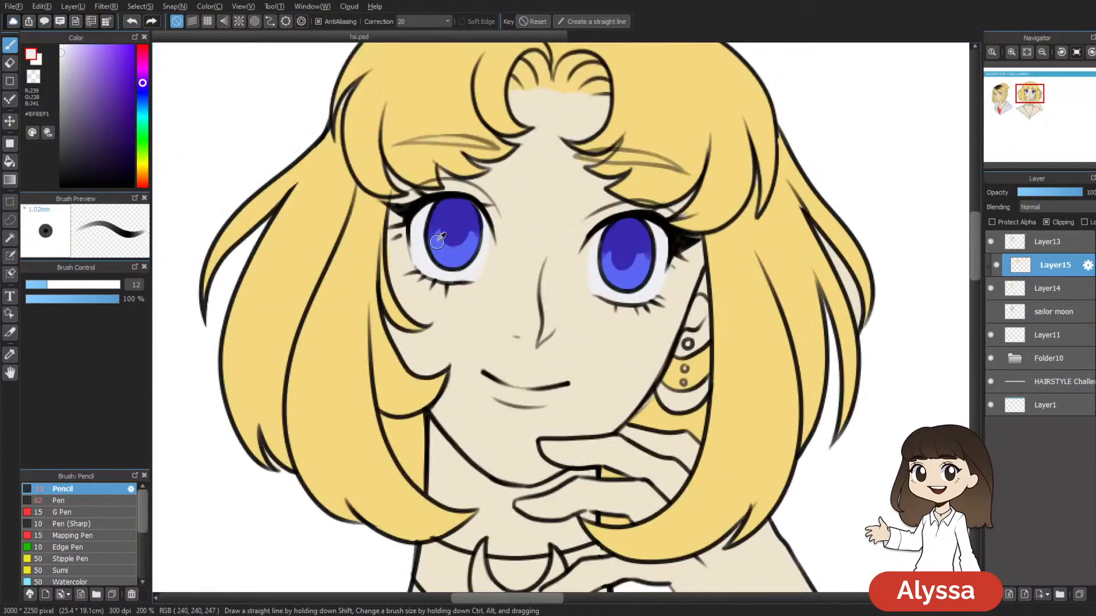
{"action": "left_click", "coordinate": [464, 212]}
{"action": "left_click_drag", "start_coordinate": [719, 209], "coordinate": [656, 179]}
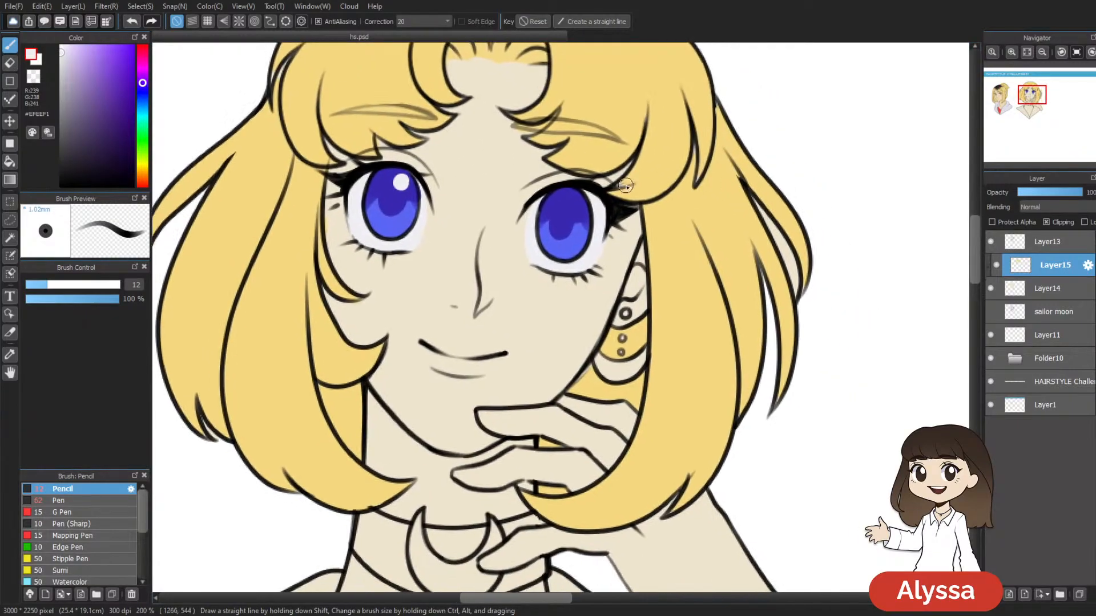
{"action": "left_click_drag", "start_coordinate": [569, 200], "coordinate": [564, 203]}
{"action": "key", "text": "ctrl+z"}
{"action": "left_click", "coordinate": [567, 203]}
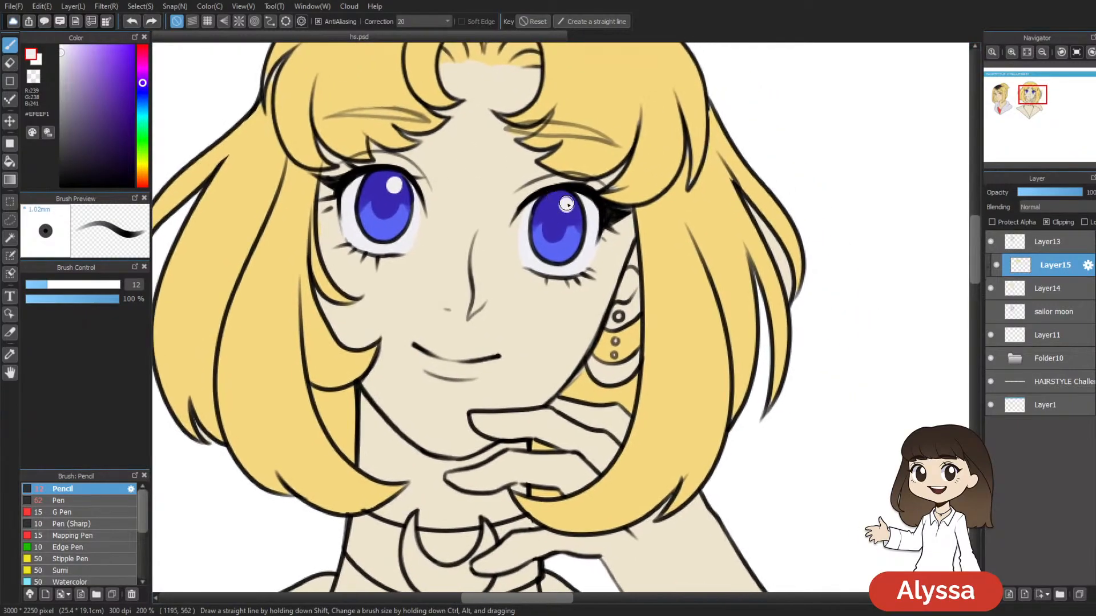
{"action": "key", "text": "ctrl+minus"}
{"action": "key", "text": "ctrl+minus"}
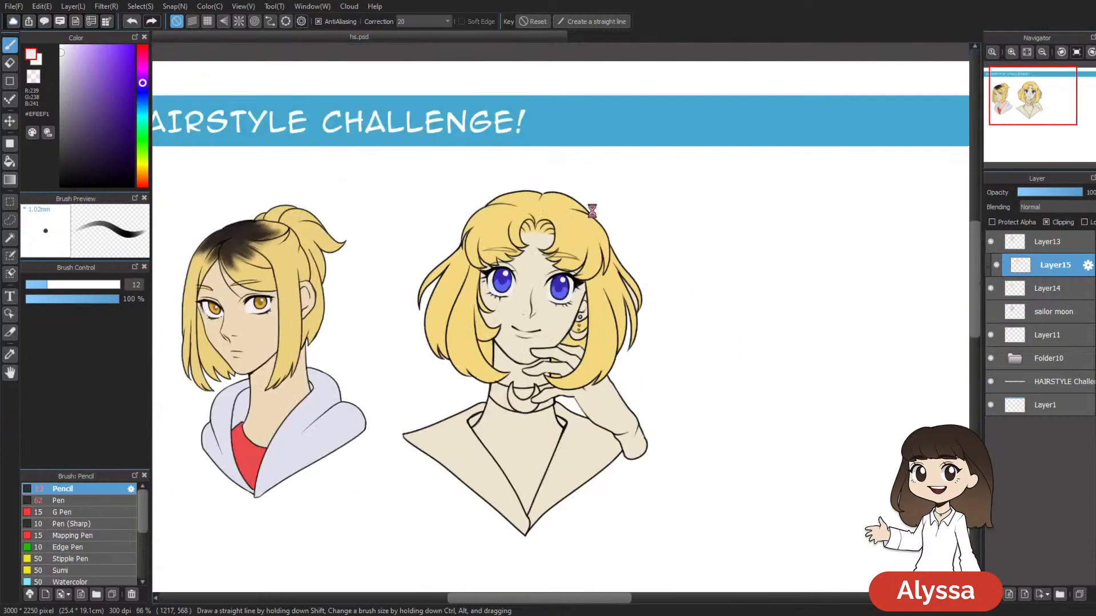
Step: Reduce the pencil size to 5.5 and paint a curved near-white highlight across the lower part of each iris
{"action": "key", "text": "ctrl+plus"}
{"action": "key", "text": "ctrl+plus"}
{"action": "key", "text": "bracketleft"}
{"action": "key", "text": "bracketleft"}
{"action": "key", "text": "bracketleft"}
{"action": "key", "text": "bracketleft"}
{"action": "key", "text": "bracketleft"}
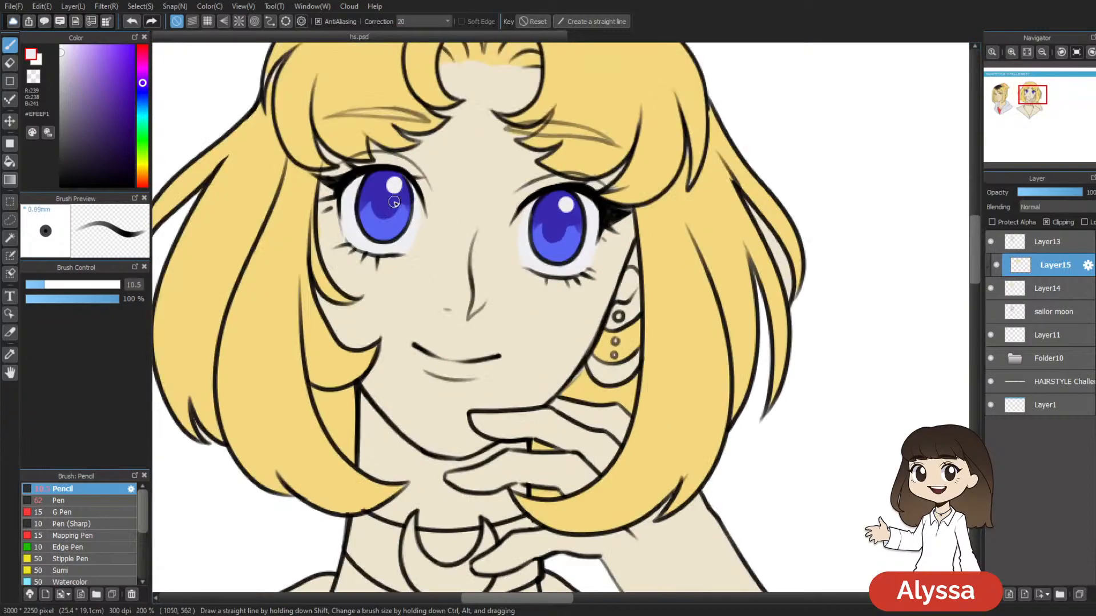
{"action": "key", "text": "bracketleft"}
{"action": "key", "text": "bracketleft"}
{"action": "key", "text": "bracketleft"}
{"action": "key", "text": "bracketleft"}
{"action": "key", "text": "bracketleft"}
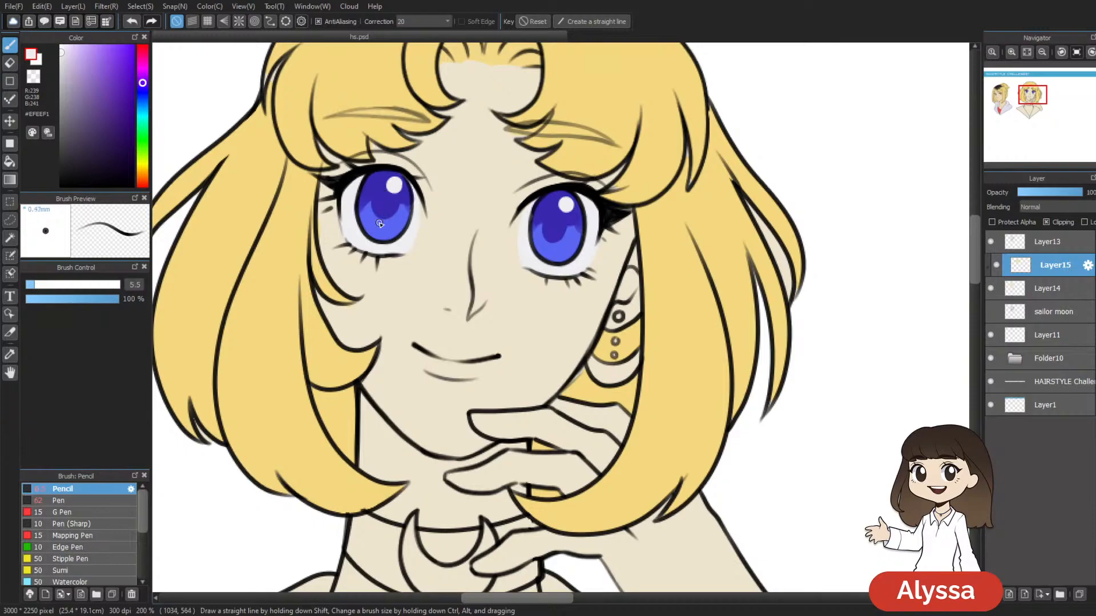
{"action": "left_click_drag", "start_coordinate": [471, 230], "coordinate": [439, 235]}
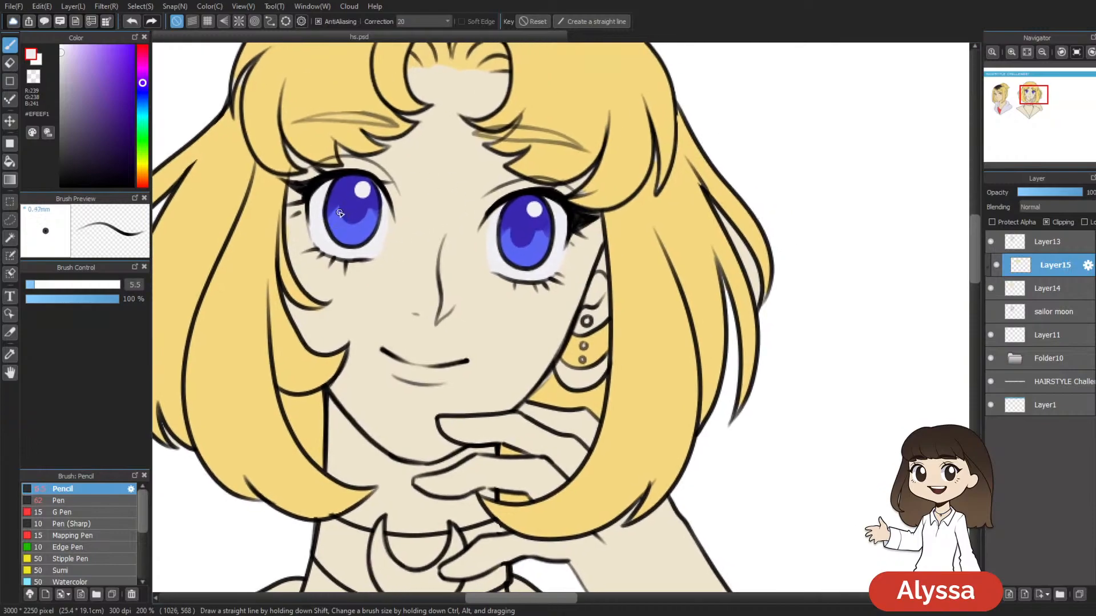
{"action": "mouse_move", "coordinate": [348, 228]}
{"action": "left_mouse_down"}
{"action": "mouse_move", "coordinate": [353, 214]}
{"action": "mouse_move", "coordinate": [364, 223]}
{"action": "left_mouse_up"}
{"action": "key", "text": "ctrl+z"}
{"action": "left_click_drag", "start_coordinate": [477, 239], "coordinate": [454, 235]}
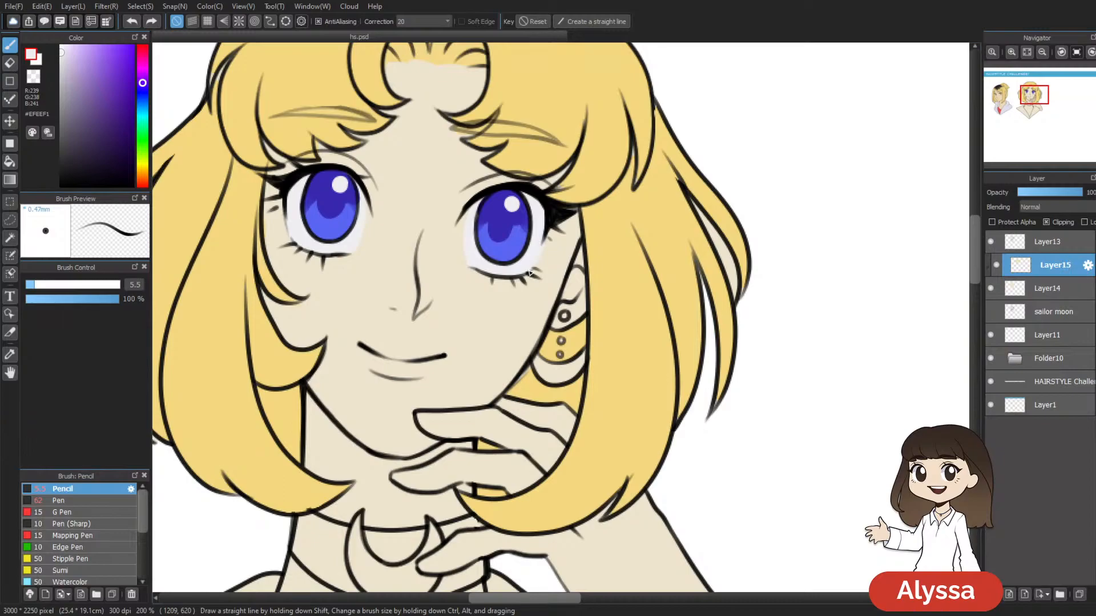
{"action": "scroll", "coordinate": [530, 273], "scroll_direction": "down", "scroll_amount": 3}
{"action": "scroll", "coordinate": [529, 273], "scroll_direction": "up", "scroll_amount": 3}
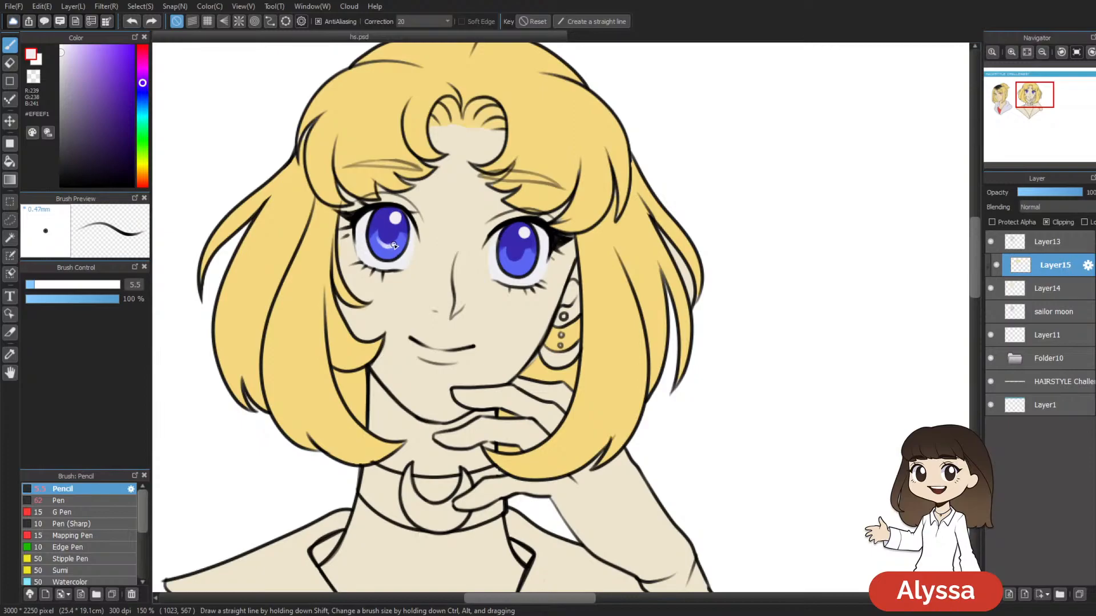
{"action": "left_click_drag", "start_coordinate": [660, 176], "coordinate": [608, 156]}
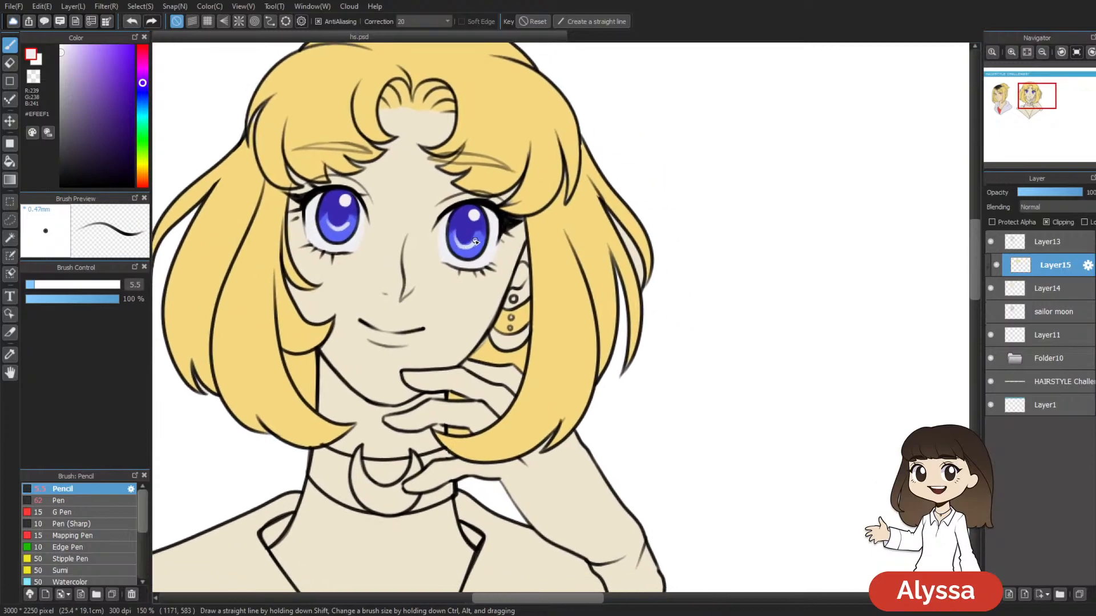
Step: Soften the curved highlights in the irises with the eraser at size 19 and 67% opacity
{"action": "key", "text": "e"}
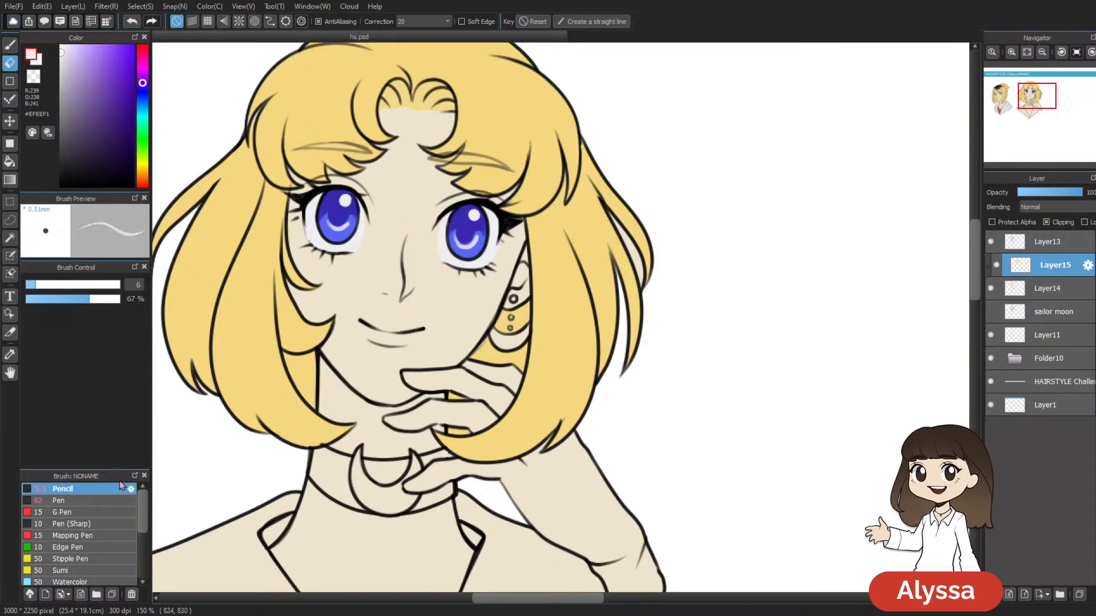
{"action": "left_click_drag", "start_coordinate": [220, 327], "coordinate": [286, 335]}
{"action": "left_click", "coordinate": [36, 78]}
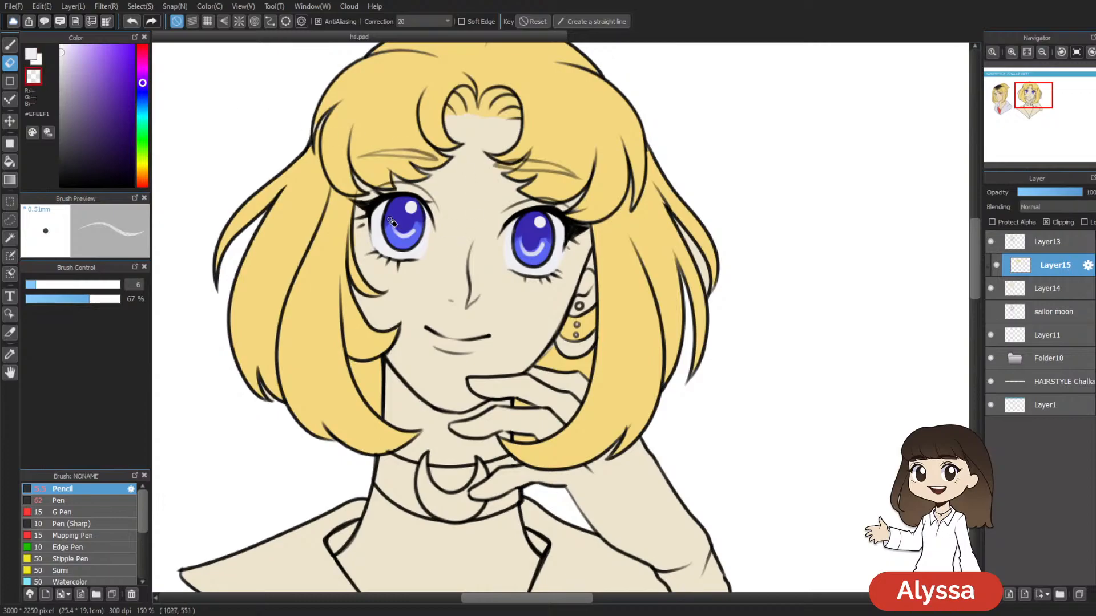
{"action": "key", "text": "bracketright"}
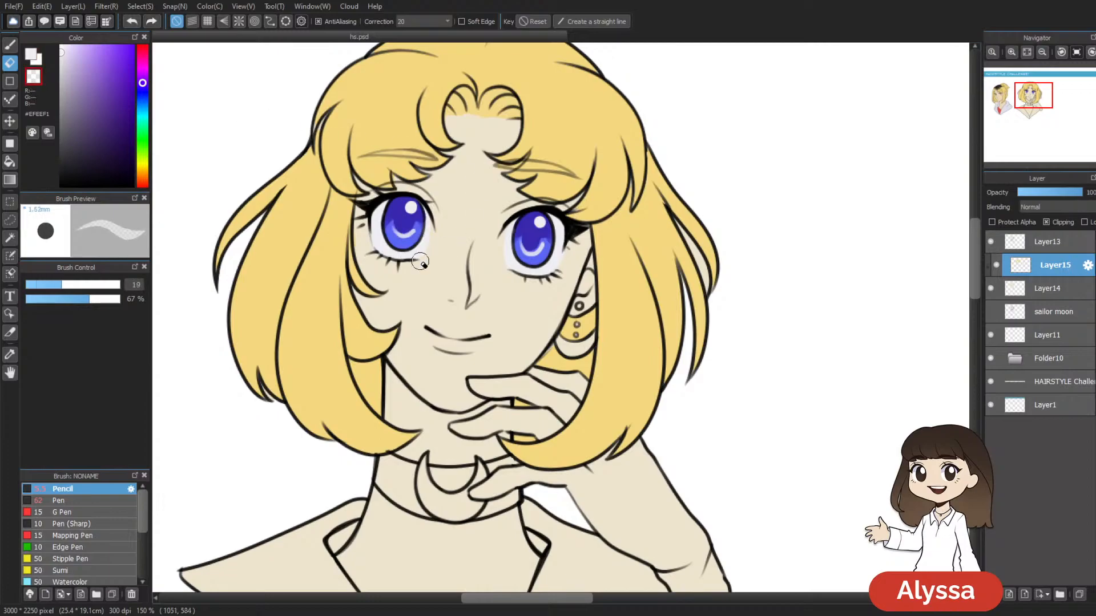
{"action": "left_click_drag", "start_coordinate": [517, 452], "coordinate": [574, 461]}
{"action": "key", "text": "b"}
{"action": "scroll", "coordinate": [568, 482], "scroll_direction": "down", "scroll_amount": 3}
{"action": "scroll", "coordinate": [569, 485], "scroll_direction": "up", "scroll_amount": 2}
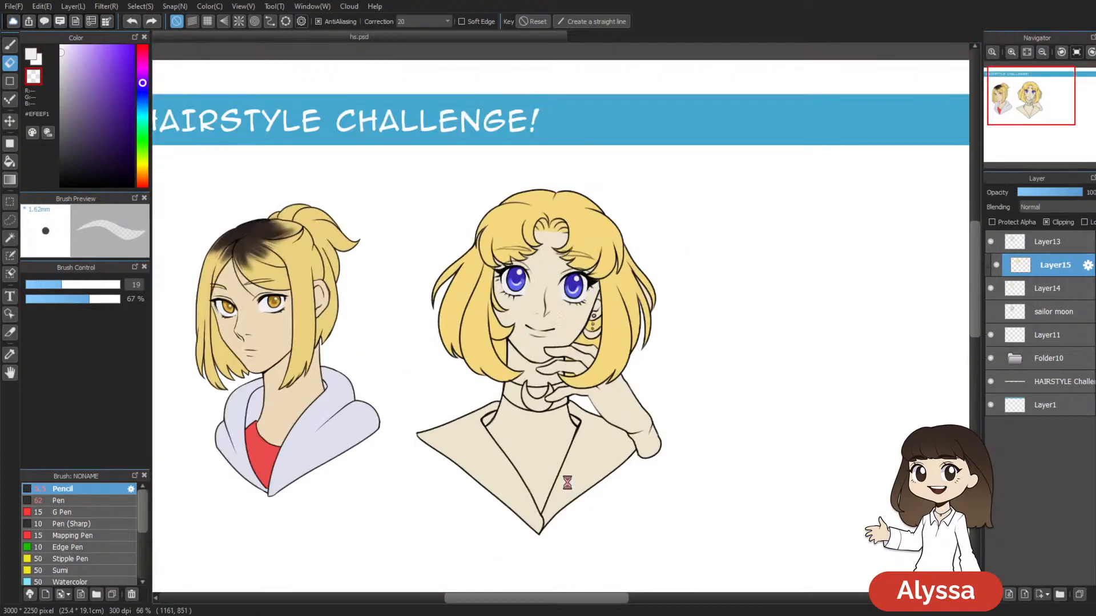
Step: Choose coral #F38F74 and paint the upper and lower lips with the pencil
{"action": "left_click_drag", "start_coordinate": [716, 411], "coordinate": [685, 423]}
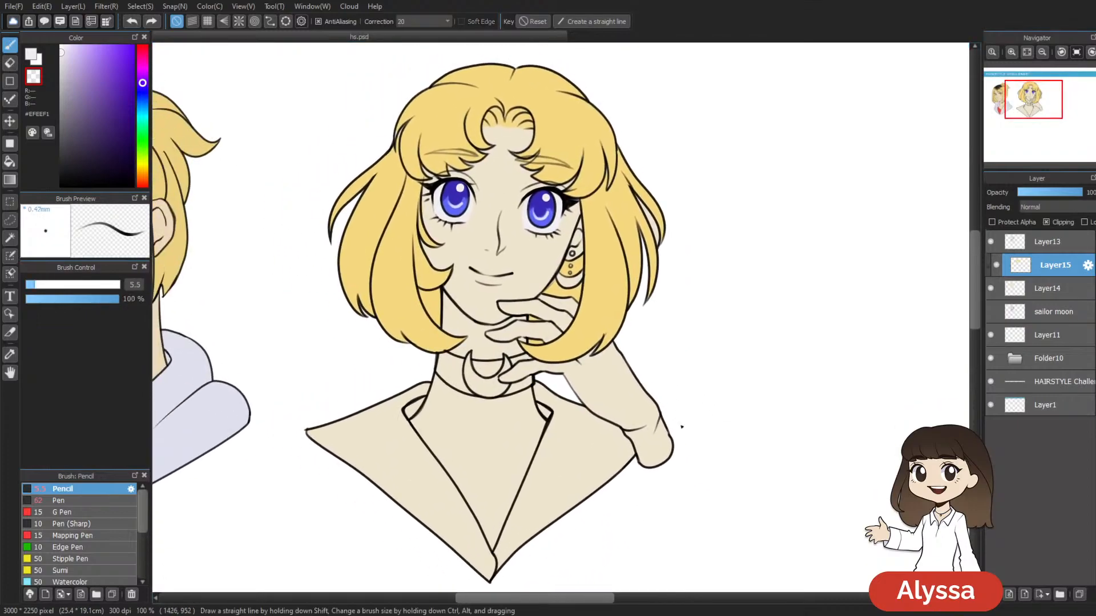
{"action": "left_click", "coordinate": [142, 183]}
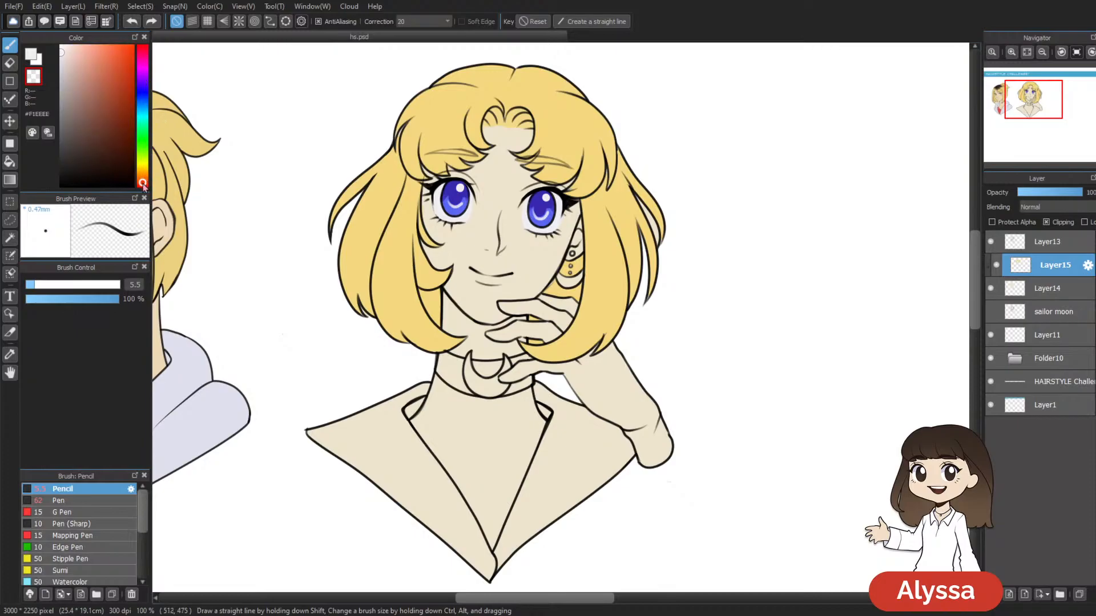
{"action": "left_click", "coordinate": [99, 52]}
{"action": "scroll", "coordinate": [656, 297], "scroll_direction": "up", "scroll_amount": 4}
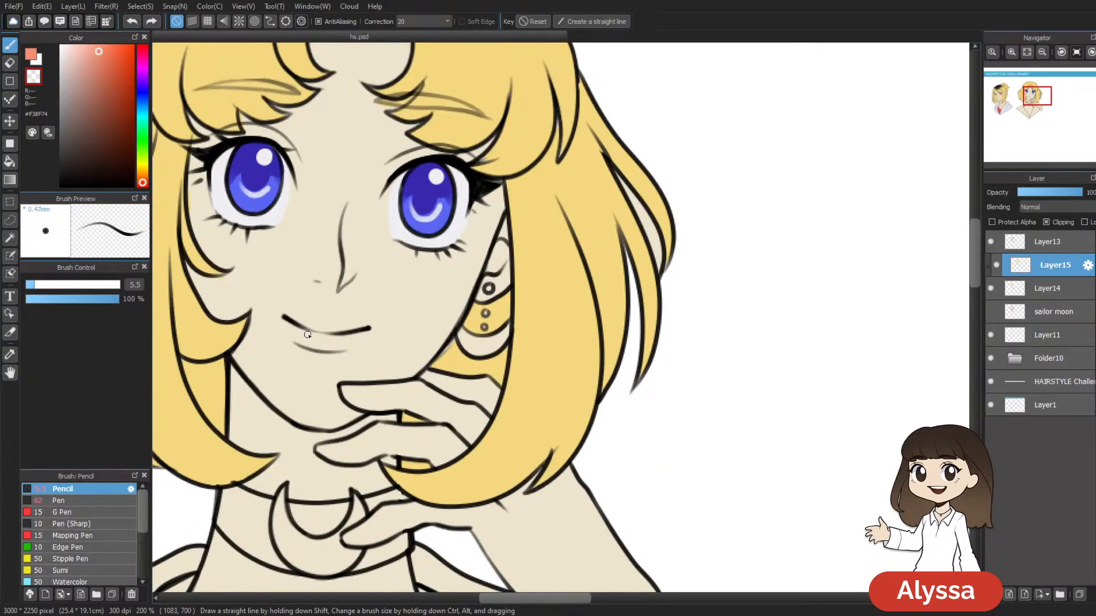
{"action": "left_click_drag", "start_coordinate": [349, 337], "coordinate": [313, 334]}
{"action": "left_click_drag", "start_coordinate": [487, 454], "coordinate": [615, 411]}
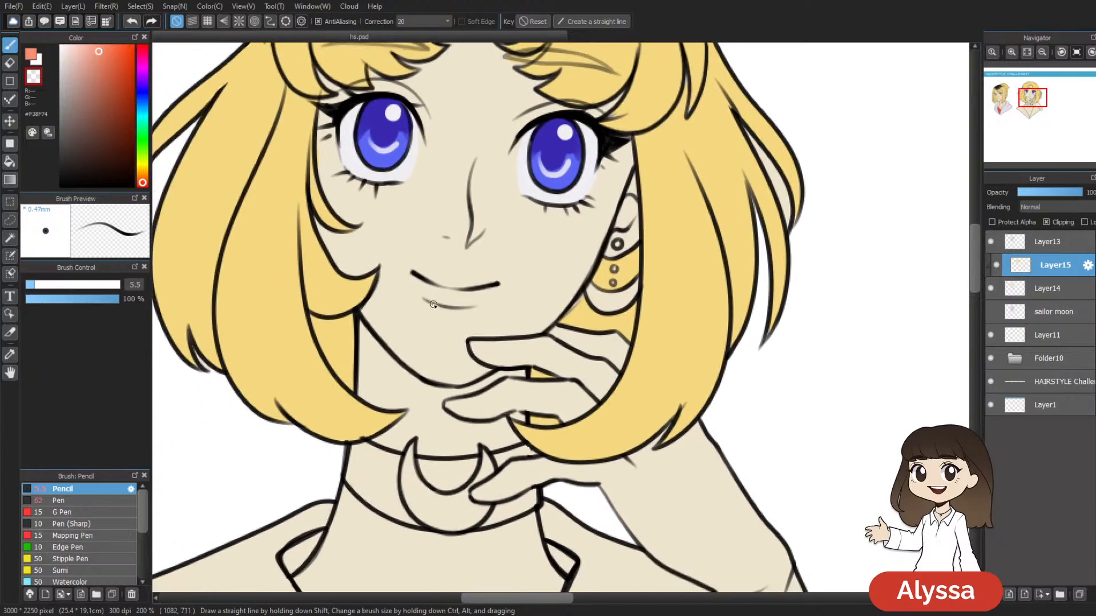
{"action": "mouse_move", "coordinate": [440, 295]}
{"action": "left_mouse_down"}
{"action": "mouse_move", "coordinate": [439, 337]}
{"action": "mouse_move", "coordinate": [454, 332]}
{"action": "left_mouse_up"}
{"action": "left_click", "coordinate": [32, 54]}
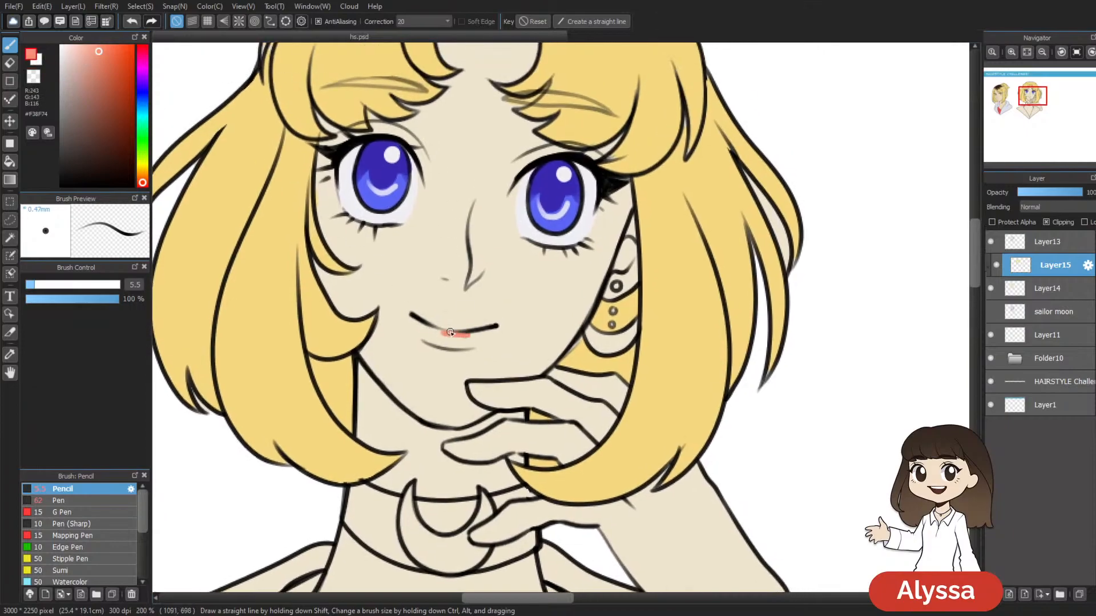
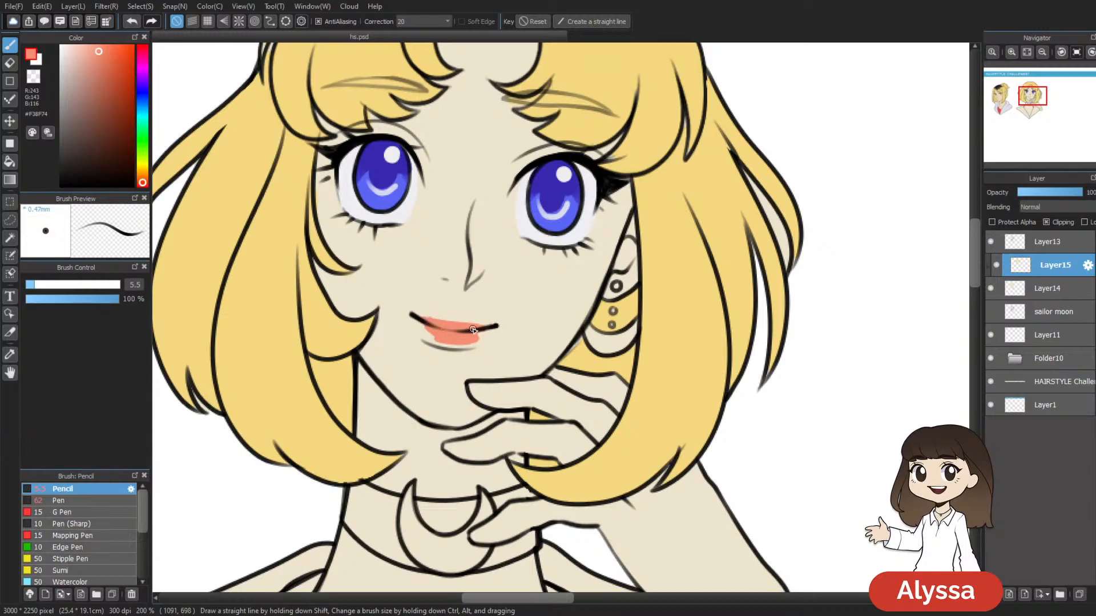
{"action": "left_click_drag", "start_coordinate": [481, 329], "coordinate": [432, 321]}
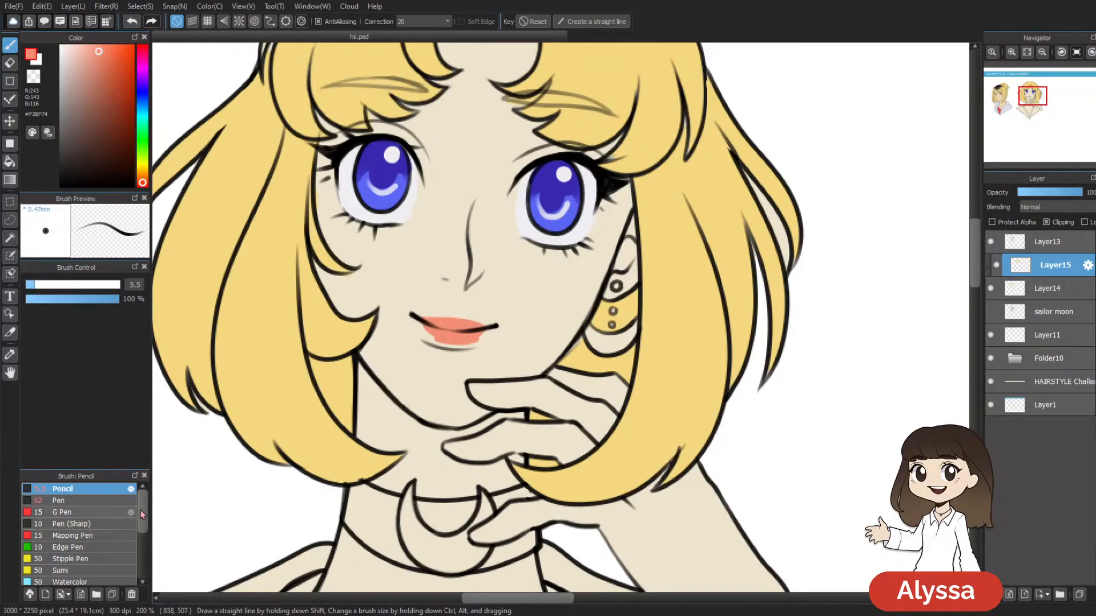
Step: Soften the edges of the coral lips with the Airbrush in transparent colour, using size 16 and 14% opacity
{"action": "left_click", "coordinate": [112, 582]}
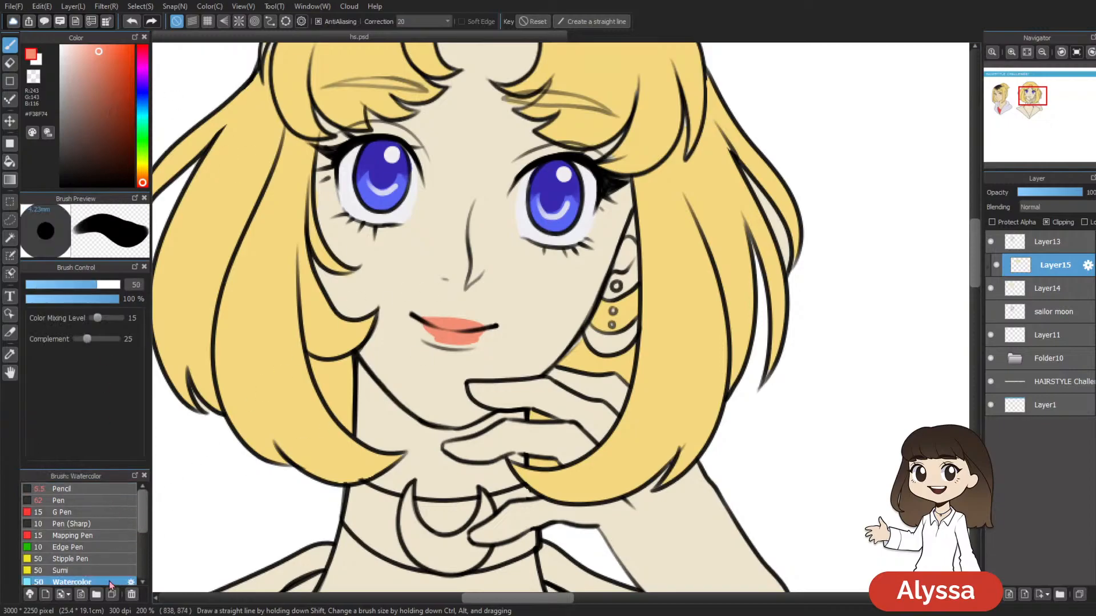
{"action": "scroll", "coordinate": [141, 523], "scroll_direction": "down", "scroll_amount": 3}
{"action": "left_click", "coordinate": [91, 557]}
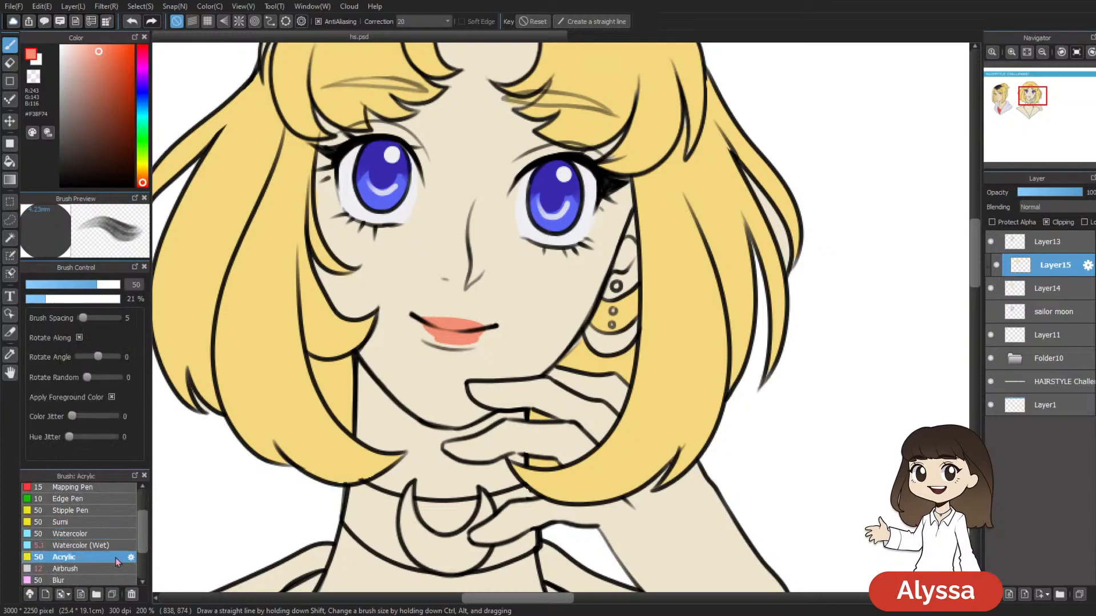
{"action": "left_click", "coordinate": [126, 568]}
{"action": "left_click", "coordinate": [35, 76]}
{"action": "mouse_move", "coordinate": [422, 337]}
{"action": "left_mouse_down"}
{"action": "mouse_move", "coordinate": [472, 345]}
{"action": "mouse_move", "coordinate": [494, 333]}
{"action": "left_mouse_up"}
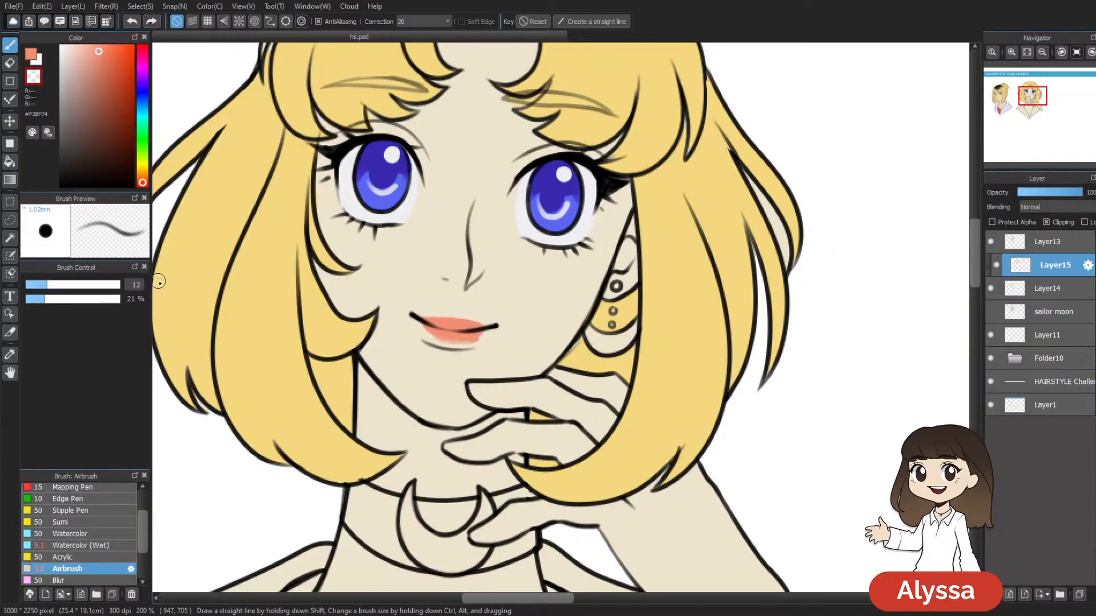
{"action": "left_click", "coordinate": [39, 299]}
{"action": "mouse_move", "coordinate": [421, 321]}
{"action": "left_mouse_down"}
{"action": "mouse_move", "coordinate": [419, 345]}
{"action": "mouse_move", "coordinate": [440, 339]}
{"action": "mouse_move", "coordinate": [443, 364]}
{"action": "left_mouse_up"}
{"action": "key", "text": "ctrl+z"}
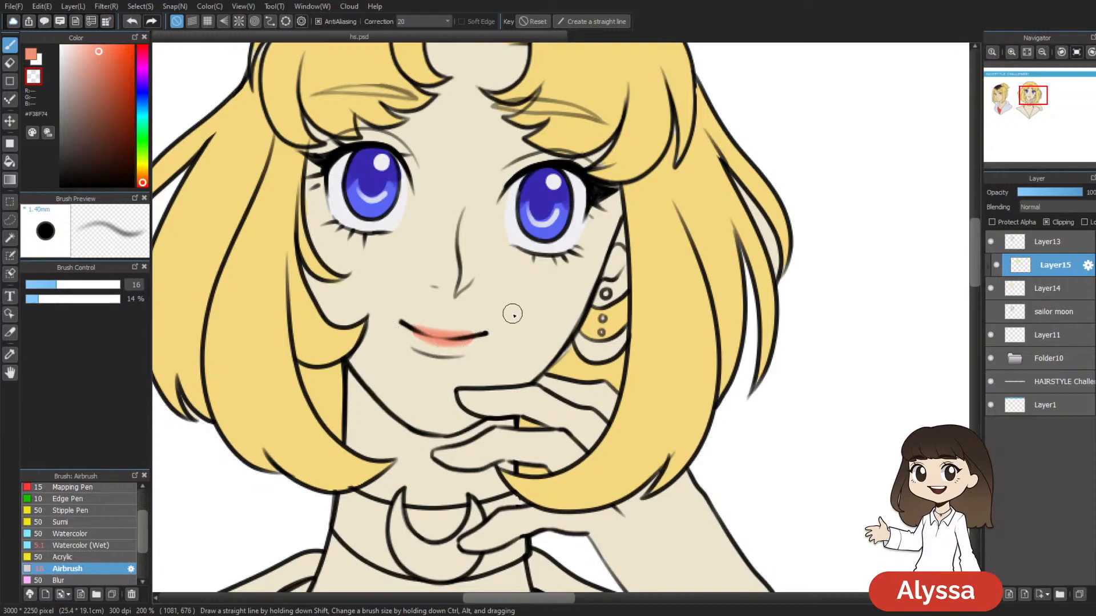
{"action": "scroll", "coordinate": [513, 311], "scroll_direction": "down", "scroll_amount": 1}
{"action": "scroll", "coordinate": [513, 311], "scroll_direction": "down", "scroll_amount": 2}
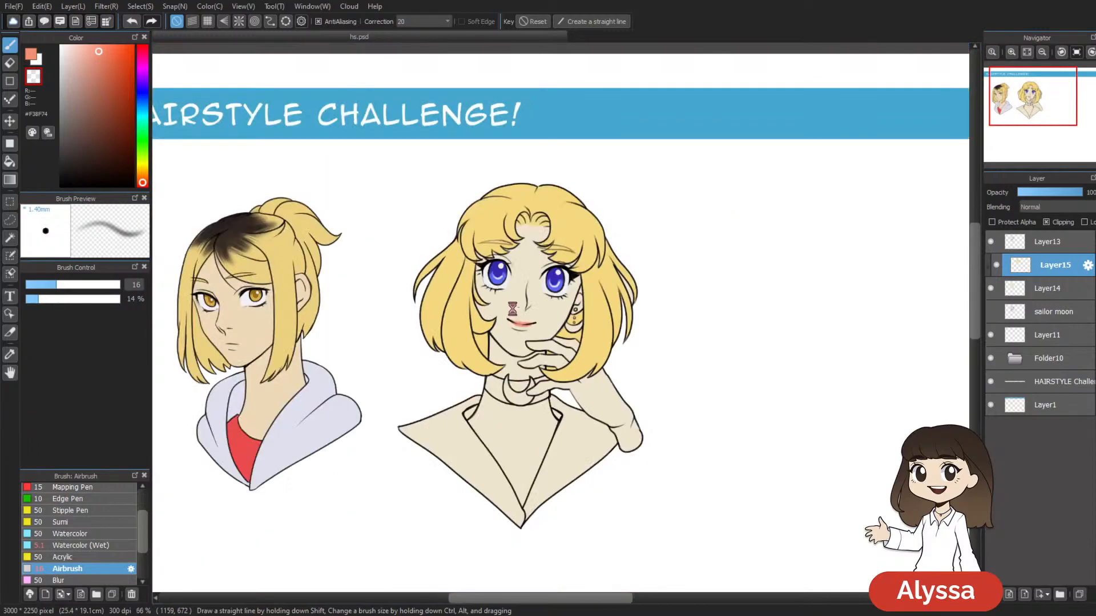
Step: Fade the lip colour further with the transparent Airbrush at size 43 and 7% opacity
{"action": "scroll", "coordinate": [513, 311], "scroll_direction": "up", "scroll_amount": 3}
{"action": "key", "text": "]"}
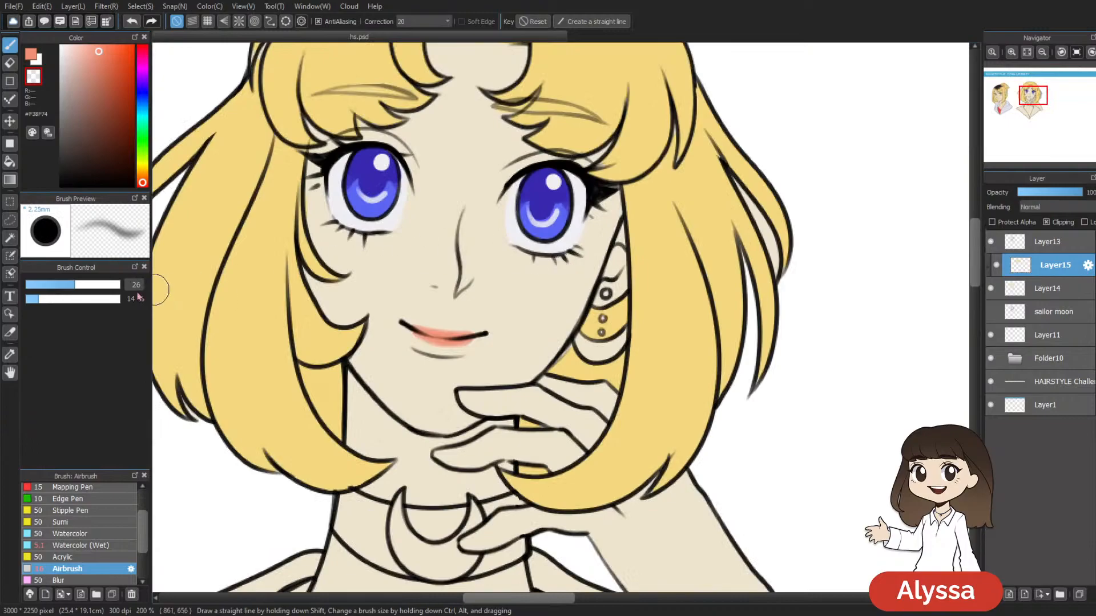
{"action": "left_click_drag", "start_coordinate": [36, 300], "coordinate": [29, 299]}
{"action": "key", "text": "]"}
{"action": "key", "text": "]"}
{"action": "key", "text": "]"}
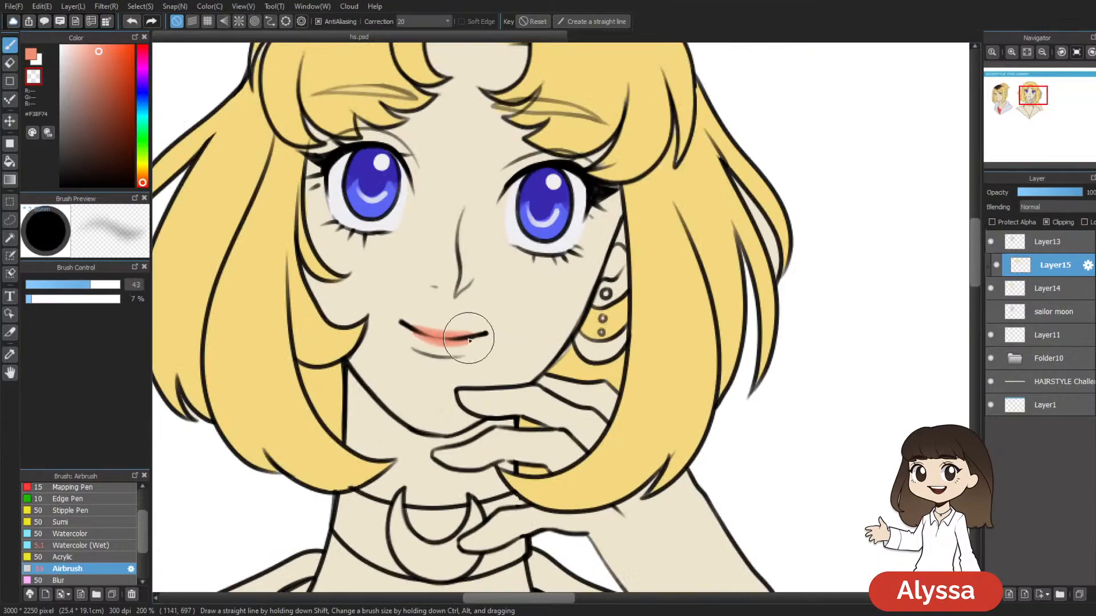
{"action": "mouse_move", "coordinate": [466, 331]}
{"action": "left_mouse_down"}
{"action": "mouse_move", "coordinate": [479, 308]}
{"action": "mouse_move", "coordinate": [424, 315]}
{"action": "mouse_move", "coordinate": [478, 309]}
{"action": "mouse_move", "coordinate": [456, 313]}
{"action": "left_mouse_up"}
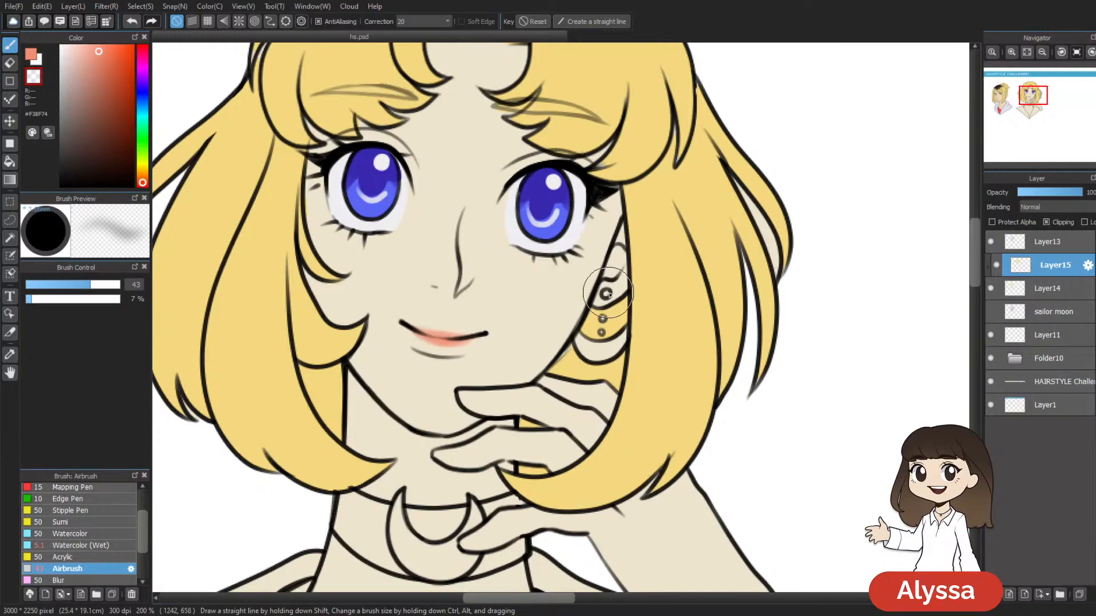
{"action": "scroll", "coordinate": [610, 295], "scroll_direction": "down", "scroll_amount": 1}
{"action": "scroll", "coordinate": [610, 295], "scroll_direction": "down", "scroll_amount": 2}
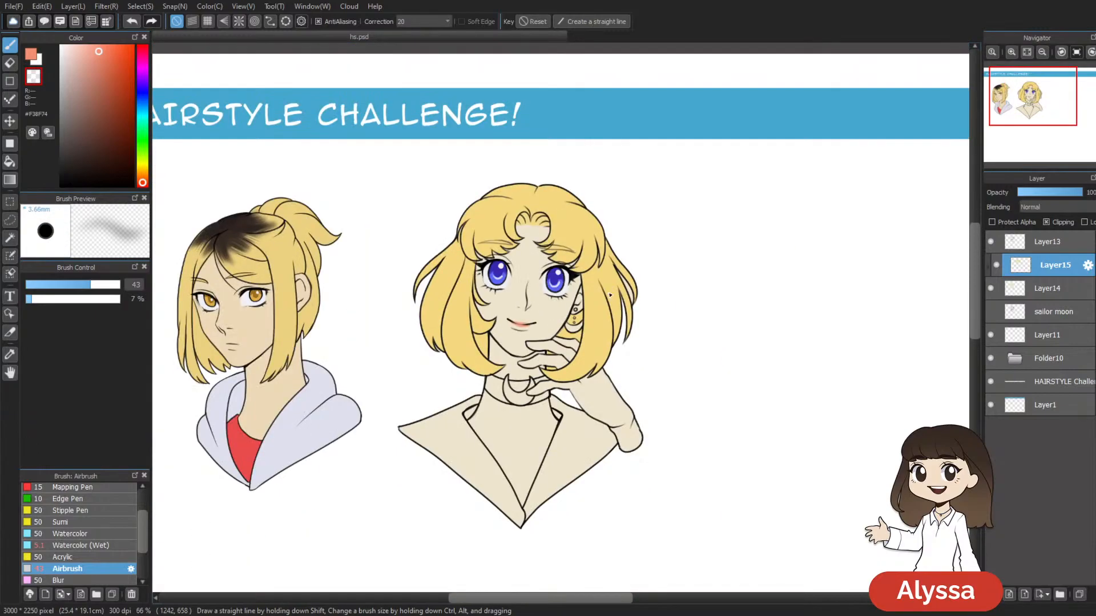
Step: Return to coral #F38F74 and lightly tint the lips with the Airbrush at size 38
{"action": "scroll", "coordinate": [609, 295], "scroll_direction": "up", "scroll_amount": 2}
{"action": "left_click", "coordinate": [31, 55]}
{"action": "key", "text": "bracketleft"}
{"action": "key", "text": "bracketleft"}
{"action": "mouse_move", "coordinate": [422, 337]}
{"action": "left_mouse_down"}
{"action": "mouse_move", "coordinate": [468, 346]}
{"action": "mouse_move", "coordinate": [432, 342]}
{"action": "mouse_move", "coordinate": [439, 332]}
{"action": "mouse_move", "coordinate": [429, 340]}
{"action": "mouse_move", "coordinate": [468, 334]}
{"action": "left_mouse_up"}
{"action": "scroll", "coordinate": [615, 265], "scroll_direction": "down", "scroll_amount": 2}
{"action": "scroll", "coordinate": [616, 265], "scroll_direction": "down", "scroll_amount": 3}
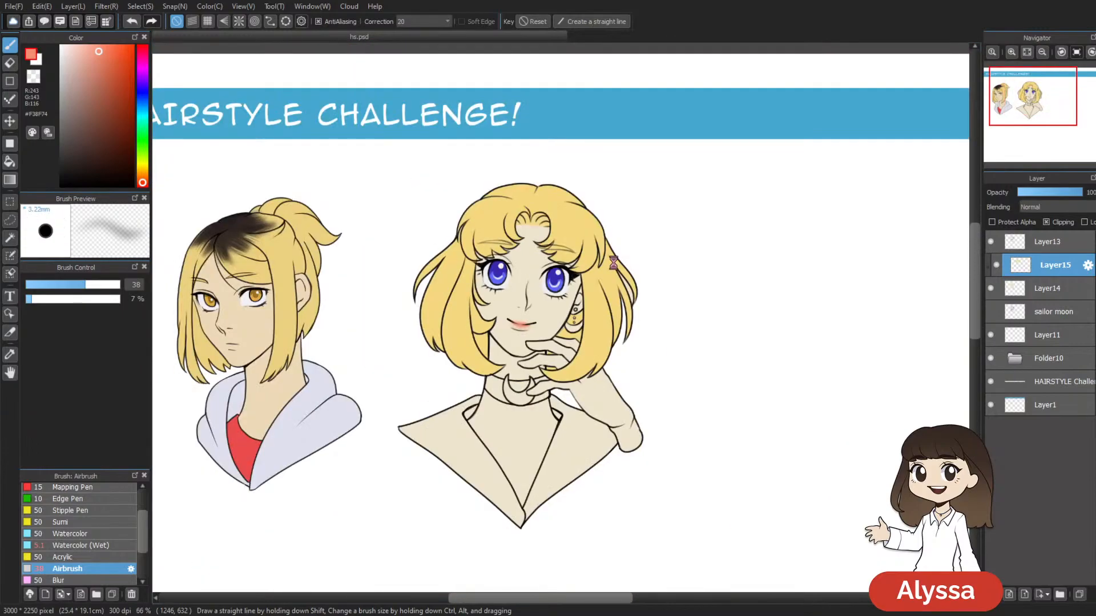
{"action": "scroll", "coordinate": [615, 265], "scroll_direction": "up", "scroll_amount": 2}
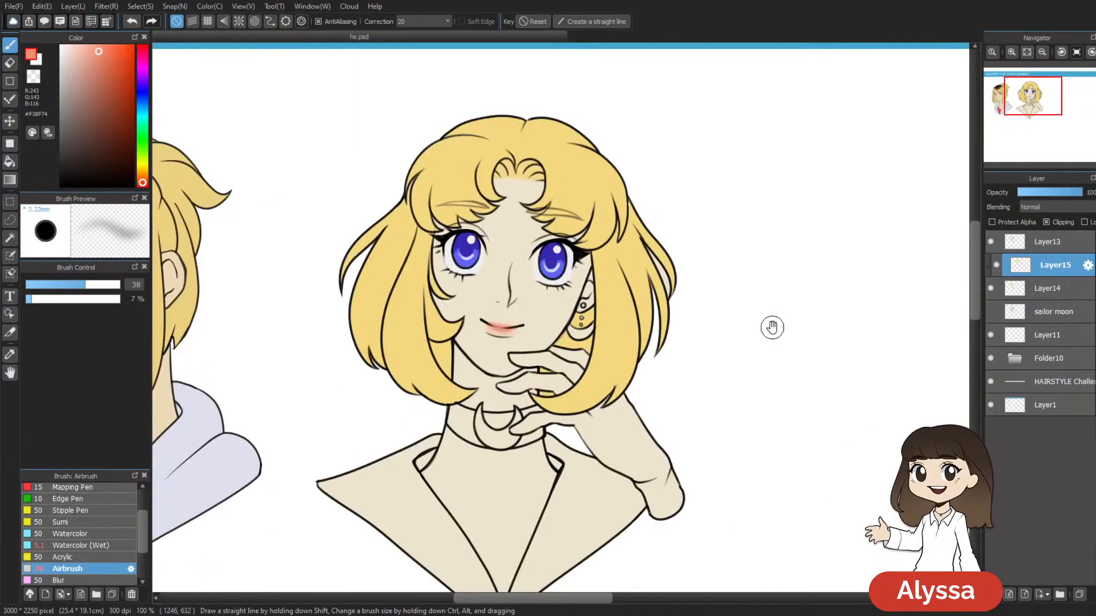
{"action": "scroll", "coordinate": [673, 274], "scroll_direction": "up", "scroll_amount": 1}
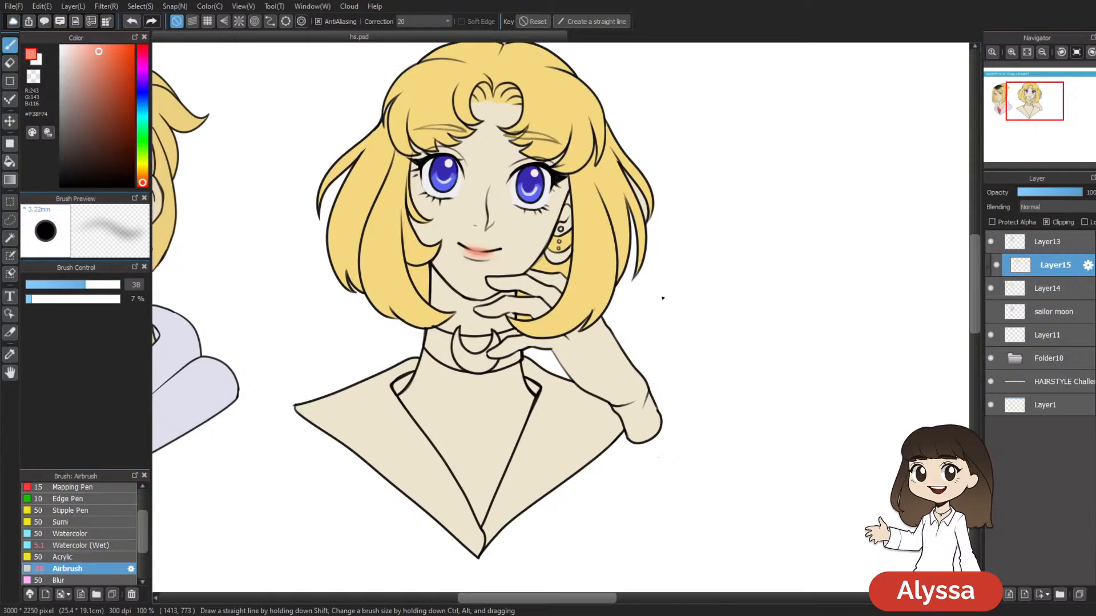
{"action": "left_click_drag", "start_coordinate": [738, 384], "coordinate": [697, 441]}
{"action": "scroll", "coordinate": [682, 415], "scroll_direction": "down", "scroll_amount": 1}
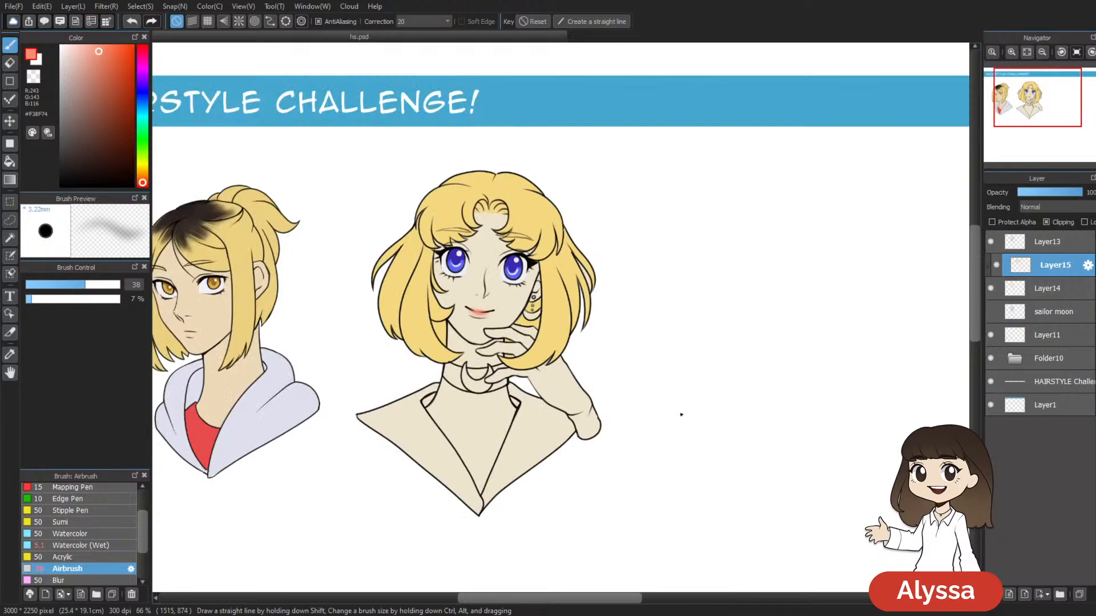
{"action": "scroll", "coordinate": [681, 415], "scroll_direction": "up", "scroll_amount": 1}
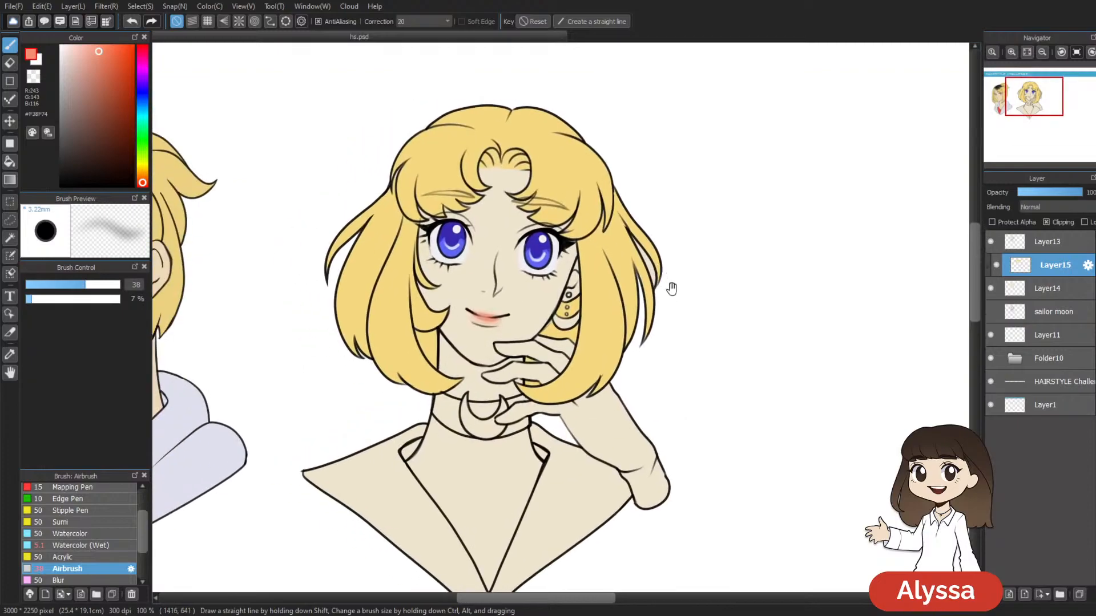
{"action": "left_click_drag", "start_coordinate": [670, 284], "coordinate": [630, 241]}
{"action": "left_click_drag", "start_coordinate": [854, 345], "coordinate": [862, 300]}
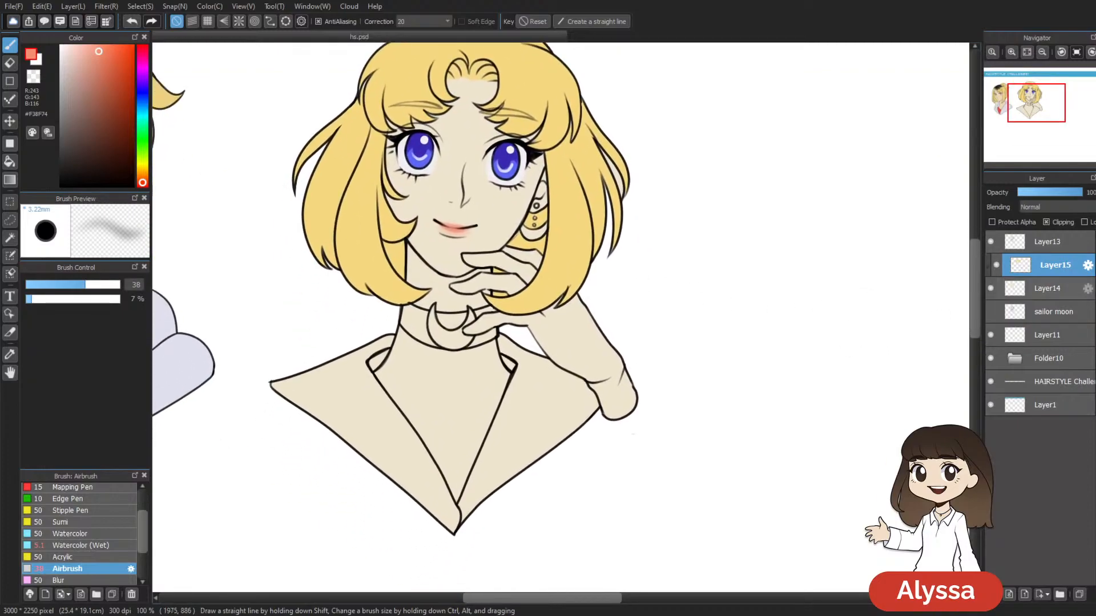
Step: Select both halves of the collar with the Magic Wand, using the line art on Layer13
{"action": "left_click", "coordinate": [994, 245]}
{"action": "key", "text": "w"}
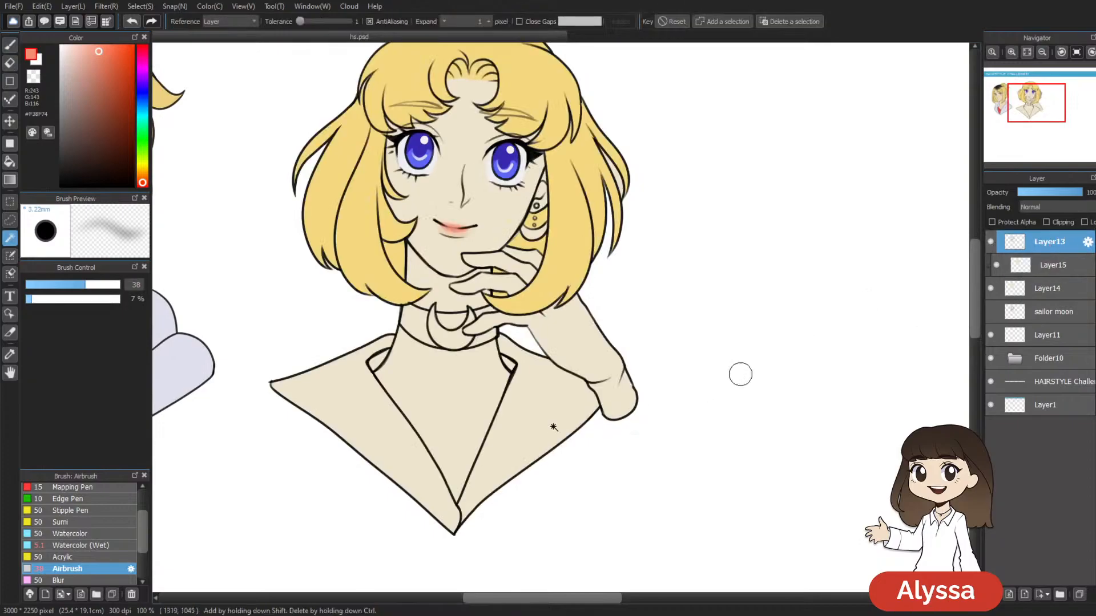
{"action": "left_click", "coordinate": [543, 429]}
{"action": "left_click", "coordinate": [390, 435], "text": "shift"}
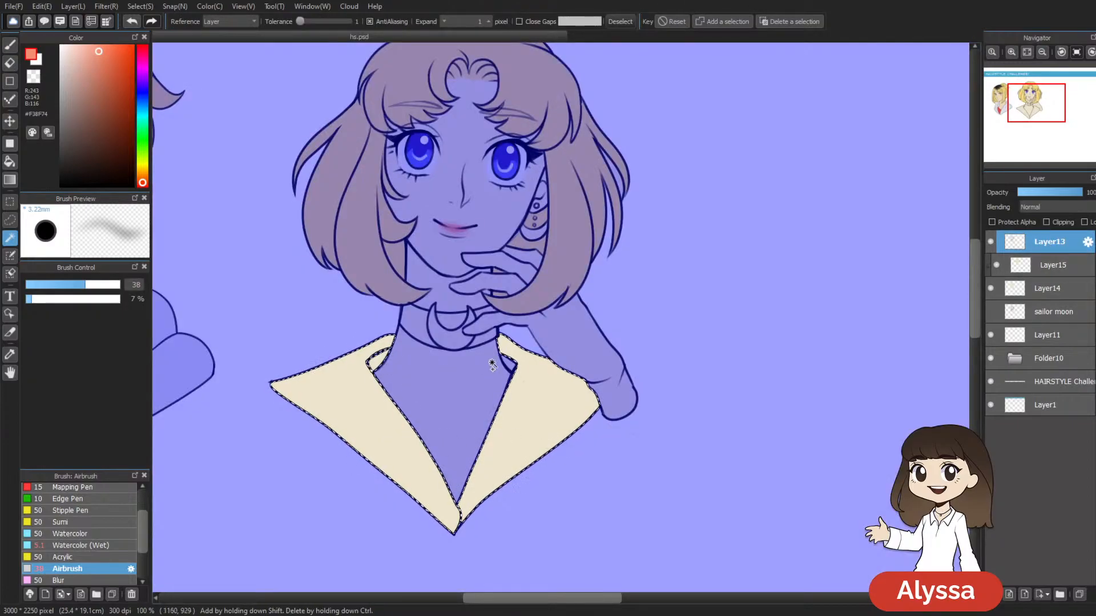
{"action": "left_click_drag", "start_coordinate": [708, 424], "coordinate": [695, 438]}
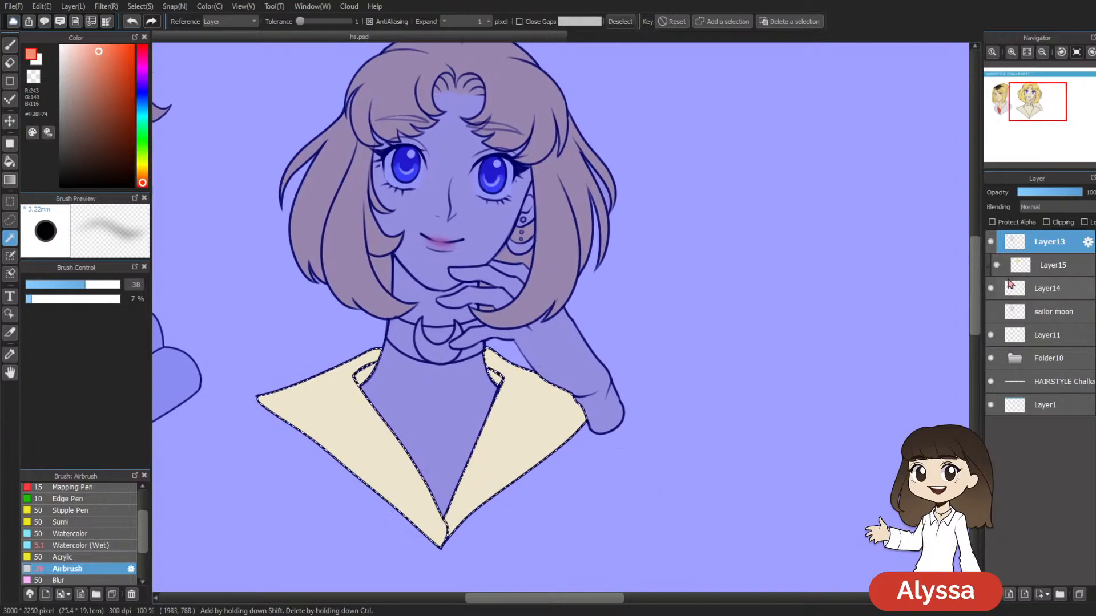
Step: Add a new layer above Layer15 and turn on clipping for it
{"action": "left_click", "coordinate": [995, 266]}
{"action": "left_click", "coordinate": [995, 266]}
{"action": "left_click", "coordinate": [993, 289]}
{"action": "left_click", "coordinate": [993, 289]}
{"action": "left_click", "coordinate": [1041, 286]}
{"action": "left_click", "coordinate": [1049, 265]}
{"action": "key", "text": "ctrl+shift+n"}
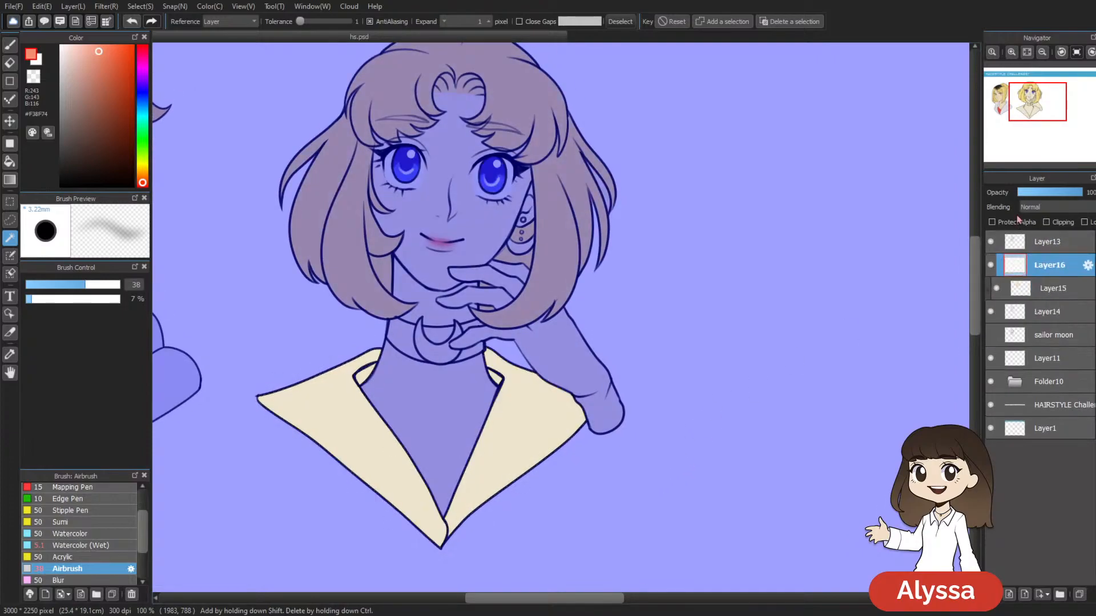
{"action": "left_click", "coordinate": [1046, 223]}
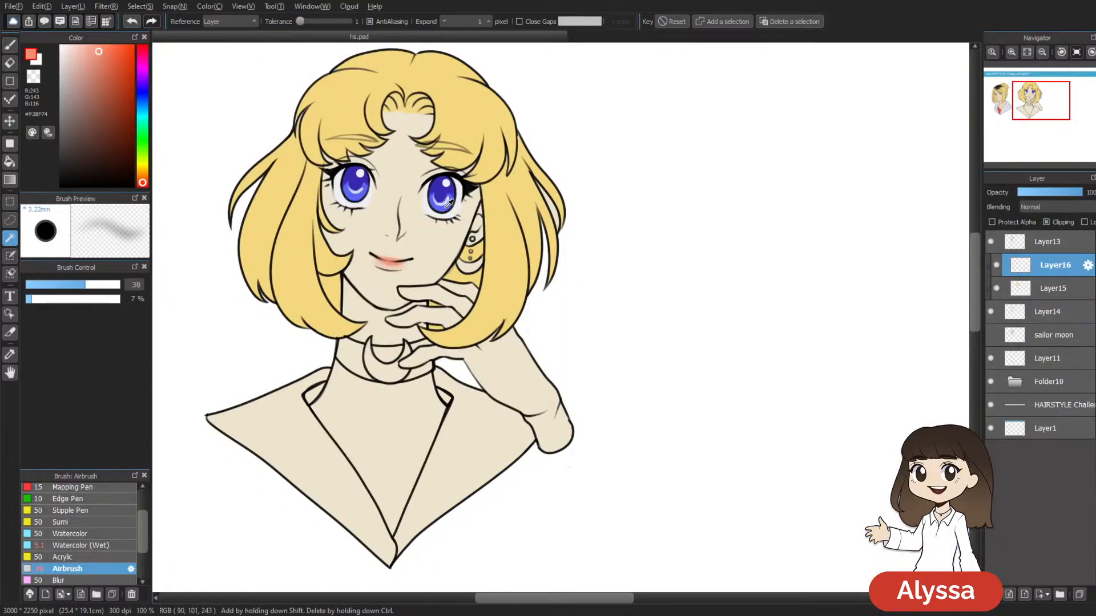
Step: Sample blue #5A65F3 from the iris, fill the selected collar with it and deselect
{"action": "left_click", "coordinate": [445, 208], "text": "alt"}
{"action": "key", "text": "Insert"}
{"action": "key", "text": "ctrl+d"}
{"action": "left_click_drag", "start_coordinate": [652, 384], "coordinate": [677, 386]}
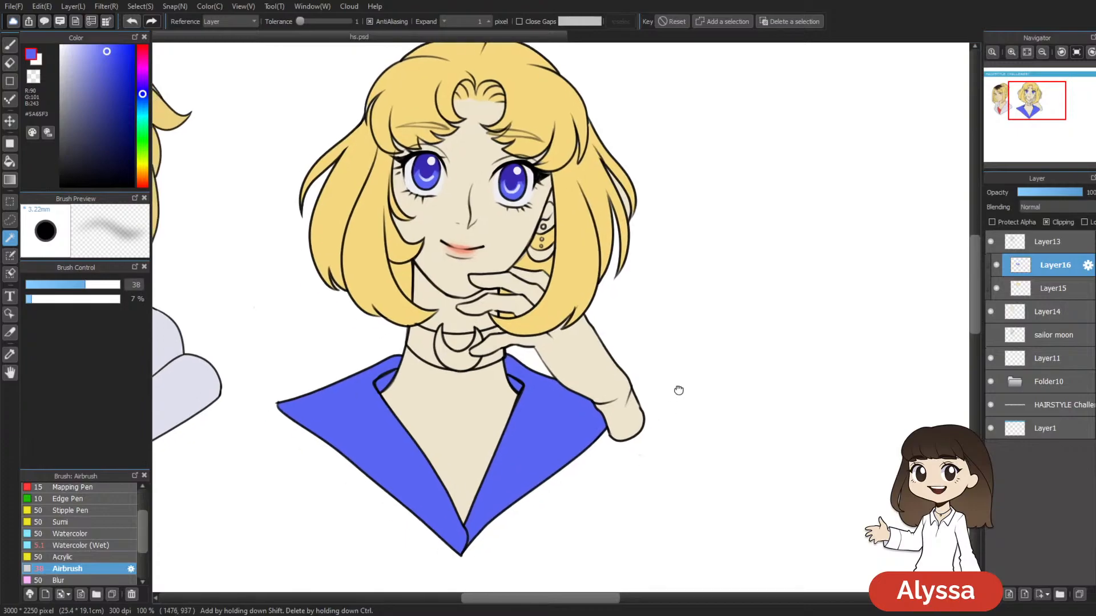
Step: Select the choker band from the line art on Layer13 and fill it with red #EE3864 on Layer16
{"action": "left_click", "coordinate": [1049, 243]}
{"action": "left_click", "coordinate": [462, 346]}
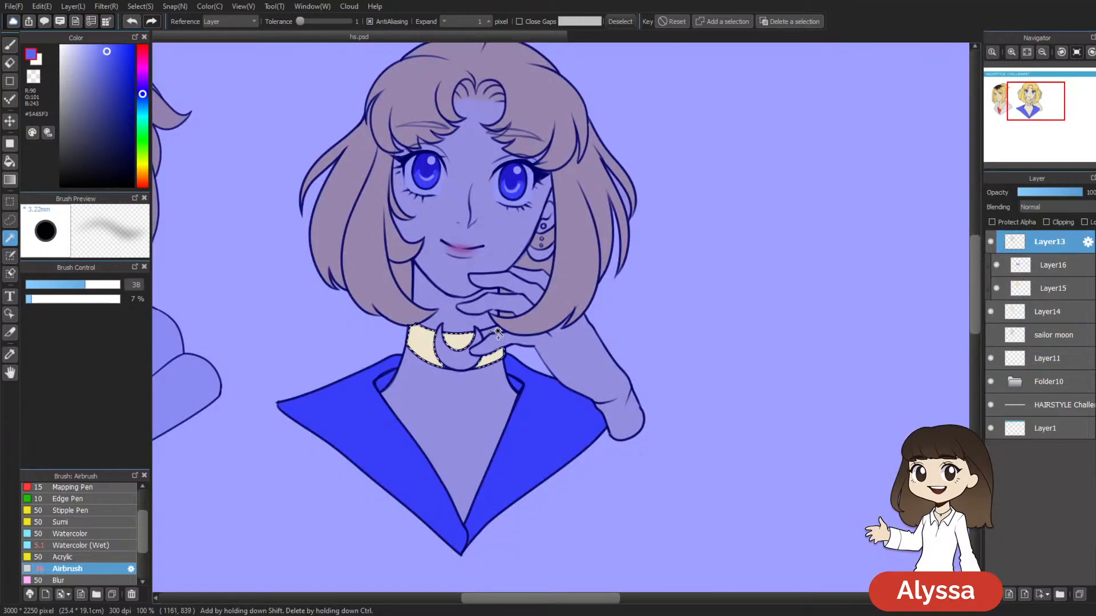
{"action": "left_click", "coordinate": [1048, 267]}
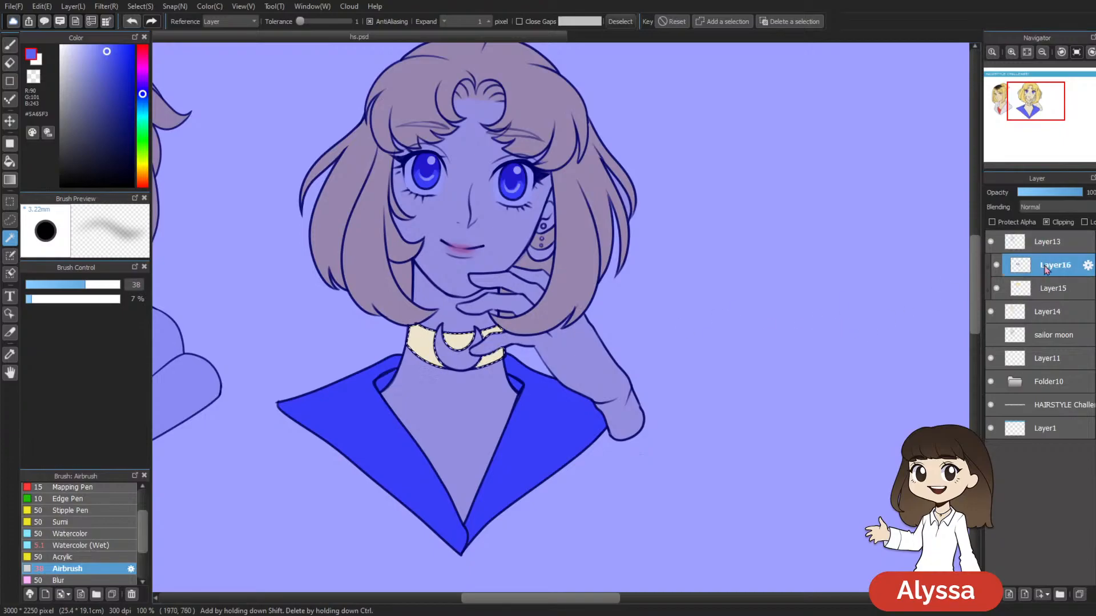
{"action": "left_click_drag", "start_coordinate": [279, 258], "coordinate": [270, 280]}
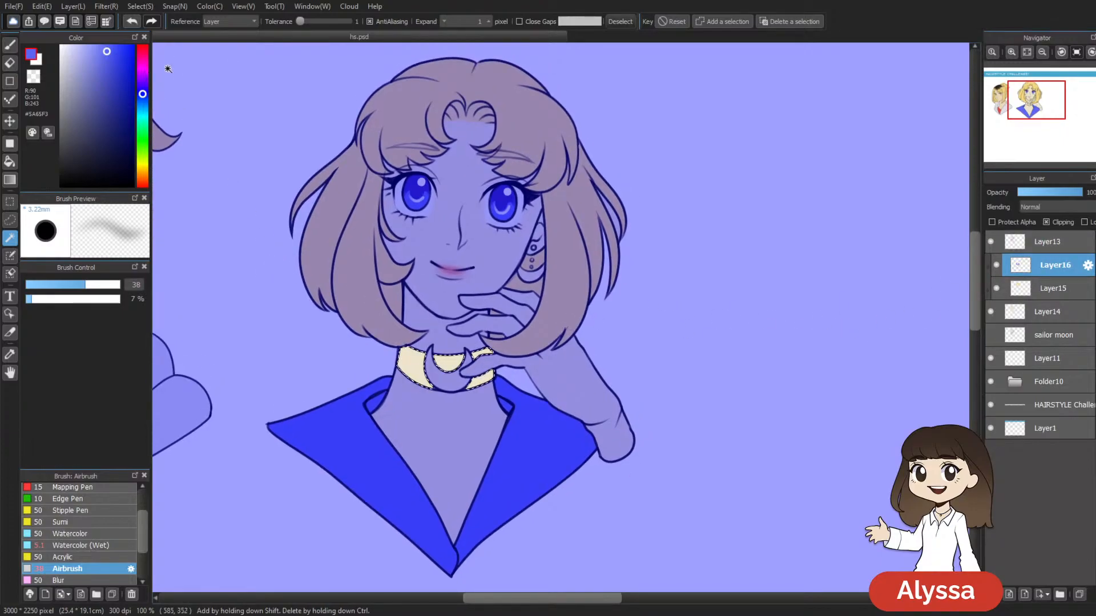
{"action": "left_click", "coordinate": [143, 54]}
{"action": "left_click_drag", "start_coordinate": [112, 53], "coordinate": [143, 52]}
{"action": "key", "text": "Insert"}
{"action": "key", "text": "ctrl+d"}
Step: Reduce the Airbrush to size 8.5 and raise its opacity to 100% for touching up the choker's edges
{"action": "left_click_drag", "start_coordinate": [555, 342], "coordinate": [553, 318]}
{"action": "scroll", "coordinate": [488, 268], "scroll_direction": "up", "scroll_amount": 2}
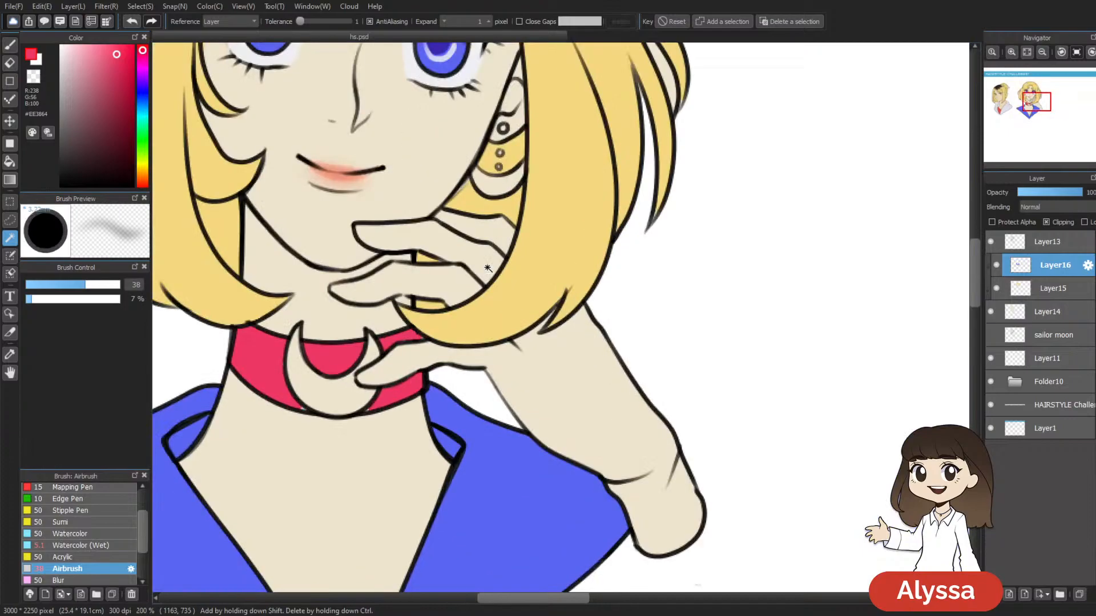
{"action": "left_click", "coordinate": [397, 337]}
{"action": "key", "text": "ctrl+d"}
{"action": "key", "text": "b"}
{"action": "key", "text": "bracketleft"}
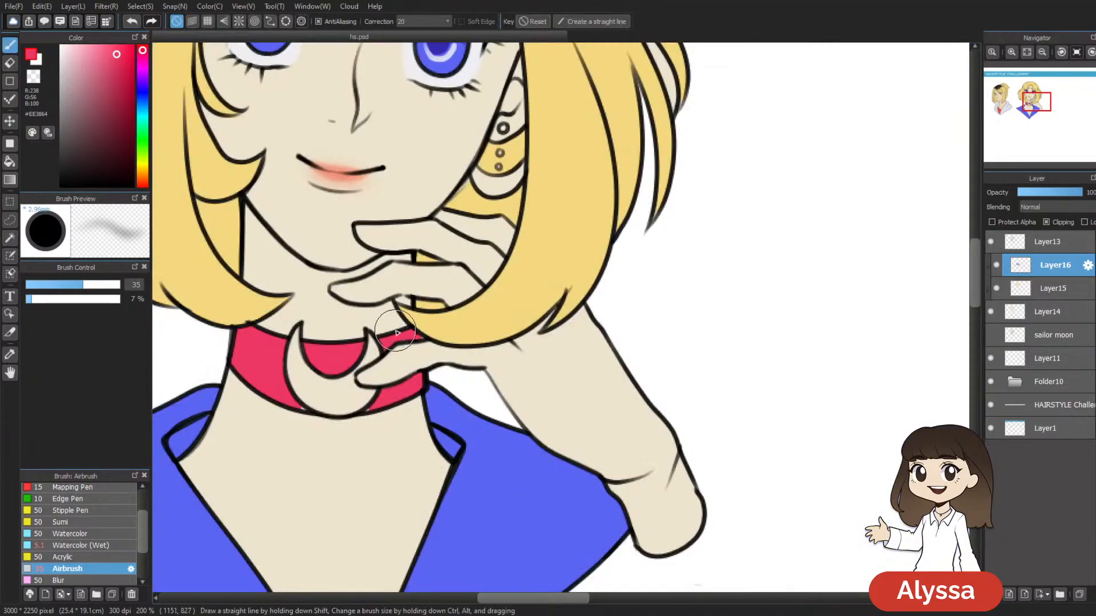
{"action": "key", "text": "bracketleft"}
{"action": "key", "text": "bracketleft"}
{"action": "key", "text": "bracketleft"}
{"action": "key", "text": "bracketleft"}
{"action": "key", "text": "bracketleft"}
{"action": "key", "text": "bracketleft"}
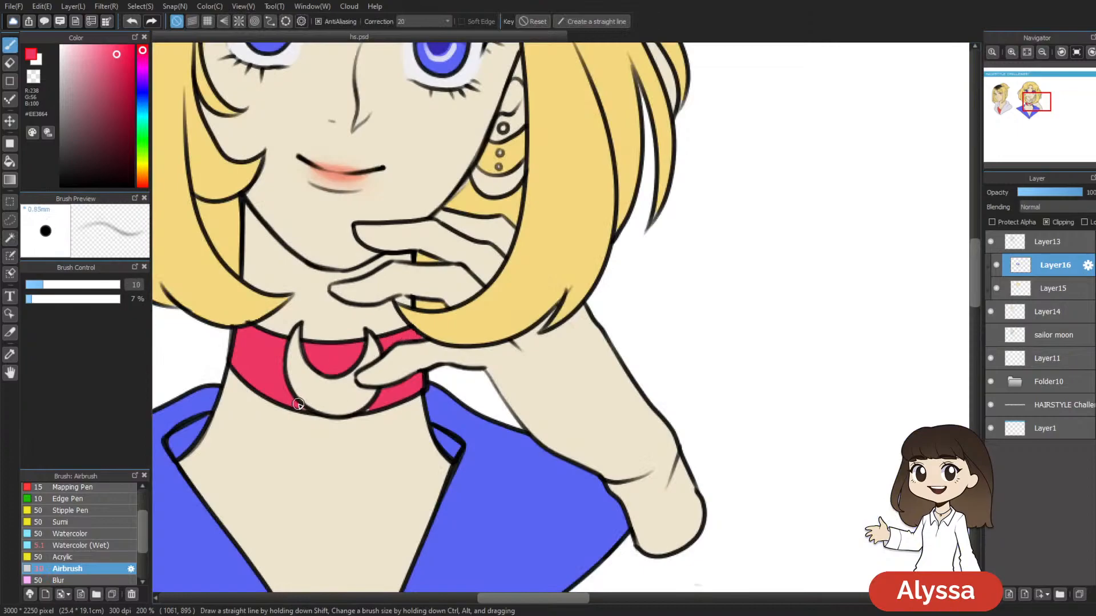
{"action": "left_click", "coordinate": [118, 299]}
{"action": "key", "text": "bracketleft"}
{"action": "key", "text": "bracketleft"}
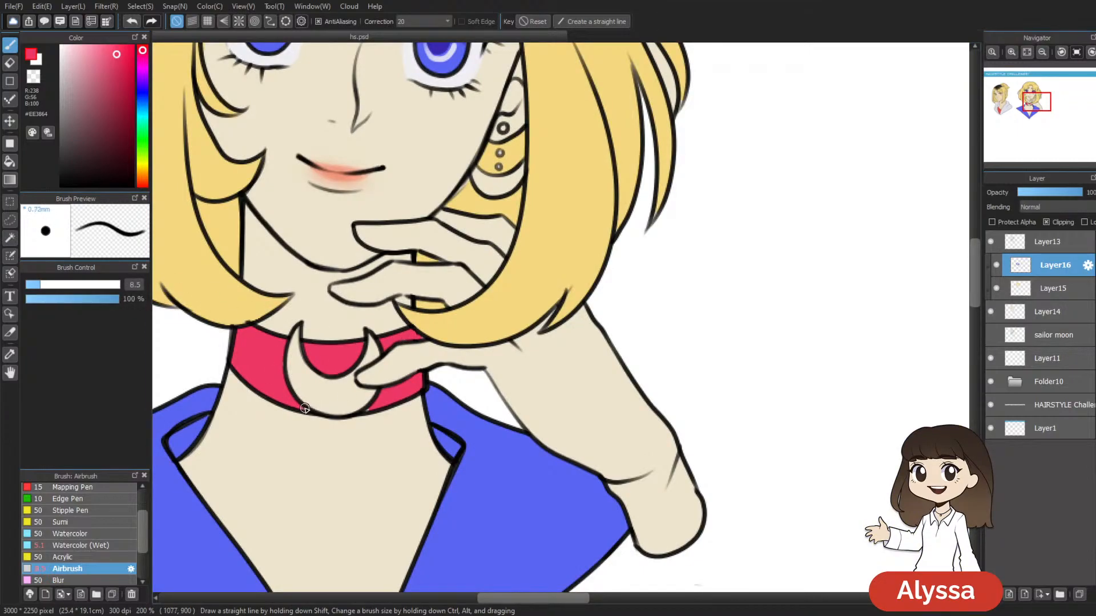
Step: Switch to the Pencil at size 6 and 100% opacity for detail work around the choker's crescent
{"action": "left_click_drag", "start_coordinate": [142, 524], "coordinate": [141, 497]}
{"action": "left_click", "coordinate": [83, 492]}
{"action": "key", "text": "bracketright"}
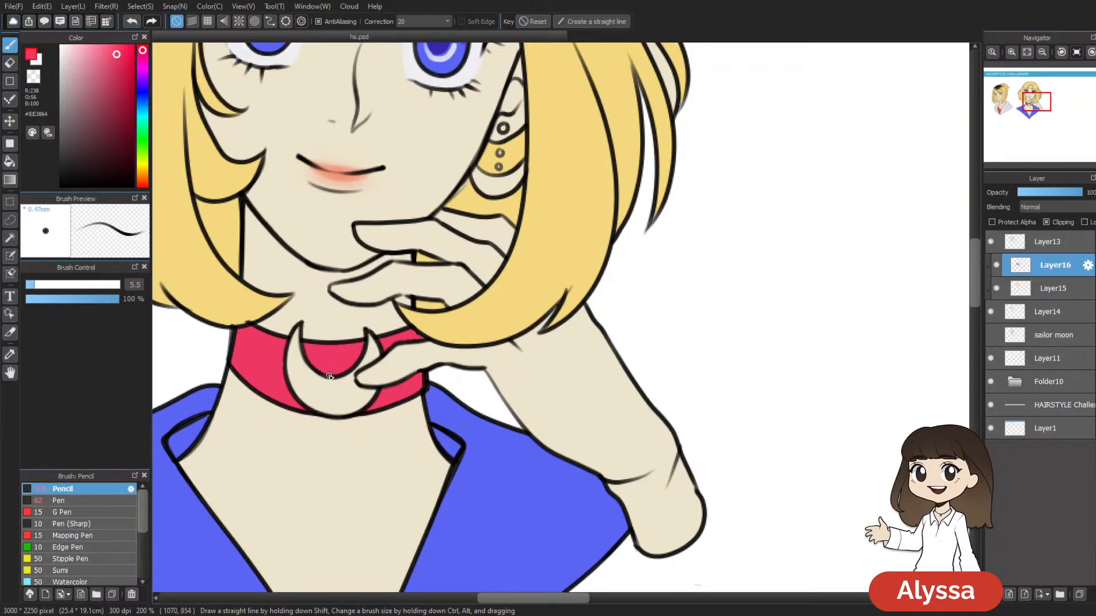
{"action": "key", "text": "bracketright"}
{"action": "scroll", "coordinate": [370, 333], "scroll_direction": "down", "scroll_amount": 2}
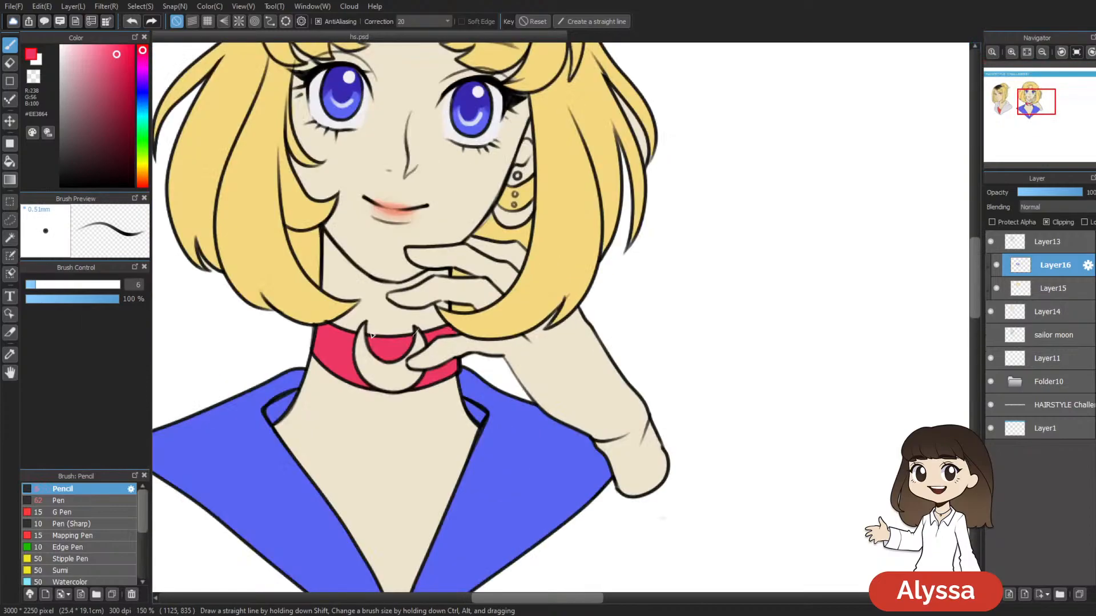
Step: Add another clipped layer and move it below Layer15
{"action": "key", "text": "ctrl+shift+n"}
{"action": "left_click", "coordinate": [1046, 222]}
{"action": "left_click_drag", "start_coordinate": [1065, 276], "coordinate": [1062, 318]}
{"action": "left_click_drag", "start_coordinate": [607, 370], "coordinate": [669, 405]}
Step: Sample the hair yellow, shift it to golden orange #E3A844 and paint the crescent earring, undoing the last strokes
{"action": "left_click", "coordinate": [616, 312], "text": "alt"}
{"action": "left_click_drag", "start_coordinate": [614, 311], "coordinate": [579, 351]}
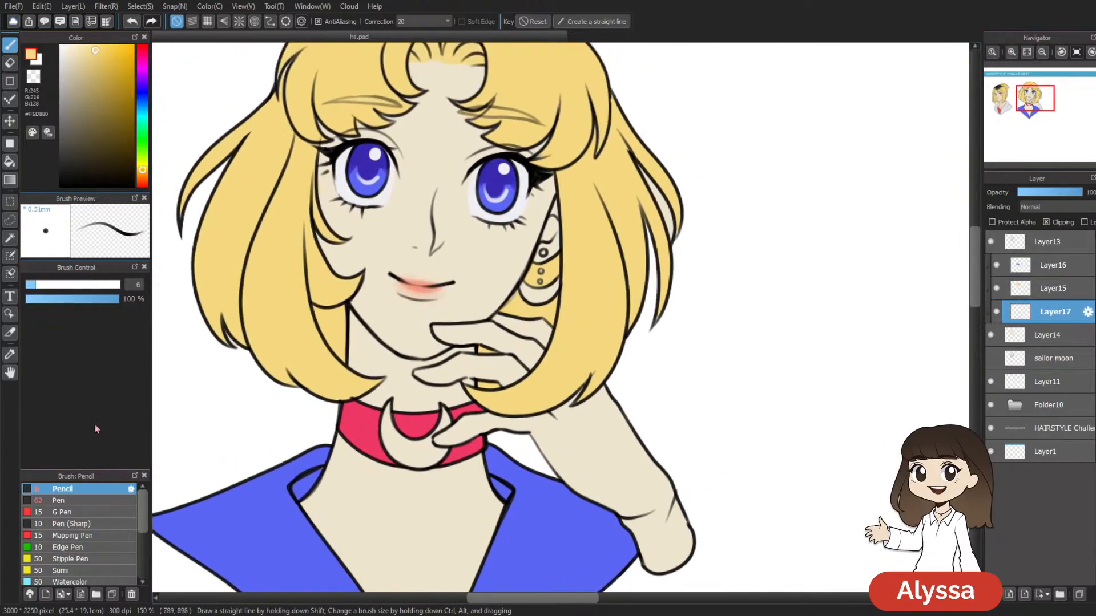
{"action": "left_click", "coordinate": [112, 57]}
{"action": "left_click", "coordinate": [144, 173]}
{"action": "left_click_drag", "start_coordinate": [563, 266], "coordinate": [588, 256]}
{"action": "mouse_move", "coordinate": [534, 296]}
{"action": "left_mouse_down"}
{"action": "mouse_move", "coordinate": [520, 297]}
{"action": "mouse_move", "coordinate": [554, 272]}
{"action": "mouse_move", "coordinate": [533, 303]}
{"action": "mouse_move", "coordinate": [533, 284]}
{"action": "mouse_move", "coordinate": [524, 293]}
{"action": "mouse_move", "coordinate": [551, 280]}
{"action": "mouse_move", "coordinate": [546, 299]}
{"action": "mouse_move", "coordinate": [562, 270]}
{"action": "left_mouse_up"}
{"action": "key", "text": "ctrl+z"}
{"action": "key", "text": "ctrl+z"}
Step: Colour the small earring studs golden orange with the Pencil, adjusting the brush size to 9.5
{"action": "key", "text": "bracketleft"}
{"action": "key", "text": "bracketleft"}
{"action": "key", "text": "bracketleft"}
{"action": "key", "text": "bracketleft"}
{"action": "left_click", "coordinate": [544, 253]}
{"action": "key", "text": "bracketright"}
{"action": "key", "text": "bracketright"}
Step: Select the choker's crescent pendant from Layer13 and fill it with golden orange #E3A844 on Layer17
{"action": "left_click", "coordinate": [1079, 241]}
{"action": "key", "text": "w"}
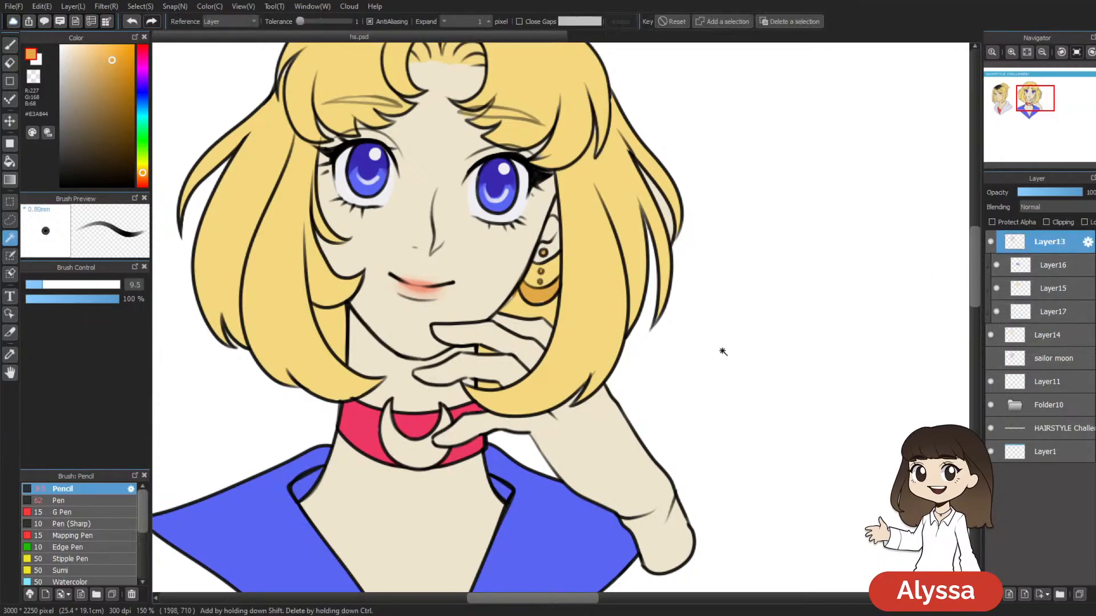
{"action": "left_click", "coordinate": [430, 454]}
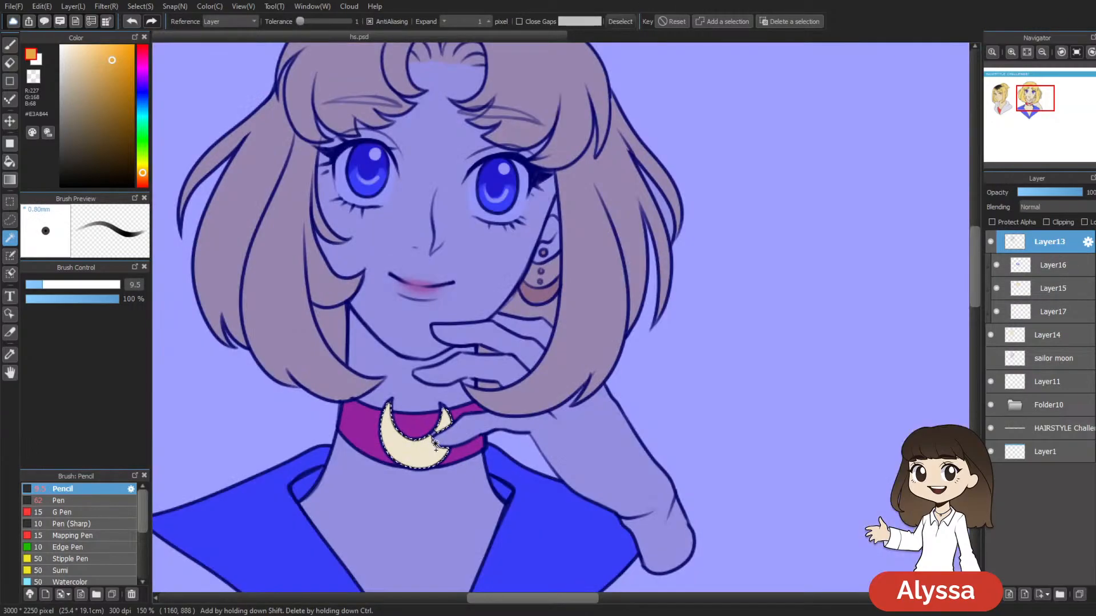
{"action": "left_click", "coordinate": [1047, 313]}
{"action": "key", "text": "ctrl+d"}
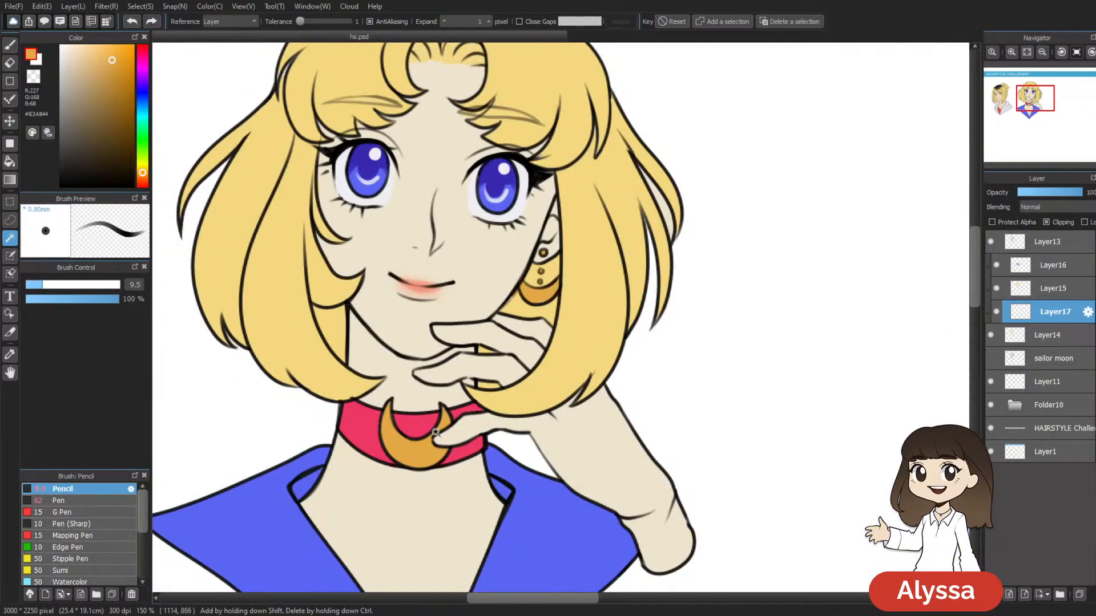
Step: Protect Layer17's alpha and paint diagonal highlights in light yellow #FFD692 on the crescent pendant with the Pencil
{"action": "key", "text": "b"}
{"action": "left_click", "coordinate": [1015, 222]}
{"action": "scroll", "coordinate": [631, 317], "scroll_direction": "down", "scroll_amount": 4}
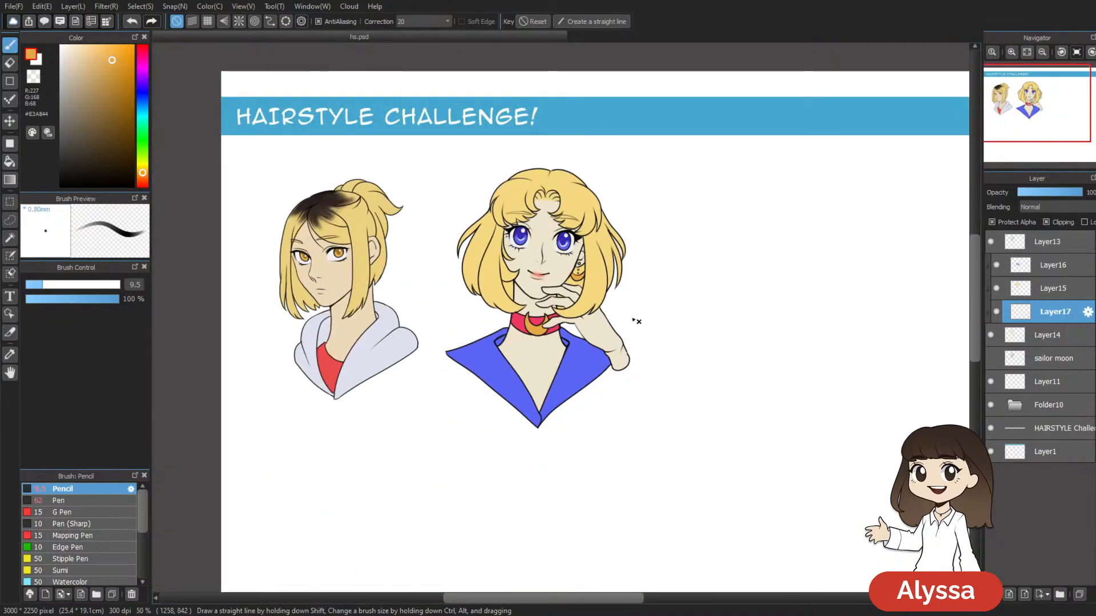
{"action": "scroll", "coordinate": [631, 317], "scroll_direction": "up", "scroll_amount": 4}
{"action": "left_click", "coordinate": [102, 53]}
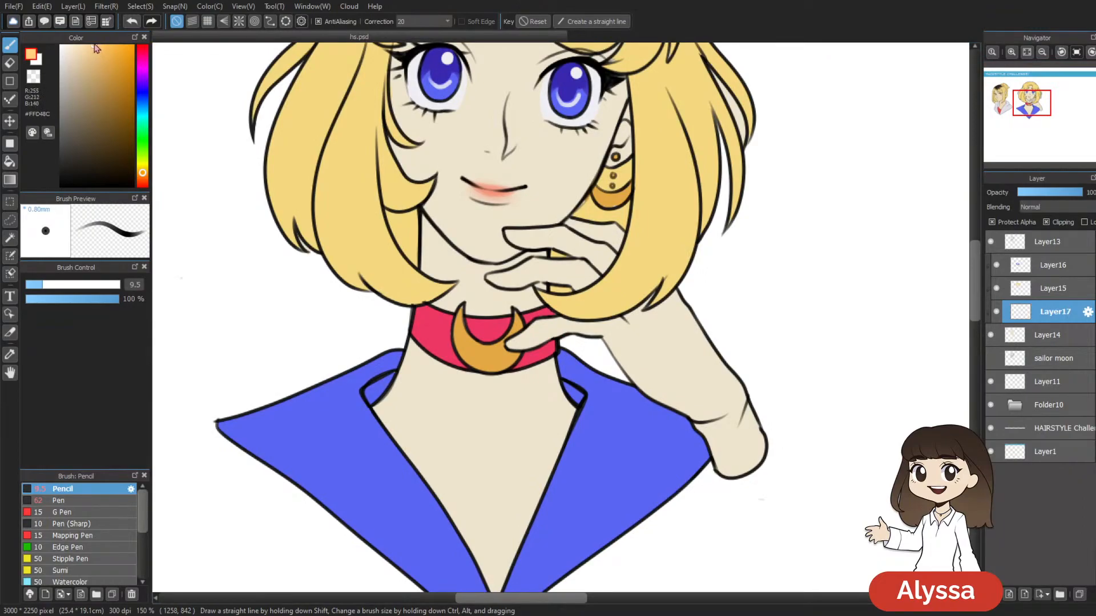
{"action": "left_click_drag", "start_coordinate": [462, 363], "coordinate": [486, 340]}
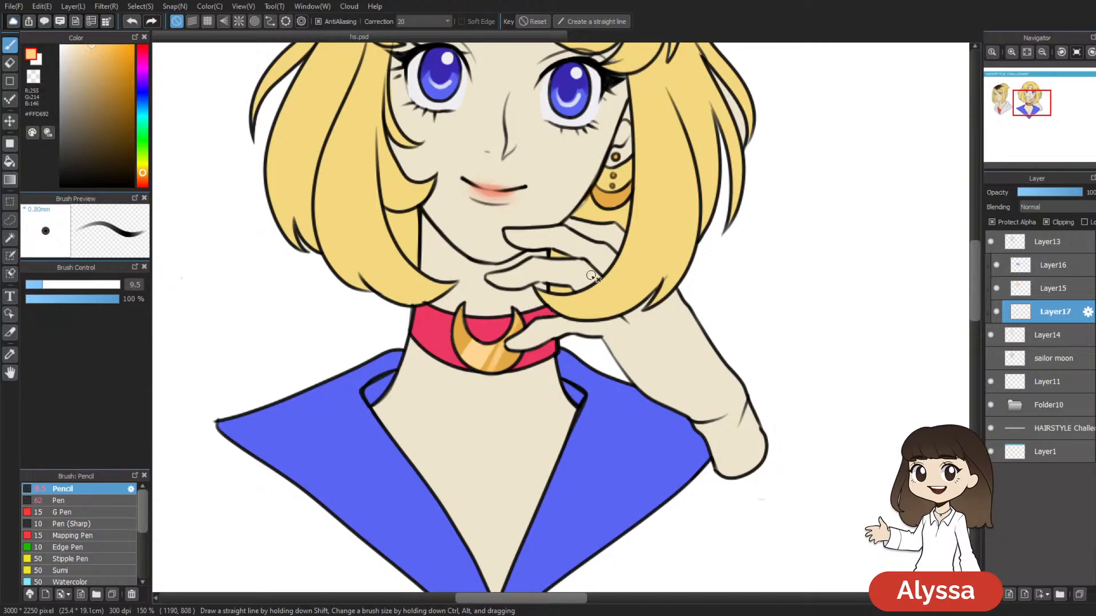
{"action": "left_click_drag", "start_coordinate": [655, 225], "coordinate": [592, 262]}
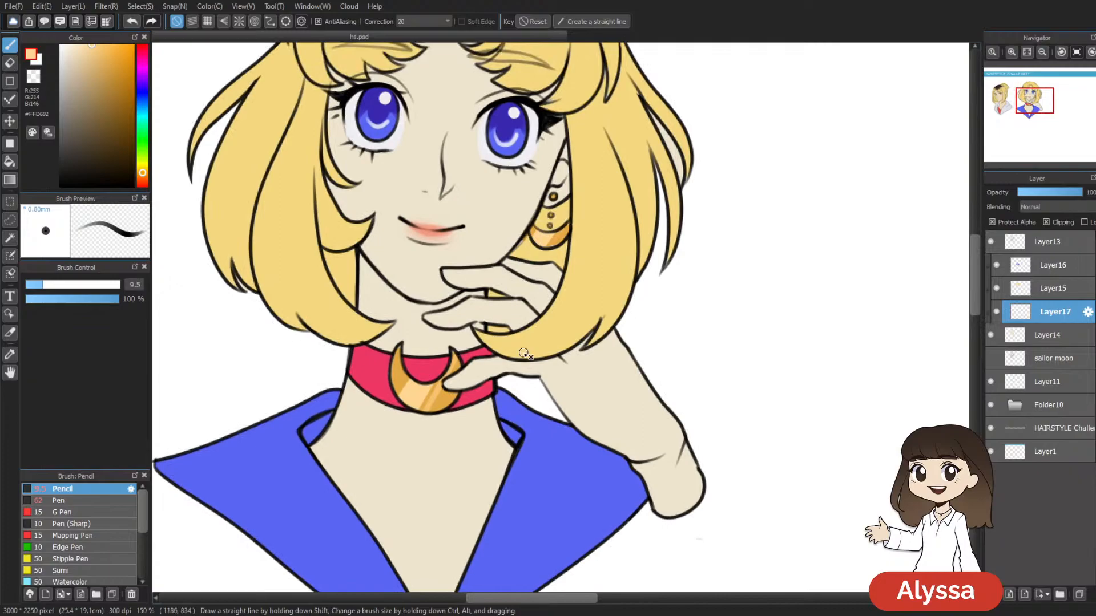
Step: Select the gloved forearm, hand and fingers with the Magic Wand, using the line art on Layer13
{"action": "scroll", "coordinate": [522, 354], "scroll_direction": "down", "scroll_amount": 3}
{"action": "scroll", "coordinate": [525, 355], "scroll_direction": "up", "scroll_amount": 2}
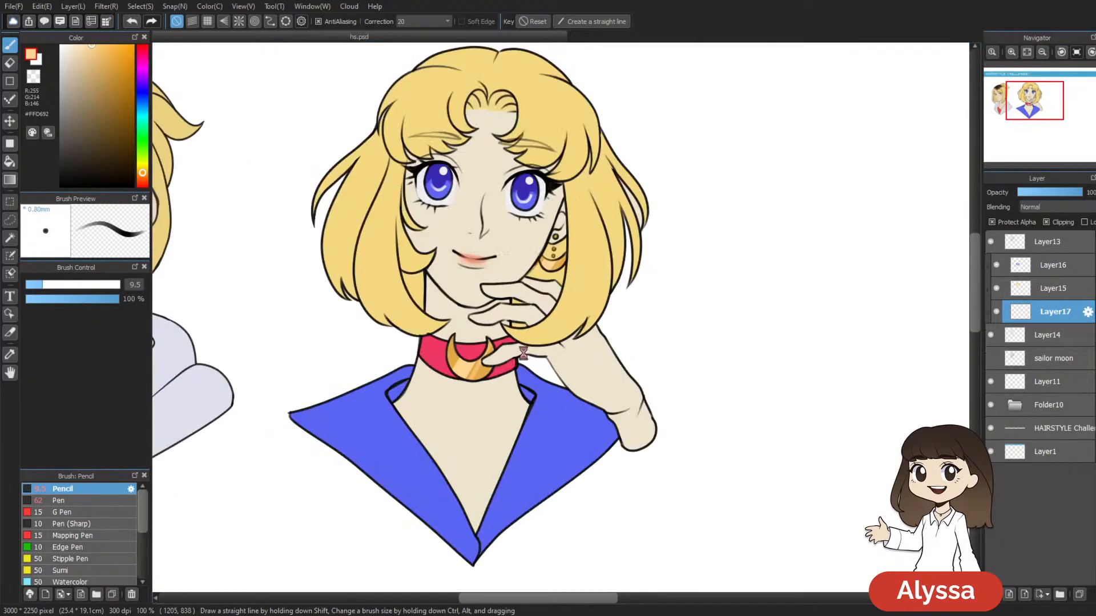
{"action": "left_click", "coordinate": [1066, 240]}
{"action": "key", "text": "w"}
{"action": "left_click", "coordinate": [580, 378]}
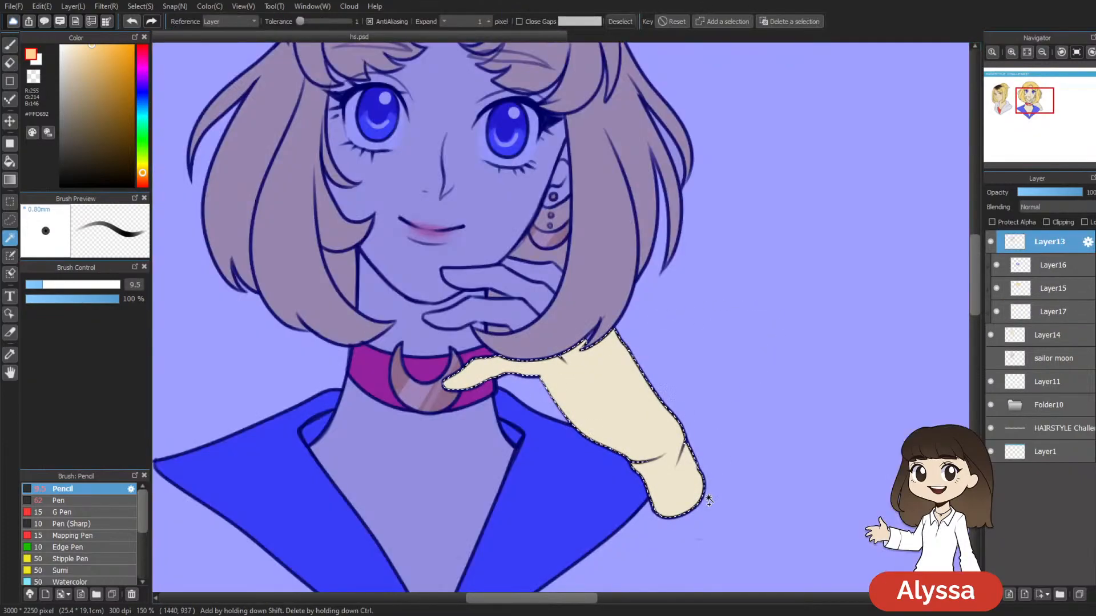
{"action": "left_click", "coordinate": [497, 314], "text": "shift"}
{"action": "left_click", "coordinate": [479, 280], "text": "shift"}
{"action": "left_click", "coordinate": [551, 268], "text": "shift"}
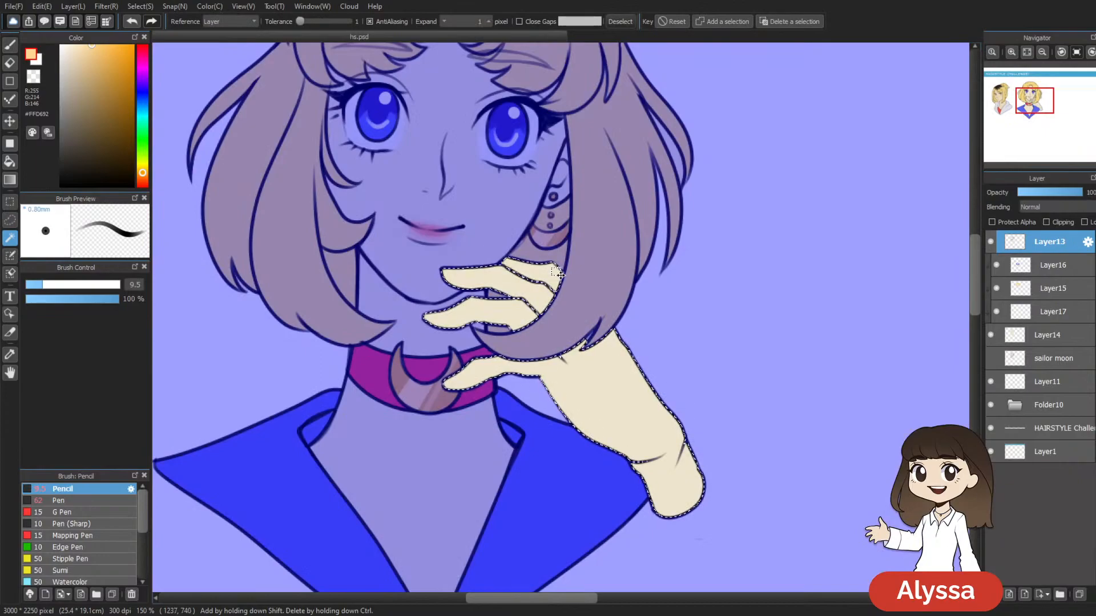
Step: Turn off Layer17's alpha protection, fill the selected glove with pale bluish white #EFF2FA, and clear the selection
{"action": "left_click", "coordinate": [1019, 304]}
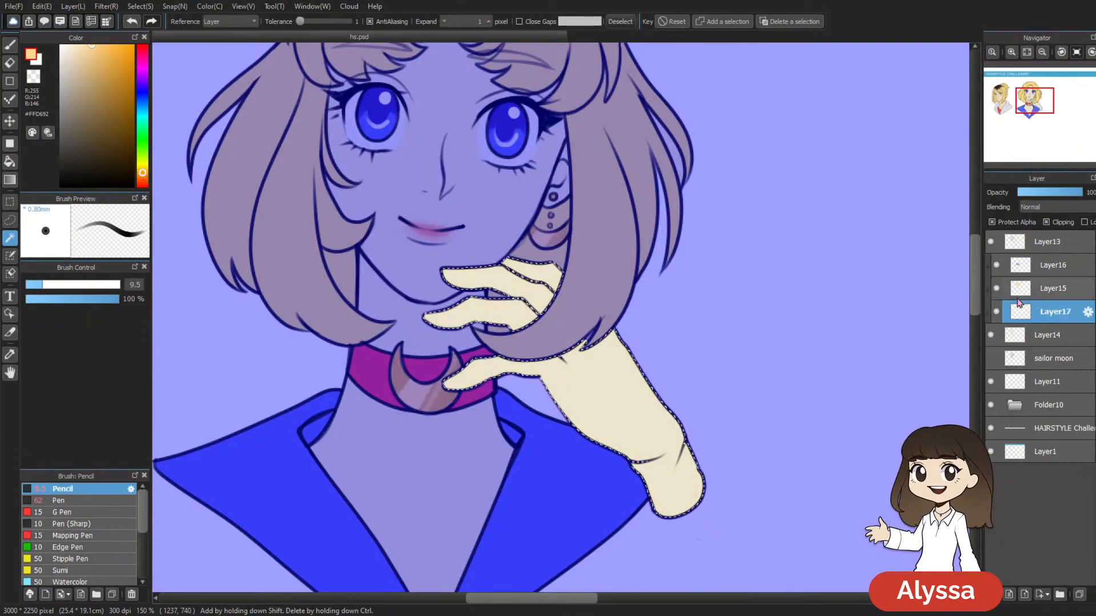
{"action": "left_click_drag", "start_coordinate": [331, 158], "coordinate": [215, 210]}
{"action": "key", "text": "["}
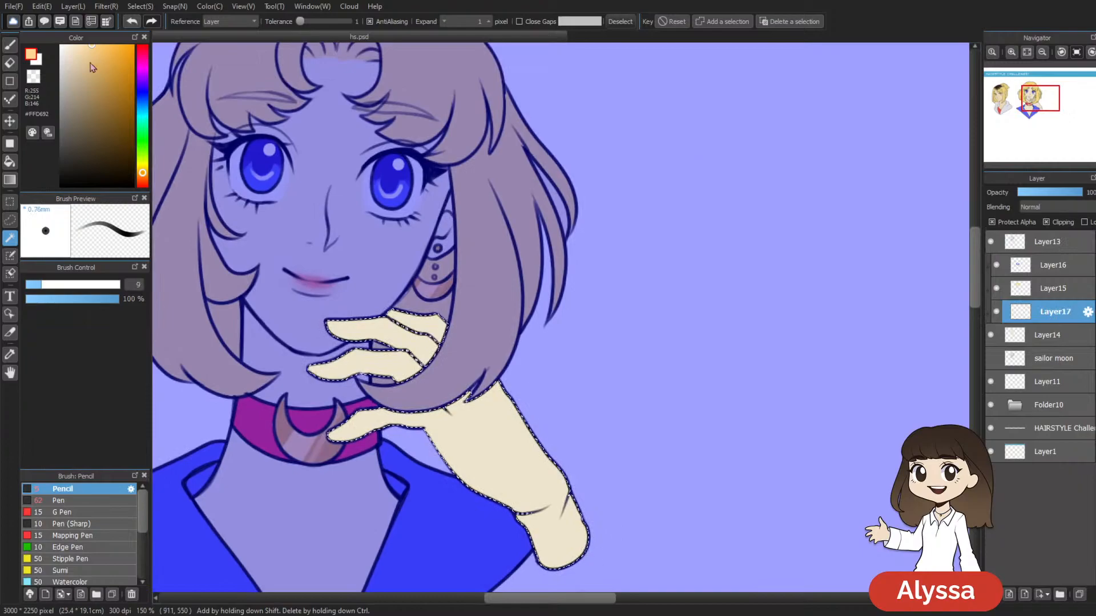
{"action": "left_click", "coordinate": [64, 50]}
{"action": "left_click_drag", "start_coordinate": [142, 171], "coordinate": [151, 102]}
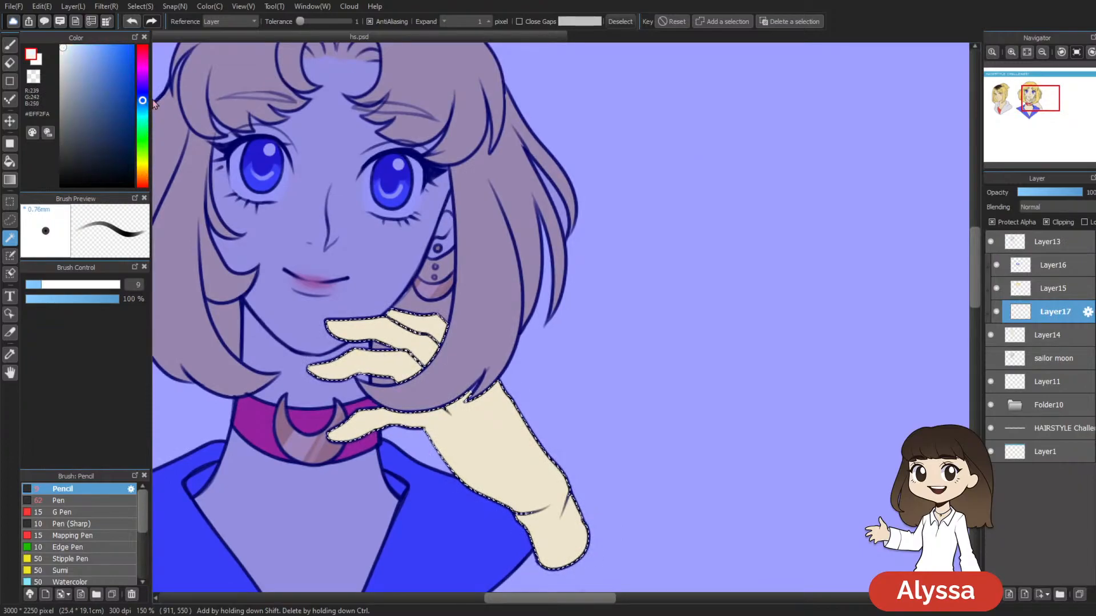
{"action": "key", "text": "ctrl+d"}
{"action": "key", "text": "ctrl+z"}
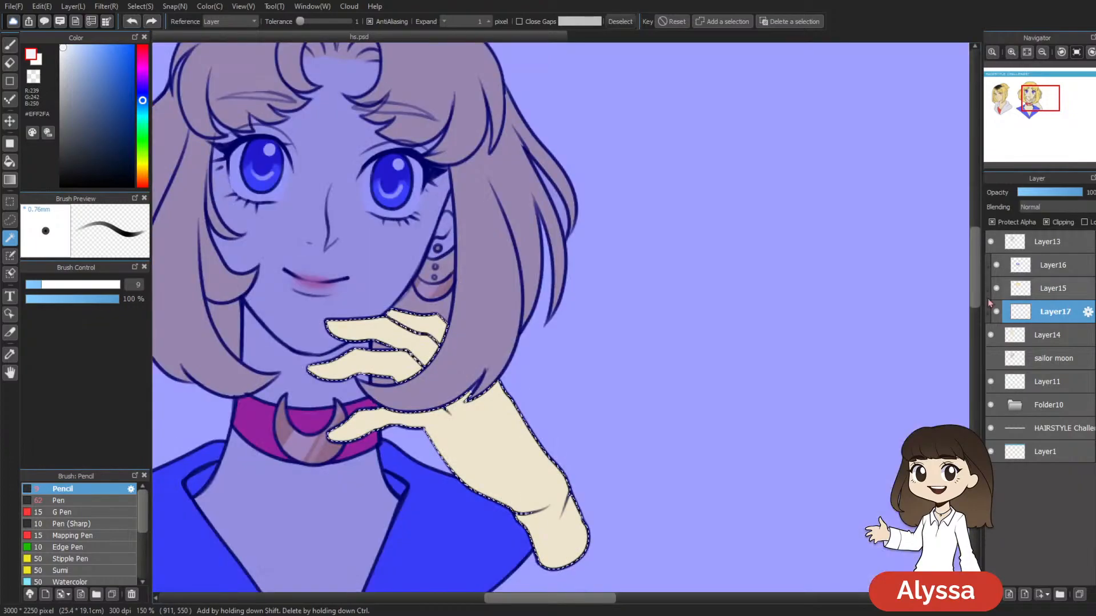
{"action": "left_click", "coordinate": [996, 311]}
{"action": "left_click", "coordinate": [996, 311]}
{"action": "left_click", "coordinate": [995, 311]}
{"action": "left_click", "coordinate": [995, 310]}
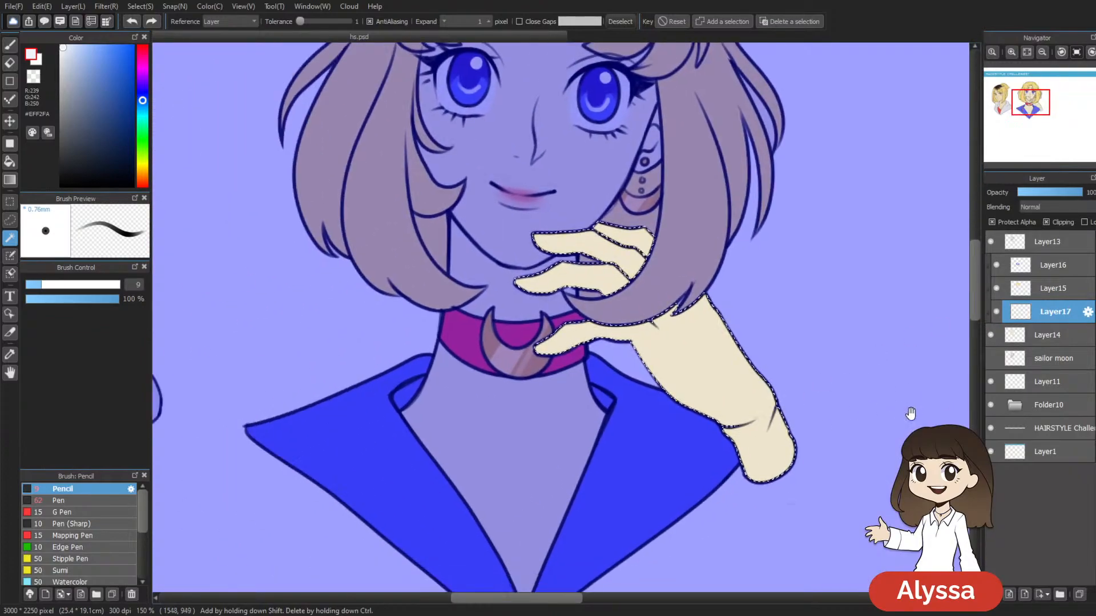
{"action": "left_click", "coordinate": [1015, 223]}
{"action": "key", "text": "Delete"}
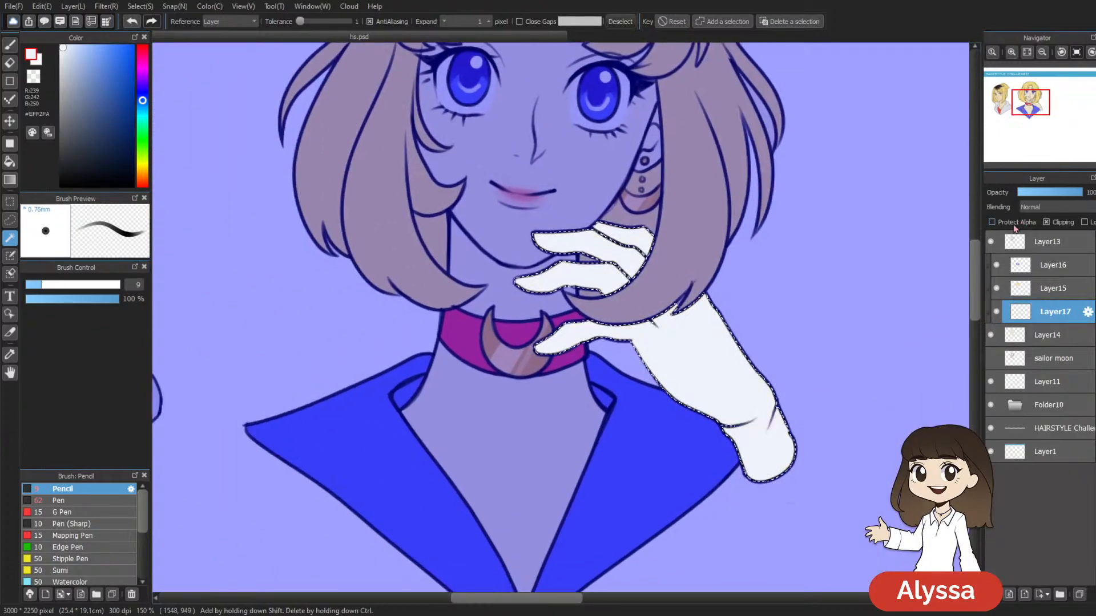
{"action": "key", "text": "ctrl+d"}
{"action": "key", "text": "ctrl+minus"}
{"action": "key", "text": "ctrl+minus"}
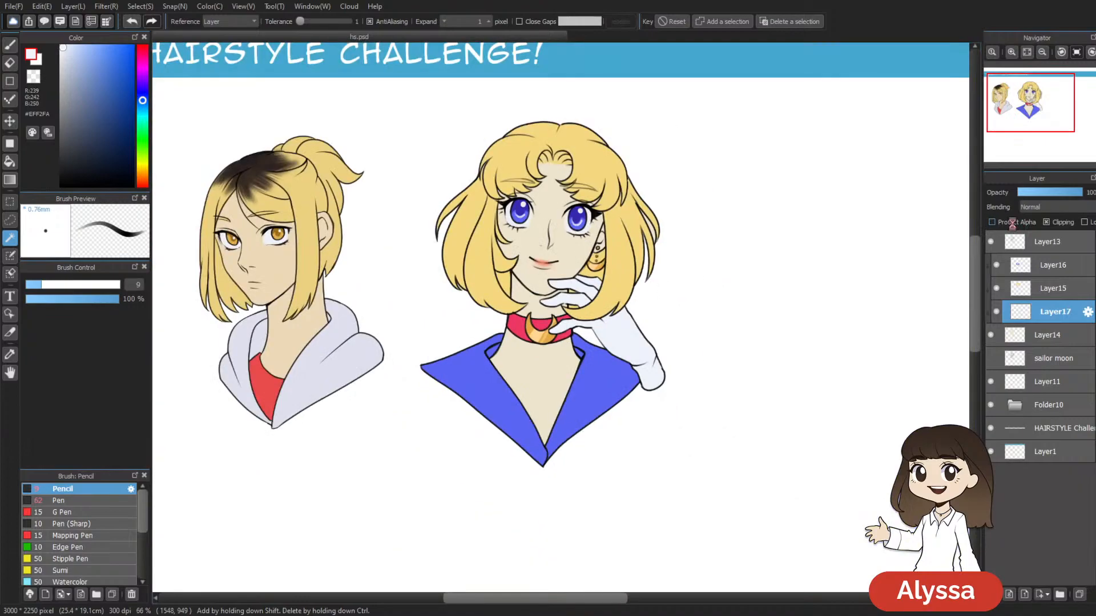
Step: Add a new layer directly above the Layer13 line art
{"action": "key", "text": "ctrl+plus"}
{"action": "left_click_drag", "start_coordinate": [732, 279], "coordinate": [630, 350]}
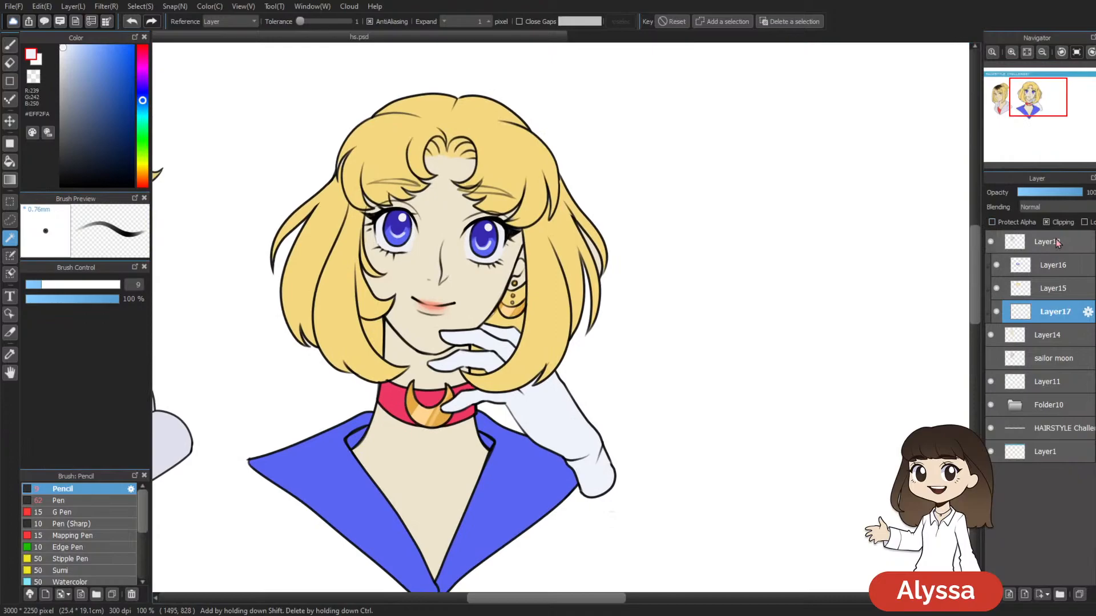
{"action": "left_click", "coordinate": [1023, 242]}
{"action": "left_click_drag", "start_coordinate": [724, 352], "coordinate": [759, 388]}
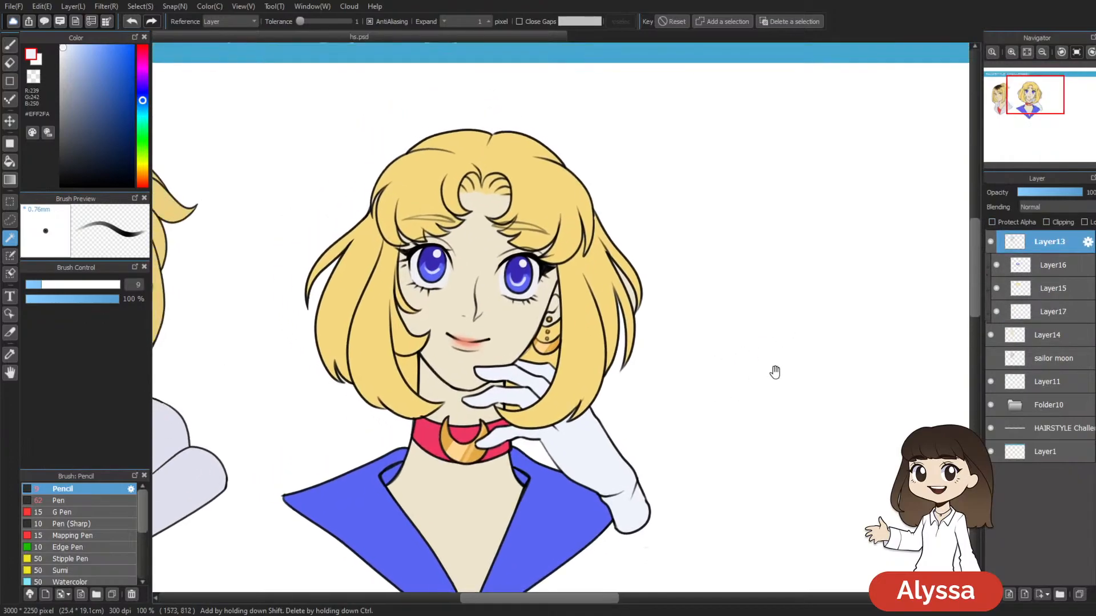
{"action": "left_click", "coordinate": [990, 242]}
{"action": "left_click", "coordinate": [991, 242]}
{"action": "key", "text": "ctrl+shift+n"}
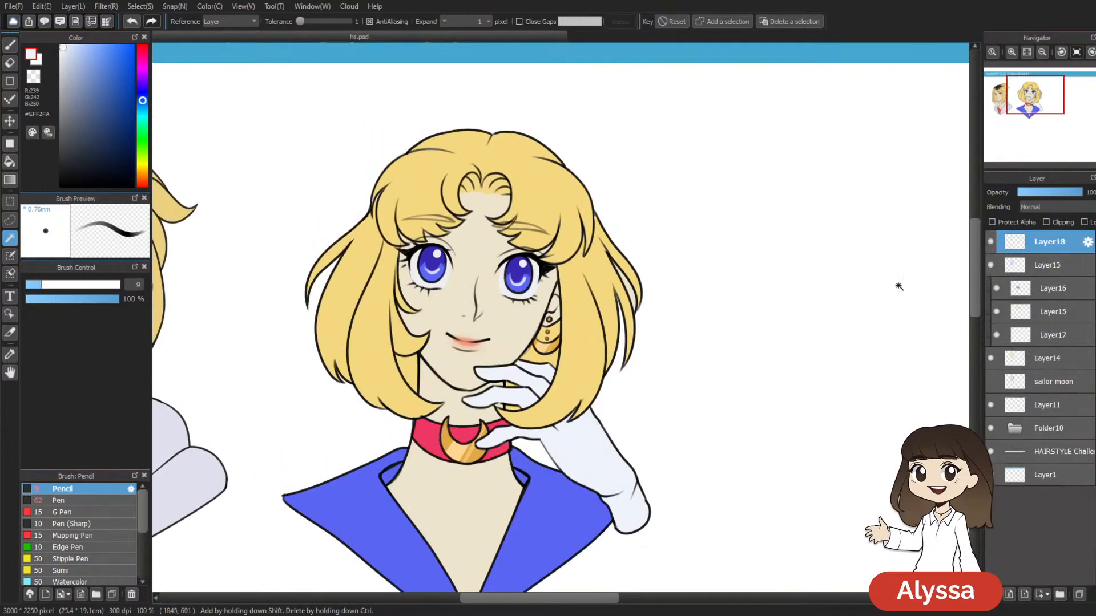
Step: Paint a pale cream #FFFAEC highlight along the bridge of the nose with the Pencil at size 9
{"action": "key", "text": "ctrl+plus"}
{"action": "key", "text": "ctrl+plus"}
{"action": "right_click", "coordinate": [431, 300]}
{"action": "left_click_drag", "start_coordinate": [478, 376], "coordinate": [525, 380]}
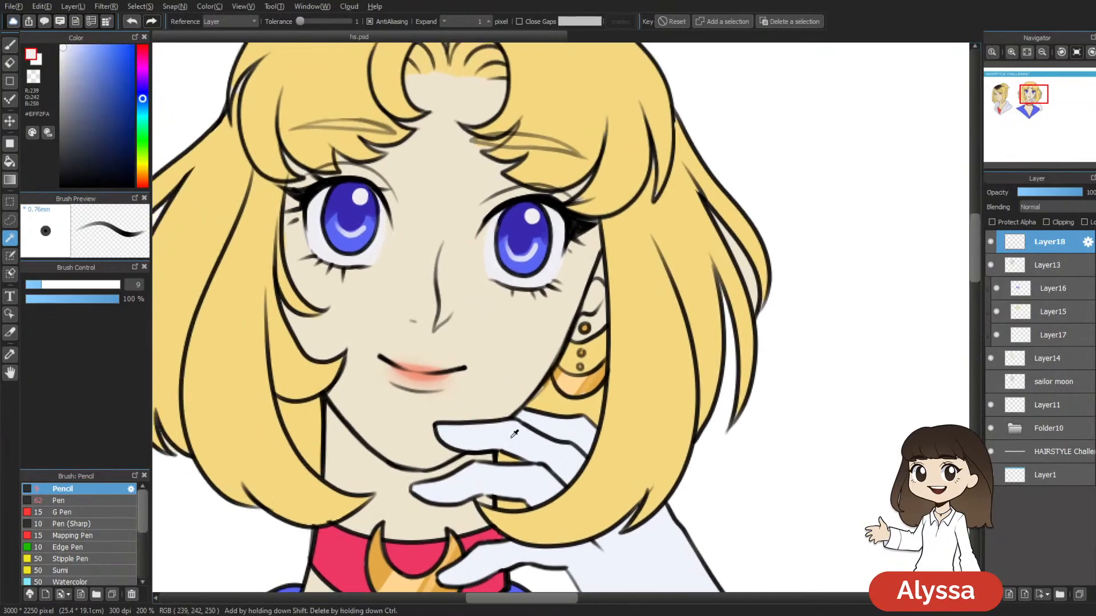
{"action": "left_click", "coordinate": [74, 48]}
{"action": "left_click", "coordinate": [74, 45]}
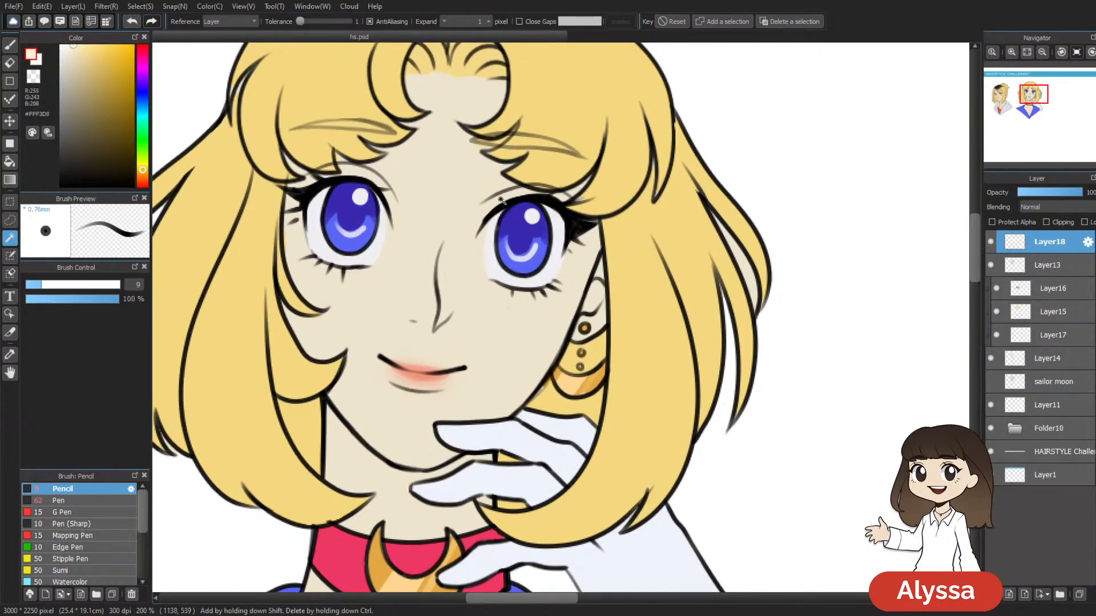
{"action": "key", "text": "b"}
{"action": "left_click_drag", "start_coordinate": [444, 244], "coordinate": [448, 318]}
{"action": "left_click_drag", "start_coordinate": [70, 53], "coordinate": [65, 45]}
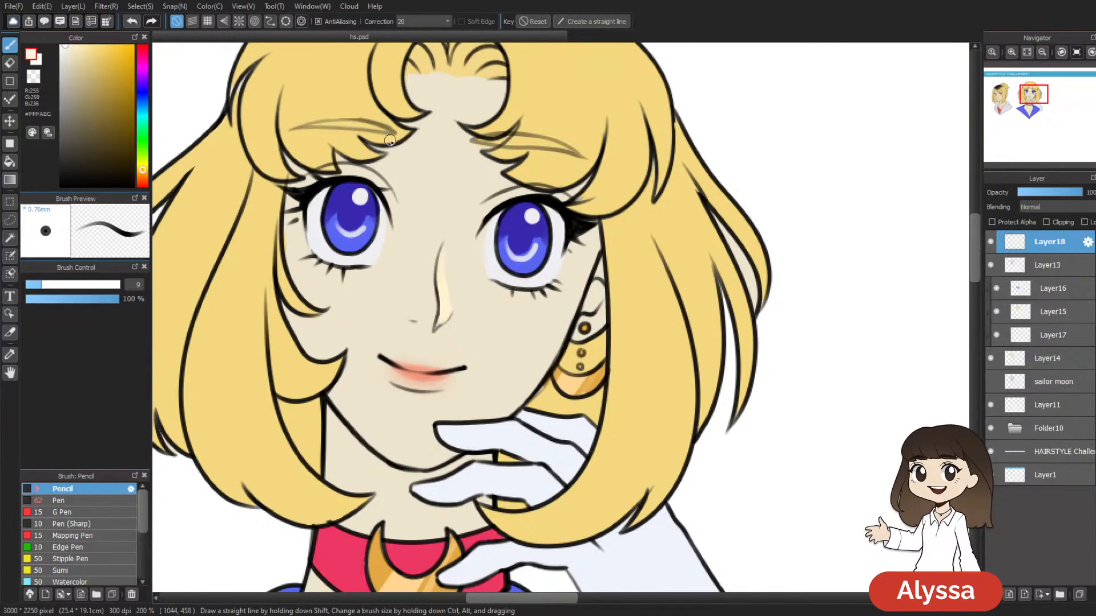
{"action": "mouse_move", "coordinate": [444, 248]}
{"action": "left_mouse_down"}
{"action": "mouse_move", "coordinate": [440, 321]}
{"action": "mouse_move", "coordinate": [451, 305]}
{"action": "mouse_move", "coordinate": [445, 268]}
{"action": "mouse_move", "coordinate": [443, 316]}
{"action": "mouse_move", "coordinate": [453, 303]}
{"action": "mouse_move", "coordinate": [443, 267]}
{"action": "mouse_move", "coordinate": [446, 313]}
{"action": "left_mouse_up"}
{"action": "left_click_drag", "start_coordinate": [477, 272], "coordinate": [465, 243]}
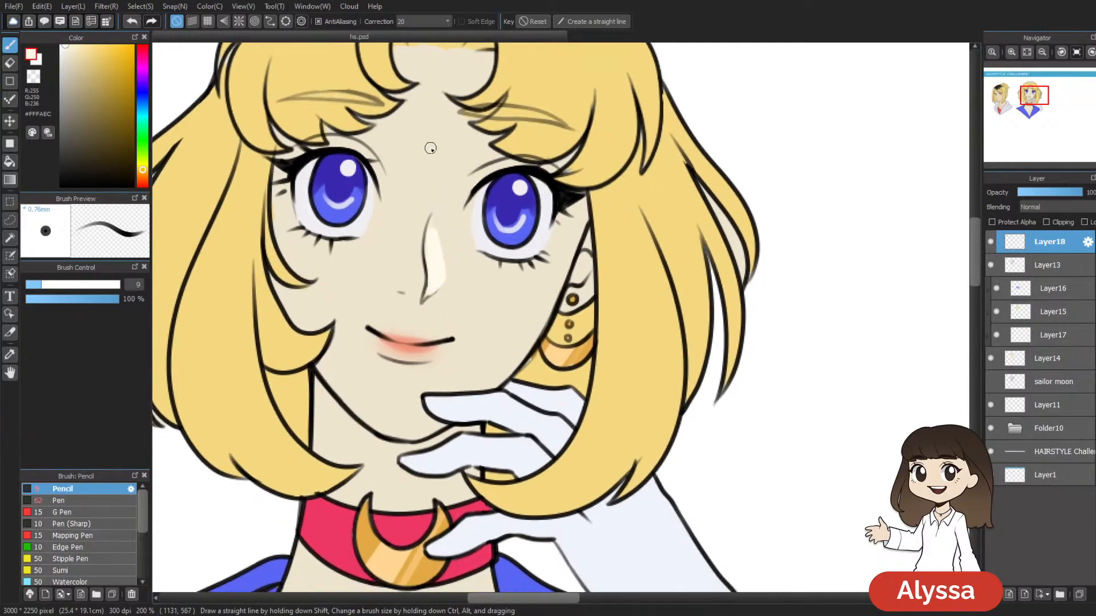
Step: Dab a small cream highlight on the lower lip with the Pencil at size 7
{"action": "scroll", "coordinate": [549, 299], "scroll_direction": "down", "scroll_amount": 1}
{"action": "key", "text": "ctrl+plus"}
{"action": "key", "text": "["}
{"action": "key", "text": "["}
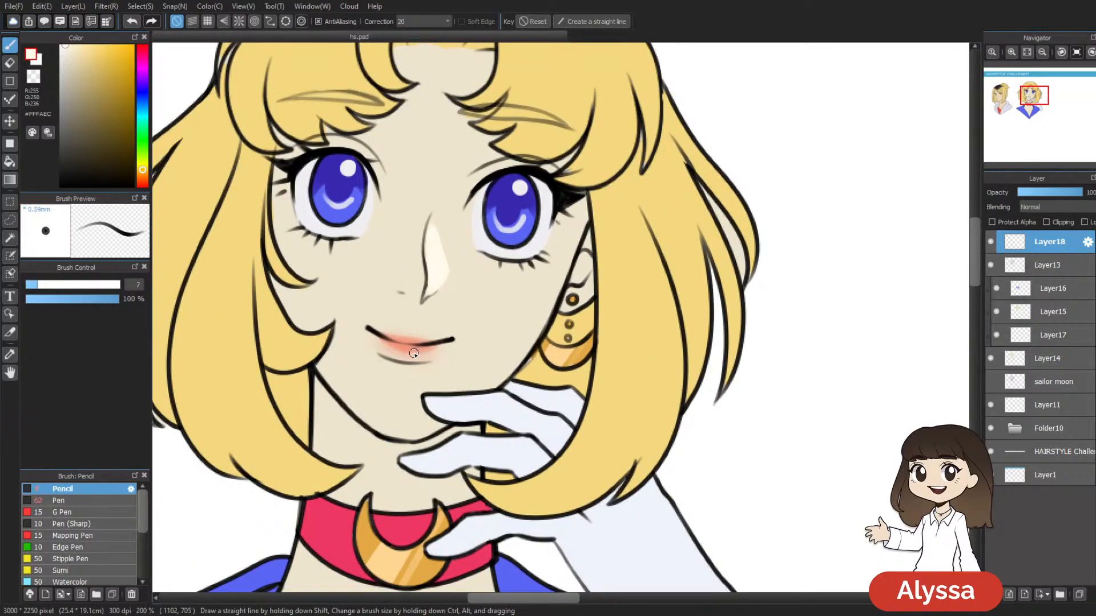
{"action": "scroll", "coordinate": [617, 356], "scroll_direction": "down", "scroll_amount": 3}
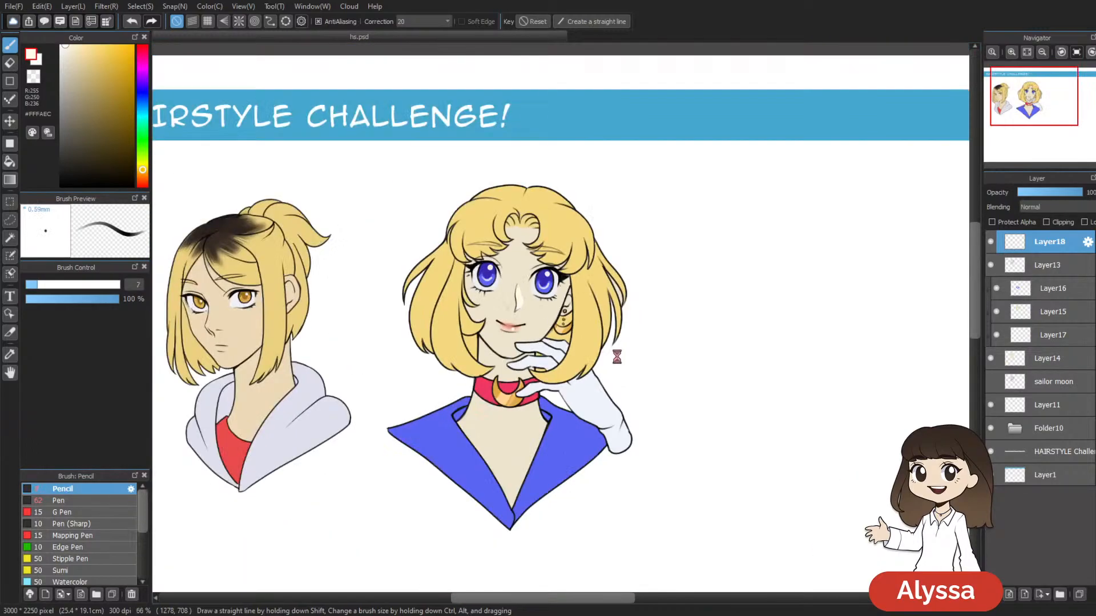
{"action": "left_click_drag", "start_coordinate": [714, 367], "coordinate": [746, 341]}
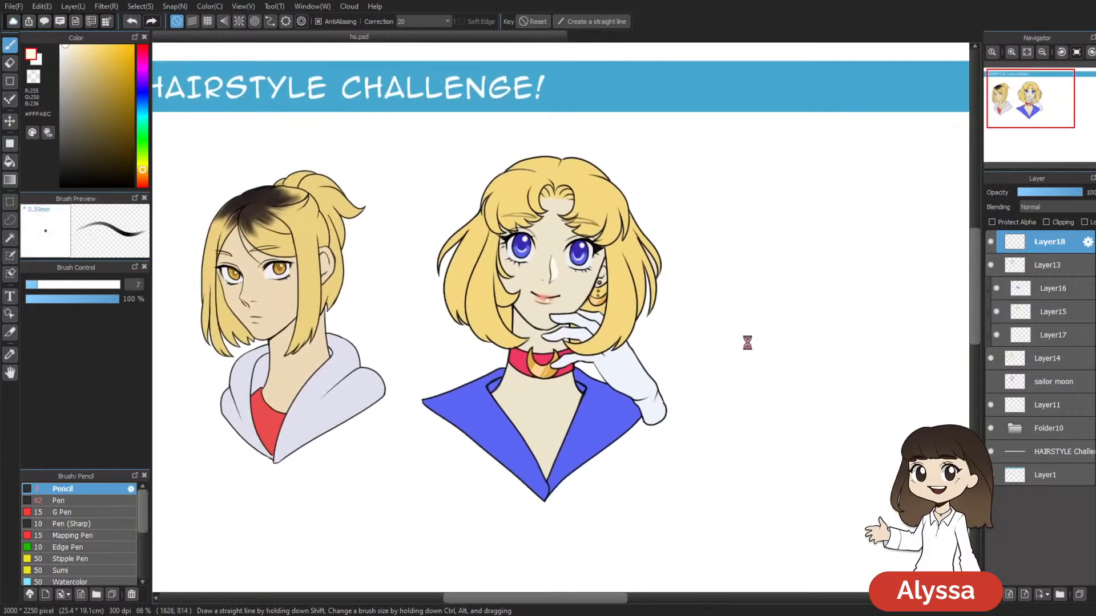
{"action": "left_click_drag", "start_coordinate": [661, 480], "coordinate": [623, 500]}
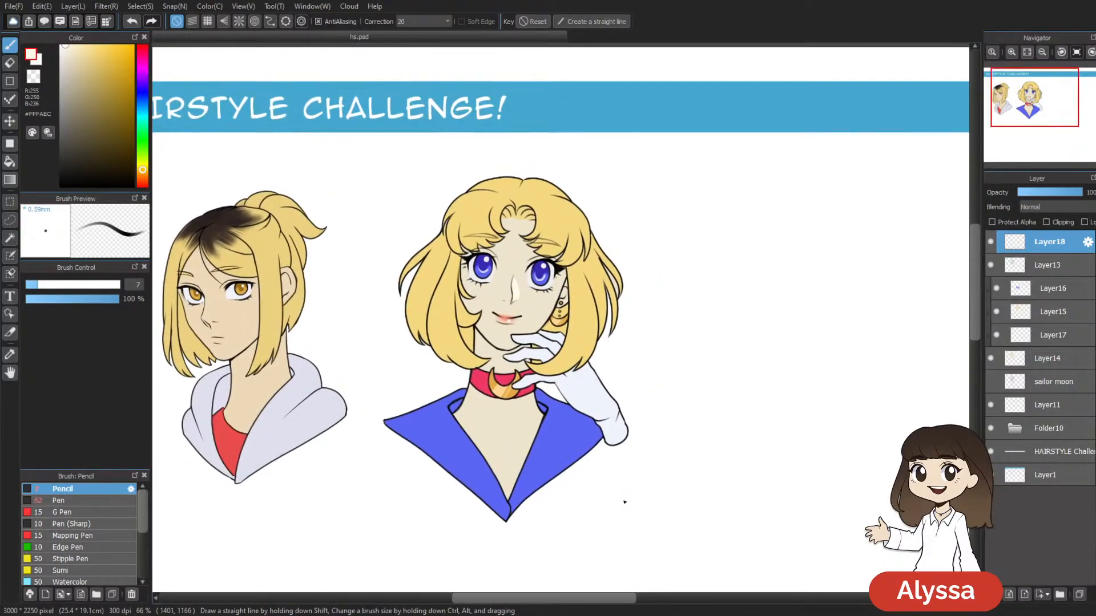
{"action": "scroll", "coordinate": [625, 503], "scroll_direction": "down", "scroll_amount": 1}
{"action": "scroll", "coordinate": [624, 503], "scroll_direction": "up", "scroll_amount": 3}
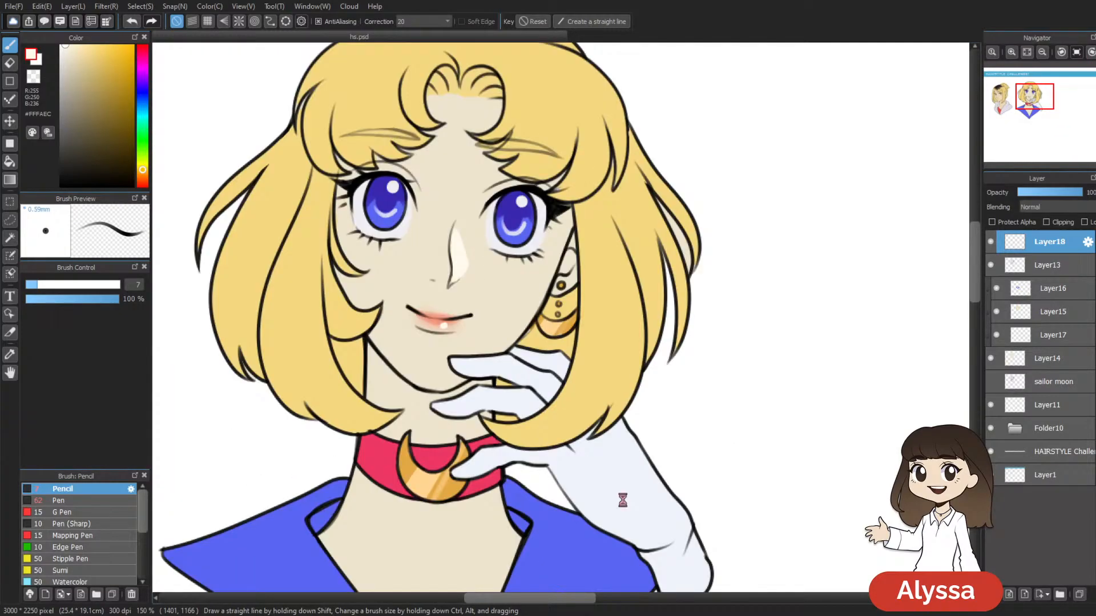
{"action": "scroll", "coordinate": [624, 501], "scroll_direction": "down", "scroll_amount": 3}
{"action": "mouse_move", "coordinate": [615, 391]}
{"action": "left_mouse_down"}
{"action": "mouse_move", "coordinate": [462, 310]}
{"action": "mouse_move", "coordinate": [551, 377]}
{"action": "mouse_move", "coordinate": [584, 380]}
{"action": "left_mouse_up"}
{"action": "left_click_drag", "start_coordinate": [712, 472], "coordinate": [723, 424]}
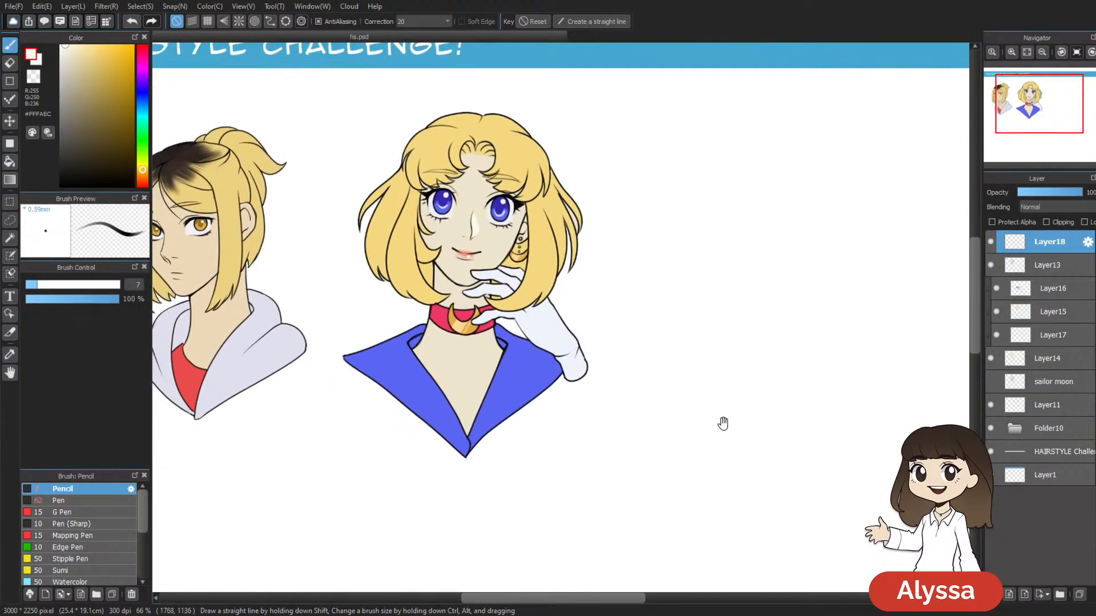
Step: Paint two parallel cream #FFFAEC stripes following the outer edge of the blue collar's left flap down to its tip
{"action": "scroll", "coordinate": [758, 384], "scroll_direction": "up", "scroll_amount": 2}
{"action": "left_click_drag", "start_coordinate": [485, 407], "coordinate": [591, 380]}
{"action": "left_click_drag", "start_coordinate": [515, 319], "coordinate": [544, 211]}
{"action": "left_click_drag", "start_coordinate": [309, 241], "coordinate": [407, 388]}
{"action": "key", "text": "ctrl+z"}
{"action": "mouse_move", "coordinate": [248, 263]}
{"action": "left_mouse_down"}
{"action": "mouse_move", "coordinate": [390, 377]}
{"action": "mouse_move", "coordinate": [485, 484]}
{"action": "mouse_move", "coordinate": [447, 414]}
{"action": "mouse_move", "coordinate": [318, 291]}
{"action": "mouse_move", "coordinate": [282, 232]}
{"action": "left_mouse_up"}
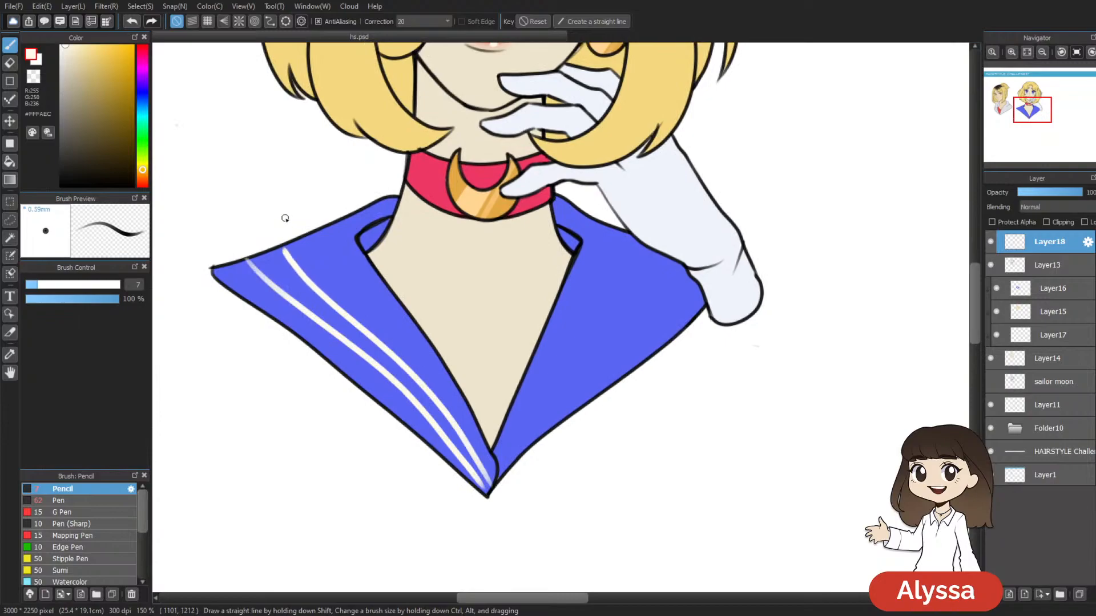
Step: Paint two matching cream stripes on the collar's right flap, running from below the glove to the collar tip
{"action": "scroll", "coordinate": [668, 196], "scroll_direction": "down", "scroll_amount": 1}
{"action": "left_click_drag", "start_coordinate": [611, 210], "coordinate": [486, 435]}
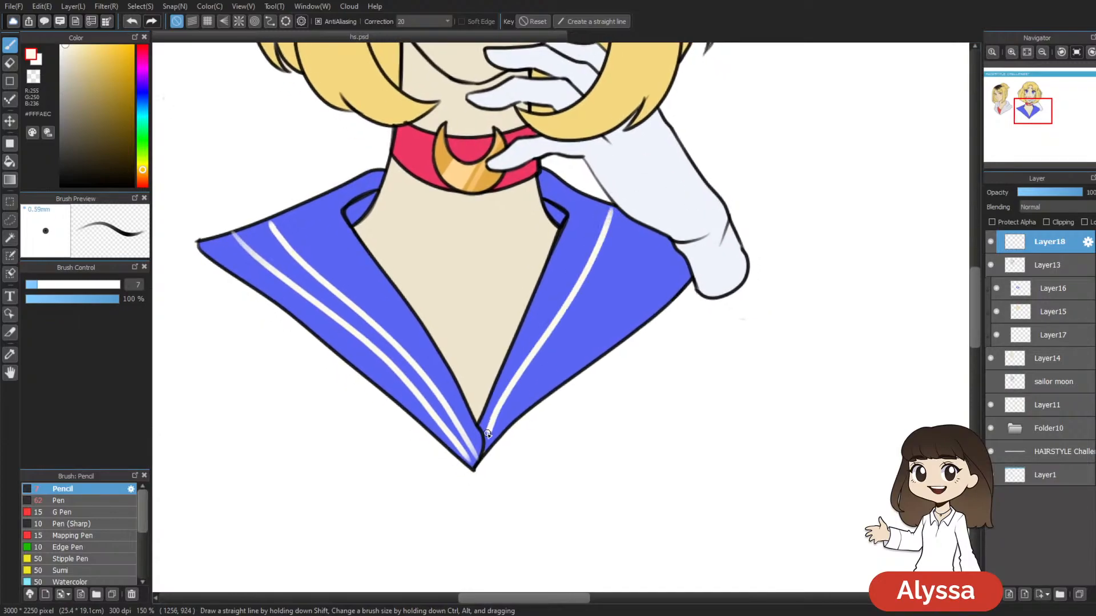
{"action": "mouse_move", "coordinate": [646, 228]}
{"action": "left_mouse_down"}
{"action": "mouse_move", "coordinate": [622, 287]}
{"action": "mouse_move", "coordinate": [494, 438]}
{"action": "left_mouse_up"}
{"action": "scroll", "coordinate": [467, 542], "scroll_direction": "down", "scroll_amount": 3}
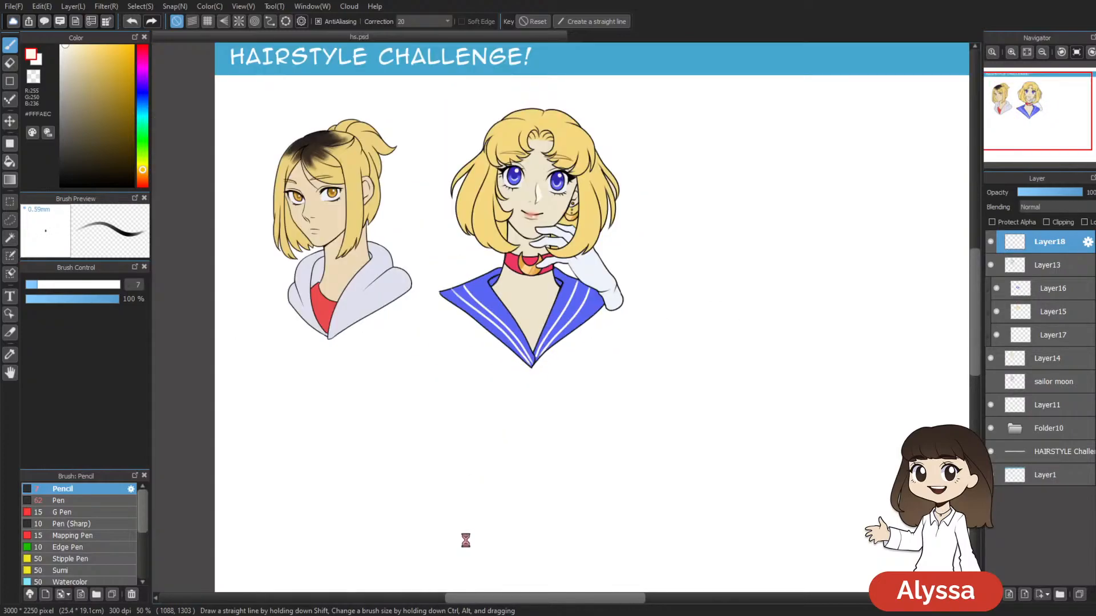
{"action": "scroll", "coordinate": [467, 542], "scroll_direction": "up", "scroll_amount": 3}
{"action": "key", "text": "e"}
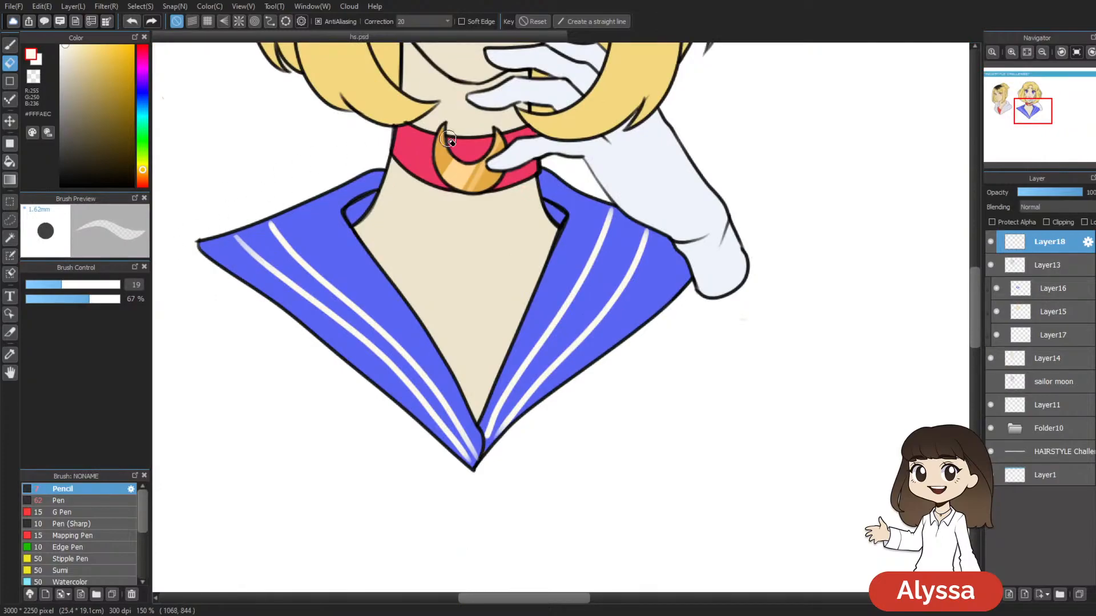
{"action": "scroll", "coordinate": [448, 139], "scroll_direction": "down", "scroll_amount": 1}
{"action": "left_click_drag", "start_coordinate": [655, 373], "coordinate": [450, 402]}
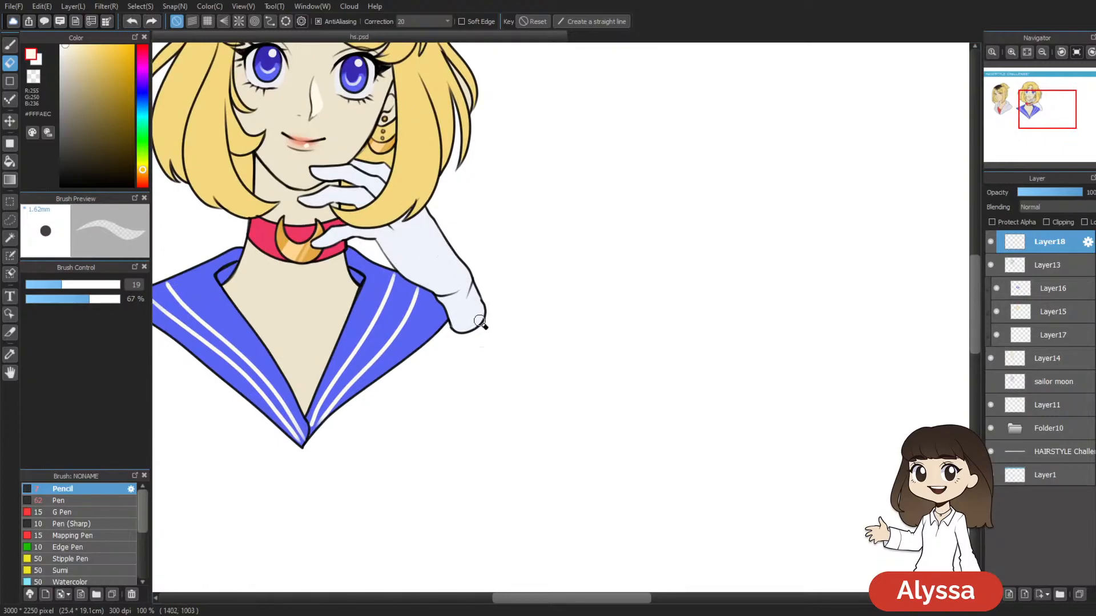
{"action": "left_click_drag", "start_coordinate": [671, 297], "coordinate": [790, 401]}
{"action": "scroll", "coordinate": [790, 404], "scroll_direction": "up", "scroll_amount": 1}
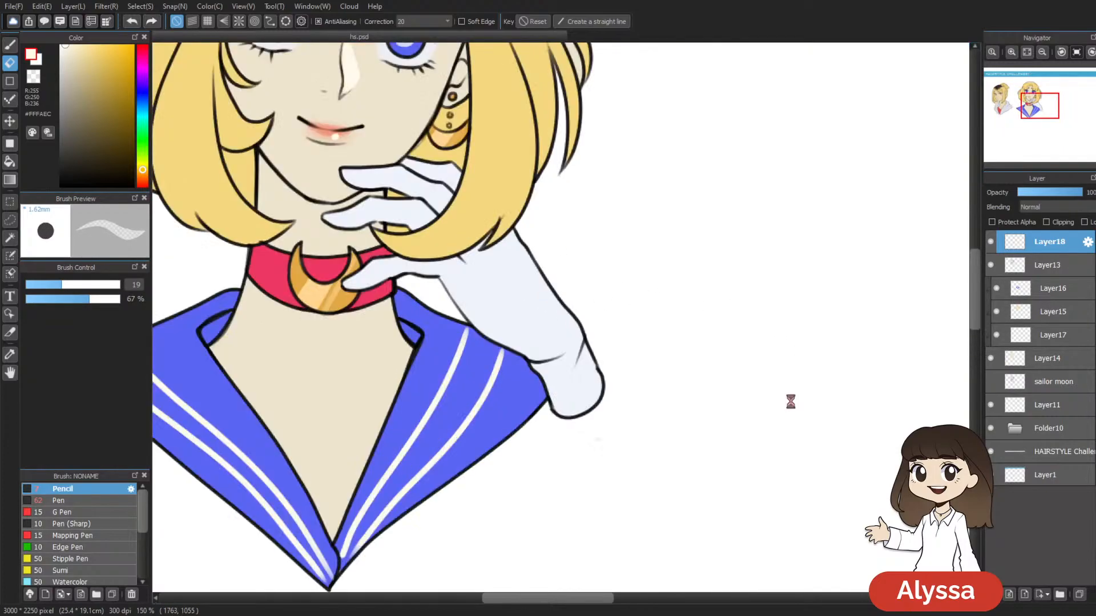
{"action": "left_click_drag", "start_coordinate": [492, 458], "coordinate": [522, 307]}
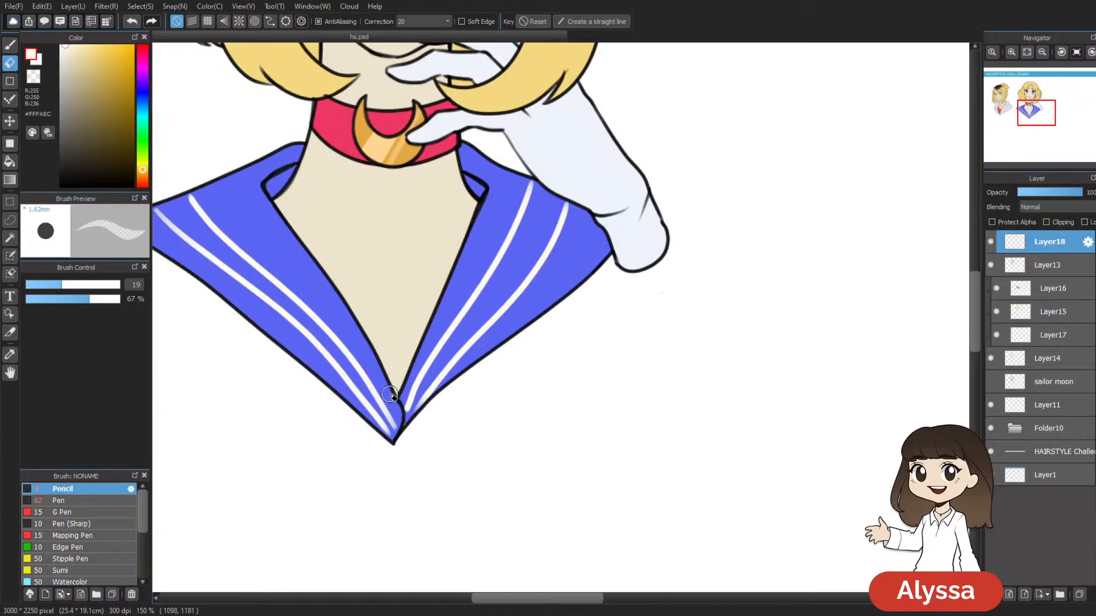
{"action": "scroll", "coordinate": [412, 493], "scroll_direction": "down", "scroll_amount": 2}
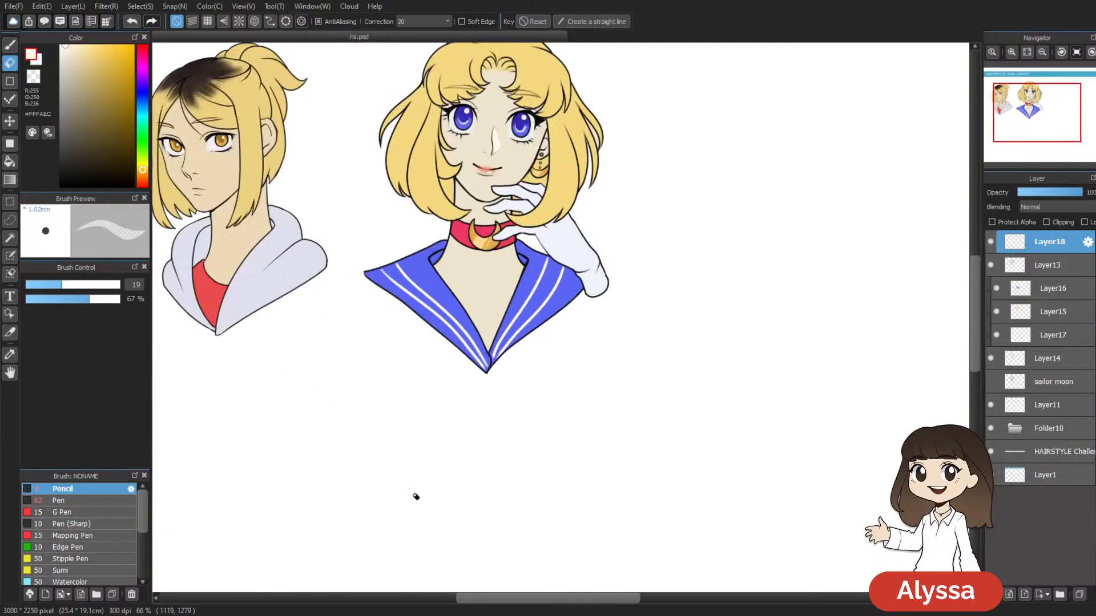
{"action": "left_click_drag", "start_coordinate": [586, 205], "coordinate": [568, 321]}
Step: Lasso the left flap's two stripes, shift them slightly toward the neckline with a transform, and clear the selection
{"action": "key", "text": "m"}
{"action": "scroll", "coordinate": [567, 322], "scroll_direction": "up", "scroll_amount": 2}
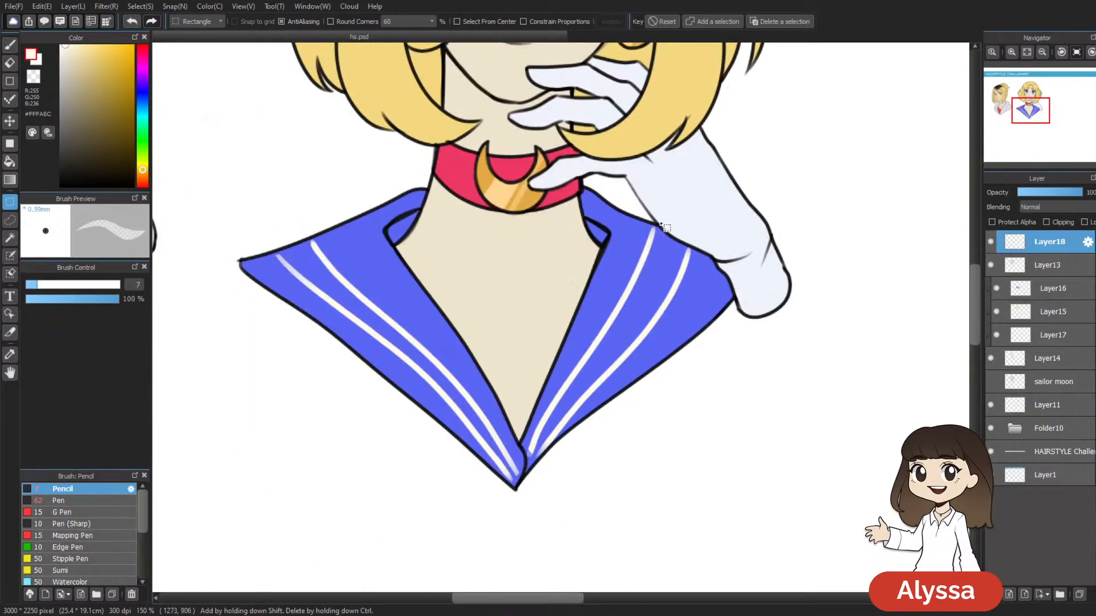
{"action": "key", "text": "l"}
{"action": "mouse_move", "coordinate": [515, 505]}
{"action": "left_mouse_down"}
{"action": "mouse_move", "coordinate": [524, 474]}
{"action": "mouse_move", "coordinate": [224, 273]}
{"action": "mouse_move", "coordinate": [552, 521]}
{"action": "left_mouse_up"}
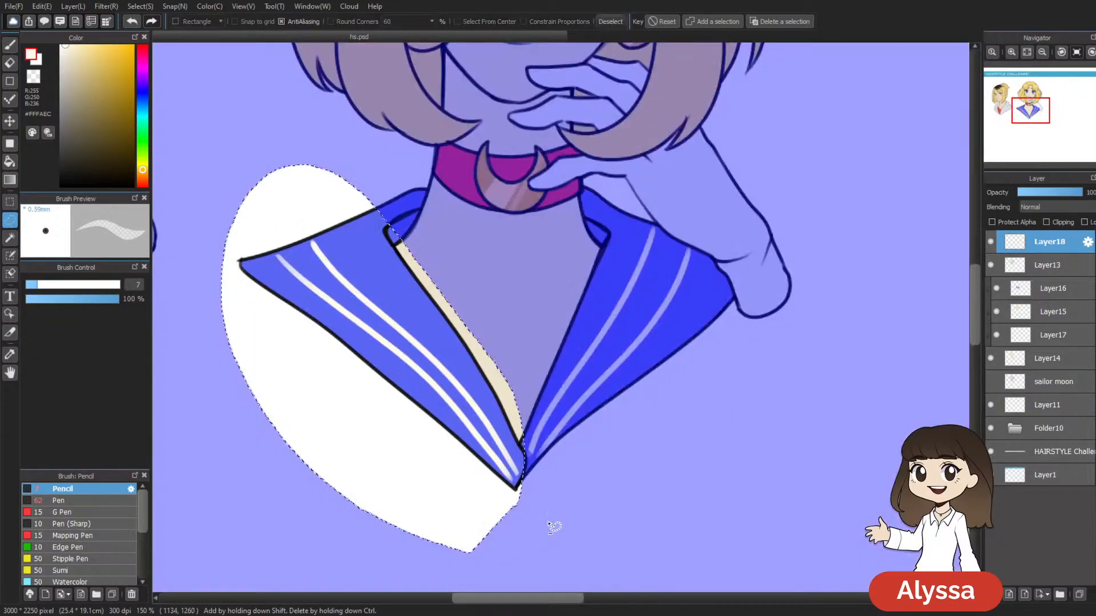
{"action": "key", "text": "ctrl+t"}
{"action": "left_click_drag", "start_coordinate": [372, 140], "coordinate": [394, 132]}
{"action": "left_click_drag", "start_coordinate": [372, 531], "coordinate": [372, 530]}
{"action": "key", "text": "Return"}
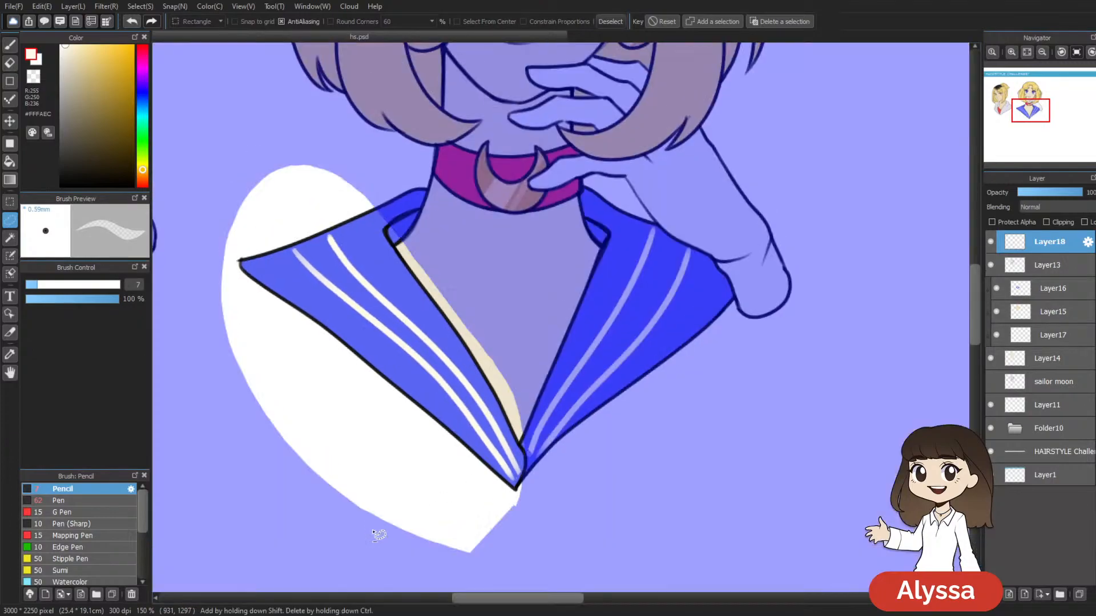
{"action": "key", "text": "ctrl+d"}
Step: Examine the collar stripes and the whole coloured character beside the first portrait at several zoom levels
{"action": "key", "text": "ctrl+minus"}
{"action": "key", "text": "ctrl+minus"}
{"action": "key", "text": "ctrl+minus"}
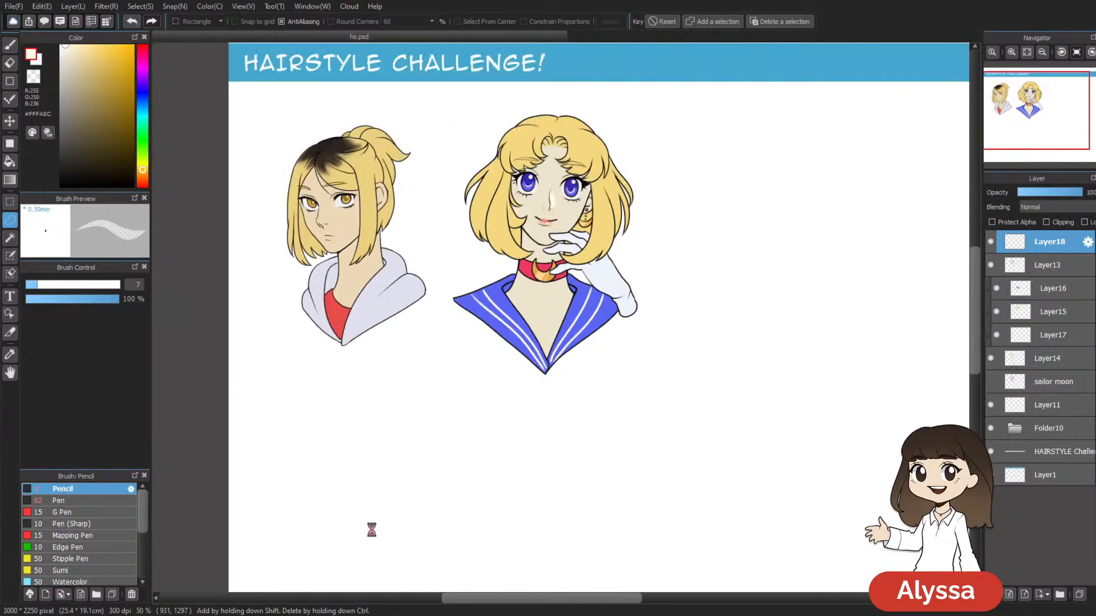
{"action": "key", "text": "ctrl+plus"}
{"action": "key", "text": "ctrl+plus"}
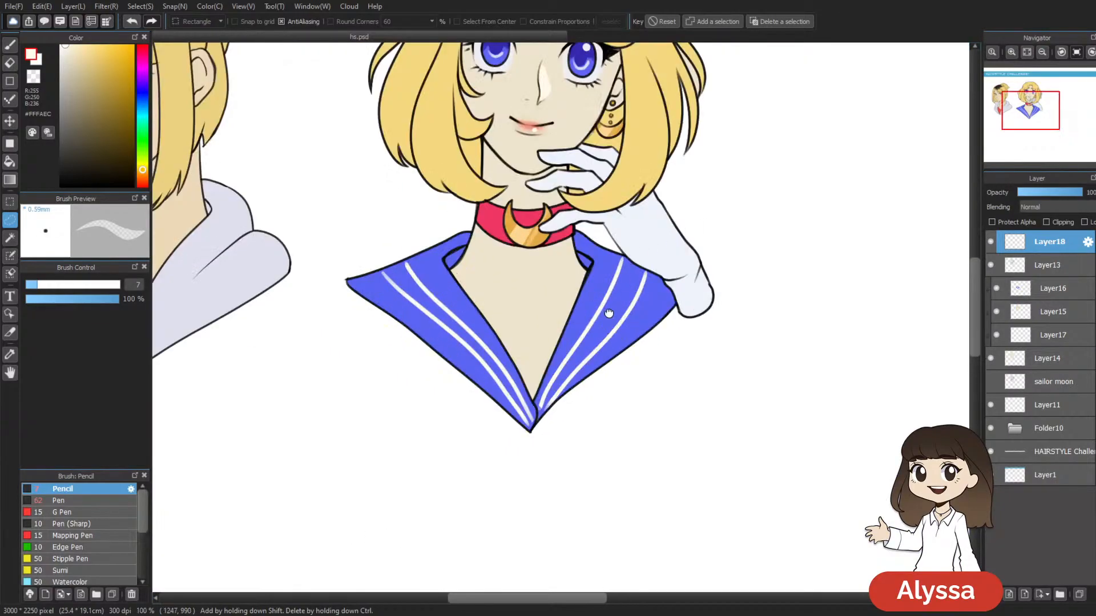
{"action": "left_click_drag", "start_coordinate": [614, 301], "coordinate": [562, 400]}
{"action": "key", "text": "ctrl+minus"}
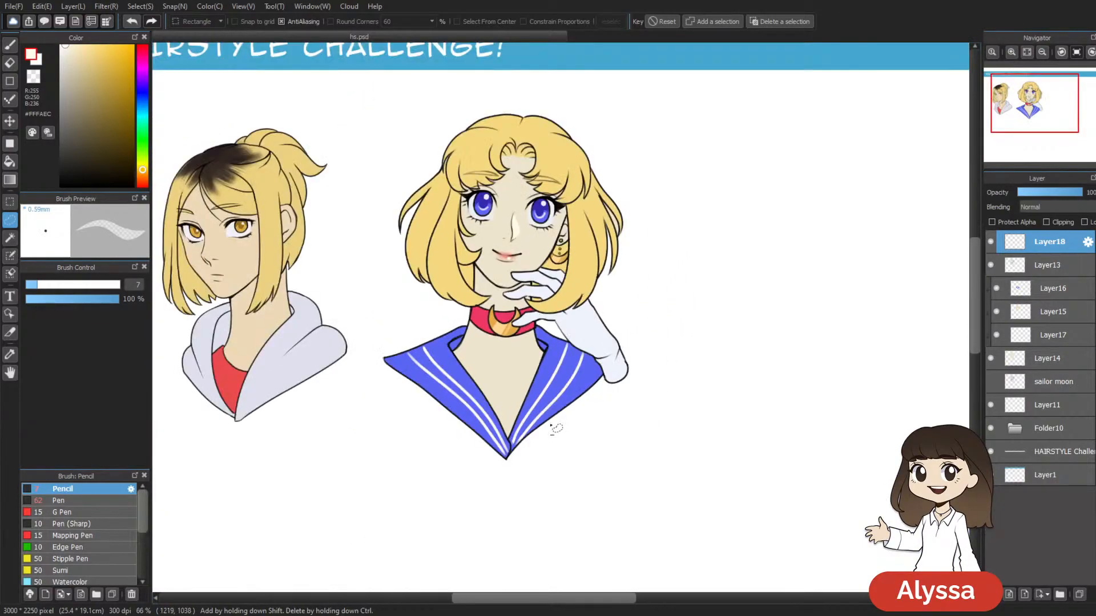
{"action": "left_click_drag", "start_coordinate": [571, 455], "coordinate": [546, 469]}
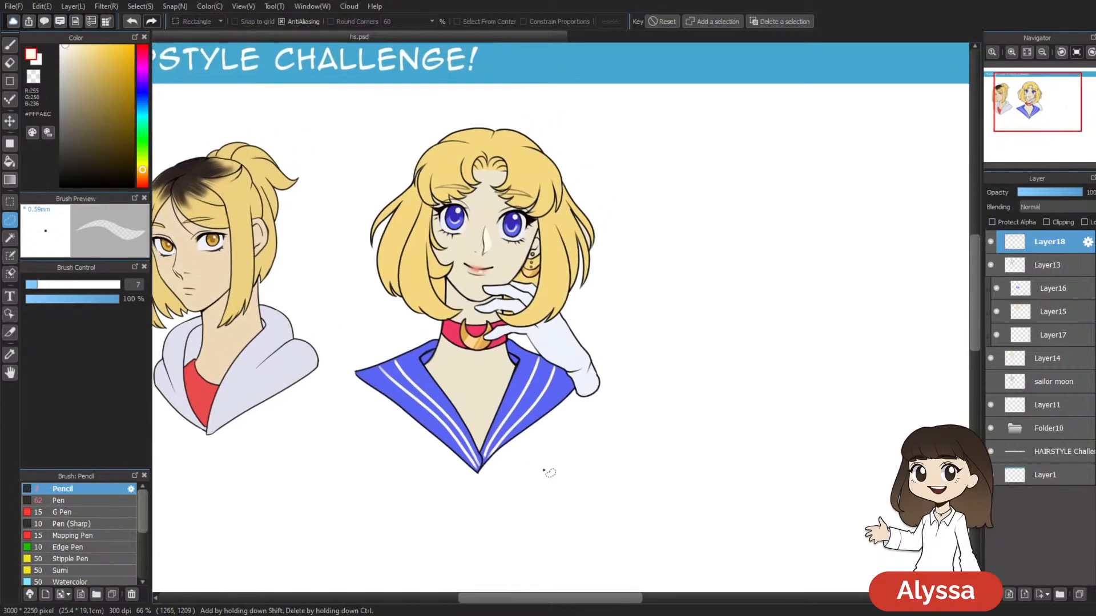
Step: Create a new layer folder, move the layers from Layer18 down to sailor moon into it, and collapse the folder
{"action": "left_click_drag", "start_coordinate": [651, 470], "coordinate": [640, 461]}
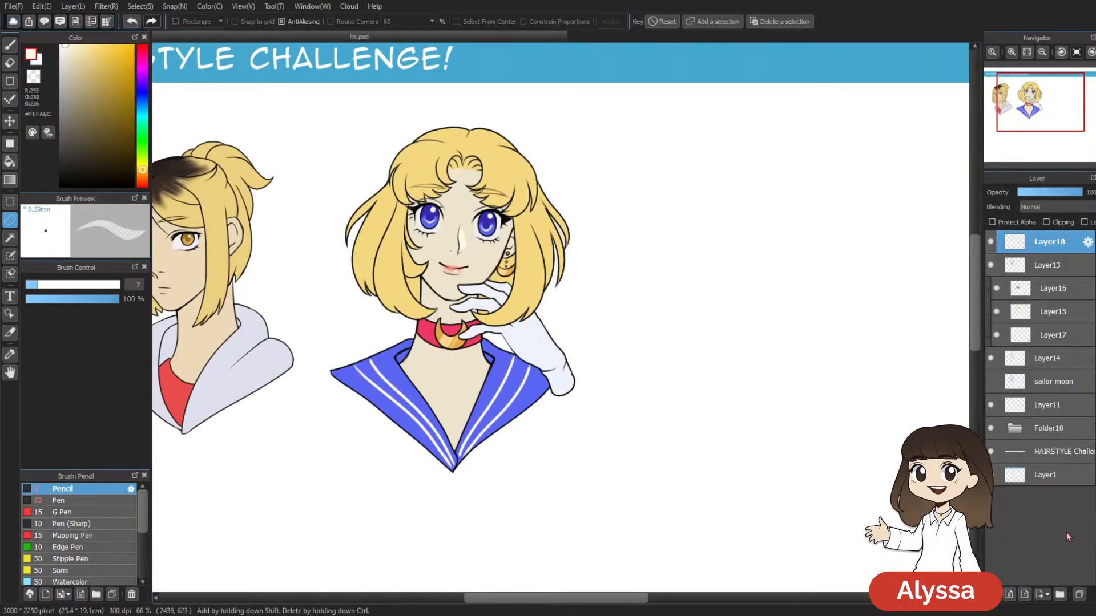
{"action": "left_click", "coordinate": [1059, 594]}
{"action": "left_click", "coordinate": [1062, 269]}
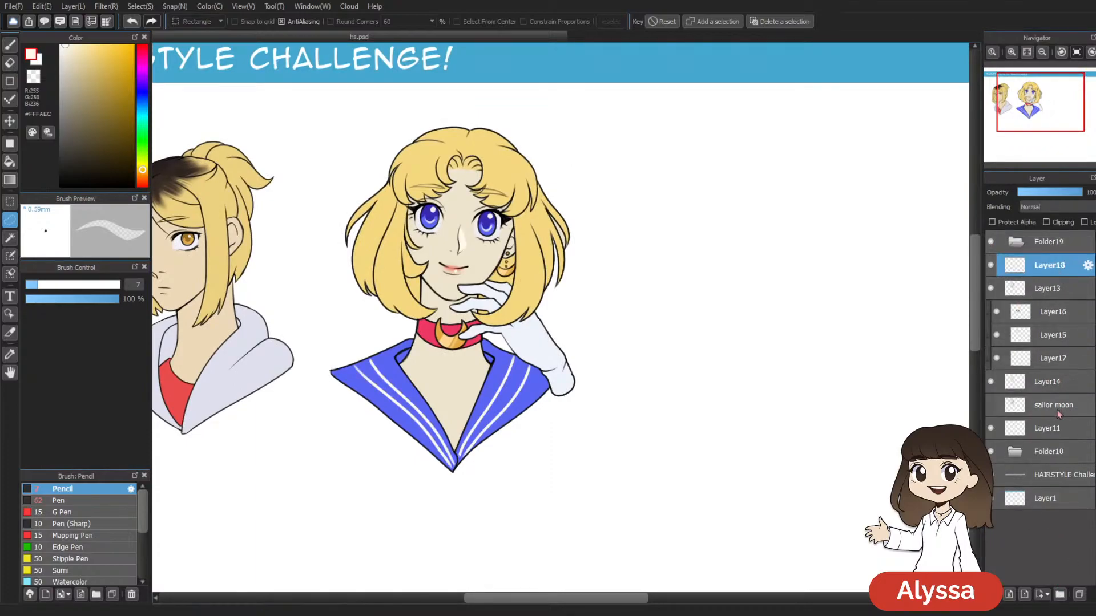
{"action": "left_click", "coordinate": [1063, 384], "text": "shift"}
{"action": "left_click_drag", "start_coordinate": [1062, 270], "coordinate": [1058, 242]}
{"action": "key", "text": "ctrl+z"}
{"action": "left_click", "coordinate": [1060, 407], "text": "shift"}
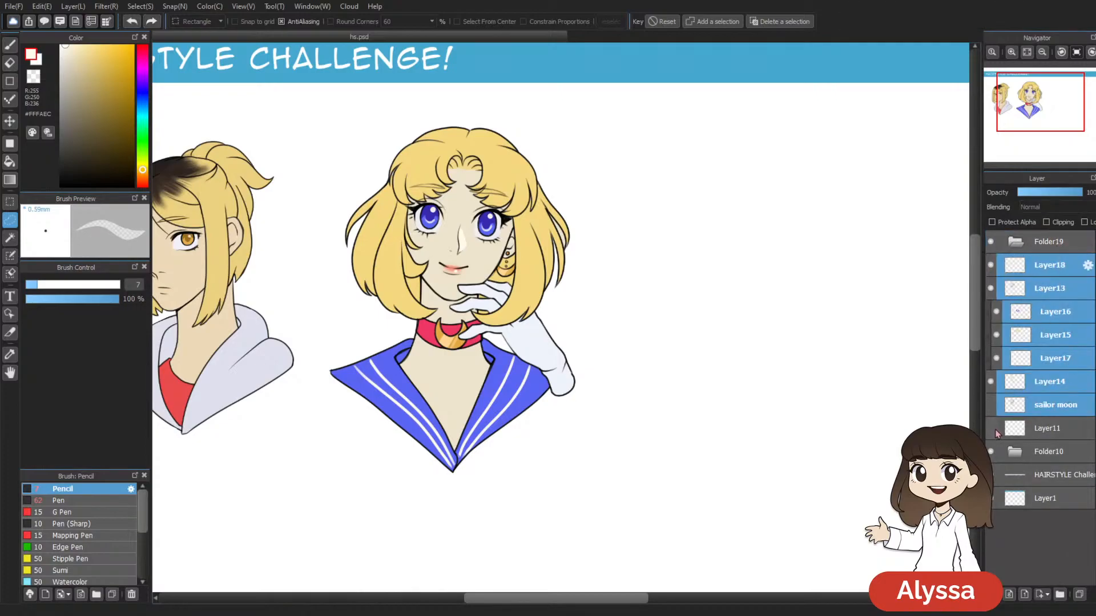
{"action": "left_click_drag", "start_coordinate": [1060, 259], "coordinate": [1058, 242]}
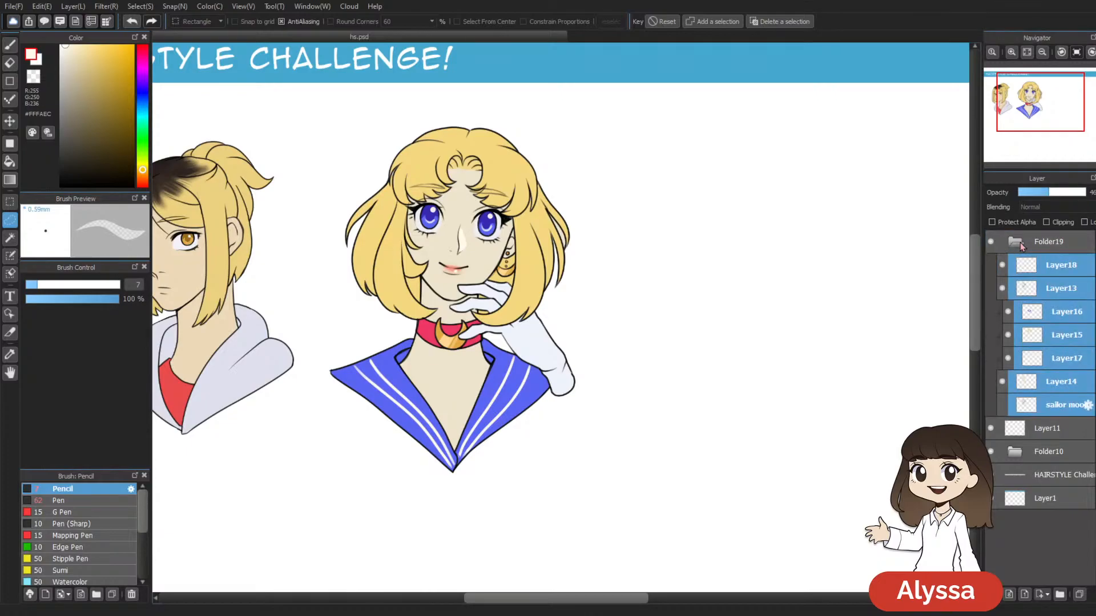
{"action": "left_click", "coordinate": [1014, 242]}
Step: Move Layer11 into Folder10 with the first portrait's layers and collapse that folder
{"action": "left_click", "coordinate": [991, 266]}
{"action": "left_click", "coordinate": [1045, 265]}
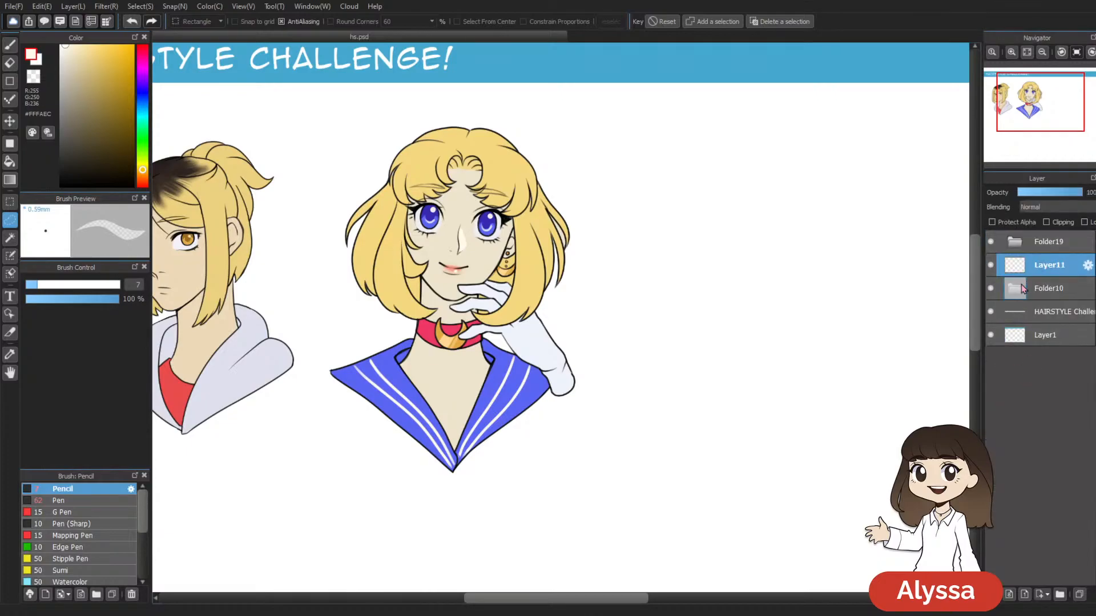
{"action": "key", "text": "ctrl+t"}
{"action": "scroll", "coordinate": [840, 298], "scroll_direction": "down", "scroll_amount": 1}
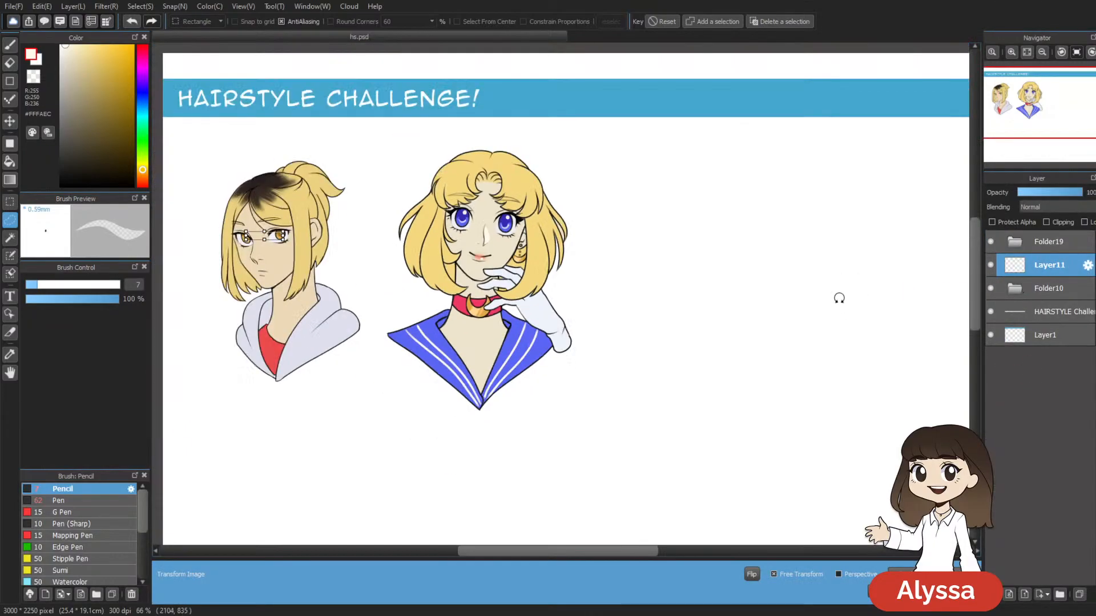
{"action": "key", "text": "Escape"}
{"action": "left_click", "coordinate": [1014, 288]}
{"action": "left_click_drag", "start_coordinate": [1048, 266], "coordinate": [1043, 306]}
{"action": "left_click", "coordinate": [1031, 268]}
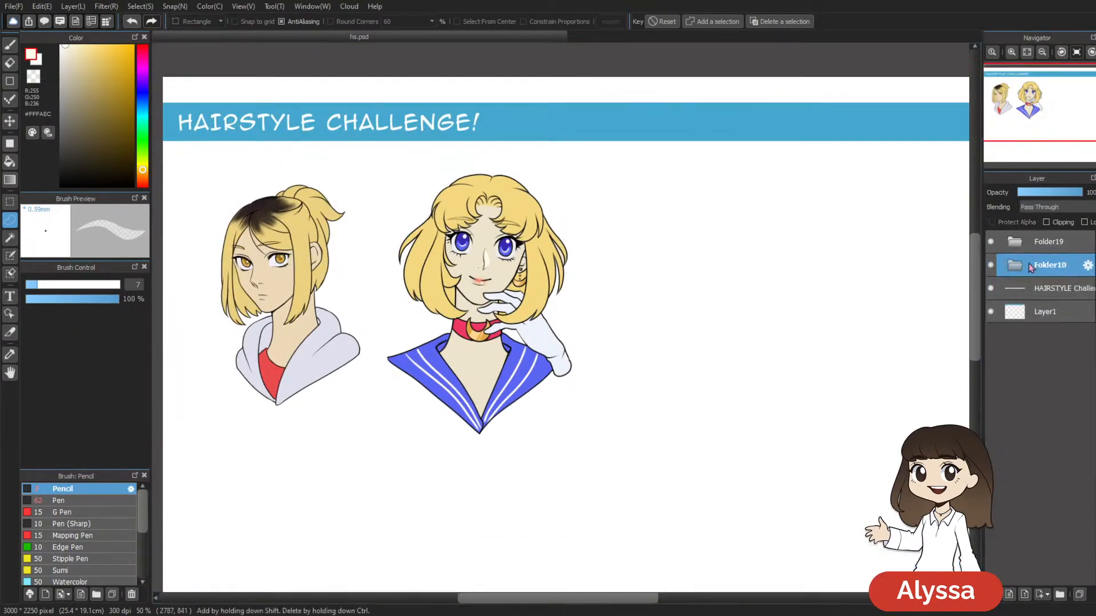
Step: Save the illustration and add a new empty layer above Folder19
{"action": "left_click", "coordinate": [1049, 241]}
{"action": "left_click_drag", "start_coordinate": [858, 349], "coordinate": [714, 313]}
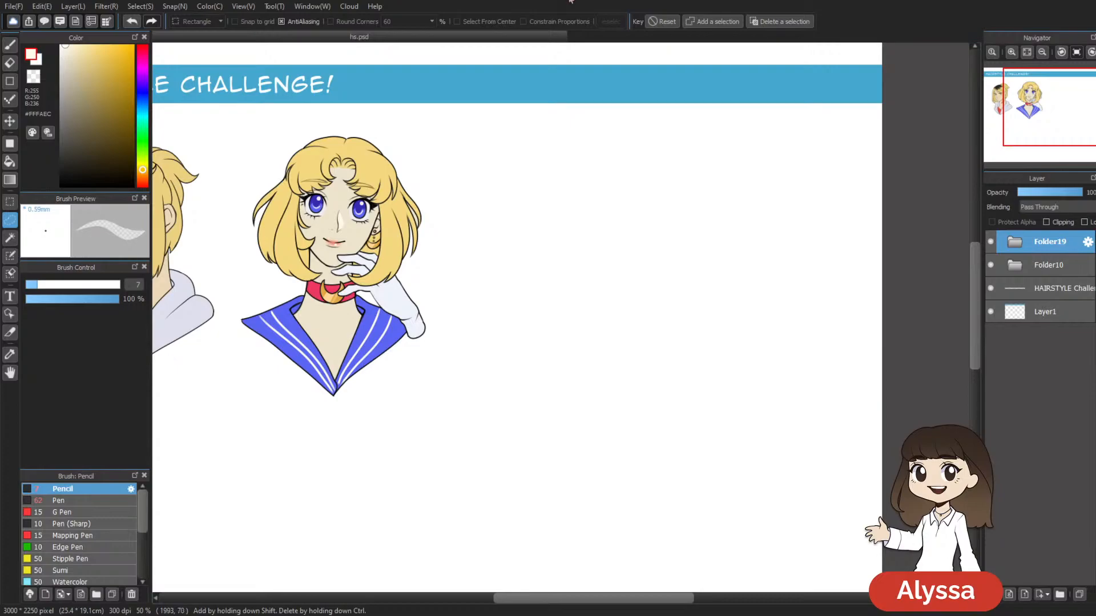
{"action": "left_click_drag", "start_coordinate": [535, 209], "coordinate": [498, 219]}
{"action": "key", "text": "ctrl+s"}
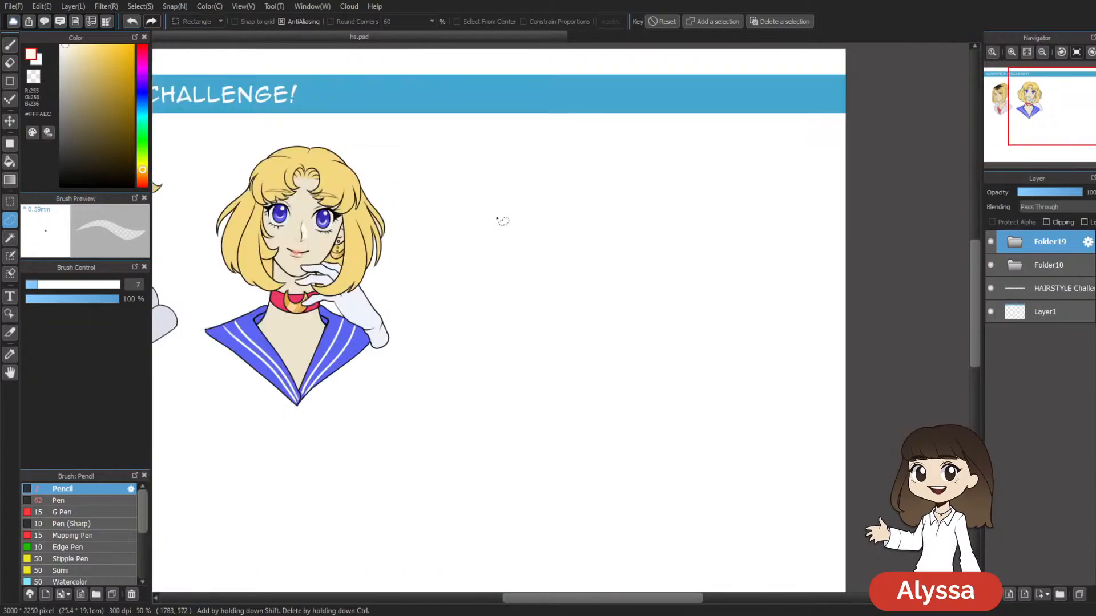
{"action": "key", "text": "ctrl+shift+n"}
Step: Set up the Pencil brush for sketching with 65% opacity and the muted blue colour #7695CC
{"action": "left_click_drag", "start_coordinate": [553, 284], "coordinate": [468, 362]}
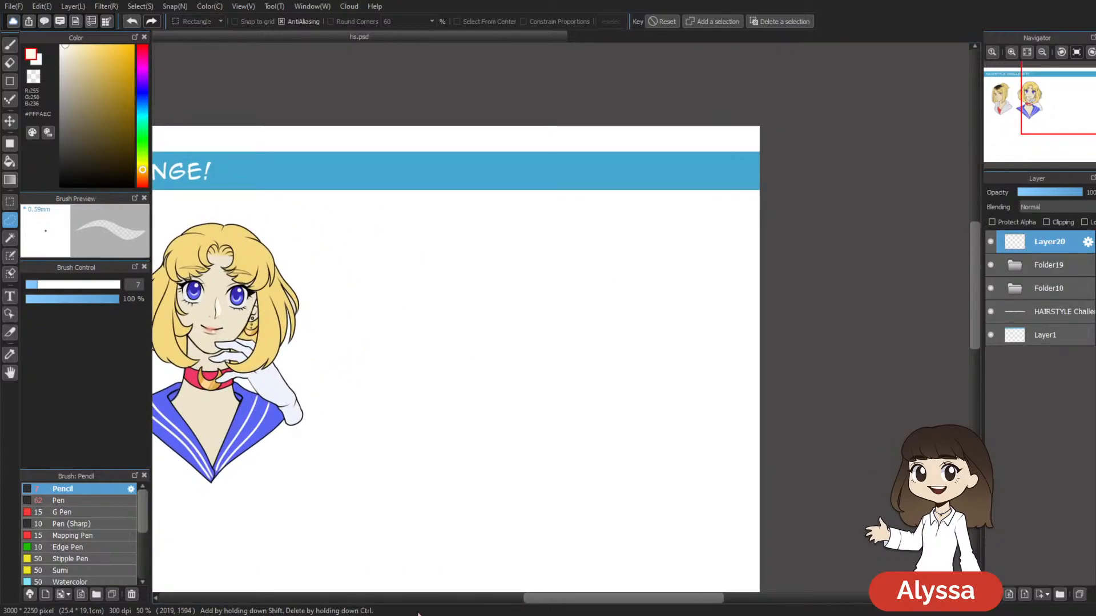
{"action": "left_click_drag", "start_coordinate": [508, 215], "coordinate": [555, 158]}
{"action": "key", "text": "b"}
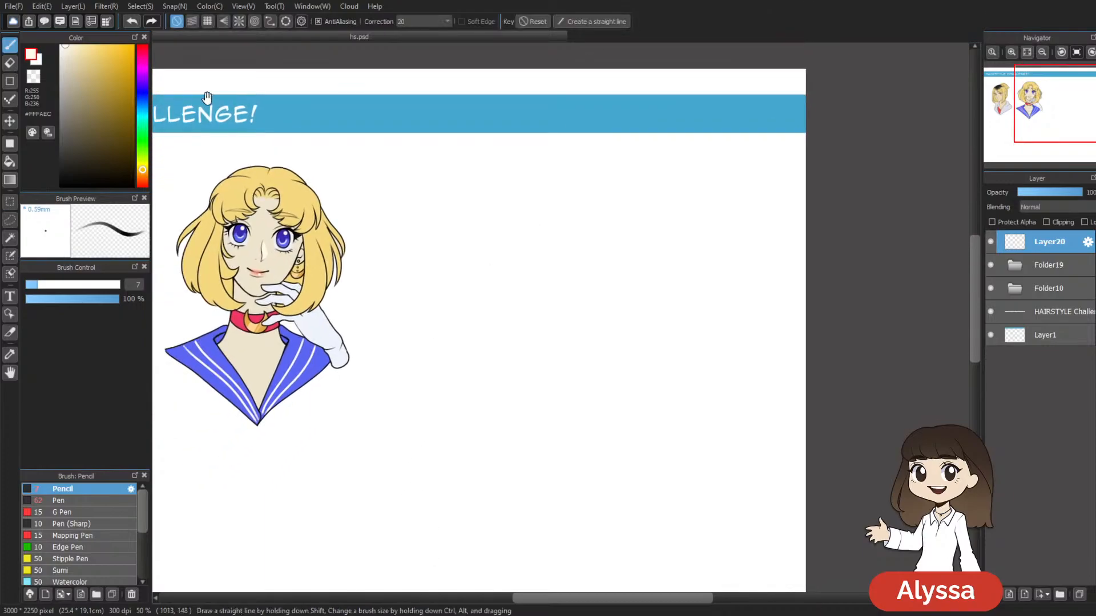
{"action": "left_click_drag", "start_coordinate": [319, 218], "coordinate": [243, 264]}
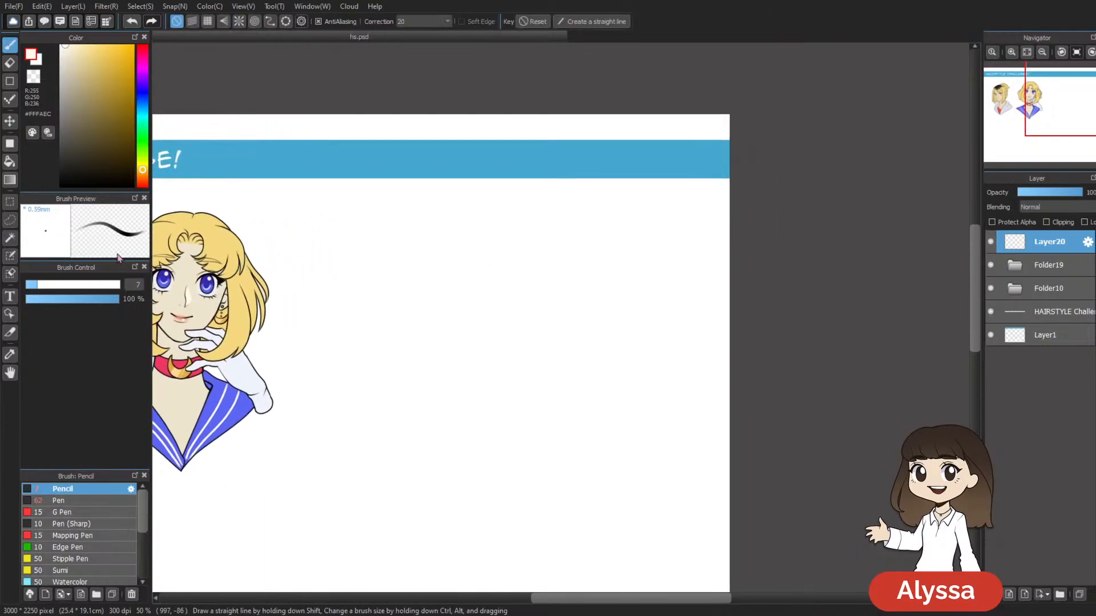
{"action": "left_click_drag", "start_coordinate": [97, 300], "coordinate": [88, 299]}
{"action": "left_click_drag", "start_coordinate": [147, 174], "coordinate": [142, 101]}
{"action": "left_click", "coordinate": [84, 62]}
{"action": "left_click_drag", "start_coordinate": [83, 63], "coordinate": [92, 73]}
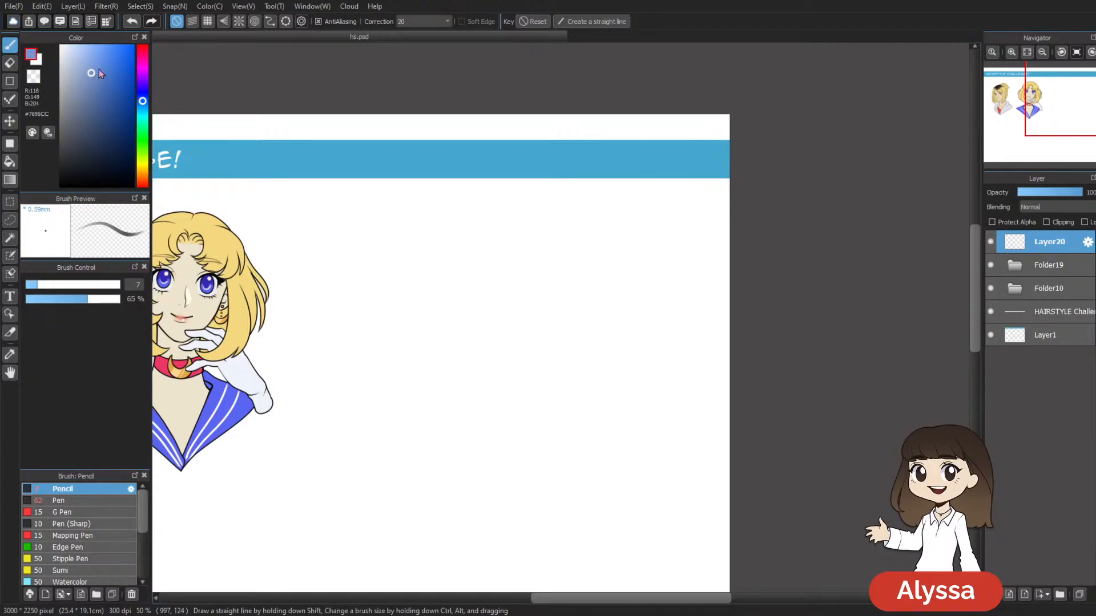
Step: Set the Pencil's brush size to 6.5 for sketching in the empty area beside the Sailor Moon portrait
{"action": "left_click_drag", "start_coordinate": [492, 423], "coordinate": [474, 328]}
{"action": "key", "text": "["}
{"action": "key", "text": "["}
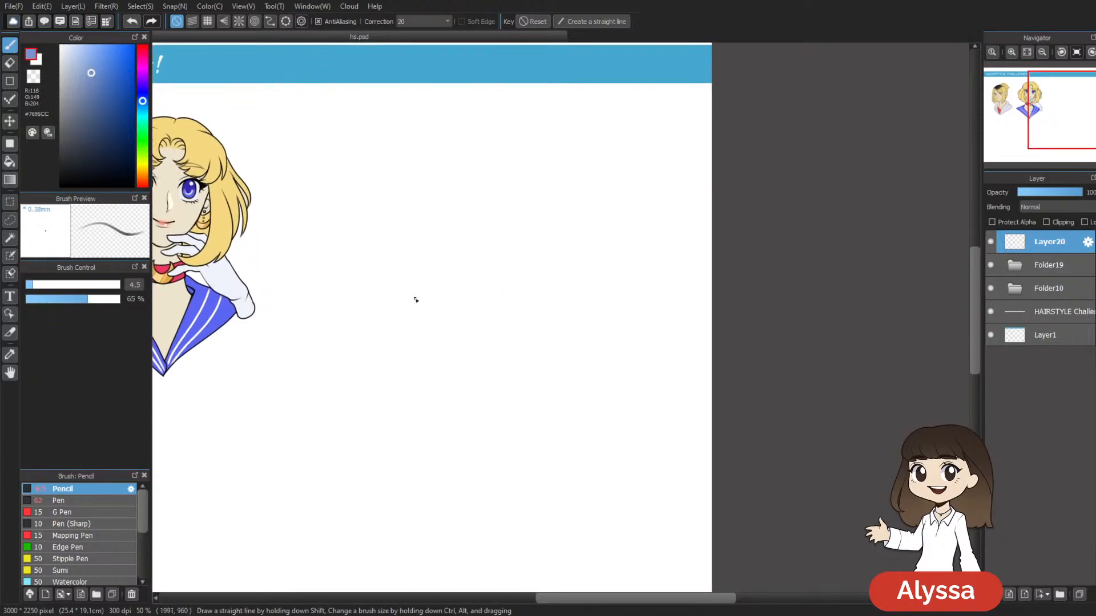
{"action": "left_click_drag", "start_coordinate": [415, 299], "coordinate": [430, 203]}
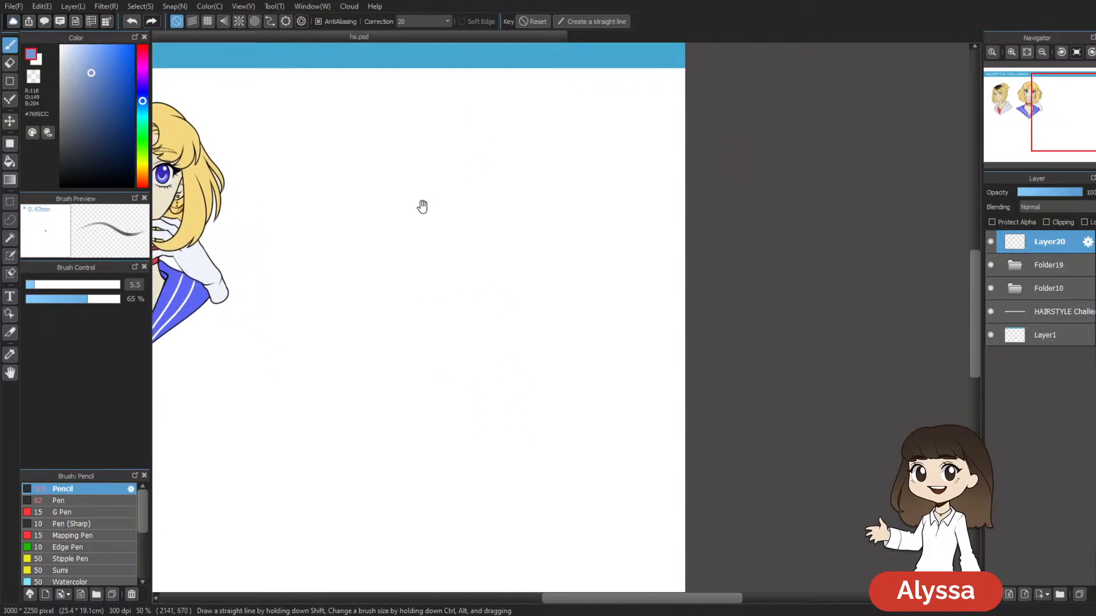
{"action": "mouse_move", "coordinate": [440, 160]}
{"action": "left_mouse_down"}
{"action": "mouse_move", "coordinate": [416, 179]}
{"action": "mouse_move", "coordinate": [409, 171]}
{"action": "mouse_move", "coordinate": [412, 186]}
{"action": "mouse_move", "coordinate": [512, 178]}
{"action": "mouse_move", "coordinate": [472, 235]}
{"action": "mouse_move", "coordinate": [511, 269]}
{"action": "mouse_move", "coordinate": [541, 270]}
{"action": "left_mouse_up"}
{"action": "key", "text": "bracketright"}
Step: Try out rough head strokes in the empty area, enlarging the pencil a few steps
{"action": "mouse_move", "coordinate": [459, 137]}
{"action": "left_mouse_down"}
{"action": "mouse_move", "coordinate": [429, 186]}
{"action": "mouse_move", "coordinate": [372, 171]}
{"action": "left_mouse_up"}
{"action": "mouse_move", "coordinate": [399, 130]}
{"action": "left_mouse_down"}
{"action": "mouse_move", "coordinate": [447, 152]}
{"action": "mouse_move", "coordinate": [359, 211]}
{"action": "mouse_move", "coordinate": [421, 147]}
{"action": "left_mouse_up"}
{"action": "key", "text": "ctrl+z"}
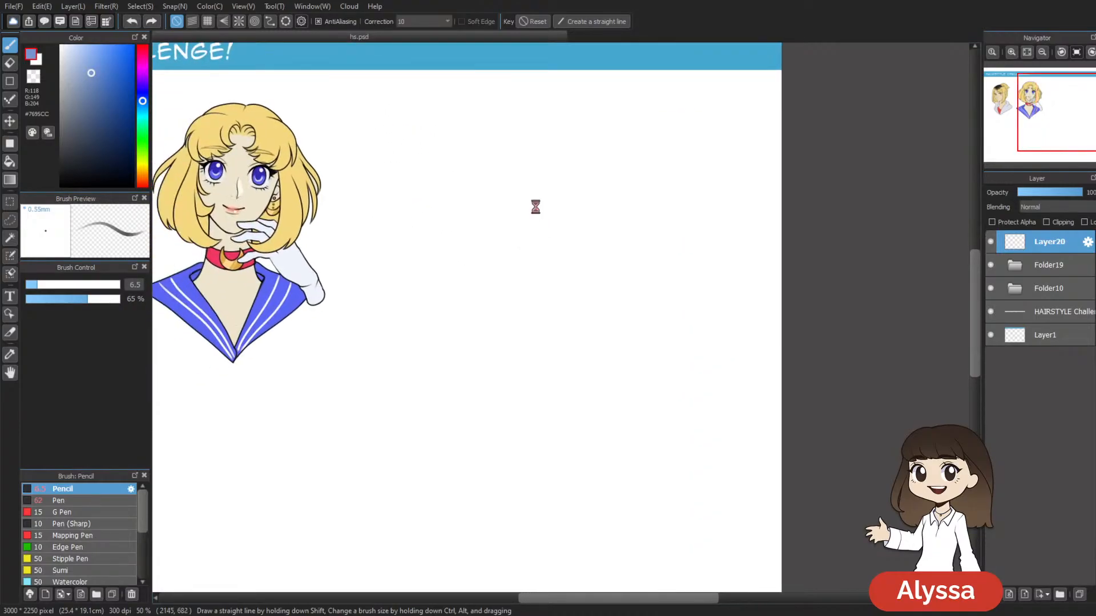
{"action": "key", "text": "]"}
{"action": "key", "text": "]"}
{"action": "key", "text": "]"}
{"action": "mouse_move", "coordinate": [541, 130]}
{"action": "left_mouse_down"}
{"action": "mouse_move", "coordinate": [457, 134]}
{"action": "mouse_move", "coordinate": [464, 196]}
{"action": "left_mouse_up"}
{"action": "key", "text": "ctrl+z"}
Step: Hide the side panels to enlarge the canvas and try a few rough curves for the third head
{"action": "mouse_move", "coordinate": [580, 330]}
{"action": "left_mouse_down"}
{"action": "mouse_move", "coordinate": [561, 281]}
{"action": "mouse_move", "coordinate": [768, 367]}
{"action": "mouse_move", "coordinate": [802, 367]}
{"action": "mouse_move", "coordinate": [618, 350]}
{"action": "left_mouse_up"}
{"action": "key", "text": "Tab"}
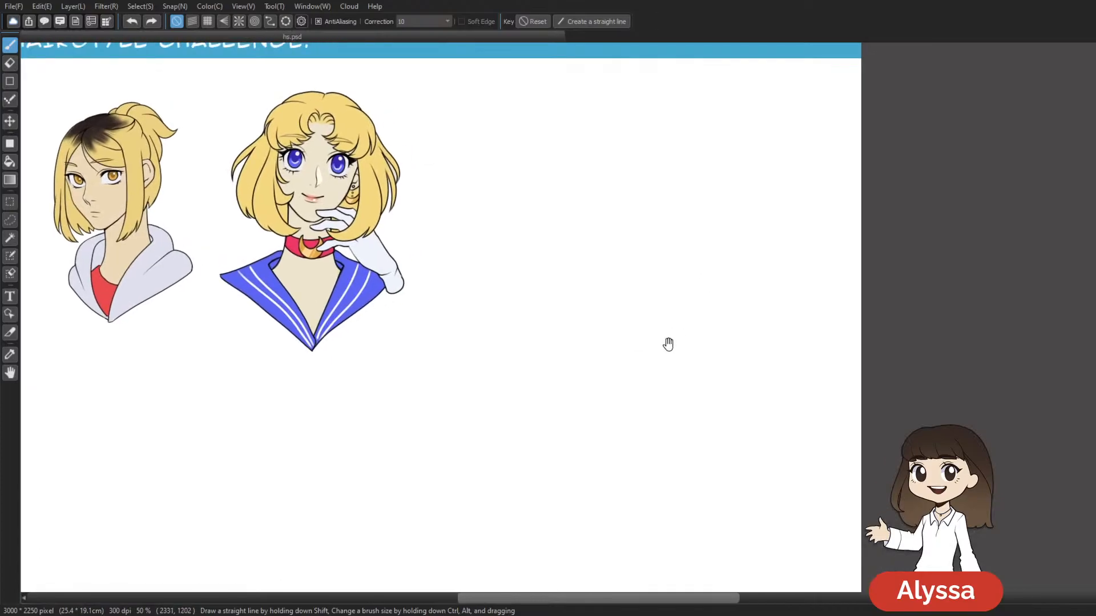
{"action": "left_click_drag", "start_coordinate": [660, 305], "coordinate": [540, 294]}
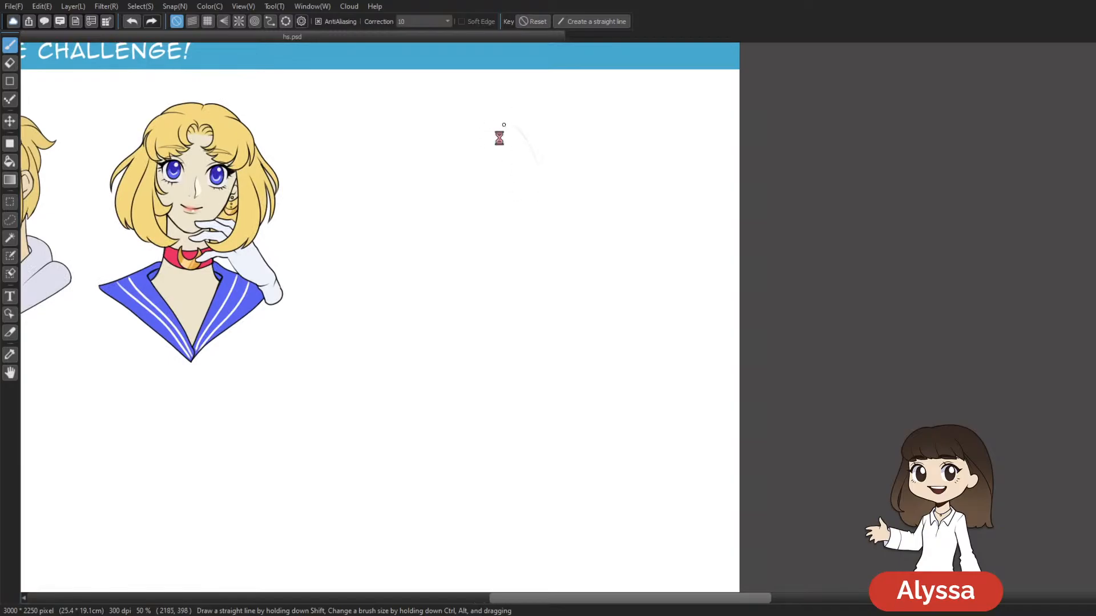
{"action": "left_click_drag", "start_coordinate": [422, 256], "coordinate": [511, 262]}
{"action": "mouse_move", "coordinate": [460, 197]}
{"action": "left_mouse_down"}
{"action": "mouse_move", "coordinate": [558, 210]}
{"action": "mouse_move", "coordinate": [597, 259]}
{"action": "left_mouse_up"}
{"action": "key", "text": "ctrl+z"}
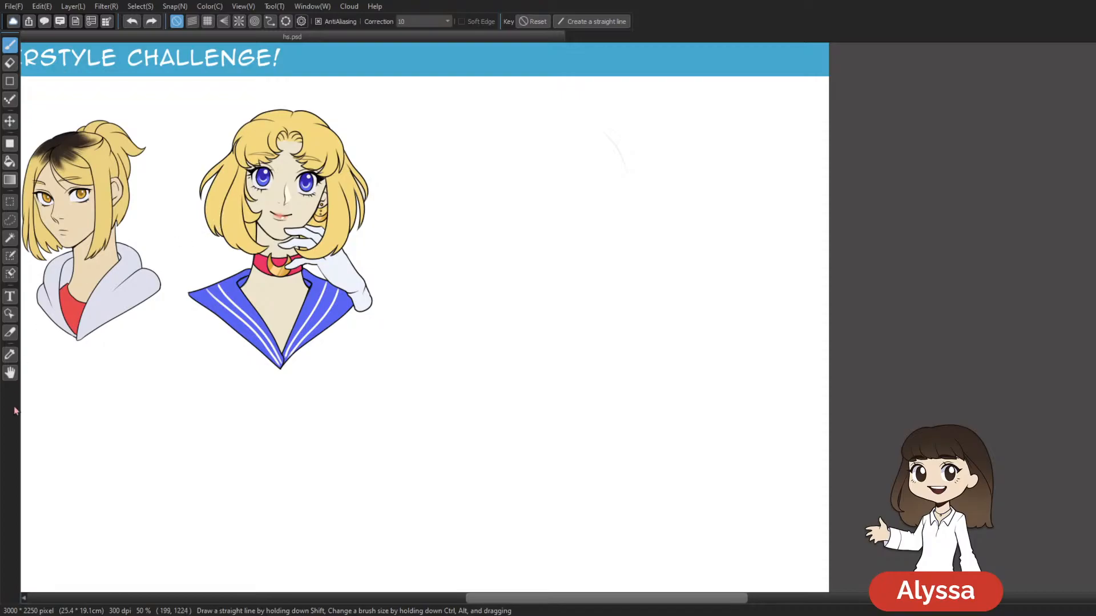
Step: Sketch a rough cranium circle for the third head with a slanting left jaw line below it
{"action": "left_click_drag", "start_coordinate": [594, 149], "coordinate": [530, 158]}
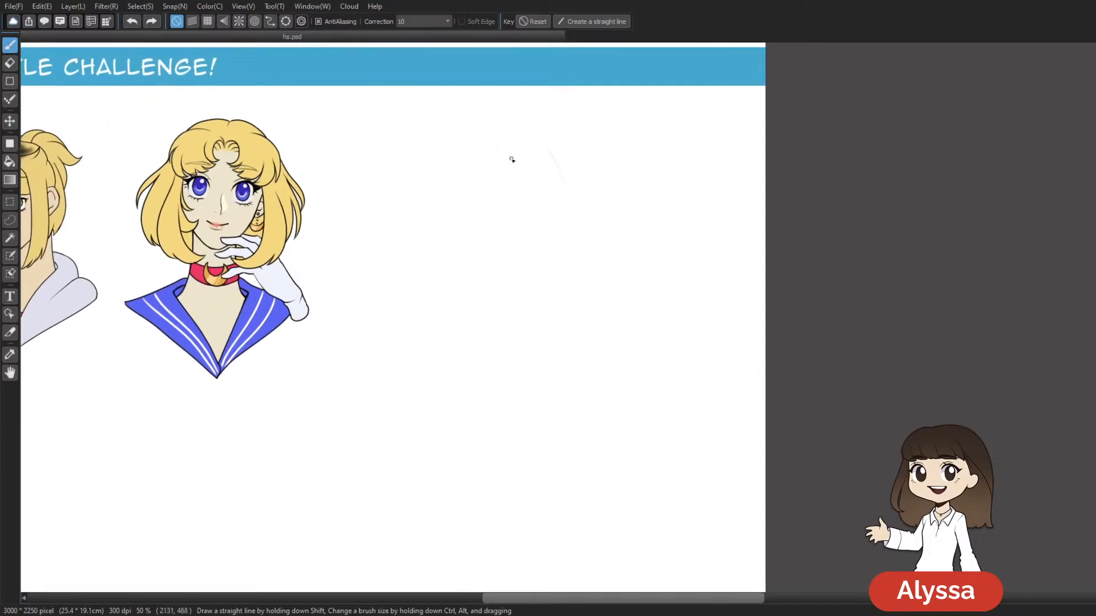
{"action": "mouse_move", "coordinate": [468, 135]}
{"action": "left_mouse_down"}
{"action": "mouse_move", "coordinate": [412, 217]}
{"action": "mouse_move", "coordinate": [506, 184]}
{"action": "mouse_move", "coordinate": [410, 161]}
{"action": "mouse_move", "coordinate": [513, 188]}
{"action": "mouse_move", "coordinate": [414, 163]}
{"action": "mouse_move", "coordinate": [503, 174]}
{"action": "mouse_move", "coordinate": [493, 145]}
{"action": "mouse_move", "coordinate": [499, 152]}
{"action": "mouse_move", "coordinate": [468, 240]}
{"action": "mouse_move", "coordinate": [513, 186]}
{"action": "left_mouse_up"}
{"action": "mouse_move", "coordinate": [417, 209]}
{"action": "left_mouse_down"}
{"action": "mouse_move", "coordinate": [416, 239]}
{"action": "mouse_move", "coordinate": [444, 276]}
{"action": "left_mouse_up"}
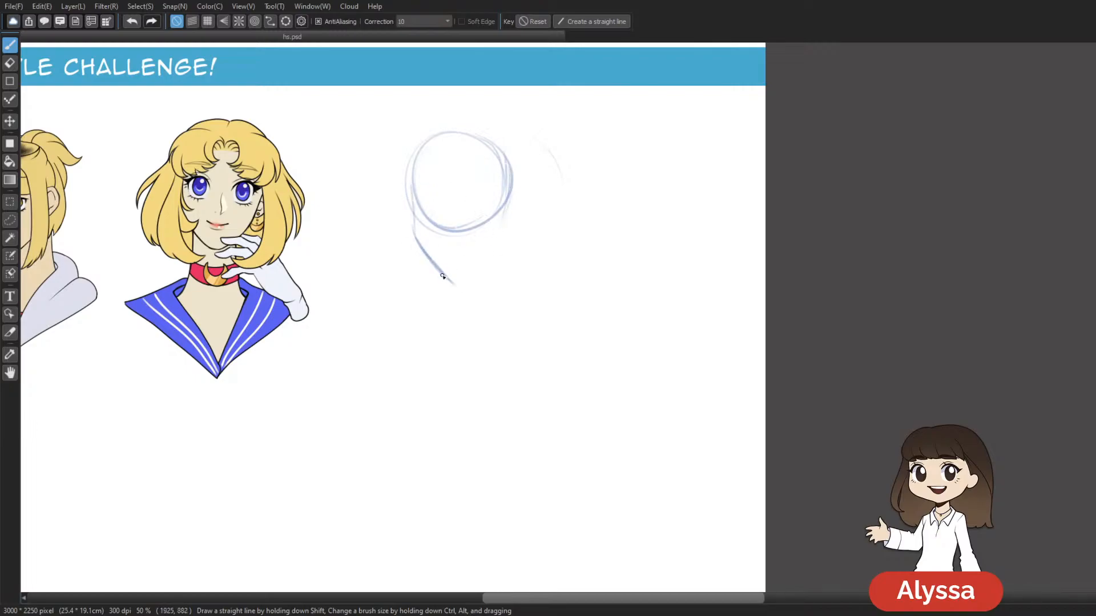
Step: Sketch the right side of the face down to the chin and add an angular nose line
{"action": "mouse_move", "coordinate": [516, 167]}
{"action": "left_mouse_down"}
{"action": "mouse_move", "coordinate": [506, 241]}
{"action": "mouse_move", "coordinate": [476, 283]}
{"action": "left_mouse_up"}
{"action": "key", "text": "ctrl+z"}
{"action": "key", "text": "ctrl+z"}
{"action": "key", "text": "ctrl+z"}
{"action": "left_click_drag", "start_coordinate": [512, 187], "coordinate": [476, 284]}
{"action": "mouse_move", "coordinate": [504, 233]}
{"action": "left_mouse_down"}
{"action": "mouse_move", "coordinate": [501, 182]}
{"action": "mouse_move", "coordinate": [513, 182]}
{"action": "mouse_move", "coordinate": [505, 232]}
{"action": "mouse_move", "coordinate": [472, 287]}
{"action": "left_mouse_up"}
{"action": "key", "text": "ctrl+z"}
{"action": "left_click_drag", "start_coordinate": [489, 223], "coordinate": [491, 240]}
{"action": "scroll", "coordinate": [485, 253], "scroll_direction": "up", "scroll_amount": 1}
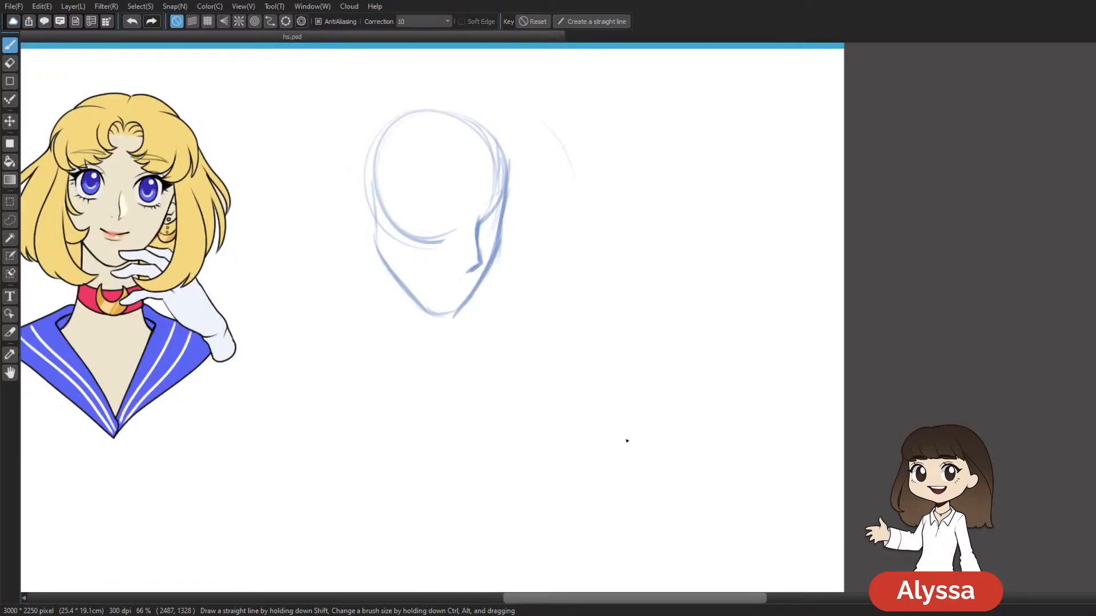
Step: Add a short mouth stroke beside the nose on the third head sketch
{"action": "left_click_drag", "start_coordinate": [685, 252], "coordinate": [647, 282]}
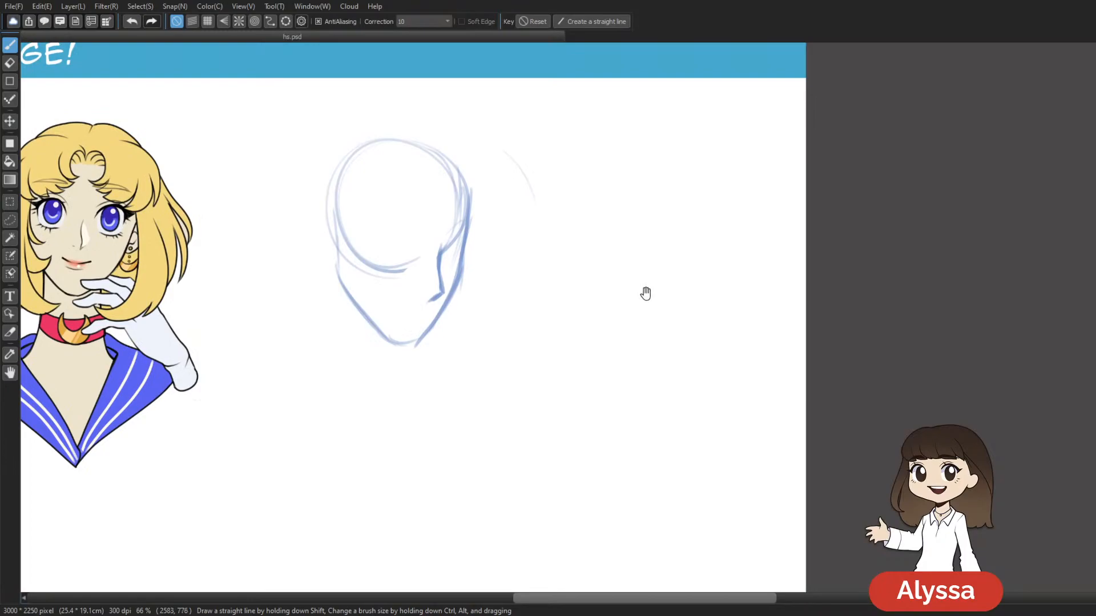
{"action": "left_click_drag", "start_coordinate": [513, 301], "coordinate": [516, 308]}
{"action": "scroll", "coordinate": [516, 313], "scroll_direction": "down", "scroll_amount": 1}
{"action": "scroll", "coordinate": [516, 314], "scroll_direction": "up", "scroll_amount": 1}
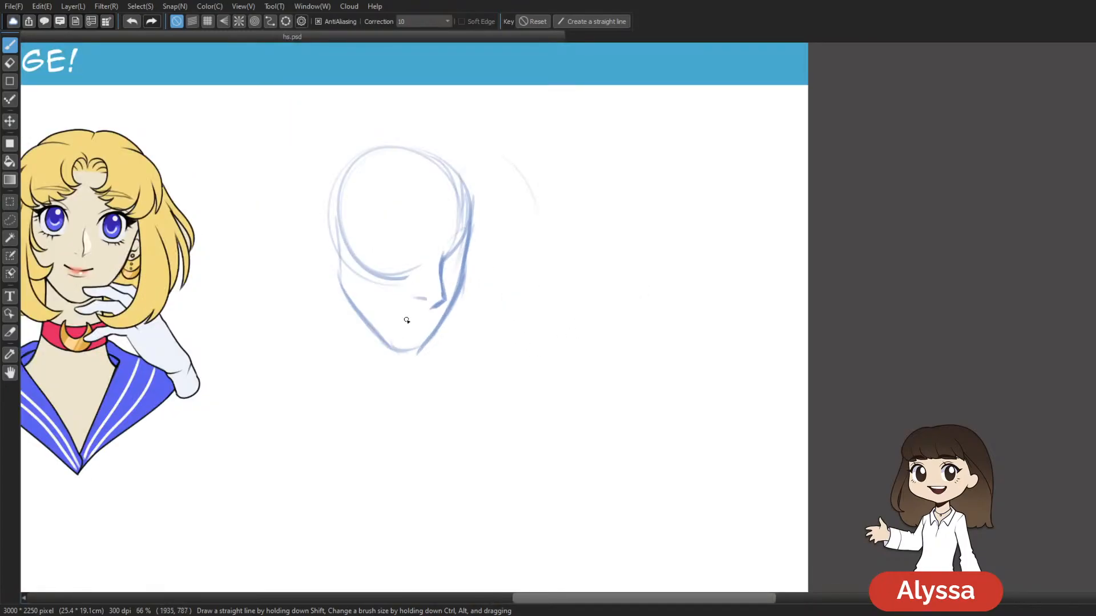
{"action": "left_click_drag", "start_coordinate": [558, 302], "coordinate": [585, 276]}
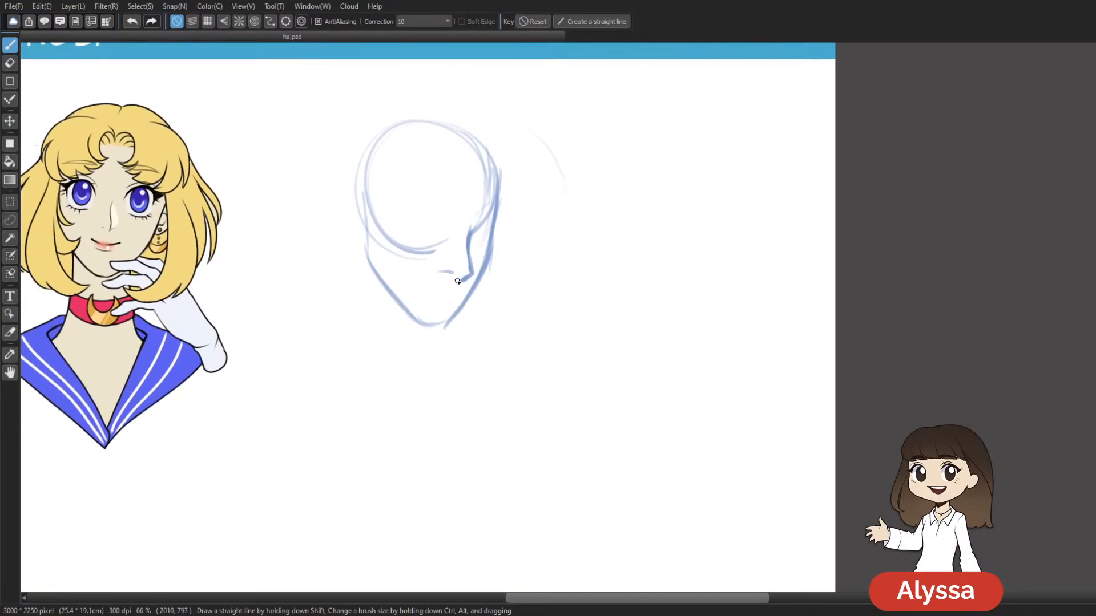
{"action": "left_click_drag", "start_coordinate": [688, 279], "coordinate": [665, 290]}
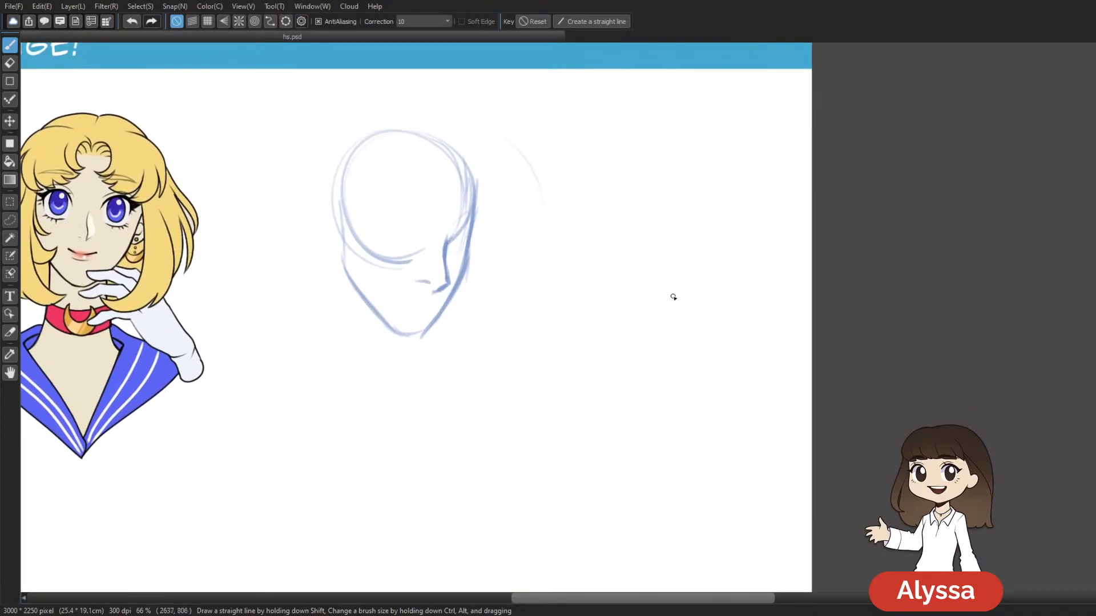
{"action": "left_click_drag", "start_coordinate": [523, 270], "coordinate": [522, 301]}
{"action": "left_click_drag", "start_coordinate": [462, 325], "coordinate": [478, 321]}
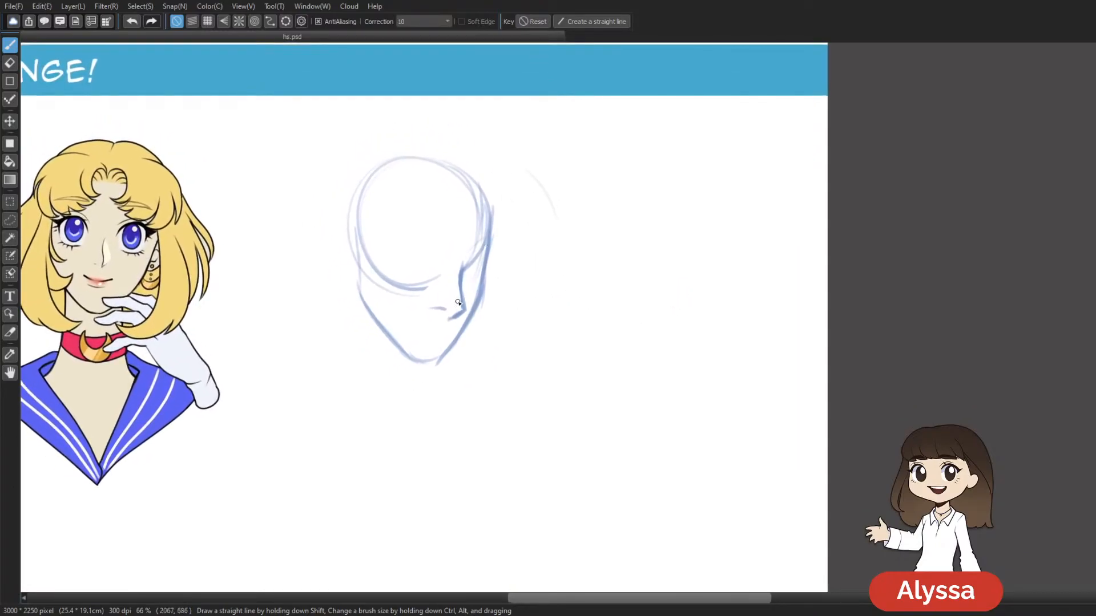
{"action": "left_click_drag", "start_coordinate": [683, 242], "coordinate": [659, 216]}
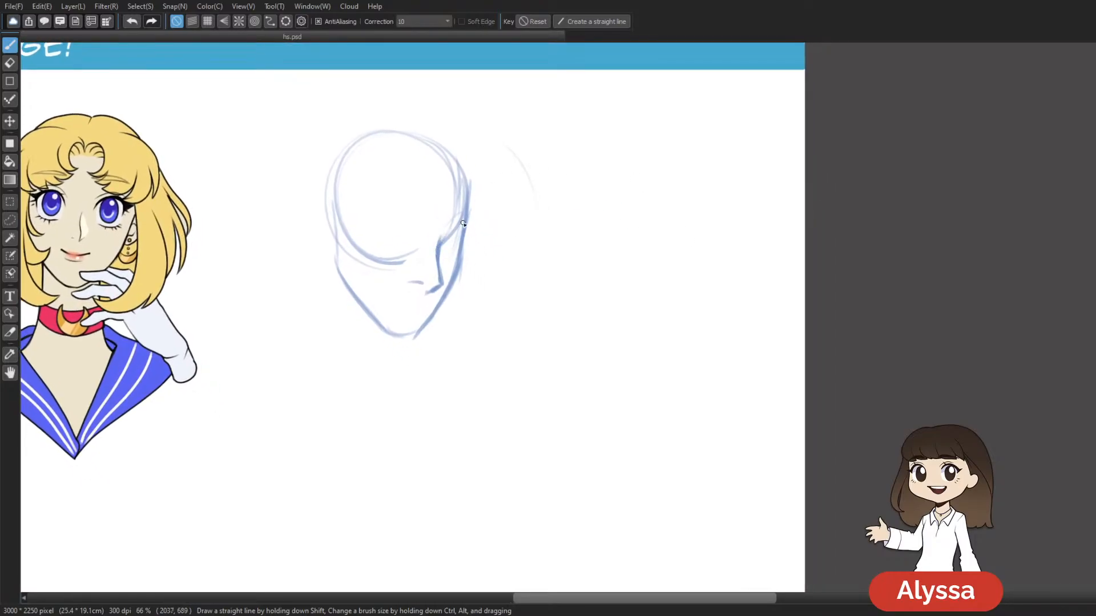
Step: Erase the nose, the mouth stroke and the cranium circle's lower arc inside the face
{"action": "key", "text": "e"}
{"action": "mouse_move", "coordinate": [443, 259]}
{"action": "left_mouse_down"}
{"action": "mouse_move", "coordinate": [416, 283]}
{"action": "mouse_move", "coordinate": [445, 230]}
{"action": "mouse_move", "coordinate": [425, 297]}
{"action": "mouse_move", "coordinate": [441, 282]}
{"action": "mouse_move", "coordinate": [438, 247]}
{"action": "left_mouse_up"}
{"action": "mouse_move", "coordinate": [385, 284]}
{"action": "left_mouse_down"}
{"action": "mouse_move", "coordinate": [397, 252]}
{"action": "mouse_move", "coordinate": [410, 246]}
{"action": "mouse_move", "coordinate": [403, 257]}
{"action": "mouse_move", "coordinate": [421, 269]}
{"action": "mouse_move", "coordinate": [421, 256]}
{"action": "mouse_move", "coordinate": [361, 249]}
{"action": "mouse_move", "coordinate": [340, 229]}
{"action": "left_mouse_up"}
{"action": "key", "text": "b"}
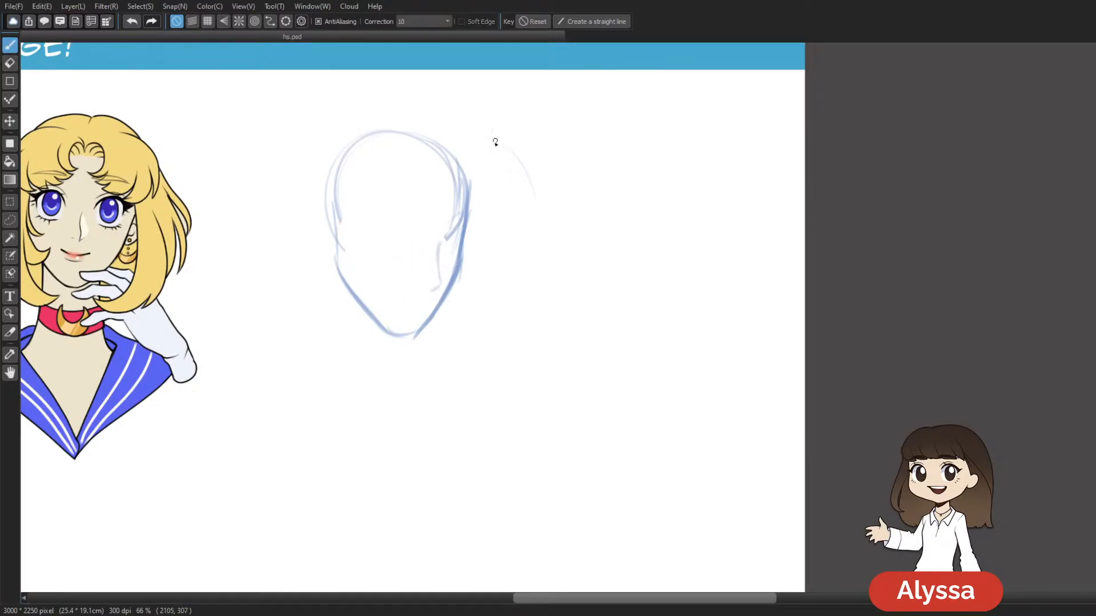
Step: Redraw the nose line as a soft curve and reshape the left cheek and jaw into a rounder chin
{"action": "left_click_drag", "start_coordinate": [440, 235], "coordinate": [433, 284]}
{"action": "mouse_move", "coordinate": [342, 252]}
{"action": "left_mouse_down"}
{"action": "mouse_move", "coordinate": [347, 286]}
{"action": "mouse_move", "coordinate": [378, 322]}
{"action": "left_mouse_up"}
{"action": "mouse_move", "coordinate": [346, 286]}
{"action": "left_mouse_down"}
{"action": "mouse_move", "coordinate": [420, 334]}
{"action": "mouse_move", "coordinate": [386, 328]}
{"action": "mouse_move", "coordinate": [425, 313]}
{"action": "left_mouse_up"}
Step: Transform the head sketch to make it slightly shorter and shift it slightly down and left
{"action": "key", "text": "ctrl+t"}
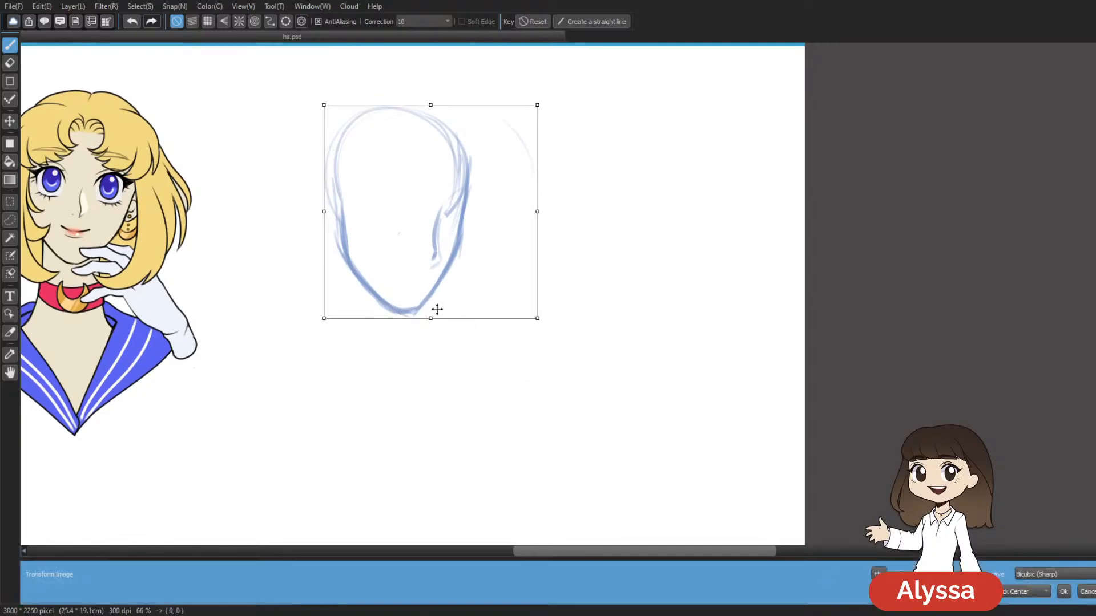
{"action": "left_click_drag", "start_coordinate": [432, 316], "coordinate": [448, 303]}
{"action": "left_click_drag", "start_coordinate": [596, 340], "coordinate": [590, 352]}
{"action": "key", "text": "Return"}
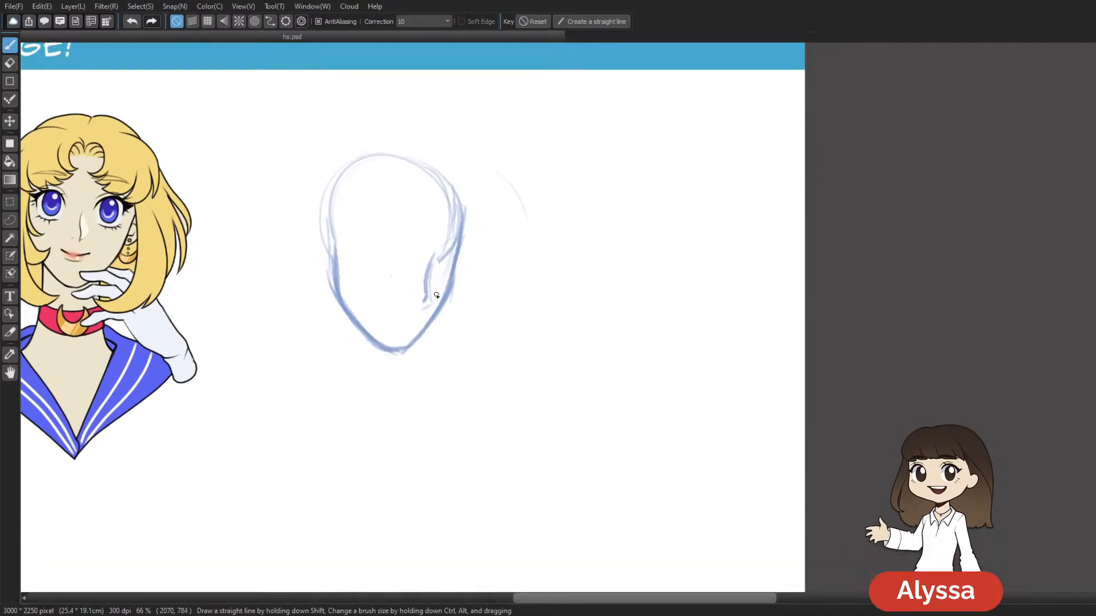
Step: Draw a short mouth line above the chin with a small dot beneath it, undoing the first tries
{"action": "key", "text": "ctrl+z"}
{"action": "left_click_drag", "start_coordinate": [397, 320], "coordinate": [417, 318]}
{"action": "key", "text": "ctrl+z"}
{"action": "key", "text": "ctrl+z"}
{"action": "left_click_drag", "start_coordinate": [399, 314], "coordinate": [402, 314]}
{"action": "left_click", "coordinate": [410, 327]}
{"action": "left_click_drag", "start_coordinate": [327, 479], "coordinate": [533, 482]}
{"action": "mouse_move", "coordinate": [450, 484]}
{"action": "left_mouse_down"}
{"action": "mouse_move", "coordinate": [519, 504]}
{"action": "mouse_move", "coordinate": [571, 497]}
{"action": "mouse_move", "coordinate": [330, 452]}
{"action": "mouse_move", "coordinate": [763, 457]}
{"action": "mouse_move", "coordinate": [772, 468]}
{"action": "mouse_move", "coordinate": [306, 461]}
{"action": "mouse_move", "coordinate": [253, 471]}
{"action": "left_mouse_up"}
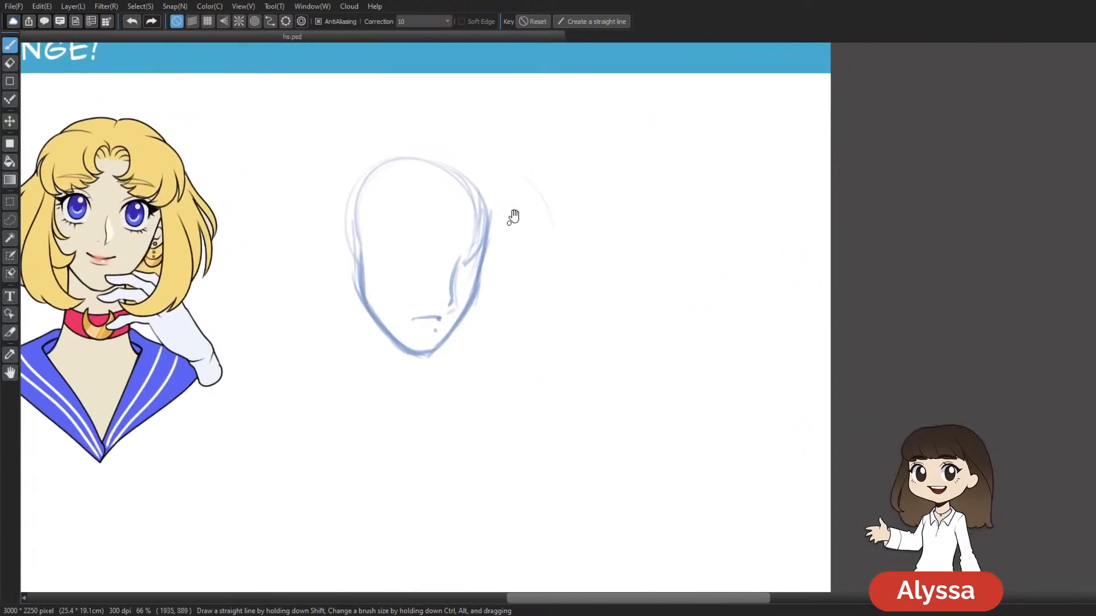
{"action": "left_click_drag", "start_coordinate": [483, 286], "coordinate": [434, 263]}
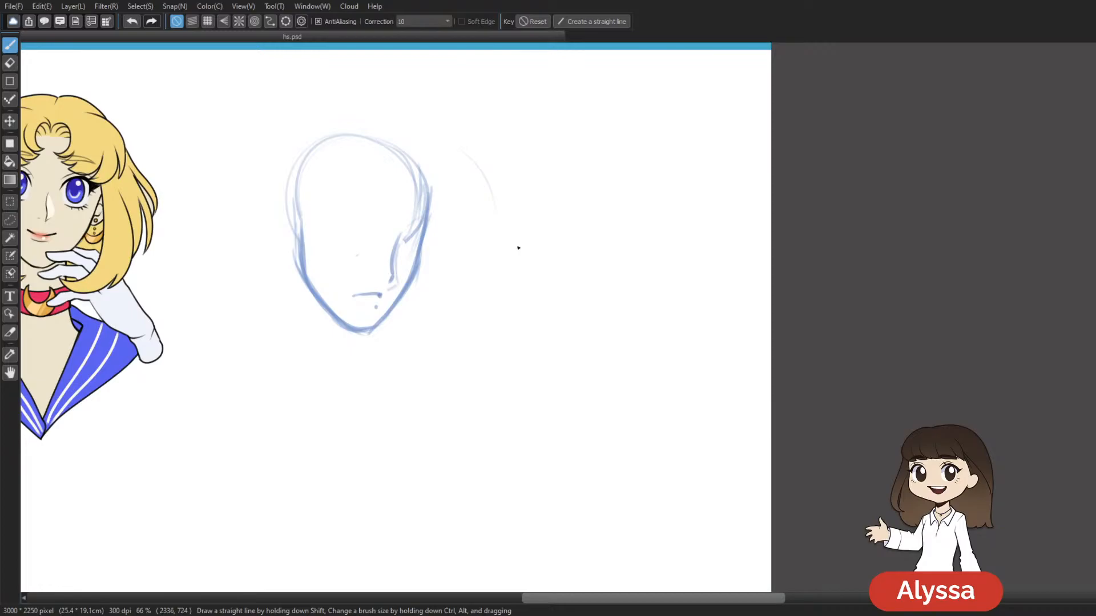
{"action": "left_click_drag", "start_coordinate": [618, 429], "coordinate": [614, 448]}
{"action": "left_click_drag", "start_coordinate": [540, 433], "coordinate": [589, 450]}
{"action": "left_click_drag", "start_coordinate": [616, 412], "coordinate": [607, 416]}
{"action": "left_click_drag", "start_coordinate": [534, 312], "coordinate": [471, 265]}
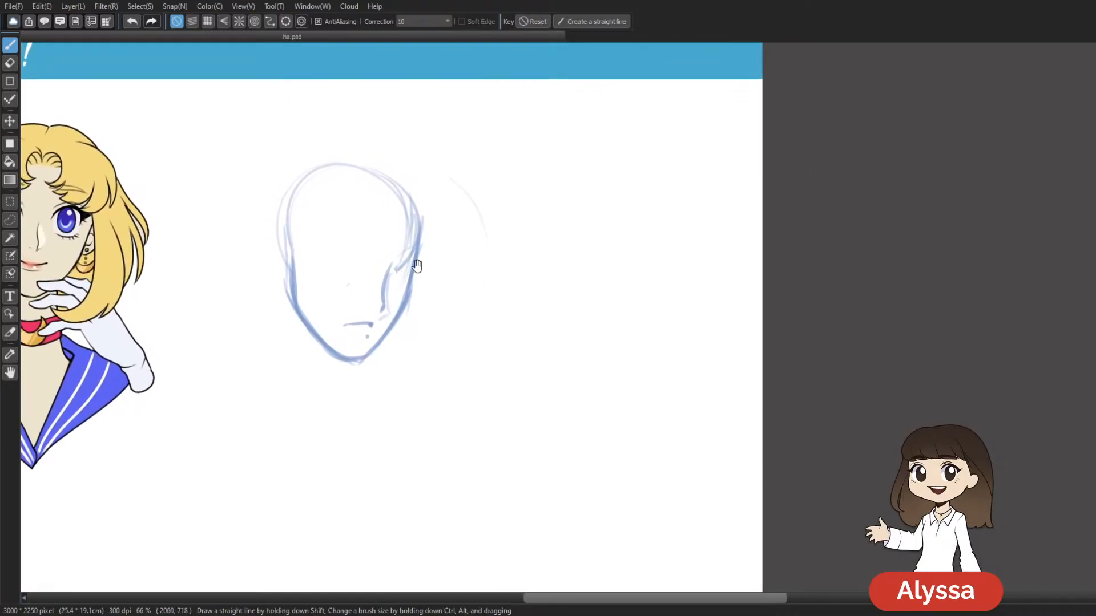
{"action": "left_click_drag", "start_coordinate": [422, 295], "coordinate": [456, 242]}
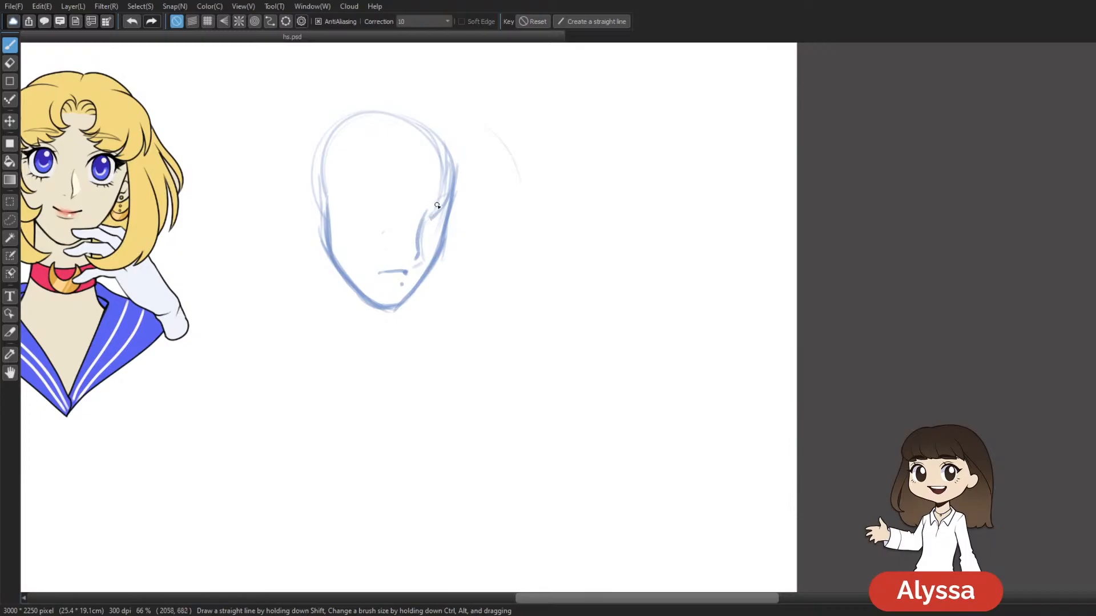
Step: Erase the stray stroke above the nose bridge and draw the far eye's arched upper lid from the bridge to the face edge
{"action": "key", "text": "e"}
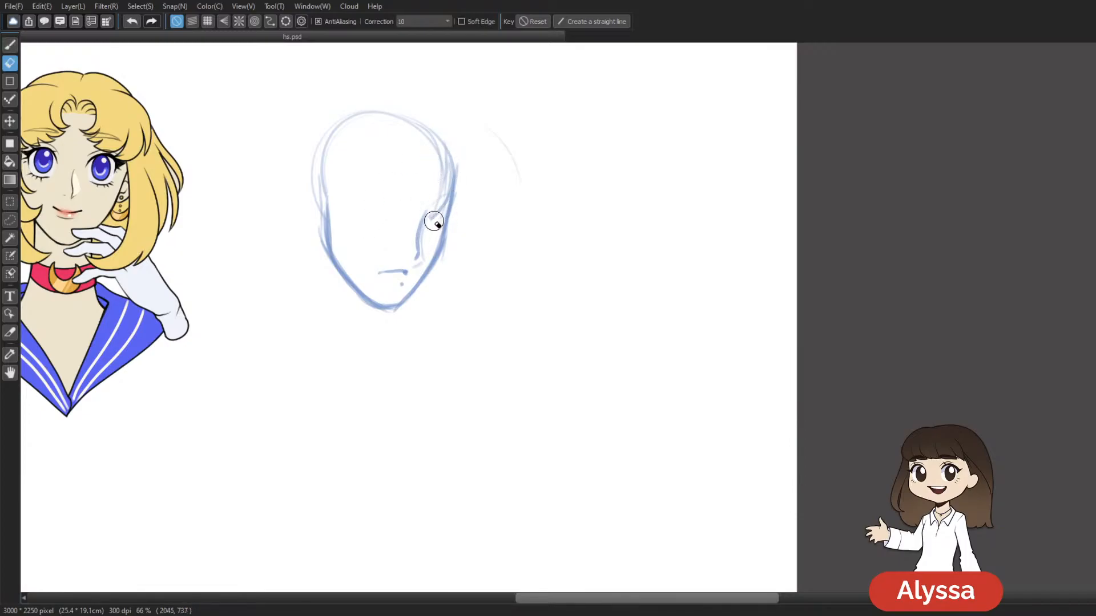
{"action": "key", "text": "b"}
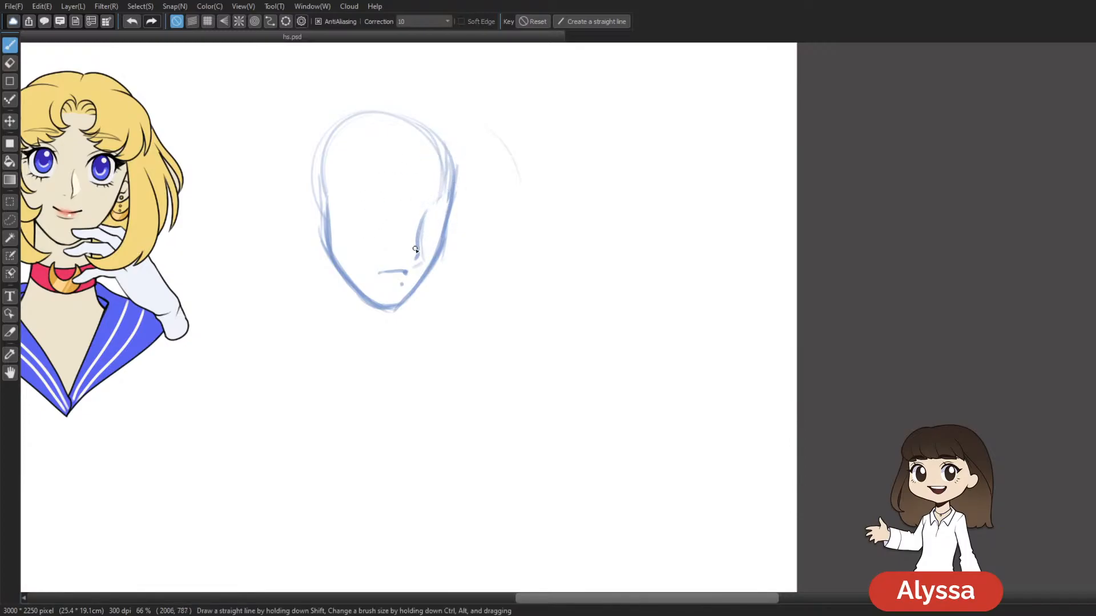
{"action": "scroll", "coordinate": [447, 298], "scroll_direction": "down", "scroll_amount": 1}
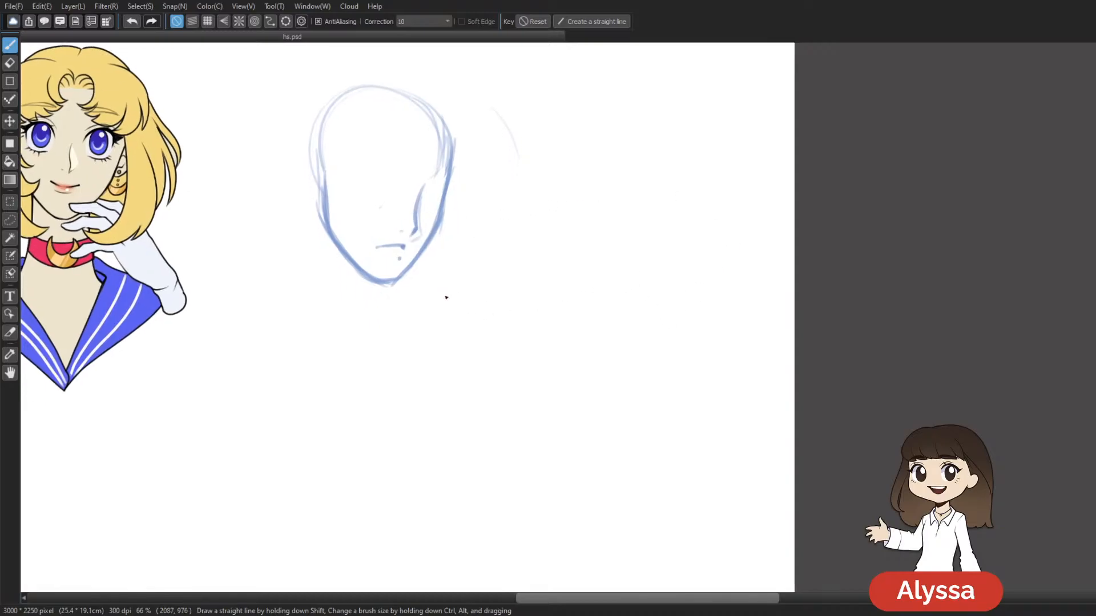
{"action": "left_click_drag", "start_coordinate": [607, 242], "coordinate": [606, 340]}
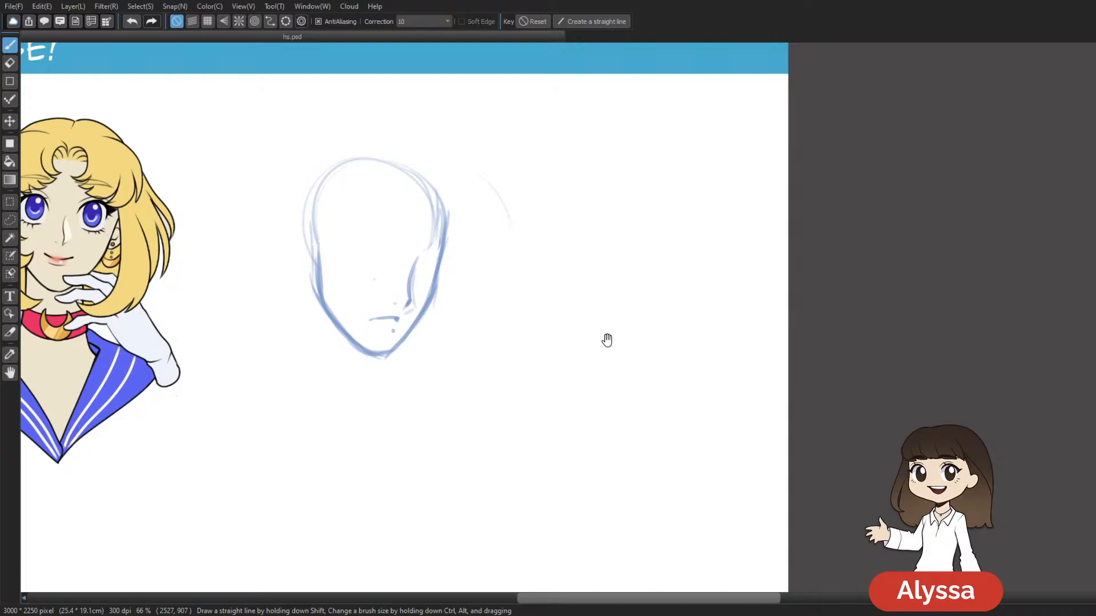
{"action": "scroll", "coordinate": [467, 247], "scroll_direction": "down", "scroll_amount": 1}
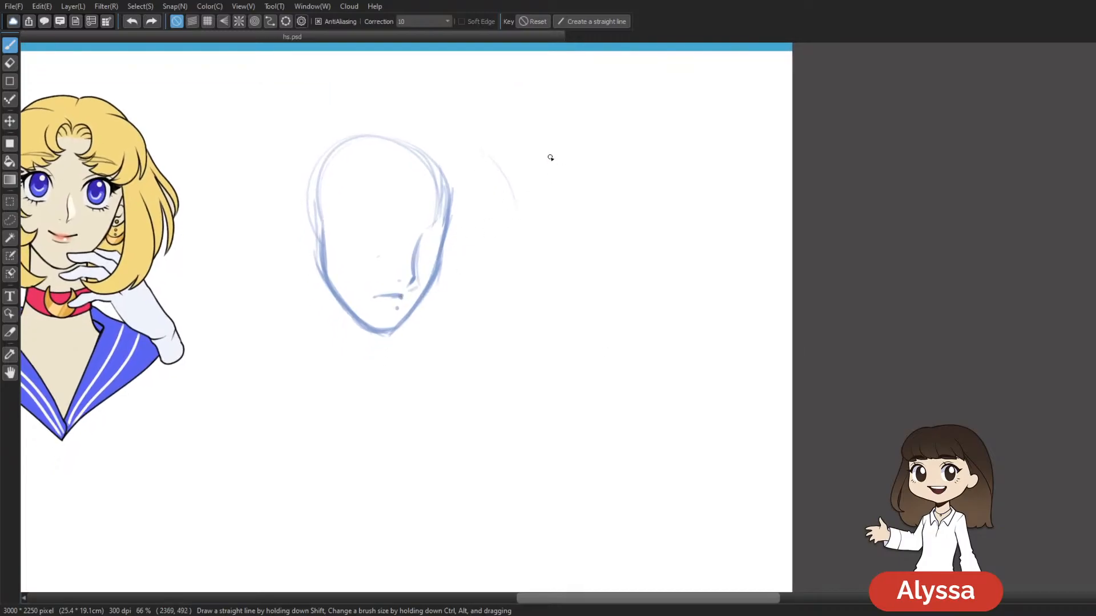
{"action": "scroll", "coordinate": [547, 155], "scroll_direction": "down", "scroll_amount": 2}
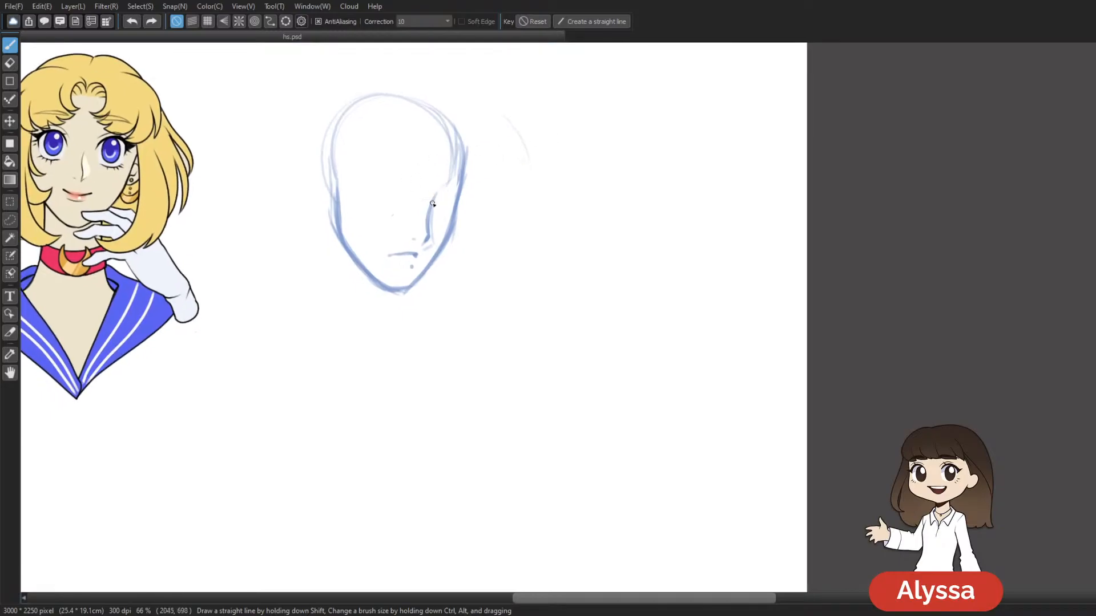
{"action": "mouse_move", "coordinate": [429, 210]}
{"action": "left_mouse_down"}
{"action": "mouse_move", "coordinate": [446, 194]}
{"action": "mouse_move", "coordinate": [428, 216]}
{"action": "mouse_move", "coordinate": [476, 208]}
{"action": "mouse_move", "coordinate": [474, 222]}
{"action": "left_mouse_up"}
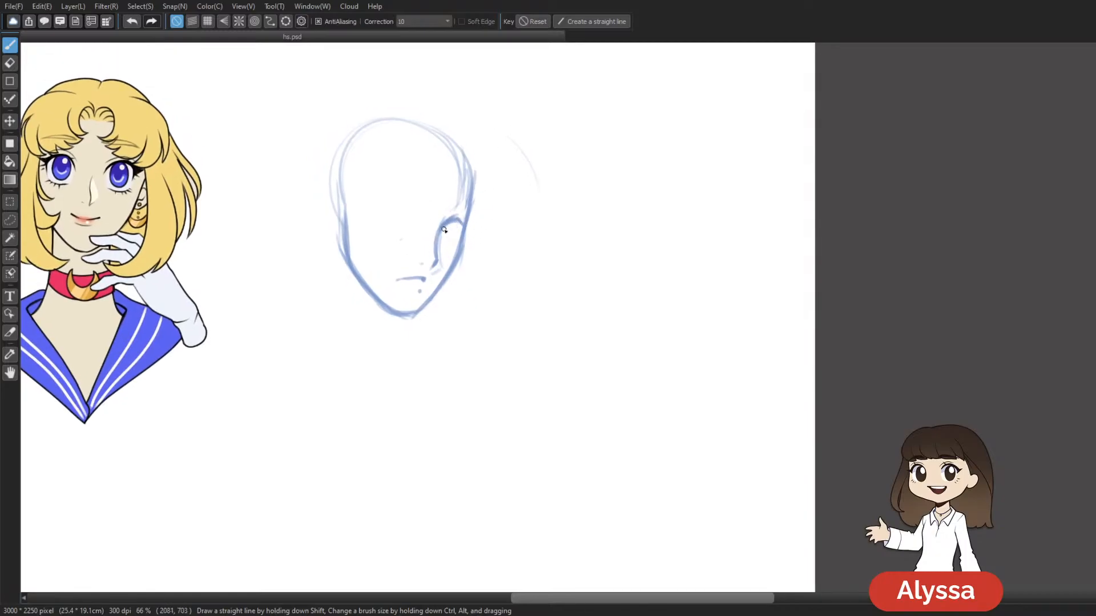
{"action": "mouse_move", "coordinate": [453, 219]}
{"action": "left_mouse_down"}
{"action": "mouse_move", "coordinate": [465, 218]}
{"action": "mouse_move", "coordinate": [435, 227]}
{"action": "left_mouse_up"}
Step: Redraw the near cheek line slightly further inward and erase the old contour outside it
{"action": "left_click_drag", "start_coordinate": [349, 220], "coordinate": [364, 282]}
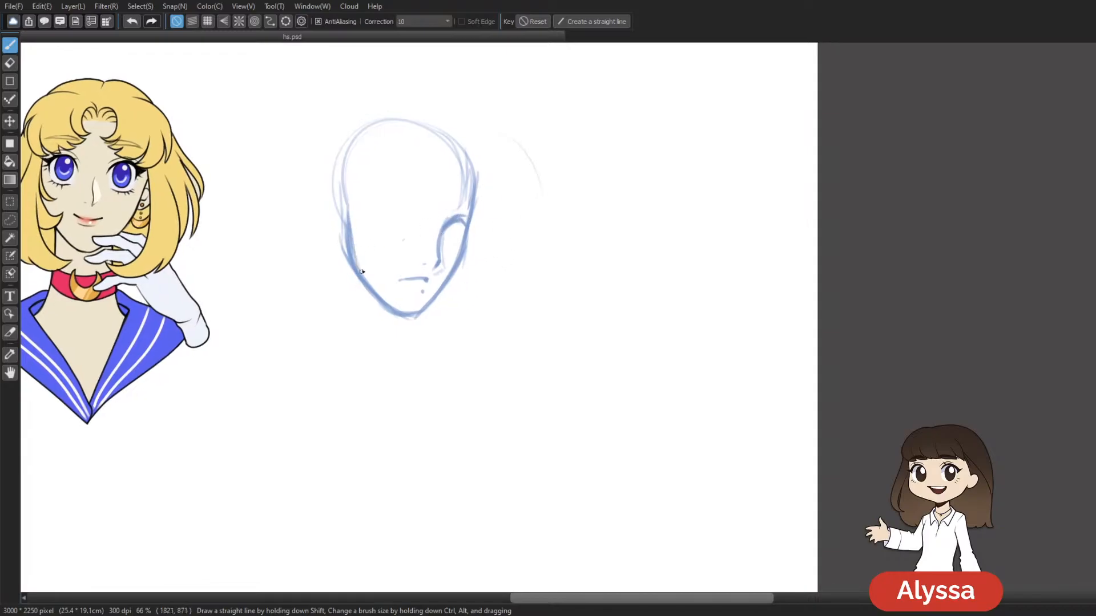
{"action": "key", "text": "e"}
{"action": "left_click_drag", "start_coordinate": [333, 218], "coordinate": [348, 274]}
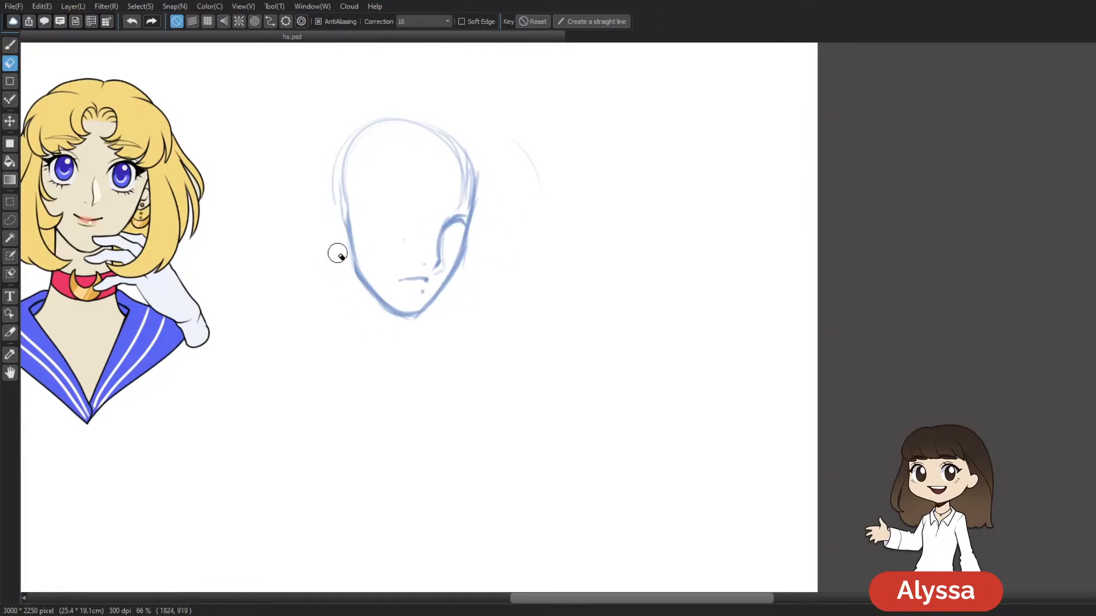
Step: Draw the near eye's upper lid and crease, with worried eyebrows above both eyes
{"action": "key", "text": "b"}
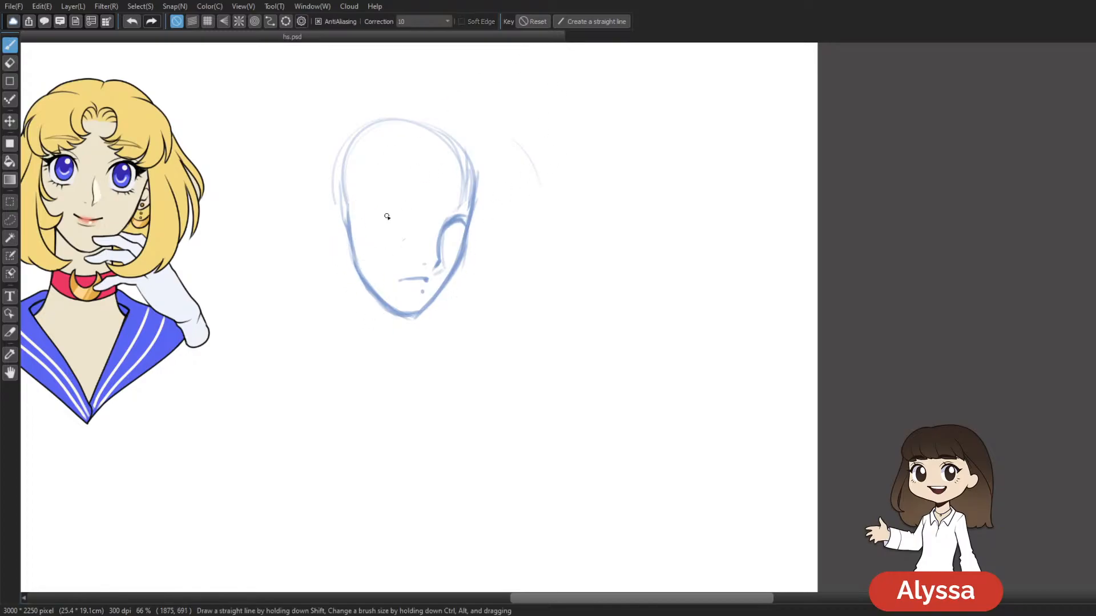
{"action": "mouse_move", "coordinate": [372, 221]}
{"action": "left_mouse_down"}
{"action": "mouse_move", "coordinate": [415, 224]}
{"action": "mouse_move", "coordinate": [400, 214]}
{"action": "mouse_move", "coordinate": [414, 210]}
{"action": "left_mouse_up"}
{"action": "scroll", "coordinate": [451, 183], "scroll_direction": "down", "scroll_amount": 1}
{"action": "left_click_drag", "start_coordinate": [352, 157], "coordinate": [432, 152]}
{"action": "scroll", "coordinate": [486, 171], "scroll_direction": "down", "scroll_amount": 1}
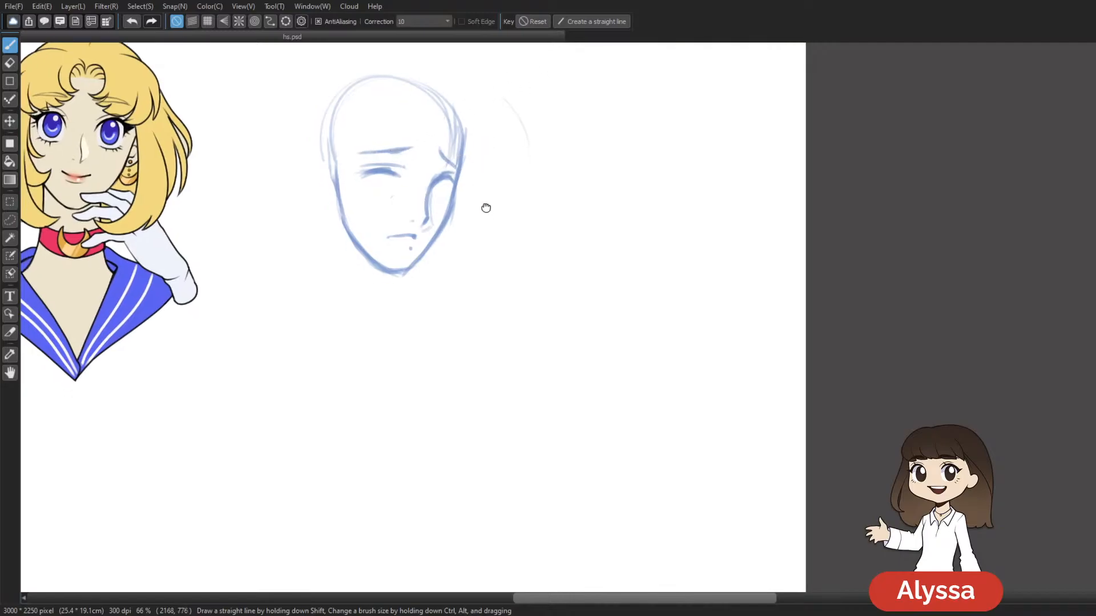
Step: Refine the near eye's upper lash line and add lower lids to both eyes, undoing the first tries
{"action": "key", "text": "ctrl+z"}
{"action": "left_click_drag", "start_coordinate": [372, 164], "coordinate": [355, 168]}
{"action": "key", "text": "ctrl+z"}
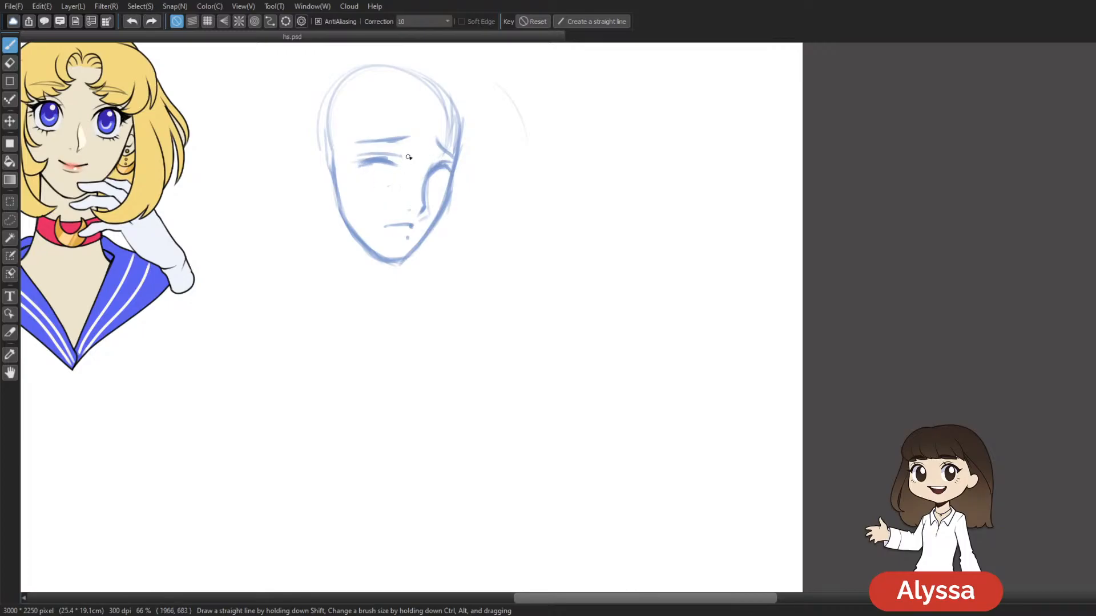
{"action": "left_click_drag", "start_coordinate": [392, 163], "coordinate": [400, 166]}
{"action": "scroll", "coordinate": [404, 172], "scroll_direction": "right", "scroll_amount": 2}
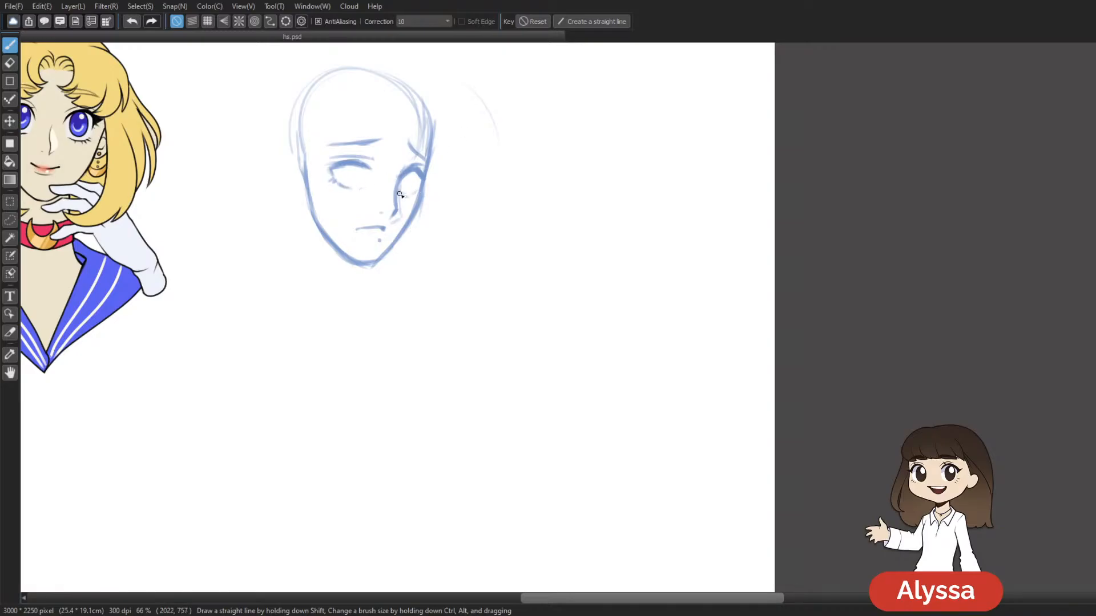
{"action": "left_click_drag", "start_coordinate": [401, 223], "coordinate": [396, 210]}
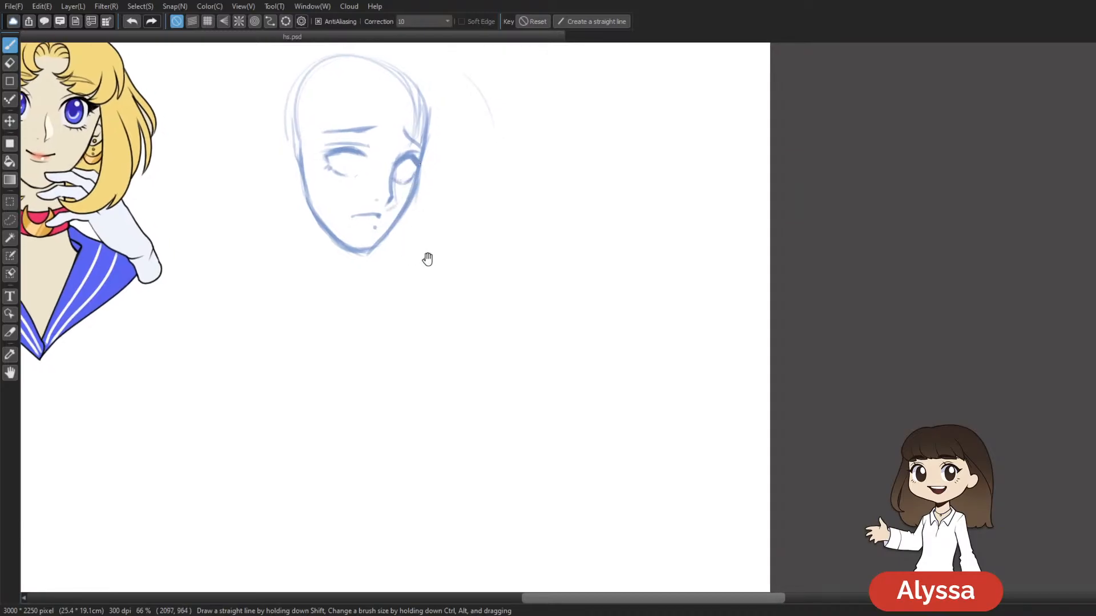
Step: Erase the mouth line and the dot beneath it
{"action": "left_click_drag", "start_coordinate": [421, 259], "coordinate": [416, 281]}
{"action": "scroll", "coordinate": [477, 378], "scroll_direction": "down", "scroll_amount": 2}
{"action": "scroll", "coordinate": [477, 379], "scroll_direction": "up", "scroll_amount": 3}
{"action": "scroll", "coordinate": [477, 379], "scroll_direction": "up", "scroll_amount": 3}
{"action": "scroll", "coordinate": [477, 379], "scroll_direction": "left", "scroll_amount": 3}
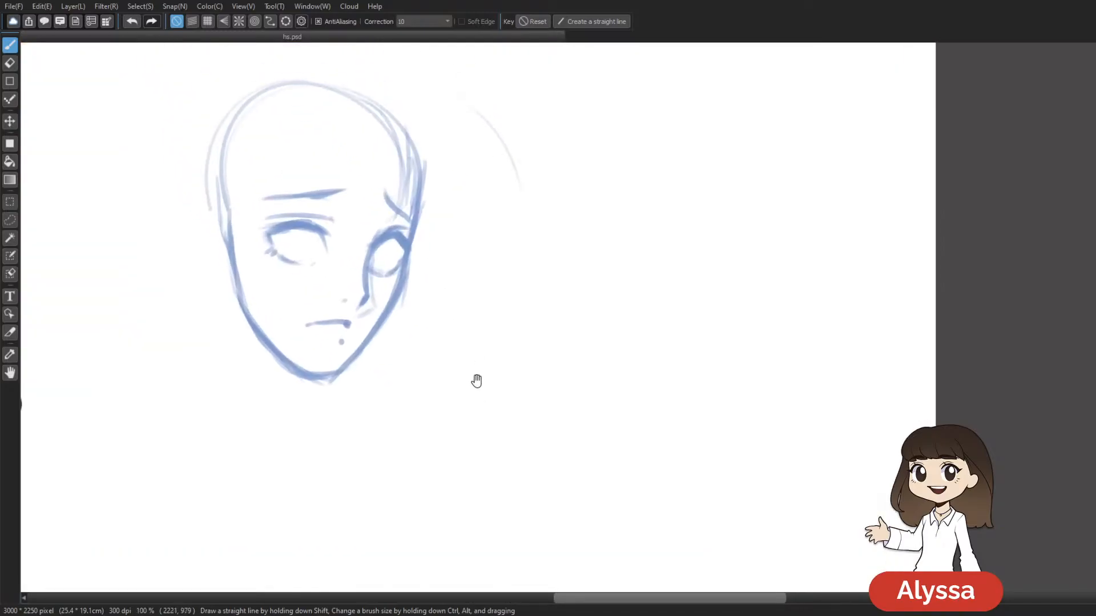
{"action": "key", "text": "e"}
{"action": "mouse_move", "coordinate": [424, 295]}
{"action": "left_mouse_down"}
{"action": "mouse_move", "coordinate": [394, 321]}
{"action": "mouse_move", "coordinate": [340, 332]}
{"action": "mouse_move", "coordinate": [380, 336]}
{"action": "mouse_move", "coordinate": [400, 322]}
{"action": "left_mouse_up"}
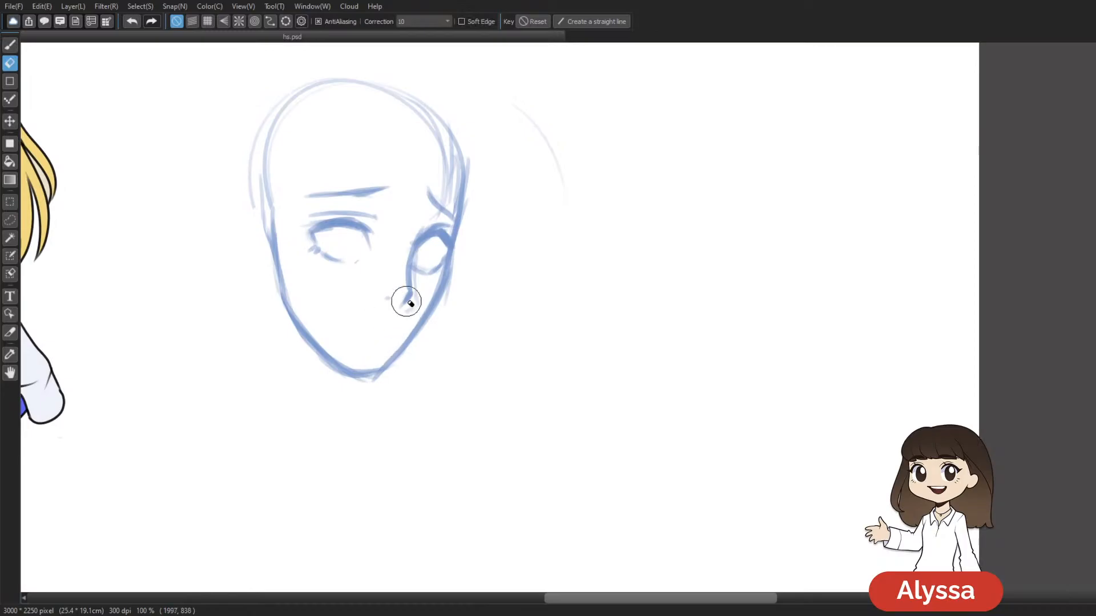
Step: Draw an oval iris in each eye, undoing the first try on the near eye
{"action": "key", "text": "b"}
{"action": "mouse_move", "coordinate": [326, 227]}
{"action": "left_mouse_down"}
{"action": "mouse_move", "coordinate": [345, 233]}
{"action": "mouse_move", "coordinate": [344, 252]}
{"action": "mouse_move", "coordinate": [346, 226]}
{"action": "mouse_move", "coordinate": [328, 251]}
{"action": "mouse_move", "coordinate": [346, 223]}
{"action": "left_mouse_up"}
{"action": "key", "text": "ctrl+z"}
{"action": "left_click_drag", "start_coordinate": [528, 182], "coordinate": [514, 151]}
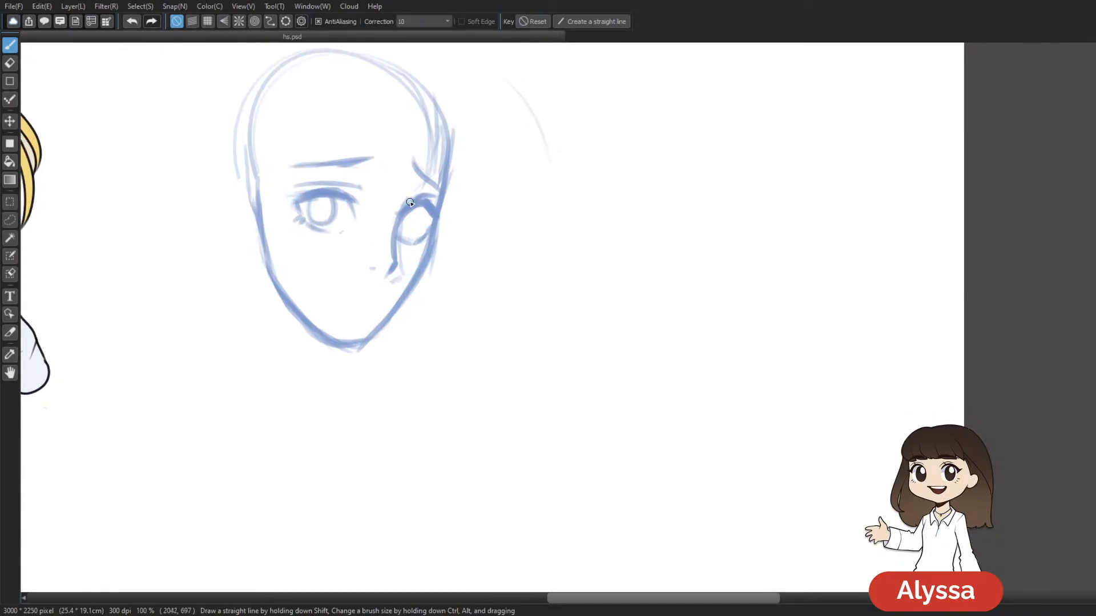
{"action": "mouse_move", "coordinate": [418, 233]}
{"action": "left_mouse_down"}
{"action": "mouse_move", "coordinate": [419, 209]}
{"action": "mouse_move", "coordinate": [405, 209]}
{"action": "mouse_move", "coordinate": [400, 235]}
{"action": "mouse_move", "coordinate": [417, 228]}
{"action": "mouse_move", "coordinate": [413, 203]}
{"action": "mouse_move", "coordinate": [394, 220]}
{"action": "mouse_move", "coordinate": [418, 225]}
{"action": "mouse_move", "coordinate": [415, 200]}
{"action": "left_mouse_up"}
{"action": "left_click_drag", "start_coordinate": [469, 177], "coordinate": [477, 157]}
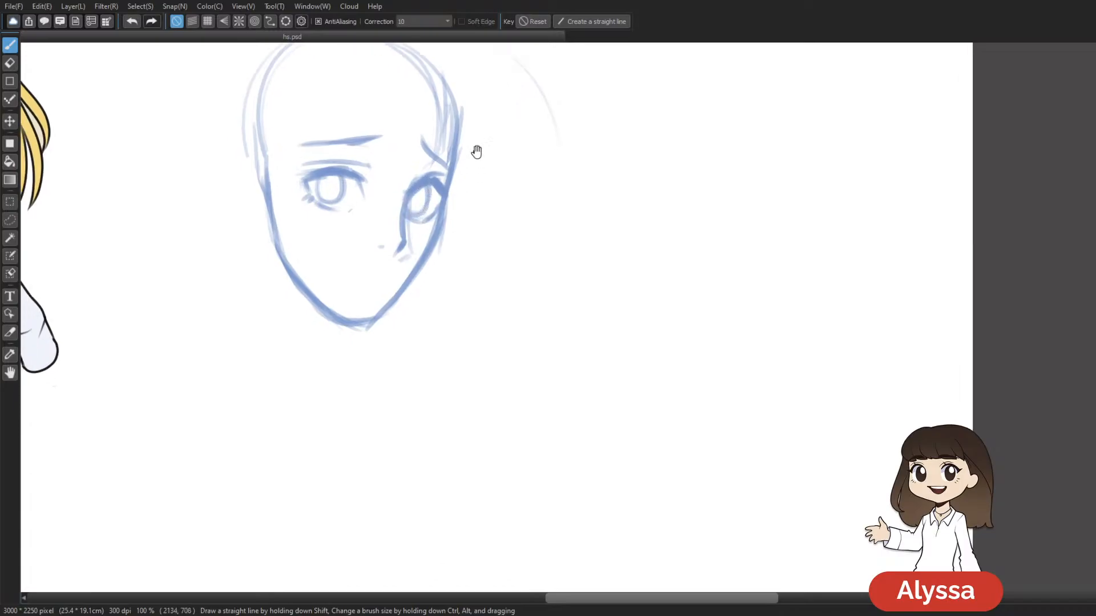
Step: Redraw the mouth as a short downturned curve with a small dot beneath it, comparing tries with undo and redo
{"action": "key", "text": "ctrl+z"}
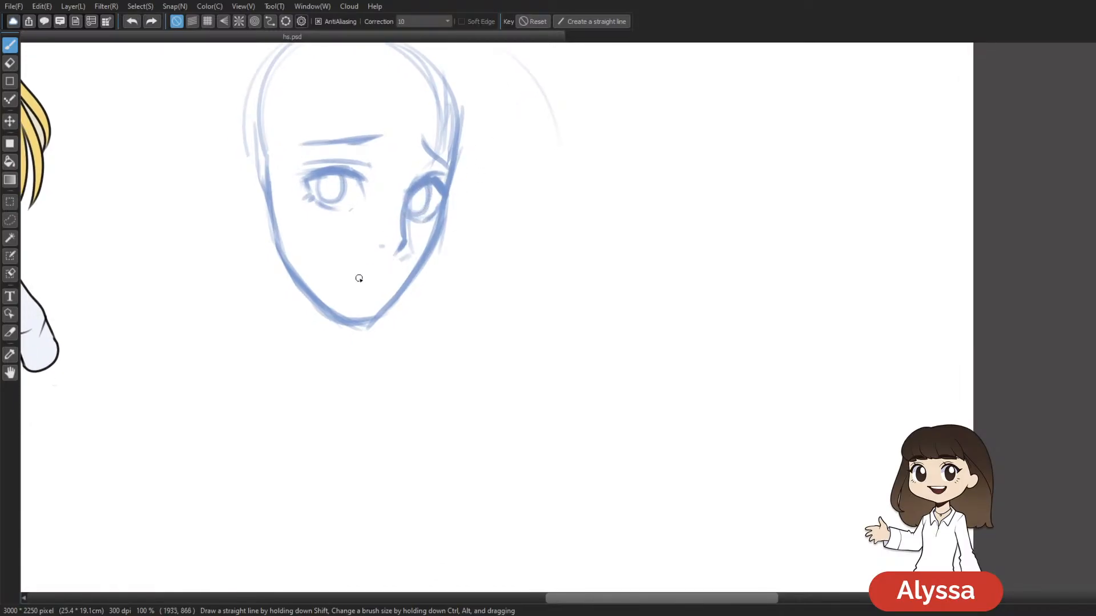
{"action": "key", "text": "ctrl+y"}
{"action": "key", "text": "ctrl+z"}
{"action": "key", "text": "ctrl+y"}
{"action": "key", "text": "ctrl+z"}
{"action": "mouse_move", "coordinate": [353, 279]}
{"action": "left_mouse_down"}
{"action": "mouse_move", "coordinate": [389, 273]}
{"action": "mouse_move", "coordinate": [391, 292]}
{"action": "left_mouse_up"}
Step: Redraw the dot beneath the mouth slightly lower on the chin, checking the face at different zoom levels
{"action": "key", "text": "ctrl+minus"}
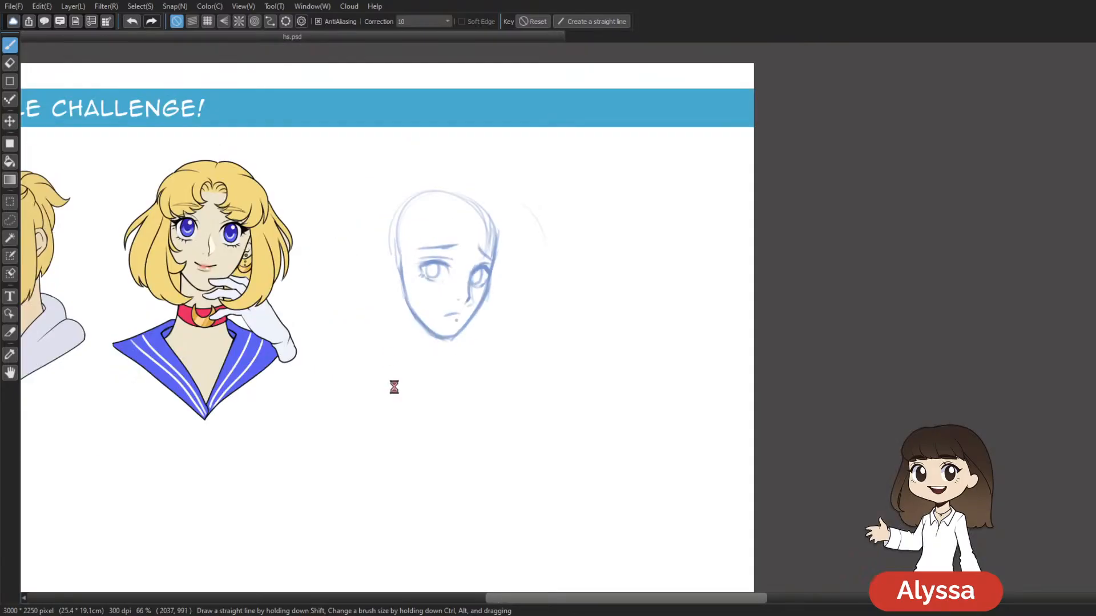
{"action": "key", "text": "ctrl+plus"}
{"action": "key", "text": "ctrl+plus"}
{"action": "key", "text": "ctrl+plus"}
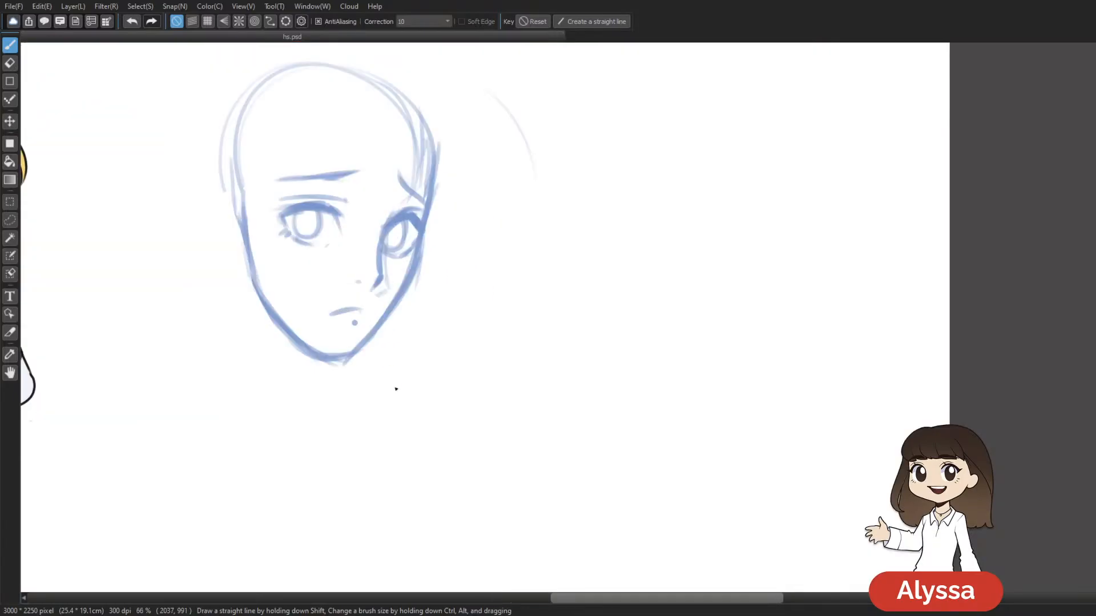
{"action": "left_click_drag", "start_coordinate": [384, 325], "coordinate": [508, 420]}
{"action": "key", "text": "ctrl+minus"}
{"action": "key", "text": "ctrl+minus"}
{"action": "mouse_move", "coordinate": [535, 372]}
{"action": "left_mouse_down"}
{"action": "mouse_move", "coordinate": [512, 393]}
{"action": "mouse_move", "coordinate": [521, 323]}
{"action": "left_mouse_up"}
{"action": "key", "text": "ctrl+plus"}
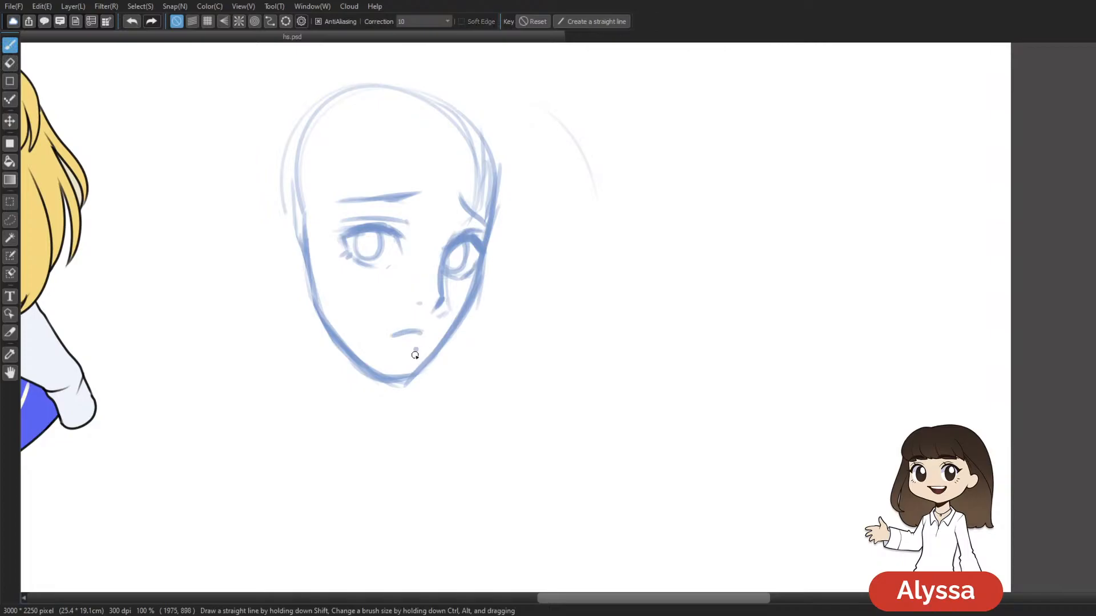
{"action": "key", "text": "ctrl+minus"}
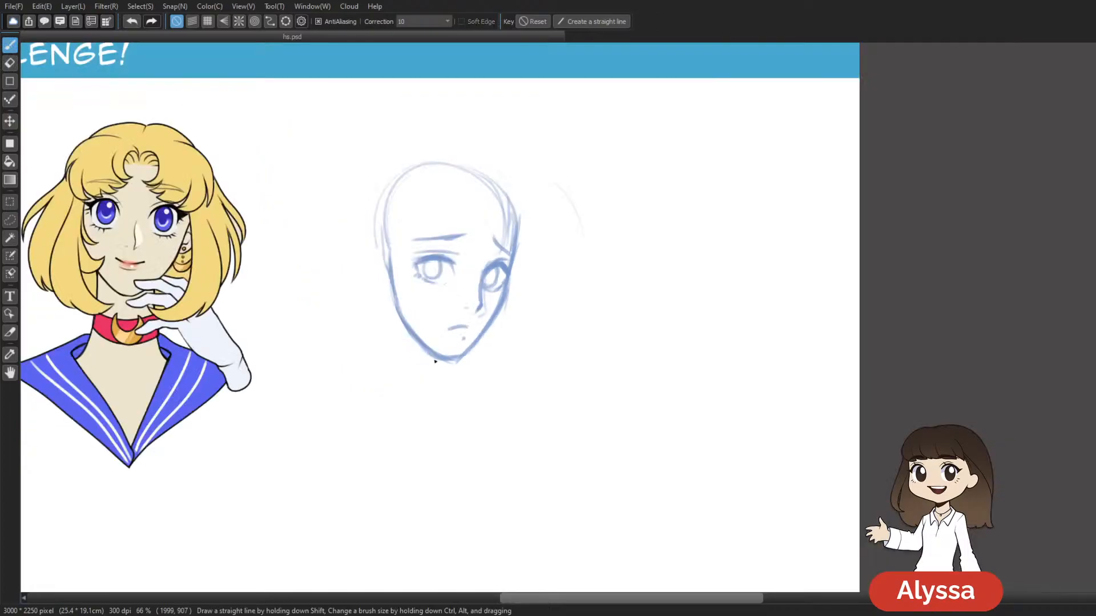
{"action": "key", "text": "ctrl+plus"}
Step: Clean up the inside of the far eye and touch up its upper lid and iris
{"action": "left_click_drag", "start_coordinate": [518, 165], "coordinate": [506, 174]}
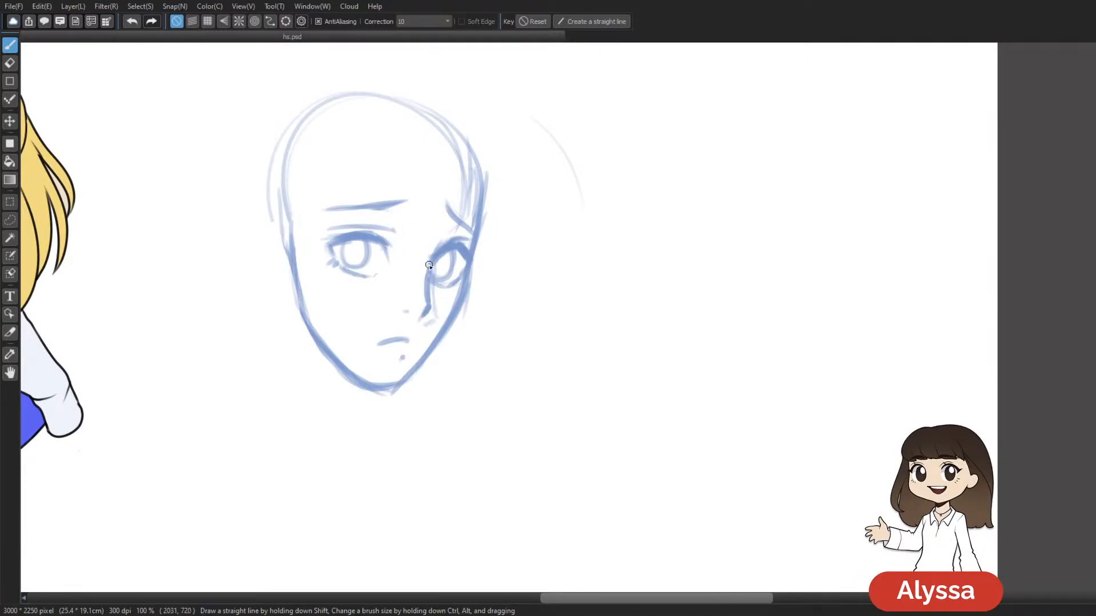
{"action": "key", "text": "e"}
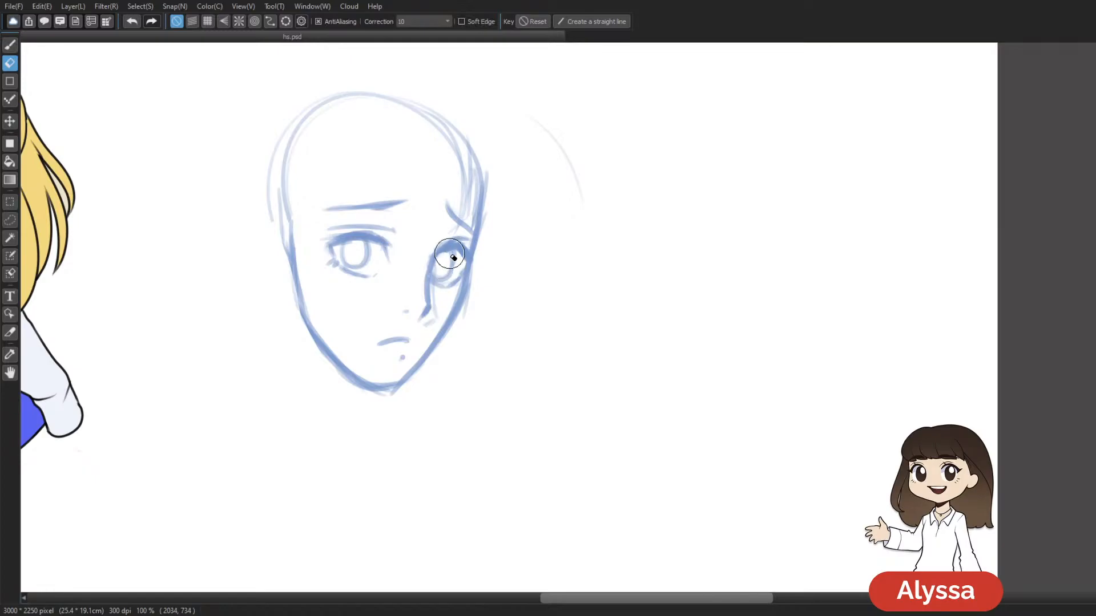
{"action": "key", "text": "b"}
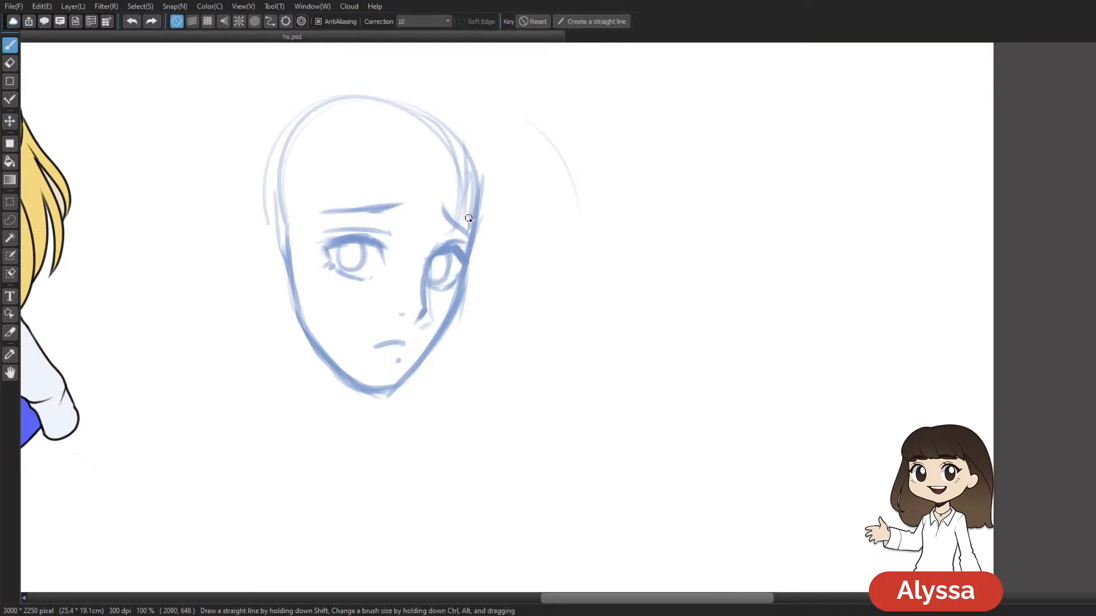
{"action": "left_click_drag", "start_coordinate": [532, 192], "coordinate": [528, 208]}
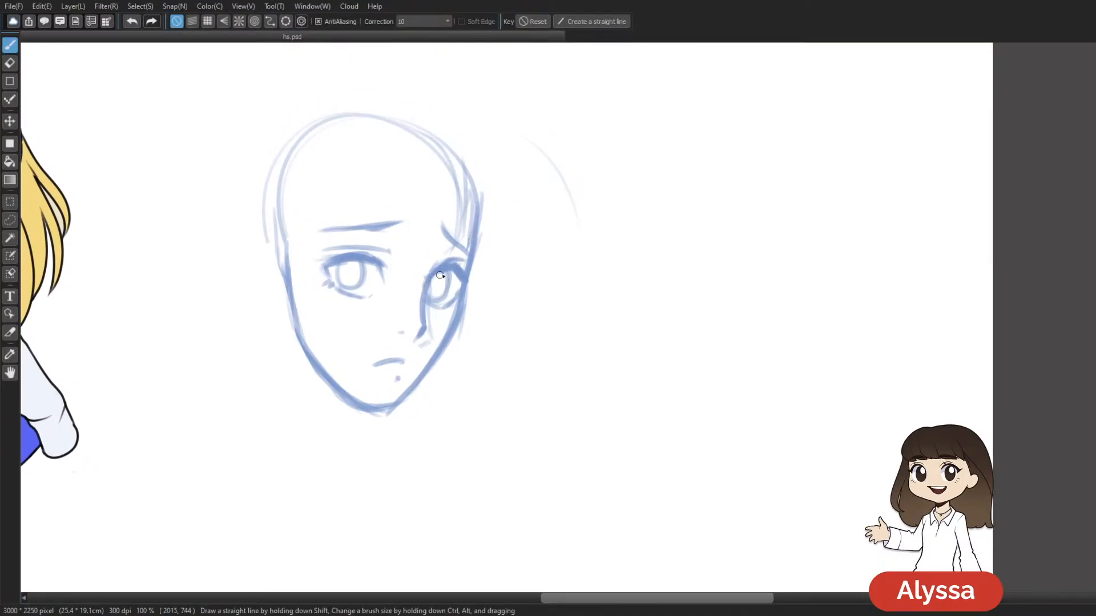
{"action": "scroll", "coordinate": [434, 282], "scroll_direction": "down", "scroll_amount": 1}
{"action": "scroll", "coordinate": [653, 147], "scroll_direction": "down", "scroll_amount": 1}
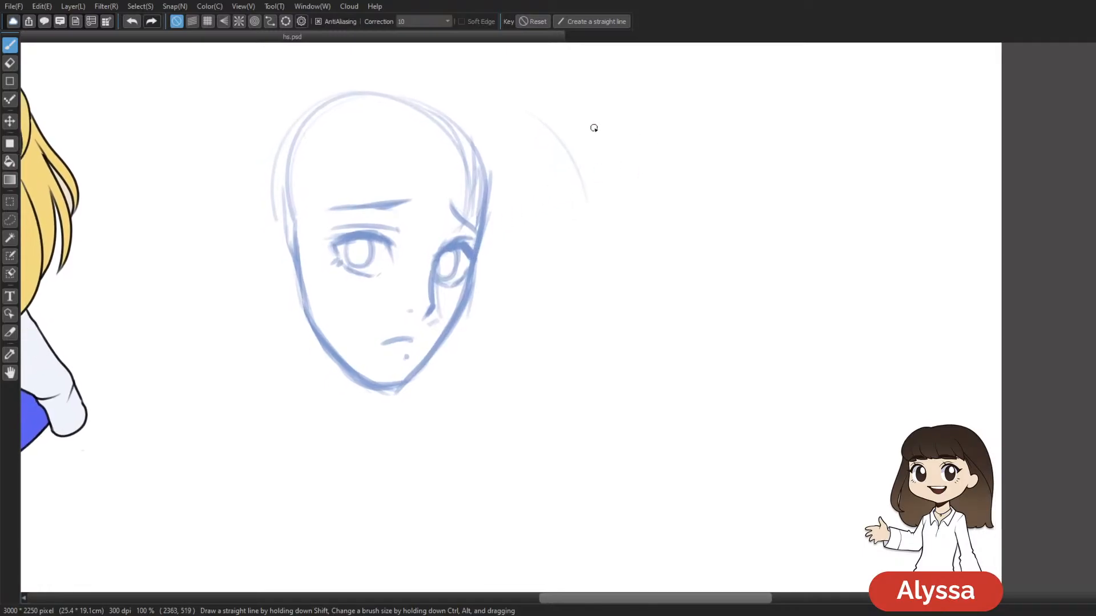
Step: Thicken the far eyebrow and draw a rounded ear on the near side of the head at eye level
{"action": "left_click_drag", "start_coordinate": [452, 202], "coordinate": [479, 224]}
{"action": "left_click_drag", "start_coordinate": [582, 198], "coordinate": [623, 140]}
{"action": "mouse_move", "coordinate": [329, 175]}
{"action": "left_mouse_down"}
{"action": "mouse_move", "coordinate": [311, 227]}
{"action": "mouse_move", "coordinate": [298, 204]}
{"action": "mouse_move", "coordinate": [328, 222]}
{"action": "mouse_move", "coordinate": [308, 219]}
{"action": "mouse_move", "coordinate": [326, 180]}
{"action": "left_mouse_up"}
{"action": "scroll", "coordinate": [611, 218], "scroll_direction": "down", "scroll_amount": 3}
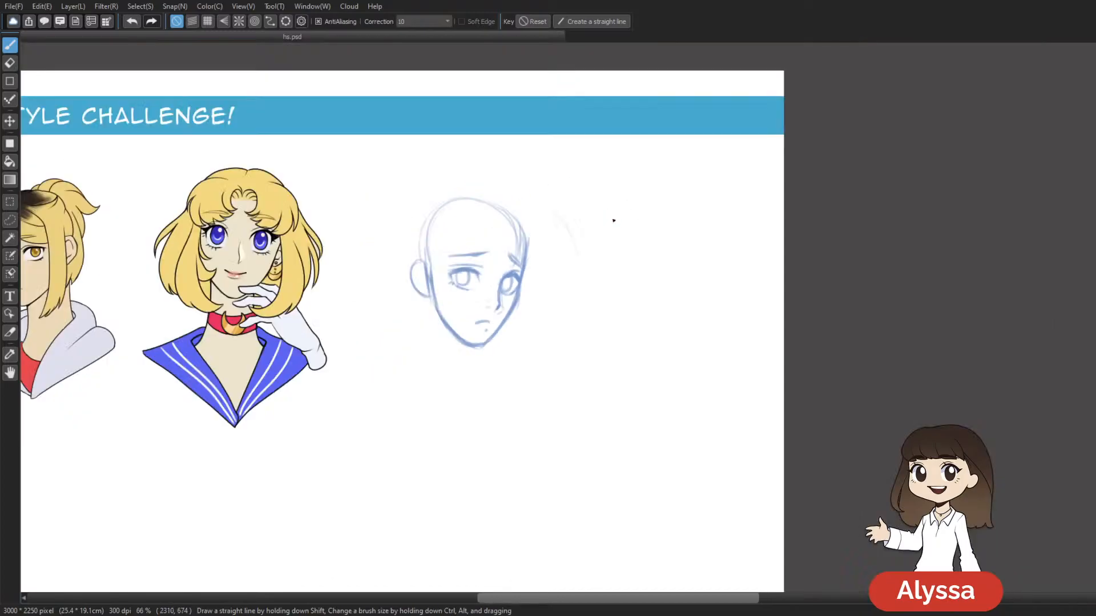
{"action": "scroll", "coordinate": [612, 219], "scroll_direction": "up", "scroll_amount": 3}
{"action": "scroll", "coordinate": [574, 224], "scroll_direction": "down", "scroll_amount": 1}
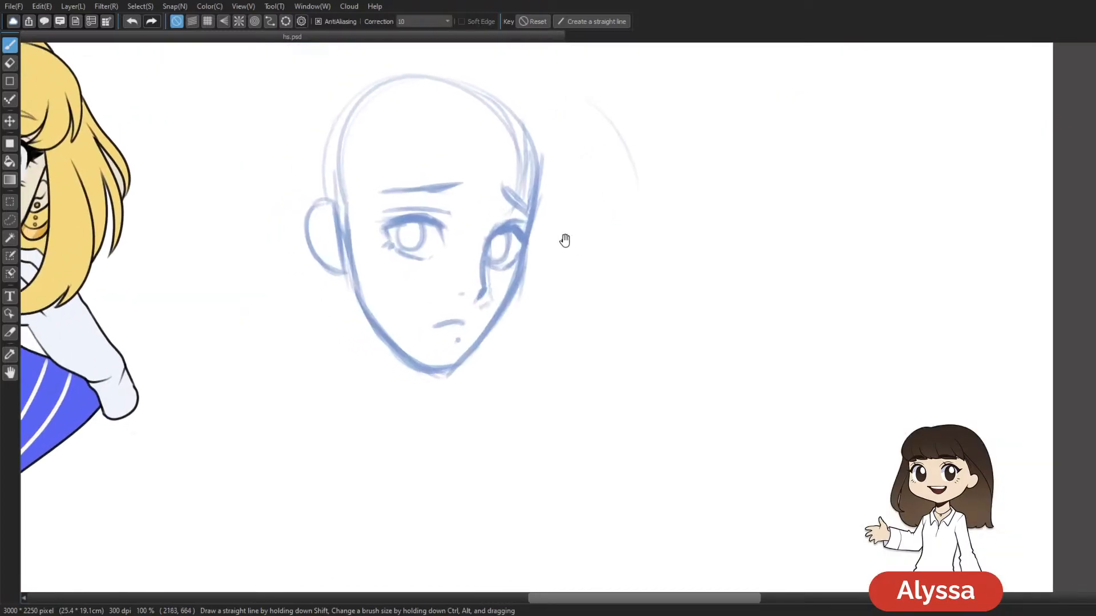
{"action": "scroll", "coordinate": [560, 247], "scroll_direction": "down", "scroll_amount": 2}
Step: Sketch the back of the neck curving down from the ear and a slanted neckline across its base
{"action": "left_click_drag", "start_coordinate": [476, 285], "coordinate": [454, 264]}
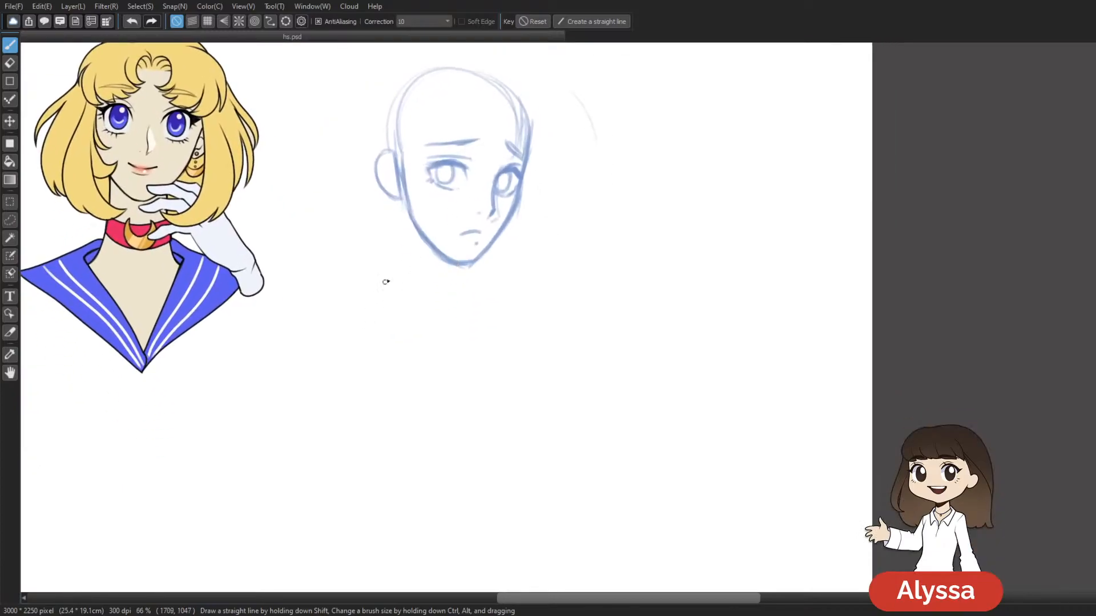
{"action": "left_click_drag", "start_coordinate": [397, 193], "coordinate": [377, 279]}
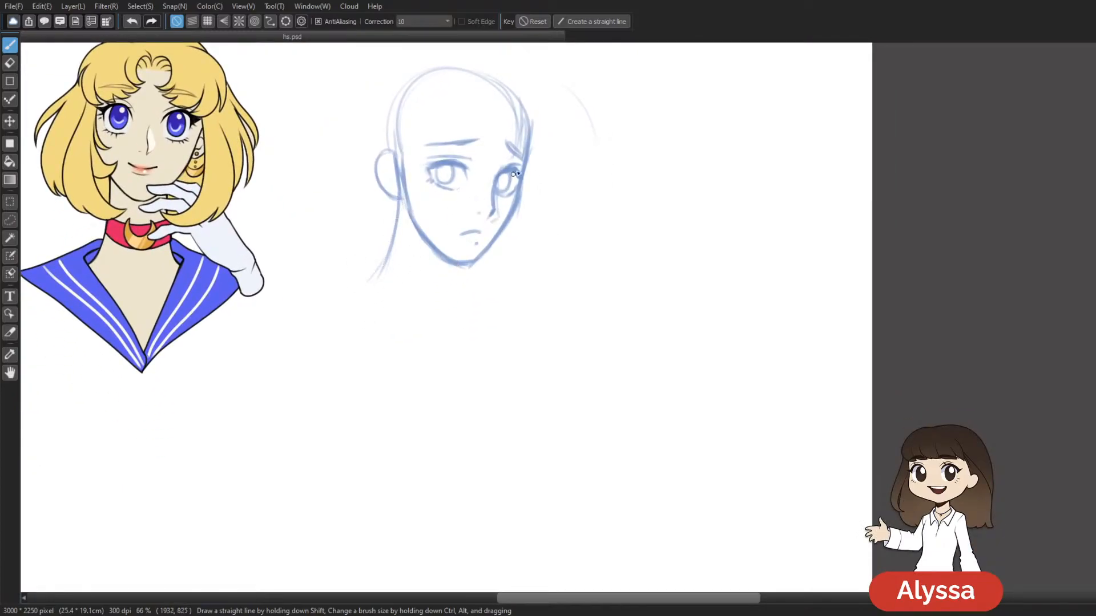
{"action": "mouse_move", "coordinate": [395, 218]}
{"action": "left_mouse_down"}
{"action": "mouse_move", "coordinate": [369, 276]}
{"action": "mouse_move", "coordinate": [334, 312]}
{"action": "mouse_move", "coordinate": [374, 282]}
{"action": "mouse_move", "coordinate": [344, 308]}
{"action": "mouse_move", "coordinate": [412, 339]}
{"action": "left_mouse_up"}
{"action": "left_click_drag", "start_coordinate": [359, 298], "coordinate": [438, 342]}
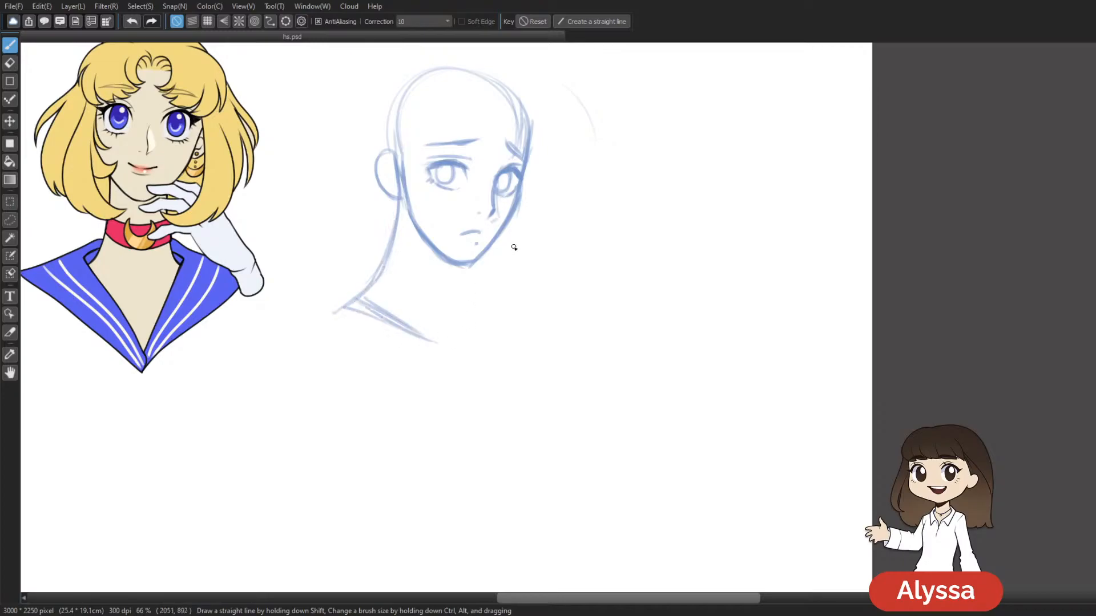
{"action": "key", "text": "m"}
{"action": "left_click_drag", "start_coordinate": [468, 249], "coordinate": [489, 226]}
{"action": "key", "text": "ctrl+z"}
{"action": "key", "text": "l"}
{"action": "key", "text": "ctrl+d"}
{"action": "key", "text": "ctrl+t"}
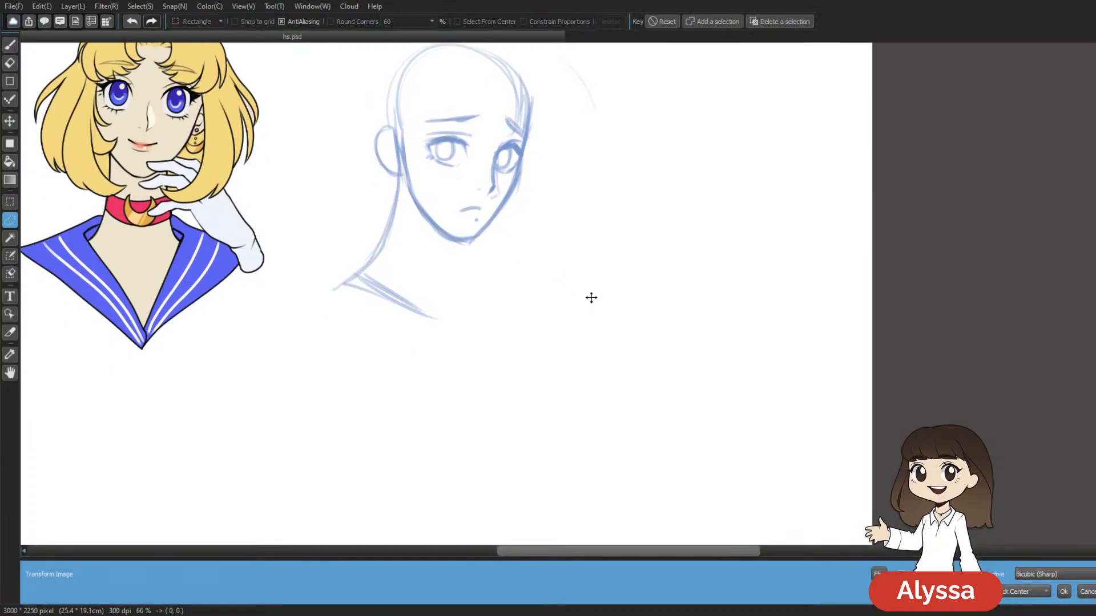
{"action": "key", "text": "Return"}
Step: Select the mouth and chin dot, rotate them slightly clockwise to match the face's tilt, and clear the selection
{"action": "scroll", "coordinate": [590, 296], "scroll_direction": "up", "scroll_amount": 4}
{"action": "mouse_move", "coordinate": [457, 363]}
{"action": "left_mouse_down"}
{"action": "mouse_move", "coordinate": [411, 331]}
{"action": "mouse_move", "coordinate": [454, 342]}
{"action": "left_mouse_up"}
{"action": "key", "text": "ctrl+t"}
{"action": "left_click_drag", "start_coordinate": [525, 321], "coordinate": [523, 330]}
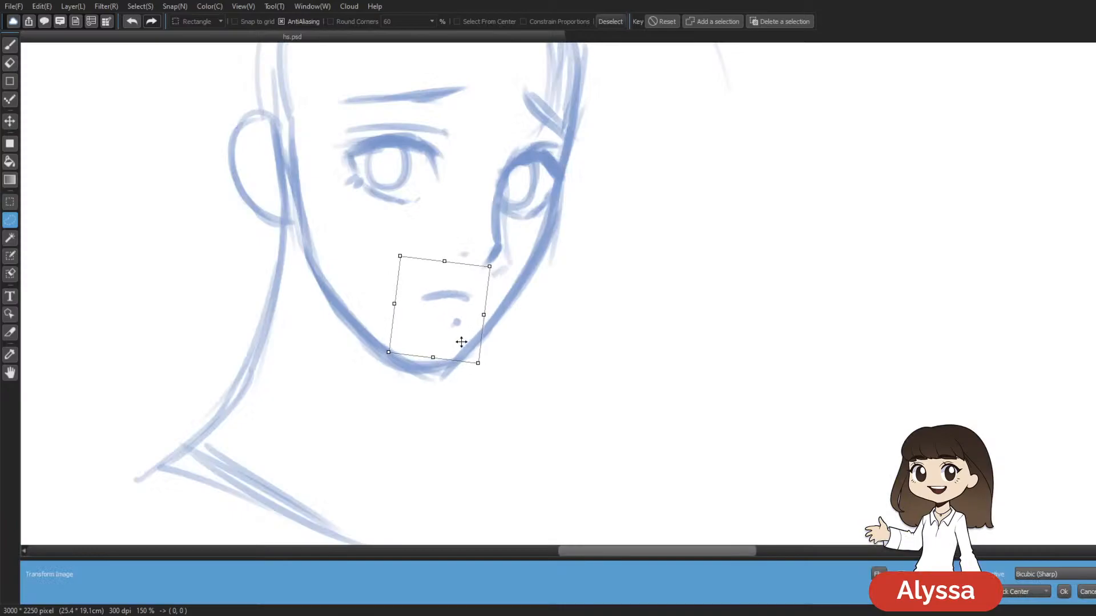
{"action": "key", "text": "Return"}
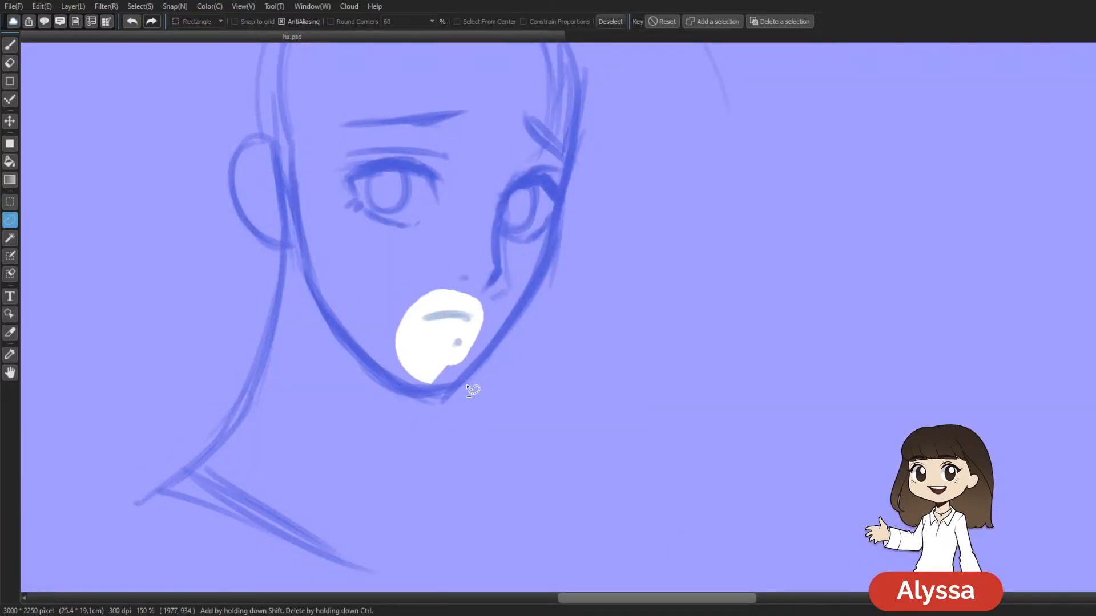
{"action": "key", "text": "ctrl+d"}
{"action": "scroll", "coordinate": [468, 386], "scroll_direction": "down", "scroll_amount": 4}
Step: Tidy the chin and far jawline and add an inner curve to the near ear
{"action": "key", "text": "b"}
{"action": "scroll", "coordinate": [468, 386], "scroll_direction": "up", "scroll_amount": 2}
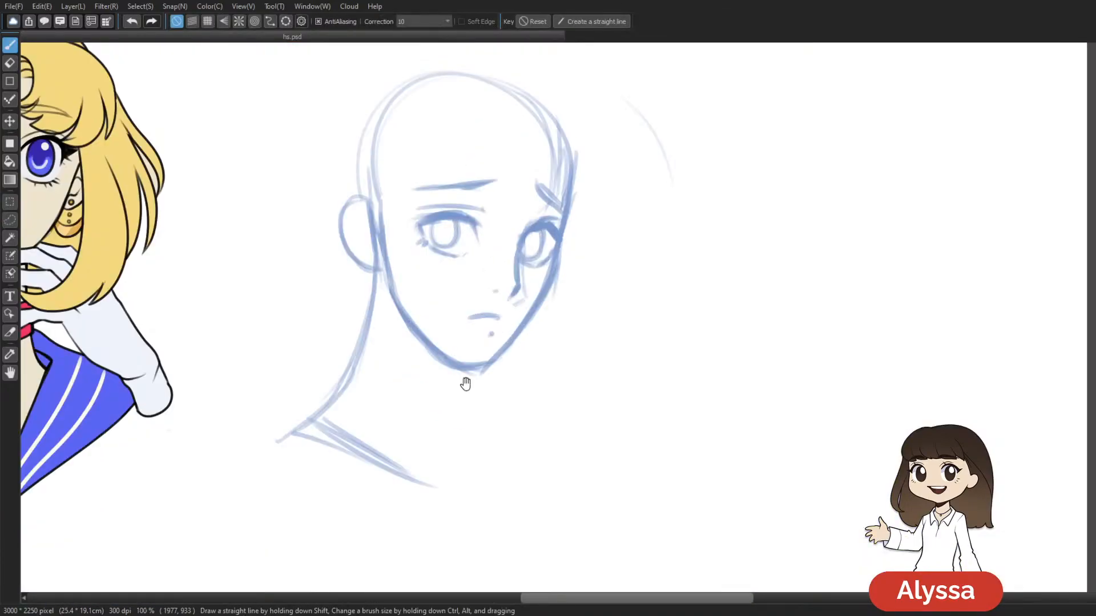
{"action": "mouse_move", "coordinate": [436, 392]}
{"action": "left_mouse_down"}
{"action": "mouse_move", "coordinate": [477, 347]}
{"action": "mouse_move", "coordinate": [412, 408]}
{"action": "mouse_move", "coordinate": [486, 328]}
{"action": "mouse_move", "coordinate": [469, 338]}
{"action": "mouse_move", "coordinate": [475, 323]}
{"action": "mouse_move", "coordinate": [423, 384]}
{"action": "left_mouse_up"}
{"action": "key", "text": "e"}
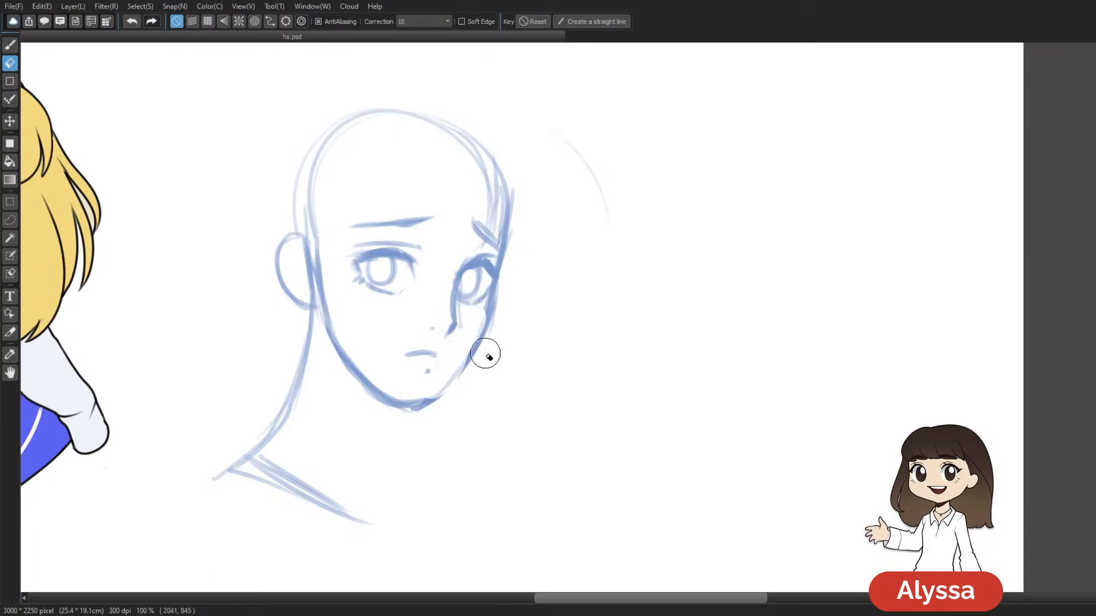
{"action": "key", "text": "b"}
{"action": "left_click_drag", "start_coordinate": [580, 373], "coordinate": [567, 305]}
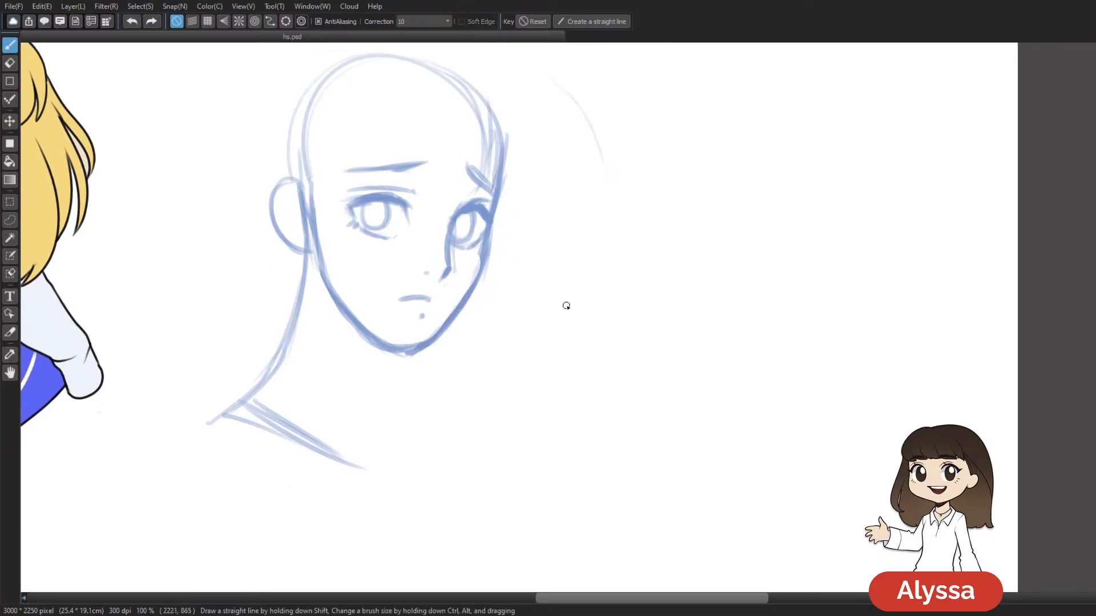
{"action": "left_click_drag", "start_coordinate": [323, 262], "coordinate": [330, 285]}
{"action": "left_click_drag", "start_coordinate": [298, 197], "coordinate": [302, 242]}
{"action": "left_click_drag", "start_coordinate": [626, 140], "coordinate": [594, 217]}
{"action": "scroll", "coordinate": [590, 308], "scroll_direction": "down", "scroll_amount": 2}
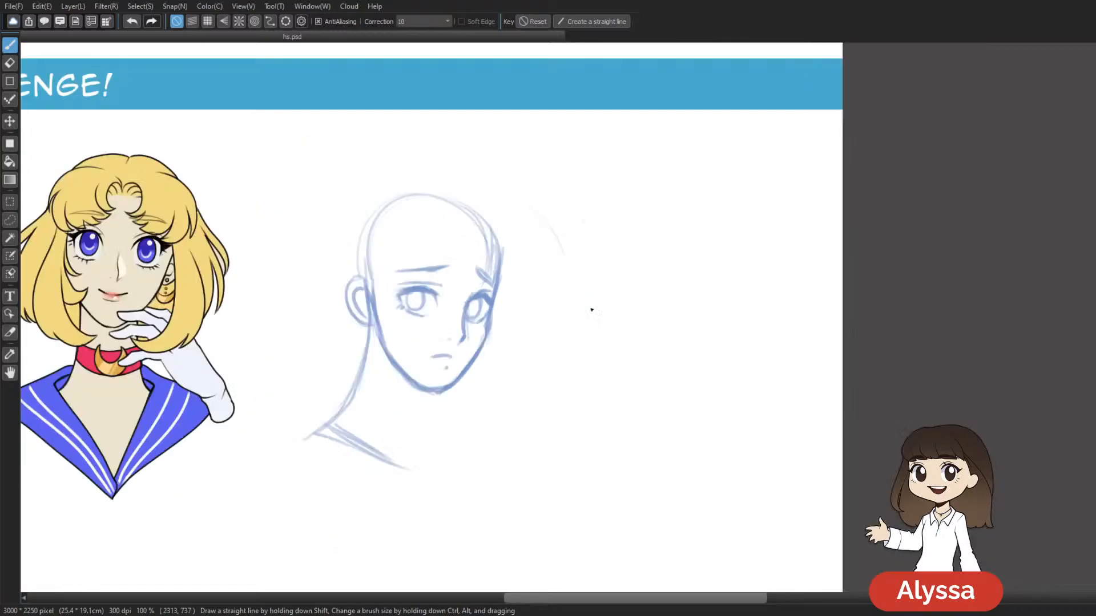
{"action": "scroll", "coordinate": [536, 366], "scroll_direction": "up", "scroll_amount": 2}
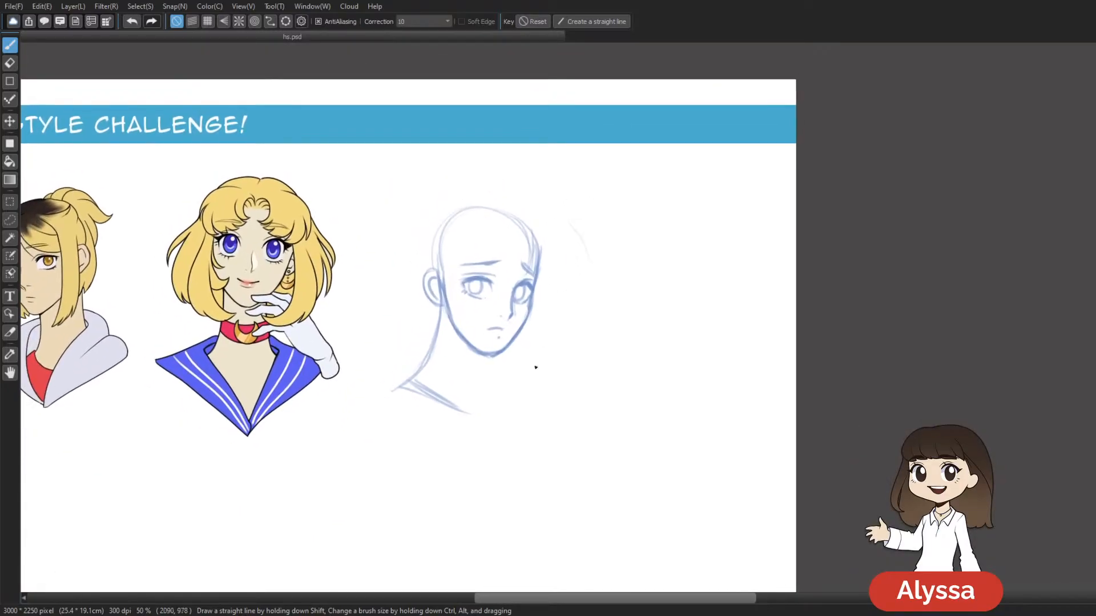
Step: Select the eyes, brows, nose and mouth together and transform them slightly to adjust their placement within the face
{"action": "key", "text": "m"}
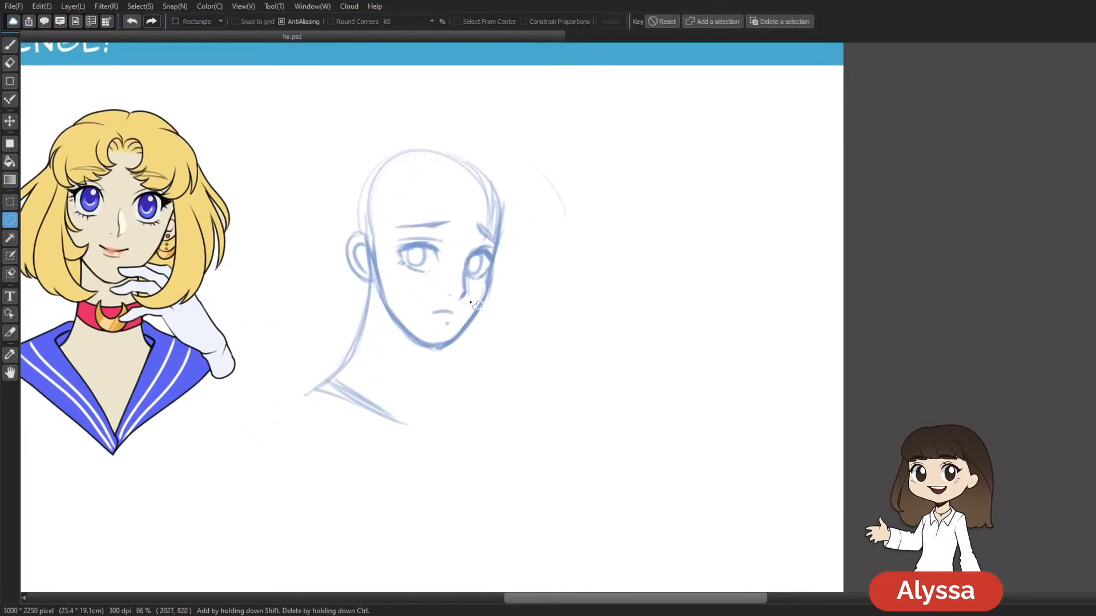
{"action": "mouse_move", "coordinate": [474, 308]}
{"action": "left_mouse_down"}
{"action": "mouse_move", "coordinate": [390, 259]}
{"action": "mouse_move", "coordinate": [484, 206]}
{"action": "mouse_move", "coordinate": [501, 268]}
{"action": "mouse_move", "coordinate": [486, 285]}
{"action": "mouse_move", "coordinate": [491, 312]}
{"action": "mouse_move", "coordinate": [517, 321]}
{"action": "mouse_move", "coordinate": [485, 304]}
{"action": "left_mouse_up"}
{"action": "key", "text": "ctrl+t"}
{"action": "key", "text": "Return"}
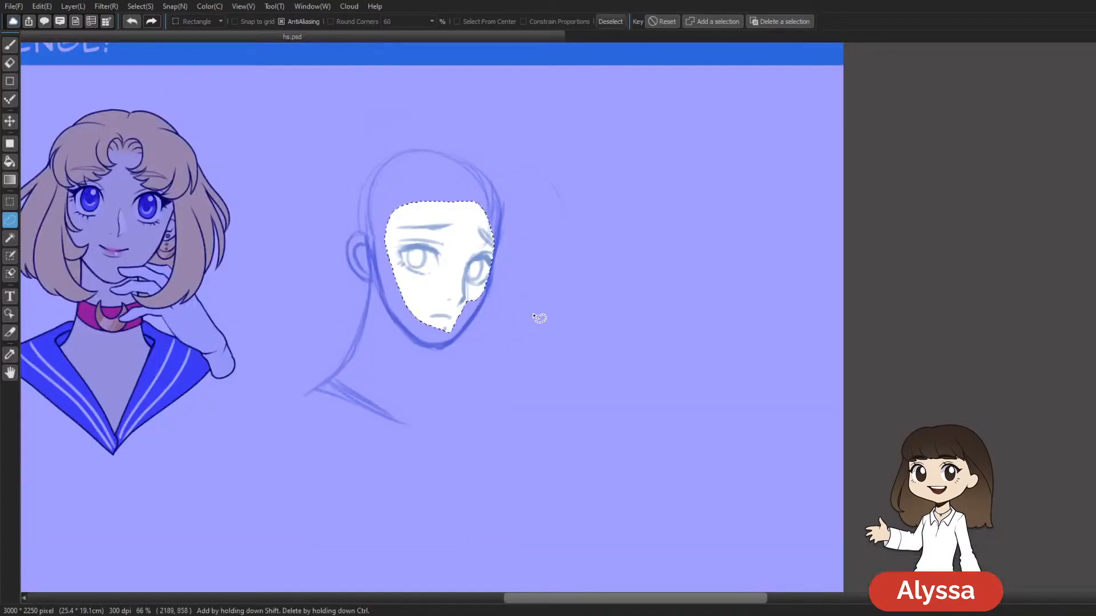
{"action": "key", "text": "ctrl+d"}
{"action": "key", "text": "b"}
{"action": "scroll", "coordinate": [662, 355], "scroll_direction": "up", "scroll_amount": 1}
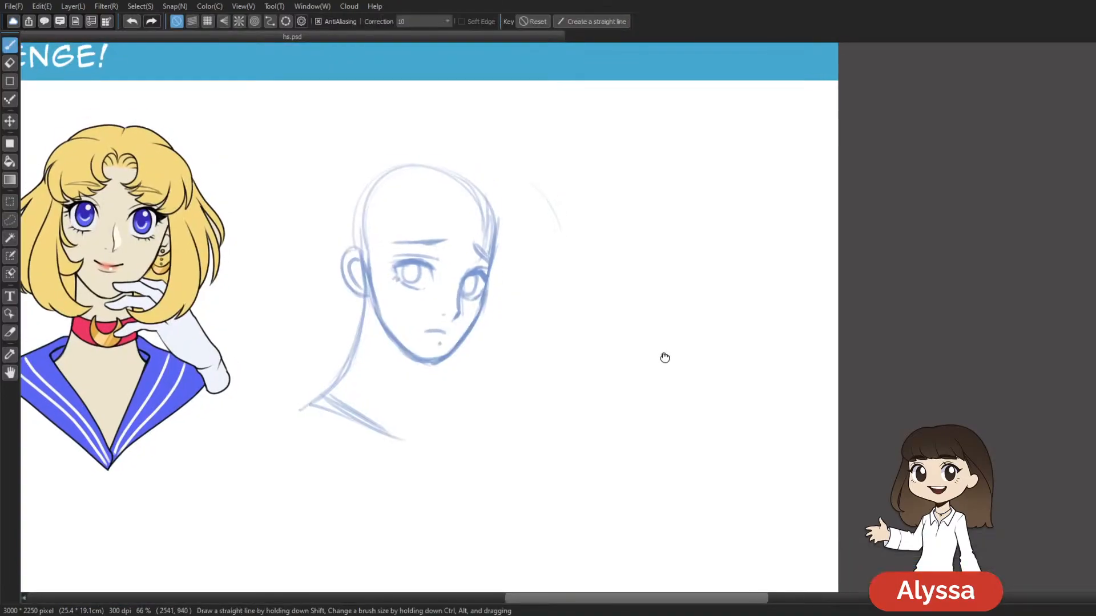
{"action": "scroll", "coordinate": [416, 359], "scroll_direction": "down", "scroll_amount": 3}
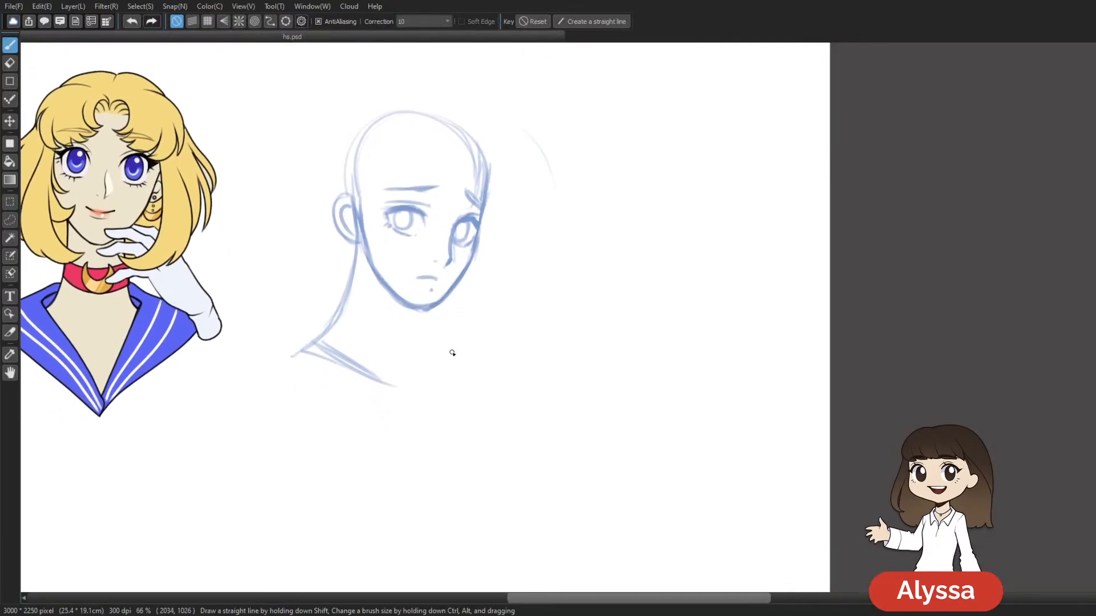
{"action": "scroll", "coordinate": [485, 151], "scroll_direction": "up", "scroll_amount": 2}
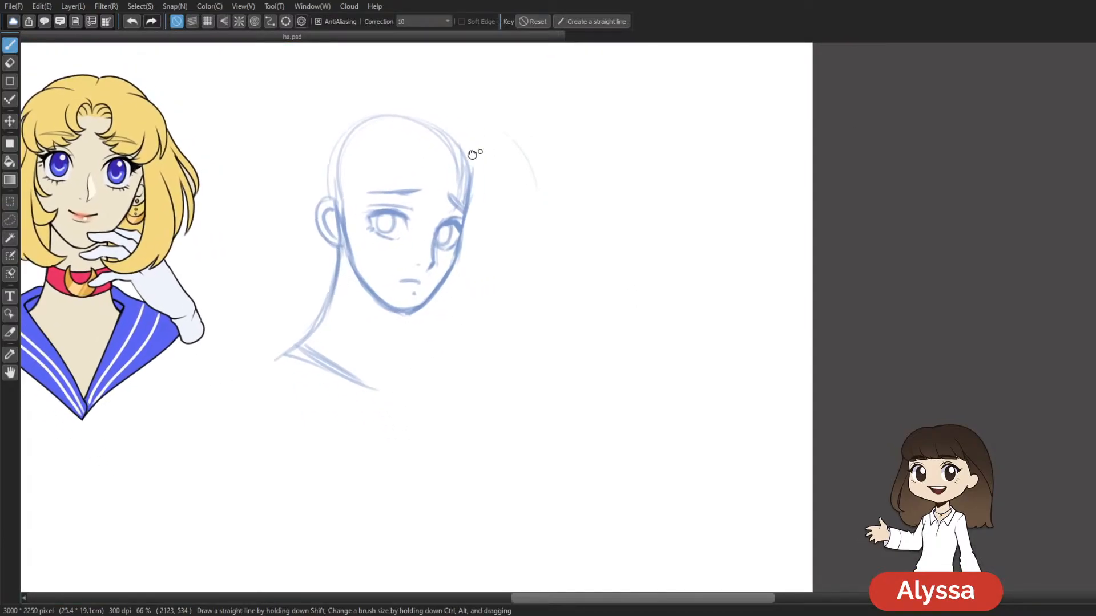
Step: Mark the hair parting at the top of the forehead and sketch the swept fringe down to the near temple
{"action": "left_click_drag", "start_coordinate": [461, 172], "coordinate": [448, 165]}
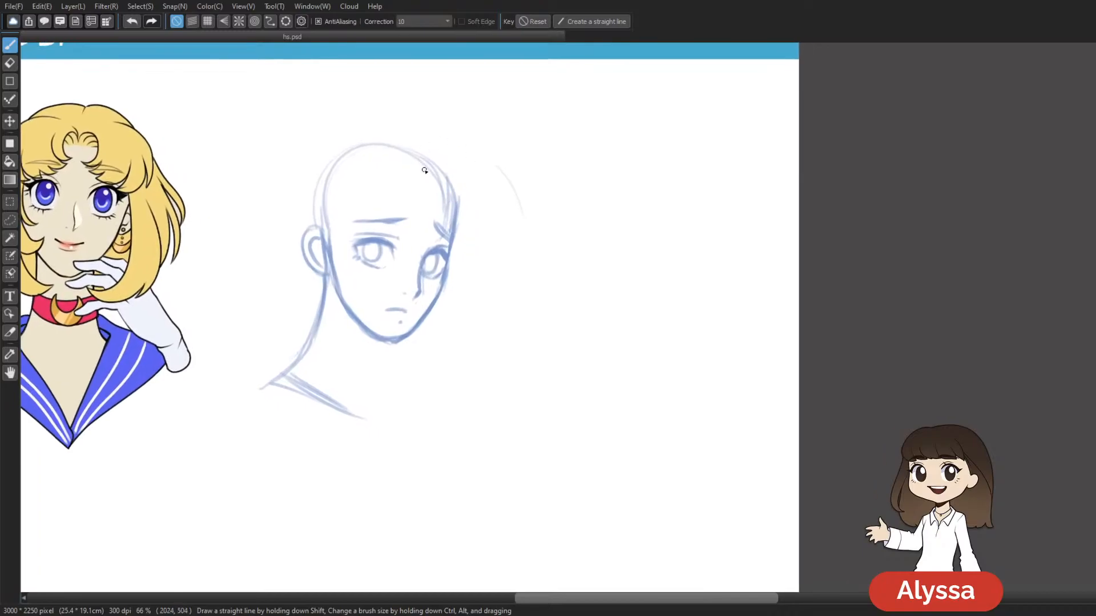
{"action": "left_click_drag", "start_coordinate": [517, 186], "coordinate": [516, 190]}
{"action": "key", "text": "ctrl+z"}
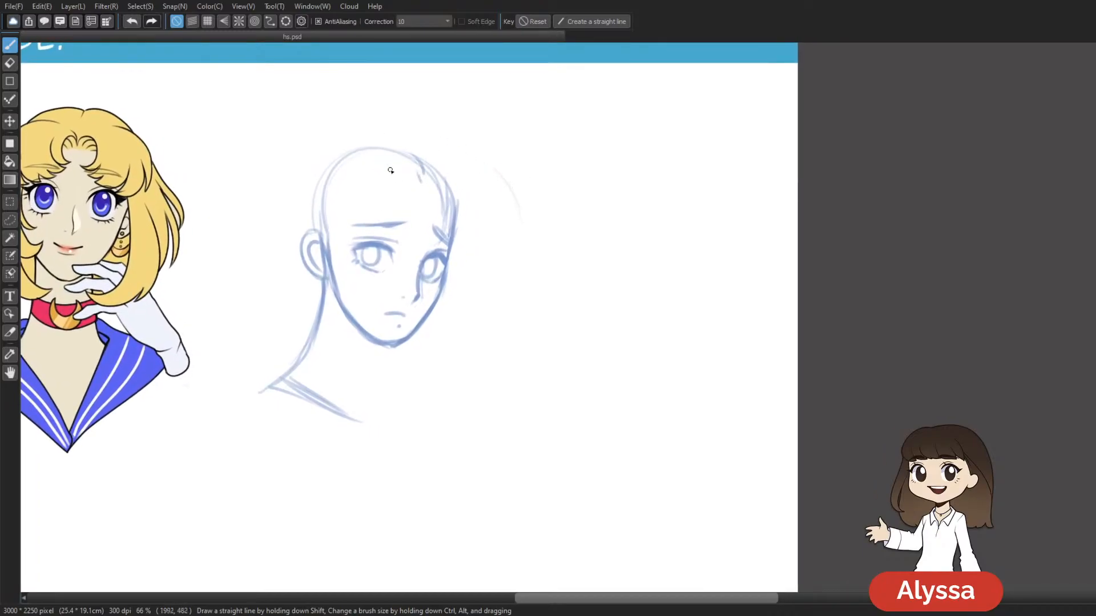
{"action": "left_click_drag", "start_coordinate": [343, 174], "coordinate": [320, 274]}
{"action": "left_click_drag", "start_coordinate": [389, 192], "coordinate": [321, 291]}
{"action": "key", "text": "ctrl+z"}
{"action": "left_click_drag", "start_coordinate": [346, 178], "coordinate": [316, 298]}
{"action": "mouse_move", "coordinate": [420, 188]}
{"action": "left_mouse_down"}
{"action": "mouse_move", "coordinate": [330, 250]}
{"action": "mouse_move", "coordinate": [336, 240]}
{"action": "left_mouse_up"}
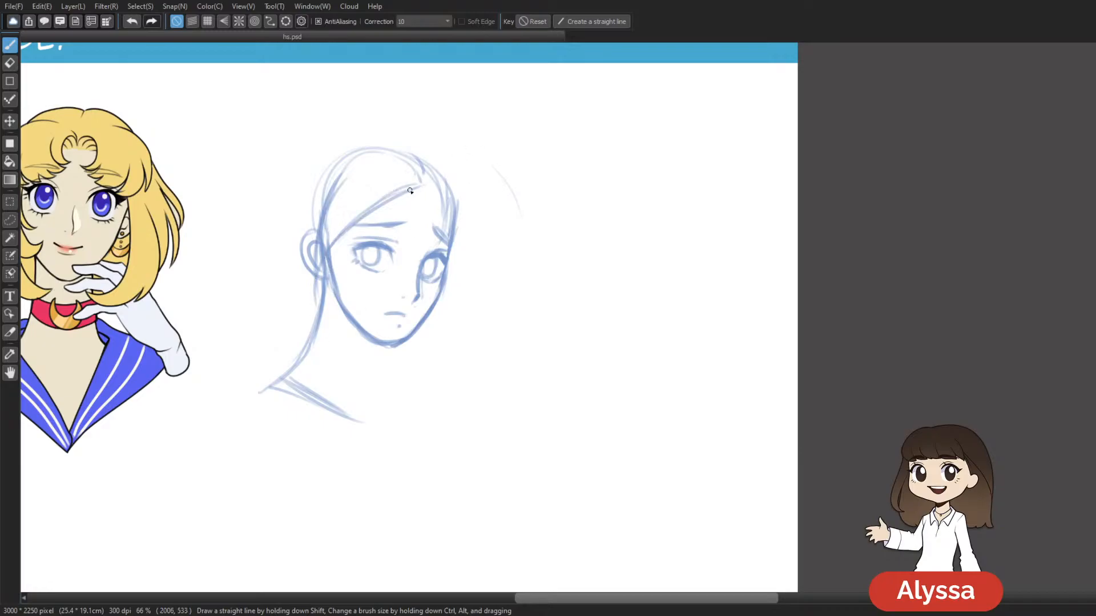
Step: Strengthen the near-side fringe with darker strokes down past the ear and erase the stray lines inside it
{"action": "scroll", "coordinate": [528, 122], "scroll_direction": "down", "scroll_amount": 3}
{"action": "mouse_move", "coordinate": [396, 146]}
{"action": "left_mouse_down"}
{"action": "mouse_move", "coordinate": [333, 204]}
{"action": "mouse_move", "coordinate": [413, 138]}
{"action": "mouse_move", "coordinate": [348, 180]}
{"action": "left_mouse_up"}
{"action": "mouse_move", "coordinate": [420, 130]}
{"action": "left_mouse_down"}
{"action": "mouse_move", "coordinate": [362, 115]}
{"action": "mouse_move", "coordinate": [310, 189]}
{"action": "left_mouse_up"}
{"action": "left_click_drag", "start_coordinate": [347, 130], "coordinate": [309, 268]}
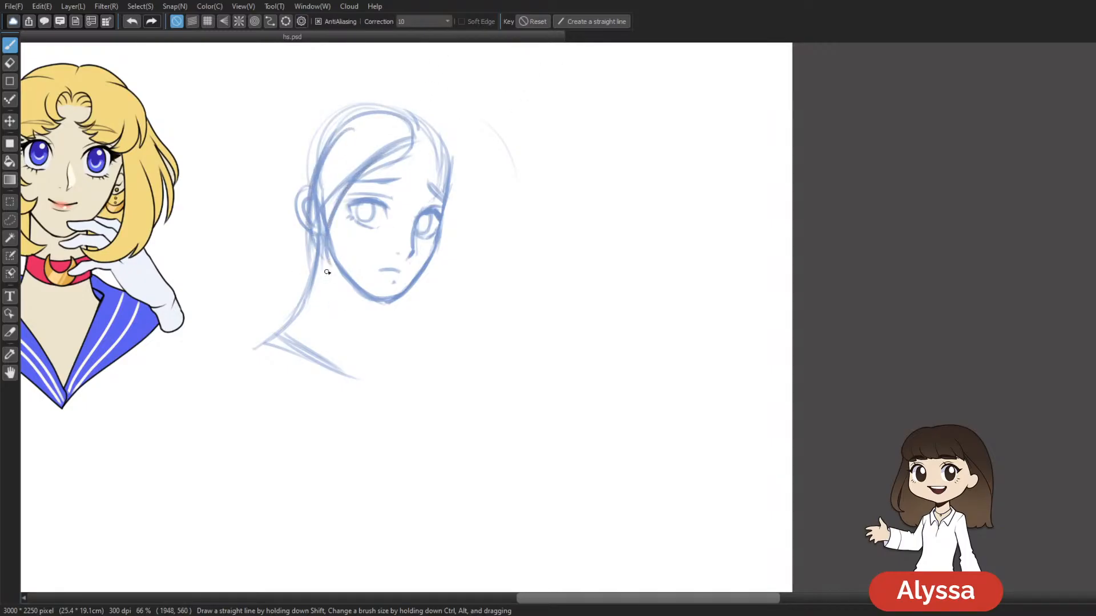
{"action": "key", "text": "e"}
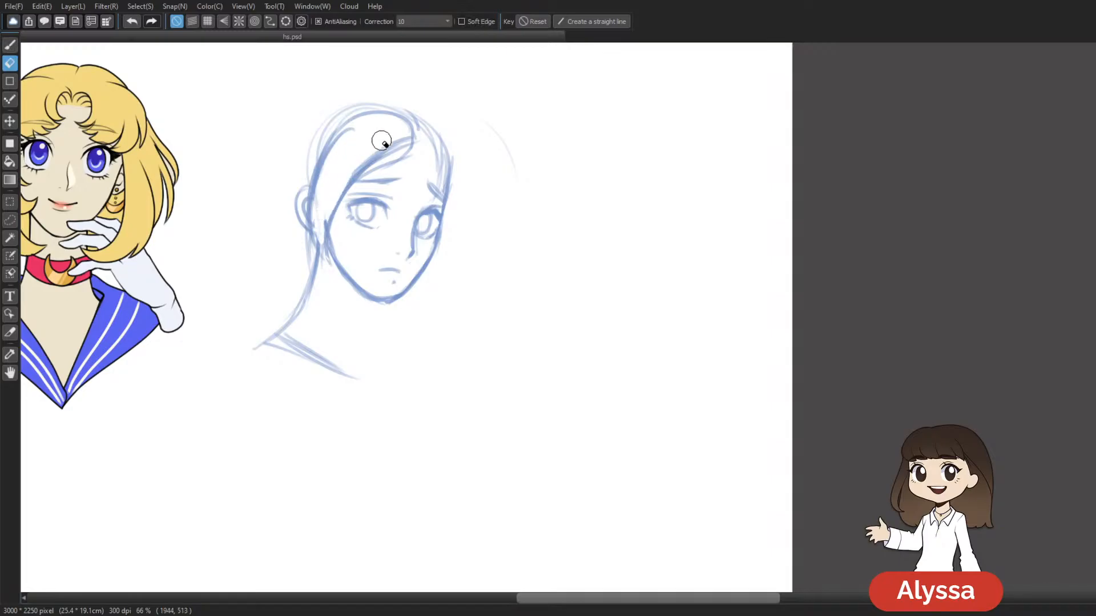
{"action": "key", "text": "p"}
{"action": "key", "text": "e"}
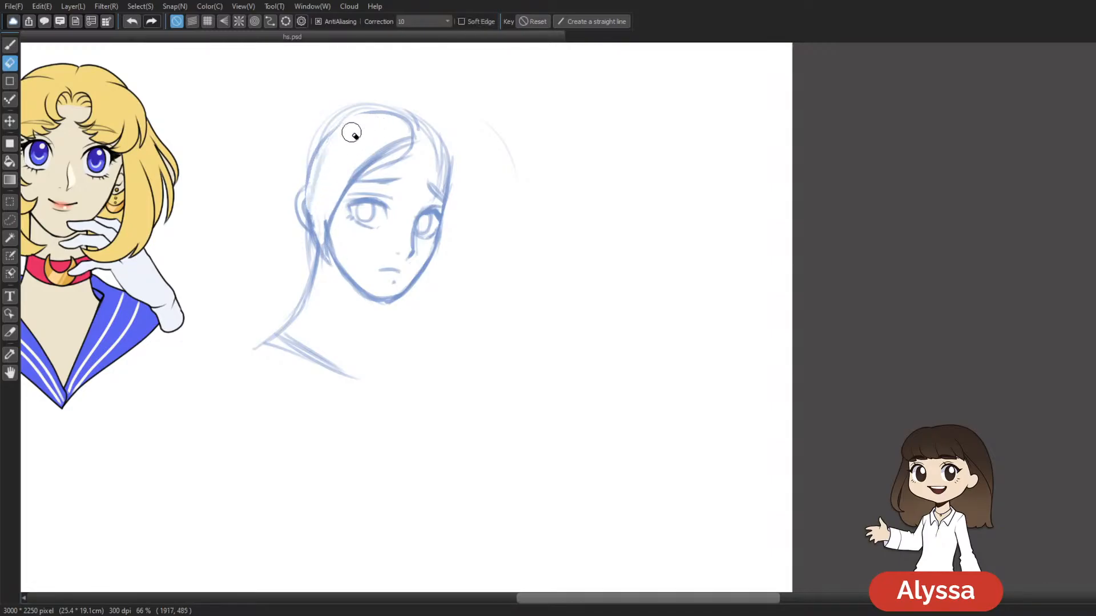
{"action": "key", "text": "p"}
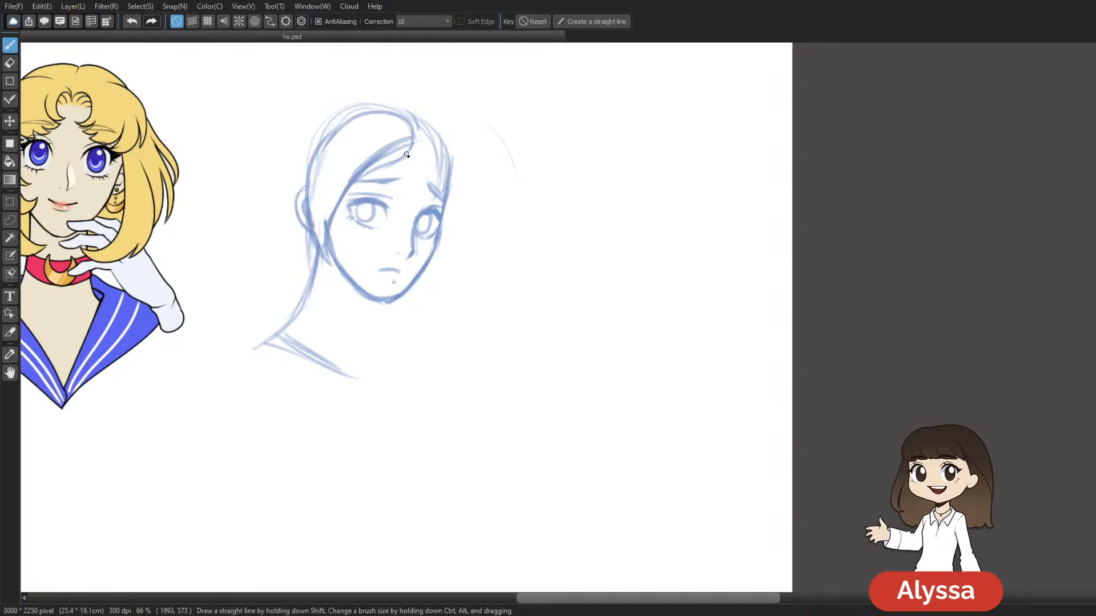
Step: Sketch a long pointed lock falling from the parting over the far eyebrow and down past the far cheek
{"action": "left_click_drag", "start_coordinate": [431, 208], "coordinate": [435, 228]}
{"action": "left_click_drag", "start_coordinate": [406, 154], "coordinate": [427, 261]}
{"action": "key", "text": "ctrl+z"}
{"action": "left_click_drag", "start_coordinate": [406, 154], "coordinate": [439, 294]}
{"action": "left_click_drag", "start_coordinate": [421, 197], "coordinate": [442, 264]}
{"action": "key", "text": "ctrl+z"}
{"action": "key", "text": "ctrl+z"}
{"action": "mouse_move", "coordinate": [406, 155]}
{"action": "left_mouse_down"}
{"action": "mouse_move", "coordinate": [445, 250]}
{"action": "mouse_move", "coordinate": [447, 305]}
{"action": "left_mouse_up"}
{"action": "left_click_drag", "start_coordinate": [439, 231], "coordinate": [445, 292]}
{"action": "left_click_drag", "start_coordinate": [412, 135], "coordinate": [468, 255]}
{"action": "left_click_drag", "start_coordinate": [453, 166], "coordinate": [437, 308]}
Step: Clean up the top of the far lock and sketch a short pigtail looping outward from the far side of the crown
{"action": "key", "text": "e"}
{"action": "mouse_move", "coordinate": [470, 207]}
{"action": "left_mouse_down"}
{"action": "mouse_move", "coordinate": [451, 283]}
{"action": "mouse_move", "coordinate": [450, 164]}
{"action": "mouse_move", "coordinate": [434, 158]}
{"action": "left_mouse_up"}
{"action": "key", "text": "b"}
{"action": "left_click_drag", "start_coordinate": [521, 136], "coordinate": [506, 174]}
{"action": "mouse_move", "coordinate": [389, 173]}
{"action": "left_mouse_down"}
{"action": "mouse_move", "coordinate": [464, 154]}
{"action": "mouse_move", "coordinate": [468, 208]}
{"action": "mouse_move", "coordinate": [393, 164]}
{"action": "mouse_move", "coordinate": [454, 242]}
{"action": "left_mouse_up"}
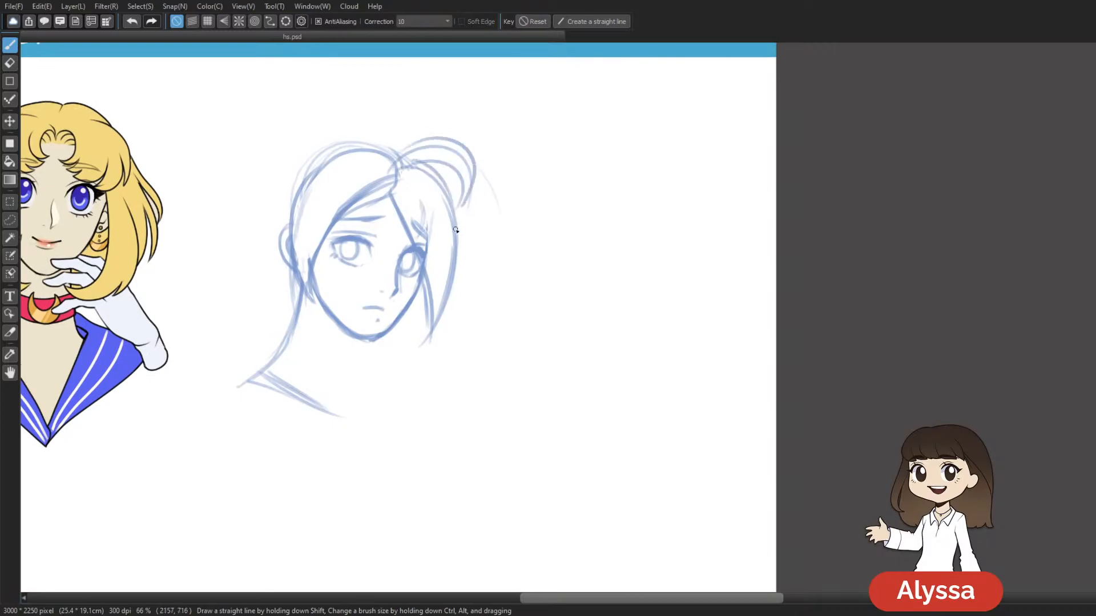
{"action": "left_click_drag", "start_coordinate": [497, 195], "coordinate": [512, 222]}
Step: Sketch the hair contour across the crown and down the back of the head toward the near ear
{"action": "left_click_drag", "start_coordinate": [428, 187], "coordinate": [387, 156]}
{"action": "left_click_drag", "start_coordinate": [525, 196], "coordinate": [578, 192]}
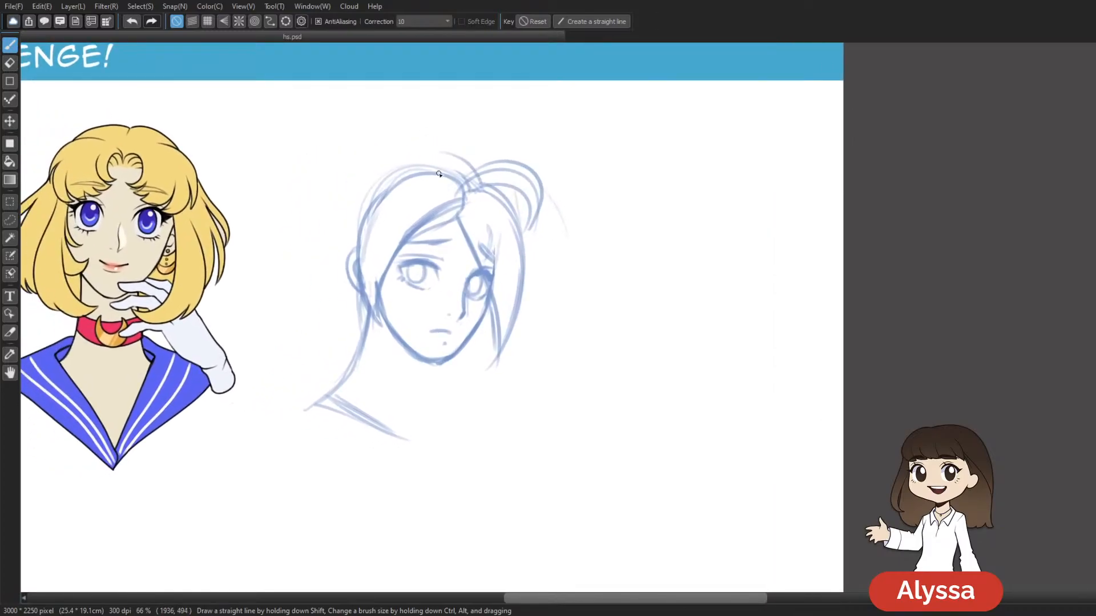
{"action": "key", "text": "ctrl+z"}
{"action": "mouse_move", "coordinate": [479, 181]}
{"action": "left_mouse_down"}
{"action": "mouse_move", "coordinate": [442, 167]}
{"action": "mouse_move", "coordinate": [373, 201]}
{"action": "mouse_move", "coordinate": [356, 237]}
{"action": "left_mouse_up"}
{"action": "left_click_drag", "start_coordinate": [368, 176], "coordinate": [350, 255]}
{"action": "key", "text": "ctrl+z"}
{"action": "left_click_drag", "start_coordinate": [390, 166], "coordinate": [351, 253]}
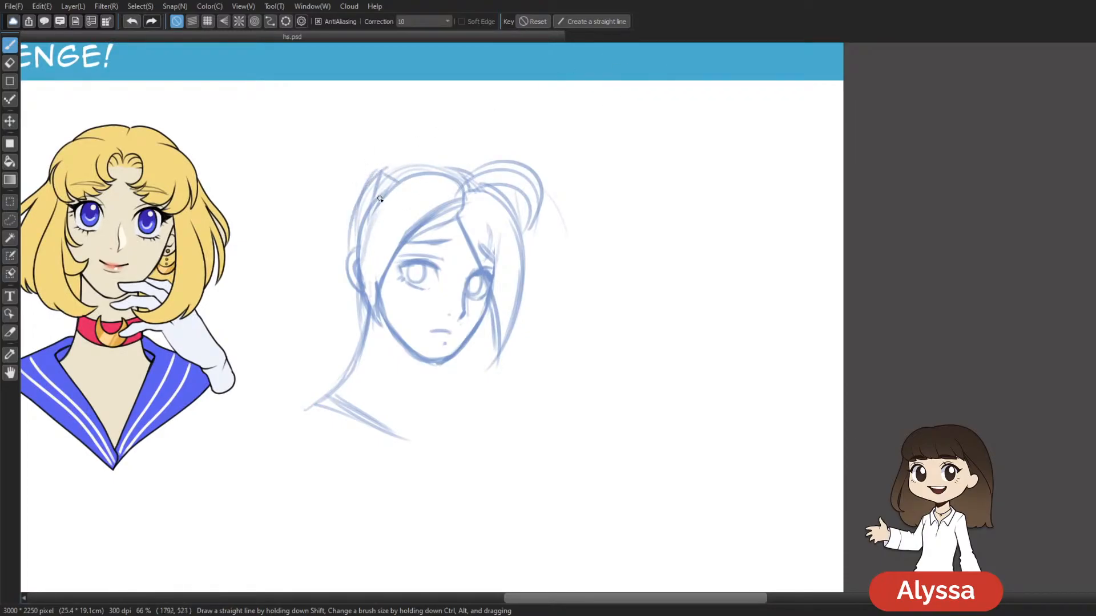
Step: Redraw the hair's outer contour fuller above the crown and behind the near ear
{"action": "mouse_move", "coordinate": [382, 174]}
{"action": "left_mouse_down"}
{"action": "mouse_move", "coordinate": [433, 176]}
{"action": "mouse_move", "coordinate": [445, 165]}
{"action": "mouse_move", "coordinate": [405, 162]}
{"action": "left_mouse_up"}
{"action": "key", "text": "ctrl+z"}
{"action": "key", "text": "ctrl+z"}
{"action": "mouse_move", "coordinate": [477, 172]}
{"action": "left_mouse_down"}
{"action": "mouse_move", "coordinate": [423, 155]}
{"action": "mouse_move", "coordinate": [383, 161]}
{"action": "mouse_move", "coordinate": [439, 161]}
{"action": "mouse_move", "coordinate": [375, 173]}
{"action": "left_mouse_up"}
{"action": "key", "text": "ctrl+z"}
{"action": "mouse_move", "coordinate": [475, 172]}
{"action": "left_mouse_down"}
{"action": "mouse_move", "coordinate": [366, 177]}
{"action": "mouse_move", "coordinate": [342, 221]}
{"action": "left_mouse_up"}
{"action": "left_click_drag", "start_coordinate": [369, 171], "coordinate": [346, 247]}
{"action": "left_click_drag", "start_coordinate": [638, 333], "coordinate": [632, 319]}
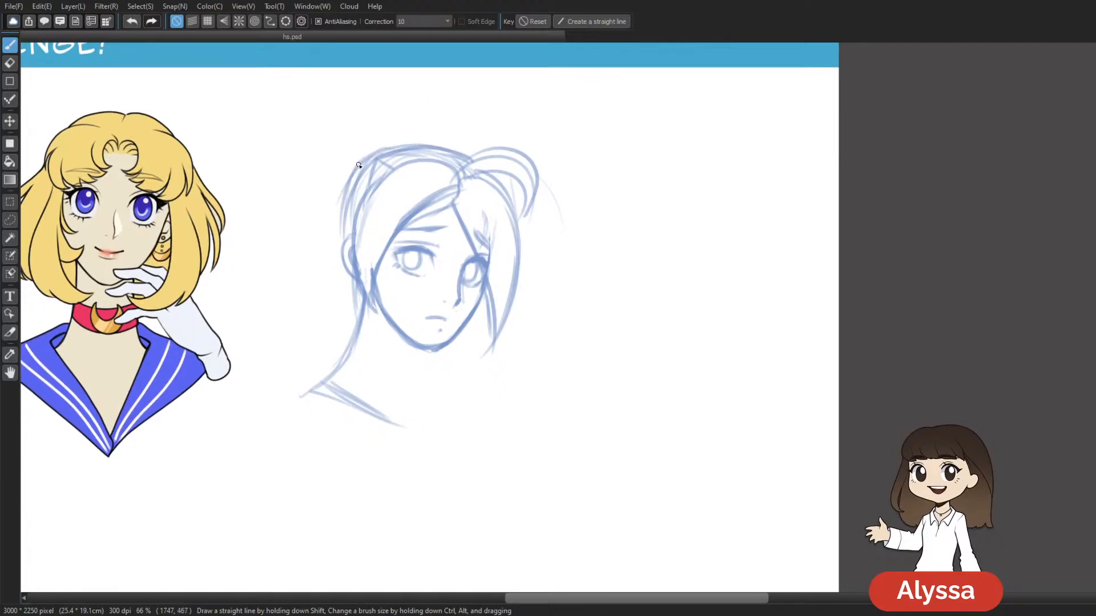
Step: Sketch a matching short pigtail with pointed strands on the near side, erase its rough lines and add the hair tie
{"action": "mouse_move", "coordinate": [353, 143]}
{"action": "left_mouse_down"}
{"action": "mouse_move", "coordinate": [313, 164]}
{"action": "mouse_move", "coordinate": [368, 163]}
{"action": "left_mouse_up"}
{"action": "mouse_move", "coordinate": [370, 164]}
{"action": "left_mouse_down"}
{"action": "mouse_move", "coordinate": [332, 167]}
{"action": "mouse_move", "coordinate": [304, 189]}
{"action": "left_mouse_up"}
{"action": "mouse_move", "coordinate": [304, 188]}
{"action": "left_mouse_down"}
{"action": "mouse_move", "coordinate": [332, 146]}
{"action": "mouse_move", "coordinate": [374, 151]}
{"action": "left_mouse_up"}
{"action": "mouse_move", "coordinate": [376, 154]}
{"action": "left_mouse_down"}
{"action": "mouse_move", "coordinate": [331, 167]}
{"action": "mouse_move", "coordinate": [322, 204]}
{"action": "left_mouse_up"}
{"action": "mouse_move", "coordinate": [342, 166]}
{"action": "left_mouse_down"}
{"action": "mouse_move", "coordinate": [325, 196]}
{"action": "mouse_move", "coordinate": [324, 185]}
{"action": "left_mouse_up"}
{"action": "mouse_move", "coordinate": [328, 229]}
{"action": "left_mouse_down"}
{"action": "mouse_move", "coordinate": [352, 177]}
{"action": "mouse_move", "coordinate": [323, 187]}
{"action": "mouse_move", "coordinate": [336, 164]}
{"action": "mouse_move", "coordinate": [361, 160]}
{"action": "left_mouse_up"}
{"action": "key", "text": "e"}
{"action": "left_click_drag", "start_coordinate": [322, 206], "coordinate": [323, 200]}
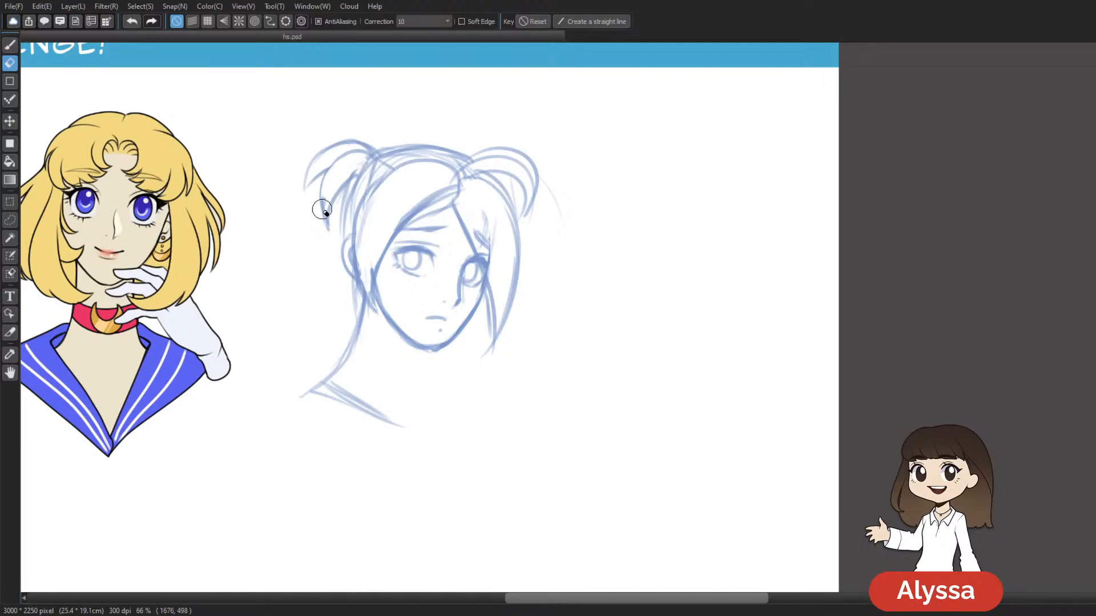
{"action": "mouse_move", "coordinate": [354, 155]}
{"action": "left_mouse_down"}
{"action": "mouse_move", "coordinate": [325, 203]}
{"action": "mouse_move", "coordinate": [365, 170]}
{"action": "left_mouse_up"}
{"action": "key", "text": "b"}
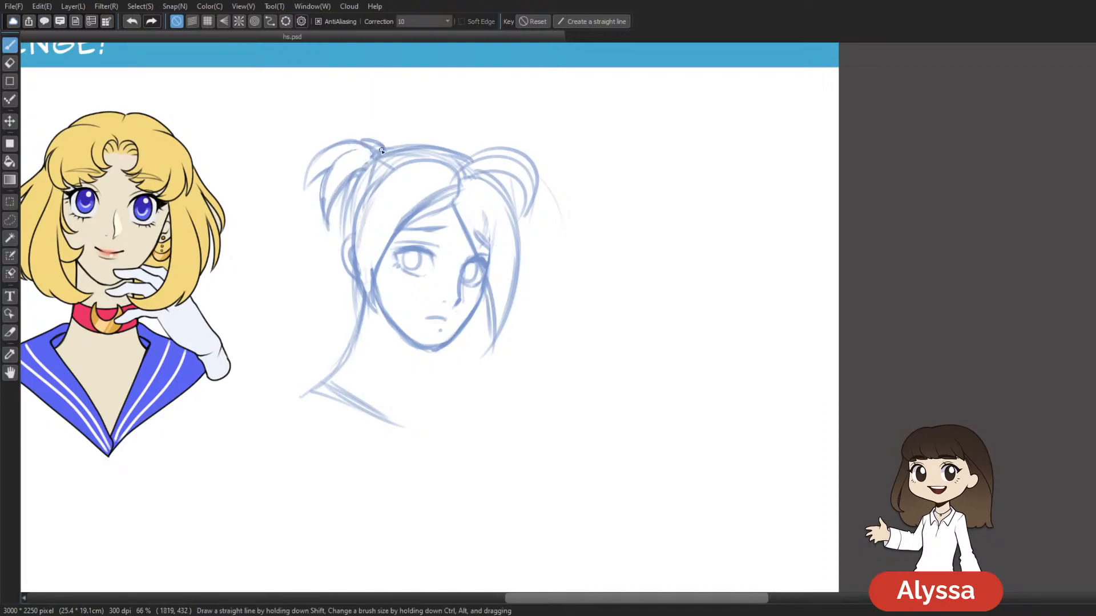
Step: Examine the pigtail sketch alongside the finished portraits and up close to check its proportions
{"action": "key", "text": "ctrl+minus"}
{"action": "key", "text": "ctrl+minus"}
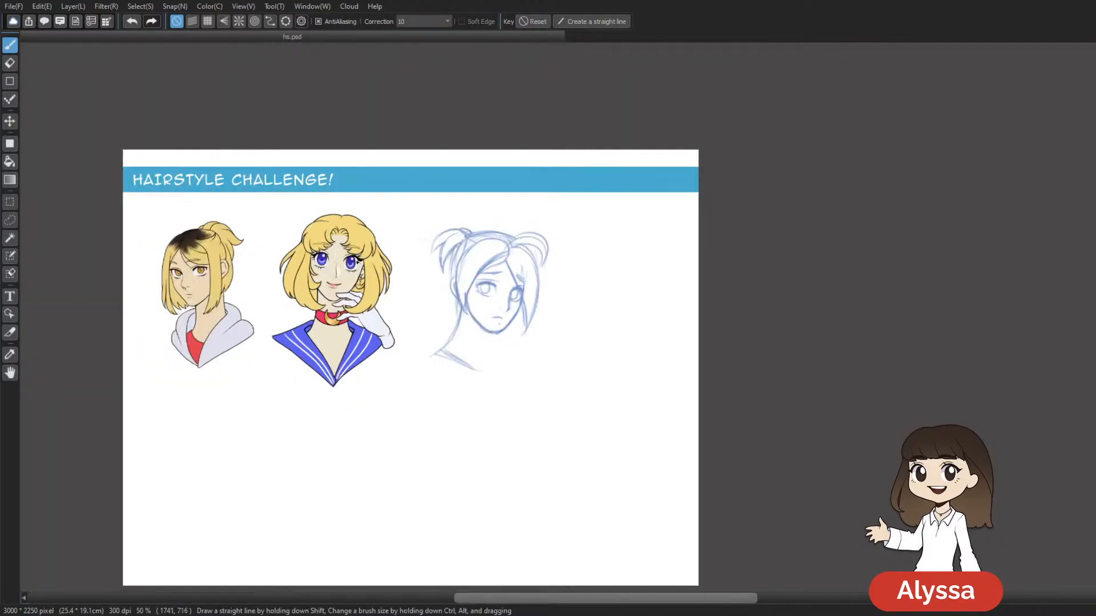
{"action": "key", "text": "ctrl+plus"}
{"action": "key", "text": "ctrl+plus"}
{"action": "key", "text": "ctrl+plus"}
{"action": "mouse_move", "coordinate": [490, 228]}
{"action": "left_mouse_down"}
{"action": "mouse_move", "coordinate": [502, 250]}
{"action": "mouse_move", "coordinate": [574, 259]}
{"action": "left_mouse_up"}
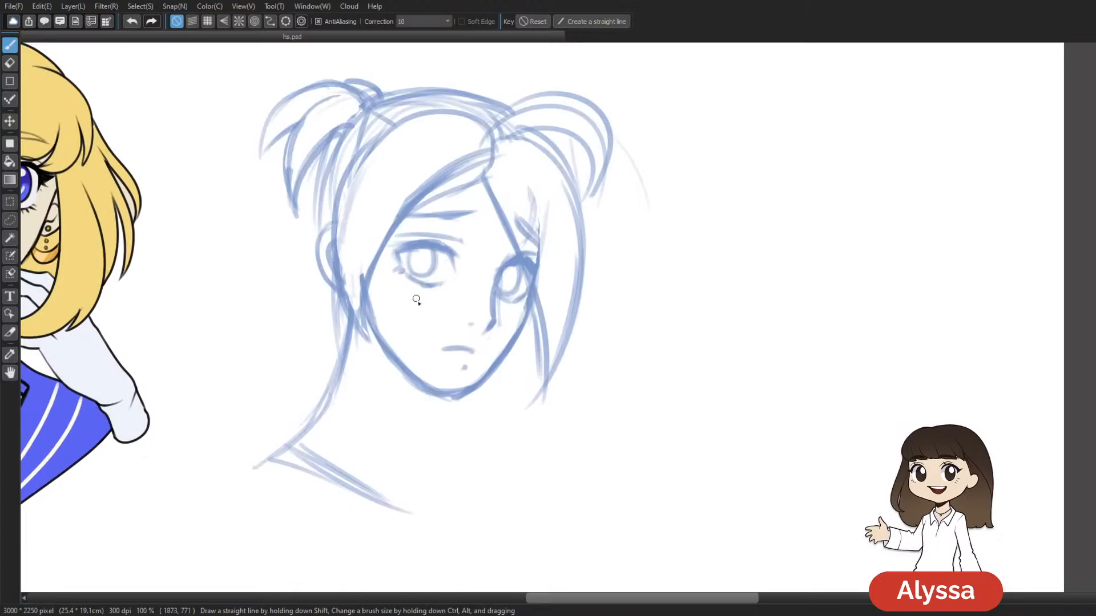
{"action": "key", "text": "ctrl+minus"}
{"action": "key", "text": "ctrl+minus"}
{"action": "key", "text": "ctrl+plus"}
{"action": "key", "text": "ctrl+plus"}
{"action": "key", "text": "ctrl+plus"}
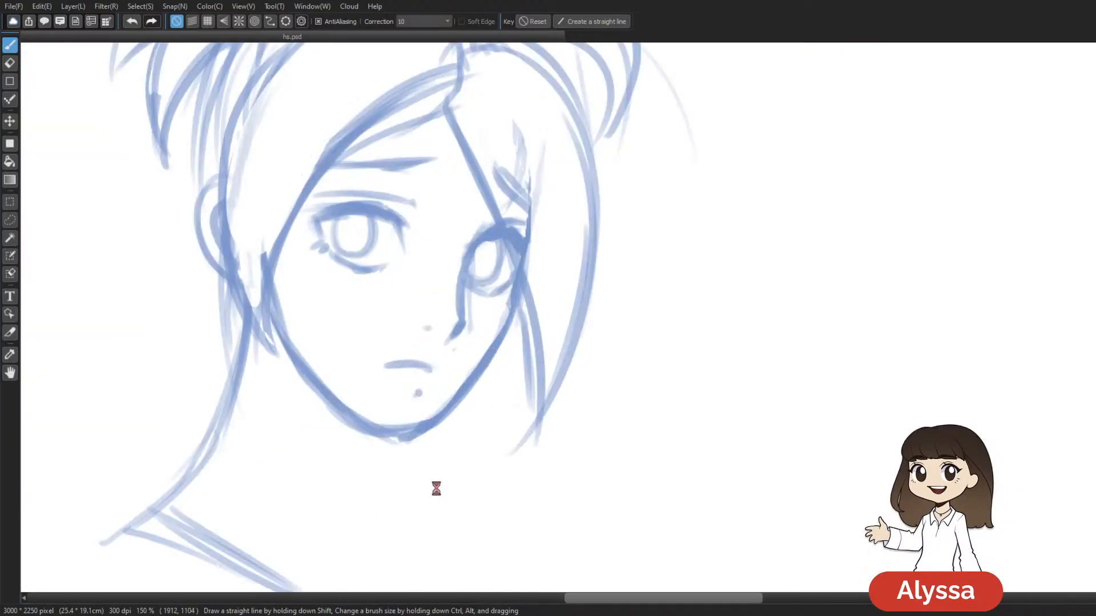
Step: Reinforce the short side lock hanging in front of the near ear
{"action": "left_click_drag", "start_coordinate": [388, 484], "coordinate": [444, 486]}
{"action": "left_click_drag", "start_coordinate": [280, 251], "coordinate": [330, 369]}
{"action": "mouse_move", "coordinate": [330, 369]}
{"action": "left_mouse_down"}
{"action": "mouse_move", "coordinate": [325, 274]}
{"action": "mouse_move", "coordinate": [350, 221]}
{"action": "left_mouse_up"}
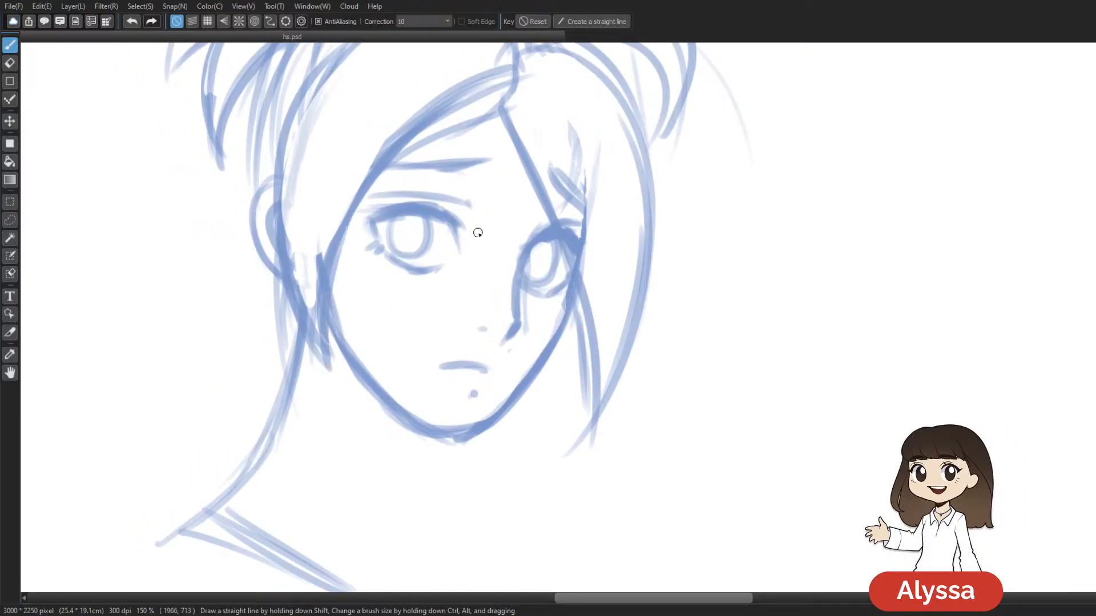
Step: Extend the near pigtail with a longer pointed strand reaching down toward the ear
{"action": "key", "text": "ctrl+minus"}
{"action": "left_click_drag", "start_coordinate": [465, 201], "coordinate": [387, 208]}
{"action": "left_click_drag", "start_coordinate": [283, 165], "coordinate": [260, 199]}
{"action": "mouse_move", "coordinate": [320, 141]}
{"action": "left_mouse_down"}
{"action": "mouse_move", "coordinate": [251, 249]}
{"action": "mouse_move", "coordinate": [330, 176]}
{"action": "left_mouse_up"}
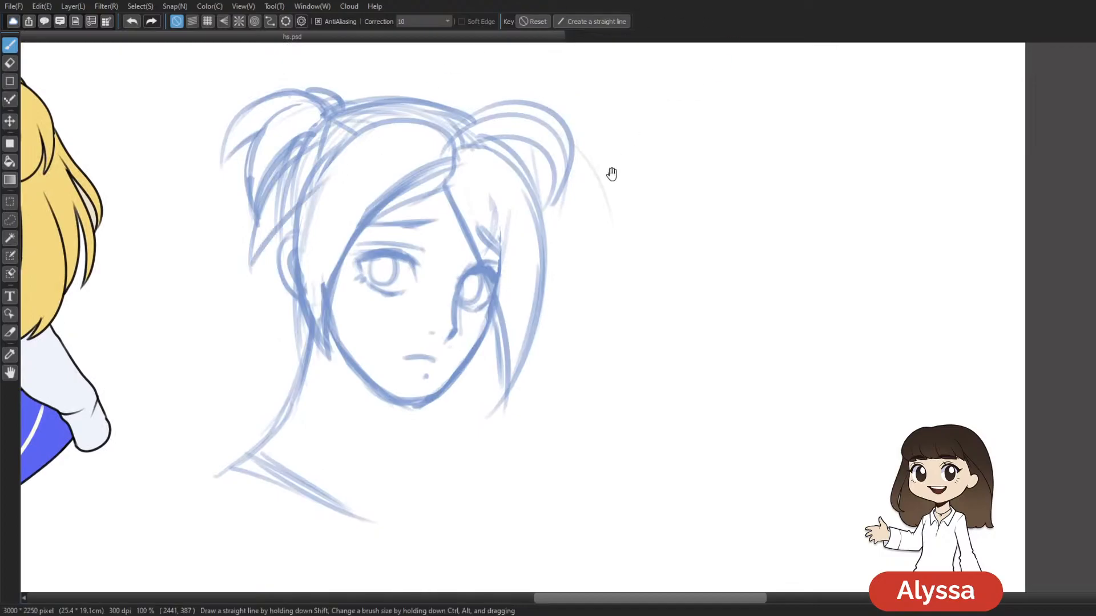
{"action": "left_click_drag", "start_coordinate": [628, 152], "coordinate": [658, 143]}
{"action": "mouse_move", "coordinate": [325, 194]}
{"action": "left_mouse_down"}
{"action": "mouse_move", "coordinate": [274, 244]}
{"action": "mouse_move", "coordinate": [372, 121]}
{"action": "left_mouse_up"}
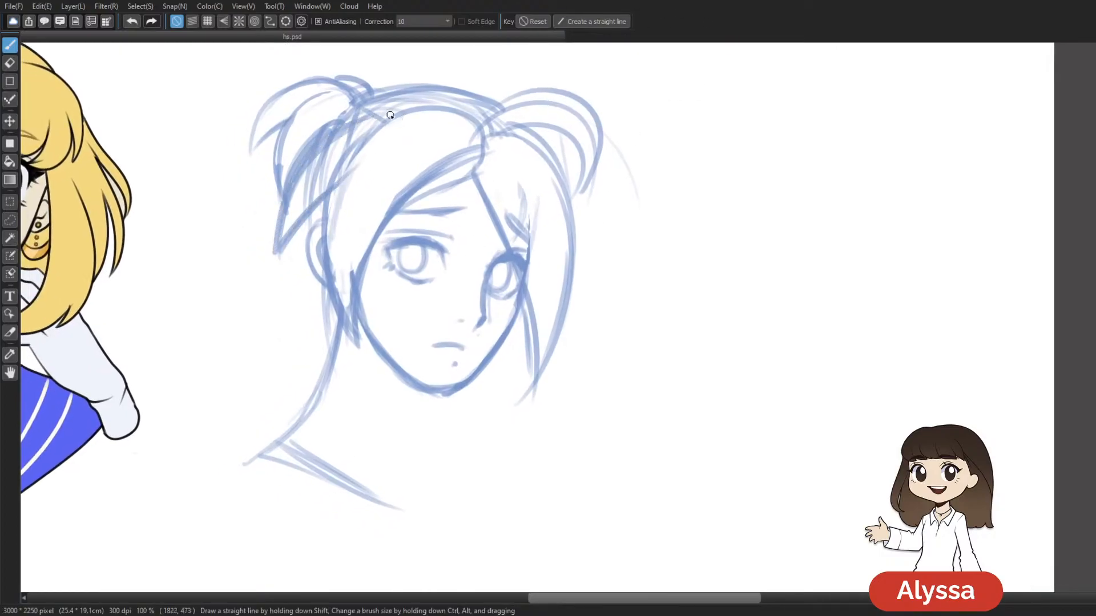
{"action": "left_click_drag", "start_coordinate": [437, 170], "coordinate": [456, 180]}
Step: Clean up the inside of the near pigtail, redraw its inner strand and touch up the hair below the ear
{"action": "key", "text": "e"}
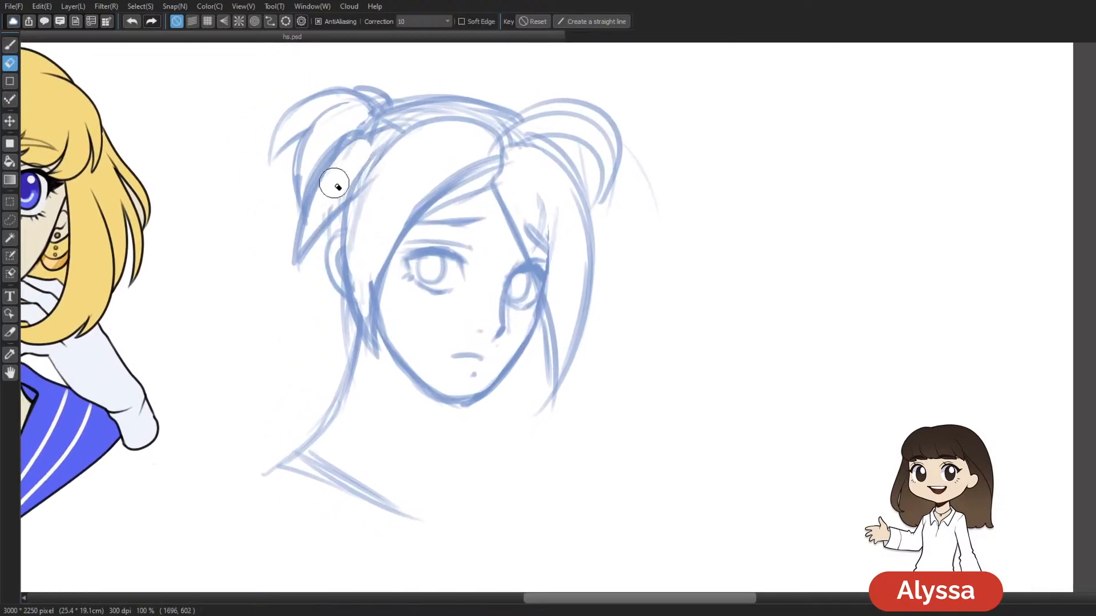
{"action": "key", "text": "b"}
{"action": "mouse_move", "coordinate": [363, 135]}
{"action": "left_mouse_down"}
{"action": "mouse_move", "coordinate": [293, 250]}
{"action": "mouse_move", "coordinate": [313, 232]}
{"action": "left_mouse_up"}
{"action": "left_click_drag", "start_coordinate": [651, 277], "coordinate": [647, 274]}
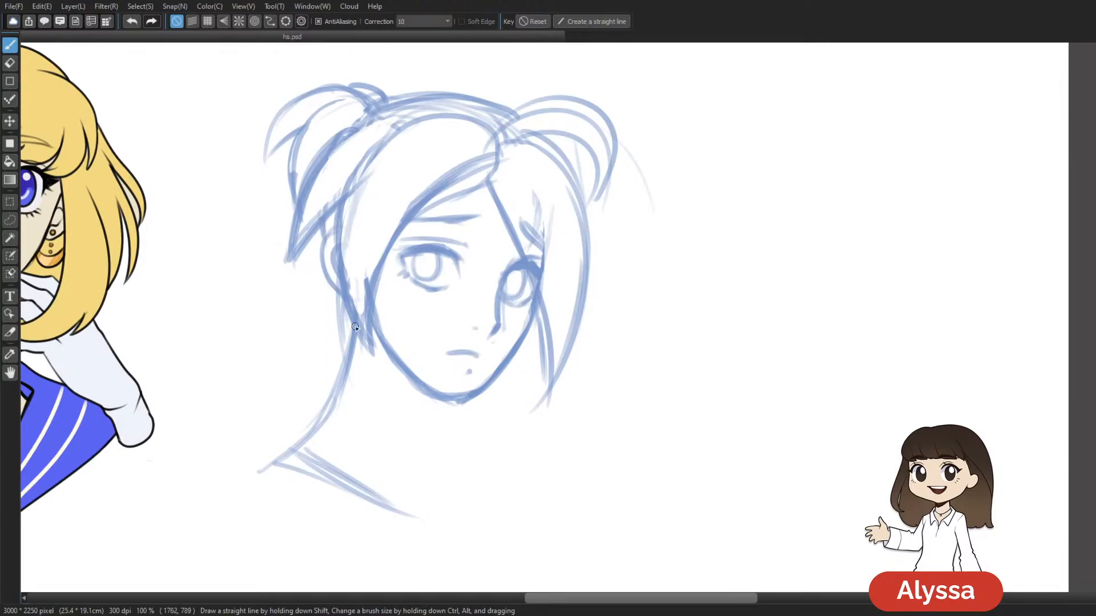
{"action": "left_click_drag", "start_coordinate": [539, 356], "coordinate": [534, 320]}
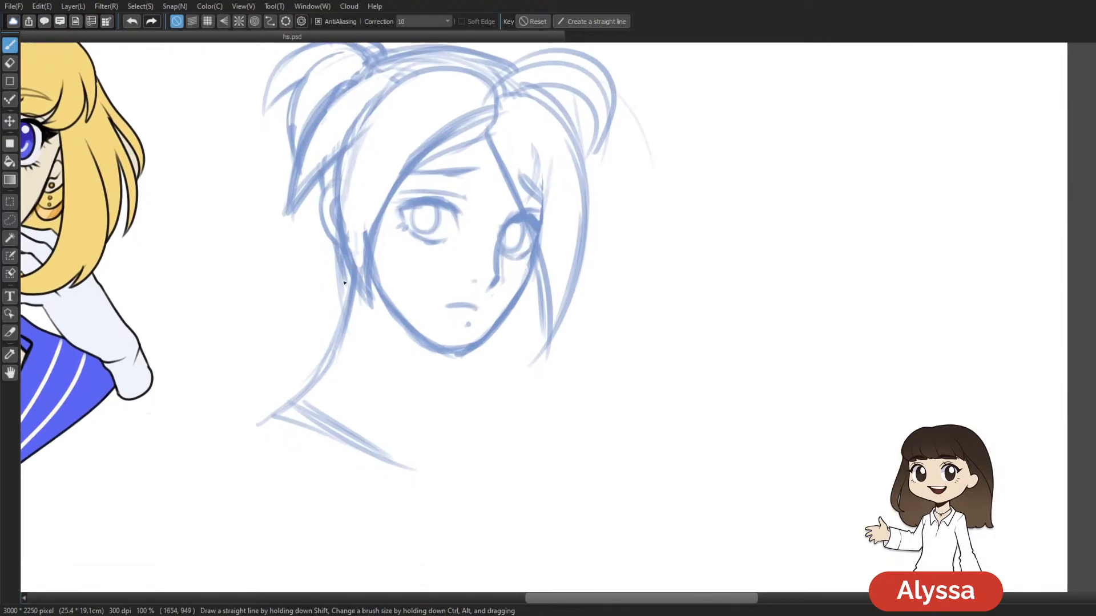
{"action": "left_click_drag", "start_coordinate": [331, 291], "coordinate": [367, 298]}
{"action": "scroll", "coordinate": [474, 278], "scroll_direction": "down", "scroll_amount": 2}
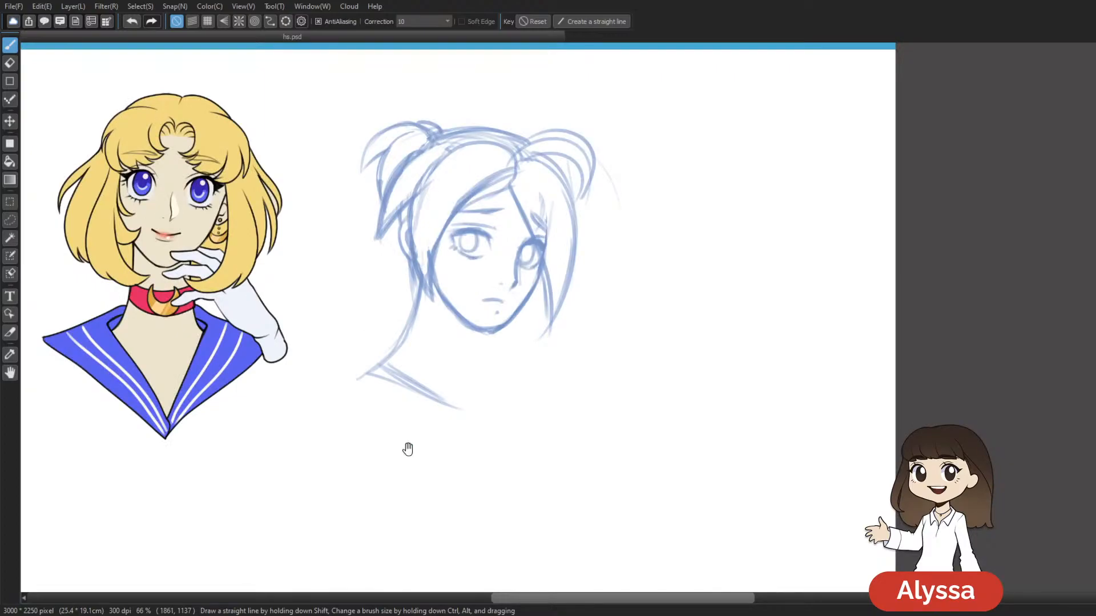
Step: Sketch the front line of the neck below the third character's chin
{"action": "left_click_drag", "start_coordinate": [407, 450], "coordinate": [376, 430]}
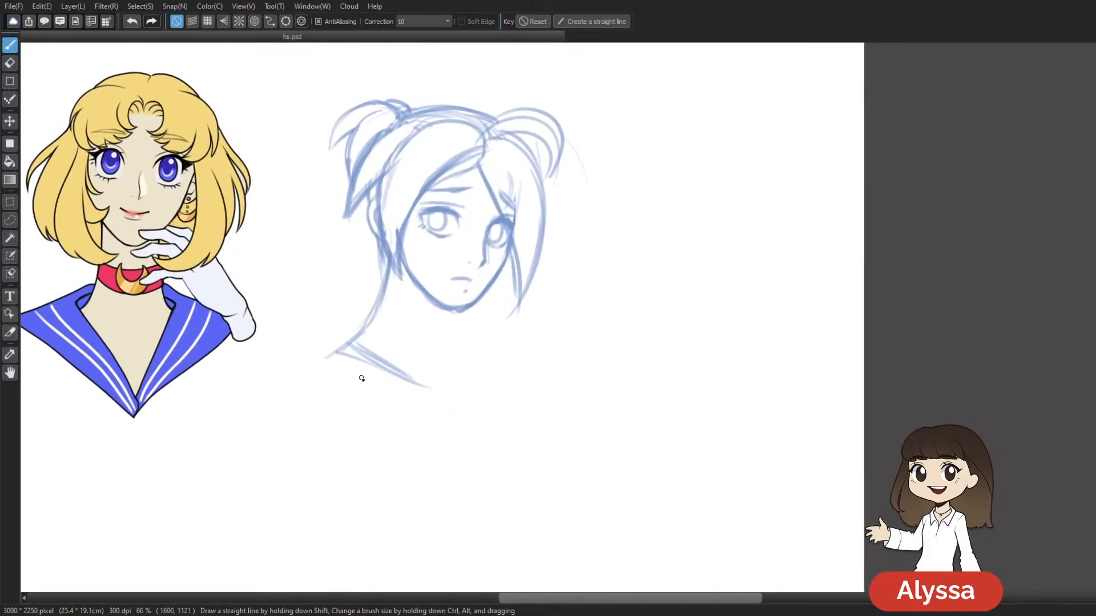
{"action": "left_click_drag", "start_coordinate": [372, 372], "coordinate": [330, 395]}
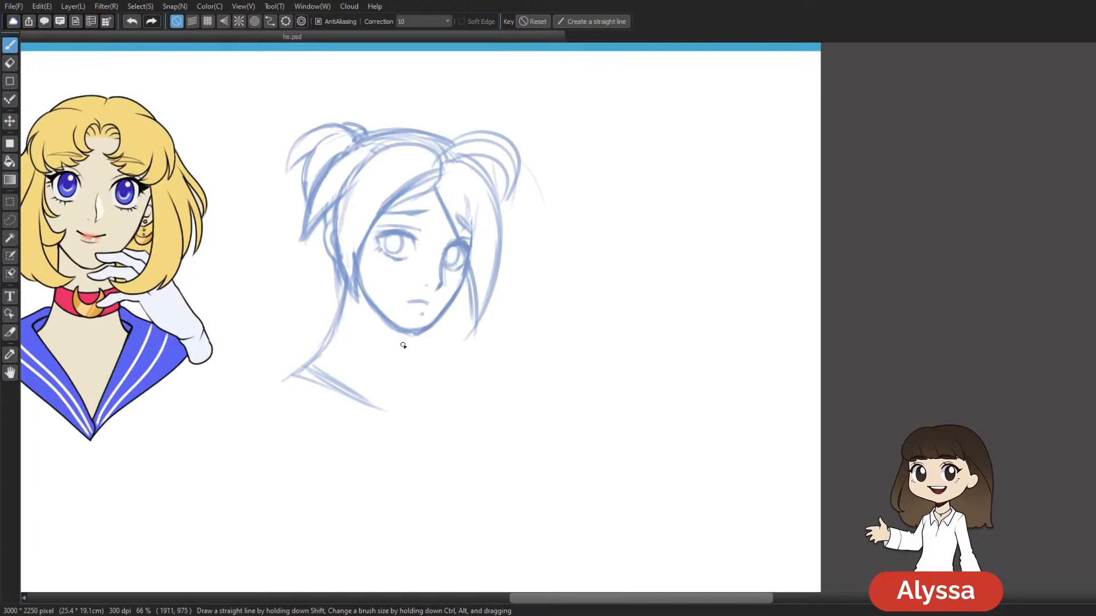
{"action": "left_click_drag", "start_coordinate": [399, 334], "coordinate": [388, 368]}
{"action": "left_click_drag", "start_coordinate": [398, 331], "coordinate": [385, 368]}
{"action": "left_click_drag", "start_coordinate": [311, 421], "coordinate": [392, 396]}
{"action": "mouse_move", "coordinate": [561, 309]}
{"action": "left_mouse_down"}
{"action": "mouse_move", "coordinate": [699, 303]}
{"action": "mouse_move", "coordinate": [904, 354]}
{"action": "mouse_move", "coordinate": [594, 334]}
{"action": "left_mouse_up"}
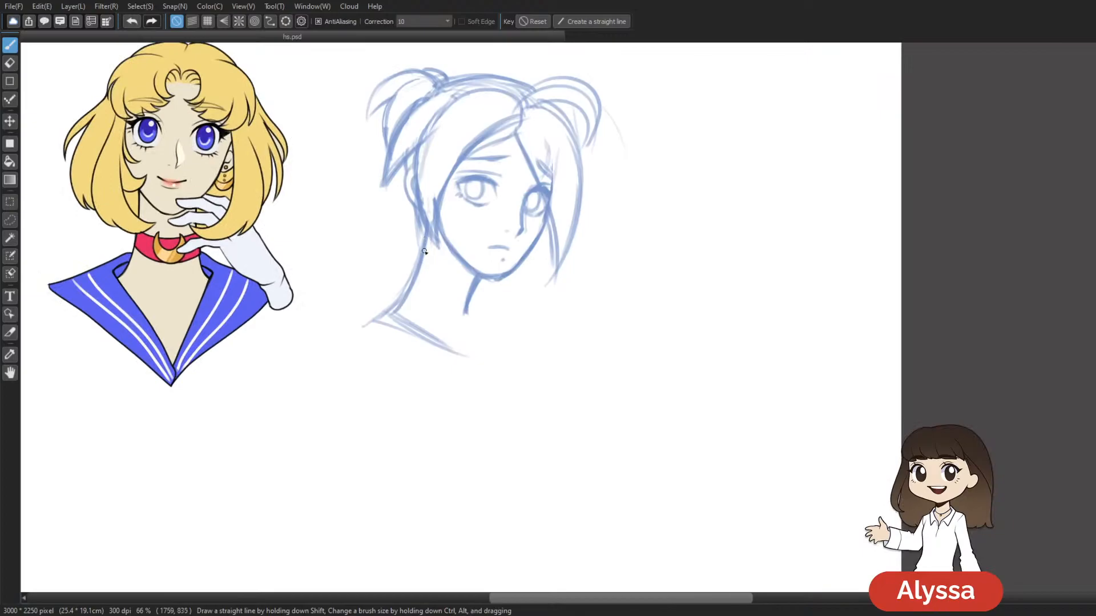
Step: Sketch the V-shaped neckline, running from the base of the front neck and the near shoulder to a point on the chest
{"action": "left_click_drag", "start_coordinate": [656, 190], "coordinate": [589, 202]}
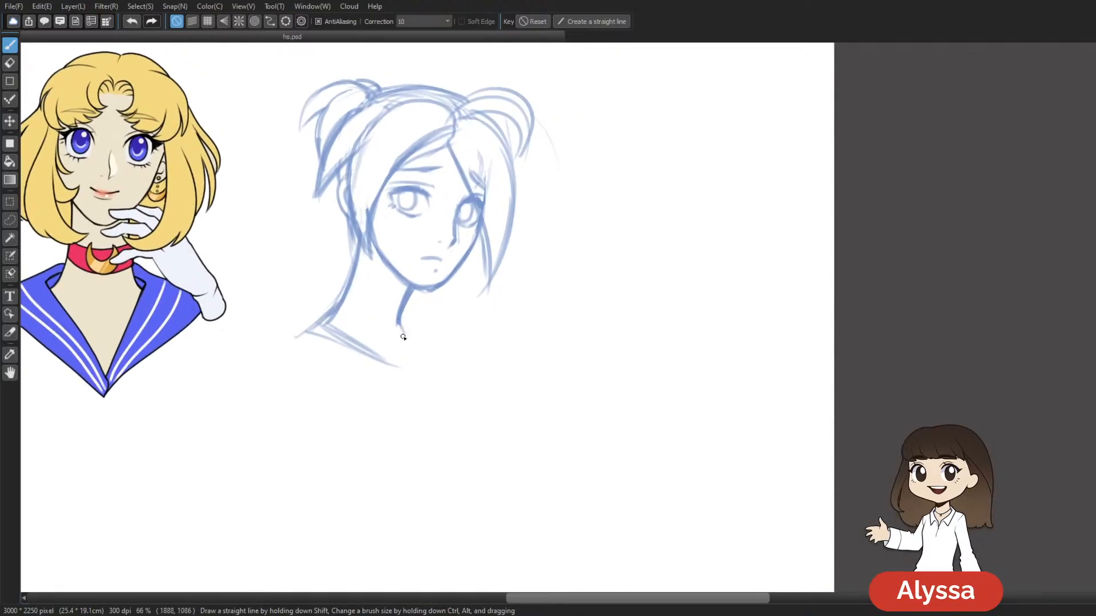
{"action": "left_click_drag", "start_coordinate": [402, 323], "coordinate": [423, 363]}
{"action": "left_click_drag", "start_coordinate": [322, 337], "coordinate": [419, 388]}
{"action": "left_click_drag", "start_coordinate": [404, 332], "coordinate": [420, 396]}
{"action": "left_click_drag", "start_coordinate": [411, 353], "coordinate": [428, 407]}
{"action": "left_click_drag", "start_coordinate": [493, 355], "coordinate": [525, 394]}
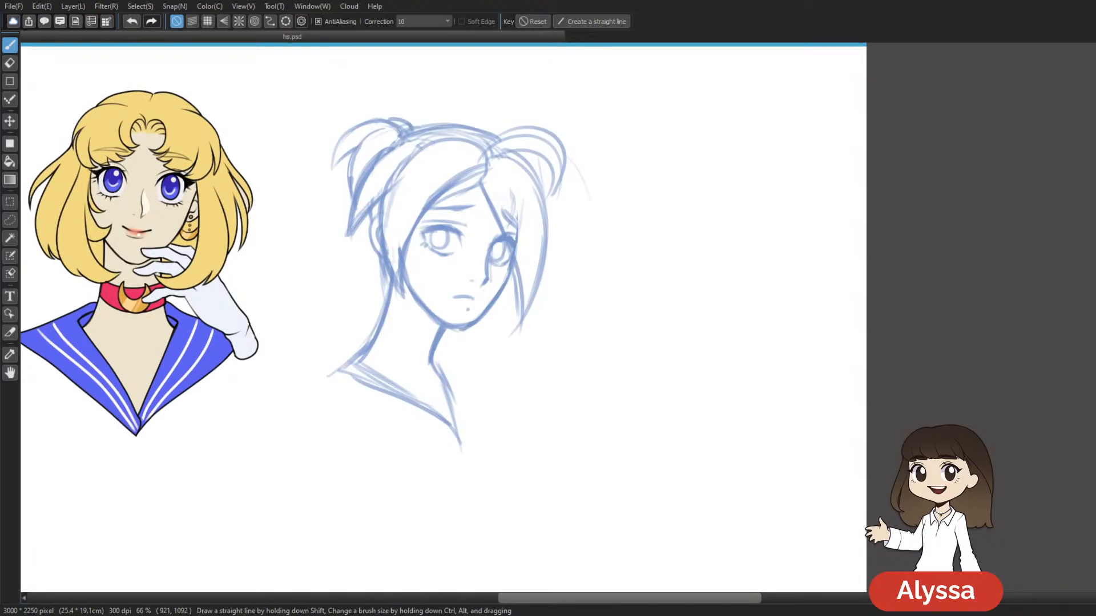
Step: Sketch a folded shirt collar around the neck with pointed flaps and layered garment edges over the near and far shoulders
{"action": "left_click_drag", "start_coordinate": [616, 178], "coordinate": [565, 130]}
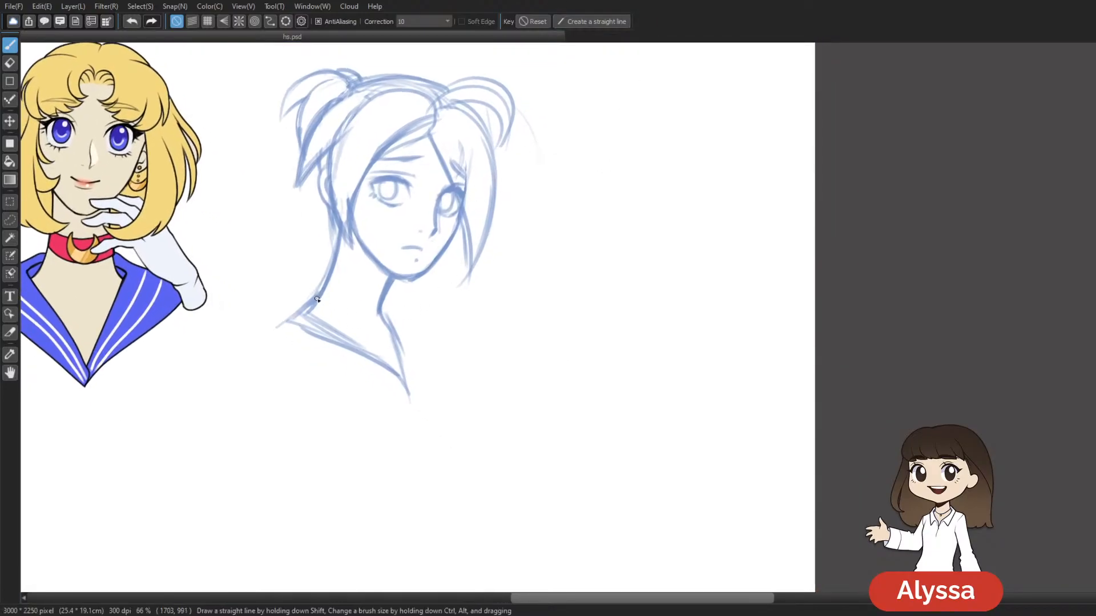
{"action": "mouse_move", "coordinate": [316, 297]}
{"action": "left_mouse_down"}
{"action": "mouse_move", "coordinate": [358, 356]}
{"action": "mouse_move", "coordinate": [362, 308]}
{"action": "mouse_move", "coordinate": [334, 302]}
{"action": "mouse_move", "coordinate": [376, 327]}
{"action": "mouse_move", "coordinate": [387, 301]}
{"action": "mouse_move", "coordinate": [378, 329]}
{"action": "mouse_move", "coordinate": [410, 362]}
{"action": "left_mouse_up"}
{"action": "left_click_drag", "start_coordinate": [384, 308], "coordinate": [408, 354]}
{"action": "mouse_move", "coordinate": [348, 326]}
{"action": "left_mouse_down"}
{"action": "mouse_move", "coordinate": [364, 297]}
{"action": "mouse_move", "coordinate": [361, 328]}
{"action": "left_mouse_up"}
{"action": "mouse_move", "coordinate": [299, 296]}
{"action": "left_mouse_down"}
{"action": "mouse_move", "coordinate": [355, 331]}
{"action": "mouse_move", "coordinate": [401, 389]}
{"action": "left_mouse_up"}
{"action": "mouse_move", "coordinate": [358, 316]}
{"action": "left_mouse_down"}
{"action": "mouse_move", "coordinate": [400, 376]}
{"action": "mouse_move", "coordinate": [392, 364]}
{"action": "left_mouse_up"}
{"action": "left_click_drag", "start_coordinate": [327, 271], "coordinate": [293, 323]}
{"action": "mouse_move", "coordinate": [299, 312]}
{"action": "left_mouse_down"}
{"action": "mouse_move", "coordinate": [317, 296]}
{"action": "mouse_move", "coordinate": [294, 296]}
{"action": "mouse_move", "coordinate": [318, 265]}
{"action": "left_mouse_up"}
{"action": "left_click_drag", "start_coordinate": [404, 283], "coordinate": [444, 326]}
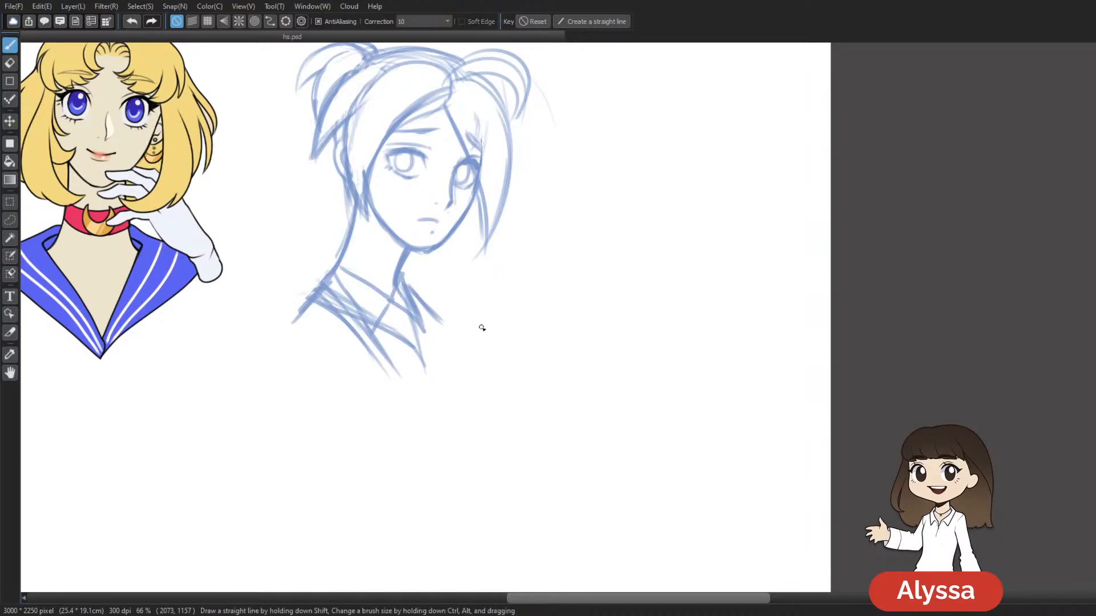
Step: Redraw the top curve of the near pigtail with a fuller outline and clean up its base and inner strands
{"action": "scroll", "coordinate": [626, 399], "scroll_direction": "up", "scroll_amount": 1}
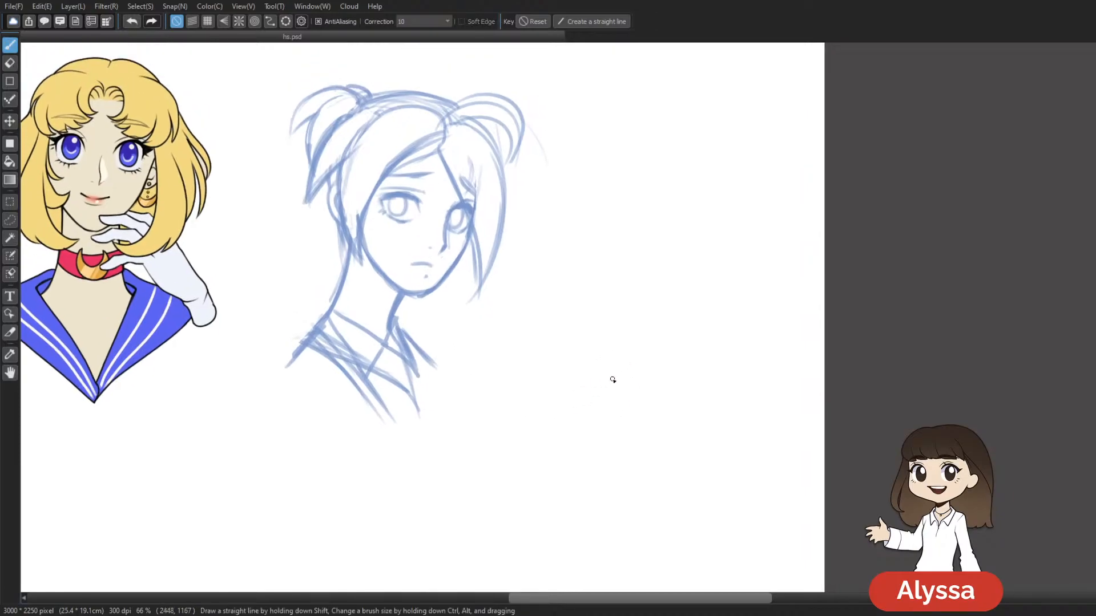
{"action": "scroll", "coordinate": [400, 143], "scroll_direction": "up", "scroll_amount": 1}
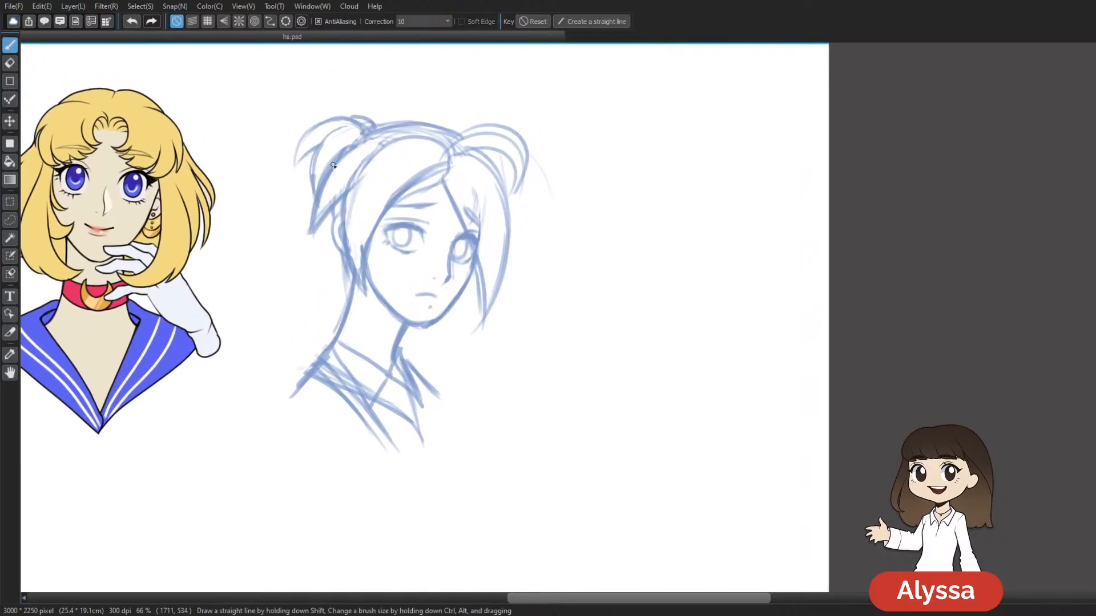
{"action": "key", "text": "e"}
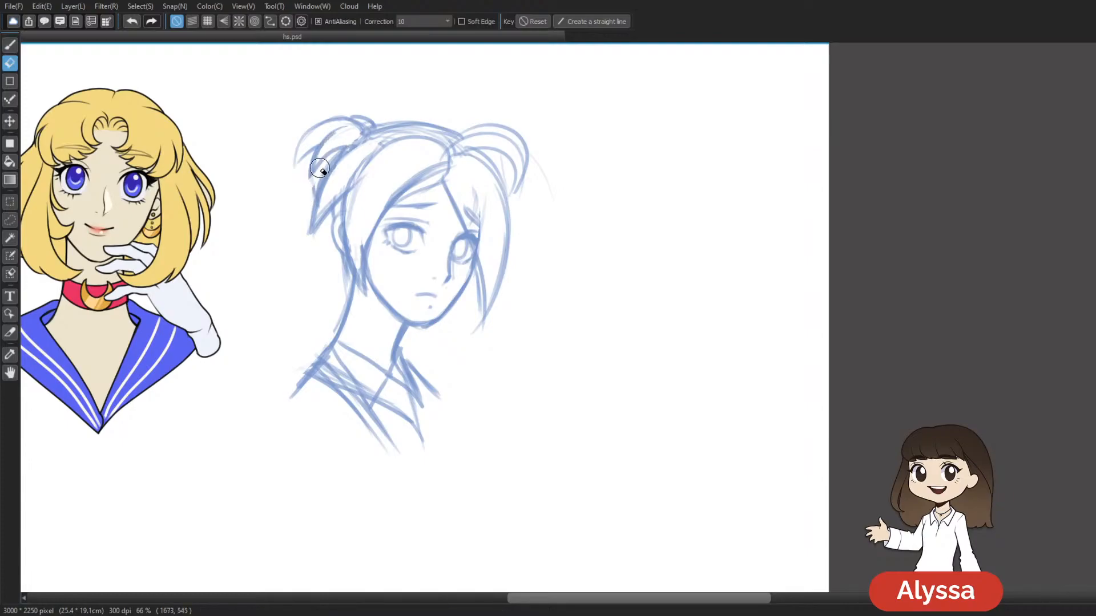
{"action": "key", "text": "b"}
{"action": "mouse_move", "coordinate": [366, 127]}
{"action": "left_mouse_down"}
{"action": "mouse_move", "coordinate": [332, 120]}
{"action": "mouse_move", "coordinate": [302, 145]}
{"action": "left_mouse_up"}
{"action": "key", "text": "e"}
{"action": "mouse_move", "coordinate": [354, 113]}
{"action": "left_mouse_down"}
{"action": "mouse_move", "coordinate": [331, 119]}
{"action": "mouse_move", "coordinate": [358, 128]}
{"action": "left_mouse_up"}
{"action": "key", "text": "b"}
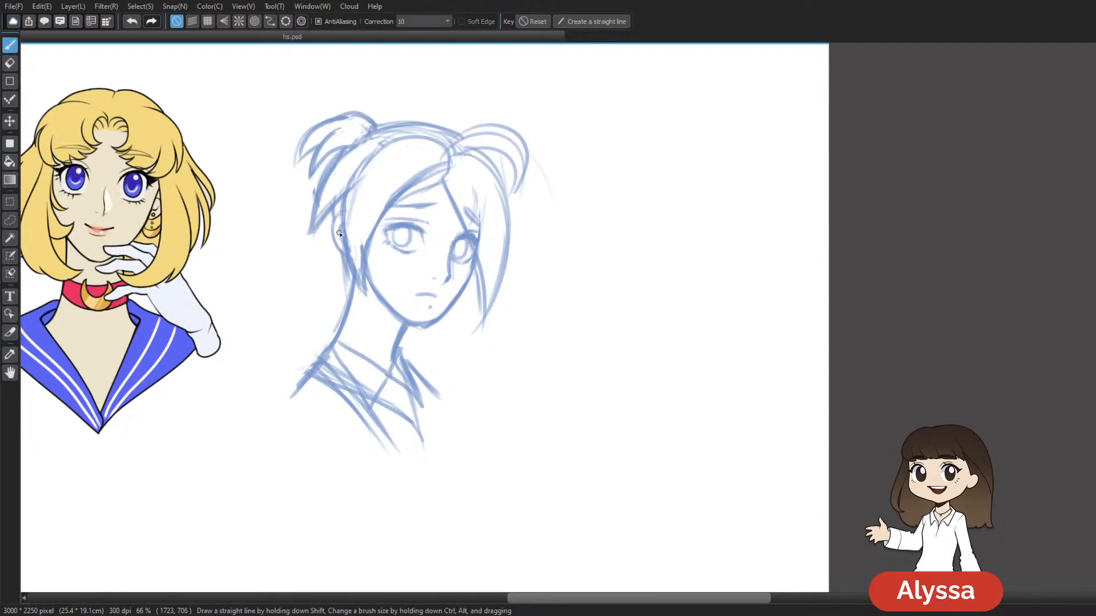
Step: Examine the bust sketch up close and beside the finished portraits to check its proportions
{"action": "key", "text": "ctrl+plus"}
{"action": "key", "text": "ctrl+plus"}
{"action": "key", "text": "ctrl+minus"}
{"action": "key", "text": "ctrl+minus"}
{"action": "key", "text": "ctrl+minus"}
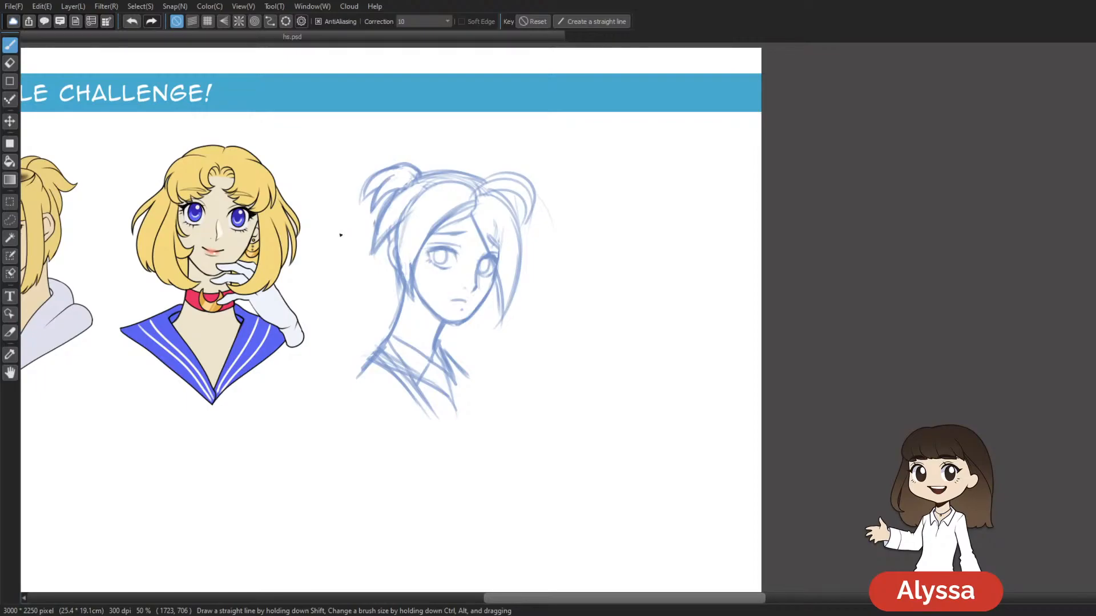
{"action": "key", "text": "ctrl+plus"}
{"action": "key", "text": "ctrl+plus"}
{"action": "left_click_drag", "start_coordinate": [607, 261], "coordinate": [643, 336]}
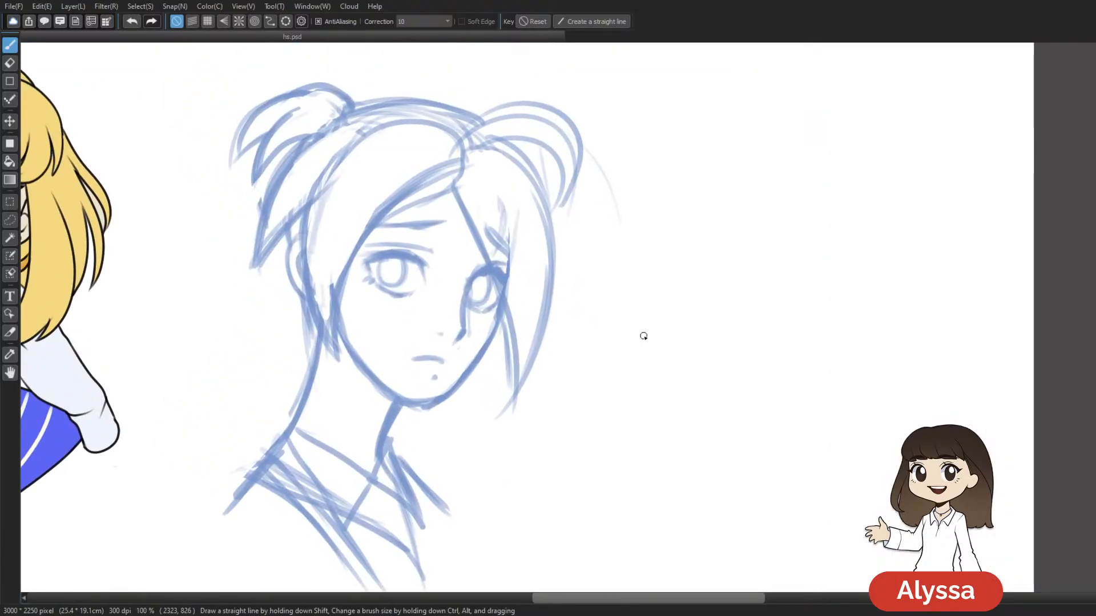
{"action": "key", "text": "ctrl+minus"}
{"action": "key", "text": "ctrl+minus"}
{"action": "key", "text": "ctrl+plus"}
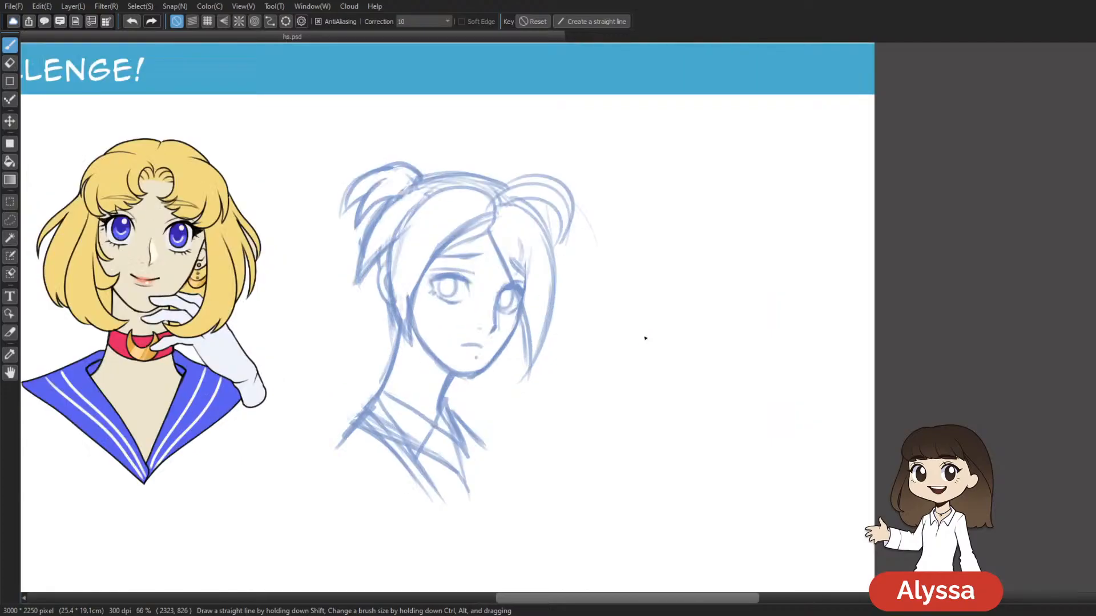
Step: Erase the stray strand lines around the far eyebrow and add a new layer above the sketch for the line art
{"action": "mouse_move", "coordinate": [594, 285]}
{"action": "left_mouse_down"}
{"action": "mouse_move", "coordinate": [549, 258]}
{"action": "mouse_move", "coordinate": [502, 276]}
{"action": "left_mouse_up"}
{"action": "key", "text": "e"}
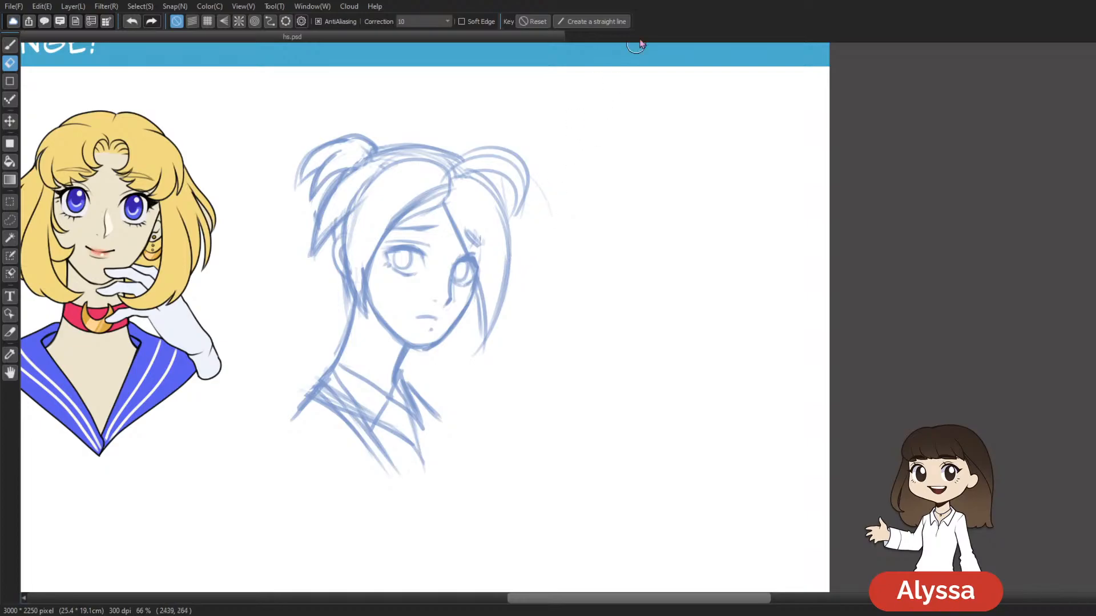
{"action": "key", "text": "Tab"}
{"action": "left_click_drag", "start_coordinate": [578, 222], "coordinate": [667, 213]}
{"action": "key", "text": "ctrl+shift+n"}
{"action": "key", "text": "Tab"}
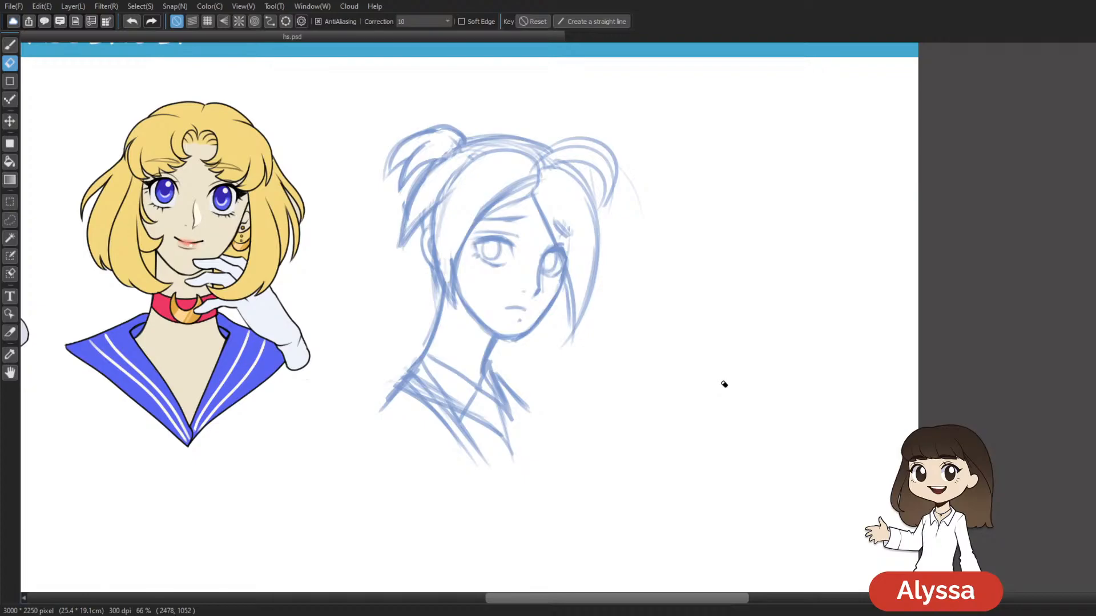
{"action": "key", "text": "Tab"}
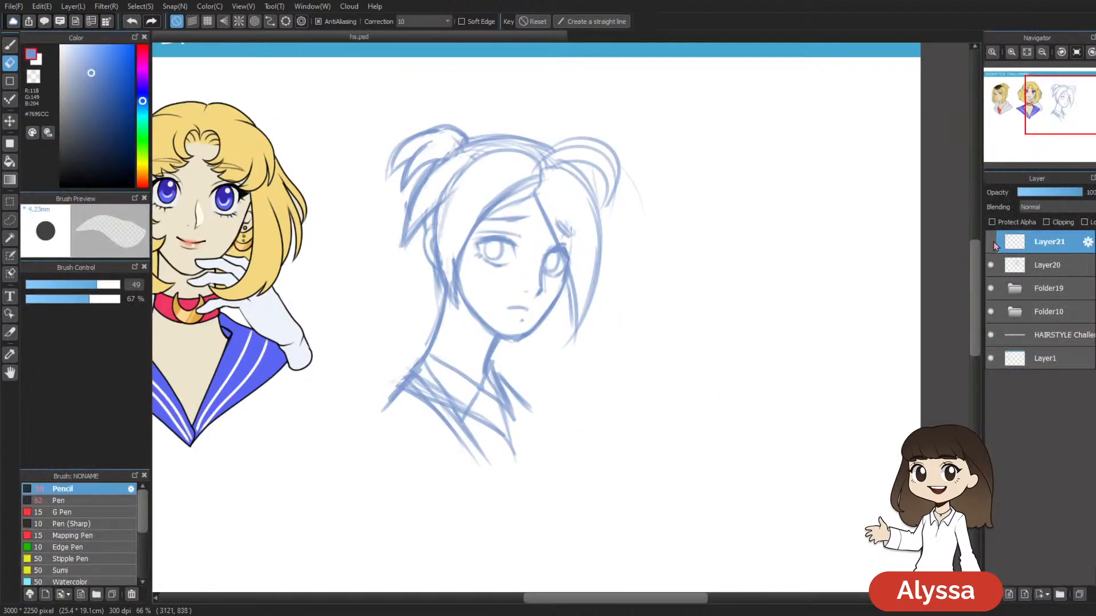
Step: Set up the Pencil brush for line art with black (#000000) and a size of 4.5
{"action": "left_click_drag", "start_coordinate": [659, 434], "coordinate": [696, 463]}
{"action": "key", "text": "b"}
{"action": "key", "text": "ctrl+minus"}
{"action": "key", "text": "ctrl+minus"}
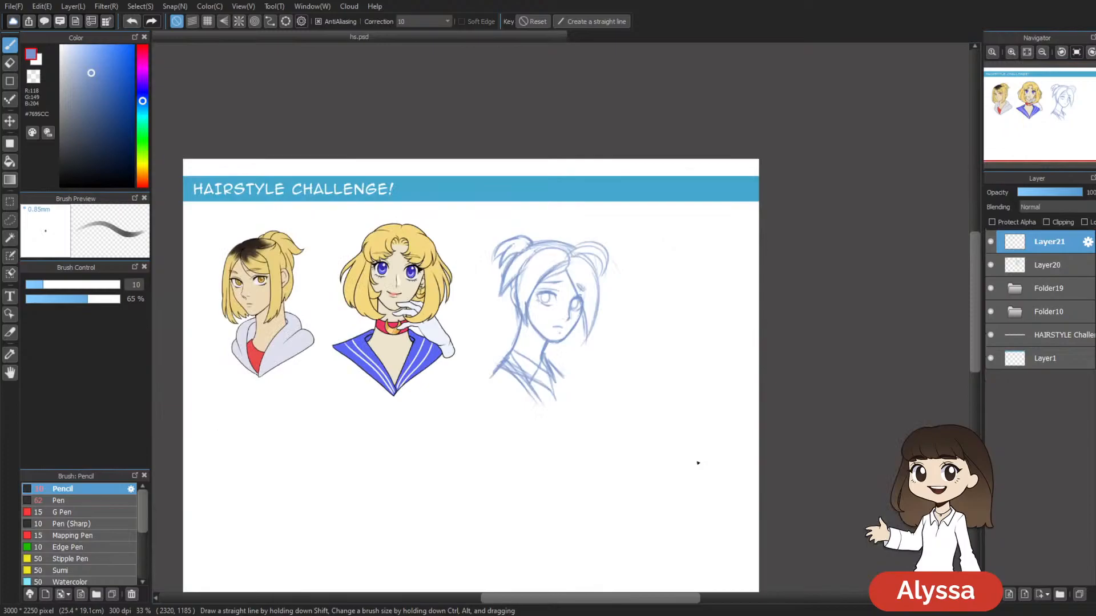
{"action": "key", "text": "ctrl+plus"}
{"action": "key", "text": "ctrl+plus"}
{"action": "left_click_drag", "start_coordinate": [86, 162], "coordinate": [50, 211]}
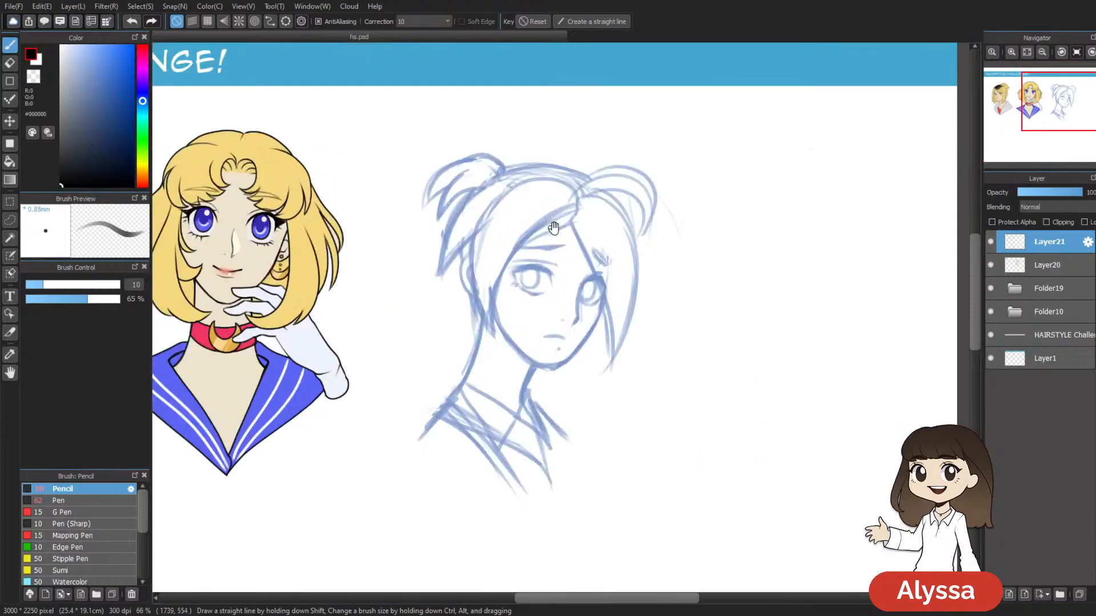
{"action": "left_click_drag", "start_coordinate": [533, 223], "coordinate": [468, 236]}
{"action": "key", "text": "["}
{"action": "key", "text": "["}
{"action": "key", "text": "["}
{"action": "key", "text": "["}
{"action": "key", "text": "["}
{"action": "key", "text": "["}
Step: Lower the opacity of the sketch layer, Layer20, to a faint guide and make Layer21 active again
{"action": "mouse_move", "coordinate": [539, 282]}
{"action": "left_mouse_down"}
{"action": "mouse_move", "coordinate": [492, 234]}
{"action": "mouse_move", "coordinate": [452, 225]}
{"action": "mouse_move", "coordinate": [476, 278]}
{"action": "mouse_move", "coordinate": [514, 239]}
{"action": "left_mouse_up"}
{"action": "scroll", "coordinate": [492, 234], "scroll_direction": "up", "scroll_amount": 1}
{"action": "left_click", "coordinate": [1050, 265]}
{"action": "left_click", "coordinate": [1045, 195]}
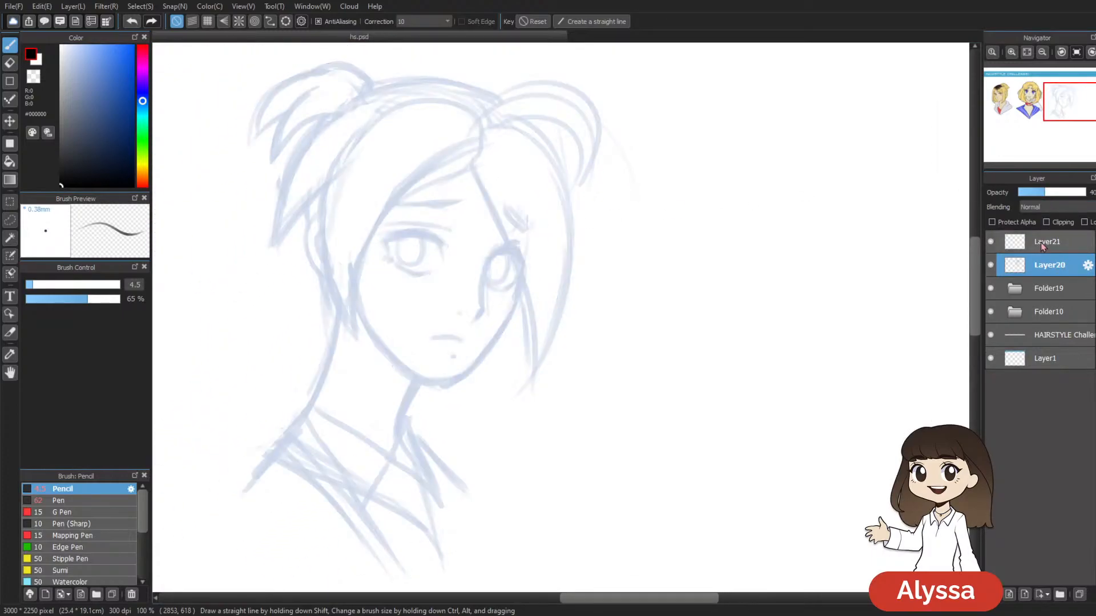
{"action": "left_click", "coordinate": [1061, 194]}
{"action": "left_click", "coordinate": [1053, 237]}
{"action": "left_click_drag", "start_coordinate": [671, 354], "coordinate": [570, 320]}
{"action": "left_click_drag", "start_coordinate": [558, 232], "coordinate": [597, 125]}
{"action": "left_click_drag", "start_coordinate": [486, 93], "coordinate": [513, 194]}
{"action": "left_click_drag", "start_coordinate": [587, 381], "coordinate": [550, 362]}
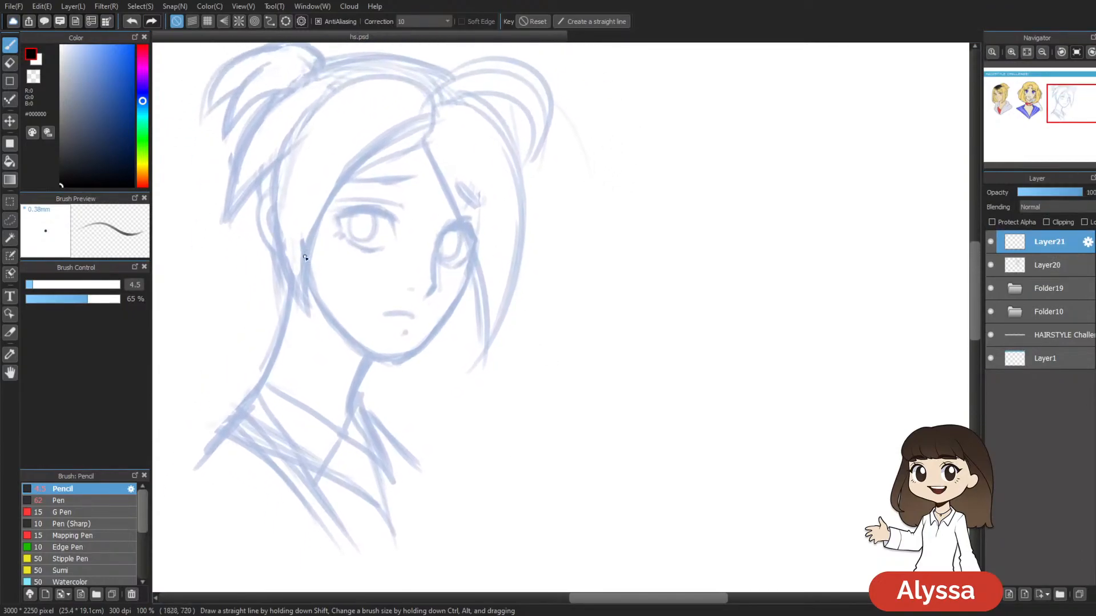
{"action": "left_click_drag", "start_coordinate": [389, 209], "coordinate": [367, 184]}
{"action": "left_click_drag", "start_coordinate": [285, 234], "coordinate": [304, 272]}
{"action": "key", "text": "ctrl+z"}
{"action": "left_click_drag", "start_coordinate": [330, 310], "coordinate": [359, 328]}
{"action": "key", "text": "ctrl+z"}
{"action": "left_click_drag", "start_coordinate": [321, 273], "coordinate": [398, 249]}
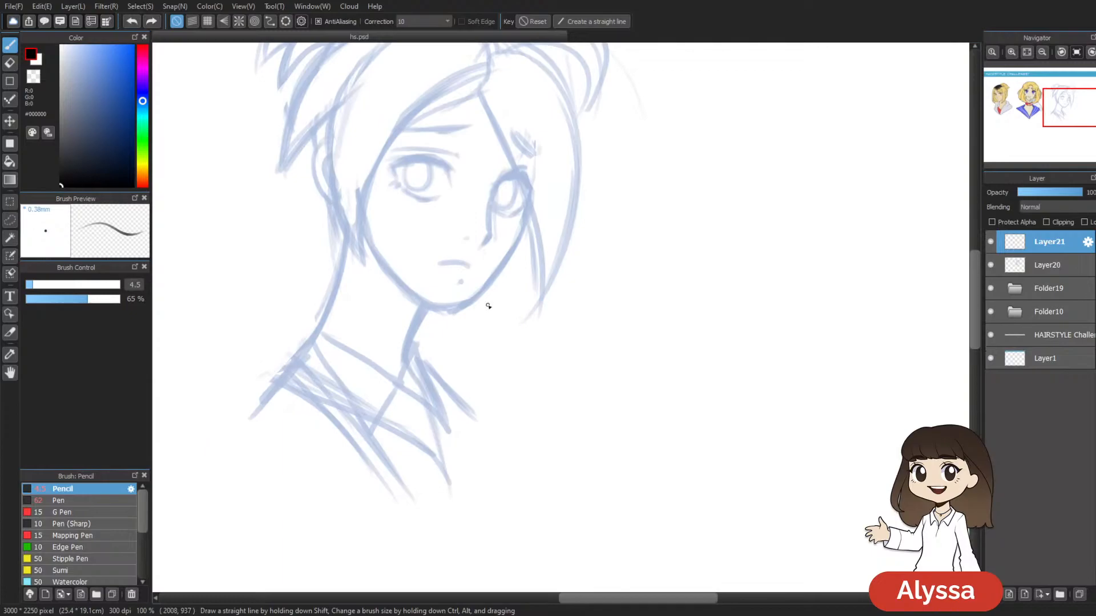
Step: Ink the far side of the jaw down to the chin with brush size 5 and stroke Correction raised to 20
{"action": "left_click_drag", "start_coordinate": [528, 225], "coordinate": [511, 241]}
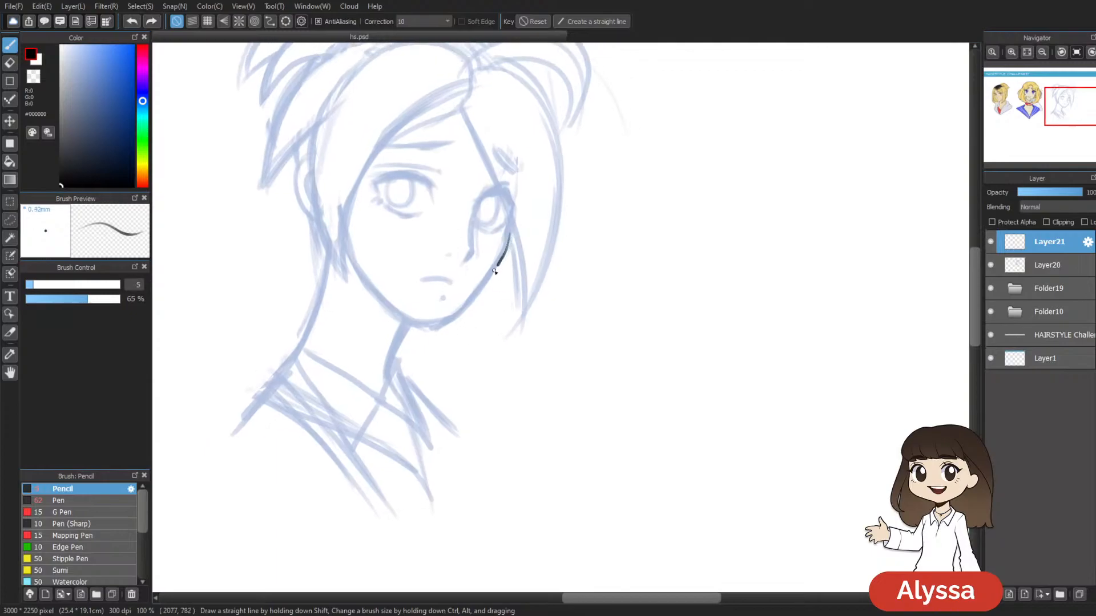
{"action": "left_click_drag", "start_coordinate": [462, 308], "coordinate": [453, 315]}
{"action": "key", "text": "ctrl+z"}
{"action": "left_click", "coordinate": [435, 24]}
{"action": "left_click", "coordinate": [431, 185]}
{"action": "left_click_drag", "start_coordinate": [498, 260], "coordinate": [453, 313]}
{"action": "key", "text": "ctrl+z"}
{"action": "left_click_drag", "start_coordinate": [452, 316], "coordinate": [436, 326]}
Step: Ink the near side of the jaw so it meets the far side, and clean up the line under the chin
{"action": "left_click_drag", "start_coordinate": [661, 221], "coordinate": [626, 204]}
{"action": "left_click_drag", "start_coordinate": [547, 164], "coordinate": [514, 132]}
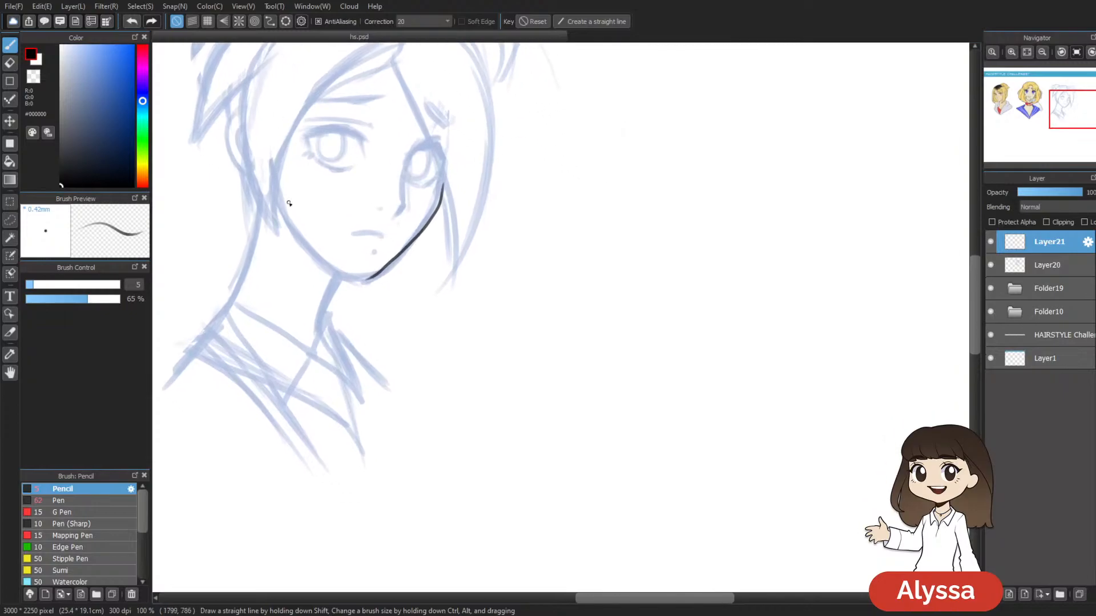
{"action": "left_click_drag", "start_coordinate": [278, 195], "coordinate": [307, 244]}
{"action": "key", "text": "ctrl+z"}
{"action": "mouse_move", "coordinate": [278, 194]}
{"action": "left_mouse_down"}
{"action": "mouse_move", "coordinate": [322, 259]}
{"action": "mouse_move", "coordinate": [364, 282]}
{"action": "mouse_move", "coordinate": [377, 275]}
{"action": "left_mouse_up"}
{"action": "key", "text": "ctrl+z"}
{"action": "key", "text": "e"}
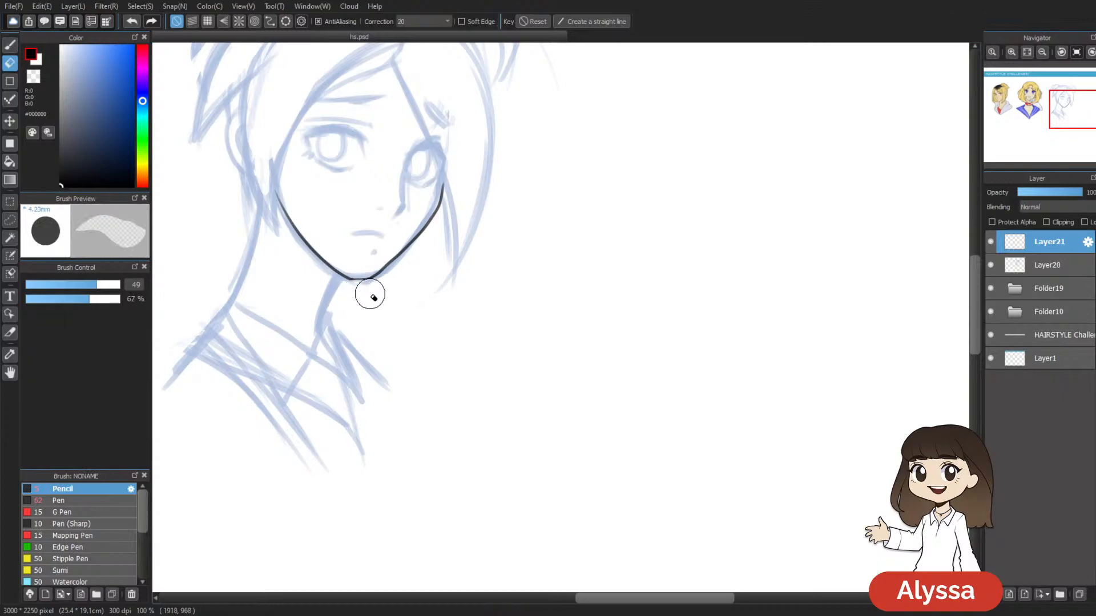
{"action": "left_click_drag", "start_coordinate": [347, 294], "coordinate": [373, 293]}
Step: Nudge the inked jaw line slightly upward with a free transform
{"action": "key", "text": "space"}
{"action": "left_click_drag", "start_coordinate": [521, 259], "coordinate": [542, 318]}
{"action": "key", "text": "ctrl+t"}
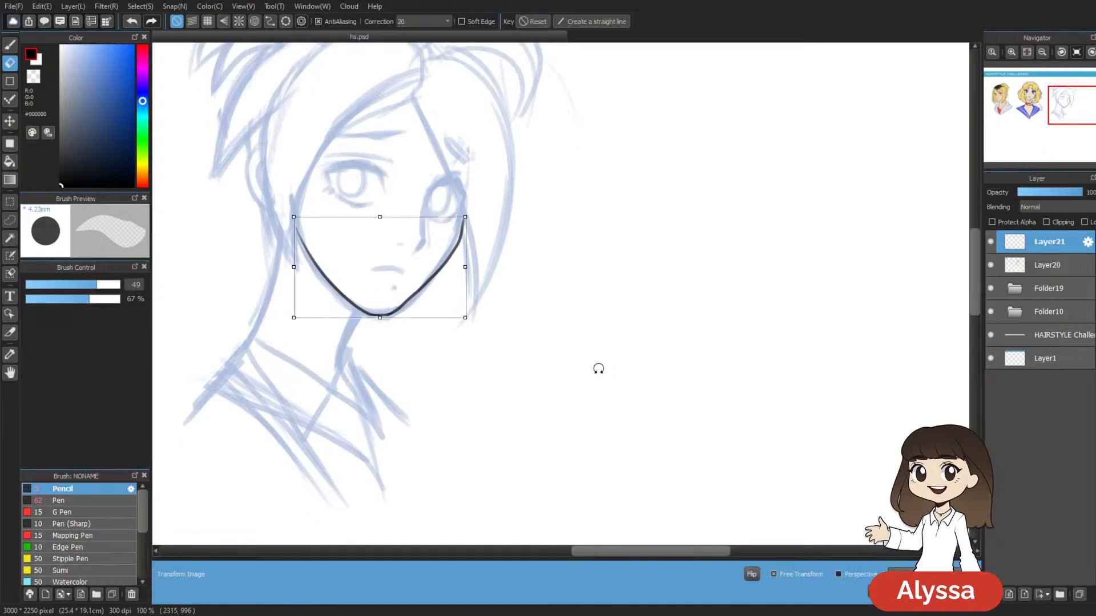
{"action": "left_click_drag", "start_coordinate": [445, 294], "coordinate": [445, 299]}
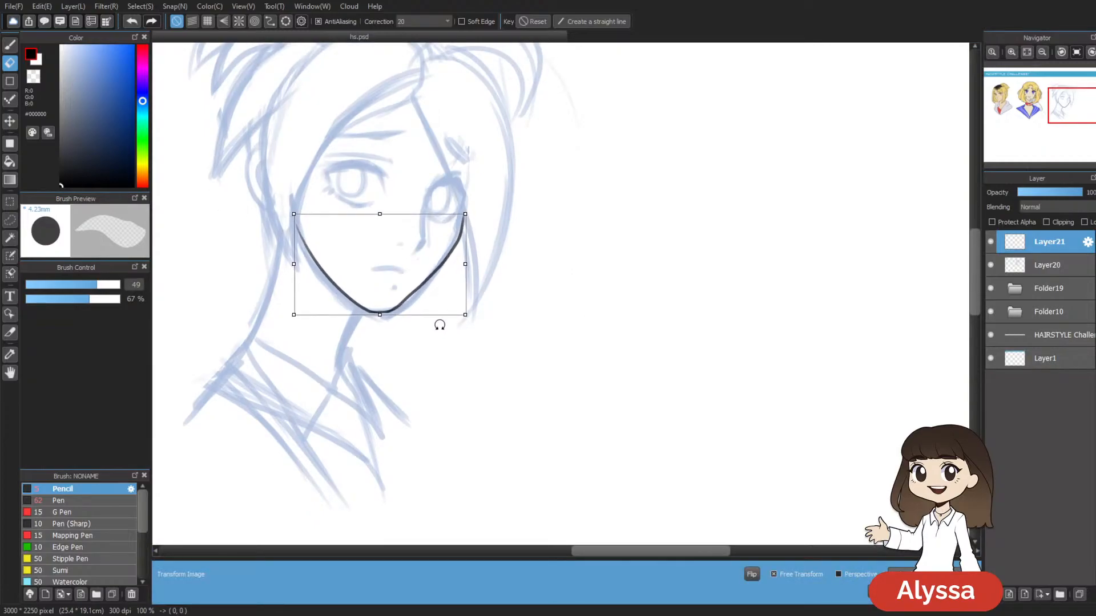
{"action": "key", "text": "Return"}
Step: Warp the jaw line with a 4 by 4 mesh transform, adjusting the chin and the far cheek
{"action": "key", "text": "ctrl+shift+m"}
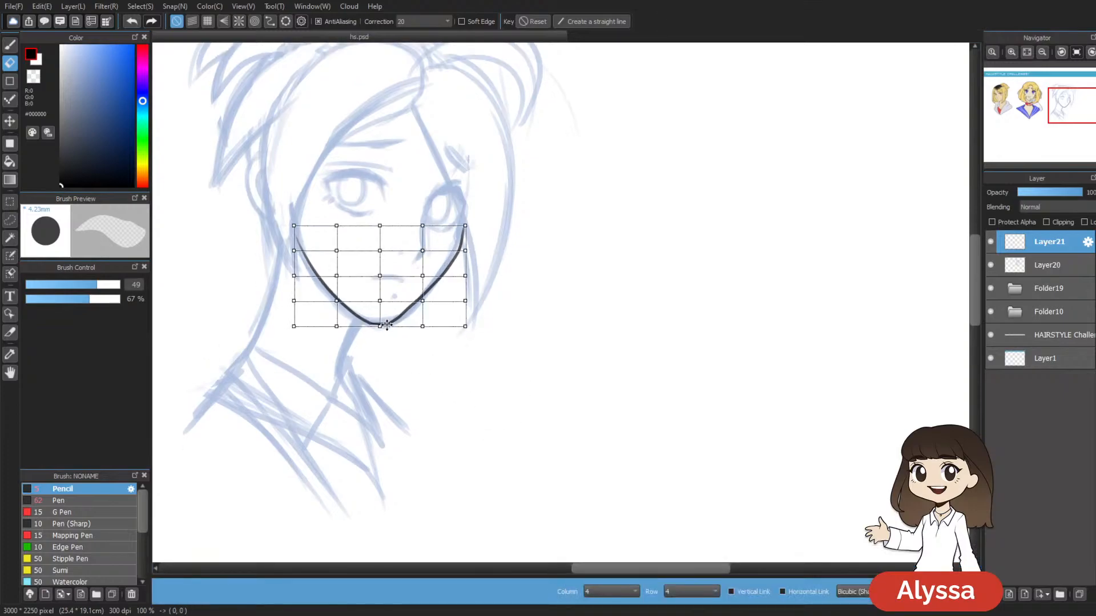
{"action": "left_click_drag", "start_coordinate": [380, 327], "coordinate": [424, 302]}
{"action": "mouse_move", "coordinate": [465, 250]}
{"action": "left_mouse_down"}
{"action": "mouse_move", "coordinate": [462, 225]}
{"action": "mouse_move", "coordinate": [465, 278]}
{"action": "mouse_move", "coordinate": [461, 251]}
{"action": "left_mouse_up"}
{"action": "key", "text": "Return"}
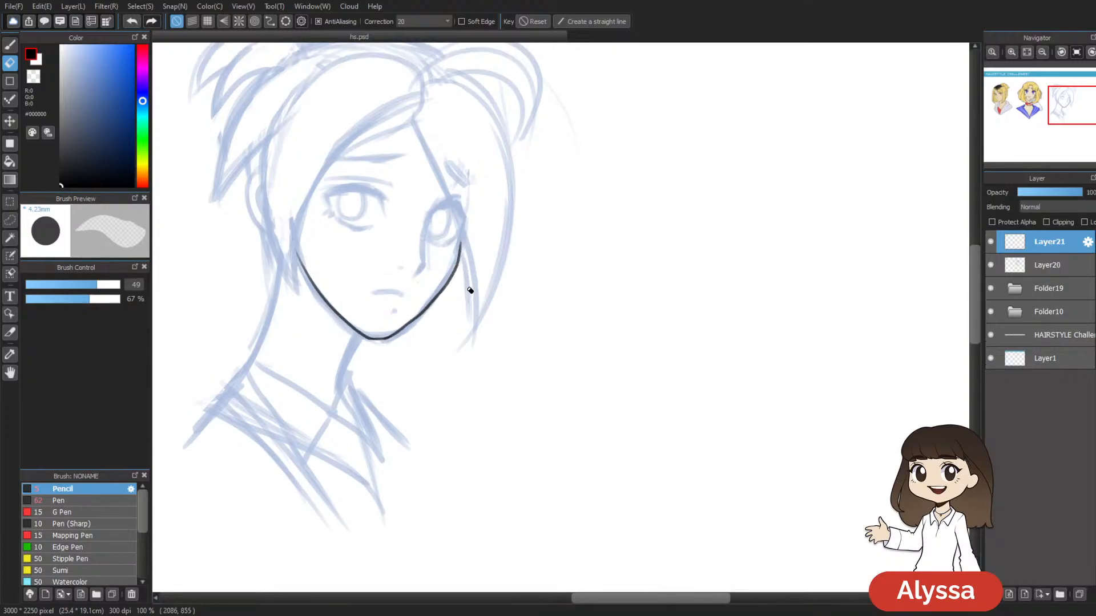
Step: Free-transform the jaw line again to refine its size and position over the sketch, and check it against the other portraits
{"action": "key", "text": "b"}
{"action": "left_click_drag", "start_coordinate": [556, 219], "coordinate": [629, 231]}
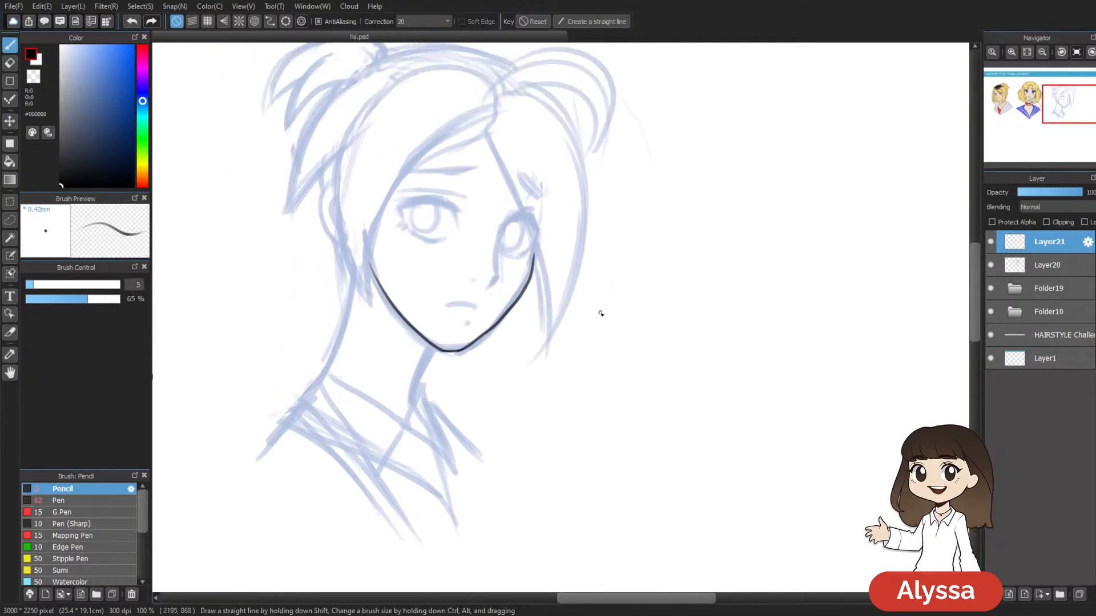
{"action": "key", "text": "ctrl+t"}
{"action": "left_click_drag", "start_coordinate": [501, 305], "coordinate": [507, 299]}
{"action": "left_click_drag", "start_coordinate": [537, 225], "coordinate": [542, 223]}
{"action": "left_click_drag", "start_coordinate": [504, 308], "coordinate": [514, 311]}
{"action": "left_click_drag", "start_coordinate": [576, 296], "coordinate": [522, 309]}
{"action": "key", "text": "Return"}
{"action": "scroll", "coordinate": [540, 370], "scroll_direction": "down", "scroll_amount": 4}
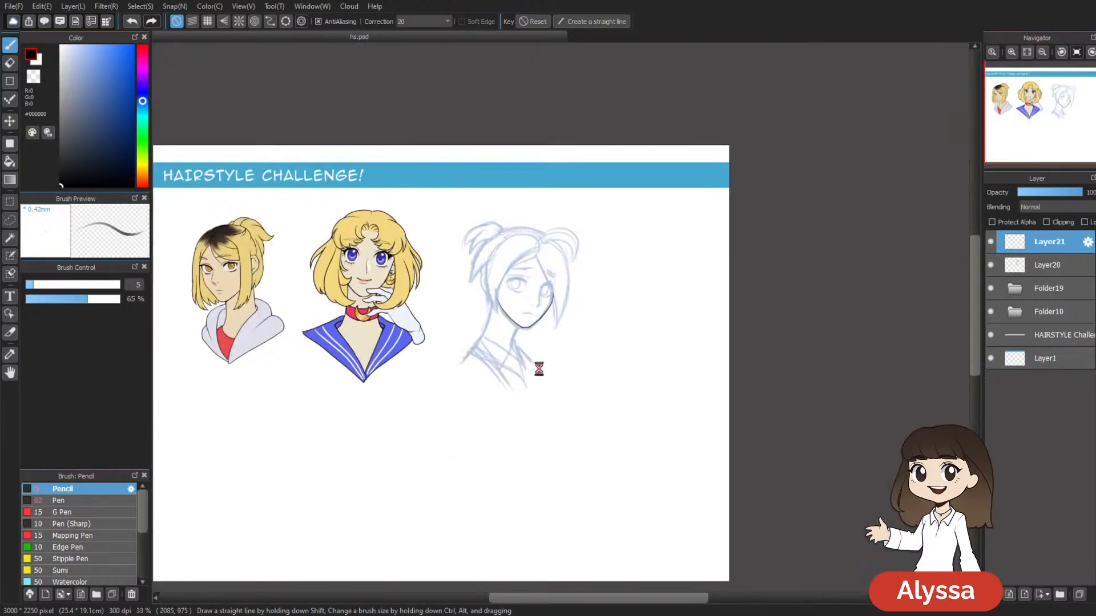
{"action": "scroll", "coordinate": [539, 369], "scroll_direction": "up", "scroll_amount": 4}
Step: Add a new layer and ink the nose profile, from the inner corner of the far brow down to the tip
{"action": "key", "text": "ctrl+shift+n"}
{"action": "left_click_drag", "start_coordinate": [612, 317], "coordinate": [575, 320]}
{"action": "mouse_move", "coordinate": [628, 205]}
{"action": "left_mouse_down"}
{"action": "mouse_move", "coordinate": [592, 188]}
{"action": "mouse_move", "coordinate": [605, 170]}
{"action": "left_mouse_up"}
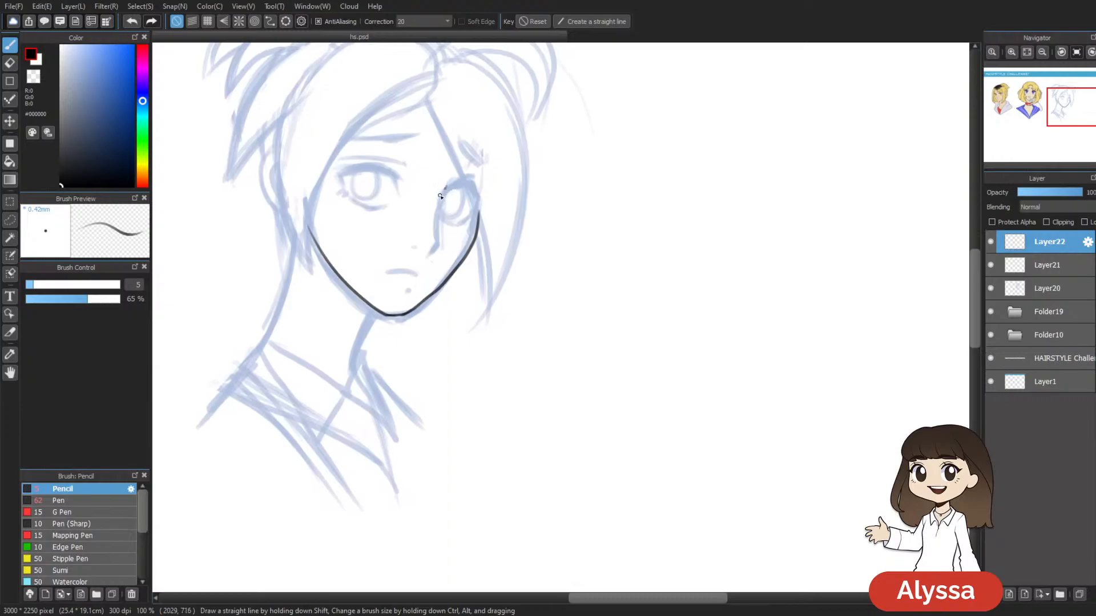
{"action": "left_click_drag", "start_coordinate": [450, 185], "coordinate": [434, 213]}
{"action": "key", "text": "ctrl+z"}
{"action": "left_click_drag", "start_coordinate": [434, 249], "coordinate": [429, 255]}
{"action": "left_click_drag", "start_coordinate": [534, 185], "coordinate": [522, 202]}
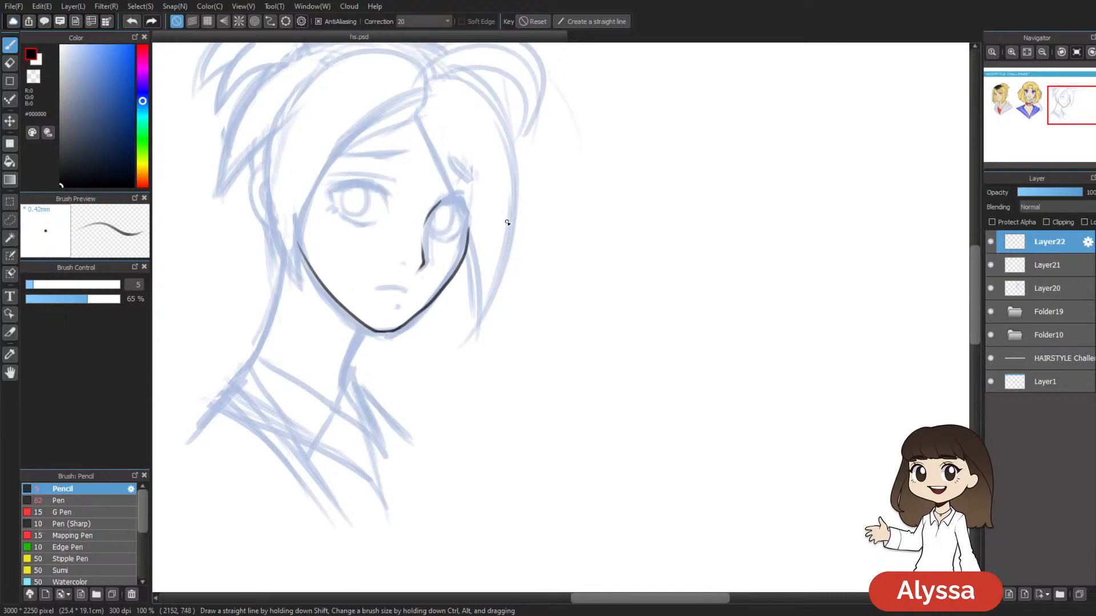
Step: Redraw the lower nose bridge line in black pencil, from beside the far eye down to the nose tip
{"action": "left_click_drag", "start_coordinate": [476, 282], "coordinate": [499, 275]}
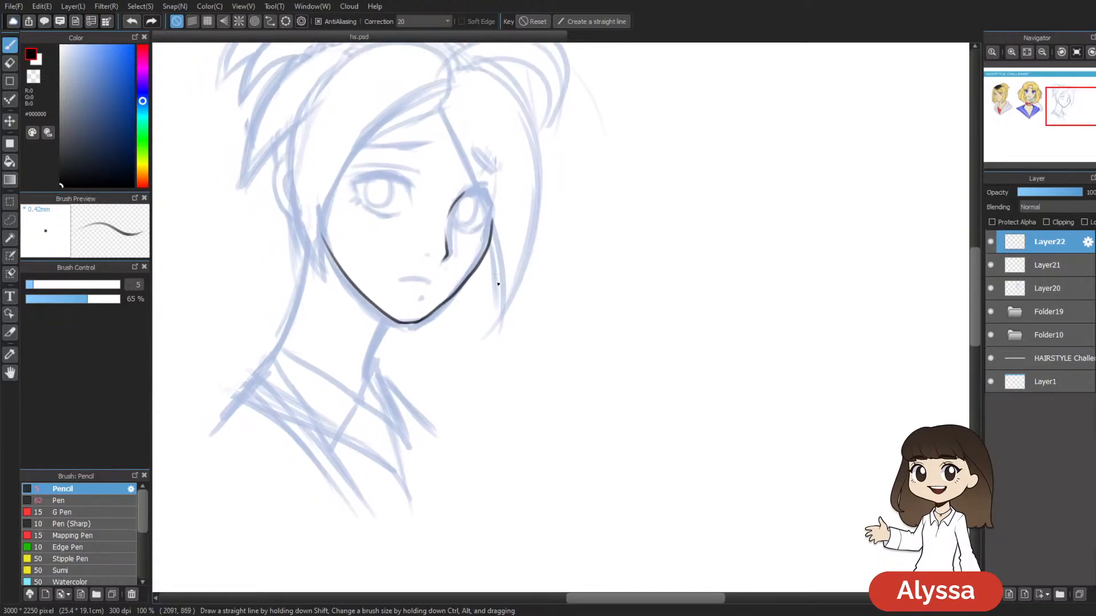
{"action": "scroll", "coordinate": [498, 284], "scroll_direction": "down", "scroll_amount": 2}
{"action": "scroll", "coordinate": [497, 284], "scroll_direction": "up", "scroll_amount": 3}
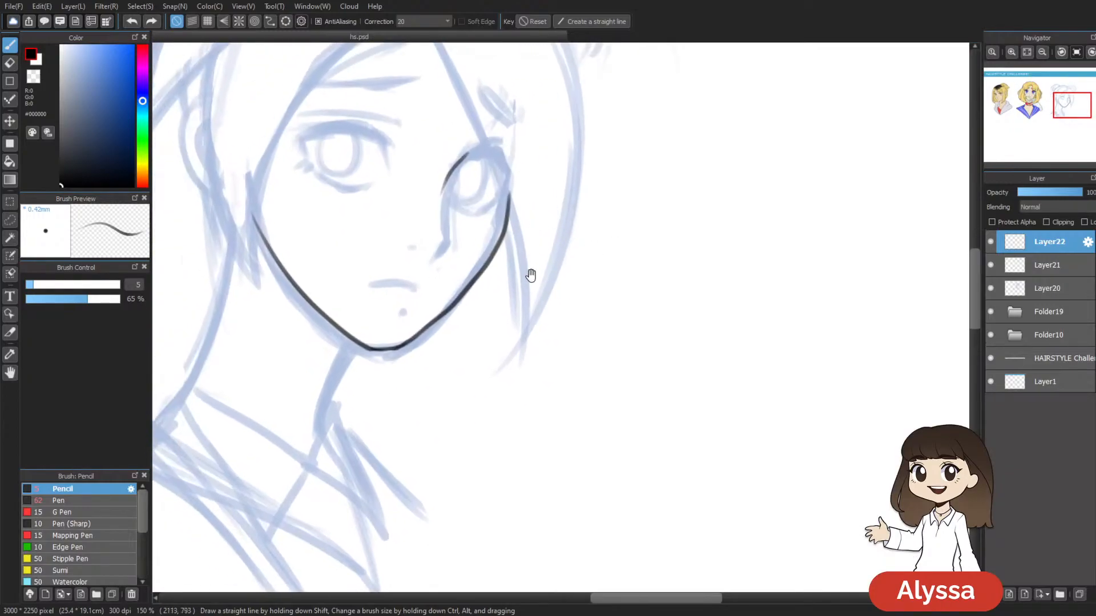
{"action": "left_click_drag", "start_coordinate": [572, 302], "coordinate": [610, 294]}
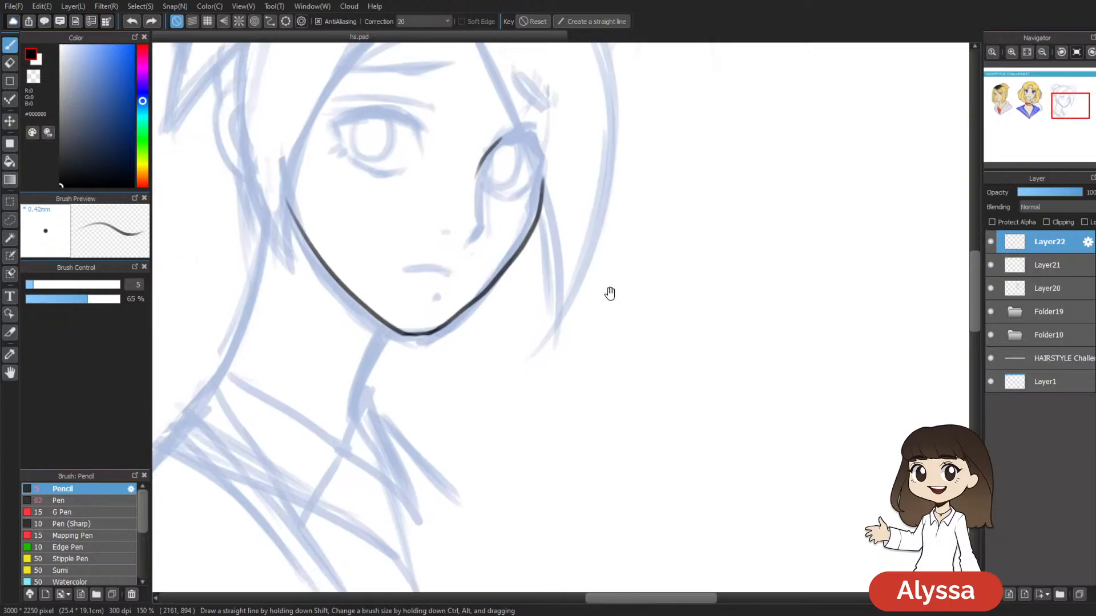
{"action": "key", "text": "ctrl+minus"}
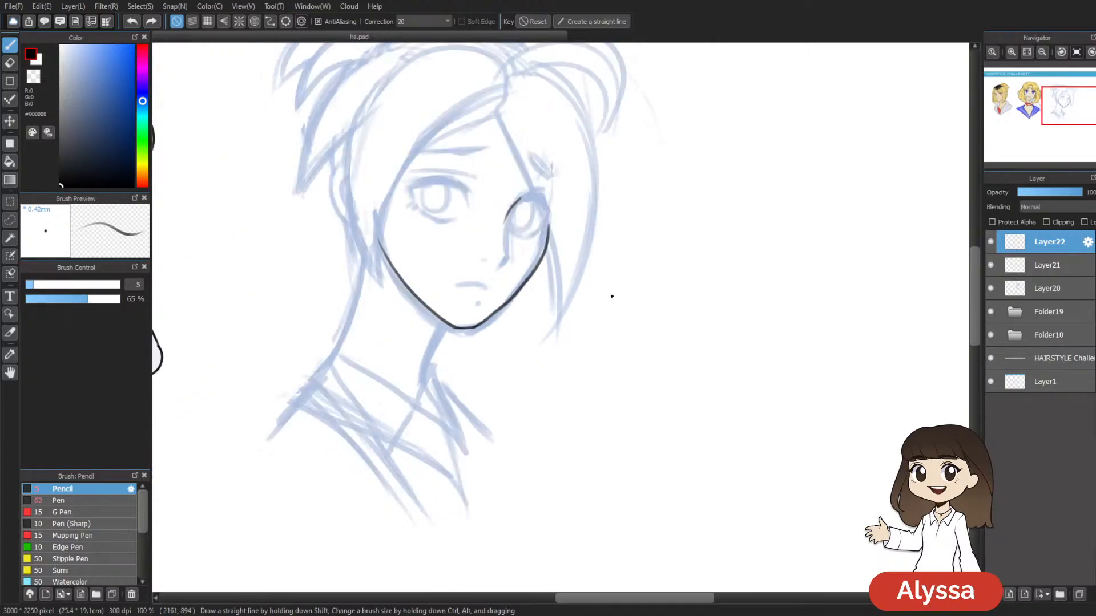
{"action": "key", "text": "ctrl+plus"}
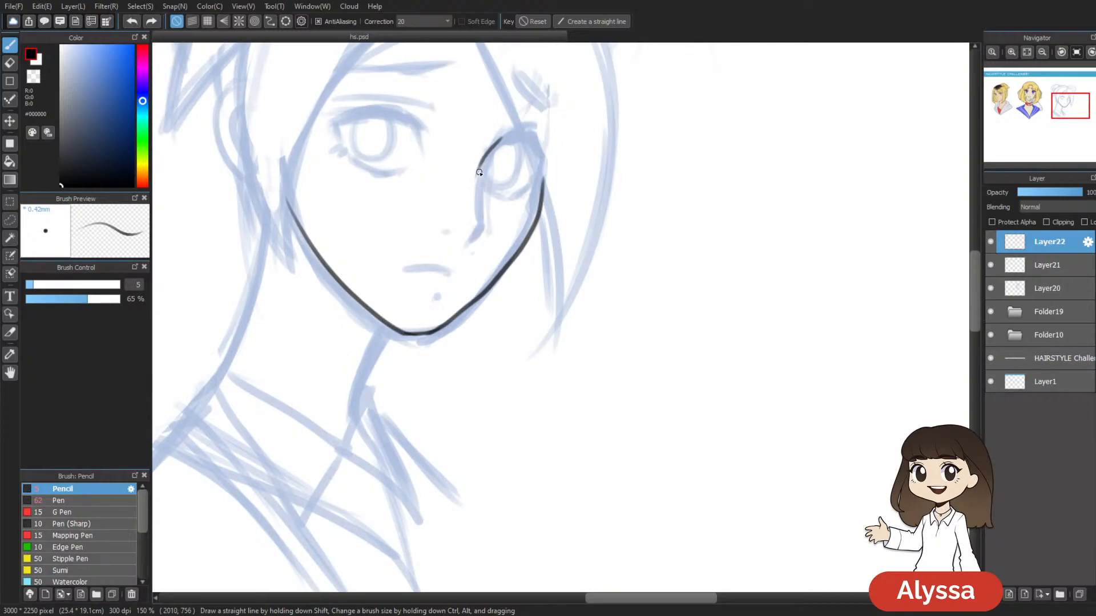
{"action": "mouse_move", "coordinate": [474, 178]}
{"action": "left_mouse_down"}
{"action": "mouse_move", "coordinate": [479, 234]}
{"action": "mouse_move", "coordinate": [472, 229]}
{"action": "left_mouse_up"}
{"action": "key", "text": "ctrl+z"}
{"action": "scroll", "coordinate": [533, 315], "scroll_direction": "down", "scroll_amount": 1}
{"action": "scroll", "coordinate": [534, 317], "scroll_direction": "down", "scroll_amount": 1}
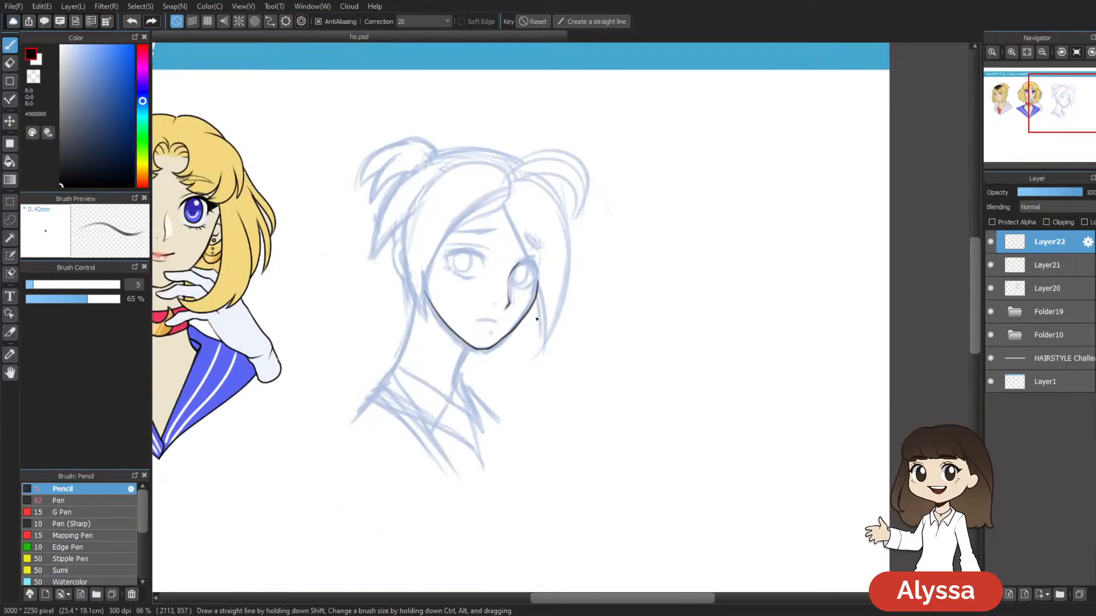
{"action": "scroll", "coordinate": [535, 317], "scroll_direction": "up", "scroll_amount": 2}
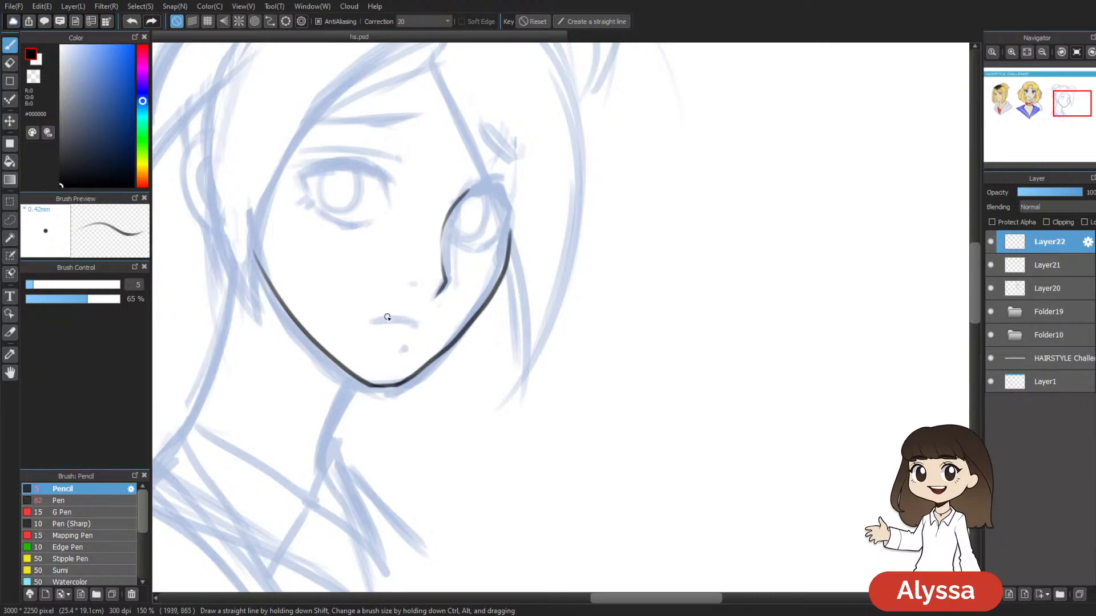
Step: Ink the short curved mouth line and the small dot below it over the sketch
{"action": "left_click_drag", "start_coordinate": [381, 321], "coordinate": [416, 324]}
{"action": "key", "text": "ctrl+z"}
{"action": "key", "text": "ctrl+z"}
{"action": "key", "text": "ctrl+z"}
{"action": "left_click_drag", "start_coordinate": [410, 368], "coordinate": [403, 371]}
{"action": "scroll", "coordinate": [420, 381], "scroll_direction": "down", "scroll_amount": 3}
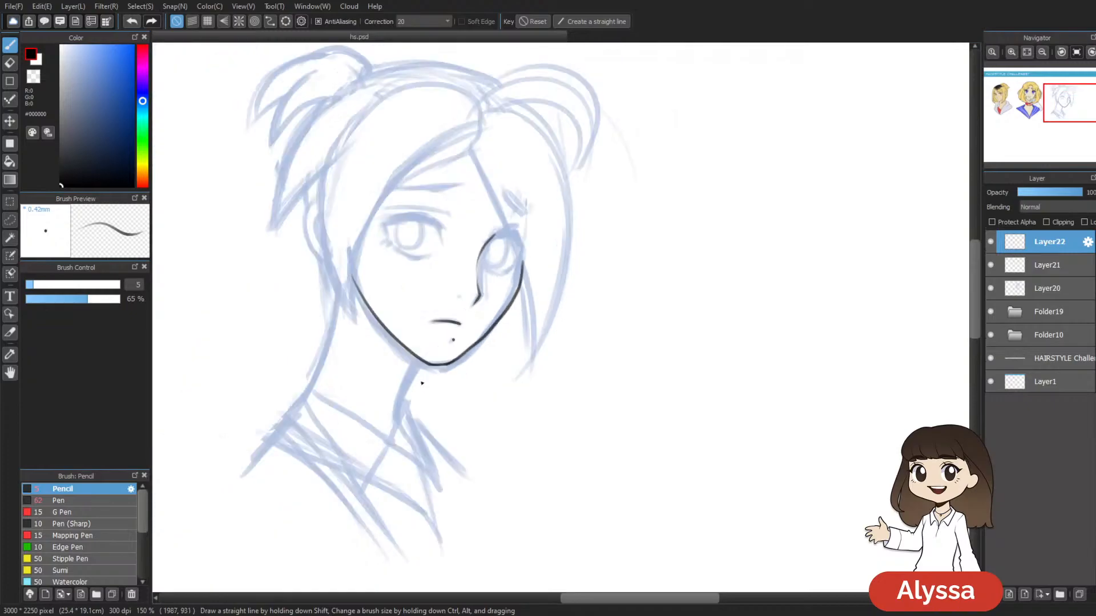
Step: Reinforce the jaw outline at the chin with a darker pencil stroke
{"action": "scroll", "coordinate": [422, 383], "scroll_direction": "up", "scroll_amount": 1}
{"action": "scroll", "coordinate": [422, 383], "scroll_direction": "up", "scroll_amount": 1}
{"action": "mouse_move", "coordinate": [592, 174]}
{"action": "left_mouse_down"}
{"action": "mouse_move", "coordinate": [592, 213]}
{"action": "mouse_move", "coordinate": [615, 214]}
{"action": "left_mouse_up"}
{"action": "mouse_move", "coordinate": [386, 428]}
{"action": "left_mouse_down"}
{"action": "mouse_move", "coordinate": [424, 421]}
{"action": "mouse_move", "coordinate": [387, 428]}
{"action": "mouse_move", "coordinate": [445, 419]}
{"action": "left_mouse_up"}
{"action": "key", "text": "ctrl+z"}
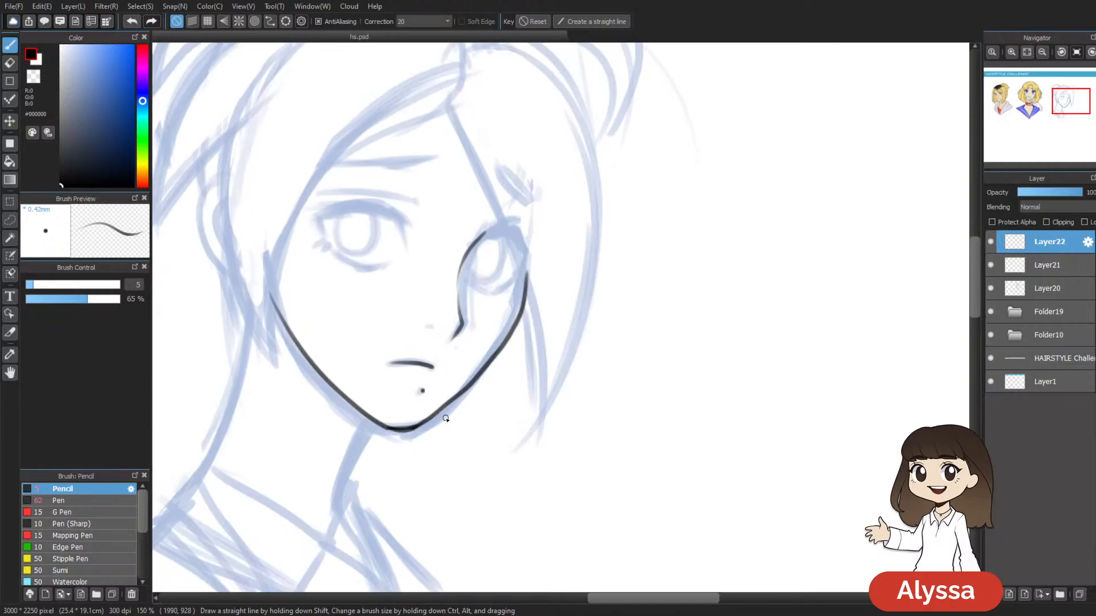
Step: Examine the inked jaw, nose and mouth against the full character sketch at several magnifications
{"action": "scroll", "coordinate": [446, 419], "scroll_direction": "down", "scroll_amount": 2}
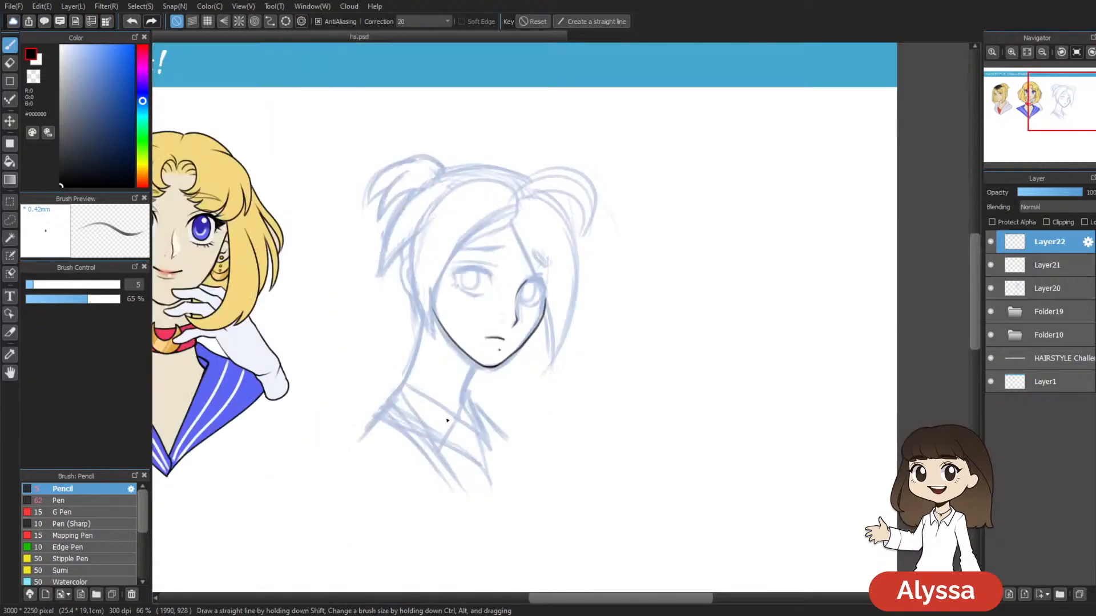
{"action": "scroll", "coordinate": [447, 420], "scroll_direction": "up", "scroll_amount": 1}
{"action": "key", "text": "space"}
{"action": "left_click_drag", "start_coordinate": [452, 325], "coordinate": [496, 222]}
{"action": "mouse_move", "coordinate": [728, 212]}
{"action": "left_mouse_down"}
{"action": "mouse_move", "coordinate": [601, 360]}
{"action": "mouse_move", "coordinate": [604, 343]}
{"action": "mouse_move", "coordinate": [624, 335]}
{"action": "left_mouse_up"}
{"action": "left_click_drag", "start_coordinate": [553, 431], "coordinate": [616, 486]}
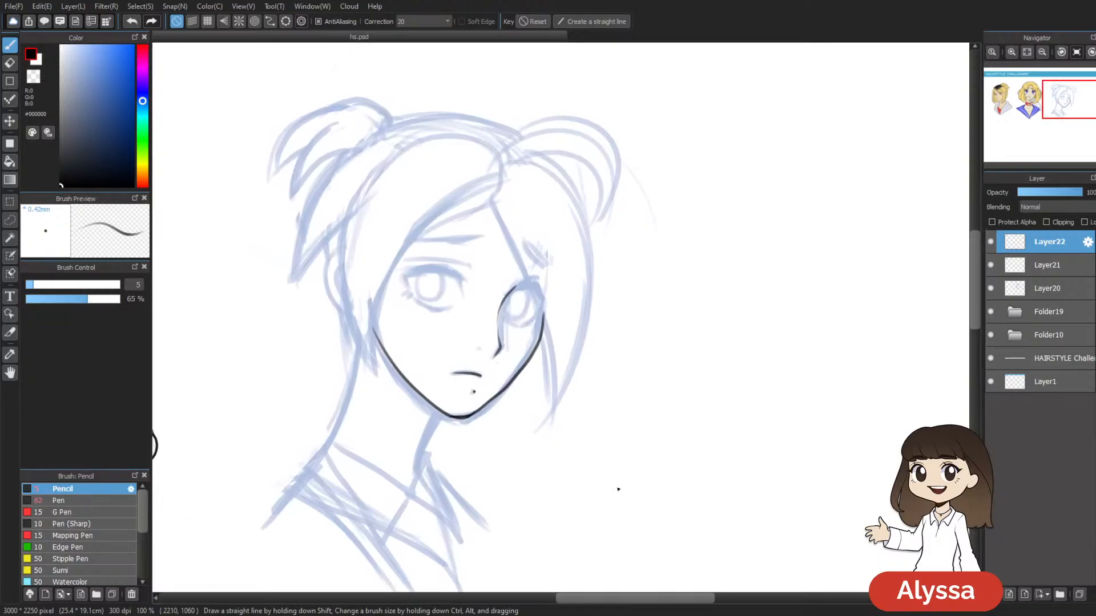
{"action": "scroll", "coordinate": [617, 487], "scroll_direction": "down", "scroll_amount": 1}
{"action": "scroll", "coordinate": [618, 489], "scroll_direction": "up", "scroll_amount": 2}
{"action": "mouse_move", "coordinate": [616, 484]}
{"action": "left_mouse_down"}
{"action": "mouse_move", "coordinate": [570, 360]}
{"action": "mouse_move", "coordinate": [553, 400]}
{"action": "left_mouse_up"}
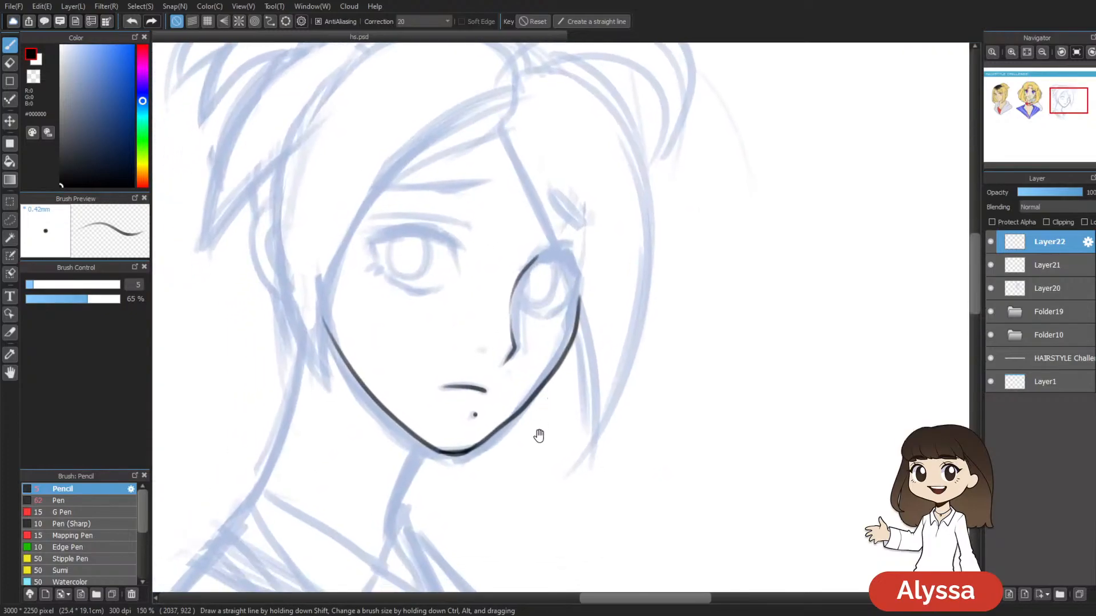
{"action": "scroll", "coordinate": [538, 435], "scroll_direction": "down", "scroll_amount": 1}
{"action": "scroll", "coordinate": [540, 439], "scroll_direction": "up", "scroll_amount": 1}
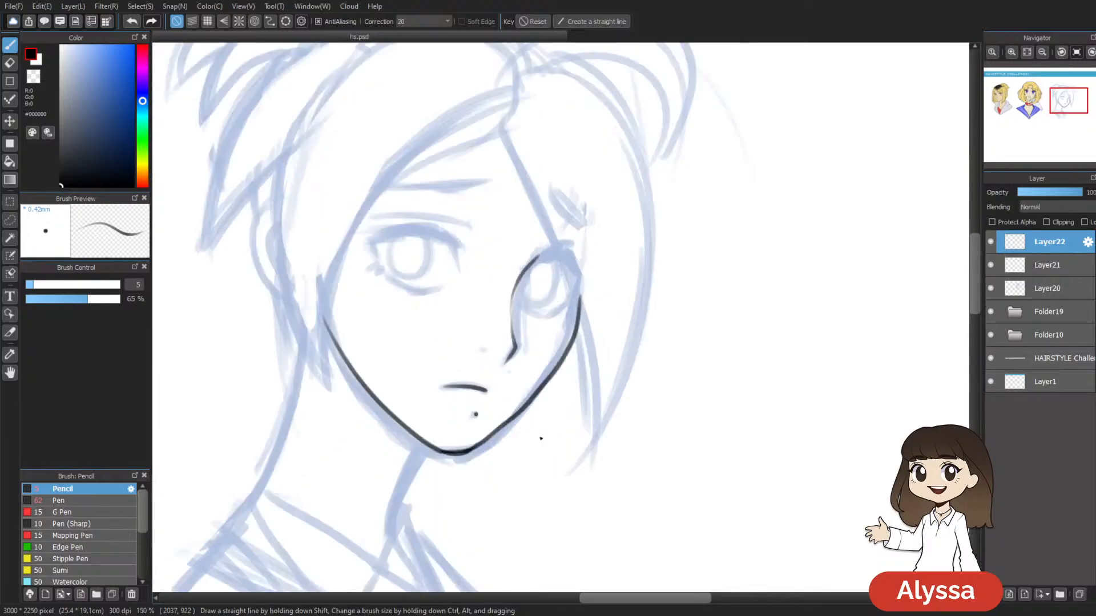
Step: Ink the upper lash line of the far eye, continuing the nose bridge line to the eye's outer corner
{"action": "left_click_drag", "start_coordinate": [632, 208], "coordinate": [489, 135]}
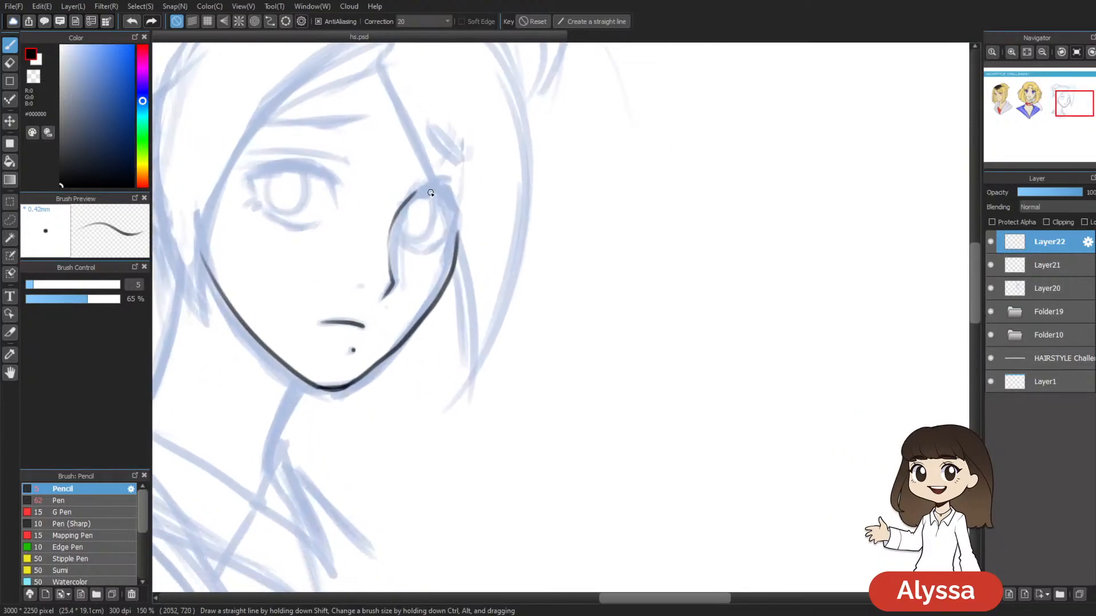
{"action": "mouse_move", "coordinate": [408, 201]}
{"action": "left_mouse_down"}
{"action": "mouse_move", "coordinate": [418, 188]}
{"action": "mouse_move", "coordinate": [457, 189]}
{"action": "mouse_move", "coordinate": [453, 203]}
{"action": "mouse_move", "coordinate": [421, 192]}
{"action": "mouse_move", "coordinate": [450, 194]}
{"action": "mouse_move", "coordinate": [456, 215]}
{"action": "mouse_move", "coordinate": [455, 196]}
{"action": "left_mouse_up"}
{"action": "key", "text": "ctrl+z"}
{"action": "left_click_drag", "start_coordinate": [518, 185], "coordinate": [489, 188]}
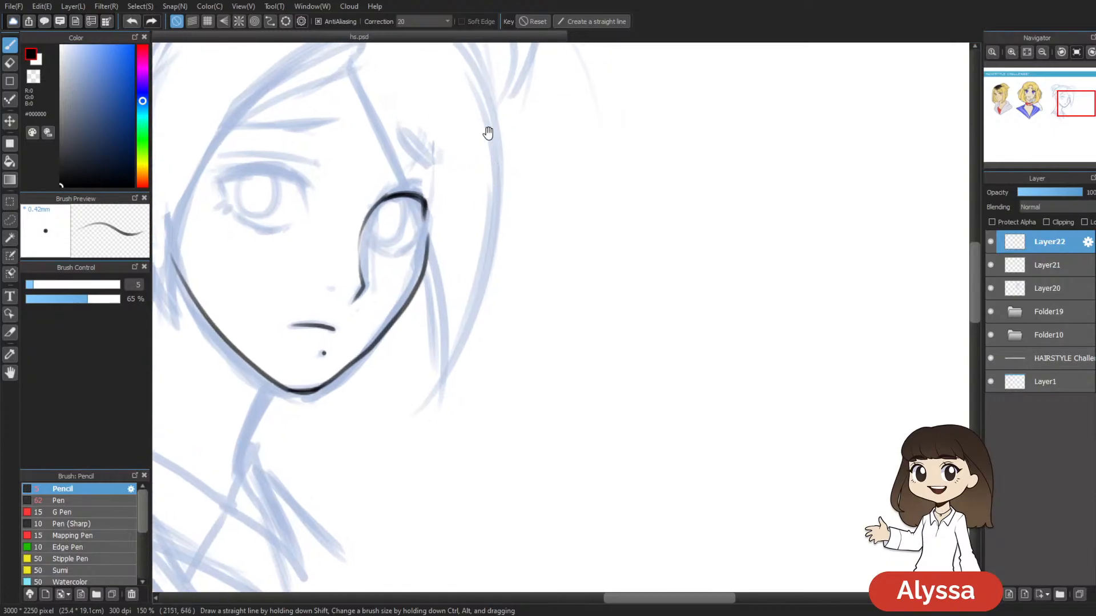
Step: Thicken the far eye's upper lash line and build up its dark outer corner
{"action": "left_click_drag", "start_coordinate": [402, 164], "coordinate": [371, 179]}
{"action": "mouse_move", "coordinate": [394, 227]}
{"action": "left_mouse_down"}
{"action": "mouse_move", "coordinate": [383, 208]}
{"action": "mouse_move", "coordinate": [358, 212]}
{"action": "mouse_move", "coordinate": [391, 210]}
{"action": "mouse_move", "coordinate": [394, 222]}
{"action": "left_mouse_up"}
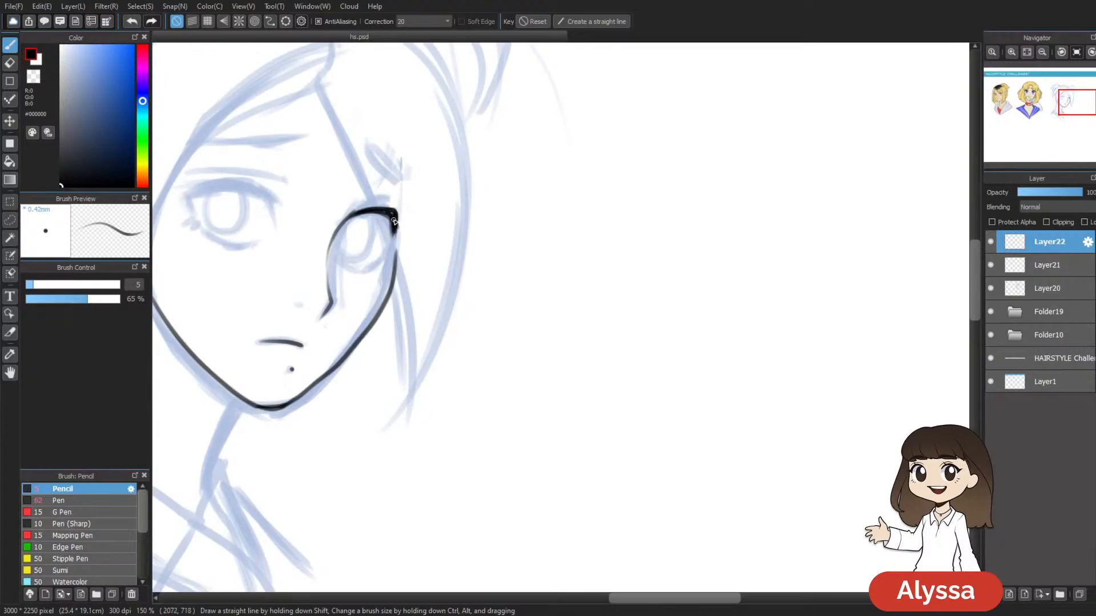
{"action": "mouse_move", "coordinate": [523, 268]}
{"action": "left_mouse_down"}
{"action": "mouse_move", "coordinate": [626, 259]}
{"action": "mouse_move", "coordinate": [618, 244]}
{"action": "left_mouse_up"}
{"action": "mouse_move", "coordinate": [468, 186]}
{"action": "left_mouse_down"}
{"action": "mouse_move", "coordinate": [436, 200]}
{"action": "mouse_move", "coordinate": [472, 188]}
{"action": "left_mouse_up"}
{"action": "key", "text": "ctrl+z"}
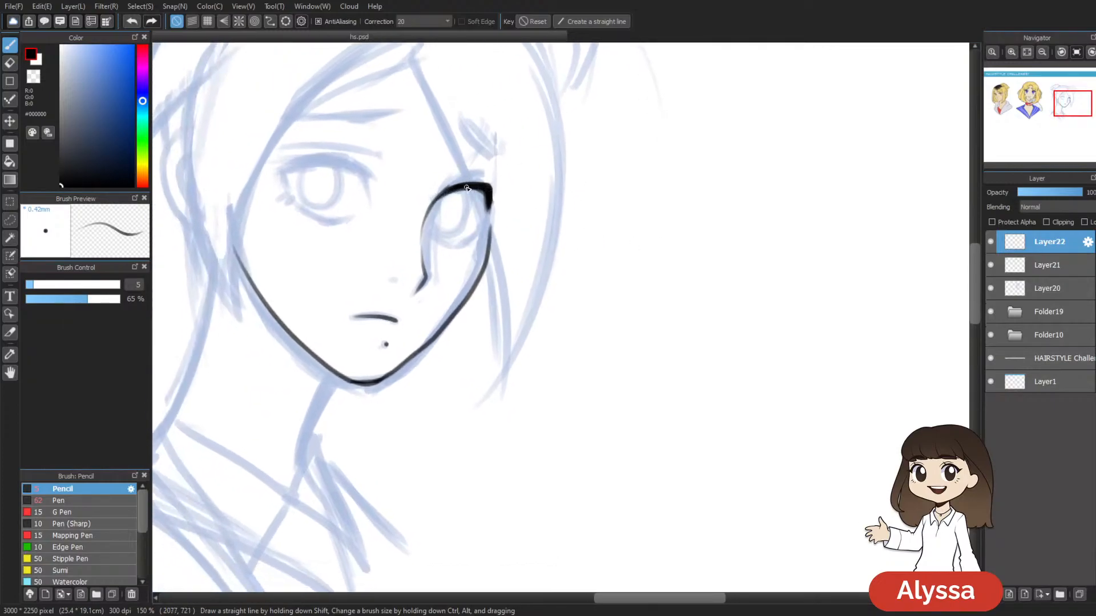
{"action": "left_click_drag", "start_coordinate": [626, 154], "coordinate": [587, 155]}
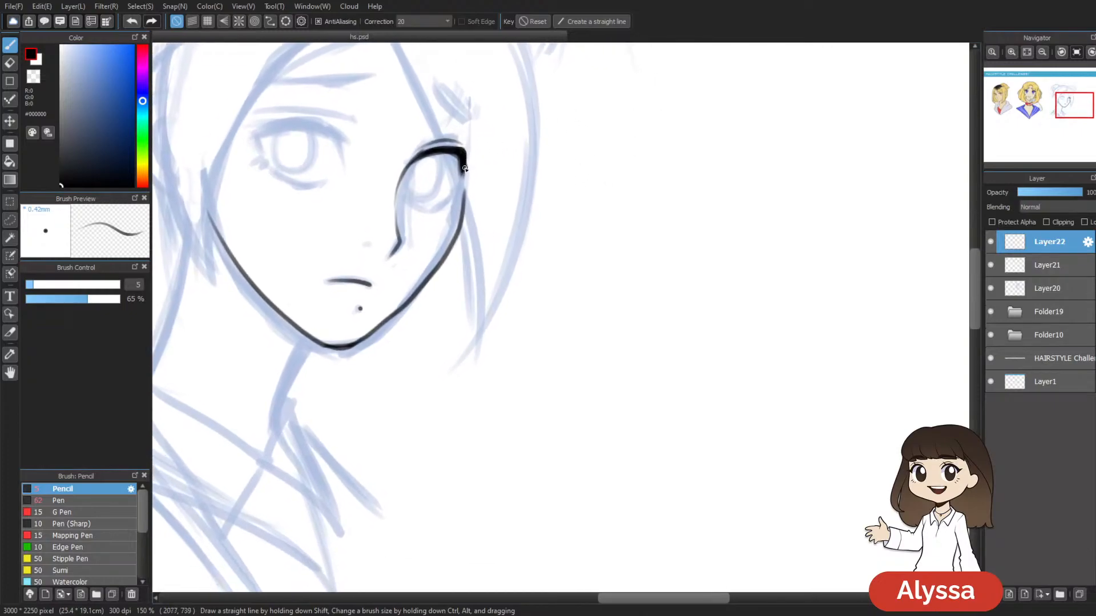
{"action": "left_click_drag", "start_coordinate": [464, 152], "coordinate": [463, 178]}
Step: Ink a thick, tapered upper lash line on the near eye and trim its inner end with the eraser
{"action": "left_click_drag", "start_coordinate": [533, 222], "coordinate": [648, 248]}
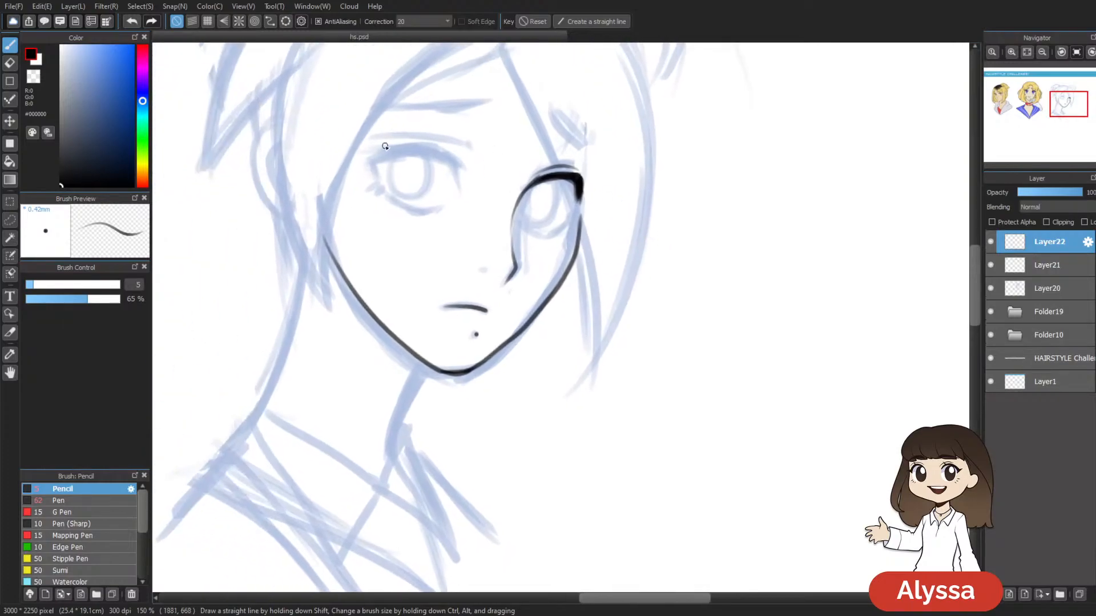
{"action": "mouse_move", "coordinate": [372, 164]}
{"action": "left_mouse_down"}
{"action": "mouse_move", "coordinate": [439, 156]}
{"action": "mouse_move", "coordinate": [463, 169]}
{"action": "mouse_move", "coordinate": [406, 151]}
{"action": "mouse_move", "coordinate": [372, 159]}
{"action": "mouse_move", "coordinate": [462, 166]}
{"action": "mouse_move", "coordinate": [435, 154]}
{"action": "mouse_move", "coordinate": [375, 155]}
{"action": "mouse_move", "coordinate": [451, 163]}
{"action": "left_mouse_up"}
{"action": "key", "text": "ctrl+z"}
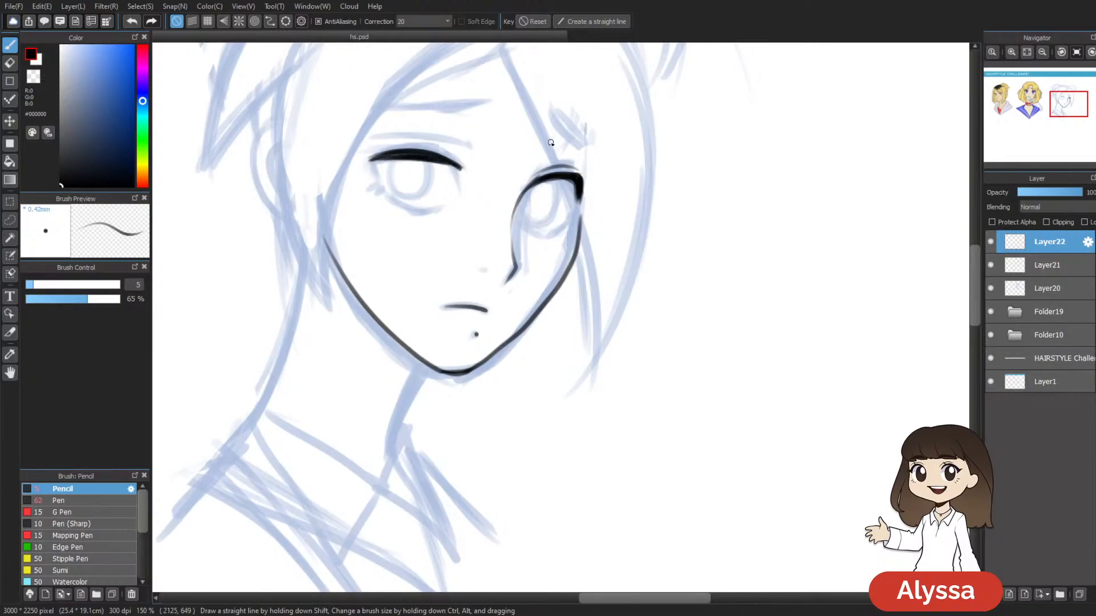
{"action": "key", "text": "e"}
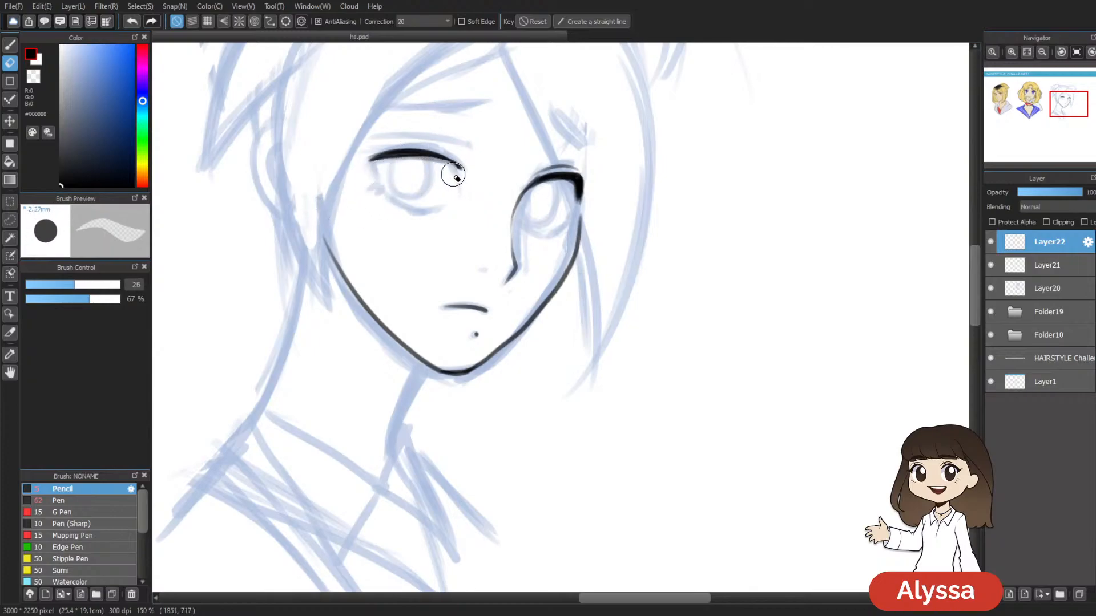
{"action": "key", "text": "b"}
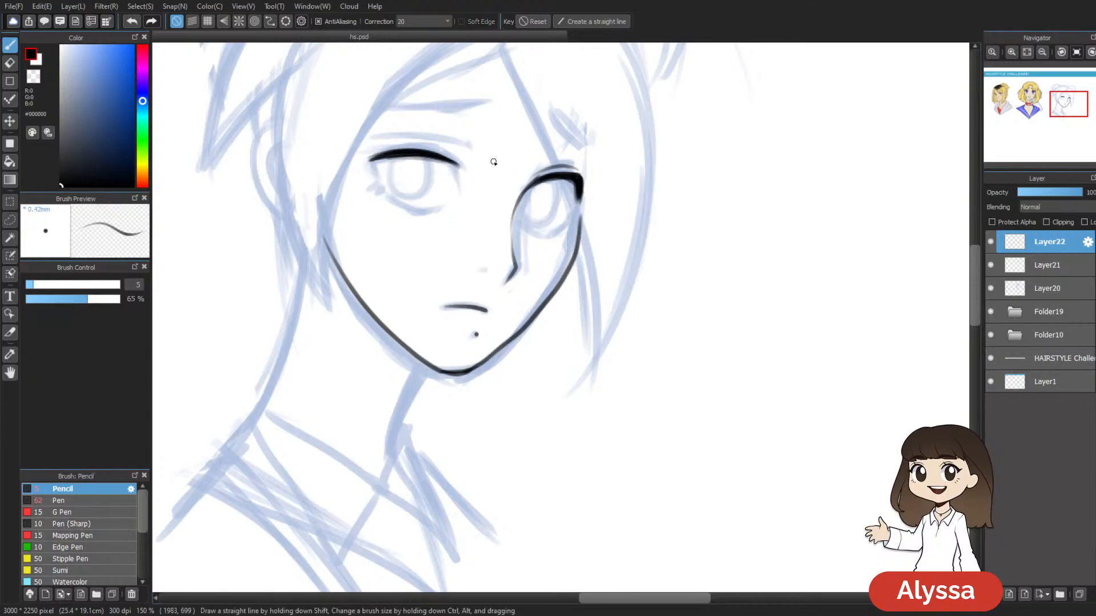
Step: Compare the inked face with the two finished characters on the full canvas, and return to the face close-up
{"action": "key", "text": "ctrl+minus"}
{"action": "key", "text": "ctrl+minus"}
{"action": "key", "text": "ctrl+minus"}
{"action": "left_click_drag", "start_coordinate": [587, 388], "coordinate": [785, 376]}
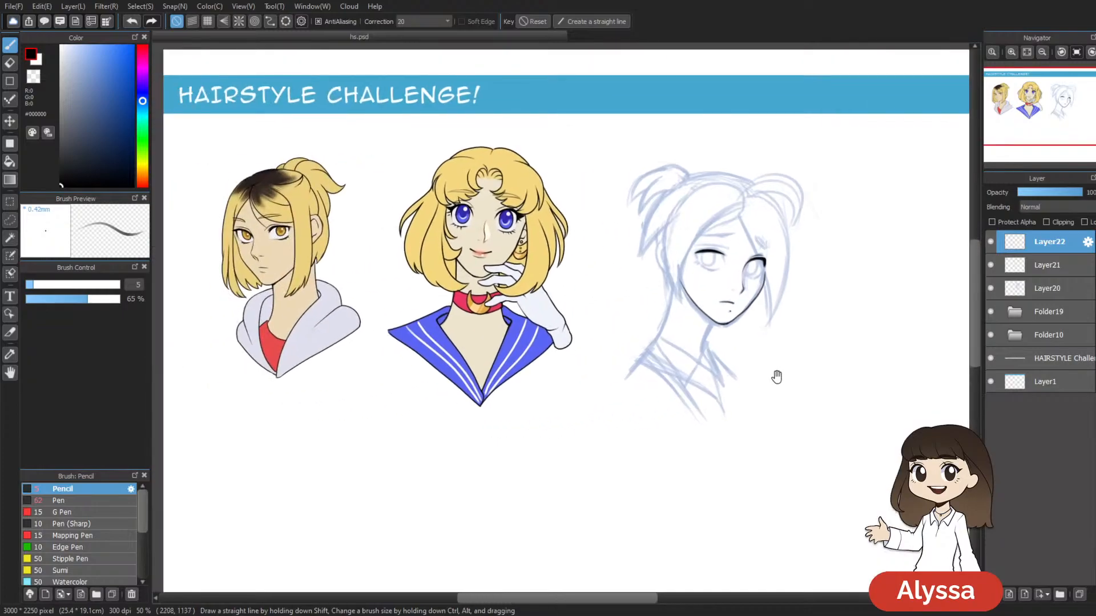
{"action": "left_click_drag", "start_coordinate": [732, 454], "coordinate": [594, 580]}
{"action": "key", "text": "ctrl+plus"}
{"action": "key", "text": "ctrl+plus"}
{"action": "key", "text": "ctrl+plus"}
{"action": "left_click_drag", "start_coordinate": [768, 337], "coordinate": [539, 54]}
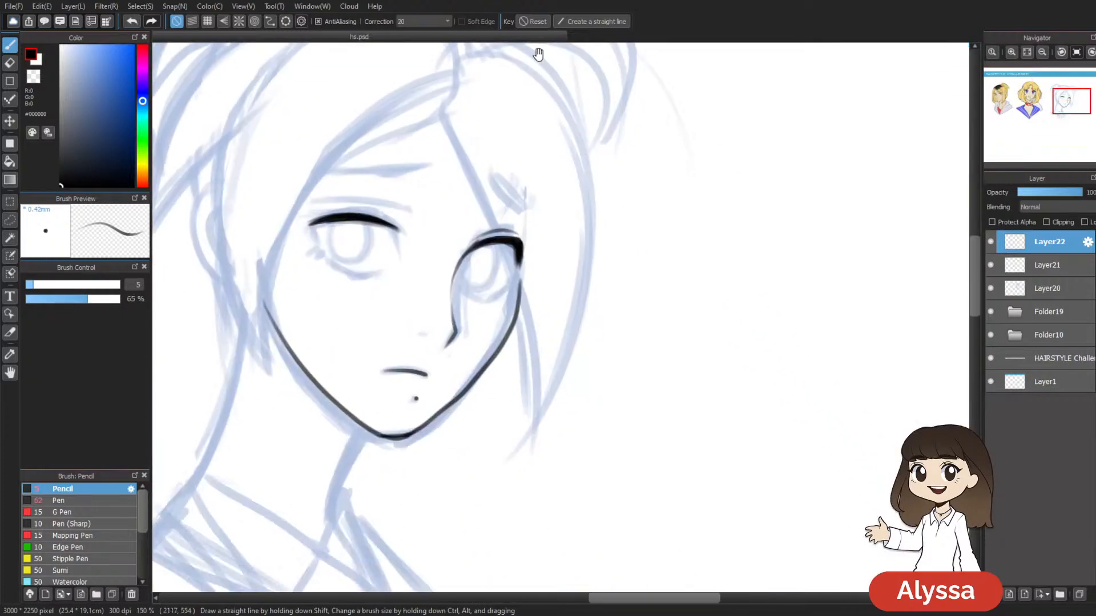
Step: Draw a thin eyelid crease above the near eye and touch up the inner end of its upper lash line
{"action": "mouse_move", "coordinate": [410, 213]}
{"action": "left_mouse_down"}
{"action": "mouse_move", "coordinate": [386, 207]}
{"action": "mouse_move", "coordinate": [324, 202]}
{"action": "left_mouse_up"}
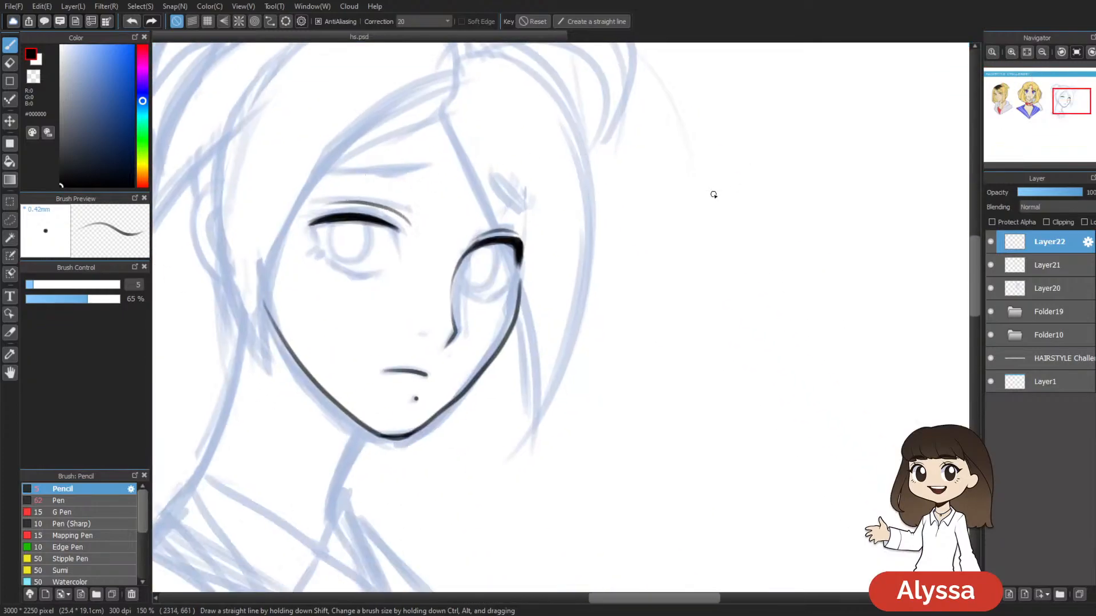
{"action": "scroll", "coordinate": [472, 128], "scroll_direction": "down", "scroll_amount": 3}
{"action": "left_click_drag", "start_coordinate": [361, 157], "coordinate": [400, 164]}
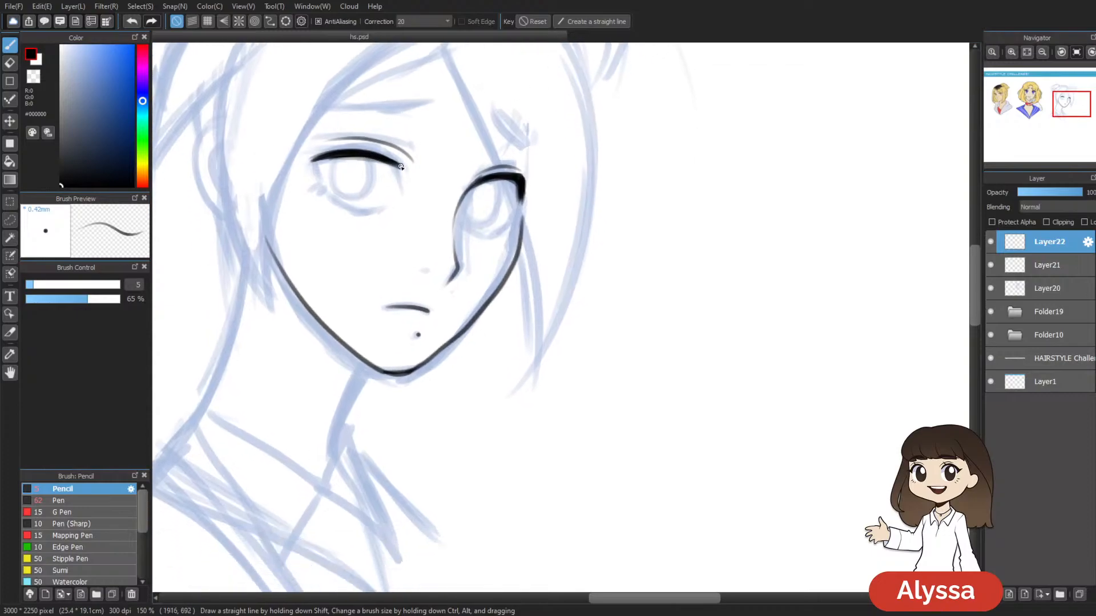
{"action": "left_click_drag", "start_coordinate": [740, 179], "coordinate": [721, 145]}
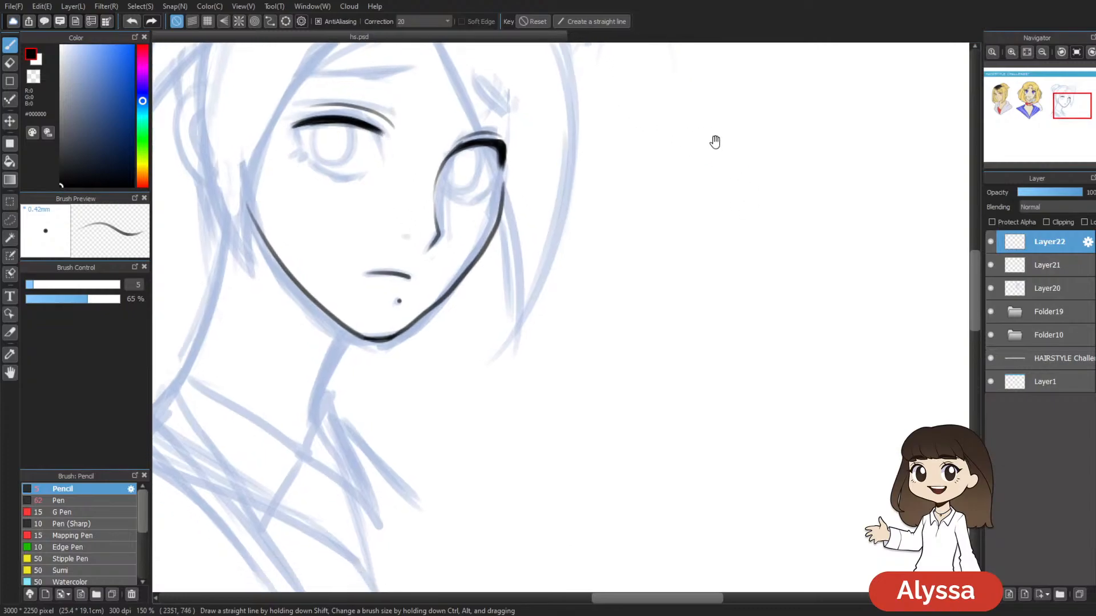
Step: Ink a short lash stroke descending from the outer corner of the near eye
{"action": "left_click_drag", "start_coordinate": [300, 127], "coordinate": [309, 156]}
{"action": "key", "text": "ctrl+z"}
{"action": "left_click_drag", "start_coordinate": [302, 128], "coordinate": [306, 148]}
{"action": "scroll", "coordinate": [415, 233], "scroll_direction": "up", "scroll_amount": 1}
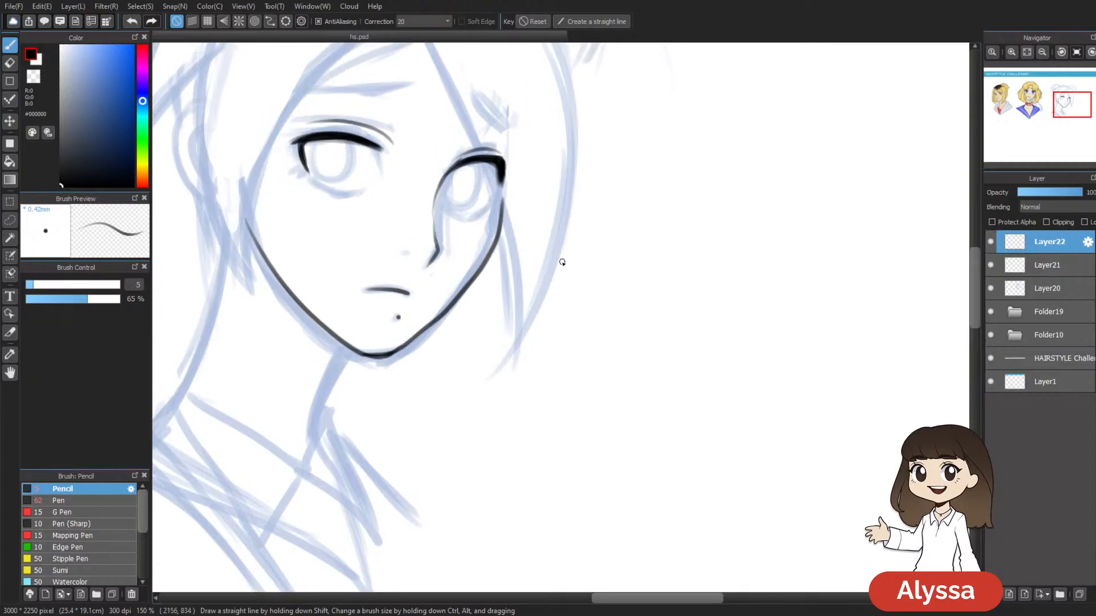
Step: Save the drawing
{"action": "left_click_drag", "start_coordinate": [527, 303], "coordinate": [504, 344]}
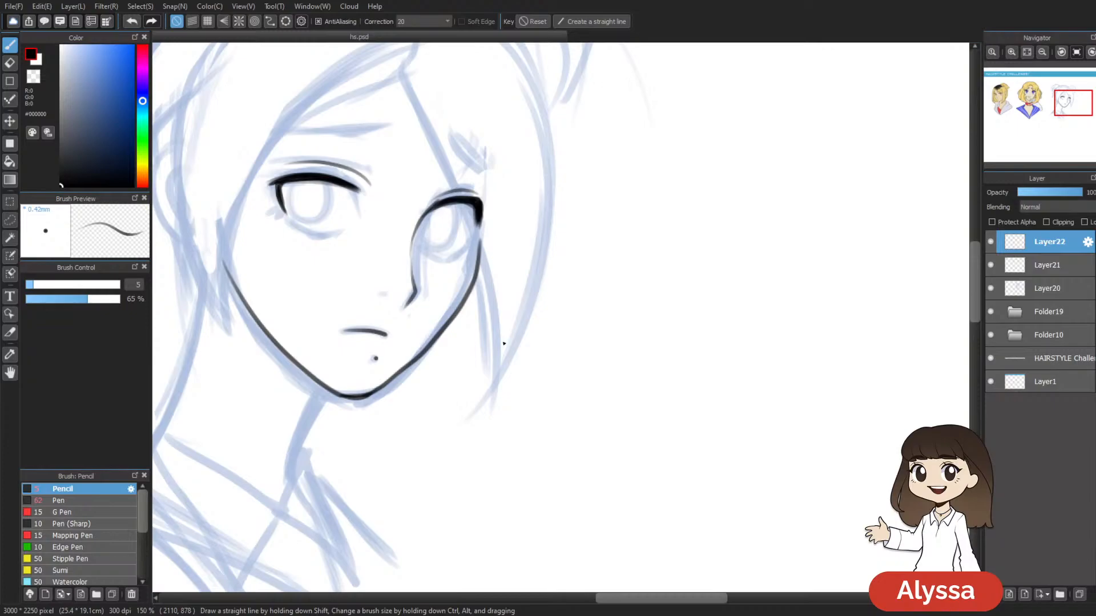
{"action": "key", "text": "ctrl+minus"}
{"action": "key", "text": "ctrl+s"}
Step: Slim the near eye's outer-corner lash stroke with the eraser and touch it up with the pencil
{"action": "key", "text": "ctrl+plus"}
{"action": "key", "text": "ctrl+plus"}
{"action": "left_click_drag", "start_coordinate": [498, 208], "coordinate": [536, 240]}
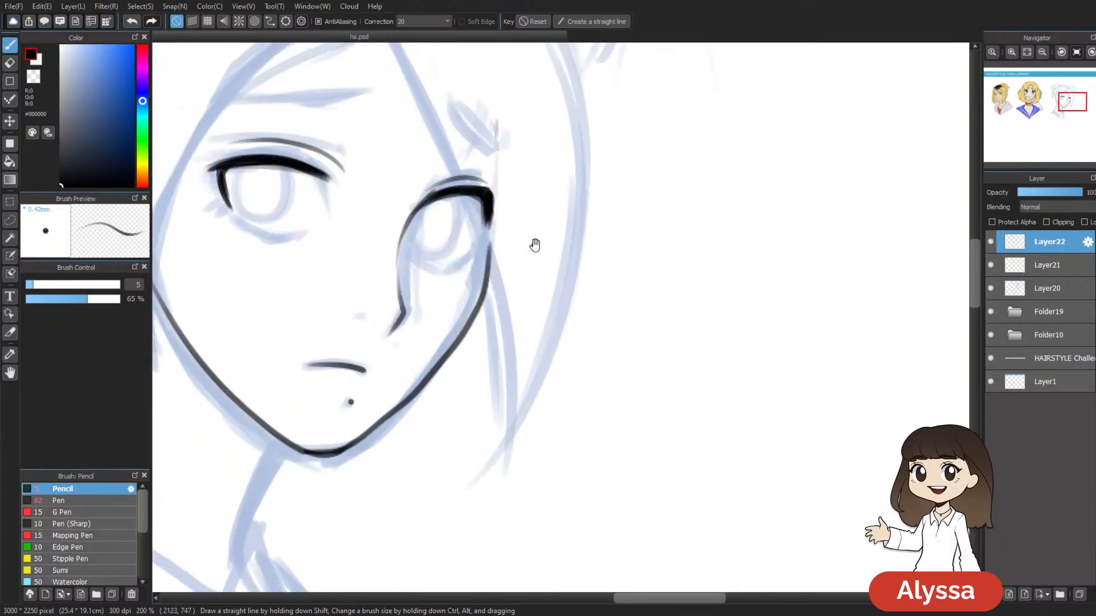
{"action": "left_click_drag", "start_coordinate": [702, 354], "coordinate": [760, 350]}
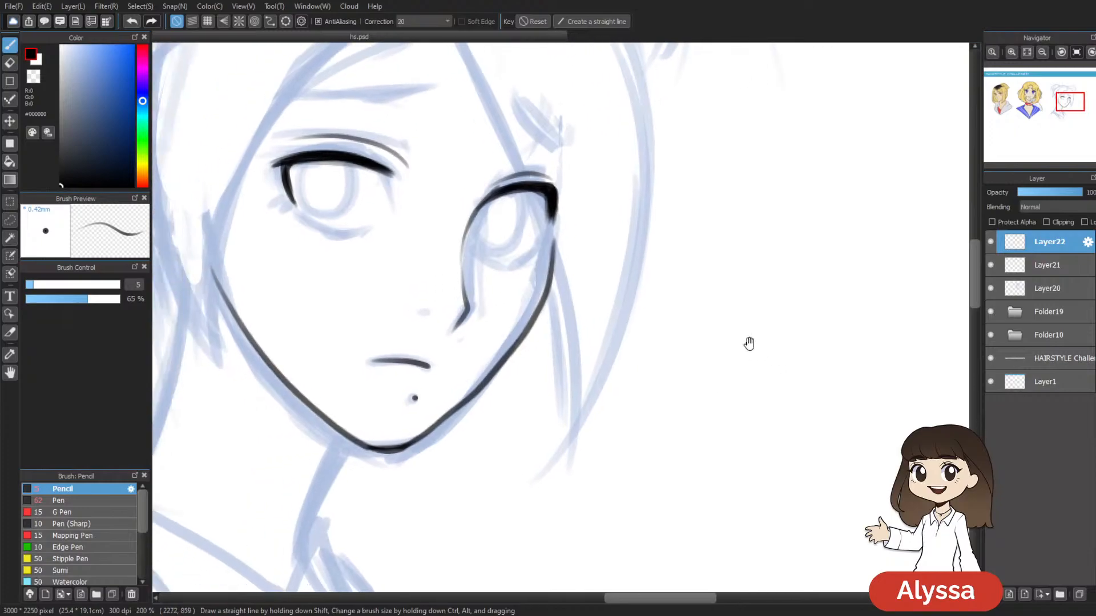
{"action": "left_click_drag", "start_coordinate": [707, 323], "coordinate": [699, 349]}
{"action": "left_click_drag", "start_coordinate": [641, 407], "coordinate": [626, 427]}
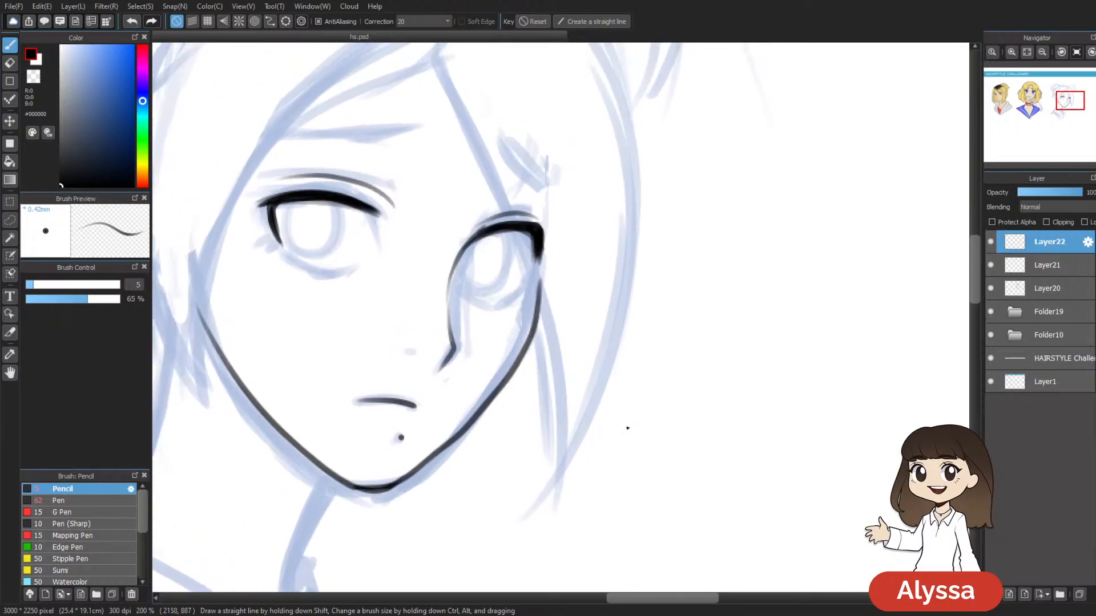
{"action": "key", "text": "ctrl+minus"}
{"action": "key", "text": "ctrl+minus"}
{"action": "key", "text": "ctrl+plus"}
{"action": "key", "text": "ctrl+plus"}
{"action": "key", "text": "ctrl+plus"}
{"action": "key", "text": "e"}
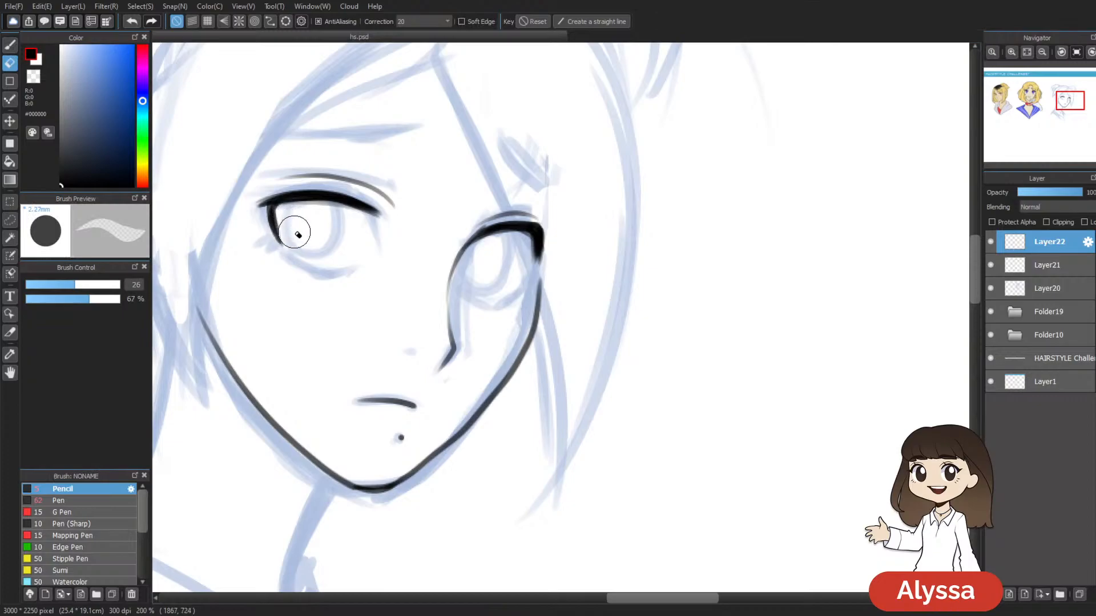
{"action": "key", "text": "b"}
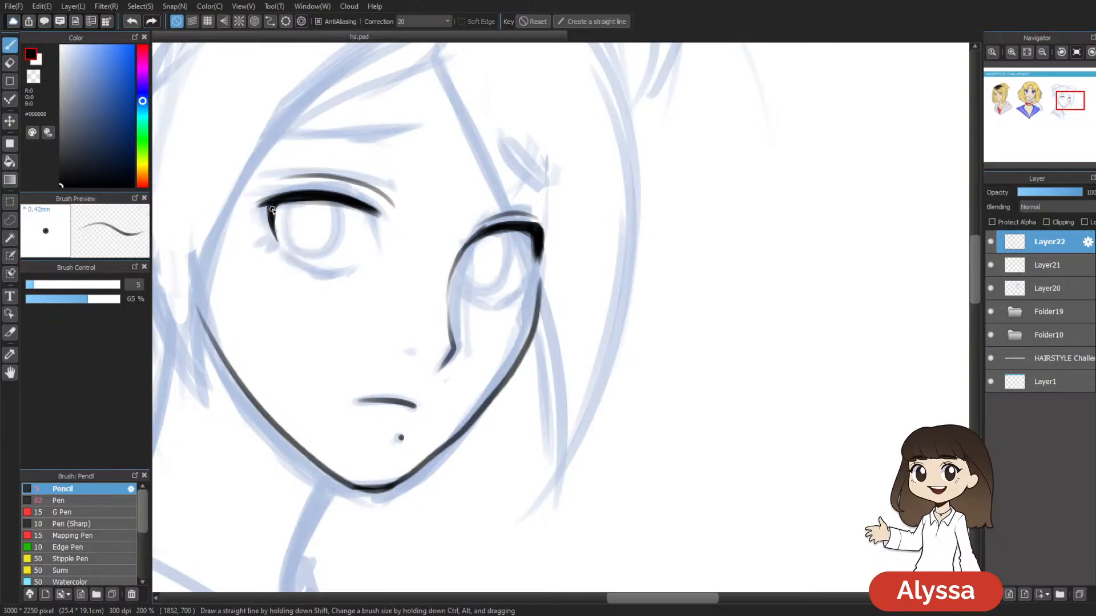
{"action": "left_click_drag", "start_coordinate": [550, 382], "coordinate": [544, 363]}
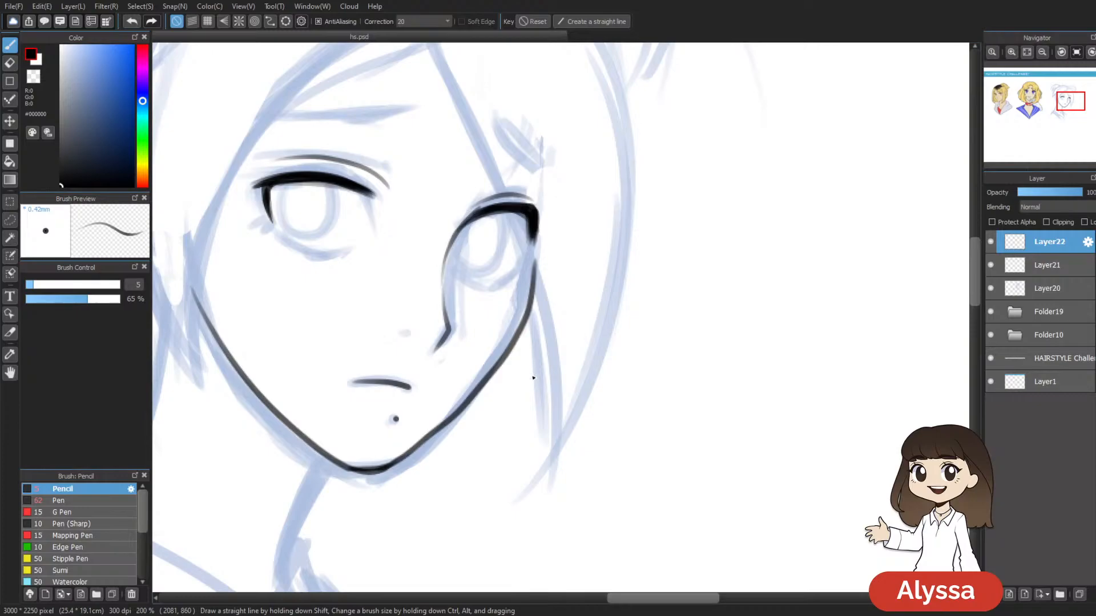
Step: Touch up the outer corner of the far eye's upper lash line with short pencil strokes
{"action": "key", "text": "ctrl+minus"}
{"action": "key", "text": "ctrl+plus"}
{"action": "left_click_drag", "start_coordinate": [533, 224], "coordinate": [522, 254]}
{"action": "left_click_drag", "start_coordinate": [526, 211], "coordinate": [533, 250]}
{"action": "left_click_drag", "start_coordinate": [646, 259], "coordinate": [634, 223]}
{"action": "left_click_drag", "start_coordinate": [554, 340], "coordinate": [603, 321]}
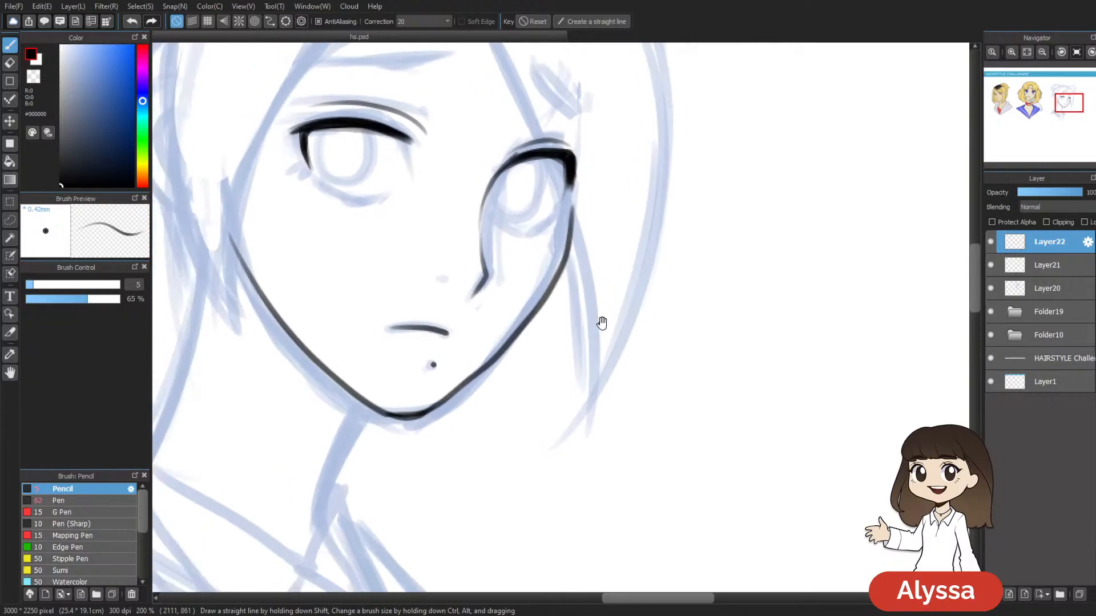
Step: Ink thin curved lower lash lines under the near eye and the far eye
{"action": "scroll", "coordinate": [547, 491], "scroll_direction": "down", "scroll_amount": 3}
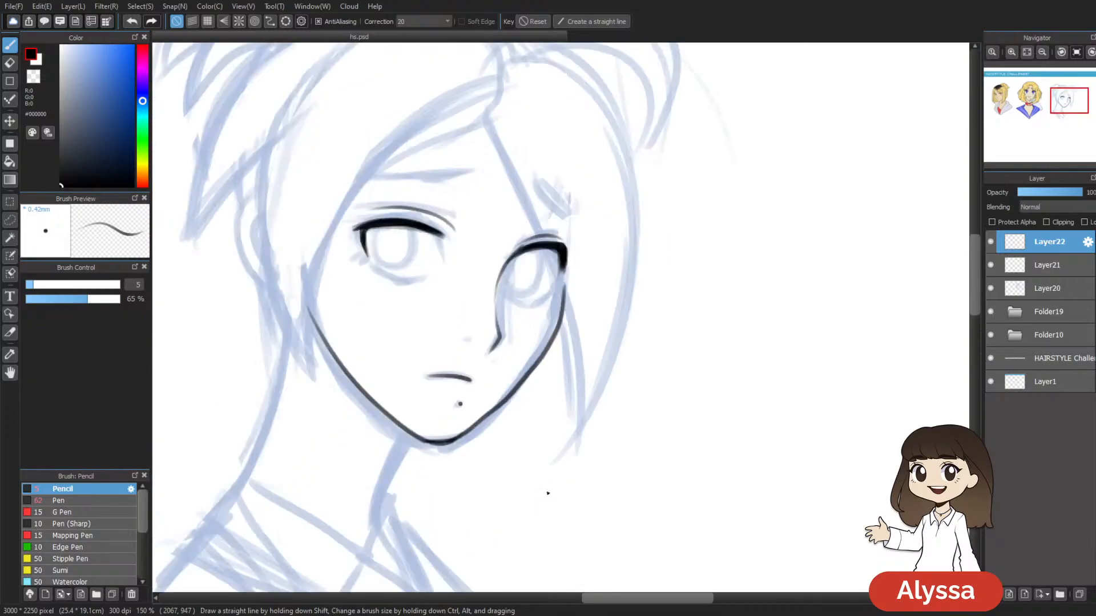
{"action": "mouse_move", "coordinate": [551, 335]}
{"action": "left_mouse_down"}
{"action": "mouse_move", "coordinate": [550, 273]}
{"action": "mouse_move", "coordinate": [525, 276]}
{"action": "left_mouse_up"}
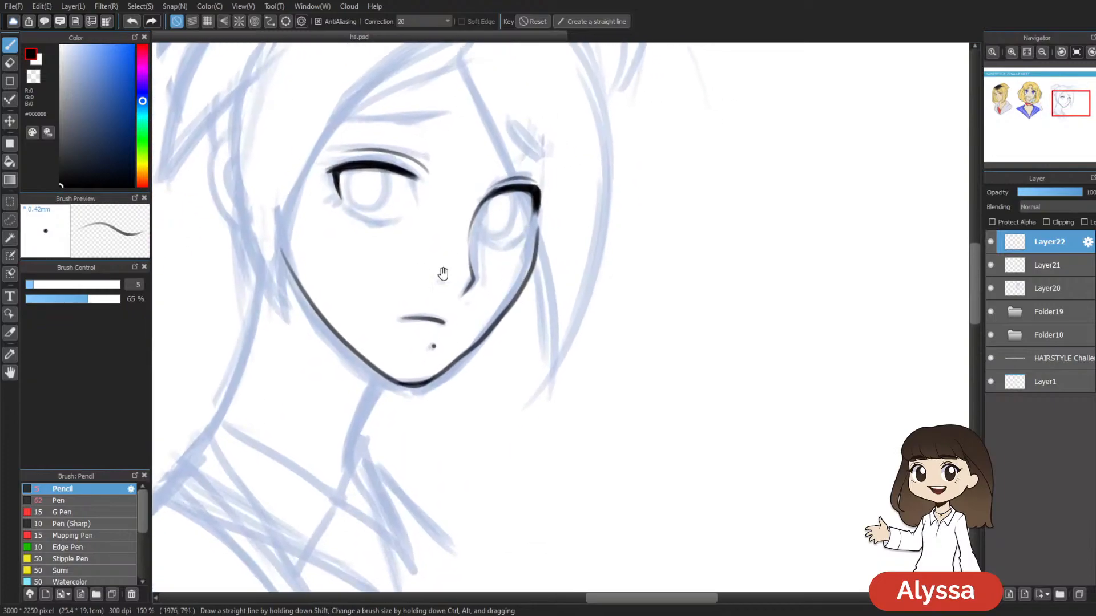
{"action": "left_click_drag", "start_coordinate": [437, 272], "coordinate": [424, 321]}
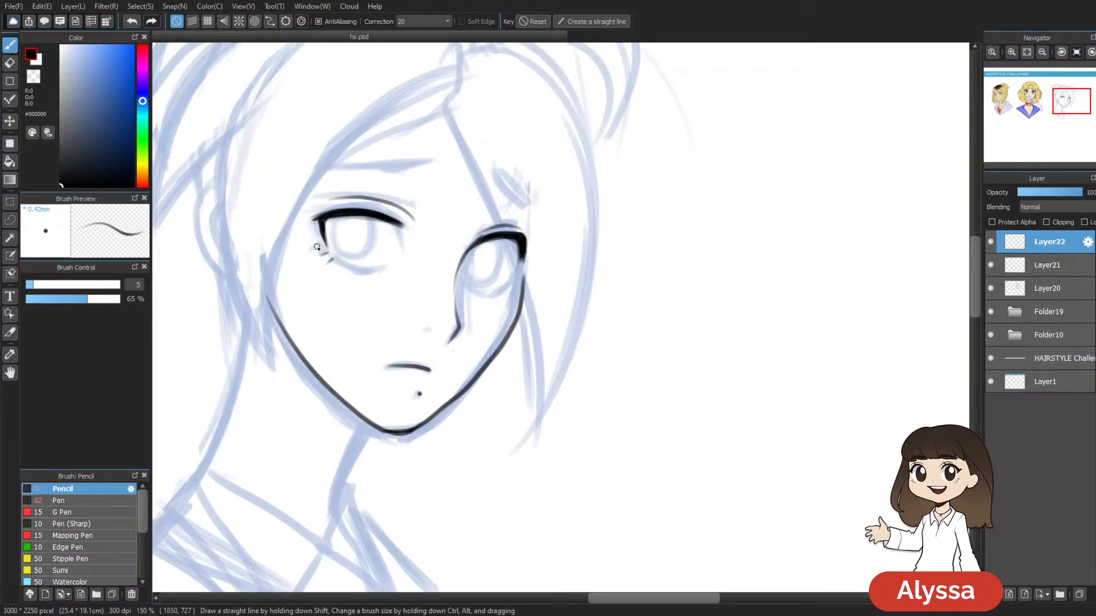
{"action": "left_click_drag", "start_coordinate": [333, 261], "coordinate": [379, 269]}
{"action": "left_click_drag", "start_coordinate": [690, 216], "coordinate": [643, 176]}
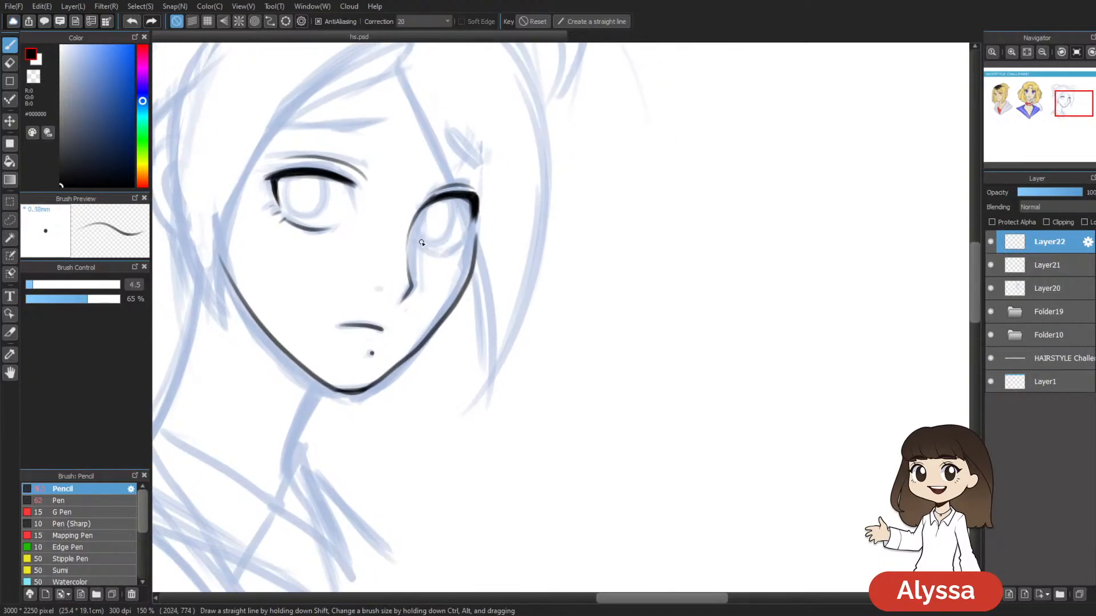
{"action": "mouse_move", "coordinate": [414, 246]}
{"action": "left_mouse_down"}
{"action": "mouse_move", "coordinate": [448, 255]}
{"action": "mouse_move", "coordinate": [483, 209]}
{"action": "left_mouse_up"}
Step: Clean up the near eye's lower outer corner, join its lower lash line to the upper one, and add small outer-corner lashes on both eyes
{"action": "key", "text": "e"}
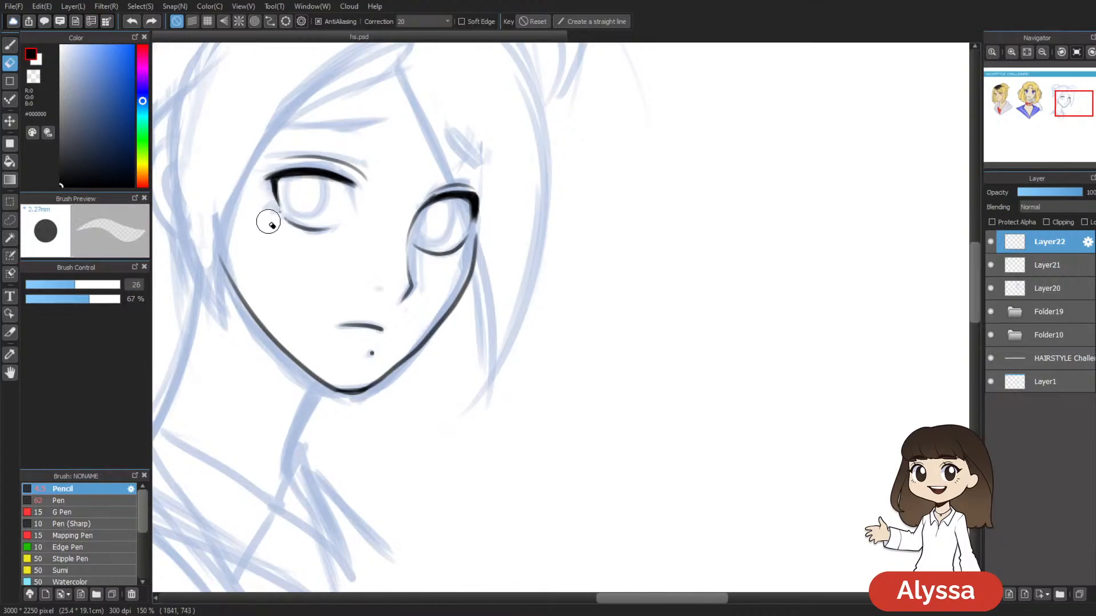
{"action": "key", "text": "b"}
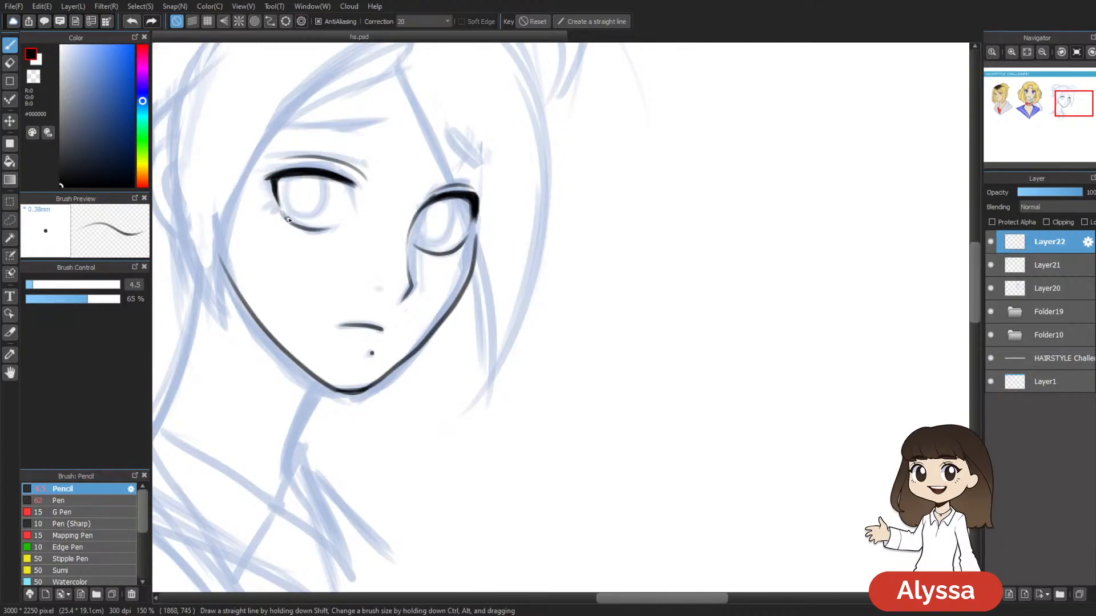
{"action": "mouse_move", "coordinate": [517, 321]}
{"action": "left_mouse_down"}
{"action": "mouse_move", "coordinate": [506, 271]}
{"action": "mouse_move", "coordinate": [475, 306]}
{"action": "left_mouse_up"}
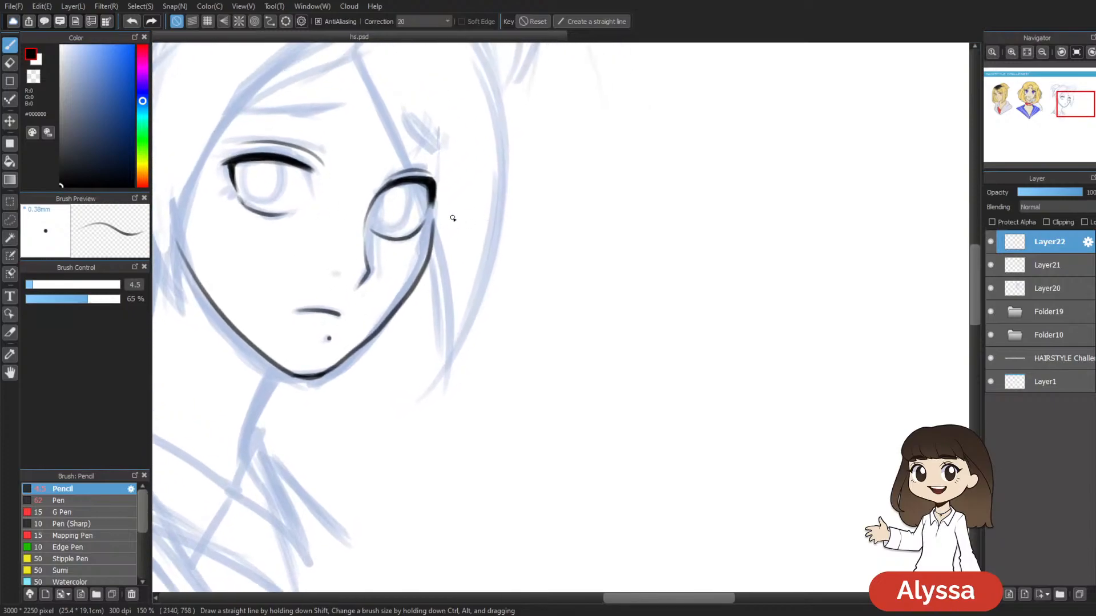
{"action": "left_click_drag", "start_coordinate": [423, 231], "coordinate": [397, 244]}
{"action": "mouse_move", "coordinate": [232, 200]}
{"action": "left_mouse_down"}
{"action": "mouse_move", "coordinate": [258, 217]}
{"action": "mouse_move", "coordinate": [233, 198]}
{"action": "left_mouse_up"}
{"action": "scroll", "coordinate": [447, 417], "scroll_direction": "down", "scroll_amount": 2}
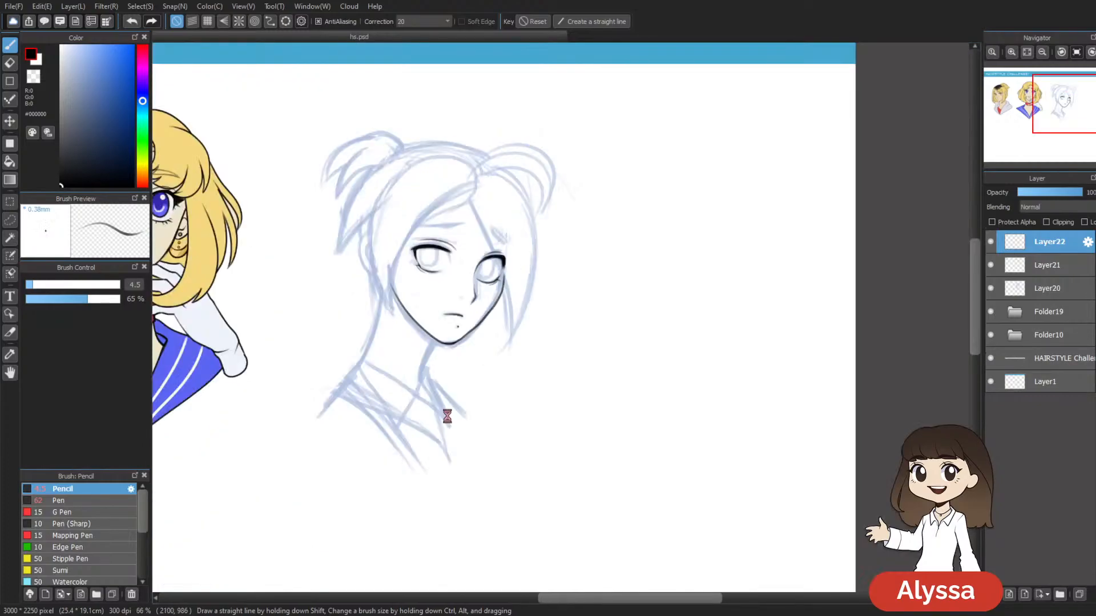
Step: Extend the inner end of the near eye's upper lash line with a short downward stroke
{"action": "scroll", "coordinate": [447, 416], "scroll_direction": "up", "scroll_amount": 5}
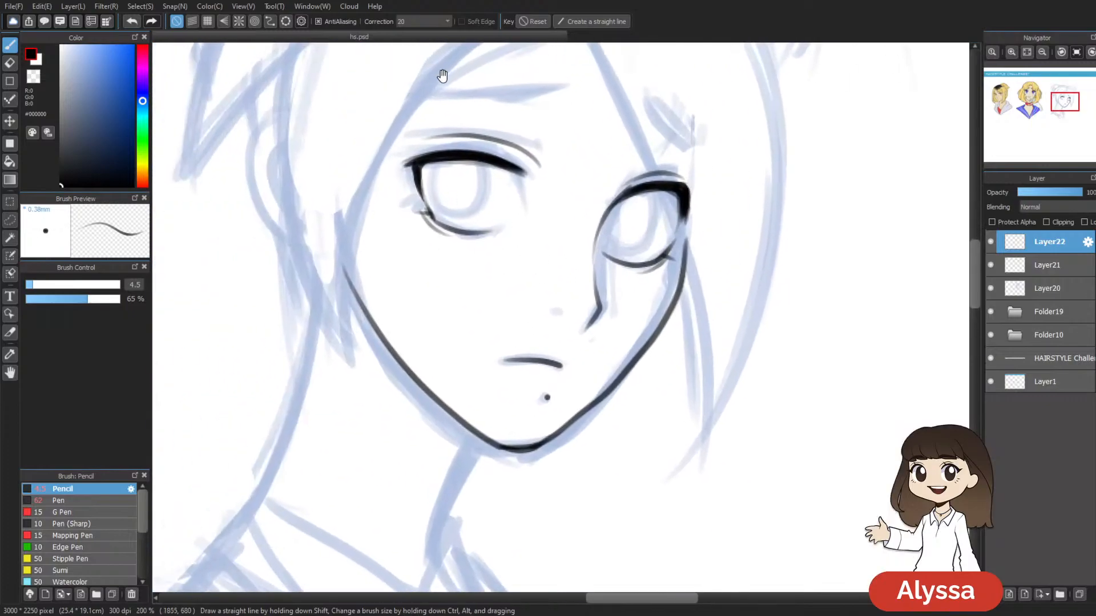
{"action": "scroll", "coordinate": [436, 125], "scroll_direction": "down", "scroll_amount": 2}
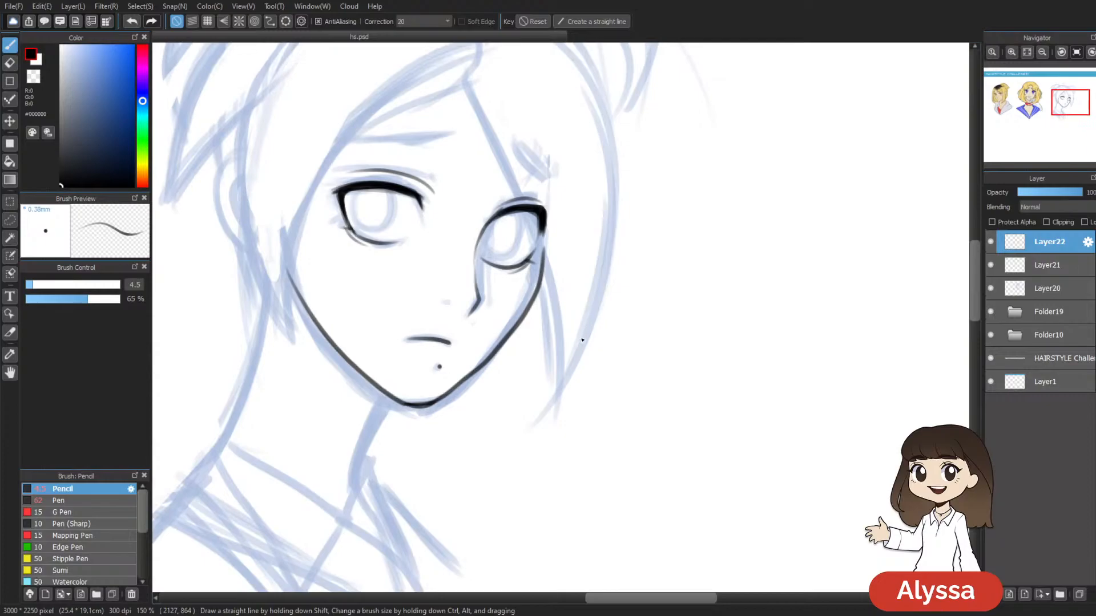
{"action": "scroll", "coordinate": [582, 340], "scroll_direction": "down", "scroll_amount": 1}
{"action": "scroll", "coordinate": [582, 340], "scroll_direction": "up", "scroll_amount": 1}
{"action": "scroll", "coordinate": [582, 340], "scroll_direction": "down", "scroll_amount": 1}
{"action": "scroll", "coordinate": [582, 340], "scroll_direction": "up", "scroll_amount": 1}
{"action": "scroll", "coordinate": [592, 228], "scroll_direction": "down", "scroll_amount": 4}
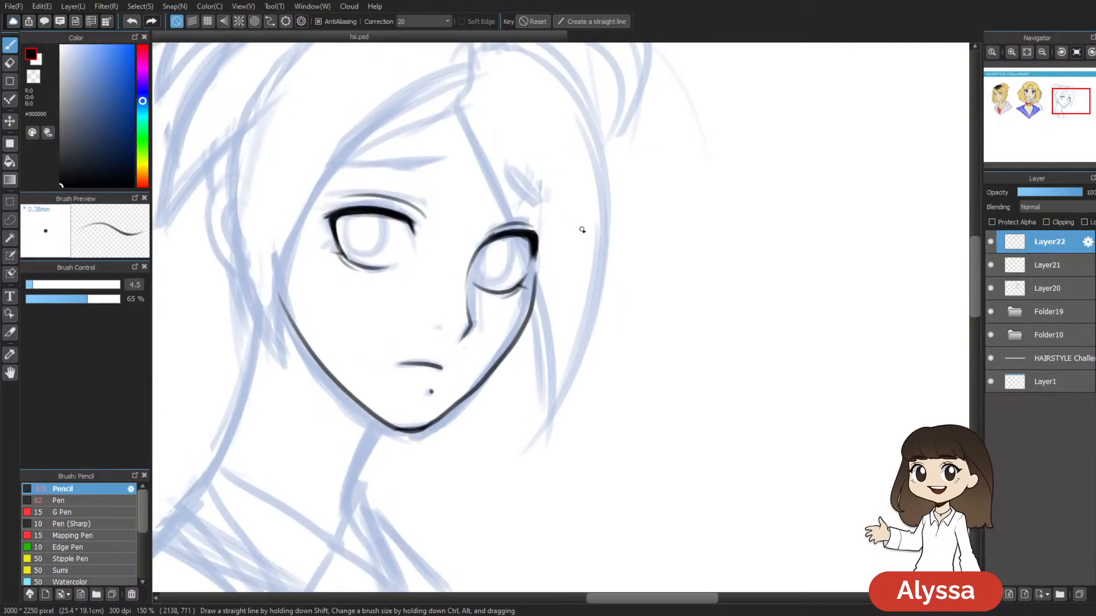
{"action": "scroll", "coordinate": [583, 231], "scroll_direction": "down", "scroll_amount": 2}
{"action": "scroll", "coordinate": [583, 232], "scroll_direction": "up", "scroll_amount": 5}
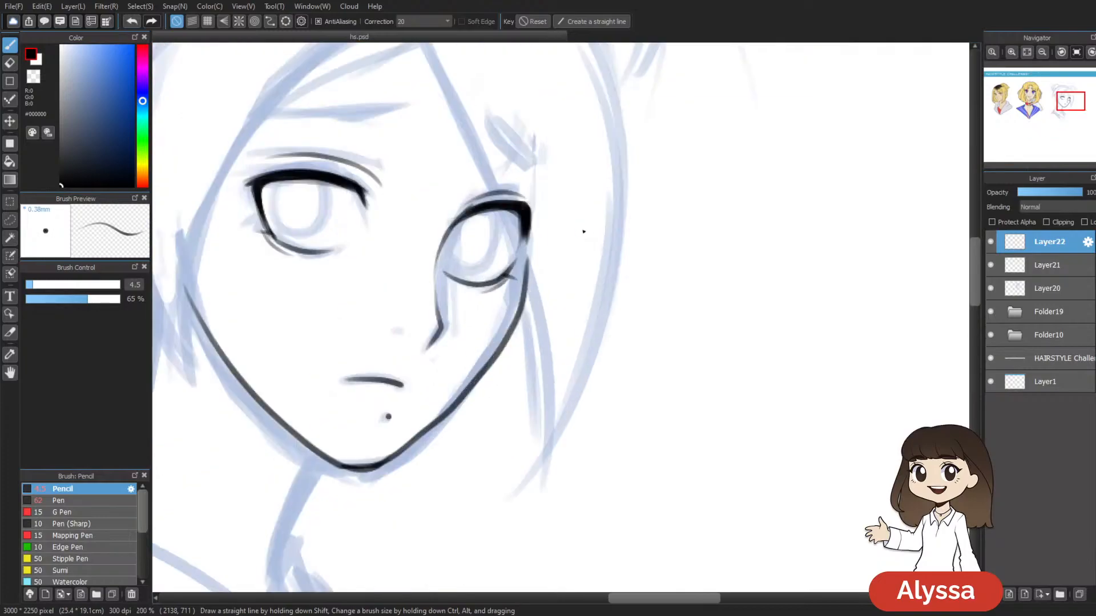
Step: Select the mouth line and the dot below it with the lasso, move them up slightly, and deselect
{"action": "key", "text": "l"}
{"action": "mouse_move", "coordinate": [381, 440]}
{"action": "left_mouse_down"}
{"action": "mouse_move", "coordinate": [421, 388]}
{"action": "mouse_move", "coordinate": [348, 438]}
{"action": "left_mouse_up"}
{"action": "mouse_move", "coordinate": [410, 397]}
{"action": "left_mouse_down"}
{"action": "mouse_move", "coordinate": [453, 368]}
{"action": "mouse_move", "coordinate": [409, 389]}
{"action": "left_mouse_up"}
{"action": "key", "text": "Return"}
{"action": "key", "text": "ctrl+z"}
{"action": "key", "text": "ctrl+y"}
{"action": "key", "text": "ctrl+d"}
{"action": "key", "text": "b"}
Step: Examine the raised mouth and inked eyes against the whole head sketch from different zoom levels
{"action": "key", "text": "ctrl+minus"}
{"action": "key", "text": "ctrl+minus"}
{"action": "key", "text": "ctrl+minus"}
{"action": "key", "text": "ctrl+minus"}
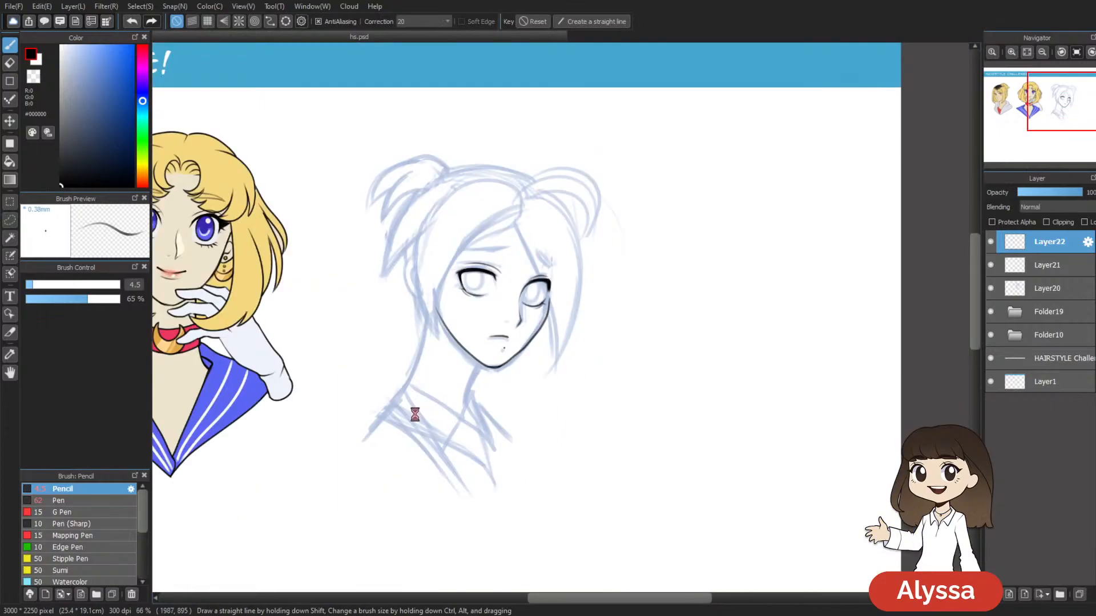
{"action": "key", "text": "ctrl+plus"}
{"action": "key", "text": "ctrl+plus"}
{"action": "key", "text": "ctrl+plus"}
{"action": "key", "text": "ctrl+plus"}
{"action": "scroll", "coordinate": [618, 222], "scroll_direction": "down", "scroll_amount": 2}
{"action": "scroll", "coordinate": [562, 298], "scroll_direction": "left", "scroll_amount": 2}
{"action": "key", "text": "ctrl+minus"}
{"action": "key", "text": "ctrl+minus"}
{"action": "key", "text": "ctrl+minus"}
{"action": "key", "text": "ctrl+minus"}
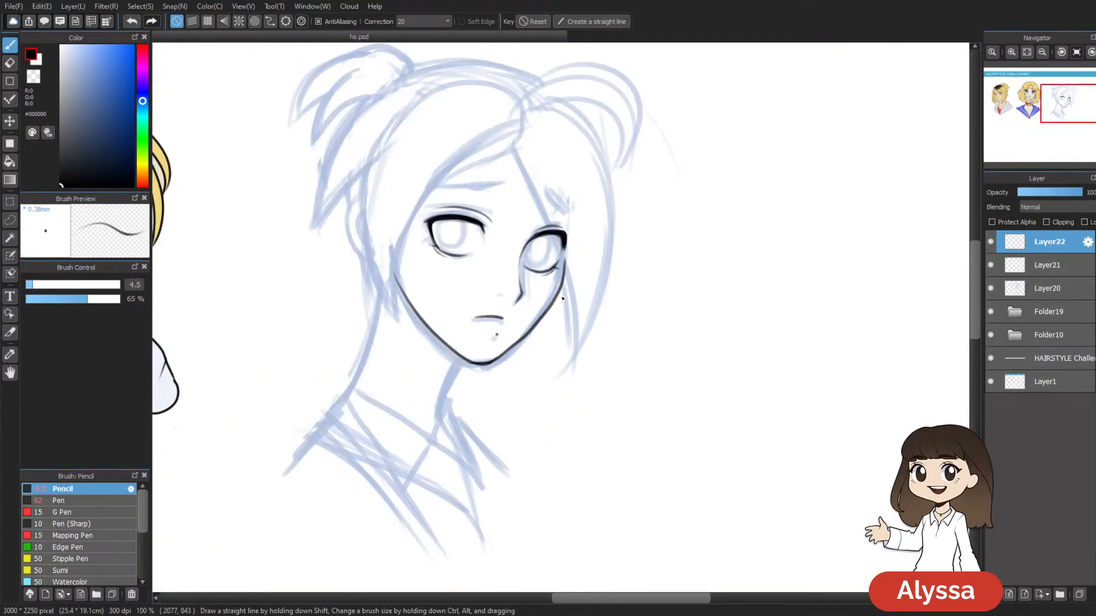
{"action": "left_click_drag", "start_coordinate": [486, 395], "coordinate": [679, 413]}
{"action": "key", "text": "ctrl+plus"}
{"action": "key", "text": "ctrl+plus"}
{"action": "key", "text": "ctrl+plus"}
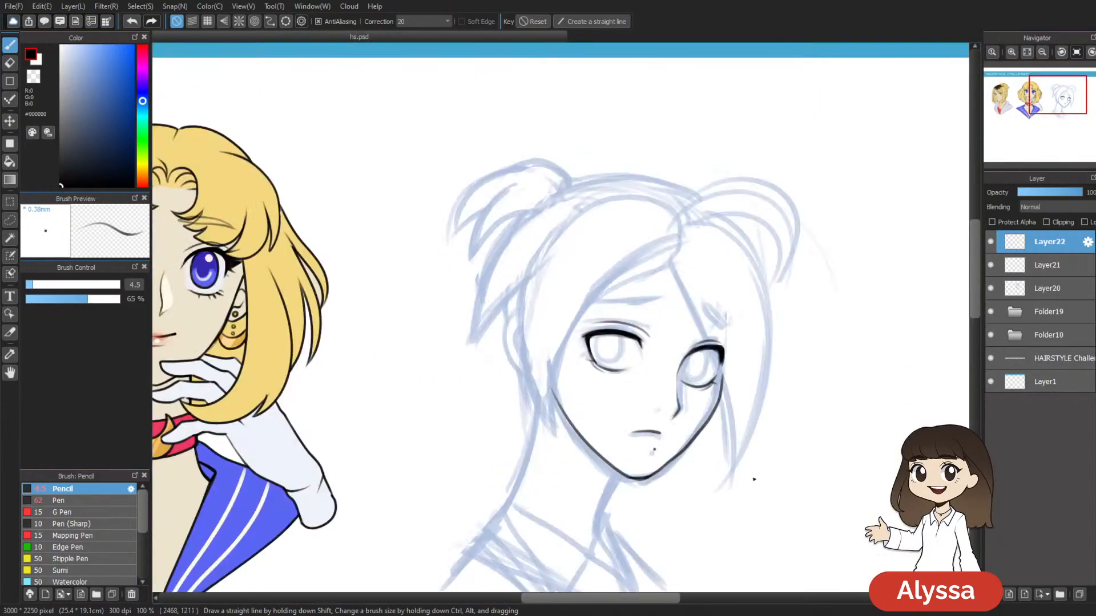
{"action": "scroll", "coordinate": [753, 479], "scroll_direction": "down", "scroll_amount": 4}
{"action": "scroll", "coordinate": [628, 537], "scroll_direction": "right", "scroll_amount": 3}
{"action": "left_click_drag", "start_coordinate": [574, 327], "coordinate": [509, 394]}
{"action": "key", "text": "ctrl+minus"}
{"action": "key", "text": "ctrl+plus"}
Step: Add a new layer and draw the oval iris outline of the near eye, redrawing strokes as needed
{"action": "key", "text": "ctrl+shift+n"}
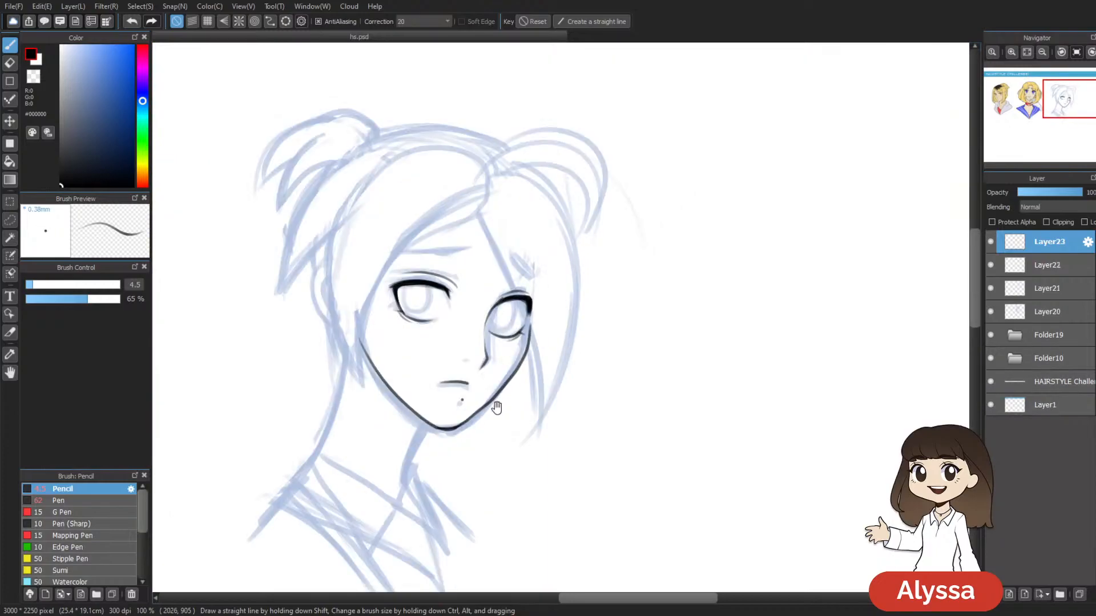
{"action": "key", "text": "ctrl+plus"}
{"action": "key", "text": "ctrl+plus"}
{"action": "key", "text": "ctrl+plus"}
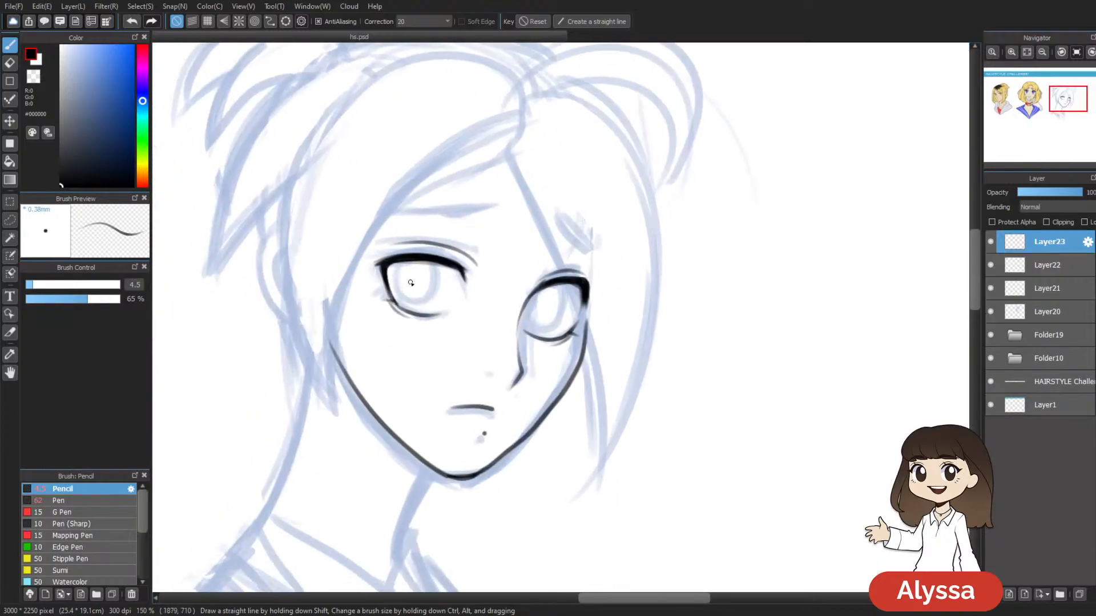
{"action": "key", "text": "ctrl+z"}
{"action": "mouse_move", "coordinate": [439, 284]}
{"action": "left_mouse_down"}
{"action": "mouse_move", "coordinate": [403, 262]}
{"action": "mouse_move", "coordinate": [394, 273]}
{"action": "mouse_move", "coordinate": [413, 303]}
{"action": "mouse_move", "coordinate": [430, 291]}
{"action": "mouse_move", "coordinate": [433, 265]}
{"action": "mouse_move", "coordinate": [438, 290]}
{"action": "mouse_move", "coordinate": [406, 303]}
{"action": "left_mouse_up"}
{"action": "key", "text": "ctrl+z"}
{"action": "key", "text": "ctrl+z"}
{"action": "scroll", "coordinate": [709, 274], "scroll_direction": "down", "scroll_amount": 2}
Step: Transform the near eye's iris, nudging it into place and enlarging it slightly
{"action": "key", "text": "ctrl+t"}
{"action": "left_click_drag", "start_coordinate": [416, 239], "coordinate": [404, 232]}
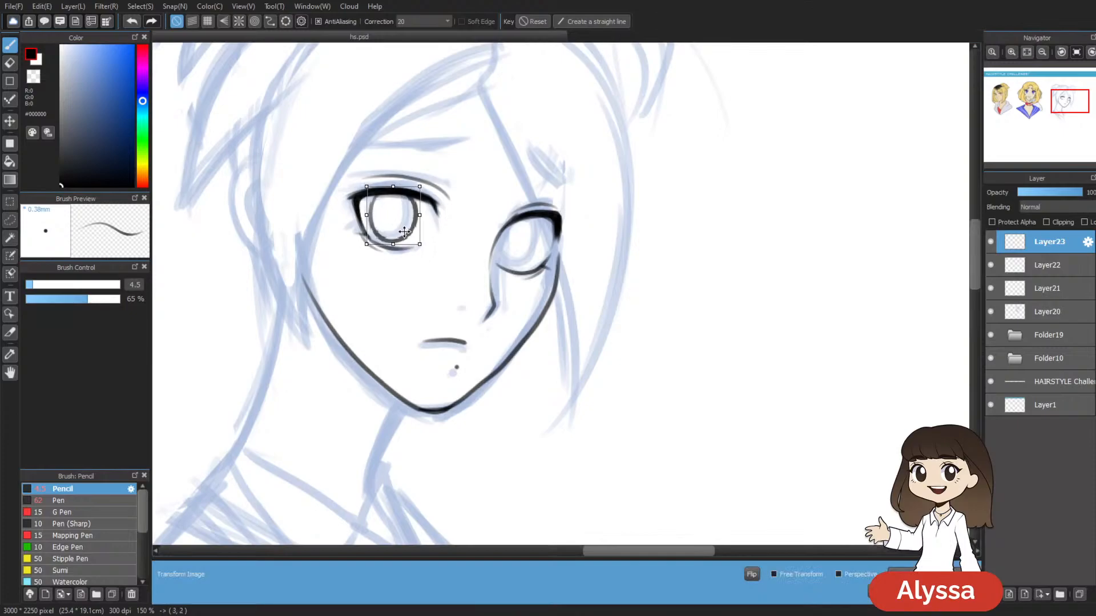
{"action": "key", "text": "Return"}
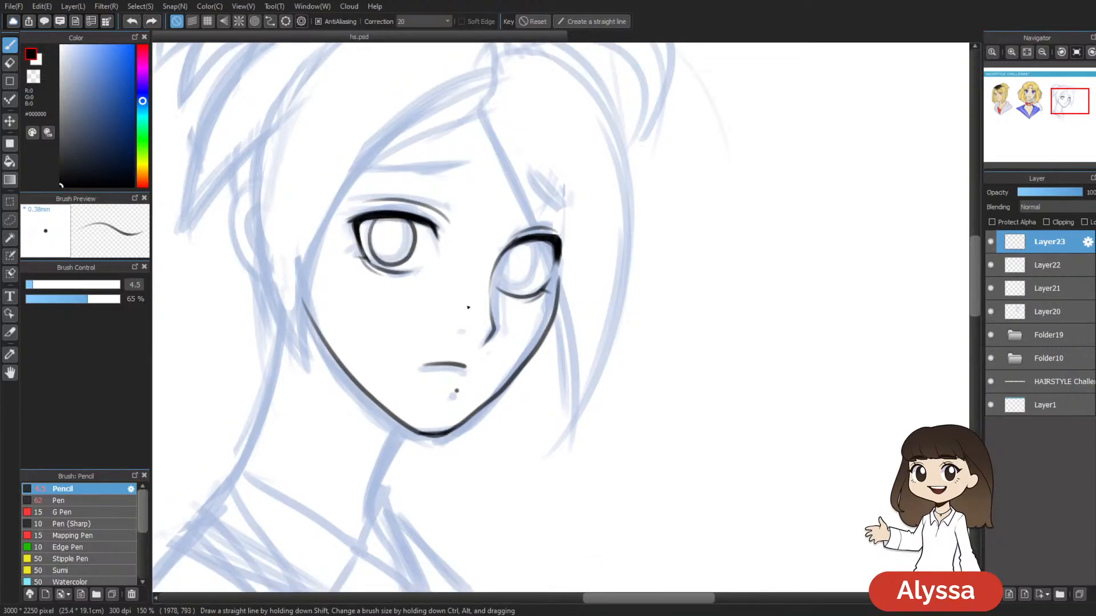
{"action": "left_click_drag", "start_coordinate": [733, 337], "coordinate": [744, 318]}
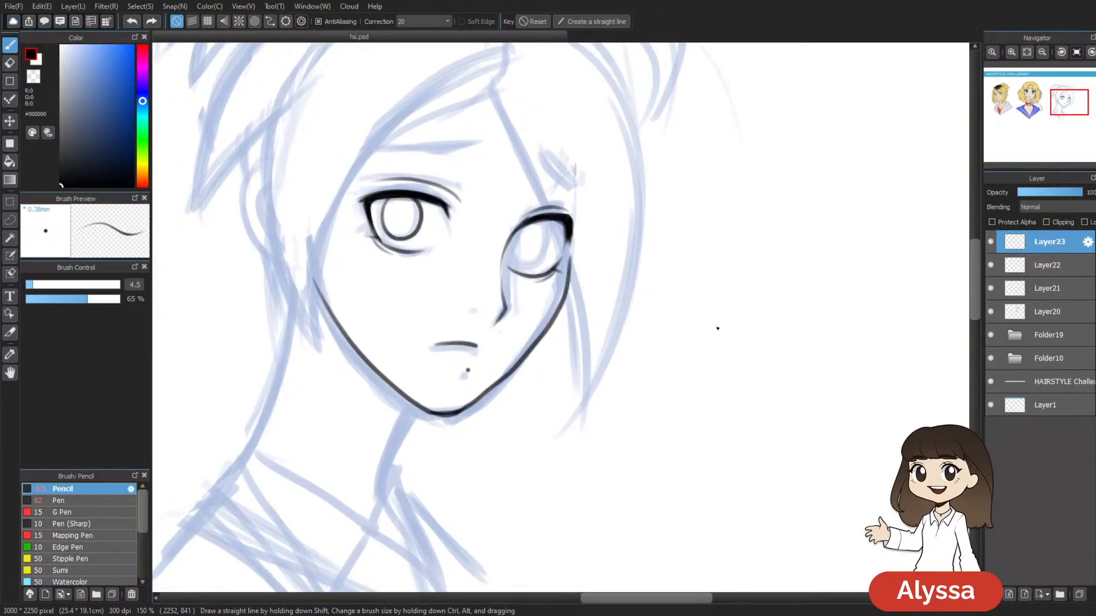
{"action": "key", "text": "ctrl+t"}
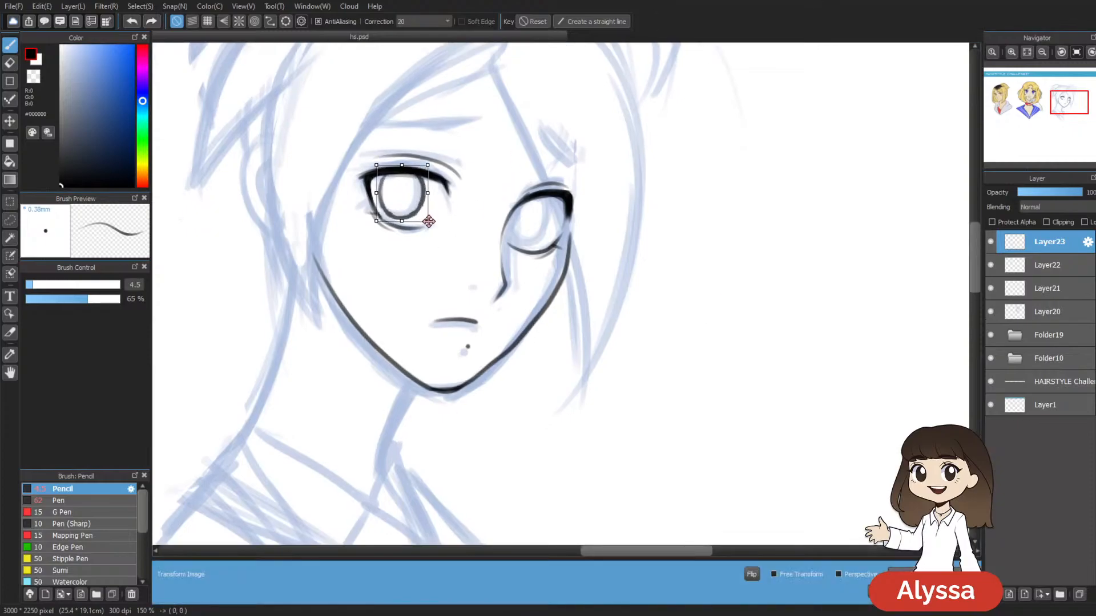
{"action": "left_click_drag", "start_coordinate": [418, 213], "coordinate": [421, 212]}
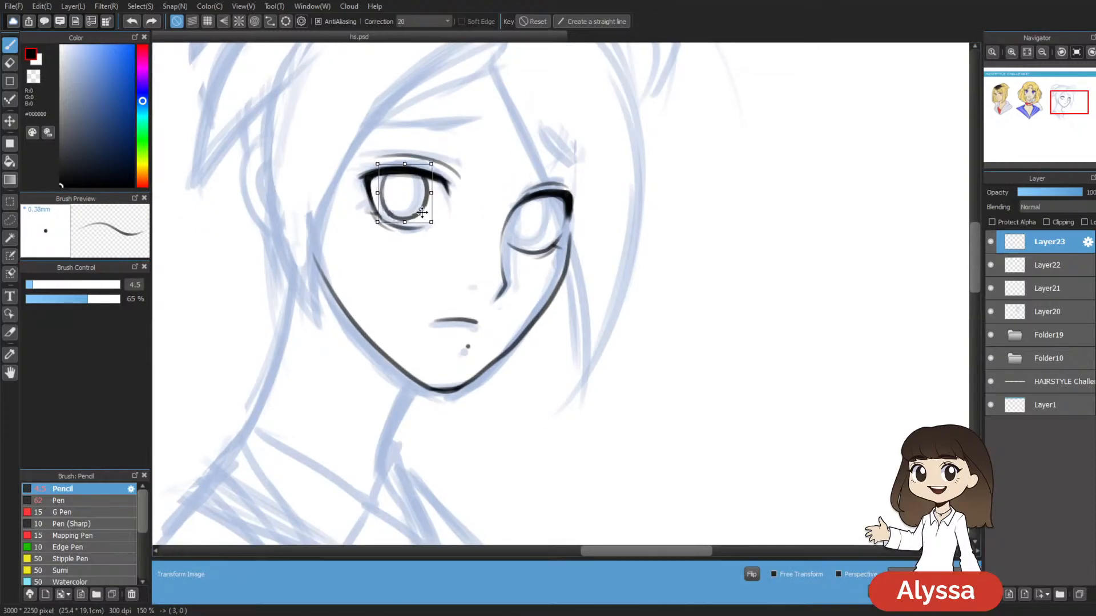
{"action": "key", "text": "Return"}
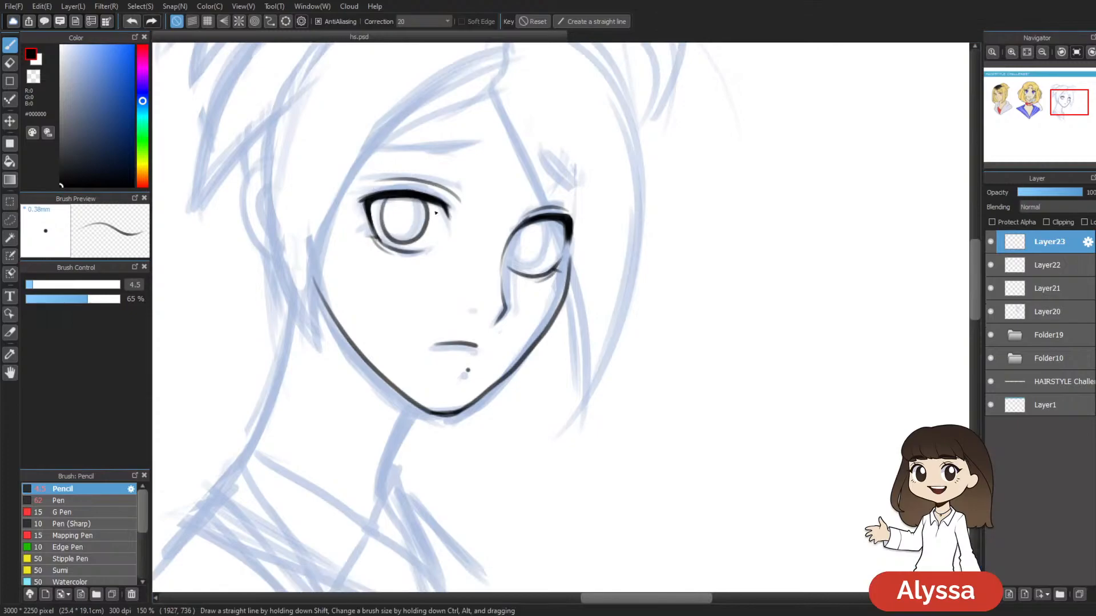
Step: Draw the narrower oval iris outline of the far eye beneath its upper lash line
{"action": "left_click_drag", "start_coordinate": [434, 210], "coordinate": [330, 194]}
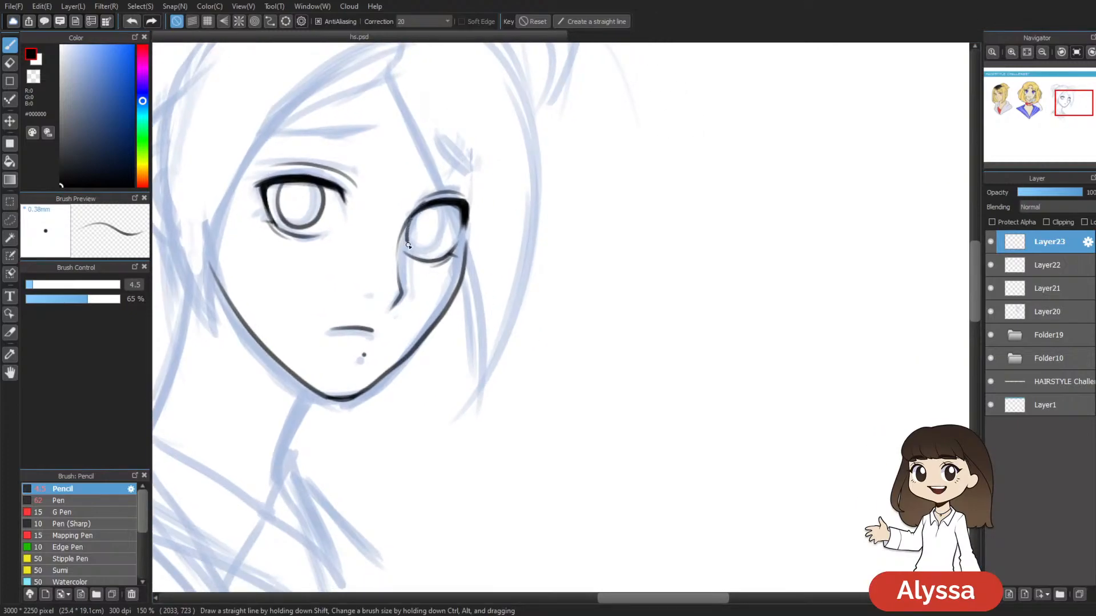
{"action": "left_click_drag", "start_coordinate": [427, 249], "coordinate": [432, 249]}
{"action": "key", "text": "ctrl+z"}
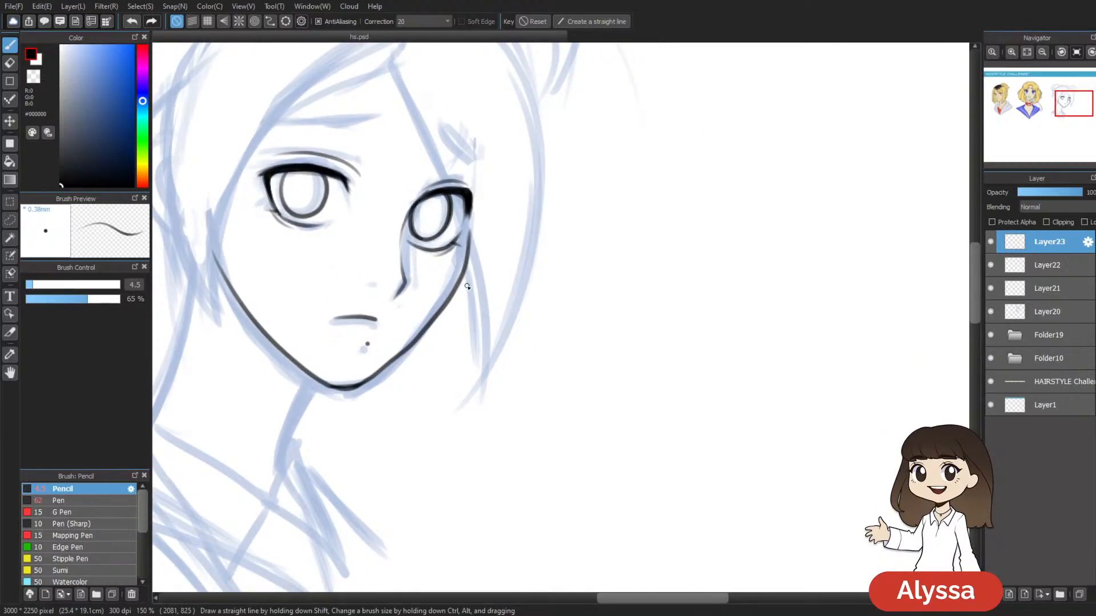
{"action": "key", "text": "ctrl+minus"}
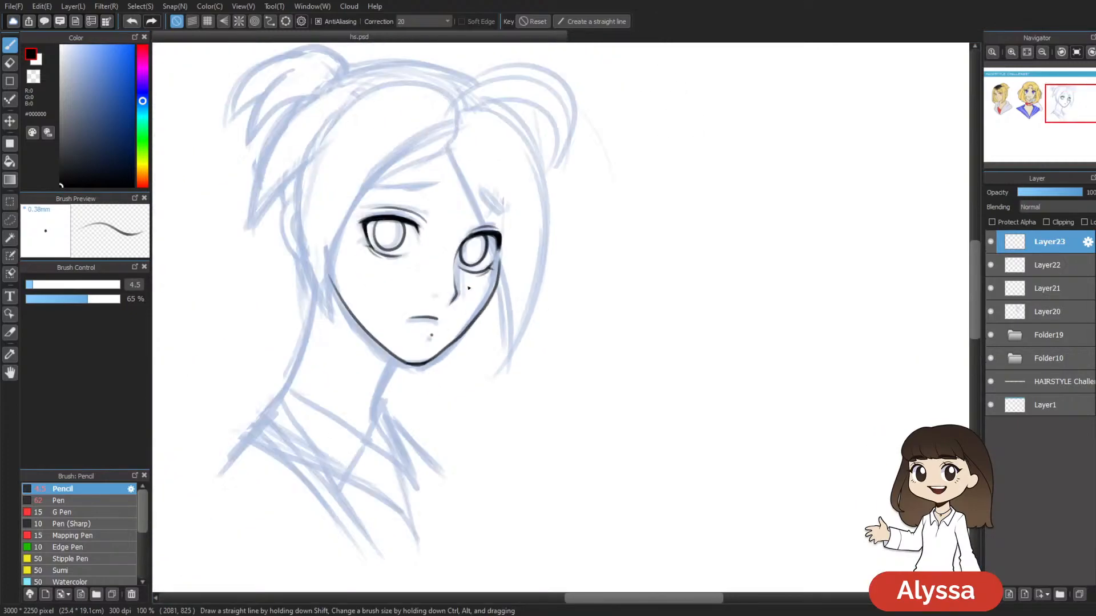
{"action": "scroll", "coordinate": [469, 288], "scroll_direction": "down", "scroll_amount": 1}
{"action": "scroll", "coordinate": [468, 288], "scroll_direction": "up", "scroll_amount": 2}
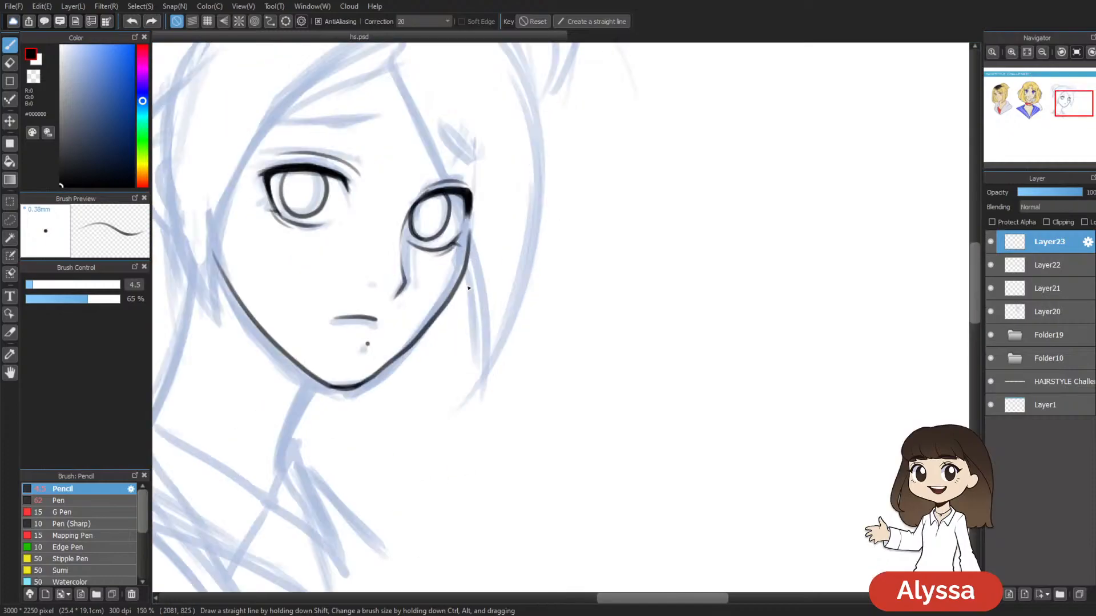
{"action": "scroll", "coordinate": [466, 285], "scroll_direction": "down", "scroll_amount": 2}
{"action": "scroll", "coordinate": [468, 288], "scroll_direction": "up", "scroll_amount": 2}
Step: Refine the far eye's iris outline where it meets the upper lash line and check both irises together
{"action": "left_click_drag", "start_coordinate": [416, 201], "coordinate": [418, 201]}
{"action": "key", "text": "ctrl+z"}
{"action": "left_click_drag", "start_coordinate": [521, 281], "coordinate": [544, 265]}
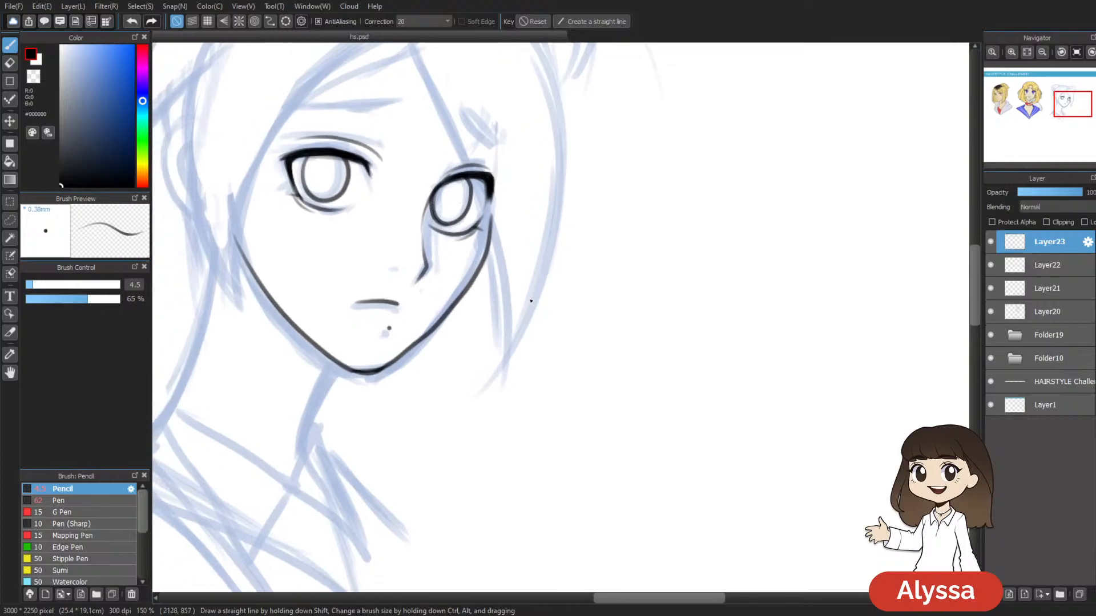
{"action": "scroll", "coordinate": [530, 301], "scroll_direction": "down", "scroll_amount": 3}
{"action": "scroll", "coordinate": [530, 300], "scroll_direction": "up", "scroll_amount": 5}
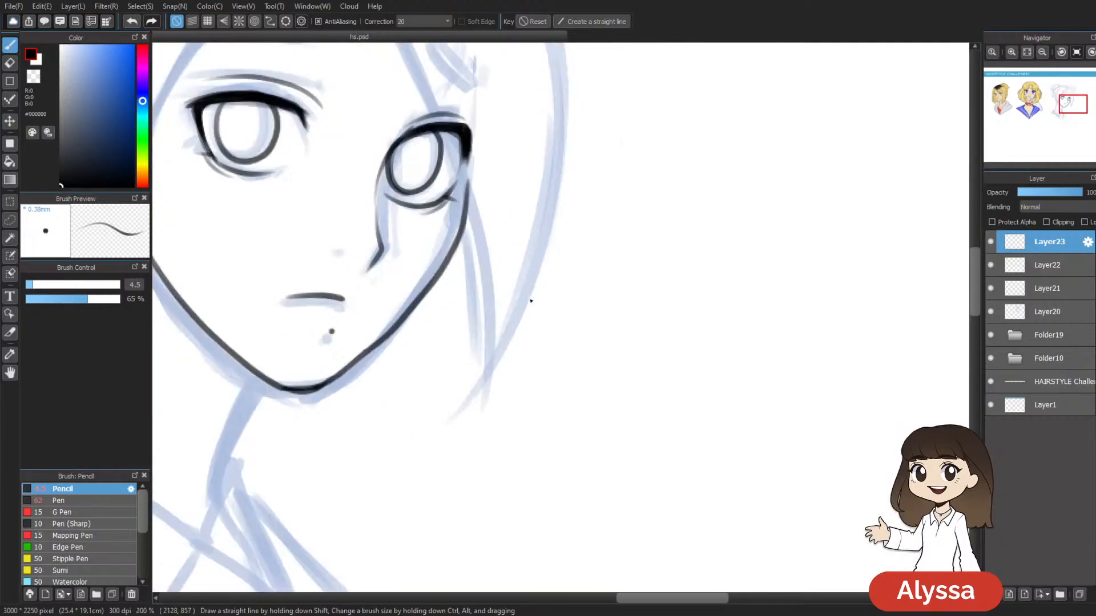
{"action": "left_click_drag", "start_coordinate": [431, 127], "coordinate": [377, 173]}
{"action": "left_click_drag", "start_coordinate": [489, 151], "coordinate": [462, 202]}
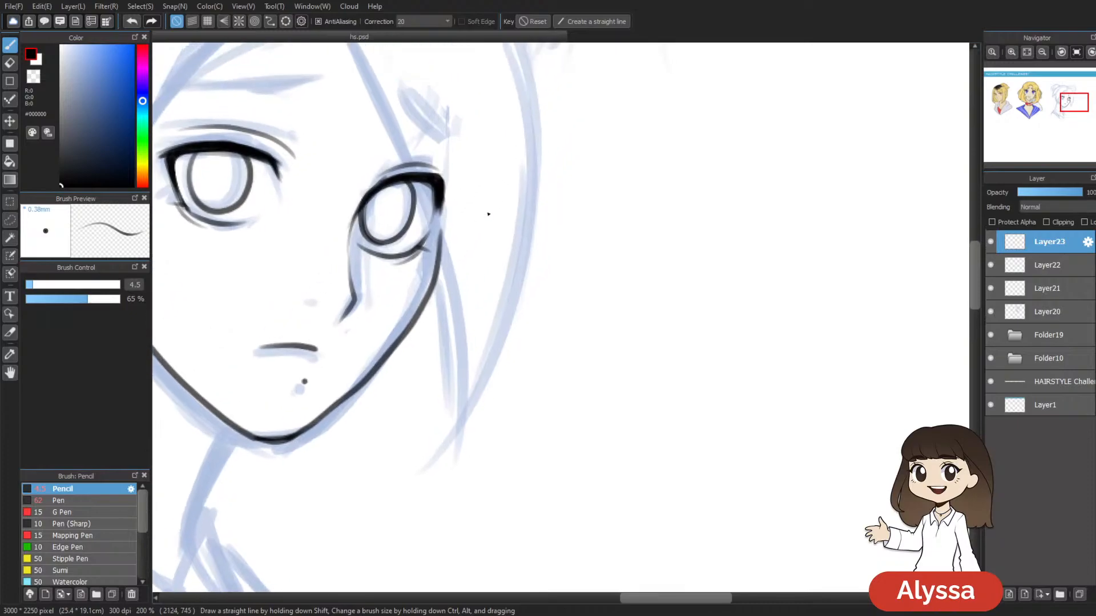
{"action": "scroll", "coordinate": [488, 214], "scroll_direction": "down", "scroll_amount": 4}
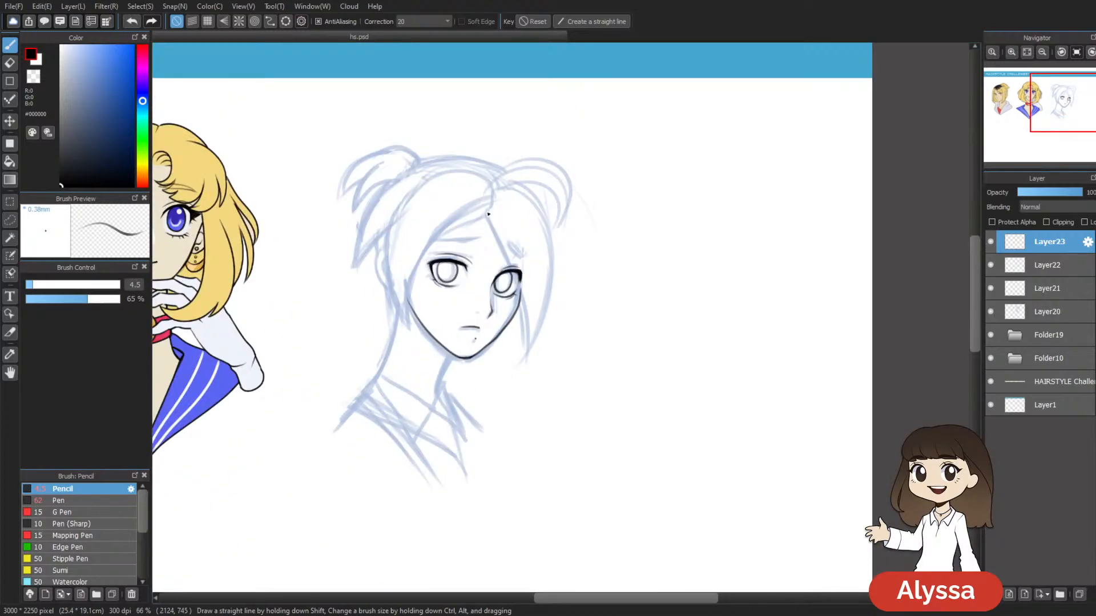
{"action": "scroll", "coordinate": [488, 214], "scroll_direction": "down", "scroll_amount": 1}
{"action": "scroll", "coordinate": [488, 214], "scroll_direction": "up", "scroll_amount": 4}
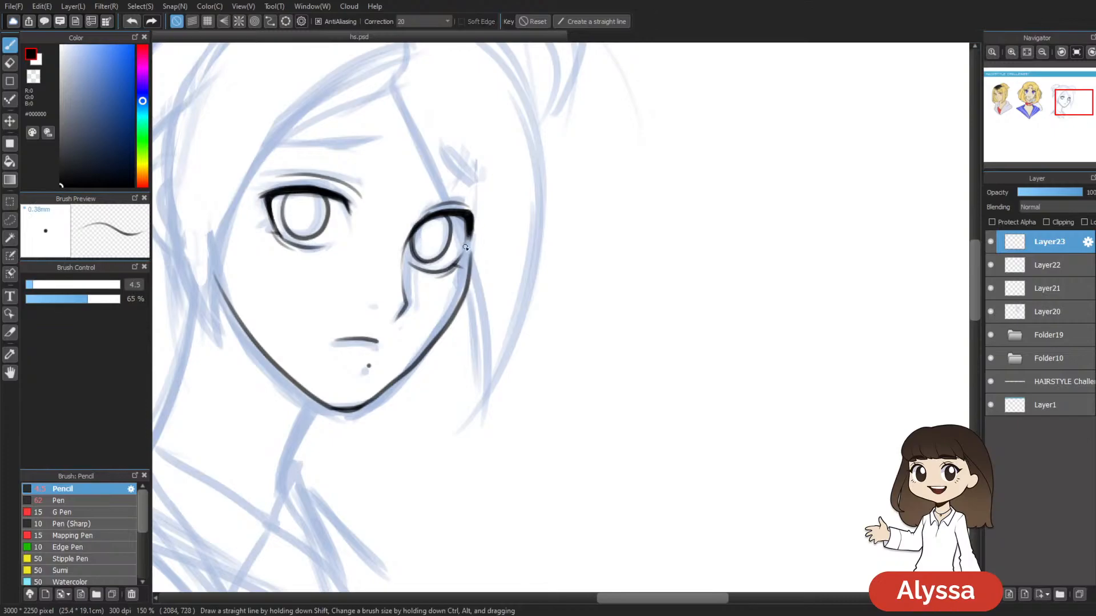
Step: Merge the iris layer down into the line art layer below it
{"action": "left_click_drag", "start_coordinate": [467, 240], "coordinate": [520, 222]}
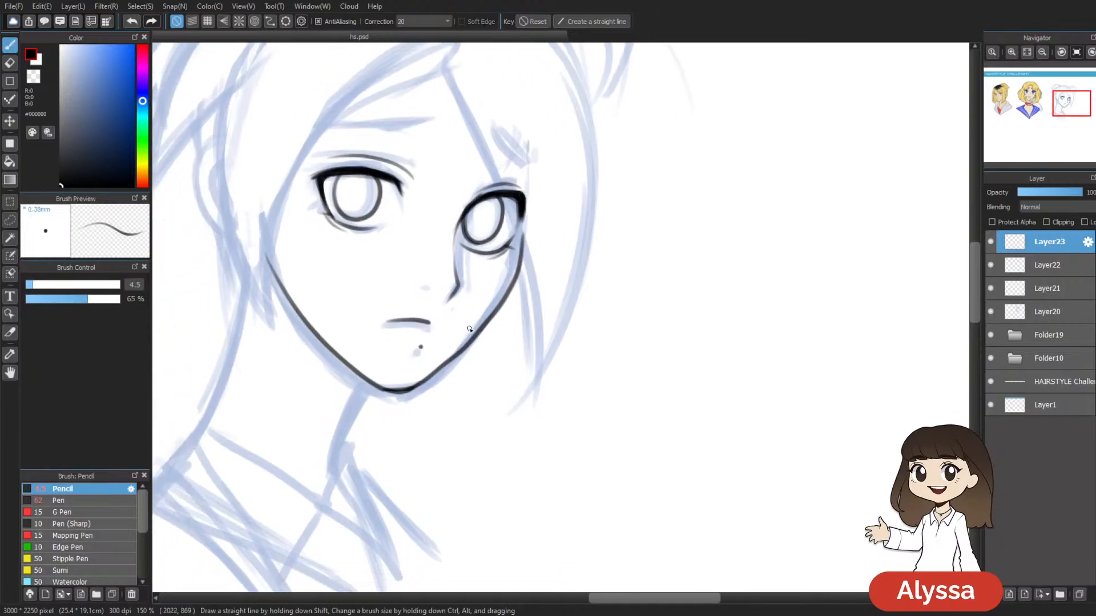
{"action": "key", "text": "ctrl+minus"}
{"action": "key", "text": "ctrl+minus"}
{"action": "key", "text": "ctrl+minus"}
{"action": "key", "text": "ctrl+z"}
{"action": "key", "text": "ctrl+plus"}
{"action": "key", "text": "ctrl+plus"}
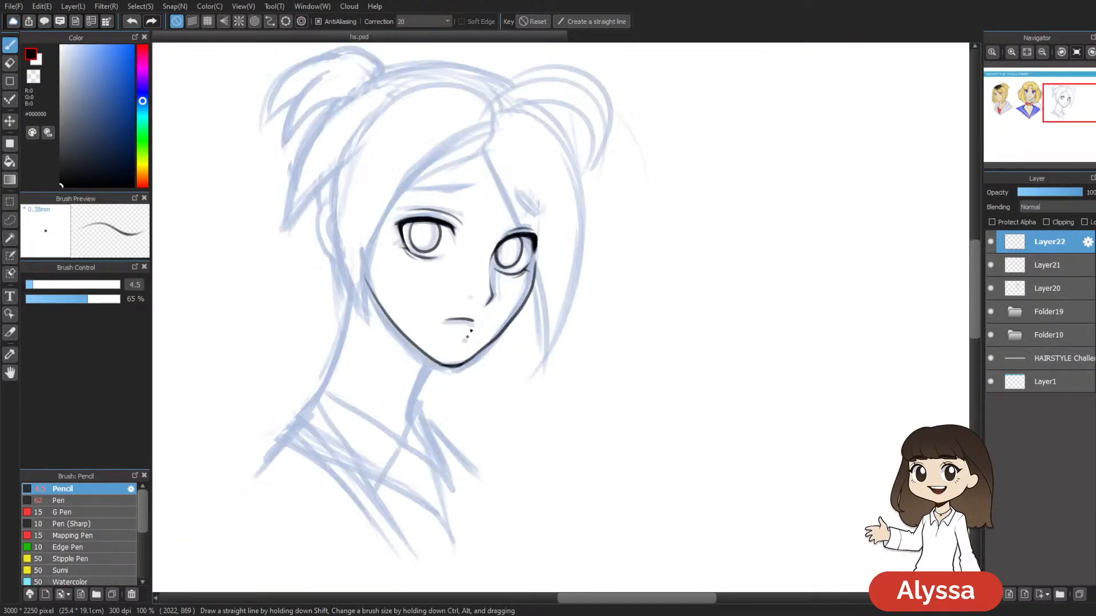
Step: Draw the slanted outlines of the near and far eyebrows on a new layer, following the blue sketch
{"action": "key", "text": "ctrl+y"}
{"action": "key", "text": "ctrl+minus"}
{"action": "key", "text": "ctrl+minus"}
{"action": "key", "text": "ctrl+plus"}
{"action": "key", "text": "ctrl+plus"}
{"action": "key", "text": "ctrl+plus"}
{"action": "left_click_drag", "start_coordinate": [468, 329], "coordinate": [528, 406]}
{"action": "mouse_move", "coordinate": [375, 209]}
{"action": "left_mouse_down"}
{"action": "mouse_move", "coordinate": [493, 188]}
{"action": "mouse_move", "coordinate": [468, 204]}
{"action": "mouse_move", "coordinate": [394, 202]}
{"action": "mouse_move", "coordinate": [414, 204]}
{"action": "mouse_move", "coordinate": [366, 213]}
{"action": "left_mouse_up"}
{"action": "left_click_drag", "start_coordinate": [722, 187], "coordinate": [505, 139]}
{"action": "left_click_drag", "start_coordinate": [370, 187], "coordinate": [330, 148]}
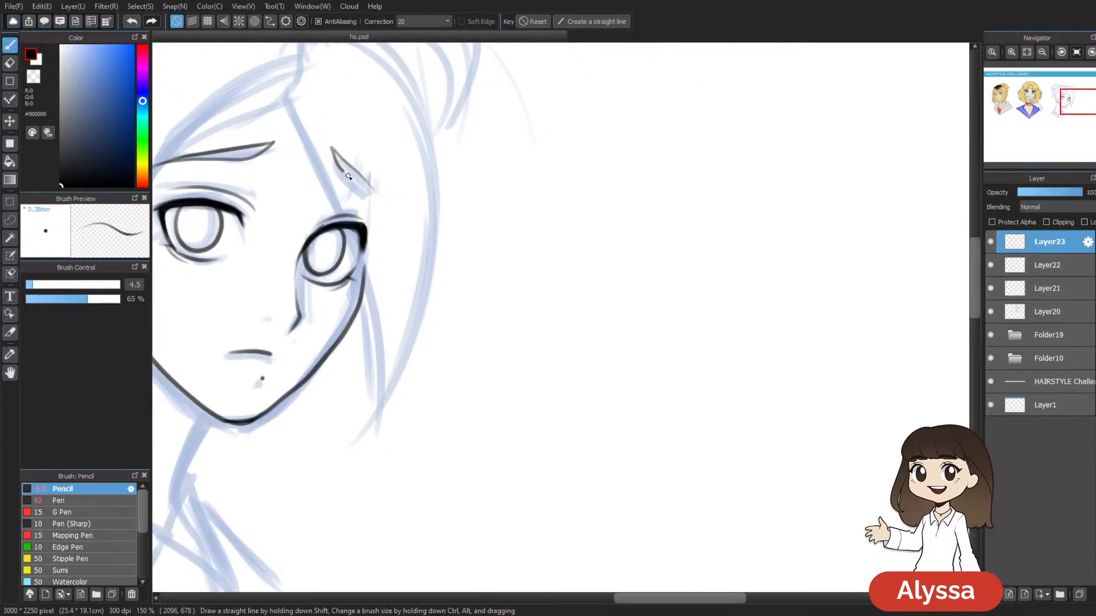
Step: Lasso the far eyebrow, transform it to adjust its placement above the eye, and clear the selection
{"action": "left_click_drag", "start_coordinate": [535, 245], "coordinate": [764, 248]}
{"action": "key", "text": "m"}
{"action": "key", "text": "l"}
{"action": "mouse_move", "coordinate": [627, 192]}
{"action": "left_mouse_down"}
{"action": "mouse_move", "coordinate": [576, 203]}
{"action": "mouse_move", "coordinate": [633, 142]}
{"action": "mouse_move", "coordinate": [625, 174]}
{"action": "mouse_move", "coordinate": [675, 183]}
{"action": "left_mouse_up"}
{"action": "key", "text": "ctrl+t"}
{"action": "key", "text": "Return"}
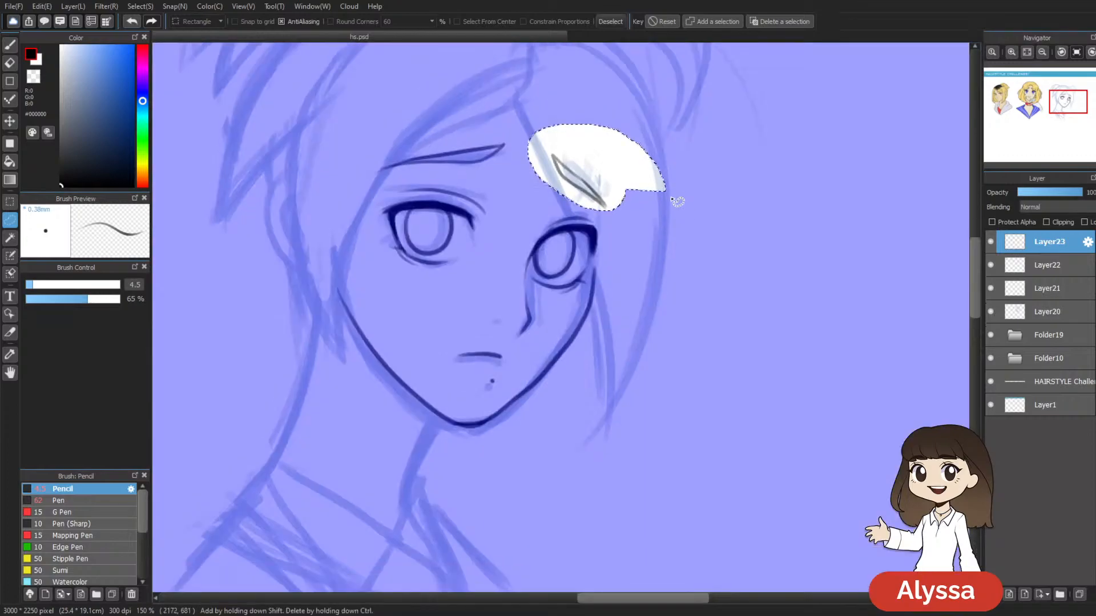
{"action": "key", "text": "ctrl+d"}
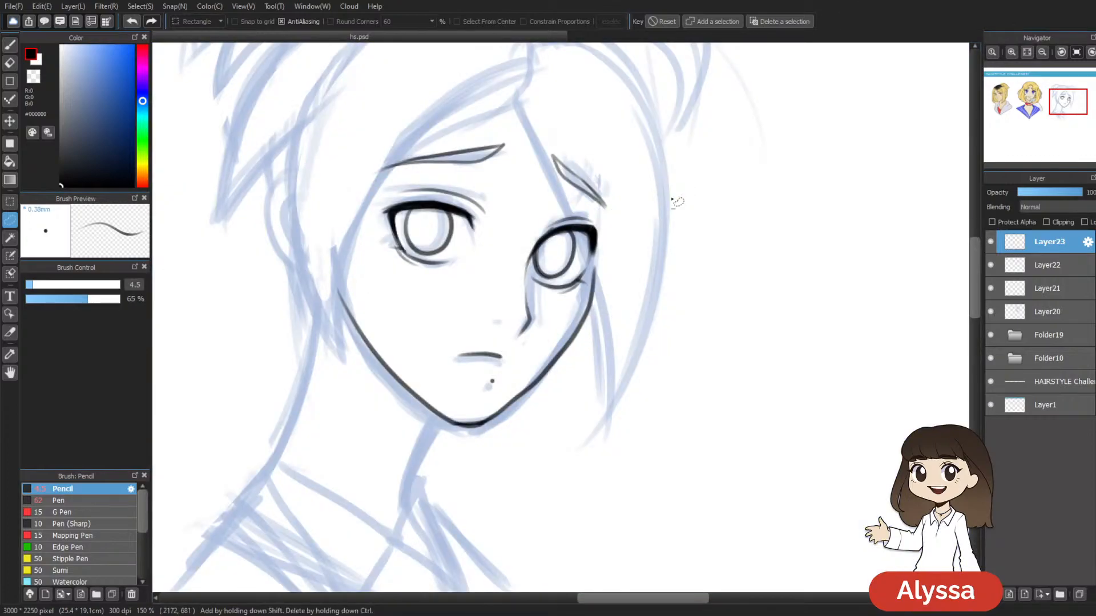
Step: Touch up the lower end of the far eyebrow and merge the eyebrow layer down into the layer below
{"action": "scroll", "coordinate": [677, 201], "scroll_direction": "down", "scroll_amount": 5}
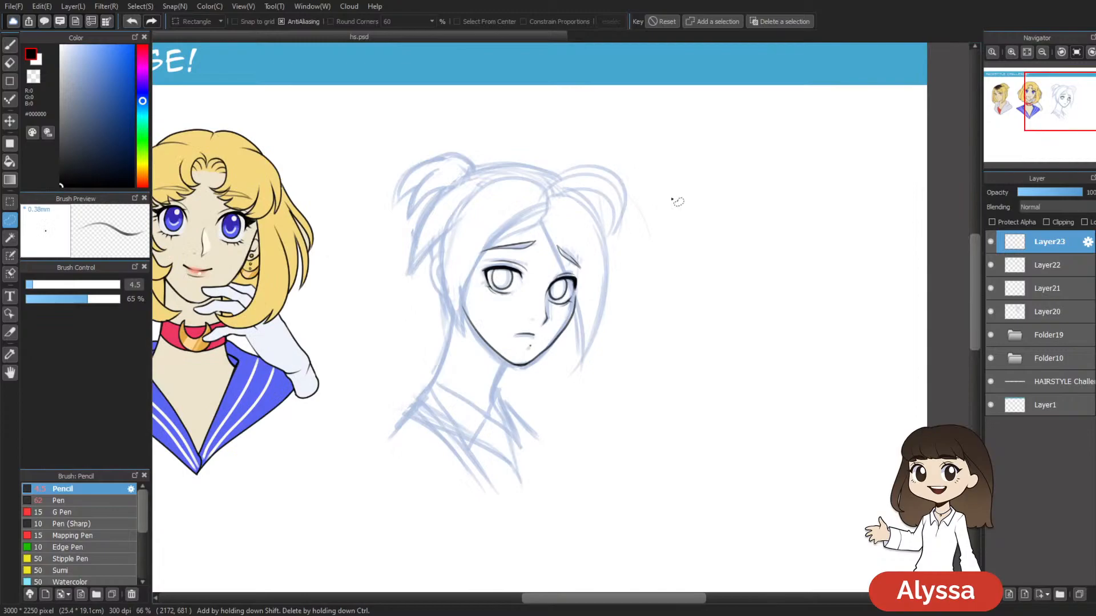
{"action": "scroll", "coordinate": [677, 201], "scroll_direction": "up", "scroll_amount": 5}
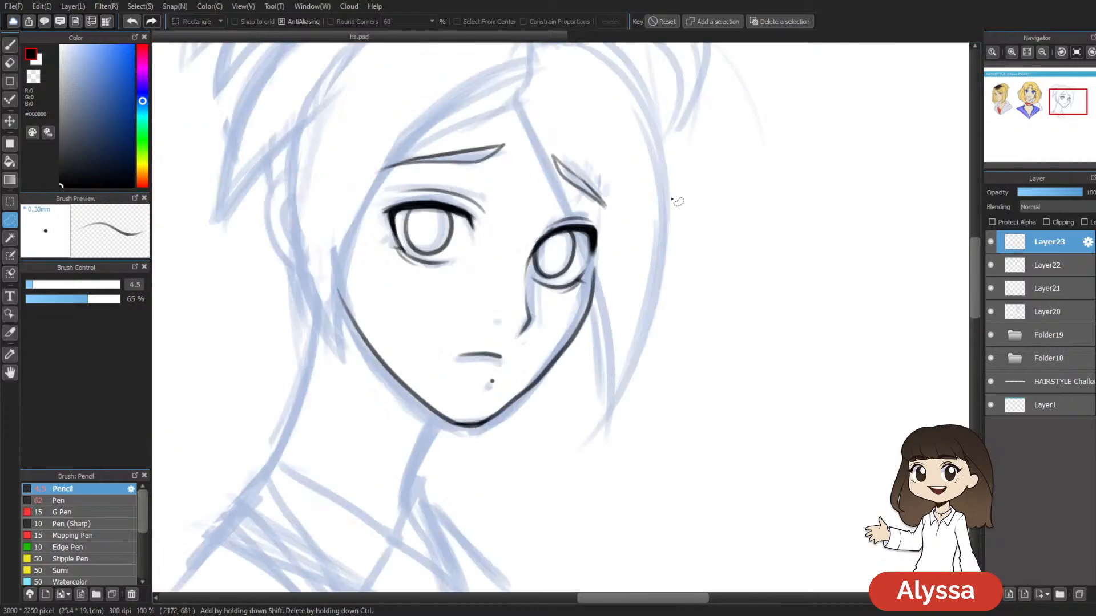
{"action": "key", "text": "e"}
{"action": "left_click_drag", "start_coordinate": [647, 270], "coordinate": [594, 261]}
{"action": "key", "text": "b"}
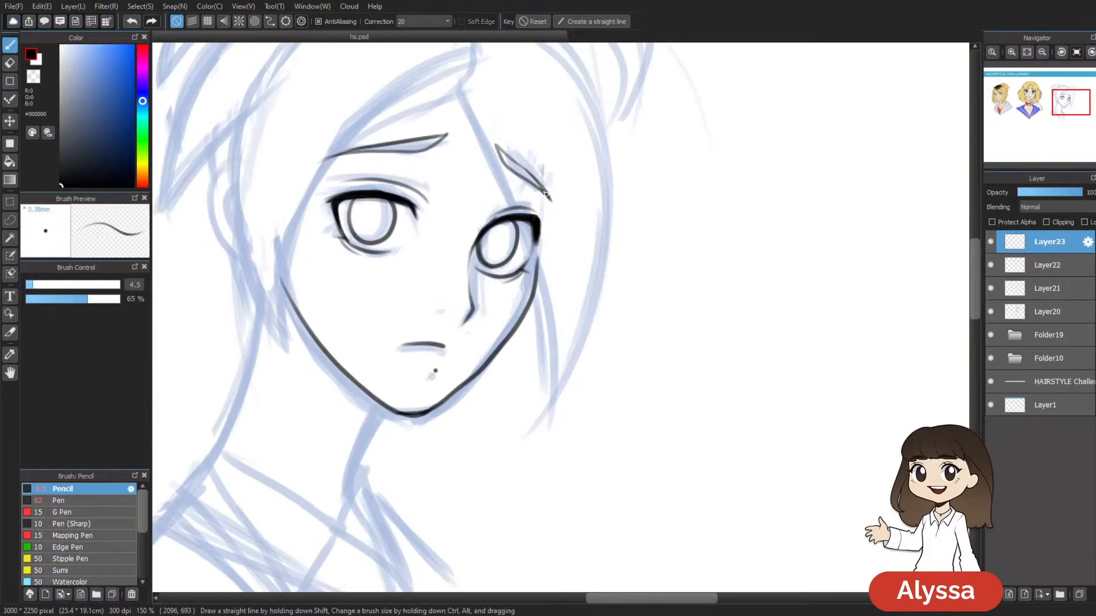
{"action": "left_click_drag", "start_coordinate": [596, 276], "coordinate": [587, 298]}
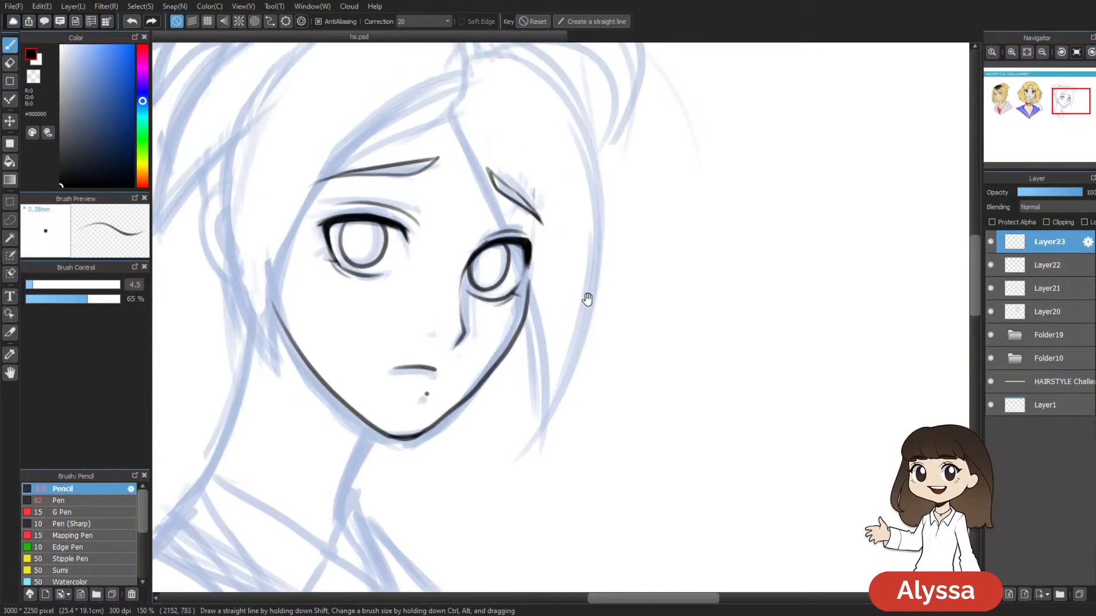
{"action": "scroll", "coordinate": [589, 302], "scroll_direction": "down", "scroll_amount": 3}
{"action": "key", "text": "ctrl+e"}
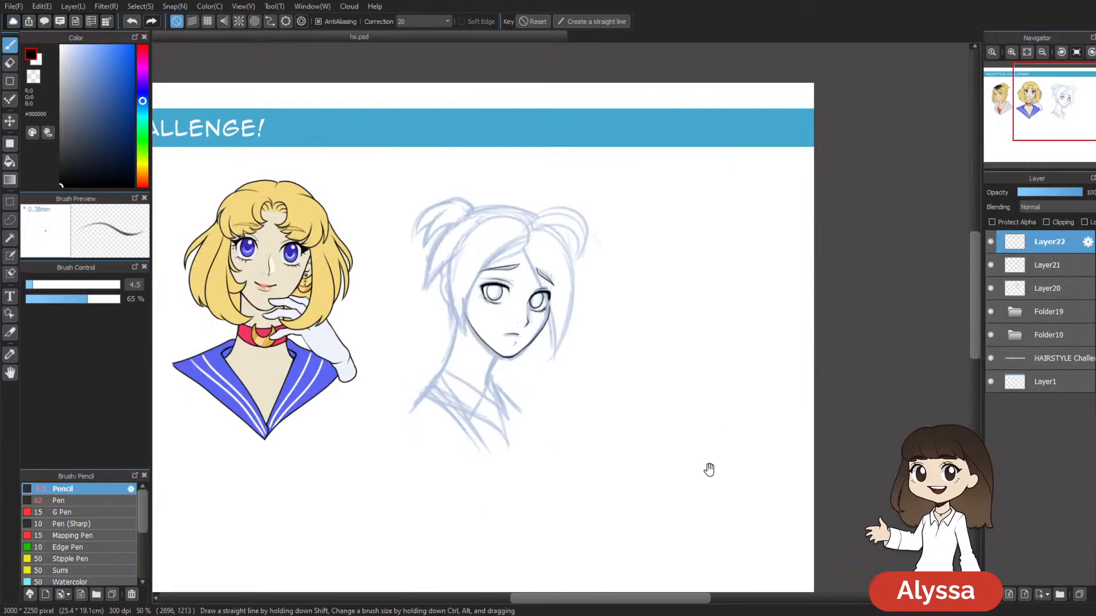
Step: Compare the face with and without its inked features by hiding and reshowing the active layer
{"action": "left_click_drag", "start_coordinate": [706, 465], "coordinate": [667, 405]}
{"action": "left_click_drag", "start_coordinate": [706, 338], "coordinate": [709, 388]}
{"action": "left_click", "coordinate": [990, 243]}
{"action": "left_click", "coordinate": [990, 242]}
{"action": "left_click", "coordinate": [992, 242]}
{"action": "left_click", "coordinate": [991, 243]}
{"action": "key", "text": "ctrl+plus"}
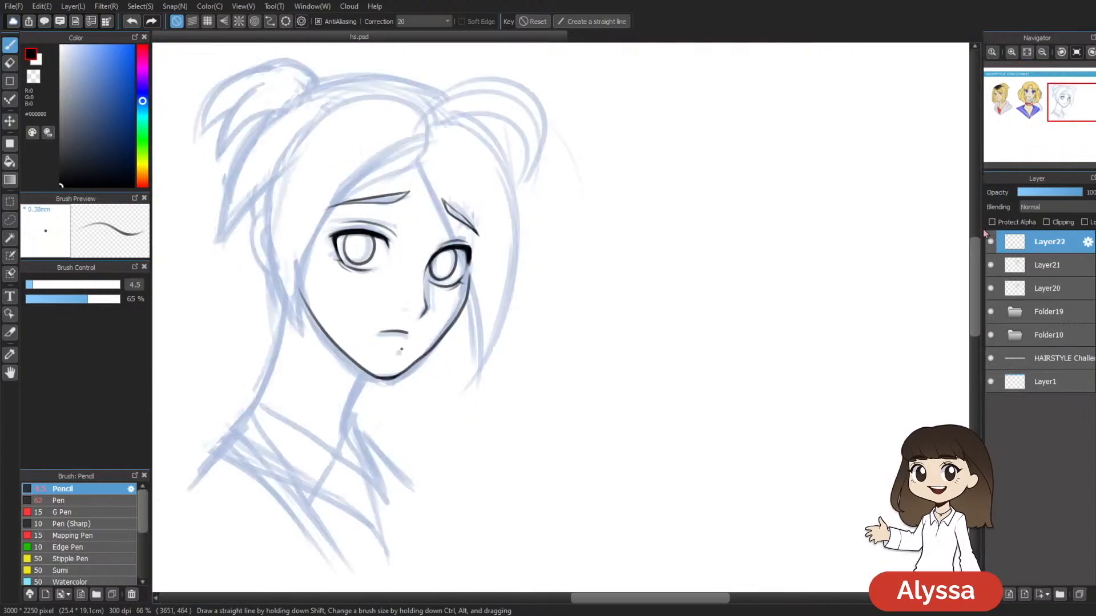
Step: Ink the two curved neck lines from beneath the head down to the collar and merge the layer down
{"action": "left_click_drag", "start_coordinate": [369, 335], "coordinate": [485, 301]}
{"action": "left_click_drag", "start_coordinate": [403, 266], "coordinate": [368, 373]}
{"action": "key", "text": "ctrl+z"}
{"action": "left_click_drag", "start_coordinate": [459, 393], "coordinate": [469, 436]}
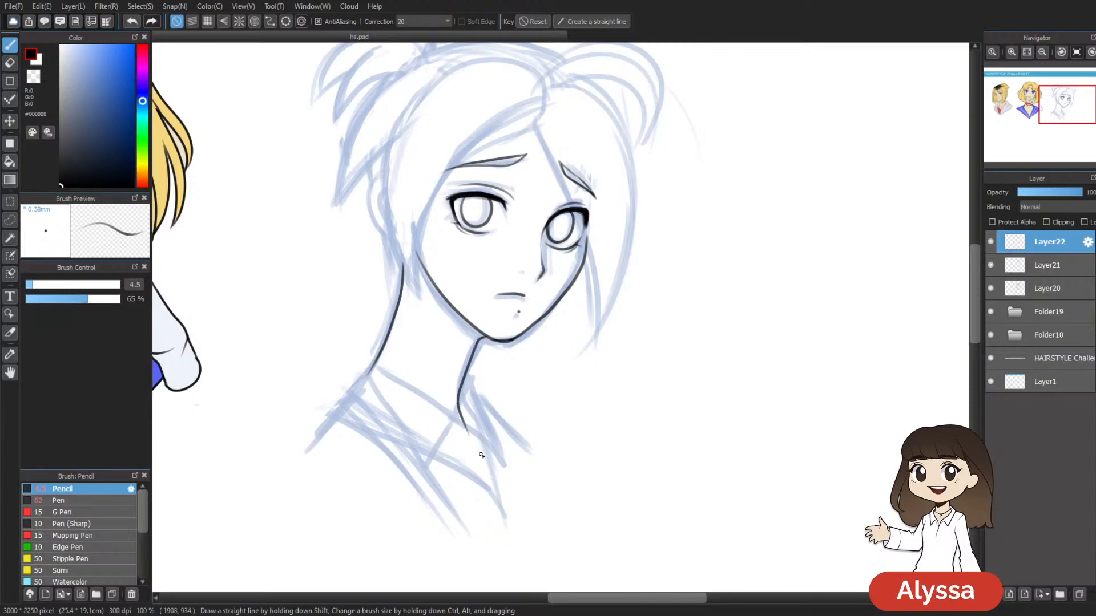
{"action": "left_click_drag", "start_coordinate": [680, 296], "coordinate": [665, 290]}
{"action": "key", "text": "ctrl+minus"}
{"action": "key", "text": "ctrl+minus"}
{"action": "key", "text": "ctrl+e"}
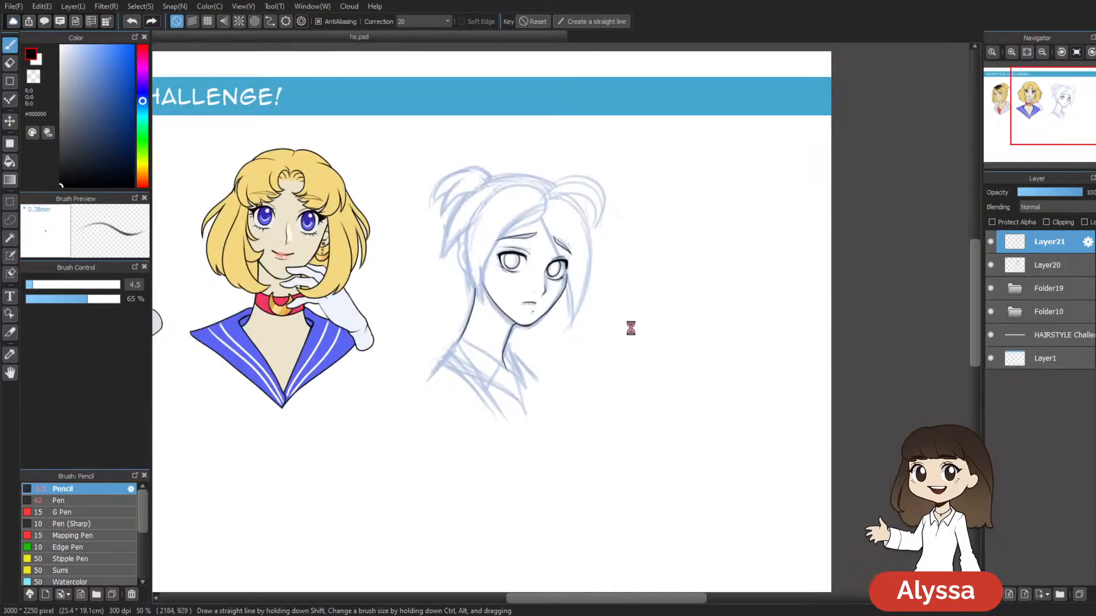
Step: Add a new layer above the face line art for inking the hair
{"action": "key", "text": "ctrl+shift+n"}
{"action": "key", "text": "ctrl+plus"}
{"action": "key", "text": "ctrl+plus"}
{"action": "key", "text": "ctrl+plus"}
{"action": "left_click_drag", "start_coordinate": [632, 166], "coordinate": [607, 398]}
{"action": "left_click_drag", "start_coordinate": [712, 316], "coordinate": [660, 264]}
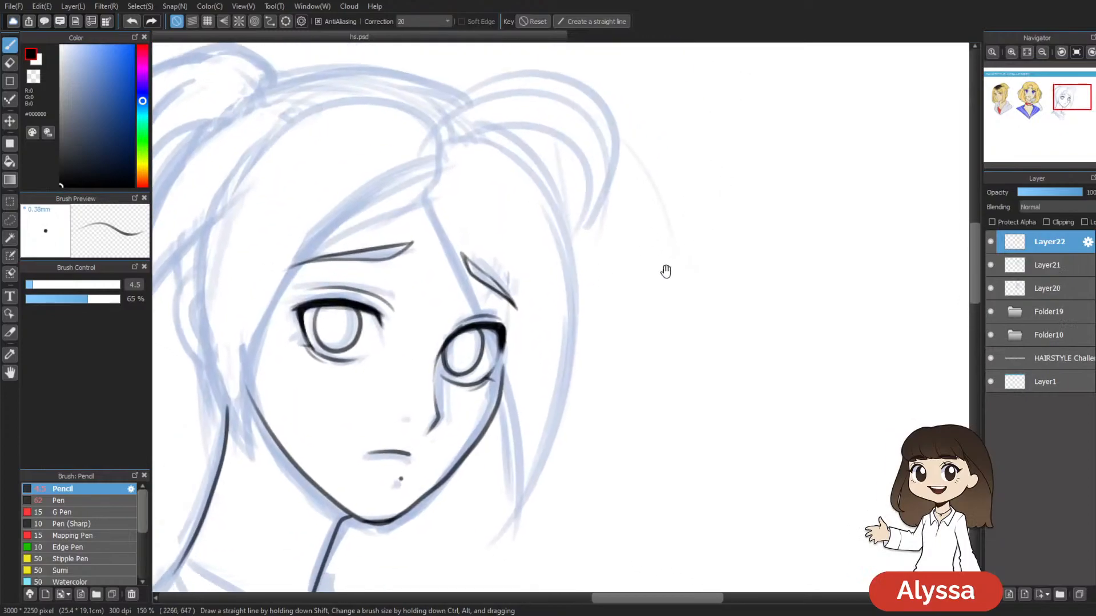
{"action": "left_click_drag", "start_coordinate": [613, 345], "coordinate": [696, 320]}
{"action": "left_click_drag", "start_coordinate": [600, 255], "coordinate": [687, 301]}
{"action": "left_click_drag", "start_coordinate": [615, 330], "coordinate": [686, 342]}
{"action": "left_click_drag", "start_coordinate": [444, 414], "coordinate": [653, 321]}
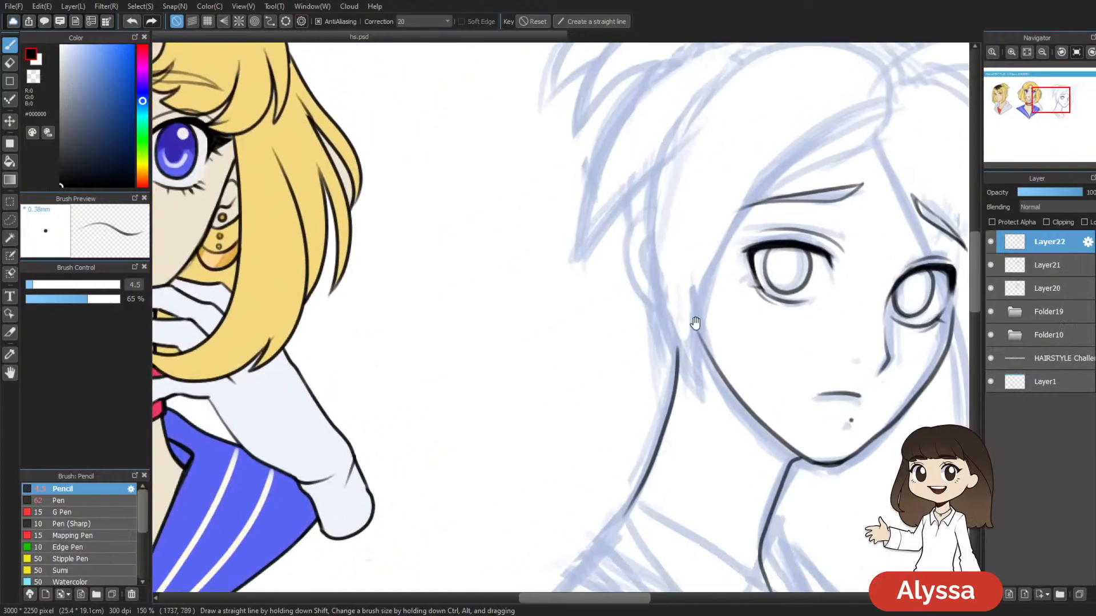
{"action": "left_click_drag", "start_coordinate": [716, 237], "coordinate": [354, 172]}
{"action": "left_click_drag", "start_coordinate": [751, 232], "coordinate": [684, 297]}
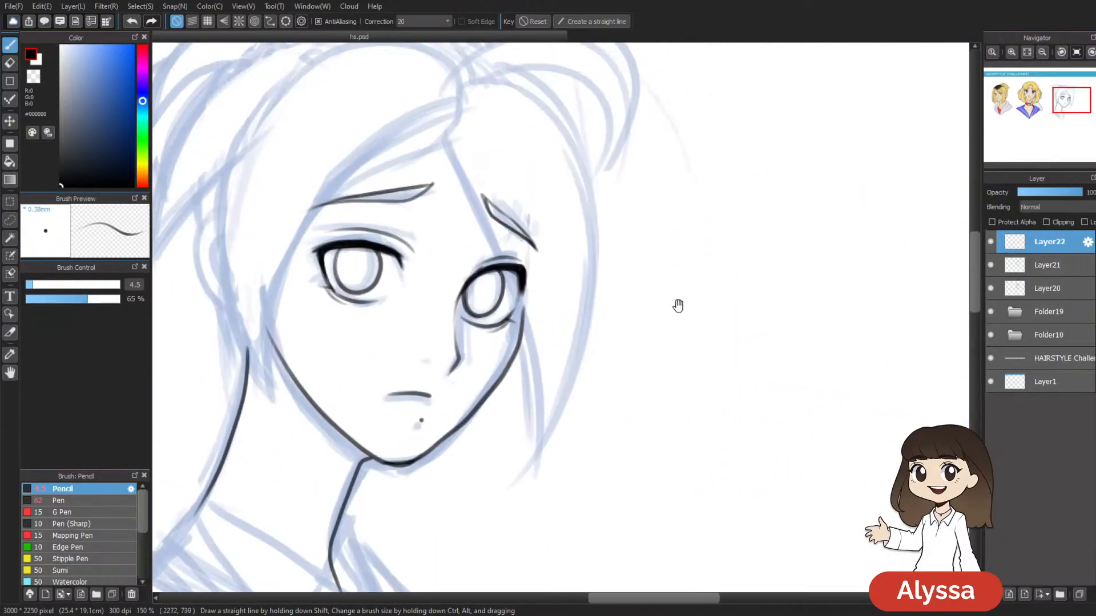
Step: Ink the inner edge of the near fringe from the hair parting across the brow and down past the cheek
{"action": "key", "text": "ctrl+minus"}
{"action": "key", "text": "ctrl+minus"}
{"action": "key", "text": "ctrl+plus"}
{"action": "left_click_drag", "start_coordinate": [573, 172], "coordinate": [559, 231]}
{"action": "mouse_move", "coordinate": [579, 194]}
{"action": "left_mouse_down"}
{"action": "mouse_move", "coordinate": [574, 183]}
{"action": "mouse_move", "coordinate": [594, 191]}
{"action": "mouse_move", "coordinate": [595, 206]}
{"action": "left_mouse_up"}
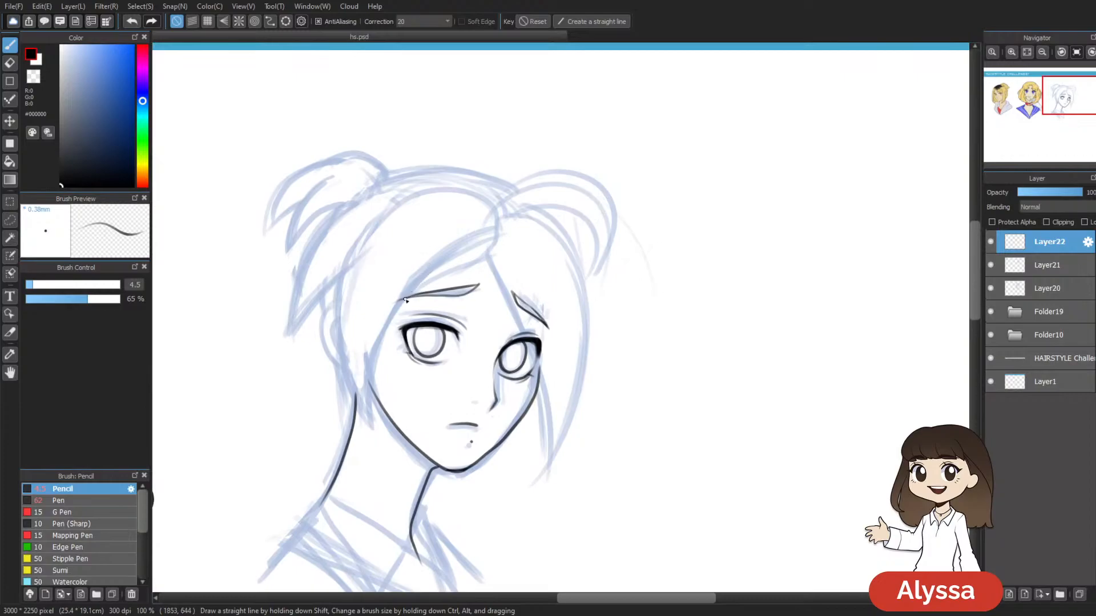
{"action": "mouse_move", "coordinate": [455, 269]}
{"action": "left_mouse_down"}
{"action": "mouse_move", "coordinate": [489, 246]}
{"action": "mouse_move", "coordinate": [411, 296]}
{"action": "mouse_move", "coordinate": [429, 266]}
{"action": "mouse_move", "coordinate": [396, 316]}
{"action": "mouse_move", "coordinate": [378, 381]}
{"action": "left_mouse_up"}
{"action": "key", "text": "ctrl+z"}
{"action": "left_click_drag", "start_coordinate": [641, 275], "coordinate": [648, 229]}
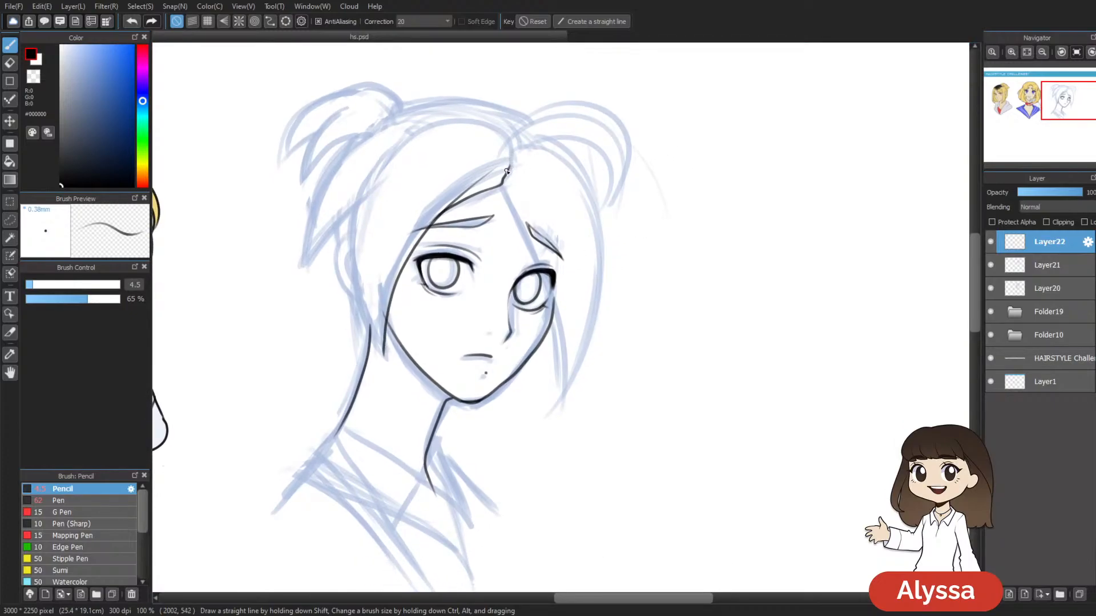
Step: Ink the outer curve of the near fringe from the crown down to its pointed tips beside the jaw
{"action": "mouse_move", "coordinate": [507, 140]}
{"action": "left_mouse_down"}
{"action": "mouse_move", "coordinate": [456, 121]}
{"action": "mouse_move", "coordinate": [368, 197]}
{"action": "left_mouse_up"}
{"action": "key", "text": "ctrl+z"}
{"action": "mouse_move", "coordinate": [479, 121]}
{"action": "left_mouse_down"}
{"action": "mouse_move", "coordinate": [432, 123]}
{"action": "mouse_move", "coordinate": [361, 259]}
{"action": "mouse_move", "coordinate": [384, 359]}
{"action": "left_mouse_up"}
{"action": "key", "text": "ctrl+z"}
{"action": "mouse_move", "coordinate": [447, 120]}
{"action": "left_mouse_down"}
{"action": "mouse_move", "coordinate": [367, 191]}
{"action": "mouse_move", "coordinate": [353, 281]}
{"action": "mouse_move", "coordinate": [382, 356]}
{"action": "left_mouse_up"}
Step: Clean up the line ends around the near fringe's pointed tips
{"action": "key", "text": "e"}
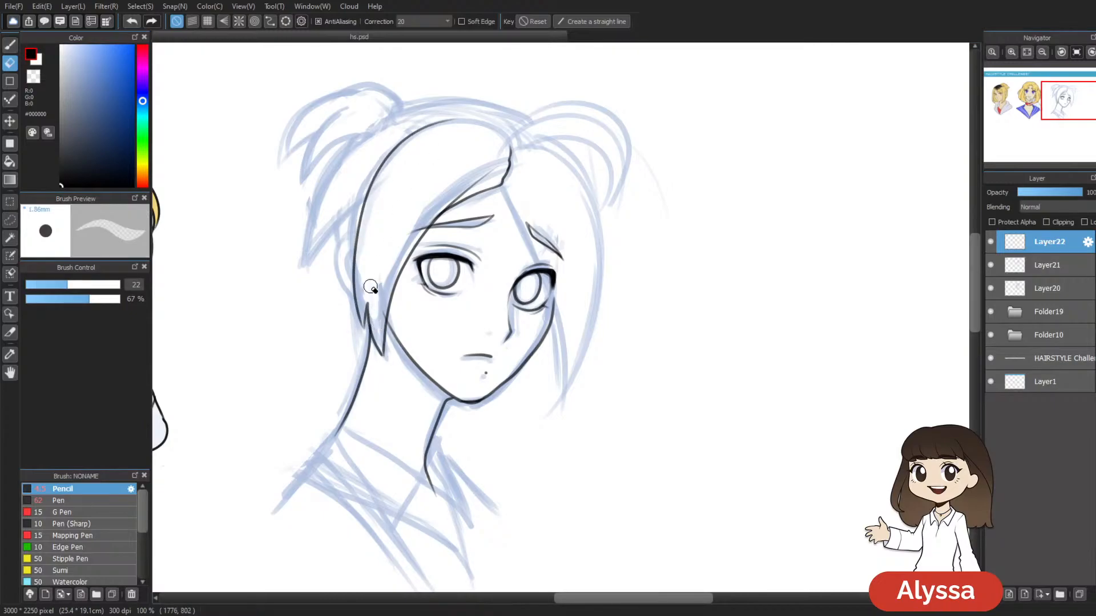
{"action": "mouse_move", "coordinate": [377, 332]}
{"action": "left_mouse_down"}
{"action": "mouse_move", "coordinate": [369, 290]}
{"action": "mouse_move", "coordinate": [375, 344]}
{"action": "mouse_move", "coordinate": [388, 327]}
{"action": "mouse_move", "coordinate": [455, 402]}
{"action": "left_mouse_up"}
{"action": "key", "text": "b"}
{"action": "key", "text": "ctrl+z"}
{"action": "key", "text": "ctrl+z"}
{"action": "left_click_drag", "start_coordinate": [655, 349], "coordinate": [671, 307]}
{"action": "key", "text": "e"}
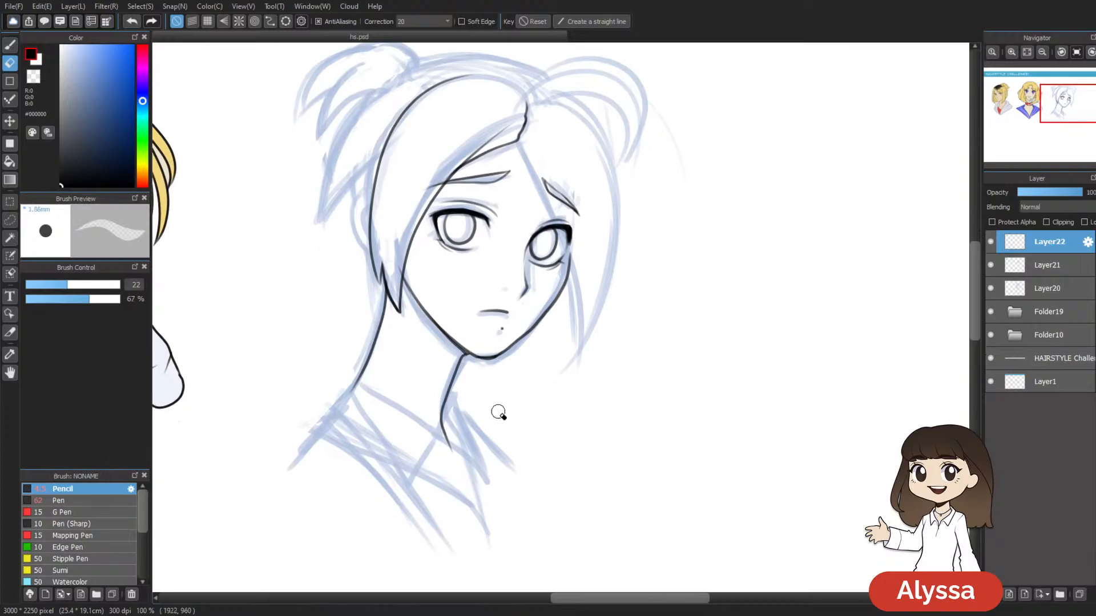
Step: Merge the fringe layer down into the line art layer and compare the drawing with the finished character beside it
{"action": "key", "text": "b"}
{"action": "key", "text": "ctrl+z"}
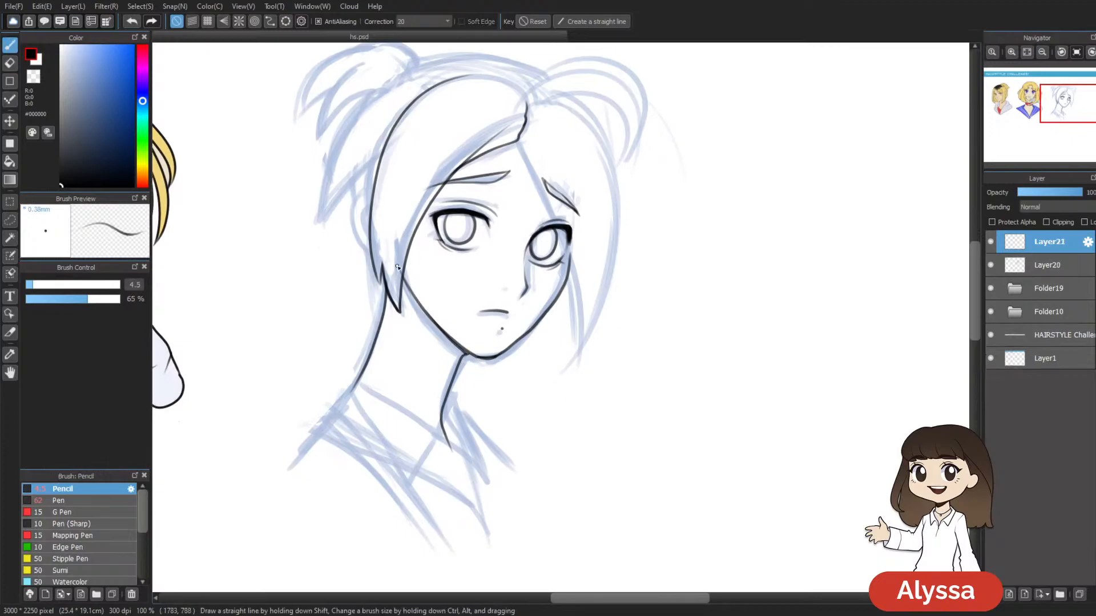
{"action": "key", "text": "e"}
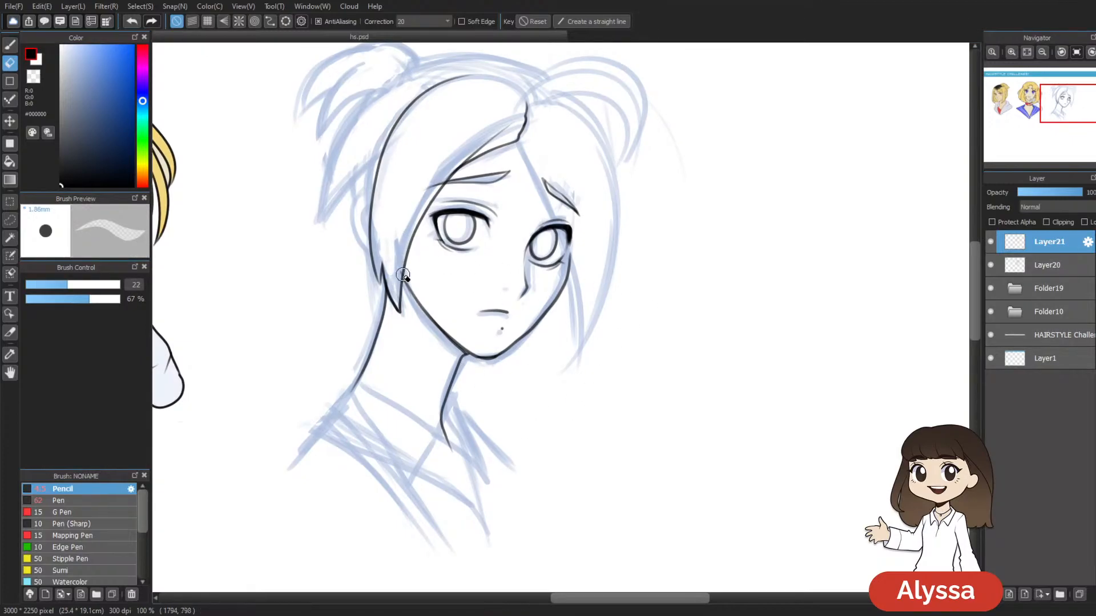
{"action": "key", "text": "ctrl+minus"}
{"action": "key", "text": "ctrl+minus"}
{"action": "mouse_move", "coordinate": [536, 417]}
{"action": "left_mouse_down"}
{"action": "mouse_move", "coordinate": [898, 485]}
{"action": "mouse_move", "coordinate": [845, 451]}
{"action": "mouse_move", "coordinate": [767, 434]}
{"action": "mouse_move", "coordinate": [762, 399]}
{"action": "left_mouse_up"}
{"action": "mouse_move", "coordinate": [844, 430]}
{"action": "left_mouse_down"}
{"action": "mouse_move", "coordinate": [687, 440]}
{"action": "mouse_move", "coordinate": [705, 435]}
{"action": "left_mouse_up"}
{"action": "left_click_drag", "start_coordinate": [798, 430], "coordinate": [777, 435]}
{"action": "key", "text": "ctrl+plus"}
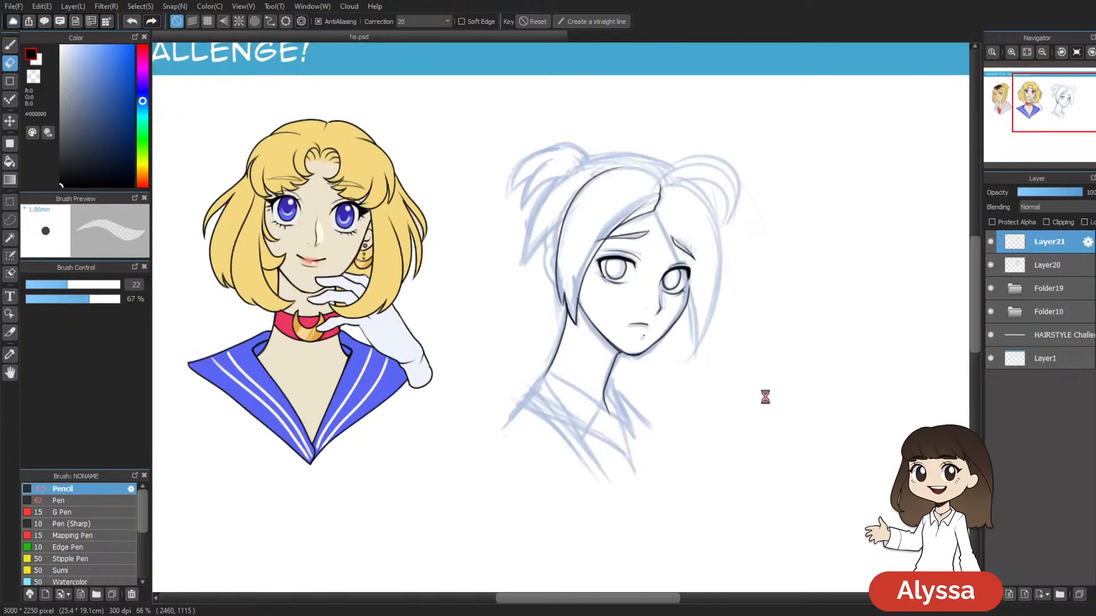
{"action": "left_click_drag", "start_coordinate": [727, 152], "coordinate": [573, 225]}
Step: Add a new layer above the line art for inking the far side of the hair
{"action": "key", "text": "ctrl+shift+n"}
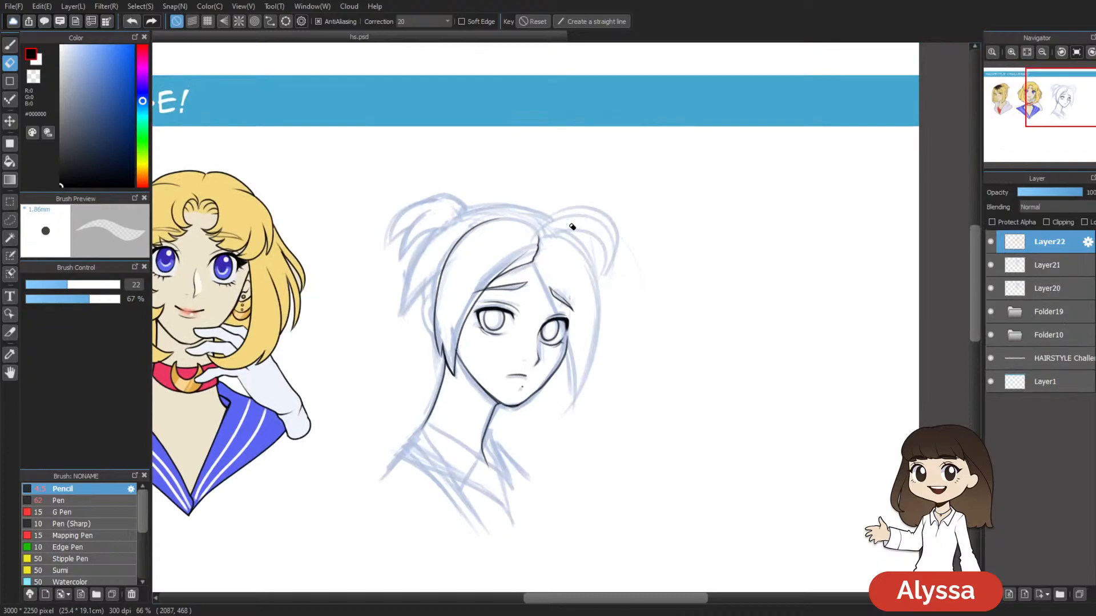
{"action": "key", "text": "ctrl+plus"}
{"action": "left_click_drag", "start_coordinate": [626, 388], "coordinate": [543, 371]}
{"action": "key", "text": "b"}
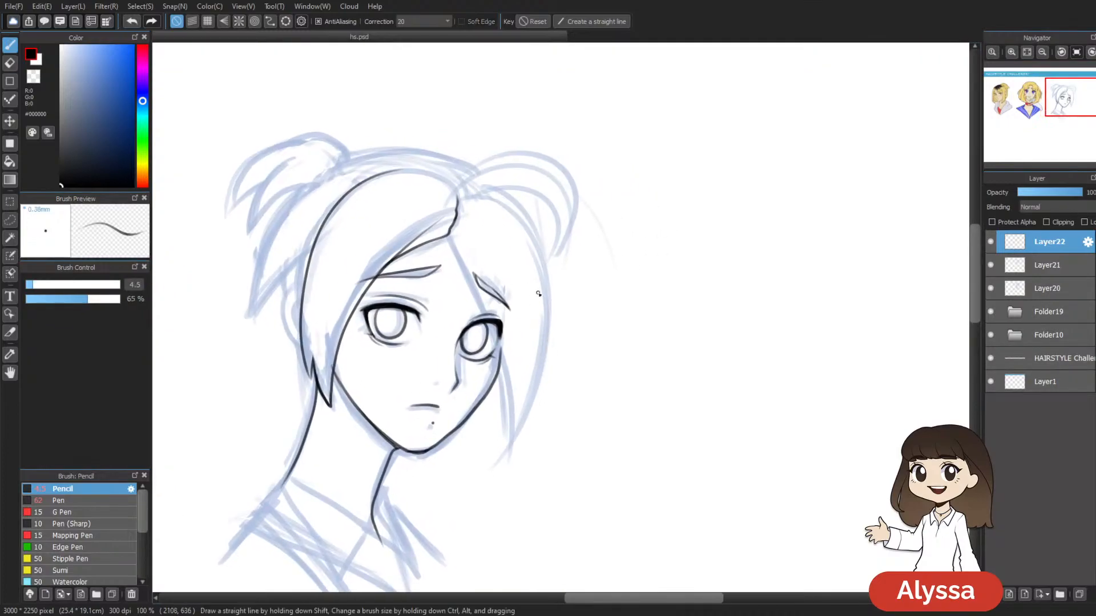
{"action": "left_click_drag", "start_coordinate": [595, 267], "coordinate": [553, 278]}
{"action": "mouse_move", "coordinate": [592, 319]}
{"action": "left_mouse_down"}
{"action": "mouse_move", "coordinate": [621, 265]}
{"action": "mouse_move", "coordinate": [646, 254]}
{"action": "left_mouse_up"}
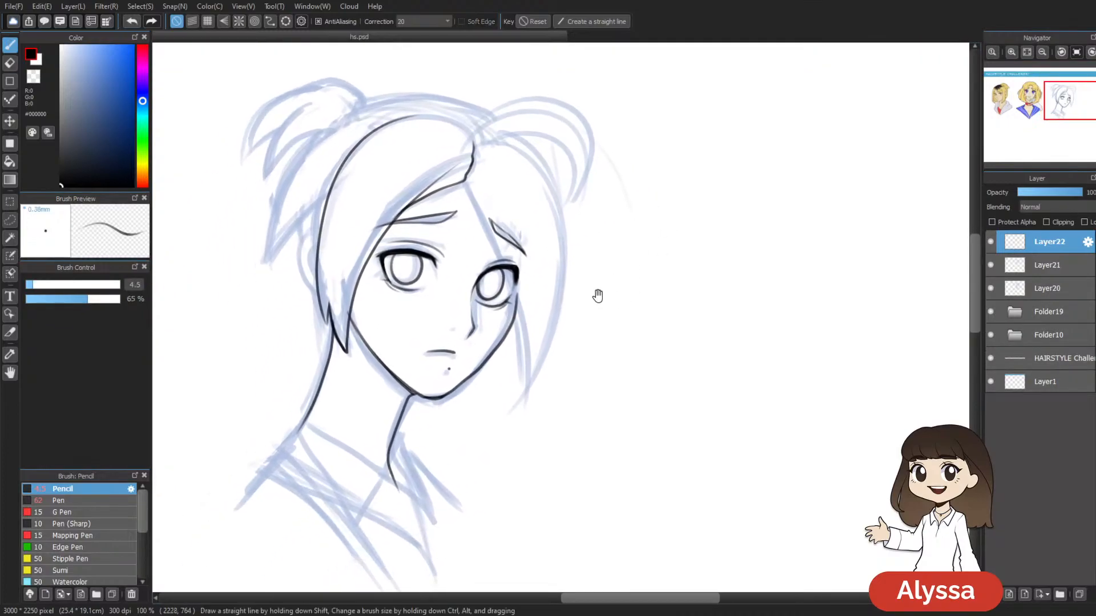
Step: Erase overlapping line bits near the near fringe's tip on the line art layer, and return to the new hair layer
{"action": "left_click", "coordinate": [1049, 265]}
{"action": "key", "text": "e"}
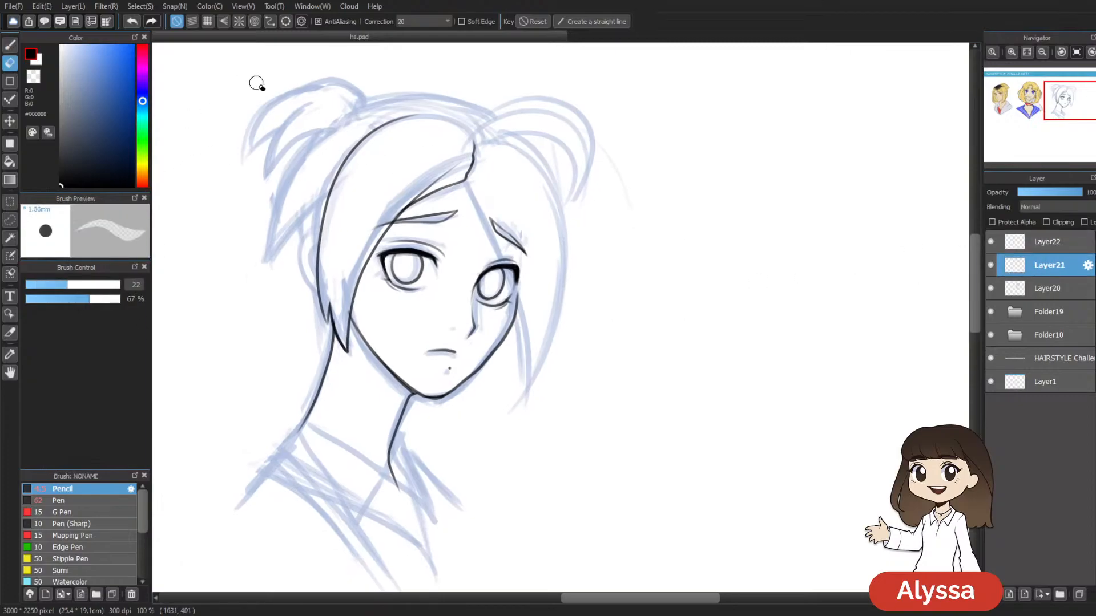
{"action": "key", "text": "ctrl+z"}
{"action": "left_click_drag", "start_coordinate": [345, 314], "coordinate": [346, 285]}
{"action": "left_click", "coordinate": [1052, 244]}
{"action": "left_click_drag", "start_coordinate": [614, 313], "coordinate": [581, 320]}
{"action": "key", "text": "b"}
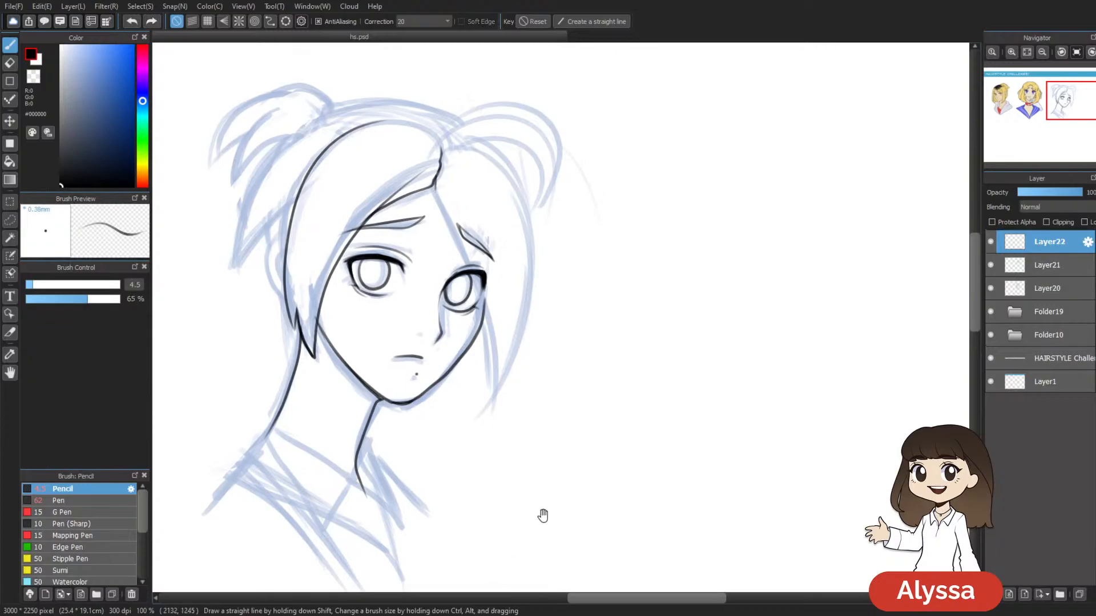
Step: Ink the far fringe's inner and outer edges from the parting down to a pointed tip beside the jaw
{"action": "left_click_drag", "start_coordinate": [535, 530], "coordinate": [501, 496]}
{"action": "mouse_move", "coordinate": [401, 155]}
{"action": "left_mouse_down"}
{"action": "mouse_move", "coordinate": [447, 251]}
{"action": "mouse_move", "coordinate": [461, 363]}
{"action": "left_mouse_up"}
{"action": "left_click_drag", "start_coordinate": [550, 156], "coordinate": [544, 171]}
{"action": "mouse_move", "coordinate": [412, 130]}
{"action": "left_mouse_down"}
{"action": "mouse_move", "coordinate": [439, 130]}
{"action": "mouse_move", "coordinate": [481, 179]}
{"action": "mouse_move", "coordinate": [491, 251]}
{"action": "mouse_move", "coordinate": [486, 318]}
{"action": "mouse_move", "coordinate": [461, 386]}
{"action": "mouse_move", "coordinate": [453, 364]}
{"action": "mouse_move", "coordinate": [448, 408]}
{"action": "left_mouse_up"}
{"action": "left_click_drag", "start_coordinate": [453, 367], "coordinate": [447, 407]}
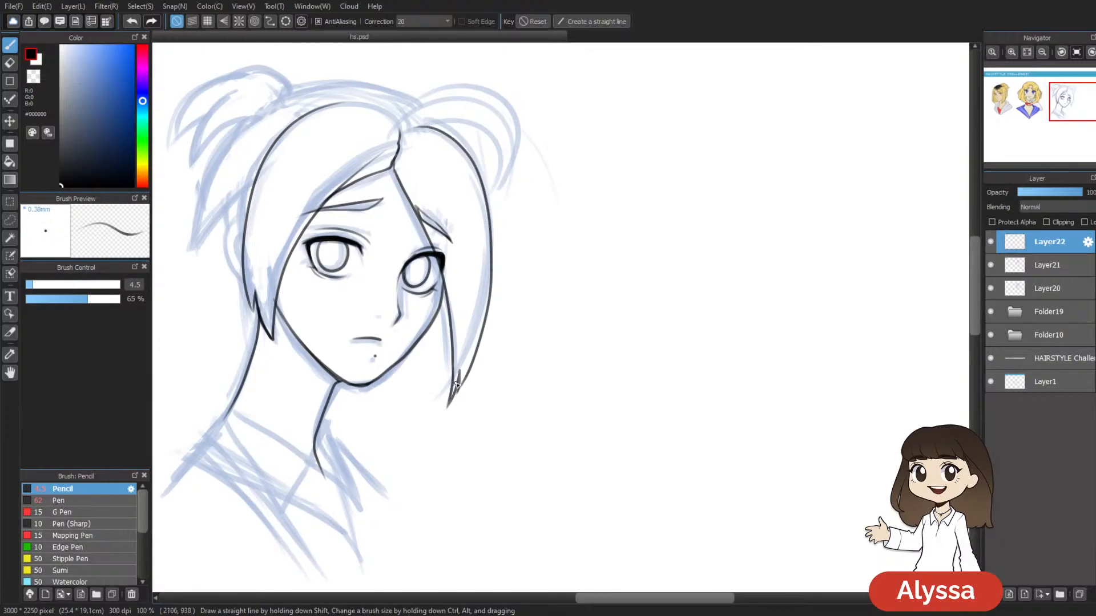
Step: Ink the rounded outer loop of the far pigtail and a short curve at the top of the far fringe
{"action": "left_click_drag", "start_coordinate": [603, 164], "coordinate": [637, 205]}
{"action": "left_click_drag", "start_coordinate": [566, 275], "coordinate": [589, 328]}
{"action": "mouse_move", "coordinate": [496, 215]}
{"action": "left_mouse_down"}
{"action": "mouse_move", "coordinate": [556, 243]}
{"action": "mouse_move", "coordinate": [534, 216]}
{"action": "mouse_move", "coordinate": [511, 212]}
{"action": "mouse_move", "coordinate": [499, 179]}
{"action": "mouse_move", "coordinate": [574, 196]}
{"action": "mouse_move", "coordinate": [566, 266]}
{"action": "mouse_move", "coordinate": [550, 251]}
{"action": "mouse_move", "coordinate": [538, 192]}
{"action": "mouse_move", "coordinate": [478, 174]}
{"action": "mouse_move", "coordinate": [435, 228]}
{"action": "left_mouse_up"}
{"action": "key", "text": "ctrl+z"}
{"action": "key", "text": "ctrl+z"}
{"action": "scroll", "coordinate": [546, 210], "scroll_direction": "right", "scroll_amount": 1}
{"action": "mouse_move", "coordinate": [540, 276]}
{"action": "left_mouse_down"}
{"action": "mouse_move", "coordinate": [520, 225]}
{"action": "mouse_move", "coordinate": [462, 203]}
{"action": "left_mouse_up"}
{"action": "key", "text": "ctrl+z"}
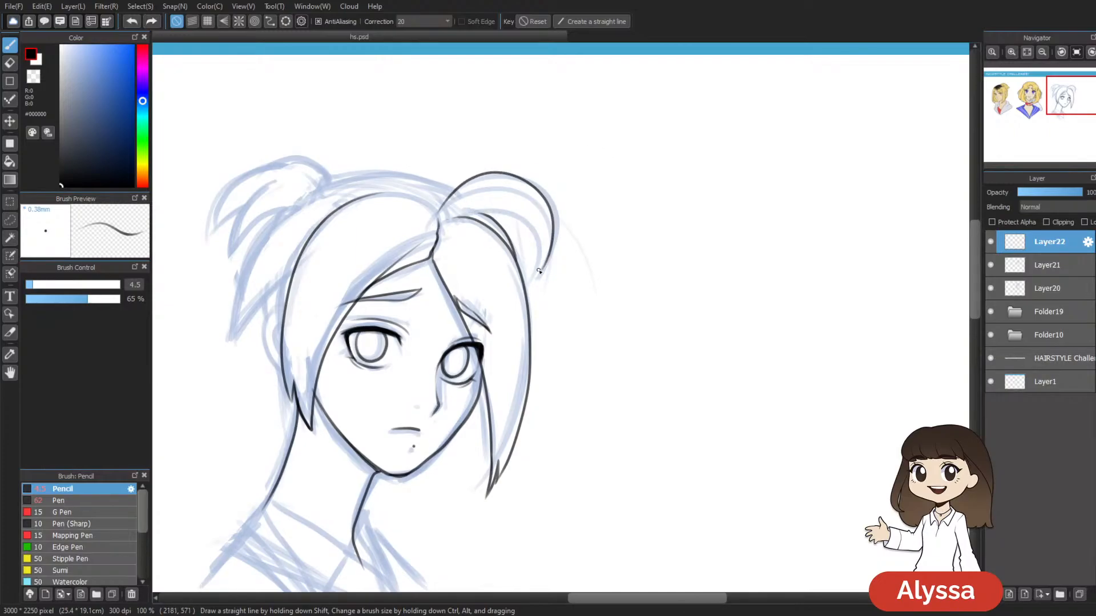
Step: Ink the inner curve of the far pigtail from its tip back to the parting and tidy where it joins
{"action": "mouse_move", "coordinate": [542, 250]}
{"action": "left_mouse_down"}
{"action": "mouse_move", "coordinate": [484, 212]}
{"action": "mouse_move", "coordinate": [447, 219]}
{"action": "left_mouse_up"}
{"action": "key", "text": "ctrl+z"}
{"action": "mouse_move", "coordinate": [540, 274]}
{"action": "left_mouse_down"}
{"action": "mouse_move", "coordinate": [539, 241]}
{"action": "mouse_move", "coordinate": [512, 213]}
{"action": "mouse_move", "coordinate": [432, 219]}
{"action": "left_mouse_up"}
{"action": "key", "text": "e"}
{"action": "key", "text": "b"}
{"action": "left_click_drag", "start_coordinate": [481, 213], "coordinate": [471, 211]}
Step: Try adding an inner strand line within the far pigtail and check it against the whole head
{"action": "left_click_drag", "start_coordinate": [570, 164], "coordinate": [557, 153]}
{"action": "left_click_drag", "start_coordinate": [467, 181], "coordinate": [518, 219]}
{"action": "key", "text": "ctrl+z"}
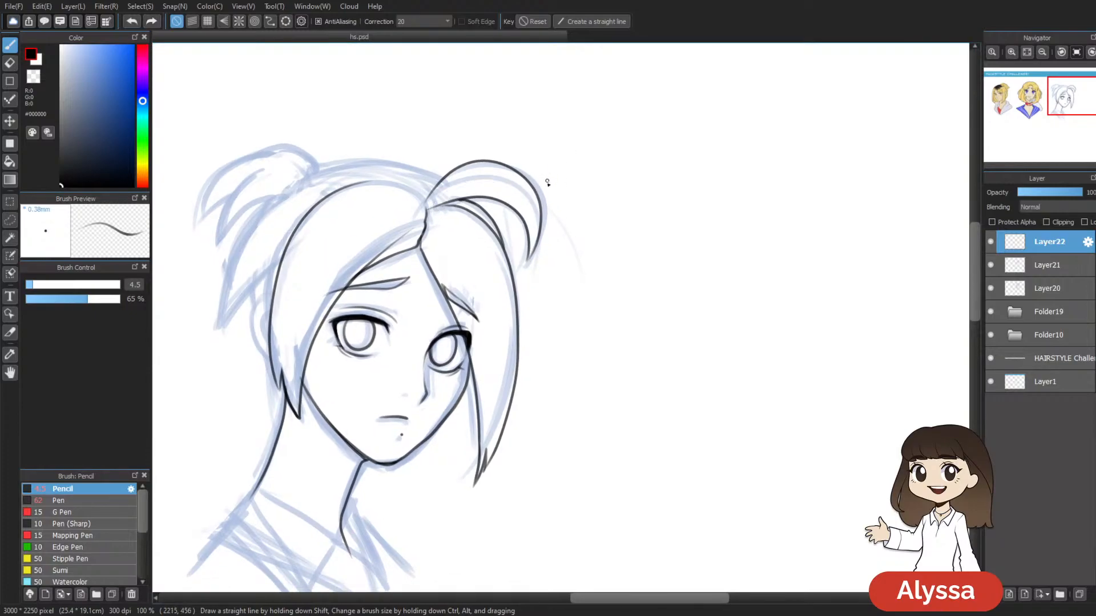
{"action": "mouse_move", "coordinate": [529, 258]}
{"action": "left_mouse_down"}
{"action": "mouse_move", "coordinate": [531, 224]}
{"action": "mouse_move", "coordinate": [505, 182]}
{"action": "mouse_move", "coordinate": [441, 191]}
{"action": "left_mouse_up"}
{"action": "left_click_drag", "start_coordinate": [658, 359], "coordinate": [631, 340]}
{"action": "scroll", "coordinate": [633, 342], "scroll_direction": "down", "scroll_amount": 1}
{"action": "scroll", "coordinate": [635, 343], "scroll_direction": "down", "scroll_amount": 1}
{"action": "scroll", "coordinate": [635, 344], "scroll_direction": "up", "scroll_amount": 3}
{"action": "left_click_drag", "start_coordinate": [634, 341], "coordinate": [728, 452]}
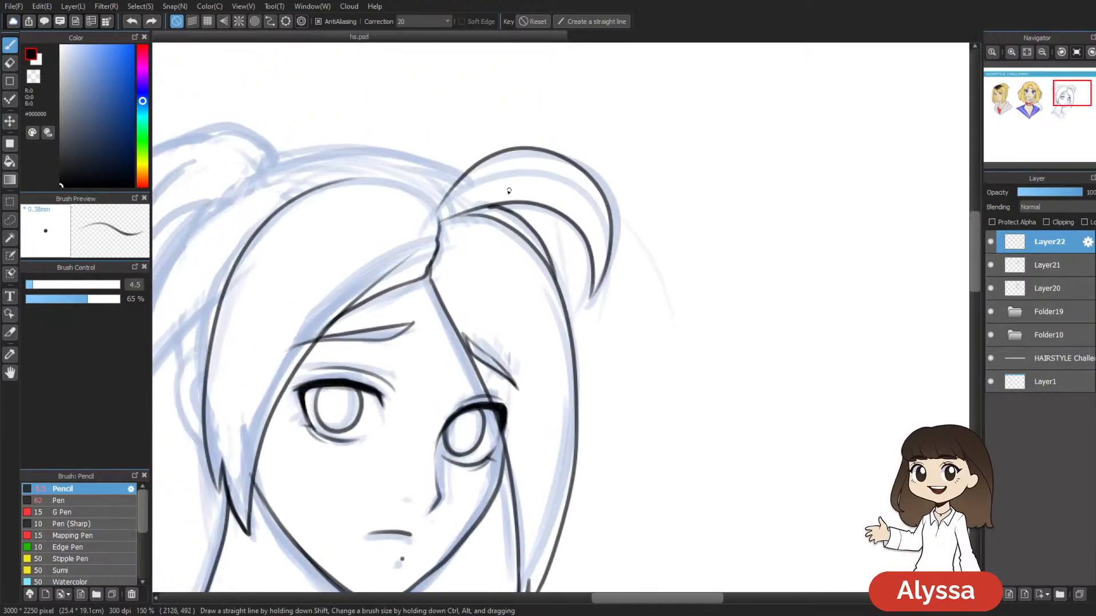
Step: Ink the pointed hair section behind the near fringe and merge the hair layer down into the line art
{"action": "mouse_move", "coordinate": [437, 220]}
{"action": "left_mouse_down"}
{"action": "mouse_move", "coordinate": [535, 172]}
{"action": "mouse_move", "coordinate": [663, 193]}
{"action": "mouse_move", "coordinate": [815, 167]}
{"action": "left_mouse_up"}
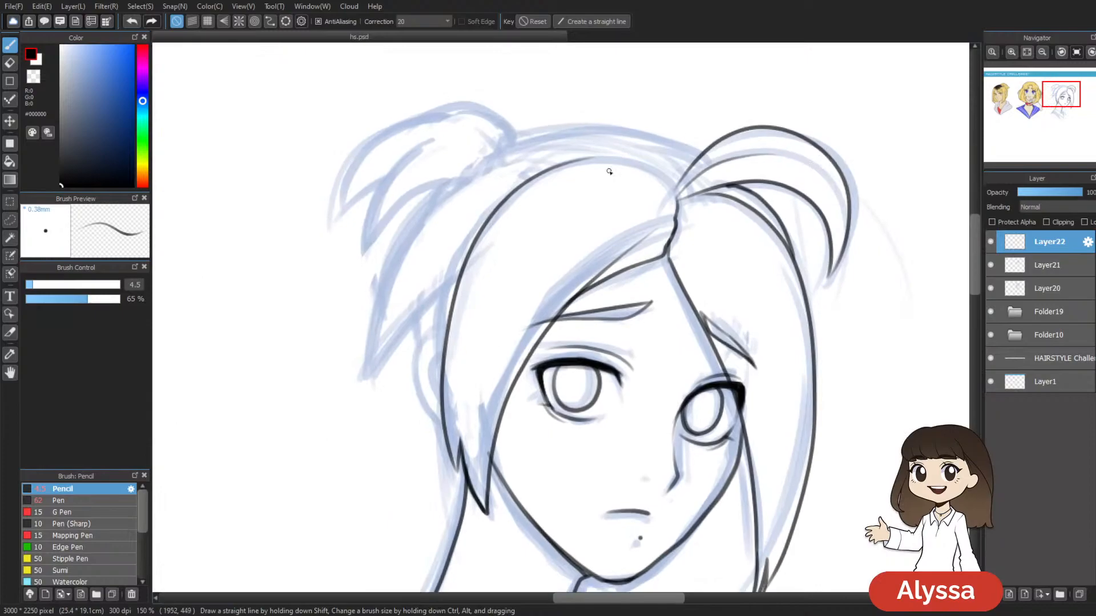
{"action": "mouse_move", "coordinate": [582, 143]}
{"action": "left_mouse_down"}
{"action": "mouse_move", "coordinate": [460, 189]}
{"action": "mouse_move", "coordinate": [372, 347]}
{"action": "left_mouse_up"}
{"action": "key", "text": "ctrl+z"}
{"action": "mouse_move", "coordinate": [529, 146]}
{"action": "left_mouse_down"}
{"action": "mouse_move", "coordinate": [394, 270]}
{"action": "mouse_move", "coordinate": [368, 374]}
{"action": "mouse_move", "coordinate": [457, 290]}
{"action": "left_mouse_up"}
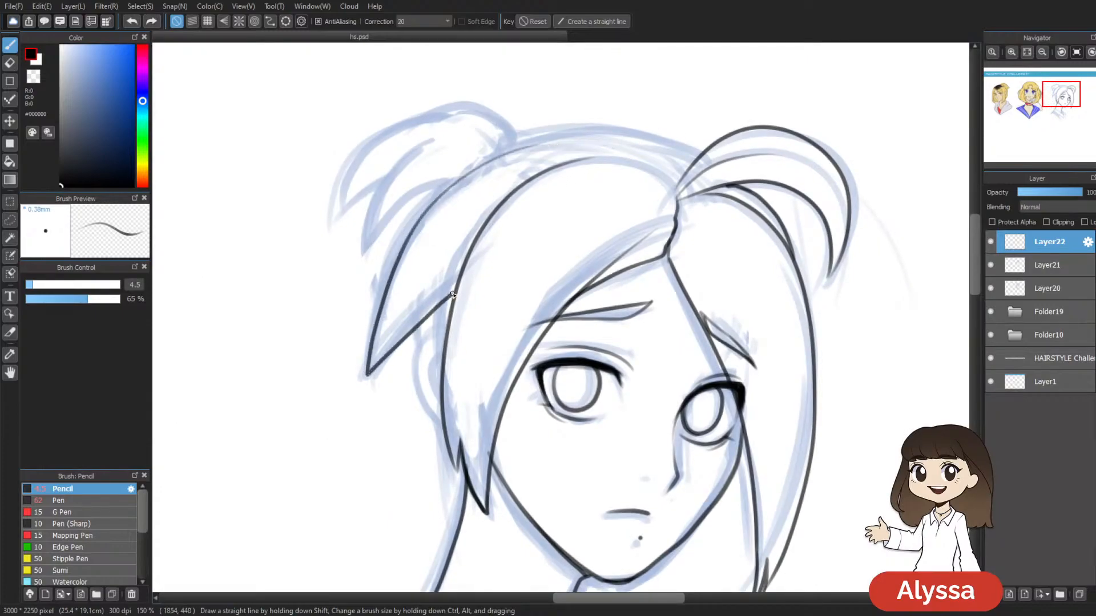
{"action": "scroll", "coordinate": [506, 228], "scroll_direction": "down", "scroll_amount": 2}
{"action": "key", "text": "ctrl+e"}
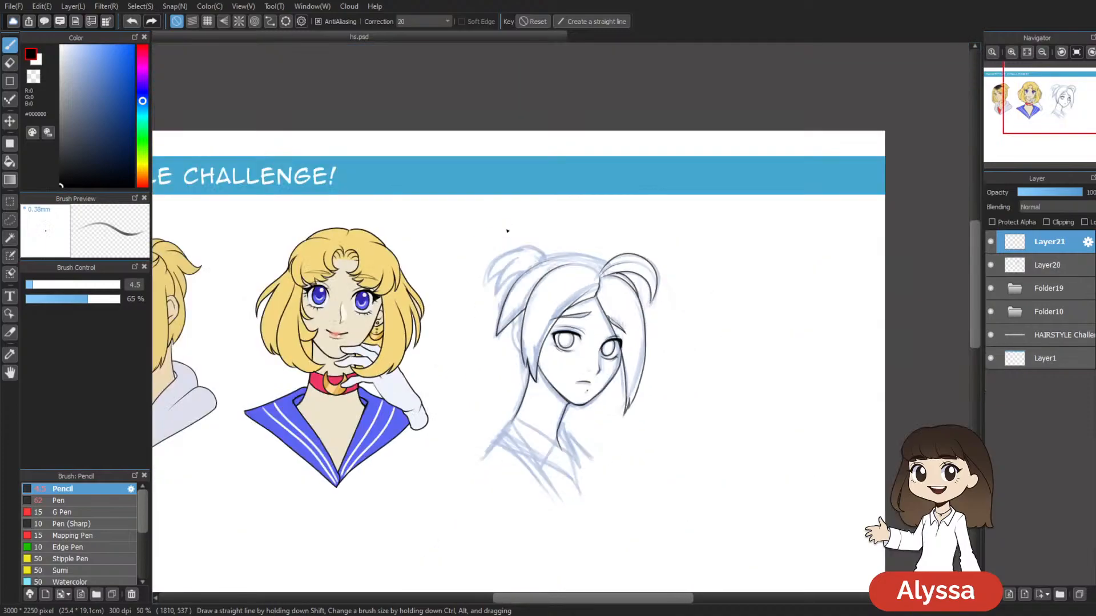
Step: On a new layer, ink the crown contour from the hair section behind the near fringe over to the parting
{"action": "scroll", "coordinate": [507, 232], "scroll_direction": "up", "scroll_amount": 1}
{"action": "key", "text": "ctrl+shift+n"}
{"action": "mouse_move", "coordinate": [639, 195]}
{"action": "left_mouse_down"}
{"action": "mouse_move", "coordinate": [499, 211]}
{"action": "mouse_move", "coordinate": [425, 205]}
{"action": "left_mouse_up"}
{"action": "key", "text": "ctrl+z"}
{"action": "mouse_move", "coordinate": [513, 225]}
{"action": "left_mouse_down"}
{"action": "mouse_move", "coordinate": [470, 211]}
{"action": "mouse_move", "coordinate": [401, 224]}
{"action": "left_mouse_up"}
{"action": "left_click_drag", "start_coordinate": [539, 224], "coordinate": [447, 209]}
{"action": "key", "text": "ctrl+z"}
{"action": "mouse_move", "coordinate": [541, 227]}
{"action": "left_mouse_down"}
{"action": "mouse_move", "coordinate": [477, 202]}
{"action": "mouse_move", "coordinate": [409, 225]}
{"action": "left_mouse_up"}
Step: Ink the rear crown contour from the far pigtail back over the head, clean up the overlap and merge the layer into the line art
{"action": "mouse_move", "coordinate": [734, 222]}
{"action": "left_mouse_down"}
{"action": "mouse_move", "coordinate": [722, 169]}
{"action": "mouse_move", "coordinate": [747, 148]}
{"action": "left_mouse_up"}
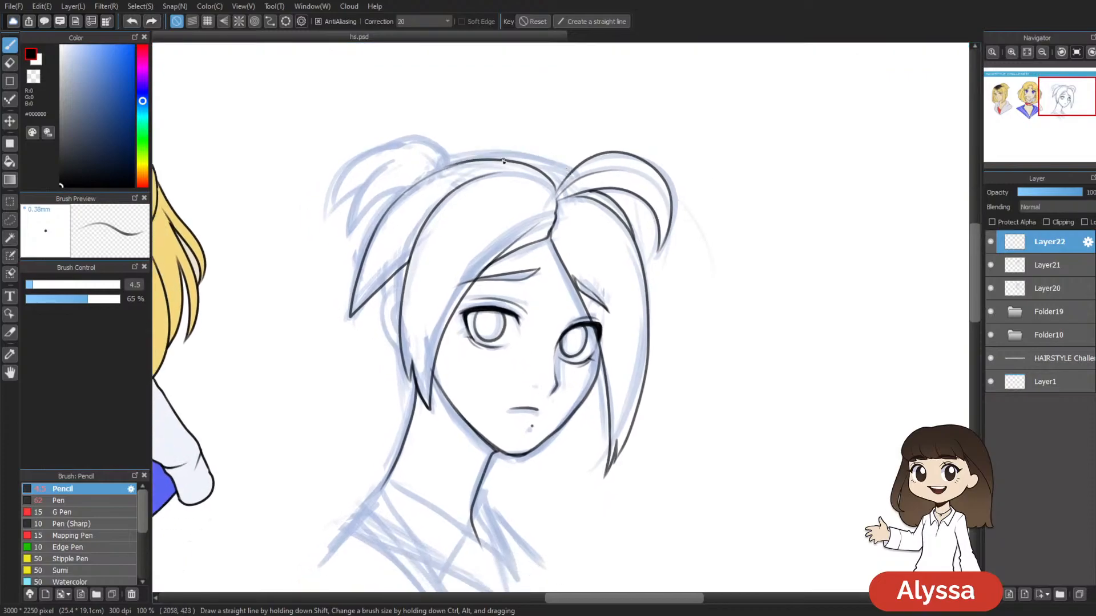
{"action": "mouse_move", "coordinate": [567, 170]}
{"action": "left_mouse_down"}
{"action": "mouse_move", "coordinate": [517, 155]}
{"action": "mouse_move", "coordinate": [478, 159]}
{"action": "left_mouse_up"}
{"action": "left_click_drag", "start_coordinate": [786, 228], "coordinate": [783, 225]}
{"action": "key", "text": "e"}
{"action": "mouse_move", "coordinate": [477, 171]}
{"action": "left_mouse_down"}
{"action": "mouse_move", "coordinate": [450, 169]}
{"action": "mouse_move", "coordinate": [480, 166]}
{"action": "left_mouse_up"}
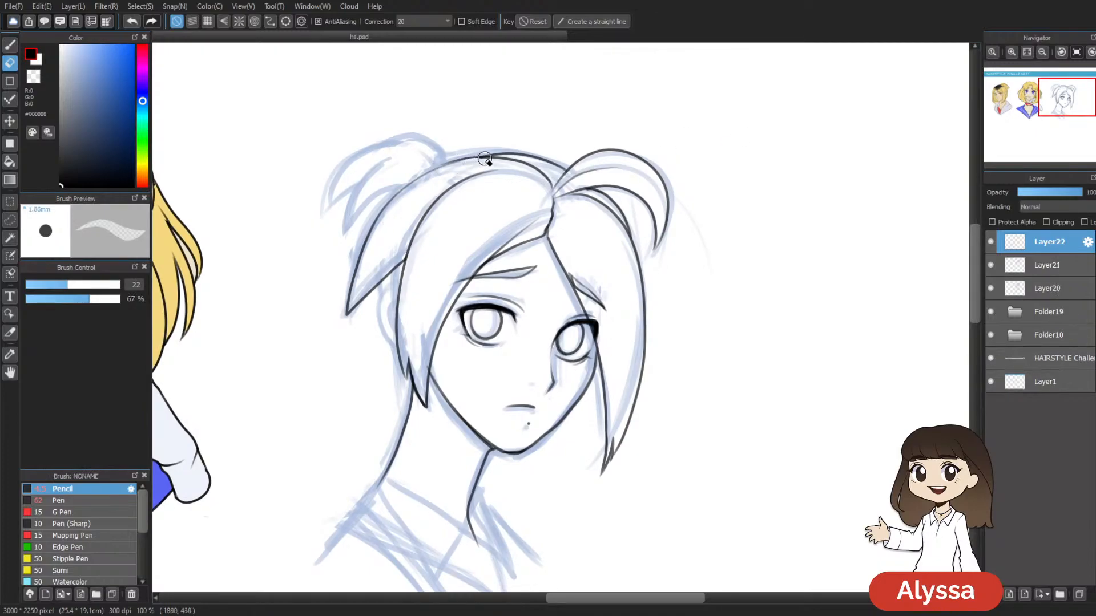
{"action": "key", "text": "b"}
{"action": "mouse_move", "coordinate": [484, 157]}
{"action": "left_mouse_down"}
{"action": "mouse_move", "coordinate": [409, 183]}
{"action": "mouse_move", "coordinate": [489, 157]}
{"action": "mouse_move", "coordinate": [429, 170]}
{"action": "mouse_move", "coordinate": [406, 182]}
{"action": "mouse_move", "coordinate": [483, 160]}
{"action": "mouse_move", "coordinate": [420, 175]}
{"action": "mouse_move", "coordinate": [390, 207]}
{"action": "left_mouse_up"}
{"action": "key", "text": "ctrl+z"}
{"action": "key", "text": "ctrl+z"}
{"action": "key", "text": "e"}
{"action": "key", "text": "ctrl+e"}
Step: On a new layer, ink the inner curved strands of the near pigtail following the blue sketch
{"action": "key", "text": "ctrl+shift+n"}
{"action": "key", "text": "b"}
{"action": "mouse_move", "coordinate": [442, 147]}
{"action": "left_mouse_down"}
{"action": "mouse_move", "coordinate": [414, 139]}
{"action": "mouse_move", "coordinate": [371, 172]}
{"action": "mouse_move", "coordinate": [345, 227]}
{"action": "mouse_move", "coordinate": [407, 187]}
{"action": "left_mouse_up"}
{"action": "key", "text": "ctrl+z"}
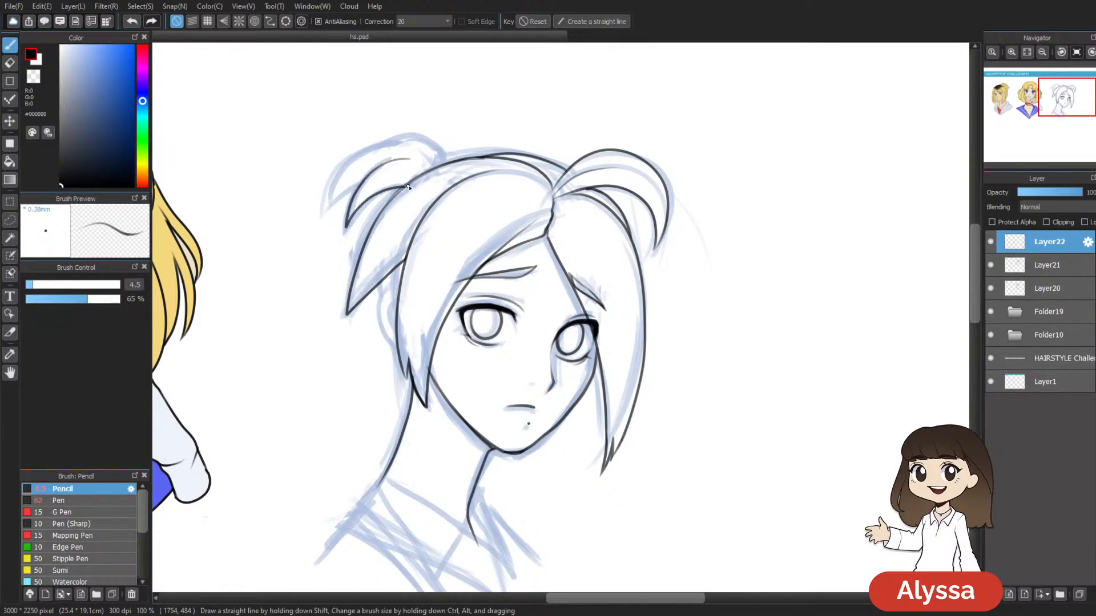
{"action": "left_click_drag", "start_coordinate": [532, 133], "coordinate": [545, 126]}
{"action": "key", "text": "ctrl+z"}
{"action": "mouse_move", "coordinate": [420, 182]}
{"action": "left_mouse_down"}
{"action": "mouse_move", "coordinate": [359, 219]}
{"action": "mouse_move", "coordinate": [388, 161]}
{"action": "mouse_move", "coordinate": [441, 158]}
{"action": "mouse_move", "coordinate": [400, 155]}
{"action": "mouse_move", "coordinate": [368, 191]}
{"action": "mouse_move", "coordinate": [362, 217]}
{"action": "mouse_move", "coordinate": [424, 175]}
{"action": "left_mouse_up"}
{"action": "key", "text": "ctrl+z"}
Step: Ink the outer strand of the near pigtail down to its tip and the rounded contour at its top
{"action": "mouse_move", "coordinate": [413, 138]}
{"action": "left_mouse_down"}
{"action": "mouse_move", "coordinate": [366, 152]}
{"action": "mouse_move", "coordinate": [347, 176]}
{"action": "left_mouse_up"}
{"action": "key", "text": "ctrl+z"}
{"action": "mouse_move", "coordinate": [420, 134]}
{"action": "left_mouse_down"}
{"action": "mouse_move", "coordinate": [368, 148]}
{"action": "mouse_move", "coordinate": [343, 198]}
{"action": "left_mouse_up"}
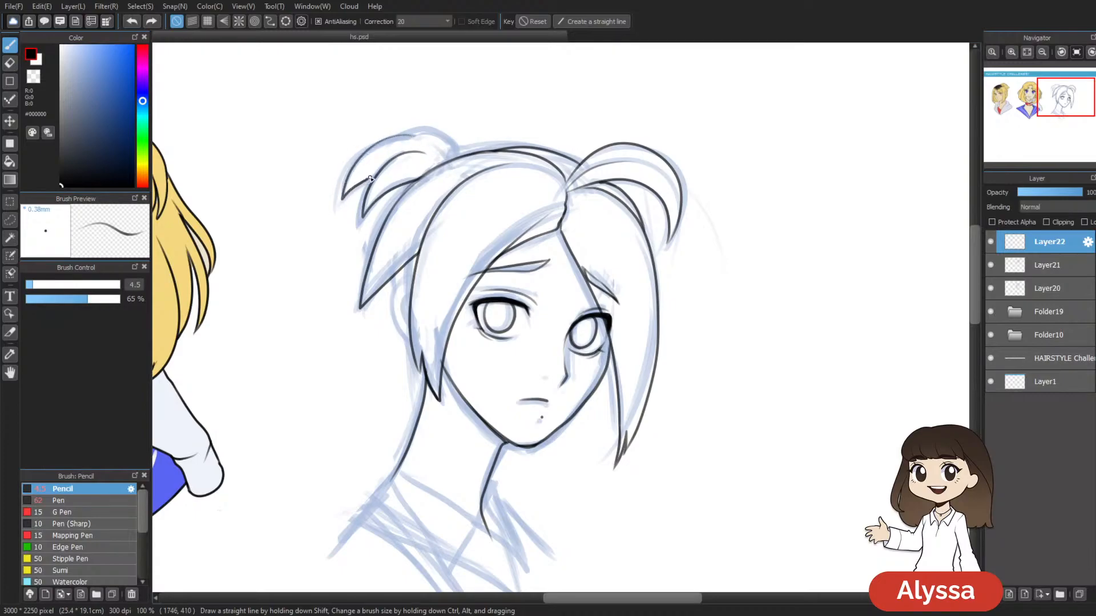
{"action": "left_click_drag", "start_coordinate": [520, 118], "coordinate": [506, 127]}
{"action": "mouse_move", "coordinate": [438, 145]}
{"action": "left_mouse_down"}
{"action": "mouse_move", "coordinate": [400, 139]}
{"action": "mouse_move", "coordinate": [312, 178]}
{"action": "mouse_move", "coordinate": [361, 198]}
{"action": "mouse_move", "coordinate": [305, 179]}
{"action": "mouse_move", "coordinate": [352, 196]}
{"action": "left_mouse_up"}
{"action": "key", "text": "ctrl+z"}
{"action": "key", "text": "ctrl+z"}
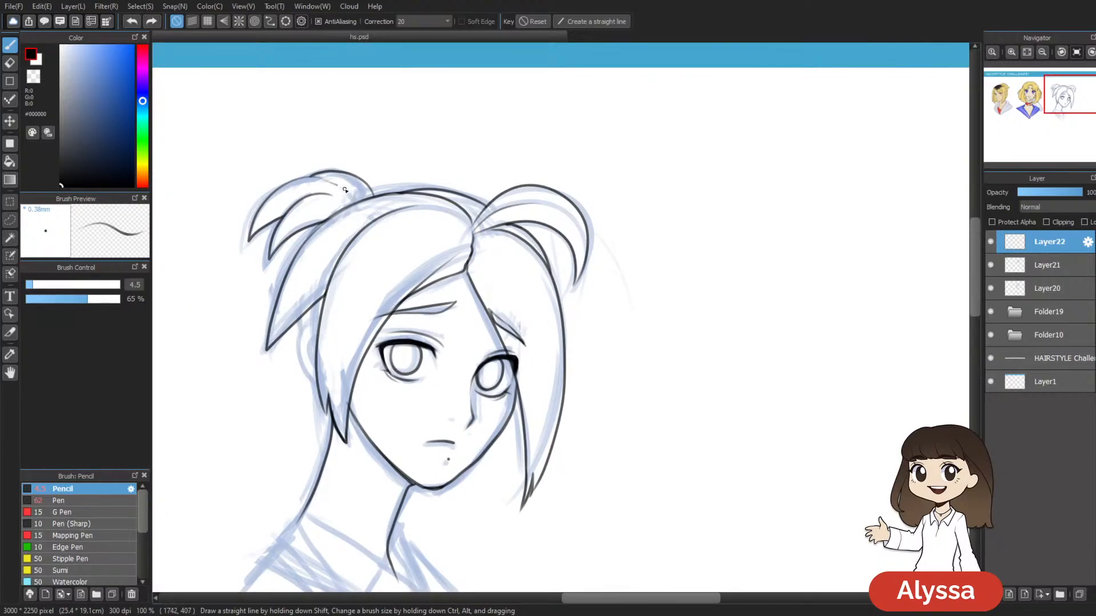
Step: Examine the inked pigtails and fringe both close up and against the whole head
{"action": "left_click_drag", "start_coordinate": [358, 200], "coordinate": [485, 178]}
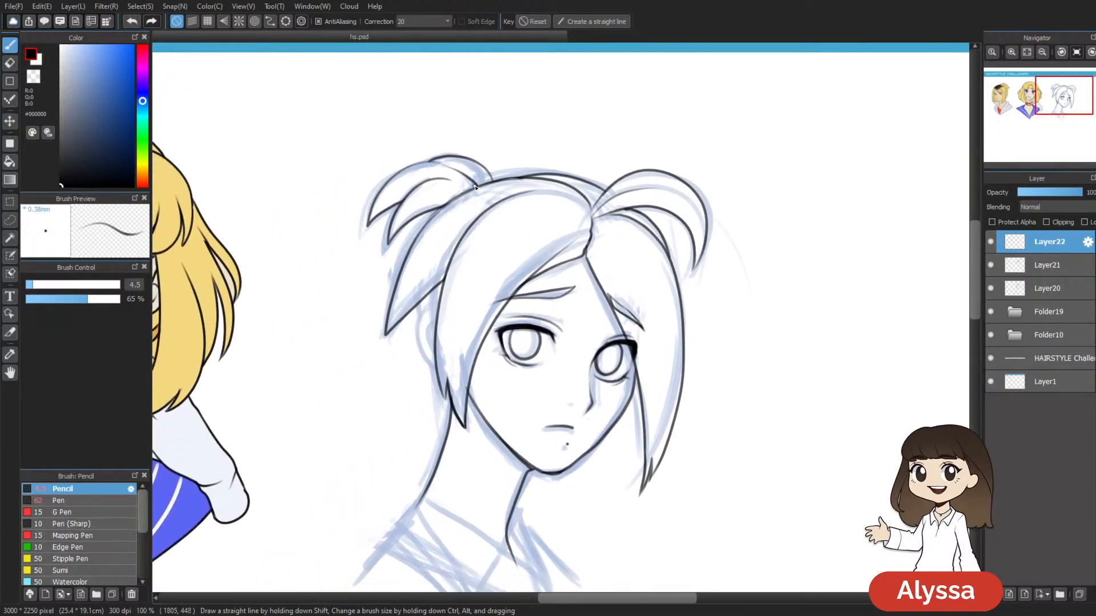
{"action": "left_click_drag", "start_coordinate": [624, 242], "coordinate": [618, 185]}
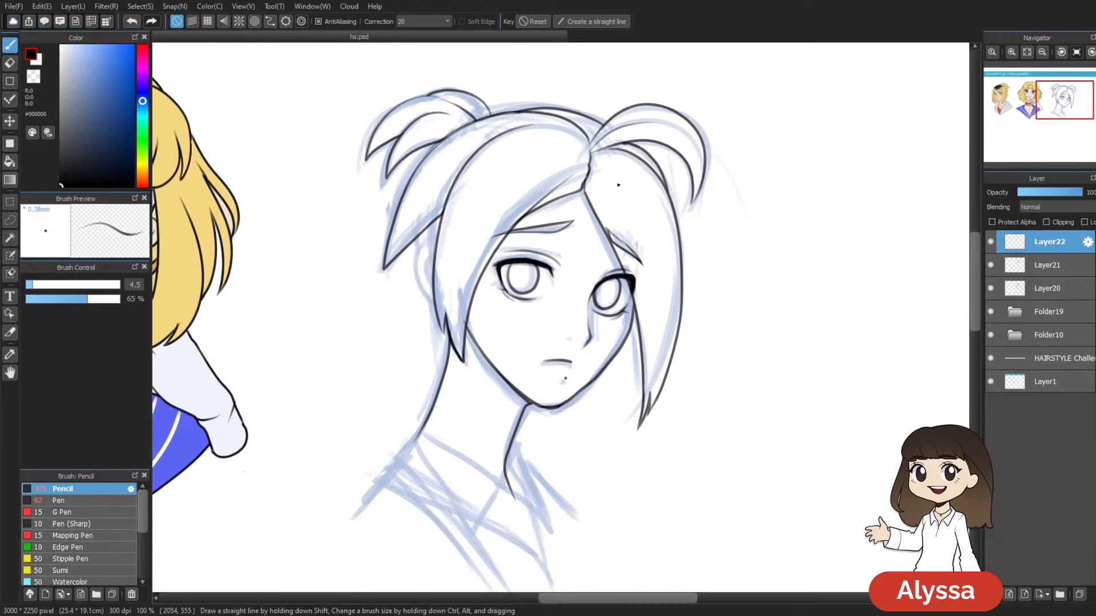
{"action": "key", "text": "ctrl+minus"}
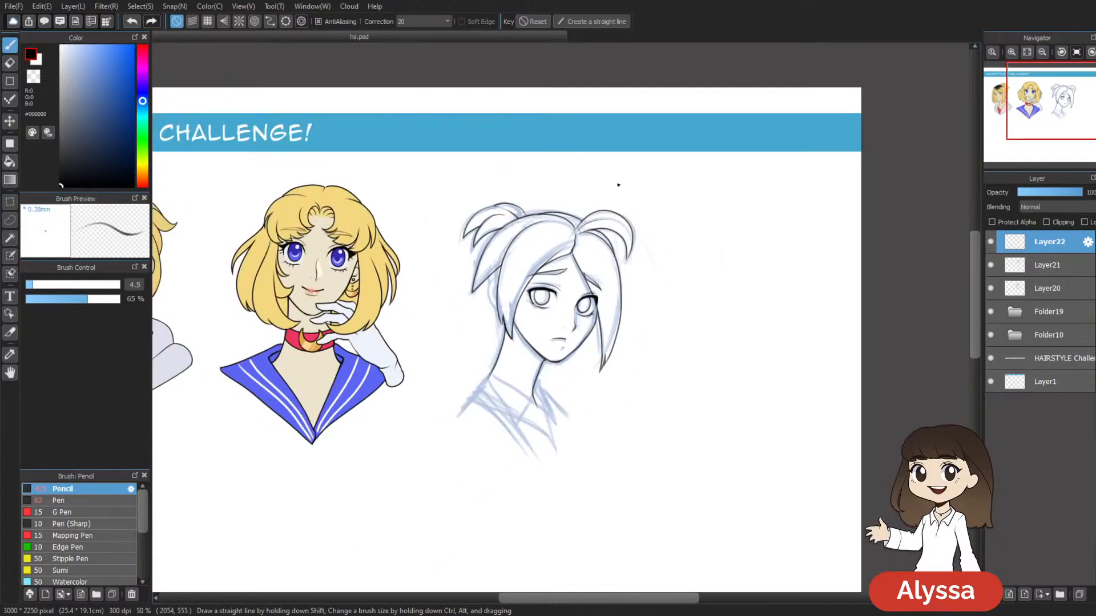
{"action": "key", "text": "ctrl+plus"}
{"action": "key", "text": "ctrl+plus"}
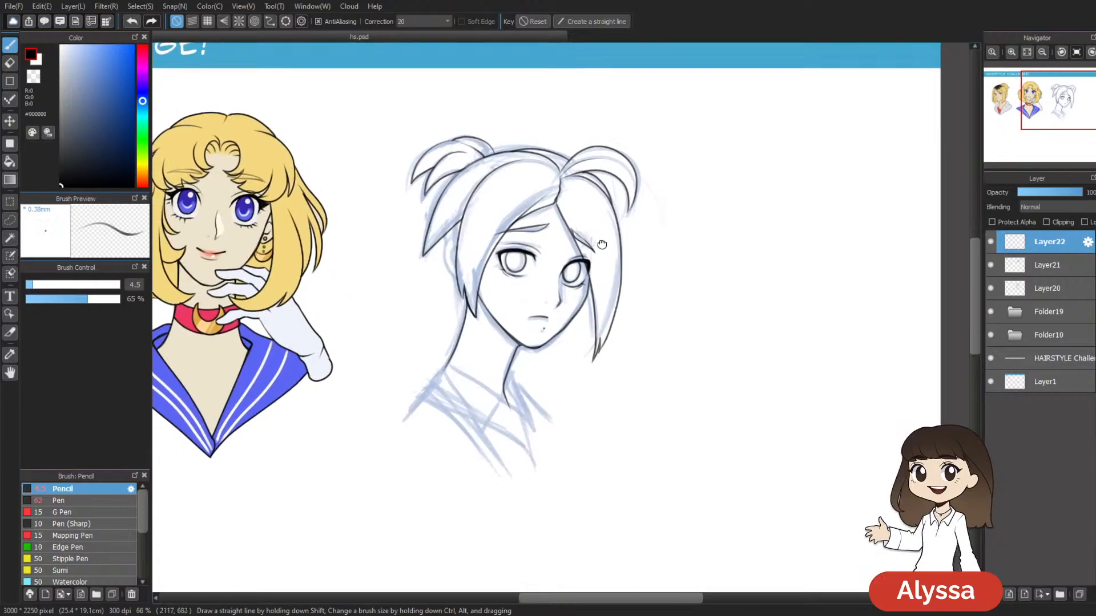
{"action": "key", "text": "ctrl+plus"}
{"action": "left_click_drag", "start_coordinate": [525, 69], "coordinate": [620, 240]}
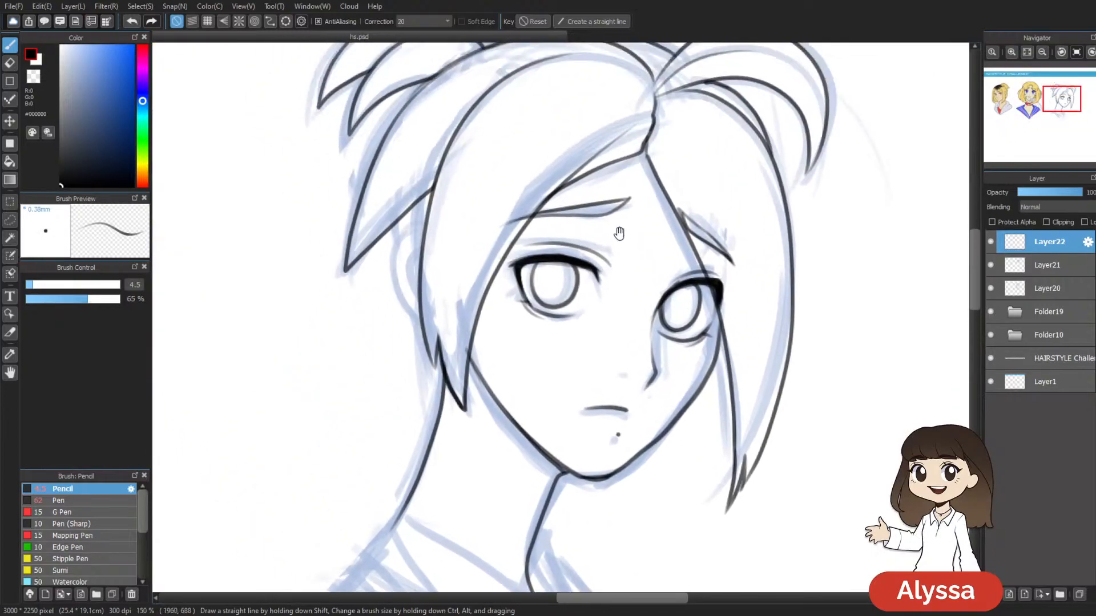
{"action": "left_click_drag", "start_coordinate": [674, 135], "coordinate": [647, 223]}
{"action": "left_click_drag", "start_coordinate": [633, 279], "coordinate": [594, 210]}
{"action": "key", "text": "ctrl+minus"}
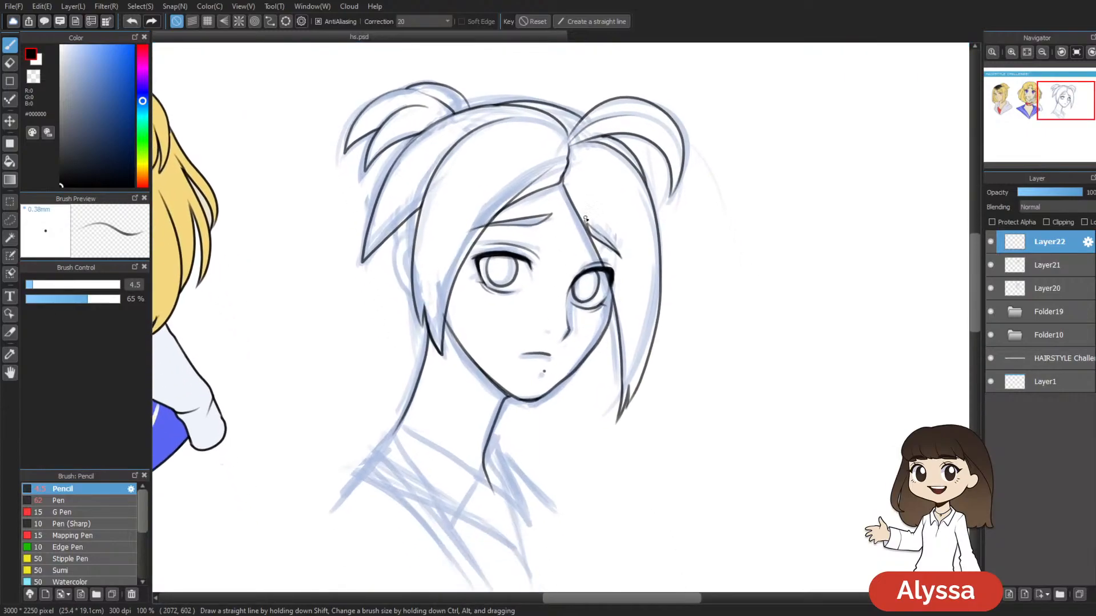
Step: Ink the near ear's outline and inner line beside the fringe, and merge the layer down
{"action": "key", "text": "ctrl+plus"}
{"action": "mouse_move", "coordinate": [344, 192]}
{"action": "left_mouse_down"}
{"action": "mouse_move", "coordinate": [314, 213]}
{"action": "mouse_move", "coordinate": [312, 254]}
{"action": "mouse_move", "coordinate": [342, 290]}
{"action": "left_mouse_up"}
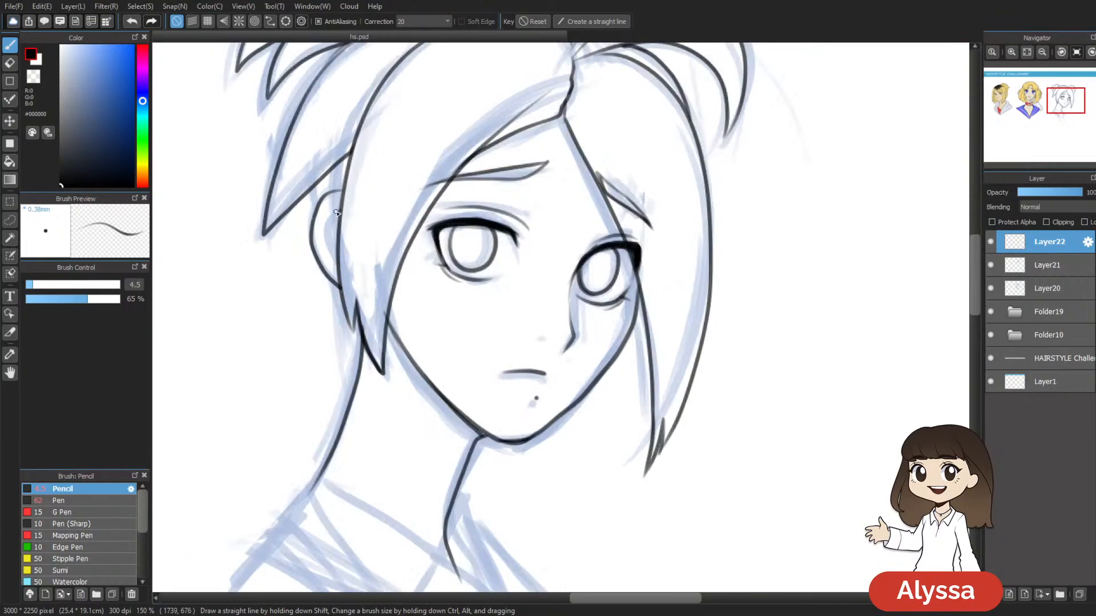
{"action": "scroll", "coordinate": [369, 158], "scroll_direction": "up", "scroll_amount": 4}
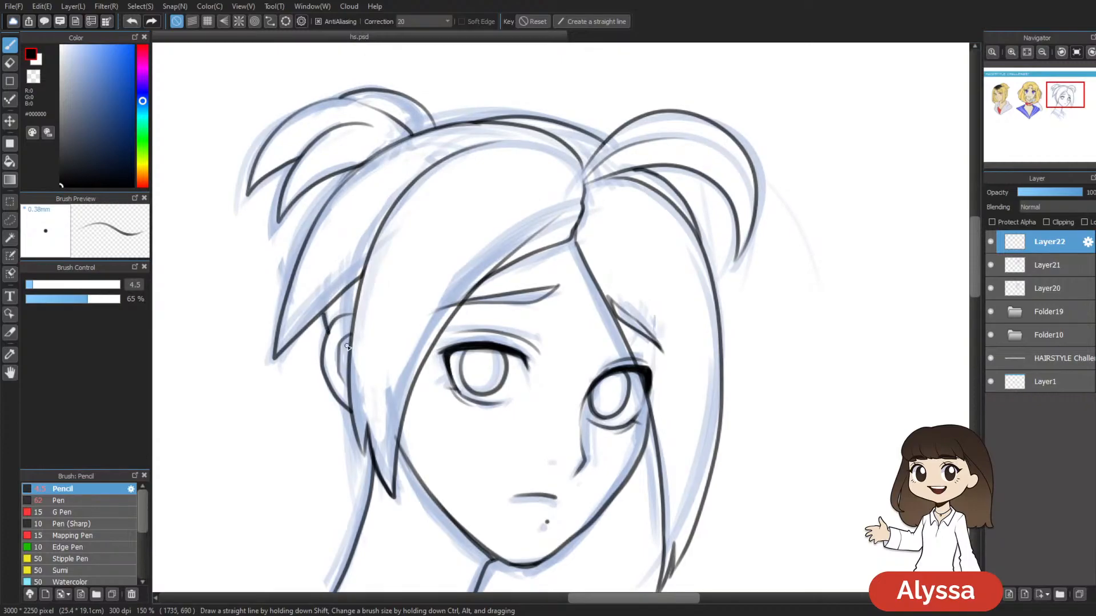
{"action": "key", "text": "ctrl+minus"}
{"action": "key", "text": "ctrl+minus"}
{"action": "key", "text": "ctrl+minus"}
{"action": "key", "text": "ctrl+e"}
Step: Hide the blue sketch temporarily to check the head's line art on its own, and show it again
{"action": "left_click", "coordinate": [991, 241]}
{"action": "left_click", "coordinate": [991, 242]}
{"action": "left_click", "coordinate": [990, 265]}
{"action": "mouse_move", "coordinate": [733, 507]}
{"action": "left_mouse_down"}
{"action": "mouse_move", "coordinate": [718, 478]}
{"action": "mouse_move", "coordinate": [731, 463]}
{"action": "mouse_move", "coordinate": [703, 478]}
{"action": "left_mouse_up"}
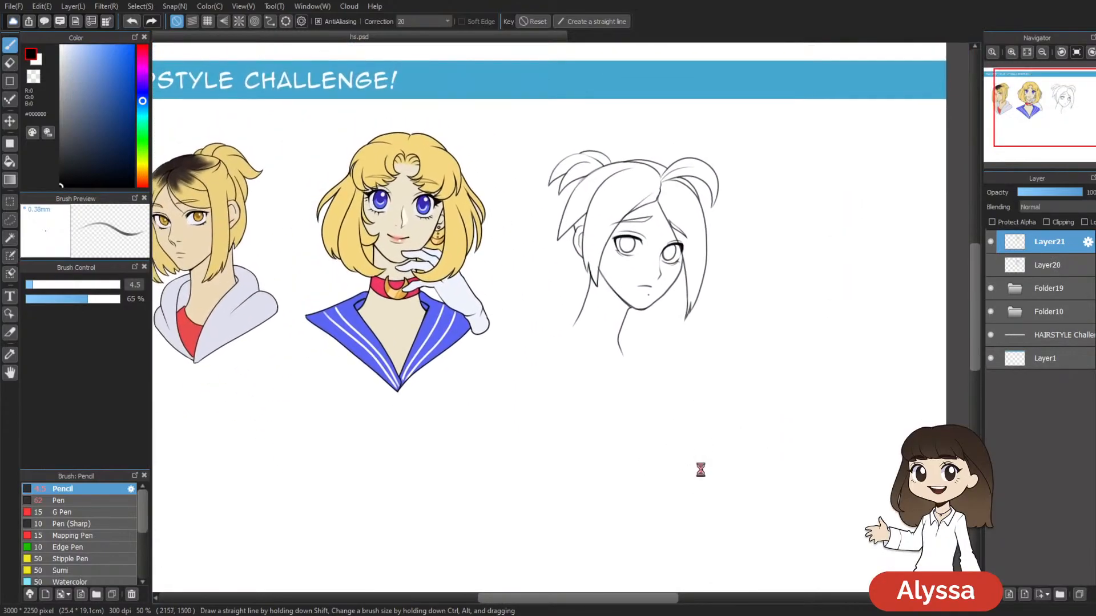
{"action": "left_click", "coordinate": [991, 242]}
{"action": "left_click", "coordinate": [991, 242]}
{"action": "left_click", "coordinate": [991, 265]}
{"action": "left_click_drag", "start_coordinate": [915, 318], "coordinate": [848, 310]}
Step: On a new layer, ink the near half of the shirt collar and adjust its fit around the neck with a transform
{"action": "key", "text": "ctrl+shift+n"}
{"action": "key", "text": "ctrl+Up"}
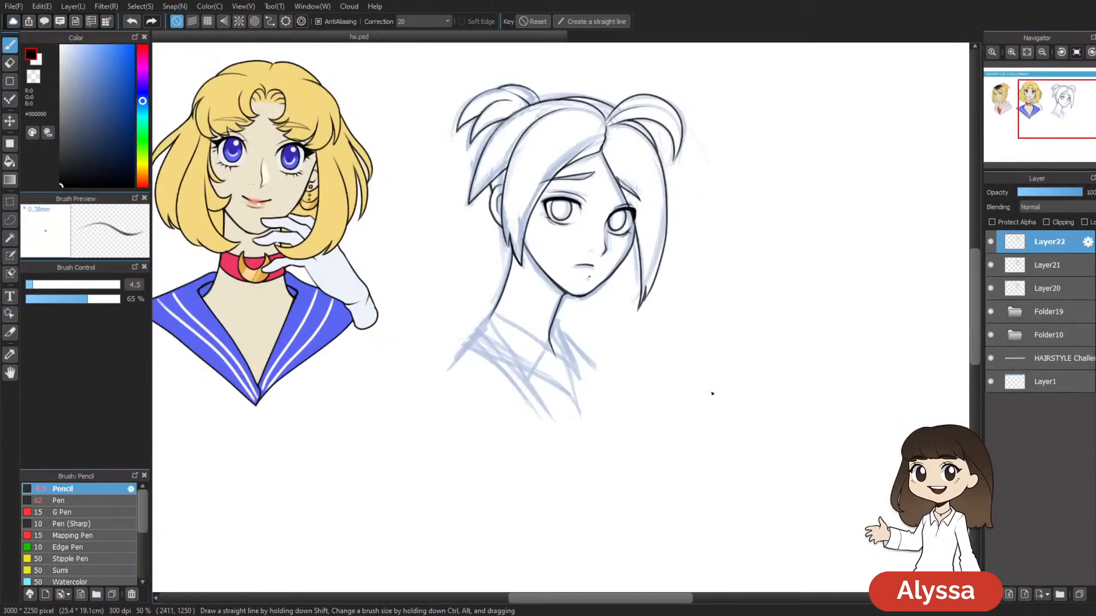
{"action": "key", "text": "ctrl+Up"}
{"action": "left_click_drag", "start_coordinate": [624, 387], "coordinate": [513, 351]}
{"action": "mouse_move", "coordinate": [375, 295]}
{"action": "left_mouse_down"}
{"action": "mouse_move", "coordinate": [433, 327]}
{"action": "mouse_move", "coordinate": [403, 371]}
{"action": "mouse_move", "coordinate": [371, 344]}
{"action": "mouse_move", "coordinate": [339, 289]}
{"action": "left_mouse_up"}
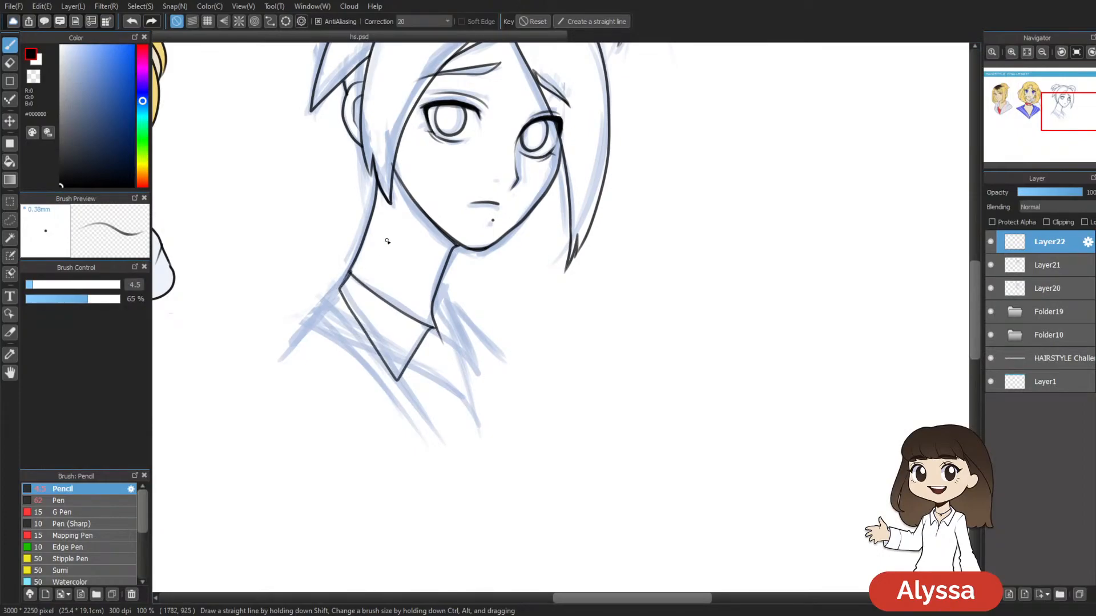
{"action": "key", "text": "ctrl+t"}
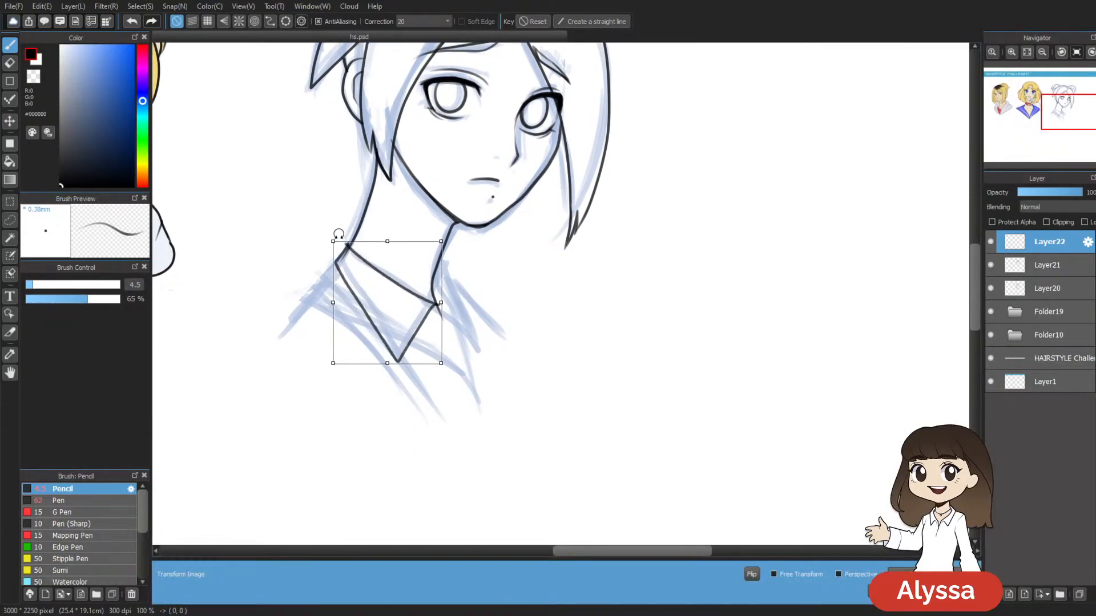
{"action": "key", "text": "Return"}
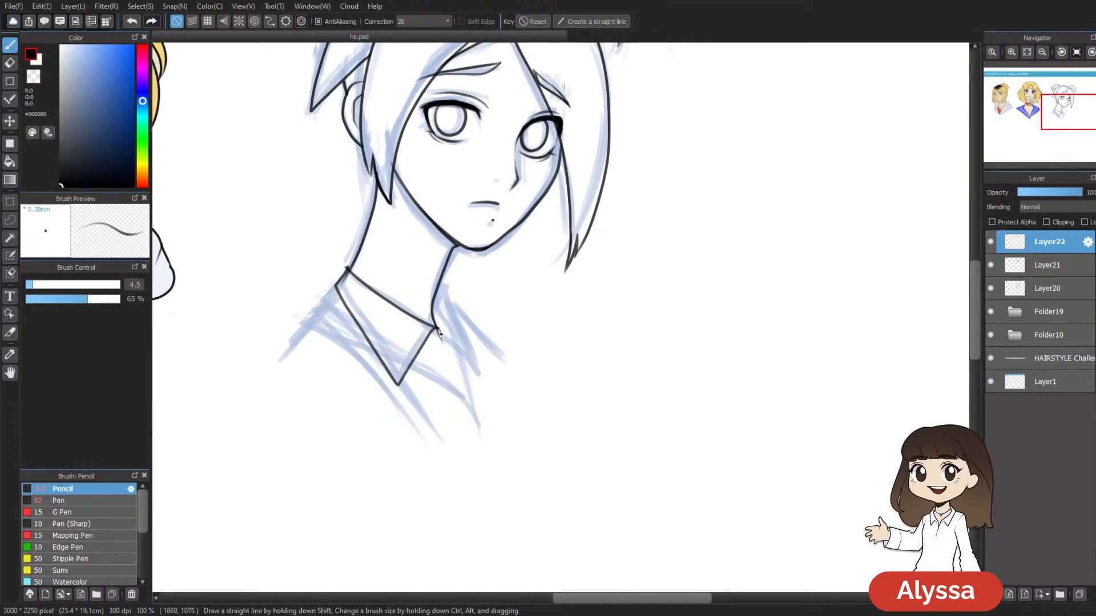
Step: Ink the far half of the shirt collar, merge the collar into the line art and add a new layer
{"action": "mouse_move", "coordinate": [453, 342]}
{"action": "left_mouse_down"}
{"action": "mouse_move", "coordinate": [478, 362]}
{"action": "mouse_move", "coordinate": [441, 279]}
{"action": "left_mouse_up"}
{"action": "mouse_move", "coordinate": [593, 375]}
{"action": "left_mouse_down"}
{"action": "mouse_move", "coordinate": [617, 349]}
{"action": "mouse_move", "coordinate": [612, 372]}
{"action": "left_mouse_up"}
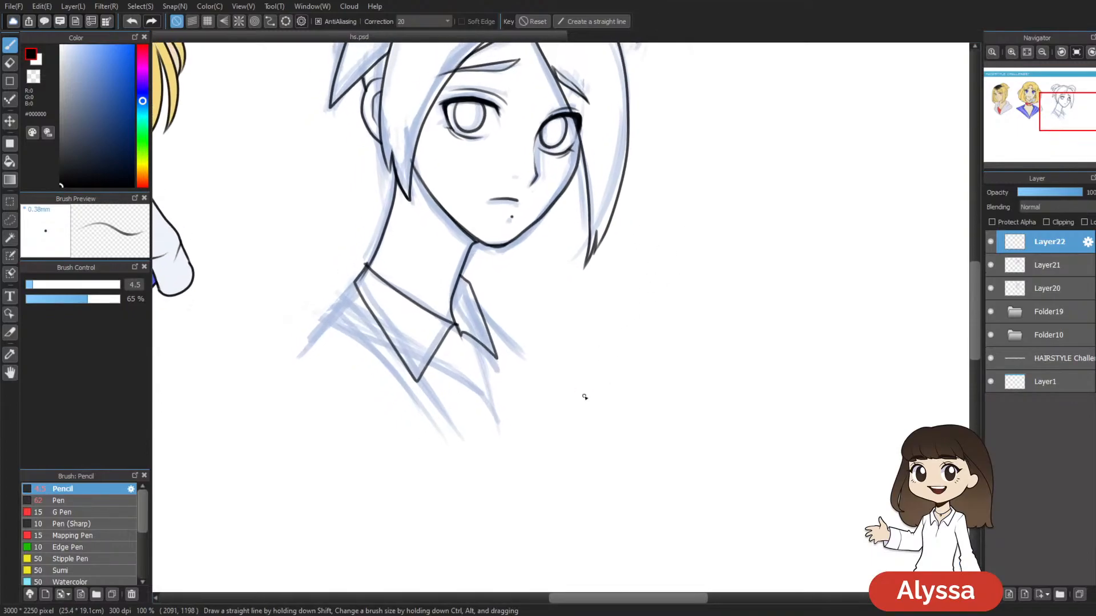
{"action": "left_click", "coordinate": [1053, 277]}
{"action": "key", "text": "e"}
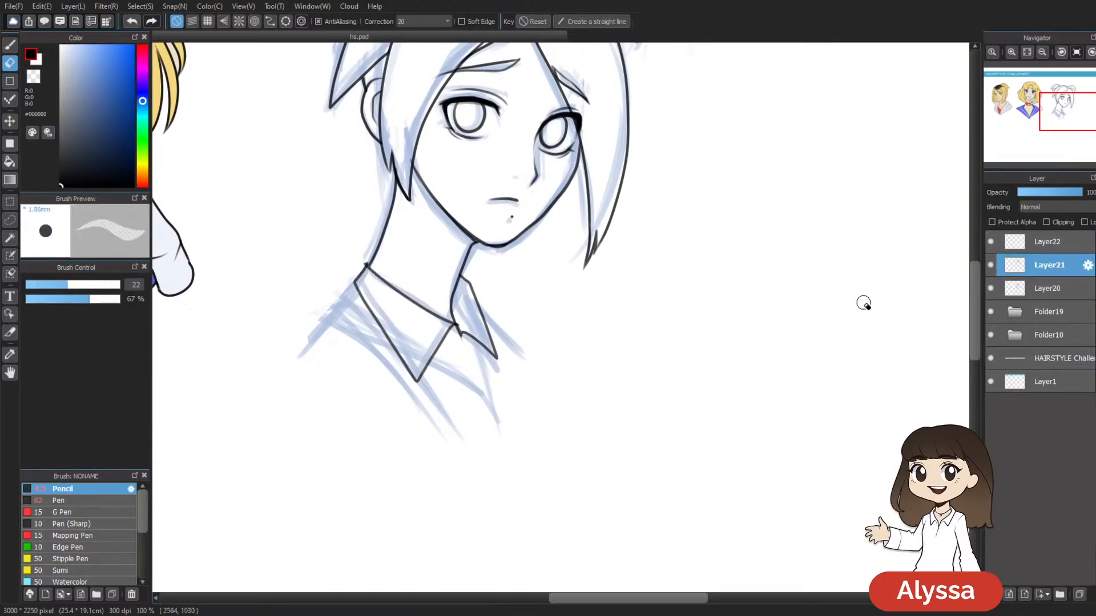
{"action": "left_click", "coordinate": [1065, 244]}
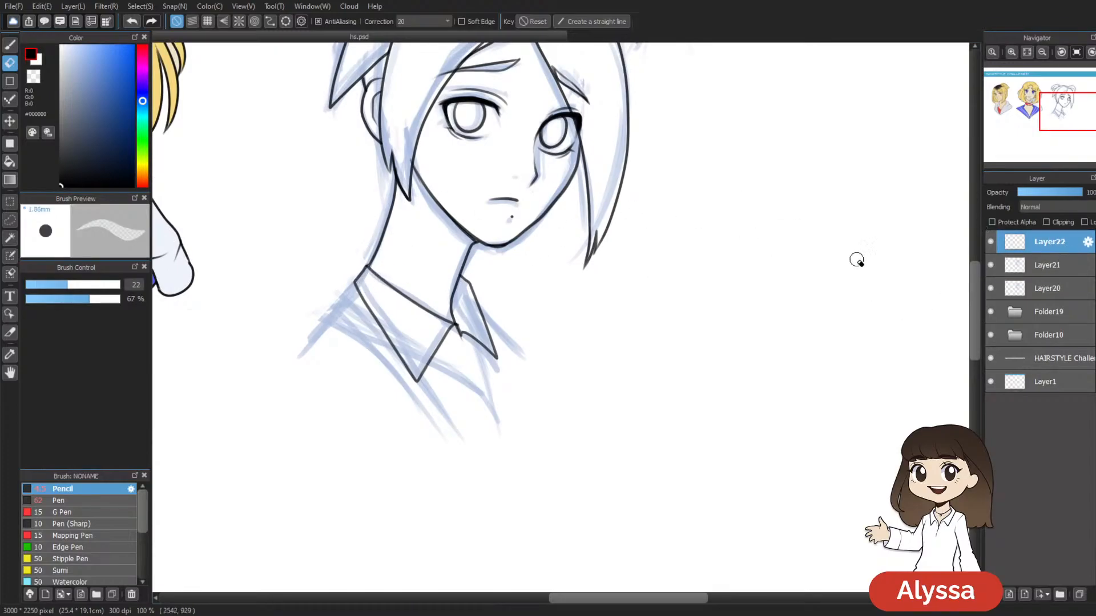
{"action": "key", "text": "ctrl+e"}
{"action": "left_click", "coordinate": [994, 594]}
Step: Ink the short dark notch between the collar halves and a small round button on each collar point, and merge them down
{"action": "left_click_drag", "start_coordinate": [636, 364], "coordinate": [557, 307]}
{"action": "left_click_drag", "start_coordinate": [474, 362], "coordinate": [455, 342]}
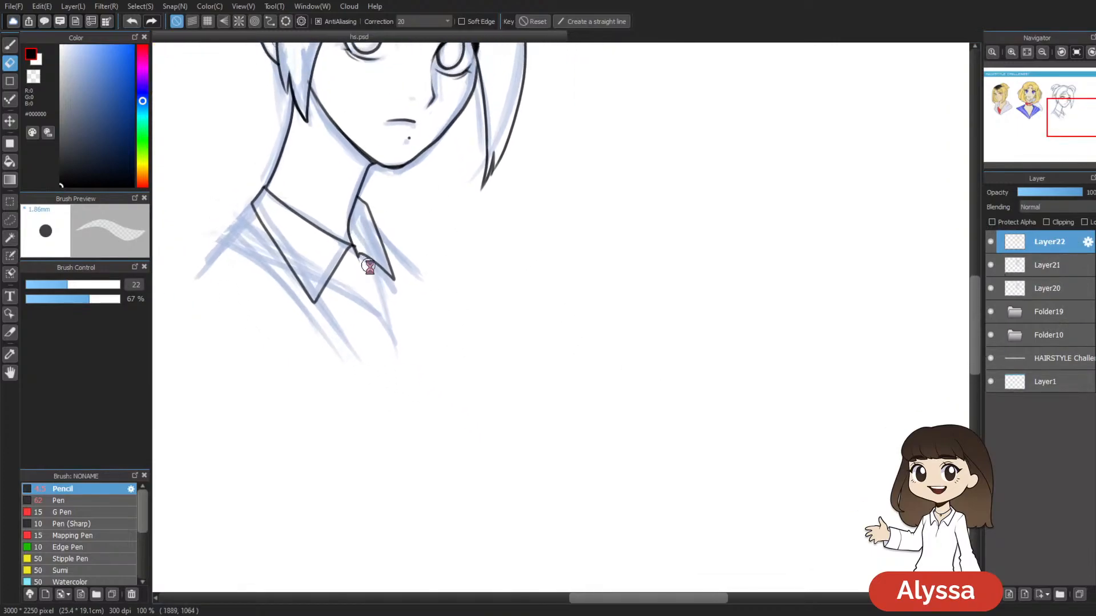
{"action": "left_click_drag", "start_coordinate": [416, 231], "coordinate": [442, 268]}
{"action": "left_click_drag", "start_coordinate": [574, 198], "coordinate": [608, 318]}
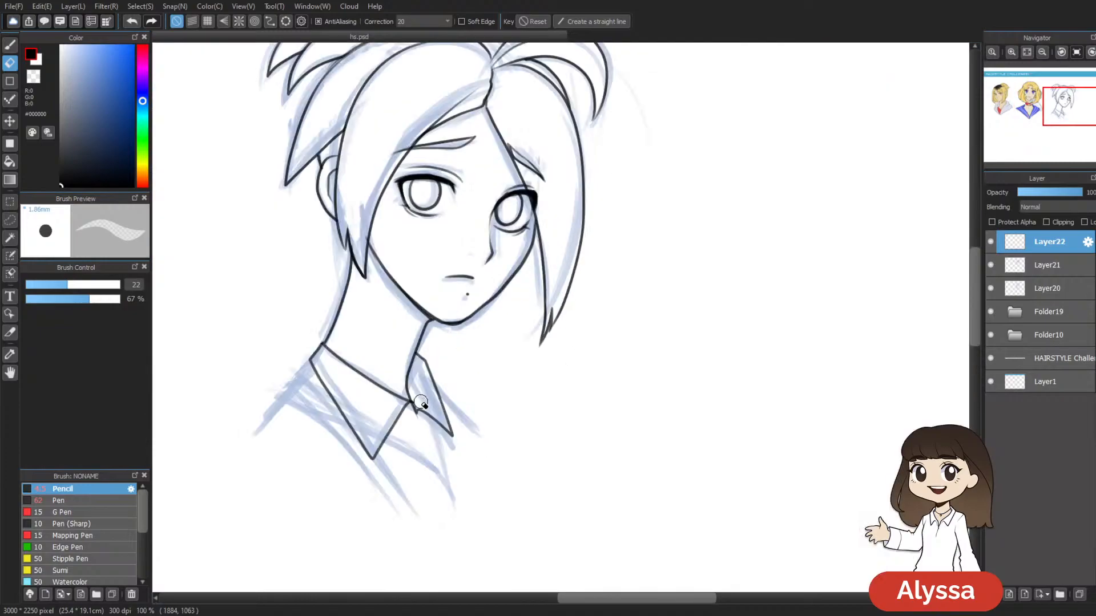
{"action": "key", "text": "b"}
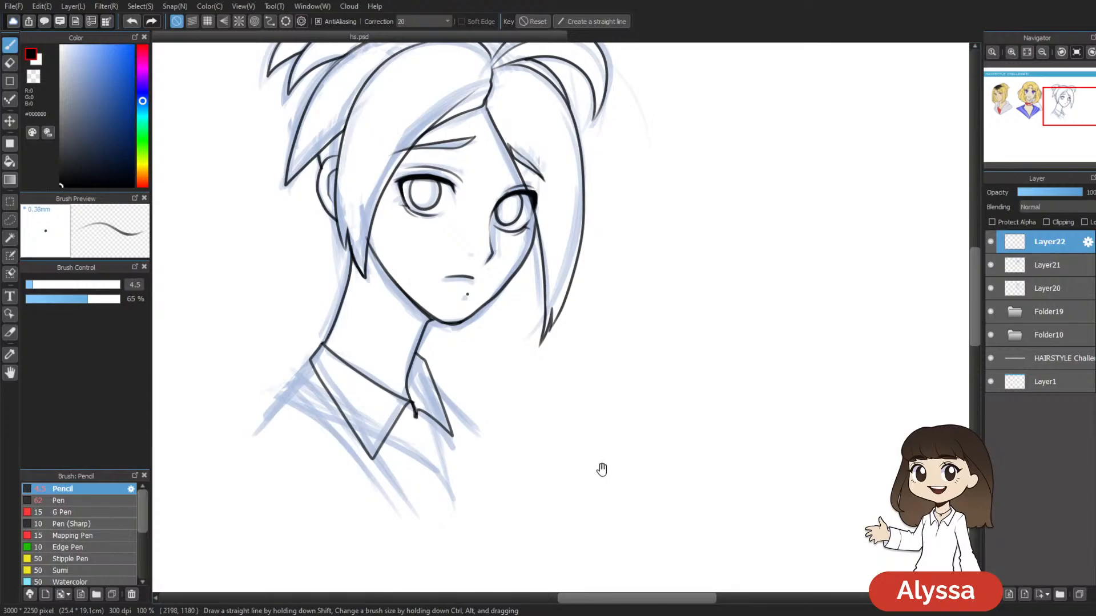
{"action": "scroll", "coordinate": [570, 400], "scroll_direction": "down", "scroll_amount": 2}
{"action": "scroll", "coordinate": [400, 348], "scroll_direction": "down", "scroll_amount": 2}
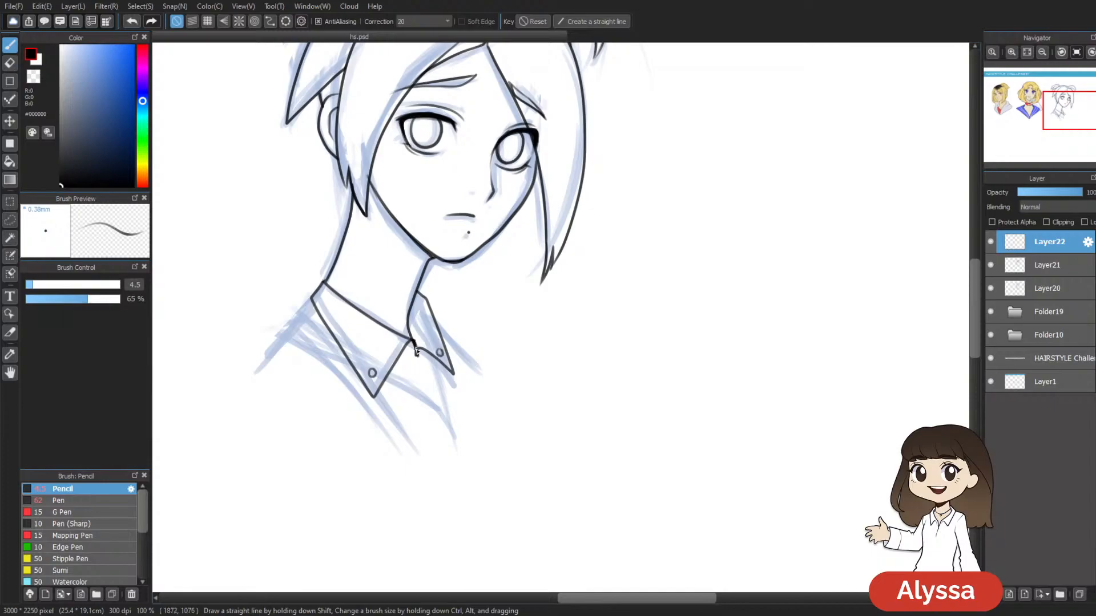
{"action": "scroll", "coordinate": [494, 456], "scroll_direction": "up", "scroll_amount": 2}
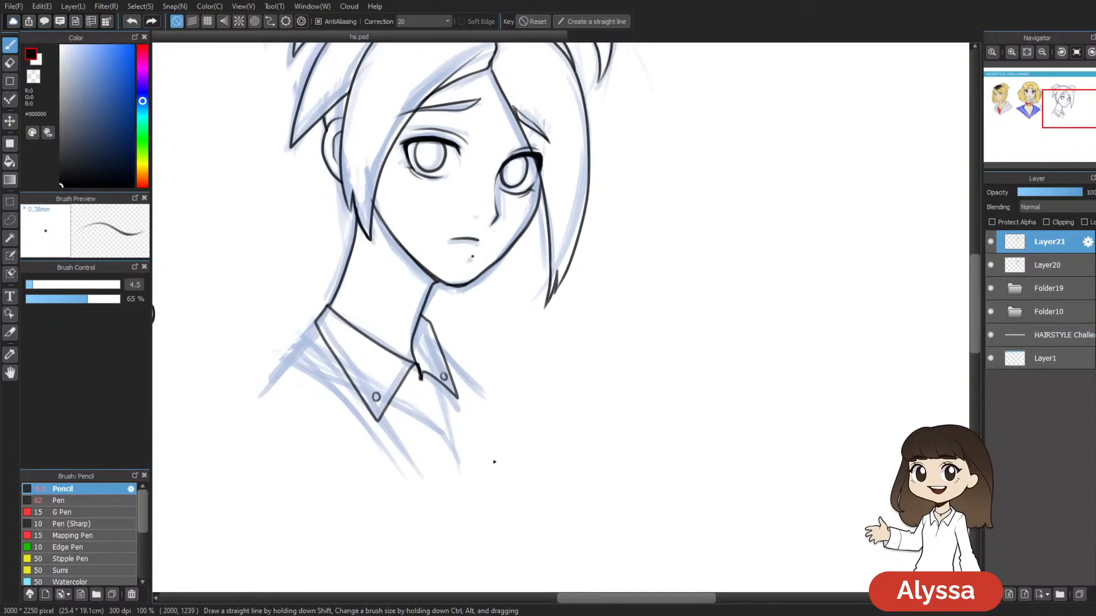
{"action": "scroll", "coordinate": [494, 462], "scroll_direction": "down", "scroll_amount": 3}
{"action": "scroll", "coordinate": [494, 461], "scroll_direction": "up", "scroll_amount": 3}
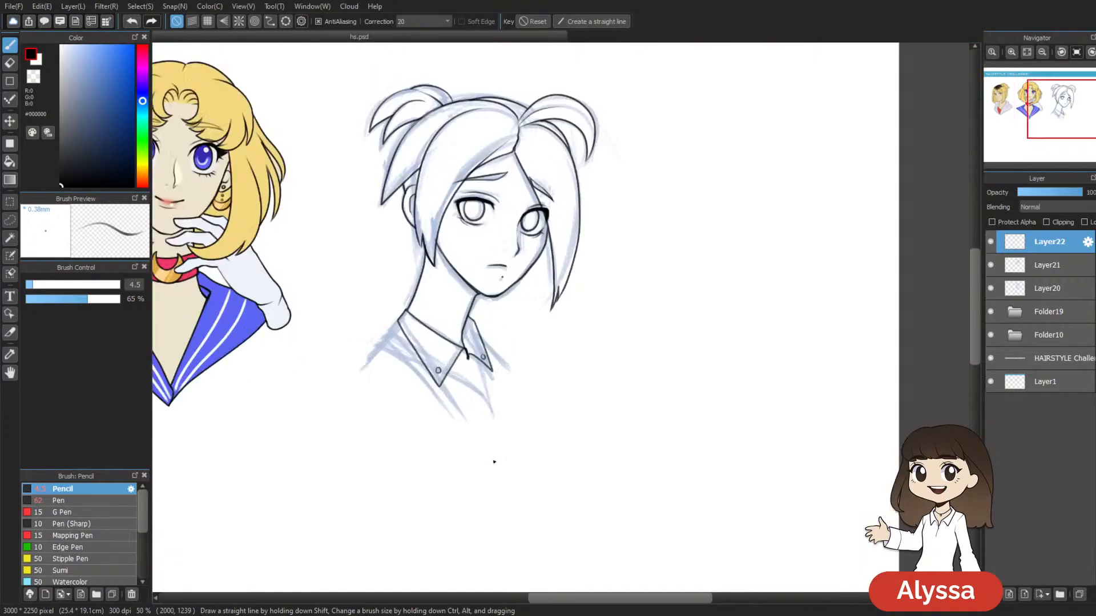
Step: Ink the near and far shoulder lines sloping out from the collar on a new layer
{"action": "left_click_drag", "start_coordinate": [489, 325], "coordinate": [450, 266]}
{"action": "left_click_drag", "start_coordinate": [279, 265], "coordinate": [215, 327]}
{"action": "left_click_drag", "start_coordinate": [401, 284], "coordinate": [441, 317]}
{"action": "left_click_drag", "start_coordinate": [457, 248], "coordinate": [482, 274]}
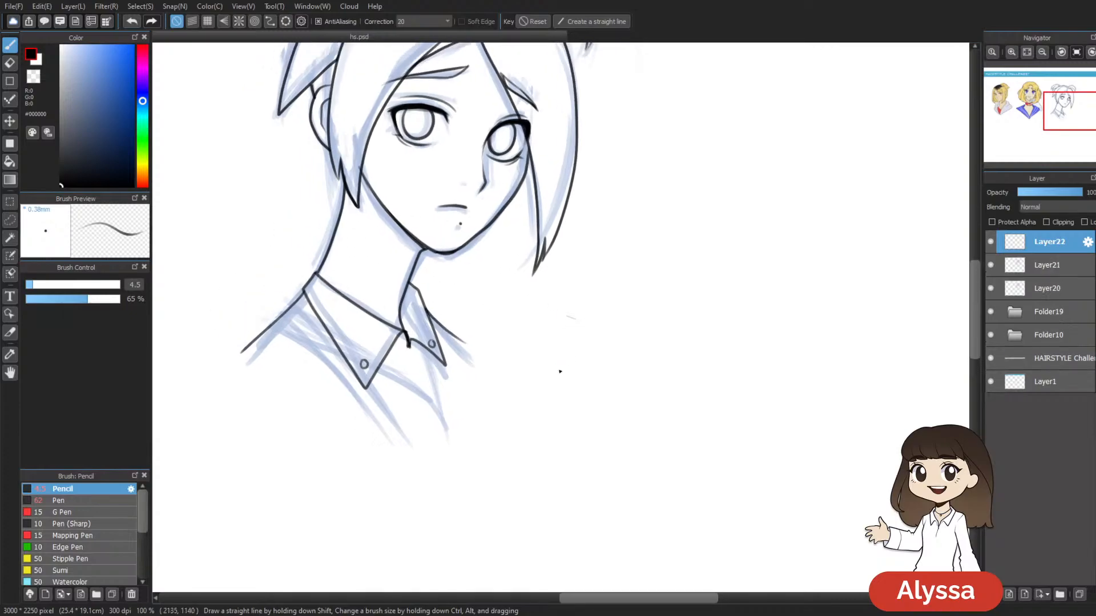
Step: Ink the paired strap lines running down from the near and far shoulders beside the collar
{"action": "left_click_drag", "start_coordinate": [271, 328], "coordinate": [361, 432]}
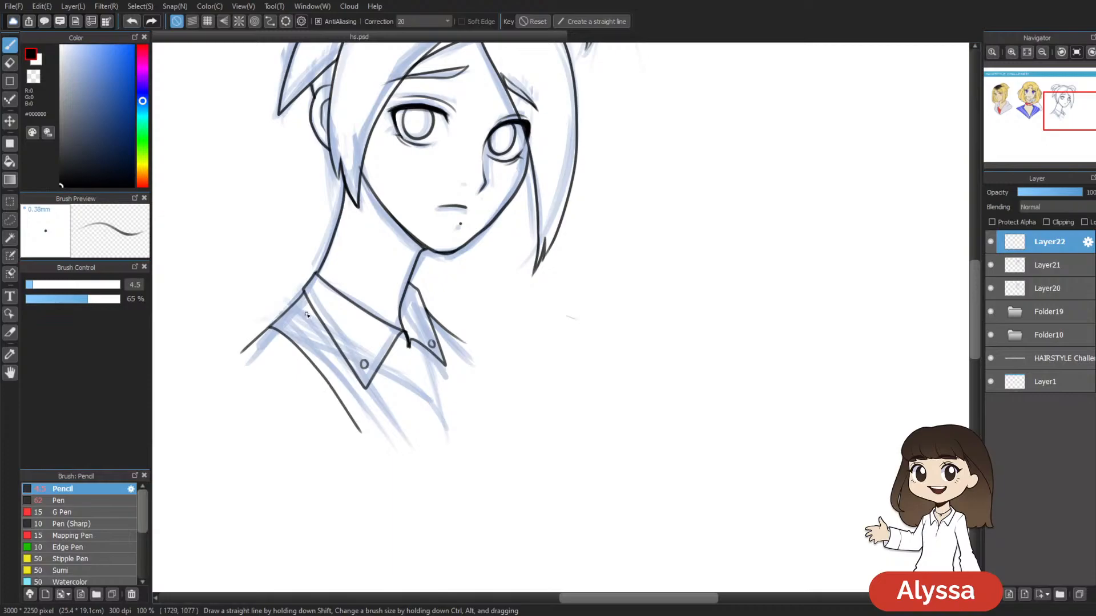
{"action": "mouse_move", "coordinate": [293, 307]}
{"action": "left_mouse_down"}
{"action": "mouse_move", "coordinate": [340, 351]}
{"action": "mouse_move", "coordinate": [381, 425]}
{"action": "left_mouse_up"}
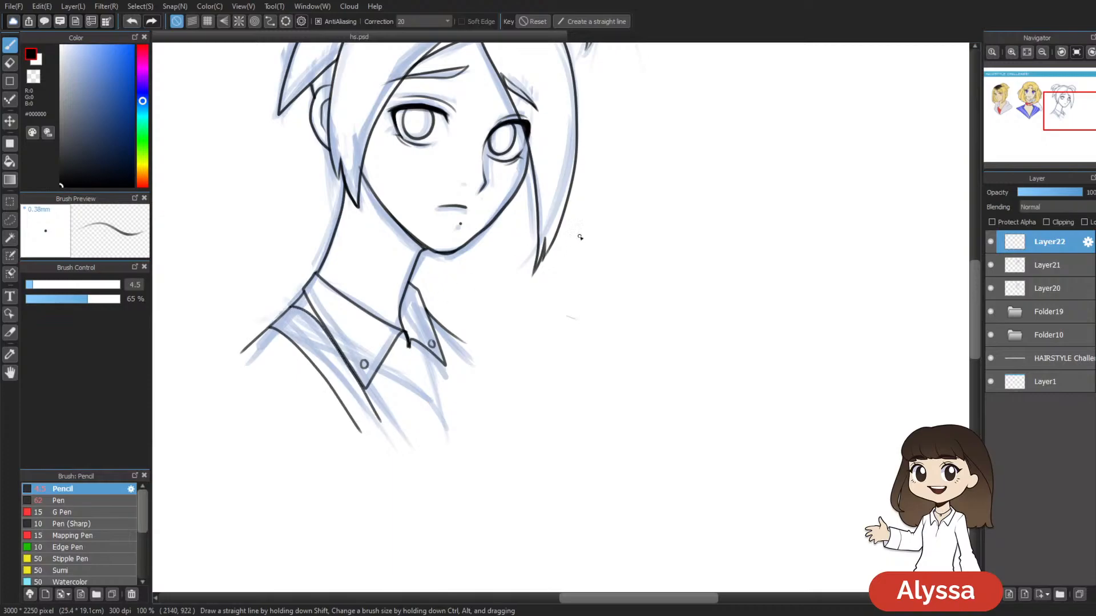
{"action": "left_click_drag", "start_coordinate": [438, 347], "coordinate": [469, 406]}
{"action": "left_click_drag", "start_coordinate": [467, 357], "coordinate": [483, 389]}
{"action": "left_click_drag", "start_coordinate": [518, 323], "coordinate": [565, 394]}
{"action": "key", "text": "ctrl+t"}
{"action": "key", "text": "Escape"}
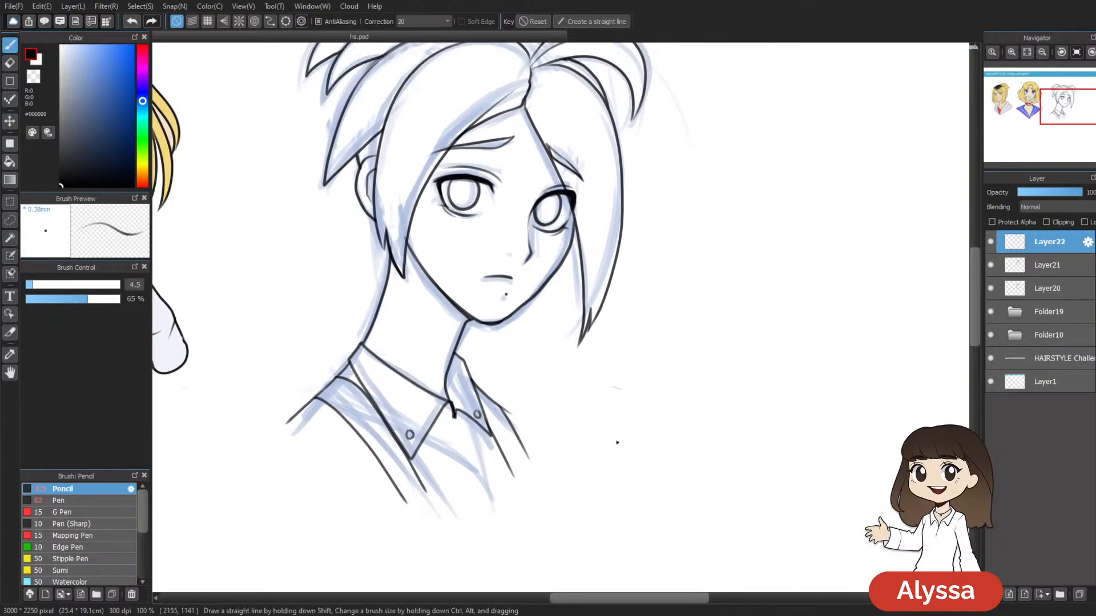
Step: Select the near shoulder's inked lines with the lasso and transform them slightly toward the chest
{"action": "key", "text": "m"}
{"action": "key", "text": "l"}
{"action": "mouse_move", "coordinate": [439, 534]}
{"action": "left_mouse_down"}
{"action": "mouse_move", "coordinate": [303, 371]}
{"action": "mouse_move", "coordinate": [438, 539]}
{"action": "left_mouse_up"}
{"action": "key", "text": "ctrl+t"}
{"action": "left_click_drag", "start_coordinate": [412, 484], "coordinate": [422, 482]}
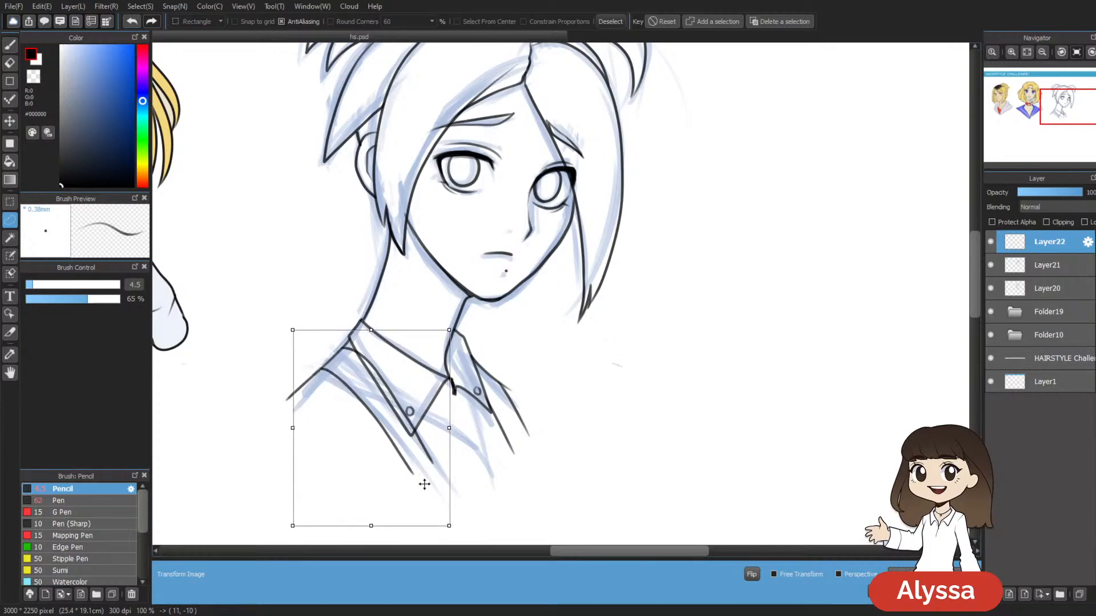
{"action": "key", "text": "Return"}
{"action": "key", "text": "ctrl+d"}
Step: Erase the strap line crossing the near collar point, merge the clothing layer down and hide the blue sketch
{"action": "left_click_drag", "start_coordinate": [616, 370], "coordinate": [650, 341]}
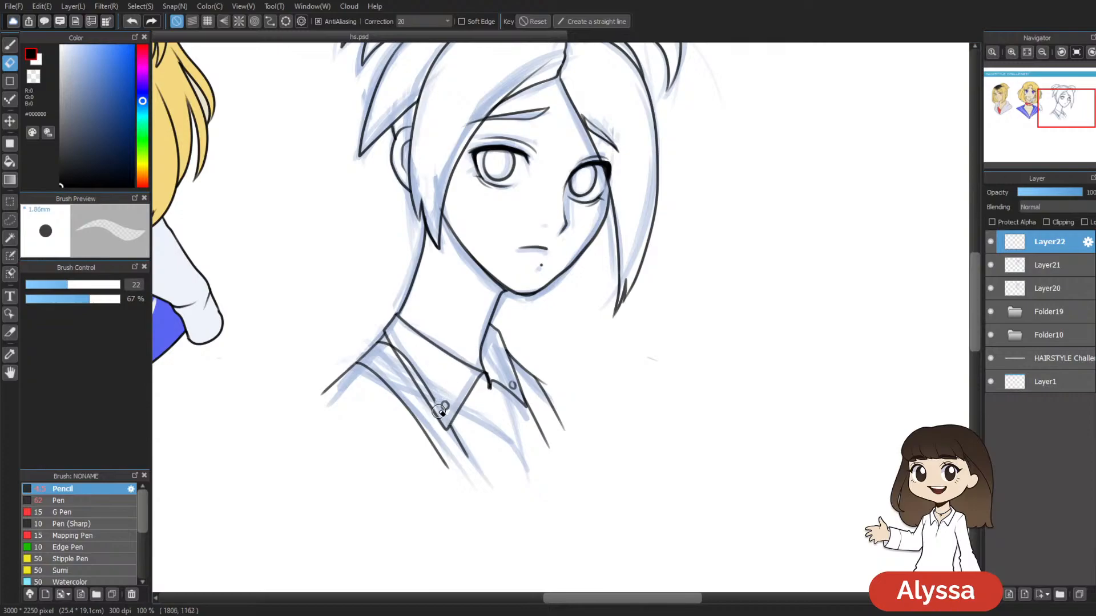
{"action": "left_click_drag", "start_coordinate": [584, 313], "coordinate": [626, 328]}
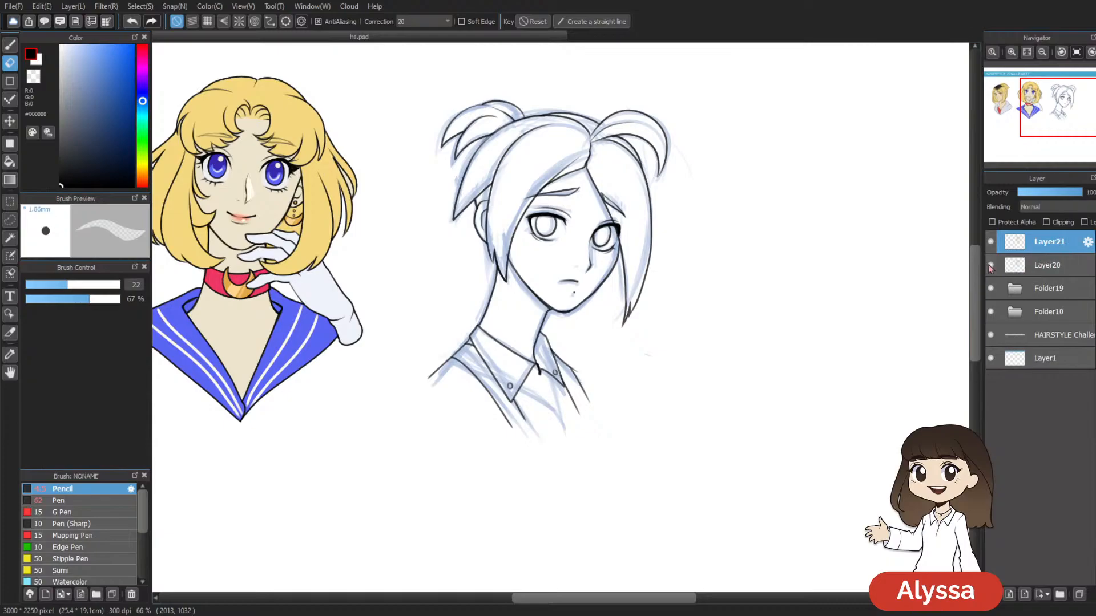
{"action": "left_click", "coordinate": [990, 266]}
{"action": "key", "text": "ctrl+shift+n"}
{"action": "key", "text": "ctrl+z"}
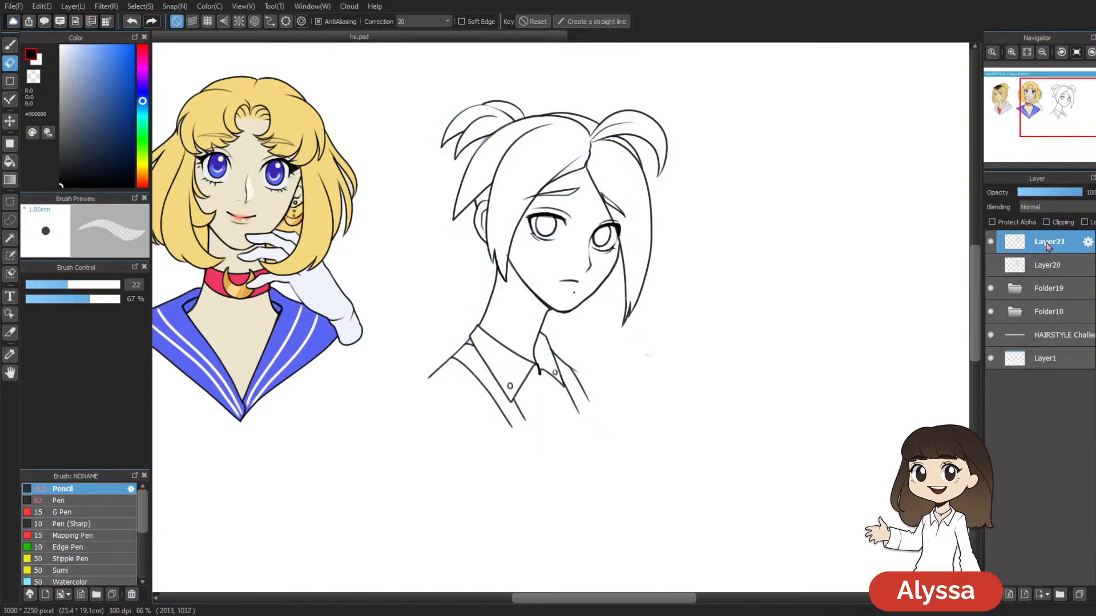
Step: Lasso the stray mark below the far hair strand, erase it, and merge the new empty layer down into the line art
{"action": "key", "text": "ctrl+shift+n"}
{"action": "left_click_drag", "start_coordinate": [765, 250], "coordinate": [691, 251]}
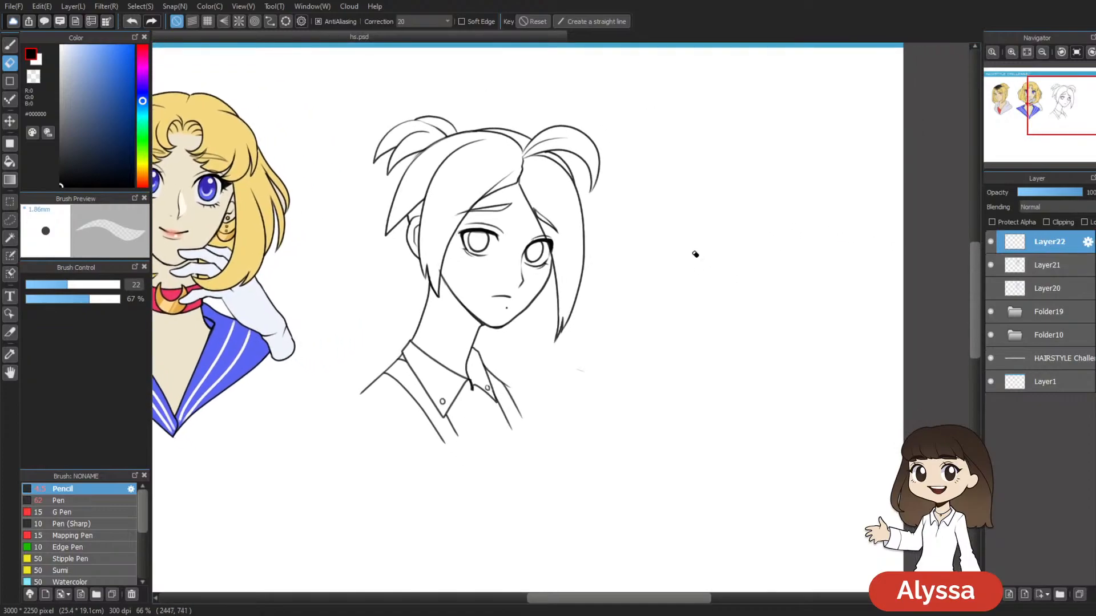
{"action": "key", "text": "ctrl+minus"}
{"action": "key", "text": "ctrl+plus"}
{"action": "key", "text": "ctrl+plus"}
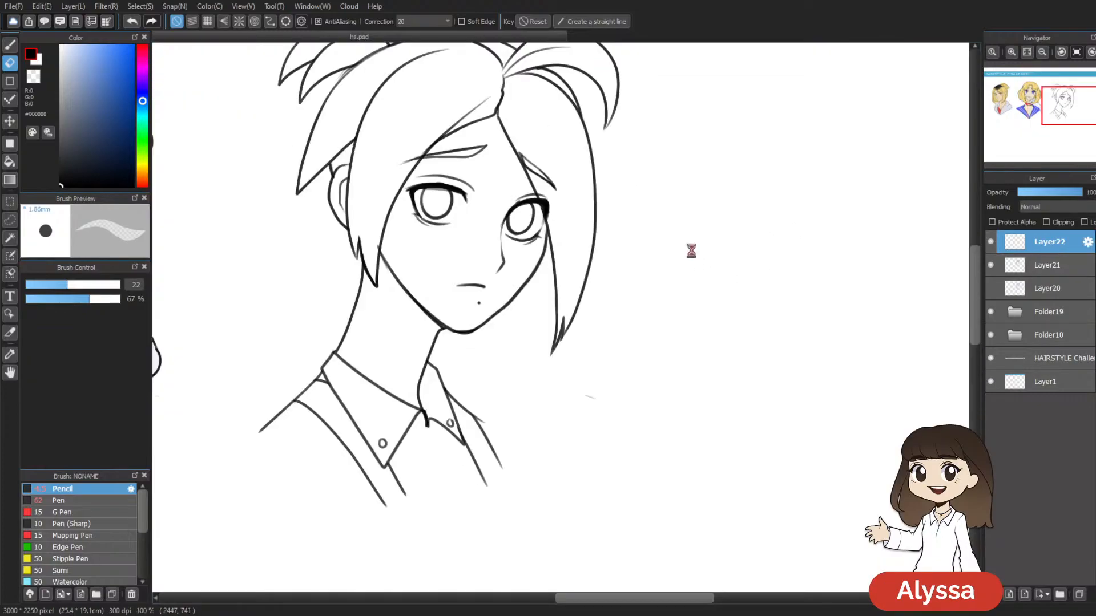
{"action": "scroll", "coordinate": [676, 240], "scroll_direction": "up", "scroll_amount": 2}
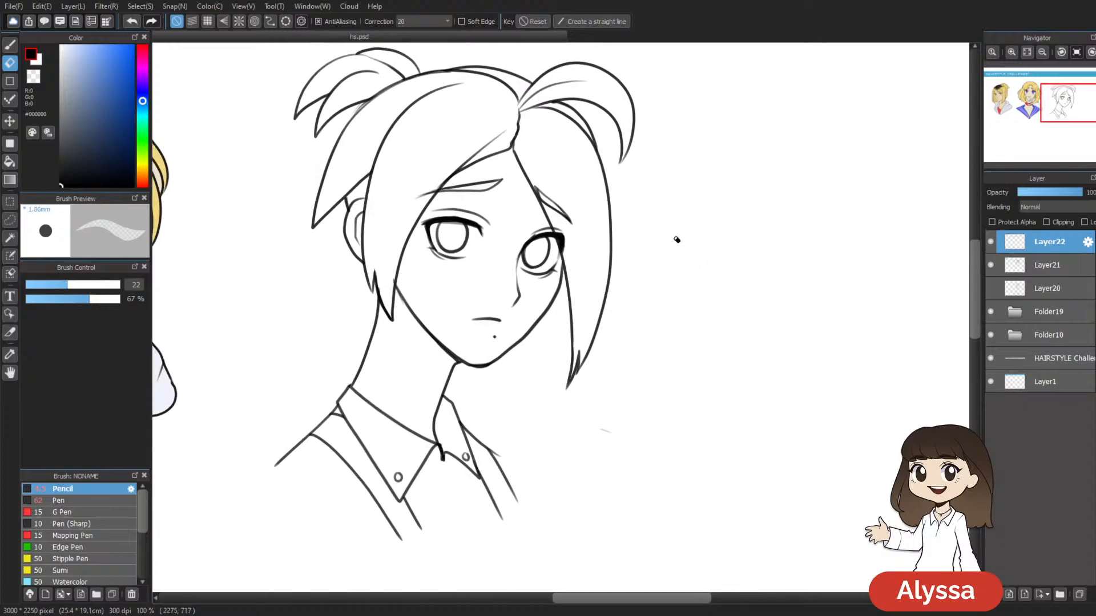
{"action": "key", "text": "ctrl+minus"}
{"action": "key", "text": "l"}
{"action": "left_click_drag", "start_coordinate": [588, 435], "coordinate": [573, 483]}
{"action": "key", "text": "e"}
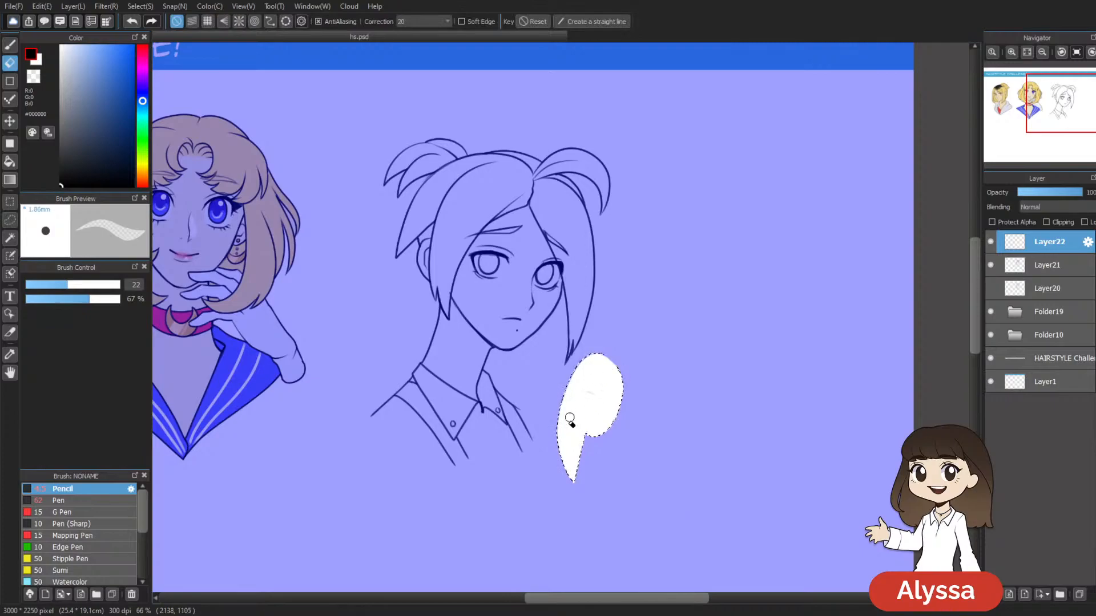
{"action": "key", "text": "]"}
{"action": "key", "text": "]"}
{"action": "key", "text": "]"}
{"action": "key", "text": "]"}
{"action": "key", "text": "]"}
{"action": "key", "text": "]"}
{"action": "key", "text": "]"}
{"action": "key", "text": "]"}
{"action": "key", "text": "]"}
{"action": "key", "text": "]"}
{"action": "key", "text": "ctrl+e"}
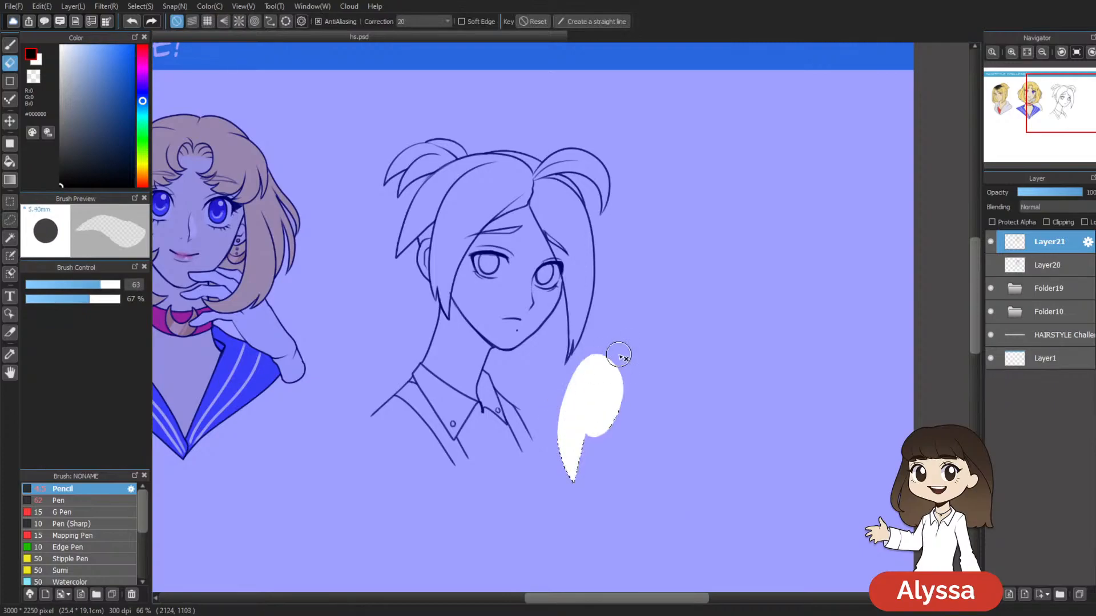
{"action": "key", "text": "ctrl+d"}
{"action": "scroll", "coordinate": [655, 454], "scroll_direction": "up", "scroll_amount": 2}
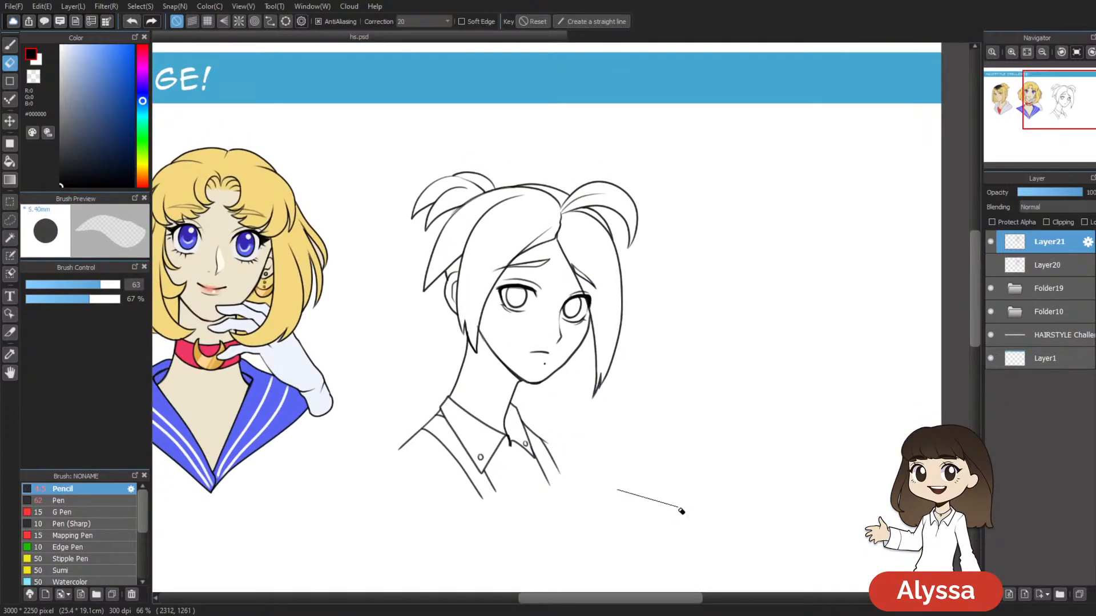
Step: Add a new layer beneath the line art layer and pick the skin colour from the blonde sailor character
{"action": "key", "text": "ctrl+shift+n"}
{"action": "left_click_drag", "start_coordinate": [1056, 245], "coordinate": [1053, 267]}
{"action": "scroll", "coordinate": [611, 344], "scroll_direction": "down", "scroll_amount": 2}
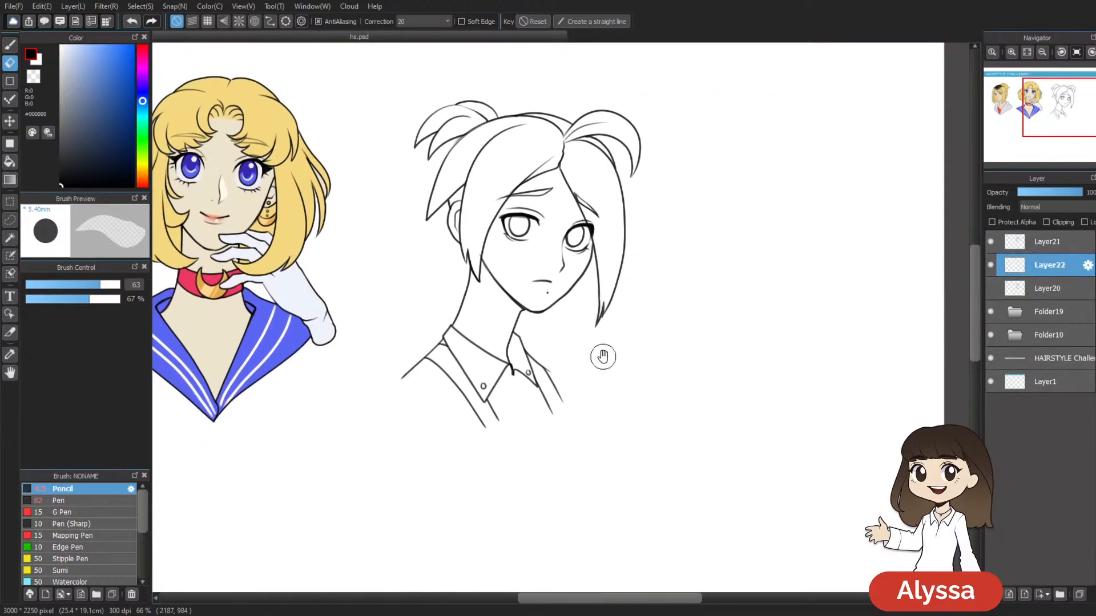
{"action": "left_click", "coordinate": [214, 337], "text": "alt"}
{"action": "scroll", "coordinate": [595, 308], "scroll_direction": "up", "scroll_amount": 2}
{"action": "left_click", "coordinate": [1047, 242]}
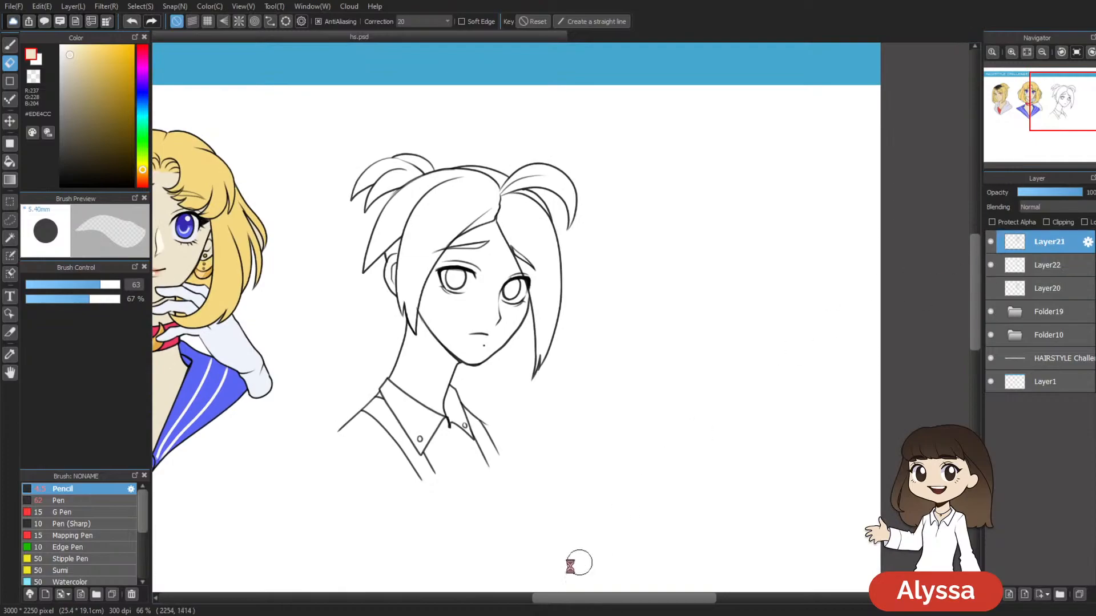
{"action": "left_click", "coordinate": [1057, 265]}
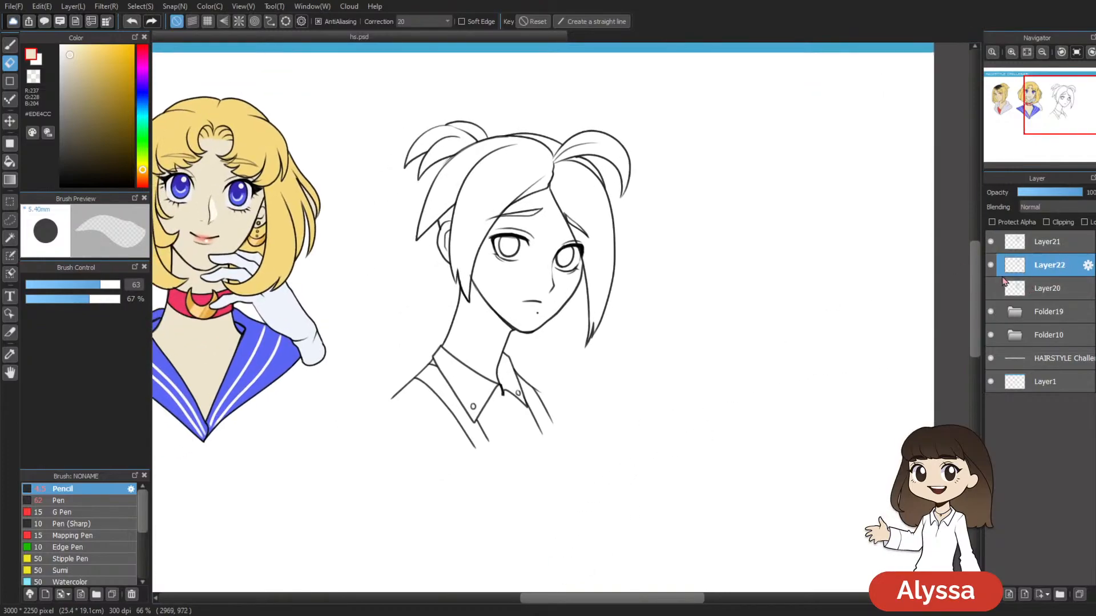
Step: Set the brush opacity to 100% and shift the skin colour's hue toward orange, to #EDDACC
{"action": "key", "text": "ctrl+plus"}
{"action": "key", "text": "bracketleft"}
{"action": "key", "text": "bracketleft"}
{"action": "key", "text": "bracketleft"}
{"action": "key", "text": "bracketleft"}
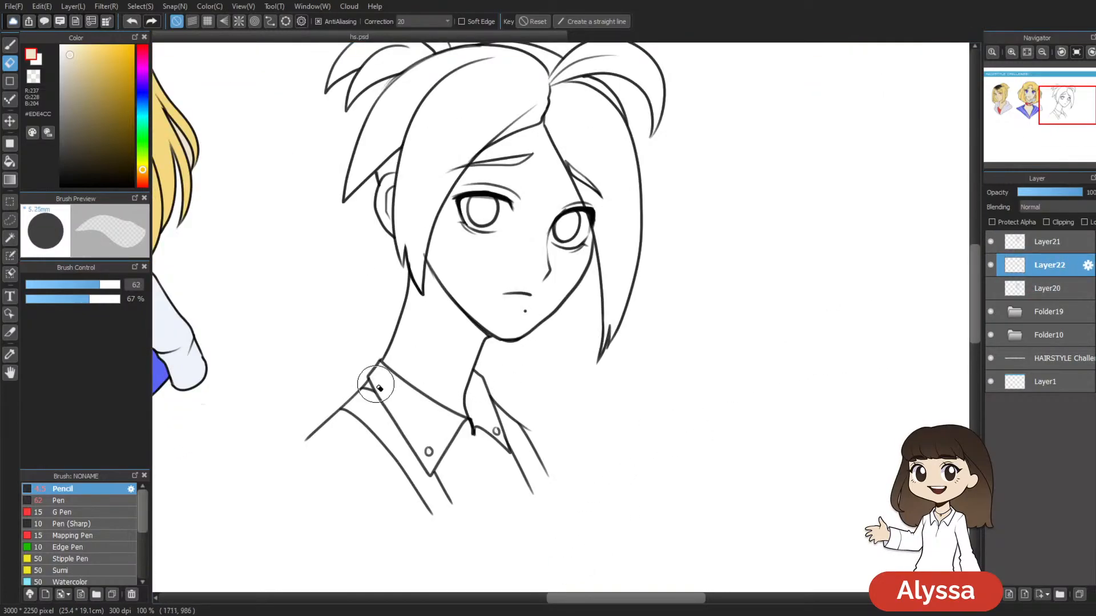
{"action": "key", "text": "bracketleft"}
{"action": "left_click_drag", "start_coordinate": [576, 299], "coordinate": [554, 261]}
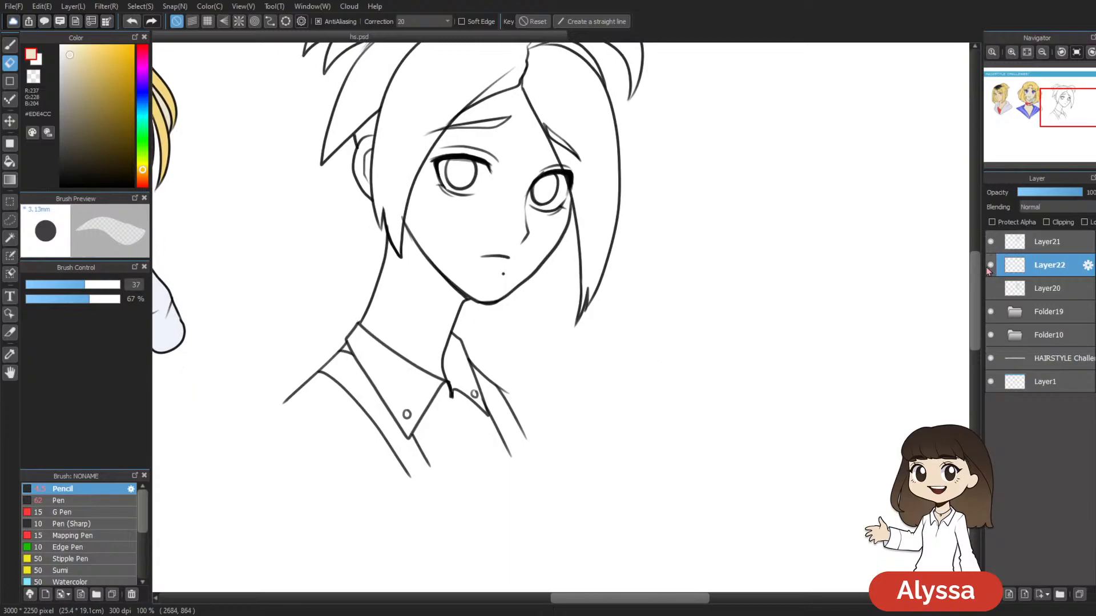
{"action": "key", "text": "b"}
{"action": "key", "text": "ctrl+z"}
{"action": "left_click_drag", "start_coordinate": [366, 380], "coordinate": [479, 330]}
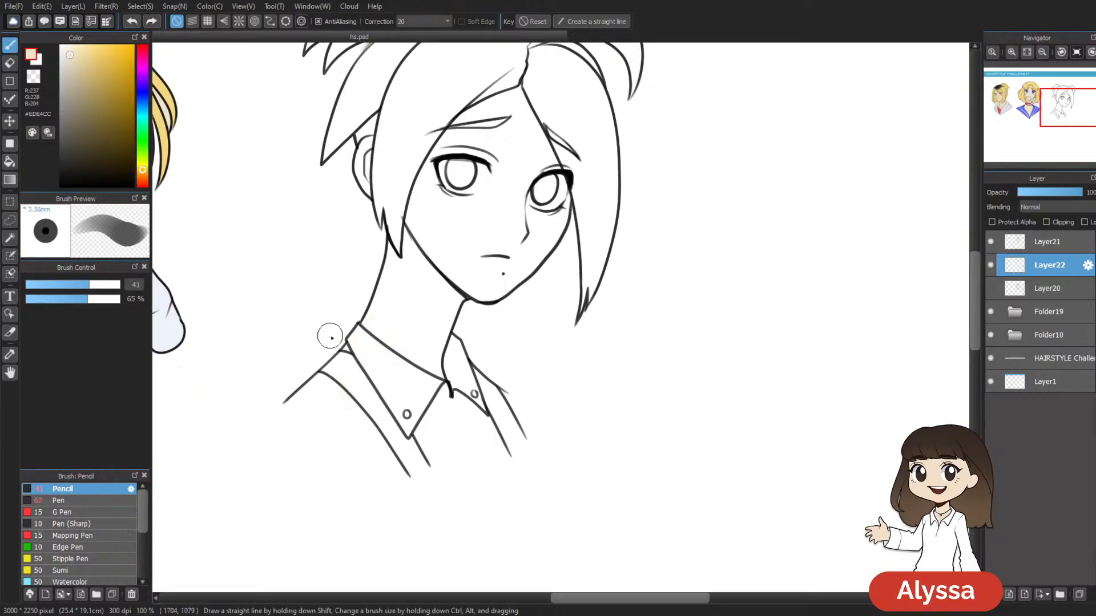
{"action": "left_click_drag", "start_coordinate": [109, 299], "coordinate": [122, 299]}
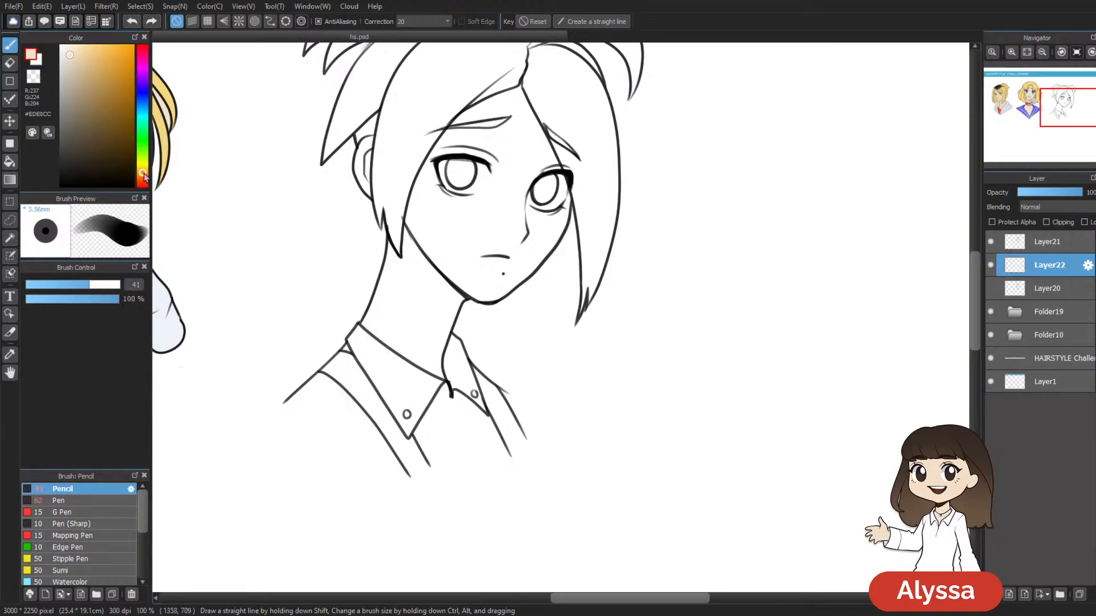
{"action": "mouse_move", "coordinate": [389, 326]}
{"action": "left_mouse_down"}
{"action": "mouse_move", "coordinate": [399, 303]}
{"action": "mouse_move", "coordinate": [344, 376]}
{"action": "mouse_move", "coordinate": [320, 382]}
{"action": "mouse_move", "coordinate": [293, 411]}
{"action": "mouse_move", "coordinate": [416, 464]}
{"action": "mouse_move", "coordinate": [461, 450]}
{"action": "mouse_move", "coordinate": [438, 460]}
{"action": "mouse_move", "coordinate": [518, 453]}
{"action": "mouse_move", "coordinate": [475, 388]}
{"action": "left_mouse_up"}
{"action": "key", "text": "ctrl+z"}
{"action": "left_click", "coordinate": [143, 177]}
Step: Paint a skin-tone border inside the shoulders, neck, jaw and far hair strand, erasing any spill outside the lines
{"action": "left_click_drag", "start_coordinate": [475, 380], "coordinate": [397, 289]}
{"action": "left_click_drag", "start_coordinate": [471, 284], "coordinate": [454, 328]}
{"action": "key", "text": "e"}
{"action": "left_click_drag", "start_coordinate": [390, 310], "coordinate": [392, 319]}
{"action": "key", "text": "b"}
{"action": "mouse_move", "coordinate": [308, 312]}
{"action": "left_mouse_down"}
{"action": "mouse_move", "coordinate": [337, 221]}
{"action": "mouse_move", "coordinate": [328, 184]}
{"action": "left_mouse_up"}
{"action": "mouse_move", "coordinate": [367, 340]}
{"action": "left_mouse_down"}
{"action": "mouse_move", "coordinate": [374, 296]}
{"action": "mouse_move", "coordinate": [421, 274]}
{"action": "left_mouse_up"}
{"action": "key", "text": "e"}
{"action": "mouse_move", "coordinate": [396, 312]}
{"action": "left_mouse_down"}
{"action": "mouse_move", "coordinate": [459, 241]}
{"action": "mouse_move", "coordinate": [436, 268]}
{"action": "mouse_move", "coordinate": [458, 252]}
{"action": "mouse_move", "coordinate": [437, 265]}
{"action": "mouse_move", "coordinate": [494, 178]}
{"action": "left_mouse_up"}
{"action": "key", "text": "b"}
{"action": "left_click_drag", "start_coordinate": [569, 134], "coordinate": [572, 255]}
Step: Close the border around the crown and ear with a size 10.5 brush, then select the enclosed figure and fill it with skin colour
{"action": "key", "text": "["}
{"action": "key", "text": "["}
{"action": "key", "text": "["}
{"action": "key", "text": "["}
{"action": "key", "text": "["}
{"action": "key", "text": "["}
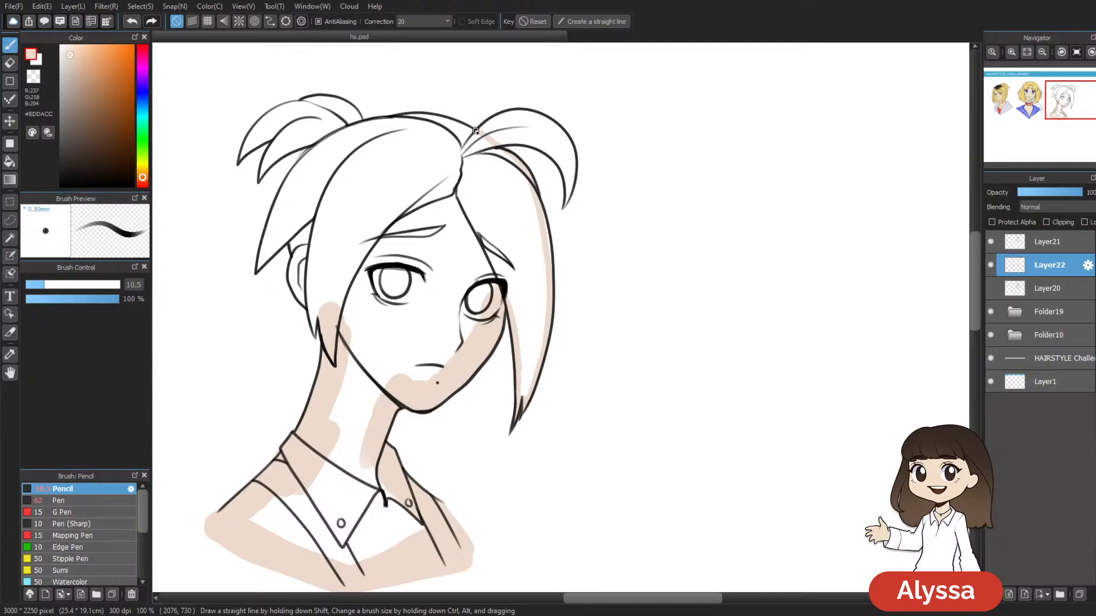
{"action": "mouse_move", "coordinate": [409, 114]}
{"action": "left_mouse_down"}
{"action": "mouse_move", "coordinate": [342, 156]}
{"action": "mouse_move", "coordinate": [295, 209]}
{"action": "mouse_move", "coordinate": [292, 251]}
{"action": "left_mouse_up"}
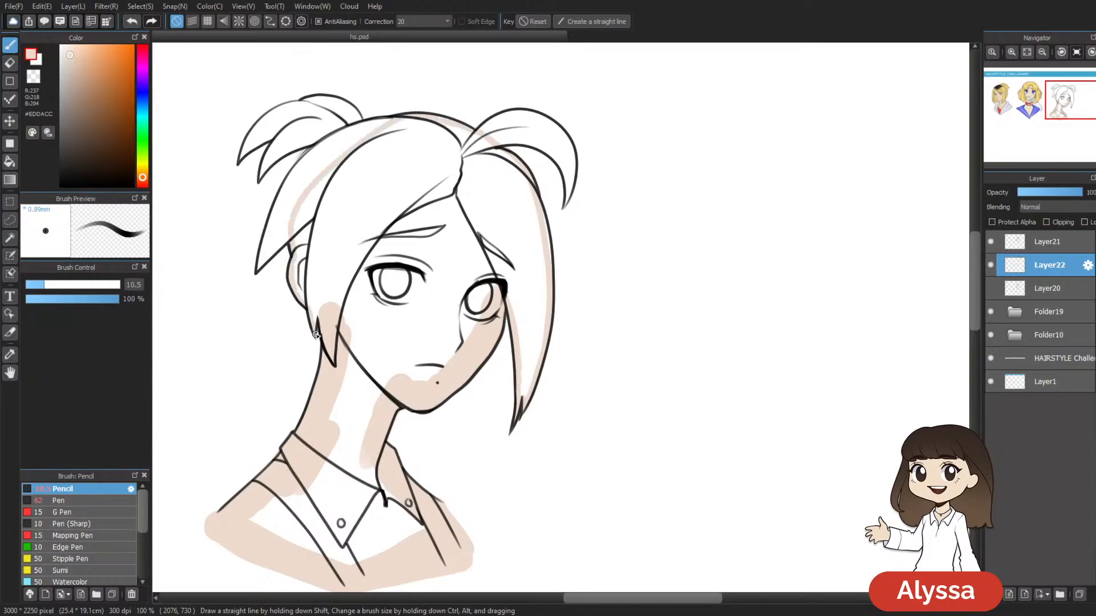
{"action": "key", "text": "w"}
{"action": "left_click", "coordinate": [395, 251]}
{"action": "key", "text": "Insert"}
{"action": "key", "text": "ctrl+d"}
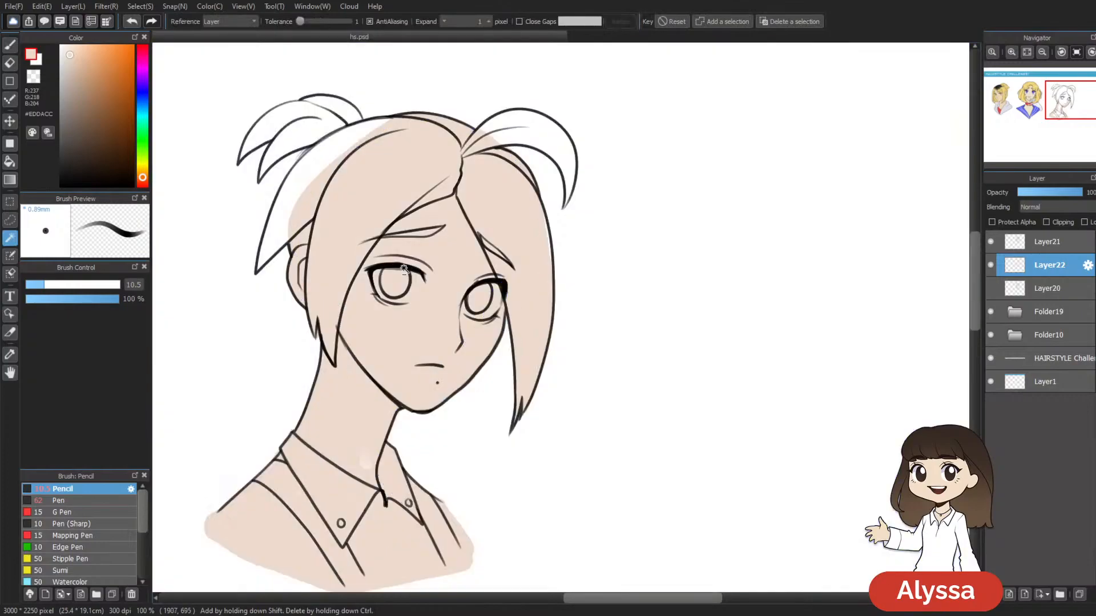
Step: Fill the small gaps in the base, the pigtails and the outer hair with the skin colour, selecting the hair from the line art
{"action": "left_click_drag", "start_coordinate": [601, 275], "coordinate": [690, 205]}
{"action": "left_click", "coordinate": [489, 435]}
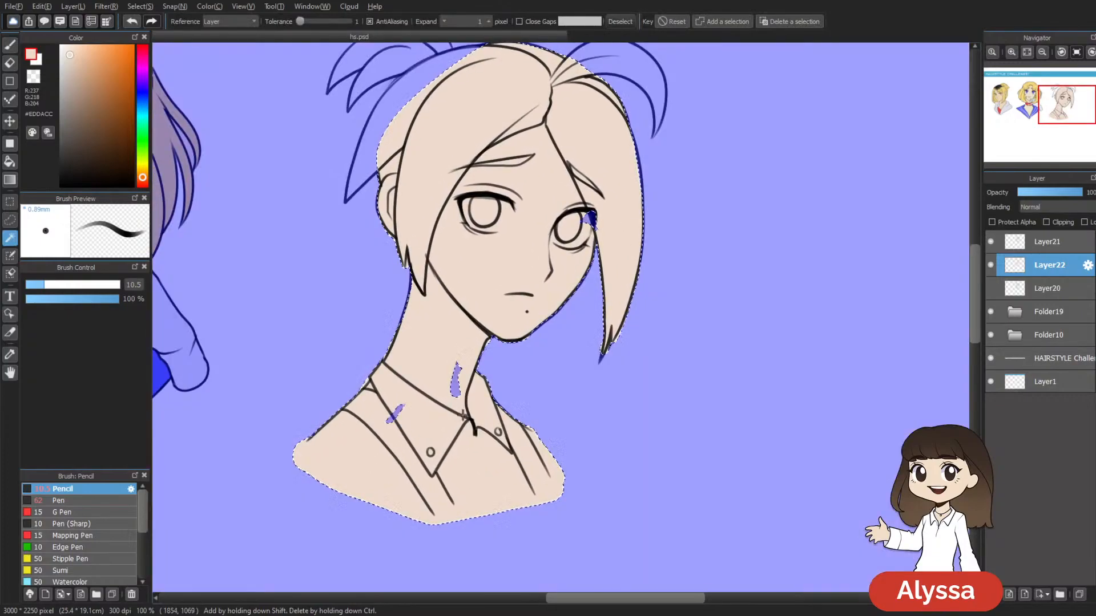
{"action": "key", "text": "ctrl+d"}
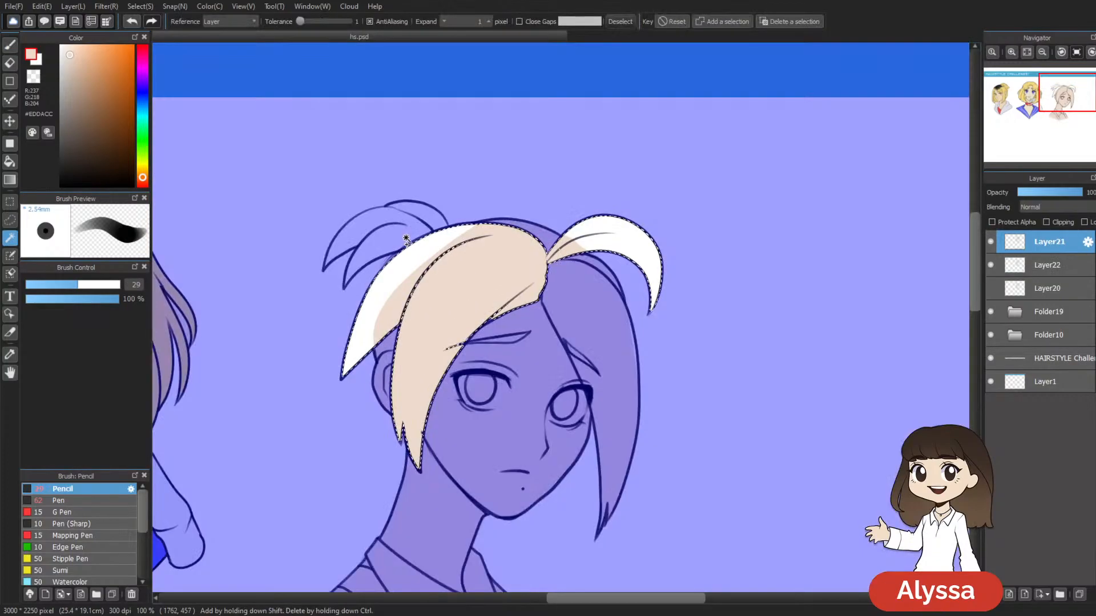
{"action": "left_click", "coordinate": [432, 213], "text": "shift"}
{"action": "left_click", "coordinate": [433, 213], "text": "shift"}
{"action": "left_click", "coordinate": [1050, 264]}
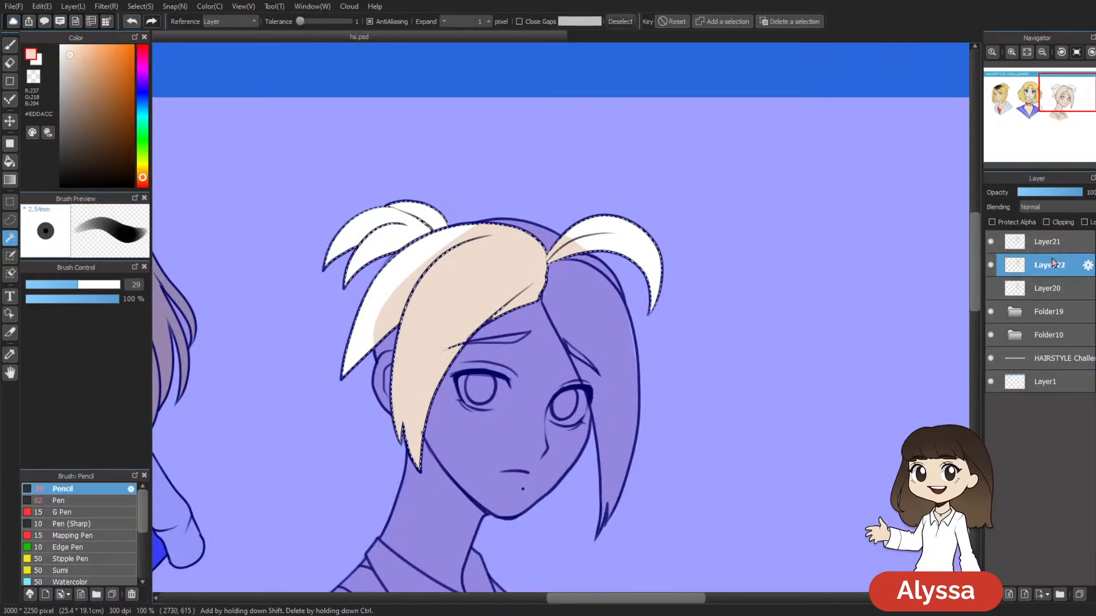
{"action": "key", "text": "ctrl+d"}
{"action": "key", "text": "ctrl+minus"}
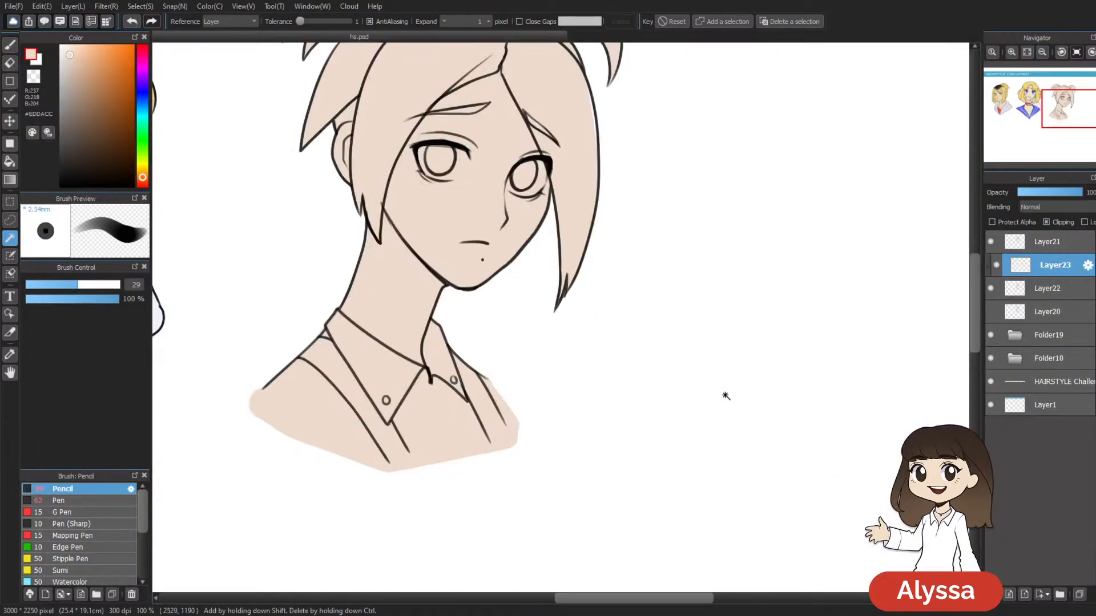
Step: On a layer clipped to the skin base, choose a dark greyish purple, about #3C3646, as the hair colour
{"action": "left_click_drag", "start_coordinate": [463, 248], "coordinate": [541, 309]}
{"action": "mouse_move", "coordinate": [583, 382]}
{"action": "left_mouse_down"}
{"action": "mouse_move", "coordinate": [577, 456]}
{"action": "mouse_move", "coordinate": [607, 314]}
{"action": "mouse_move", "coordinate": [570, 448]}
{"action": "mouse_move", "coordinate": [557, 457]}
{"action": "left_mouse_up"}
{"action": "key", "text": "b"}
{"action": "key", "text": "ctrl+minus"}
{"action": "key", "text": "ctrl+minus"}
{"action": "key", "text": "ctrl+plus"}
{"action": "key", "text": "ctrl+plus"}
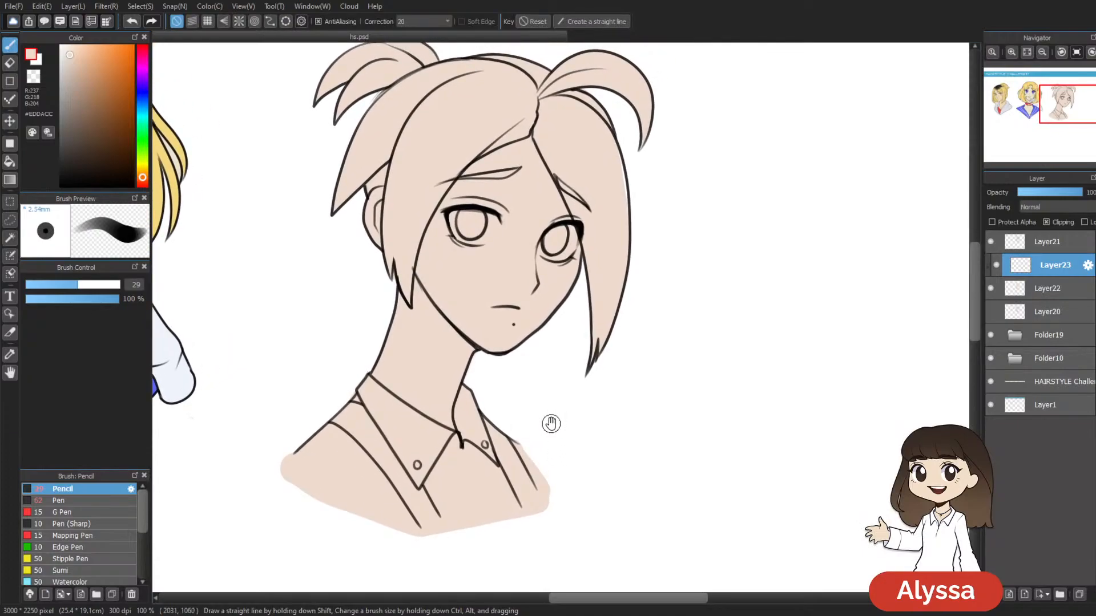
{"action": "left_click_drag", "start_coordinate": [537, 439], "coordinate": [550, 480]}
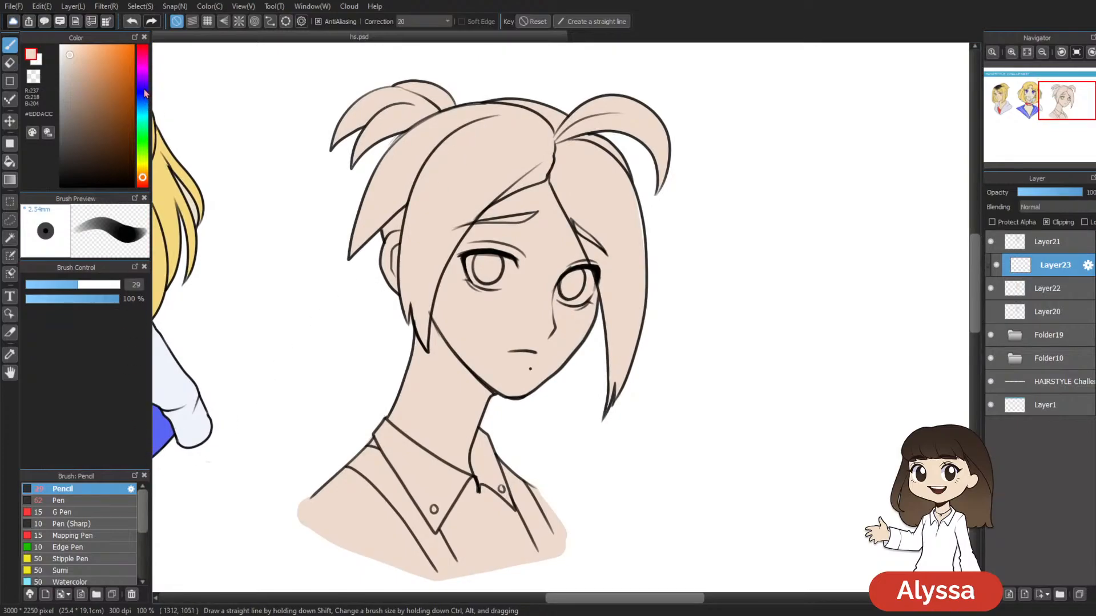
{"action": "left_click_drag", "start_coordinate": [145, 98], "coordinate": [146, 82]}
{"action": "left_click_drag", "start_coordinate": [80, 69], "coordinate": [81, 136]}
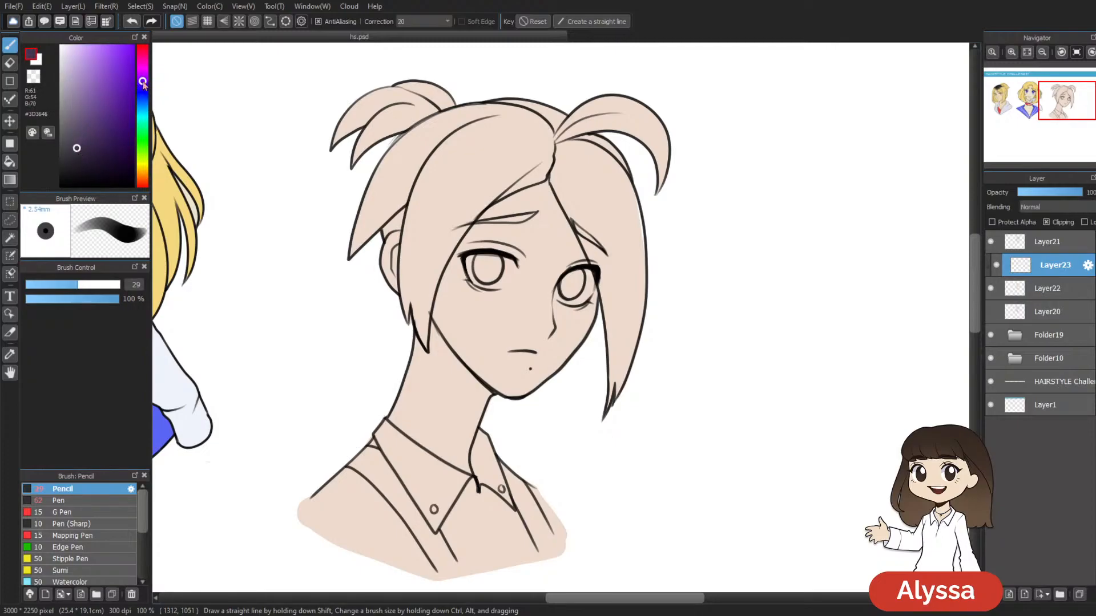
Step: Set the brush correction to 0 and paint the dark purple along the hairline on both sides of the parting
{"action": "left_click_drag", "start_coordinate": [643, 176], "coordinate": [629, 227]}
{"action": "mouse_move", "coordinate": [437, 235]}
{"action": "left_mouse_down"}
{"action": "mouse_move", "coordinate": [501, 205]}
{"action": "mouse_move", "coordinate": [443, 269]}
{"action": "left_mouse_up"}
{"action": "key", "text": "ctrl+z"}
{"action": "left_click", "coordinate": [416, 25]}
{"action": "left_click", "coordinate": [421, 37]}
{"action": "mouse_move", "coordinate": [635, 434]}
{"action": "left_mouse_down"}
{"action": "mouse_move", "coordinate": [653, 362]}
{"action": "mouse_move", "coordinate": [584, 394]}
{"action": "left_mouse_up"}
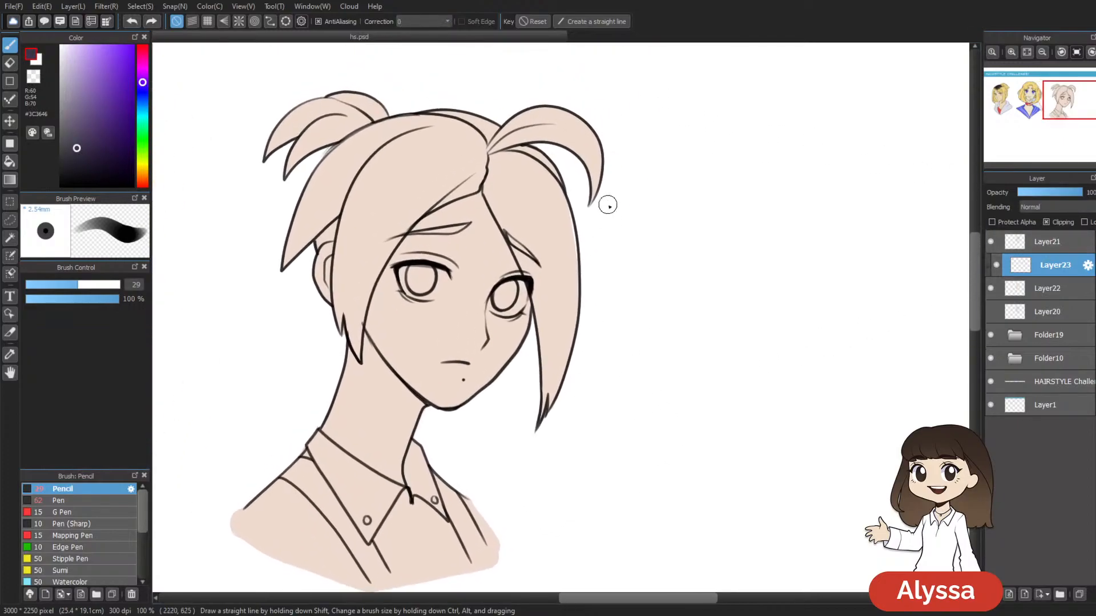
{"action": "mouse_move", "coordinate": [512, 177]}
{"action": "left_mouse_down"}
{"action": "mouse_move", "coordinate": [494, 200]}
{"action": "mouse_move", "coordinate": [539, 311]}
{"action": "mouse_move", "coordinate": [545, 425]}
{"action": "left_mouse_up"}
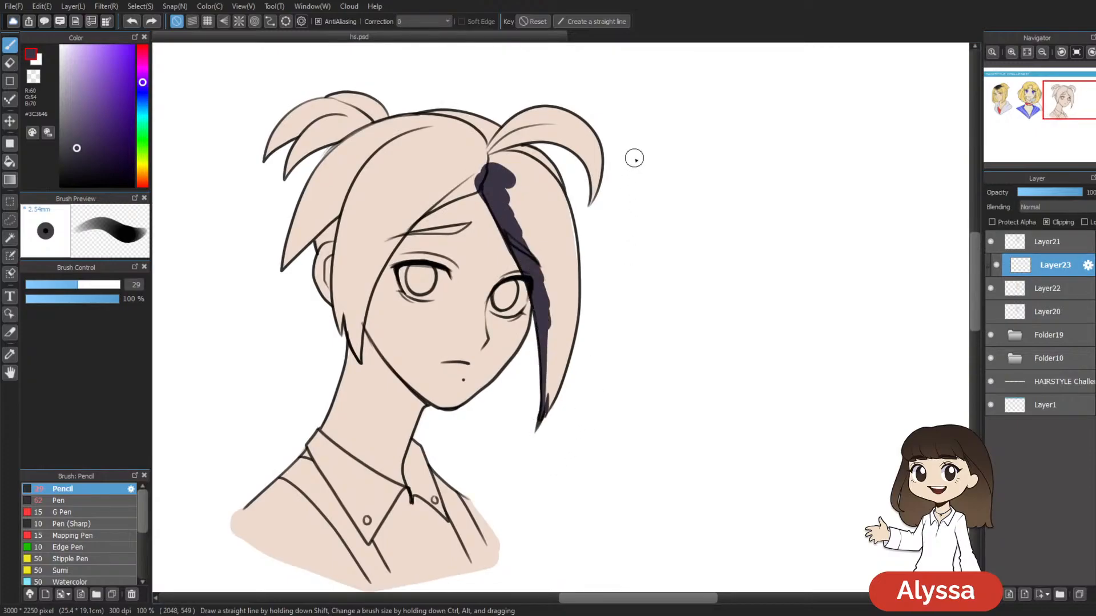
{"action": "mouse_move", "coordinate": [348, 183]}
{"action": "left_mouse_down"}
{"action": "mouse_move", "coordinate": [283, 272]}
{"action": "mouse_move", "coordinate": [338, 228]}
{"action": "mouse_move", "coordinate": [419, 198]}
{"action": "mouse_move", "coordinate": [412, 205]}
{"action": "mouse_move", "coordinate": [451, 206]}
{"action": "mouse_move", "coordinate": [425, 214]}
{"action": "mouse_move", "coordinate": [491, 177]}
{"action": "left_mouse_up"}
Step: Set the eraser to 100% opacity and about size 27, and trim the hair colour spilling onto the forehead
{"action": "key", "text": "e"}
{"action": "mouse_move", "coordinate": [459, 210]}
{"action": "left_mouse_down"}
{"action": "mouse_move", "coordinate": [420, 233]}
{"action": "mouse_move", "coordinate": [430, 229]}
{"action": "left_mouse_up"}
{"action": "key", "text": "ctrl+z"}
{"action": "left_click", "coordinate": [112, 299]}
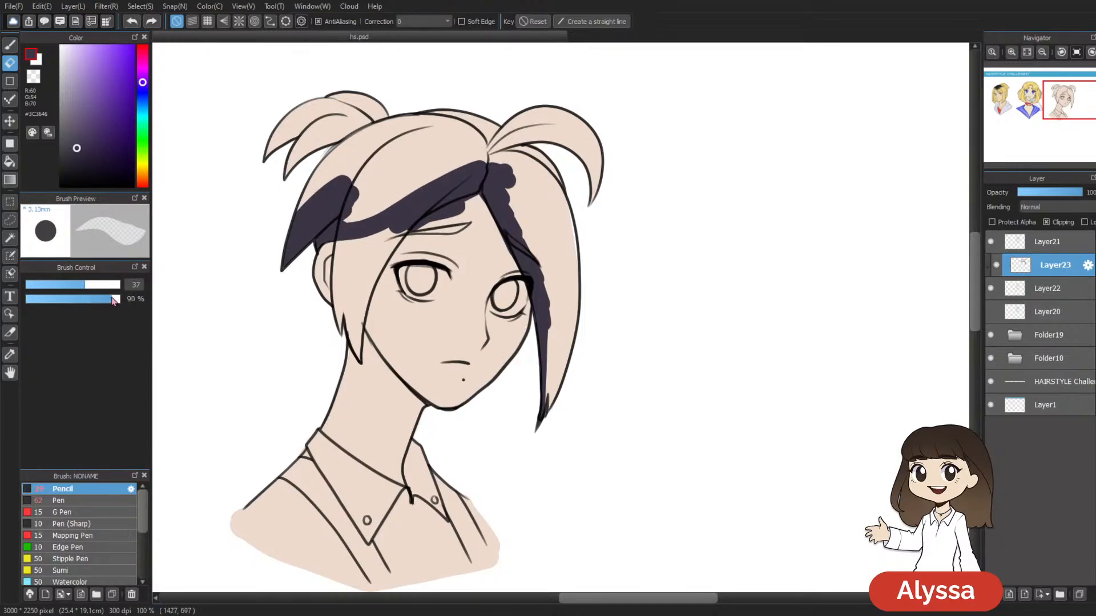
{"action": "left_click_drag", "start_coordinate": [112, 299], "coordinate": [121, 299]}
{"action": "mouse_move", "coordinate": [463, 220]}
{"action": "left_mouse_down"}
{"action": "mouse_move", "coordinate": [432, 228]}
{"action": "mouse_move", "coordinate": [469, 190]}
{"action": "left_mouse_up"}
{"action": "key", "text": "ctrl+z"}
{"action": "key", "text": "["}
{"action": "key", "text": "["}
{"action": "key", "text": "["}
{"action": "key", "text": "["}
{"action": "key", "text": "["}
{"action": "key", "text": "["}
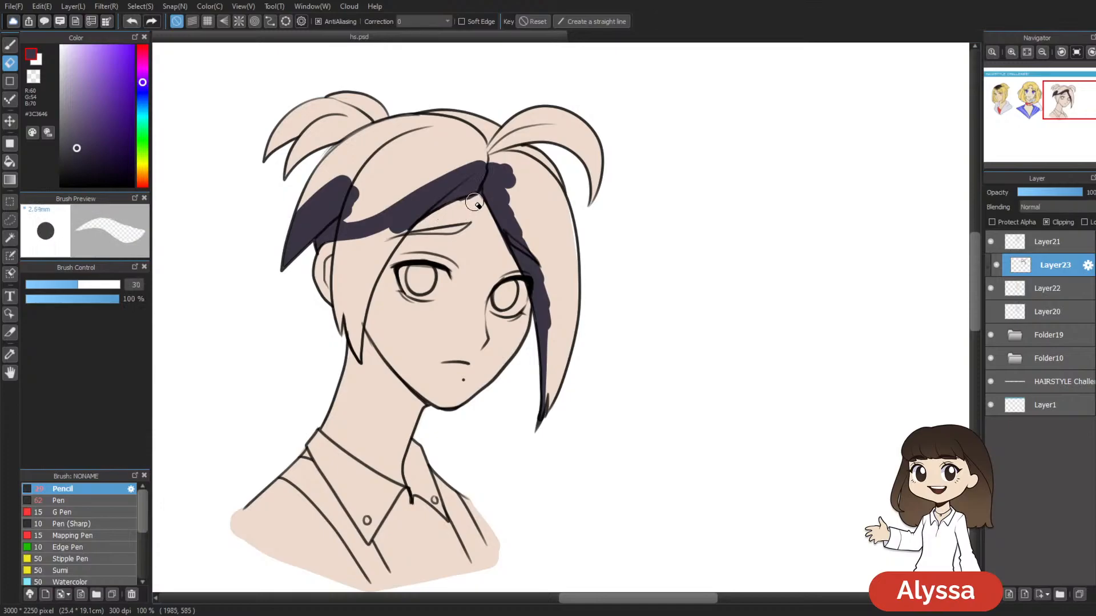
Step: Select the unpainted hair areas with the magic wand and fill them with the dark purple
{"action": "key", "text": "w"}
{"action": "left_click", "coordinate": [571, 228]}
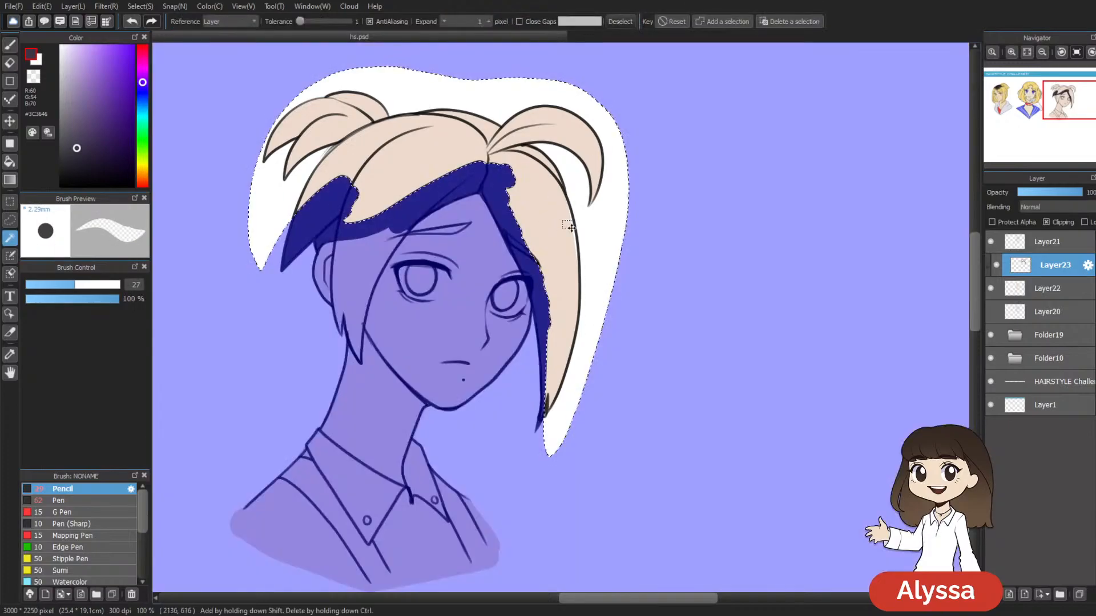
{"action": "key", "text": "alt+Delete"}
{"action": "key", "text": "ctrl+d"}
{"action": "scroll", "coordinate": [562, 220], "scroll_direction": "down", "scroll_amount": 2}
{"action": "scroll", "coordinate": [562, 220], "scroll_direction": "up", "scroll_amount": 3}
{"action": "left_click_drag", "start_coordinate": [335, 221], "coordinate": [490, 283]}
{"action": "left_click", "coordinate": [639, 176]}
{"action": "key", "text": "ctrl+d"}
Step: Paint the dark purple into the near side strand beside the ear, reduce the brush to size 14.5 and clean up its edge
{"action": "key", "text": "b"}
{"action": "mouse_move", "coordinate": [384, 394]}
{"action": "left_mouse_down"}
{"action": "mouse_move", "coordinate": [396, 243]}
{"action": "mouse_move", "coordinate": [387, 331]}
{"action": "mouse_move", "coordinate": [414, 286]}
{"action": "mouse_move", "coordinate": [463, 247]}
{"action": "mouse_move", "coordinate": [397, 398]}
{"action": "mouse_move", "coordinate": [412, 330]}
{"action": "mouse_move", "coordinate": [431, 392]}
{"action": "mouse_move", "coordinate": [405, 368]}
{"action": "mouse_move", "coordinate": [403, 411]}
{"action": "mouse_move", "coordinate": [429, 356]}
{"action": "left_mouse_up"}
{"action": "key", "text": "["}
{"action": "key", "text": "["}
{"action": "key", "text": "["}
{"action": "key", "text": "["}
{"action": "key", "text": "["}
{"action": "key", "text": "["}
{"action": "key", "text": "["}
{"action": "key", "text": "["}
{"action": "key", "text": "["}
{"action": "key", "text": "["}
{"action": "key", "text": "["}
{"action": "key", "text": "["}
{"action": "key", "text": "["}
{"action": "key", "text": "["}
{"action": "key", "text": "e"}
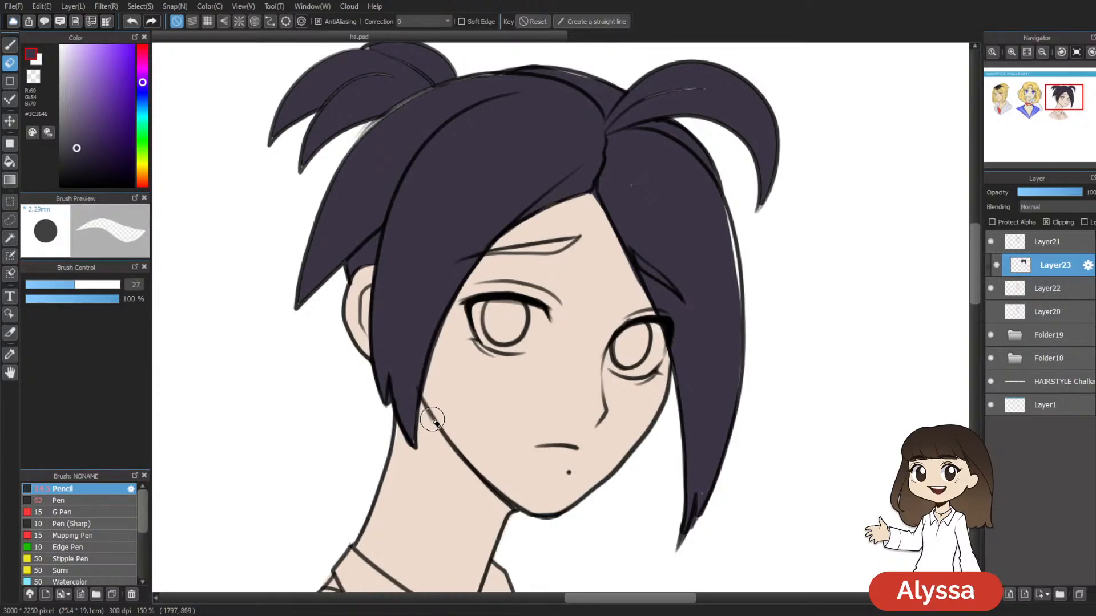
Step: Save the drawing and check the filled hair at different zoom levels
{"action": "key", "text": "ctrl+minus"}
{"action": "key", "text": "ctrl+minus"}
{"action": "key", "text": "ctrl+minus"}
{"action": "key", "text": "ctrl+s"}
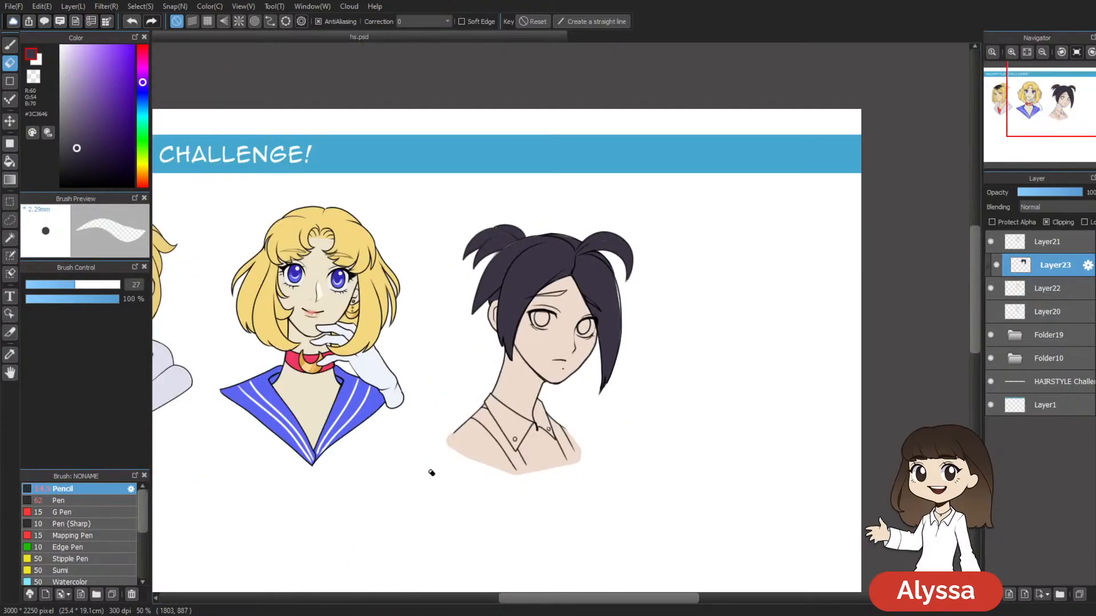
{"action": "key", "text": "ctrl+plus"}
{"action": "key", "text": "ctrl+plus"}
{"action": "key", "text": "ctrl+plus"}
{"action": "left_click_drag", "start_coordinate": [787, 335], "coordinate": [688, 399]}
{"action": "key", "text": "ctrl+minus"}
{"action": "key", "text": "ctrl+minus"}
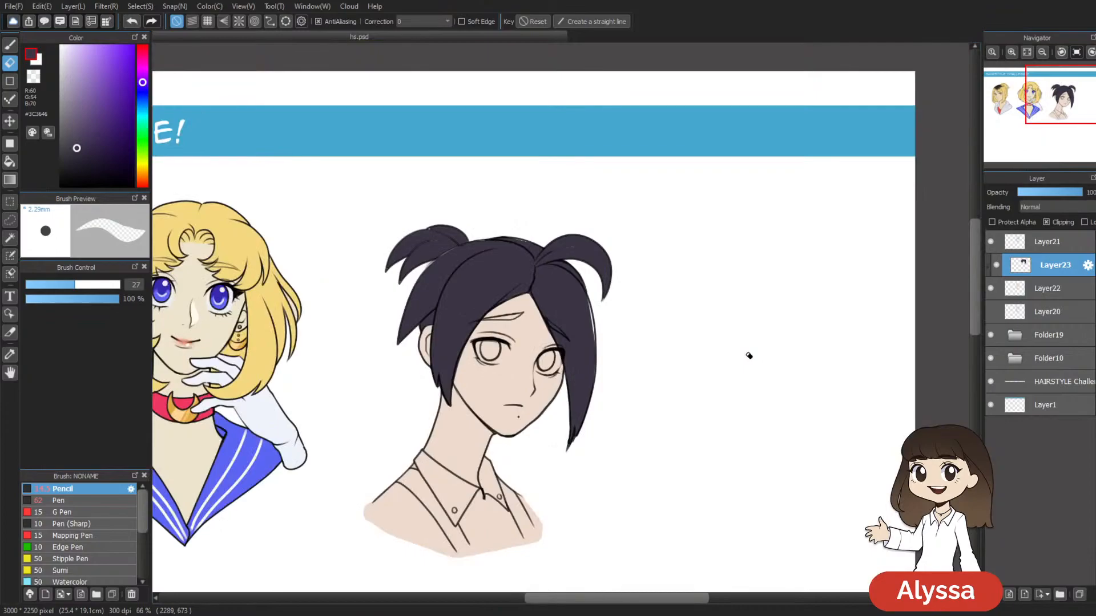
Step: On the skin base layer, pick the skin colour and extend the base along the far strand's outer edge to close the white gap
{"action": "key", "text": "ctrl+plus"}
{"action": "left_click", "coordinate": [990, 290]}
{"action": "left_click", "coordinate": [990, 290]}
{"action": "left_click", "coordinate": [1042, 283]}
{"action": "right_click", "coordinate": [543, 427]}
{"action": "left_click_drag", "start_coordinate": [591, 290], "coordinate": [604, 350]}
{"action": "key", "text": "ctrl+z"}
{"action": "key", "text": "b"}
{"action": "left_click_drag", "start_coordinate": [601, 286], "coordinate": [610, 352]}
{"action": "key", "text": "ctrl+z"}
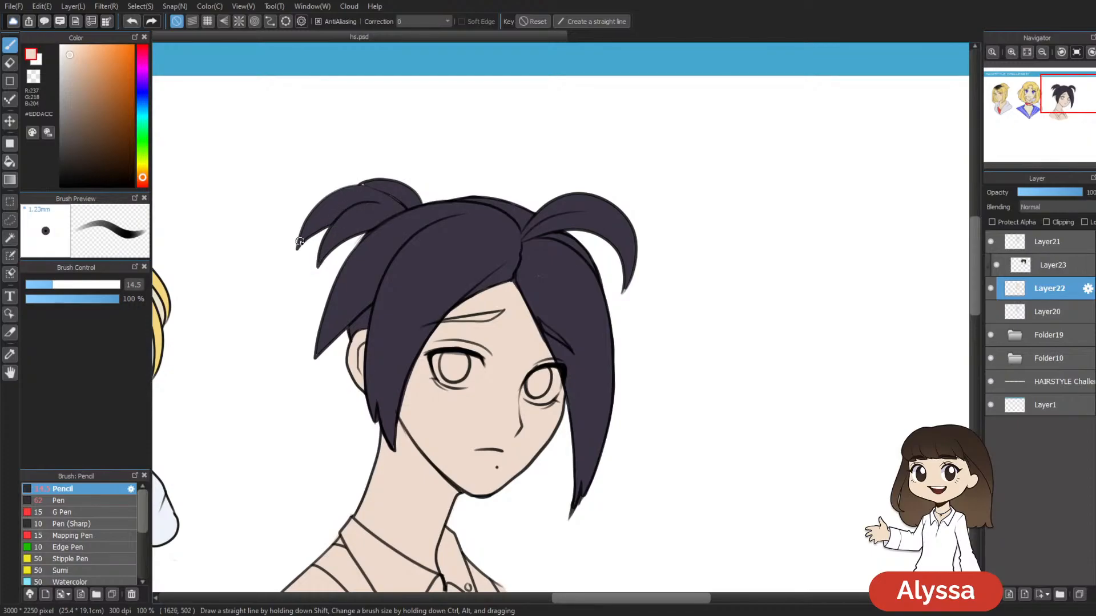
Step: Activate the clipped hair colour layer and pick the dark purple from the hair
{"action": "scroll", "coordinate": [600, 152], "scroll_direction": "down", "scroll_amount": 2}
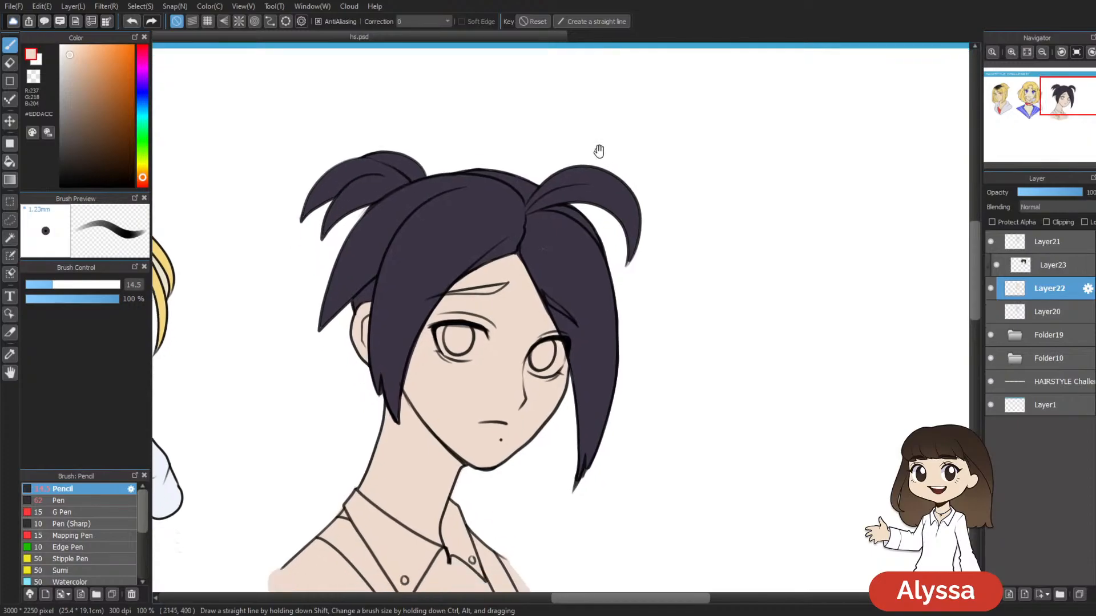
{"action": "scroll", "coordinate": [643, 113], "scroll_direction": "down", "scroll_amount": 2}
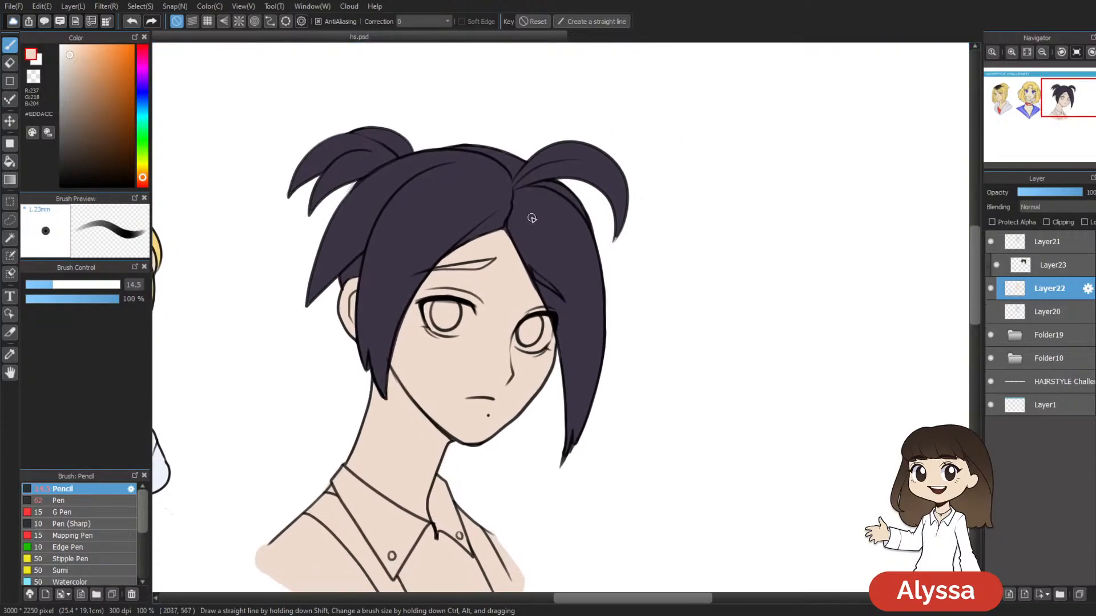
{"action": "scroll", "coordinate": [570, 228], "scroll_direction": "down", "scroll_amount": 2}
{"action": "left_click", "coordinate": [996, 266]}
{"action": "left_click", "coordinate": [996, 266]}
{"action": "left_click", "coordinate": [1050, 265]}
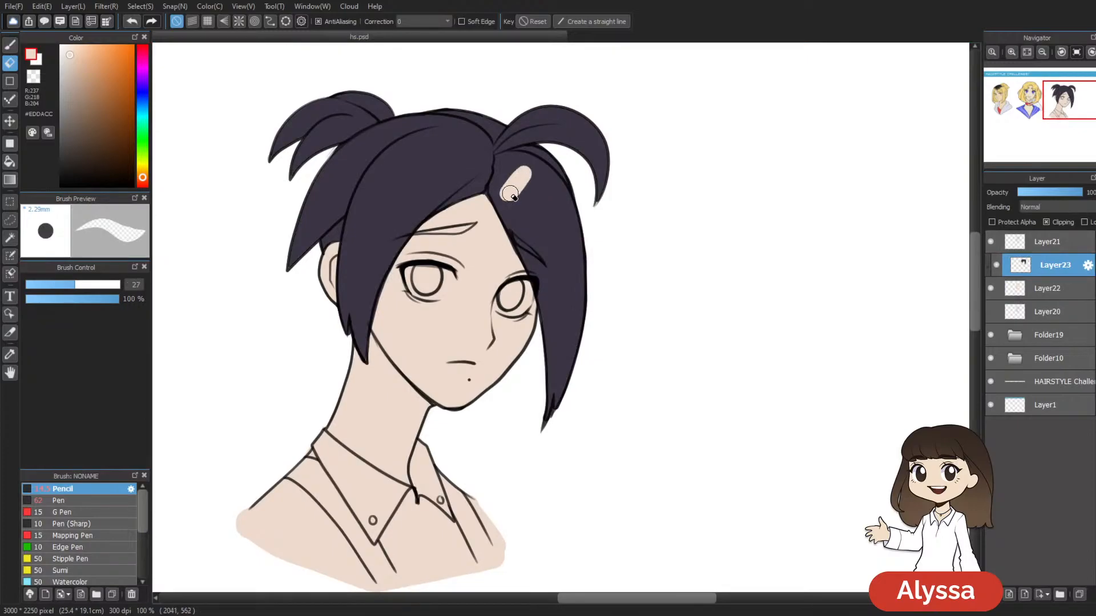
{"action": "left_click", "coordinate": [509, 189], "text": "alt"}
Step: Reduce the pencil to size 10.5 and paint the near eyebrow dark purple
{"action": "left_click_drag", "start_coordinate": [638, 282], "coordinate": [671, 234]}
{"action": "scroll", "coordinate": [552, 447], "scroll_direction": "down", "scroll_amount": 2}
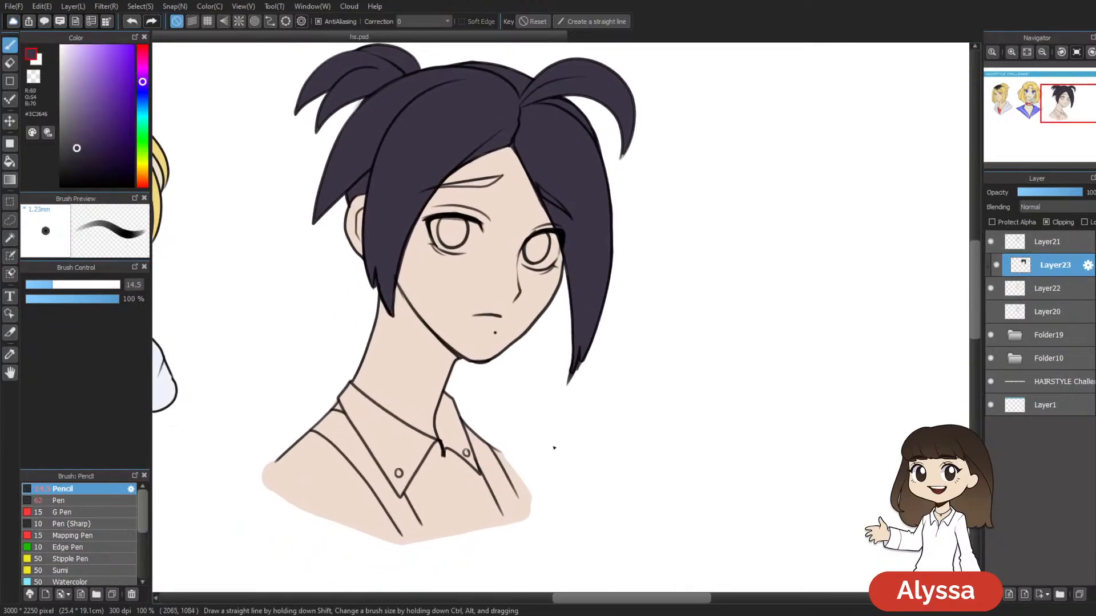
{"action": "scroll", "coordinate": [552, 448], "scroll_direction": "up", "scroll_amount": 2}
{"action": "mouse_move", "coordinate": [692, 207]}
{"action": "left_mouse_down"}
{"action": "mouse_move", "coordinate": [673, 282]}
{"action": "mouse_move", "coordinate": [684, 227]}
{"action": "left_mouse_up"}
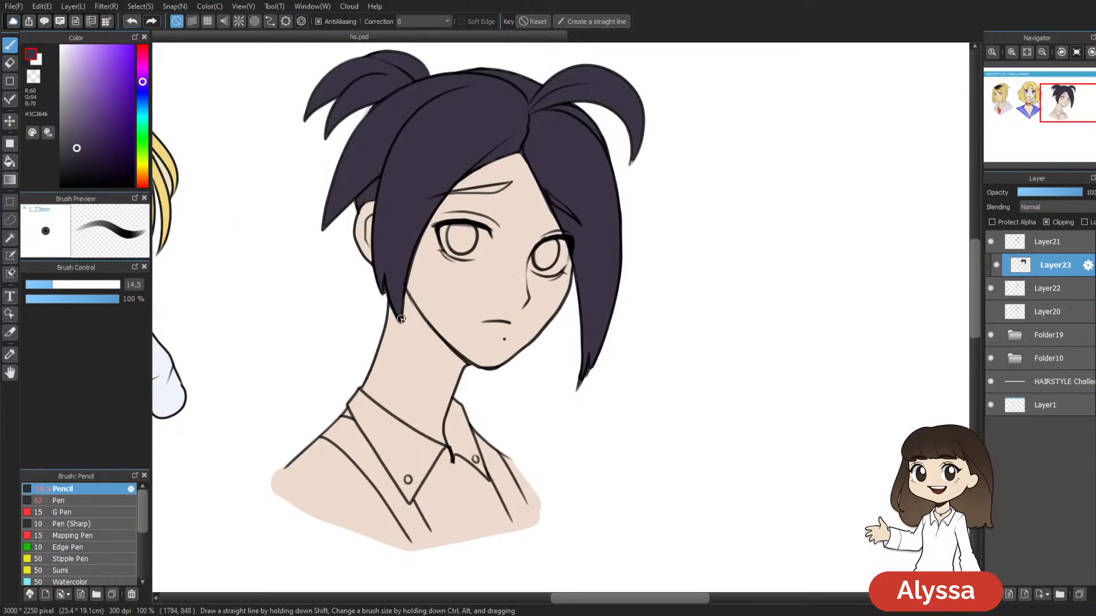
{"action": "left_click_drag", "start_coordinate": [525, 199], "coordinate": [515, 233]}
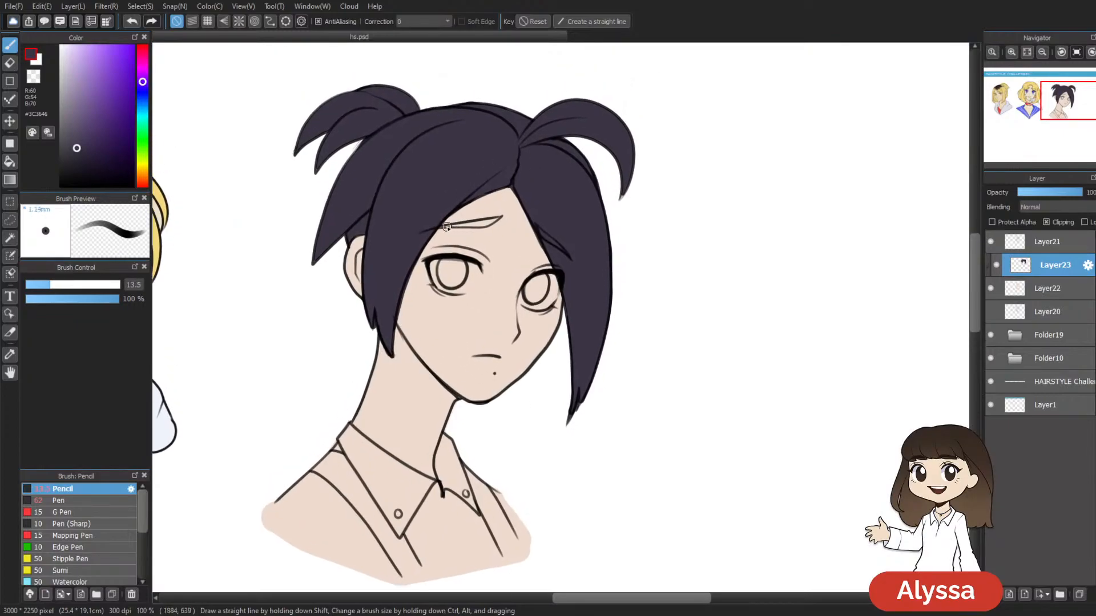
{"action": "key", "text": "bracketleft"}
{"action": "key", "text": "bracketleft"}
{"action": "left_click_drag", "start_coordinate": [438, 227], "coordinate": [487, 221]}
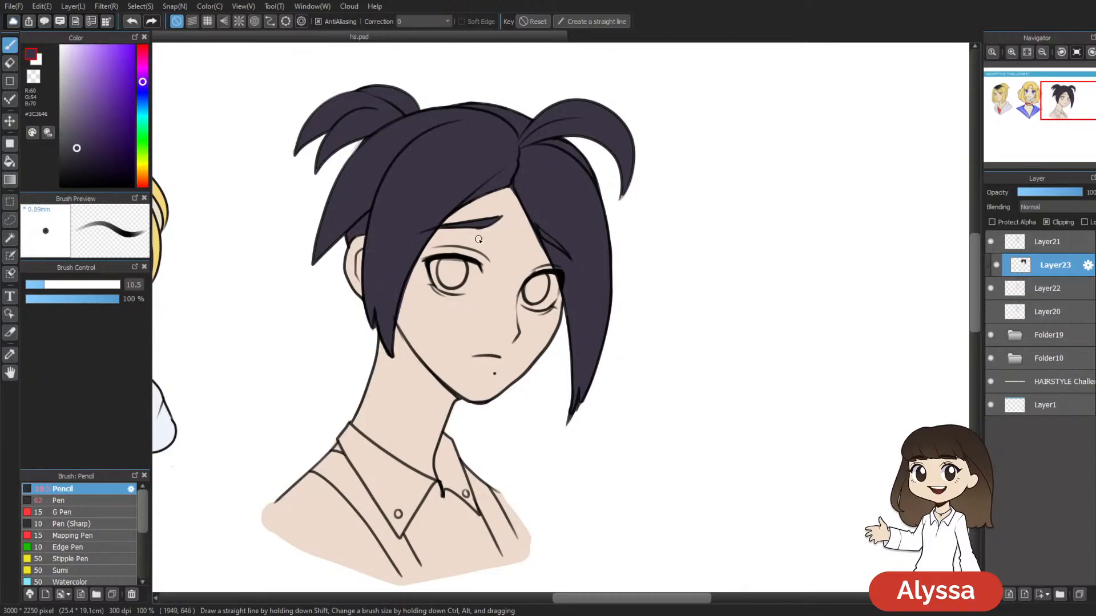
Step: Examine the painted eyebrow and the whole figure at different zoom levels
{"action": "key", "text": "ctrl+plus"}
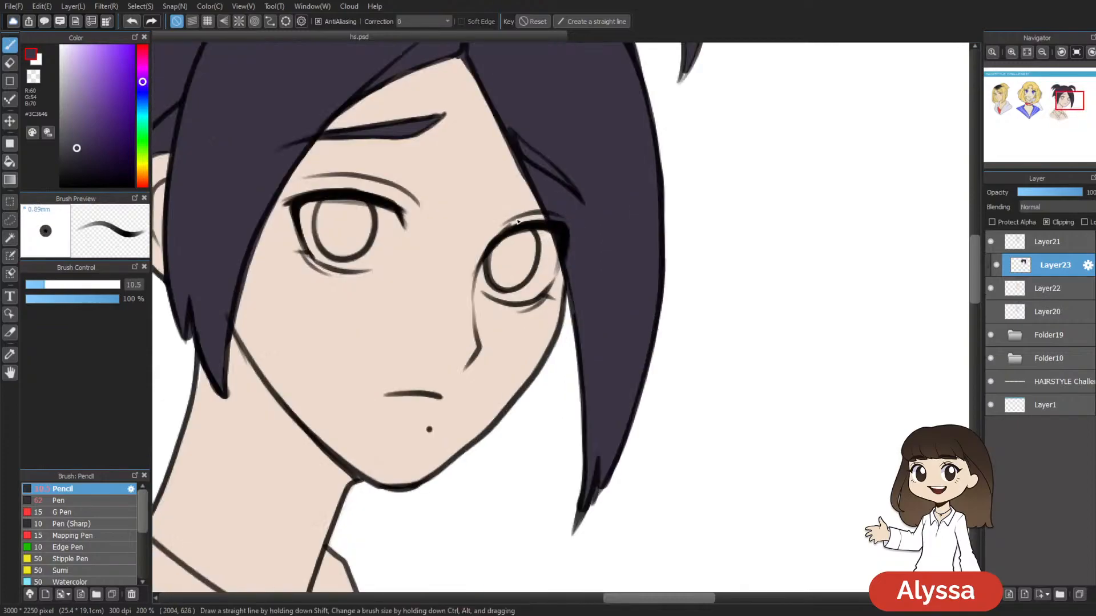
{"action": "key", "text": "ctrl+minus"}
{"action": "key", "text": "ctrl+minus"}
{"action": "key", "text": "ctrl+minus"}
{"action": "key", "text": "ctrl+minus"}
{"action": "key", "text": "ctrl+plus"}
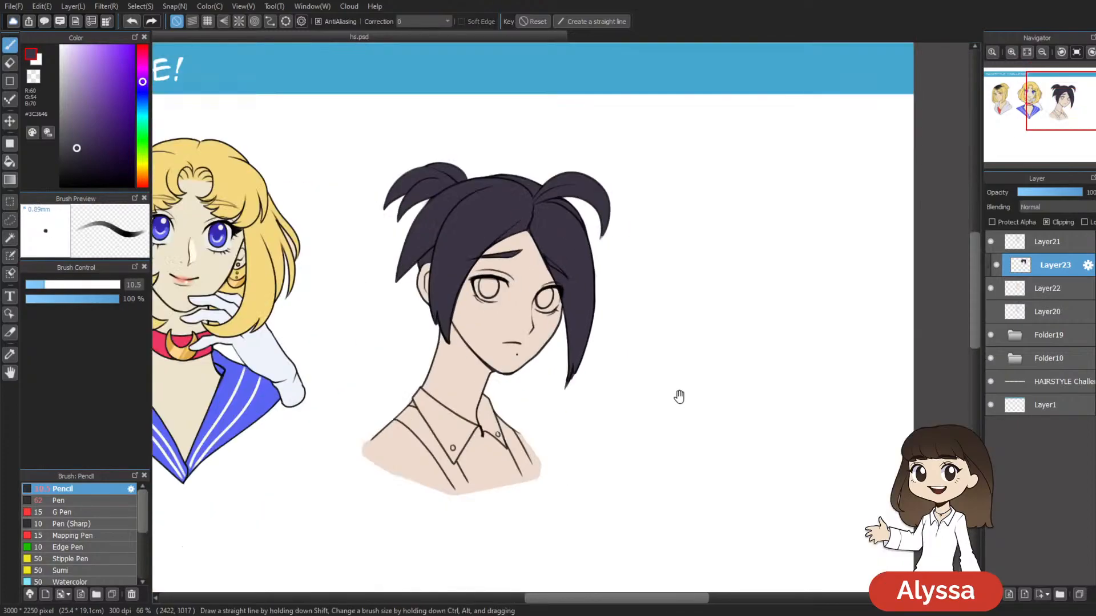
{"action": "scroll", "coordinate": [681, 400], "scroll_direction": "down", "scroll_amount": 3}
{"action": "key", "text": "ctrl+plus"}
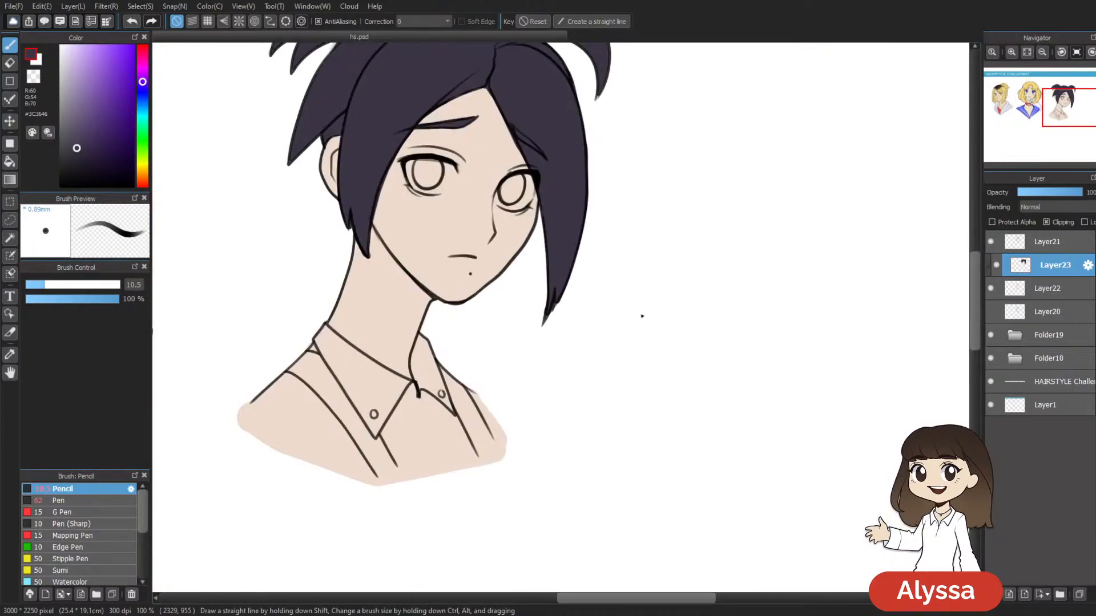
{"action": "key", "text": "ctrl+shift+n"}
{"action": "left_click_drag", "start_coordinate": [642, 316], "coordinate": [599, 337]}
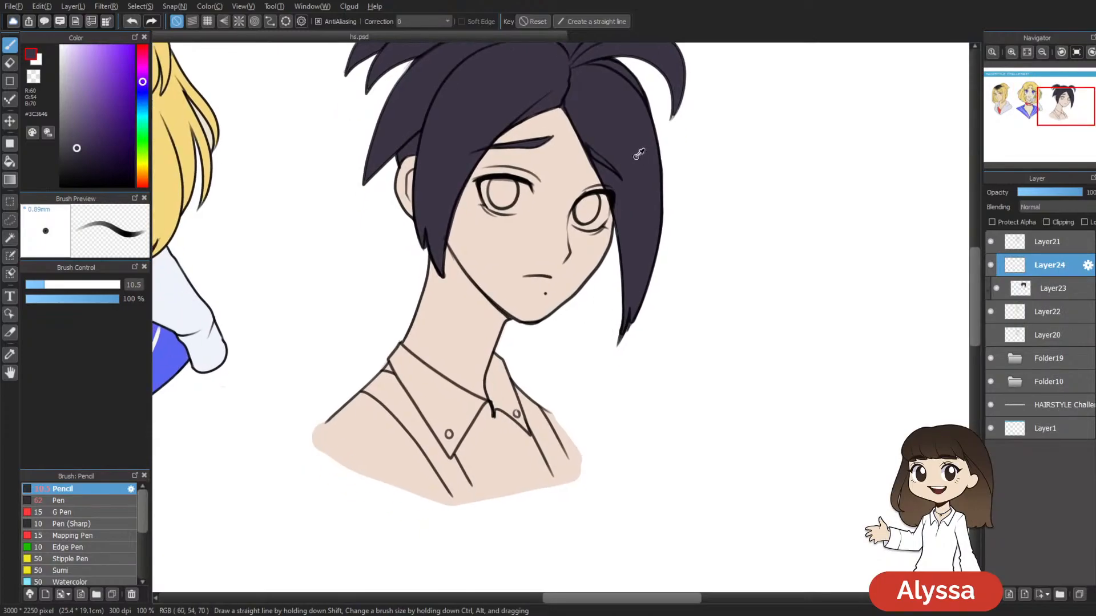
{"action": "left_click_drag", "start_coordinate": [640, 384], "coordinate": [664, 375]}
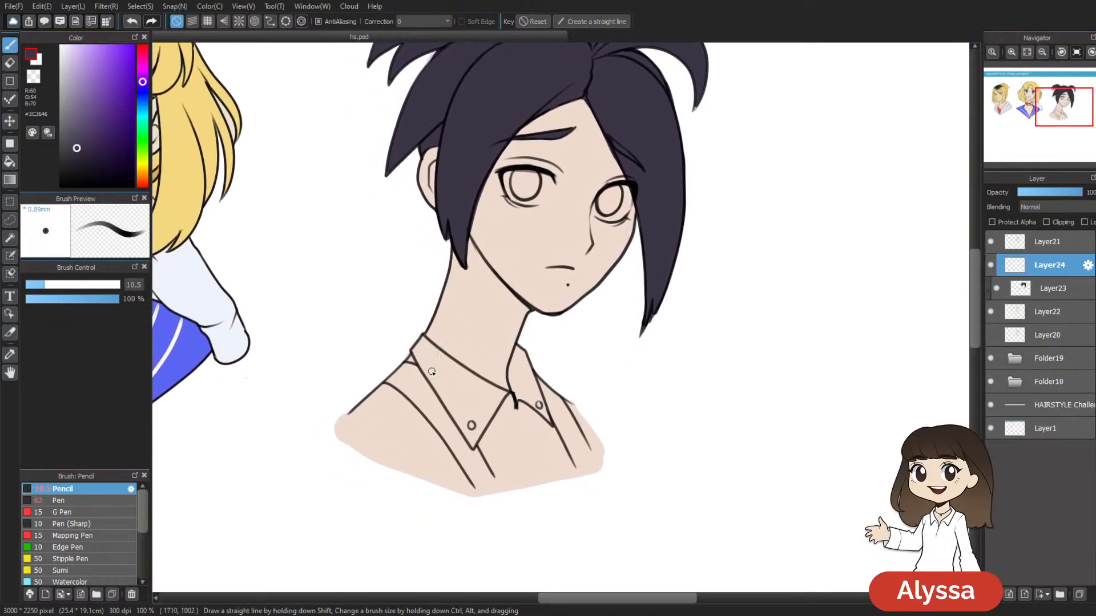
{"action": "left_click", "coordinate": [1055, 225]}
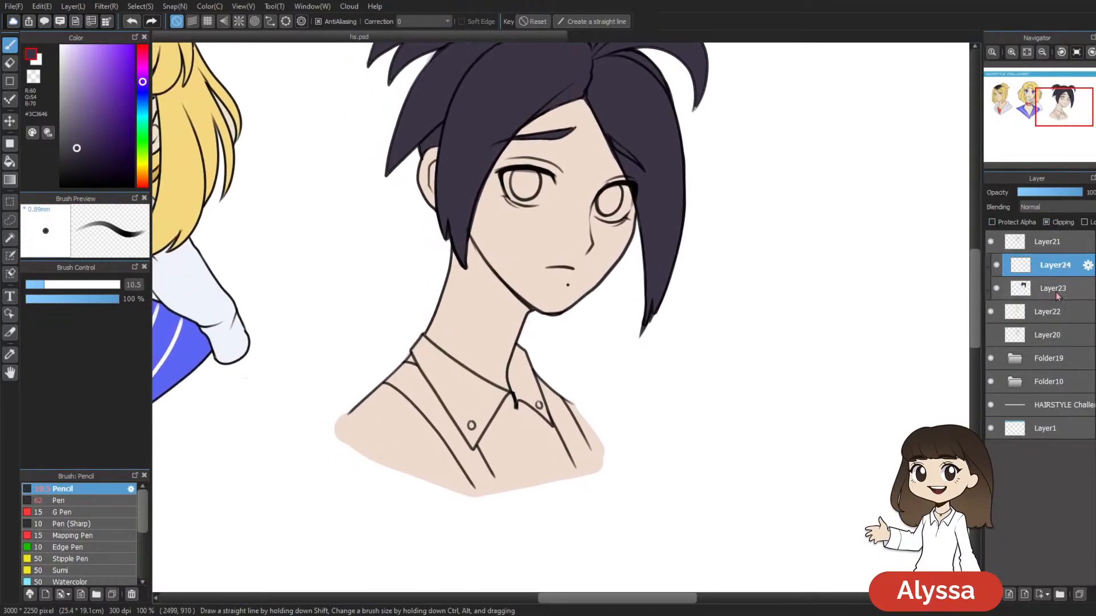
{"action": "key", "text": "ctrl+e"}
Step: On the hair colour layer, paint a dark purple border along the collar's neckline and the near shoulder seam
{"action": "mouse_move", "coordinate": [422, 340]}
{"action": "left_mouse_down"}
{"action": "mouse_move", "coordinate": [487, 387]}
{"action": "mouse_move", "coordinate": [420, 338]}
{"action": "left_mouse_up"}
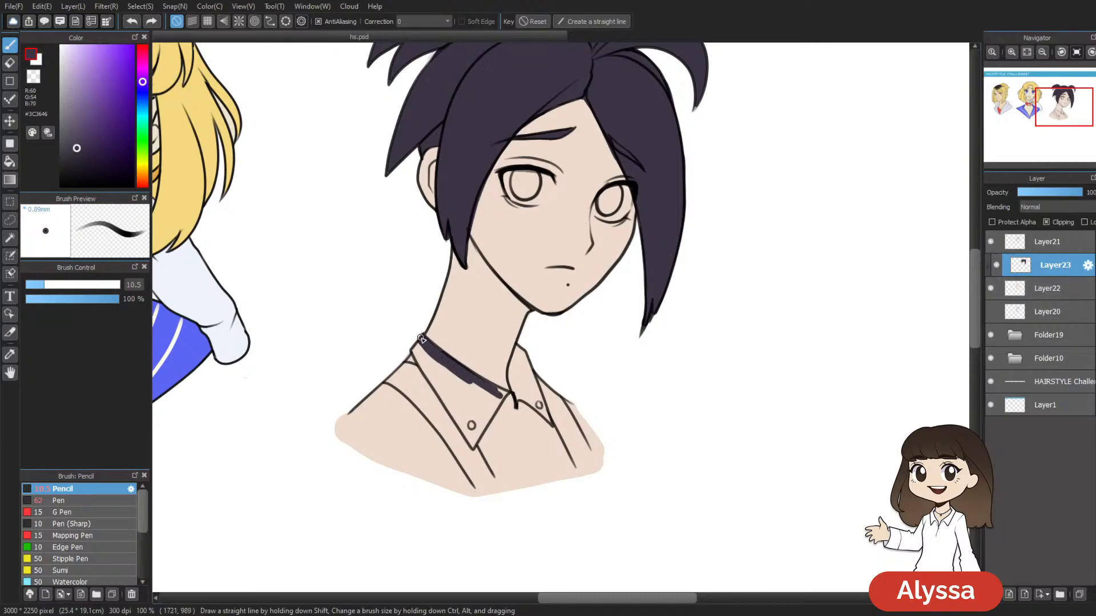
{"action": "left_click_drag", "start_coordinate": [496, 390], "coordinate": [515, 352]}
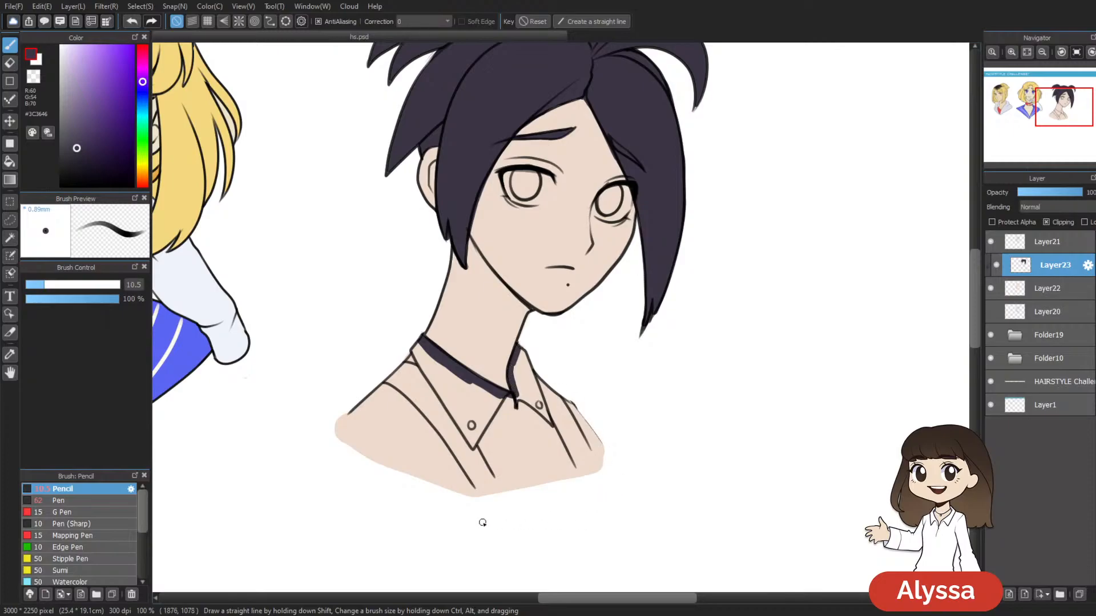
{"action": "left_click_drag", "start_coordinate": [405, 360], "coordinate": [405, 357]}
Step: Select the clothing area below the painted border with the magic wand and fill it with the dark purple
{"action": "key", "text": "w"}
{"action": "left_click", "coordinate": [442, 419]}
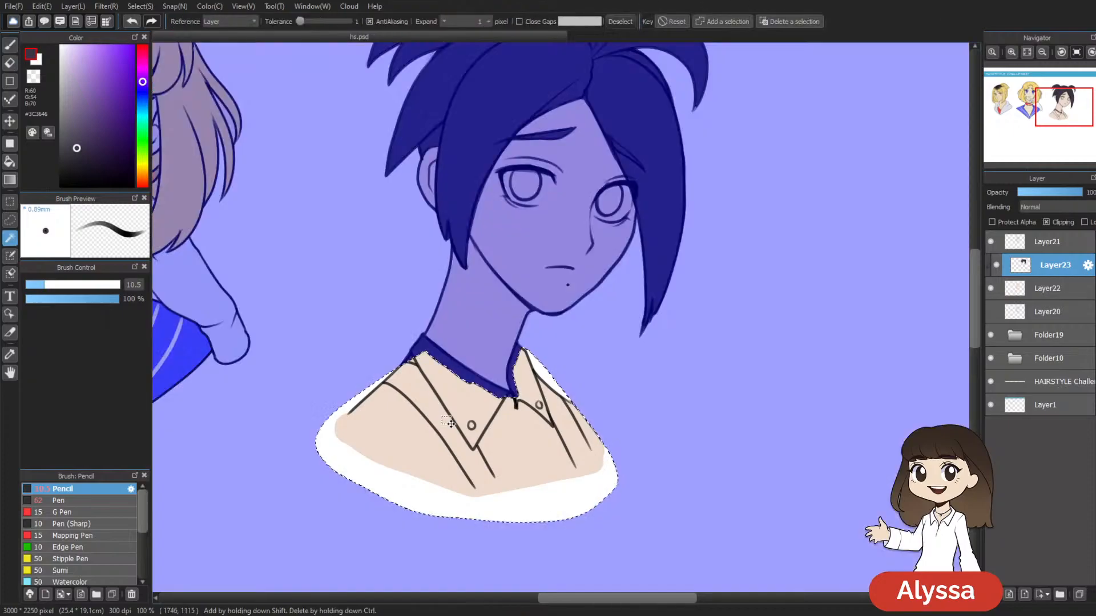
{"action": "key", "text": "alt+BackSpace"}
{"action": "key", "text": "ctrl+d"}
{"action": "key", "text": "ctrl+minus"}
{"action": "key", "text": "ctrl+plus"}
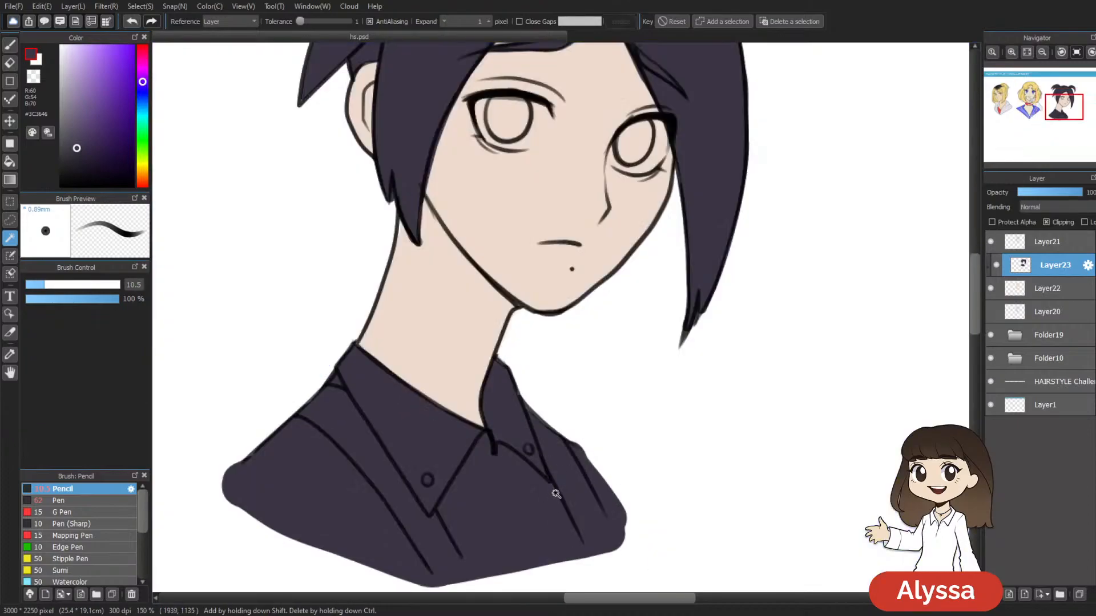
{"action": "left_click", "coordinate": [554, 492]}
{"action": "key", "text": "b"}
{"action": "key", "text": "ctrl+d"}
{"action": "mouse_move", "coordinate": [493, 437]}
{"action": "left_mouse_down"}
{"action": "mouse_move", "coordinate": [578, 349]}
{"action": "mouse_move", "coordinate": [523, 396]}
{"action": "mouse_move", "coordinate": [422, 424]}
{"action": "left_mouse_up"}
Step: Choose the lighter purple #8066A2, select both collar pieces from the line art and fill them on the clipped colour layer
{"action": "left_click_drag", "start_coordinate": [95, 93], "coordinate": [86, 96]}
{"action": "left_click", "coordinate": [1039, 241]}
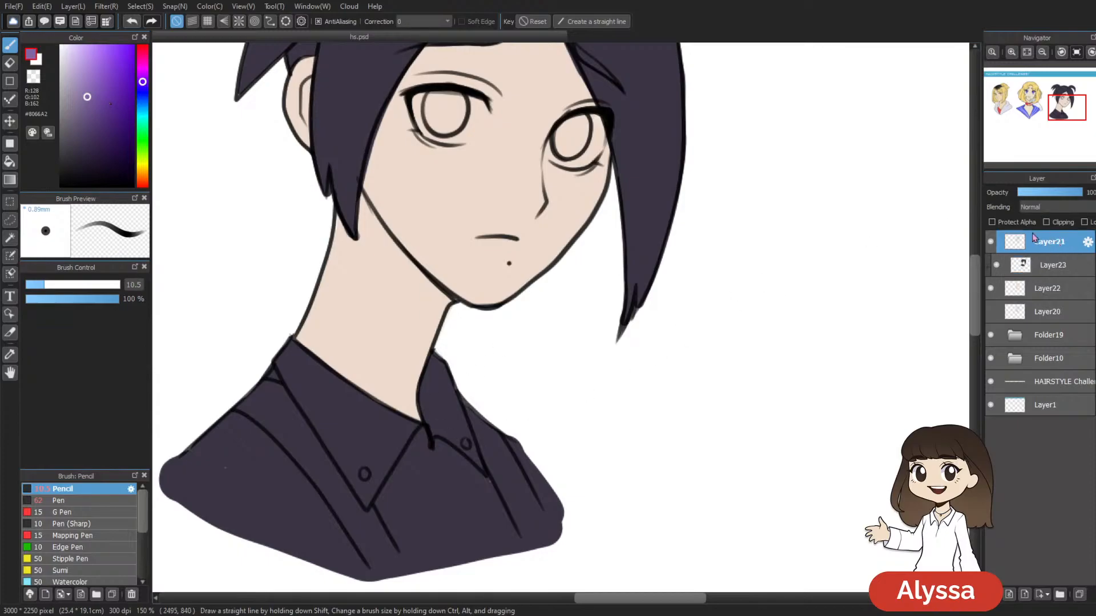
{"action": "key", "text": "w"}
{"action": "left_click", "coordinate": [398, 437]}
{"action": "left_click", "coordinate": [467, 407], "text": "shift"}
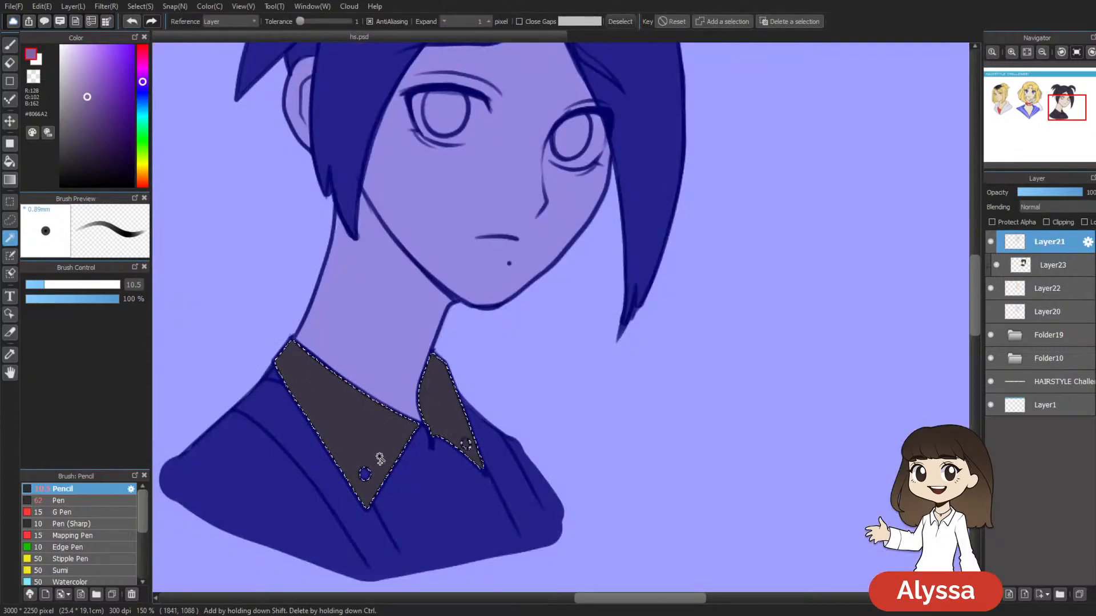
{"action": "left_click", "coordinate": [1051, 269]}
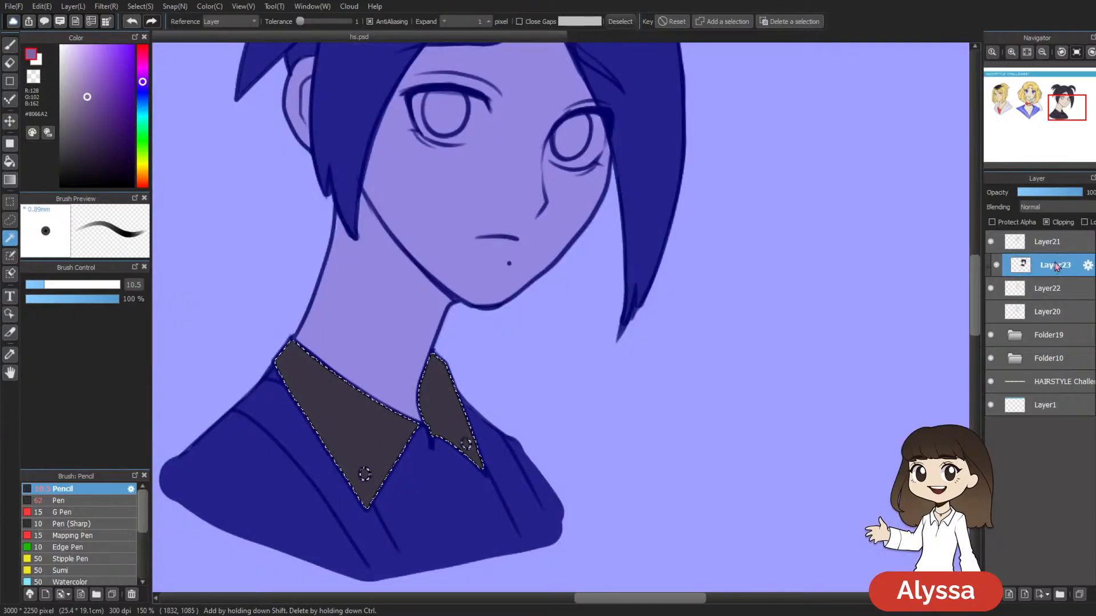
{"action": "key", "text": "Insert"}
{"action": "key", "text": "ctrl+d"}
Step: Pick the off-white from the second character's glove and paint it along the edges of the near shoulder strap
{"action": "scroll", "coordinate": [754, 376], "scroll_direction": "down", "scroll_amount": 2}
{"action": "scroll", "coordinate": [753, 375], "scroll_direction": "up", "scroll_amount": 2}
{"action": "left_click_drag", "start_coordinate": [754, 375], "coordinate": [770, 314]}
{"action": "left_click_drag", "start_coordinate": [522, 191], "coordinate": [452, 339]}
{"action": "mouse_move", "coordinate": [323, 298]}
{"action": "left_mouse_down"}
{"action": "mouse_move", "coordinate": [608, 294]}
{"action": "mouse_move", "coordinate": [873, 323]}
{"action": "left_mouse_up"}
{"action": "key", "text": "b"}
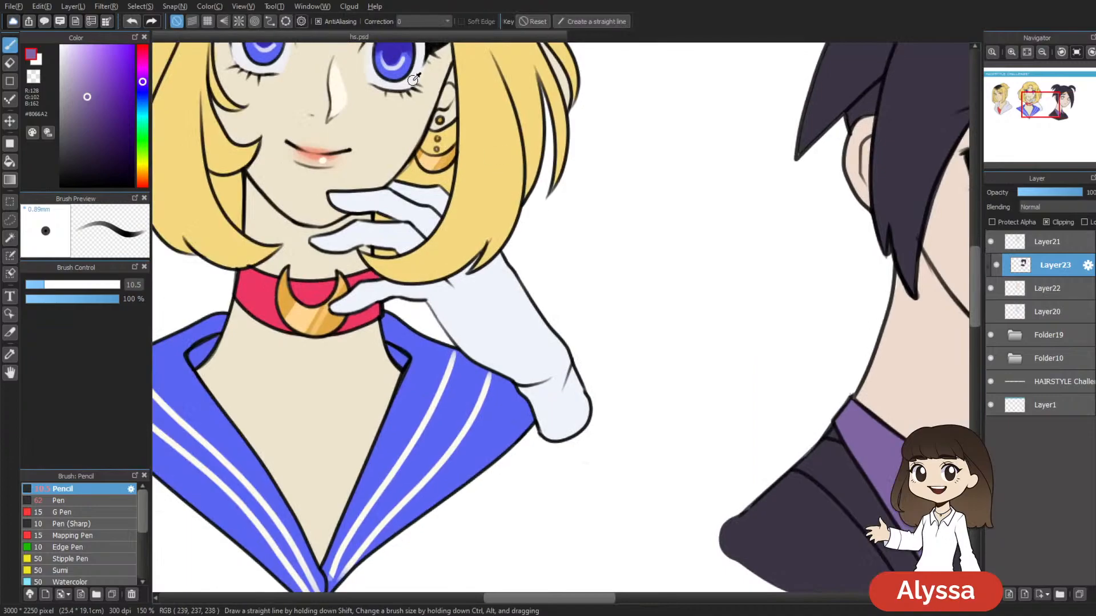
{"action": "left_click", "coordinate": [508, 337], "text": "alt"}
{"action": "mouse_move", "coordinate": [866, 393]}
{"action": "left_mouse_down"}
{"action": "mouse_move", "coordinate": [346, 133]}
{"action": "mouse_move", "coordinate": [341, 171]}
{"action": "left_mouse_up"}
{"action": "mouse_move", "coordinate": [292, 231]}
{"action": "left_mouse_down"}
{"action": "mouse_move", "coordinate": [286, 259]}
{"action": "mouse_move", "coordinate": [354, 329]}
{"action": "mouse_move", "coordinate": [422, 433]}
{"action": "mouse_move", "coordinate": [418, 388]}
{"action": "mouse_move", "coordinate": [428, 405]}
{"action": "mouse_move", "coordinate": [409, 374]}
{"action": "left_mouse_up"}
{"action": "mouse_move", "coordinate": [298, 228]}
{"action": "left_mouse_down"}
{"action": "mouse_move", "coordinate": [402, 367]}
{"action": "mouse_move", "coordinate": [411, 399]}
{"action": "mouse_move", "coordinate": [351, 326]}
{"action": "mouse_move", "coordinate": [406, 385]}
{"action": "mouse_move", "coordinate": [337, 341]}
{"action": "mouse_move", "coordinate": [369, 375]}
{"action": "left_mouse_up"}
Step: Touch up the near strap's edges and fill its unpainted middle with the off-white
{"action": "key", "text": "e"}
{"action": "key", "text": "b"}
{"action": "left_click", "coordinate": [367, 371], "text": "alt"}
{"action": "left_click_drag", "start_coordinate": [354, 338], "coordinate": [378, 386]}
{"action": "left_click", "coordinate": [383, 372], "text": "alt"}
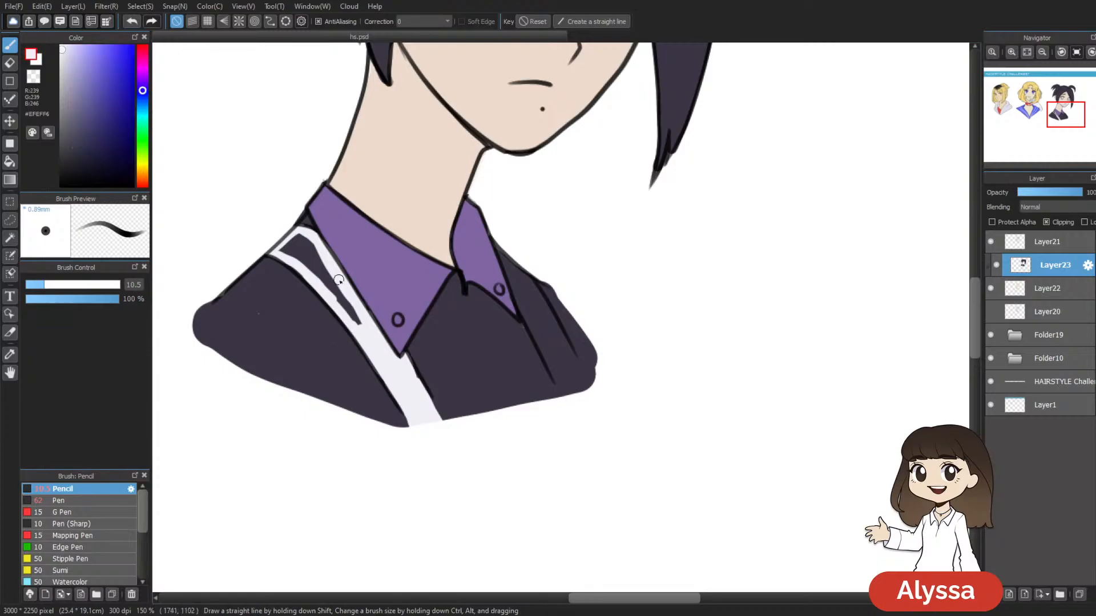
{"action": "key", "text": "w"}
{"action": "left_click", "coordinate": [319, 267]}
{"action": "key", "text": "shift+f"}
{"action": "key", "text": "ctrl+d"}
{"action": "key", "text": "b"}
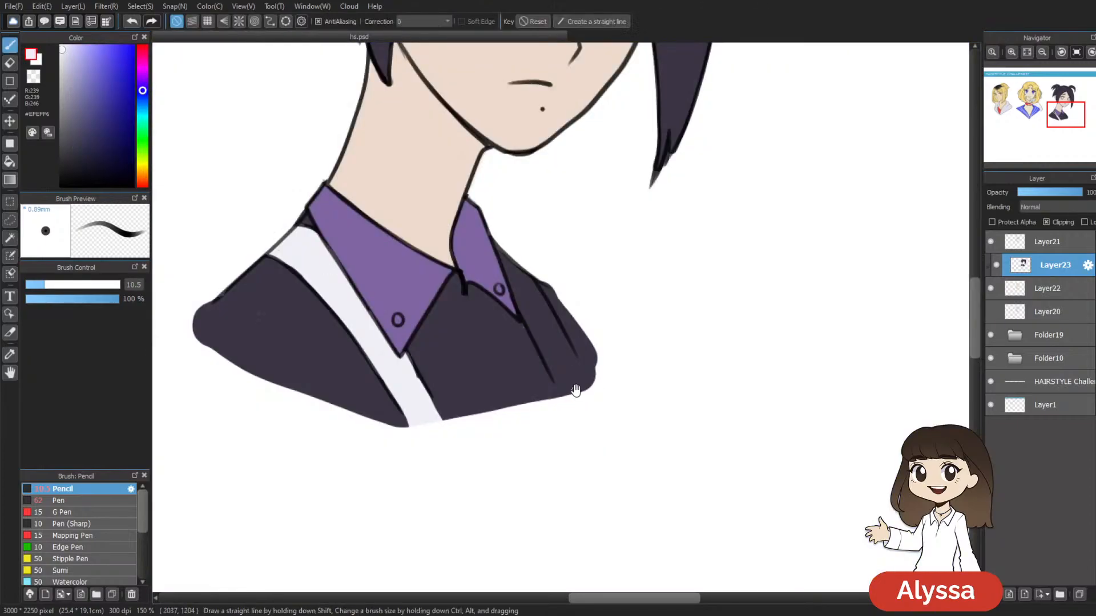
Step: Try colouring the near collar button off-white
{"action": "left_click_drag", "start_coordinate": [583, 387], "coordinate": [482, 379]}
{"action": "left_click_drag", "start_coordinate": [297, 311], "coordinate": [298, 311]}
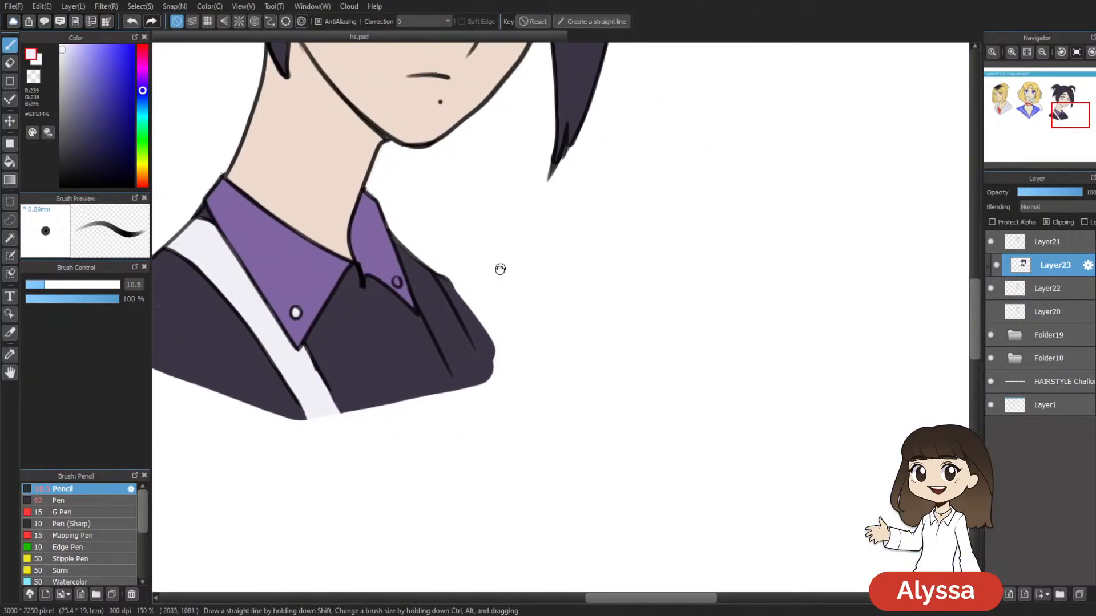
{"action": "scroll", "coordinate": [494, 269], "scroll_direction": "up", "scroll_amount": 1}
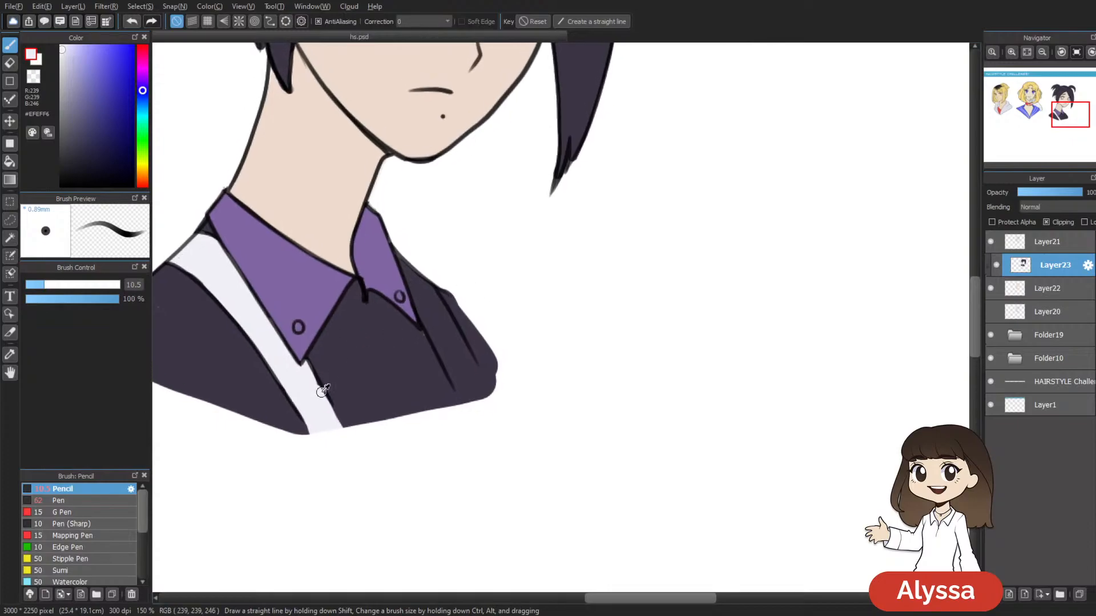
Step: Paint the far shoulder strap off-white, undoing unsuitable strokes
{"action": "left_click_drag", "start_coordinate": [402, 258], "coordinate": [448, 350]}
{"action": "mouse_move", "coordinate": [421, 305]}
{"action": "left_mouse_down"}
{"action": "mouse_move", "coordinate": [468, 416]}
{"action": "mouse_move", "coordinate": [458, 394]}
{"action": "left_mouse_up"}
{"action": "key", "text": "ctrl+z"}
{"action": "mouse_move", "coordinate": [405, 258]}
{"action": "left_mouse_down"}
{"action": "mouse_move", "coordinate": [415, 297]}
{"action": "mouse_move", "coordinate": [398, 265]}
{"action": "mouse_move", "coordinate": [452, 375]}
{"action": "mouse_move", "coordinate": [434, 312]}
{"action": "mouse_move", "coordinate": [470, 382]}
{"action": "mouse_move", "coordinate": [432, 294]}
{"action": "mouse_move", "coordinate": [488, 404]}
{"action": "mouse_move", "coordinate": [475, 380]}
{"action": "left_mouse_up"}
{"action": "key", "text": "ctrl+z"}
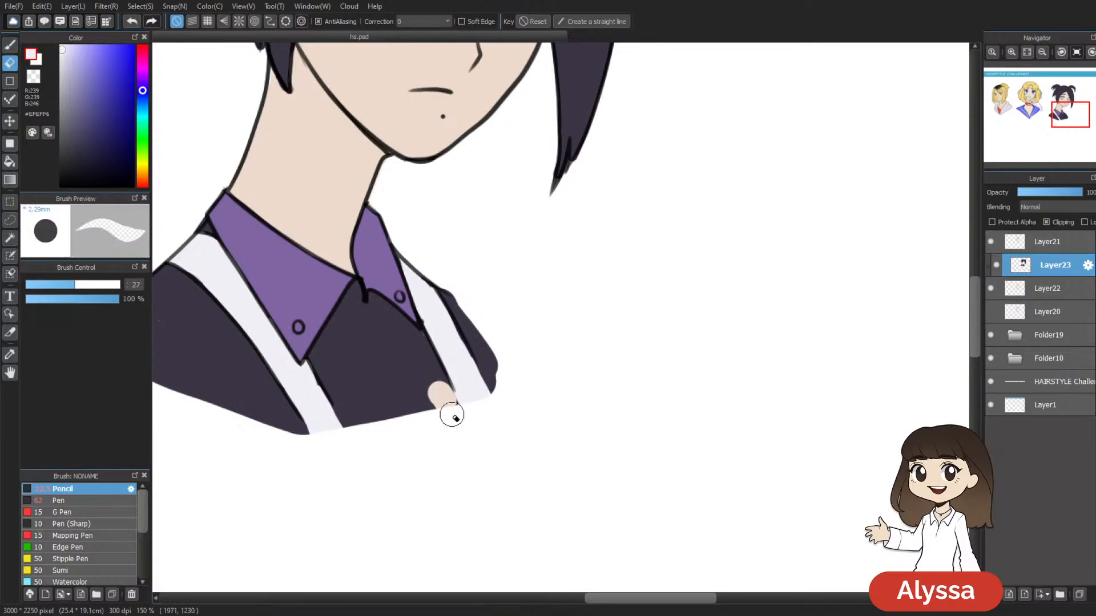
Step: Clean the far strap's inner edge with the dark purple and extend its off-white to the outer line
{"action": "left_click", "coordinate": [444, 388], "text": "alt"}
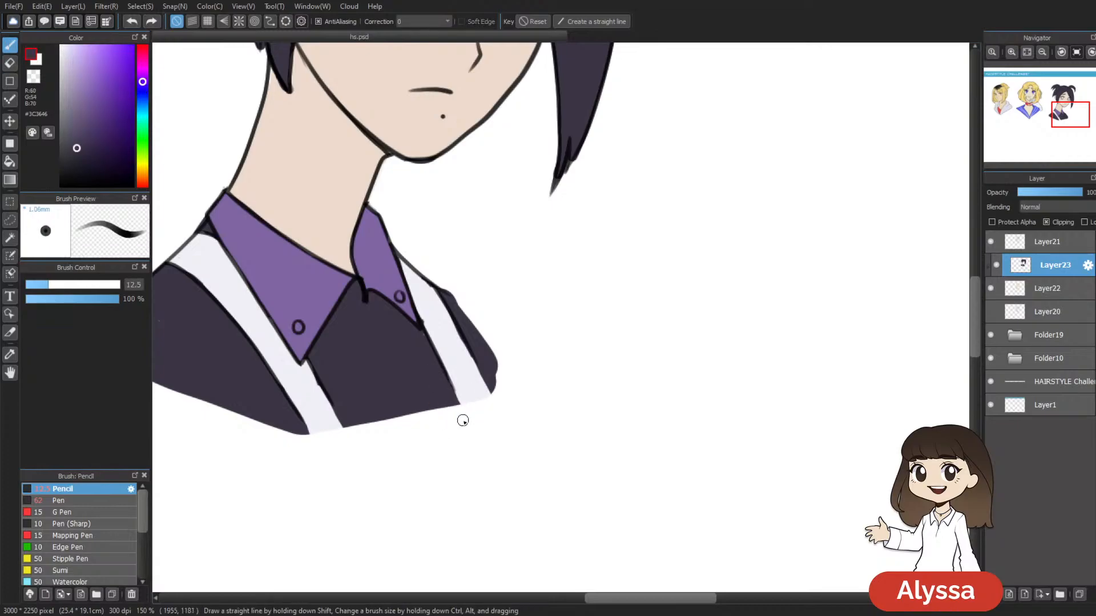
{"action": "left_click_drag", "start_coordinate": [482, 375], "coordinate": [493, 404]}
{"action": "left_click_drag", "start_coordinate": [426, 346], "coordinate": [462, 423]}
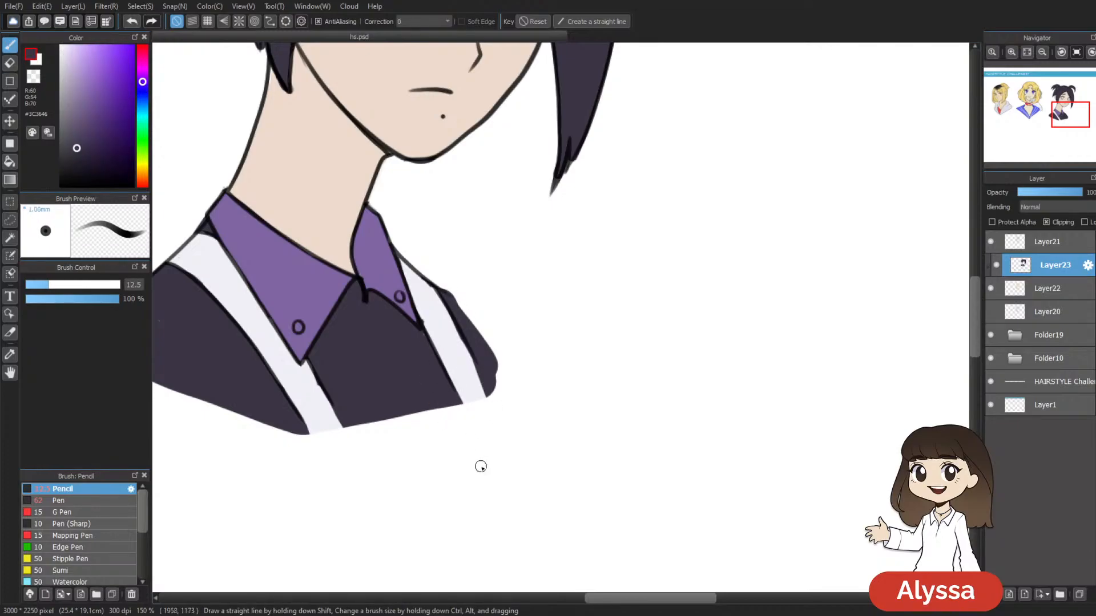
{"action": "left_click_drag", "start_coordinate": [591, 390], "coordinate": [629, 463]}
{"action": "left_click", "coordinate": [486, 417], "text": "alt"}
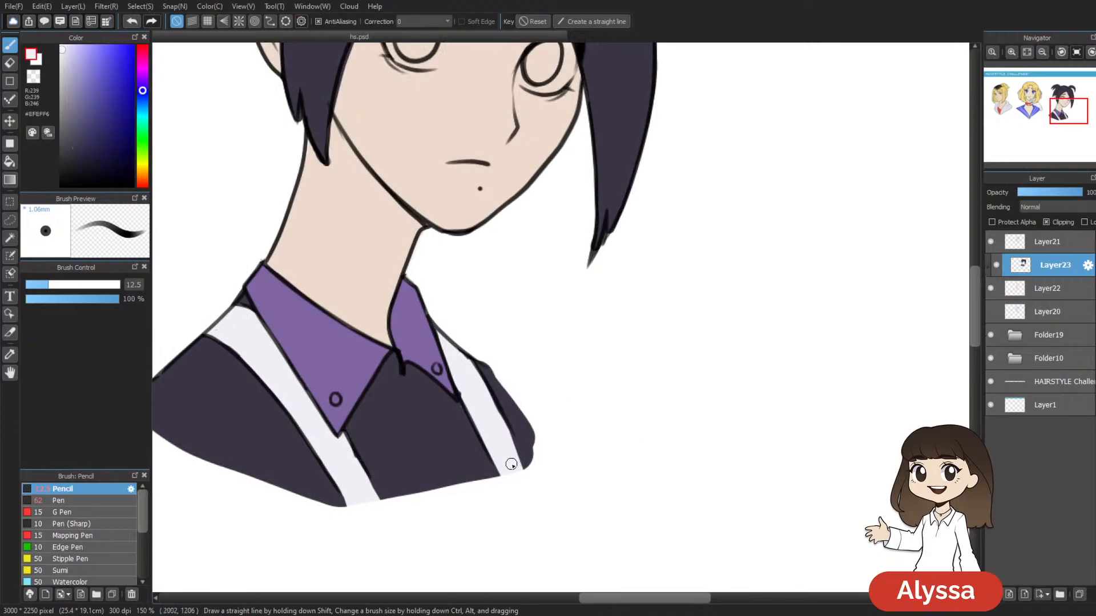
{"action": "left_click_drag", "start_coordinate": [496, 420], "coordinate": [531, 491]}
{"action": "left_click_drag", "start_coordinate": [474, 381], "coordinate": [521, 477]}
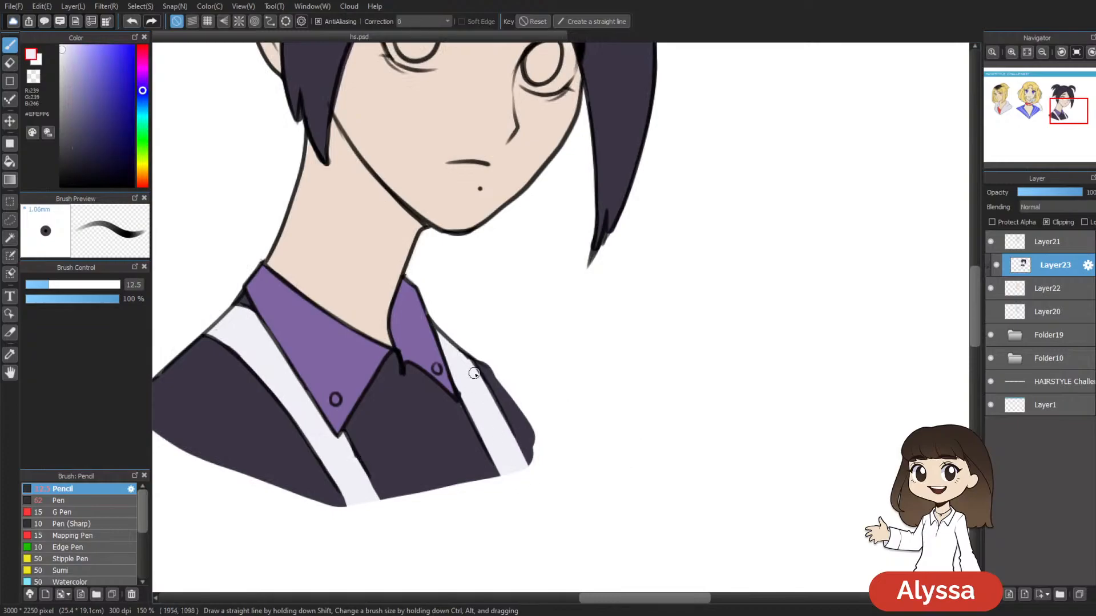
Step: Examine the coloured clothing and the whole figure at different zoom levels
{"action": "scroll", "coordinate": [489, 430], "scroll_direction": "down", "scroll_amount": 4}
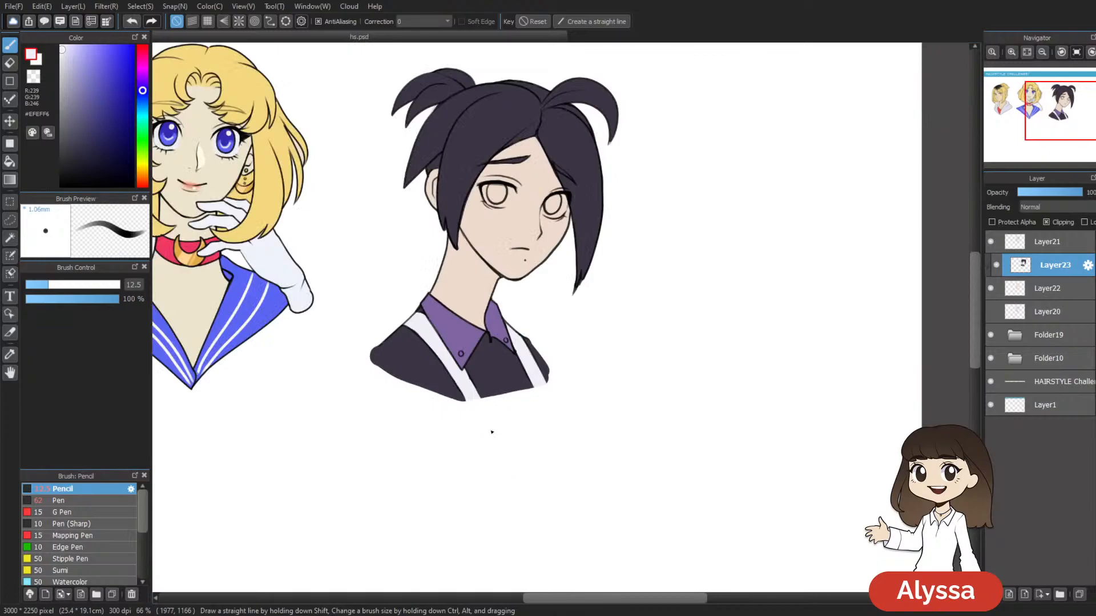
{"action": "key", "text": "ctrl+plus"}
{"action": "left_click_drag", "start_coordinate": [640, 146], "coordinate": [651, 254]}
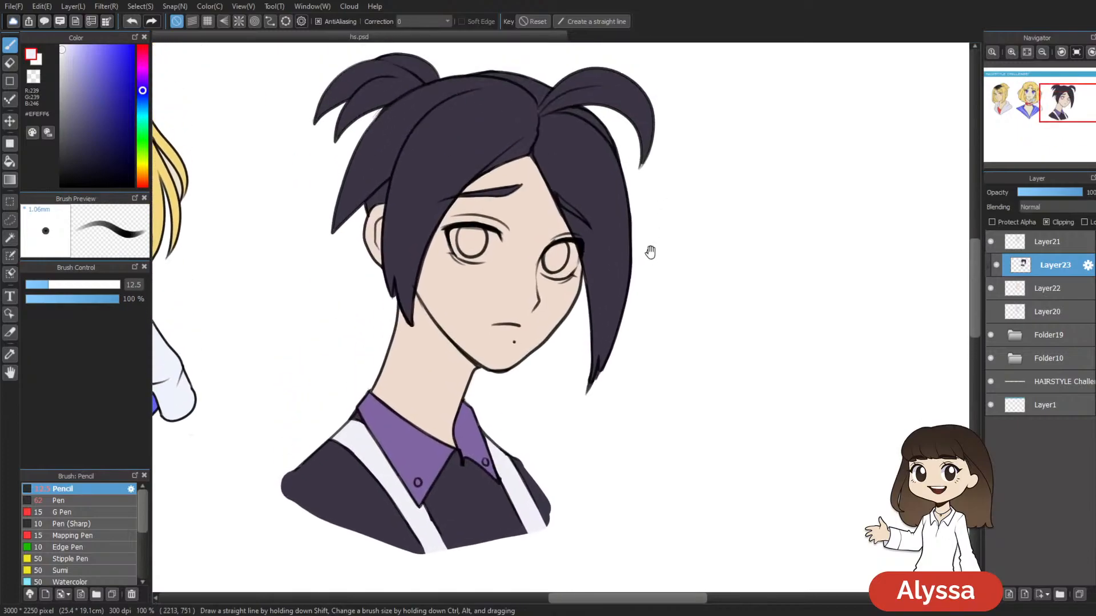
{"action": "left_click_drag", "start_coordinate": [672, 430], "coordinate": [727, 391]}
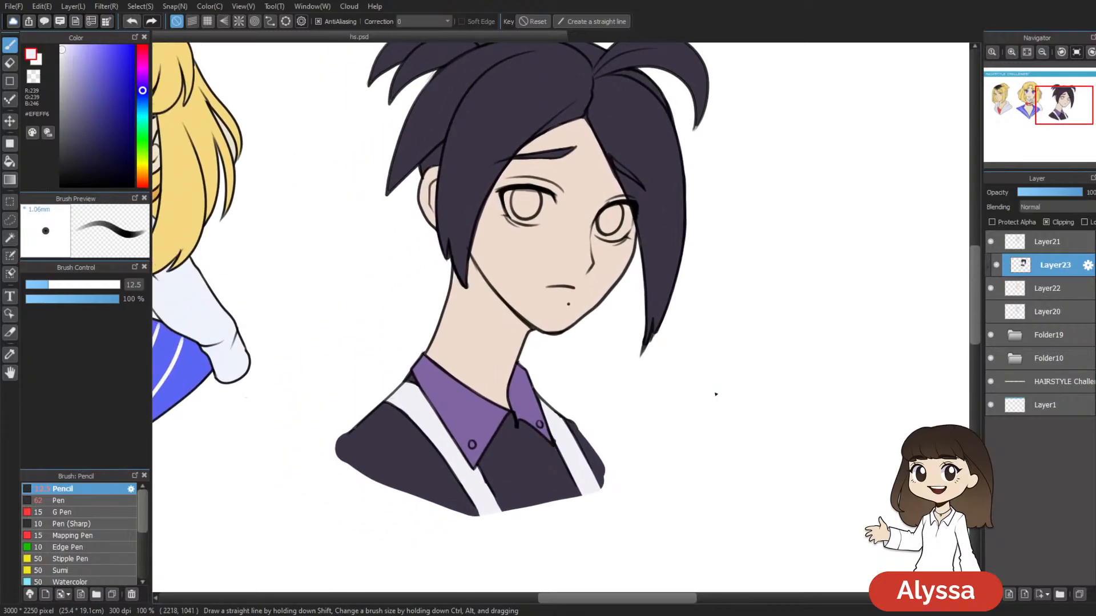
{"action": "key", "text": "ctrl+minus"}
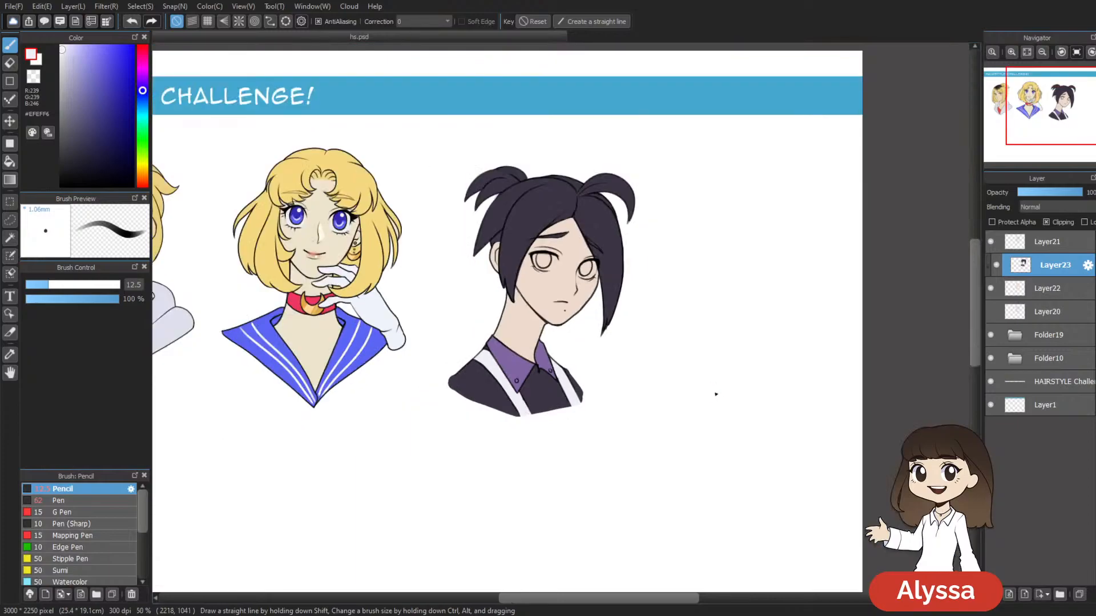
{"action": "key", "text": "ctrl+plus"}
{"action": "left_click_drag", "start_coordinate": [673, 275], "coordinate": [648, 341]}
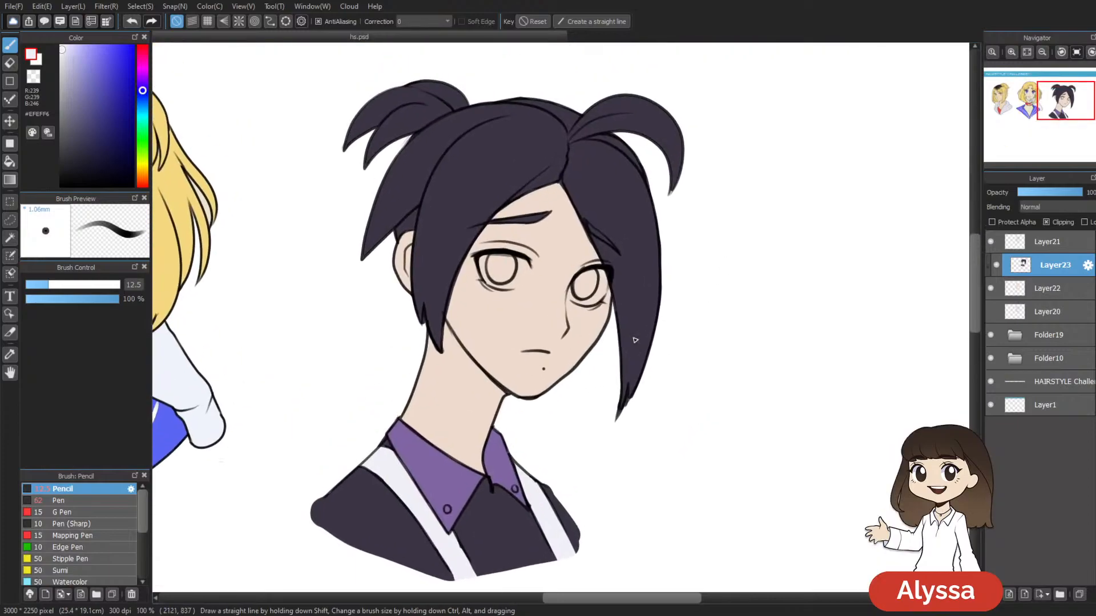
Step: Colour the far eye of the third character off-white (#EFEFF6), filling the remaining area inside the iris outline
{"action": "key", "text": "ctrl+minus"}
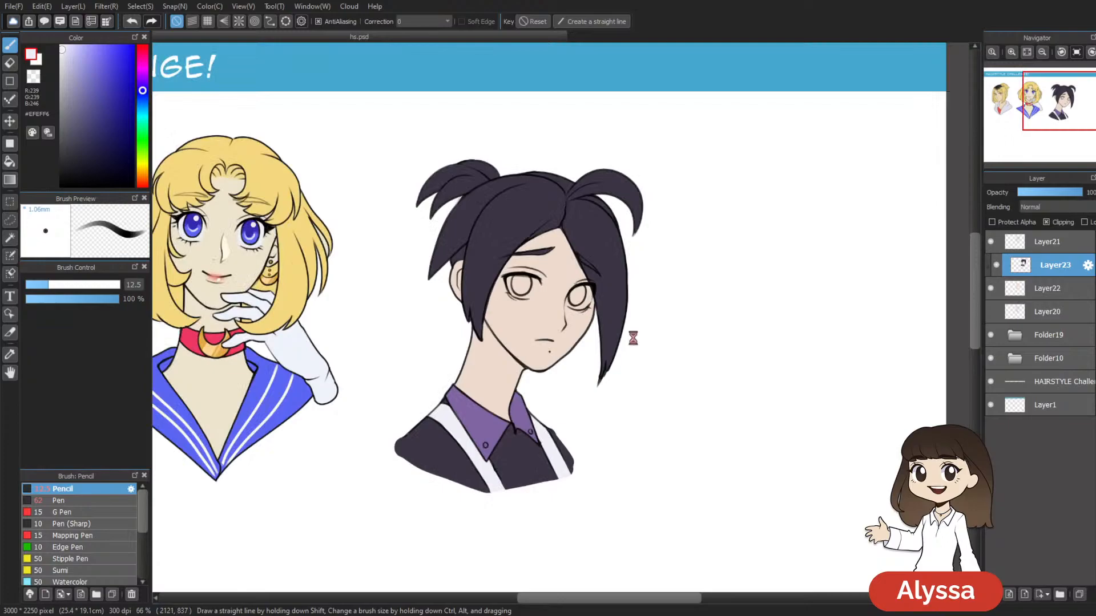
{"action": "key", "text": "ctrl+plus"}
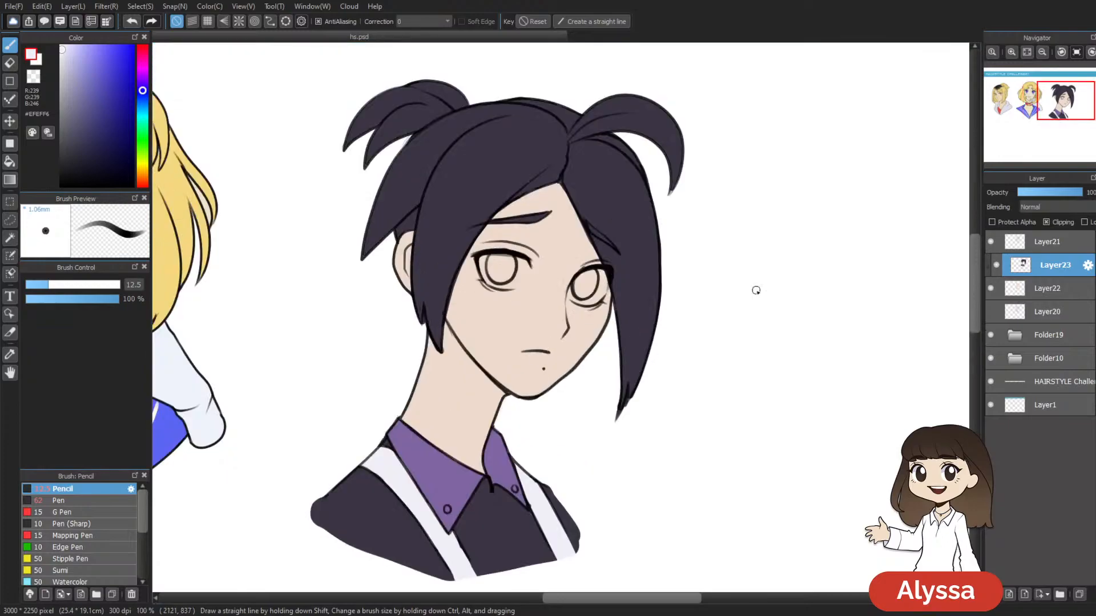
{"action": "left_click_drag", "start_coordinate": [830, 450], "coordinate": [717, 419]}
{"action": "left_click_drag", "start_coordinate": [558, 416], "coordinate": [657, 368]}
{"action": "left_click_drag", "start_coordinate": [652, 201], "coordinate": [615, 297]}
{"action": "key", "text": "ctrl+plus"}
{"action": "mouse_move", "coordinate": [531, 275]}
{"action": "left_mouse_down"}
{"action": "mouse_move", "coordinate": [501, 313]}
{"action": "mouse_move", "coordinate": [506, 298]}
{"action": "mouse_move", "coordinate": [504, 314]}
{"action": "mouse_move", "coordinate": [535, 317]}
{"action": "mouse_move", "coordinate": [545, 275]}
{"action": "mouse_move", "coordinate": [520, 279]}
{"action": "mouse_move", "coordinate": [523, 305]}
{"action": "left_mouse_up"}
{"action": "key", "text": "ctrl+z"}
{"action": "key", "text": "w"}
{"action": "left_click", "coordinate": [527, 308]}
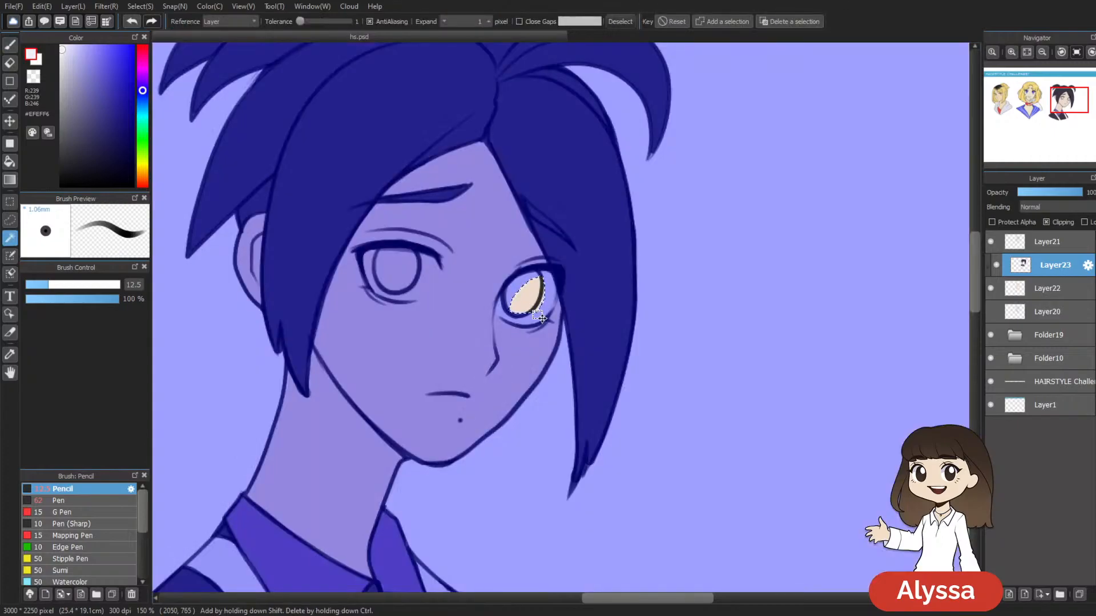
{"action": "key", "text": "b"}
Step: Paint the near eye off-white, filling the area inside its iris outline as well
{"action": "mouse_move", "coordinate": [434, 263]}
{"action": "left_mouse_down"}
{"action": "mouse_move", "coordinate": [420, 296]}
{"action": "mouse_move", "coordinate": [379, 291]}
{"action": "mouse_move", "coordinate": [369, 254]}
{"action": "mouse_move", "coordinate": [429, 260]}
{"action": "left_mouse_up"}
{"action": "key", "text": "w"}
{"action": "left_click", "coordinate": [421, 280]}
{"action": "key", "text": "Insert"}
{"action": "key", "text": "ctrl+d"}
{"action": "key", "text": "b"}
Step: Erase off-white spilling onto the skin beside the near eye, undoing unsuitable changes
{"action": "key", "text": "e"}
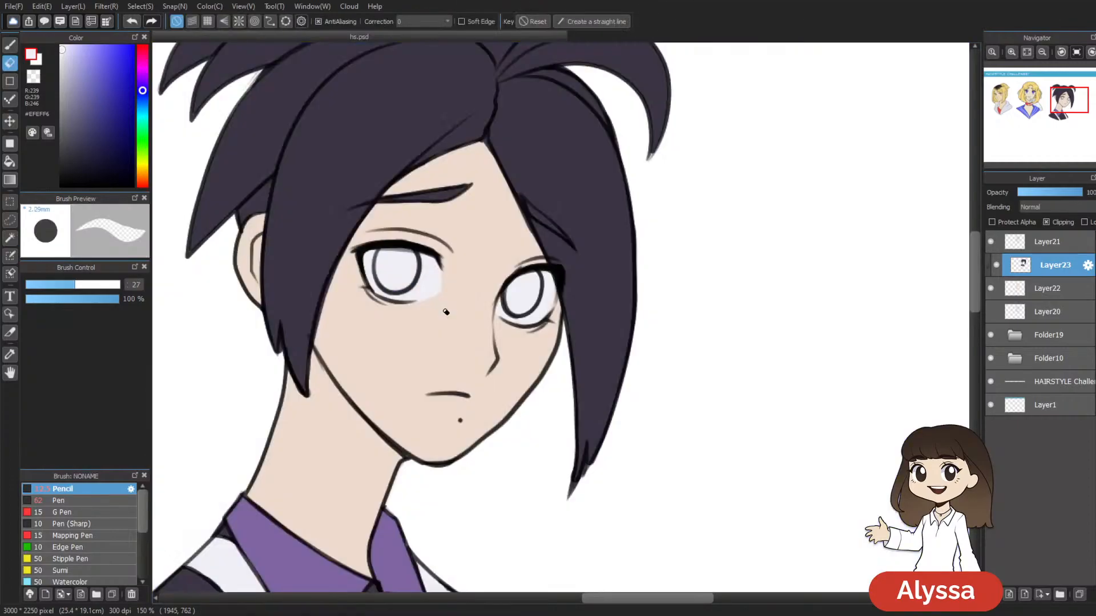
{"action": "mouse_move", "coordinate": [411, 309]}
{"action": "left_mouse_down"}
{"action": "mouse_move", "coordinate": [451, 309]}
{"action": "mouse_move", "coordinate": [402, 320]}
{"action": "mouse_move", "coordinate": [447, 296]}
{"action": "left_mouse_up"}
{"action": "key", "text": "ctrl+z"}
{"action": "key", "text": "ctrl+z"}
{"action": "key", "text": "ctrl+z"}
{"action": "key", "text": "ctrl+z"}
{"action": "scroll", "coordinate": [547, 270], "scroll_direction": "up", "scroll_amount": 1}
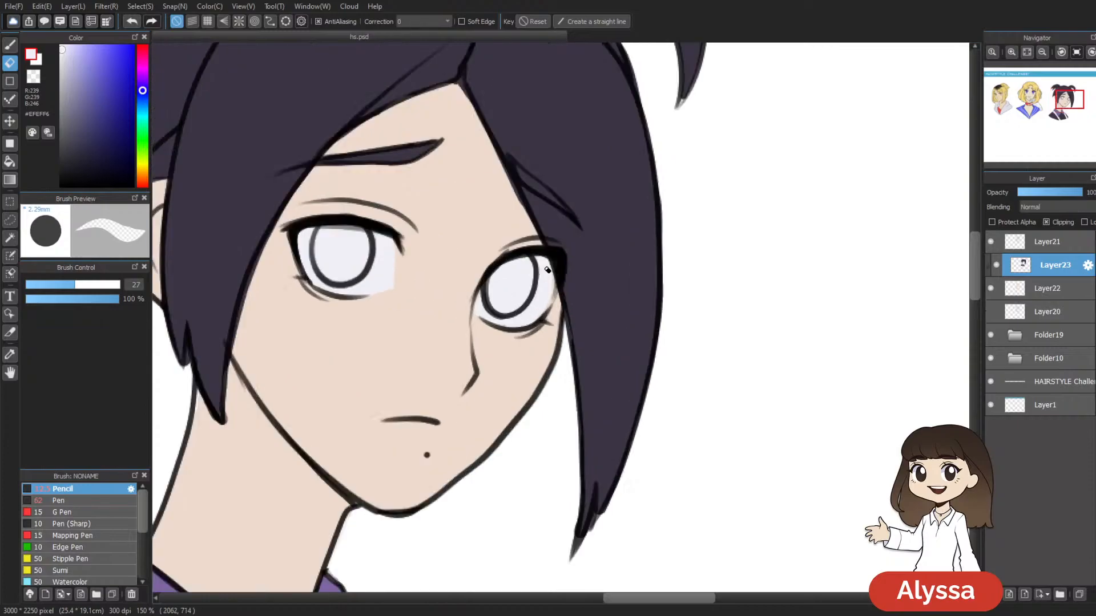
Step: Add a new layer above the base colours and select both irises from the line art on Layer21
{"action": "scroll", "coordinate": [546, 270], "scroll_direction": "down", "scroll_amount": 3}
{"action": "key", "text": "ctrl+shift+n"}
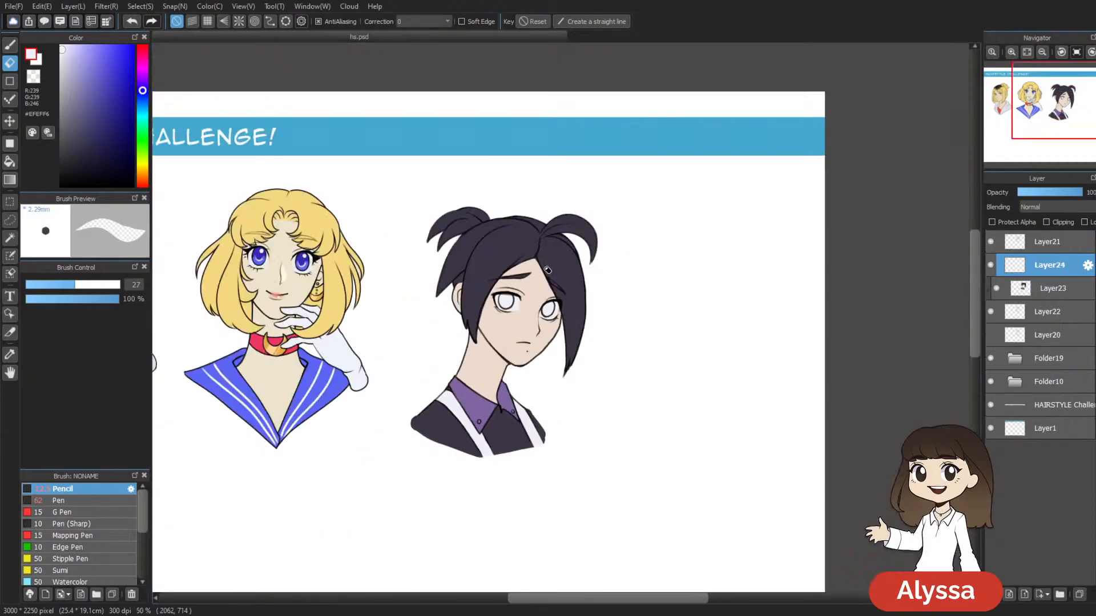
{"action": "scroll", "coordinate": [547, 270], "scroll_direction": "up", "scroll_amount": 3}
{"action": "left_click", "coordinate": [1056, 243]}
{"action": "key", "text": "w"}
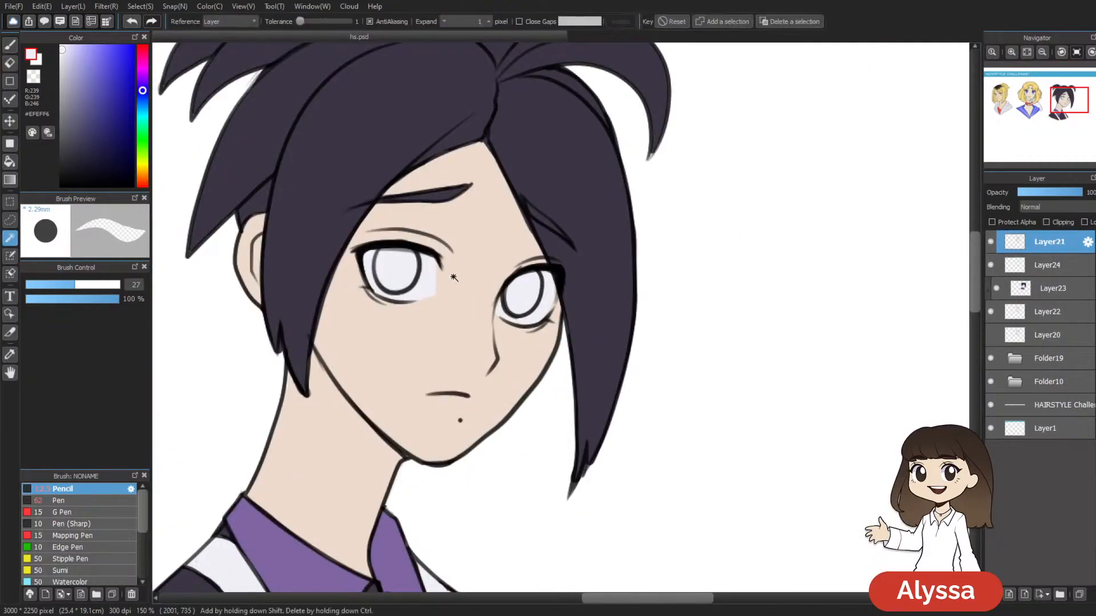
{"action": "left_click", "coordinate": [414, 272]}
{"action": "left_click", "coordinate": [521, 296], "text": "shift"}
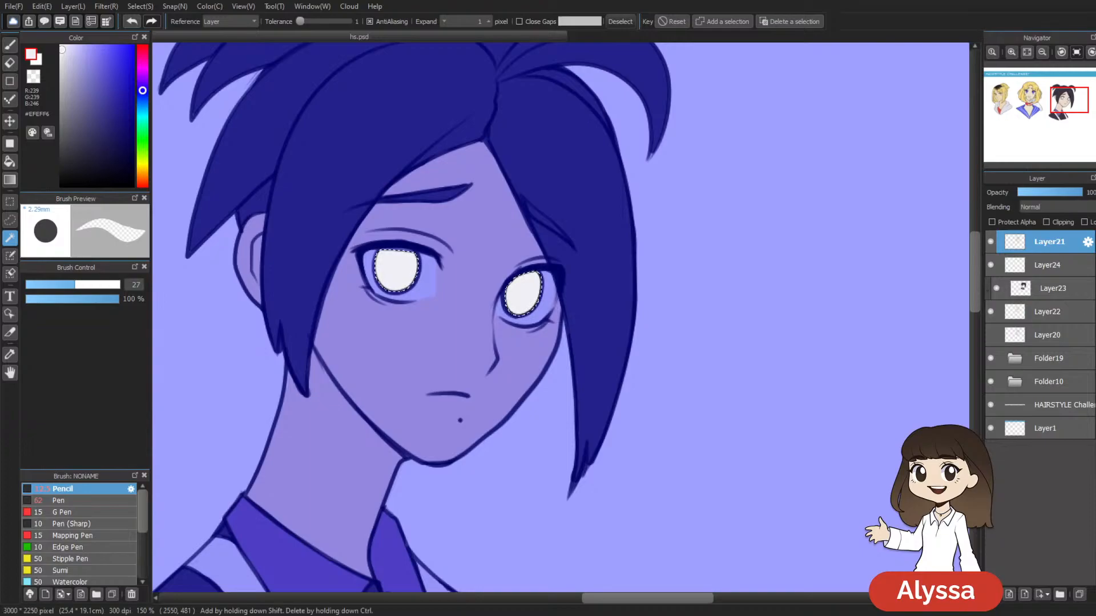
Step: Fill both selected irises on Layer24 with the dark purple sampled from the hair (#3C3646) and clear the selection
{"action": "left_click_drag", "start_coordinate": [760, 230], "coordinate": [773, 166]}
{"action": "key", "text": "ctrl+minus"}
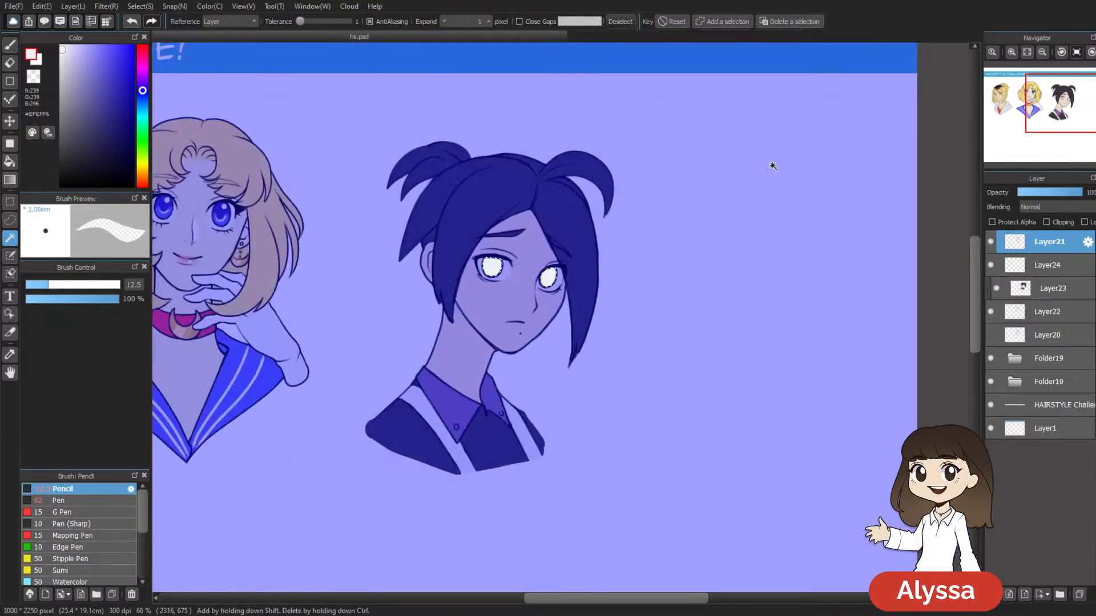
{"action": "key", "text": "ctrl+d"}
{"action": "right_click", "coordinate": [567, 228]}
{"action": "key", "text": "ctrl+z"}
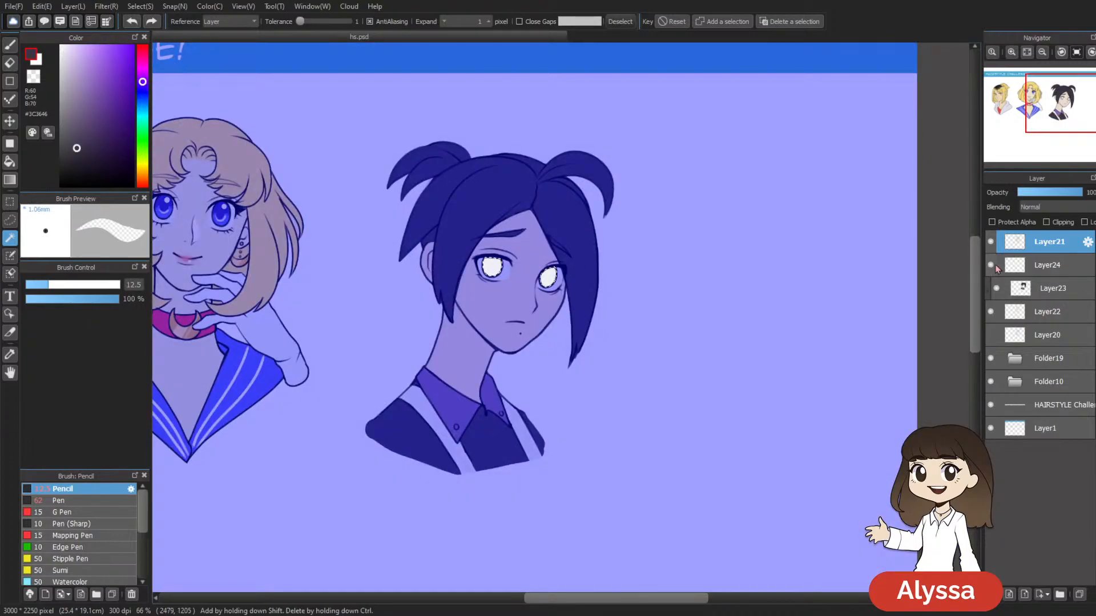
{"action": "left_click", "coordinate": [1030, 268]}
{"action": "key", "text": "ctrl+d"}
{"action": "key", "text": "ctrl+plus"}
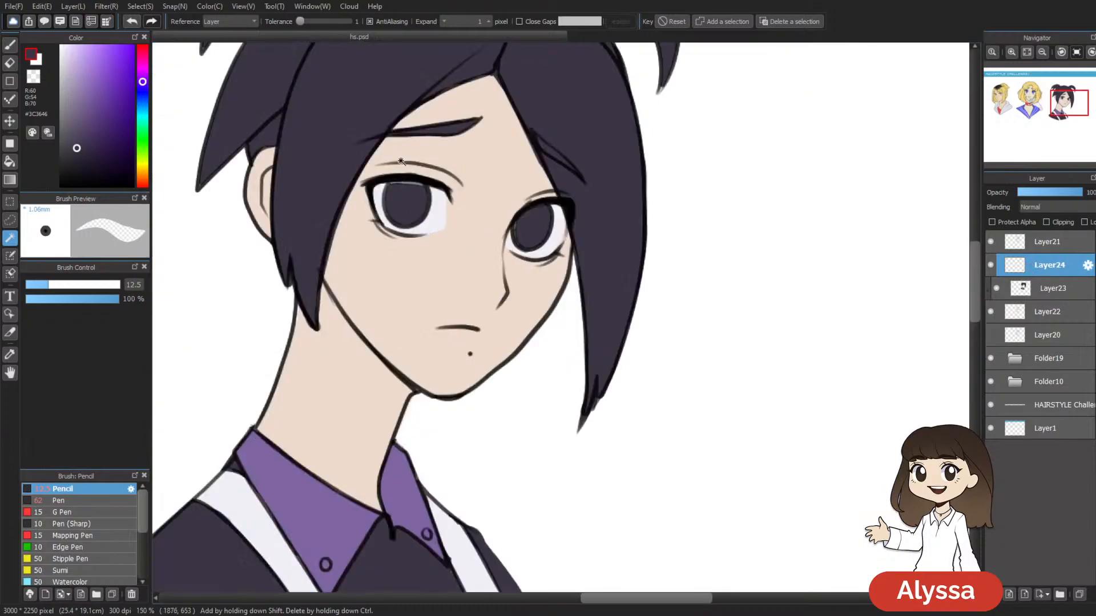
Step: Touch up both irises in dark purple with the Pencil at size 11 and save the drawing
{"action": "key", "text": "b"}
{"action": "key", "text": "bracketleft"}
{"action": "key", "text": "bracketleft"}
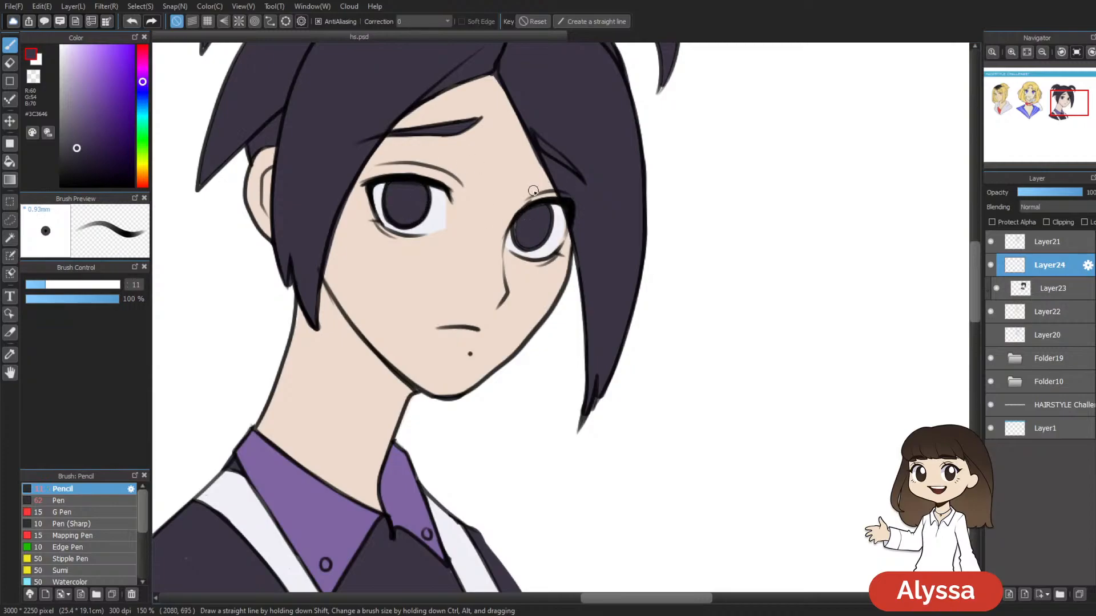
{"action": "mouse_move", "coordinate": [403, 181]}
{"action": "left_mouse_down"}
{"action": "mouse_move", "coordinate": [428, 206]}
{"action": "mouse_move", "coordinate": [412, 224]}
{"action": "left_mouse_up"}
{"action": "left_click_drag", "start_coordinate": [537, 244], "coordinate": [544, 206]}
{"action": "key", "text": "ctrl+minus"}
{"action": "key", "text": "ctrl+minus"}
{"action": "key", "text": "ctrl+minus"}
{"action": "key", "text": "ctrl+s"}
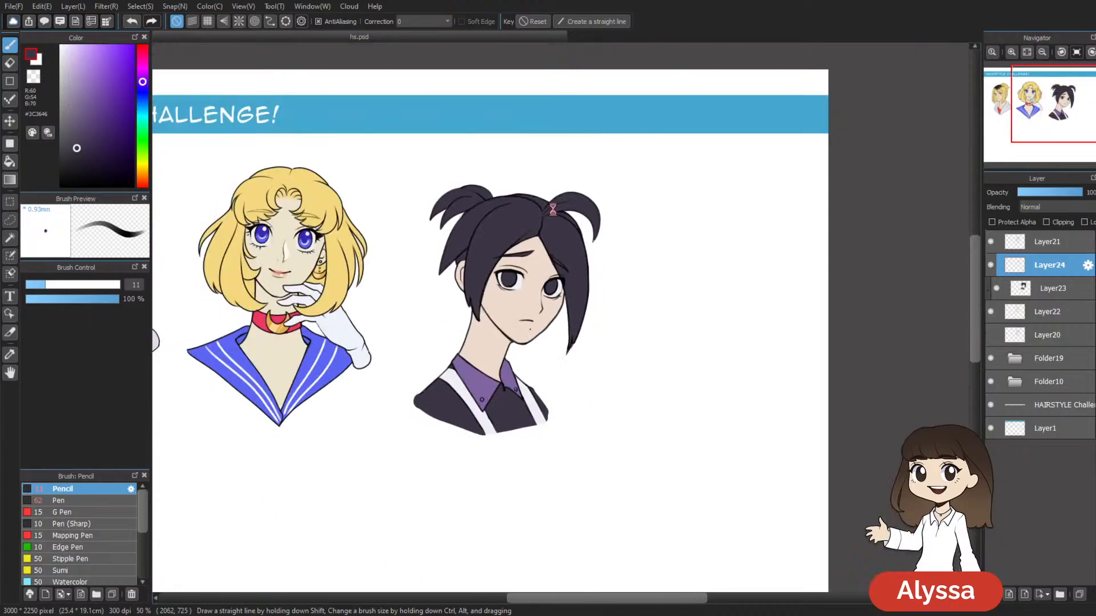
Step: Add a new layer and paint the centres of both irises with the purple sampled from the collar (#8066A2)
{"action": "key", "text": "ctrl+shift+n"}
{"action": "key", "text": "ctrl+plus"}
{"action": "key", "text": "ctrl+plus"}
{"action": "key", "text": "ctrl+plus"}
{"action": "left_click", "coordinate": [339, 502], "text": "alt"}
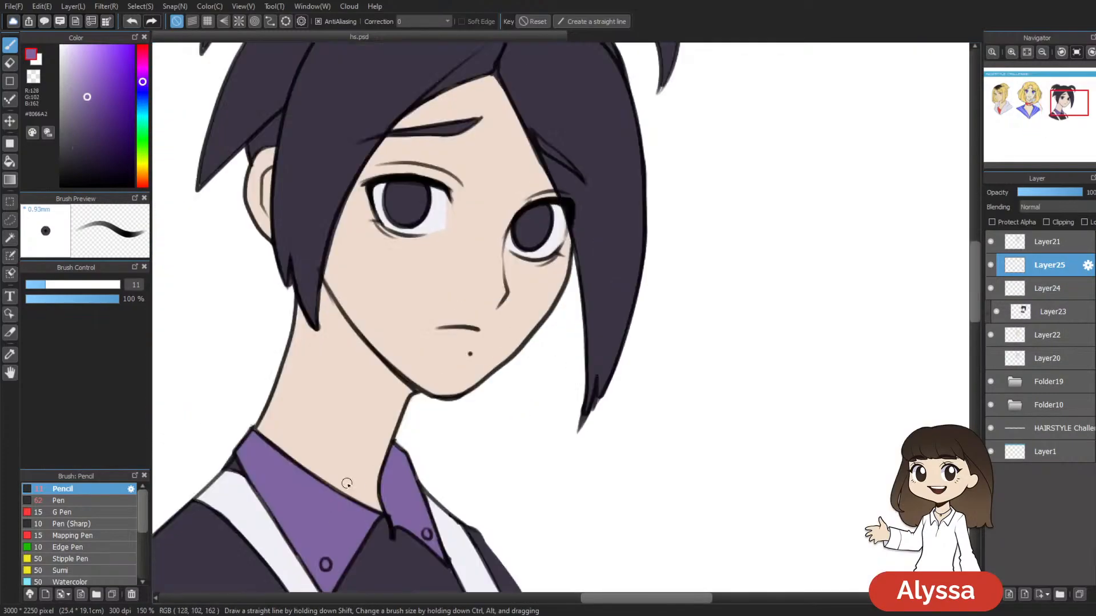
{"action": "left_click_drag", "start_coordinate": [407, 199], "coordinate": [408, 203]}
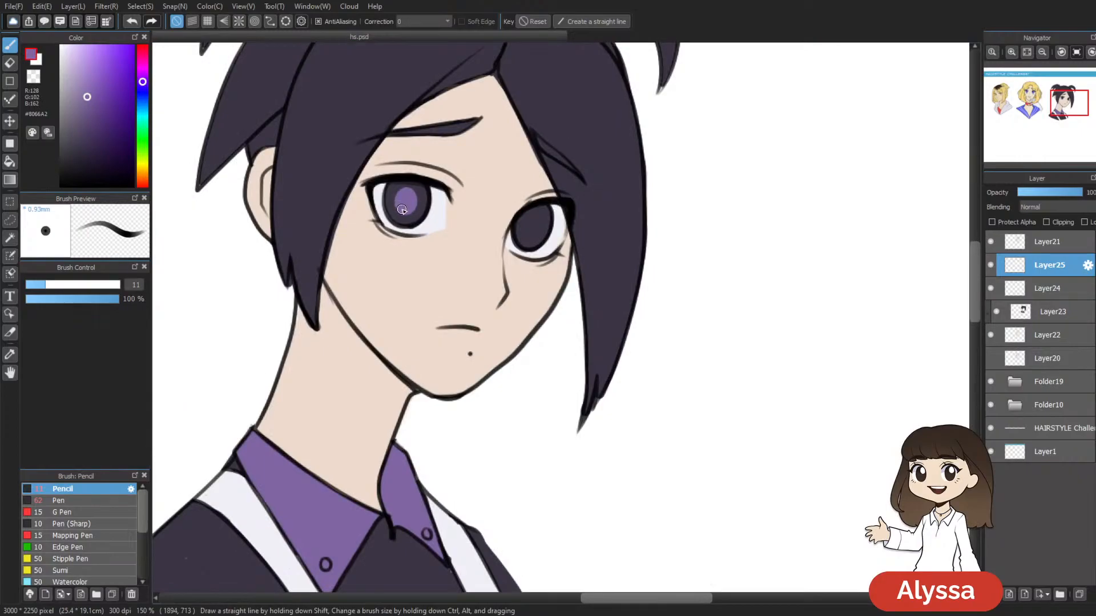
{"action": "left_click_drag", "start_coordinate": [530, 222], "coordinate": [528, 232]}
Step: Examine the eyes at different zoom levels, comparing them with and without the lighter purple iris layer
{"action": "scroll", "coordinate": [555, 209], "scroll_direction": "down", "scroll_amount": 3}
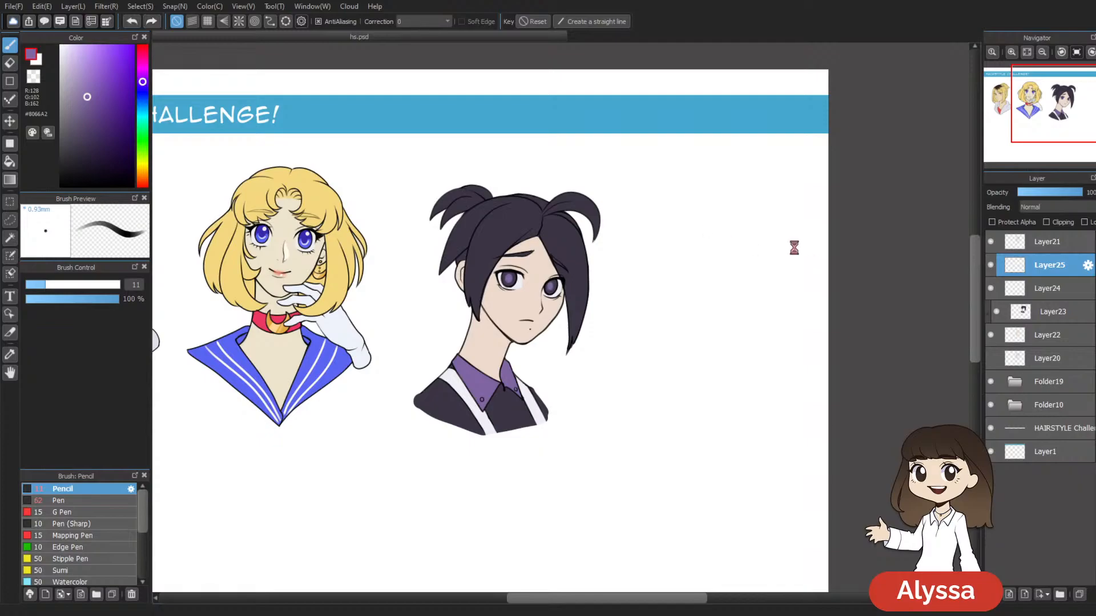
{"action": "left_click_drag", "start_coordinate": [687, 303], "coordinate": [655, 282]}
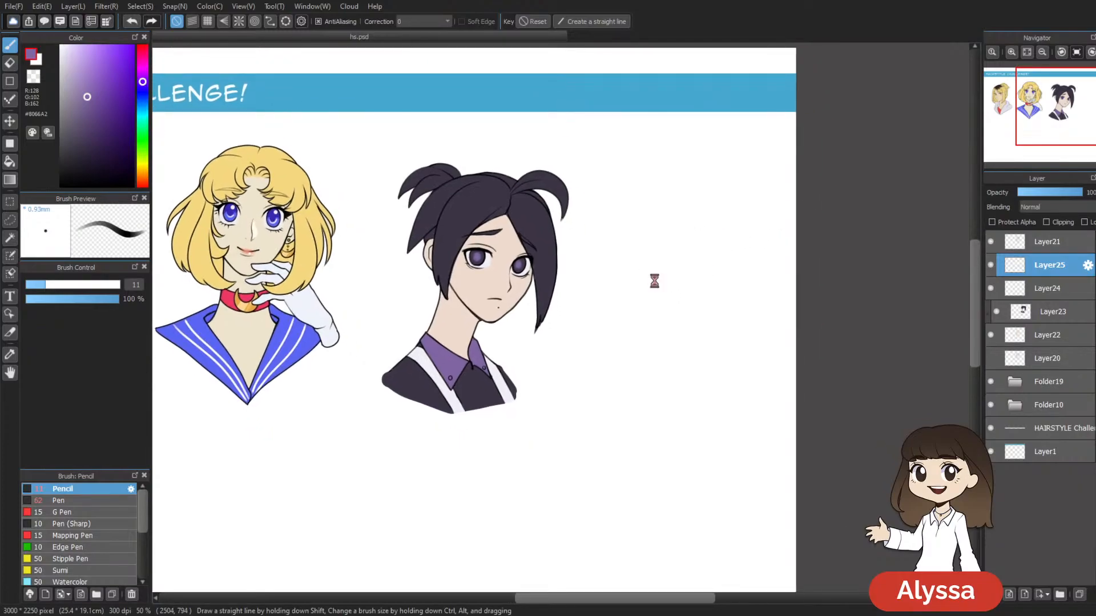
{"action": "scroll", "coordinate": [654, 280], "scroll_direction": "up", "scroll_amount": 1}
{"action": "left_click_drag", "start_coordinate": [621, 280], "coordinate": [666, 338]}
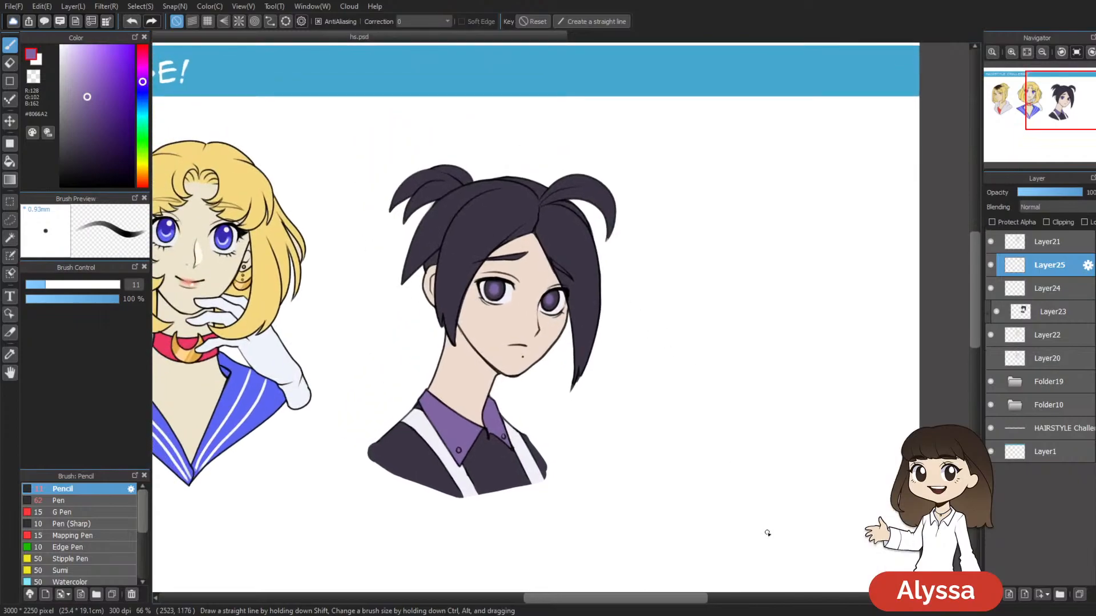
{"action": "mouse_move", "coordinate": [904, 329]}
{"action": "left_mouse_down"}
{"action": "mouse_move", "coordinate": [897, 351]}
{"action": "mouse_move", "coordinate": [871, 352]}
{"action": "mouse_move", "coordinate": [876, 276]}
{"action": "left_mouse_up"}
{"action": "scroll", "coordinate": [897, 351], "scroll_direction": "up", "scroll_amount": 1}
{"action": "left_click", "coordinate": [990, 266]}
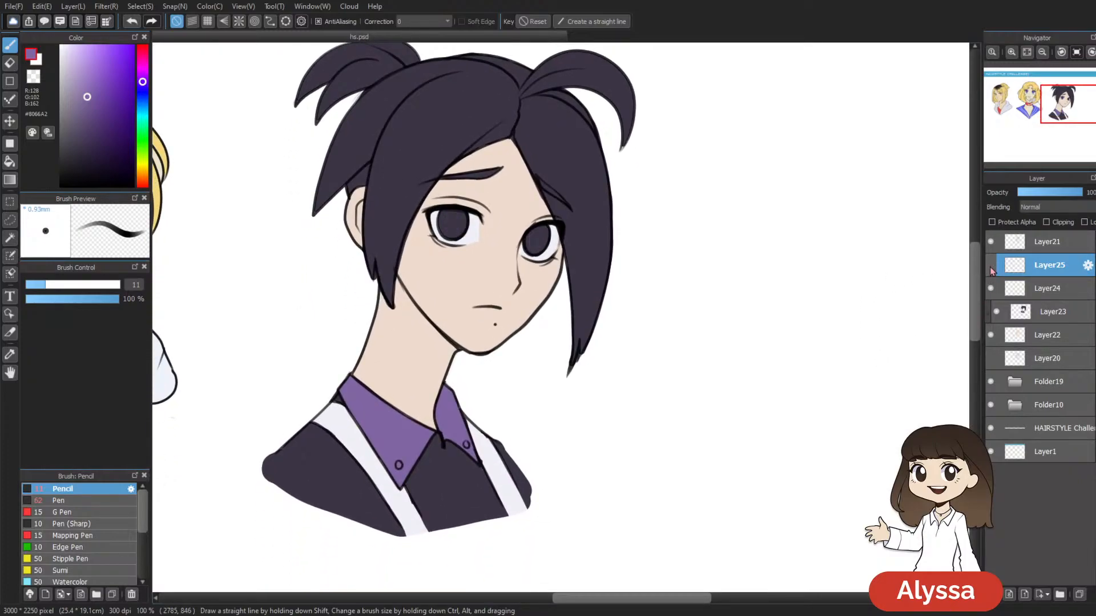
{"action": "left_click", "coordinate": [990, 267]}
{"action": "left_click_drag", "start_coordinate": [932, 310], "coordinate": [878, 277]}
{"action": "left_click", "coordinate": [990, 266]}
{"action": "left_click", "coordinate": [991, 266]}
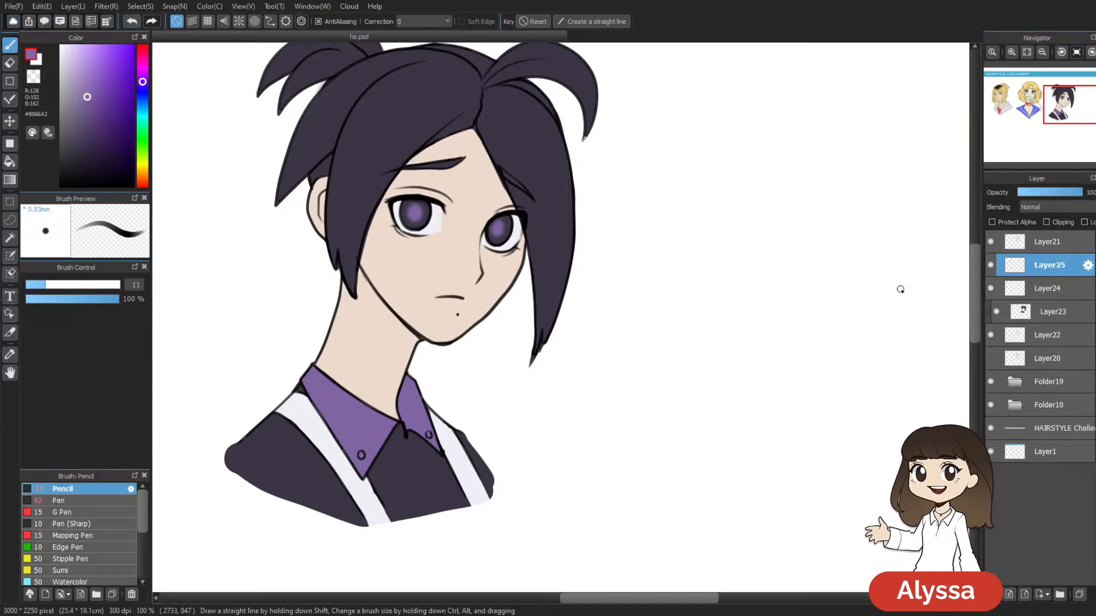
{"action": "mouse_move", "coordinate": [828, 267]}
{"action": "left_mouse_down"}
{"action": "mouse_move", "coordinate": [810, 295]}
{"action": "mouse_move", "coordinate": [755, 276]}
{"action": "left_mouse_up"}
Step: Save the drawing, merge both iris layers down into Layer23 and check the merged colours by toggling their visibility
{"action": "key", "text": "ctrl+s"}
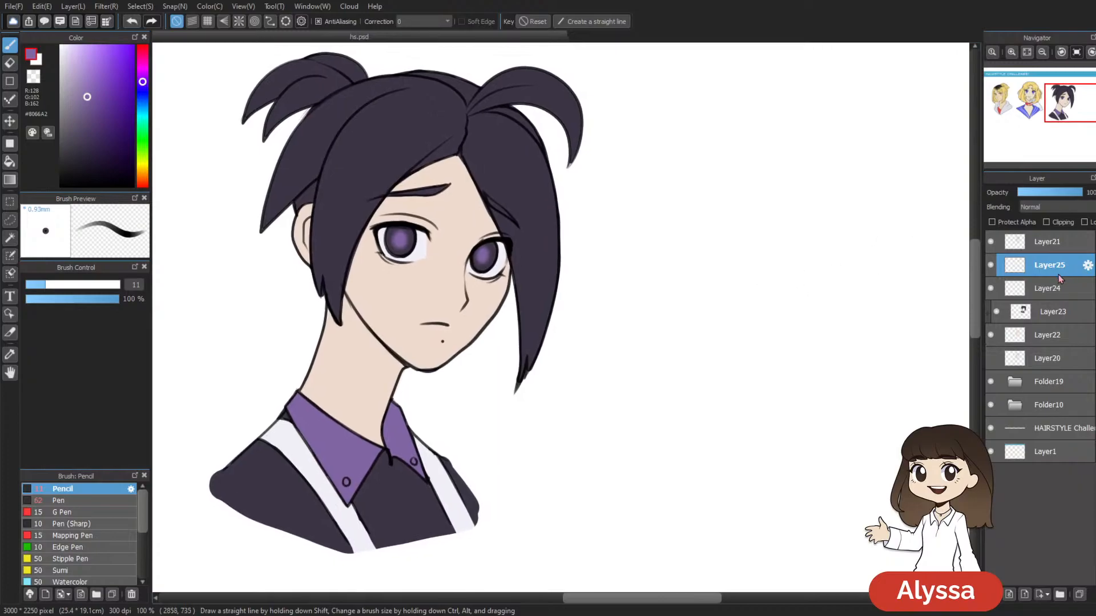
{"action": "left_click_drag", "start_coordinate": [849, 286], "coordinate": [837, 291]}
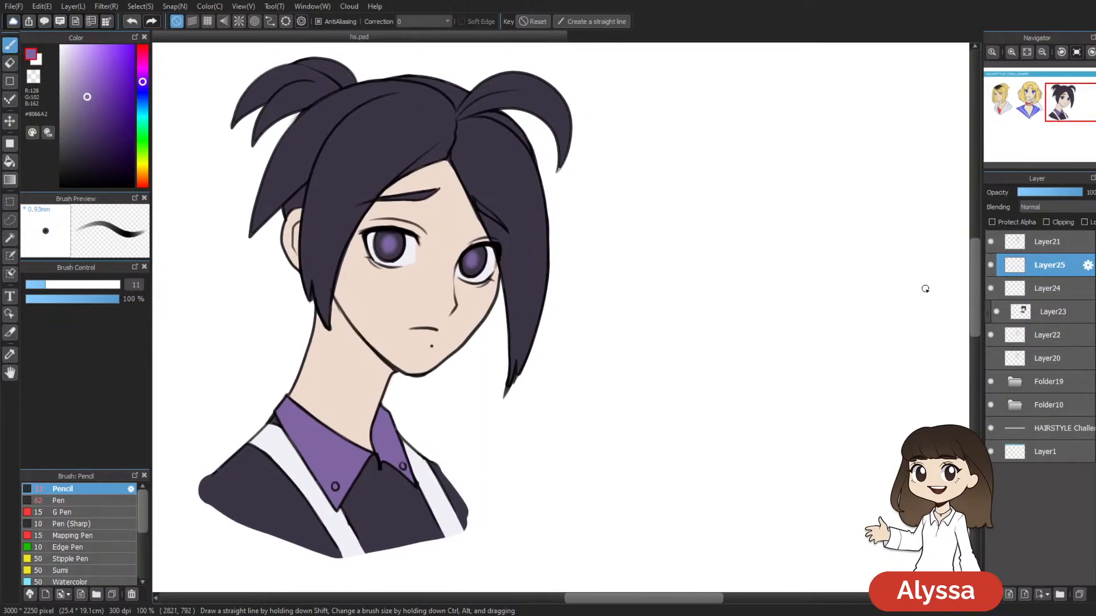
{"action": "key", "text": "ctrl+e"}
{"action": "key", "text": "ctrl+e"}
{"action": "left_click", "coordinate": [994, 266]}
{"action": "left_click", "coordinate": [994, 266]}
{"action": "left_click", "coordinate": [994, 266]}
{"action": "left_click", "coordinate": [994, 265]}
{"action": "left_click_drag", "start_coordinate": [856, 312], "coordinate": [877, 274]}
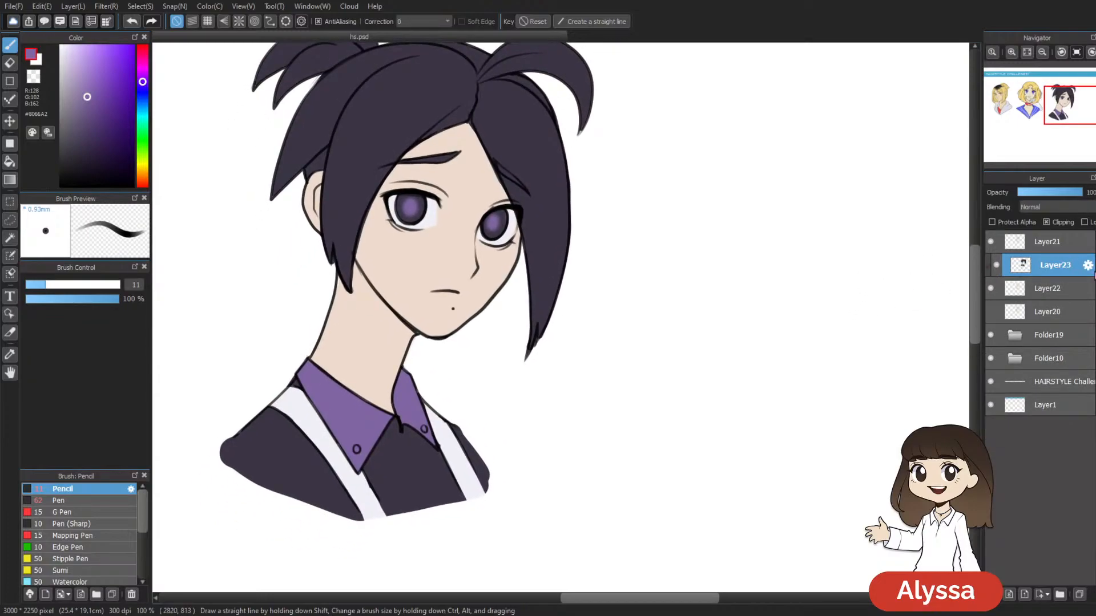
Step: Paint a small white highlight in the centre of each iris, undoing an unsuitable first spot, and save the drawing
{"action": "scroll", "coordinate": [367, 420], "scroll_direction": "up", "scroll_amount": 3}
{"action": "left_click", "coordinate": [284, 380], "text": "alt"}
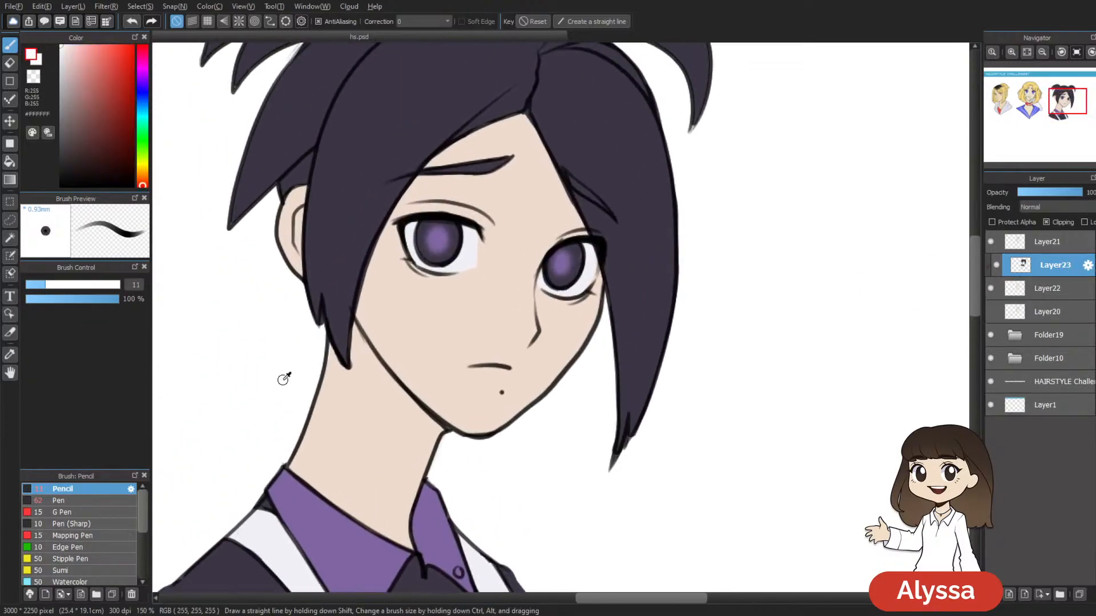
{"action": "left_click", "coordinate": [430, 231]}
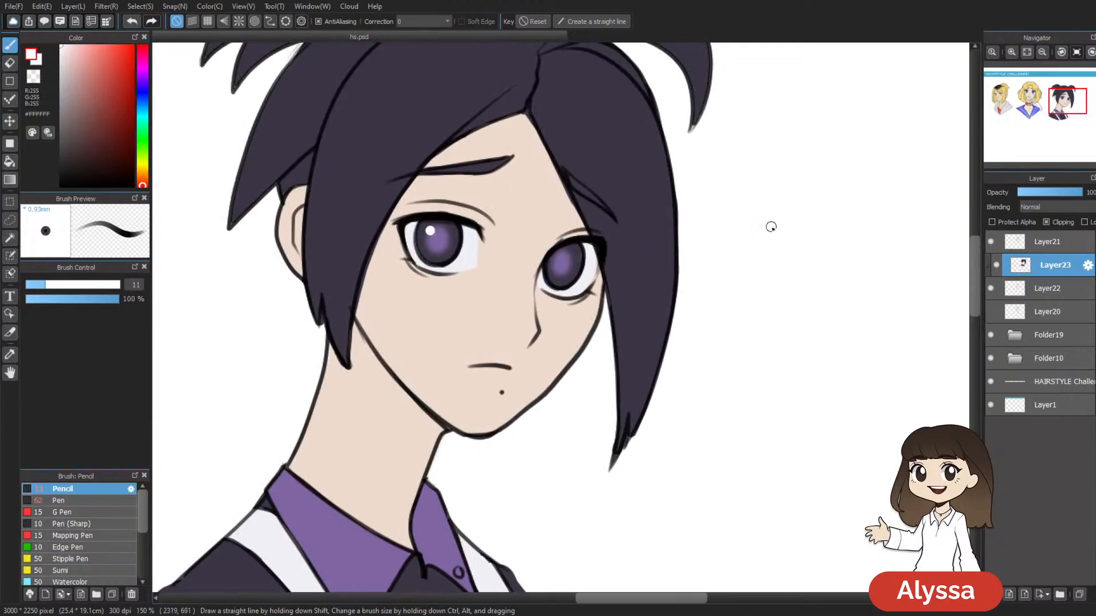
{"action": "key", "text": "ctrl+z"}
{"action": "left_click_drag", "start_coordinate": [437, 233], "coordinate": [437, 245]}
{"action": "left_click_drag", "start_coordinate": [560, 258], "coordinate": [561, 266]}
{"action": "key", "text": "ctrl+minus"}
{"action": "key", "text": "ctrl+minus"}
{"action": "key", "text": "ctrl+minus"}
{"action": "key", "text": "ctrl+s"}
Step: Select the skin colour layer, Layer22, and examine the third character's colours beside the second character
{"action": "key", "text": "ctrl+plus"}
{"action": "left_click_drag", "start_coordinate": [579, 286], "coordinate": [594, 259]}
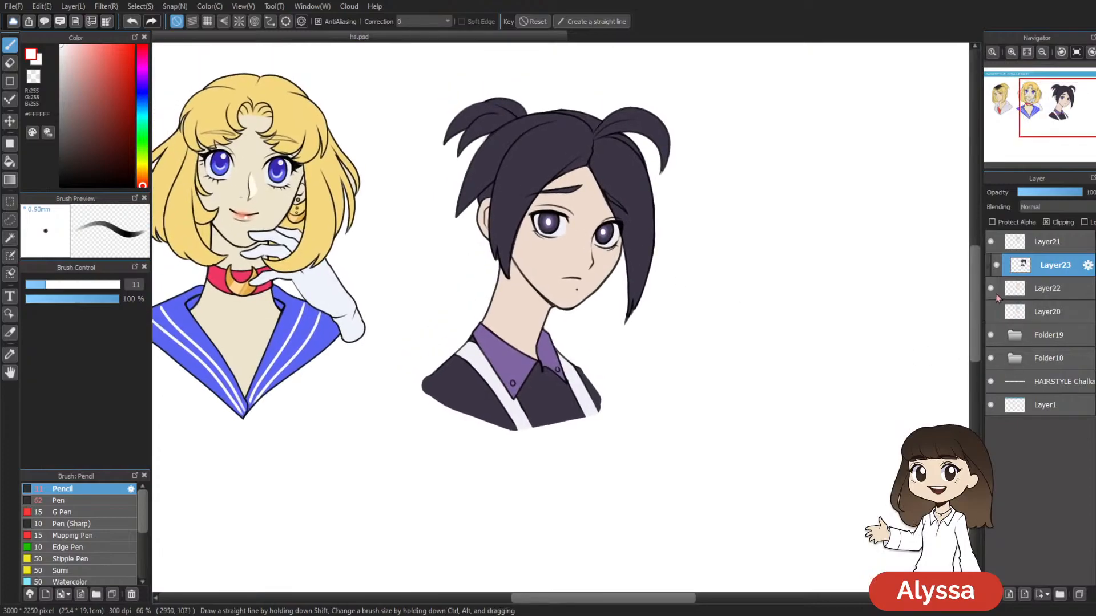
{"action": "left_click", "coordinate": [1043, 290]}
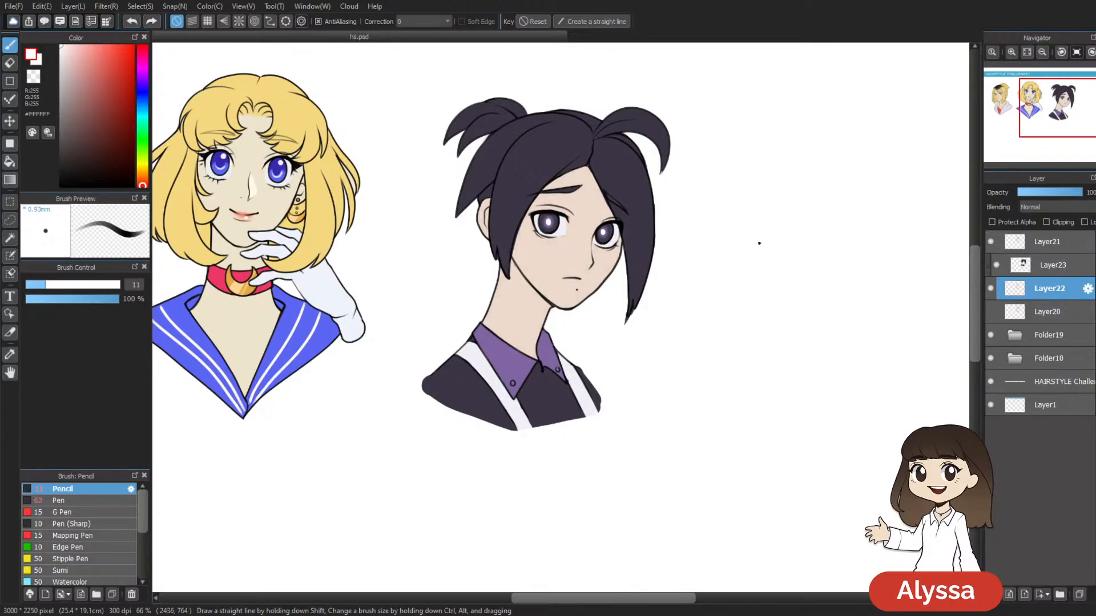
{"action": "left_click_drag", "start_coordinate": [758, 276], "coordinate": [739, 309]}
{"action": "left_click_drag", "start_coordinate": [823, 364], "coordinate": [728, 346]}
{"action": "left_click_drag", "start_coordinate": [876, 317], "coordinate": [876, 328]}
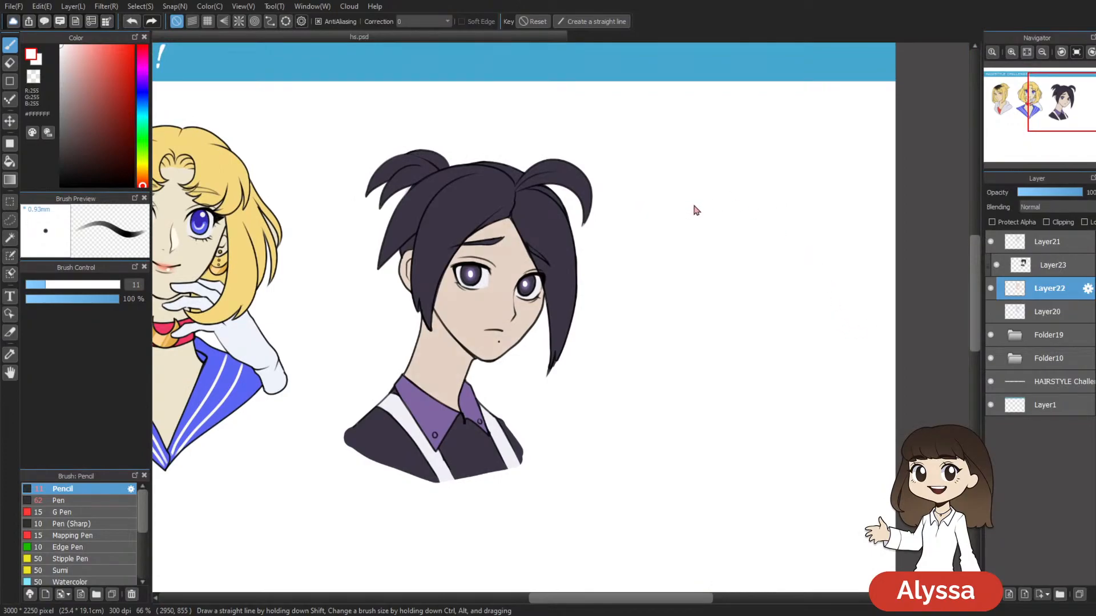
{"action": "left_click_drag", "start_coordinate": [762, 277], "coordinate": [790, 245]}
Step: Create a folder and group Layer21, Layer23, Layer22 and the hidden sketch on Layer20 inside it
{"action": "left_click", "coordinate": [1057, 270]}
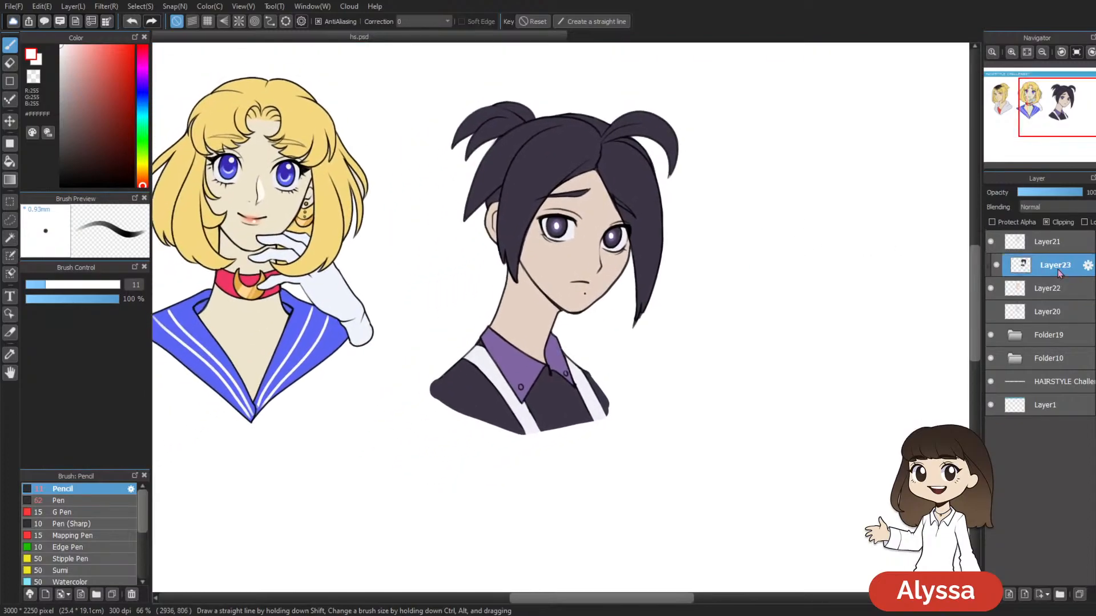
{"action": "left_click", "coordinate": [1059, 594]}
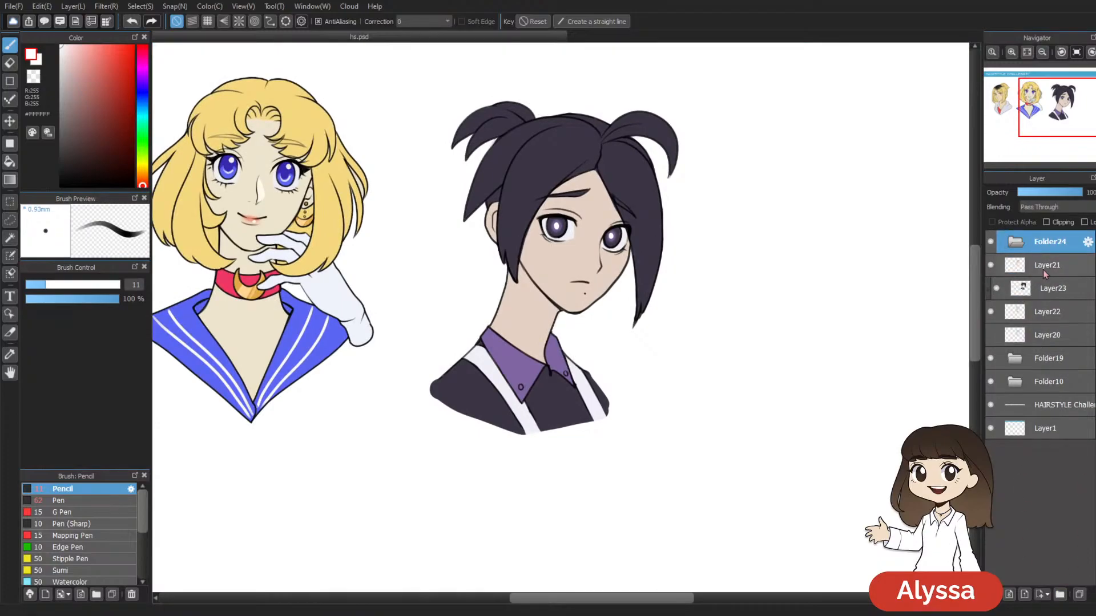
{"action": "left_click", "coordinate": [1046, 275]}
{"action": "left_click", "coordinate": [1067, 321], "text": "shift"}
{"action": "left_click", "coordinate": [990, 312]}
{"action": "left_click", "coordinate": [1049, 335], "text": "shift"}
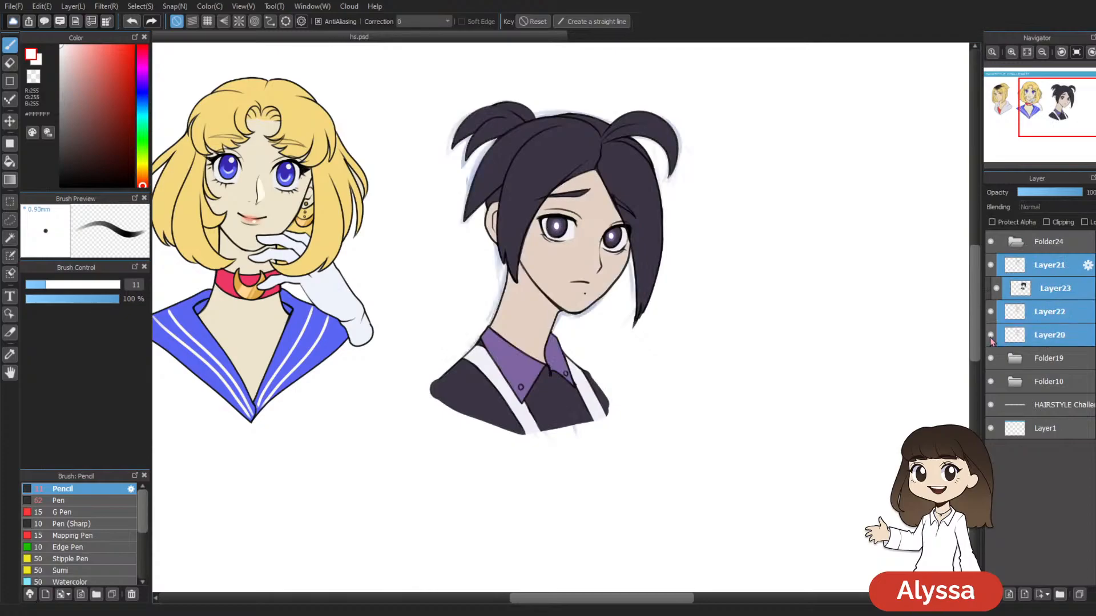
{"action": "left_click", "coordinate": [1016, 242]}
{"action": "left_click", "coordinate": [991, 242]}
{"action": "left_click", "coordinate": [989, 246]}
{"action": "left_click_drag", "start_coordinate": [909, 296], "coordinate": [882, 259]}
Step: Move the grouped third character slightly left towards the second character and expand its folder
{"action": "key", "text": "ctrl+t"}
{"action": "left_click_drag", "start_coordinate": [627, 250], "coordinate": [588, 251]}
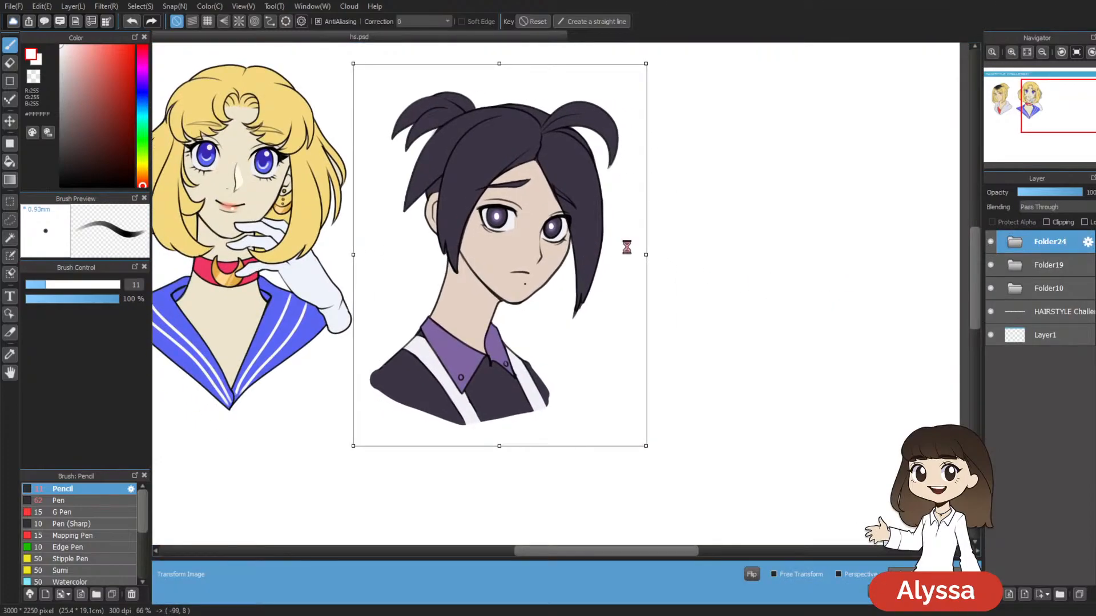
{"action": "key", "text": "Return"}
{"action": "key", "text": "ctrl+minus"}
{"action": "key", "text": "ctrl+plus"}
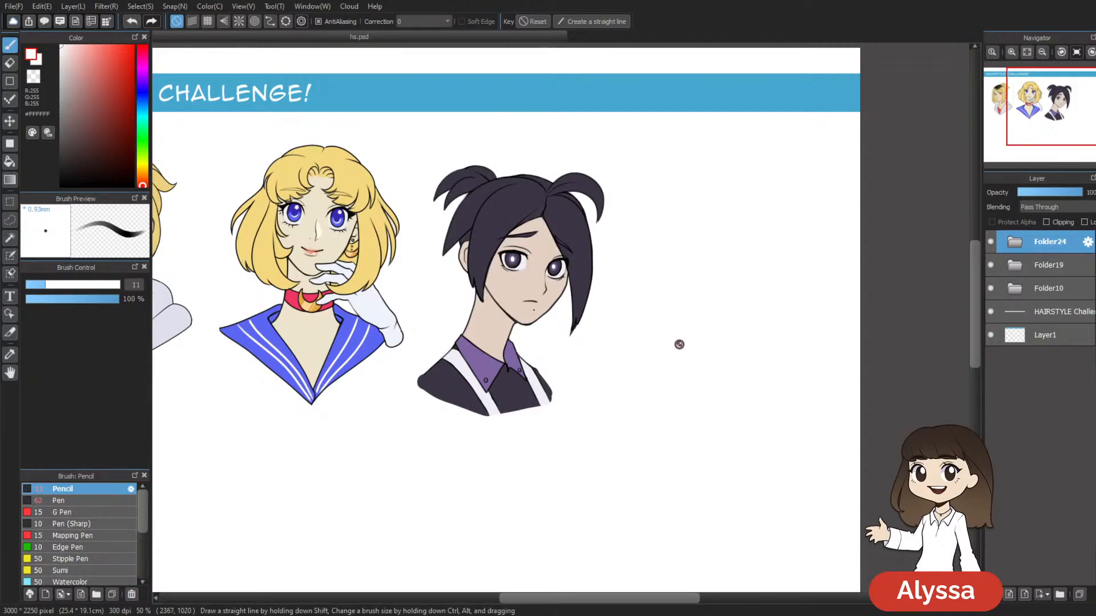
{"action": "key", "text": "ctrl+plus"}
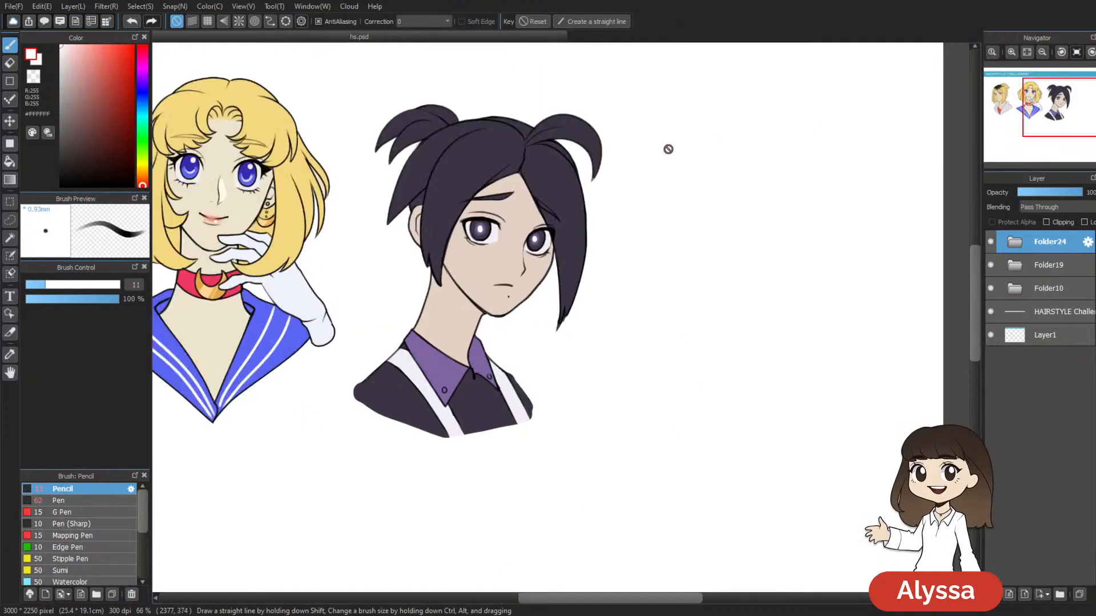
{"action": "left_click", "coordinate": [1011, 242]}
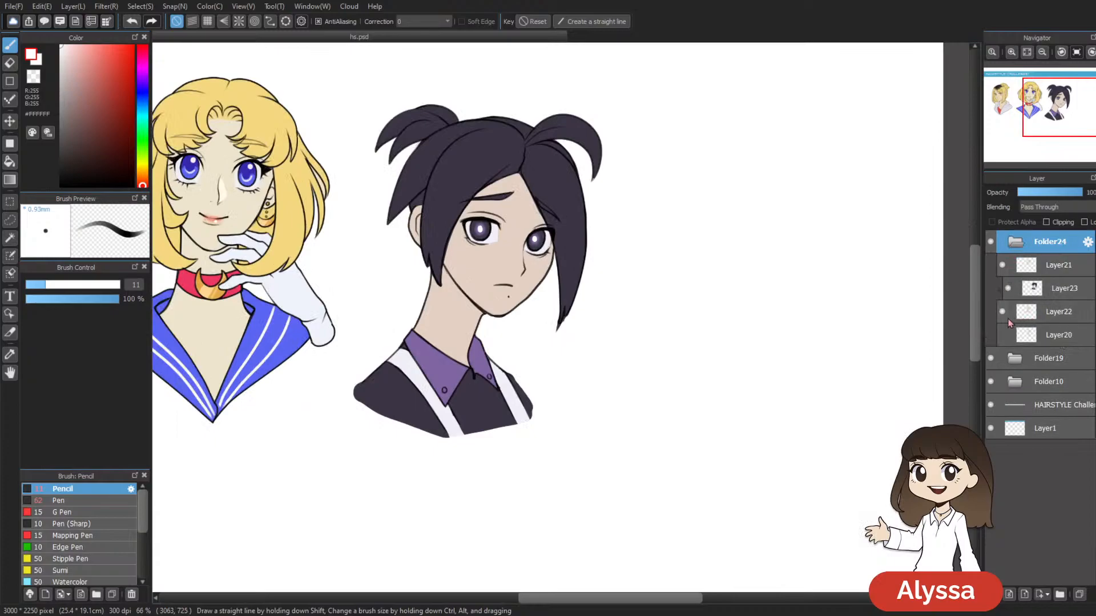
Step: Hide Layer23 and toggle Layer22's visibility repeatedly to examine the skin-coloured base shape beneath the third character's colours
{"action": "left_click", "coordinate": [1044, 317]}
{"action": "left_click", "coordinate": [1007, 288]}
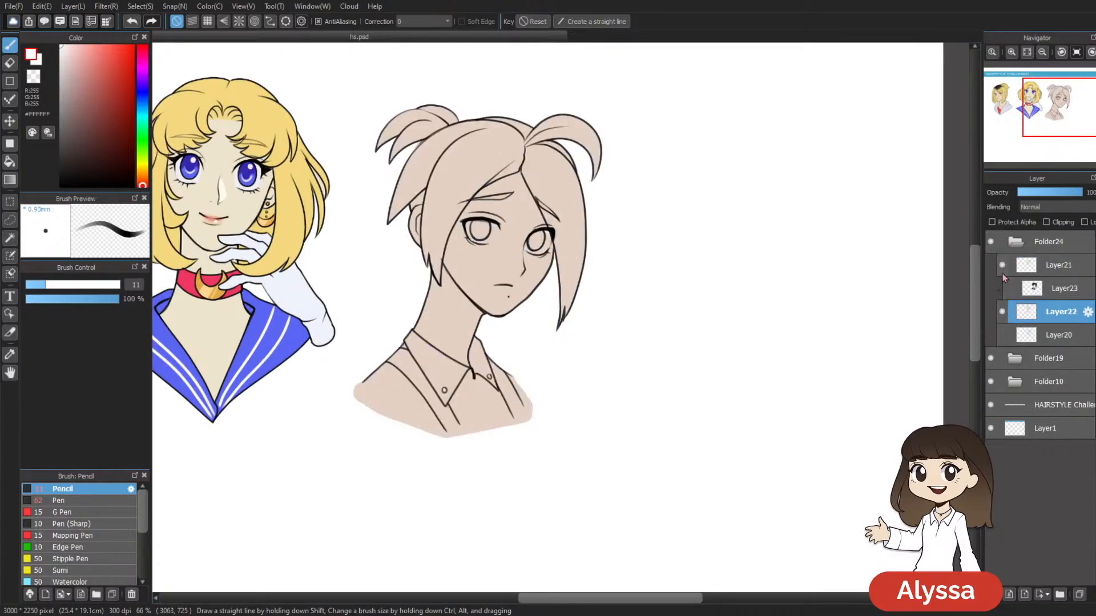
{"action": "left_click", "coordinate": [1000, 313]}
{"action": "left_click", "coordinate": [1000, 313]}
{"action": "left_click", "coordinate": [1001, 313]}
{"action": "left_click", "coordinate": [1000, 313]}
{"action": "left_click", "coordinate": [1000, 313]}
{"action": "left_click", "coordinate": [1001, 313]}
{"action": "left_click", "coordinate": [1002, 312]}
{"action": "left_click", "coordinate": [1002, 312]}
Step: Show Layer23 again and toggle its clipping off and back on to examine how it depends on the base shape
{"action": "left_click", "coordinate": [1006, 293]}
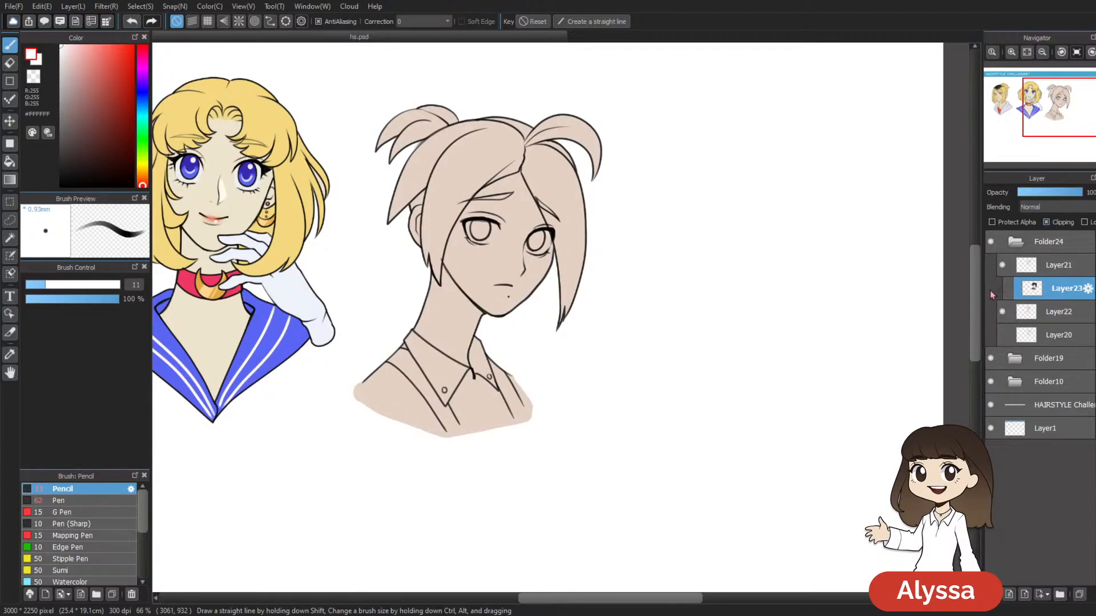
{"action": "left_click", "coordinate": [1008, 288]}
{"action": "left_click", "coordinate": [1059, 223]}
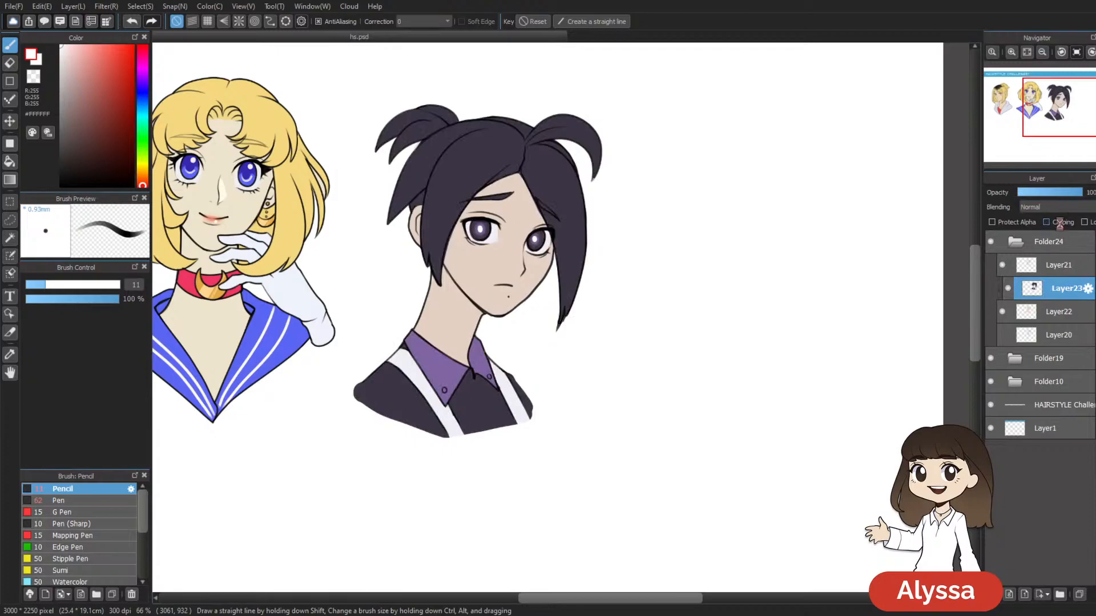
{"action": "left_click", "coordinate": [1062, 224]}
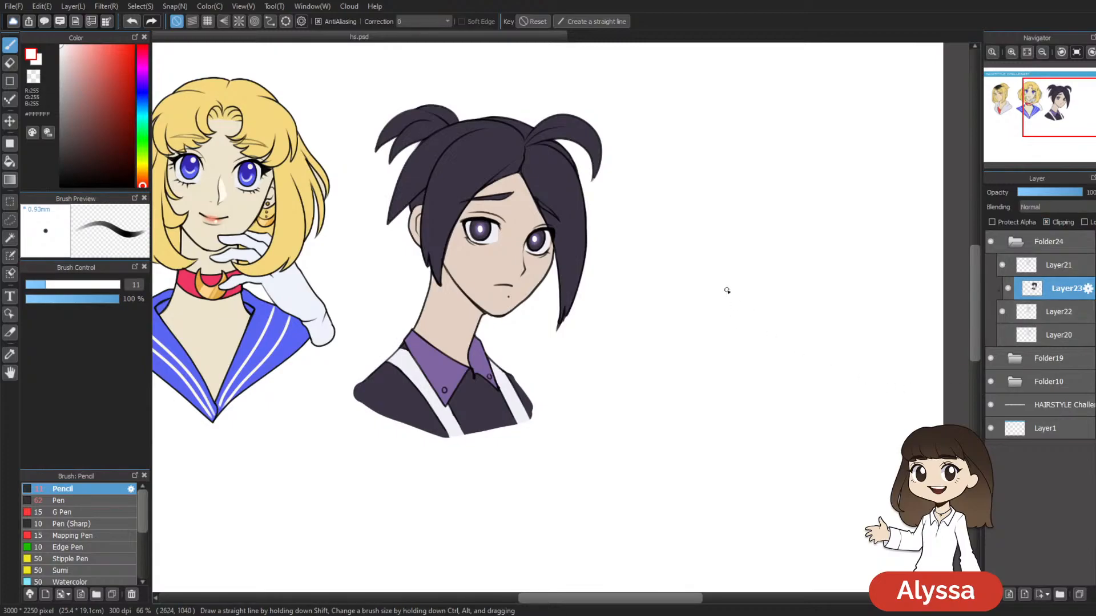
Step: Save the drawing with all three characters in view and keep Layer23 selected
{"action": "scroll", "coordinate": [734, 303], "scroll_direction": "down", "scroll_amount": 2}
{"action": "left_click_drag", "start_coordinate": [583, 315], "coordinate": [722, 314]}
{"action": "key", "text": "ctrl+s"}
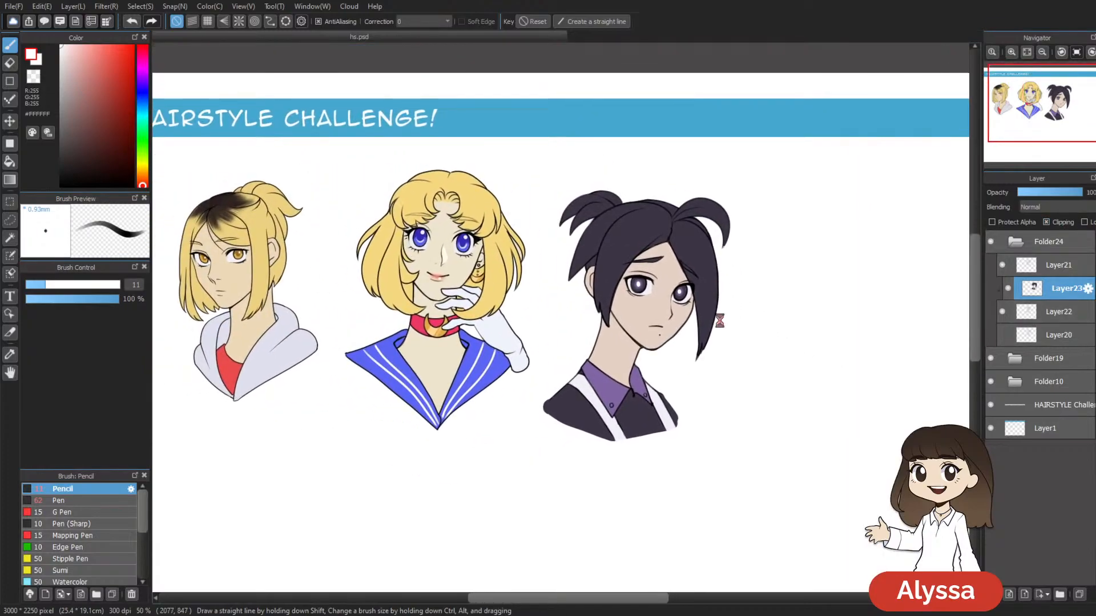
{"action": "left_click", "coordinate": [1060, 313]}
{"action": "left_click", "coordinate": [1062, 293]}
{"action": "left_click_drag", "start_coordinate": [841, 281], "coordinate": [837, 284]}
{"action": "key", "text": "ctrl+s"}
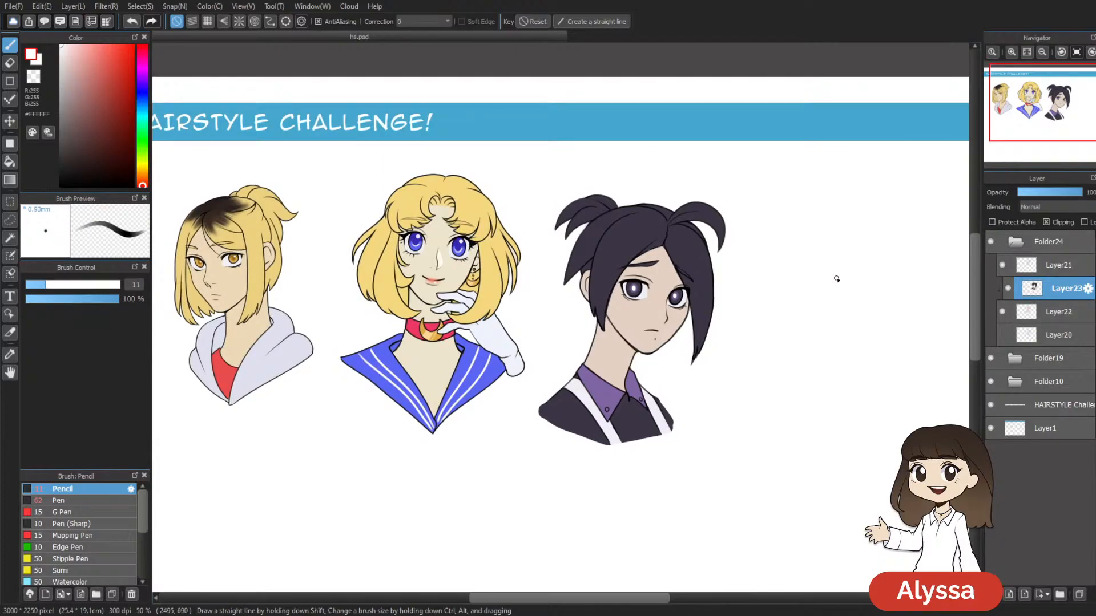
Step: Examine the three coloured characters side by side beneath the HAIRSTYLE CHALLENGE! heading
{"action": "left_click_drag", "start_coordinate": [528, 228], "coordinate": [613, 247]}
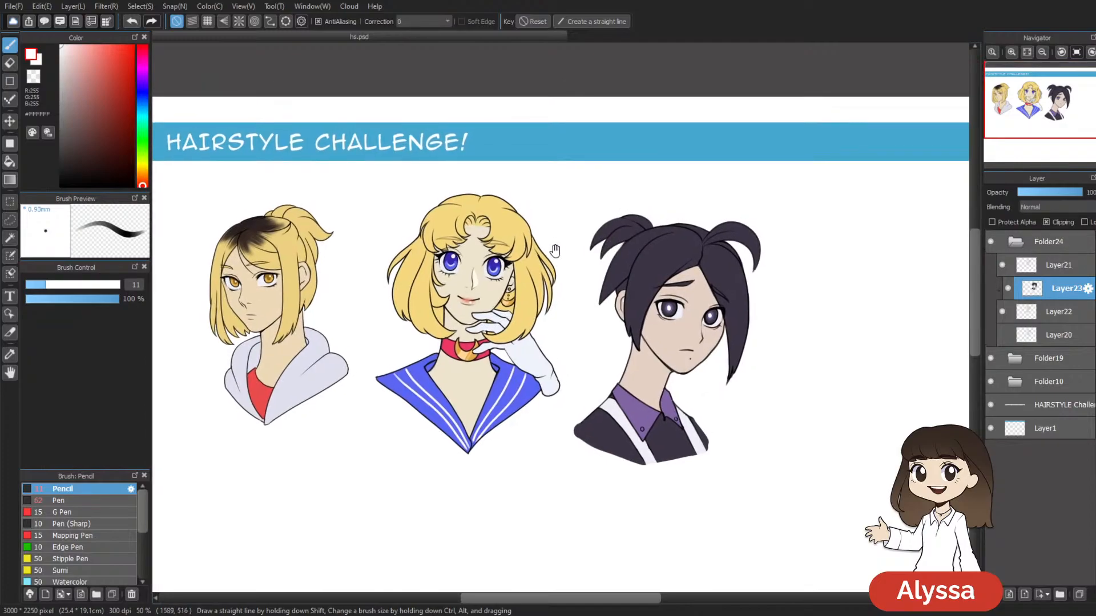
{"action": "left_click_drag", "start_coordinate": [670, 395], "coordinate": [688, 360]}
{"action": "left_click_drag", "start_coordinate": [708, 404], "coordinate": [707, 416]}
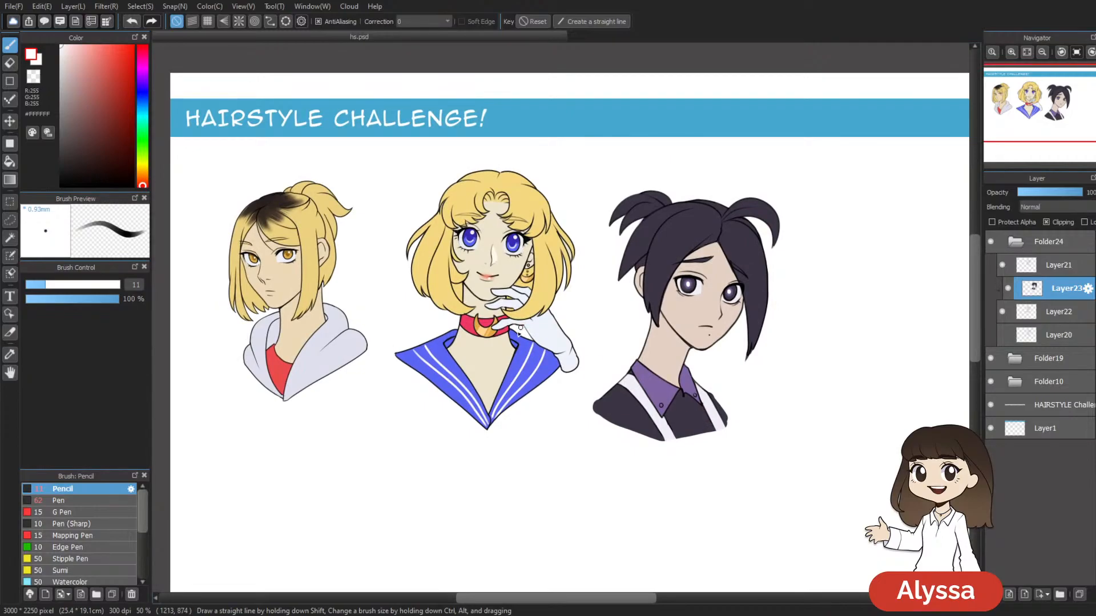
{"action": "scroll", "coordinate": [482, 349], "scroll_direction": "down", "scroll_amount": 2}
{"action": "scroll", "coordinate": [482, 349], "scroll_direction": "up", "scroll_amount": 2}
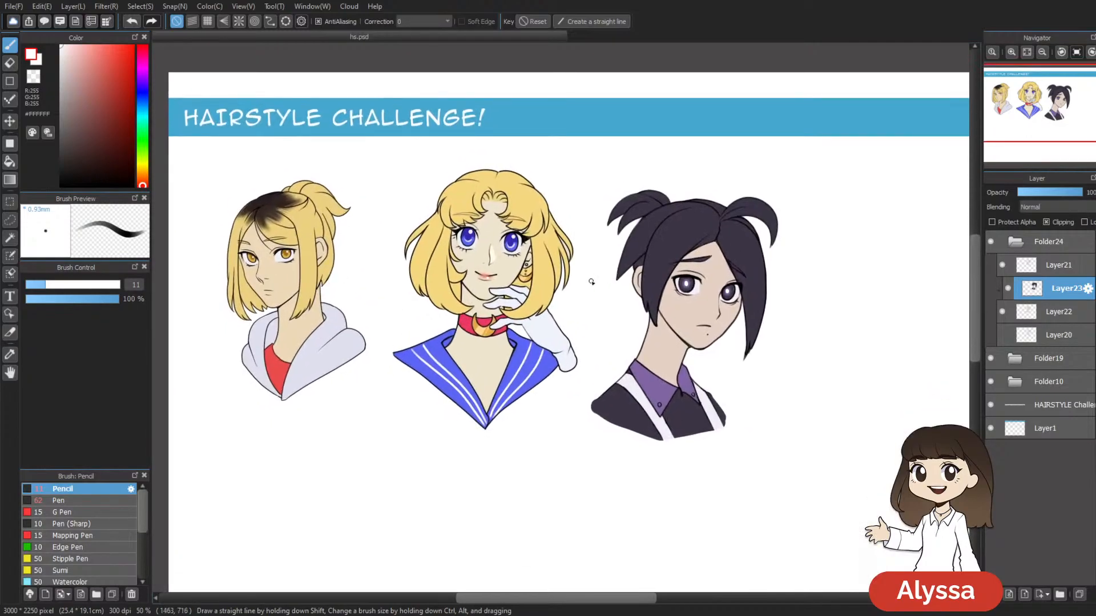
{"action": "left_click_drag", "start_coordinate": [767, 305], "coordinate": [685, 322]}
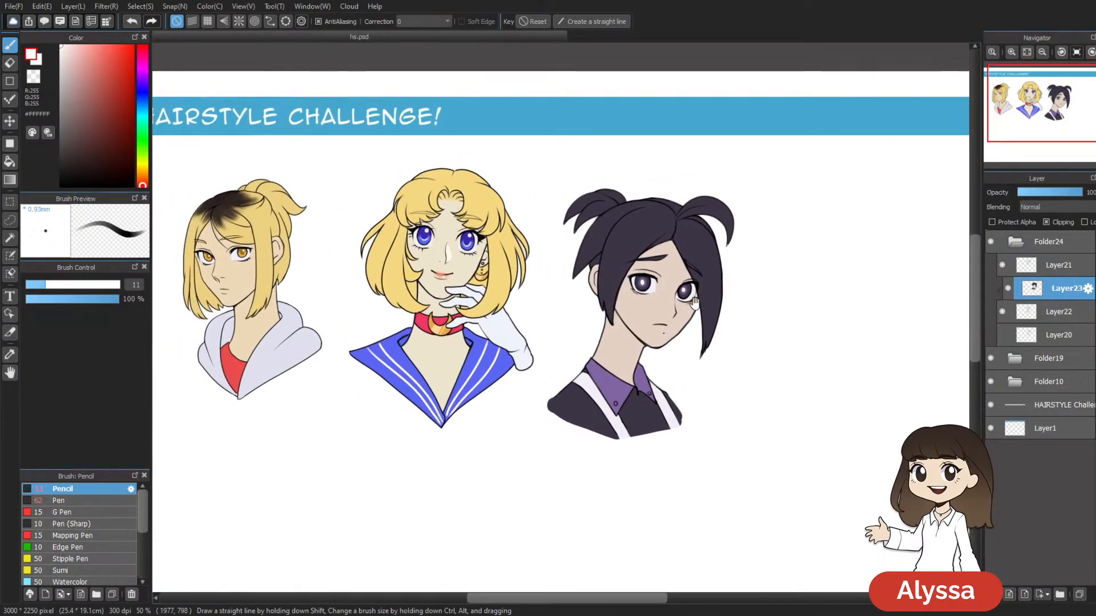
{"action": "left_click_drag", "start_coordinate": [595, 348], "coordinate": [634, 277]}
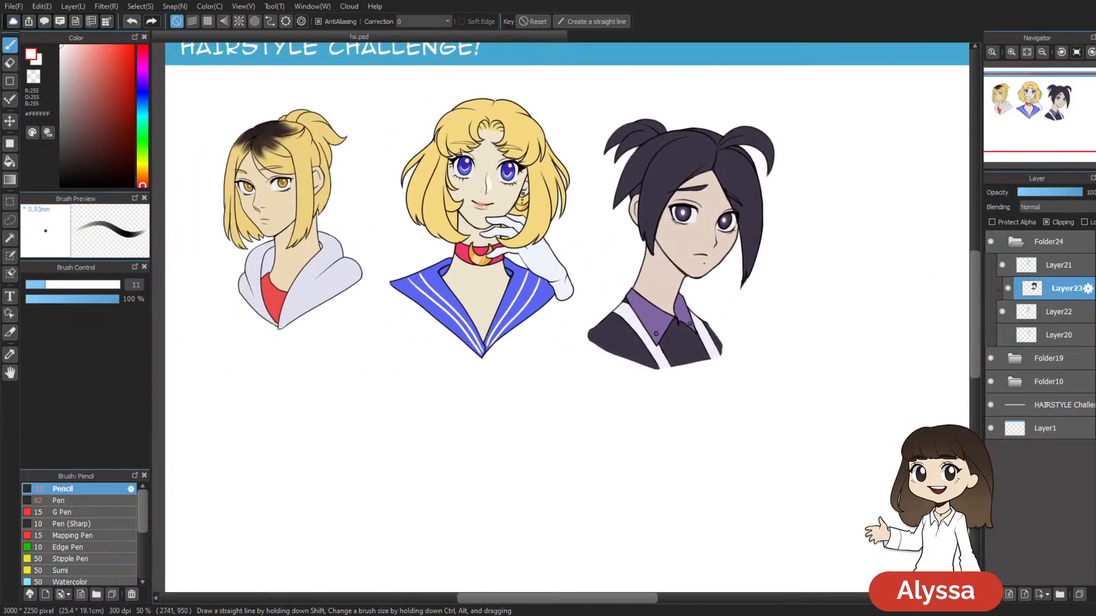
Step: Collapse the third character's folder, Folder24, and add a new layer above it
{"action": "left_click", "coordinate": [1022, 242]}
{"action": "left_click", "coordinate": [1022, 241]}
{"action": "left_click_drag", "start_coordinate": [893, 271], "coordinate": [814, 282]}
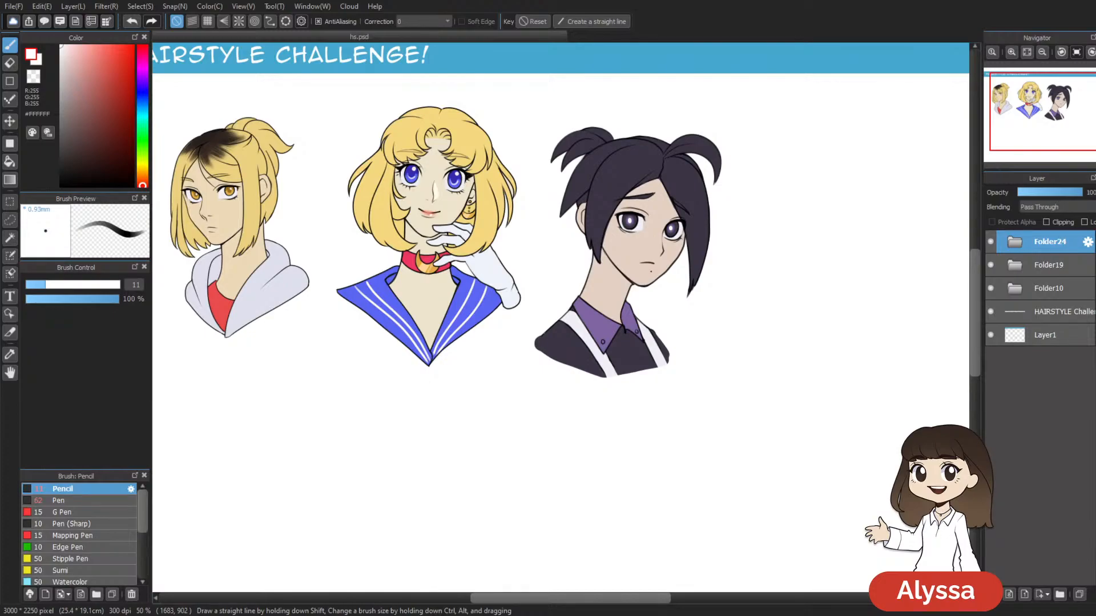
{"action": "left_click_drag", "start_coordinate": [799, 317], "coordinate": [736, 333]}
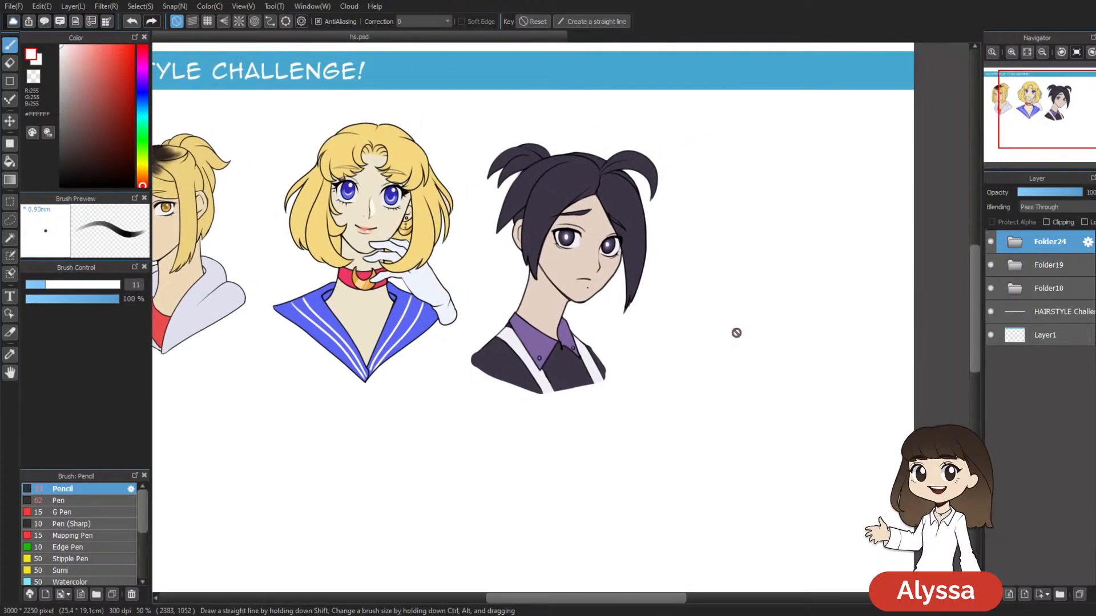
{"action": "key", "text": "ctrl+minus"}
{"action": "key", "text": "ctrl+shift+n"}
{"action": "left_click_drag", "start_coordinate": [657, 418], "coordinate": [461, 348]}
Step: Sketch a loose circle for the fourth character's head beside the third, using blue #5B7DDD at 49 % brush opacity
{"action": "left_click", "coordinate": [142, 98]}
{"action": "left_click_drag", "start_coordinate": [100, 73], "coordinate": [103, 64]}
{"action": "left_click_drag", "start_coordinate": [731, 412], "coordinate": [733, 489]}
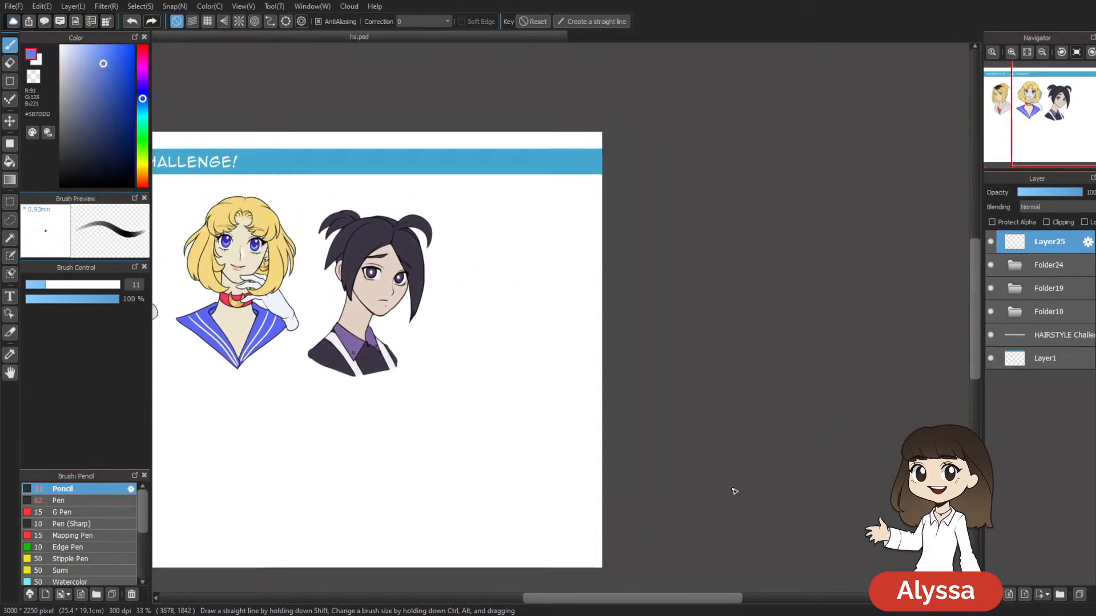
{"action": "key", "text": "ctrl+plus"}
{"action": "key", "text": "ctrl+plus"}
{"action": "left_click_drag", "start_coordinate": [404, 185], "coordinate": [414, 240]}
{"action": "left_click_drag", "start_coordinate": [105, 298], "coordinate": [72, 298]}
{"action": "mouse_move", "coordinate": [480, 149]}
{"action": "left_mouse_down"}
{"action": "mouse_move", "coordinate": [380, 137]}
{"action": "mouse_move", "coordinate": [404, 131]}
{"action": "mouse_move", "coordinate": [463, 202]}
{"action": "mouse_move", "coordinate": [372, 146]}
{"action": "mouse_move", "coordinate": [485, 187]}
{"action": "mouse_move", "coordinate": [373, 172]}
{"action": "mouse_move", "coordinate": [492, 165]}
{"action": "mouse_move", "coordinate": [373, 170]}
{"action": "mouse_move", "coordinate": [490, 175]}
{"action": "mouse_move", "coordinate": [445, 126]}
{"action": "mouse_move", "coordinate": [483, 203]}
{"action": "mouse_move", "coordinate": [430, 123]}
{"action": "mouse_move", "coordinate": [418, 242]}
{"action": "mouse_move", "coordinate": [466, 131]}
{"action": "mouse_move", "coordinate": [398, 231]}
{"action": "left_mouse_up"}
{"action": "left_click_drag", "start_coordinate": [624, 208], "coordinate": [616, 159]}
{"action": "left_click_drag", "start_coordinate": [459, 85], "coordinate": [483, 97]}
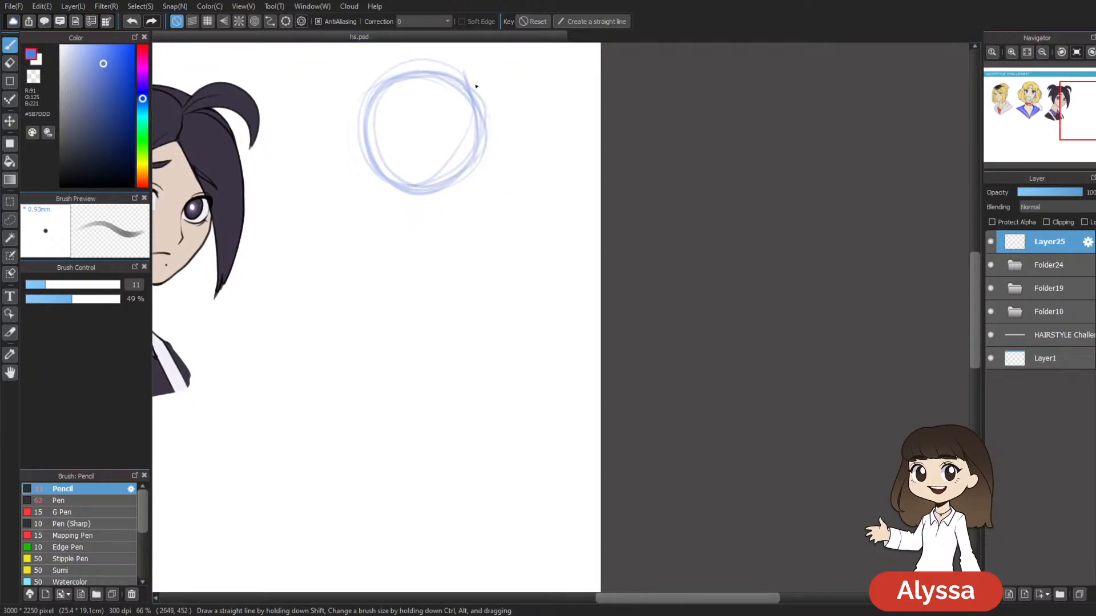
{"action": "left_click_drag", "start_coordinate": [505, 182], "coordinate": [498, 220]}
{"action": "left_click_drag", "start_coordinate": [568, 220], "coordinate": [612, 247]}
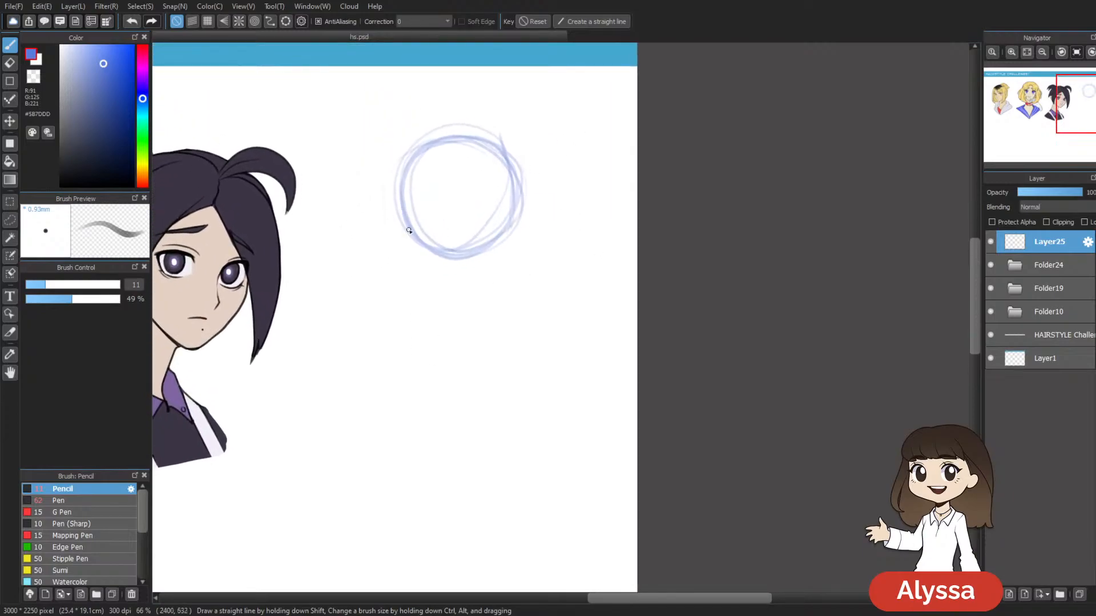
Step: Sketch both sides of the face and a pointed jaw below the head circle
{"action": "mouse_move", "coordinate": [405, 240]}
{"action": "left_mouse_down"}
{"action": "mouse_move", "coordinate": [415, 286]}
{"action": "mouse_move", "coordinate": [452, 334]}
{"action": "left_mouse_up"}
{"action": "mouse_move", "coordinate": [416, 287]}
{"action": "left_mouse_down"}
{"action": "mouse_move", "coordinate": [467, 344]}
{"action": "mouse_move", "coordinate": [499, 332]}
{"action": "mouse_move", "coordinate": [532, 287]}
{"action": "left_mouse_up"}
{"action": "mouse_move", "coordinate": [534, 209]}
{"action": "left_mouse_down"}
{"action": "mouse_move", "coordinate": [534, 281]}
{"action": "mouse_move", "coordinate": [513, 324]}
{"action": "left_mouse_up"}
{"action": "left_click_drag", "start_coordinate": [535, 287], "coordinate": [488, 352]}
Step: Rotate the head sketch slightly counterclockwise and shift it a little towards the third character
{"action": "key", "text": "ctrl+t"}
{"action": "left_click_drag", "start_coordinate": [501, 274], "coordinate": [472, 273]}
{"action": "left_click_drag", "start_coordinate": [585, 260], "coordinate": [626, 231]}
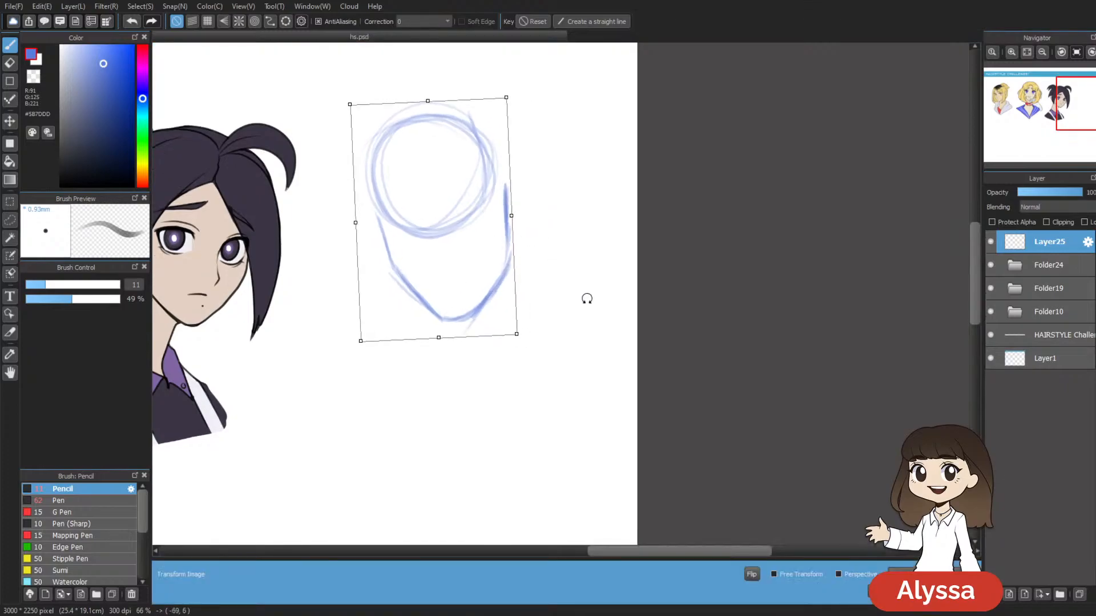
{"action": "key", "text": "Return"}
Step: Sketch faint curved centre guidelines inside the head circle and refine the far side of the jawline
{"action": "left_click_drag", "start_coordinate": [453, 141], "coordinate": [419, 132]}
{"action": "mouse_move", "coordinate": [405, 149]}
{"action": "left_mouse_down"}
{"action": "mouse_move", "coordinate": [406, 221]}
{"action": "mouse_move", "coordinate": [401, 202]}
{"action": "left_mouse_up"}
{"action": "left_click_drag", "start_coordinate": [555, 182], "coordinate": [506, 160]}
{"action": "left_click_drag", "start_coordinate": [456, 197], "coordinate": [462, 286]}
{"action": "left_click_drag", "start_coordinate": [456, 195], "coordinate": [449, 285]}
{"action": "left_click_drag", "start_coordinate": [528, 234], "coordinate": [509, 263]}
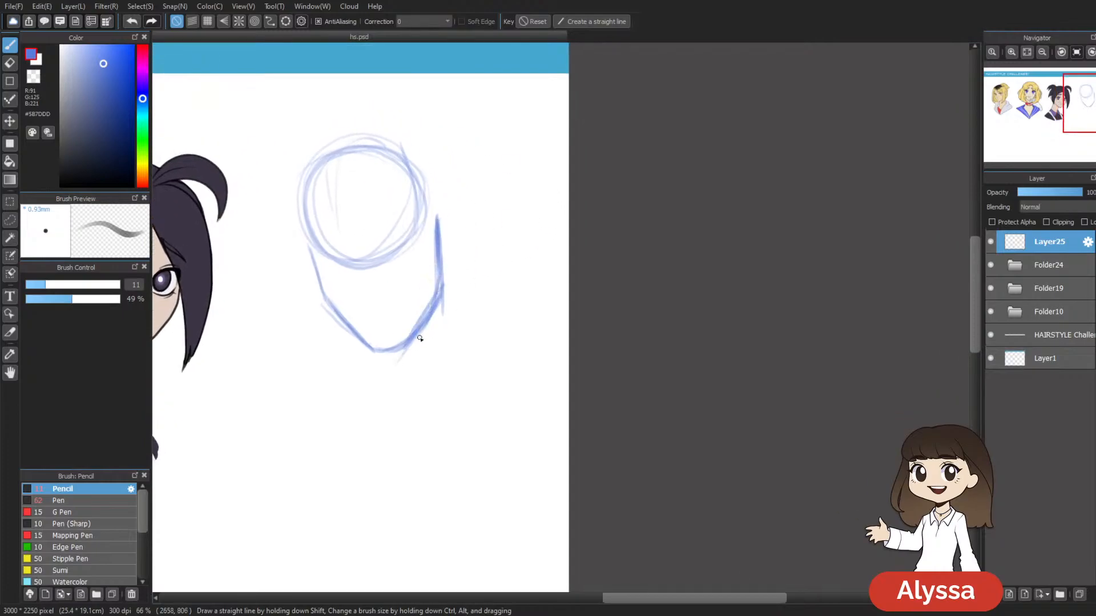
{"action": "key", "text": "e"}
{"action": "key", "text": "b"}
{"action": "left_click_drag", "start_coordinate": [402, 339], "coordinate": [444, 278]}
Step: Extend the centre line down into a nose and sketch a smiling mouth with a short lower-lip line
{"action": "scroll", "coordinate": [538, 189], "scroll_direction": "down", "scroll_amount": 1}
{"action": "scroll", "coordinate": [538, 188], "scroll_direction": "left", "scroll_amount": 1}
{"action": "mouse_move", "coordinate": [397, 112]}
{"action": "left_mouse_down"}
{"action": "mouse_move", "coordinate": [363, 172]}
{"action": "mouse_move", "coordinate": [359, 130]}
{"action": "mouse_move", "coordinate": [382, 203]}
{"action": "mouse_move", "coordinate": [357, 157]}
{"action": "mouse_move", "coordinate": [375, 260]}
{"action": "mouse_move", "coordinate": [368, 251]}
{"action": "mouse_move", "coordinate": [380, 263]}
{"action": "mouse_move", "coordinate": [368, 241]}
{"action": "mouse_move", "coordinate": [395, 254]}
{"action": "left_mouse_up"}
{"action": "left_click_drag", "start_coordinate": [498, 224], "coordinate": [487, 218]}
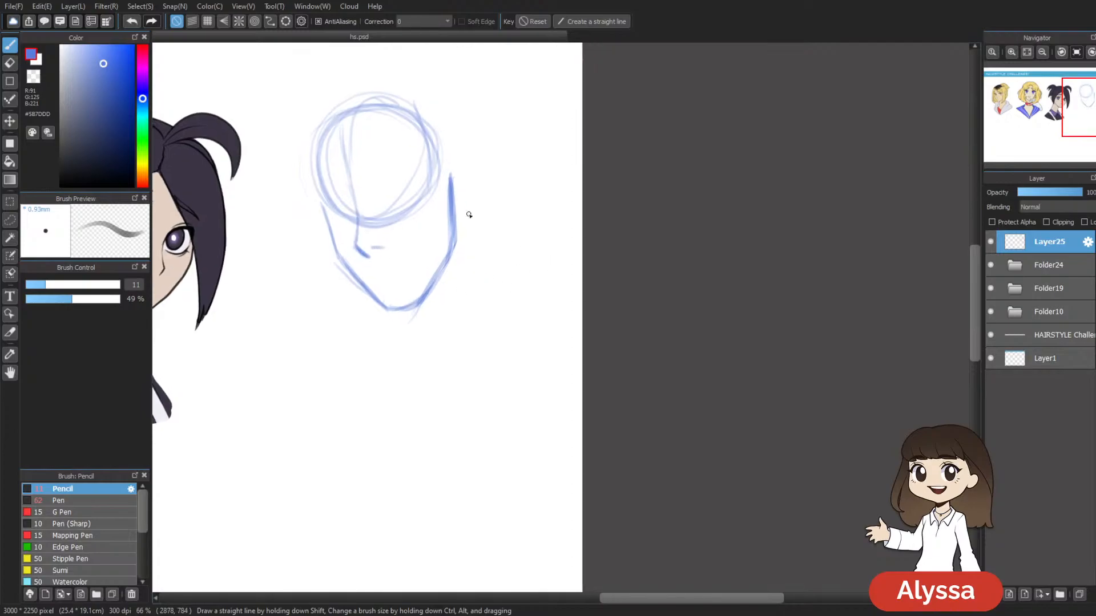
{"action": "mouse_move", "coordinate": [371, 272]}
{"action": "left_mouse_down"}
{"action": "mouse_move", "coordinate": [410, 259]}
{"action": "mouse_move", "coordinate": [400, 279]}
{"action": "left_mouse_up"}
{"action": "left_click_drag", "start_coordinate": [634, 91], "coordinate": [692, 71]}
{"action": "left_click_drag", "start_coordinate": [485, 320], "coordinate": [474, 366]}
Step: Sketch the ear with its inner fold beside the upper end of the jawline
{"action": "mouse_move", "coordinate": [507, 197]}
{"action": "left_mouse_down"}
{"action": "mouse_move", "coordinate": [512, 223]}
{"action": "mouse_move", "coordinate": [507, 207]}
{"action": "mouse_move", "coordinate": [530, 202]}
{"action": "left_mouse_up"}
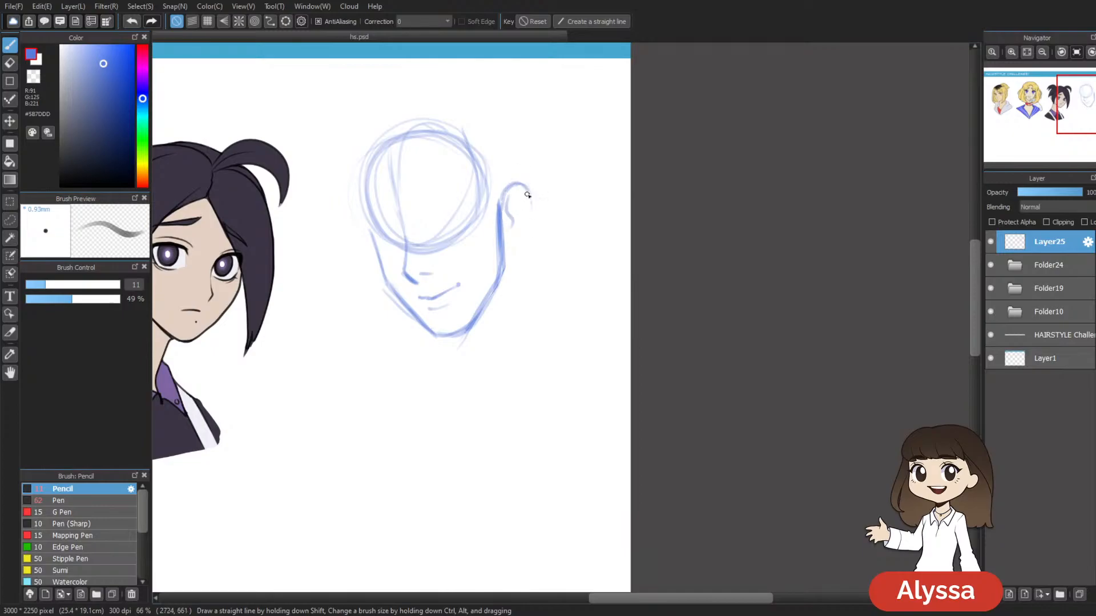
{"action": "mouse_move", "coordinate": [509, 238]}
{"action": "left_mouse_down"}
{"action": "mouse_move", "coordinate": [532, 209]}
{"action": "mouse_move", "coordinate": [504, 239]}
{"action": "mouse_move", "coordinate": [519, 202]}
{"action": "mouse_move", "coordinate": [509, 200]}
{"action": "mouse_move", "coordinate": [520, 223]}
{"action": "left_mouse_up"}
{"action": "left_click_drag", "start_coordinate": [569, 263], "coordinate": [569, 240]}
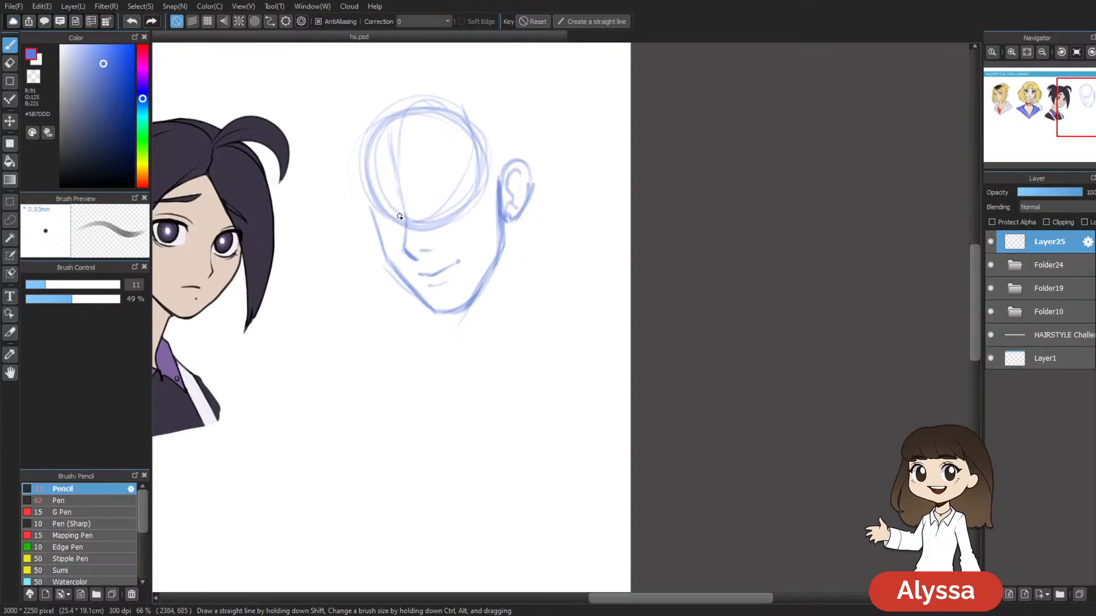
Step: Try to sketch curved lids with lashes for both eyes across the lower part of the head circle
{"action": "left_click_drag", "start_coordinate": [377, 212], "coordinate": [395, 212]}
{"action": "left_click_drag", "start_coordinate": [506, 164], "coordinate": [636, 180]}
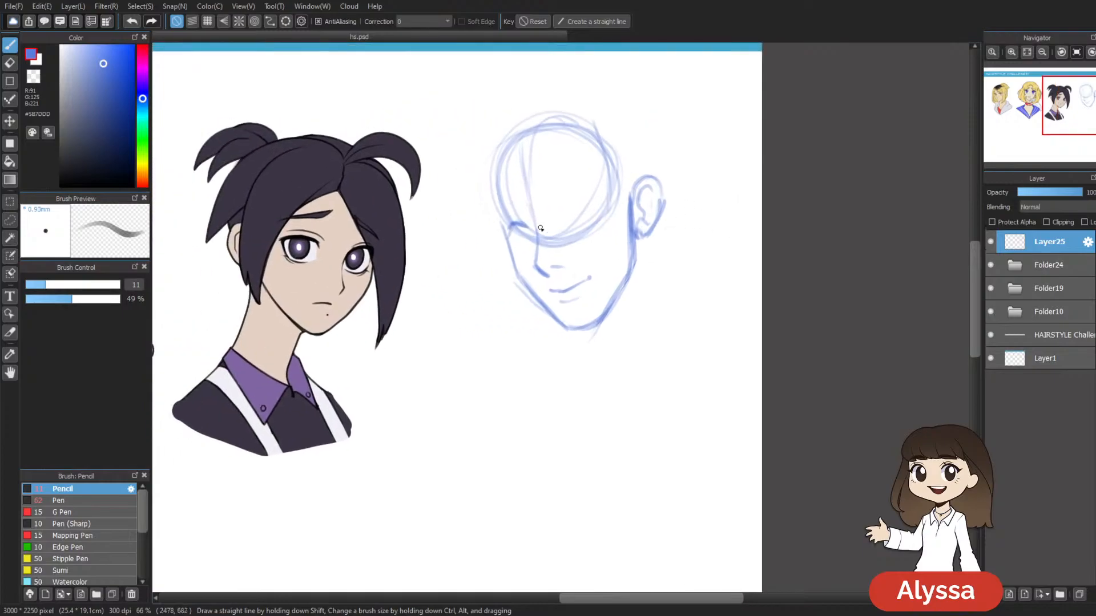
{"action": "mouse_move", "coordinate": [533, 234]}
{"action": "left_mouse_down"}
{"action": "mouse_move", "coordinate": [492, 234]}
{"action": "mouse_move", "coordinate": [509, 250]}
{"action": "left_mouse_up"}
{"action": "mouse_move", "coordinate": [603, 197]}
{"action": "left_mouse_down"}
{"action": "mouse_move", "coordinate": [570, 194]}
{"action": "mouse_move", "coordinate": [584, 186]}
{"action": "mouse_move", "coordinate": [542, 171]}
{"action": "left_mouse_up"}
{"action": "key", "text": "ctrl+z"}
{"action": "mouse_move", "coordinate": [430, 213]}
{"action": "left_mouse_down"}
{"action": "mouse_move", "coordinate": [525, 186]}
{"action": "mouse_move", "coordinate": [493, 203]}
{"action": "mouse_move", "coordinate": [520, 187]}
{"action": "mouse_move", "coordinate": [508, 182]}
{"action": "mouse_move", "coordinate": [526, 185]}
{"action": "mouse_move", "coordinate": [504, 208]}
{"action": "mouse_move", "coordinate": [502, 197]}
{"action": "mouse_move", "coordinate": [517, 197]}
{"action": "left_mouse_up"}
{"action": "key", "text": "ctrl+z"}
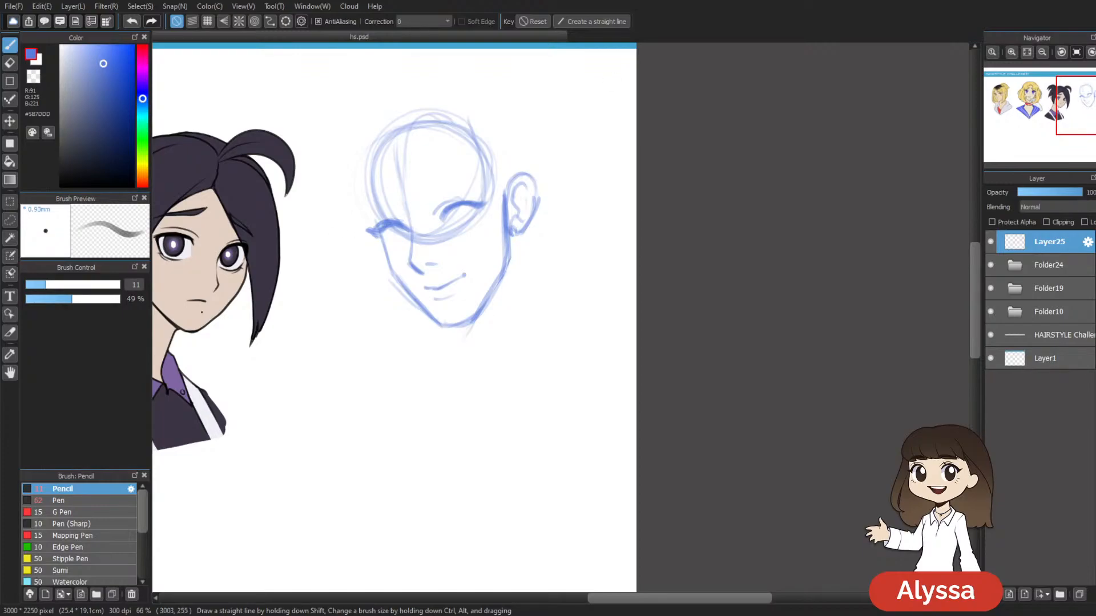
Step: Undo all the eye strokes, keeping the nose, mouth and ear
{"action": "left_click_drag", "start_coordinate": [631, 191], "coordinate": [634, 223]}
{"action": "key", "text": "ctrl+z"}
{"action": "key", "text": "ctrl+z"}
{"action": "key", "text": "ctrl+z"}
{"action": "key", "text": "ctrl+z"}
{"action": "key", "text": "ctrl+y"}
{"action": "key", "text": "ctrl+y"}
{"action": "key", "text": "ctrl+z"}
{"action": "key", "text": "ctrl+z"}
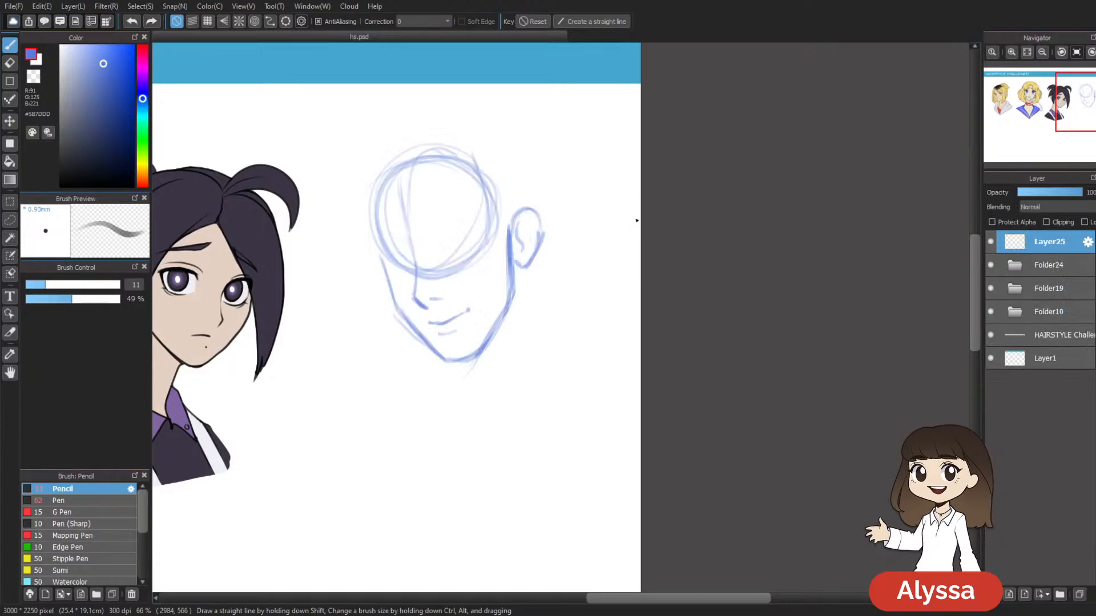
Step: Rotate the whole head sketch clockwise so that the chin swings towards the third character
{"action": "key", "text": "ctrl+t"}
{"action": "left_click_drag", "start_coordinate": [690, 160], "coordinate": [682, 268]}
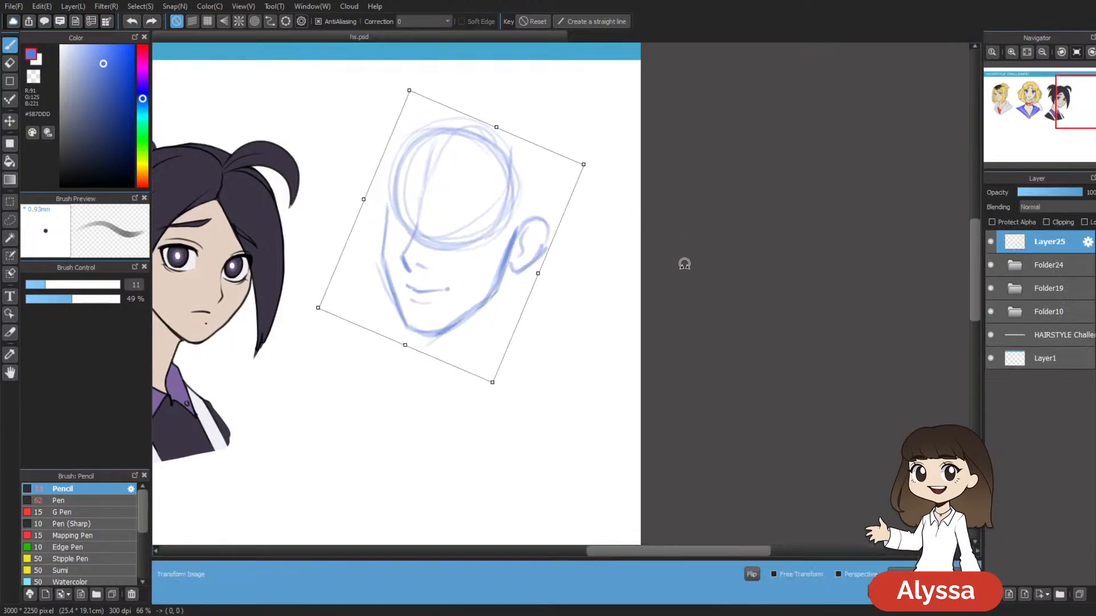
{"action": "key", "text": "Return"}
Step: Erase the smiling mouth and redraw it as a short, slightly downturned mouth with a faint lower-lip line
{"action": "key", "text": "e"}
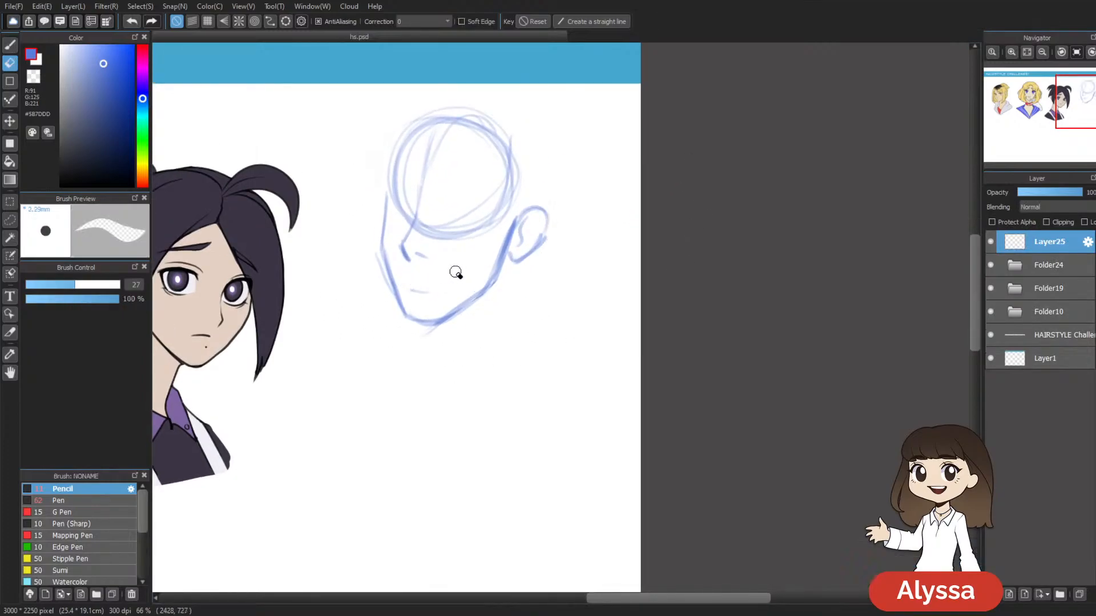
{"action": "key", "text": "b"}
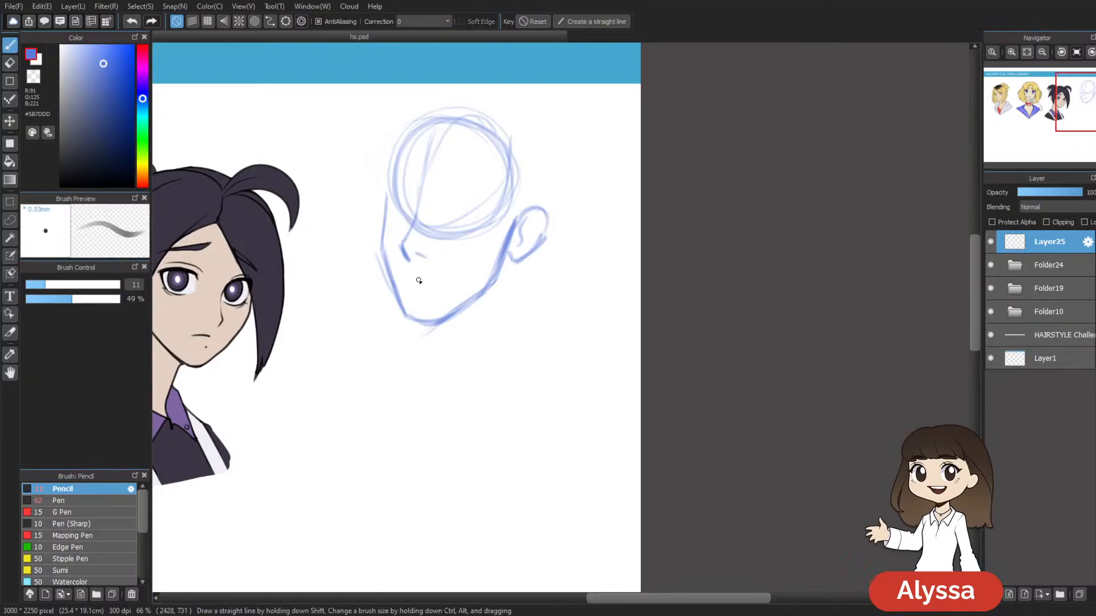
{"action": "key", "text": "ctrl+z"}
{"action": "left_click_drag", "start_coordinate": [427, 279], "coordinate": [436, 283]}
{"action": "key", "text": "ctrl+z"}
{"action": "key", "text": "e"}
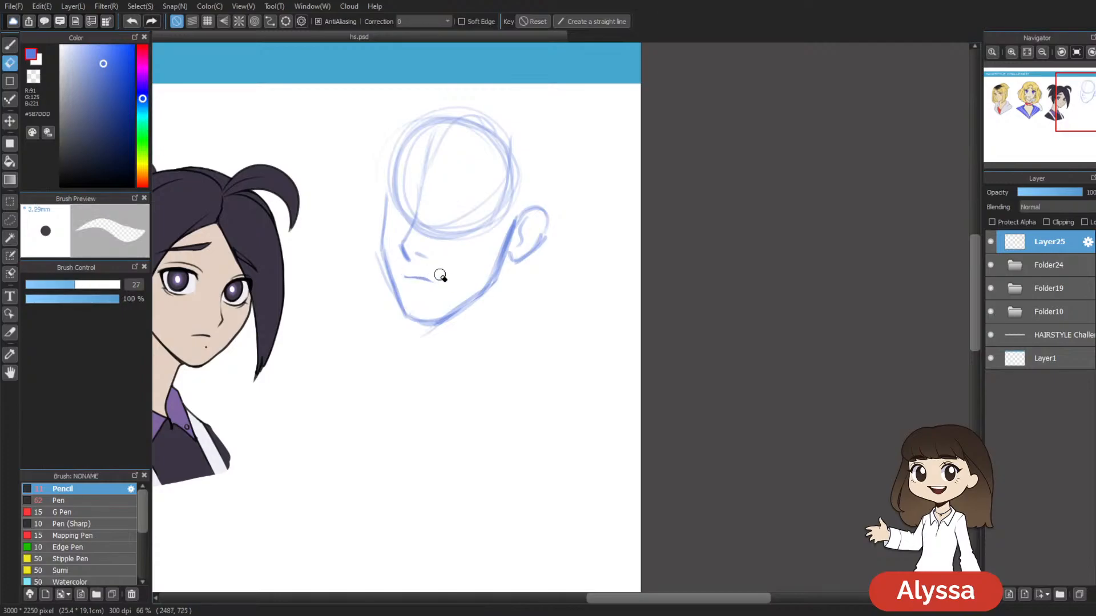
{"action": "key", "text": "b"}
{"action": "mouse_move", "coordinate": [405, 277]}
{"action": "left_mouse_down"}
{"action": "mouse_move", "coordinate": [432, 282]}
{"action": "mouse_move", "coordinate": [429, 293]}
{"action": "left_mouse_up"}
{"action": "key", "text": "e"}
{"action": "key", "text": "b"}
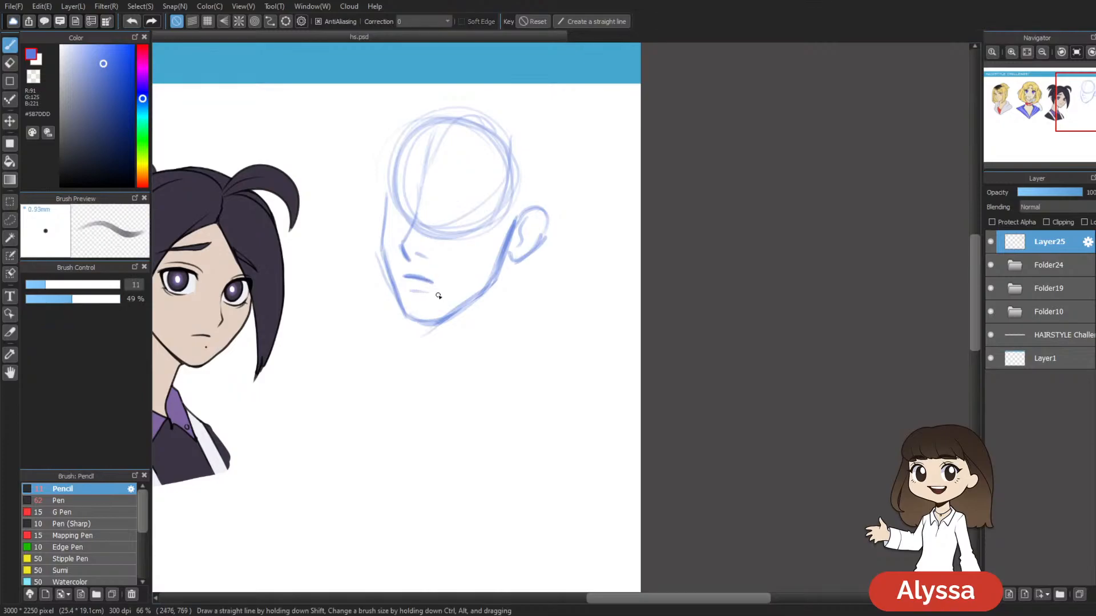
Step: Set the brush size to 10 and sketch the far eye with lashes and iris beside the face outline
{"action": "mouse_move", "coordinate": [746, 279]}
{"action": "left_mouse_down"}
{"action": "mouse_move", "coordinate": [721, 245]}
{"action": "mouse_move", "coordinate": [710, 266]}
{"action": "left_mouse_up"}
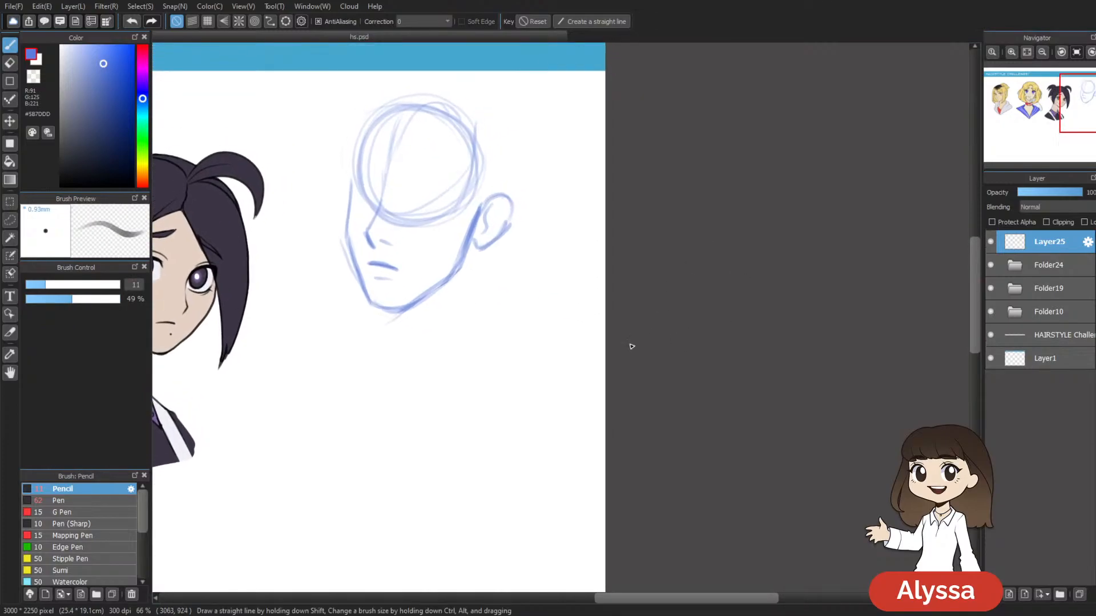
{"action": "mouse_move", "coordinate": [663, 349]}
{"action": "left_mouse_down"}
{"action": "mouse_move", "coordinate": [641, 359]}
{"action": "mouse_move", "coordinate": [690, 391]}
{"action": "mouse_move", "coordinate": [658, 406]}
{"action": "left_mouse_up"}
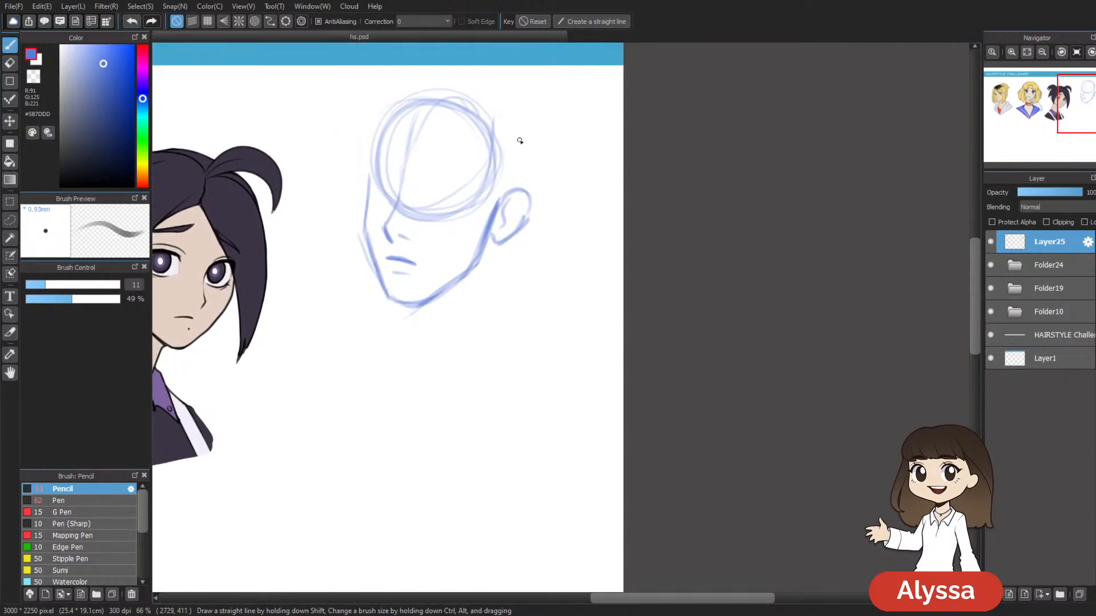
{"action": "left_click_drag", "start_coordinate": [657, 117], "coordinate": [663, 142]}
{"action": "key", "text": "["}
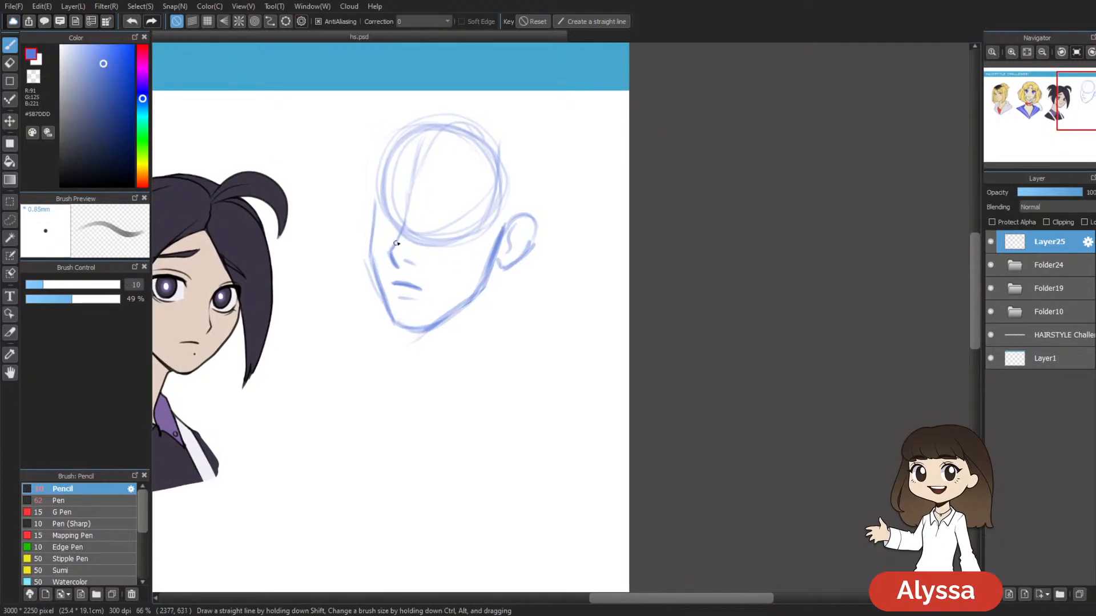
{"action": "mouse_move", "coordinate": [367, 197]}
{"action": "left_mouse_down"}
{"action": "mouse_move", "coordinate": [397, 209]}
{"action": "mouse_move", "coordinate": [374, 209]}
{"action": "mouse_move", "coordinate": [391, 202]}
{"action": "left_mouse_up"}
{"action": "mouse_move", "coordinate": [382, 224]}
{"action": "left_mouse_down"}
{"action": "mouse_move", "coordinate": [406, 221]}
{"action": "mouse_move", "coordinate": [393, 228]}
{"action": "left_mouse_up"}
Step: Set the brush size to 9.5, sketch the near eye's upper and lower lids, and erase the circle lines crossing it
{"action": "key", "text": "bracketleft"}
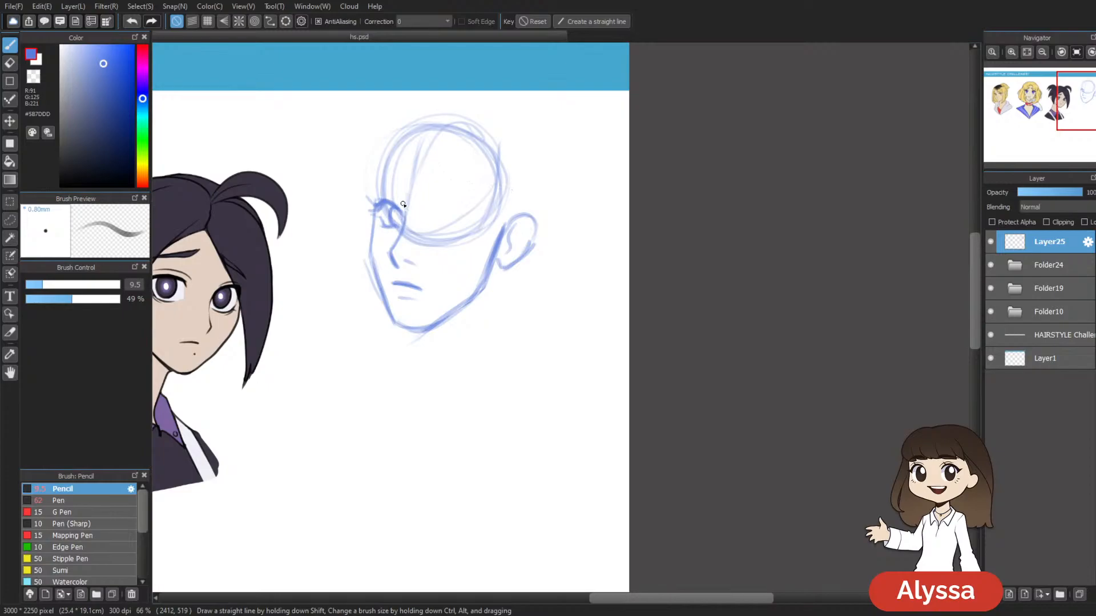
{"action": "left_click_drag", "start_coordinate": [442, 222], "coordinate": [474, 218]}
{"action": "mouse_move", "coordinate": [462, 218]}
{"action": "left_mouse_down"}
{"action": "mouse_move", "coordinate": [442, 219]}
{"action": "mouse_move", "coordinate": [465, 213]}
{"action": "mouse_move", "coordinate": [475, 228]}
{"action": "left_mouse_up"}
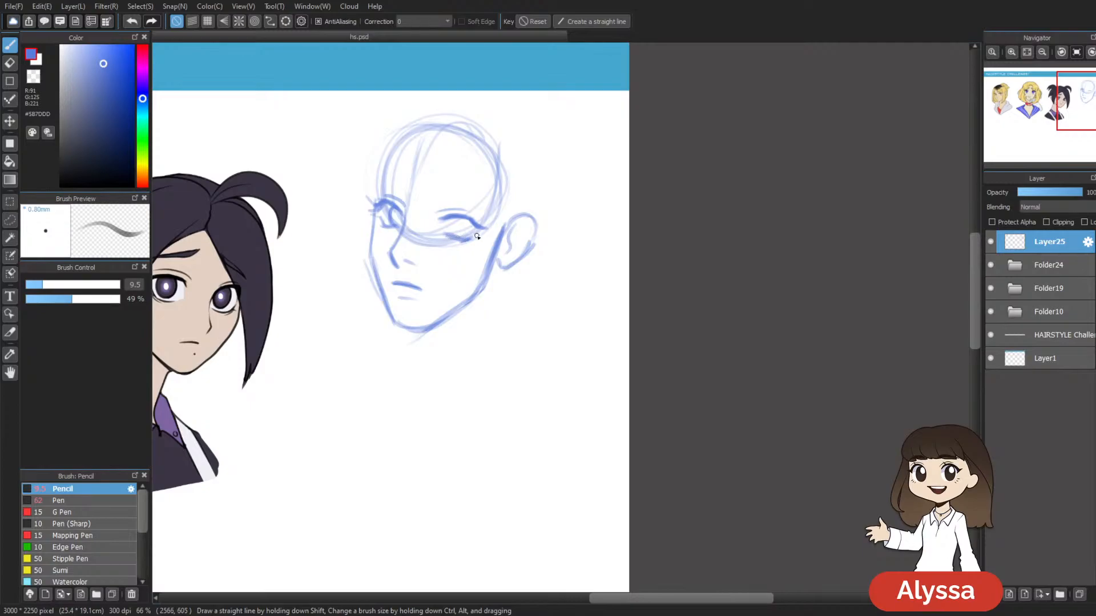
{"action": "key", "text": "e"}
{"action": "mouse_move", "coordinate": [447, 234]}
{"action": "left_mouse_down"}
{"action": "mouse_move", "coordinate": [470, 247]}
{"action": "mouse_move", "coordinate": [423, 247]}
{"action": "mouse_move", "coordinate": [415, 230]}
{"action": "left_mouse_up"}
{"action": "key", "text": "b"}
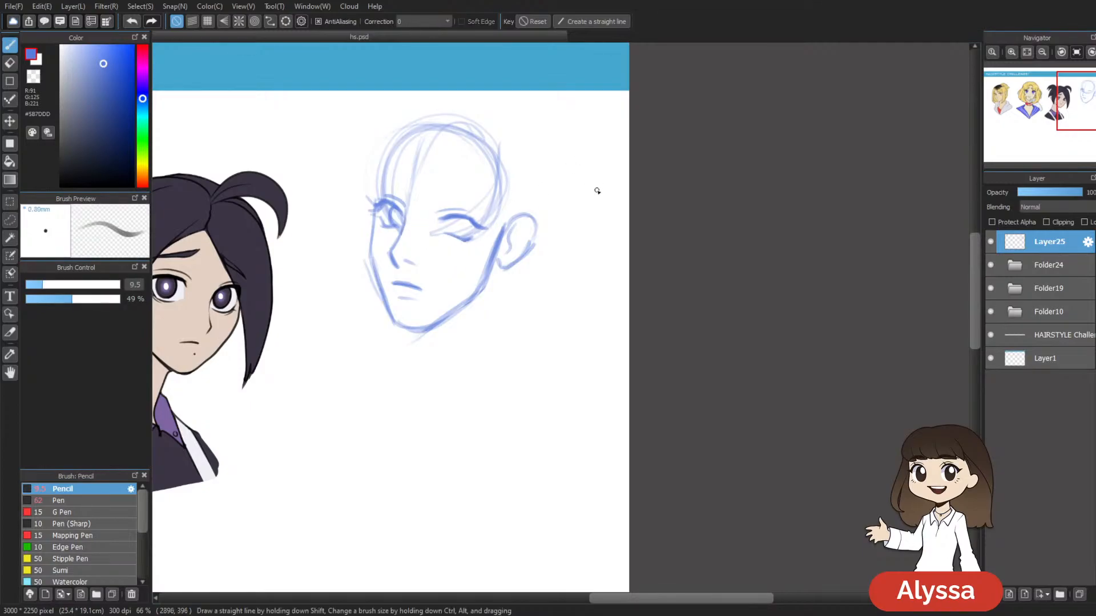
Step: Redraw the ear with a pointed elf-like tip, erase the old rounded outline and strengthen the inner ear line
{"action": "left_click_drag", "start_coordinate": [607, 214], "coordinate": [556, 188]}
{"action": "mouse_move", "coordinate": [455, 207]}
{"action": "left_mouse_down"}
{"action": "mouse_move", "coordinate": [488, 189]}
{"action": "mouse_move", "coordinate": [492, 201]}
{"action": "left_mouse_up"}
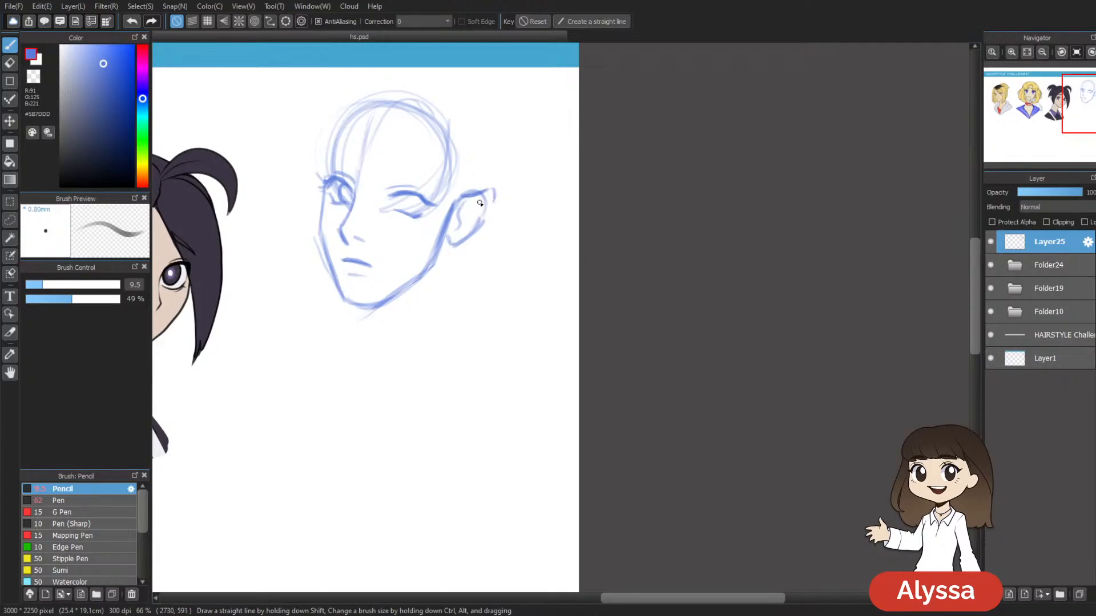
{"action": "left_click_drag", "start_coordinate": [495, 204], "coordinate": [446, 244]}
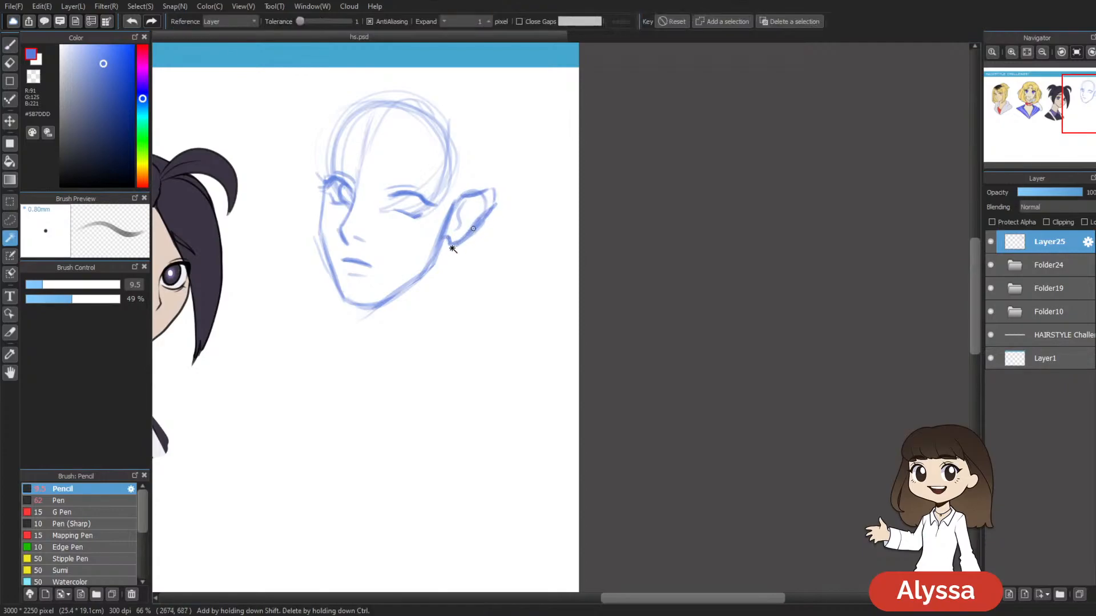
{"action": "key", "text": "e"}
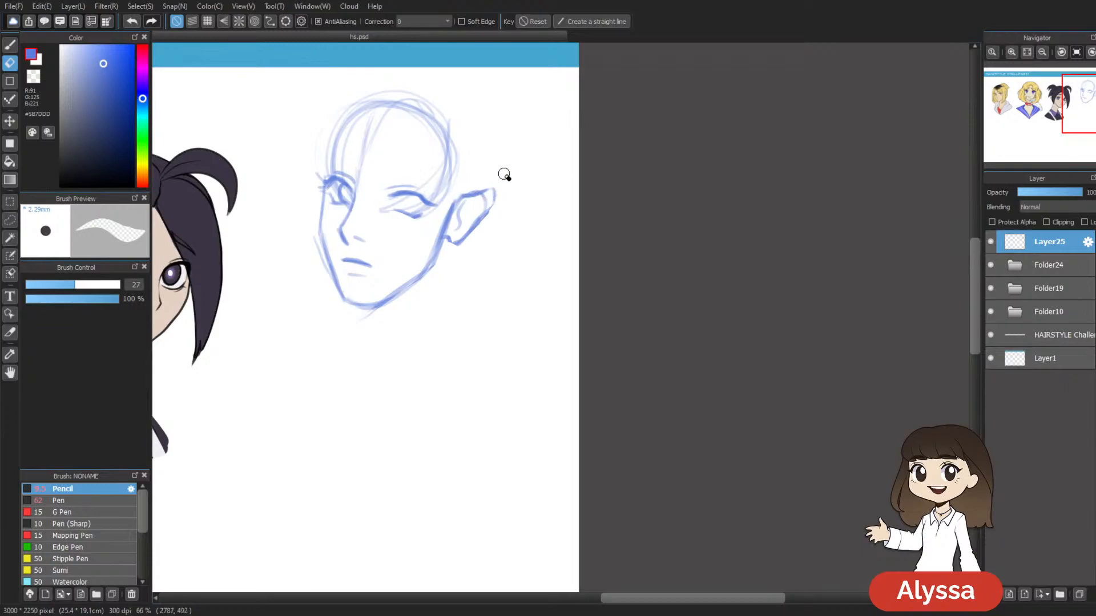
{"action": "key", "text": "b"}
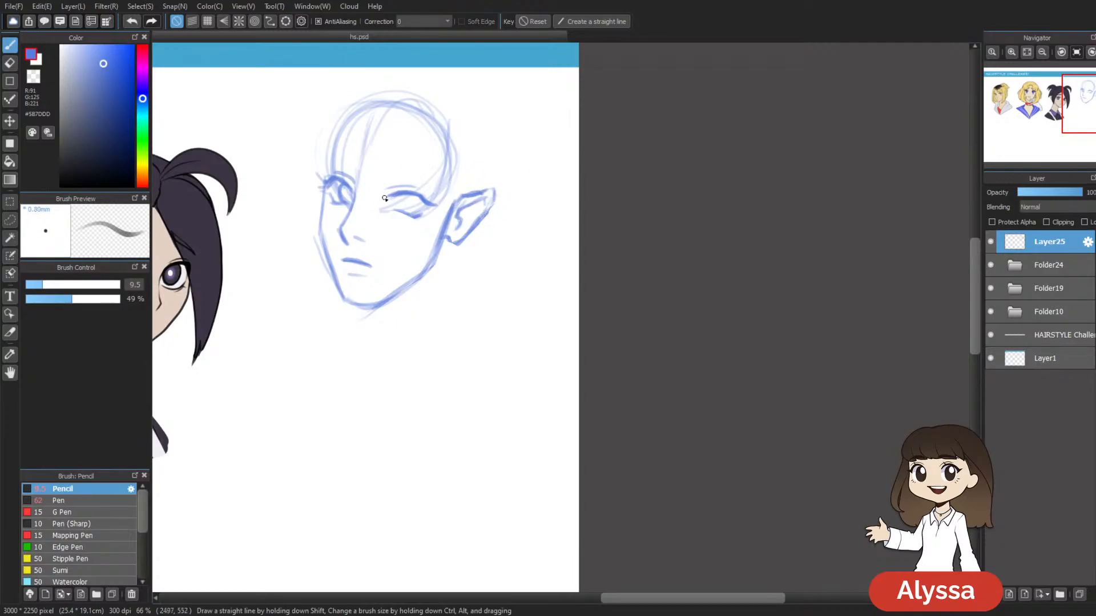
Step: Sketch a round iris between the lids of the near eye and check the face beside the other characters
{"action": "left_click_drag", "start_coordinate": [519, 204], "coordinate": [501, 205]}
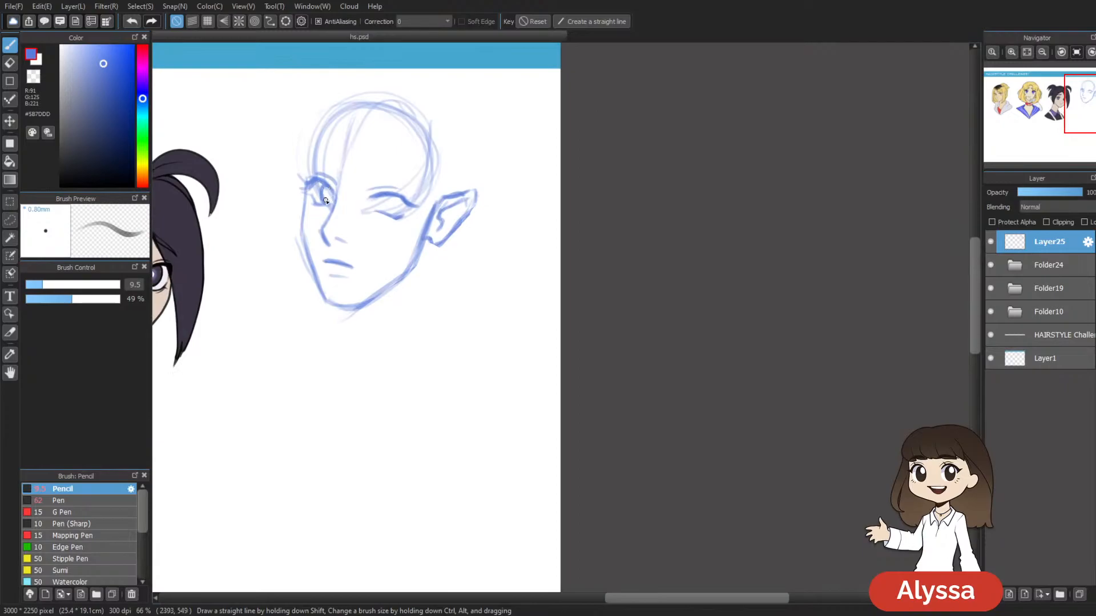
{"action": "left_click_drag", "start_coordinate": [570, 208], "coordinate": [553, 193]}
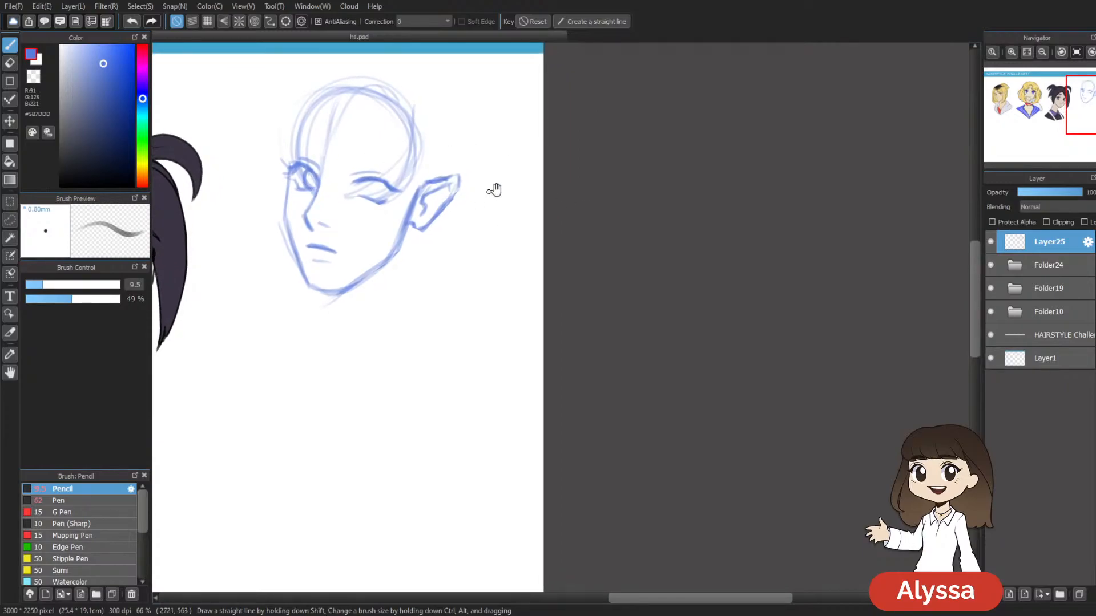
{"action": "left_click_drag", "start_coordinate": [484, 193], "coordinate": [473, 193]}
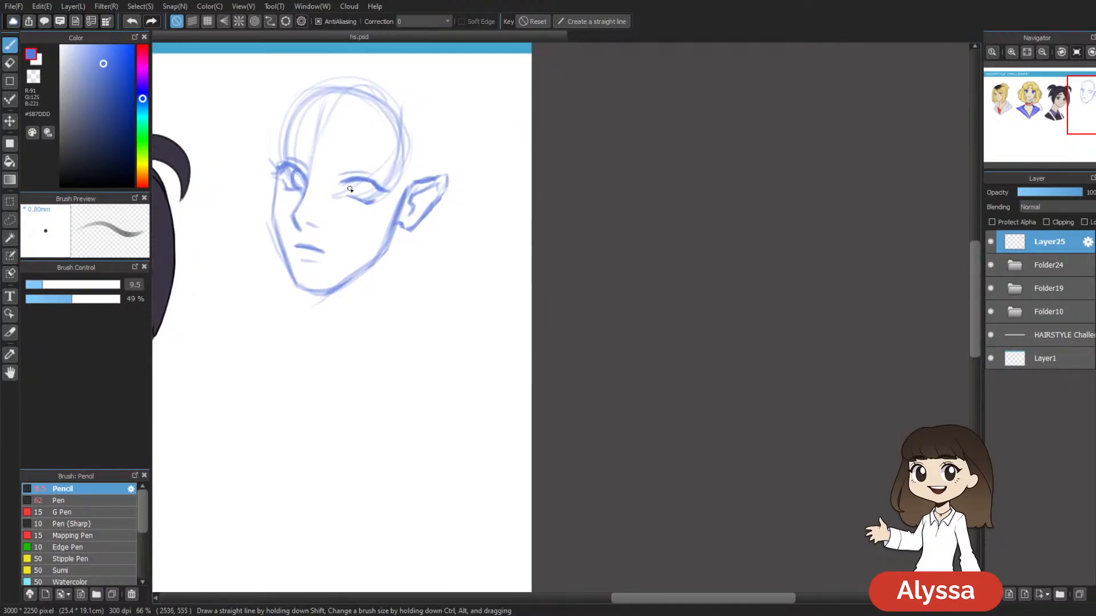
{"action": "mouse_move", "coordinate": [358, 185]}
{"action": "left_mouse_down"}
{"action": "mouse_move", "coordinate": [360, 199]}
{"action": "mouse_move", "coordinate": [371, 182]}
{"action": "mouse_move", "coordinate": [369, 200]}
{"action": "left_mouse_up"}
{"action": "left_click_drag", "start_coordinate": [601, 333], "coordinate": [680, 326]}
{"action": "key", "text": "ctrl+minus"}
{"action": "key", "text": "ctrl+minus"}
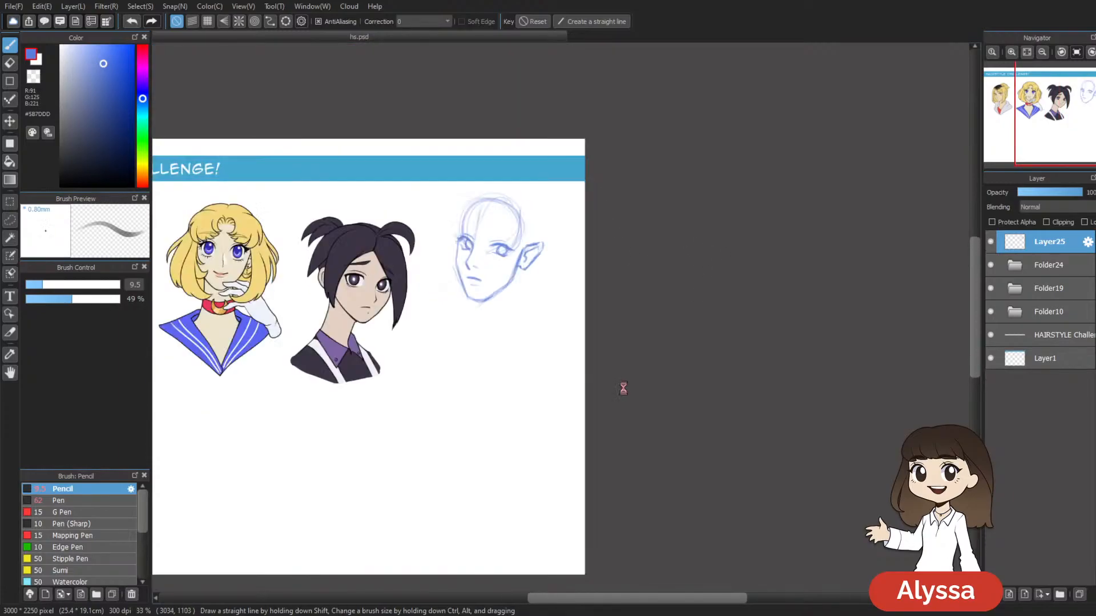
{"action": "key", "text": "ctrl+plus"}
{"action": "key", "text": "ctrl+plus"}
{"action": "key", "text": "ctrl+plus"}
{"action": "scroll", "coordinate": [587, 400], "scroll_direction": "up", "scroll_amount": 2}
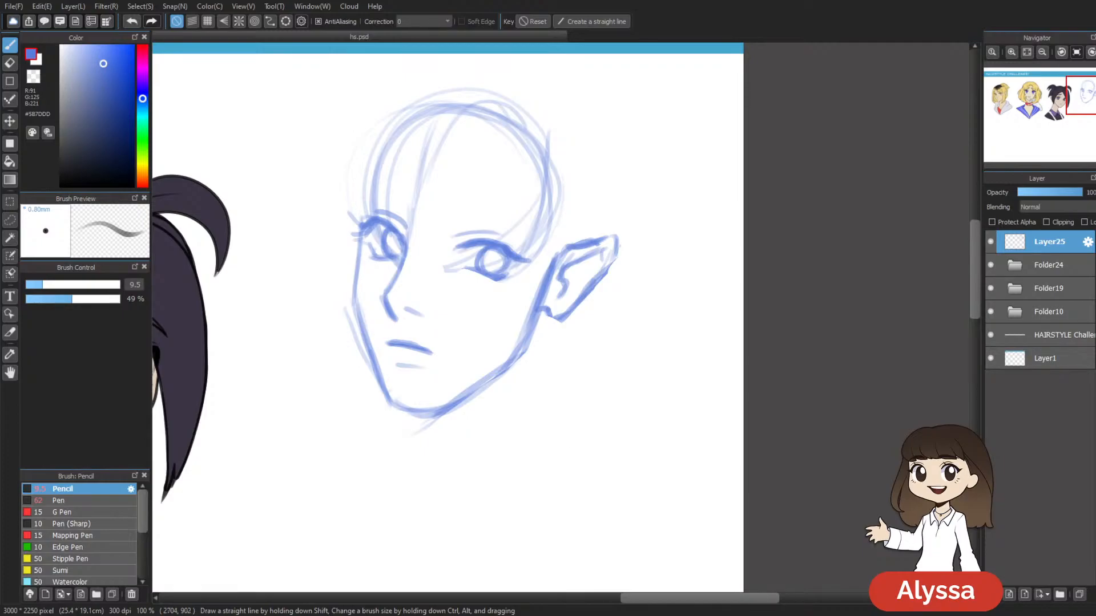
Step: Sketch the side of the head with curved strokes running from the temple down to the pointed ear
{"action": "left_click_drag", "start_coordinate": [632, 228], "coordinate": [660, 188]}
{"action": "left_click_drag", "start_coordinate": [550, 343], "coordinate": [510, 320]}
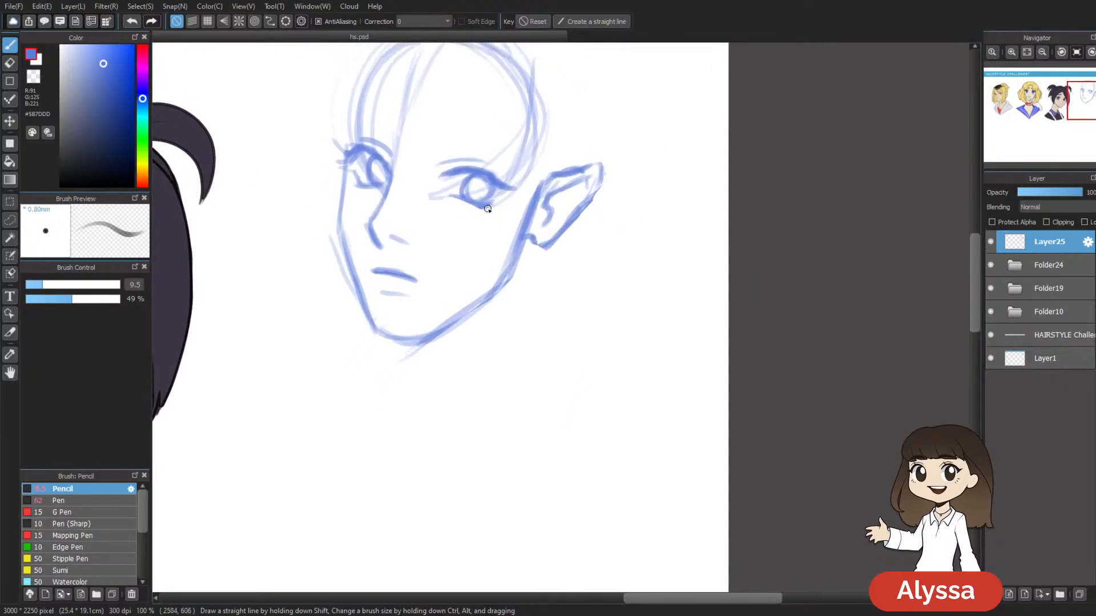
{"action": "mouse_move", "coordinate": [601, 230]}
{"action": "left_mouse_down"}
{"action": "mouse_move", "coordinate": [553, 249]}
{"action": "mouse_move", "coordinate": [529, 278]}
{"action": "left_mouse_up"}
{"action": "mouse_move", "coordinate": [543, 151]}
{"action": "left_mouse_down"}
{"action": "mouse_move", "coordinate": [492, 144]}
{"action": "mouse_move", "coordinate": [511, 129]}
{"action": "left_mouse_up"}
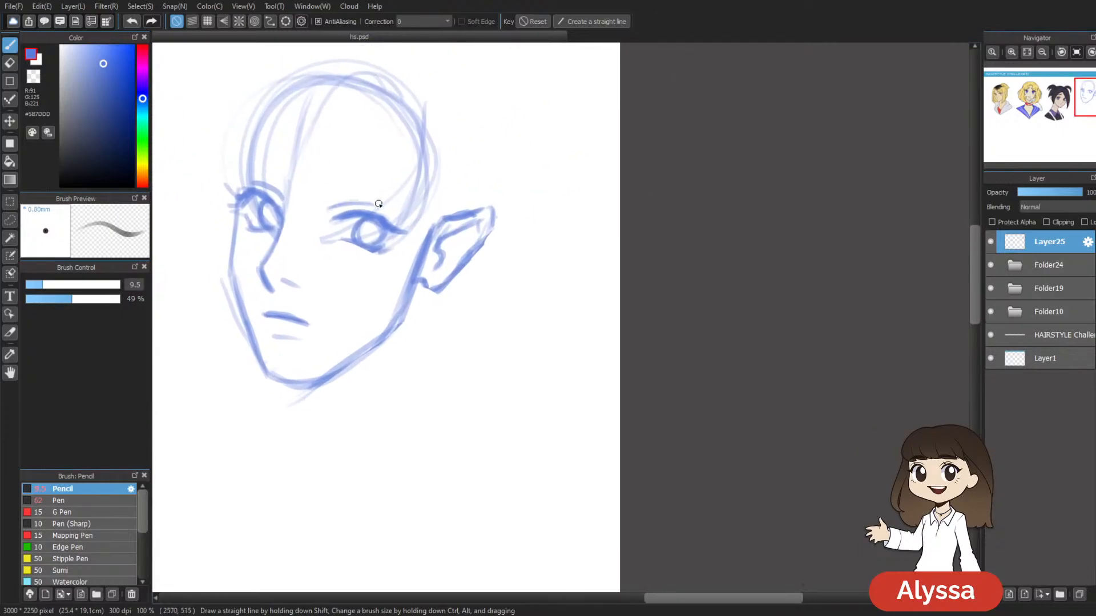
{"action": "left_click_drag", "start_coordinate": [379, 204], "coordinate": [397, 166]}
{"action": "left_click_drag", "start_coordinate": [437, 112], "coordinate": [459, 171]}
{"action": "left_click_drag", "start_coordinate": [443, 135], "coordinate": [458, 188]}
Step: Move the whole head sketch slightly down and towards the third character
{"action": "left_click_drag", "start_coordinate": [618, 217], "coordinate": [694, 215]}
{"action": "key", "text": "ctrl+minus"}
{"action": "key", "text": "ctrl+minus"}
{"action": "key", "text": "ctrl+minus"}
{"action": "key", "text": "ctrl+plus"}
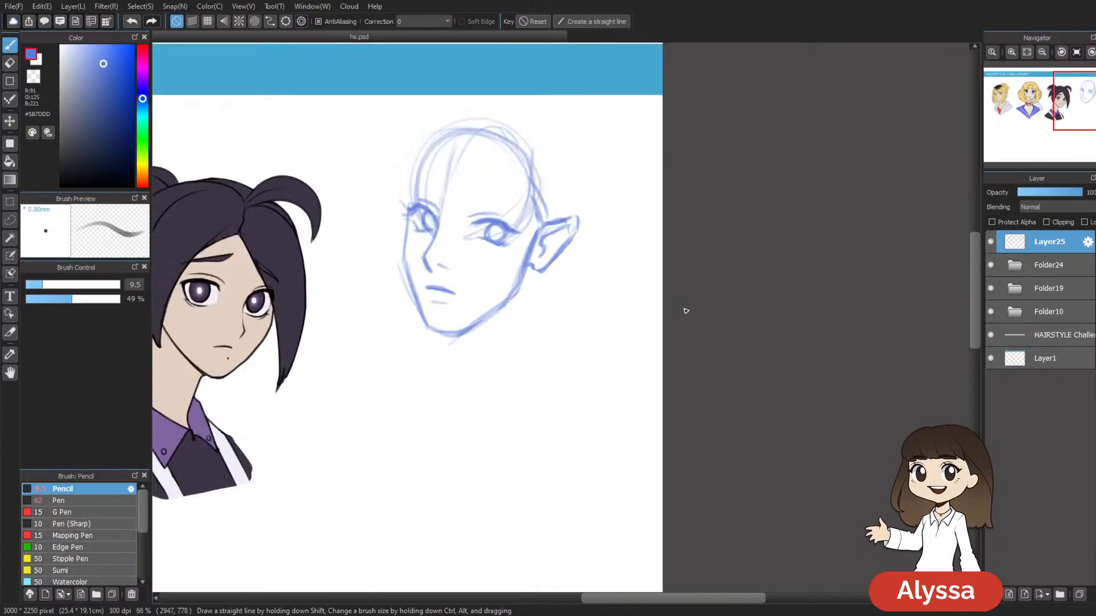
{"action": "key", "text": "ctrl+t"}
{"action": "left_click_drag", "start_coordinate": [528, 259], "coordinate": [520, 285]}
{"action": "key", "text": "Return"}
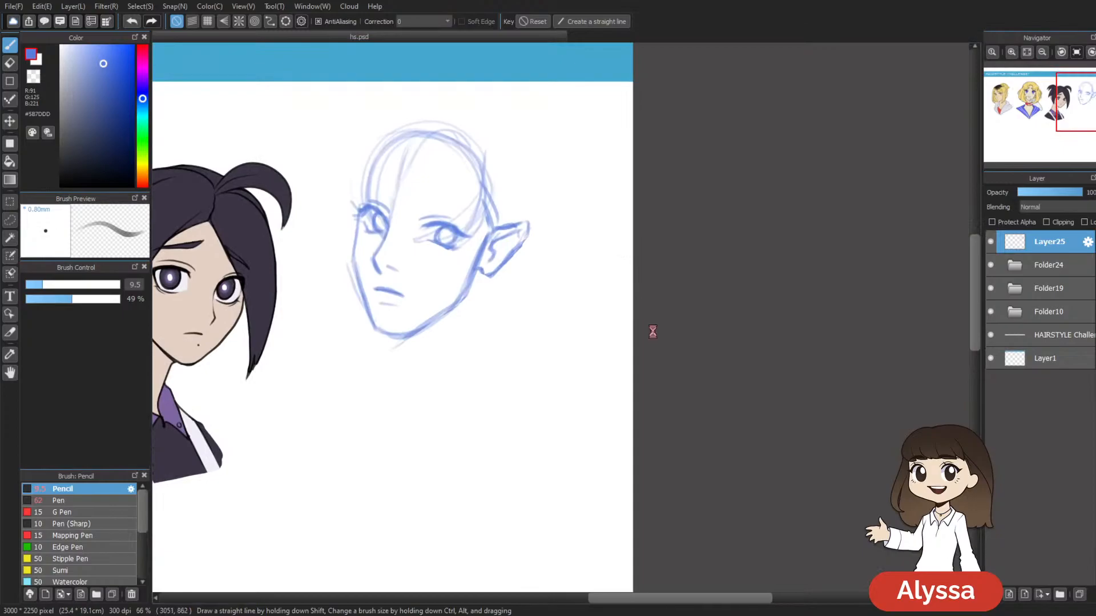
Step: Sketch thick eyebrows above both eyes, with the near one sloping down towards the ear
{"action": "left_click_drag", "start_coordinate": [577, 300], "coordinate": [441, 282]}
{"action": "left_click_drag", "start_coordinate": [364, 234], "coordinate": [375, 258]}
{"action": "left_click_drag", "start_coordinate": [436, 171], "coordinate": [445, 177]}
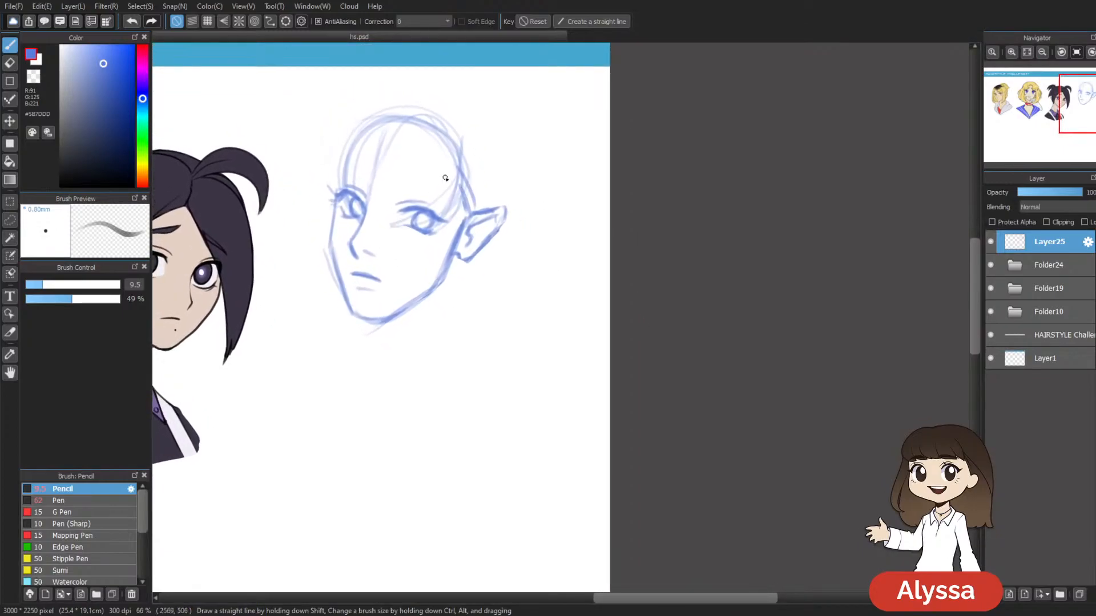
{"action": "left_click_drag", "start_coordinate": [518, 177], "coordinate": [513, 182]}
{"action": "left_click_drag", "start_coordinate": [569, 148], "coordinate": [548, 145]}
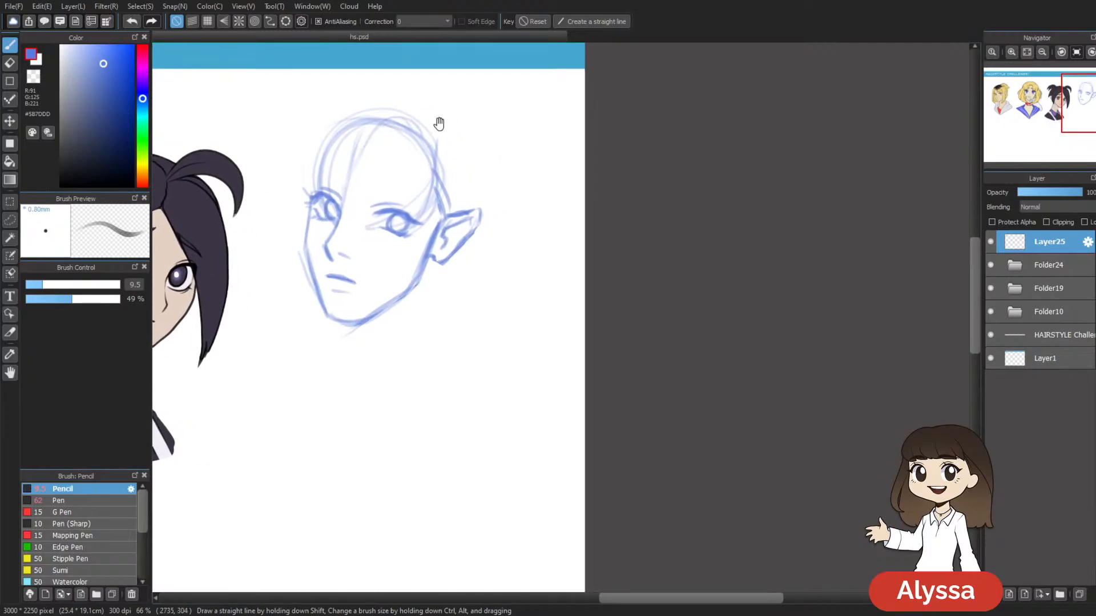
{"action": "left_click_drag", "start_coordinate": [451, 146], "coordinate": [371, 125]}
{"action": "mouse_move", "coordinate": [296, 169]}
{"action": "left_mouse_down"}
{"action": "mouse_move", "coordinate": [324, 169]}
{"action": "mouse_move", "coordinate": [294, 170]}
{"action": "mouse_move", "coordinate": [349, 188]}
{"action": "mouse_move", "coordinate": [296, 166]}
{"action": "left_mouse_up"}
{"action": "left_click_drag", "start_coordinate": [506, 122], "coordinate": [571, 109]}
{"action": "left_click_drag", "start_coordinate": [292, 151], "coordinate": [318, 151]}
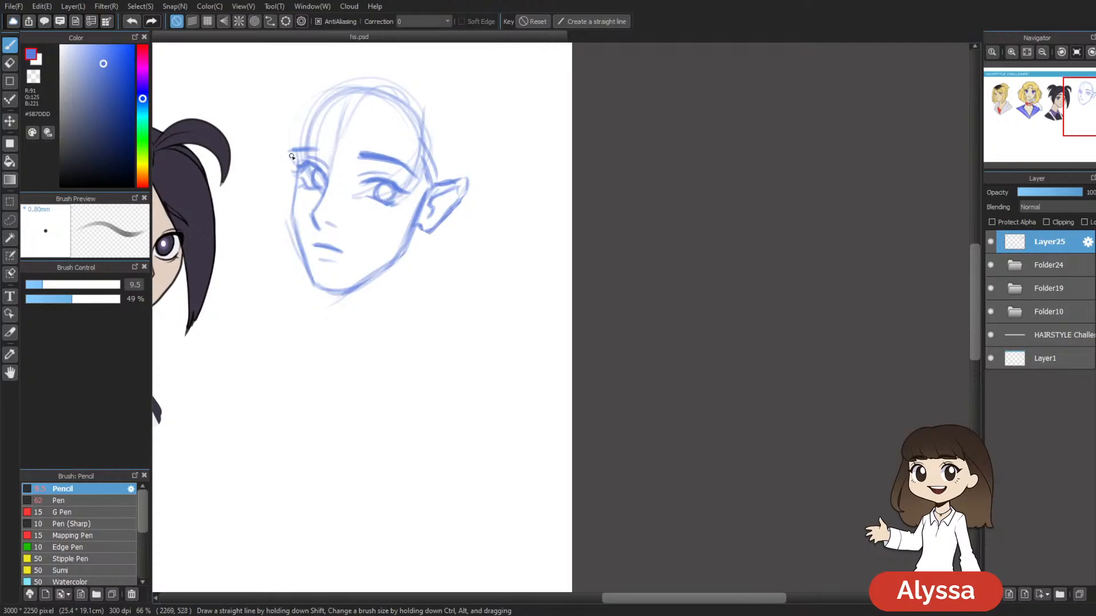
{"action": "left_click_drag", "start_coordinate": [294, 149], "coordinate": [324, 153]}
{"action": "left_click_drag", "start_coordinate": [295, 150], "coordinate": [316, 151]}
{"action": "scroll", "coordinate": [504, 313], "scroll_direction": "up", "scroll_amount": 1}
Step: Erase the guide lines beside the far eyebrow and refine that eyebrow's inner and outer ends
{"action": "key", "text": "e"}
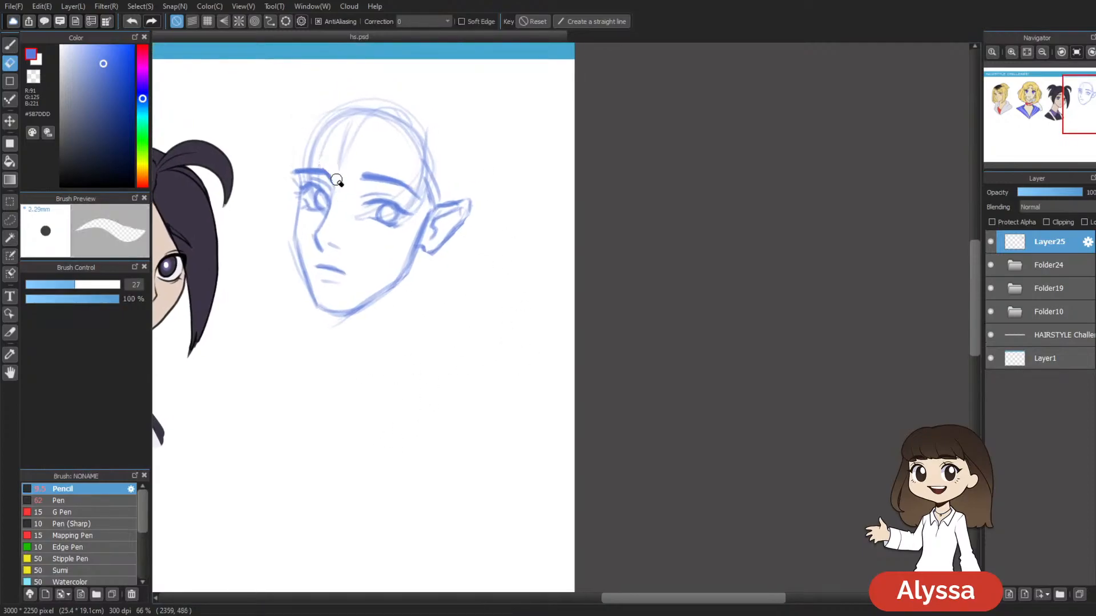
{"action": "key", "text": "b"}
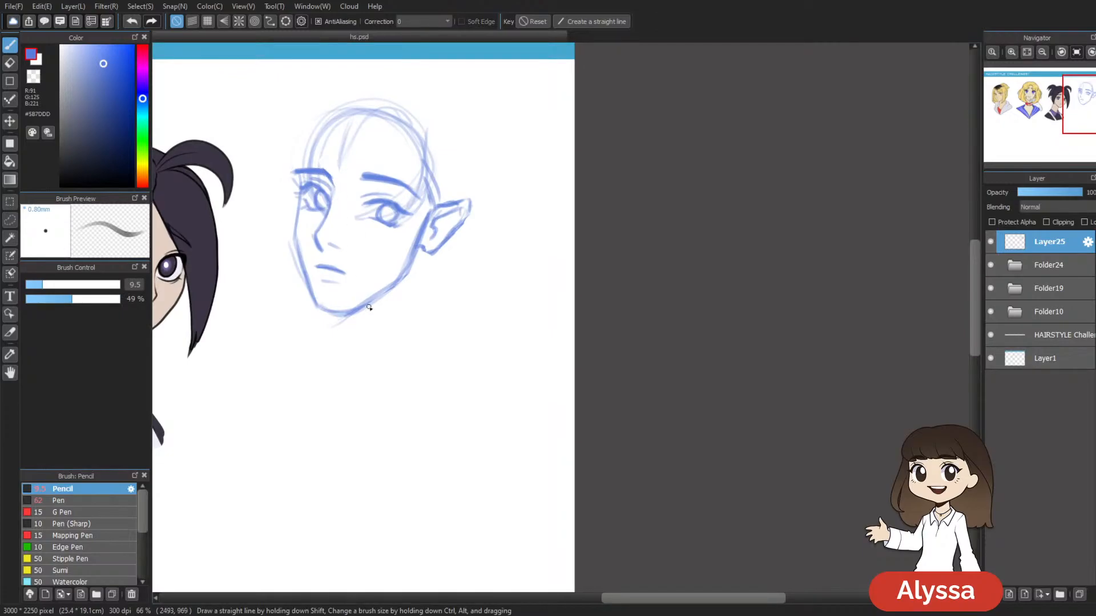
{"action": "key", "text": "e"}
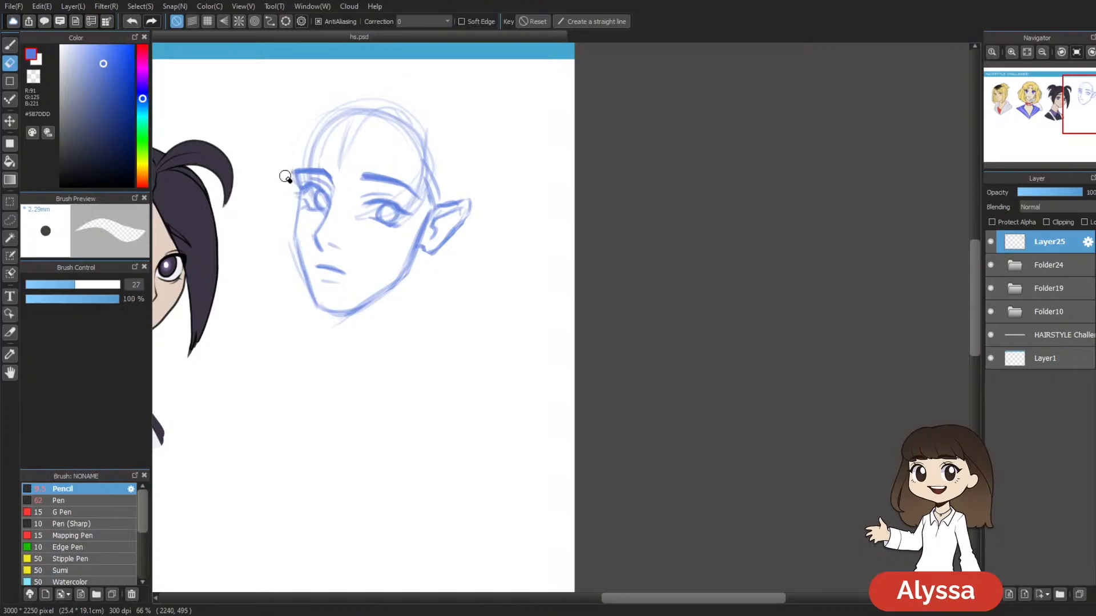
{"action": "key", "text": "b"}
{"action": "key", "text": "e"}
{"action": "left_click_drag", "start_coordinate": [289, 173], "coordinate": [299, 189]}
{"action": "key", "text": "b"}
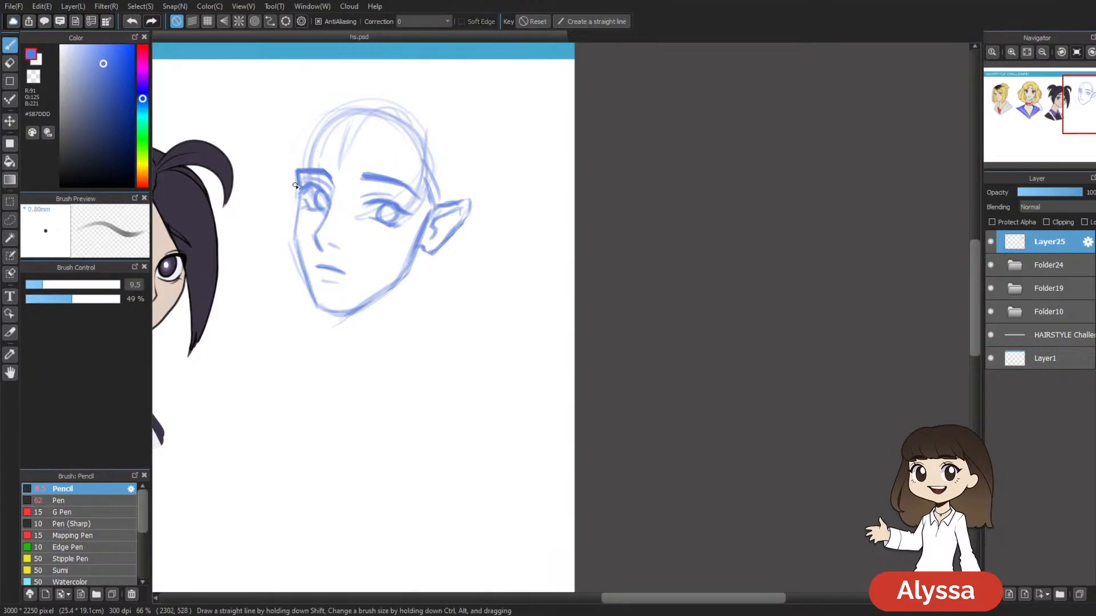
Step: Darken the near eye's upper lid and add lashes at its outer corner
{"action": "left_click_drag", "start_coordinate": [479, 348], "coordinate": [479, 298]}
{"action": "left_click_drag", "start_coordinate": [574, 267], "coordinate": [549, 271]}
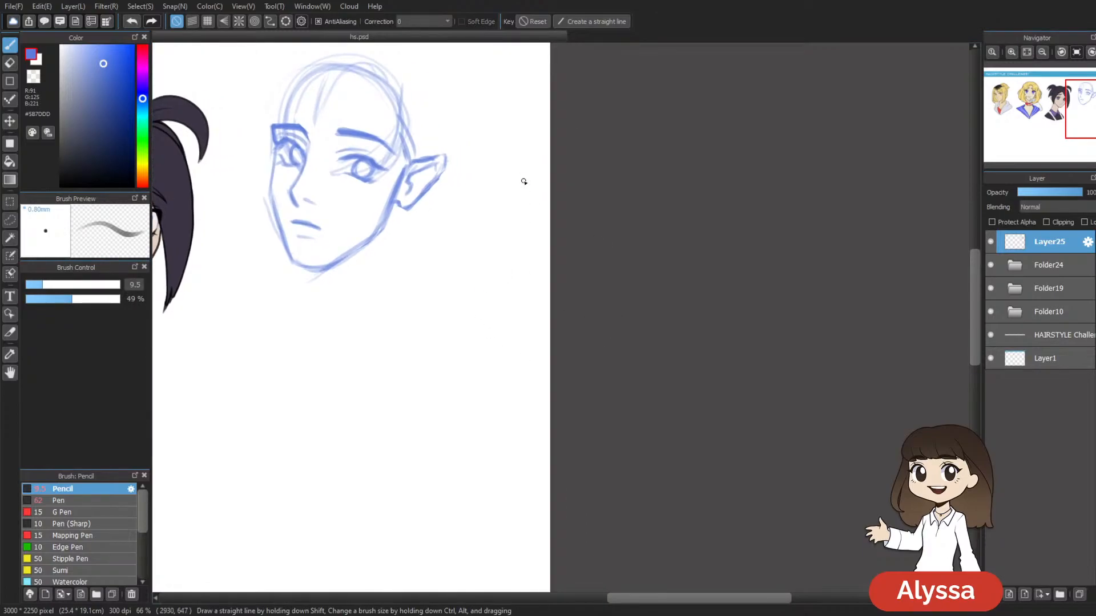
{"action": "left_click_drag", "start_coordinate": [481, 295], "coordinate": [451, 266]}
{"action": "left_click_drag", "start_coordinate": [354, 183], "coordinate": [371, 227]}
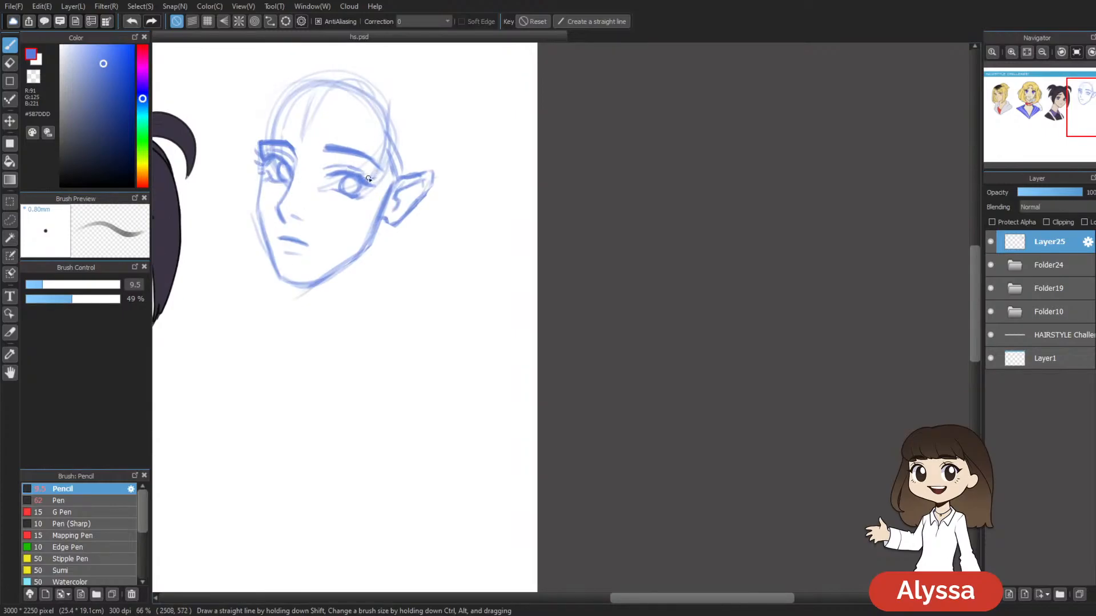
{"action": "mouse_move", "coordinate": [510, 183]}
{"action": "left_mouse_down"}
{"action": "mouse_move", "coordinate": [509, 162]}
{"action": "mouse_move", "coordinate": [528, 178]}
{"action": "left_mouse_up"}
{"action": "left_click_drag", "start_coordinate": [469, 143], "coordinate": [463, 142]}
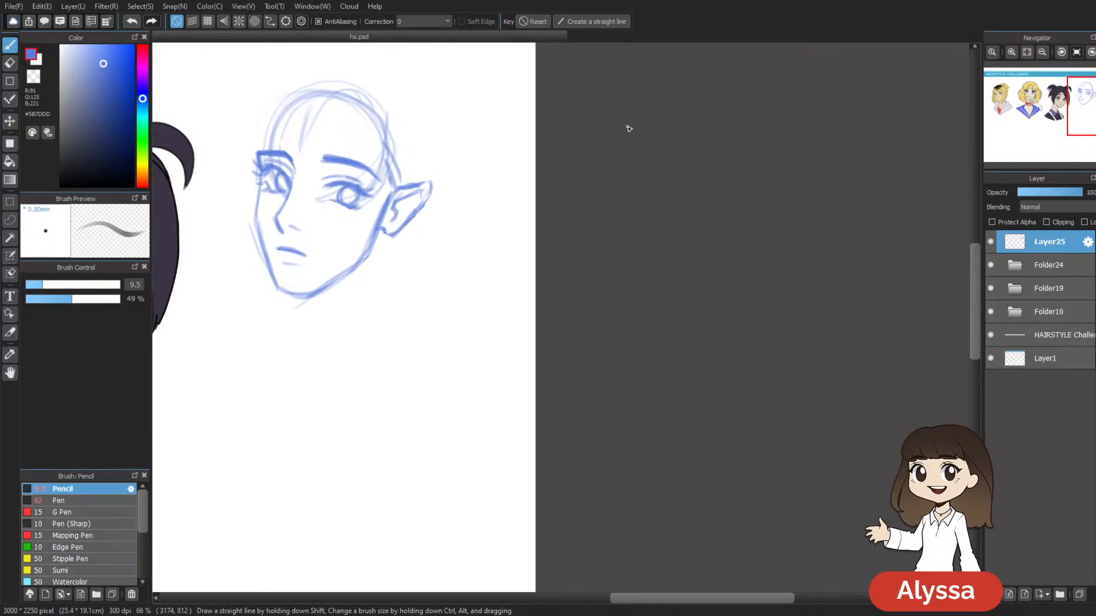
Step: Lasso the near eyebrow, nudge it slightly inward and down with a transform, and deselect it
{"action": "left_click_drag", "start_coordinate": [469, 240], "coordinate": [538, 276]}
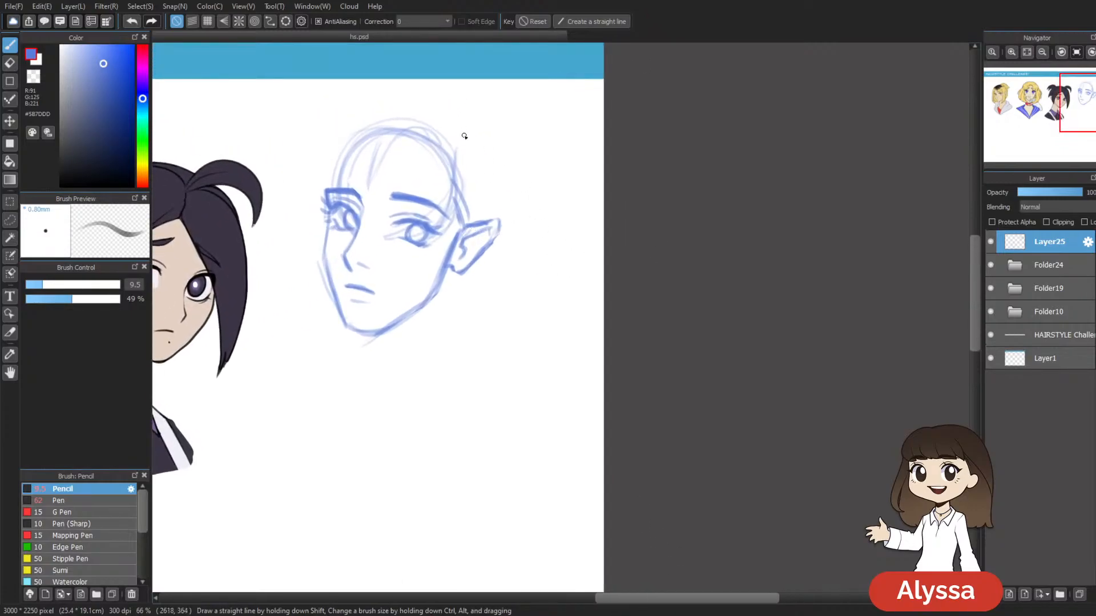
{"action": "key", "text": "l"}
{"action": "mouse_move", "coordinate": [454, 220]}
{"action": "left_mouse_down"}
{"action": "mouse_move", "coordinate": [402, 206]}
{"action": "mouse_move", "coordinate": [456, 204]}
{"action": "left_mouse_up"}
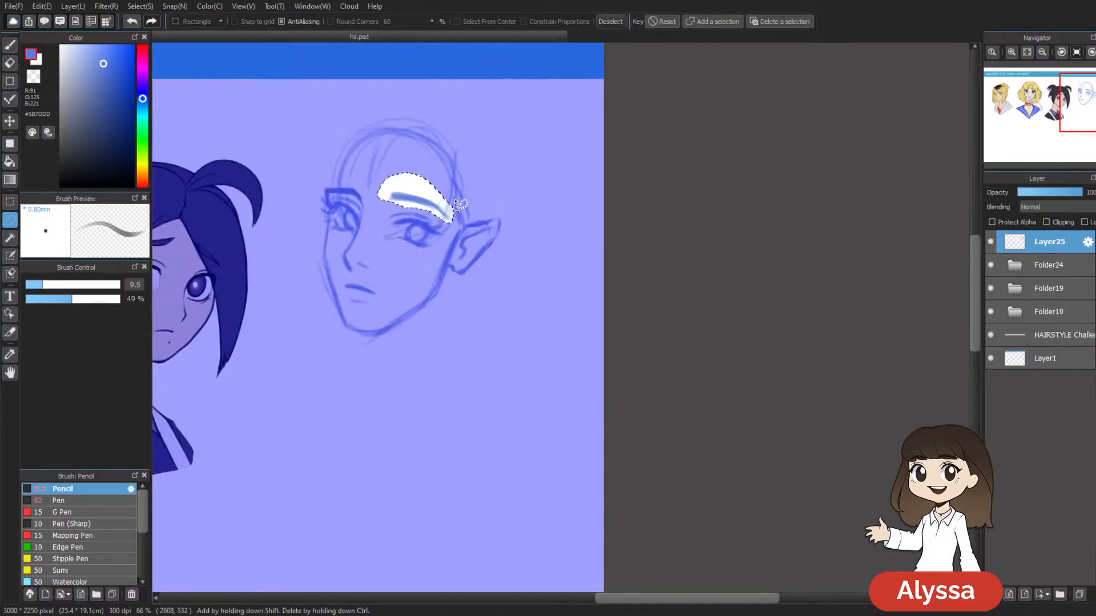
{"action": "key", "text": "ctrl+t"}
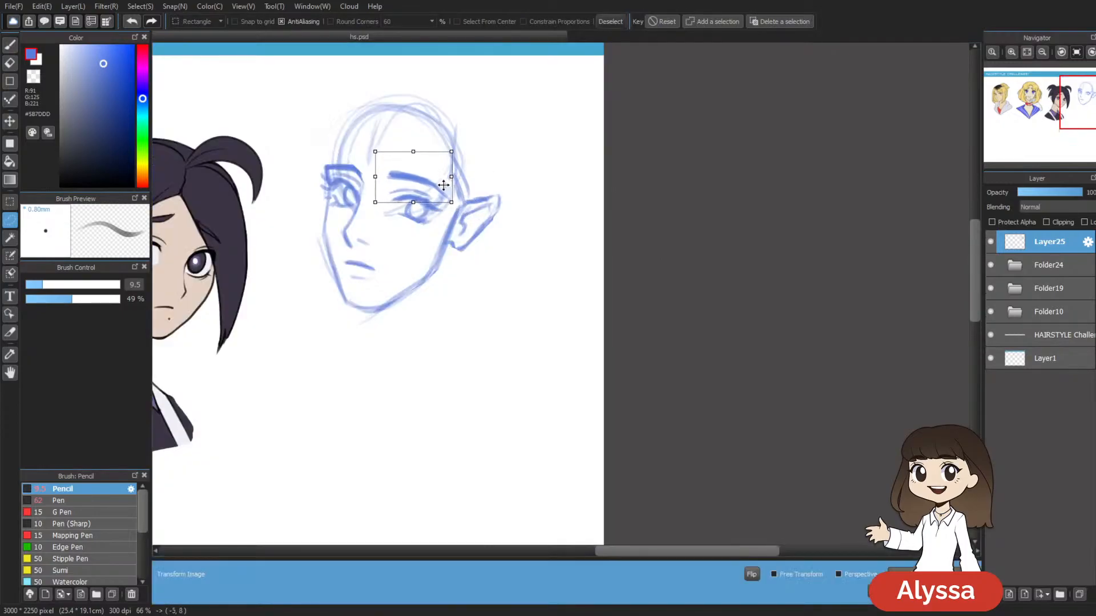
{"action": "key", "text": "Return"}
{"action": "key", "text": "ctrl+d"}
{"action": "key", "text": "b"}
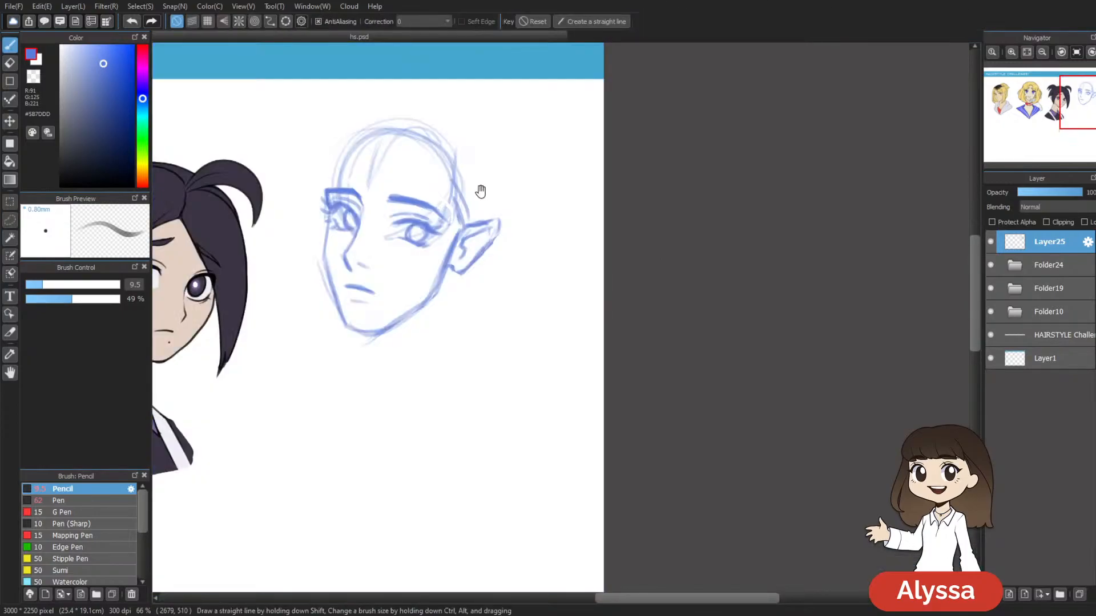
Step: Sketch rough hairline strokes across the forehead, undoing and redrawing the ones that do not fit
{"action": "left_click_drag", "start_coordinate": [520, 340], "coordinate": [562, 323]}
{"action": "left_click_drag", "start_coordinate": [471, 307], "coordinate": [479, 283]}
{"action": "left_click_drag", "start_coordinate": [527, 233], "coordinate": [503, 251]}
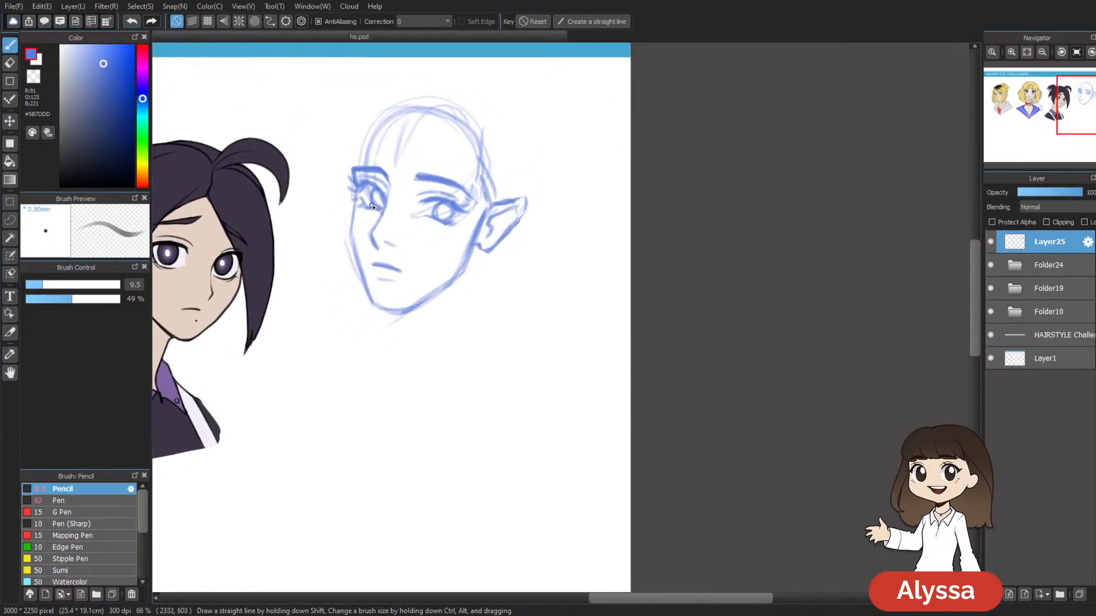
{"action": "left_click_drag", "start_coordinate": [713, 198], "coordinate": [694, 186]}
{"action": "mouse_move", "coordinate": [413, 101]}
{"action": "left_mouse_down"}
{"action": "mouse_move", "coordinate": [377, 141]}
{"action": "mouse_move", "coordinate": [391, 109]}
{"action": "mouse_move", "coordinate": [343, 140]}
{"action": "mouse_move", "coordinate": [446, 142]}
{"action": "left_mouse_up"}
{"action": "mouse_move", "coordinate": [391, 118]}
{"action": "left_mouse_down"}
{"action": "mouse_move", "coordinate": [436, 132]}
{"action": "mouse_move", "coordinate": [435, 164]}
{"action": "left_mouse_up"}
{"action": "mouse_move", "coordinate": [413, 140]}
{"action": "left_mouse_down"}
{"action": "mouse_move", "coordinate": [457, 145]}
{"action": "mouse_move", "coordinate": [456, 168]}
{"action": "left_mouse_up"}
{"action": "key", "text": "ctrl+z"}
{"action": "key", "text": "ctrl+z"}
{"action": "key", "text": "ctrl+z"}
{"action": "left_click_drag", "start_coordinate": [404, 122], "coordinate": [467, 181]}
{"action": "left_click_drag", "start_coordinate": [432, 132], "coordinate": [463, 170]}
{"action": "key", "text": "ctrl+z"}
{"action": "key", "text": "ctrl+z"}
Step: Strengthen the chin and the near jawline with darker strokes running up towards the ear
{"action": "left_click_drag", "start_coordinate": [342, 263], "coordinate": [356, 295]}
{"action": "mouse_move", "coordinate": [349, 280]}
{"action": "left_mouse_down"}
{"action": "mouse_move", "coordinate": [361, 297]}
{"action": "mouse_move", "coordinate": [393, 297]}
{"action": "left_mouse_up"}
{"action": "key", "text": "Right"}
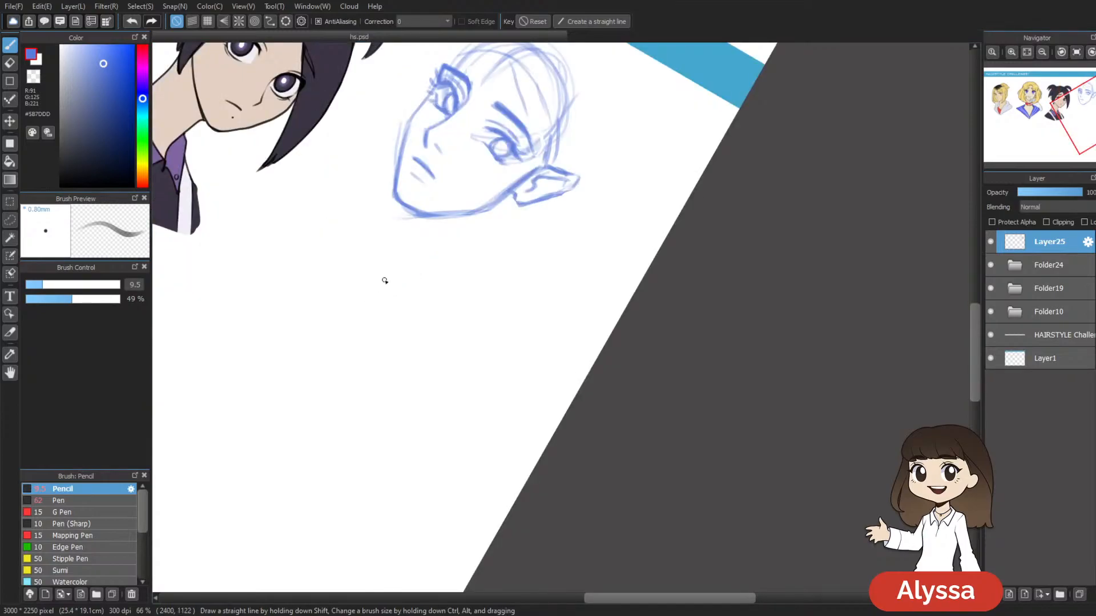
{"action": "key", "text": "Left"}
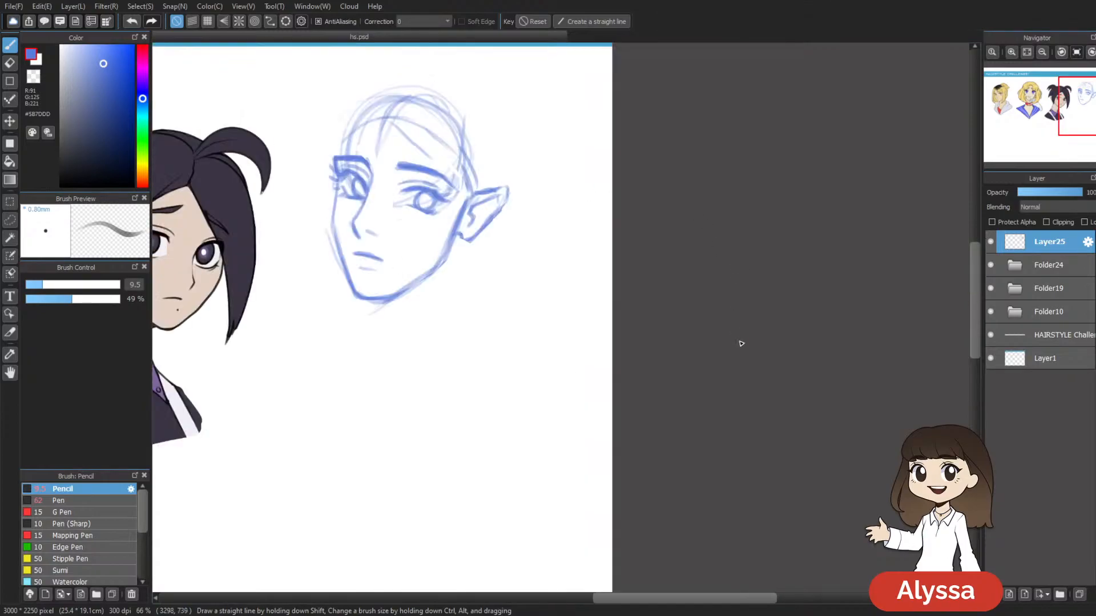
{"action": "mouse_move", "coordinate": [365, 300]}
{"action": "left_mouse_down"}
{"action": "mouse_move", "coordinate": [412, 287]}
{"action": "mouse_move", "coordinate": [430, 268]}
{"action": "left_mouse_up"}
{"action": "mouse_move", "coordinate": [368, 298]}
{"action": "left_mouse_down"}
{"action": "mouse_move", "coordinate": [411, 286]}
{"action": "mouse_move", "coordinate": [444, 258]}
{"action": "left_mouse_up"}
{"action": "mouse_move", "coordinate": [400, 293]}
{"action": "left_mouse_down"}
{"action": "mouse_move", "coordinate": [443, 265]}
{"action": "mouse_move", "coordinate": [456, 227]}
{"action": "left_mouse_up"}
Step: Lasso the lower face, adjust the chin and jaw with a free transform, and deselect the area
{"action": "mouse_move", "coordinate": [434, 268]}
{"action": "left_mouse_down"}
{"action": "mouse_move", "coordinate": [451, 241]}
{"action": "mouse_move", "coordinate": [365, 281]}
{"action": "mouse_move", "coordinate": [345, 221]}
{"action": "mouse_move", "coordinate": [319, 332]}
{"action": "mouse_move", "coordinate": [371, 358]}
{"action": "mouse_move", "coordinate": [398, 332]}
{"action": "left_mouse_up"}
{"action": "key", "text": "l"}
{"action": "key", "text": "ctrl+t"}
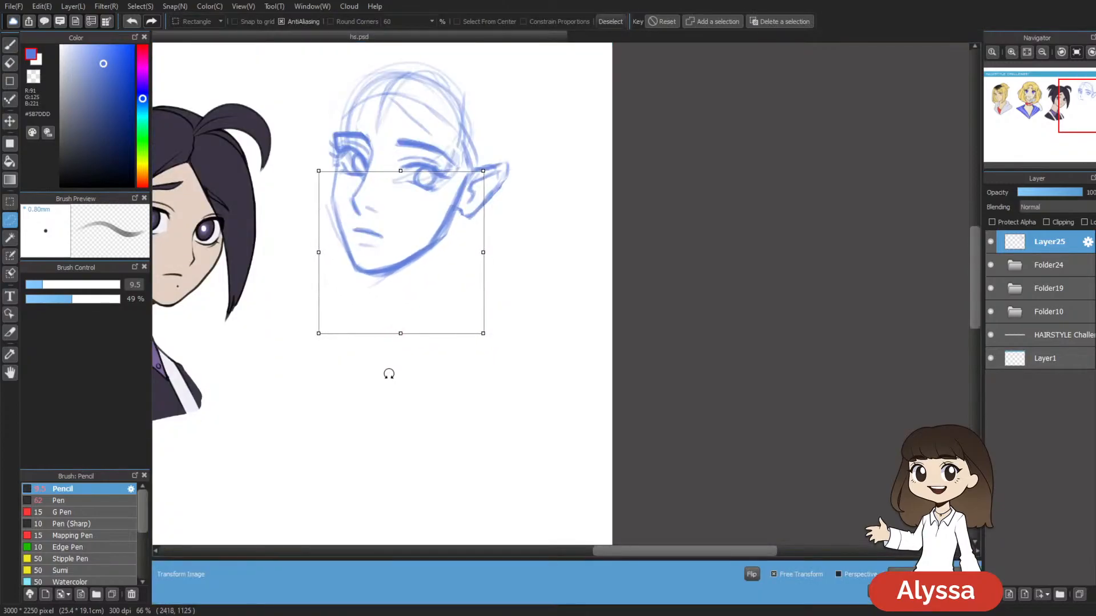
{"action": "key", "text": "Return"}
{"action": "key", "text": "ctrl+d"}
Step: Lasso the nose and mouth together, nudge their placement on the face with a transform, and deselect them
{"action": "mouse_move", "coordinate": [443, 124]}
{"action": "left_mouse_down"}
{"action": "mouse_move", "coordinate": [525, 251]}
{"action": "mouse_move", "coordinate": [506, 173]}
{"action": "left_mouse_up"}
{"action": "mouse_move", "coordinate": [456, 323]}
{"action": "left_mouse_down"}
{"action": "mouse_move", "coordinate": [437, 331]}
{"action": "mouse_move", "coordinate": [421, 257]}
{"action": "mouse_move", "coordinate": [457, 315]}
{"action": "left_mouse_up"}
{"action": "key", "text": "ctrl+t"}
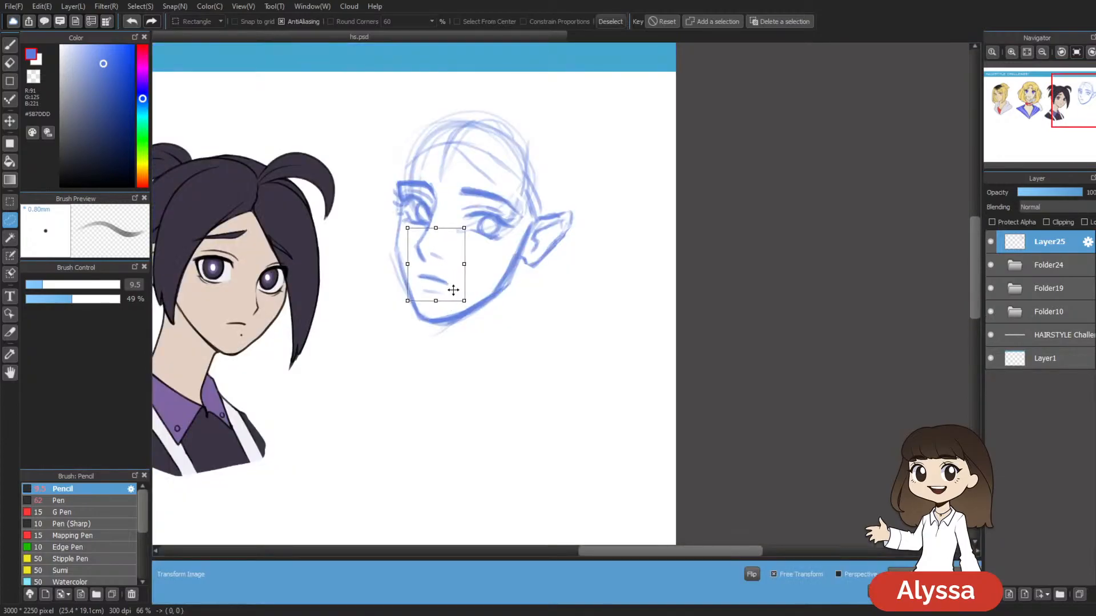
{"action": "key", "text": "Return"}
{"action": "key", "text": "ctrl+d"}
{"action": "key", "text": "b"}
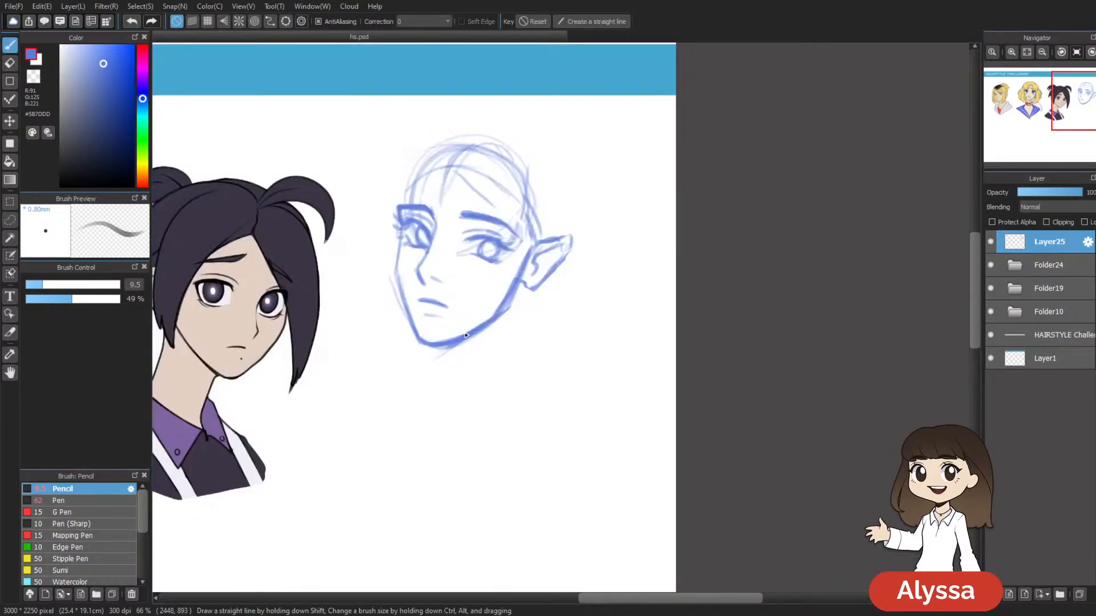
Step: Move the whole head sketch slightly down and away from the third character
{"action": "left_click_drag", "start_coordinate": [622, 258], "coordinate": [504, 222]}
{"action": "left_click_drag", "start_coordinate": [558, 296], "coordinate": [670, 255]}
{"action": "key", "text": "ctrl+t"}
{"action": "left_click_drag", "start_coordinate": [493, 232], "coordinate": [510, 259]}
{"action": "key", "text": "Return"}
{"action": "scroll", "coordinate": [712, 324], "scroll_direction": "down", "scroll_amount": 3}
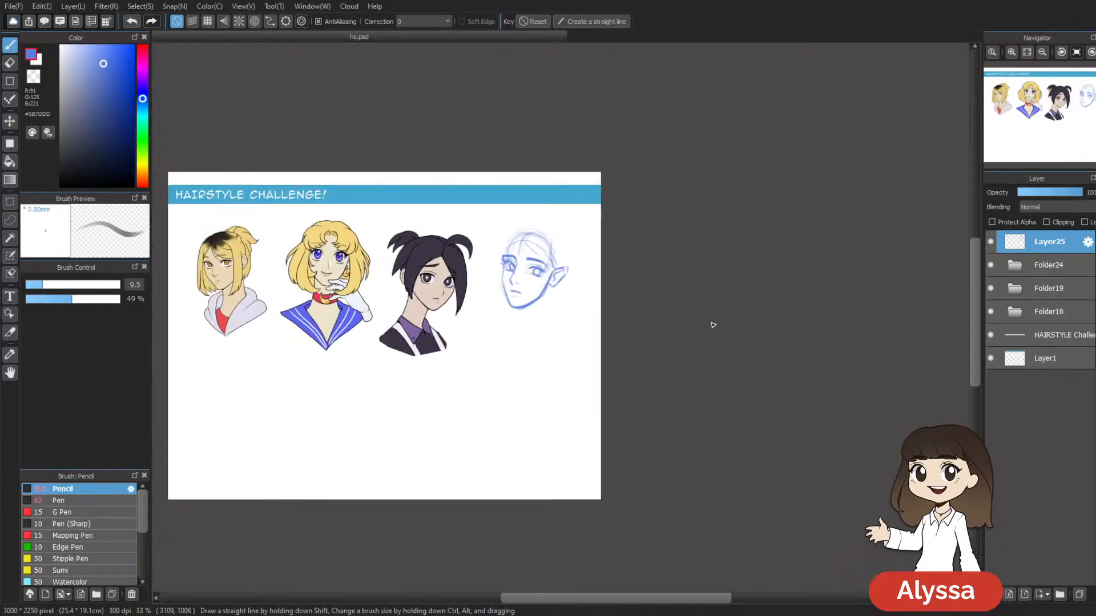
{"action": "scroll", "coordinate": [712, 325], "scroll_direction": "up", "scroll_amount": 2}
{"action": "left_click_drag", "start_coordinate": [647, 233], "coordinate": [607, 253]}
{"action": "left_click_drag", "start_coordinate": [546, 328], "coordinate": [531, 350]}
{"action": "left_click_drag", "start_coordinate": [565, 293], "coordinate": [549, 268]}
{"action": "left_click_drag", "start_coordinate": [562, 221], "coordinate": [555, 190]}
{"action": "left_click_drag", "start_coordinate": [402, 268], "coordinate": [423, 315]}
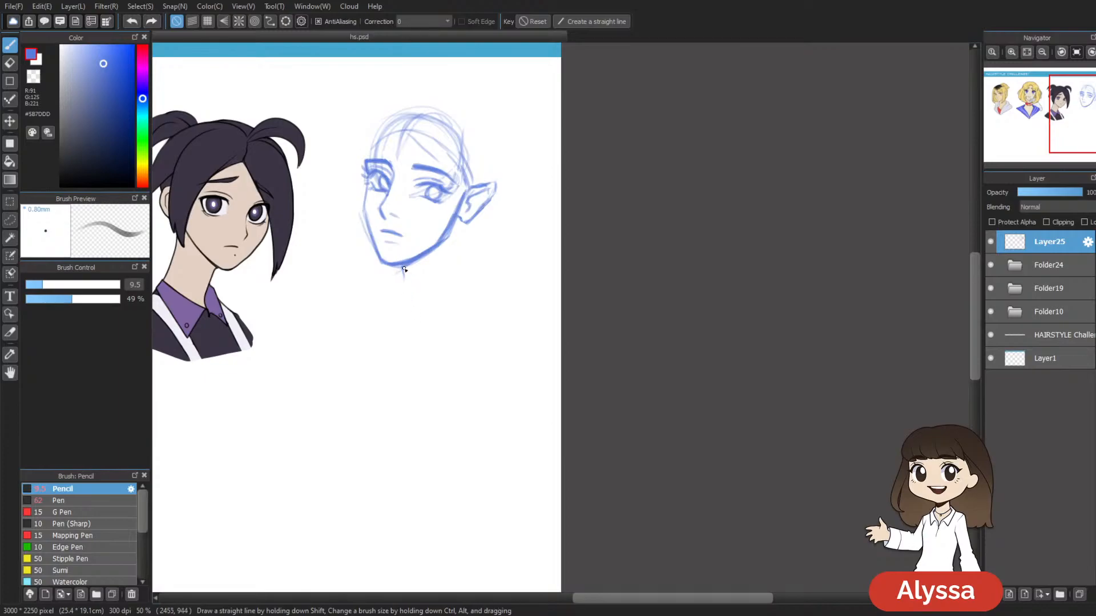
{"action": "key", "text": "ctrl+z"}
{"action": "key", "text": "ctrl+z"}
{"action": "mouse_move", "coordinate": [404, 264]}
{"action": "left_mouse_down"}
{"action": "mouse_move", "coordinate": [424, 318]}
{"action": "mouse_move", "coordinate": [417, 288]}
{"action": "left_mouse_up"}
{"action": "left_click_drag", "start_coordinate": [423, 315], "coordinate": [424, 351]}
{"action": "left_click_drag", "start_coordinate": [423, 342], "coordinate": [416, 387]}
{"action": "key", "text": "ctrl+z"}
{"action": "left_click_drag", "start_coordinate": [423, 317], "coordinate": [418, 367]}
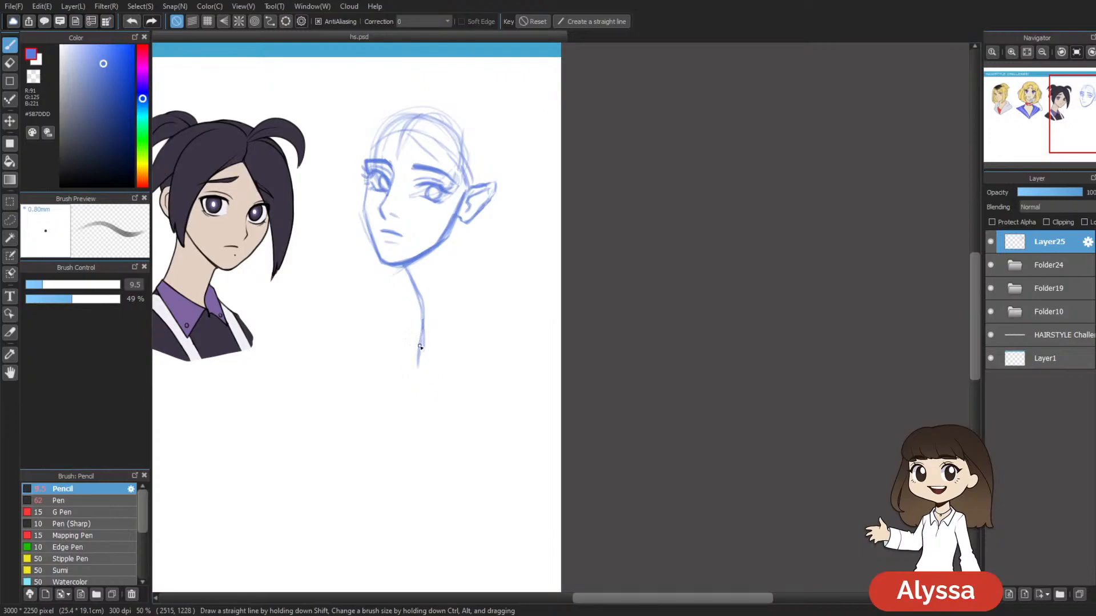
{"action": "key", "text": "ctrl+z"}
{"action": "left_click_drag", "start_coordinate": [470, 229], "coordinate": [478, 267]}
{"action": "key", "text": "ctrl+z"}
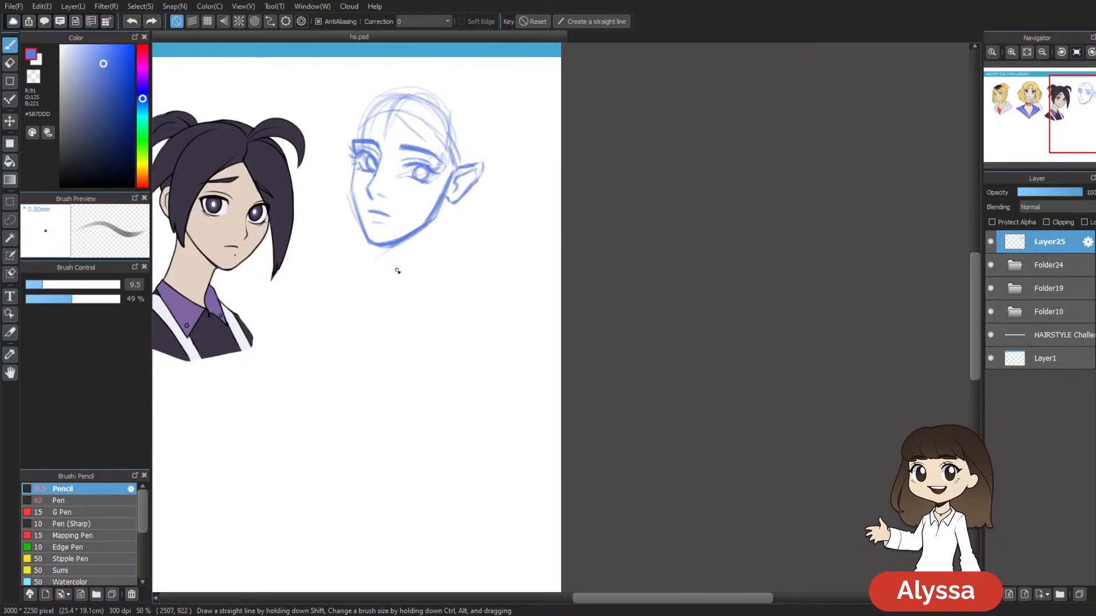
{"action": "left_click_drag", "start_coordinate": [403, 270], "coordinate": [410, 318]}
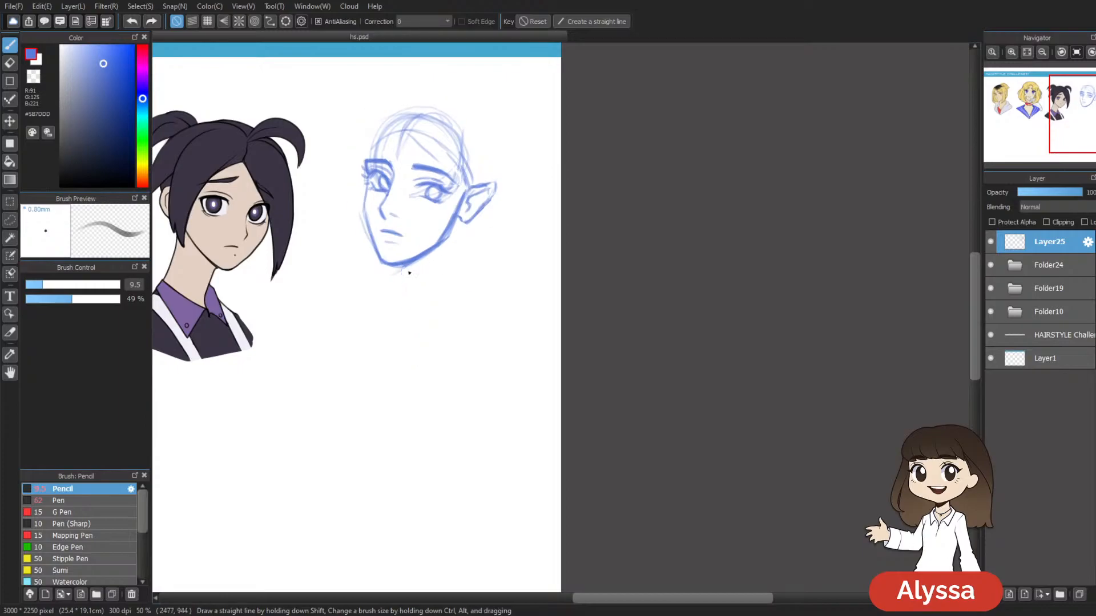
{"action": "key", "text": "ctrl+z"}
Step: Sketch the front and back lines of the fourth character's neck, with a pointed chest outline beneath them
{"action": "mouse_move", "coordinate": [407, 268]}
{"action": "left_mouse_down"}
{"action": "mouse_move", "coordinate": [414, 337]}
{"action": "mouse_move", "coordinate": [419, 317]}
{"action": "mouse_move", "coordinate": [405, 350]}
{"action": "left_mouse_up"}
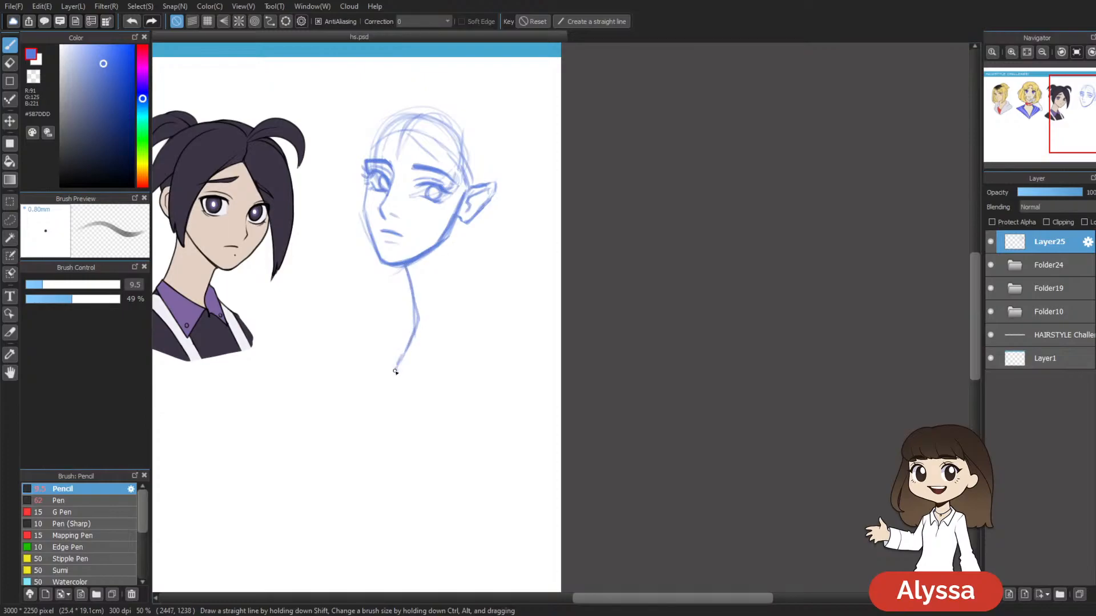
{"action": "left_click_drag", "start_coordinate": [392, 391], "coordinate": [454, 347]}
{"action": "left_click_drag", "start_coordinate": [463, 223], "coordinate": [468, 272]}
{"action": "mouse_move", "coordinate": [463, 223]}
{"action": "left_mouse_down"}
{"action": "mouse_move", "coordinate": [485, 318]}
{"action": "mouse_move", "coordinate": [466, 242]}
{"action": "mouse_move", "coordinate": [498, 318]}
{"action": "left_mouse_up"}
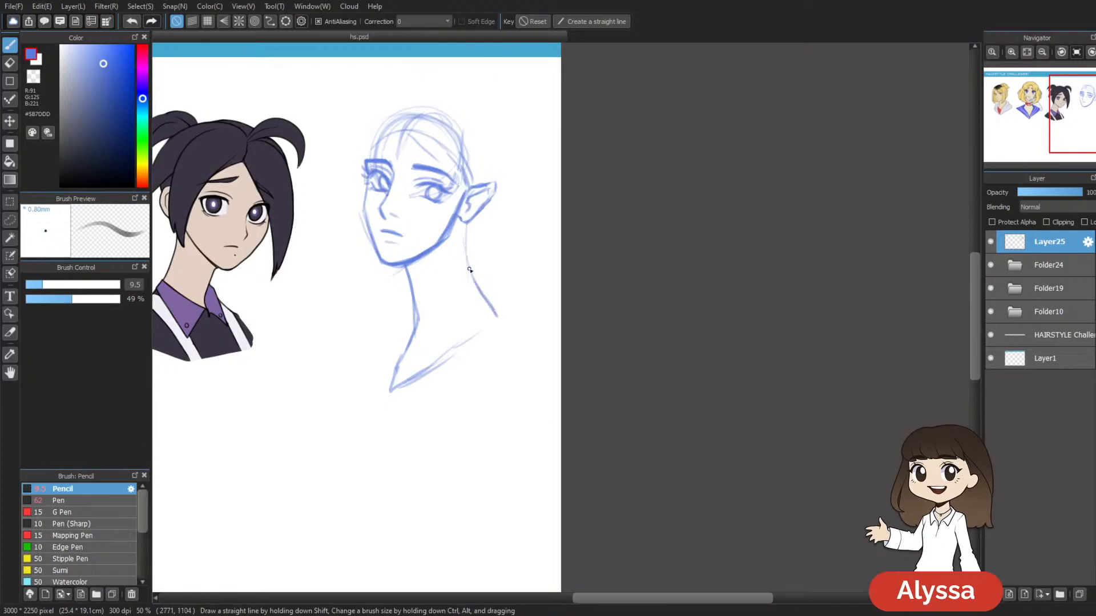
{"action": "left_click_drag", "start_coordinate": [405, 264], "coordinate": [426, 332]}
Step: Rework the front neck and chest line, erase stray strokes, and add a curved lapel line from the shoulder
{"action": "key", "text": "e"}
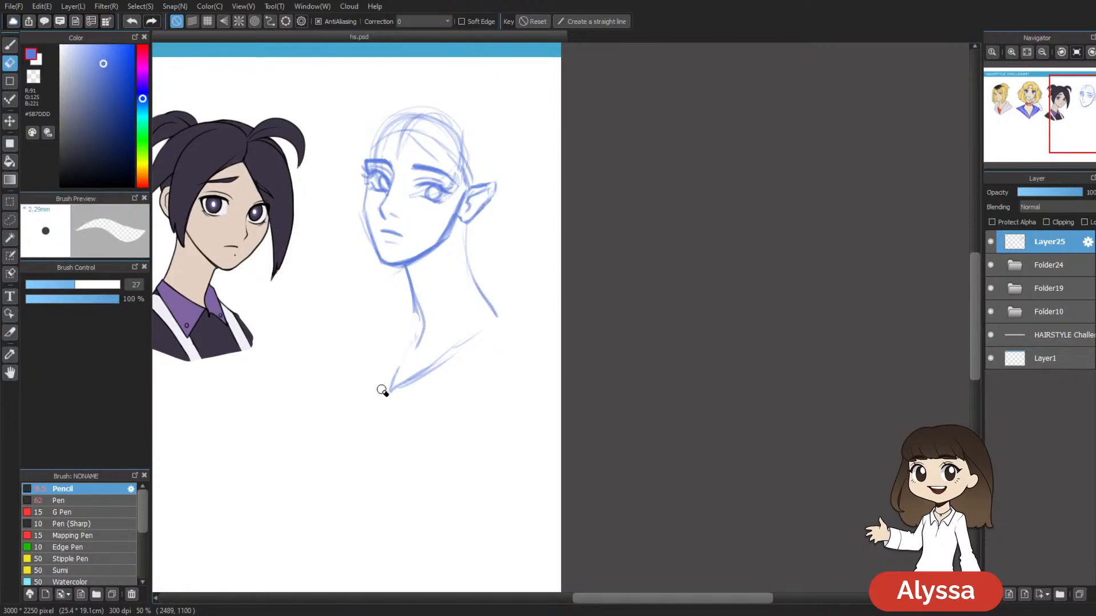
{"action": "key", "text": "b"}
{"action": "mouse_move", "coordinate": [419, 304]}
{"action": "left_mouse_down"}
{"action": "mouse_move", "coordinate": [399, 378]}
{"action": "mouse_move", "coordinate": [415, 360]}
{"action": "left_mouse_up"}
{"action": "left_click_drag", "start_coordinate": [483, 311], "coordinate": [386, 406]}
{"action": "key", "text": "ctrl+z"}
{"action": "mouse_move", "coordinate": [407, 366]}
{"action": "left_mouse_down"}
{"action": "mouse_move", "coordinate": [388, 413]}
{"action": "mouse_move", "coordinate": [432, 370]}
{"action": "mouse_move", "coordinate": [450, 368]}
{"action": "mouse_move", "coordinate": [400, 390]}
{"action": "mouse_move", "coordinate": [425, 360]}
{"action": "mouse_move", "coordinate": [496, 315]}
{"action": "mouse_move", "coordinate": [472, 279]}
{"action": "left_mouse_up"}
{"action": "key", "text": "e"}
{"action": "key", "text": "b"}
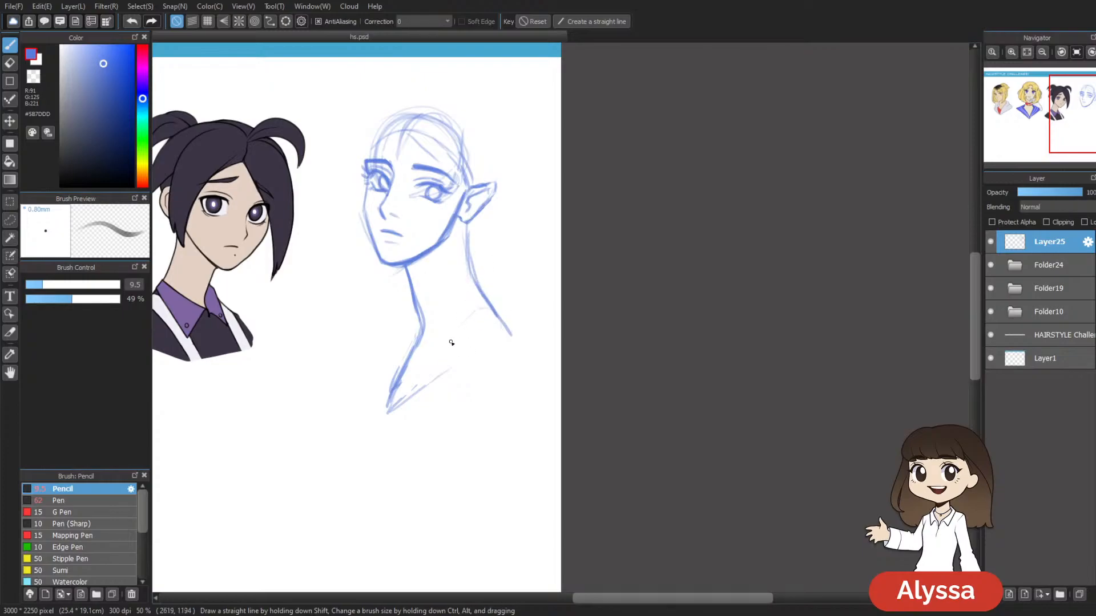
{"action": "left_click_drag", "start_coordinate": [436, 361], "coordinate": [479, 319]}
{"action": "mouse_move", "coordinate": [432, 381]}
{"action": "left_mouse_down"}
{"action": "mouse_move", "coordinate": [458, 335]}
{"action": "mouse_move", "coordinate": [506, 320]}
{"action": "mouse_move", "coordinate": [432, 374]}
{"action": "left_mouse_up"}
Step: Sketch a standing folded collar around the neck, erasing the neck lines beneath it and firming up its upper edge
{"action": "left_click_drag", "start_coordinate": [628, 284], "coordinate": [604, 261]}
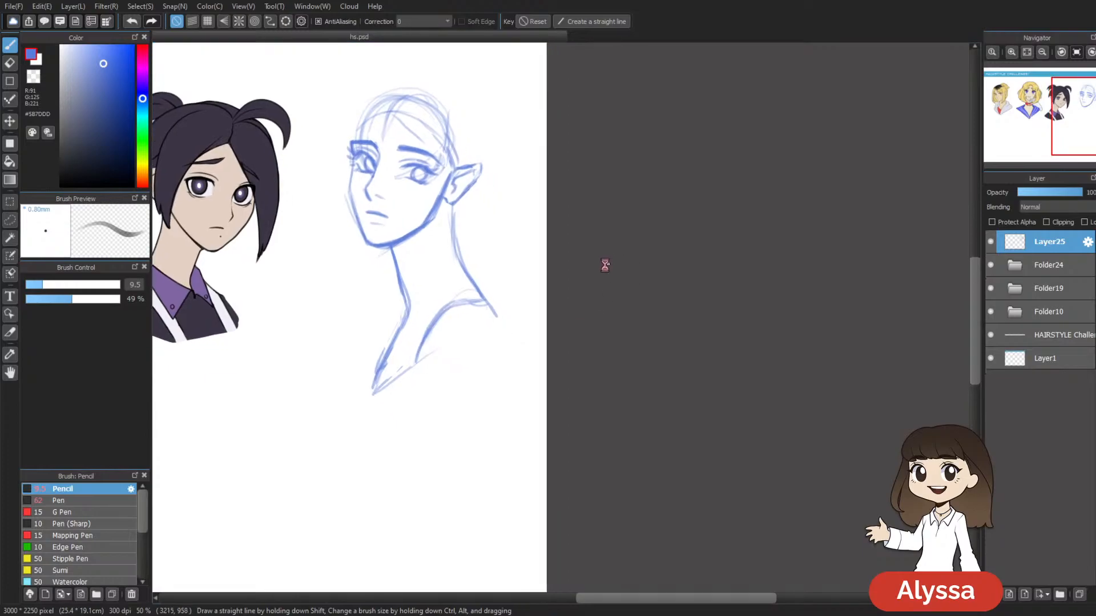
{"action": "left_click_drag", "start_coordinate": [450, 210], "coordinate": [432, 201]}
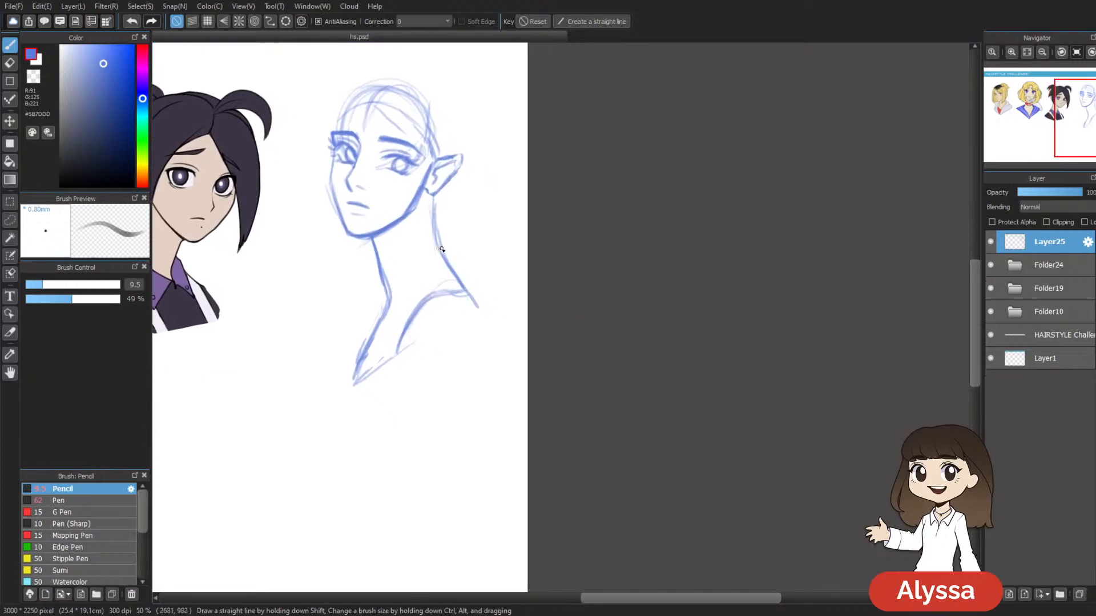
{"action": "mouse_move", "coordinate": [428, 261]}
{"action": "left_mouse_down"}
{"action": "mouse_move", "coordinate": [383, 282]}
{"action": "mouse_move", "coordinate": [375, 319]}
{"action": "mouse_move", "coordinate": [385, 297]}
{"action": "mouse_move", "coordinate": [395, 316]}
{"action": "mouse_move", "coordinate": [455, 277]}
{"action": "left_mouse_up"}
{"action": "left_click_drag", "start_coordinate": [414, 309], "coordinate": [455, 270]}
{"action": "key", "text": "e"}
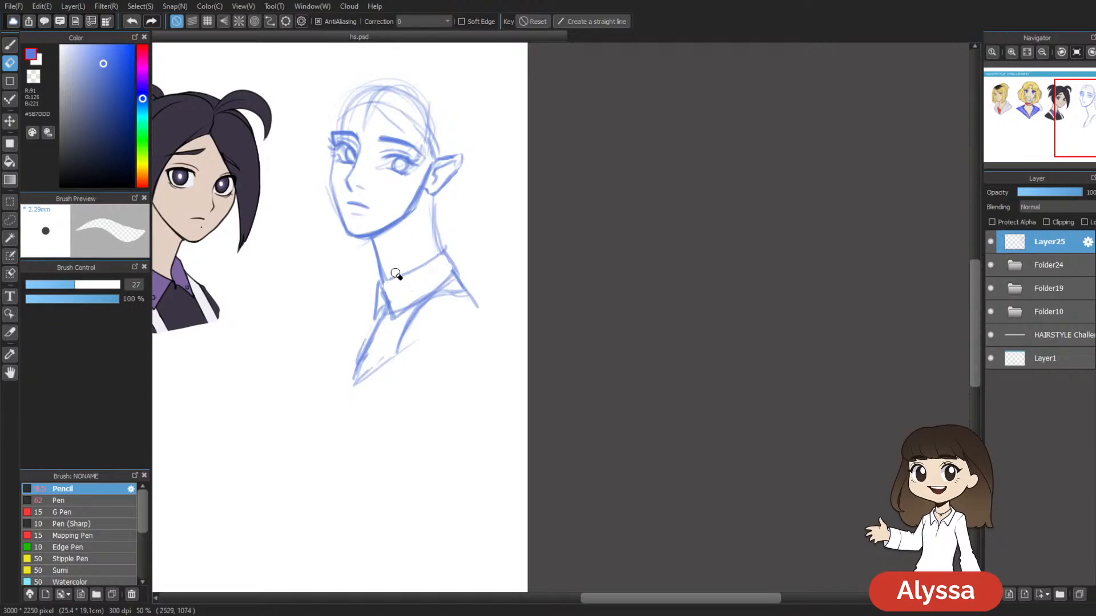
{"action": "key", "text": "b"}
{"action": "left_click_drag", "start_coordinate": [380, 280], "coordinate": [444, 247]}
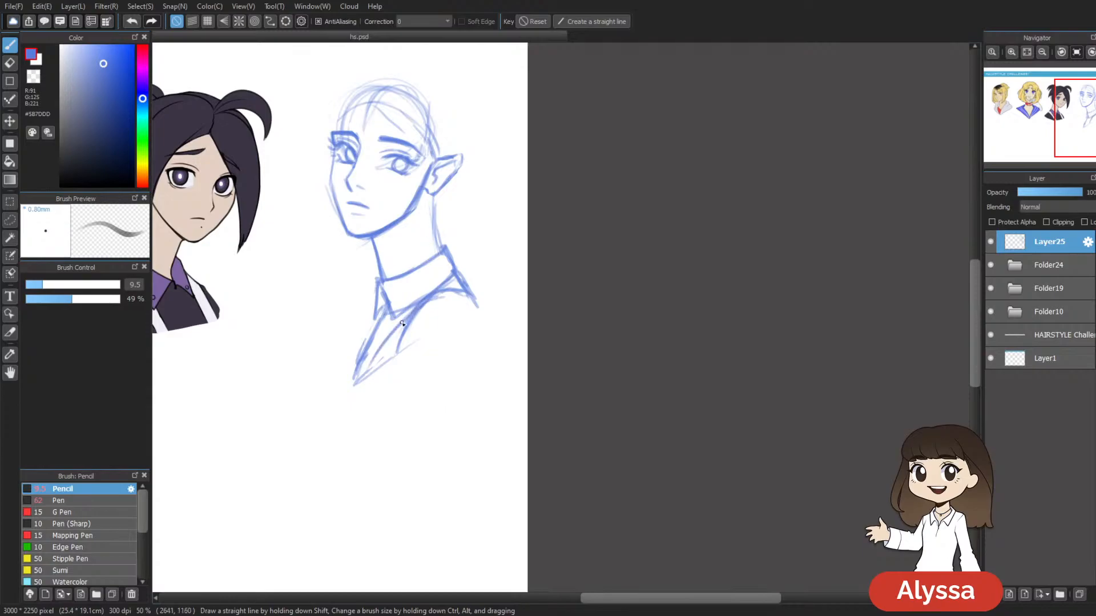
Step: Scale the whole bust sketch down slightly with a transform and reposition it beside the third character
{"action": "left_click_drag", "start_coordinate": [653, 279], "coordinate": [733, 307]}
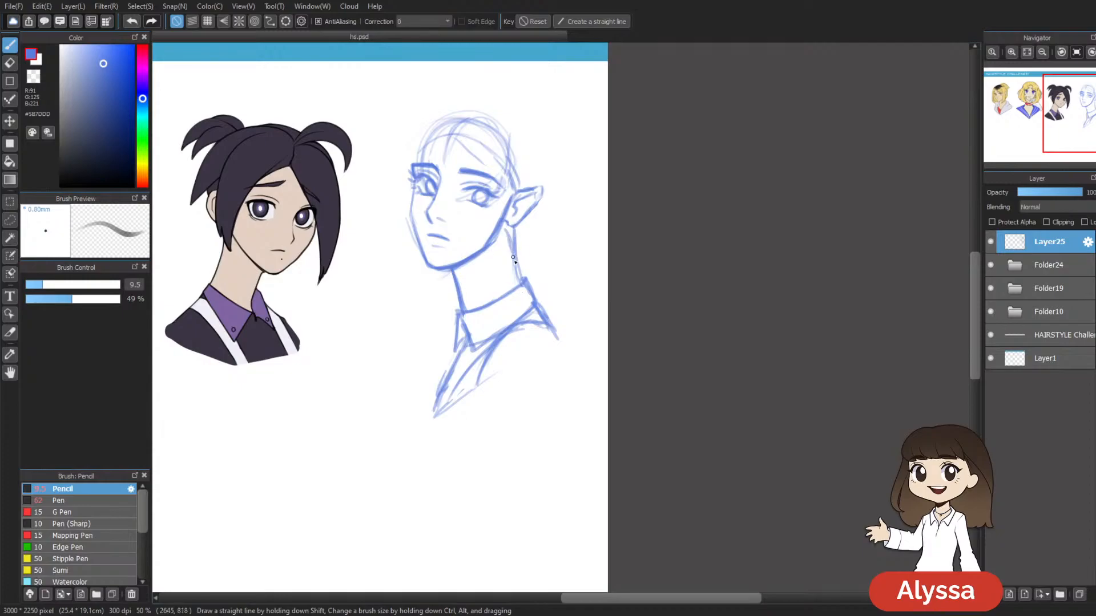
{"action": "key", "text": "ctrl+t"}
{"action": "left_click_drag", "start_coordinate": [553, 423], "coordinate": [550, 418]}
{"action": "key", "text": "Escape"}
{"action": "key", "text": "ctrl+t"}
{"action": "left_click", "coordinate": [822, 577]}
{"action": "left_click_drag", "start_coordinate": [552, 421], "coordinate": [545, 410]}
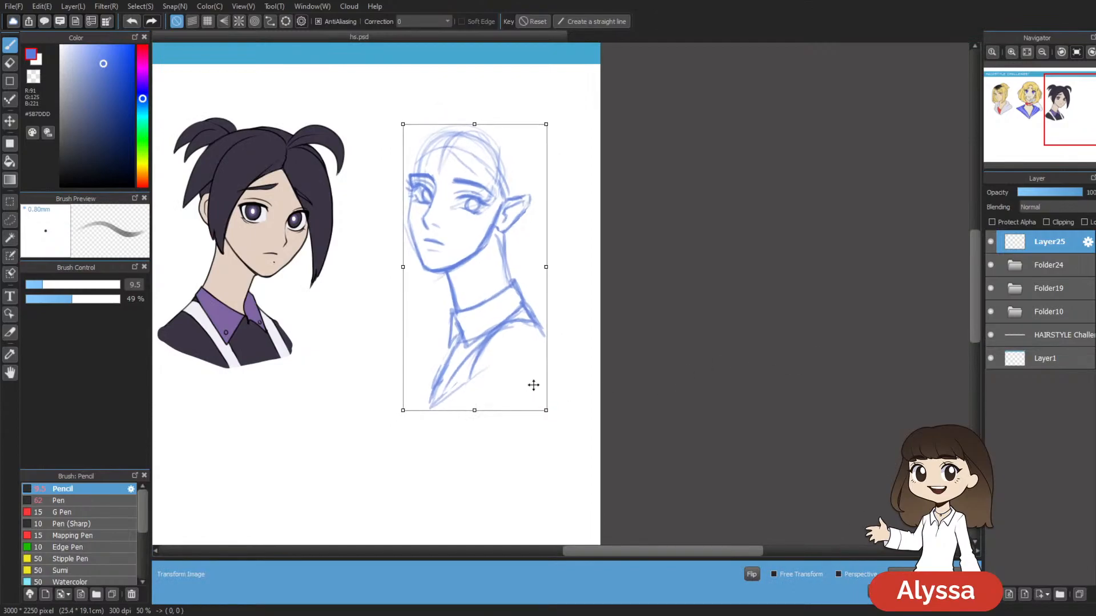
{"action": "left_click_drag", "start_coordinate": [522, 370], "coordinate": [514, 389]}
{"action": "key", "text": "Return"}
Step: Lasso the near eye and eyebrow, nudge their placement on the face with a transform, and deselect them
{"action": "key", "text": "ctrl+plus"}
{"action": "key", "text": "m"}
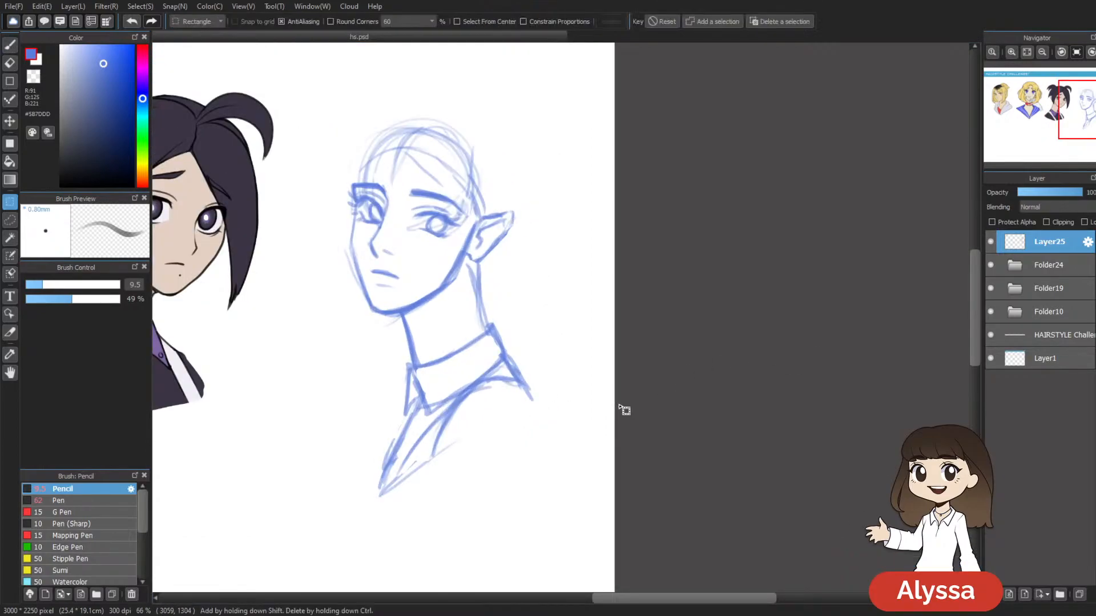
{"action": "key", "text": "l"}
{"action": "mouse_move", "coordinate": [440, 249]}
{"action": "left_mouse_down"}
{"action": "mouse_move", "coordinate": [469, 214]}
{"action": "mouse_move", "coordinate": [408, 205]}
{"action": "mouse_move", "coordinate": [438, 249]}
{"action": "mouse_move", "coordinate": [449, 218]}
{"action": "mouse_move", "coordinate": [475, 240]}
{"action": "left_mouse_up"}
{"action": "key", "text": "ctrl+t"}
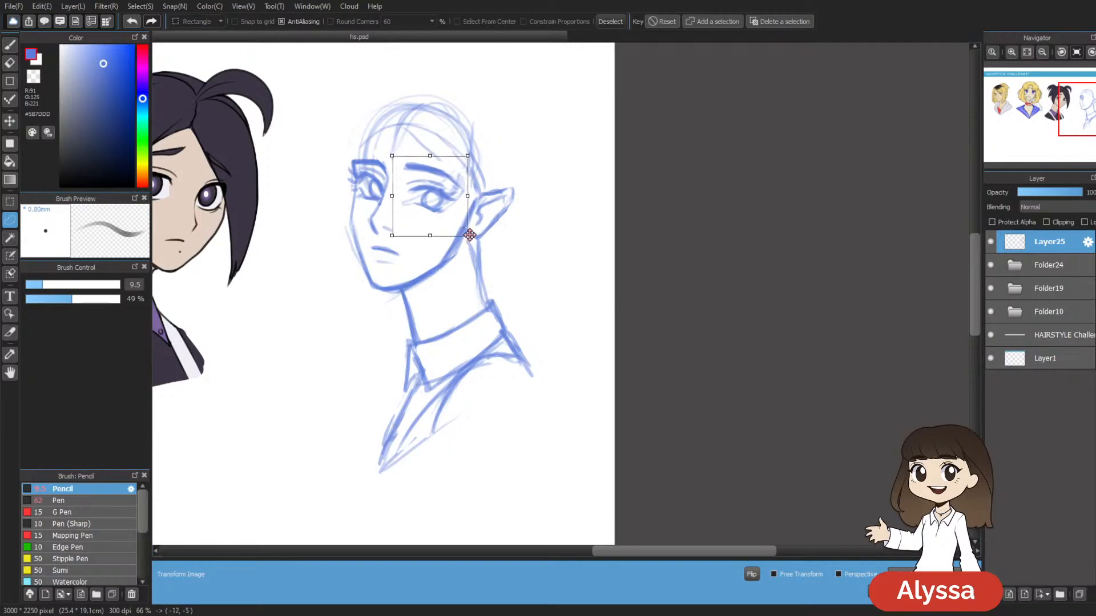
{"action": "key", "text": "Return"}
{"action": "key", "text": "ctrl+d"}
{"action": "key", "text": "b"}
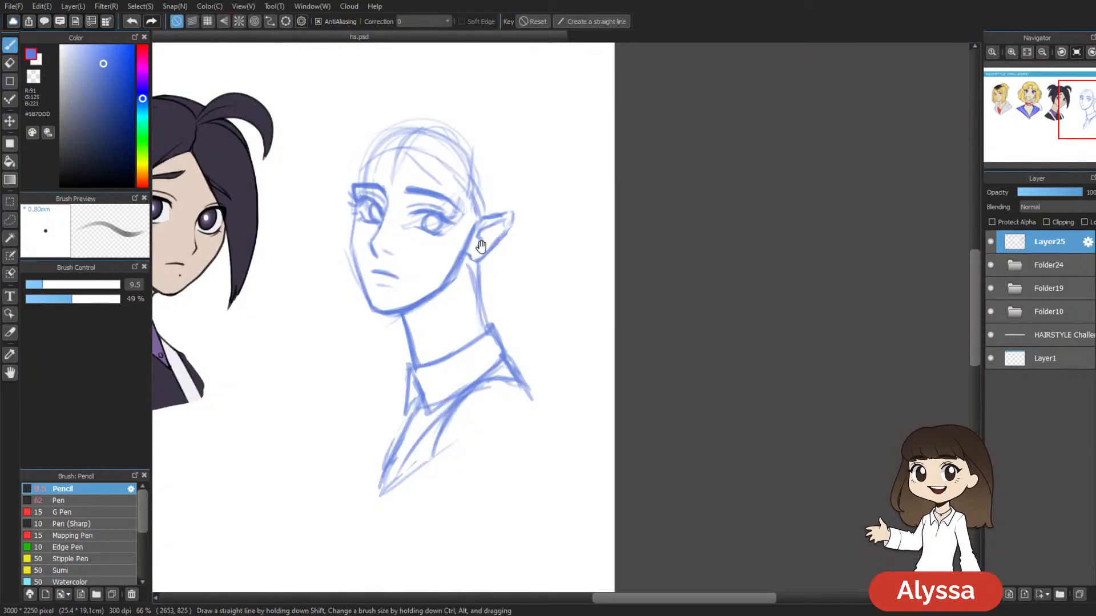
Step: Add a new layer above the bust sketch and rough in guide strokes for the hair across the top of the head
{"action": "scroll", "coordinate": [703, 387], "scroll_direction": "up", "scroll_amount": 1}
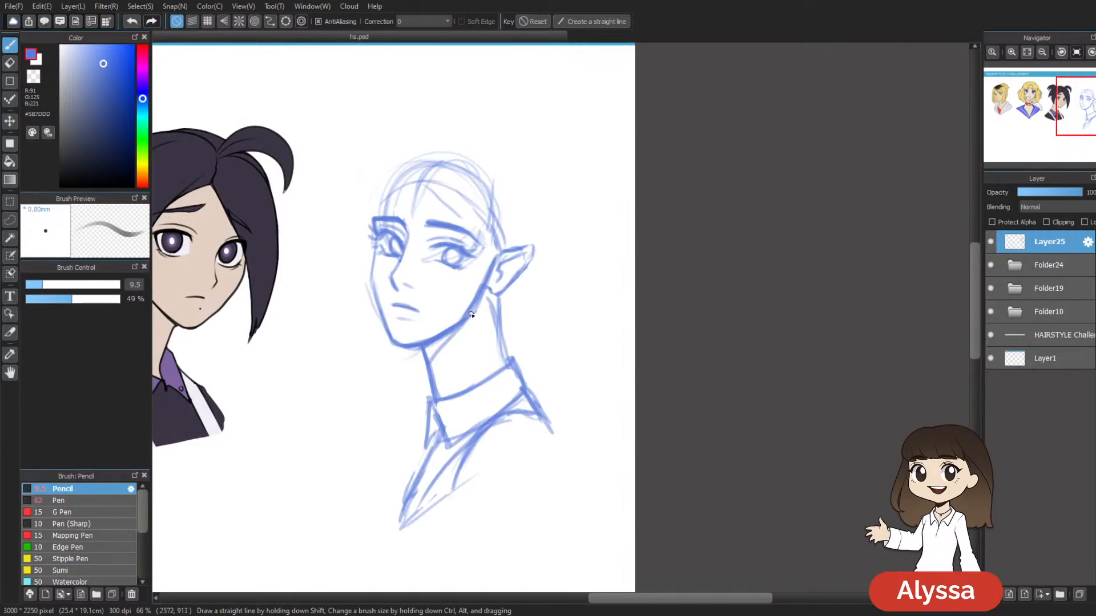
{"action": "scroll", "coordinate": [599, 342], "scroll_direction": "down", "scroll_amount": 2}
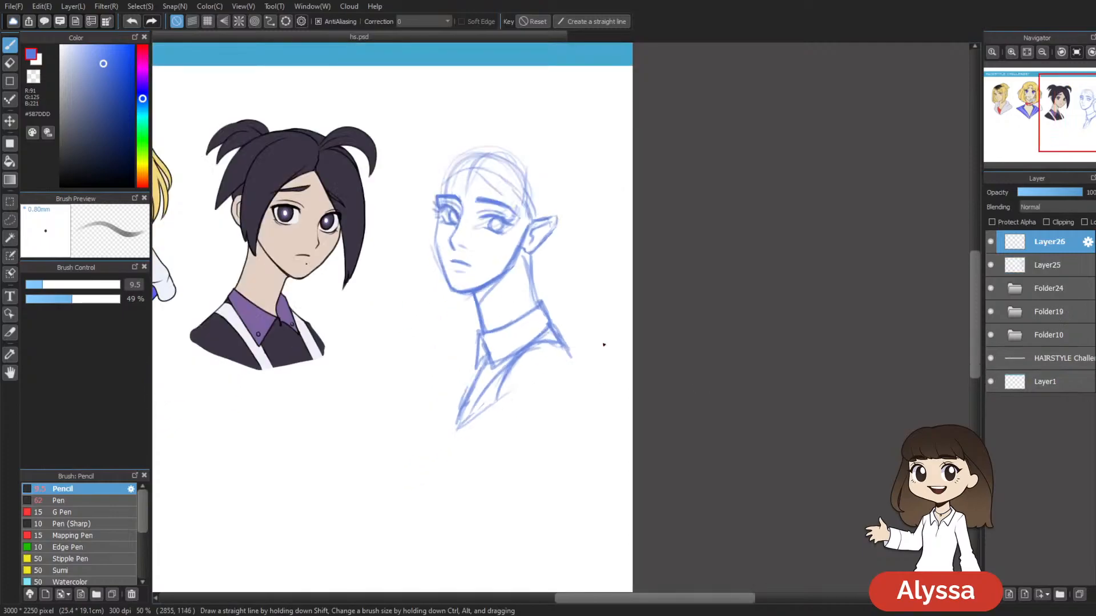
{"action": "key", "text": "ctrl+shift+n"}
{"action": "scroll", "coordinate": [604, 345], "scroll_direction": "up", "scroll_amount": 1}
{"action": "mouse_move", "coordinate": [542, 234]}
{"action": "left_mouse_down"}
{"action": "mouse_move", "coordinate": [528, 308]}
{"action": "mouse_move", "coordinate": [523, 276]}
{"action": "mouse_move", "coordinate": [479, 391]}
{"action": "mouse_move", "coordinate": [574, 371]}
{"action": "left_mouse_up"}
{"action": "left_click_drag", "start_coordinate": [608, 259], "coordinate": [571, 253]}
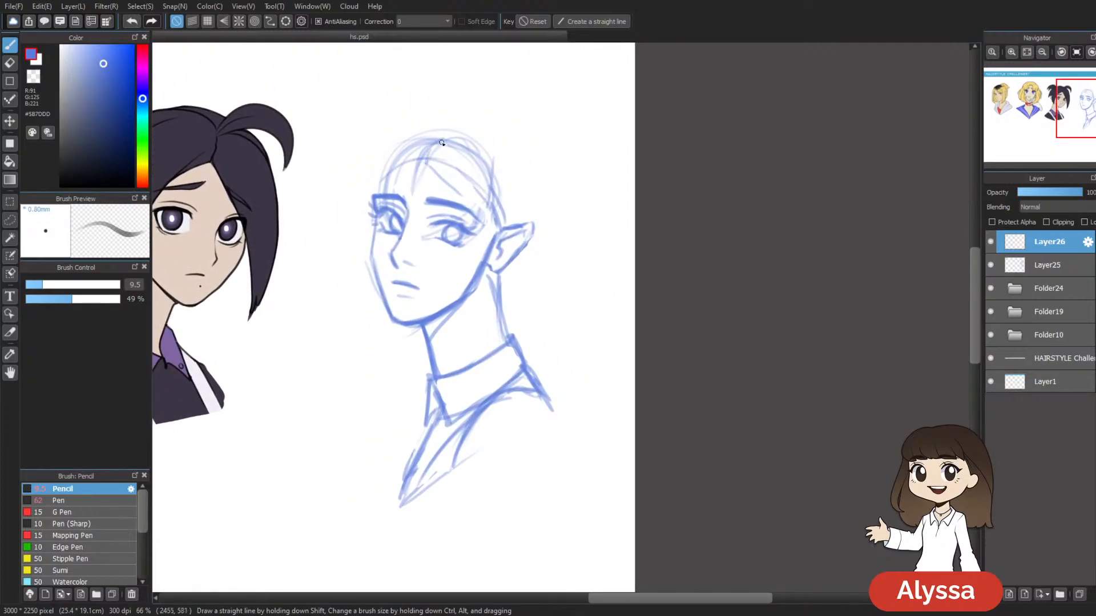
{"action": "left_click_drag", "start_coordinate": [587, 115], "coordinate": [544, 104]}
{"action": "mouse_move", "coordinate": [378, 147]}
{"action": "left_mouse_down"}
{"action": "mouse_move", "coordinate": [335, 194]}
{"action": "mouse_move", "coordinate": [353, 149]}
{"action": "mouse_move", "coordinate": [337, 171]}
{"action": "mouse_move", "coordinate": [343, 157]}
{"action": "mouse_move", "coordinate": [377, 146]}
{"action": "mouse_move", "coordinate": [335, 196]}
{"action": "left_mouse_up"}
{"action": "left_click_drag", "start_coordinate": [382, 145], "coordinate": [427, 167]}
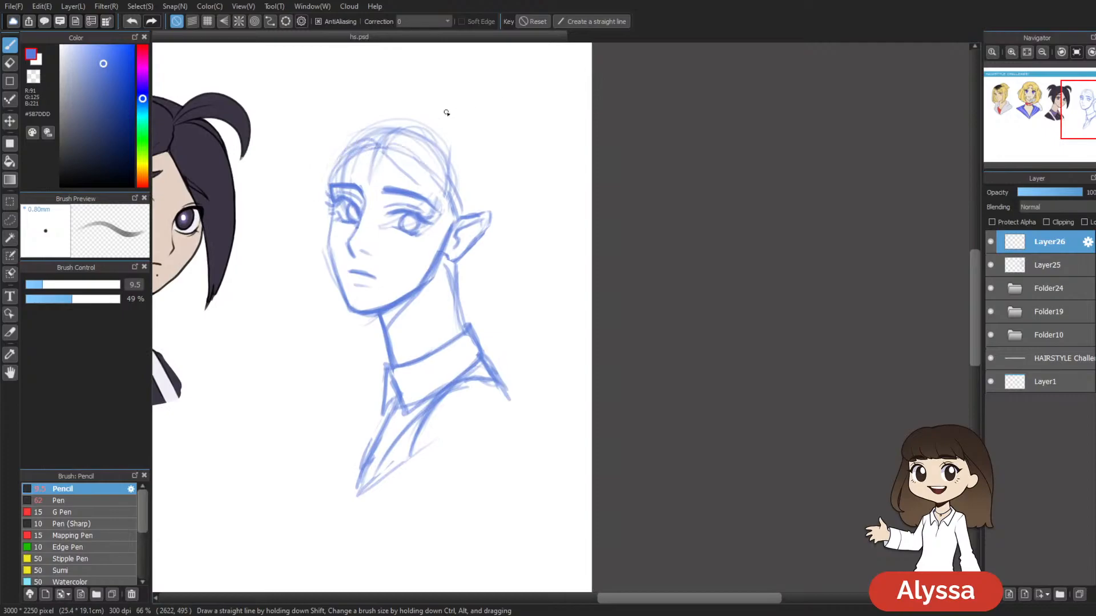
{"action": "mouse_move", "coordinate": [424, 114]}
{"action": "left_mouse_down"}
{"action": "mouse_move", "coordinate": [399, 103]}
{"action": "mouse_move", "coordinate": [437, 90]}
{"action": "mouse_move", "coordinate": [426, 110]}
{"action": "mouse_move", "coordinate": [396, 63]}
{"action": "left_mouse_up"}
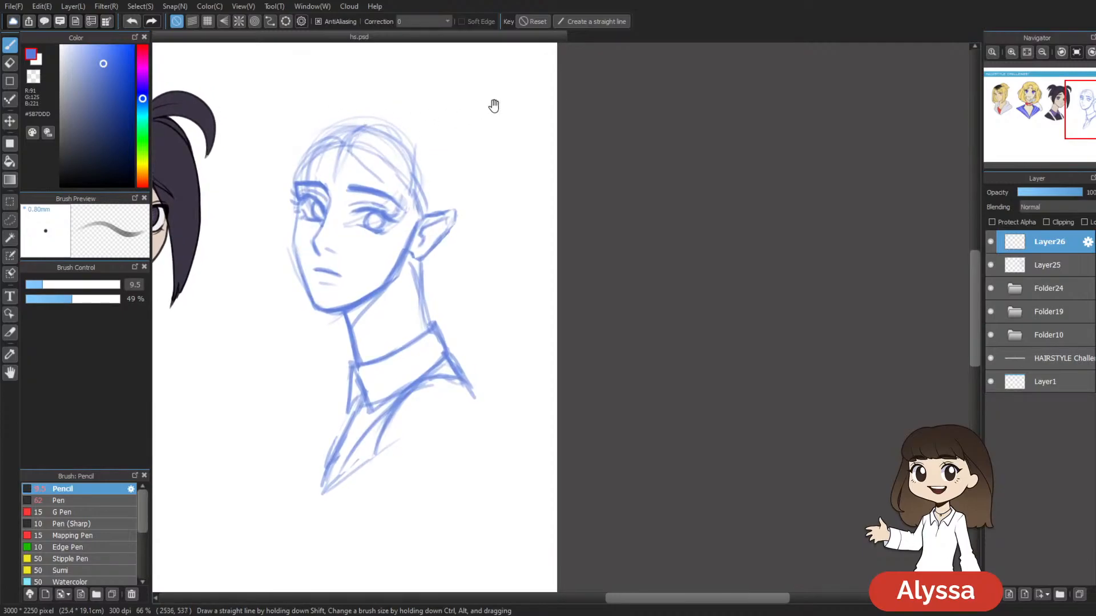
Step: Sketch a braided crown over the head, running from the near ear across to the far temple
{"action": "left_click_drag", "start_coordinate": [480, 108], "coordinate": [516, 61]}
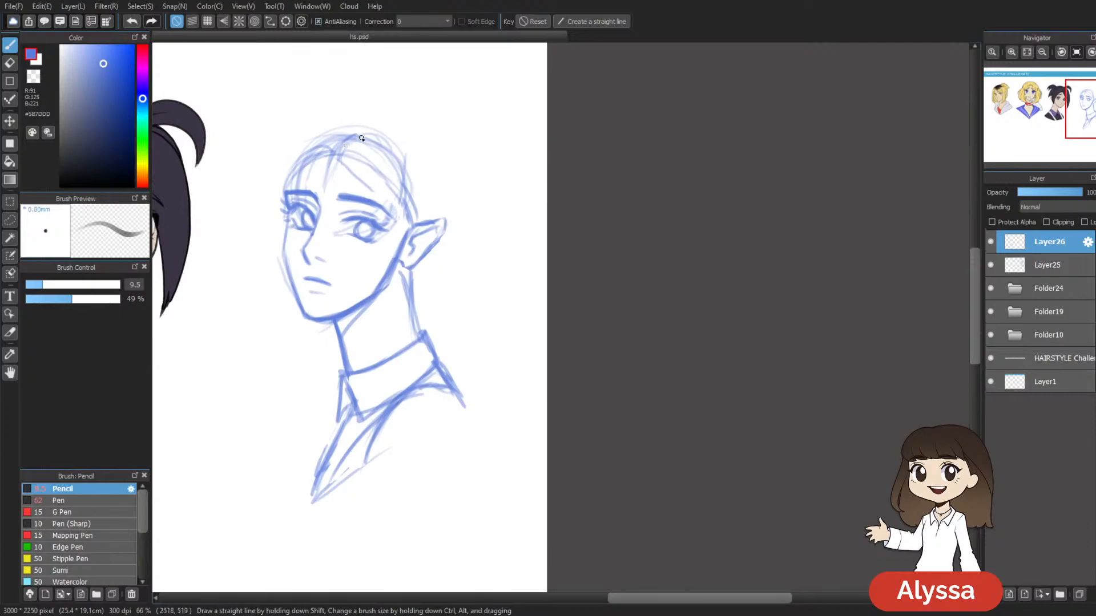
{"action": "mouse_move", "coordinate": [345, 142]}
{"action": "left_mouse_down"}
{"action": "mouse_move", "coordinate": [381, 152]}
{"action": "mouse_move", "coordinate": [371, 134]}
{"action": "mouse_move", "coordinate": [351, 134]}
{"action": "mouse_move", "coordinate": [379, 148]}
{"action": "mouse_move", "coordinate": [346, 139]}
{"action": "mouse_move", "coordinate": [398, 169]}
{"action": "mouse_move", "coordinate": [384, 143]}
{"action": "mouse_move", "coordinate": [430, 221]}
{"action": "left_mouse_up"}
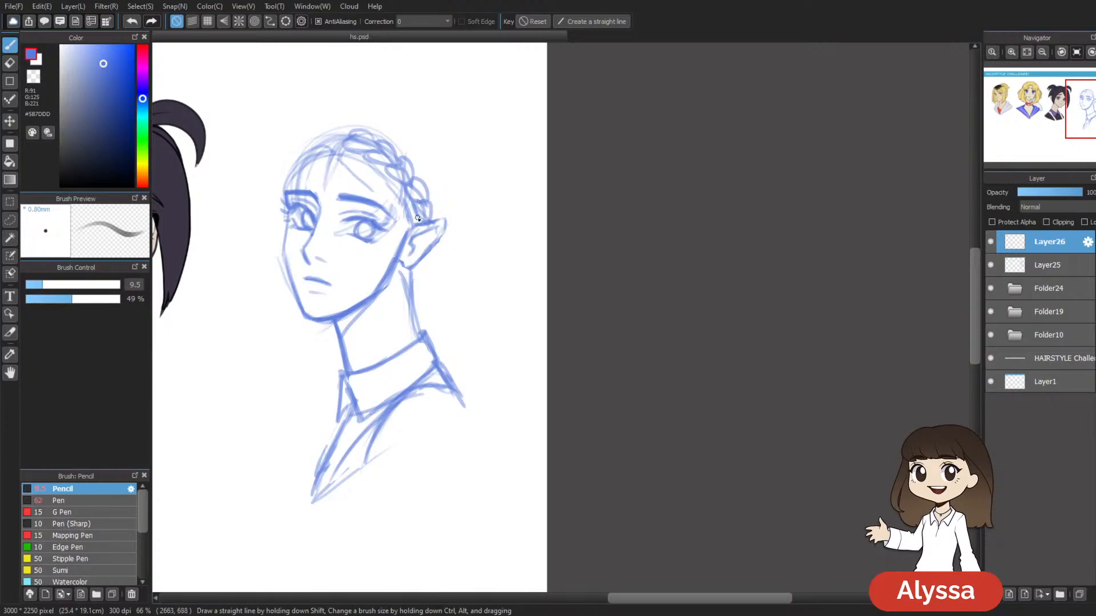
{"action": "left_click_drag", "start_coordinate": [541, 162], "coordinate": [597, 158]}
{"action": "mouse_move", "coordinate": [393, 128]}
{"action": "left_mouse_down"}
{"action": "mouse_move", "coordinate": [353, 145]}
{"action": "mouse_move", "coordinate": [371, 143]}
{"action": "mouse_move", "coordinate": [340, 165]}
{"action": "mouse_move", "coordinate": [356, 148]}
{"action": "mouse_move", "coordinate": [352, 169]}
{"action": "left_mouse_up"}
Step: Adjust the braided crown with a transform, raising it slightly so that it fits around the head
{"action": "left_click_drag", "start_coordinate": [636, 154], "coordinate": [601, 136]}
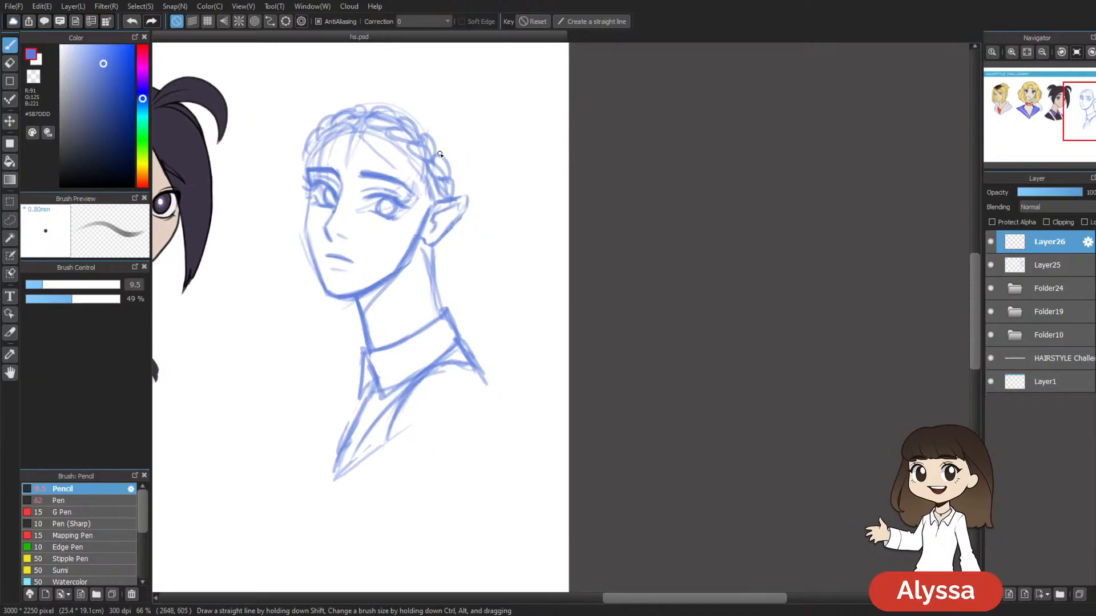
{"action": "left_click_drag", "start_coordinate": [400, 194], "coordinate": [381, 183]}
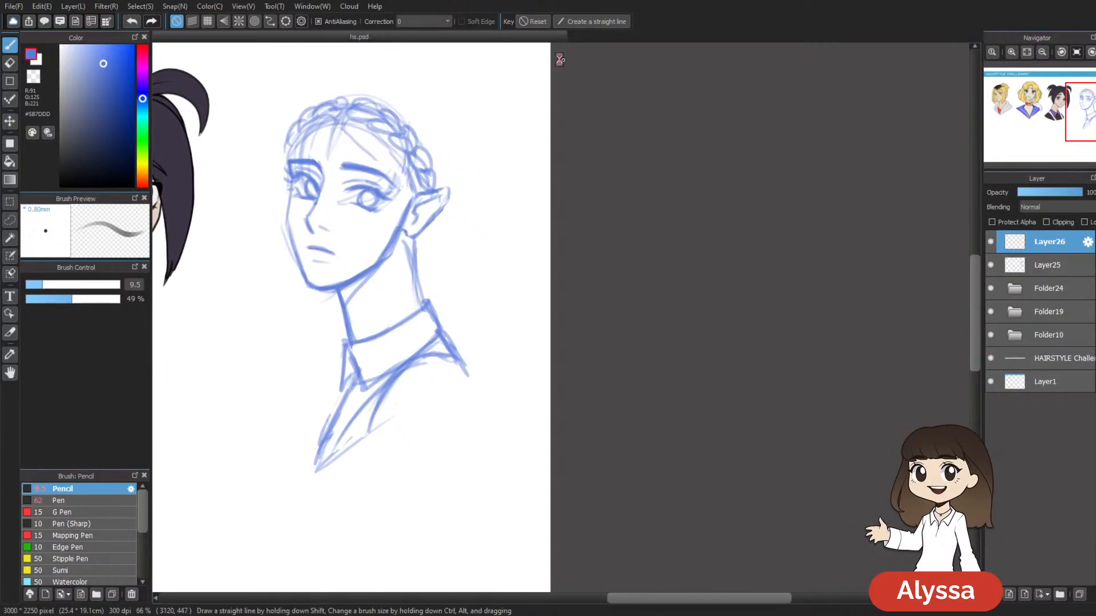
{"action": "key", "text": "ctrl+t"}
{"action": "left_click_drag", "start_coordinate": [362, 68], "coordinate": [365, 66]}
{"action": "left_click_drag", "start_coordinate": [414, 110], "coordinate": [419, 106]}
{"action": "left_click_drag", "start_coordinate": [502, 134], "coordinate": [501, 139]}
{"action": "left_click_drag", "start_coordinate": [428, 129], "coordinate": [428, 122]}
{"action": "key", "text": "Return"}
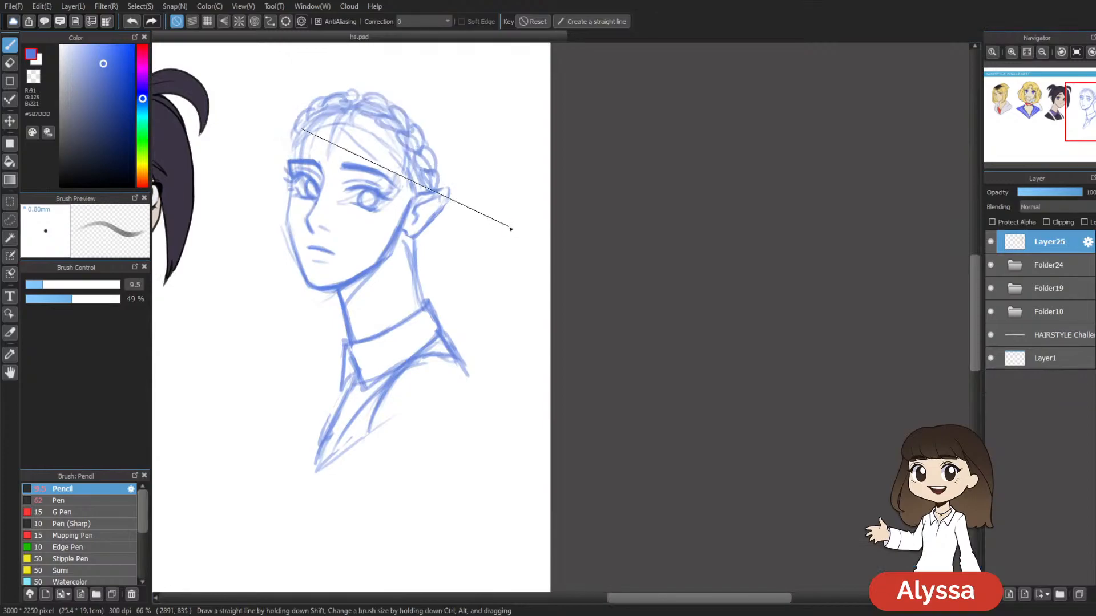
Step: Sketch parted hair strands sweeping from the middle of the crown down to the near temple
{"action": "mouse_move", "coordinate": [519, 177]}
{"action": "left_mouse_down"}
{"action": "mouse_move", "coordinate": [445, 166]}
{"action": "mouse_move", "coordinate": [463, 190]}
{"action": "left_mouse_up"}
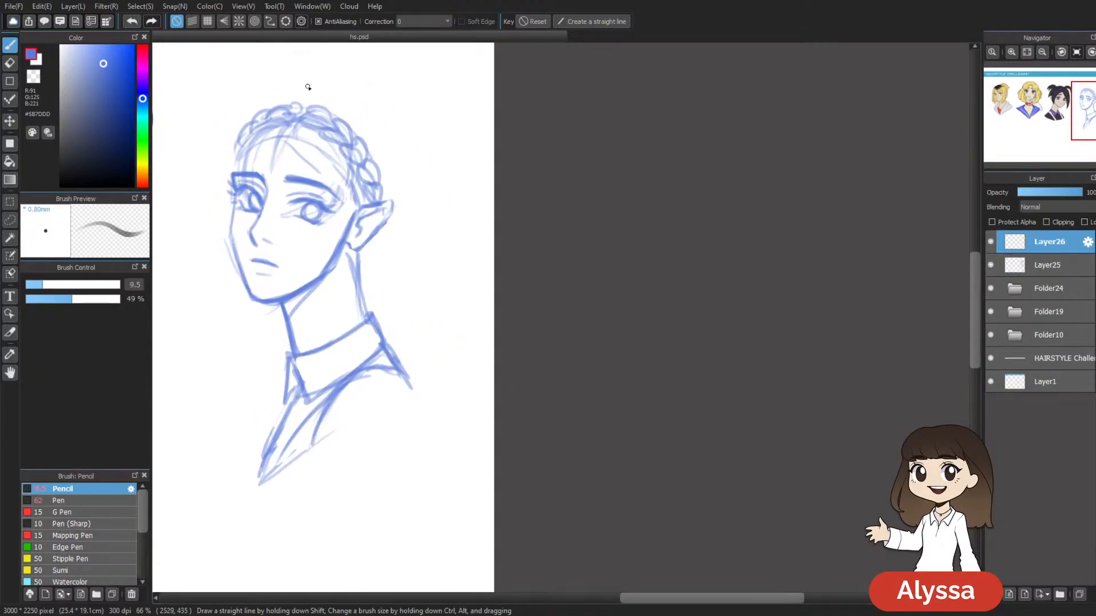
{"action": "left_click_drag", "start_coordinate": [297, 126], "coordinate": [316, 170]}
{"action": "key", "text": "ctrl+z"}
{"action": "left_click_drag", "start_coordinate": [294, 122], "coordinate": [280, 138]}
{"action": "mouse_move", "coordinate": [281, 138]}
{"action": "left_mouse_down"}
{"action": "mouse_move", "coordinate": [344, 176]}
{"action": "mouse_move", "coordinate": [352, 205]}
{"action": "left_mouse_up"}
{"action": "left_click_drag", "start_coordinate": [308, 148], "coordinate": [347, 210]}
Step: Sketch a curled lock hanging in front of the near ear, undoing the unwanted strokes
{"action": "mouse_move", "coordinate": [403, 187]}
{"action": "left_mouse_down"}
{"action": "mouse_move", "coordinate": [405, 157]}
{"action": "mouse_move", "coordinate": [349, 231]}
{"action": "left_mouse_up"}
{"action": "mouse_move", "coordinate": [350, 176]}
{"action": "left_mouse_down"}
{"action": "mouse_move", "coordinate": [339, 243]}
{"action": "mouse_move", "coordinate": [352, 271]}
{"action": "left_mouse_up"}
{"action": "mouse_move", "coordinate": [347, 226]}
{"action": "left_mouse_down"}
{"action": "mouse_move", "coordinate": [354, 282]}
{"action": "mouse_move", "coordinate": [345, 288]}
{"action": "mouse_move", "coordinate": [343, 221]}
{"action": "mouse_move", "coordinate": [342, 271]}
{"action": "mouse_move", "coordinate": [358, 267]}
{"action": "left_mouse_up"}
{"action": "mouse_move", "coordinate": [349, 272]}
{"action": "left_mouse_down"}
{"action": "mouse_move", "coordinate": [325, 233]}
{"action": "mouse_move", "coordinate": [345, 208]}
{"action": "mouse_move", "coordinate": [320, 246]}
{"action": "mouse_move", "coordinate": [347, 268]}
{"action": "left_mouse_up"}
{"action": "key", "text": "ctrl+z"}
{"action": "key", "text": "ctrl+z"}
{"action": "key", "text": "ctrl+z"}
{"action": "key", "text": "ctrl+z"}
{"action": "key", "text": "ctrl+z"}
{"action": "key", "text": "ctrl+z"}
{"action": "key", "text": "ctrl+z"}
Step: Sketch a matching curled lock along the far side of the face
{"action": "mouse_move", "coordinate": [366, 175]}
{"action": "left_mouse_down"}
{"action": "mouse_move", "coordinate": [379, 196]}
{"action": "mouse_move", "coordinate": [337, 268]}
{"action": "mouse_move", "coordinate": [357, 300]}
{"action": "mouse_move", "coordinate": [343, 264]}
{"action": "mouse_move", "coordinate": [381, 182]}
{"action": "left_mouse_up"}
{"action": "mouse_move", "coordinate": [245, 188]}
{"action": "left_mouse_down"}
{"action": "mouse_move", "coordinate": [231, 242]}
{"action": "mouse_move", "coordinate": [249, 302]}
{"action": "mouse_move", "coordinate": [231, 228]}
{"action": "mouse_move", "coordinate": [238, 285]}
{"action": "mouse_move", "coordinate": [254, 266]}
{"action": "mouse_move", "coordinate": [238, 294]}
{"action": "mouse_move", "coordinate": [256, 262]}
{"action": "mouse_move", "coordinate": [233, 228]}
{"action": "left_mouse_up"}
{"action": "key", "text": "ctrl+z"}
{"action": "left_click_drag", "start_coordinate": [458, 208], "coordinate": [475, 213]}
{"action": "left_click_drag", "start_coordinate": [255, 245], "coordinate": [256, 225]}
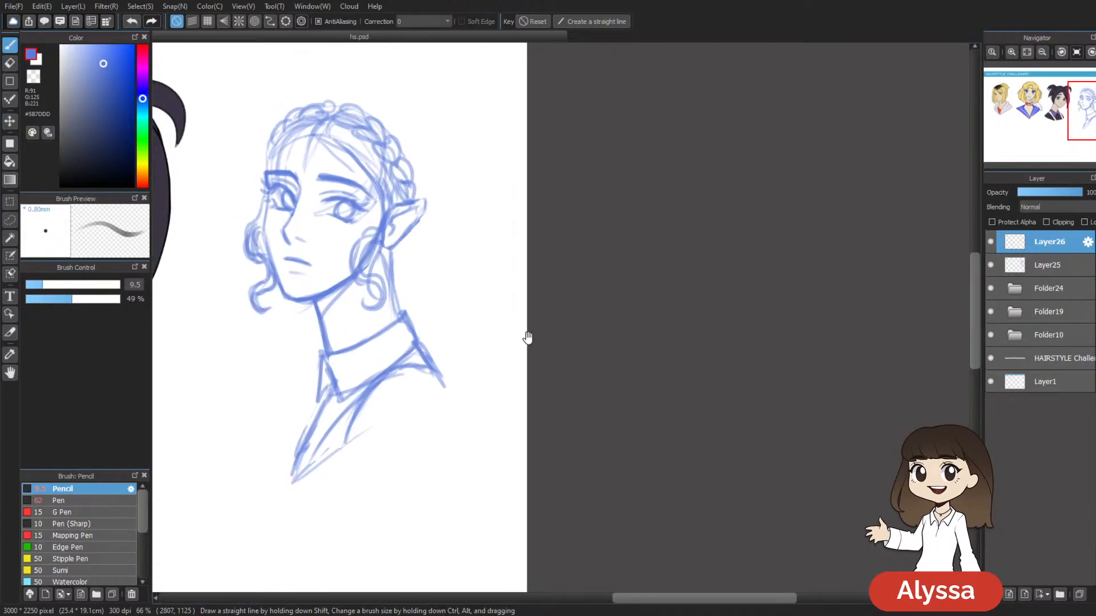
Step: Strengthen the far hairline with repeated curved strokes from the parting down past the temple
{"action": "left_click_drag", "start_coordinate": [535, 347], "coordinate": [543, 342]}
{"action": "left_click_drag", "start_coordinate": [278, 148], "coordinate": [270, 212]}
{"action": "left_click_drag", "start_coordinate": [281, 148], "coordinate": [264, 208]}
{"action": "left_click_drag", "start_coordinate": [296, 139], "coordinate": [264, 204]}
{"action": "mouse_move", "coordinate": [288, 148]}
{"action": "left_mouse_down"}
{"action": "mouse_move", "coordinate": [267, 198]}
{"action": "mouse_move", "coordinate": [266, 186]}
{"action": "left_mouse_up"}
{"action": "mouse_move", "coordinate": [327, 129]}
{"action": "left_mouse_down"}
{"action": "mouse_move", "coordinate": [287, 143]}
{"action": "mouse_move", "coordinate": [258, 181]}
{"action": "left_mouse_up"}
{"action": "key", "text": "ctrl+z"}
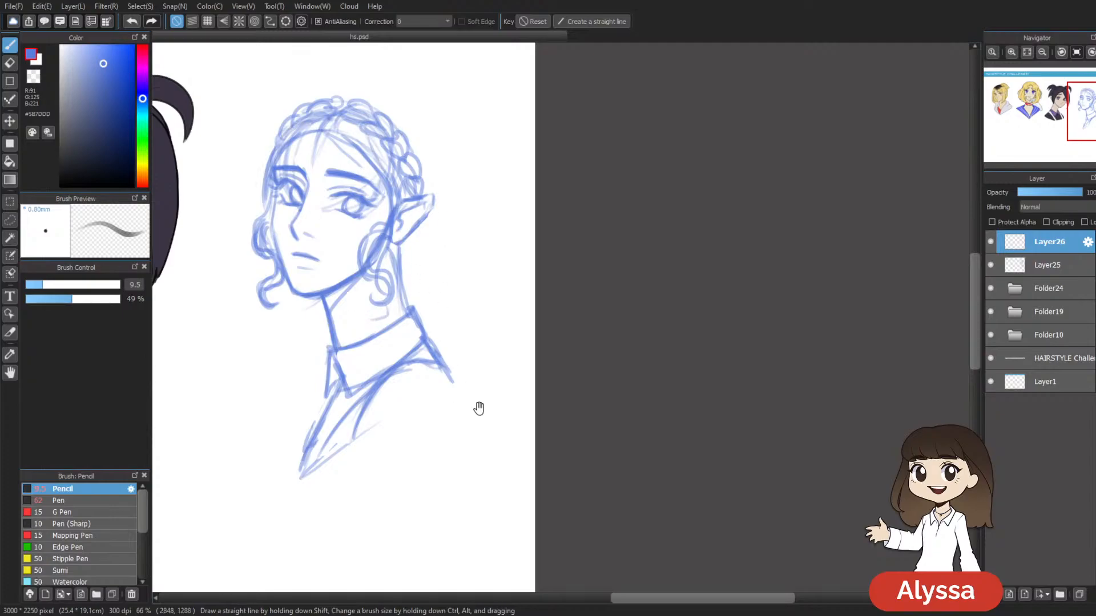
Step: Start the outer hair volume with light strokes just above the braided crown
{"action": "left_click_drag", "start_coordinate": [473, 408], "coordinate": [506, 406]}
{"action": "left_click_drag", "start_coordinate": [607, 265], "coordinate": [570, 290]}
{"action": "left_click_drag", "start_coordinate": [359, 121], "coordinate": [381, 116]}
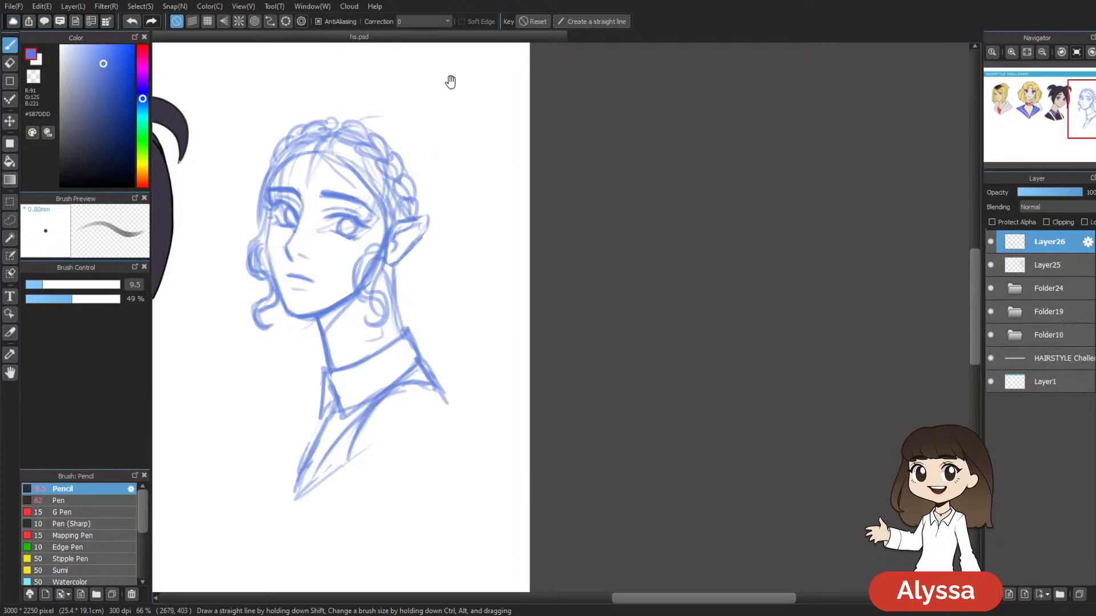
{"action": "left_click_drag", "start_coordinate": [442, 78], "coordinate": [483, 78]}
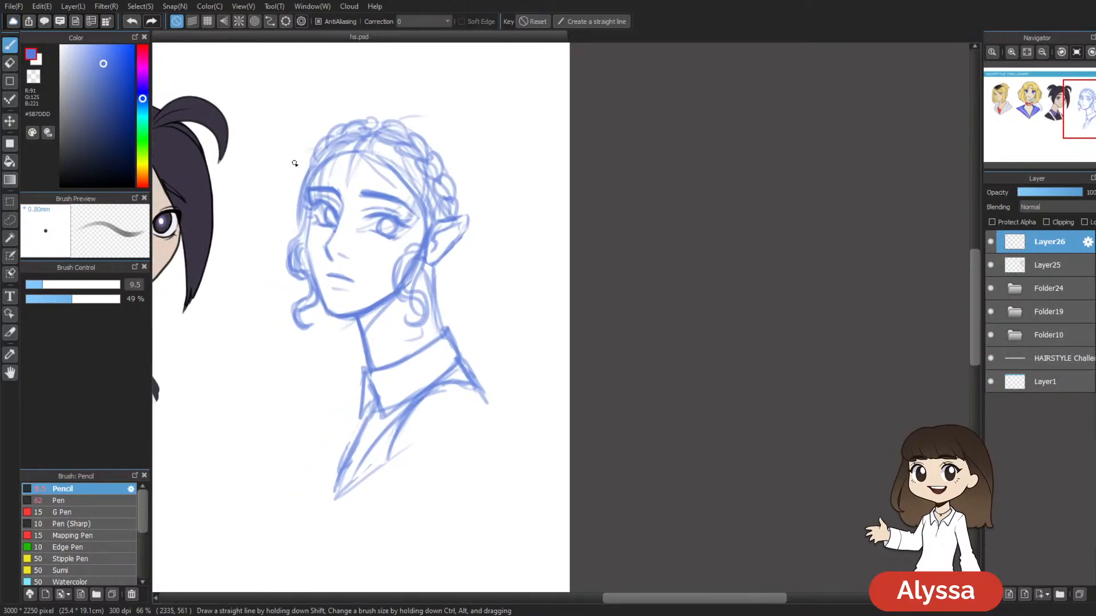
{"action": "left_click_drag", "start_coordinate": [390, 122], "coordinate": [331, 124]}
{"action": "mouse_move", "coordinate": [264, 266]}
{"action": "left_mouse_down"}
{"action": "mouse_move", "coordinate": [234, 335]}
{"action": "mouse_move", "coordinate": [236, 396]}
{"action": "left_mouse_up"}
{"action": "key", "text": "ctrl+z"}
{"action": "left_click_drag", "start_coordinate": [435, 141], "coordinate": [482, 133]}
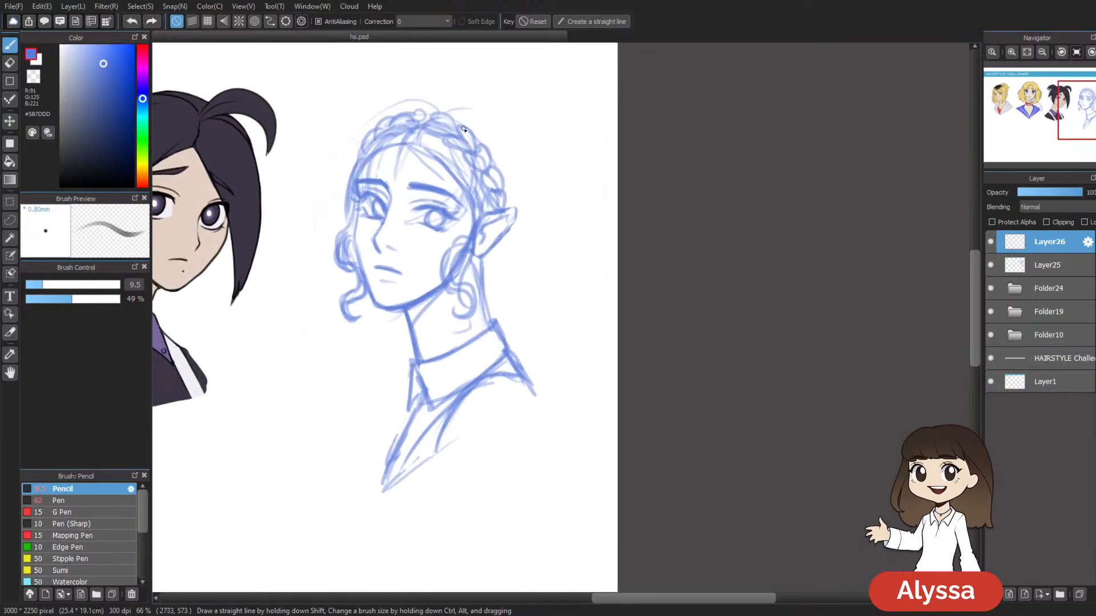
Step: Sketch the long wavy hair outline from the top of the head down the far side to below the shoulder
{"action": "mouse_move", "coordinate": [444, 103]}
{"action": "left_mouse_down"}
{"action": "mouse_move", "coordinate": [394, 103]}
{"action": "mouse_move", "coordinate": [347, 171]}
{"action": "left_mouse_up"}
{"action": "left_click_drag", "start_coordinate": [355, 126], "coordinate": [313, 259]}
{"action": "mouse_move", "coordinate": [345, 167]}
{"action": "left_mouse_down"}
{"action": "mouse_move", "coordinate": [302, 308]}
{"action": "mouse_move", "coordinate": [302, 381]}
{"action": "mouse_move", "coordinate": [291, 377]}
{"action": "mouse_move", "coordinate": [278, 461]}
{"action": "left_mouse_up"}
{"action": "key", "text": "ctrl+z"}
{"action": "left_click_drag", "start_coordinate": [346, 153], "coordinate": [296, 296]}
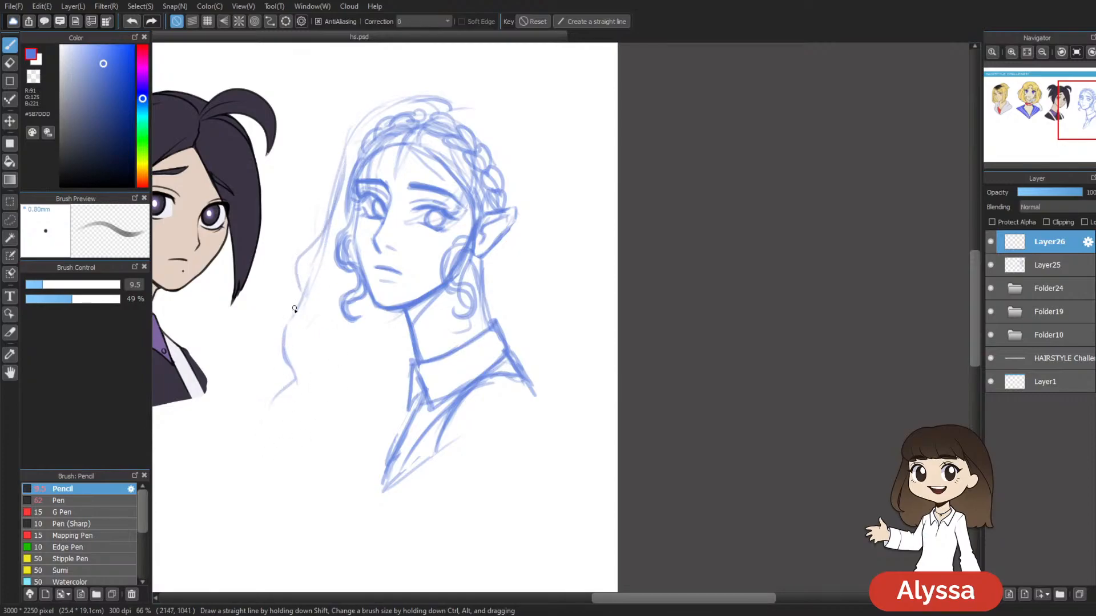
{"action": "left_click_drag", "start_coordinate": [280, 341], "coordinate": [269, 415]}
{"action": "left_click_drag", "start_coordinate": [514, 252], "coordinate": [555, 192]}
{"action": "left_click_drag", "start_coordinate": [316, 358], "coordinate": [323, 429]}
{"action": "key", "text": "ctrl+z"}
{"action": "mouse_move", "coordinate": [317, 385]}
{"action": "left_mouse_down"}
{"action": "mouse_move", "coordinate": [302, 421]}
{"action": "mouse_move", "coordinate": [313, 429]}
{"action": "left_mouse_up"}
Step: Sketch the near-side hair outline from the top of the head, curving behind the ear down to the shoulder
{"action": "left_click_drag", "start_coordinate": [634, 152], "coordinate": [591, 209]}
{"action": "mouse_move", "coordinate": [457, 102]}
{"action": "left_mouse_down"}
{"action": "mouse_move", "coordinate": [520, 173]}
{"action": "mouse_move", "coordinate": [529, 163]}
{"action": "left_mouse_up"}
{"action": "left_click_drag", "start_coordinate": [531, 156], "coordinate": [538, 296]}
{"action": "mouse_move", "coordinate": [535, 198]}
{"action": "left_mouse_down"}
{"action": "mouse_move", "coordinate": [536, 316]}
{"action": "mouse_move", "coordinate": [512, 339]}
{"action": "left_mouse_up"}
{"action": "left_click_drag", "start_coordinate": [434, 437], "coordinate": [432, 418]}
{"action": "scroll", "coordinate": [495, 369], "scroll_direction": "down", "scroll_amount": 1}
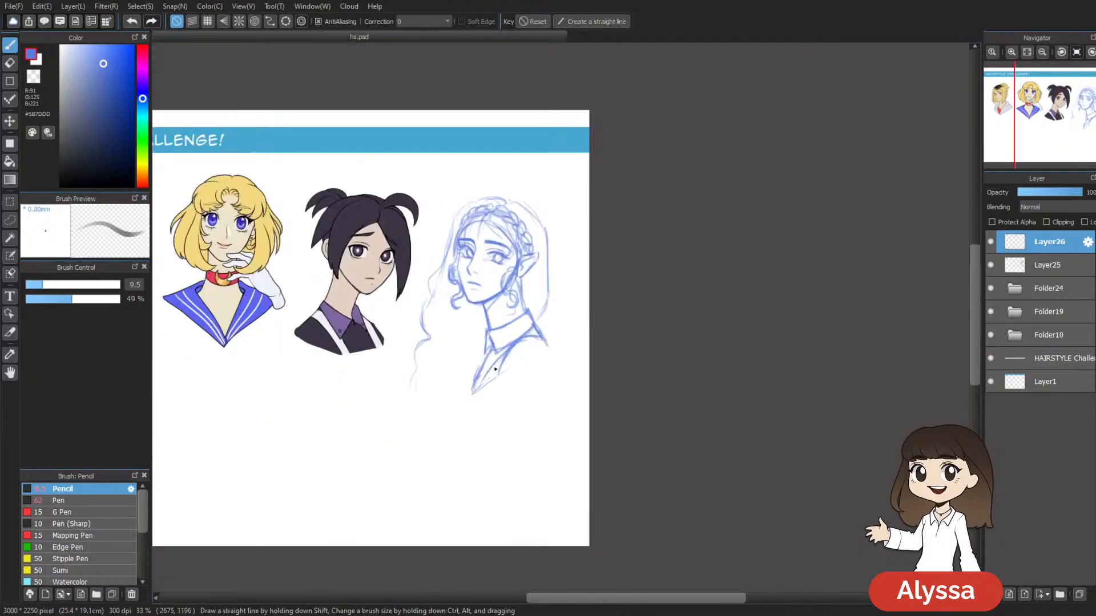
Step: Add a new layer and sketch a chain of tight curls along the far-side hair outline, down to its lower end
{"action": "scroll", "coordinate": [493, 368], "scroll_direction": "up", "scroll_amount": 2}
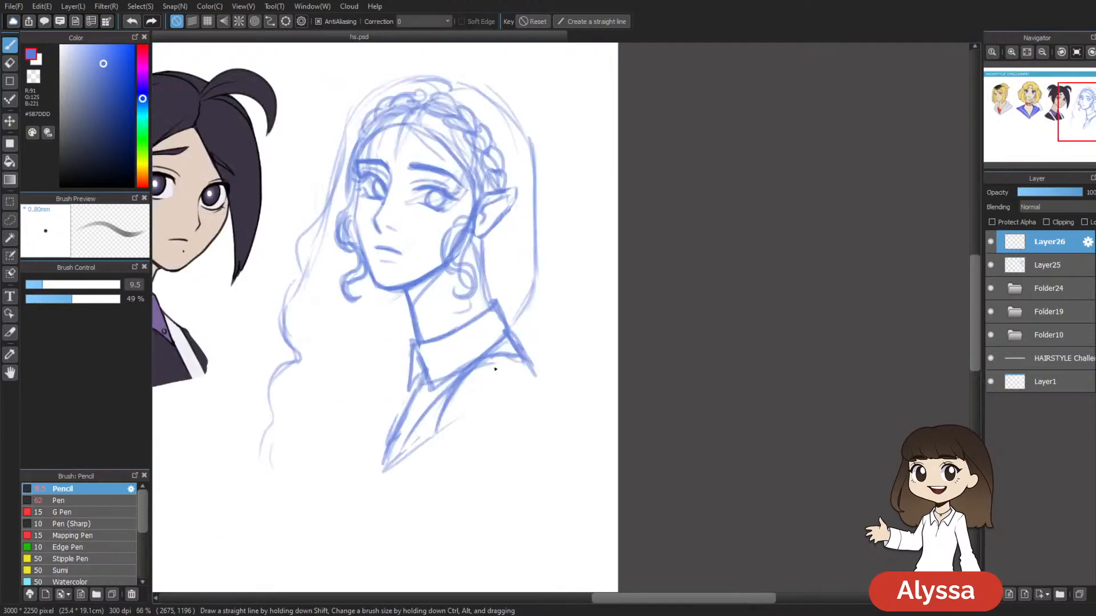
{"action": "key", "text": "ctrl+shift+n"}
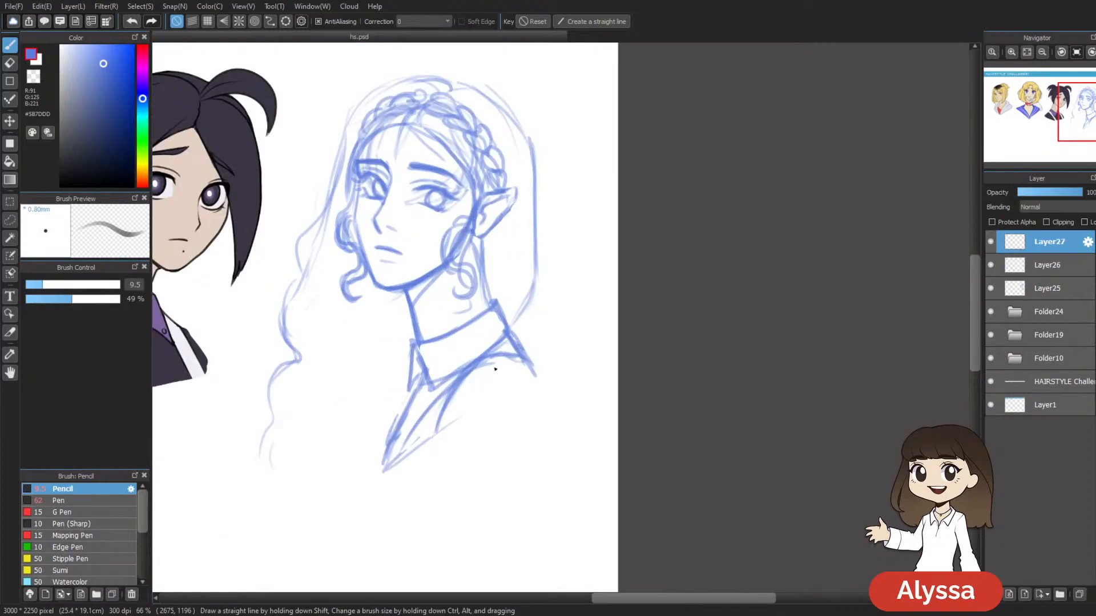
{"action": "left_click_drag", "start_coordinate": [459, 228], "coordinate": [527, 255]}
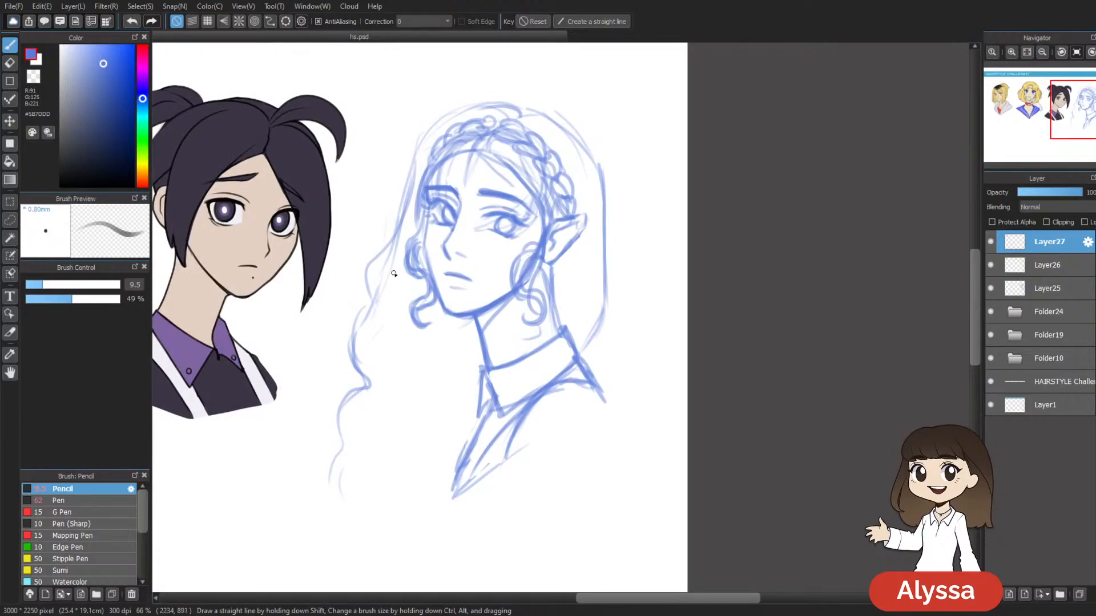
{"action": "mouse_move", "coordinate": [375, 260]}
{"action": "left_mouse_down"}
{"action": "mouse_move", "coordinate": [372, 305]}
{"action": "mouse_move", "coordinate": [400, 266]}
{"action": "mouse_move", "coordinate": [400, 237]}
{"action": "left_mouse_up"}
{"action": "mouse_move", "coordinate": [400, 238]}
{"action": "left_mouse_down"}
{"action": "mouse_move", "coordinate": [390, 303]}
{"action": "mouse_move", "coordinate": [458, 233]}
{"action": "left_mouse_up"}
{"action": "left_click_drag", "start_coordinate": [505, 181], "coordinate": [467, 181]}
{"action": "mouse_move", "coordinate": [387, 199]}
{"action": "left_mouse_down"}
{"action": "mouse_move", "coordinate": [335, 288]}
{"action": "mouse_move", "coordinate": [330, 276]}
{"action": "mouse_move", "coordinate": [356, 291]}
{"action": "mouse_move", "coordinate": [377, 184]}
{"action": "mouse_move", "coordinate": [374, 217]}
{"action": "mouse_move", "coordinate": [330, 284]}
{"action": "mouse_move", "coordinate": [349, 324]}
{"action": "mouse_move", "coordinate": [358, 318]}
{"action": "mouse_move", "coordinate": [346, 338]}
{"action": "left_mouse_up"}
{"action": "mouse_move", "coordinate": [347, 305]}
{"action": "left_mouse_down"}
{"action": "mouse_move", "coordinate": [356, 338]}
{"action": "mouse_move", "coordinate": [355, 270]}
{"action": "mouse_move", "coordinate": [336, 345]}
{"action": "mouse_move", "coordinate": [314, 373]}
{"action": "mouse_move", "coordinate": [317, 360]}
{"action": "mouse_move", "coordinate": [331, 338]}
{"action": "left_mouse_up"}
{"action": "left_click_drag", "start_coordinate": [328, 351], "coordinate": [342, 337]}
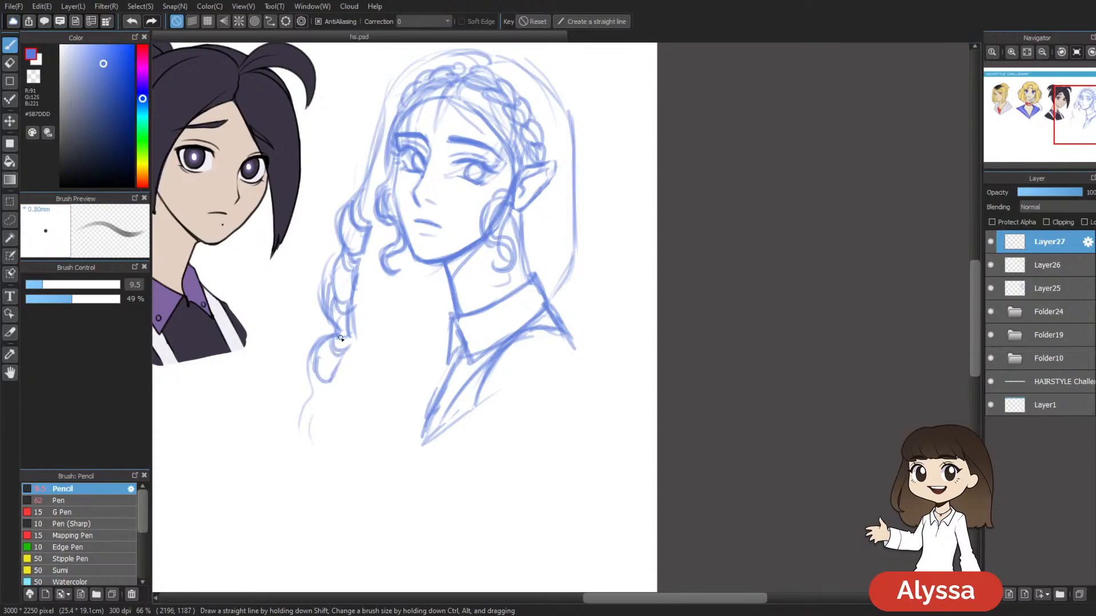
{"action": "mouse_move", "coordinate": [317, 381]}
{"action": "left_mouse_down"}
{"action": "mouse_move", "coordinate": [323, 411]}
{"action": "mouse_move", "coordinate": [332, 405]}
{"action": "mouse_move", "coordinate": [306, 434]}
{"action": "mouse_move", "coordinate": [321, 392]}
{"action": "mouse_move", "coordinate": [301, 397]}
{"action": "mouse_move", "coordinate": [337, 342]}
{"action": "left_mouse_up"}
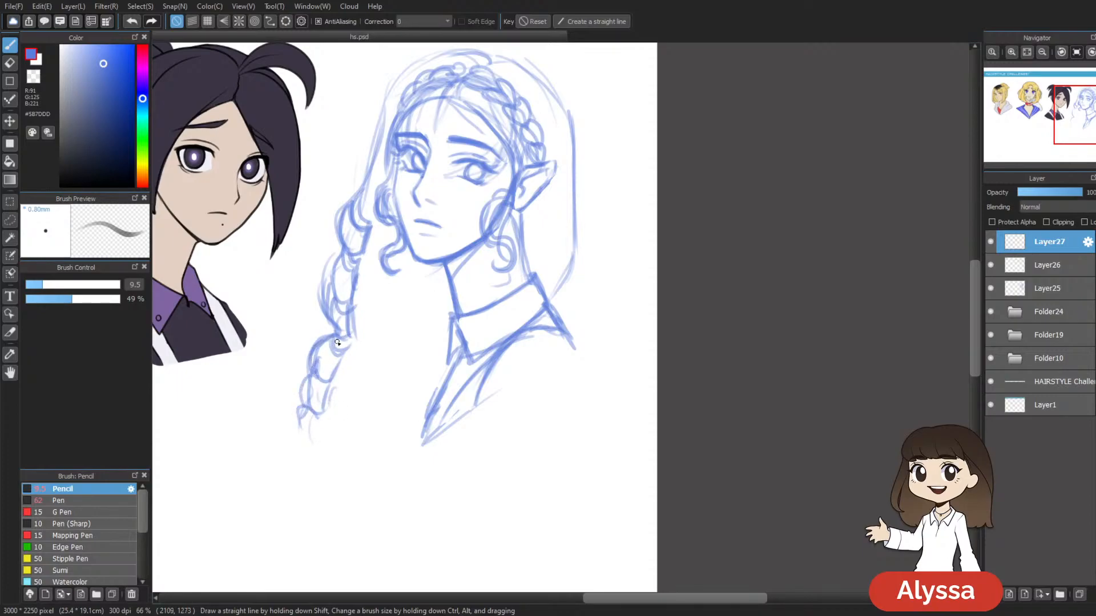
Step: Add light curl strokes between the far cheek and the outer curls
{"action": "scroll", "coordinate": [529, 285], "scroll_direction": "right", "scroll_amount": 1}
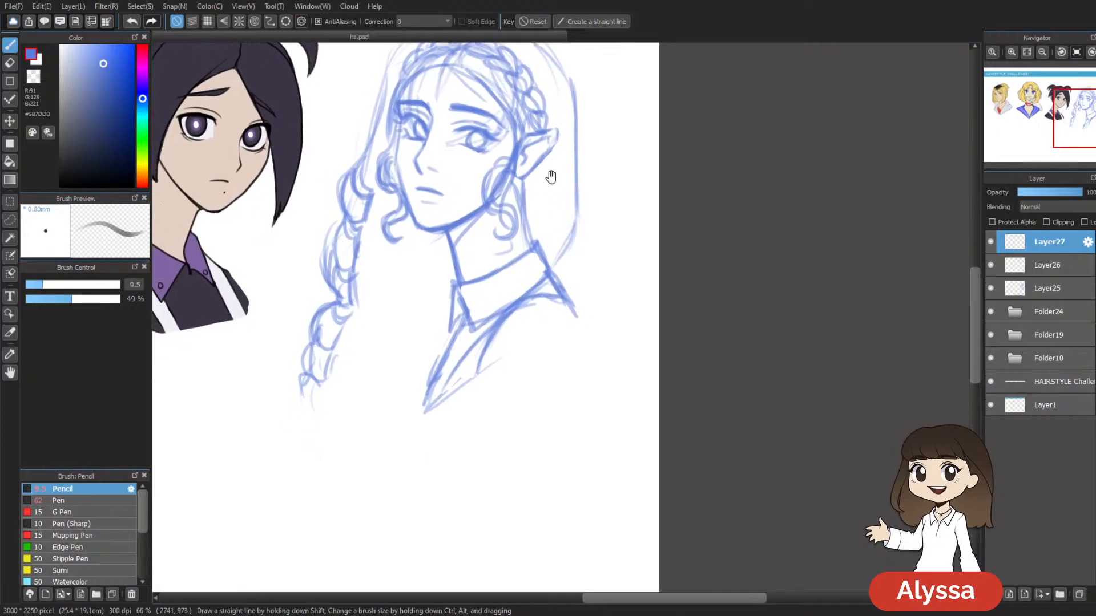
{"action": "left_click_drag", "start_coordinate": [554, 189], "coordinate": [588, 211]}
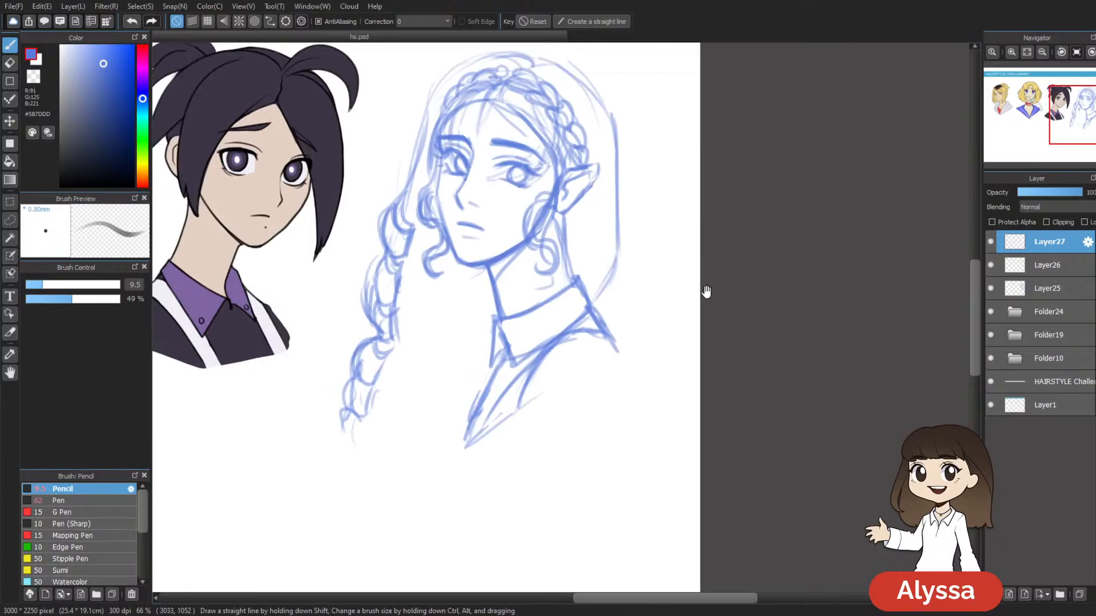
{"action": "scroll", "coordinate": [626, 245], "scroll_direction": "up", "scroll_amount": 3}
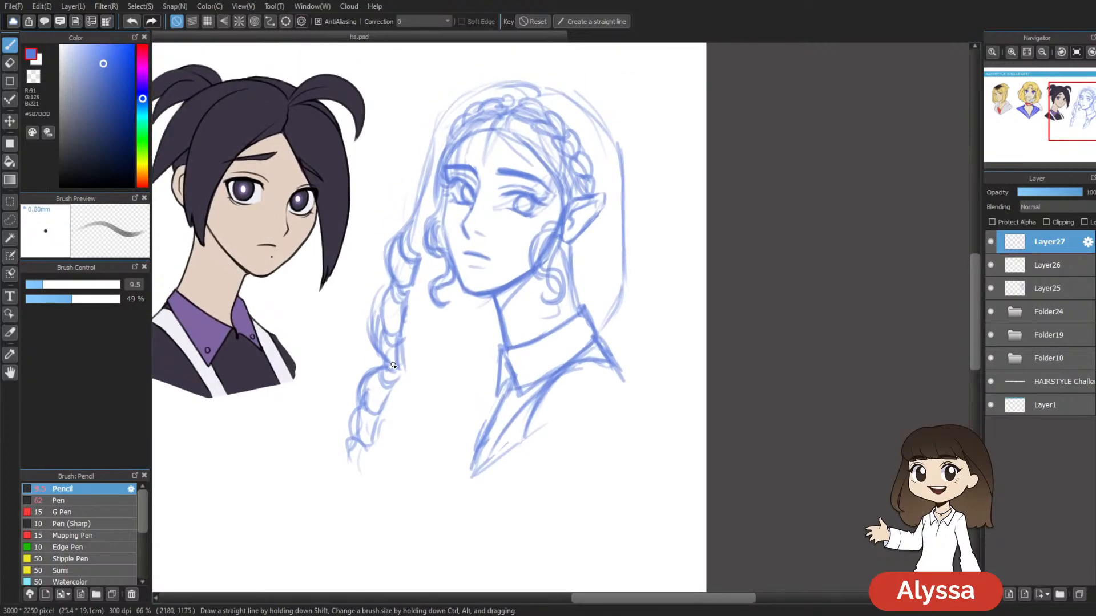
{"action": "left_click_drag", "start_coordinate": [618, 412], "coordinate": [570, 393]}
{"action": "left_click_drag", "start_coordinate": [406, 343], "coordinate": [360, 375]}
{"action": "left_click_drag", "start_coordinate": [521, 288], "coordinate": [525, 291]}
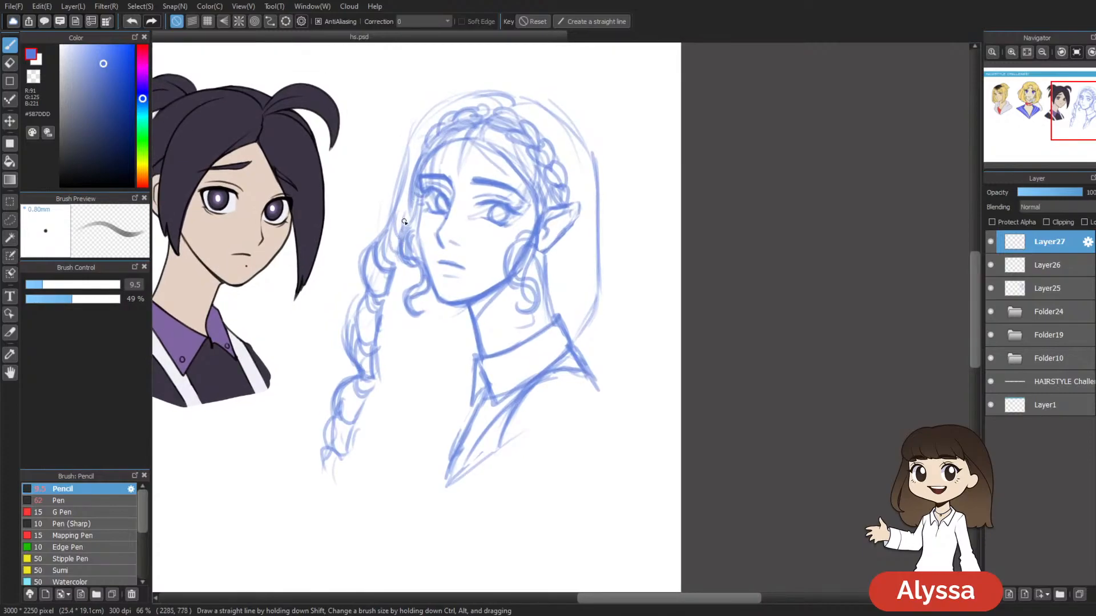
{"action": "left_click_drag", "start_coordinate": [650, 177], "coordinate": [626, 139]}
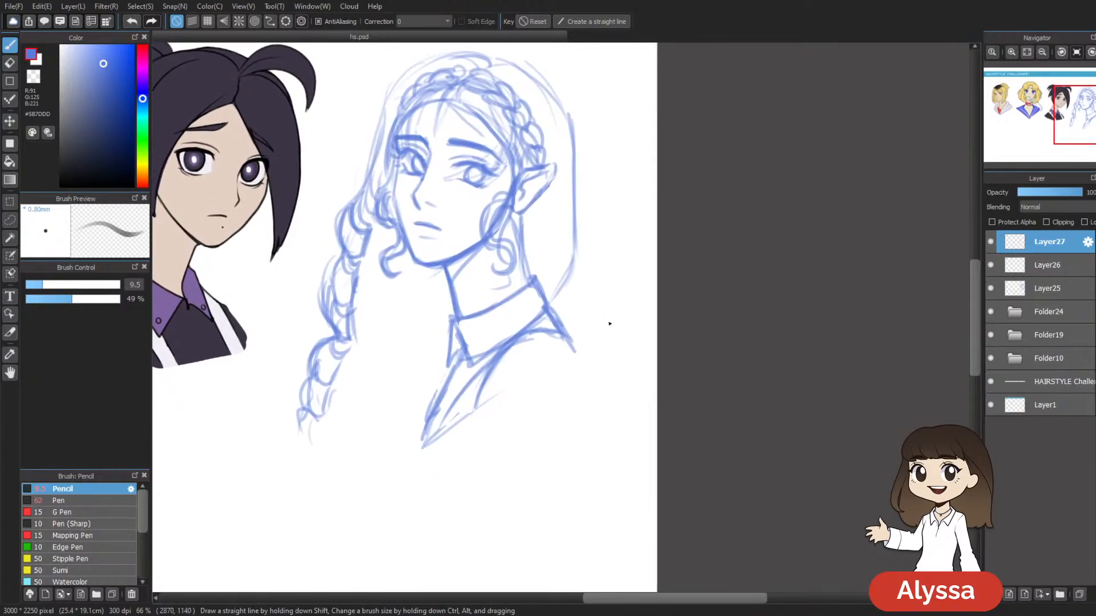
{"action": "left_click_drag", "start_coordinate": [505, 260], "coordinate": [558, 233]}
{"action": "mouse_move", "coordinate": [629, 174]}
{"action": "left_mouse_down"}
{"action": "mouse_move", "coordinate": [546, 193]}
{"action": "mouse_move", "coordinate": [522, 242]}
{"action": "left_mouse_up"}
{"action": "key", "text": "ctrl+z"}
{"action": "mouse_move", "coordinate": [529, 188]}
{"action": "left_mouse_down"}
{"action": "mouse_move", "coordinate": [510, 272]}
{"action": "mouse_move", "coordinate": [537, 255]}
{"action": "left_mouse_up"}
{"action": "key", "text": "ctrl+z"}
Step: Sketch a second column of tight curls inside the first, from the far cheek down to the lower hair
{"action": "left_click_drag", "start_coordinate": [334, 299], "coordinate": [316, 372]}
{"action": "left_click_drag", "start_coordinate": [343, 241], "coordinate": [336, 283]}
{"action": "mouse_move", "coordinate": [347, 227]}
{"action": "left_mouse_down"}
{"action": "mouse_move", "coordinate": [354, 259]}
{"action": "mouse_move", "coordinate": [359, 224]}
{"action": "mouse_move", "coordinate": [356, 240]}
{"action": "mouse_move", "coordinate": [345, 223]}
{"action": "mouse_move", "coordinate": [364, 236]}
{"action": "left_mouse_up"}
{"action": "left_click_drag", "start_coordinate": [338, 279], "coordinate": [324, 320]}
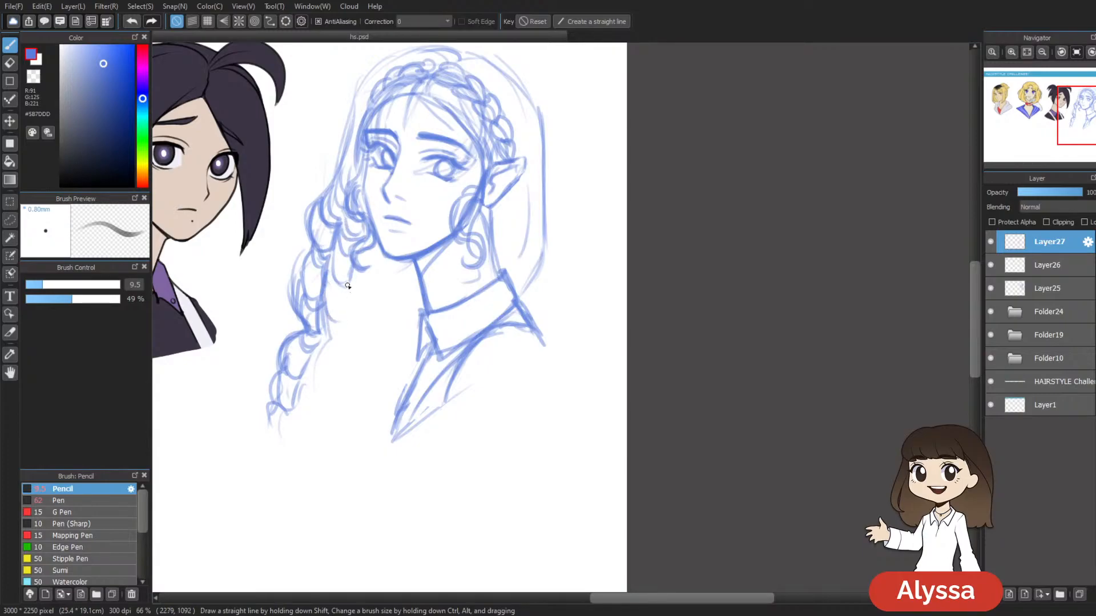
{"action": "mouse_move", "coordinate": [334, 283]}
{"action": "left_mouse_down"}
{"action": "mouse_move", "coordinate": [327, 323]}
{"action": "mouse_move", "coordinate": [351, 343]}
{"action": "mouse_move", "coordinate": [339, 360]}
{"action": "mouse_move", "coordinate": [320, 359]}
{"action": "mouse_move", "coordinate": [356, 340]}
{"action": "mouse_move", "coordinate": [343, 344]}
{"action": "mouse_move", "coordinate": [344, 330]}
{"action": "mouse_move", "coordinate": [347, 358]}
{"action": "mouse_move", "coordinate": [323, 351]}
{"action": "mouse_move", "coordinate": [343, 363]}
{"action": "mouse_move", "coordinate": [327, 359]}
{"action": "mouse_move", "coordinate": [308, 393]}
{"action": "left_mouse_up"}
{"action": "key", "text": "ctrl+z"}
{"action": "key", "text": "ctrl+z"}
{"action": "key", "text": "ctrl+z"}
{"action": "mouse_move", "coordinate": [345, 362]}
{"action": "left_mouse_down"}
{"action": "mouse_move", "coordinate": [331, 394]}
{"action": "mouse_move", "coordinate": [311, 396]}
{"action": "left_mouse_up"}
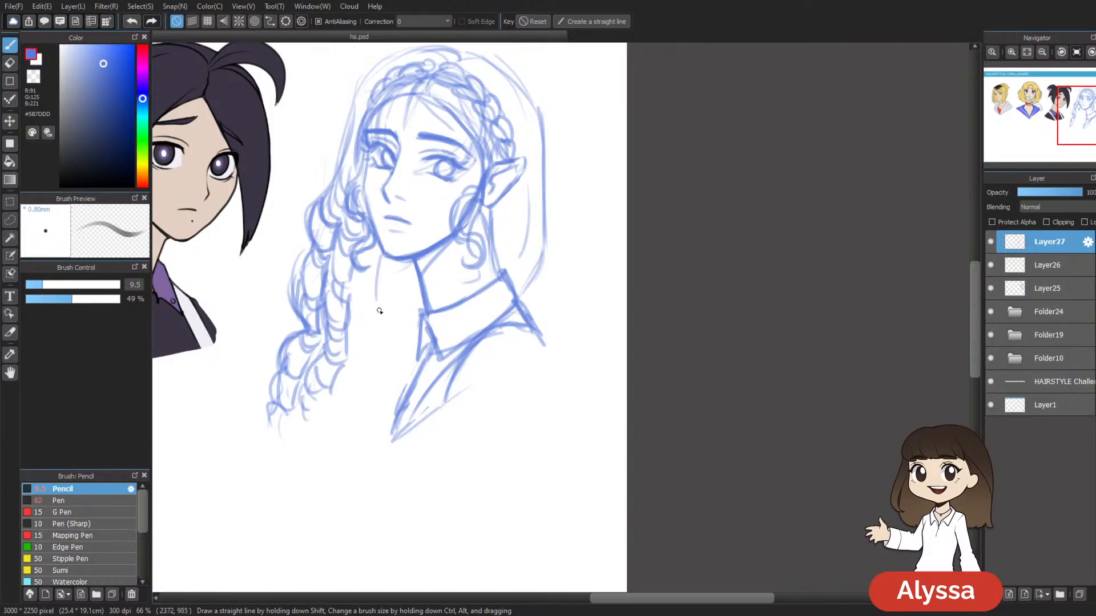
Step: Draw wavy guide lines beside the neck and sketch a third column of tight curls below the jaw
{"action": "left_click_drag", "start_coordinate": [376, 263], "coordinate": [368, 358]}
{"action": "key", "text": "ctrl+z"}
{"action": "left_click_drag", "start_coordinate": [378, 251], "coordinate": [378, 434]}
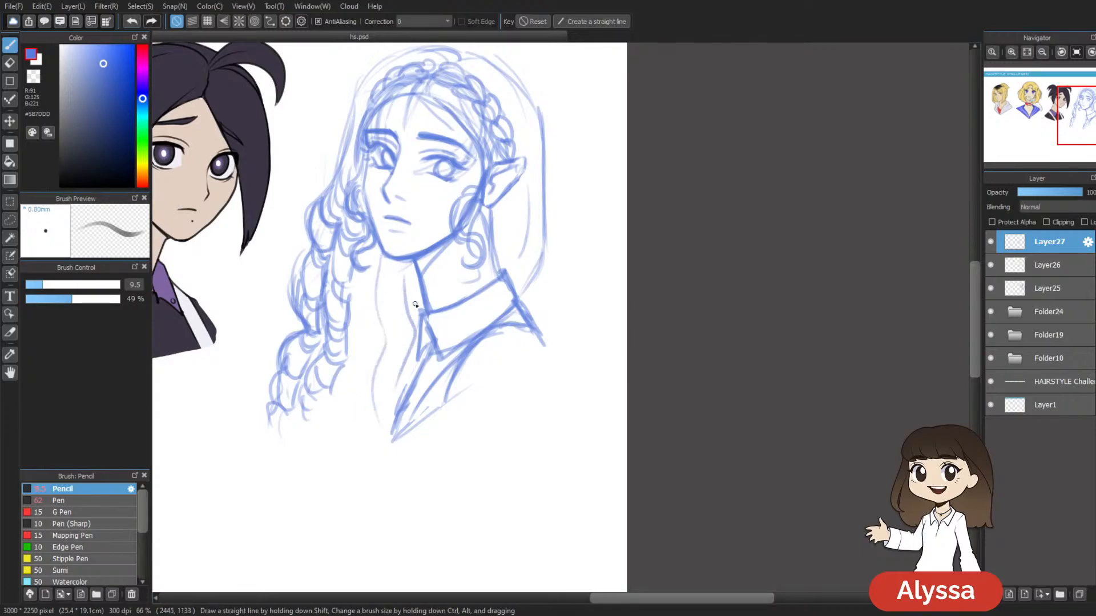
{"action": "left_click_drag", "start_coordinate": [368, 272], "coordinate": [360, 309]}
{"action": "mouse_move", "coordinate": [377, 254]}
{"action": "left_mouse_down"}
{"action": "mouse_move", "coordinate": [372, 294]}
{"action": "mouse_move", "coordinate": [359, 279]}
{"action": "mouse_move", "coordinate": [381, 272]}
{"action": "mouse_move", "coordinate": [358, 334]}
{"action": "mouse_move", "coordinate": [371, 348]}
{"action": "mouse_move", "coordinate": [347, 391]}
{"action": "left_mouse_up"}
{"action": "left_click_drag", "start_coordinate": [370, 369], "coordinate": [366, 390]}
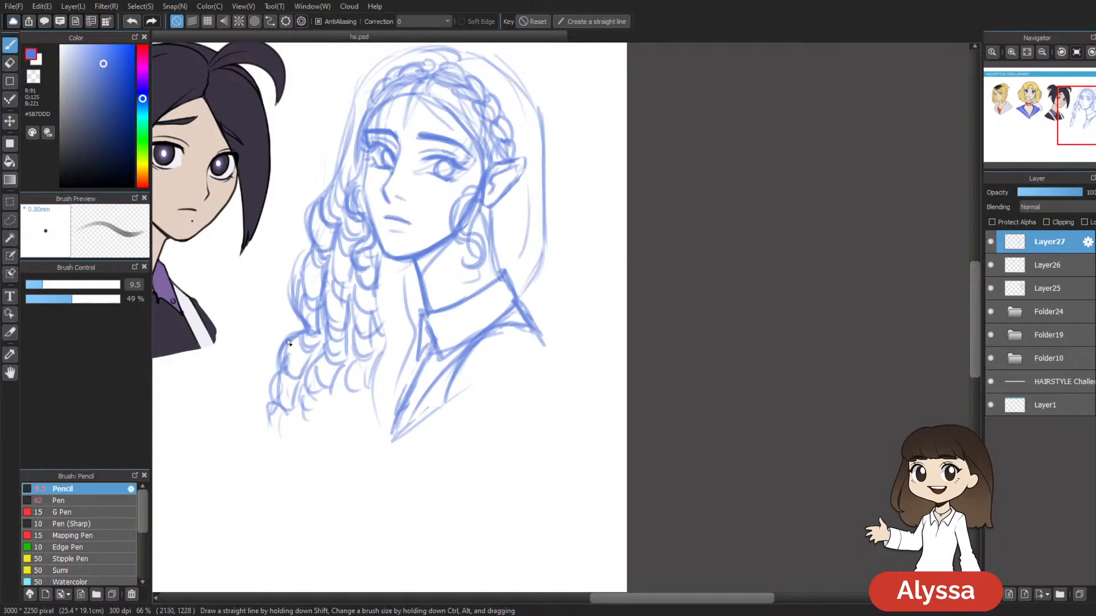
Step: Reinforce the outer hair outline at the far temple, over the top of the head and on the near side
{"action": "left_click_drag", "start_coordinate": [656, 177], "coordinate": [620, 206]}
{"action": "left_click_drag", "start_coordinate": [342, 109], "coordinate": [293, 228]}
{"action": "left_click_drag", "start_coordinate": [307, 188], "coordinate": [297, 214]}
{"action": "mouse_move", "coordinate": [312, 150]}
{"action": "left_mouse_down"}
{"action": "mouse_move", "coordinate": [301, 197]}
{"action": "mouse_move", "coordinate": [369, 83]}
{"action": "left_mouse_up"}
{"action": "mouse_move", "coordinate": [440, 98]}
{"action": "left_mouse_down"}
{"action": "mouse_move", "coordinate": [491, 136]}
{"action": "mouse_move", "coordinate": [514, 112]}
{"action": "mouse_move", "coordinate": [449, 184]}
{"action": "left_mouse_up"}
Step: Fill the gap between the inner curls and the collar with overlapping curved hair strokes
{"action": "mouse_move", "coordinate": [336, 278]}
{"action": "left_mouse_down"}
{"action": "mouse_move", "coordinate": [369, 261]}
{"action": "mouse_move", "coordinate": [378, 339]}
{"action": "mouse_move", "coordinate": [343, 374]}
{"action": "left_mouse_up"}
{"action": "key", "text": "ctrl+z"}
{"action": "left_click_drag", "start_coordinate": [384, 329], "coordinate": [339, 399]}
{"action": "left_click_drag", "start_coordinate": [373, 352], "coordinate": [339, 405]}
{"action": "left_click_drag", "start_coordinate": [394, 304], "coordinate": [340, 396]}
{"action": "mouse_move", "coordinate": [368, 265]}
{"action": "left_mouse_down"}
{"action": "mouse_move", "coordinate": [349, 312]}
{"action": "mouse_move", "coordinate": [366, 344]}
{"action": "mouse_move", "coordinate": [339, 383]}
{"action": "left_mouse_up"}
{"action": "left_click_drag", "start_coordinate": [370, 309], "coordinate": [354, 339]}
{"action": "left_click_drag", "start_coordinate": [392, 280], "coordinate": [372, 344]}
Step: Sketch loose strands behind the pointed ear, falling down to the collar
{"action": "left_click_drag", "start_coordinate": [542, 156], "coordinate": [488, 176]}
{"action": "left_click_drag", "start_coordinate": [413, 267], "coordinate": [414, 290]}
{"action": "left_click_drag", "start_coordinate": [440, 208], "coordinate": [423, 326]}
{"action": "left_click_drag", "start_coordinate": [433, 255], "coordinate": [417, 305]}
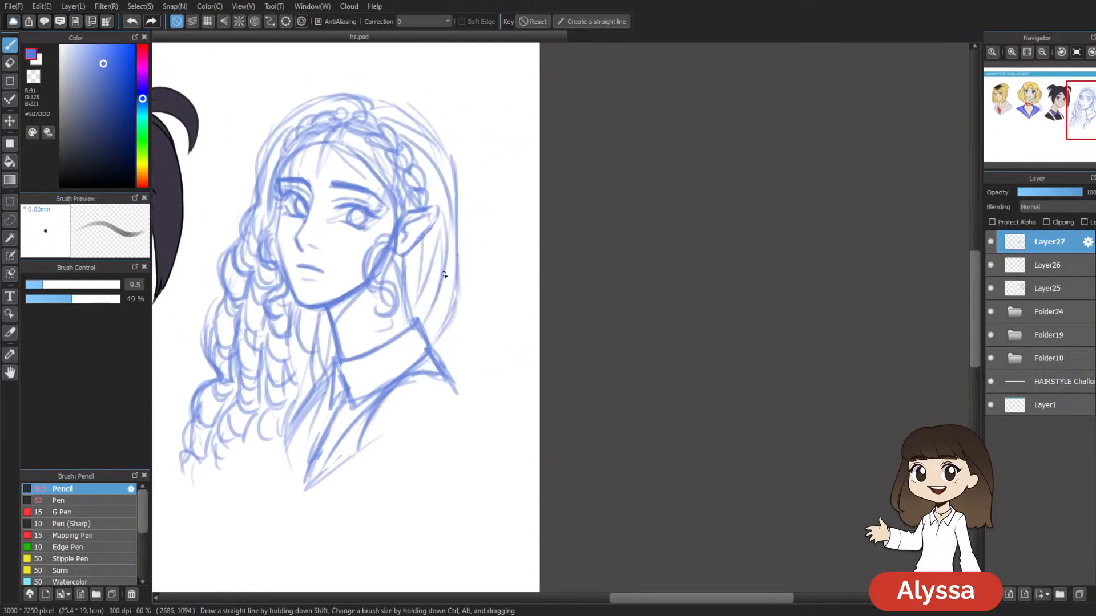
{"action": "left_click_drag", "start_coordinate": [417, 245], "coordinate": [404, 306]}
{"action": "mouse_move", "coordinate": [436, 261]}
{"action": "left_mouse_down"}
{"action": "mouse_move", "coordinate": [419, 329]}
{"action": "mouse_move", "coordinate": [431, 292]}
{"action": "left_mouse_up"}
Step: Thicken the near-side hair with long curved strands and wavy ends reaching the shoulder
{"action": "mouse_move", "coordinate": [558, 251]}
{"action": "left_mouse_down"}
{"action": "mouse_move", "coordinate": [607, 306]}
{"action": "mouse_move", "coordinate": [579, 343]}
{"action": "left_mouse_up"}
{"action": "left_click_drag", "start_coordinate": [513, 283], "coordinate": [525, 208]}
{"action": "mouse_move", "coordinate": [486, 250]}
{"action": "left_mouse_down"}
{"action": "mouse_move", "coordinate": [493, 311]}
{"action": "mouse_move", "coordinate": [479, 339]}
{"action": "left_mouse_up"}
{"action": "mouse_move", "coordinate": [484, 201]}
{"action": "left_mouse_down"}
{"action": "mouse_move", "coordinate": [484, 325]}
{"action": "mouse_move", "coordinate": [462, 365]}
{"action": "left_mouse_up"}
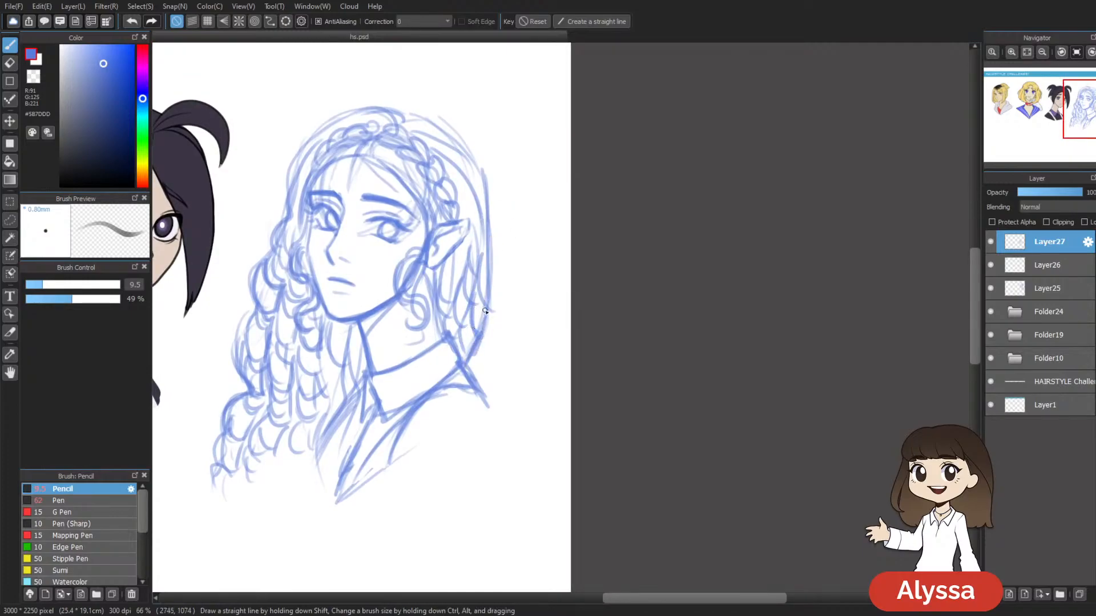
{"action": "mouse_move", "coordinate": [483, 201]}
{"action": "left_mouse_down"}
{"action": "mouse_move", "coordinate": [492, 334]}
{"action": "mouse_move", "coordinate": [472, 364]}
{"action": "left_mouse_up"}
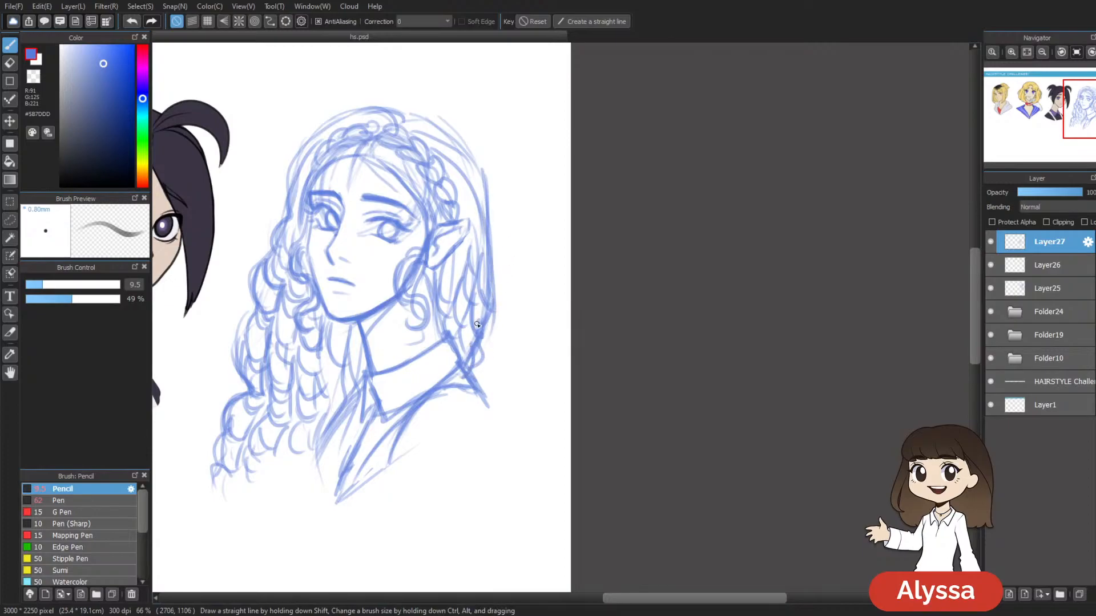
Step: Widen the lower far-side hair with additional curls along its outer edge
{"action": "left_click_drag", "start_coordinate": [499, 310], "coordinate": [602, 241]}
{"action": "left_click_drag", "start_coordinate": [365, 236], "coordinate": [338, 283]}
{"action": "key", "text": "ctrl+z"}
{"action": "left_click_drag", "start_coordinate": [347, 326], "coordinate": [309, 388]}
{"action": "key", "text": "ctrl+z"}
{"action": "mouse_move", "coordinate": [321, 365]}
{"action": "left_mouse_down"}
{"action": "mouse_move", "coordinate": [305, 383]}
{"action": "mouse_move", "coordinate": [313, 394]}
{"action": "left_mouse_up"}
{"action": "left_click_drag", "start_coordinate": [323, 366], "coordinate": [312, 412]}
Step: Strengthen the hair strands next to the collar and the outer curls on the far side
{"action": "left_click_drag", "start_coordinate": [738, 185], "coordinate": [701, 176]}
{"action": "left_click_drag", "start_coordinate": [396, 256], "coordinate": [417, 288]}
{"action": "mouse_move", "coordinate": [432, 344]}
{"action": "left_mouse_down"}
{"action": "mouse_move", "coordinate": [384, 403]}
{"action": "mouse_move", "coordinate": [401, 407]}
{"action": "mouse_move", "coordinate": [399, 431]}
{"action": "left_mouse_up"}
{"action": "left_click_drag", "start_coordinate": [327, 304], "coordinate": [333, 340]}
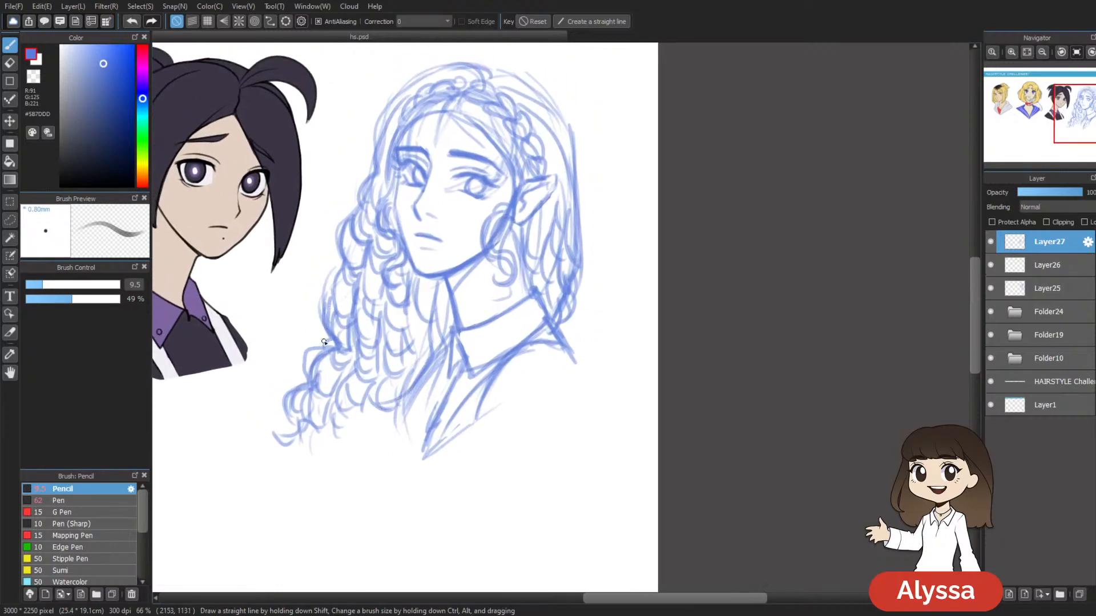
{"action": "left_click_drag", "start_coordinate": [512, 313], "coordinate": [505, 323]}
{"action": "scroll", "coordinate": [508, 353], "scroll_direction": "down", "scroll_amount": 2}
{"action": "scroll", "coordinate": [508, 353], "scroll_direction": "up", "scroll_amount": 2}
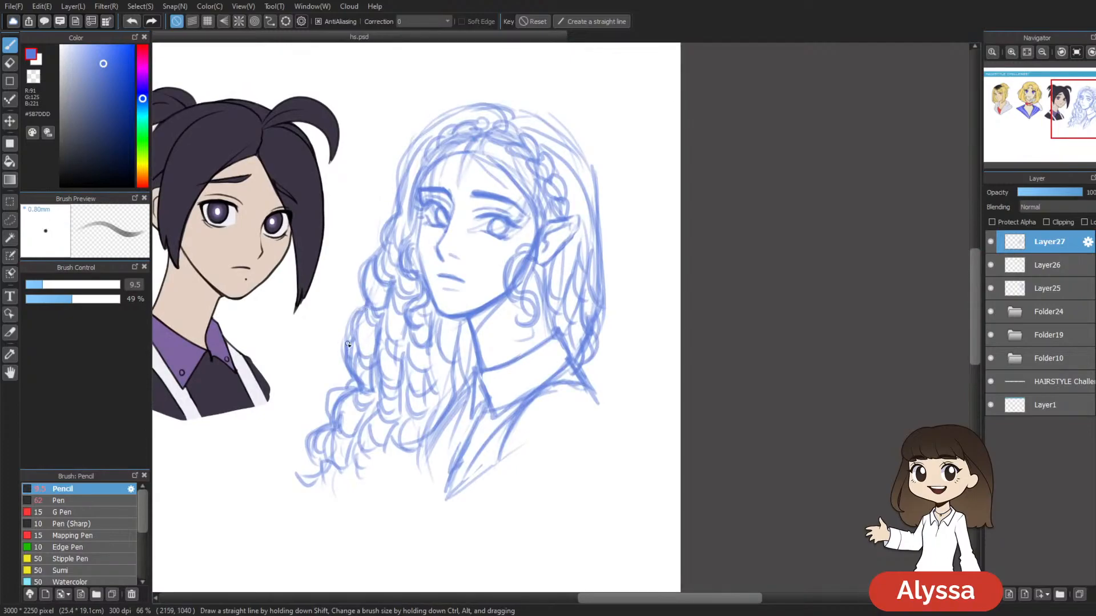
{"action": "left_click_drag", "start_coordinate": [344, 364], "coordinate": [350, 391]}
Step: Darken the near-side hair outline from beside the ear down to the shoulder
{"action": "left_click_drag", "start_coordinate": [627, 321], "coordinate": [576, 318]}
{"action": "left_click_drag", "start_coordinate": [599, 186], "coordinate": [601, 233]}
{"action": "left_click_drag", "start_coordinate": [557, 283], "coordinate": [653, 236]}
{"action": "left_click_drag", "start_coordinate": [583, 336], "coordinate": [575, 367]}
{"action": "scroll", "coordinate": [574, 367], "scroll_direction": "down", "scroll_amount": 2}
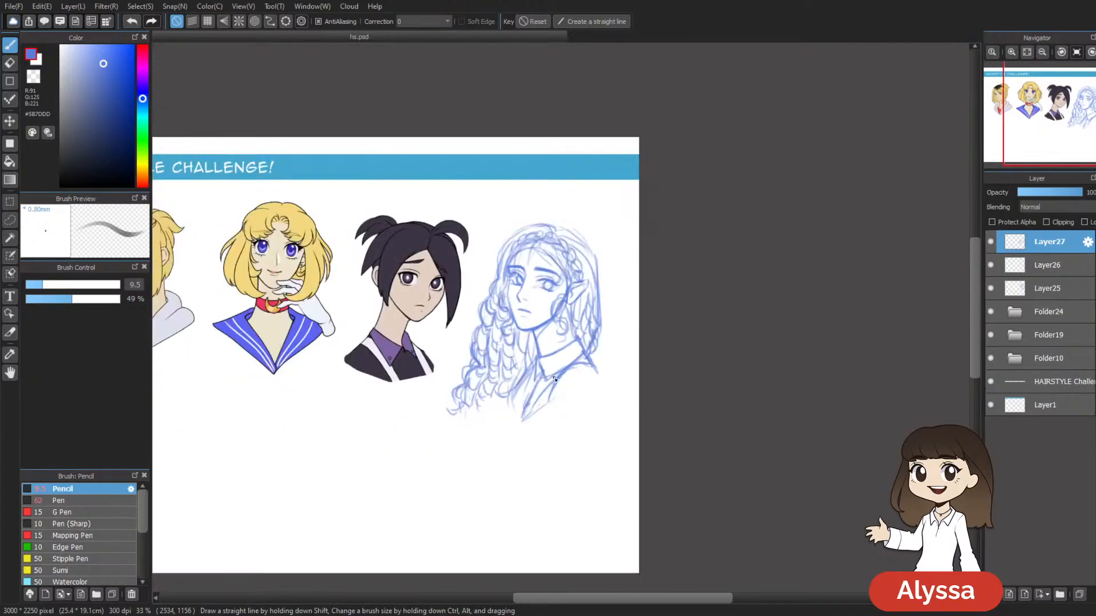
{"action": "scroll", "coordinate": [750, 166], "scroll_direction": "up", "scroll_amount": 2}
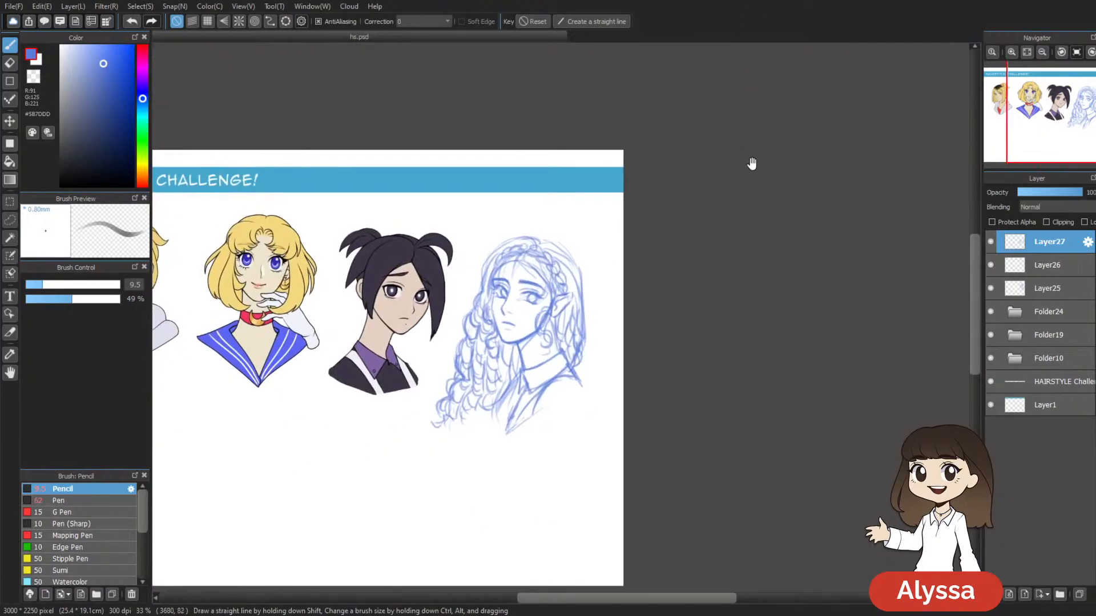
{"action": "scroll", "coordinate": [754, 166], "scroll_direction": "up", "scroll_amount": 1}
{"action": "scroll", "coordinate": [626, 384], "scroll_direction": "up", "scroll_amount": 1}
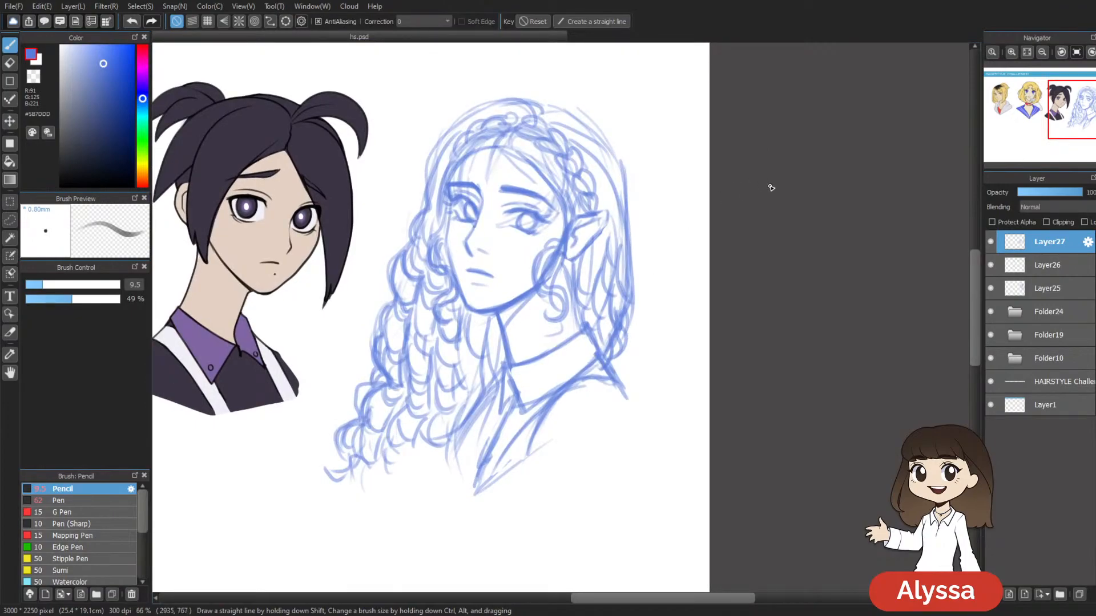
Step: Hide the tight-curl layer Layer27, add a new layer and place it directly beneath Layer27
{"action": "left_click", "coordinate": [993, 244]}
{"action": "left_click", "coordinate": [993, 244]}
{"action": "left_click", "coordinate": [993, 245]}
{"action": "left_click", "coordinate": [993, 244]}
{"action": "left_click_drag", "start_coordinate": [965, 220], "coordinate": [953, 240]}
{"action": "left_click", "coordinate": [990, 242]}
{"action": "left_click", "coordinate": [993, 595]}
{"action": "left_click_drag", "start_coordinate": [1051, 242], "coordinate": [1060, 275]}
Step: Sketch loose, flowing wavy strands down the far side from the temple to the curled lower ends
{"action": "left_click_drag", "start_coordinate": [604, 227], "coordinate": [566, 171]}
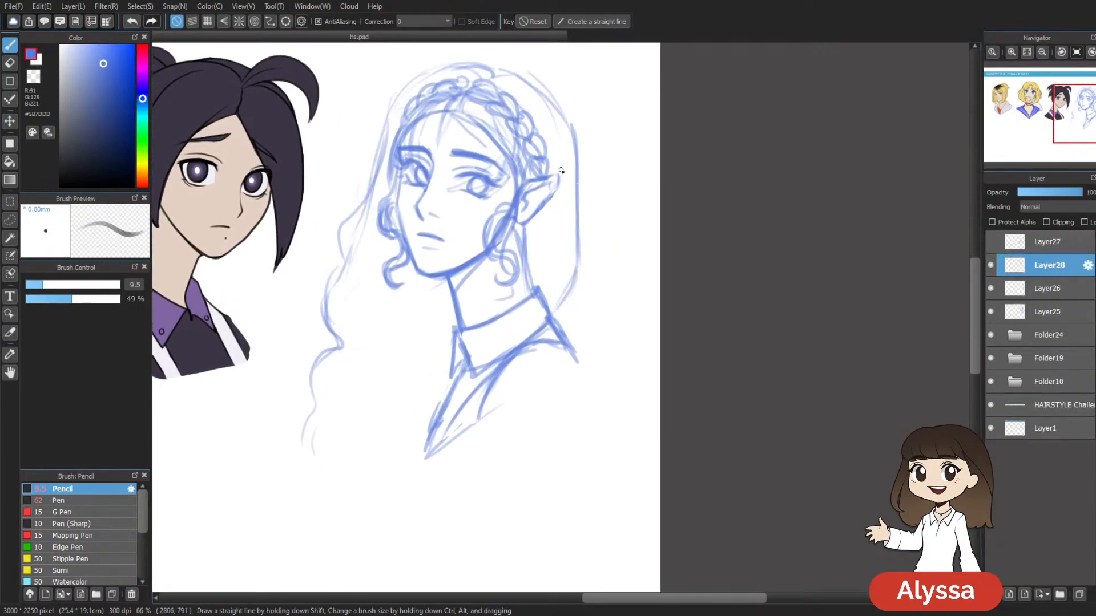
{"action": "mouse_move", "coordinate": [379, 180]}
{"action": "left_mouse_down"}
{"action": "mouse_move", "coordinate": [319, 290]}
{"action": "mouse_move", "coordinate": [332, 339]}
{"action": "mouse_move", "coordinate": [311, 374]}
{"action": "left_mouse_up"}
{"action": "left_click_drag", "start_coordinate": [373, 213], "coordinate": [330, 315]}
{"action": "mouse_move", "coordinate": [353, 267]}
{"action": "left_mouse_down"}
{"action": "mouse_move", "coordinate": [333, 328]}
{"action": "mouse_move", "coordinate": [358, 356]}
{"action": "mouse_move", "coordinate": [320, 379]}
{"action": "mouse_move", "coordinate": [317, 447]}
{"action": "mouse_move", "coordinate": [302, 456]}
{"action": "left_mouse_up"}
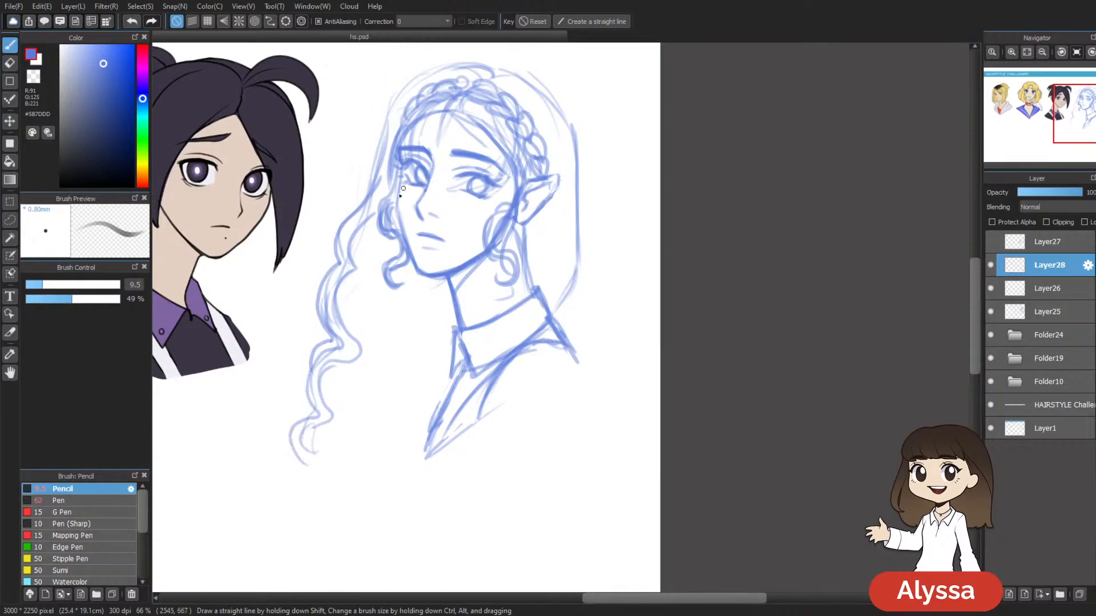
{"action": "mouse_move", "coordinate": [372, 293]}
{"action": "left_mouse_down"}
{"action": "mouse_move", "coordinate": [369, 341]}
{"action": "mouse_move", "coordinate": [333, 394]}
{"action": "left_mouse_up"}
{"action": "left_click_drag", "start_coordinate": [334, 383], "coordinate": [326, 455]}
{"action": "mouse_move", "coordinate": [312, 411]}
{"action": "left_mouse_down"}
{"action": "mouse_move", "coordinate": [283, 427]}
{"action": "mouse_move", "coordinate": [301, 441]}
{"action": "left_mouse_up"}
{"action": "mouse_move", "coordinate": [392, 285]}
{"action": "left_mouse_down"}
{"action": "mouse_move", "coordinate": [383, 372]}
{"action": "mouse_move", "coordinate": [404, 449]}
{"action": "left_mouse_up"}
{"action": "key", "text": "ctrl+z"}
{"action": "left_click_drag", "start_coordinate": [438, 297], "coordinate": [390, 399]}
{"action": "key", "text": "ctrl+z"}
{"action": "mouse_move", "coordinate": [444, 312]}
{"action": "left_mouse_down"}
{"action": "mouse_move", "coordinate": [443, 358]}
{"action": "mouse_move", "coordinate": [388, 406]}
{"action": "mouse_move", "coordinate": [370, 462]}
{"action": "mouse_move", "coordinate": [382, 466]}
{"action": "left_mouse_up"}
{"action": "mouse_move", "coordinate": [383, 466]}
{"action": "left_mouse_down"}
{"action": "mouse_move", "coordinate": [379, 447]}
{"action": "mouse_move", "coordinate": [424, 388]}
{"action": "left_mouse_up"}
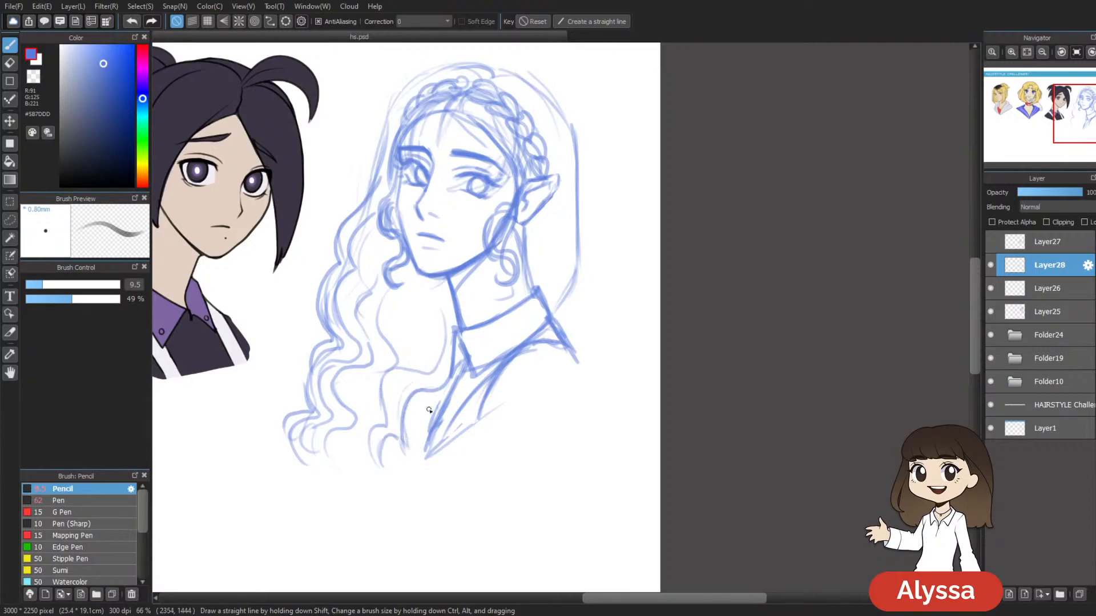
{"action": "key", "text": "ctrl+z"}
{"action": "key", "text": "ctrl+z"}
{"action": "key", "text": "ctrl+z"}
{"action": "key", "text": "ctrl+z"}
Step: Sketch smooth strands on the near side, falling from behind the ear to the collar
{"action": "left_click_drag", "start_coordinate": [552, 357], "coordinate": [527, 324]}
{"action": "left_click_drag", "start_coordinate": [564, 150], "coordinate": [515, 333]}
{"action": "left_click_drag", "start_coordinate": [529, 277], "coordinate": [510, 331]}
{"action": "left_click_drag", "start_coordinate": [503, 259], "coordinate": [509, 307]}
{"action": "left_click_drag", "start_coordinate": [559, 264], "coordinate": [603, 235]}
Step: Sketch wavy inner strands beside the neck, sweeping from below the jaw across to the lower hair
{"action": "mouse_move", "coordinate": [453, 278]}
{"action": "left_mouse_down"}
{"action": "mouse_move", "coordinate": [452, 319]}
{"action": "mouse_move", "coordinate": [411, 361]}
{"action": "left_mouse_up"}
{"action": "key", "text": "ctrl+z"}
{"action": "mouse_move", "coordinate": [453, 284]}
{"action": "left_mouse_down"}
{"action": "mouse_move", "coordinate": [372, 413]}
{"action": "mouse_move", "coordinate": [368, 470]}
{"action": "left_mouse_up"}
{"action": "left_click_drag", "start_coordinate": [400, 357], "coordinate": [429, 329]}
{"action": "left_click_drag", "start_coordinate": [437, 281], "coordinate": [423, 345]}
{"action": "key", "text": "ctrl+z"}
{"action": "left_click_drag", "start_coordinate": [425, 302], "coordinate": [430, 332]}
{"action": "left_click_drag", "start_coordinate": [422, 280], "coordinate": [429, 338]}
Step: Add a fuller outward wave to the lower outer edge of the far-side hair
{"action": "left_click_drag", "start_coordinate": [629, 186], "coordinate": [624, 248]}
{"action": "left_click_drag", "start_coordinate": [347, 322], "coordinate": [316, 451]}
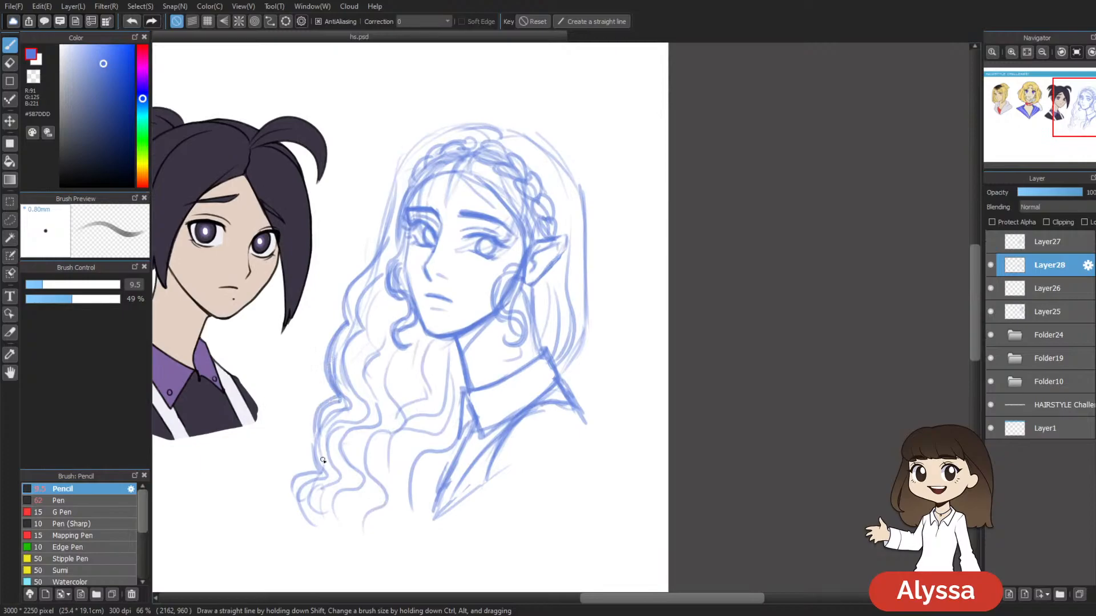
{"action": "key", "text": "ctrl+z"}
{"action": "left_click_drag", "start_coordinate": [338, 399], "coordinate": [317, 457]}
{"action": "key", "text": "ctrl+z"}
{"action": "mouse_move", "coordinate": [343, 401]}
{"action": "left_mouse_down"}
{"action": "mouse_move", "coordinate": [311, 426]}
{"action": "mouse_move", "coordinate": [309, 464]}
{"action": "left_mouse_up"}
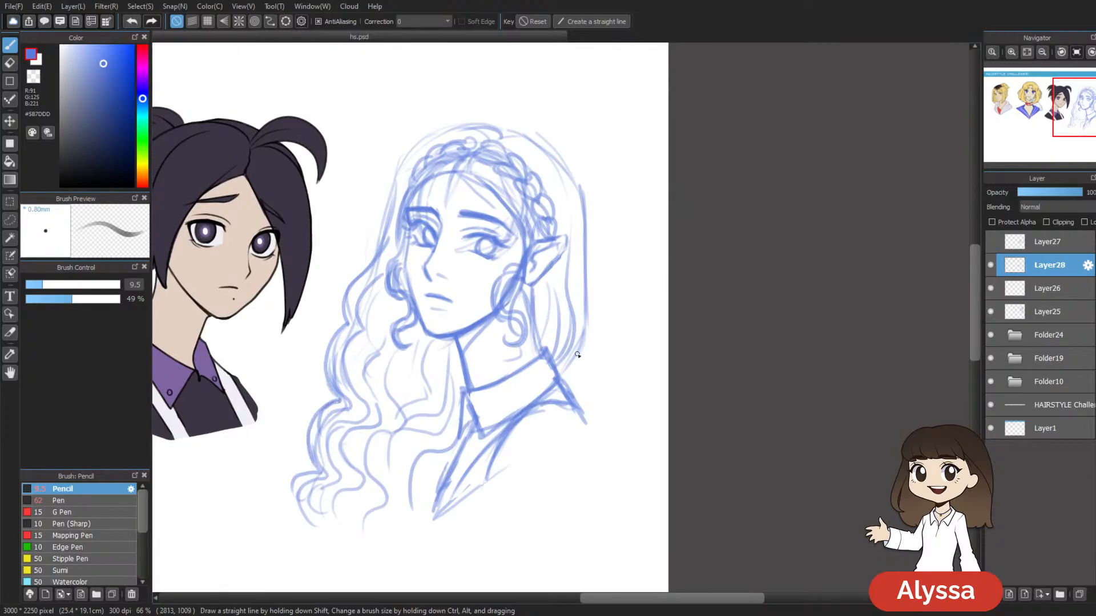
Step: Strengthen the near-side hair outline, the top of the head and the lowest far-side wave
{"action": "left_click_drag", "start_coordinate": [581, 260], "coordinate": [592, 365]}
{"action": "mouse_move", "coordinate": [577, 299]}
{"action": "left_mouse_down"}
{"action": "mouse_move", "coordinate": [561, 169]}
{"action": "mouse_move", "coordinate": [509, 145]}
{"action": "mouse_move", "coordinate": [567, 228]}
{"action": "left_mouse_up"}
{"action": "left_click_drag", "start_coordinate": [528, 163], "coordinate": [580, 265]}
{"action": "left_click_drag", "start_coordinate": [504, 140], "coordinate": [457, 135]}
{"action": "left_click_drag", "start_coordinate": [315, 471], "coordinate": [291, 506]}
Step: Save the hairstyle challenge document
{"action": "key", "text": "ctrl+minus"}
{"action": "key", "text": "ctrl+minus"}
{"action": "key", "text": "ctrl+s"}
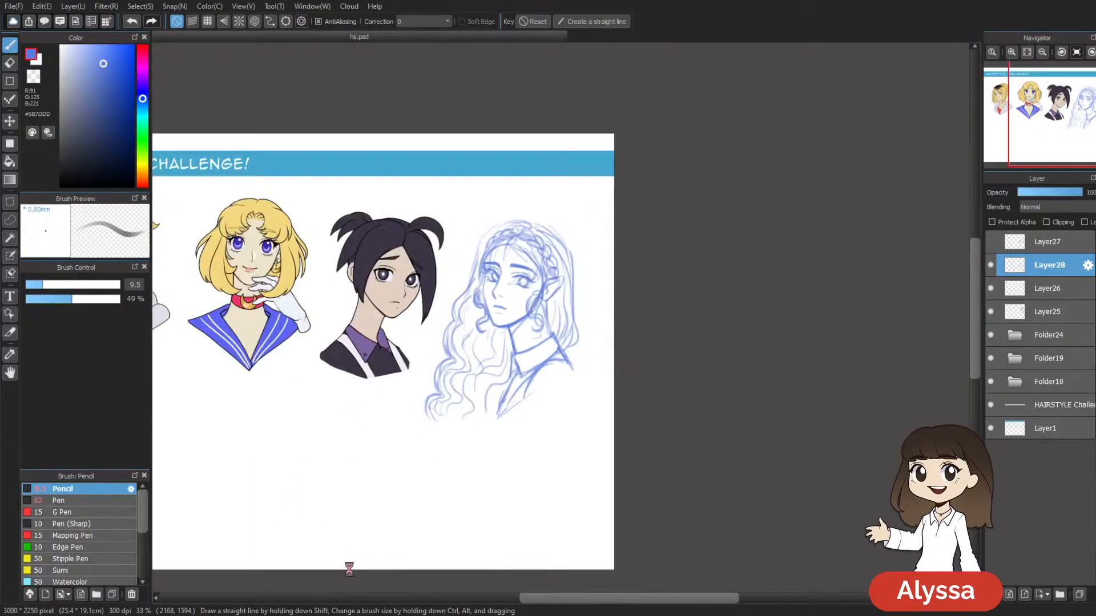
Step: Compare the sketch with and without its wavy-hair layer, and examine it beside the three finished characters
{"action": "key", "text": "ctrl+plus"}
{"action": "key", "text": "ctrl+plus"}
{"action": "mouse_move", "coordinate": [519, 244]}
{"action": "left_mouse_down"}
{"action": "mouse_move", "coordinate": [593, 237]}
{"action": "mouse_move", "coordinate": [614, 292]}
{"action": "left_mouse_up"}
{"action": "left_click_drag", "start_coordinate": [687, 407], "coordinate": [667, 446]}
{"action": "key", "text": "ctrl+minus"}
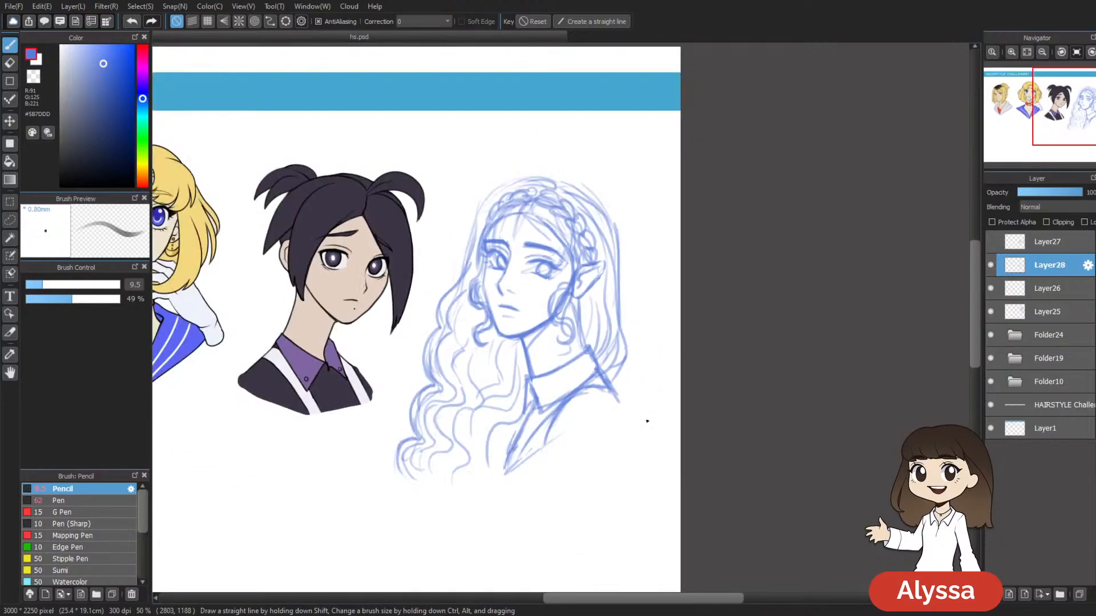
{"action": "mouse_move", "coordinate": [498, 422]}
{"action": "left_mouse_down"}
{"action": "mouse_move", "coordinate": [707, 416]}
{"action": "mouse_move", "coordinate": [639, 393]}
{"action": "mouse_move", "coordinate": [599, 428]}
{"action": "mouse_move", "coordinate": [486, 396]}
{"action": "left_mouse_up"}
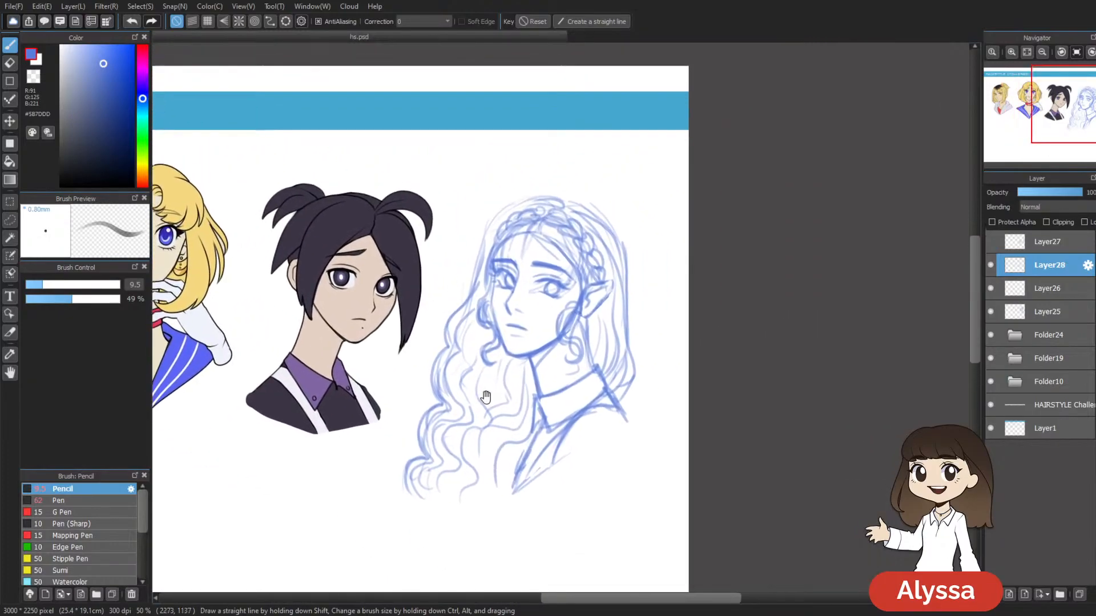
{"action": "left_click", "coordinate": [990, 264]}
{"action": "left_click", "coordinate": [990, 265]}
{"action": "left_click_drag", "start_coordinate": [437, 328], "coordinate": [706, 323]}
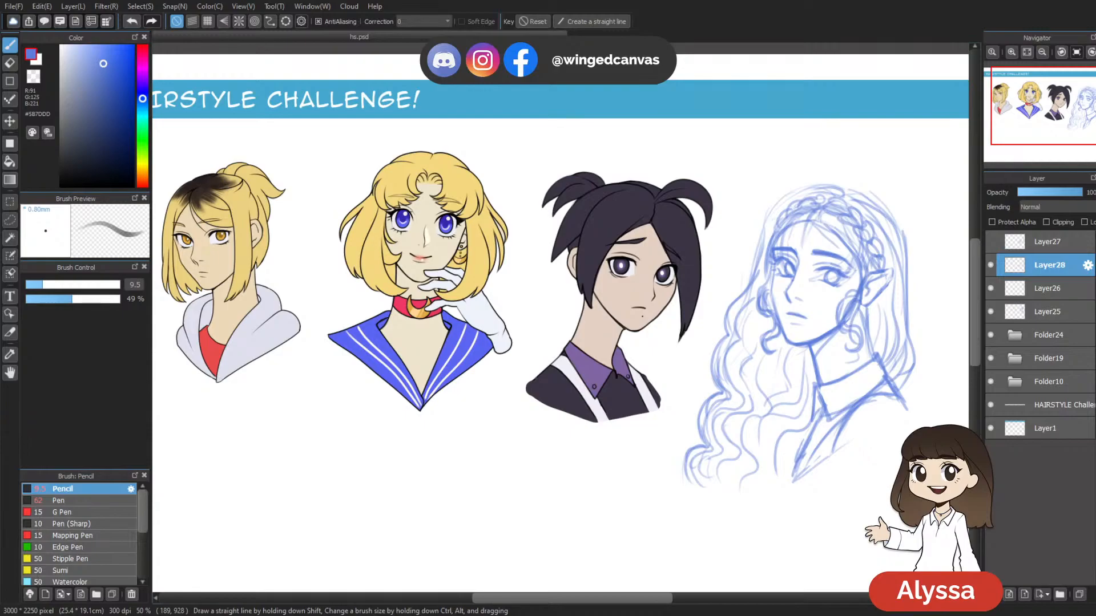
{"action": "left_click_drag", "start_coordinate": [473, 152], "coordinate": [507, 185]}
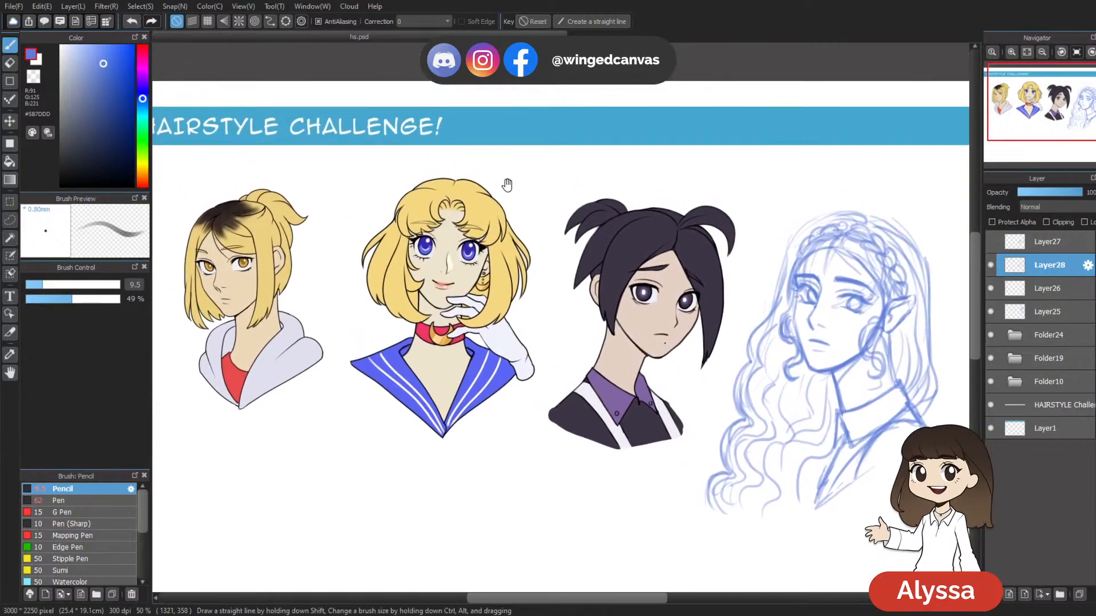